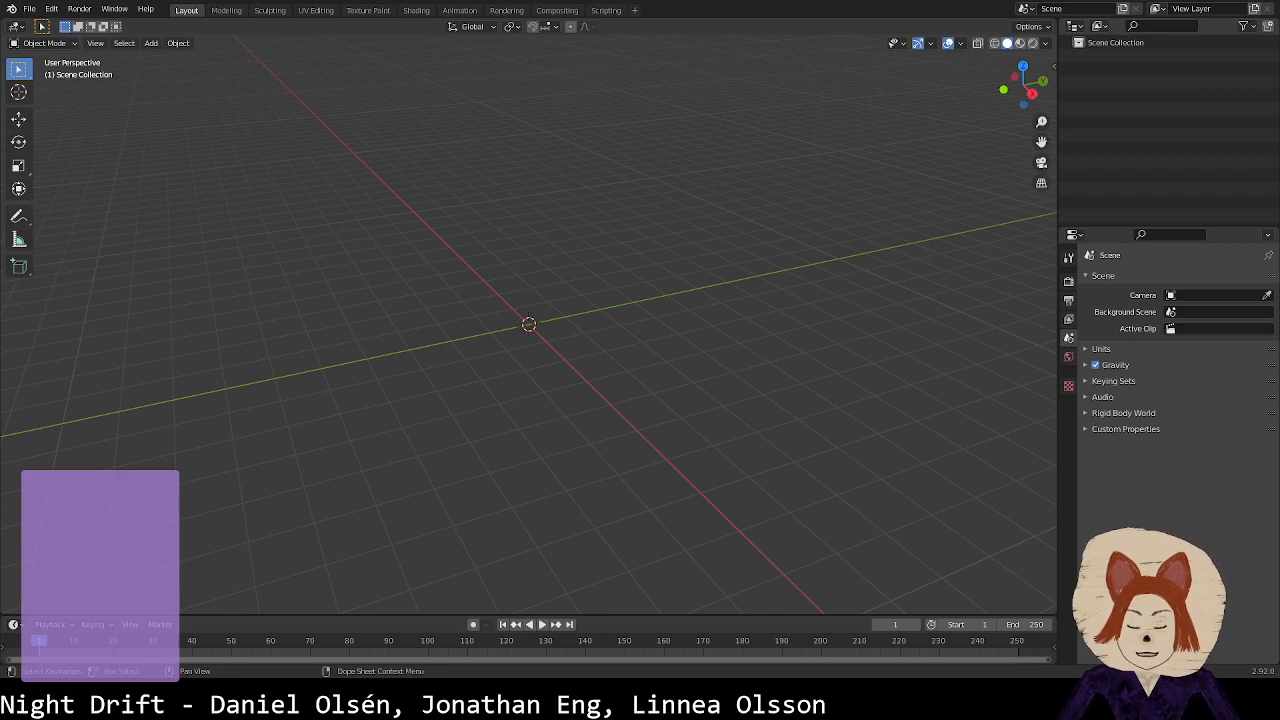
pyautogui.moveTo(820, 425); pyautogui.dragTo(738, 374)
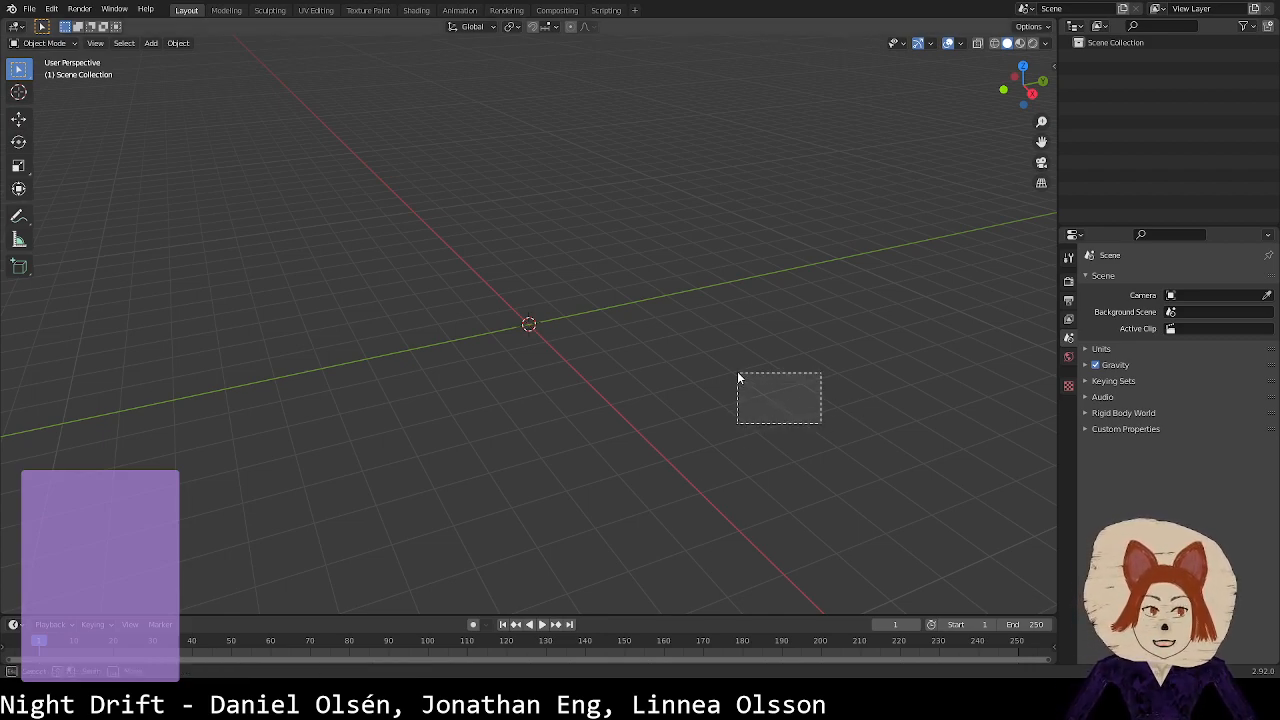
pyautogui.moveTo(858, 423)
pyautogui.mouseDown(button='middle')
pyautogui.moveTo(837, 406)
pyautogui.moveTo(894, 391)
pyautogui.moveTo(866, 408)
pyautogui.mouseUp(button='middle')
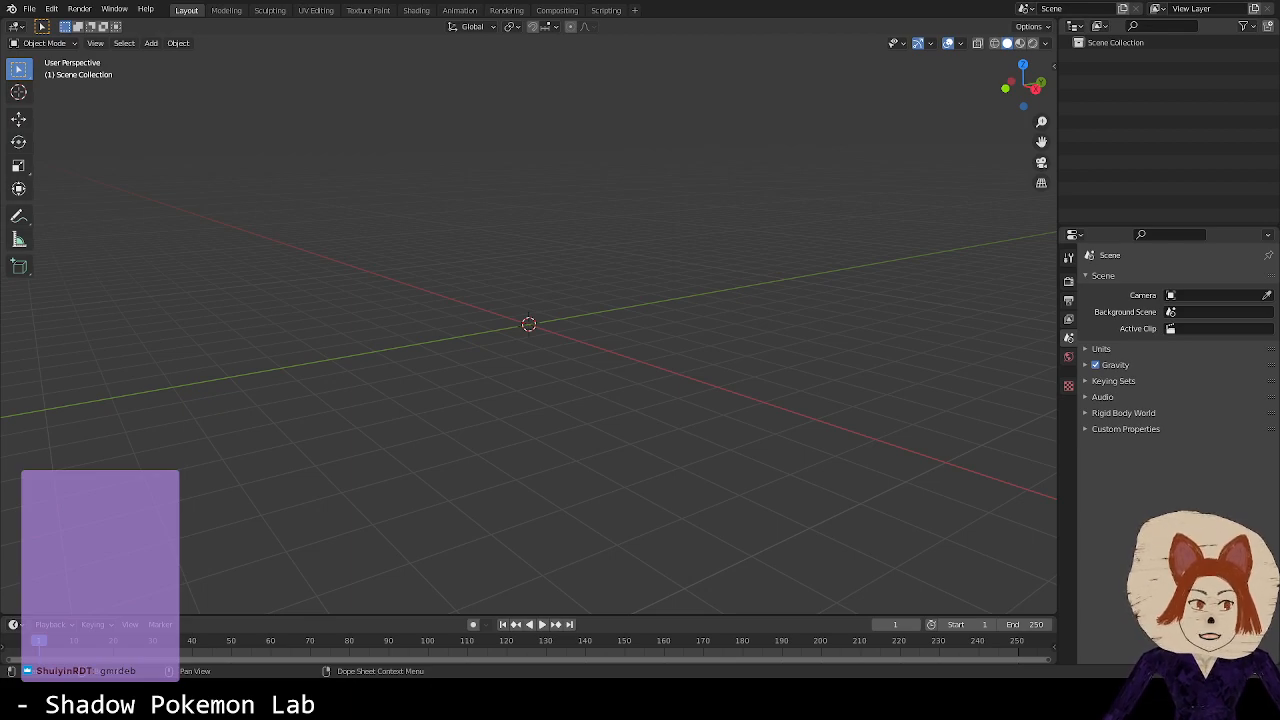
pyautogui.rightClick(713, 468)
pyautogui.rightClick(799, 366)
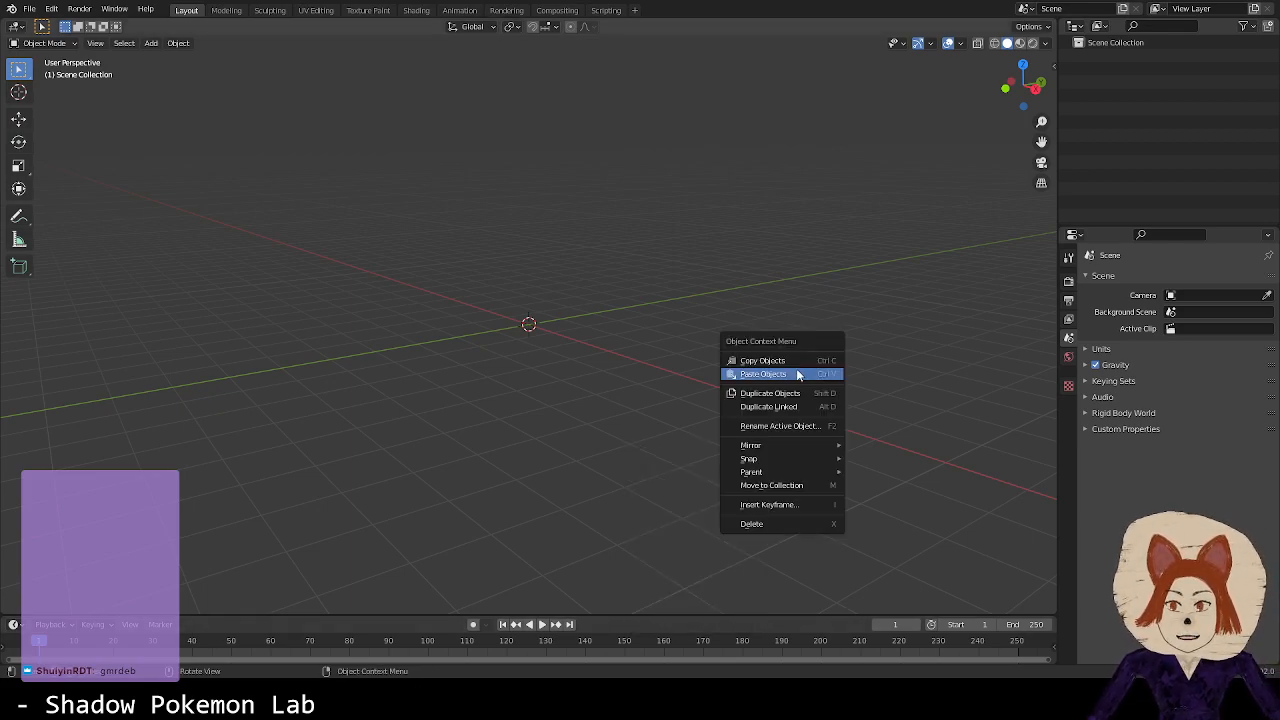
pyautogui.moveTo(723, 320); pyautogui.dragTo(691, 343, button='middle')
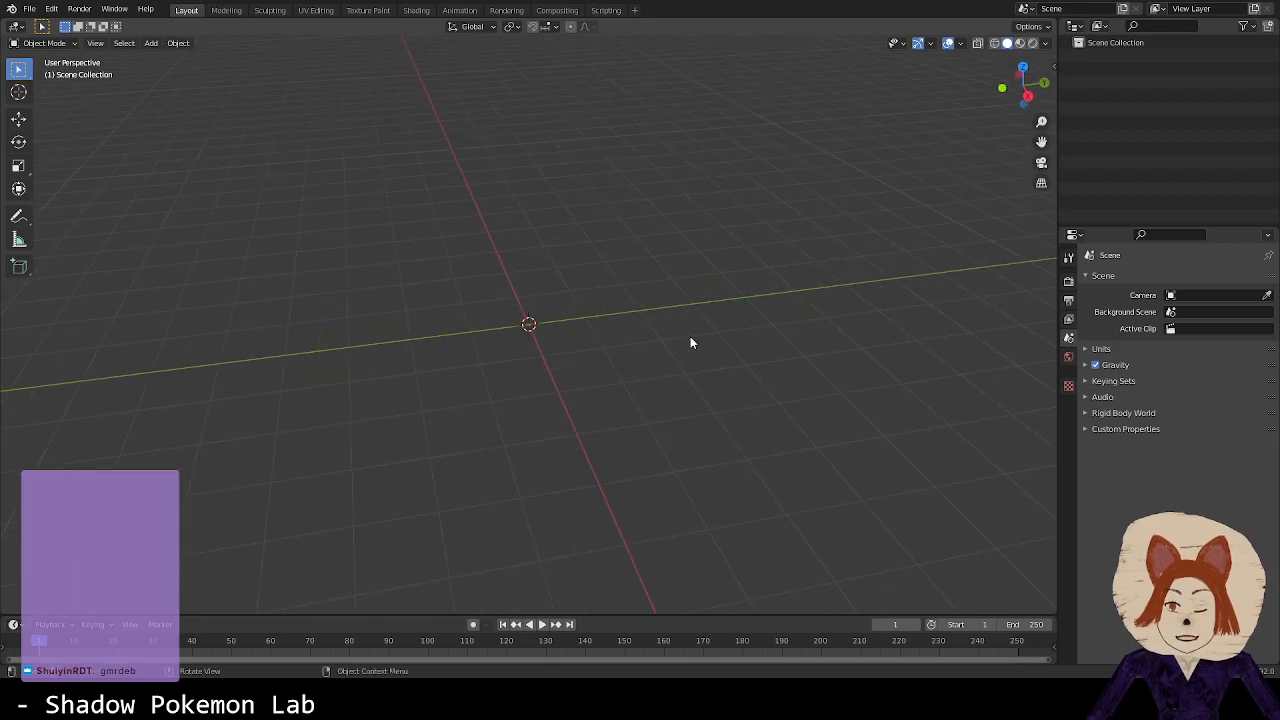
# Step: Add a cube mesh at the origin of the empty scene
pyautogui.rightClick(585, 362)
pyautogui.hotkey('shift', 'a')
pyautogui.moveTo(668, 280)
pyautogui.click(744, 295)
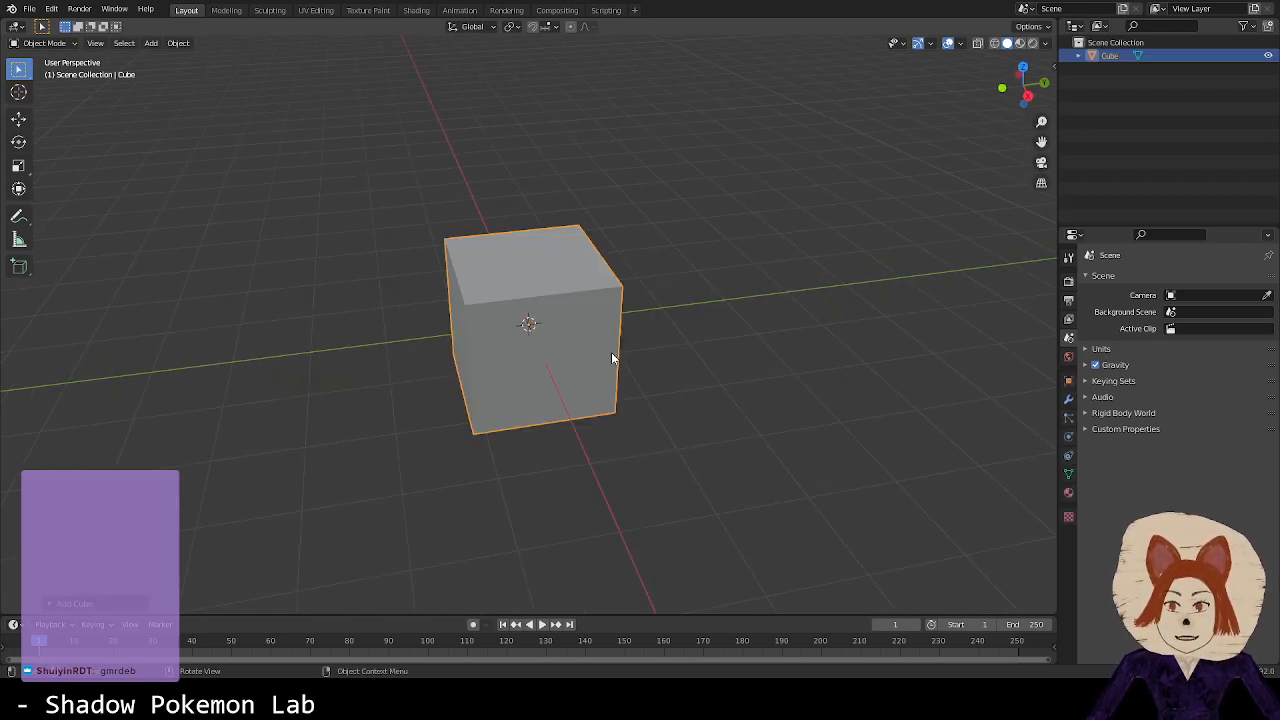
# Step: Flatten the cube's mesh along Z in Edit Mode to a height of about 0.9 m
pyautogui.press('Tab')
pyautogui.moveTo(614, 368); pyautogui.dragTo(426, 358, button='middle')
pyautogui.press('s')
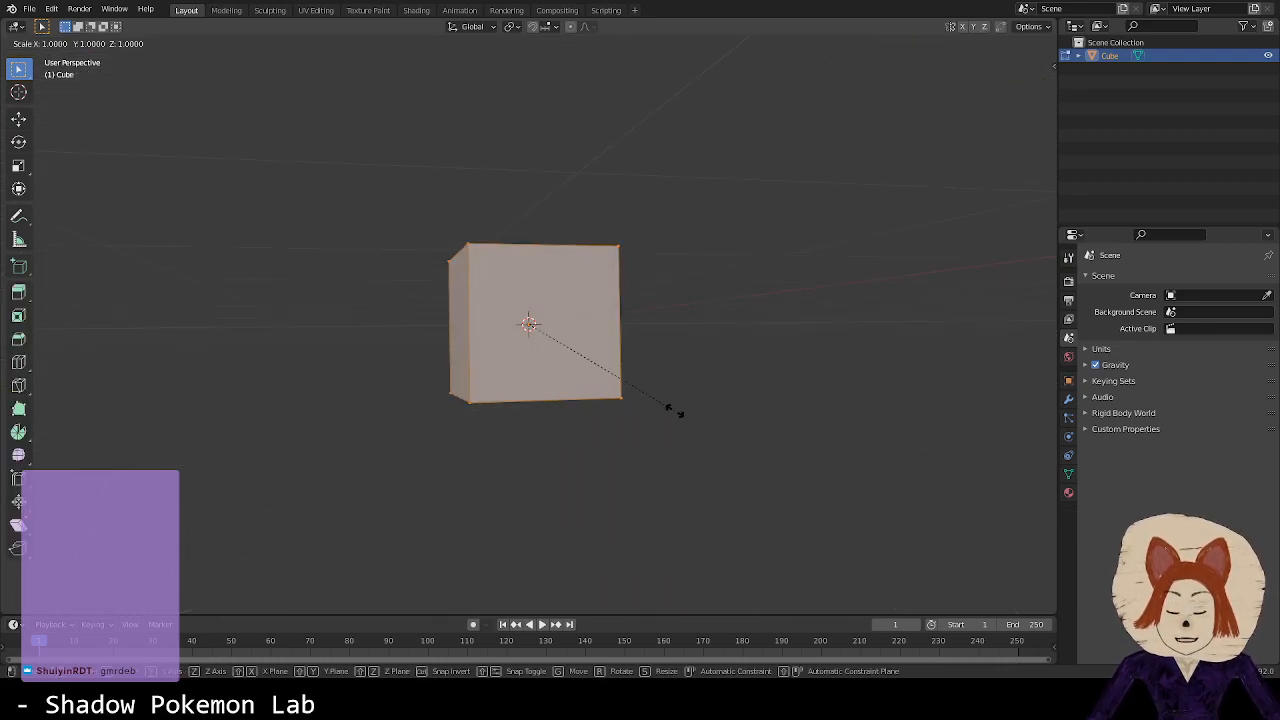
pyautogui.press('z')
pyautogui.click(603, 346)
pyautogui.moveTo(769, 306); pyautogui.dragTo(766, 369, button='middle')
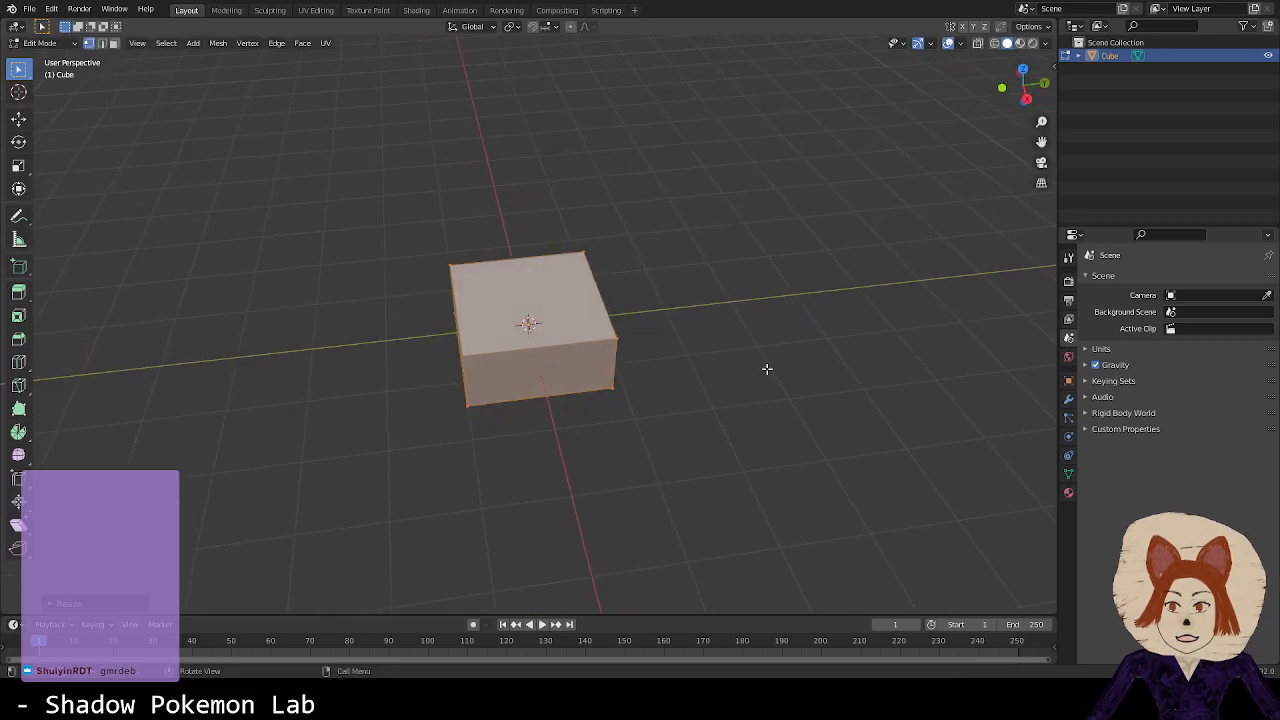
# Step: Move the box's positive-Y end face outward along Y to make the box about 6 m long
pyautogui.moveTo(677, 310); pyautogui.dragTo(594, 263, button='middle')
pyautogui.click(594, 265)
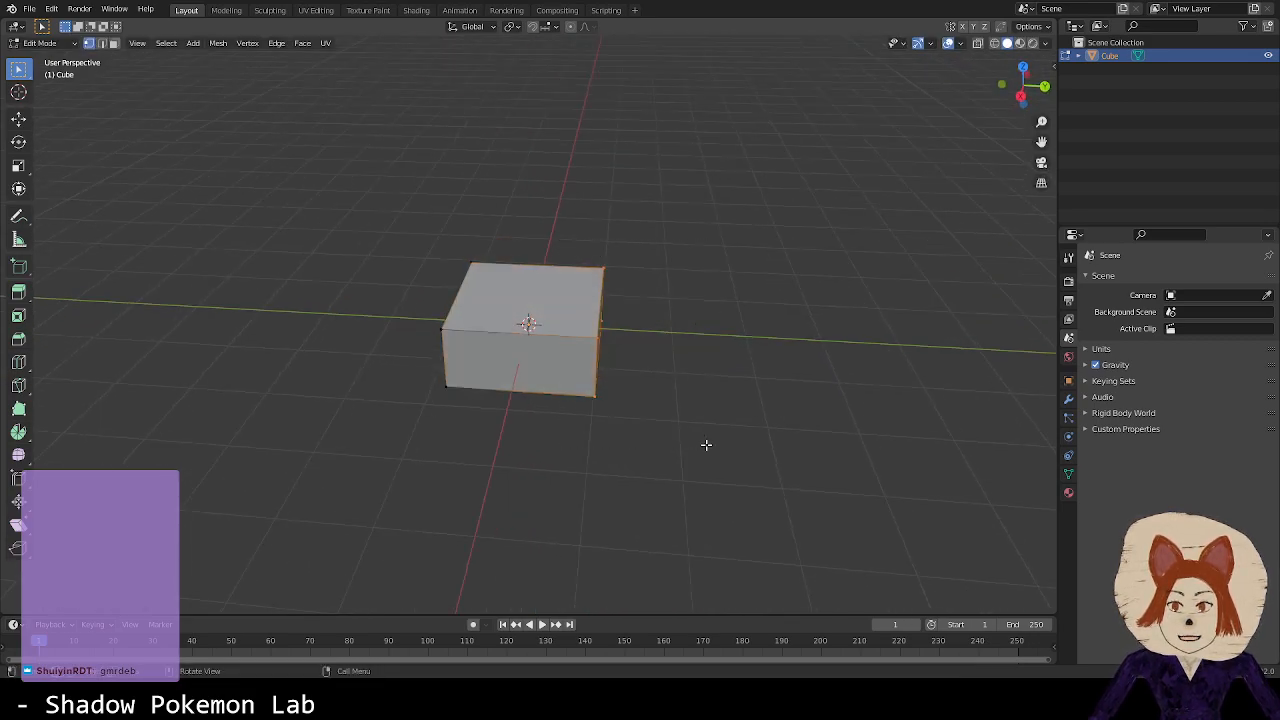
pyautogui.press('g')
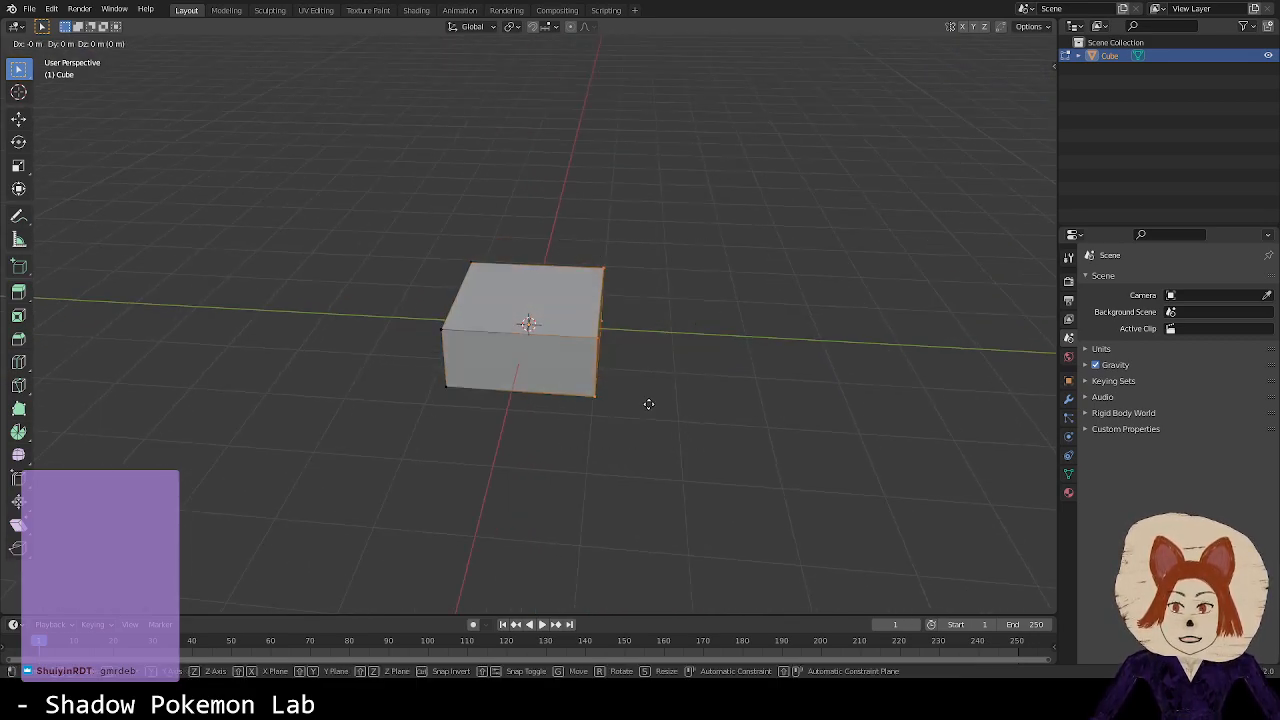
pyautogui.press('y')
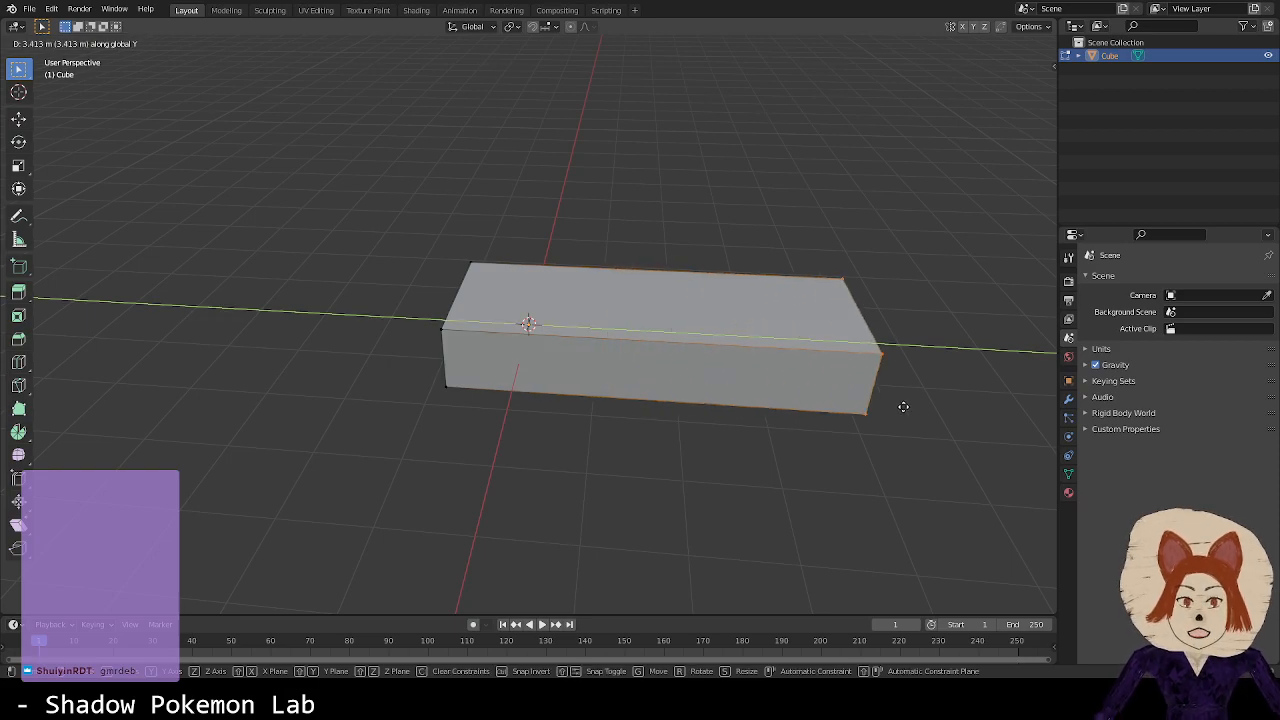
pyautogui.click(948, 407)
pyautogui.moveTo(840, 429); pyautogui.dragTo(960, 429, button='middle')
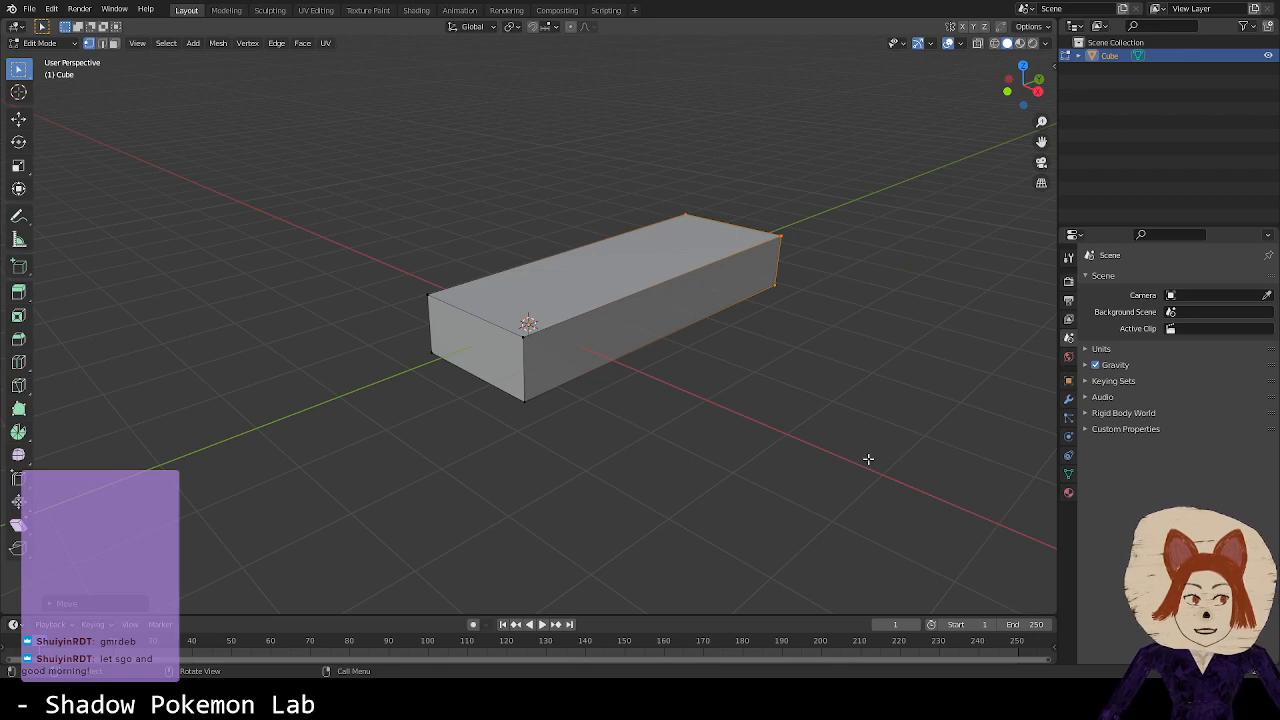
# Step: Try to narrow the box's extended end face by scaling it along X
pyautogui.moveTo(734, 449); pyautogui.dragTo(674, 423, button='middle')
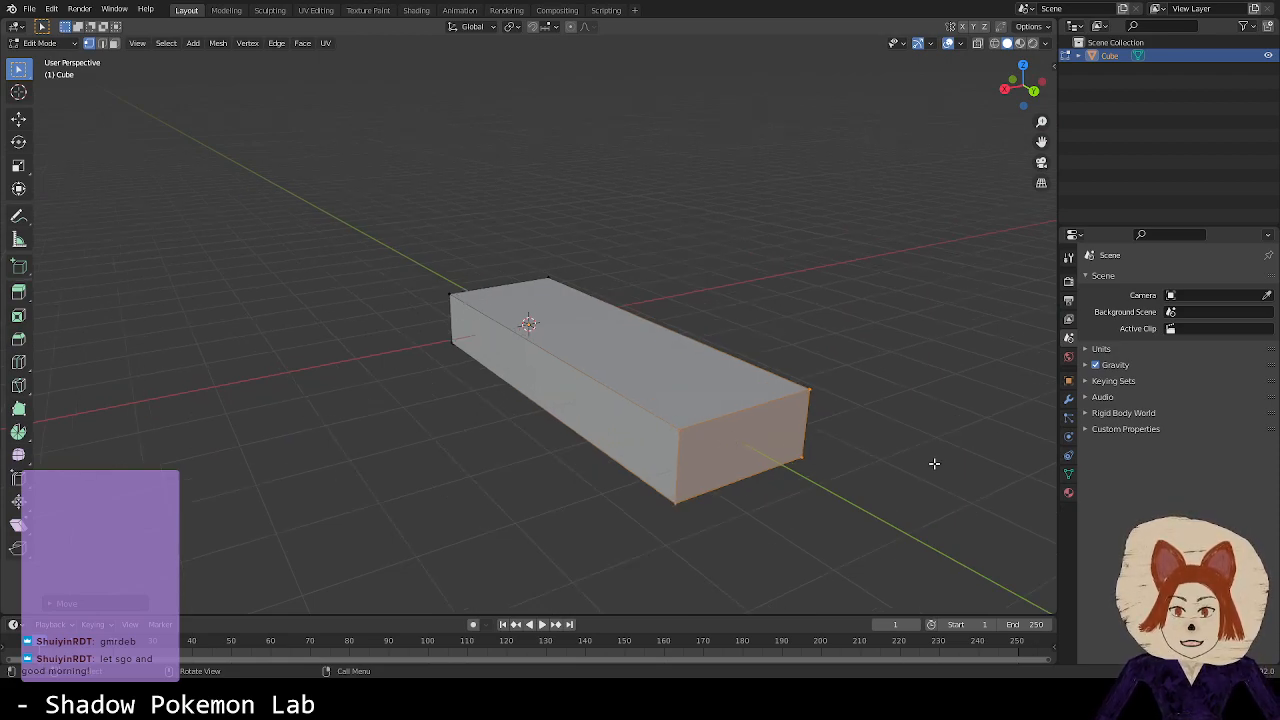
pyautogui.press('s')
pyautogui.press('x')
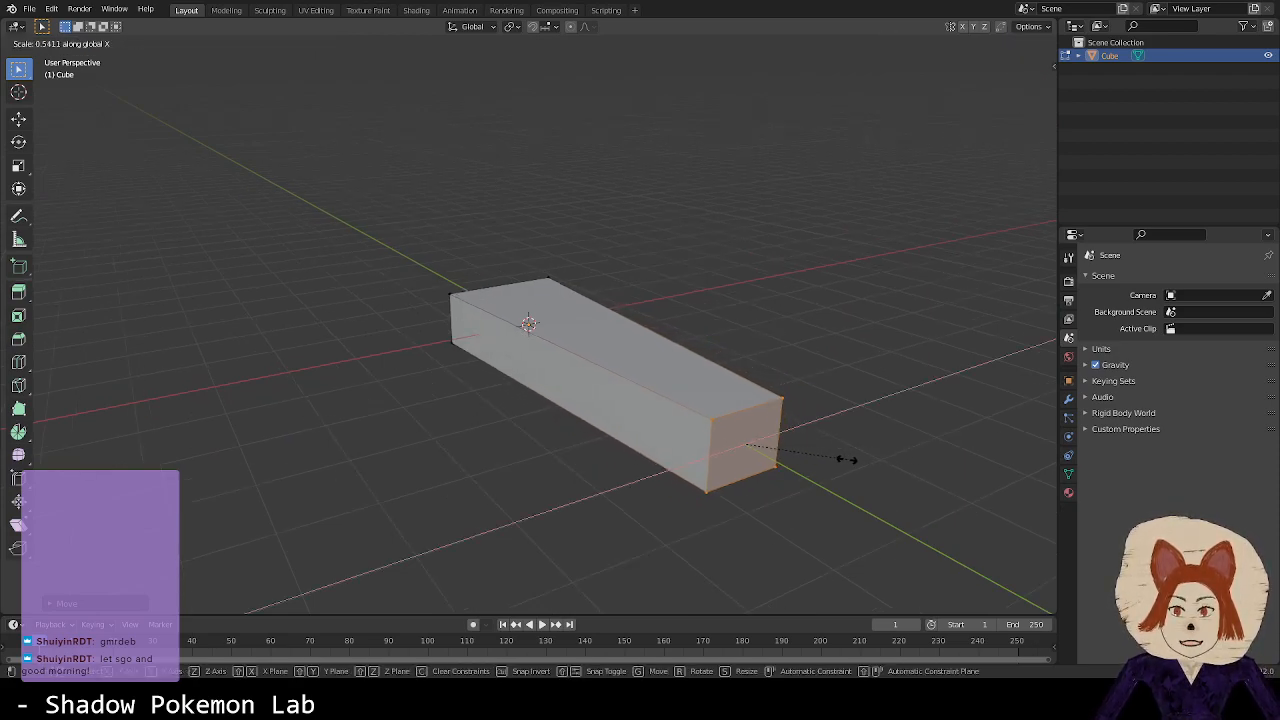
pyautogui.click(858, 454)
pyautogui.moveTo(858, 454); pyautogui.dragTo(626, 375, button='middle')
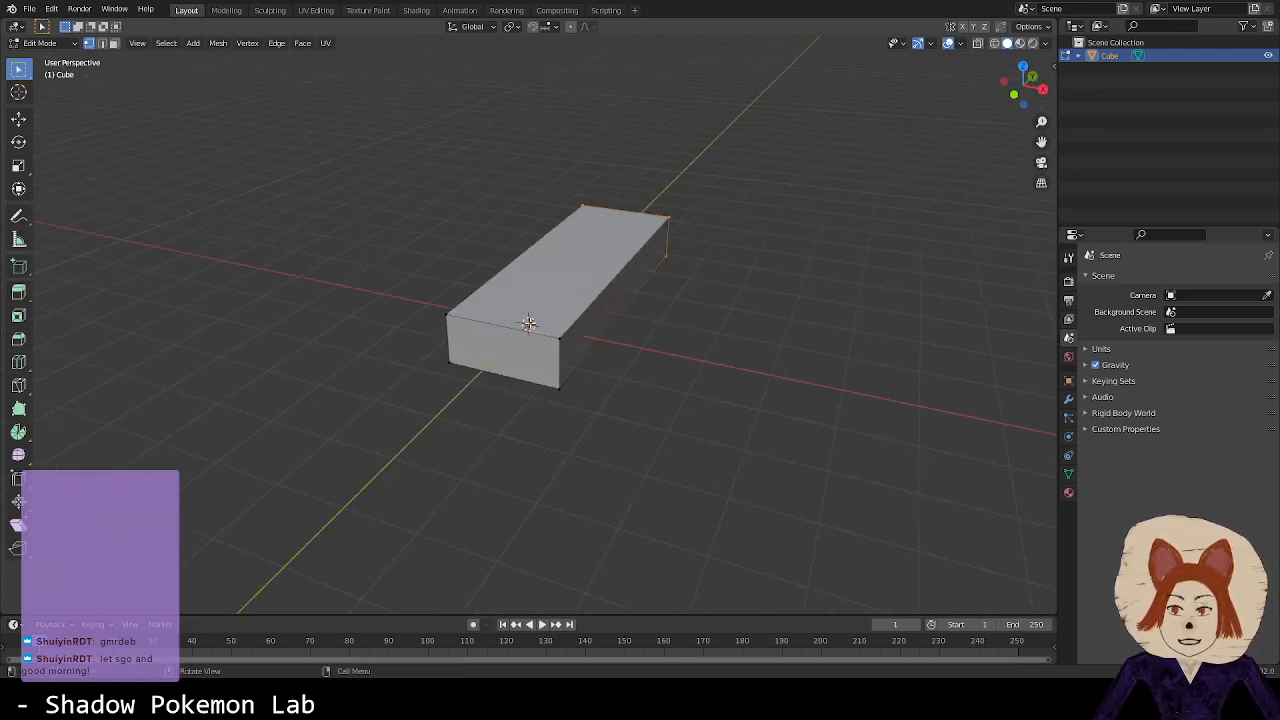
pyautogui.hotkey('alt', 'a')
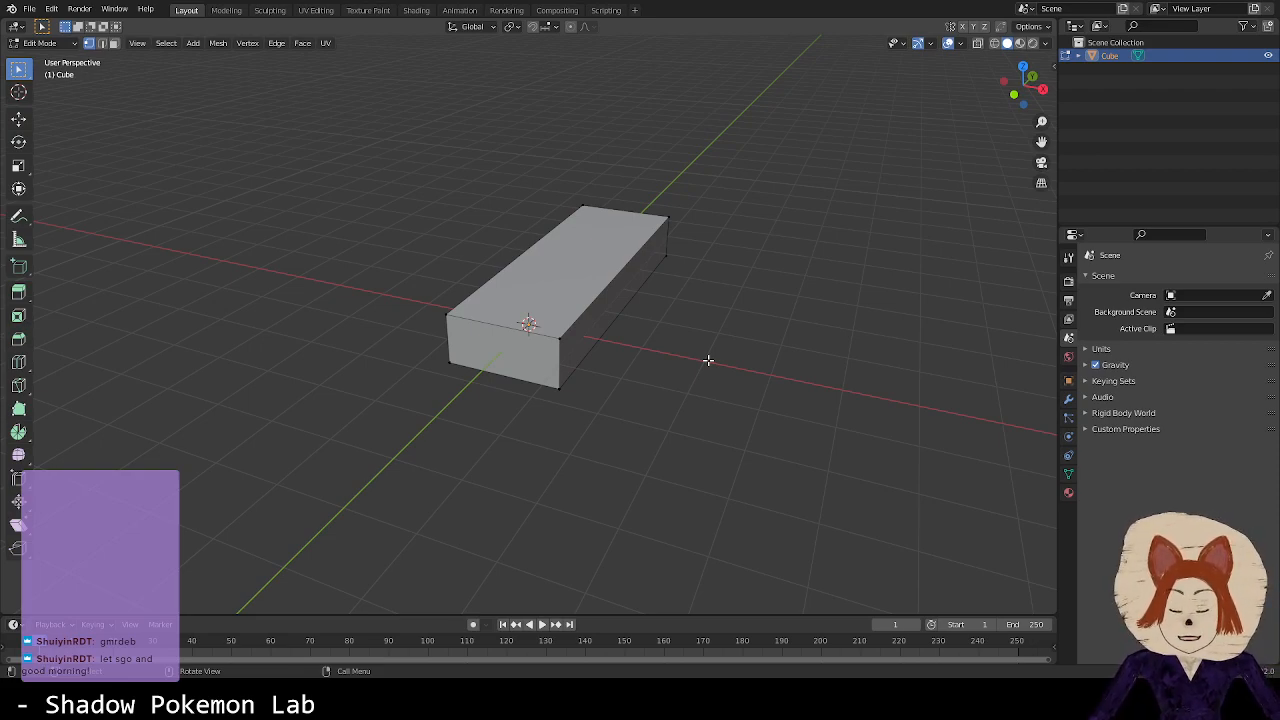
pyautogui.moveTo(562, 332); pyautogui.dragTo(505, 347, button='middle')
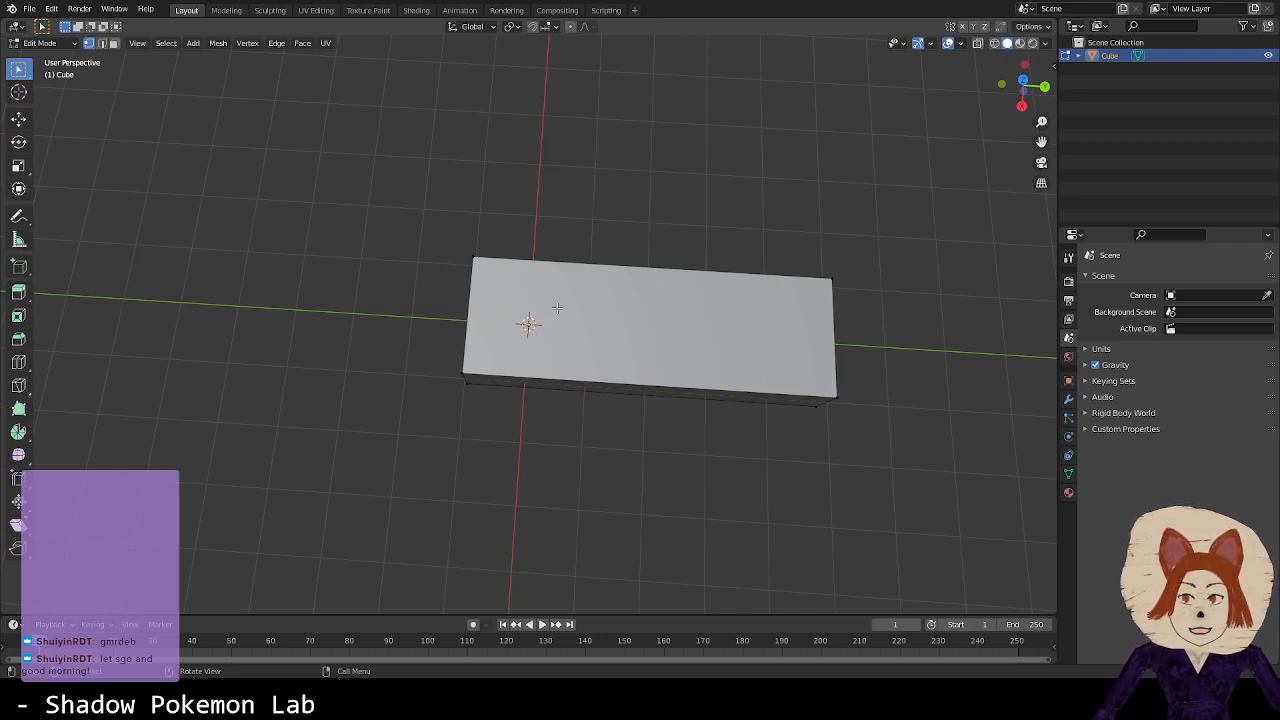
pyautogui.press('Tab')
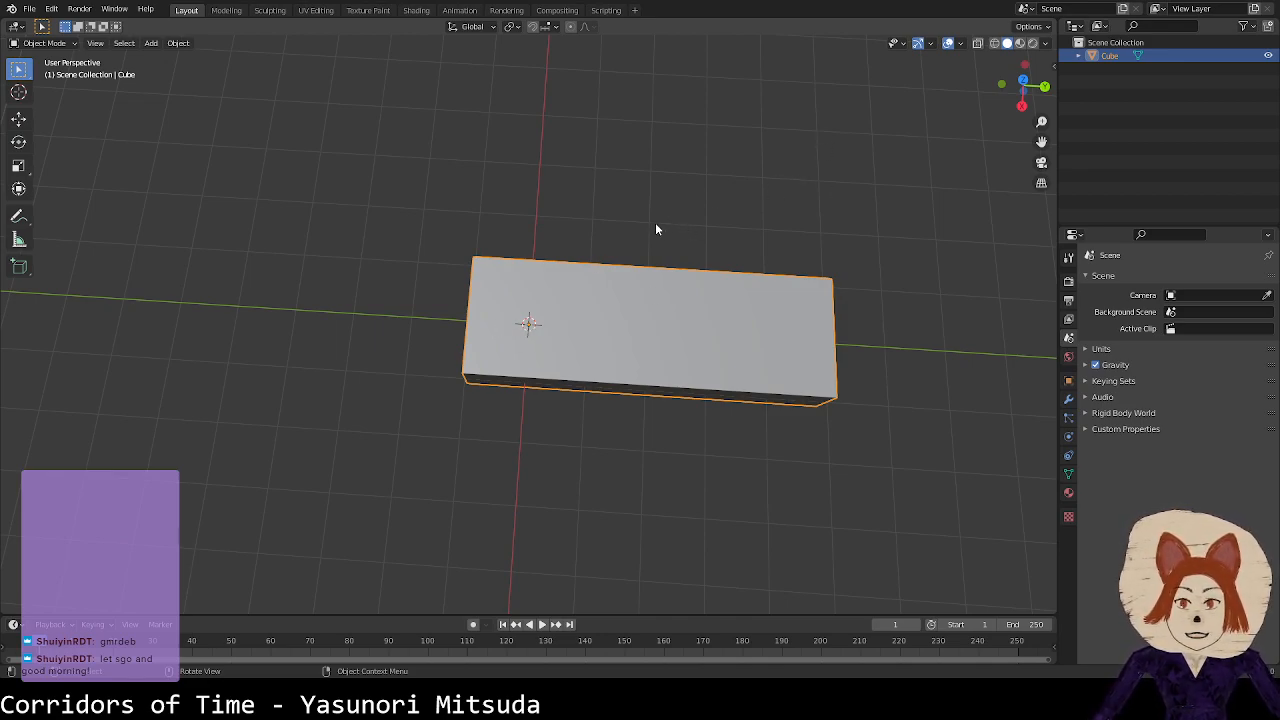
pyautogui.scroll(2, 657, 221)
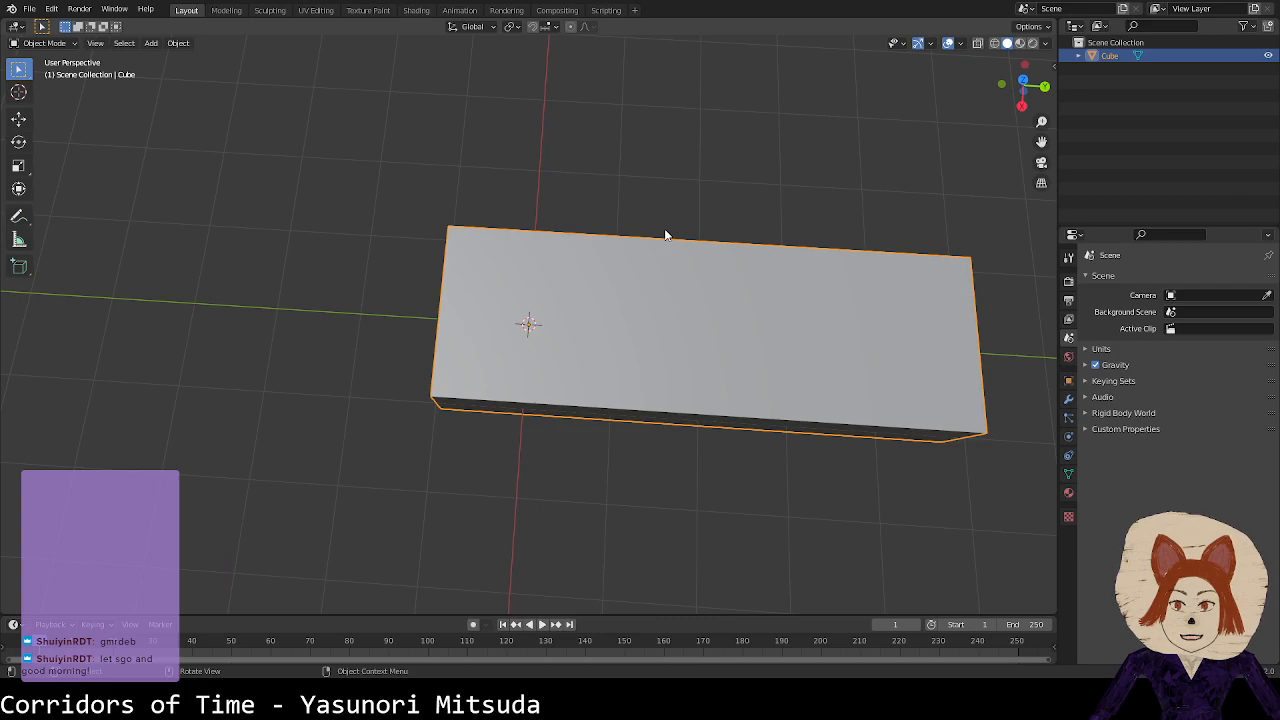
pyautogui.rightClick(713, 225)
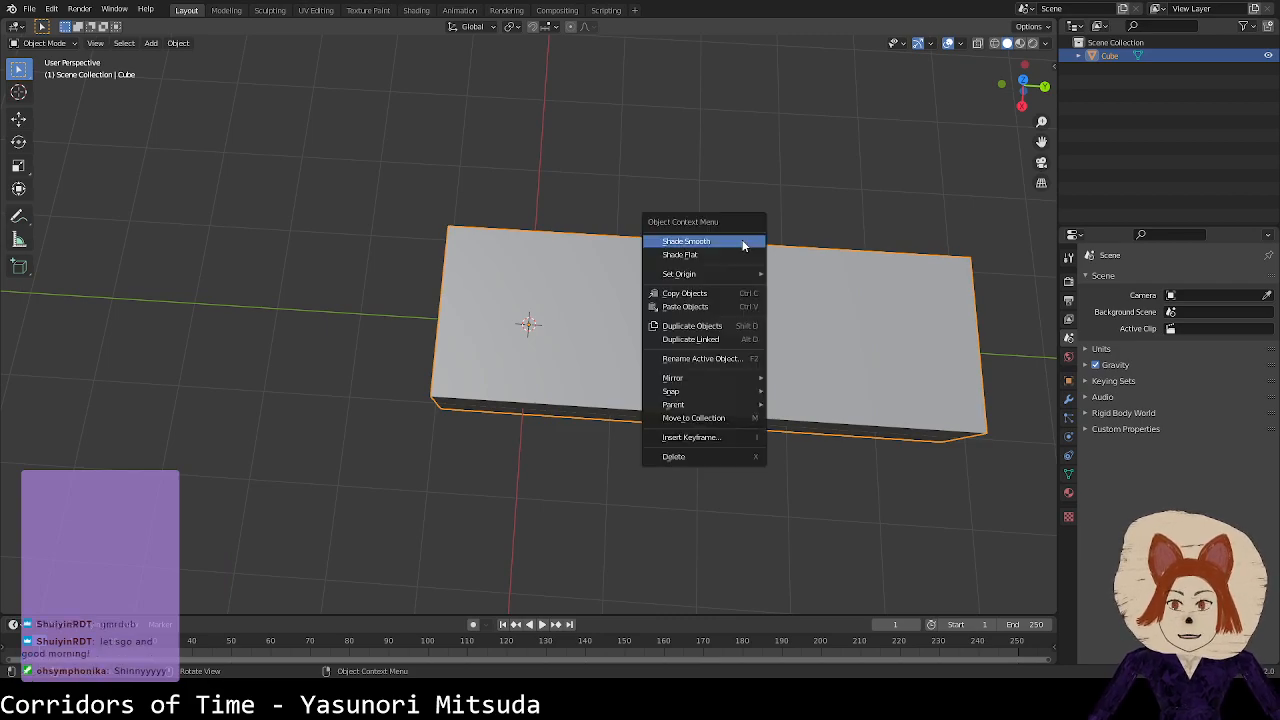
pyautogui.moveTo(903, 222)
pyautogui.mouseDown(button='middle')
pyautogui.moveTo(912, 228)
pyautogui.moveTo(919, 192)
pyautogui.moveTo(917, 231)
pyautogui.mouseUp(button='middle')
pyautogui.rightClick(926, 198)
pyautogui.moveTo(945, 185); pyautogui.dragTo(937, 141, button='middle')
pyautogui.moveTo(800, 240); pyautogui.dragTo(734, 309, button='middle')
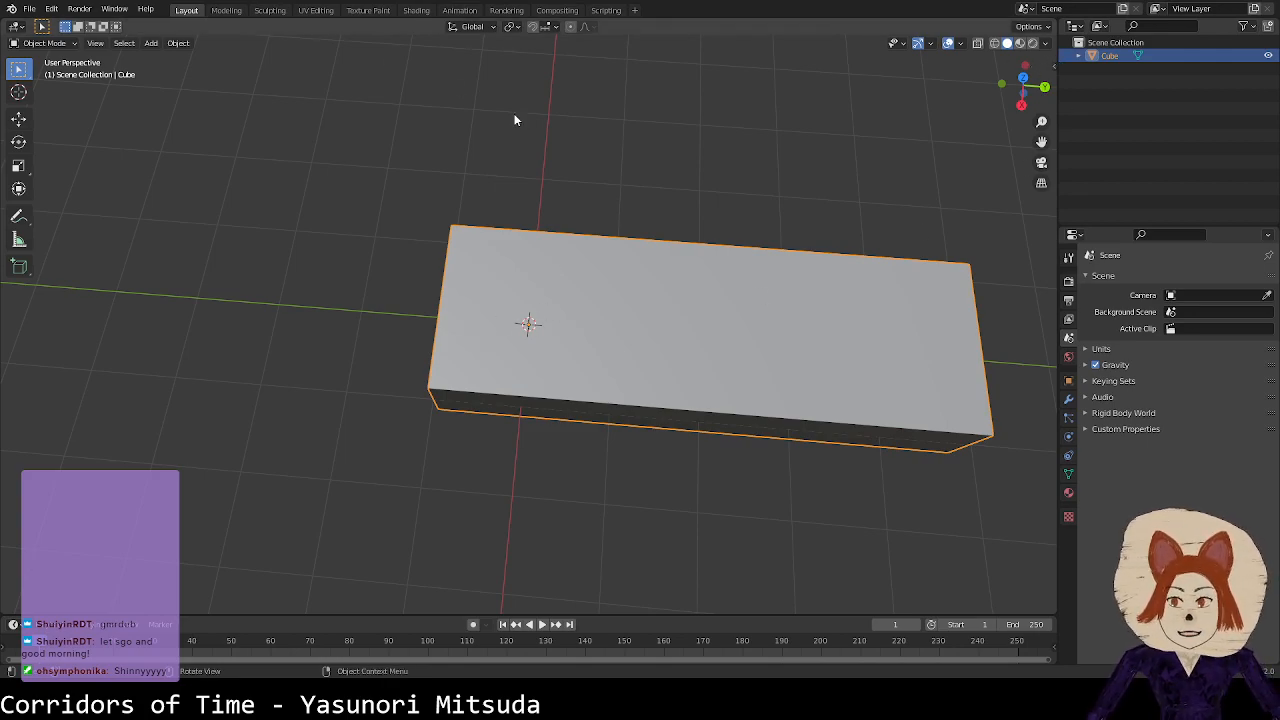
pyautogui.press('Tab')
pyautogui.press('`')
pyautogui.press('Escape')
pyautogui.press('Tab')
# Step: Show the box's transform values in the viewport sidebar, deselect the box and collapse the transform section
pyautogui.click(1052, 64)
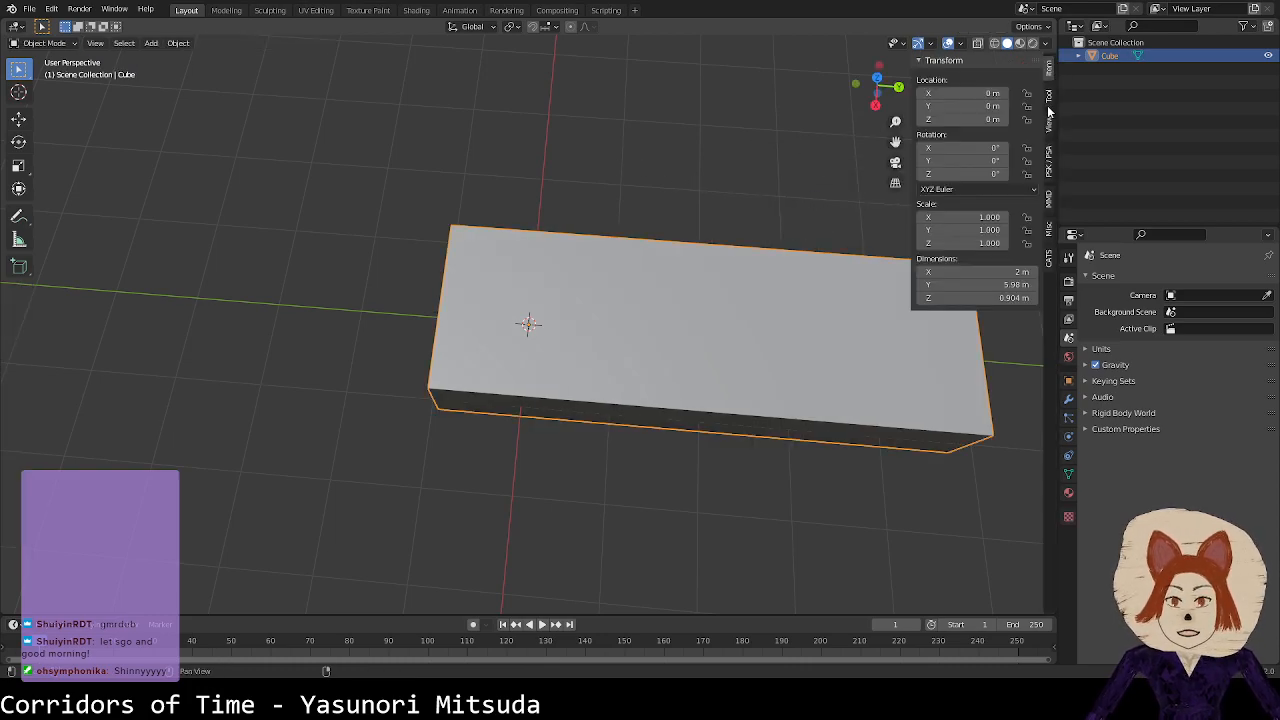
pyautogui.moveTo(758, 328); pyautogui.dragTo(762, 272, button='middle')
pyautogui.moveTo(955, 170); pyautogui.dragTo(1114, 170)
pyautogui.hotkey('ctrl', 'z')
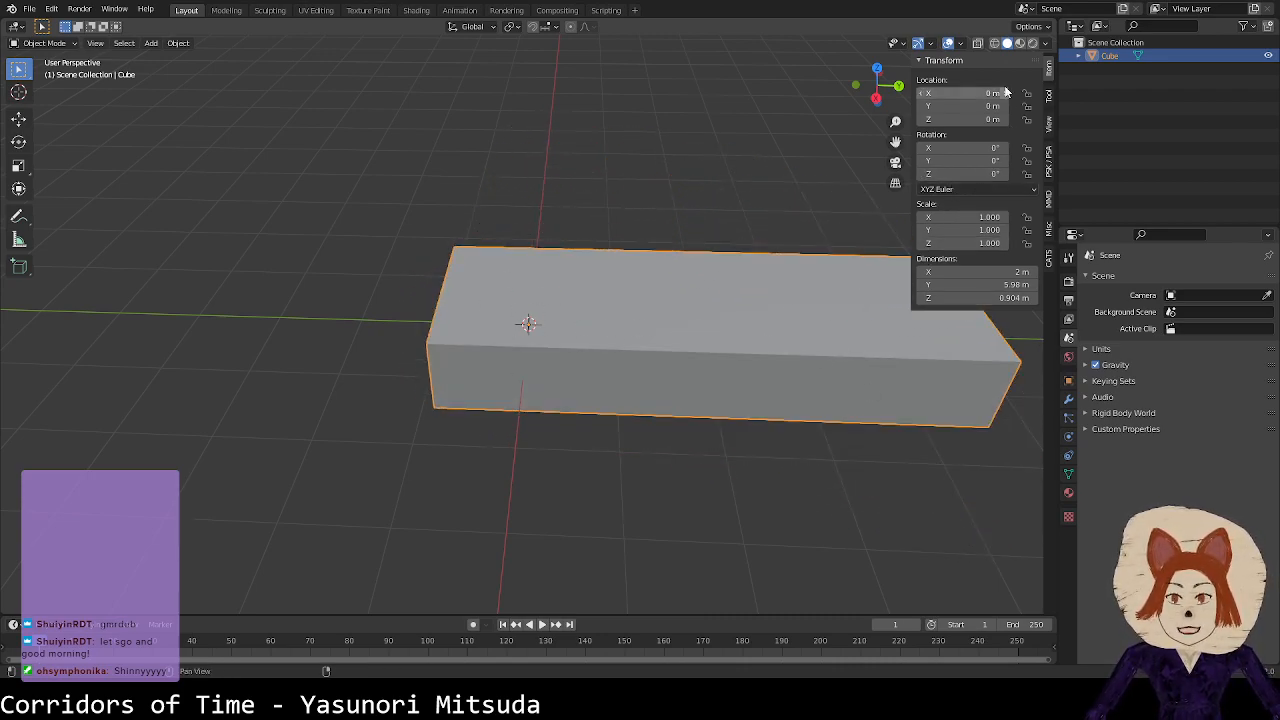
pyautogui.click(835, 453)
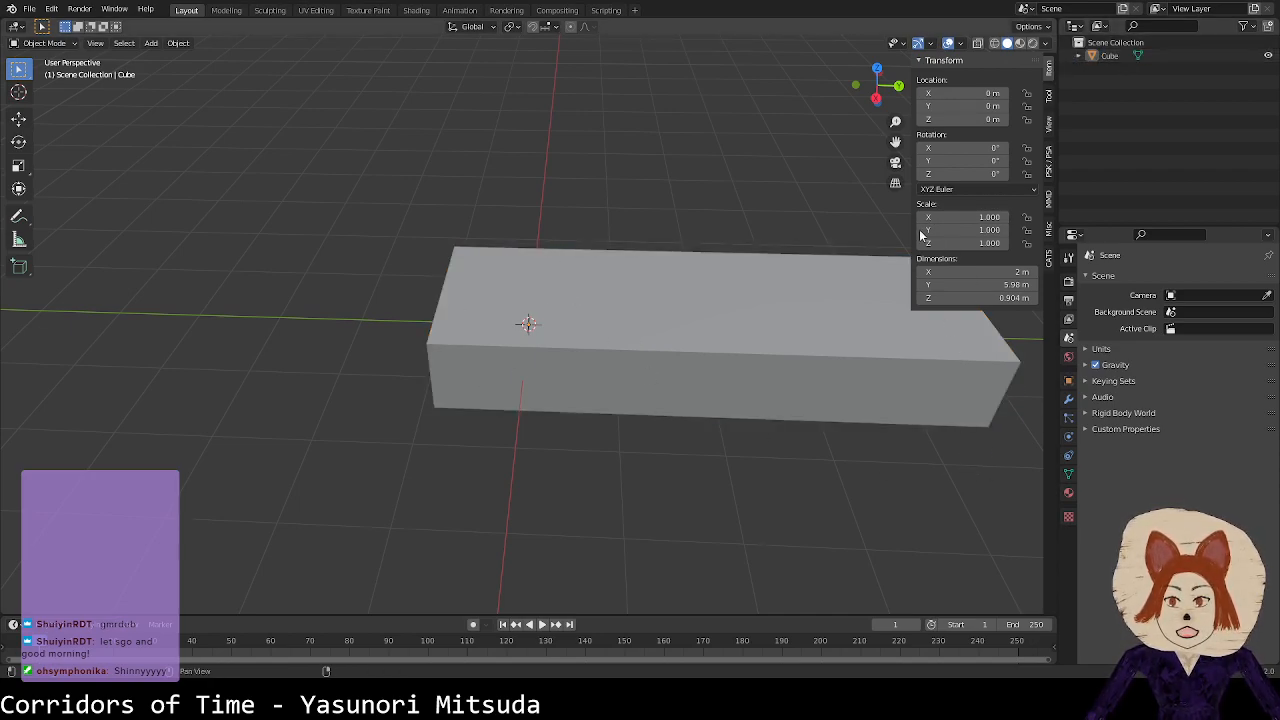
pyautogui.click(940, 62)
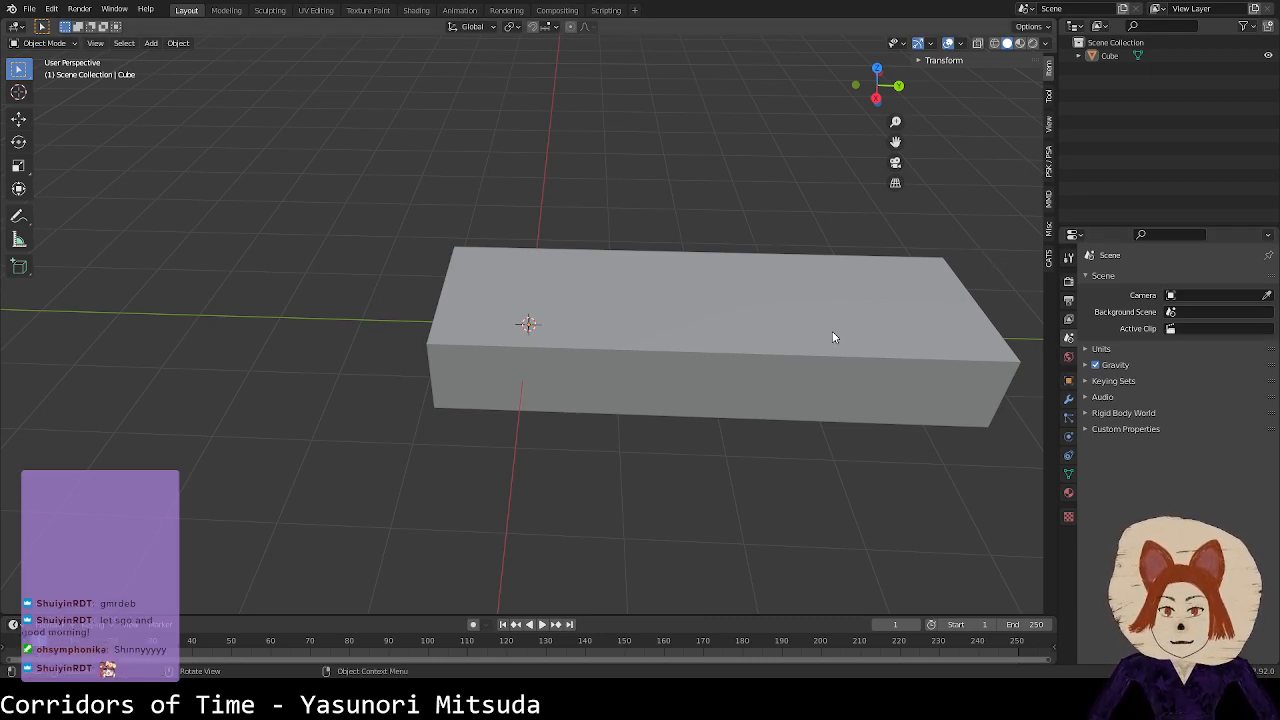
# Step: Select the box and add three evenly spaced lengthwise loop cuts to its mesh in Edit Mode
pyautogui.moveTo(793, 352); pyautogui.dragTo(767, 352, button='middle')
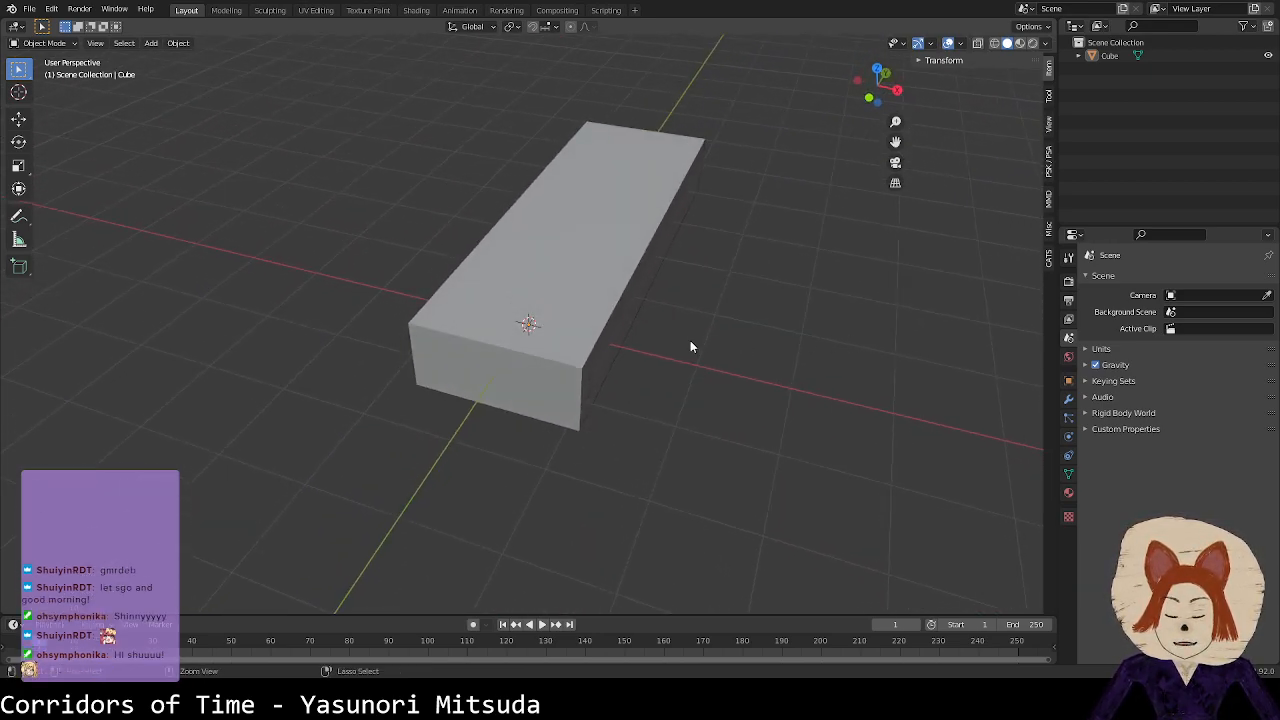
pyautogui.click(572, 292)
pyautogui.press('Tab')
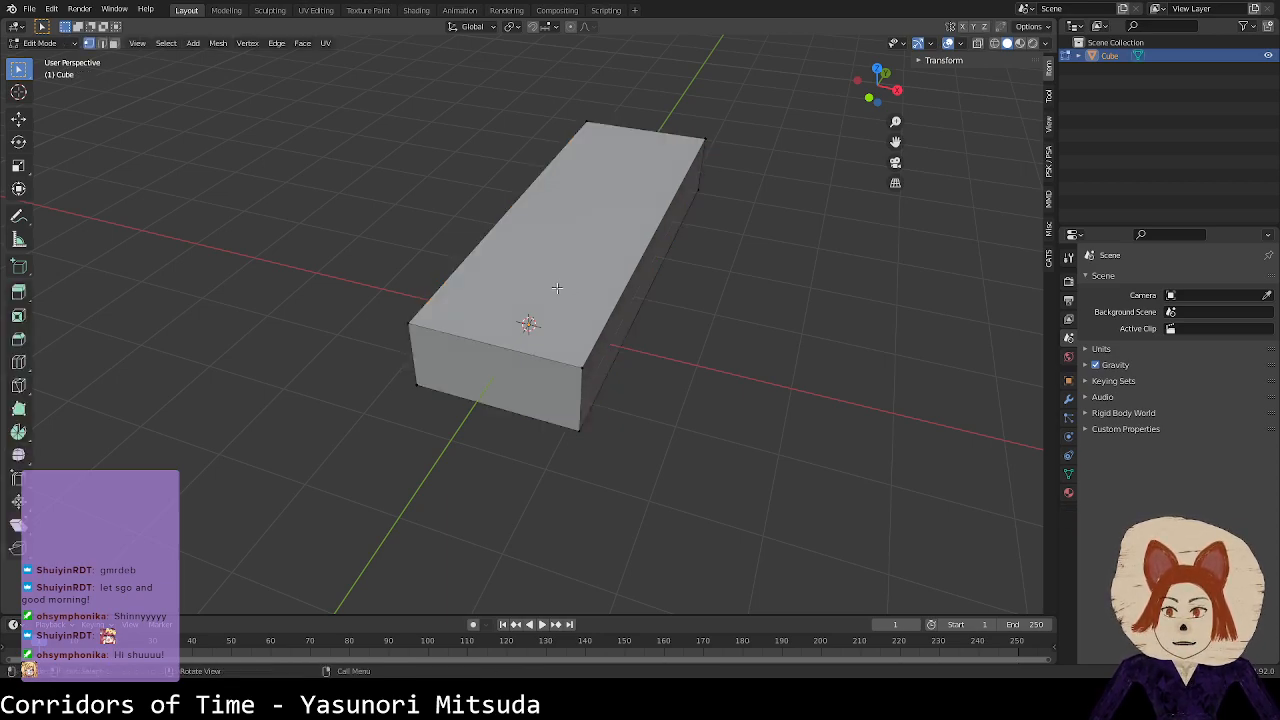
pyautogui.hotkey('ctrl', 'r')
pyautogui.scroll(4, 498, 376)
pyautogui.scroll(-2, 503, 375)
pyautogui.click(503, 375)
pyautogui.rightClick(509, 372)
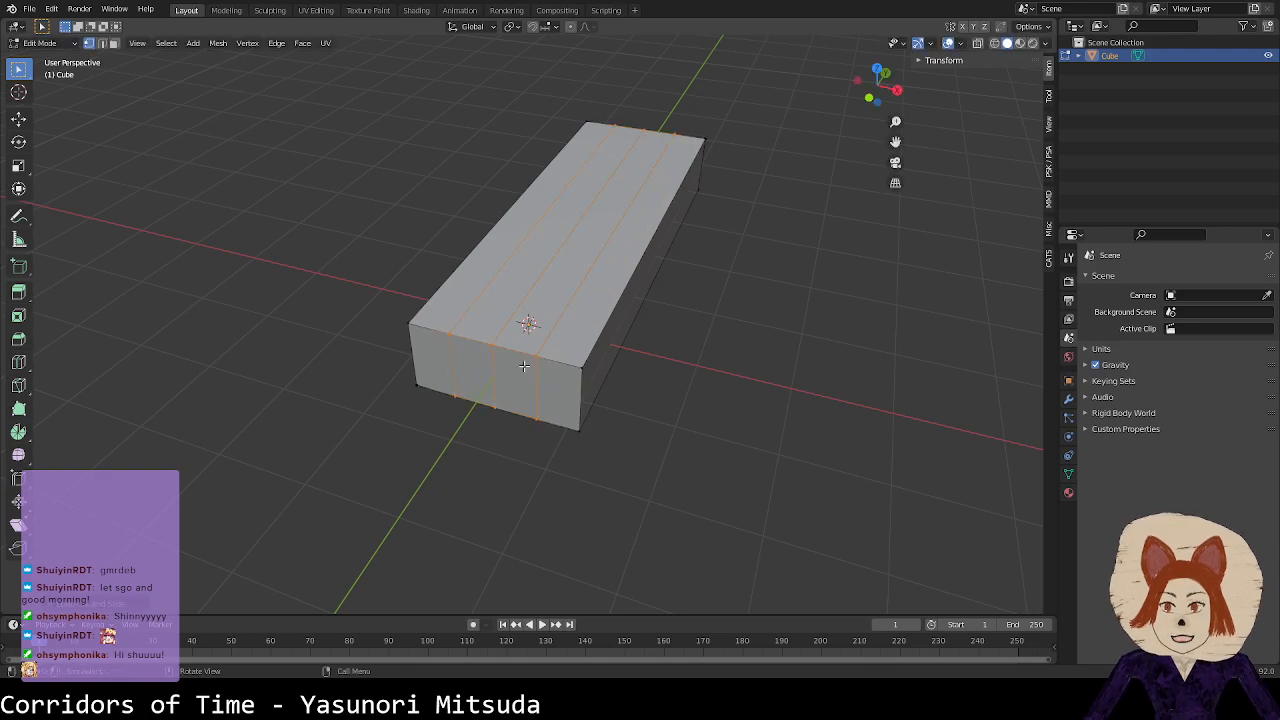
# Step: Scale the three lengthwise loops outward along Y so both ends of the box get angled corners
pyautogui.moveTo(712, 345); pyautogui.dragTo(601, 372, button='middle')
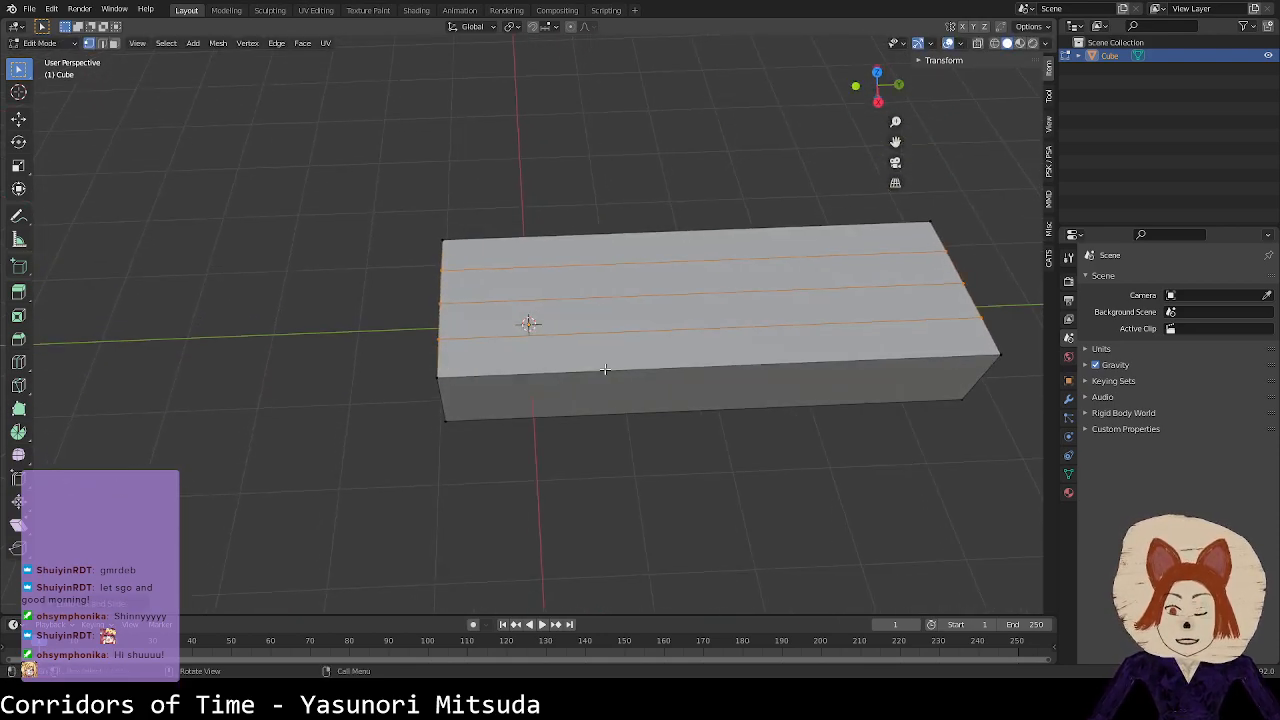
pyautogui.press('s')
pyautogui.press('y')
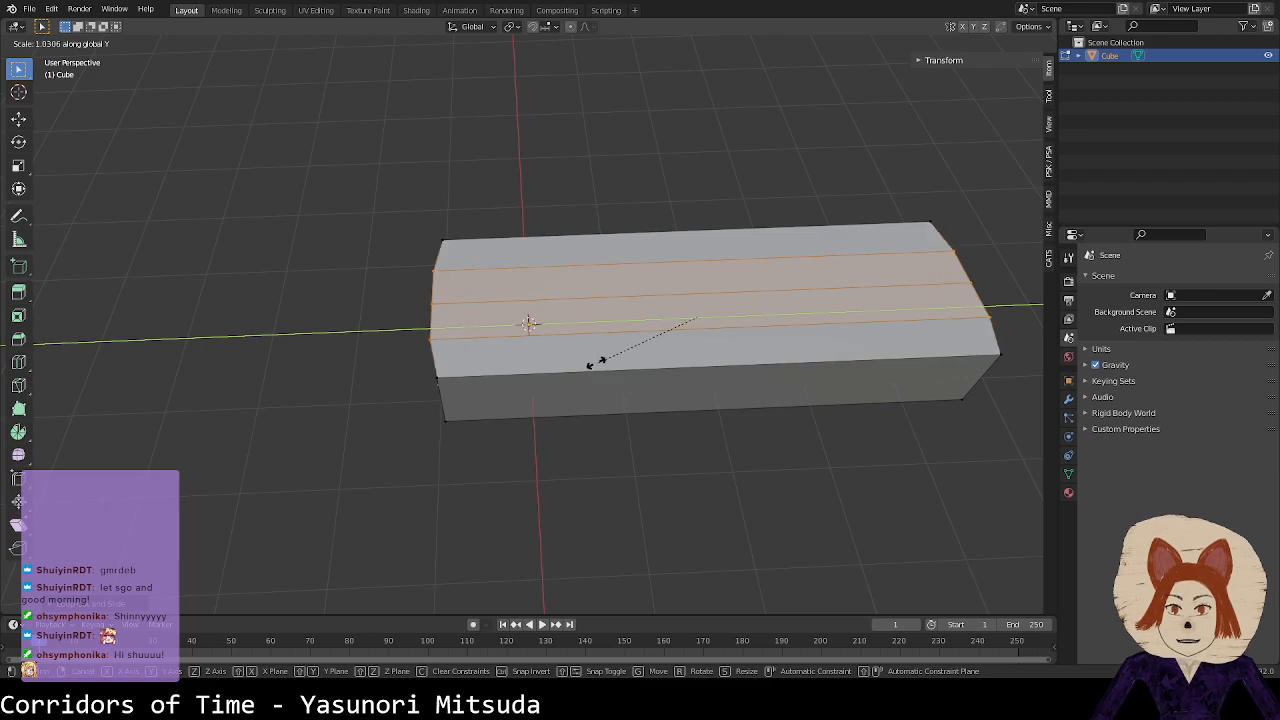
pyautogui.click(585, 362)
# Step: Select only the middle lengthwise loop and round both ends by scaling it about 1.06, followed by about 0.99
pyautogui.moveTo(420, 318); pyautogui.dragTo(416, 387, button='middle')
pyautogui.moveTo(791, 306); pyautogui.dragTo(881, 338, button='middle')
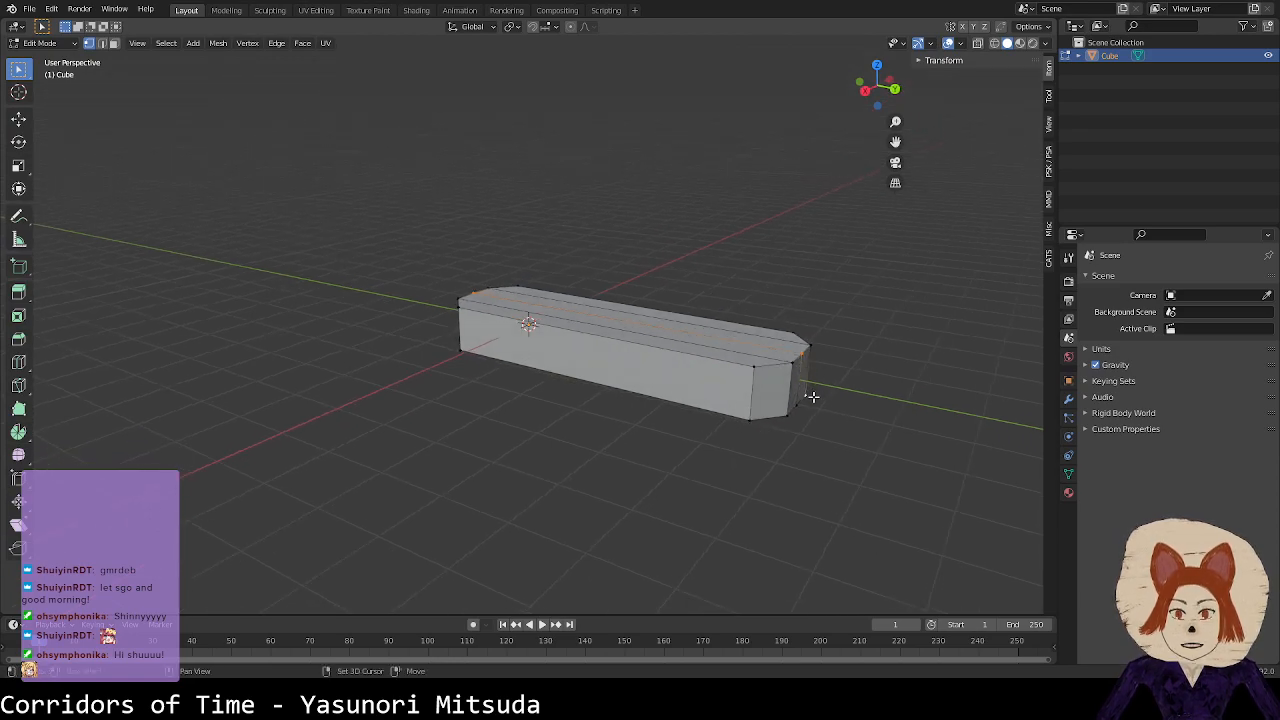
pyautogui.moveTo(737, 383); pyautogui.dragTo(664, 434, button='middle')
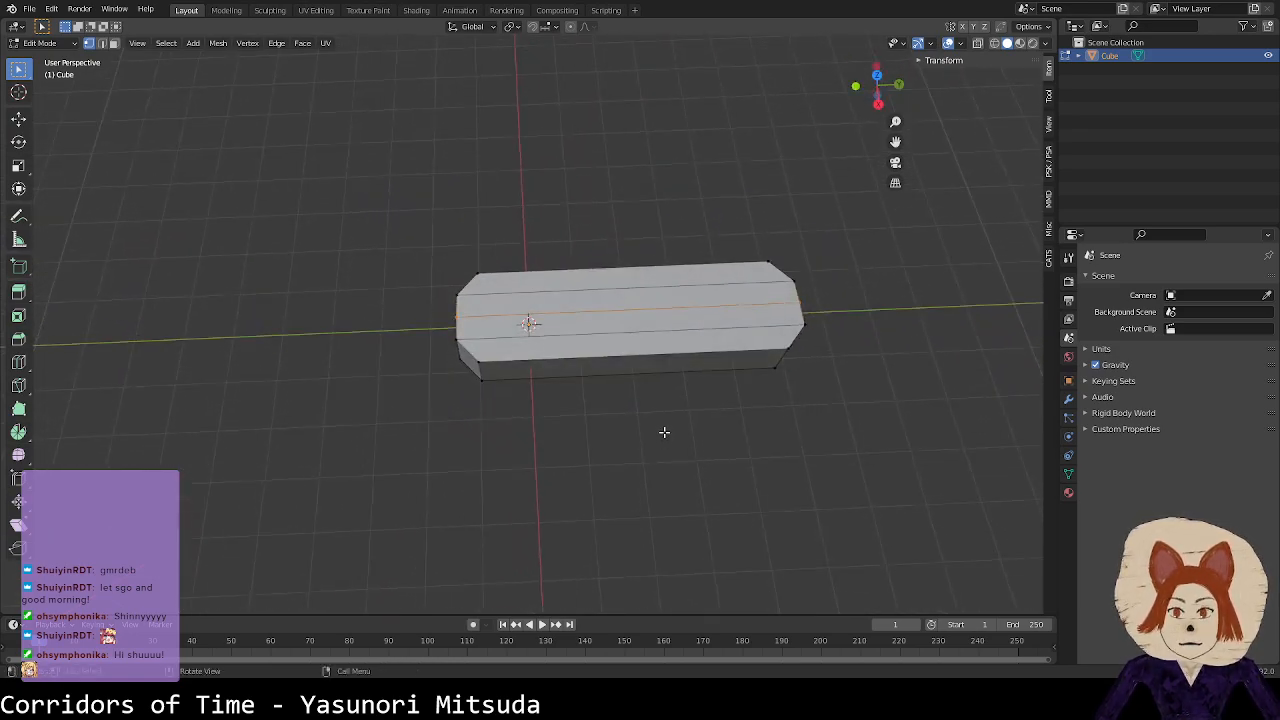
pyautogui.press('s')
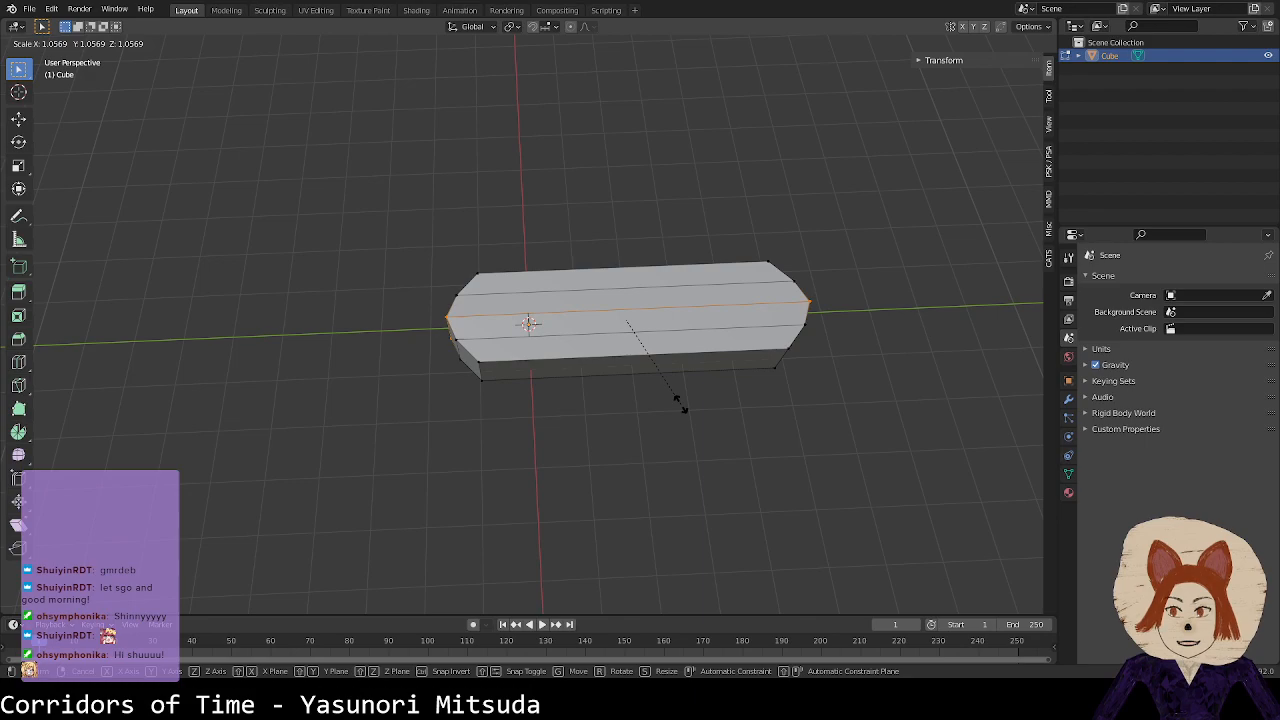
pyautogui.click(679, 402)
pyautogui.press('s')
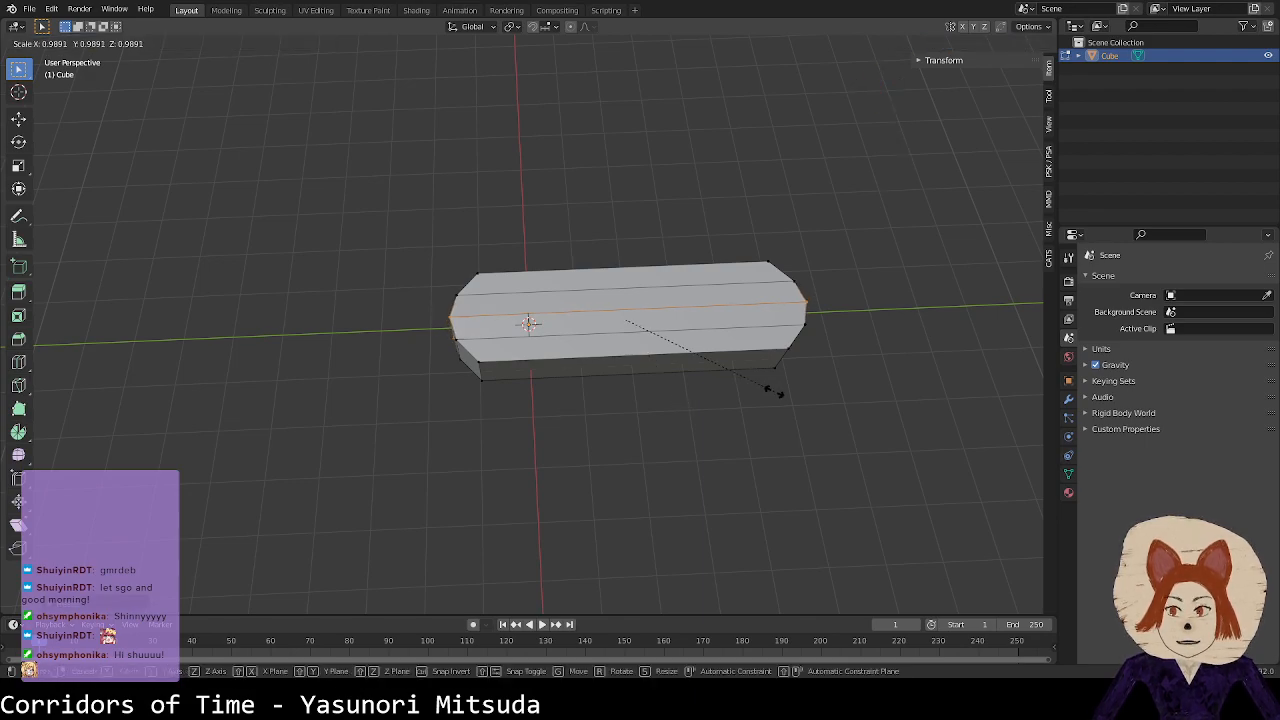
pyautogui.click(775, 391)
# Step: Select all vertices of the positive-Y end and scale them down along X to taper the block
pyautogui.moveTo(795, 281); pyautogui.dragTo(702, 284, button='middle')
pyautogui.moveTo(547, 310); pyautogui.dragTo(740, 406)
pyautogui.moveTo(740, 406); pyautogui.dragTo(826, 476, button='middle')
pyautogui.press('s')
pyautogui.press('x')
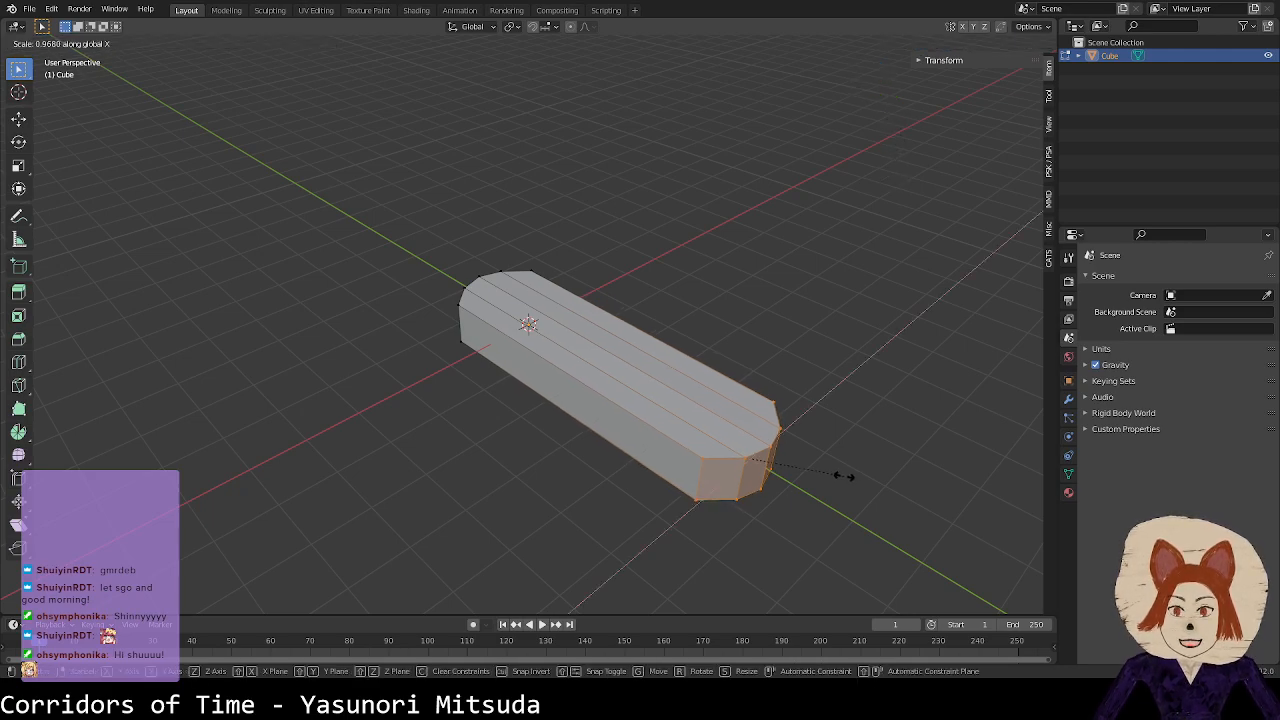
pyautogui.click(800, 471)
pyautogui.click(837, 491)
pyautogui.moveTo(837, 491); pyautogui.dragTo(908, 523, button='middle')
# Step: Move the outer corner vertices of the wide negative-Y end along Y toward the block's middle and scale them down slightly
pyautogui.press('Tab')
pyautogui.moveTo(772, 477); pyautogui.dragTo(843, 486, button='middle')
pyautogui.press('Tab')
pyautogui.moveTo(482, 368); pyautogui.dragTo(527, 401)
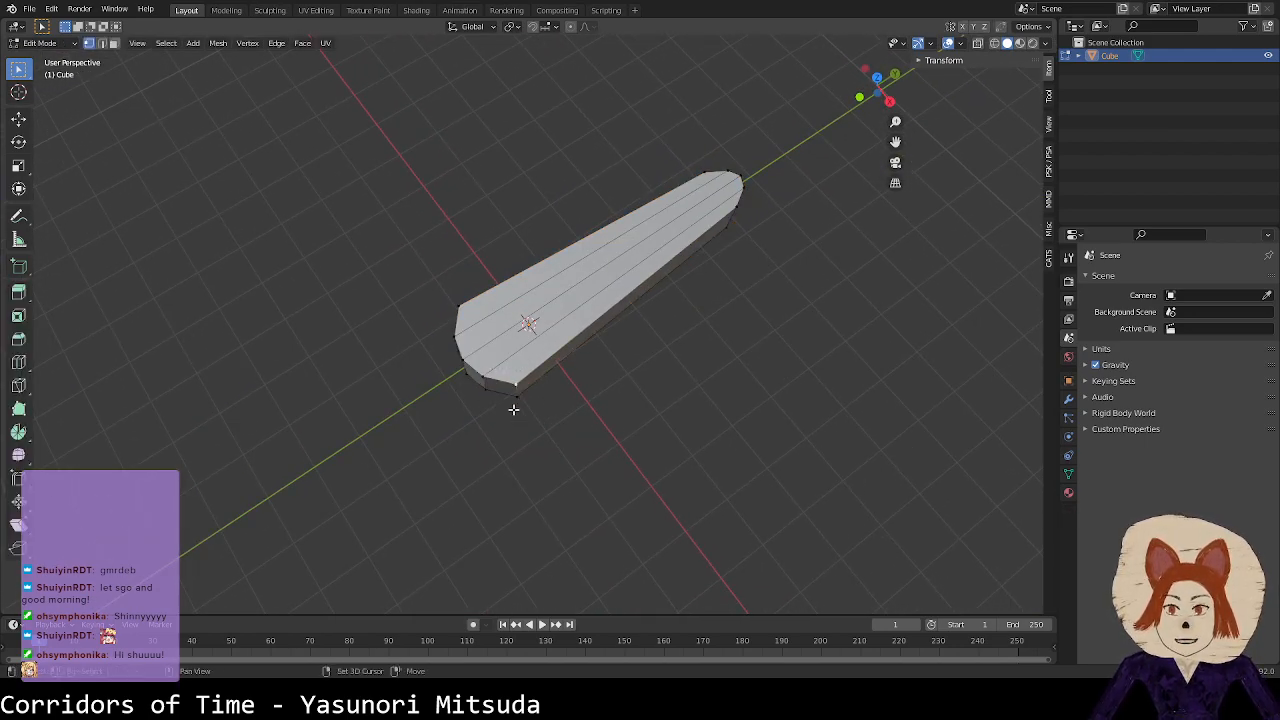
pyautogui.moveTo(517, 397); pyautogui.dragTo(434, 359, button='middle')
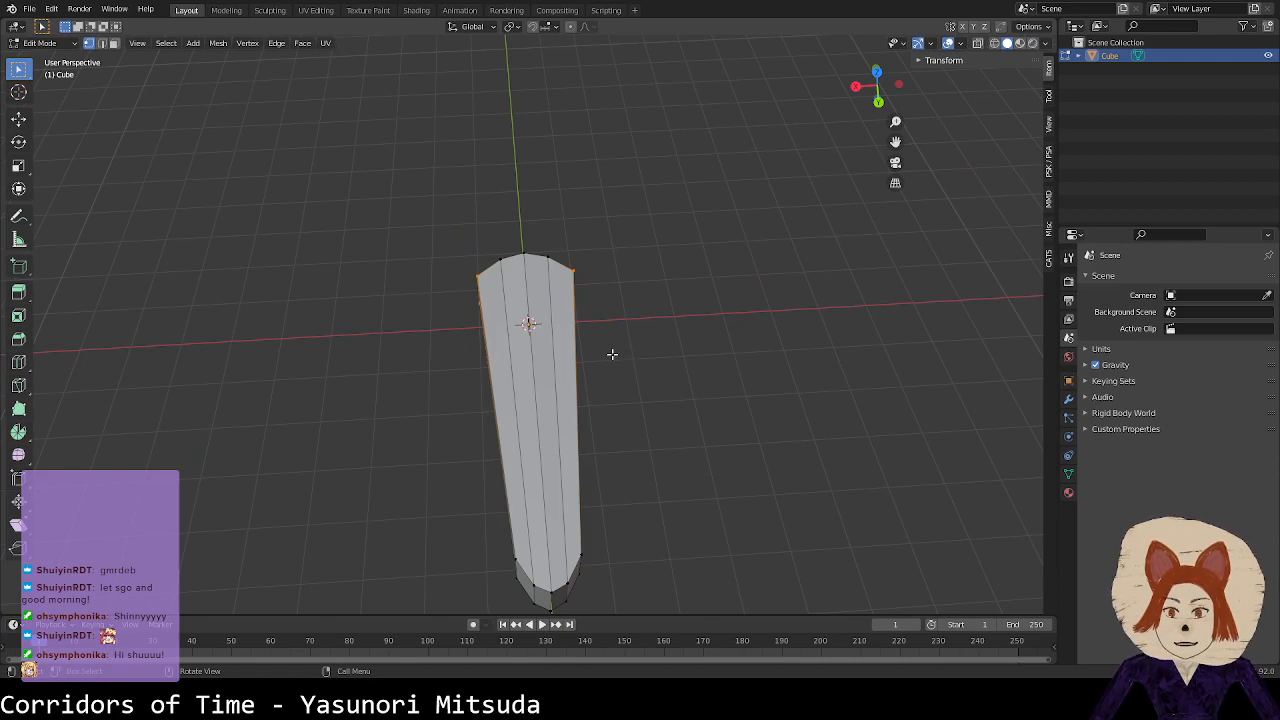
pyautogui.press('g')
pyautogui.press('x')
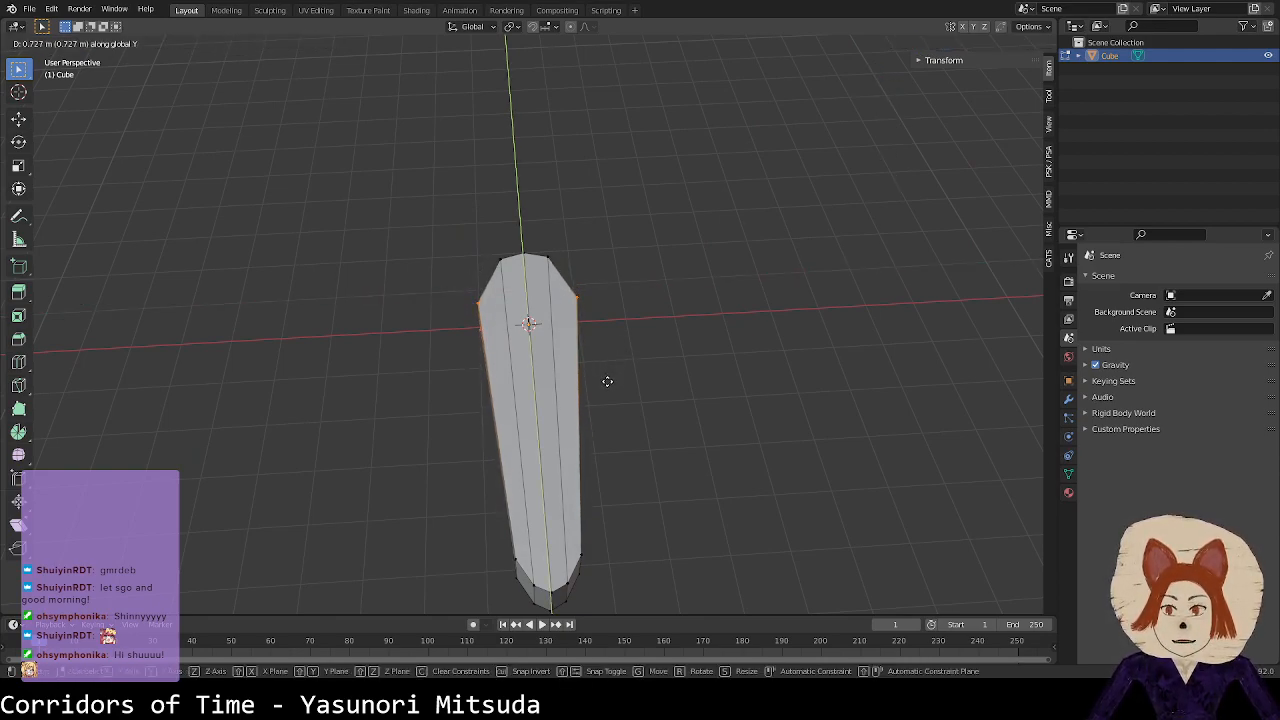
pyautogui.click(608, 387)
pyautogui.press('s')
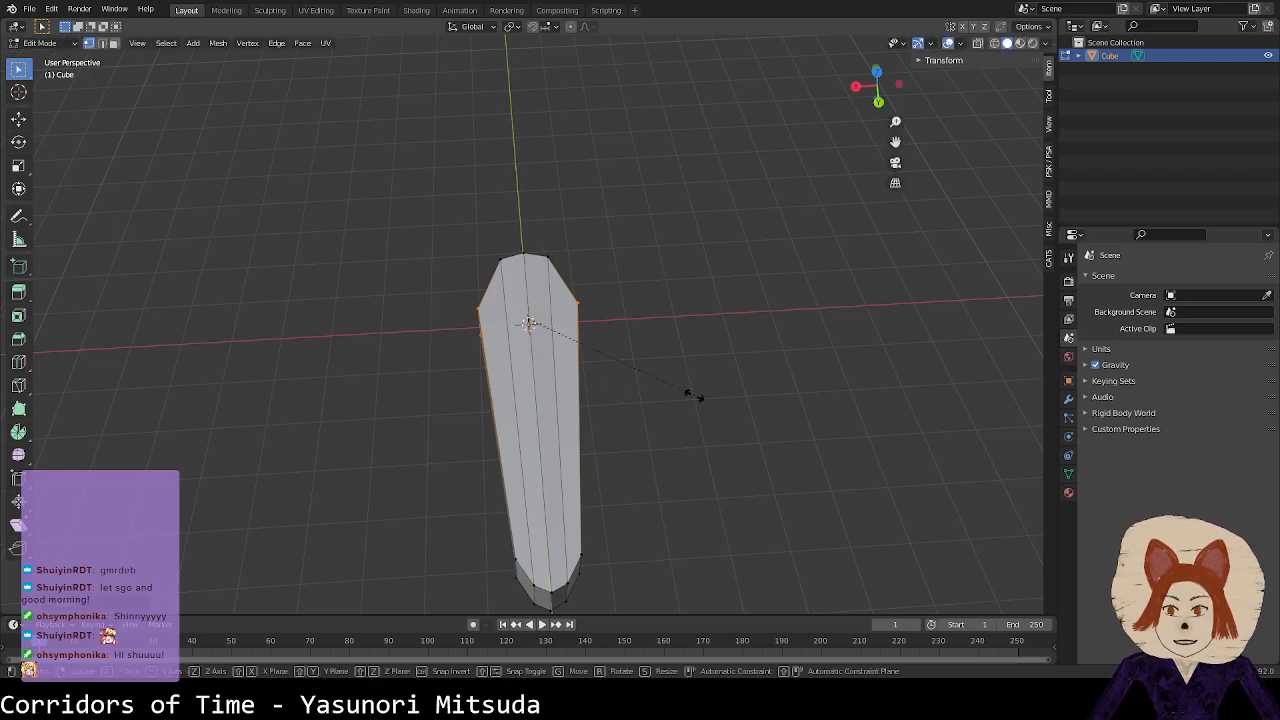
pyautogui.click(656, 371)
# Step: Select the middle vertical edge of the wide negative-Y end and move it slightly outward along Y
pyautogui.moveTo(520, 295); pyautogui.dragTo(674, 311, button='middle')
pyautogui.click(495, 333)
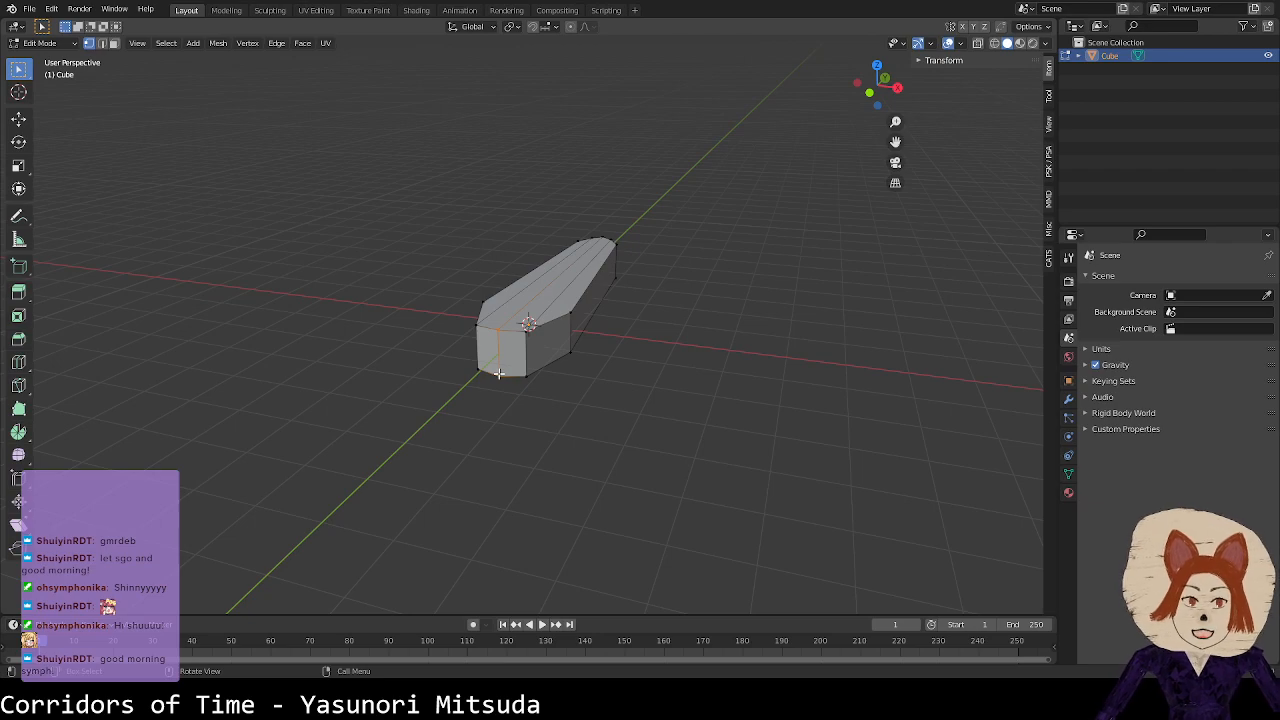
pyautogui.moveTo(548, 373); pyautogui.dragTo(505, 349, button='middle')
pyautogui.scroll(3, 468, 351)
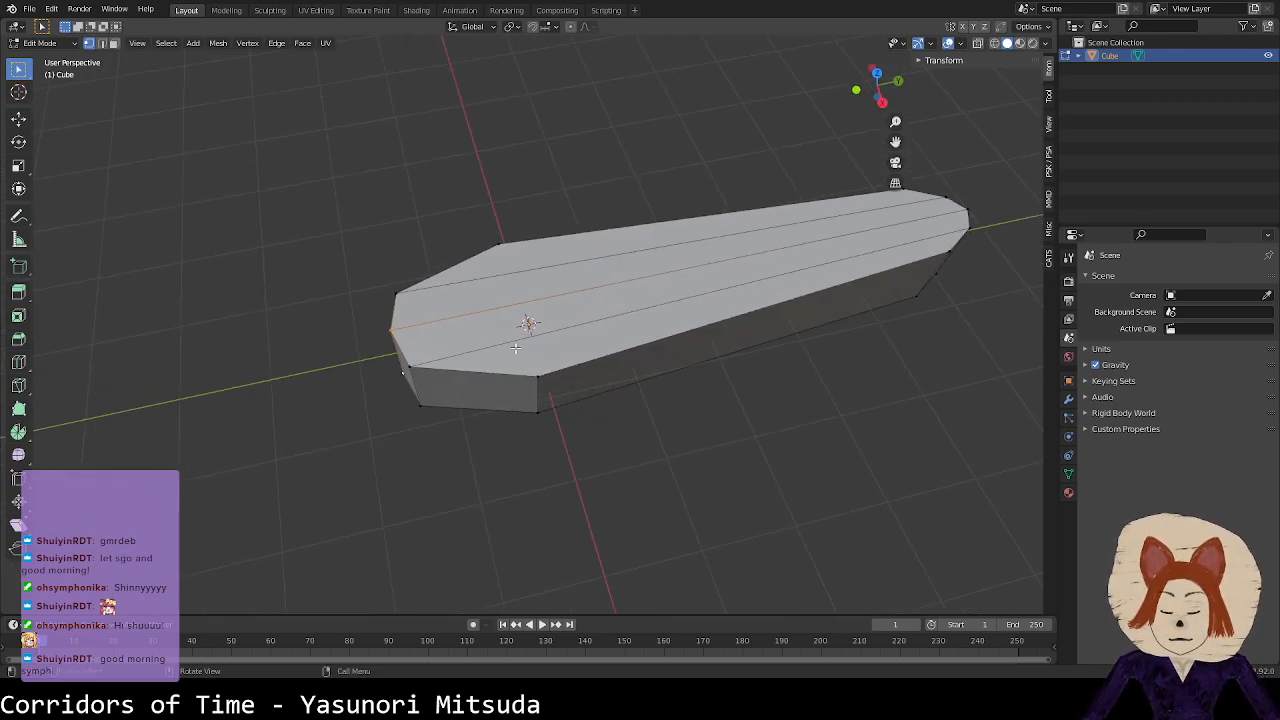
pyautogui.press('g')
pyautogui.press('y')
pyautogui.click(530, 343)
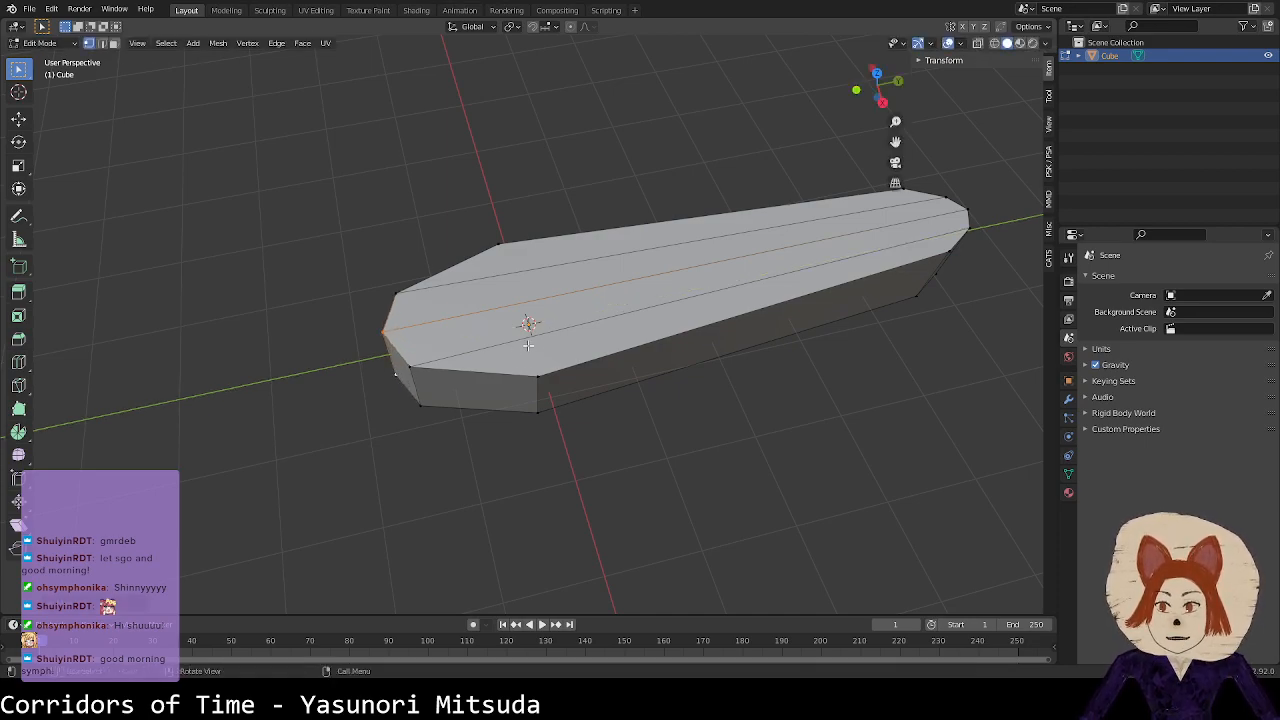
# Step: Select the four vertices flanking the wide end's middle edge and scale them about 1.16 along X
pyautogui.moveTo(521, 371); pyautogui.dragTo(649, 375, button='middle')
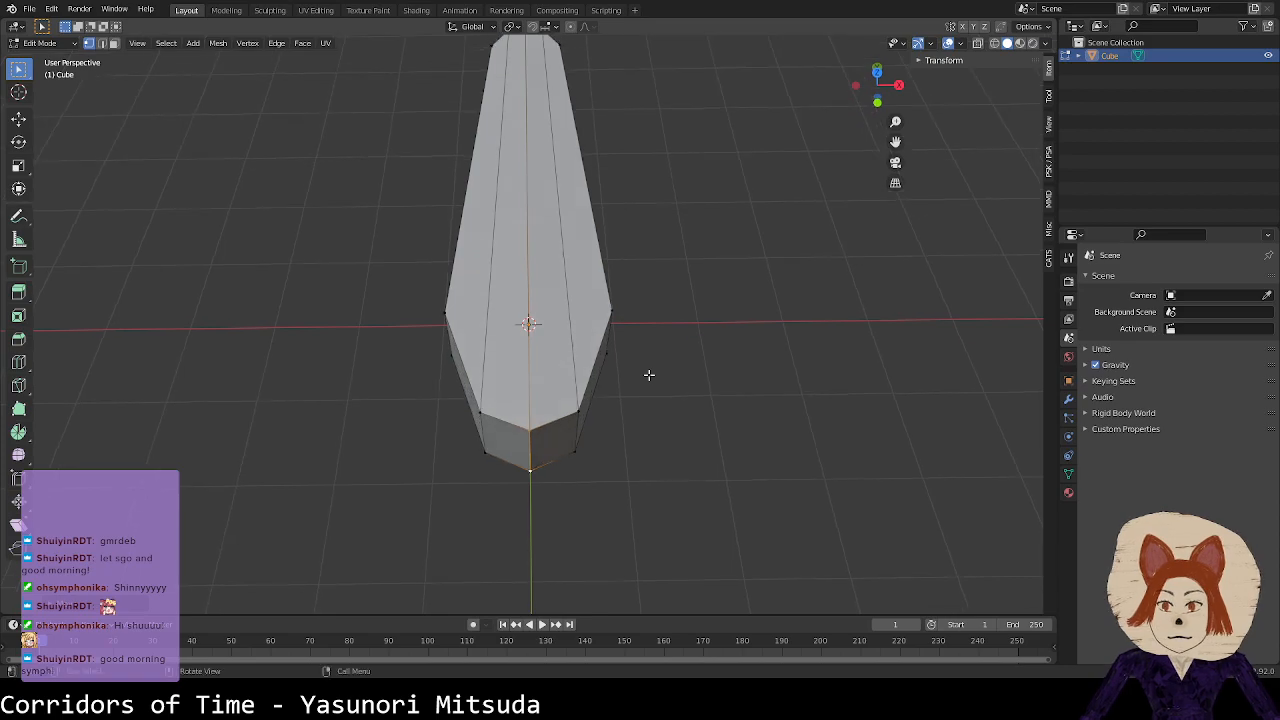
pyautogui.click(487, 408)
pyautogui.keyDown('shift'); pyautogui.click(486, 440); pyautogui.keyUp('shift')
pyautogui.keyDown('shift'); pyautogui.click(595, 419); pyautogui.keyUp('shift')
pyautogui.keyDown('shift'); pyautogui.click(585, 448); pyautogui.keyUp('shift')
pyautogui.press('s')
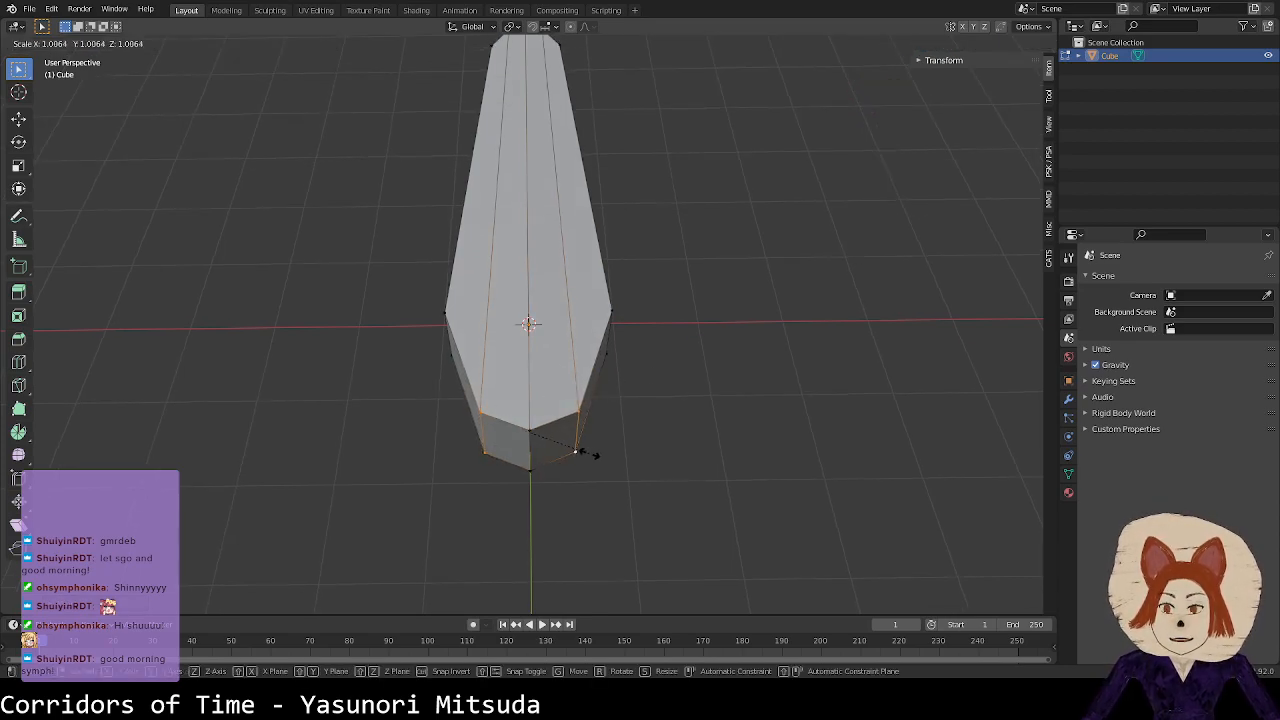
pyautogui.press('x')
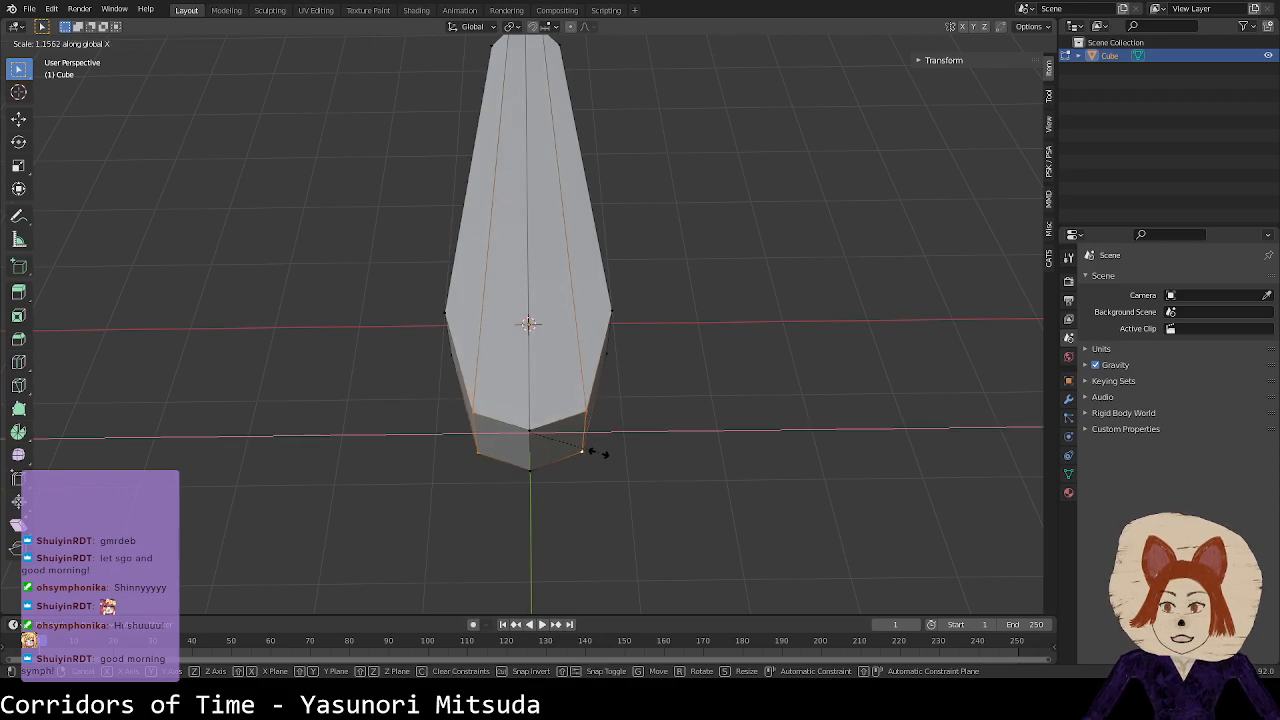
pyautogui.click(601, 452)
pyautogui.moveTo(739, 432)
pyautogui.mouseDown(button='middle')
pyautogui.moveTo(586, 423)
pyautogui.moveTo(589, 437)
pyautogui.moveTo(666, 443)
pyautogui.moveTo(686, 380)
pyautogui.moveTo(685, 433)
pyautogui.moveTo(689, 369)
pyautogui.moveTo(716, 430)
pyautogui.mouseUp(button='middle')
pyautogui.press('Tab')
pyautogui.click(631, 440)
pyautogui.click(642, 327)
pyautogui.moveTo(641, 323); pyautogui.dragTo(637, 292, button='middle')
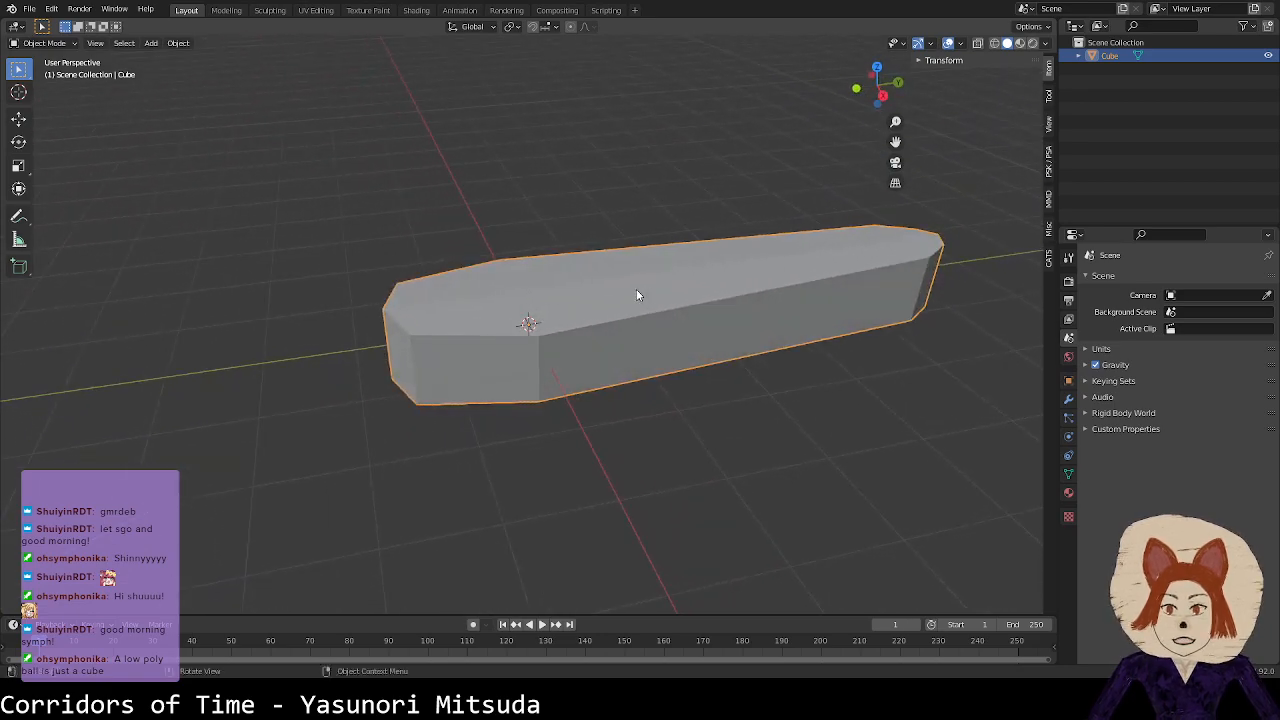
# Step: Compare the top vertices' coordinates in Edit Mode and copy the Z value of the narrow end's positive-X outer corner vertex
pyautogui.press('Tab')
pyautogui.click(393, 317)
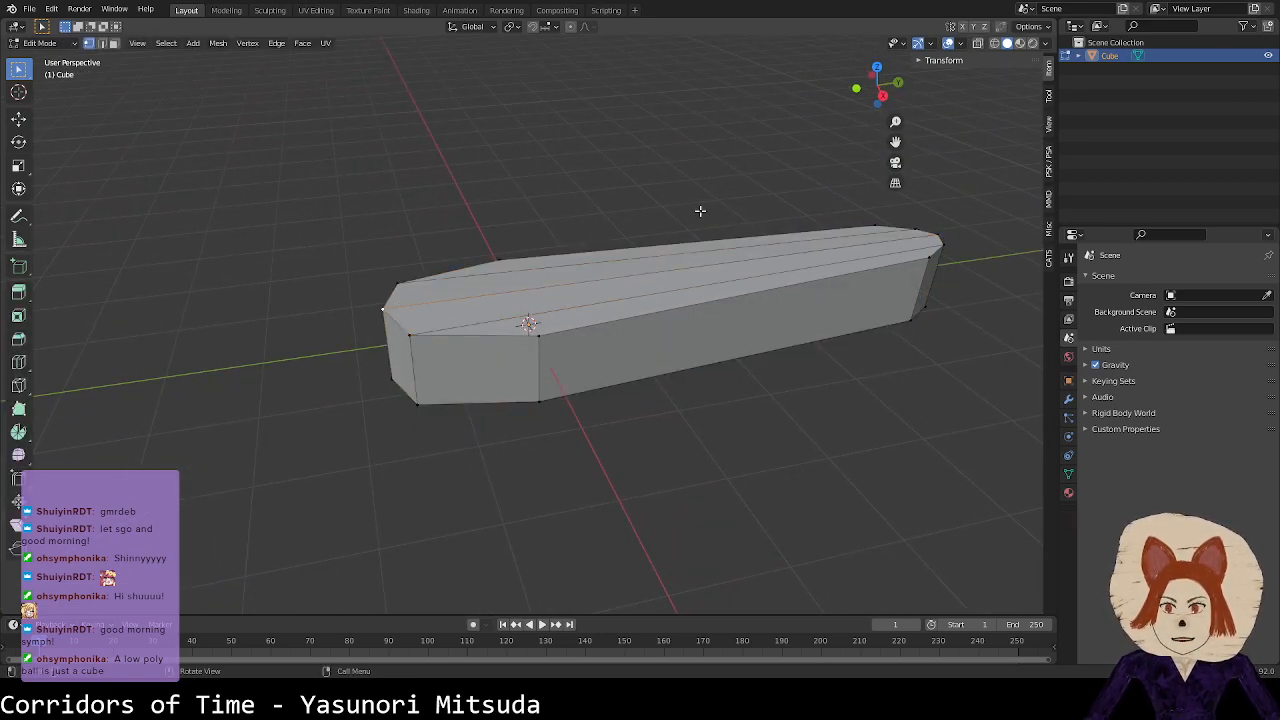
pyautogui.click(1000, 60)
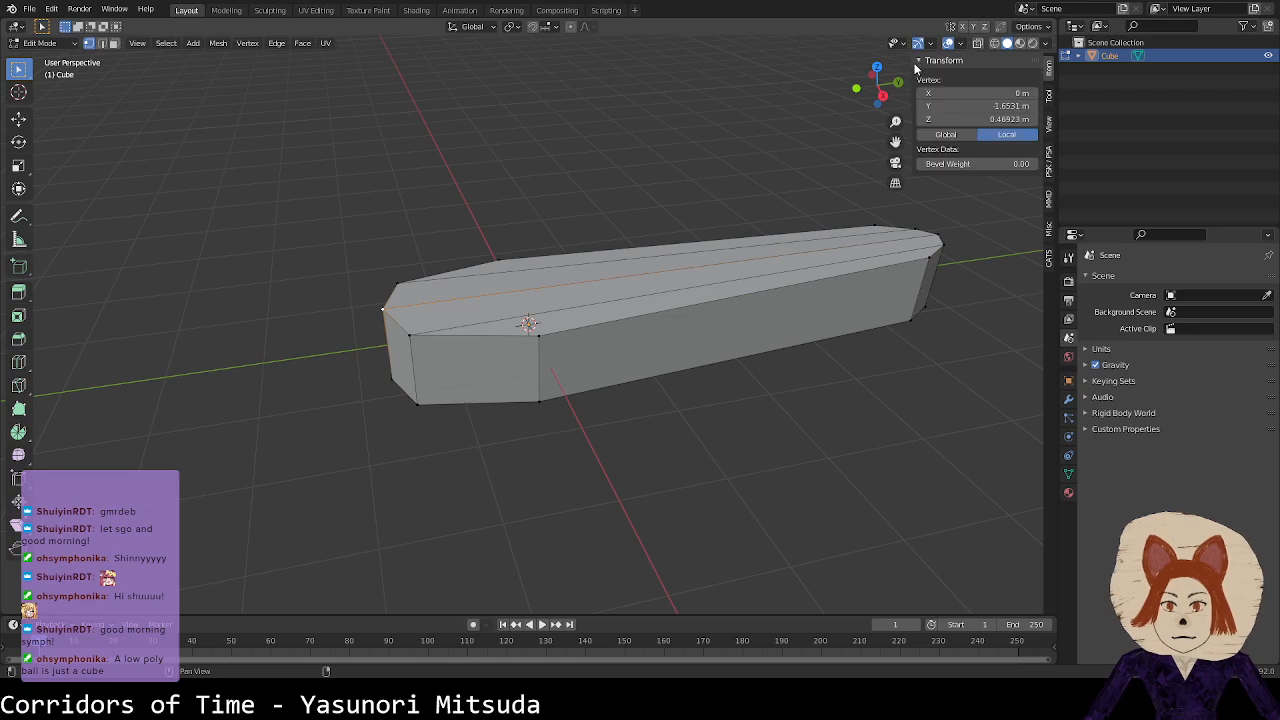
pyautogui.click(938, 241)
pyautogui.click(918, 232)
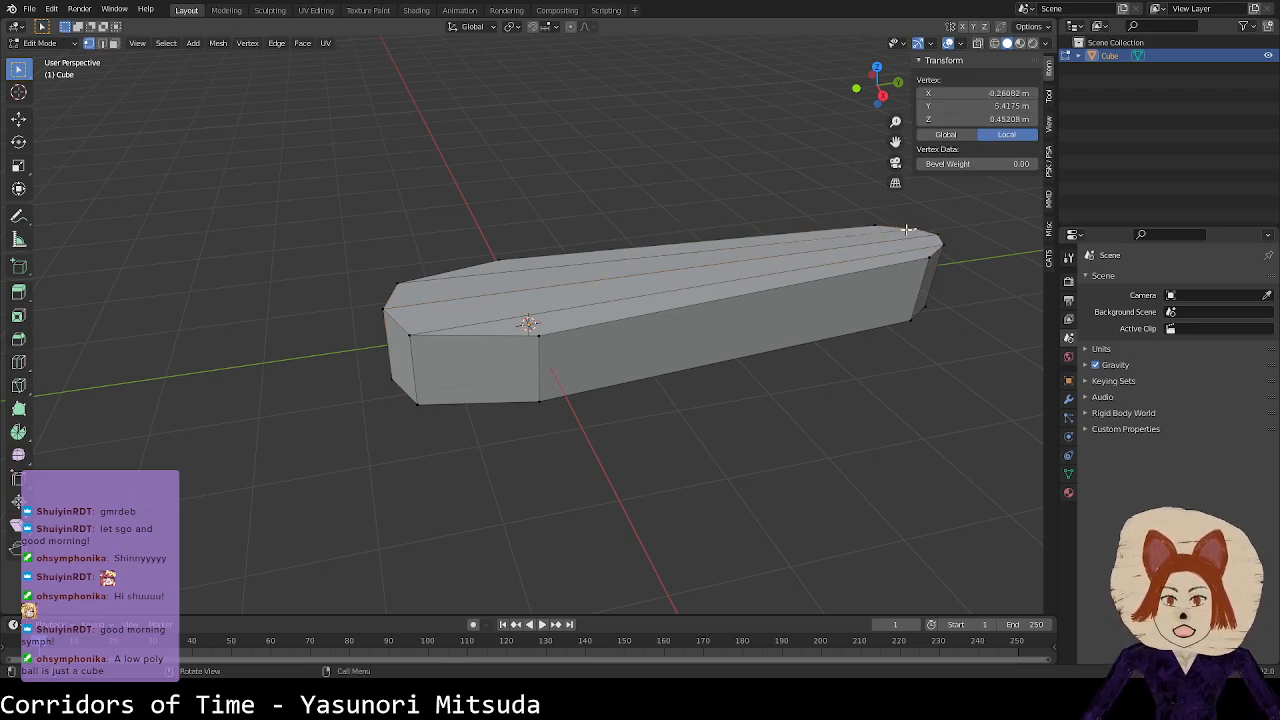
pyautogui.click(928, 242)
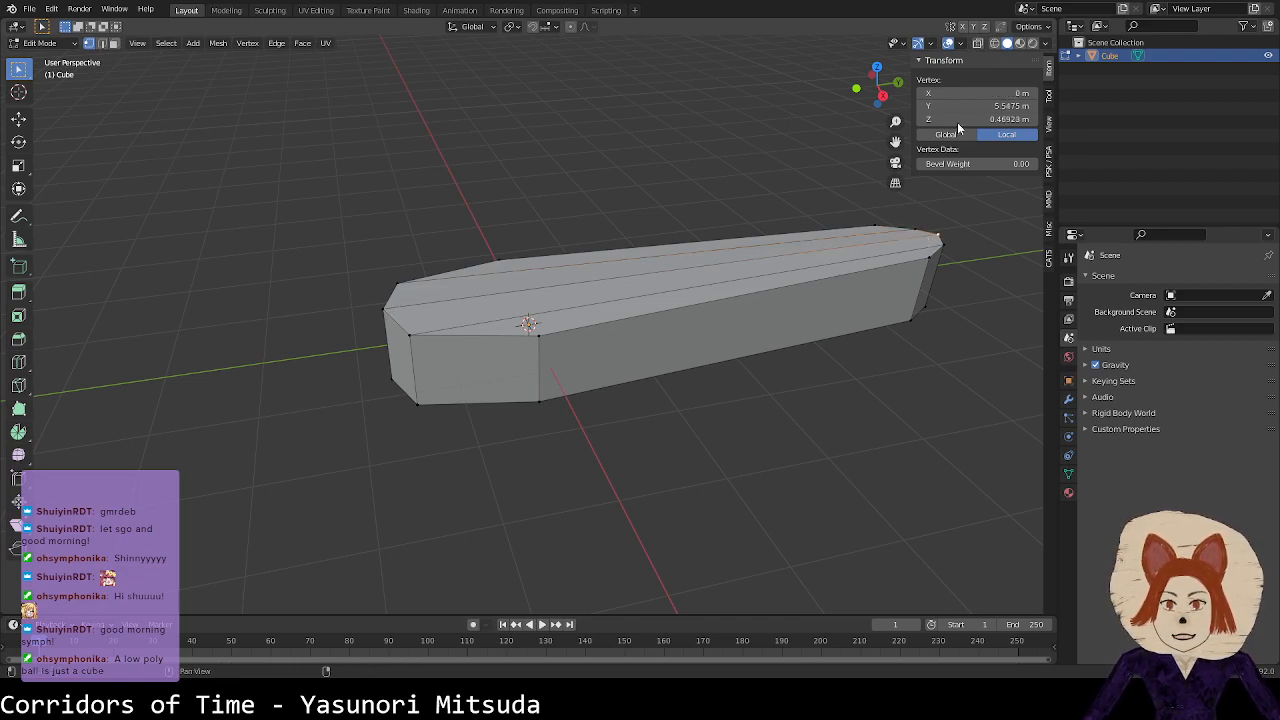
pyautogui.click(943, 247)
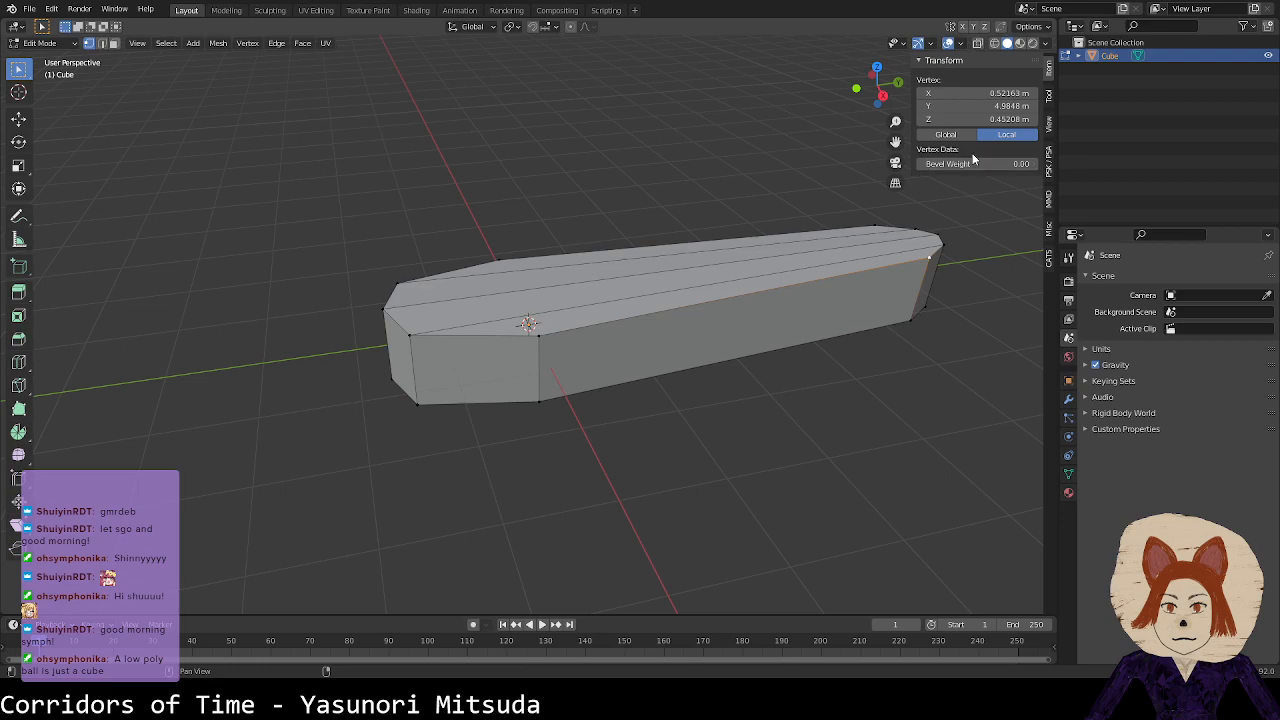
pyautogui.click(987, 121)
pyautogui.hotkey('ctrl', 'c')
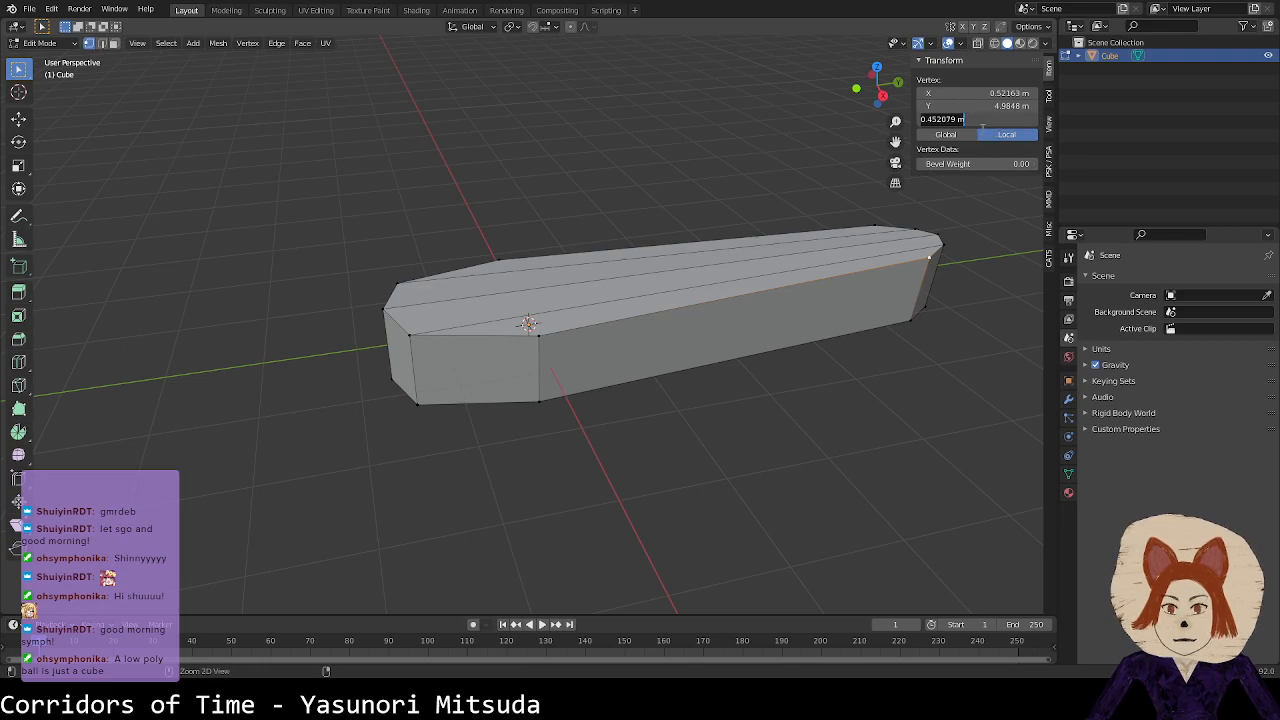
pyautogui.click(941, 238)
pyautogui.hotkey('alt', 'a')
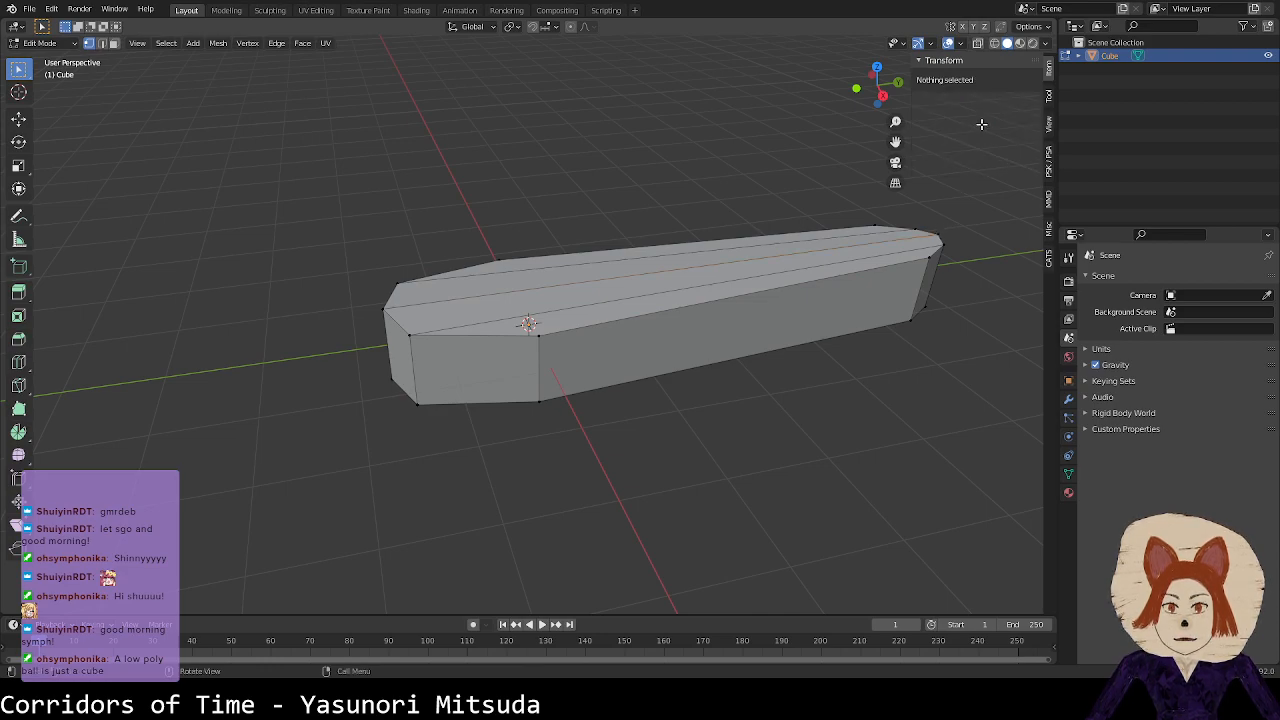
# Step: Set the Z coordinate of the middle top vertex at both ends to the copied 0.452079 m
pyautogui.click(939, 237)
pyautogui.click(982, 121)
pyautogui.hotkey('ctrl', 'v')
pyautogui.press('Return')
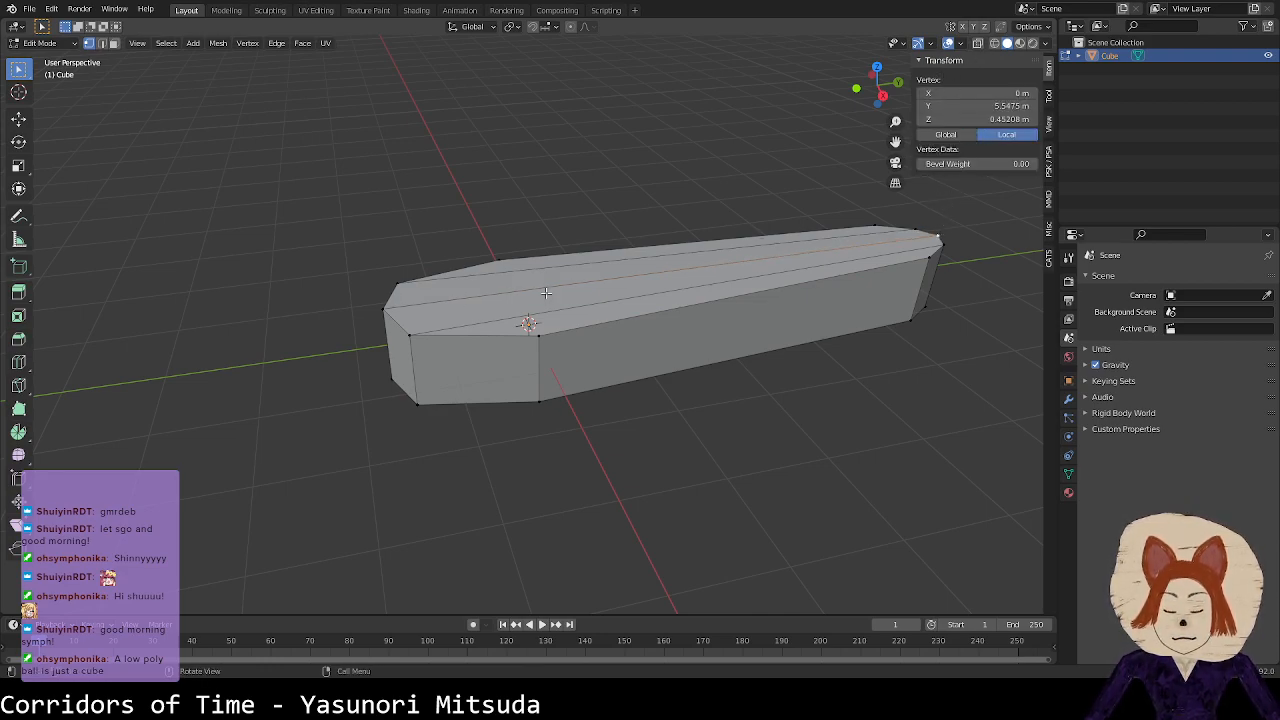
pyautogui.click(384, 311)
pyautogui.click(981, 118)
pyautogui.hotkey('ctrl', 'v')
pyautogui.press('Return')
pyautogui.click(851, 385)
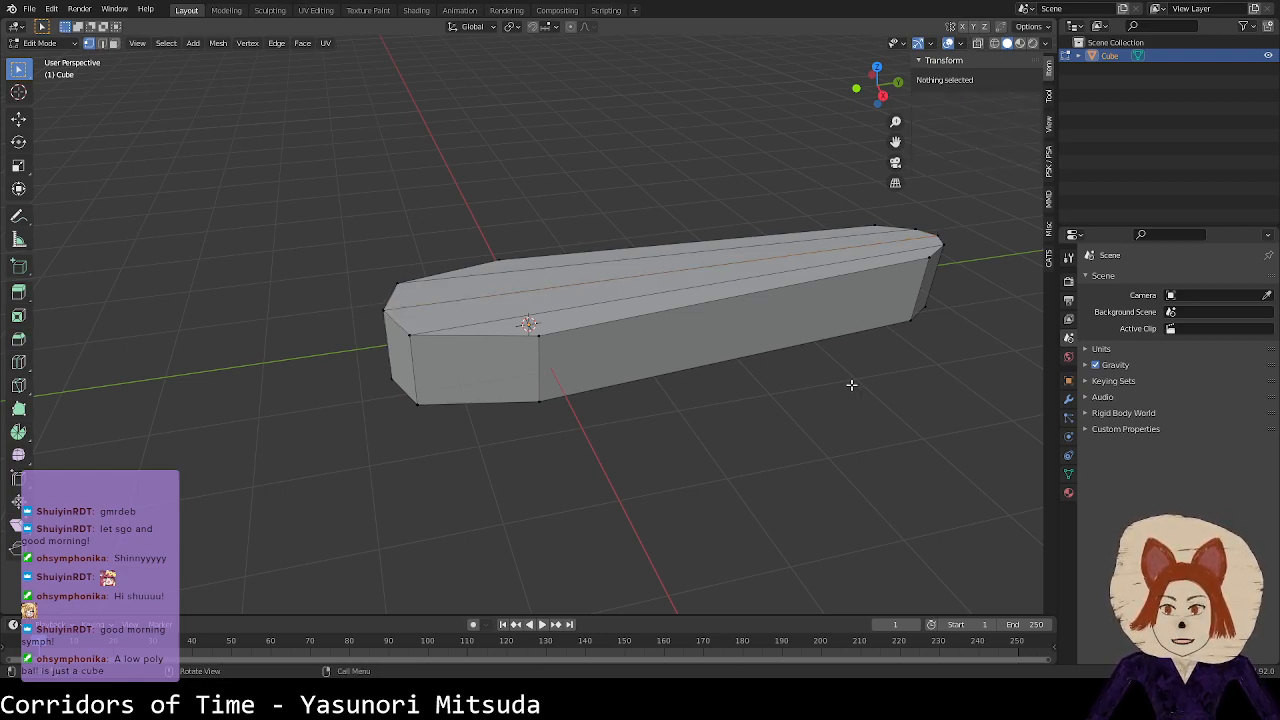
# Step: Examine the block's top surface and compare the Z coordinates of the wide end's positive-X top vertices
pyautogui.press('Tab')
pyautogui.moveTo(720, 394)
pyautogui.mouseDown(button='middle')
pyautogui.moveTo(749, 420)
pyautogui.moveTo(731, 377)
pyautogui.moveTo(748, 366)
pyautogui.moveTo(809, 374)
pyautogui.moveTo(846, 354)
pyautogui.moveTo(752, 383)
pyautogui.moveTo(706, 375)
pyautogui.mouseUp(button='middle')
pyautogui.press('Tab')
pyautogui.click(529, 322)
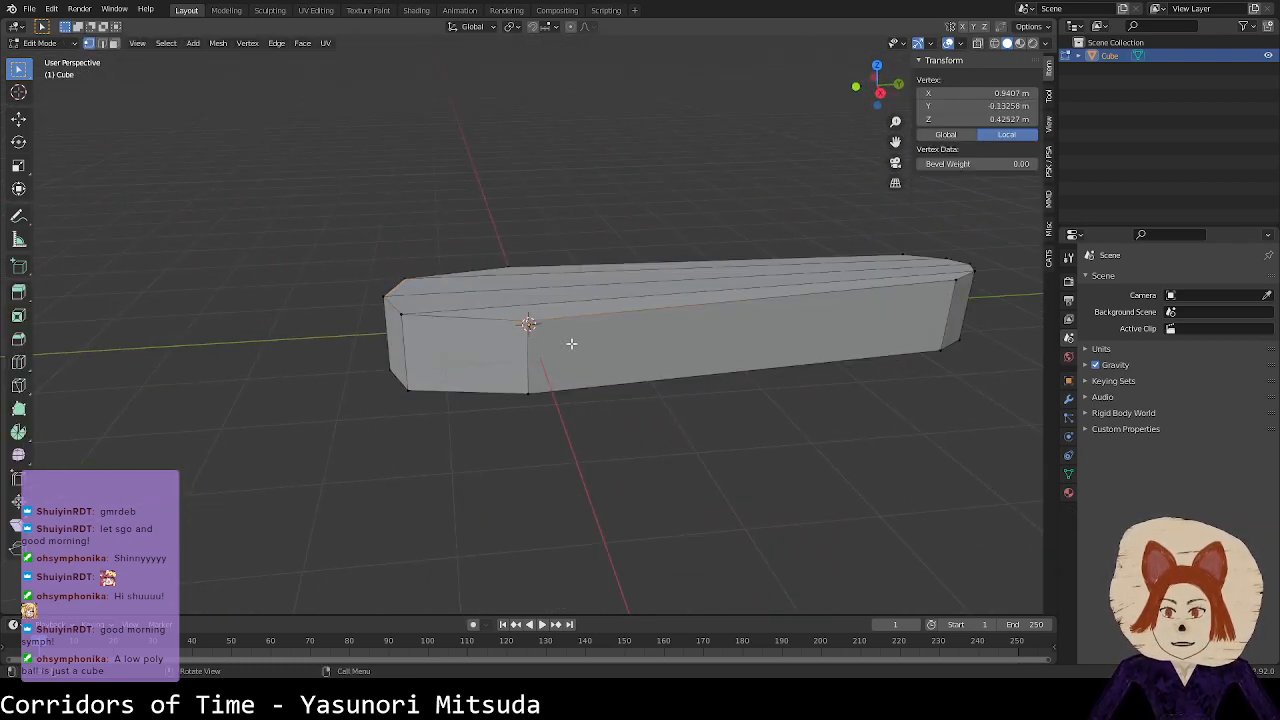
pyautogui.moveTo(763, 296); pyautogui.dragTo(743, 337, button='middle')
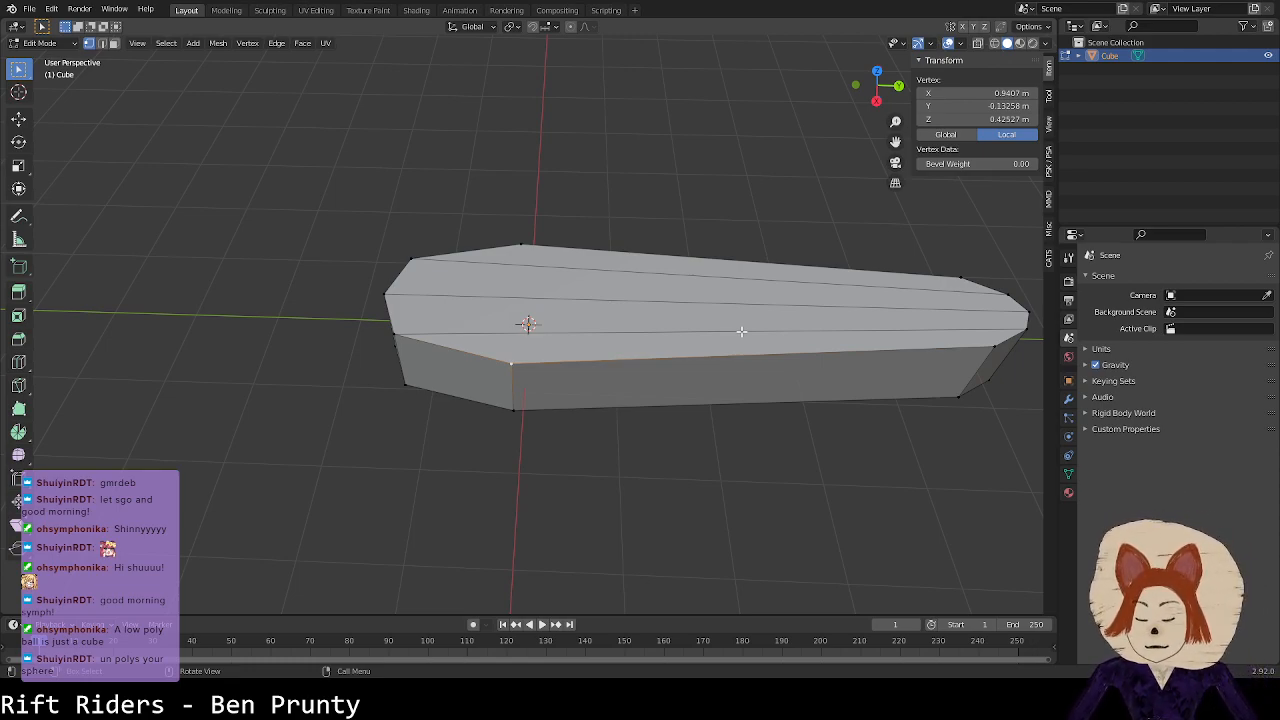
pyautogui.moveTo(530, 330); pyautogui.dragTo(542, 263, button='middle')
pyautogui.click(419, 299)
pyautogui.moveTo(419, 299); pyautogui.dragTo(429, 307, button='middle')
pyautogui.click(446, 308)
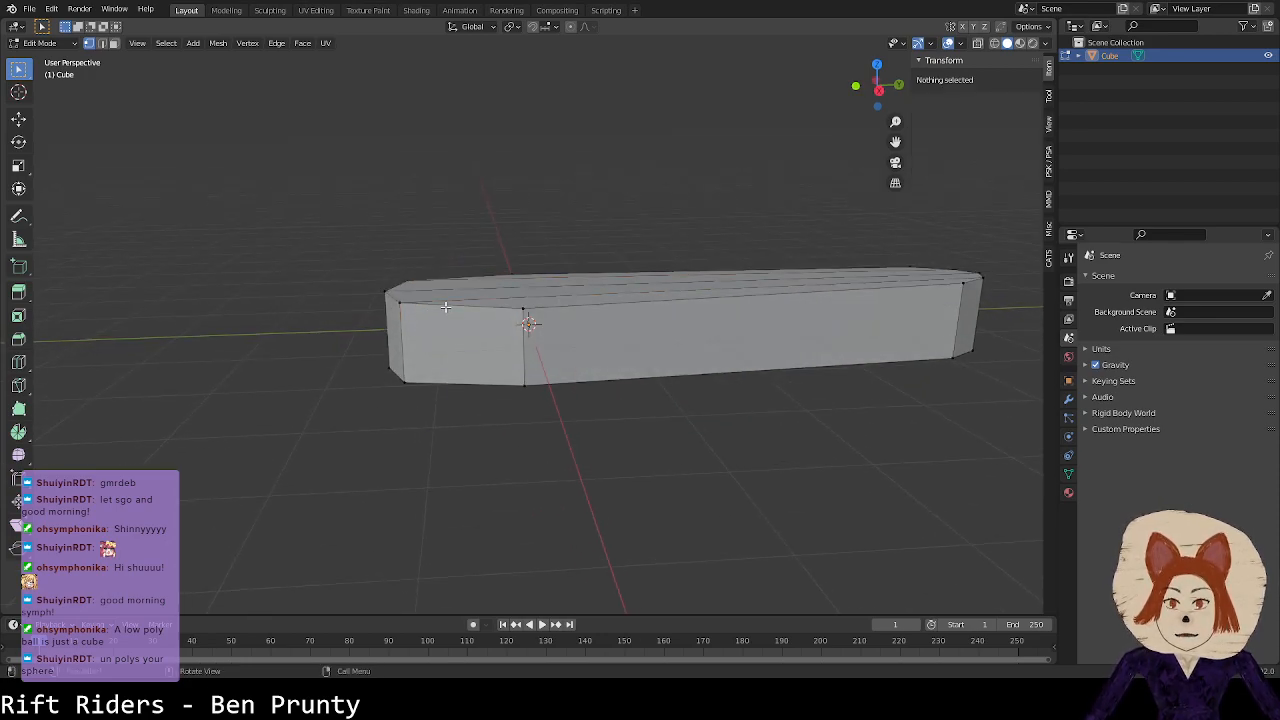
pyautogui.click(521, 313)
pyautogui.click(413, 315)
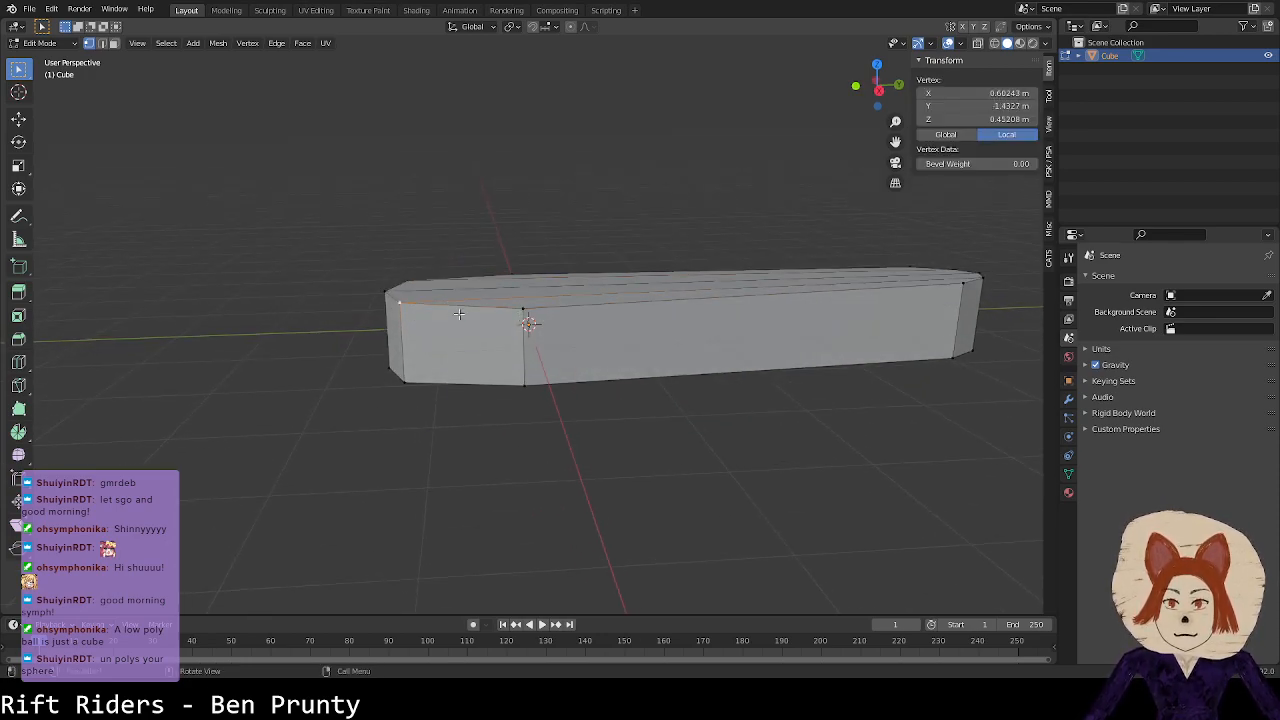
pyautogui.click(580, 323)
pyautogui.click(546, 324)
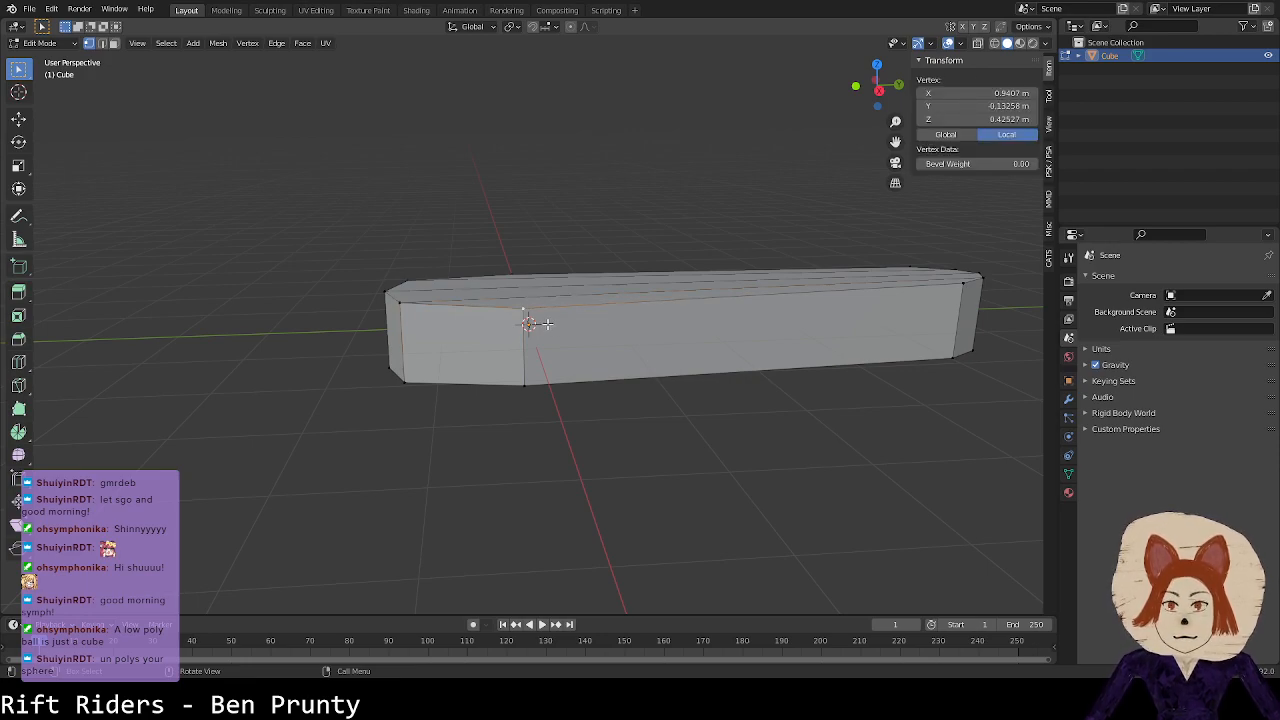
pyautogui.click(427, 317)
# Step: Set the Z coordinate of the positive-X outer top corner vertices at both ends to 0.452079 m
pyautogui.click(975, 120)
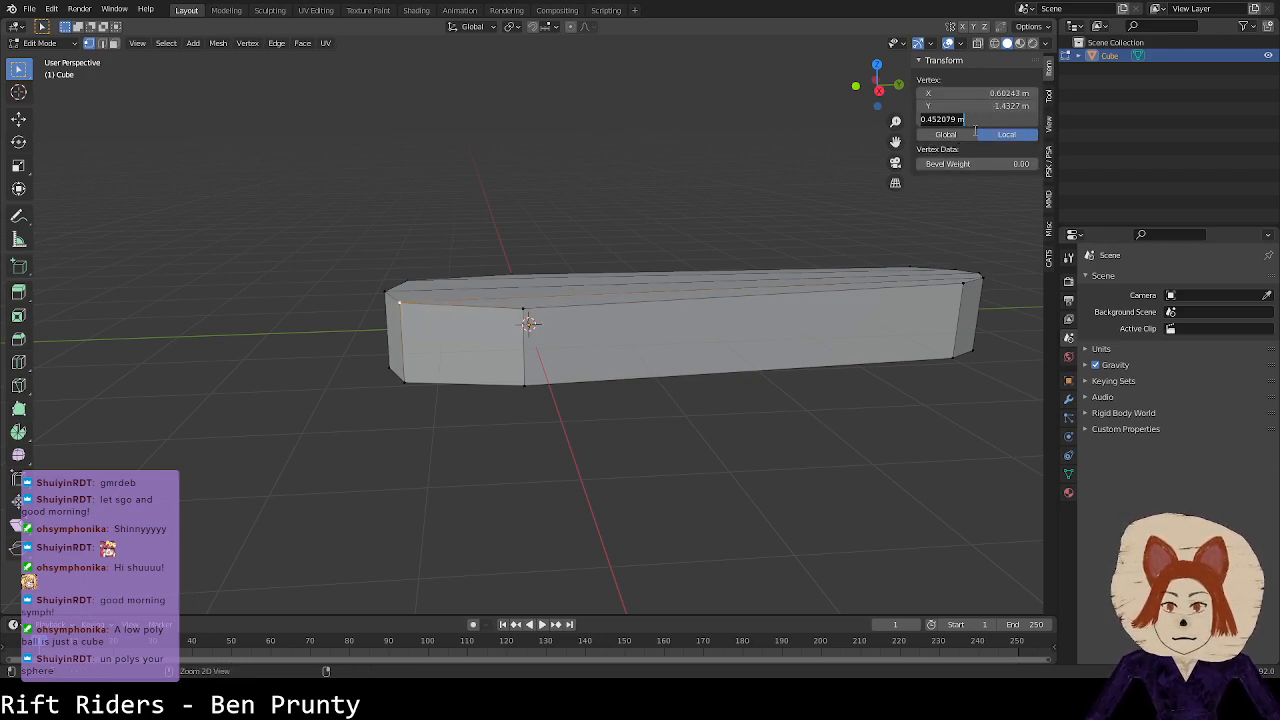
pyautogui.click(459, 356)
pyautogui.click(545, 318)
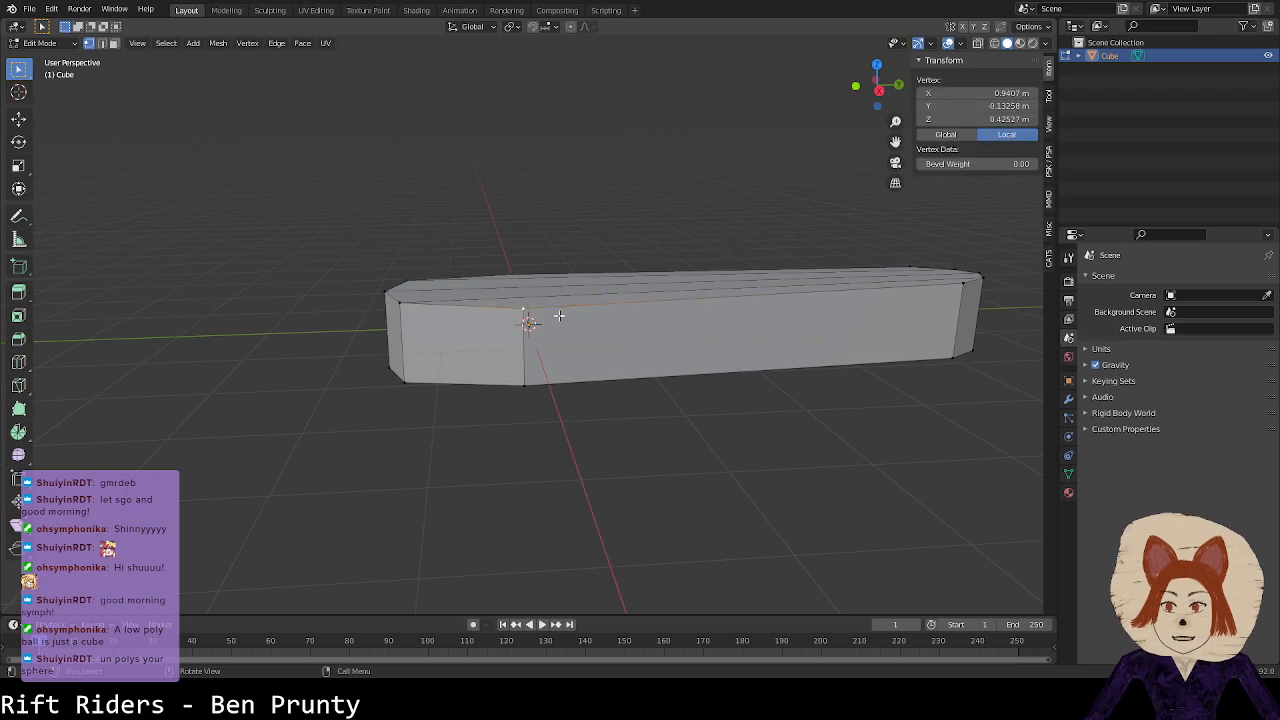
pyautogui.click(1005, 120)
pyautogui.click(952, 286)
pyautogui.click(953, 286)
pyautogui.click(1005, 120)
pyautogui.hotkey('ctrl', 'v')
pyautogui.press('Return')
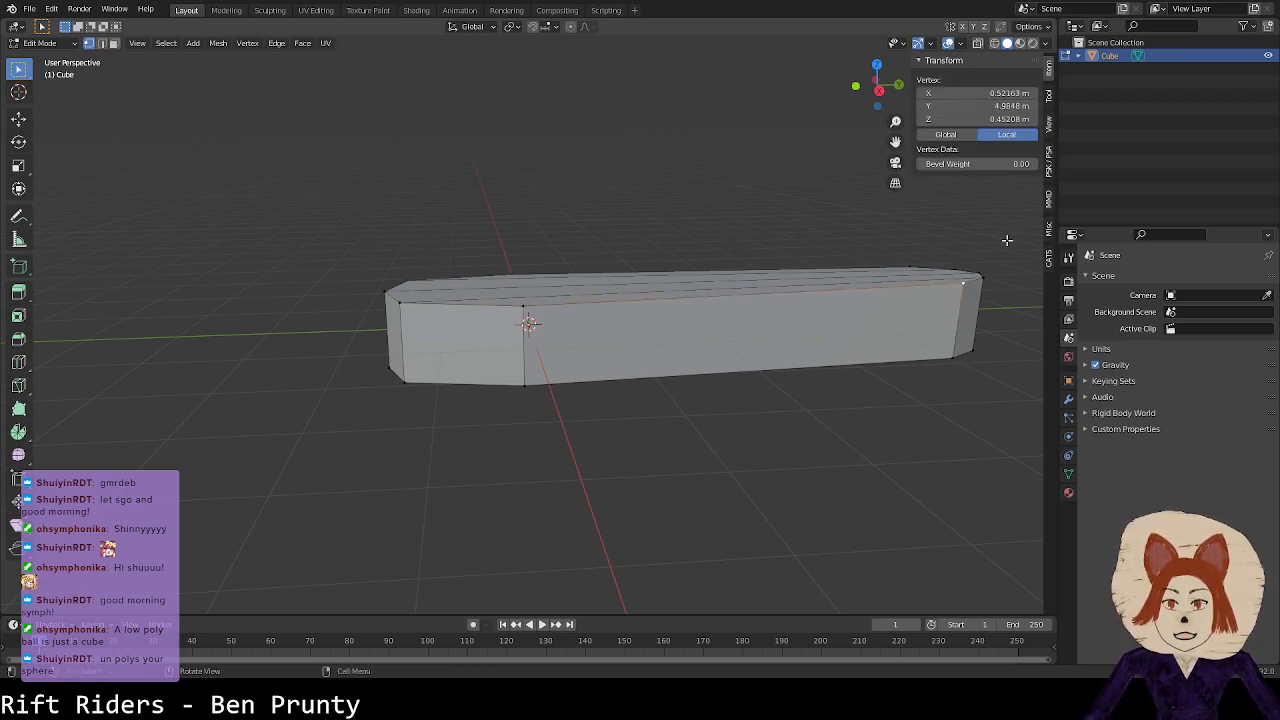
# Step: Check the remaining top vertices of the narrow end, keeping their Z coordinate at 0.452079 m
pyautogui.click(932, 264)
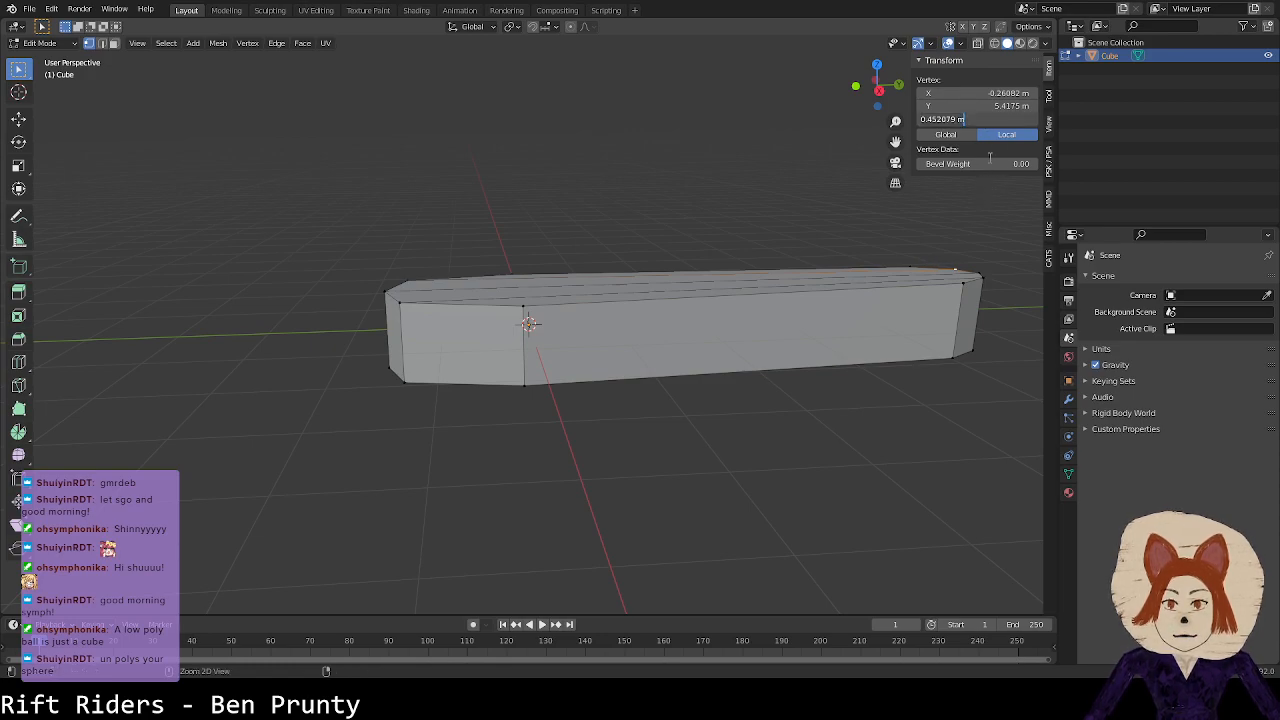
pyautogui.click(980, 271)
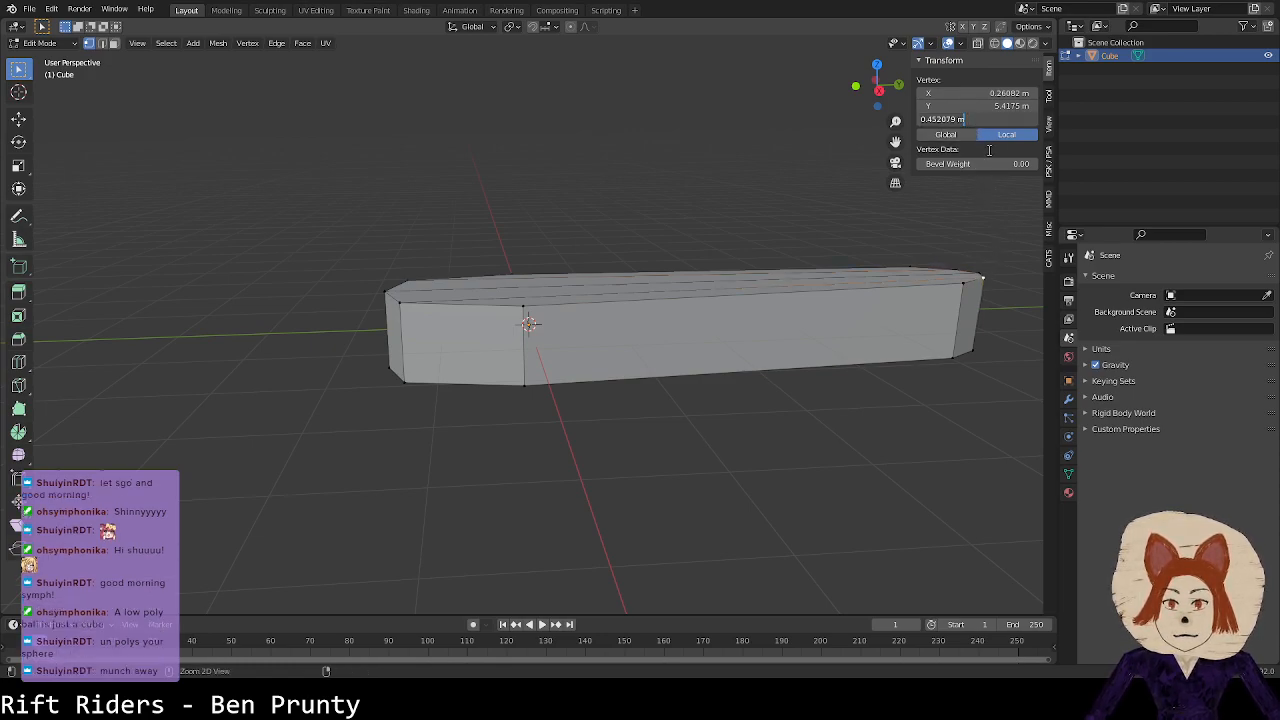
pyautogui.click(980, 271)
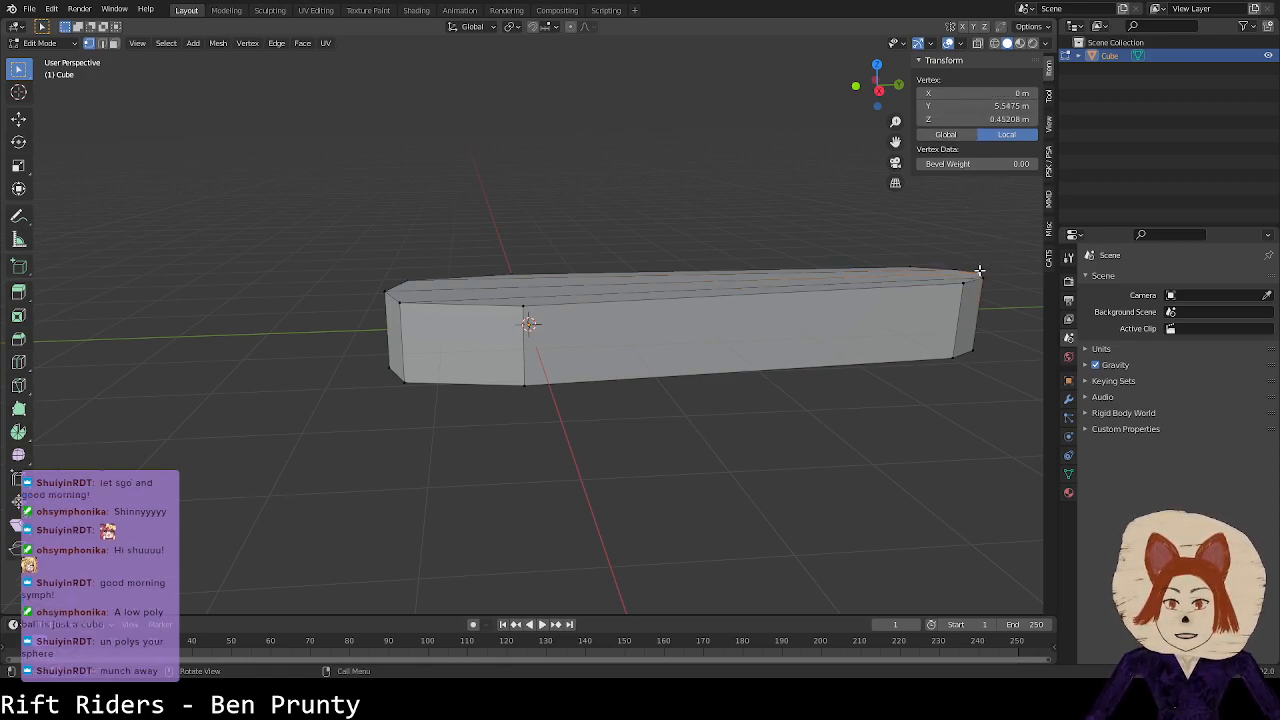
pyautogui.click(910, 268)
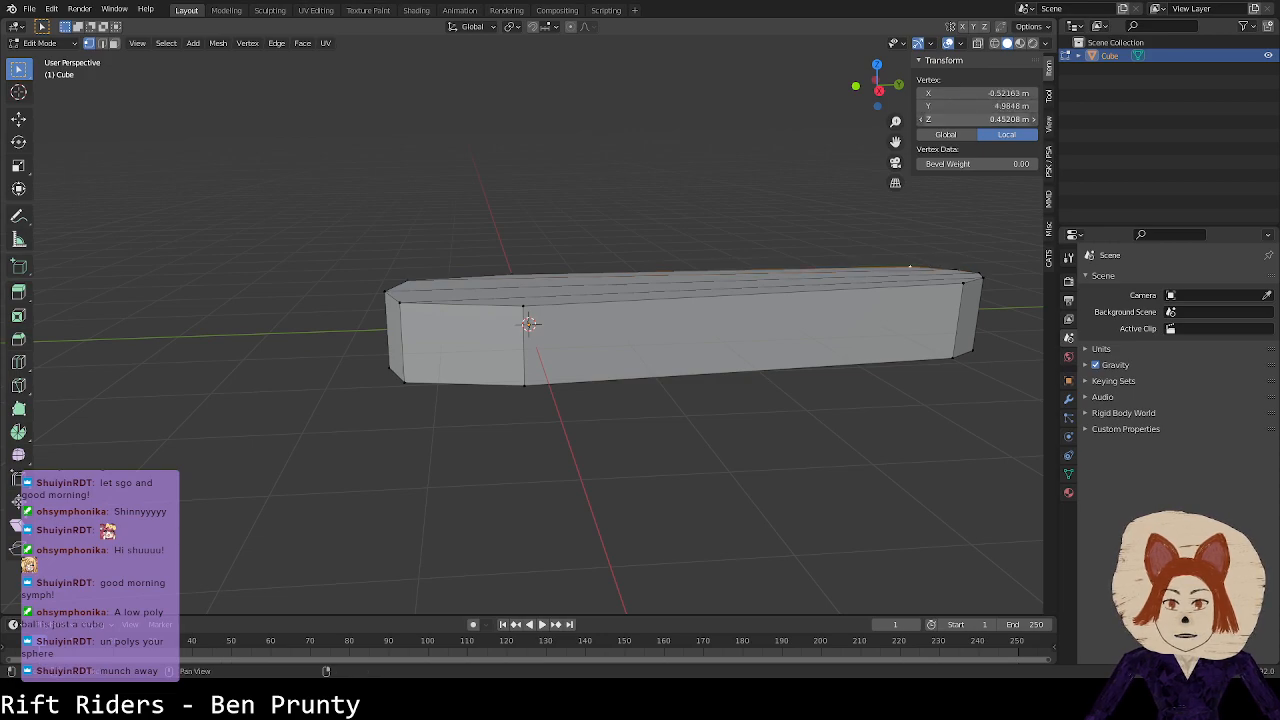
# Step: Set the wide end's negative-X outer top corner to Z 0.452079 m and check the neighbouring top vertices
pyautogui.moveTo(439, 271); pyautogui.dragTo(464, 278, button='middle')
pyautogui.click(510, 253)
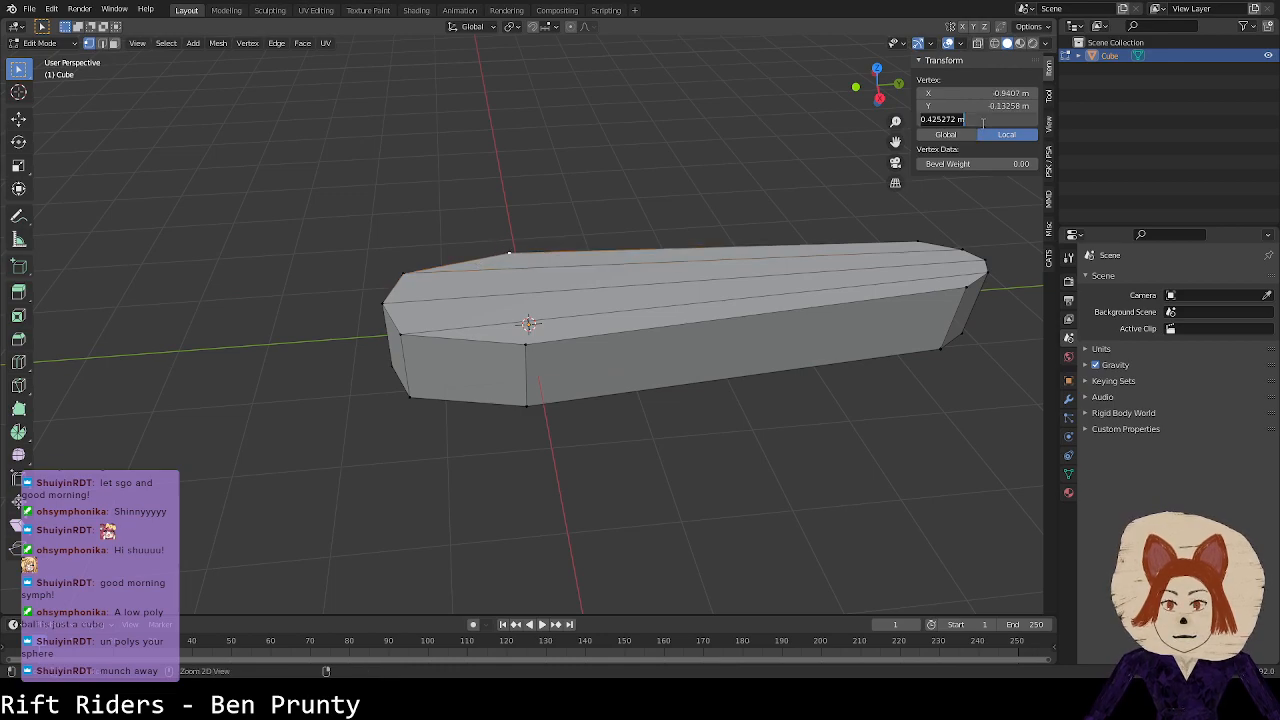
pyautogui.click(410, 271)
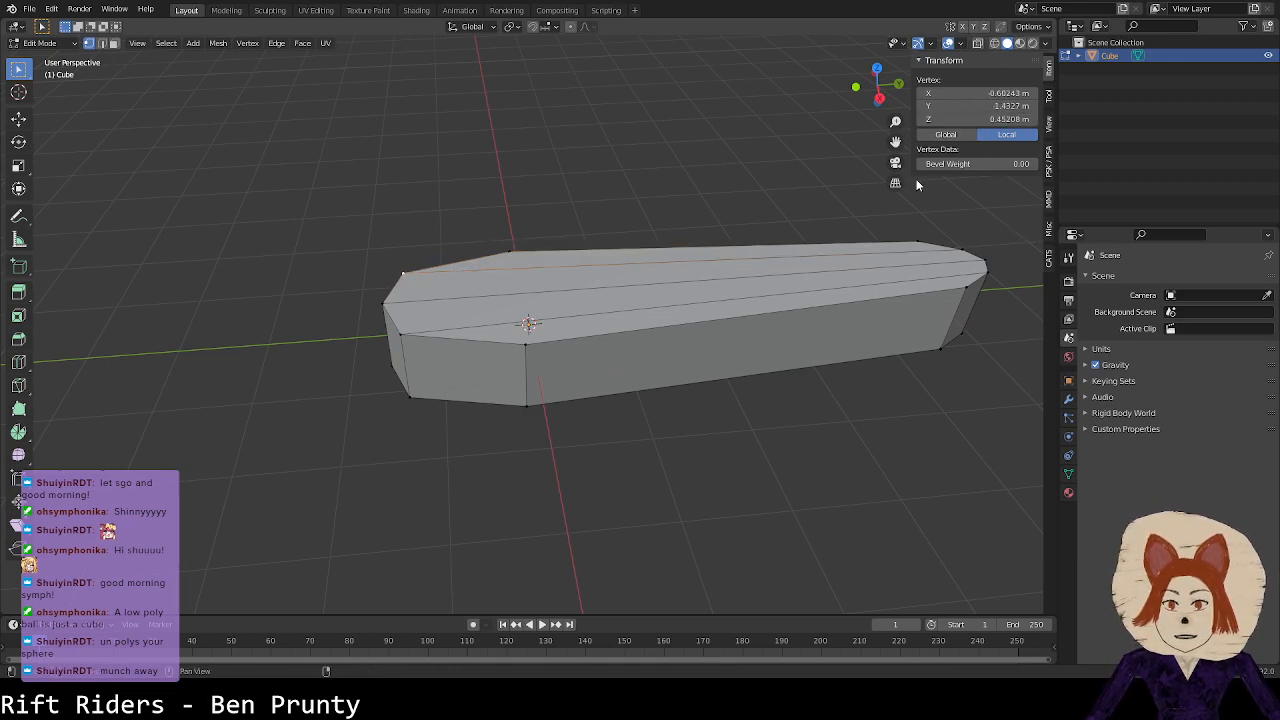
pyautogui.click(409, 303)
pyautogui.click(413, 328)
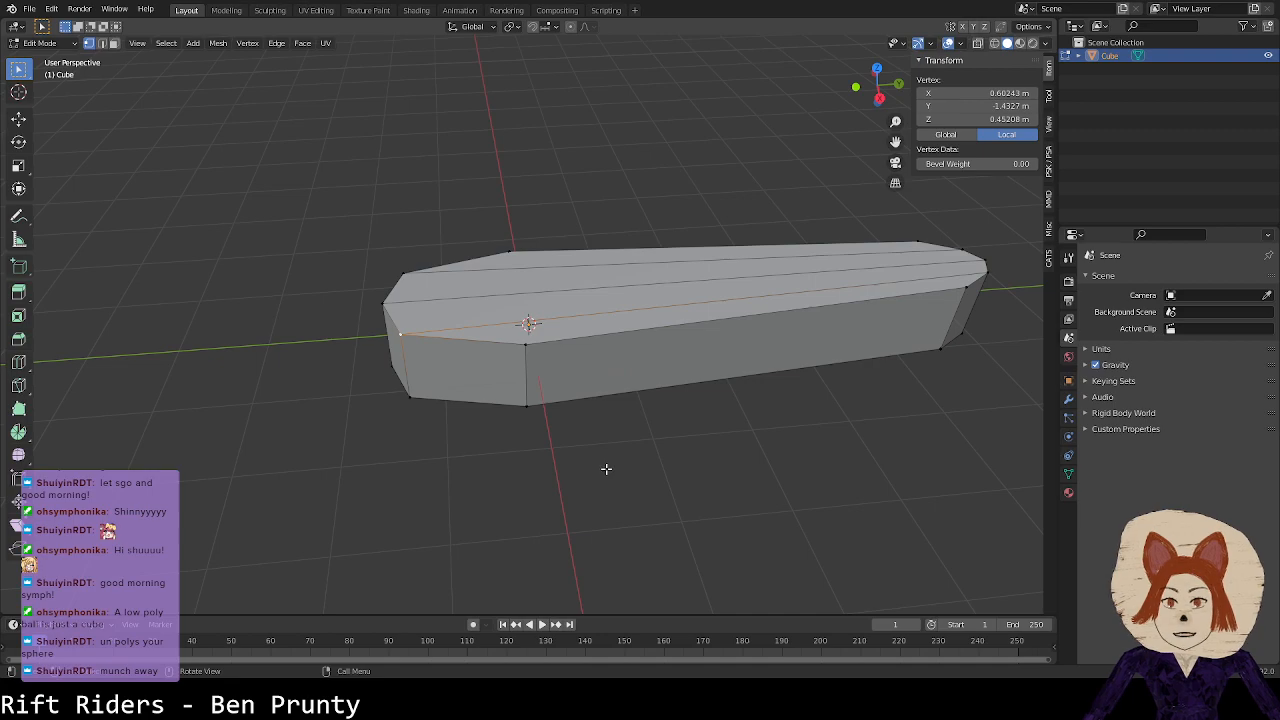
# Step: Inspect the block's overall shape, comparing Edit Mode and Object Mode and finishing in Object Mode
pyautogui.moveTo(737, 440)
pyautogui.mouseDown(button='middle')
pyautogui.moveTo(888, 383)
pyautogui.moveTo(769, 391)
pyautogui.moveTo(715, 435)
pyautogui.mouseUp(button='middle')
pyautogui.press('Tab')
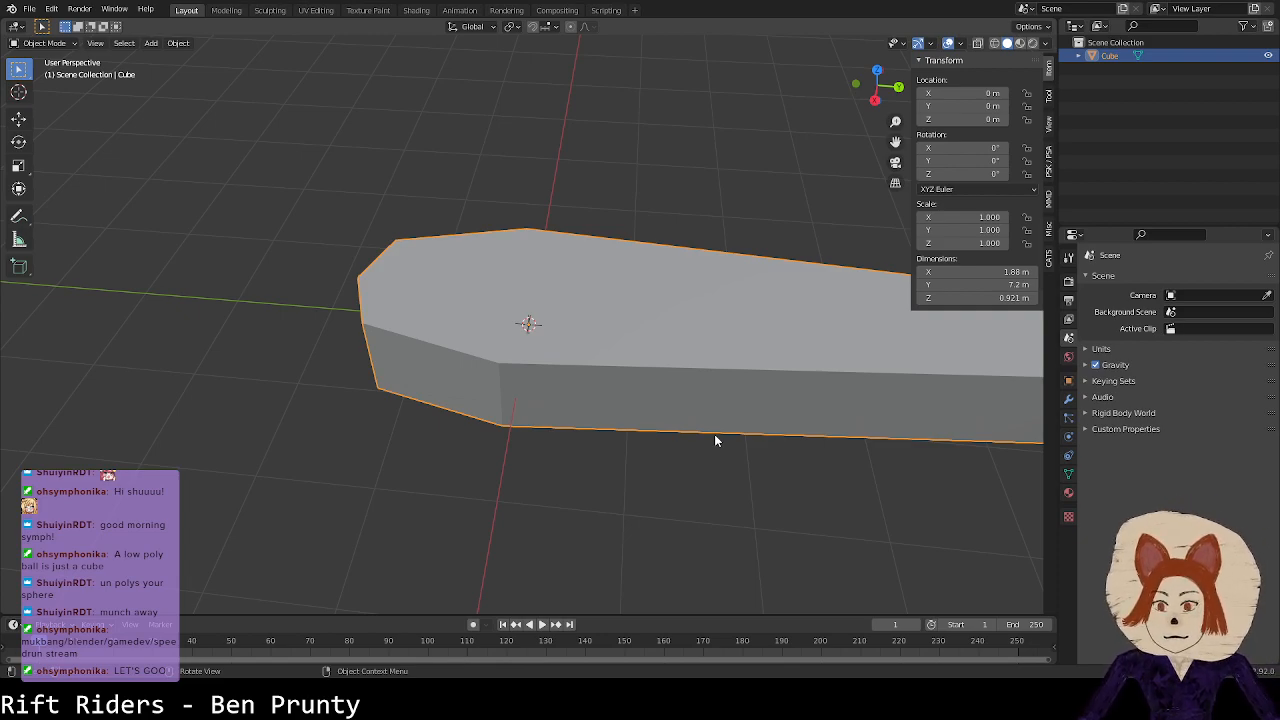
pyautogui.press('Tab')
pyautogui.scroll(-2, 725, 434)
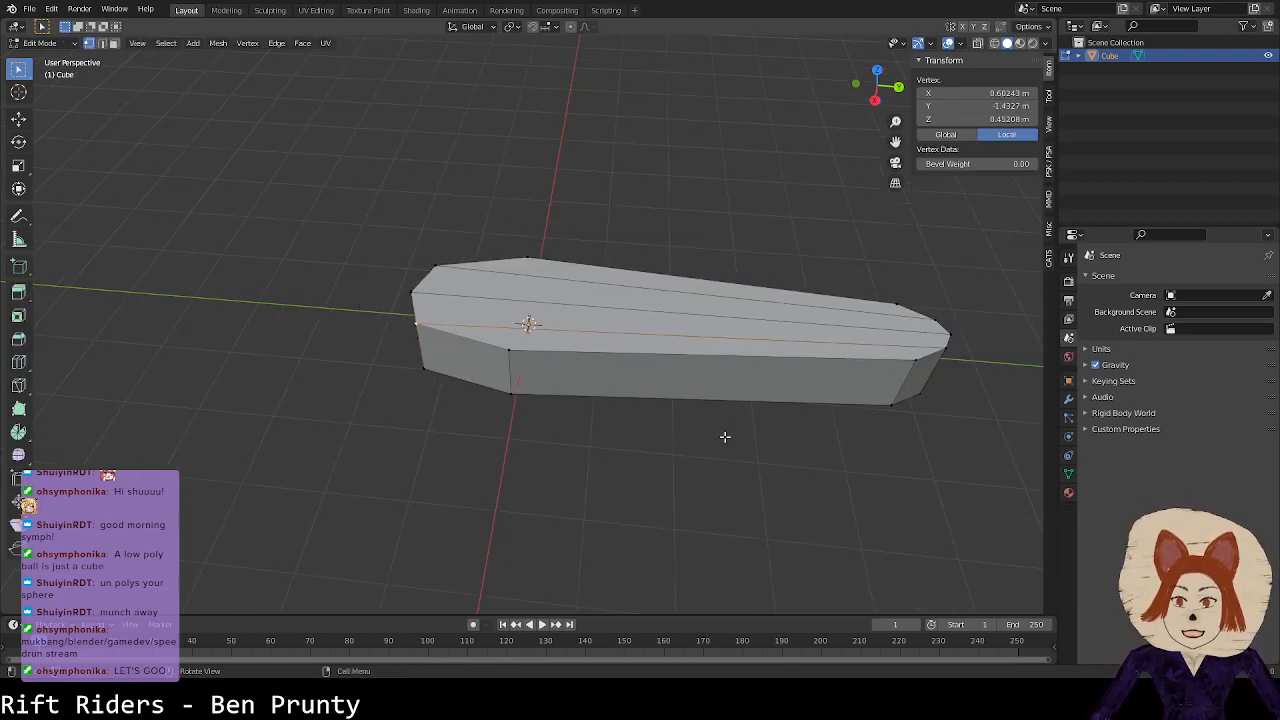
pyautogui.press('Tab')
pyautogui.moveTo(711, 441); pyautogui.dragTo(776, 495, button='middle')
pyautogui.press('r')
pyautogui.click(706, 578)
pyautogui.press('r')
pyautogui.rightClick(714, 583)
pyautogui.hotkey('ctrl', 'z')
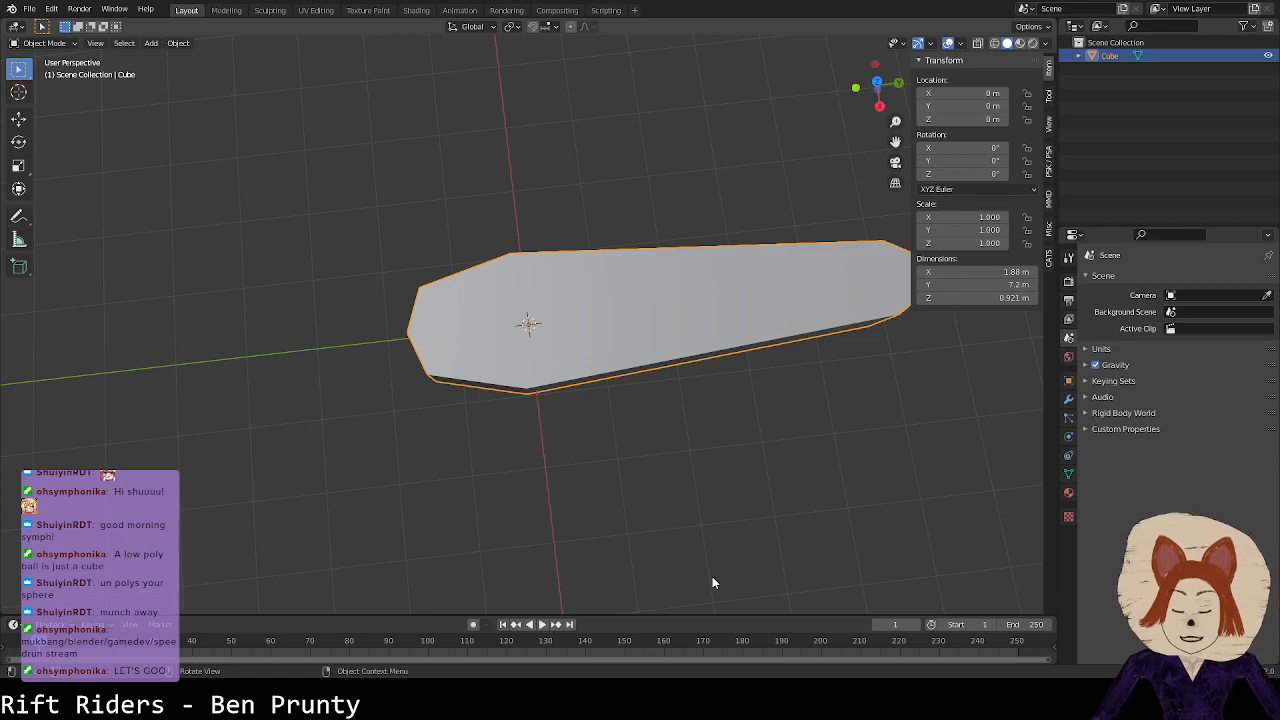
pyautogui.press('r')
pyautogui.press('z')
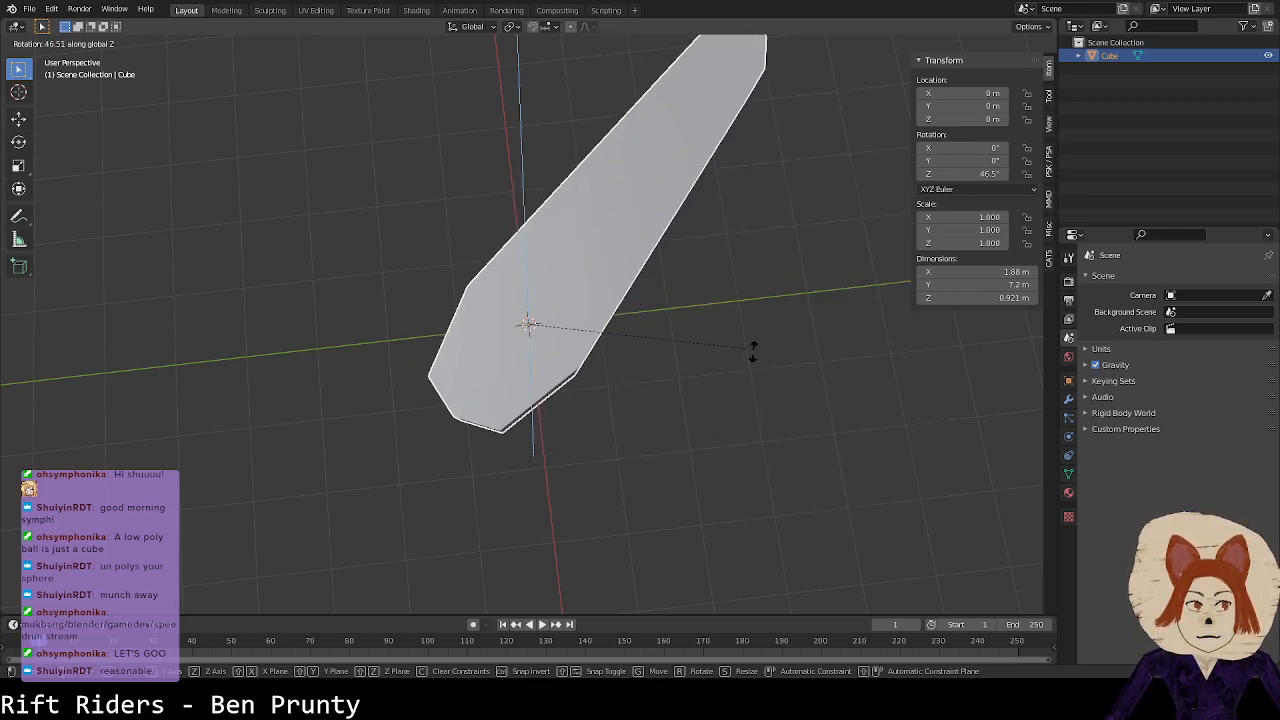
pyautogui.press('Escape')
# Step: Save the file as flipper.blend
pyautogui.moveTo(613, 531); pyautogui.dragTo(809, 352, button='middle')
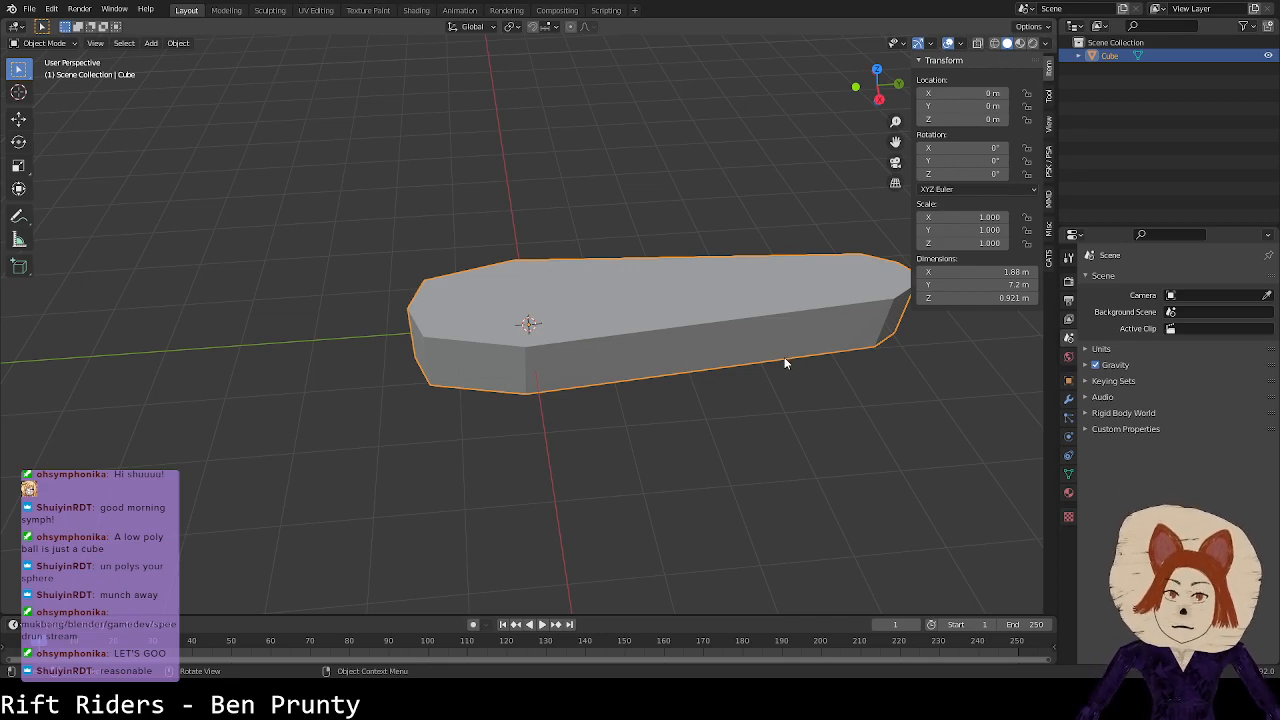
pyautogui.click(29, 9)
pyautogui.click(45, 107)
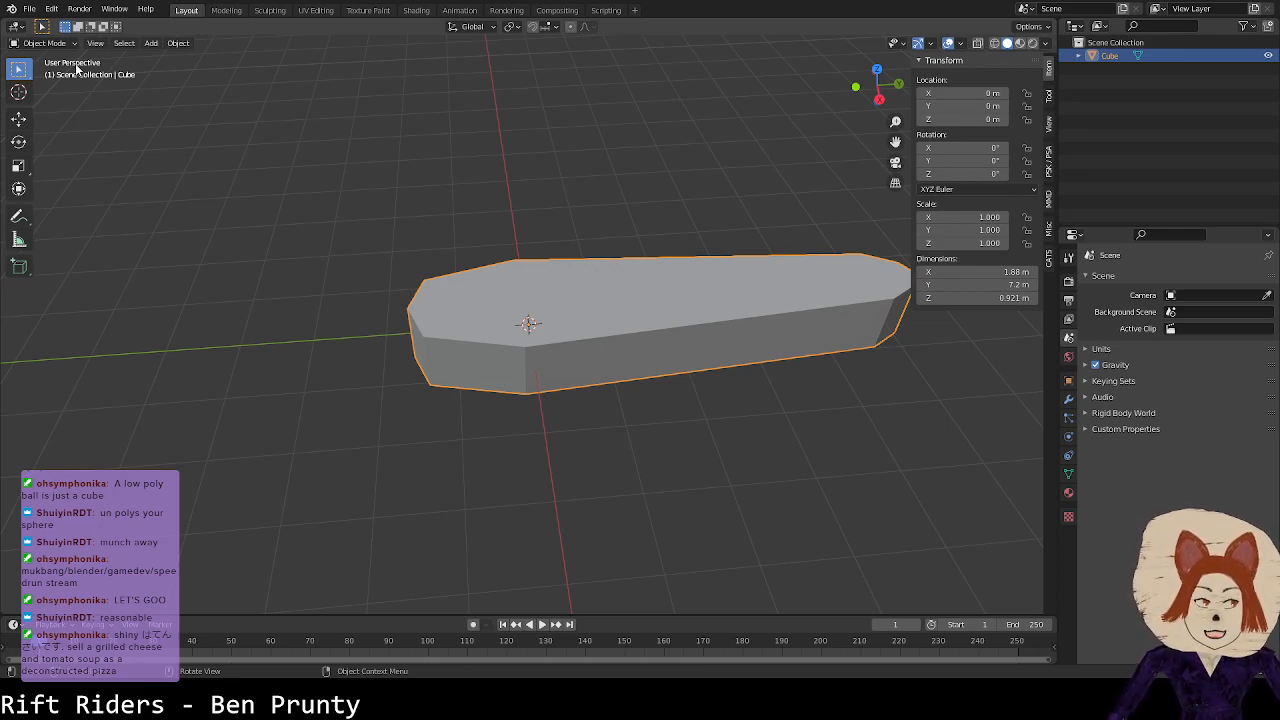
# Step: In Edit Mode, reuse the wide end's bottom centre Z coordinate, -0.469229 m, for the neighbouring positive-X bottom corner vertex
pyautogui.moveTo(470, 288); pyautogui.dragTo(552, 225, button='middle')
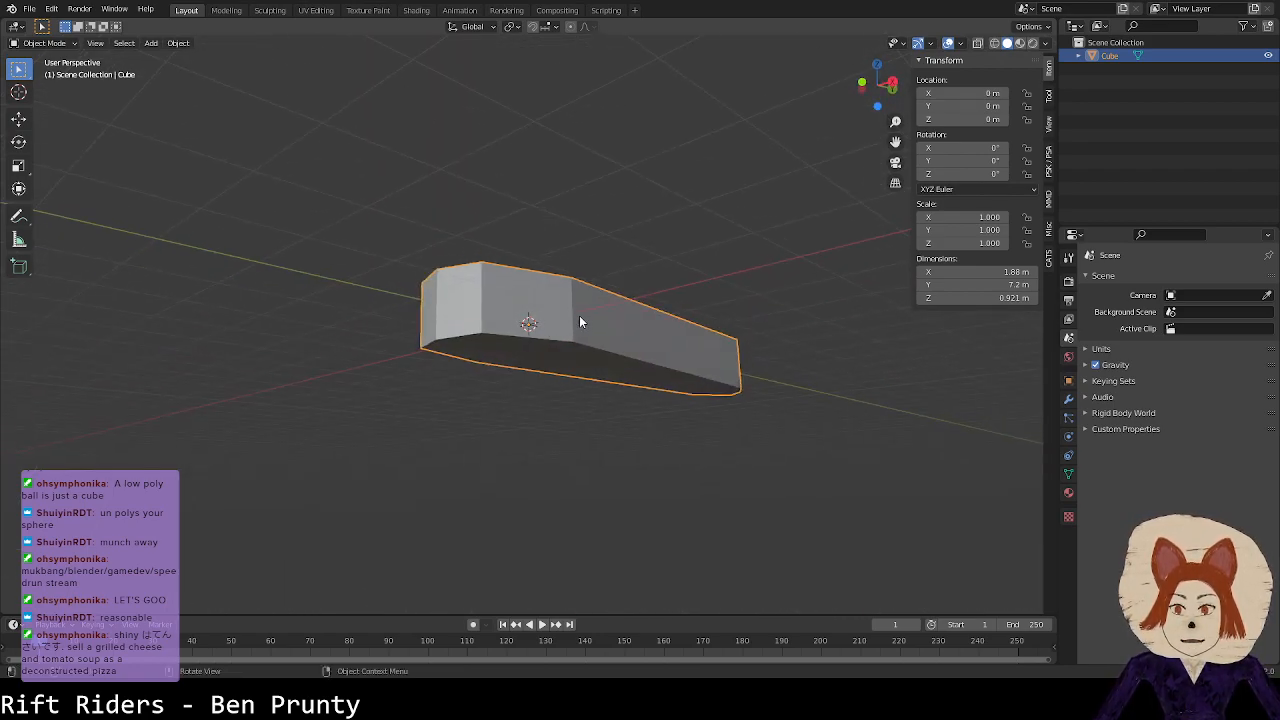
pyautogui.press('Tab')
pyautogui.click(437, 341)
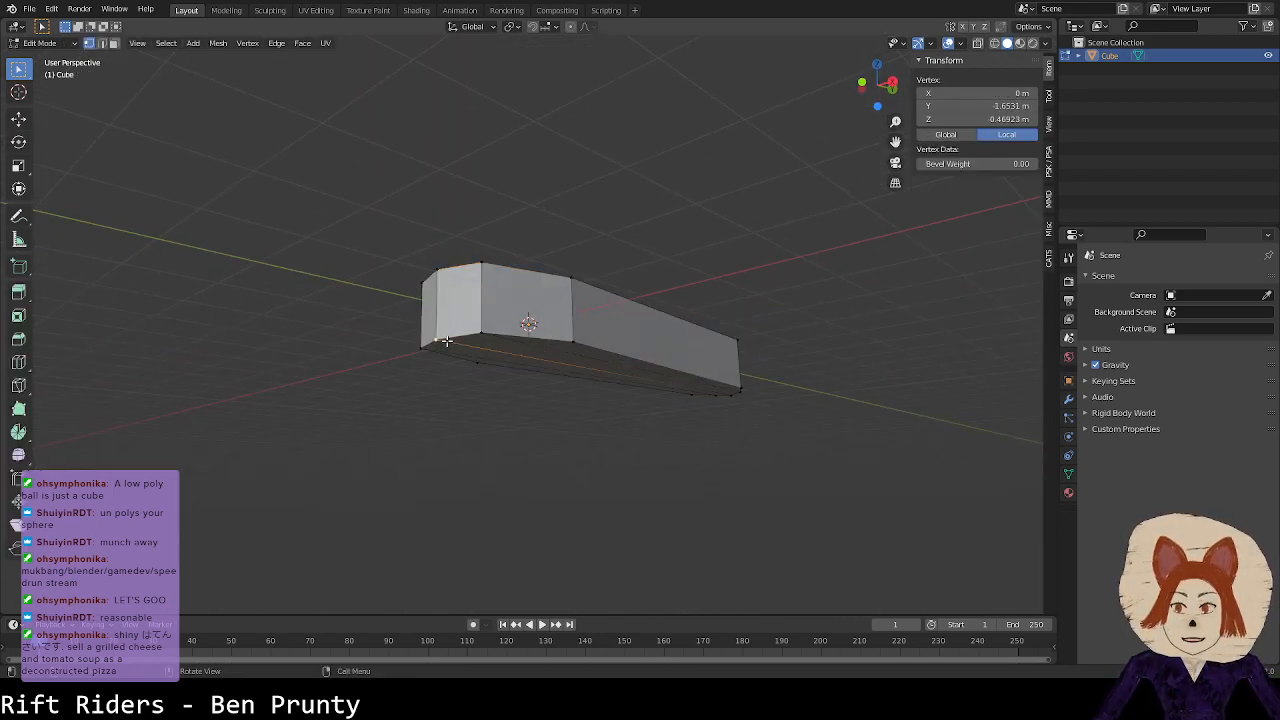
pyautogui.click(984, 120)
pyautogui.click(653, 321)
pyautogui.click(491, 334)
pyautogui.click(984, 120)
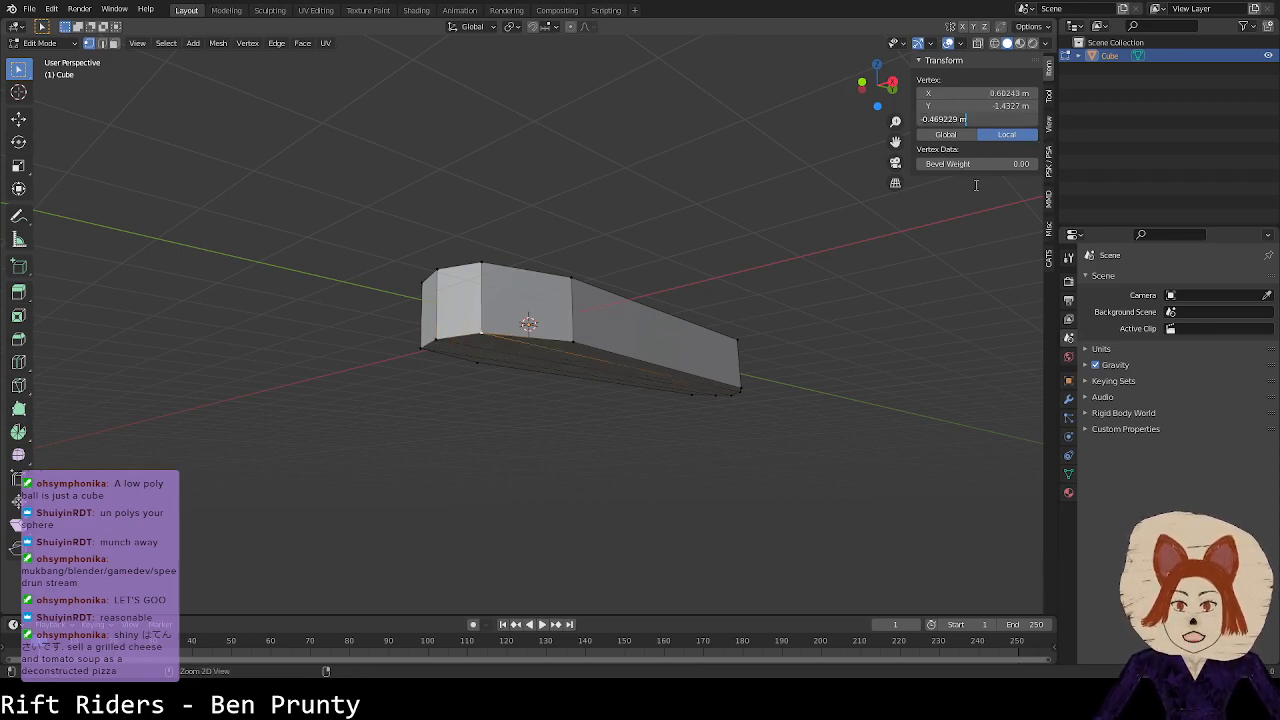
pyautogui.click(737, 314)
# Step: Set the widest positive-X bottom vertex and the narrow end's positive-X outer bottom corner to Z -0.469229 m
pyautogui.click(571, 343)
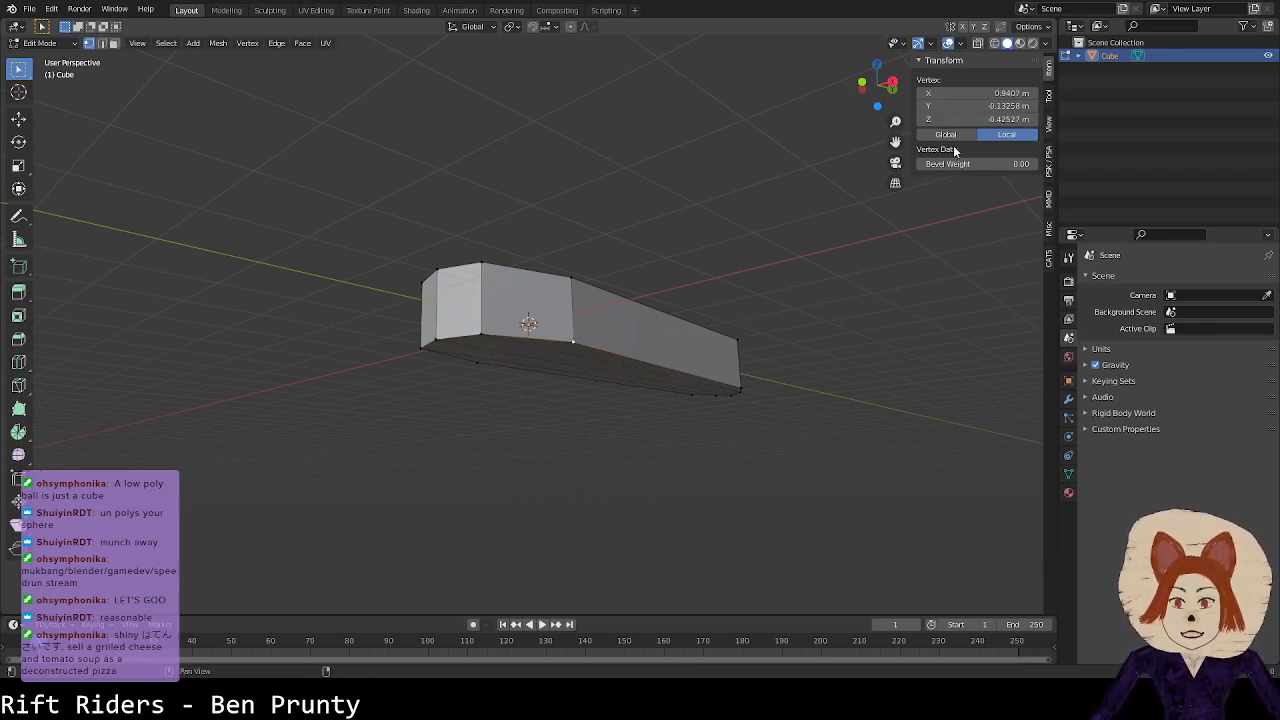
pyautogui.click(970, 120)
pyautogui.click(572, 340)
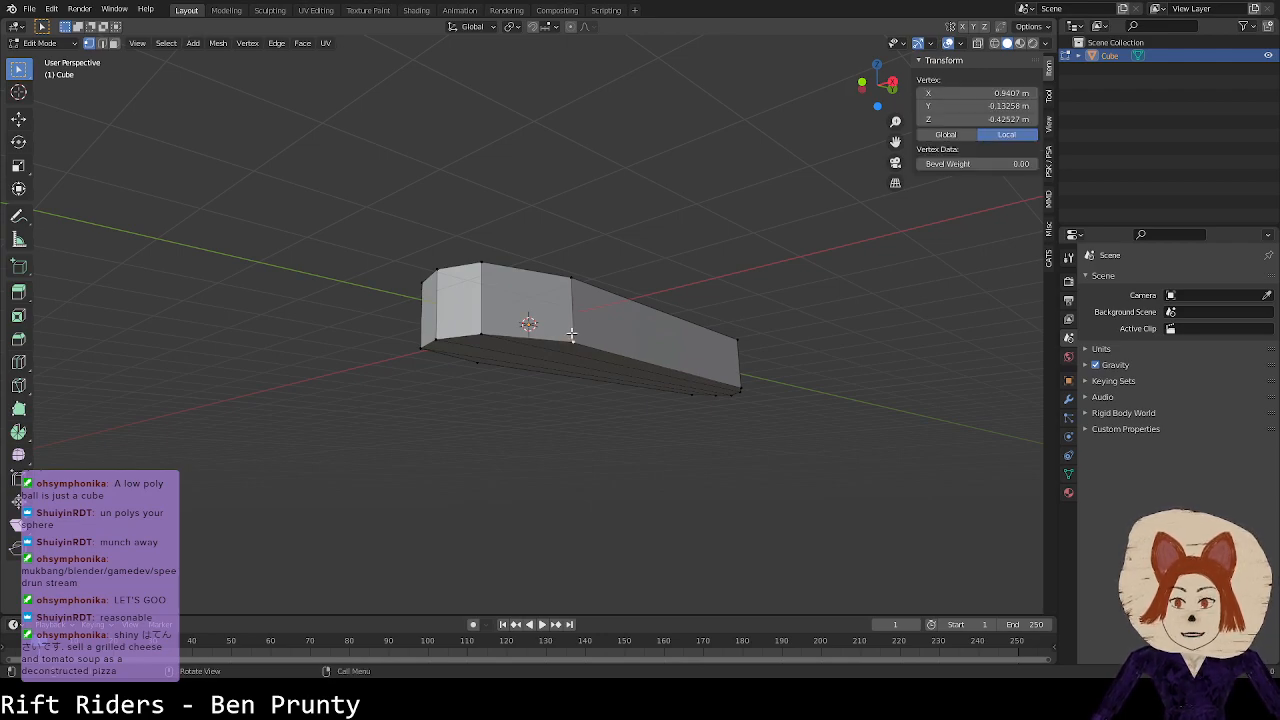
pyautogui.click(747, 387)
pyautogui.moveTo(748, 386); pyautogui.dragTo(614, 363, button='middle')
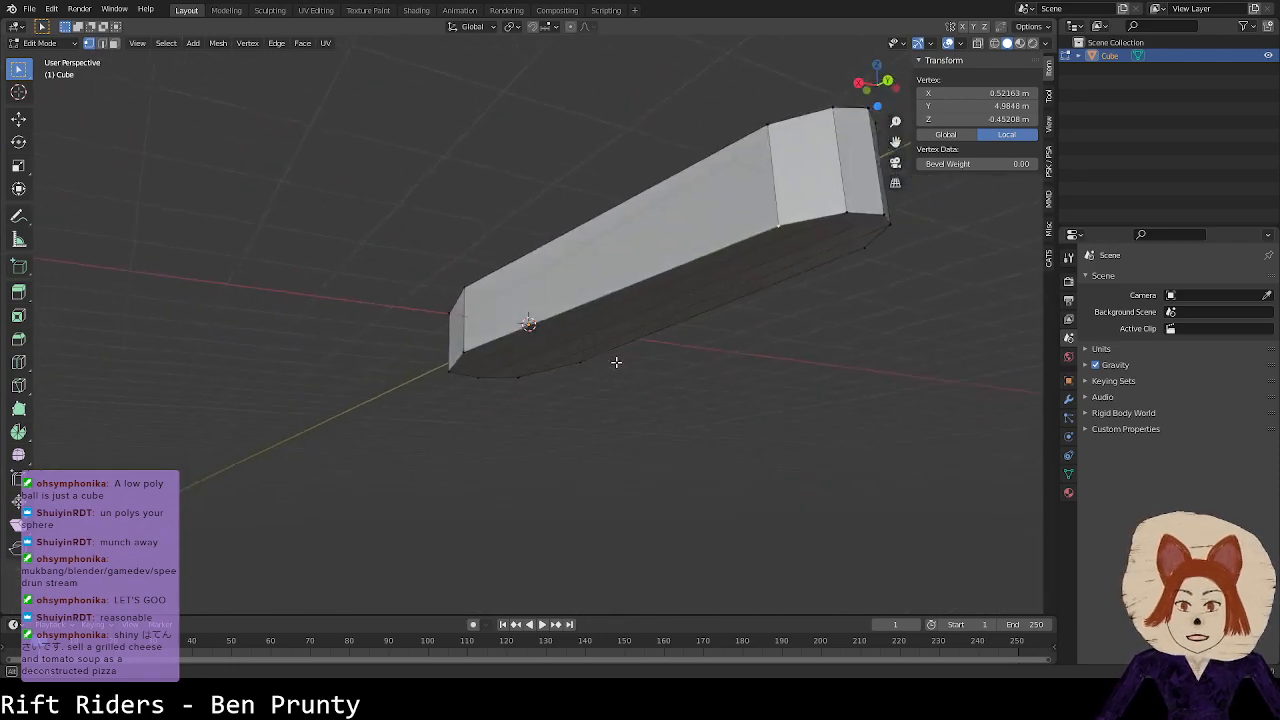
pyautogui.doubleClick(976, 119)
pyautogui.hotkey('ctrl', 'v')
pyautogui.press('Return')
# Step: Set the narrow end's positive-X inner bottom vertex to Z -0.46923 m and check the bottom centre vertex
pyautogui.click(846, 215)
pyautogui.doubleClick(950, 121)
pyautogui.write('-0.46923 m')
pyautogui.press('Return')
pyautogui.click(882, 218)
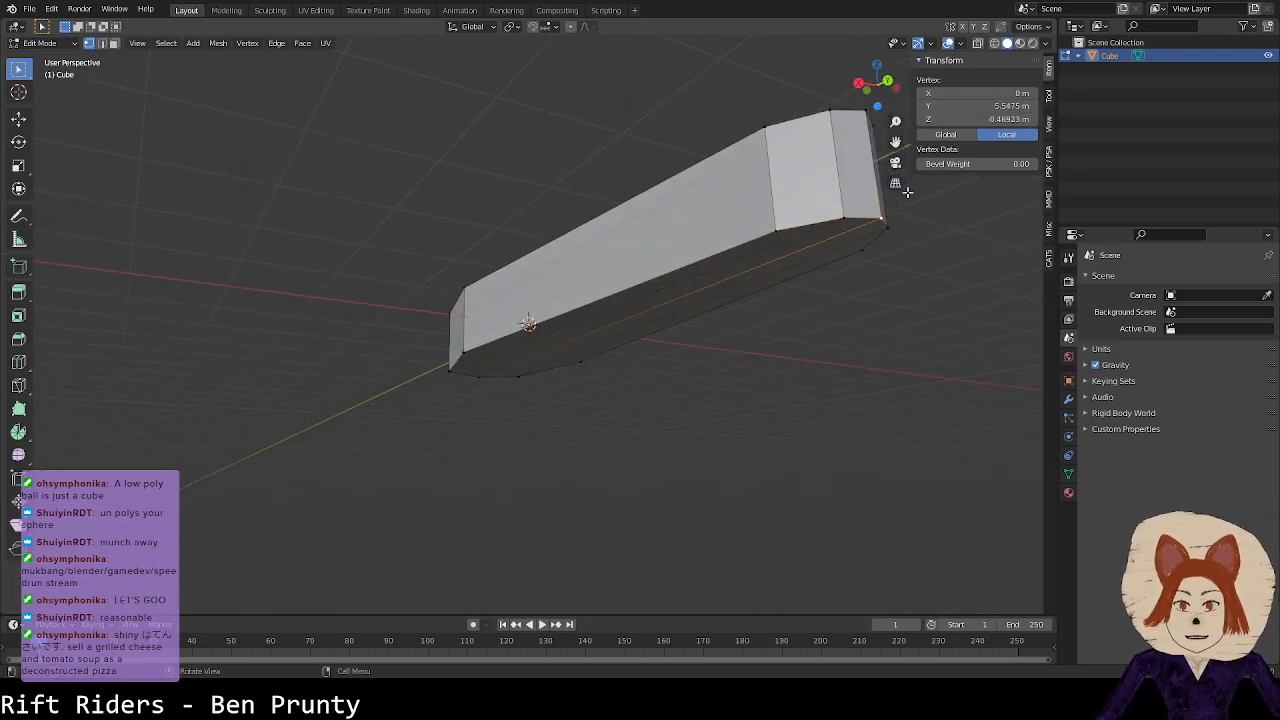
# Step: Set the narrow end's negative-X inner and outer bottom vertices to Z -0.469229 m
pyautogui.click(887, 227)
pyautogui.doubleClick(973, 120)
pyautogui.hotkey('ctrl', 'v')
pyautogui.press('Return')
pyautogui.click(861, 250)
pyautogui.doubleClick(973, 120)
pyautogui.hotkey('ctrl', 'v')
pyautogui.press('Return')
# Step: Set the widest negative-X bottom vertex to Z -0.469229 m and check the wide end's adjacent corner and centre bottom vertices
pyautogui.moveTo(956, 272); pyautogui.dragTo(700, 274, button='middle')
pyautogui.click(562, 325)
pyautogui.doubleClick(973, 120)
pyautogui.hotkey('ctrl', 'v')
pyautogui.press('Return')
pyautogui.hotkey('alt', 'a')
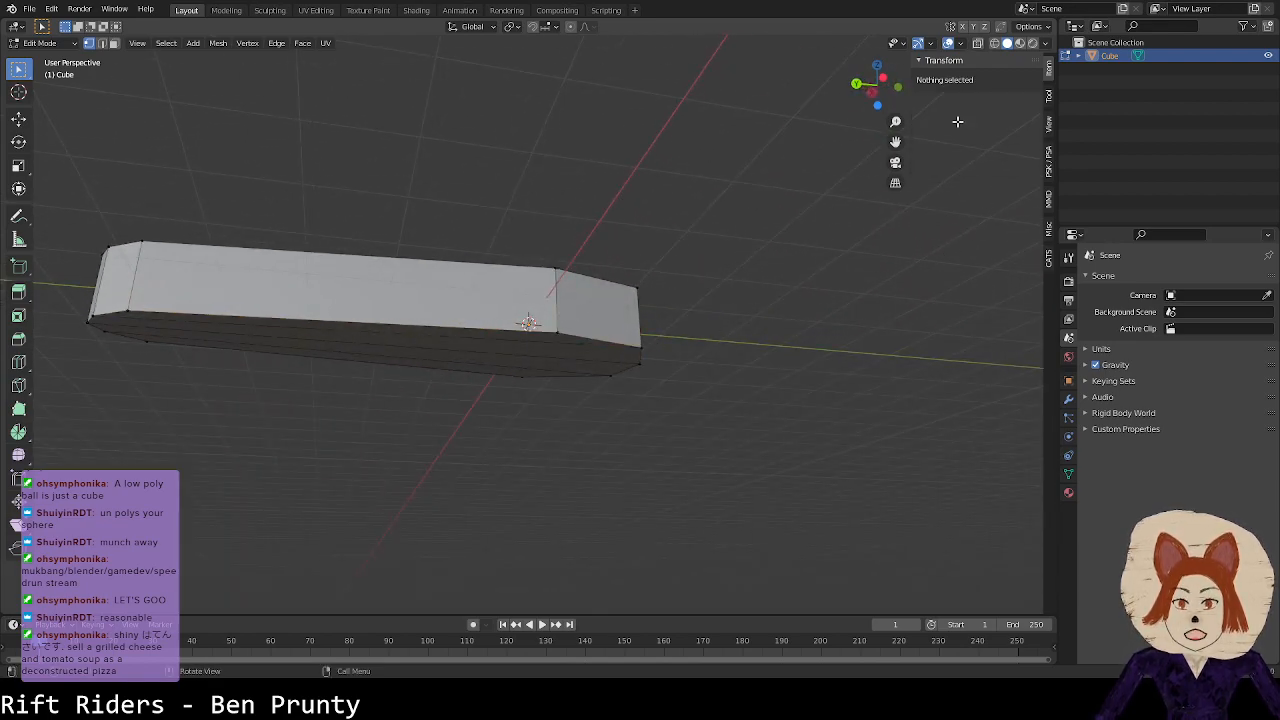
pyautogui.click(640, 348)
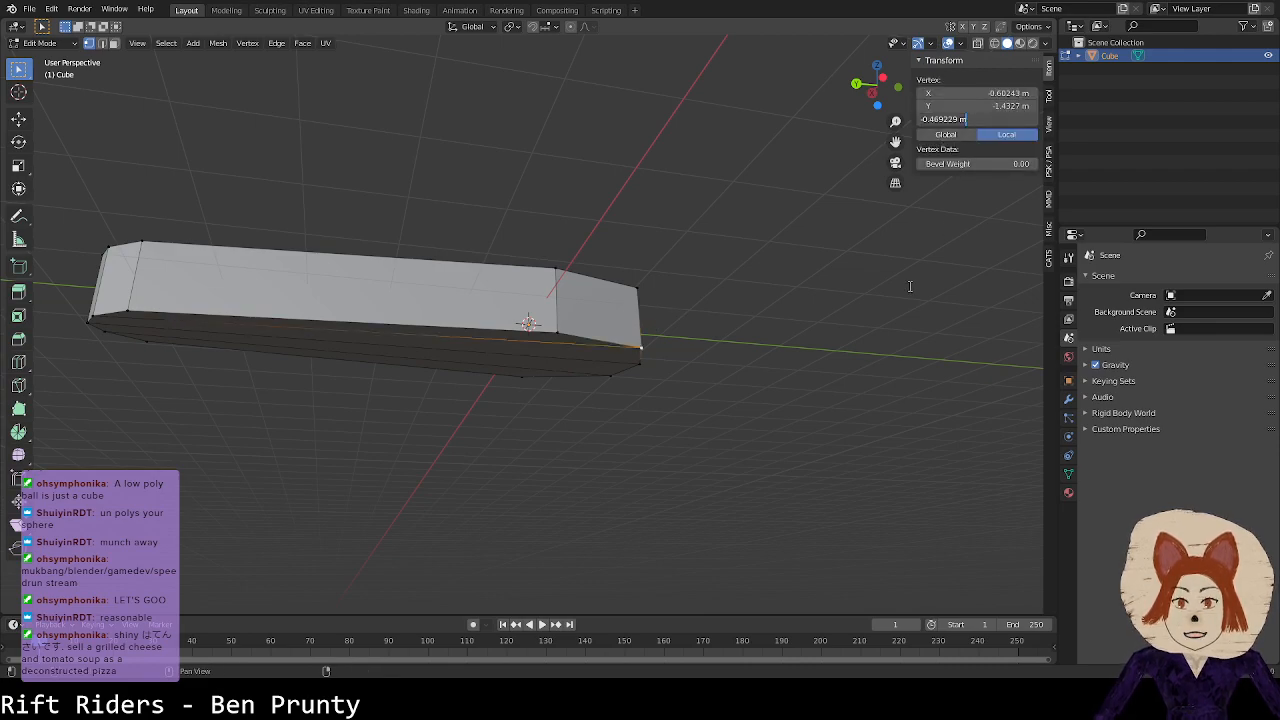
pyautogui.click(641, 364)
pyautogui.doubleClick(975, 119)
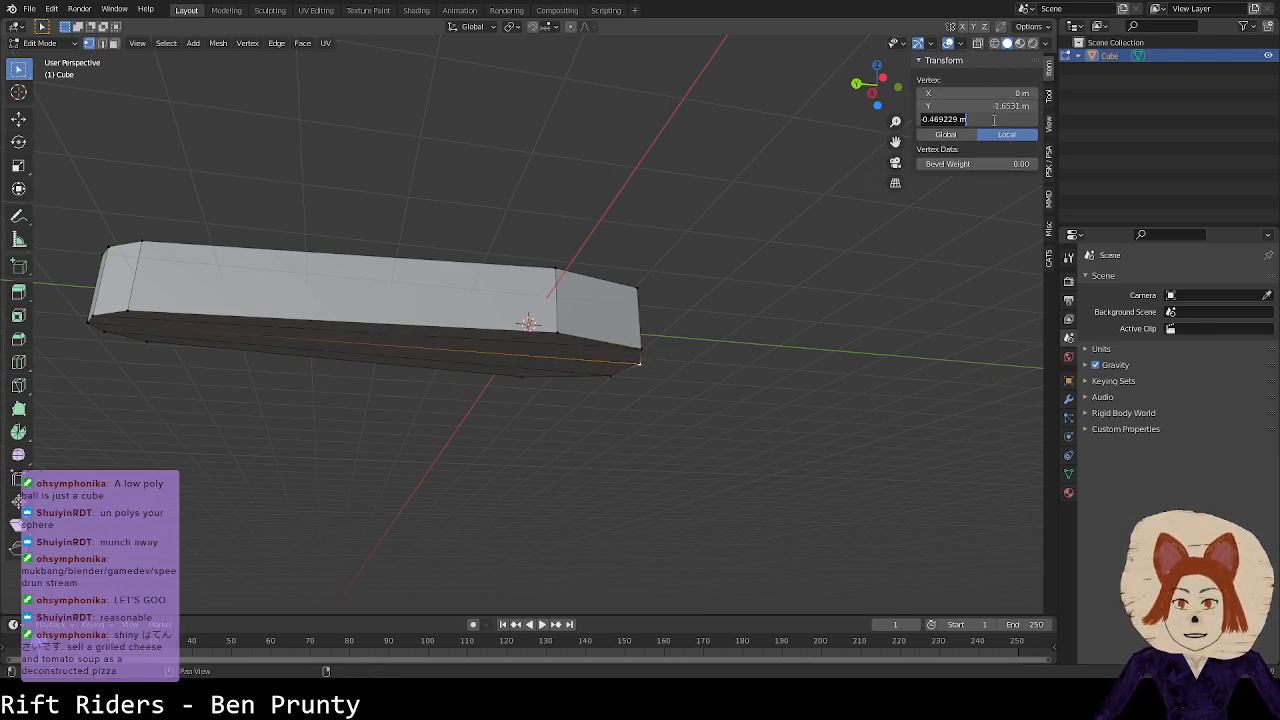
pyautogui.press('Return')
# Step: Examine the block from several angles in Edit Mode and Object Mode to check its levelled surfaces and shading
pyautogui.moveTo(504, 324); pyautogui.dragTo(792, 438, button='middle')
pyautogui.scroll(1, 792, 438)
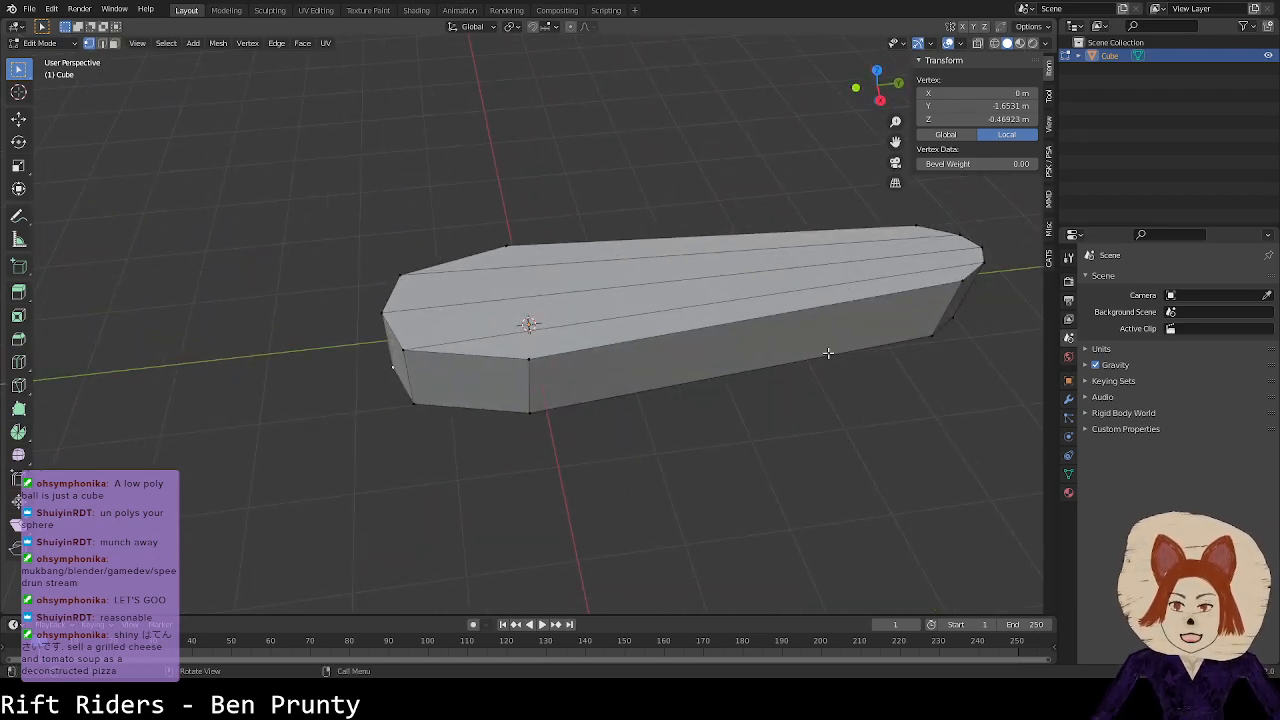
pyautogui.press('Tab')
pyautogui.moveTo(835, 352); pyautogui.dragTo(705, 342, button='middle')
pyautogui.press('Tab')
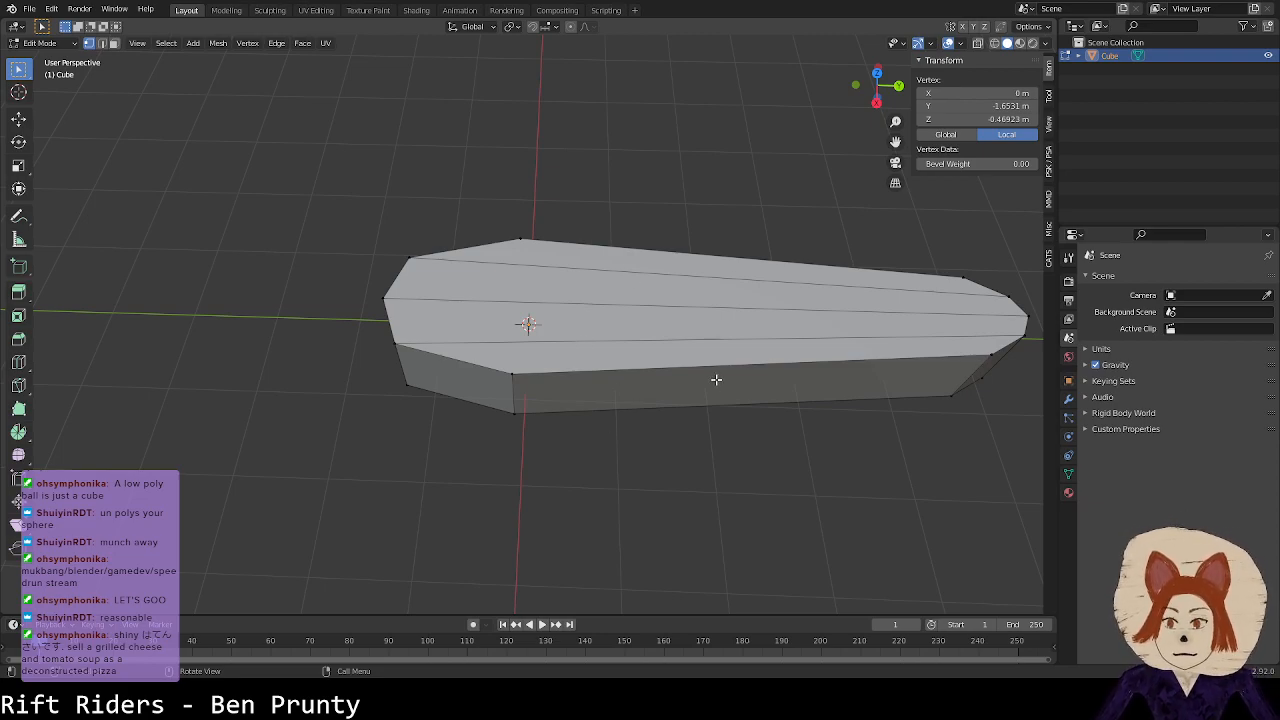
pyautogui.moveTo(717, 372)
pyautogui.mouseDown(button='middle')
pyautogui.moveTo(766, 289)
pyautogui.moveTo(709, 326)
pyautogui.moveTo(674, 394)
pyautogui.moveTo(771, 383)
pyautogui.moveTo(721, 351)
pyautogui.mouseUp(button='middle')
pyautogui.press('Tab')
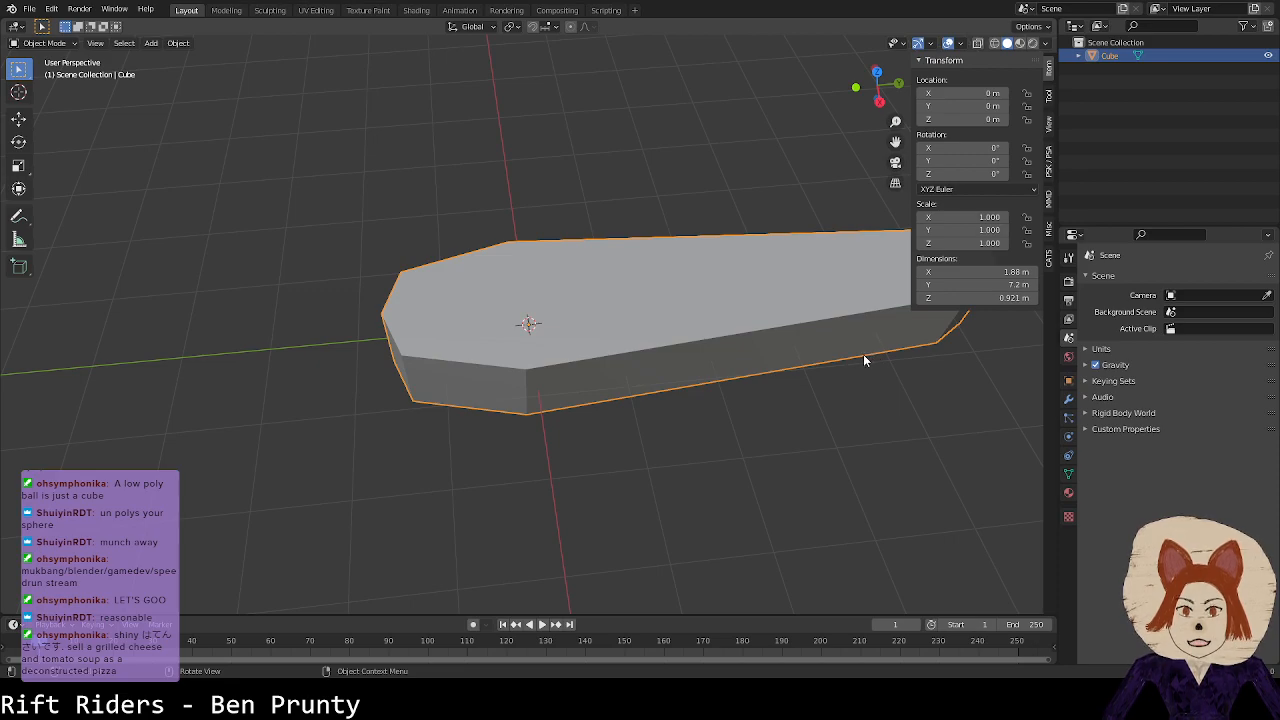
pyautogui.moveTo(900, 376); pyautogui.dragTo(876, 381, button='middle')
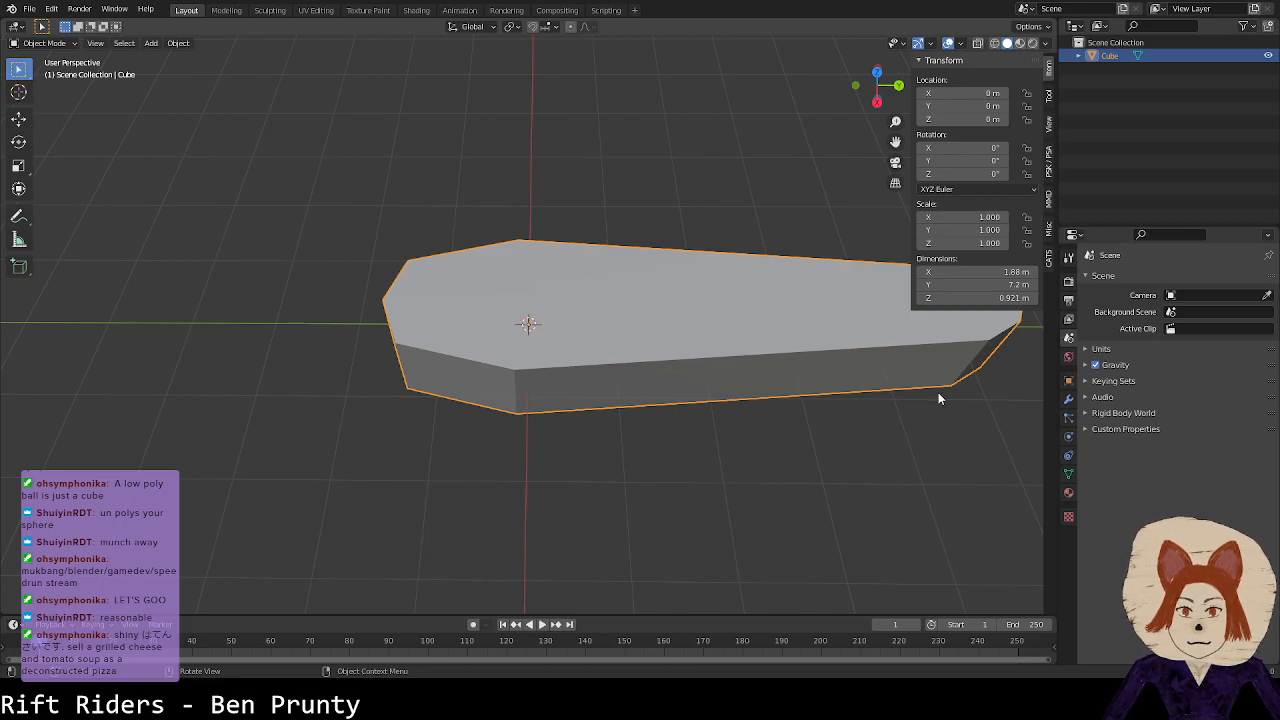
pyautogui.moveTo(940, 400); pyautogui.dragTo(896, 380, button='middle')
pyautogui.rightClick(895, 374)
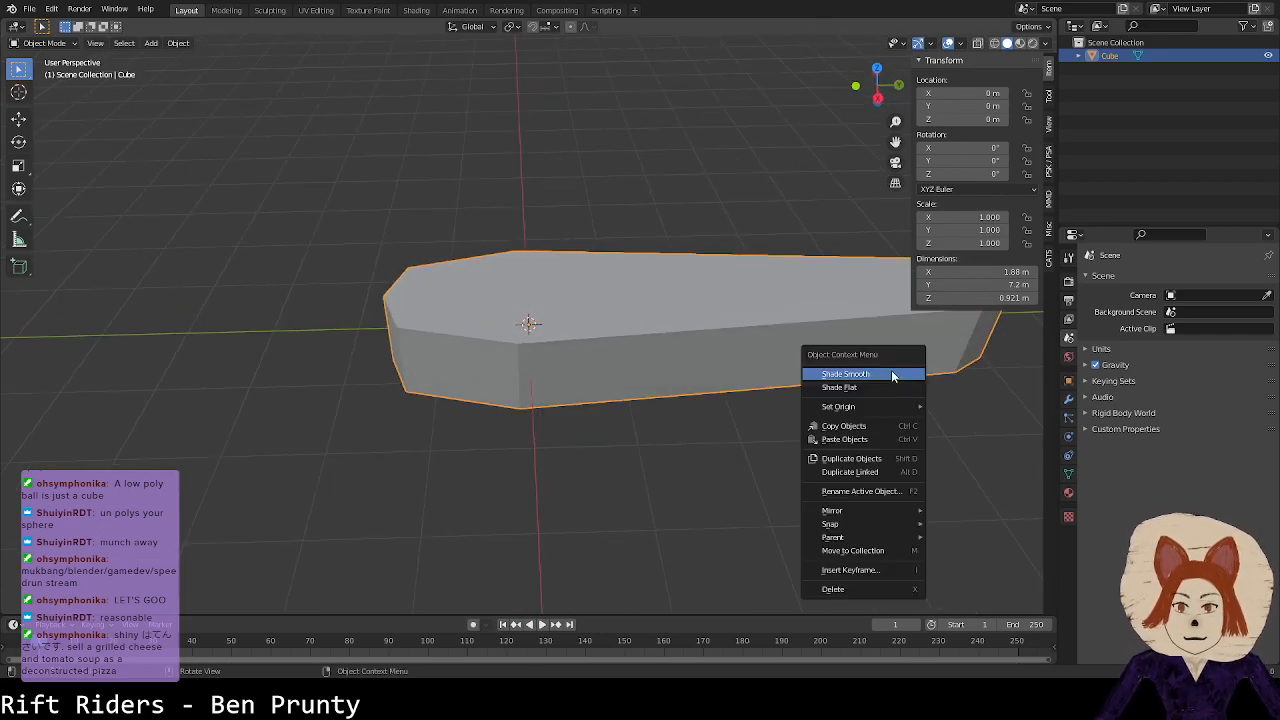
pyautogui.moveTo(677, 336)
pyautogui.mouseDown(button='middle')
pyautogui.moveTo(800, 357)
pyautogui.moveTo(760, 372)
pyautogui.moveTo(831, 371)
pyautogui.moveTo(846, 366)
pyautogui.moveTo(818, 354)
pyautogui.moveTo(874, 351)
pyautogui.moveTo(777, 363)
pyautogui.moveTo(866, 304)
pyautogui.moveTo(739, 331)
pyautogui.mouseUp(button='middle')
# Step: Save the levelled block to flipper.blend
pyautogui.hotkey('ctrl', 's')
pyautogui.scroll(-3, 738, 336)
pyautogui.moveTo(674, 289); pyautogui.dragTo(644, 272, button='middle')
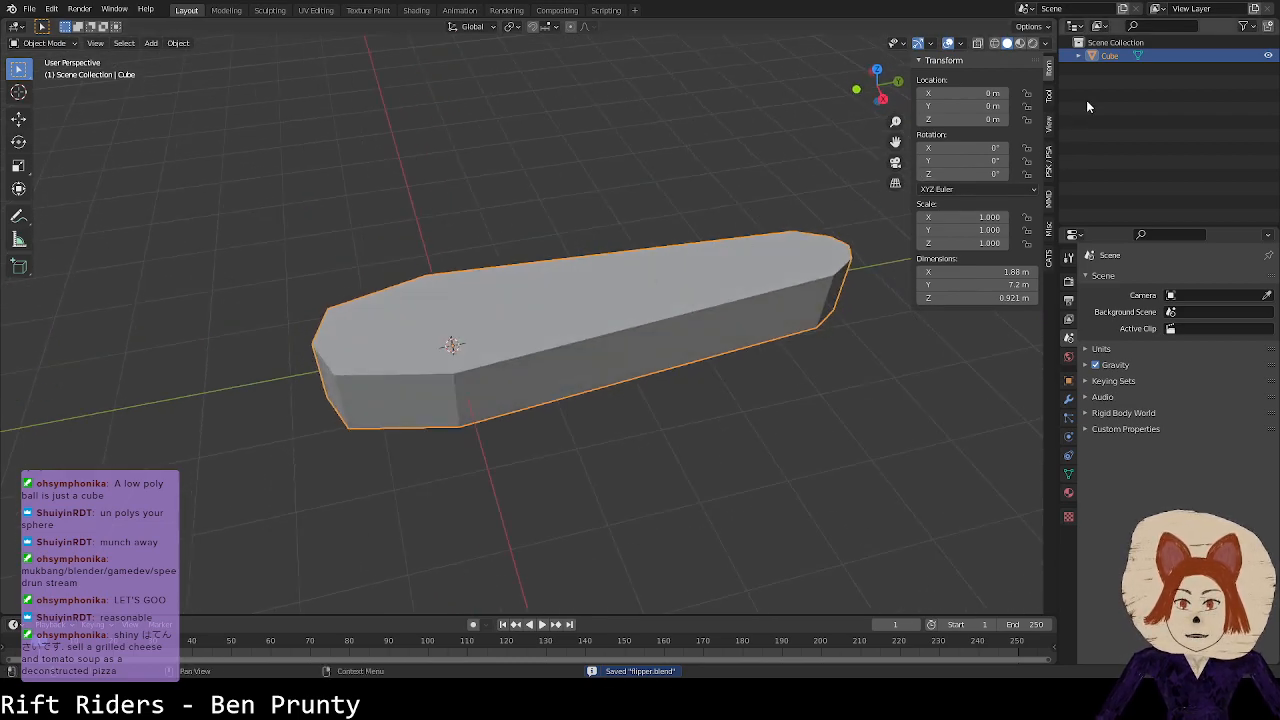
# Step: Rename both the Cube object and its mesh data to Flipper
pyautogui.doubleClick(1110, 55)
pyautogui.write('Flipper')
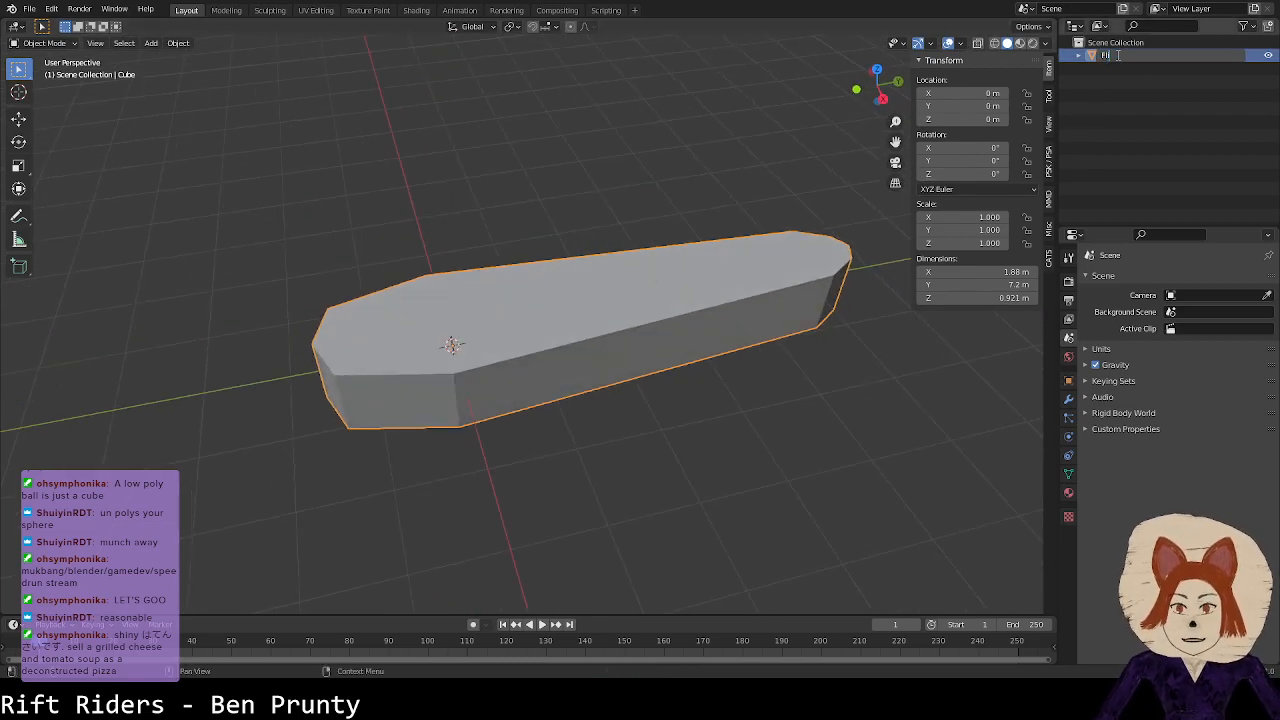
pyautogui.press('Return')
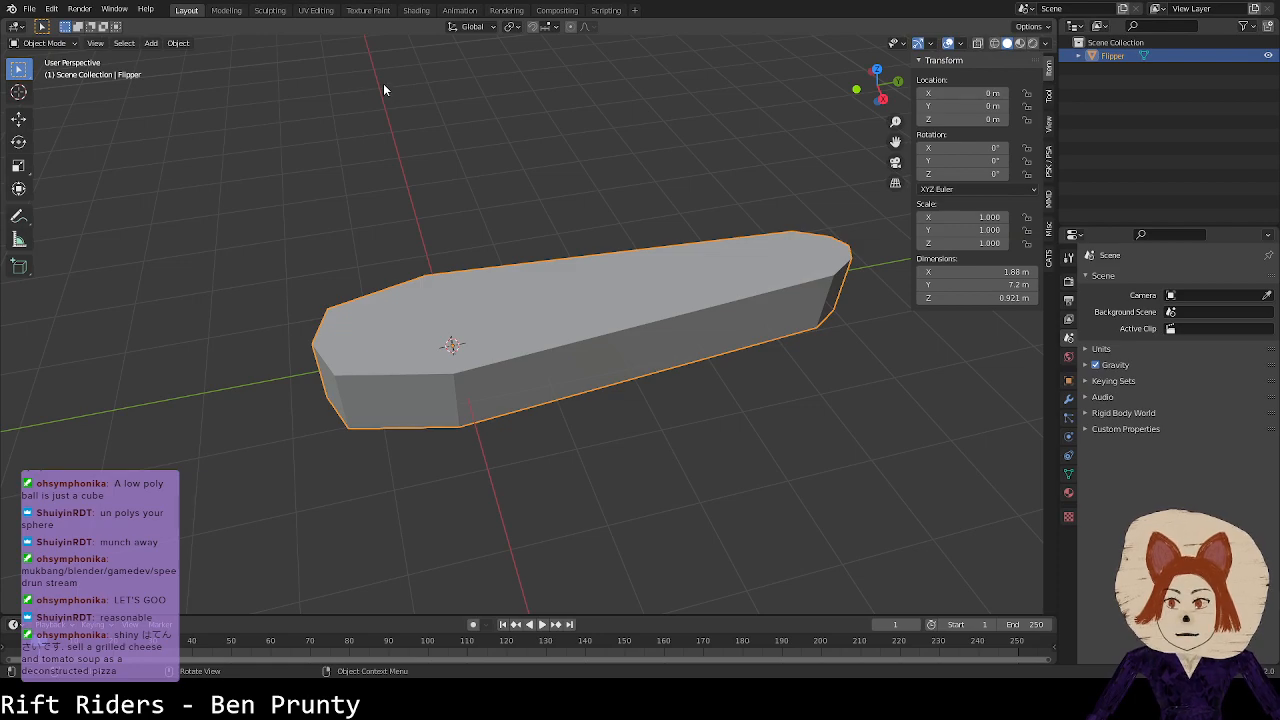
pyautogui.click(1069, 474)
pyautogui.click(1156, 281)
pyautogui.write('Flipper')
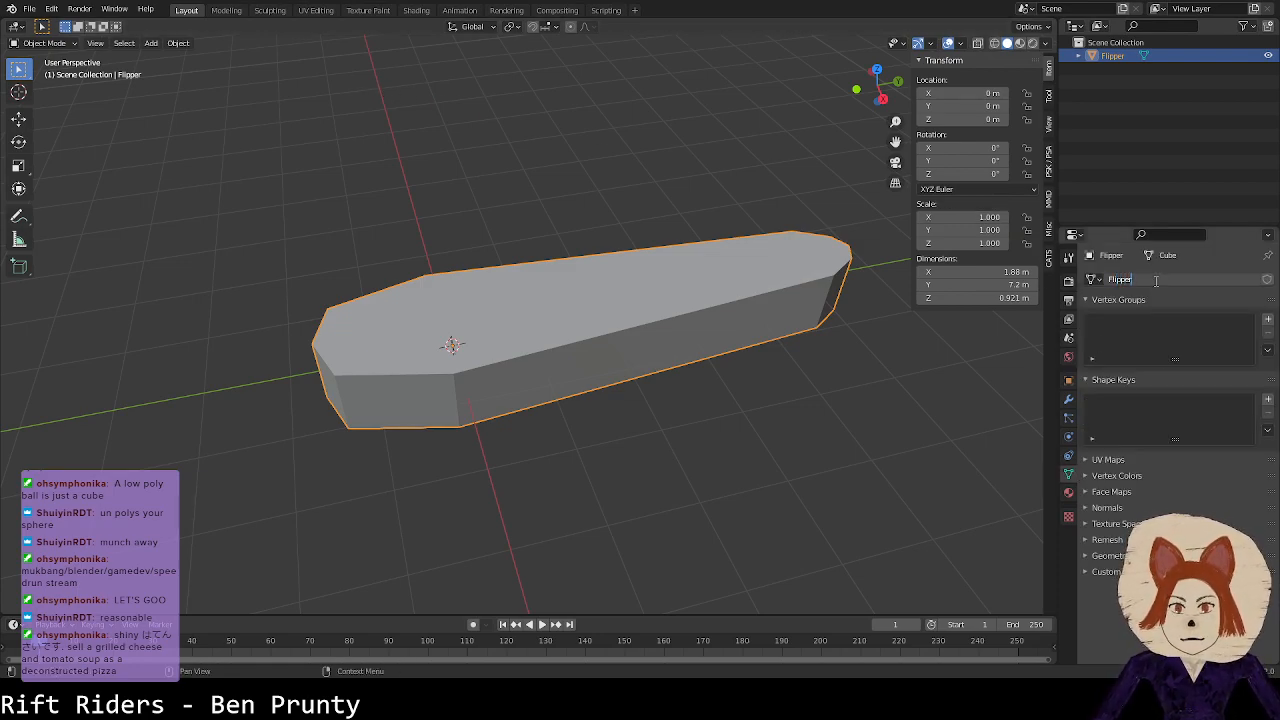
pyautogui.press('Return')
# Step: Save the renamed Flipper object in flipper.blend
pyautogui.moveTo(936, 348); pyautogui.dragTo(882, 346, button='middle')
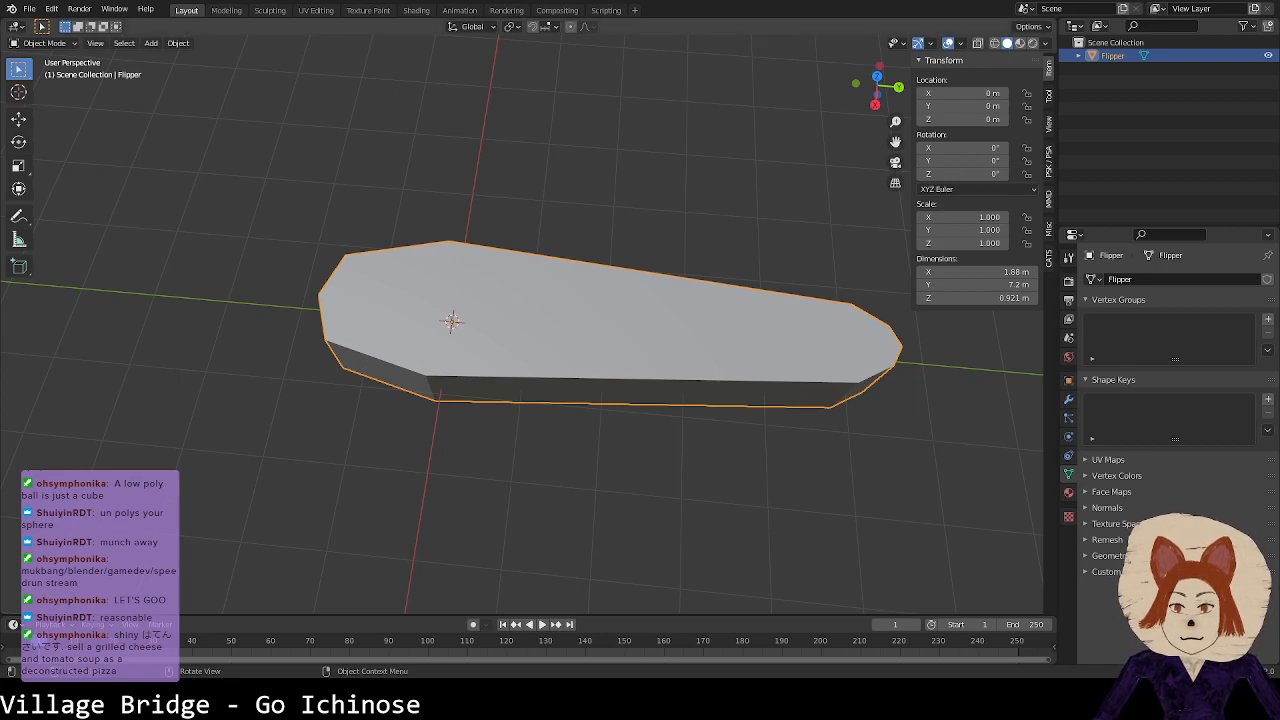
pyautogui.click(13, 9)
pyautogui.moveTo(29, 9)
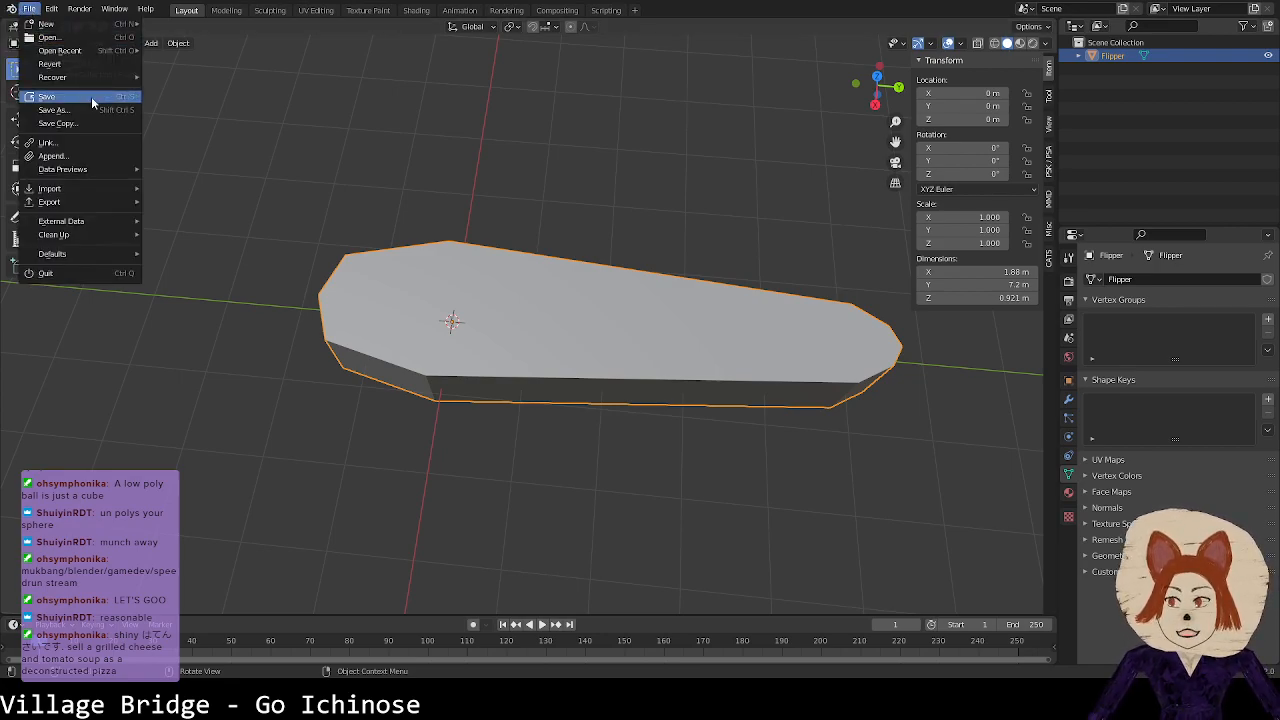
pyautogui.click(81, 100)
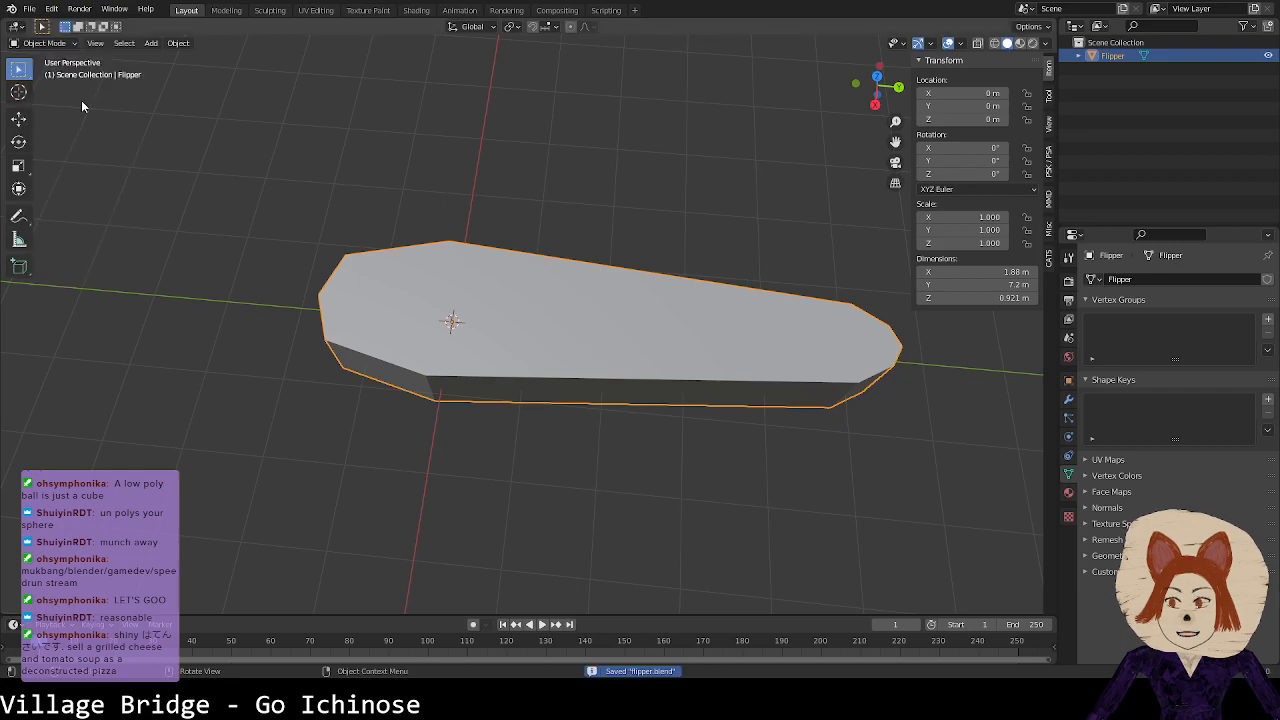
# Step: Start a new, empty scene file
pyautogui.click(25, 12)
pyautogui.moveTo(86, 28)
pyautogui.click(188, 24)
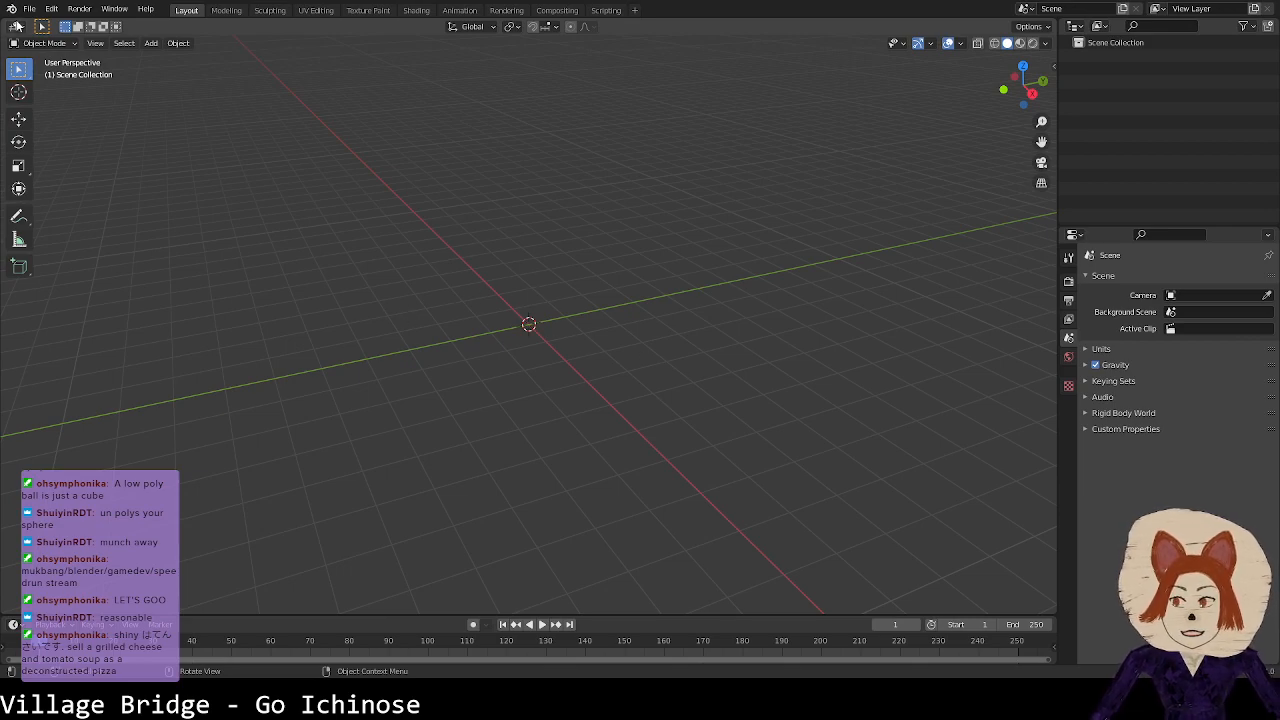
# Step: Save the new scene file as CircleBumper.blend
pyautogui.click(29, 9)
pyautogui.moveTo(72, 28)
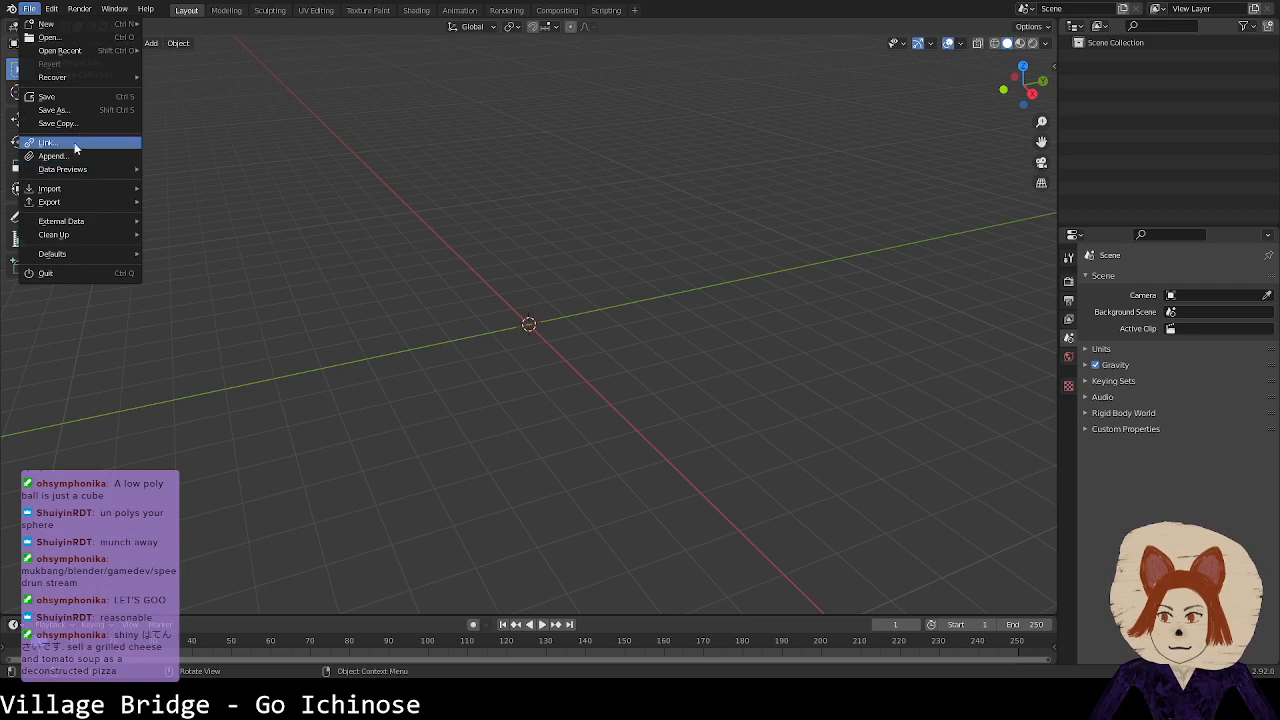
pyautogui.press('Escape')
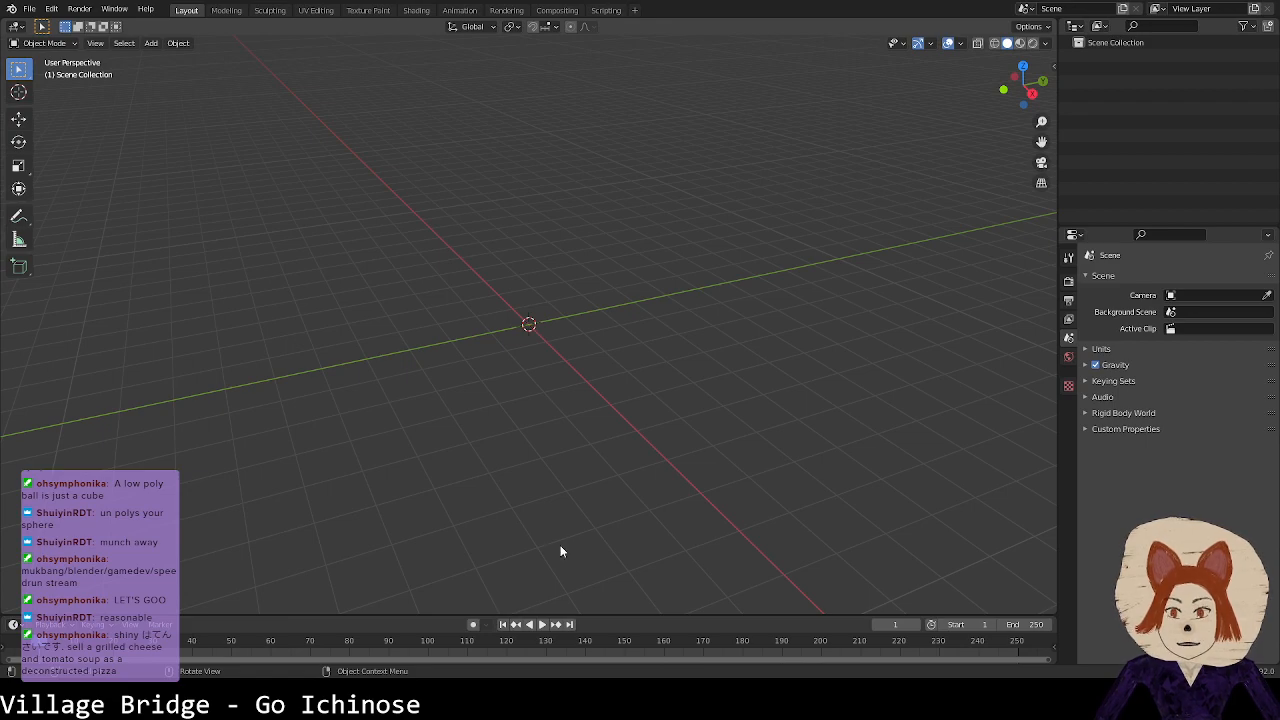
pyautogui.hotkey('ctrl', 's')
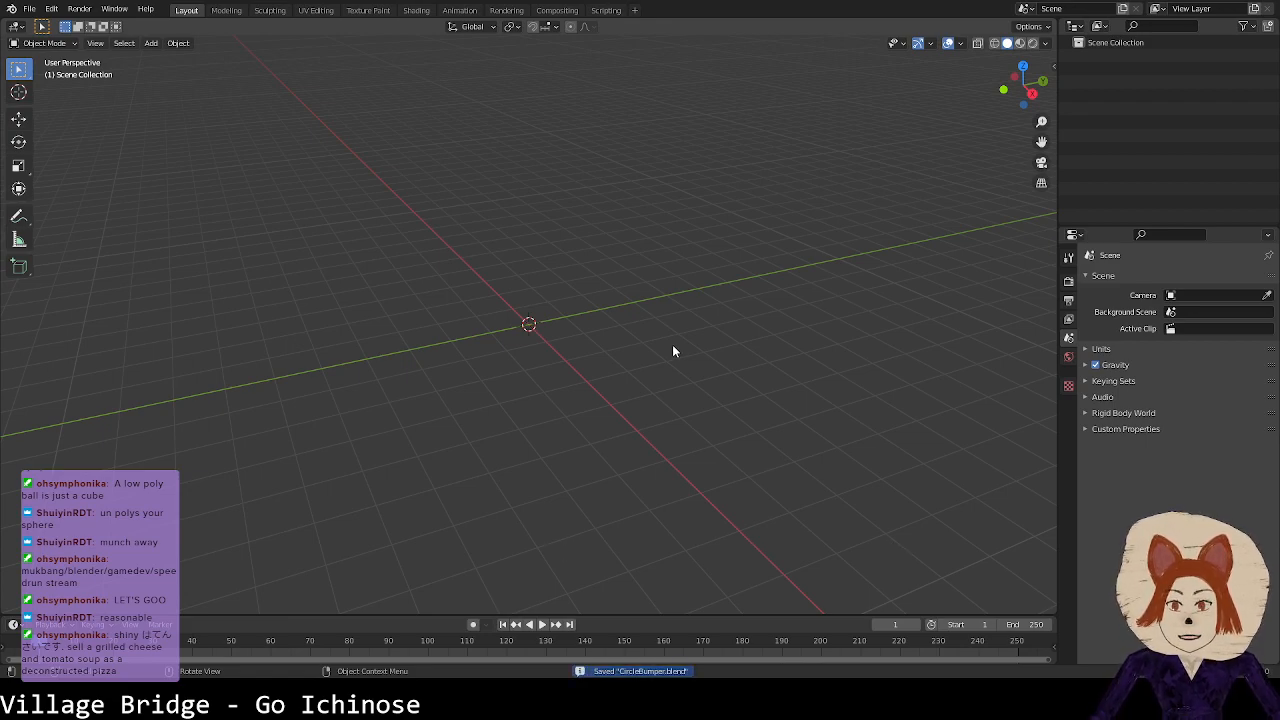
# Step: Add a cylinder mesh at the origin of the empty scene
pyautogui.moveTo(666, 346); pyautogui.dragTo(583, 377, button='middle')
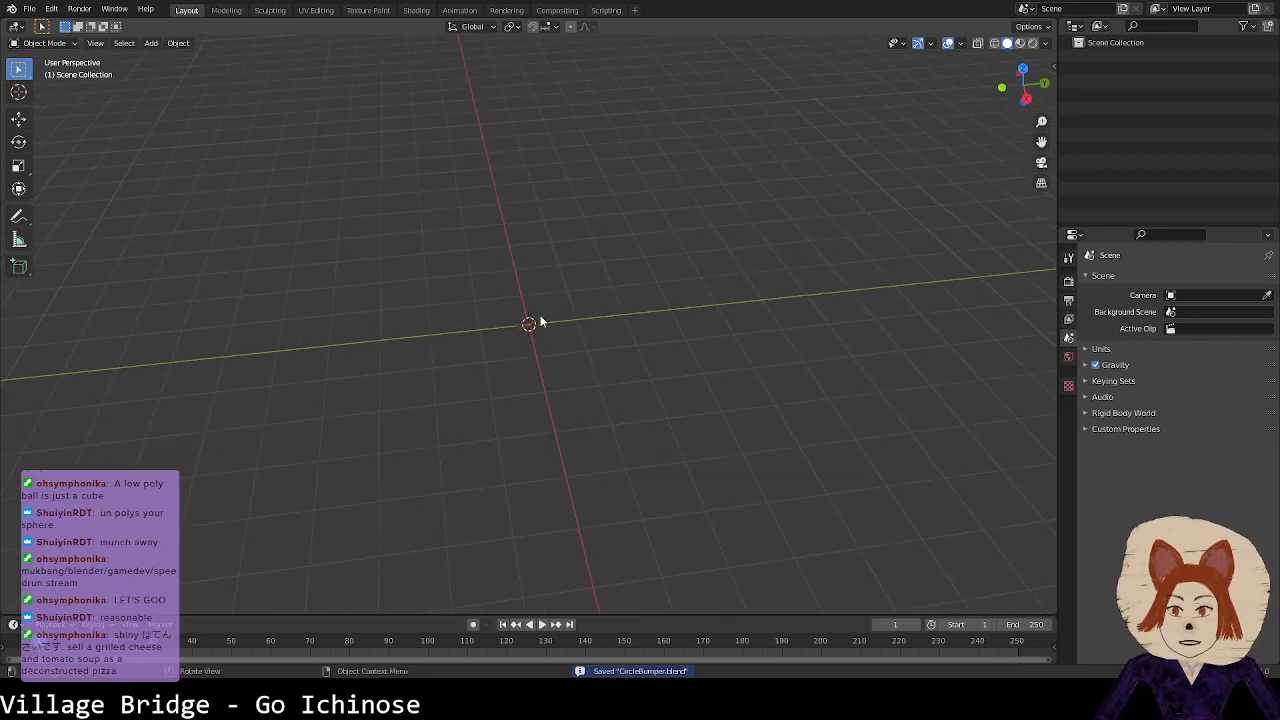
pyautogui.hotkey('shift', 'a')
pyautogui.moveTo(537, 316)
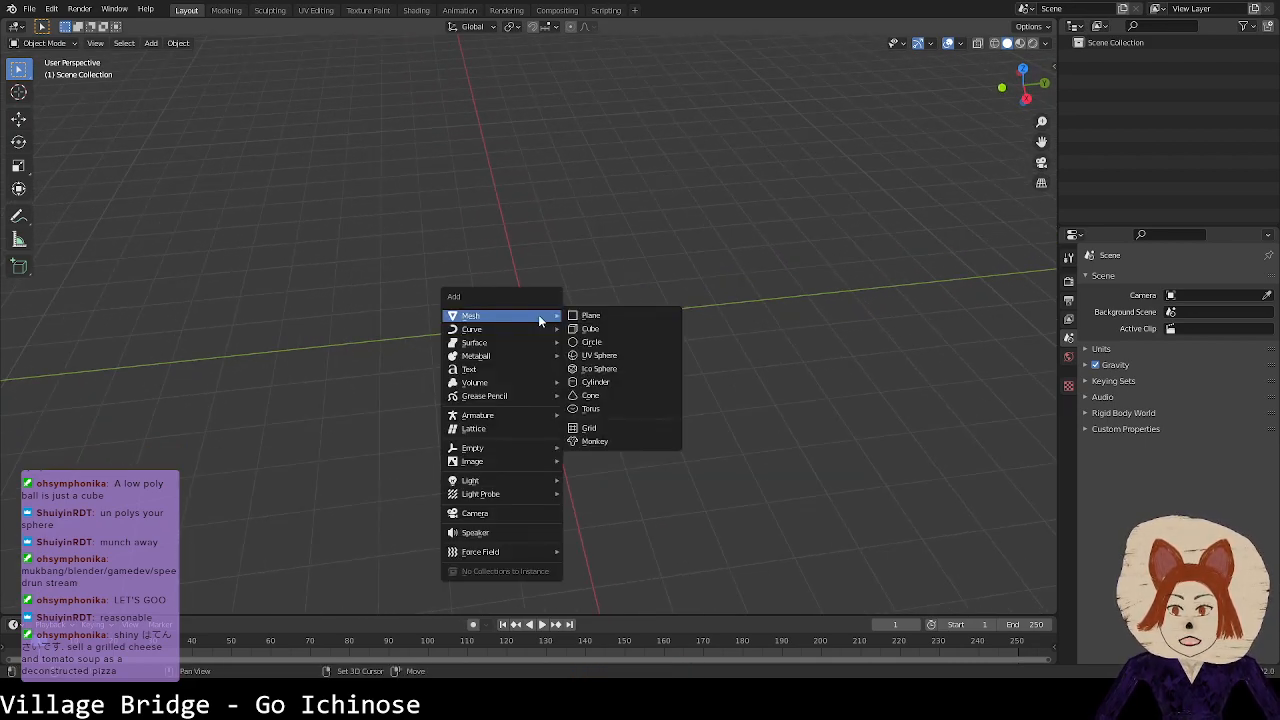
pyautogui.click(631, 382)
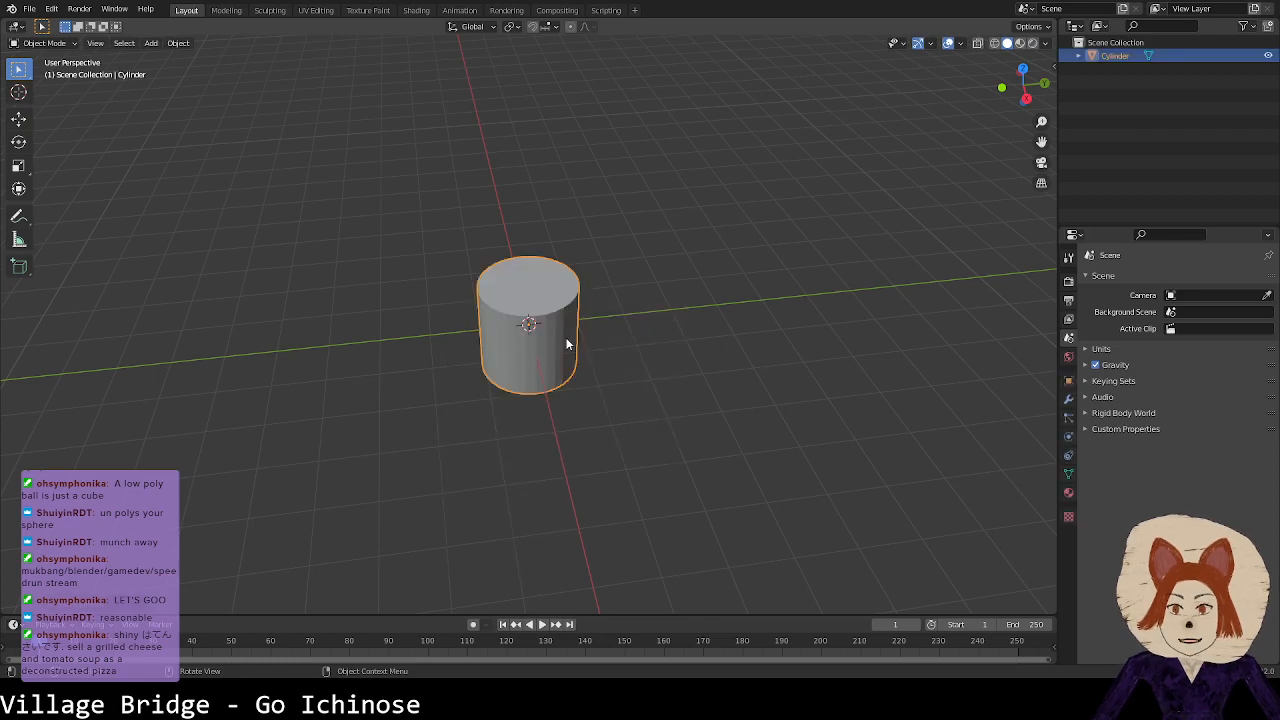
# Step: Delete the existing cylinder and add a fresh cylinder mesh at the origin in its place
pyautogui.scroll(3, 572, 335)
pyautogui.click(90, 611)
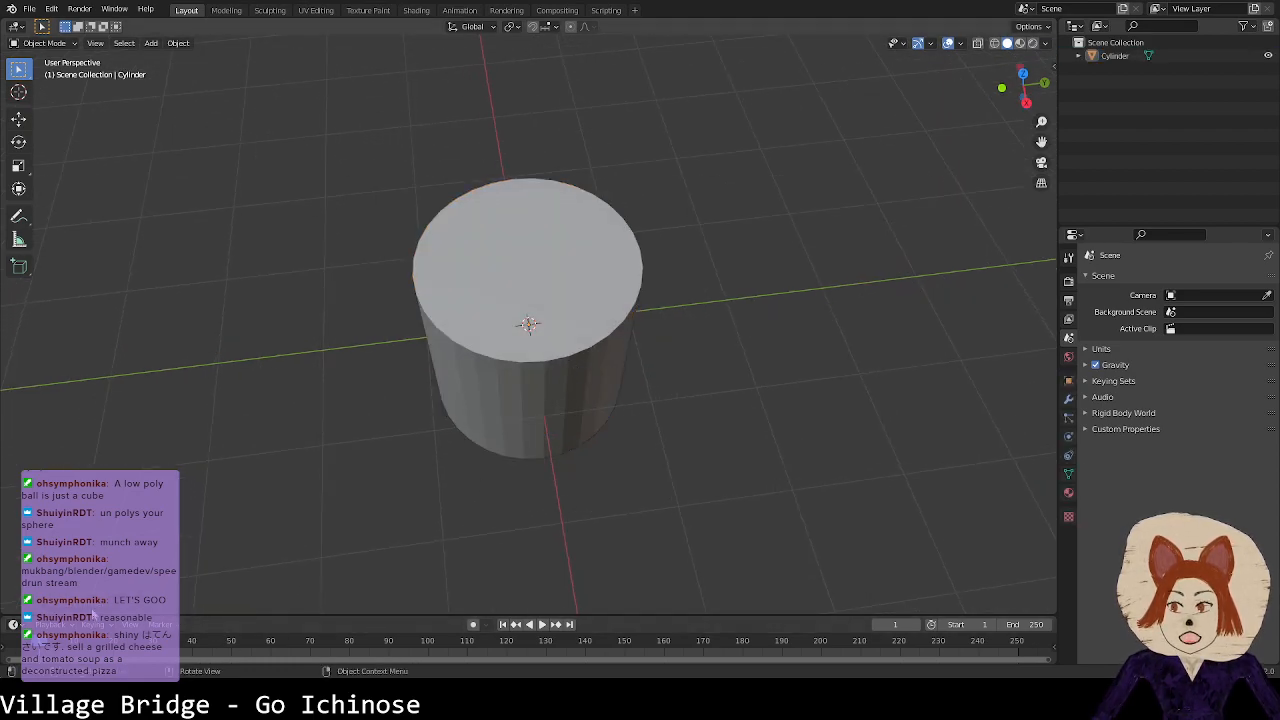
pyautogui.hotkey('ctrl', 'z')
pyautogui.press('Delete')
pyautogui.hotkey('shift', 'a')
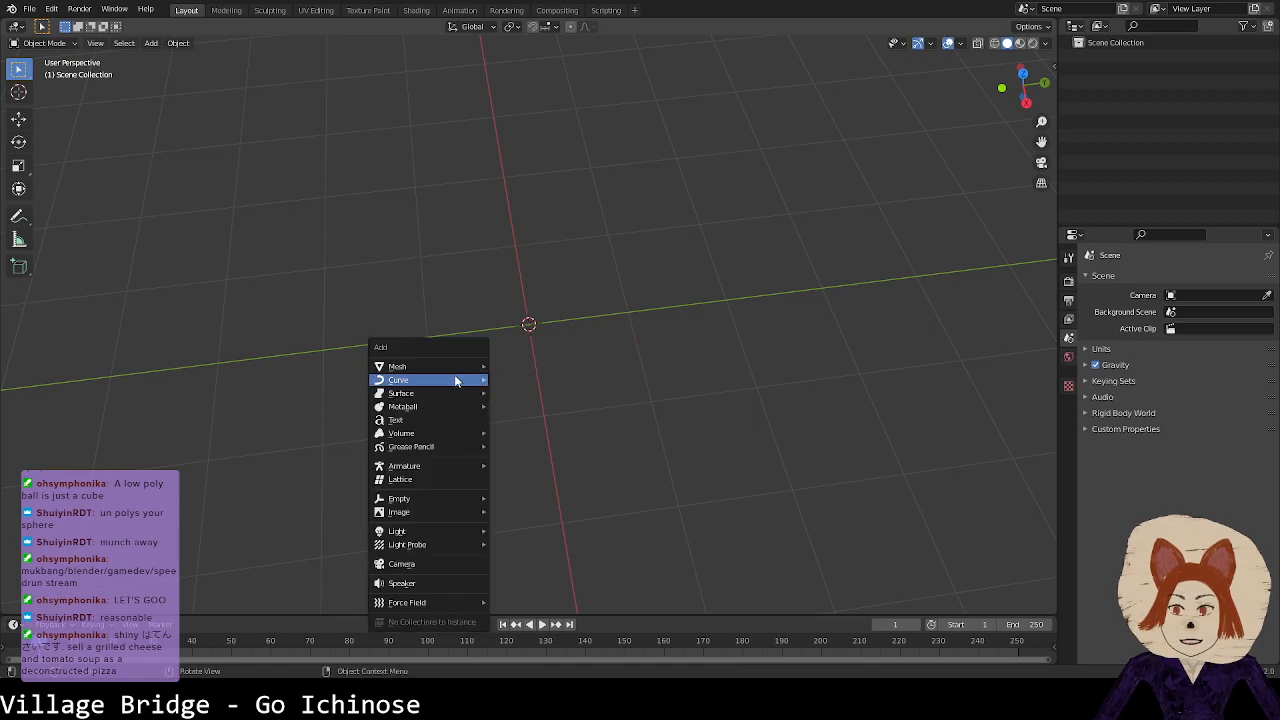
pyautogui.moveTo(453, 366)
pyautogui.click(536, 432)
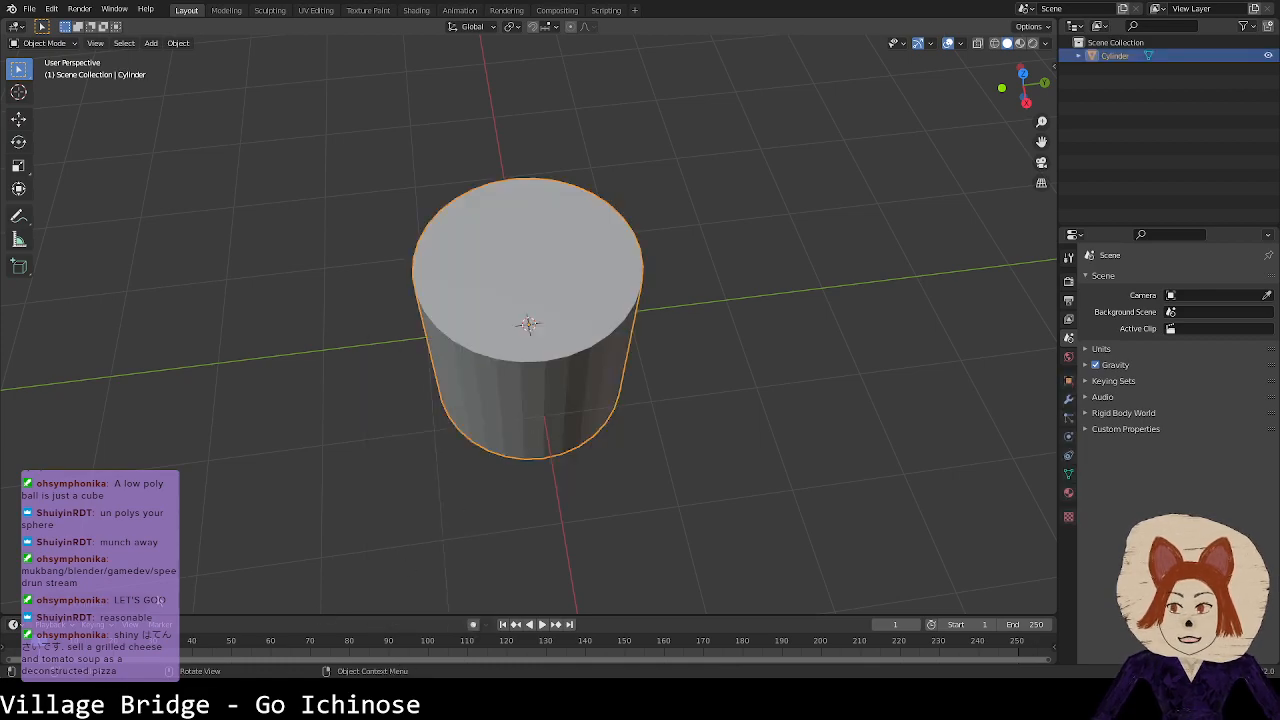
# Step: Set the new cylinder's vertex count to 16
pyautogui.click(155, 443)
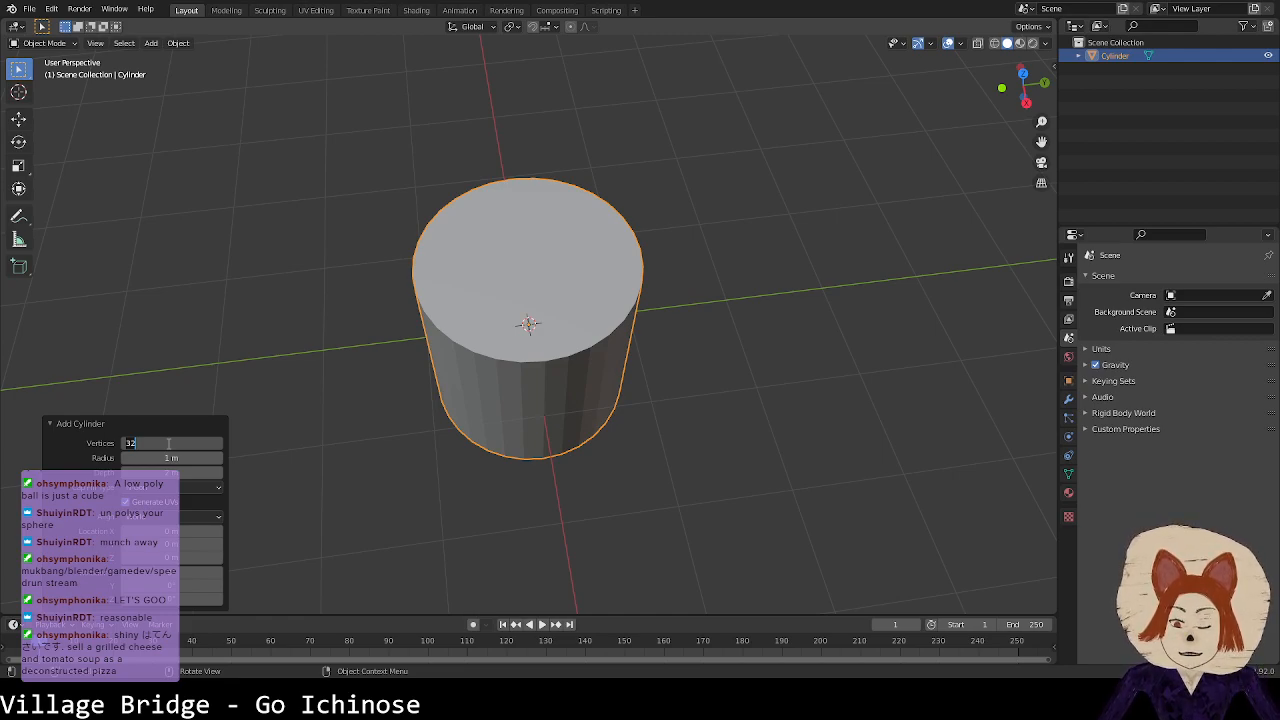
pyautogui.write('1')
pyautogui.press('BackSpace')
pyautogui.write('100')
pyautogui.press('BackSpace')
pyautogui.press('BackSpace')
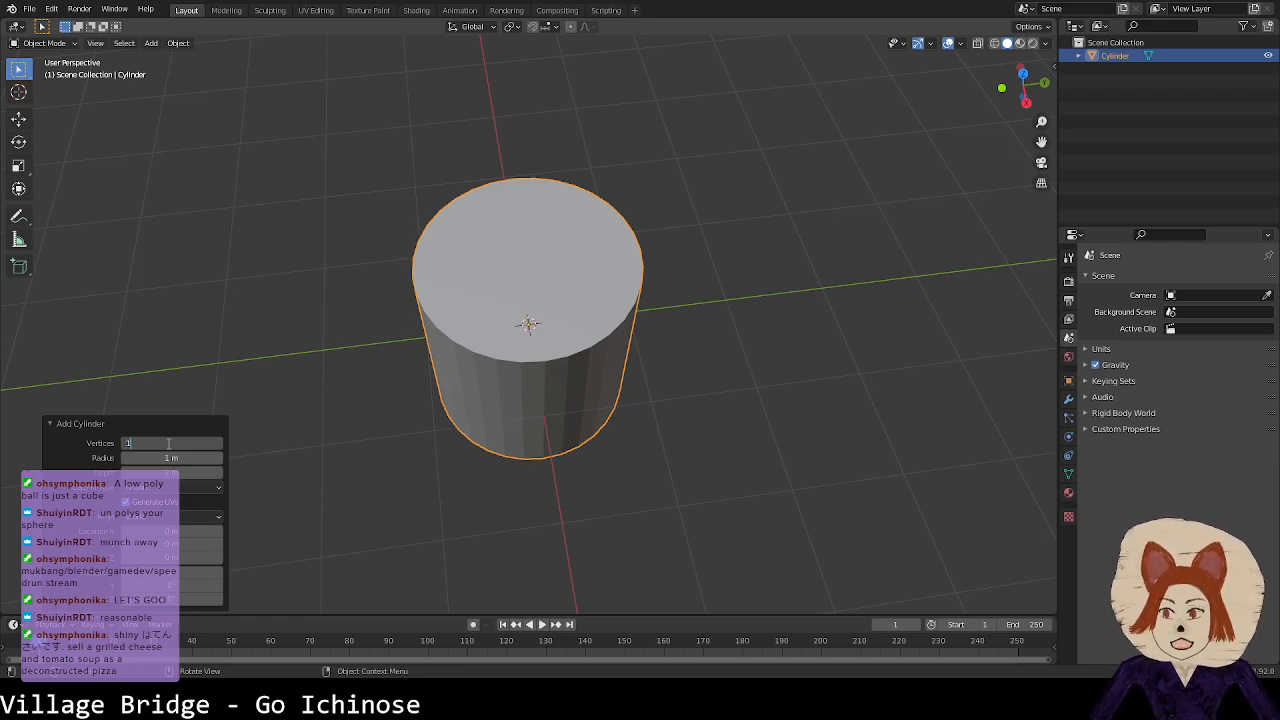
pyautogui.write('6')
pyautogui.press('Return')
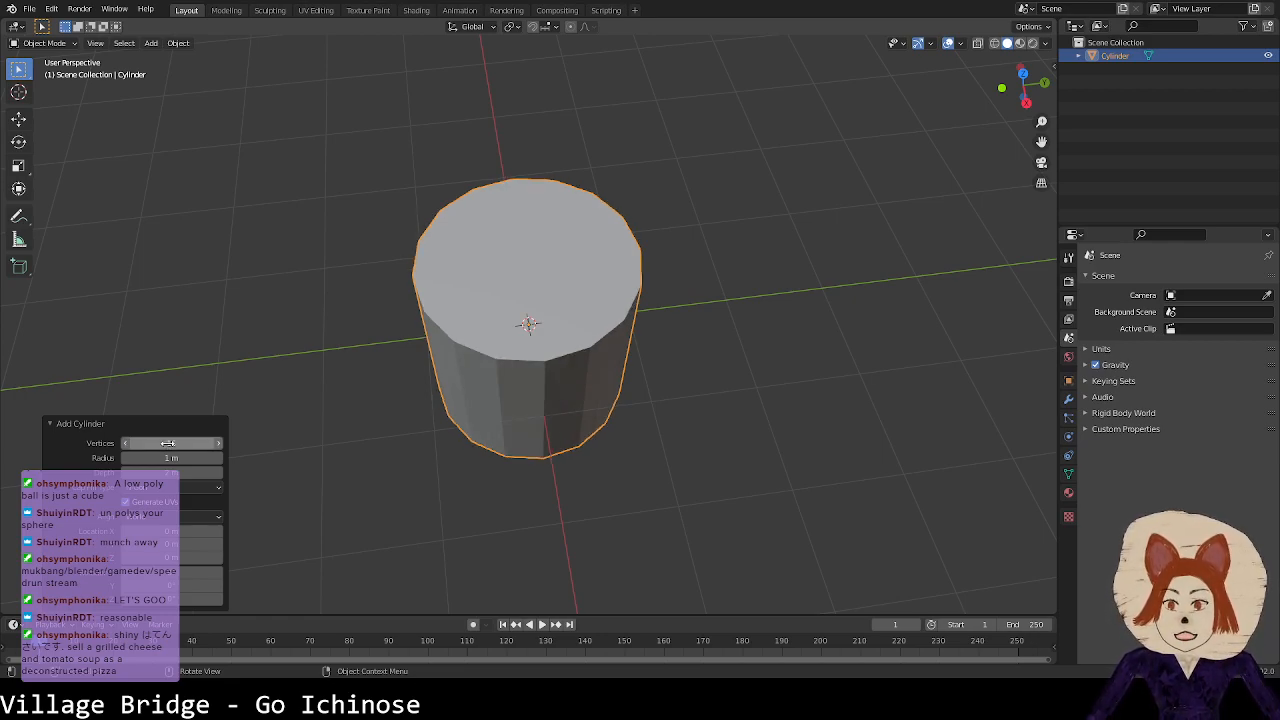
# Step: Set the new cylinder's vertex count to 8 to make it an octagonal prism
pyautogui.moveTo(560, 409); pyautogui.dragTo(588, 423, button='middle')
pyautogui.click(172, 443)
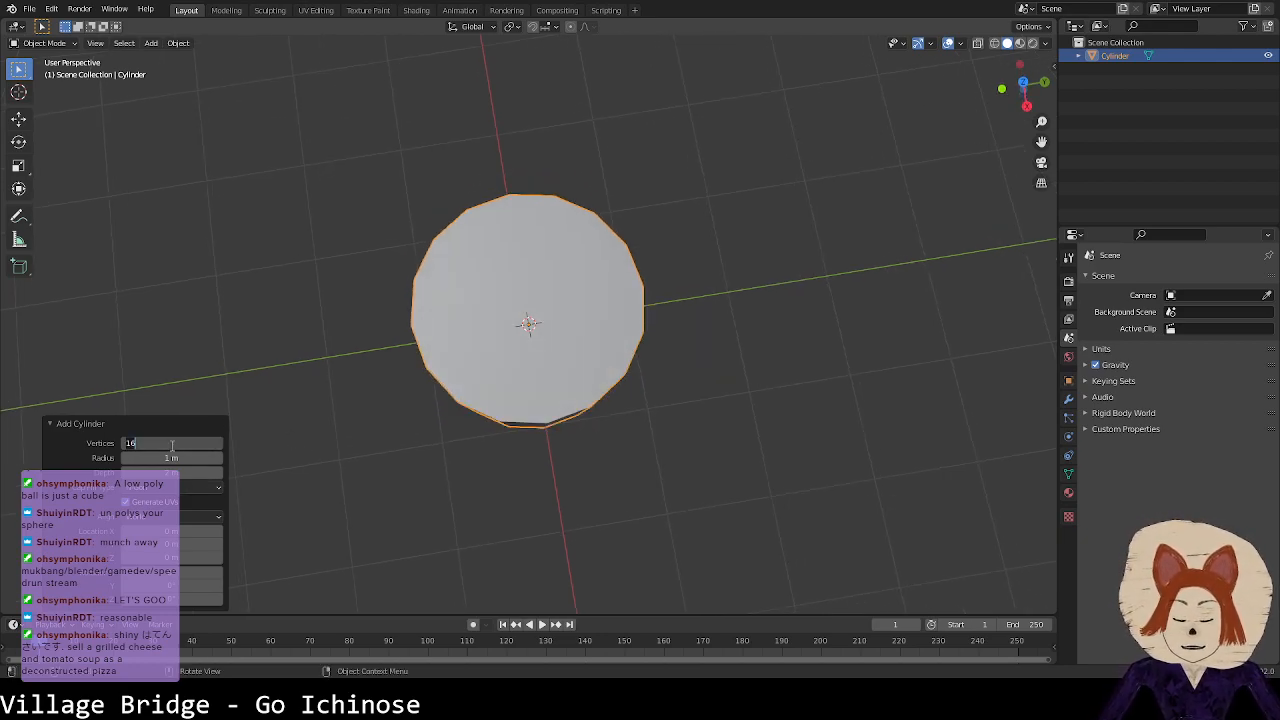
pyautogui.write('8')
pyautogui.press('Return')
pyautogui.moveTo(280, 428); pyautogui.dragTo(724, 337, button='middle')
pyautogui.click(670, 378)
pyautogui.moveTo(670, 378); pyautogui.dragTo(561, 361, button='middle')
pyautogui.click(562, 361)
# Step: In Edit Mode, scale the whole octagonal cylinder down along Z into a flat disc
pyautogui.press('Tab')
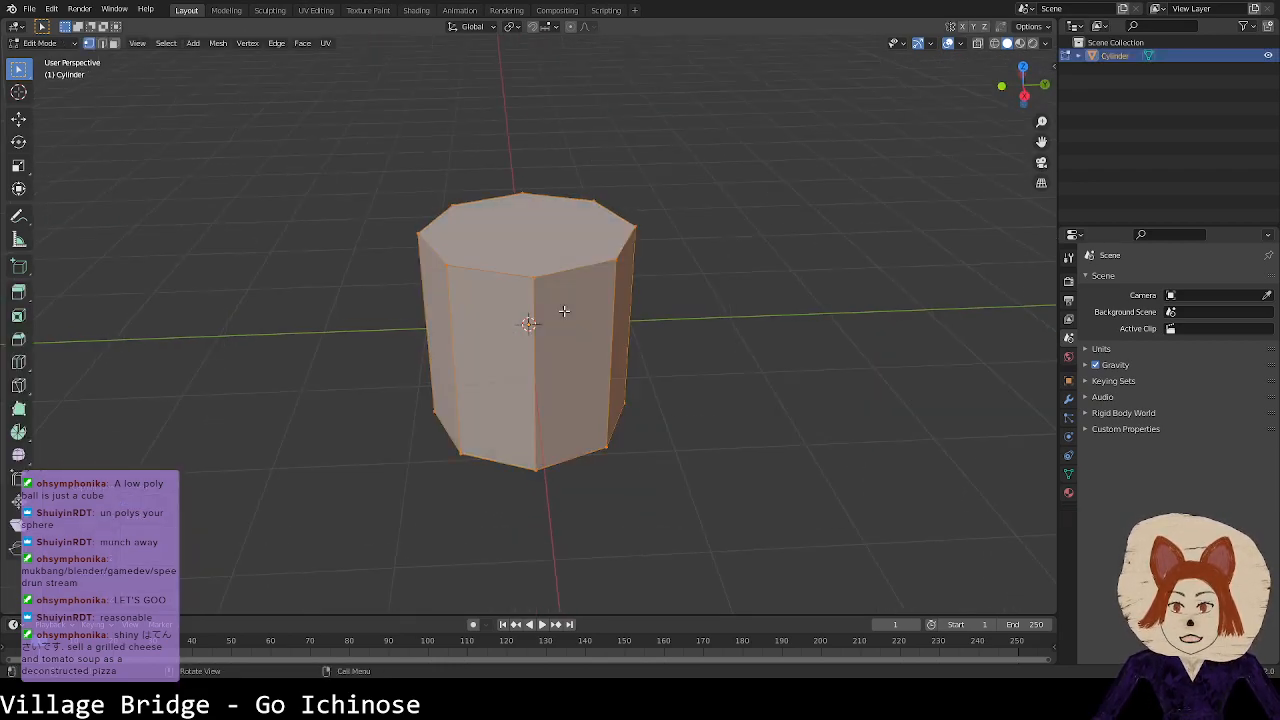
pyautogui.press('s')
pyautogui.press('z')
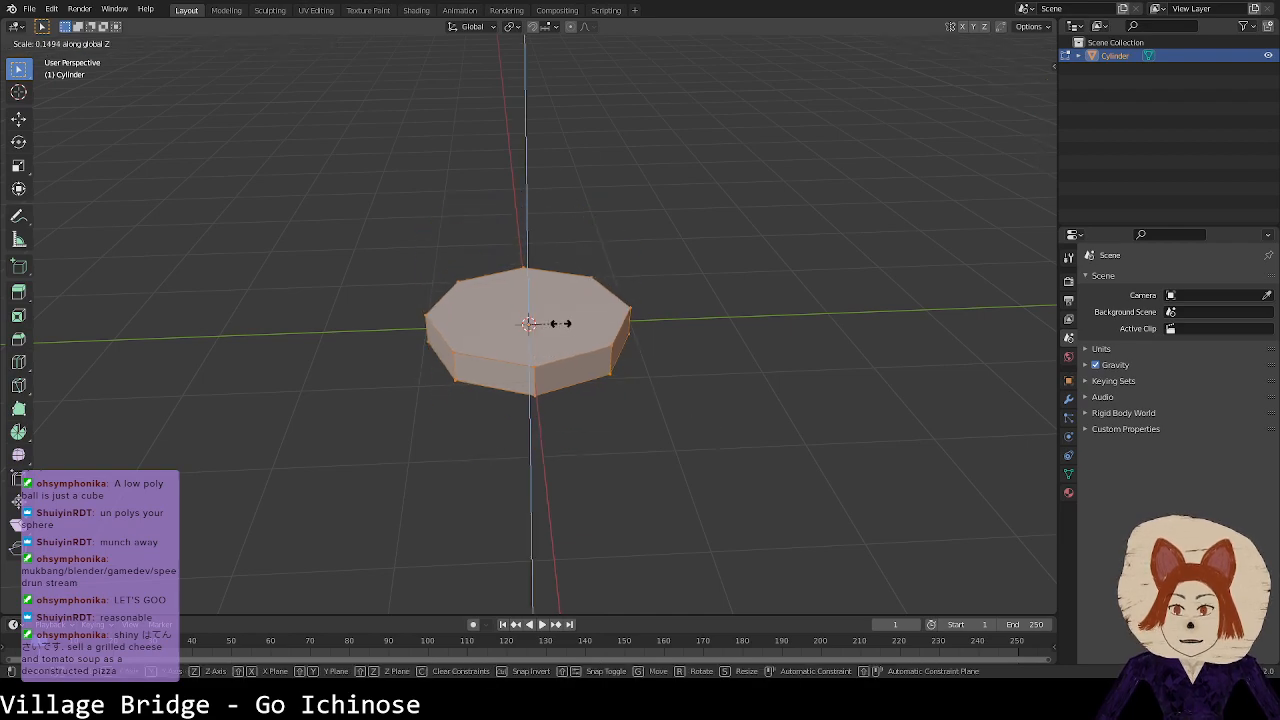
pyautogui.click(580, 337)
pyautogui.moveTo(628, 402); pyautogui.dragTo(626, 449, button='middle')
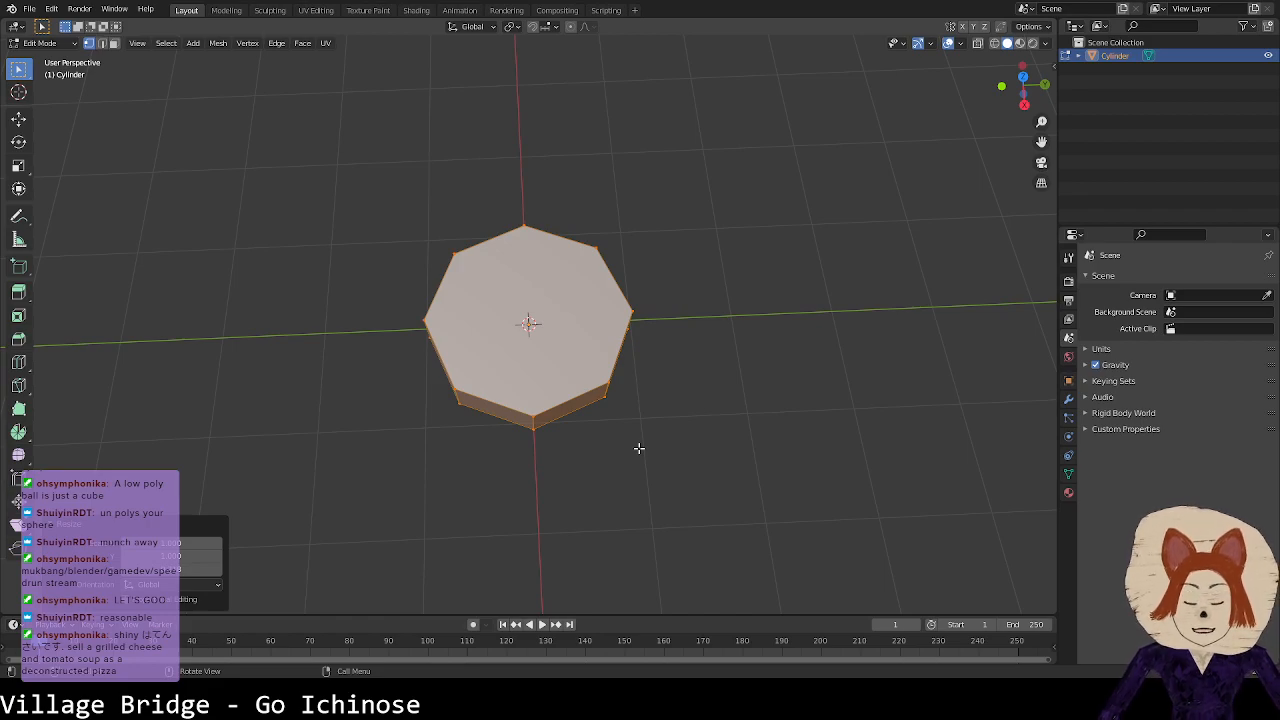
pyautogui.moveTo(600, 437); pyautogui.dragTo(650, 341, button='middle')
# Step: Scale the flat octagonal disc up slightly along Z to thicken it
pyautogui.press('s')
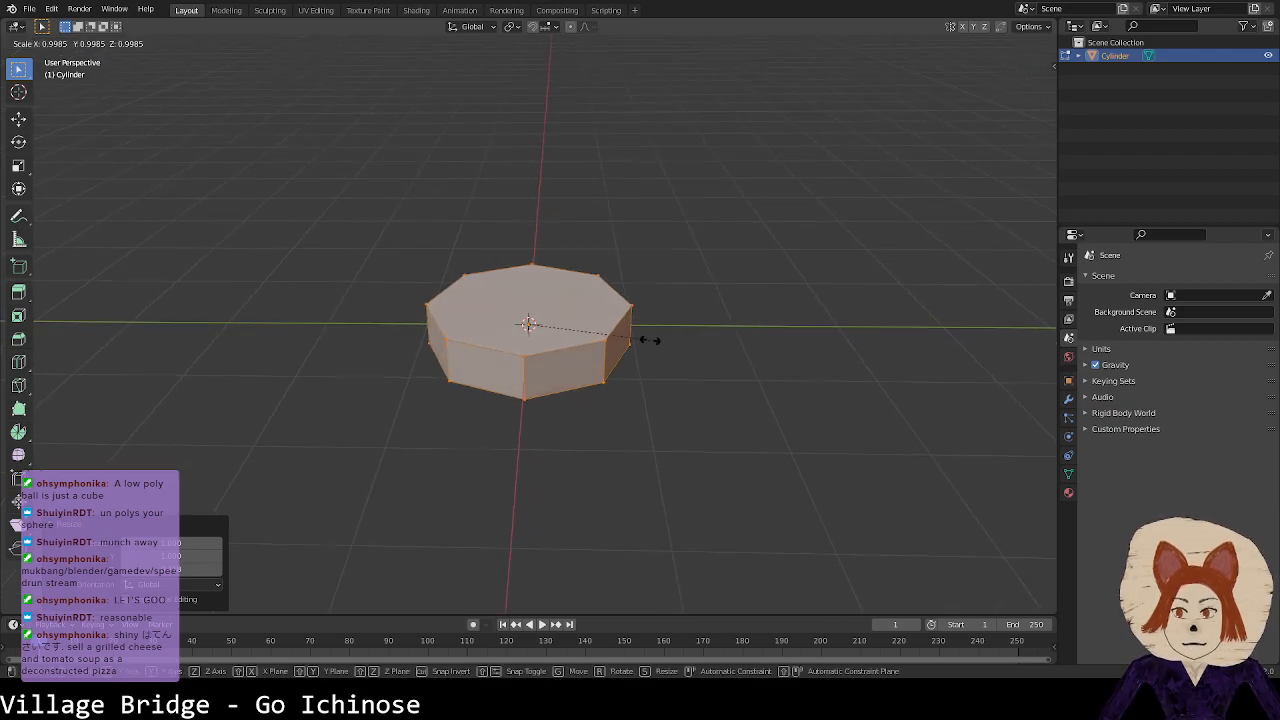
pyautogui.press('z')
pyautogui.click(680, 356)
pyautogui.press('Tab')
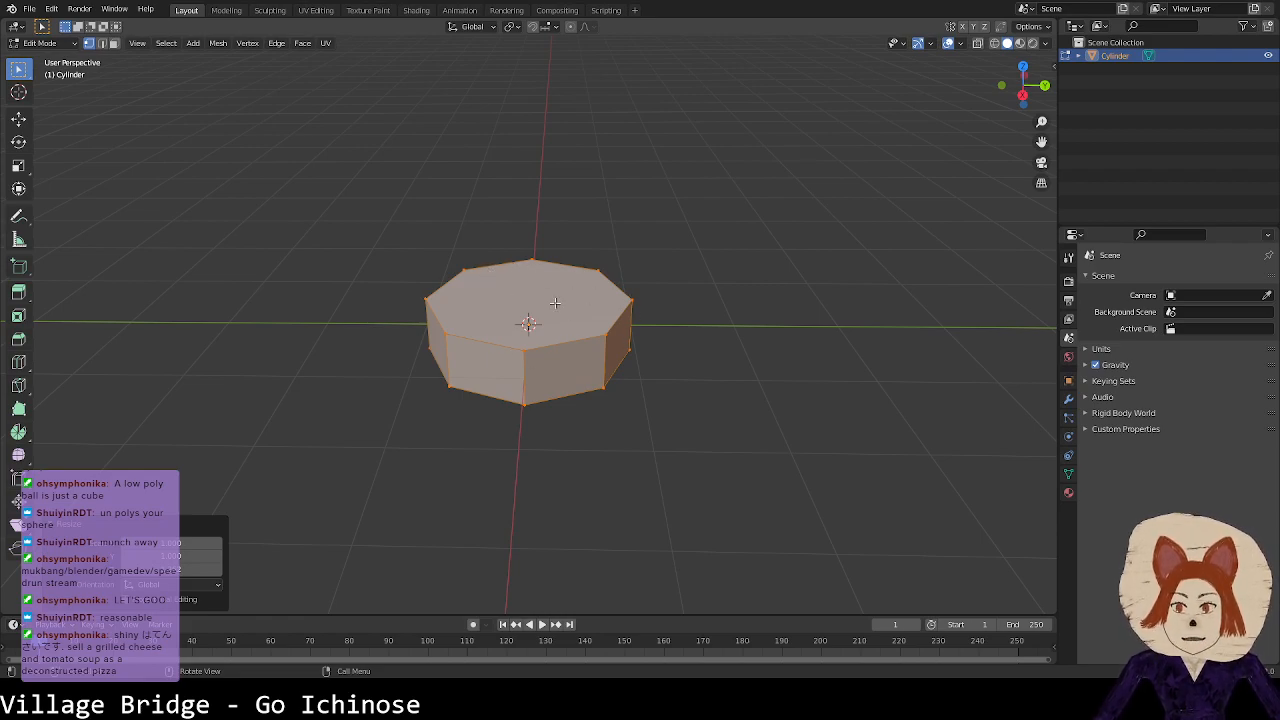
# Step: Add a centred horizontal loop cut around the disc's sides and delete its vertices, leaving only the top and bottom octagonal faces
pyautogui.click(547, 385)
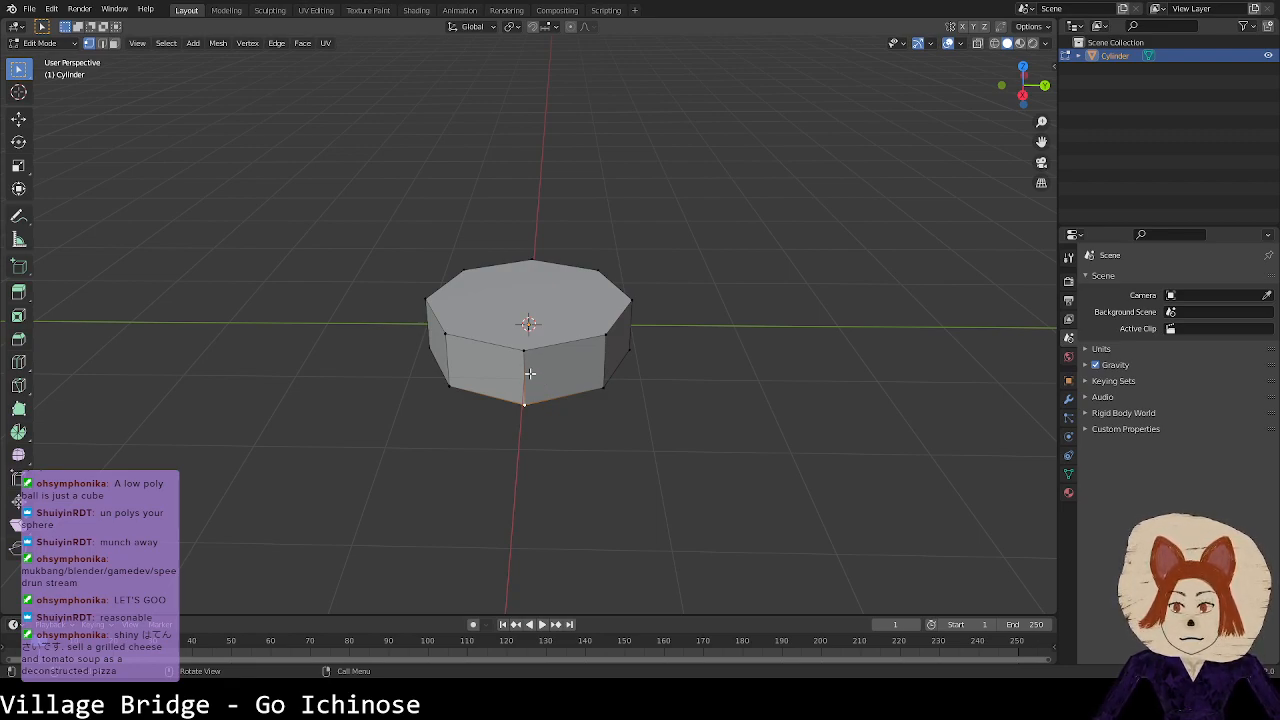
pyautogui.moveTo(563, 375); pyautogui.dragTo(600, 331, button='middle')
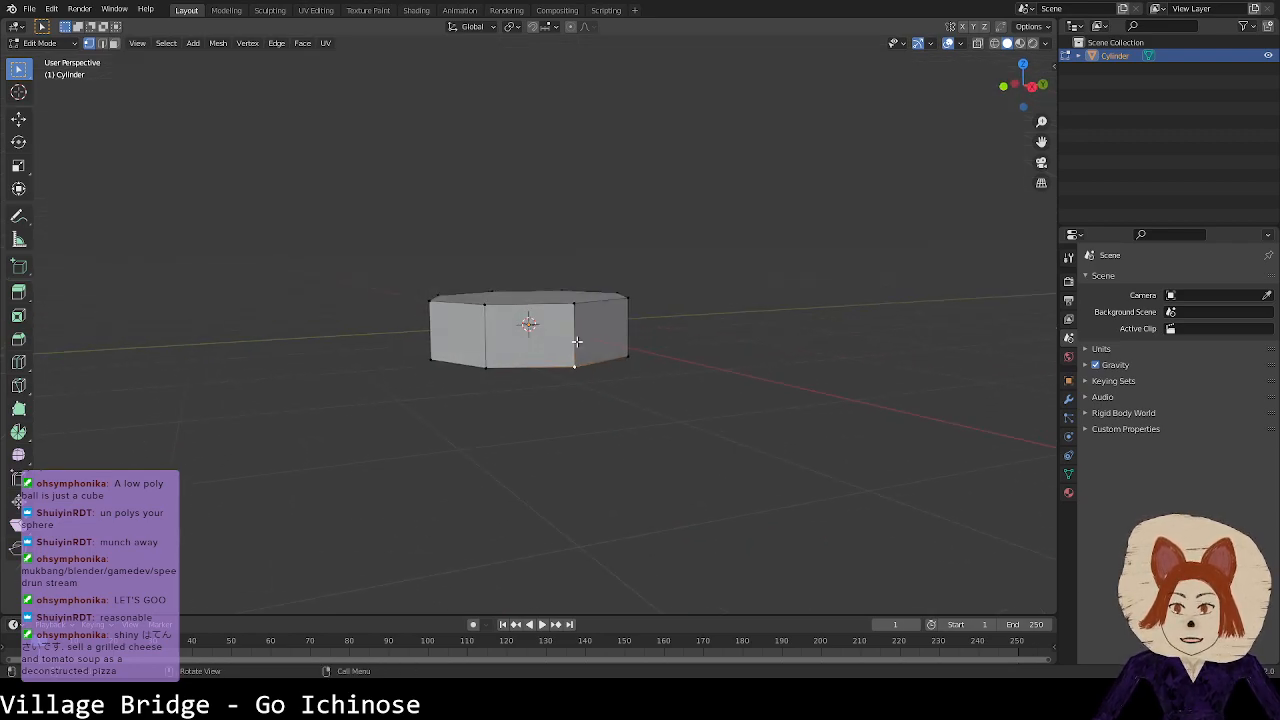
pyautogui.hotkey('ctrl', 'r')
pyautogui.click(575, 341)
pyautogui.rightClick(573, 341)
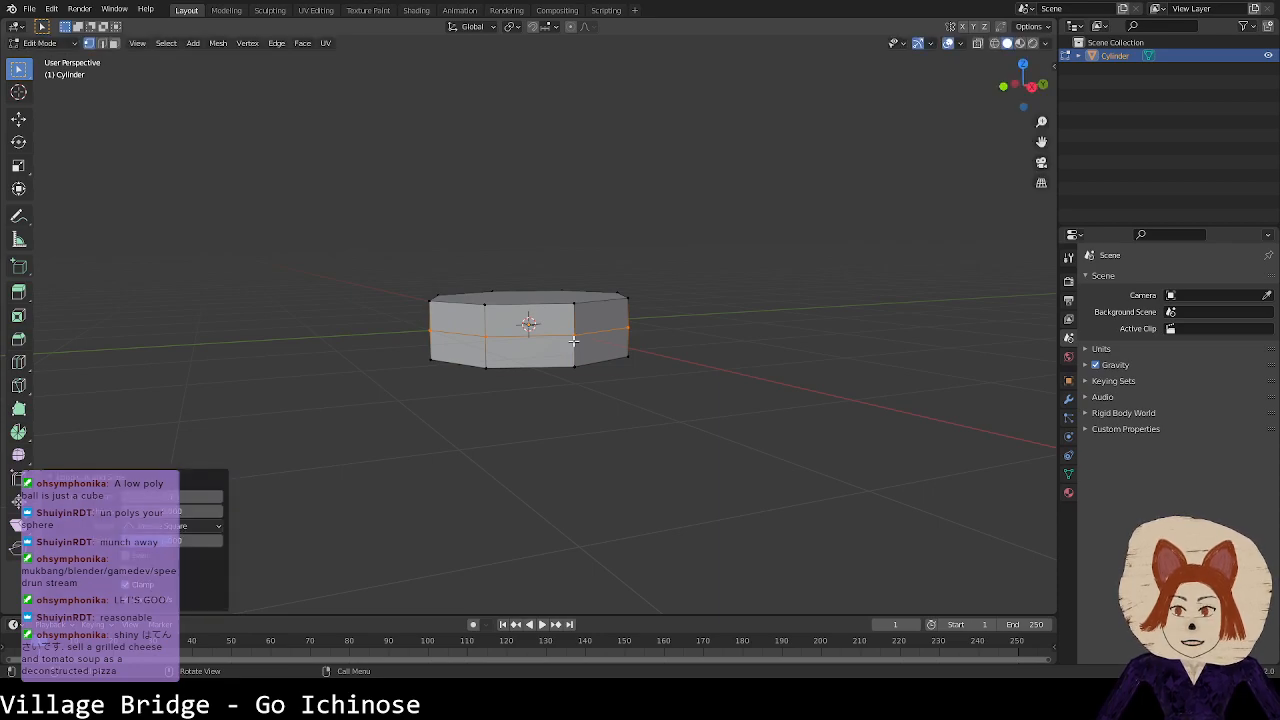
pyautogui.press('x')
pyautogui.click(574, 343)
pyautogui.moveTo(571, 346)
pyautogui.mouseDown(button='middle')
pyautogui.moveTo(575, 370)
pyautogui.moveTo(566, 345)
pyautogui.mouseUp(button='middle')
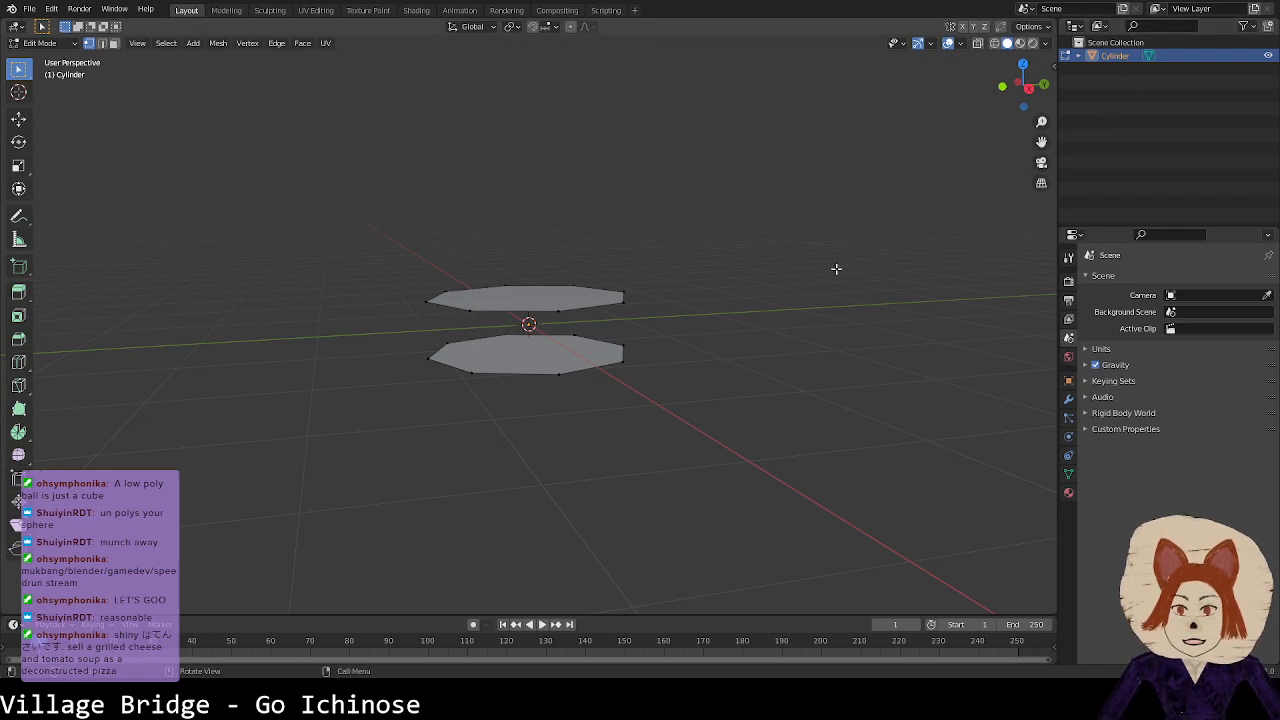
# Step: In Object Mode, add a second 8-sided cylinder at the origin and reduce its depth to fit between the two octagonal faces
pyautogui.press('Tab')
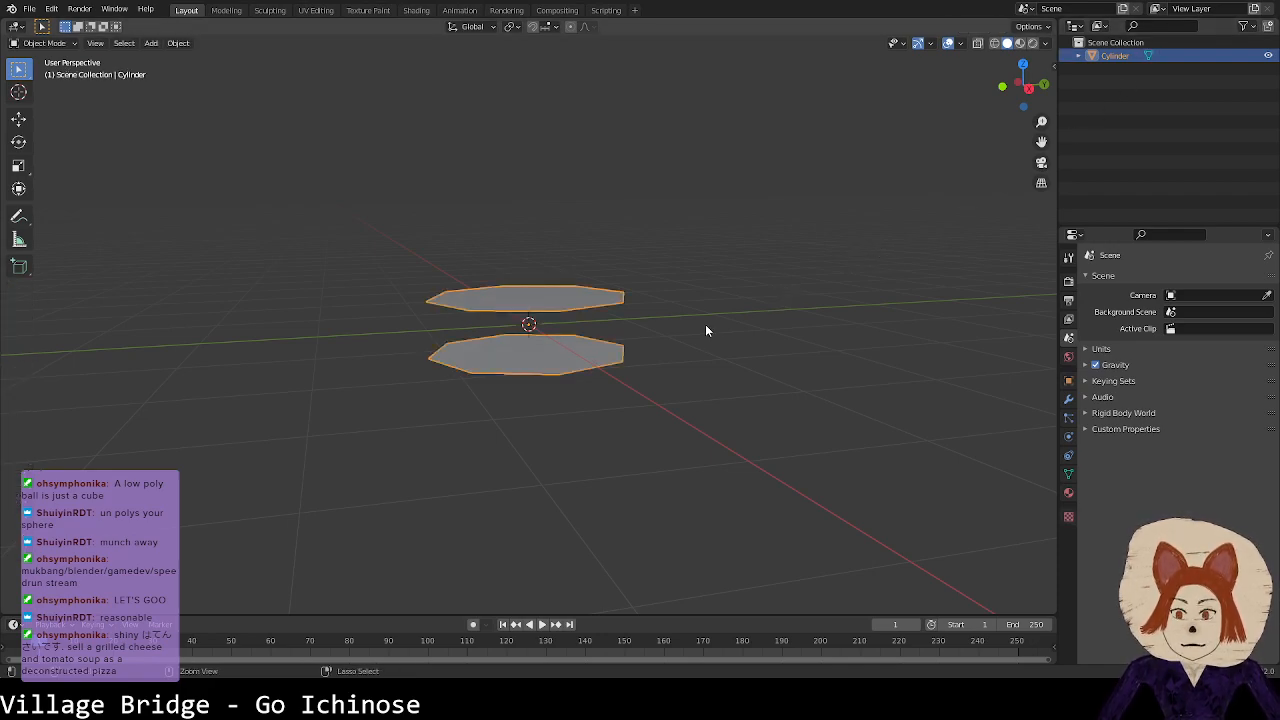
pyautogui.hotkey('ctrl', 'a')
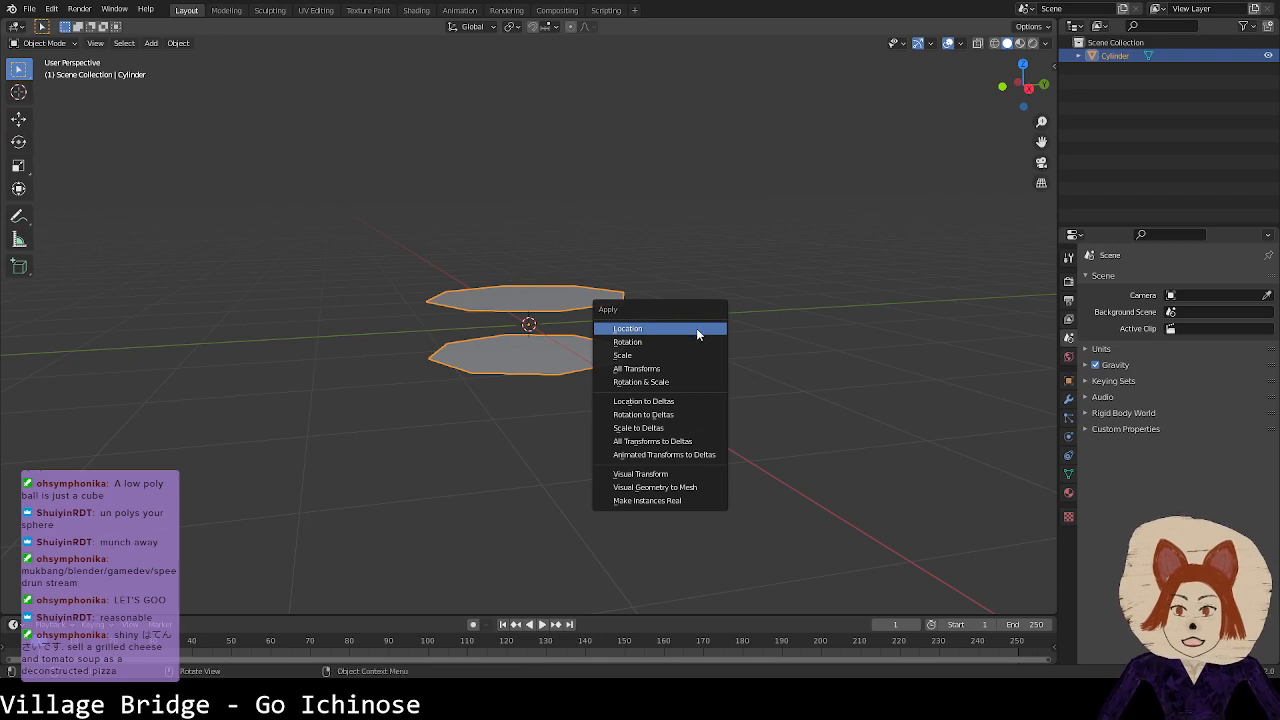
pyautogui.hotkey('shift', 'a')
pyautogui.moveTo(558, 334)
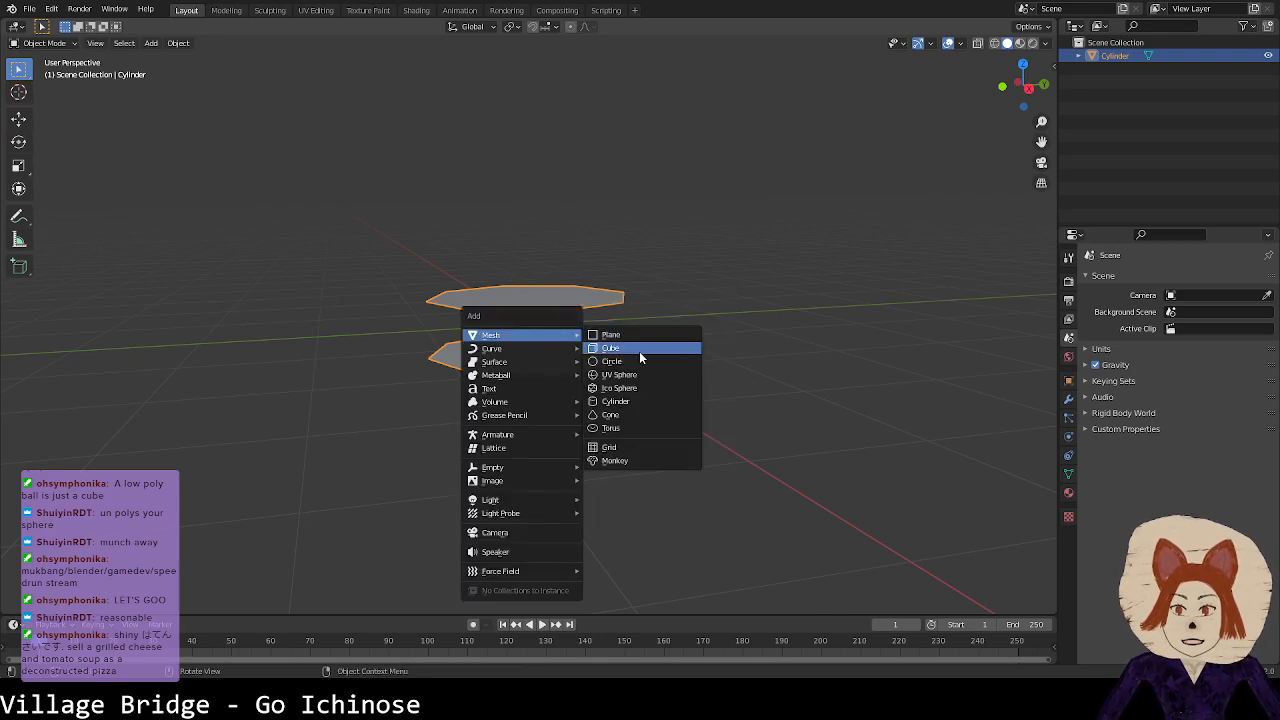
pyautogui.click(639, 408)
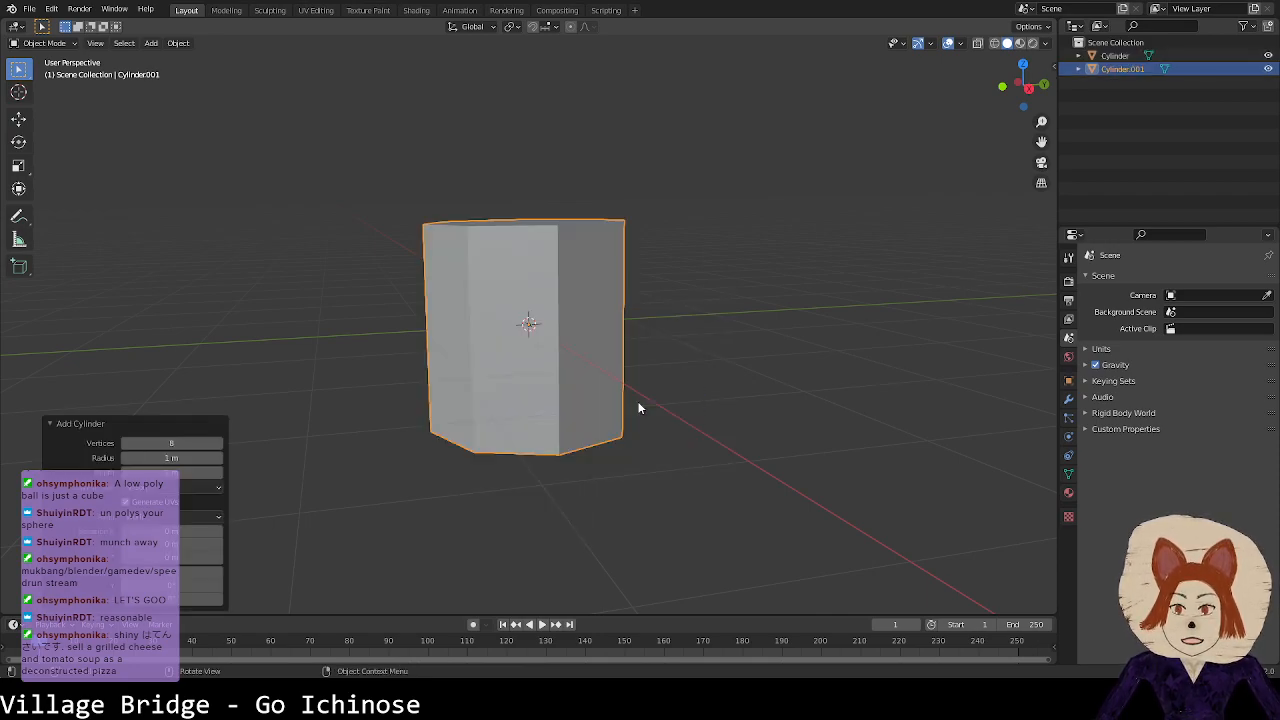
pyautogui.click(185, 476)
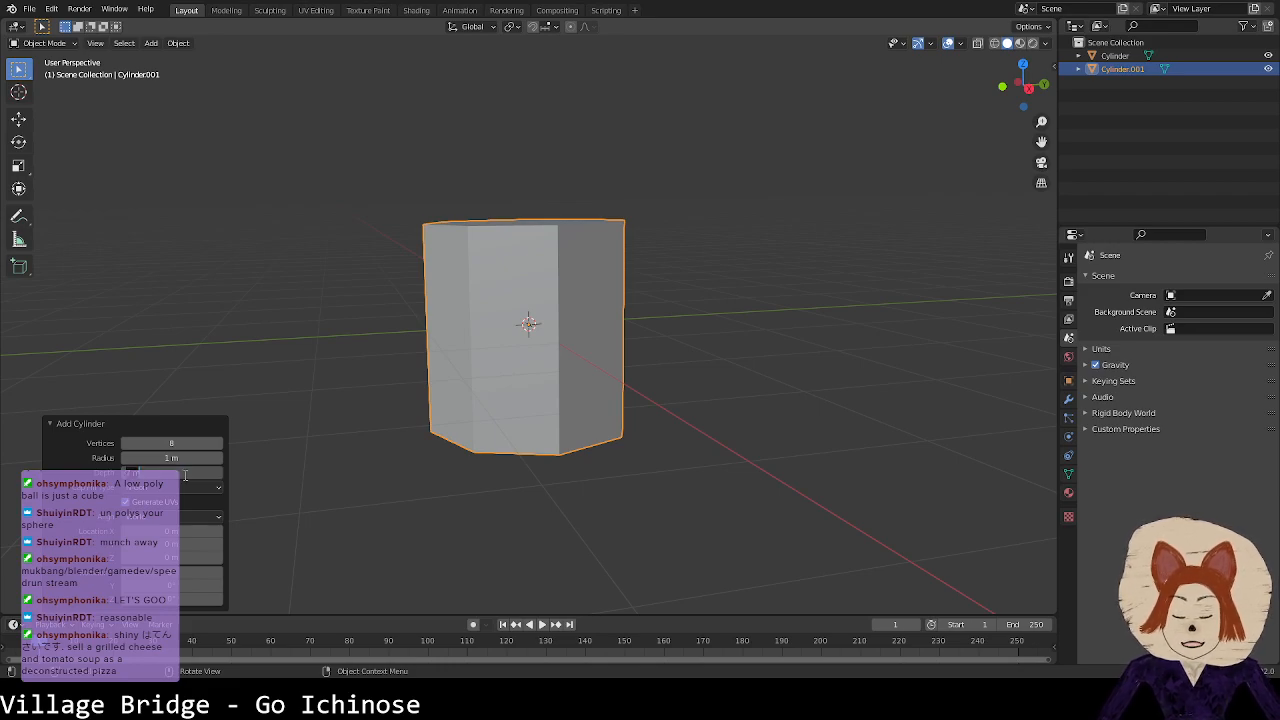
pyautogui.write('1')
pyautogui.press('Return')
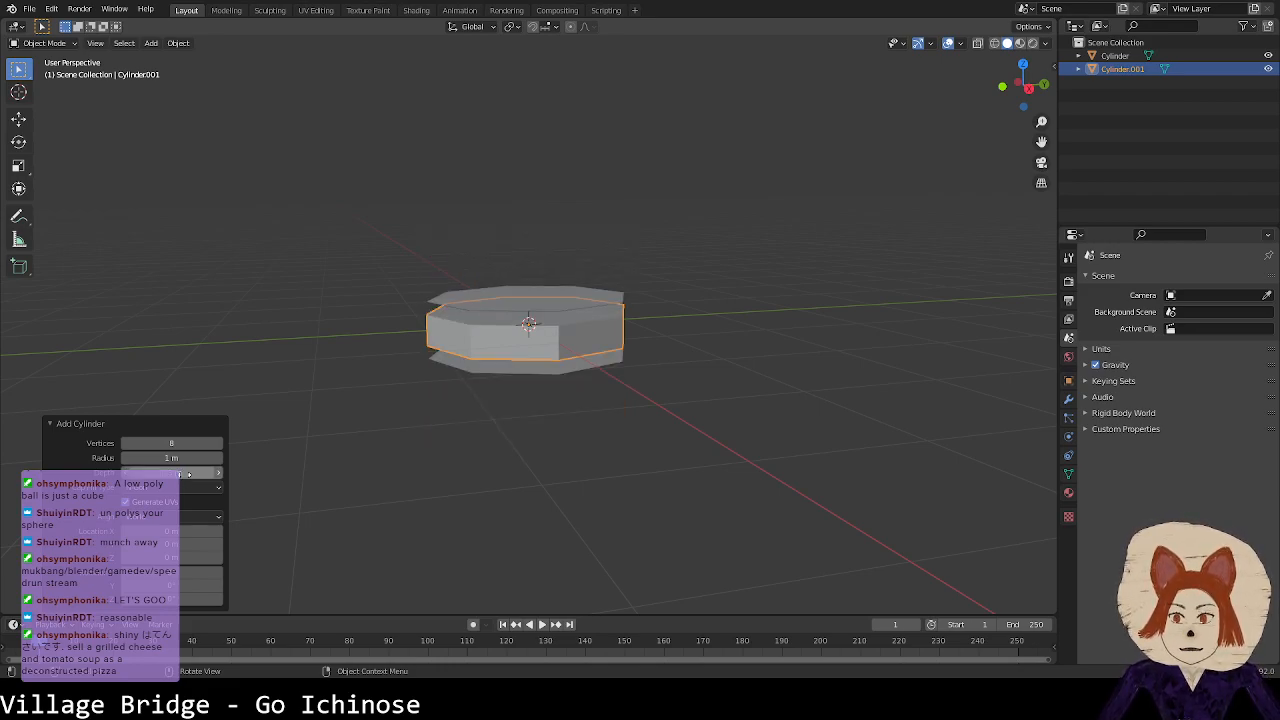
# Step: Set the inner cylinder's radius to 0.8 m
pyautogui.moveTo(423, 443); pyautogui.dragTo(505, 477, button='middle')
pyautogui.moveTo(543, 437); pyautogui.dragTo(571, 327, button='middle')
pyautogui.moveTo(534, 396); pyautogui.dragTo(528, 402, button='middle')
pyautogui.click(159, 457)
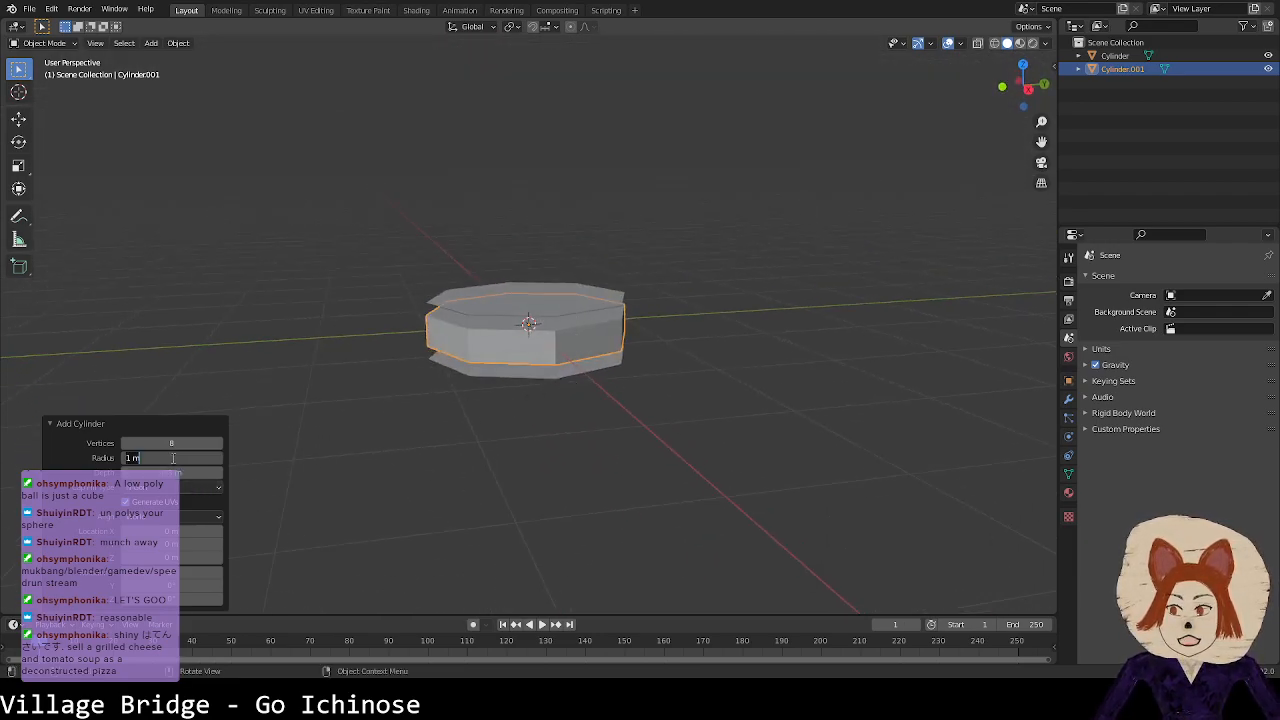
pyautogui.write('9')
pyautogui.press('BackSpace')
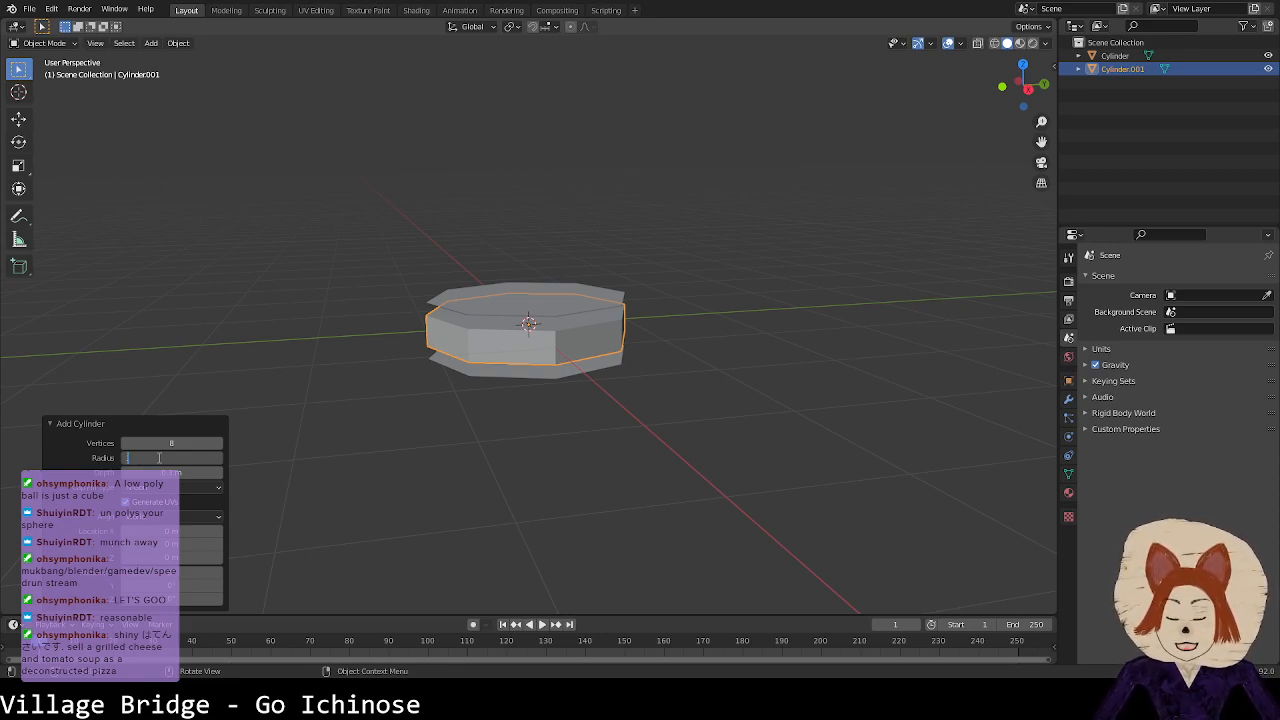
pyautogui.write('.8')
pyautogui.press('Return')
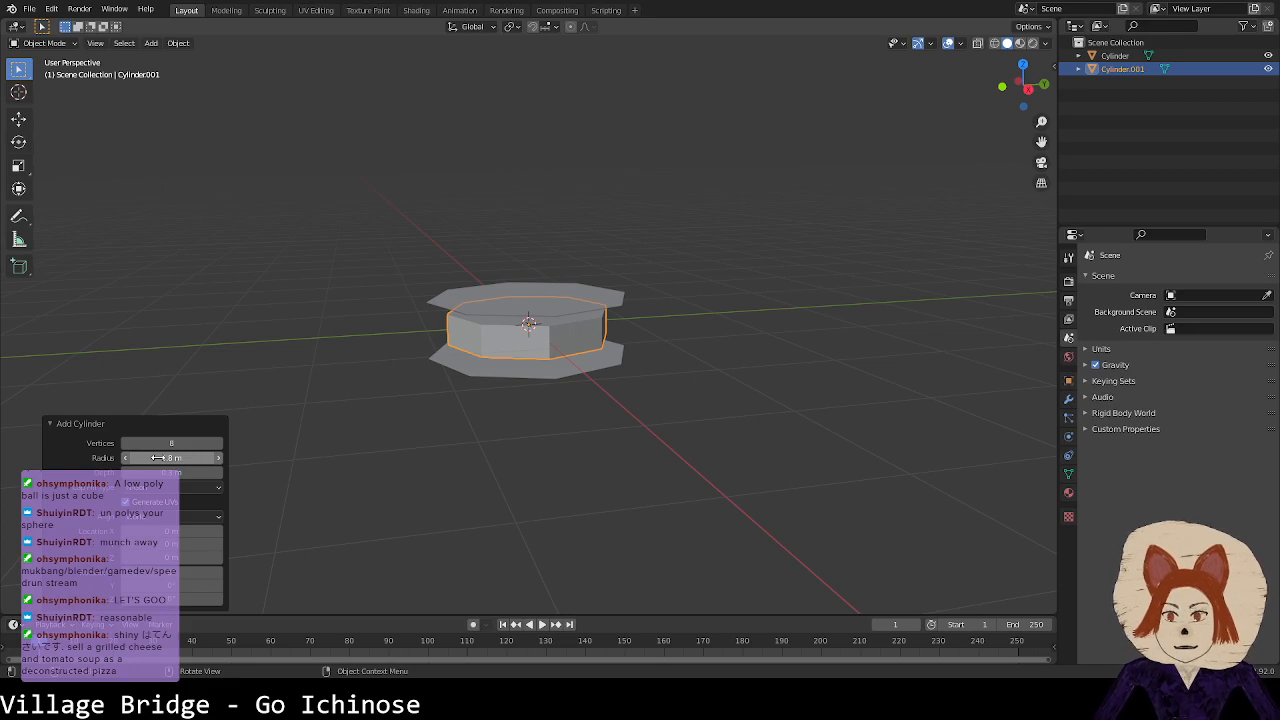
# Step: Enlarge the inner cylinder's radius slightly, keeping it inset from the edges of the octagonal faces, and deselect it
pyautogui.moveTo(536, 381); pyautogui.dragTo(520, 472, button='middle')
pyautogui.click(137, 457)
pyautogui.press('Return')
pyautogui.click(648, 435)
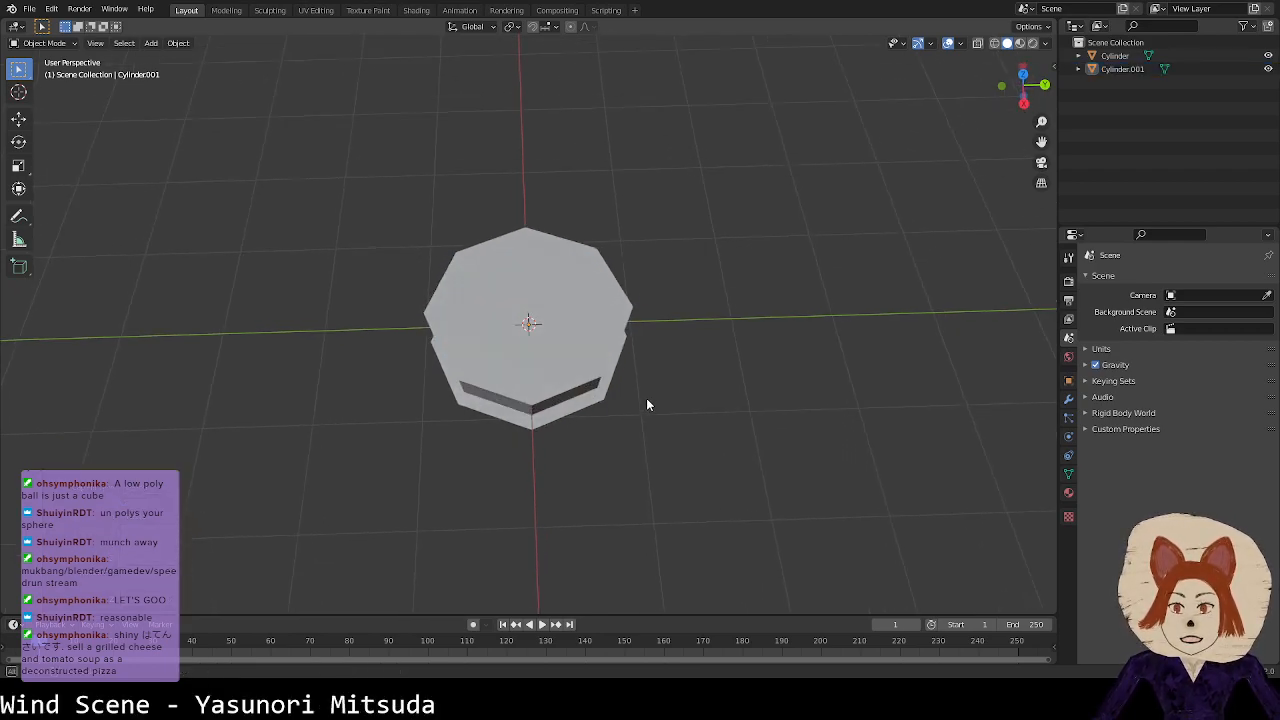
pyautogui.moveTo(646, 405); pyautogui.dragTo(643, 390, button='middle')
pyautogui.click(560, 401)
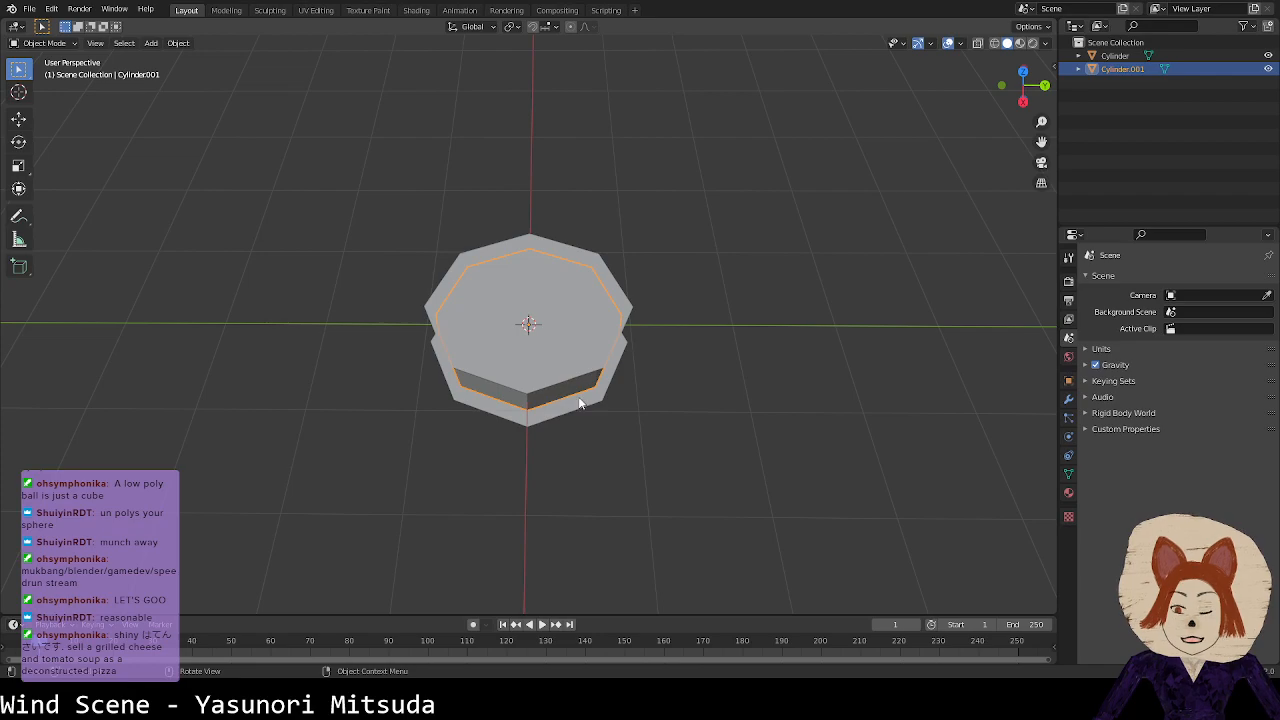
pyautogui.press('s')
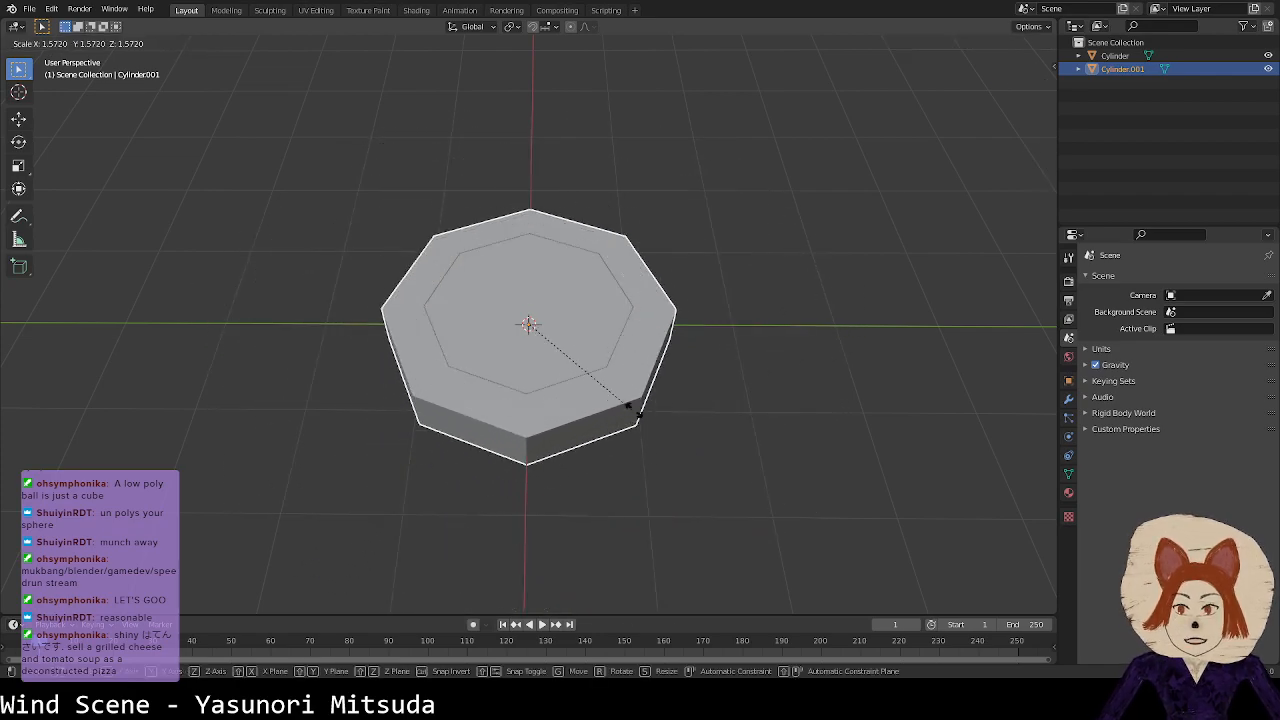
pyautogui.hotkey('shift', 'z')
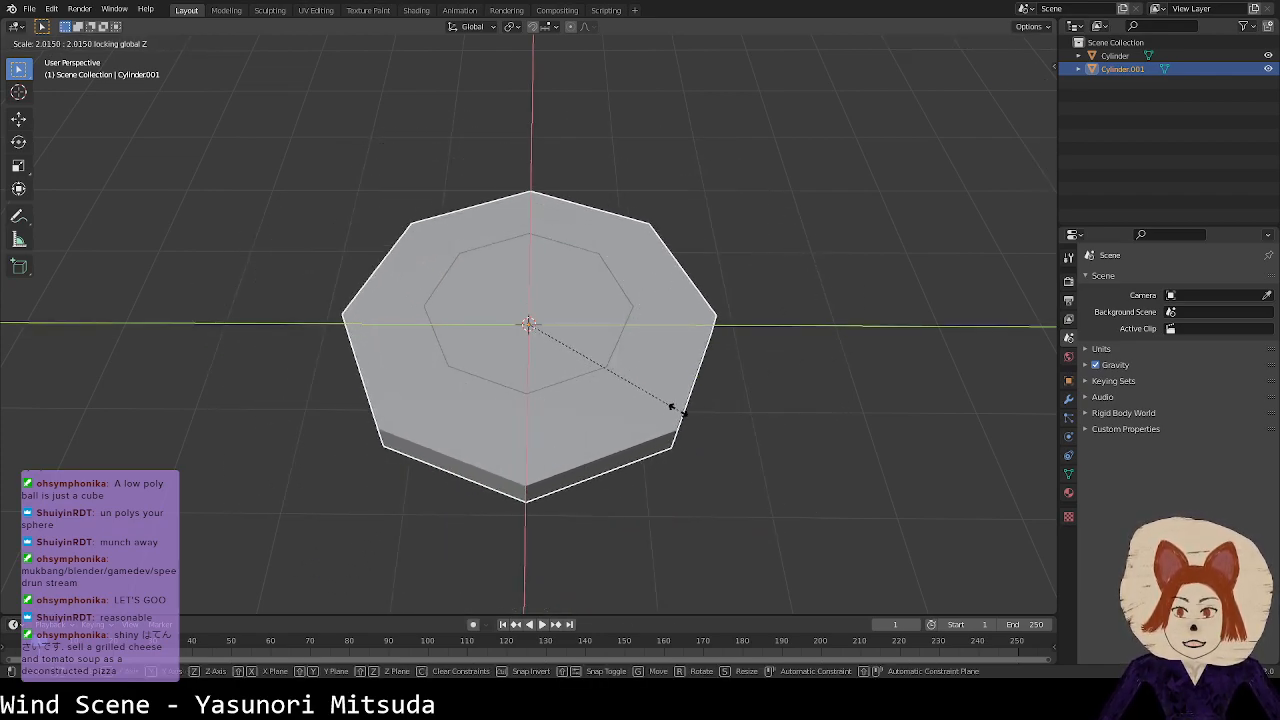
pyautogui.click(580, 404)
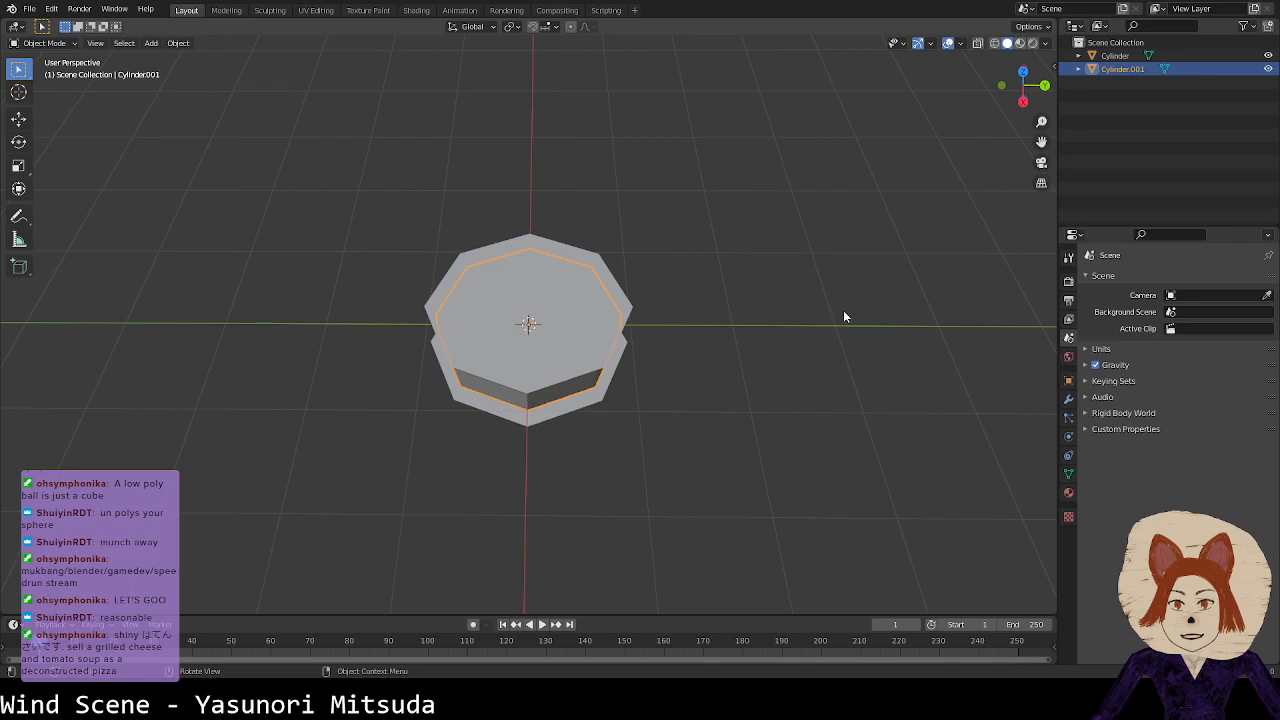
# Step: Select the object with the top and bottom octagonal faces, check the bumper from several angles, and save the file
pyautogui.moveTo(674, 349); pyautogui.dragTo(624, 375, button='middle')
pyautogui.click(578, 303)
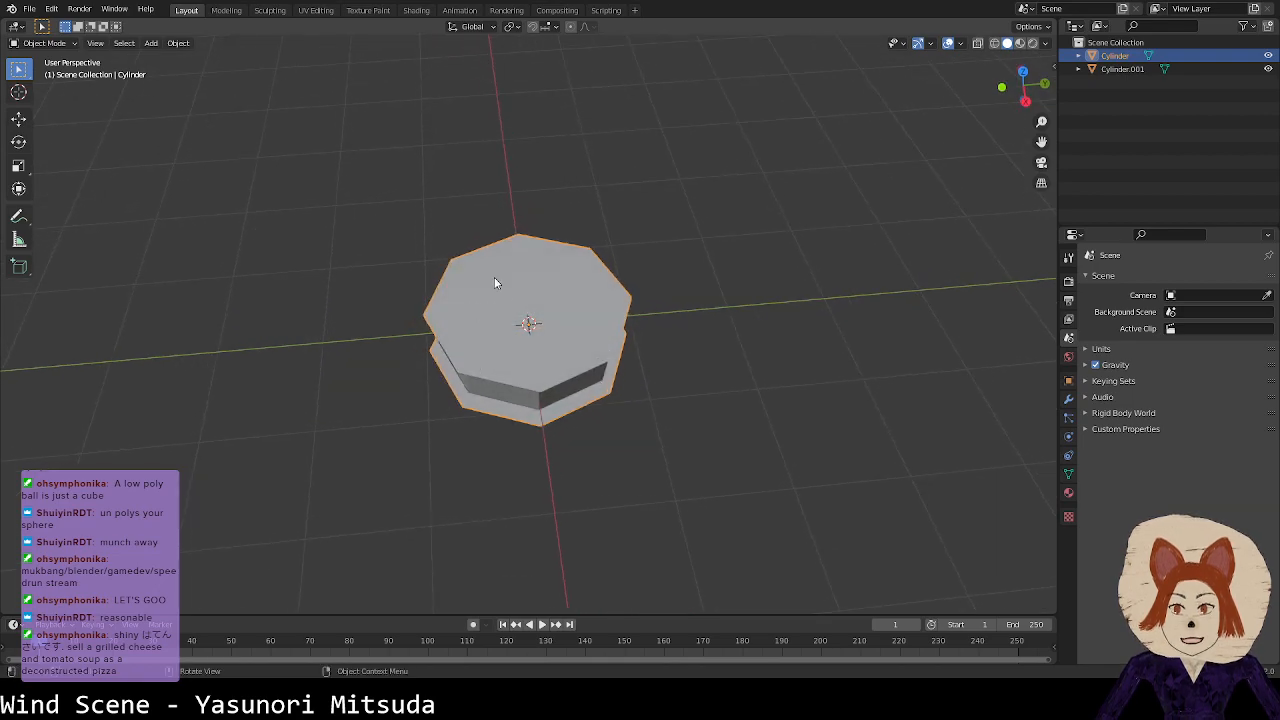
pyautogui.moveTo(688, 415); pyautogui.dragTo(483, 282, button='middle')
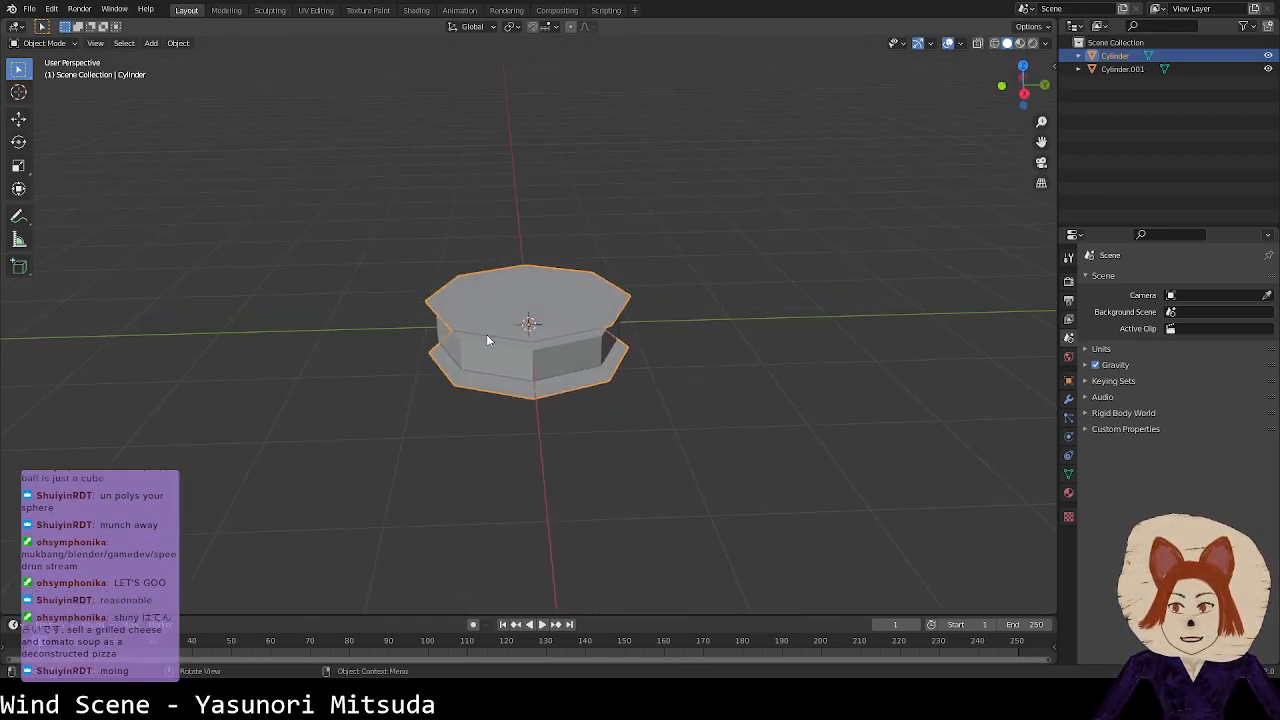
pyautogui.moveTo(634, 348); pyautogui.dragTo(599, 350, button='middle')
pyautogui.hotkey('ctrl', 's')
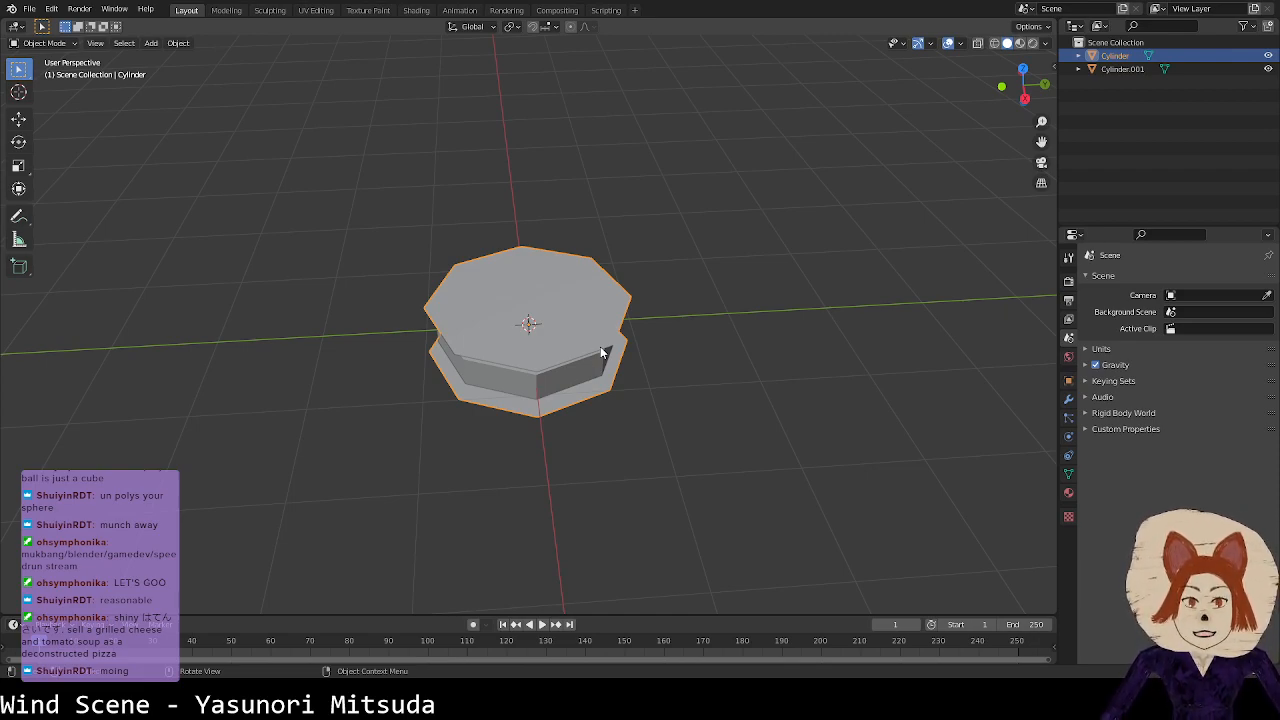
# Step: Try to join the inner cylinder and the octagonal end faces into one object, and undo the join
pyautogui.click(600, 348)
pyautogui.moveTo(589, 372); pyautogui.dragTo(782, 284, button='middle')
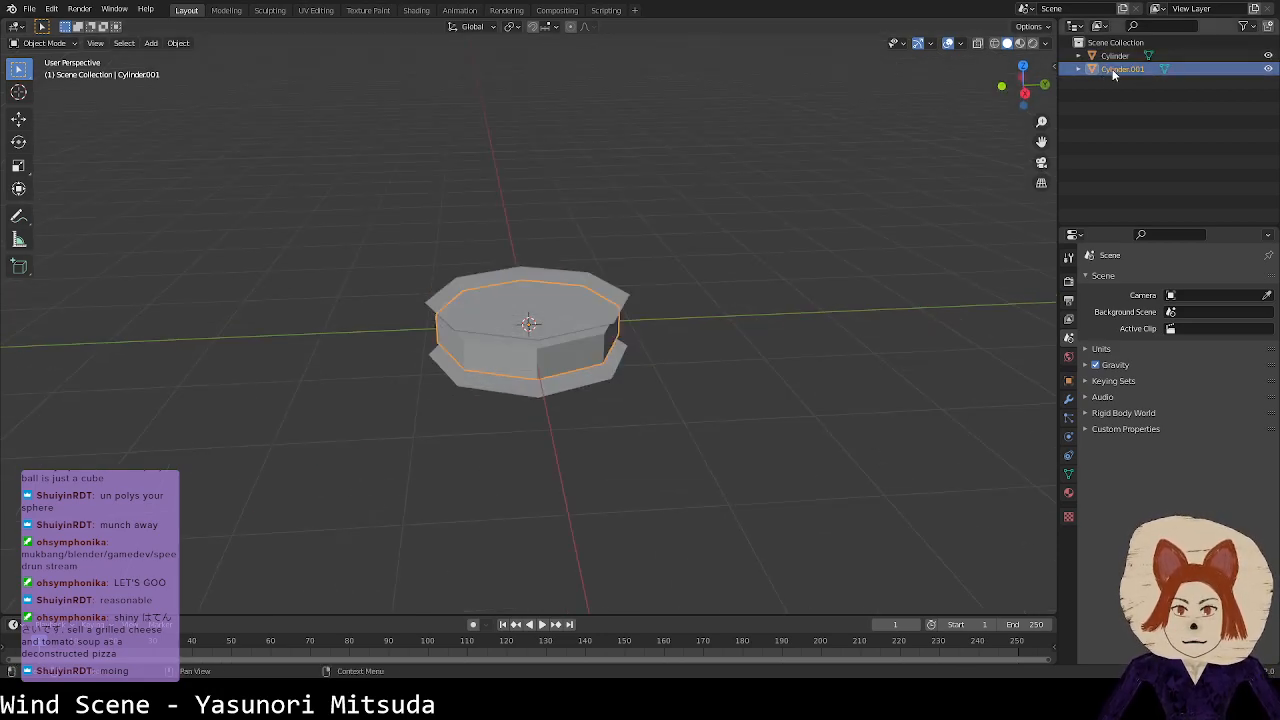
pyautogui.keyDown('shift'); pyautogui.click(587, 322); pyautogui.keyUp('shift')
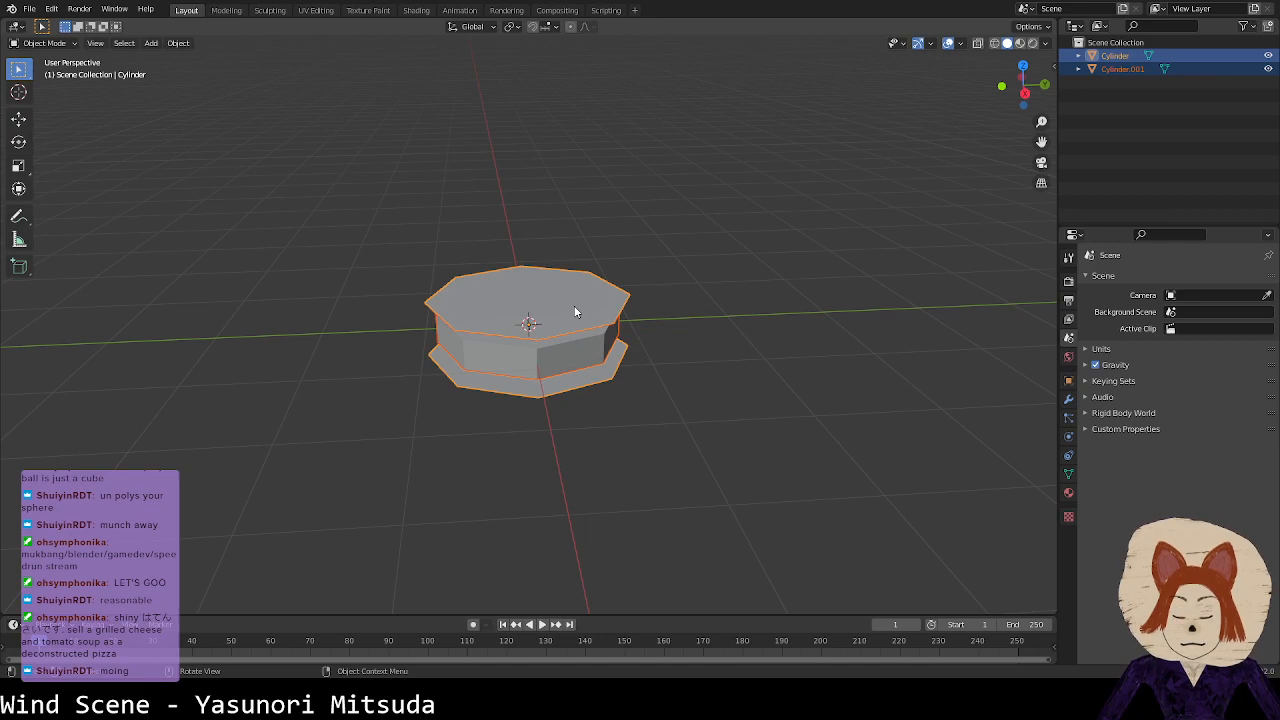
pyautogui.press('m')
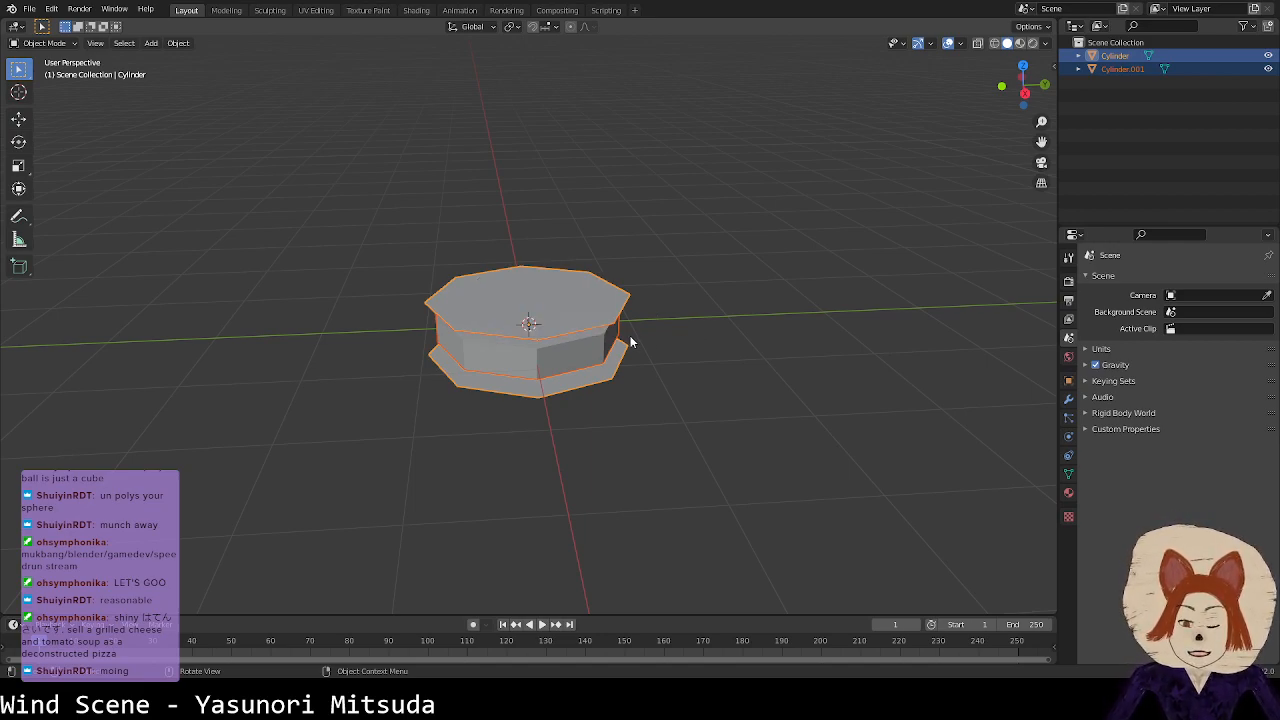
pyautogui.hotkey('ctrl', 'j')
pyautogui.moveTo(559, 293); pyautogui.dragTo(571, 362, button='middle')
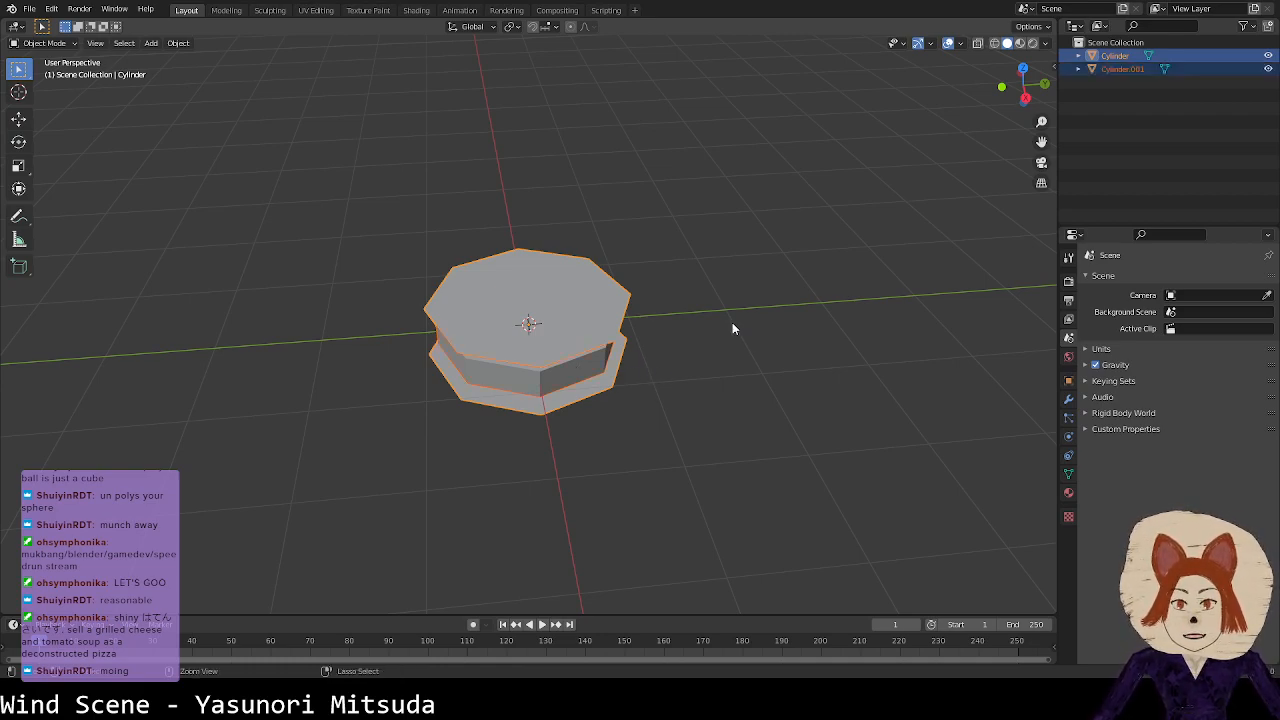
pyautogui.hotkey('ctrl', 'z')
# Step: Try to scale the inner cylinder horizontally while leaving its height locked
pyautogui.click(1123, 57)
pyautogui.click(1122, 69)
pyautogui.click(1126, 56)
pyautogui.click(1123, 69)
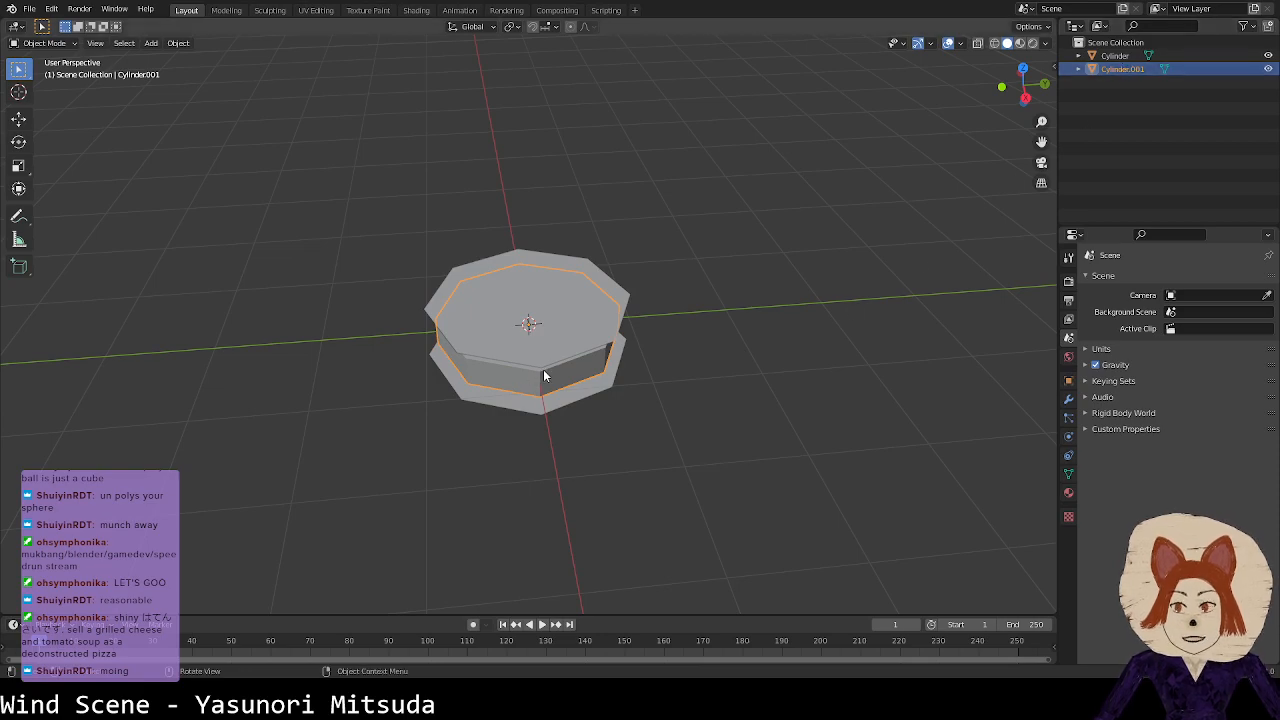
pyautogui.press('s')
pyautogui.hotkey('shift', 'z')
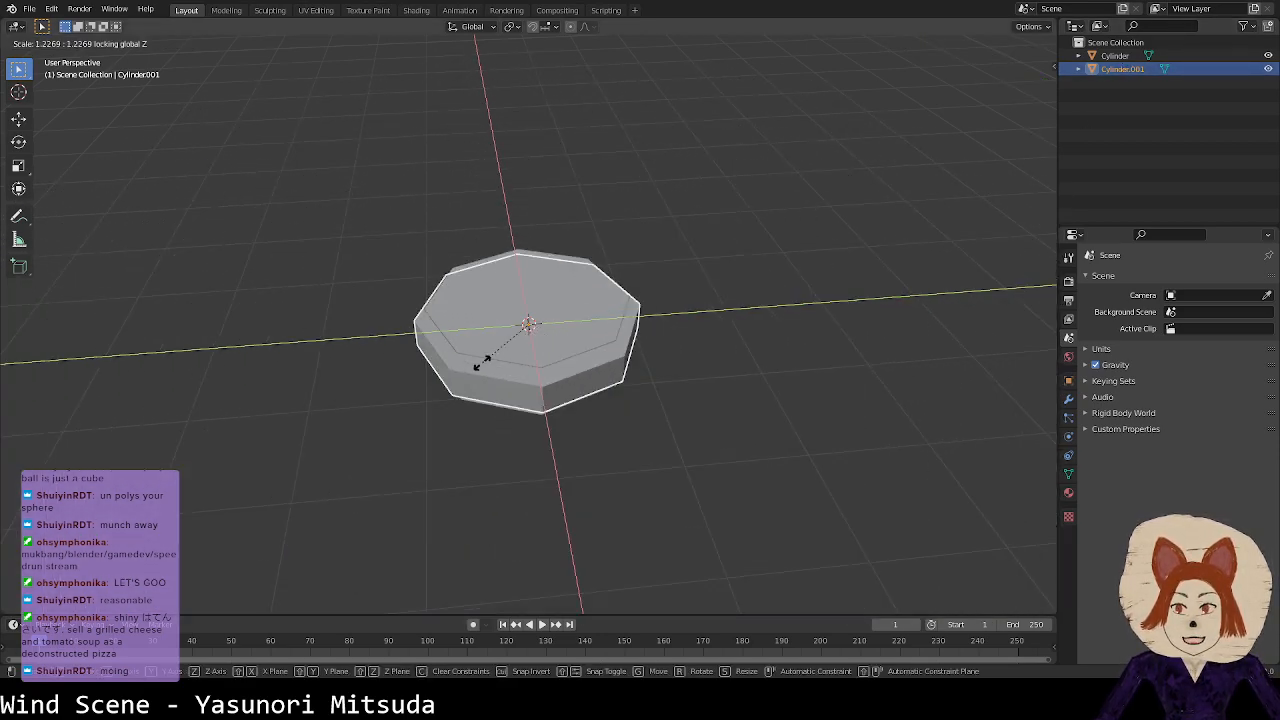
pyautogui.click(561, 352)
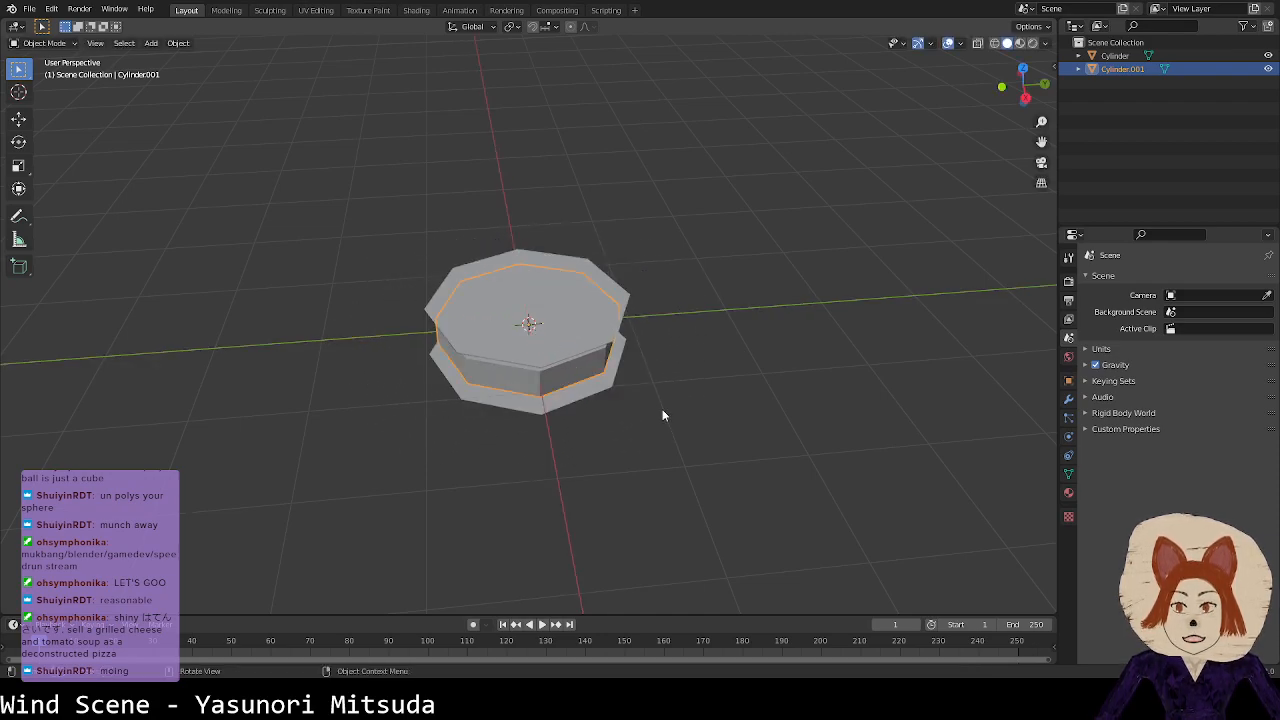
# Step: Select the object with the two octagonal end faces and save the file
pyautogui.click(718, 460)
pyautogui.click(607, 386)
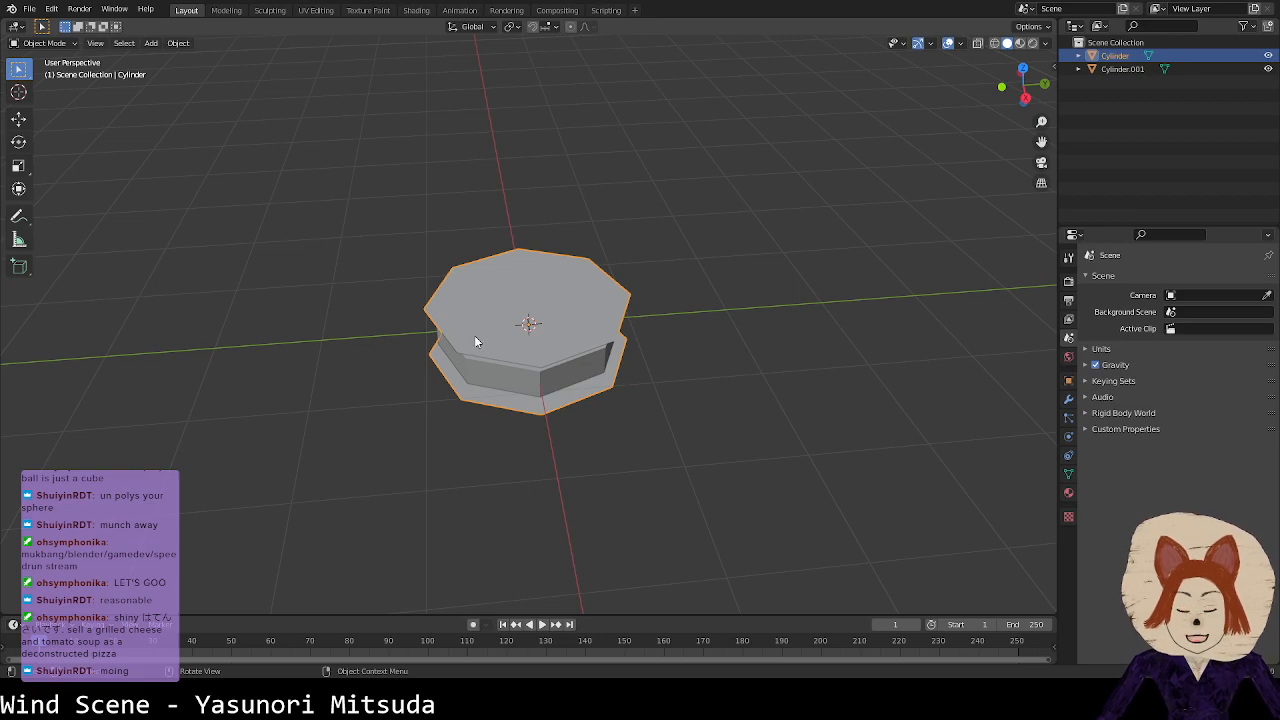
pyautogui.hotkey('ctrl', 's')
pyautogui.moveTo(680, 371); pyautogui.dragTo(605, 352, button='middle')
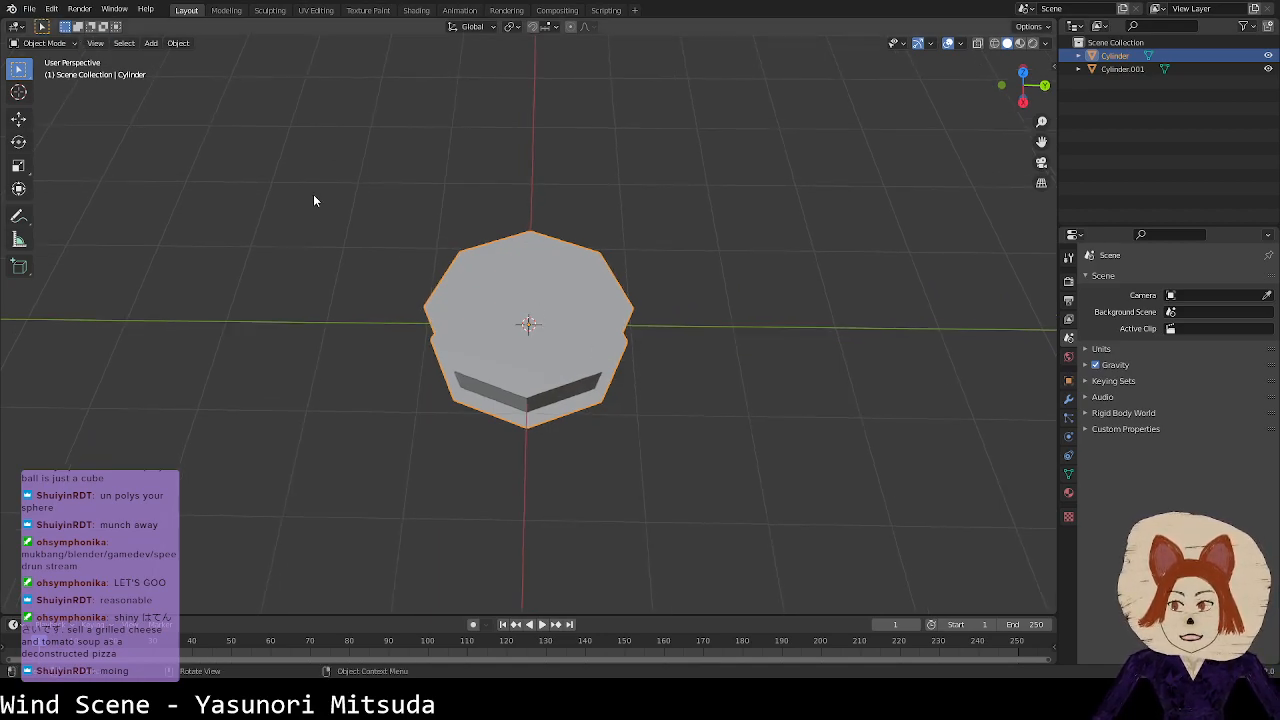
pyautogui.moveTo(560, 384); pyautogui.dragTo(600, 320, button='middle')
# Step: Rename the object with the octagonal end faces as Bumper
pyautogui.doubleClick(1126, 56)
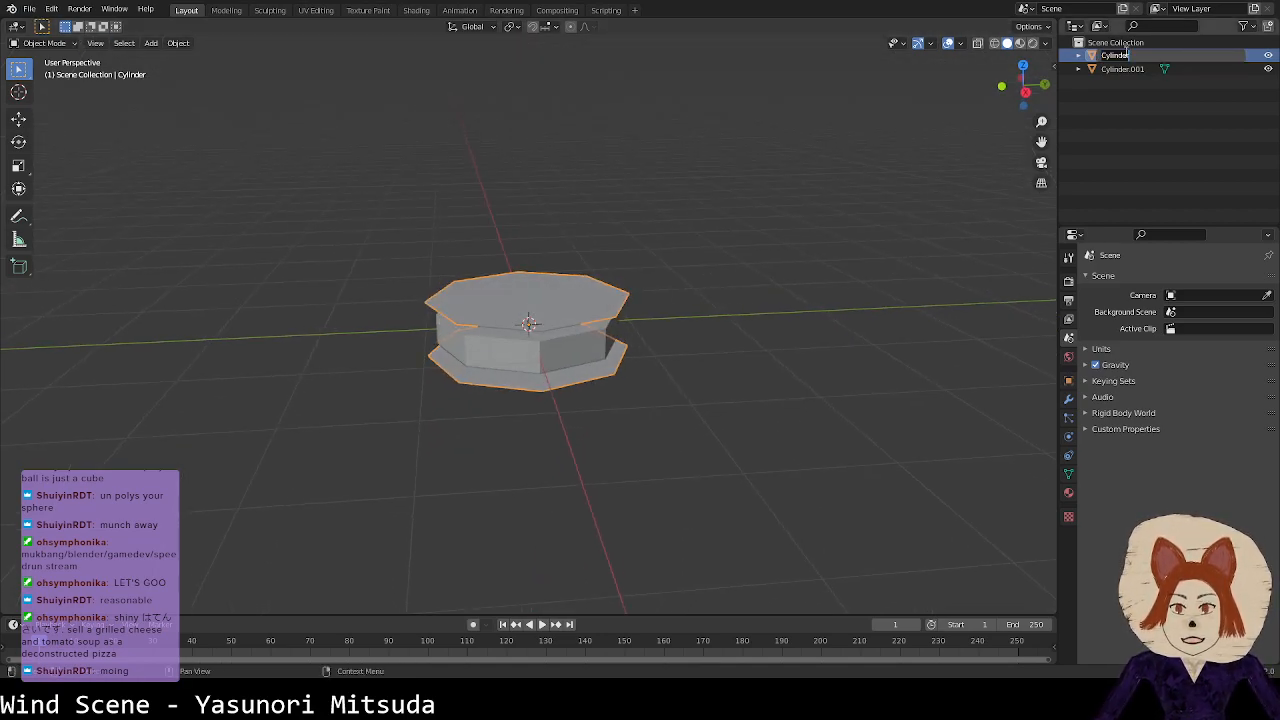
pyautogui.write('Bum')
pyautogui.press('BackSpace')
pyautogui.press('BackSpace')
pyautogui.press('BackSpace')
pyautogui.write('Bumper')
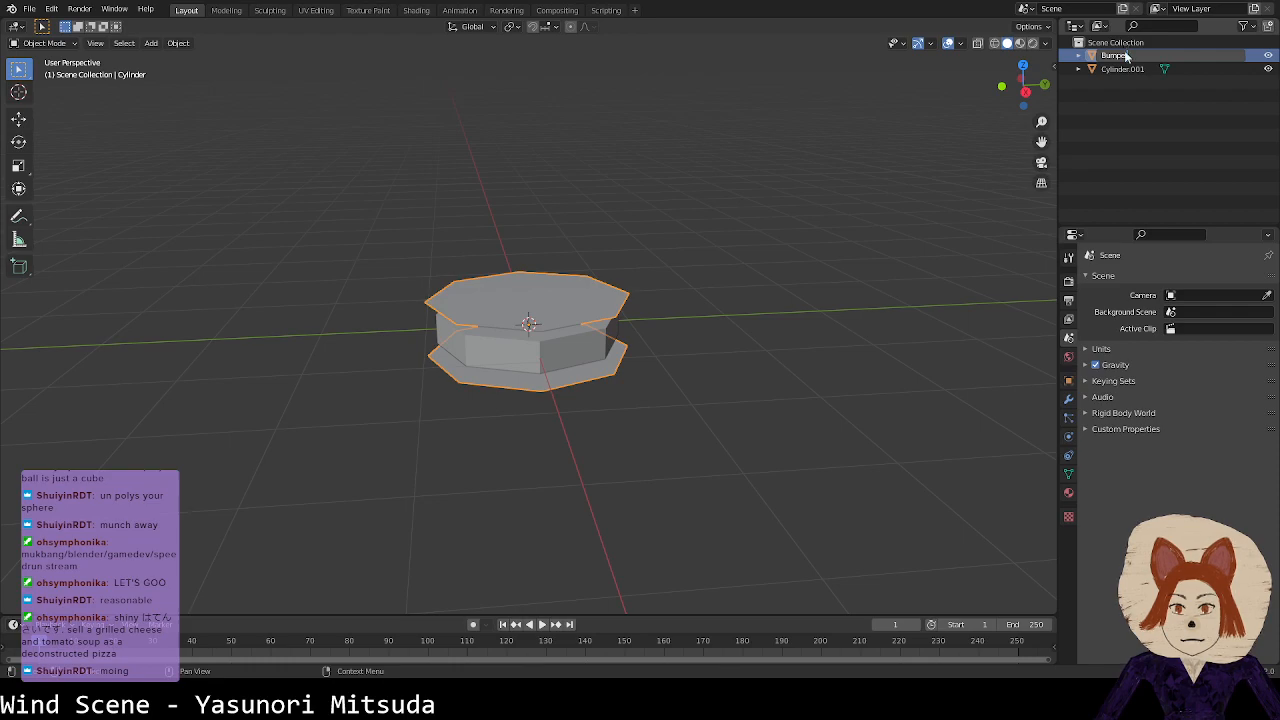
pyautogui.press('Return')
# Step: Rename the mesh data of the Bumper object as BumperTop
pyautogui.click(1068, 474)
pyautogui.click(1150, 279)
pyautogui.write('Bup')
pyautogui.press('BackSpace')
pyautogui.write('mperTop')
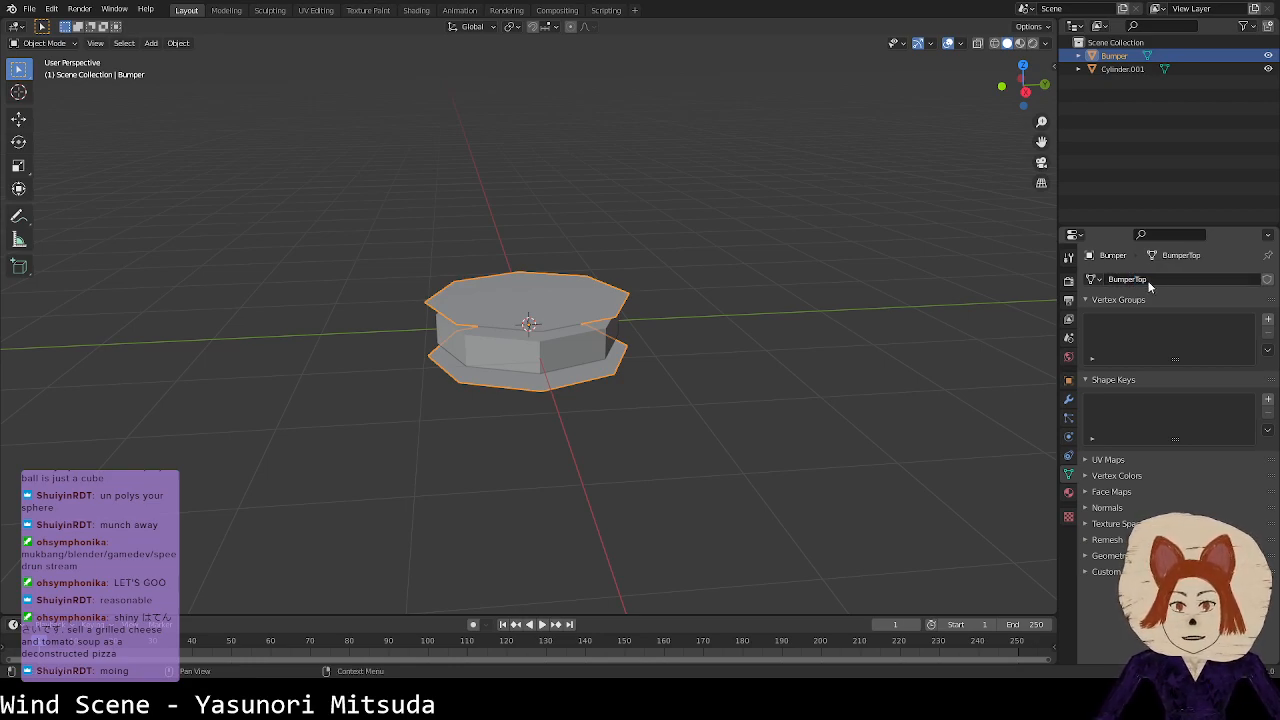
pyautogui.press('Return')
# Step: In Edit Mode, delete the lower octagonal face of the Bumper object, keeping the upper one, and return to Object Mode
pyautogui.moveTo(642, 350); pyautogui.dragTo(632, 445, button='middle')
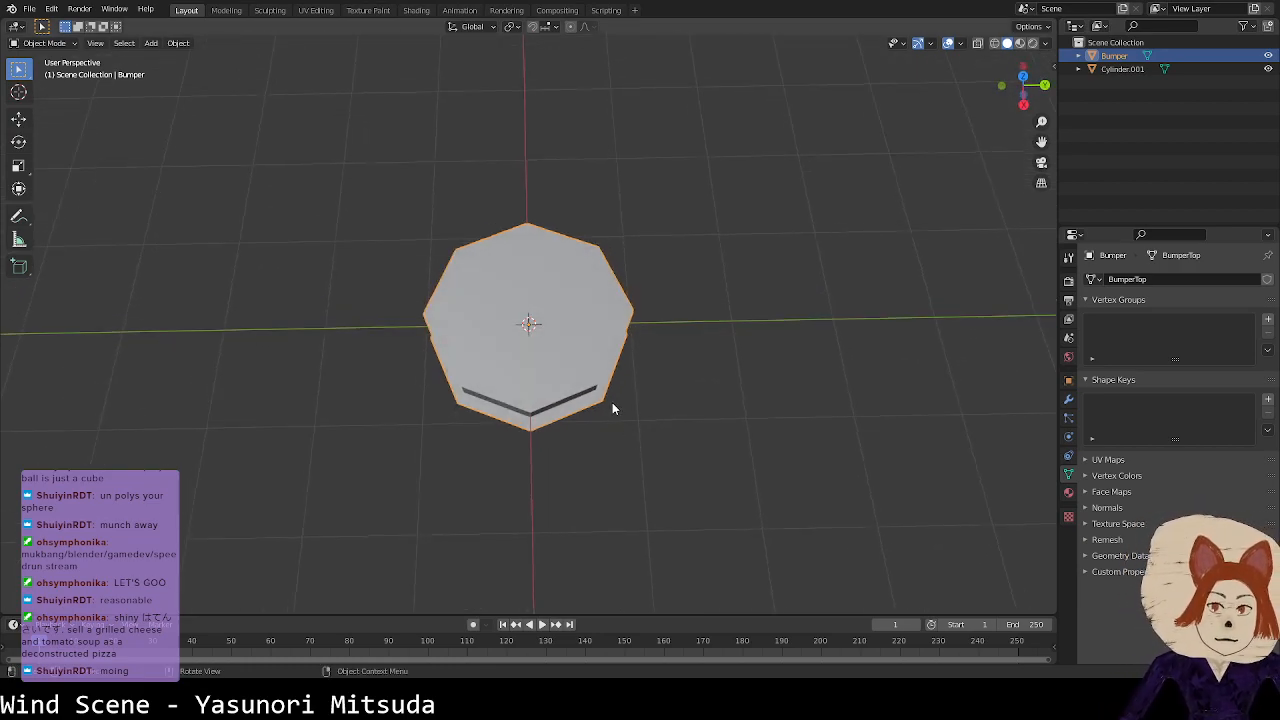
pyautogui.moveTo(590, 408); pyautogui.dragTo(614, 350, button='middle')
pyautogui.press('Tab')
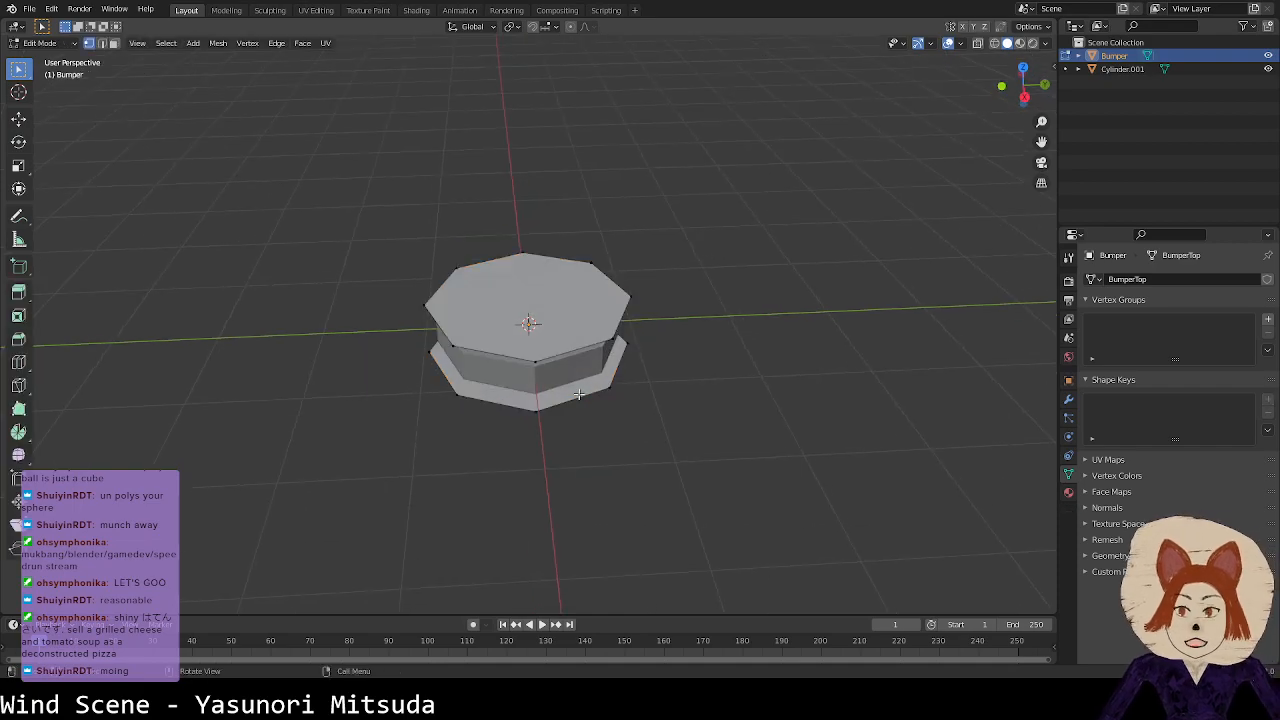
pyautogui.keyDown('alt'); pyautogui.click(571, 405); pyautogui.keyUp('alt')
pyautogui.press('x')
pyautogui.click(574, 406)
pyautogui.moveTo(575, 403); pyautogui.dragTo(599, 417, button='middle')
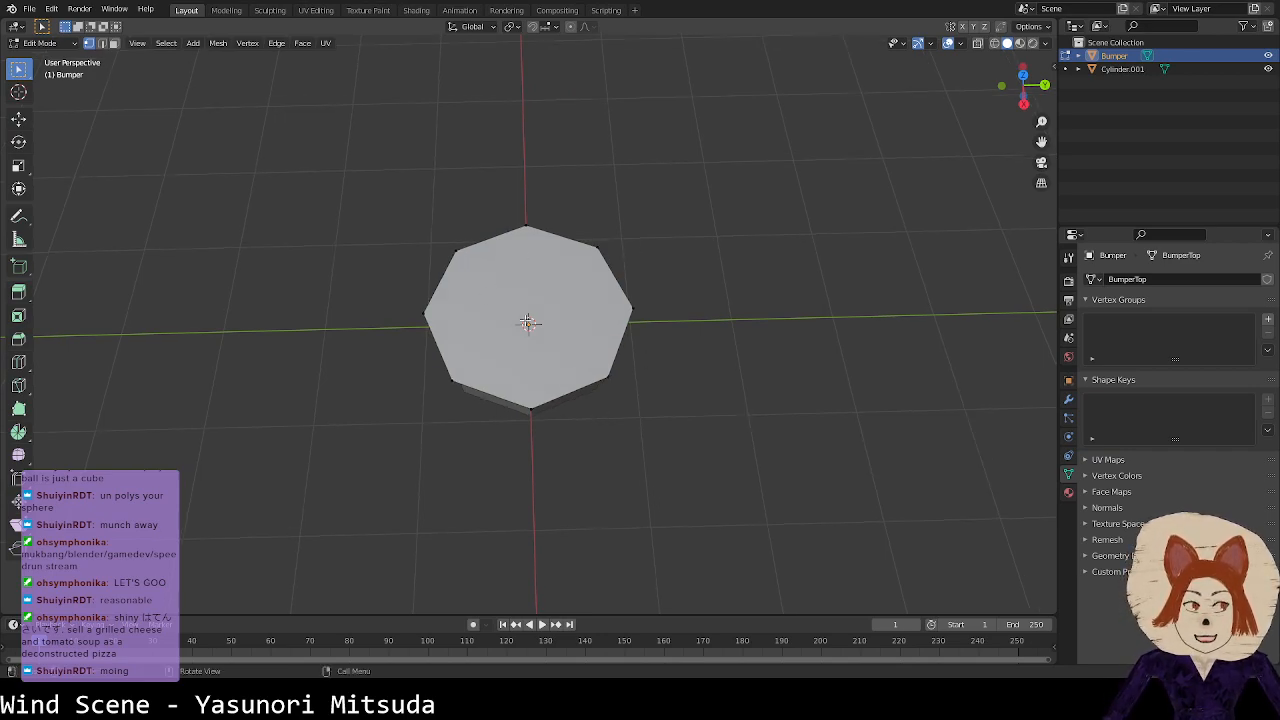
pyautogui.moveTo(590, 407); pyautogui.dragTo(654, 341, button='middle')
pyautogui.press('Tab')
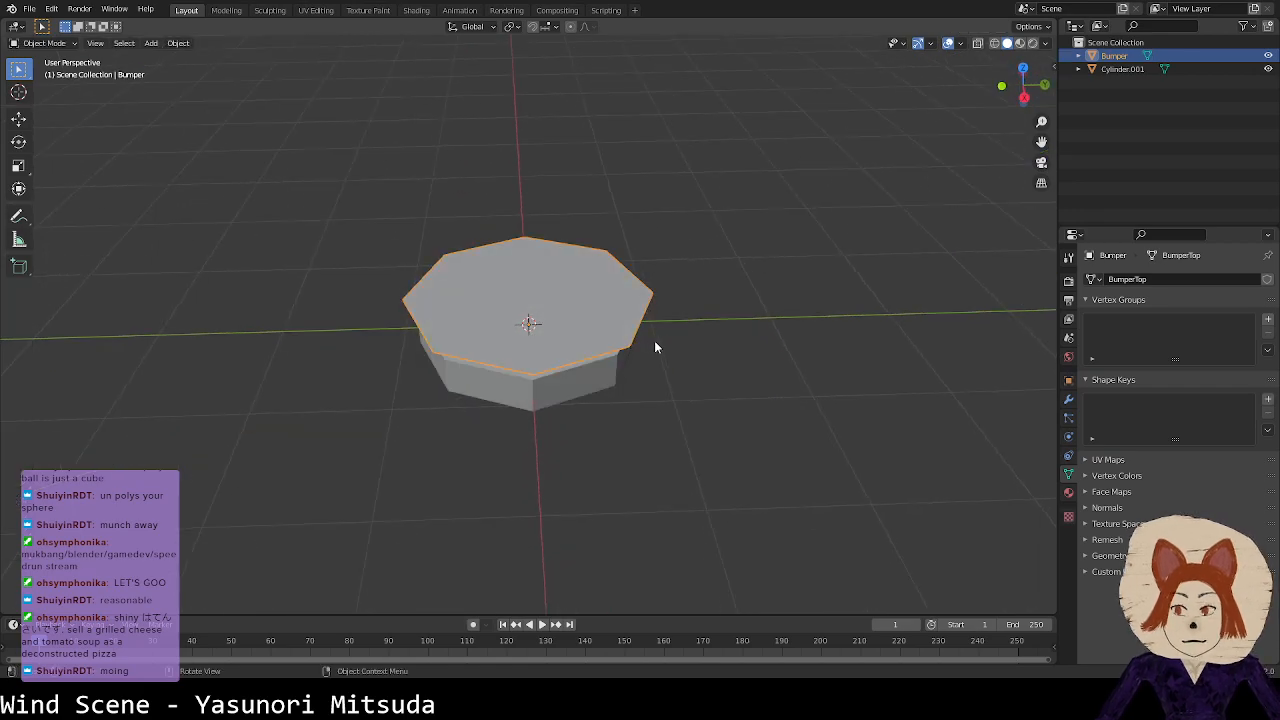
# Step: Select the inner cylinder and rename its mesh data as BumperInside
pyautogui.click(1124, 69)
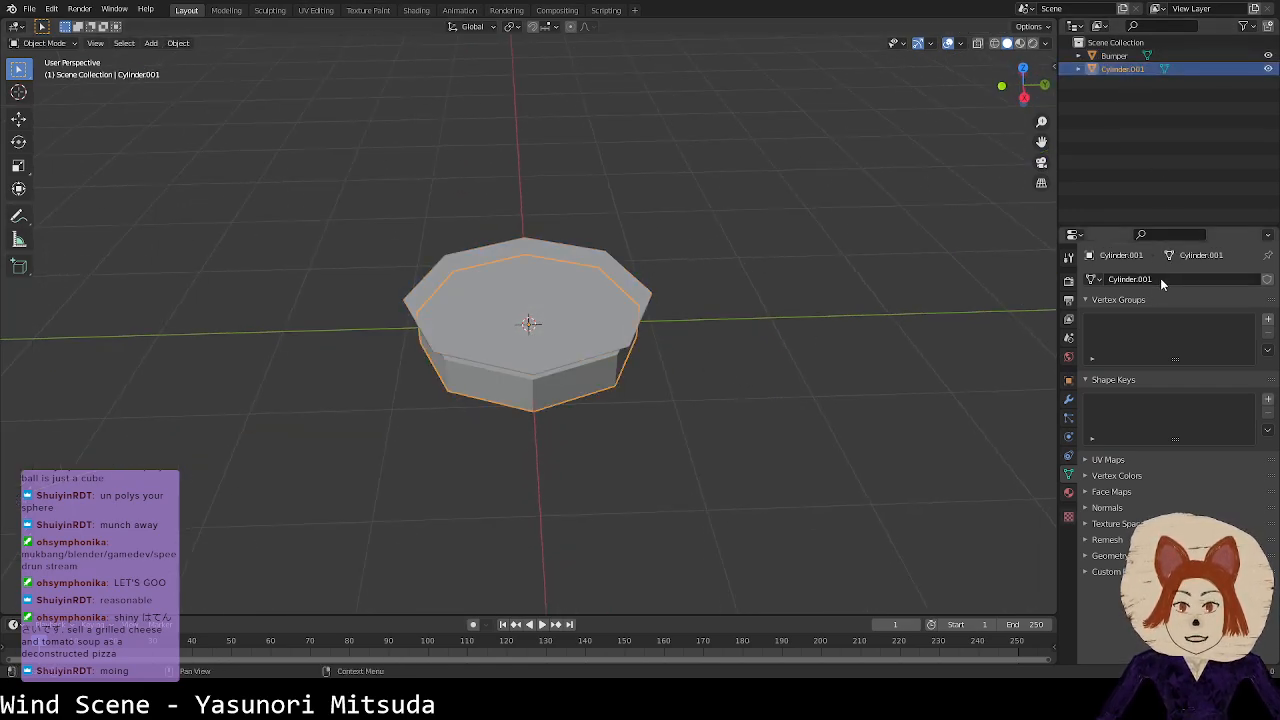
pyautogui.write('Bumper')
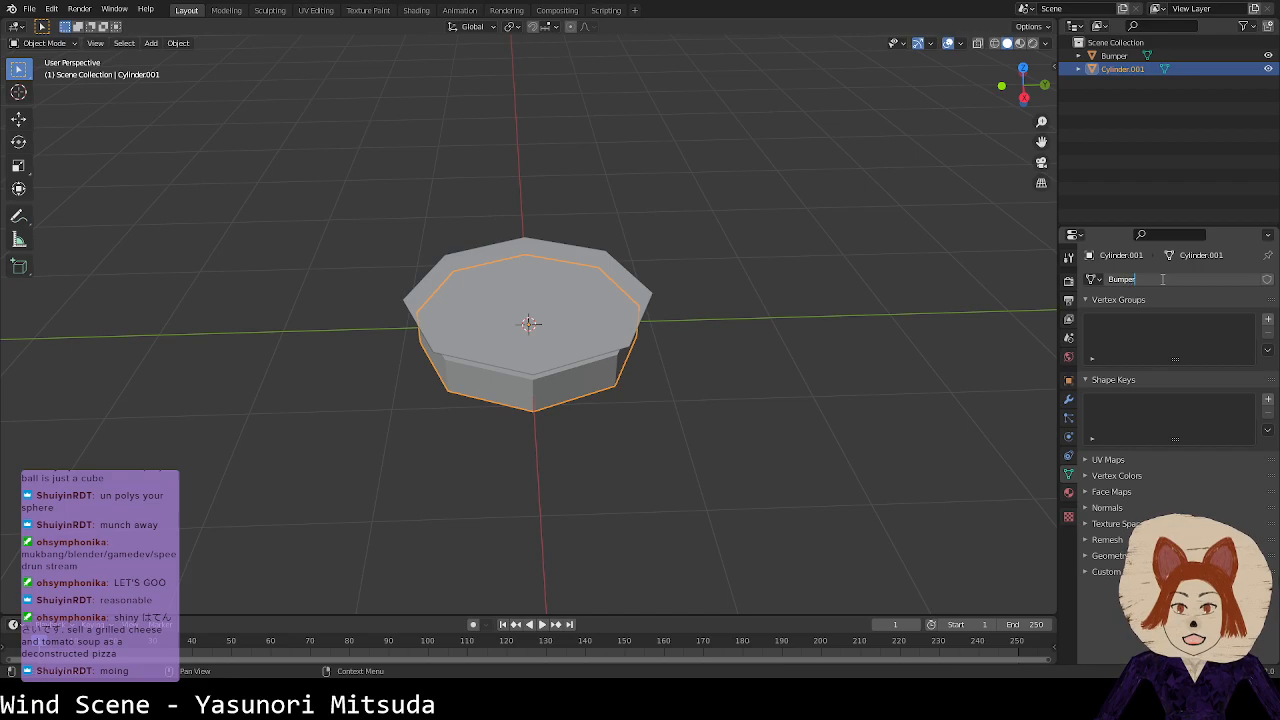
pyautogui.write('Inside')
pyautogui.press('Return')
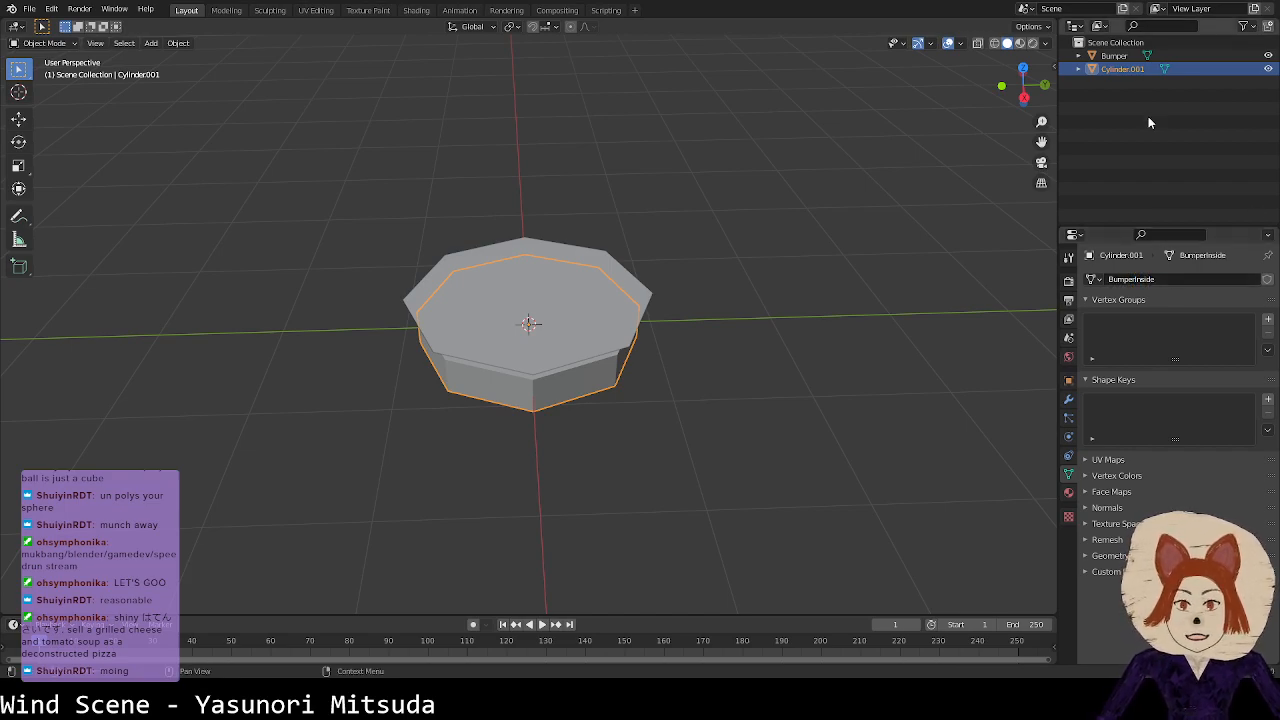
# Step: Copy the inner cylinder's mesh data name and rename the object as BumperInside
pyautogui.click(1159, 280)
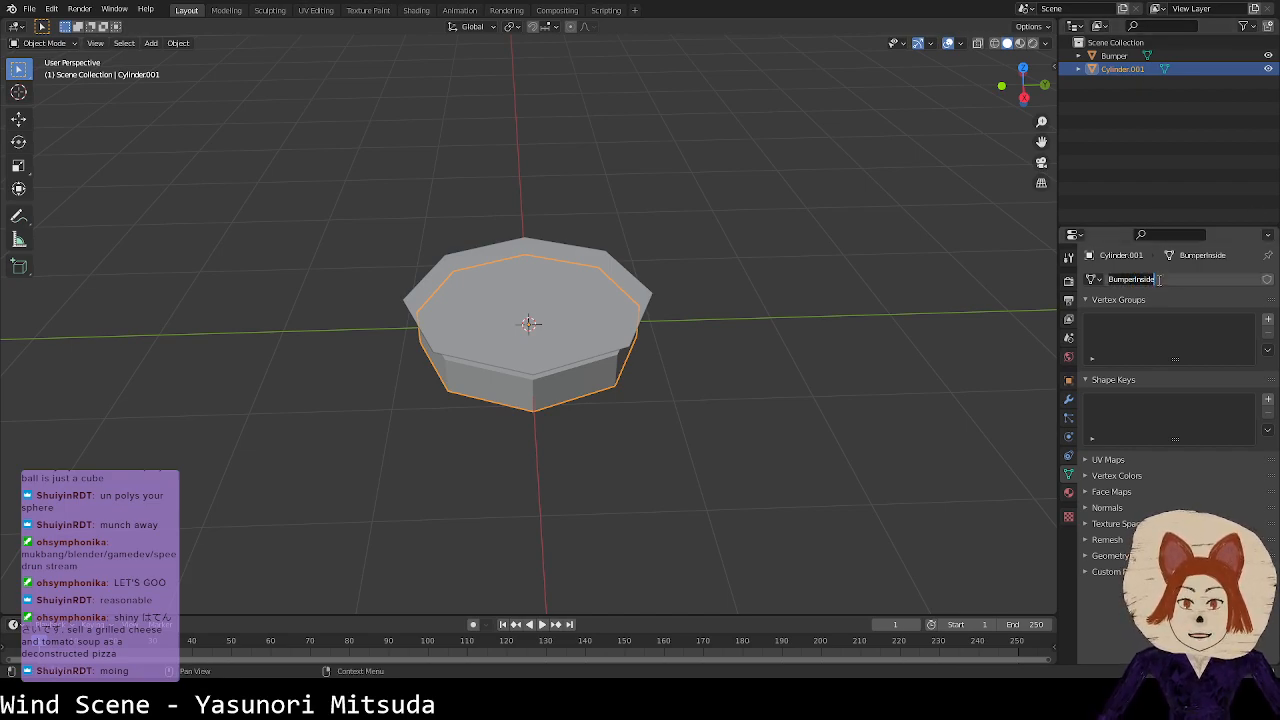
pyautogui.rightClick(1104, 64)
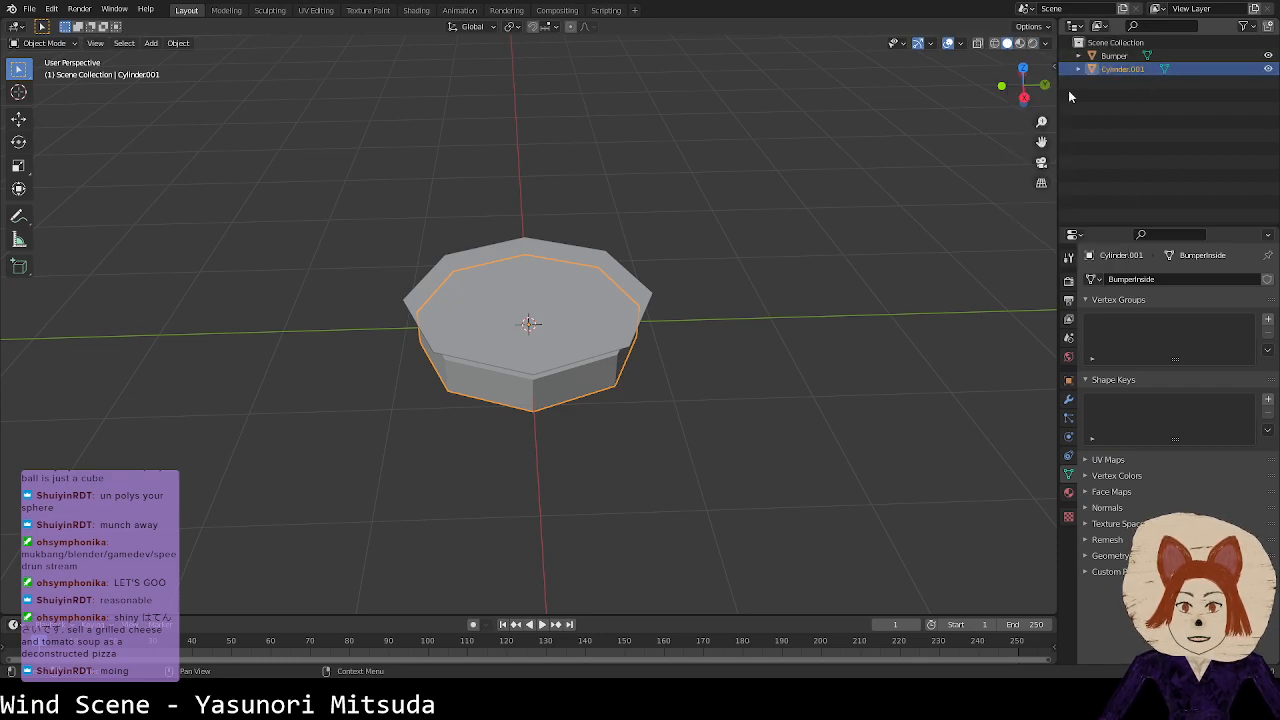
pyautogui.rightClick(1136, 68)
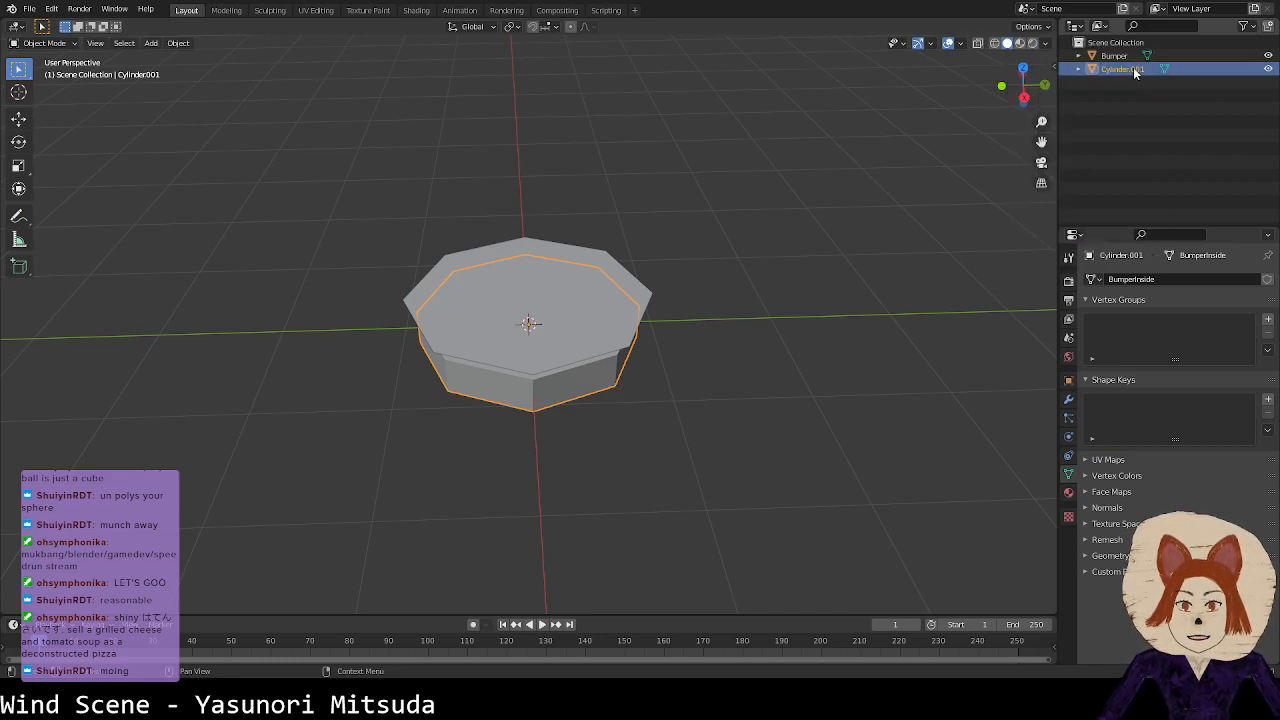
pyautogui.doubleClick(1135, 69)
pyautogui.hotkey('ctrl', 'v')
pyautogui.click(1160, 98)
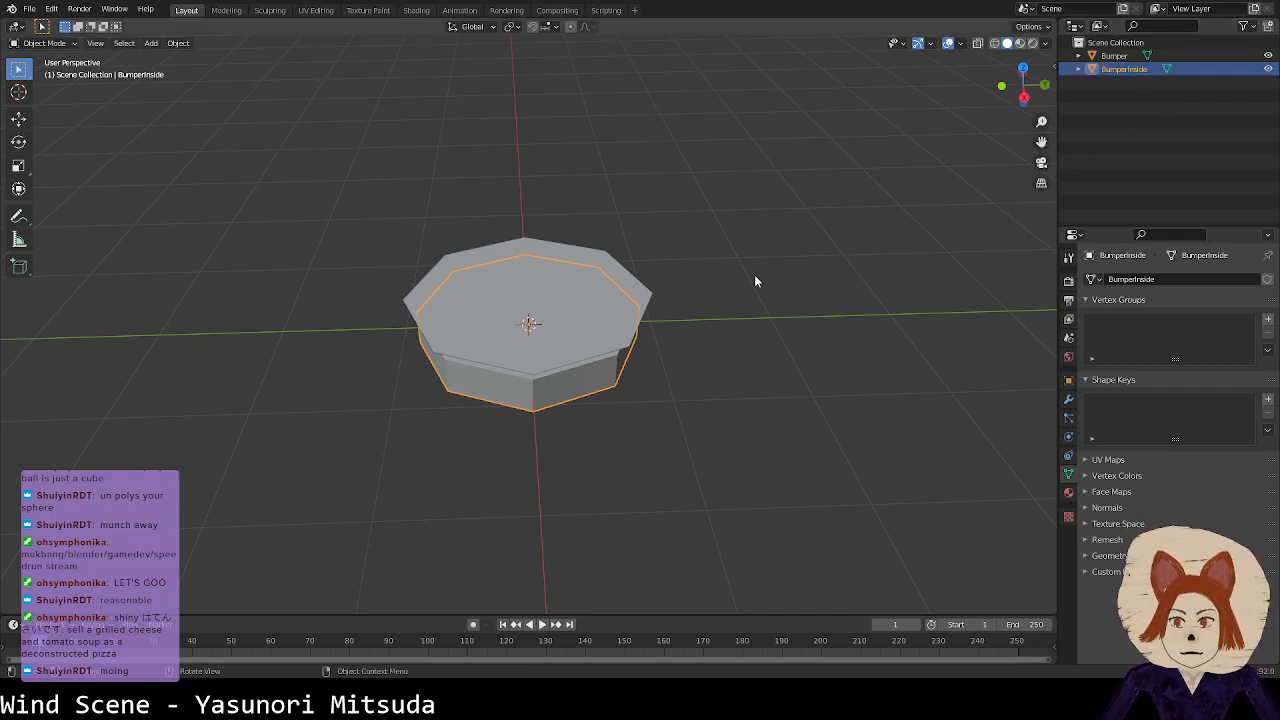
# Step: Rename the Bumper object as BumperTop to match its mesh data name
pyautogui.click(1115, 56)
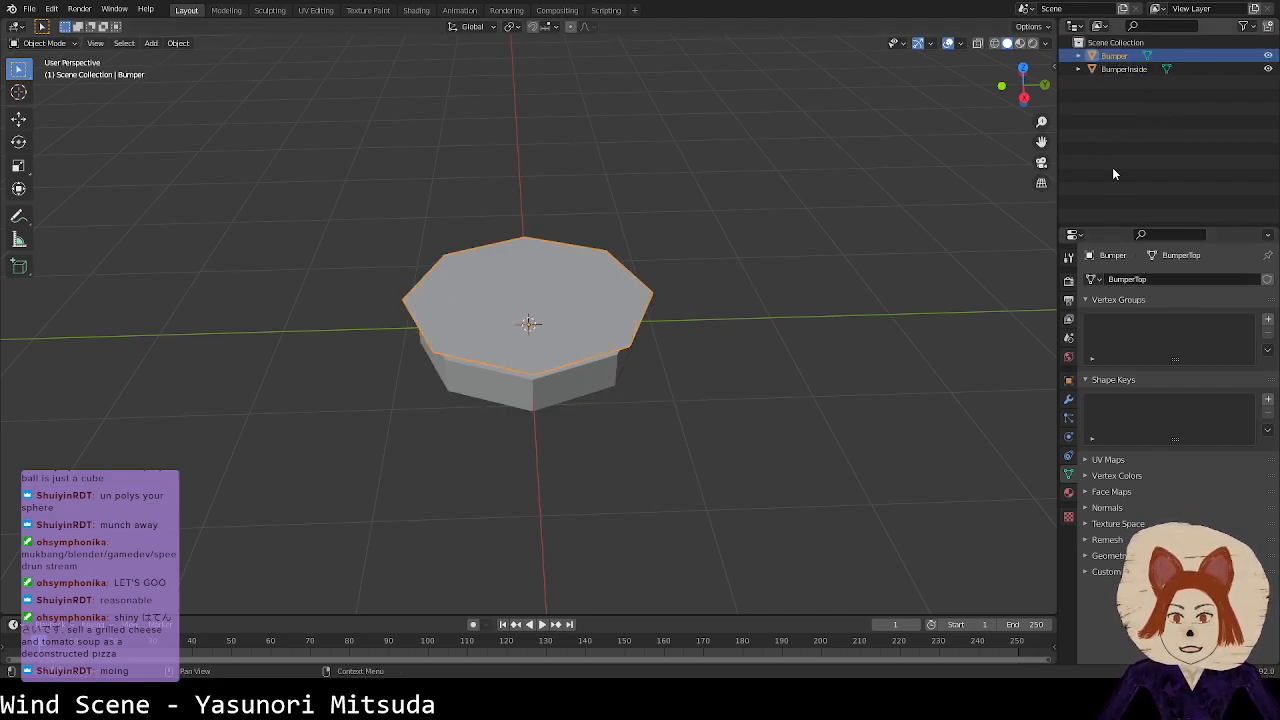
pyautogui.doubleClick(1115, 56)
pyautogui.press('End')
pyautogui.write('Top')
pyautogui.press('Return')
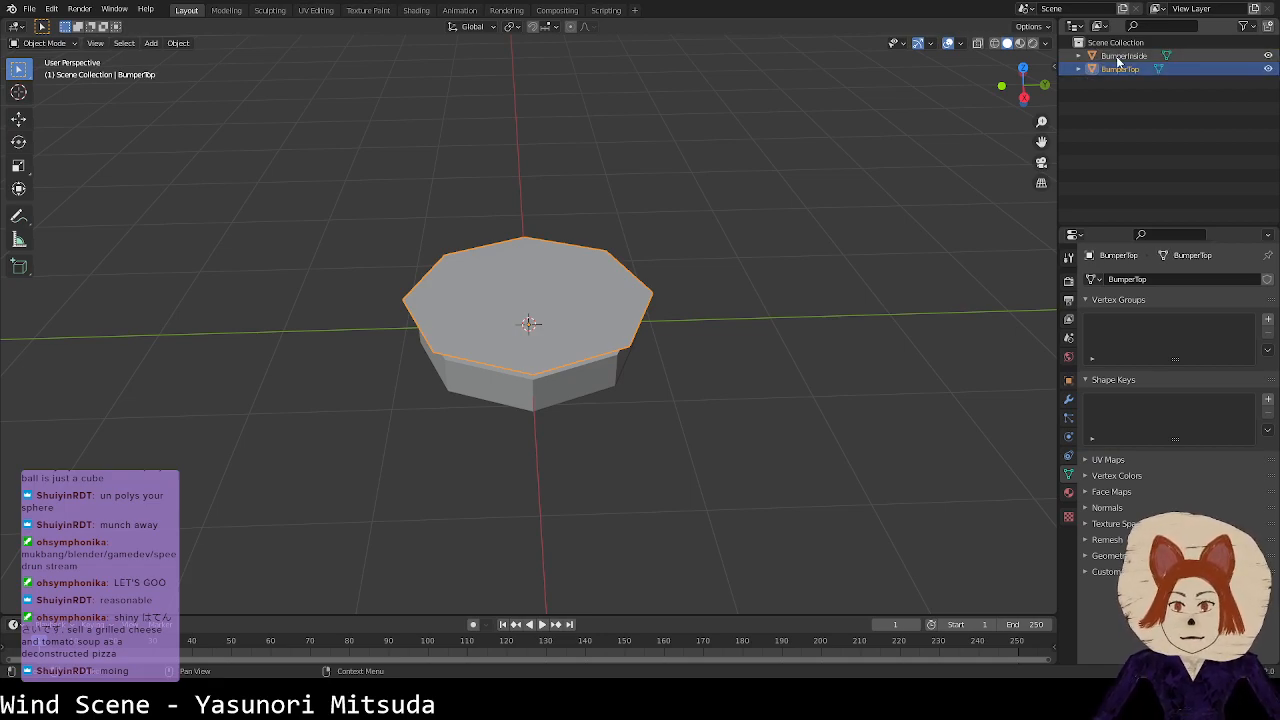
# Step: Check BumperTop against the inner cylinder from the side and from above, and save the file
pyautogui.moveTo(614, 358); pyautogui.dragTo(620, 318, button='middle')
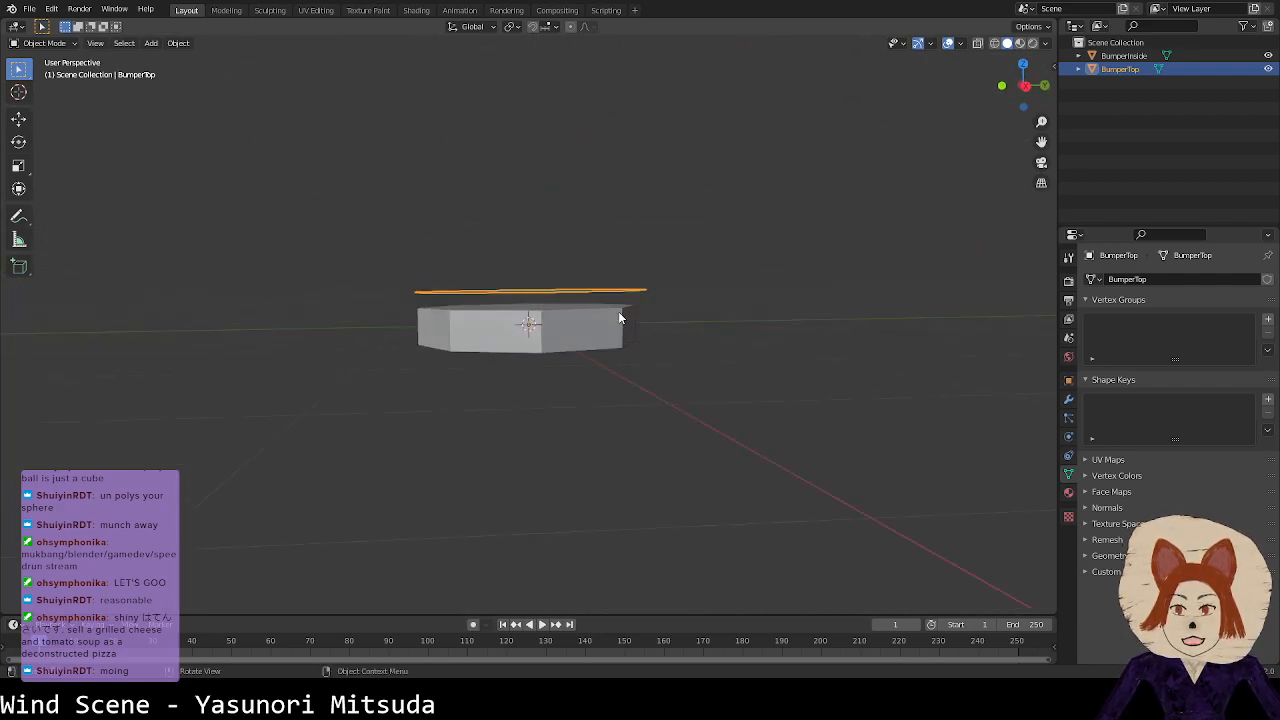
pyautogui.click(564, 312)
pyautogui.click(563, 292)
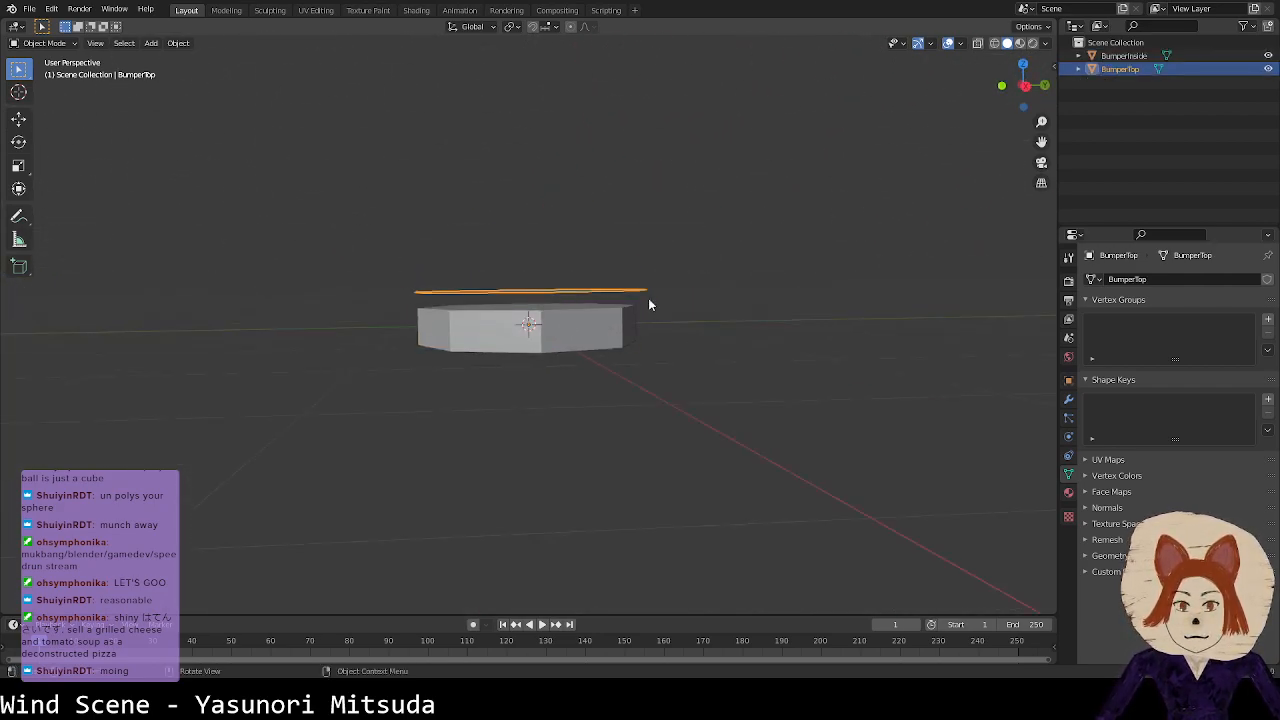
pyautogui.moveTo(622, 301); pyautogui.dragTo(586, 426, button='middle')
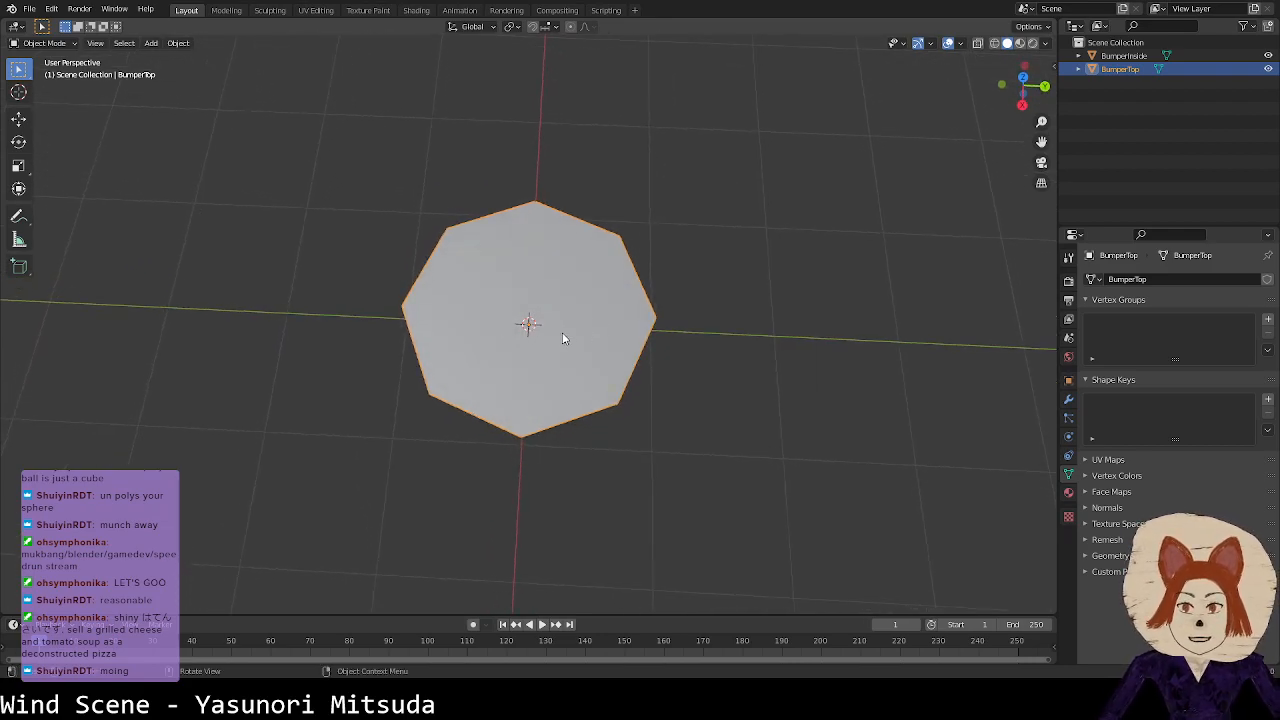
pyautogui.moveTo(562, 338); pyautogui.dragTo(584, 425, button='middle')
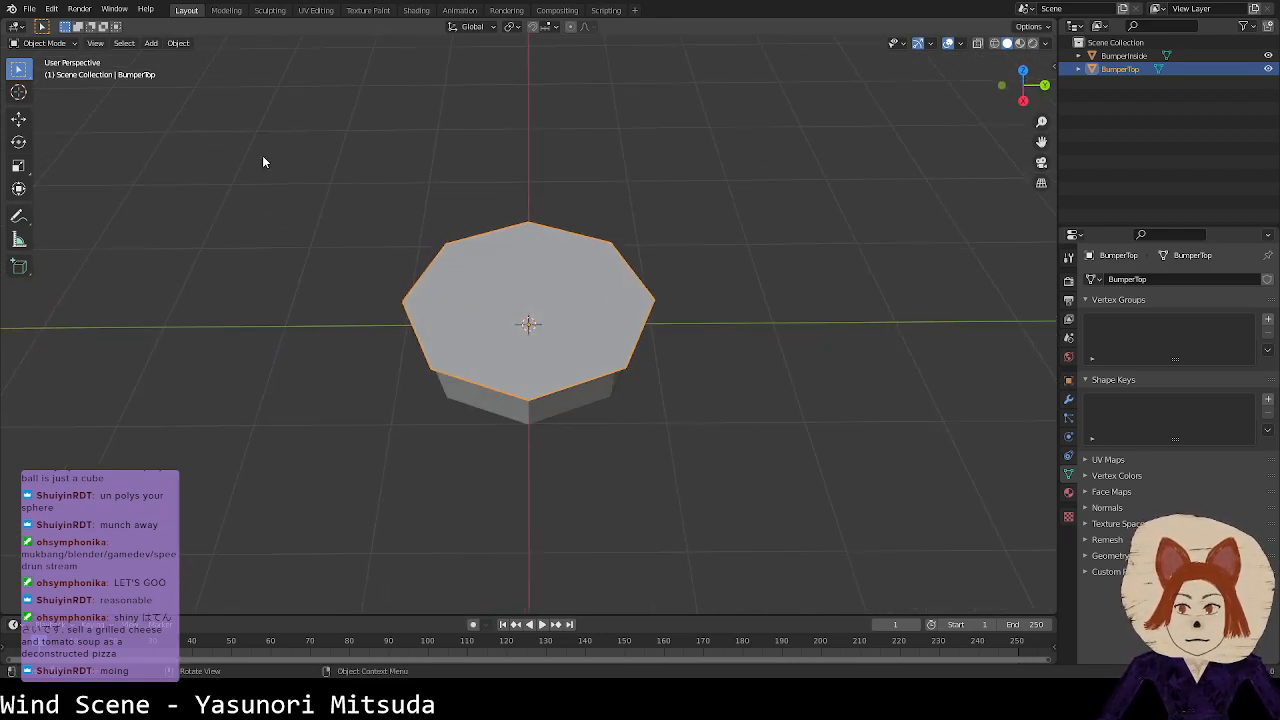
pyautogui.hotkey('ctrl', 's')
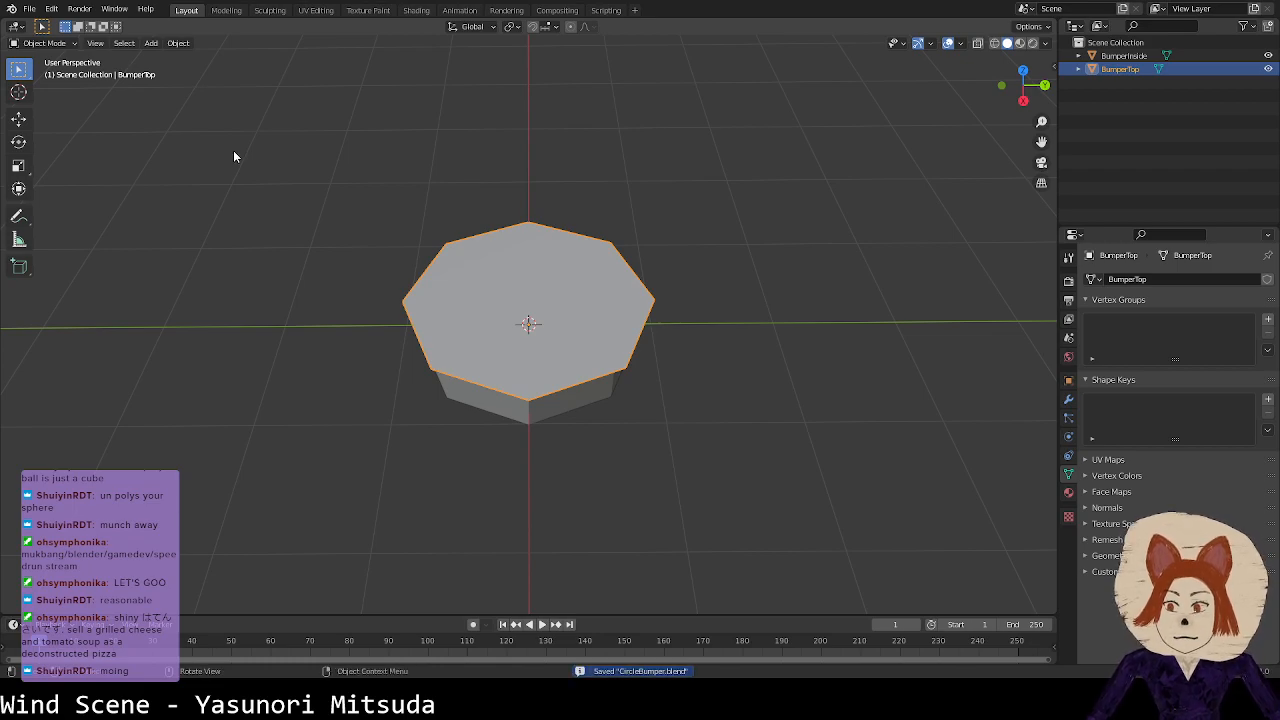
# Step: Start a new file with an empty scene
pyautogui.click(29, 9)
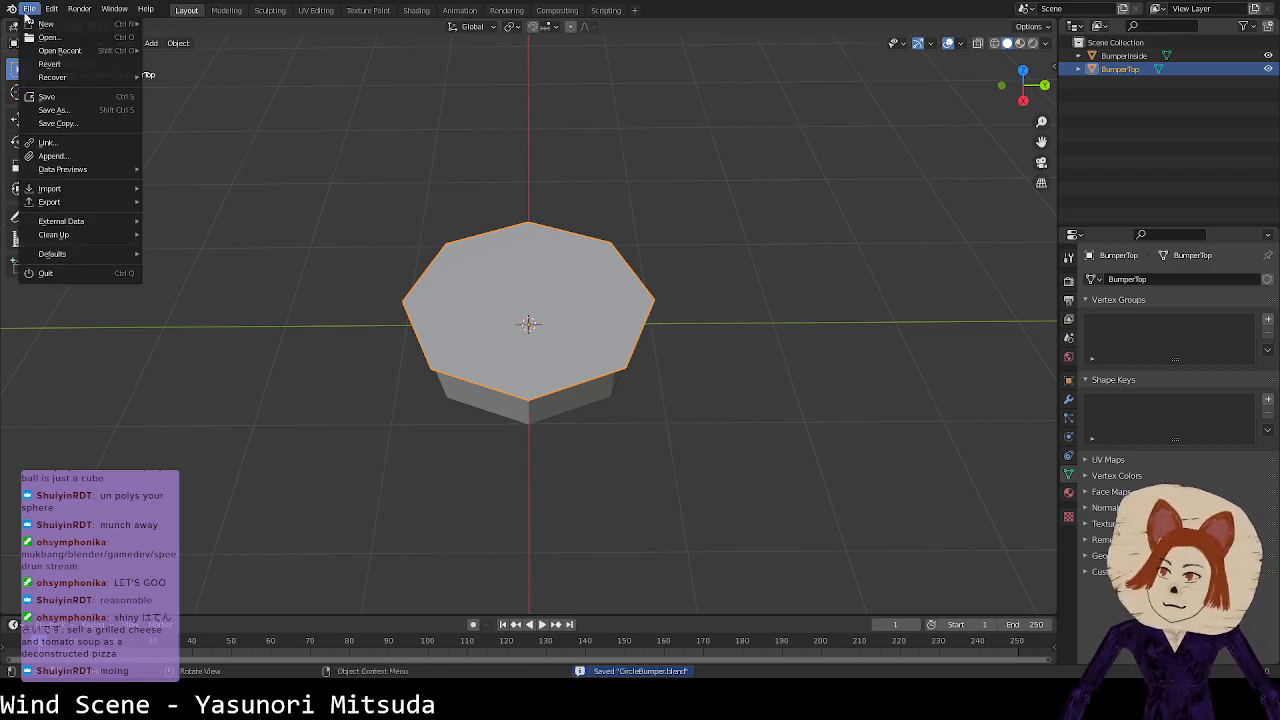
pyautogui.moveTo(57, 30)
pyautogui.click(175, 23)
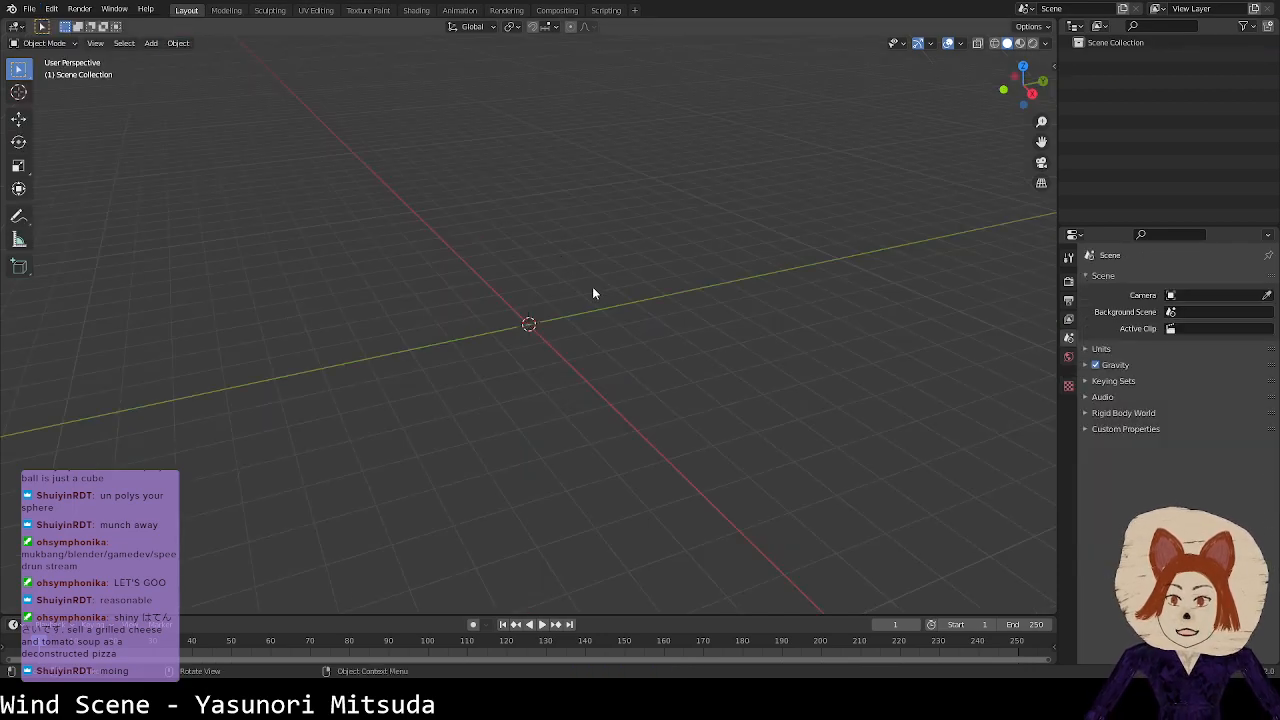
pyautogui.moveTo(597, 386); pyautogui.dragTo(593, 397, button='middle')
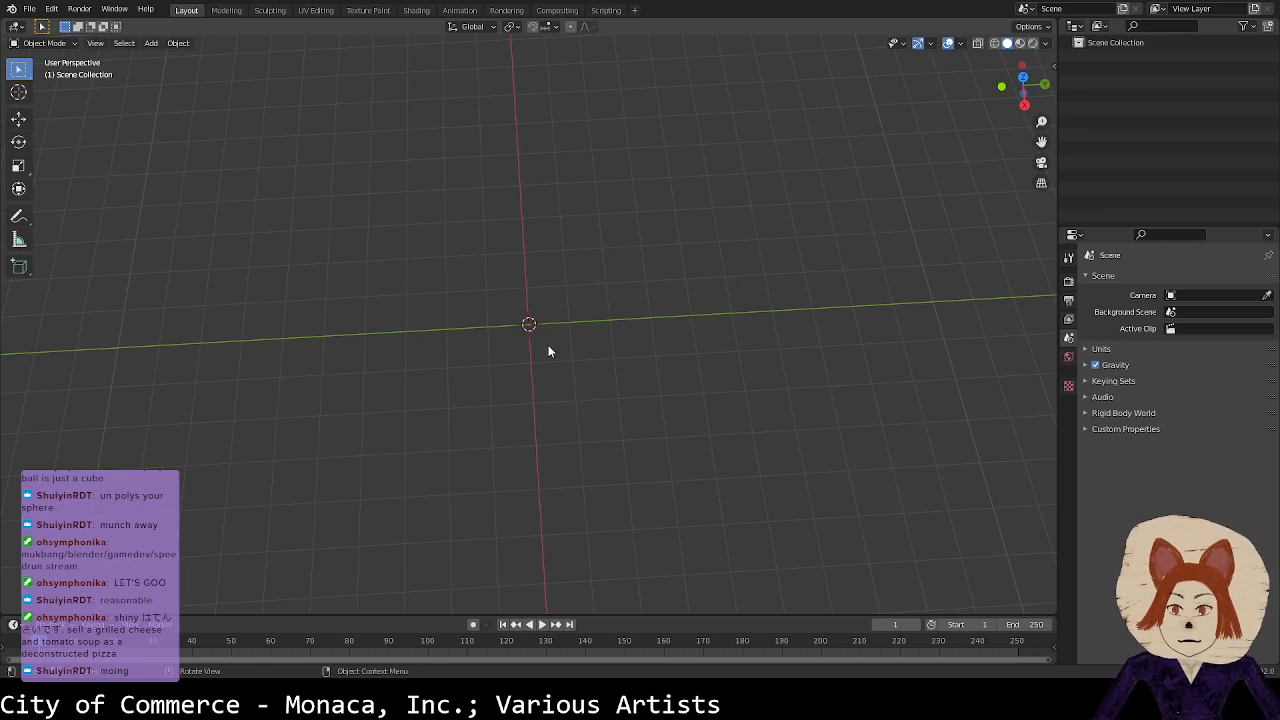
# Step: Add a cube mesh at the world origin
pyautogui.hotkey('shift', 'a')
pyautogui.moveTo(547, 344)
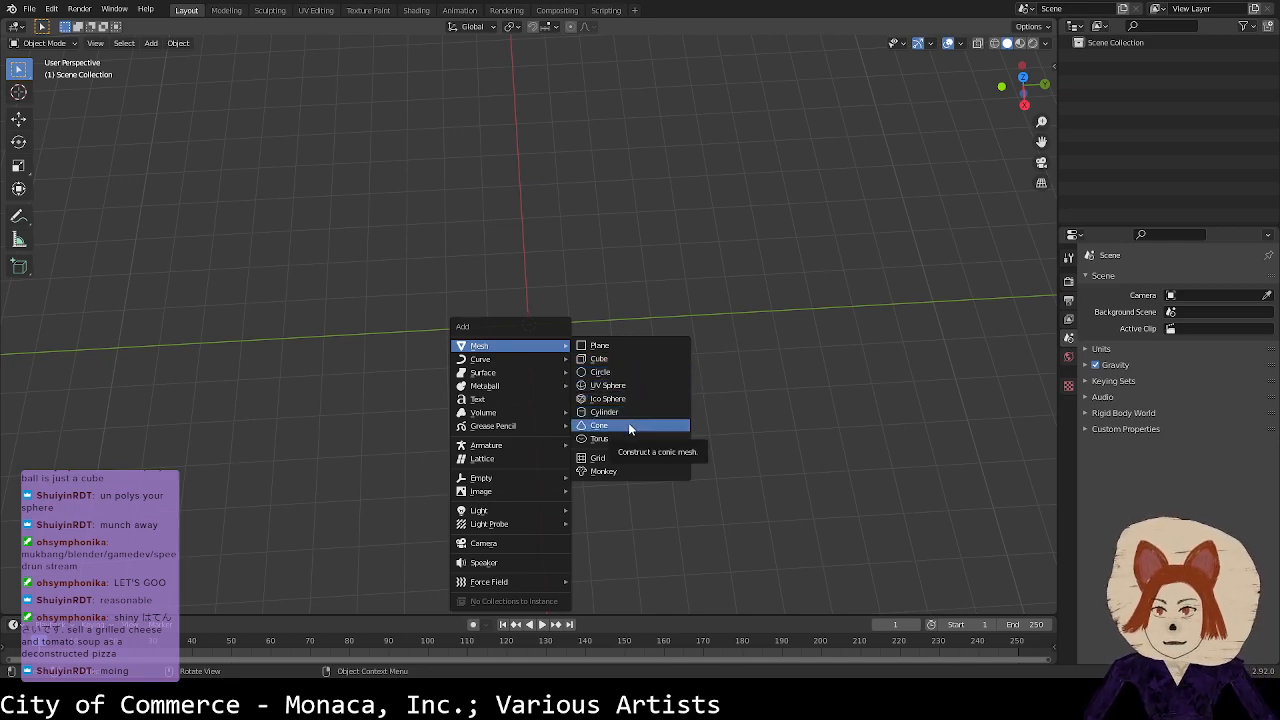
pyautogui.click(616, 360)
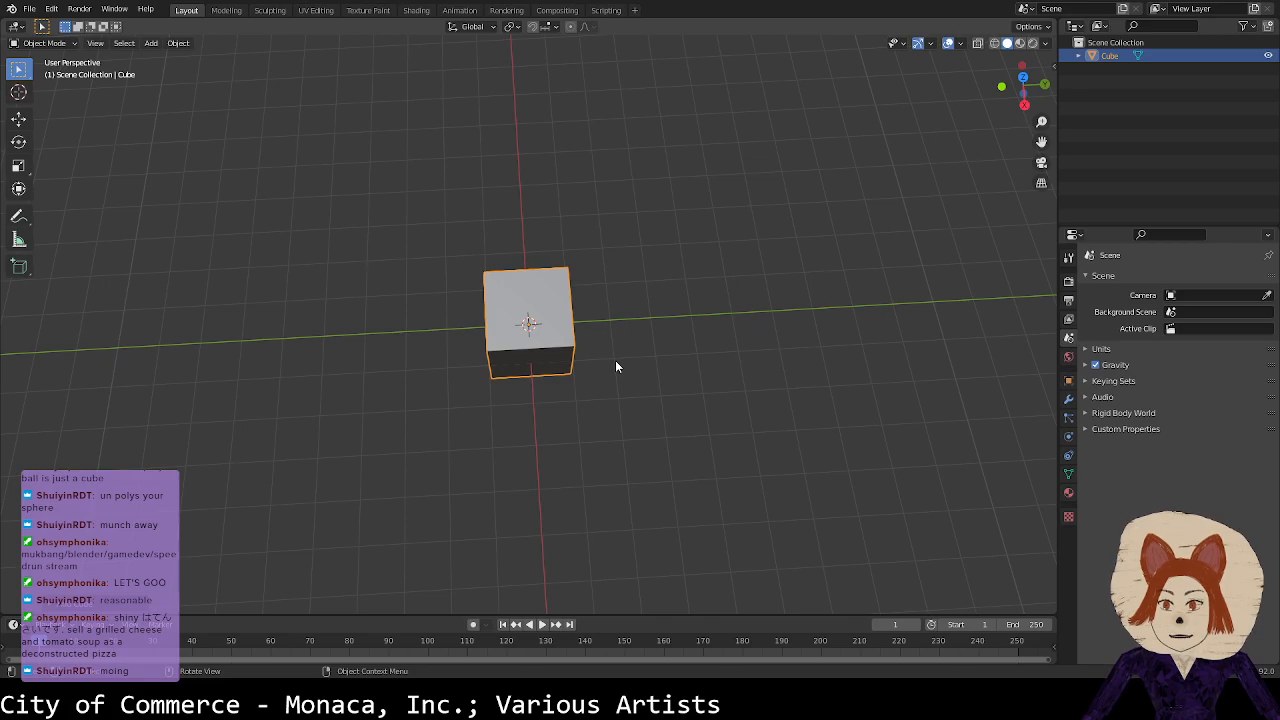
# Step: Save the new cube scene as TriangleBumper.blend
pyautogui.moveTo(531, 360)
pyautogui.mouseDown(button='middle')
pyautogui.moveTo(531, 291)
pyautogui.moveTo(536, 366)
pyautogui.mouseUp(button='middle')
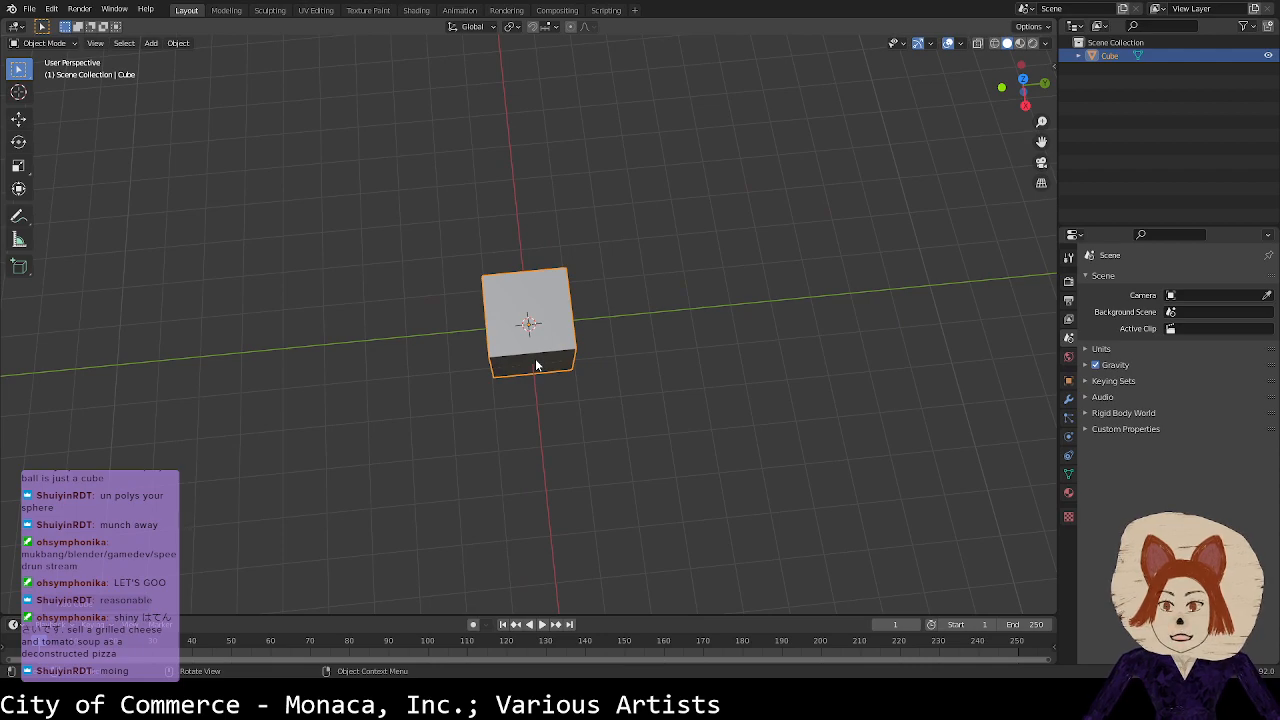
pyautogui.click(30, 10)
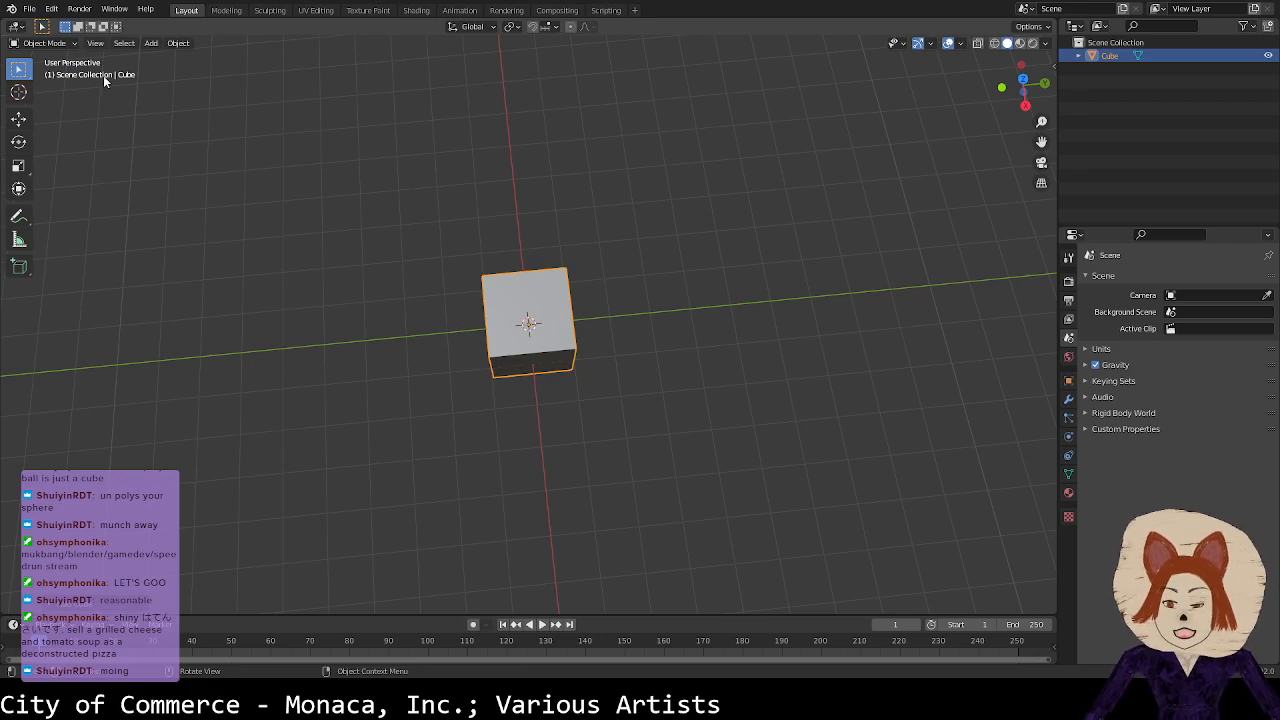
pyautogui.click(31, 10)
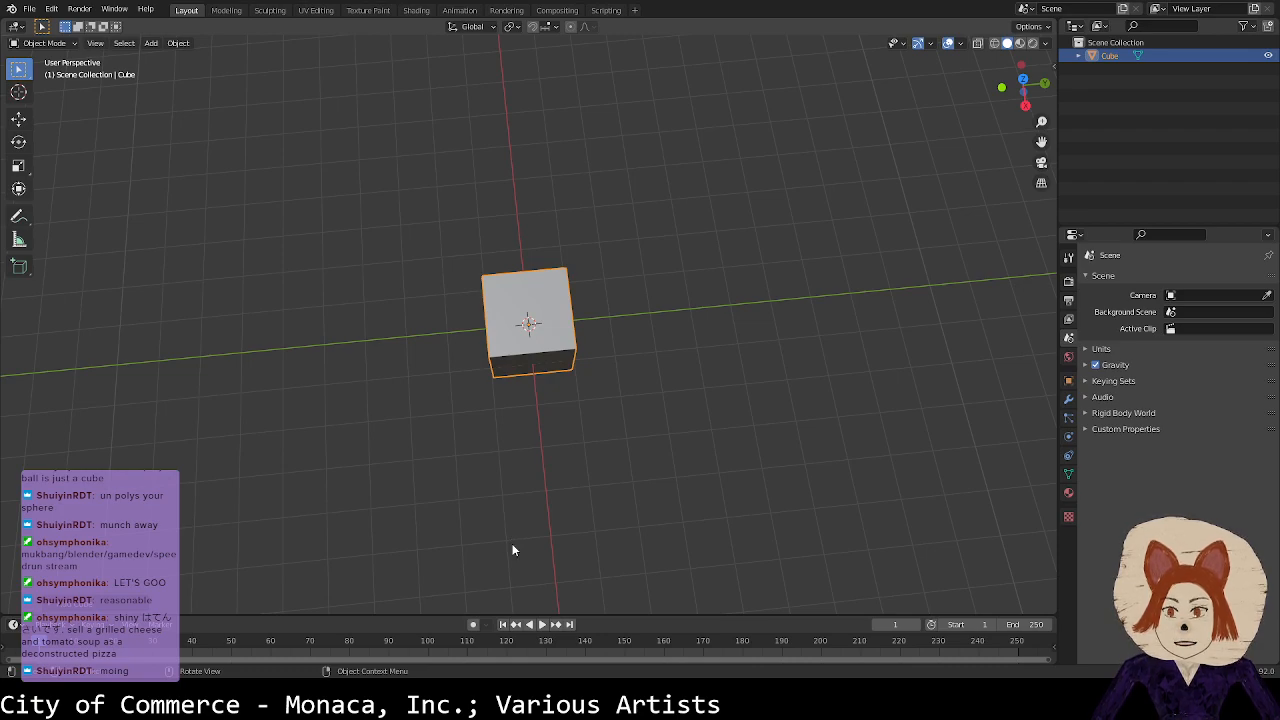
pyautogui.hotkey('ctrl', 's')
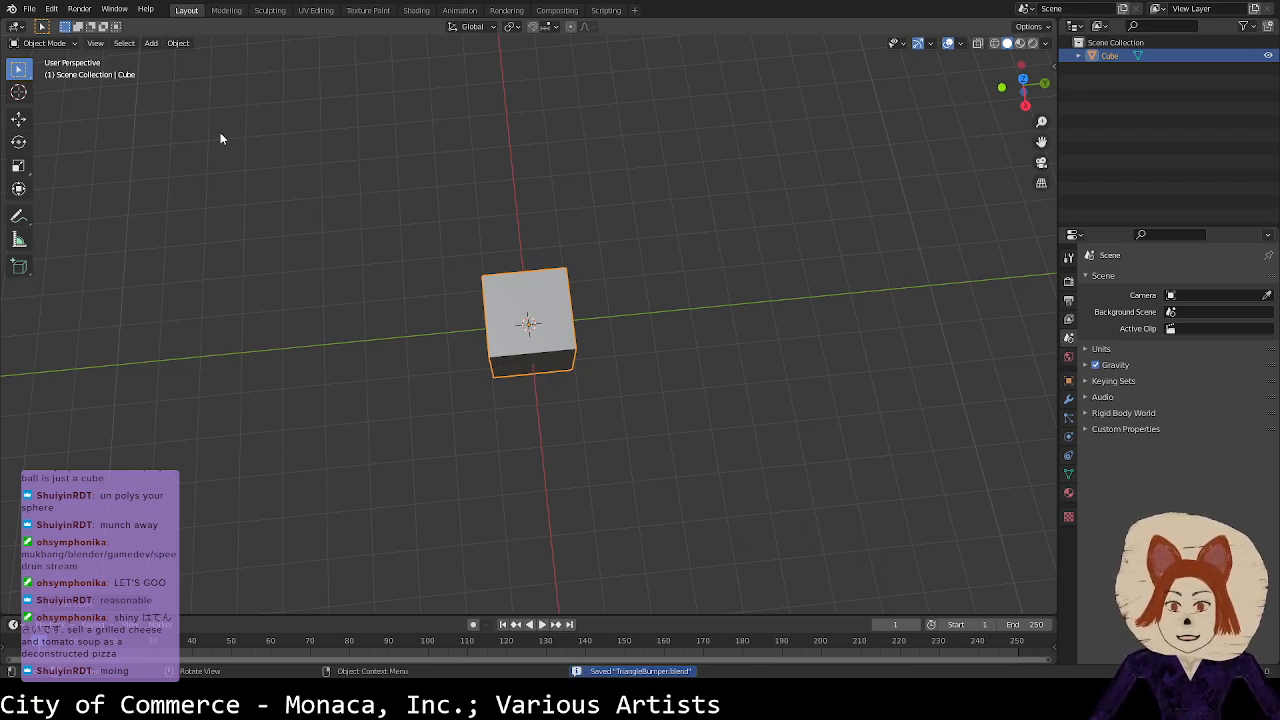
# Step: Open the recent file Flipper.blend and view the flipper from above
pyautogui.click(29, 9)
pyautogui.moveTo(60, 50)
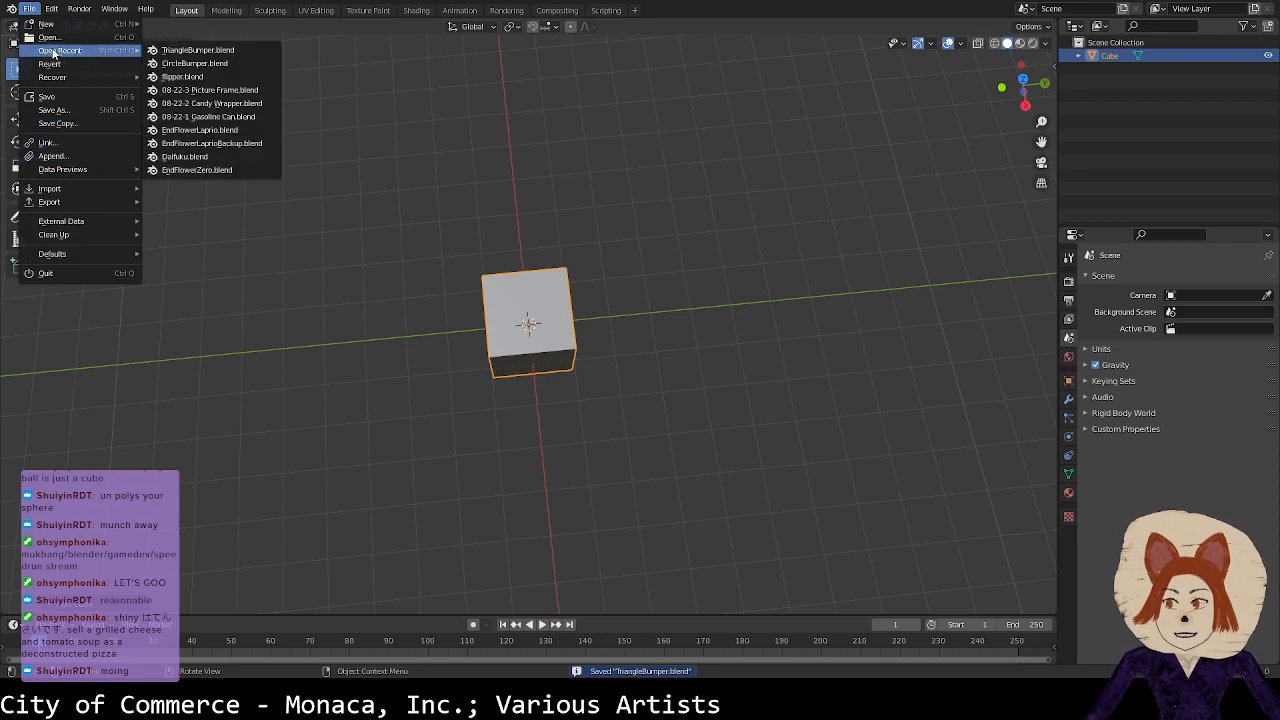
pyautogui.click(200, 77)
pyautogui.moveTo(416, 218); pyautogui.dragTo(432, 250, button='middle')
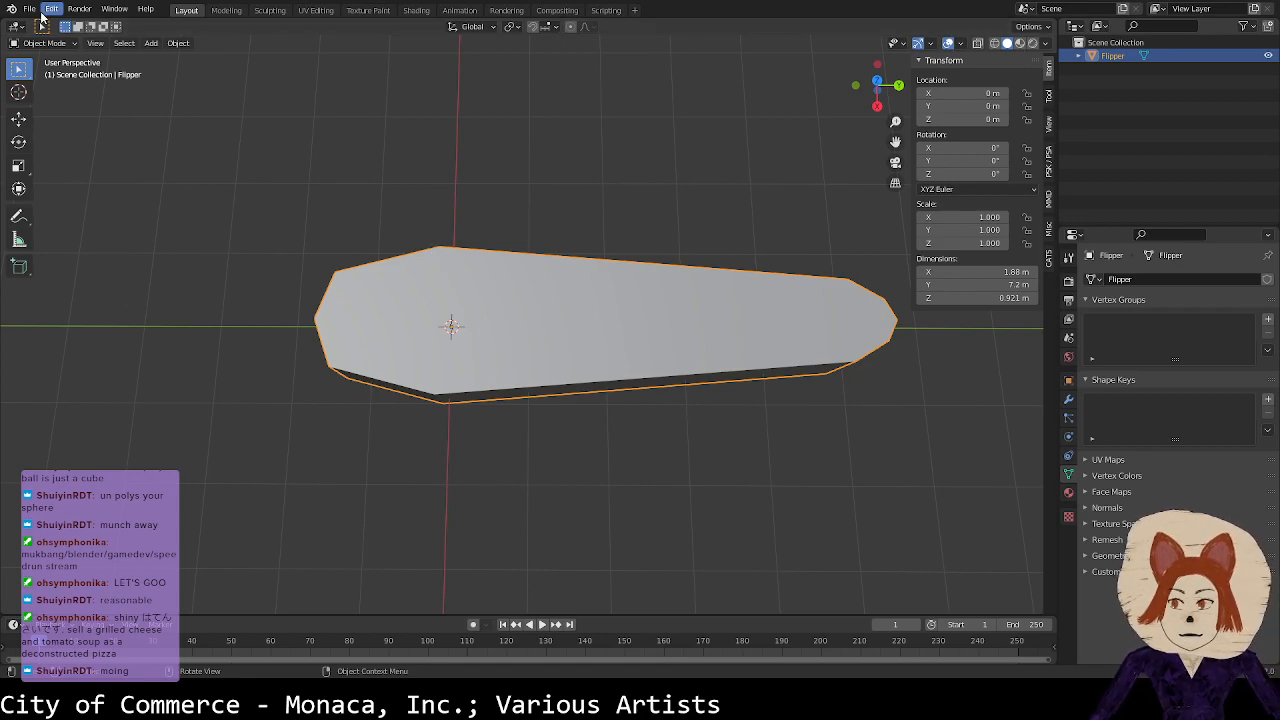
# Step: Open CircleBumper.blend to compare the bumper's size with the flipper, and return to Flipper.blend
pyautogui.click(29, 9)
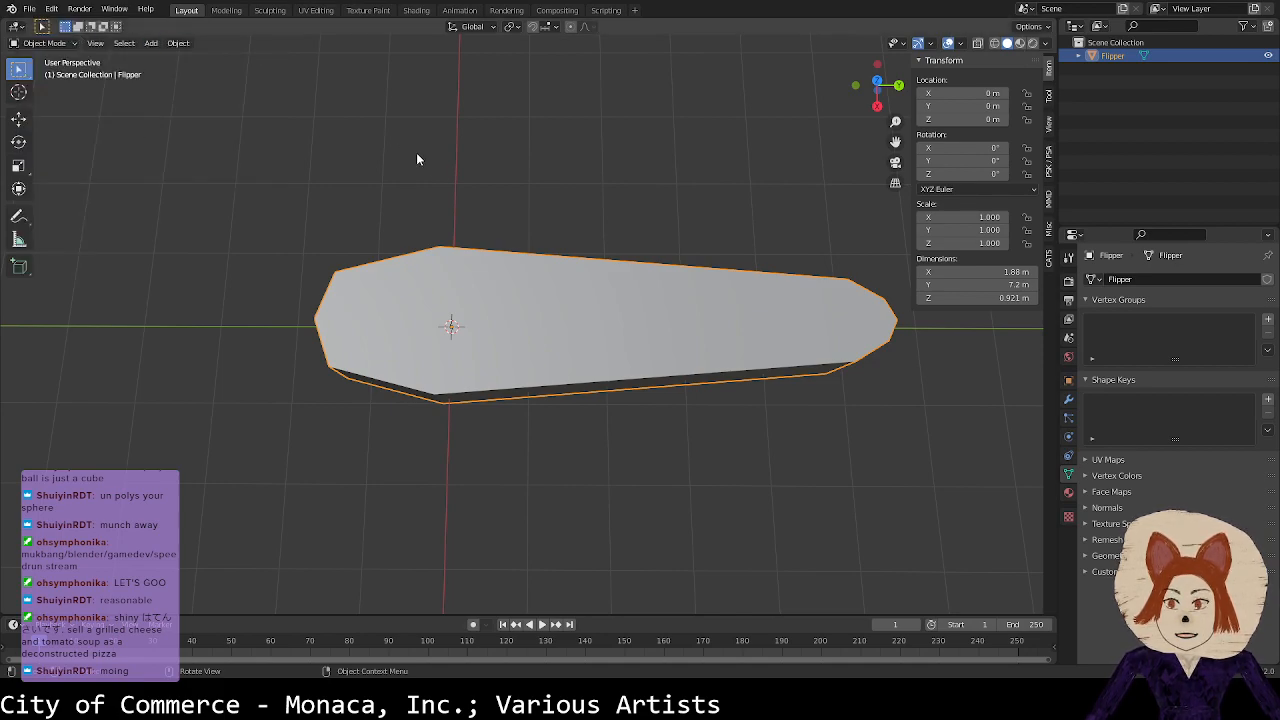
pyautogui.hotkey('alt', 'Tab')
pyautogui.moveTo(547, 273); pyautogui.dragTo(529, 437, button='middle')
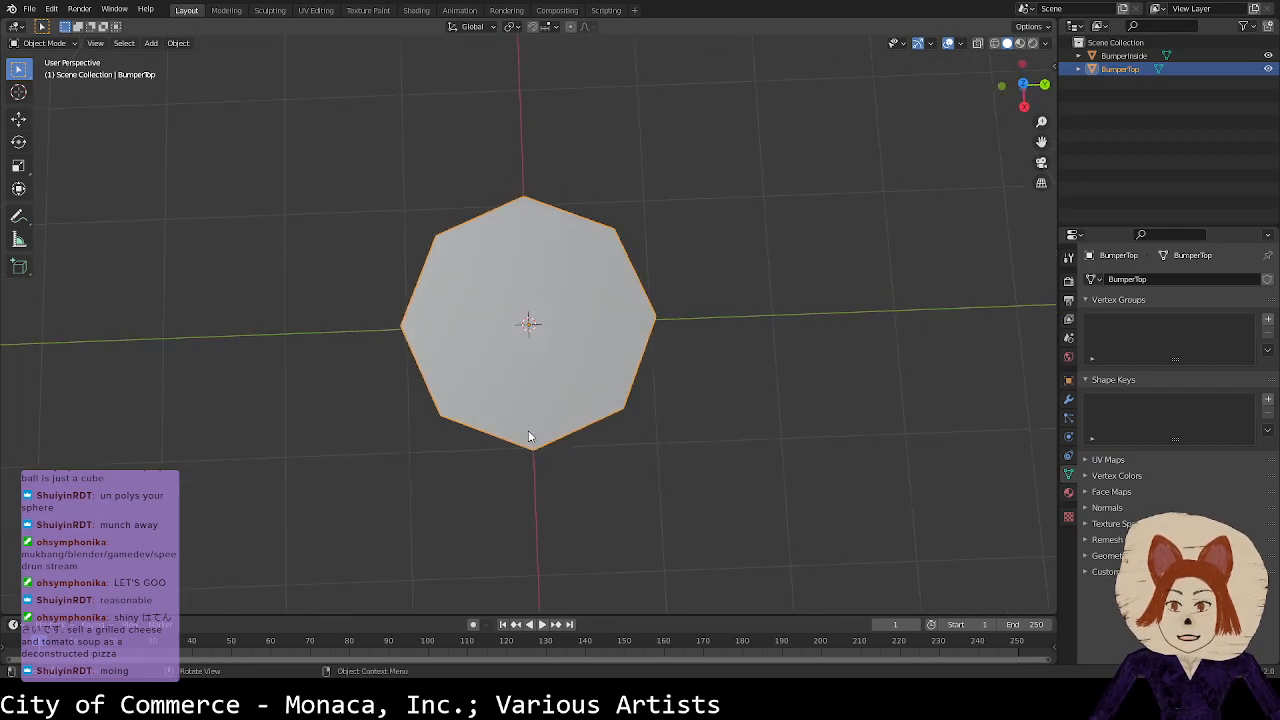
pyautogui.click(27, 10)
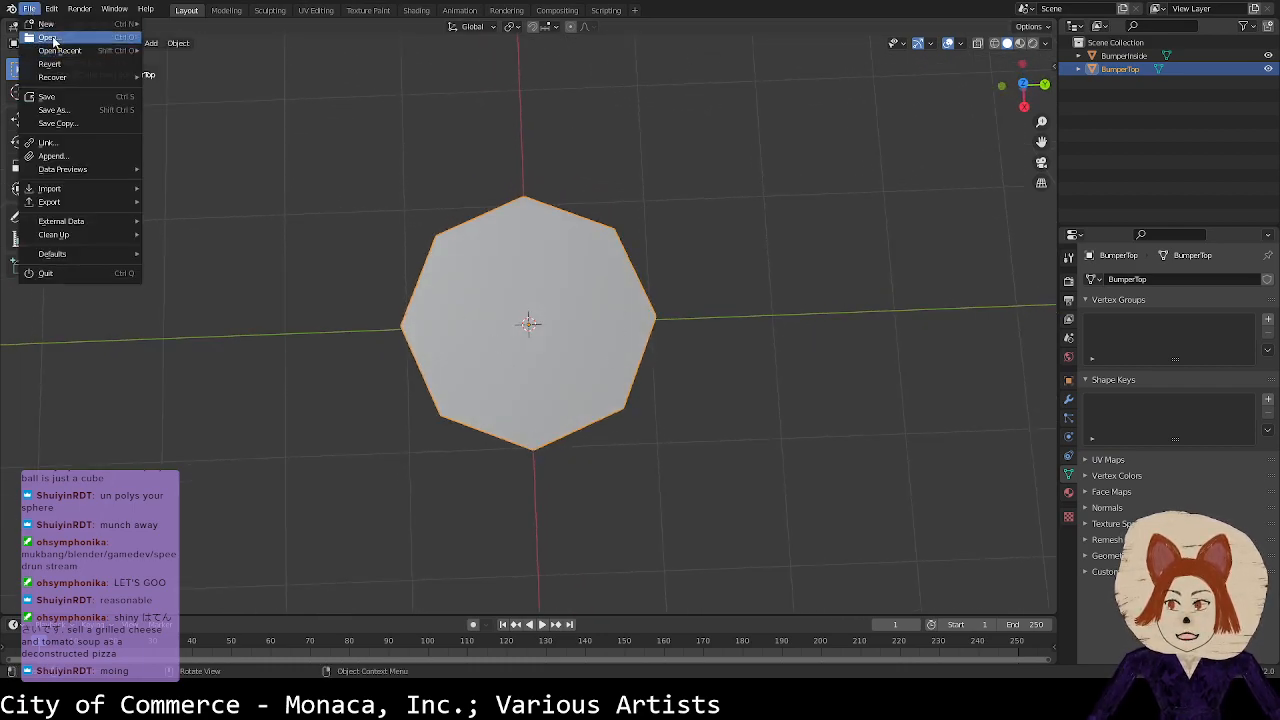
pyautogui.moveTo(58, 50)
pyautogui.click(191, 66)
pyautogui.moveTo(460, 280); pyautogui.dragTo(446, 314, button='middle')
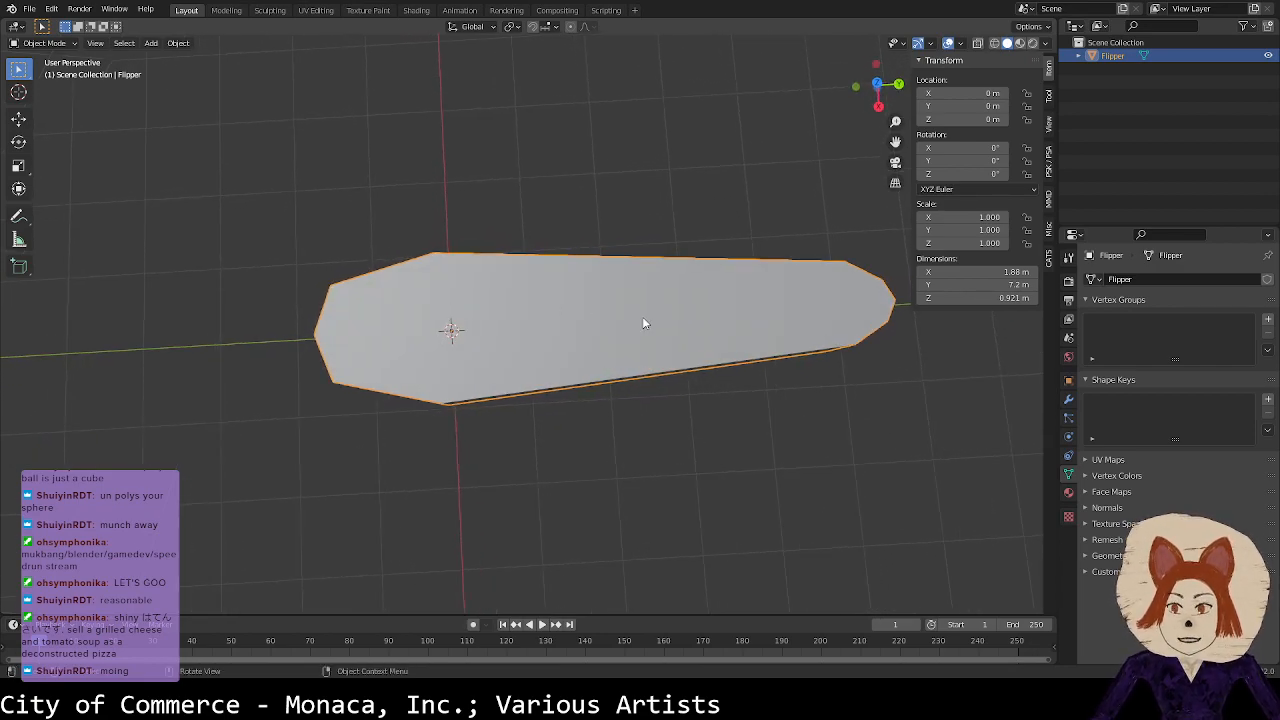
# Step: Scale the whole flipper mesh down in X and Y only, to about 1.18 m wide and 4.5 m long
pyautogui.press('Tab')
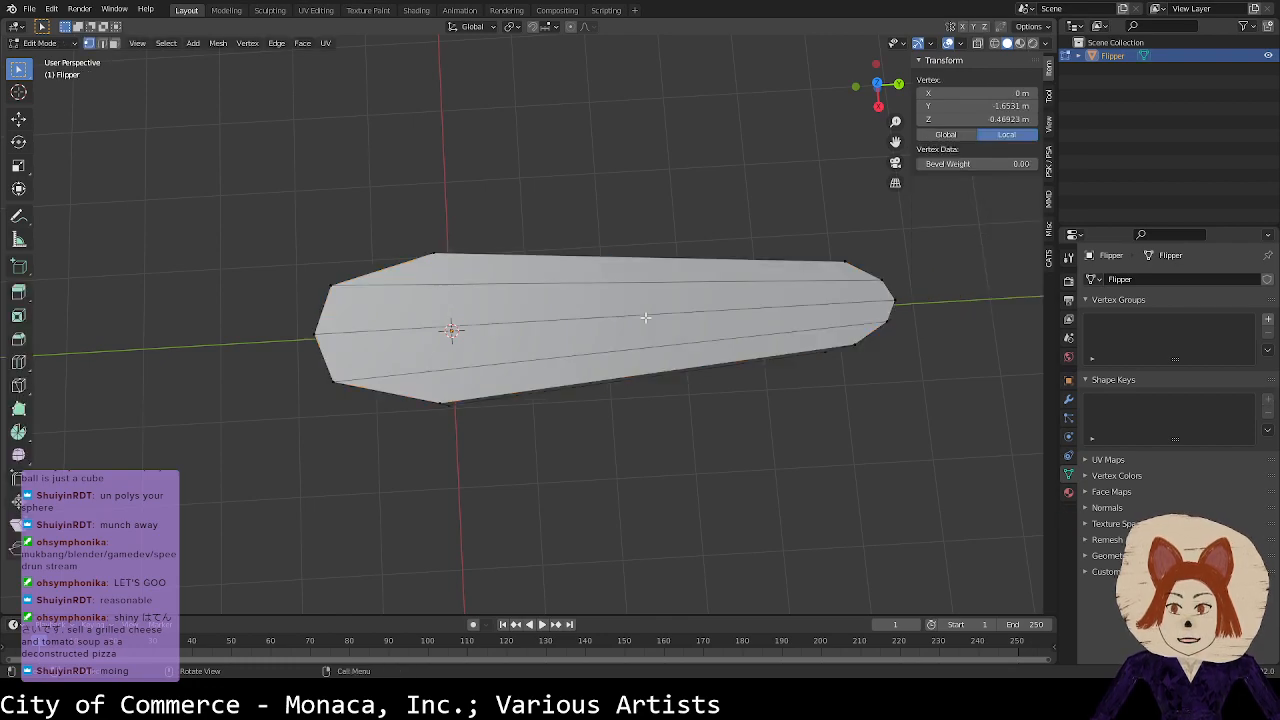
pyautogui.press('a')
pyautogui.press('s')
pyautogui.hotkey('shift', 'z')
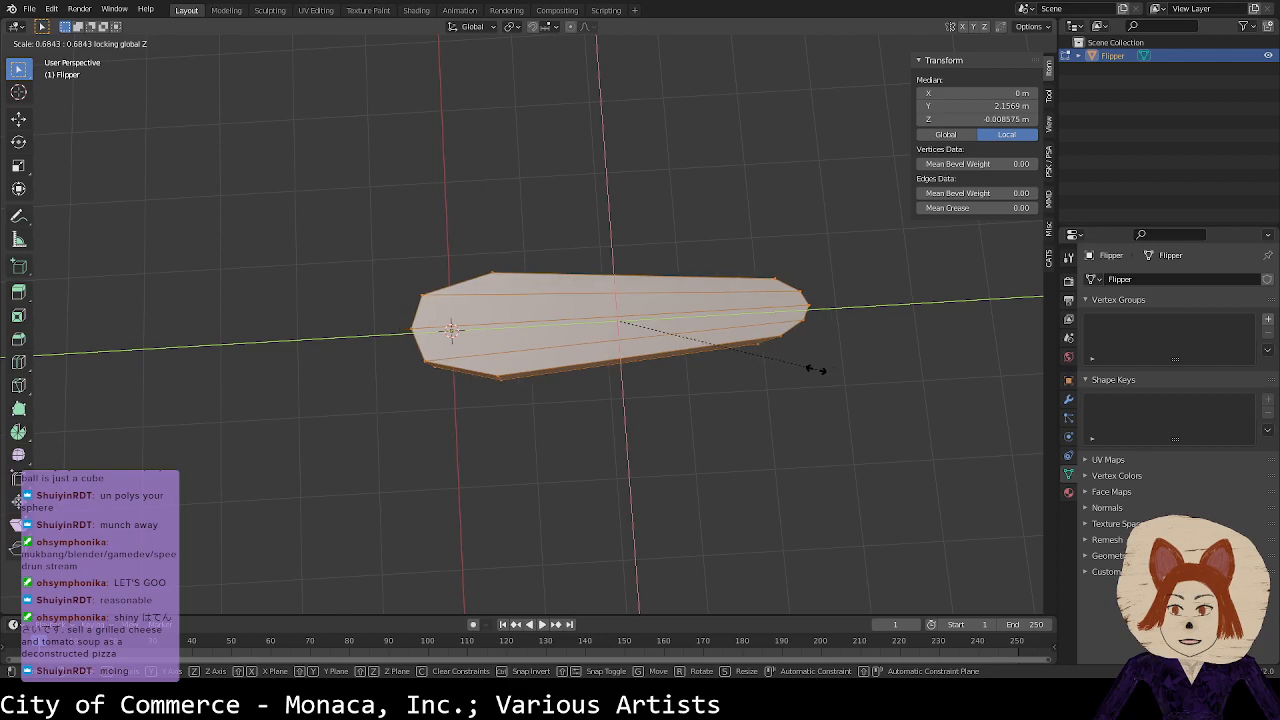
pyautogui.click(798, 369)
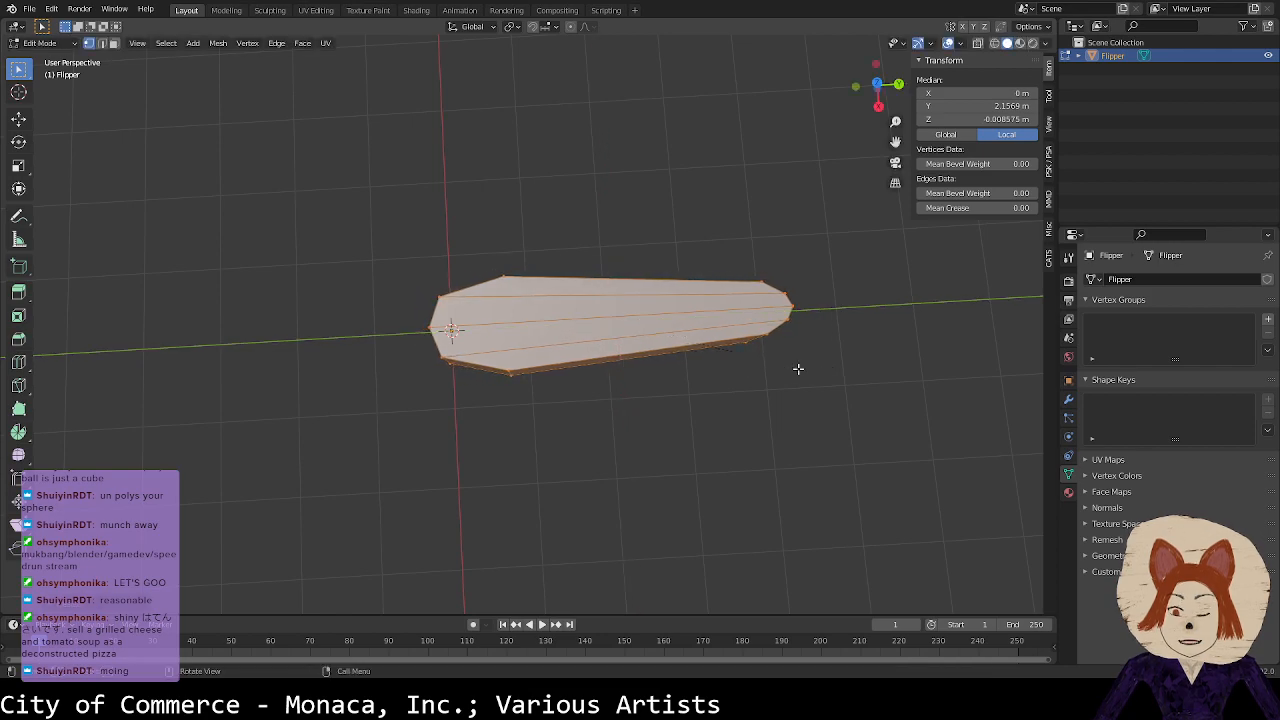
# Step: Move the flipper mesh about -0.55 m along Y so its wide end sits over the origin, and return to Object Mode
pyautogui.press('g')
pyautogui.press('y')
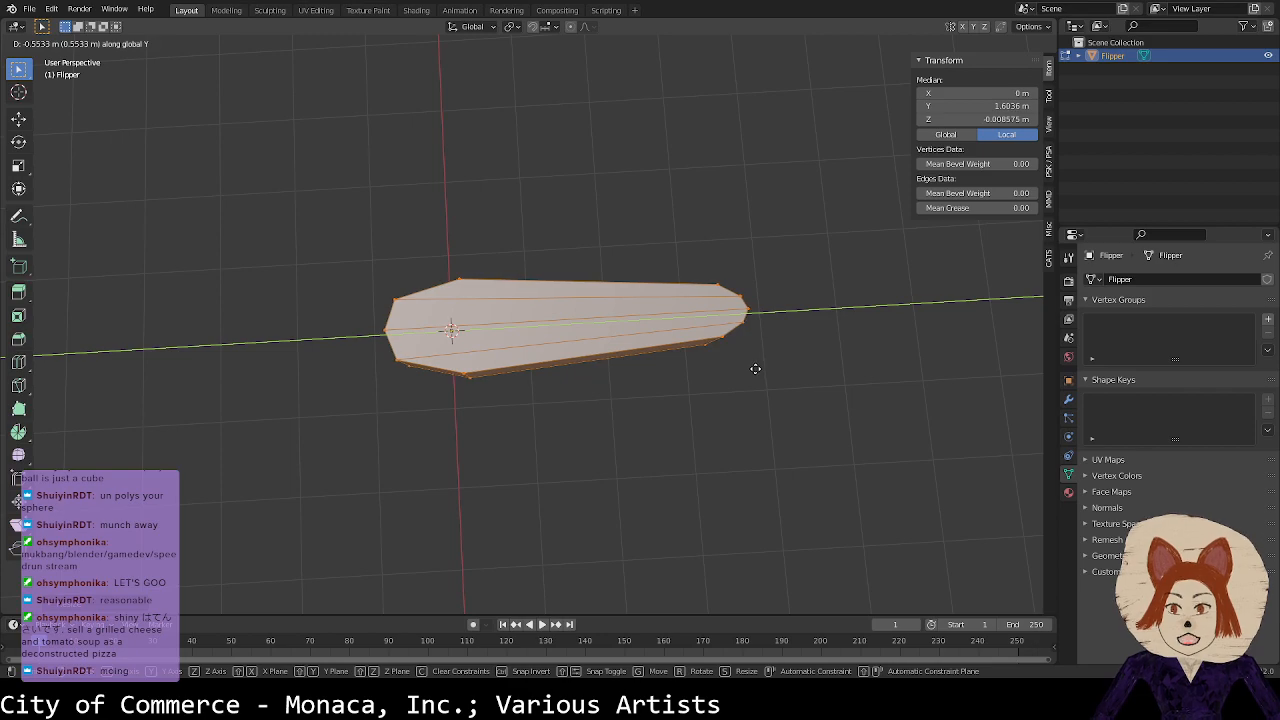
pyautogui.click(755, 368)
pyautogui.press('Tab')
# Step: Try rotating the Flipper object about the Z axis to test its pivot
pyautogui.press('r')
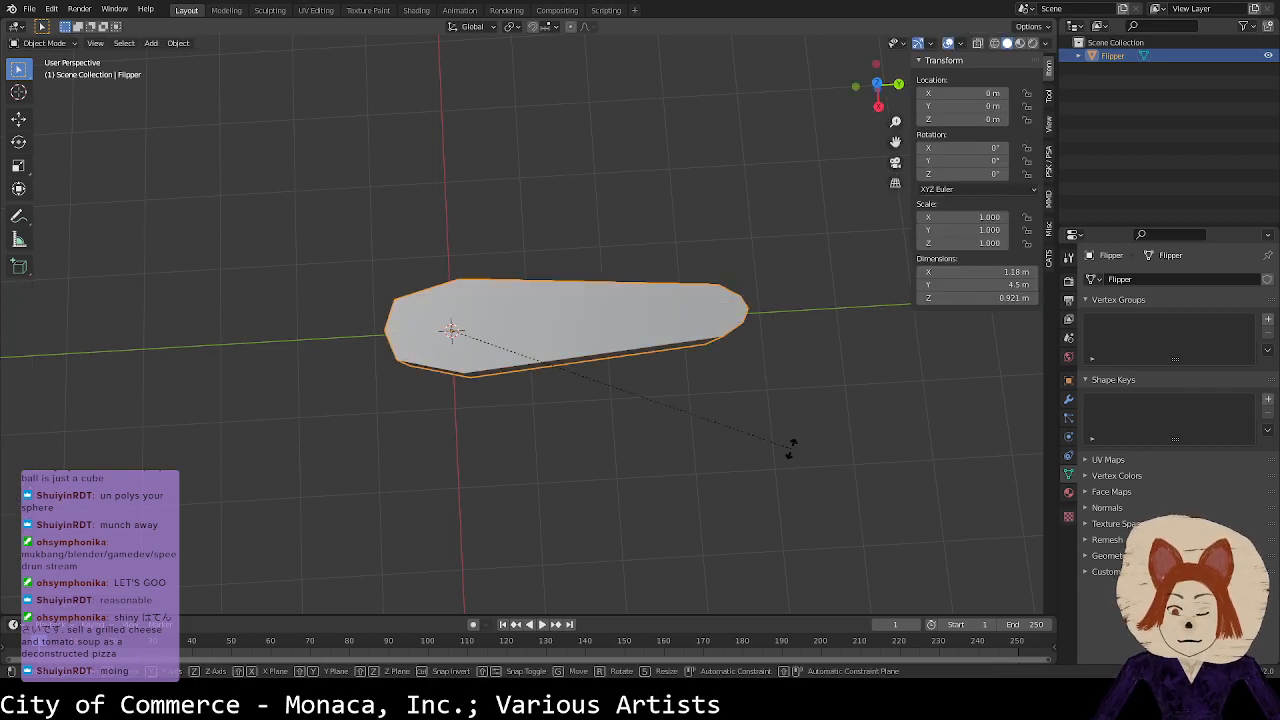
pyautogui.press('z')
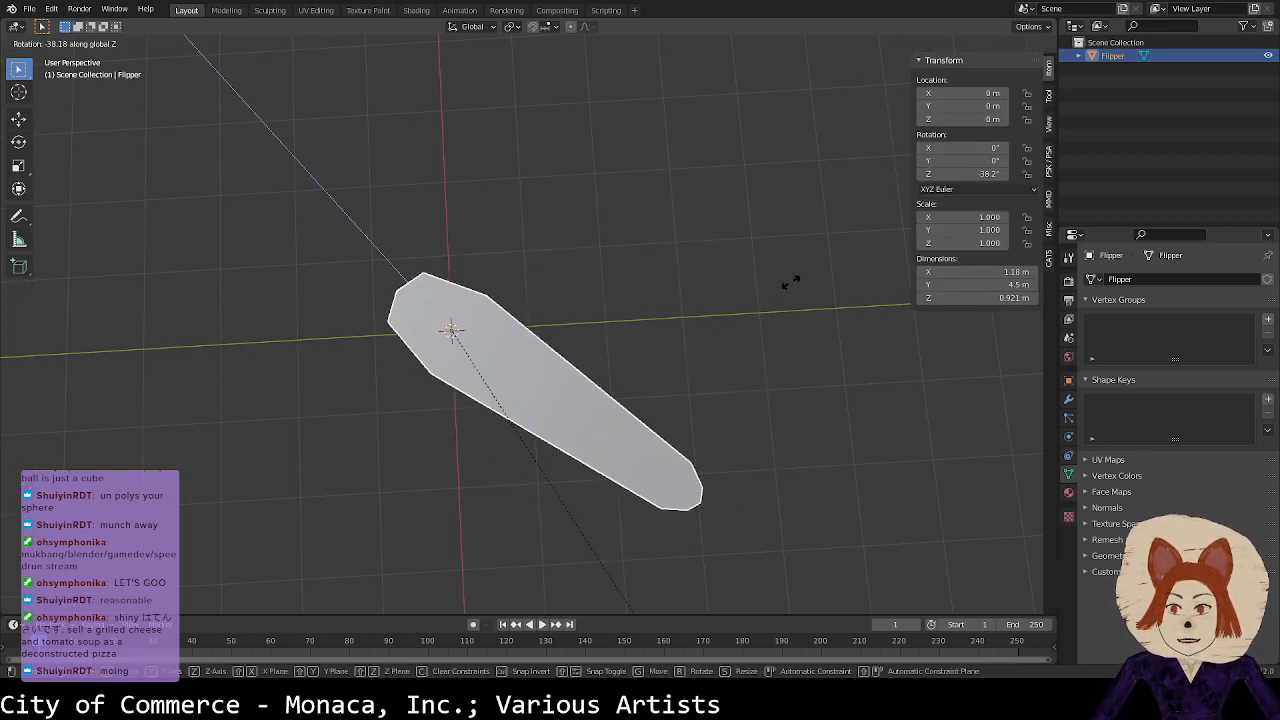
pyautogui.press('Escape')
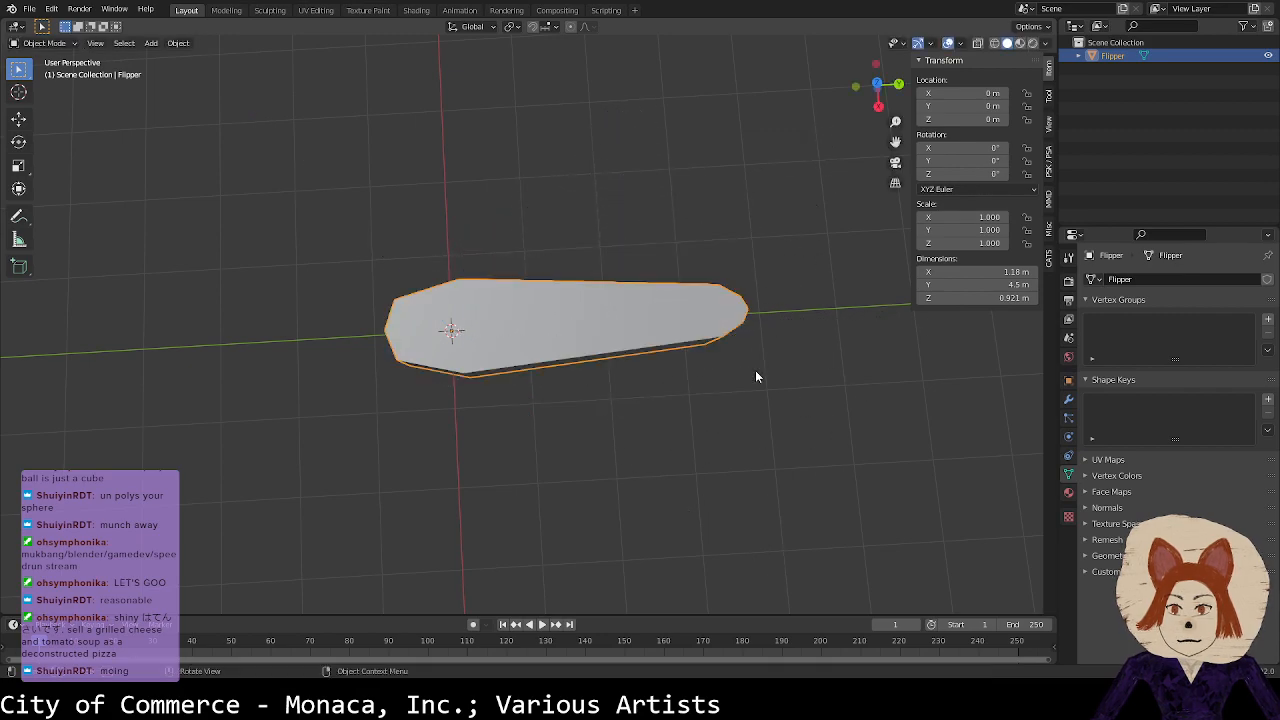
# Step: Rotate the whole flipper mesh by 90 degrees in the top view so its narrow tip points along positive X
pyautogui.moveTo(790, 375); pyautogui.dragTo(800, 394, button='middle')
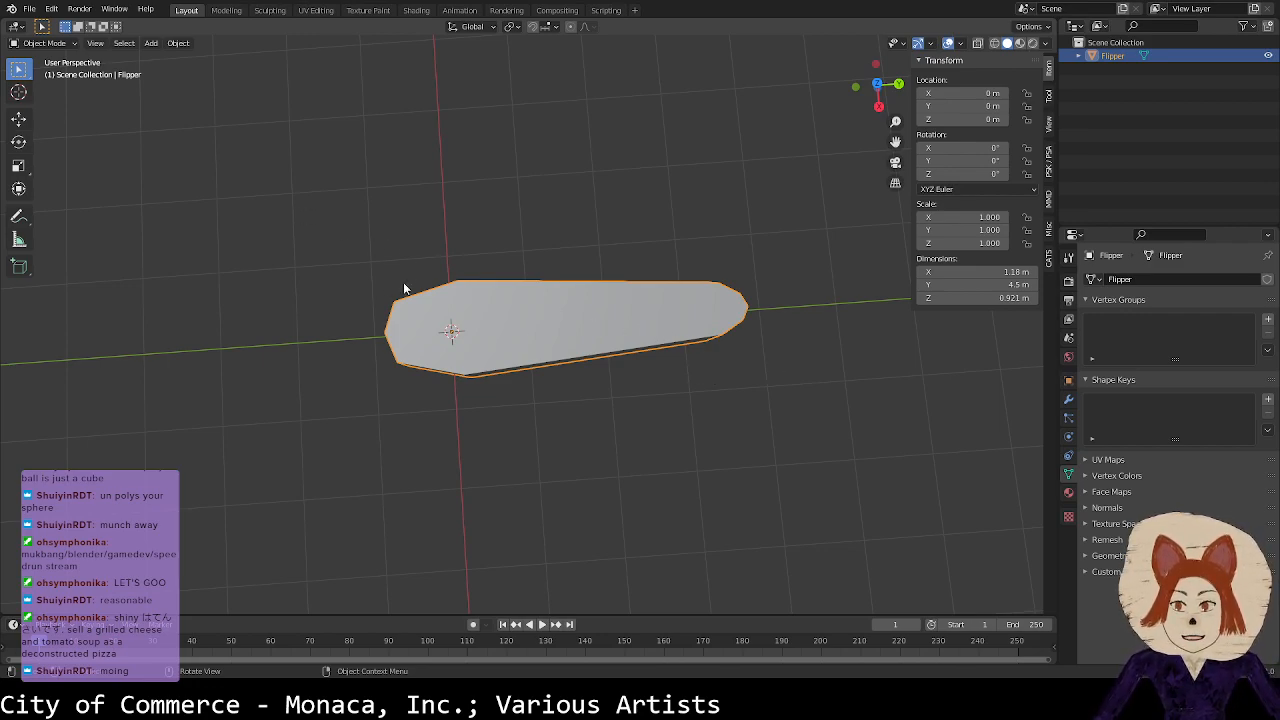
pyautogui.moveTo(600, 366); pyautogui.dragTo(715, 325, button='middle')
pyautogui.click(877, 79)
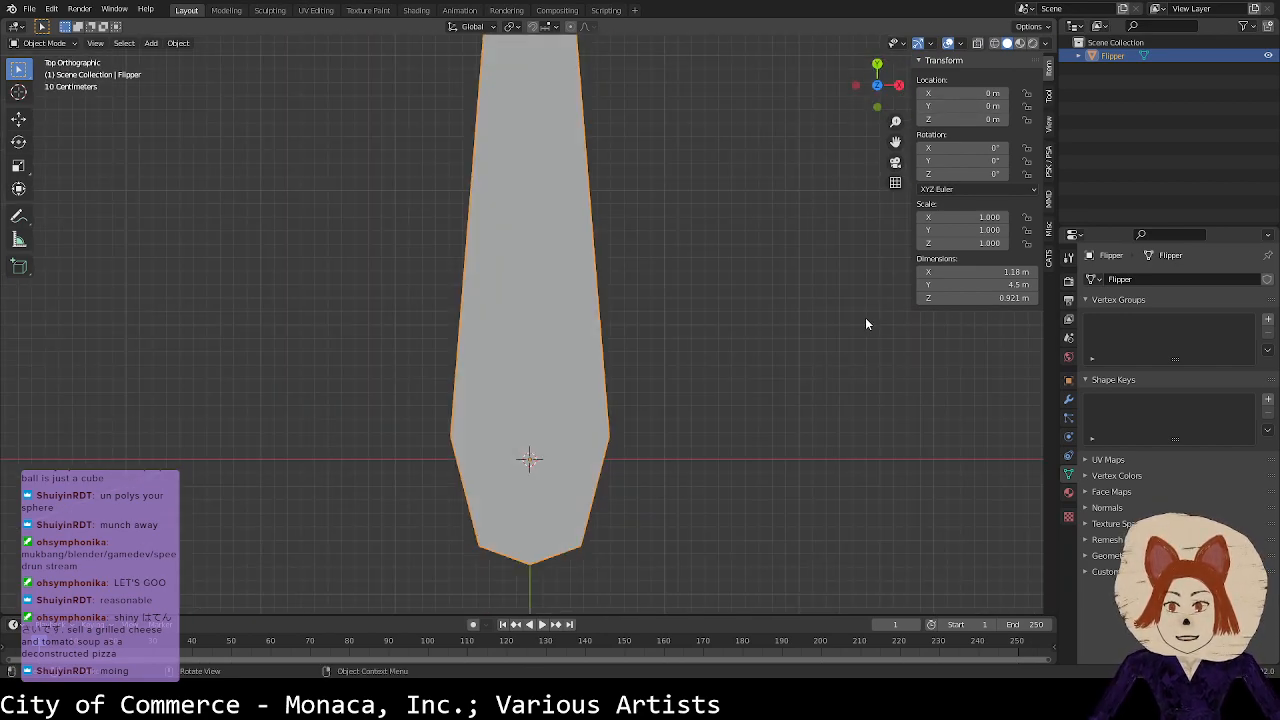
pyautogui.scroll(-5, 840, 318)
pyautogui.scroll(2, 800, 313)
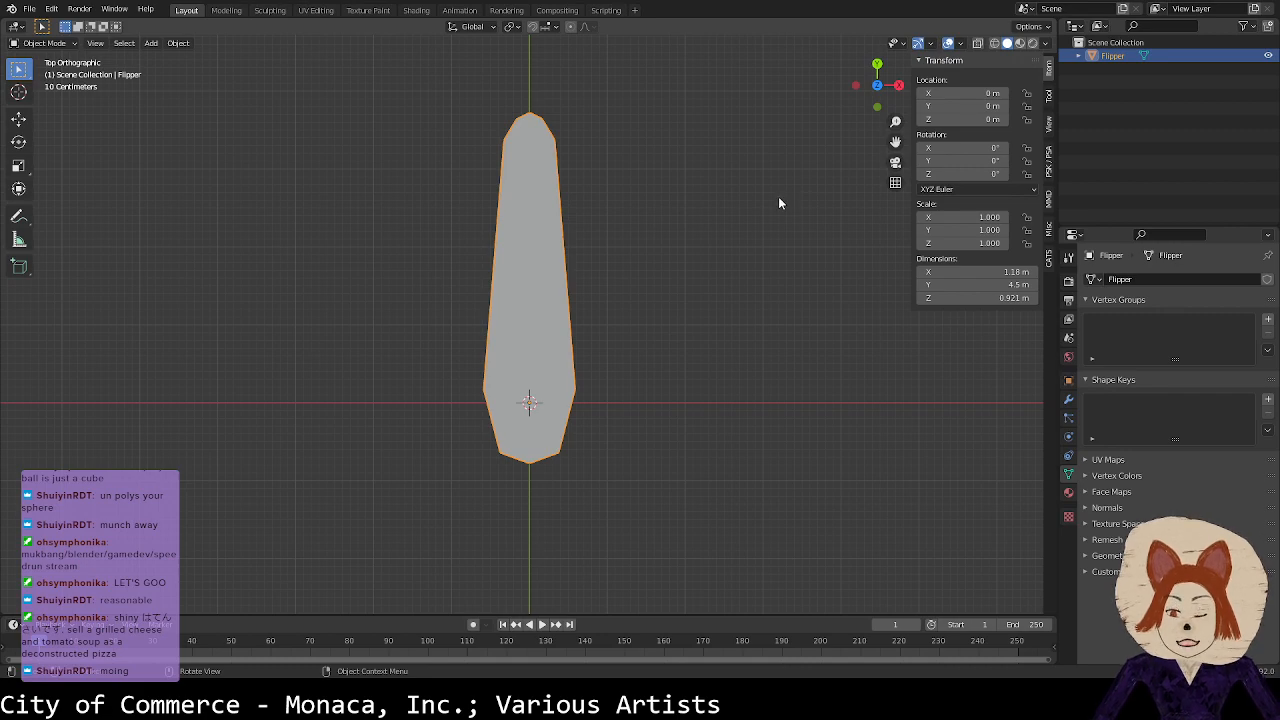
pyautogui.press('Tab')
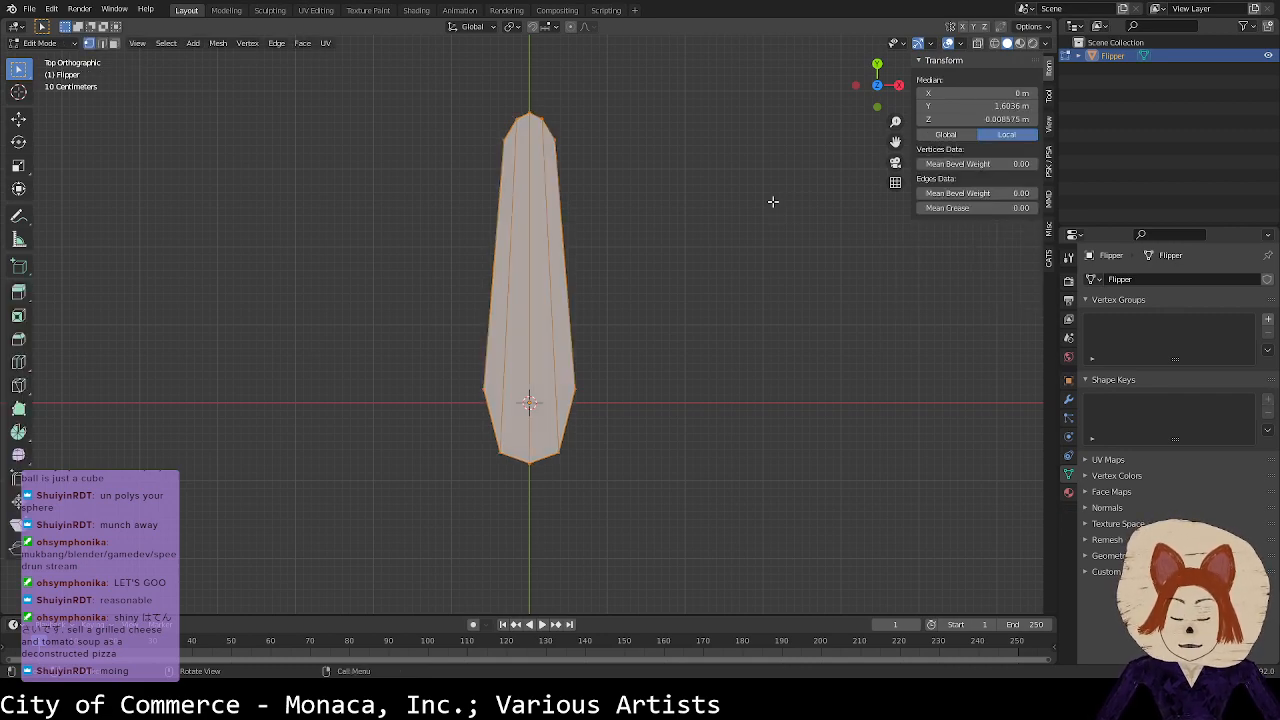
pyautogui.press('r')
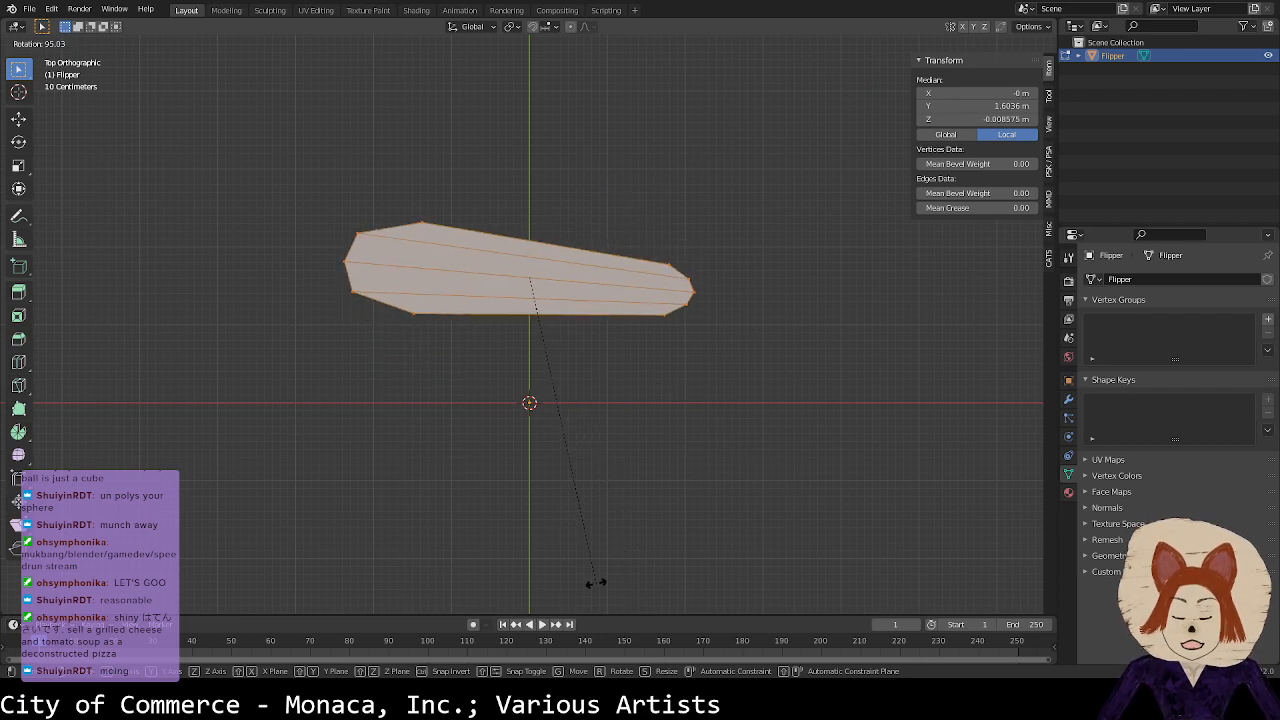
pyautogui.write('90')
pyautogui.press('Return')
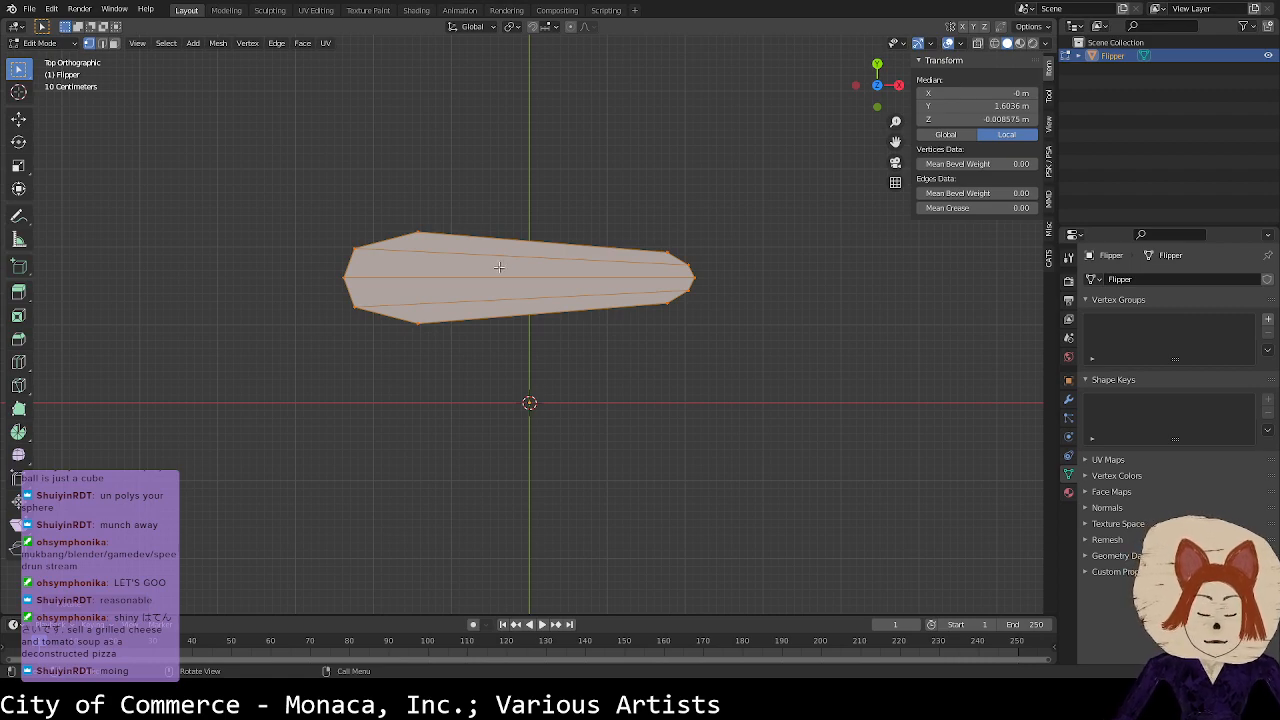
# Step: Move the flipper mesh about 1.52 m in X and -1.6 m in Y onto the origin, and set its median Y to 0
pyautogui.press('g')
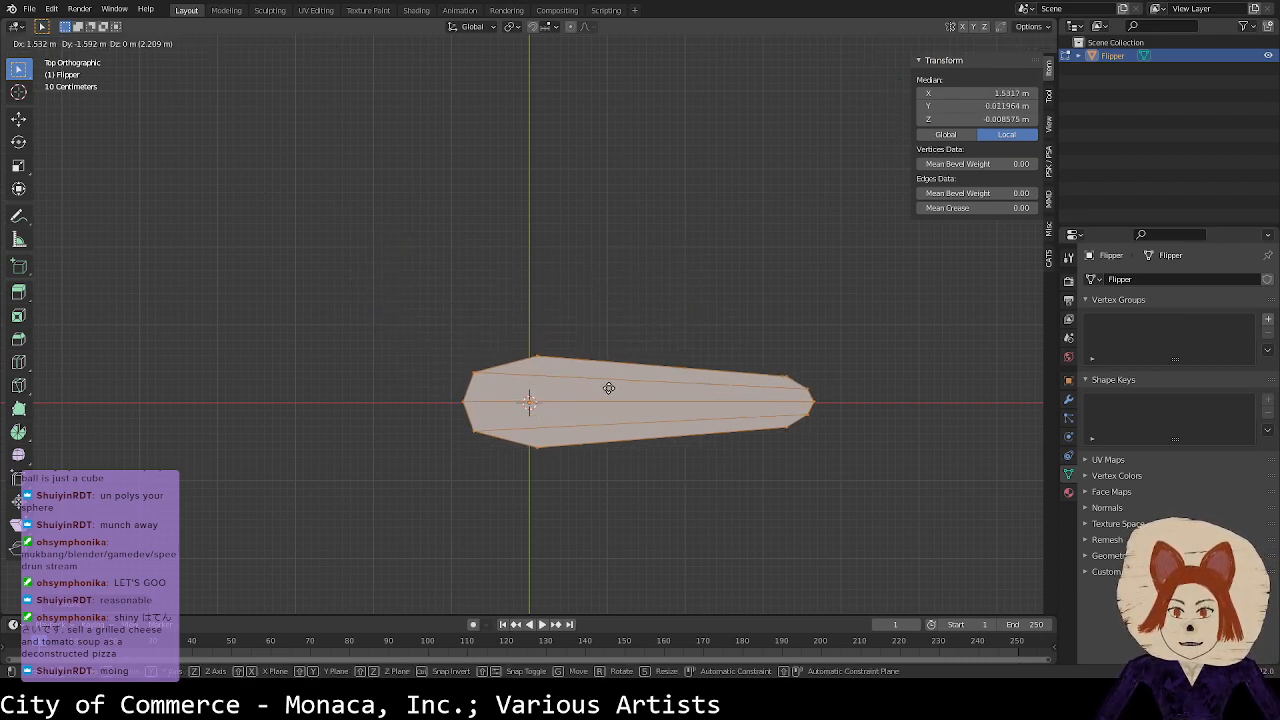
pyautogui.click(607, 384)
pyautogui.click(970, 106)
pyautogui.write('0')
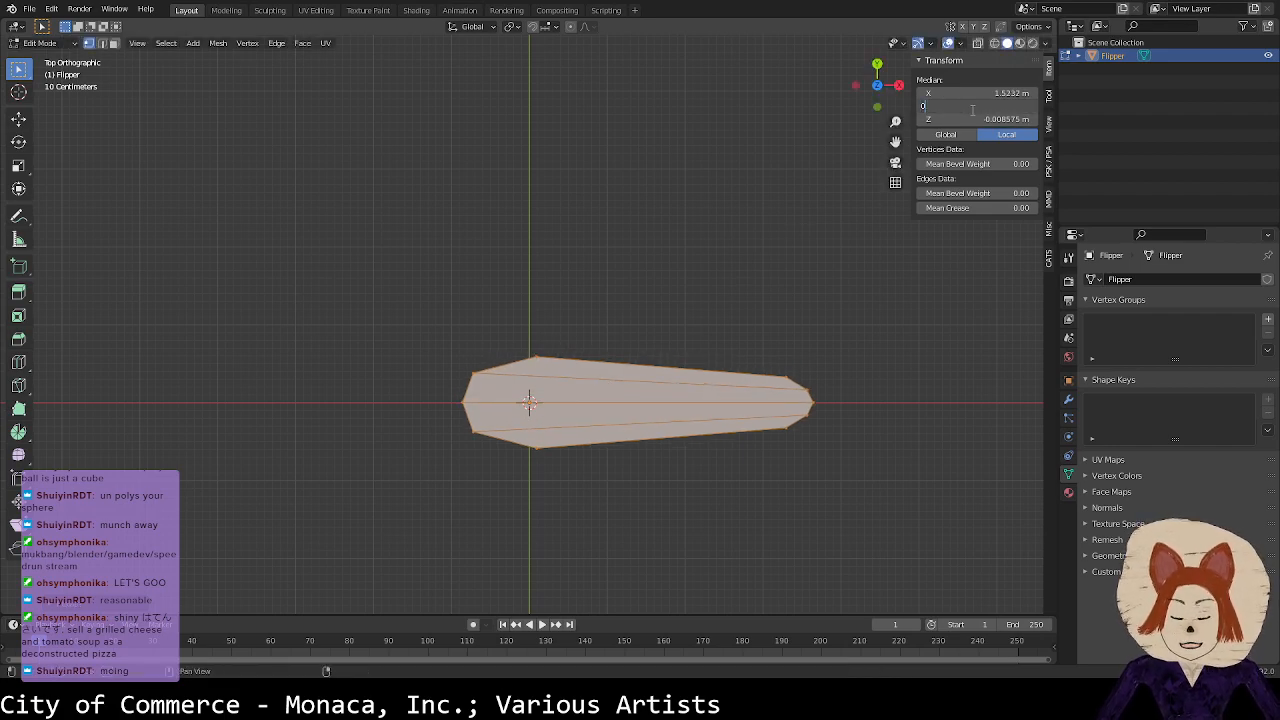
pyautogui.press('Return')
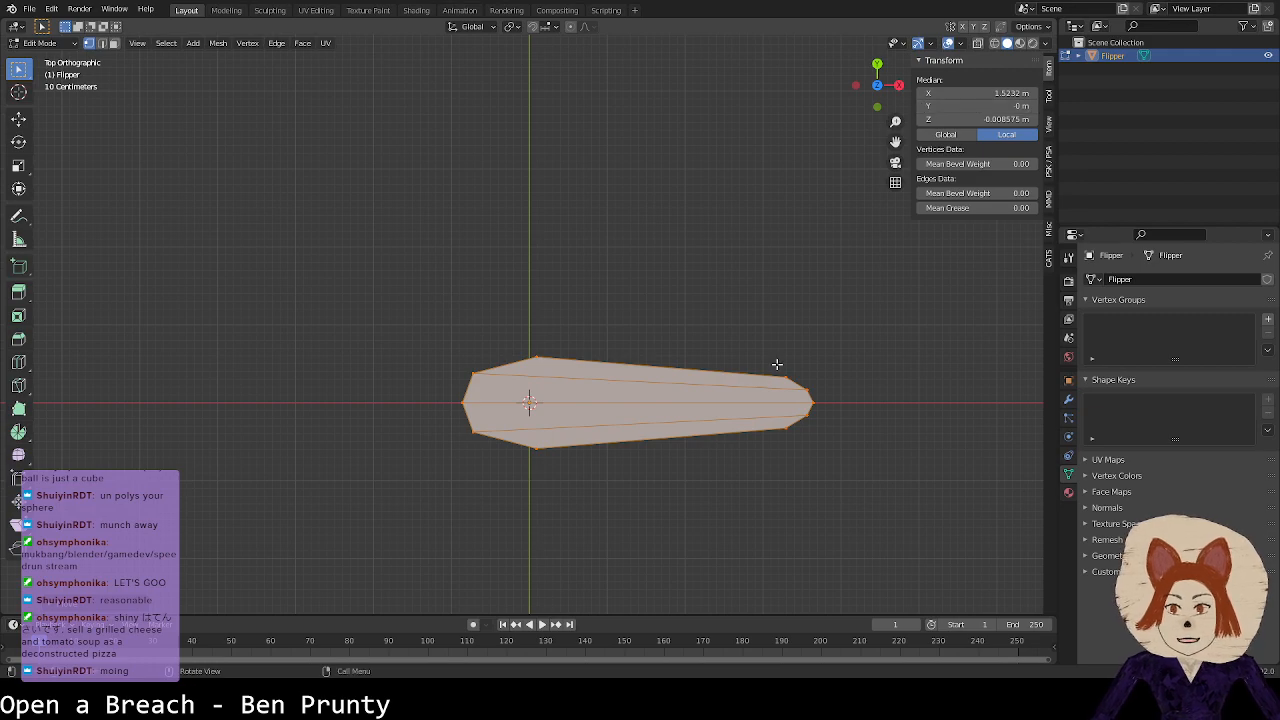
# Step: Scale the flipper mesh down further in X and Y, keeping its height
pyautogui.scroll(3, 740, 385)
pyautogui.keyDown('shift'); pyautogui.moveTo(848, 473); pyautogui.dragTo(706, 346, button='middle'); pyautogui.keyUp('shift')
pyautogui.scroll(-5, 679, 331)
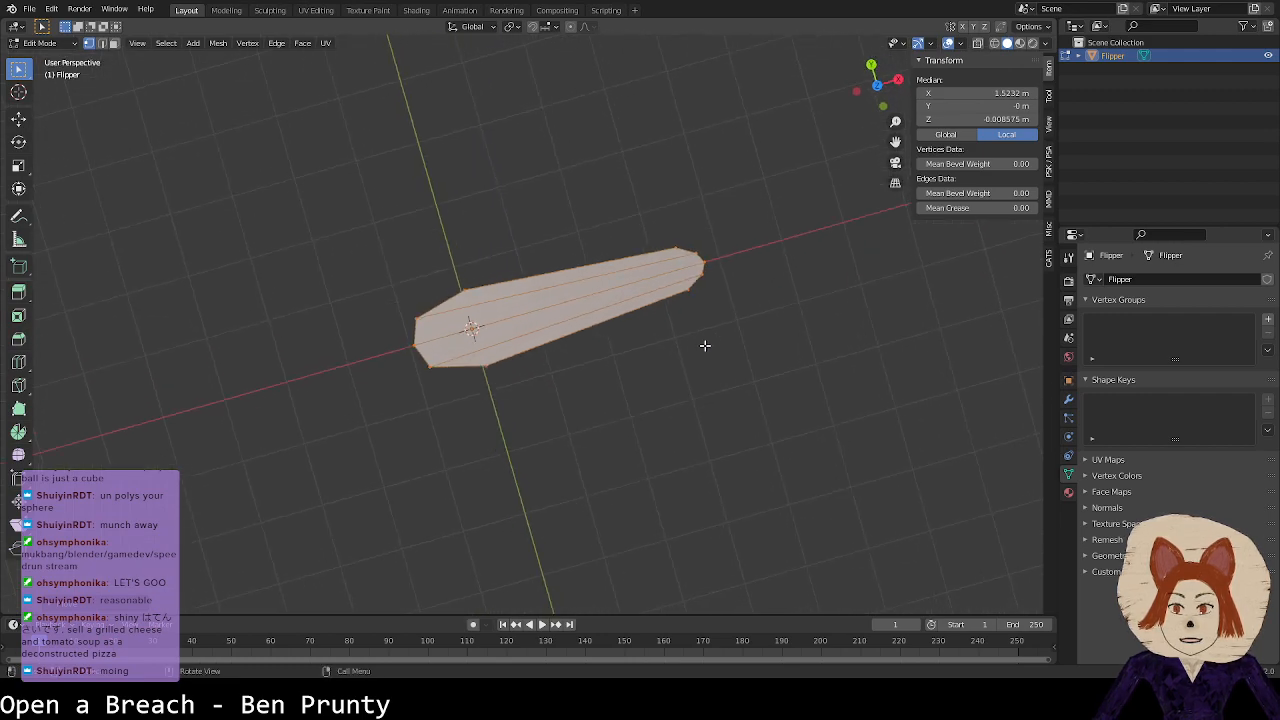
pyautogui.click(879, 87)
pyautogui.keyDown('shift'); pyautogui.moveTo(658, 284); pyautogui.dragTo(753, 282, button='middle'); pyautogui.keyUp('shift')
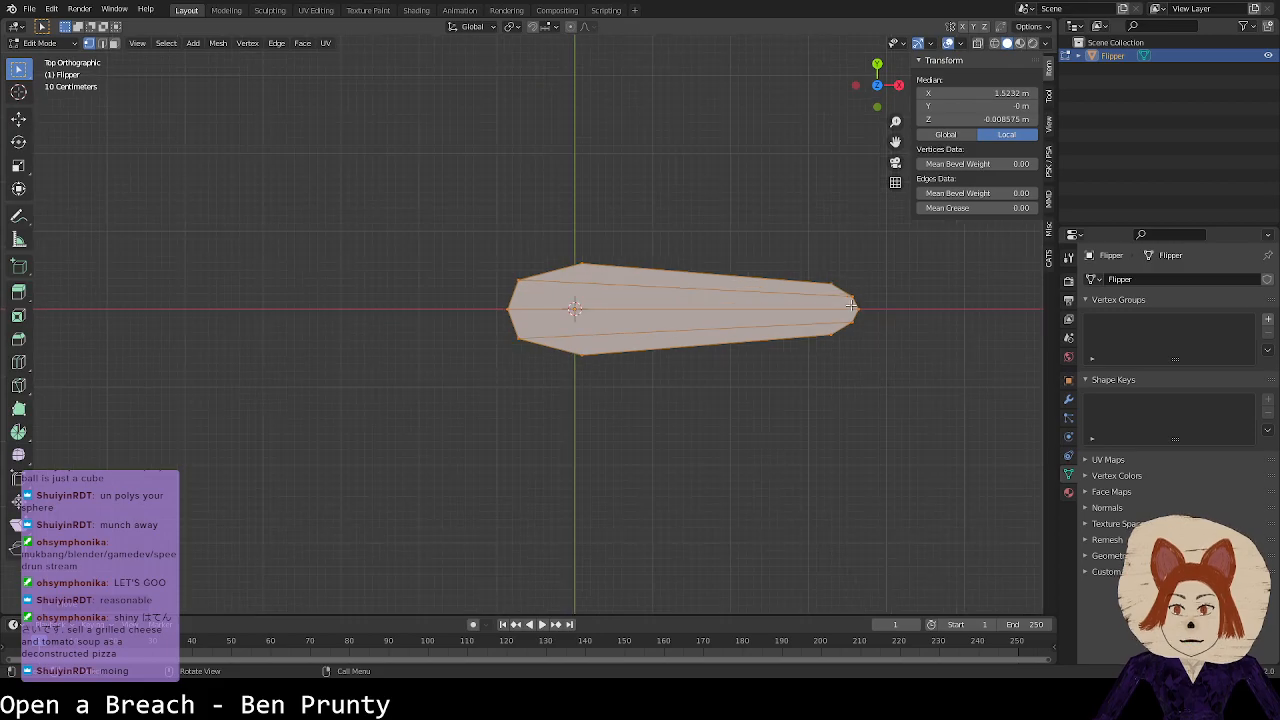
pyautogui.press('s')
pyautogui.hotkey('shift', 'z')
pyautogui.click(826, 306)
# Step: Move the flipper mesh about -0.28 m along X so its widest part lines up with the origin
pyautogui.press('g')
pyautogui.press('y')
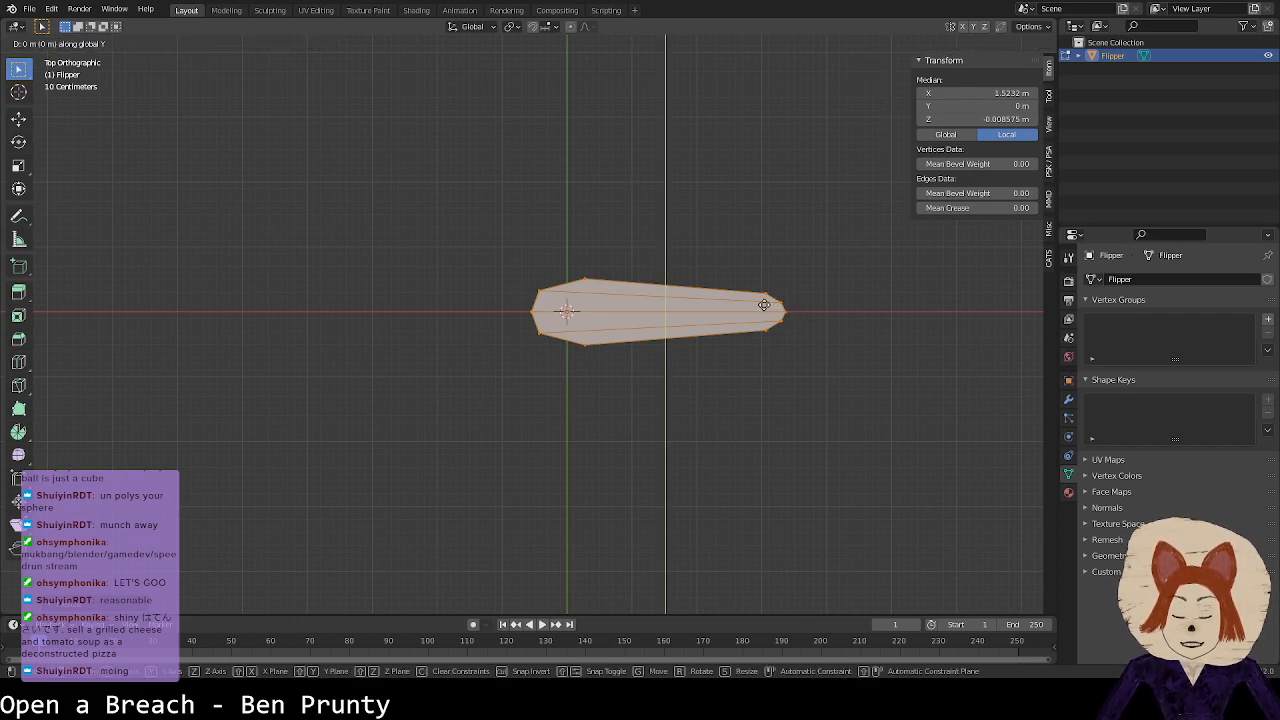
pyautogui.press('x')
pyautogui.click(764, 305)
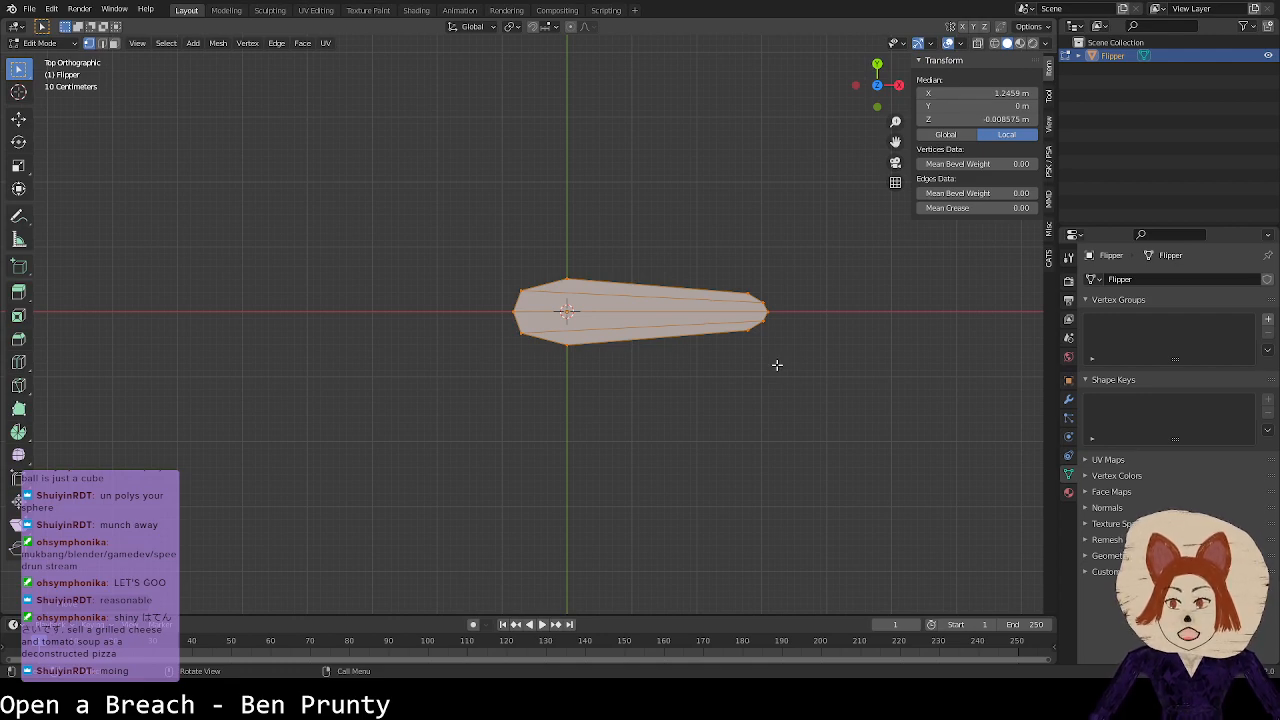
# Step: Undo the flipper's last X move, scaling and median Y change, and save the file
pyautogui.hotkey('ctrl', 'z')
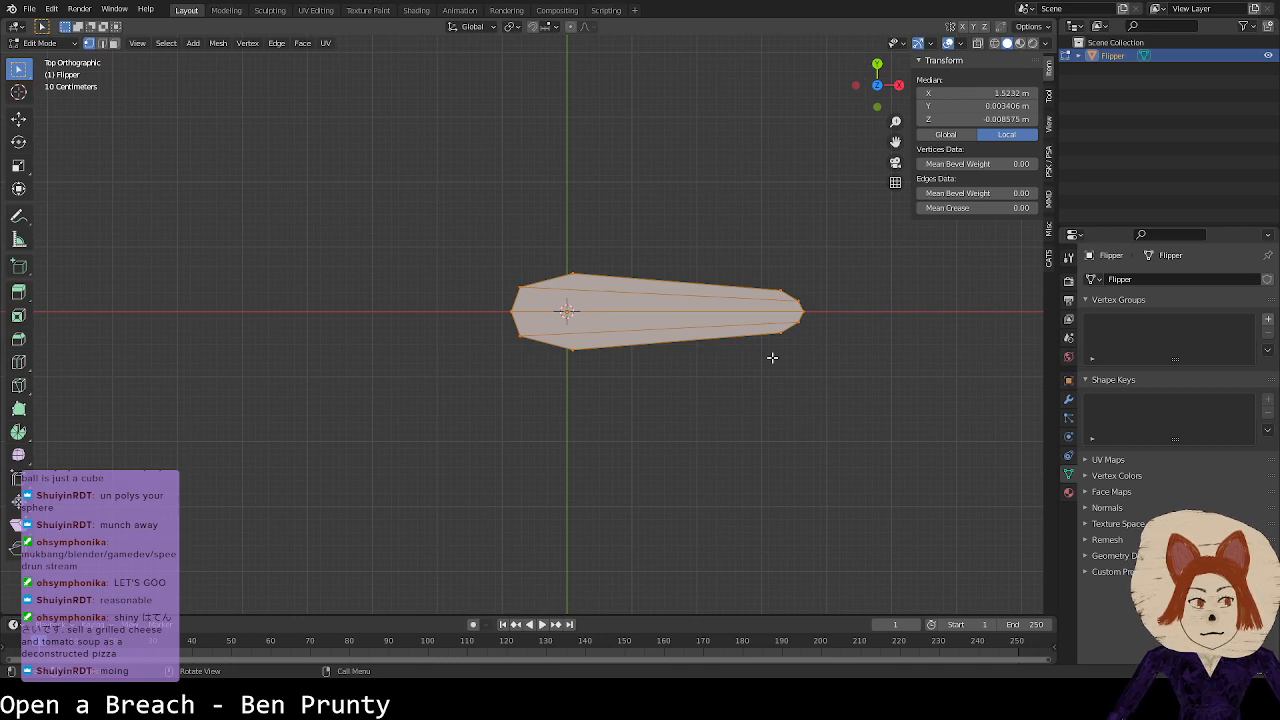
pyautogui.hotkey('ctrl', 's')
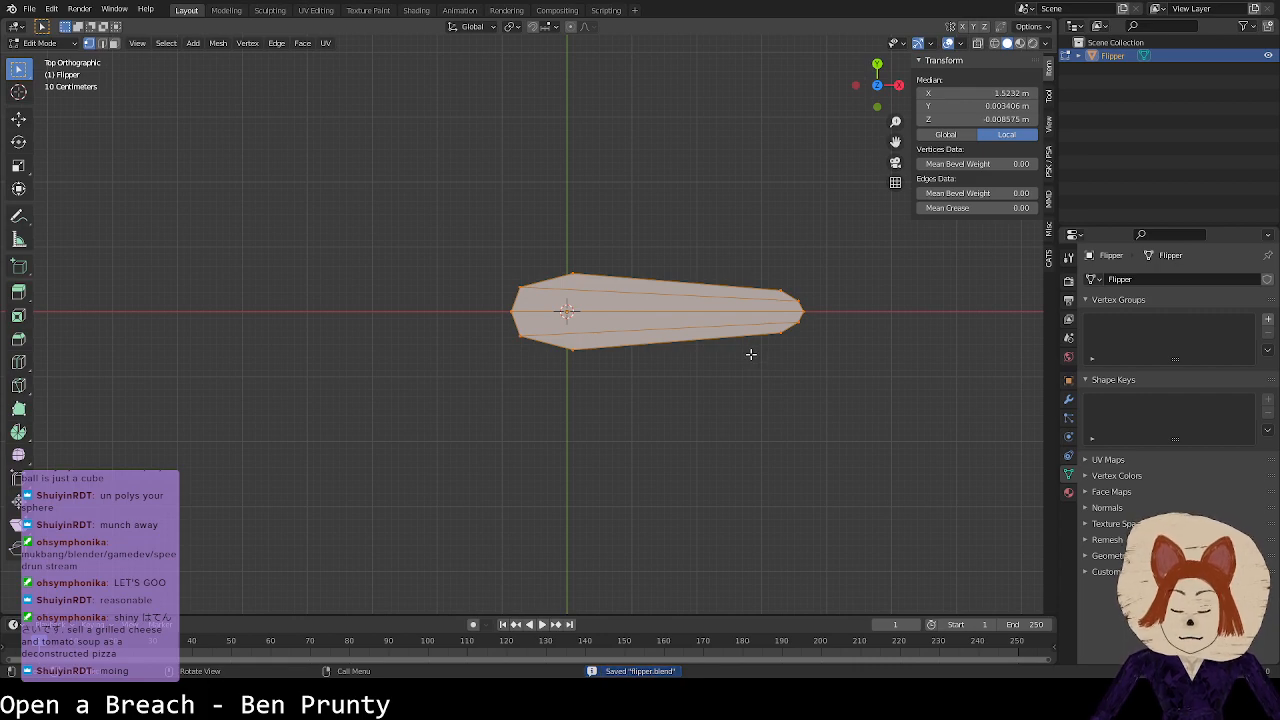
# Step: Scale the flipper mesh up in X and Y only, and move it along X until its widest part lines up with the origin
pyautogui.press('s')
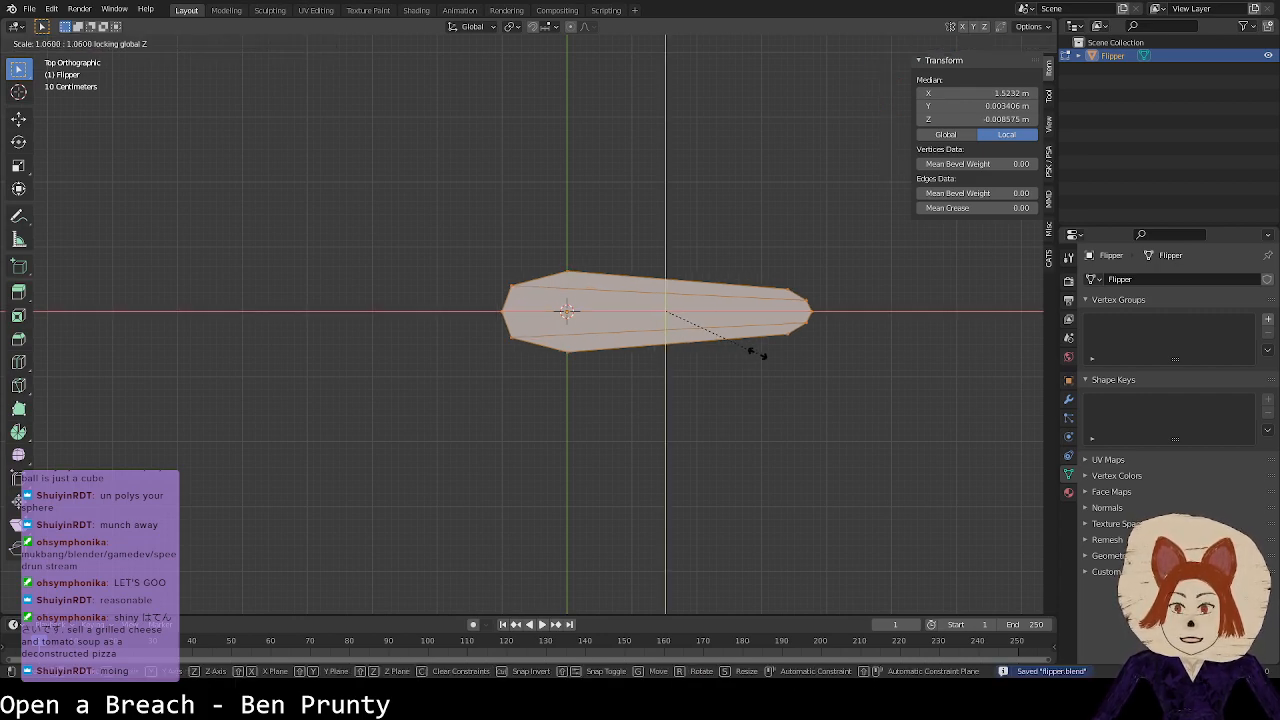
pyautogui.click(768, 354)
pyautogui.press('g')
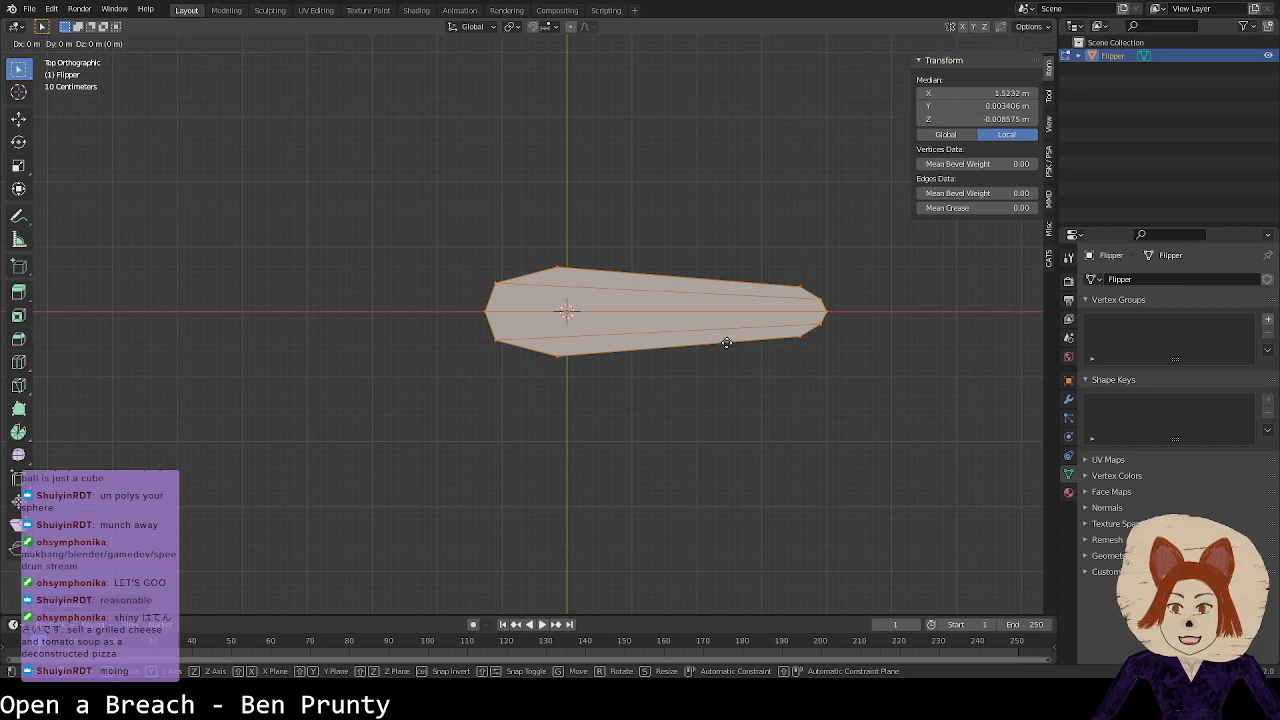
pyautogui.press('y')
pyautogui.press('x')
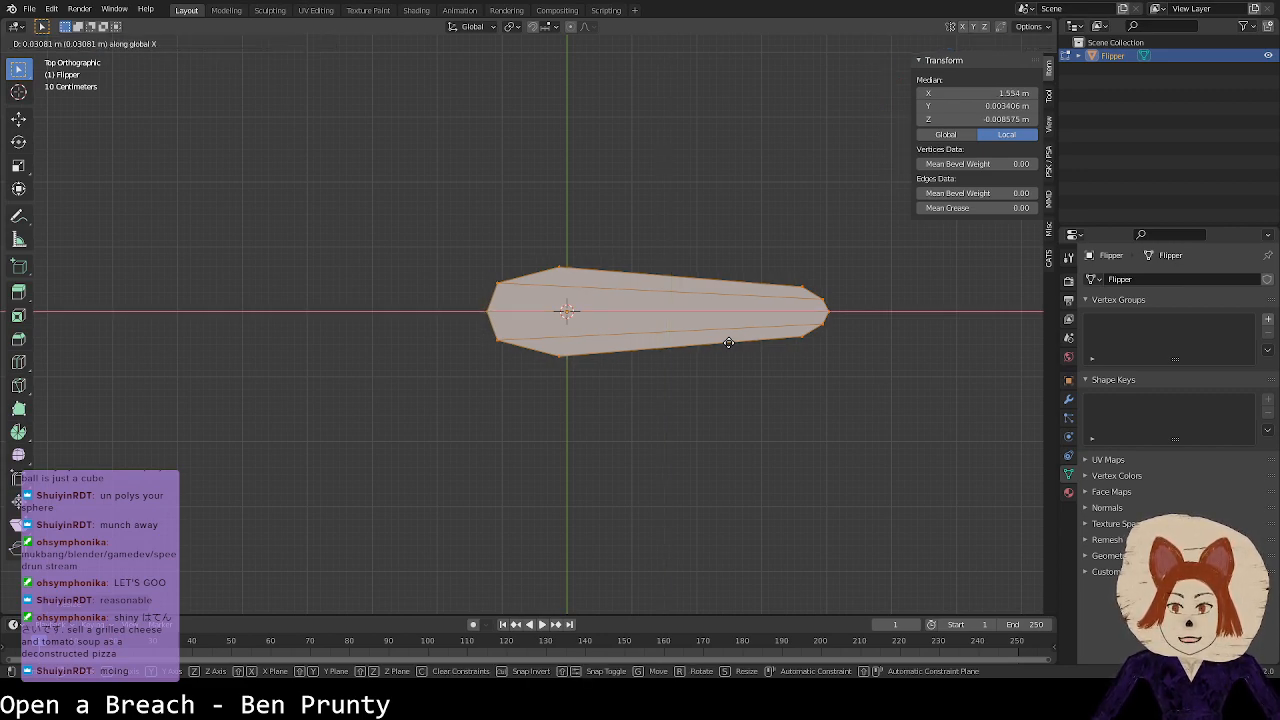
pyautogui.click(737, 343)
pyautogui.click(828, 387)
# Step: Save the flipper file from Object Mode and open the recent triangle bumper file, saving the changes before closing
pyautogui.hotkey('ctrl', 's')
pyautogui.press('Tab')
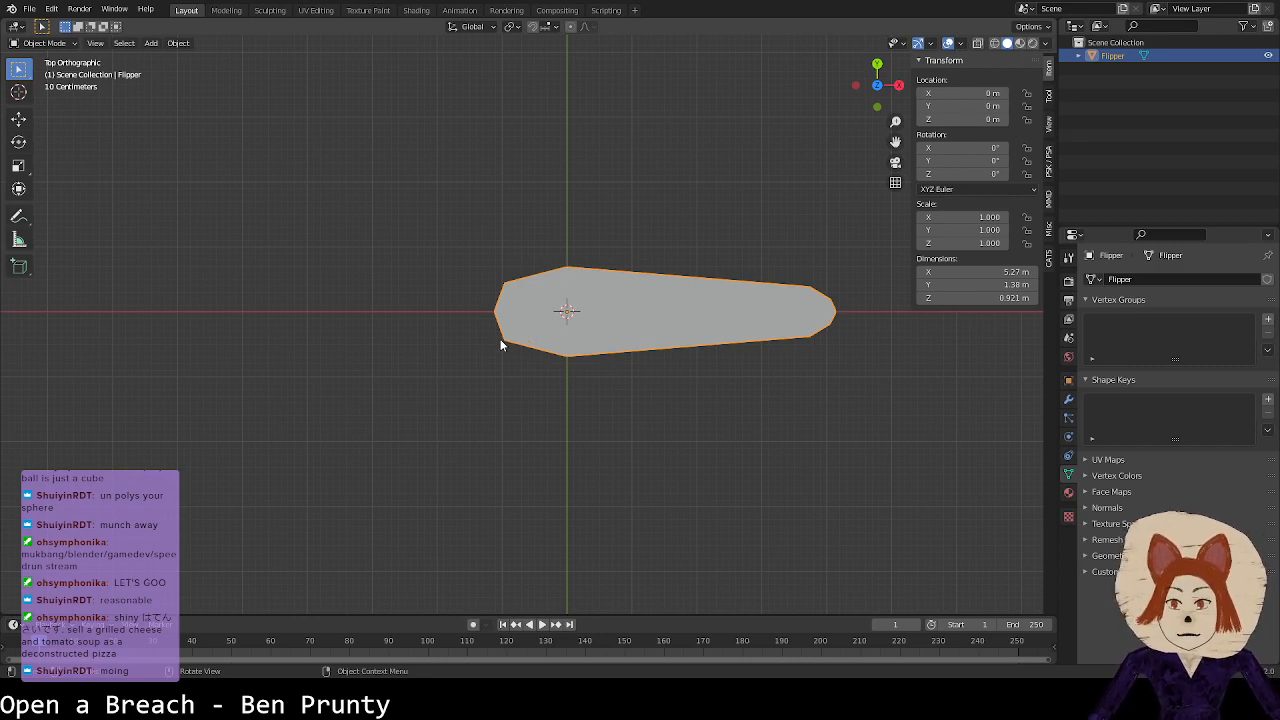
pyautogui.click(29, 9)
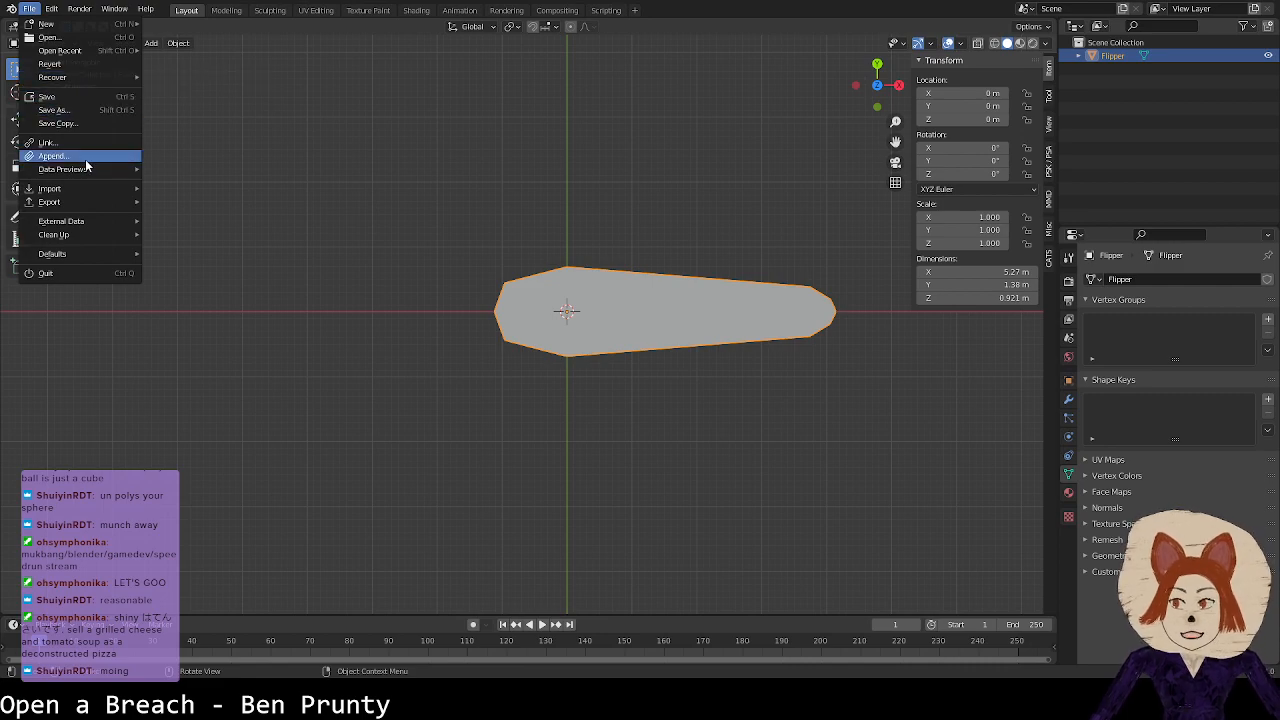
pyautogui.moveTo(86, 172)
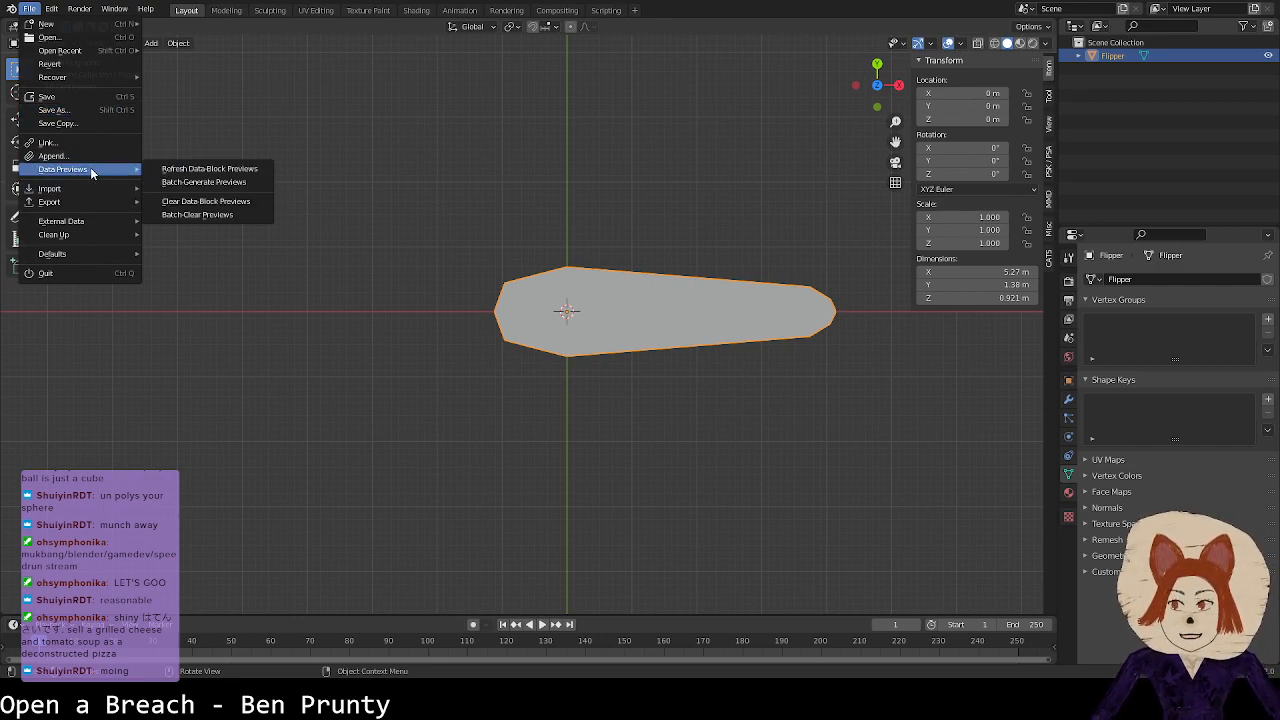
pyautogui.moveTo(73, 54)
pyautogui.click(167, 64)
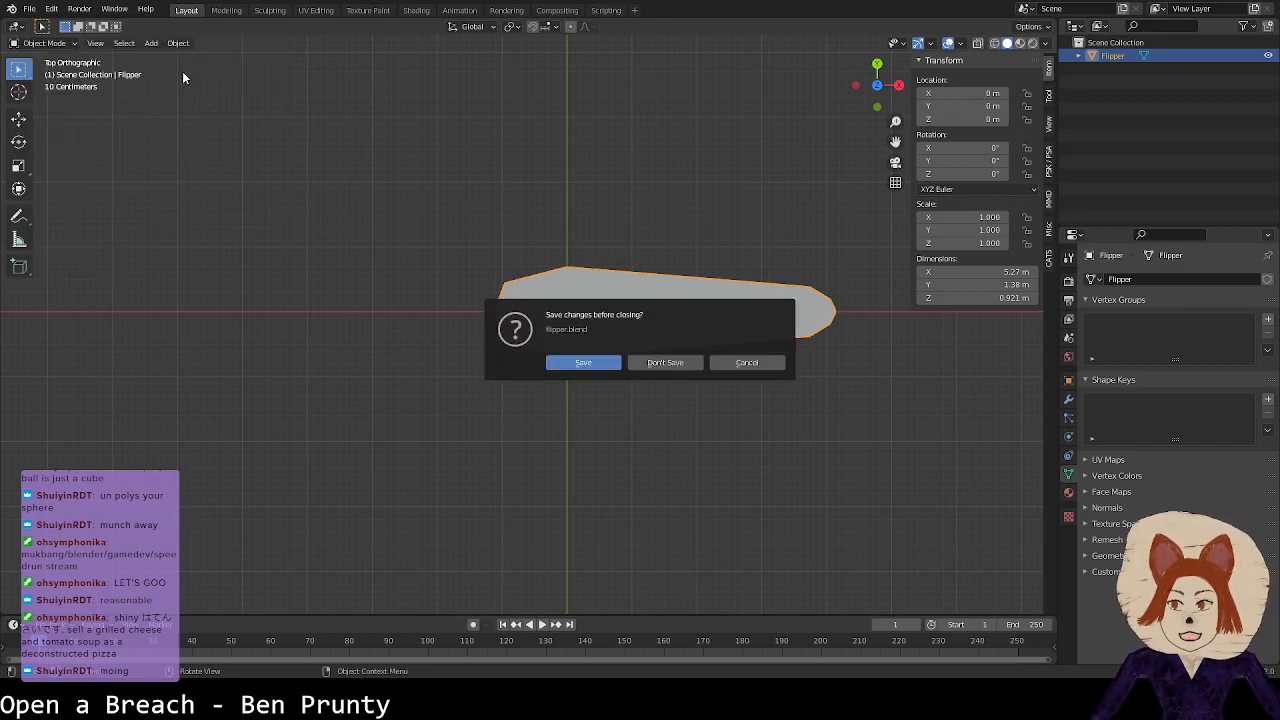
pyautogui.click(592, 366)
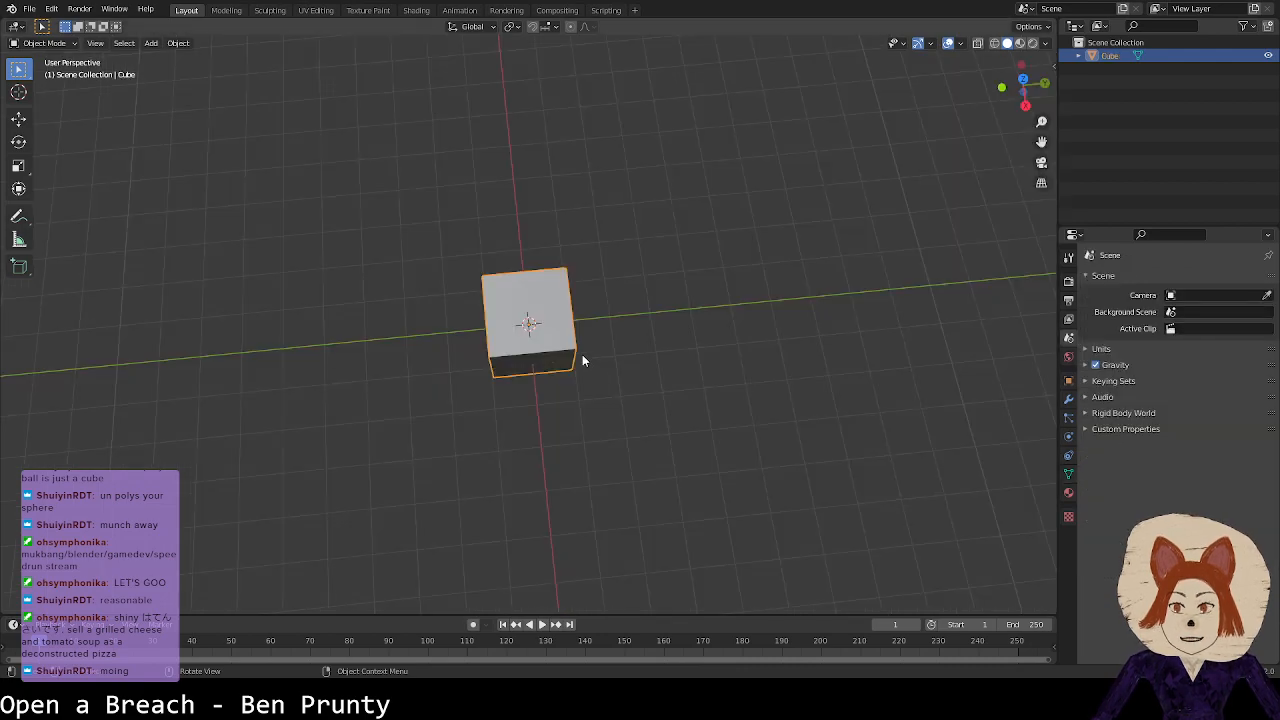
# Step: Flatten the whole cube mesh along Z to roughly half its height
pyautogui.scroll(3, 582, 354)
pyautogui.moveTo(582, 354); pyautogui.dragTo(663, 286, button='middle')
pyautogui.press('Tab')
pyautogui.moveTo(375, 257); pyautogui.dragTo(343, 301)
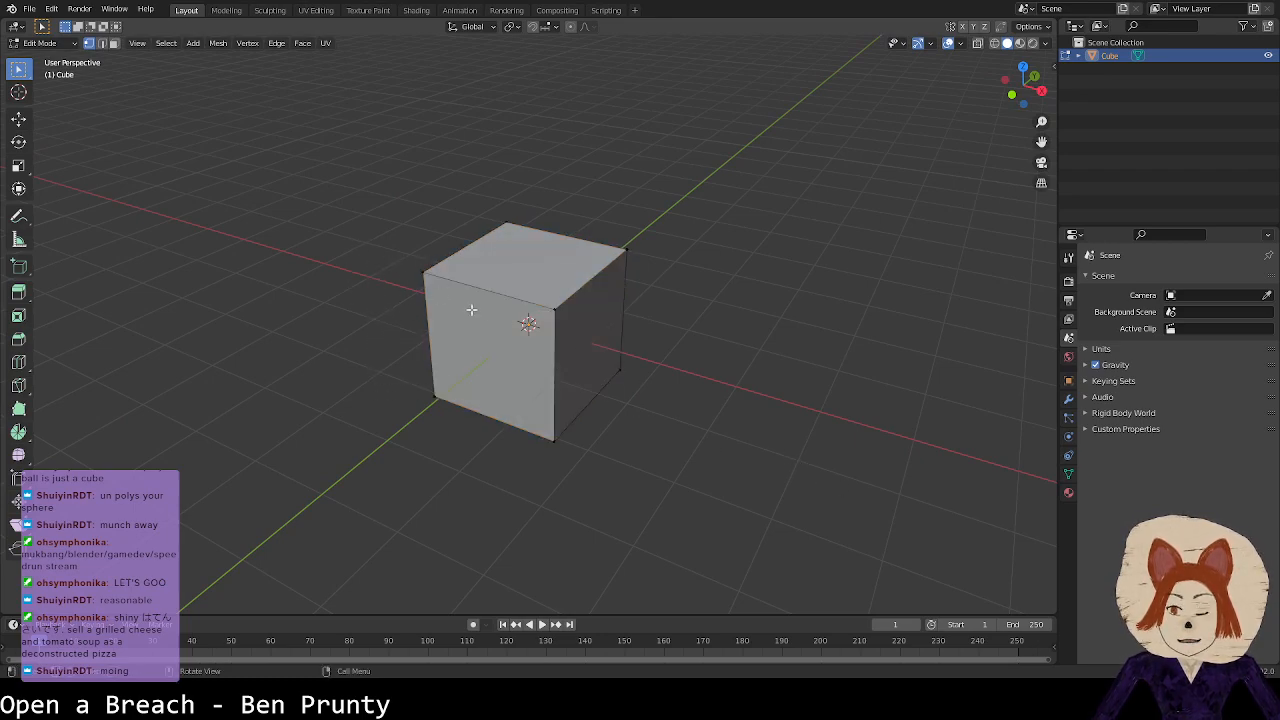
pyautogui.moveTo(614, 374)
pyautogui.mouseDown(button='middle')
pyautogui.moveTo(583, 351)
pyautogui.moveTo(625, 378)
pyautogui.mouseUp(button='middle')
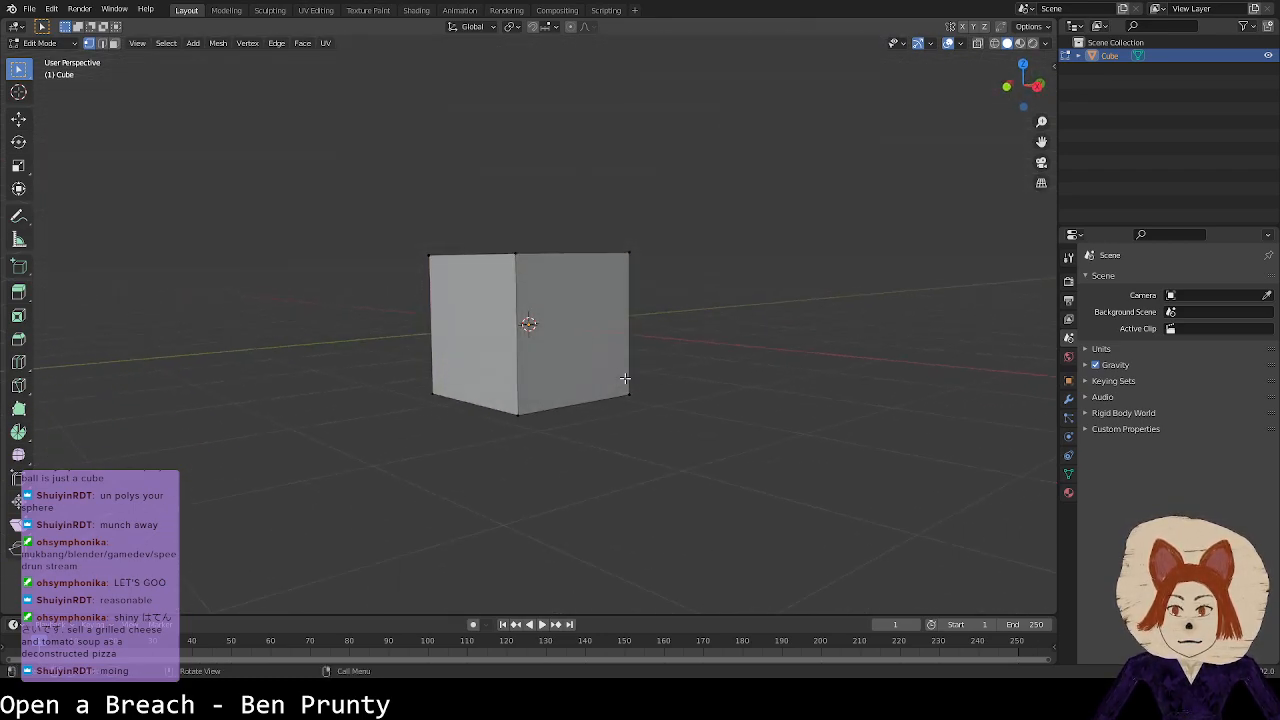
pyautogui.press('a')
pyautogui.press('s')
pyautogui.press('z')
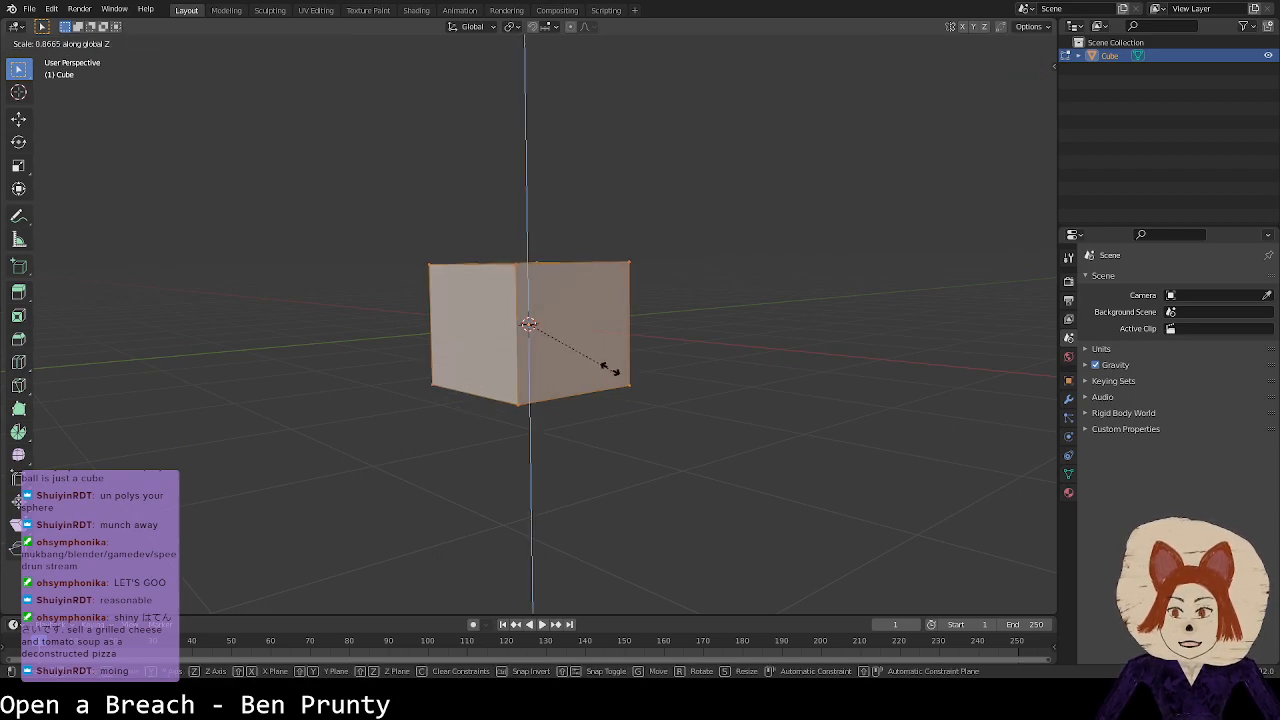
pyautogui.click(580, 328)
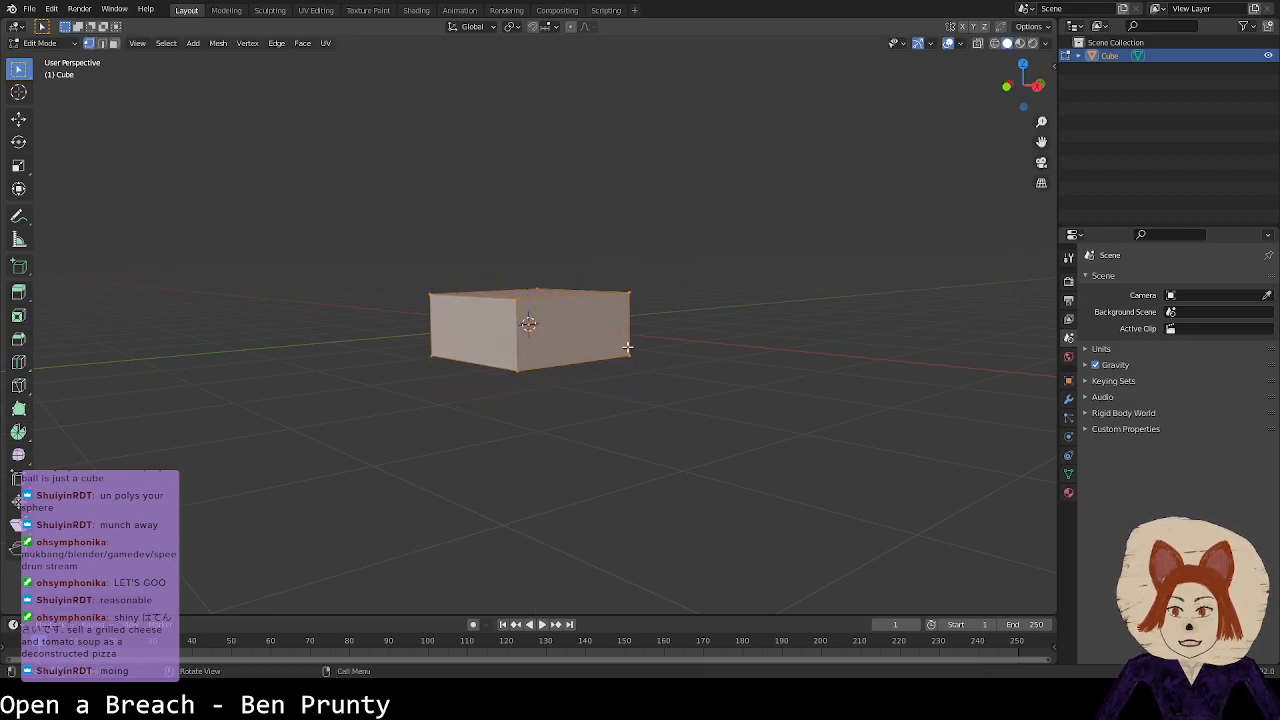
pyautogui.press('s')
pyautogui.press('z')
pyautogui.click(676, 372)
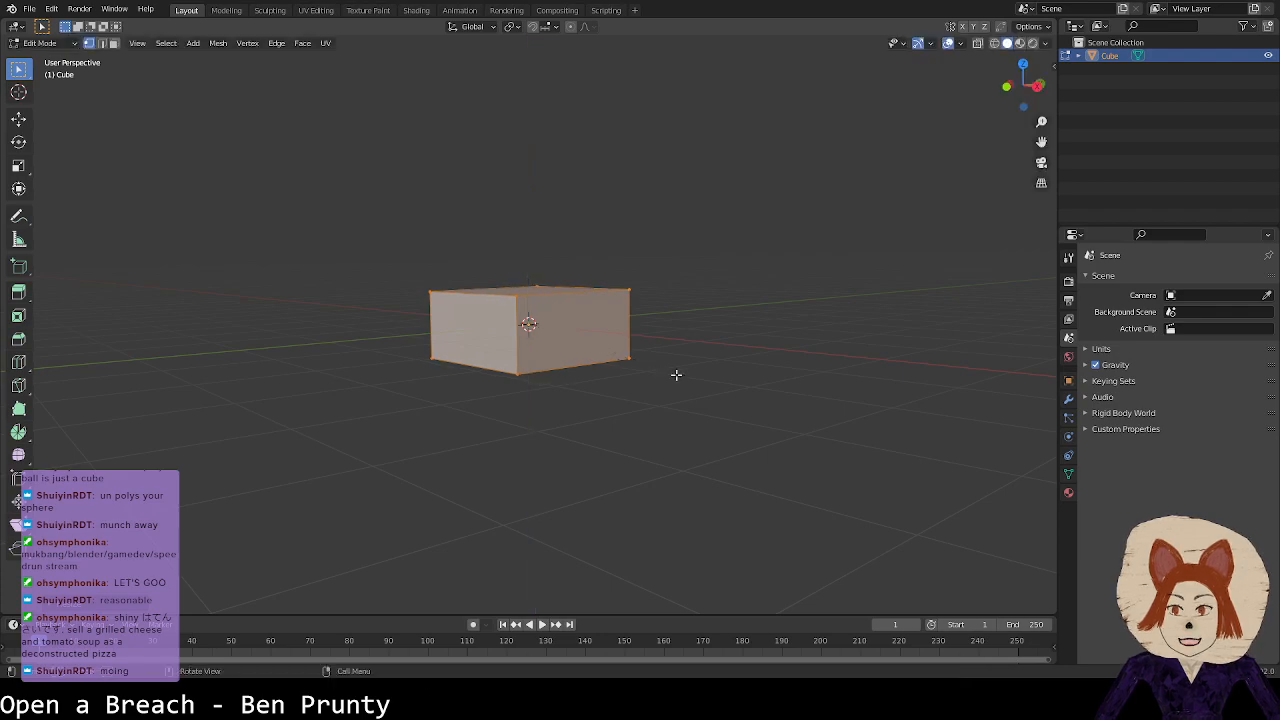
# Step: Delete the two vertices of one vertical corner edge of the flattened box
pyautogui.moveTo(635, 331)
pyautogui.mouseDown(button='middle')
pyautogui.moveTo(594, 371)
pyautogui.moveTo(406, 291)
pyautogui.mouseUp(button='middle')
pyautogui.moveTo(306, 263); pyautogui.dragTo(451, 379)
pyautogui.press('x')
pyautogui.click(449, 377)
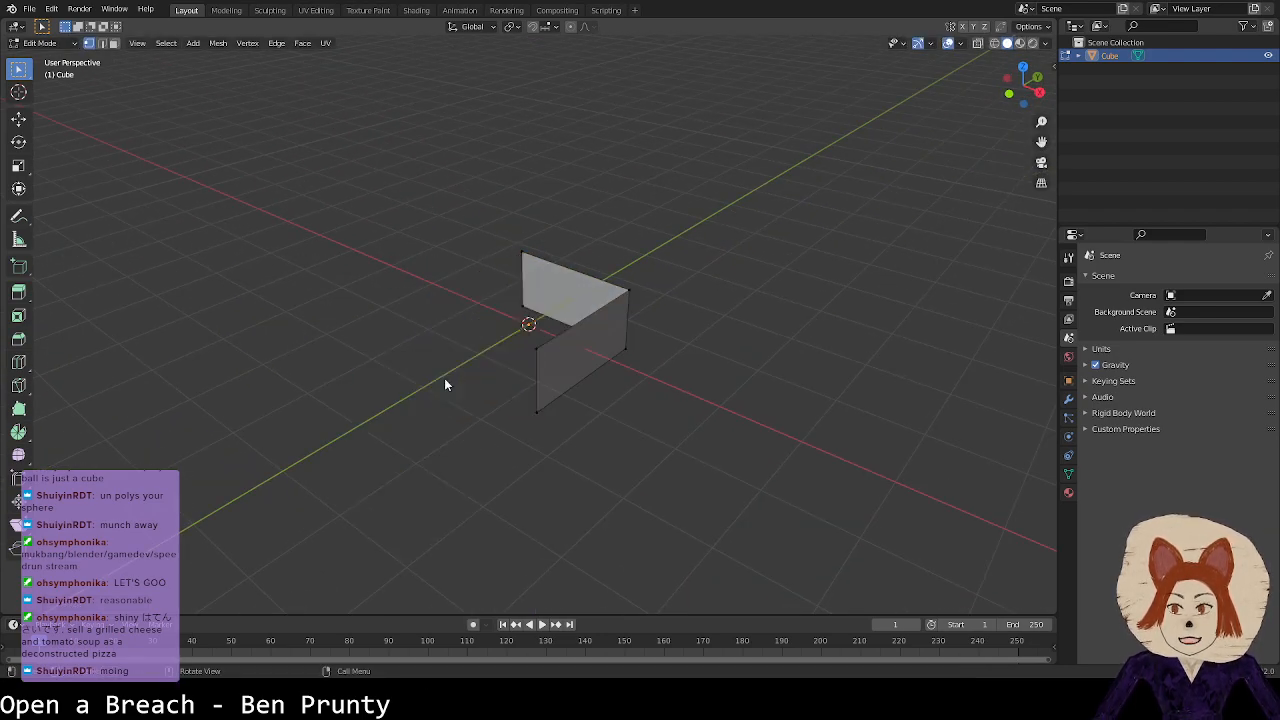
# Step: Try to close the remaining wedge by filling its diagonal side, bottom and top with faces
pyautogui.click(522, 258)
pyautogui.keyDown('shift'); pyautogui.click(537, 349); pyautogui.keyUp('shift')
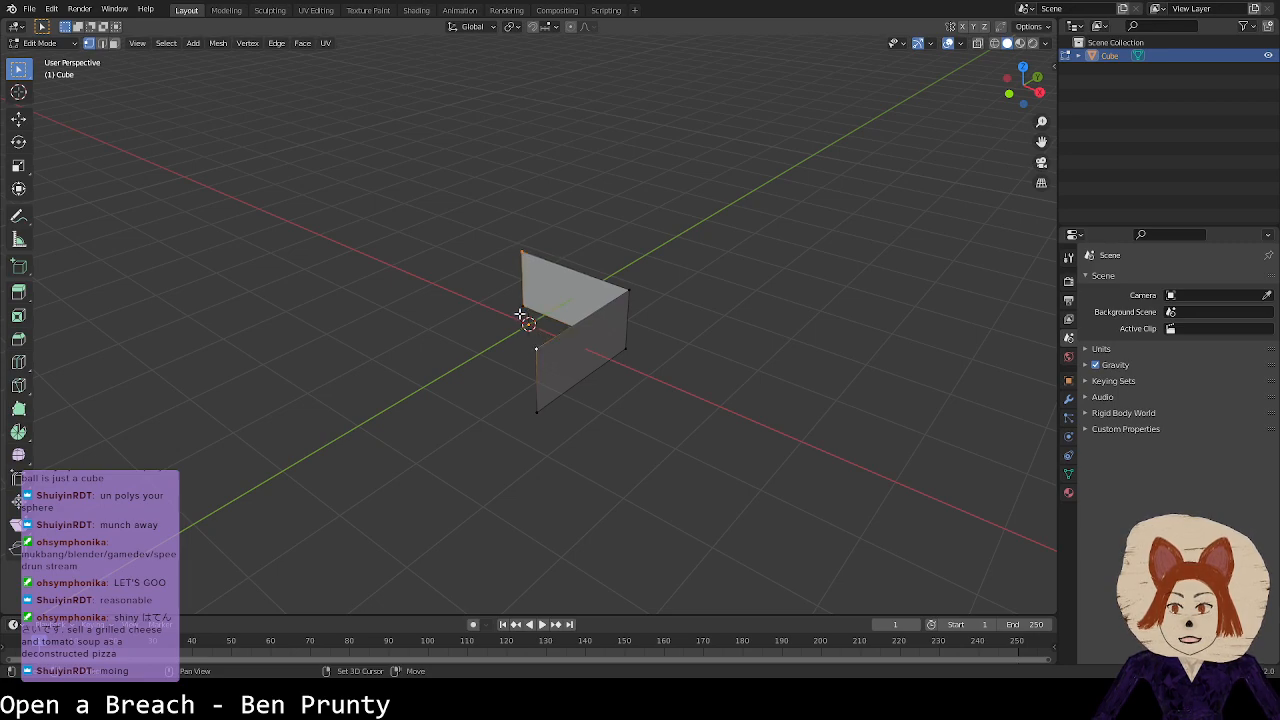
pyautogui.keyDown('shift'); pyautogui.click(541, 405); pyautogui.keyUp('shift')
pyautogui.press('f')
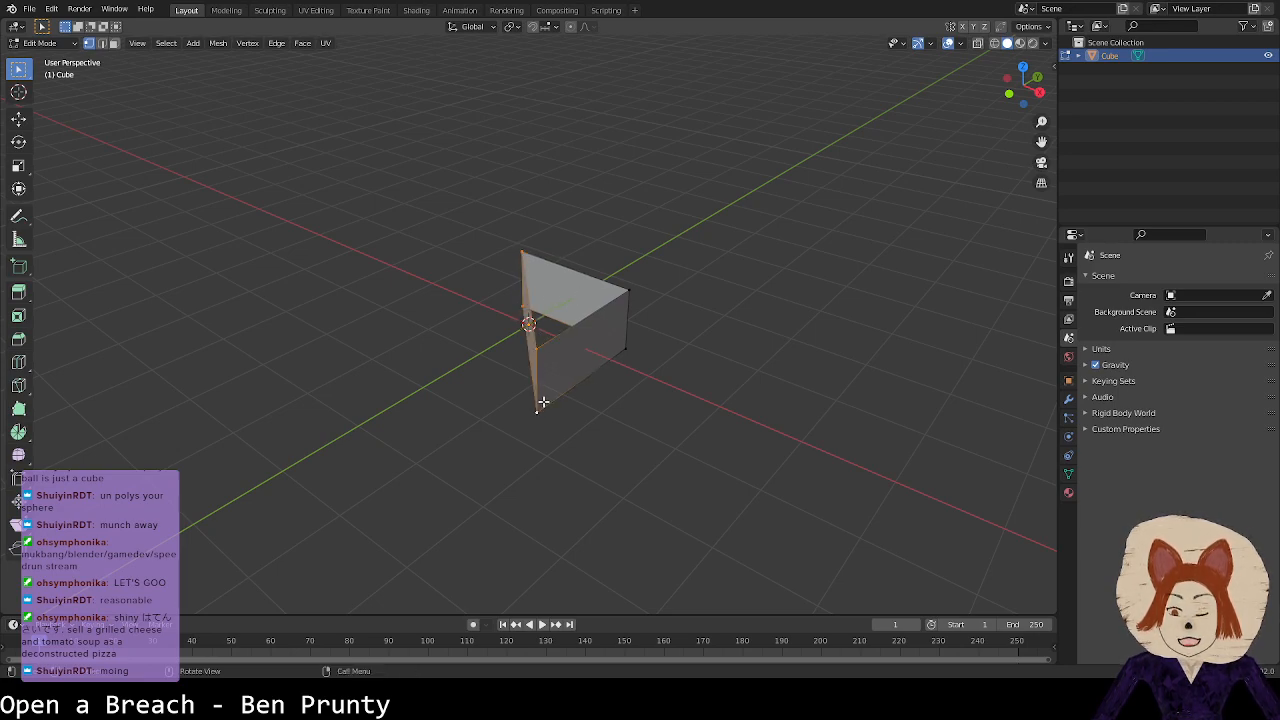
pyautogui.keyDown('shift'); pyautogui.click(520, 273); pyautogui.keyUp('shift')
pyautogui.keyDown('shift'); pyautogui.click(538, 350); pyautogui.keyUp('shift')
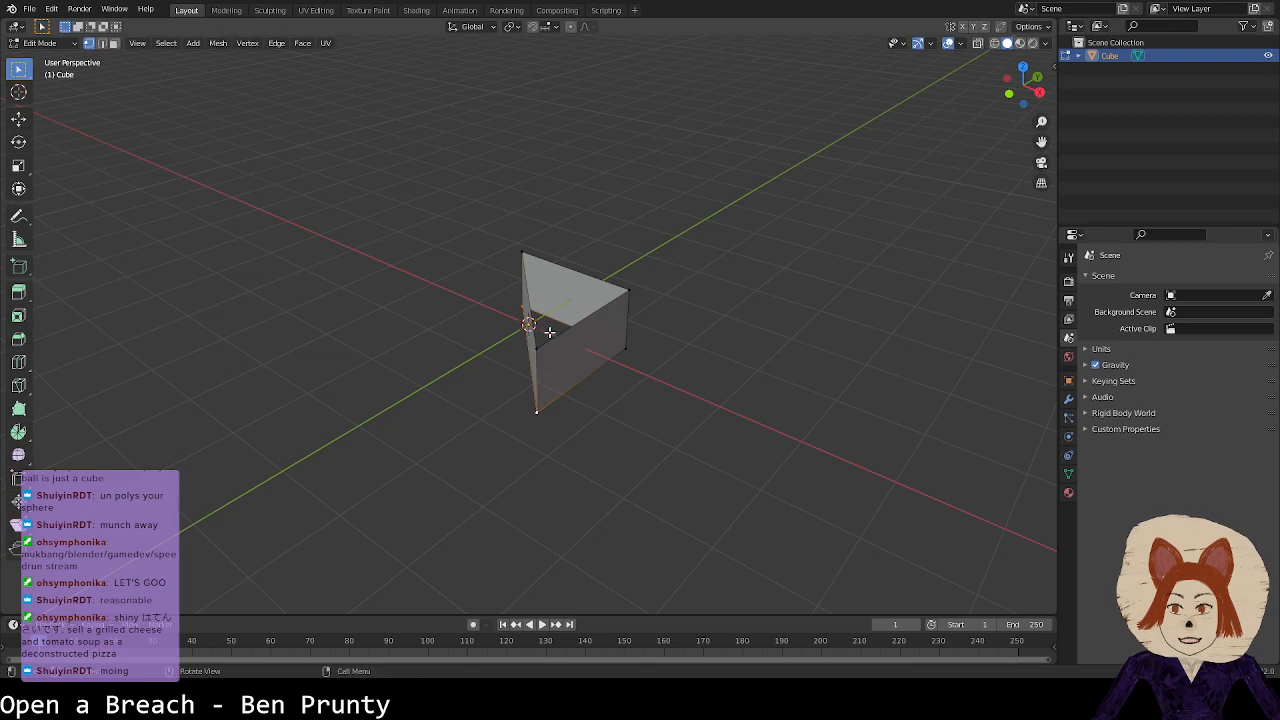
pyautogui.keyDown('shift'); pyautogui.click(623, 356); pyautogui.keyUp('shift')
pyautogui.press('f')
pyautogui.click(627, 302)
pyautogui.keyDown('shift'); pyautogui.click(528, 249); pyautogui.keyUp('shift')
pyautogui.keyDown('shift'); pyautogui.click(531, 337); pyautogui.keyUp('shift')
pyautogui.press('f')
# Step: Undo the face fills and the vertex deletion, back to the full flattened box
pyautogui.hotkey('ctrl', 'z')
pyautogui.hotkey('ctrl', 'z')
pyautogui.hotkey('ctrl', 'z')
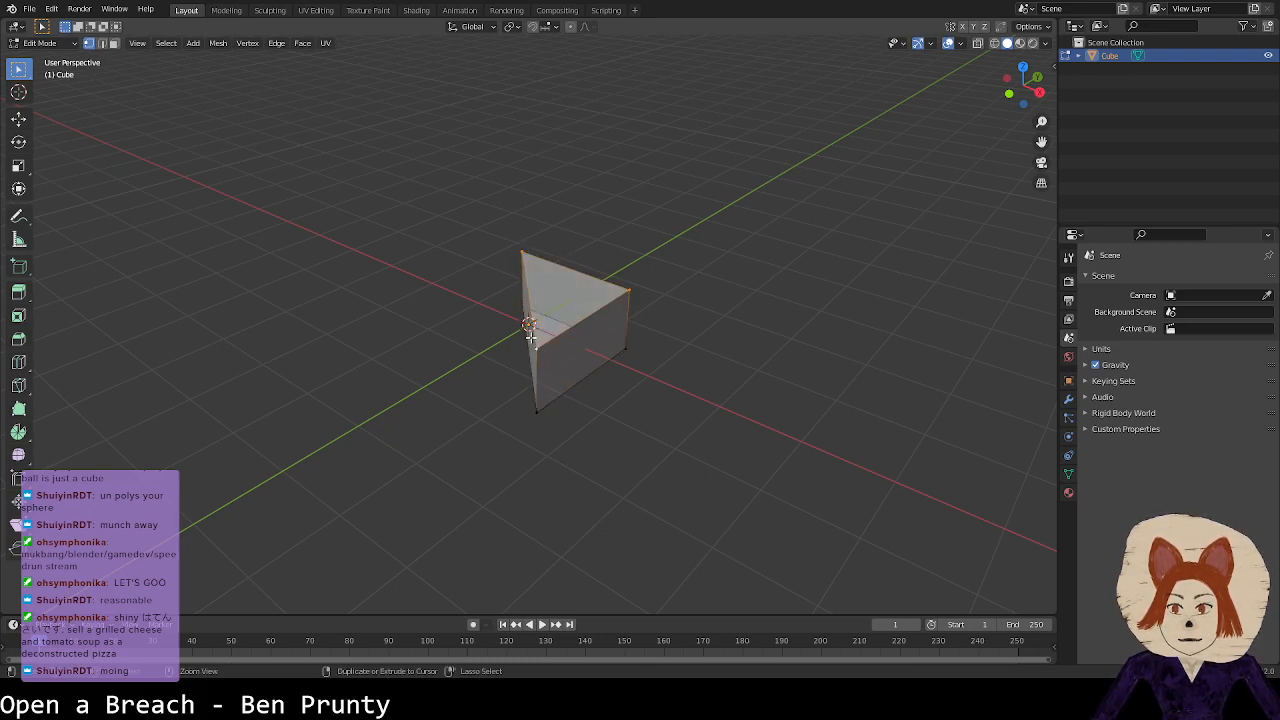
pyautogui.hotkey('ctrl', 'z')
pyautogui.hotkey('ctrl', 'z')
pyautogui.hotkey('ctrl', 'z')
pyautogui.hotkey('ctrl', 'z')
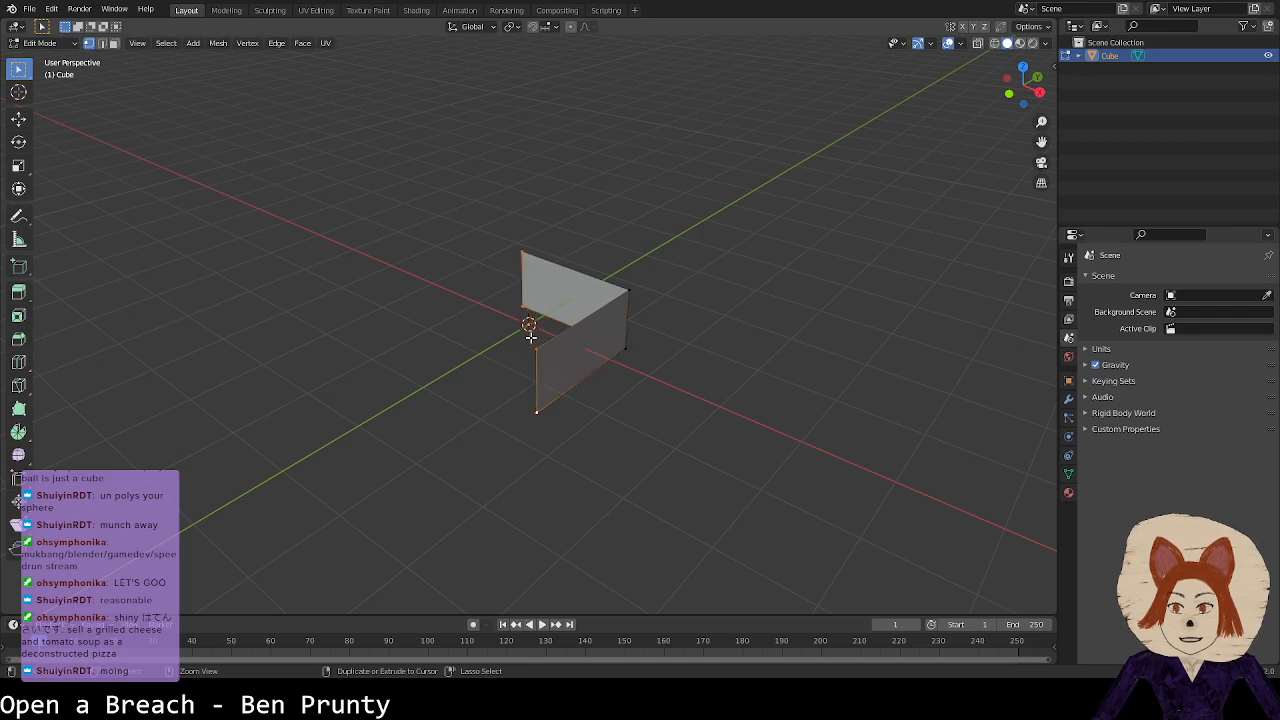
pyautogui.click(578, 362)
pyautogui.click(642, 310)
pyautogui.keyDown('shift'); pyautogui.click(637, 336); pyautogui.keyUp('shift')
pyautogui.moveTo(637, 336); pyautogui.dragTo(620, 330, button='middle')
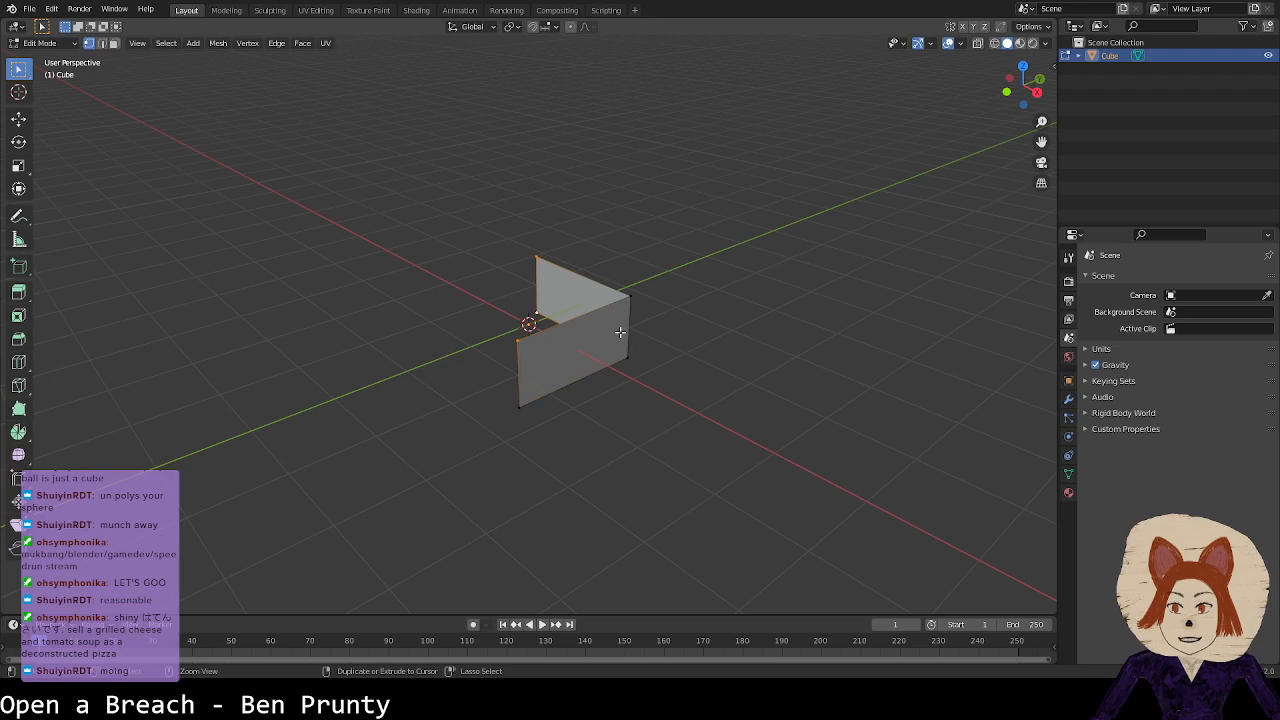
pyautogui.hotkey('ctrl', 'z')
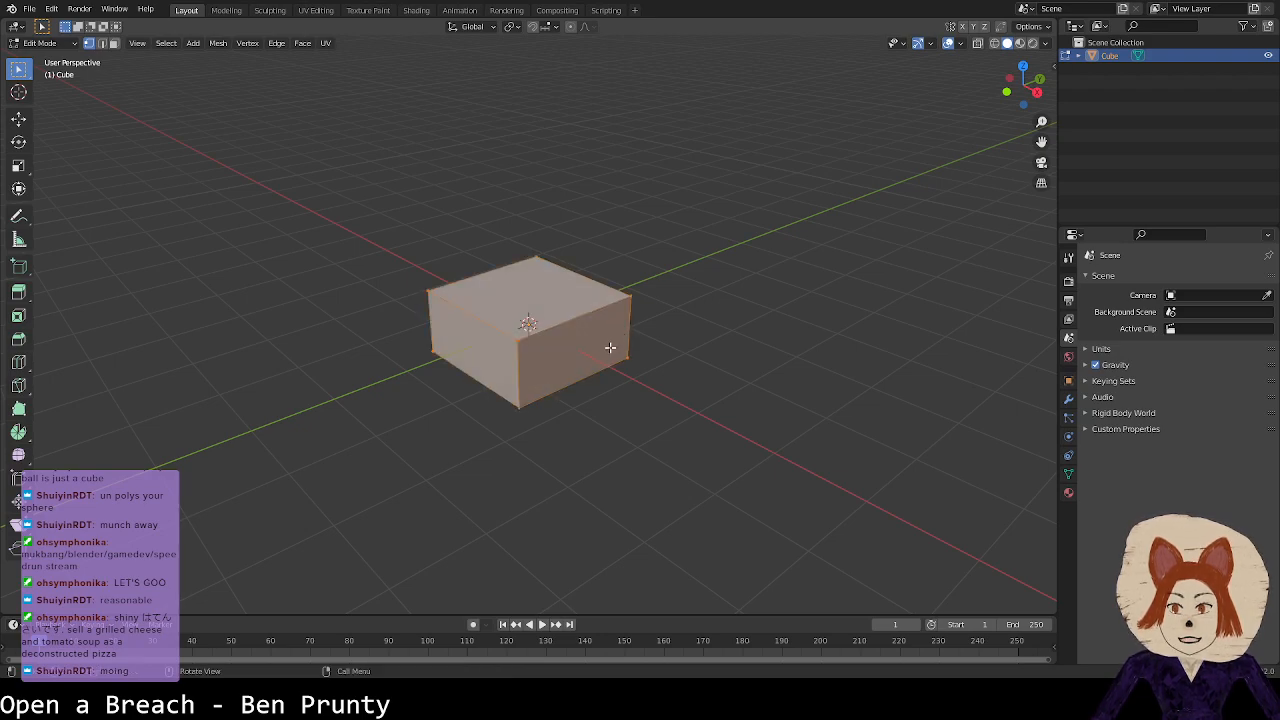
# Step: Add a horizontal loop cut around the box's sides and delete it so only the top and bottom squares remain
pyautogui.hotkey('ctrl', 'r')
pyautogui.click(557, 368)
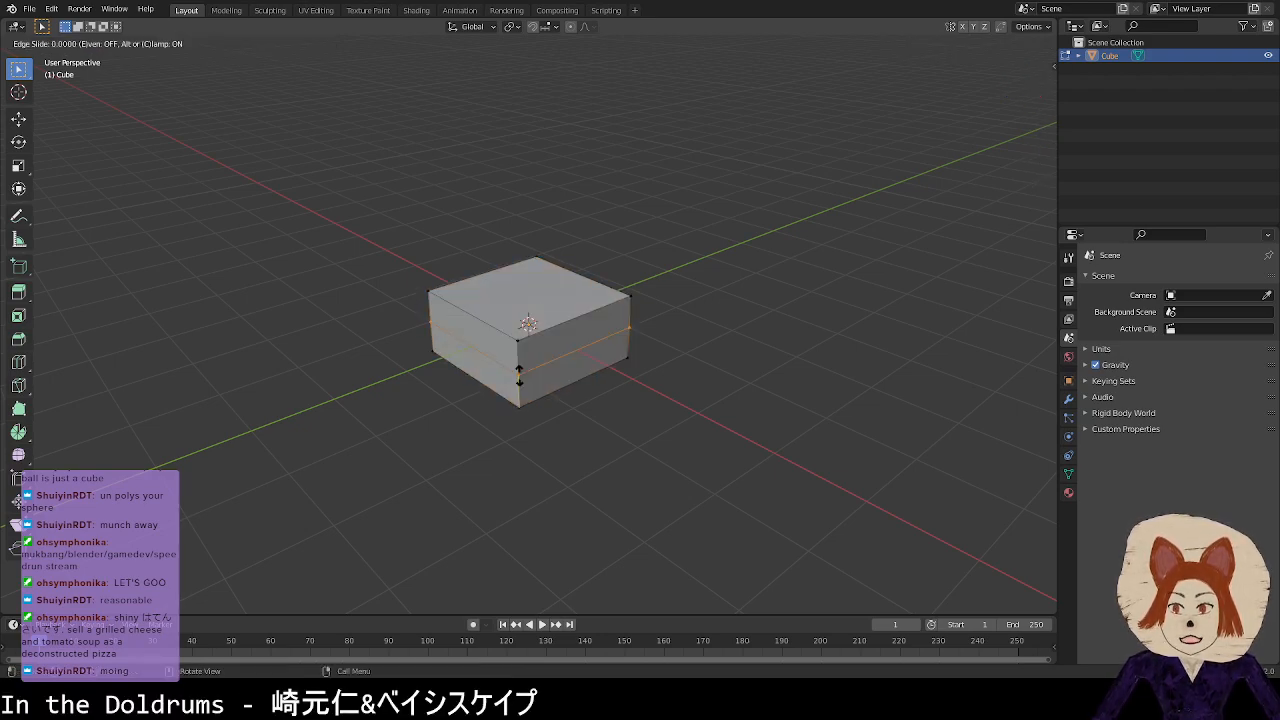
pyautogui.rightClick(531, 374)
pyautogui.press('x')
pyautogui.click(538, 373)
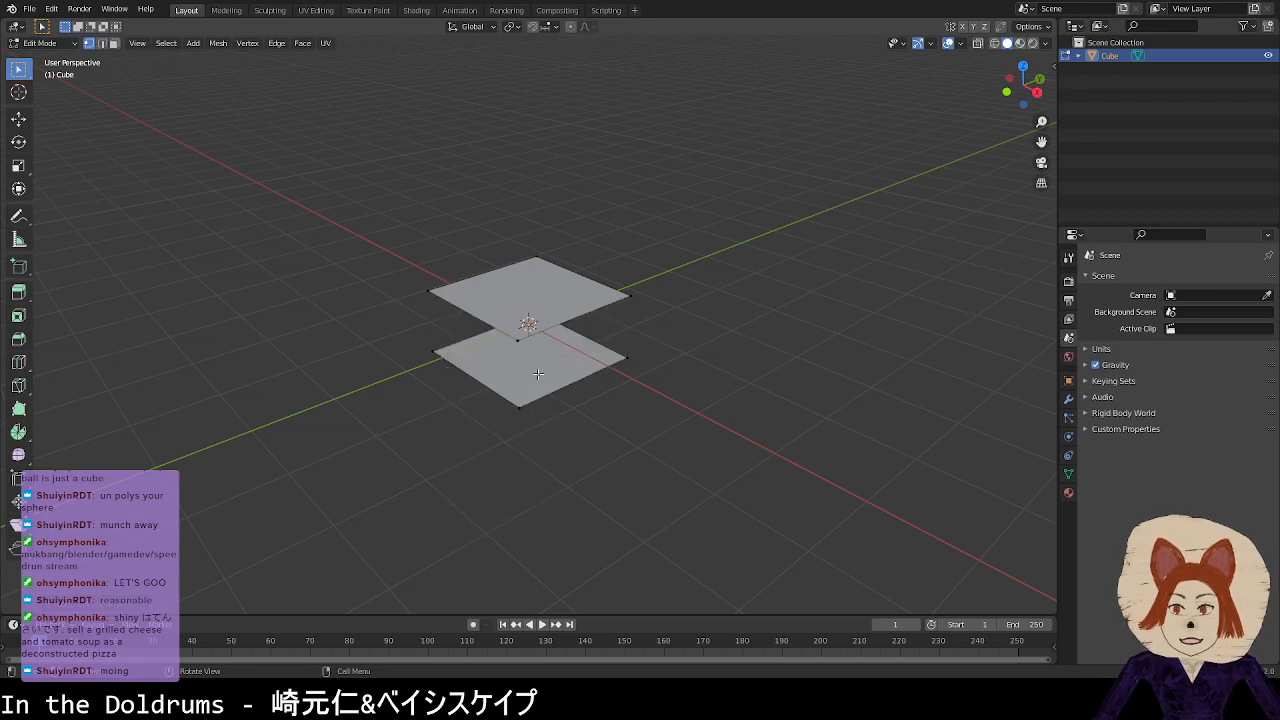
# Step: Delete the upper and lower vertices at one corner of the two squares
pyautogui.moveTo(563, 372); pyautogui.dragTo(531, 334, button='middle')
pyautogui.moveTo(414, 294); pyautogui.dragTo(480, 443)
pyautogui.press('x')
pyautogui.click(470, 414)
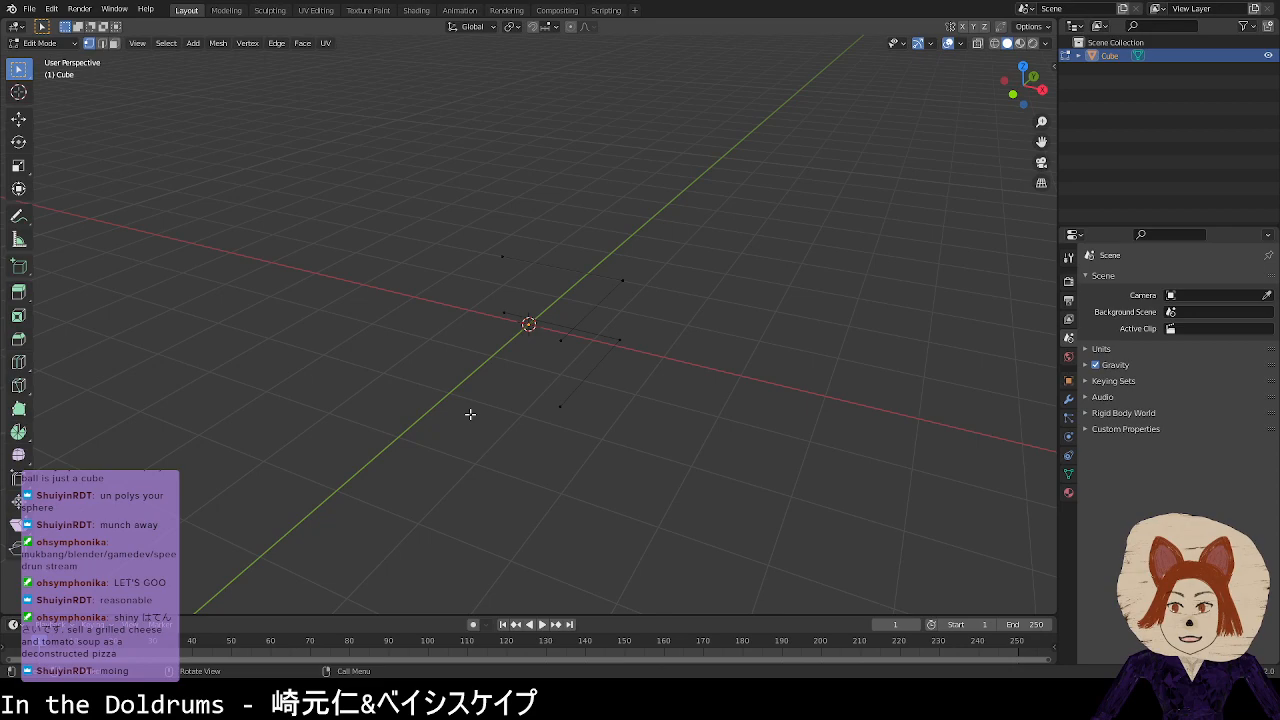
# Step: Fill the three remaining bottom vertices and the three remaining top vertices with triangular faces
pyautogui.click(506, 310)
pyautogui.keyDown('shift'); pyautogui.click(565, 395); pyautogui.keyUp('shift')
pyautogui.keyDown('shift'); pyautogui.click(625, 343); pyautogui.keyUp('shift')
pyautogui.press('f')
pyautogui.click(498, 255)
pyautogui.keyDown('shift'); pyautogui.click(563, 339); pyautogui.keyUp('shift')
pyautogui.keyDown('shift'); pyautogui.click(624, 283); pyautogui.keyUp('shift')
pyautogui.press('f')
# Step: Undo the triangle fills, vertex deletions and loop cut to return to the full flattened box
pyautogui.click(676, 358)
pyautogui.moveTo(678, 363); pyautogui.dragTo(588, 371, button='middle')
pyautogui.hotkey('ctrl', 'z')
pyautogui.hotkey('ctrl', 'z')
pyautogui.hotkey('ctrl', 'z')
pyautogui.hotkey('ctrl', 'z')
pyautogui.hotkey('ctrl', 'z')
pyautogui.hotkey('ctrl', 'z')
pyautogui.hotkey('ctrl', 'z')
pyautogui.hotkey('ctrl', 'z')
pyautogui.hotkey('ctrl', 'z')
pyautogui.hotkey('ctrl', 'z')
pyautogui.hotkey('ctrl', 'z')
pyautogui.hotkey('ctrl', 'z')
pyautogui.hotkey('ctrl', 'z')
pyautogui.hotkey('ctrl', 'shift', 'z')
pyautogui.hotkey('ctrl', 'shift', 'z')
pyautogui.click(587, 371)
pyautogui.keyDown('shift'); pyautogui.click(630, 337); pyautogui.keyUp('shift')
pyautogui.press('b')
pyautogui.press('Escape')
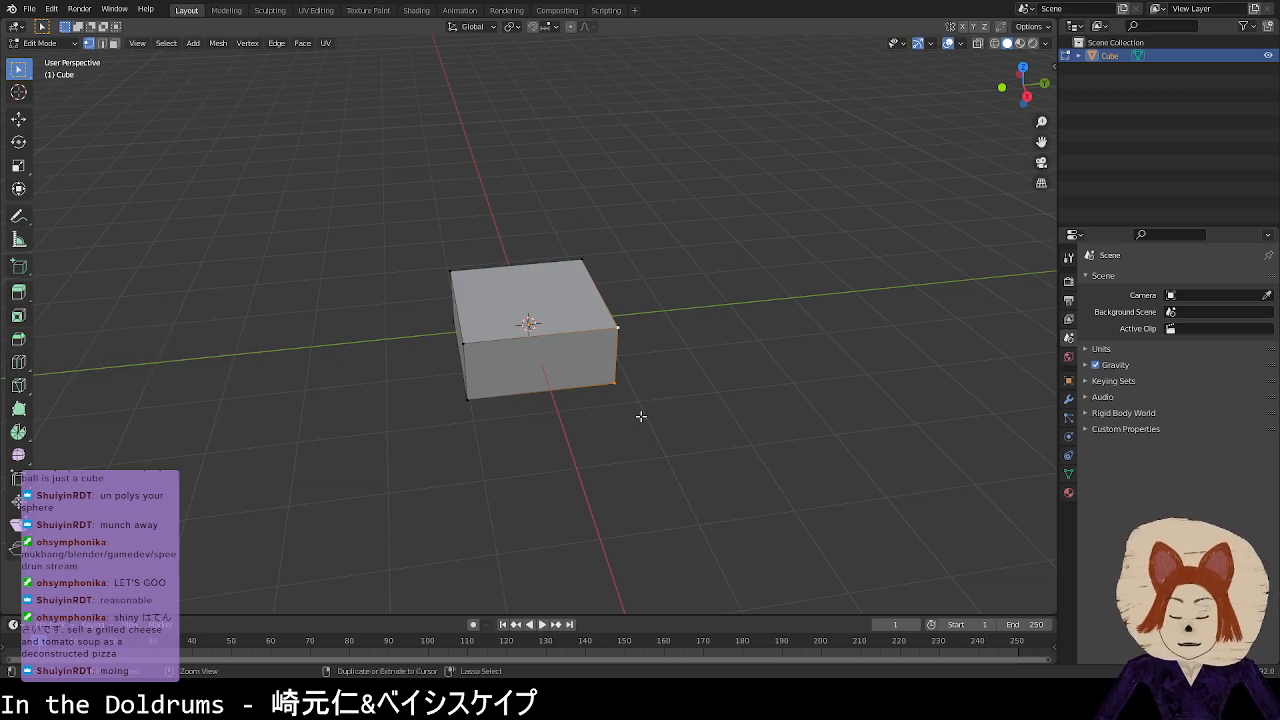
pyautogui.hotkey('ctrl', 'b')
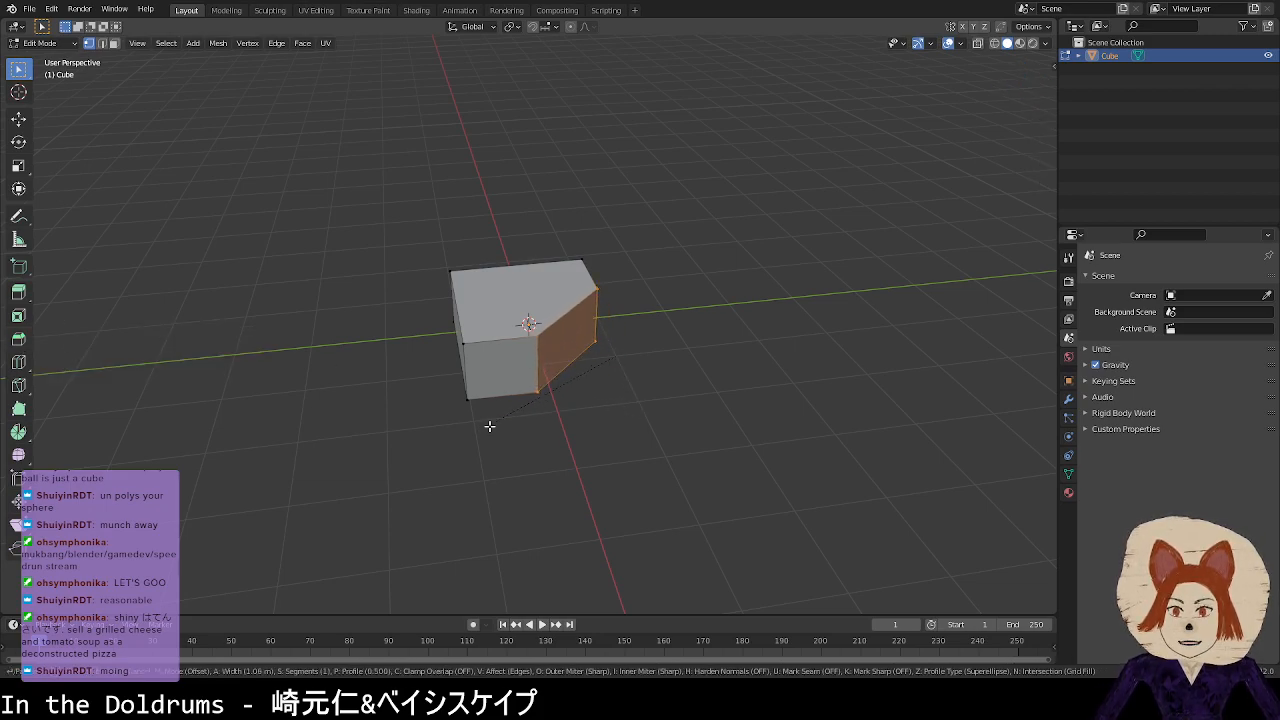
pyautogui.press('Escape')
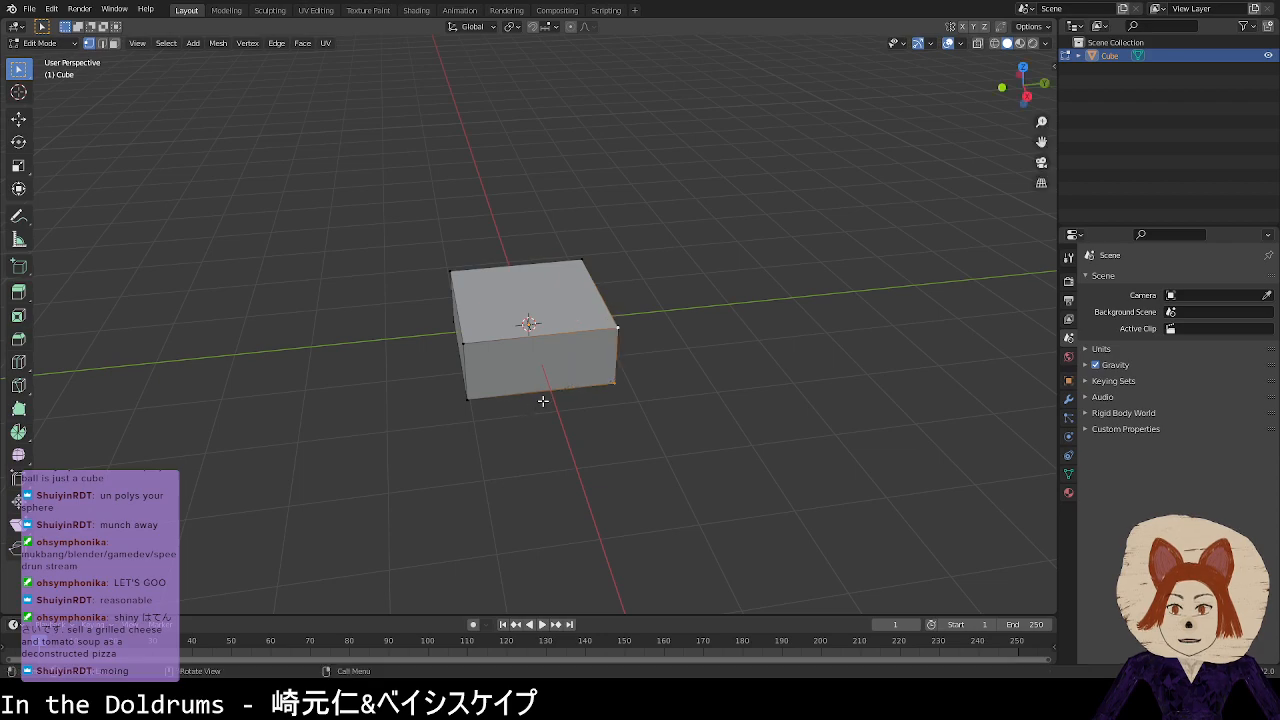
# Step: Delete the two vertices of one vertical corner edge of the box, leaving two adjoining side walls
pyautogui.moveTo(492, 356); pyautogui.dragTo(431, 313, button='middle')
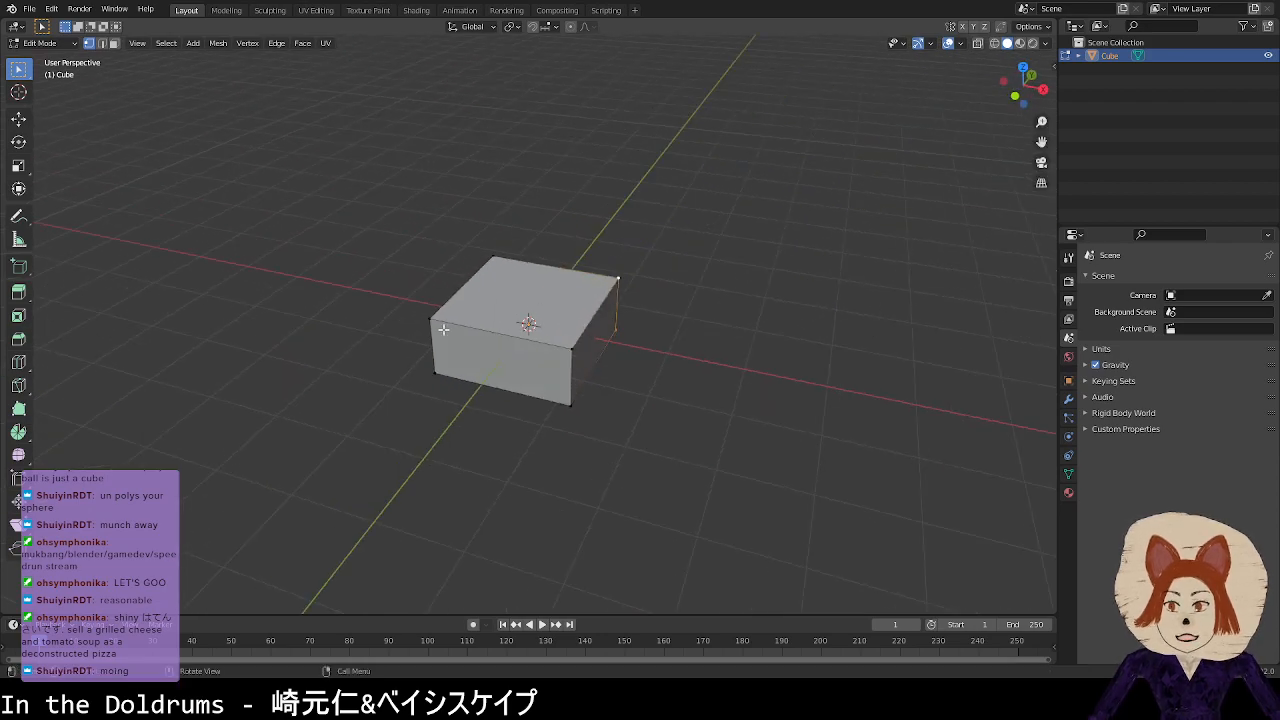
pyautogui.click(422, 313)
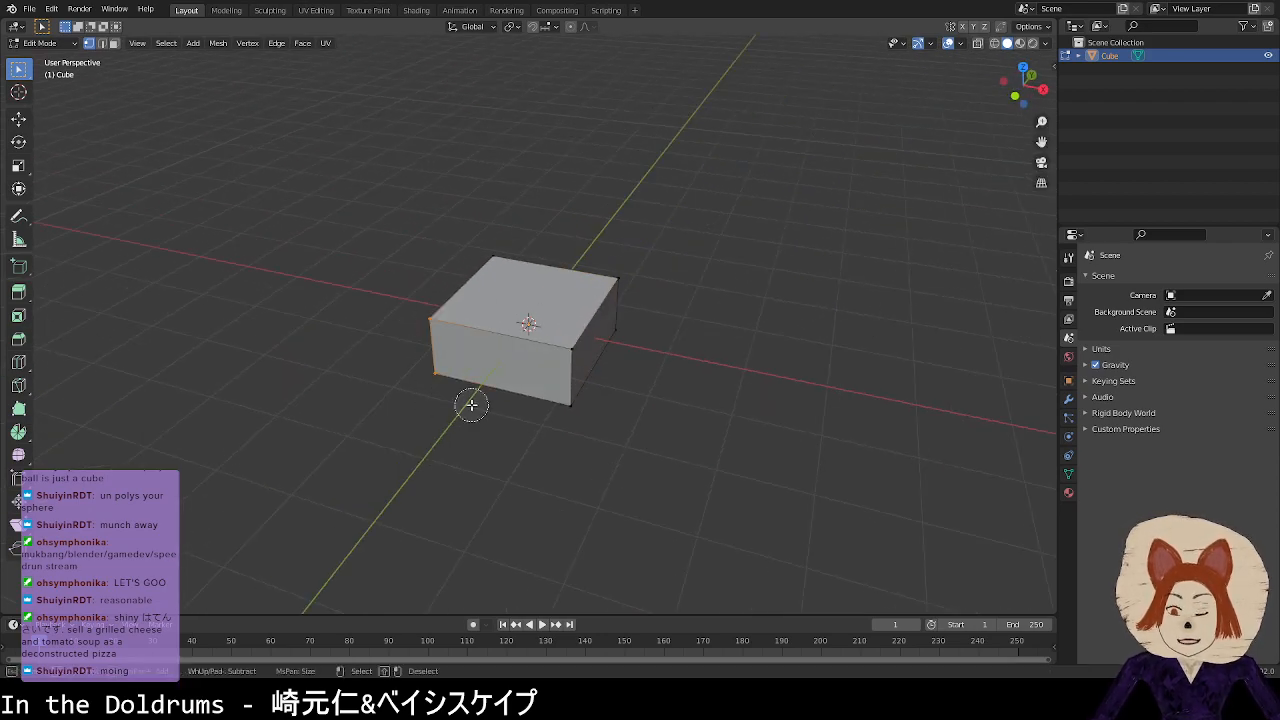
pyautogui.press('x')
pyautogui.click(463, 403)
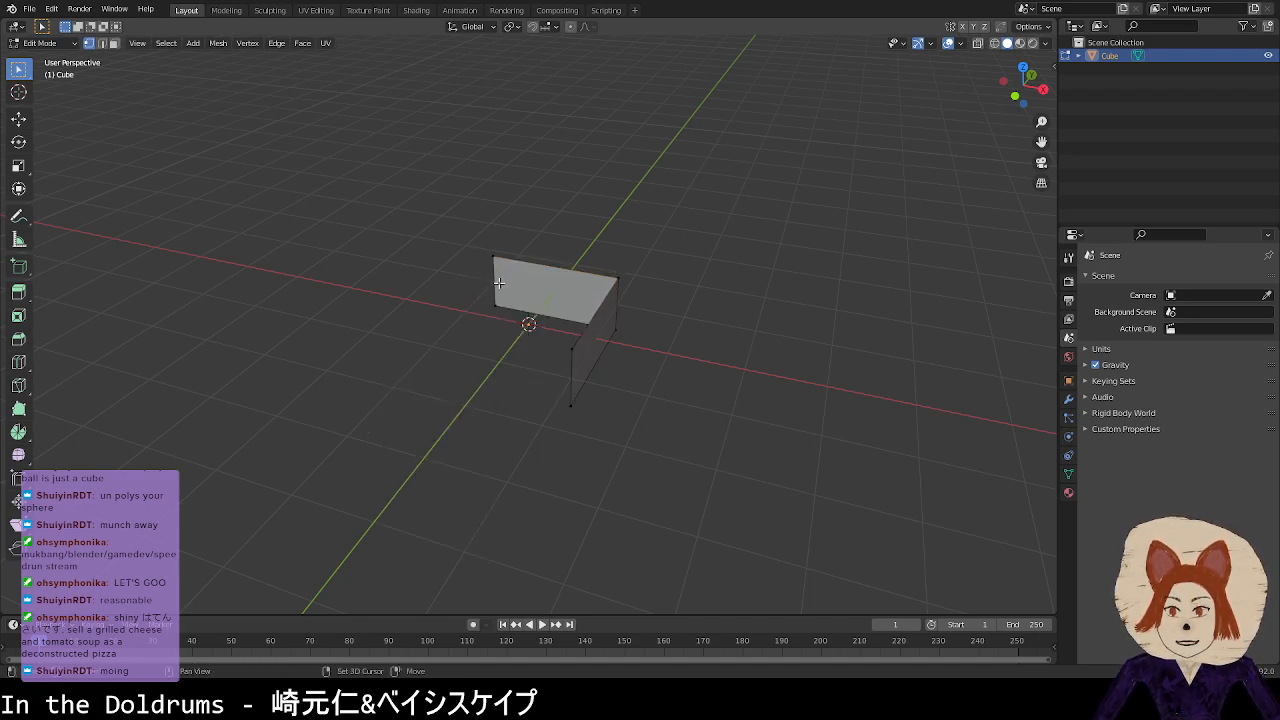
# Step: Fill the open bottom triangle and the diagonal side between the two walls with faces
pyautogui.click(591, 329)
pyautogui.keyDown('shift'); pyautogui.click(581, 378); pyautogui.keyUp('shift')
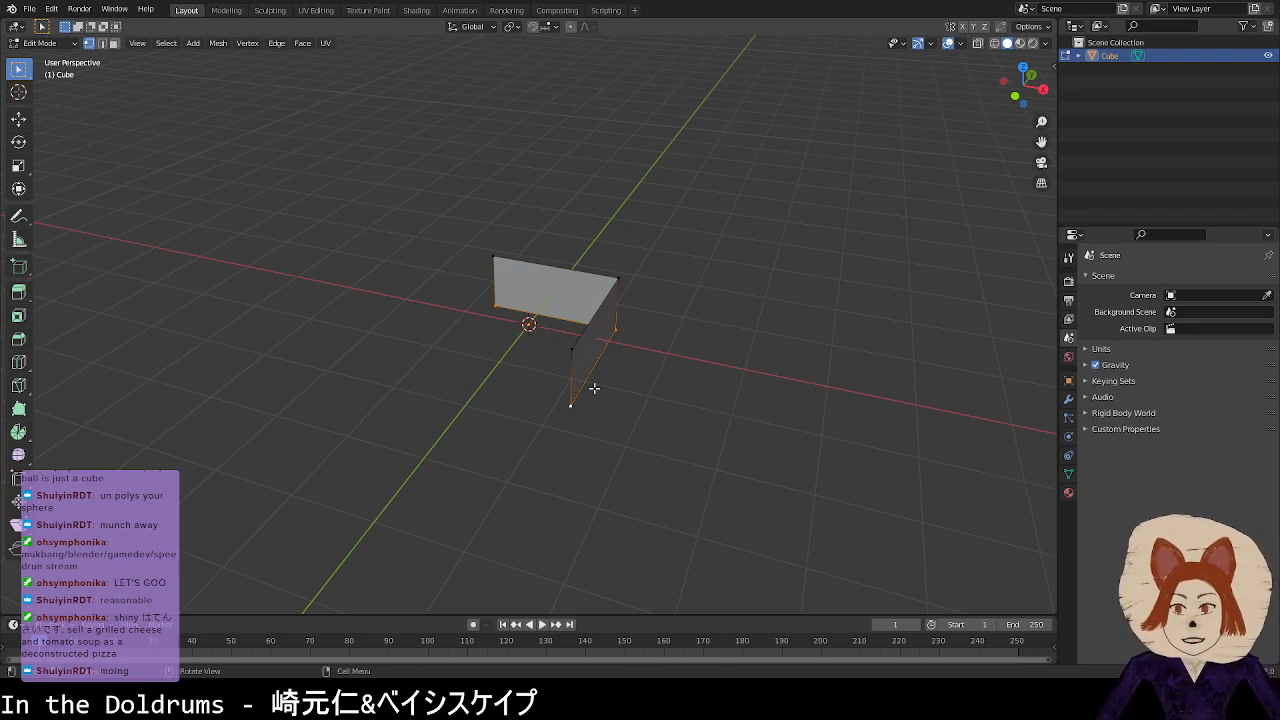
pyautogui.press('f')
pyautogui.click(617, 322)
pyautogui.click(499, 307)
pyautogui.keyDown('shift'); pyautogui.click(576, 399); pyautogui.keyUp('shift')
pyautogui.keyDown('shift'); pyautogui.click(567, 351); pyautogui.keyUp('shift')
pyautogui.keyDown('shift'); pyautogui.click(498, 264); pyautogui.keyUp('shift')
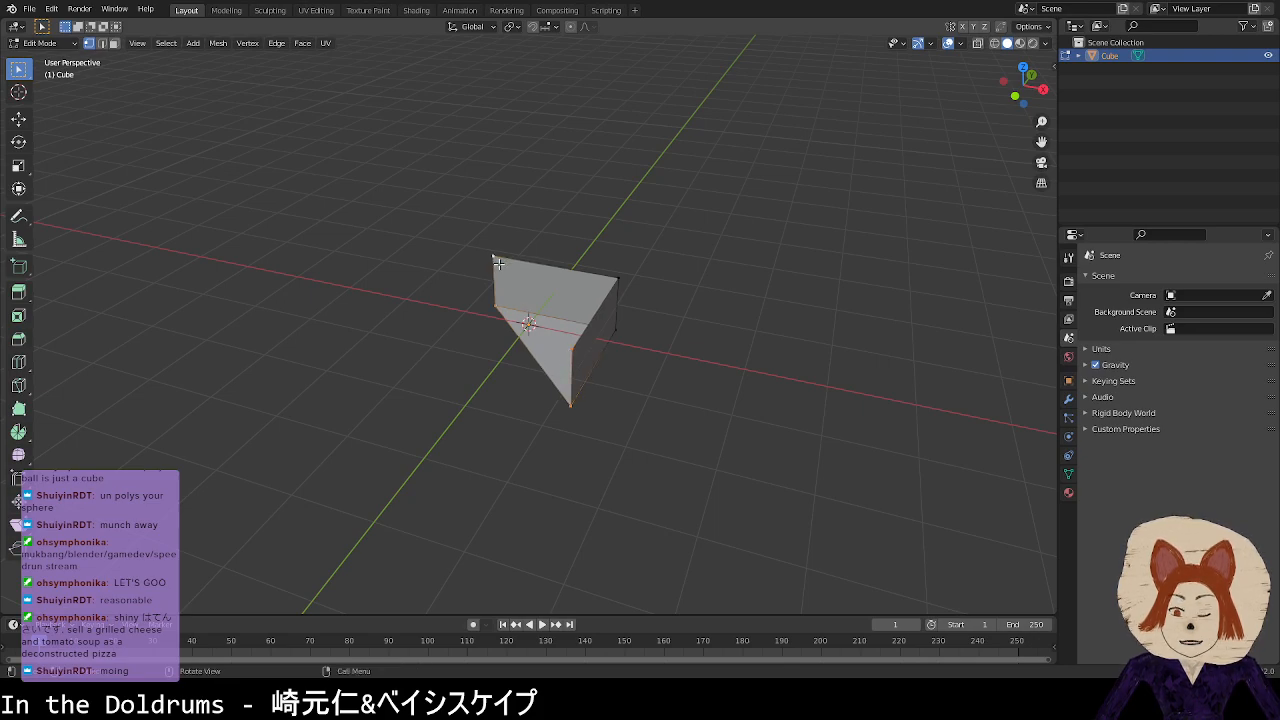
pyautogui.press('f')
# Step: Fill the open top of the wedge with a triangular face
pyautogui.keyDown('shift'); pyautogui.click(623, 290); pyautogui.keyUp('shift')
pyautogui.keyDown('shift'); pyautogui.click(571, 354); pyautogui.keyUp('shift')
pyautogui.press('f')
# Step: Bevel the vertical edge at one acute corner of the triangular wedge with a single narrow segment
pyautogui.moveTo(652, 356); pyautogui.dragTo(576, 338, button='middle')
pyautogui.click(684, 356)
pyautogui.click(627, 312)
pyautogui.keyDown('shift'); pyautogui.click(635, 374); pyautogui.keyUp('shift')
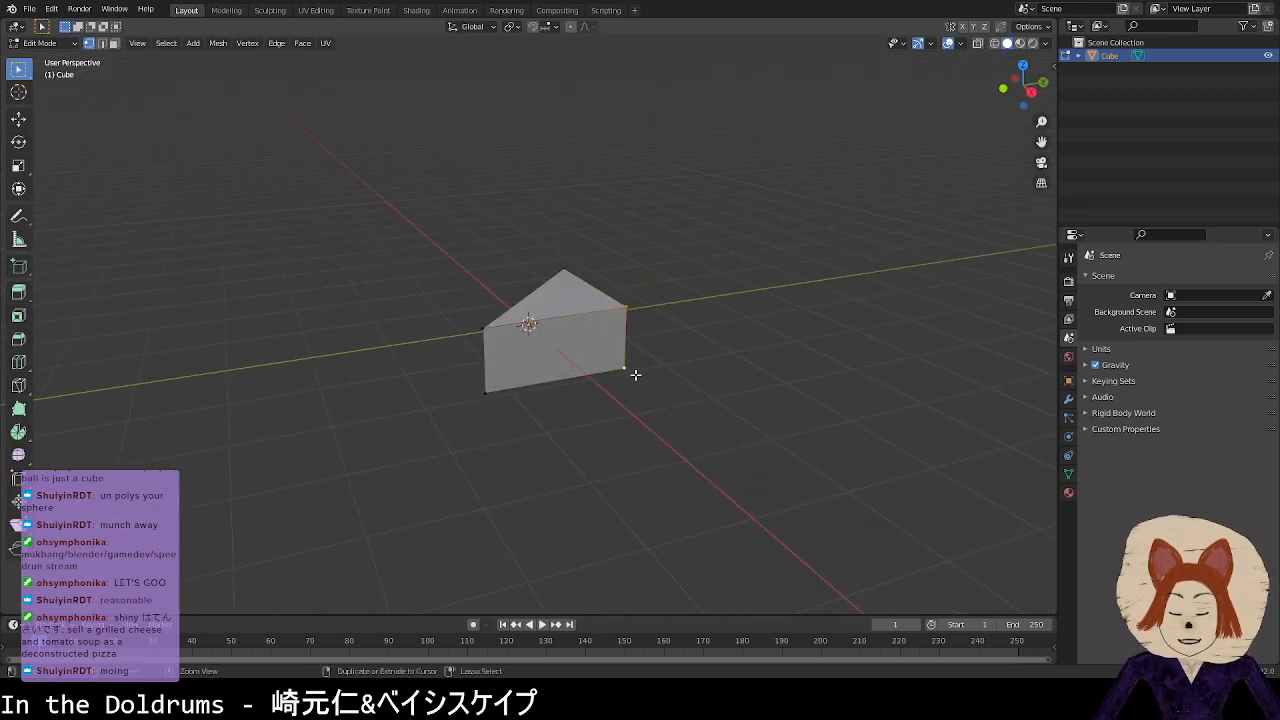
pyautogui.hotkey('ctrl', 'b')
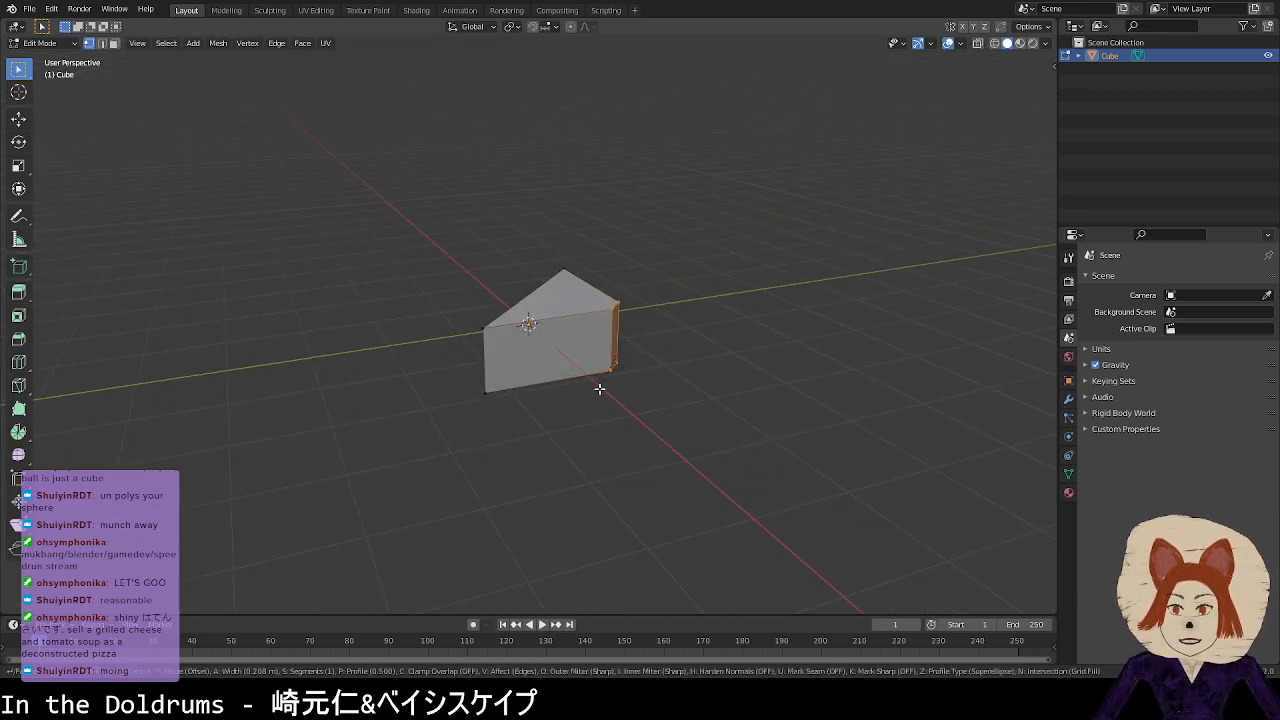
pyautogui.click(592, 393)
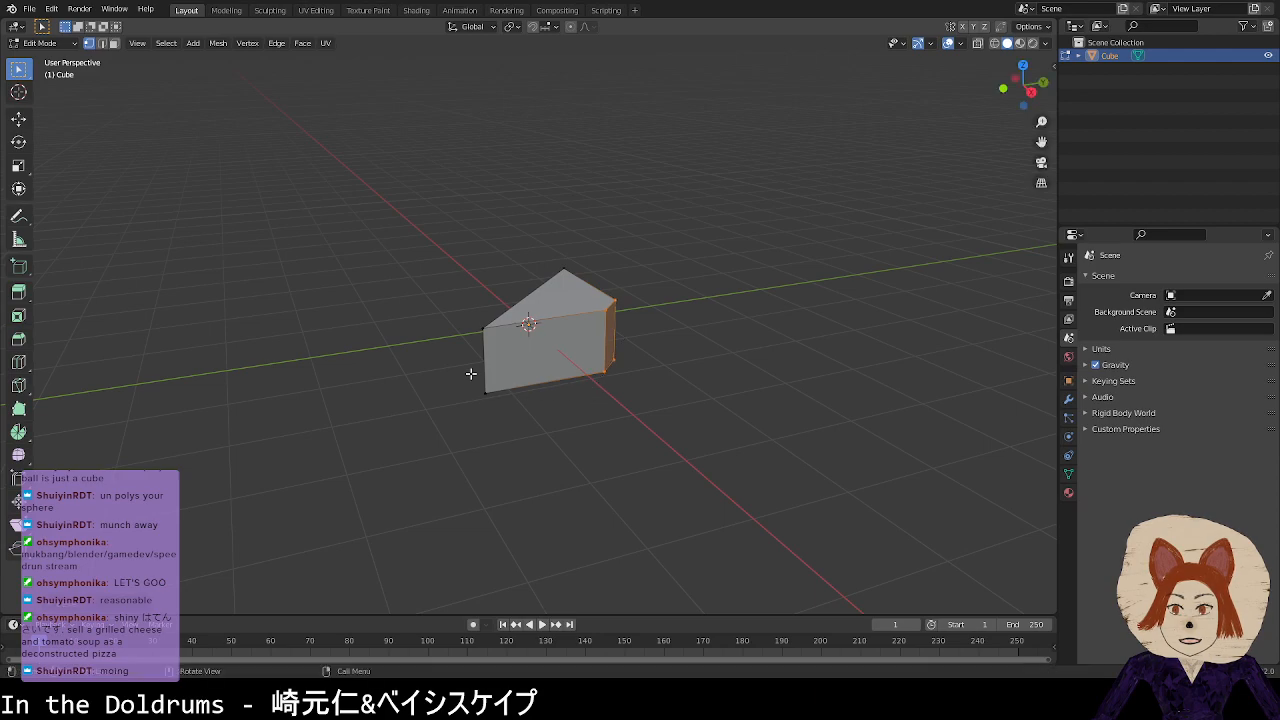
# Step: Bevel the vertical edge at a second corner of the triangular wedge with a single narrow segment
pyautogui.click(472, 339)
pyautogui.keyDown('shift'); pyautogui.click(495, 382); pyautogui.keyUp('shift')
pyautogui.hotkey('ctrl', 'b')
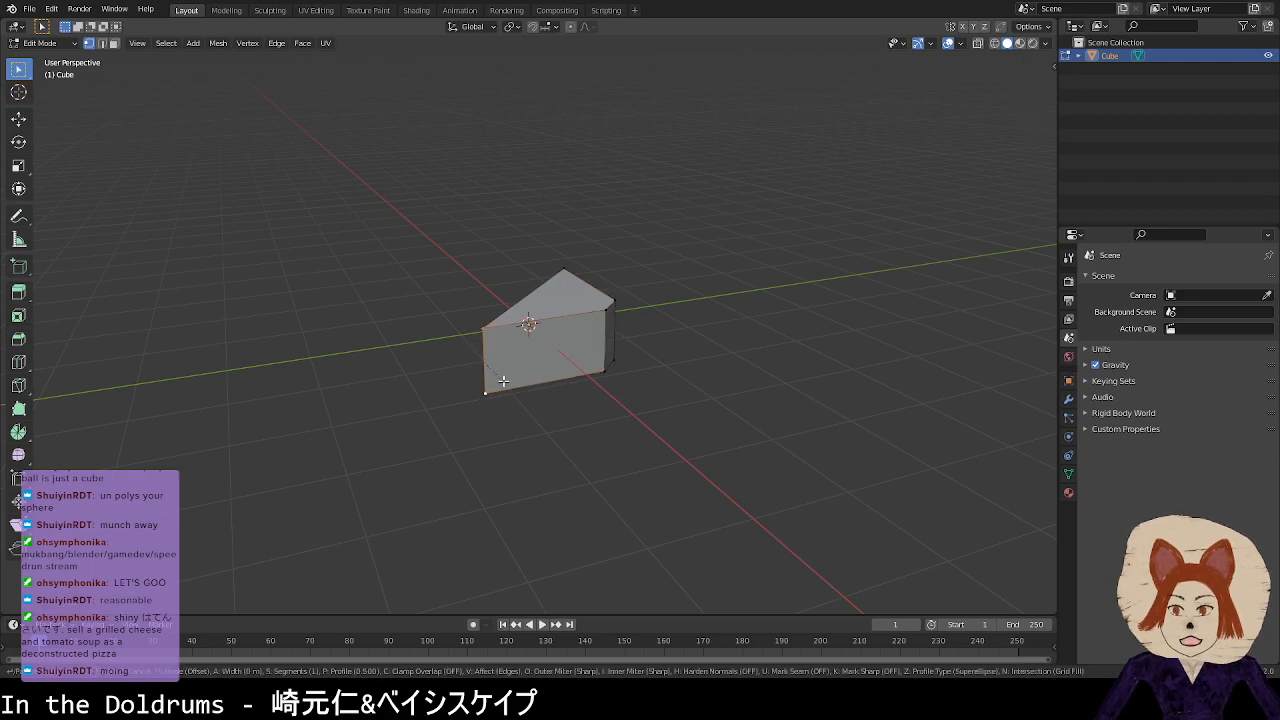
pyautogui.click(536, 377)
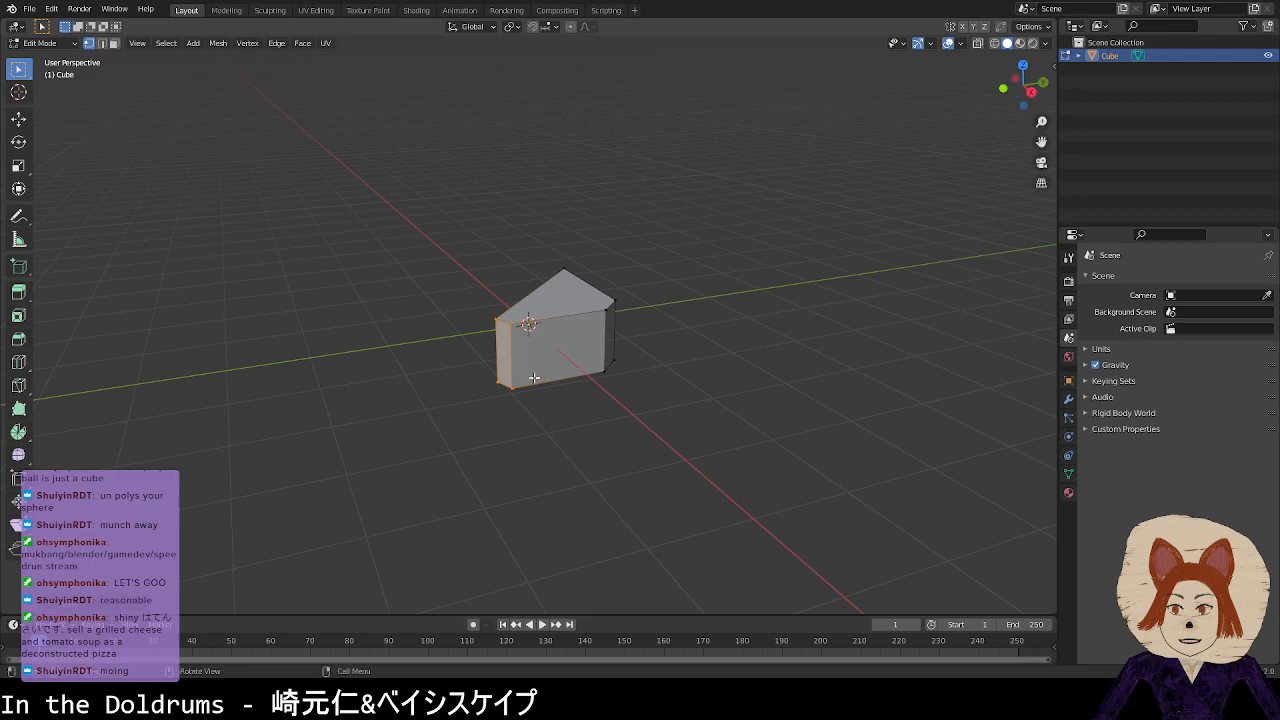
pyautogui.moveTo(521, 375); pyautogui.dragTo(569, 388, button='middle')
pyautogui.hotkey('ctrl', 'b')
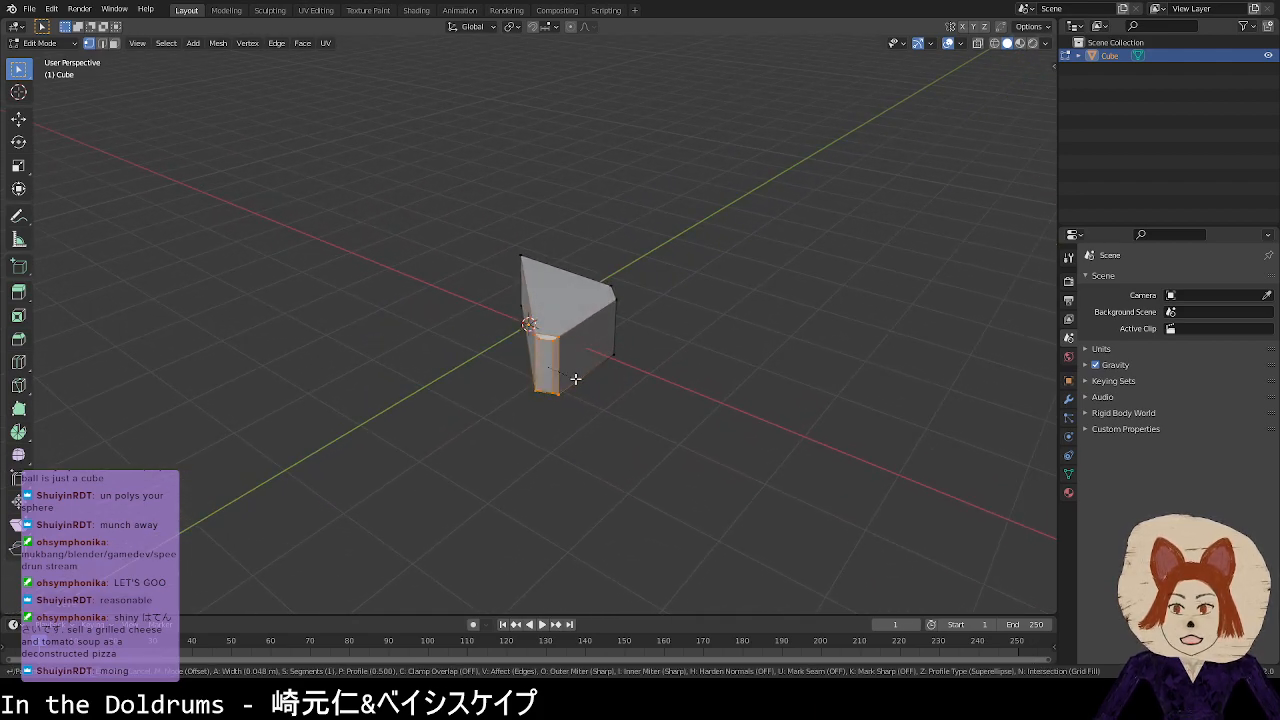
pyautogui.rightClick(577, 377)
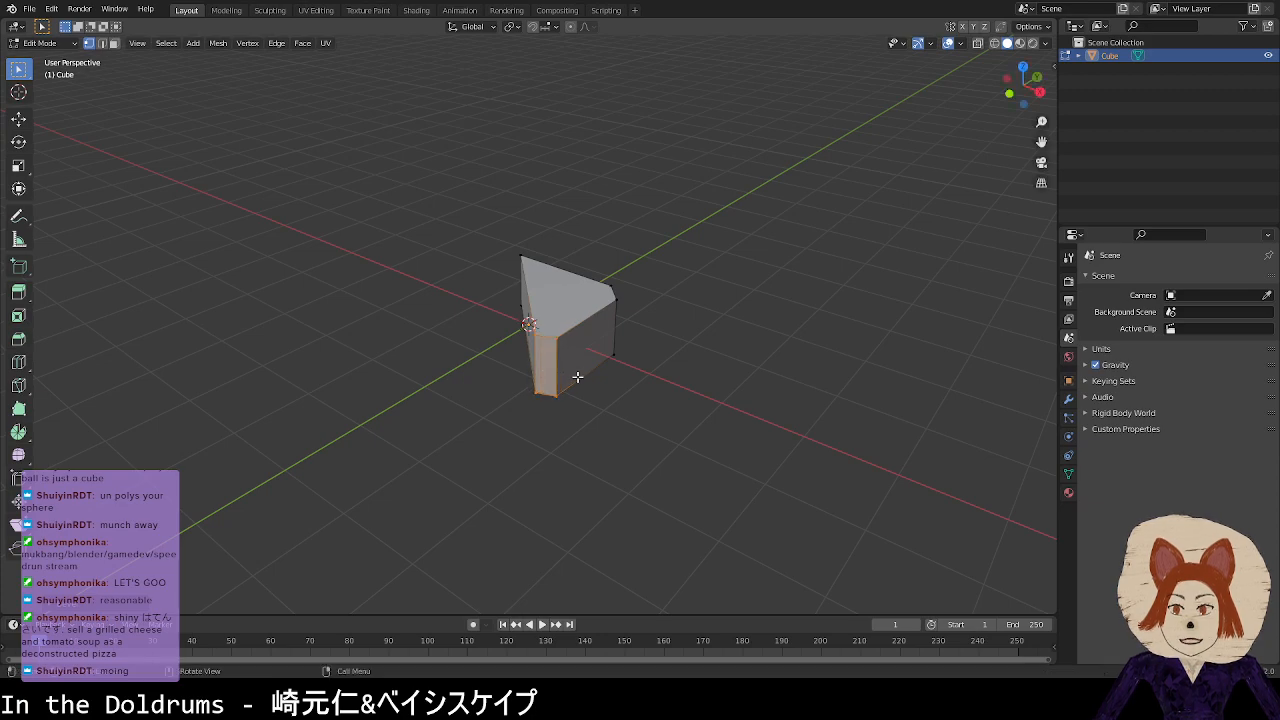
pyautogui.hotkey('ctrl', 'z')
pyautogui.hotkey('ctrl', 'shift', 'z')
pyautogui.click(547, 355)
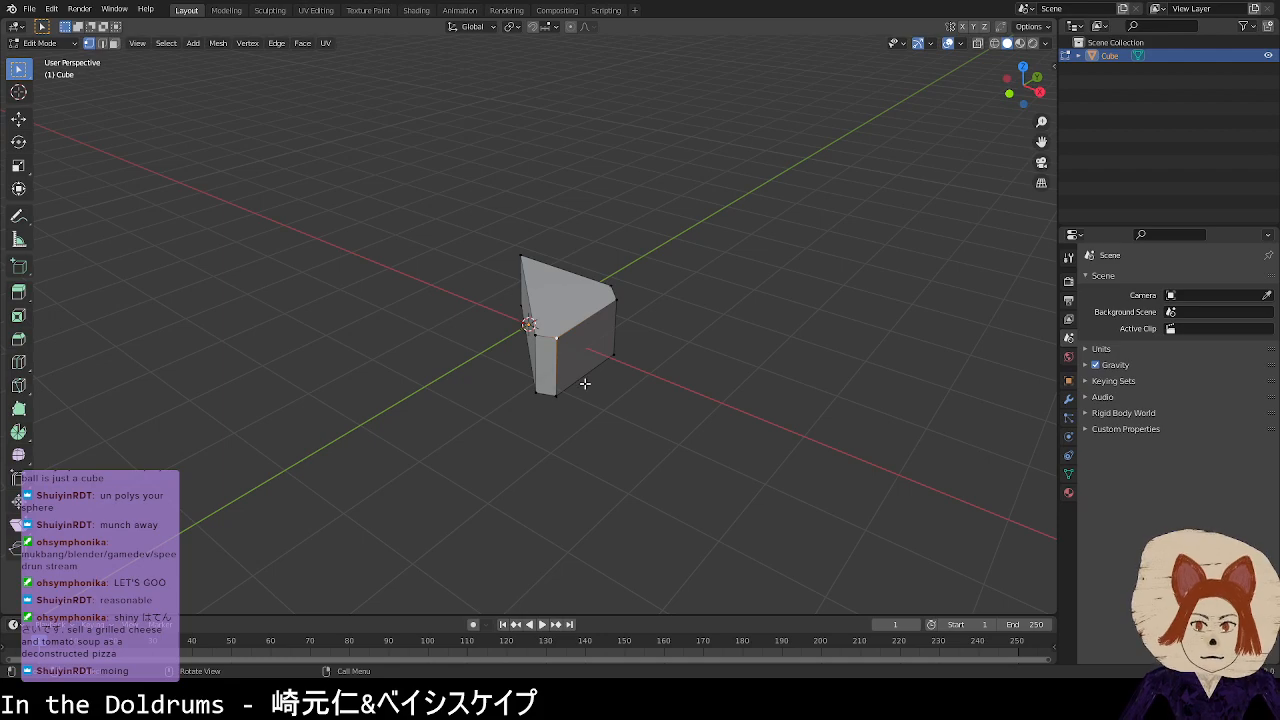
# Step: Undo the bevels on both corners of the wedge, back to the plain triangular shape
pyautogui.moveTo(640, 369); pyautogui.dragTo(567, 433, button='middle')
pyautogui.moveTo(488, 386); pyautogui.dragTo(396, 358, button='middle')
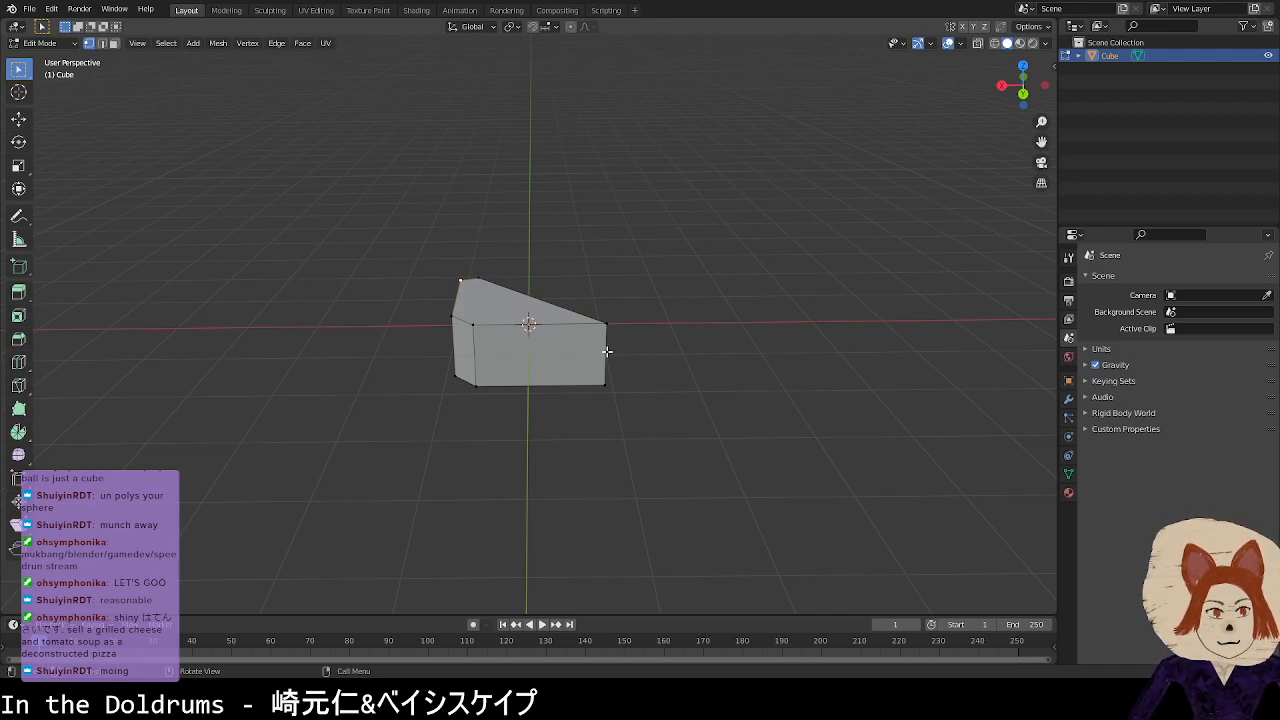
pyautogui.hotkey('ctrl', 'z')
pyautogui.hotkey('ctrl', 'z')
pyautogui.hotkey('ctrl', 'z')
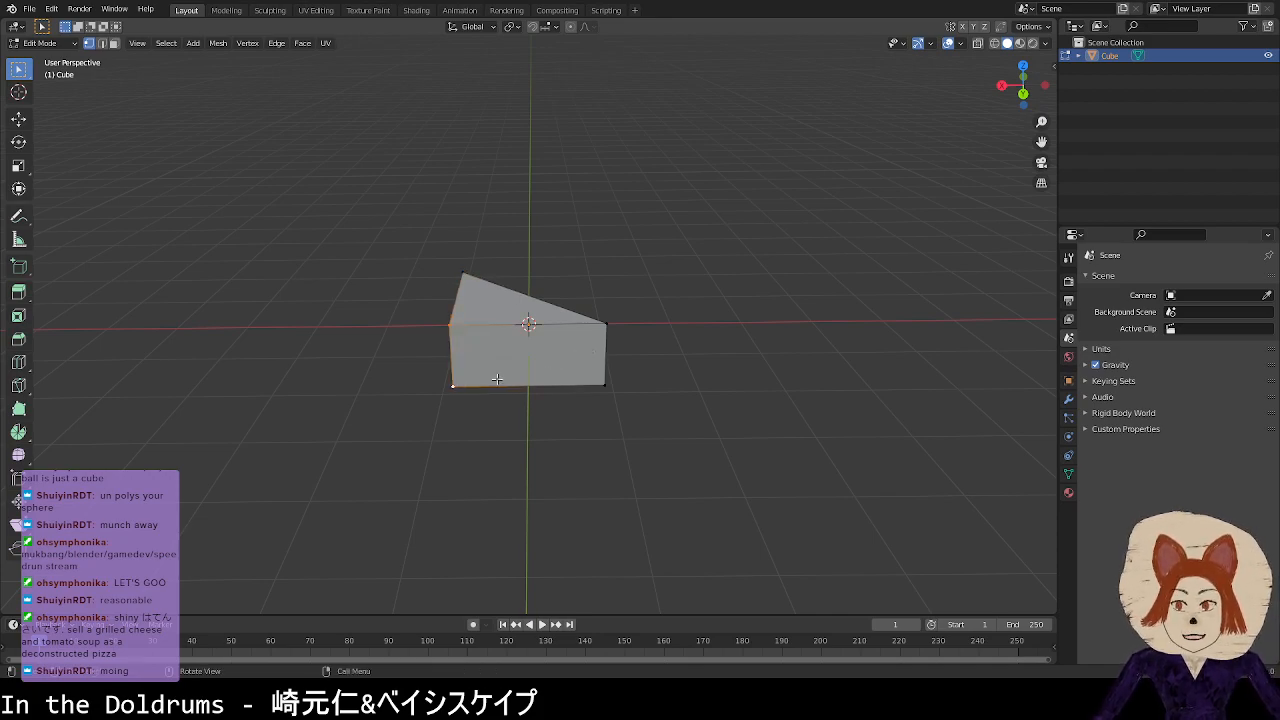
pyautogui.moveTo(495, 382); pyautogui.dragTo(616, 362, button='middle')
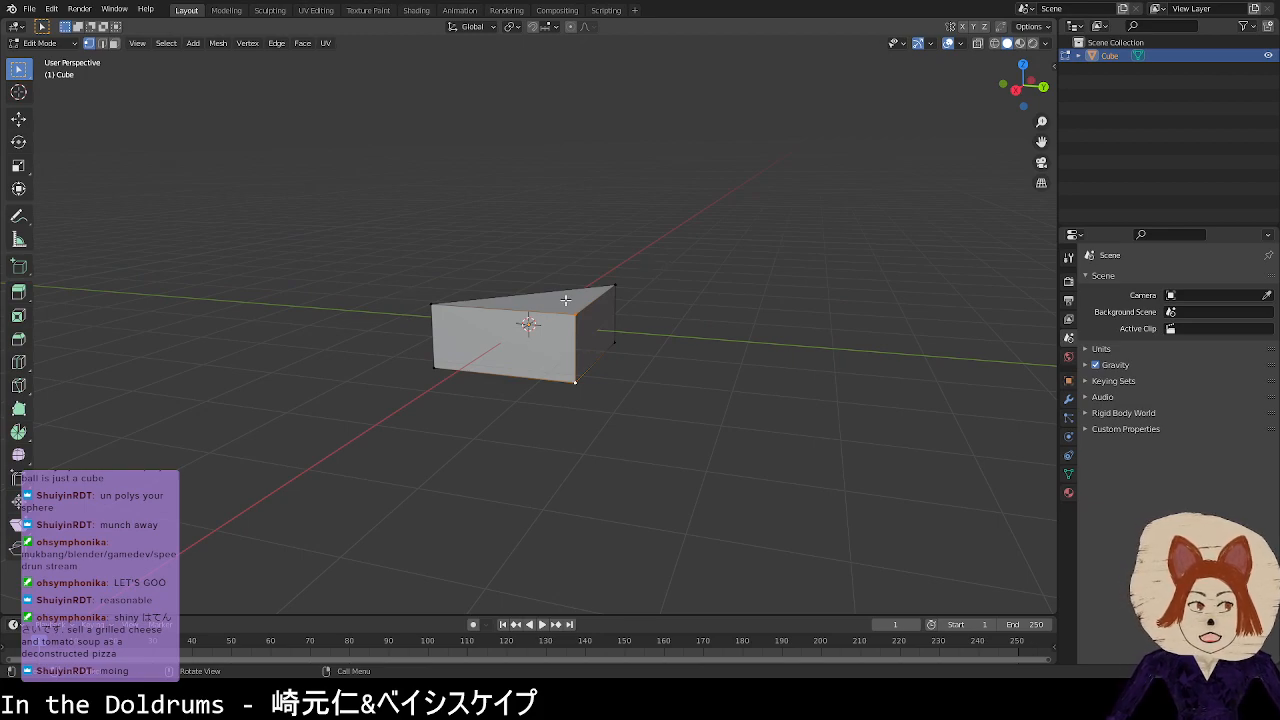
pyautogui.click(615, 286)
pyautogui.click(626, 361)
pyautogui.click(569, 328)
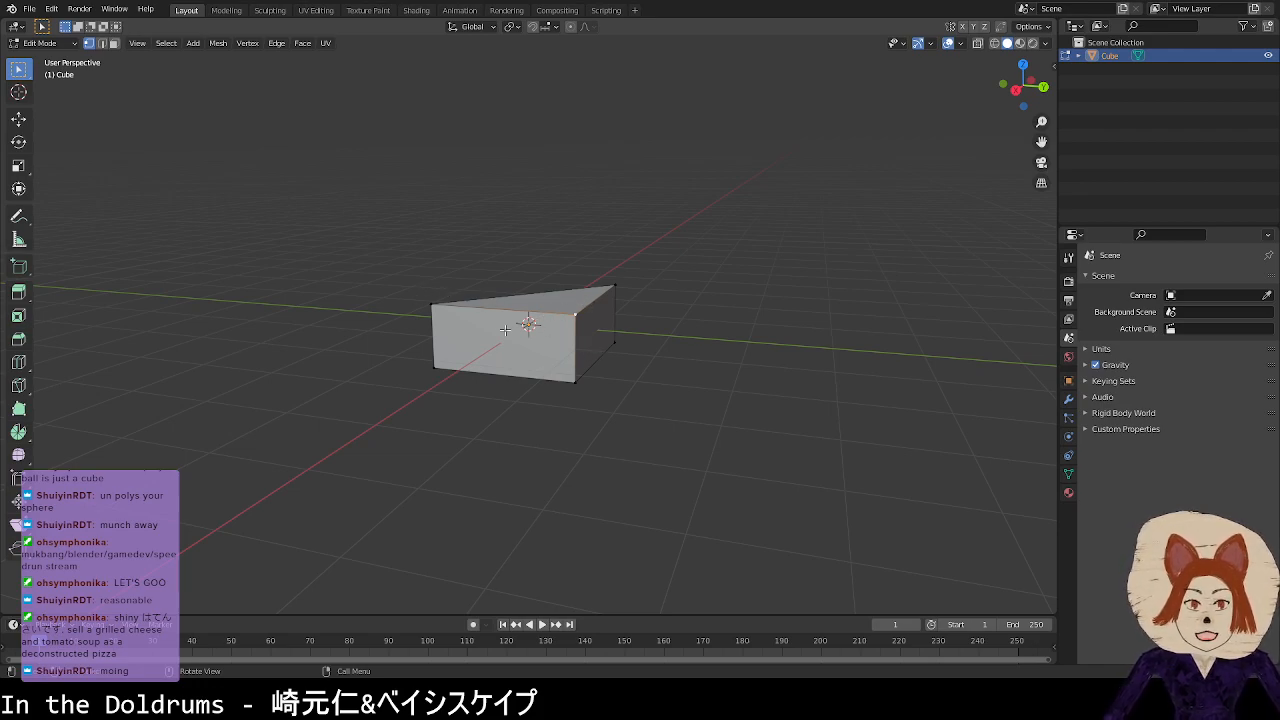
pyautogui.moveTo(511, 327); pyautogui.dragTo(557, 357, button='middle')
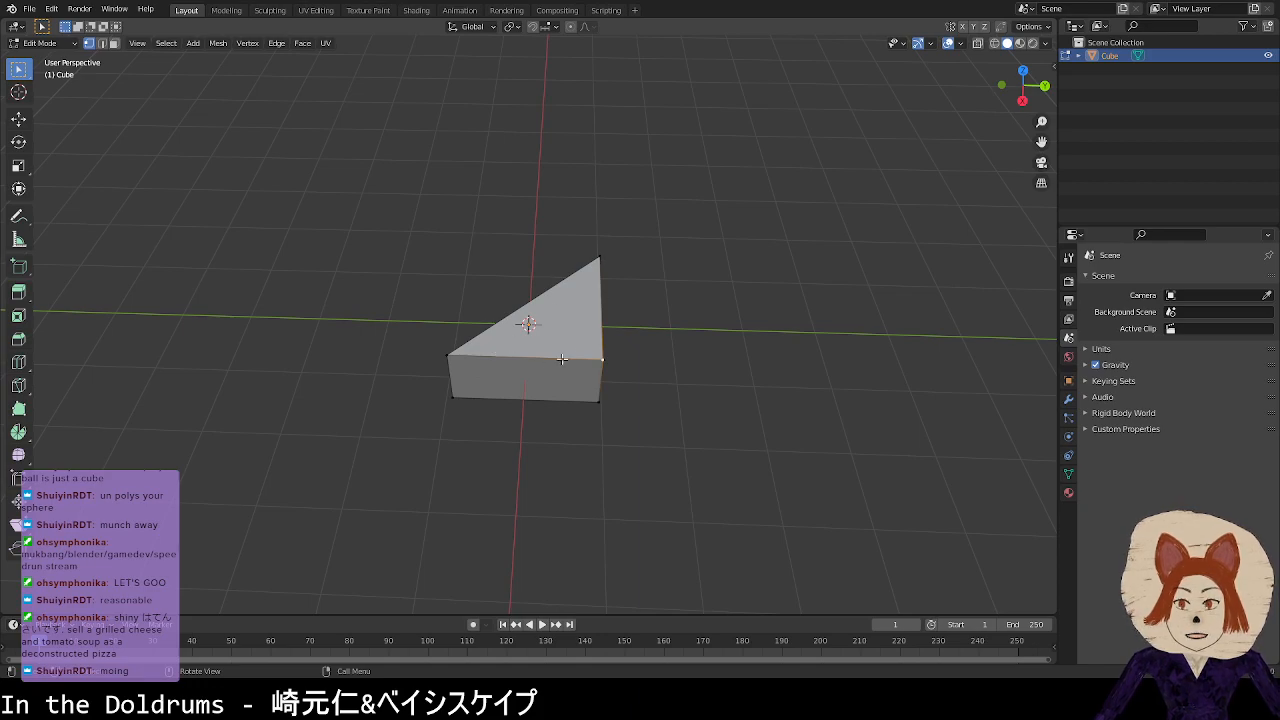
pyautogui.click(467, 391)
# Step: Move the four vertices of the wedge's side wall facing positive X by 1 m along the global X axis
pyautogui.click(455, 375)
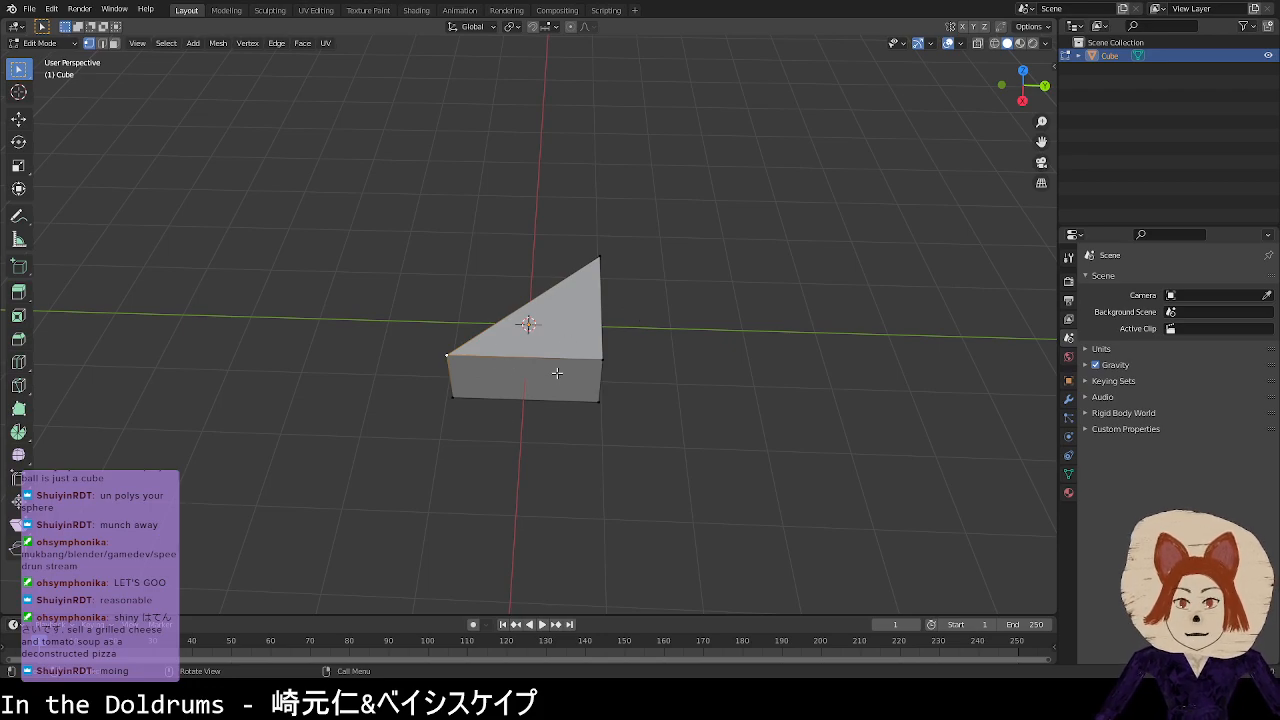
pyautogui.keyDown('shift'); pyautogui.click(455, 397); pyautogui.keyUp('shift')
pyautogui.keyDown('shift'); pyautogui.click(601, 358); pyautogui.keyUp('shift')
pyautogui.keyDown('shift'); pyautogui.click(598, 401); pyautogui.keyUp('shift')
pyautogui.moveTo(577, 351); pyautogui.dragTo(588, 417, button='middle')
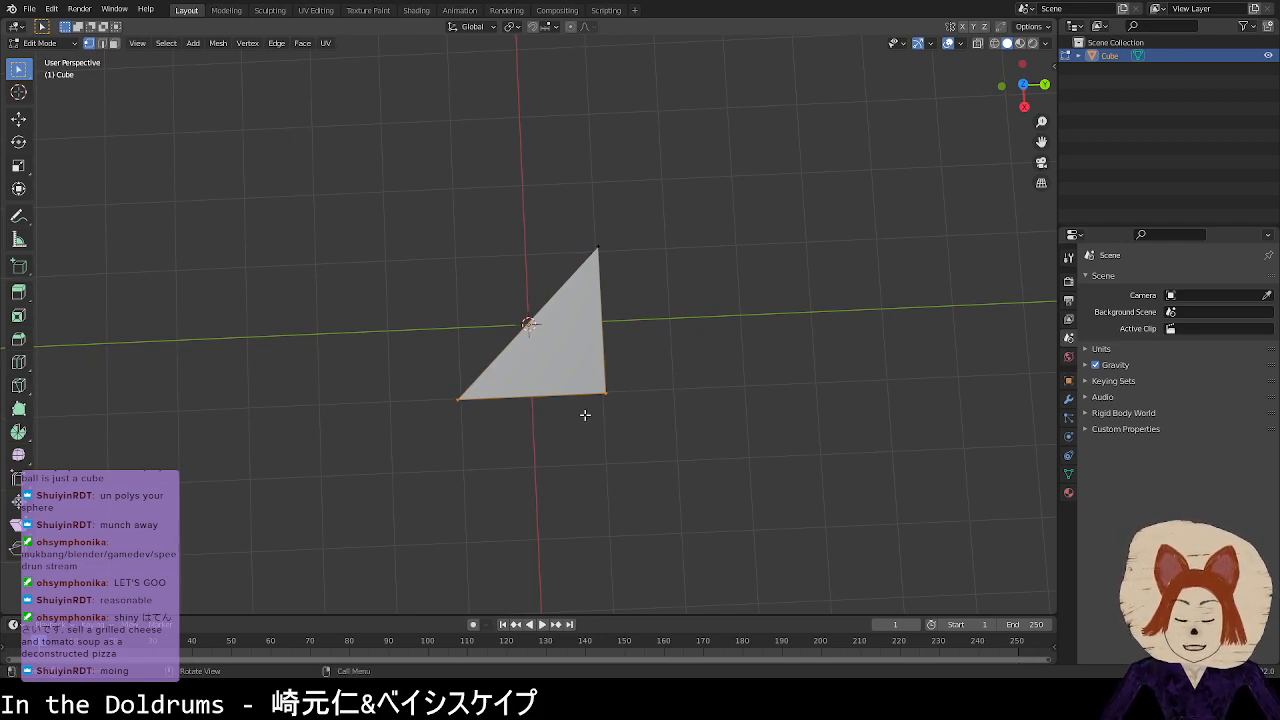
pyautogui.press('g')
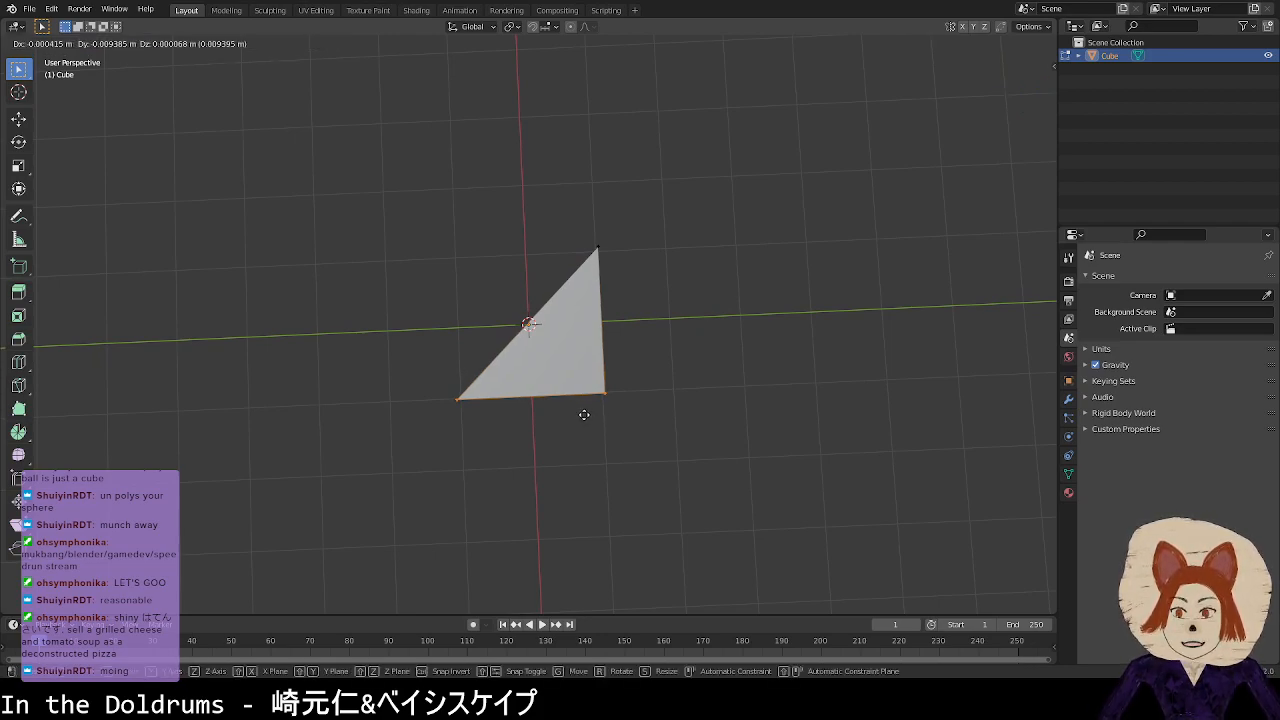
pyautogui.press('x')
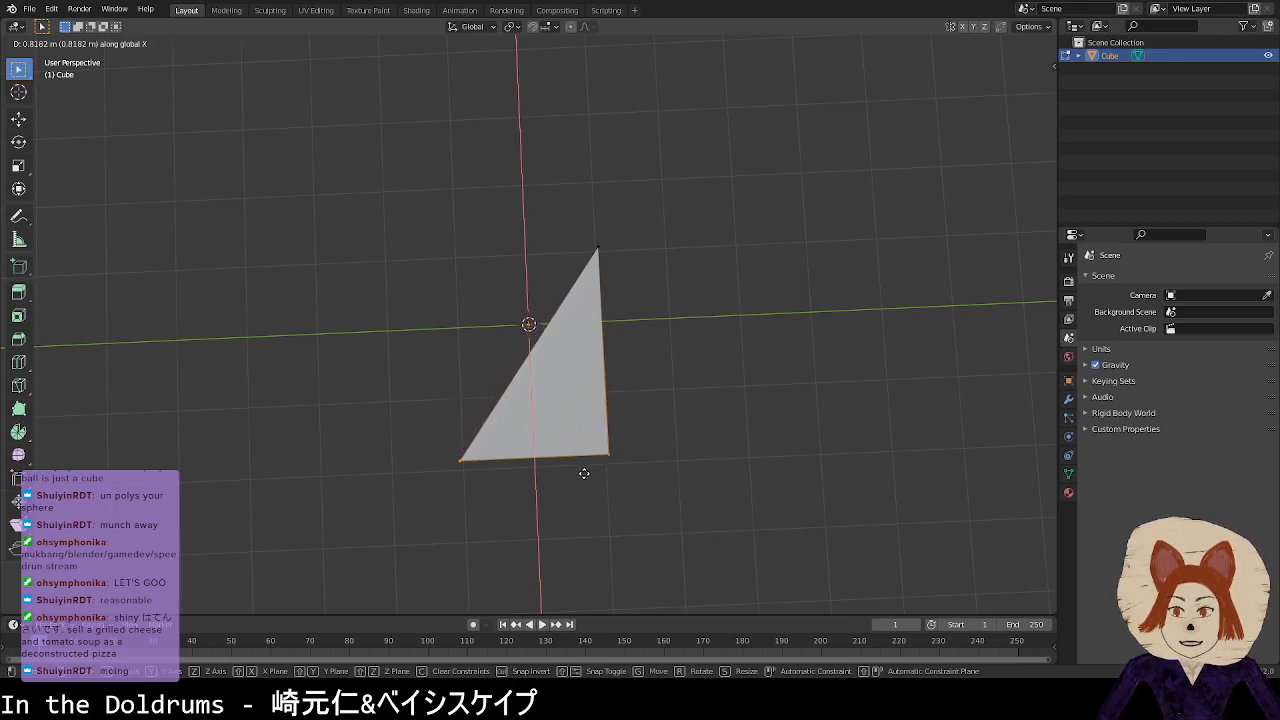
pyautogui.write('-2')
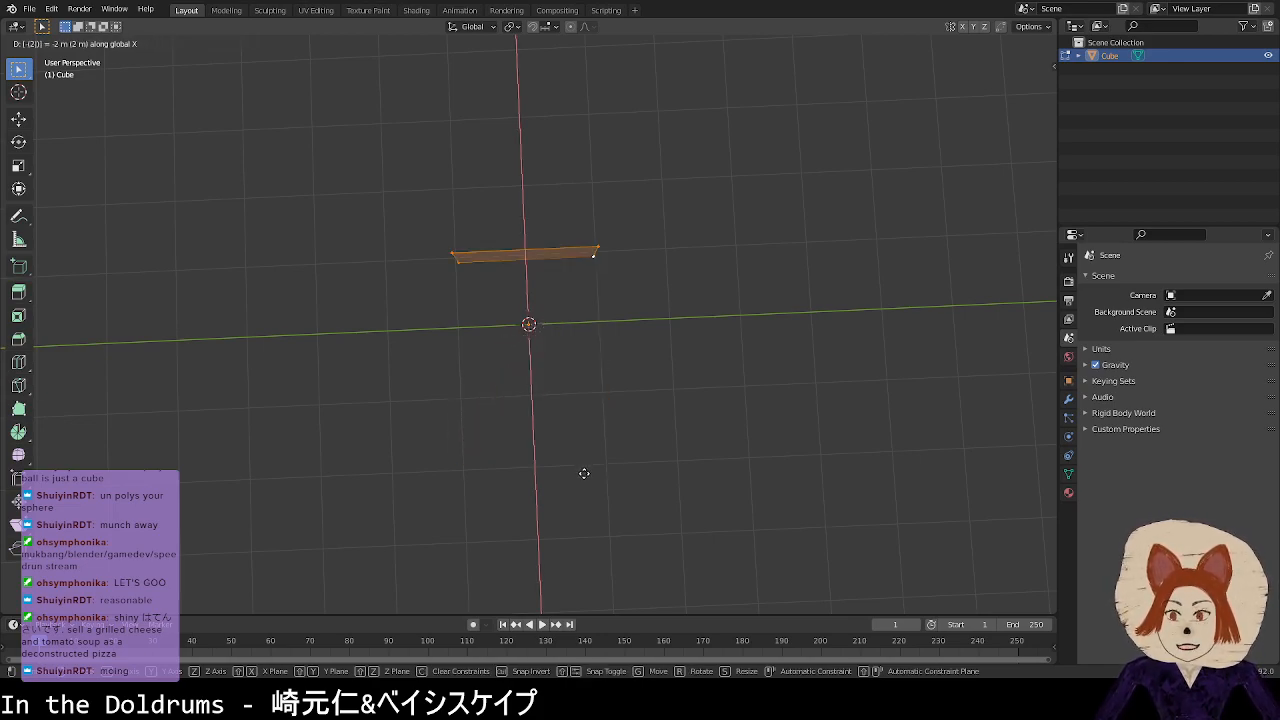
pyautogui.write('1')
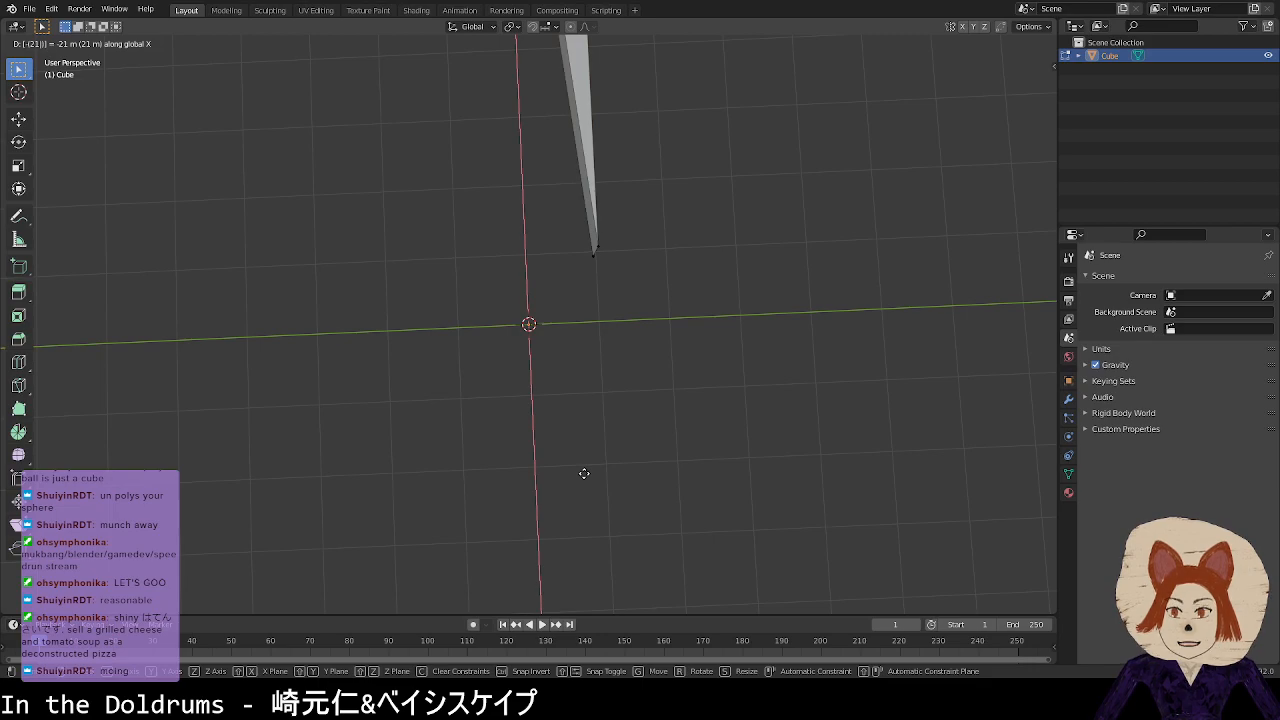
pyautogui.press('BackSpace')
pyautogui.press('BackSpace')
pyautogui.write('1')
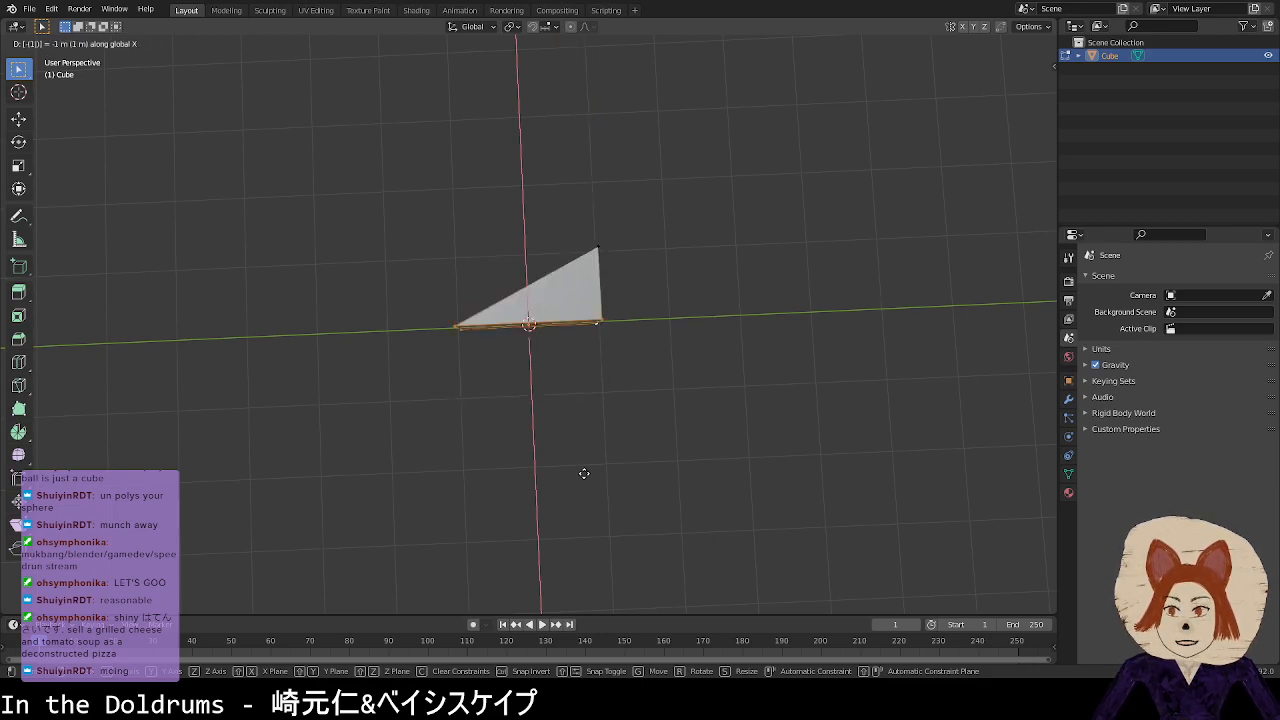
pyautogui.press('BackSpace')
pyautogui.press('BackSpace')
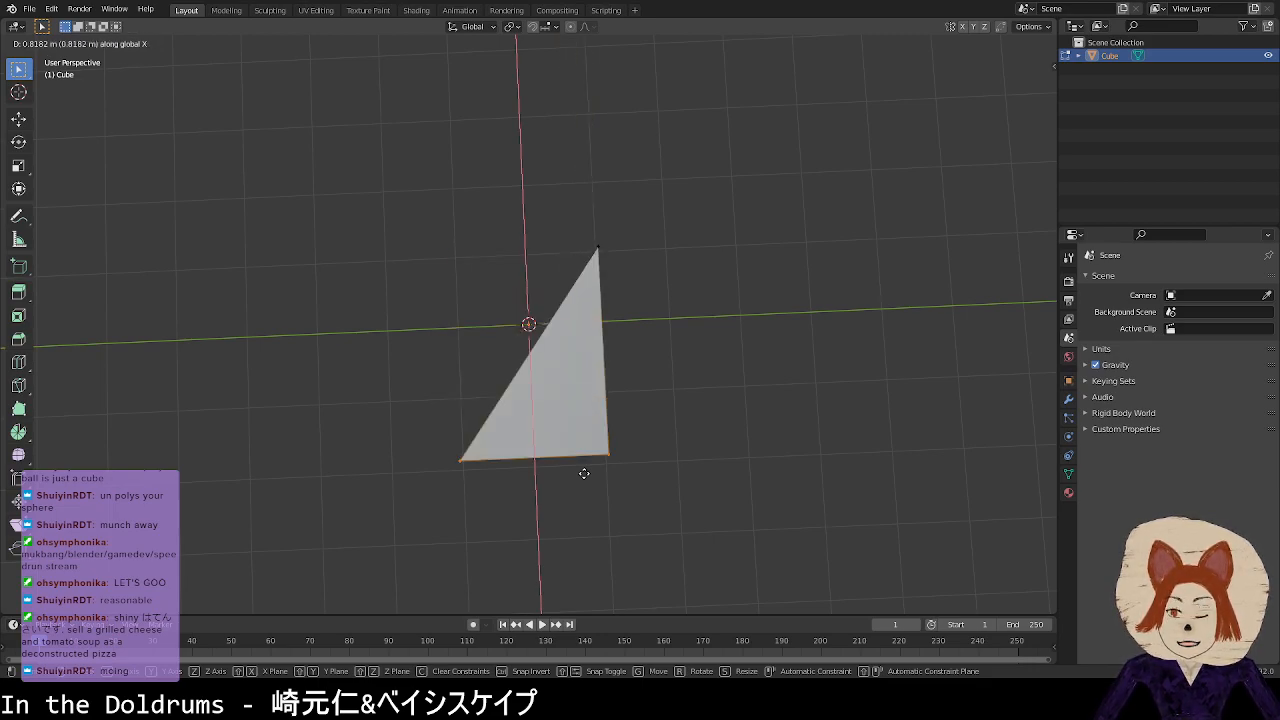
pyautogui.write('-2')
pyautogui.press('BackSpace')
pyautogui.press('BackSpace')
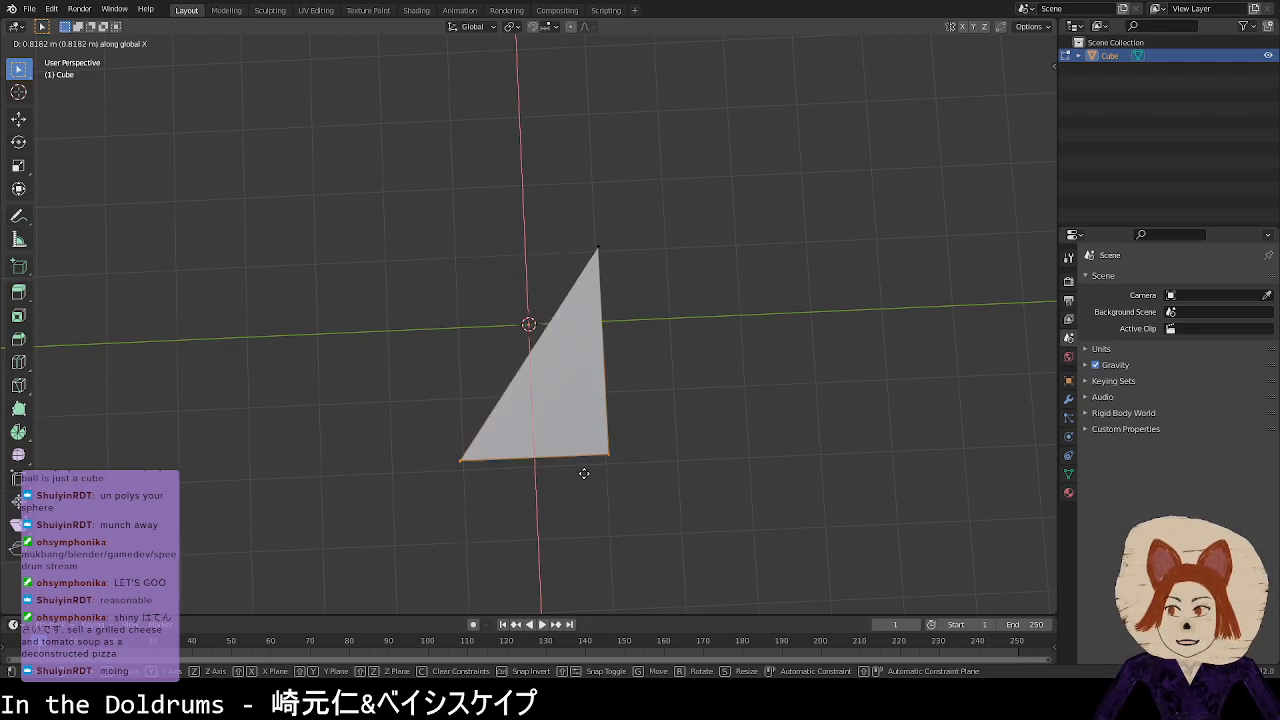
pyautogui.write('-2')
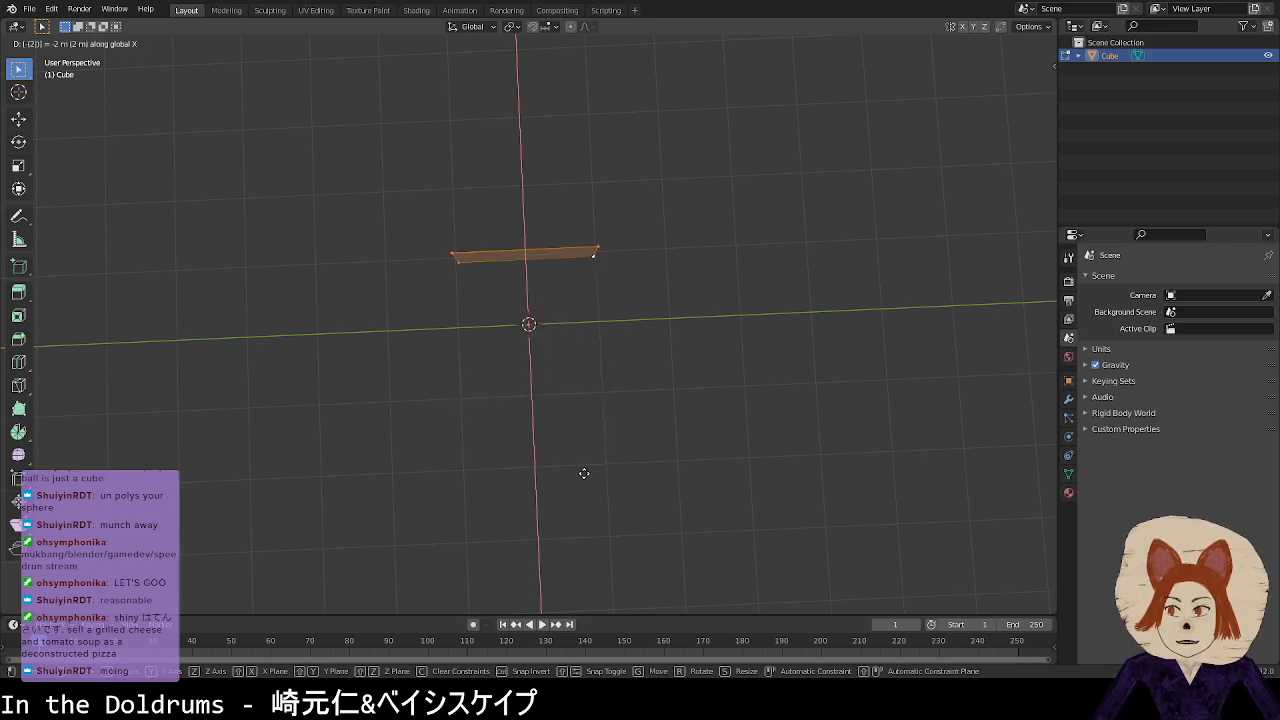
pyautogui.press('-')
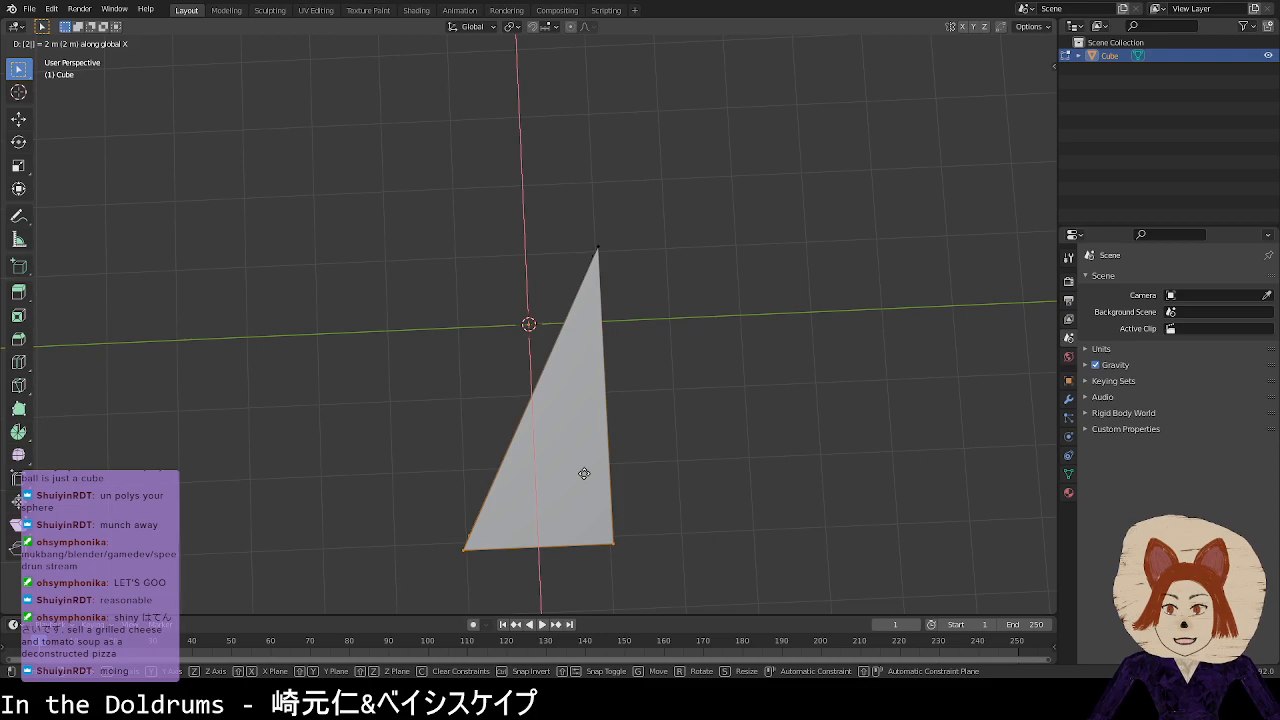
pyautogui.press('BackSpace')
pyautogui.write('1')
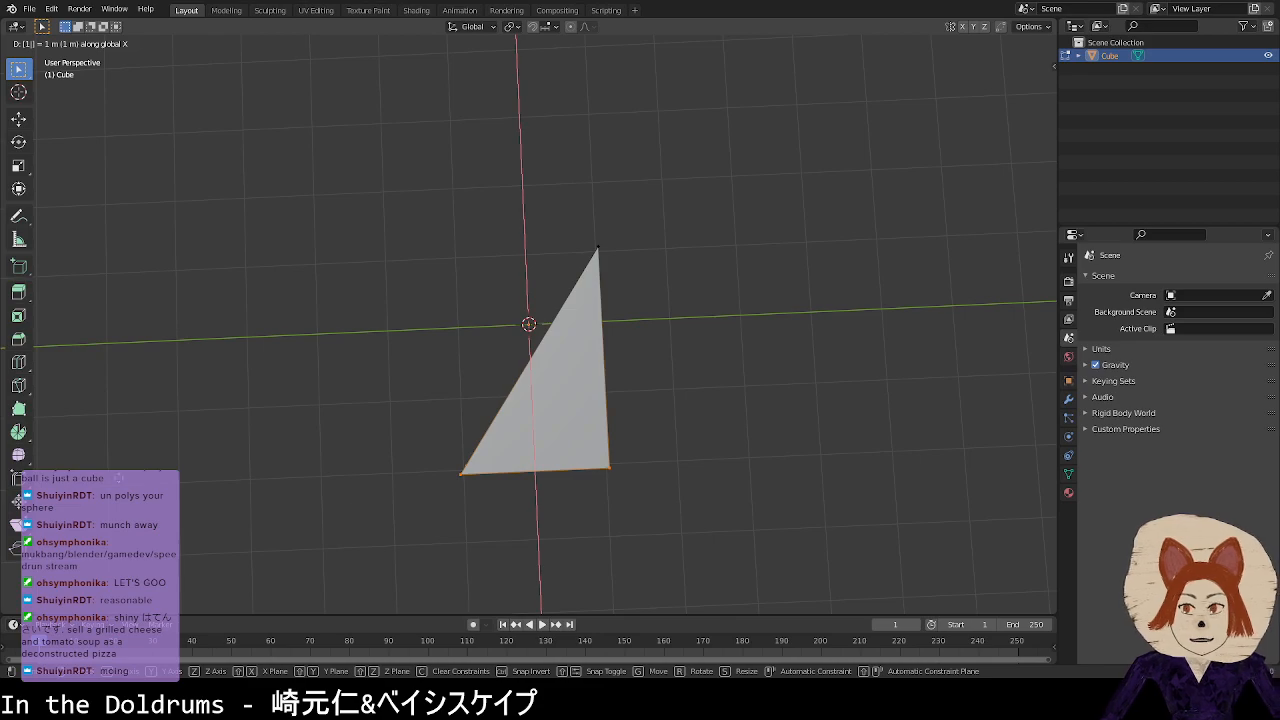
pyautogui.press('Return')
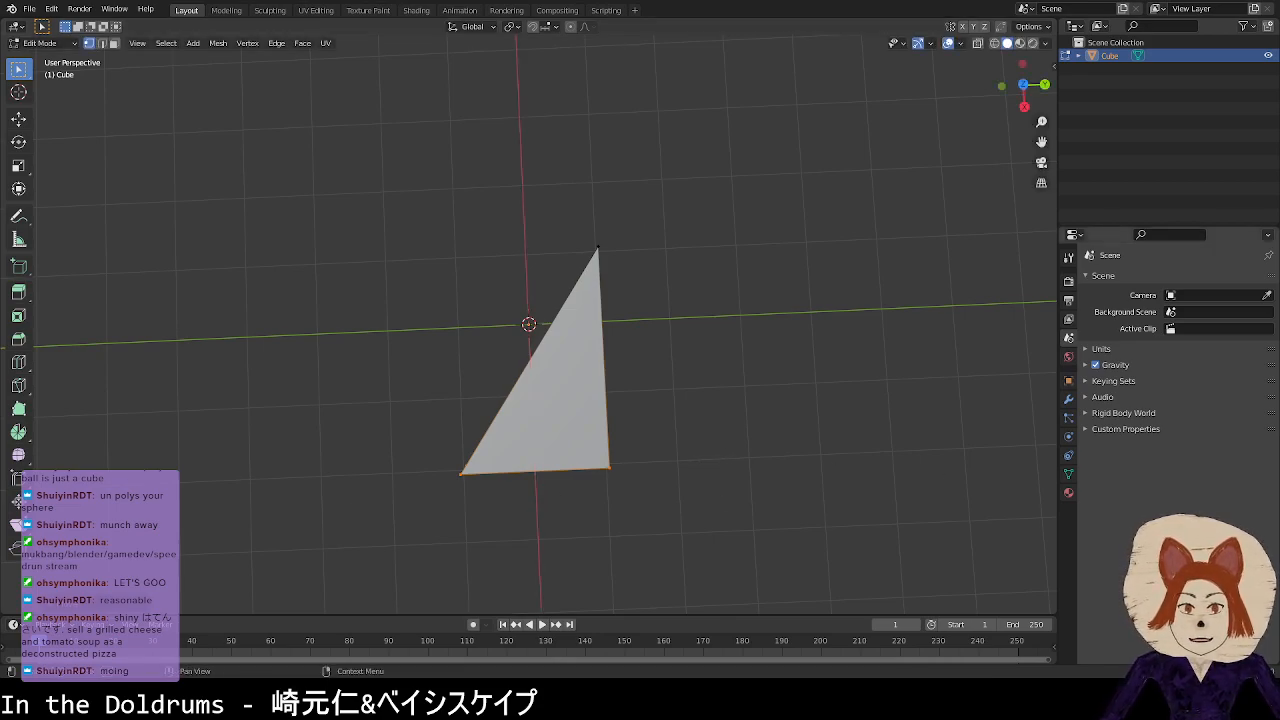
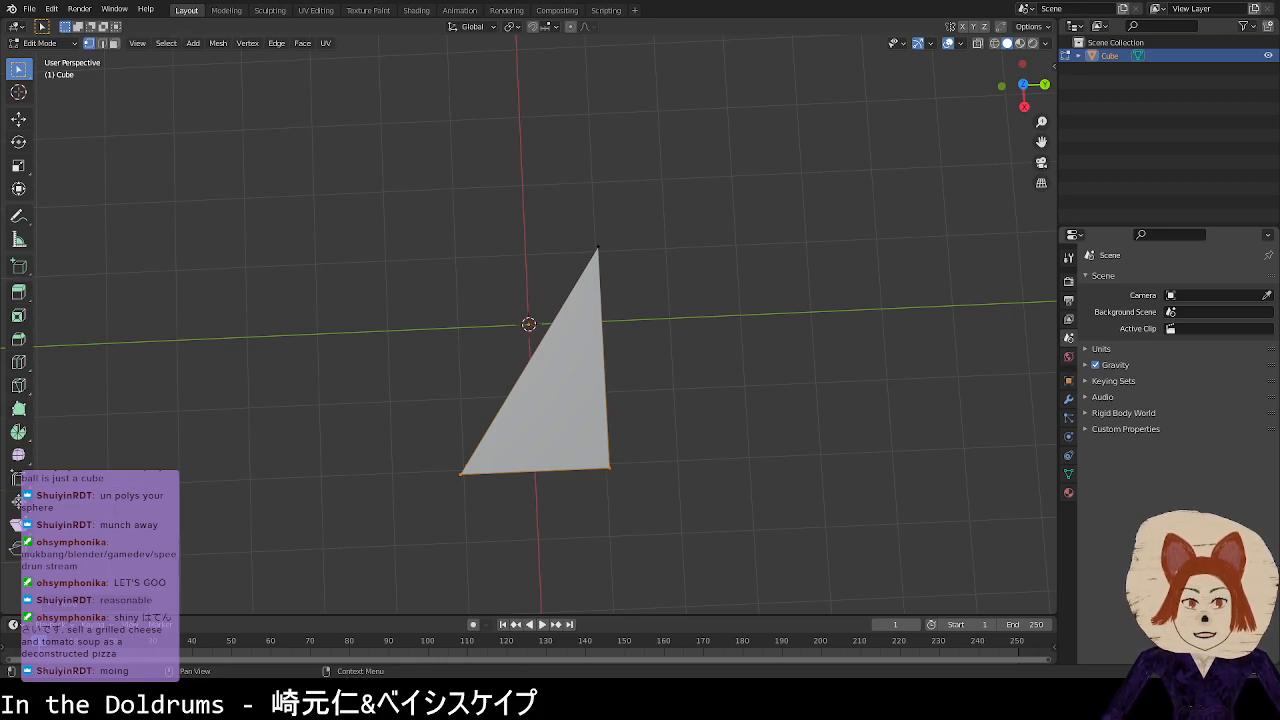
# Step: Rotate the whole wedge object 90° in top view, working in Object Mode
pyautogui.moveTo(640, 440); pyautogui.dragTo(576, 424, button='middle')
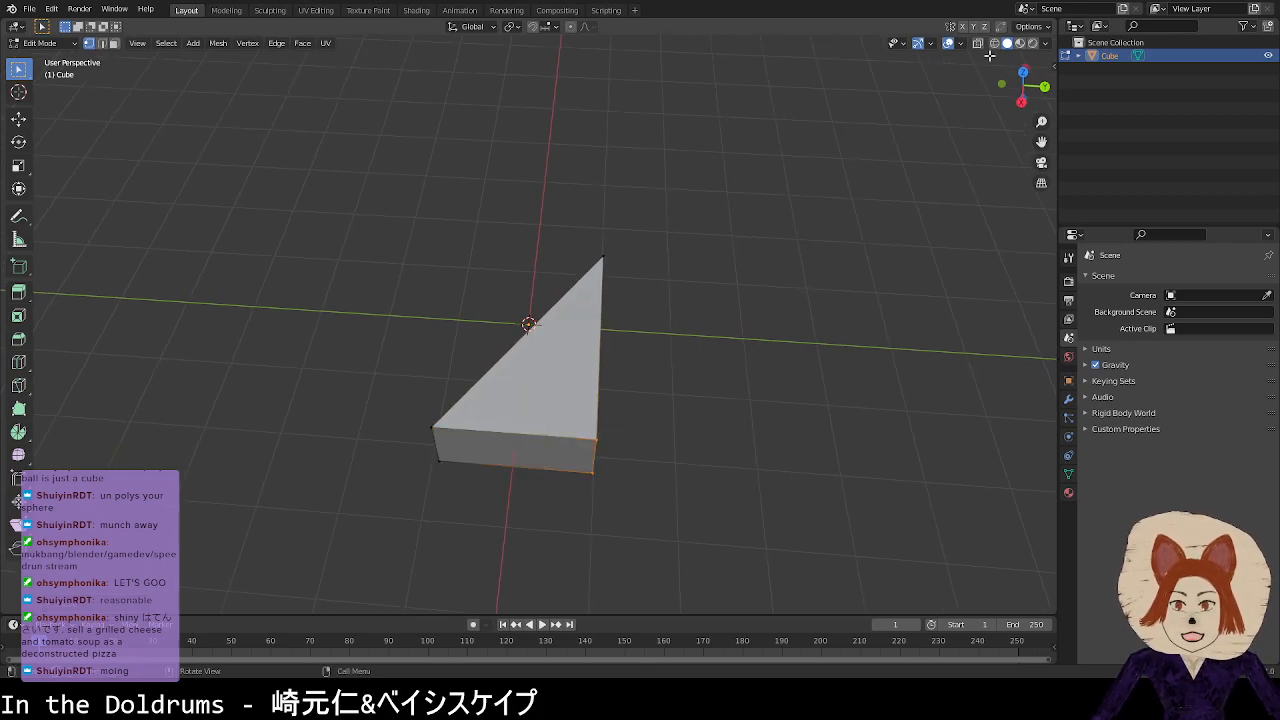
pyautogui.click(1022, 72)
pyautogui.press('a')
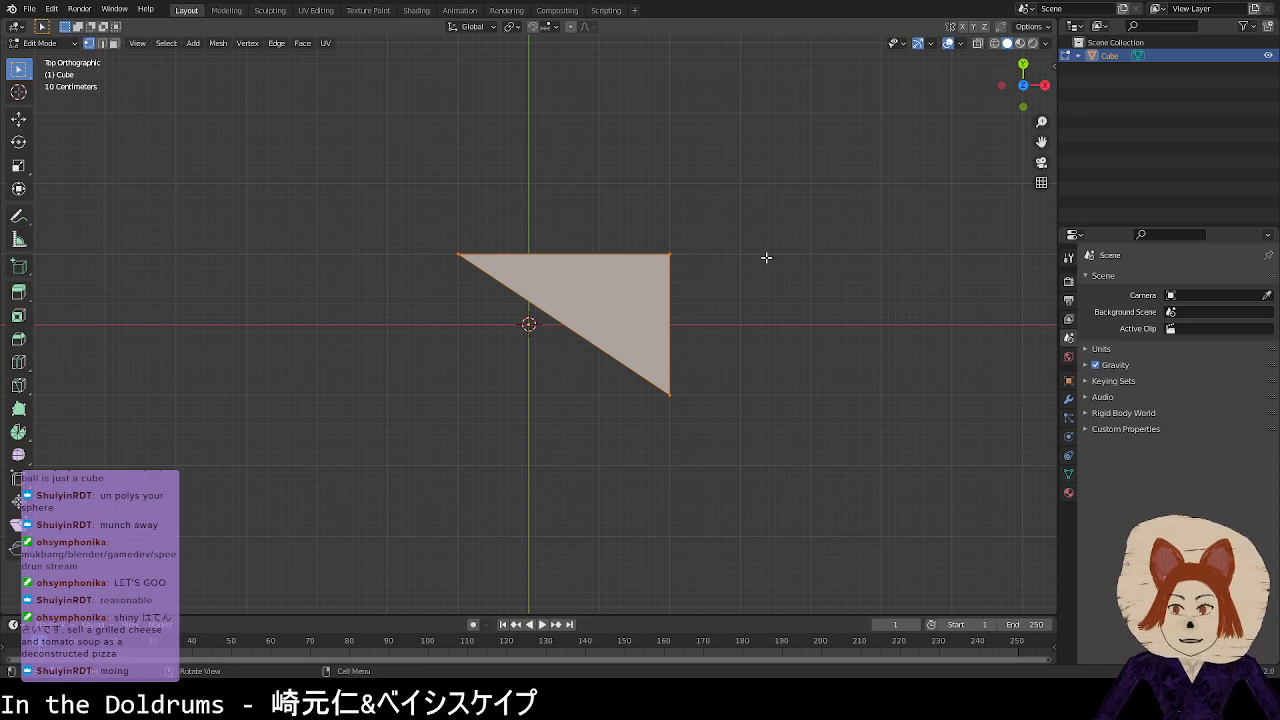
pyautogui.press('Tab')
pyautogui.write('r')
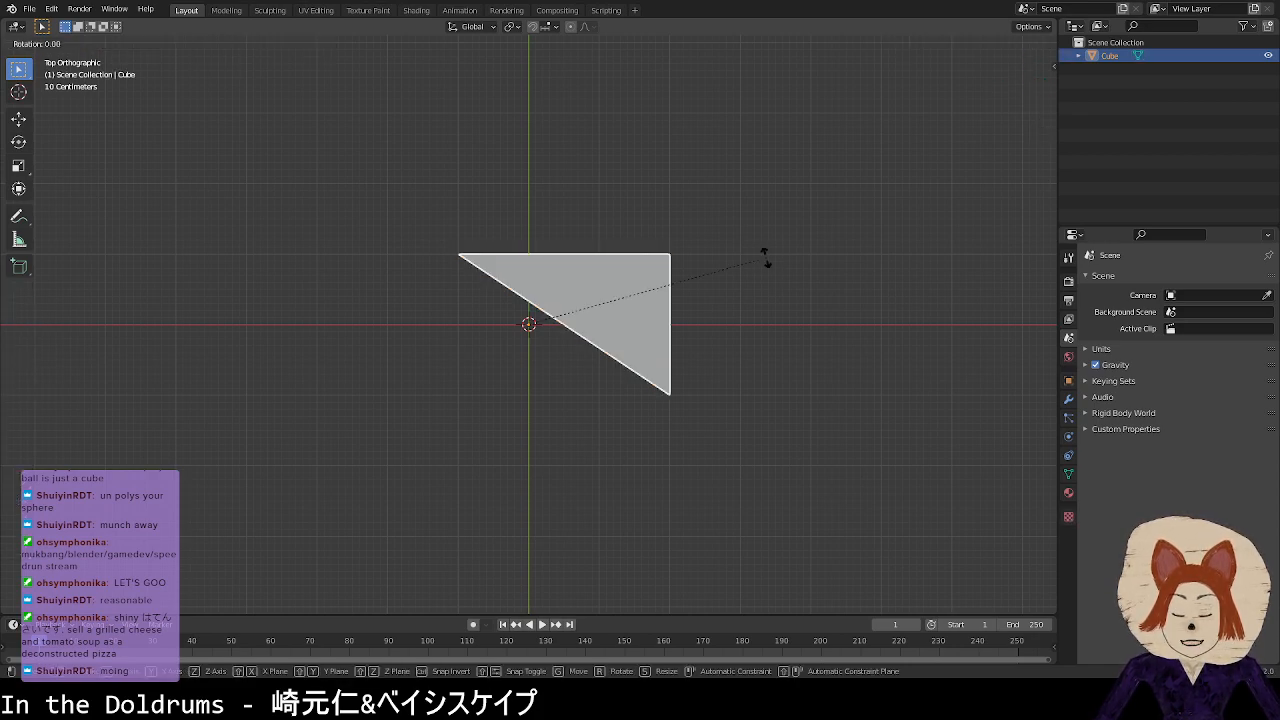
pyautogui.write('90')
pyautogui.press('Return')
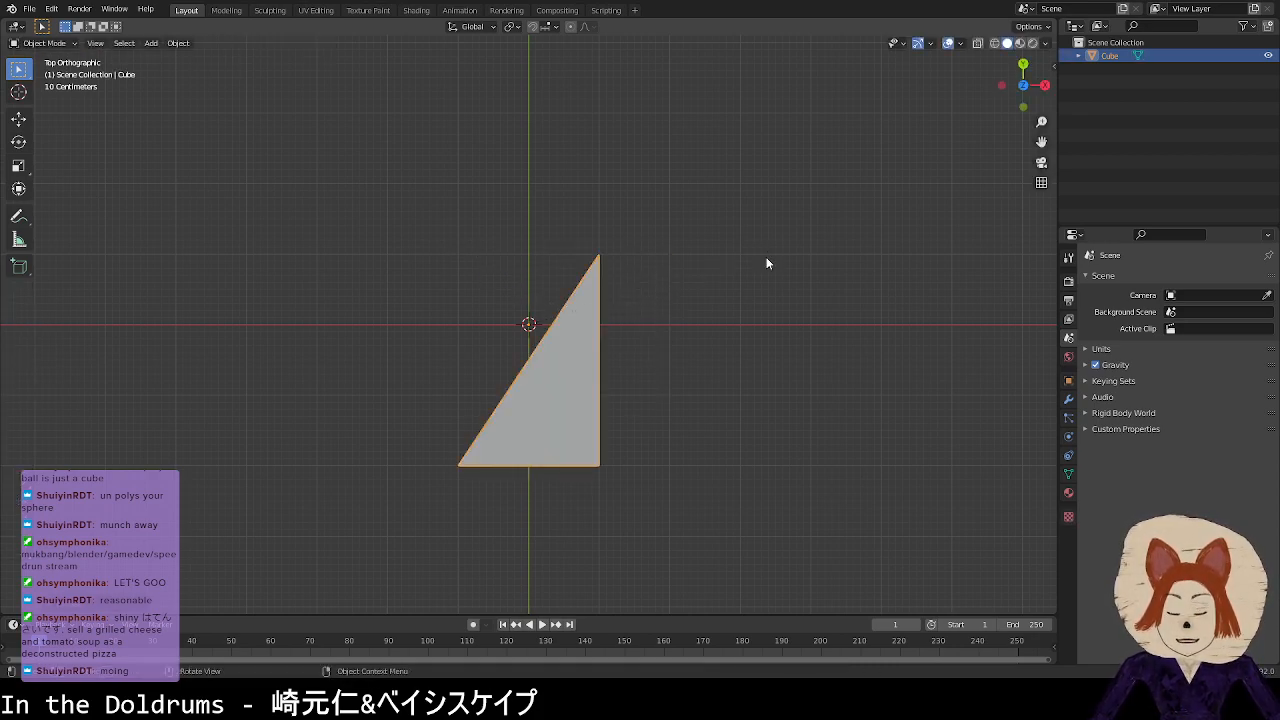
pyautogui.rightClick(766, 263)
pyautogui.click(752, 274)
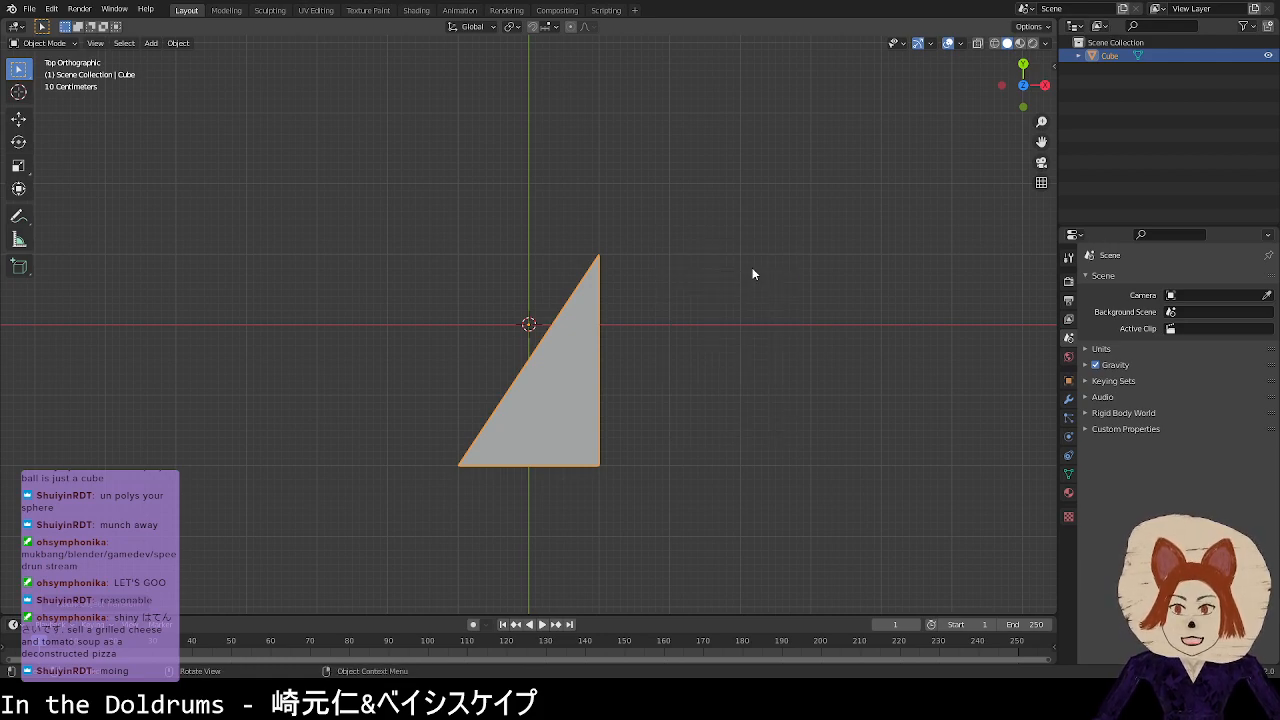
# Step: Move the vertical edge at the right-angle corner inward in top view by about -0.14 m in X and 0.53 m in Y
pyautogui.press('Tab')
pyautogui.moveTo(657, 397); pyautogui.dragTo(678, 324, button='middle')
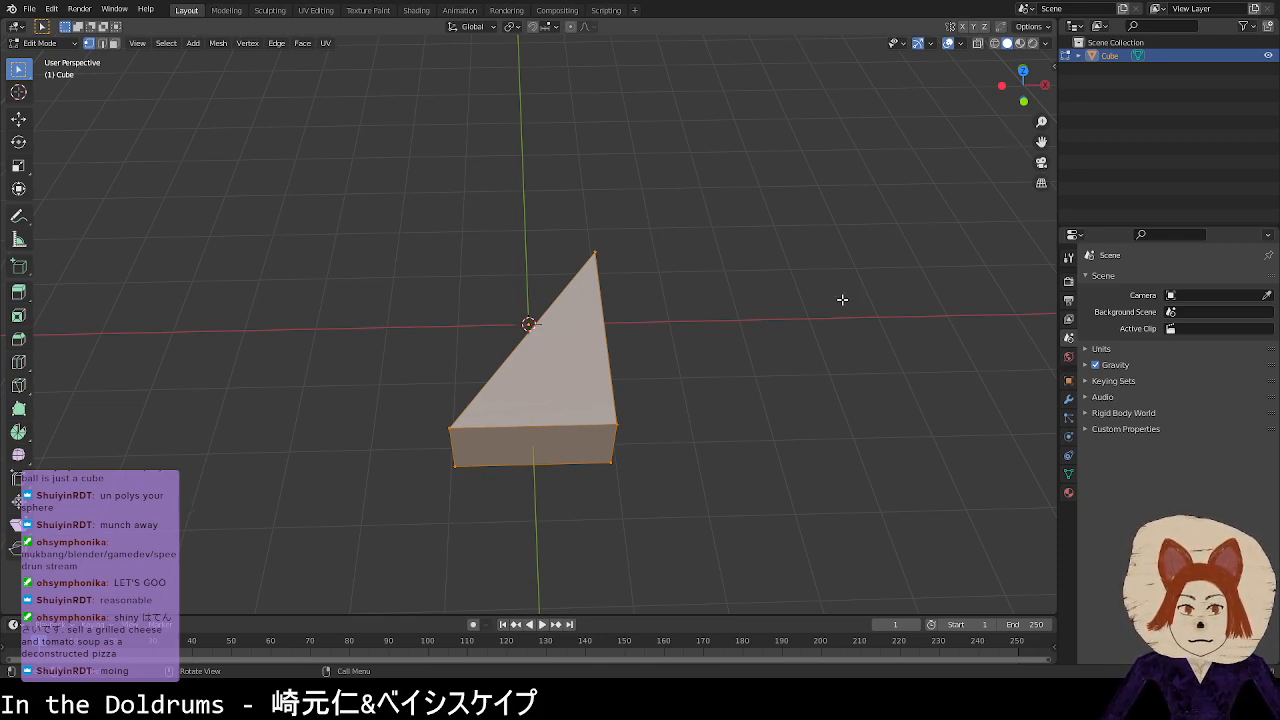
pyautogui.moveTo(572, 400); pyautogui.dragTo(692, 560)
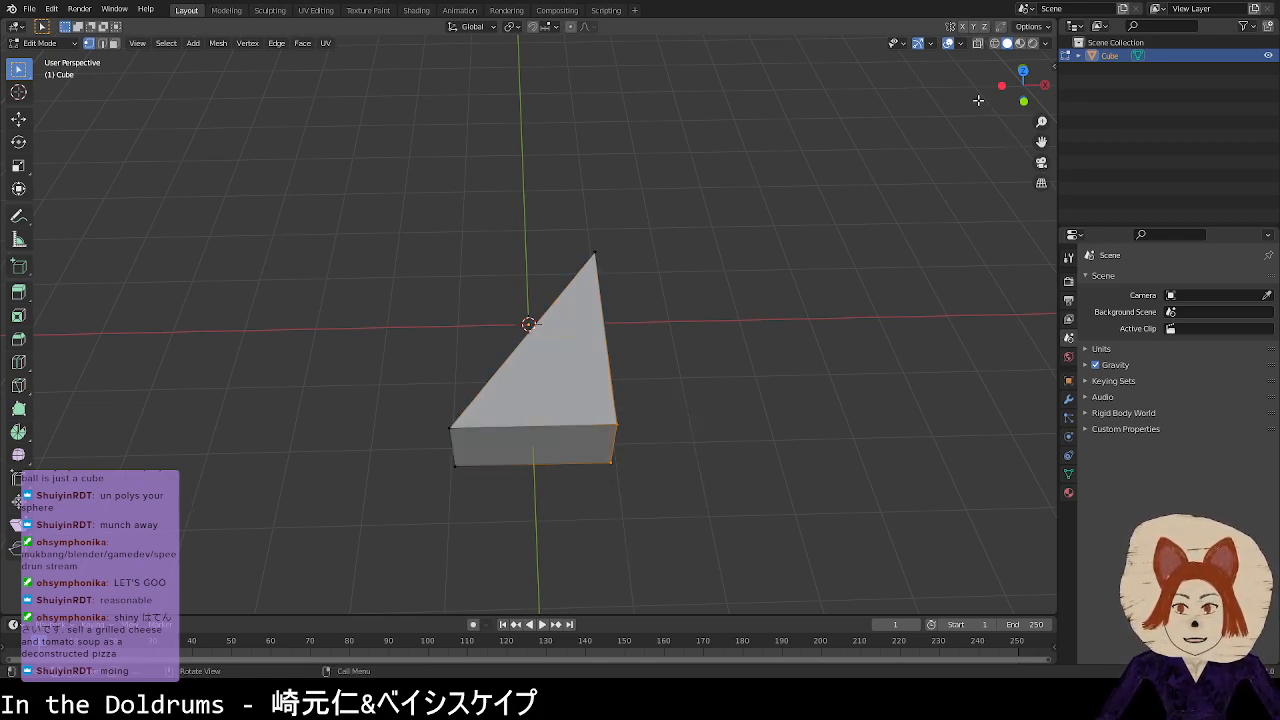
pyautogui.click(1022, 71)
pyautogui.press('g')
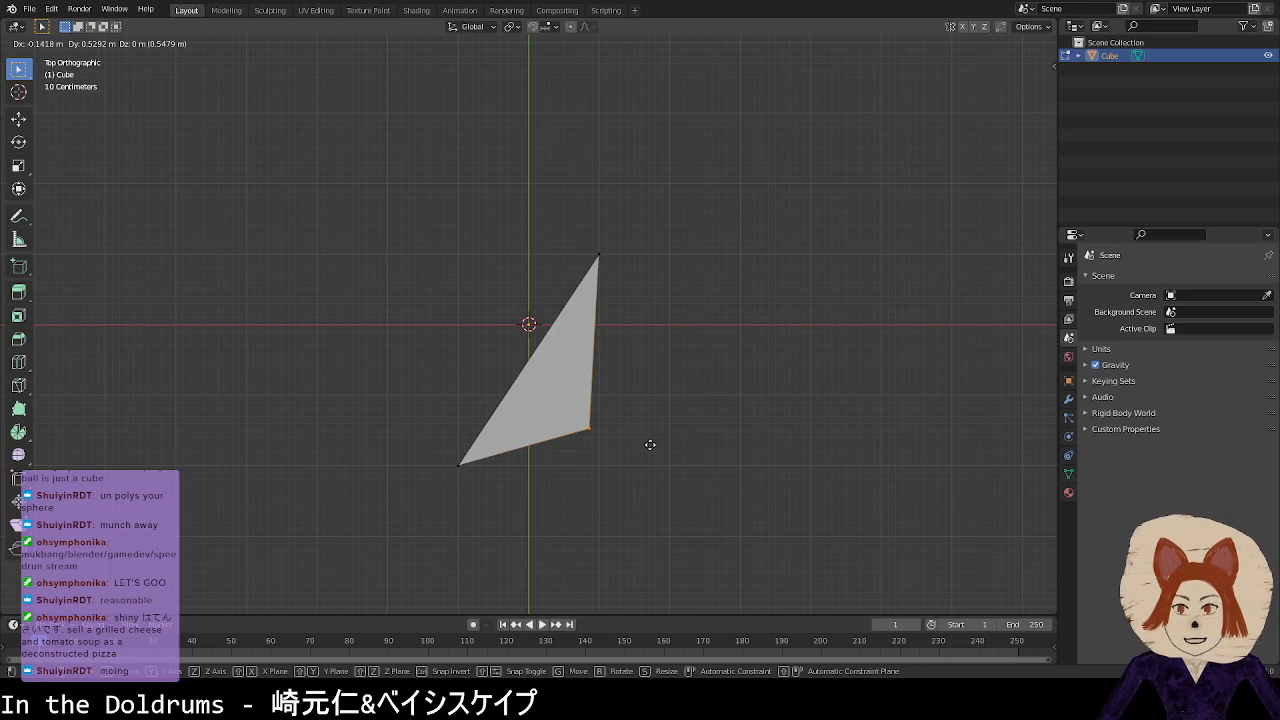
pyautogui.click(650, 444)
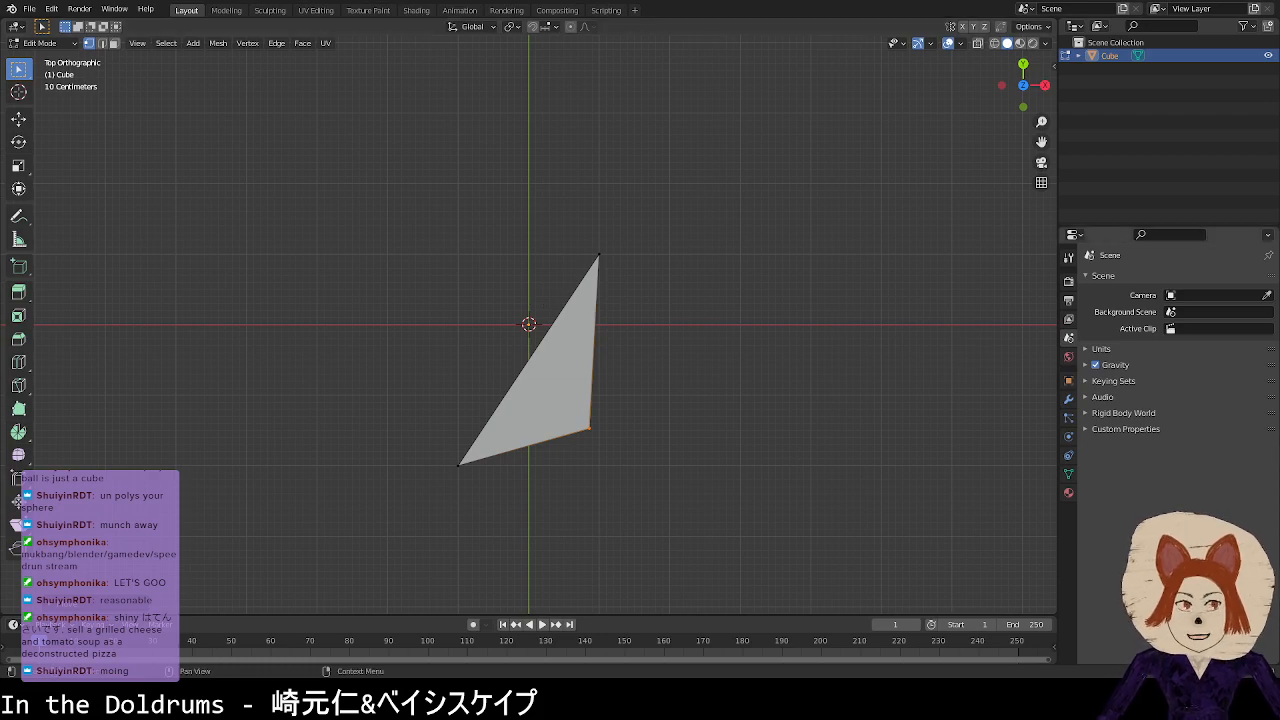
# Step: Add a horizontal loop cut around the wedge's side walls and delete its vertices
pyautogui.moveTo(814, 400); pyautogui.dragTo(854, 277, button='middle')
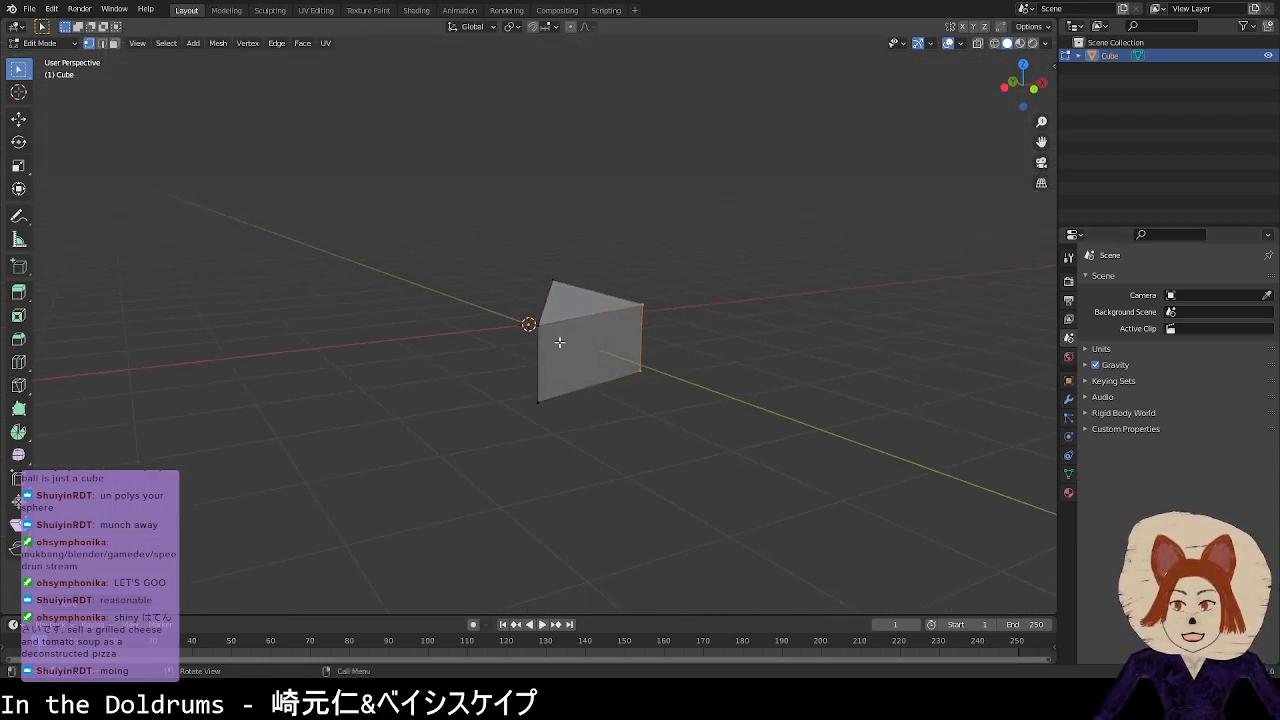
pyautogui.hotkey('ctrl', 'r')
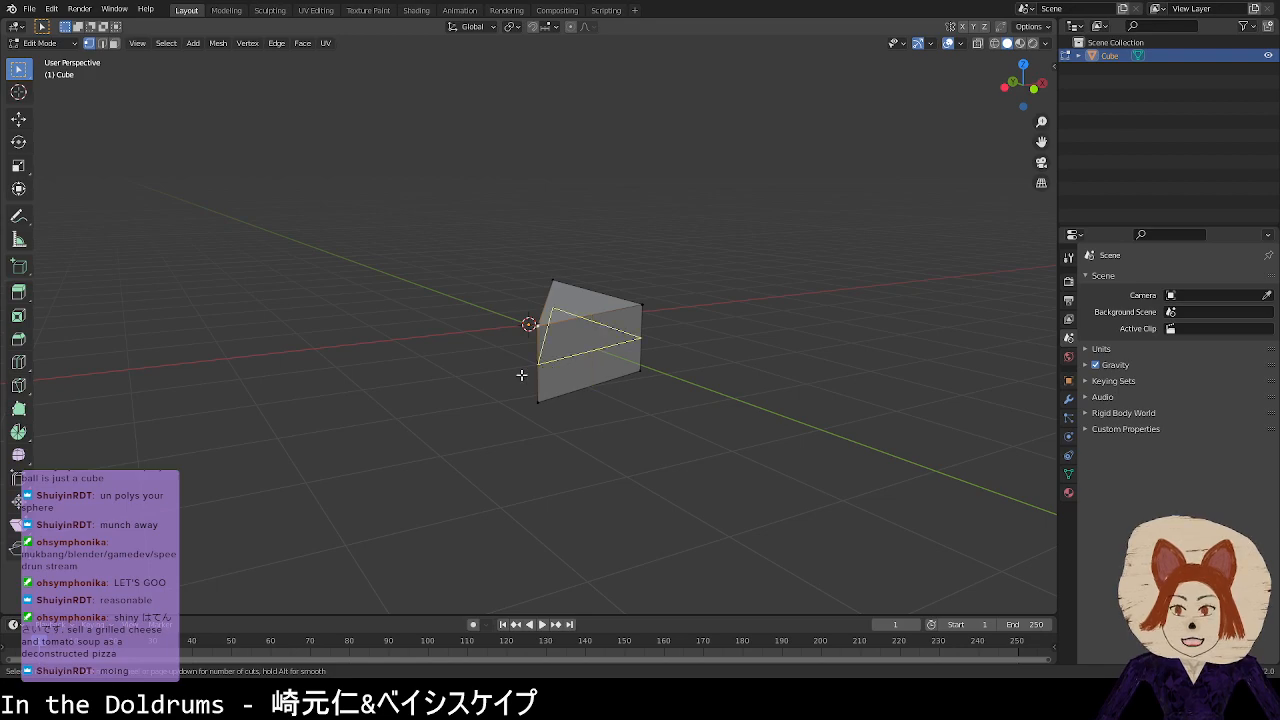
pyautogui.click(538, 374)
pyautogui.click(540, 372)
pyautogui.press('x')
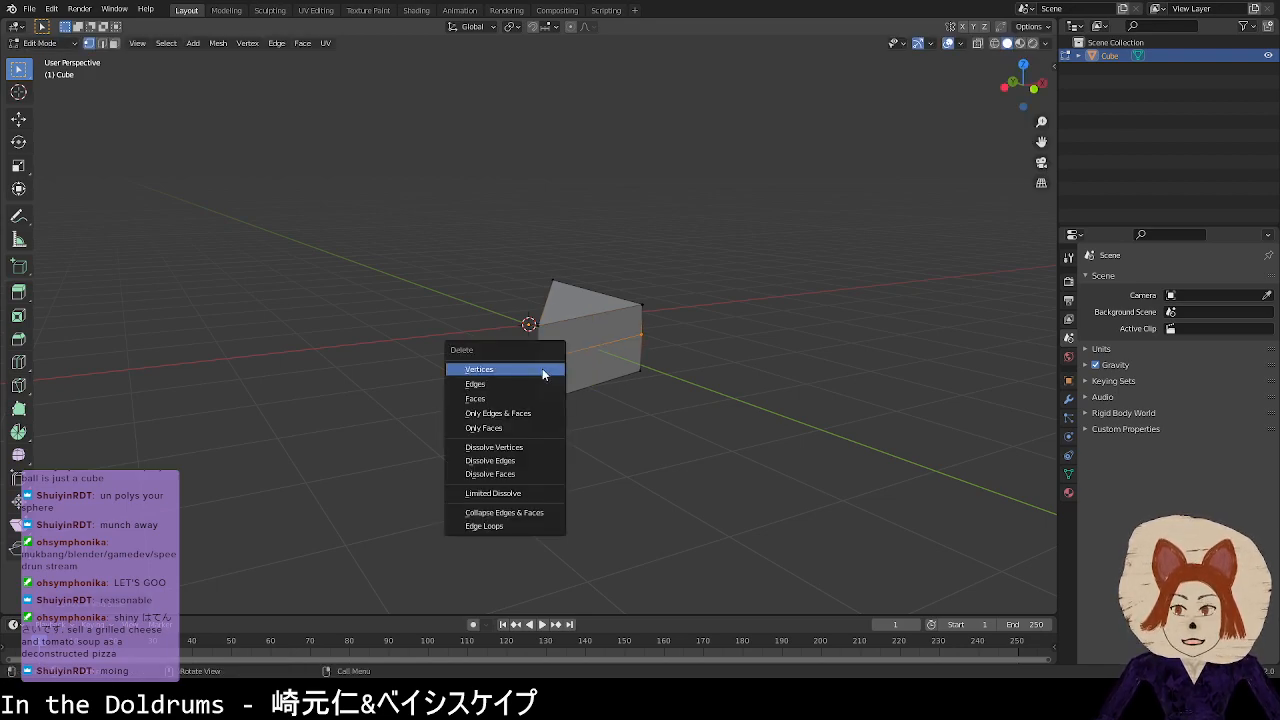
pyautogui.click(542, 373)
pyautogui.moveTo(628, 378); pyautogui.dragTo(596, 372, button='middle')
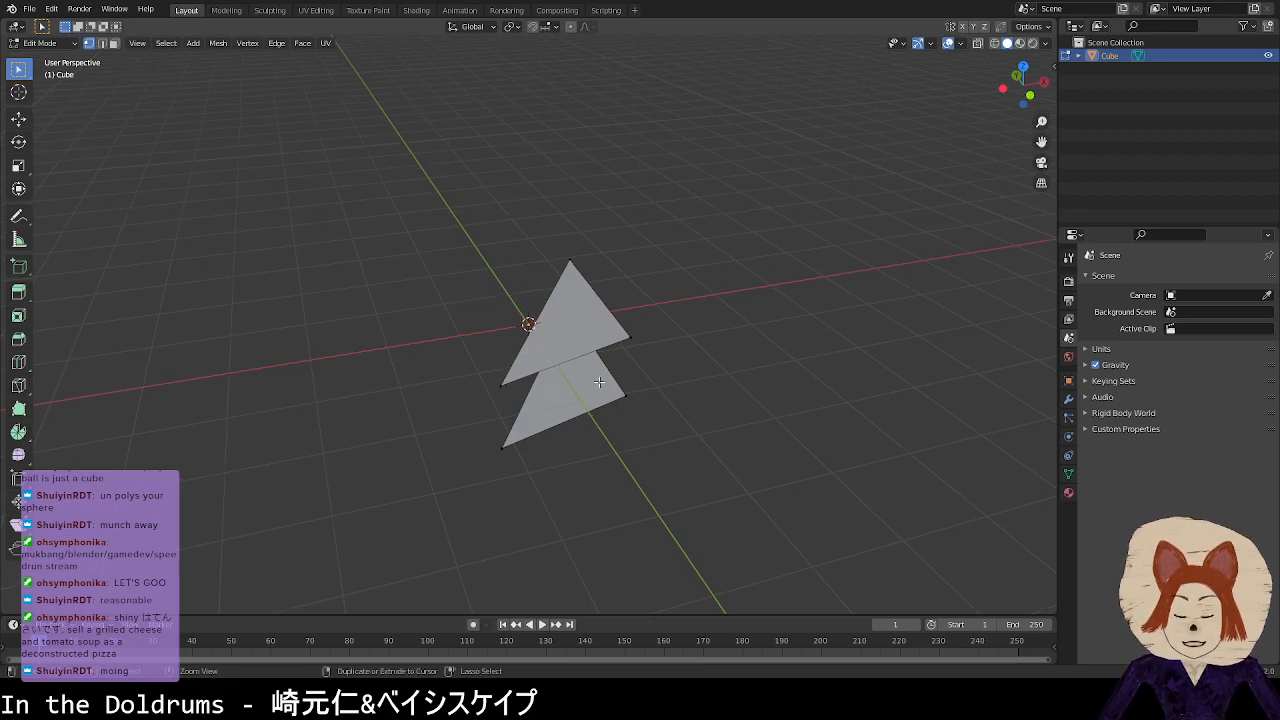
# Step: Undo the vertex deletion and the loop cut on the wedge, and save the file
pyautogui.hotkey('ctrl', 'z')
pyautogui.click(616, 385)
pyautogui.hotkey('ctrl', 's')
pyautogui.hotkey('ctrl', 'z')
pyautogui.hotkey('ctrl', 'z')
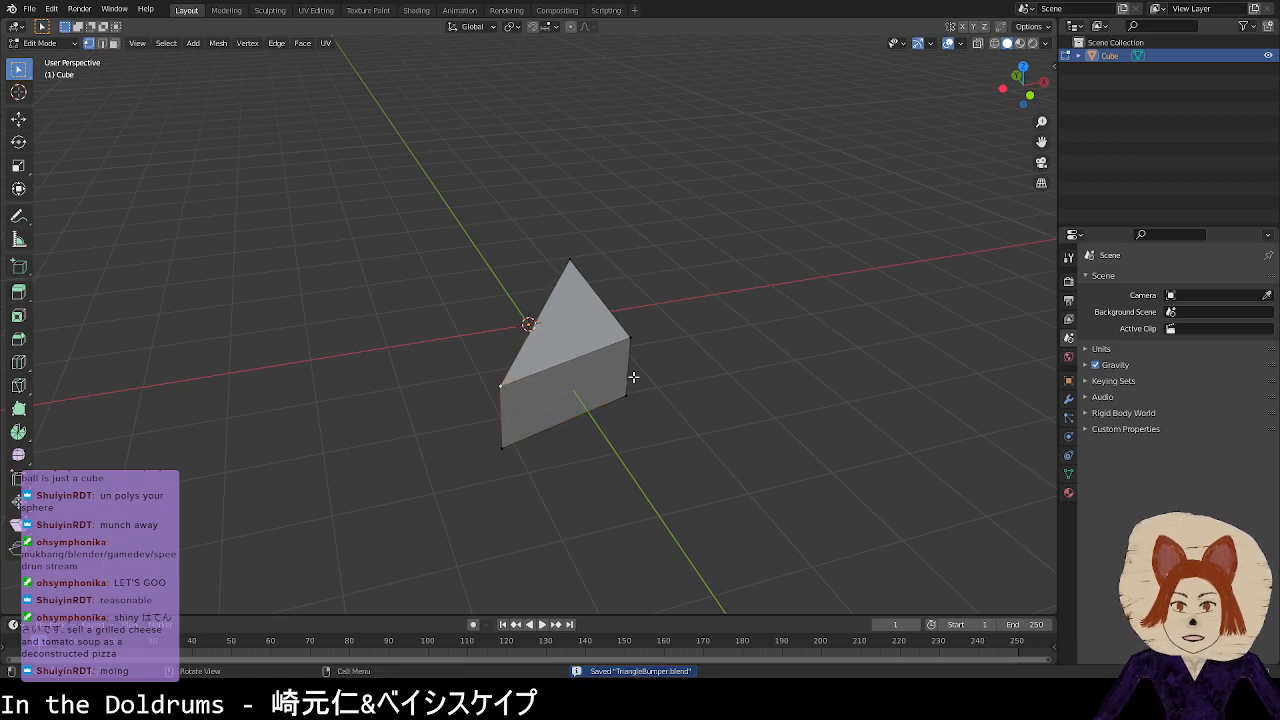
# Step: Duplicate the wedge object in place in Object Mode
pyautogui.press('Tab')
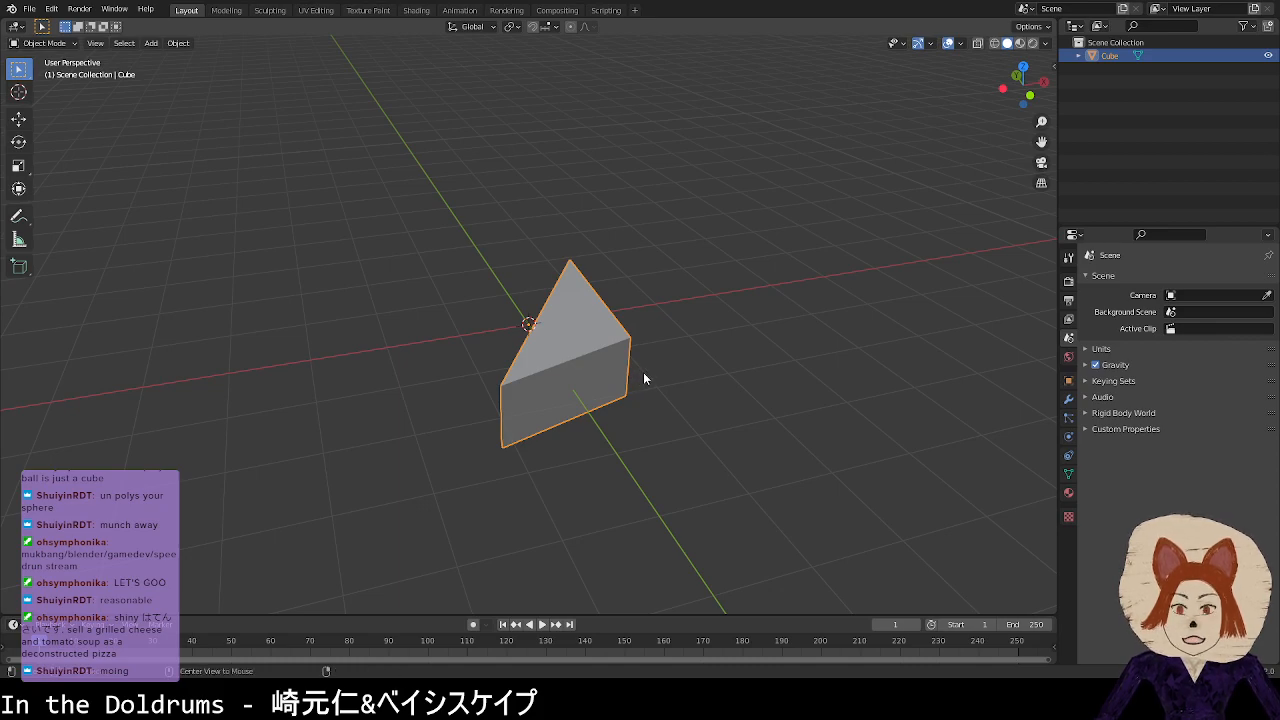
pyautogui.hotkey('shift', 'd')
pyautogui.rightClick(643, 372)
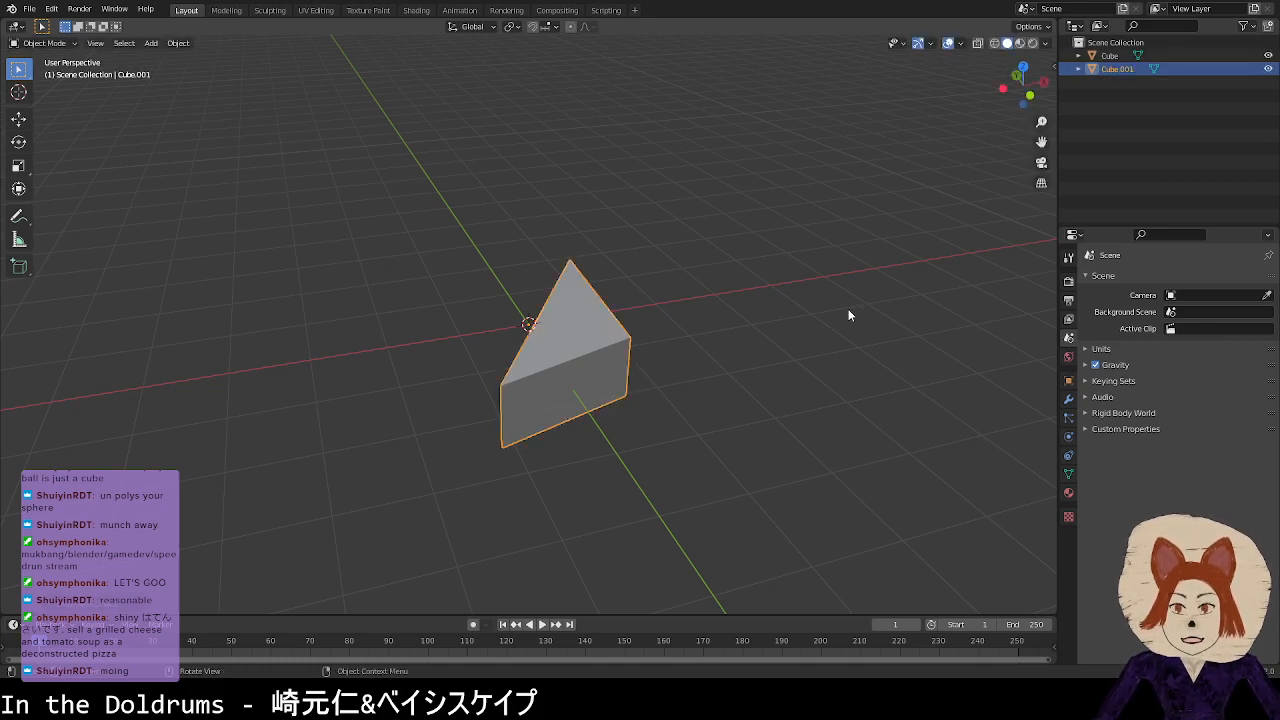
# Step: Try scaling the duplicate wedge's whole mesh down along the global Z axis in Edit Mode
pyautogui.press('Tab')
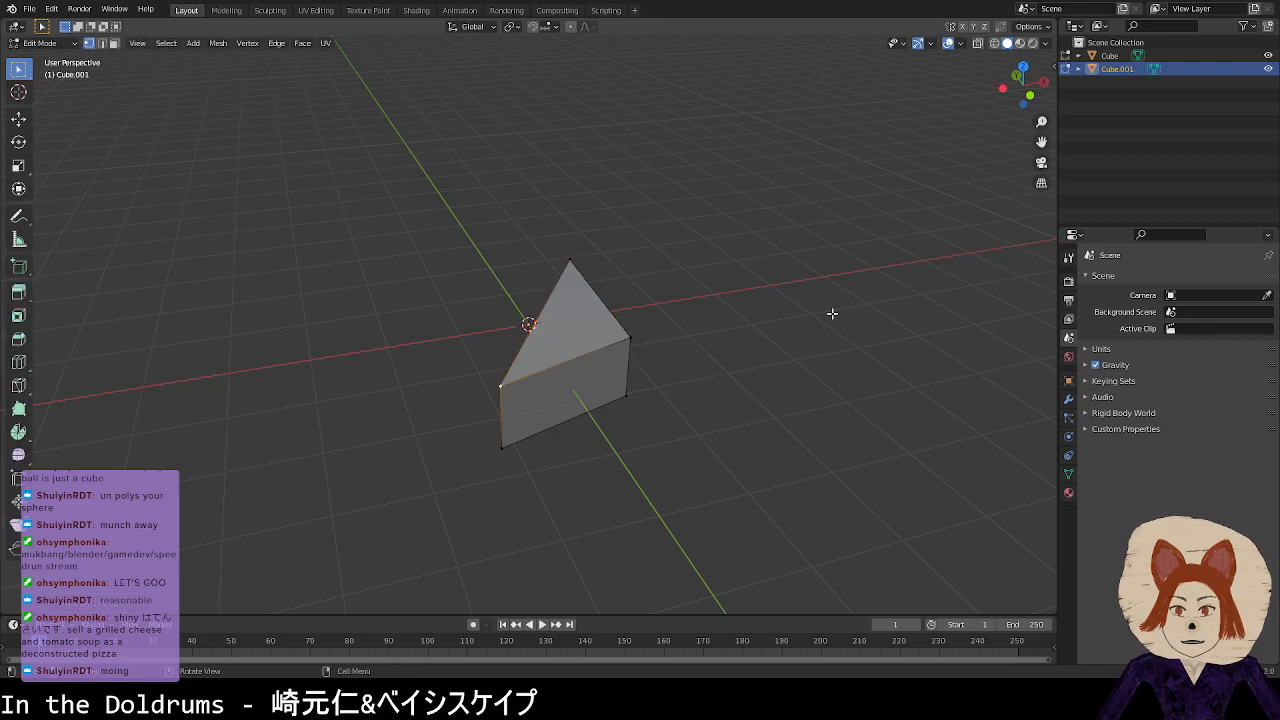
pyautogui.press('a')
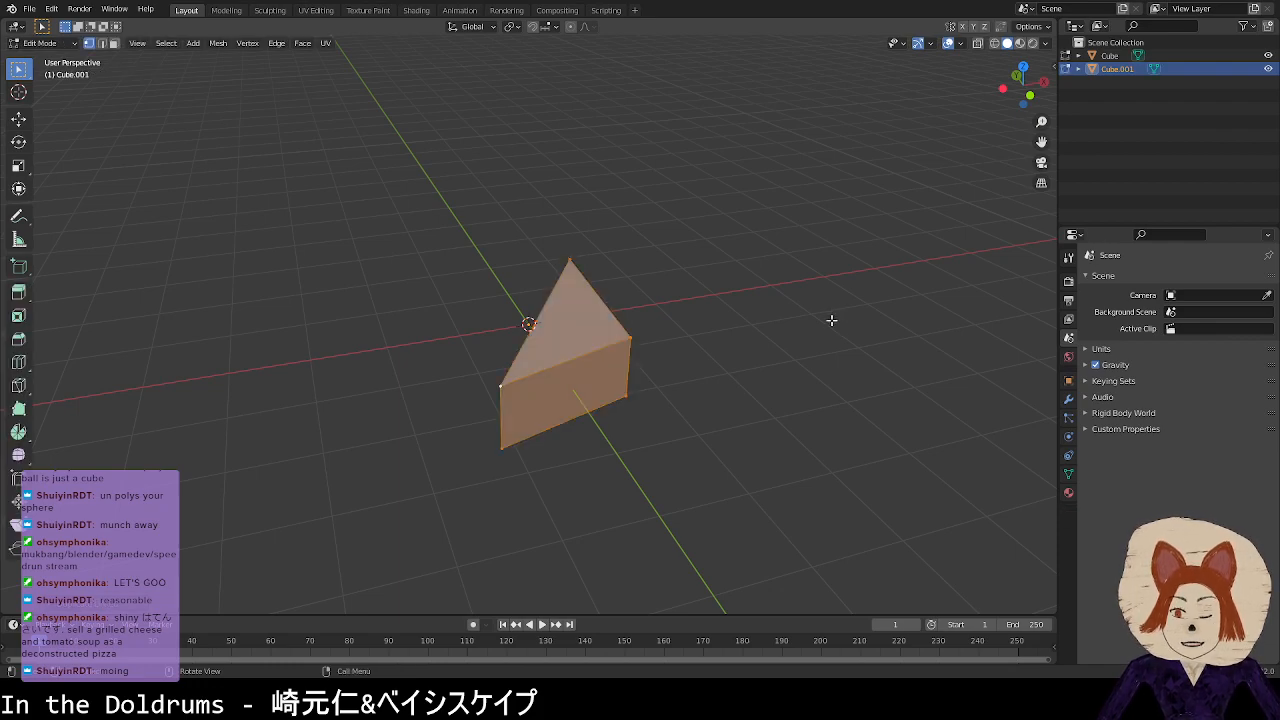
pyautogui.press('s')
pyautogui.hotkey('shift', 'z')
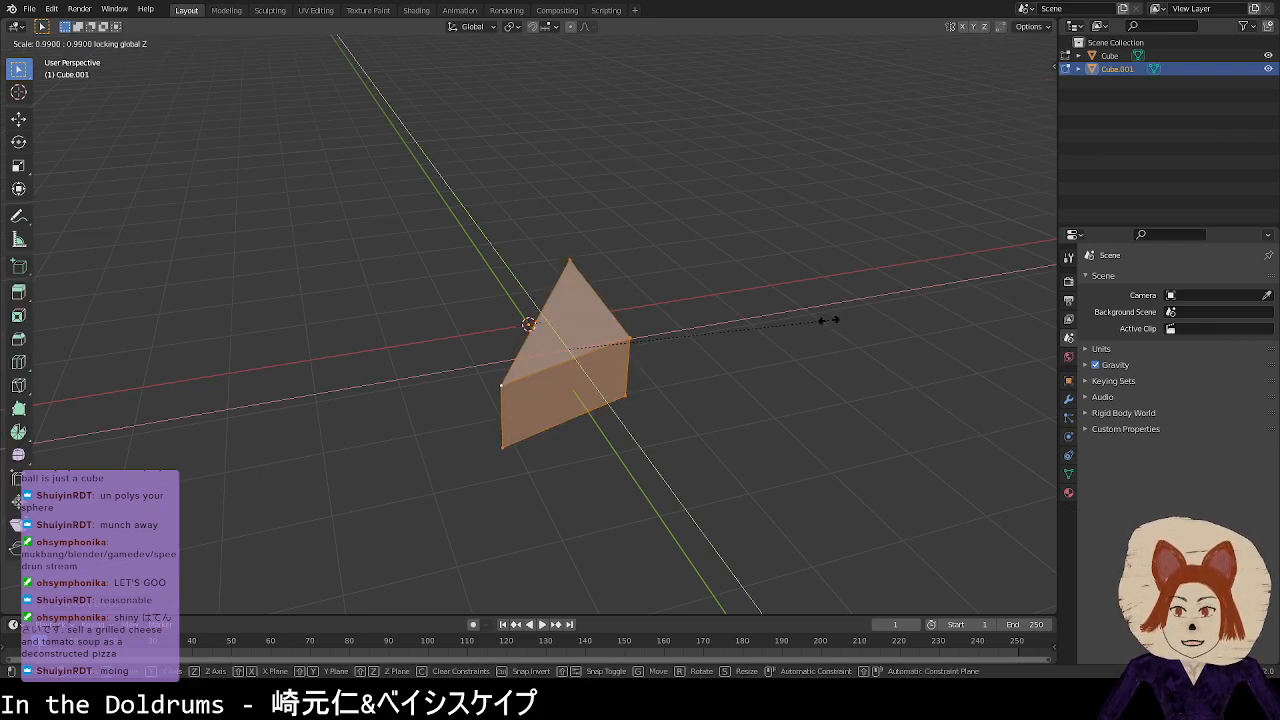
pyautogui.press('z')
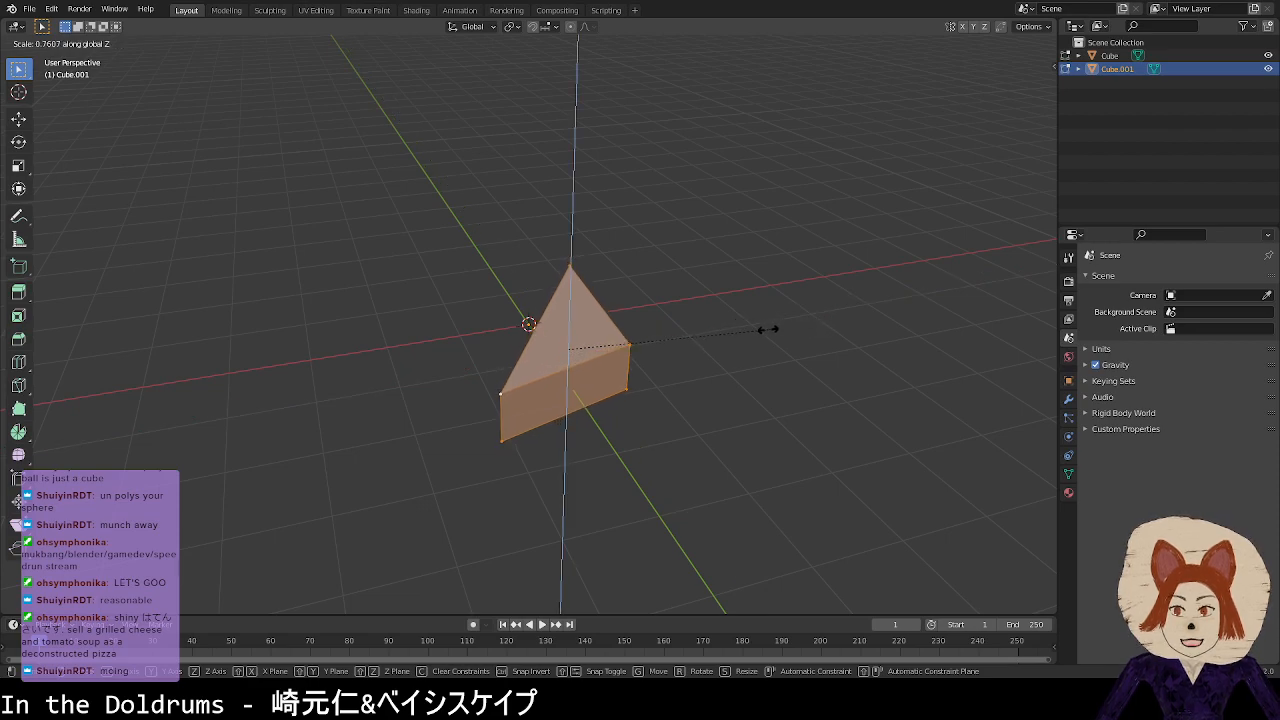
pyautogui.click(758, 329)
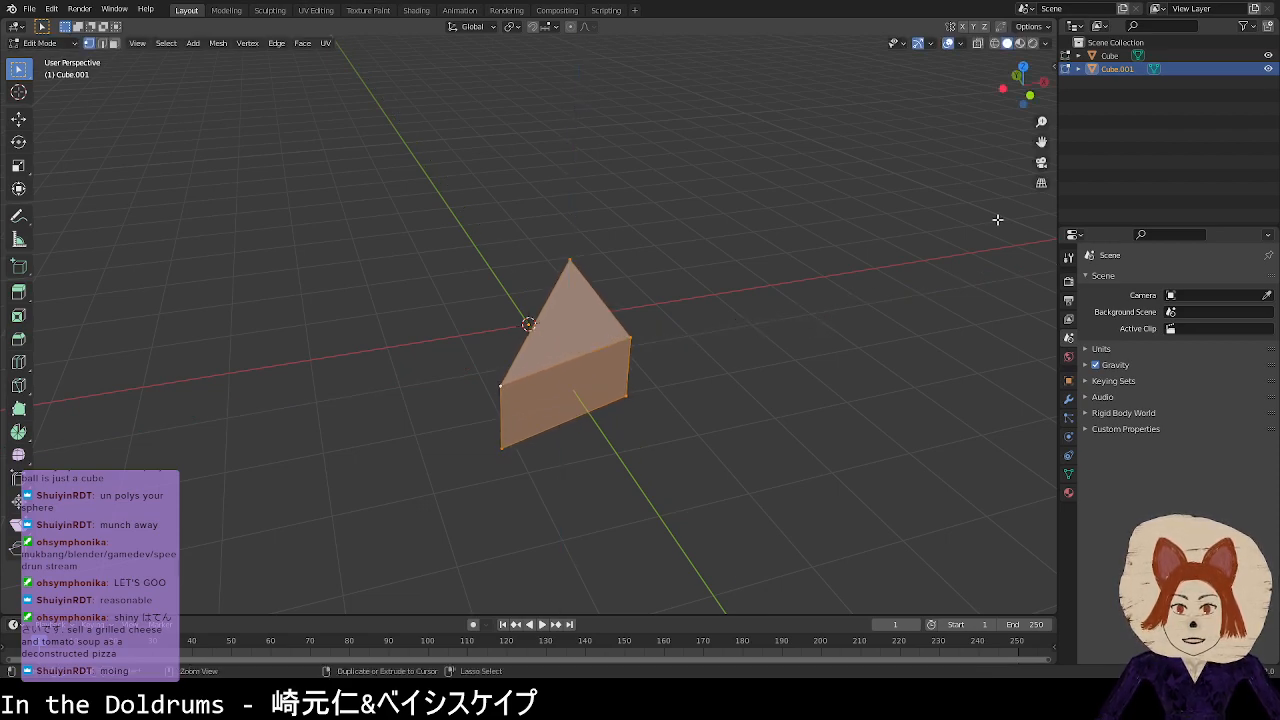
# Step: Make the duplicate wedge's mesh data single-user so it is independent of the original
pyautogui.press('Tab')
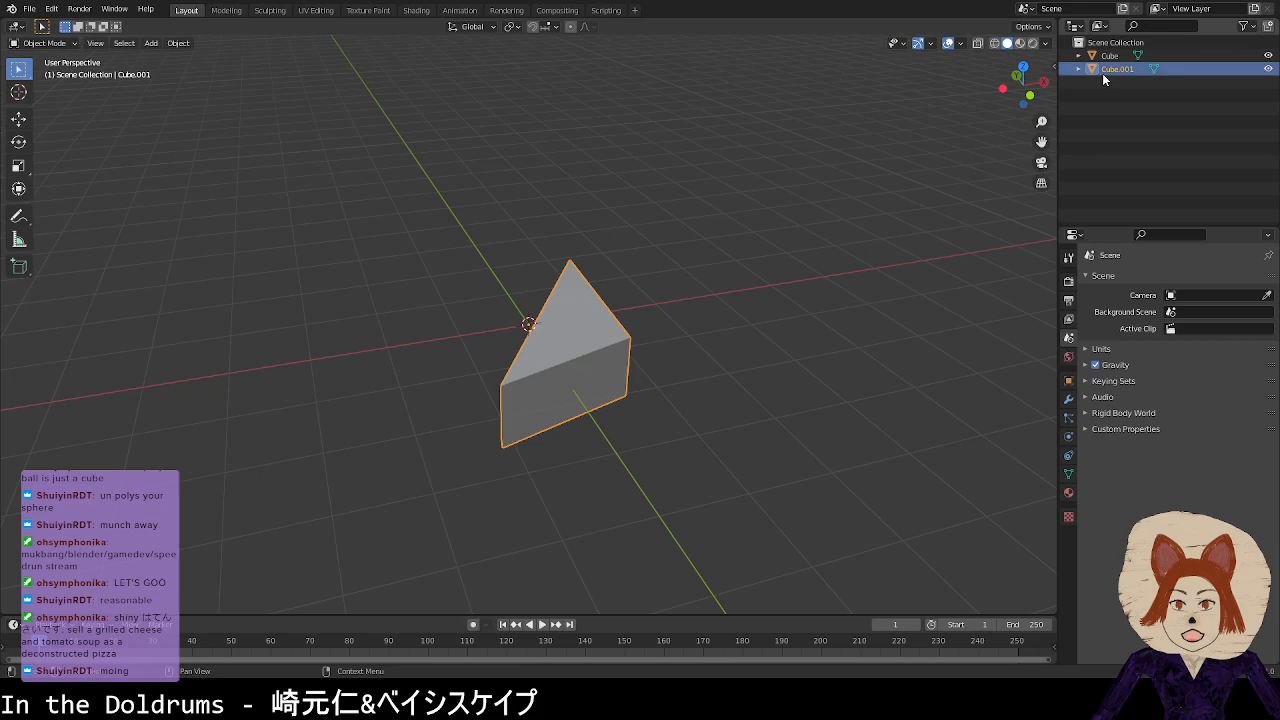
pyautogui.press('Tab')
pyautogui.press('Tab')
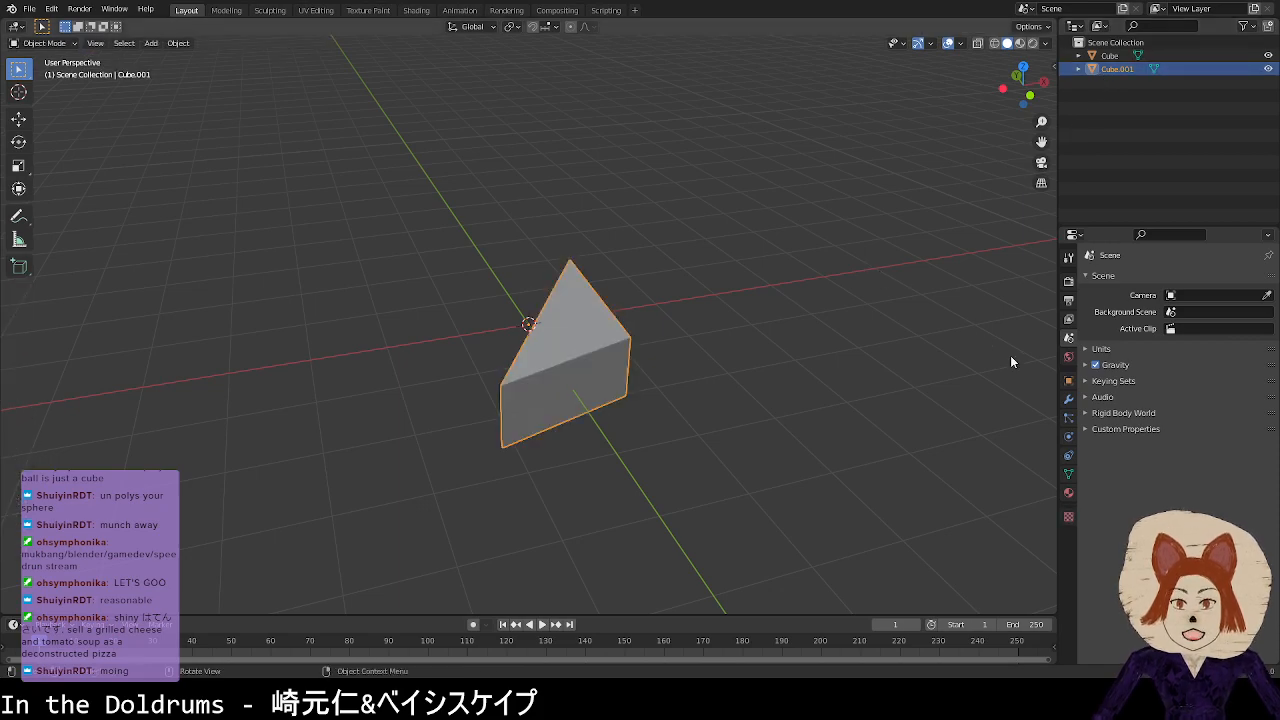
pyautogui.click(1069, 474)
pyautogui.click(1247, 280)
# Step: Scale the whole mesh of Cube.001 down along global Z into a thinner band between the original wedge's top and bottom
pyautogui.press('Tab')
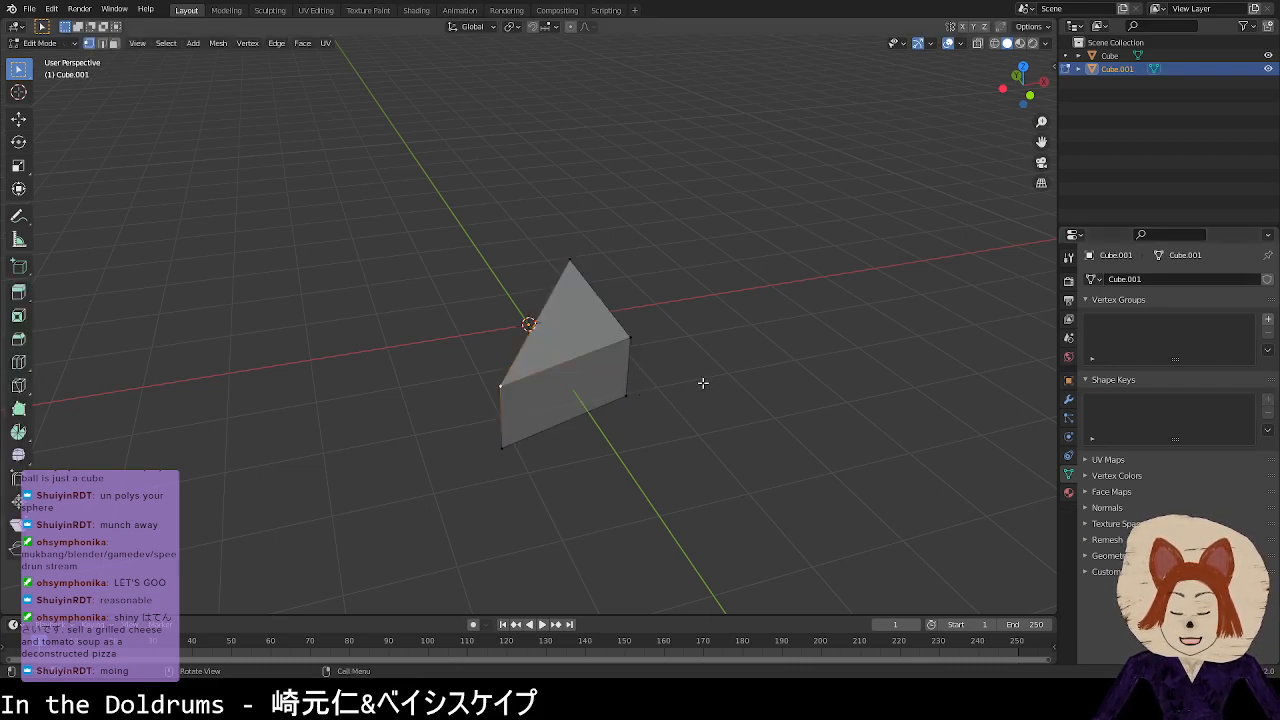
pyautogui.press('z')
pyautogui.press('Escape')
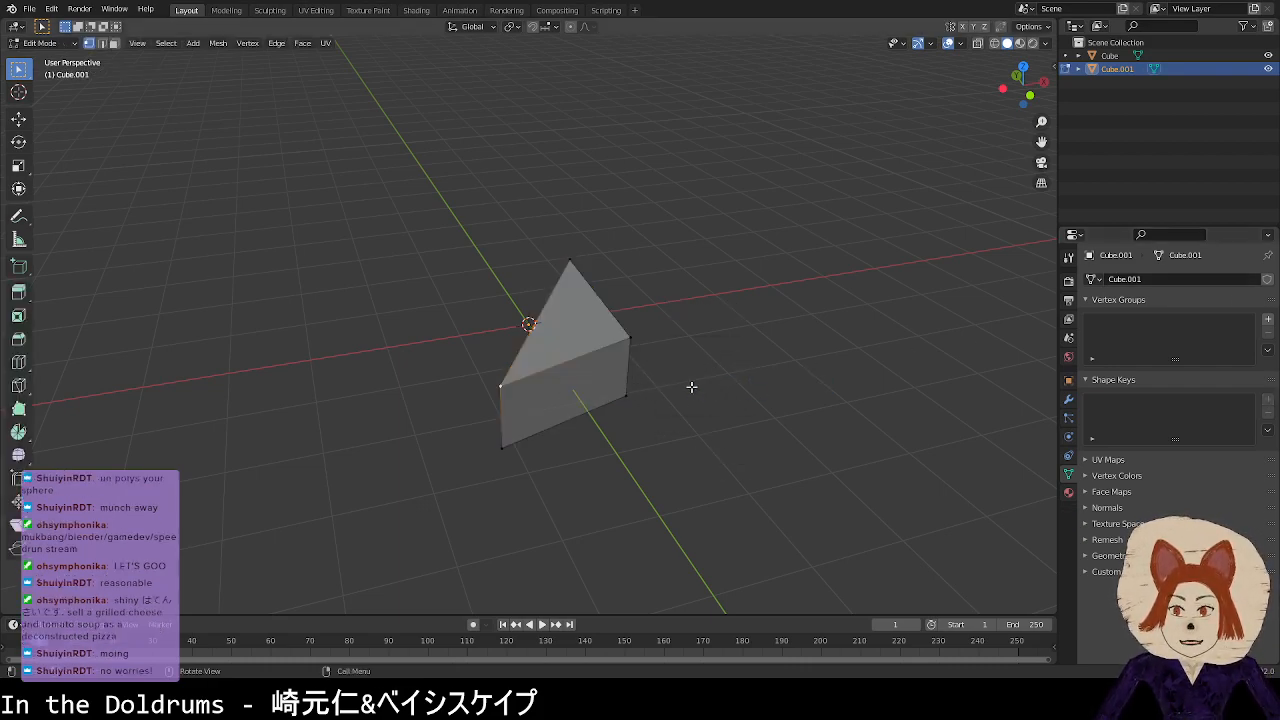
pyautogui.press('a')
pyautogui.press('s')
pyautogui.press('z')
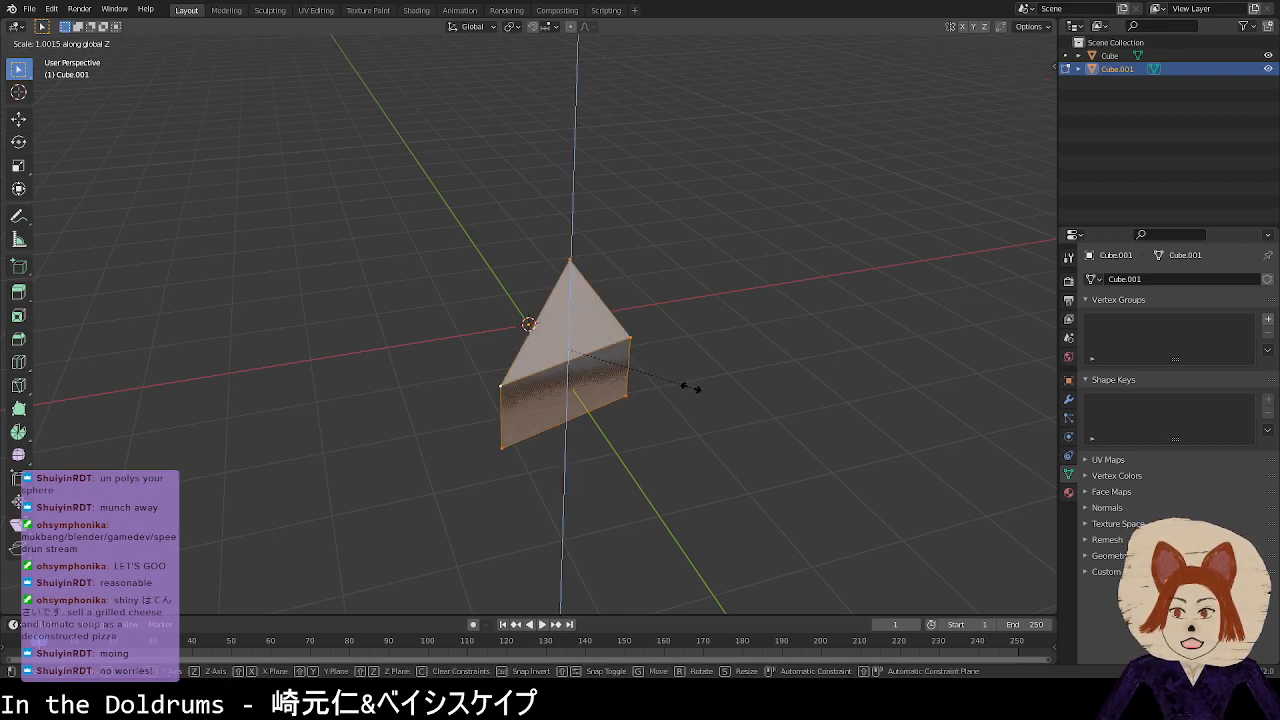
pyautogui.click(638, 383)
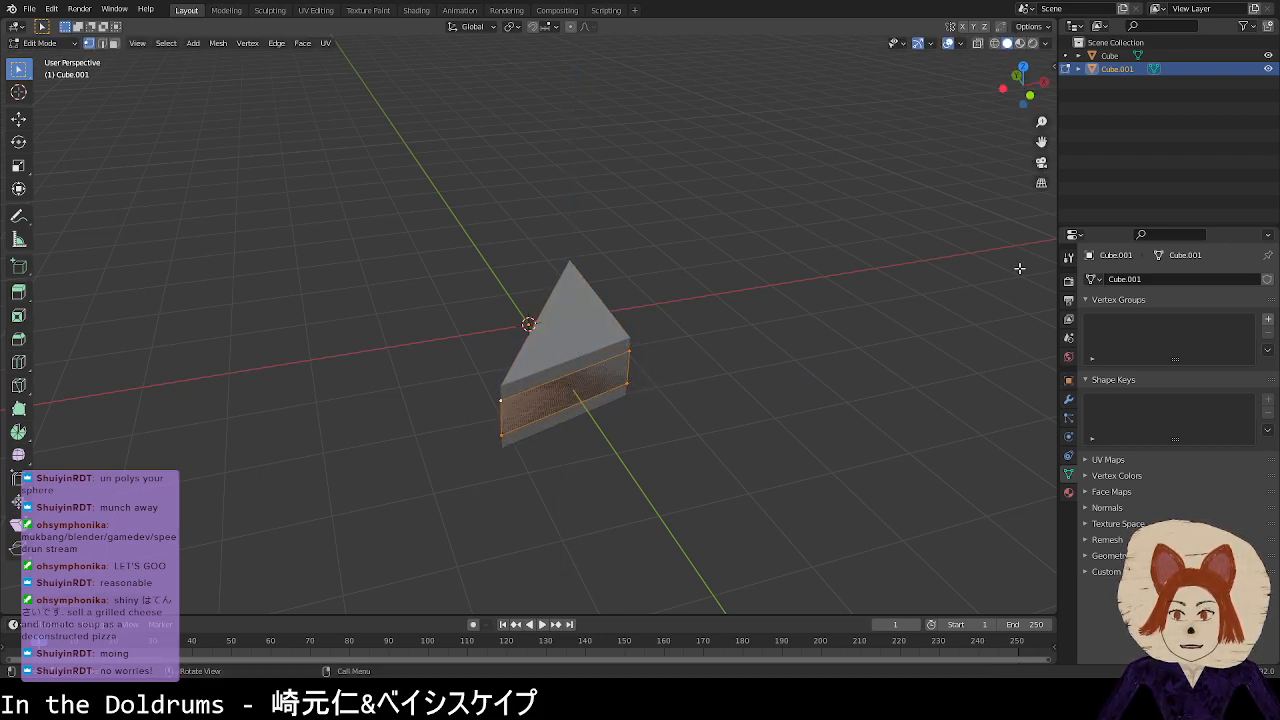
# Step: Leave editing of the duplicate and open only the original wedge, Cube, in Edit Mode
pyautogui.click(1224, 58)
pyautogui.press('Tab')
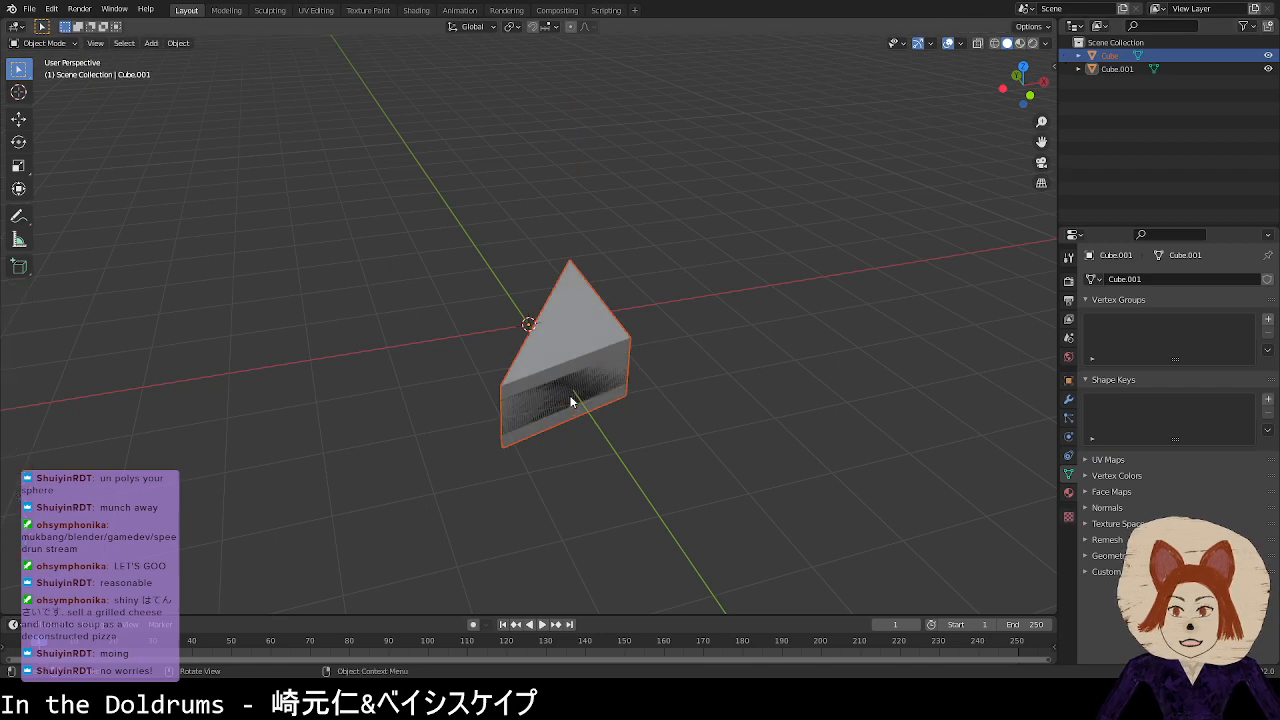
pyautogui.press('Tab')
pyautogui.hotkey('alt', 'a')
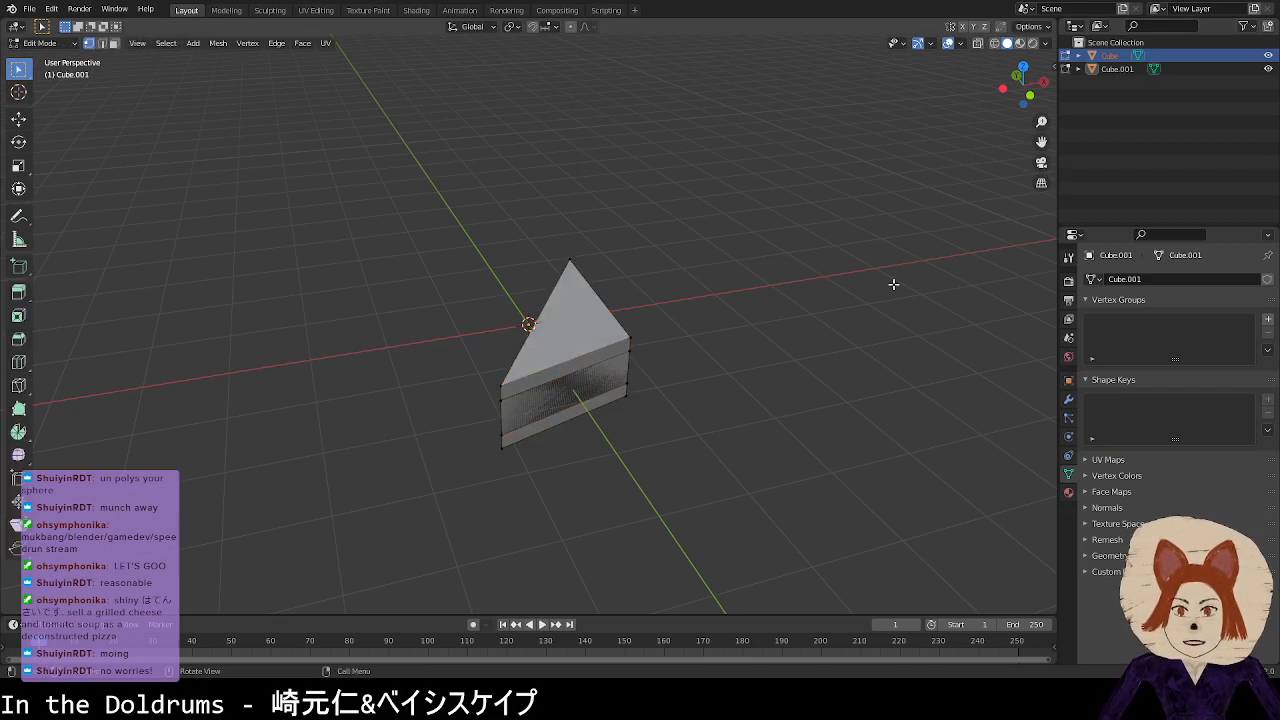
pyautogui.press('Tab')
pyautogui.hotkey('alt', 'a')
pyautogui.click(1110, 56)
pyautogui.press('Tab')
# Step: Cut a horizontal loop around the original wedge's side walls and delete the loop's vertices, exposing the inner band
pyautogui.hotkey('ctrl', 'r')
pyautogui.click(520, 420)
pyautogui.click(501, 425)
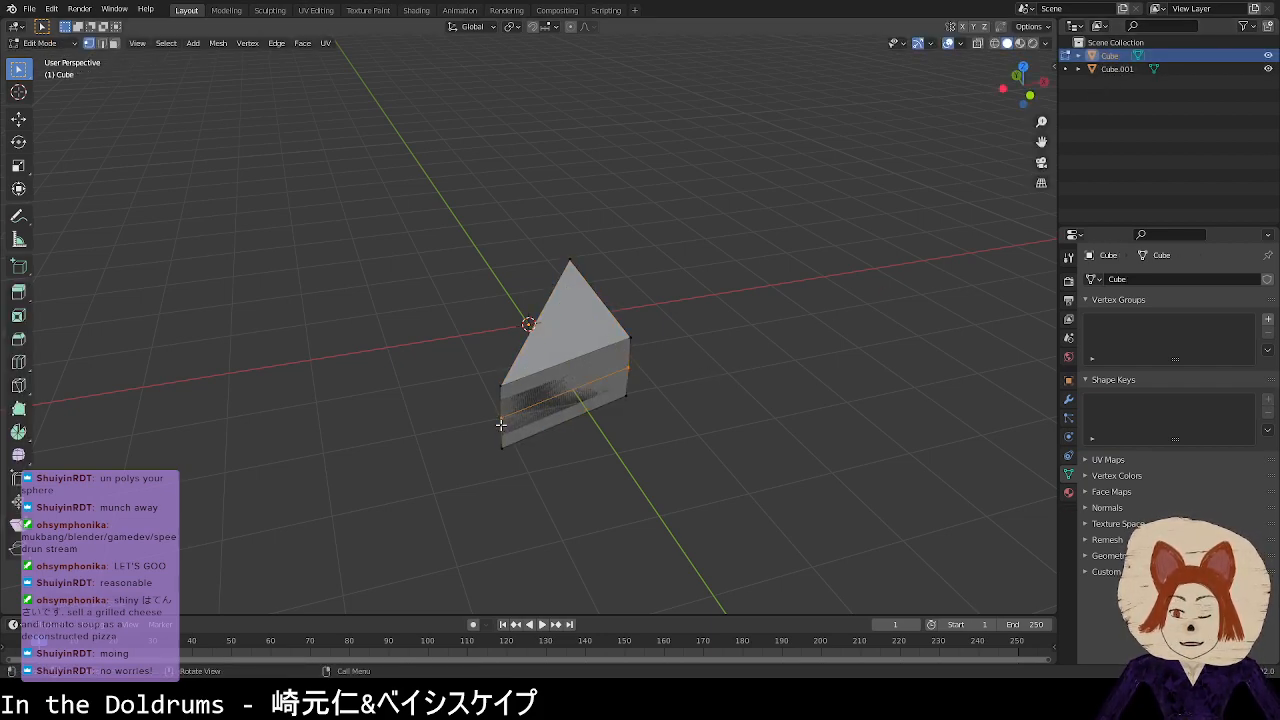
pyautogui.press('x')
pyautogui.click(501, 424)
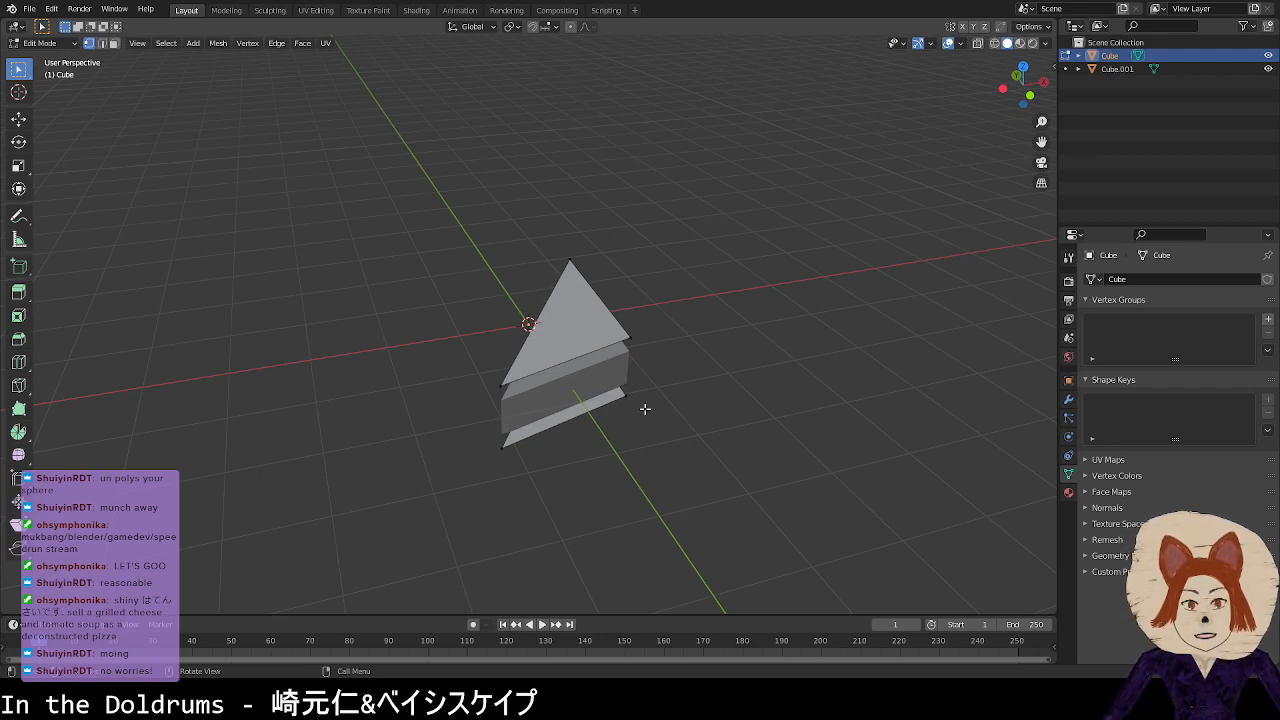
# Step: Undo the loop cut and vertex deletion on the original wedge and return to Object Mode
pyautogui.hotkey('ctrl', 'z')
pyautogui.hotkey('ctrl', 'z')
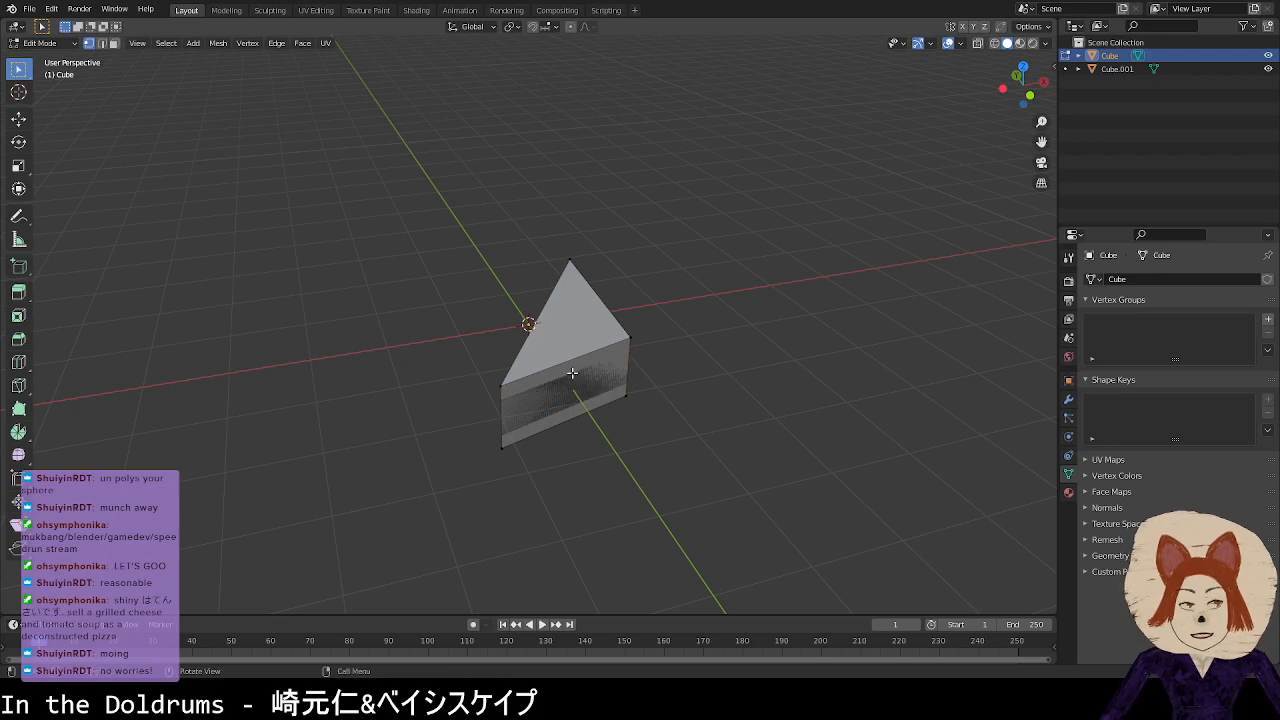
pyautogui.moveTo(571, 373); pyautogui.dragTo(533, 390, button='middle')
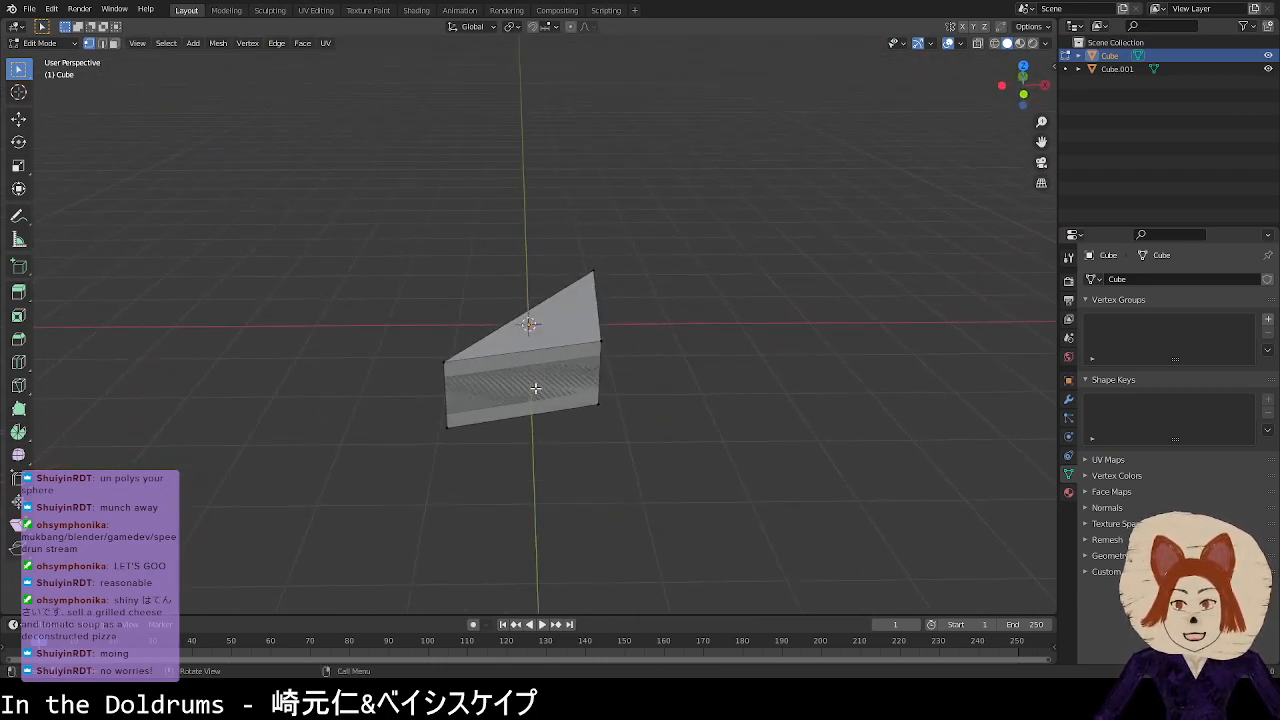
pyautogui.press('Tab')
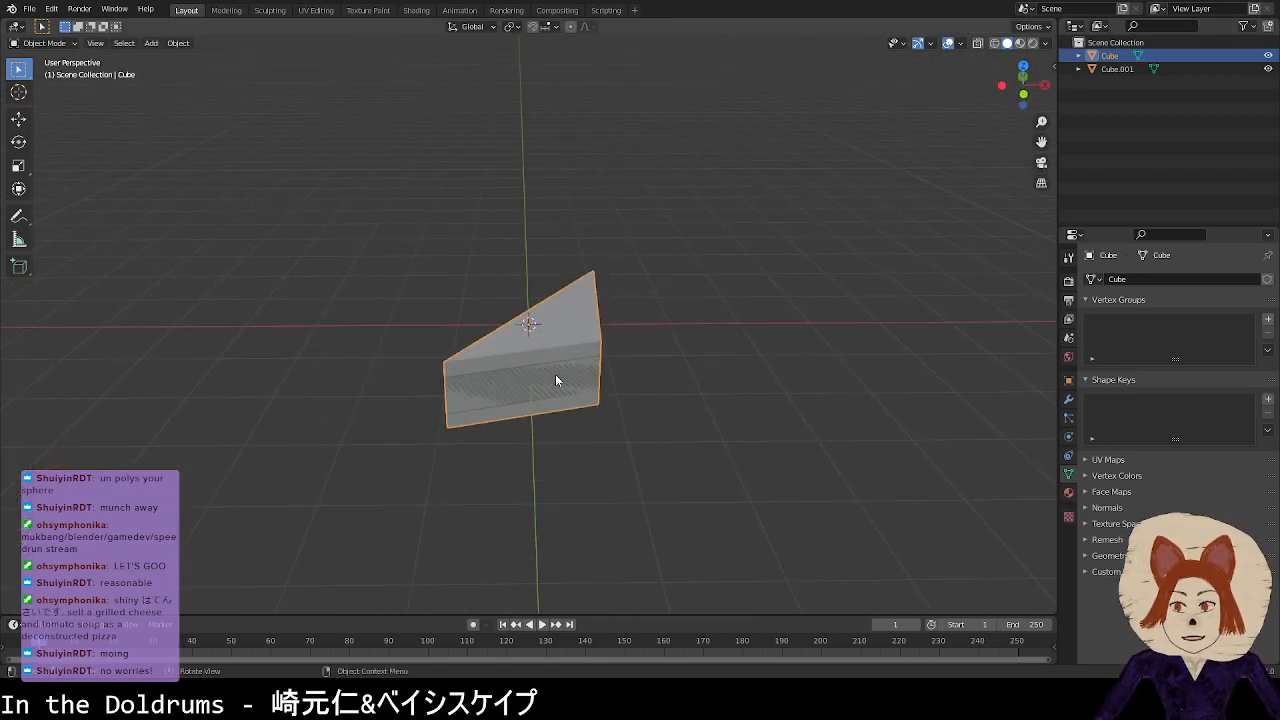
pyautogui.moveTo(509, 384); pyautogui.dragTo(568, 250, button='middle')
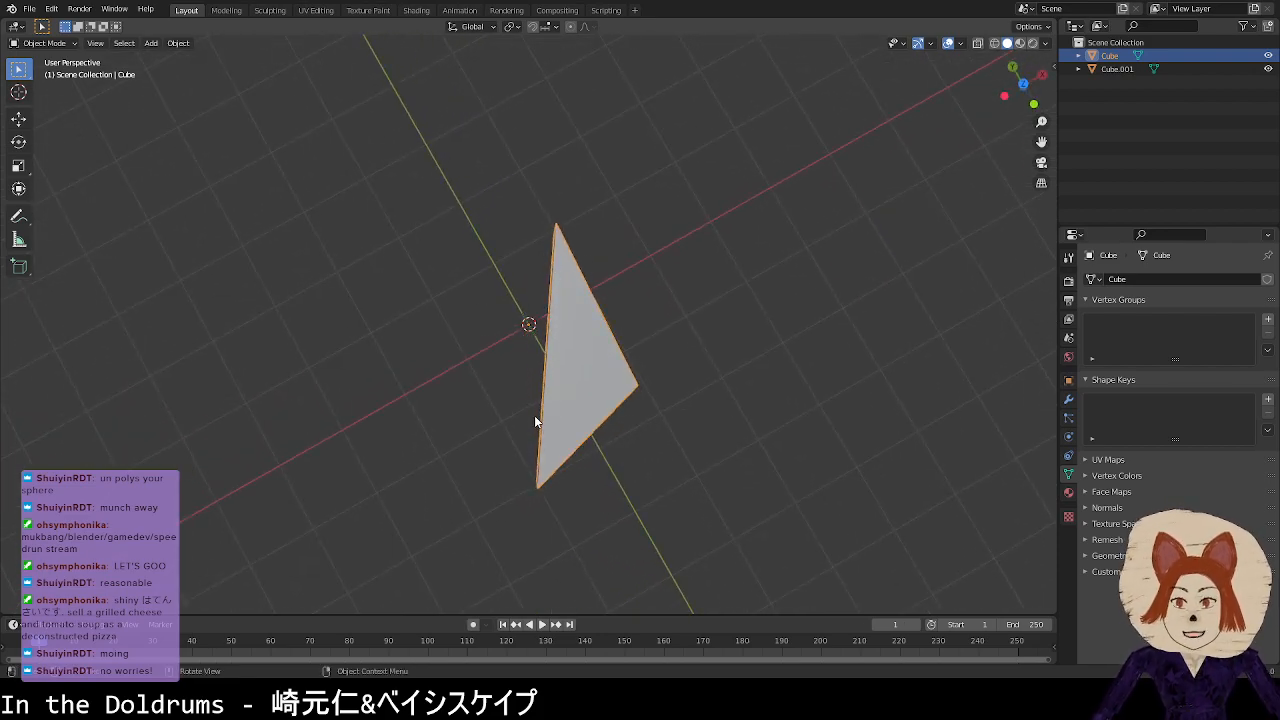
pyautogui.moveTo(677, 446); pyautogui.dragTo(528, 369, button='middle')
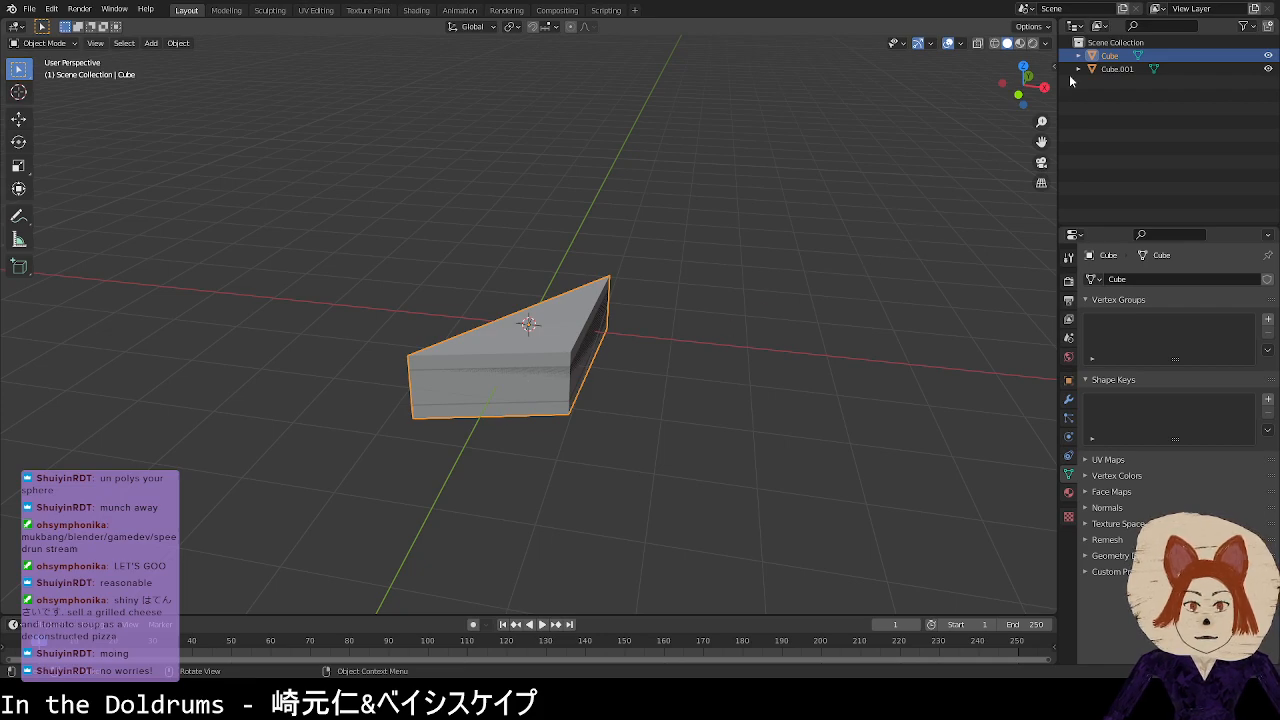
# Step: Try deleting the two vertices of Cube.001 at the wedge's obtuse corner, leaving only the wall along the longest side
pyautogui.click(1117, 68)
pyautogui.press('Tab')
pyautogui.moveTo(563, 363); pyautogui.dragTo(583, 424)
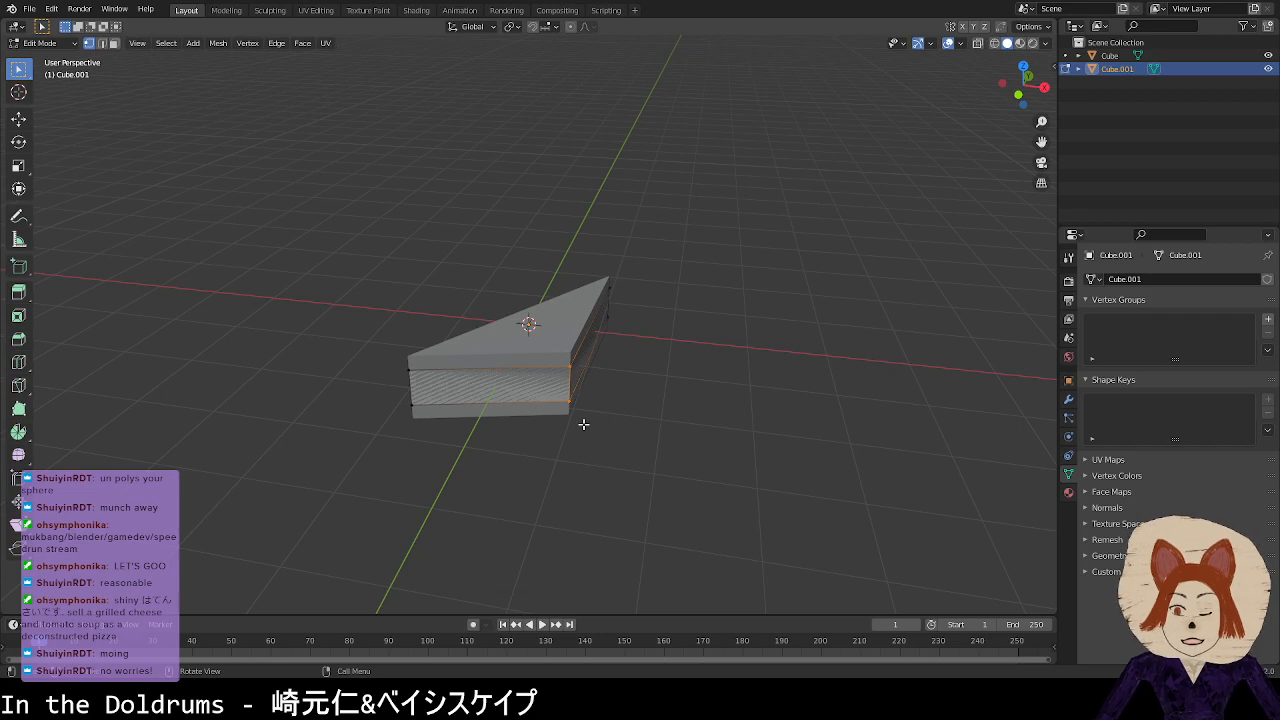
pyautogui.press('x')
pyautogui.click(563, 426)
pyautogui.moveTo(560, 426); pyautogui.dragTo(651, 404, button='middle')
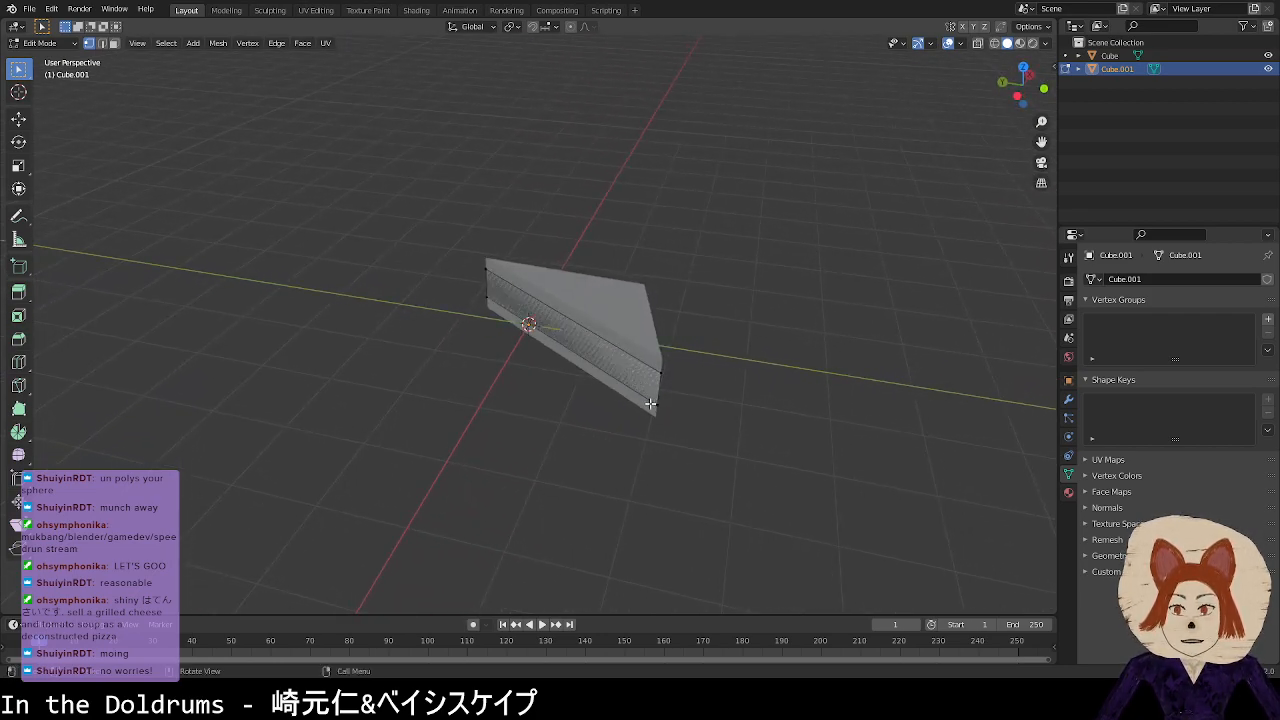
pyautogui.moveTo(645, 375); pyautogui.dragTo(635, 470, button='middle')
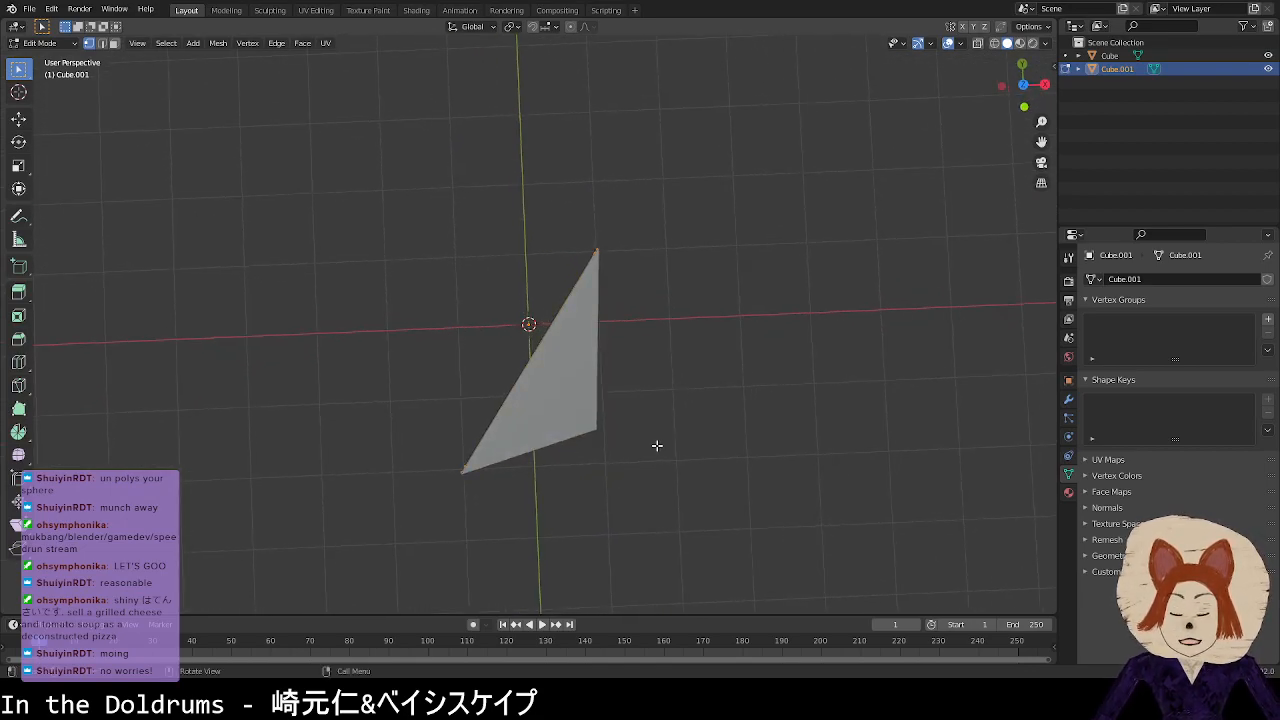
# Step: Move the whole mesh of Cube.001 by about -0.09 m in X and 0.08 m in Y in top view, and scale it down slightly
pyautogui.click(1023, 84)
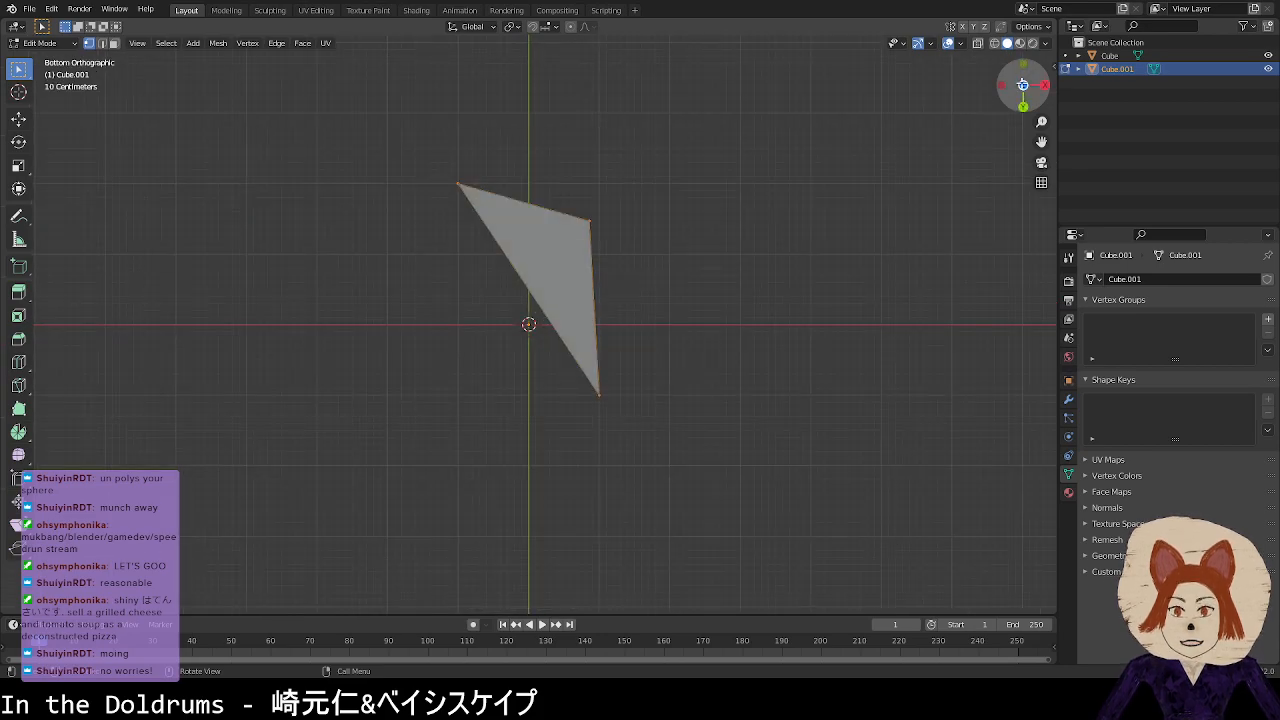
pyautogui.click(1023, 84)
pyautogui.press('g')
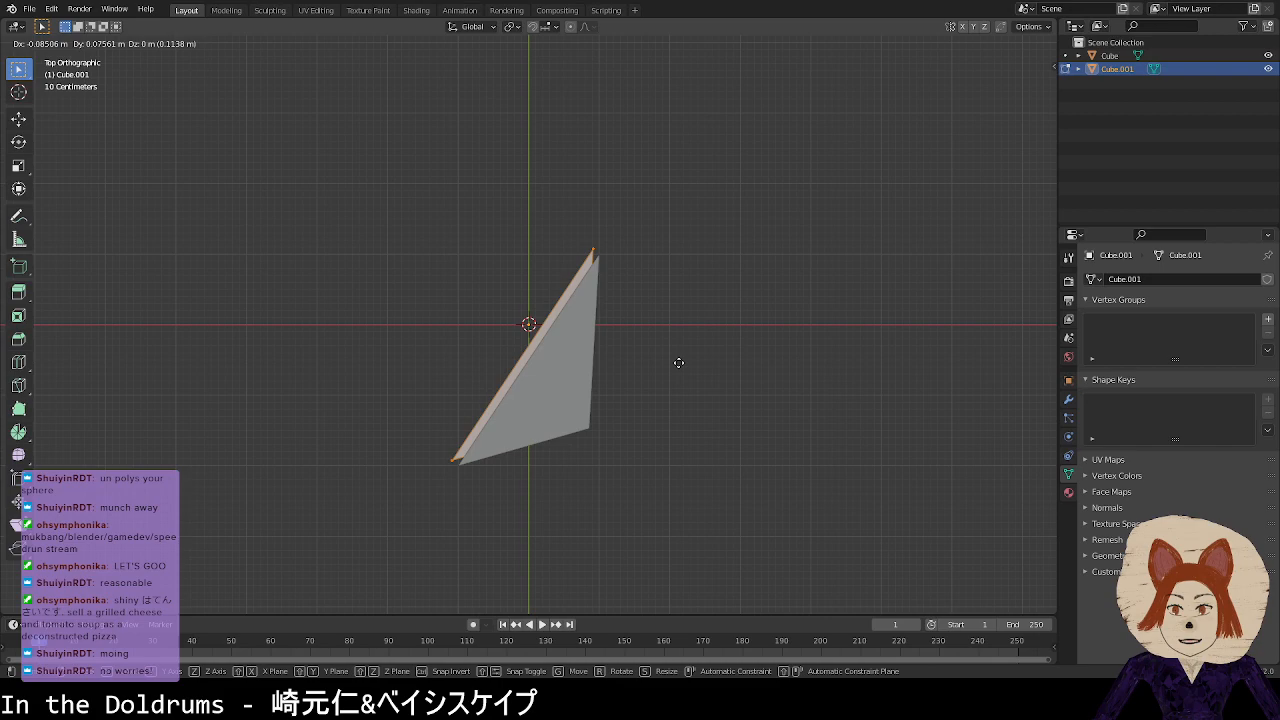
pyautogui.click(678, 362)
pyautogui.press('s')
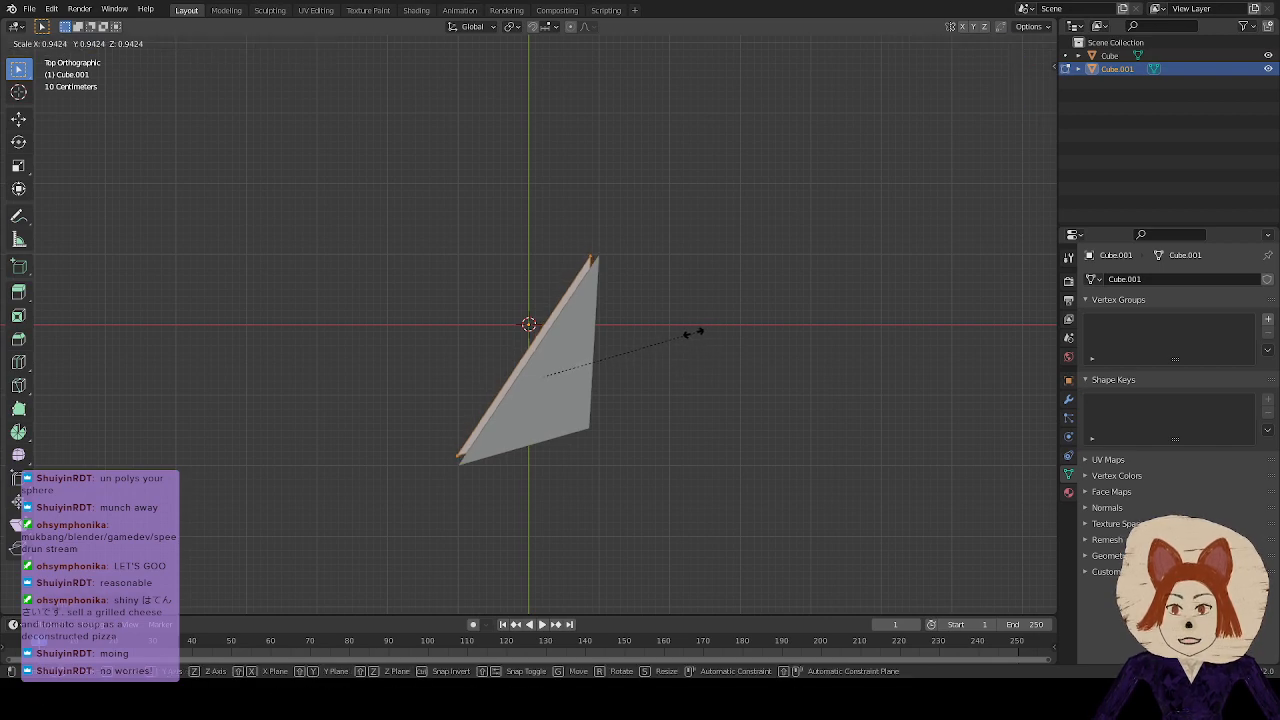
pyautogui.click(680, 338)
pyautogui.moveTo(683, 340); pyautogui.dragTo(660, 383, button='middle')
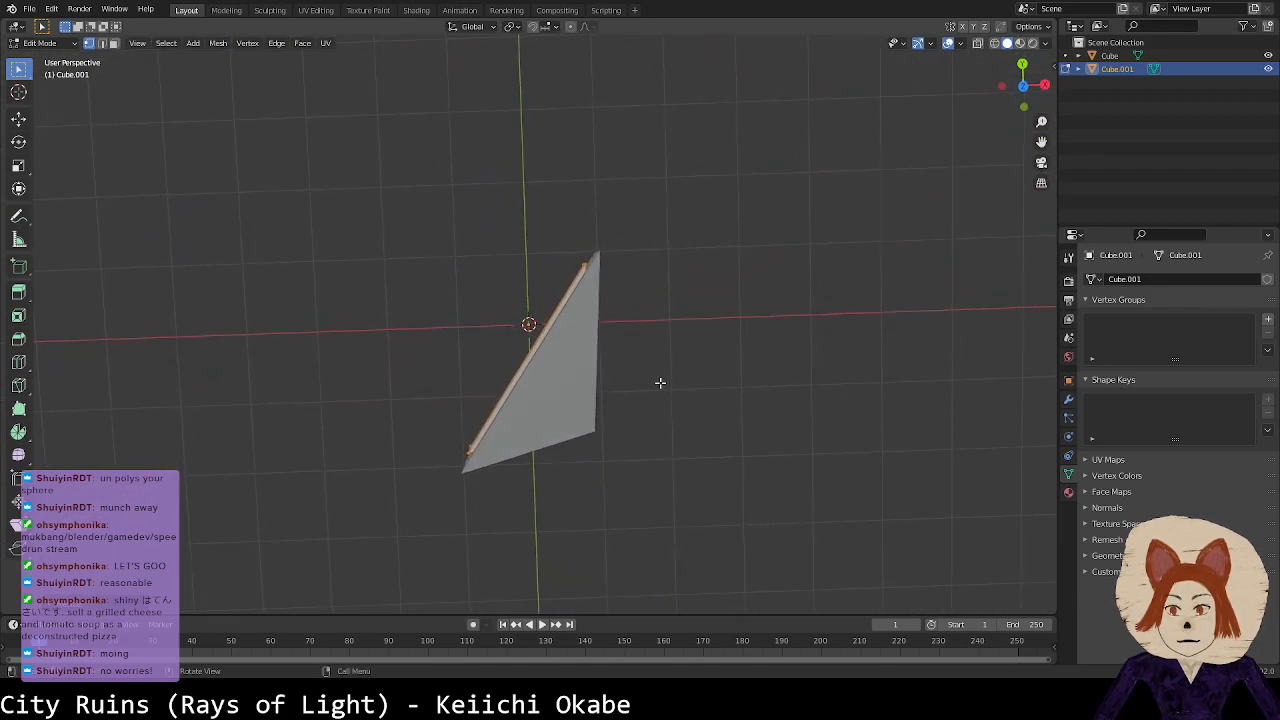
pyautogui.click(680, 353)
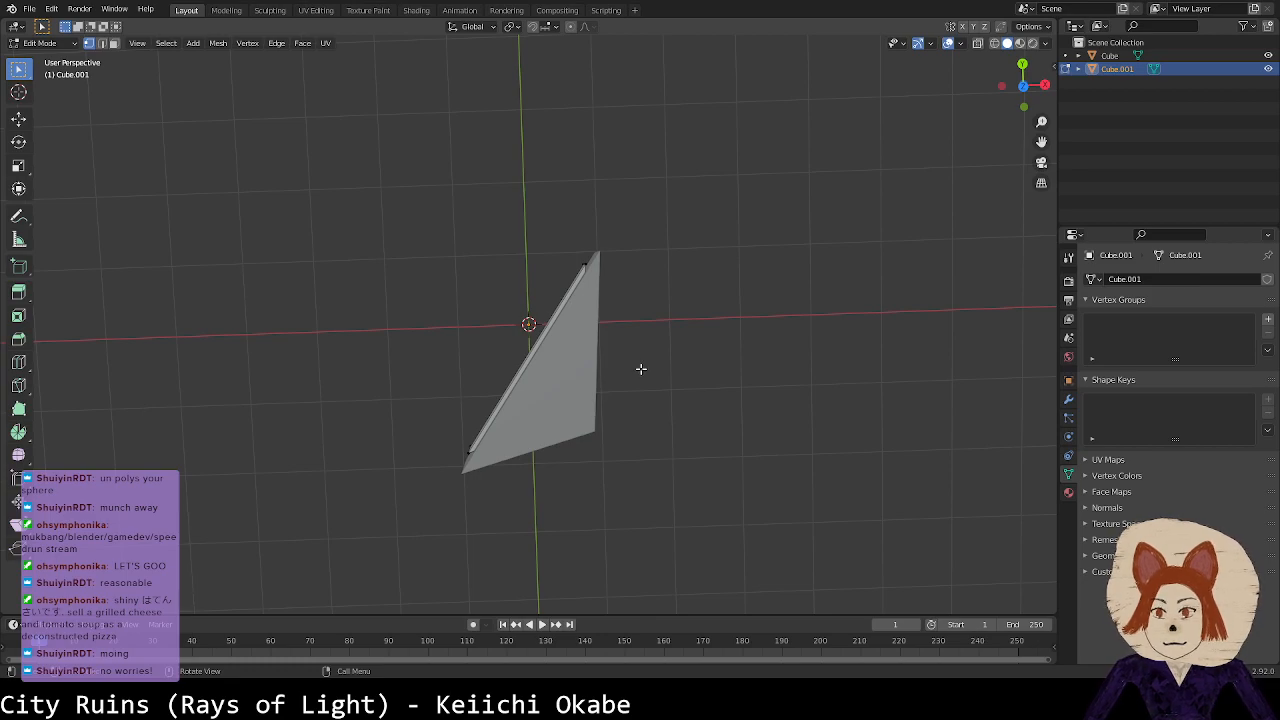
# Step: Delete the thinner wedge duplicate Cube.001, returning to Object Mode and keeping only the original wedge
pyautogui.moveTo(588, 449); pyautogui.dragTo(557, 380, button='middle')
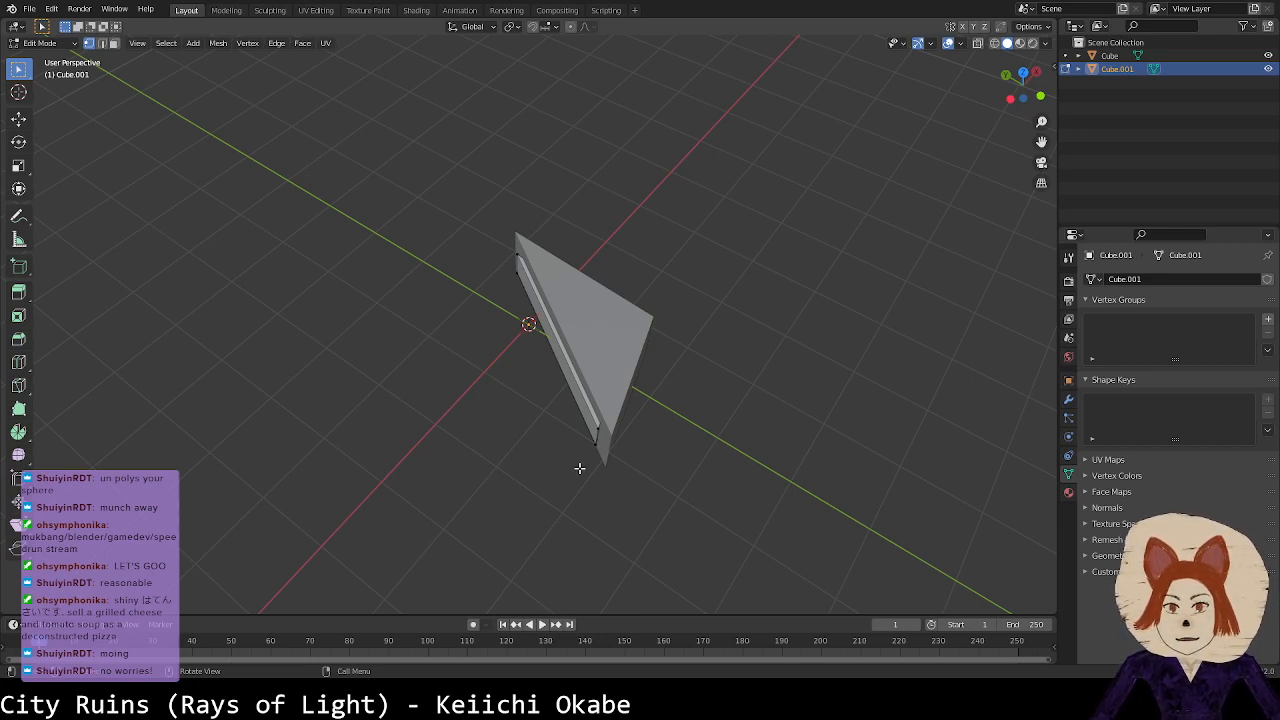
pyautogui.moveTo(578, 462); pyautogui.dragTo(711, 363, button='middle')
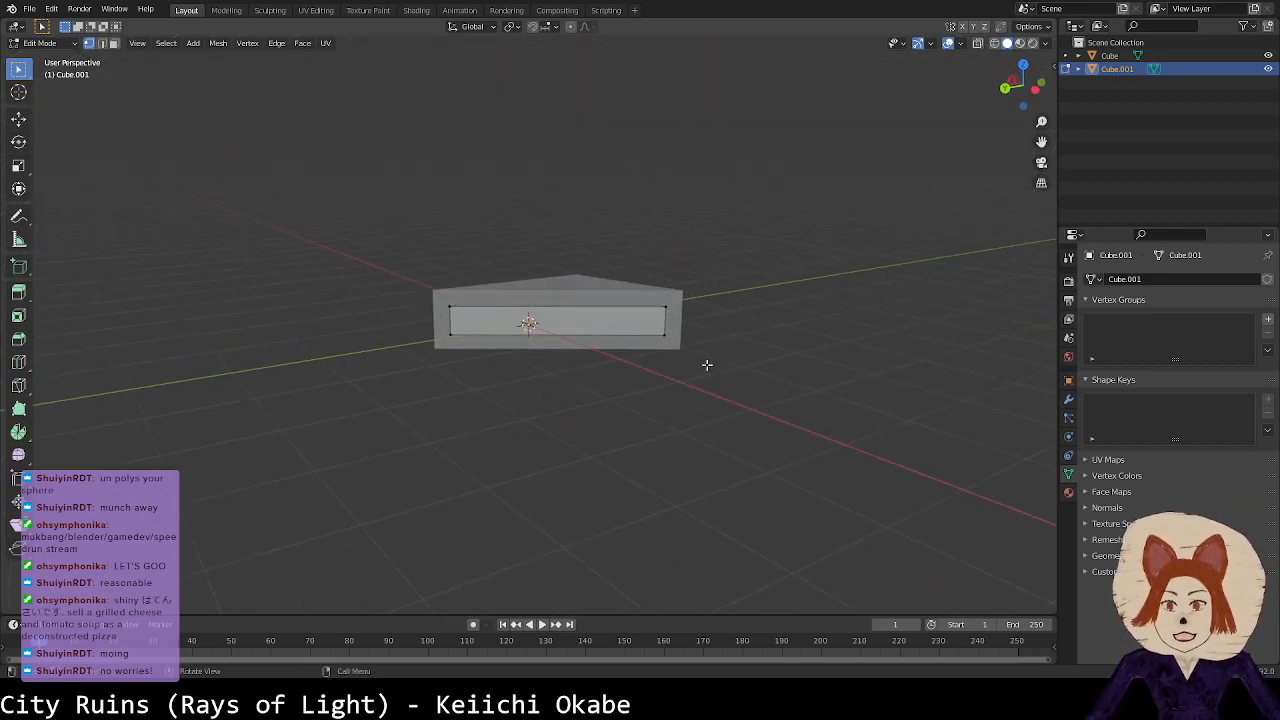
pyautogui.click(453, 315)
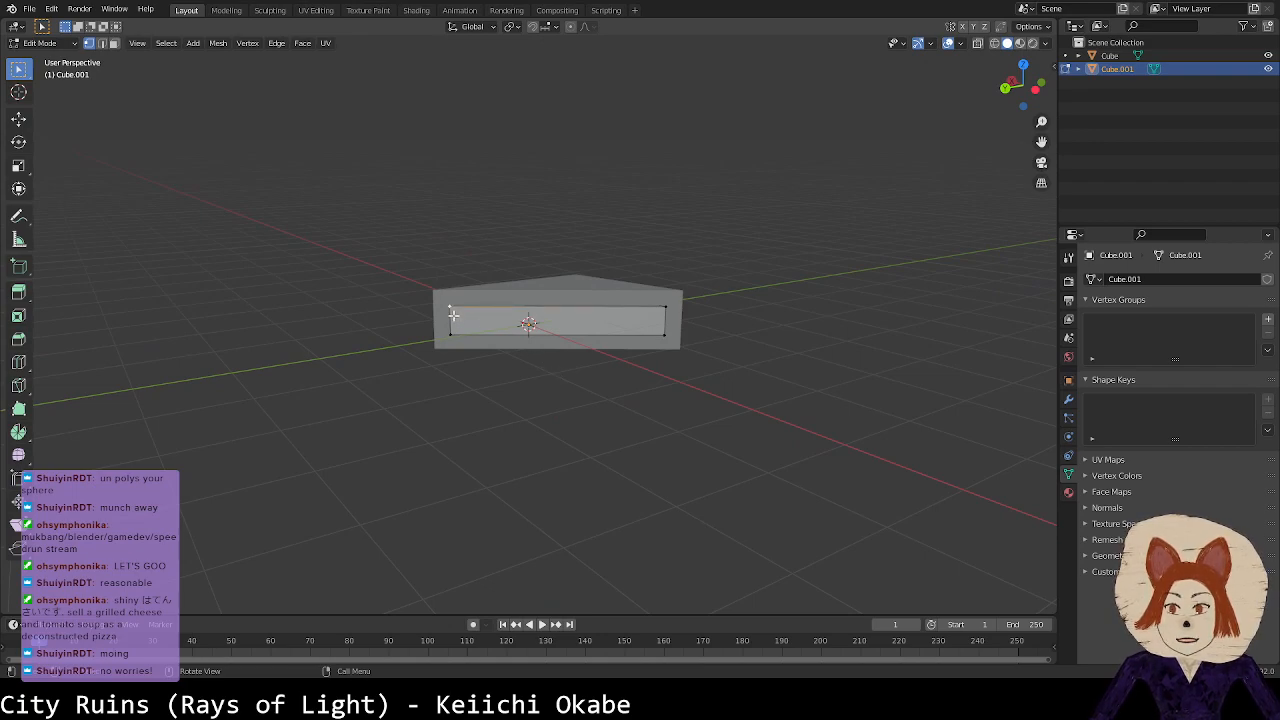
pyautogui.keyDown('shift'); pyautogui.click(655, 316); pyautogui.keyUp('shift')
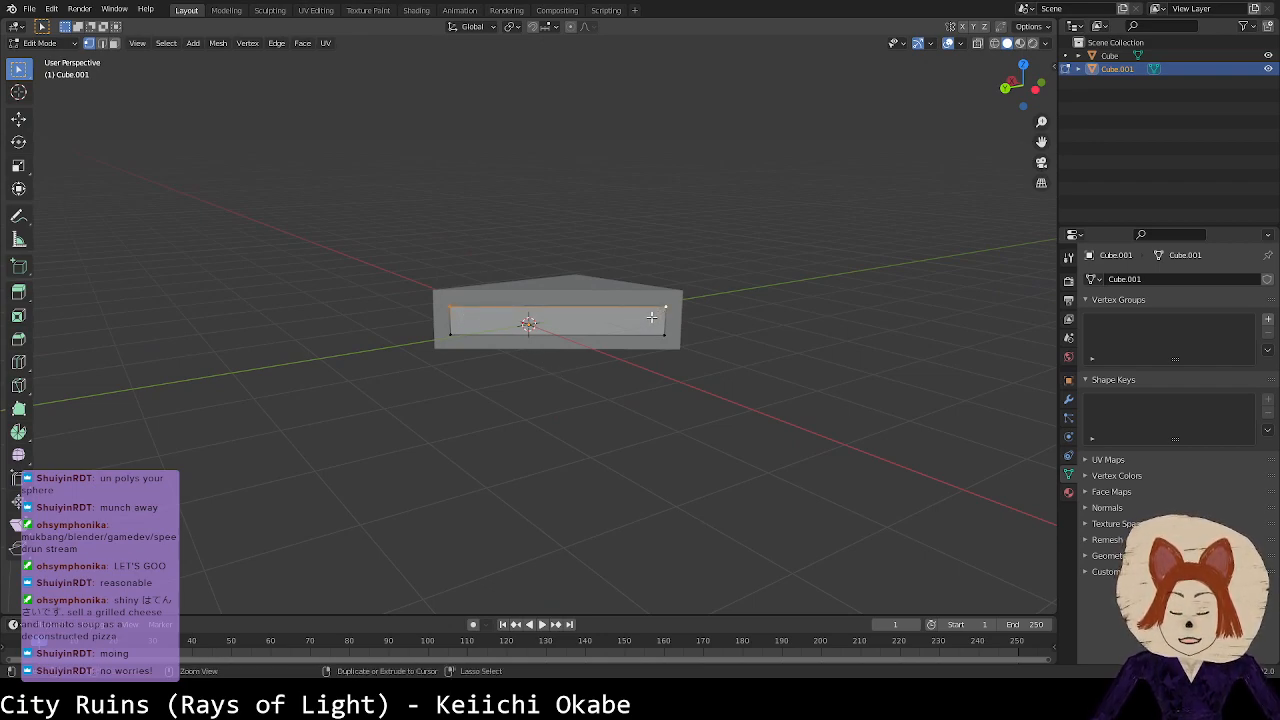
pyautogui.moveTo(655, 330); pyautogui.dragTo(517, 400, button='middle')
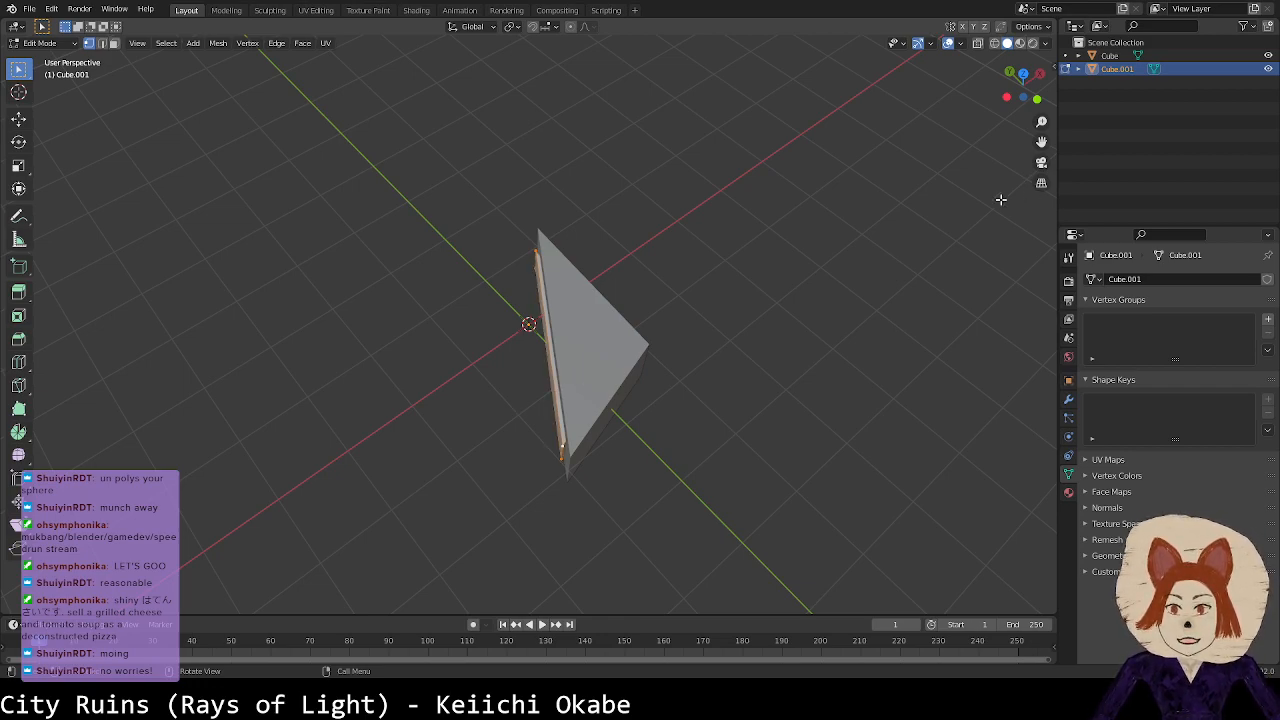
pyautogui.press('Tab')
pyautogui.press('x')
pyautogui.click(526, 362)
pyautogui.moveTo(592, 371); pyautogui.dragTo(627, 374, button='middle')
# Step: Add a cube at the origin and flatten its mesh along Z until it is thinner than the wedge
pyautogui.hotkey('shift', 'a')
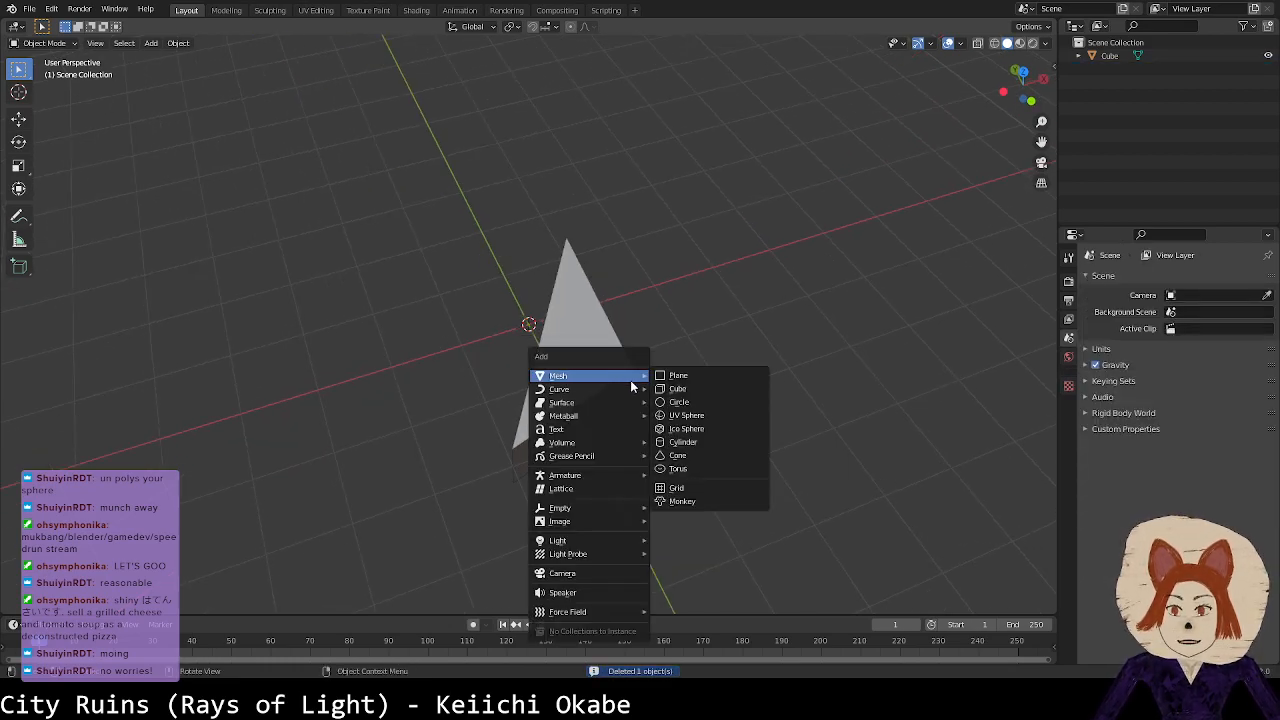
pyautogui.click(672, 388)
pyautogui.moveTo(619, 370); pyautogui.dragTo(640, 307, button='middle')
pyautogui.press('Tab')
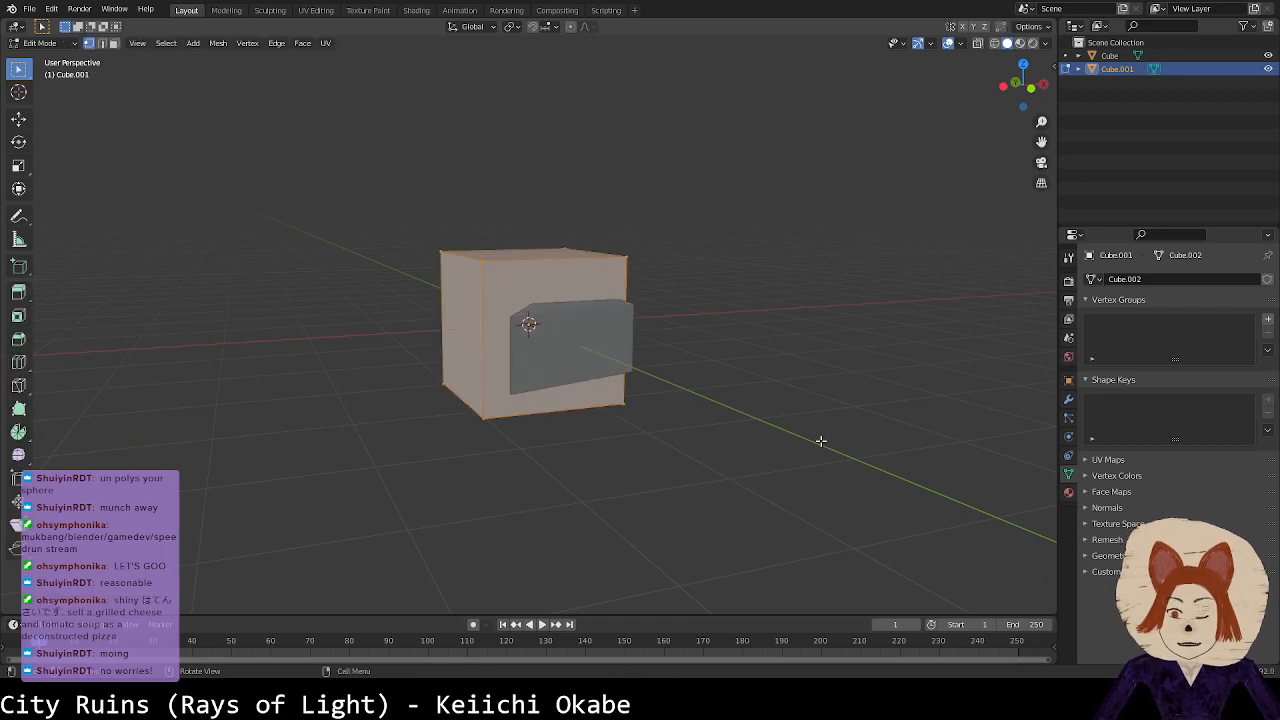
pyautogui.press('s')
pyautogui.press('z')
pyautogui.click(600, 368)
pyautogui.moveTo(600, 368); pyautogui.dragTo(577, 454, button='middle')
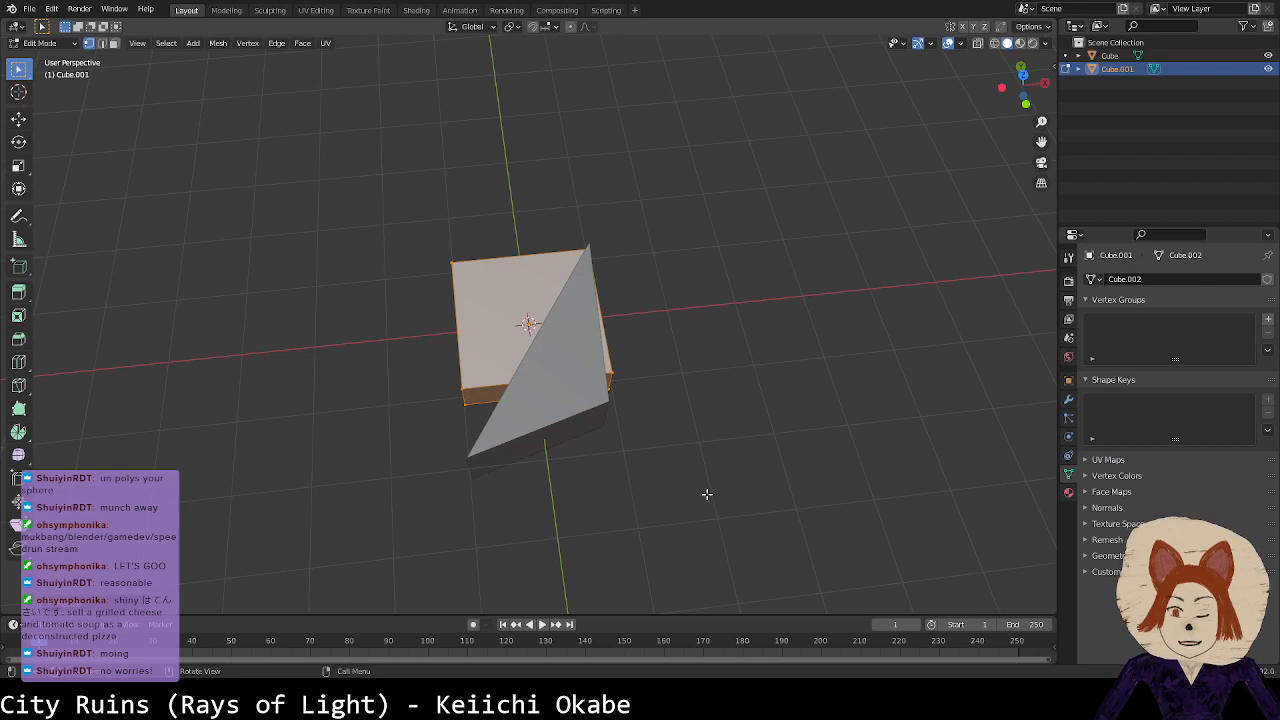
# Step: Rotate the flattened cube by about 52° around global Z, in line with the wedge's longest side
pyautogui.press('r')
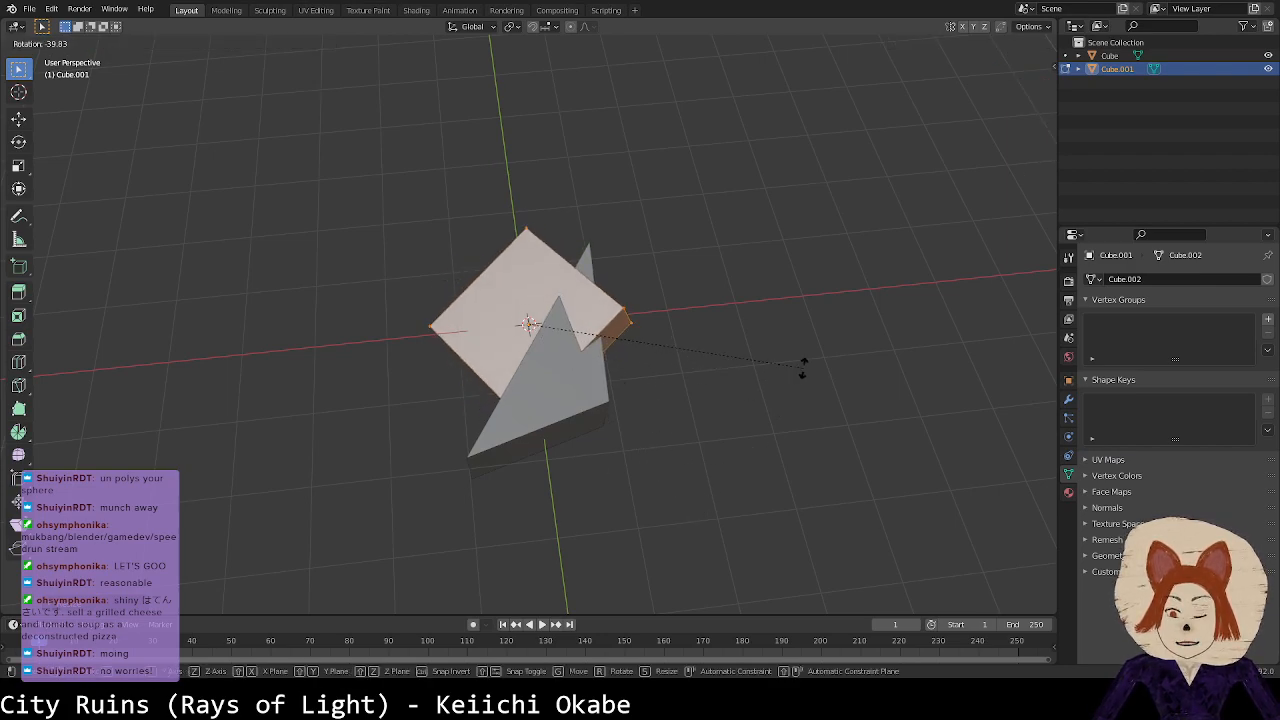
pyautogui.press('z')
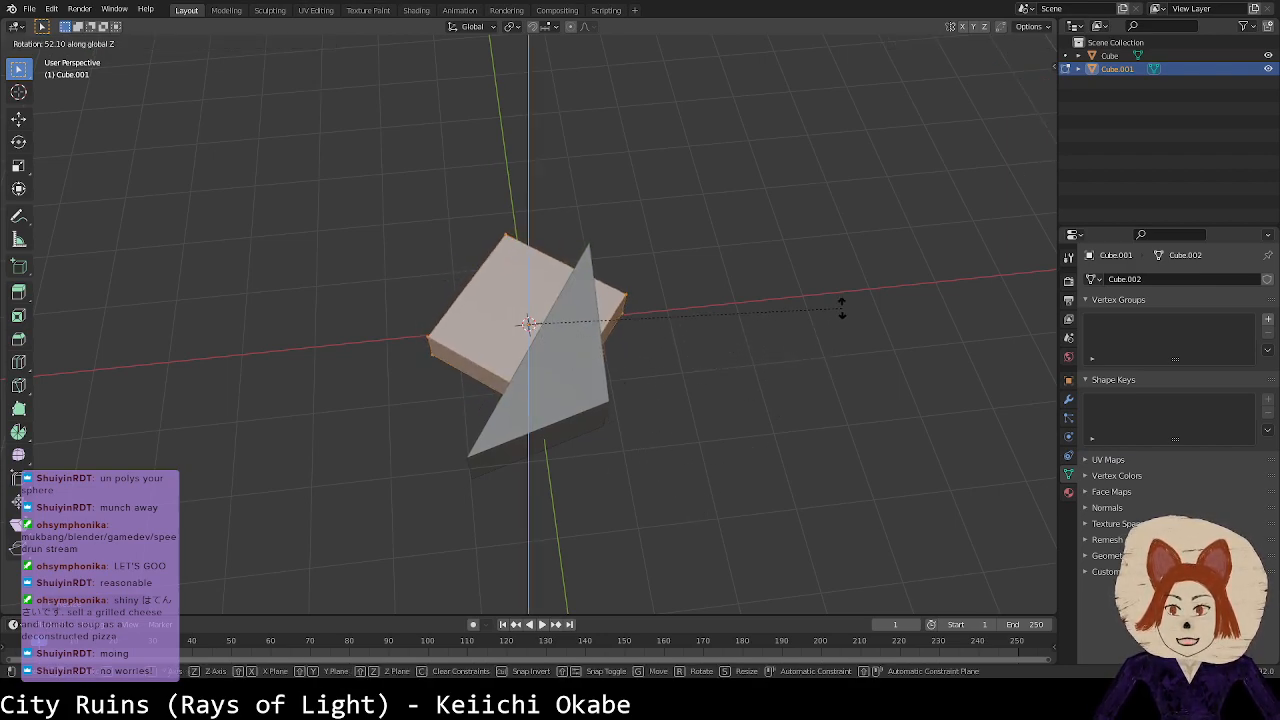
pyautogui.click(840, 296)
pyautogui.moveTo(520, 378); pyautogui.dragTo(689, 420, button='middle')
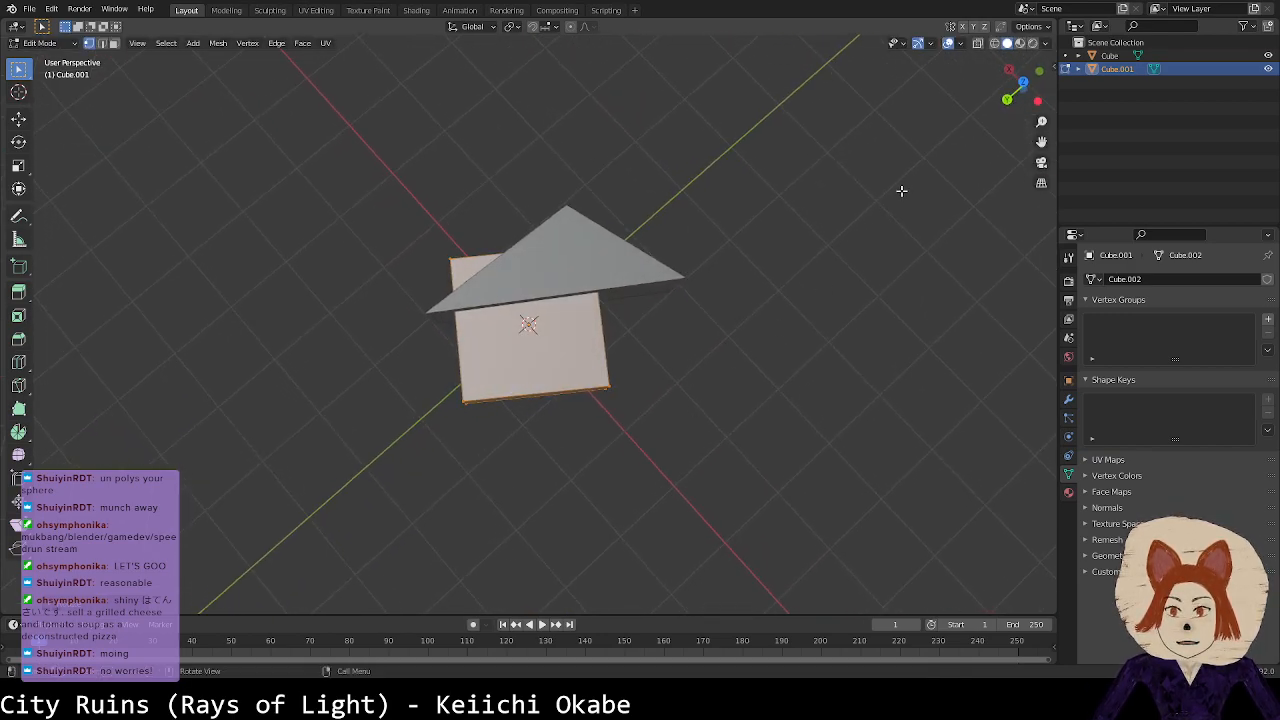
# Step: Move the flattened cube horizontally by about 0.77 m in X and -0.84 m in Y, leaving a strip protruding from the wedge's longest side
pyautogui.scroll(5, 763, 280)
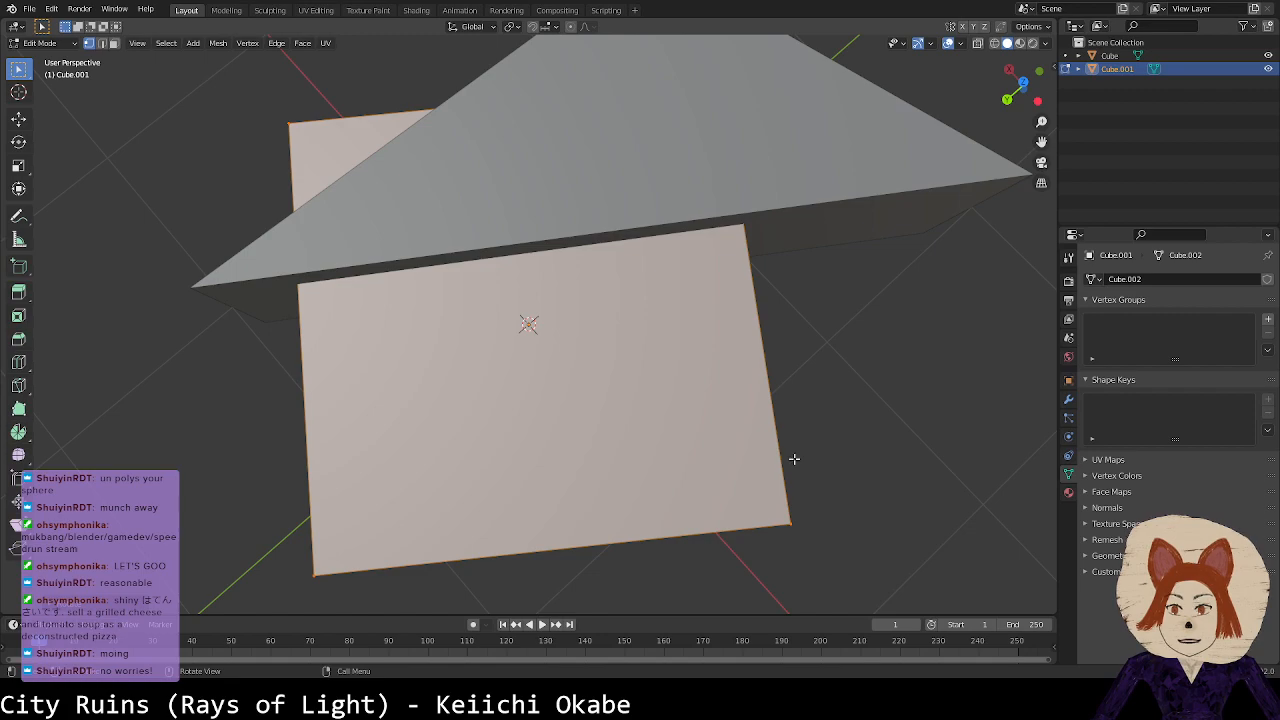
pyautogui.press('g')
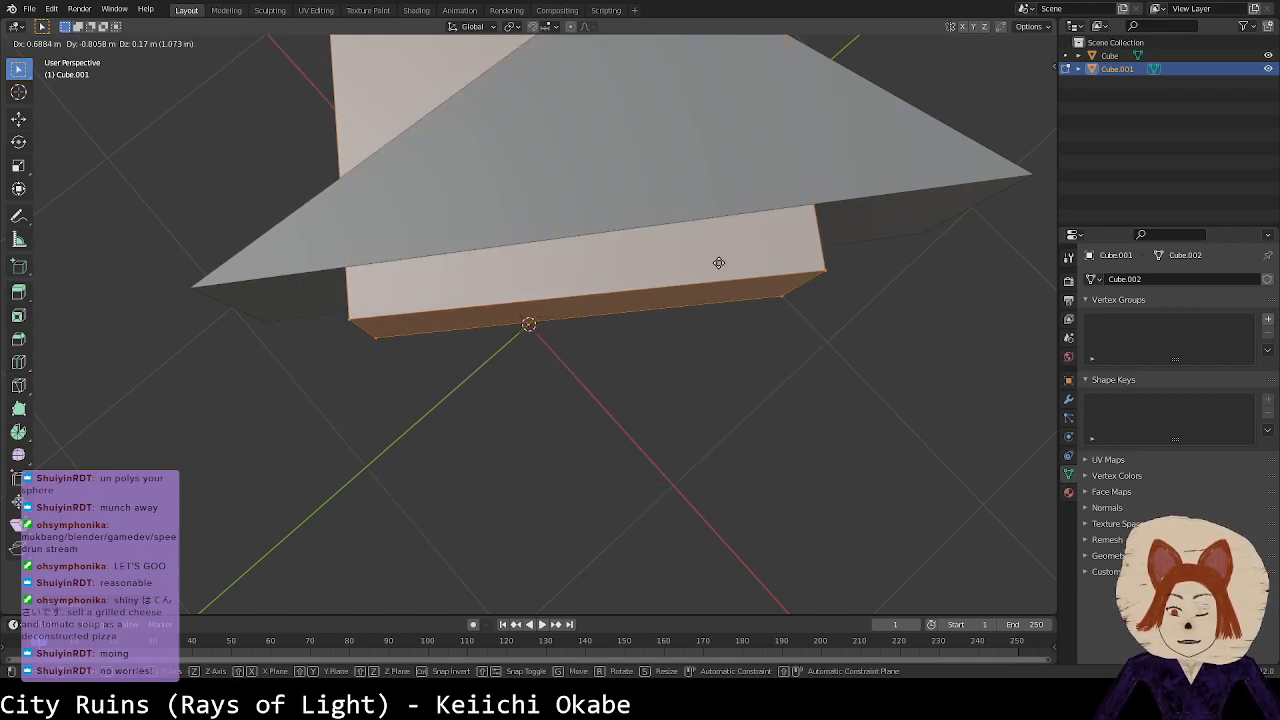
pyautogui.hotkey('shift', 'z')
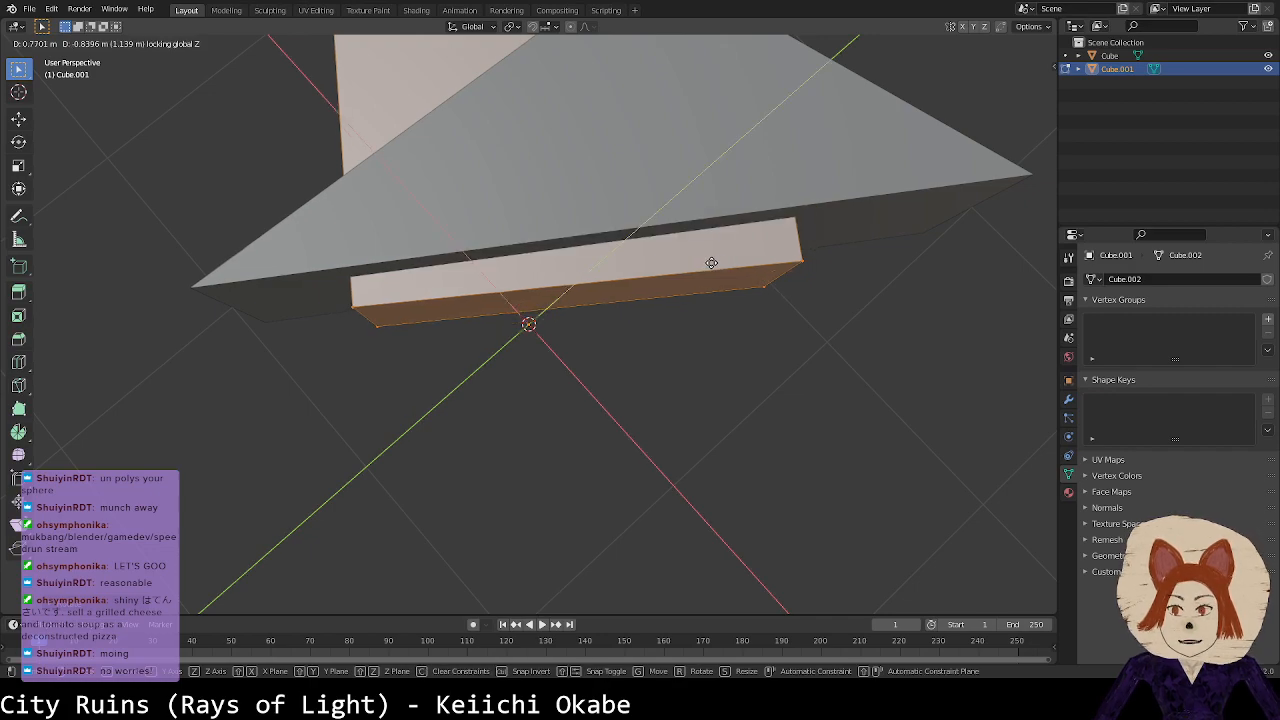
pyautogui.click(709, 263)
# Step: Fine-tune the flattened cube's rotation by about -2.5°, making its protruding edge parallel to the wedge's longest side in top view
pyautogui.press('r')
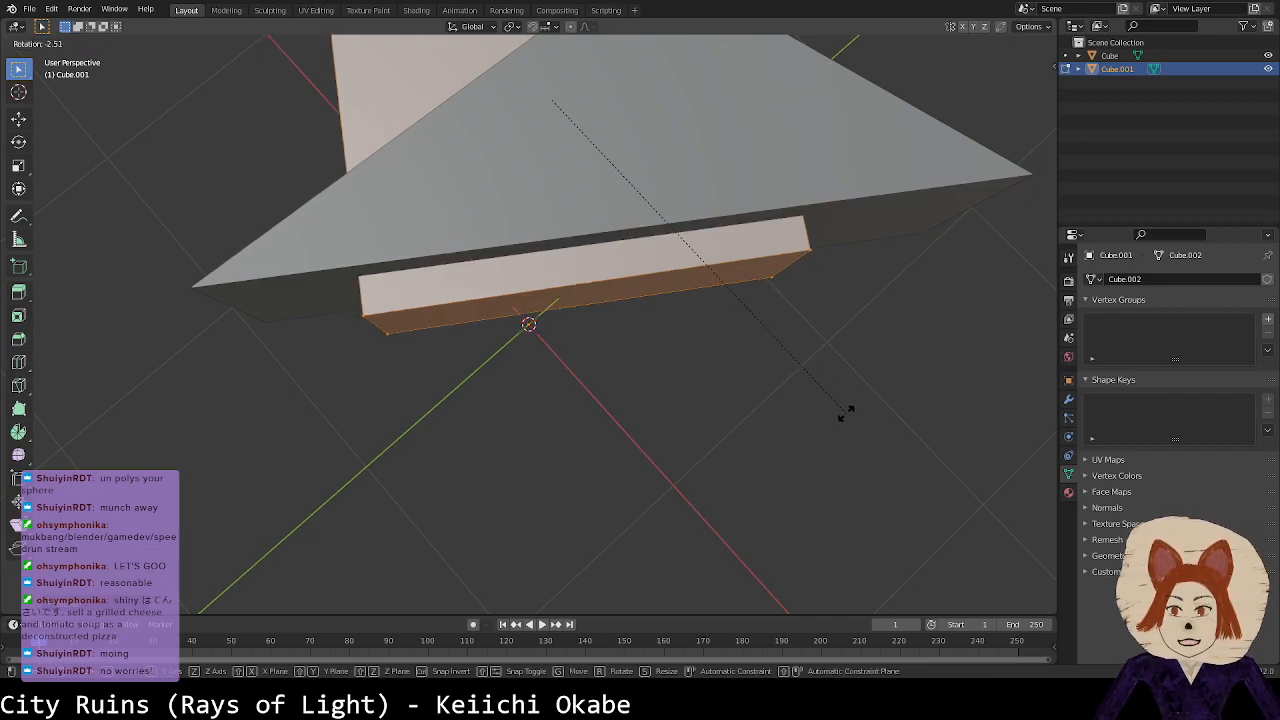
pyautogui.click(845, 412)
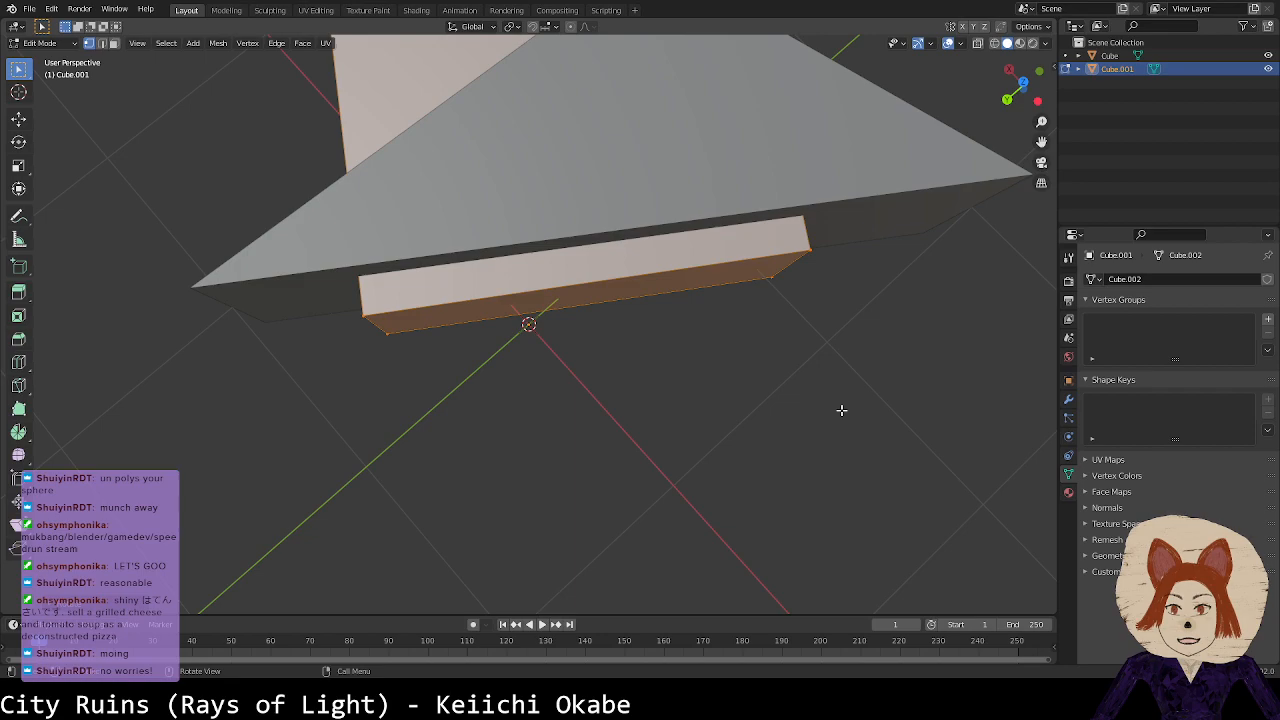
pyautogui.scroll(3, 844, 409)
pyautogui.keyDown('shift'); pyautogui.moveTo(858, 359); pyautogui.dragTo(825, 456, button='middle'); pyautogui.keyUp('shift')
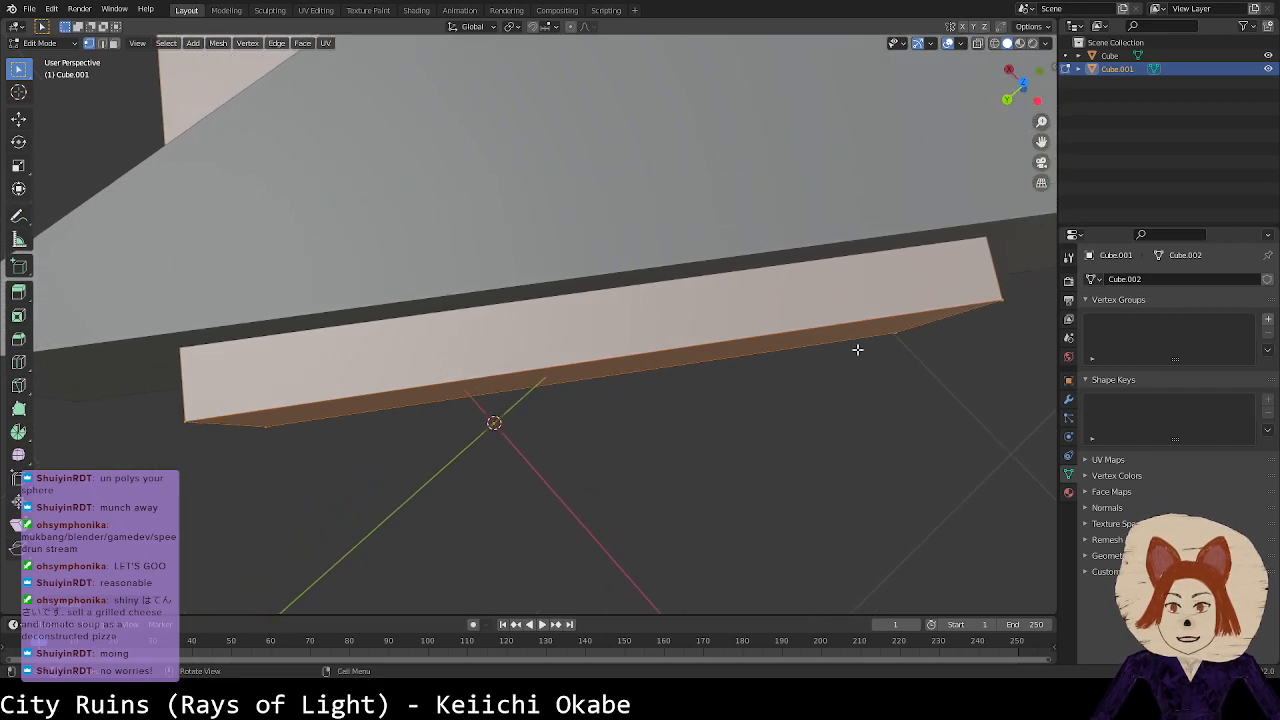
pyautogui.click(1021, 86)
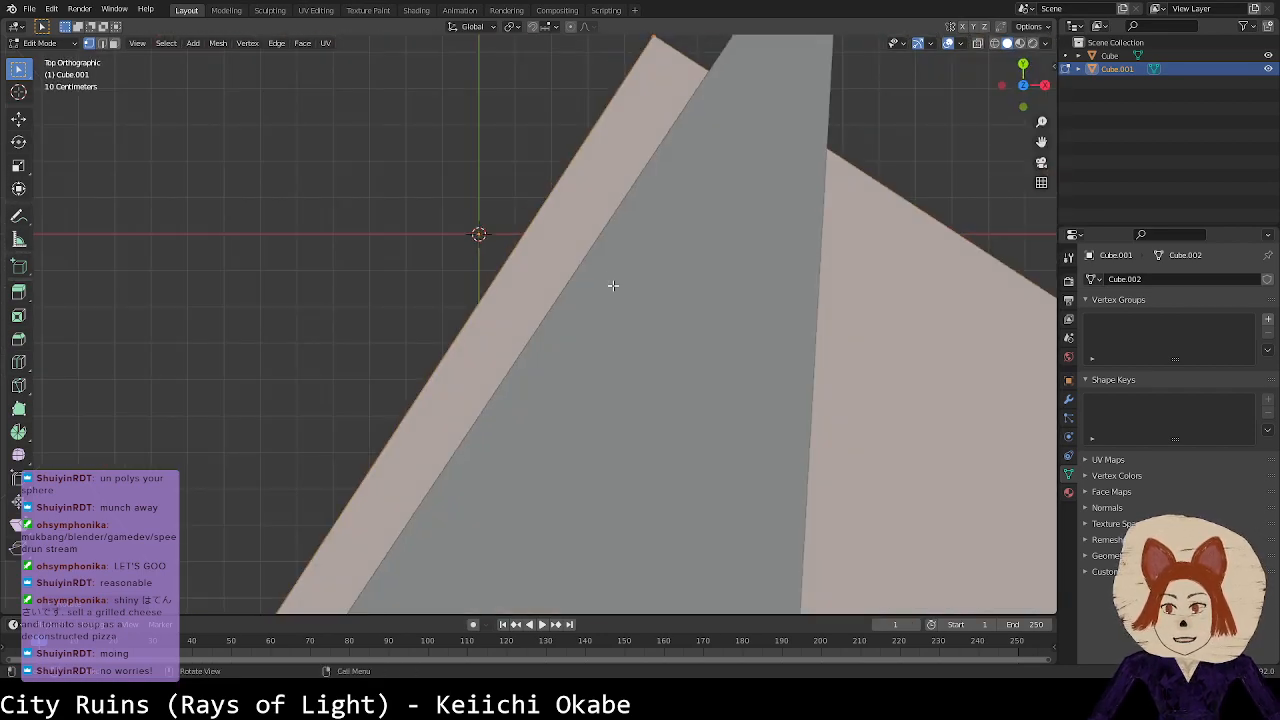
pyautogui.scroll(-1, 612, 285)
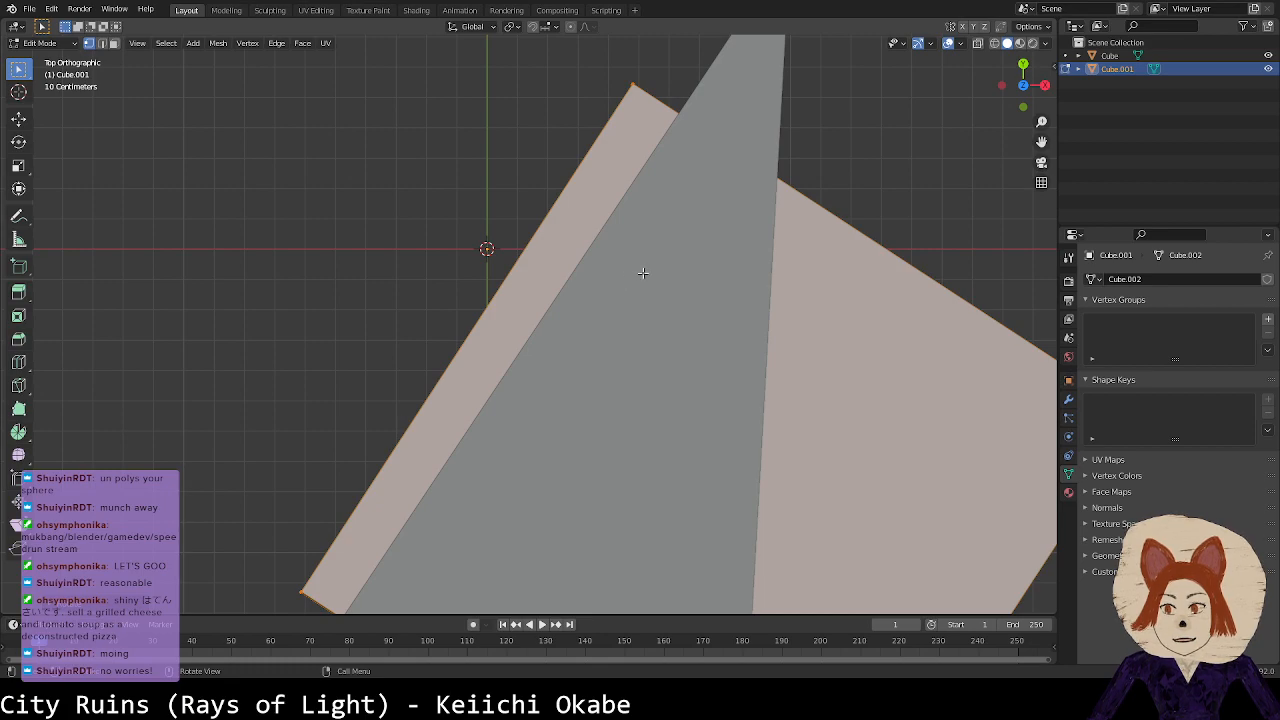
pyautogui.scroll(-2, 641, 273)
pyautogui.scroll(2, 641, 273)
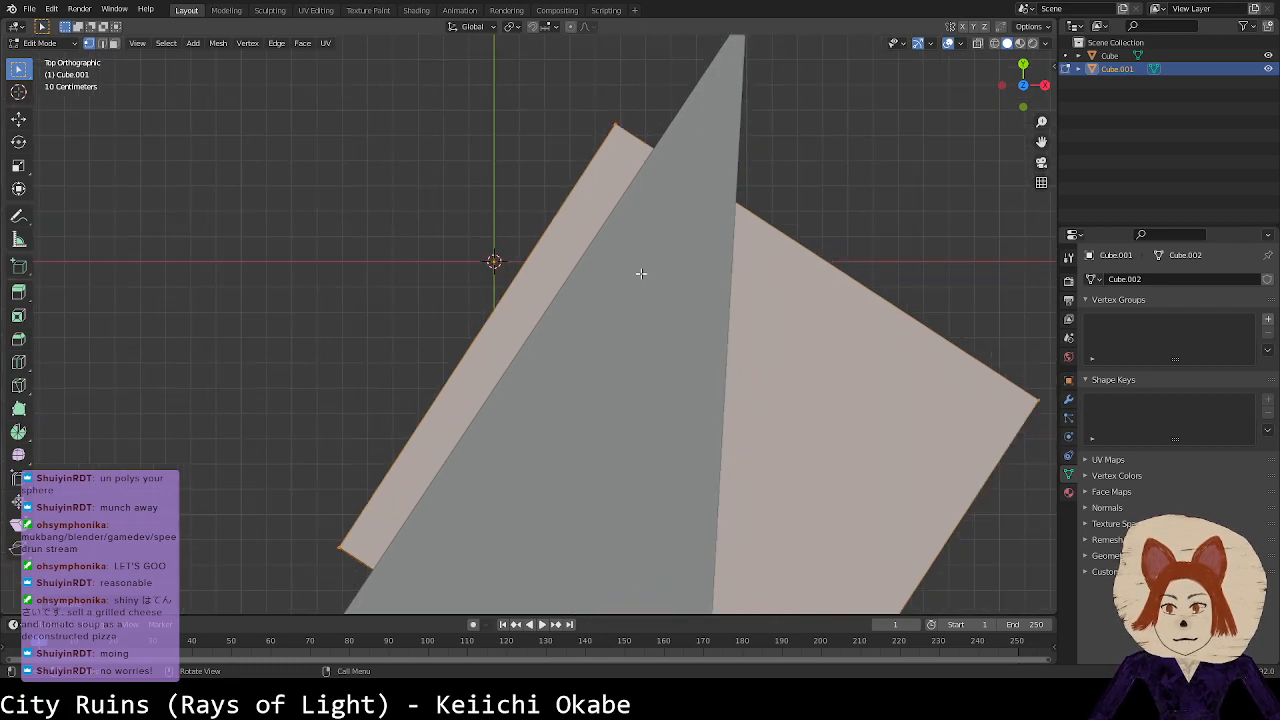
pyautogui.press('r')
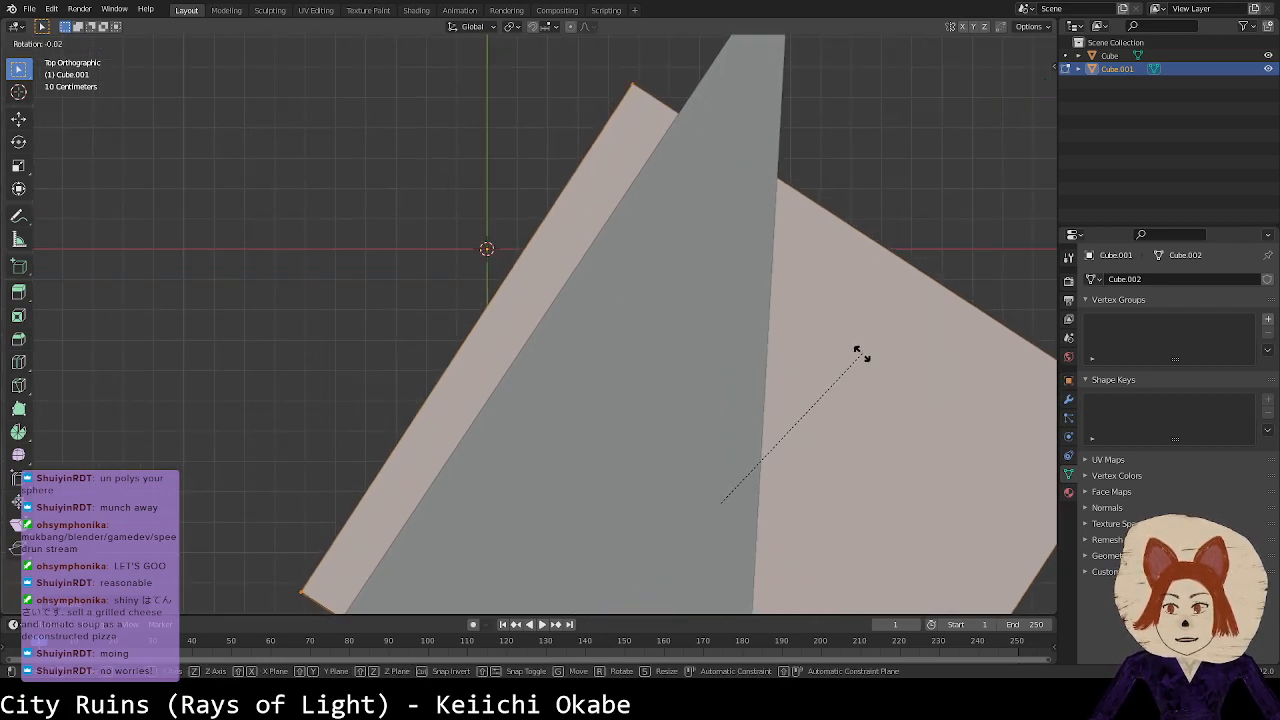
pyautogui.click(863, 349)
# Step: Move the cube's four far-side vertices horizontally by about -1.47 m in X and 0.94 m in Y, hiding them inside the wedge
pyautogui.scroll(-4, 863, 349)
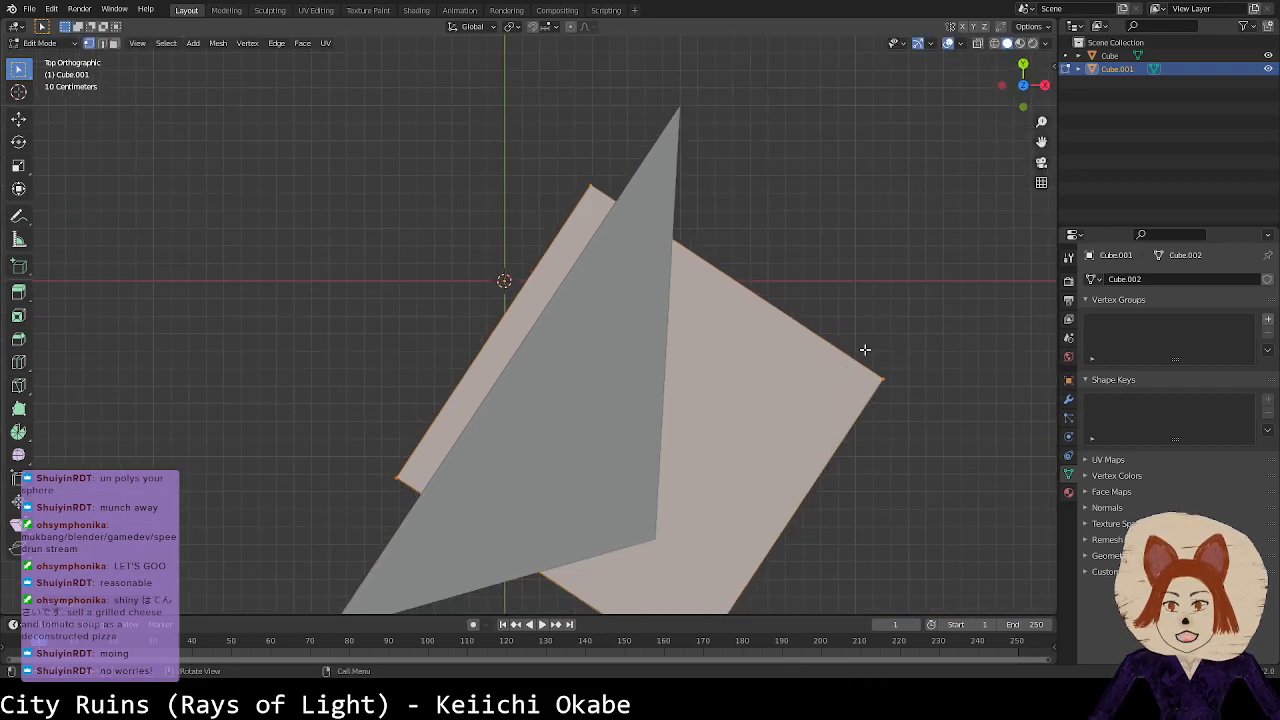
pyautogui.moveTo(801, 351); pyautogui.dragTo(782, 282, button='middle')
pyautogui.moveTo(562, 400); pyautogui.dragTo(858, 563)
pyautogui.click(795, 355)
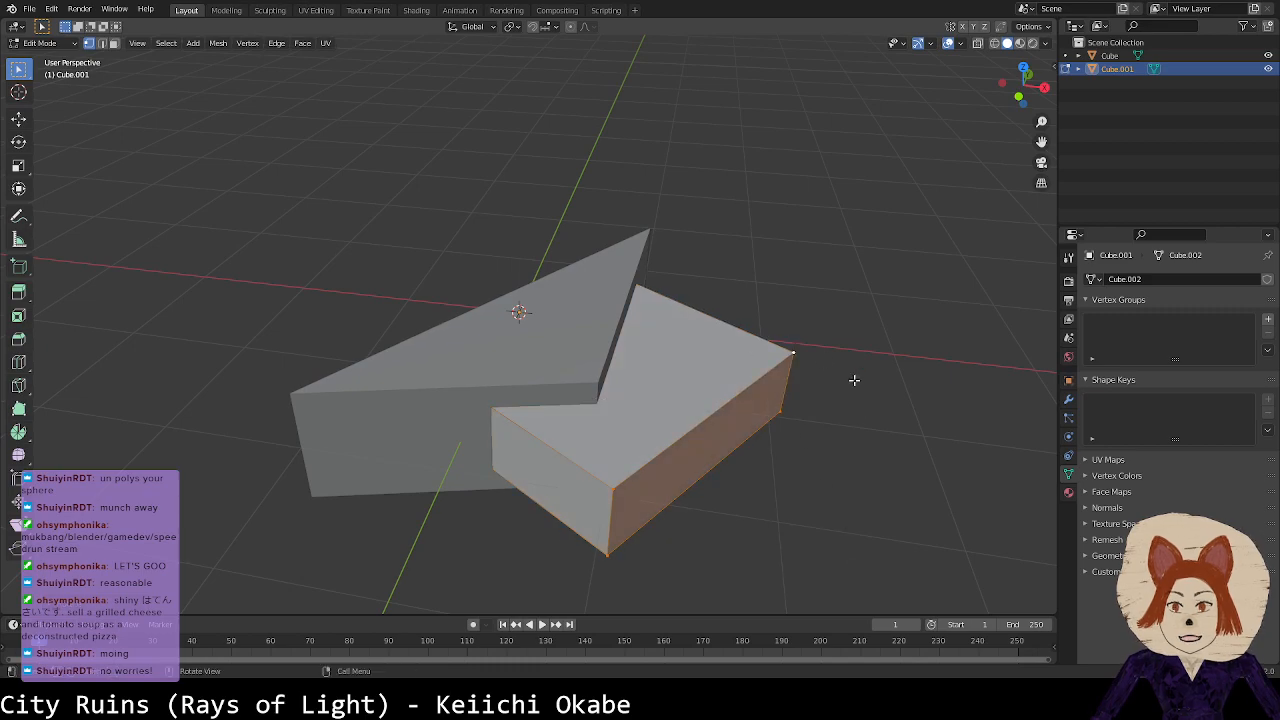
pyautogui.moveTo(828, 411); pyautogui.dragTo(849, 479, button='middle')
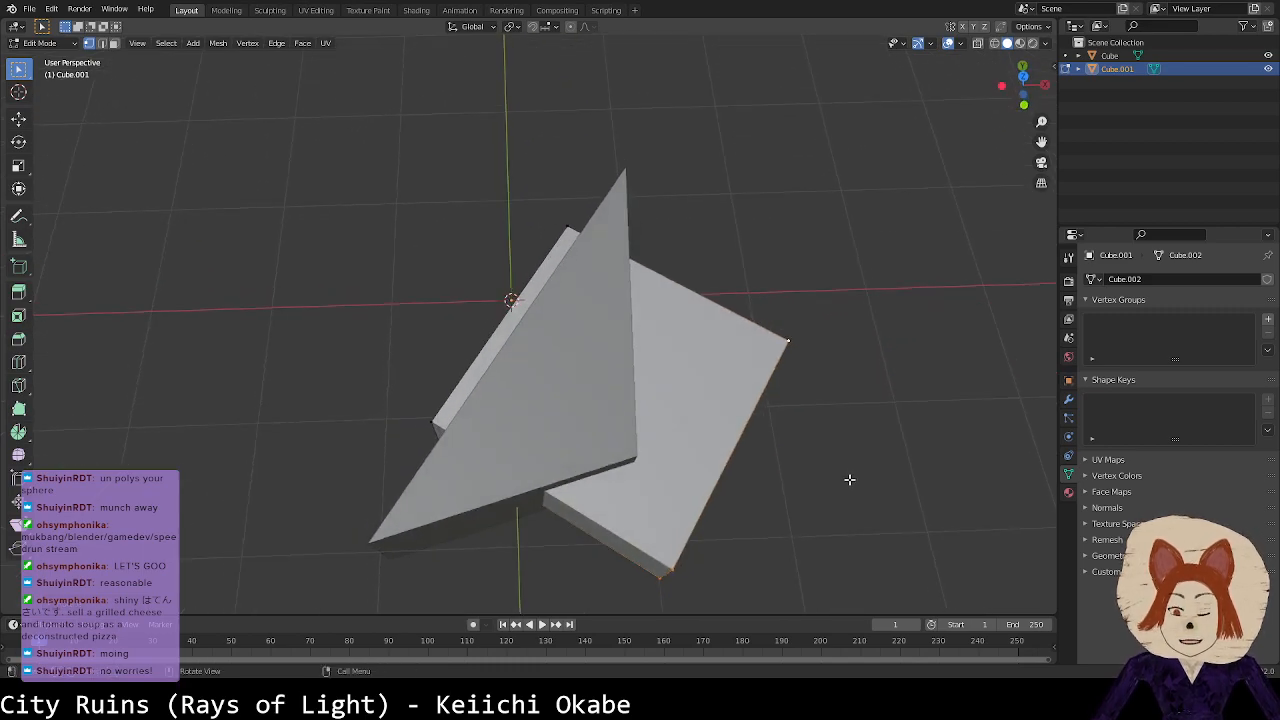
pyautogui.press('g')
pyautogui.press('y')
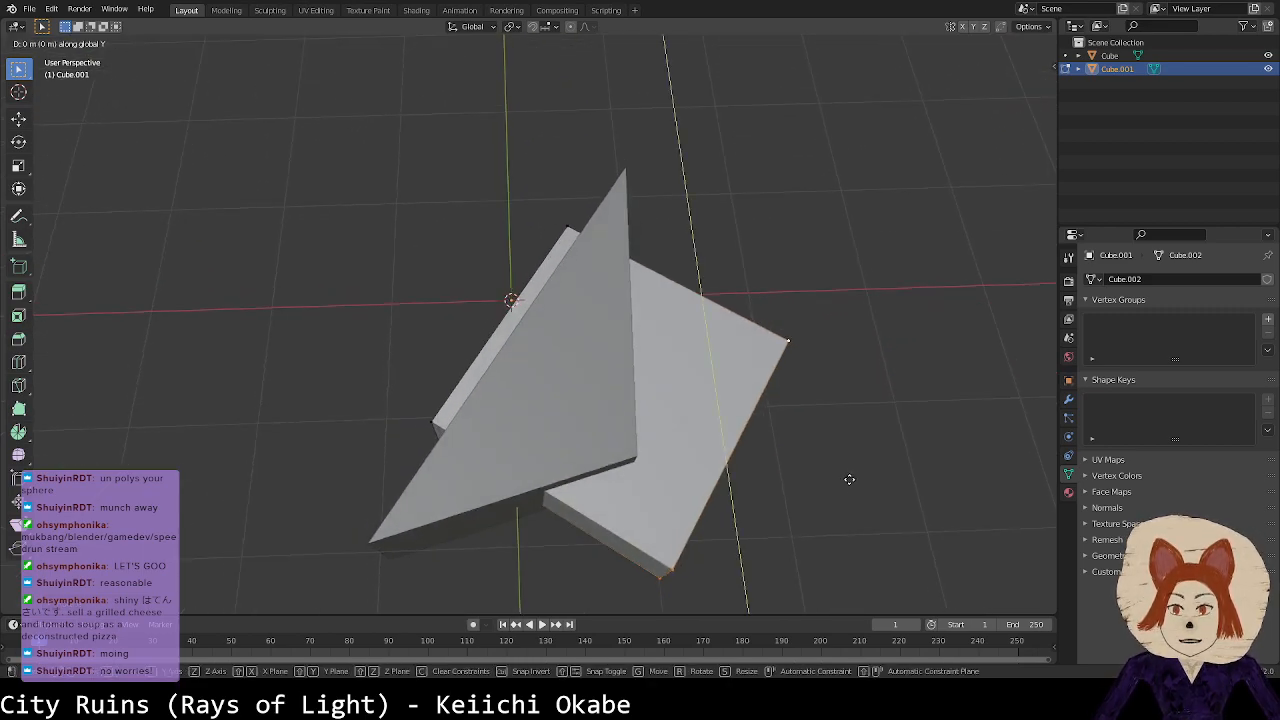
pyautogui.press('x')
pyautogui.press('x')
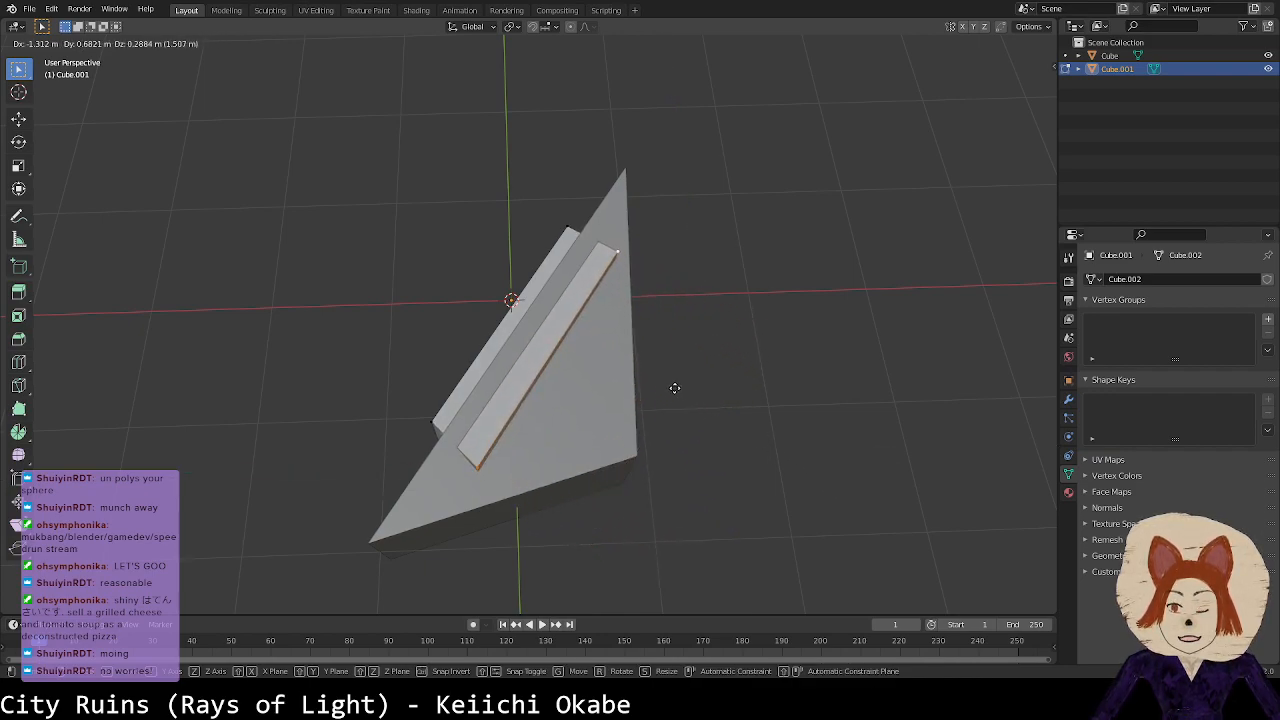
pyautogui.hotkey('shift', 'z')
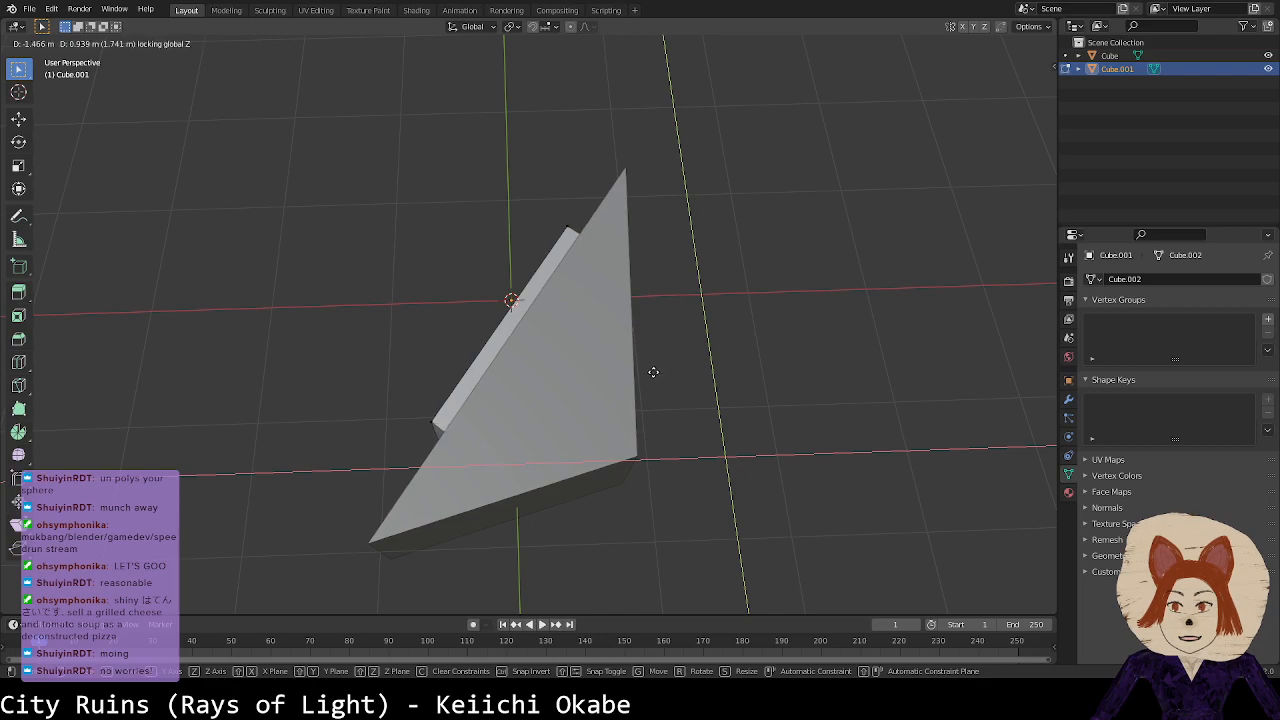
pyautogui.click(653, 372)
# Step: Extend the slab's +Y end by about 0.32 m in X and 0.33 m in Y, and nudge it freely by about 0.16 m
pyautogui.moveTo(654, 371); pyautogui.dragTo(440, 330, button='middle')
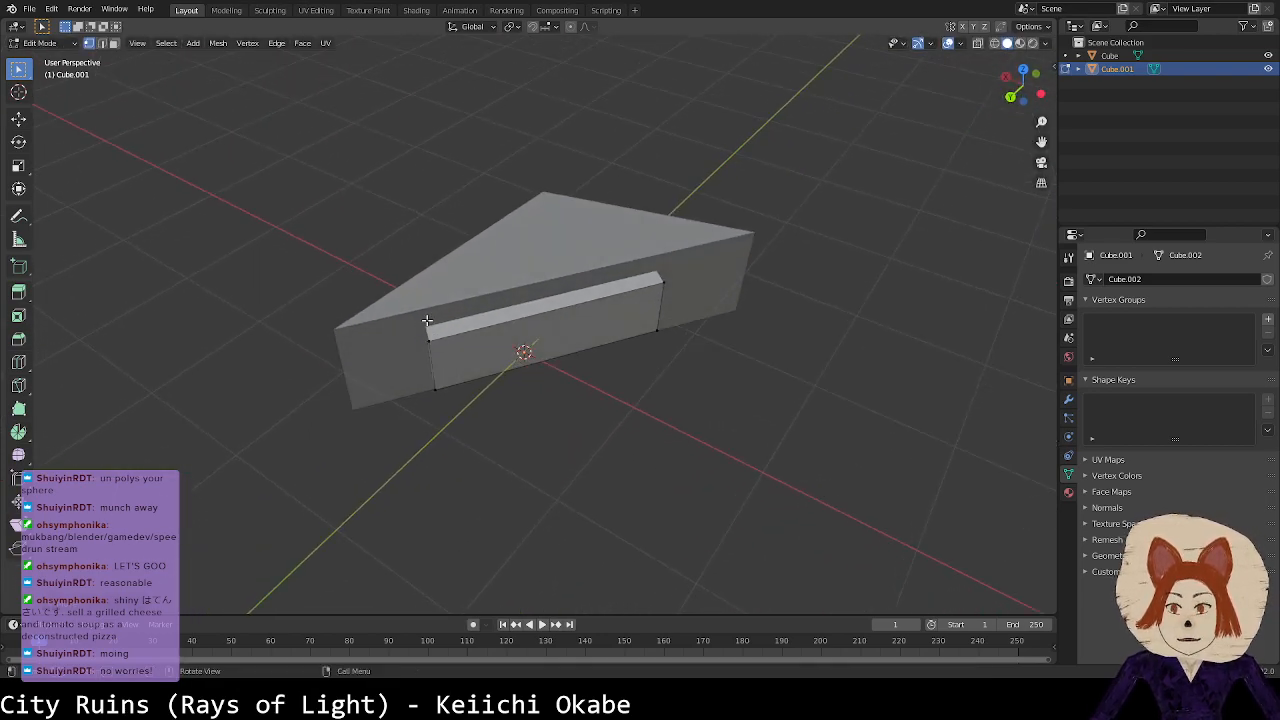
pyautogui.keyDown('shift'); pyautogui.click(432, 385); pyautogui.keyUp('shift')
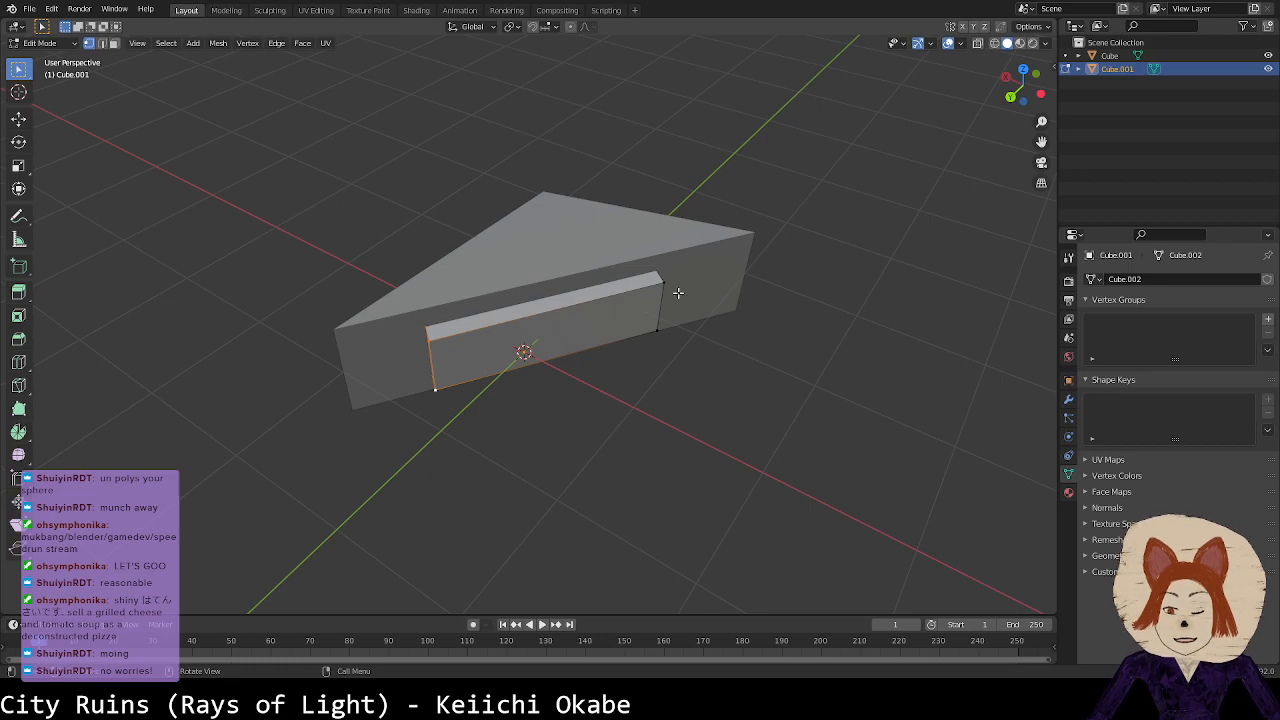
pyautogui.press('g')
pyautogui.hotkey('shift', 'z')
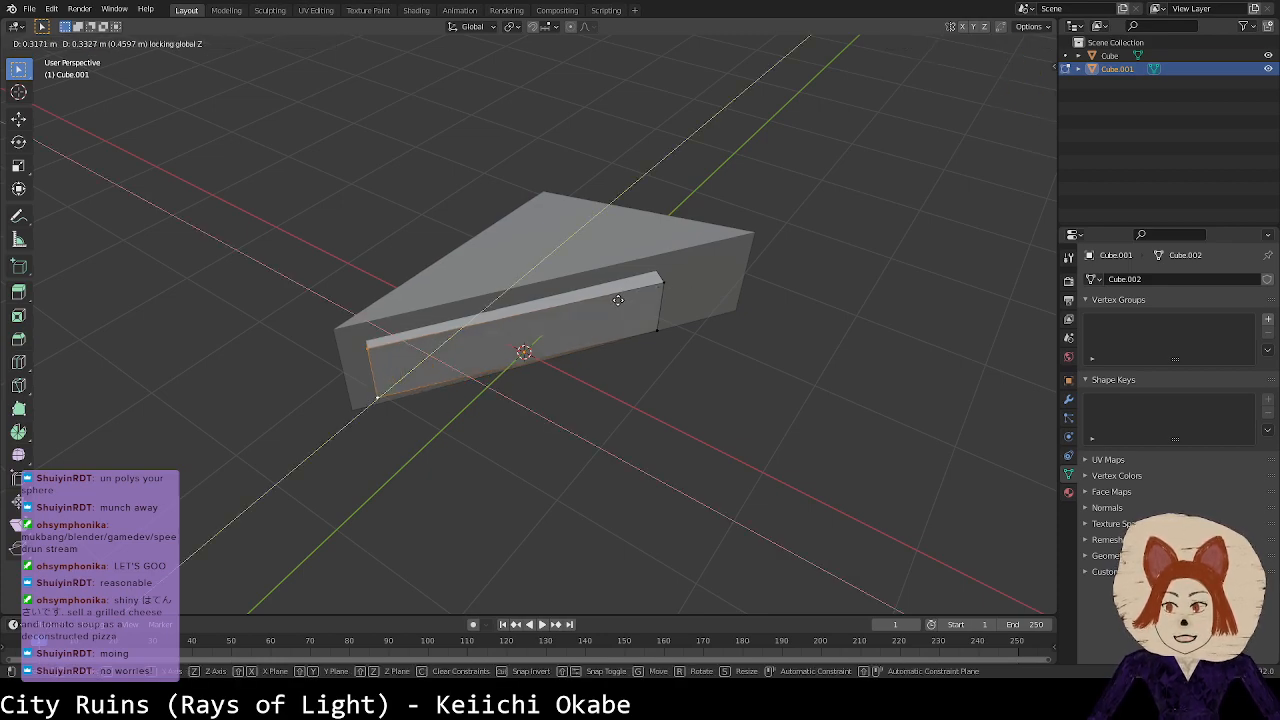
pyautogui.click(618, 300)
pyautogui.moveTo(618, 300); pyautogui.dragTo(690, 305, button='middle')
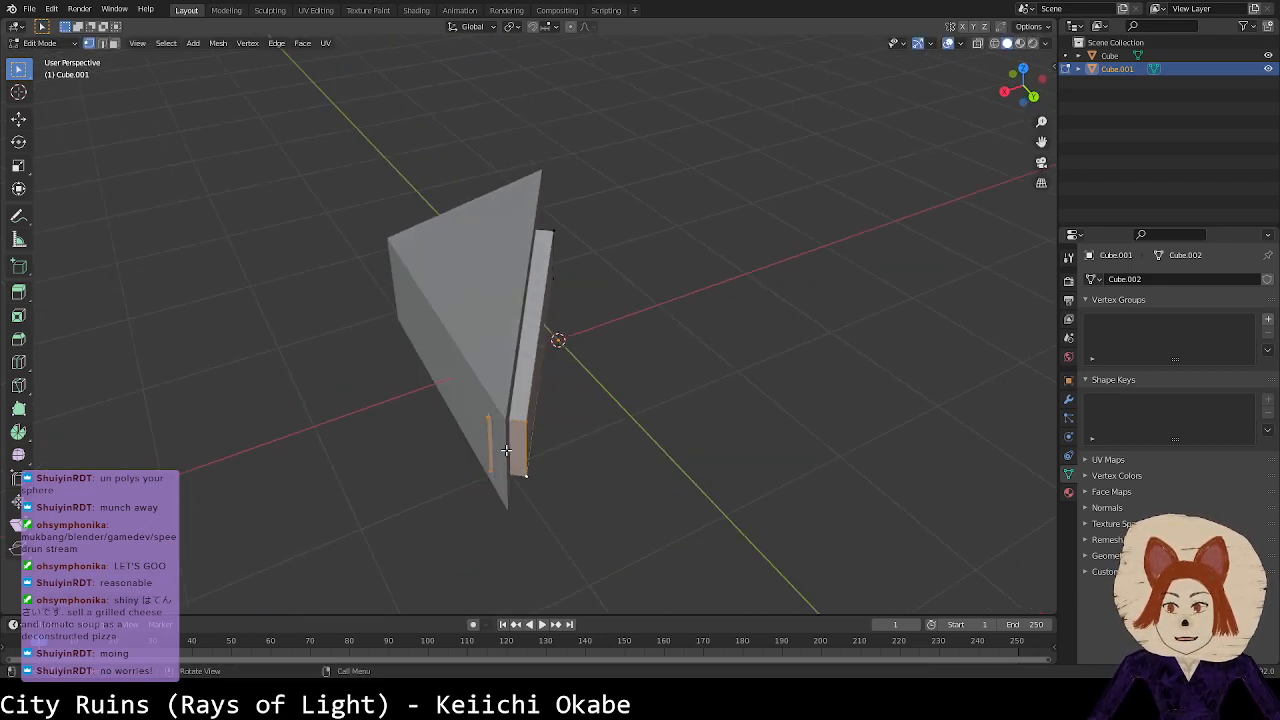
pyautogui.press('g')
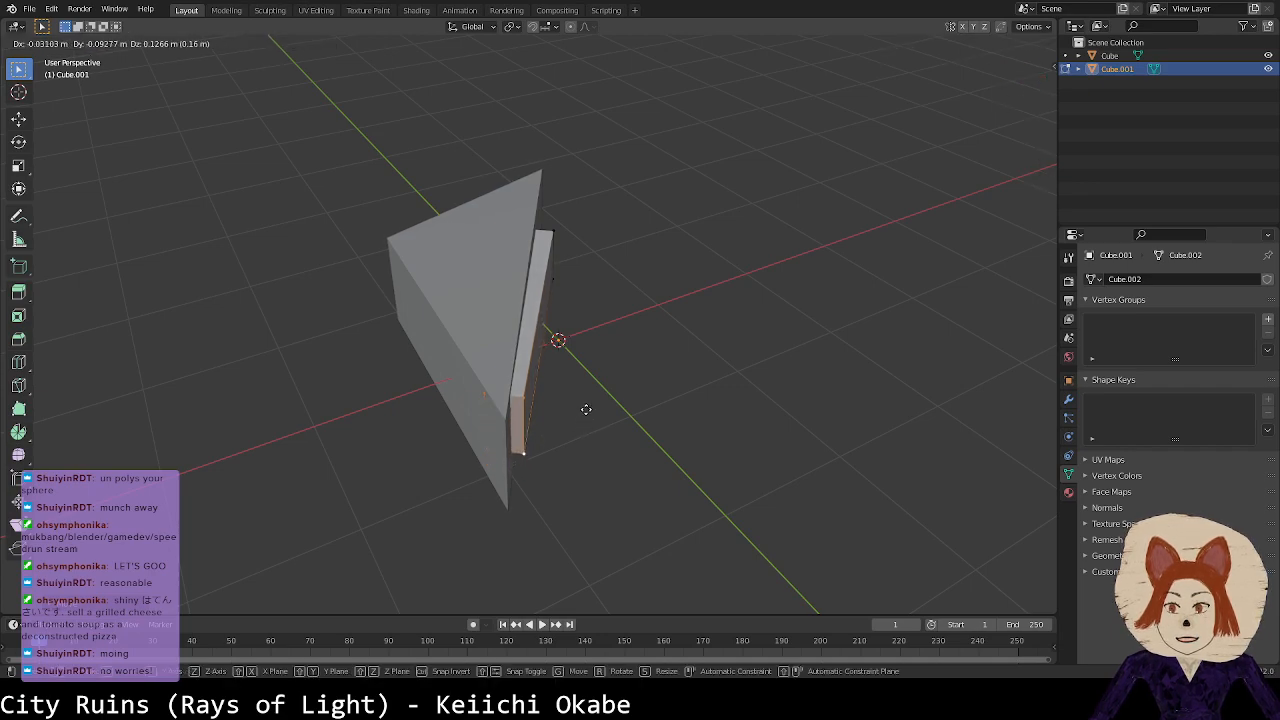
pyautogui.click(587, 405)
# Step: Select the two outer vertices at the slab's +Y end and shift them horizontally with Z locked
pyautogui.moveTo(603, 425); pyautogui.dragTo(457, 480, button='middle')
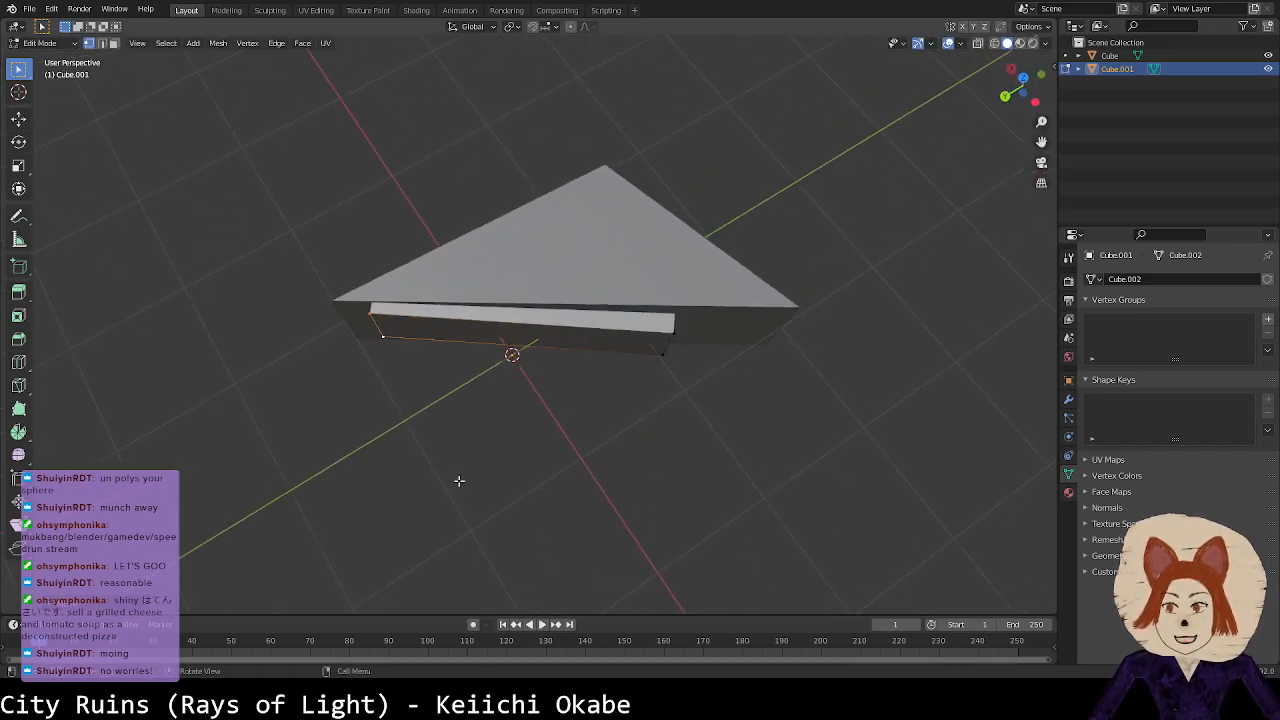
pyautogui.click(382, 331)
pyautogui.keyDown('shift'); pyautogui.click(374, 317); pyautogui.keyUp('shift')
pyautogui.click(376, 321)
pyautogui.keyDown('shift'); pyautogui.click(384, 344); pyautogui.keyUp('shift')
pyautogui.press('g')
pyautogui.hotkey('shift', 'z')
pyautogui.click(377, 345)
# Step: Move the two inner vertices at the slab's -Y end horizontally by about -0.46 m in X and -0.64 m in Y
pyautogui.moveTo(377, 345); pyautogui.dragTo(597, 342, button='middle')
pyautogui.click(586, 384)
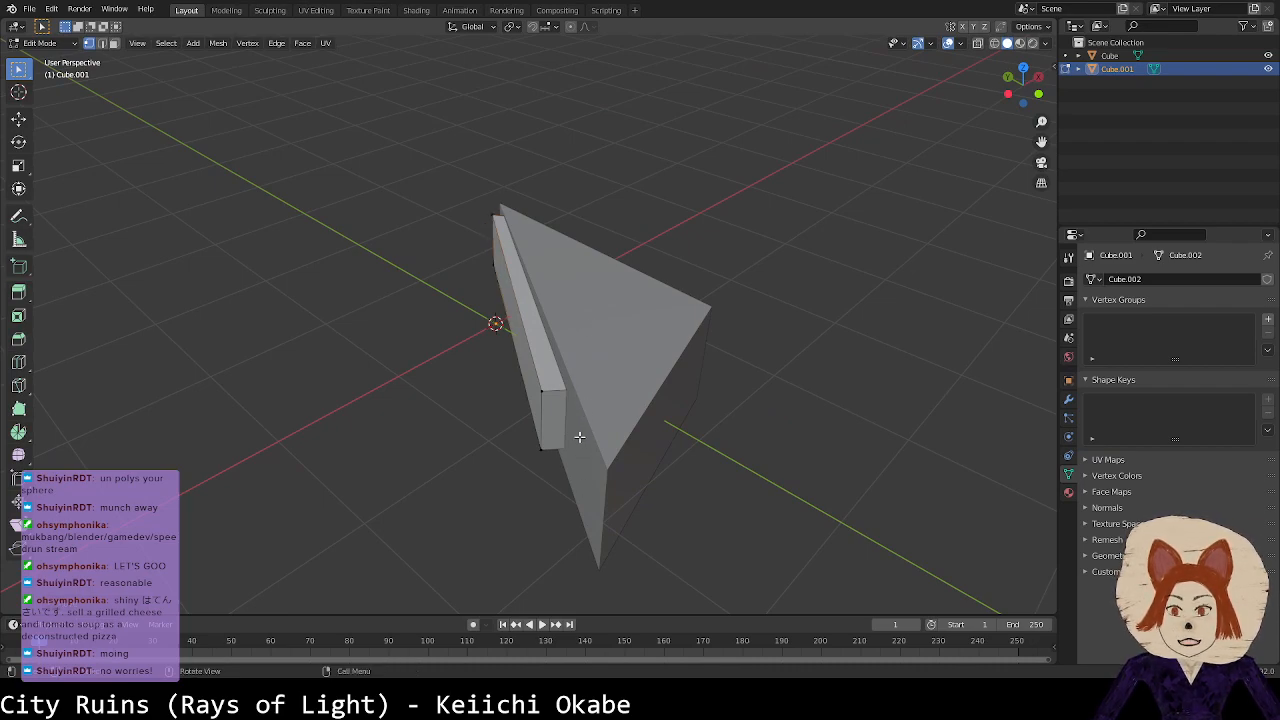
pyautogui.press('g')
pyautogui.hotkey('shift', 'x')
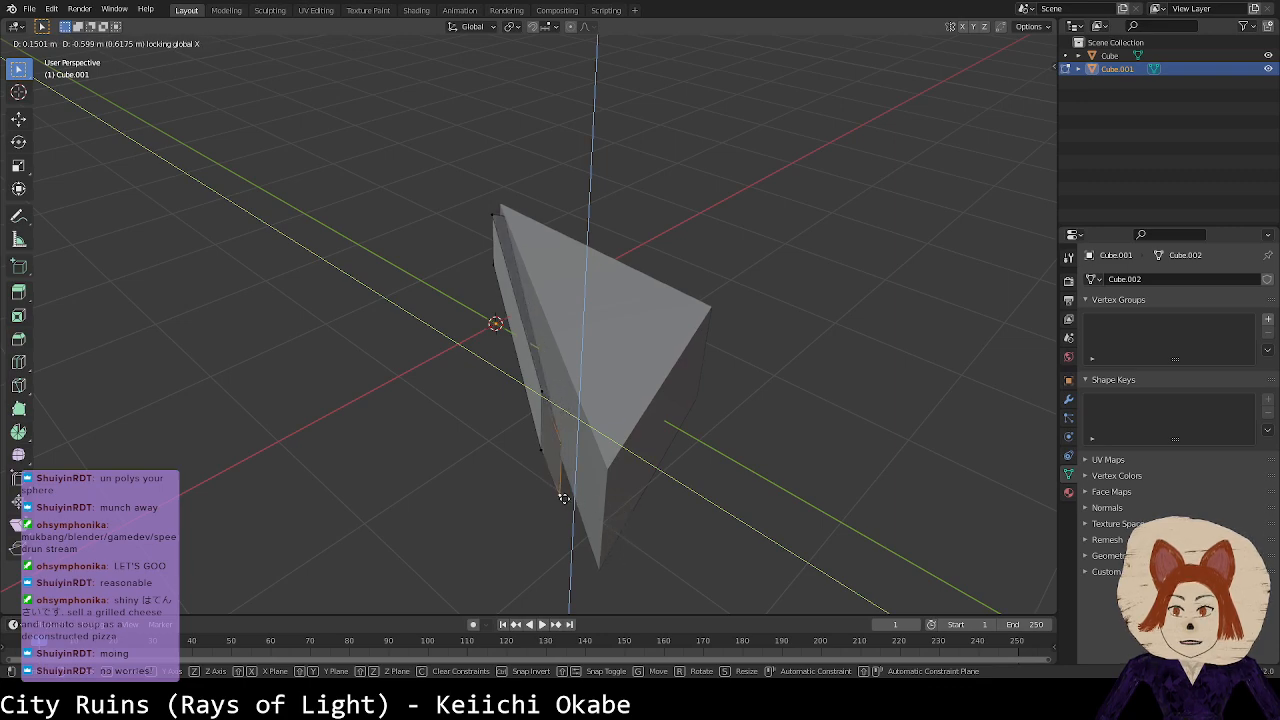
pyautogui.hotkey('shift', 'z')
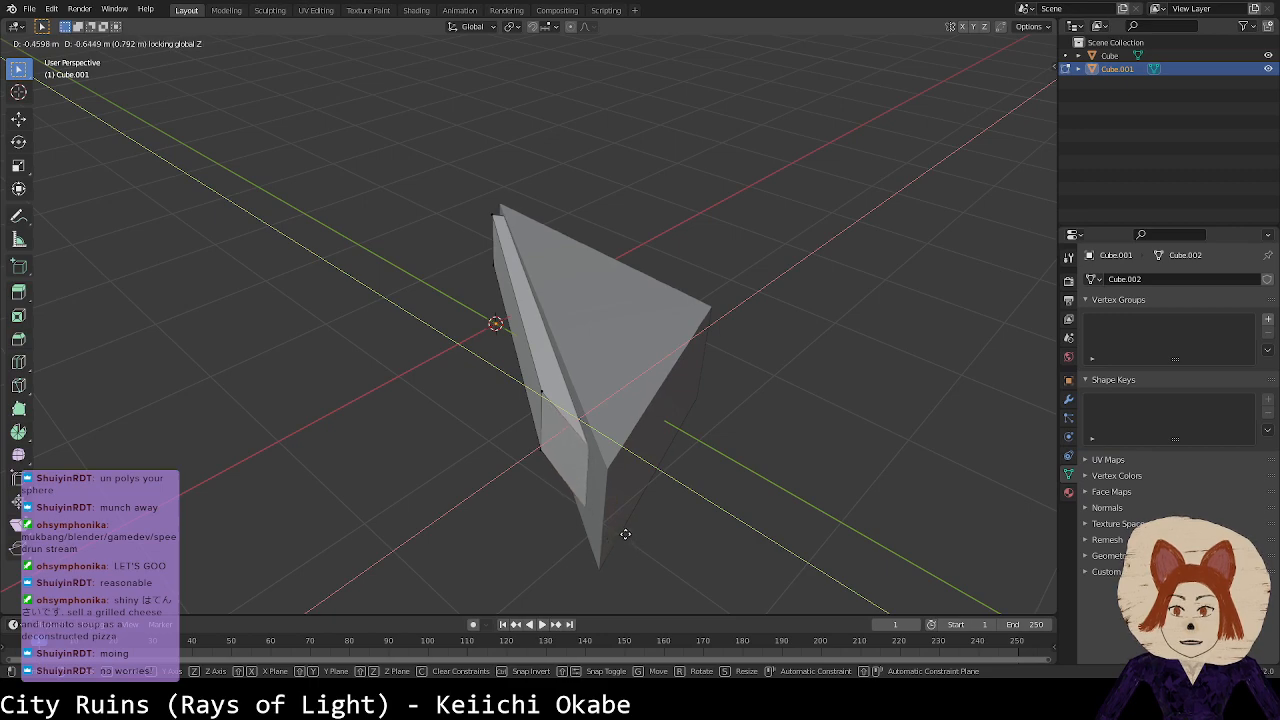
pyautogui.click(620, 523)
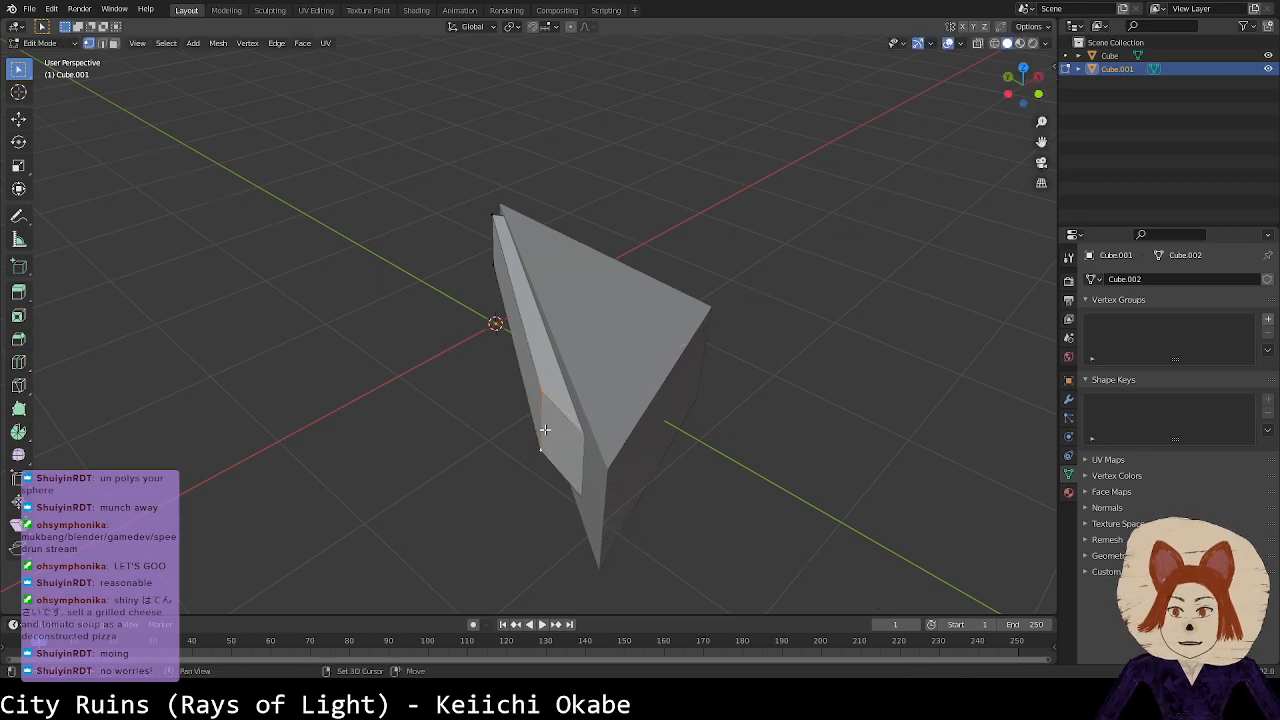
# Step: Extend the two outer vertices at the slab's -Y end horizontally toward the wedge's tip, with Z locked
pyautogui.press('g')
pyautogui.hotkey('shift', 'z')
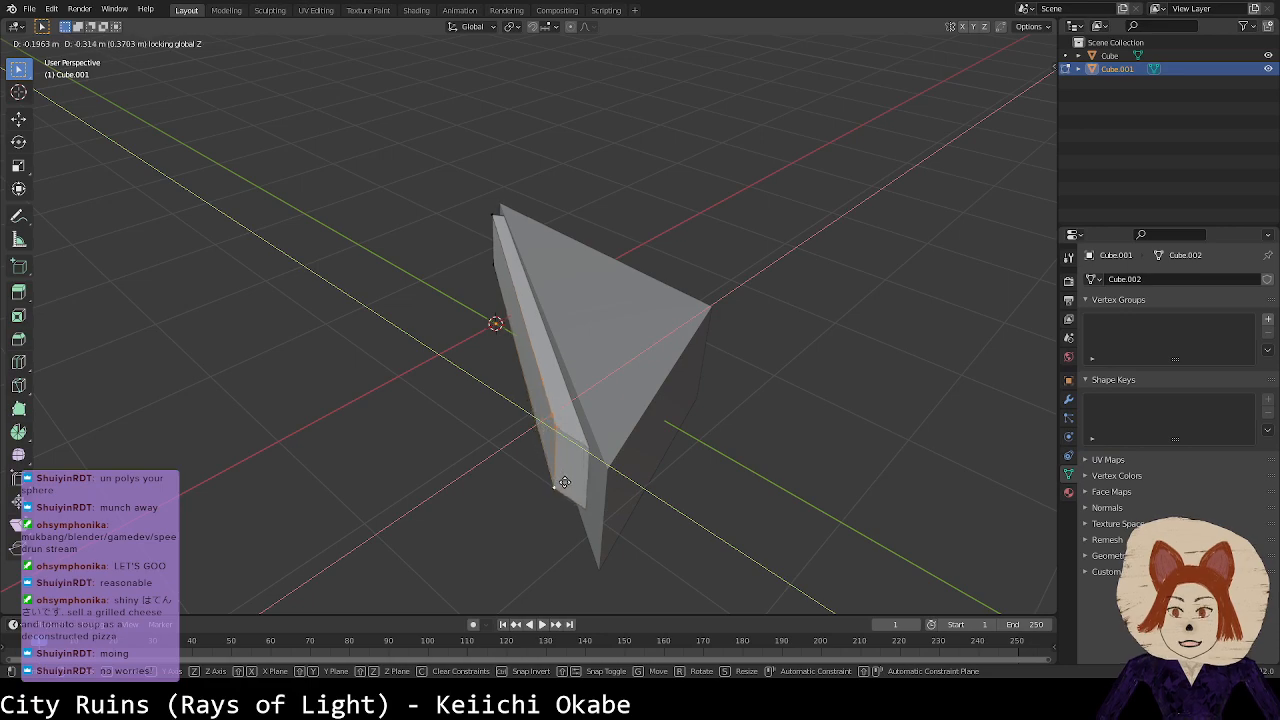
pyautogui.click(588, 520)
pyautogui.moveTo(628, 447); pyautogui.dragTo(583, 469, button='middle')
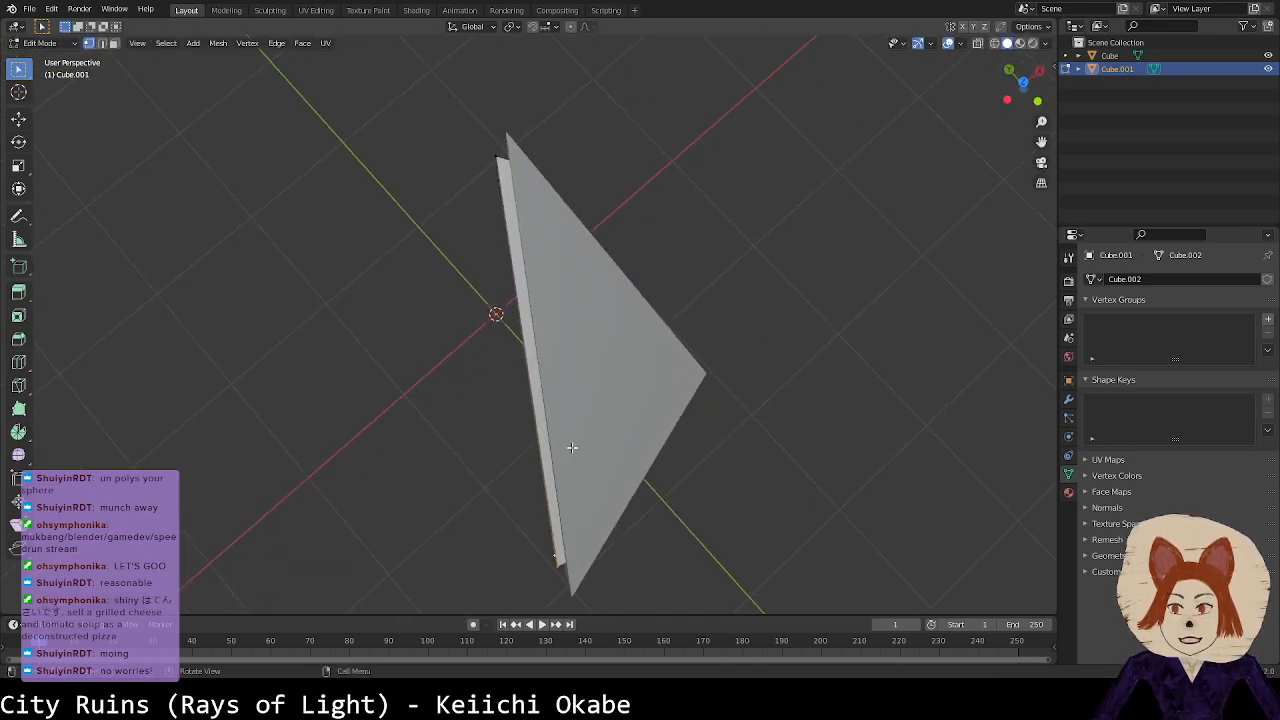
# Step: Try to move the slab's four outer vertices away from the wedge's longest side in top view
pyautogui.moveTo(522, 347); pyautogui.dragTo(560, 417, button='middle')
pyautogui.click(662, 353)
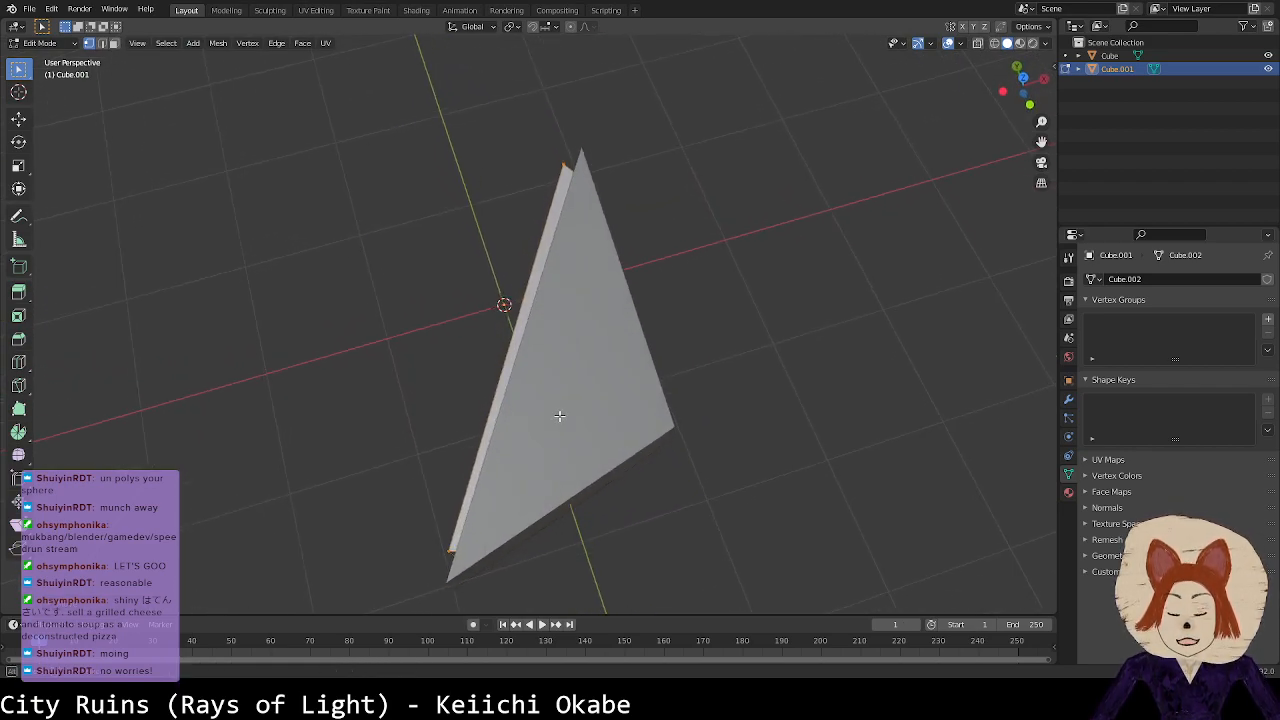
pyautogui.click(1023, 78)
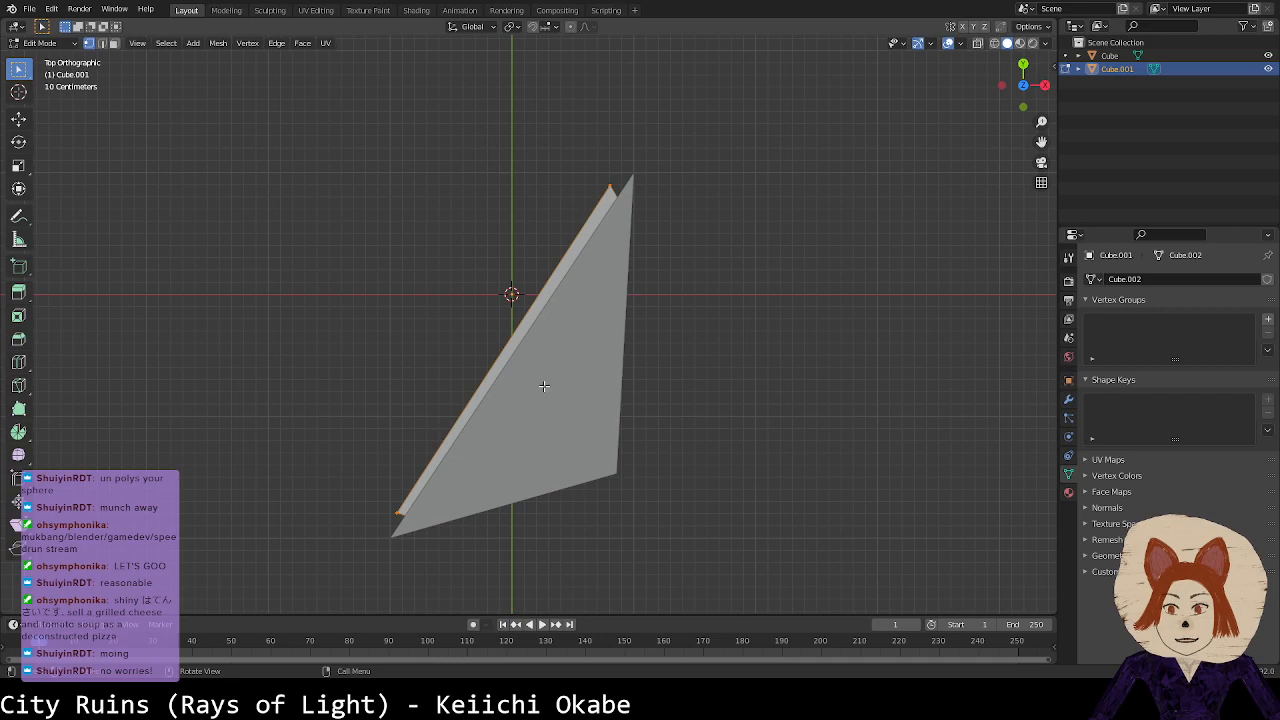
pyautogui.press('g')
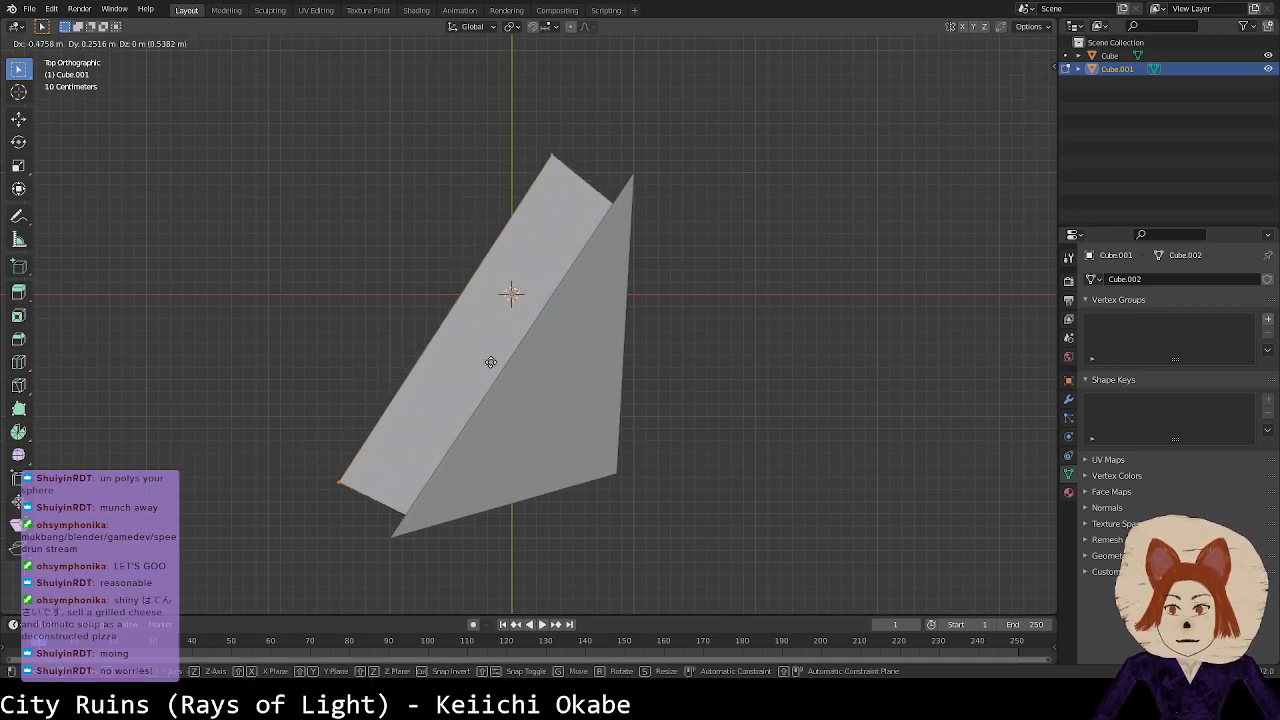
pyautogui.rightClick(531, 391)
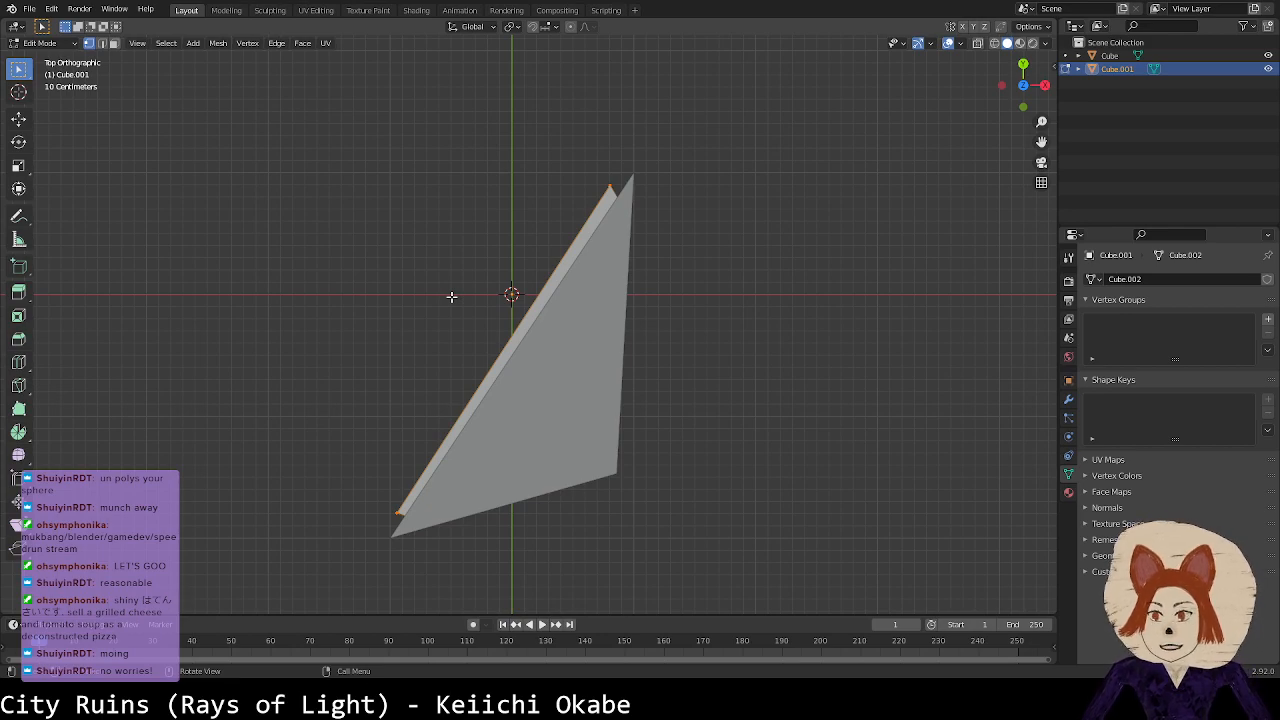
# Step: Step back through the vertex moves at the slab's -Y end, and restore the extended end
pyautogui.moveTo(609, 439); pyautogui.dragTo(749, 298, button='middle')
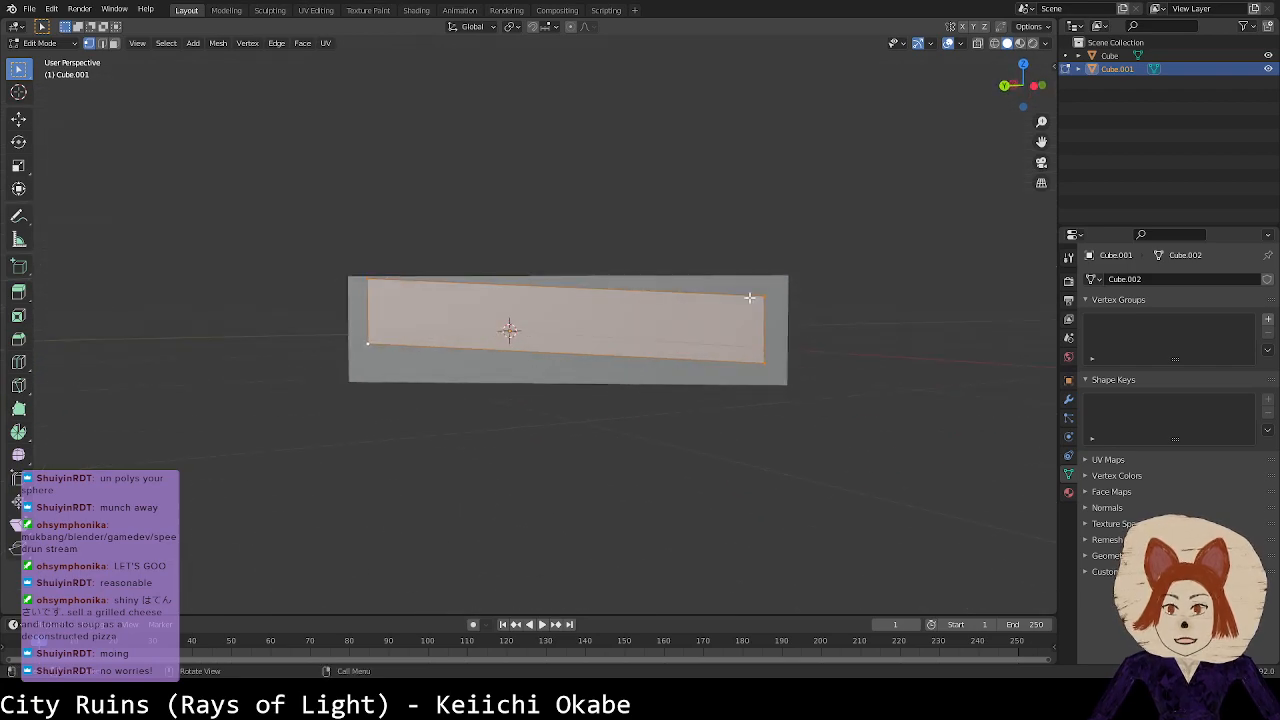
pyautogui.hotkey('ctrl', 'z')
pyautogui.hotkey('ctrl', 'z')
pyautogui.hotkey('ctrl', 'z')
pyautogui.hotkey('ctrl', 'z')
pyautogui.hotkey('ctrl', 'z')
pyautogui.hotkey('ctrl', 'z')
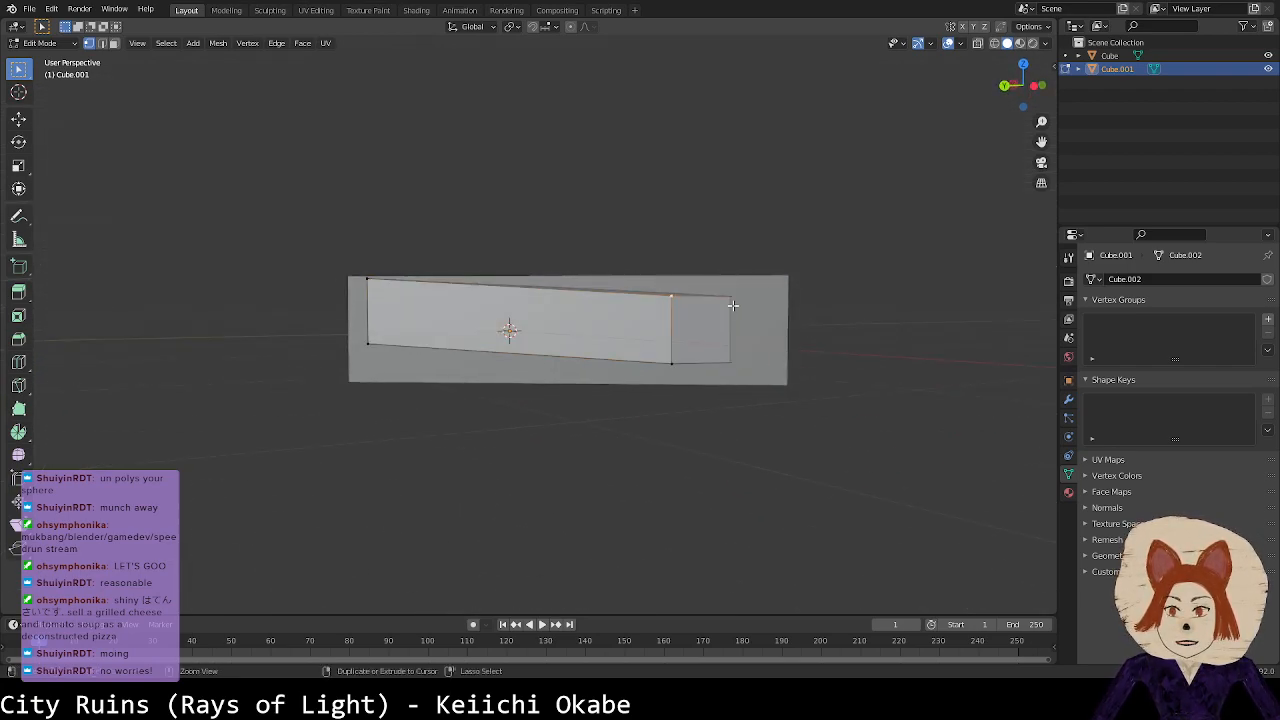
pyautogui.hotkey('ctrl', 'z')
pyautogui.hotkey('ctrl', 'z')
pyautogui.hotkey('ctrl', 'z')
pyautogui.hotkey('ctrl', 'z')
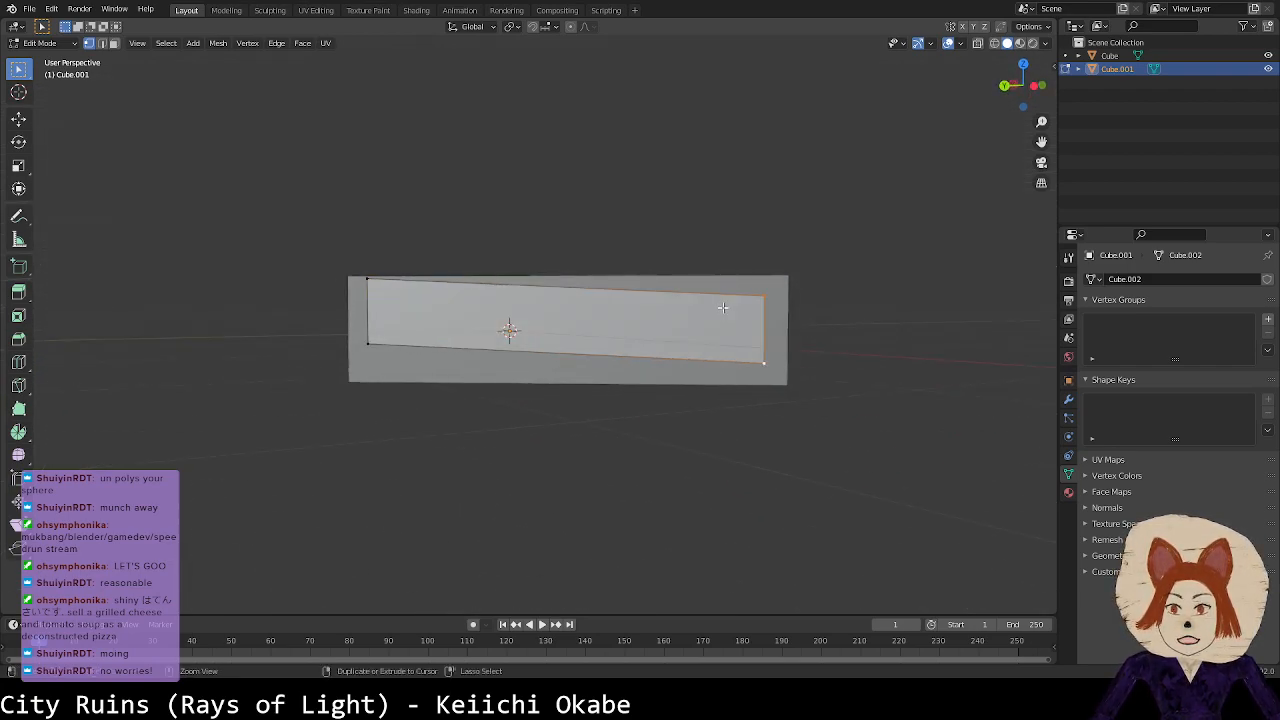
pyautogui.hotkey('ctrl', 'z')
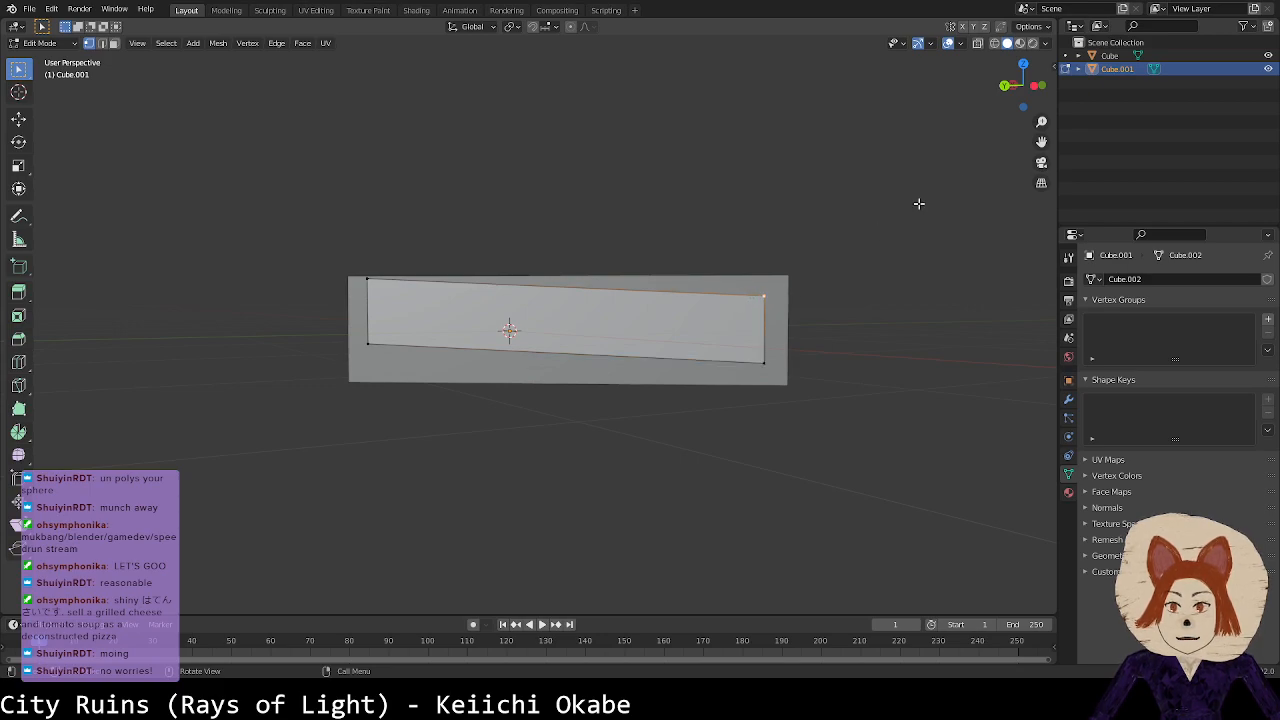
# Step: Copy the Z value 0.27616 m from one upper front corner vertex of the bumper strip to the opposite upper front corner
pyautogui.moveTo(287, 321); pyautogui.dragTo(470, 318, button='middle')
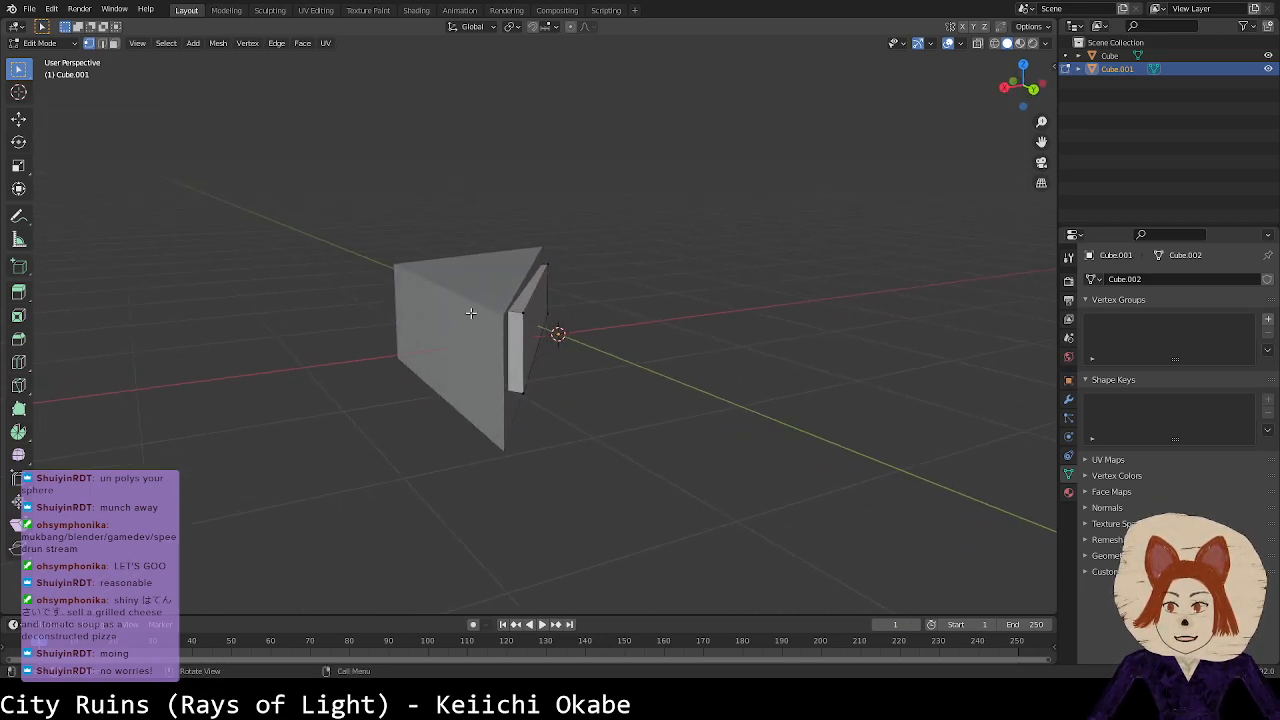
pyautogui.press('n')
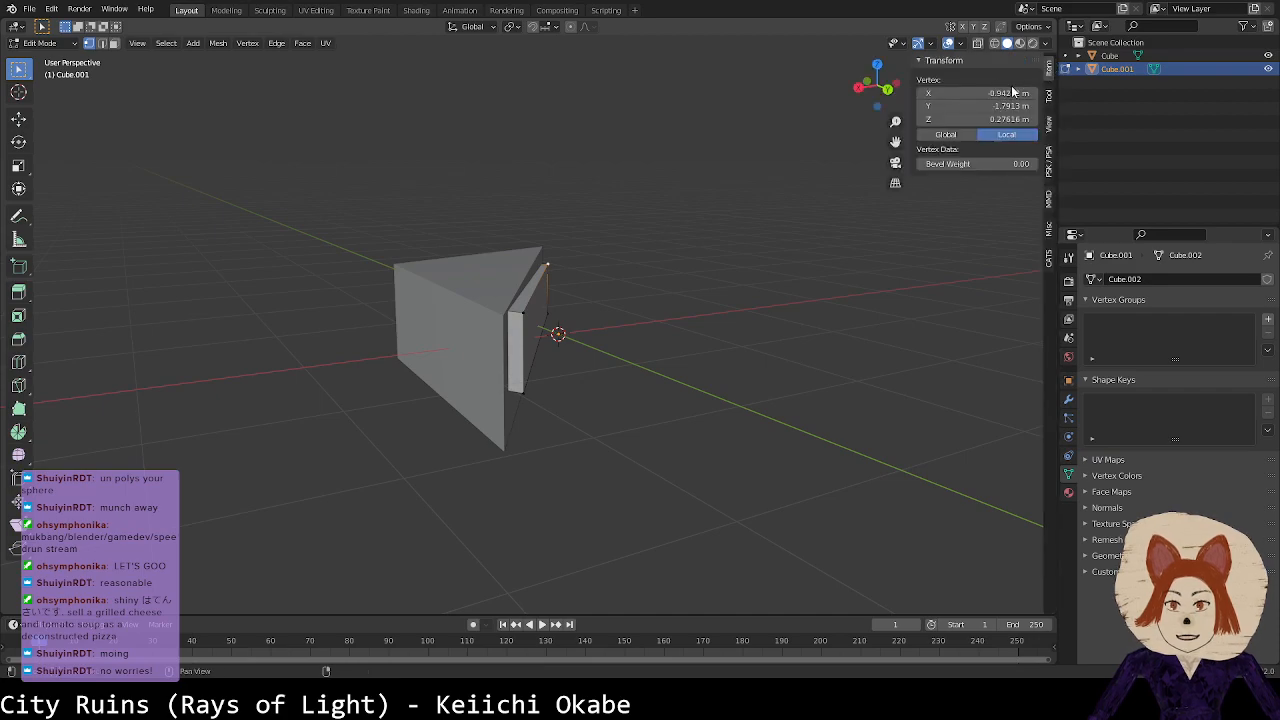
pyautogui.click(988, 118)
pyautogui.hotkey('ctrl', 'c')
pyautogui.click(505, 320)
pyautogui.click(500, 315)
pyautogui.click(991, 120)
pyautogui.hotkey('ctrl', 'v')
pyautogui.press('Return')
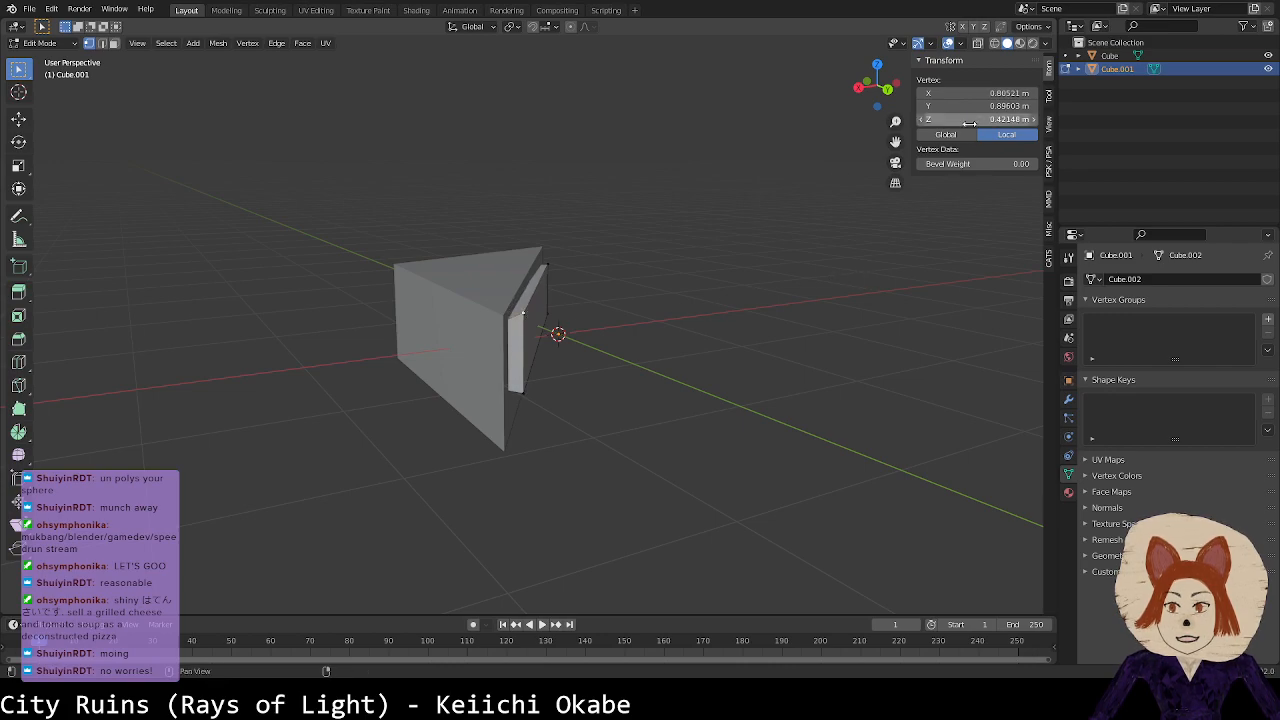
# Step: Give both lower front corner vertices of the bumper strip the same local Z value of -0.26052 m
pyautogui.click(540, 315)
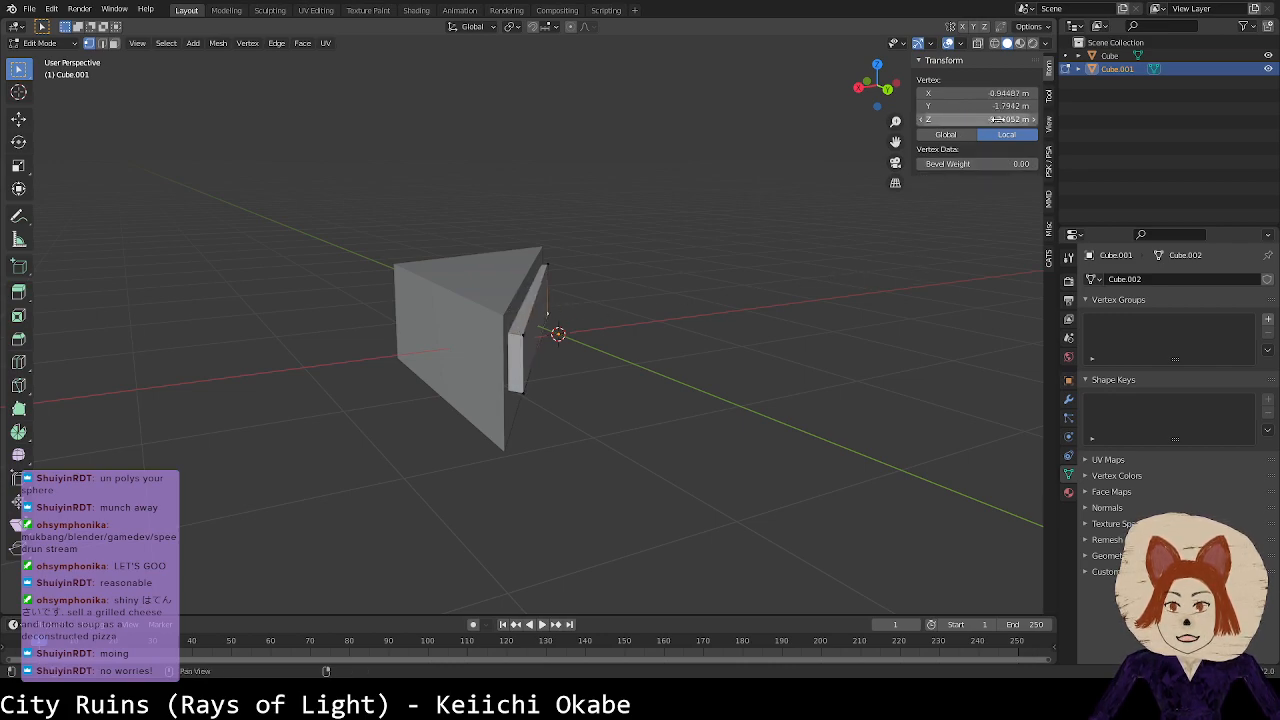
pyautogui.click(491, 391)
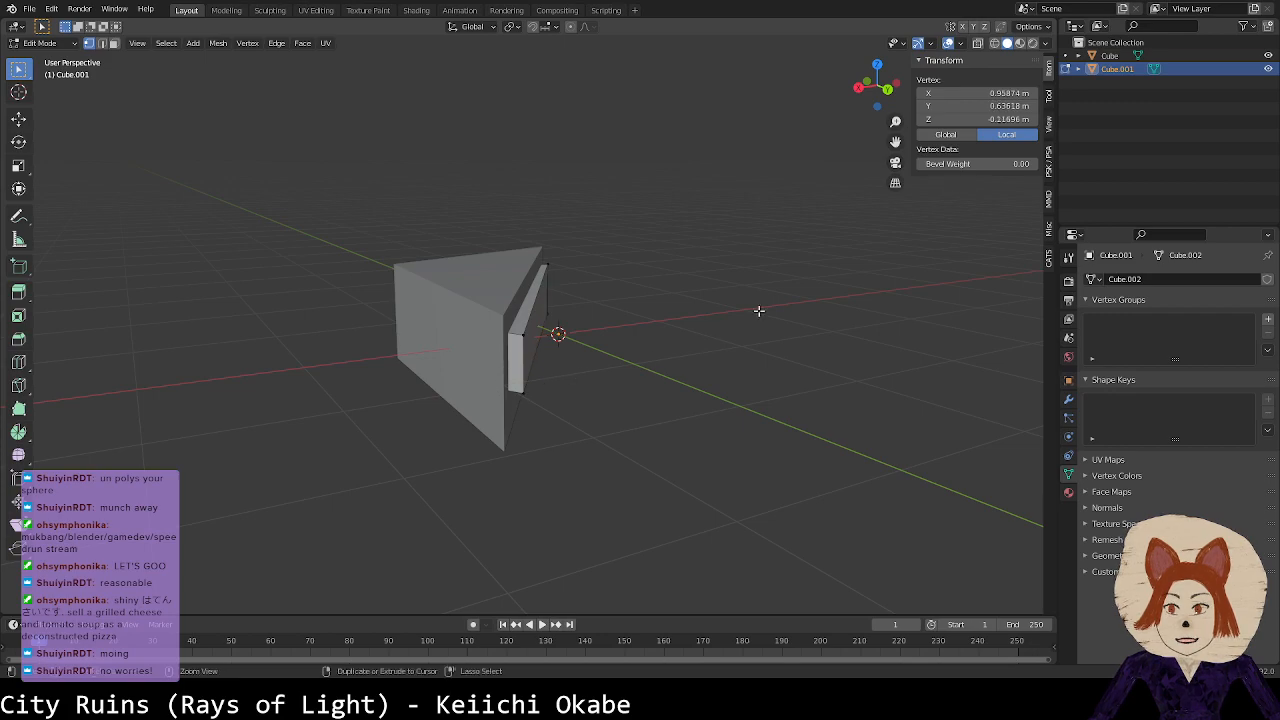
pyautogui.click(1006, 119)
pyautogui.write('-0.26052 m')
pyautogui.press('Return')
pyautogui.click(524, 393)
pyautogui.click(1000, 119)
pyautogui.write('-0.26052 m')
pyautogui.click(830, 332)
pyautogui.moveTo(830, 332); pyautogui.dragTo(559, 338, button='middle')
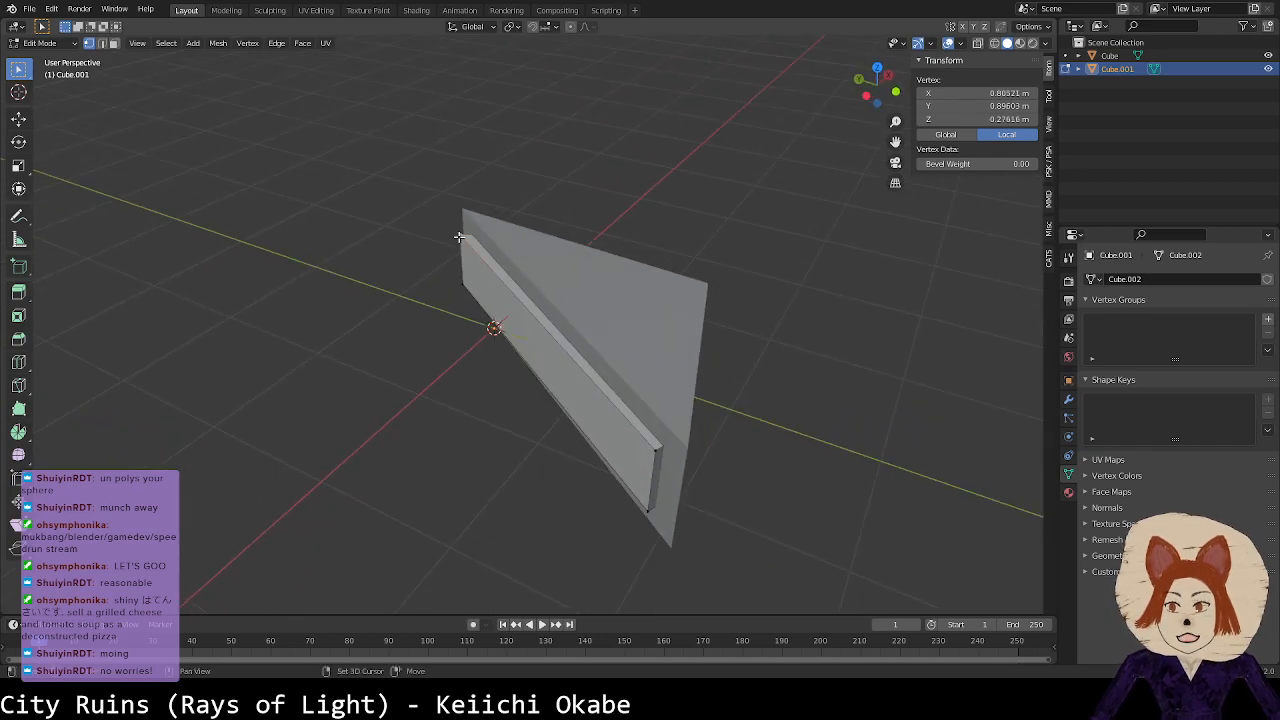
pyautogui.keyDown('shift'); pyautogui.click(458, 304); pyautogui.keyUp('shift')
pyautogui.keyDown('shift'); pyautogui.click(658, 452); pyautogui.keyUp('shift')
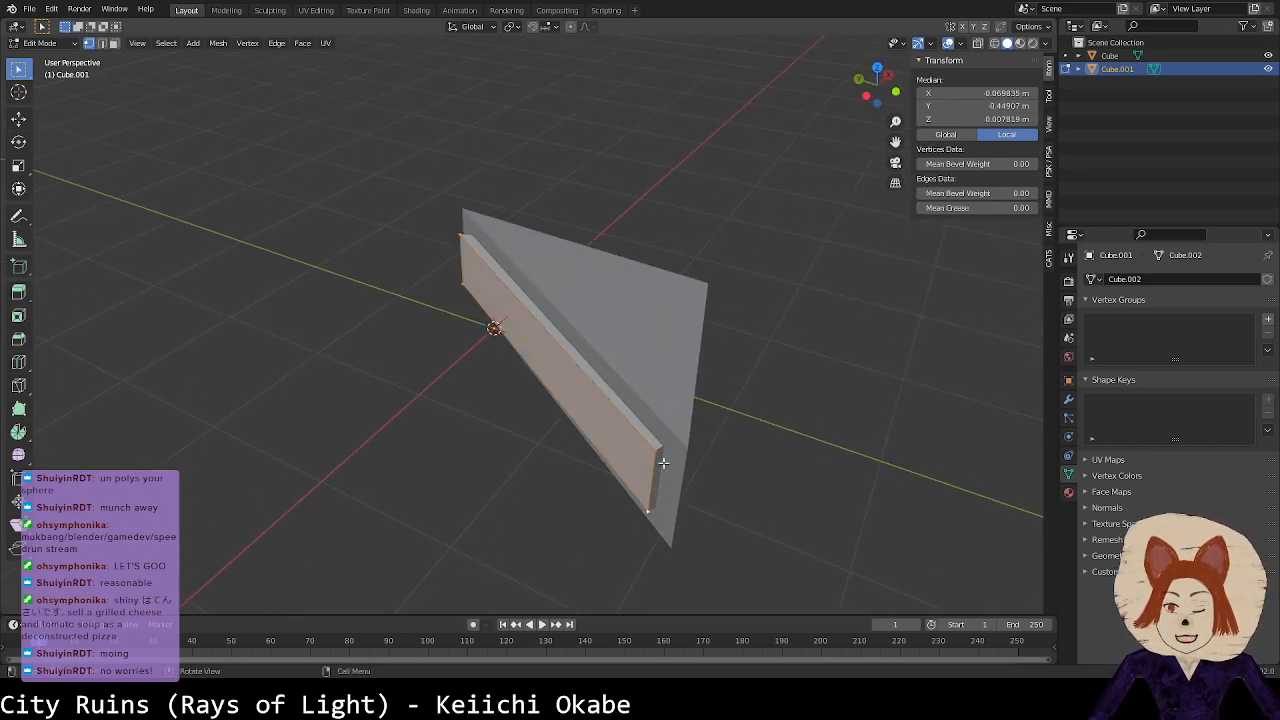
pyautogui.moveTo(663, 449); pyautogui.dragTo(569, 491, button='middle')
pyautogui.press('g')
pyautogui.click(515, 444)
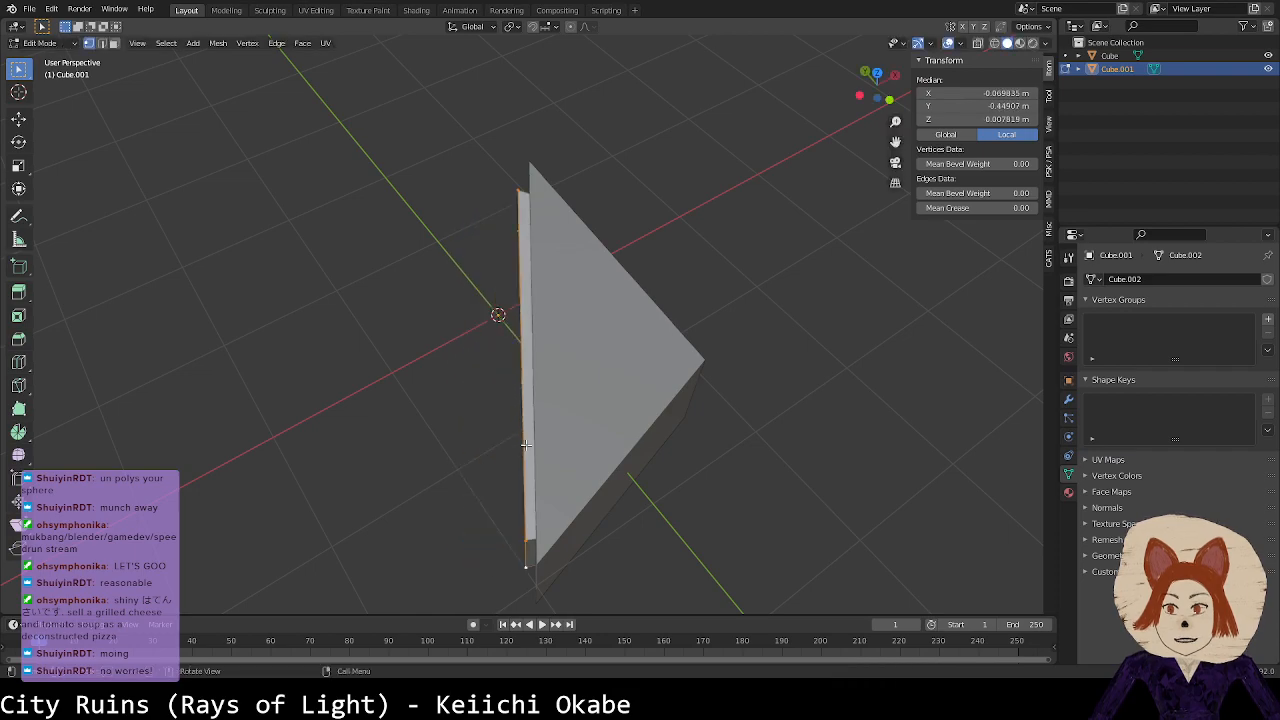
pyautogui.moveTo(523, 446); pyautogui.dragTo(728, 291, button='middle')
pyautogui.click(871, 84)
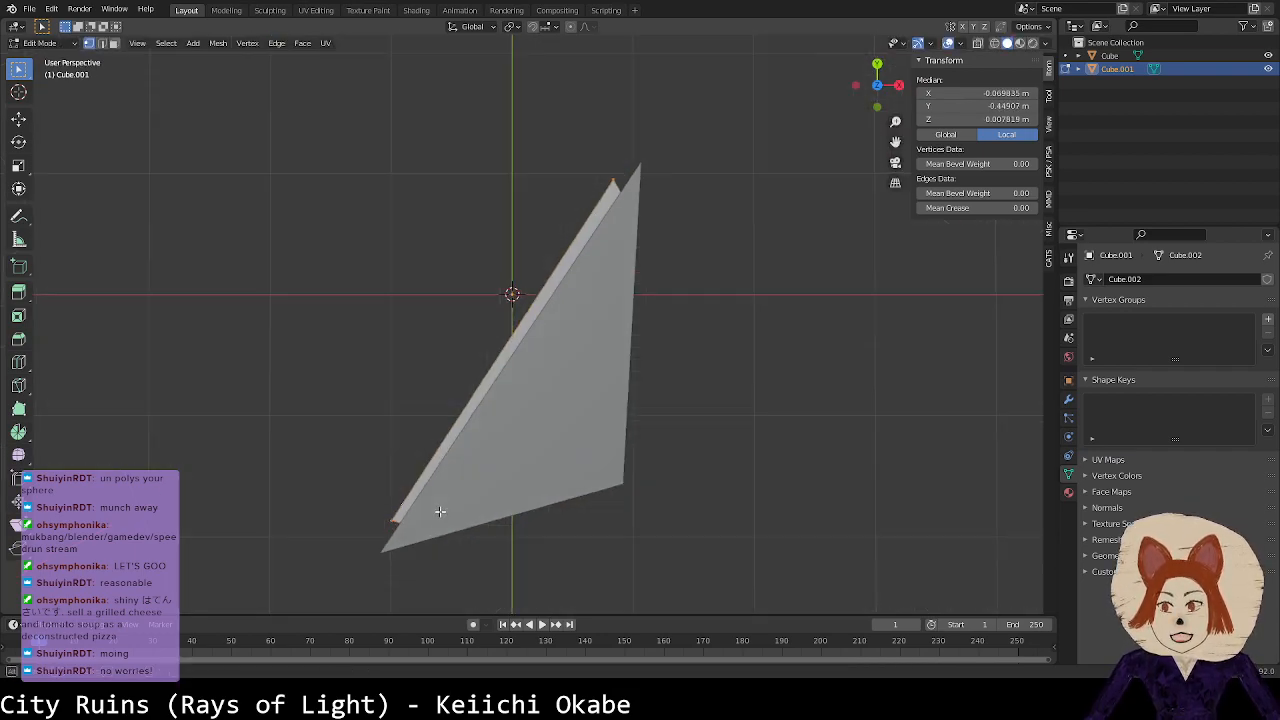
# Step: Move the vertical edge at one end of the strip's front face slightly outward in top view and save the file
pyautogui.moveTo(439, 514); pyautogui.dragTo(514, 506, button='middle')
pyautogui.click(515, 487)
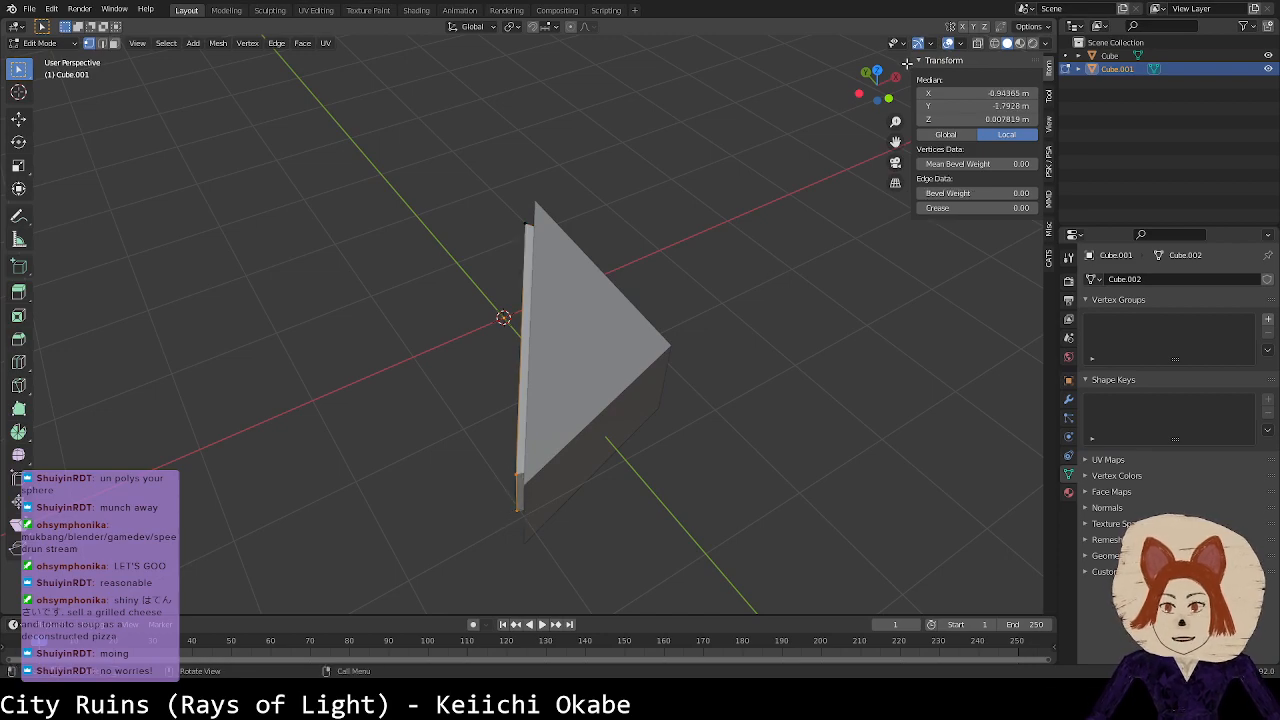
pyautogui.click(876, 72)
pyautogui.press('g')
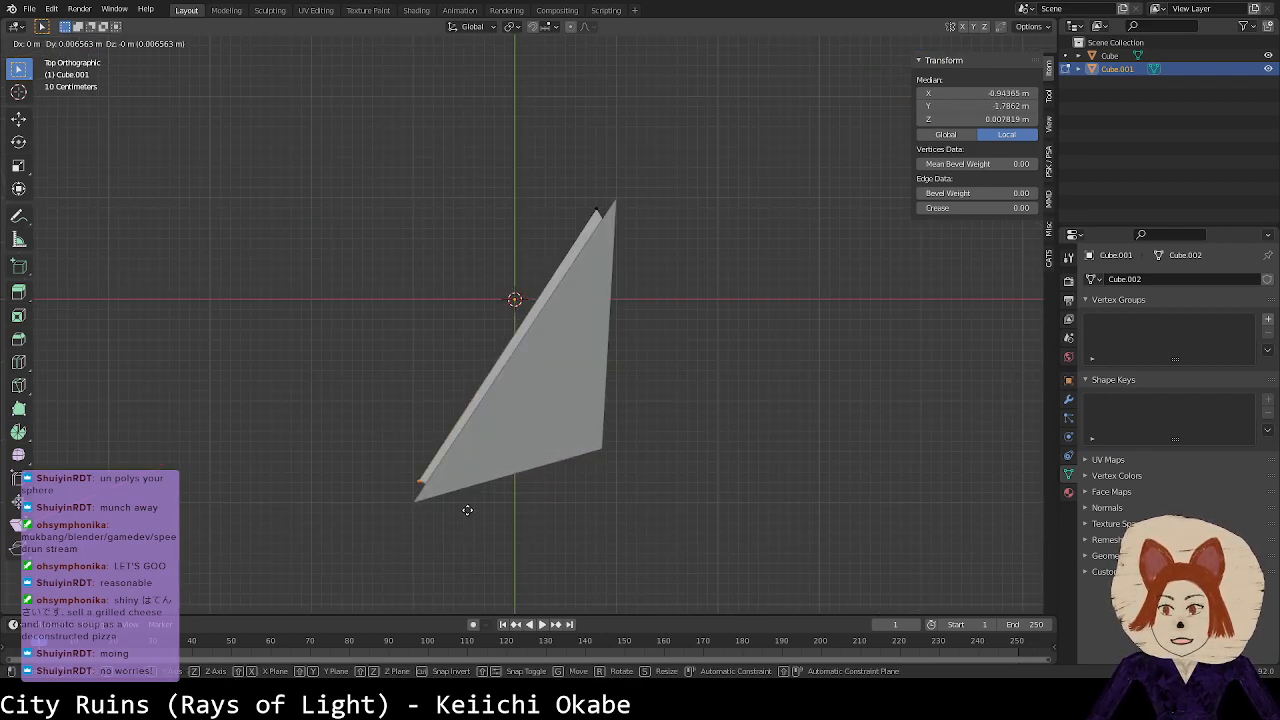
pyautogui.click(465, 510)
pyautogui.press('g')
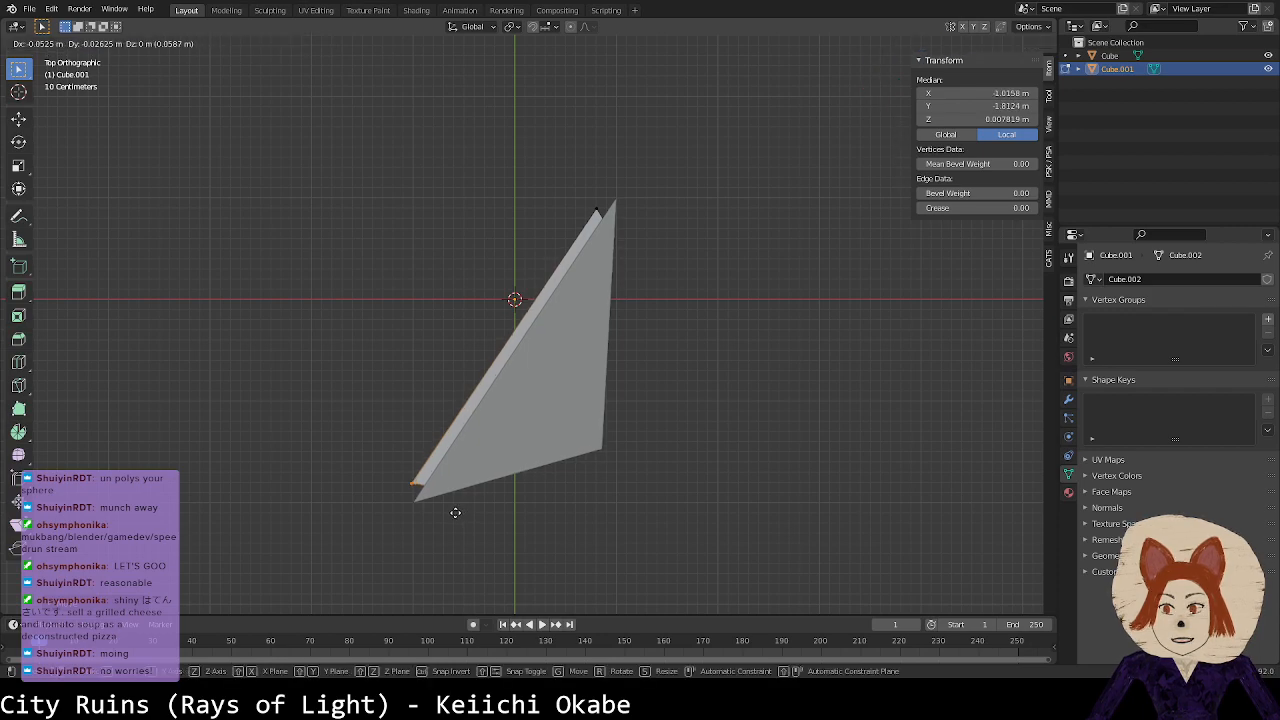
pyautogui.click(457, 513)
pyautogui.hotkey('alt', 'a')
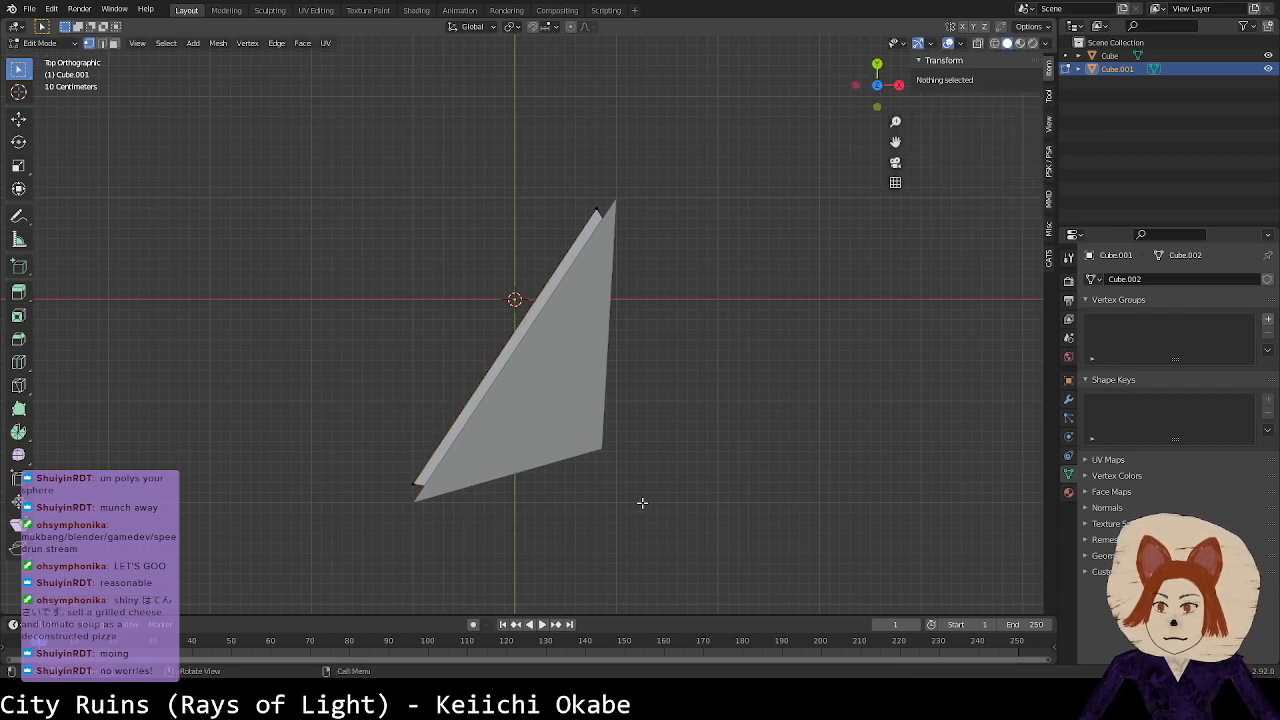
pyautogui.hotkey('ctrl', 's')
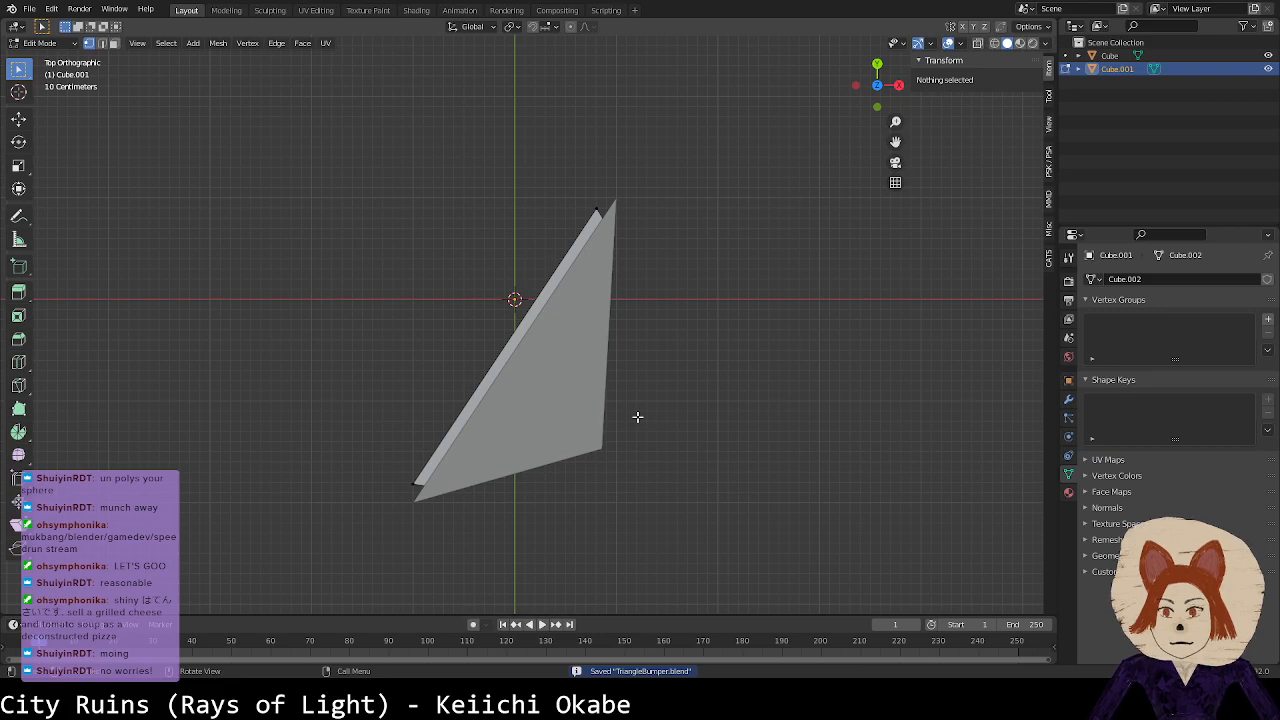
# Step: Select the four corners of the strip's front face and delete only the face, keeping its edges
pyautogui.moveTo(632, 417); pyautogui.dragTo(709, 272, button='middle')
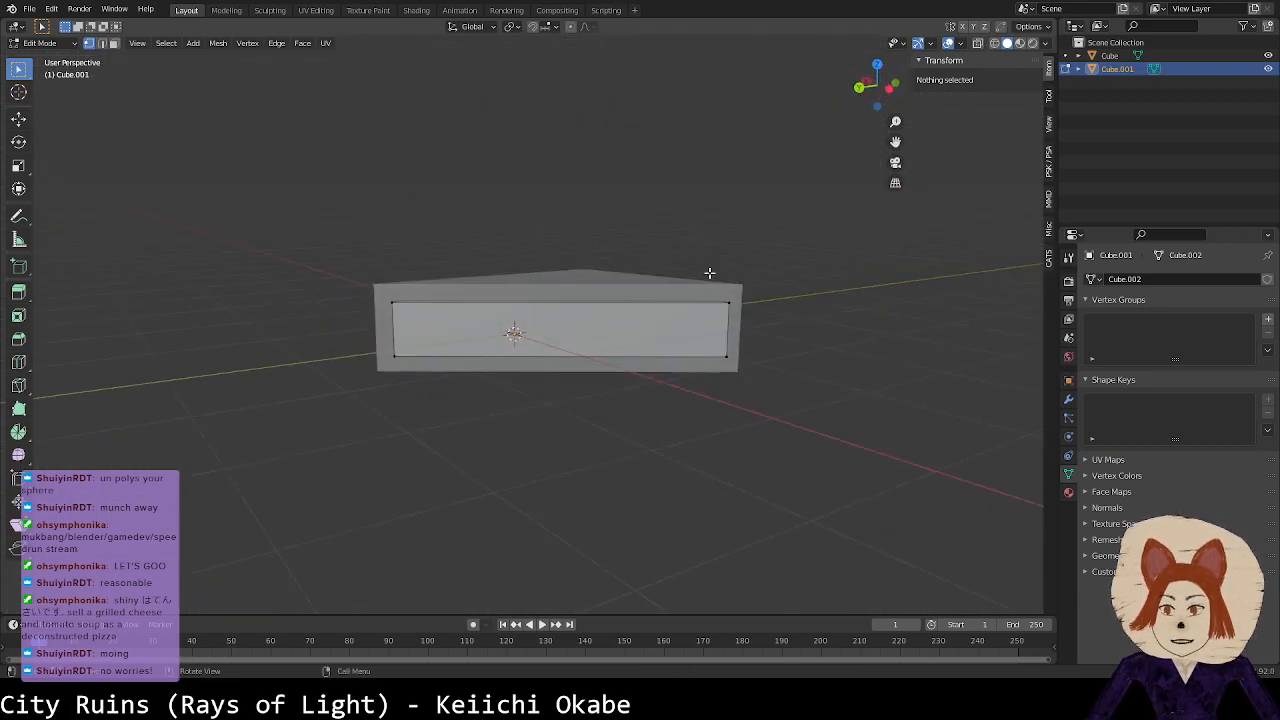
pyautogui.click(391, 304)
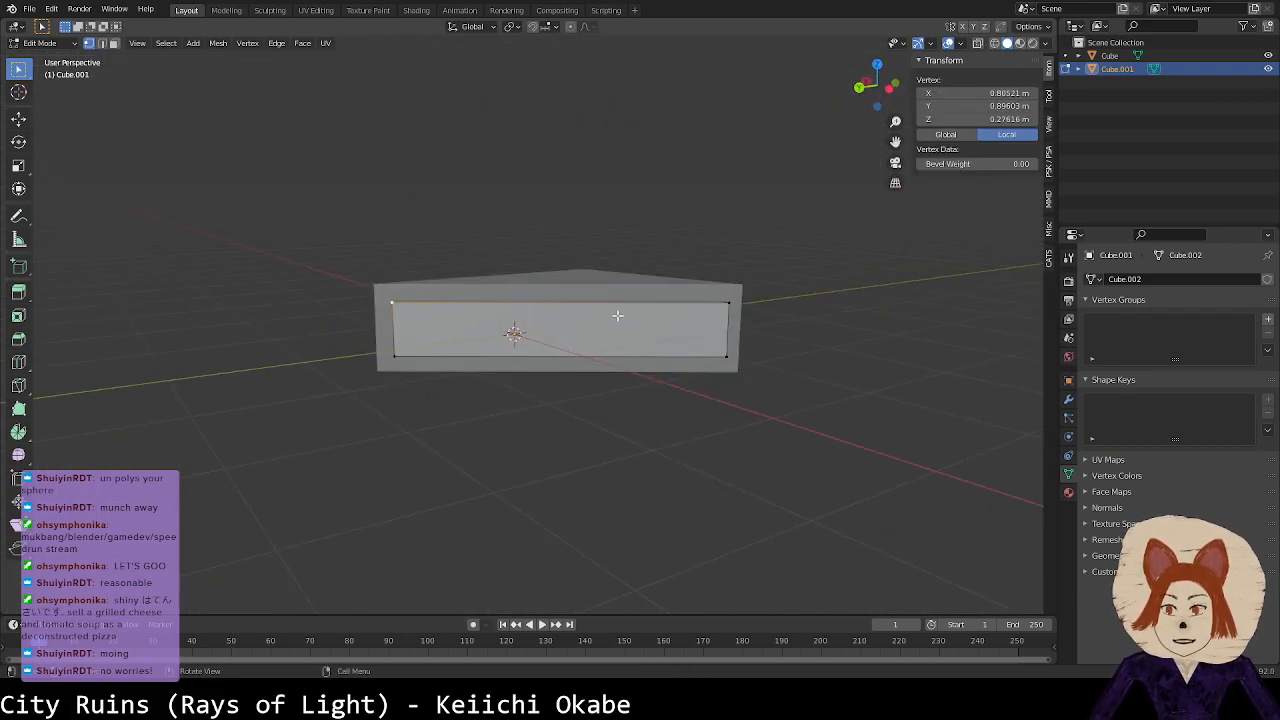
pyautogui.keyDown('shift'); pyautogui.click(728, 302); pyautogui.keyUp('shift')
pyautogui.keyDown('shift'); pyautogui.click(728, 357); pyautogui.keyUp('shift')
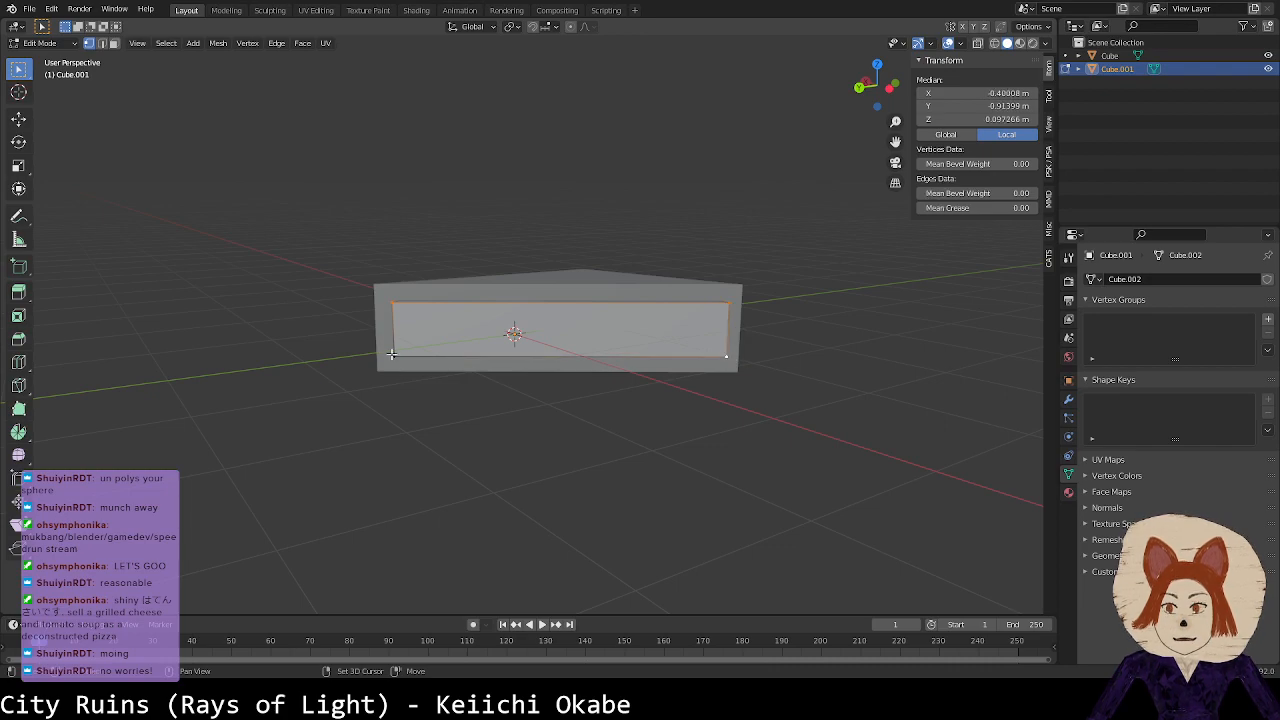
pyautogui.press('x')
pyautogui.click(462, 400)
# Step: Subdivide the strip's upper front edge with three cuts
pyautogui.click(395, 310)
pyautogui.keyDown('shift'); pyautogui.click(719, 308); pyautogui.keyUp('shift')
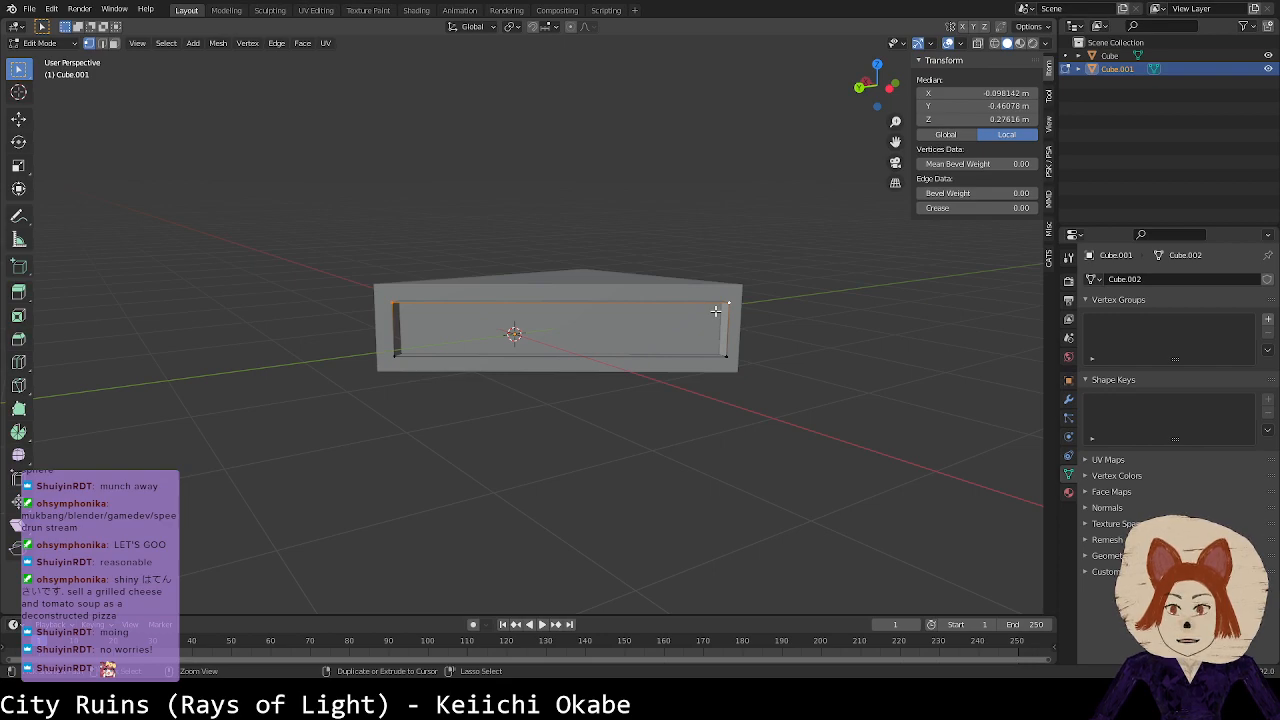
pyautogui.moveTo(715, 311); pyautogui.dragTo(634, 388, button='middle')
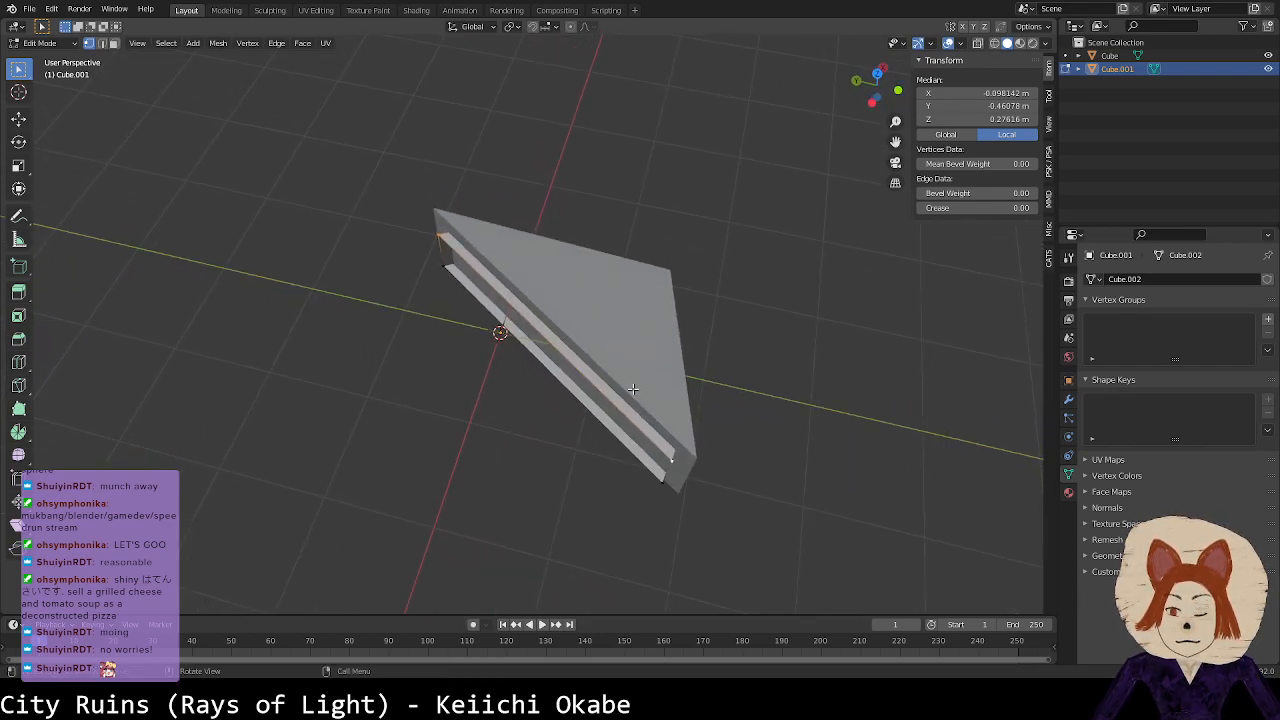
pyautogui.rightClick(631, 385)
pyautogui.click(614, 396)
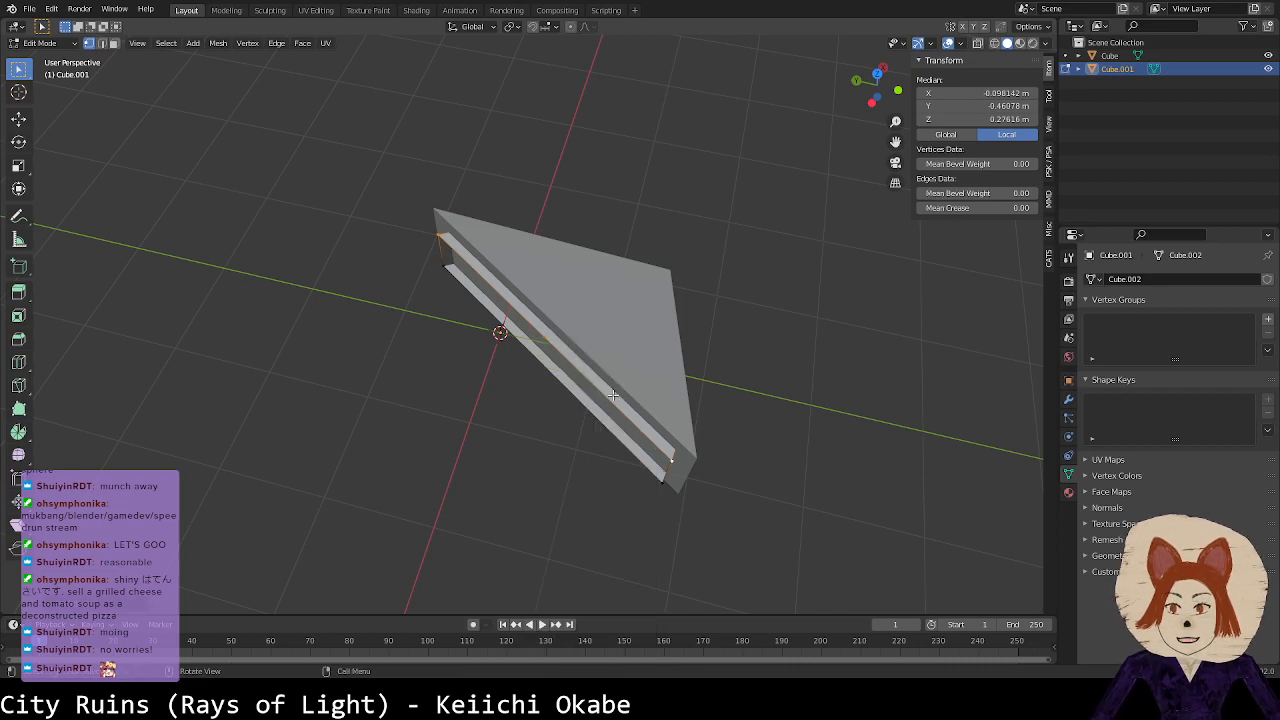
pyautogui.click(120, 602)
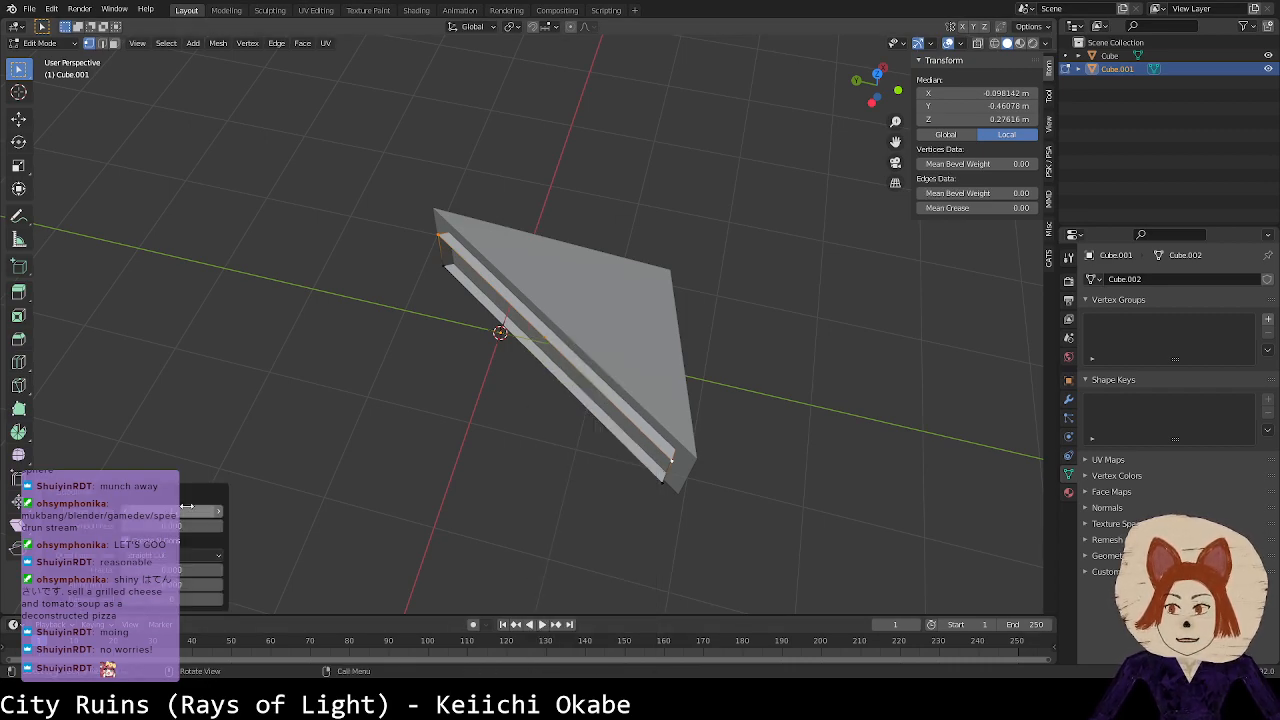
# Step: Select the two lower front corners of the strip and hide the Cube object
pyautogui.moveTo(585, 449); pyautogui.dragTo(656, 386, button='middle')
pyautogui.click(724, 370)
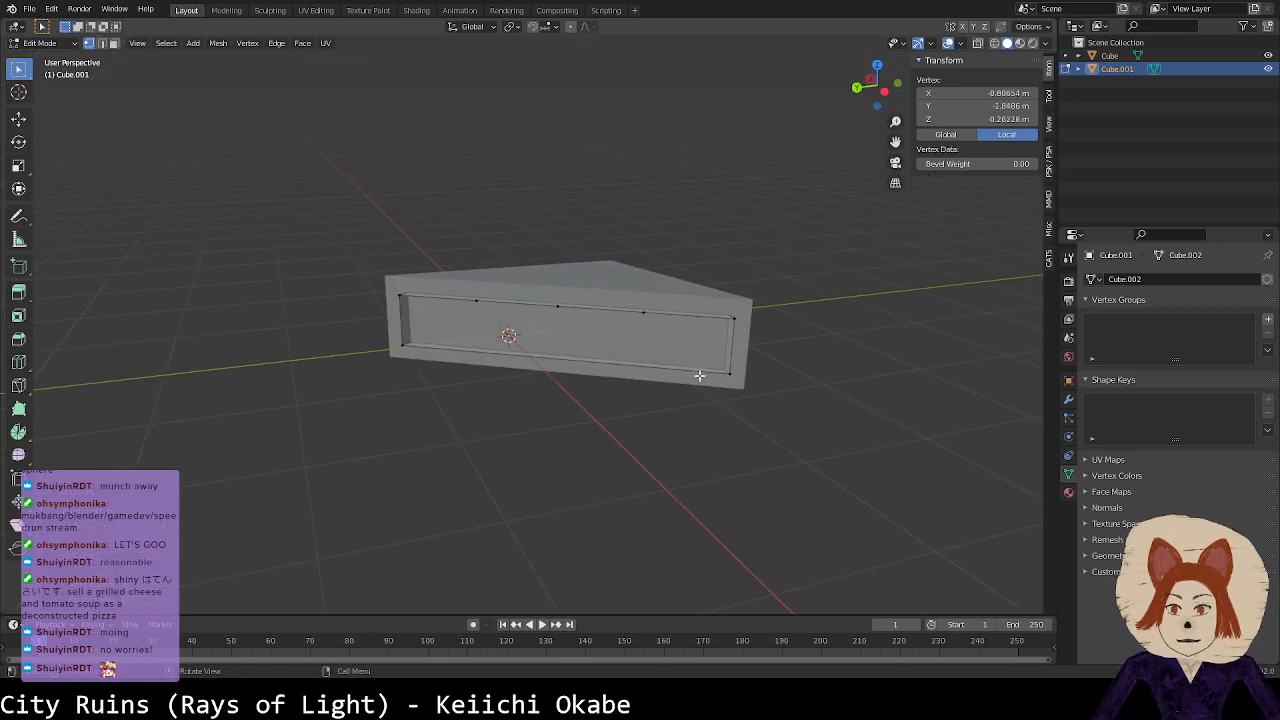
pyautogui.keyDown('shift'); pyautogui.click(401, 350); pyautogui.keyUp('shift')
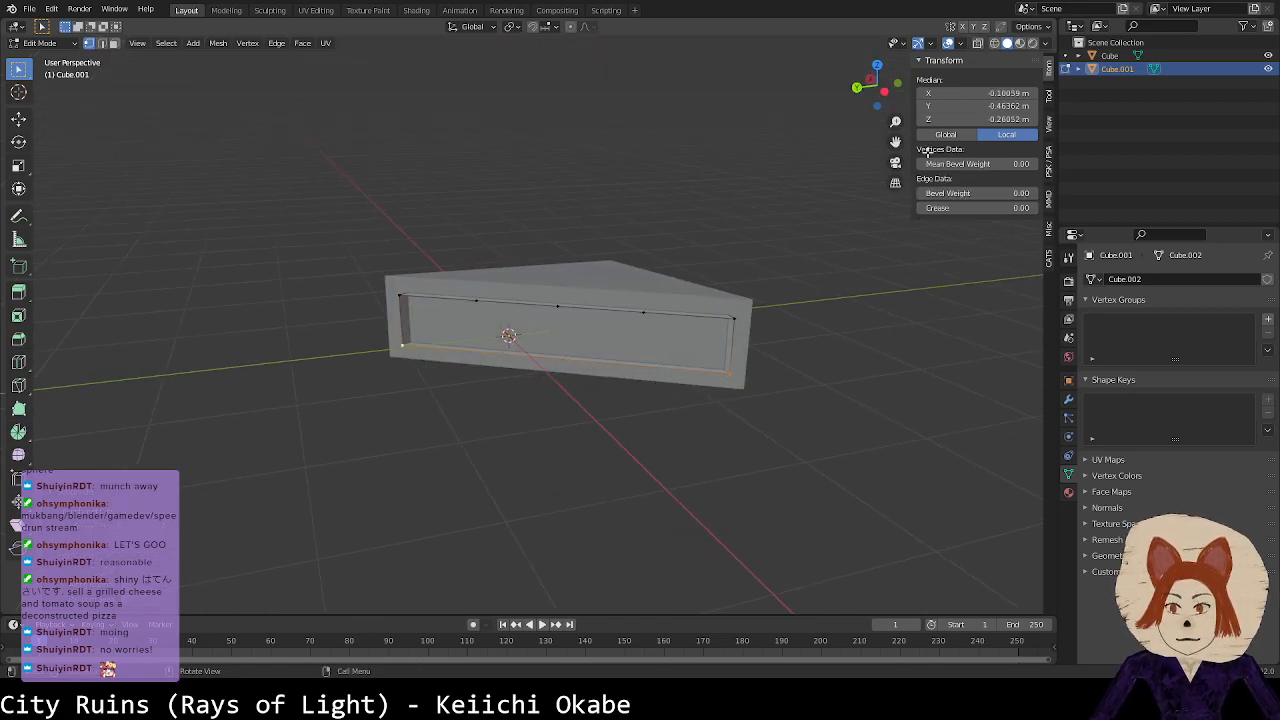
pyautogui.click(1268, 55)
pyautogui.moveTo(715, 338); pyautogui.dragTo(600, 354, button='middle')
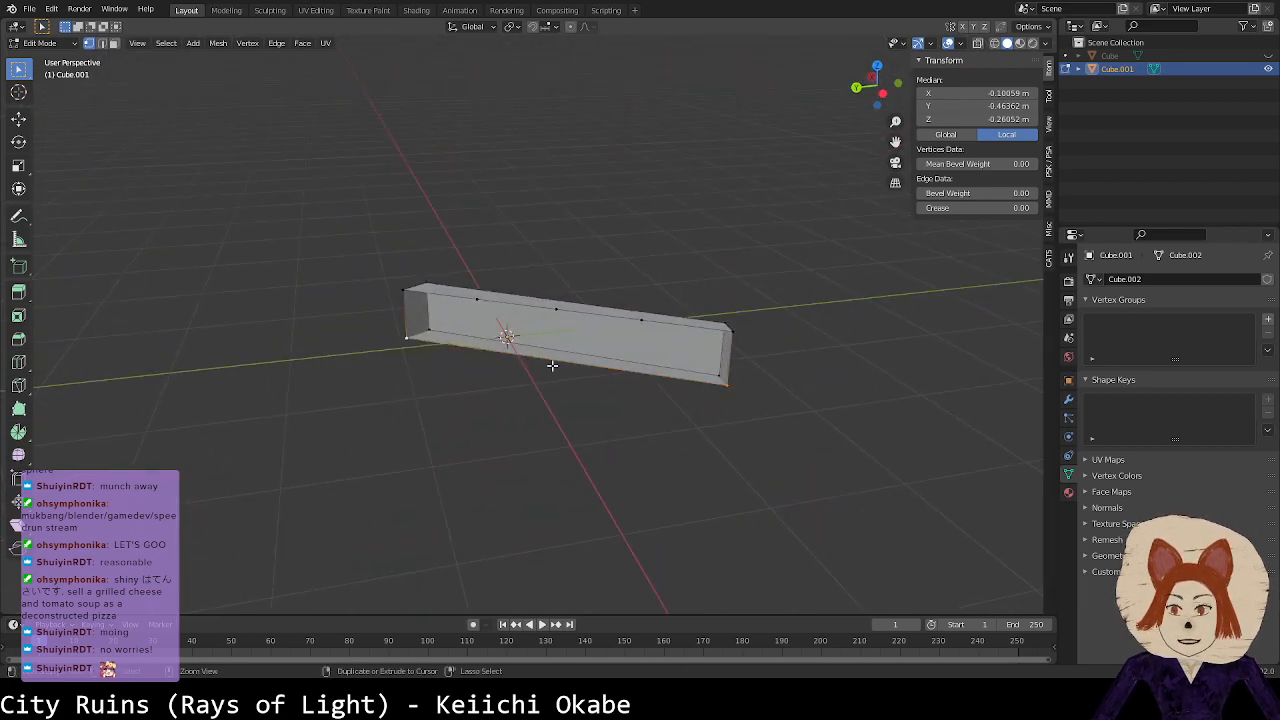
# Step: Subdivide the strip's lower front edge with three cuts
pyautogui.rightClick(552, 365)
pyautogui.click(552, 365)
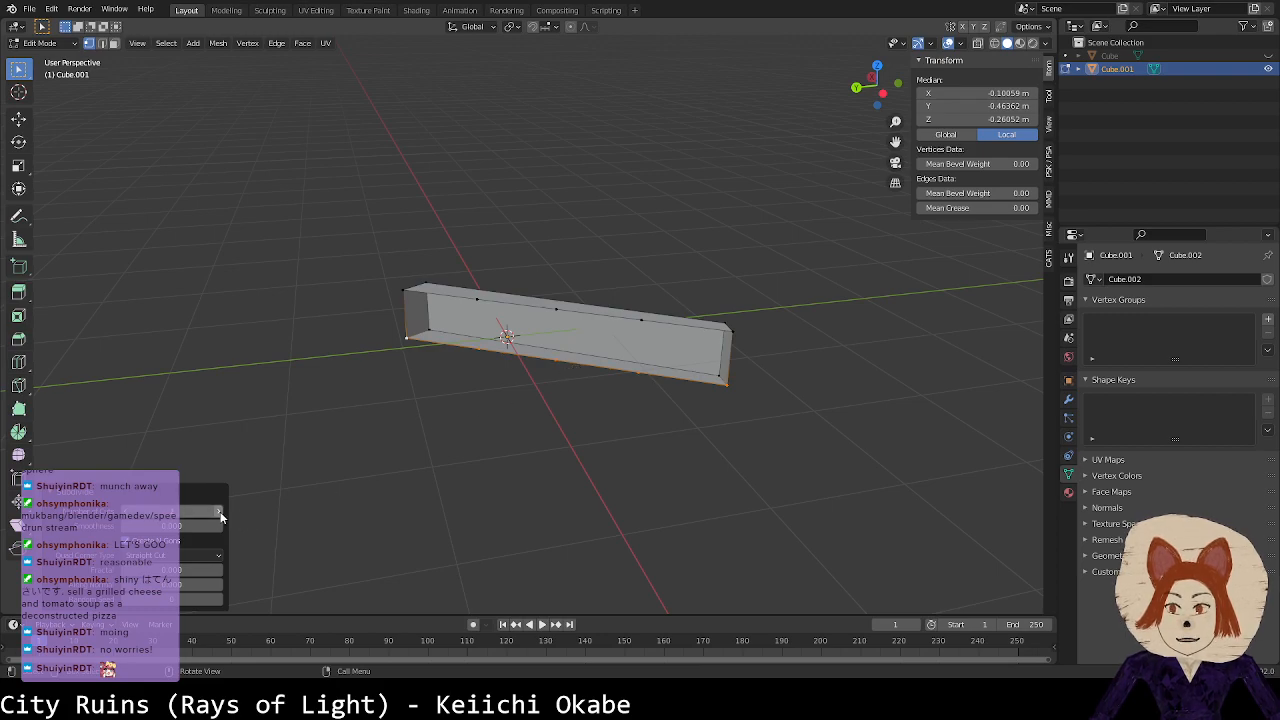
pyautogui.click(593, 416)
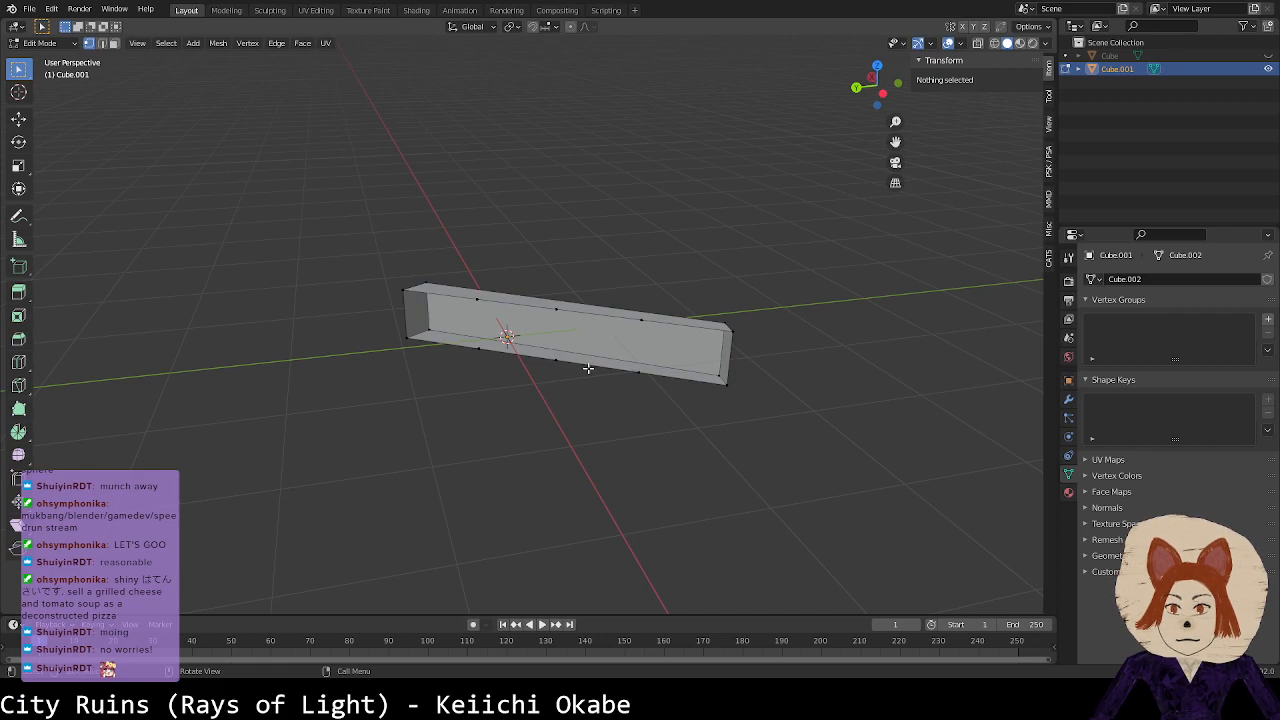
# Step: Undo the subdivisions of the strip's lower and upper front edges
pyautogui.hotkey('ctrl', 'z')
pyautogui.hotkey('ctrl', 'z')
pyautogui.hotkey('ctrl', 'z')
pyautogui.hotkey('ctrl', 'z')
pyautogui.hotkey('ctrl', 'z')
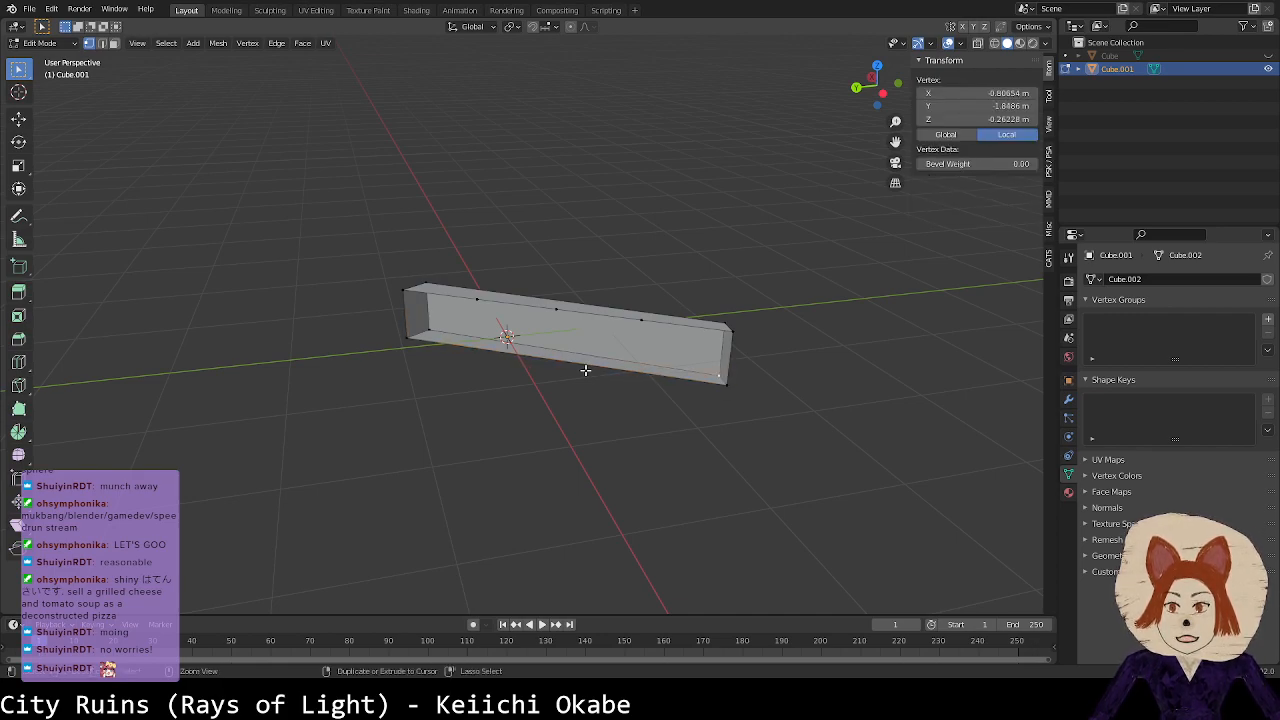
# Step: Subdivide the strip's upper front edge with two cuts
pyautogui.rightClick(585, 365)
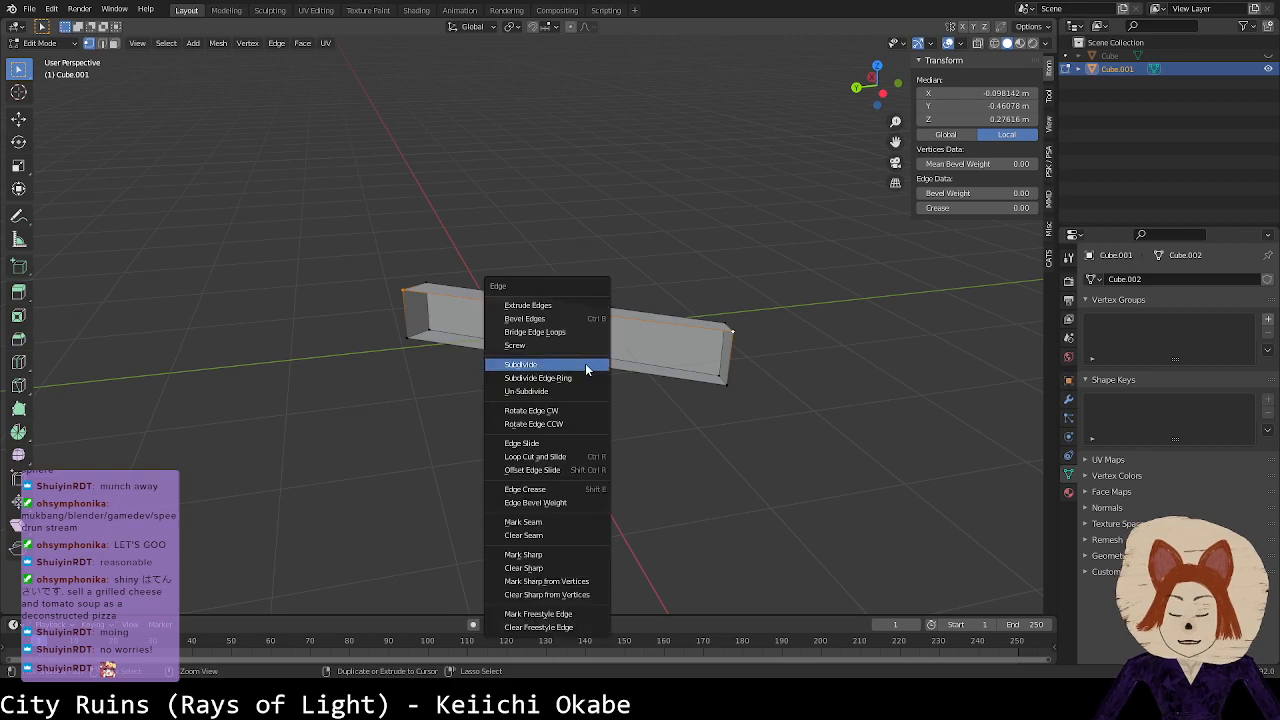
pyautogui.click(585, 363)
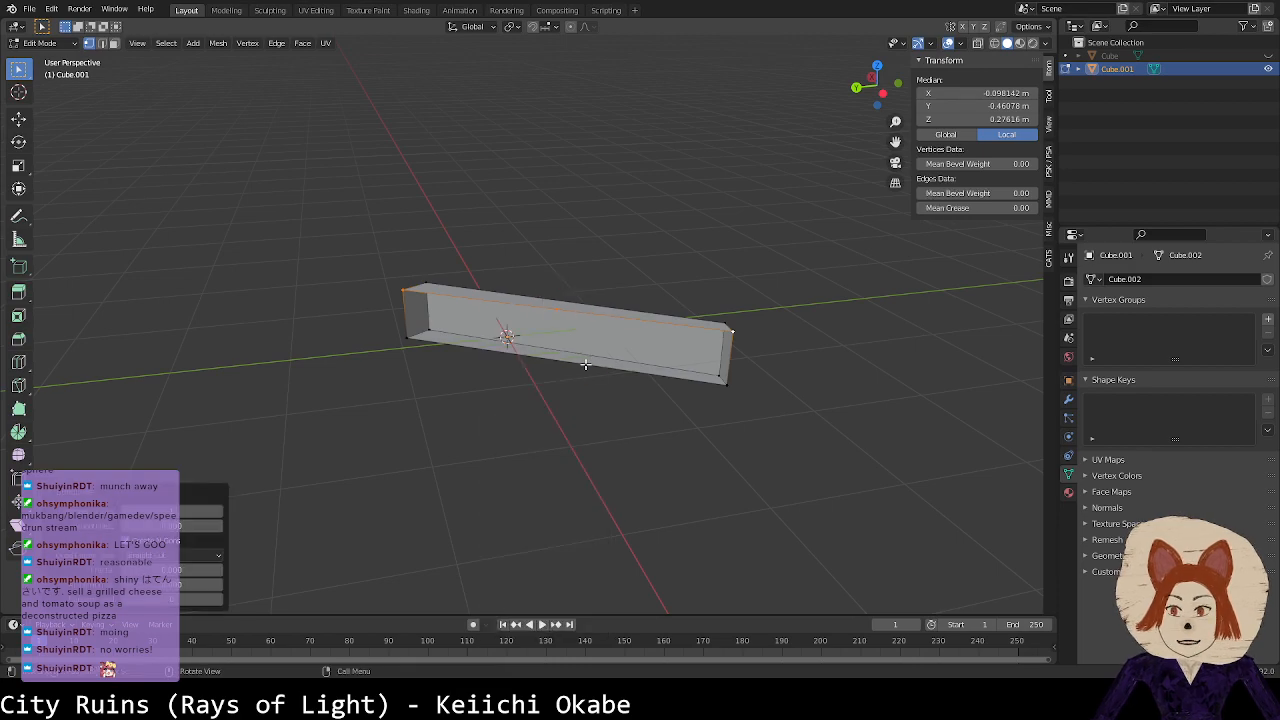
pyautogui.click(431, 445)
# Step: Select the two lower front corners of the strip and subdivide the edge between them with two cuts
pyautogui.click(410, 343)
pyautogui.keyDown('shift'); pyautogui.click(708, 384); pyautogui.keyUp('shift')
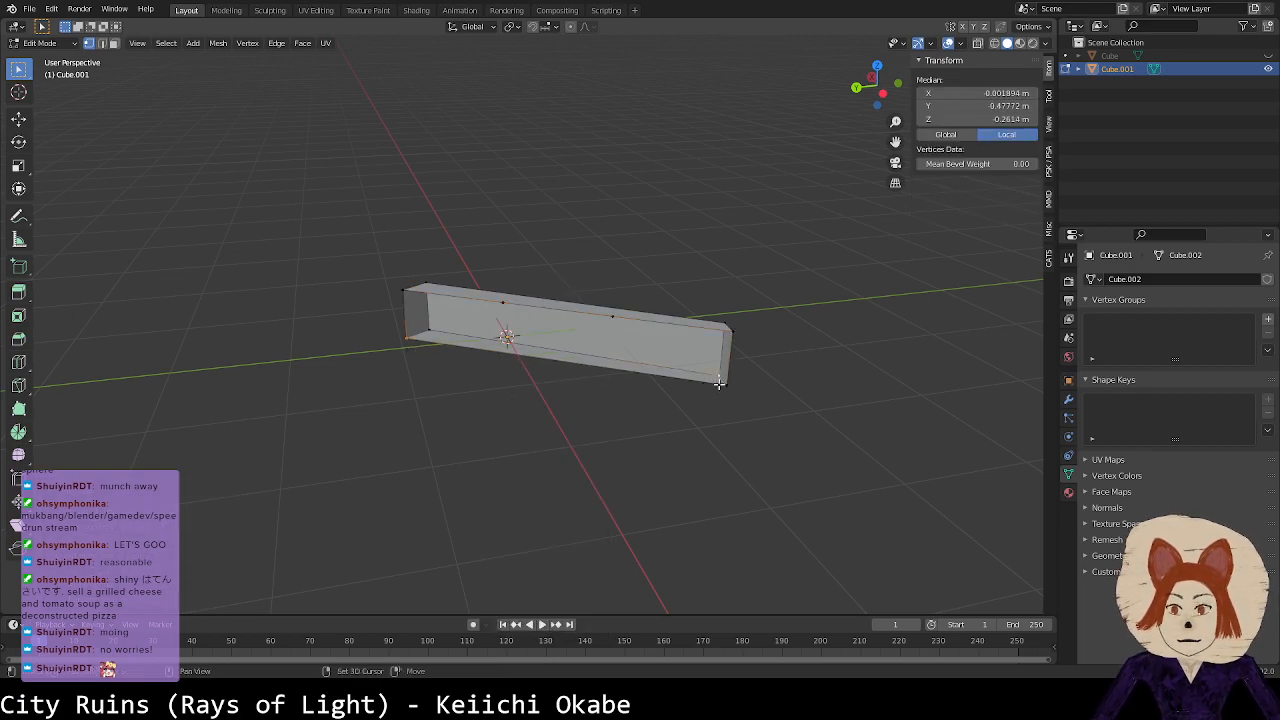
pyautogui.hotkey('ctrl', 'z')
pyautogui.keyDown('shift'); pyautogui.click(725, 391); pyautogui.keyUp('shift')
pyautogui.rightClick(725, 391)
pyautogui.click(726, 397)
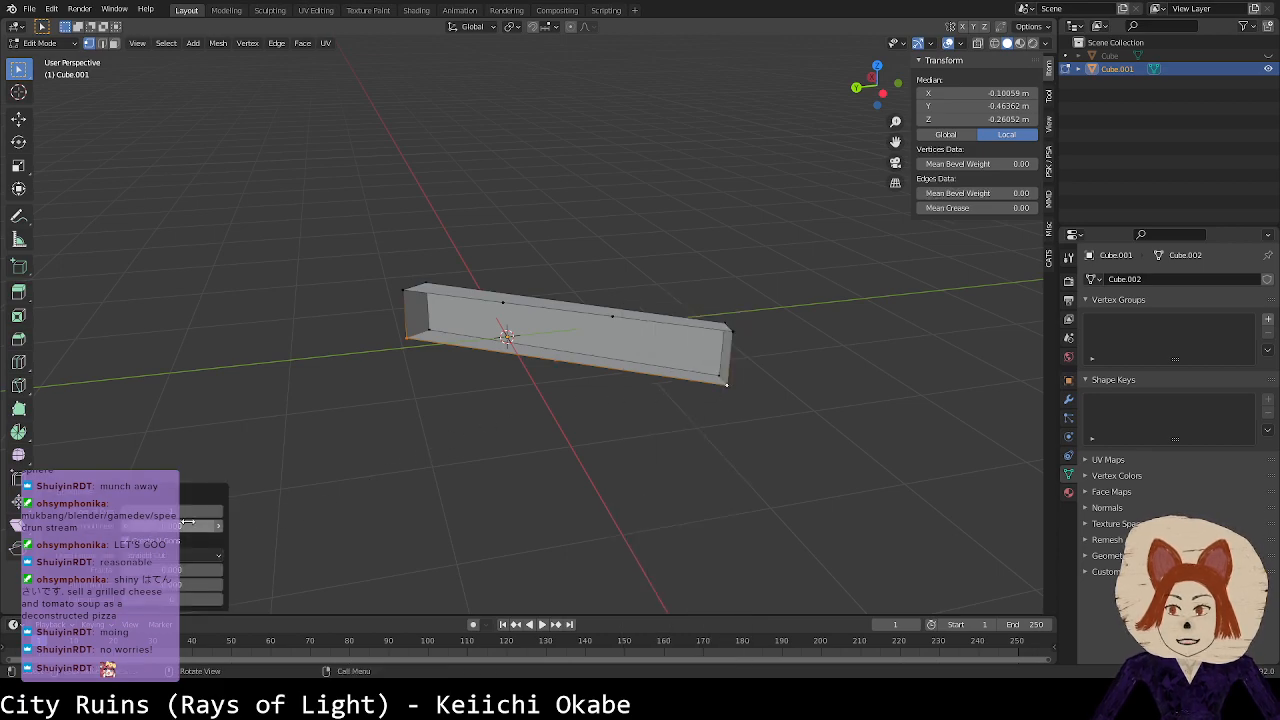
pyautogui.click(504, 495)
# Step: Fill a face across the front opening's end segment, between the end corners and the nearest upper and lower cut vertices
pyautogui.press('Tab')
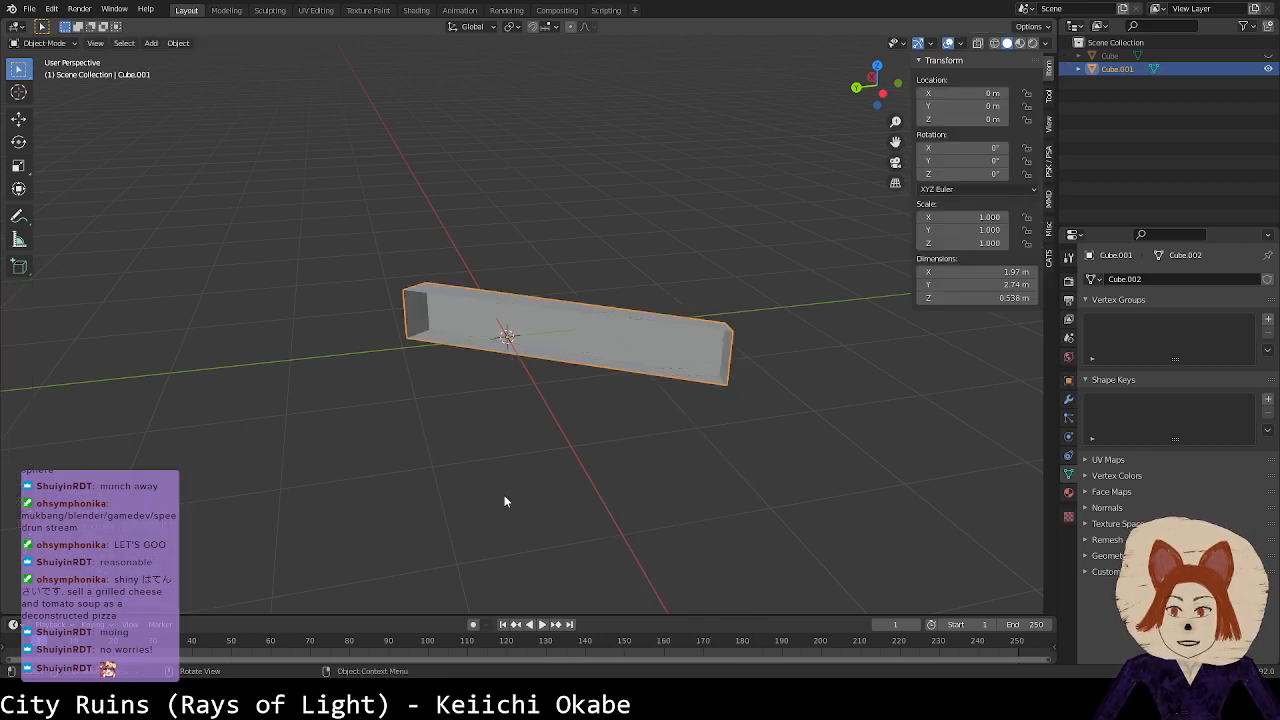
pyautogui.press('Tab')
pyautogui.moveTo(732, 338); pyautogui.dragTo(590, 443, button='middle')
pyautogui.click(558, 507)
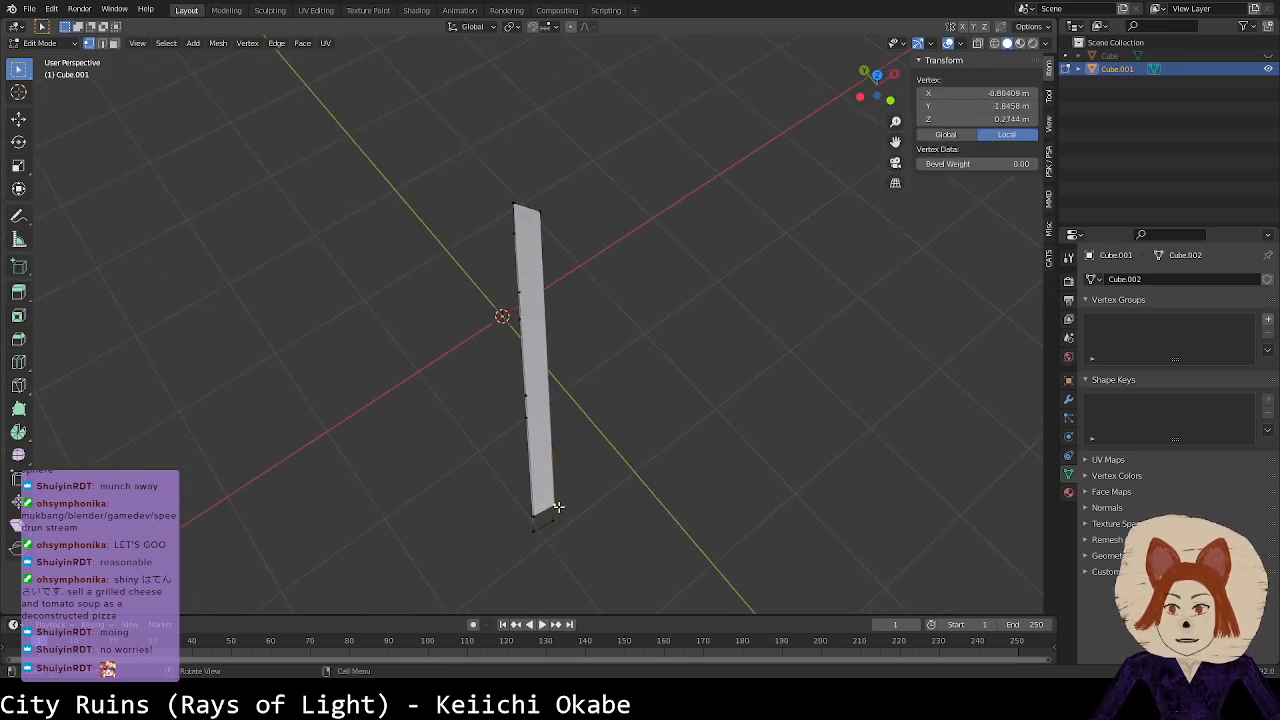
pyautogui.moveTo(563, 502); pyautogui.dragTo(751, 403, button='middle')
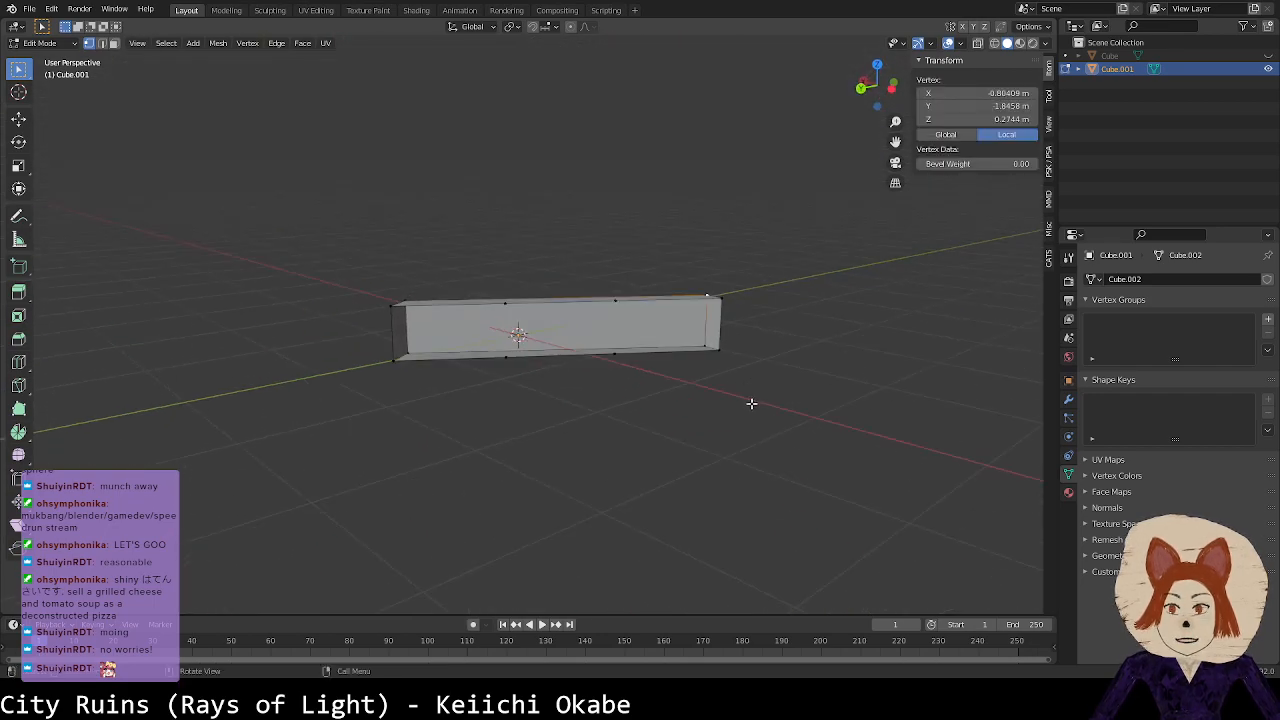
pyautogui.keyDown('shift'); pyautogui.click(614, 302); pyautogui.keyUp('shift')
pyautogui.keyDown('shift'); pyautogui.click(611, 357); pyautogui.keyUp('shift')
pyautogui.keyDown('shift'); pyautogui.click(717, 354); pyautogui.keyUp('shift')
pyautogui.press('f')
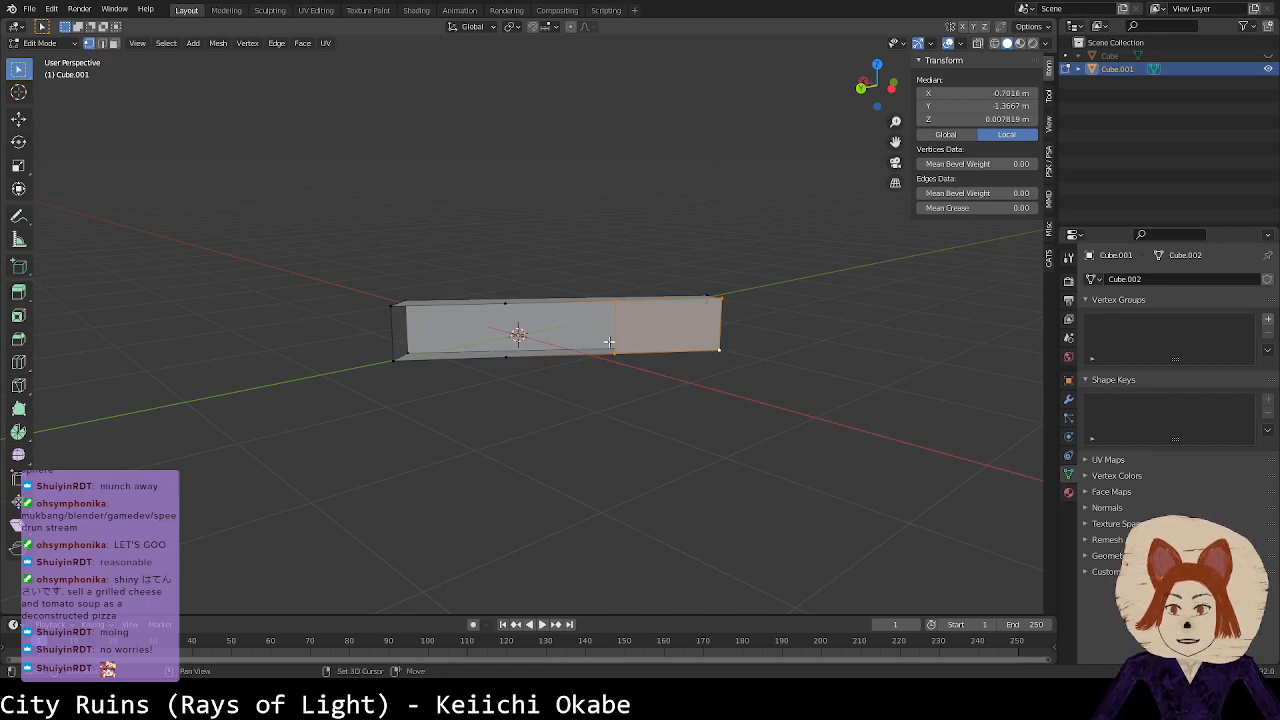
# Step: Fill a face across the front opening's middle segment, between the upper and lower cut vertices
pyautogui.click(603, 305)
pyautogui.keyDown('shift'); pyautogui.click(607, 350); pyautogui.keyUp('shift')
pyautogui.keyDown('shift'); pyautogui.click(535, 348); pyautogui.keyUp('shift')
pyautogui.keyDown('shift'); pyautogui.click(502, 305); pyautogui.keyUp('shift')
pyautogui.press('f')
# Step: Fill a face across the remaining end segment of the front opening, between the nearest cut vertices and the end corners
pyautogui.keyDown('shift'); pyautogui.click(614, 305); pyautogui.keyUp('shift')
pyautogui.keyDown('shift'); pyautogui.click(395, 314); pyautogui.keyUp('shift')
pyautogui.keyDown('shift'); pyautogui.click(395, 359); pyautogui.keyUp('shift')
pyautogui.keyDown('shift'); pyautogui.click(611, 357); pyautogui.keyUp('shift')
pyautogui.press('f')
pyautogui.click(605, 403)
# Step: Select all the vertices around the strip's upper side and delete only the top face, keeping its vertices and edges
pyautogui.moveTo(605, 403); pyautogui.dragTo(526, 341, button='middle')
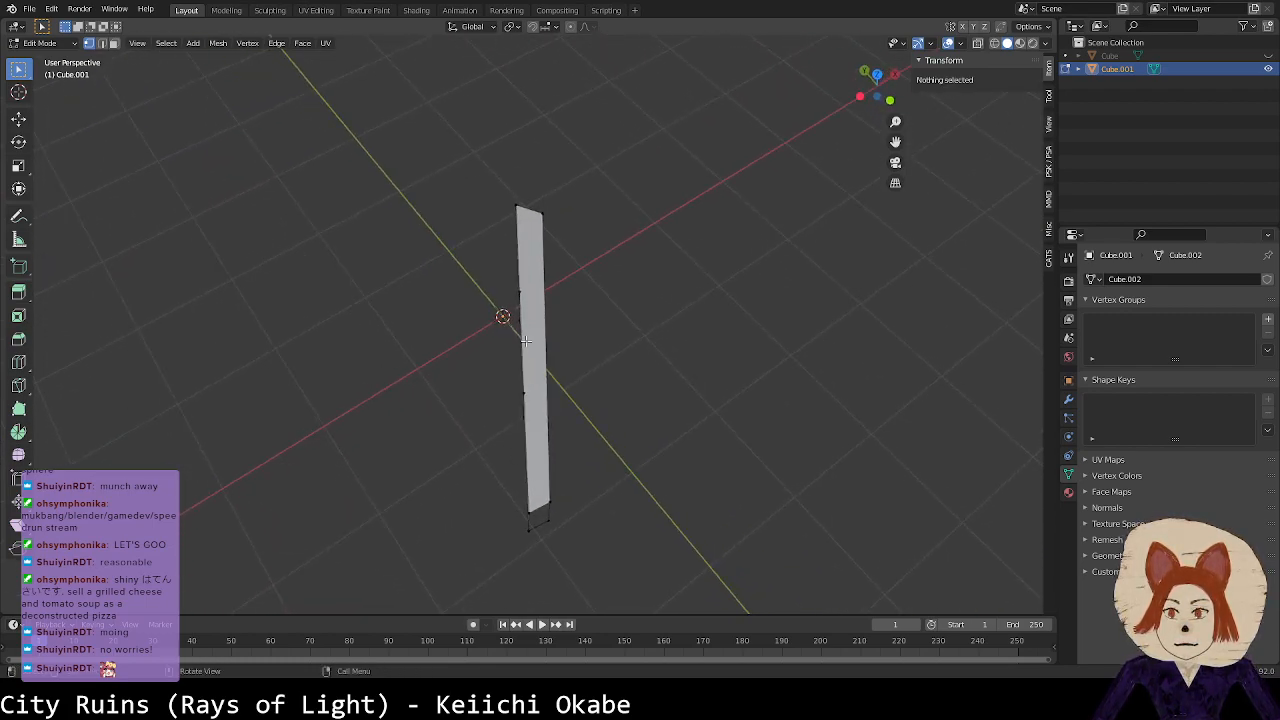
pyautogui.click(543, 222)
pyautogui.keyDown('shift'); pyautogui.click(520, 214); pyautogui.keyUp('shift')
pyautogui.keyDown('shift'); pyautogui.click(526, 337); pyautogui.keyUp('shift')
pyautogui.keyDown('shift'); pyautogui.click(523, 322); pyautogui.keyUp('shift')
pyautogui.keyDown('shift'); pyautogui.click(528, 304); pyautogui.keyUp('shift')
pyautogui.keyDown('shift'); pyautogui.click(529, 394); pyautogui.keyUp('shift')
pyautogui.keyDown('shift'); pyautogui.click(531, 507); pyautogui.keyUp('shift')
pyautogui.keyDown('shift'); pyautogui.click(565, 499); pyautogui.keyUp('shift')
pyautogui.moveTo(568, 488); pyautogui.dragTo(606, 393, button='middle')
pyautogui.press('x')
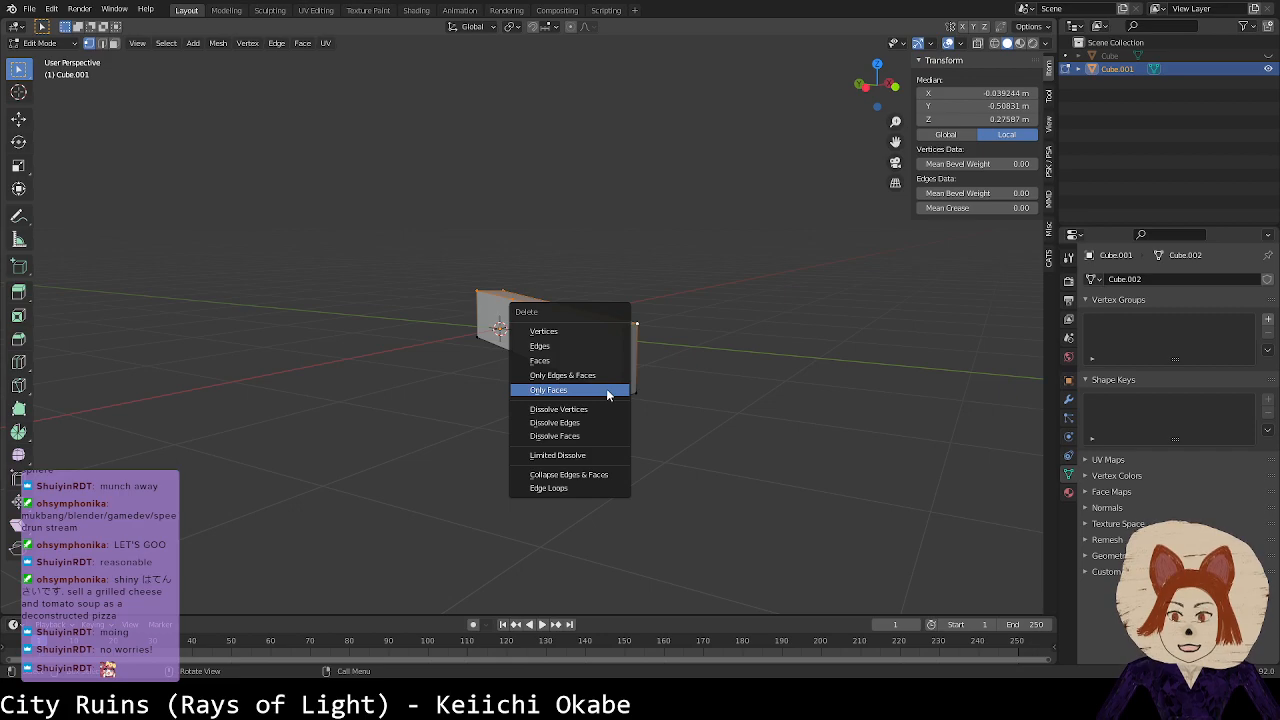
pyautogui.click(592, 389)
# Step: Move the two back corners at the strip's negative-Y end about 0.12 m outward along X to widen that end
pyautogui.moveTo(606, 375); pyautogui.dragTo(569, 443, button='middle')
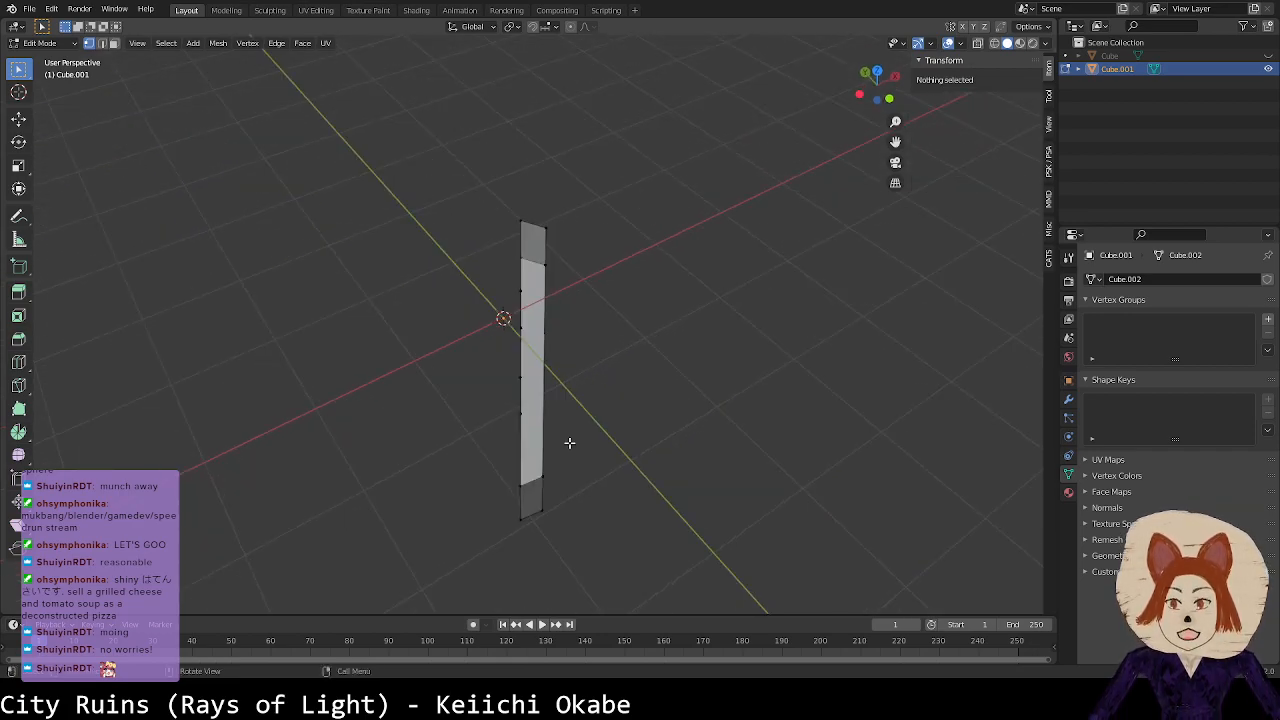
pyautogui.click(876, 72)
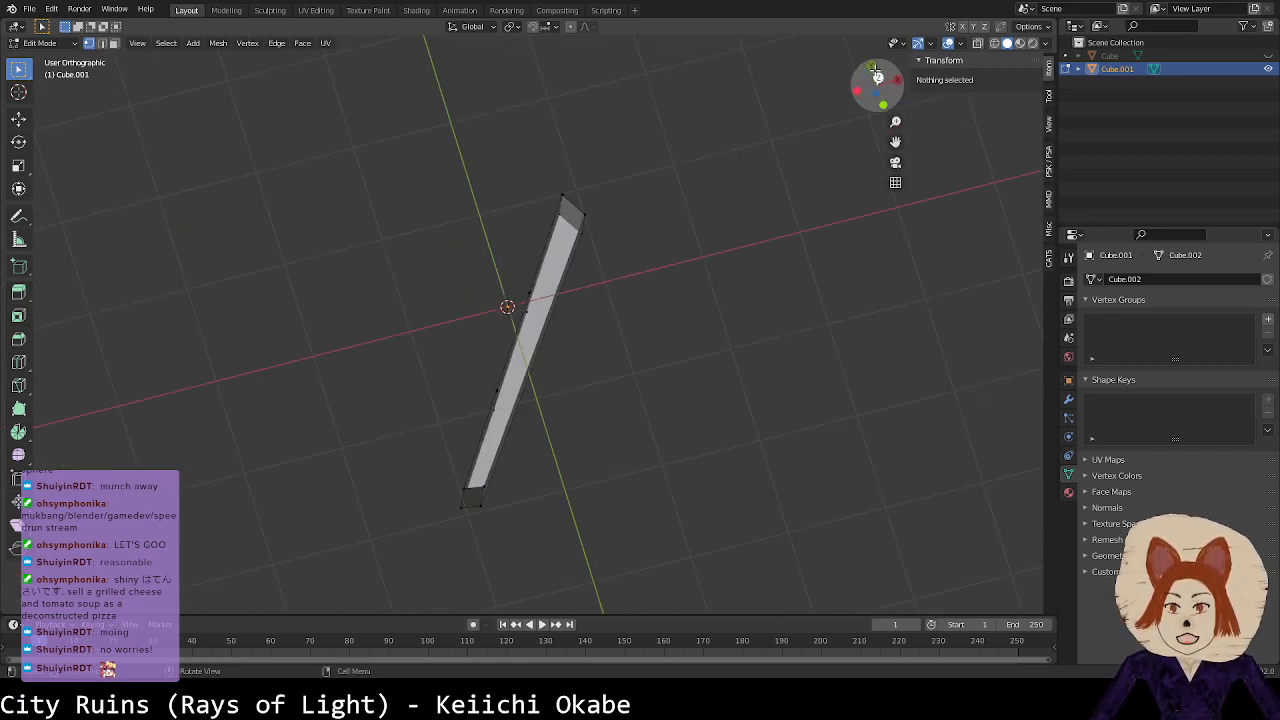
pyautogui.moveTo(449, 498); pyautogui.dragTo(426, 460, button='middle')
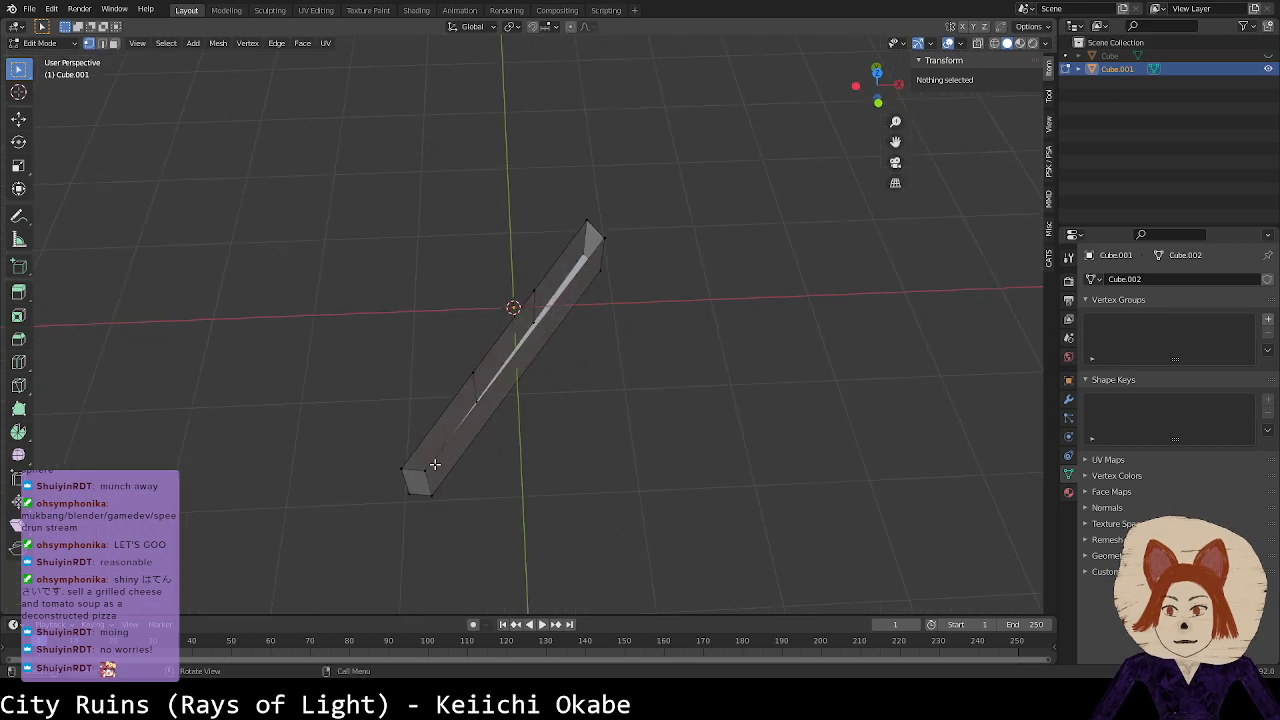
pyautogui.click(424, 468)
pyautogui.keyDown('shift'); pyautogui.click(431, 494); pyautogui.keyUp('shift')
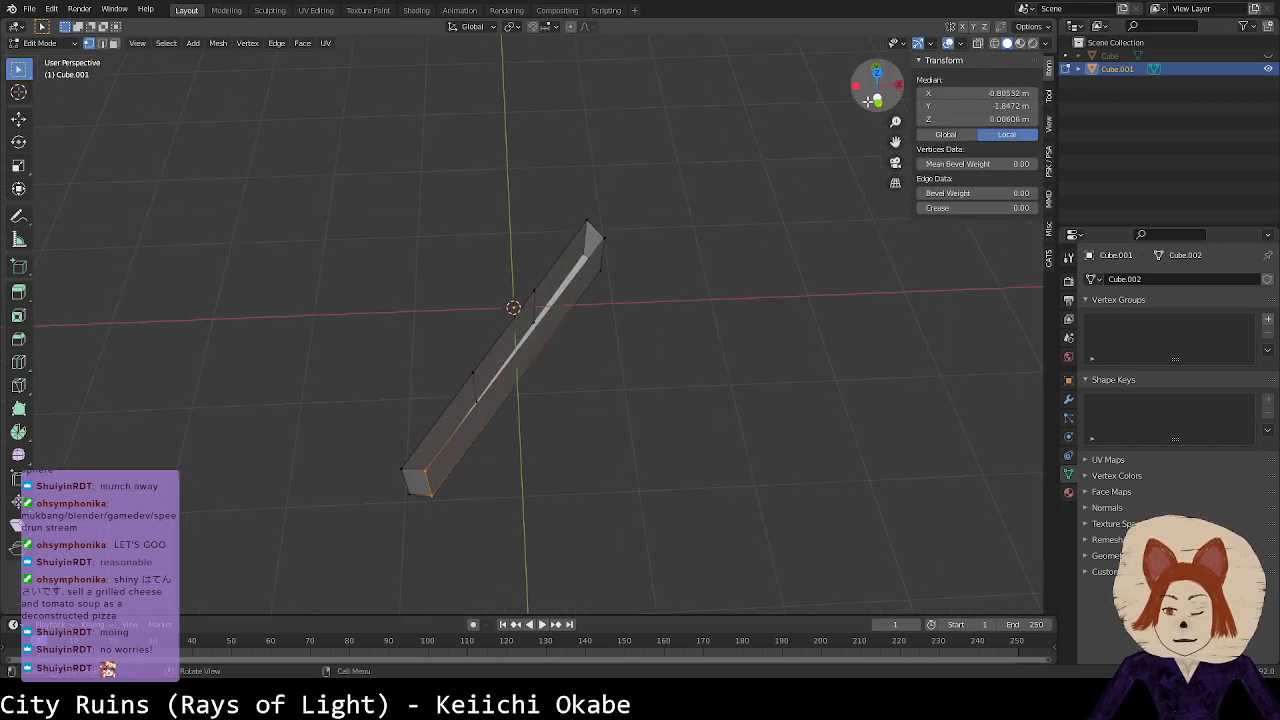
pyautogui.click(876, 72)
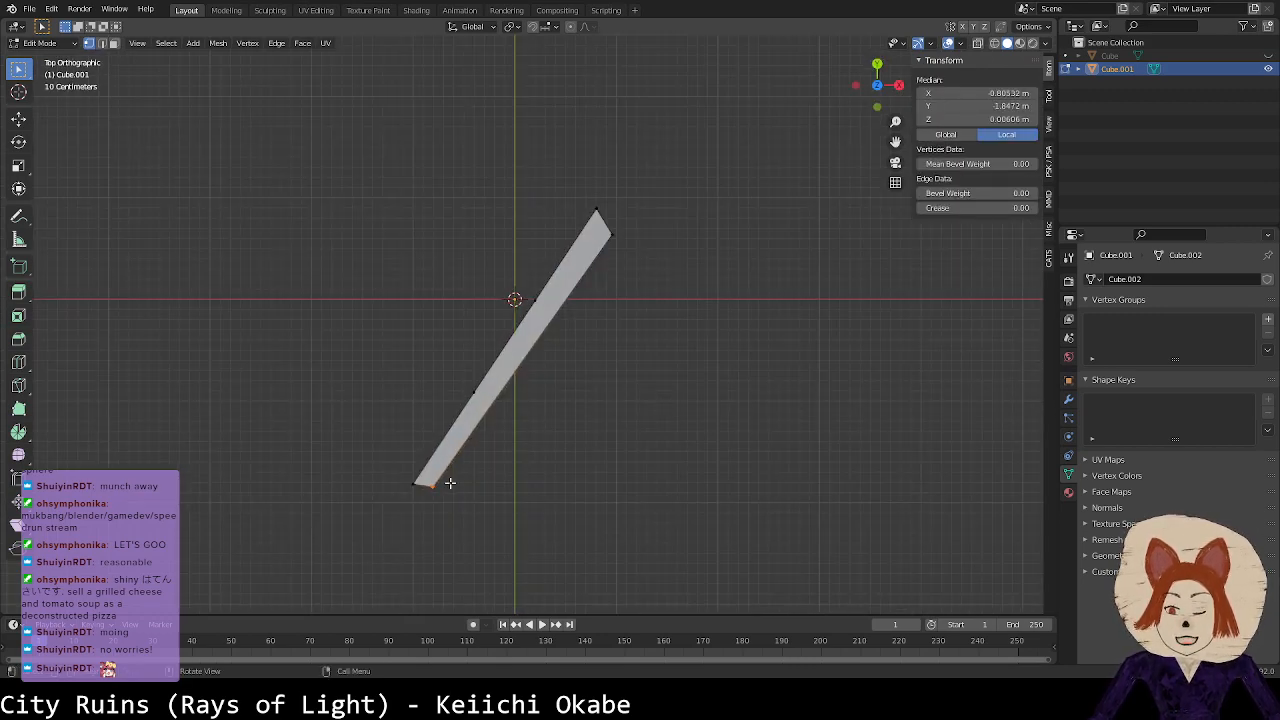
pyautogui.press('g')
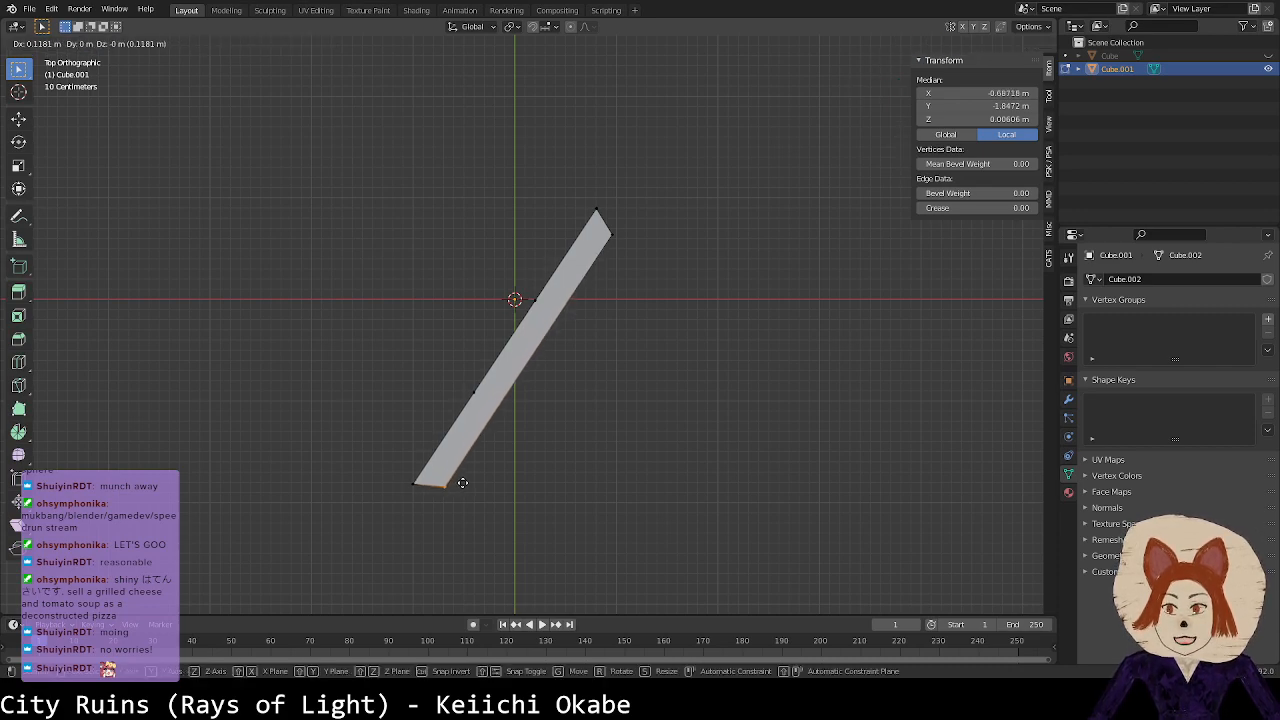
pyautogui.click(462, 483)
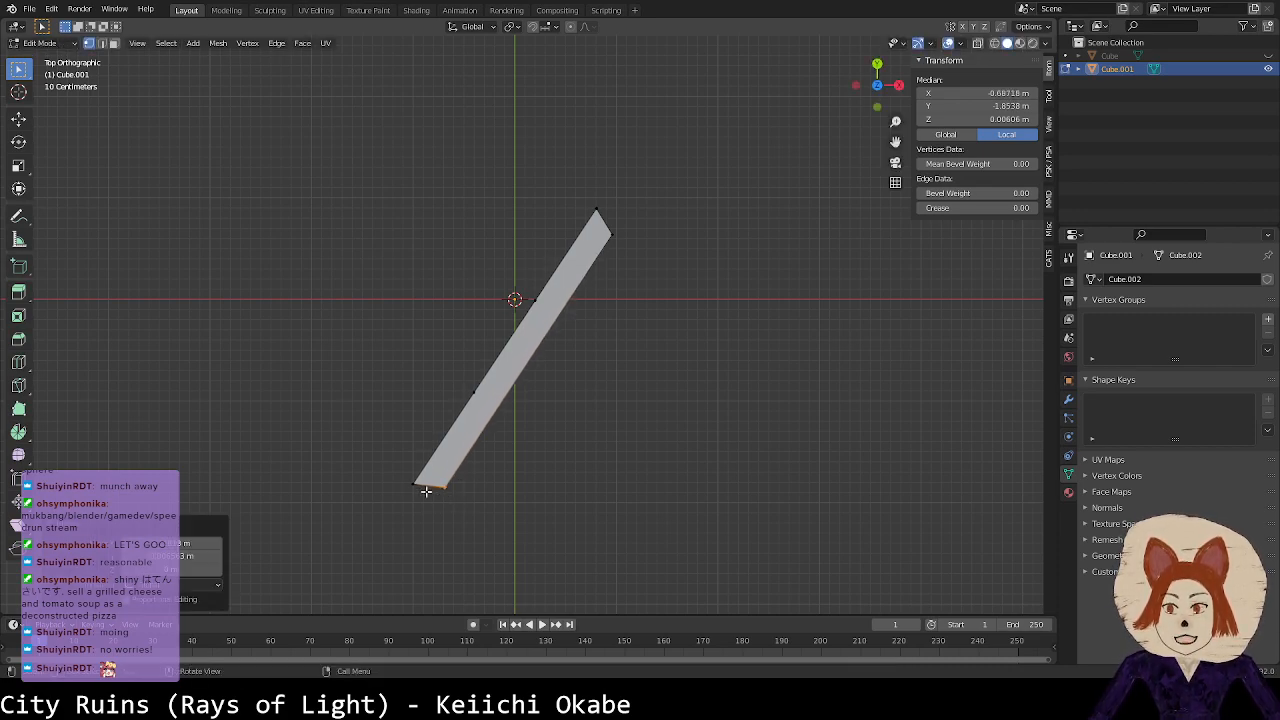
# Step: Try to fill a top face from the widened end's corners and the nearest upper cut vertex, and undo the wrong fill
pyautogui.keyDown('shift'); pyautogui.click(422, 487); pyautogui.keyUp('shift')
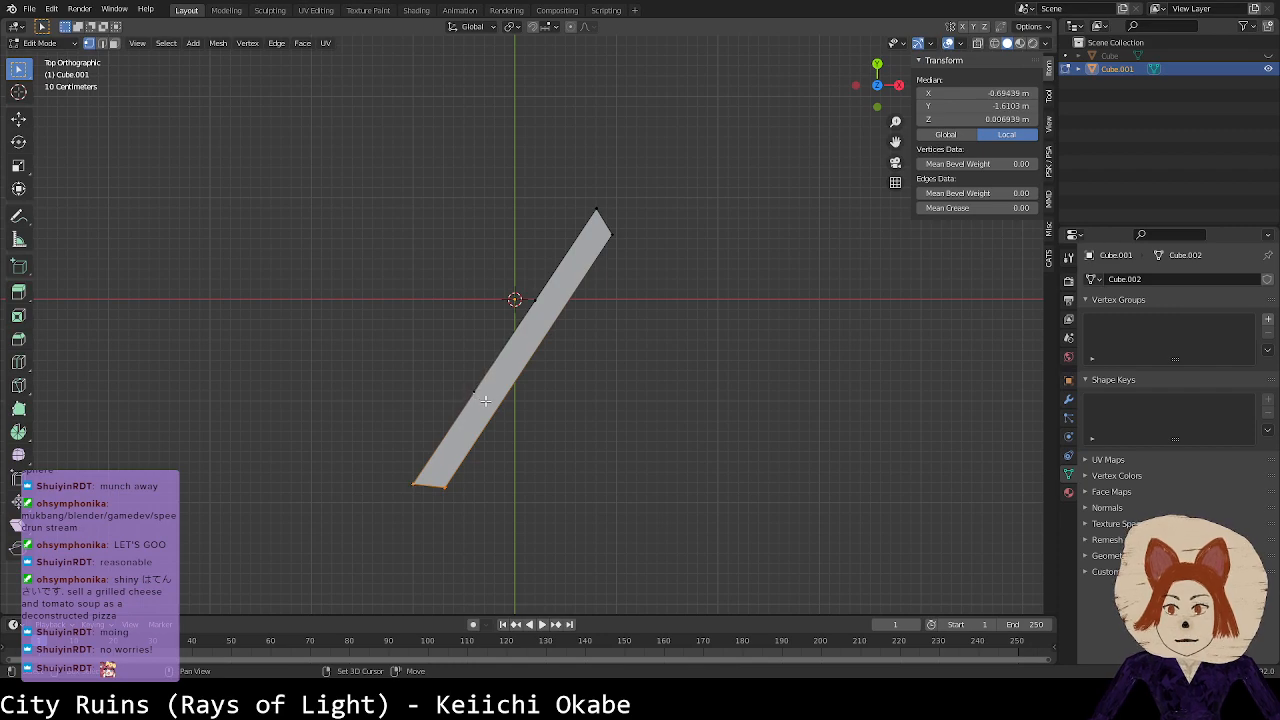
pyautogui.keyDown('shift'); pyautogui.click(471, 392); pyautogui.keyUp('shift')
pyautogui.moveTo(484, 408); pyautogui.dragTo(603, 329, button='middle')
pyautogui.keyDown('shift'); pyautogui.click(569, 402); pyautogui.keyUp('shift')
pyautogui.moveTo(568, 401); pyautogui.dragTo(501, 435, button='middle')
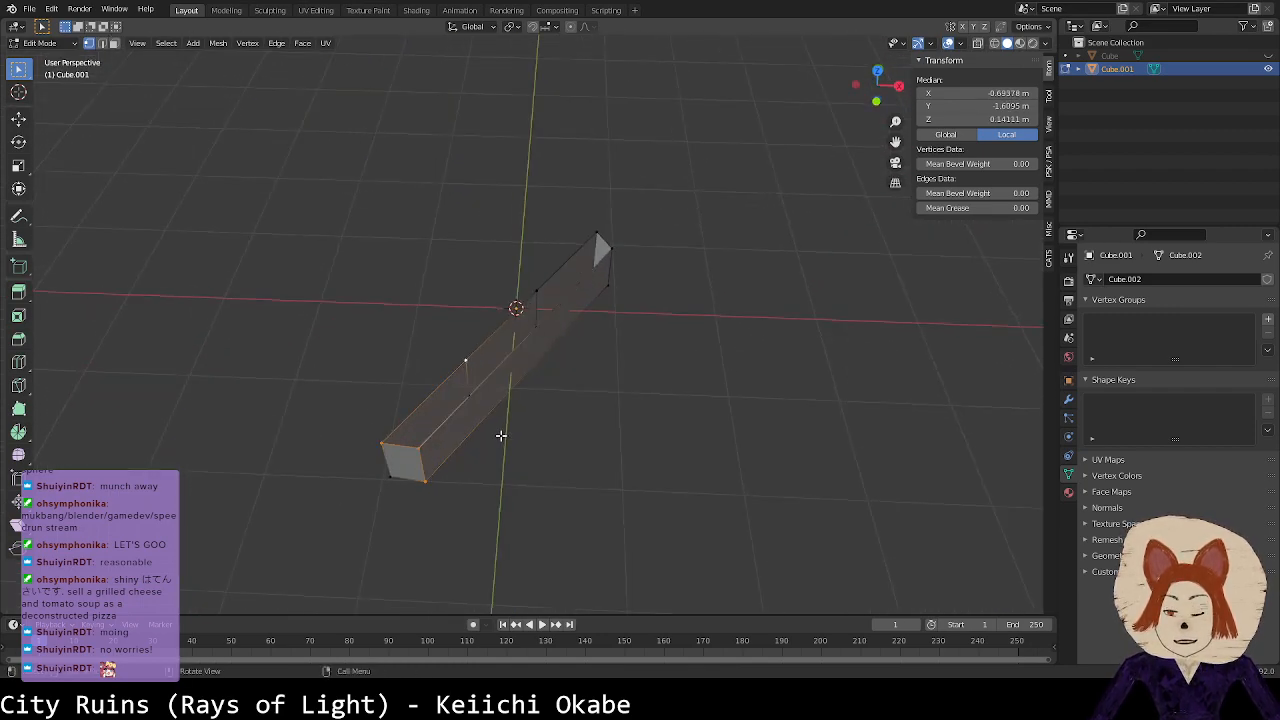
pyautogui.press('g')
pyautogui.press('g')
pyautogui.rightClick(500, 435)
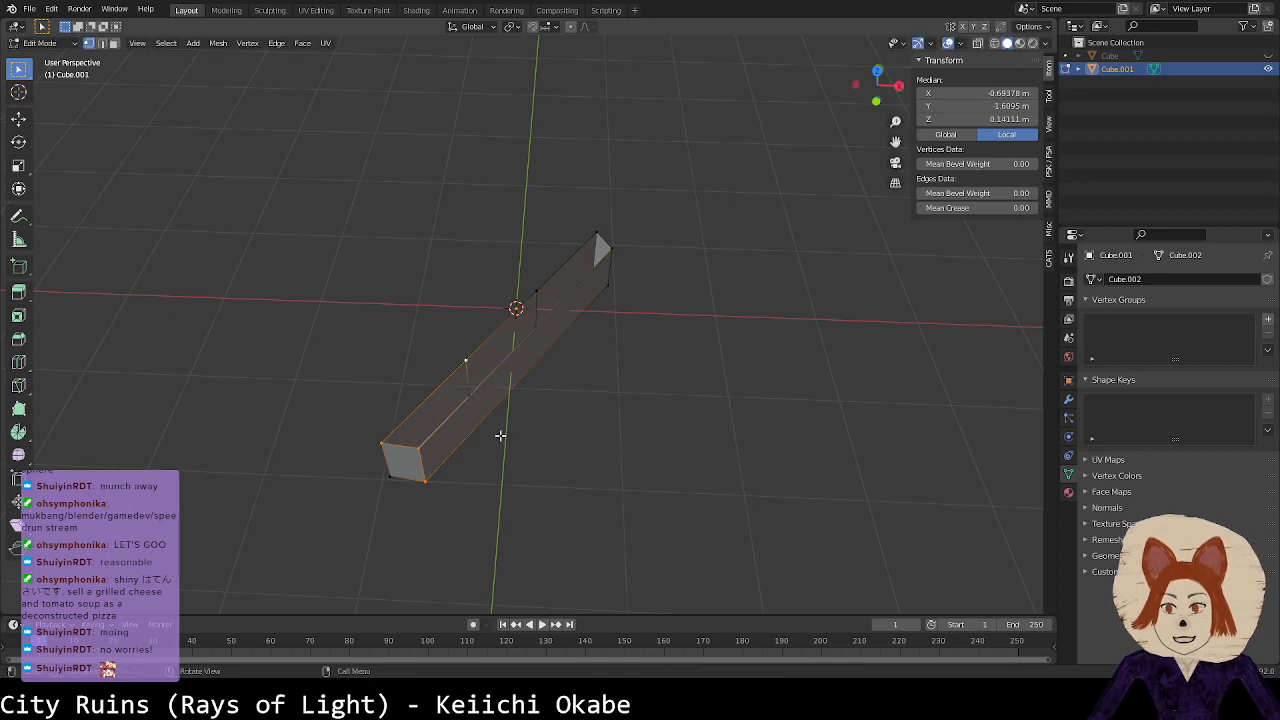
pyautogui.press('f')
pyautogui.moveTo(460, 428); pyautogui.dragTo(499, 433, button='middle')
pyautogui.hotkey('ctrl', 'z')
pyautogui.hotkey('ctrl', 'z')
pyautogui.hotkey('ctrl', 'z')
pyautogui.hotkey('ctrl', 'shift', 'z')
# Step: Fill a triangular top face between the widened end's two upper corners and the nearest upper cut vertex
pyautogui.keyDown('shift'); pyautogui.click(464, 506); pyautogui.keyUp('shift')
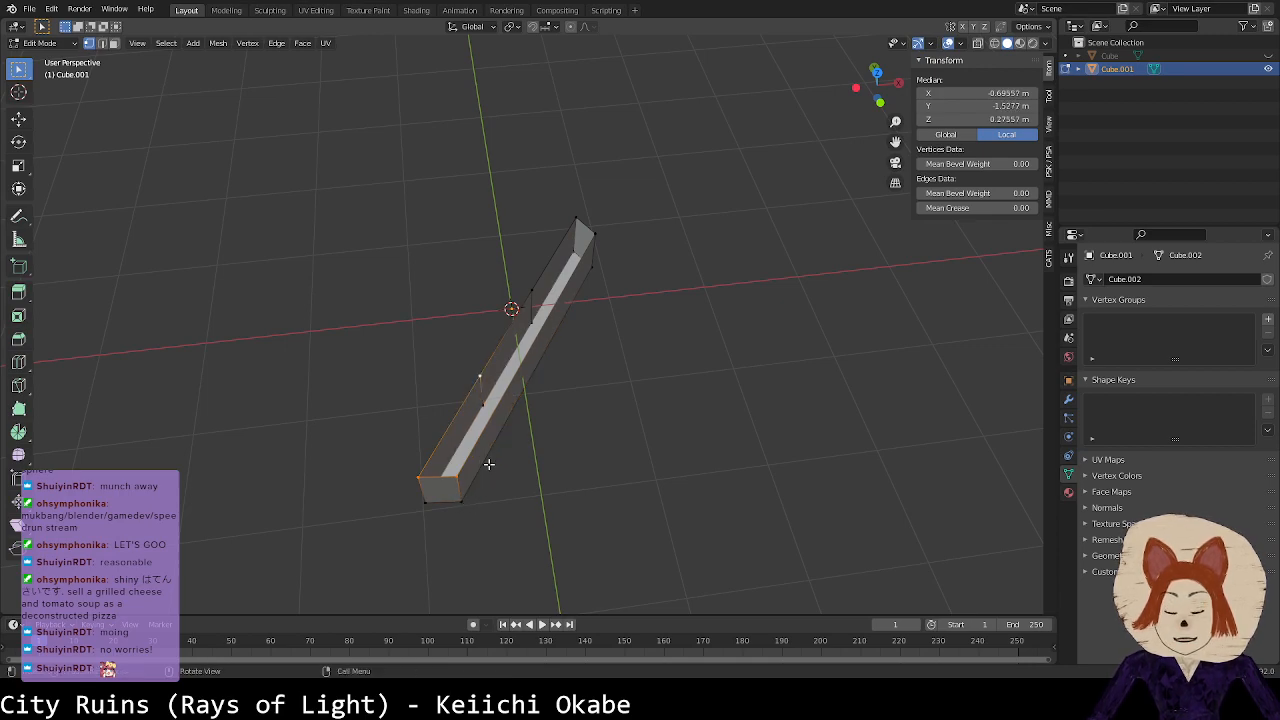
pyautogui.press('f')
pyautogui.moveTo(464, 506); pyautogui.dragTo(318, 506, button='middle')
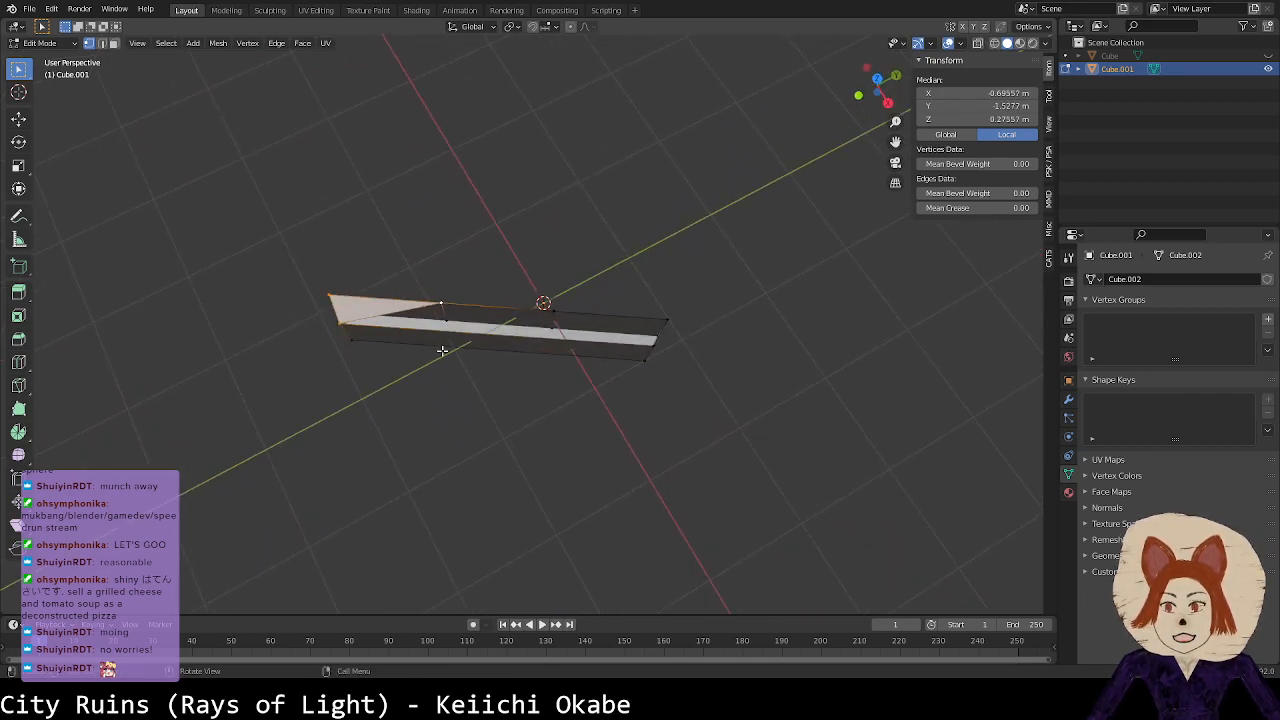
# Step: Fill the middle of the top opening with a face between the two upper cut vertices and the two upper back corners
pyautogui.keyDown('shift'); pyautogui.click(334, 296); pyautogui.keyUp('shift')
pyautogui.keyDown('shift'); pyautogui.click(569, 316); pyautogui.keyUp('shift')
pyautogui.keyDown('shift'); pyautogui.click(649, 357); pyautogui.keyUp('shift')
pyautogui.keyDown('shift'); pyautogui.click(650, 356); pyautogui.keyUp('shift')
pyautogui.keyDown('shift'); pyautogui.click(657, 345); pyautogui.keyUp('shift')
pyautogui.press('f')
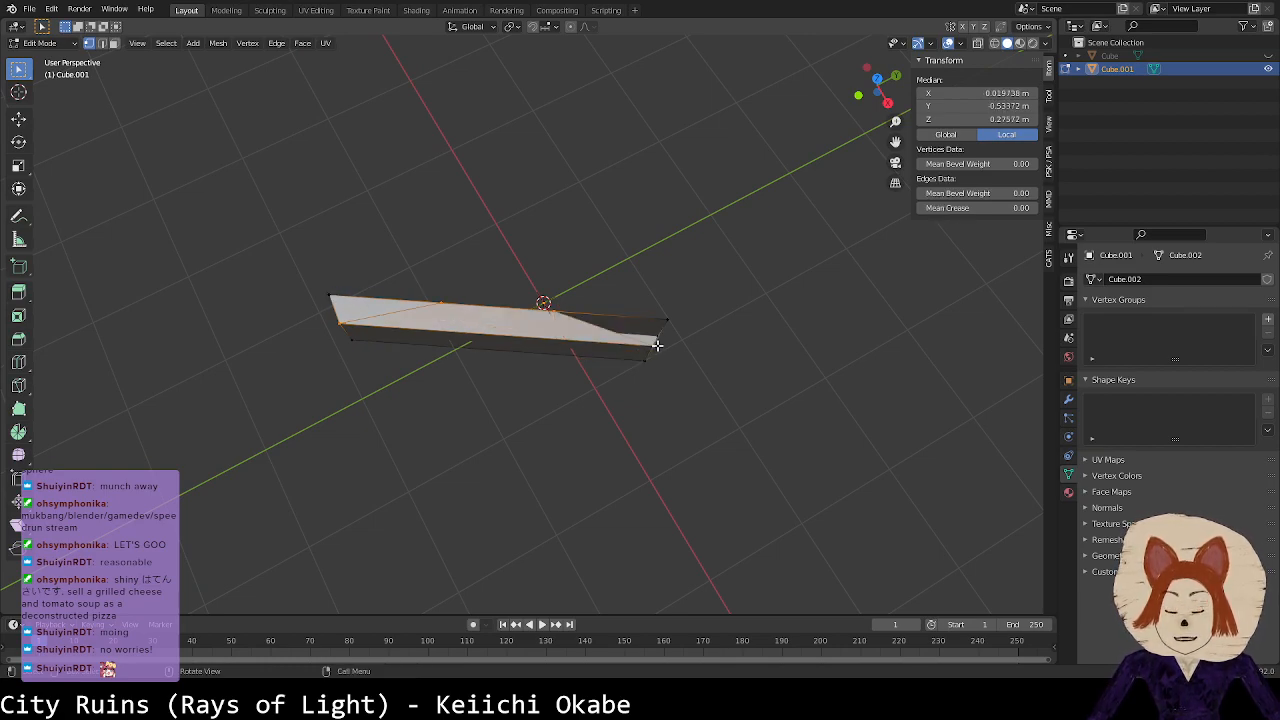
# Step: Fill a triangular top face at the opposite end, between its two upper corners and the nearest upper cut vertex
pyautogui.keyDown('shift'); pyautogui.click(347, 325); pyautogui.keyUp('shift')
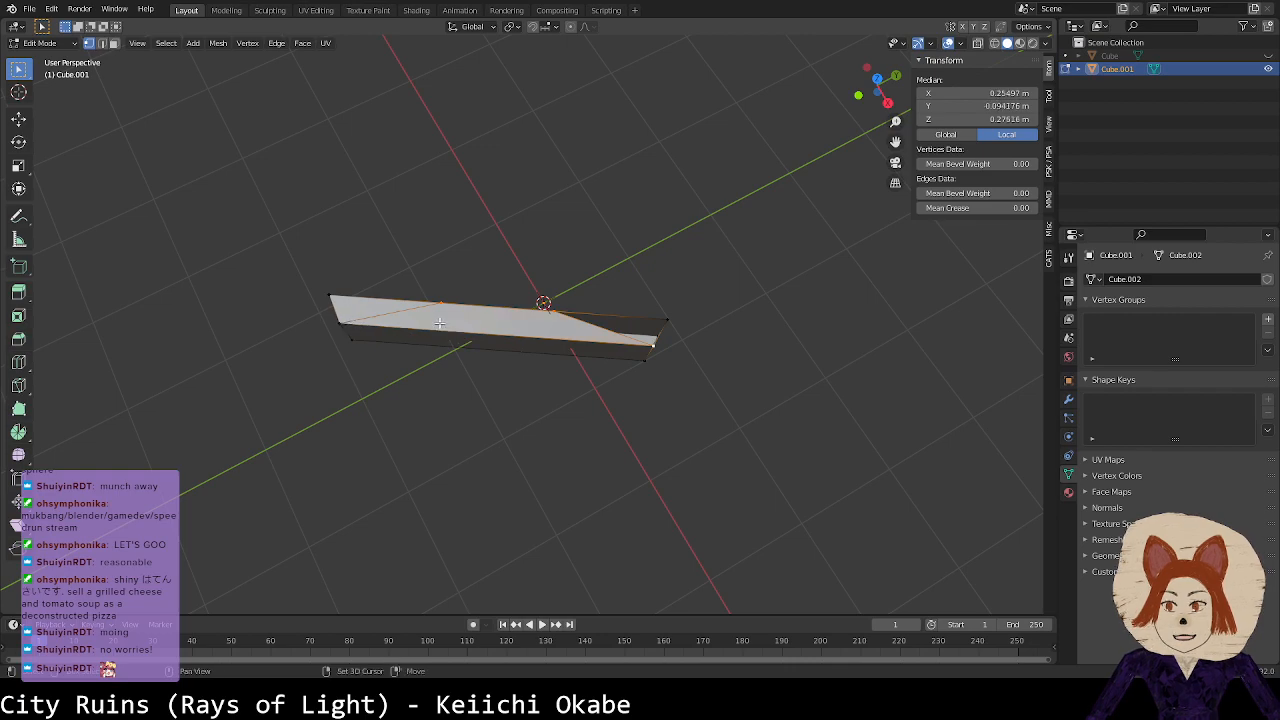
pyautogui.keyDown('shift'); pyautogui.click(669, 319); pyautogui.keyUp('shift')
pyautogui.press('g')
pyautogui.rightClick(662, 350)
pyautogui.keyDown('shift'); pyautogui.click(443, 304); pyautogui.keyUp('shift')
pyautogui.press('f')
pyautogui.click(715, 367)
# Step: Try raising the upper cut vertex nearest the origin to a Z of about 0.557 m
pyautogui.moveTo(715, 367); pyautogui.dragTo(709, 334, button='middle')
pyautogui.click(548, 303)
pyautogui.press('g')
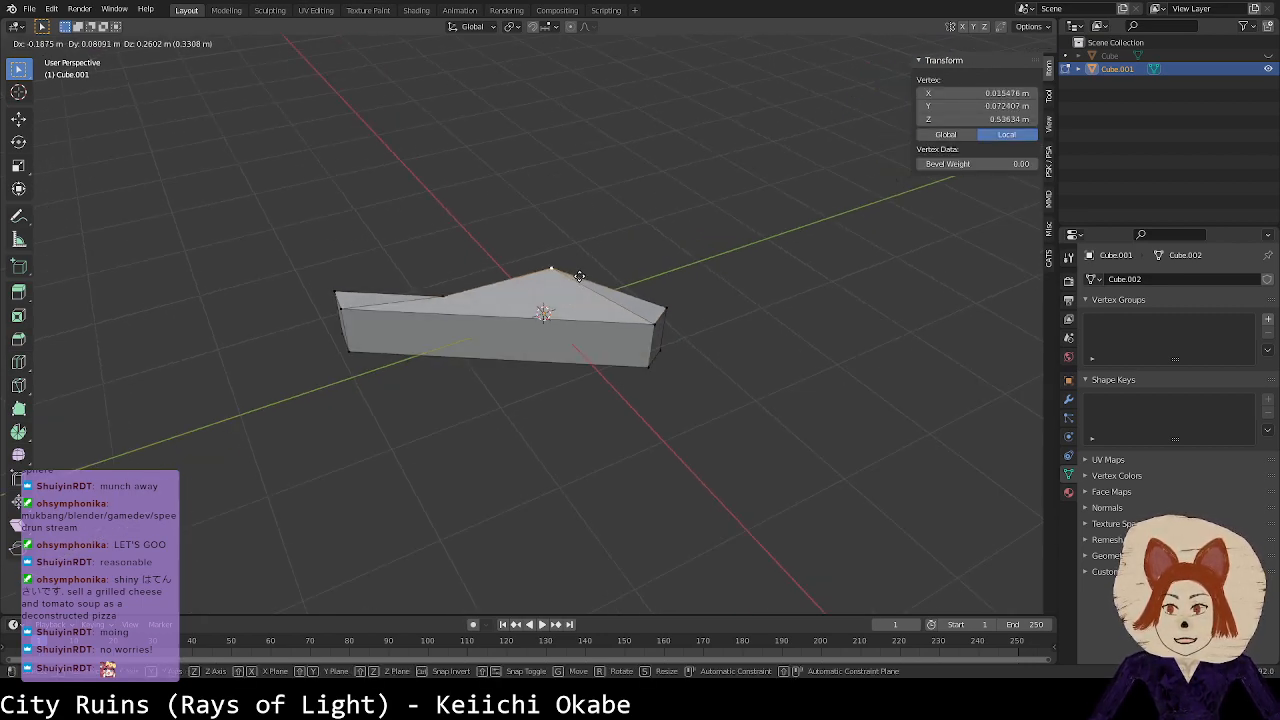
pyautogui.click(566, 258)
pyautogui.moveTo(566, 258); pyautogui.dragTo(505, 254, button='middle')
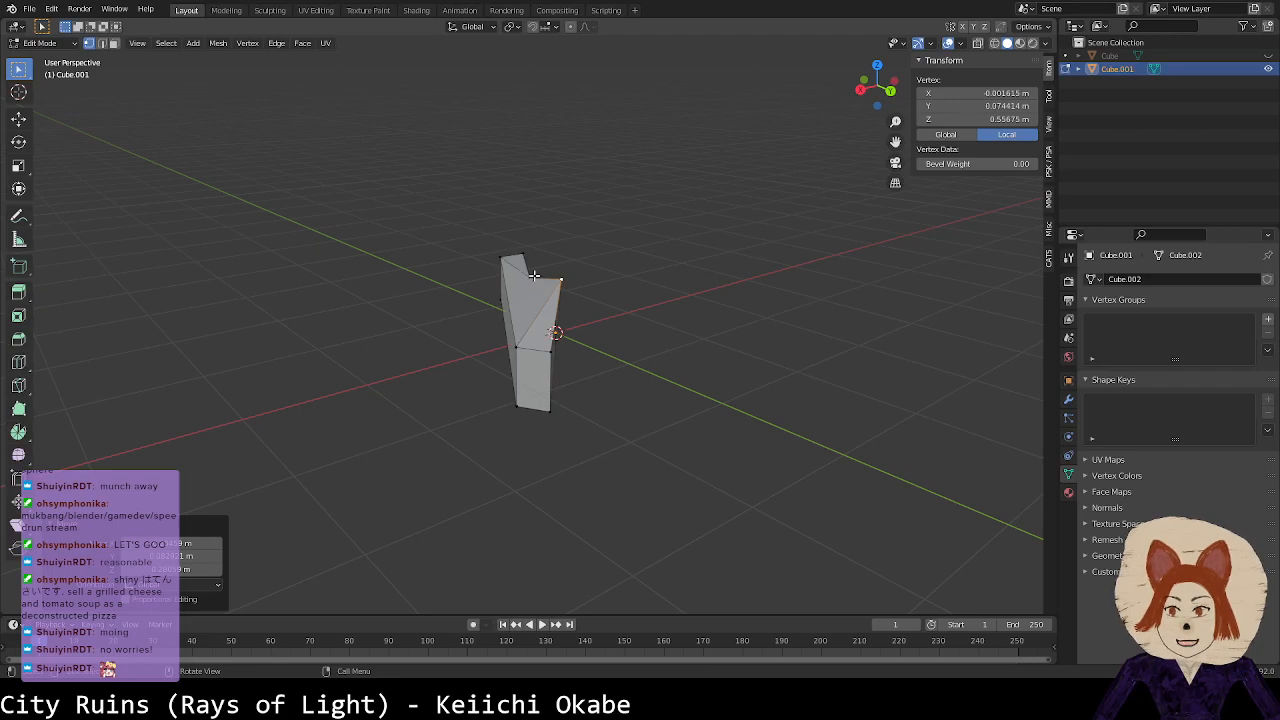
pyautogui.moveTo(561, 290); pyautogui.dragTo(303, 401, button='middle')
pyautogui.moveTo(595, 351); pyautogui.dragTo(693, 386, button='middle')
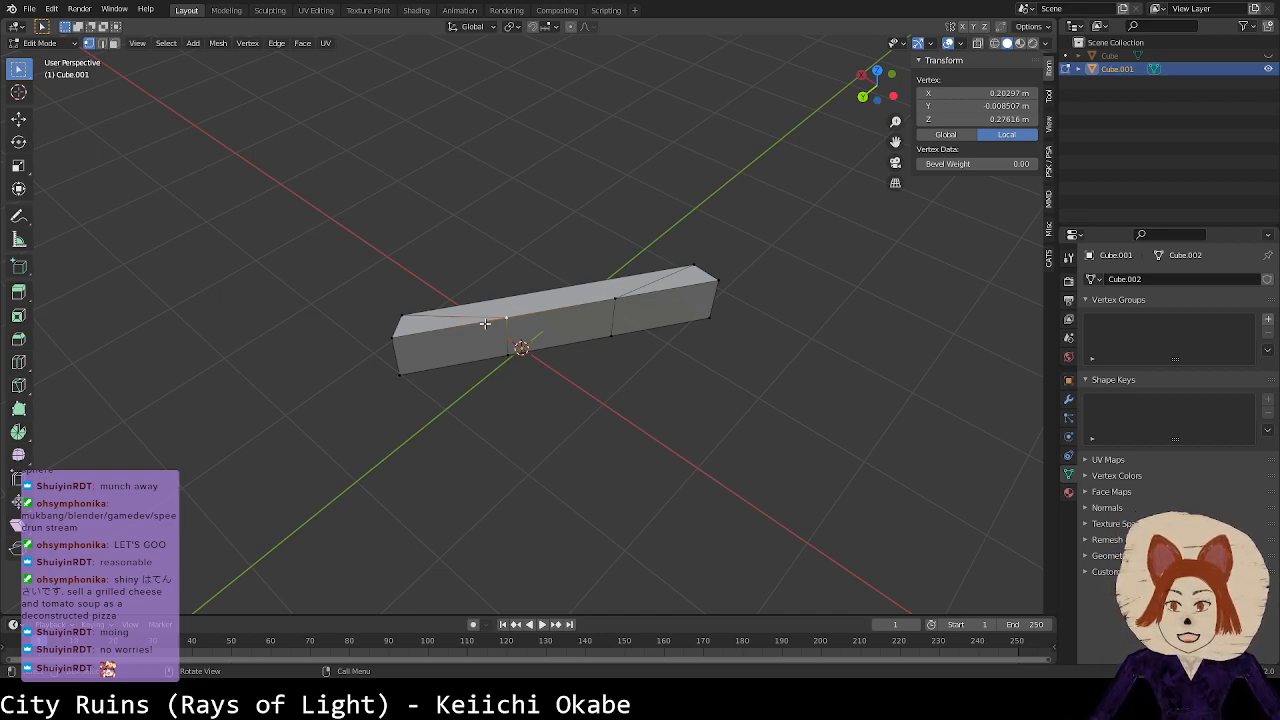
# Step: Match the widened end's upper back corner to the Z height of the neighbouring upper corner, 0.276159 m
pyautogui.moveTo(553, 305); pyautogui.dragTo(780, 357, button='middle')
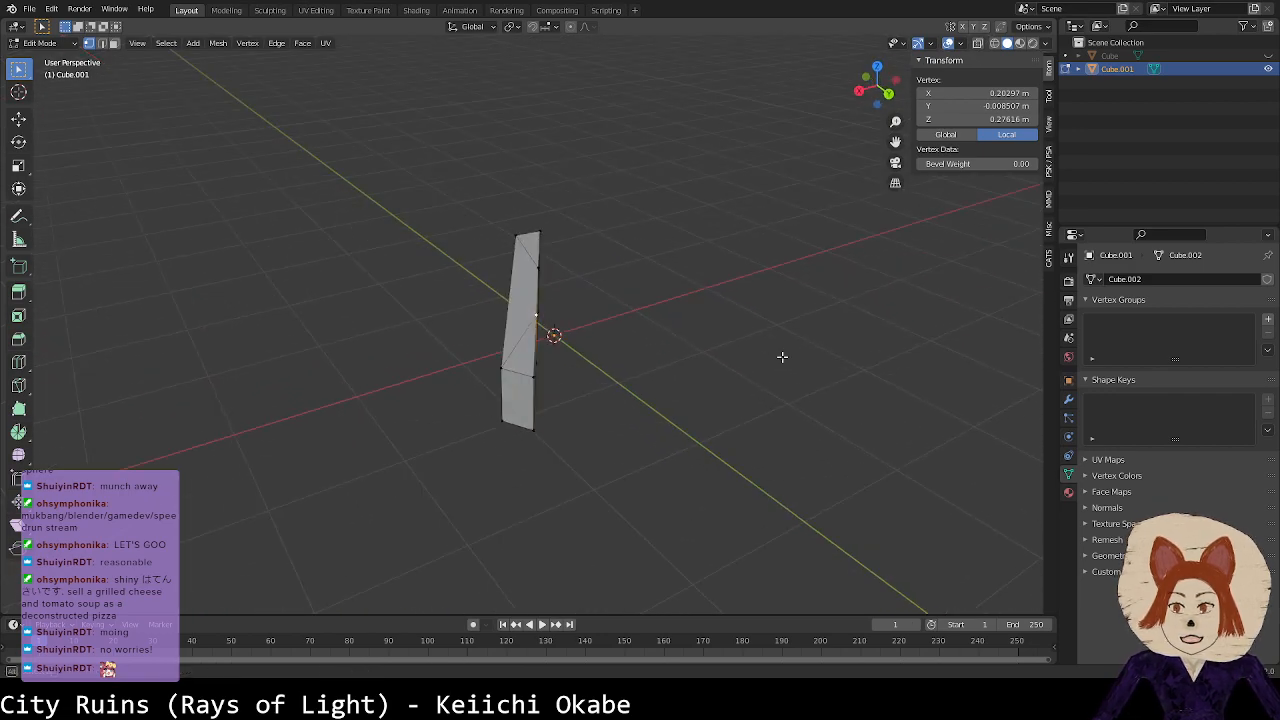
pyautogui.click(497, 373)
pyautogui.click(552, 386)
pyautogui.click(537, 302)
pyautogui.click(541, 251)
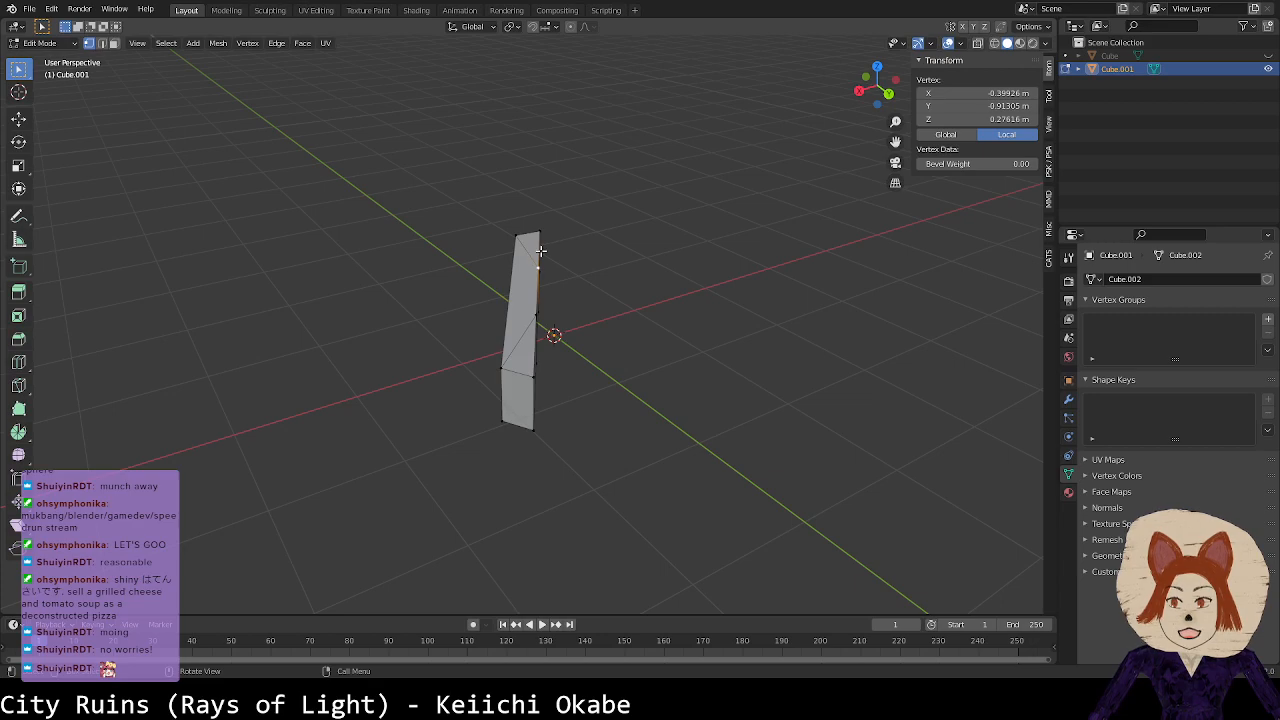
pyautogui.click(537, 235)
pyautogui.click(507, 237)
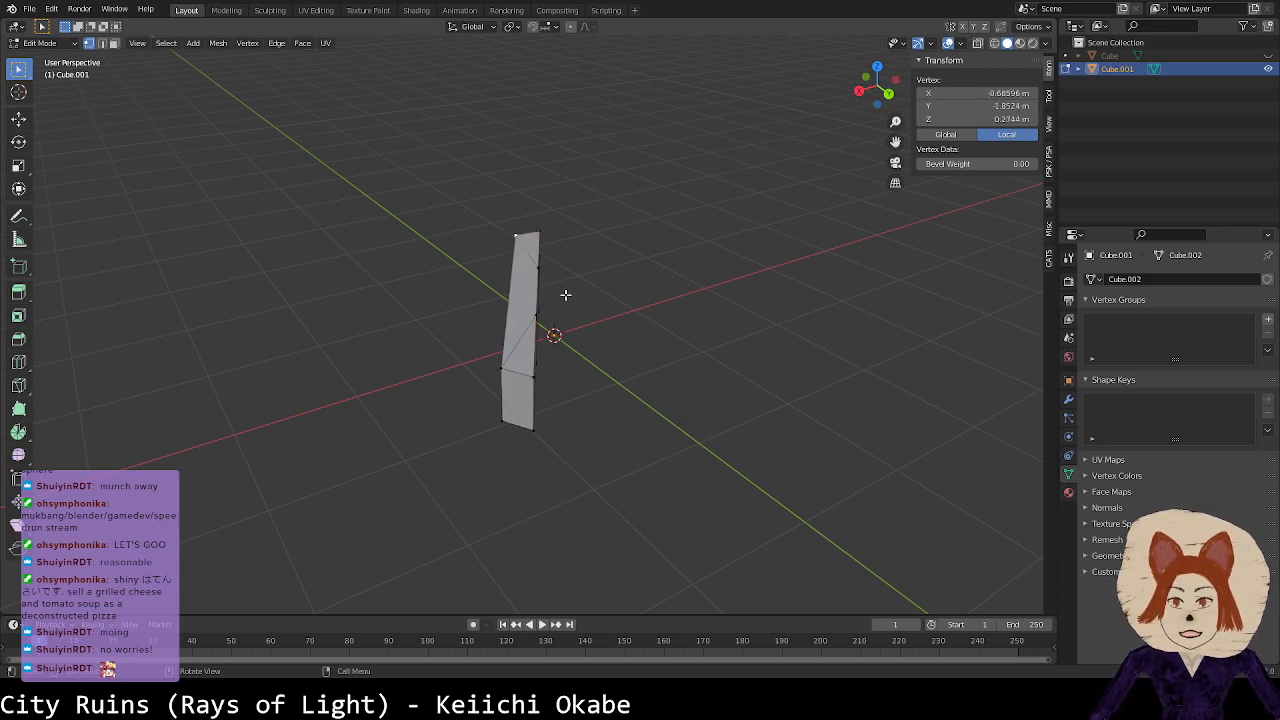
pyautogui.click(540, 232)
pyautogui.click(537, 261)
pyautogui.click(543, 237)
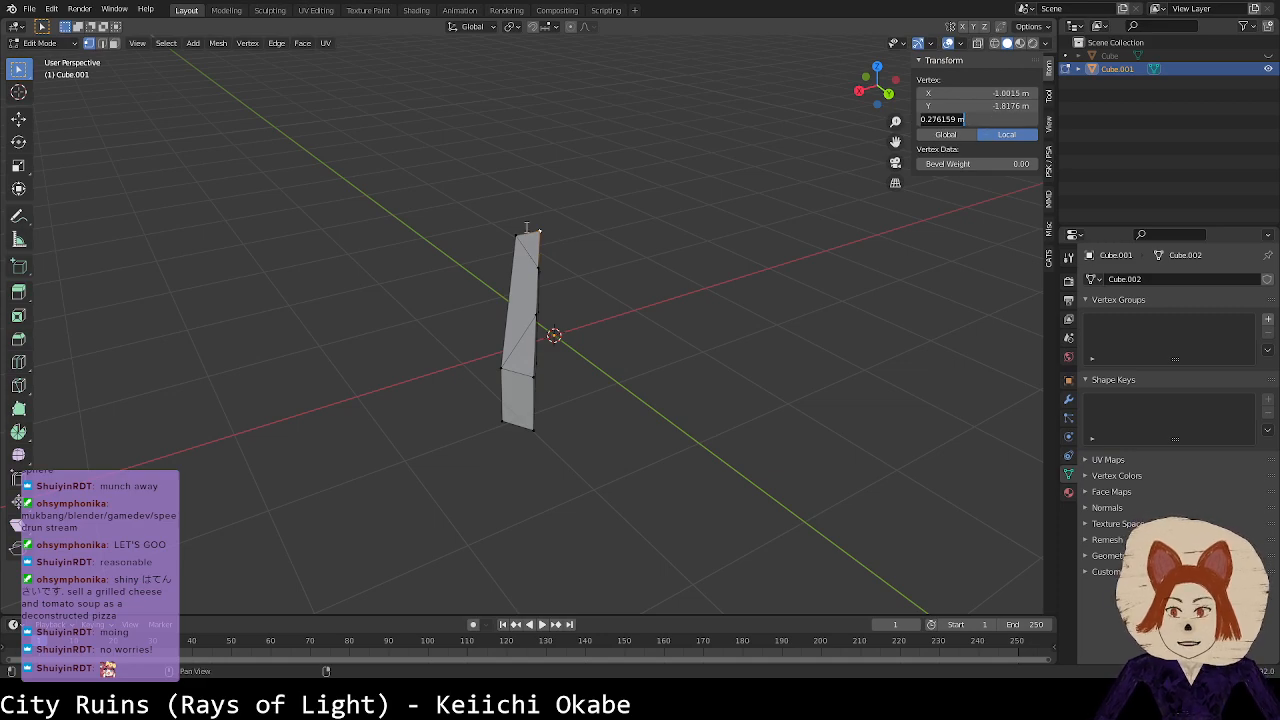
pyautogui.click(495, 237)
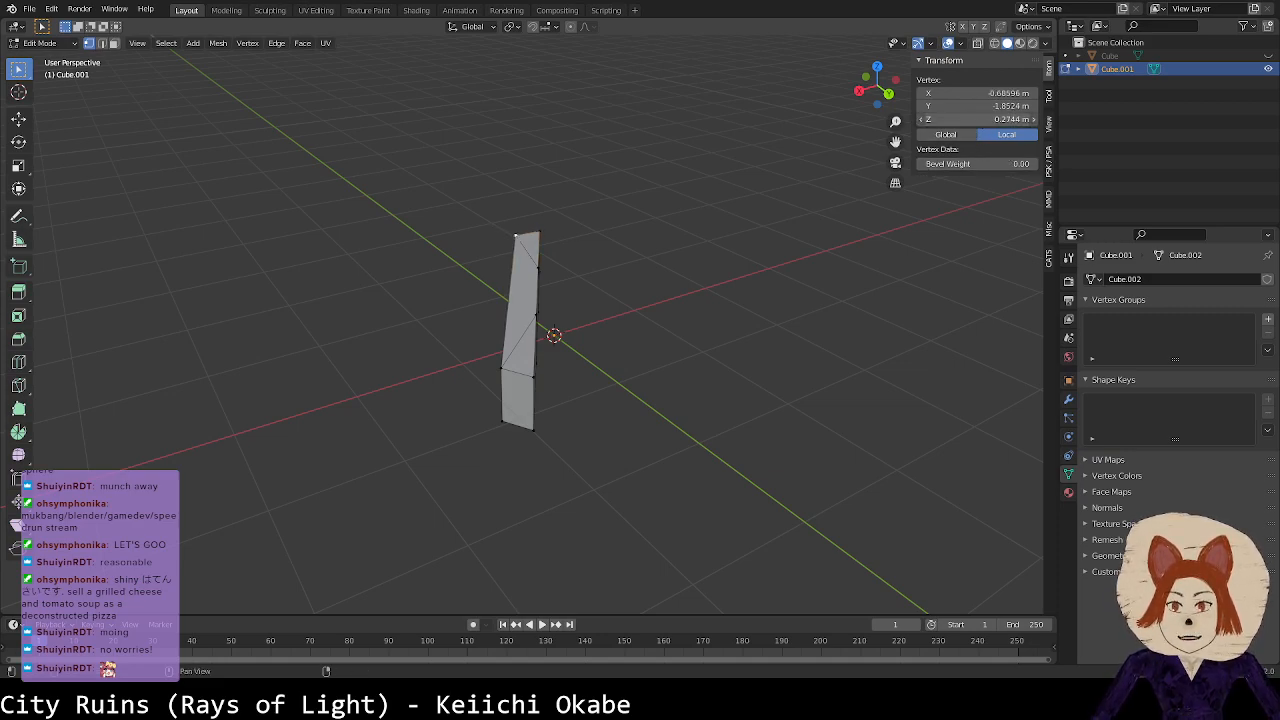
# Step: Set the Z of the widened end's lower back corner to -0.260521 m, matching the lower cut vertices
pyautogui.moveTo(753, 318); pyautogui.dragTo(765, 256, button='middle')
pyautogui.click(452, 353)
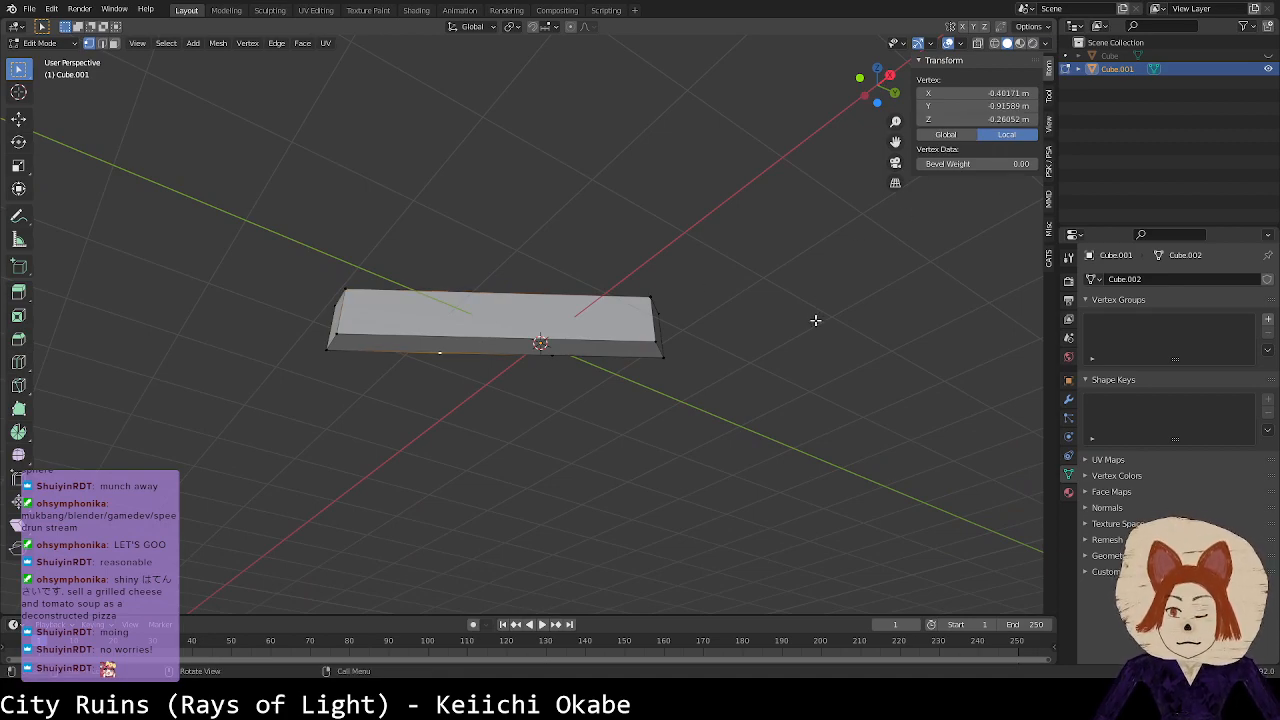
pyautogui.click(371, 328)
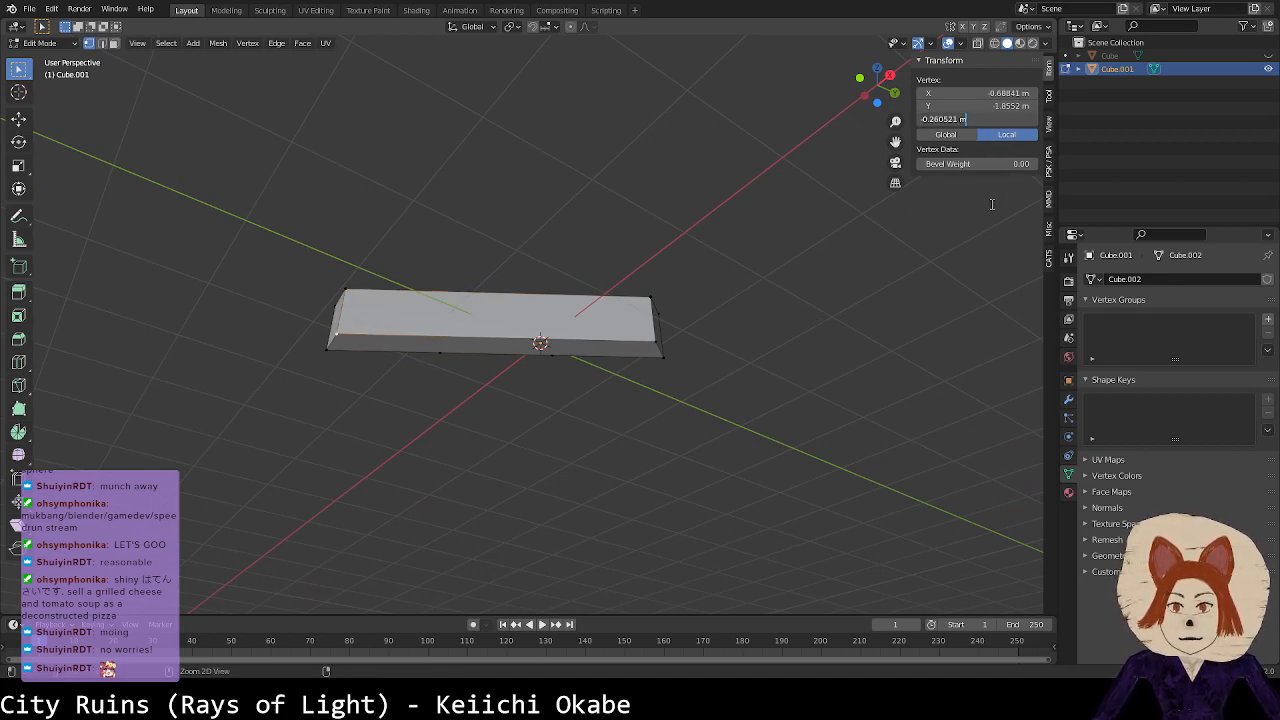
# Step: Select all the vertices around the strip's underside and delete only the bottom face, keeping its vertices and edges
pyautogui.moveTo(809, 278); pyautogui.dragTo(563, 403, button='middle')
pyautogui.moveTo(606, 366); pyautogui.dragTo(574, 257, button='middle')
pyautogui.click(548, 242)
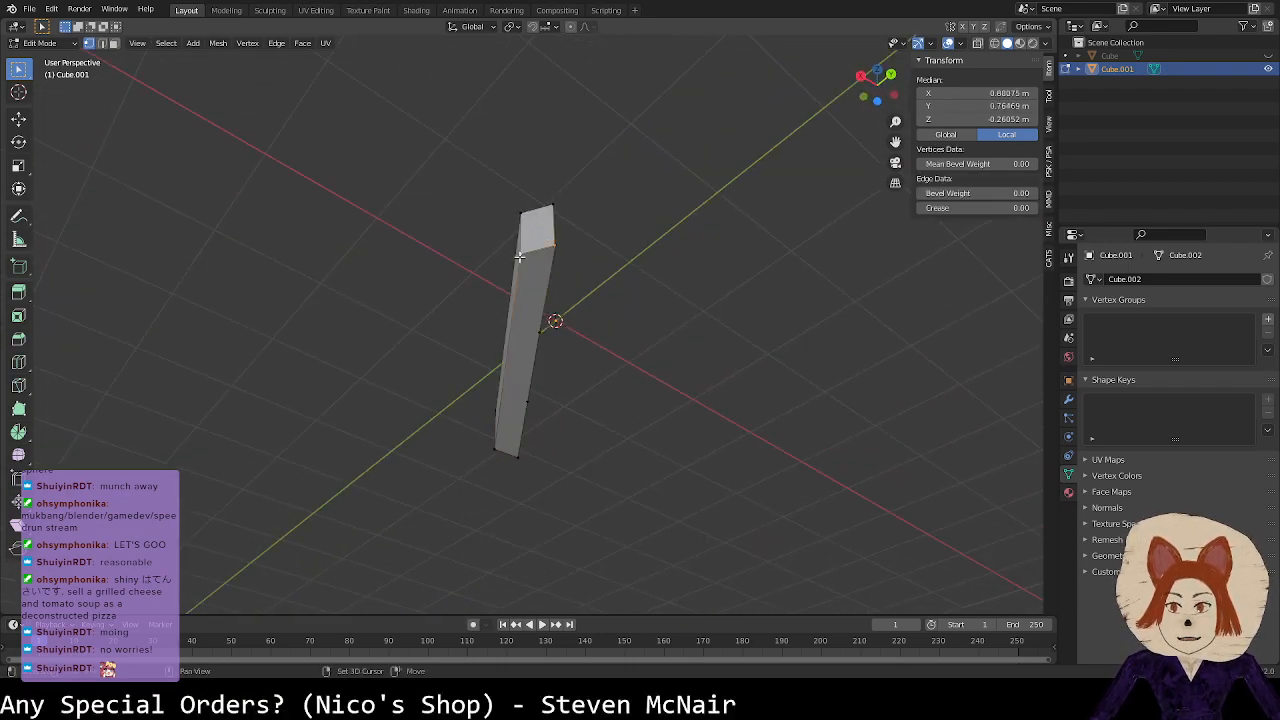
pyautogui.keyDown('shift'); pyautogui.click(544, 332); pyautogui.keyUp('shift')
pyautogui.keyDown('shift'); pyautogui.click(530, 402); pyautogui.keyUp('shift')
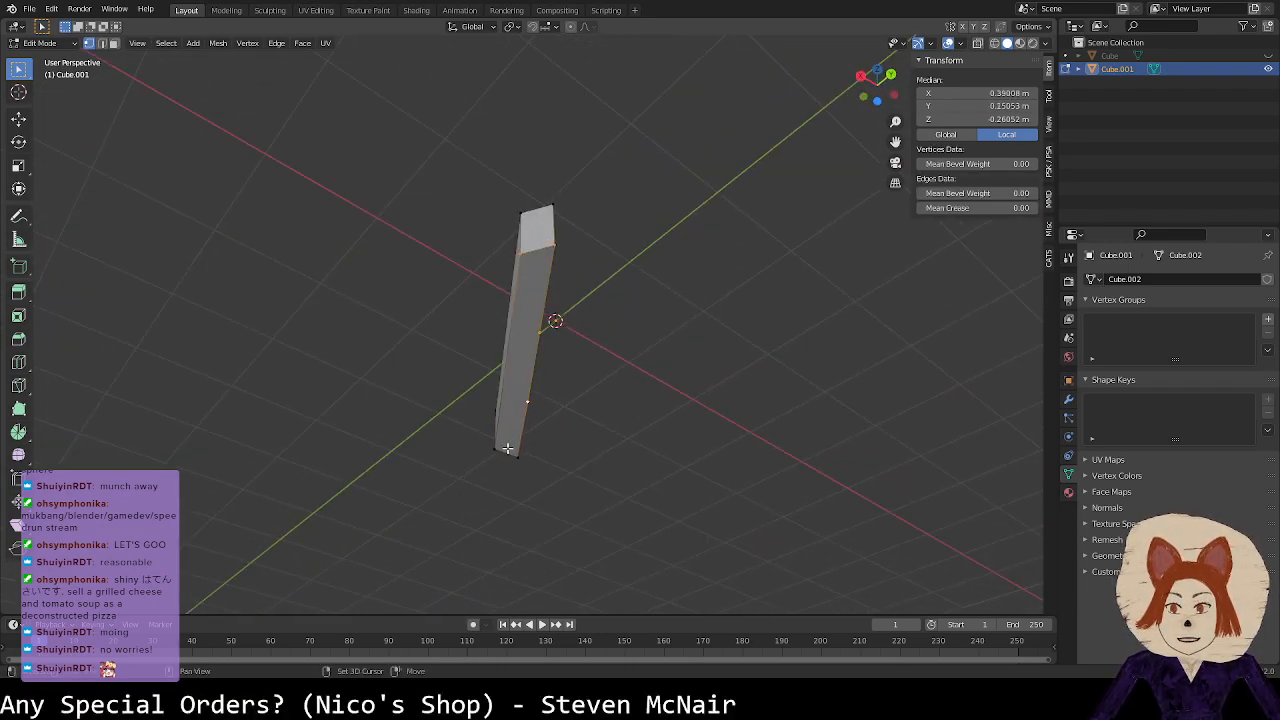
pyautogui.keyDown('shift'); pyautogui.click(505, 449); pyautogui.keyUp('shift')
pyautogui.press('x')
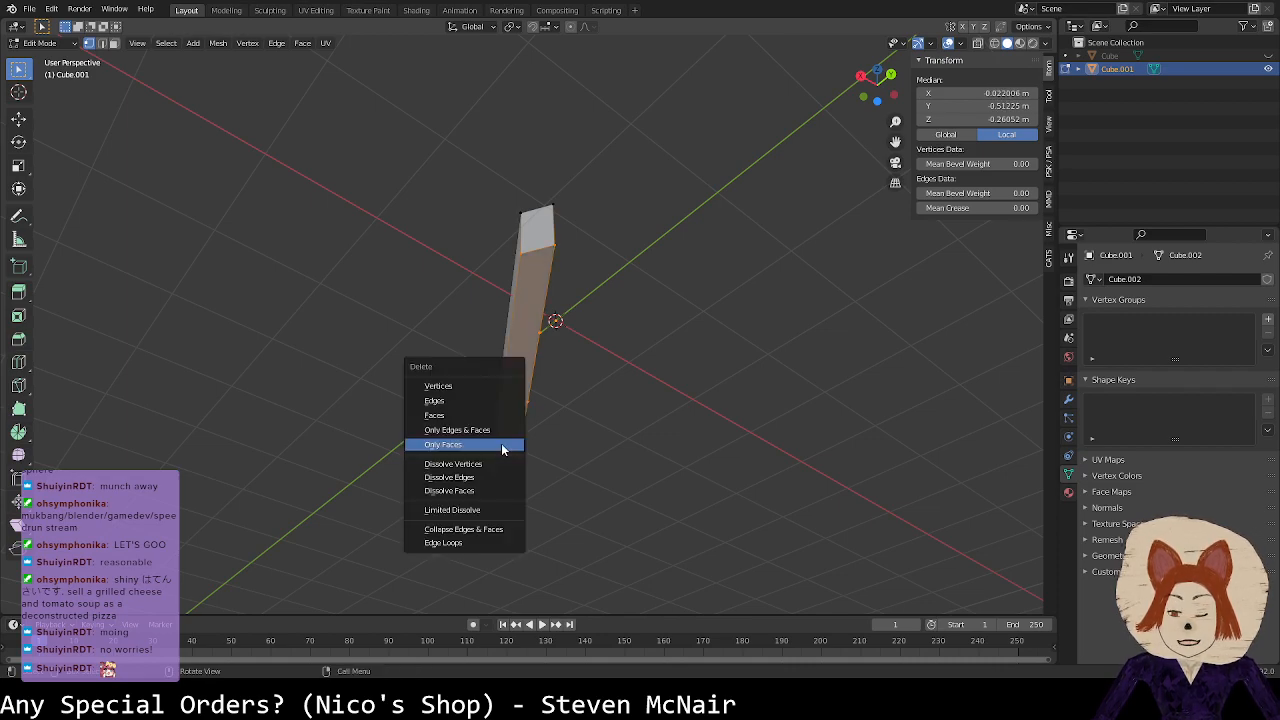
pyautogui.click(501, 444)
# Step: Fill a triangular bottom face at the narrow end, between its two lower corners and the nearest lower cut vertex
pyautogui.click(529, 256)
pyautogui.keyDown('shift'); pyautogui.click(555, 247); pyautogui.keyUp('shift')
pyautogui.keyDown('shift'); pyautogui.click(540, 331); pyautogui.keyUp('shift')
pyautogui.press('f')
# Step: Fill the rest of the underside with a middle face between the lower cut vertices and back corners and a triangle at the widened end
pyautogui.keyDown('shift'); pyautogui.click(554, 243); pyautogui.keyUp('shift')
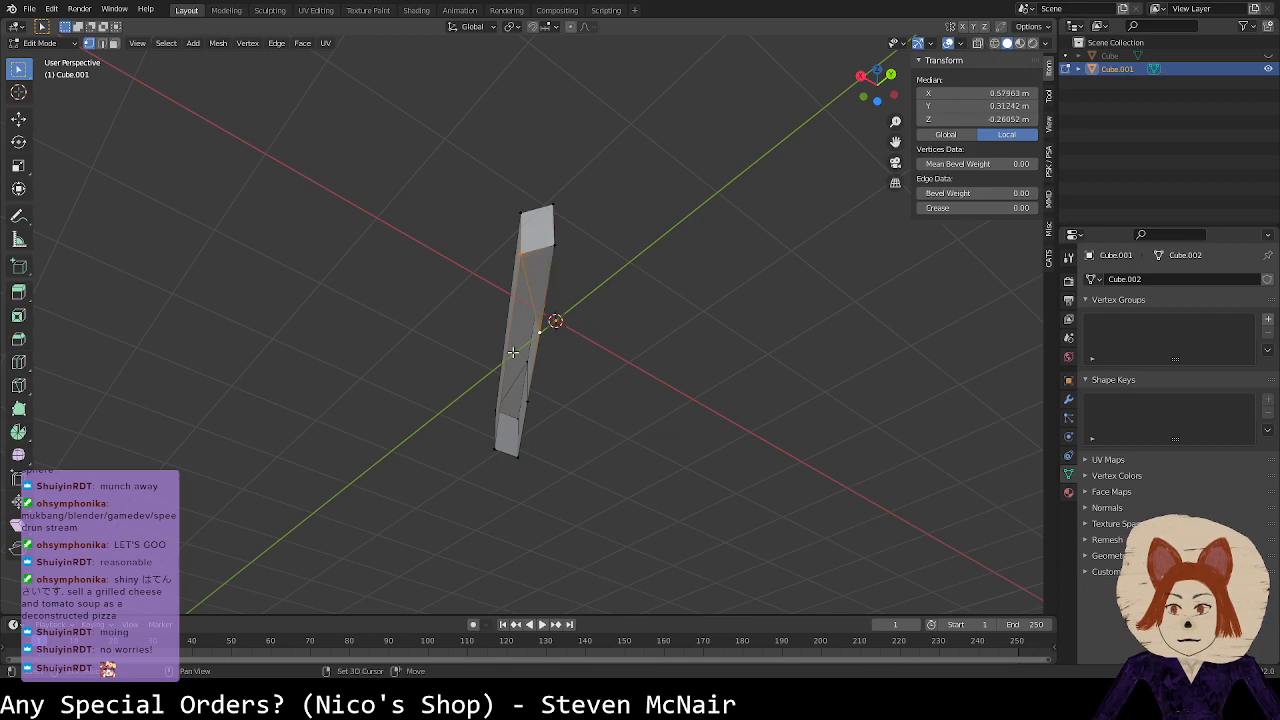
pyautogui.keyDown('shift'); pyautogui.click(502, 401); pyautogui.keyUp('shift')
pyautogui.press('f')
pyautogui.keyDown('shift'); pyautogui.click(525, 262); pyautogui.keyUp('shift')
pyautogui.keyDown('shift'); pyautogui.click(545, 340); pyautogui.keyUp('shift')
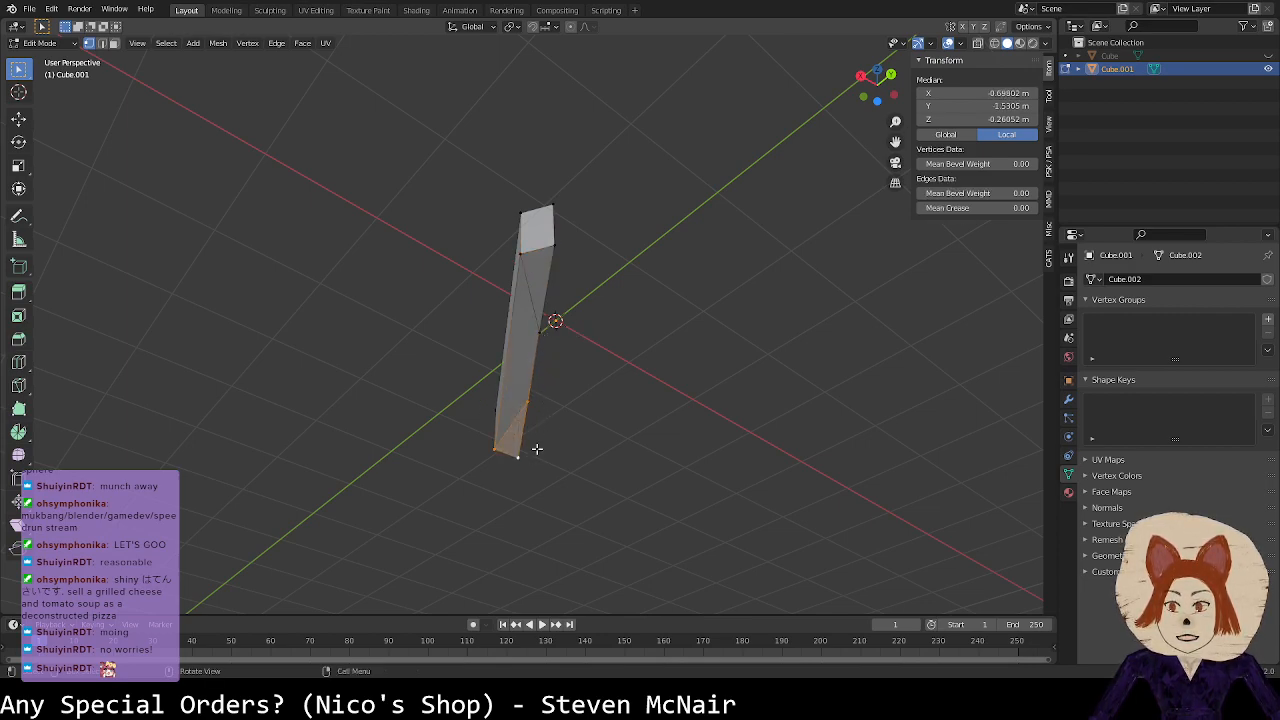
pyautogui.click(600, 398)
# Step: Try to move the four front vertices of the strip's middle section outward, seen from directly above
pyautogui.moveTo(606, 394); pyautogui.dragTo(714, 214, button='middle')
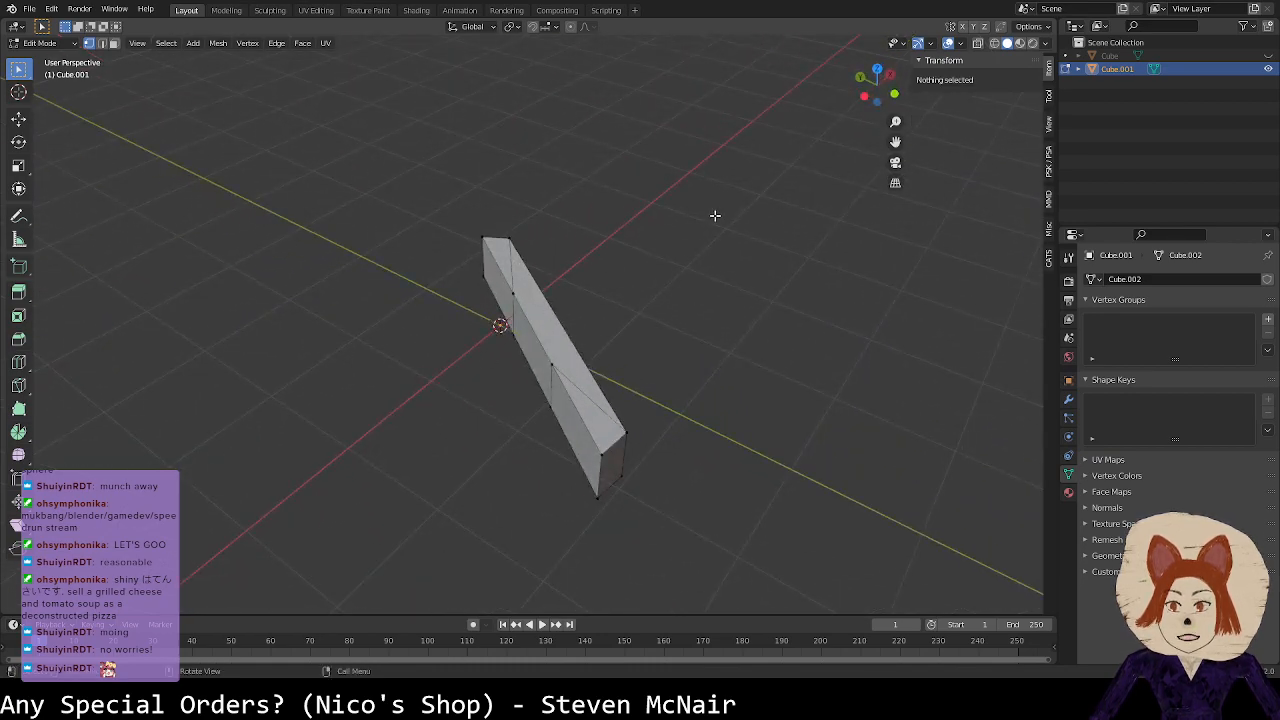
pyautogui.click(877, 82)
pyautogui.moveTo(560, 313); pyautogui.dragTo(718, 221, button='middle')
pyautogui.click(507, 307)
pyautogui.keyDown('shift'); pyautogui.click(505, 339); pyautogui.keyUp('shift')
pyautogui.keyDown('shift'); pyautogui.click(602, 335); pyautogui.keyUp('shift')
pyautogui.keyDown('shift'); pyautogui.click(603, 375); pyautogui.keyUp('shift')
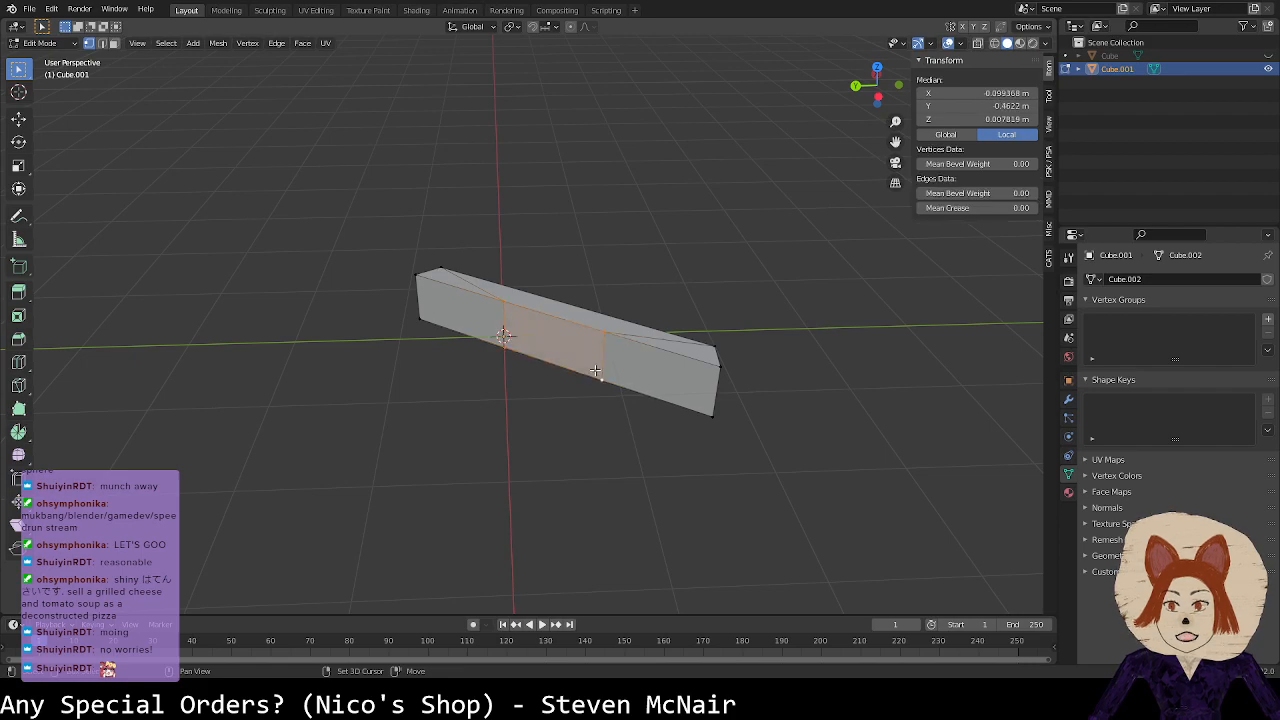
pyautogui.click(878, 98)
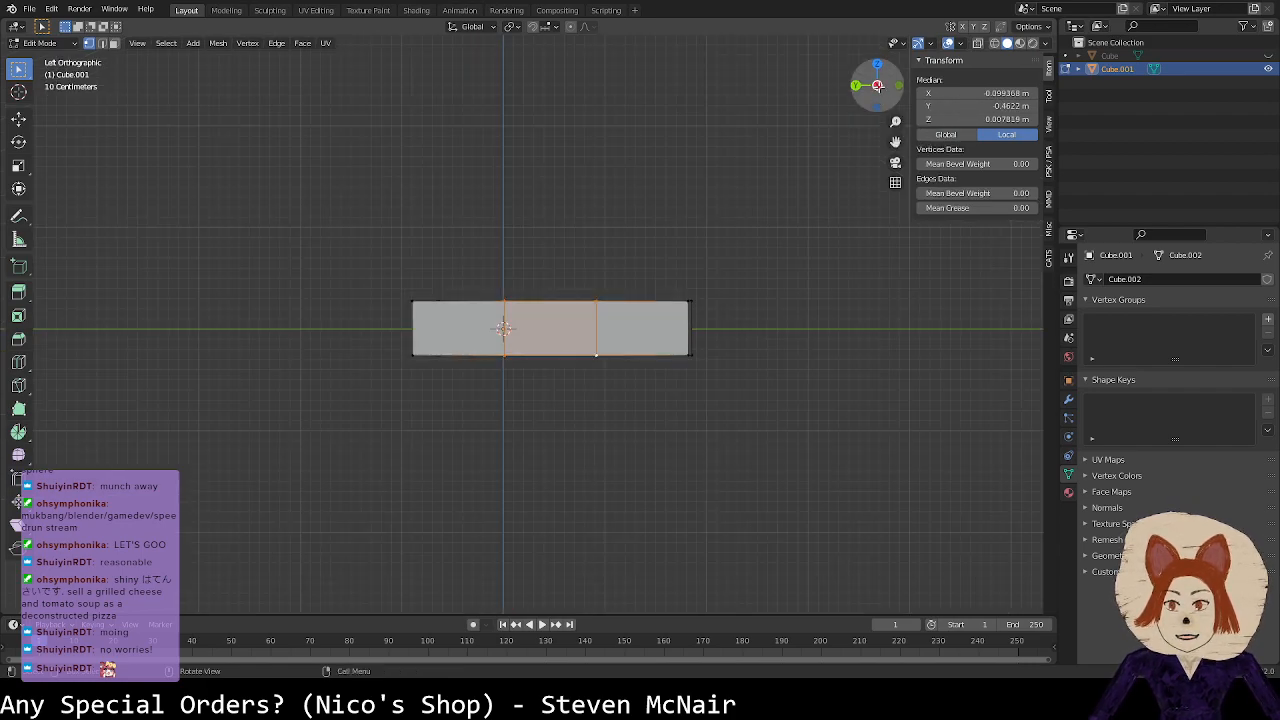
pyautogui.click(899, 87)
pyautogui.click(877, 66)
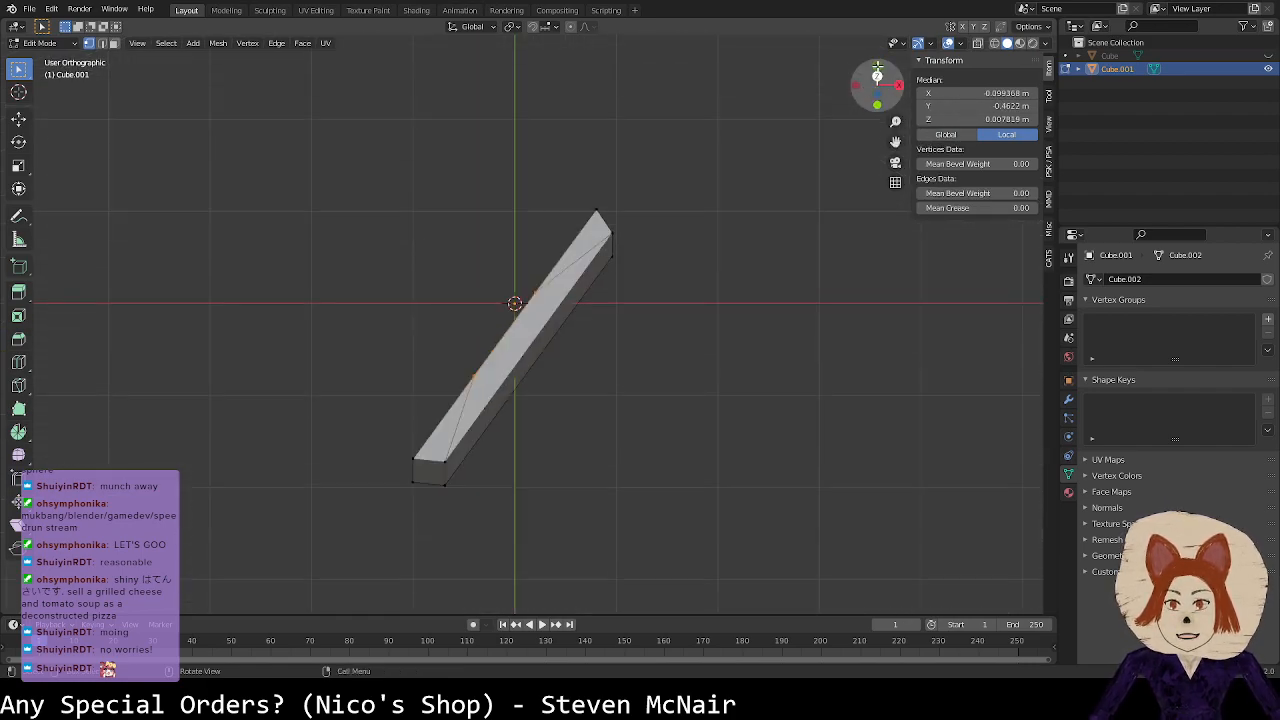
pyautogui.press('g')
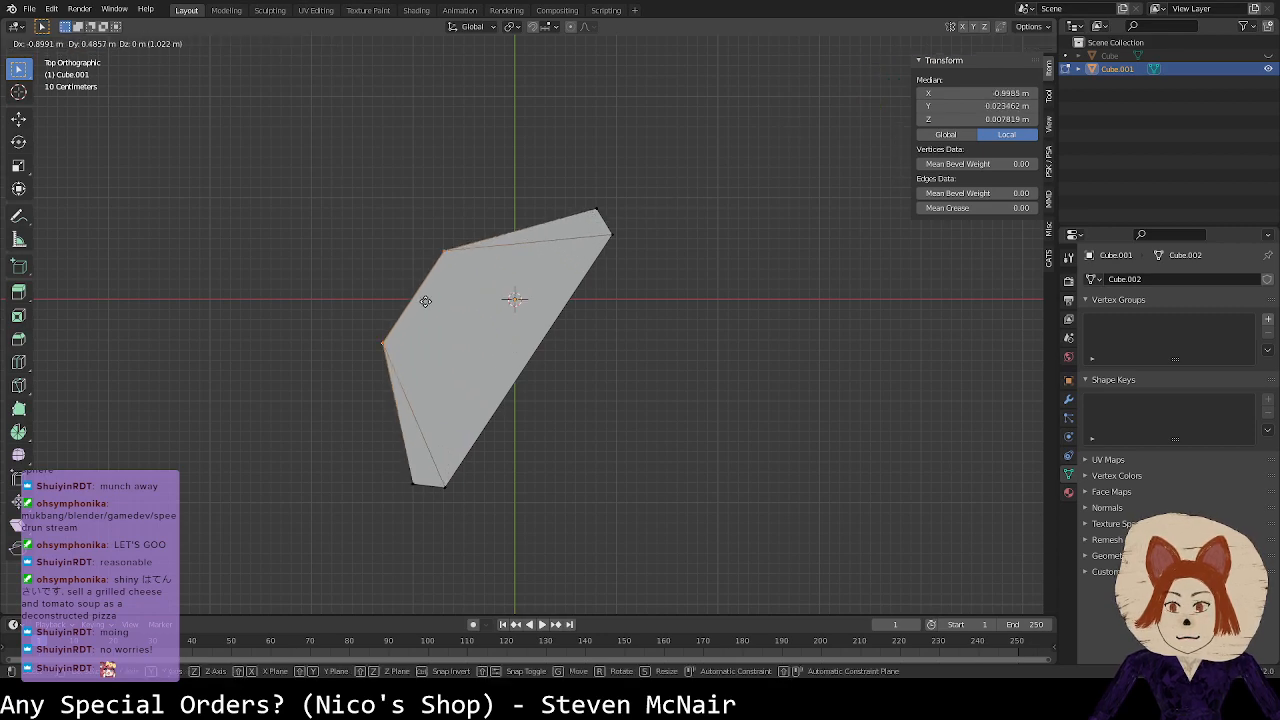
pyautogui.rightClick(476, 336)
# Step: Show the hidden triangular body and try to move the strip's middle section outward from it
pyautogui.click(1268, 55)
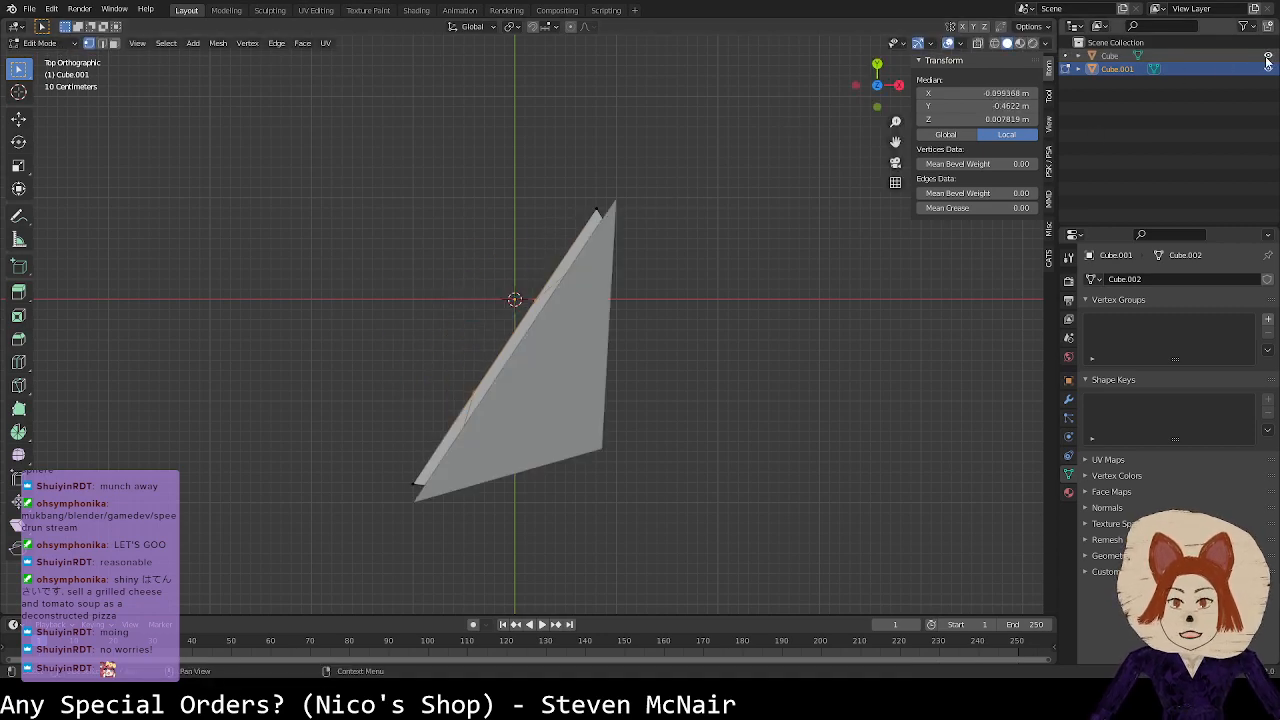
pyautogui.press('g')
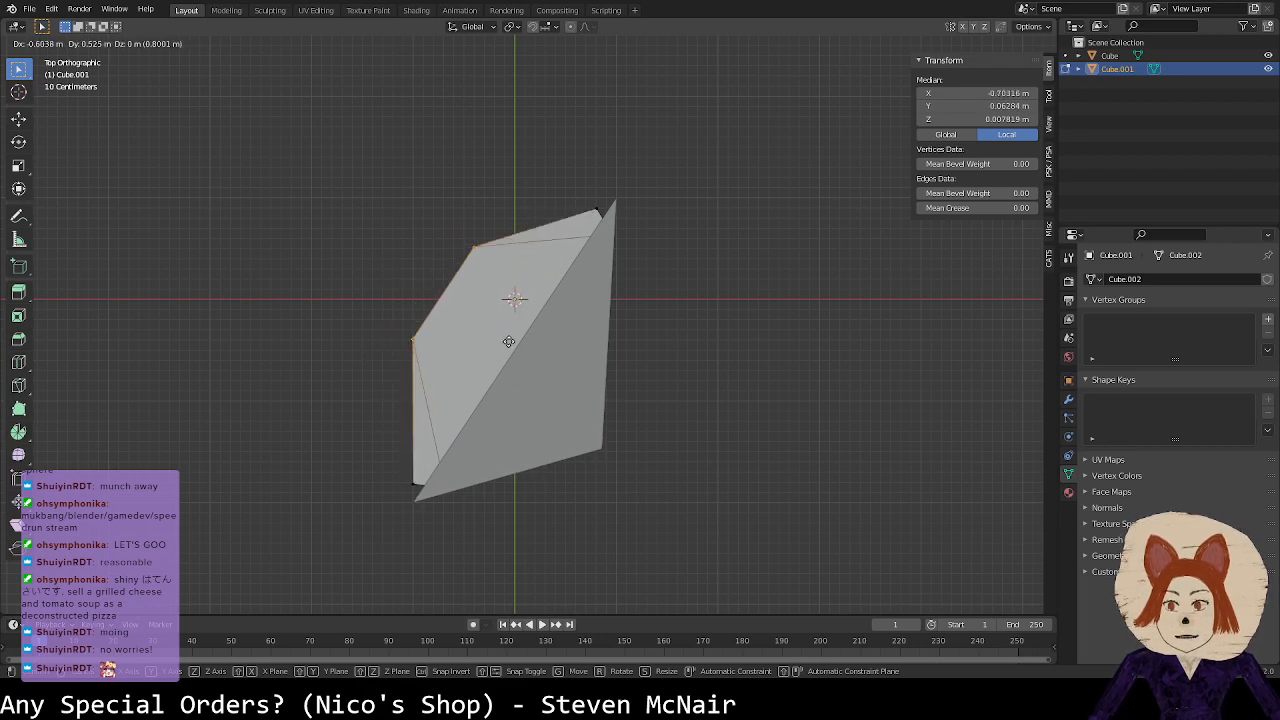
pyautogui.click(517, 358)
pyautogui.moveTo(527, 354); pyautogui.dragTo(764, 305, button='middle')
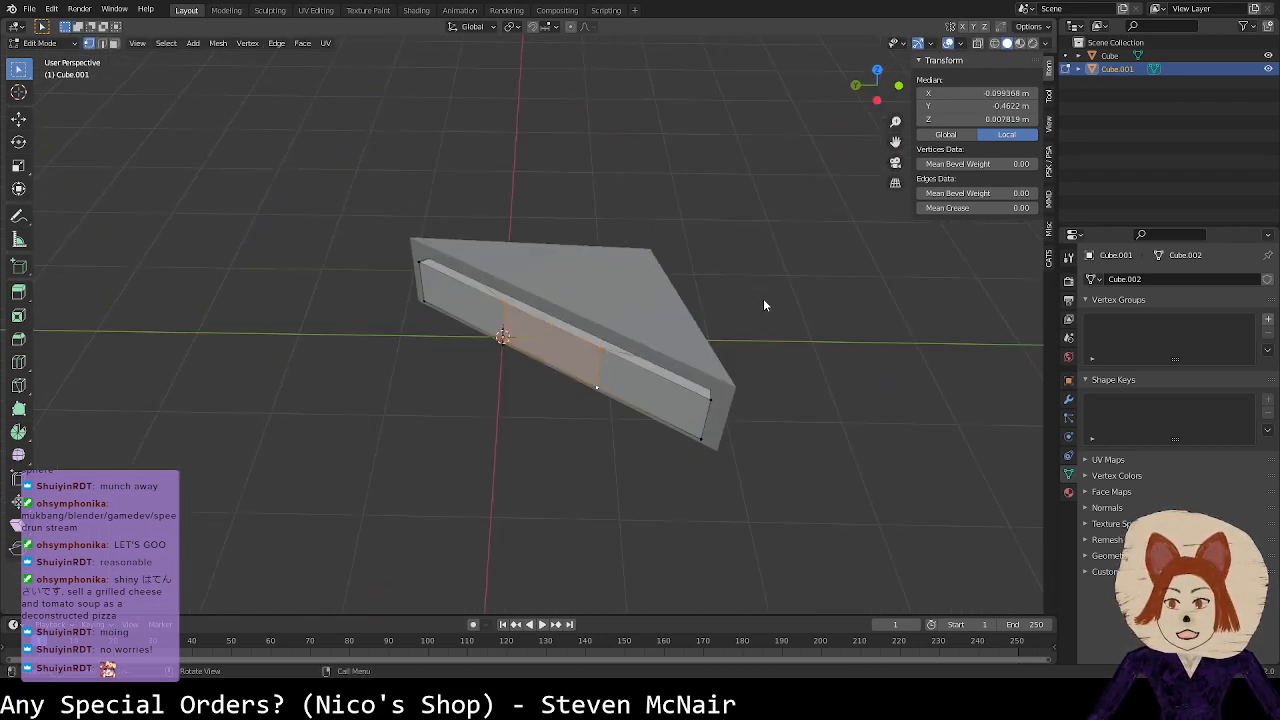
# Step: Leave mesh editing, save the file and rename the triangular body as TriBumper
pyautogui.press('Tab')
pyautogui.hotkey('ctrl', 's')
pyautogui.doubleClick(1110, 55)
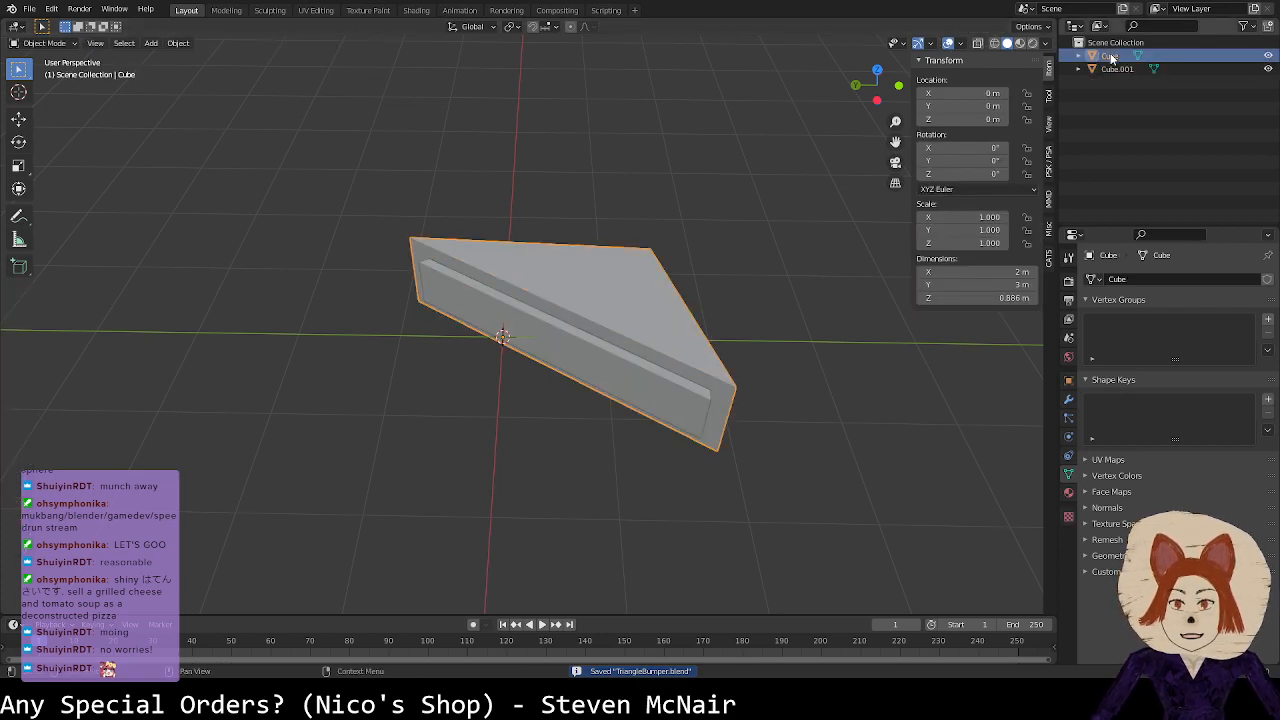
pyautogui.write('Tri')
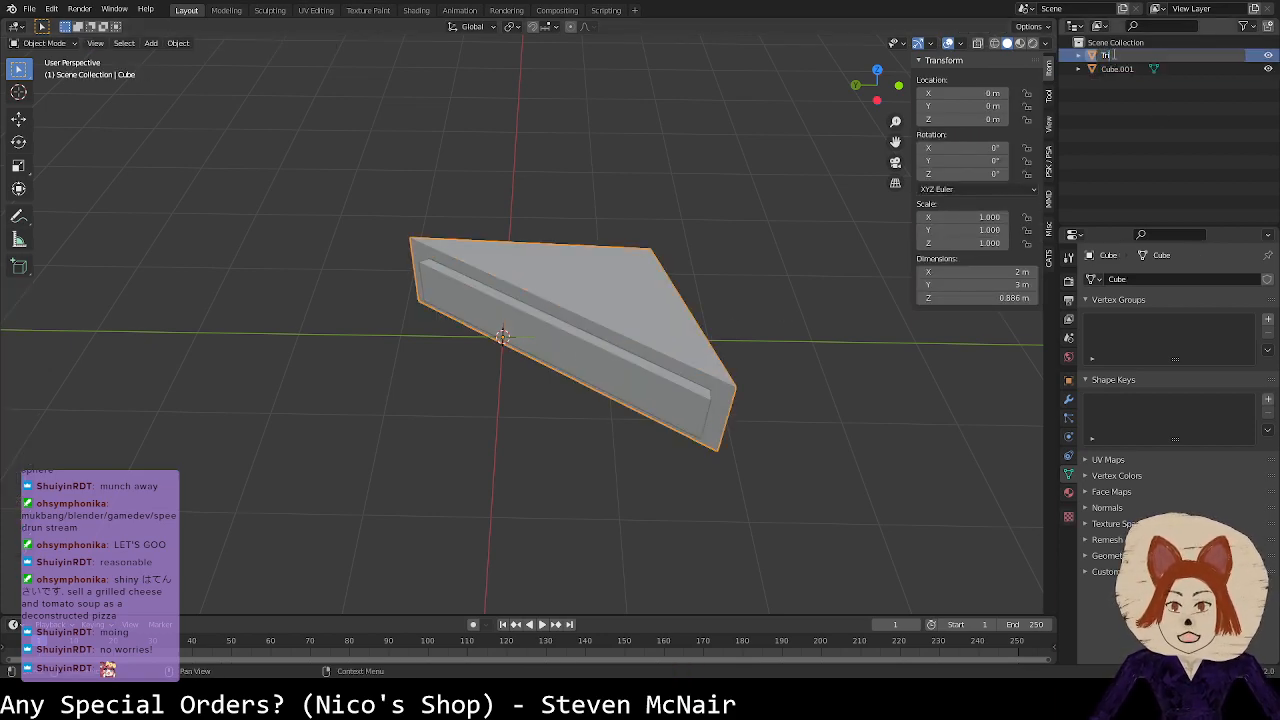
pyautogui.press('Return')
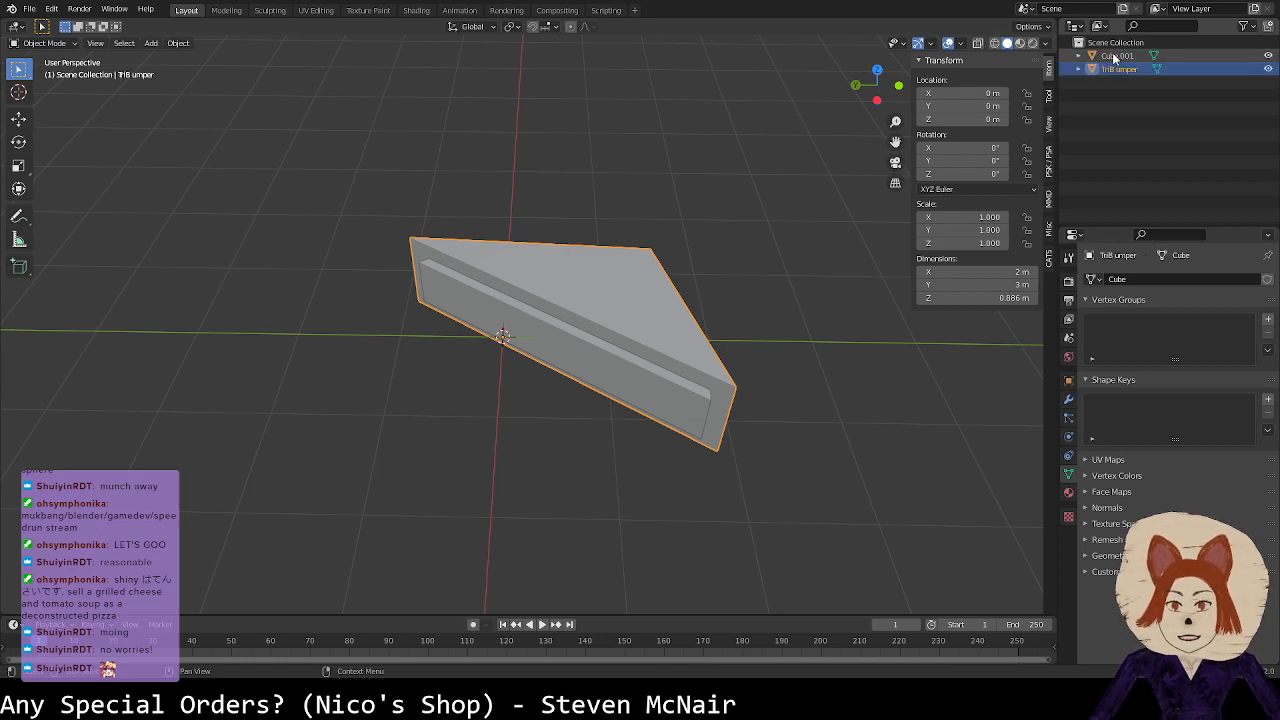
# Step: Rename the strip object from Cube.001 to BumperInside and clear the selection
pyautogui.doubleClick(1114, 55)
pyautogui.write('Bump')
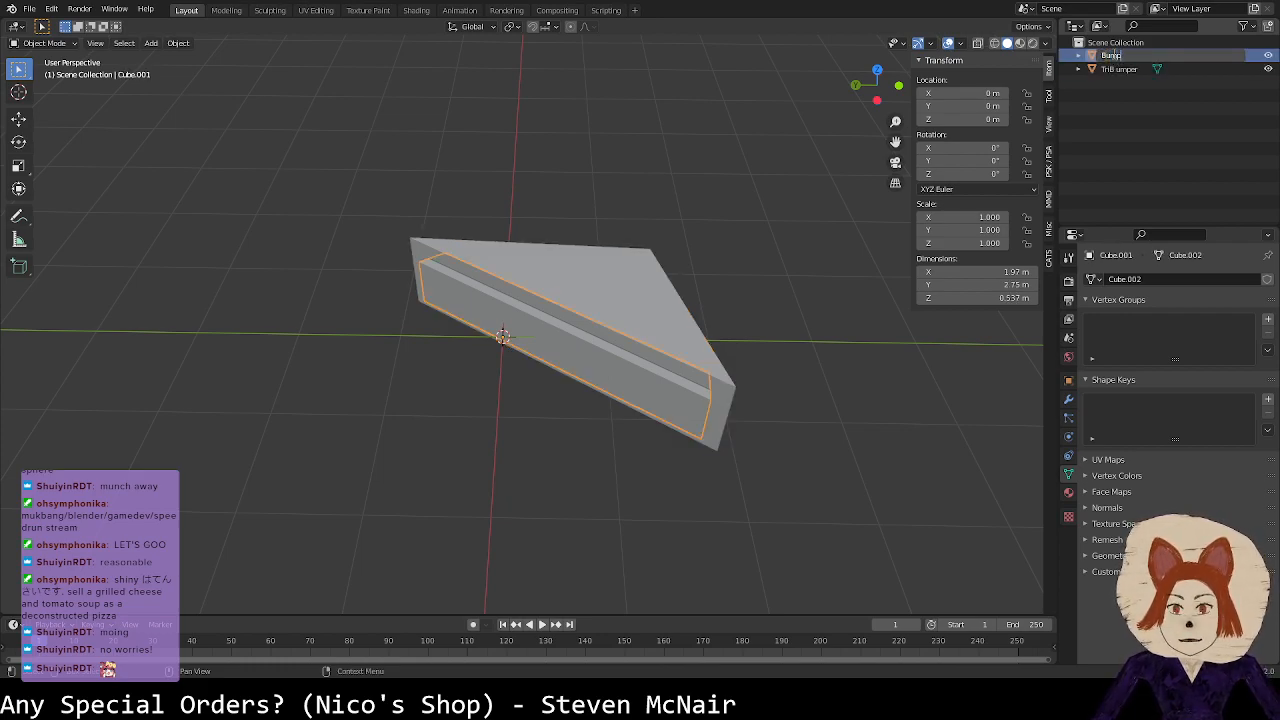
pyautogui.write('erInside')
pyautogui.press('Return')
pyautogui.click(1076, 182)
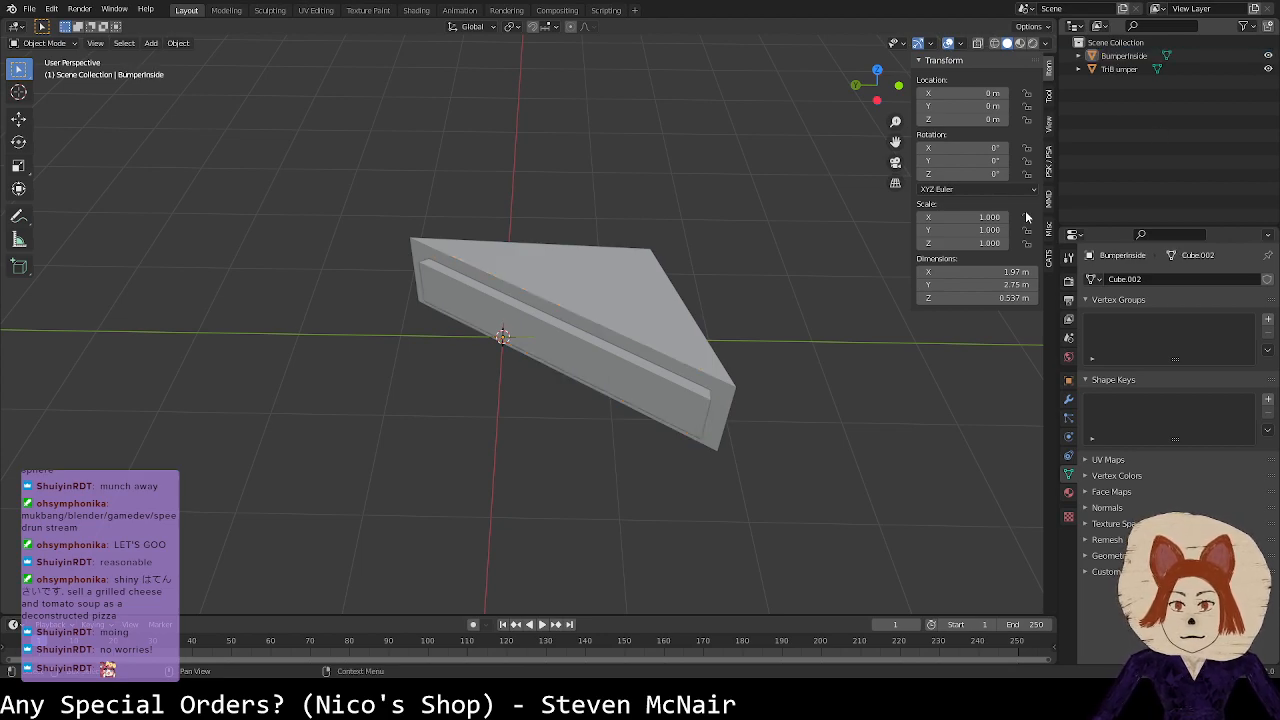
# Step: Correct the spelling of the triangular body's name to TriBumper and save the file
pyautogui.moveTo(868, 274); pyautogui.dragTo(779, 295, button='middle')
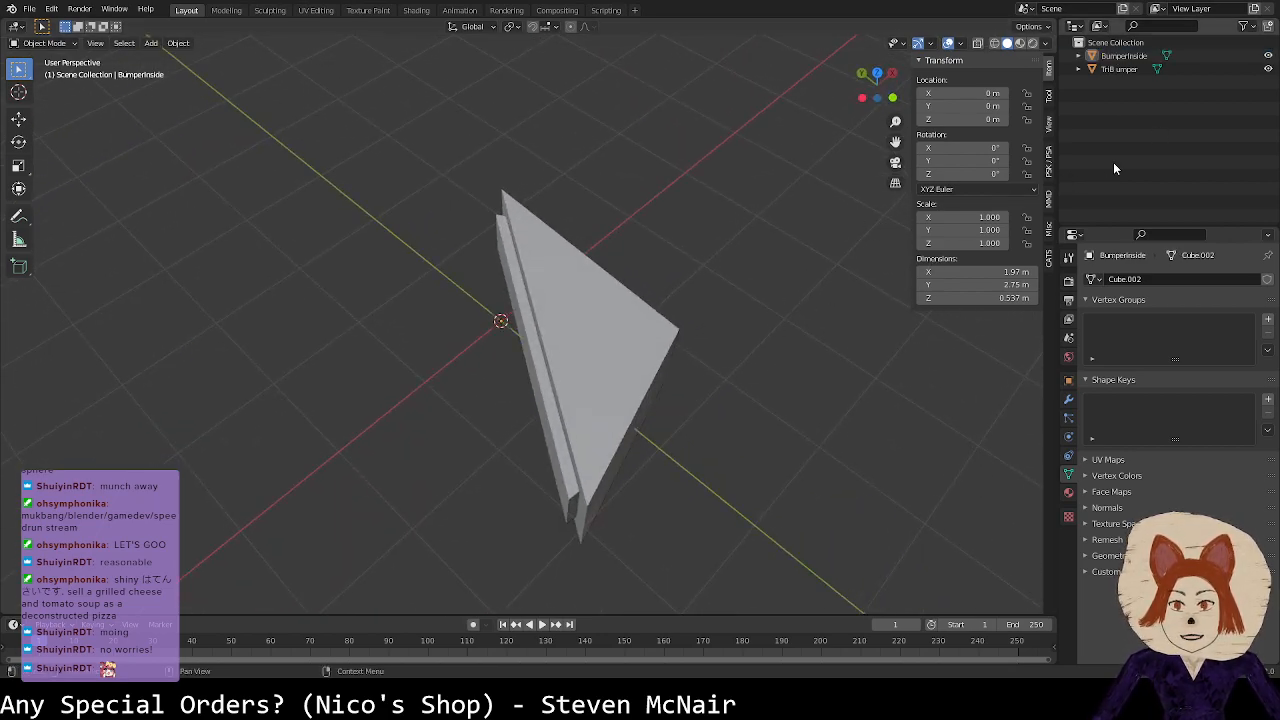
pyautogui.click(1130, 70)
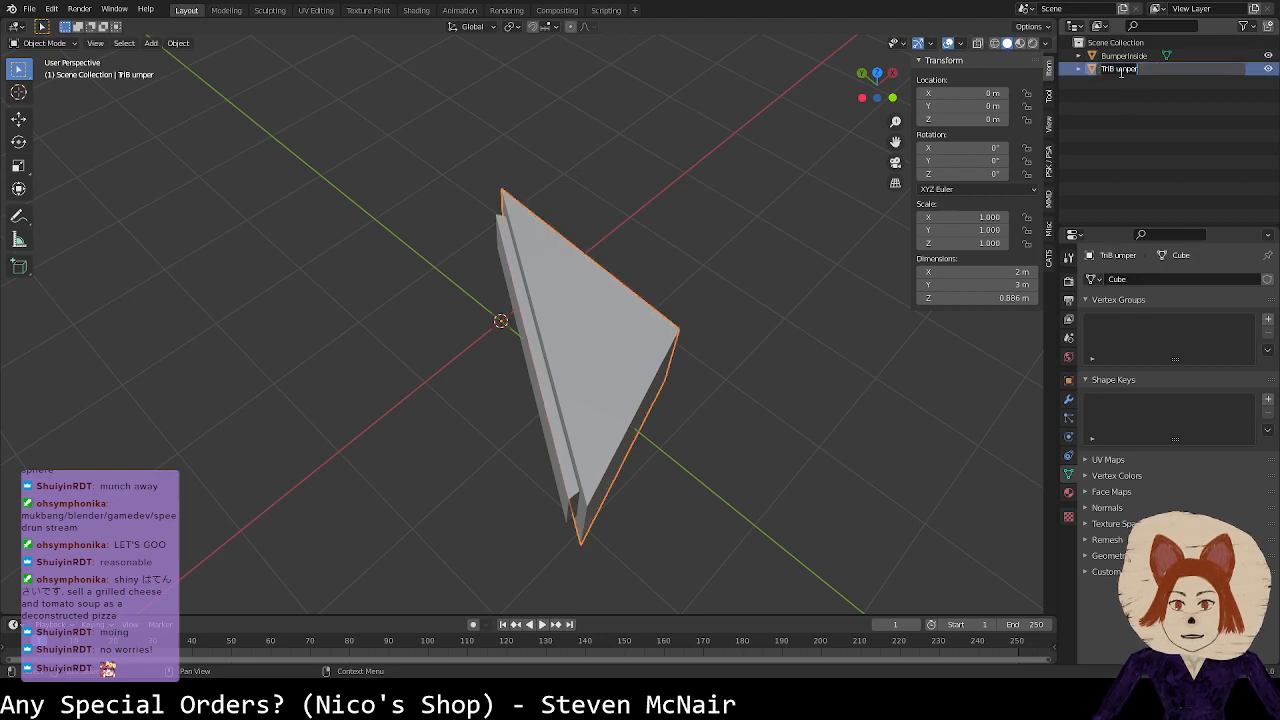
pyautogui.moveTo(1127, 72)
pyautogui.mouseDown()
pyautogui.moveTo(1129, 57)
pyautogui.moveTo(1109, 57)
pyautogui.mouseUp()
pyautogui.click(1109, 57)
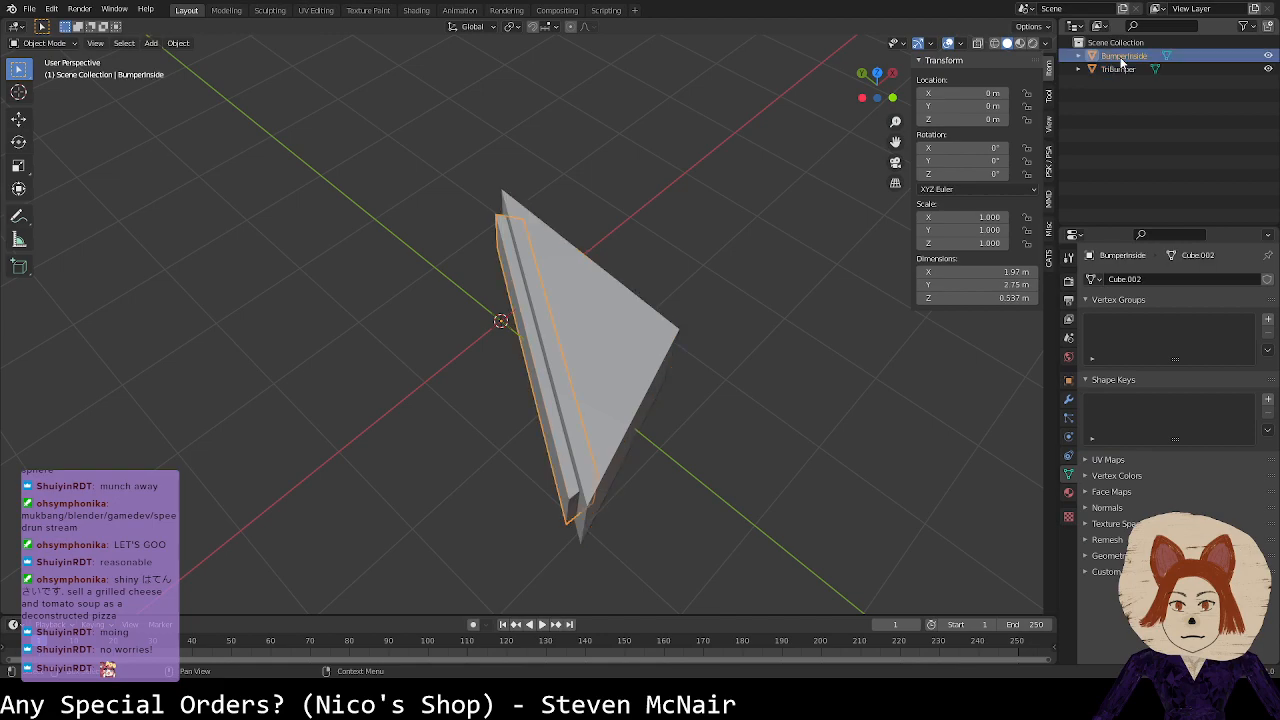
pyautogui.moveTo(880, 205); pyautogui.dragTo(707, 234, button='middle')
pyautogui.moveTo(673, 295); pyautogui.dragTo(649, 303, button='middle')
pyautogui.click(649, 303)
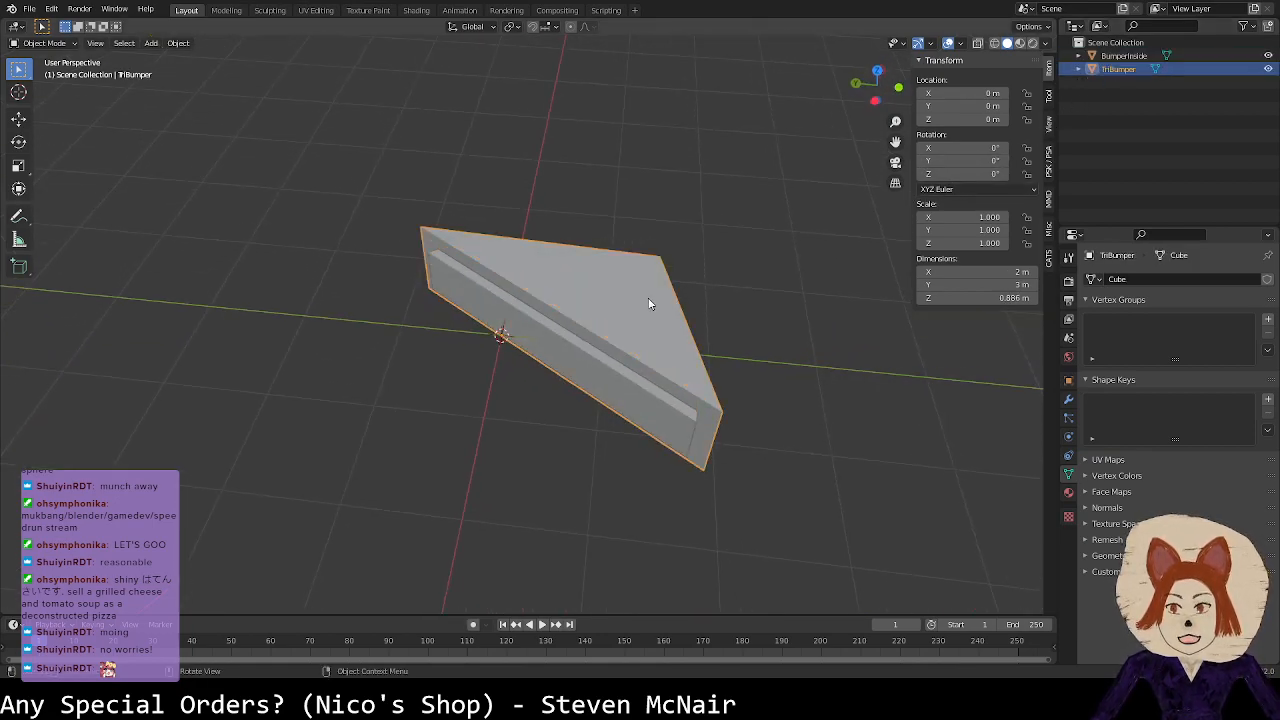
pyautogui.click(720, 357)
pyautogui.hotkey('ctrl', 's')
# Step: Add a single-bone armature at the world origin and expand its contents in the scene hierarchy
pyautogui.click(570, 366)
pyautogui.click(527, 385)
pyautogui.hotkey('shift', 'a')
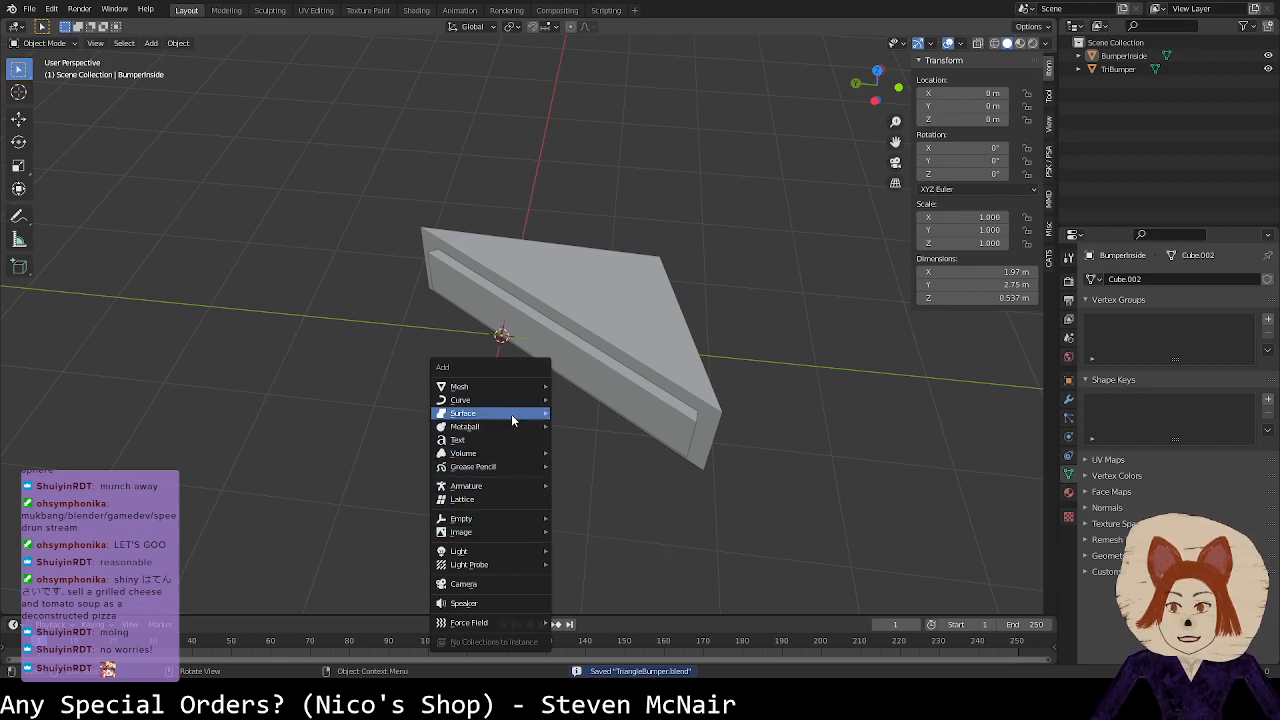
pyautogui.moveTo(505, 485)
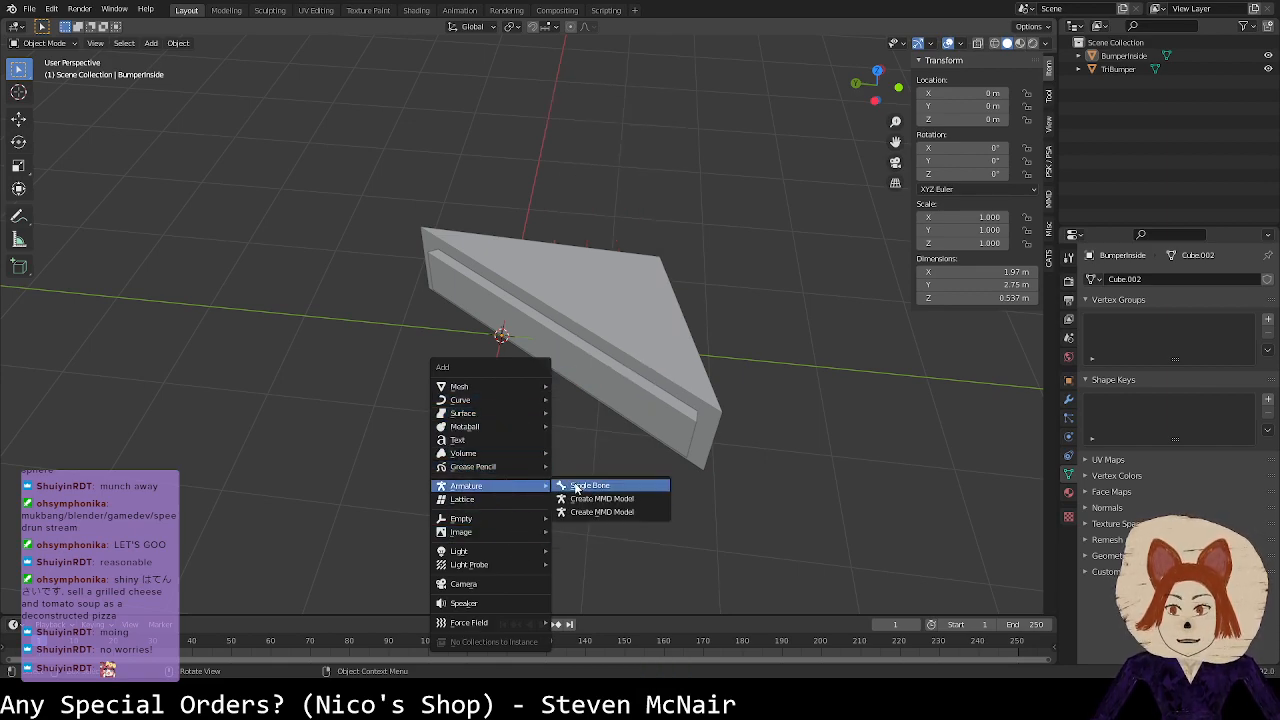
pyautogui.click(627, 487)
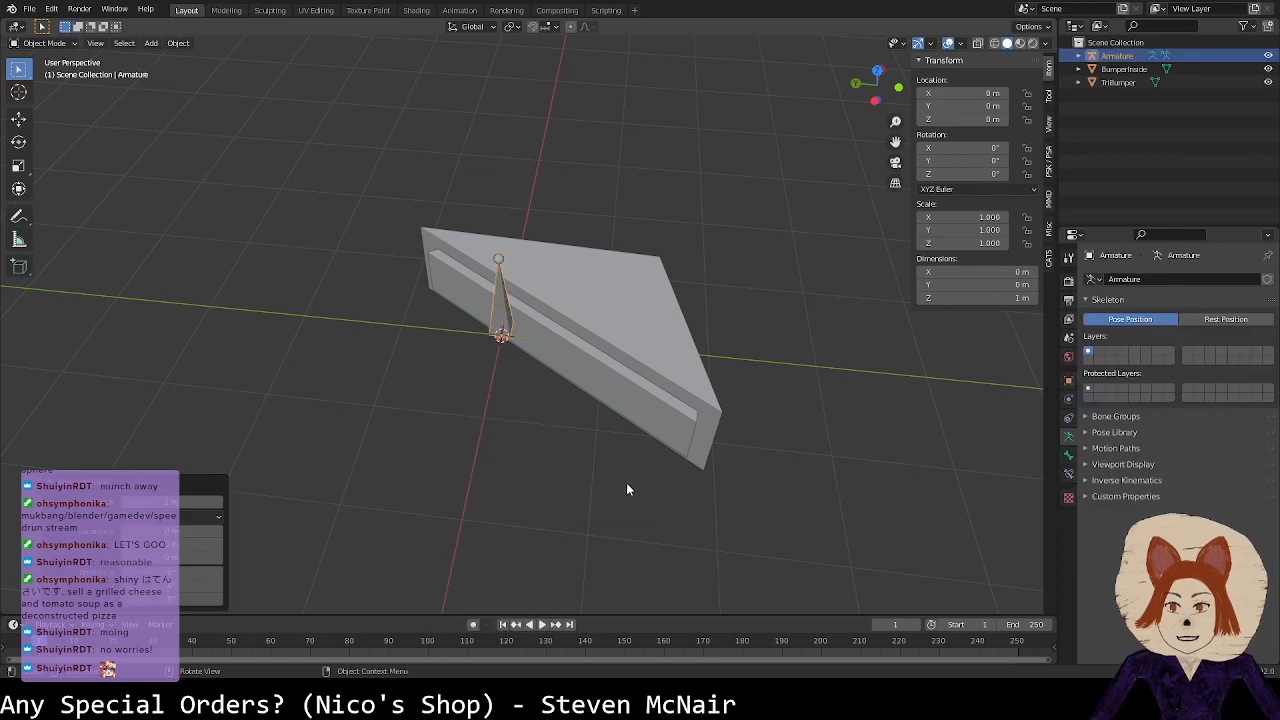
pyautogui.moveTo(638, 448); pyautogui.dragTo(734, 343, button='middle')
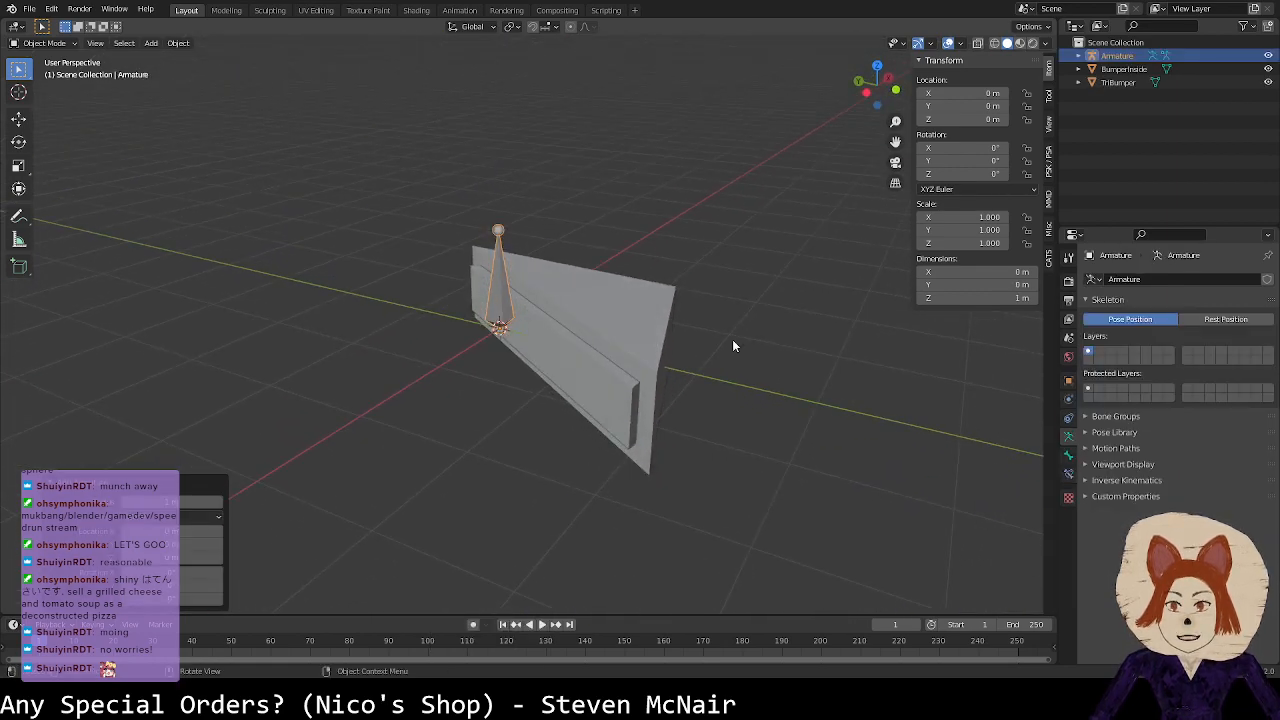
pyautogui.click(1082, 57)
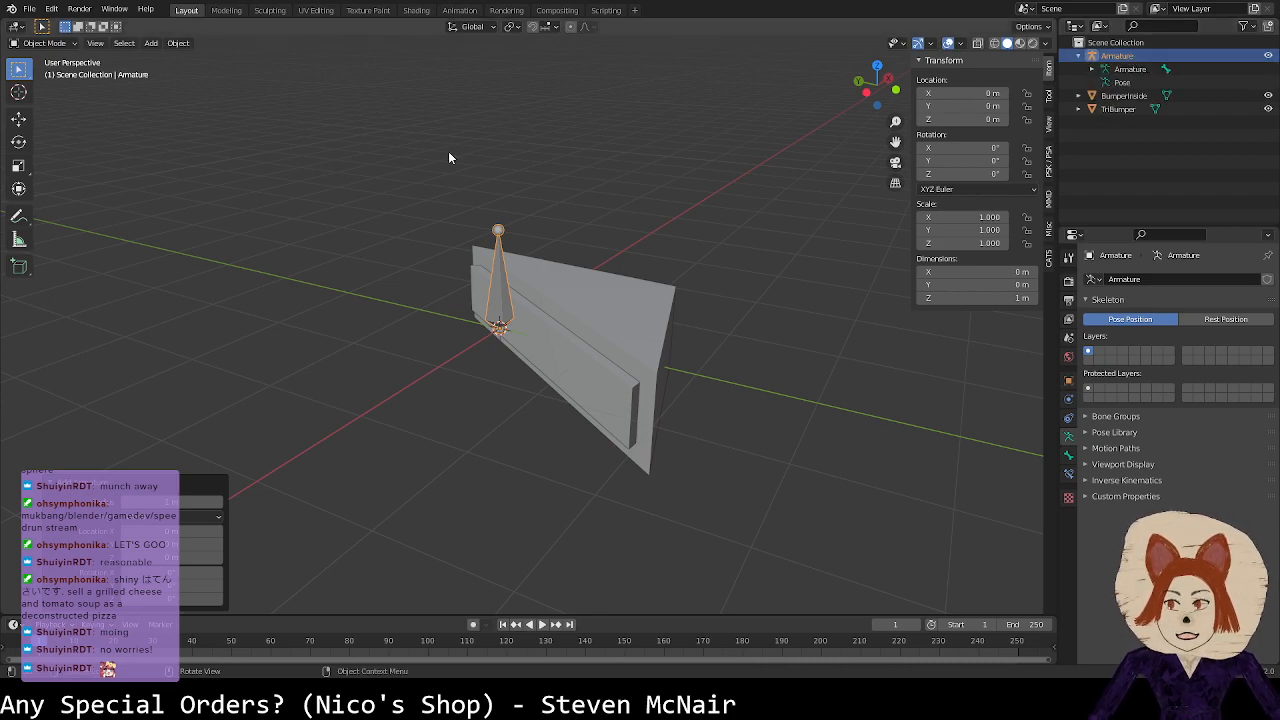
pyautogui.press('Tab')
pyautogui.moveTo(512, 294); pyautogui.dragTo(480, 383, button='middle')
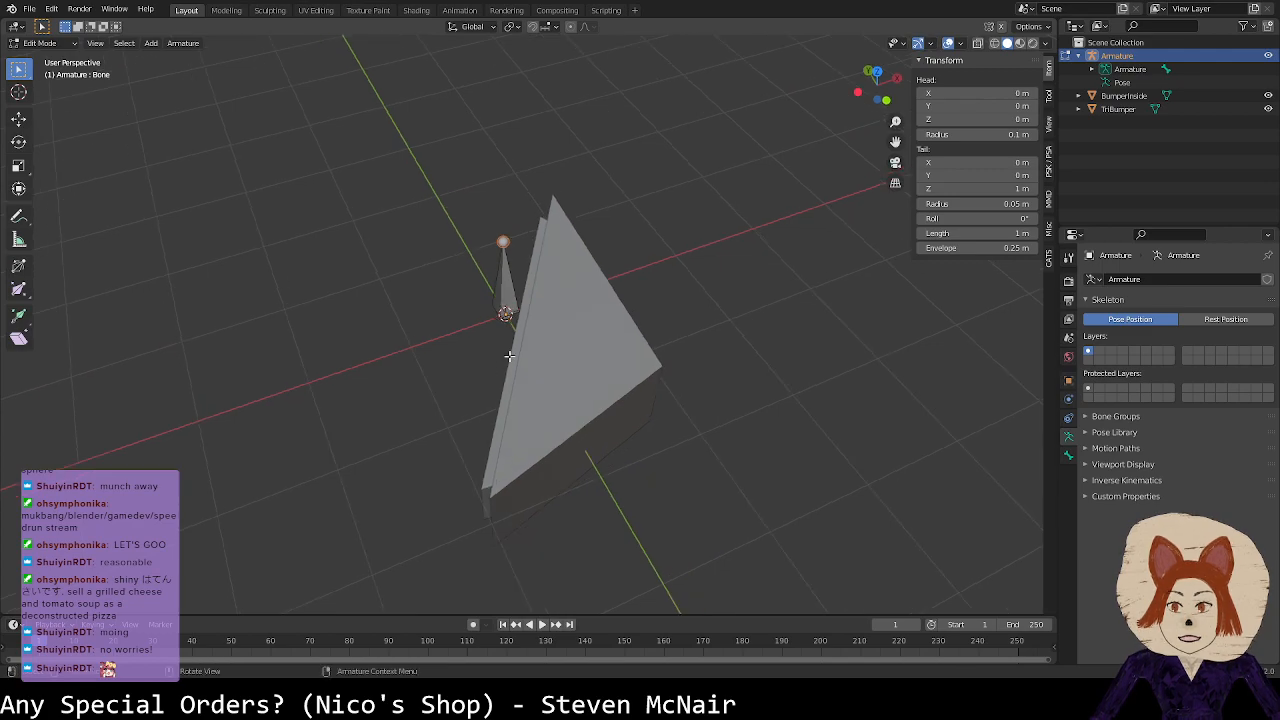
pyautogui.press('Tab')
pyautogui.click(600, 356)
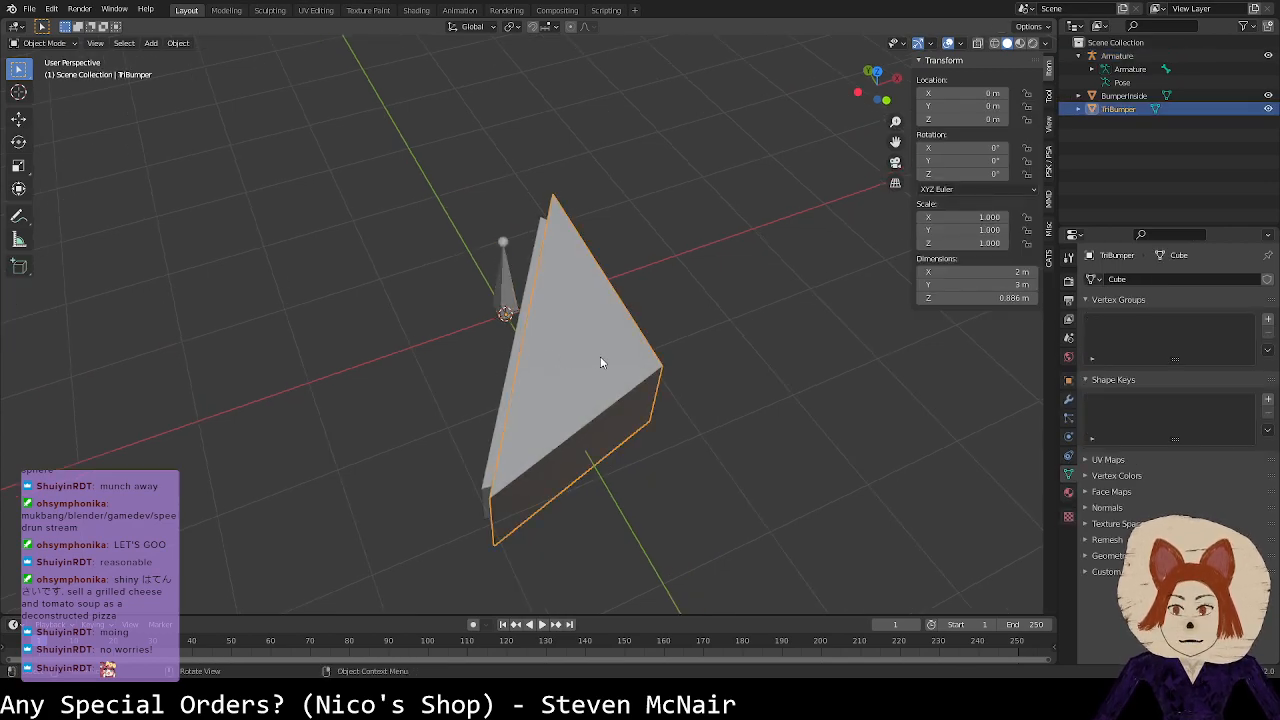
pyautogui.moveTo(611, 348); pyautogui.dragTo(587, 400, button='middle')
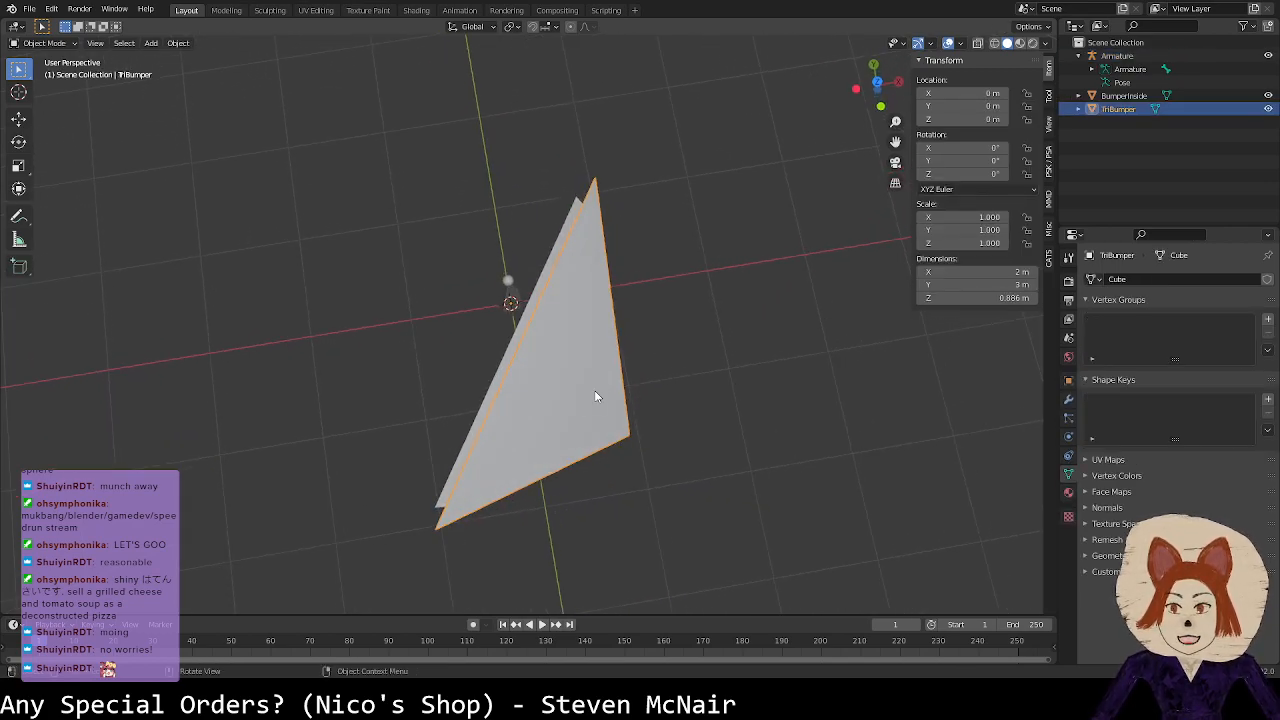
pyautogui.press('g')
pyautogui.rightClick(600, 409)
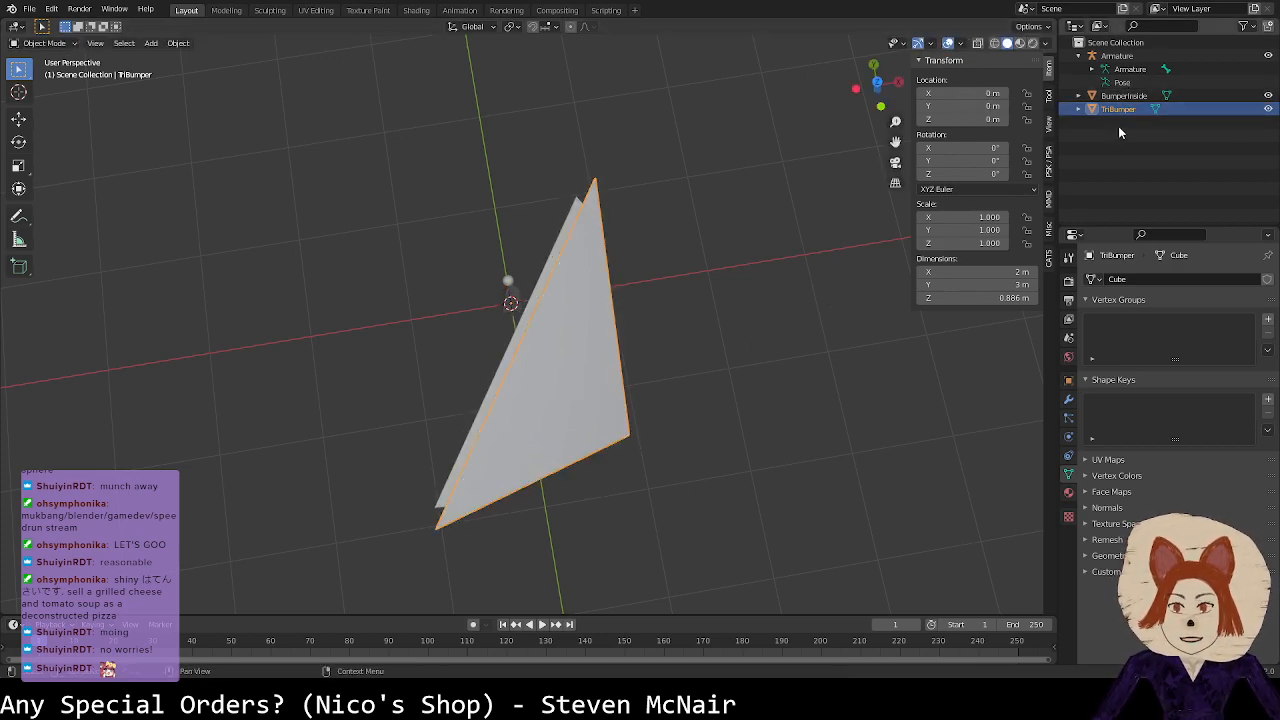
# Step: Edit TriBumper and BumperInside together and move all their geometry horizontally by about -0.26 m in X and 0.69 m in Y around the bone
pyautogui.keyDown('ctrl'); pyautogui.click(1128, 96); pyautogui.keyUp('ctrl')
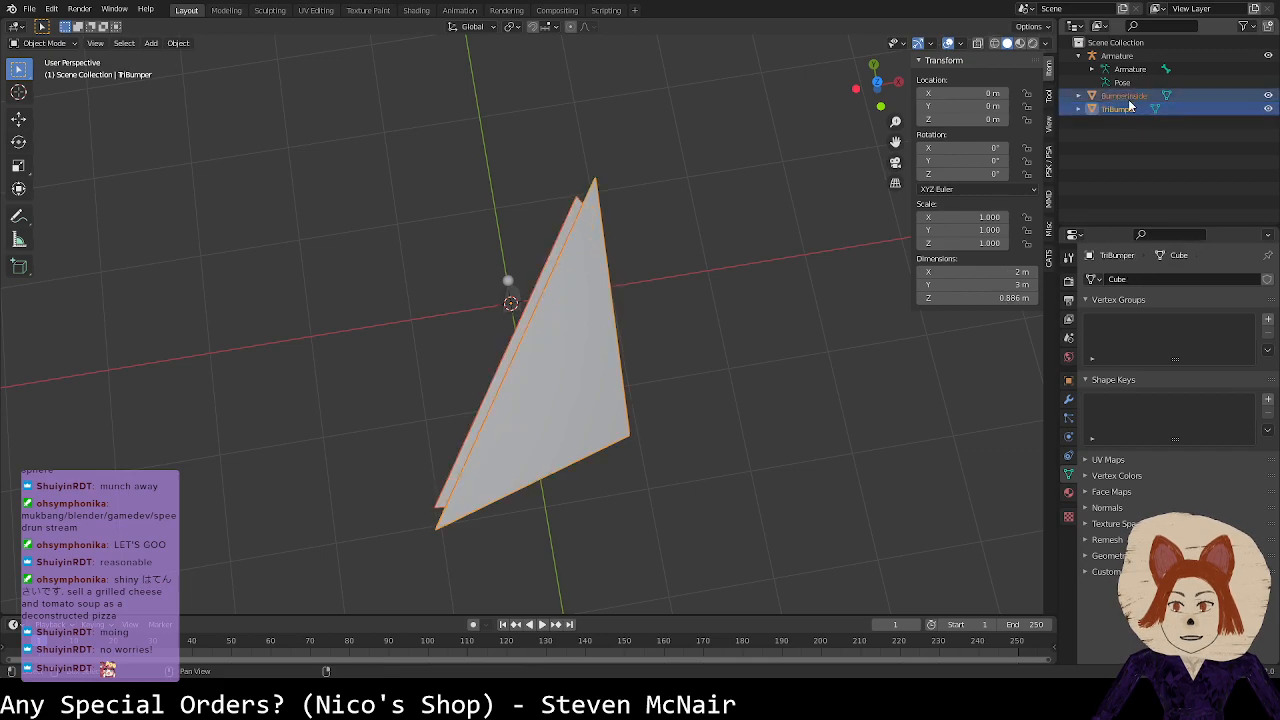
pyautogui.press('Tab')
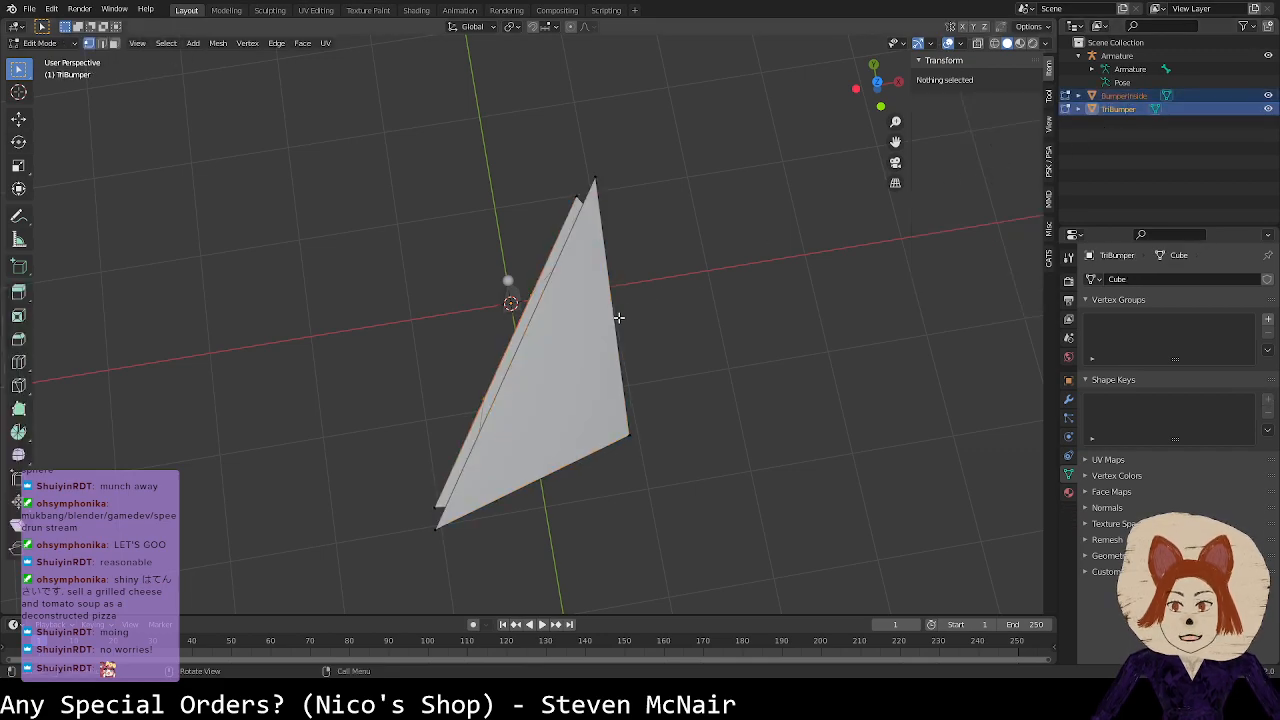
pyautogui.press('a')
pyautogui.press('g')
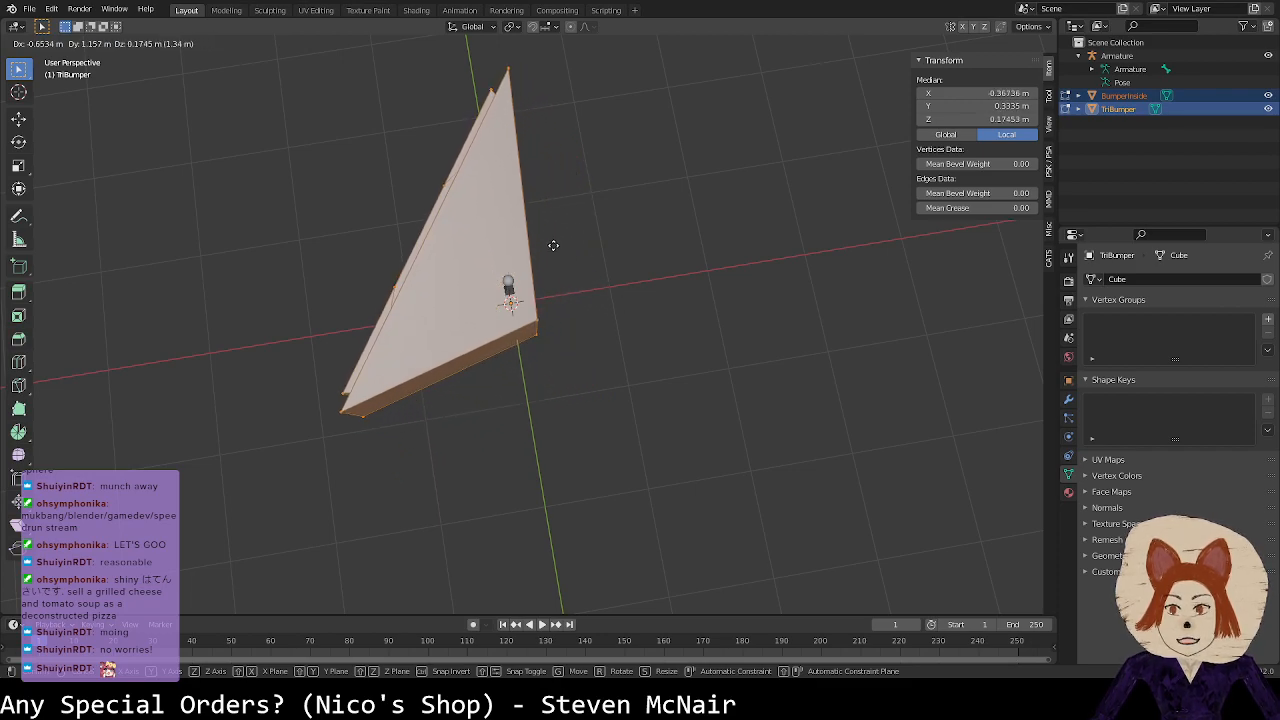
pyautogui.hotkey('shift', 'z')
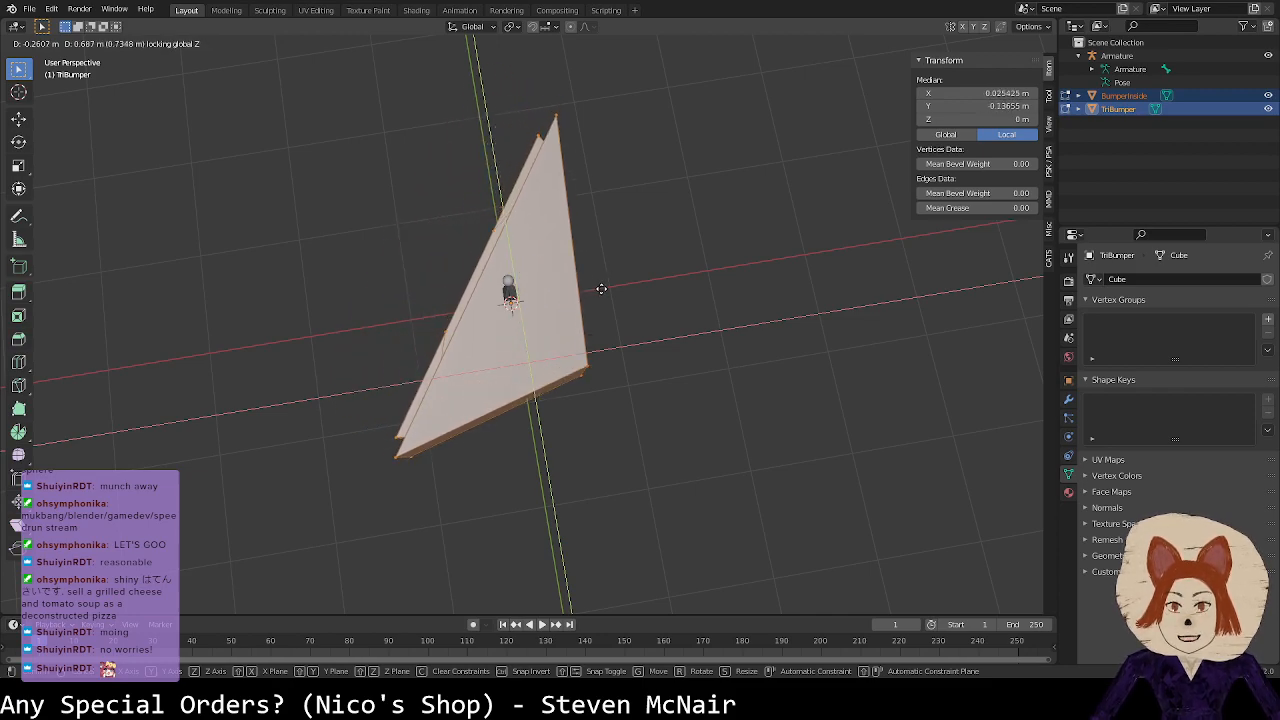
pyautogui.click(601, 288)
pyautogui.moveTo(717, 286); pyautogui.dragTo(700, 231, button='middle')
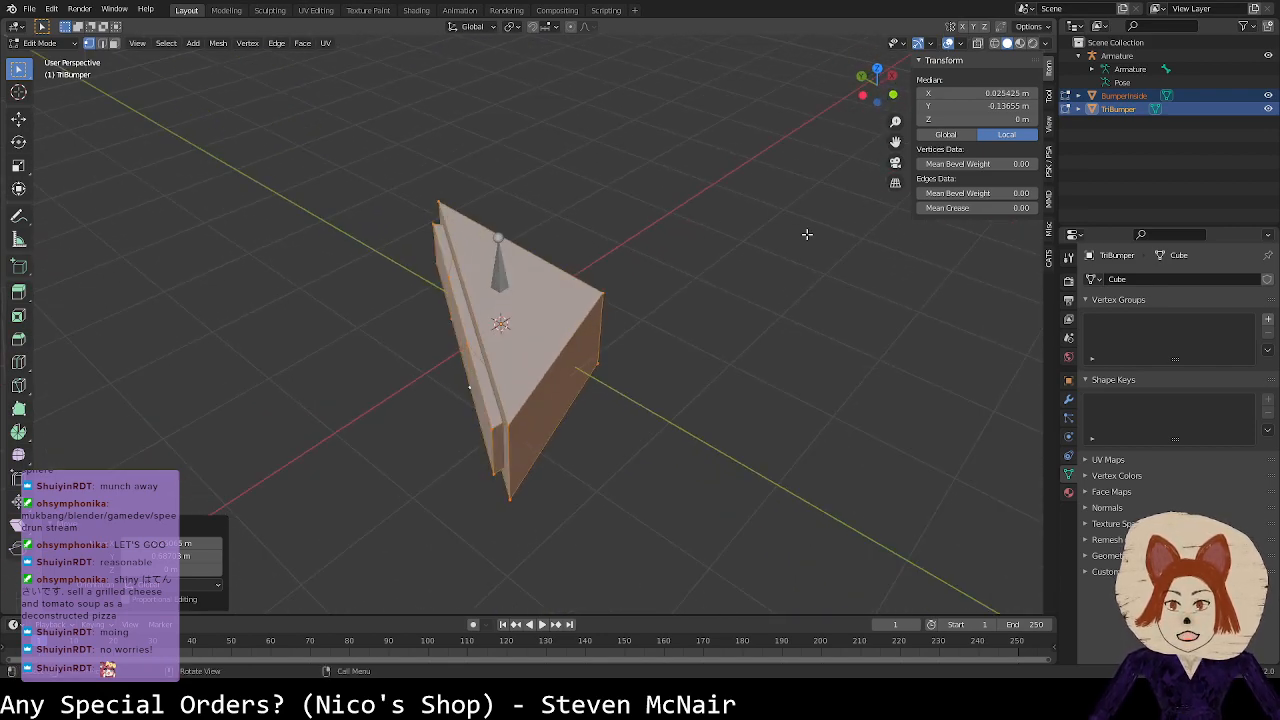
pyautogui.press('Tab')
pyautogui.click(1124, 96)
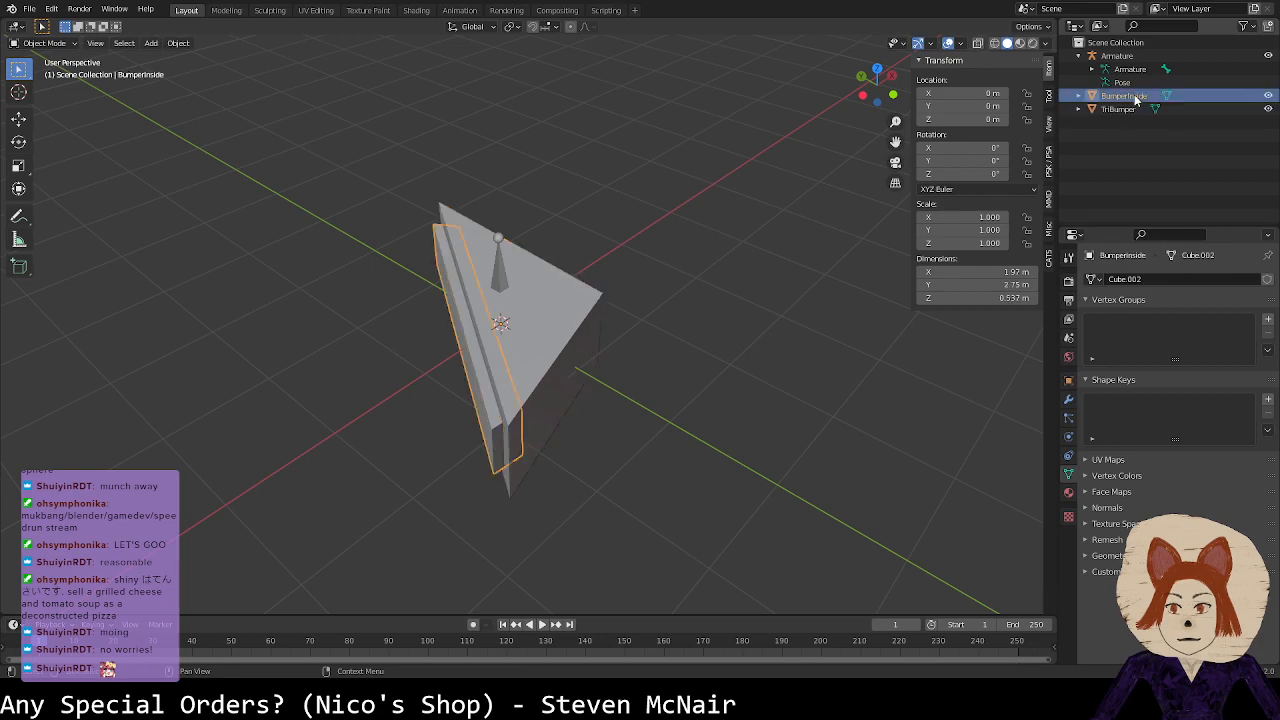
pyautogui.click(1121, 110)
pyautogui.click(1122, 98)
pyautogui.click(1113, 144)
pyautogui.click(523, 257)
pyautogui.click(502, 268)
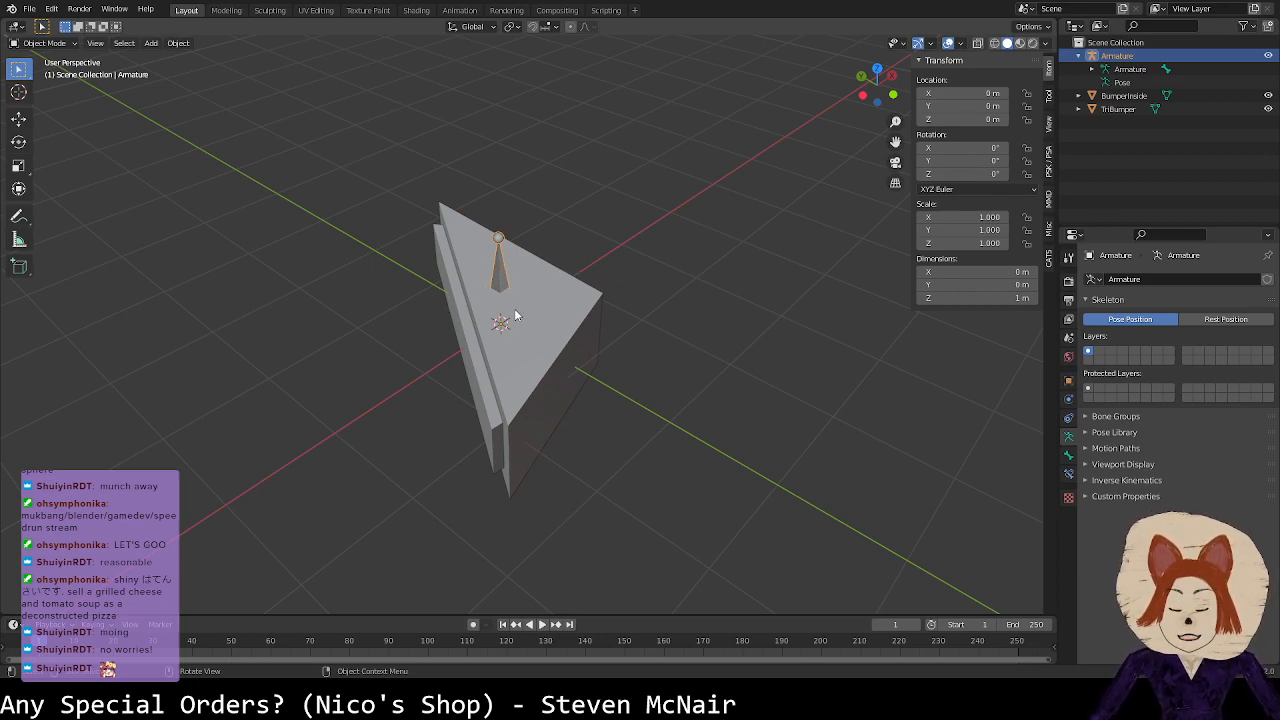
pyautogui.press('g')
pyautogui.hotkey('shift', 'z')
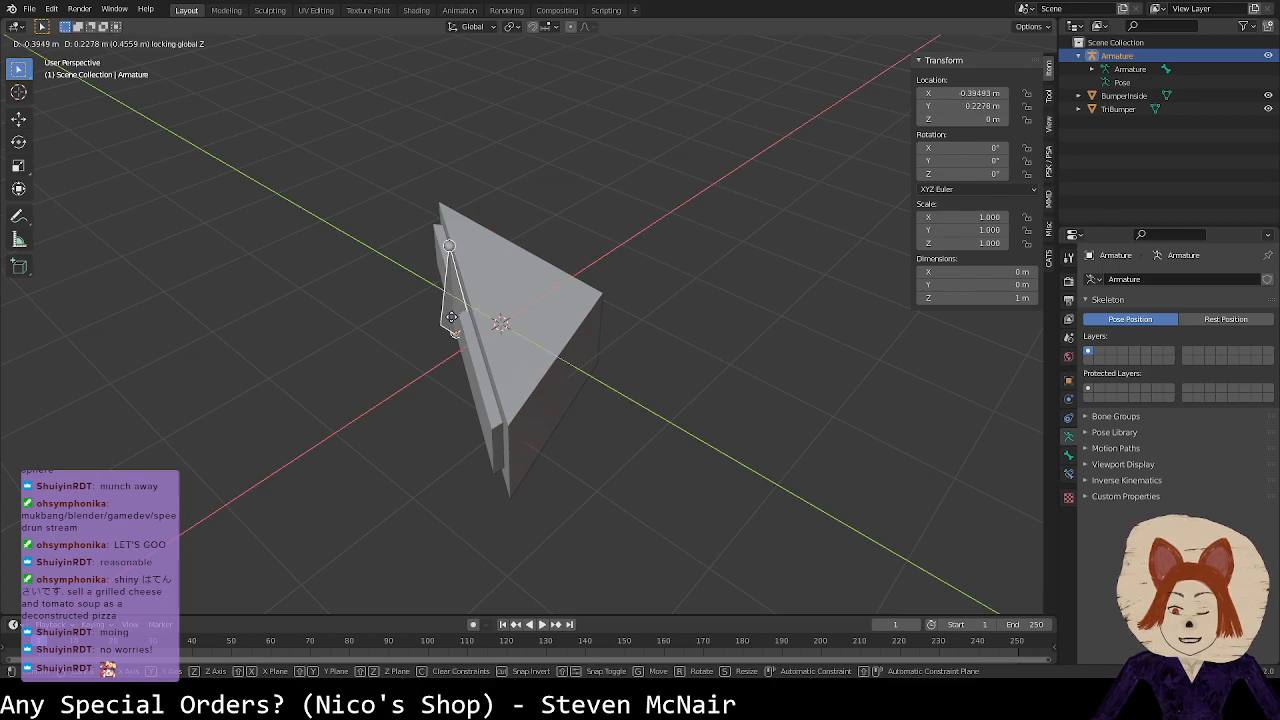
pyautogui.rightClick(424, 325)
# Step: Select the armature's single bone in Edit Mode and rename it Bumper
pyautogui.press('Tab')
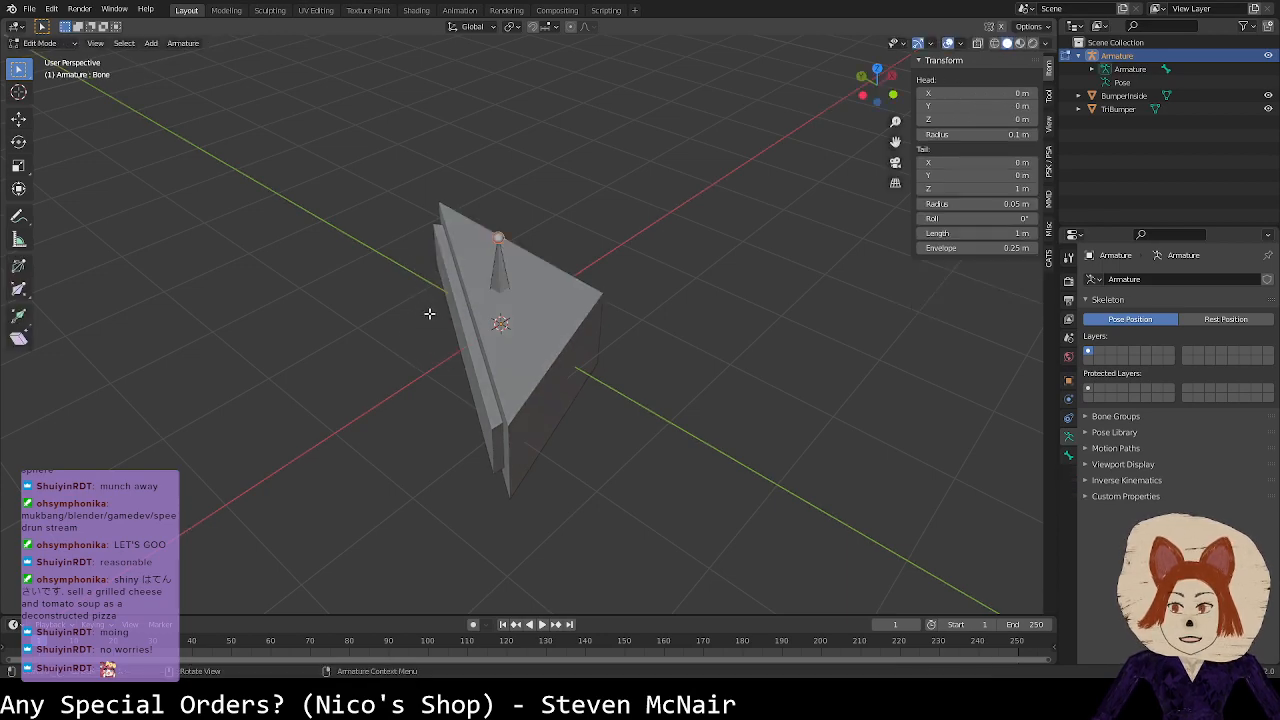
pyautogui.press('a')
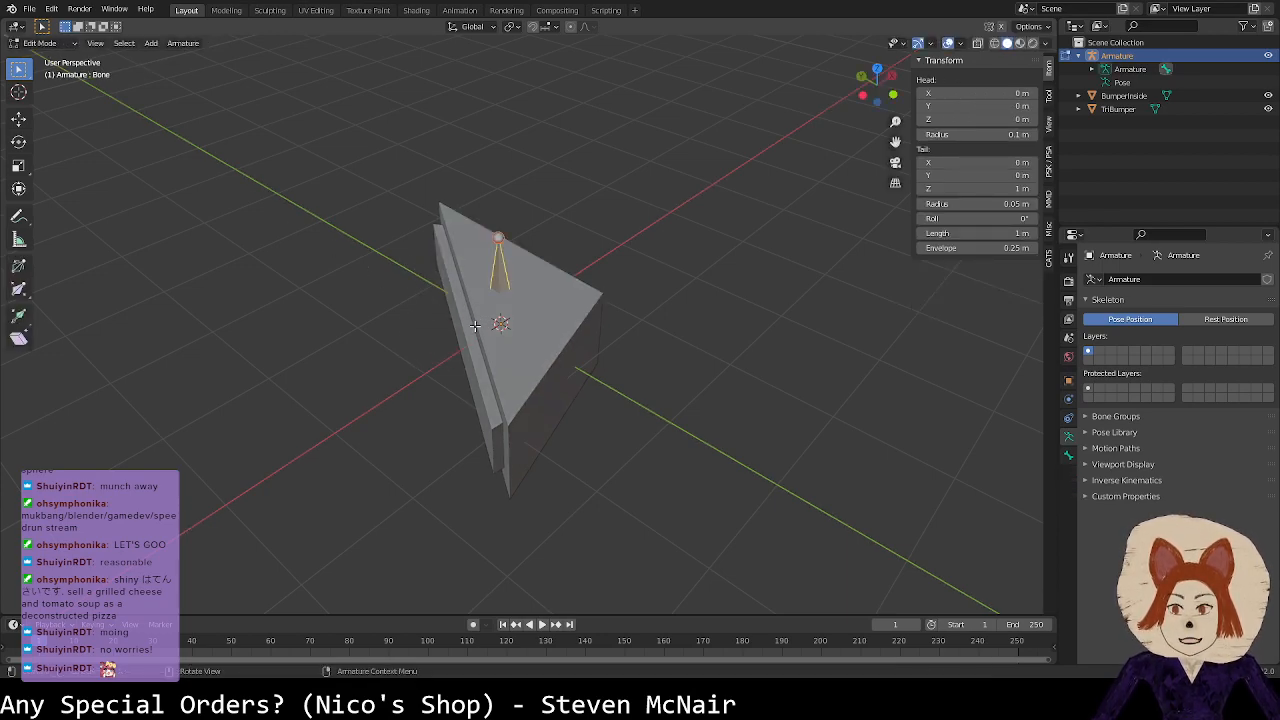
pyautogui.press('Tab')
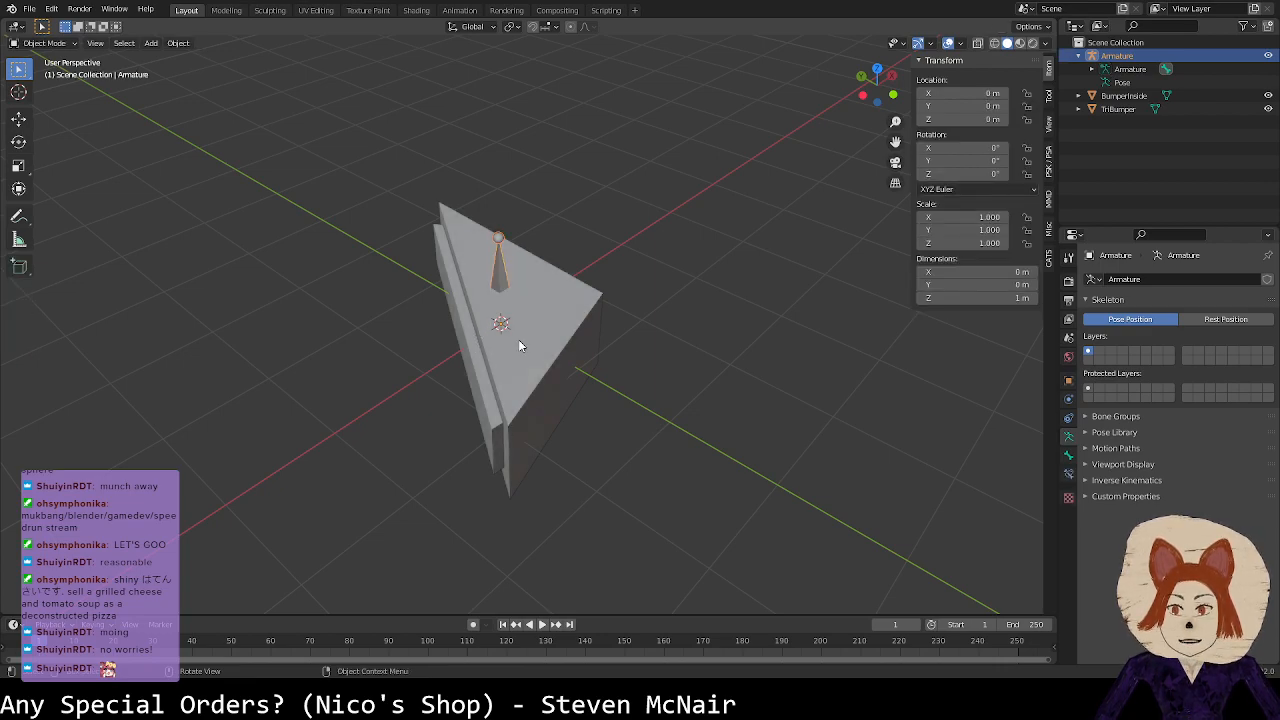
pyautogui.moveTo(557, 311); pyautogui.dragTo(576, 290, button='middle')
pyautogui.press('Tab')
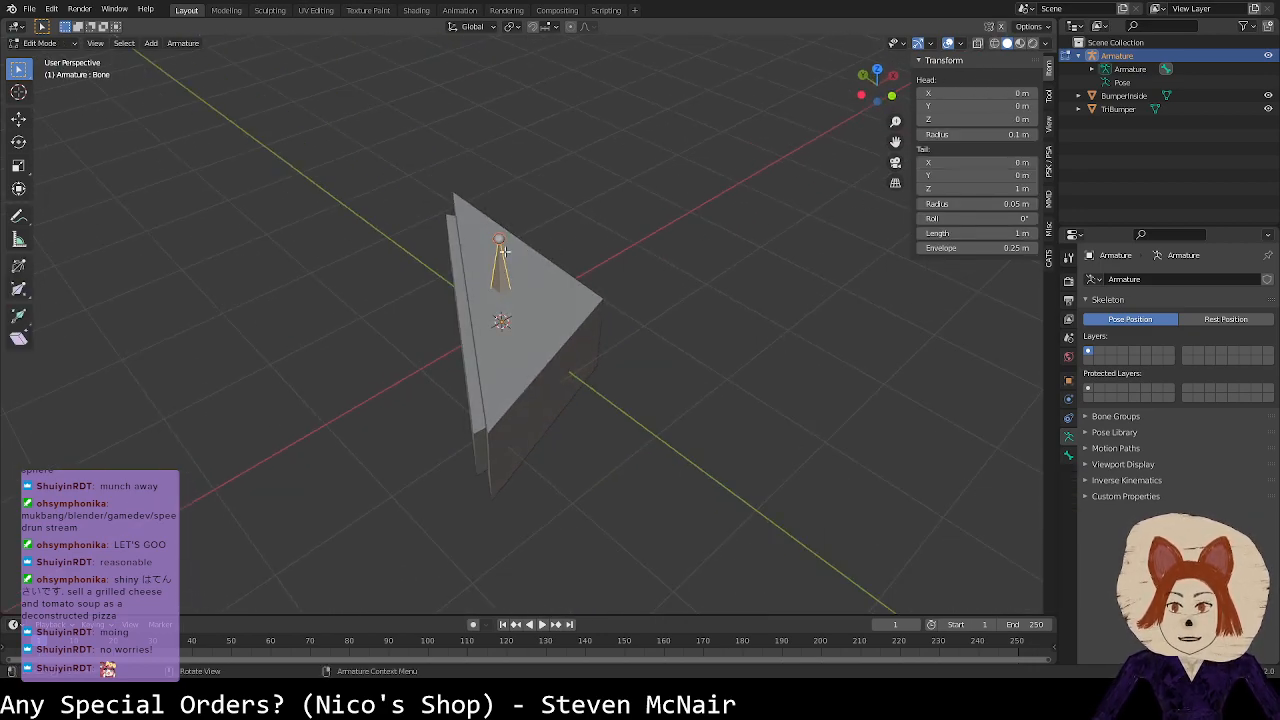
pyautogui.click(1092, 69)
pyautogui.click(1137, 82)
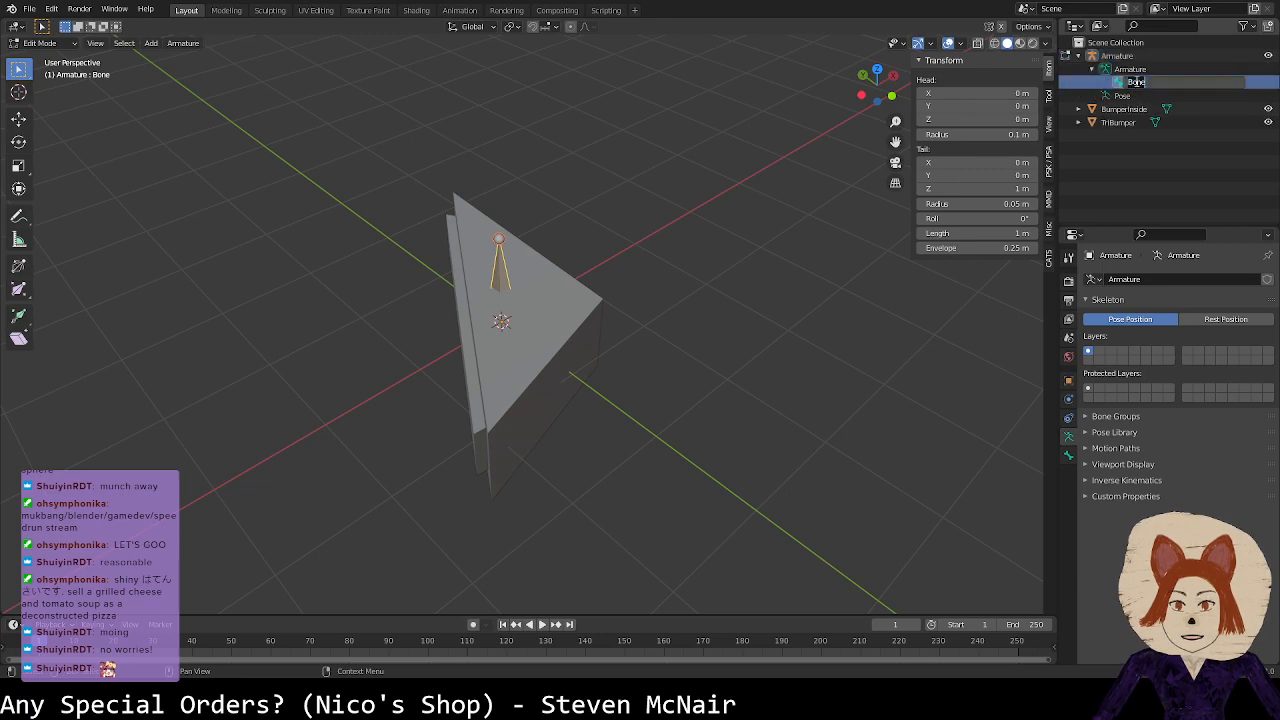
pyautogui.write('Bu')
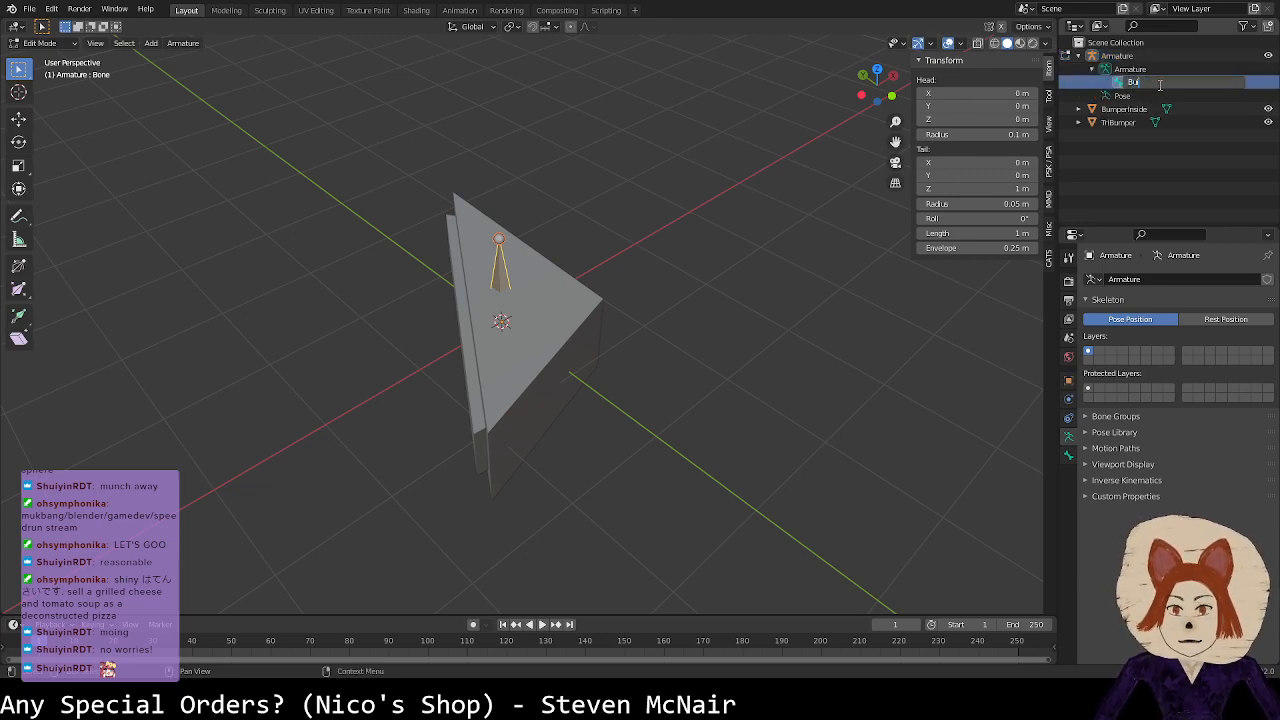
pyautogui.write('mper')
pyautogui.press('Return')
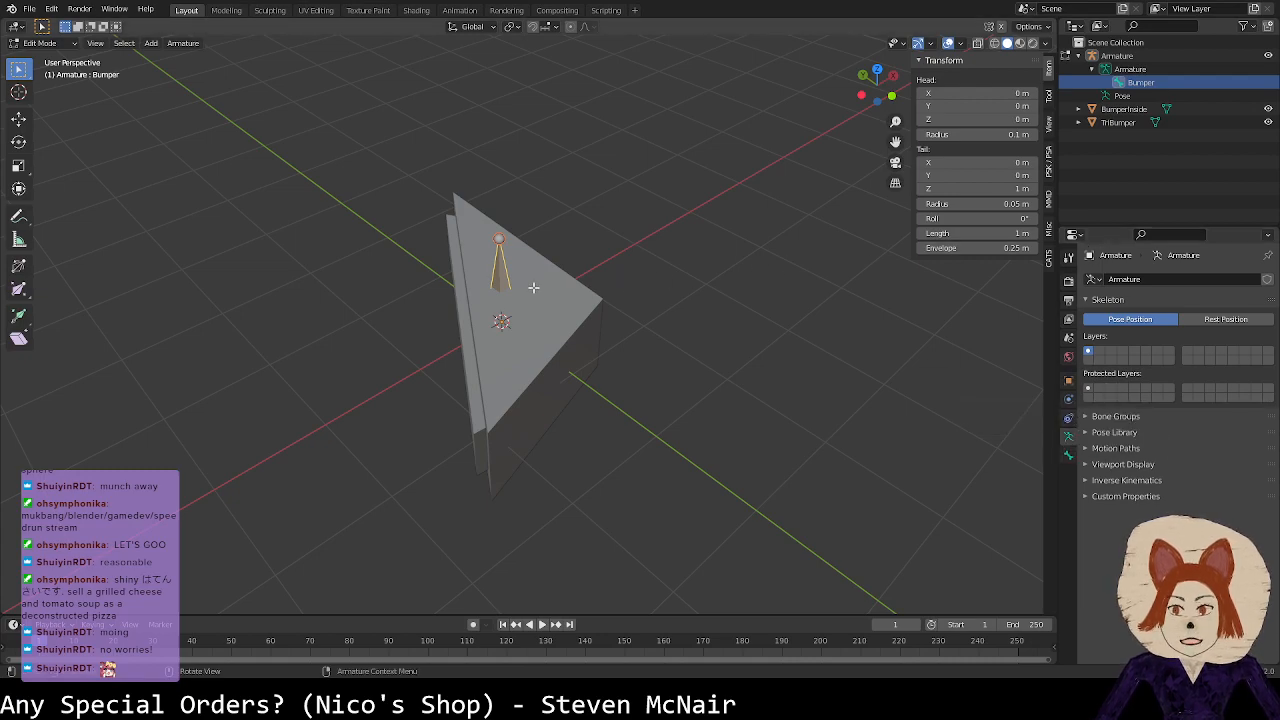
# Step: Parent BumperInside to the armature using Armature Deform With Empty Groups
pyautogui.press('Tab')
pyautogui.click(464, 357)
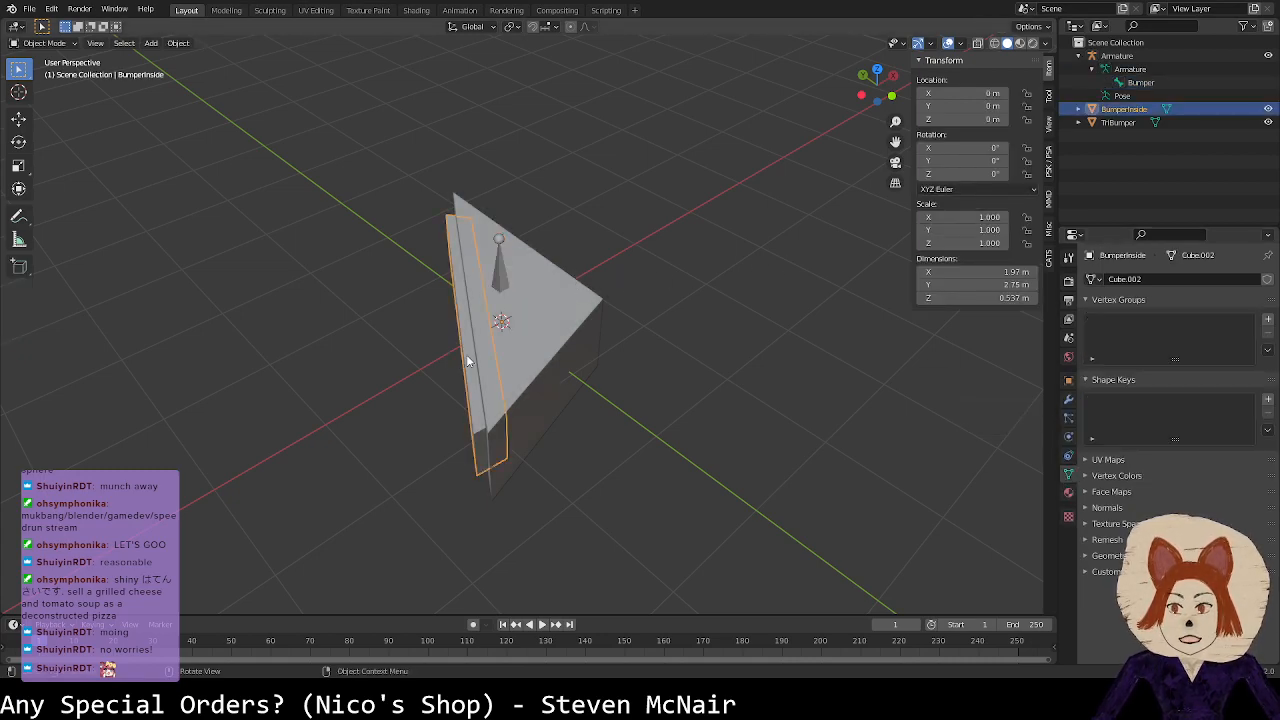
pyautogui.keyDown('shift'); pyautogui.click(499, 280); pyautogui.keyUp('shift')
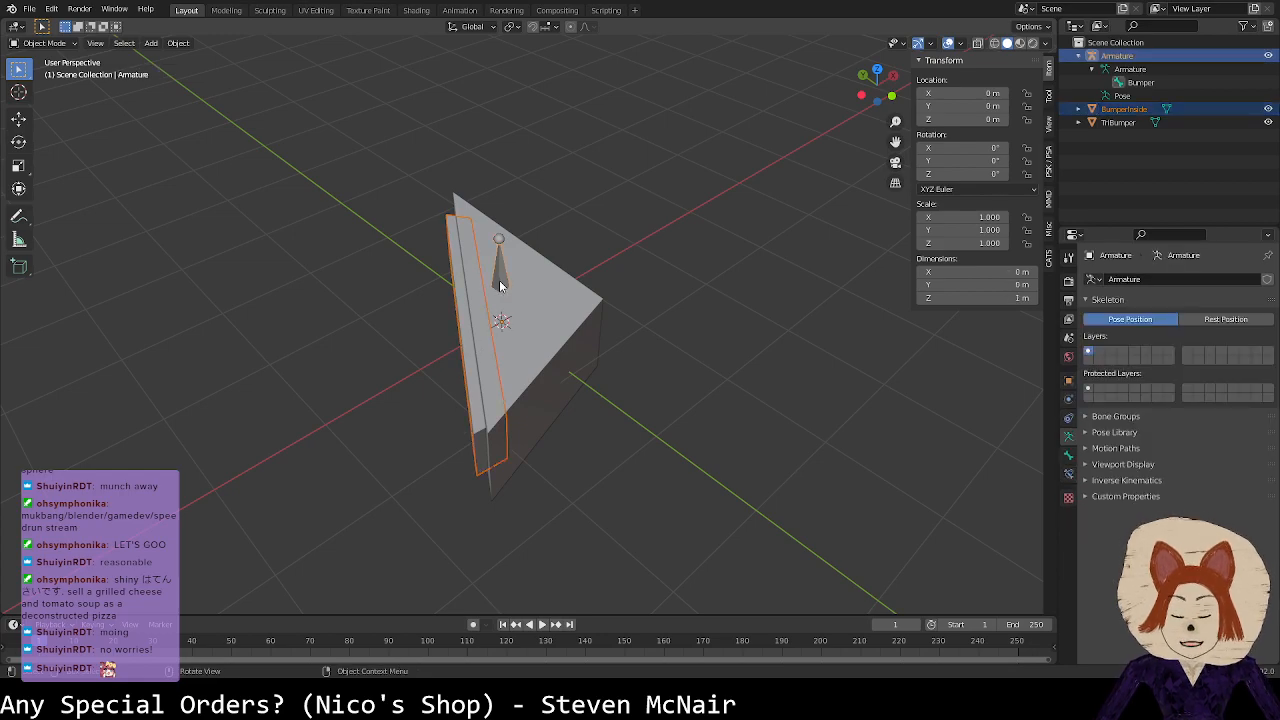
pyautogui.hotkey('ctrl', 'p')
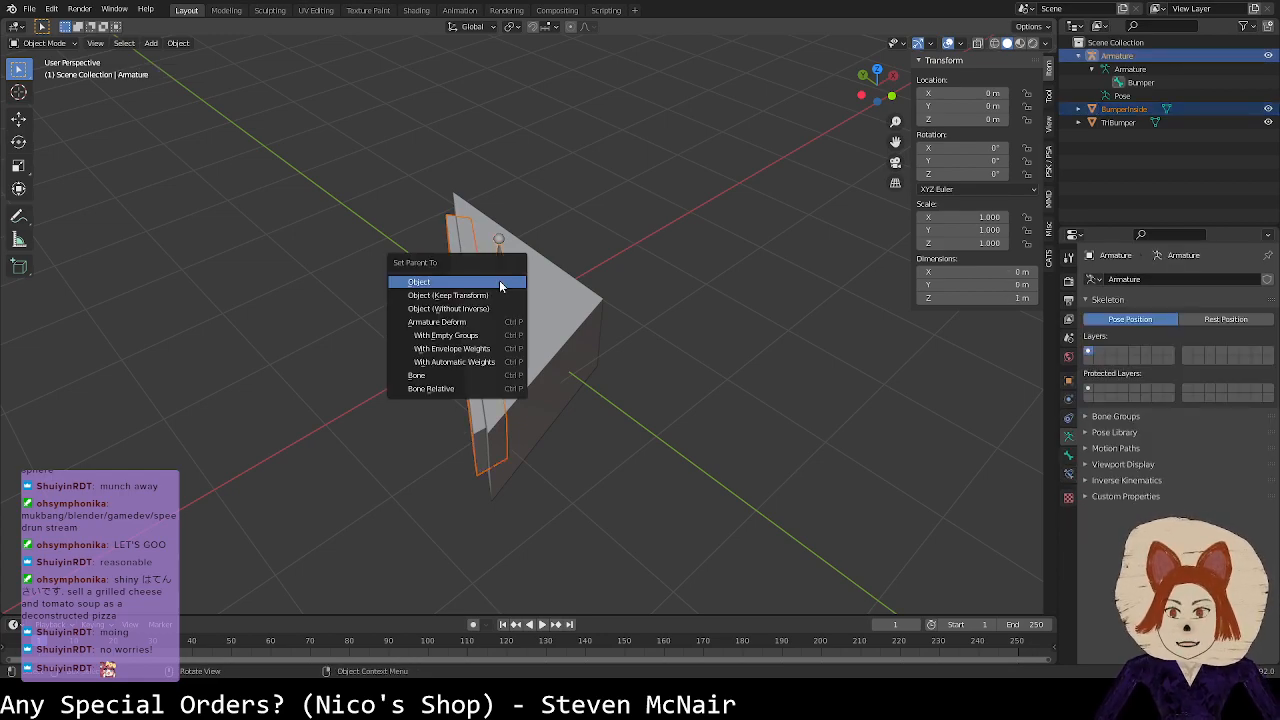
pyautogui.click(486, 340)
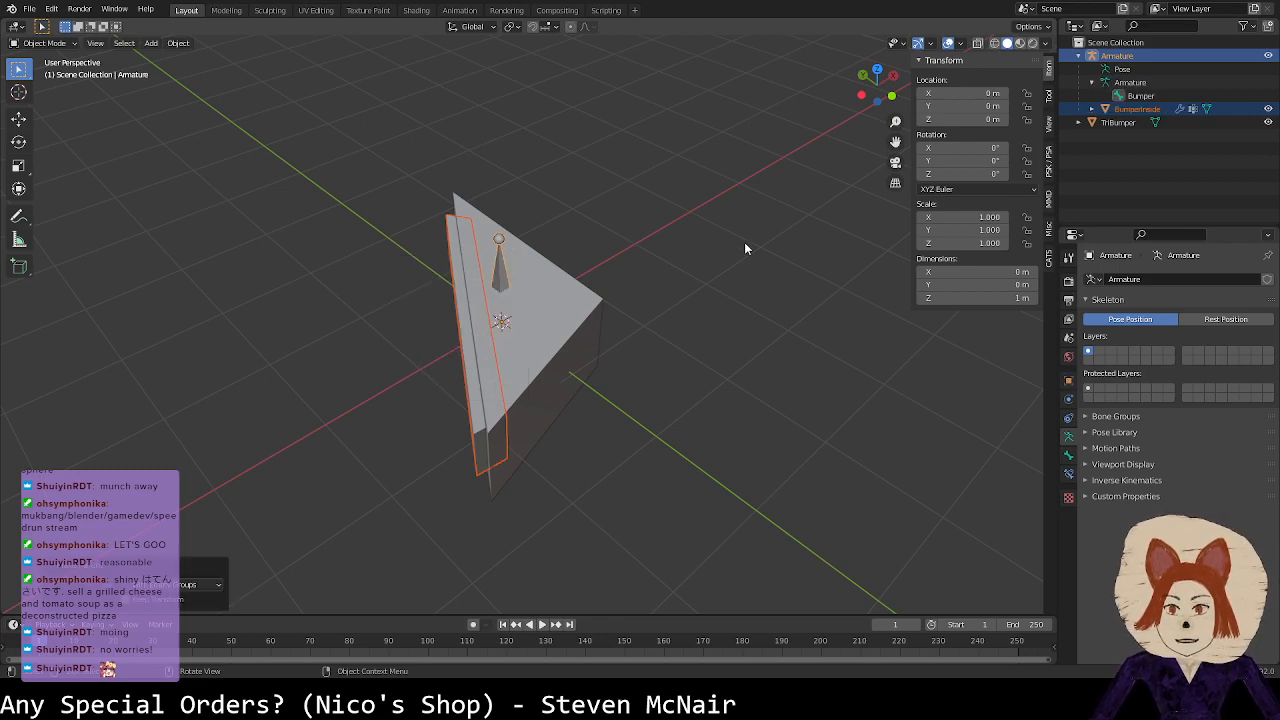
# Step: Assign the four front vertices of BumperInside's middle section to the Bumper vertex group at weight 1.000, and verify the group by reselecting it
pyautogui.click(1137, 108)
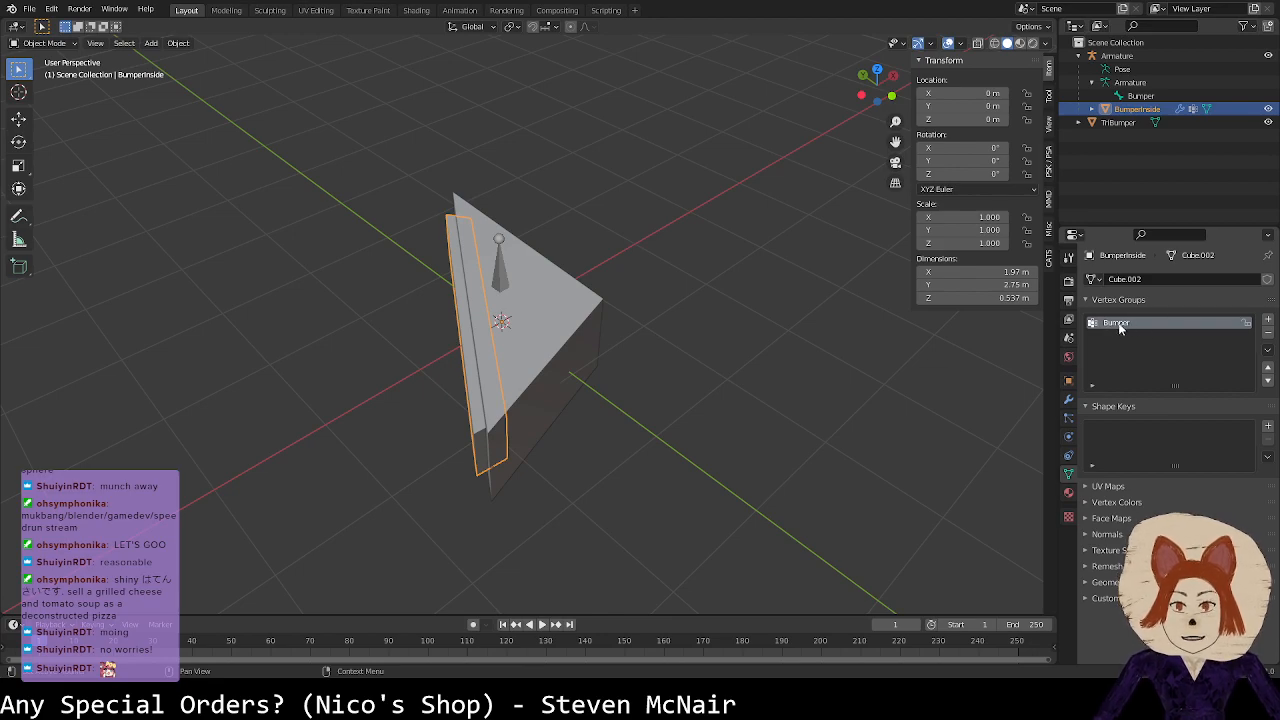
pyautogui.moveTo(602, 337); pyautogui.dragTo(705, 289, button='middle')
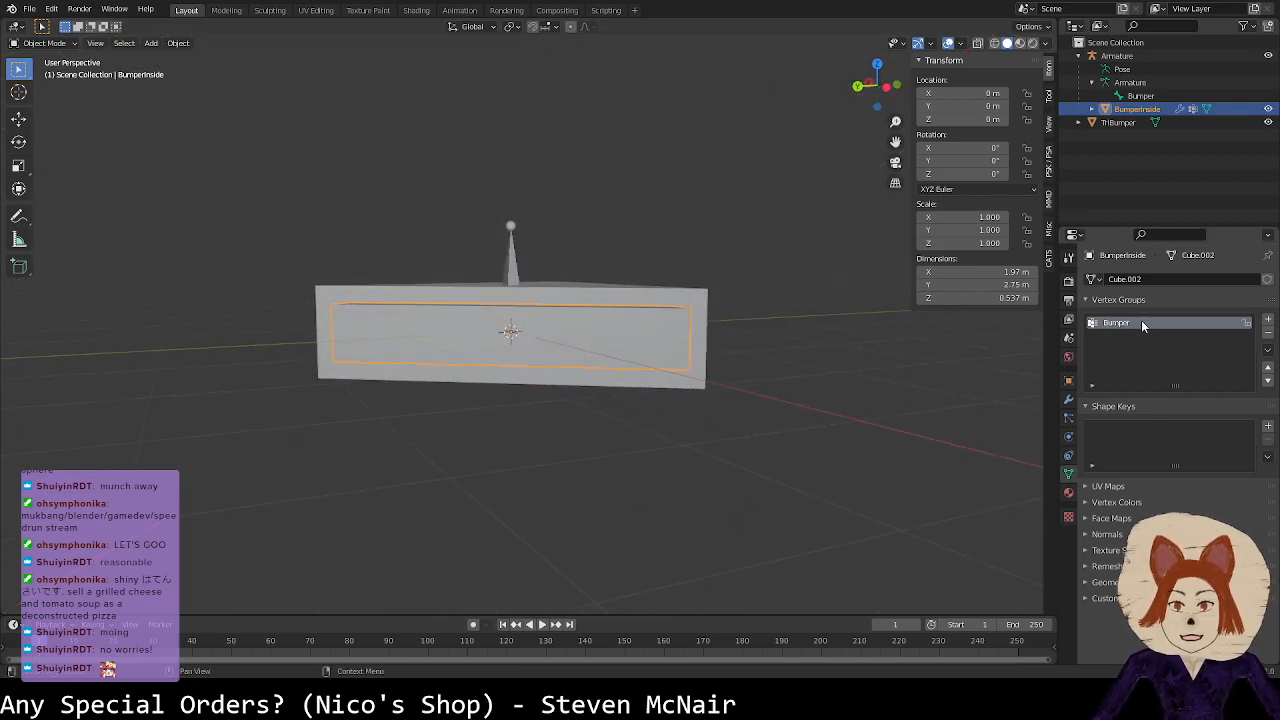
pyautogui.press('Tab')
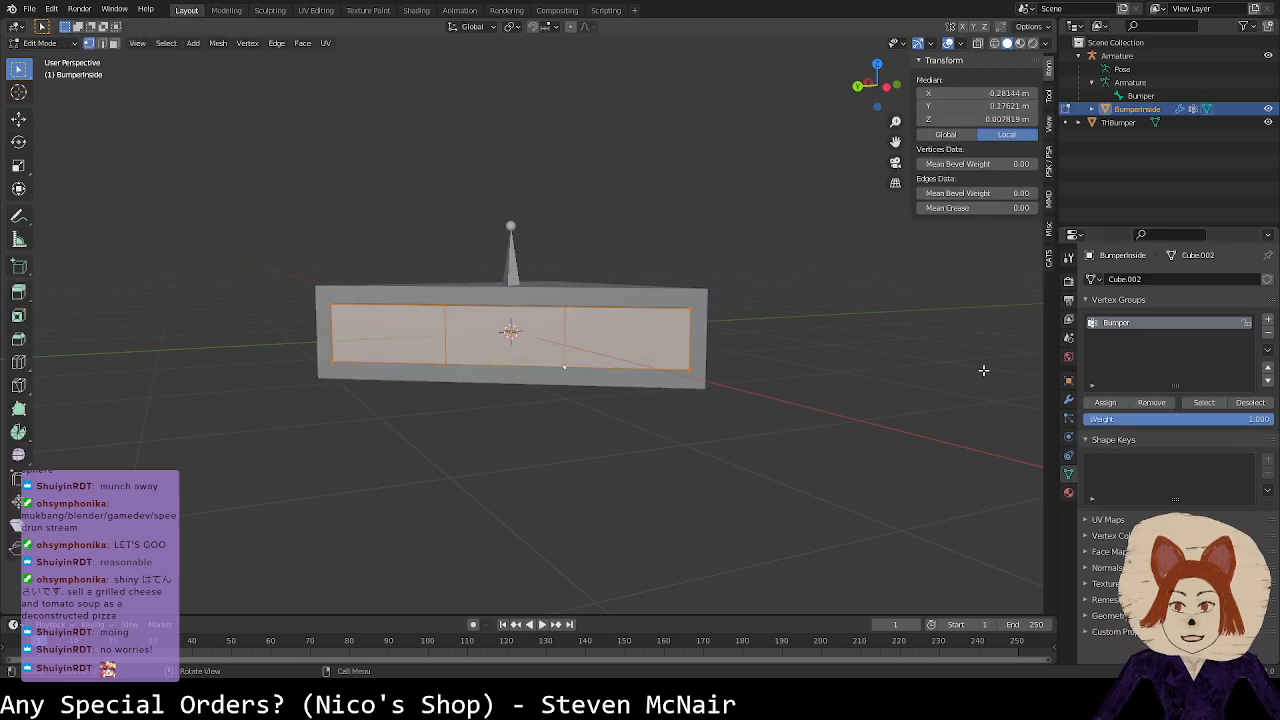
pyautogui.click(568, 309)
pyautogui.keyDown('shift'); pyautogui.click(446, 309); pyautogui.keyUp('shift')
pyautogui.keyDown('shift'); pyautogui.click(447, 363); pyautogui.keyUp('shift')
pyautogui.keyDown('shift'); pyautogui.click(565, 367); pyautogui.keyUp('shift')
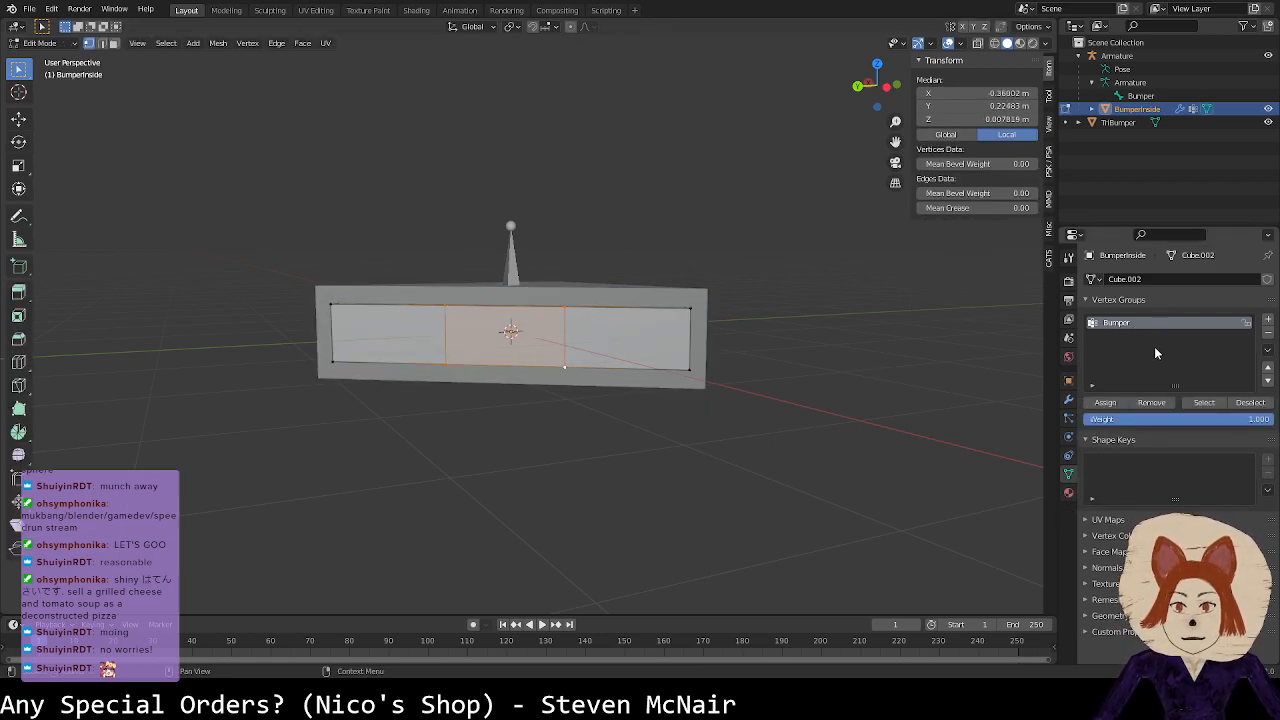
pyautogui.click(1101, 403)
pyautogui.hotkey('alt', 'a')
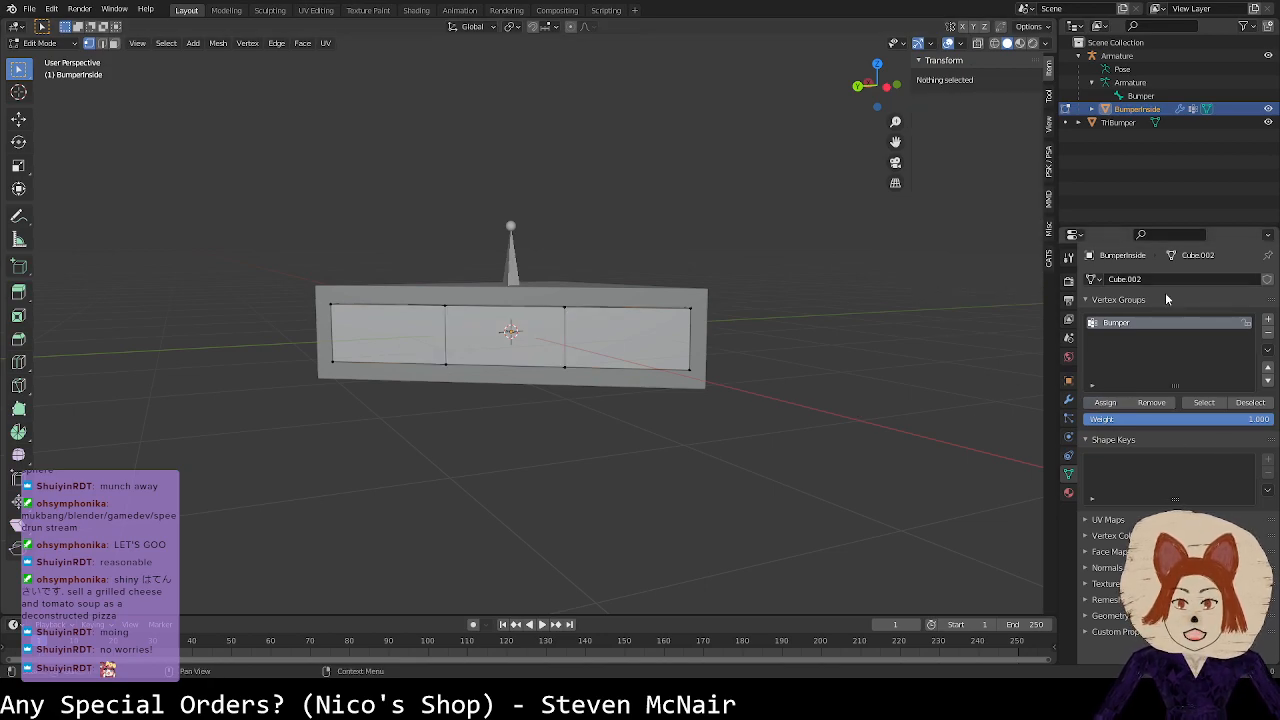
pyautogui.click(1214, 404)
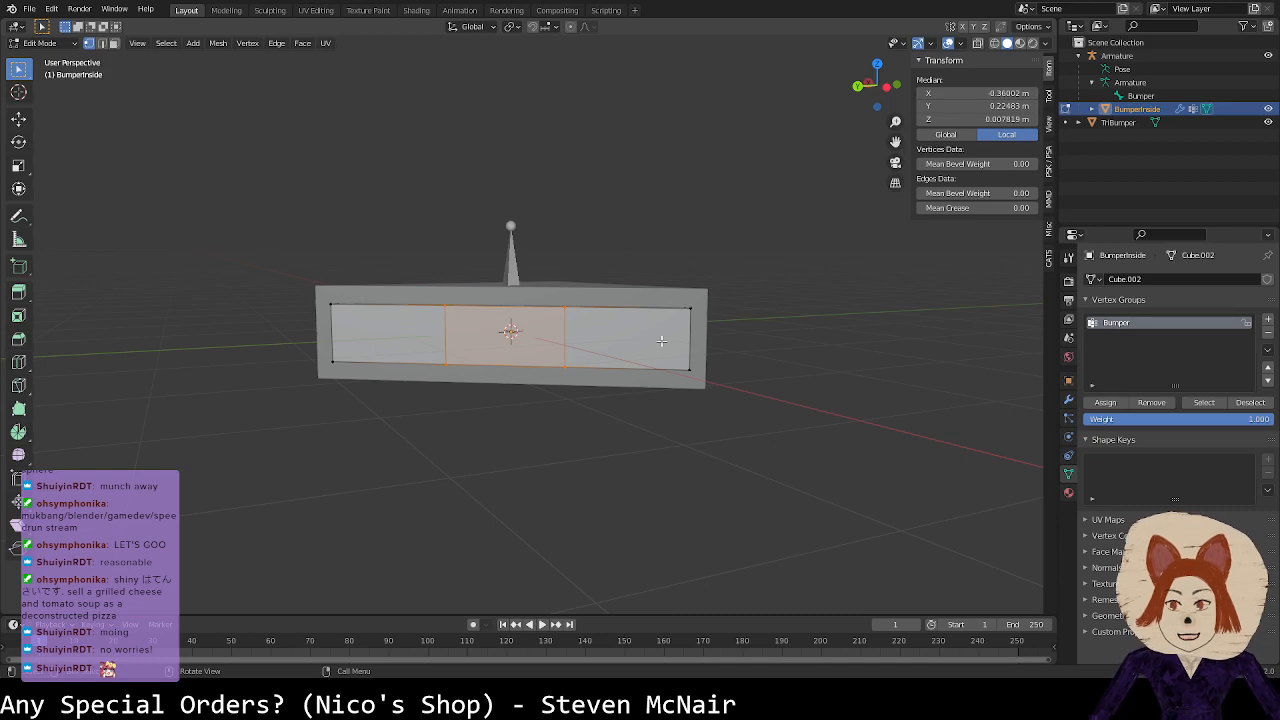
pyautogui.press('Tab')
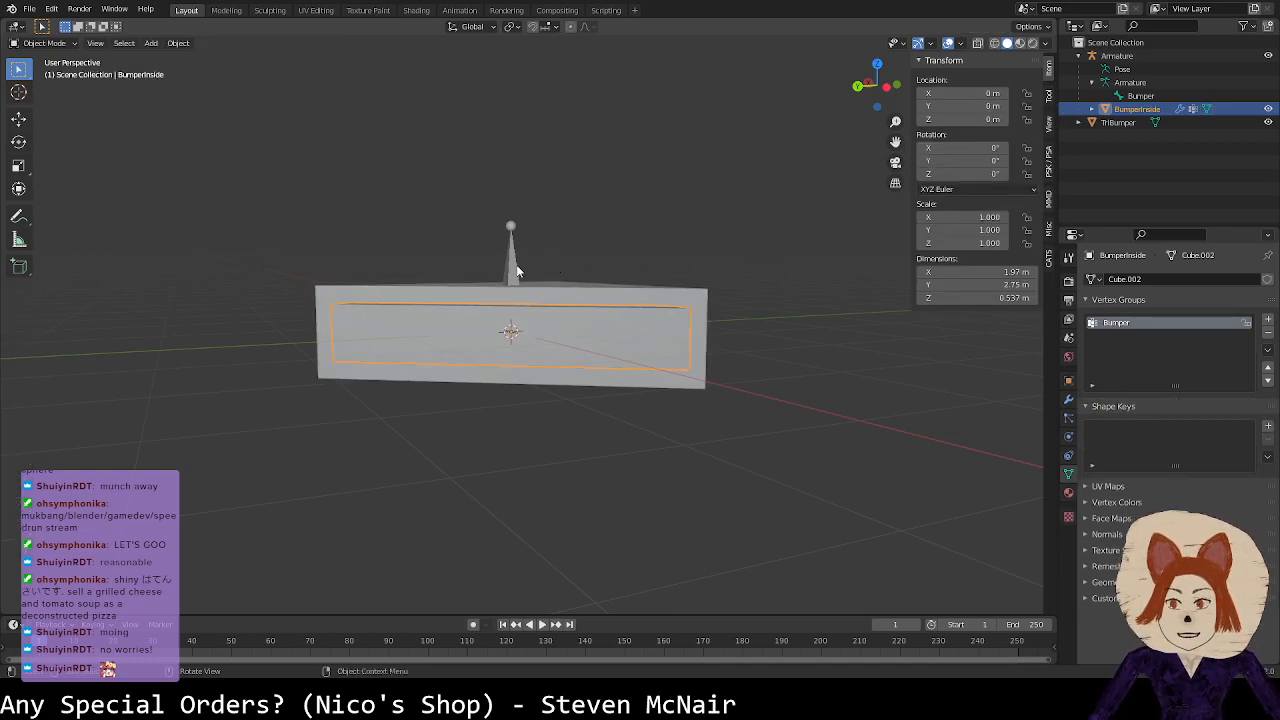
# Step: Put the armature in Pose Mode, test the strip's deformation with a cancelled move of the Bumper bone, and save the file
pyautogui.click(512, 268)
pyautogui.click(40, 43)
pyautogui.click(50, 88)
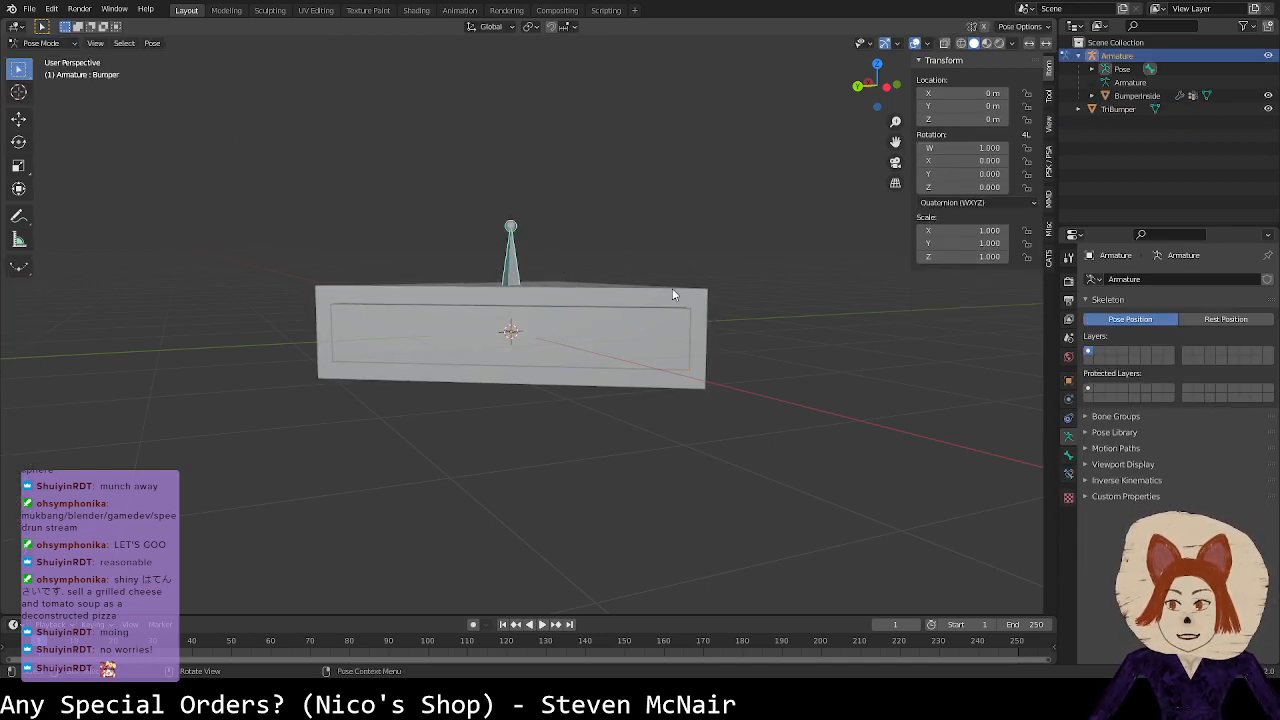
pyautogui.moveTo(430, 330); pyautogui.dragTo(553, 391, button='middle')
pyautogui.press('g')
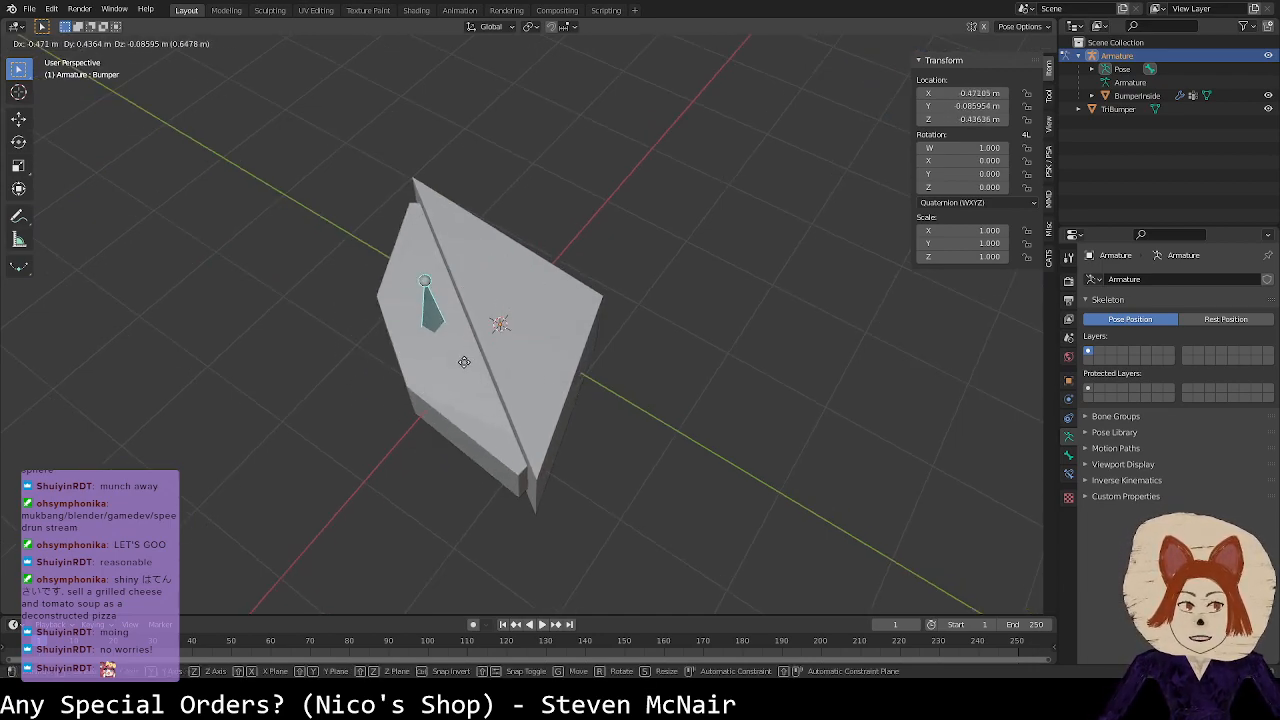
pyautogui.press('Escape')
pyautogui.hotkey('ctrl', 'Tab')
pyautogui.hotkey('ctrl', 'Tab')
pyautogui.hotkey('ctrl', 's')
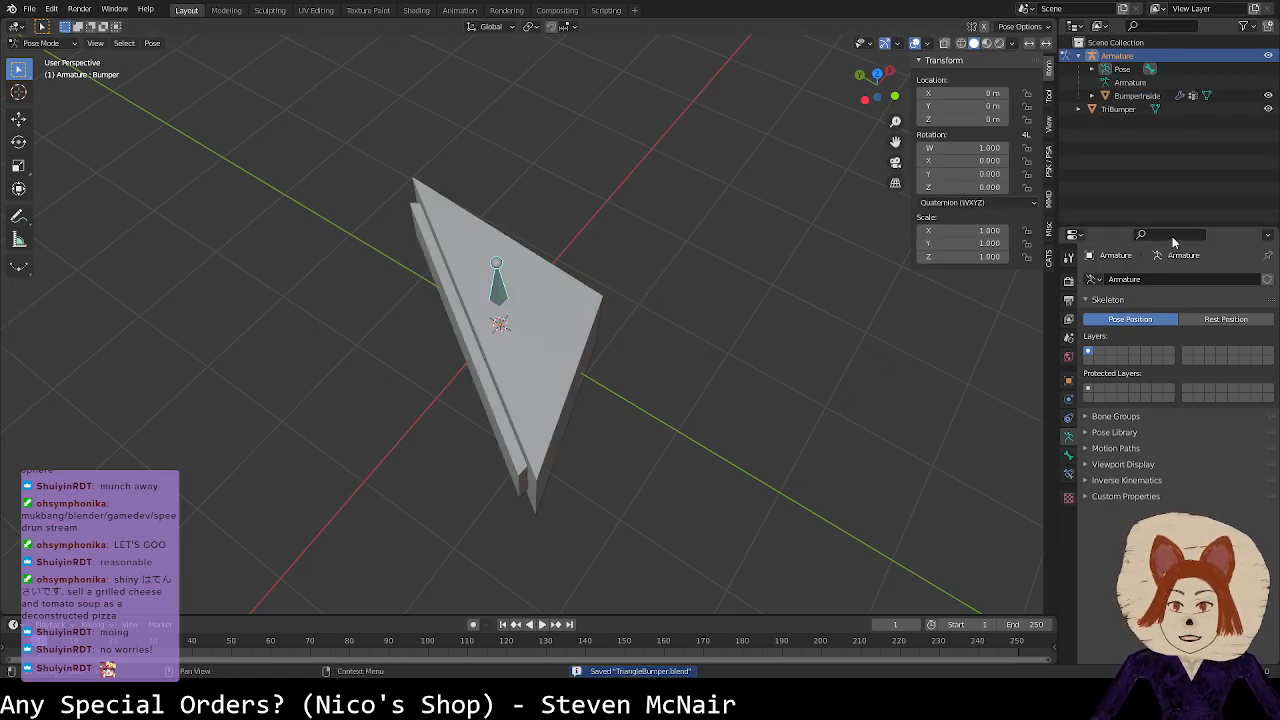
# Step: Rename the mesh data of the strip to BumperInside and that of the triangular body to TriBumper
pyautogui.click(1092, 95)
pyautogui.doubleClick(1143, 108)
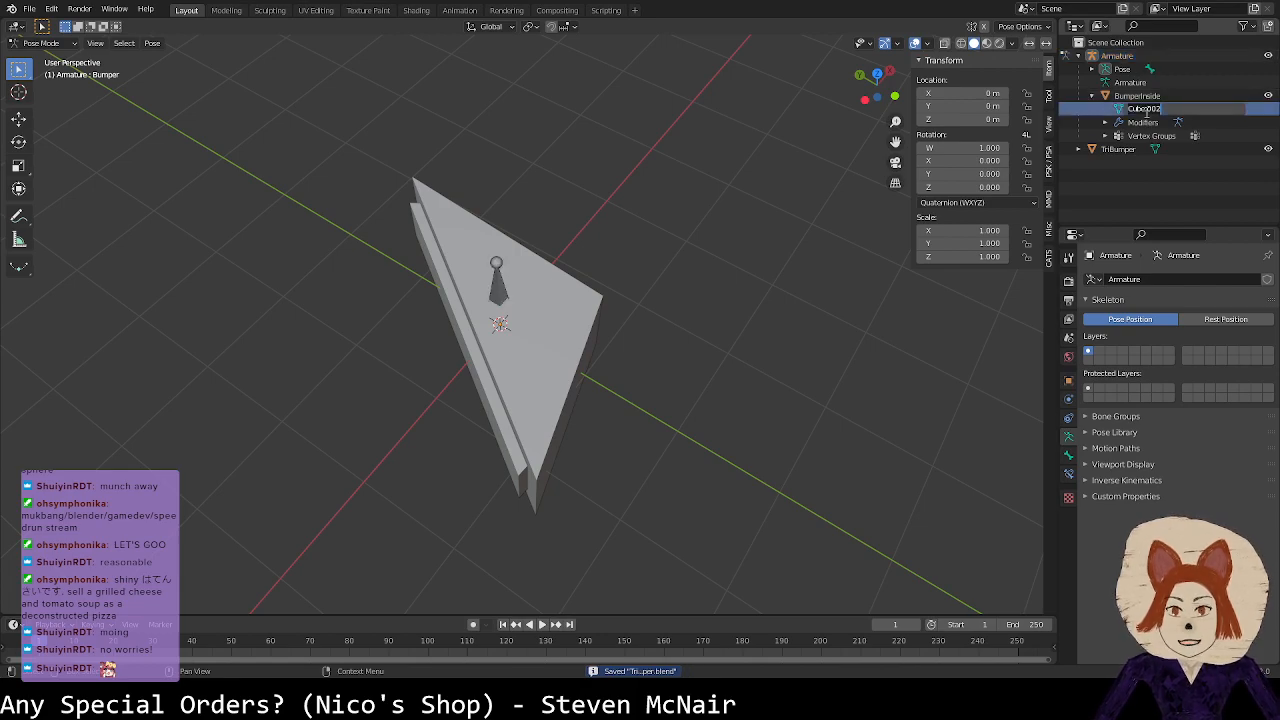
pyautogui.write('BumperI')
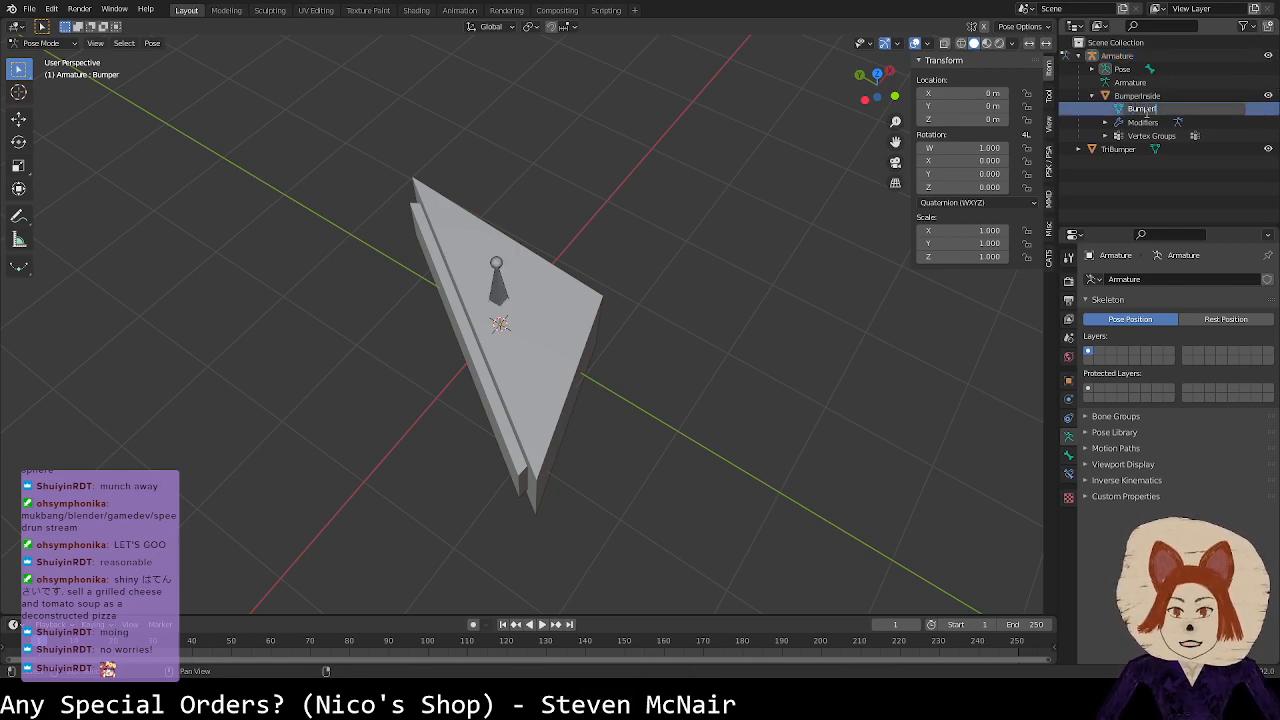
pyautogui.write('nside')
pyautogui.press('Return')
pyautogui.click(1078, 149)
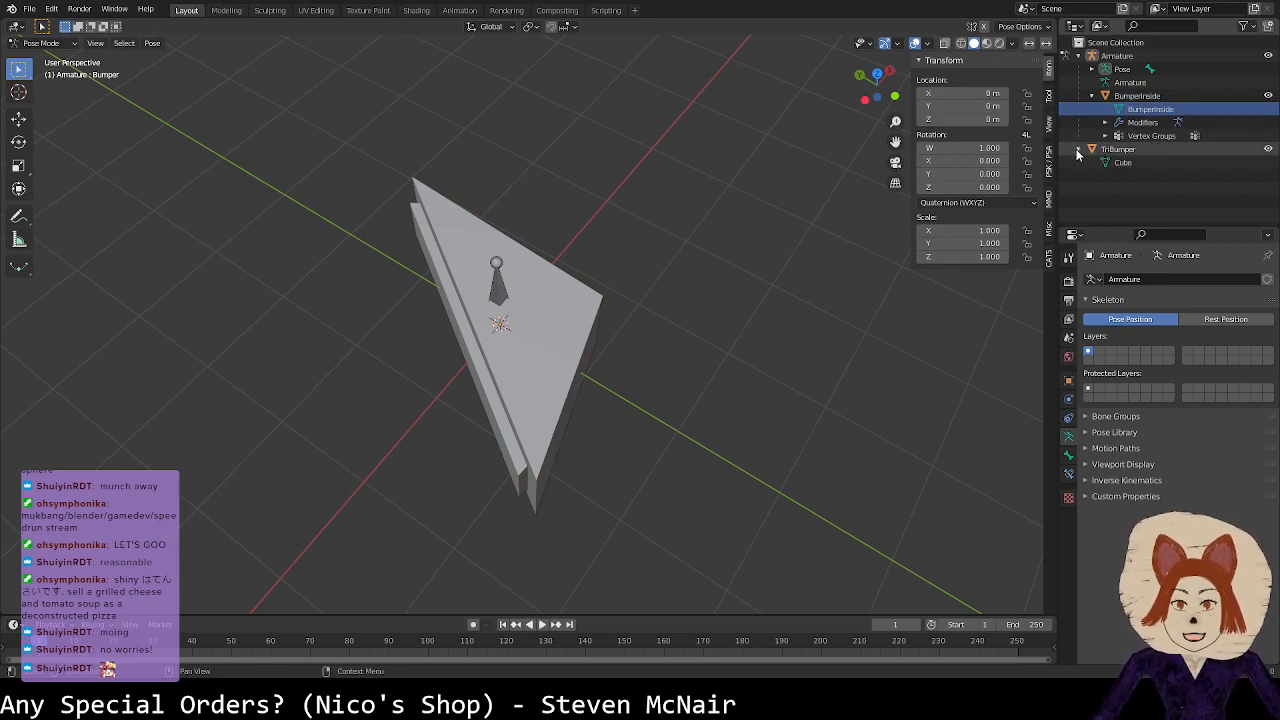
pyautogui.doubleClick(1123, 162)
pyautogui.write('TriBumper')
pyautogui.press('Return')
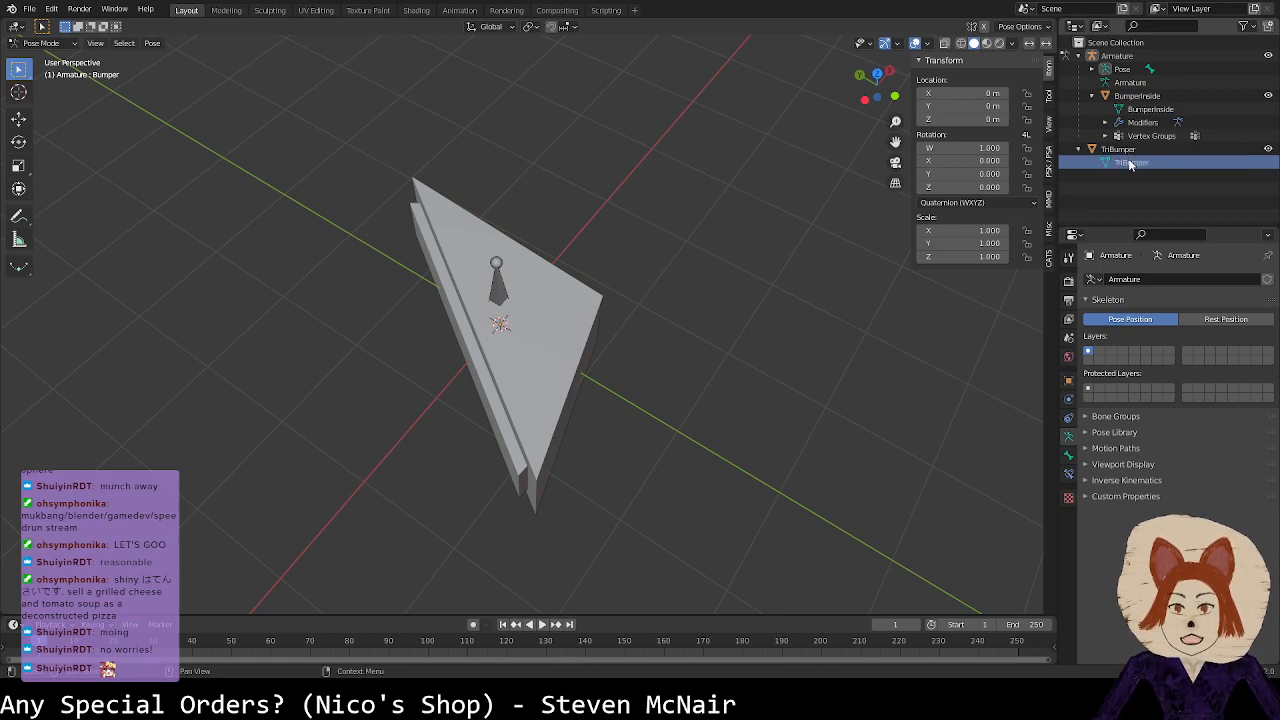
# Step: Rename both the armature object and its armature data to BumperArm, and save the file
pyautogui.click(1117, 56)
pyautogui.write('BumperArm')
pyautogui.press('Return')
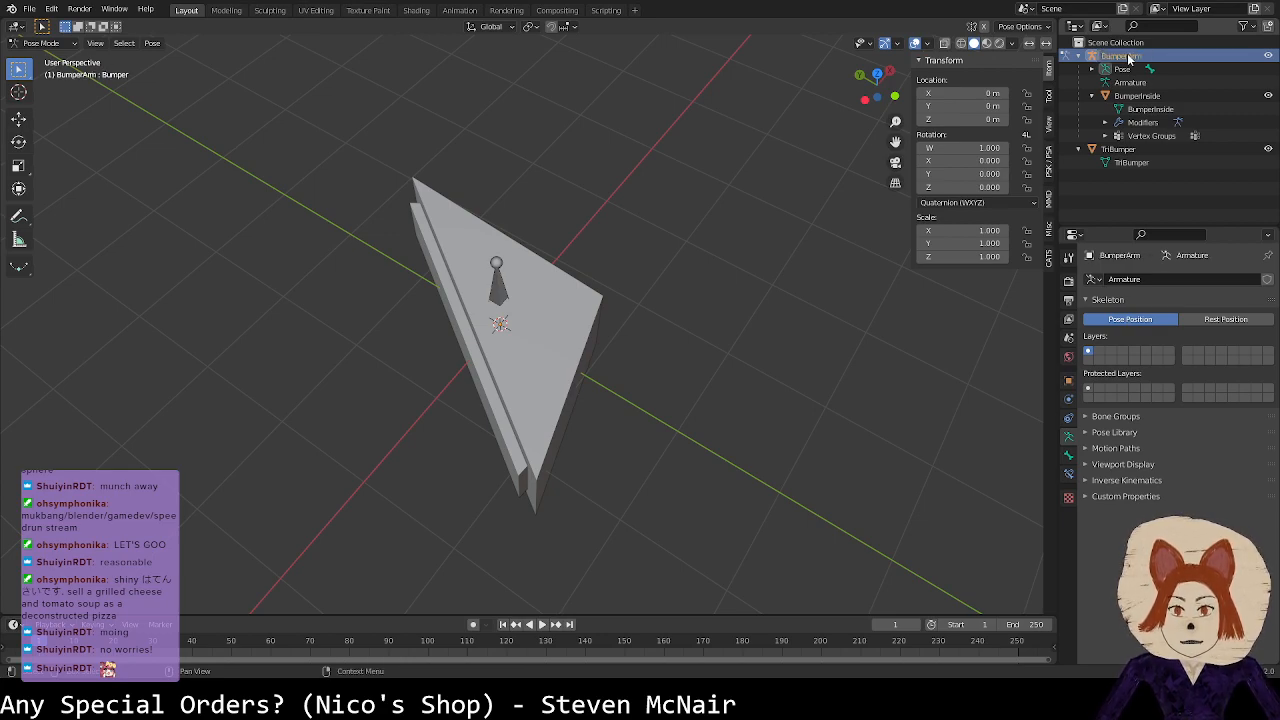
pyautogui.doubleClick(1131, 82)
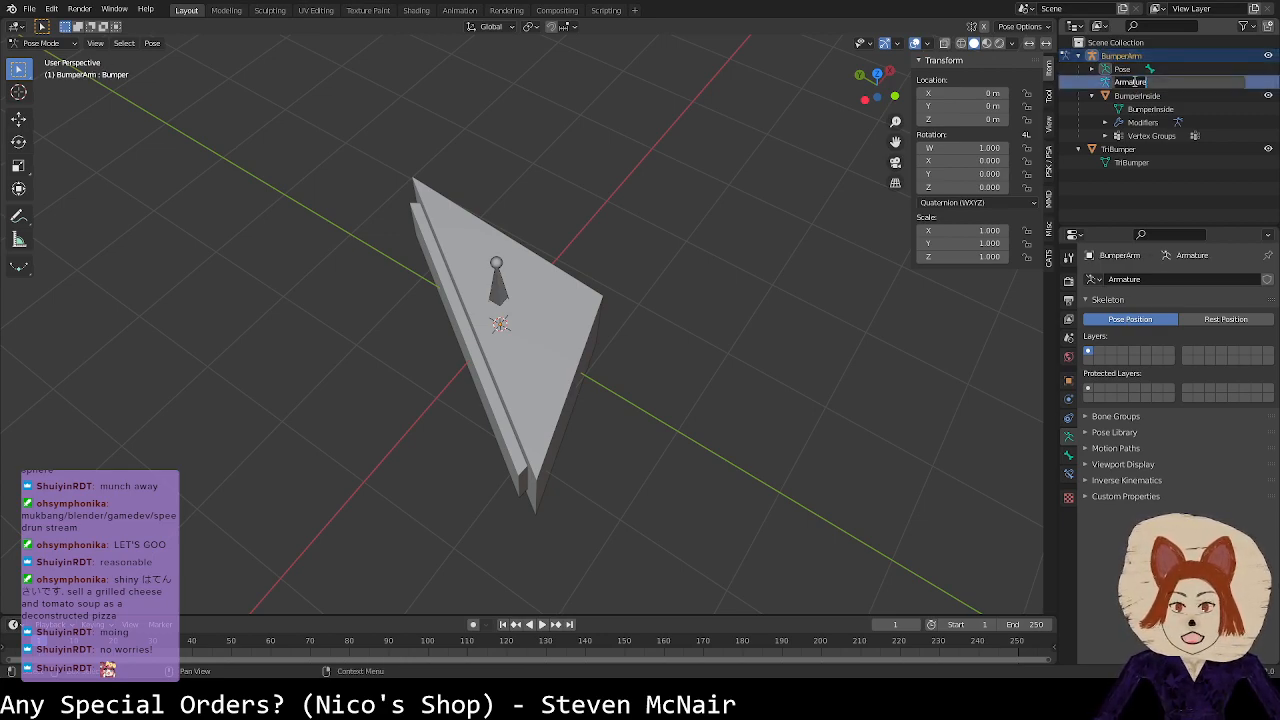
pyautogui.write('BumperAr')
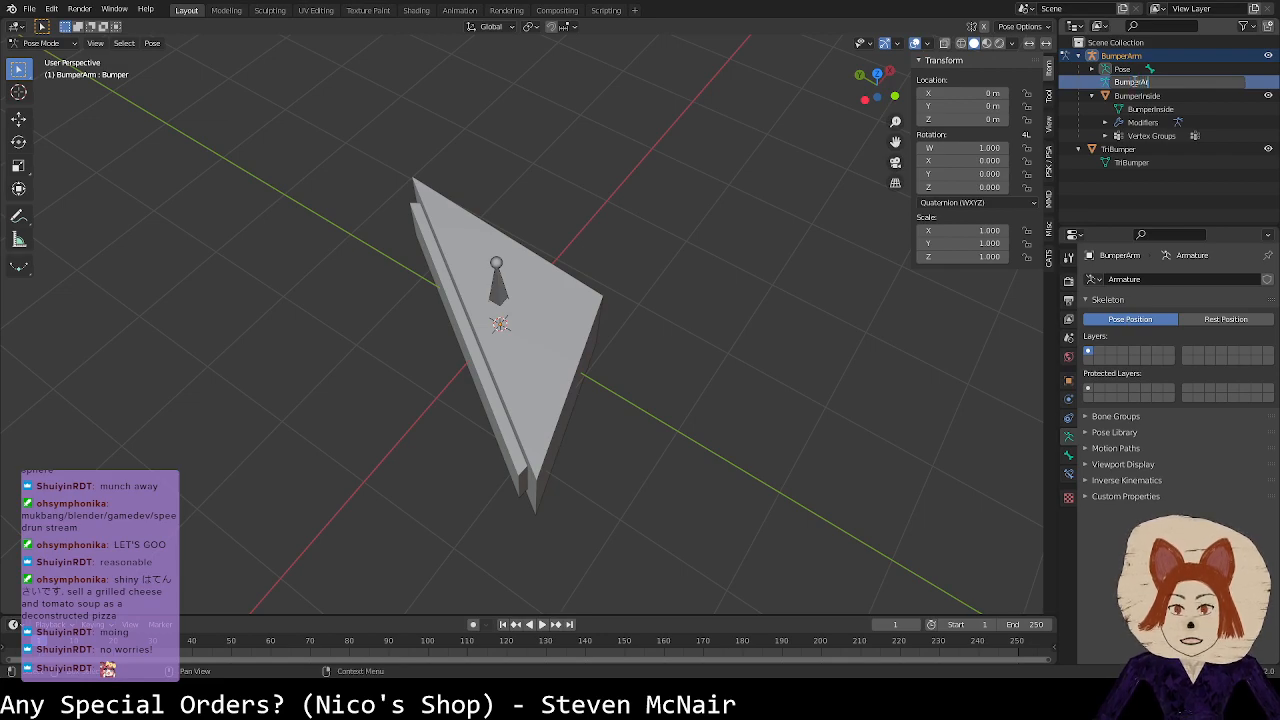
pyautogui.write('m')
pyautogui.press('Return')
pyautogui.hotkey('ctrl', 's')
# Step: Switch to the Animation workspace and show the bumper from above, with the main viewport in top orthographic view
pyautogui.click(459, 10)
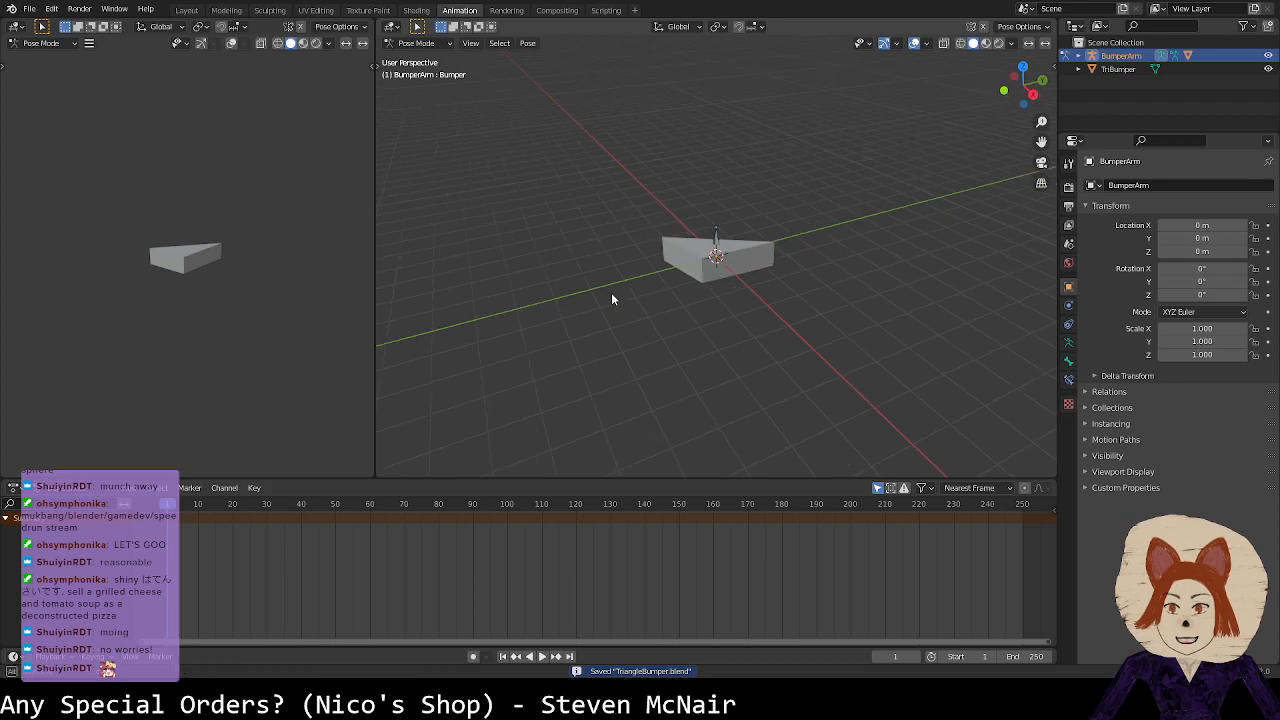
pyautogui.moveTo(612, 296); pyautogui.dragTo(690, 323, button='middle')
pyautogui.moveTo(127, 272); pyautogui.dragTo(217, 349, button='middle')
pyautogui.moveTo(659, 333); pyautogui.dragTo(712, 361, button='middle')
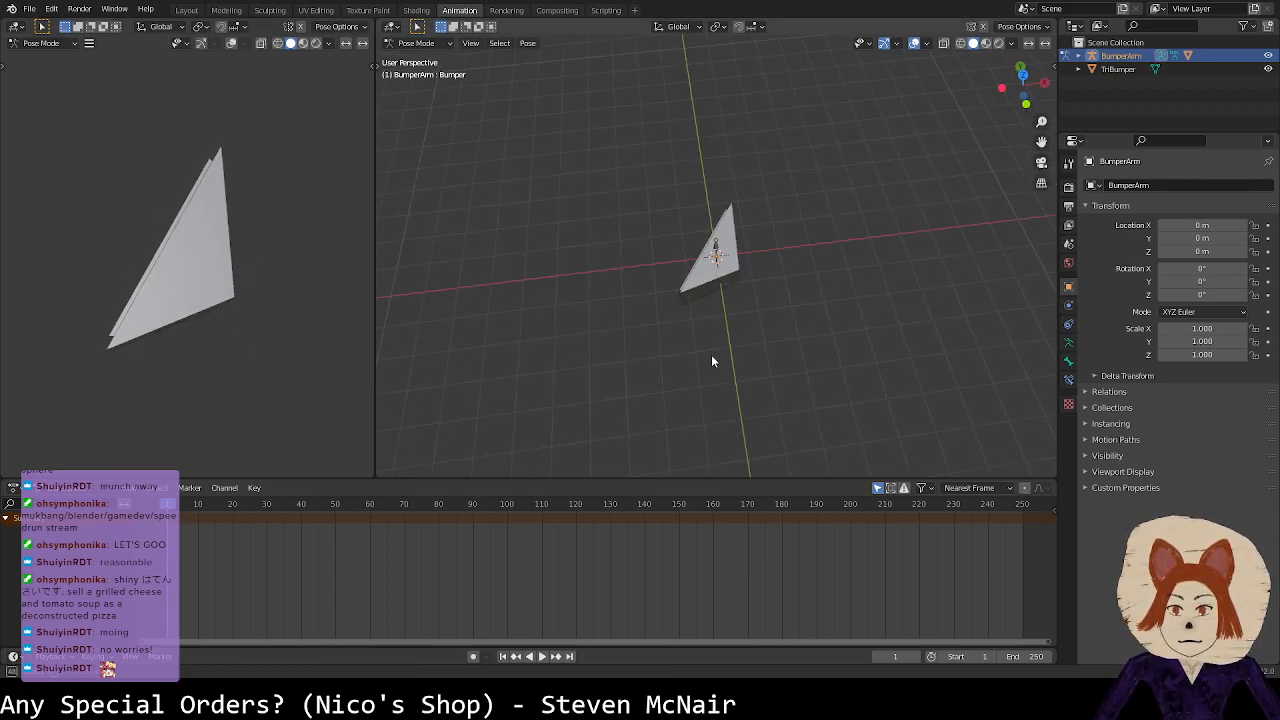
pyautogui.click(1022, 72)
pyautogui.scroll(4, 746, 320)
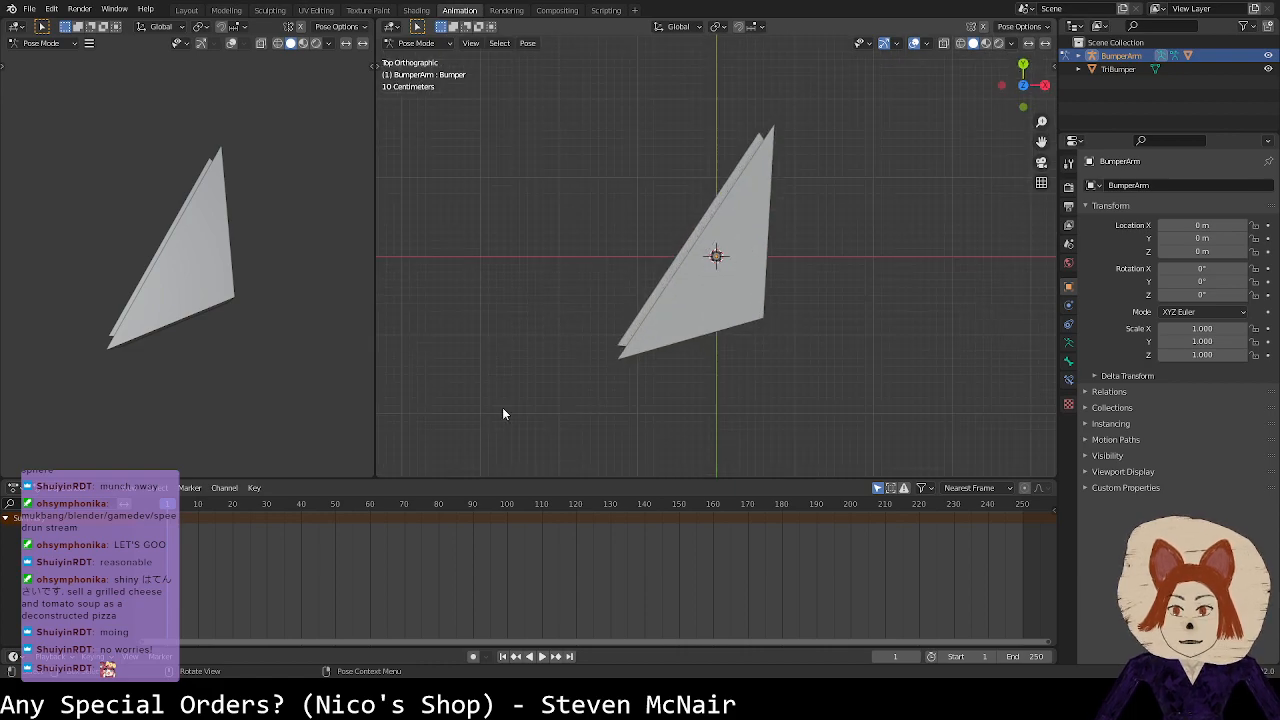
# Step: Set the Dope Sheet to Action Editor mode and create a new action named Bump for the armature
pyautogui.click(74, 488)
pyautogui.click(76, 520)
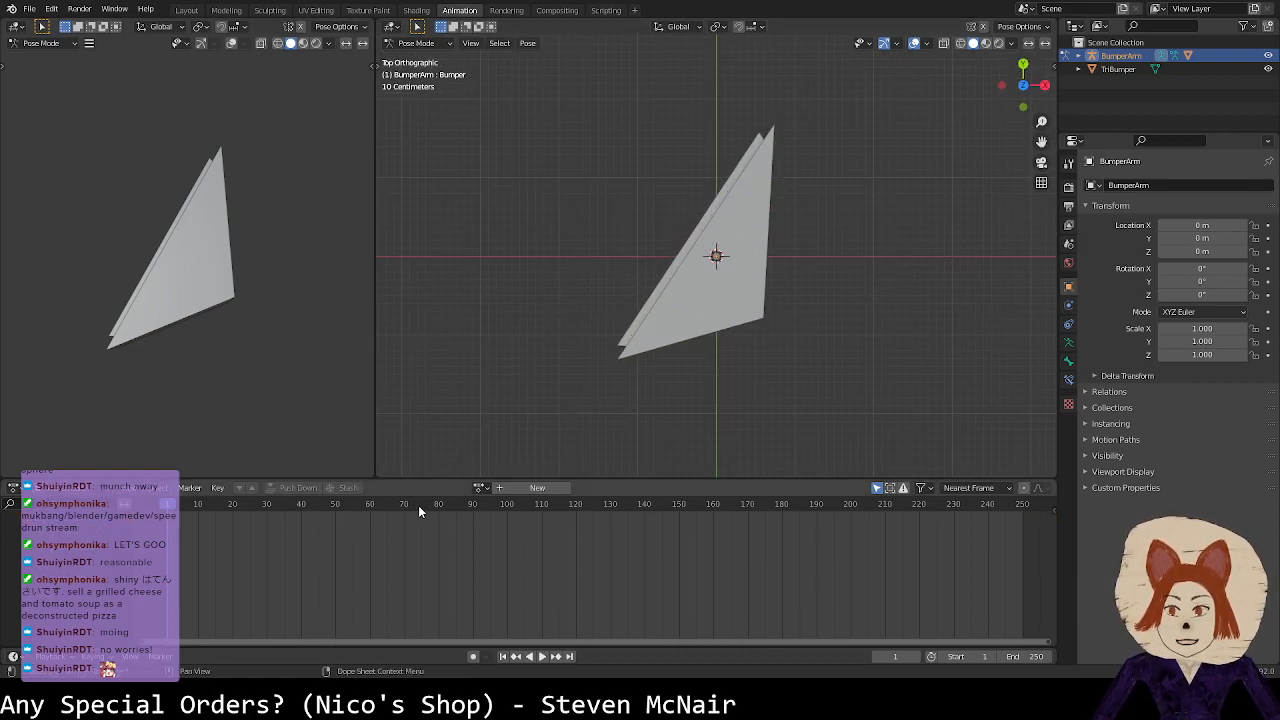
pyautogui.click(502, 488)
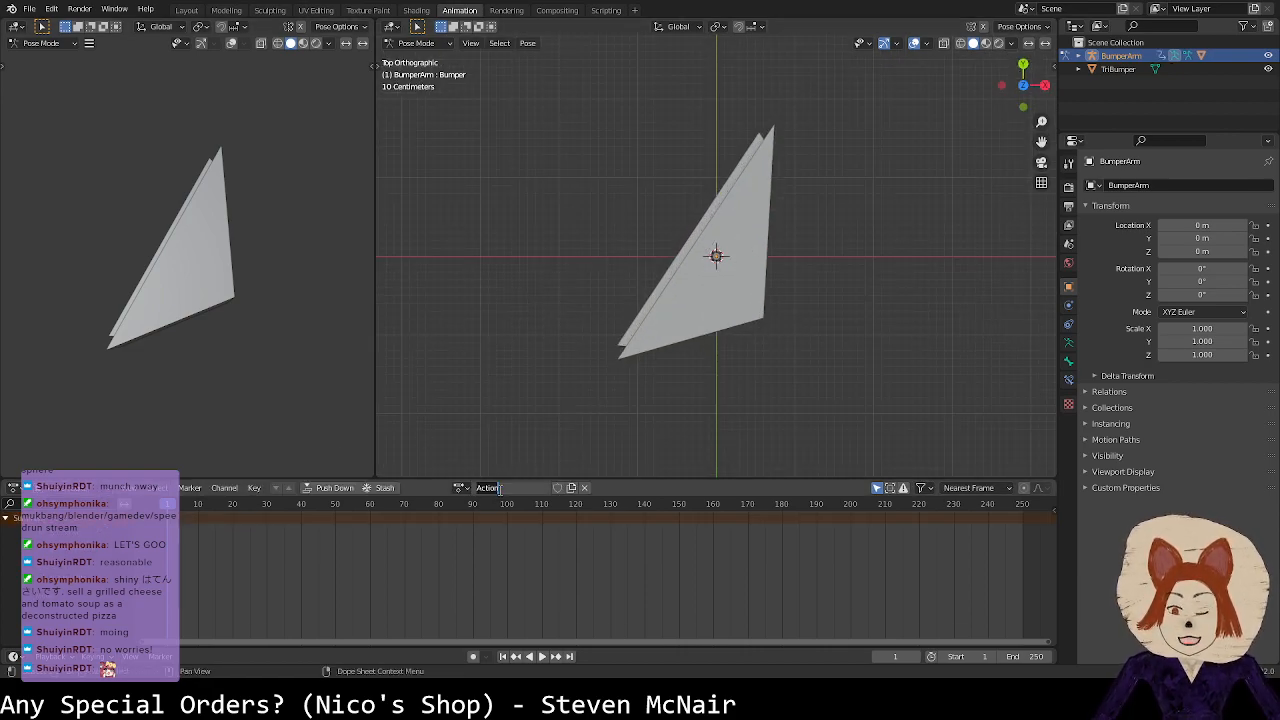
pyautogui.write('Bump')
pyautogui.press('Return')
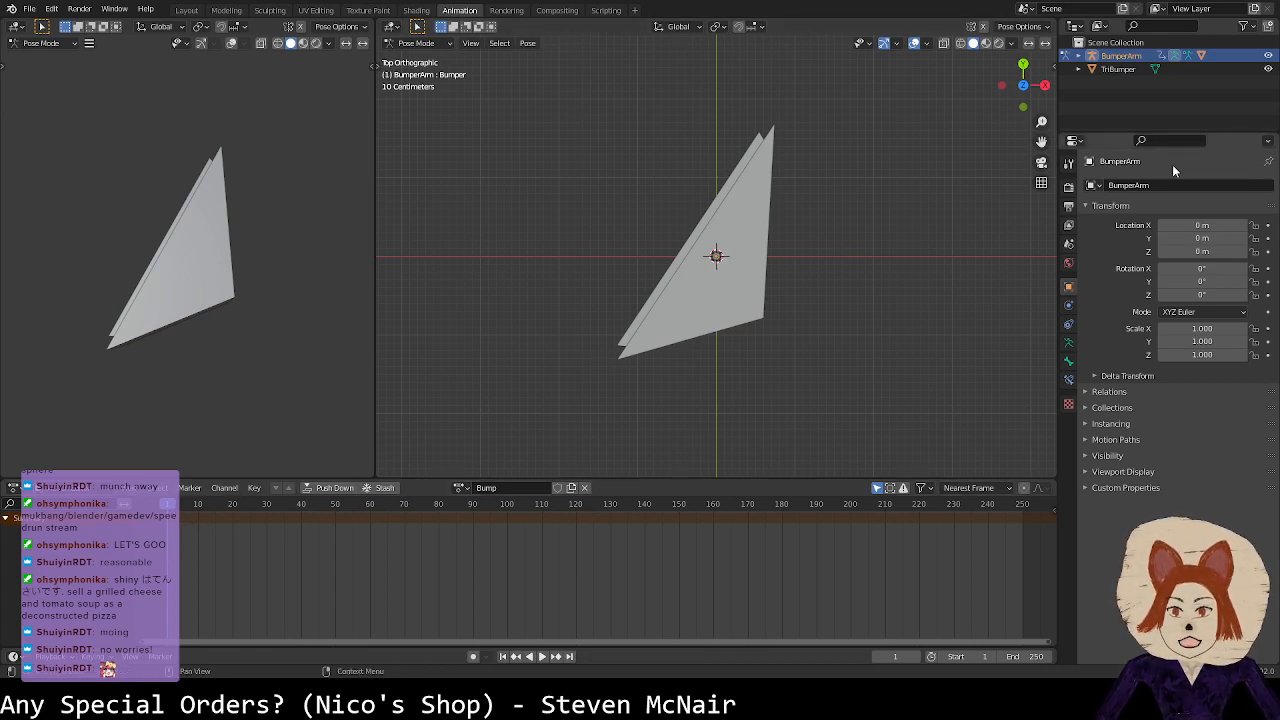
pyautogui.scroll(3, 718, 324)
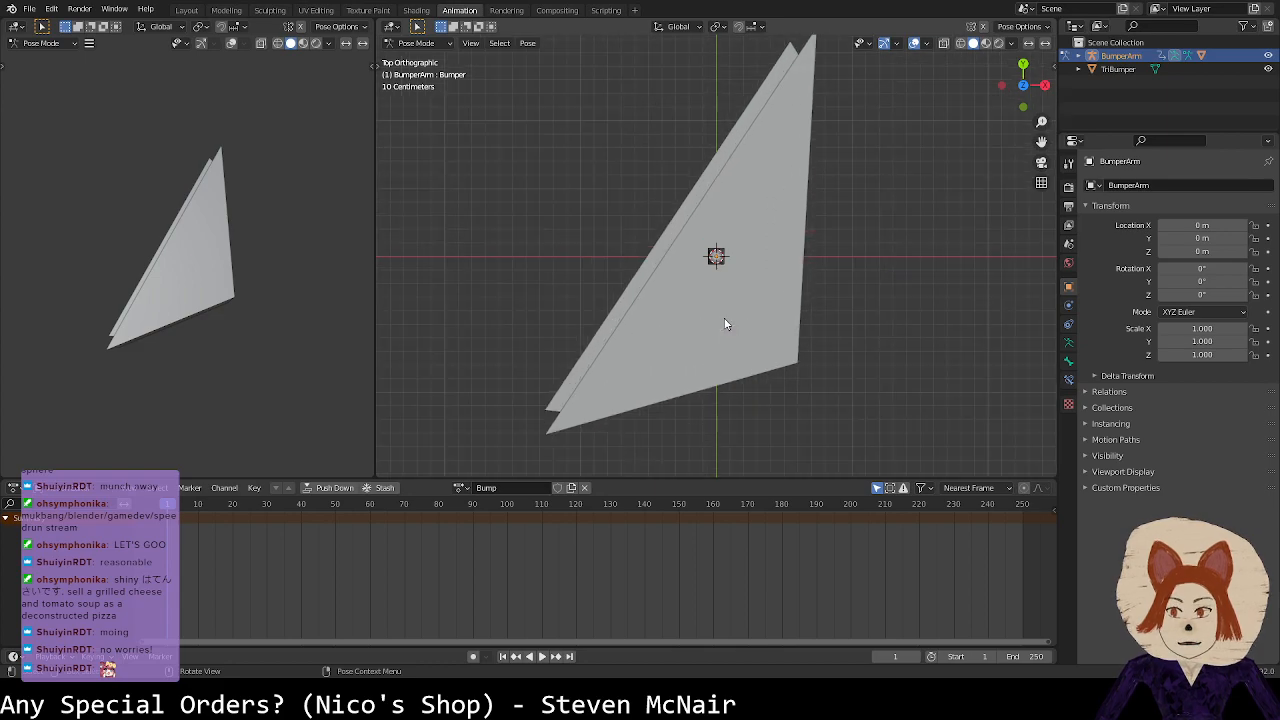
# Step: Insert a Location, Rotation & Scale keyframe for the Bumper bone's rest pose at frame 1
pyautogui.scroll(-2, 716, 327)
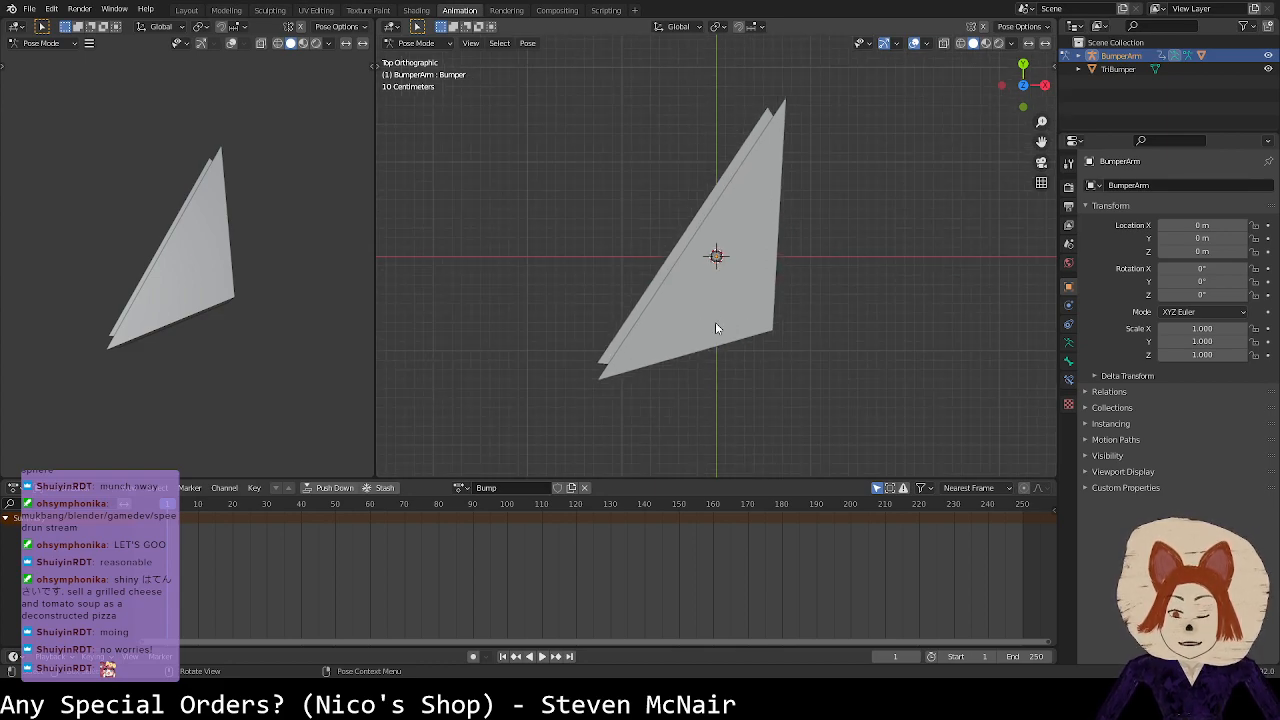
pyautogui.press('i')
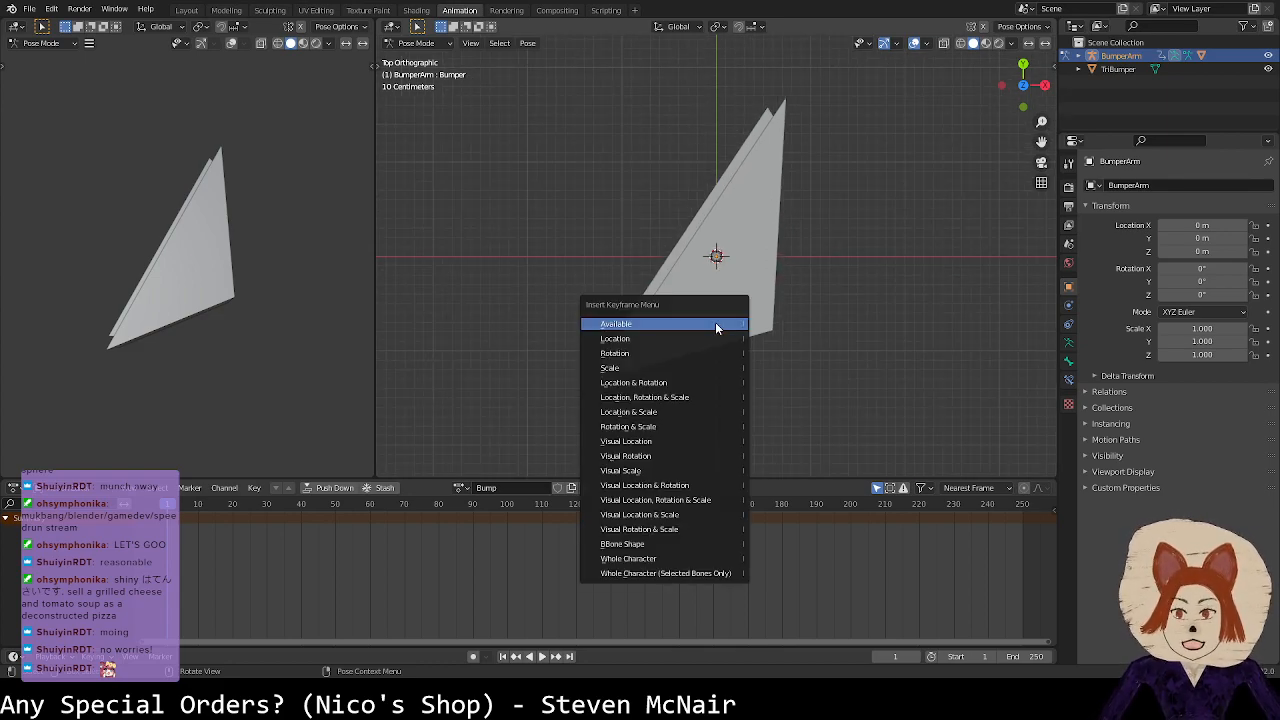
pyautogui.click(686, 398)
pyautogui.moveTo(742, 369)
pyautogui.mouseDown(button='middle')
pyautogui.moveTo(795, 287)
pyautogui.moveTo(717, 200)
pyautogui.mouseUp(button='middle')
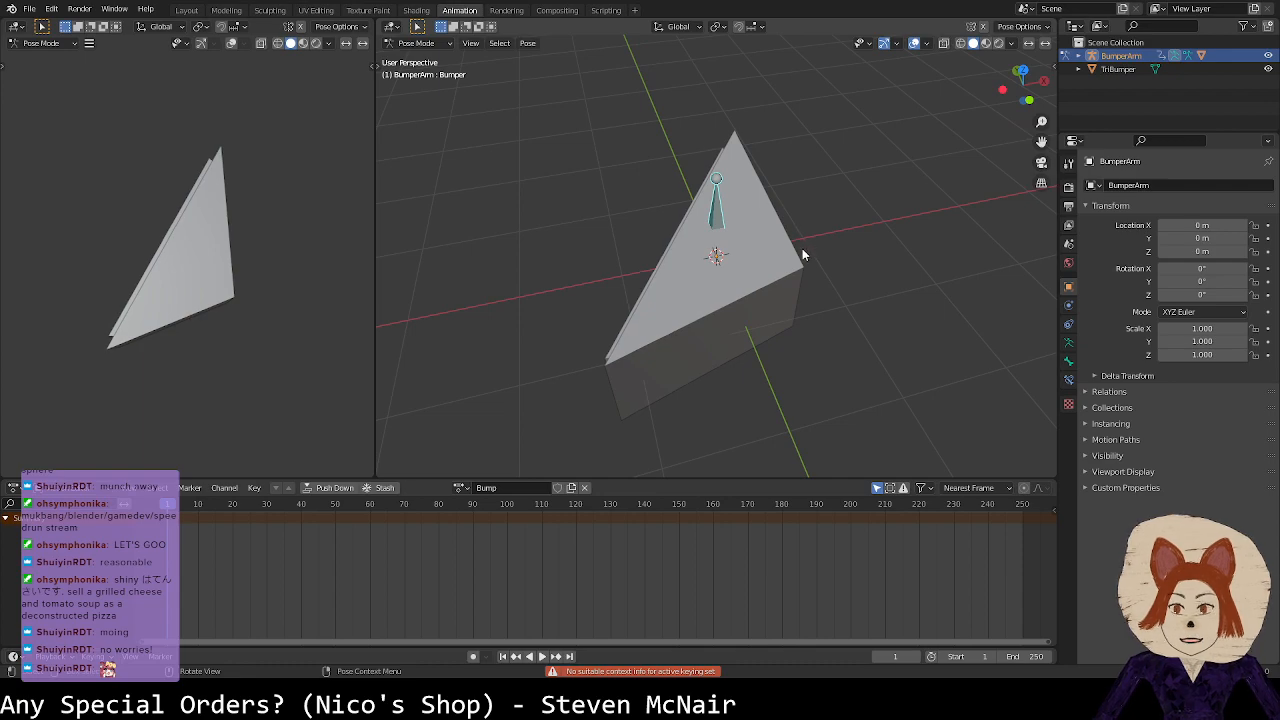
pyautogui.moveTo(802, 255); pyautogui.dragTo(797, 270, button='middle')
pyautogui.press('i')
pyautogui.click(774, 284)
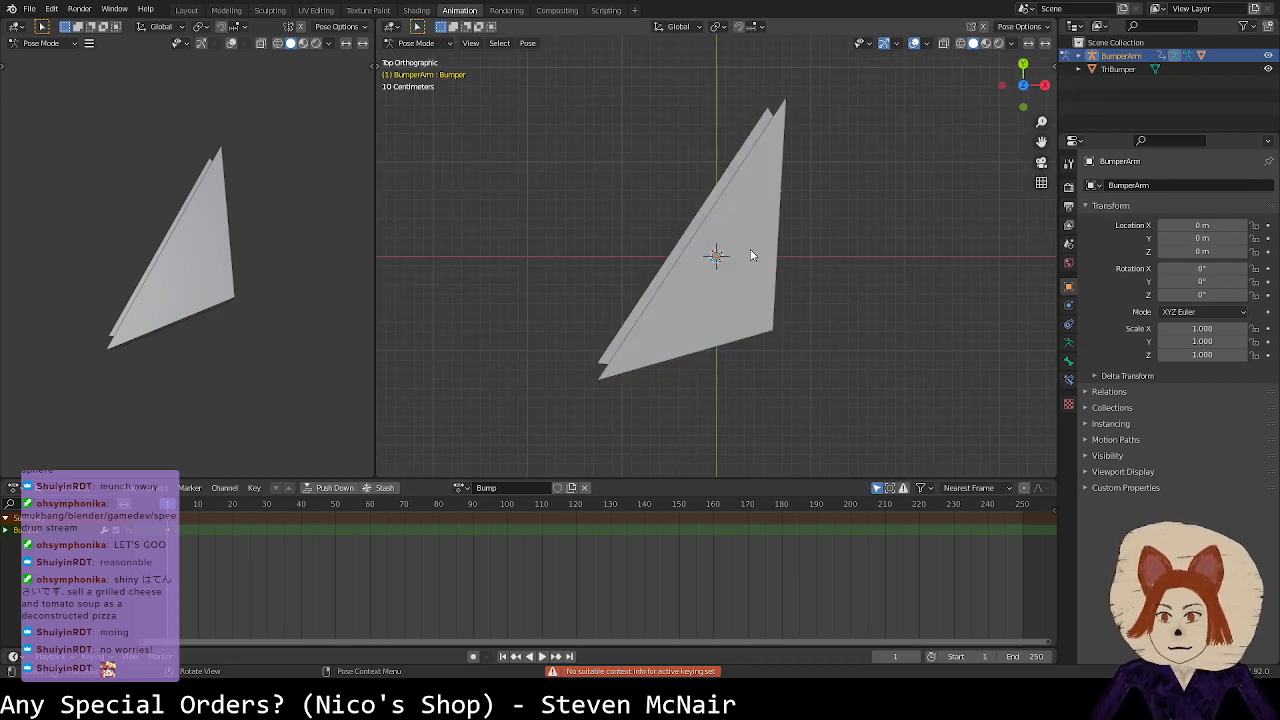
# Step: At frame 20, move the Bumper bone outward to bulge the strip beyond the triangle's long edge, and keyframe that pose
pyautogui.click(230, 507)
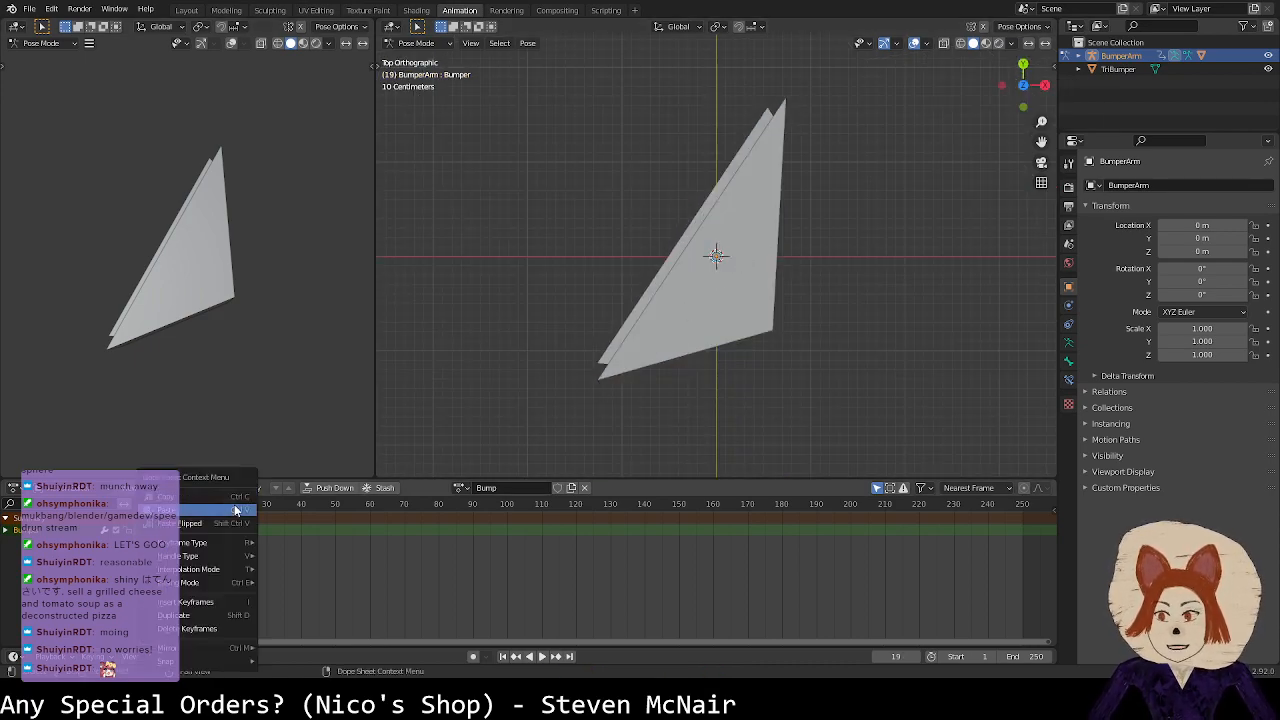
pyautogui.click(232, 507)
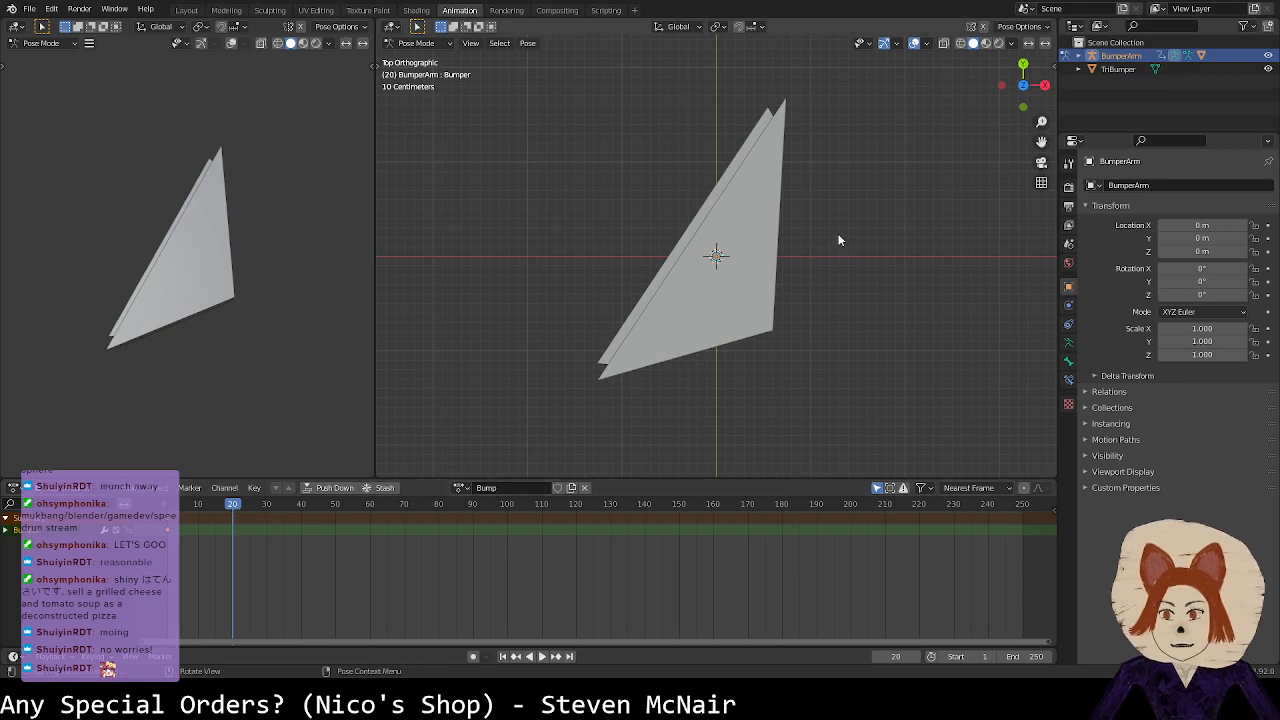
pyautogui.press('g')
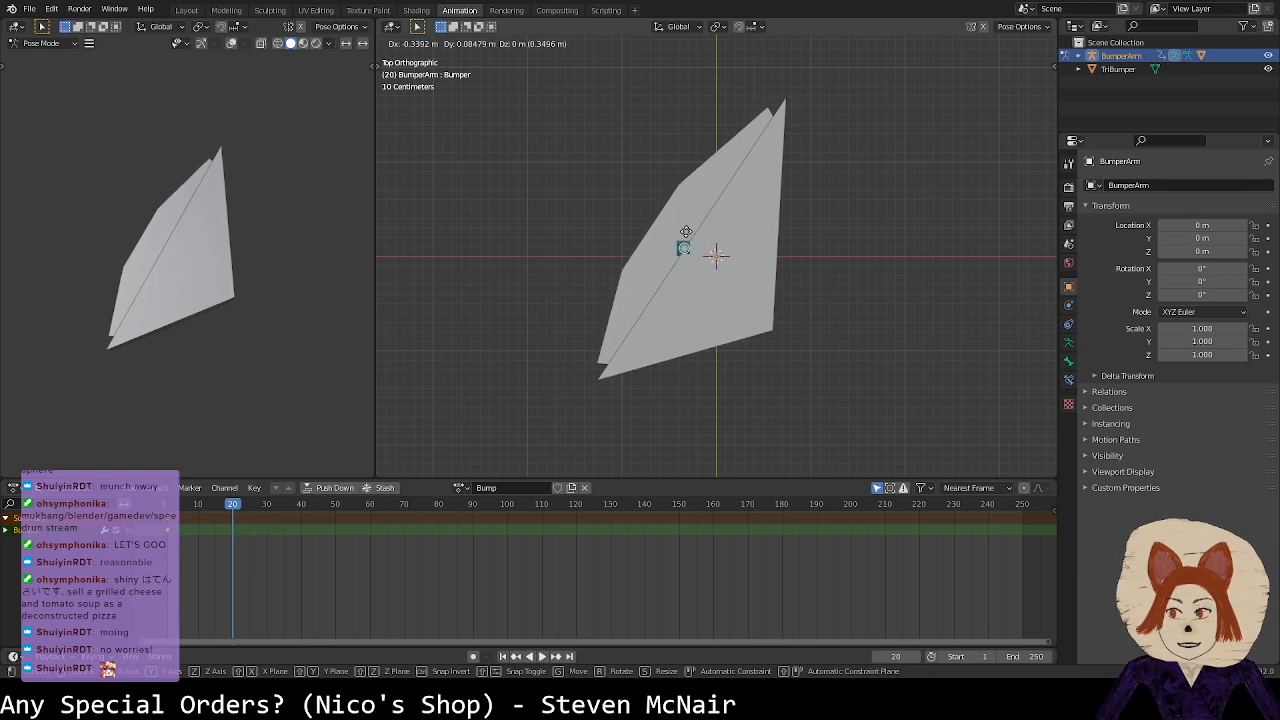
pyautogui.click(688, 225)
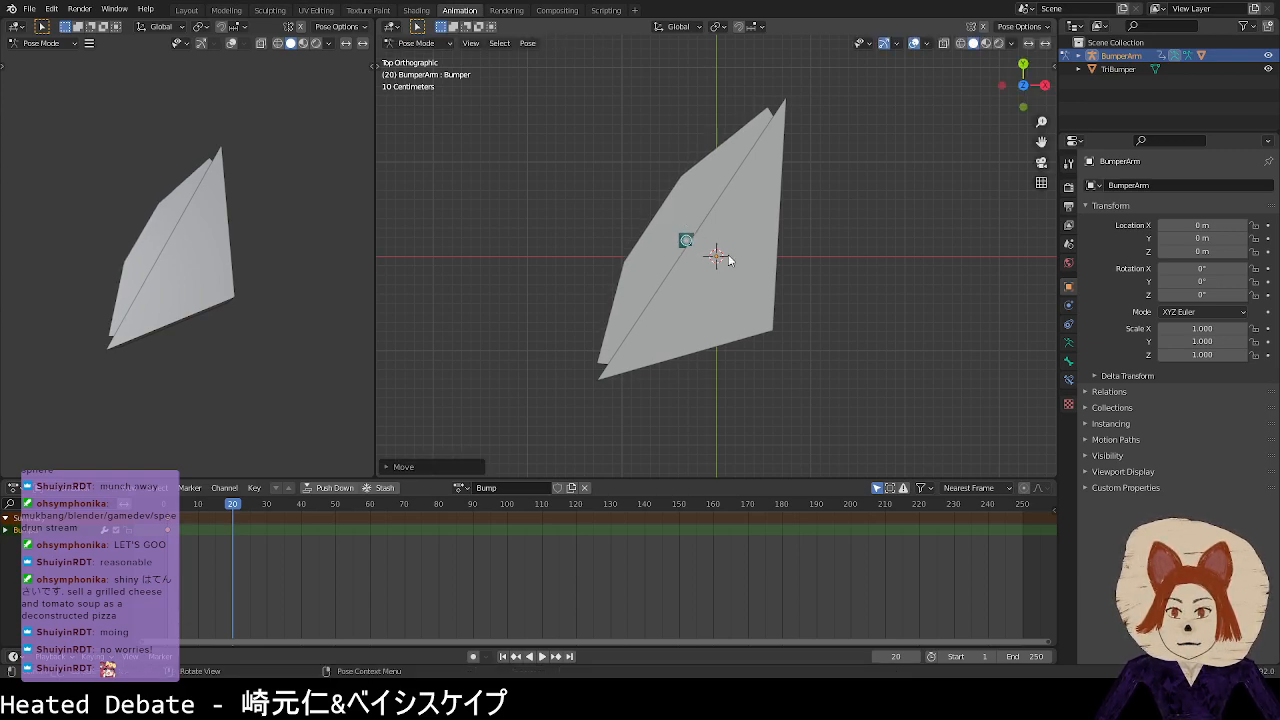
pyautogui.press('g')
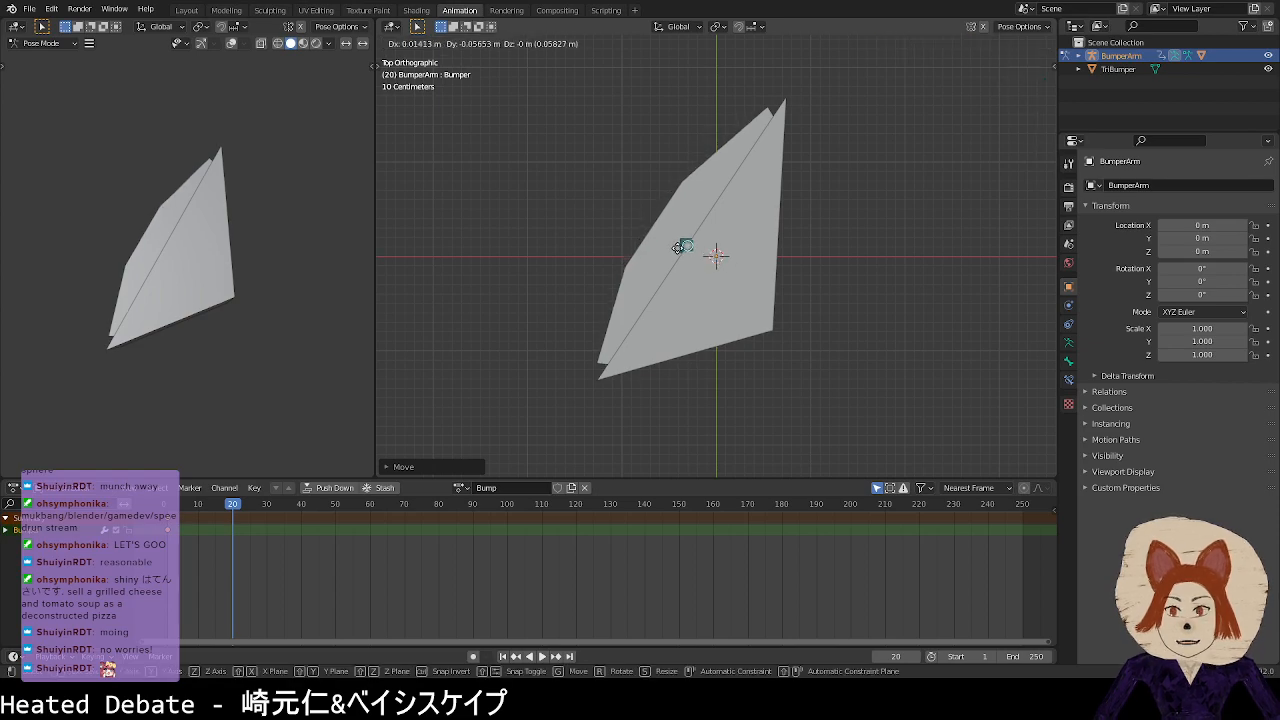
pyautogui.click(686, 244)
pyautogui.press('i')
pyautogui.click(539, 454)
# Step: Copy the rest-pose keyframe from frame 1 to frame 40 and delete the extra pasted keyframe near frame 60
pyautogui.moveTo(225, 509); pyautogui.dragTo(172, 520)
pyautogui.rightClick(169, 521)
pyautogui.click(166, 499)
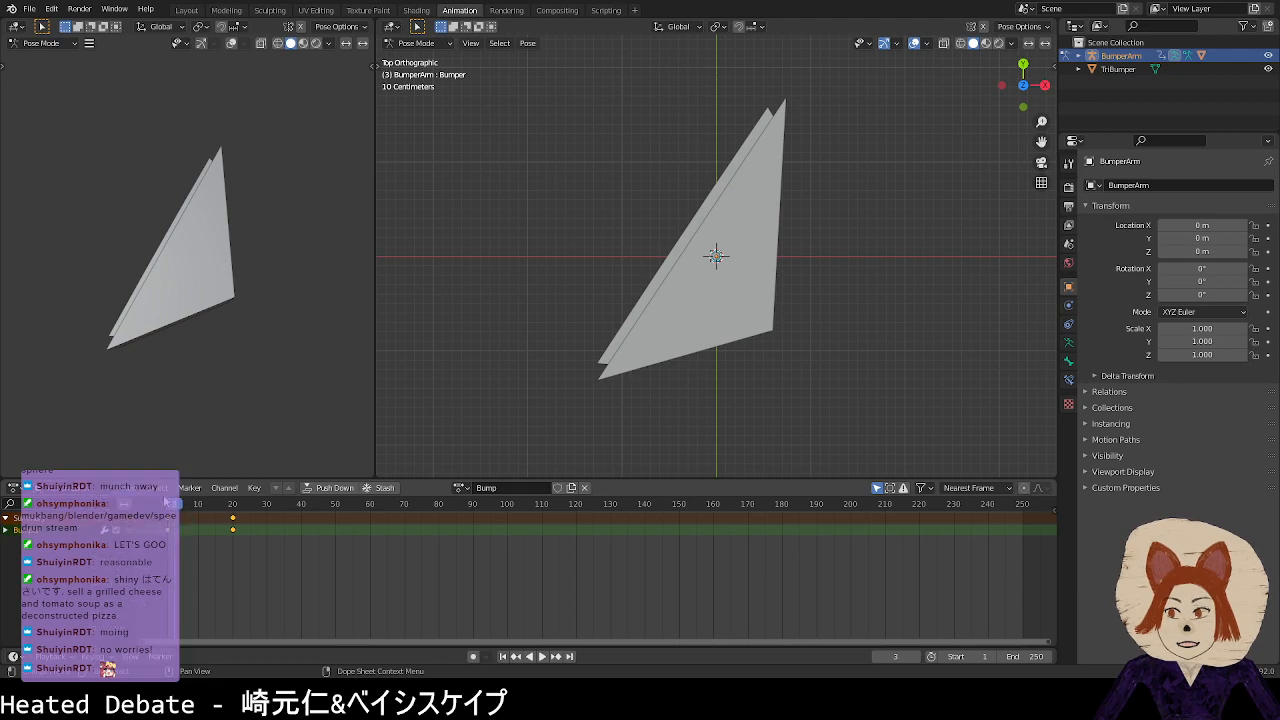
pyautogui.click(165, 503)
pyautogui.click(168, 507)
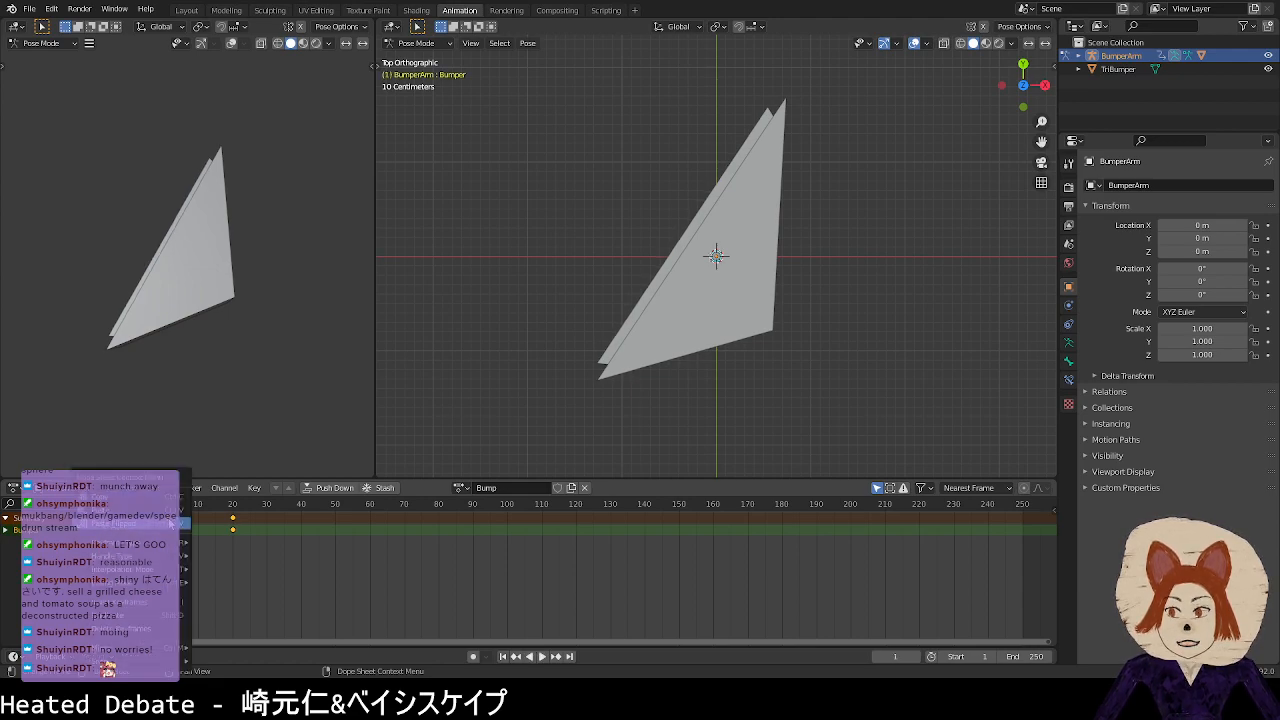
pyautogui.moveTo(291, 502); pyautogui.dragTo(300, 502)
pyautogui.hotkey('ctrl', 'v')
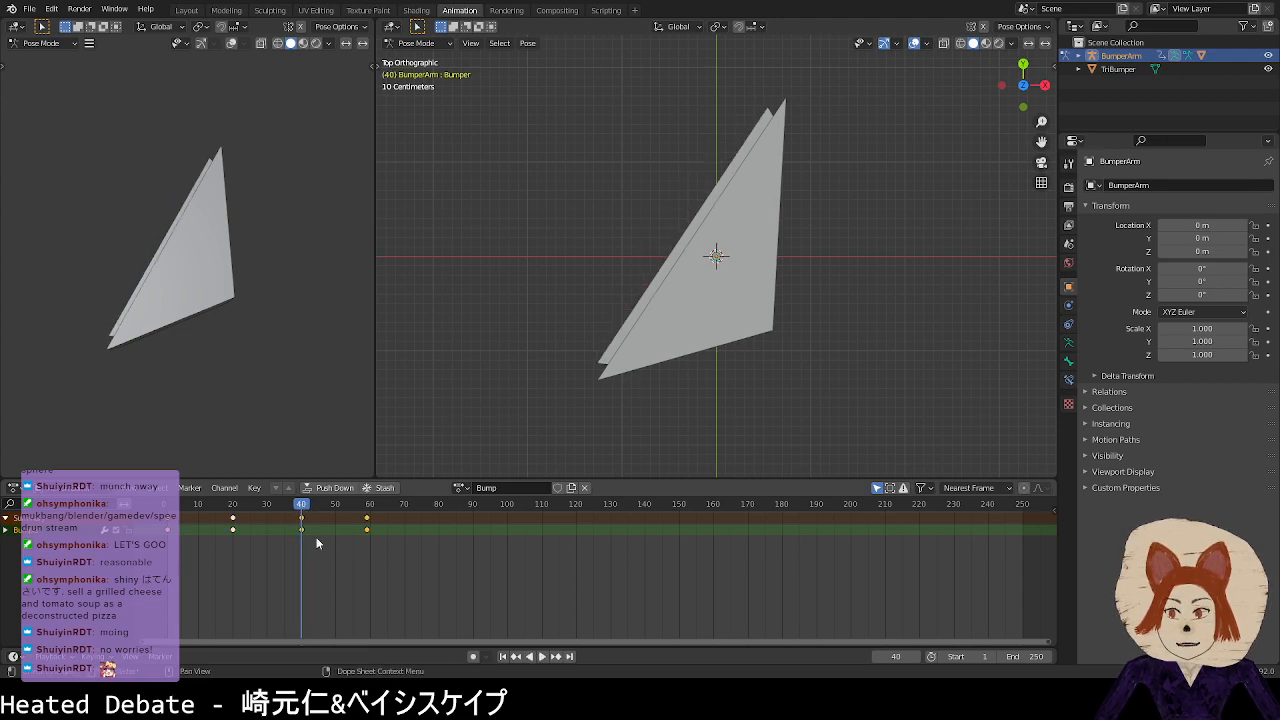
pyautogui.moveTo(341, 558); pyautogui.dragTo(378, 508)
pyautogui.press('Delete')
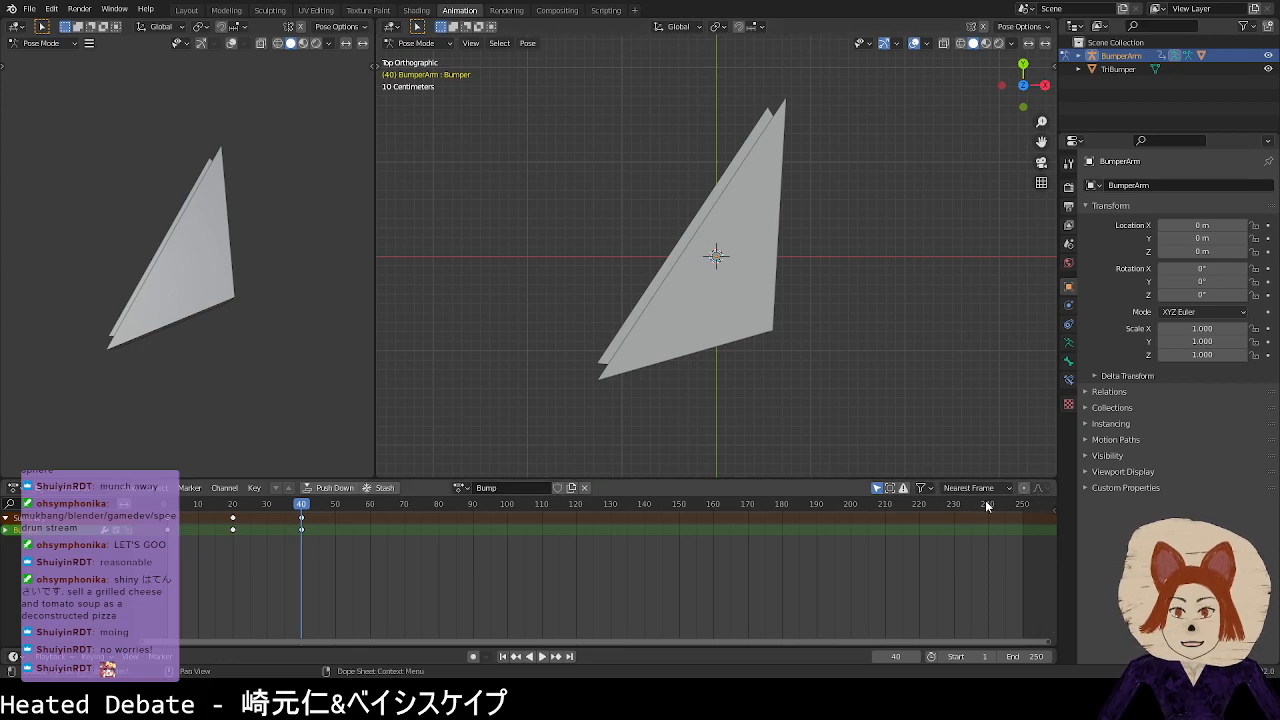
# Step: Set the scene's end frame to 60 in the output dimensions
pyautogui.click(1070, 186)
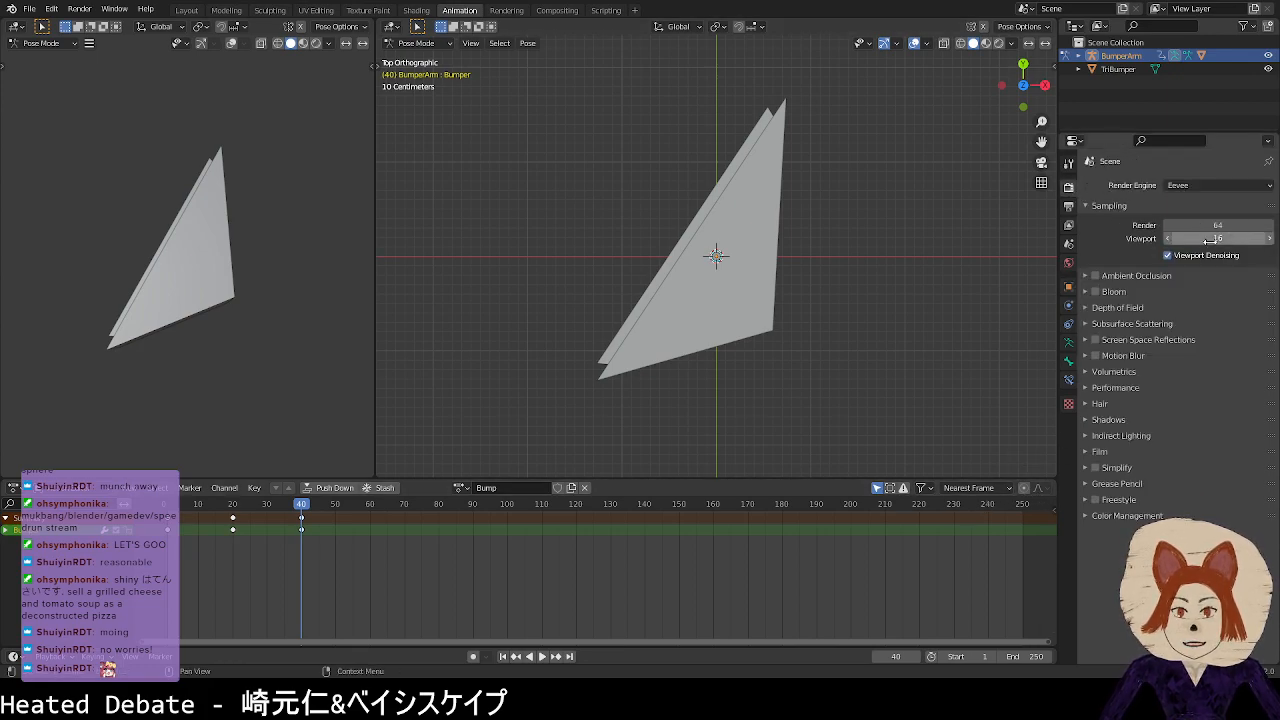
pyautogui.click(1071, 172)
pyautogui.click(1069, 186)
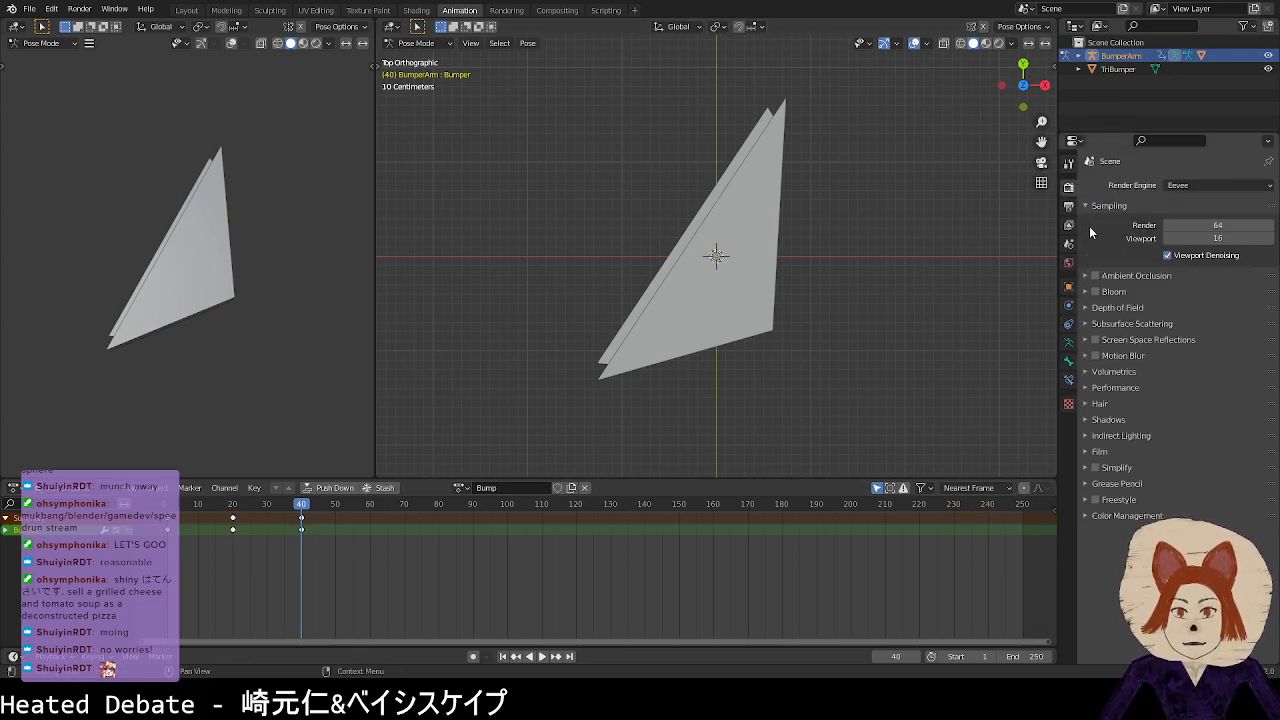
pyautogui.click(1152, 277)
pyautogui.click(1140, 277)
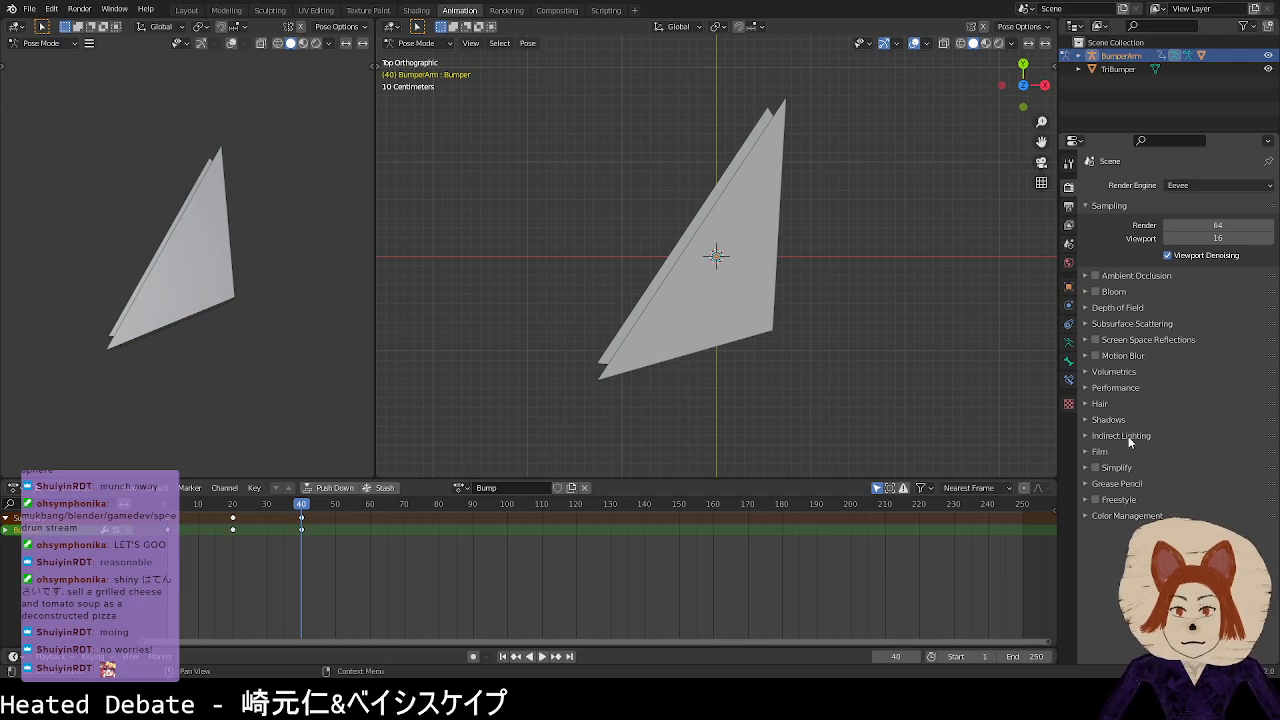
pyautogui.click(1069, 206)
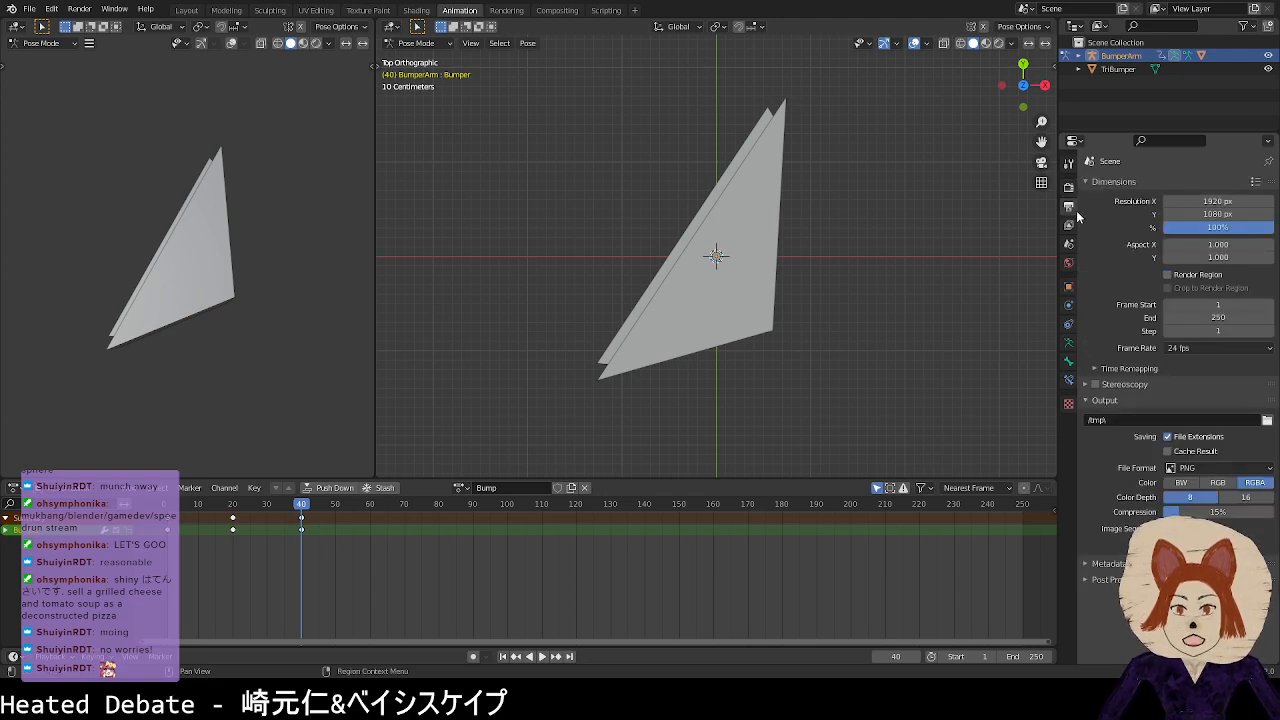
pyautogui.click(1227, 318)
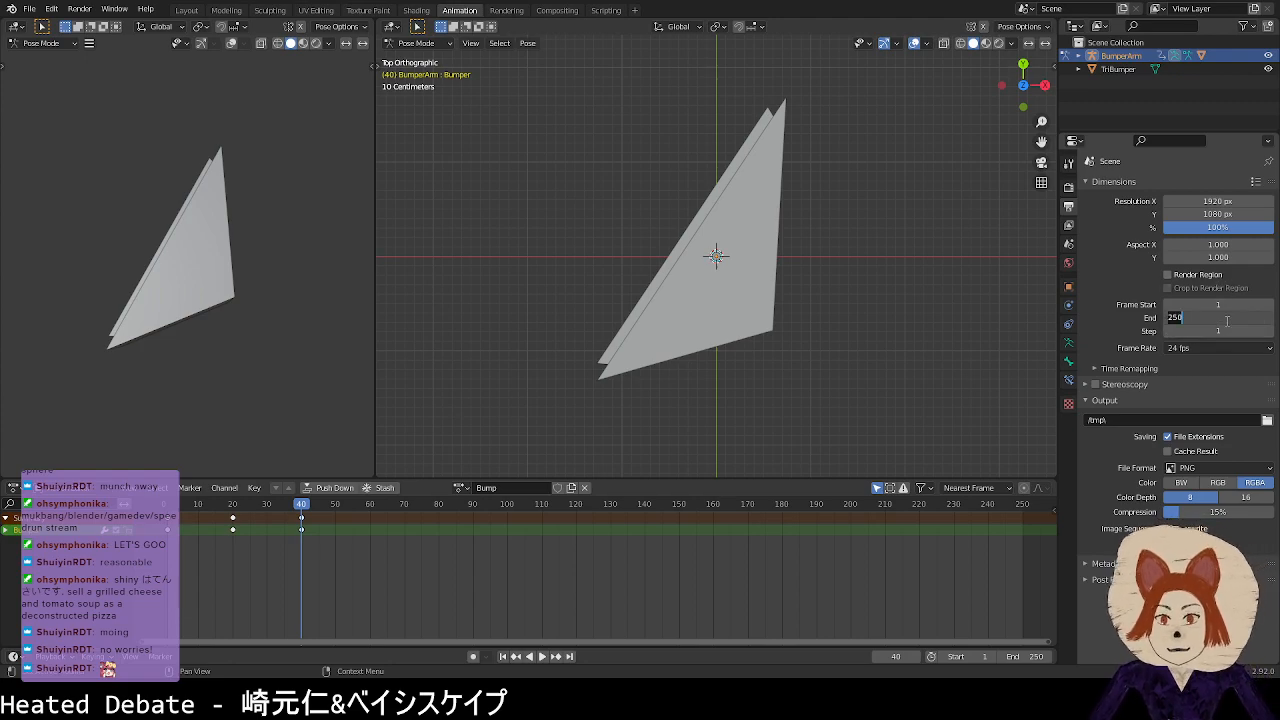
pyautogui.write('40\\')
pyautogui.press('Return')
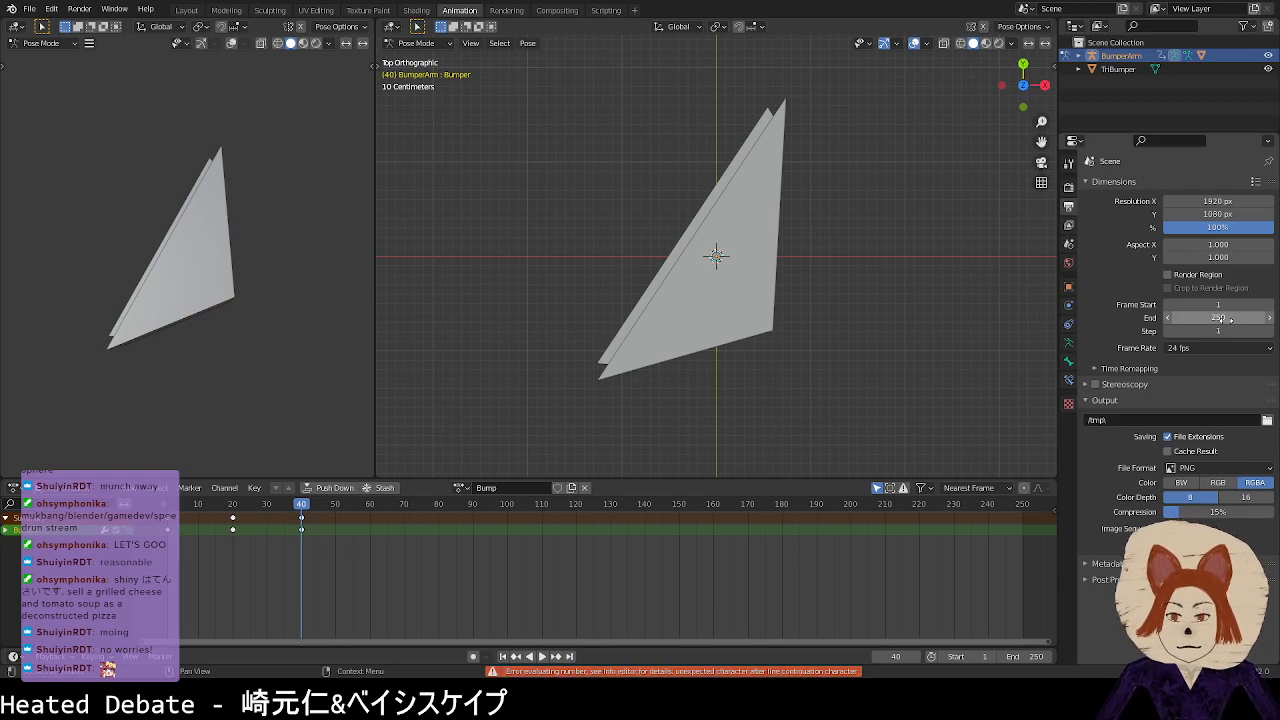
pyautogui.click(1228, 318)
pyautogui.write('60')
pyautogui.press('Return')
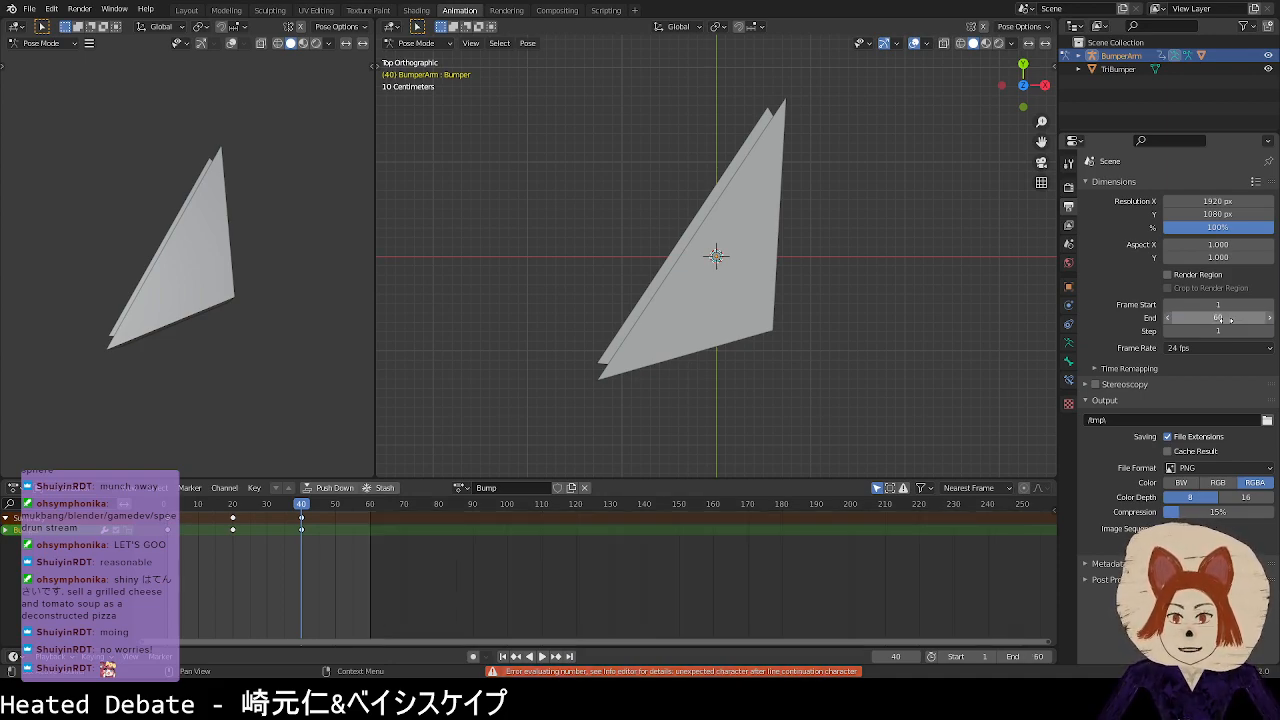
# Step: Move the first keyframe to frame 0 and play the Bump animation with the scene's frame rate set to 60 fps
pyautogui.moveTo(320, 506); pyautogui.dragTo(257, 510)
pyautogui.moveTo(168, 519); pyautogui.dragTo(165, 520)
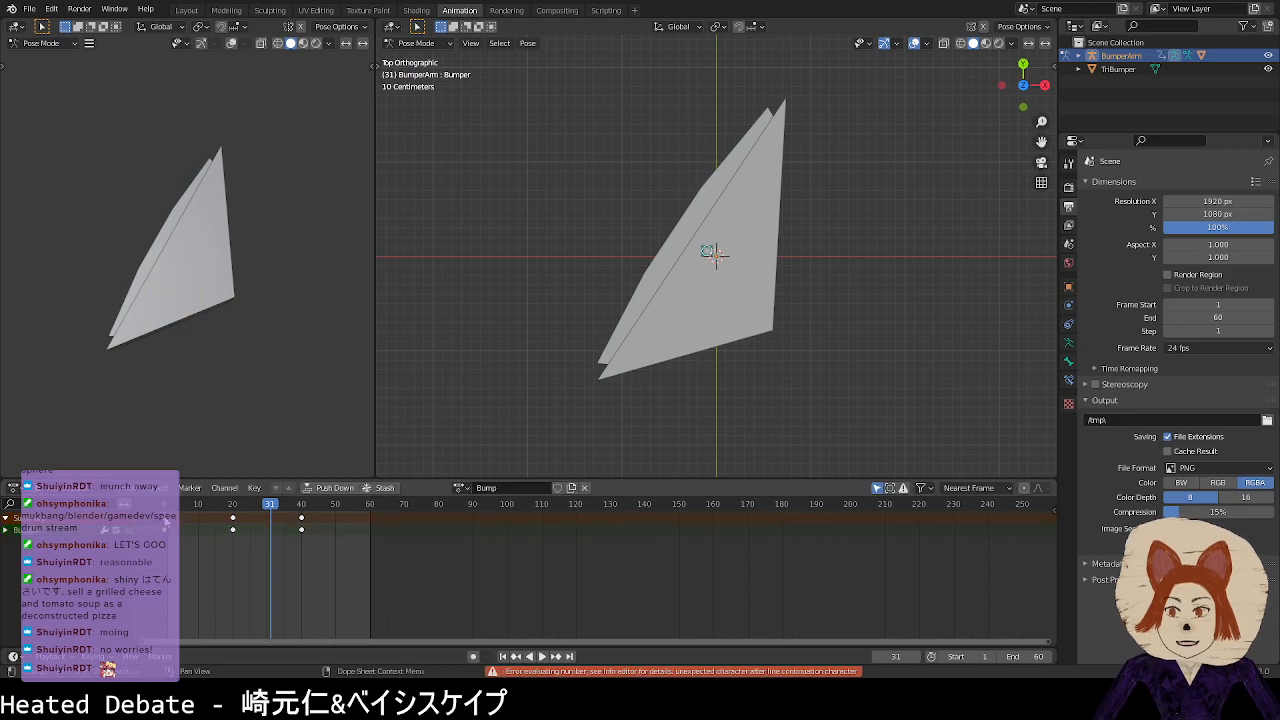
pyautogui.moveTo(270, 505); pyautogui.dragTo(164, 507)
pyautogui.click(541, 656)
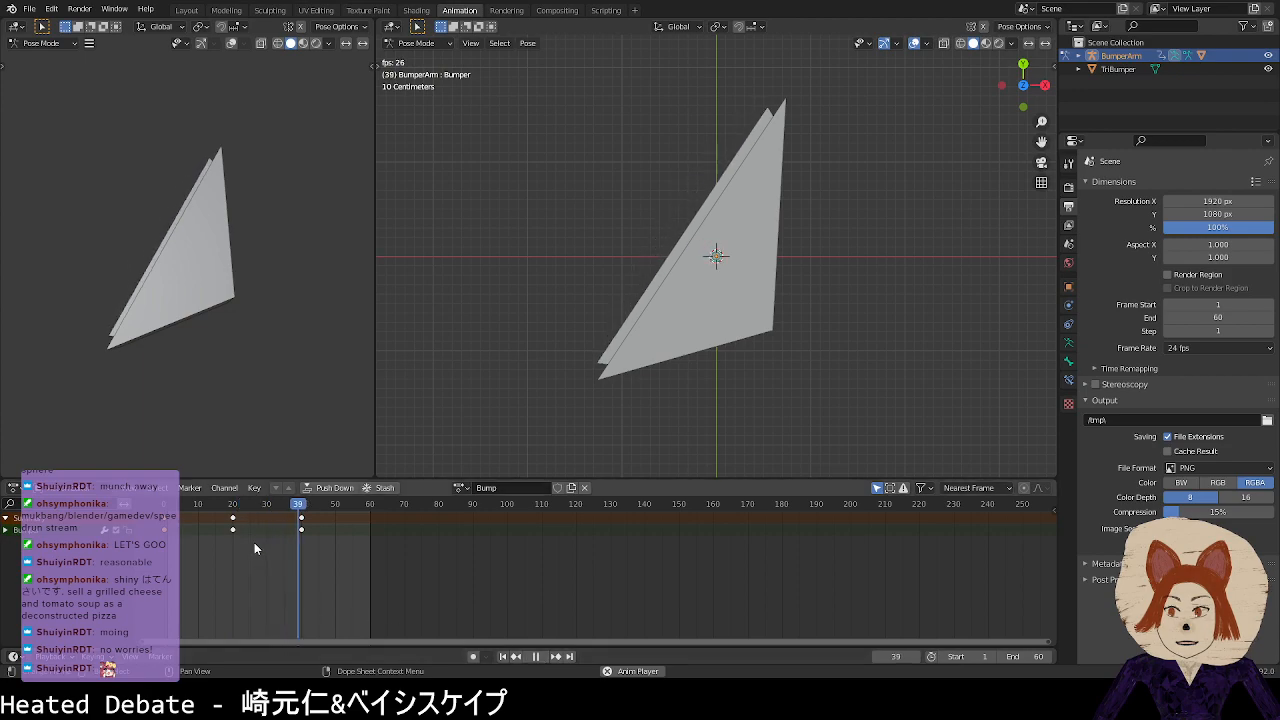
pyautogui.click(1213, 348)
pyautogui.click(1211, 430)
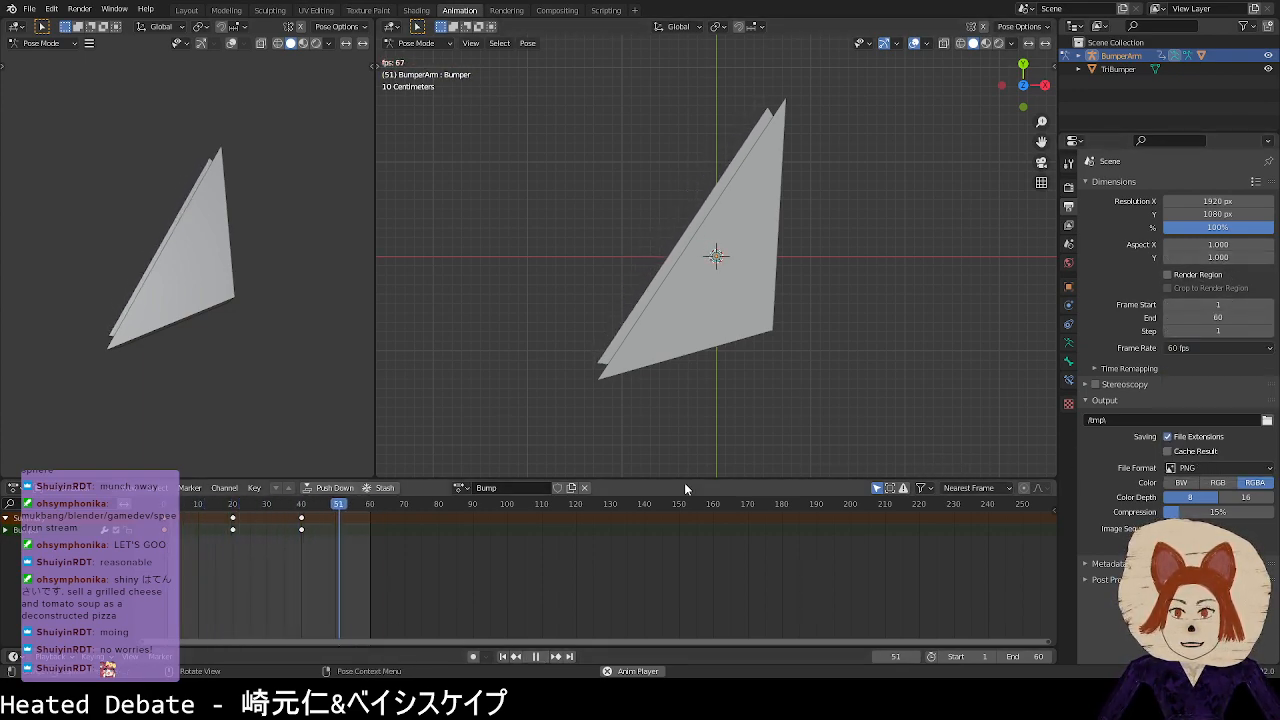
# Step: Retime the outward-push keyframe to about frame 3 and the return keyframe to frame 10, and save the file
pyautogui.moveTo(234, 519); pyautogui.dragTo(197, 520)
pyautogui.moveTo(301, 518); pyautogui.dragTo(232, 517)
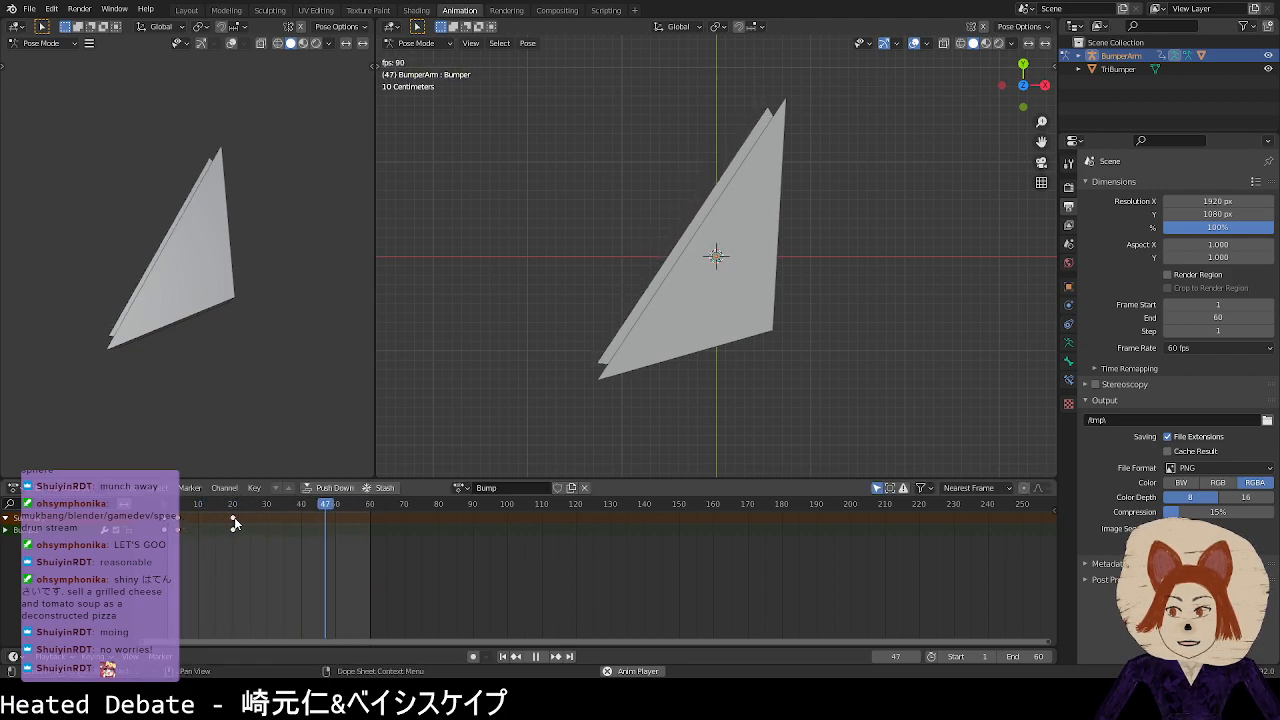
pyautogui.moveTo(229, 521); pyautogui.dragTo(218, 516)
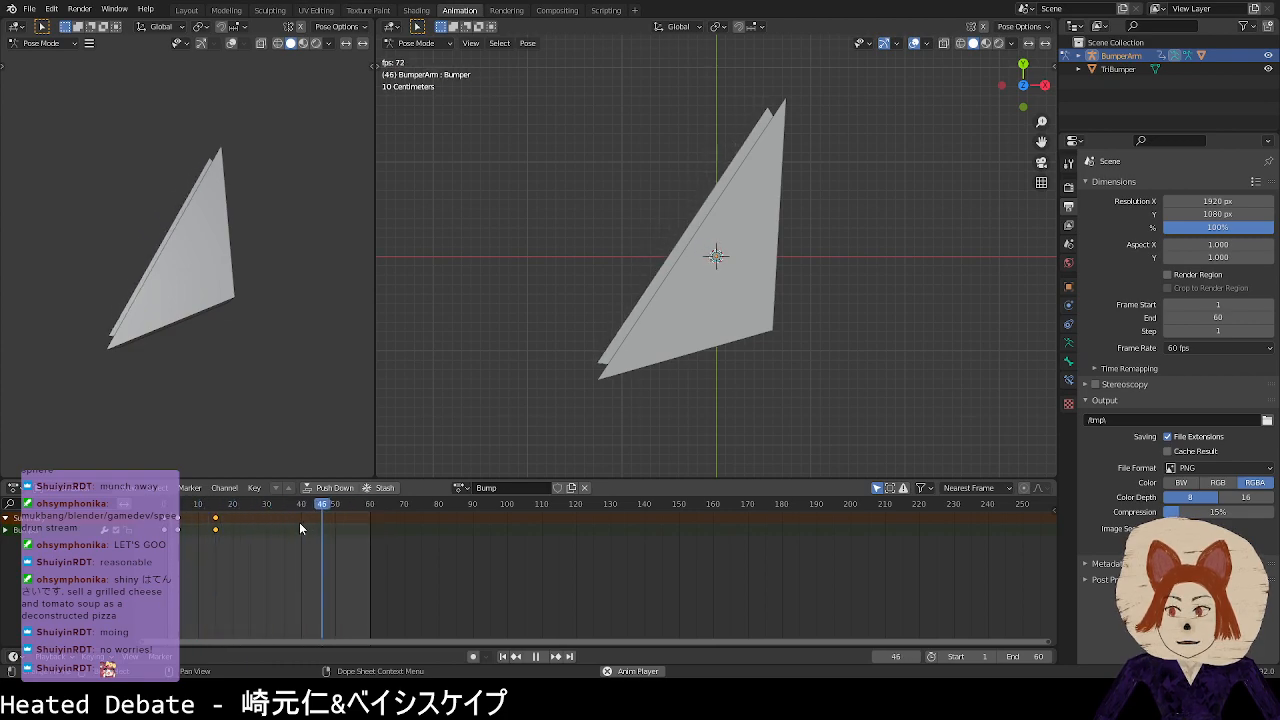
pyautogui.moveTo(178, 517); pyautogui.dragTo(173, 517)
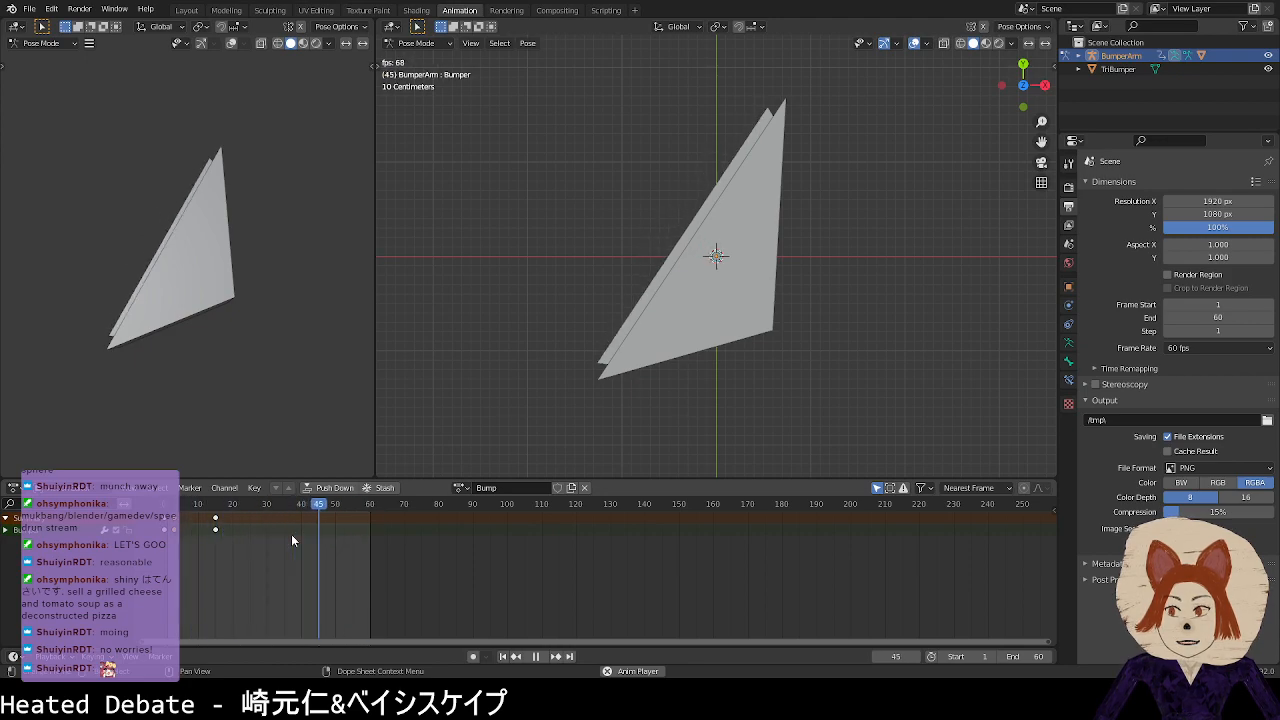
pyautogui.moveTo(215, 517); pyautogui.dragTo(198, 517)
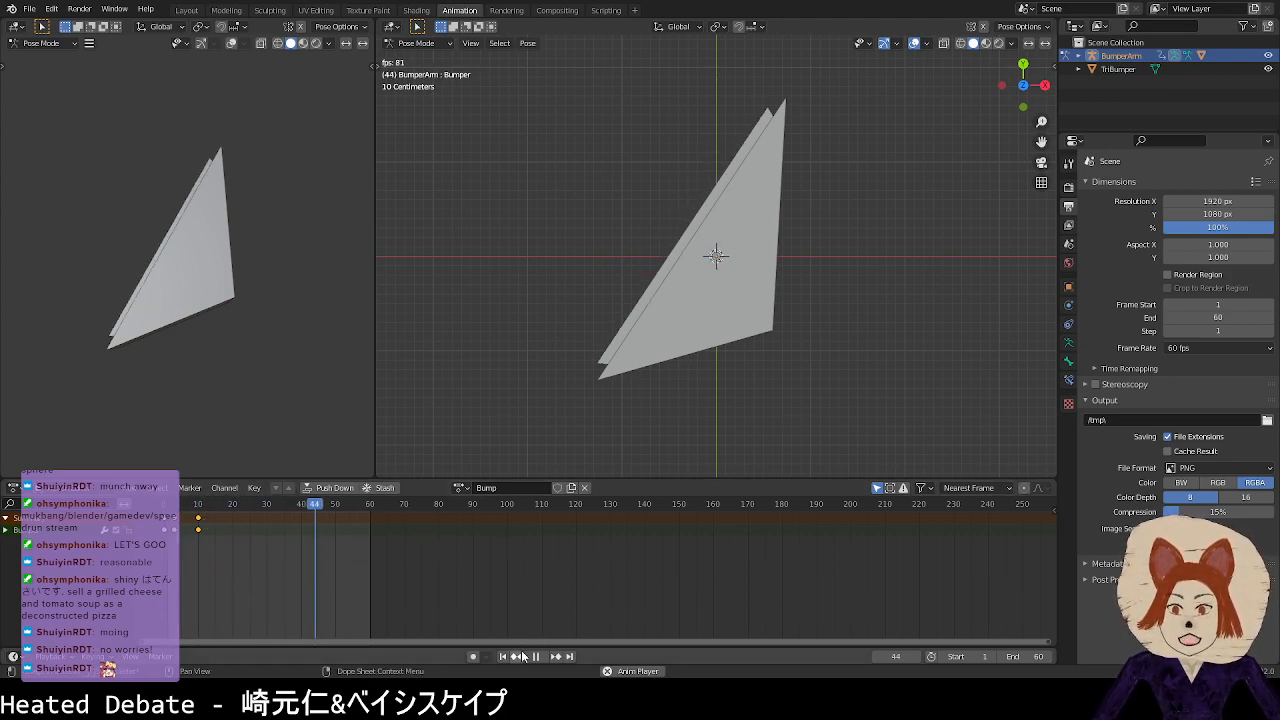
pyautogui.press('Escape')
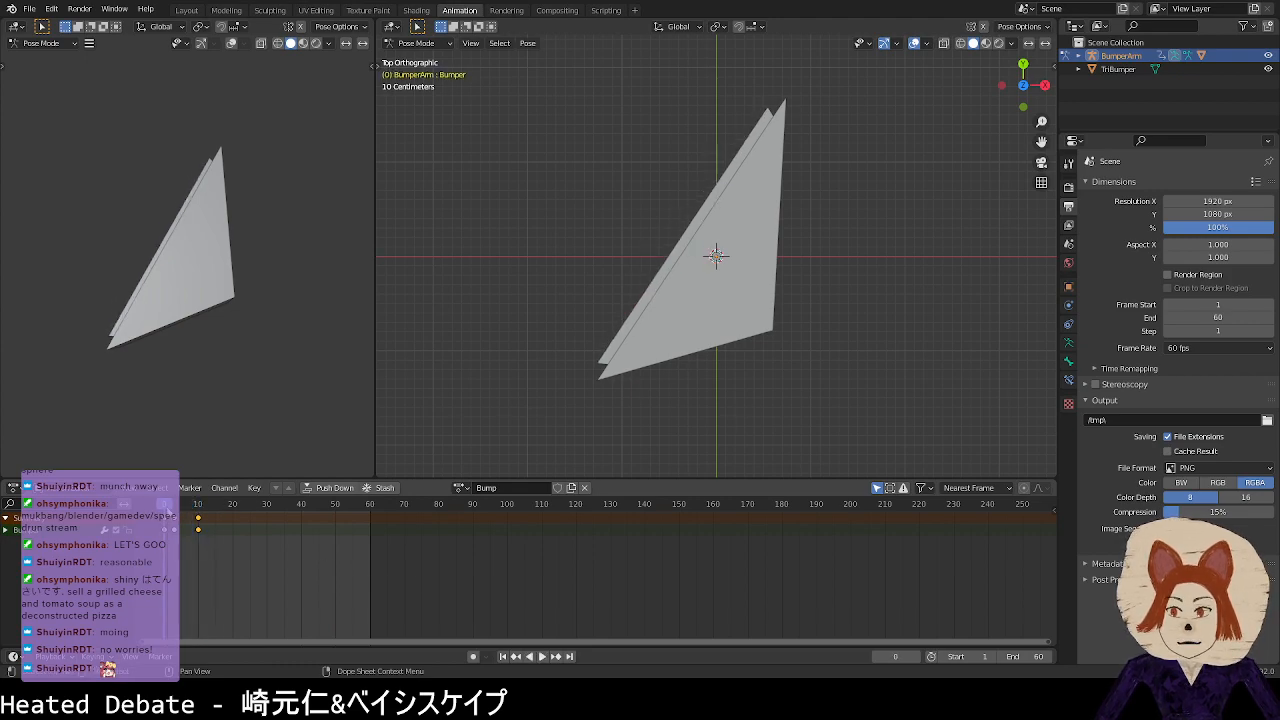
pyautogui.hotkey('ctrl', 's')
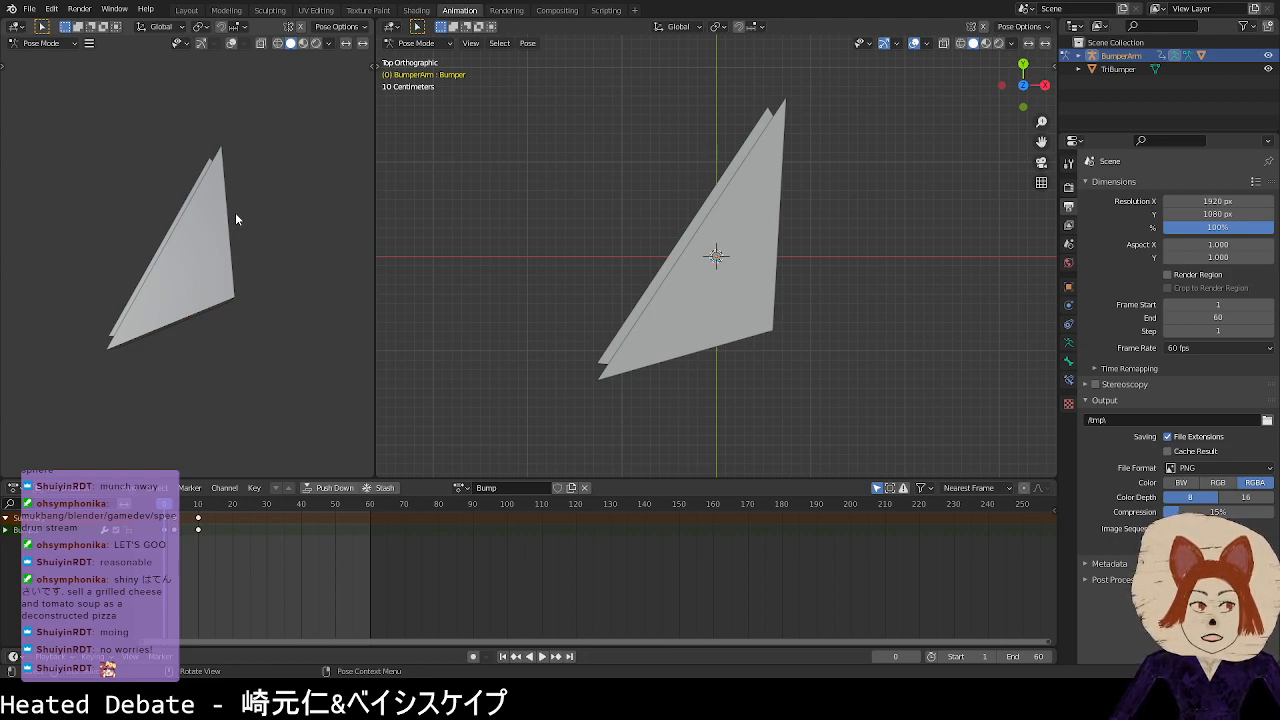
# Step: Create a new General file and save it
pyautogui.click(29, 8)
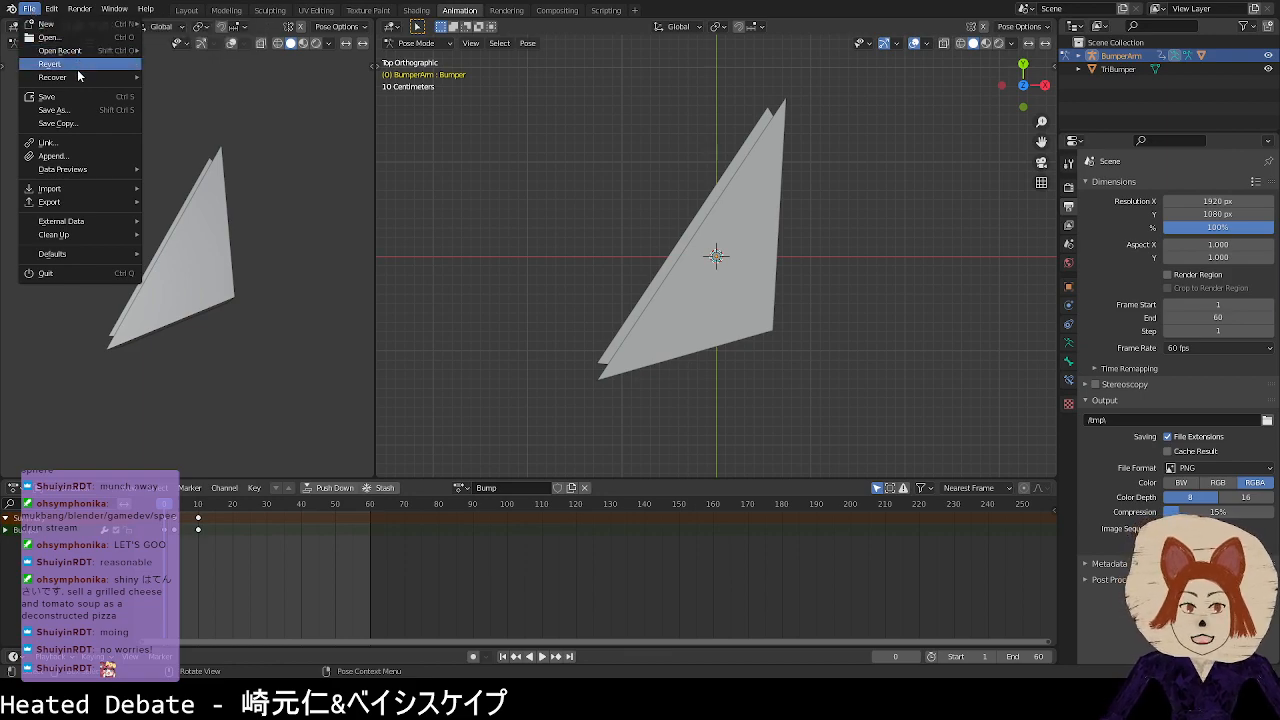
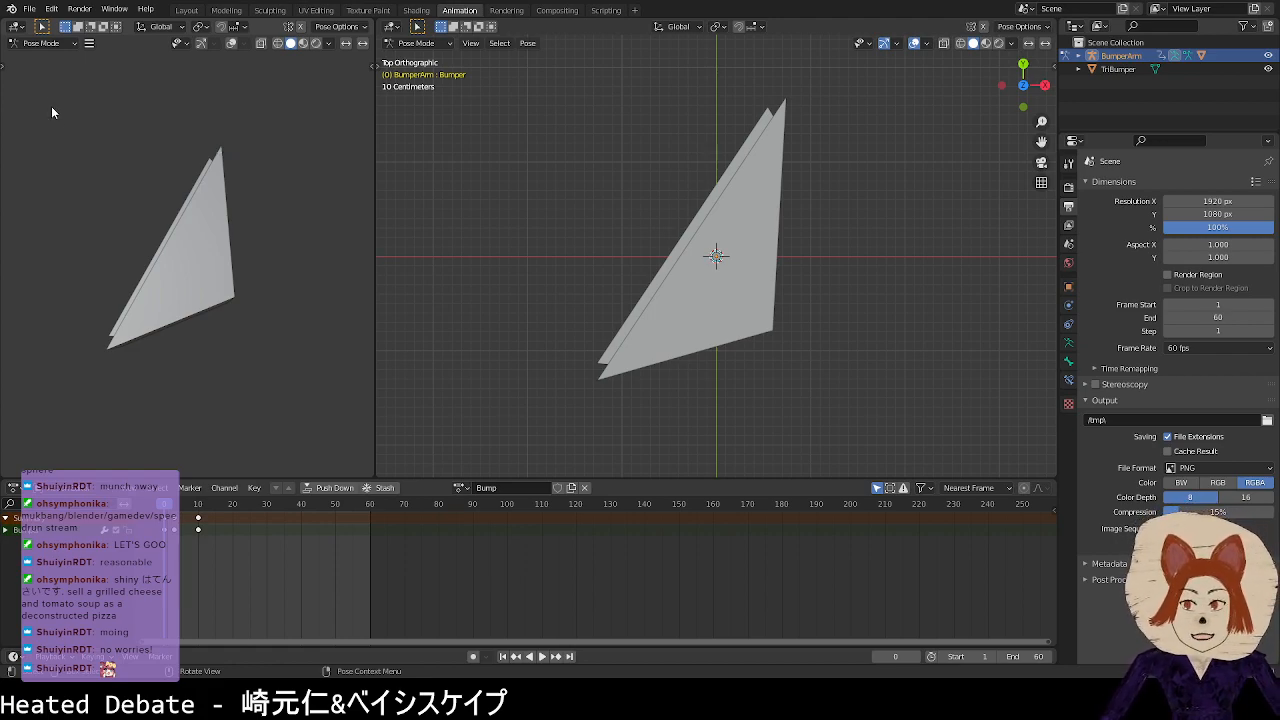
pyautogui.click(31, 9)
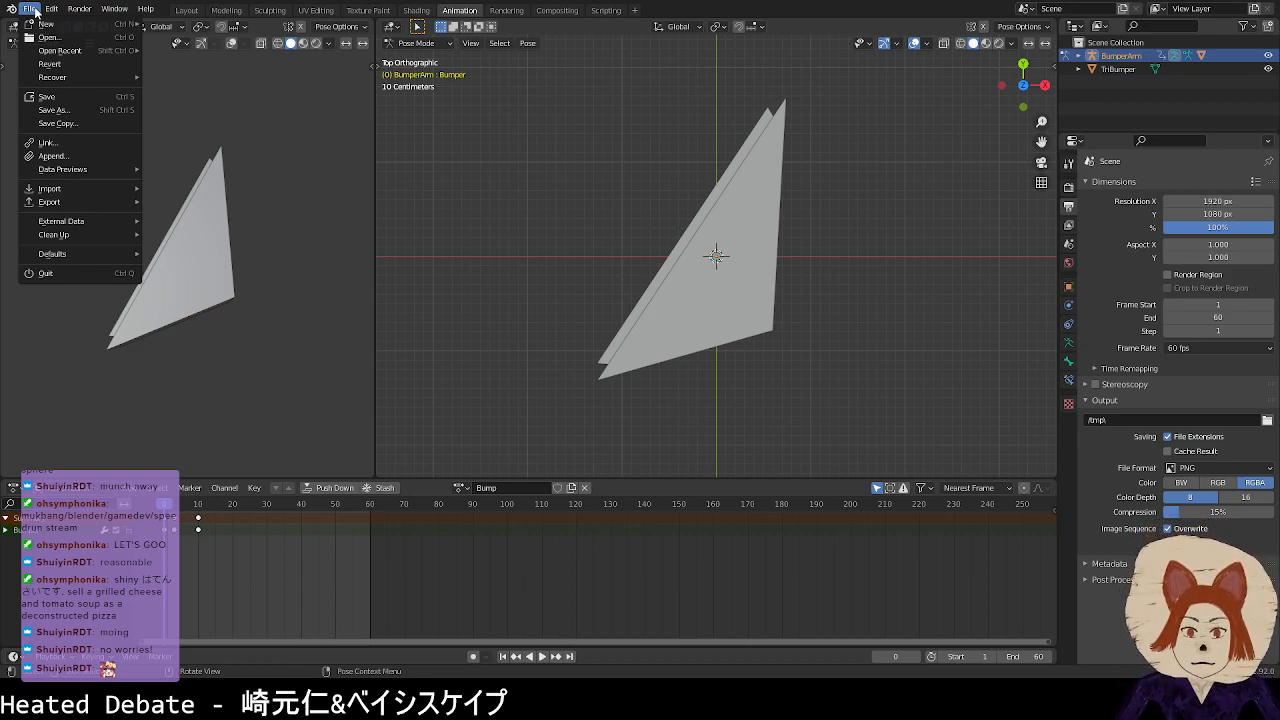
pyautogui.moveTo(46, 23)
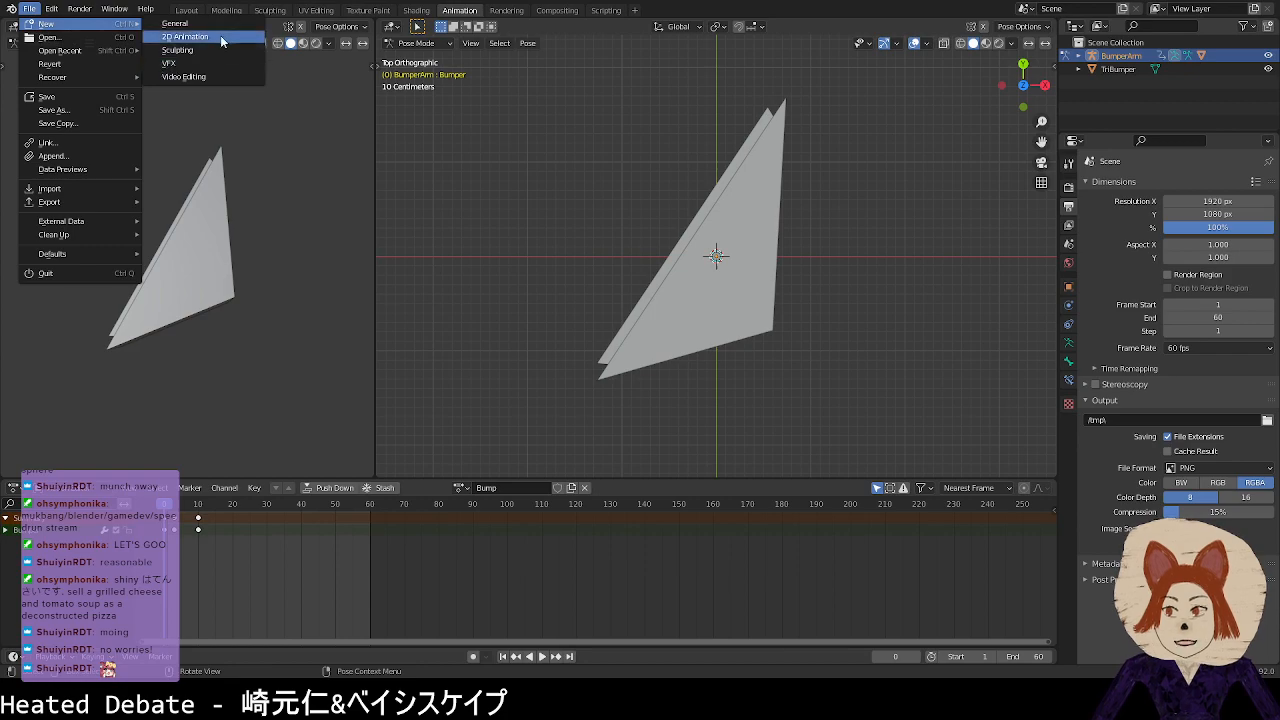
pyautogui.click(176, 23)
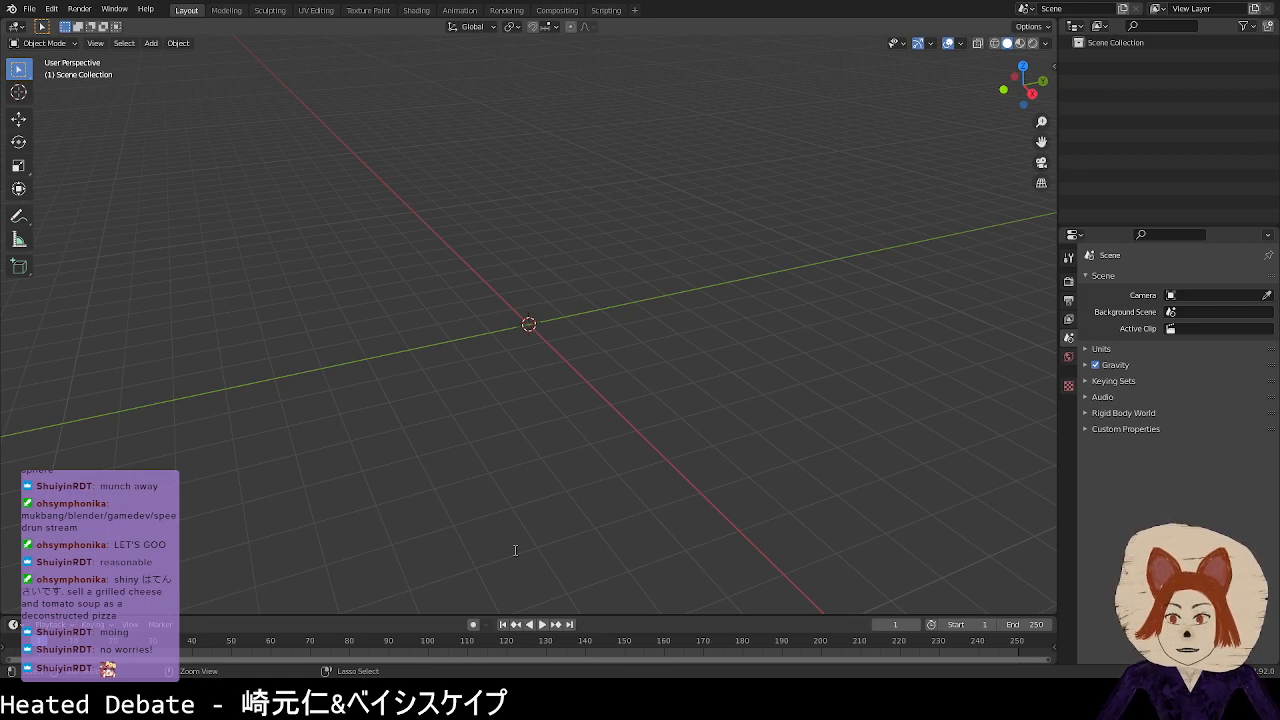
pyautogui.hotkey('ctrl', 's')
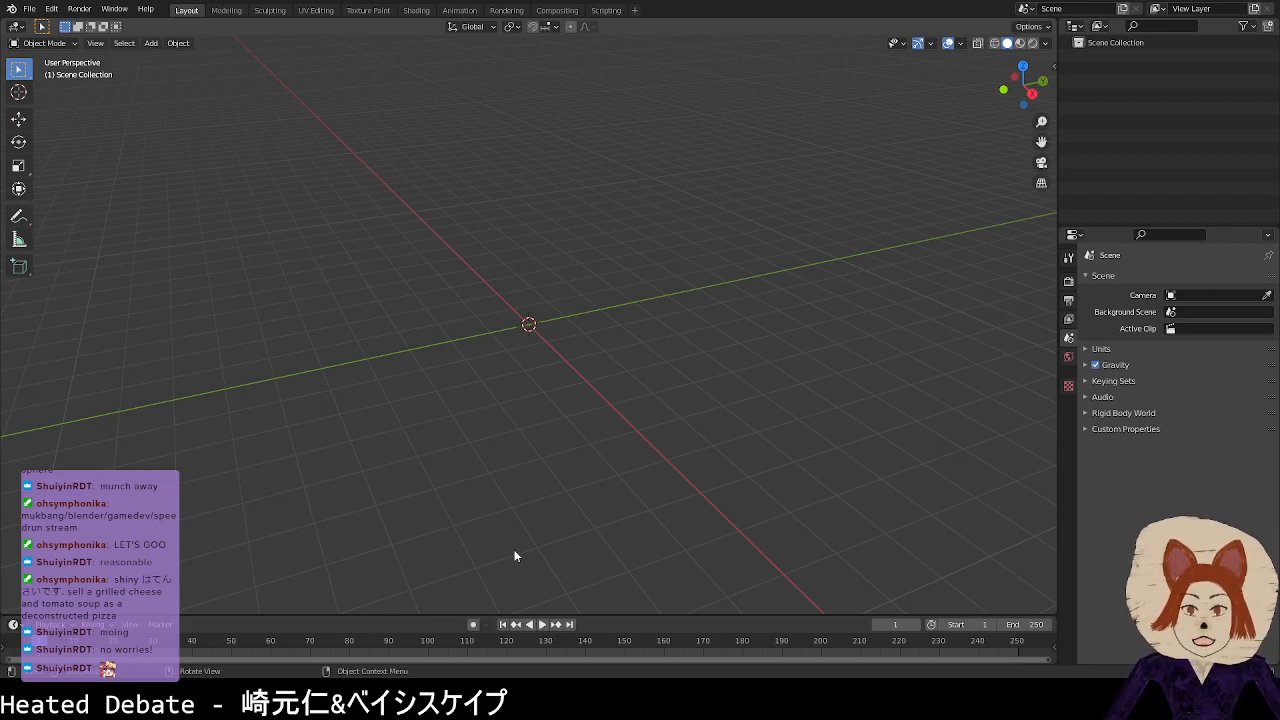
# Step: Add a cylinder mesh at the origin and set its vertices to 6
pyautogui.moveTo(642, 325); pyautogui.dragTo(596, 316, button='middle')
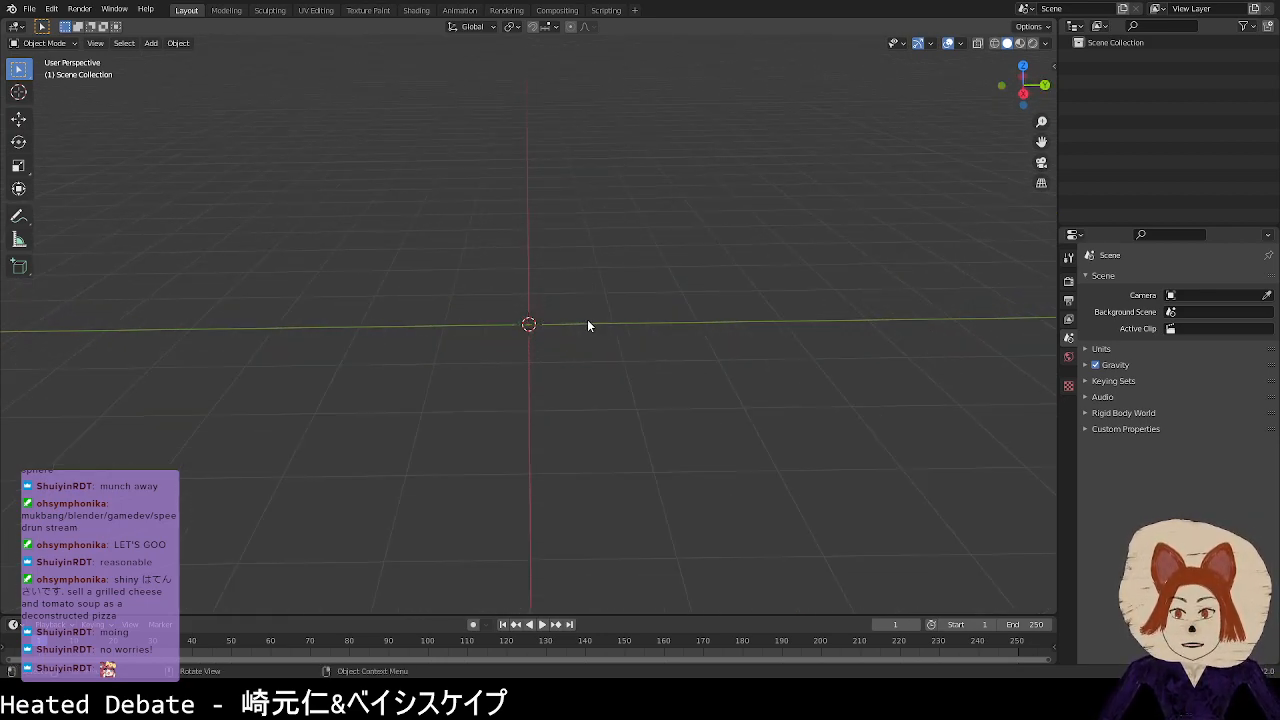
pyautogui.moveTo(584, 368); pyautogui.dragTo(576, 389, button='middle')
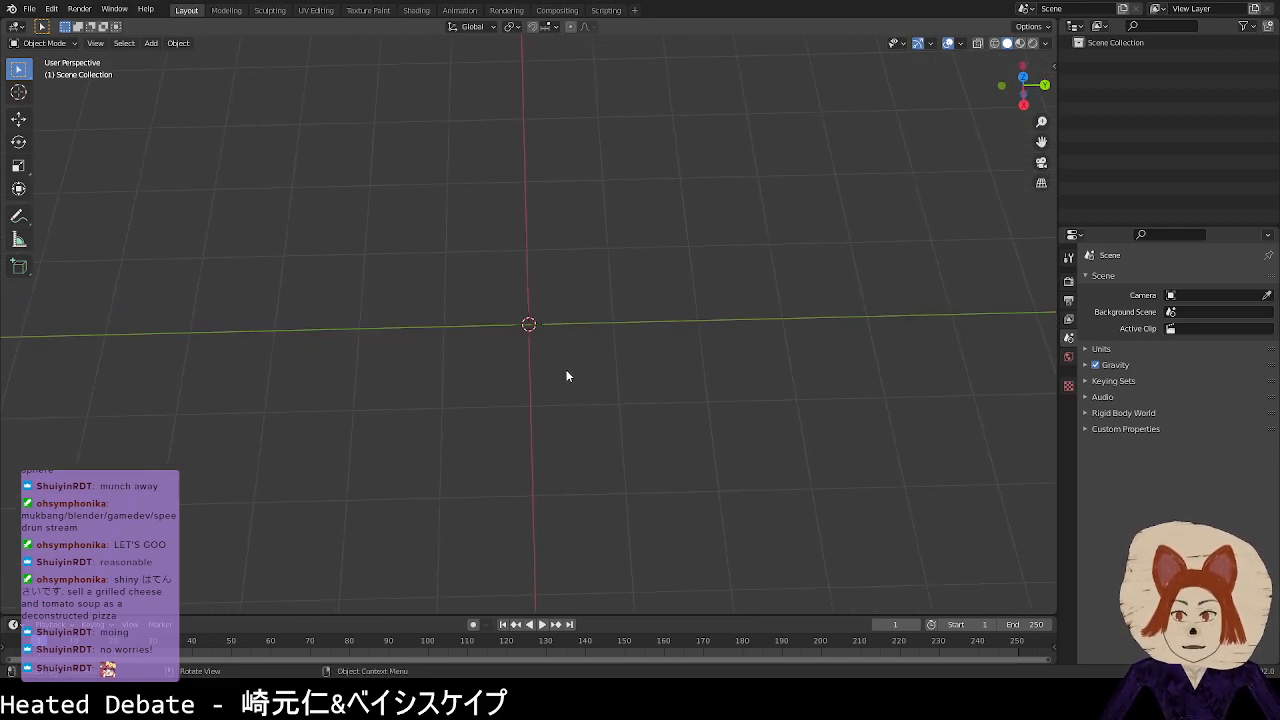
pyautogui.hotkey('shift', 'a')
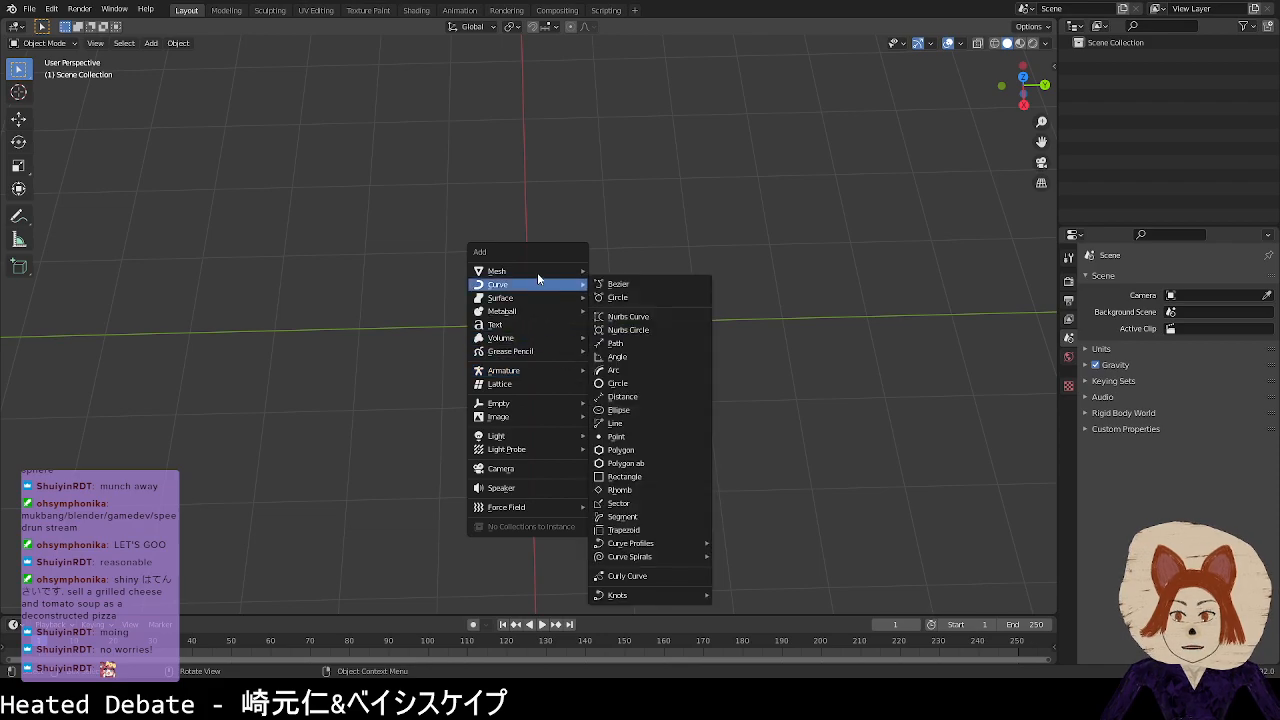
pyautogui.moveTo(586, 272)
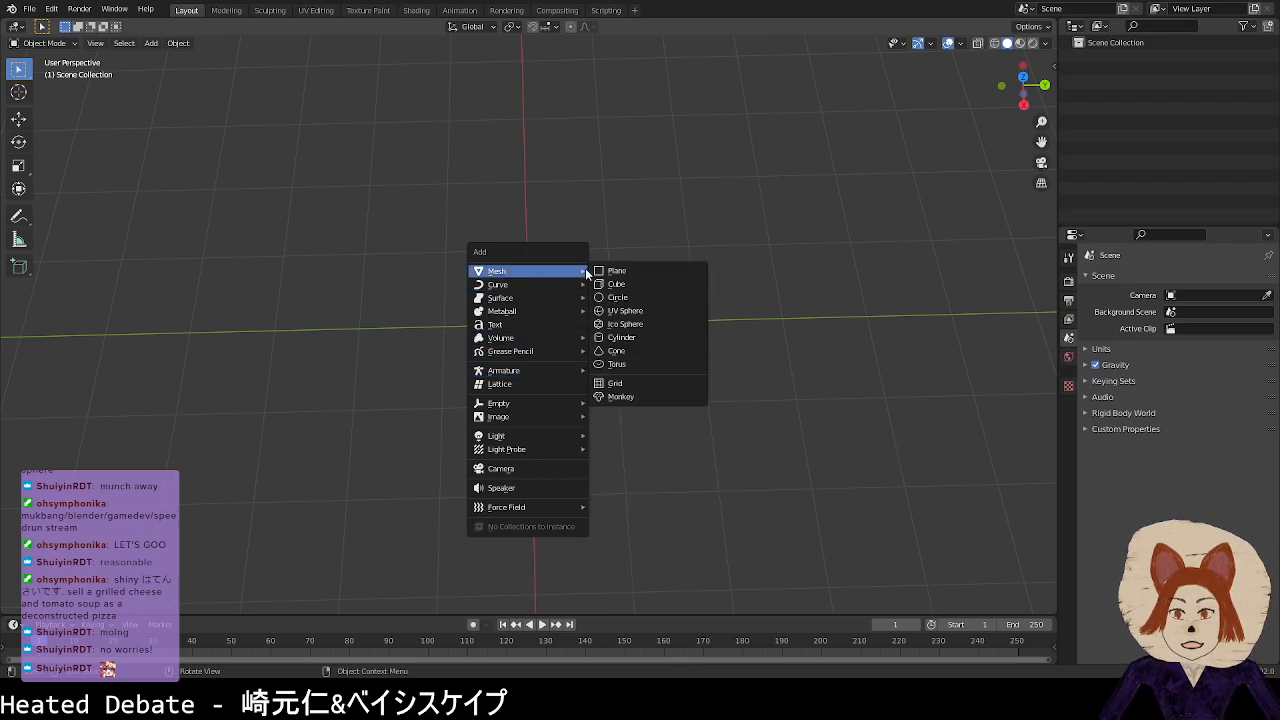
pyautogui.click(628, 338)
pyautogui.click(202, 595)
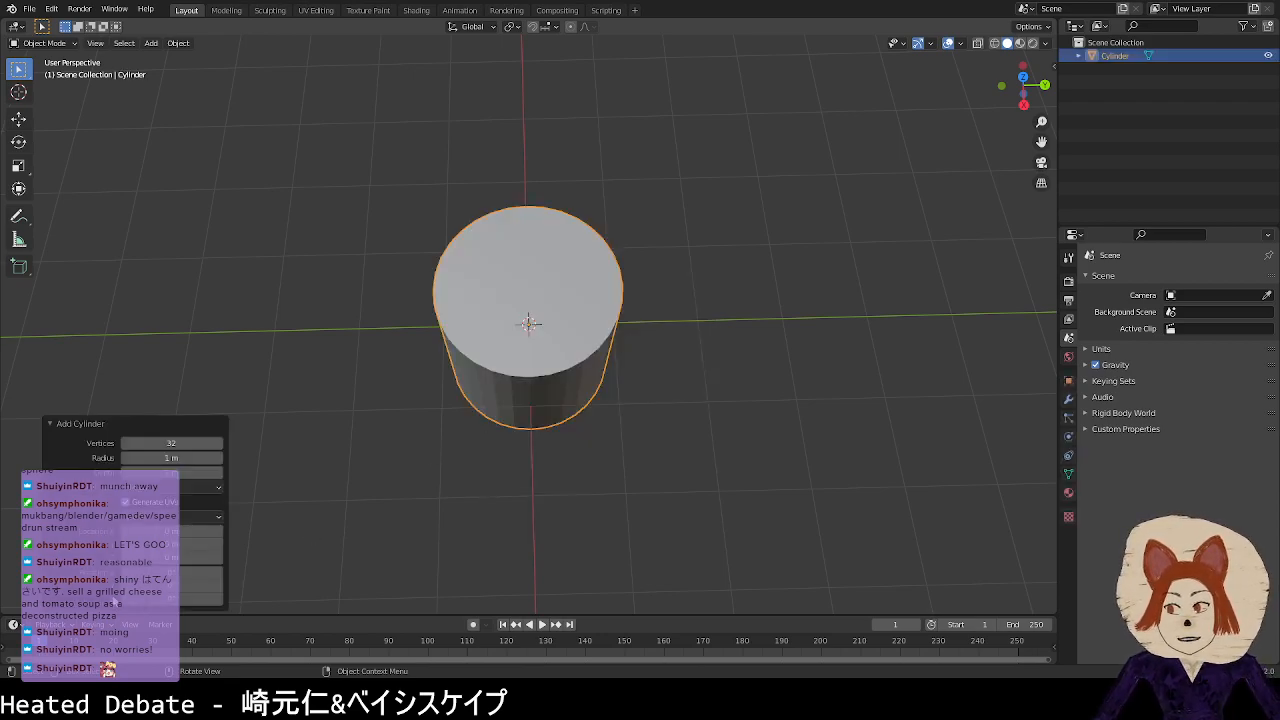
pyautogui.click(180, 443)
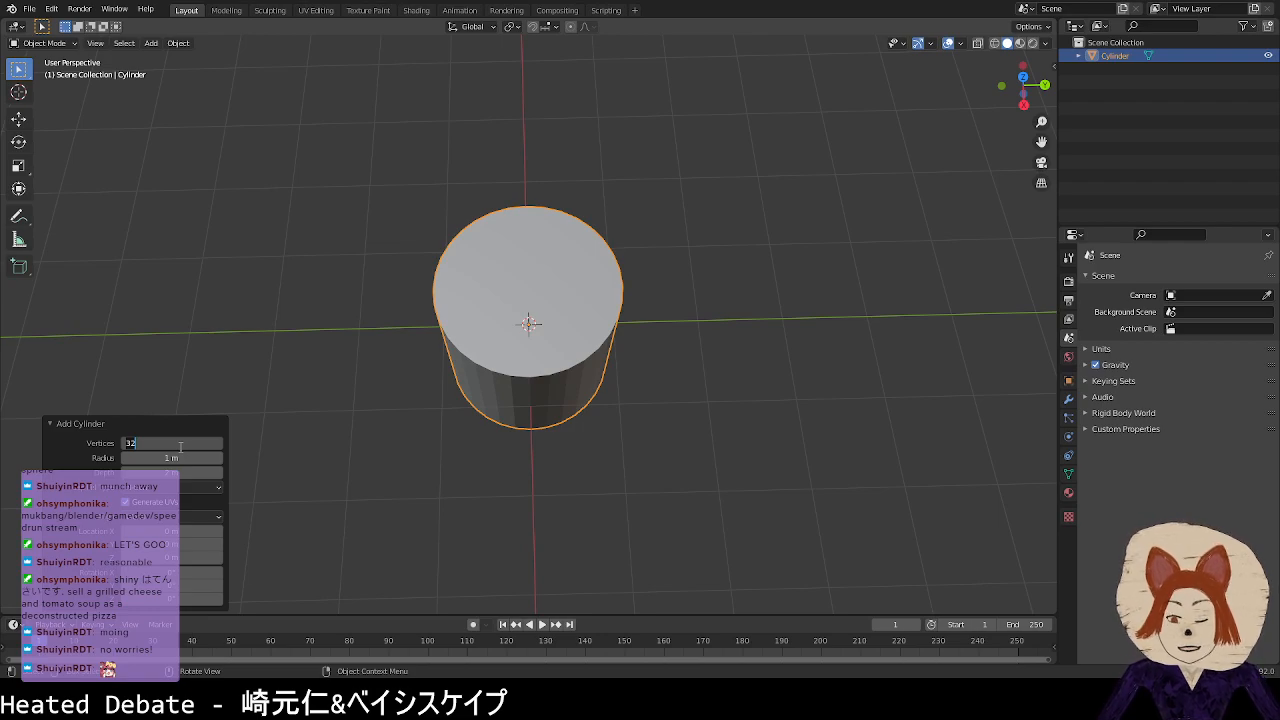
pyautogui.write('6')
pyautogui.press('Return')
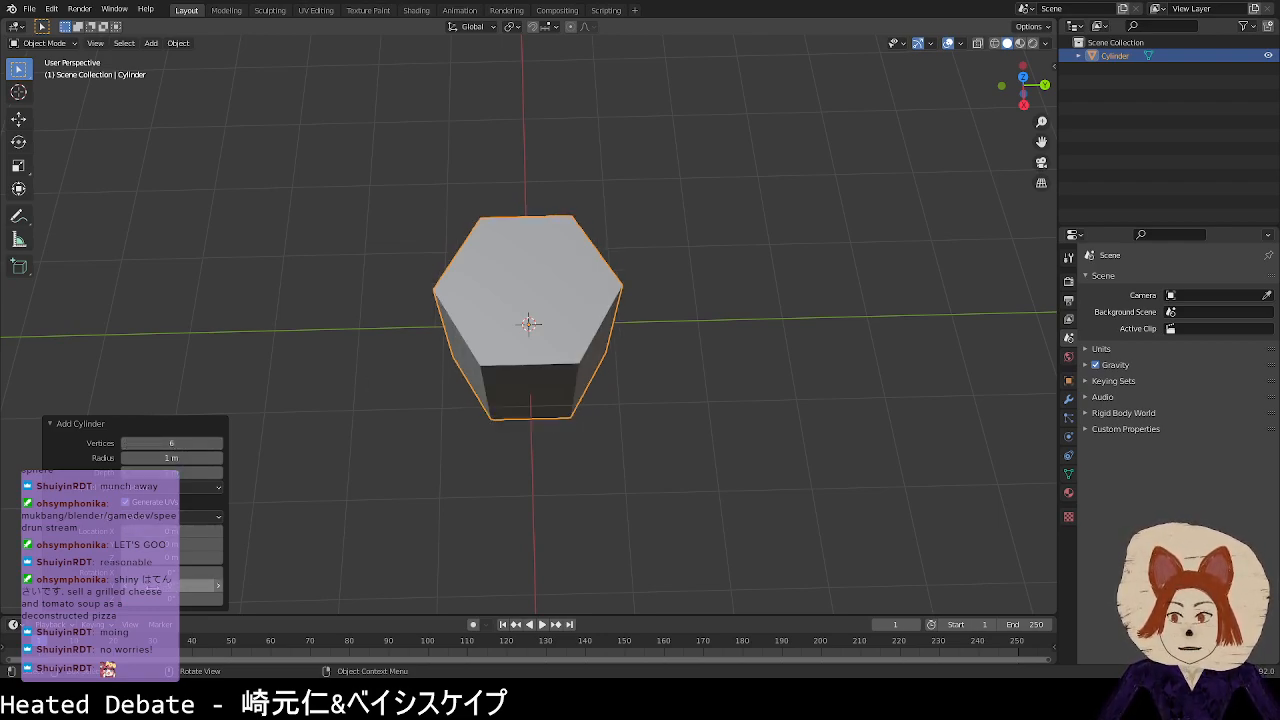
# Step: Set the new six-sided cylinder's Y rotation to 90 degrees so it lies along the X axis
pyautogui.moveTo(150, 587); pyautogui.dragTo(744, 564)
pyautogui.write('90')
pyautogui.press('Return')
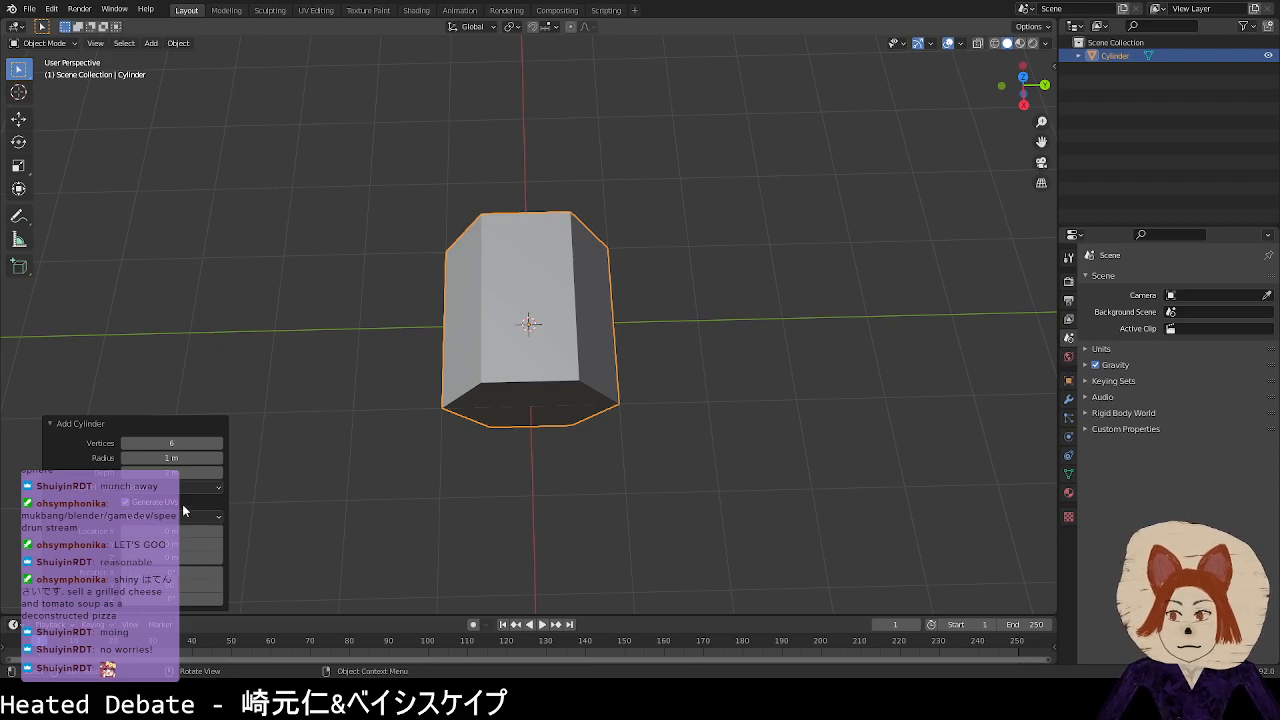
# Step: Try a depth of 0.1 m and a depth of 0.5 m for the six-sided cylinder
pyautogui.click(183, 473)
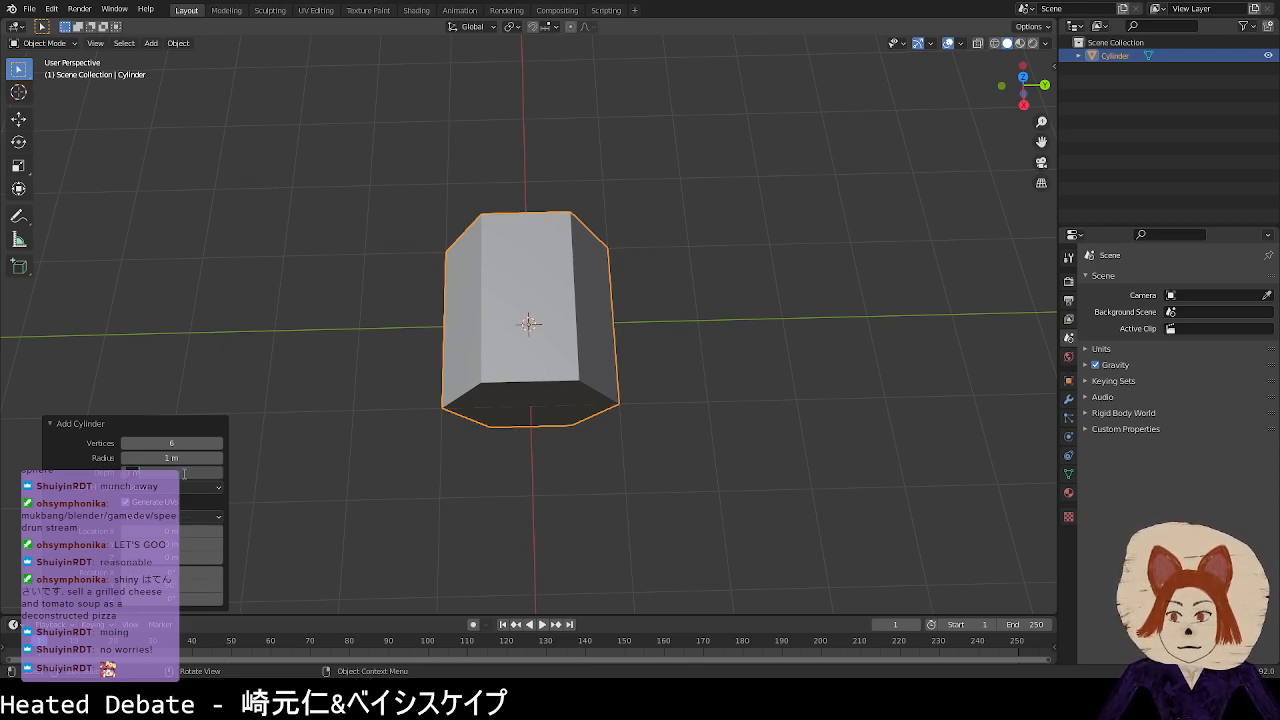
pyautogui.write('.1')
pyautogui.press('Return')
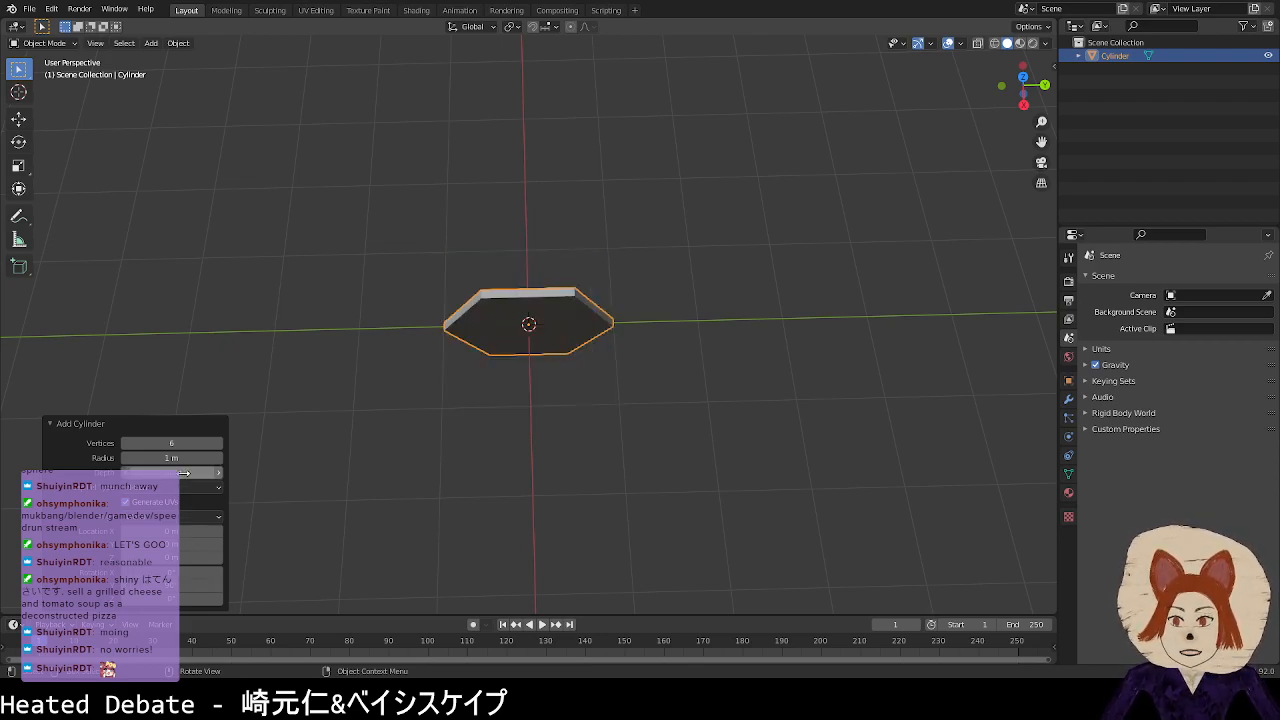
pyautogui.click(183, 473)
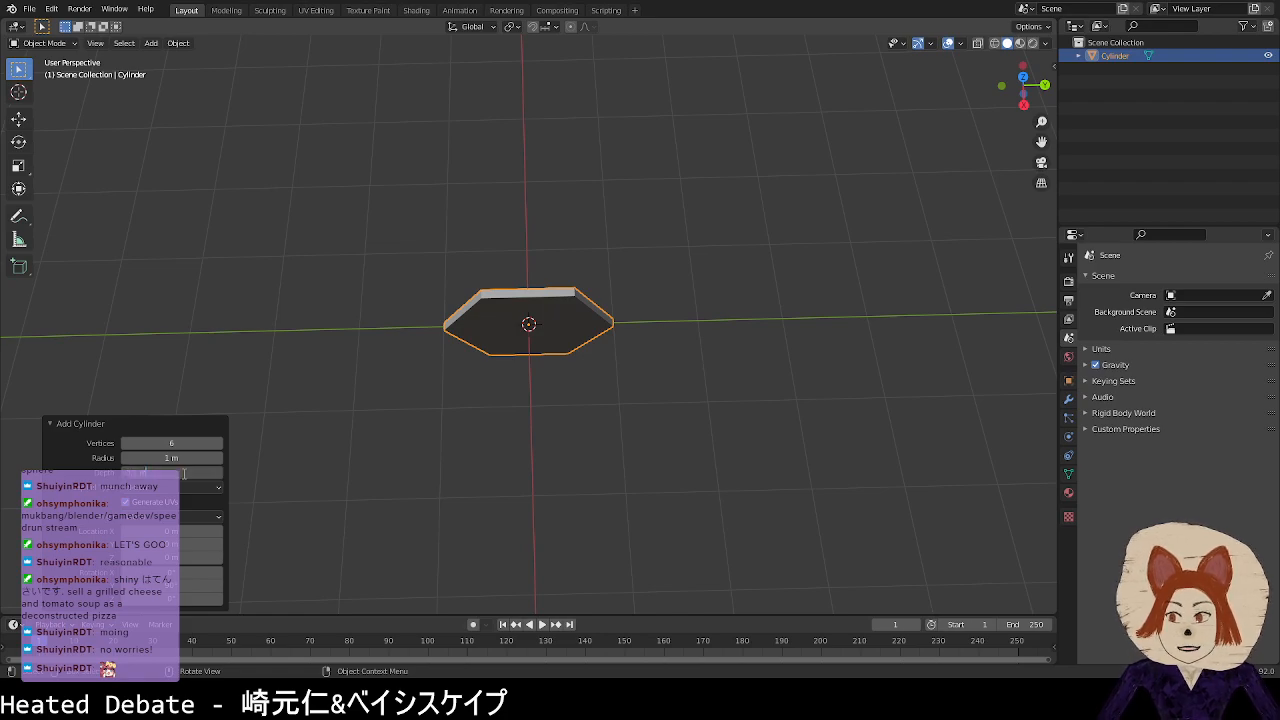
pyautogui.moveTo(184, 474); pyautogui.dragTo(130, 471)
pyautogui.write('.5')
pyautogui.press('Return')
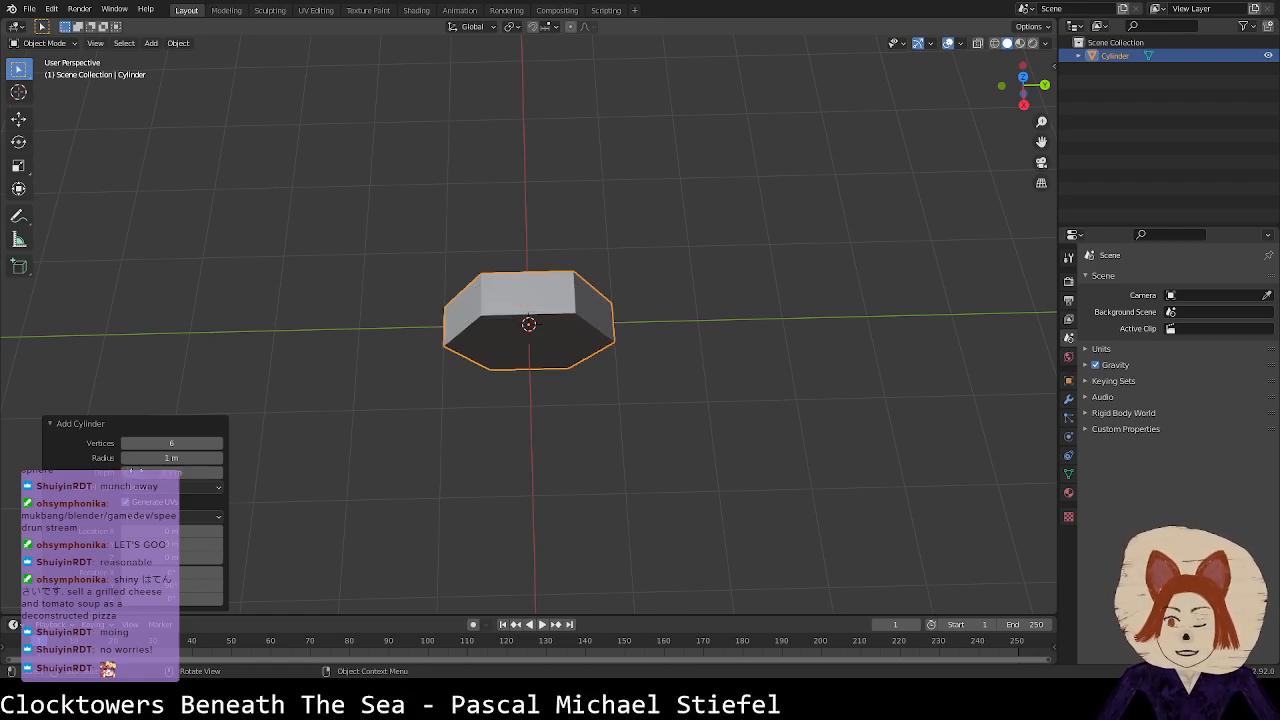
# Step: Set the six-sided cylinder's radius to 0.1 m and its depth to 1 m
pyautogui.click(161, 459)
pyautogui.press('BackSpace')
pyautogui.write('.2')
pyautogui.press('Return')
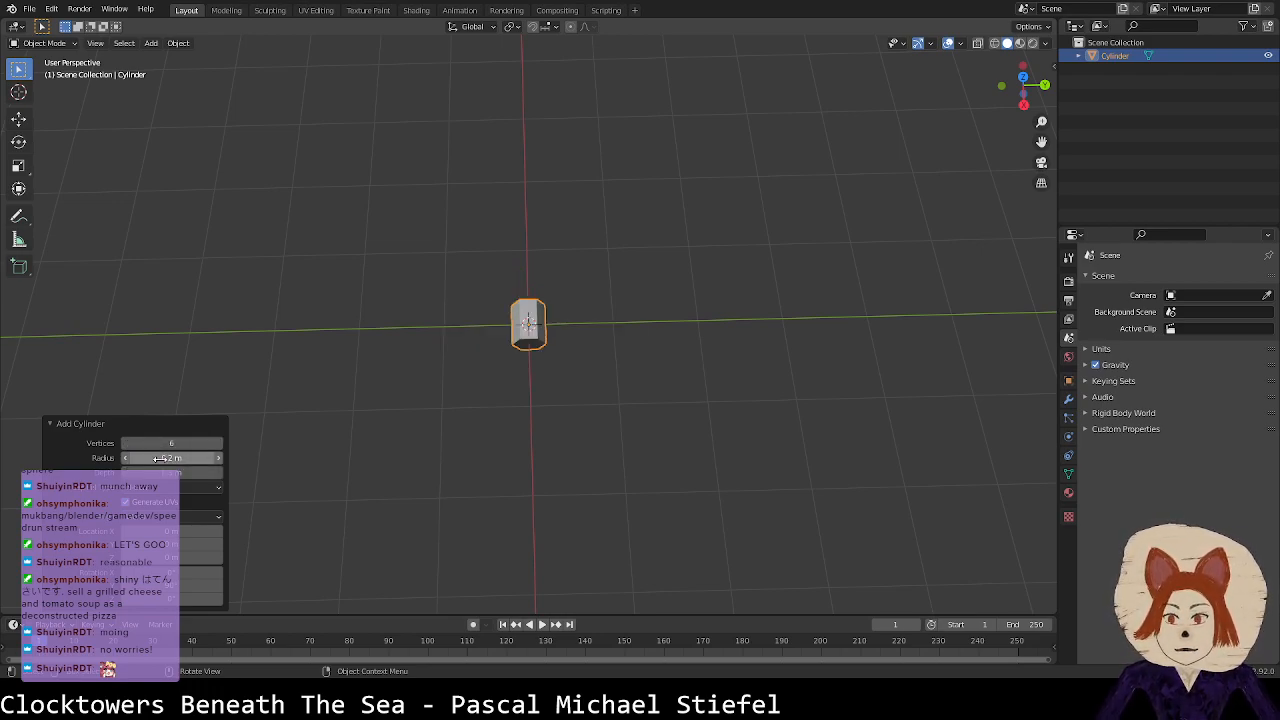
pyautogui.click(161, 458)
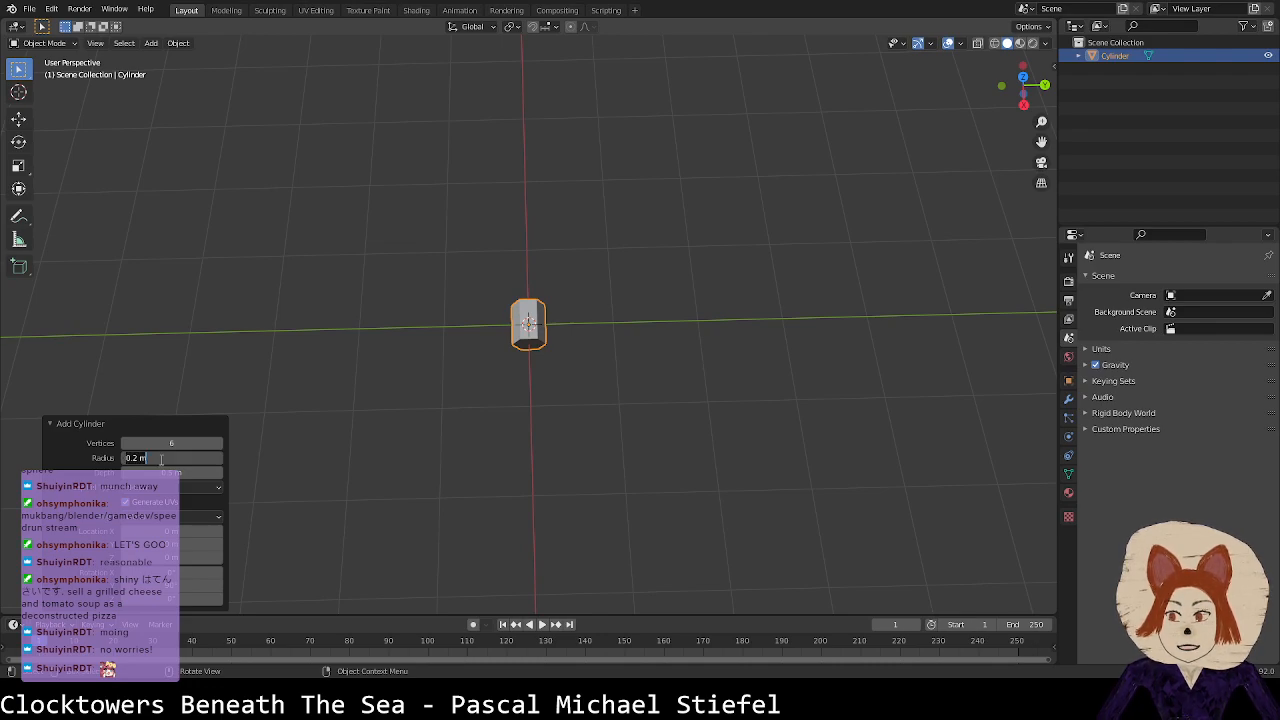
pyautogui.write('.1')
pyautogui.press('Return')
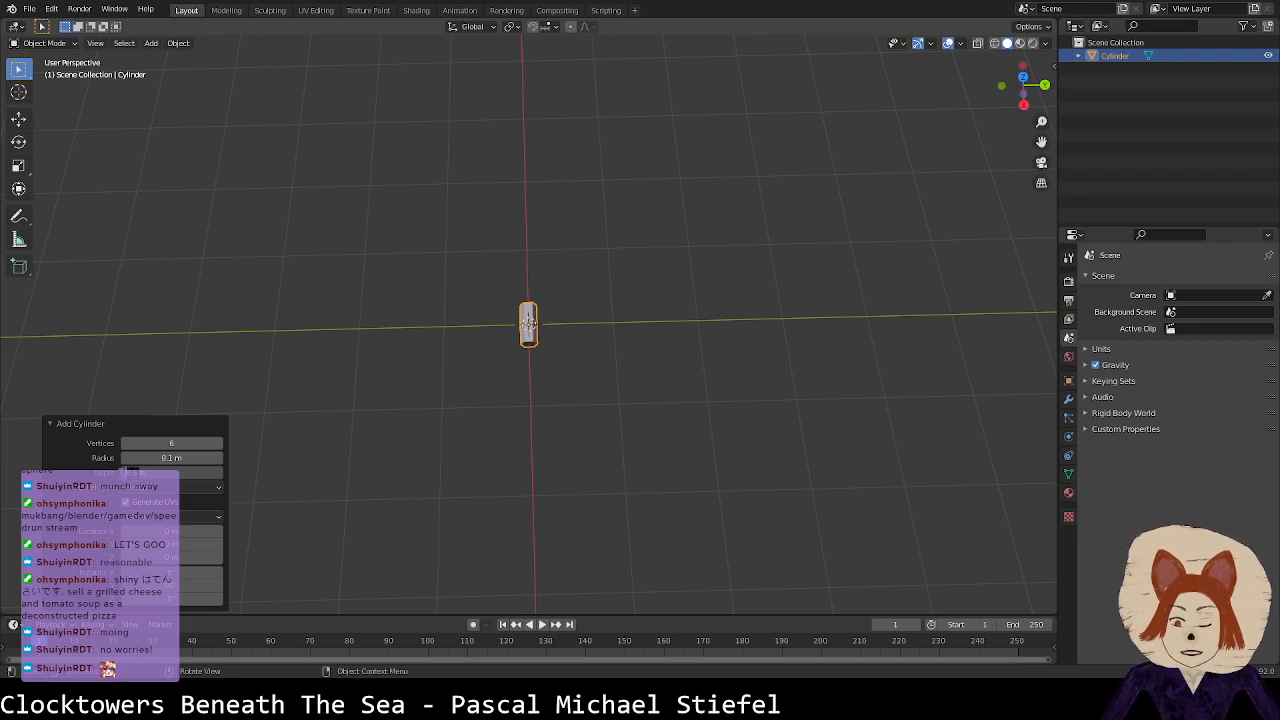
pyautogui.write('1')
pyautogui.press('Return')
pyautogui.scroll(4, 557, 357)
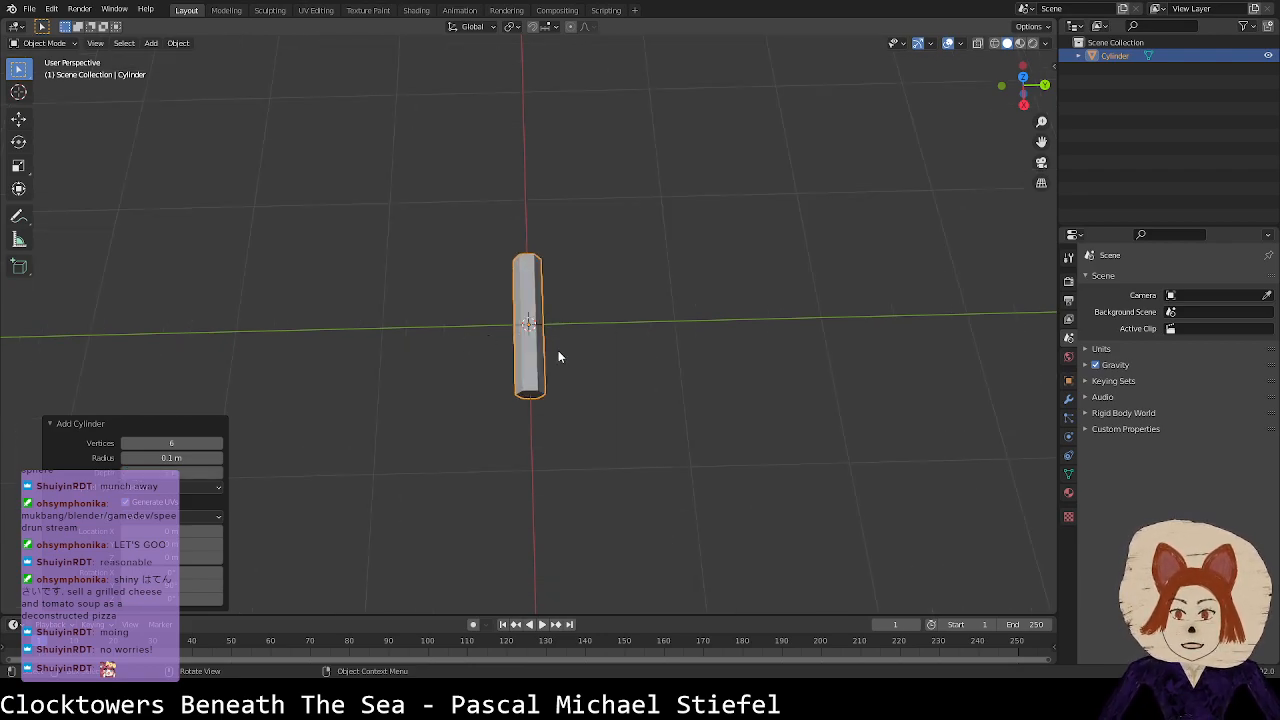
# Step: Rename both the cylinder object and its mesh data to Ramp
pyautogui.doubleClick(1115, 55)
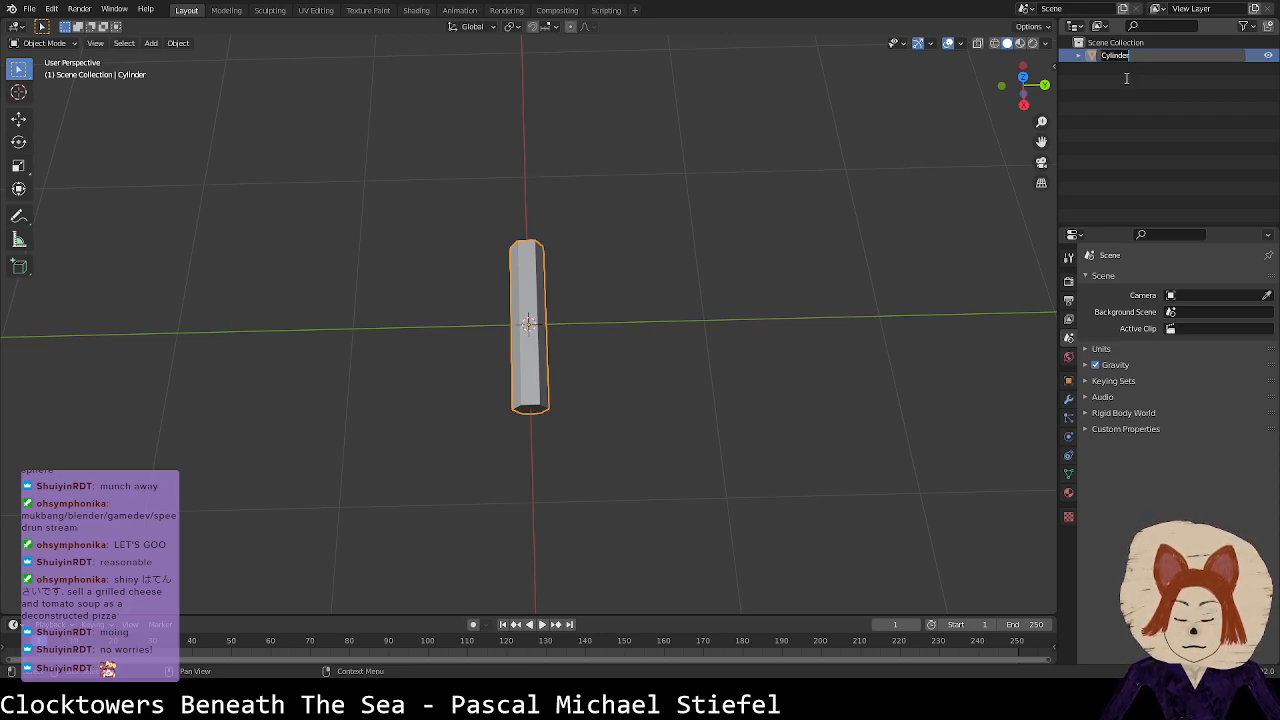
pyautogui.write('Ramp')
pyautogui.press('Return')
pyautogui.click(1078, 56)
pyautogui.doubleClick(1128, 68)
pyautogui.write('Ramp')
pyautogui.press('Return')
pyautogui.click(1078, 56)
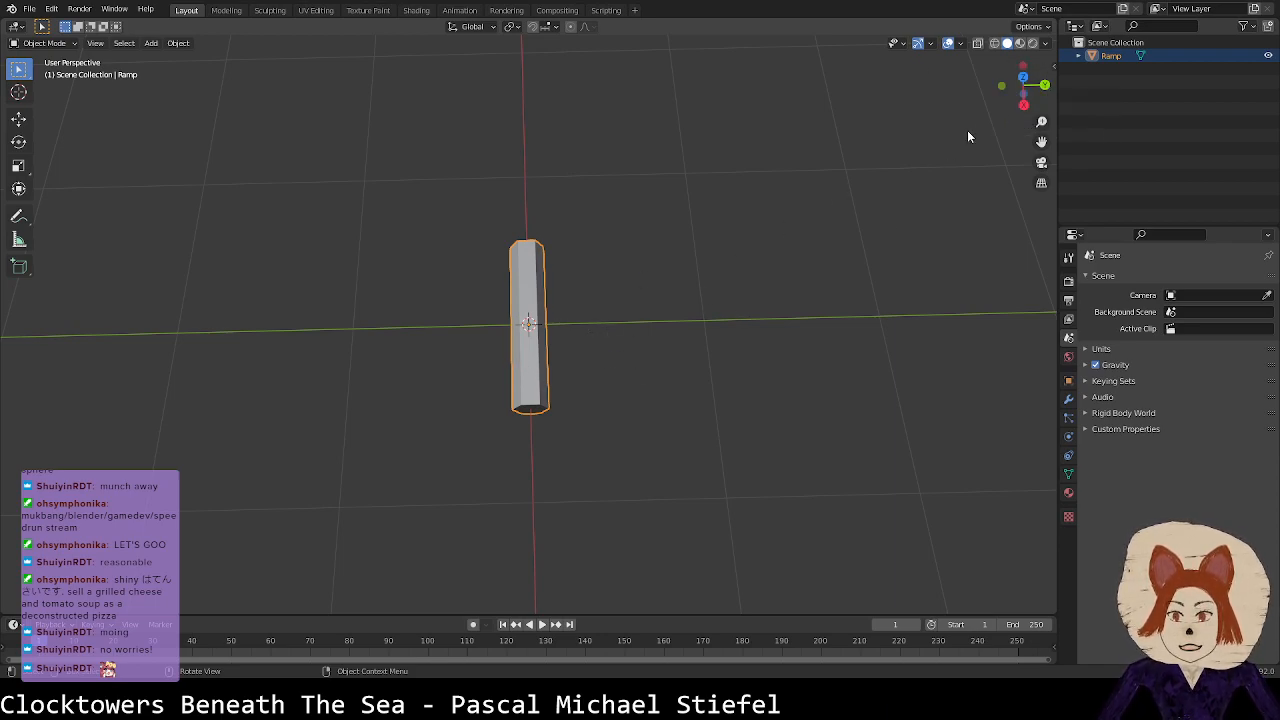
# Step: Move the Ramp bar about 0.29 m in negative Y, and place a duplicate farther out and above it
pyautogui.click(1023, 95)
pyautogui.click(1044, 86)
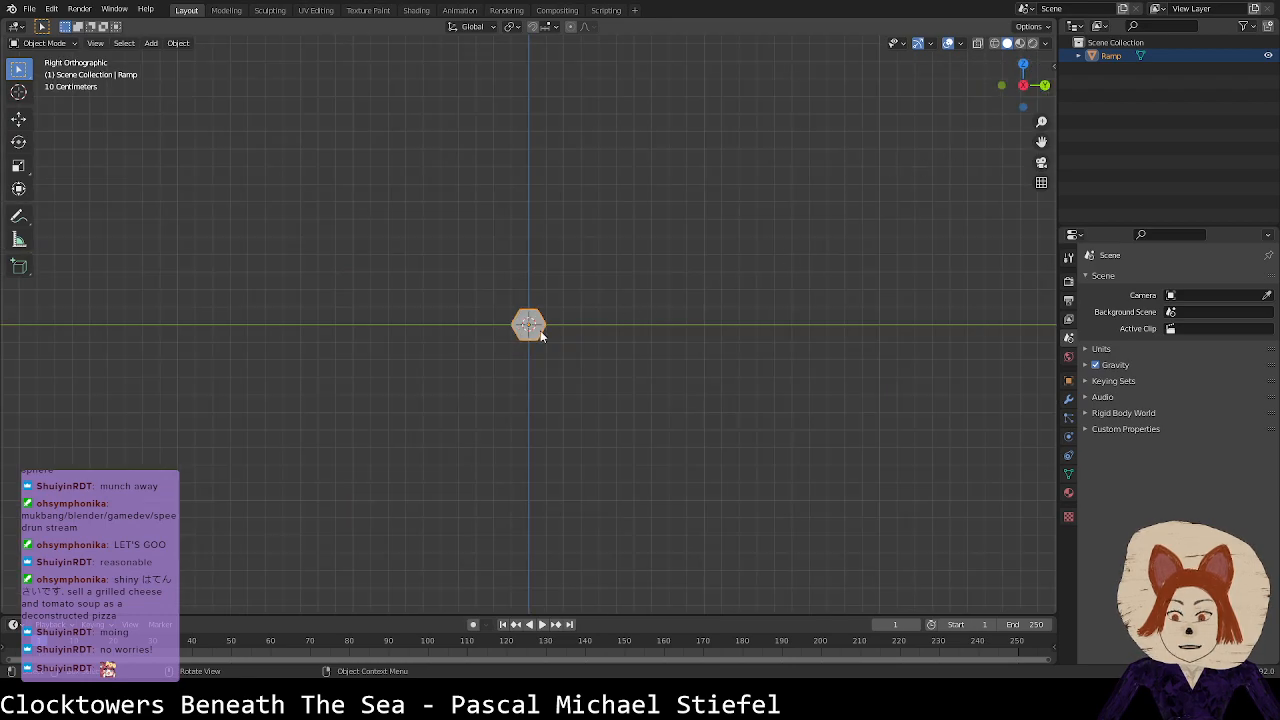
pyautogui.press('g')
pyautogui.press('y')
pyautogui.click(472, 340)
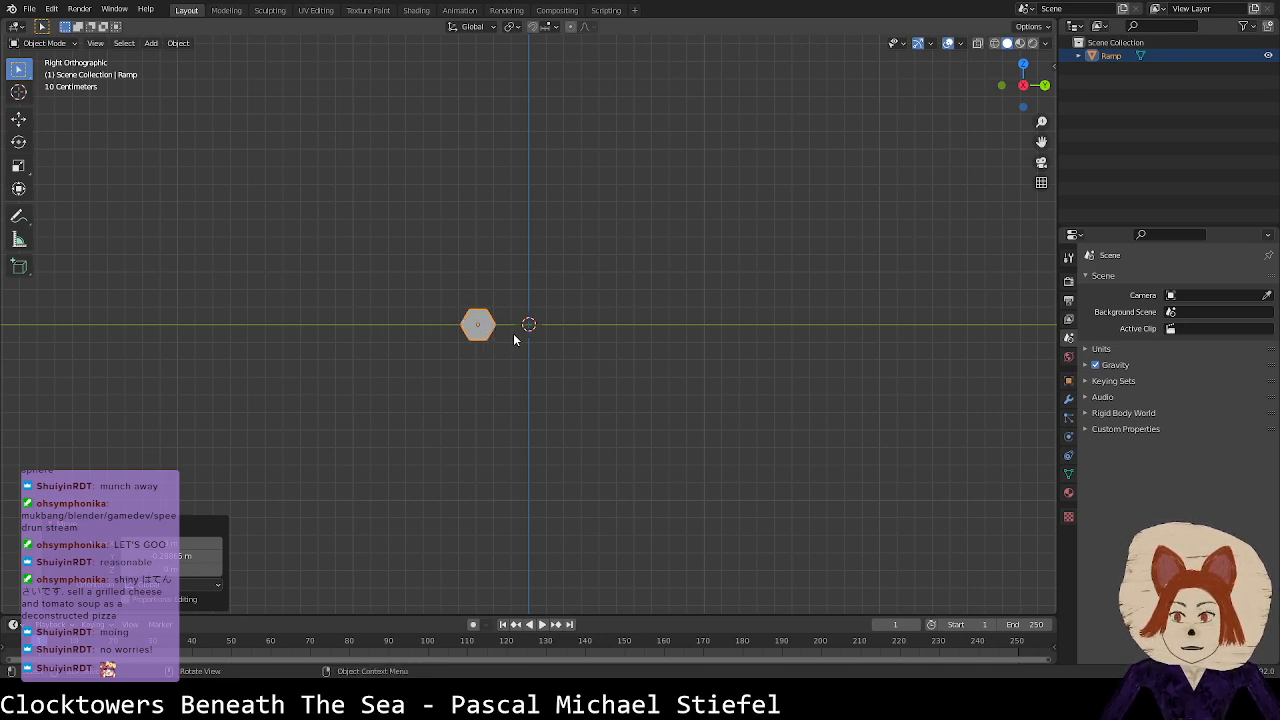
pyautogui.hotkey('shift', 'd')
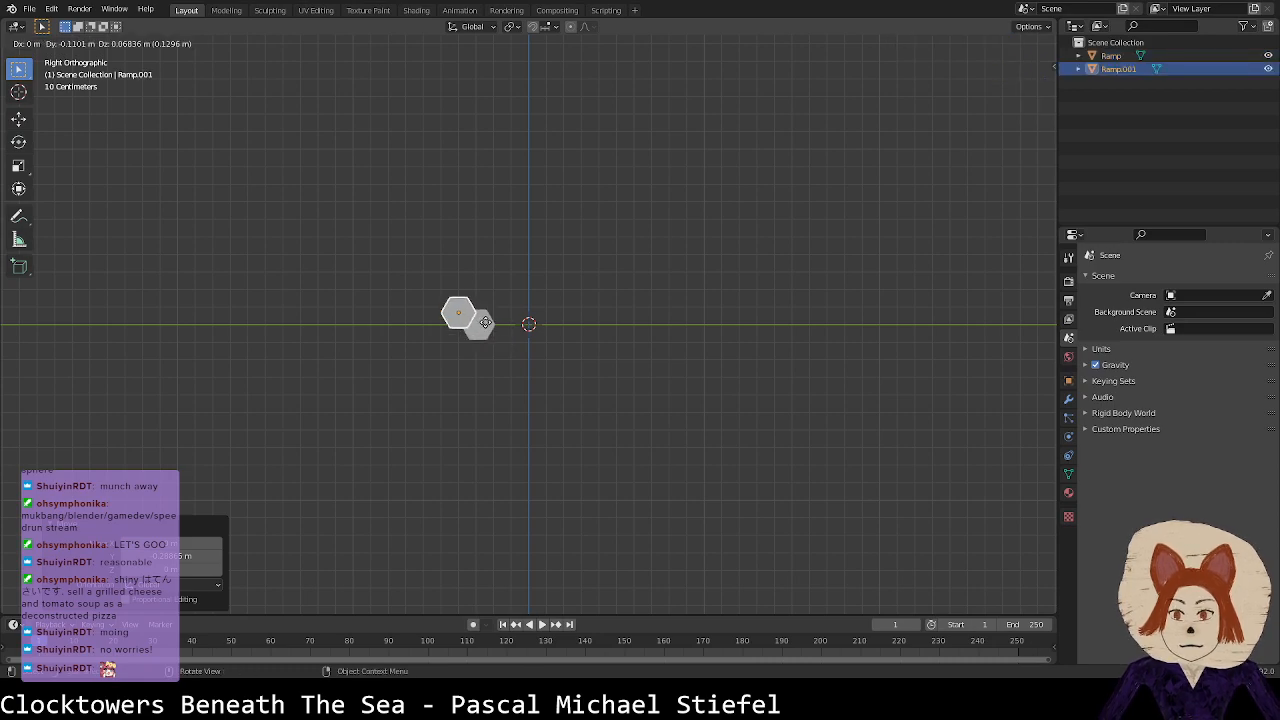
pyautogui.click(454, 270)
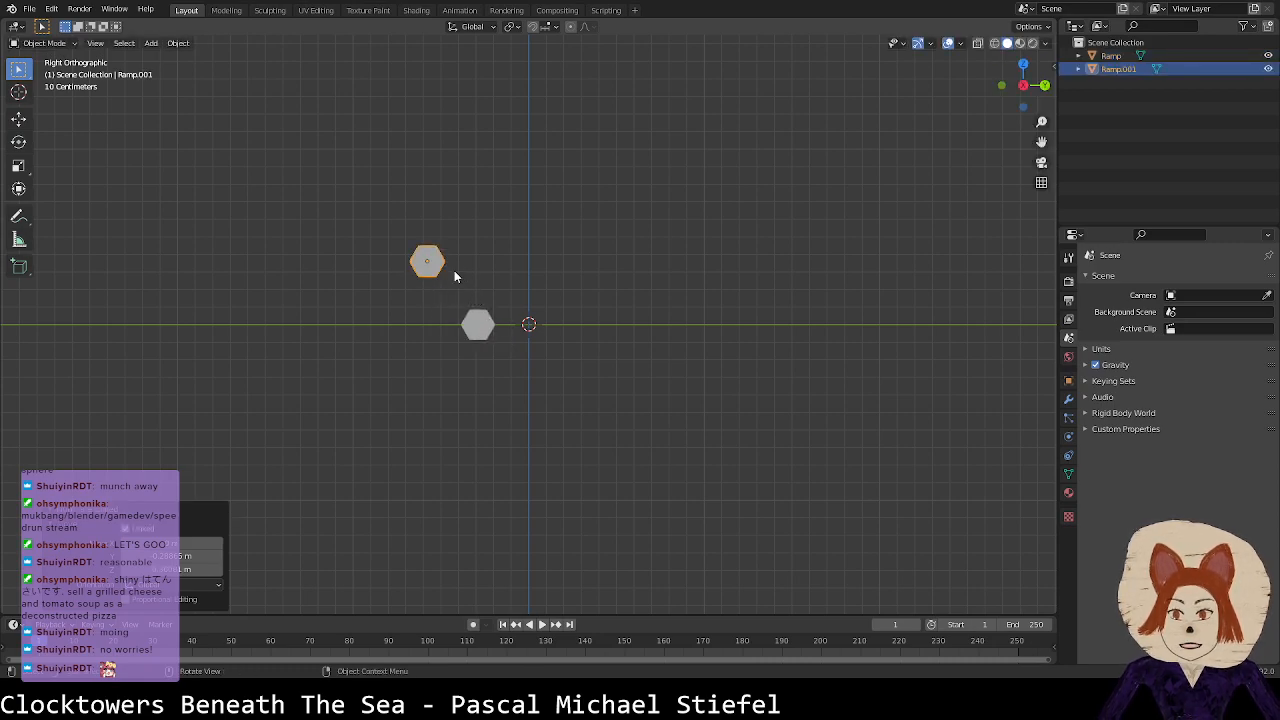
# Step: Select both ramp bars with the lower one active and add a Mirror modifier to it
pyautogui.keyDown('shift'); pyautogui.click(479, 322); pyautogui.keyUp('shift')
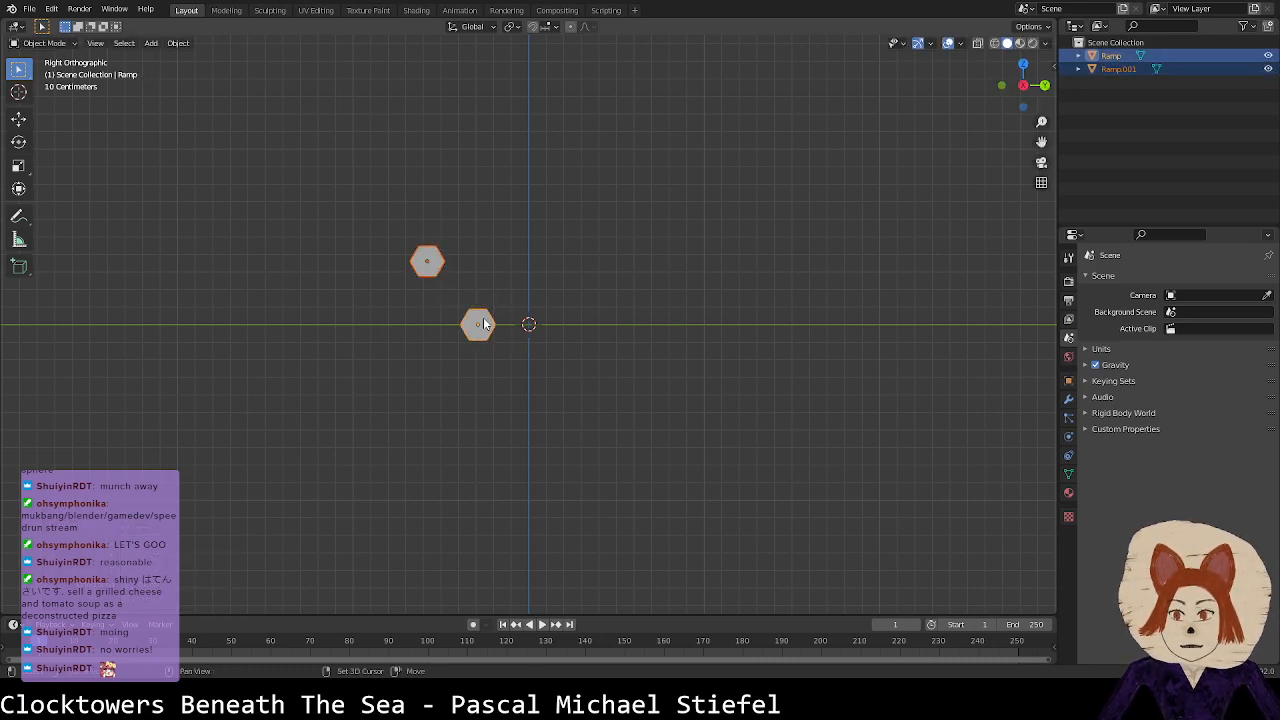
pyautogui.click(1068, 400)
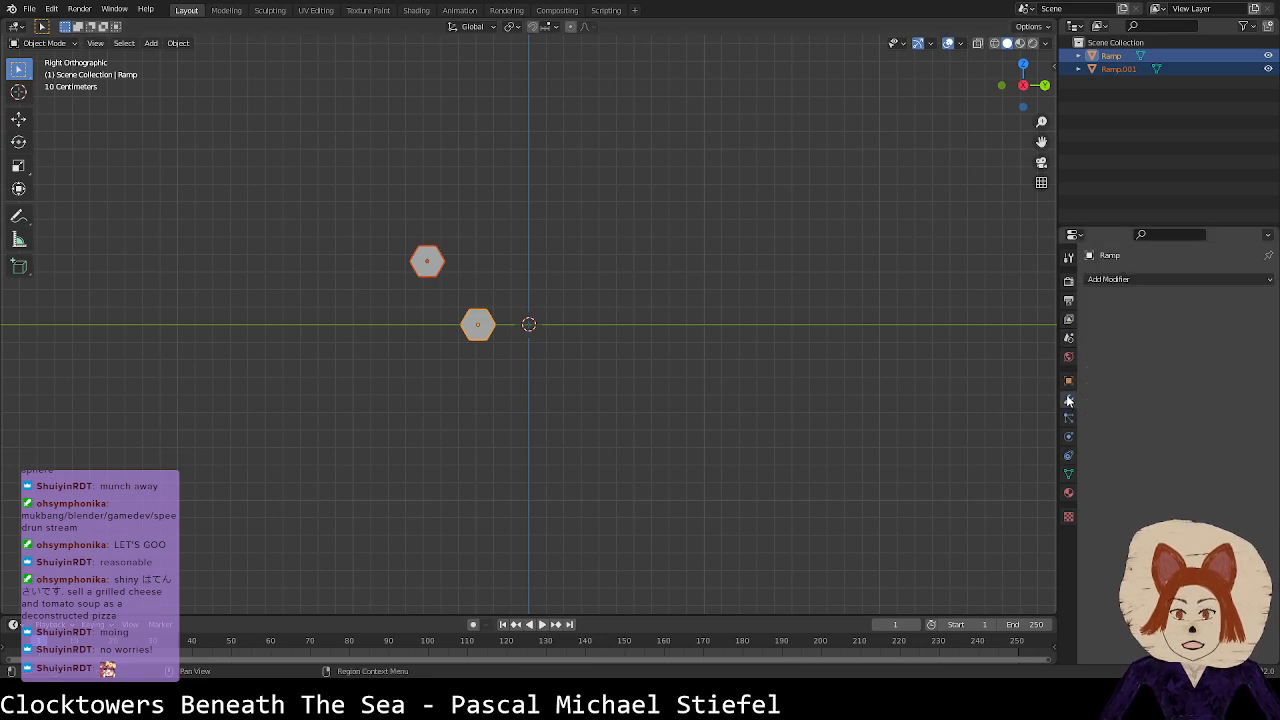
pyautogui.click(1135, 279)
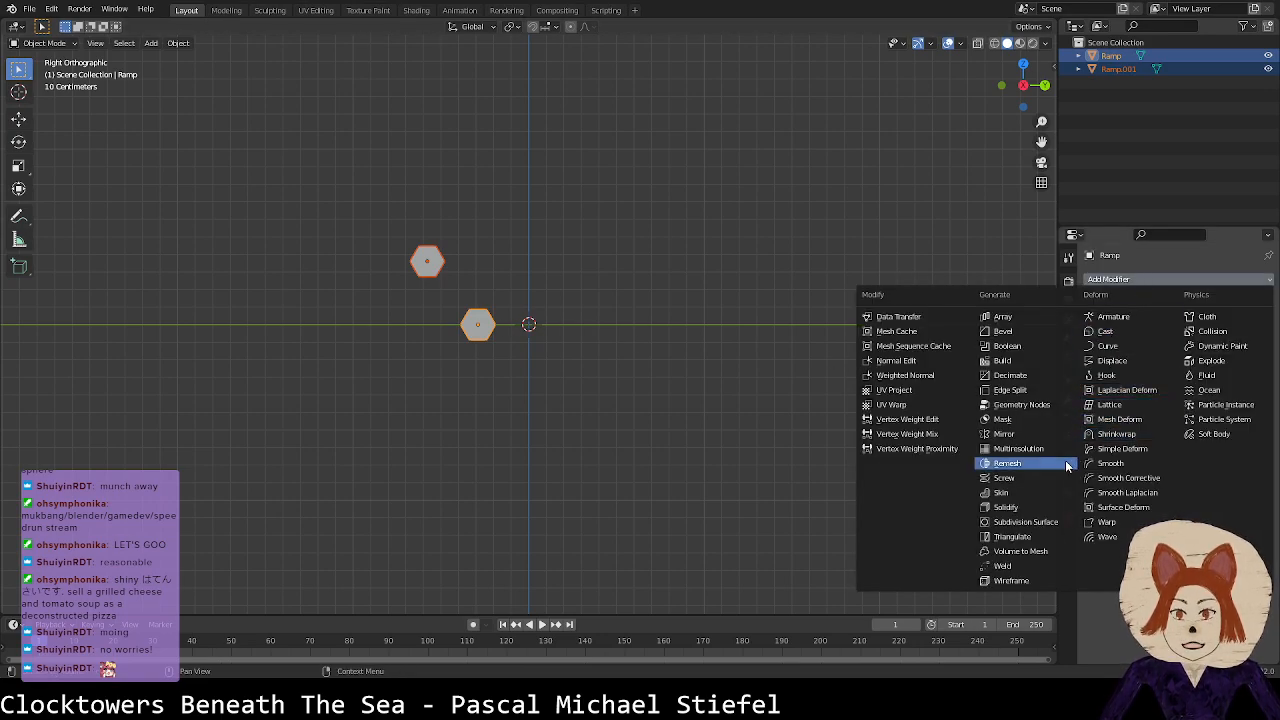
pyautogui.click(1013, 435)
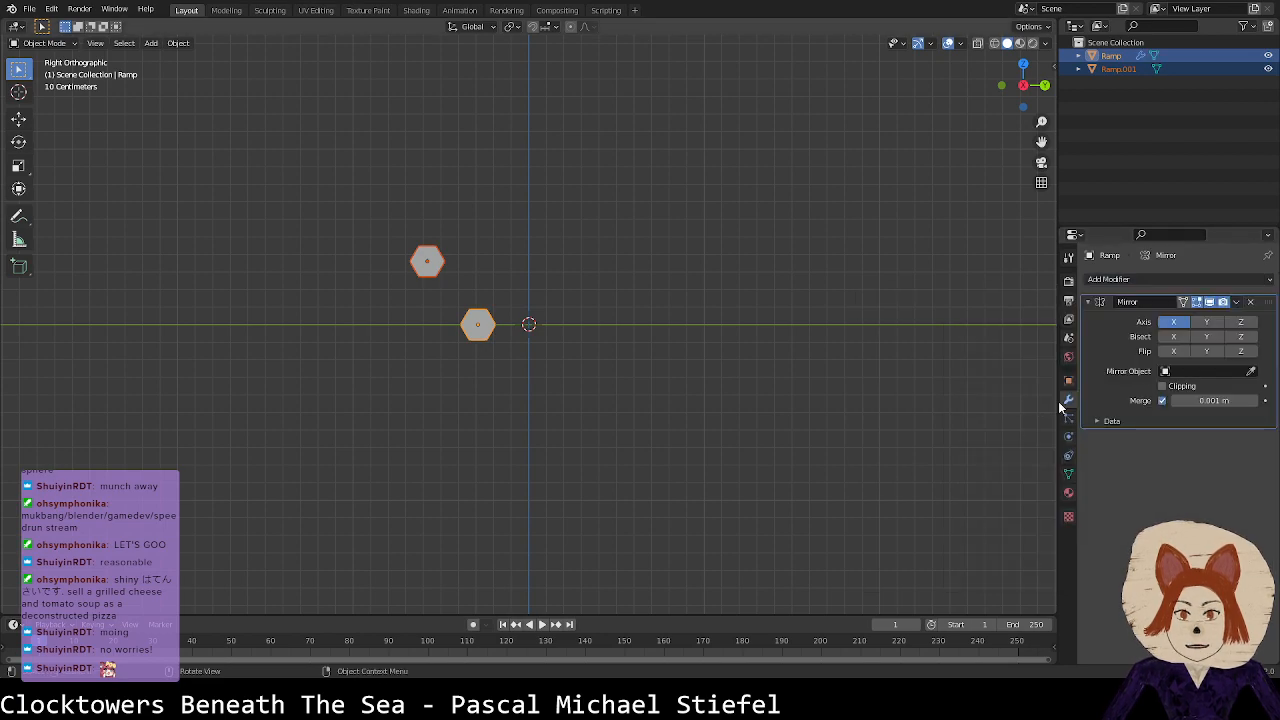
# Step: Test the Mirror modifier's X and Z axes from several views and leave all mirror axes turned off
pyautogui.click(1173, 321)
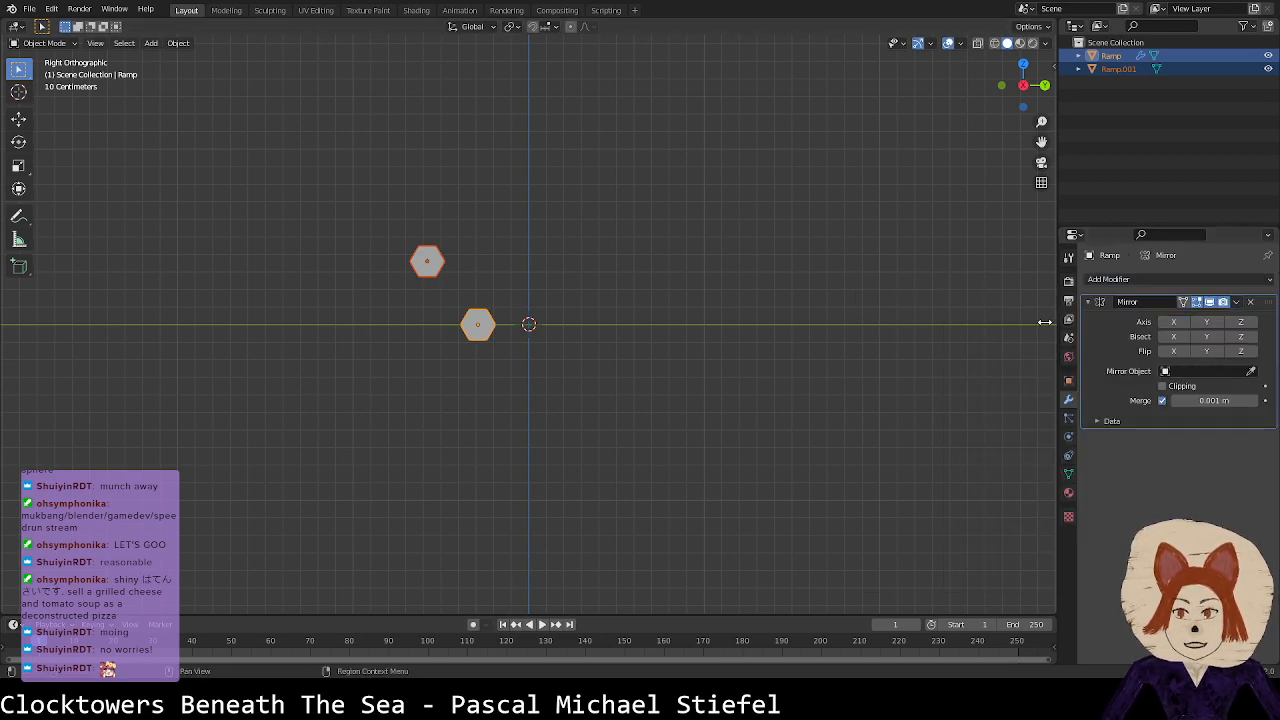
pyautogui.moveTo(700, 350); pyautogui.dragTo(788, 350, button='middle')
pyautogui.click(1240, 322)
pyautogui.click(1240, 322)
pyautogui.click(1172, 322)
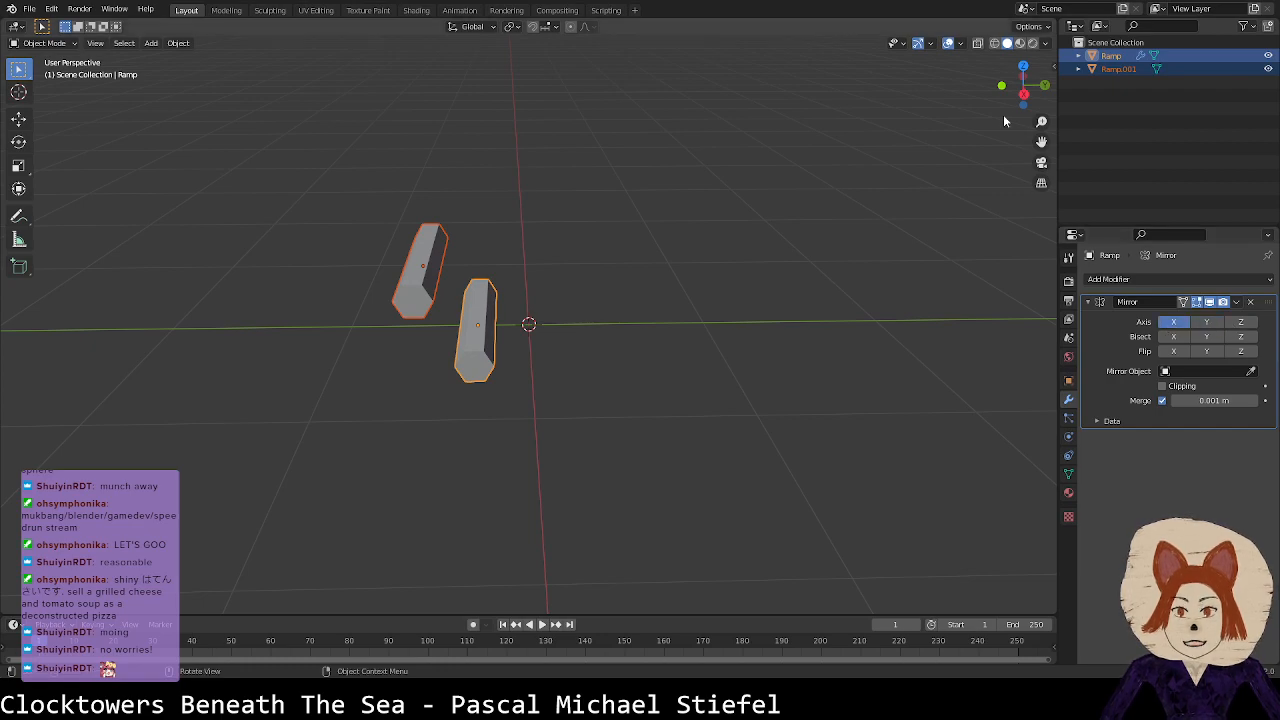
pyautogui.click(1024, 66)
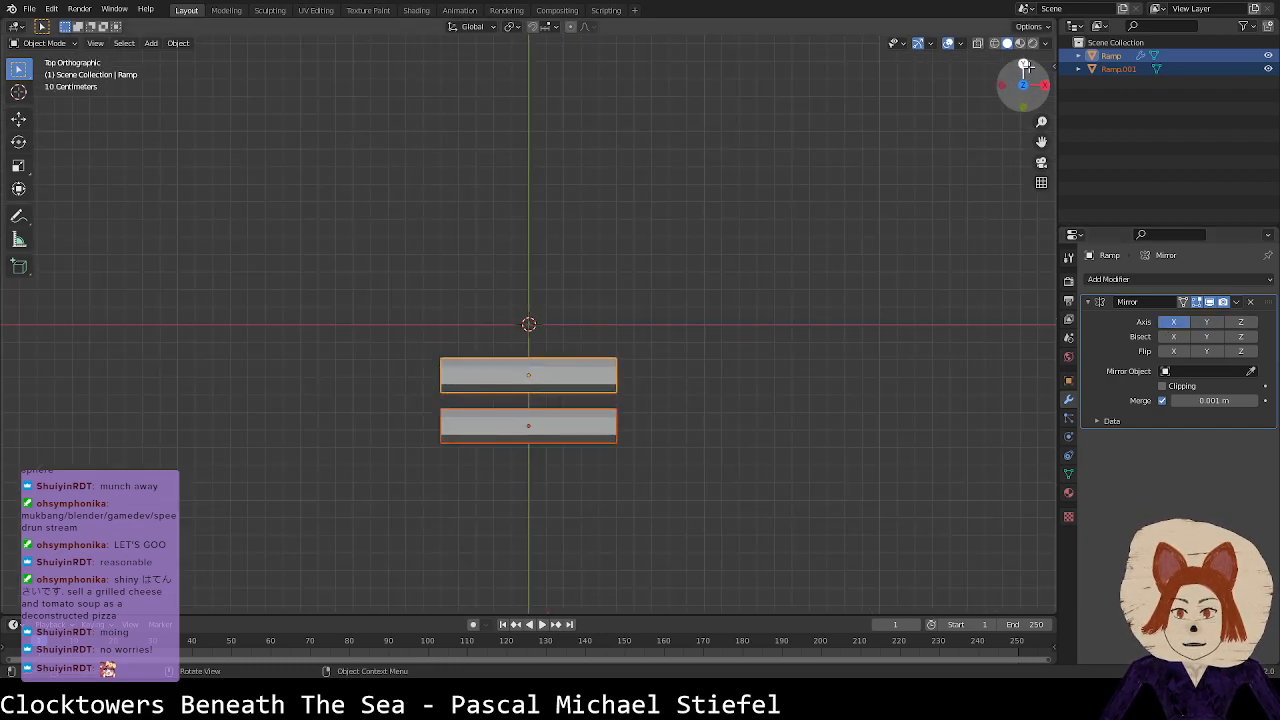
pyautogui.click(1044, 84)
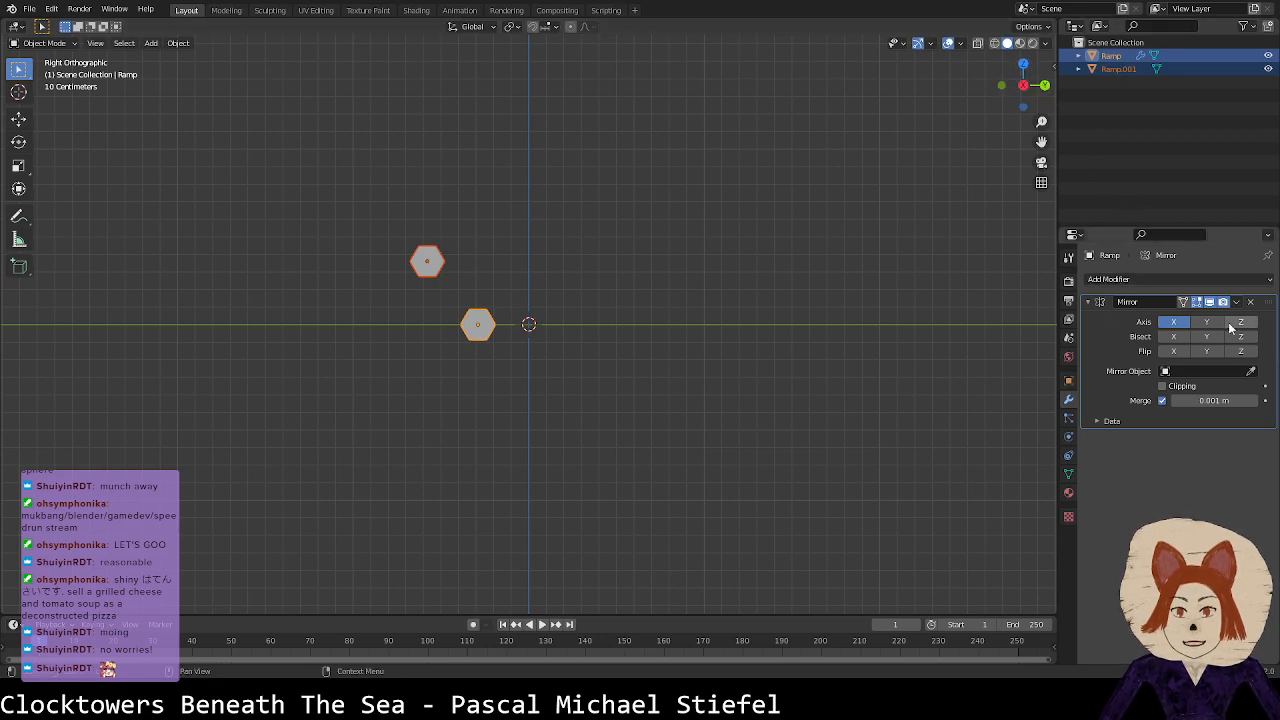
pyautogui.click(1173, 321)
pyautogui.click(1226, 370)
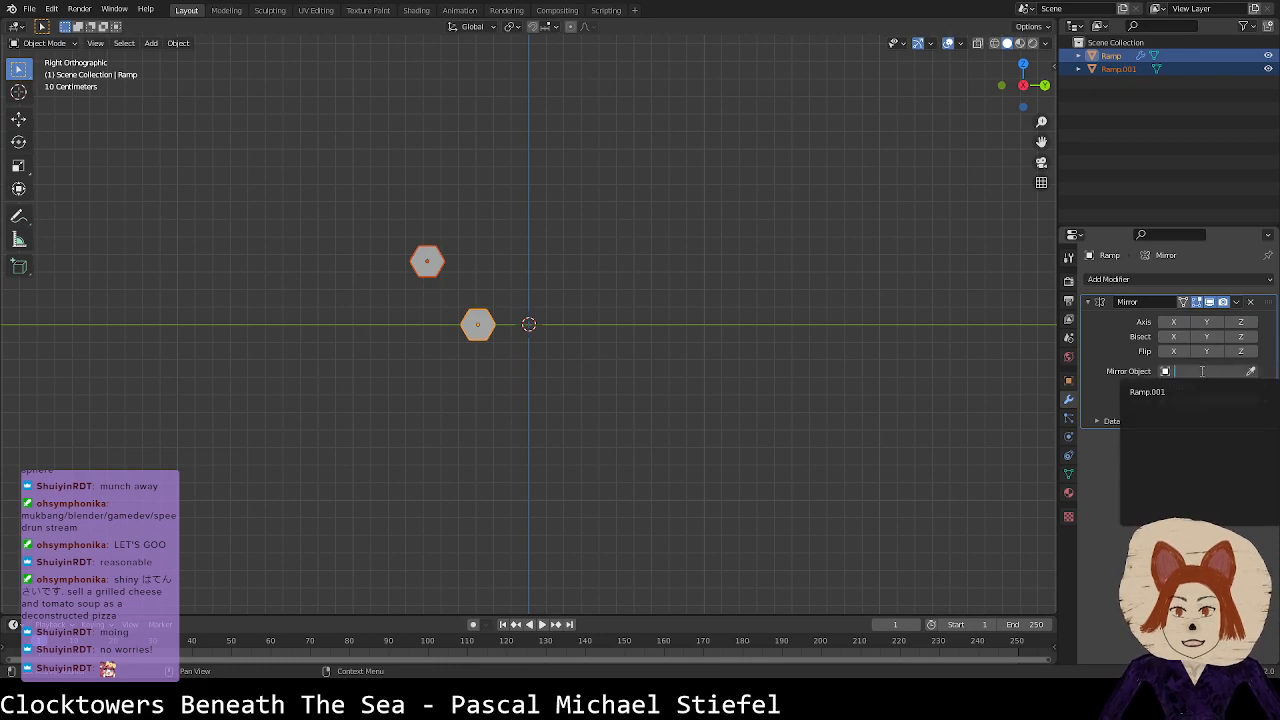
pyautogui.rightClick(1161, 146)
pyautogui.rightClick(1161, 146)
# Step: Try to apply the scale and location transforms to the lower ramp bar
pyautogui.click(797, 277)
pyautogui.hotkey('ctrl', 'a')
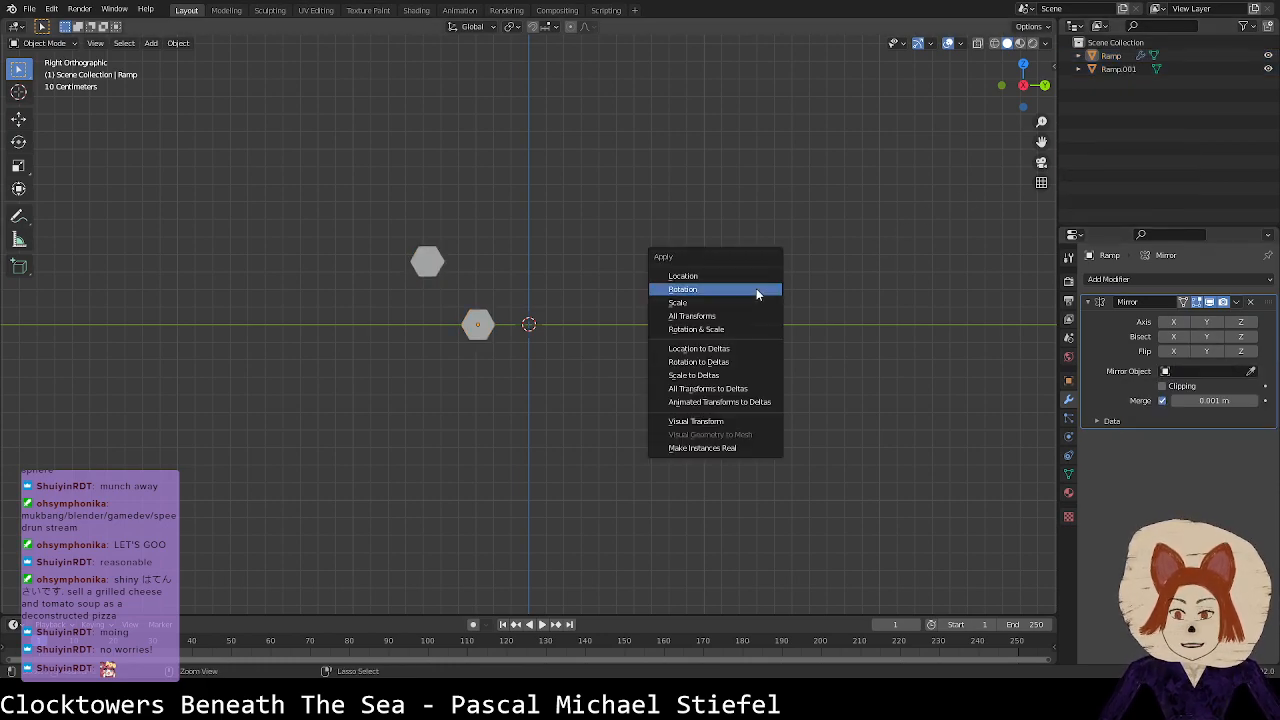
pyautogui.click(678, 302)
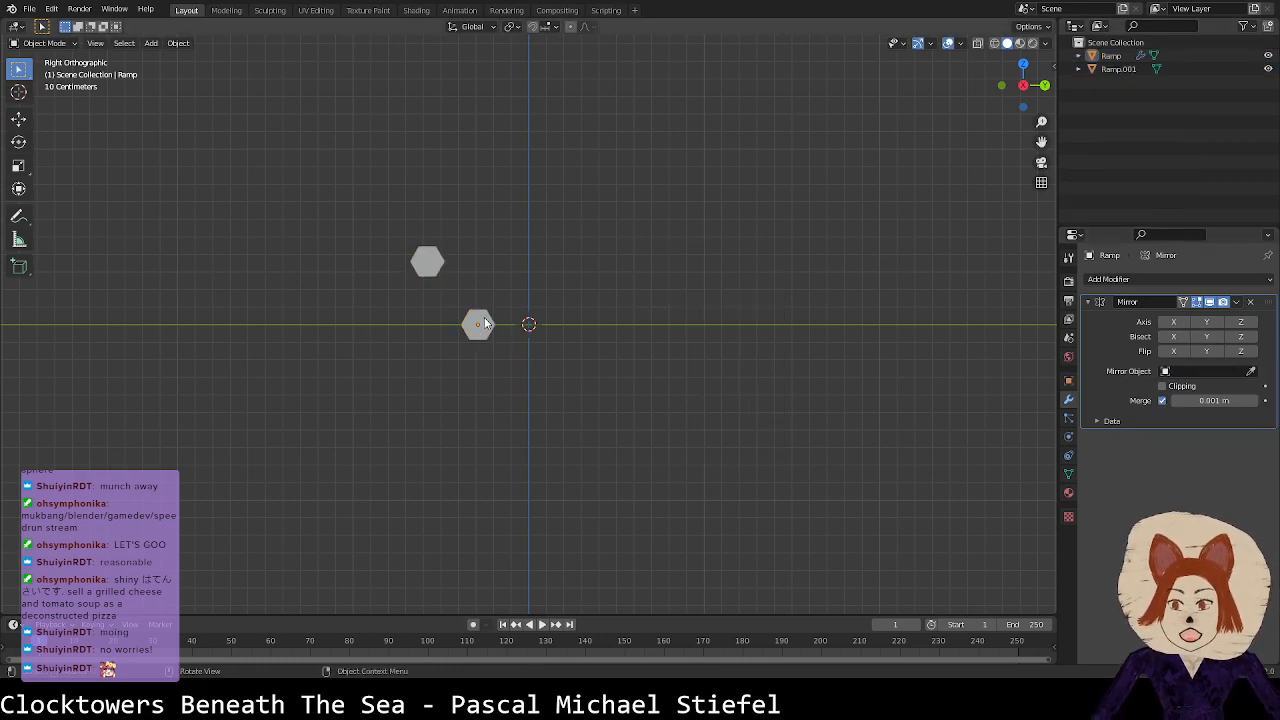
pyautogui.hotkey('ctrl', 'a')
pyautogui.click(534, 329)
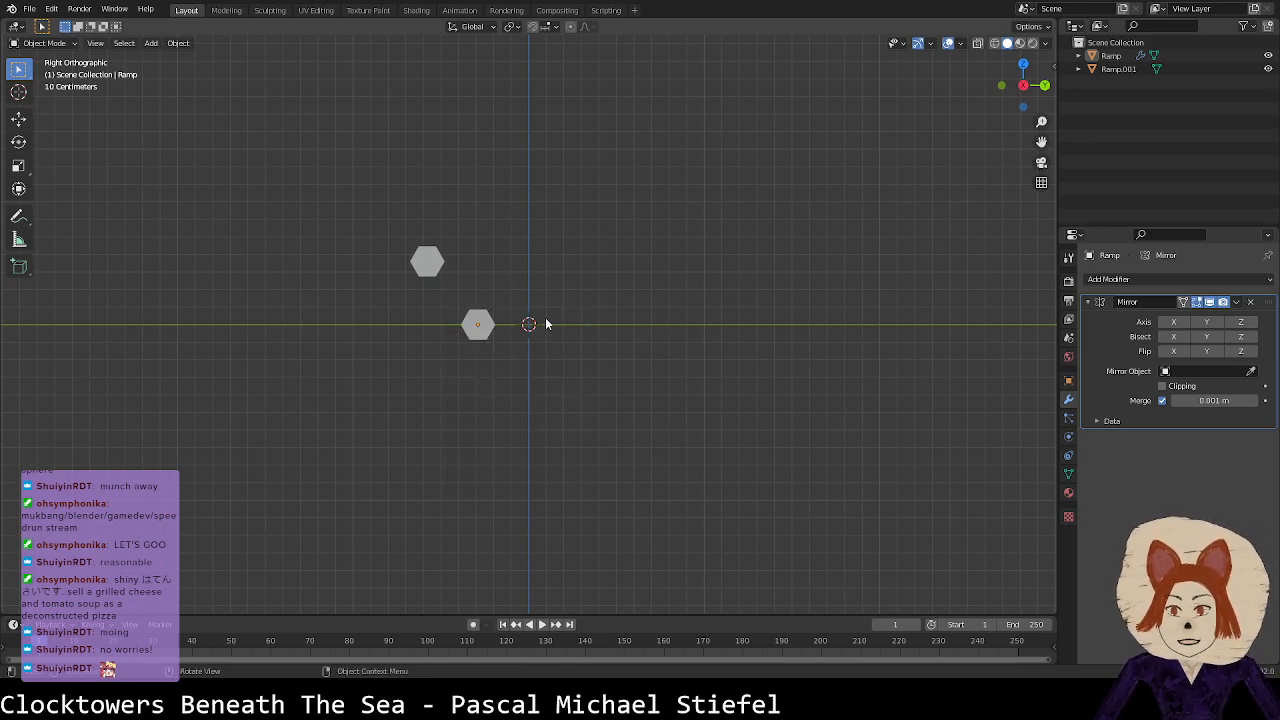
pyautogui.hotkey('ctrl', 'a')
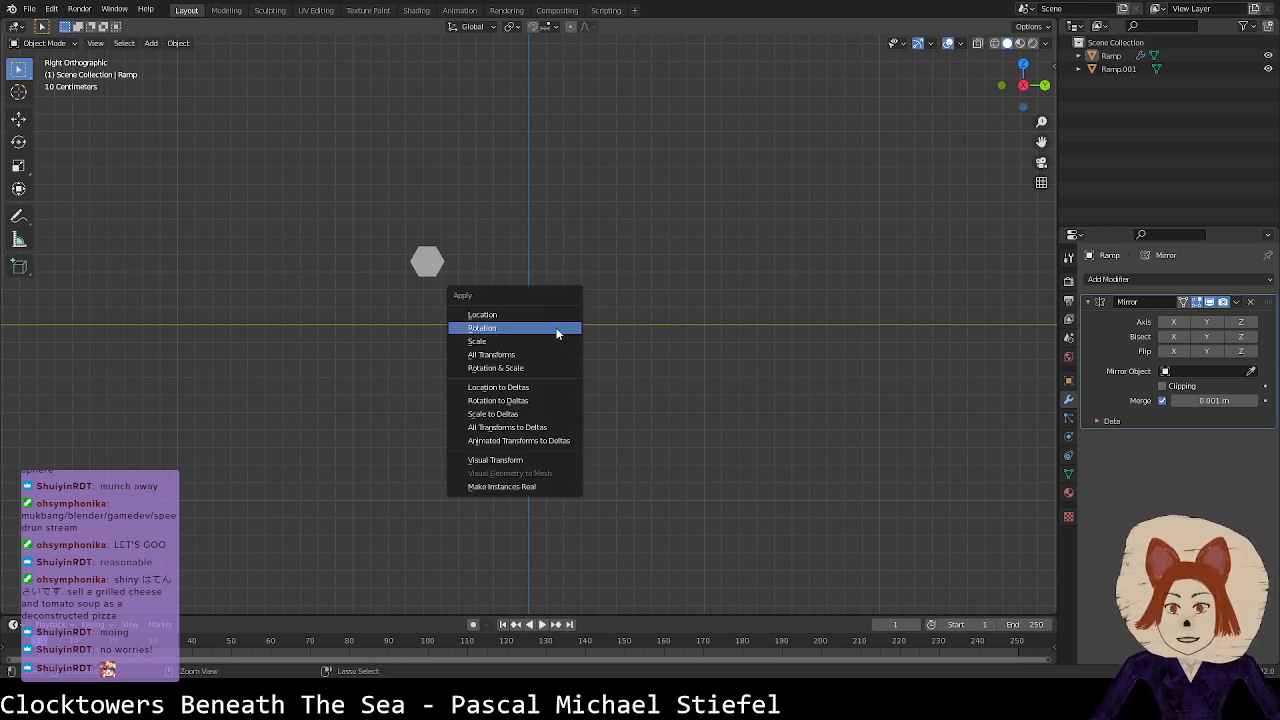
pyautogui.click(535, 315)
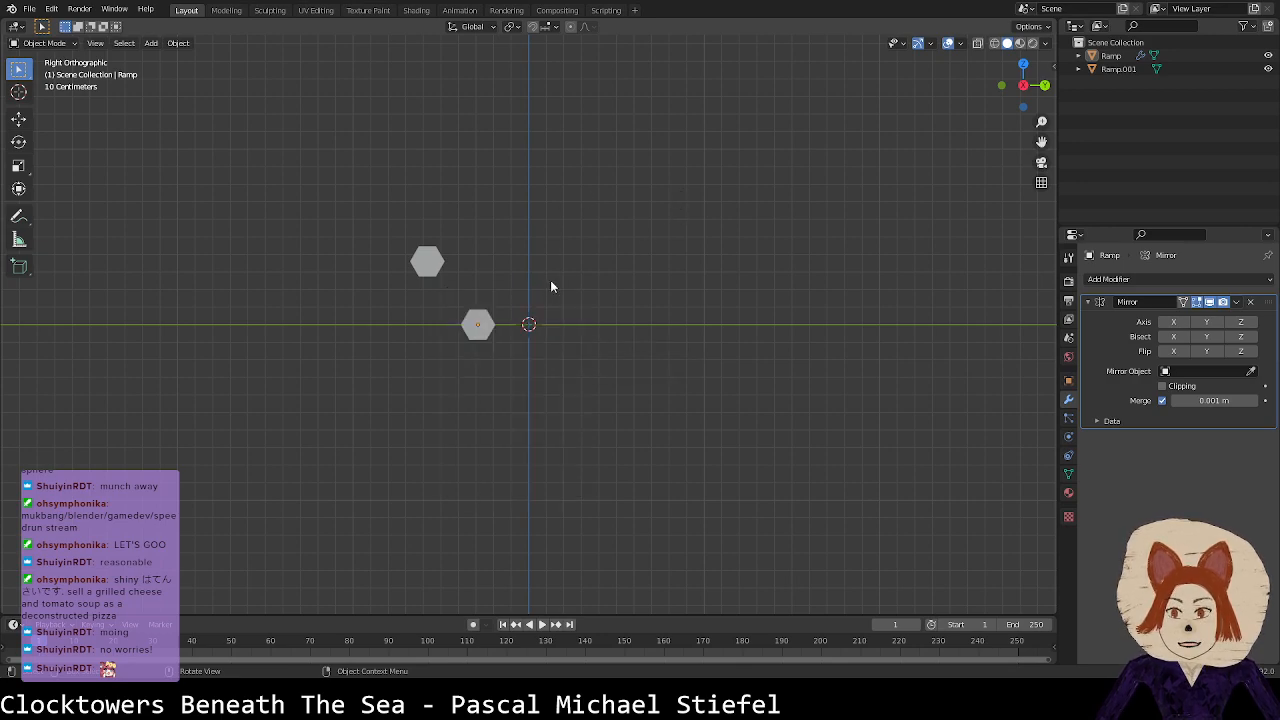
# Step: Set the lower ramp bar's origin to the 3D cursor
pyautogui.click(476, 332)
pyautogui.rightClick(476, 332)
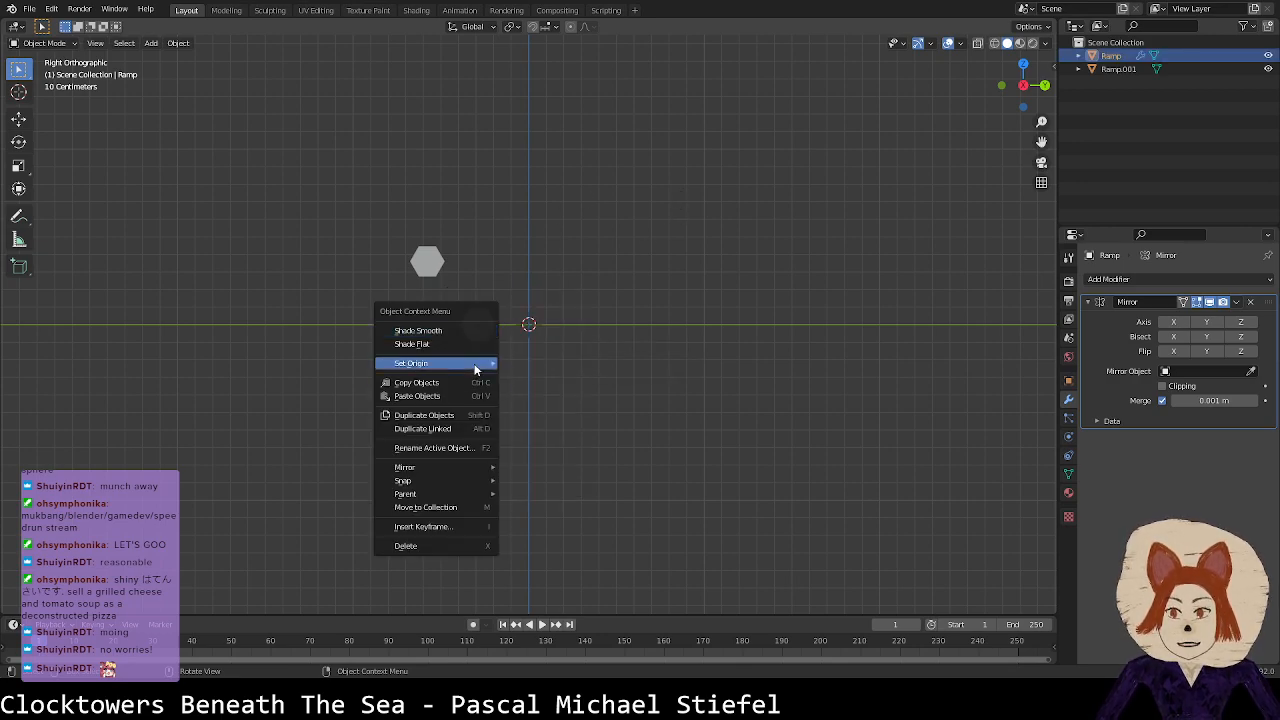
pyautogui.moveTo(474, 363)
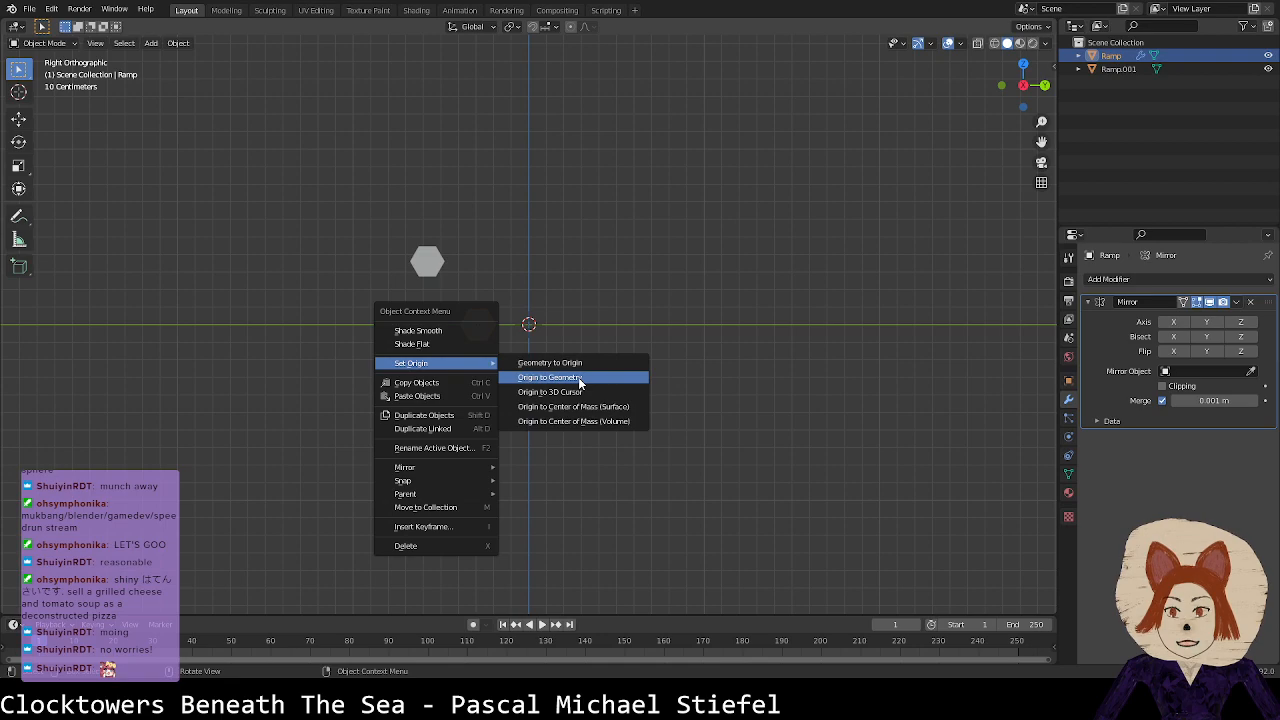
pyautogui.click(575, 391)
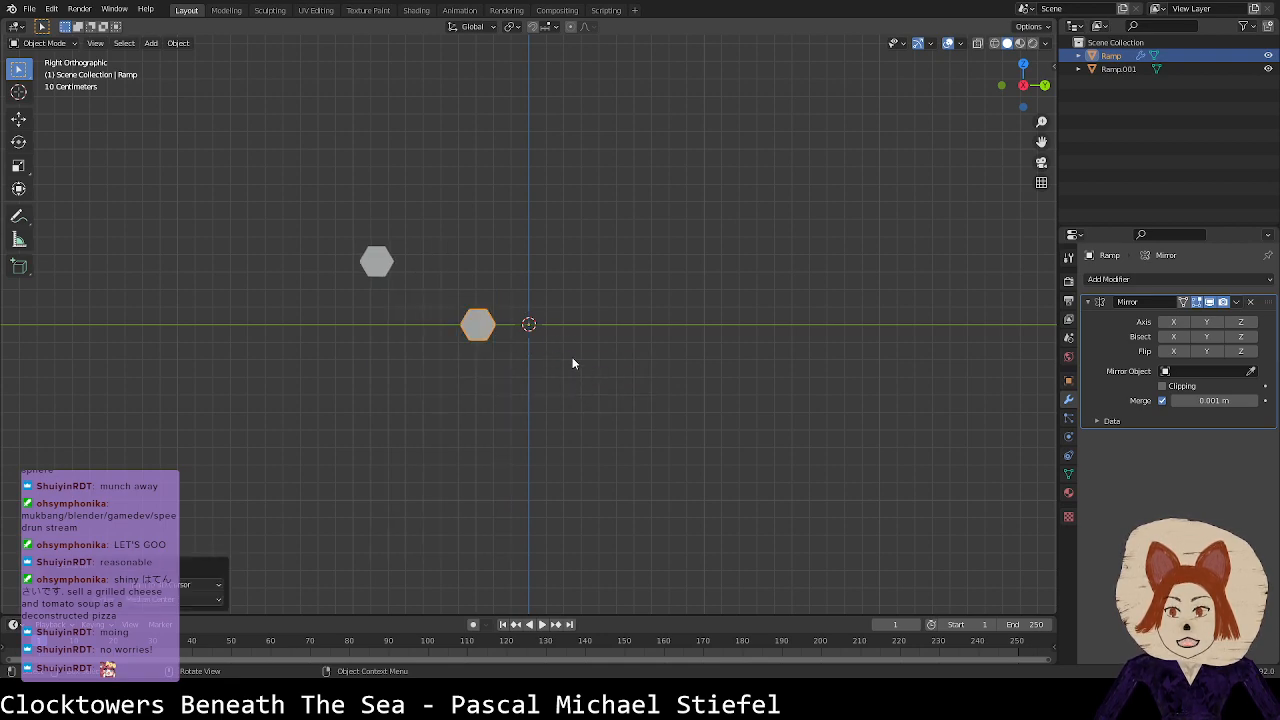
# Step: Move the upper ramp bar in positive Y, closer to the centre line
pyautogui.click(379, 262)
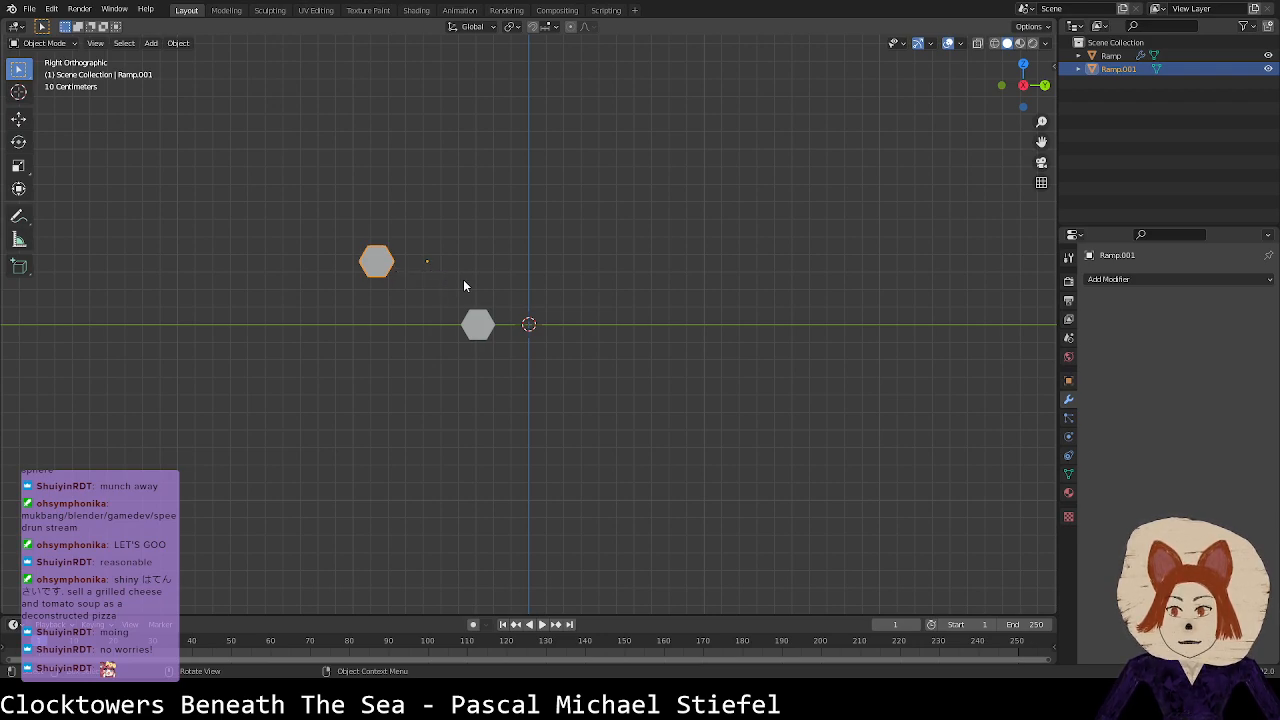
pyautogui.click(484, 318)
pyautogui.click(389, 262)
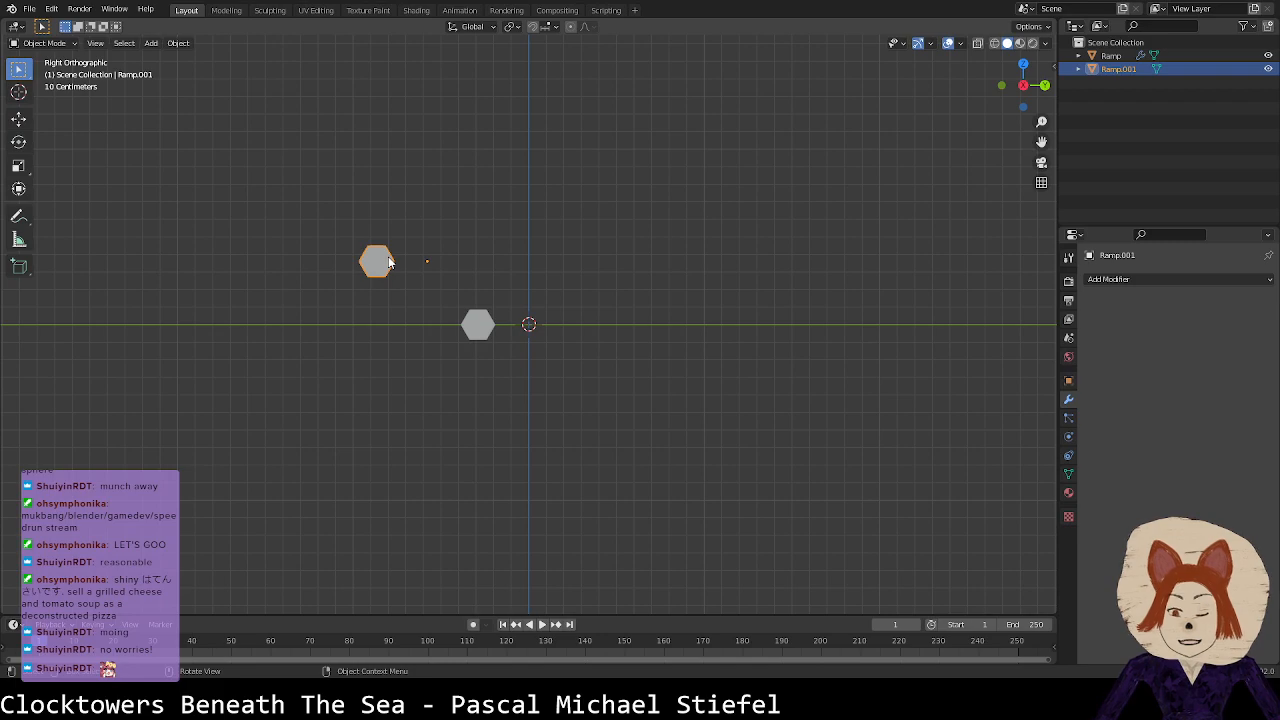
pyautogui.press('g')
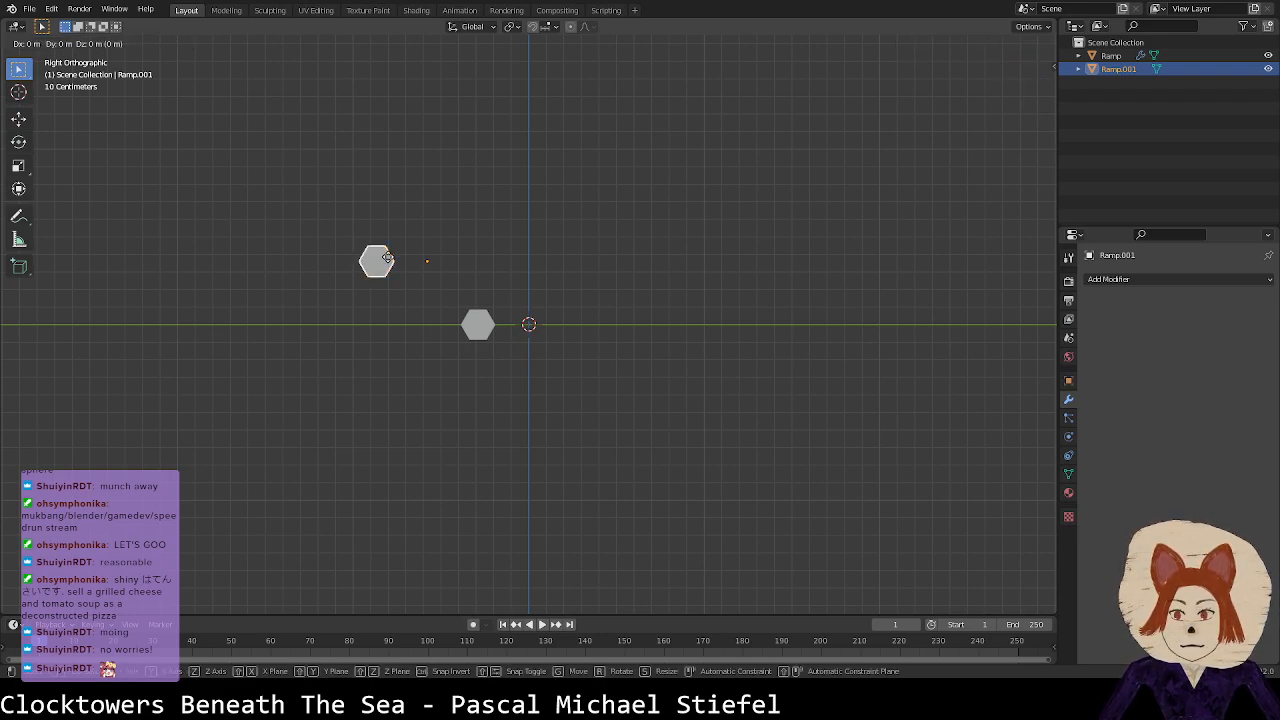
pyautogui.click(433, 258)
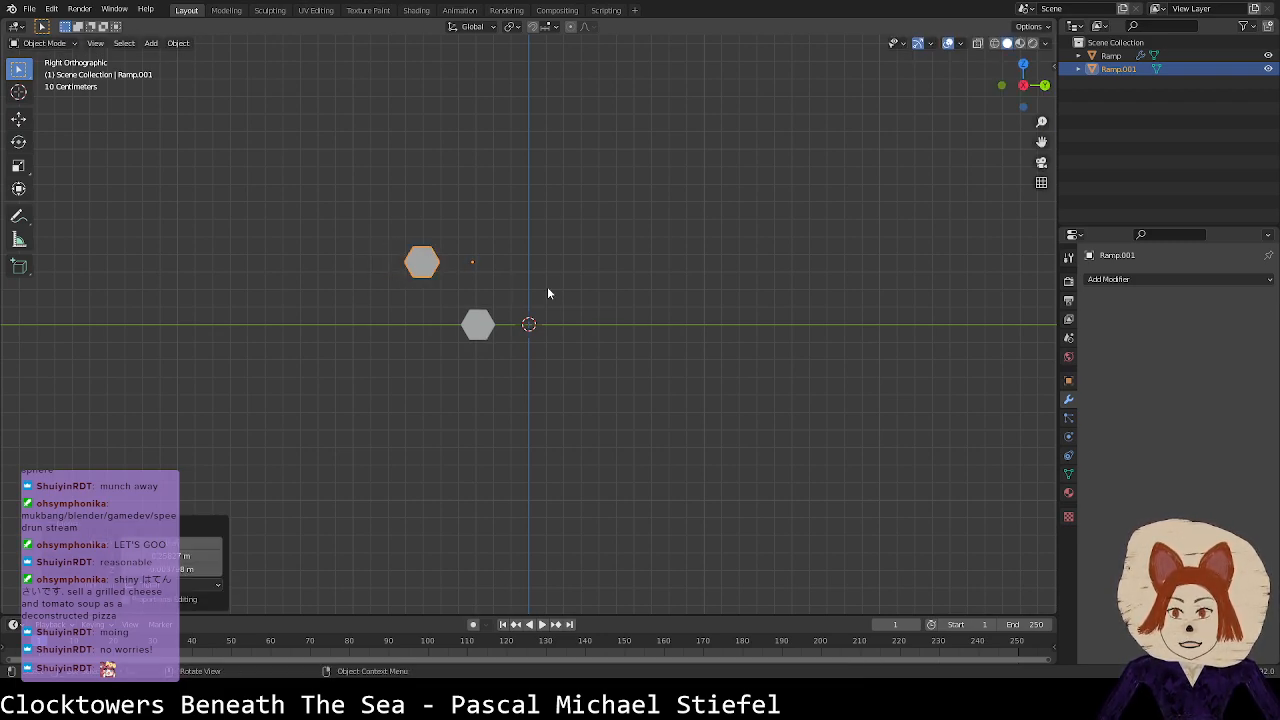
# Step: Move the lower bar's whole shared mesh about 0.05 m in Y and 0.09 m up in Edit Mode
pyautogui.click(479, 320)
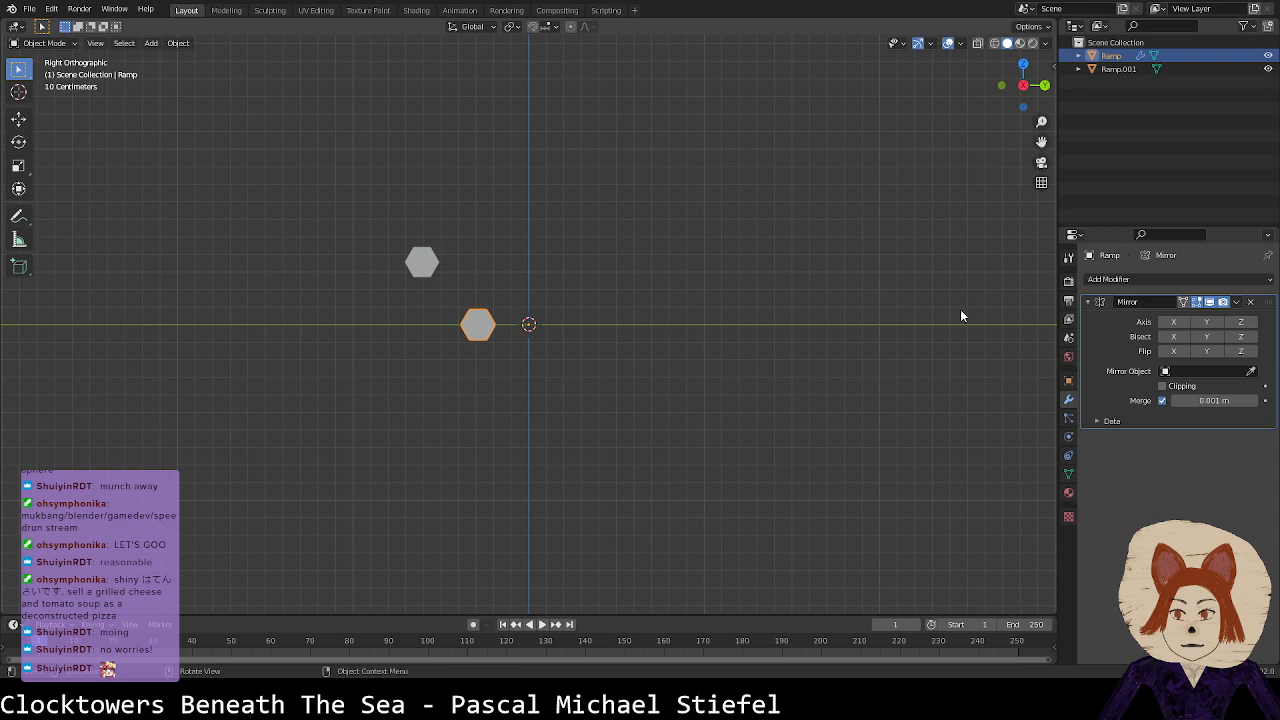
pyautogui.press('Tab')
pyautogui.moveTo(444, 294); pyautogui.dragTo(494, 344)
pyautogui.press('g')
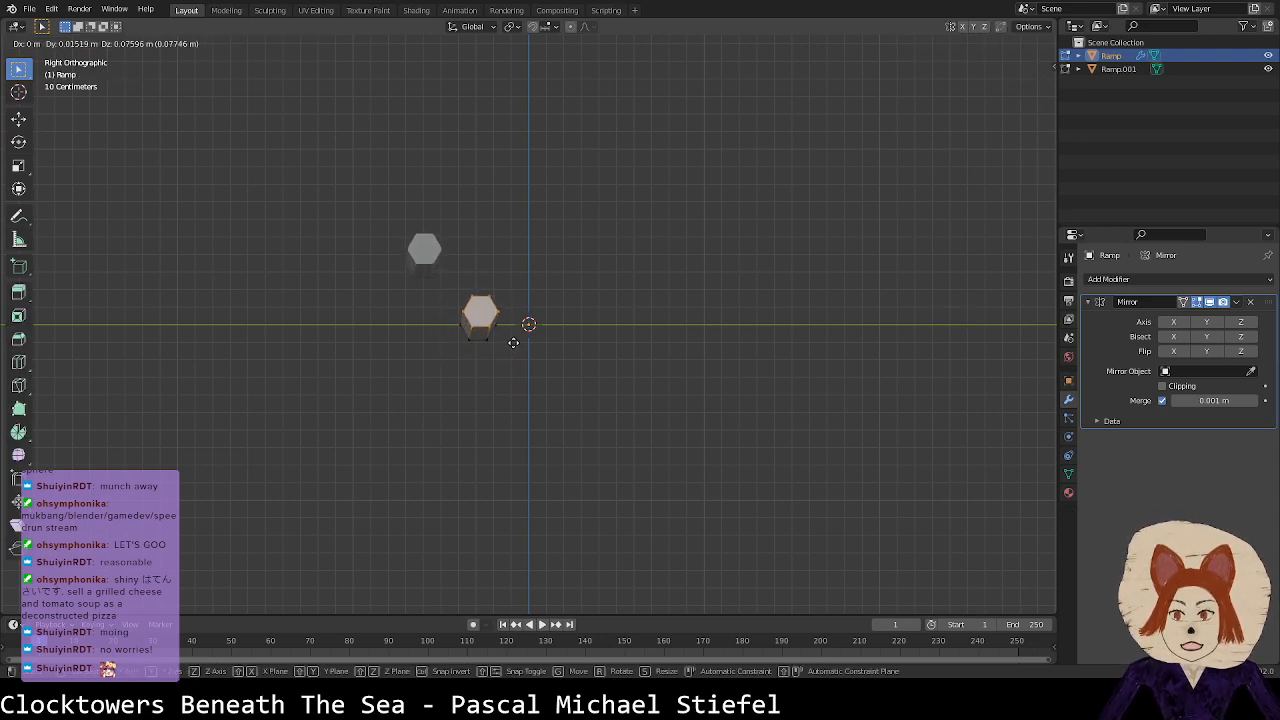
pyautogui.rightClick(514, 340)
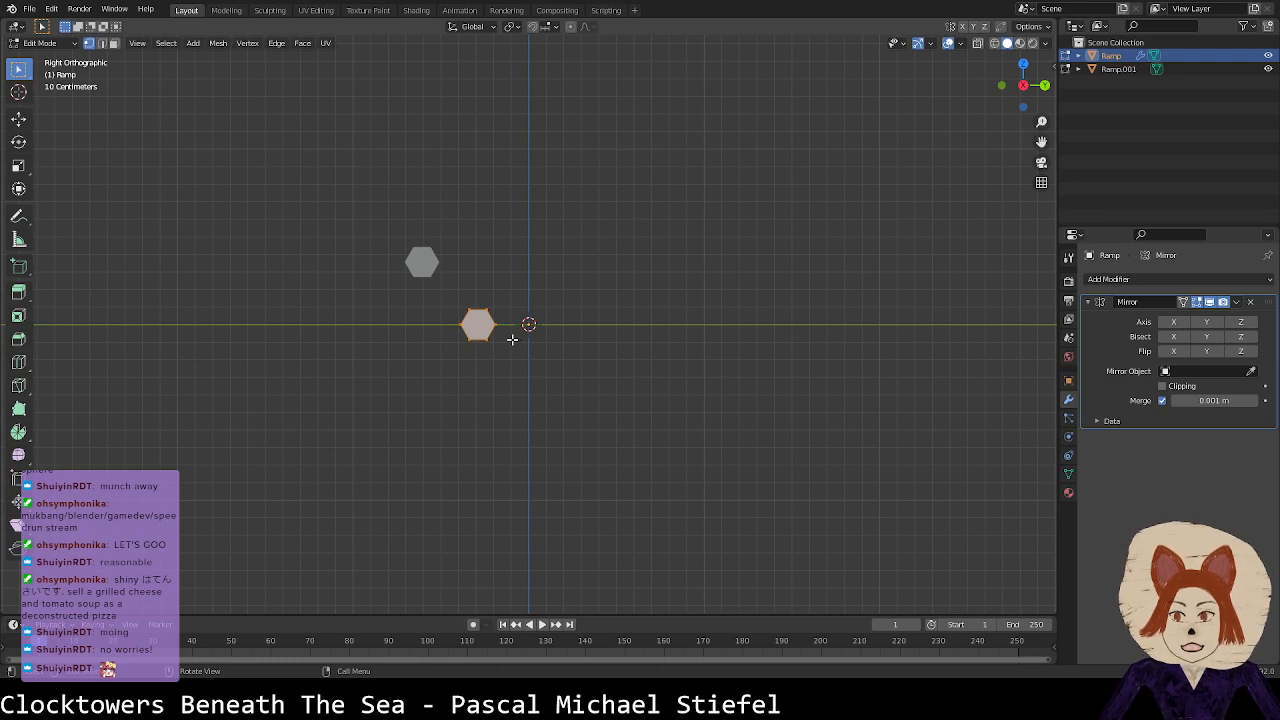
pyautogui.press('g')
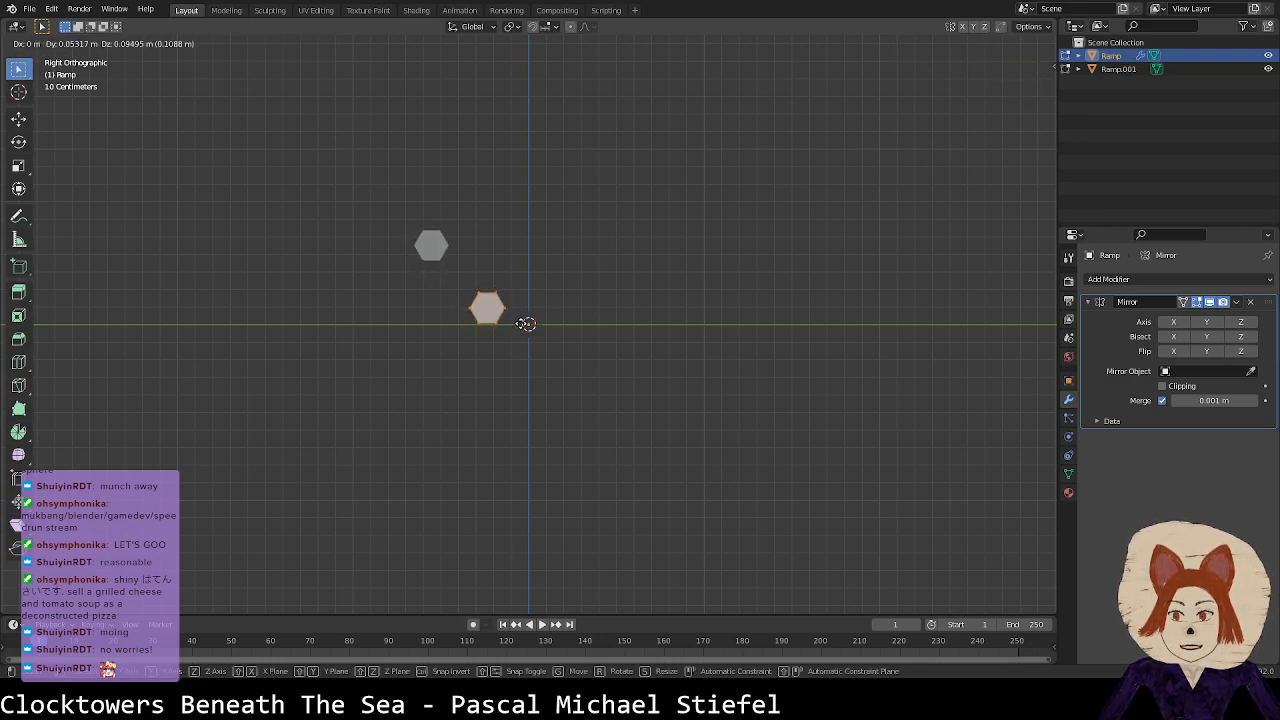
pyautogui.click(527, 323)
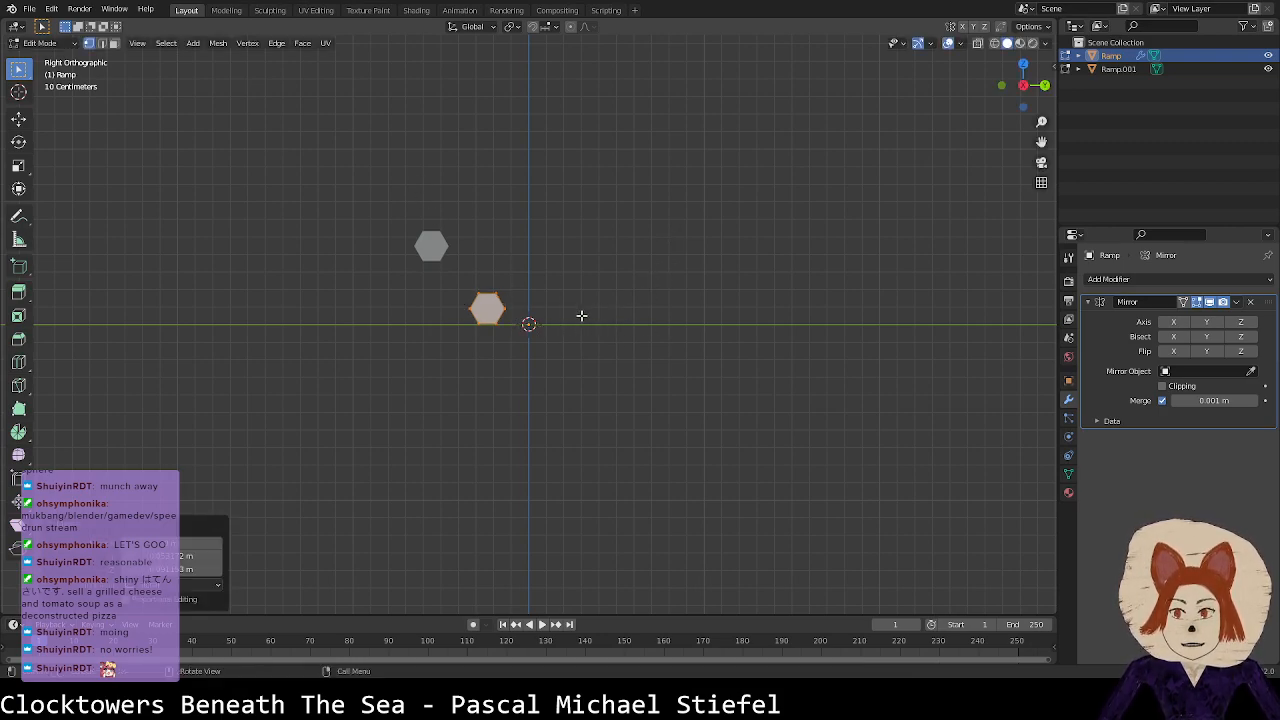
pyautogui.press('Tab')
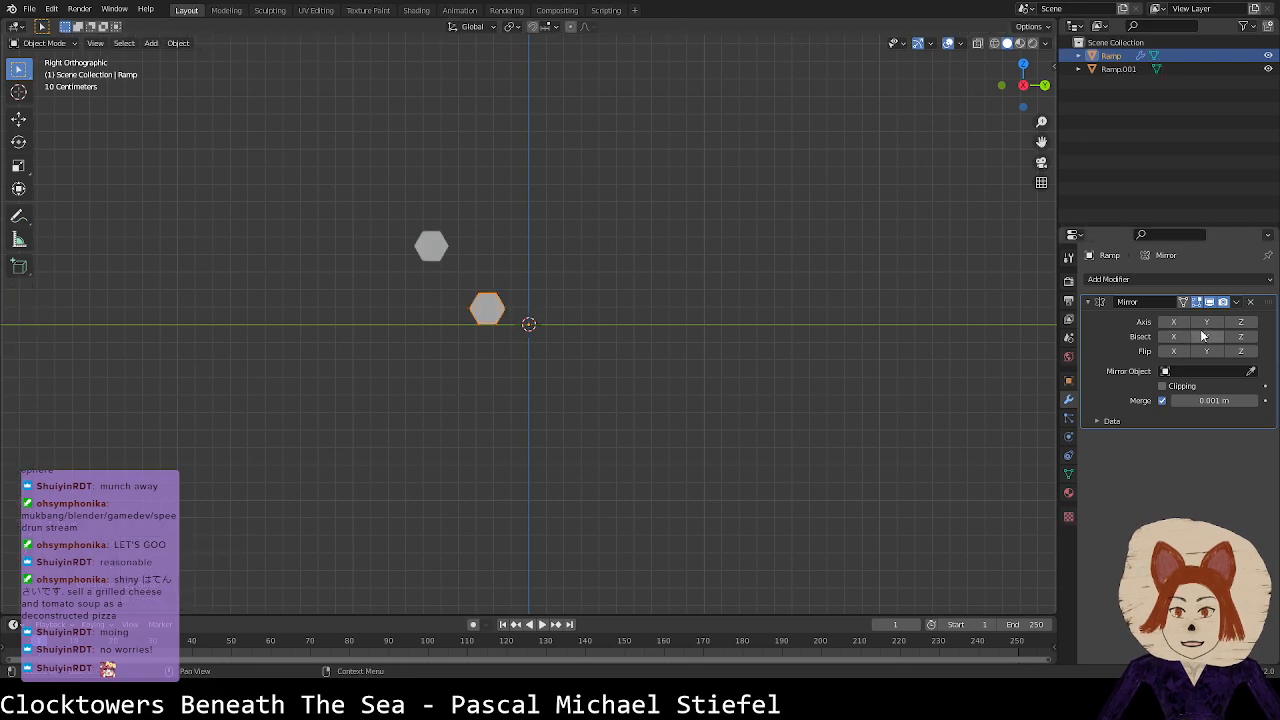
# Step: Enable only the Y axis in the lower bar's Mirror modifier, leaving its mirror object empty
pyautogui.click(1239, 372)
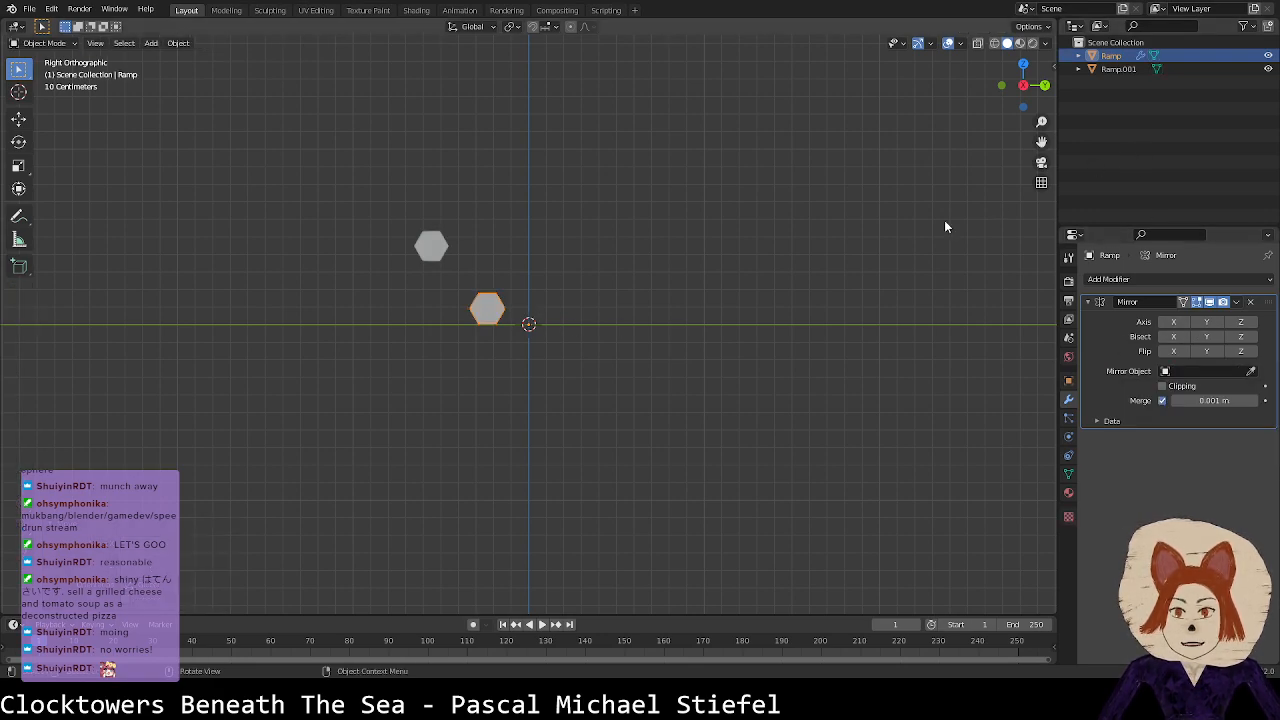
pyautogui.click(1199, 326)
pyautogui.click(1199, 326)
pyautogui.click(1199, 326)
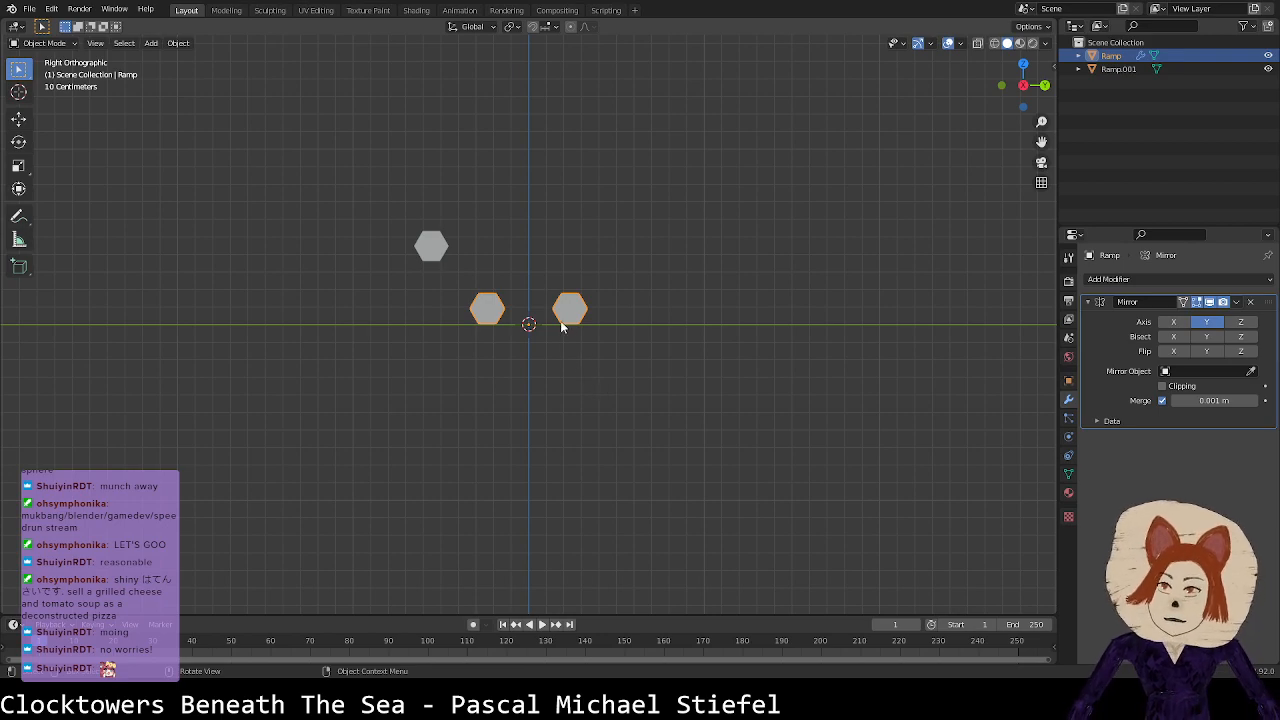
# Step: Add a Mirror modifier to the upper bar with Ramp as the mirror object and only the Y axis enabled
pyautogui.click(430, 247)
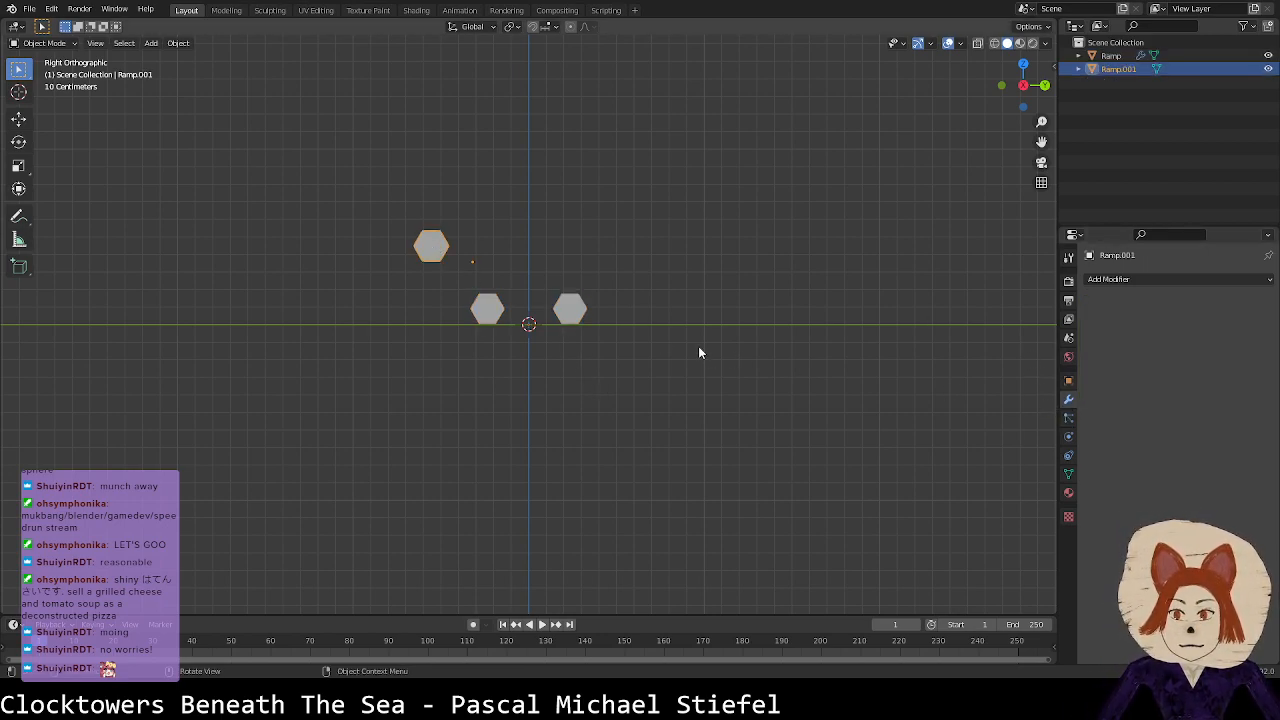
pyautogui.scroll(3, 609, 337)
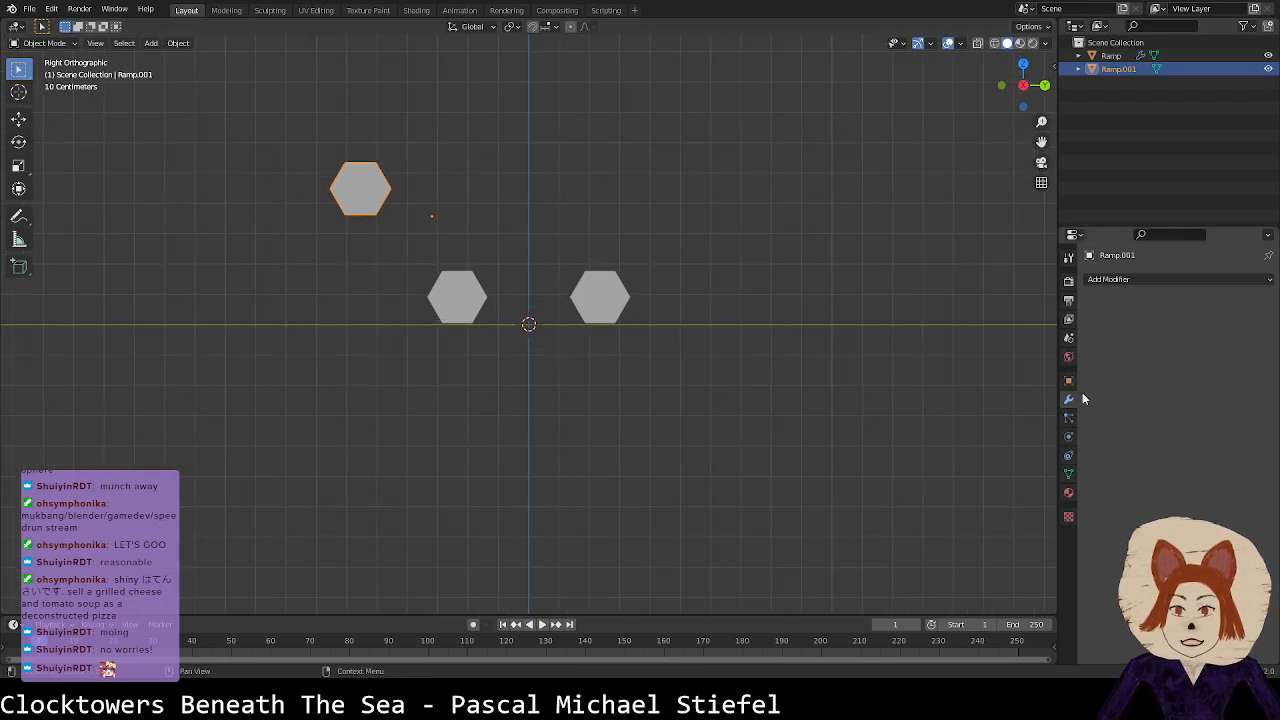
pyautogui.click(1155, 278)
pyautogui.click(1023, 433)
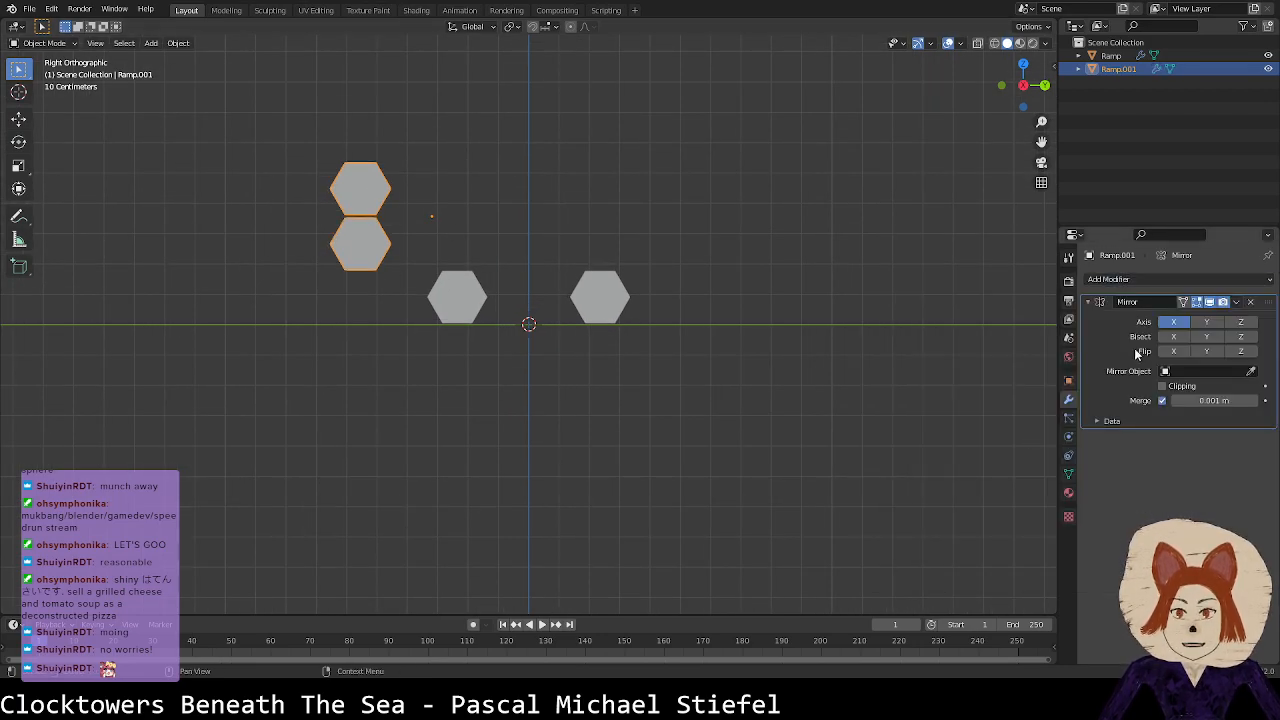
pyautogui.click(1202, 371)
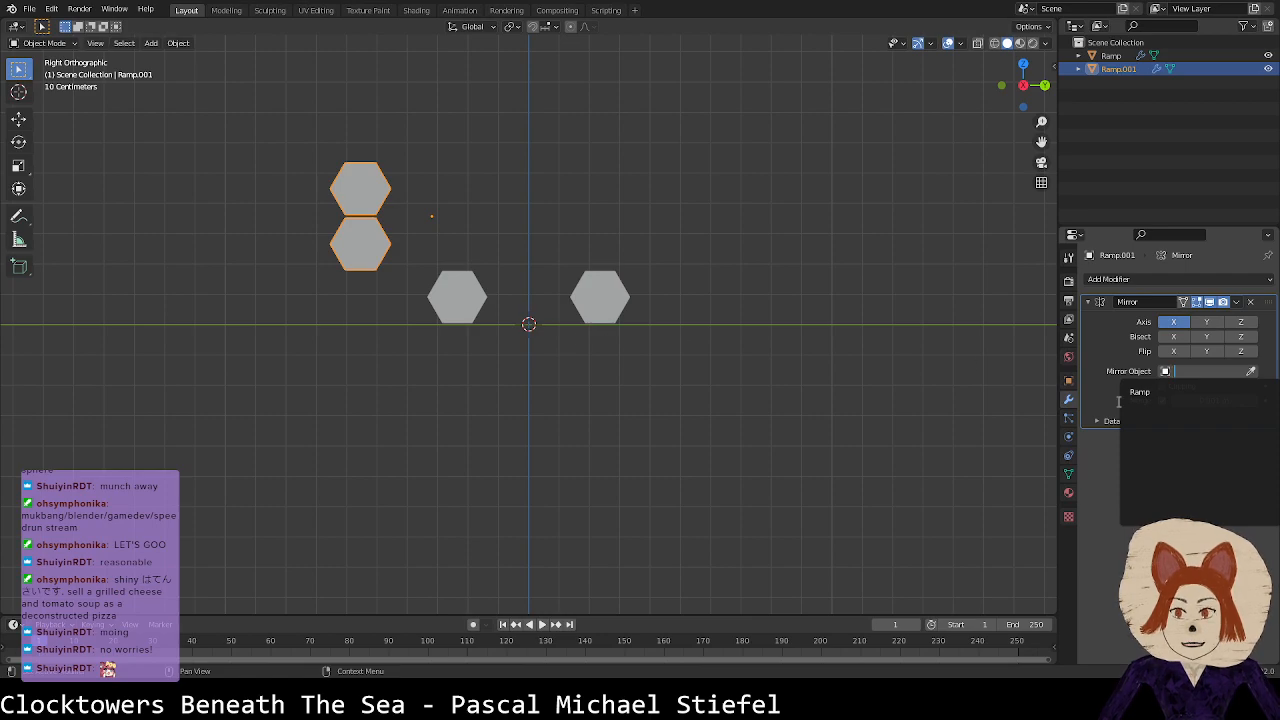
pyautogui.click(1140, 392)
pyautogui.click(1207, 322)
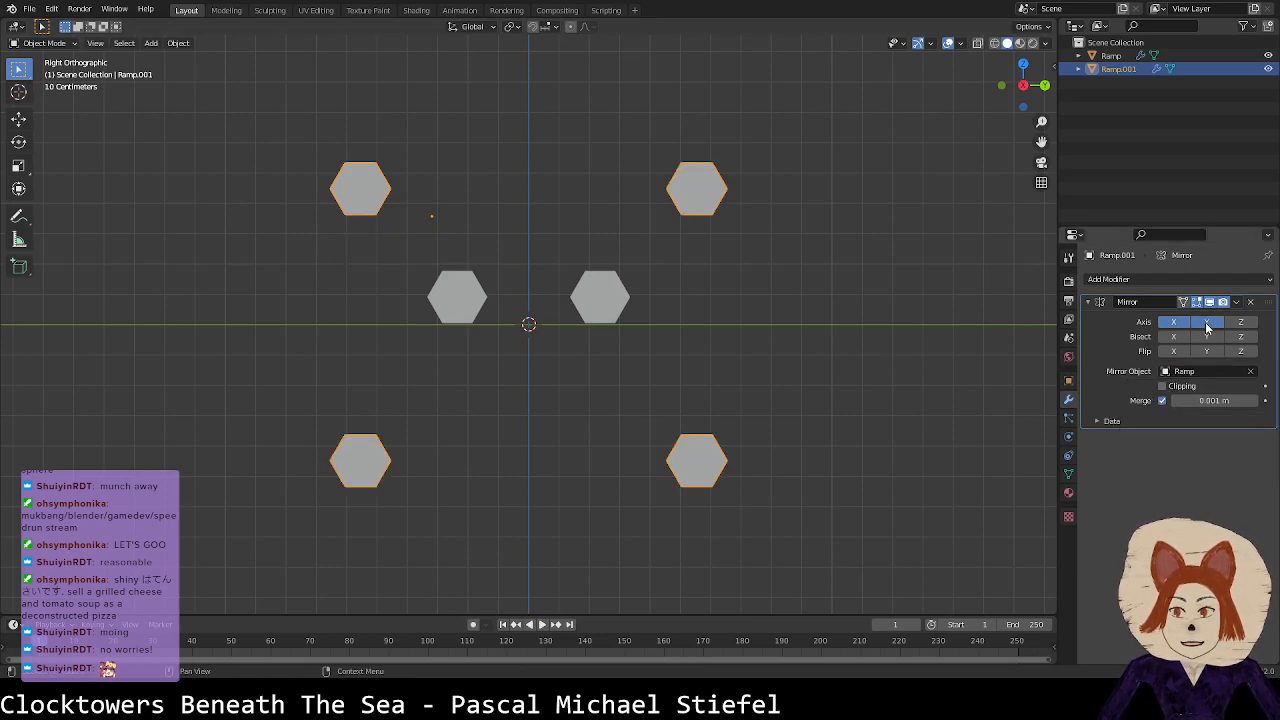
pyautogui.click(1174, 322)
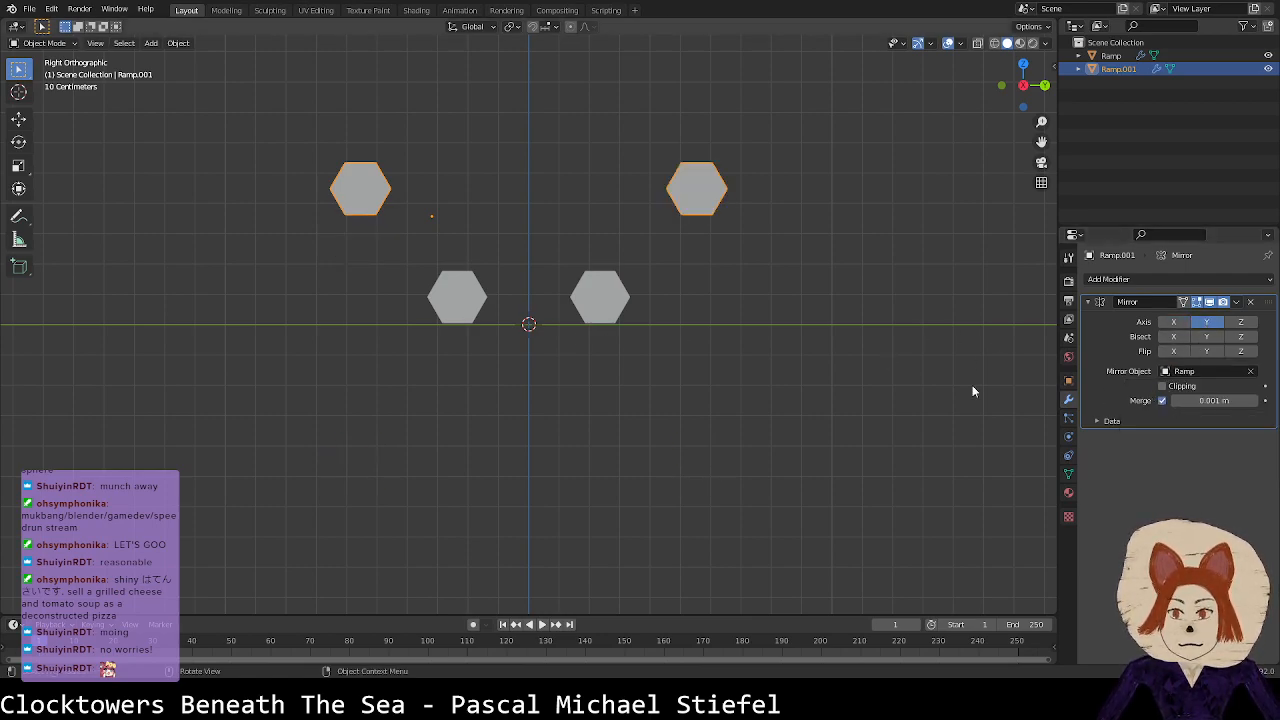
# Step: Make the upper bar's mesh data single-user and apply its Mirror modifier
pyautogui.click(1237, 302)
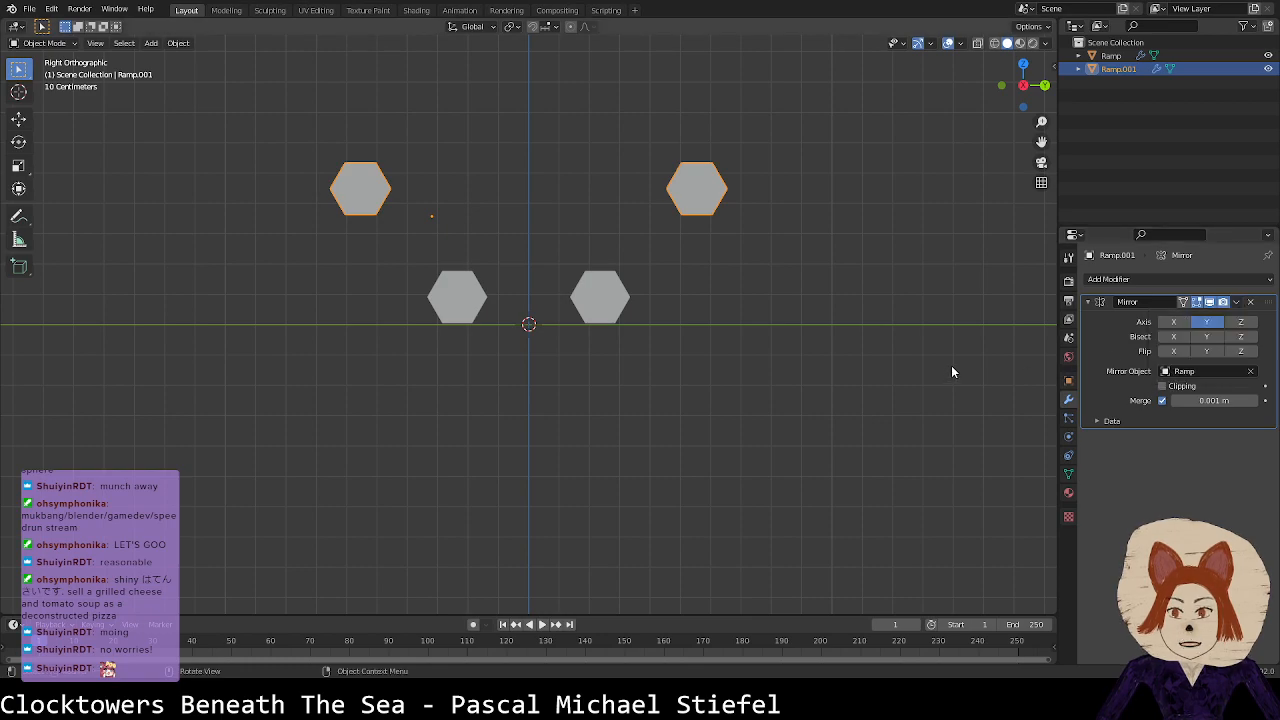
pyautogui.click(975, 398)
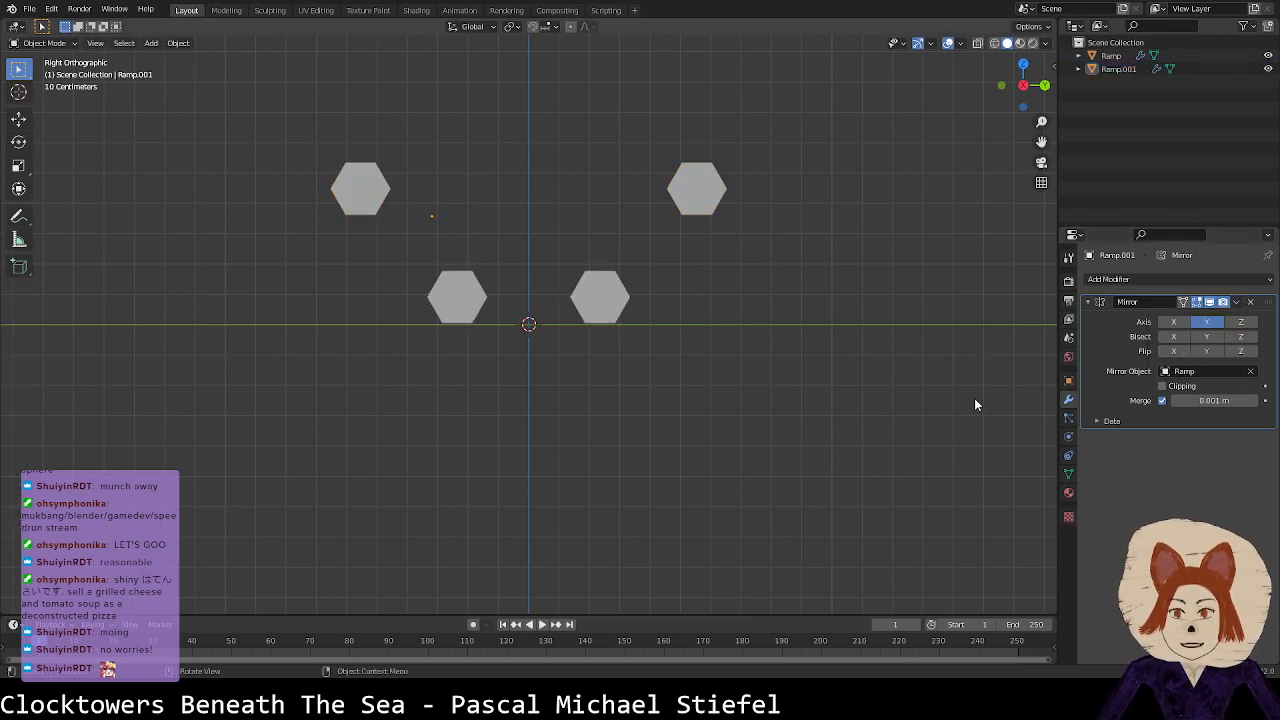
pyautogui.click(1237, 302)
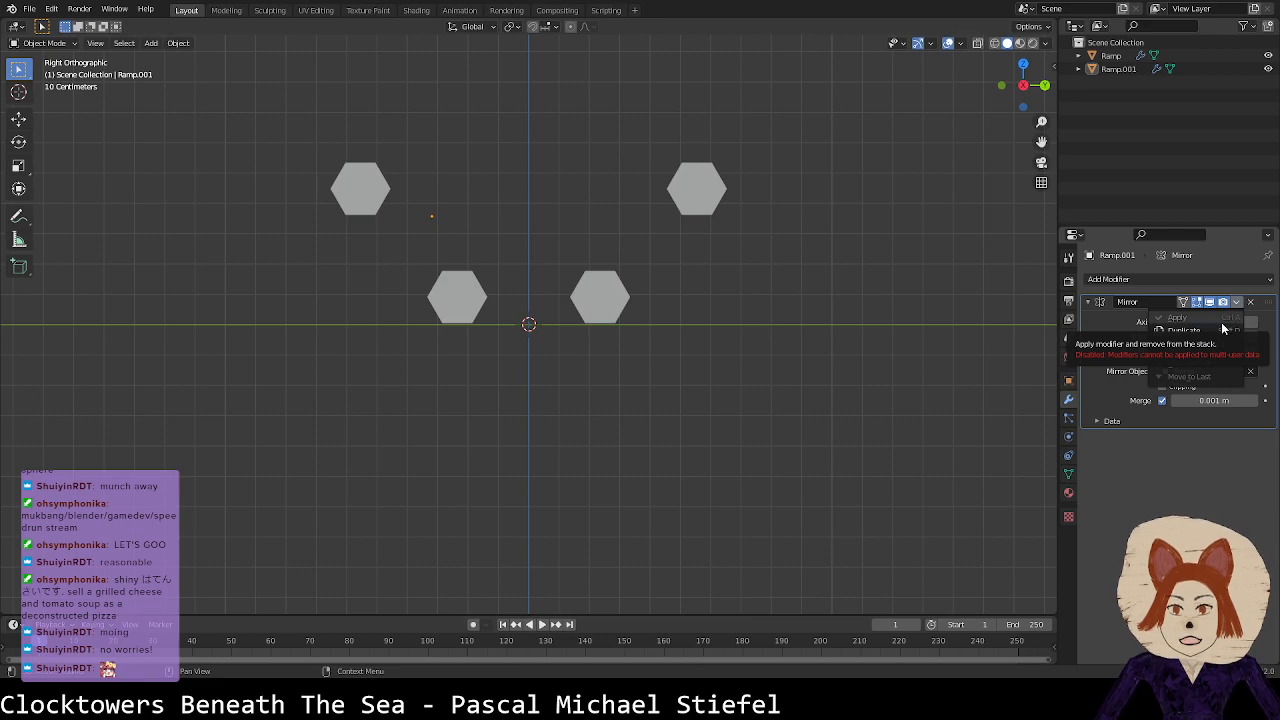
pyautogui.click(1069, 473)
pyautogui.click(1068, 398)
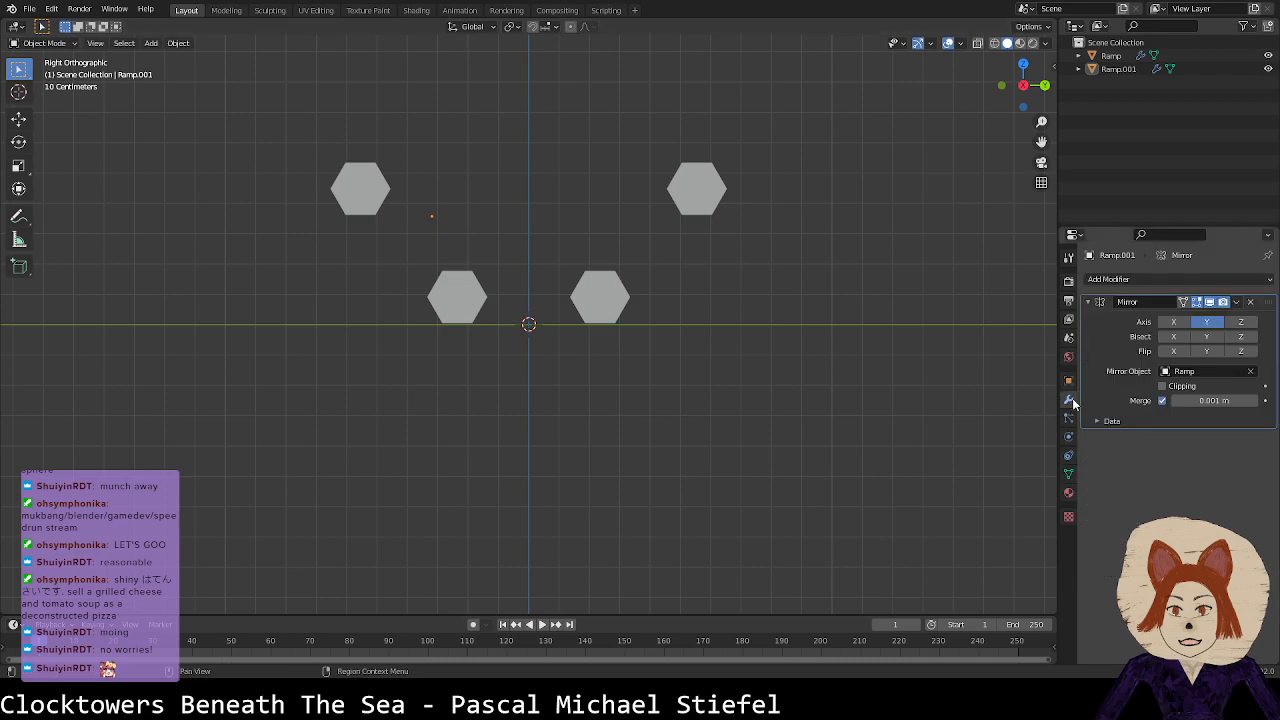
pyautogui.click(1237, 302)
pyautogui.click(1222, 316)
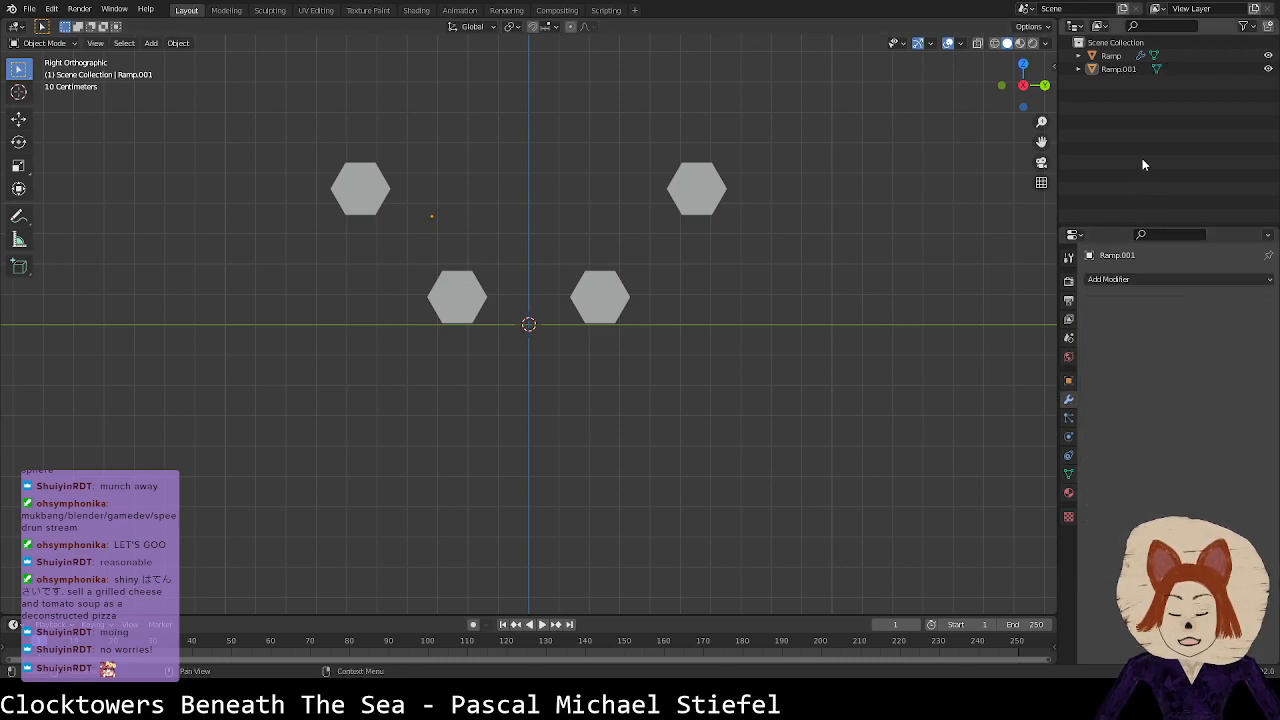
# Step: Apply the Mirror modifier on the lower Ramp bars and save the file
pyautogui.click(1119, 58)
pyautogui.click(1236, 301)
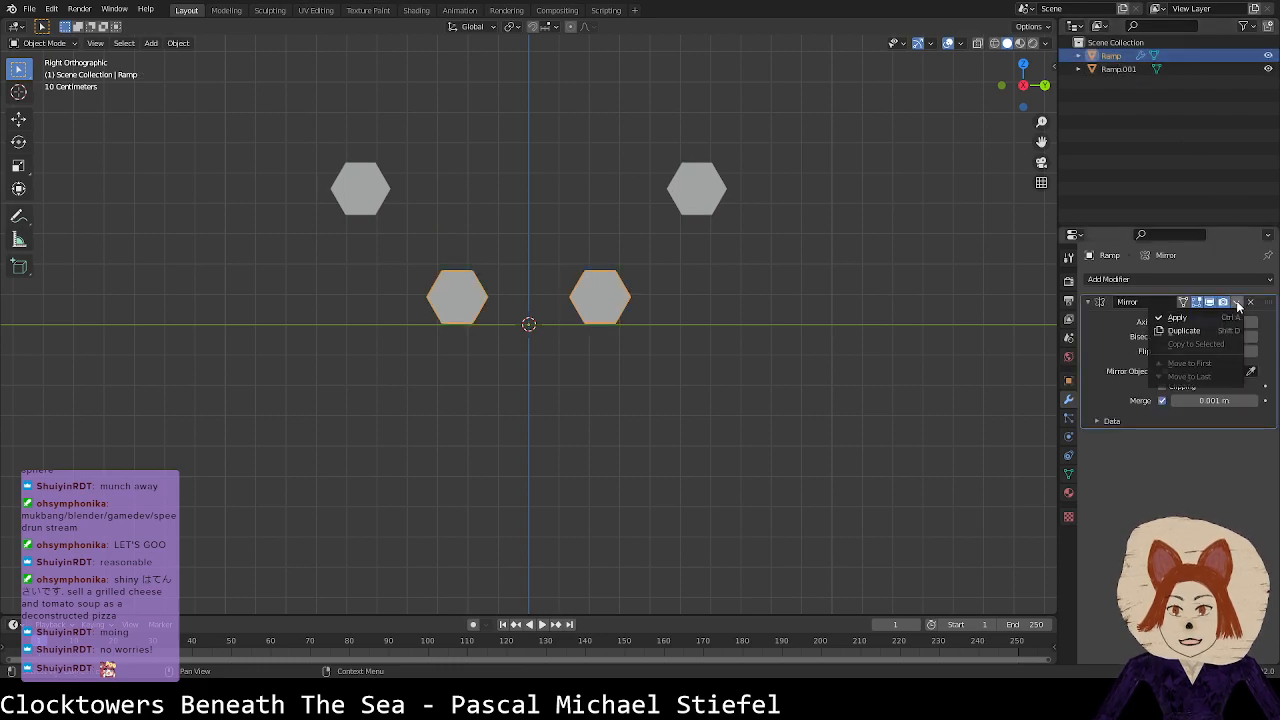
pyautogui.click(1214, 320)
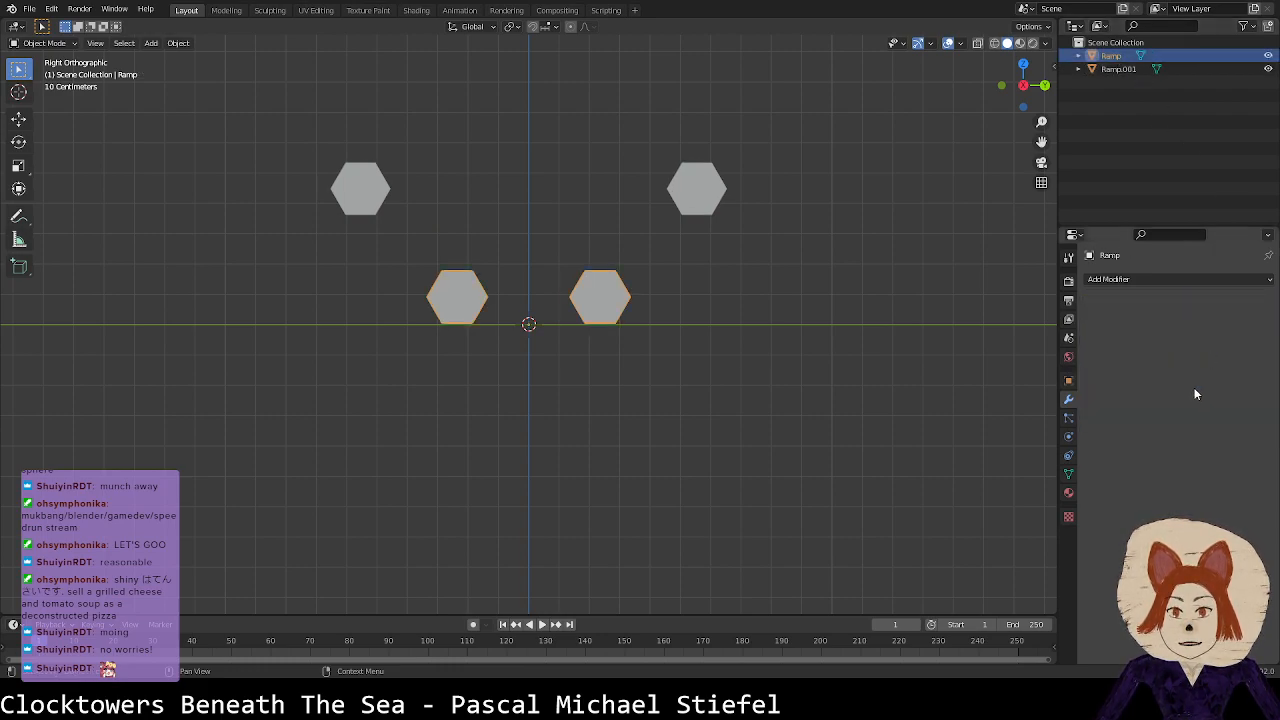
pyautogui.hotkey('ctrl', 's')
# Step: Join the upper pair of bars into the Ramp object so all four bars form one mesh
pyautogui.click(1109, 70)
pyautogui.keyDown('shift'); pyautogui.click(1113, 55); pyautogui.keyUp('shift')
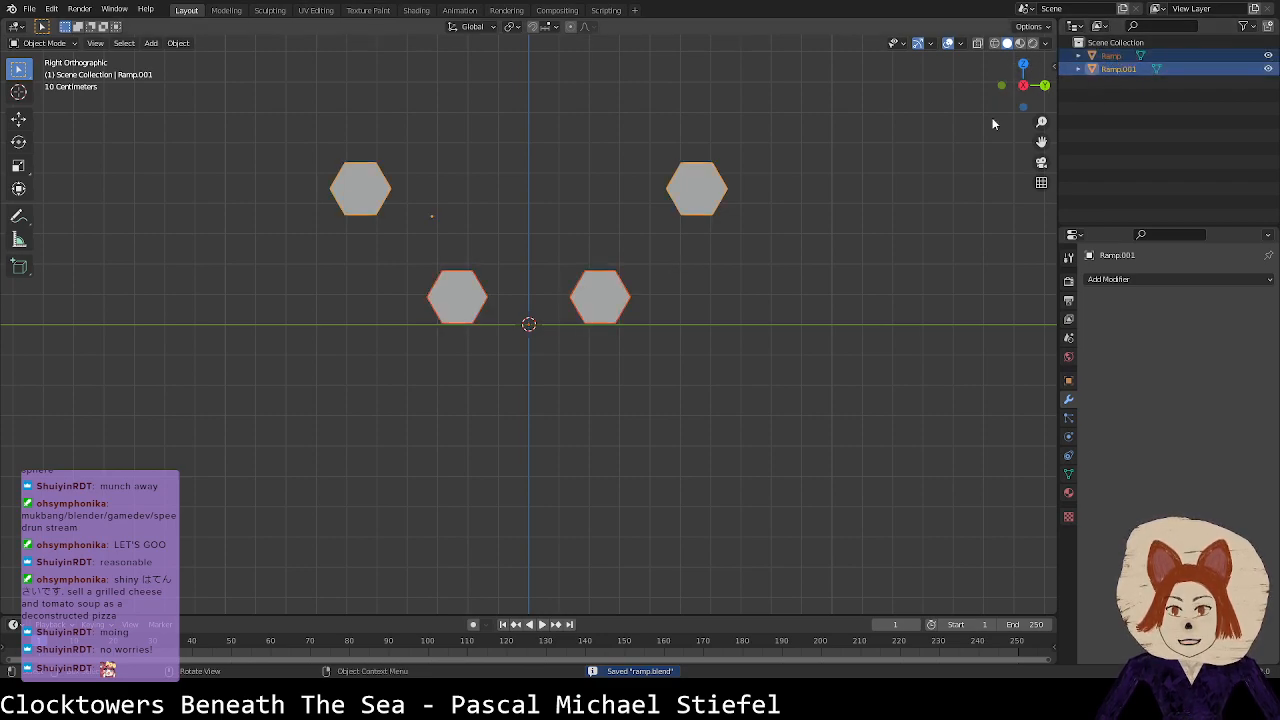
pyautogui.click(1115, 56)
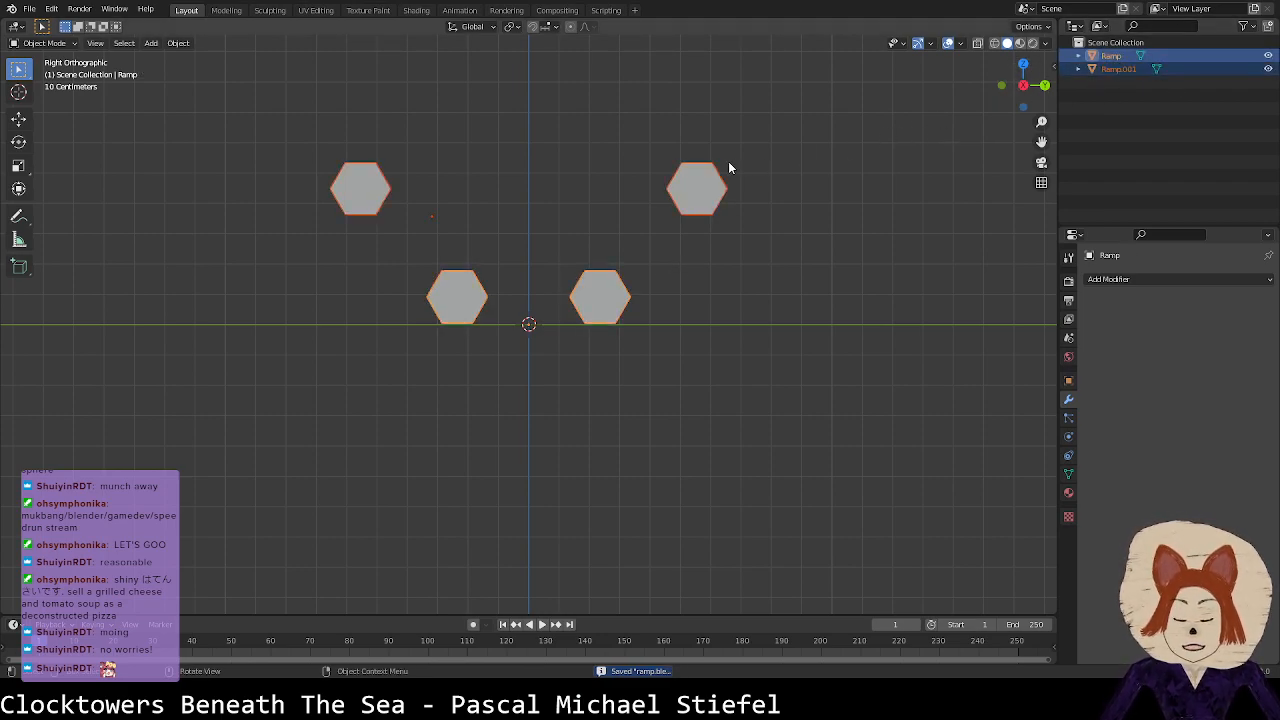
pyautogui.hotkey('ctrl', 'j')
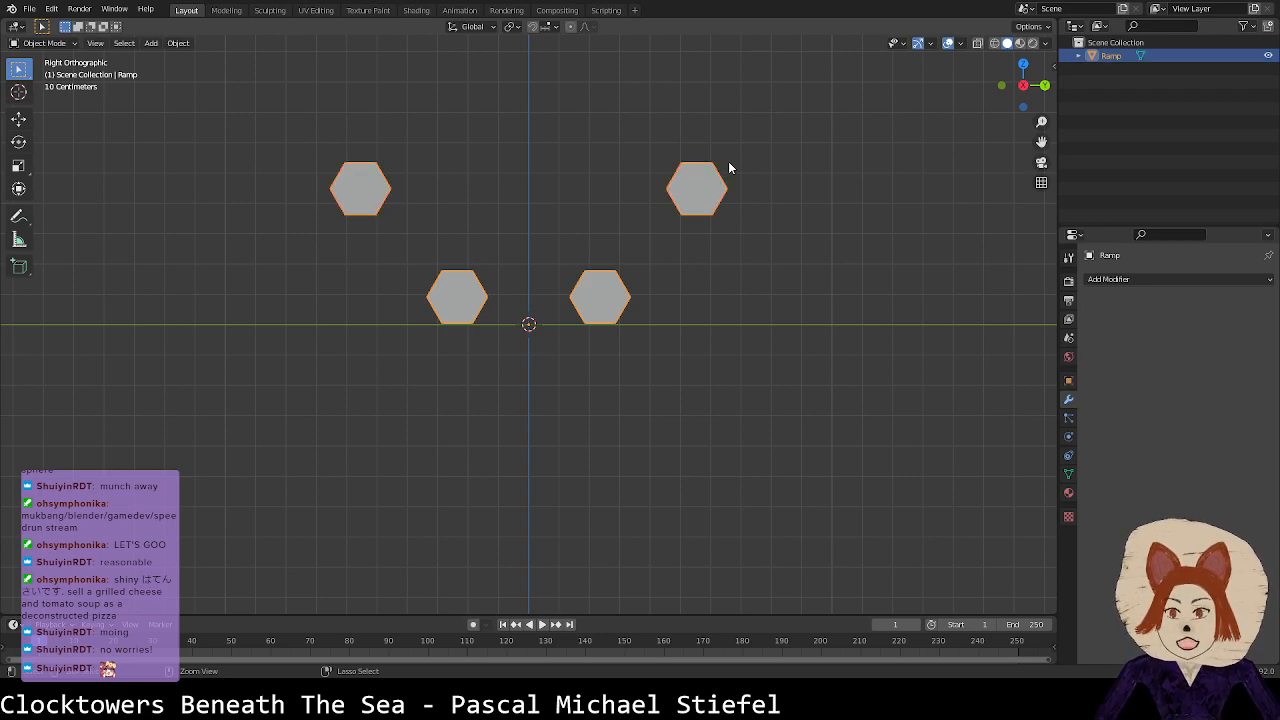
# Step: Add a Curve deform modifier to the joined Ramp bars
pyautogui.press('Tab')
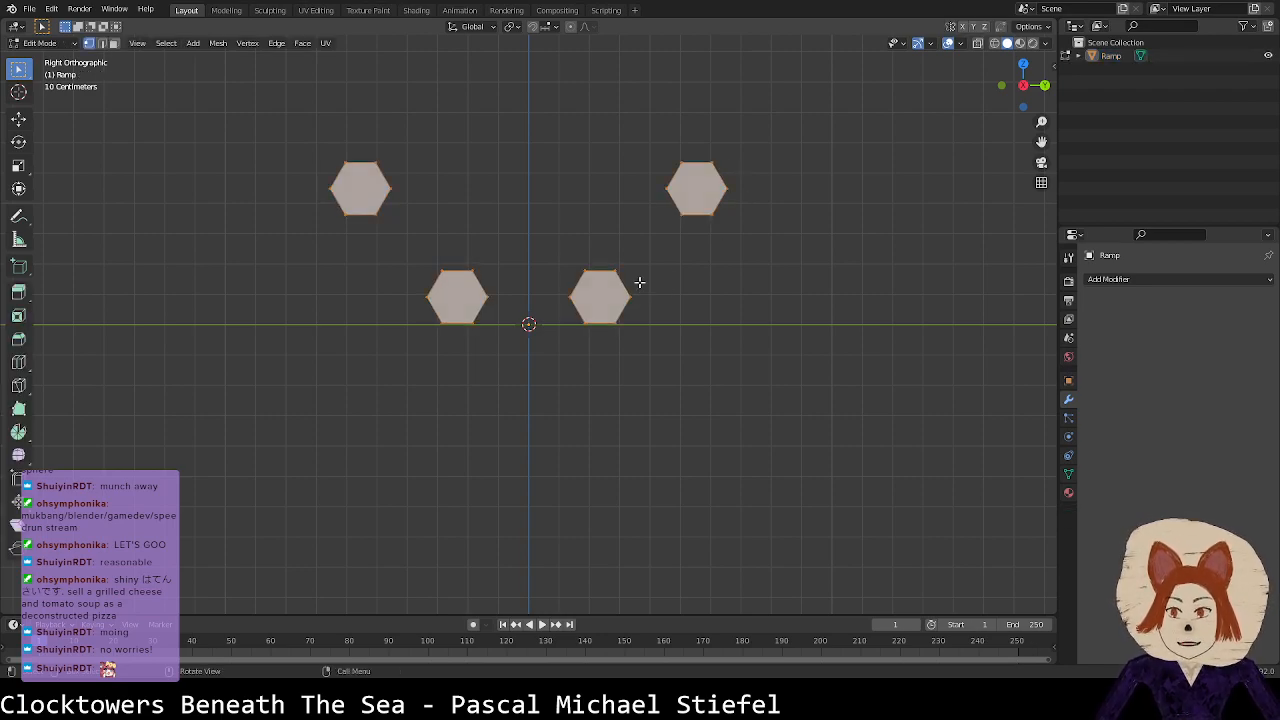
pyautogui.moveTo(775, 239); pyautogui.dragTo(708, 345, button='middle')
pyautogui.scroll(-3, 603, 109)
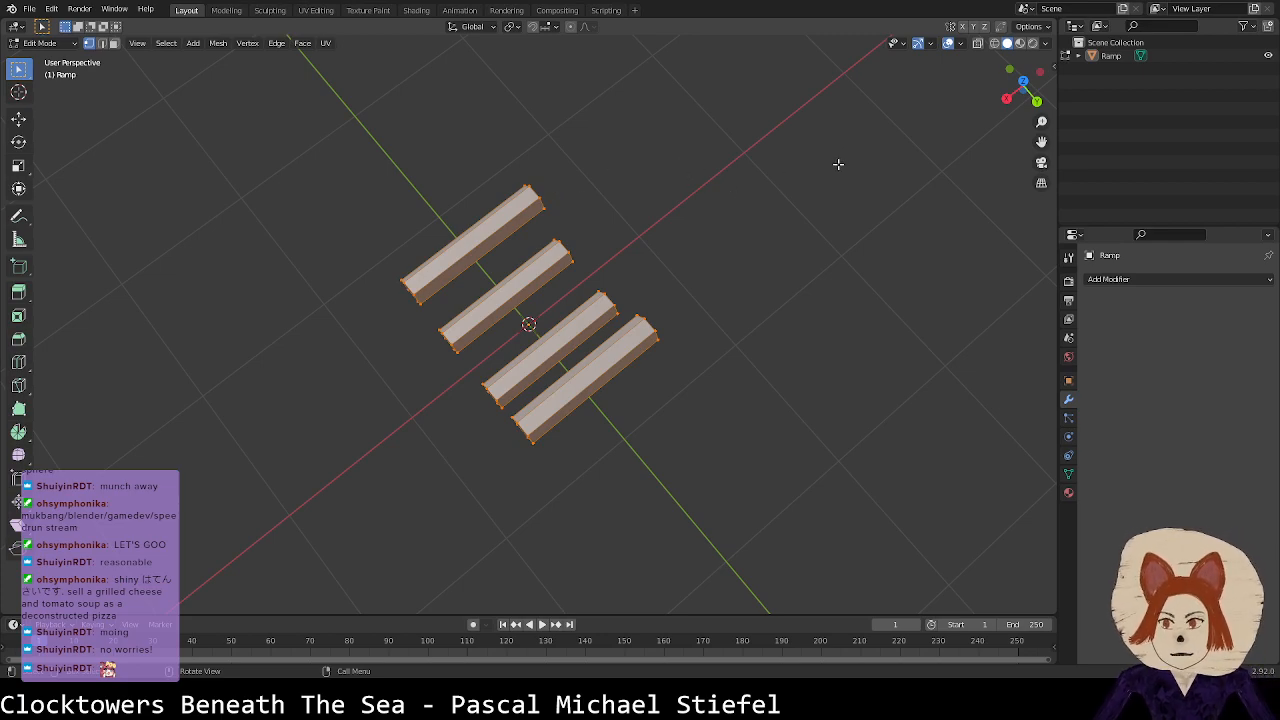
pyautogui.moveTo(731, 320); pyautogui.dragTo(843, 209, button='middle')
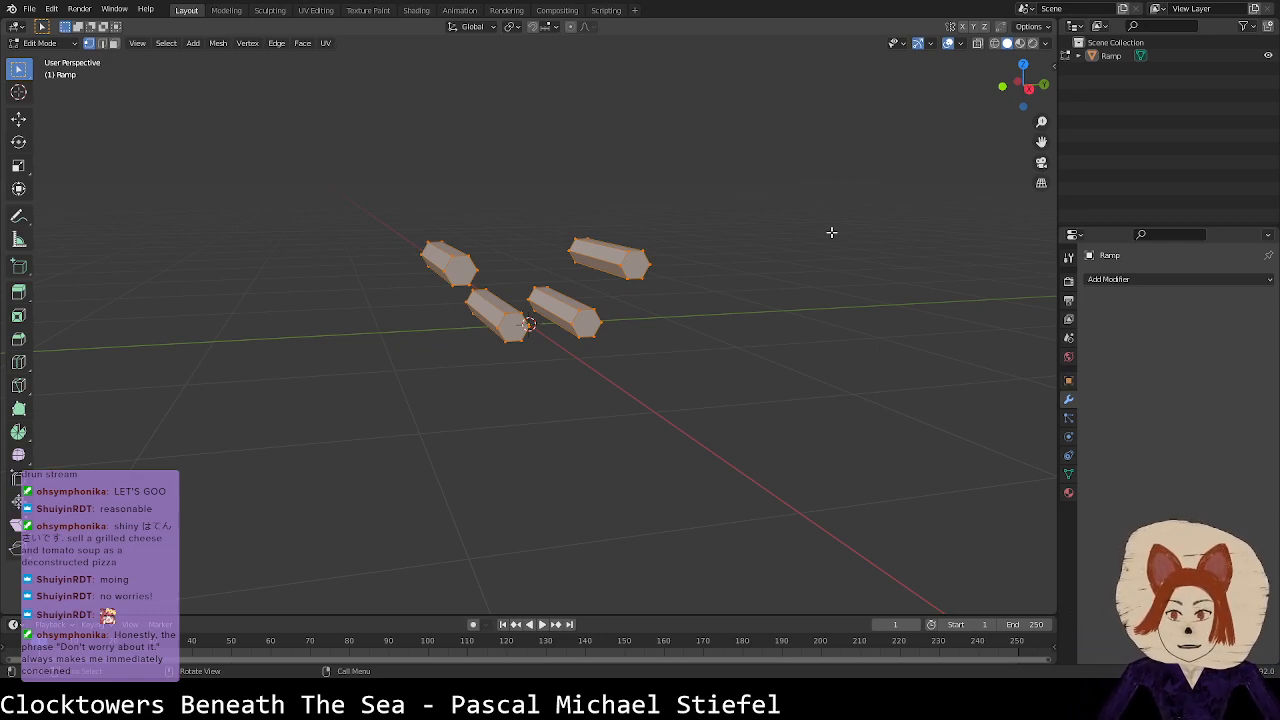
pyautogui.moveTo(831, 232); pyautogui.dragTo(837, 346, button='middle')
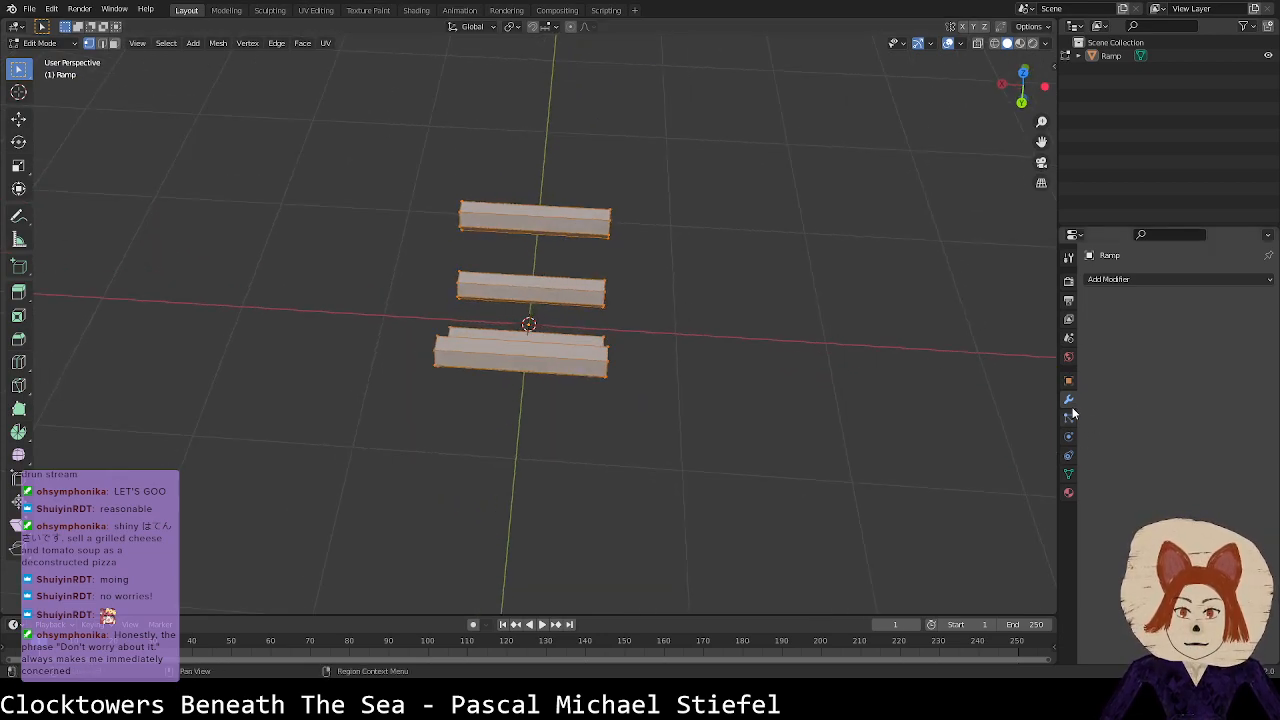
pyautogui.click(1139, 279)
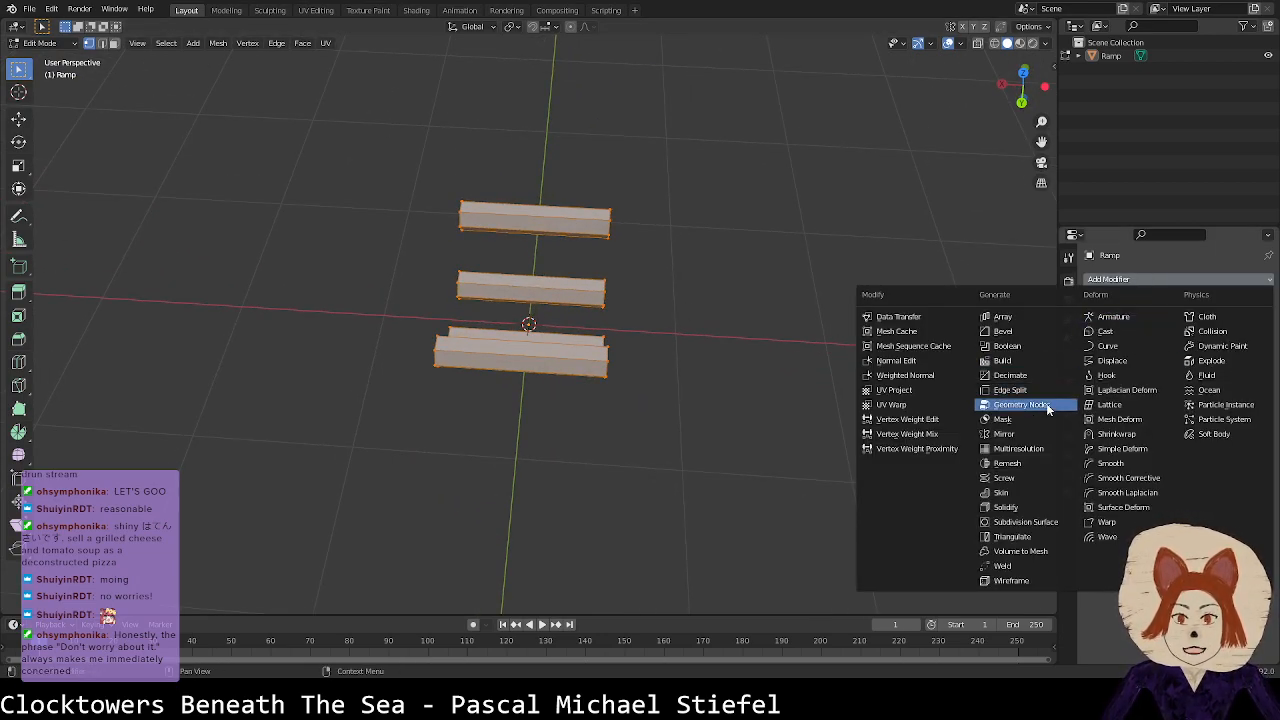
pyautogui.click(1140, 344)
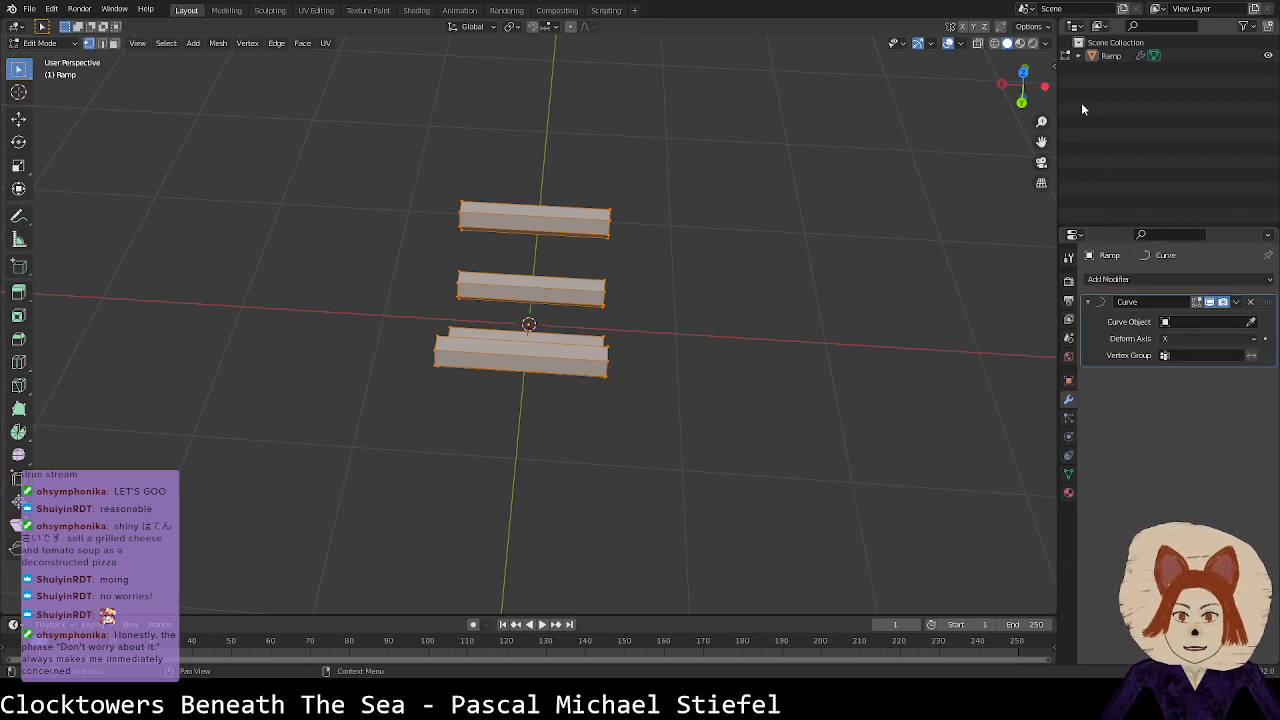
pyautogui.click(1091, 56)
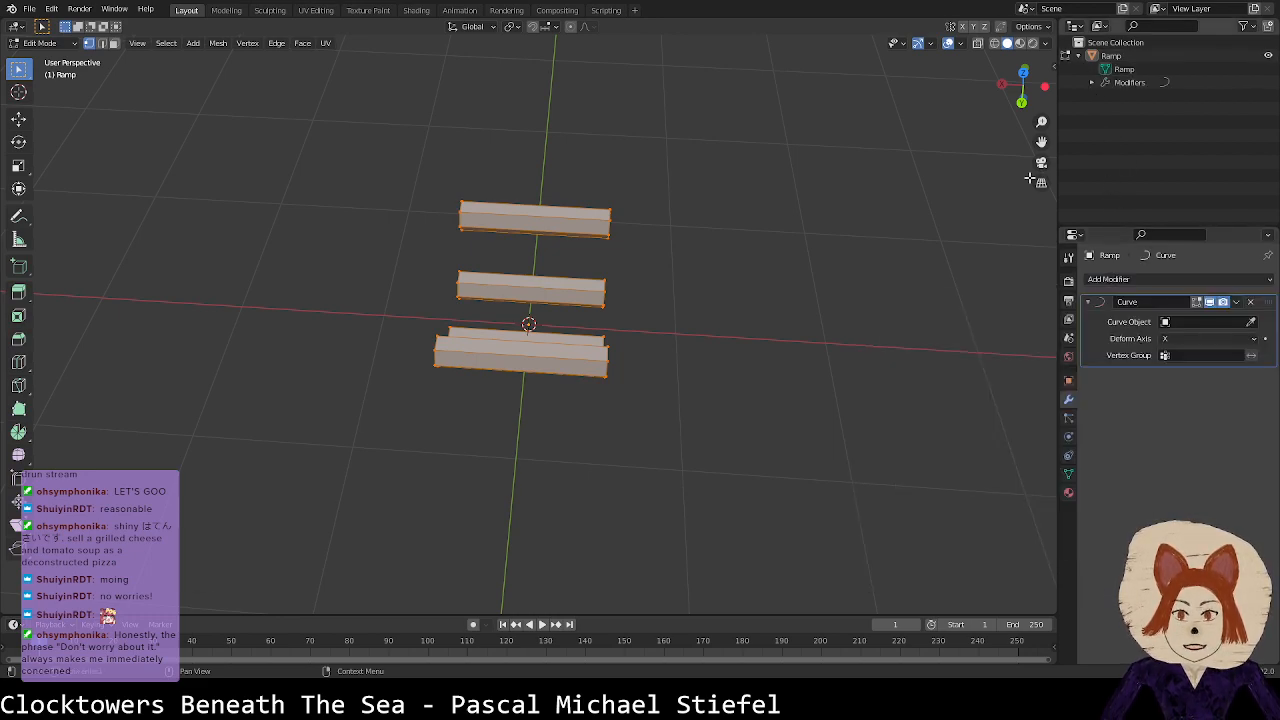
# Step: Add a Bezier curve at the origin and assign it as the curve object of the ramp's Curve modifier
pyautogui.press('Tab')
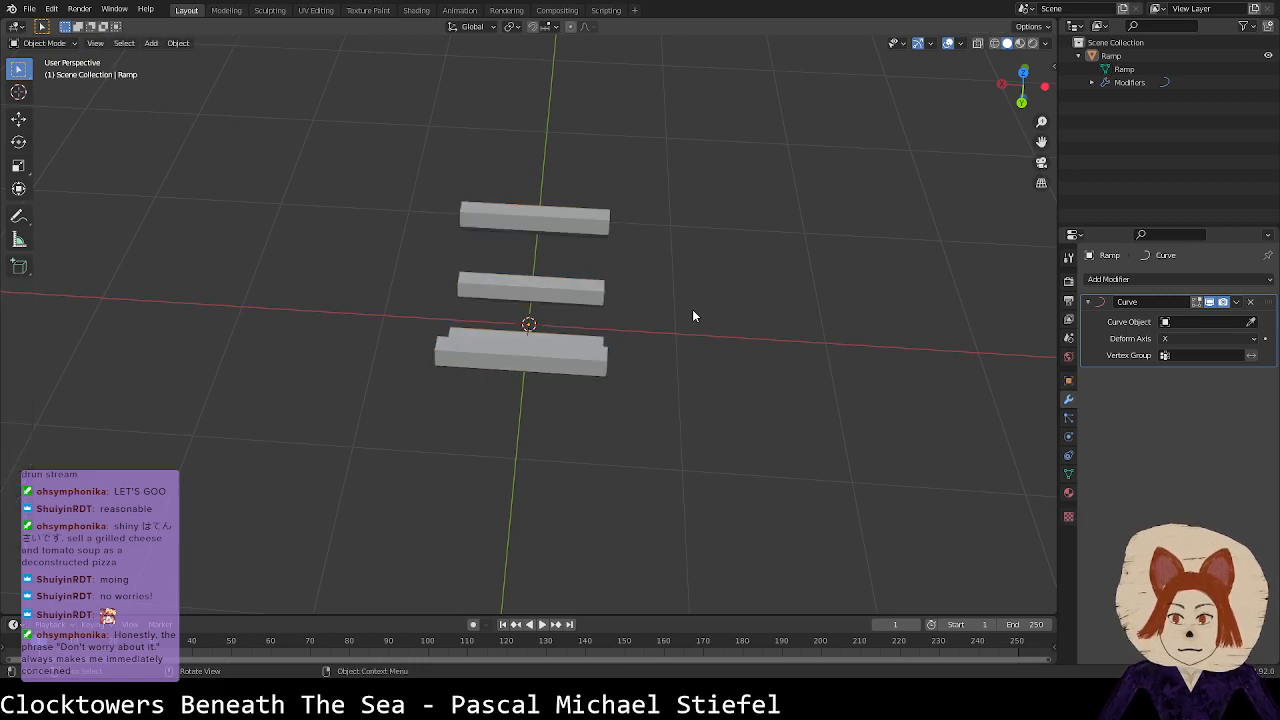
pyautogui.hotkey('shift', 'a')
pyautogui.moveTo(678, 325)
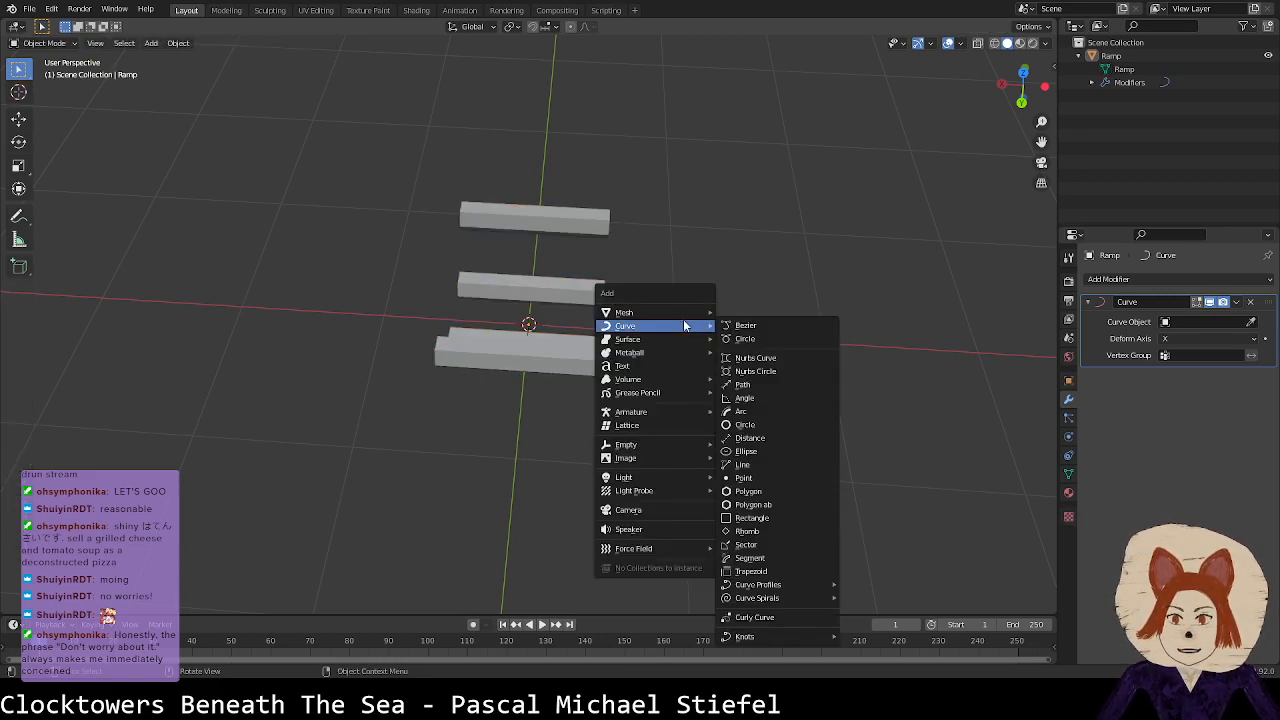
pyautogui.click(759, 326)
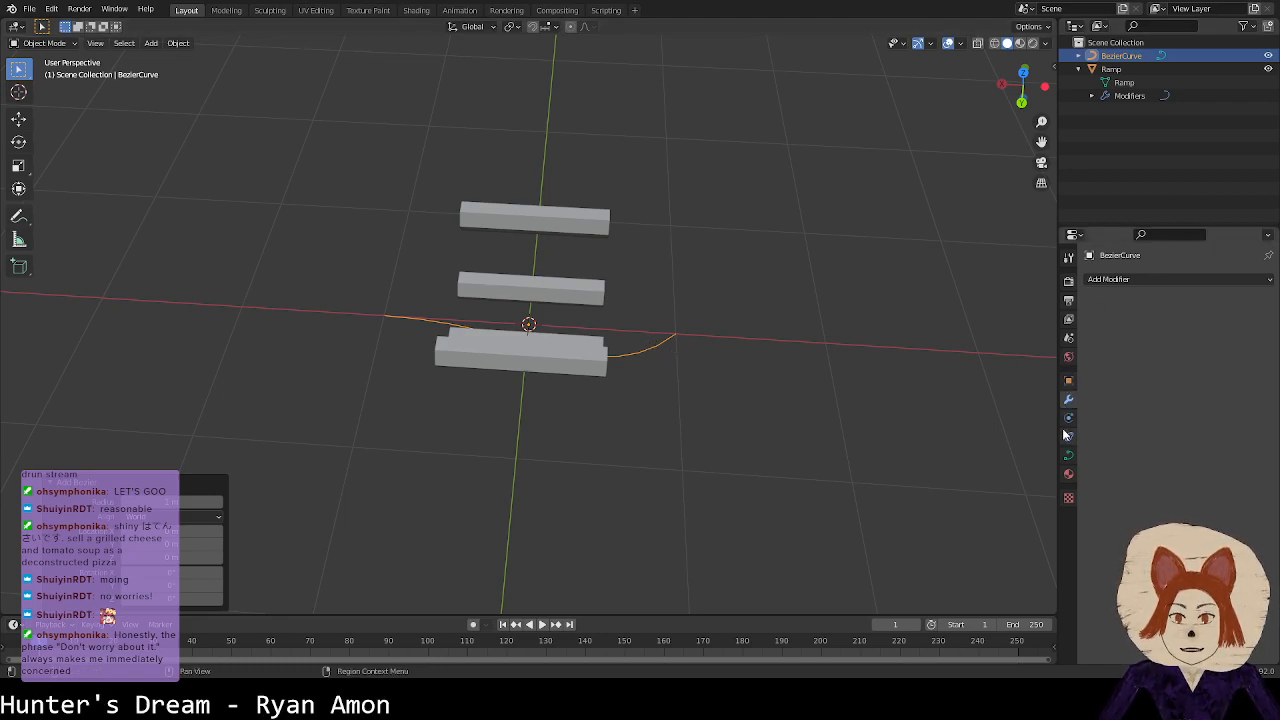
pyautogui.click(1112, 69)
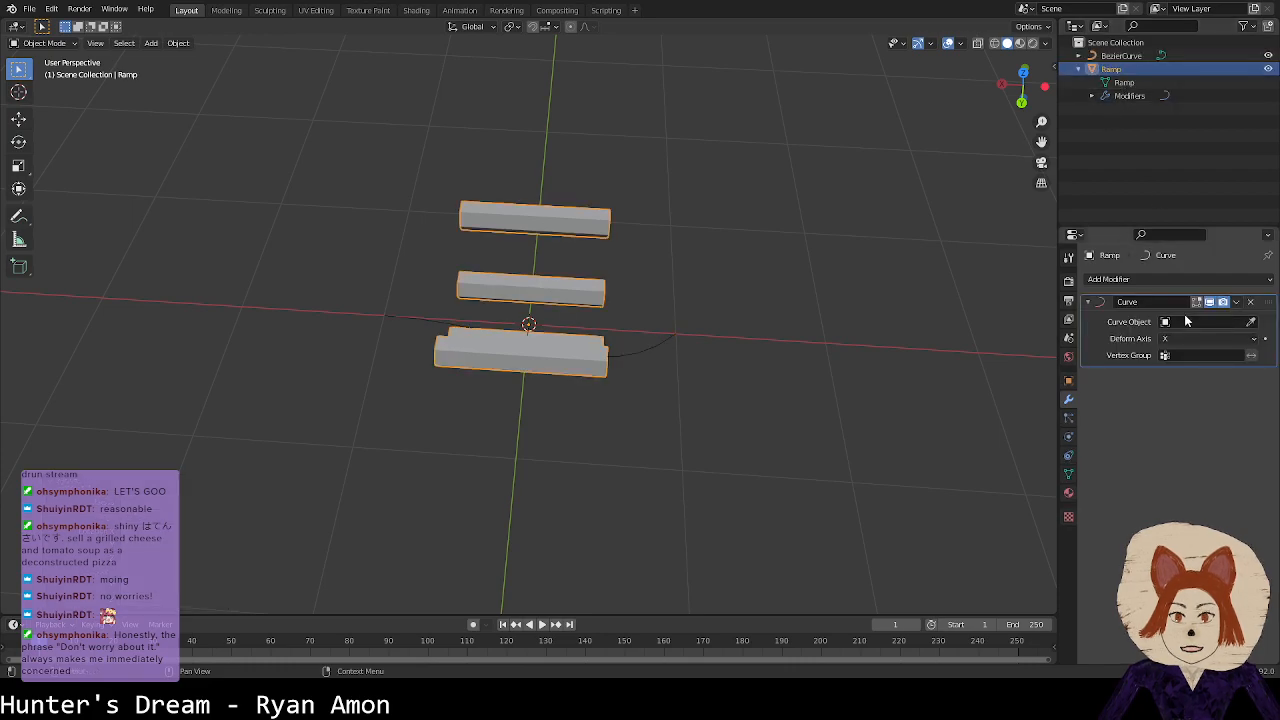
pyautogui.click(1188, 321)
pyautogui.click(1168, 343)
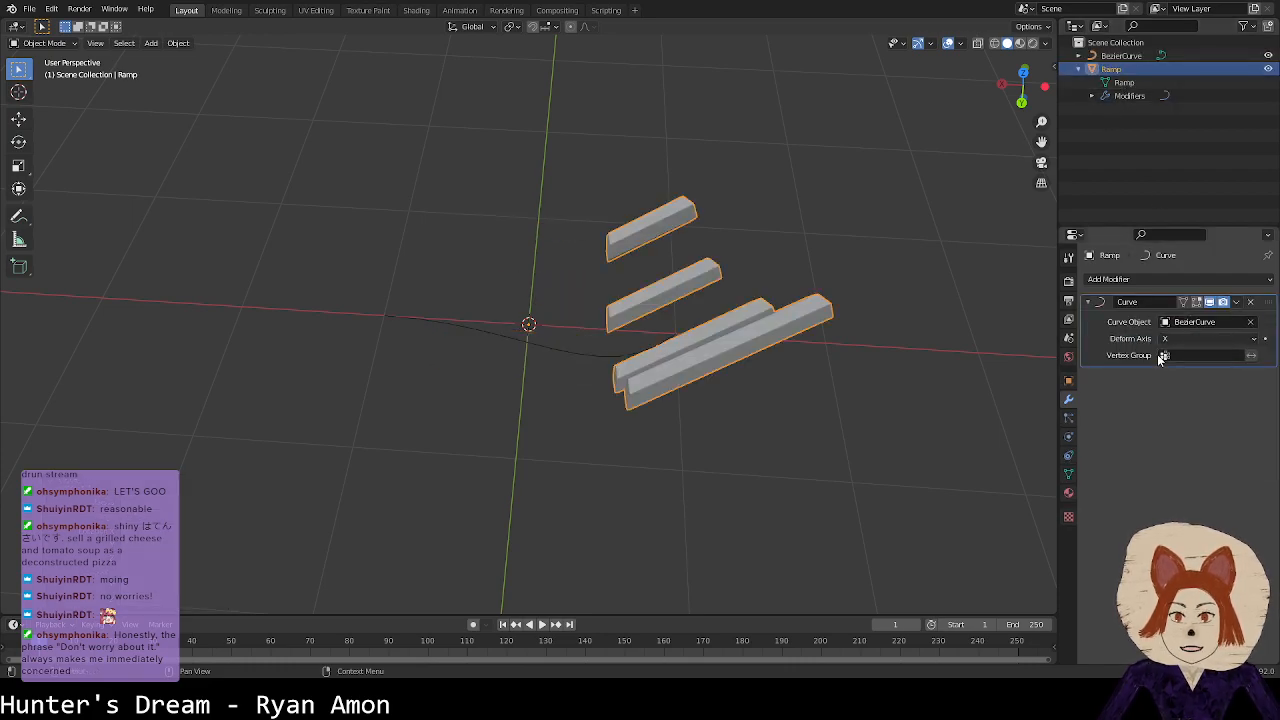
# Step: Add an Array modifier to the ramp and try to reorder it relative to the Curve modifier
pyautogui.click(1147, 280)
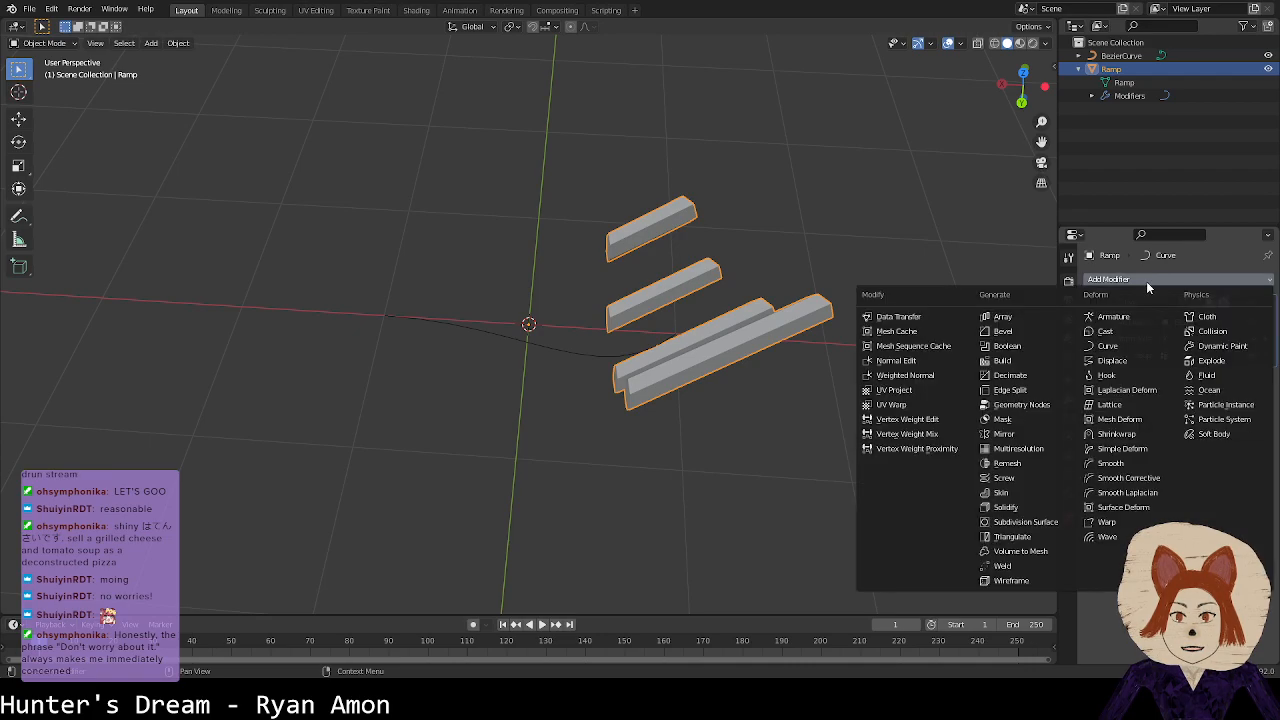
pyautogui.click(1010, 318)
pyautogui.moveTo(954, 414); pyautogui.dragTo(1085, 374, button='middle')
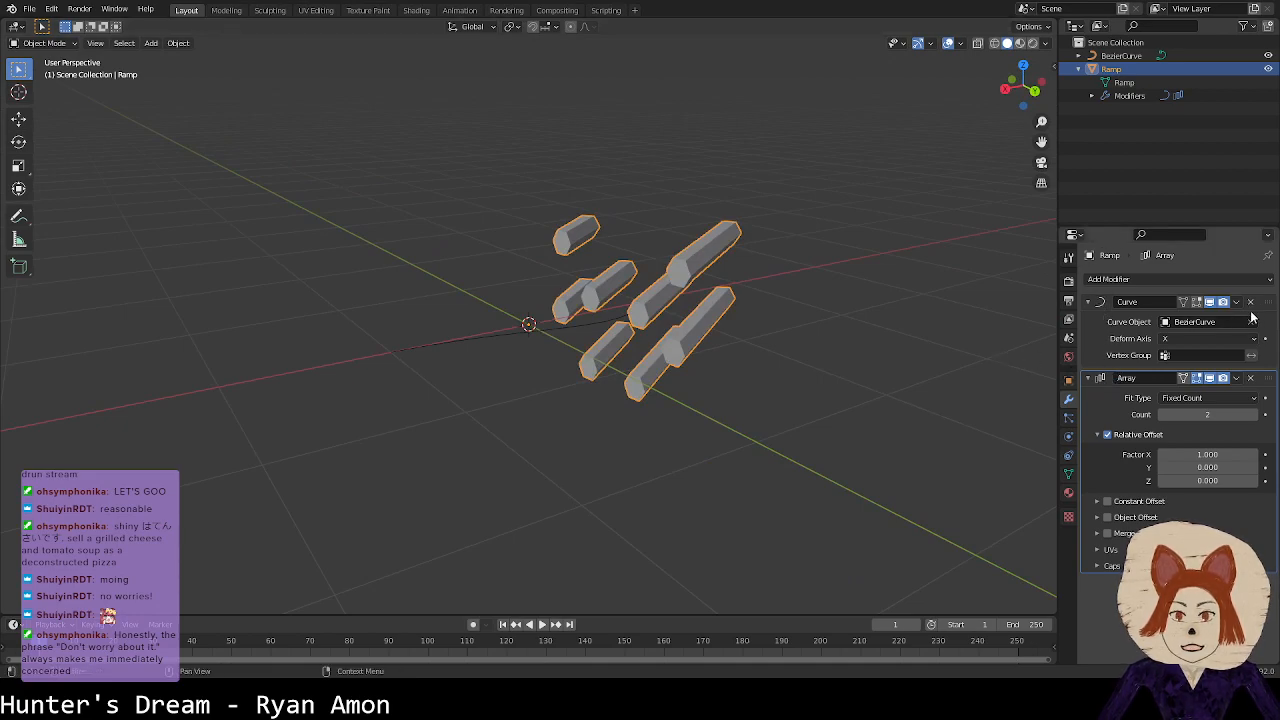
pyautogui.moveTo(1267, 302); pyautogui.dragTo(1273, 440)
pyautogui.moveTo(1268, 507); pyautogui.dragTo(1262, 302)
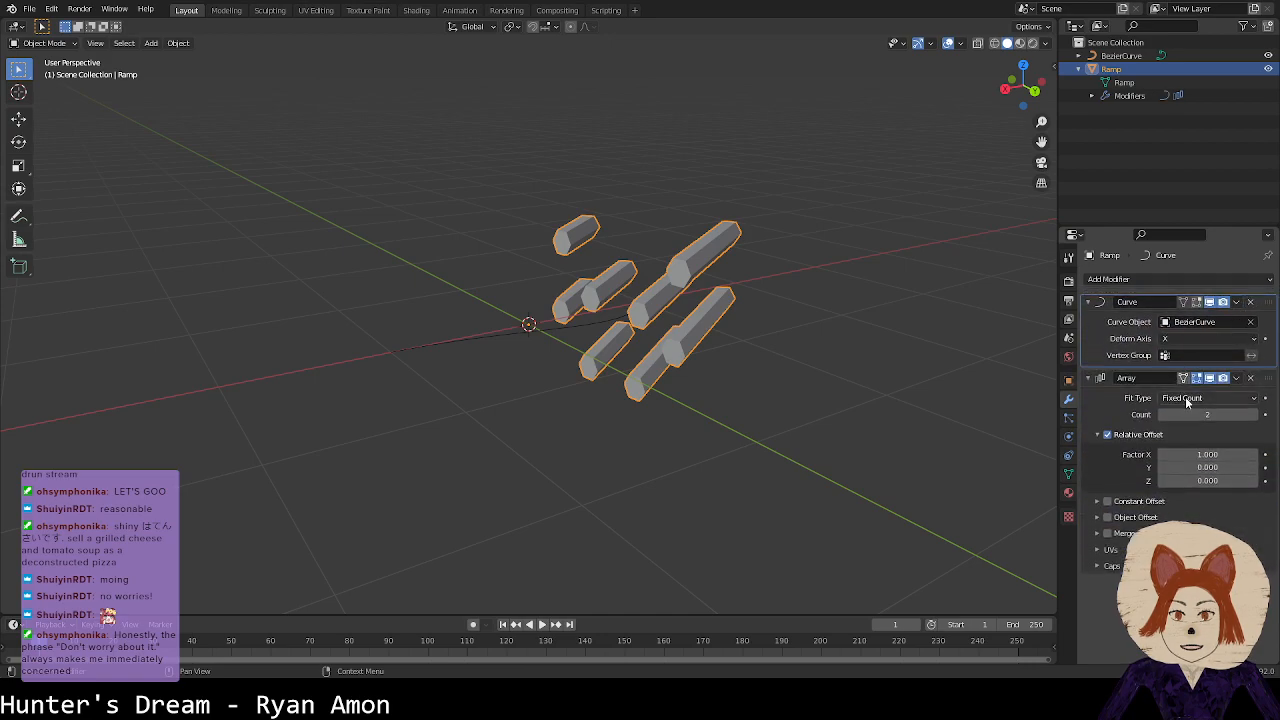
# Step: Try an Array count of 3 and switch the constant offset on and back off
pyautogui.click(1254, 414)
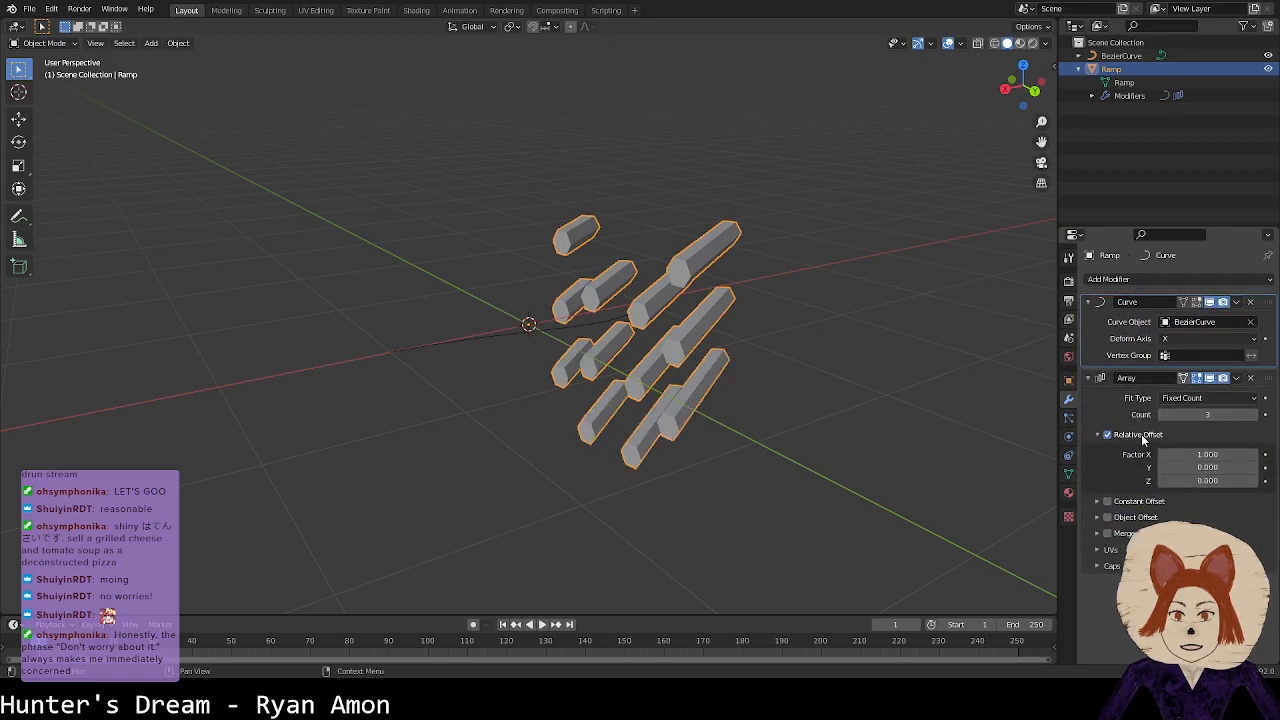
pyautogui.click(1107, 501)
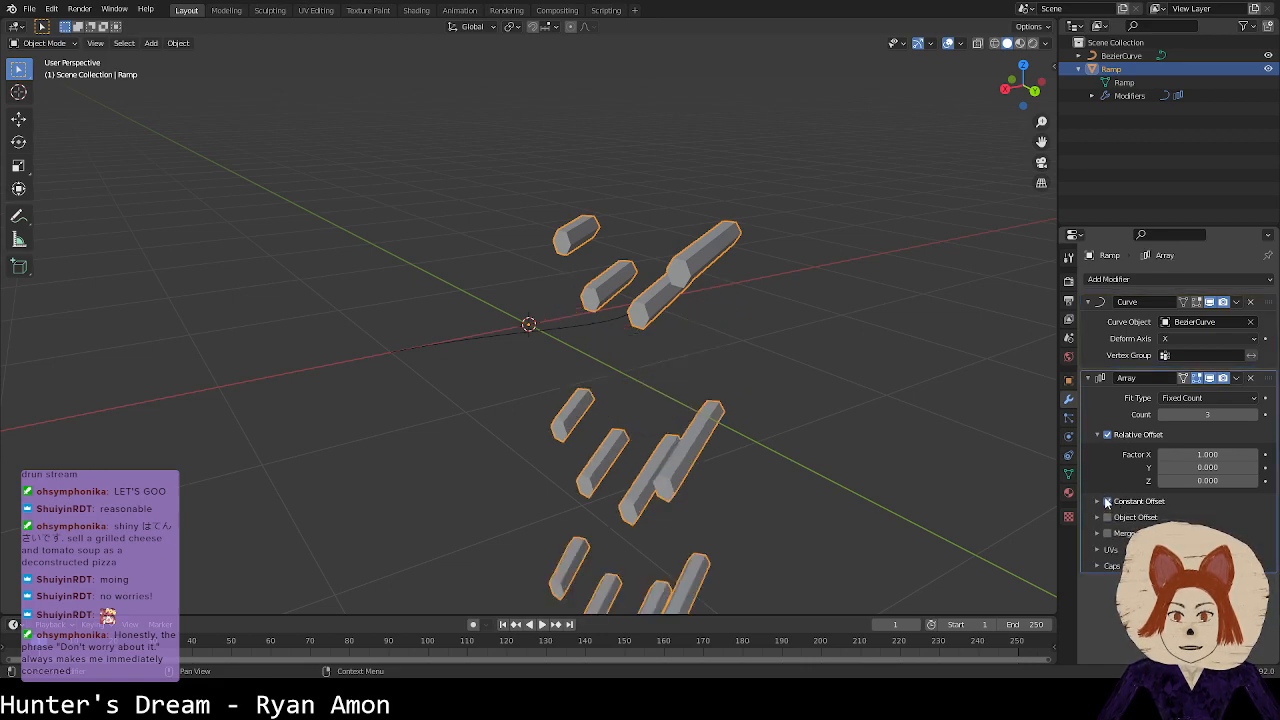
pyautogui.click(1107, 501)
# Step: Set the Array's fit type to Fit Curve using BezierCurve, and clear the Curve modifier's curve object
pyautogui.click(1205, 398)
pyautogui.click(1194, 442)
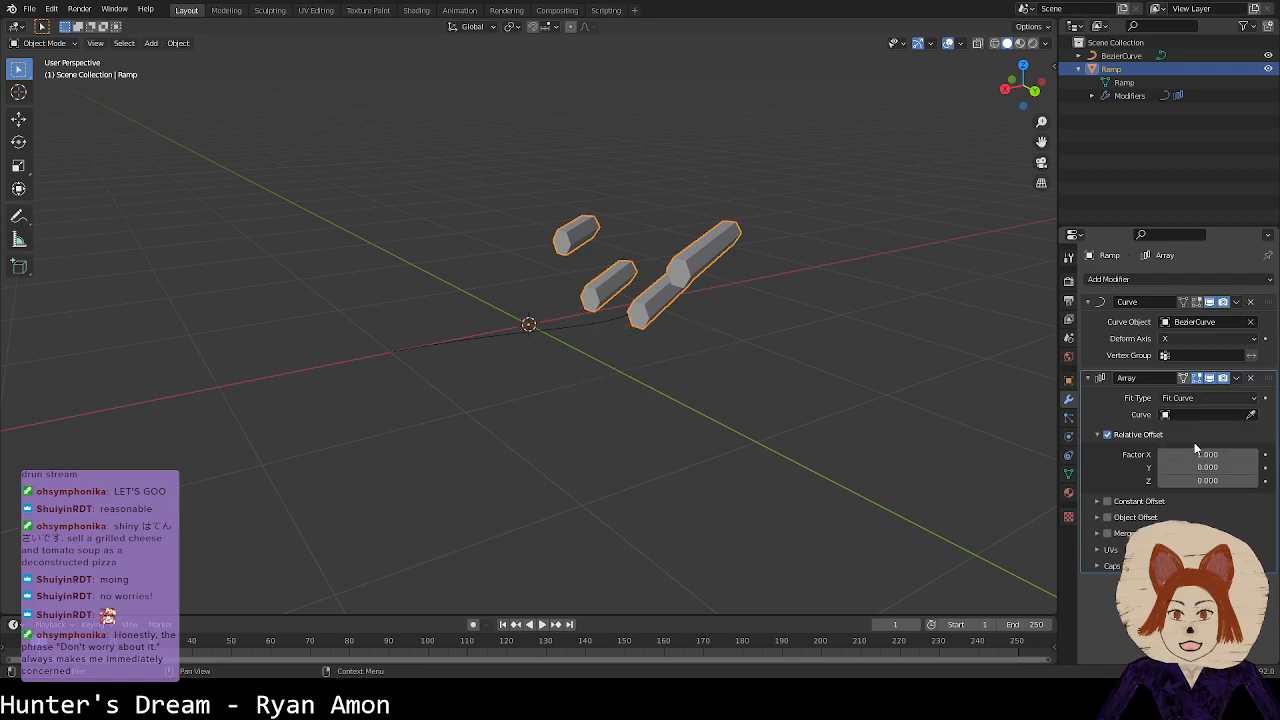
pyautogui.click(1205, 414)
pyautogui.click(1152, 437)
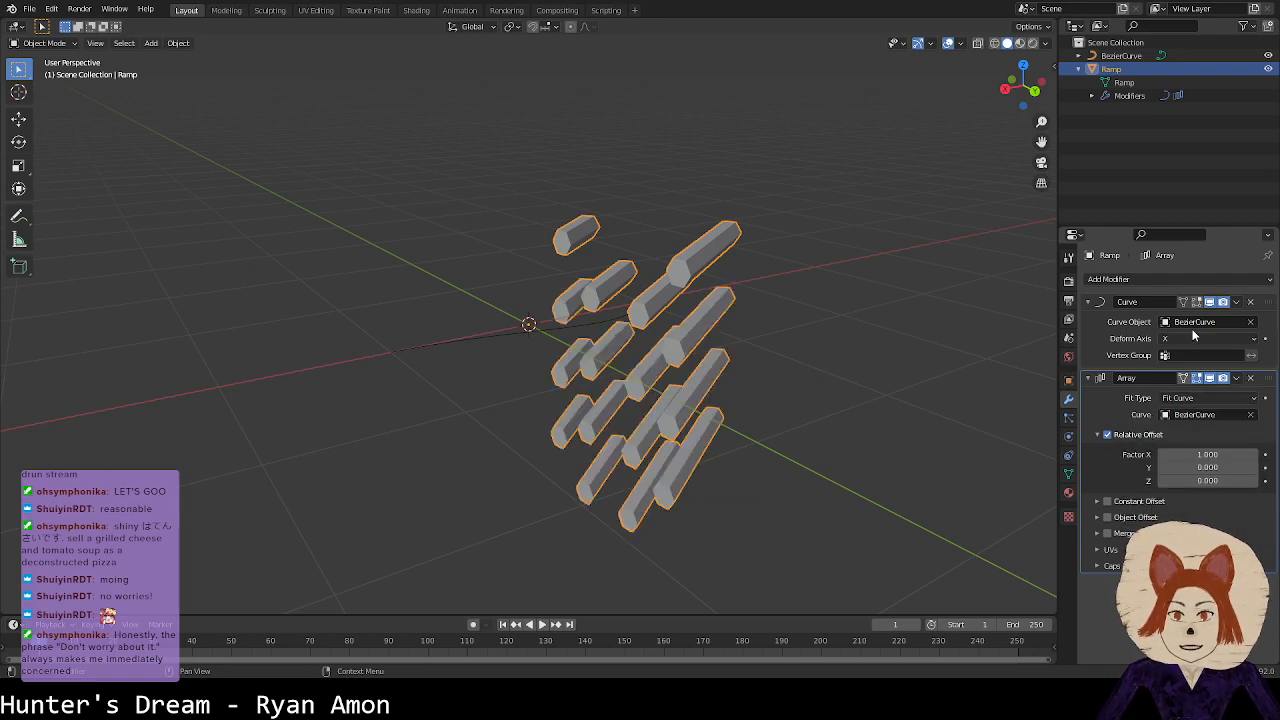
pyautogui.click(1250, 321)
# Step: Try an Array relative offset of X 0 and Y 1, then undo both changes
pyautogui.moveTo(784, 376); pyautogui.dragTo(700, 356, button='middle')
pyautogui.click(1187, 454)
pyautogui.write('0')
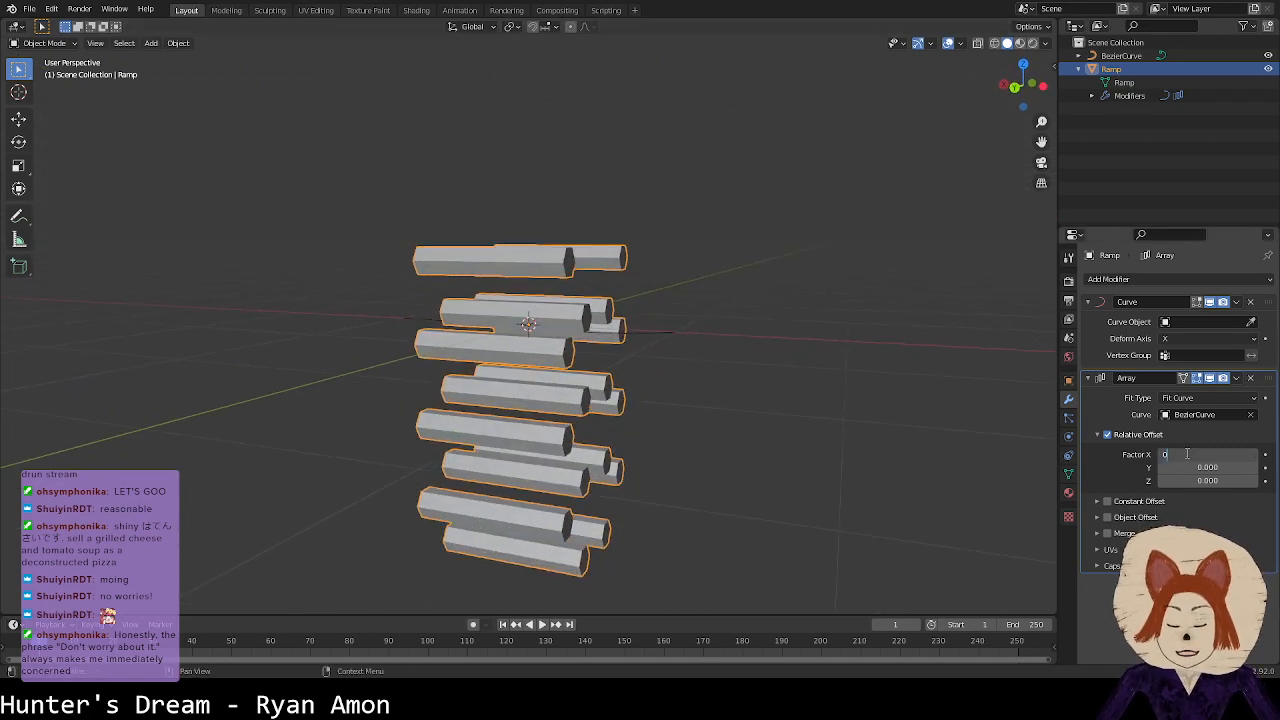
pyautogui.press('Return')
pyautogui.click(1214, 484)
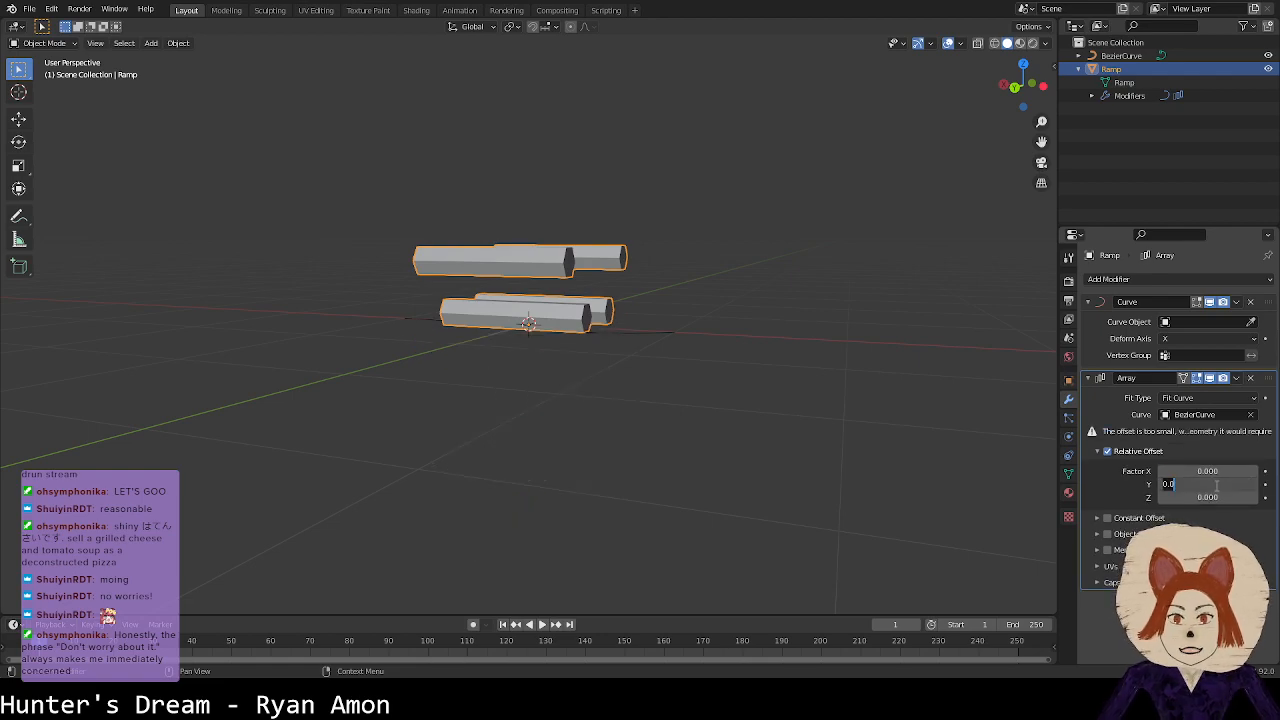
pyautogui.write('1')
pyautogui.press('Return')
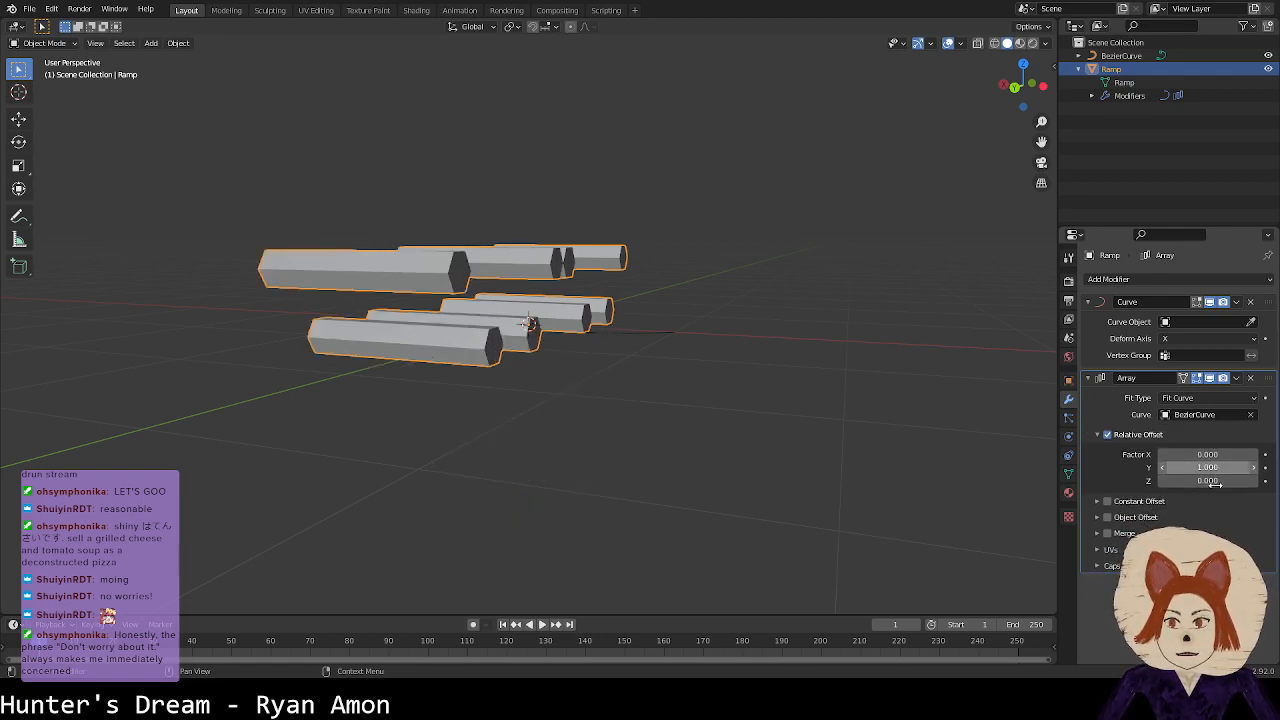
pyautogui.hotkey('ctrl', 'z')
pyautogui.hotkey('ctrl', 'z')
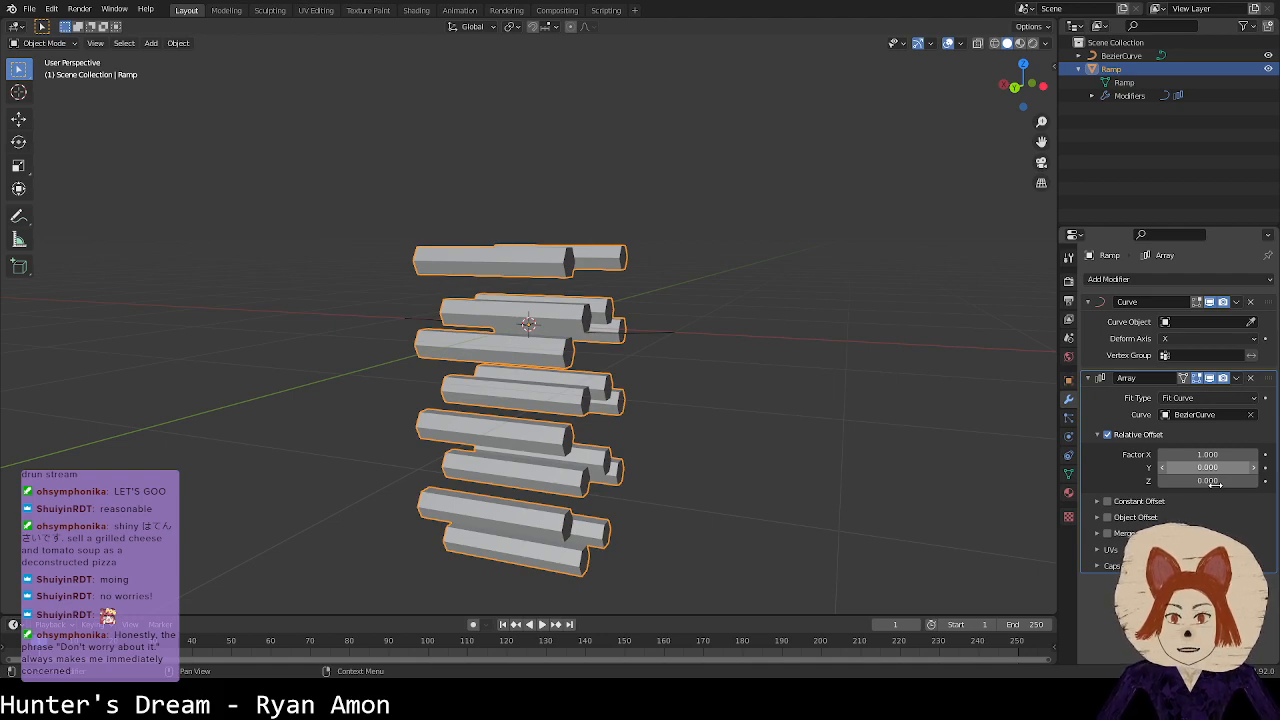
# Step: Set the Array's relative offset factors to X 0 and Z 1
pyautogui.click(1220, 457)
pyautogui.write('0')
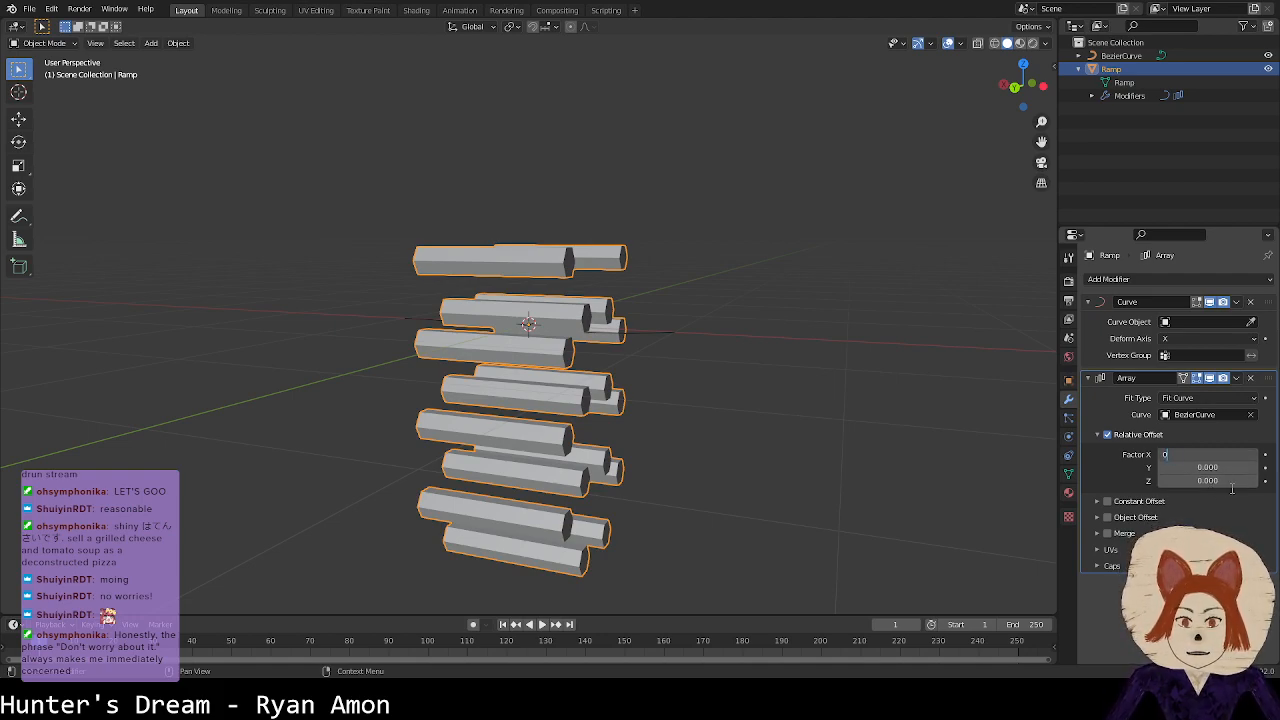
pyautogui.press('Return')
pyautogui.click(1226, 498)
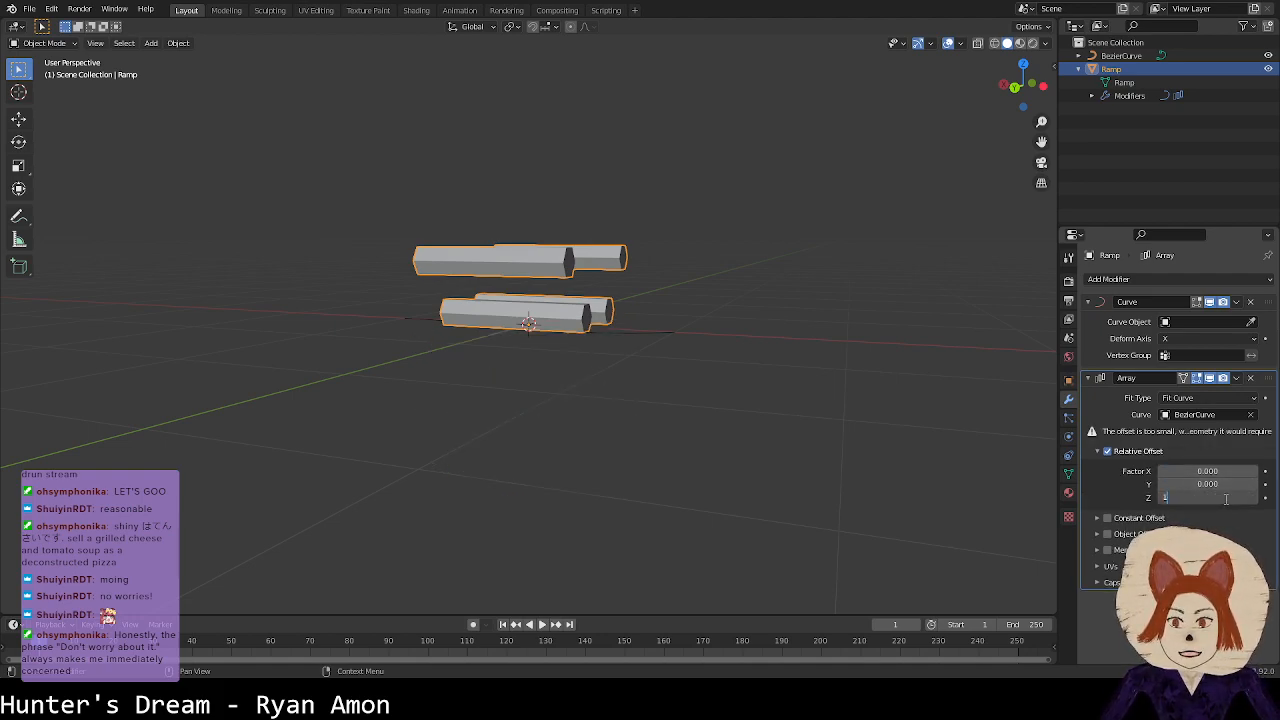
pyautogui.write('1')
pyautogui.press('Return')
# Step: Lengthen the Bezier curve by moving its start point outward beyond the bars and reshape that point's inner handle
pyautogui.moveTo(634, 389); pyautogui.dragTo(650, 509, button='middle')
pyautogui.click(633, 375)
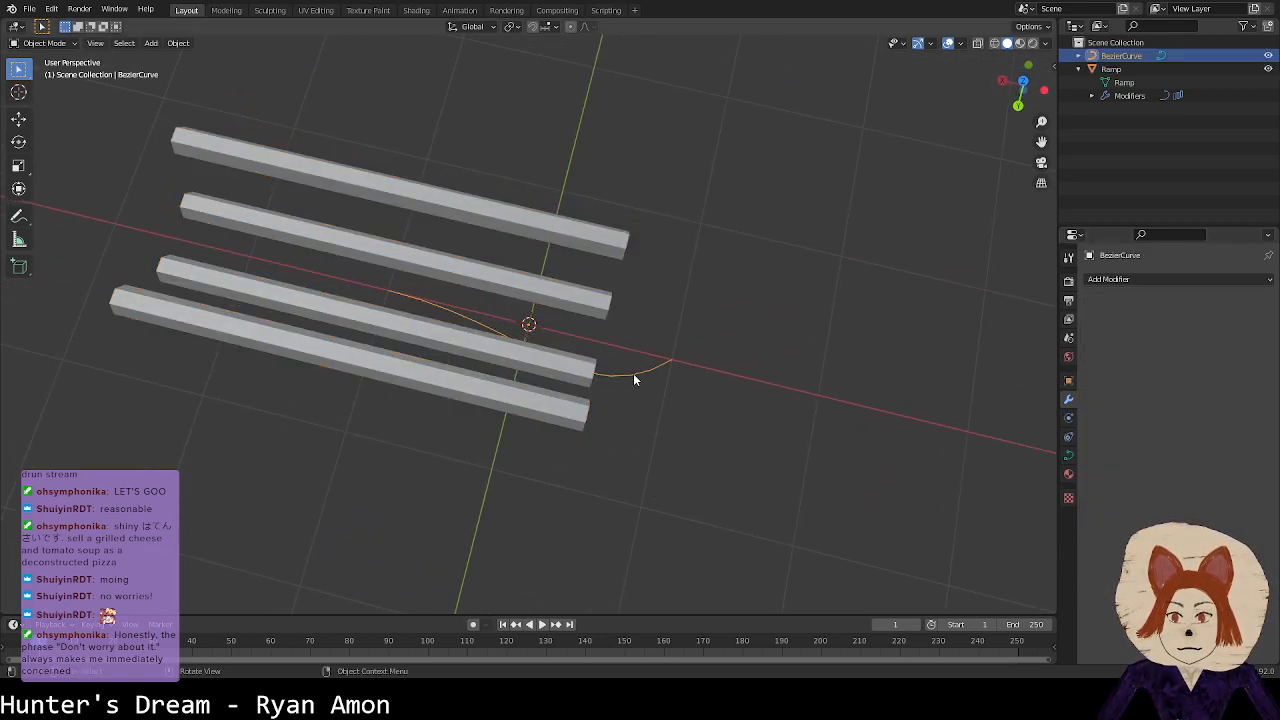
pyautogui.scroll(-2, 633, 376)
pyautogui.press('Tab')
pyautogui.click(445, 306)
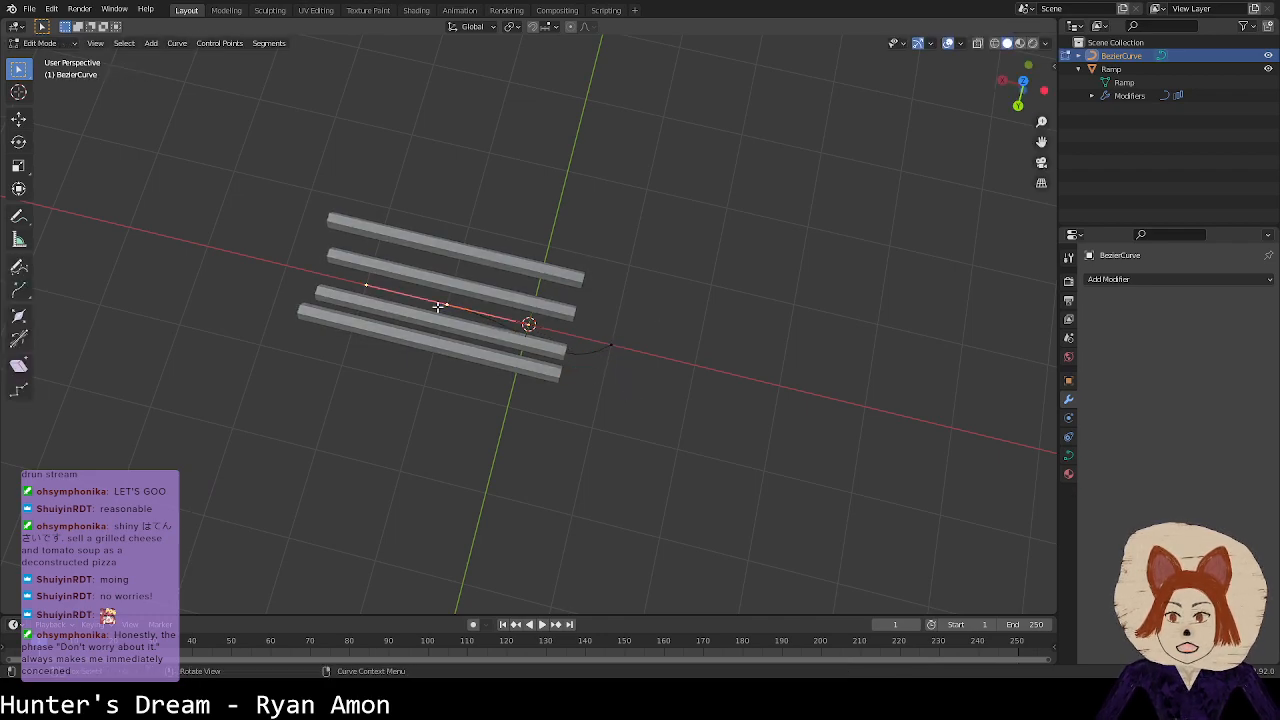
pyautogui.press('g')
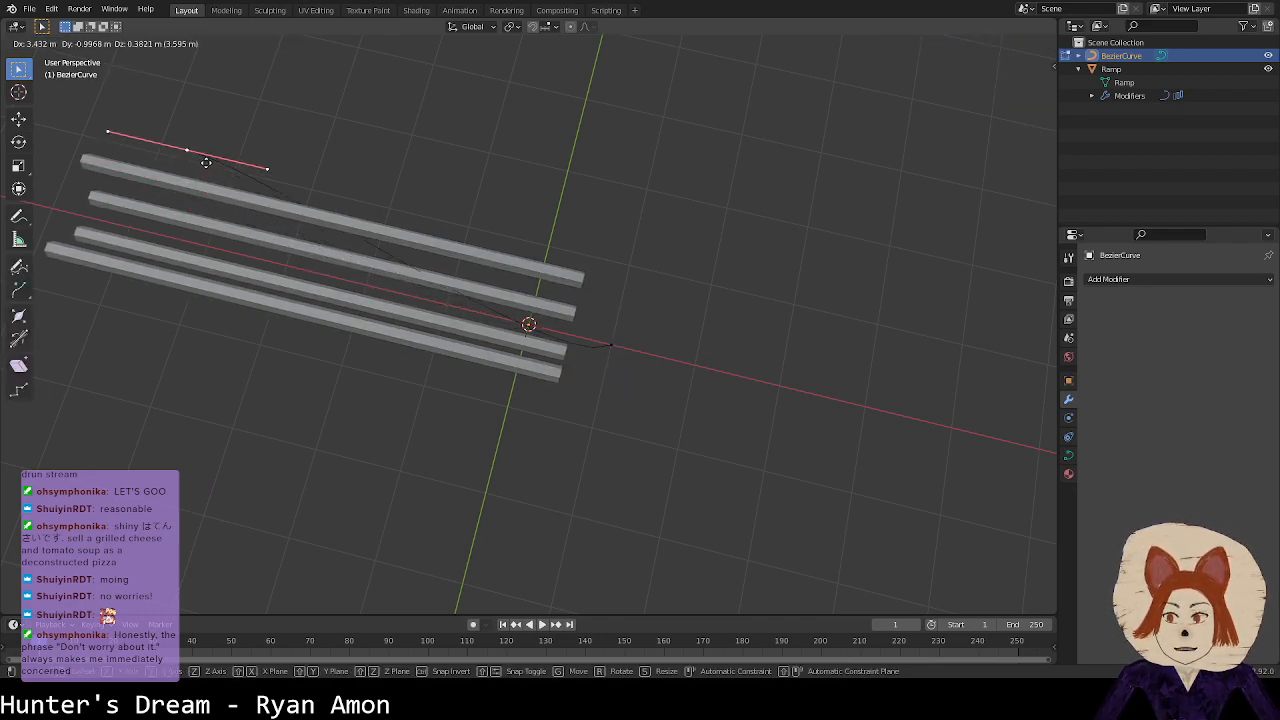
pyautogui.click(280, 142)
pyautogui.press('g')
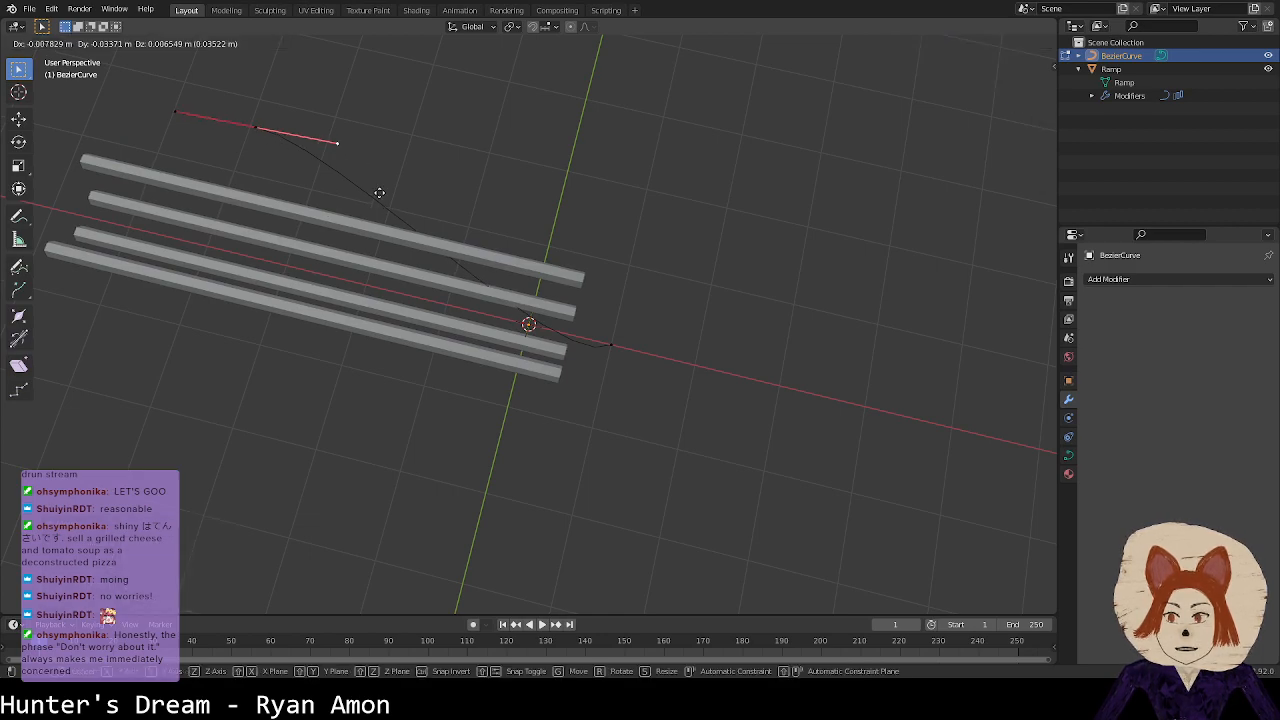
pyautogui.click(391, 127)
# Step: Move the Bezier curve's other end point about 0.8 m, mainly along Y, and finish editing the curve
pyautogui.click(633, 360)
pyautogui.press('g')
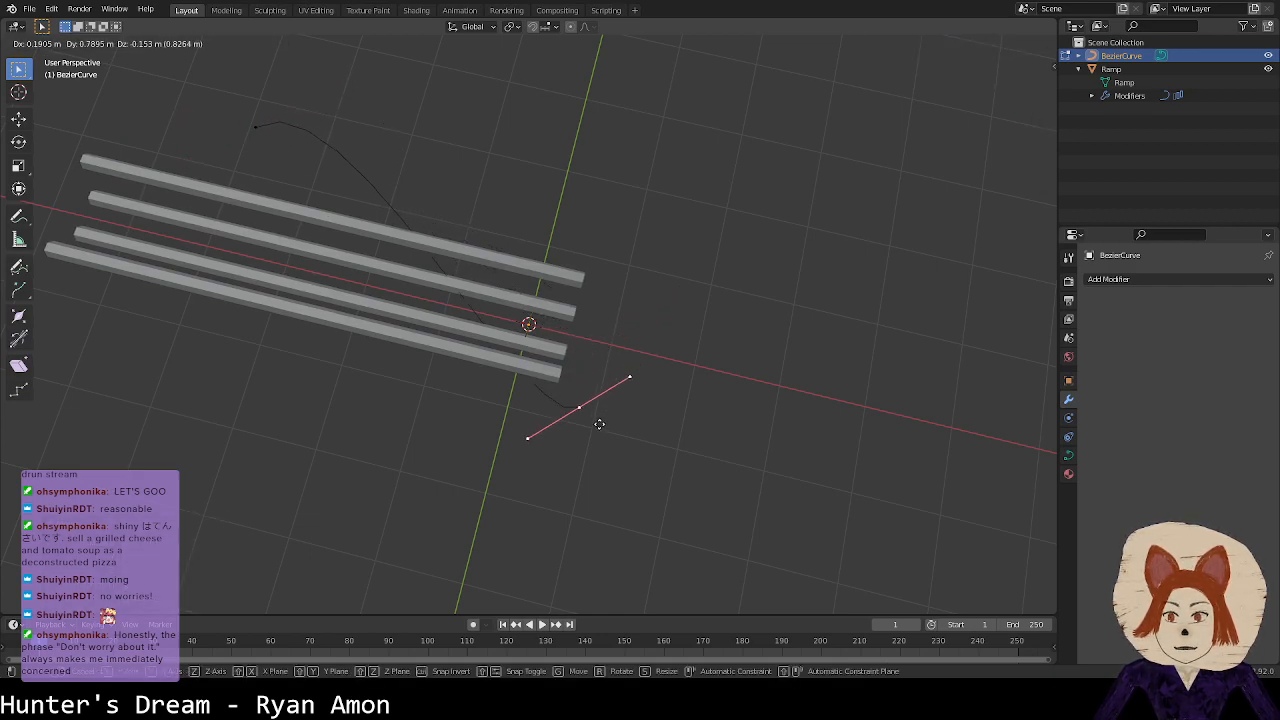
pyautogui.click(595, 420)
pyautogui.press('Tab')
# Step: Assign BezierCurve as the curve object of the Ramp's Curve modifier and reorder that modifier below the Array
pyautogui.click(531, 296)
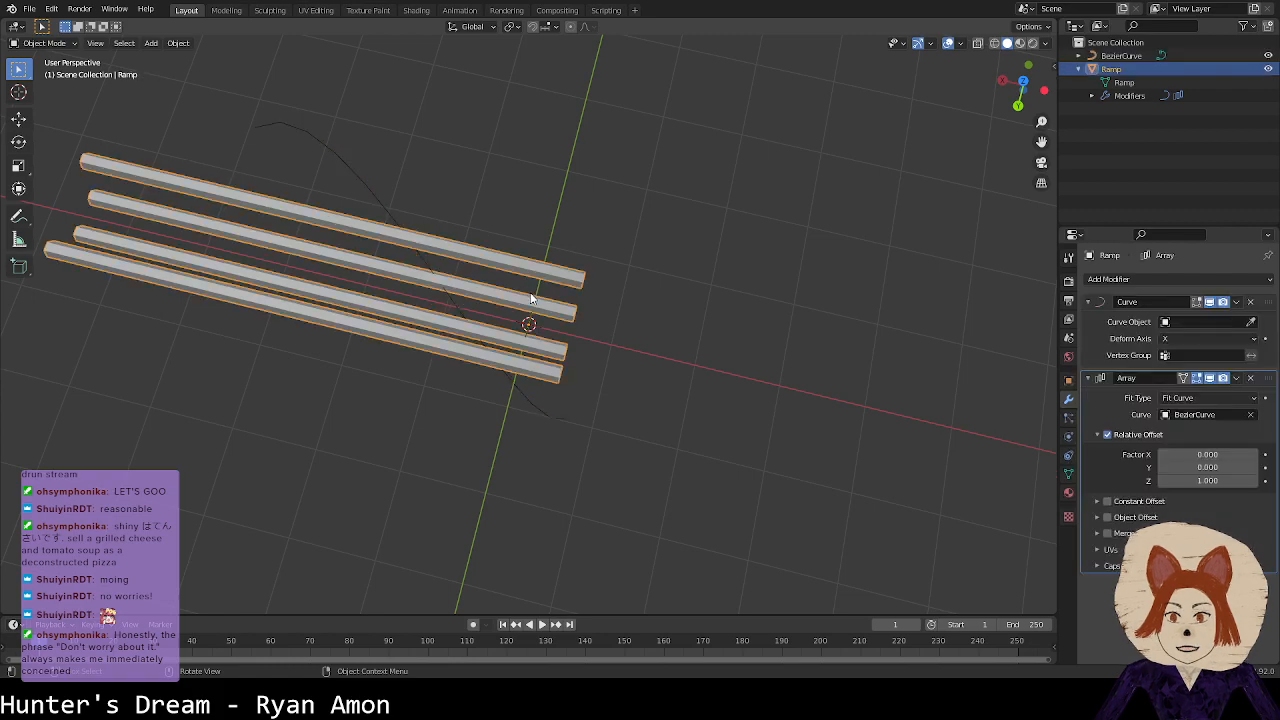
pyautogui.click(1238, 326)
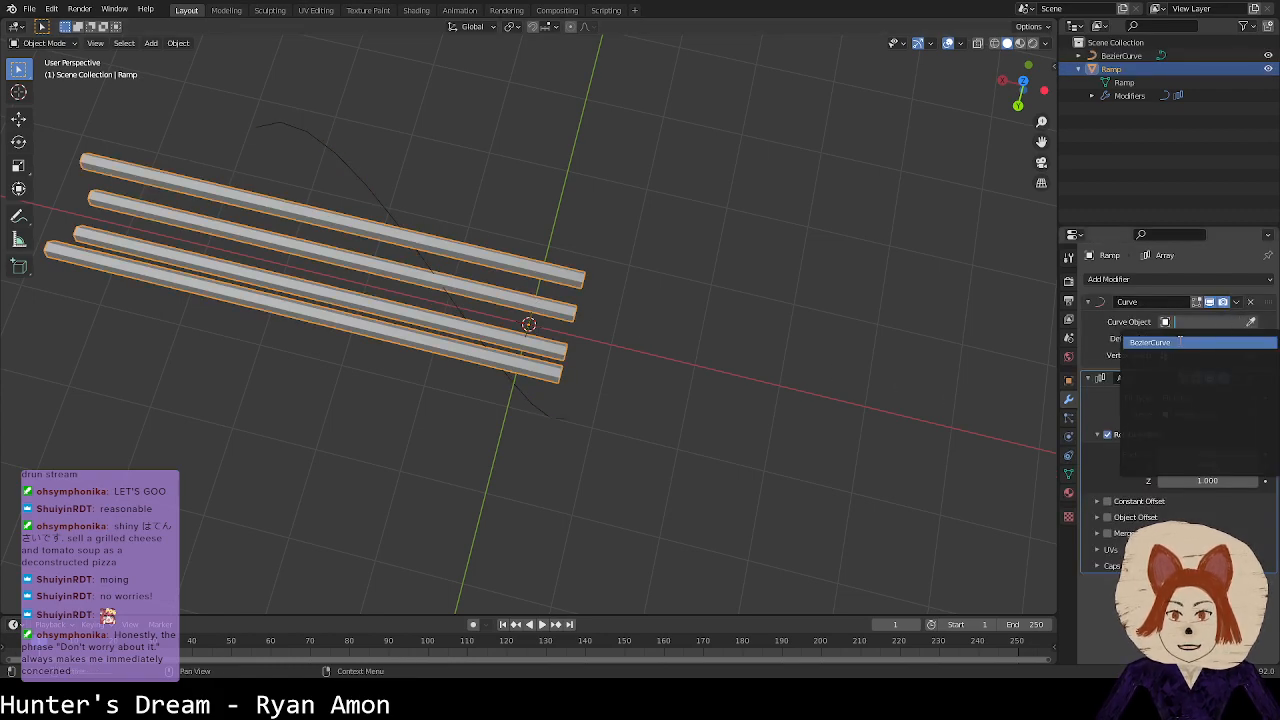
pyautogui.click(1180, 345)
pyautogui.moveTo(1268, 301); pyautogui.dragTo(1270, 482)
# Step: Examine from several angles how the Ramp's repeated bars bend along the Bezier curve
pyautogui.moveTo(860, 390); pyautogui.dragTo(583, 449, button='middle')
pyautogui.scroll(-2, 583, 455)
pyautogui.scroll(4, 660, 412)
pyautogui.moveTo(660, 412); pyautogui.dragTo(537, 270, button='middle')
pyautogui.scroll(3, 534, 337)
pyautogui.scroll(-4, 540, 342)
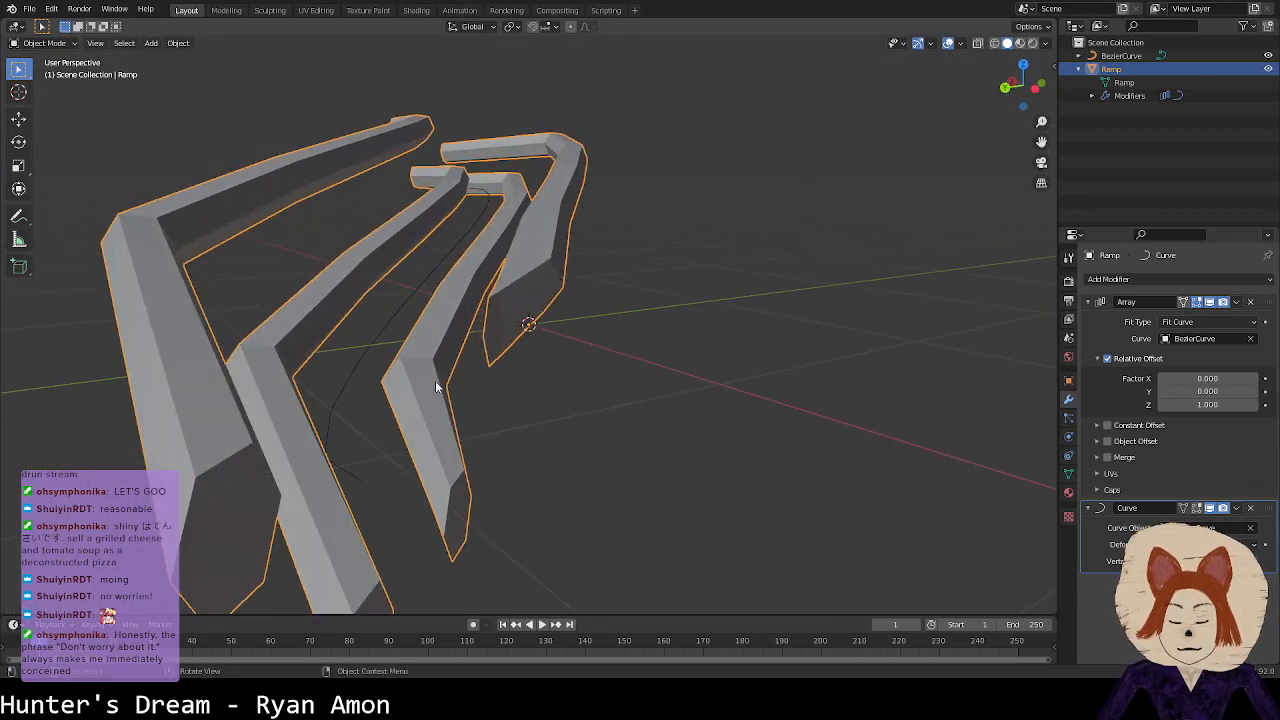
pyautogui.moveTo(496, 425); pyautogui.dragTo(507, 451, button='middle')
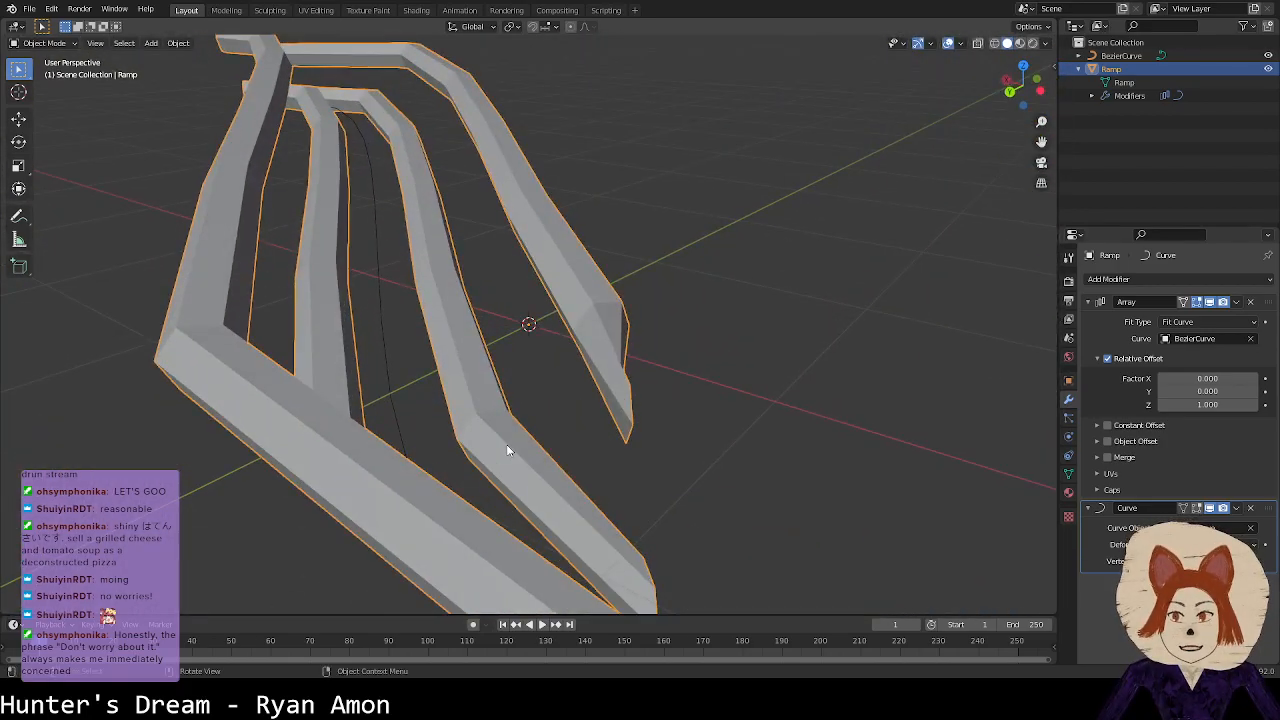
pyautogui.moveTo(580, 406); pyautogui.dragTo(397, 383, button='middle')
# Step: Remove the Array and Curve modifiers from the Ramp and delete the BezierCurve object
pyautogui.click(1252, 302)
pyautogui.click(1251, 302)
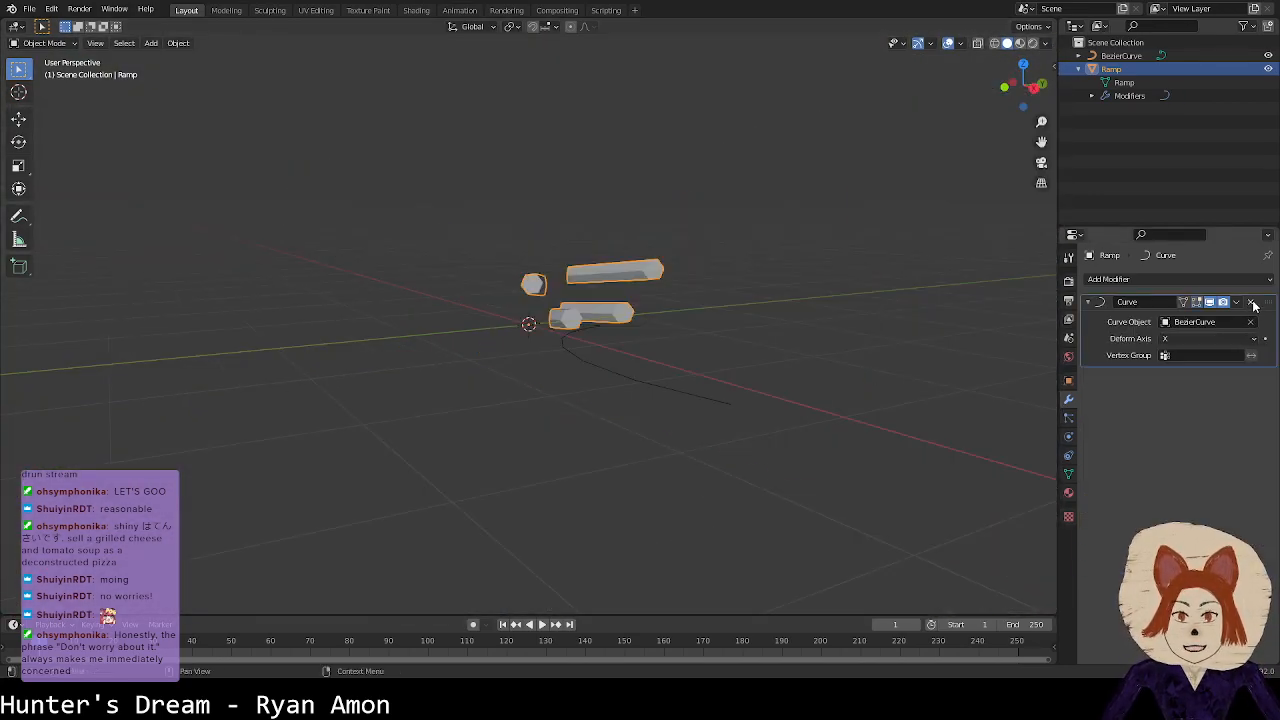
pyautogui.moveTo(778, 338); pyautogui.dragTo(752, 405, button='middle')
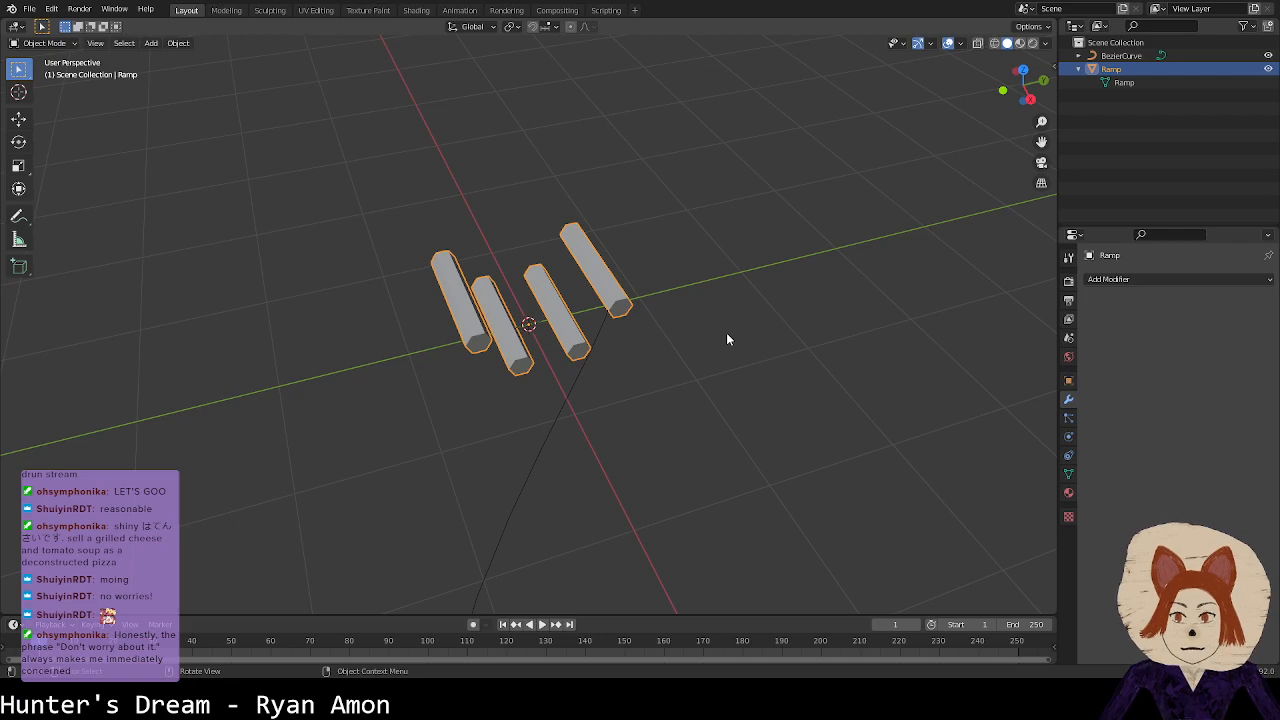
pyautogui.click(1146, 56)
pyautogui.rightClick(1139, 61)
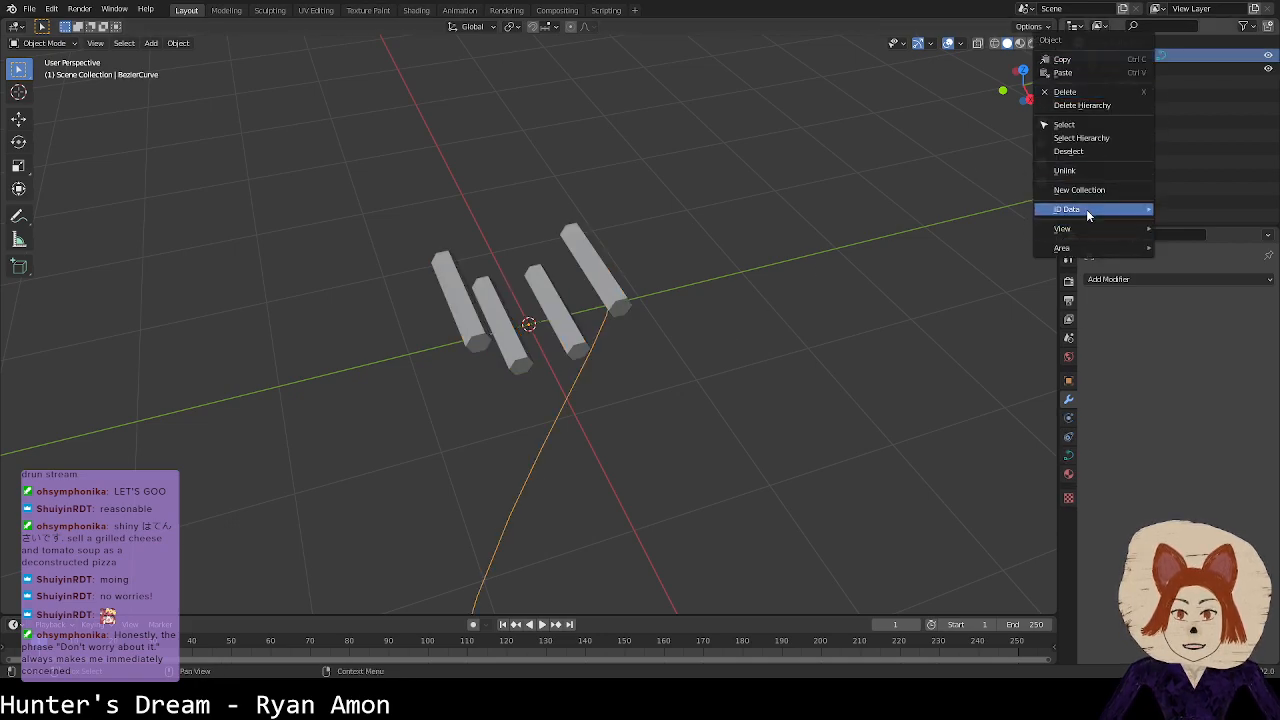
pyautogui.click(1065, 92)
# Step: Select the Ramp bars and save the file ramp.blend
pyautogui.click(614, 286)
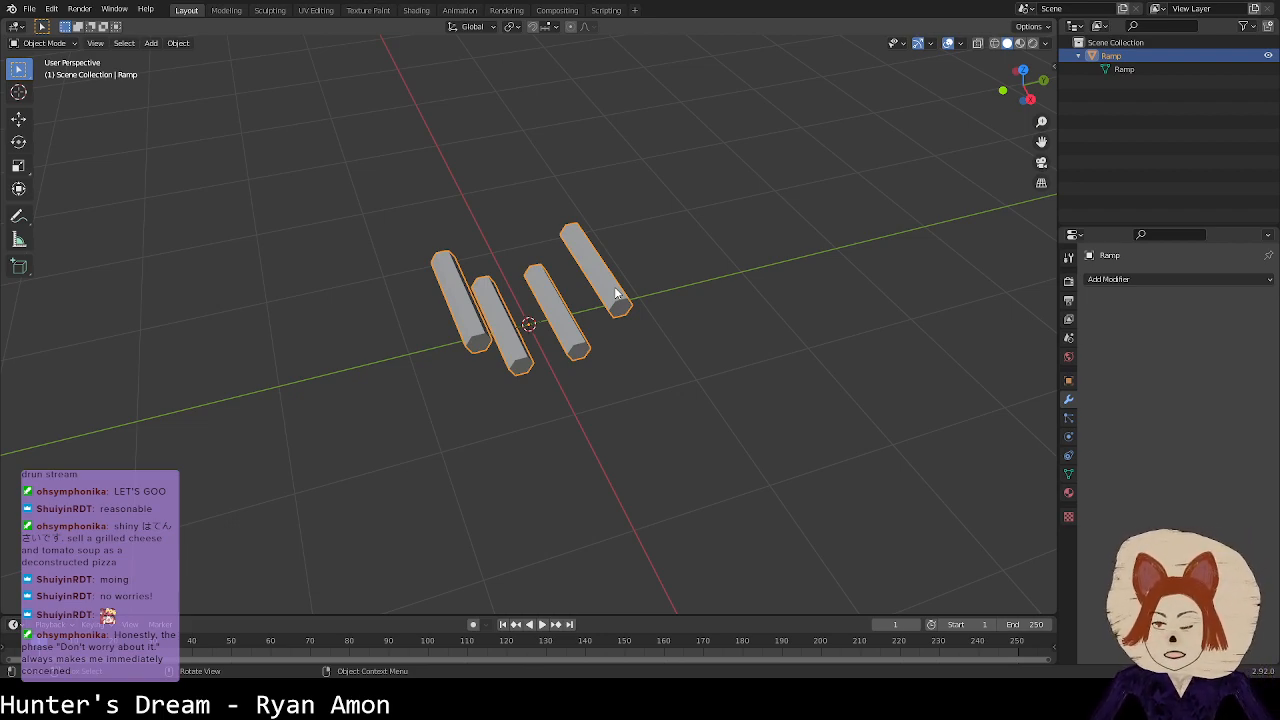
pyautogui.click(29, 9)
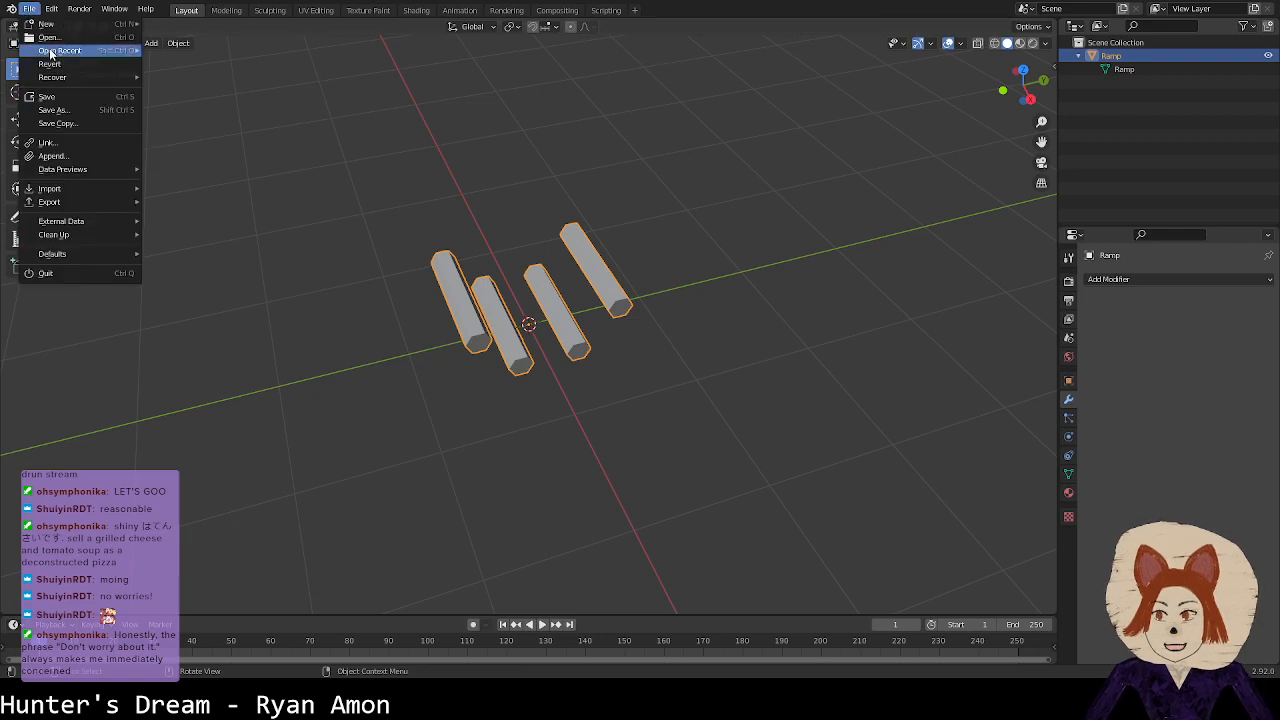
pyautogui.click(70, 97)
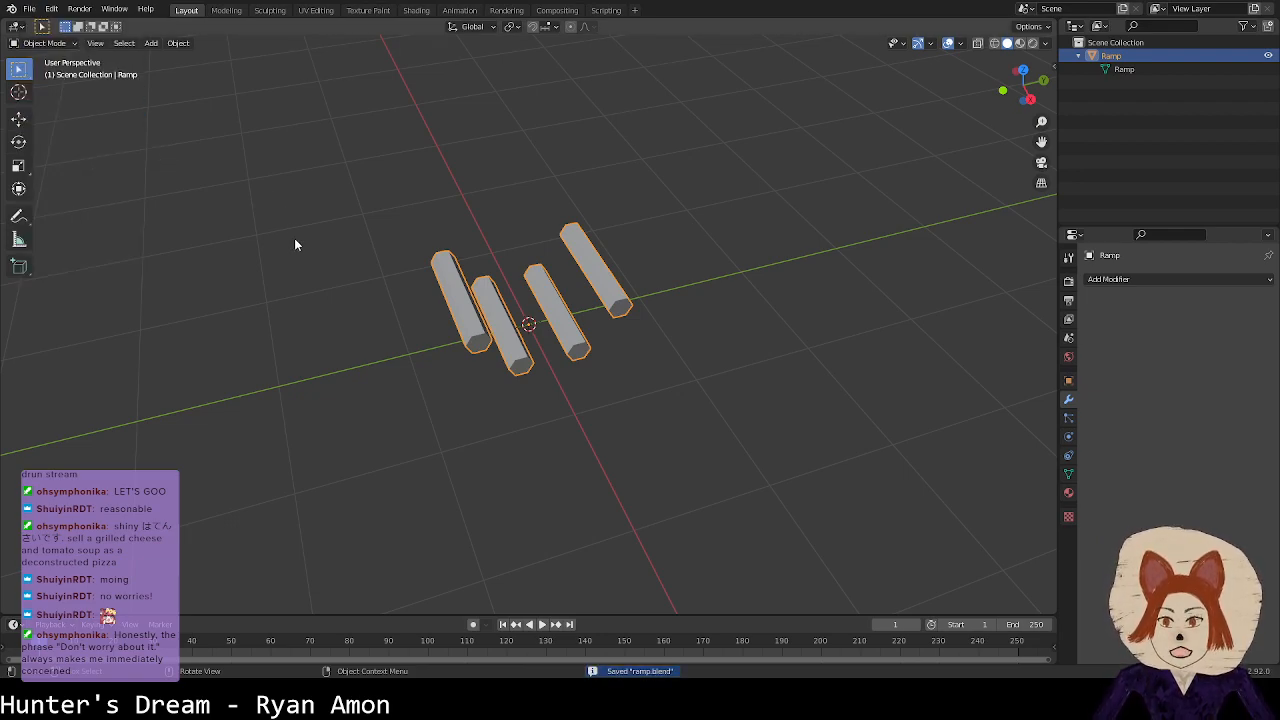
# Step: Start a new file with an empty scene and save it as gate.blend
pyautogui.click(29, 9)
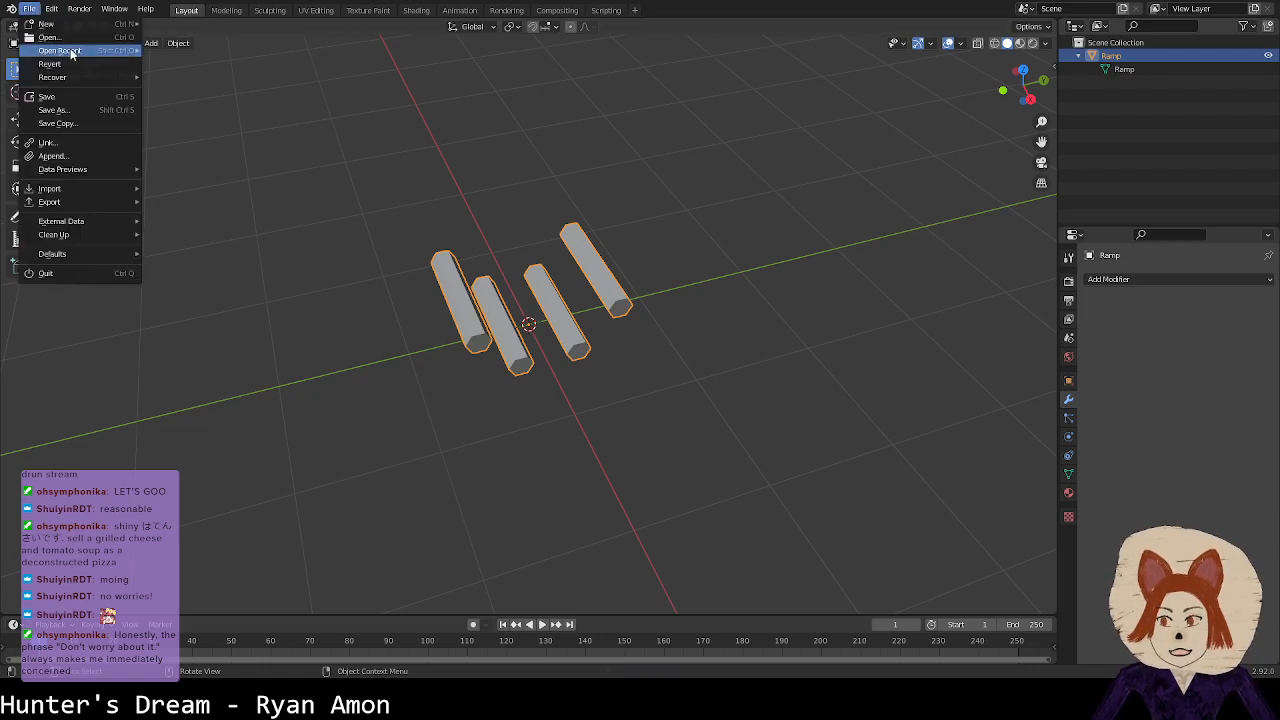
pyautogui.moveTo(46, 23)
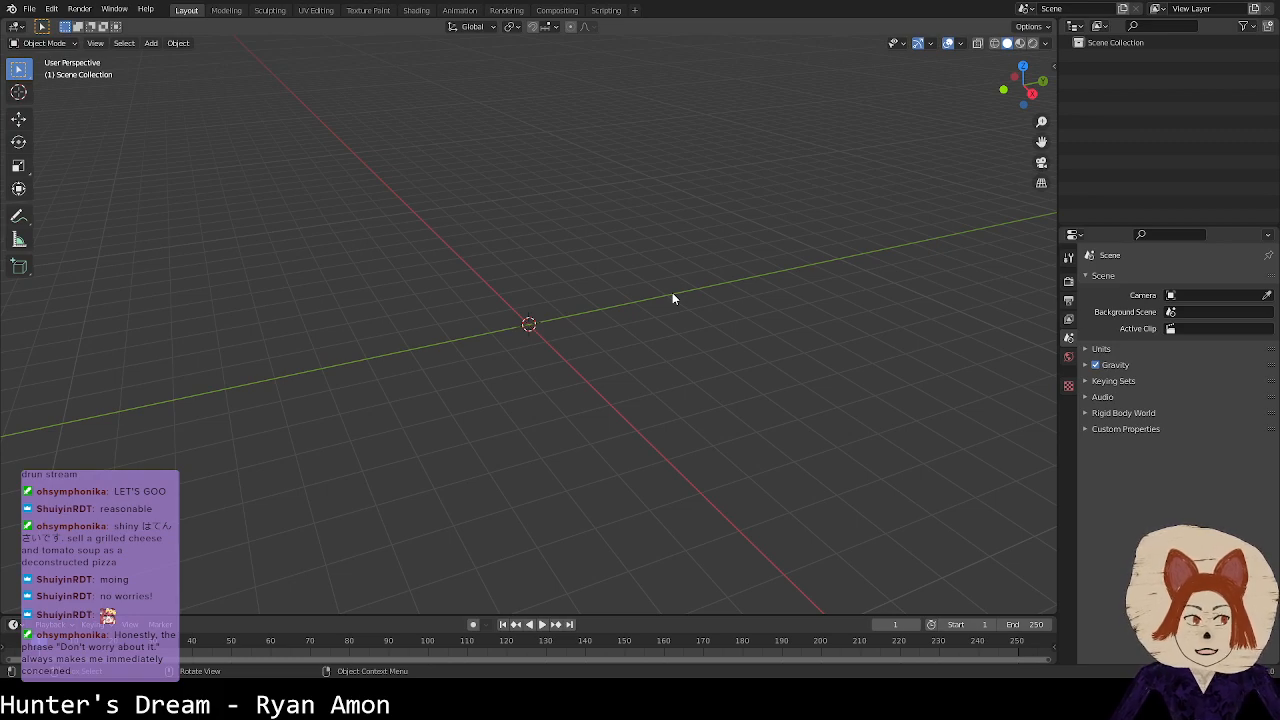
pyautogui.moveTo(671, 298); pyautogui.dragTo(578, 322, button='middle')
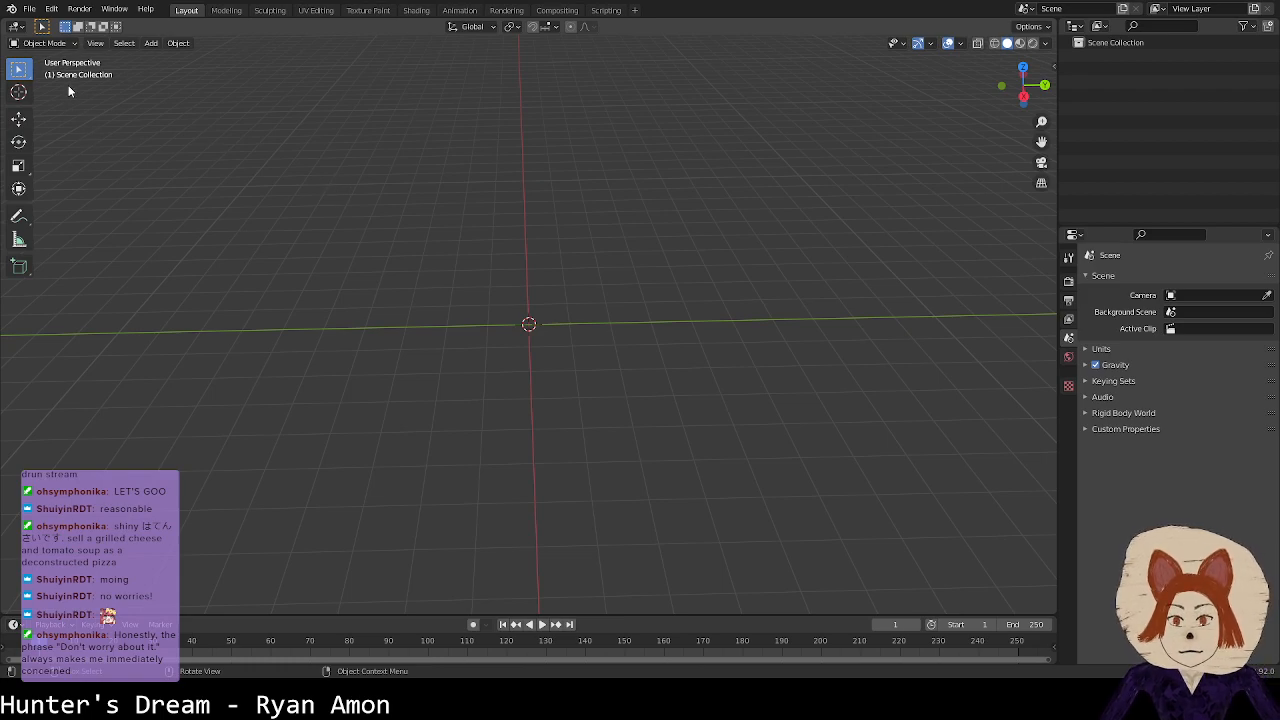
pyautogui.click(29, 9)
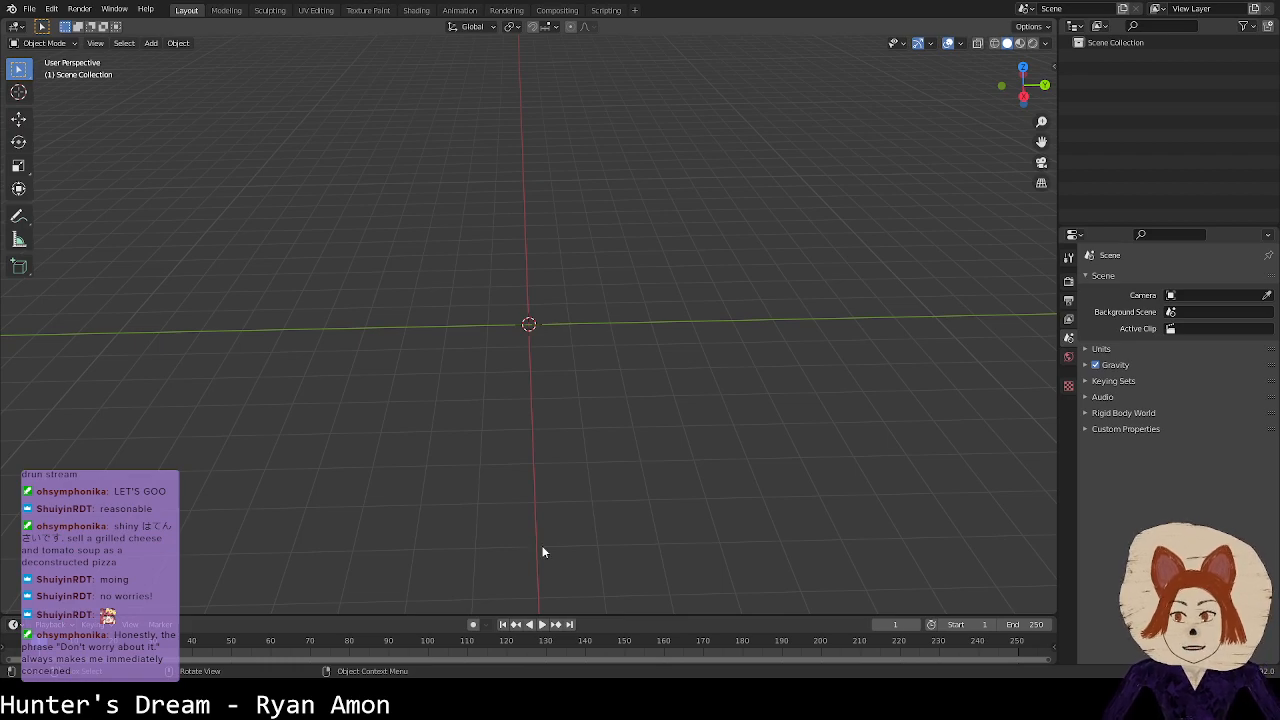
pyautogui.hotkey('ctrl', 's')
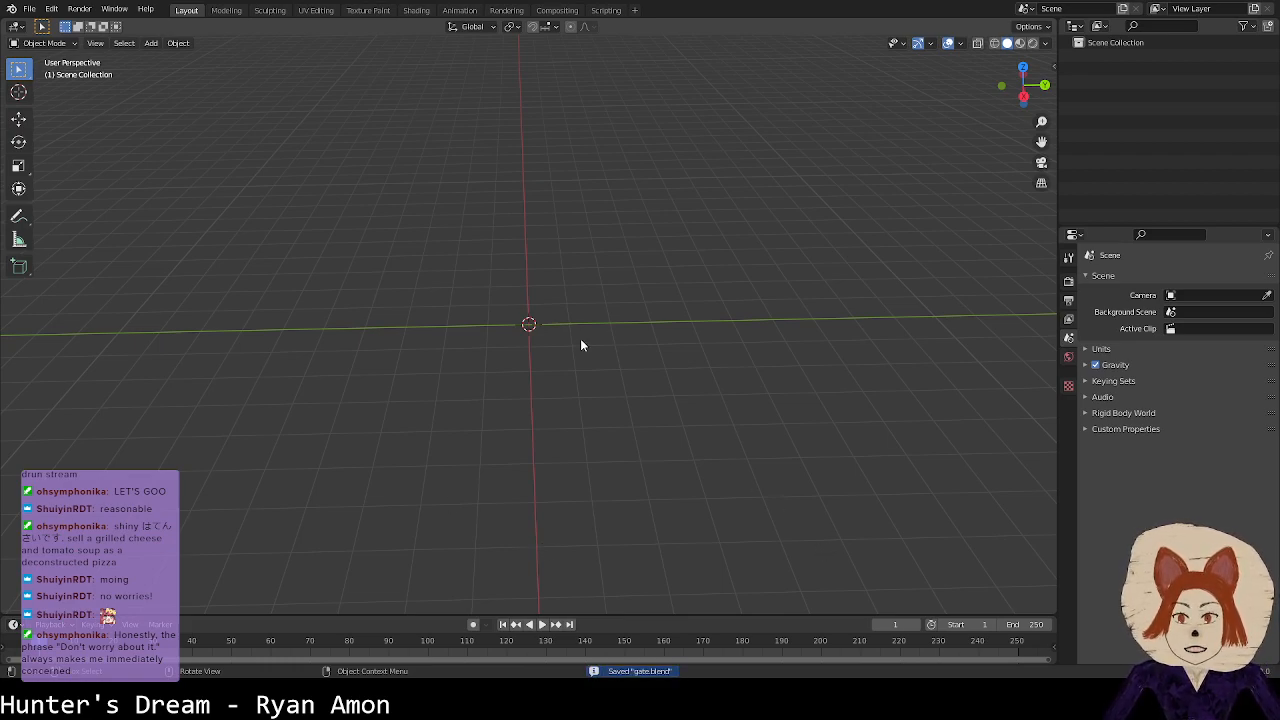
# Step: Add a mesh cube at the scene's origin
pyautogui.hotkey('shift', 'a')
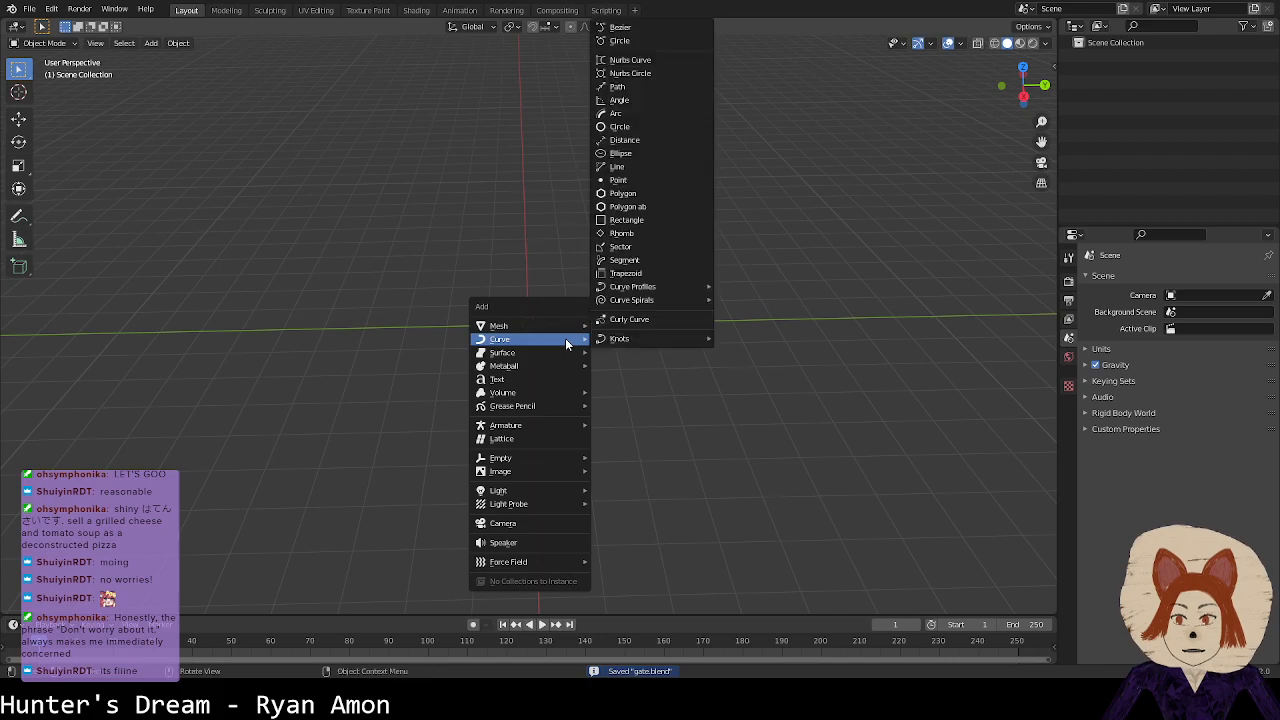
pyautogui.moveTo(561, 330)
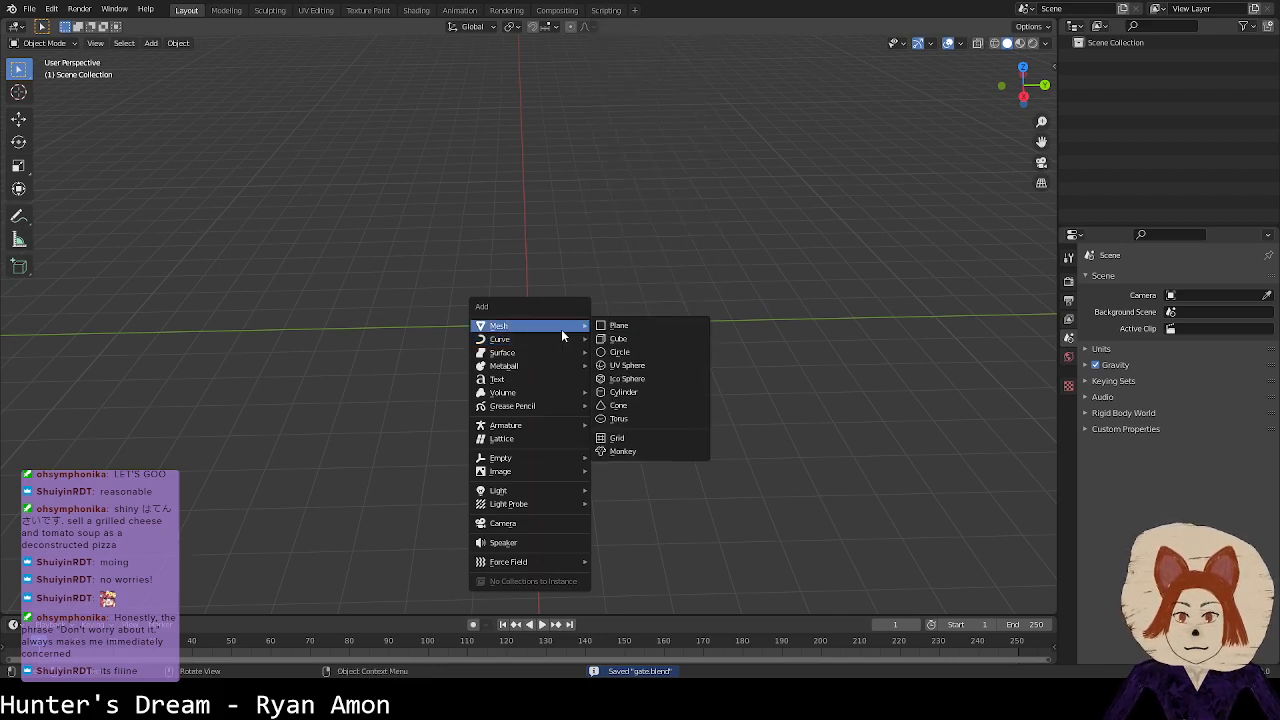
pyautogui.click(620, 340)
pyautogui.moveTo(617, 339); pyautogui.dragTo(634, 340, button='middle')
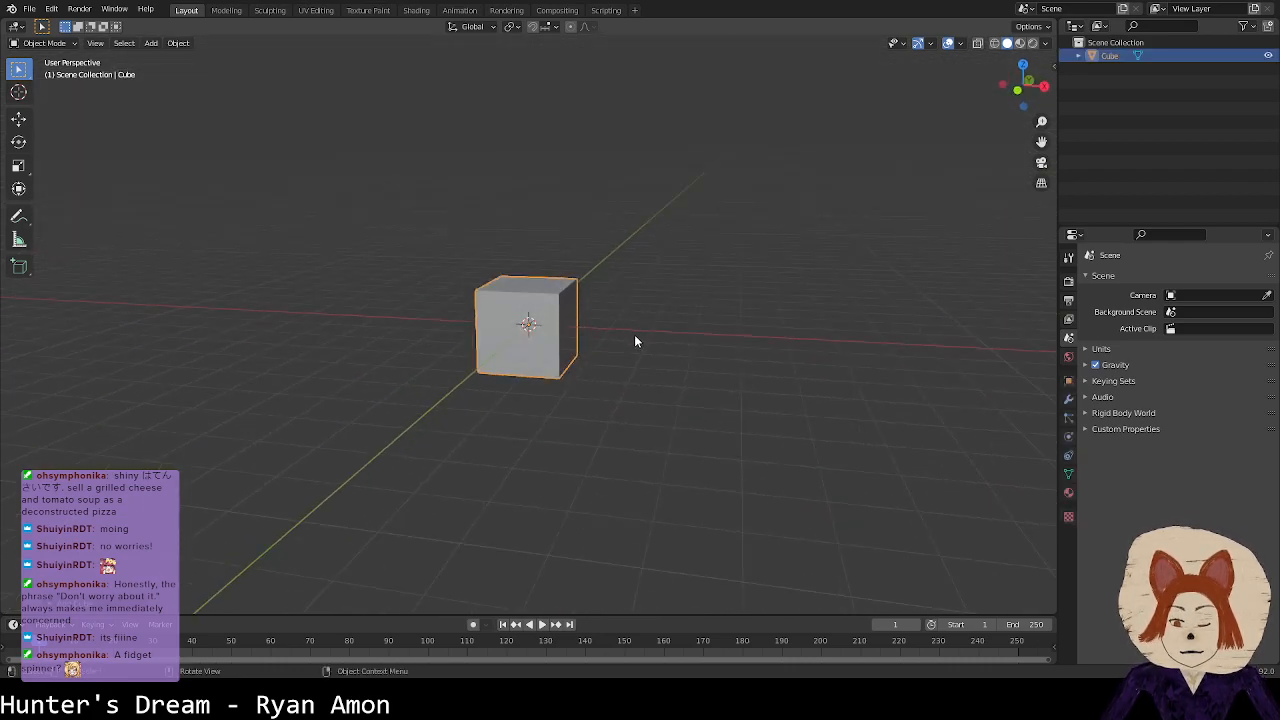
# Step: Scale the cube's mesh into an upright slab, thin along X and stretched about 2.5 times along Z
pyautogui.press('Tab')
pyautogui.press('s')
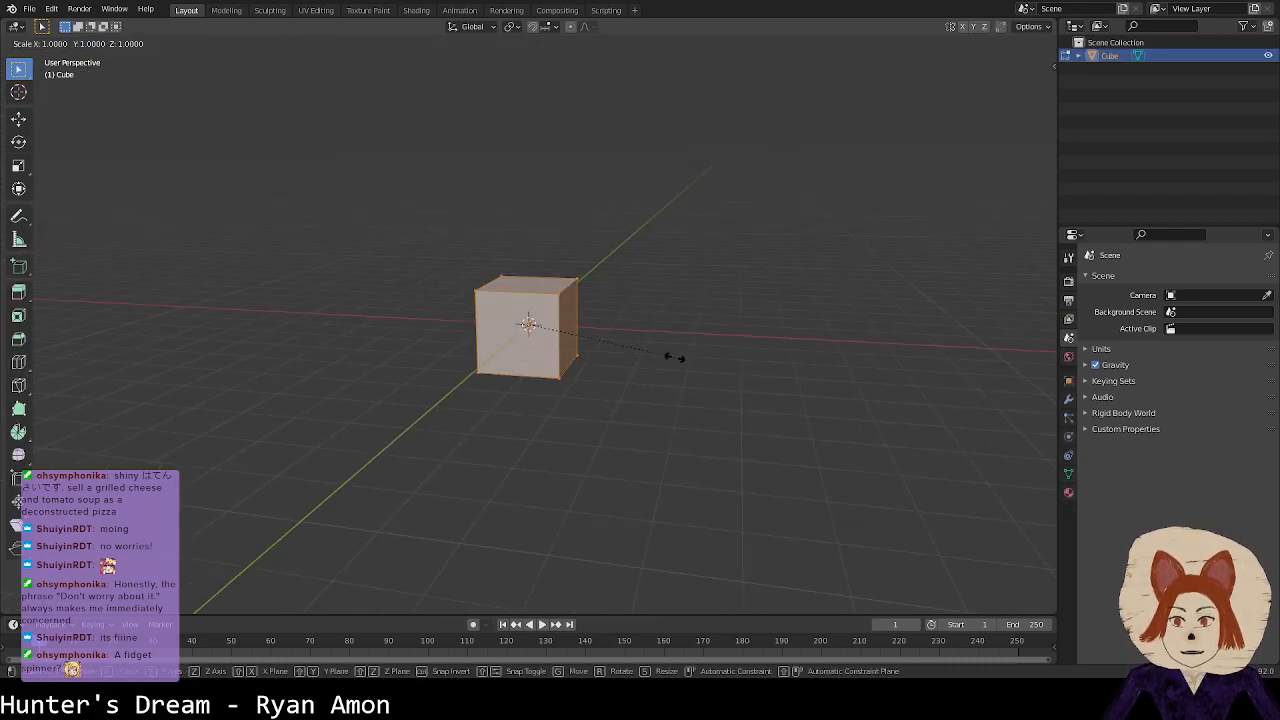
pyautogui.press('y')
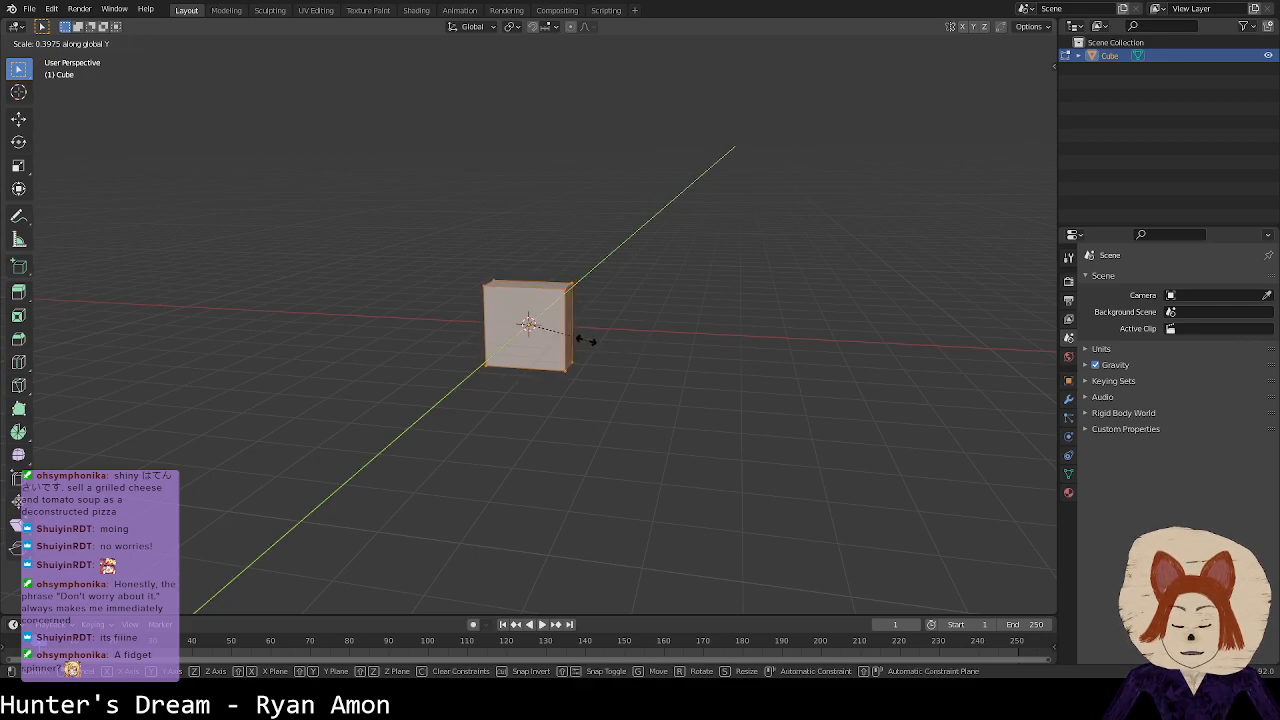
pyautogui.click(558, 339)
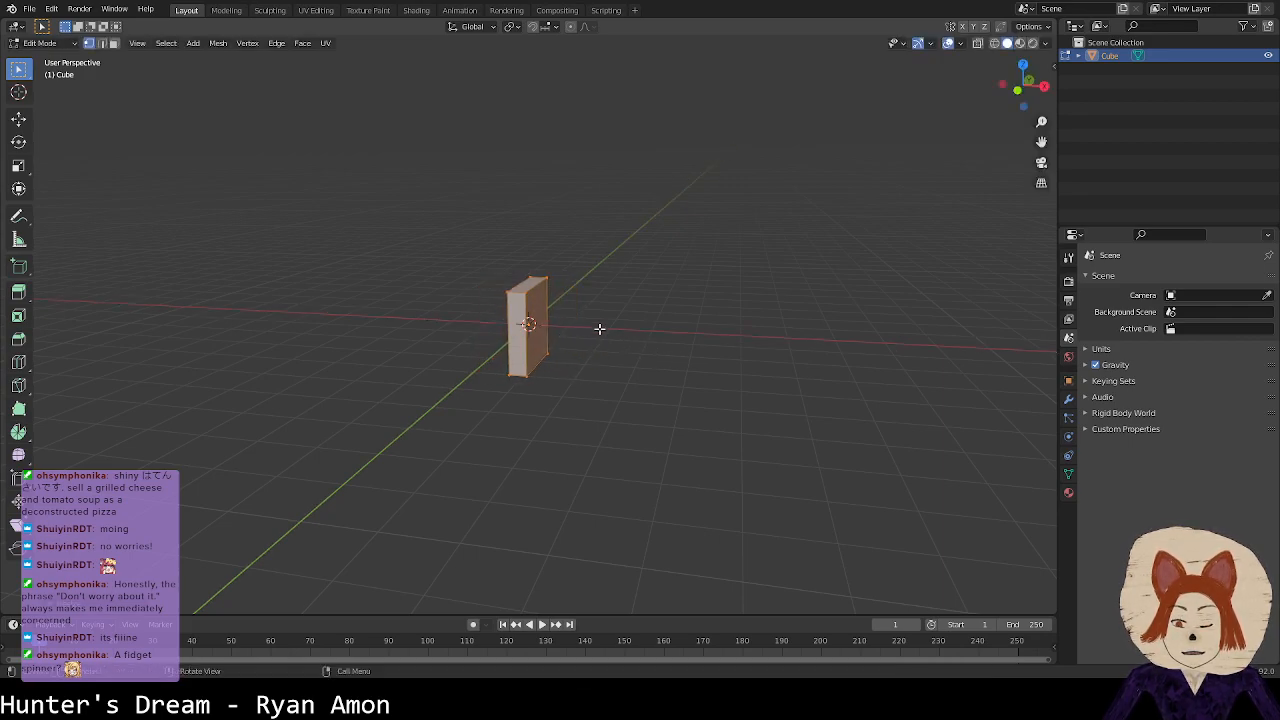
pyautogui.press('s')
pyautogui.press('z')
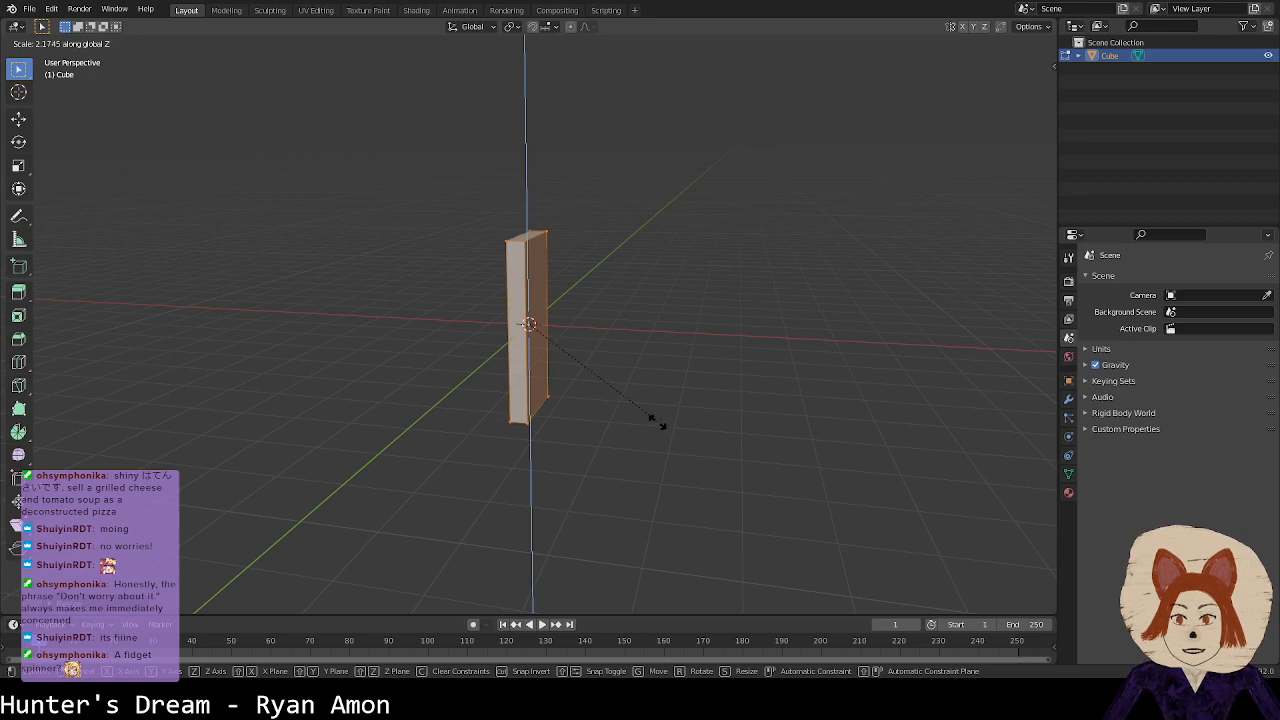
pyautogui.click(666, 437)
pyautogui.moveTo(671, 440); pyautogui.dragTo(544, 424, button='middle')
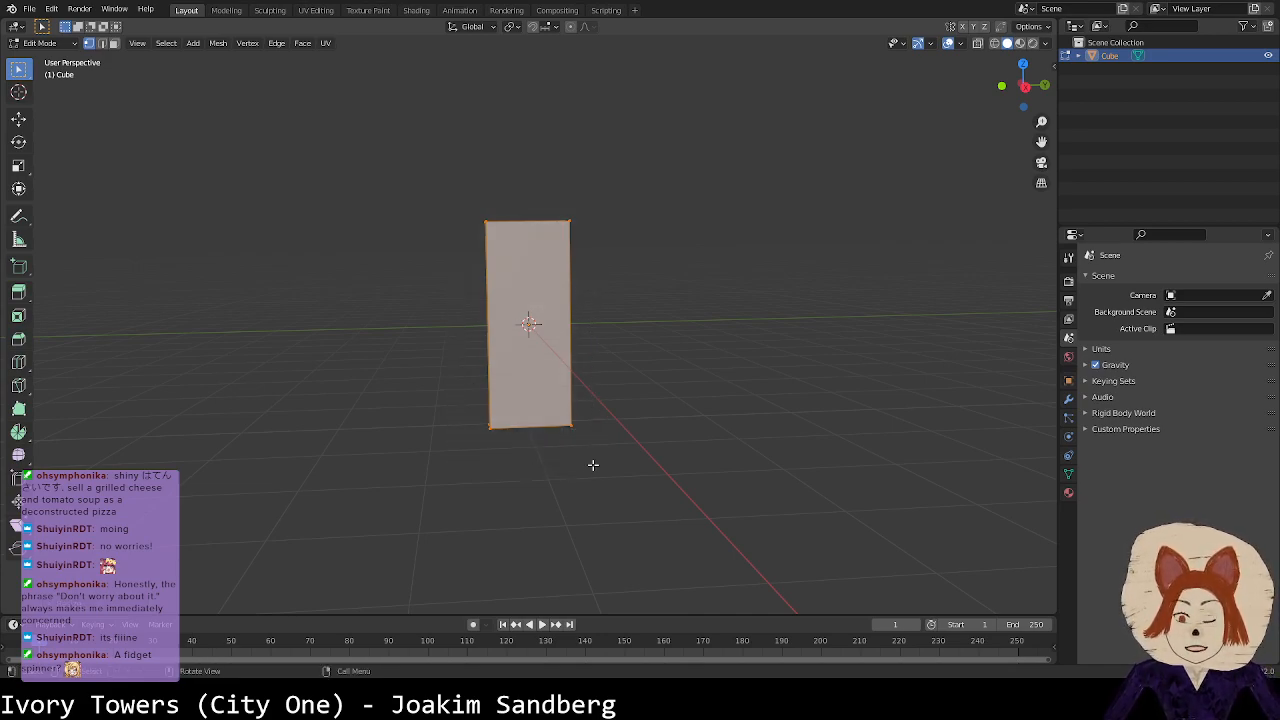
# Step: Try placing the slab's bottom vertices at a median Z of 0 m
pyautogui.press('g')
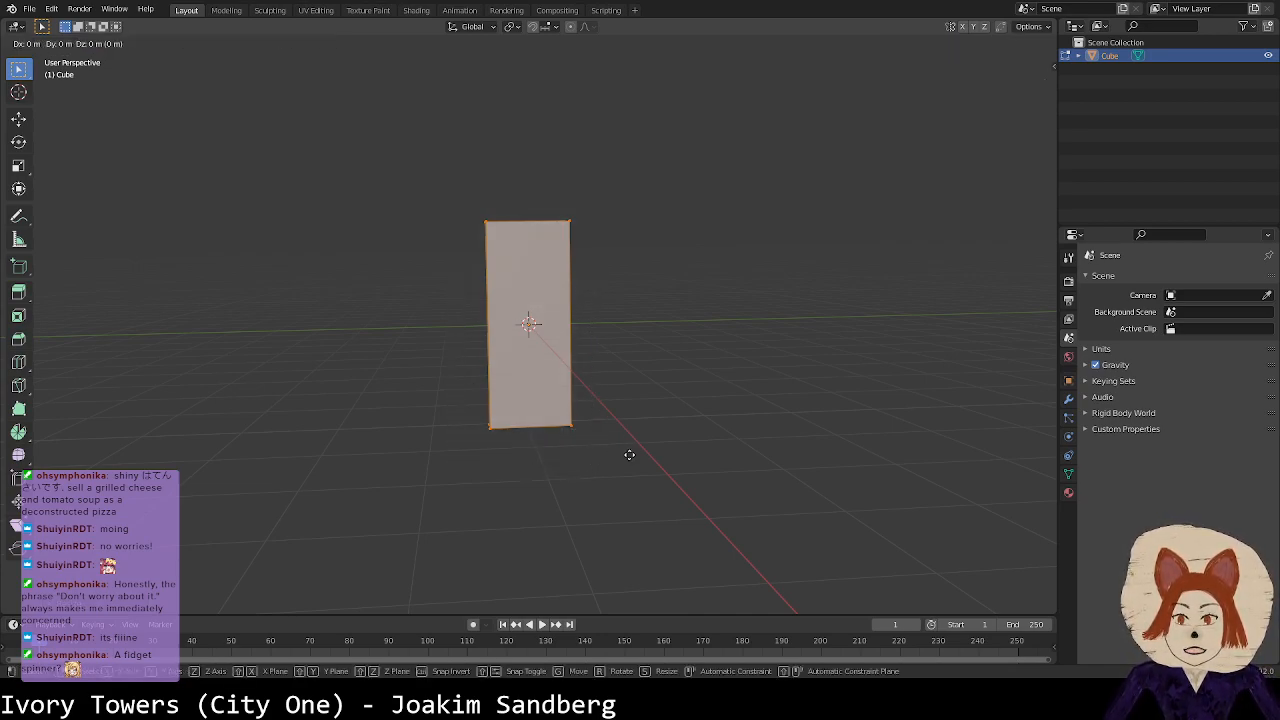
pyautogui.press('Escape')
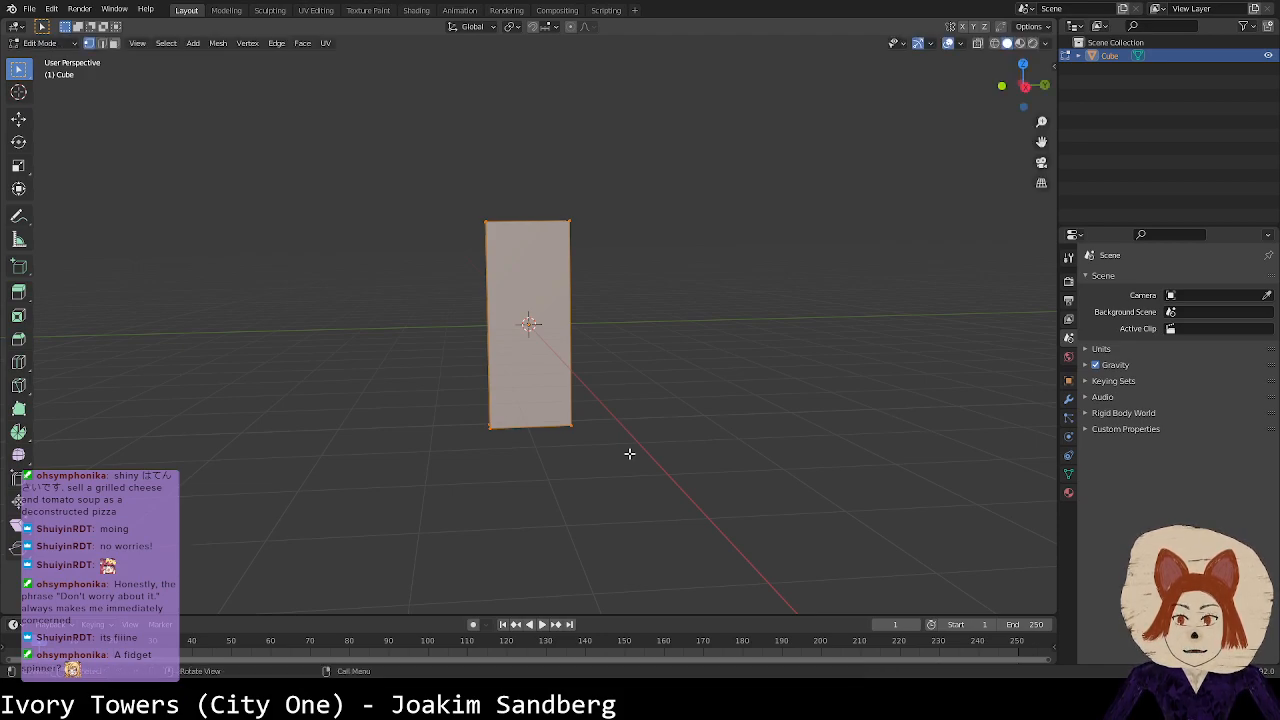
pyautogui.moveTo(629, 452); pyautogui.dragTo(432, 401, button='middle')
pyautogui.click(605, 499)
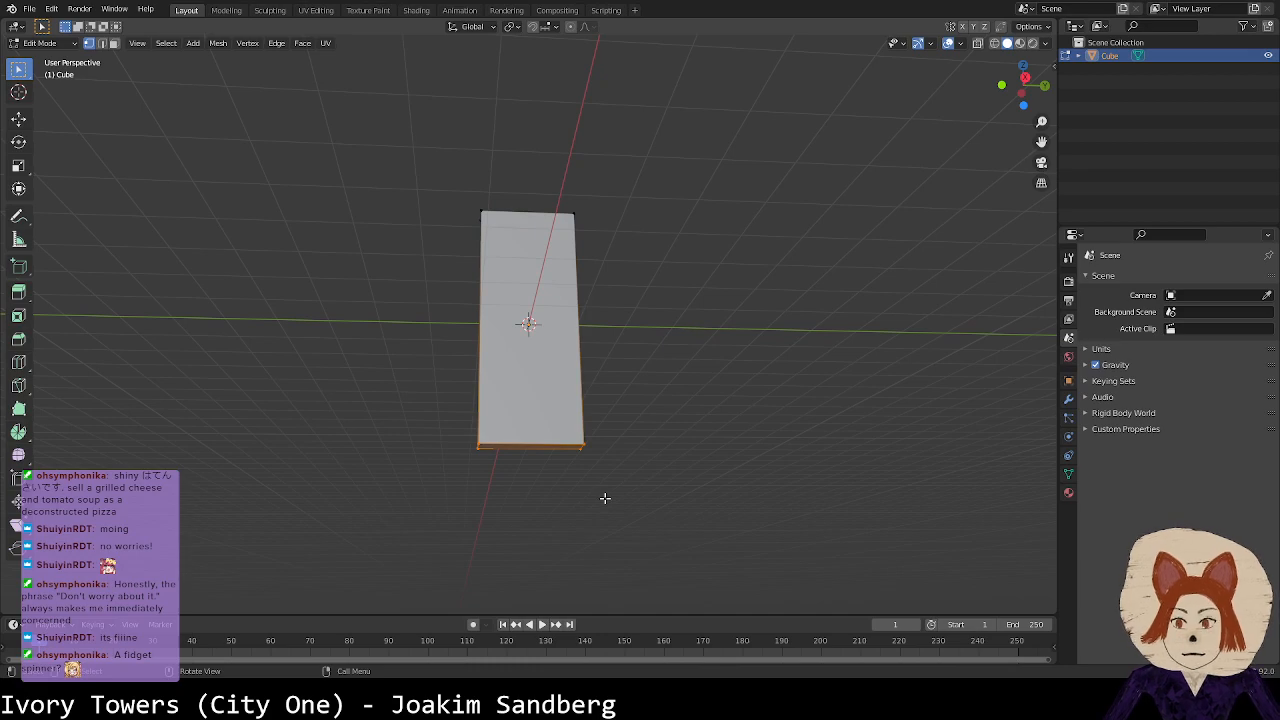
pyautogui.press('n')
pyautogui.click(986, 120)
pyautogui.write('0')
pyautogui.press('Return')
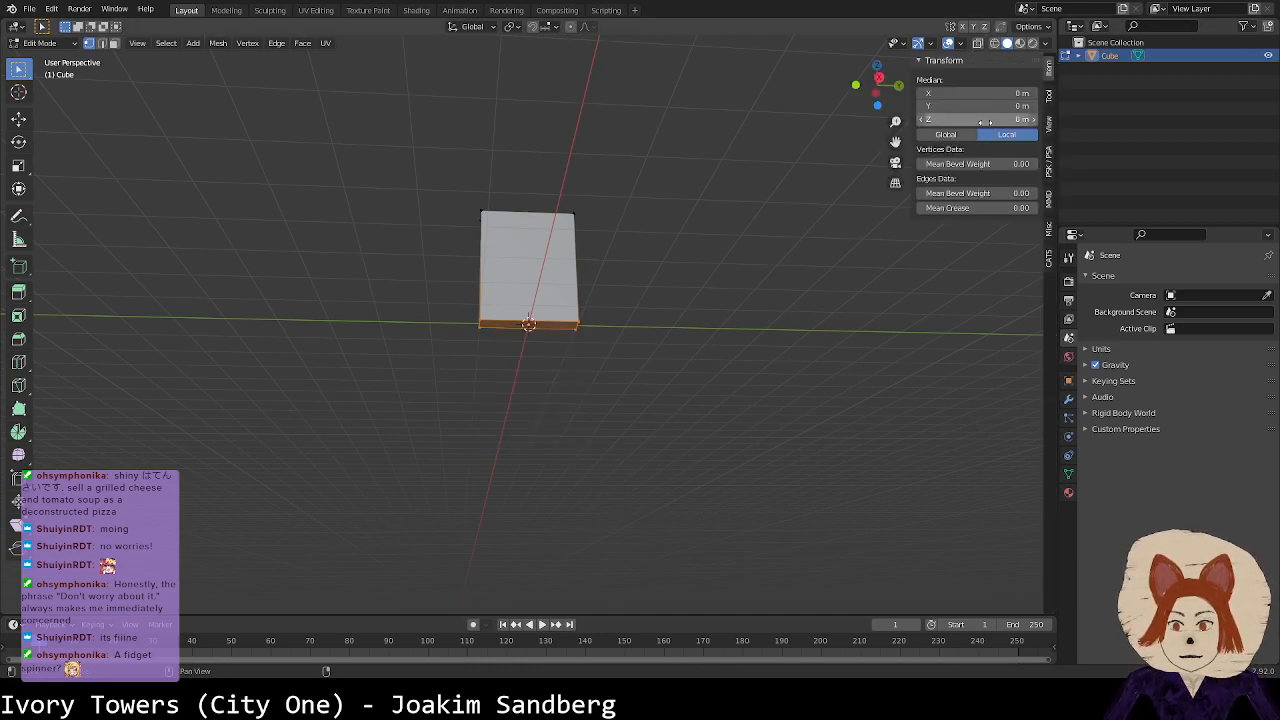
# Step: Select the slab's top vertices, then undo that selection and the bottom vertices' repositioning
pyautogui.moveTo(852, 142); pyautogui.dragTo(838, 238, button='middle')
pyautogui.moveTo(414, 152); pyautogui.dragTo(623, 209)
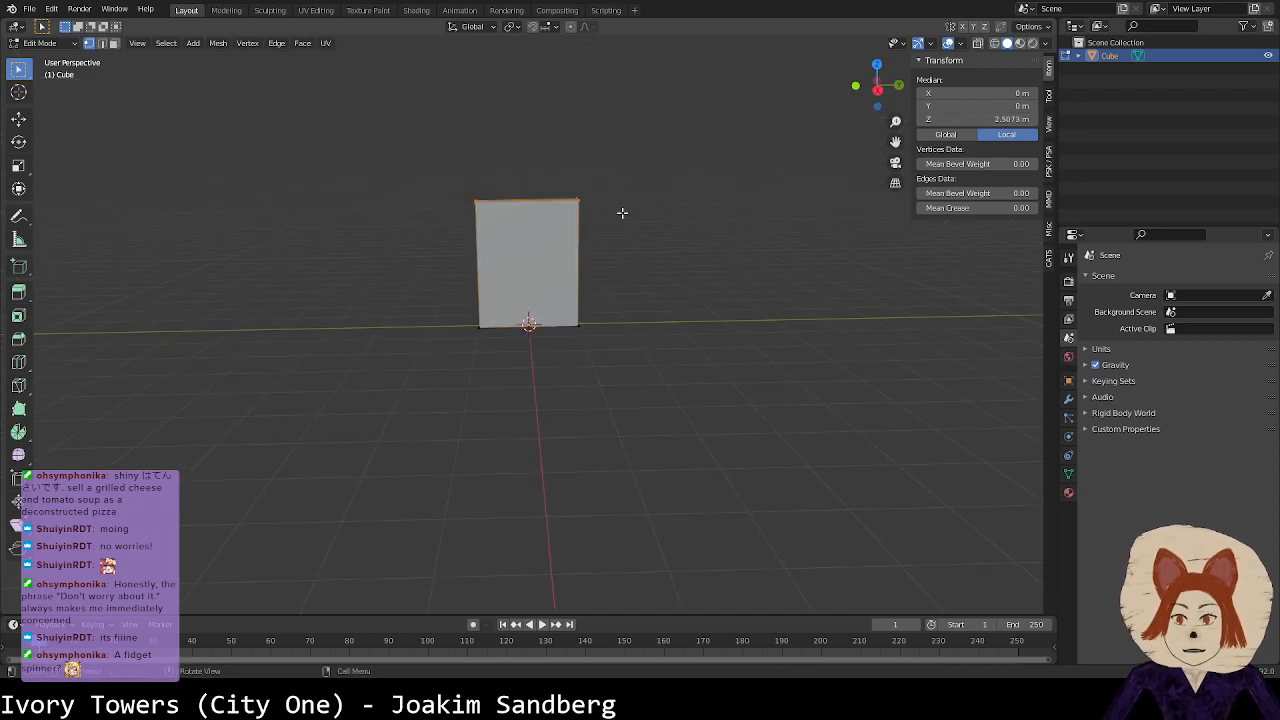
pyautogui.press('g')
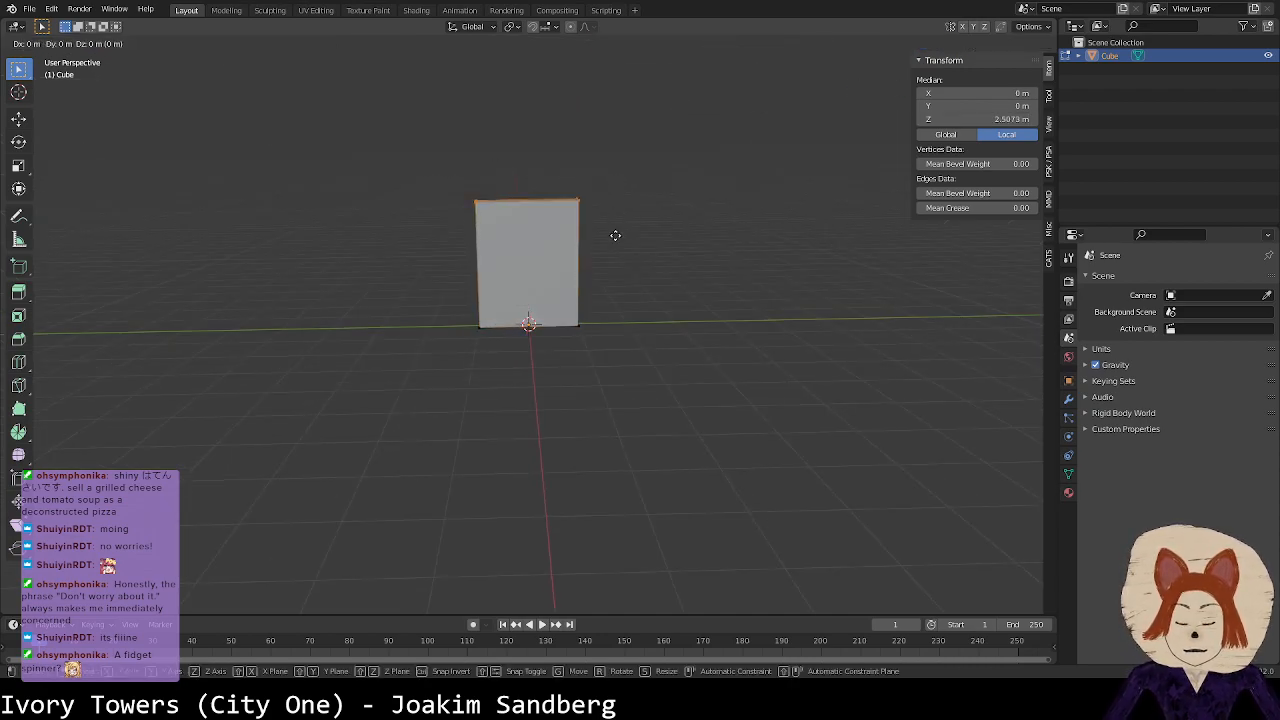
pyautogui.press('Escape')
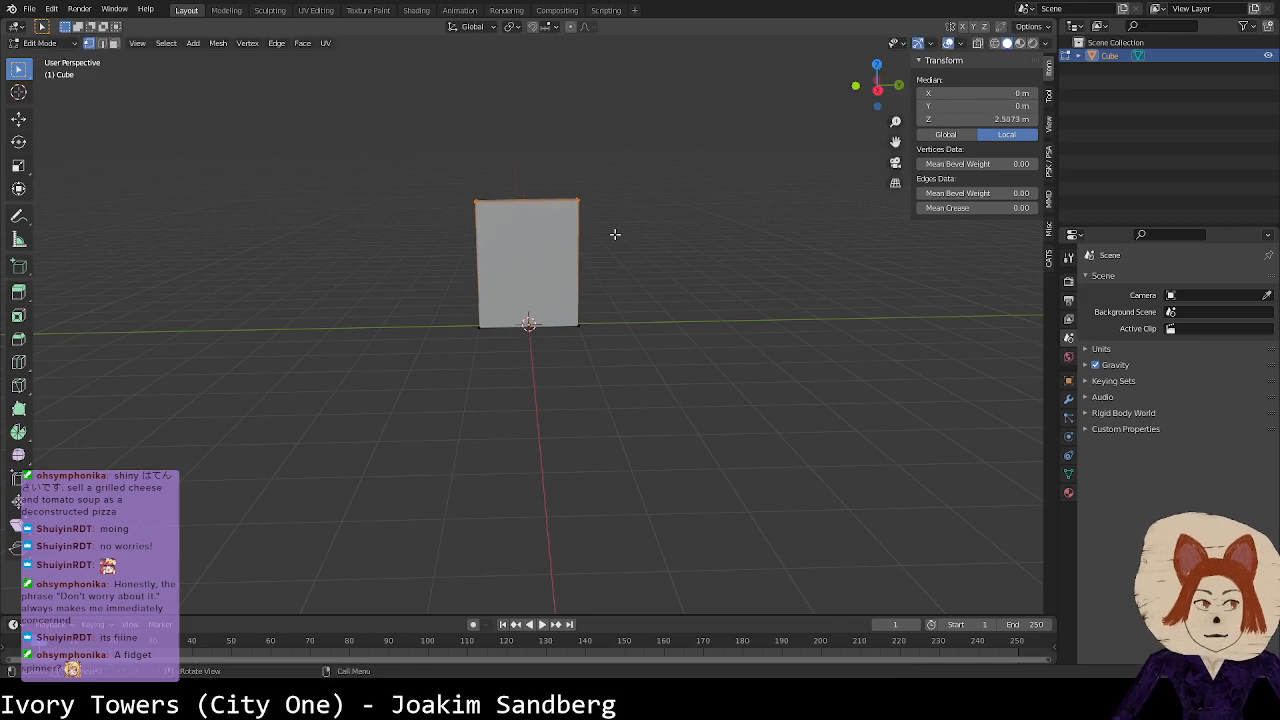
pyautogui.hotkey('ctrl', 'z')
pyautogui.hotkey('ctrl', 'z')
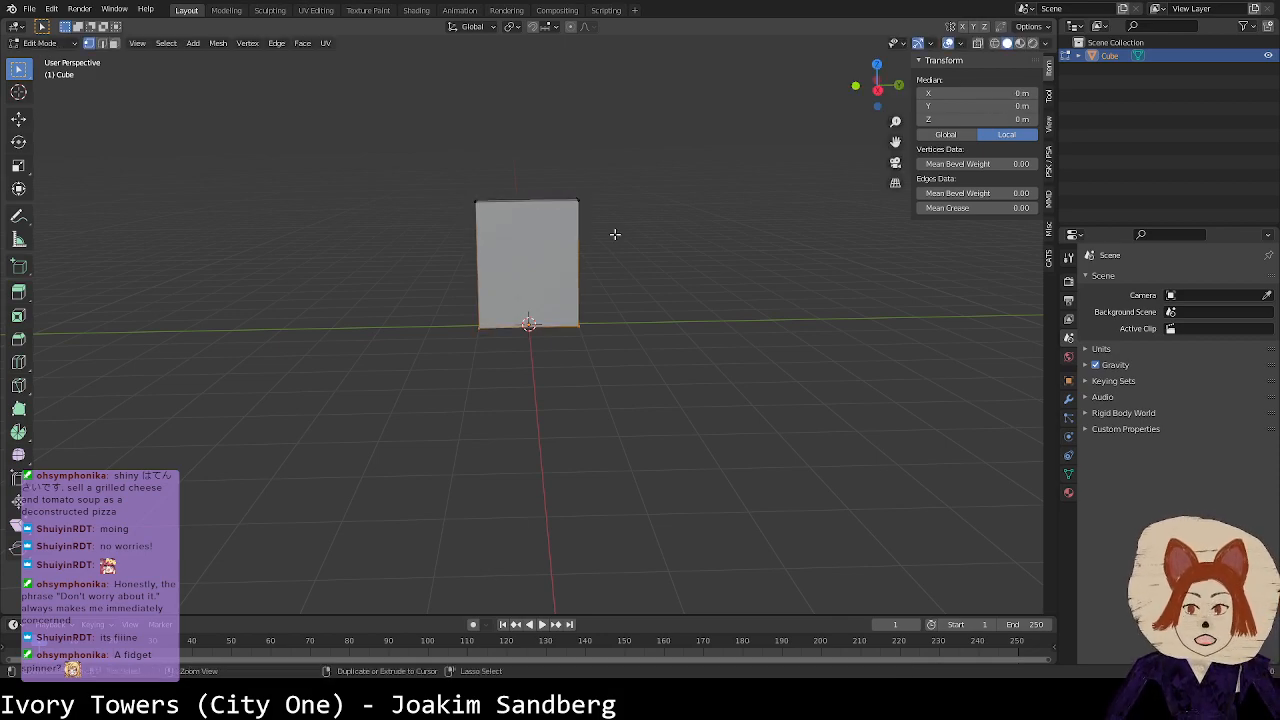
pyautogui.moveTo(690, 270); pyautogui.dragTo(726, 293, button='middle')
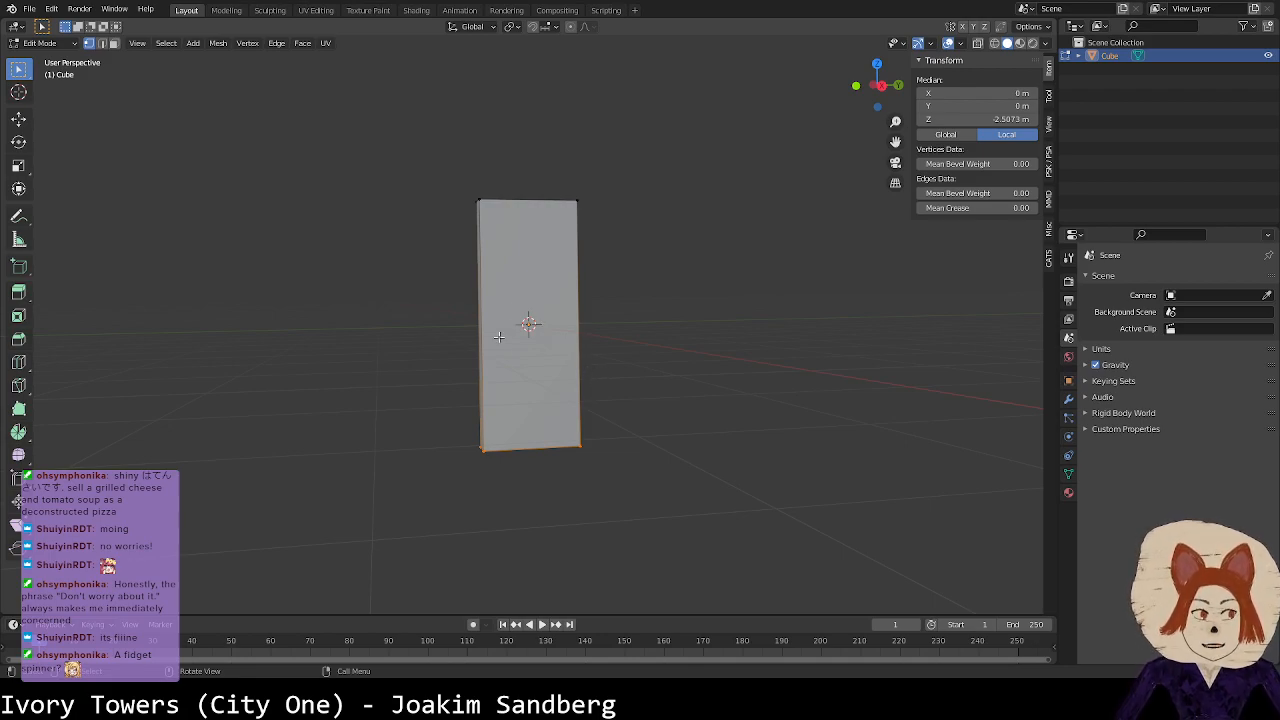
# Step: Add two evenly spaced horizontal loop cuts around the slab
pyautogui.moveTo(558, 324); pyautogui.dragTo(547, 310, button='middle')
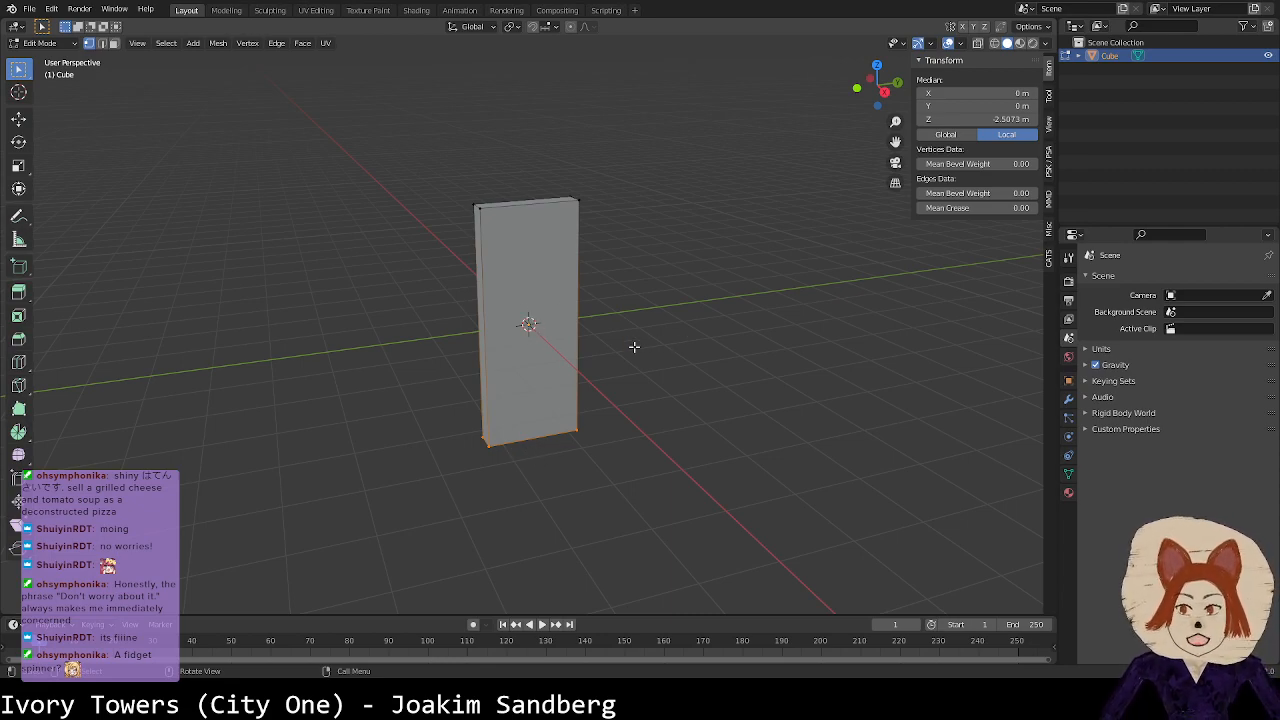
pyautogui.scroll(3, 518, 336)
pyautogui.moveTo(545, 335); pyautogui.dragTo(505, 329, button='middle')
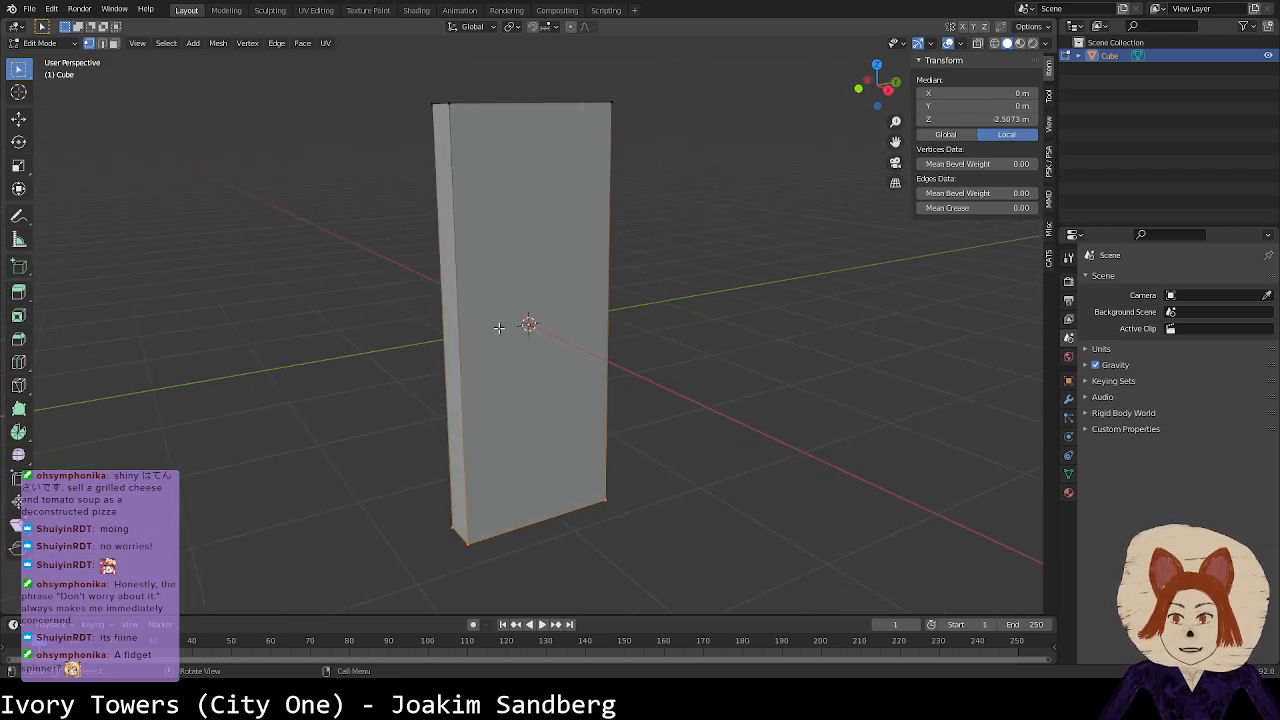
pyautogui.click(654, 349)
pyautogui.hotkey('ctrl', 'e')
pyautogui.press('Escape')
pyautogui.hotkey('ctrl', 'r')
pyautogui.scroll(2, 589, 331)
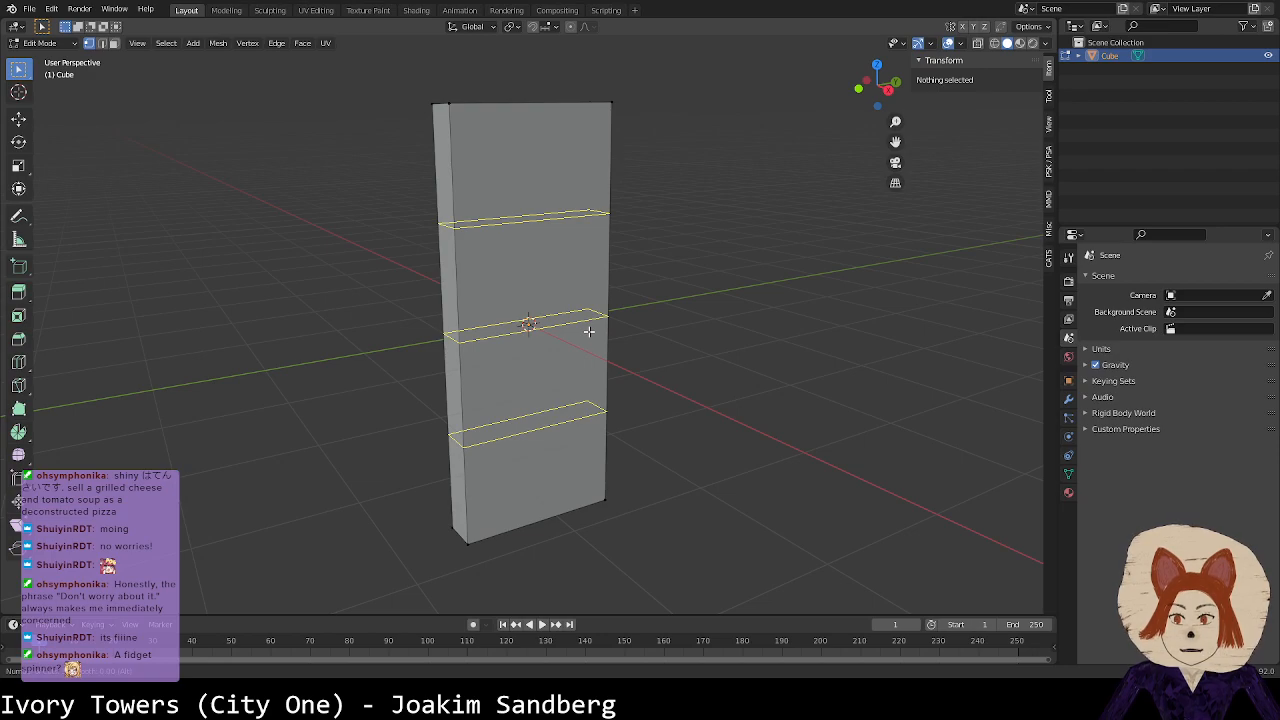
pyautogui.click(589, 331)
pyautogui.rightClick(588, 331)
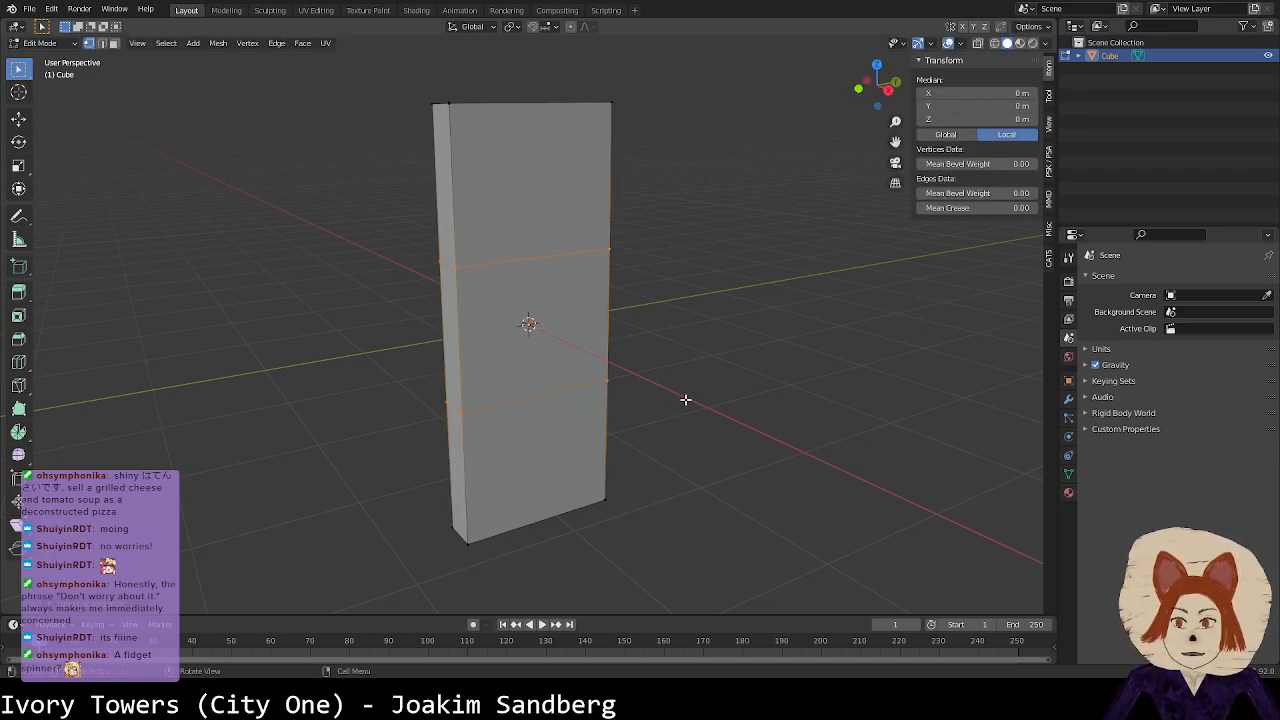
# Step: Place the upper horizontal edge loop at a median Z of 0.25 m
pyautogui.click(412, 240)
pyautogui.keyDown('alt'); pyautogui.click(482, 270); pyautogui.keyUp('alt')
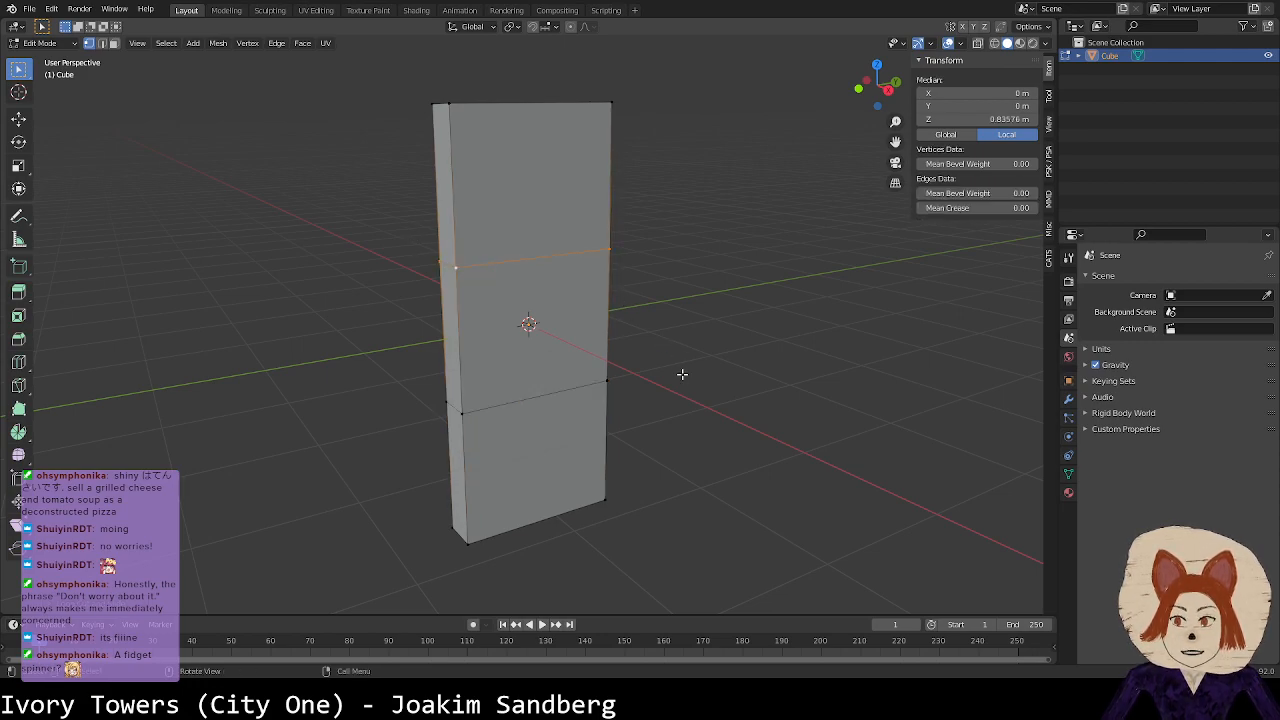
pyautogui.click(977, 114)
pyautogui.press('BackSpace')
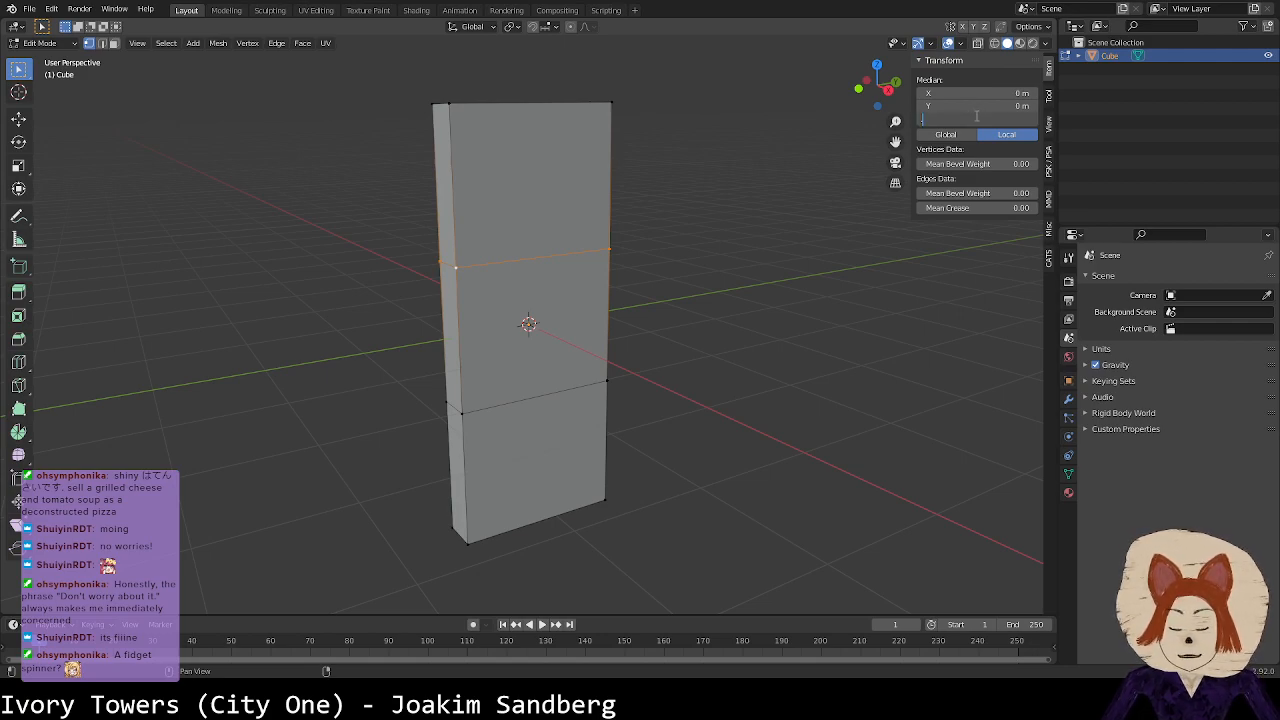
pyautogui.write('0.3')
pyautogui.press('Return')
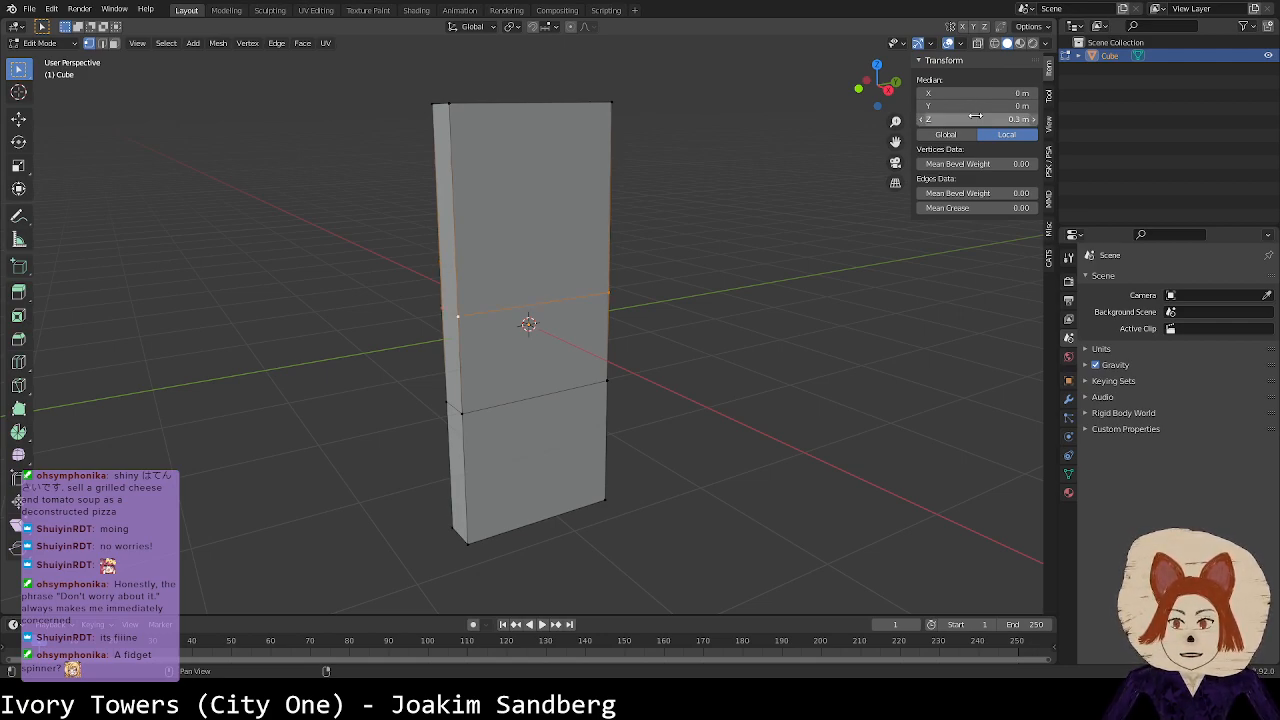
pyautogui.moveTo(972, 172); pyautogui.dragTo(781, 226, button='middle')
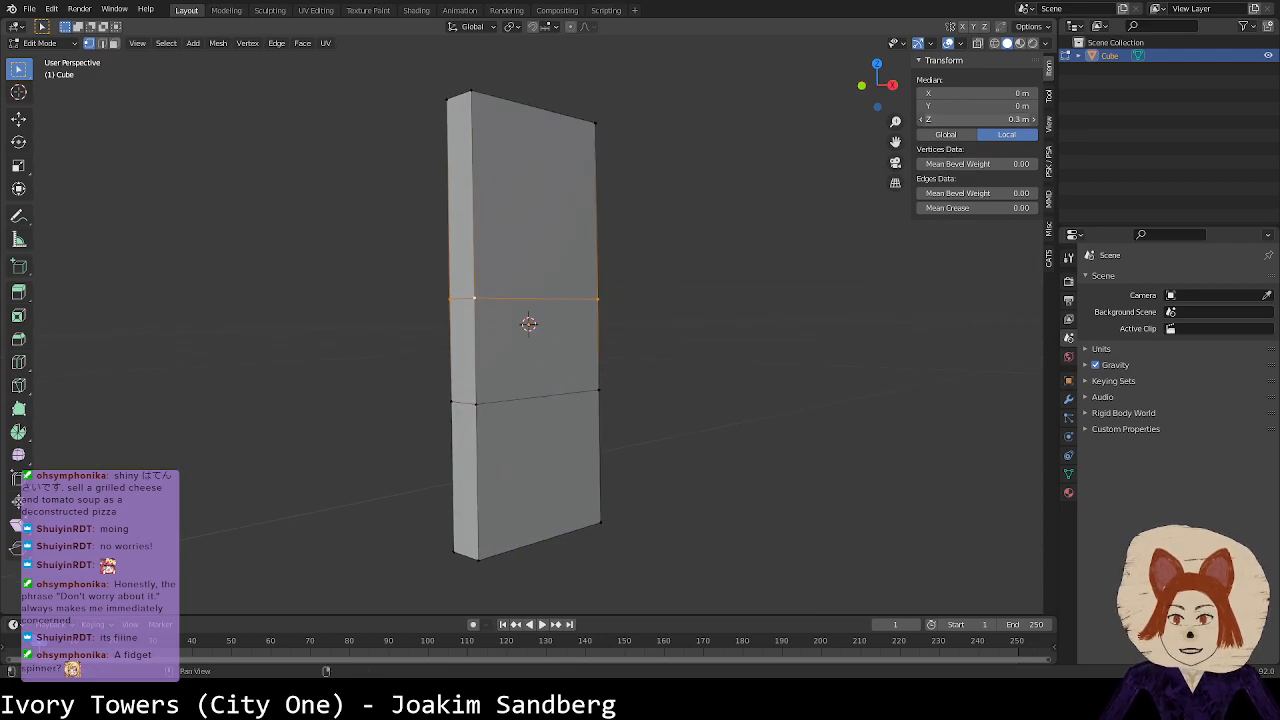
pyautogui.click(930, 120)
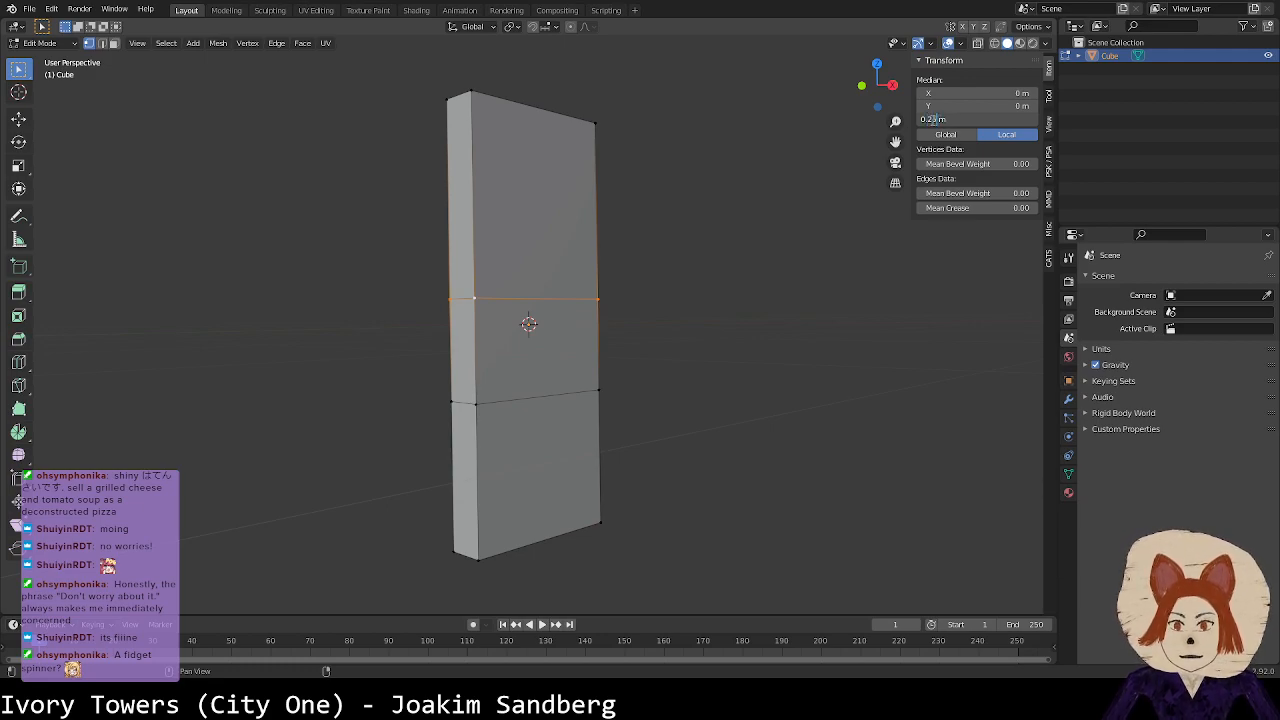
pyautogui.press('Return')
# Step: Place the lower horizontal edge loop at a median Z of -0.25 m
pyautogui.keyDown('alt'); pyautogui.click(536, 396); pyautogui.keyUp('alt')
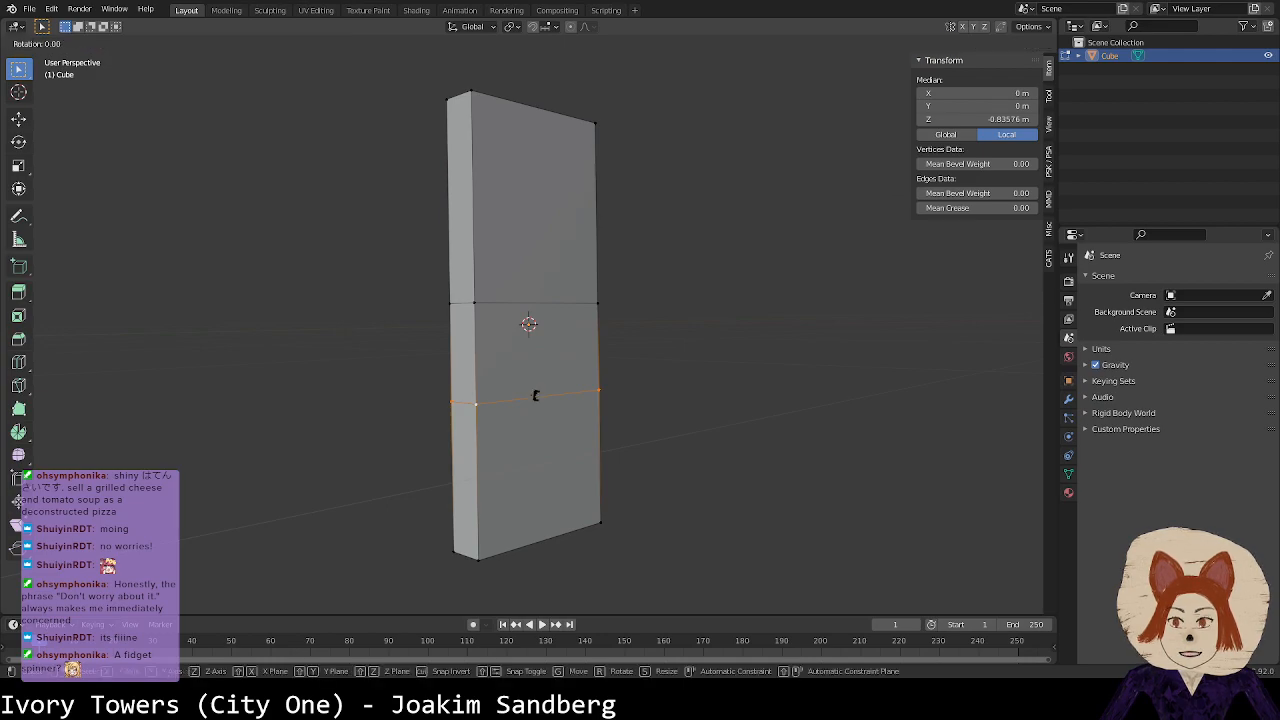
pyautogui.click(973, 119)
pyautogui.press('BackSpace')
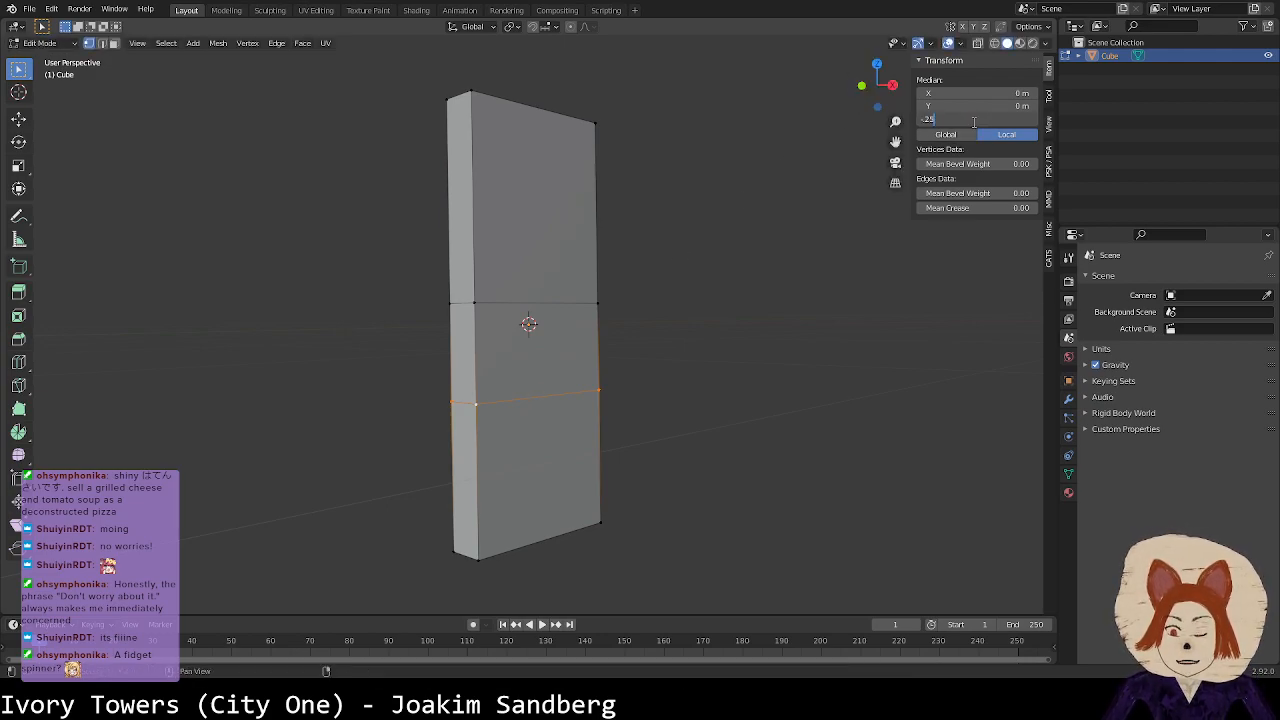
pyautogui.write('-.25')
pyautogui.press('Return')
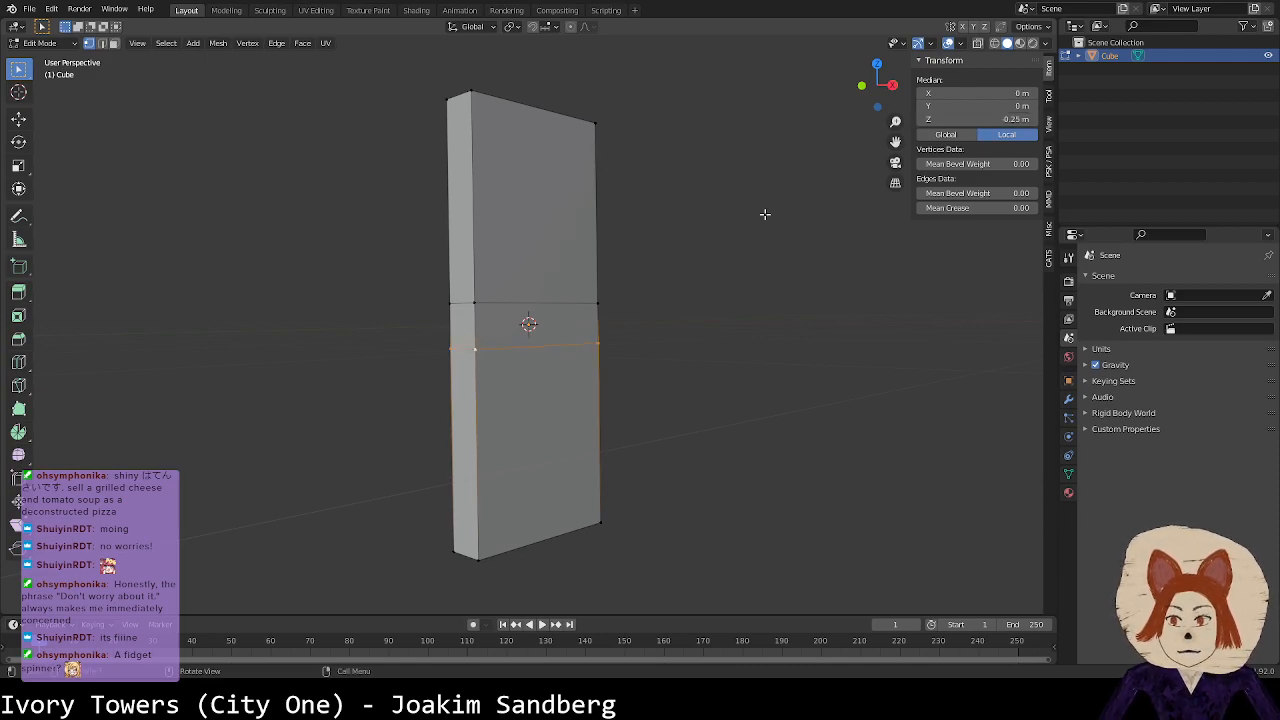
# Step: Add a centred horizontal loop cut within the narrow band around the slab's middle
pyautogui.click(661, 318)
pyautogui.hotkey('ctrl', 'r')
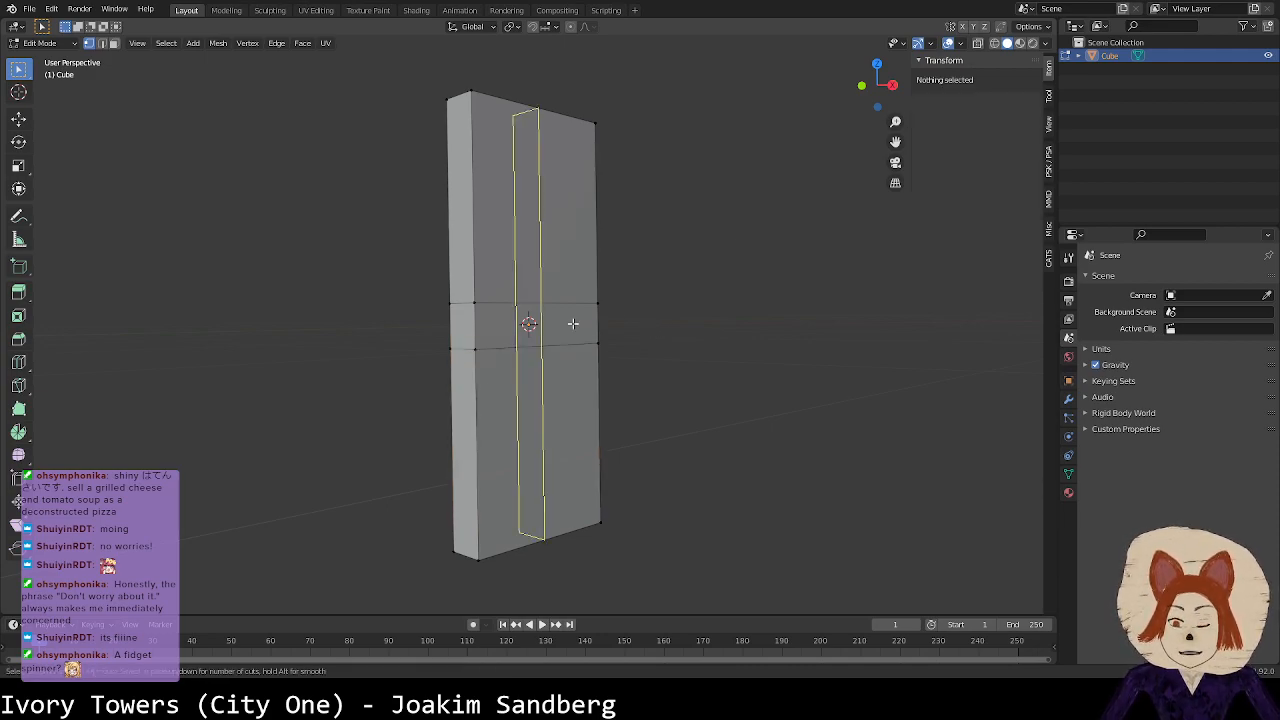
pyautogui.click(477, 333)
pyautogui.rightClick(477, 330)
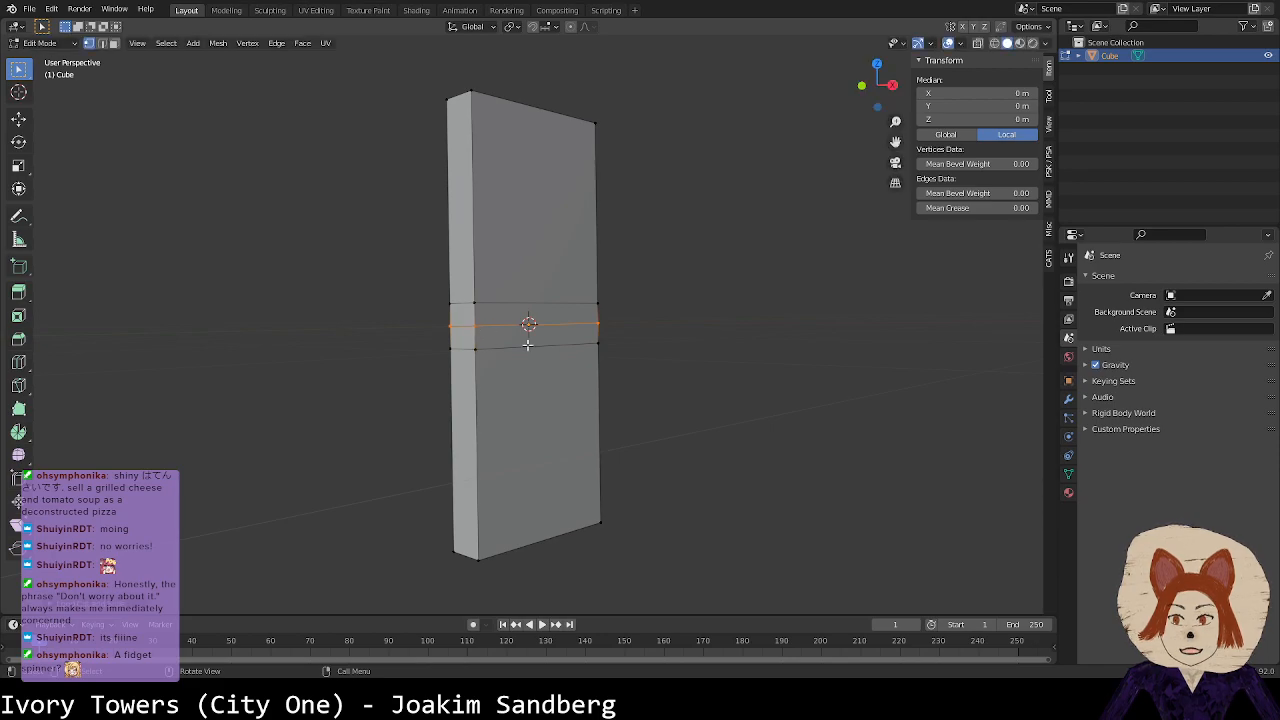
# Step: Scale the middle edge loop outward into a pointed ridge, adjusting its X width separately and trimming its overall size
pyautogui.press('s')
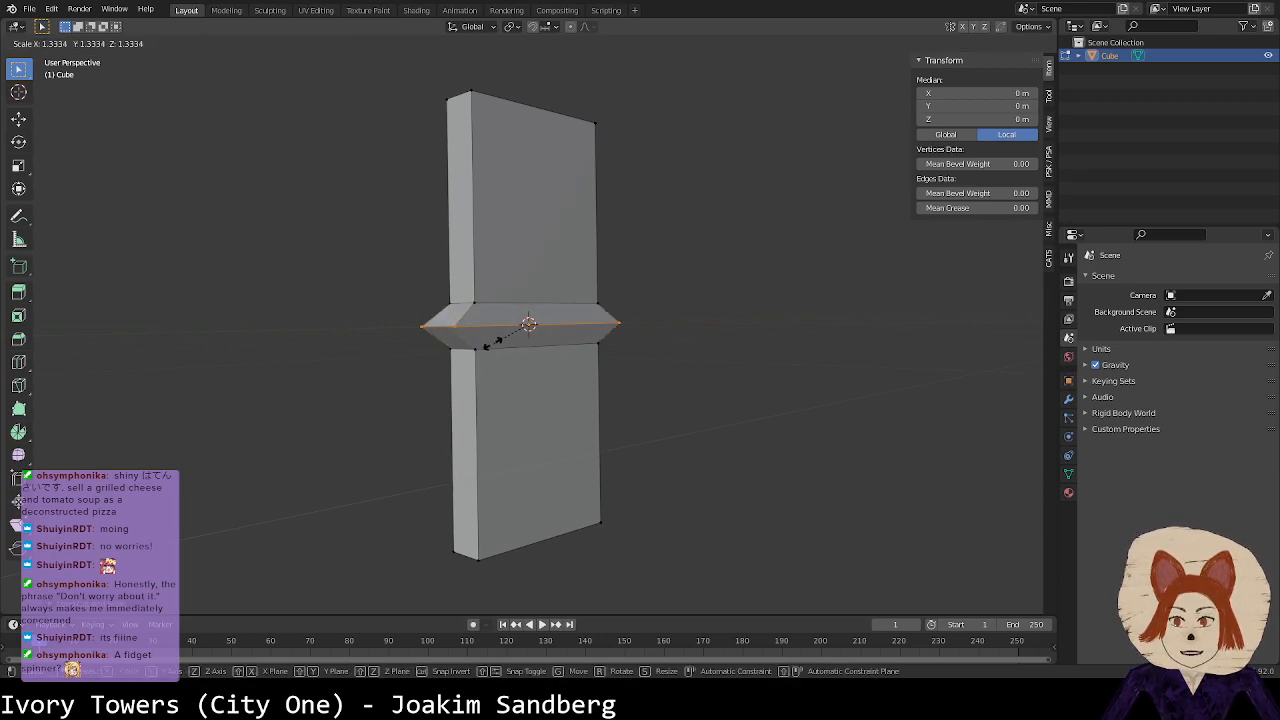
pyautogui.click(497, 341)
pyautogui.moveTo(500, 350); pyautogui.dragTo(322, 476, button='middle')
pyautogui.press('s')
pyautogui.press('x')
pyautogui.click(618, 400)
pyautogui.press('s')
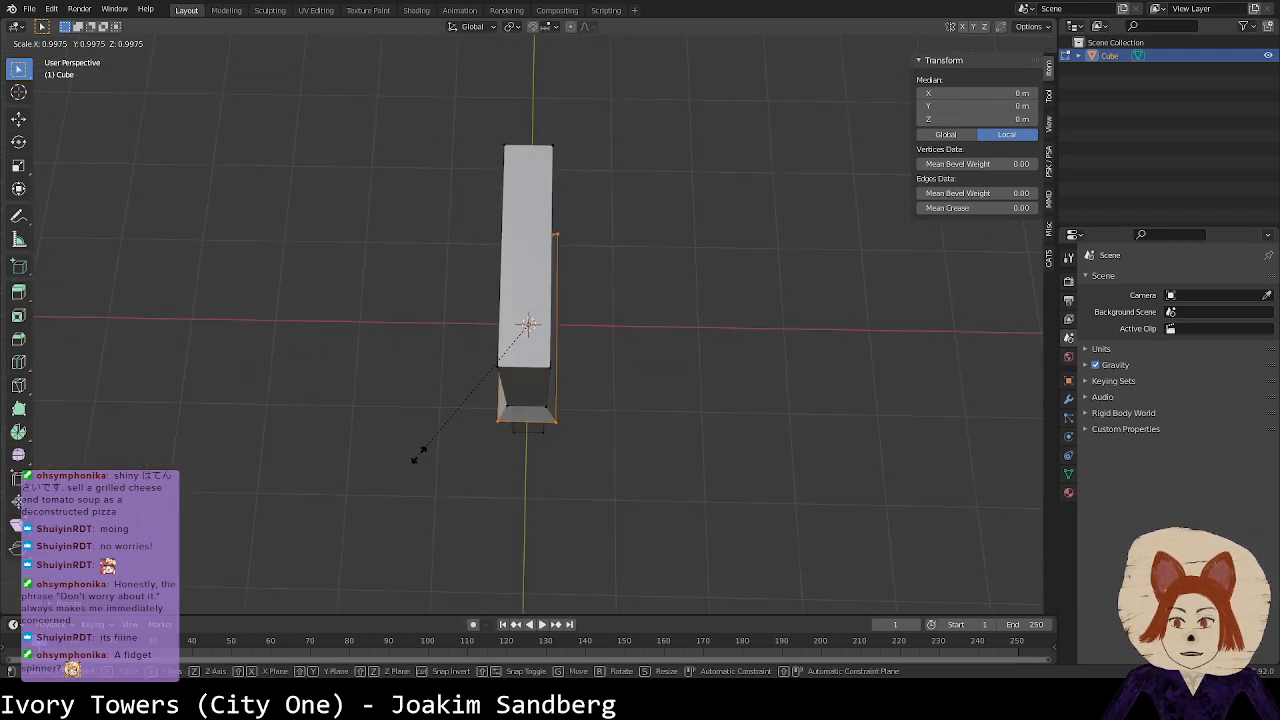
pyautogui.click(396, 458)
pyautogui.moveTo(397, 457); pyautogui.dragTo(695, 373, button='middle')
pyautogui.press('s')
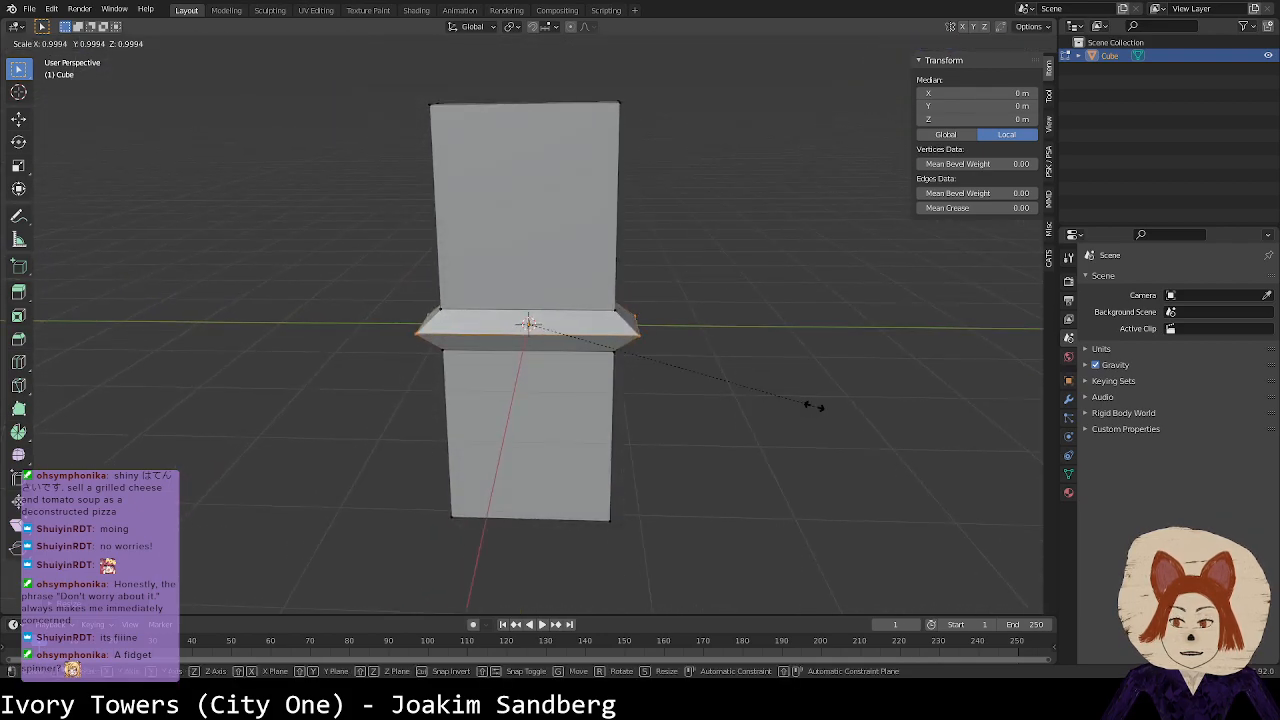
pyautogui.click(794, 400)
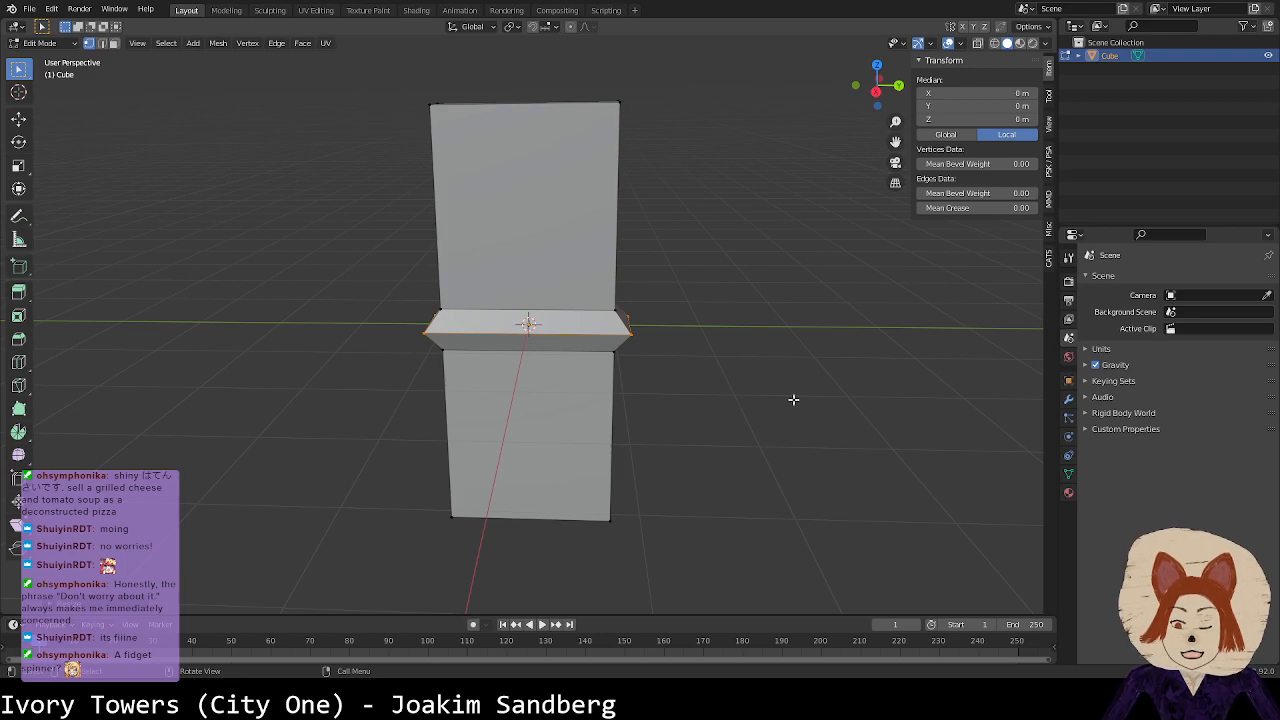
# Step: Bevel the ridge's outer edge loop into a flat-faced band with one segment
pyautogui.hotkey('ctrl', 'b')
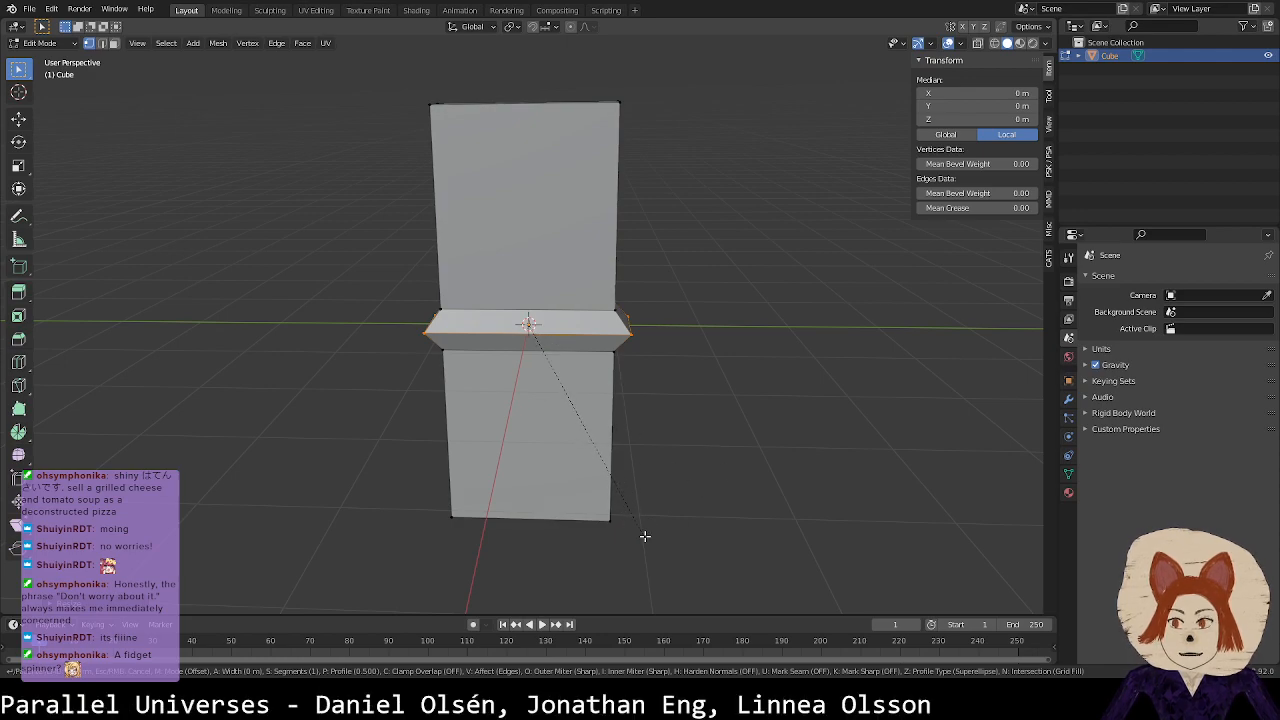
pyautogui.click(689, 566)
pyautogui.click(773, 456)
pyautogui.moveTo(773, 456); pyautogui.dragTo(456, 429, button='middle')
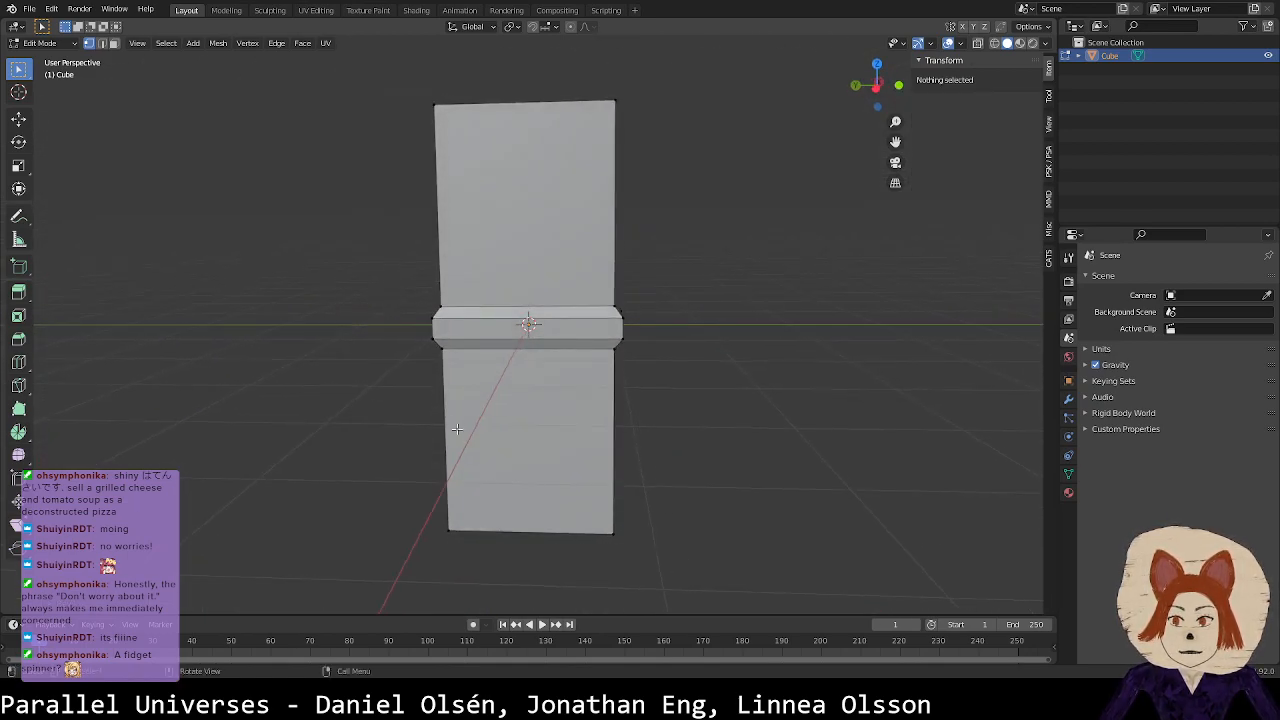
# Step: Scale the band's flat outer face loop down along Z to make it narrower
pyautogui.keyDown('alt'); pyautogui.click(619, 332); pyautogui.keyUp('alt')
pyautogui.press('s')
pyautogui.press('z')
pyautogui.click(628, 352)
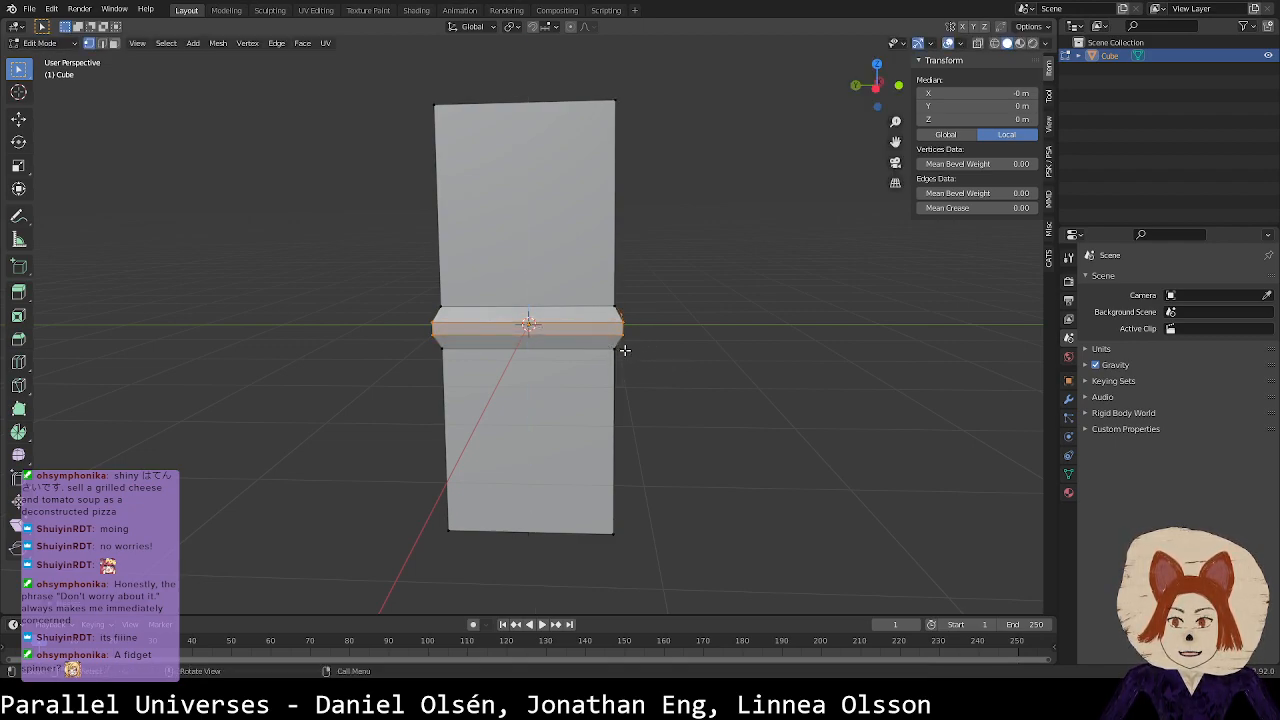
pyautogui.click(702, 369)
pyautogui.moveTo(702, 369); pyautogui.dragTo(477, 366, button='middle')
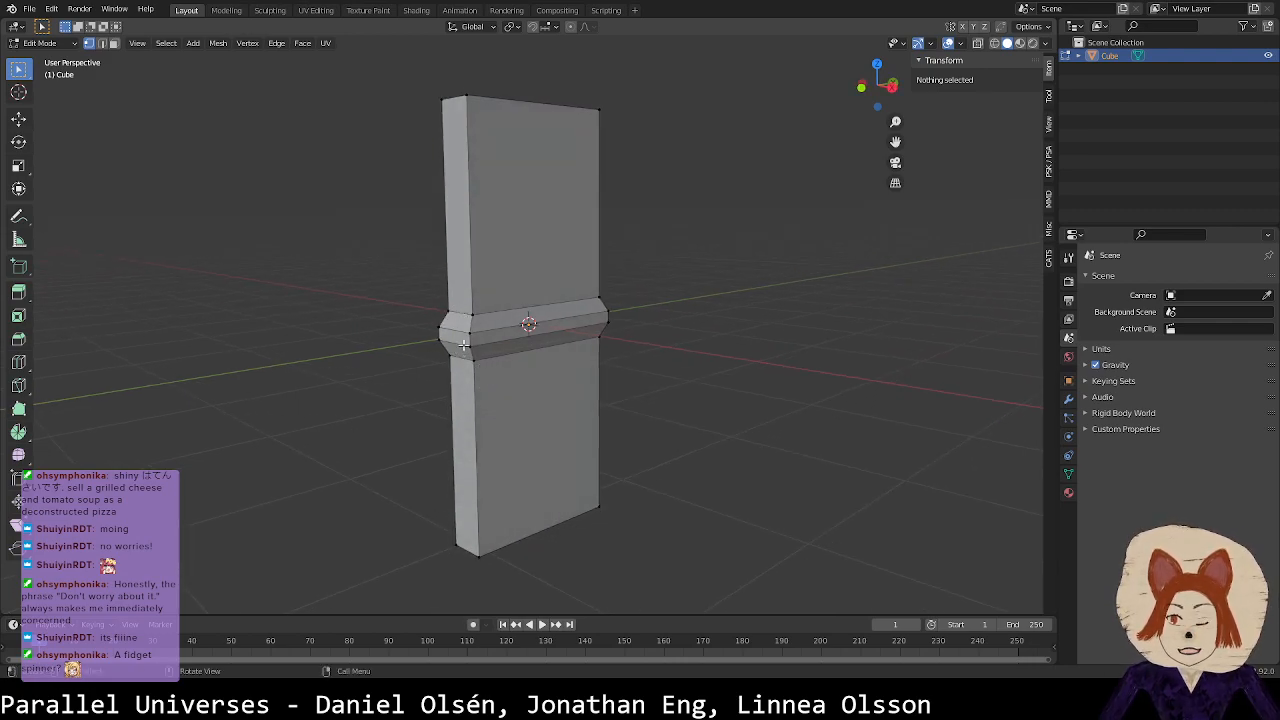
# Step: Add a centred vertical loop cut running around the slab through its narrow sides
pyautogui.hotkey('ctrl', 'r')
pyautogui.click(464, 348)
pyautogui.rightClick(464, 348)
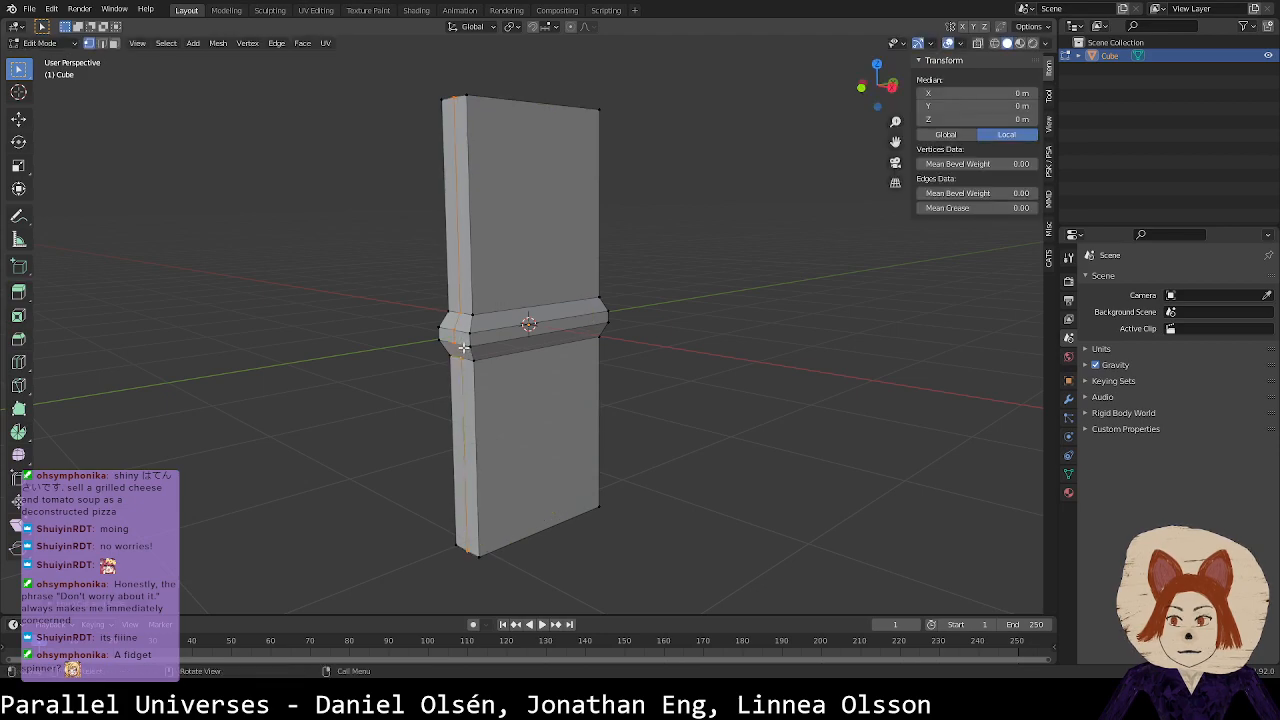
# Step: Select the ridge's centre vertices on both narrow sides and scale them slightly outward
pyautogui.click(456, 346)
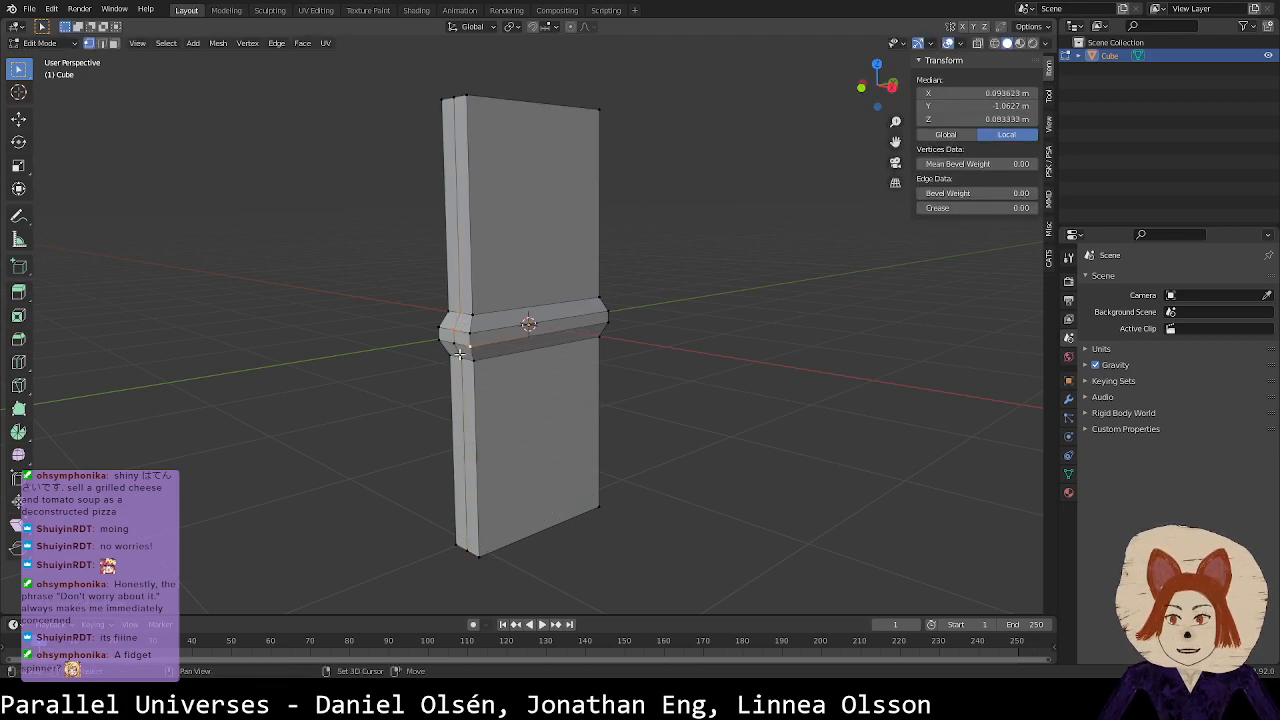
pyautogui.moveTo(462, 358); pyautogui.dragTo(449, 357, button='middle')
pyautogui.keyDown('shift'); pyautogui.click(605, 336); pyautogui.keyUp('shift')
pyautogui.keyDown('shift'); pyautogui.click(607, 324); pyautogui.keyUp('shift')
pyautogui.keyDown('shift'); pyautogui.click(597, 315); pyautogui.keyUp('shift')
pyautogui.keyDown('shift'); pyautogui.click(590, 312); pyautogui.keyUp('shift')
pyautogui.keyDown('shift'); pyautogui.click(605, 310); pyautogui.keyUp('shift')
pyautogui.moveTo(609, 333); pyautogui.dragTo(600, 355, button='middle')
pyautogui.press('s')
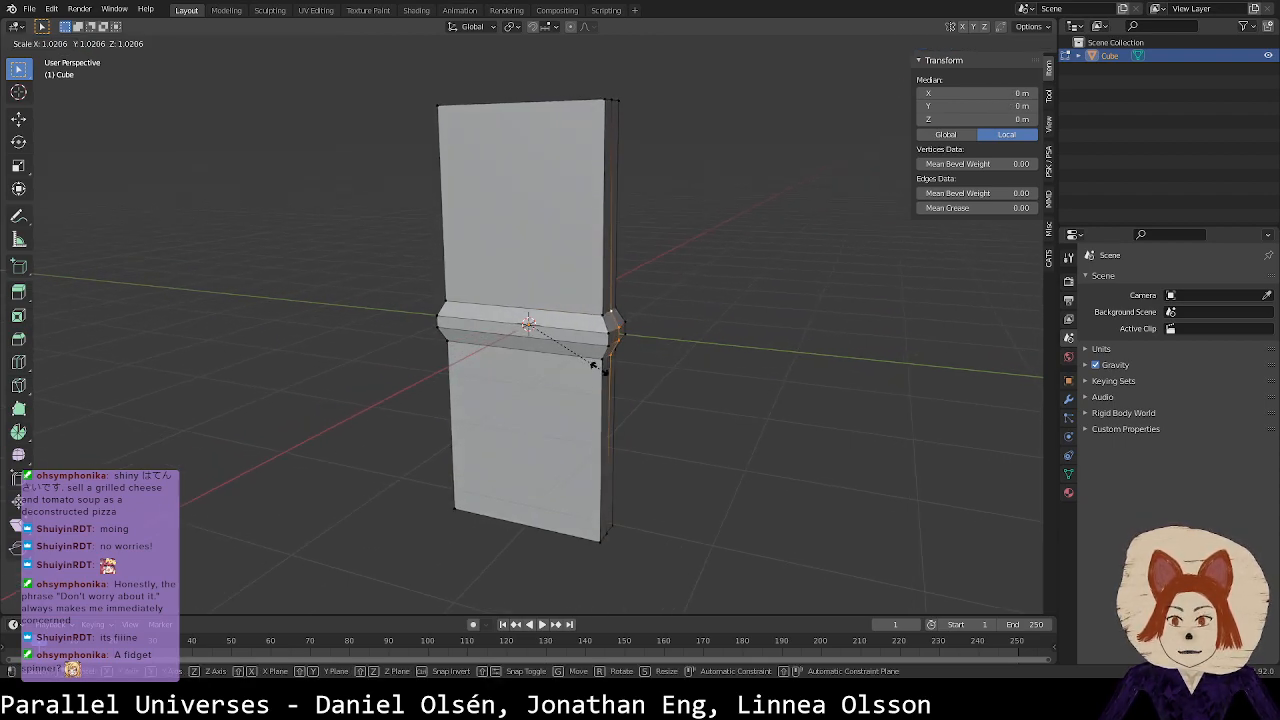
pyautogui.click(602, 369)
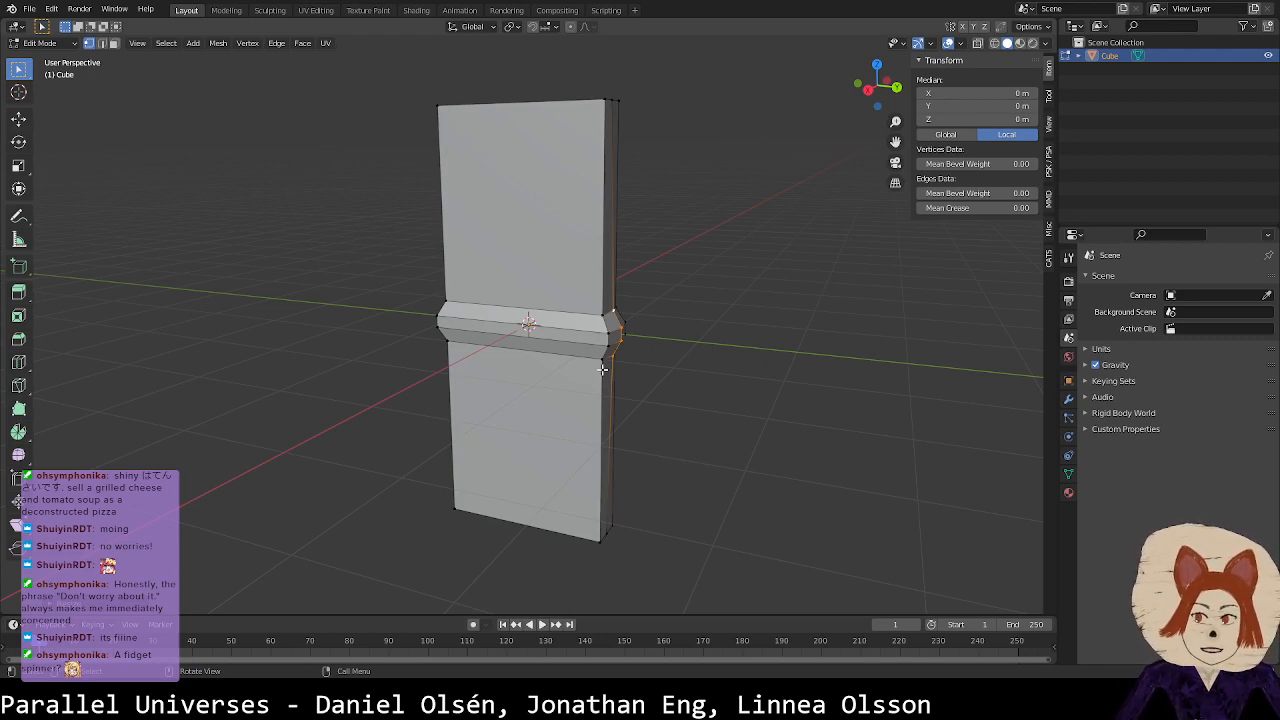
pyautogui.click(603, 369)
# Step: Select the ridge's outer corner vertices at both ends and scale them inward toward the slab
pyautogui.moveTo(677, 377); pyautogui.dragTo(495, 391, button='middle')
pyautogui.click(473, 354)
pyautogui.press('a')
pyautogui.click(486, 367)
pyautogui.keyDown('alt'); pyautogui.click(440, 350); pyautogui.keyUp('alt')
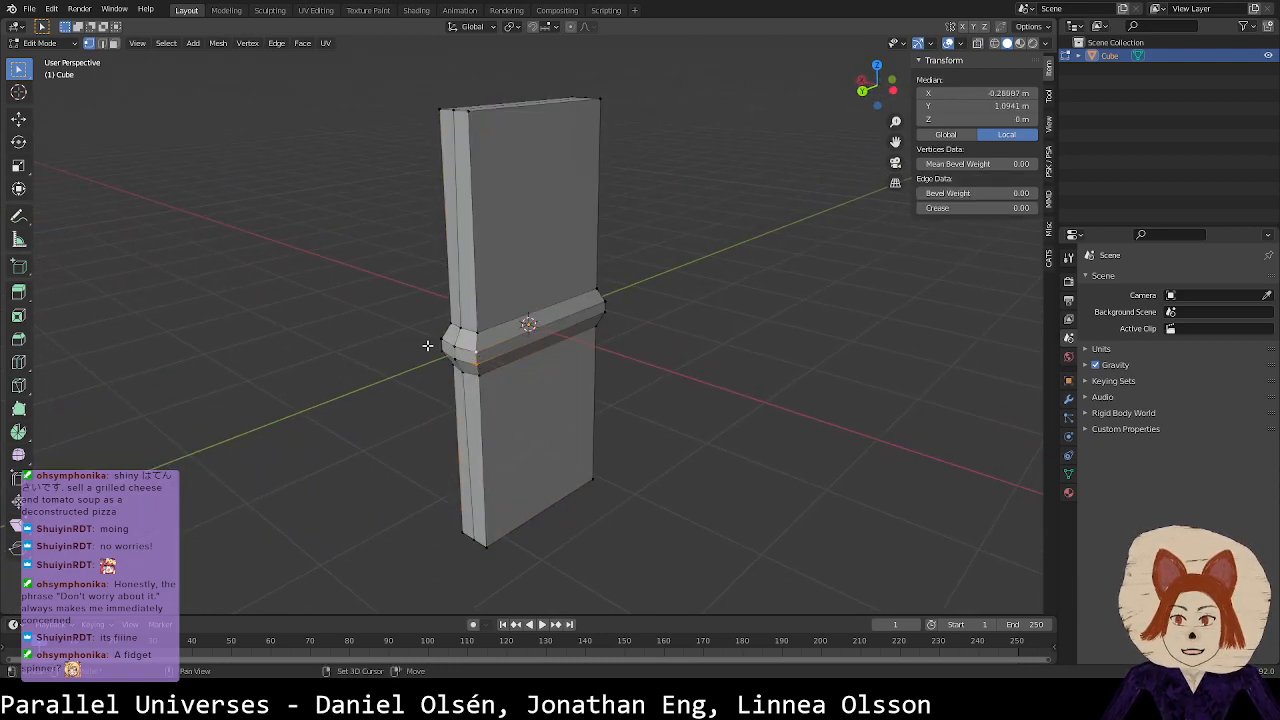
pyautogui.keyDown('shift'); pyautogui.click(607, 312); pyautogui.keyUp('shift')
pyautogui.keyDown('shift'); pyautogui.click(603, 303); pyautogui.keyUp('shift')
pyautogui.moveTo(575, 316); pyautogui.dragTo(703, 327, button='middle')
pyautogui.keyDown('shift'); pyautogui.click(453, 314); pyautogui.keyUp('shift')
pyautogui.keyDown('shift'); pyautogui.click(452, 311); pyautogui.keyUp('shift')
pyautogui.keyDown('shift'); pyautogui.click(452, 304); pyautogui.keyUp('shift')
pyautogui.keyDown('shift'); pyautogui.click(452, 314); pyautogui.keyUp('shift')
pyautogui.moveTo(496, 308); pyautogui.dragTo(666, 376, button='middle')
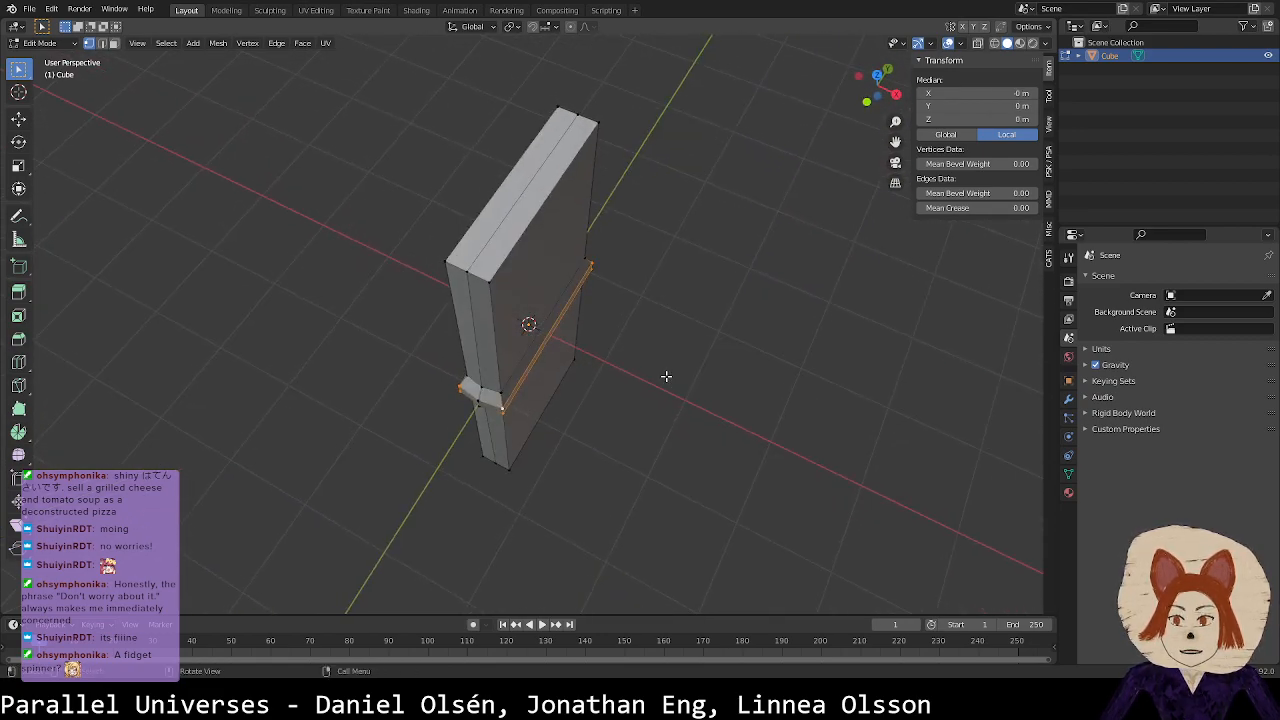
pyautogui.press('s')
pyautogui.click(702, 407)
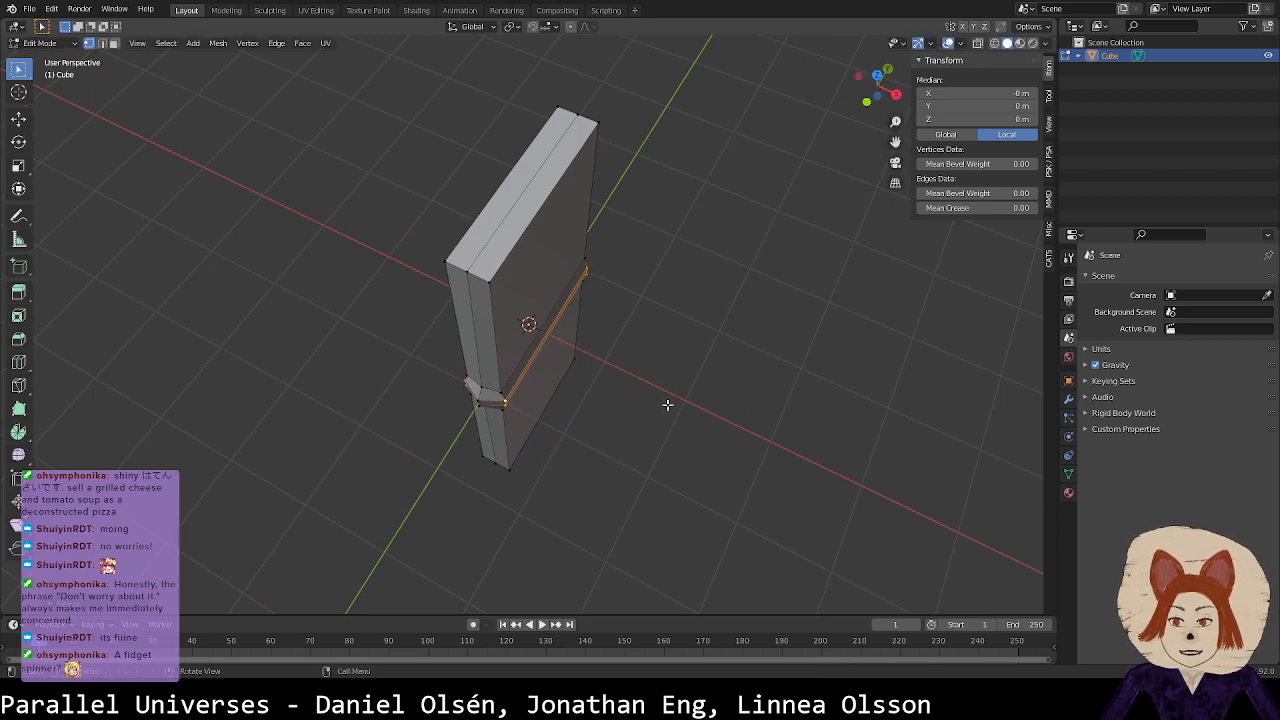
# Step: Fine-tune the ridge corners' scale along Y and then X, and return to Object Mode
pyautogui.press('s')
pyautogui.press('y')
pyautogui.click(674, 404)
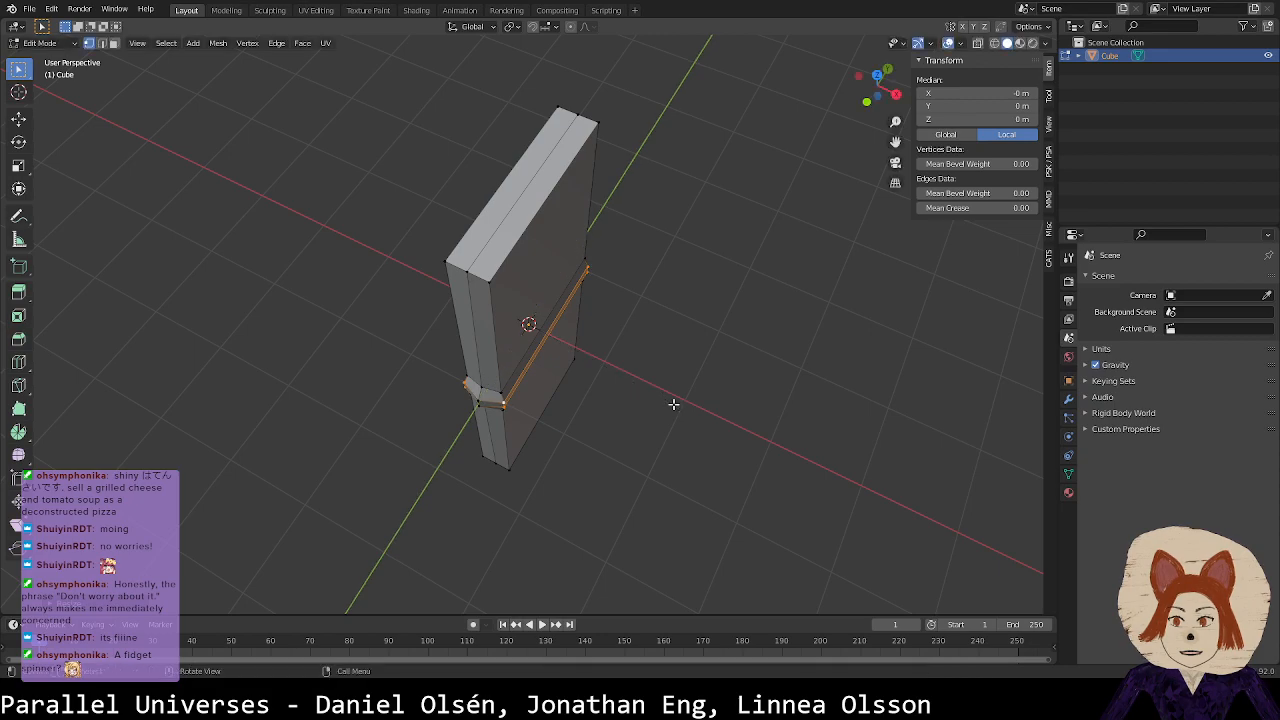
pyautogui.press('s')
pyautogui.press('x')
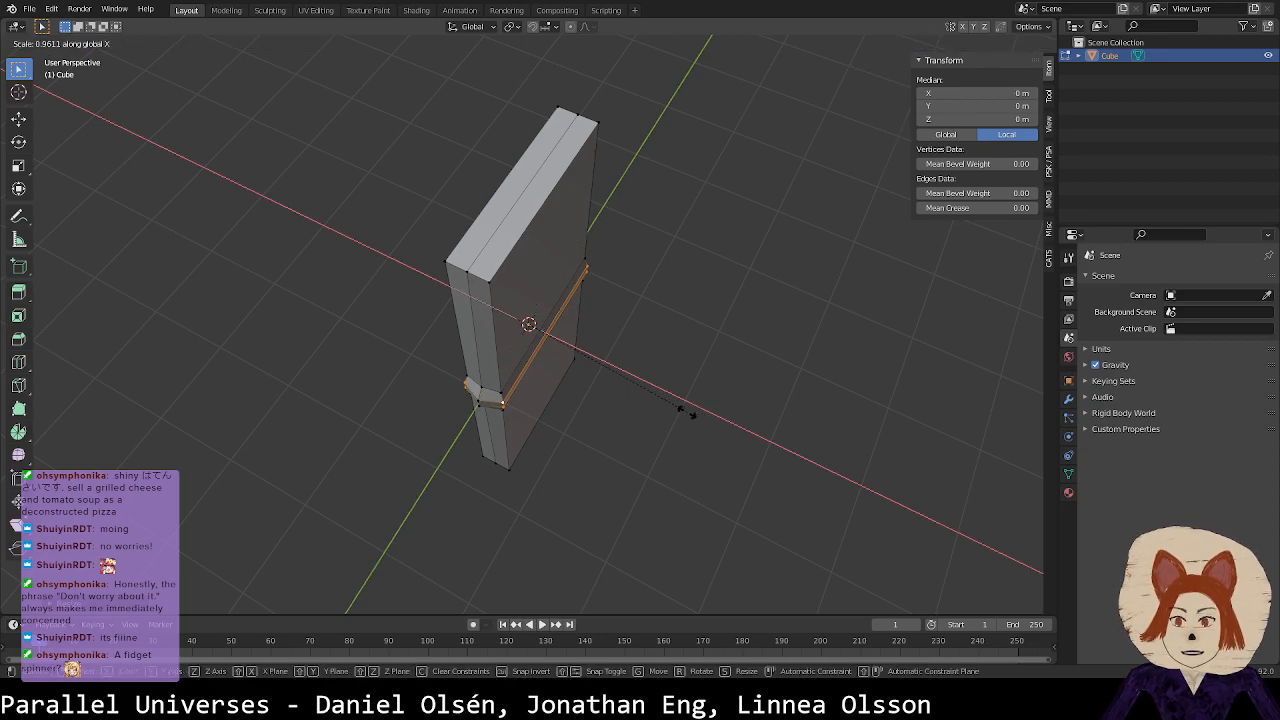
pyautogui.click(677, 409)
pyautogui.hotkey('alt', 'a')
pyautogui.moveTo(720, 420); pyautogui.dragTo(740, 350, button='middle')
pyautogui.press('Tab')
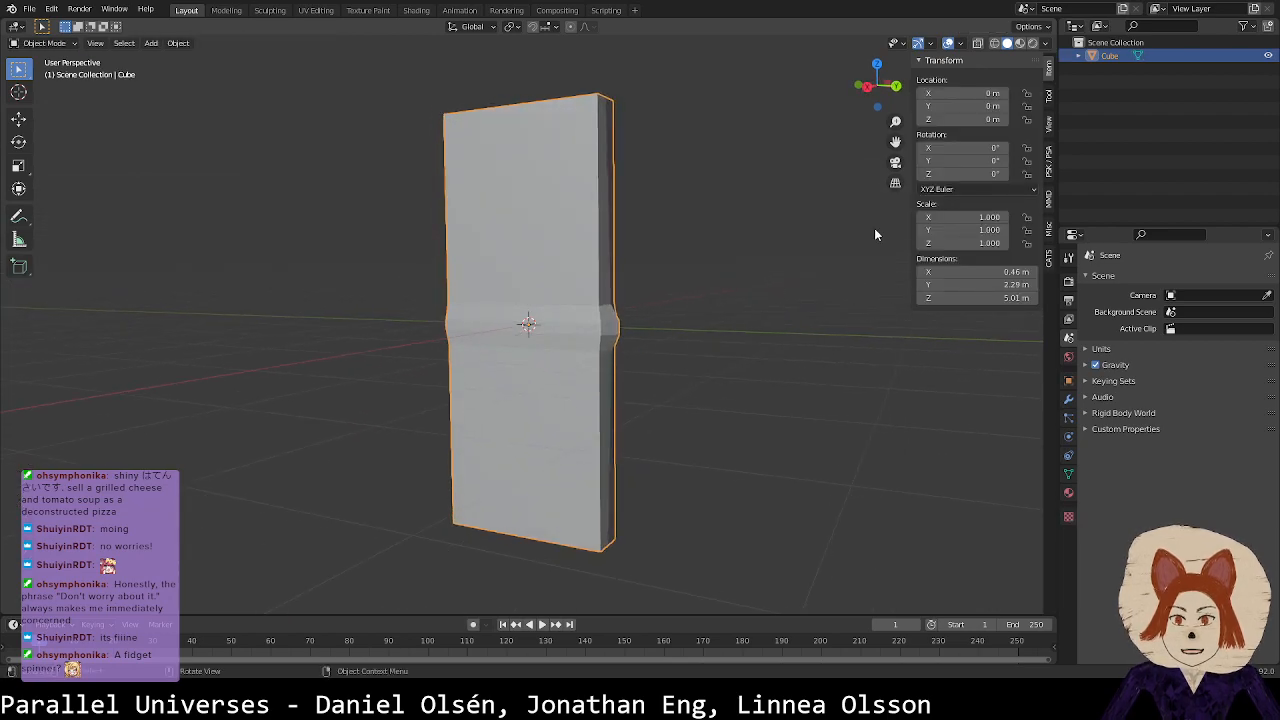
# Step: Try swinging the gate about its Y axis, then reset its Y rotation to 0°
pyautogui.moveTo(975, 160); pyautogui.dragTo(1009, 160)
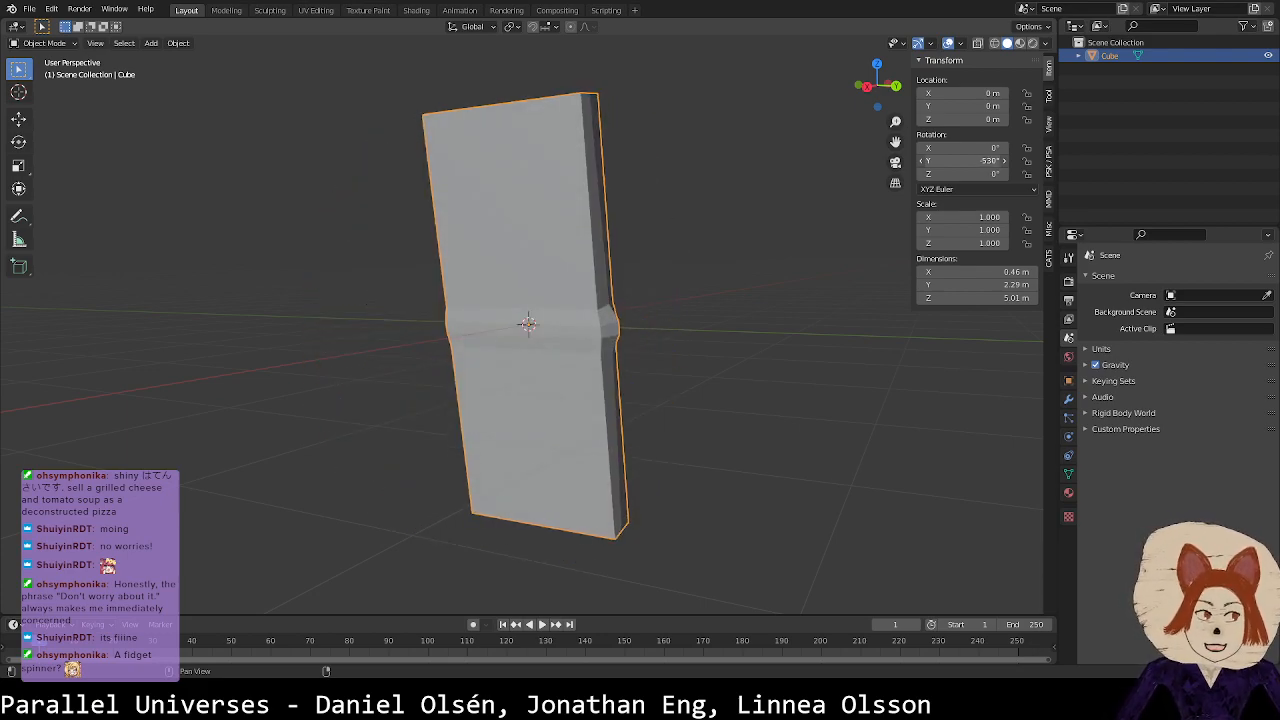
pyautogui.click(938, 164)
pyautogui.write('0')
pyautogui.press('Return')
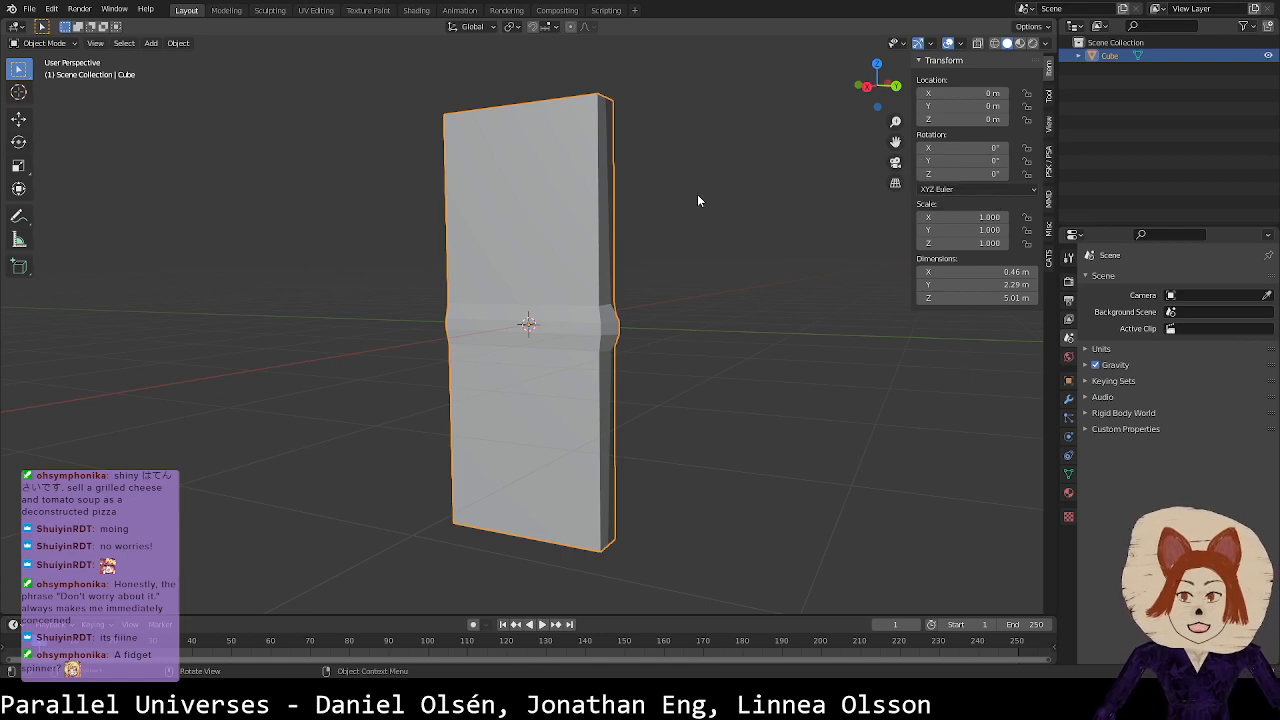
pyautogui.moveTo(617, 272); pyautogui.dragTo(569, 282, button='middle')
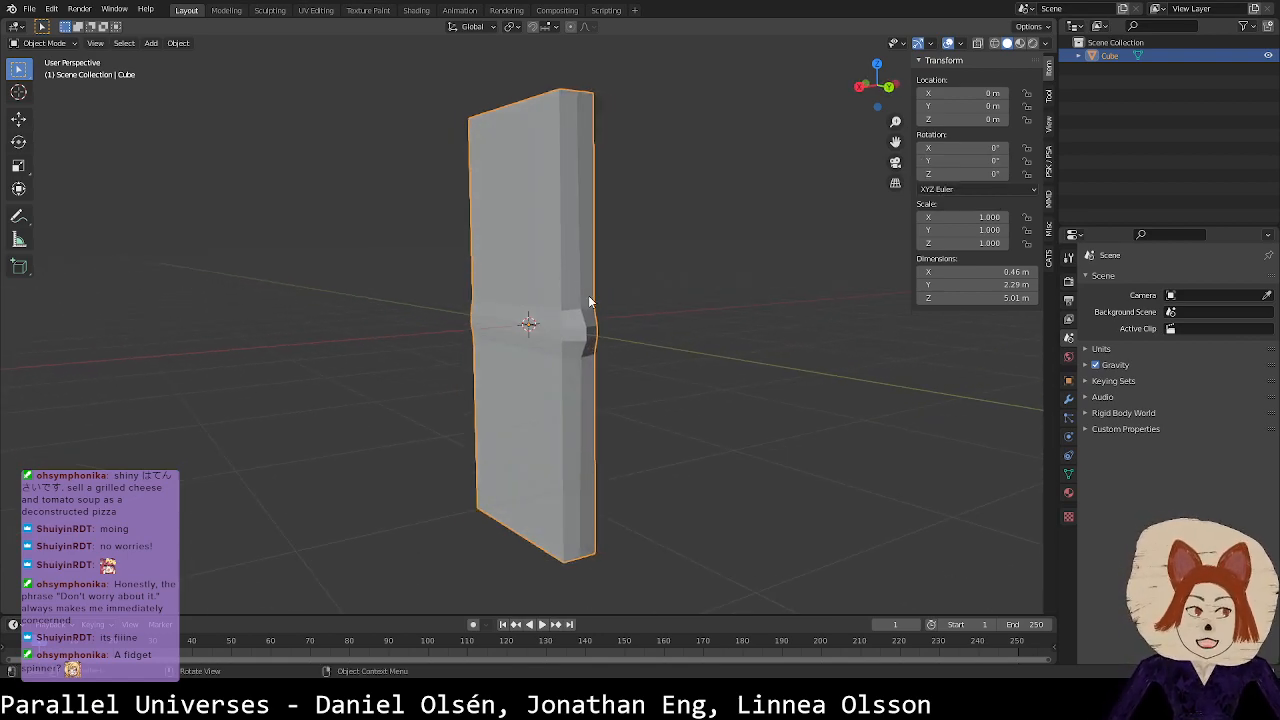
# Step: Undo the ridge vertex edits and the slab's added centre loop, back to the plain flat-faced raised ridge, and save the file
pyautogui.moveTo(608, 297); pyautogui.dragTo(424, 347, button='middle')
pyautogui.click(694, 350)
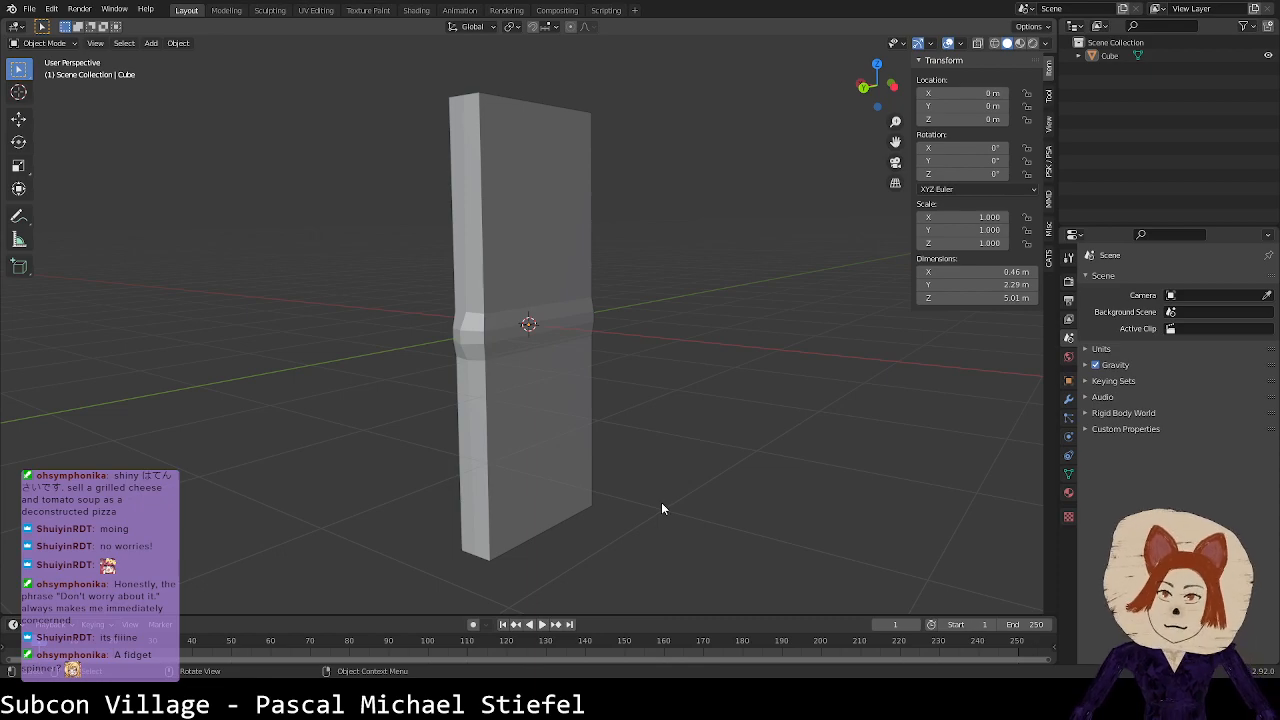
pyautogui.press('a')
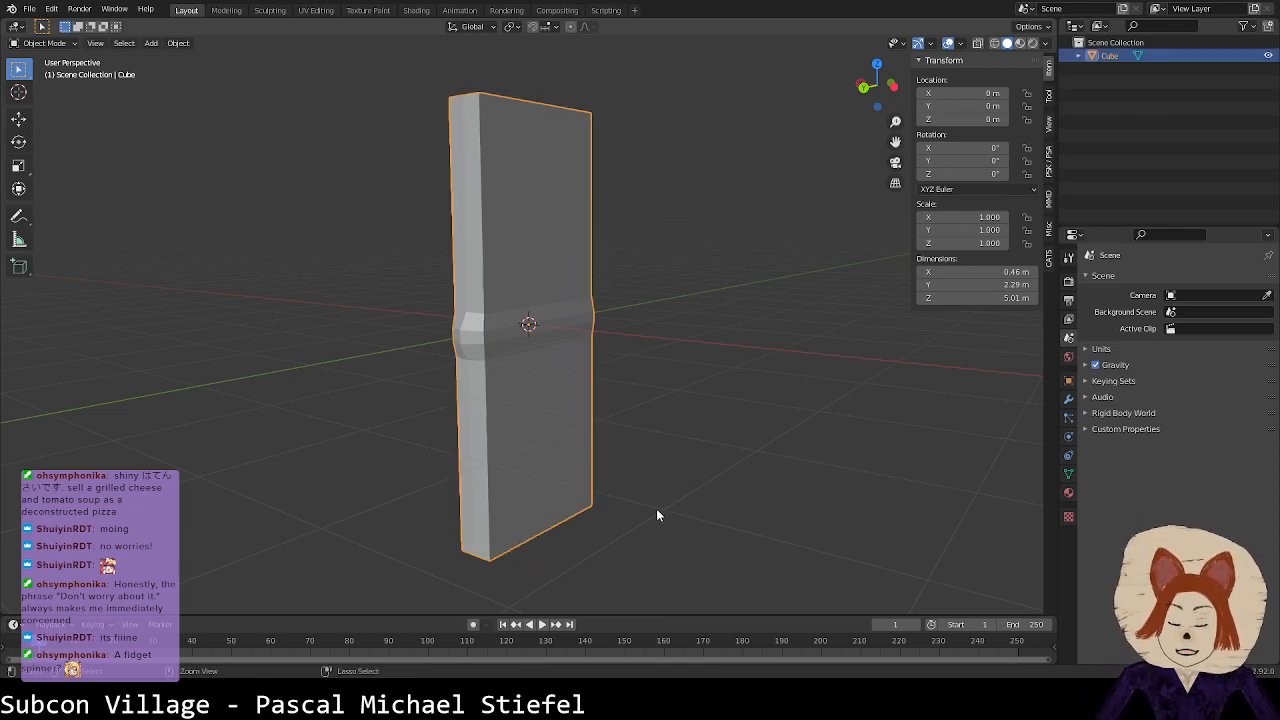
pyautogui.press('Tab')
pyautogui.hotkey('ctrl', 'z')
pyautogui.hotkey('ctrl', 'z')
pyautogui.hotkey('ctrl', 'z')
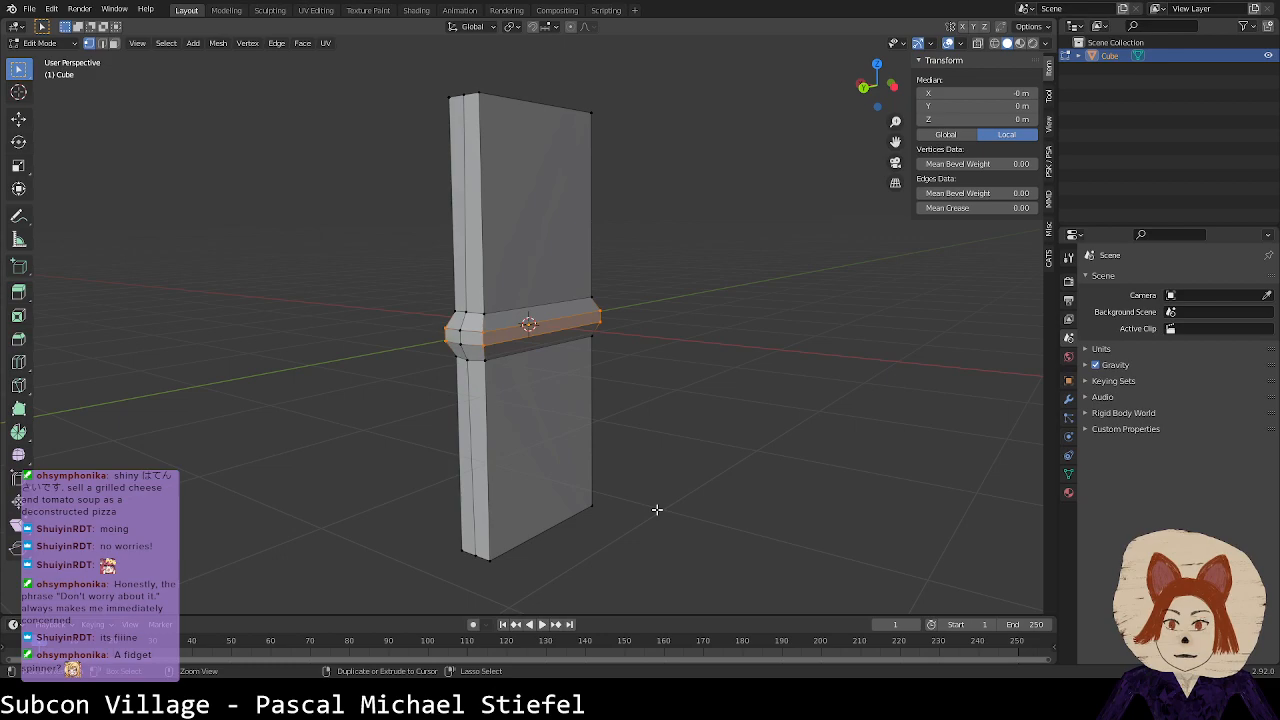
pyautogui.hotkey('ctrl', 'z')
pyautogui.hotkey('ctrl', 'z')
pyautogui.hotkey('ctrl', 'z')
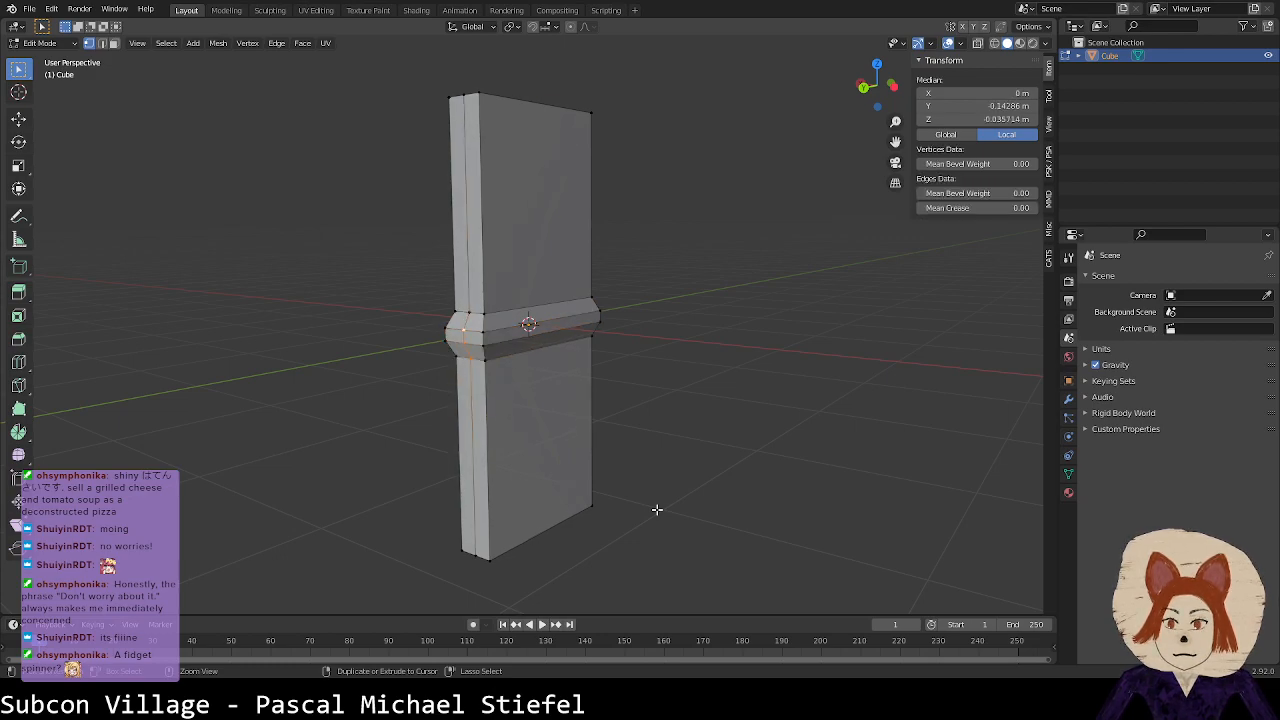
pyautogui.hotkey('ctrl', 'z')
pyautogui.hotkey('ctrl', 'z')
pyautogui.hotkey('ctrl', 'z')
pyautogui.hotkey('ctrl', 'z')
pyautogui.hotkey('ctrl', 'z')
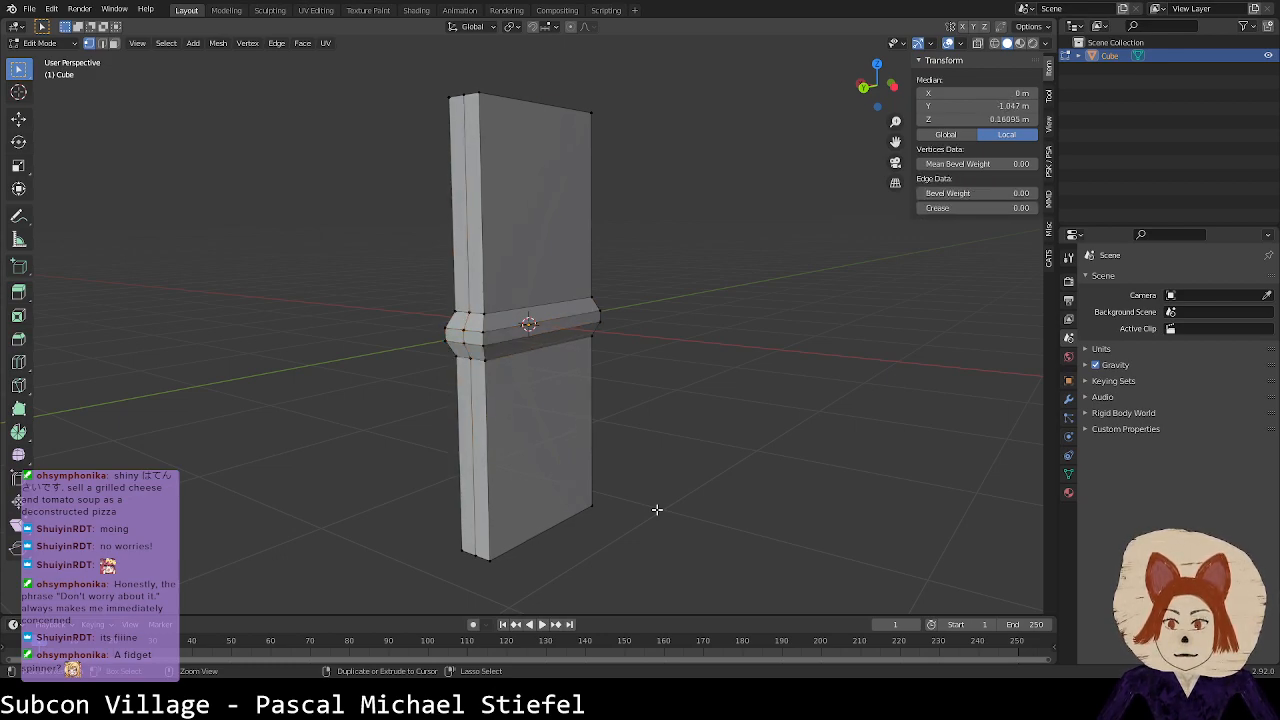
pyautogui.hotkey('ctrl', 'z')
pyautogui.hotkey('ctrl', 'z')
pyautogui.hotkey('ctrl', 'z')
pyautogui.hotkey('ctrl', 'z')
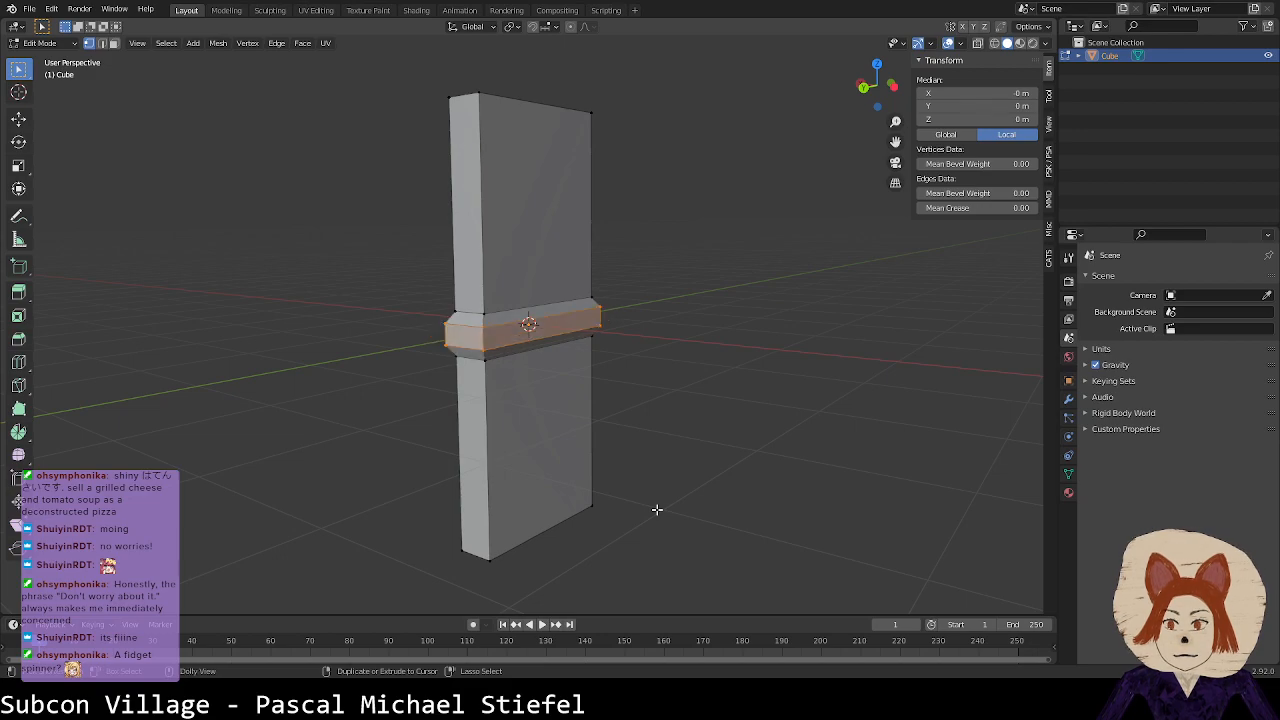
pyautogui.hotkey('ctrl', 'z')
pyautogui.moveTo(772, 487); pyautogui.dragTo(678, 491, button='middle')
pyautogui.hotkey('ctrl', 's')
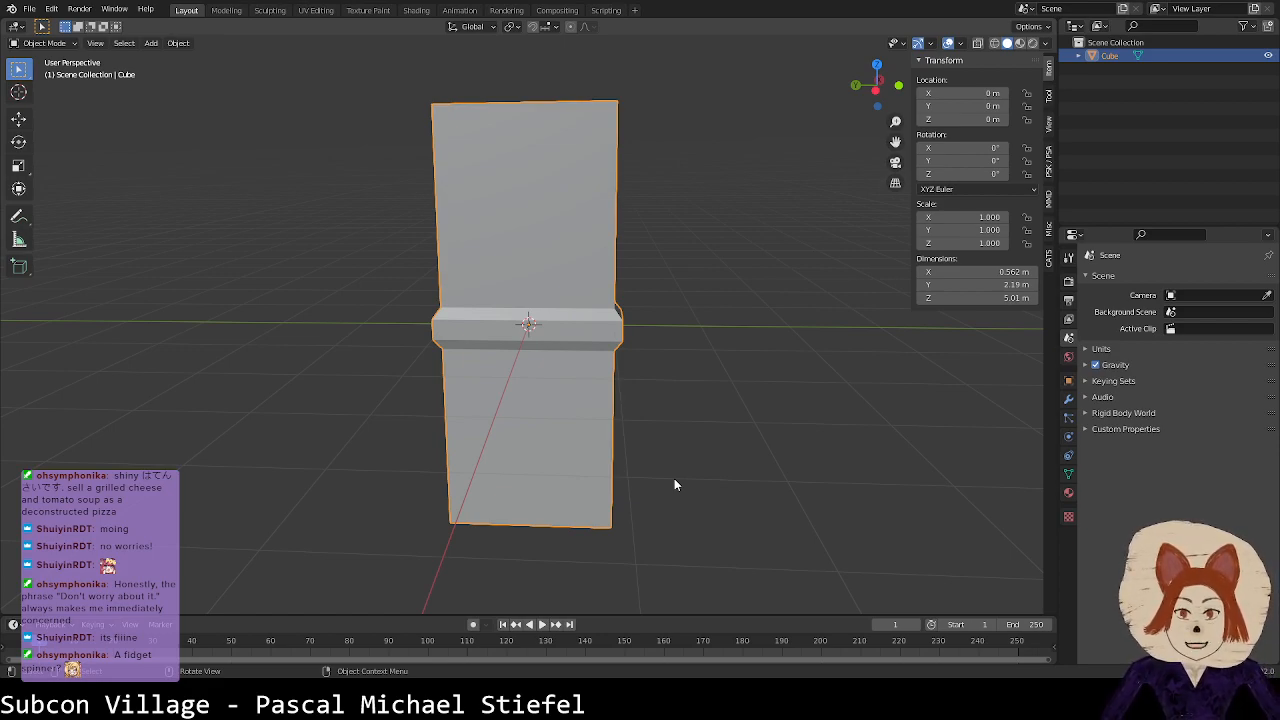
pyautogui.moveTo(642, 463); pyautogui.dragTo(530, 520, button='middle')
pyautogui.click(877, 69)
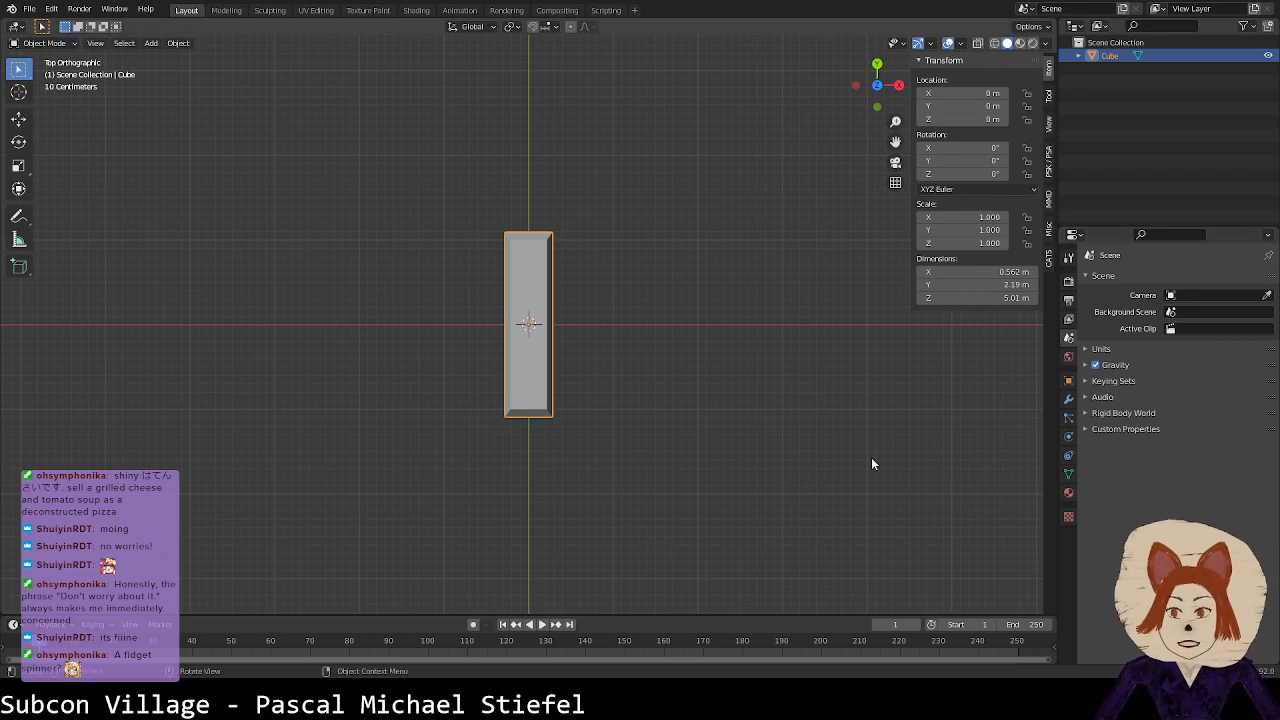
pyautogui.moveTo(673, 326); pyautogui.dragTo(619, 318, button='middle')
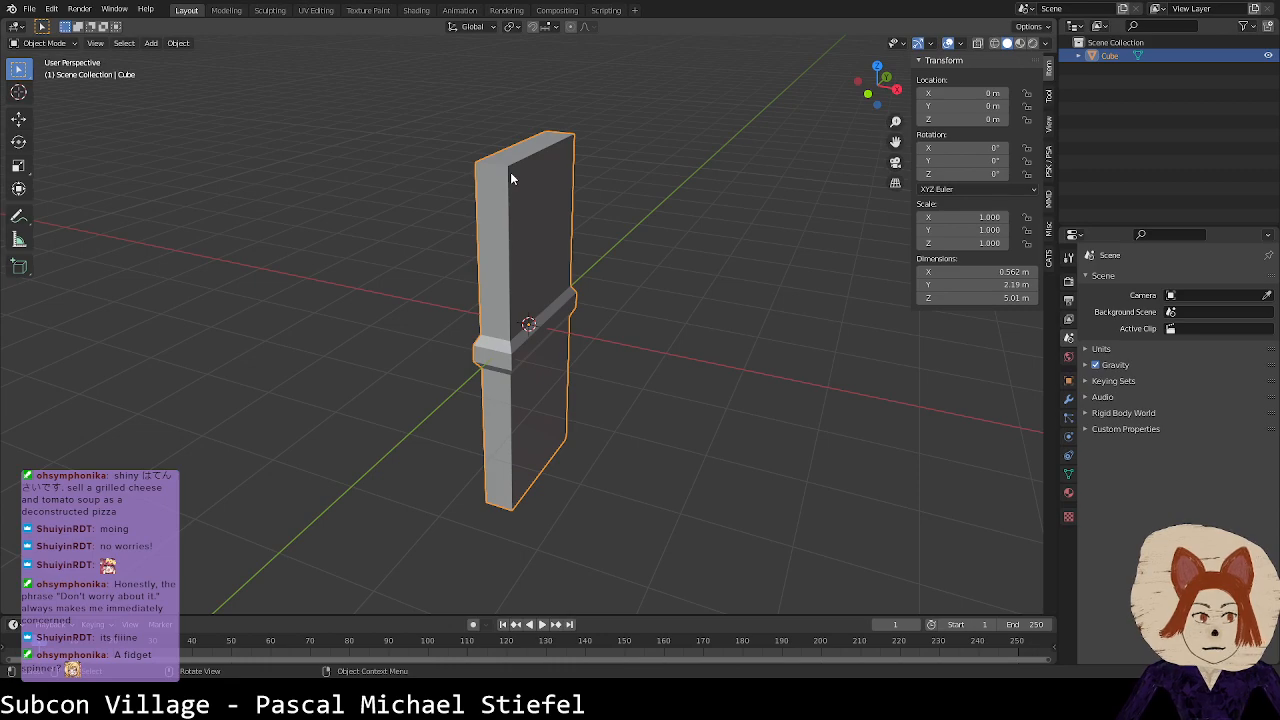
# Step: Start a new General file and reopen the recent file gate.blend
pyautogui.click(29, 9)
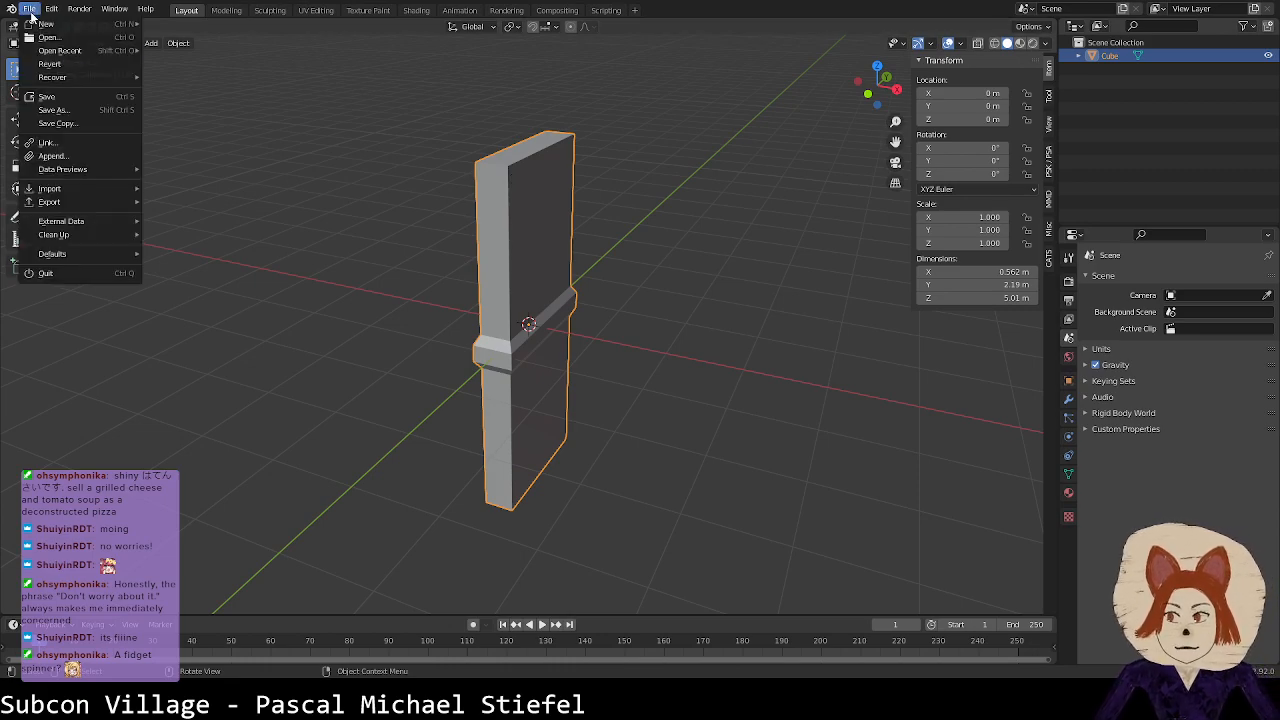
pyautogui.moveTo(68, 25)
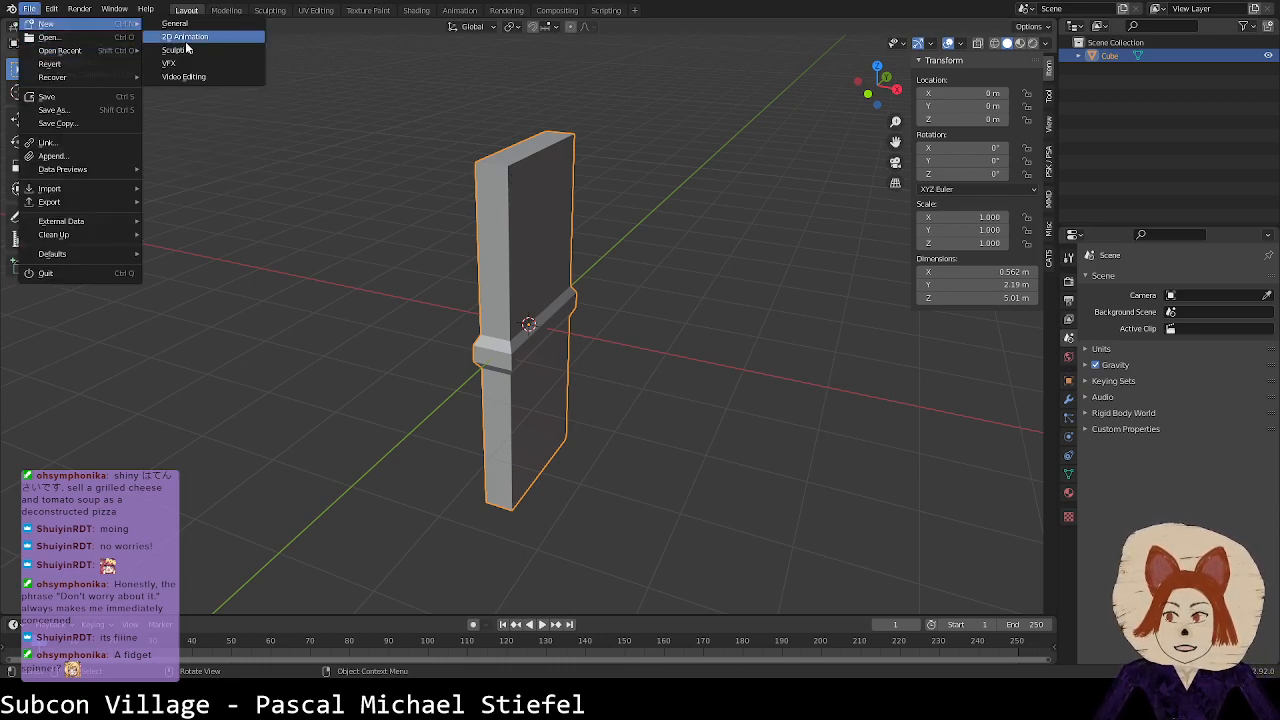
pyautogui.click(168, 24)
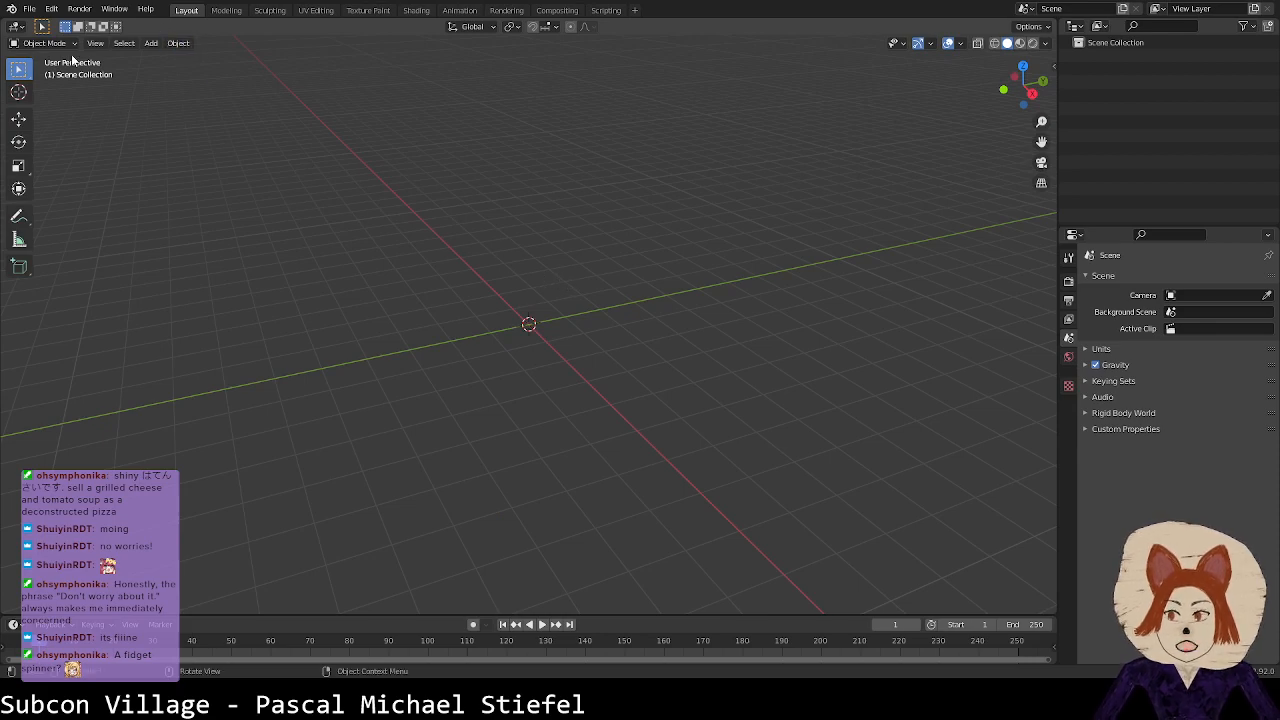
pyautogui.click(31, 10)
pyautogui.moveTo(74, 50)
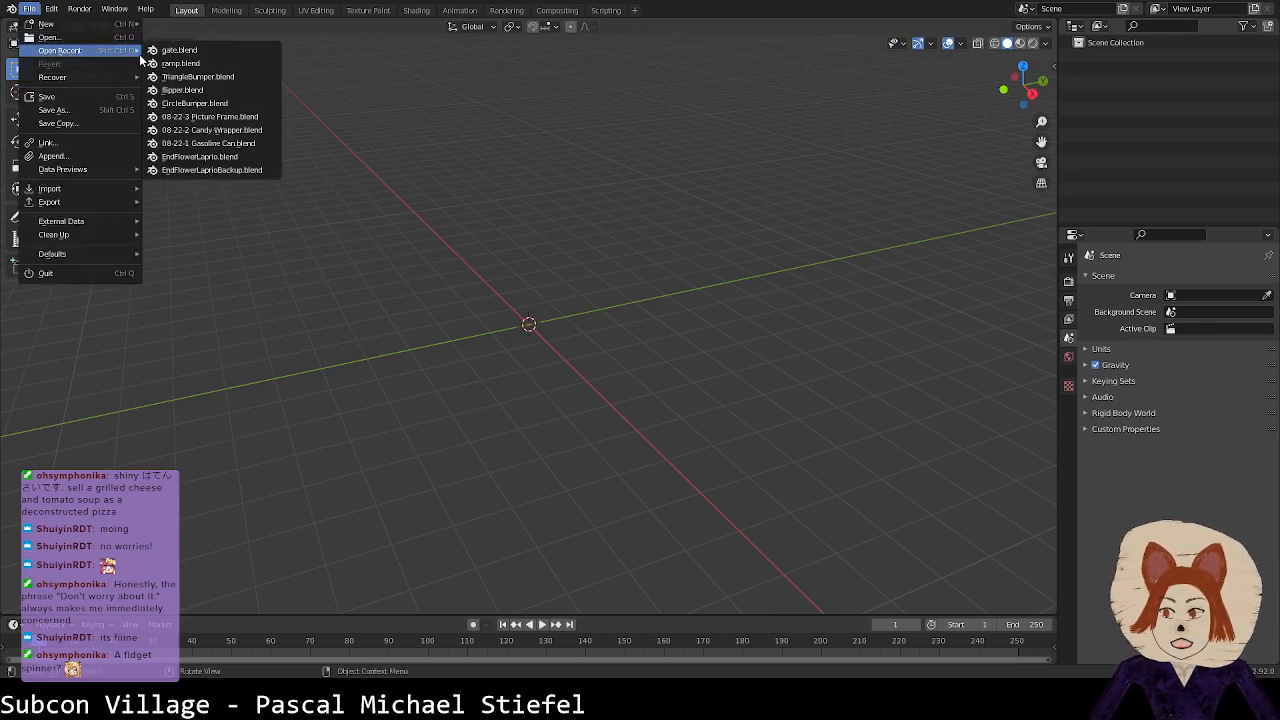
pyautogui.click(205, 48)
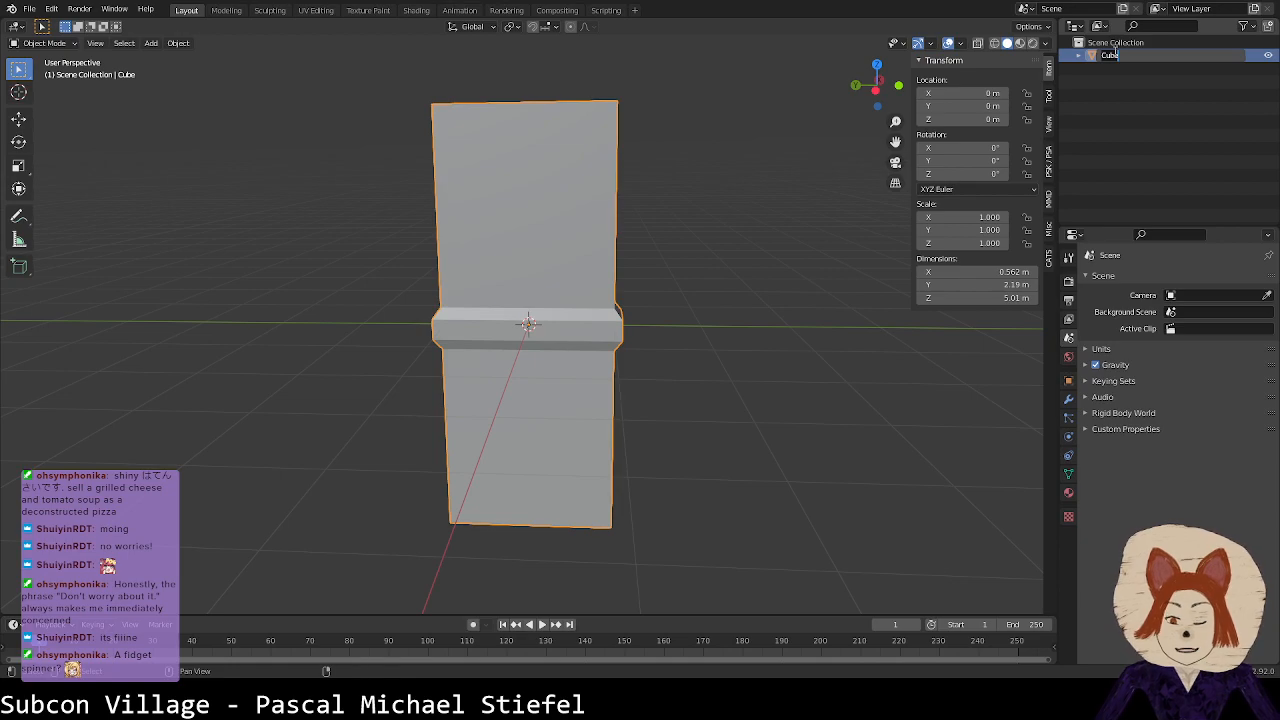
# Step: Rename both the gate object and its mesh data to "Gate"
pyautogui.press('Return')
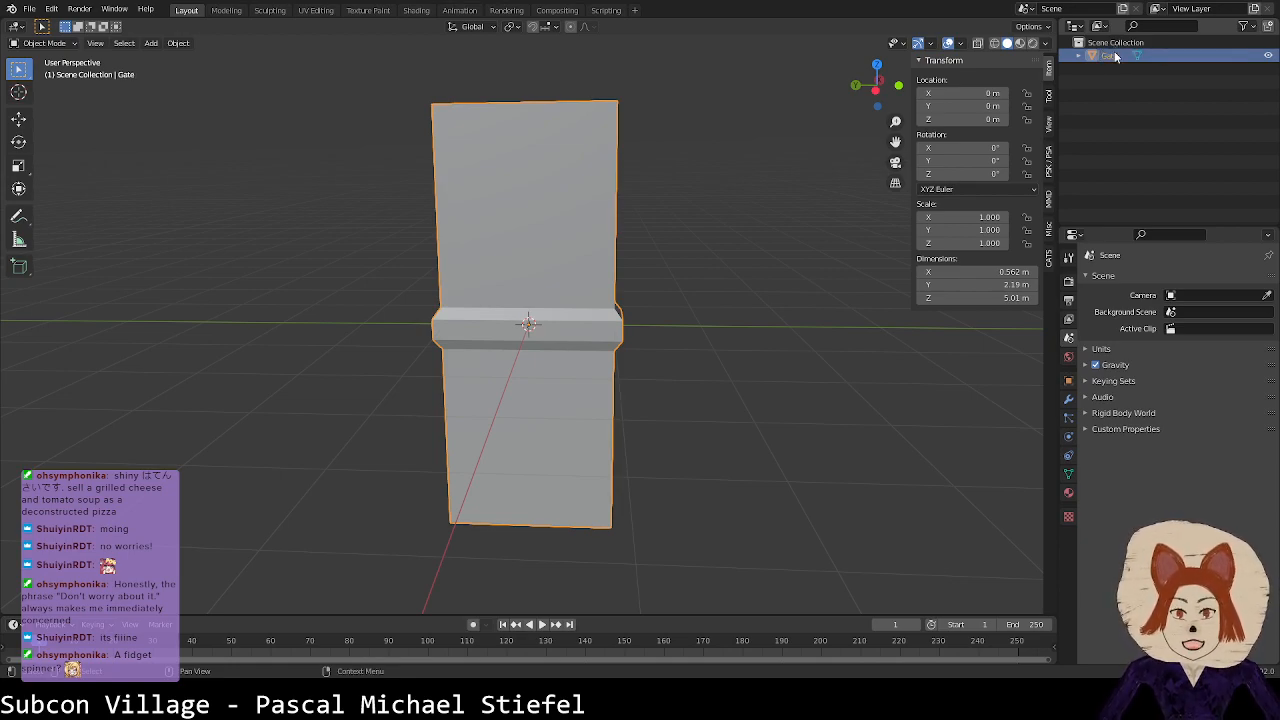
pyautogui.click(1068, 399)
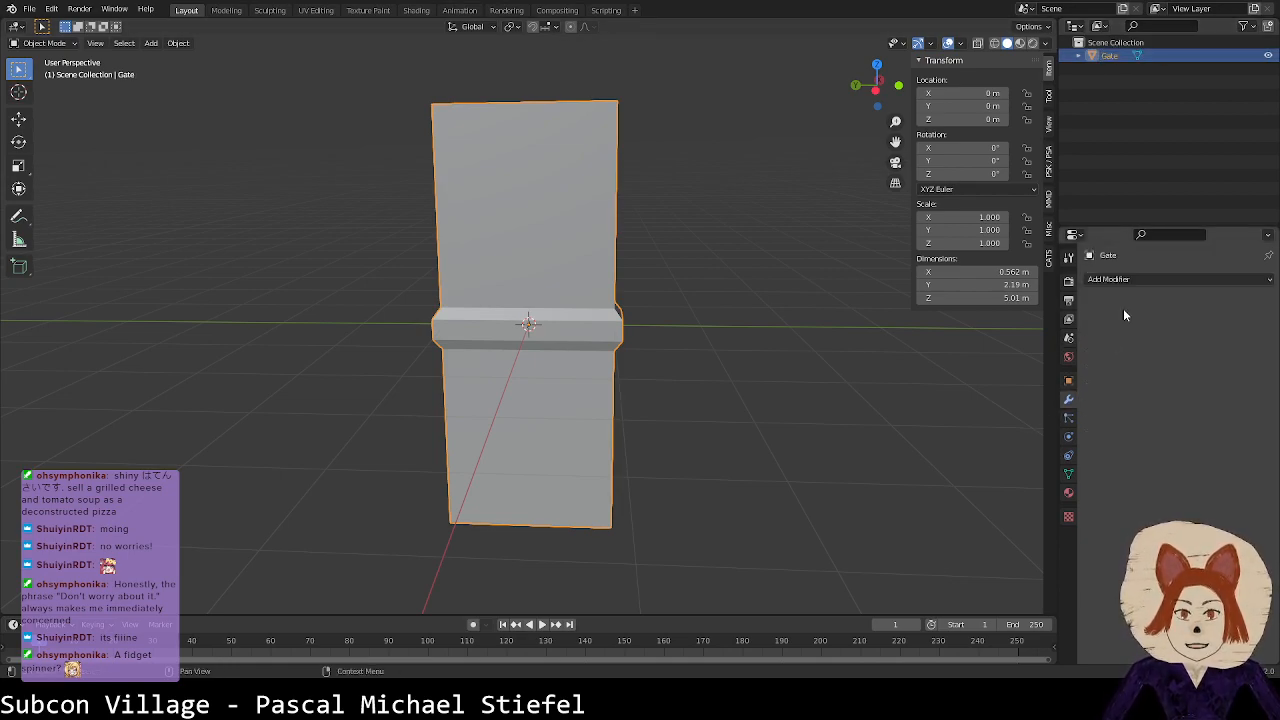
pyautogui.click(1068, 474)
pyautogui.click(1157, 280)
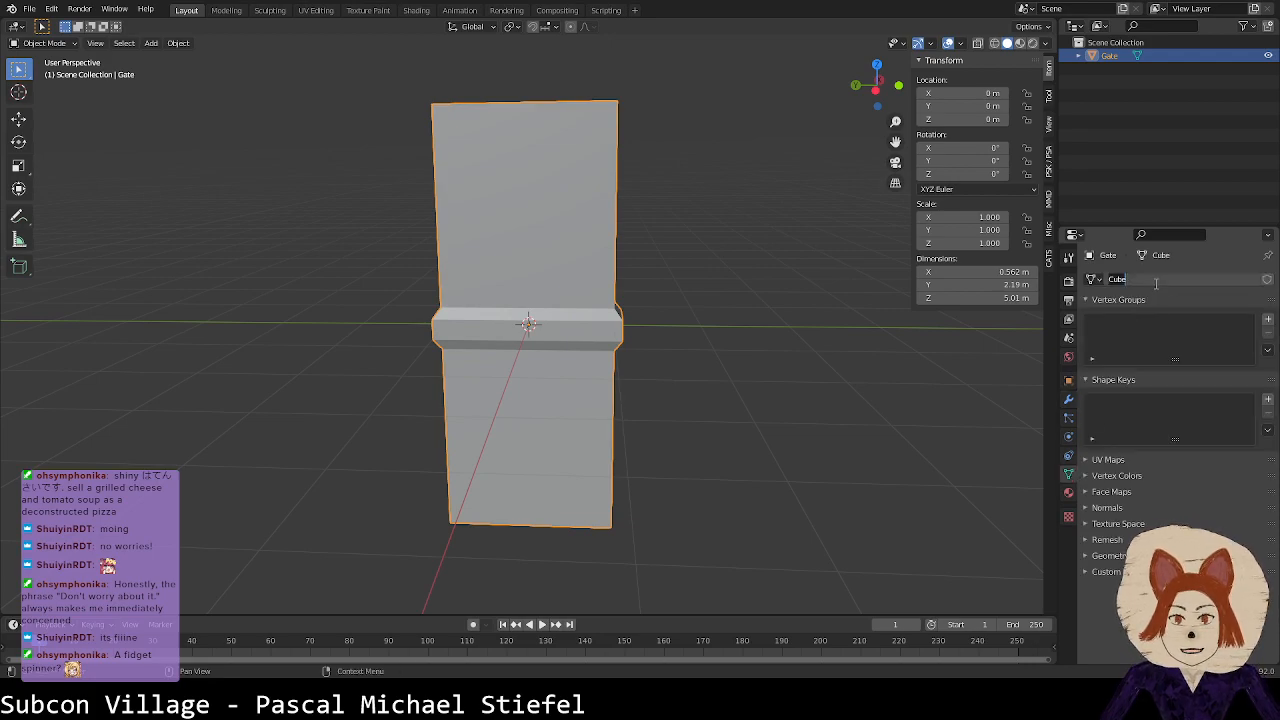
pyautogui.write('Gate')
pyautogui.press('Return')
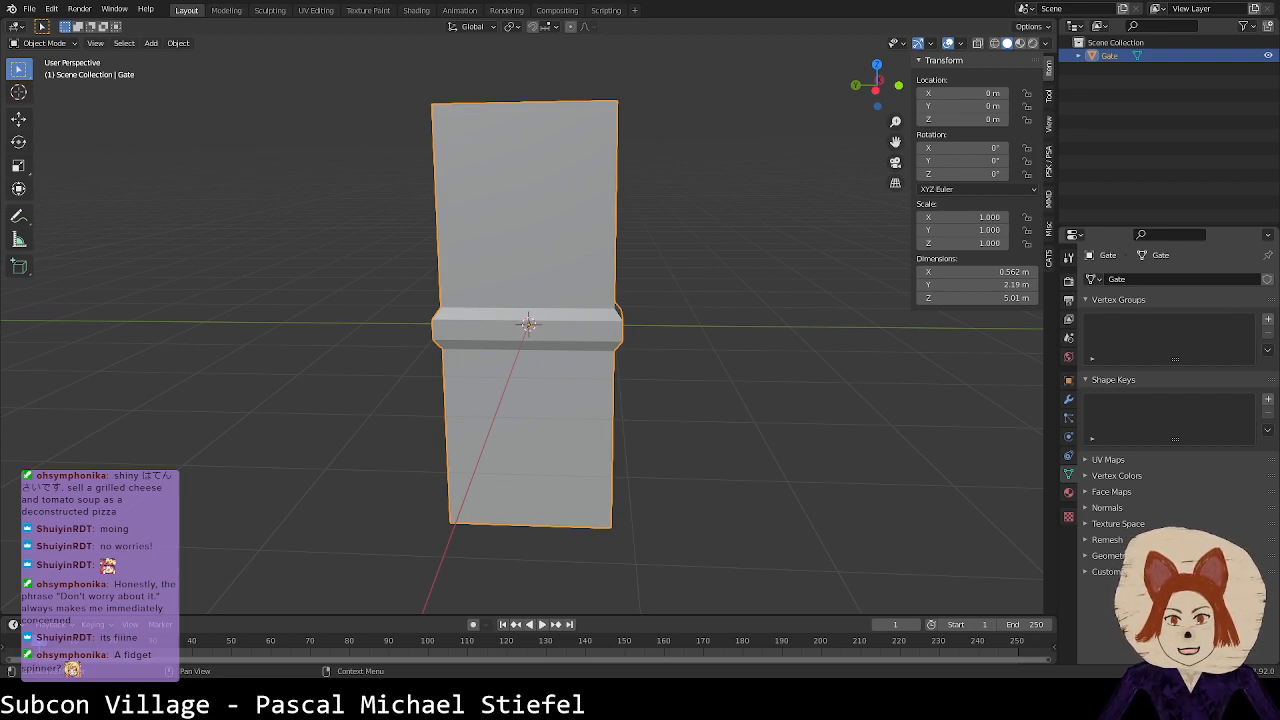
# Step: Save the renamed gate in gate.blend
pyautogui.click(30, 9)
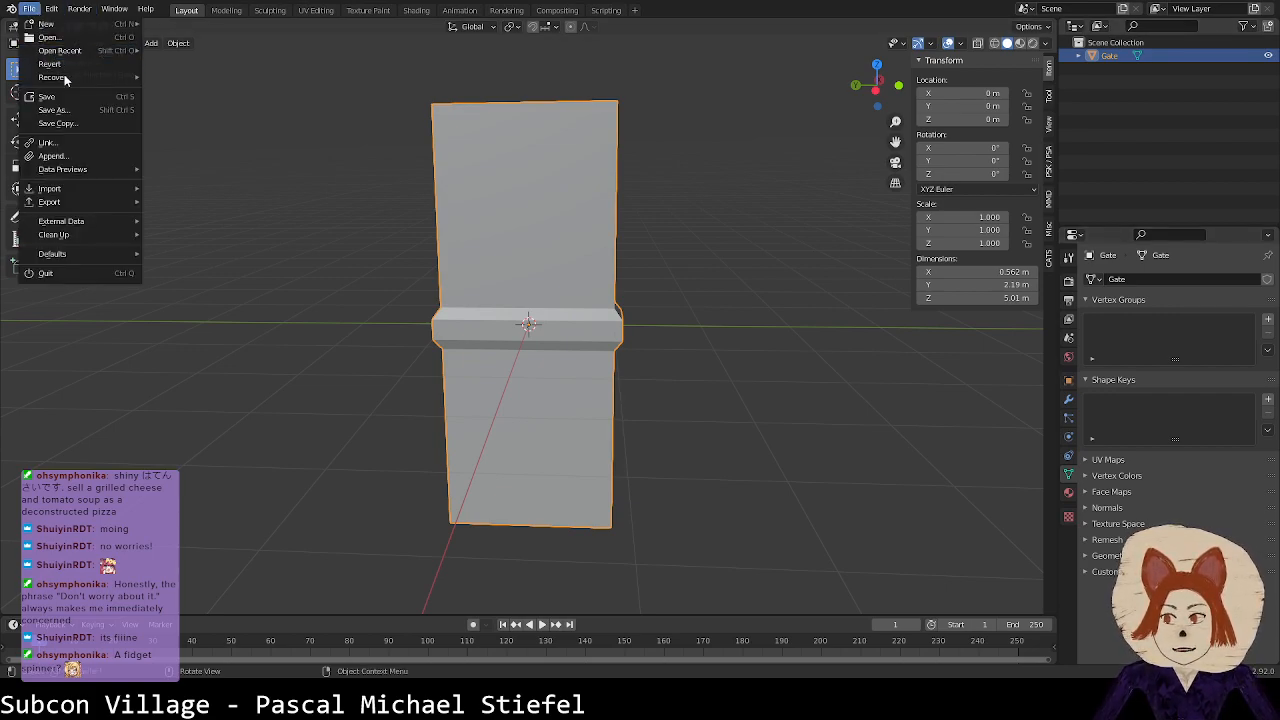
pyautogui.click(70, 96)
pyautogui.click(30, 9)
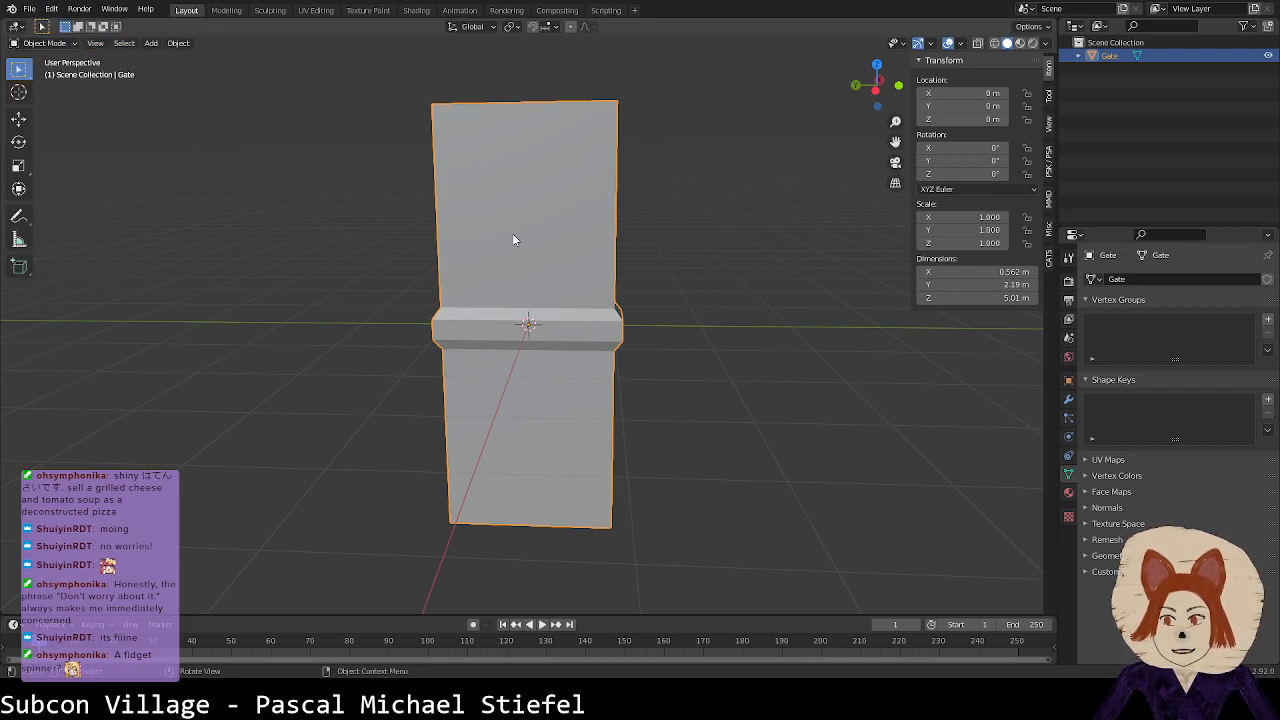
# Step: Leave the finished Gate model and bring up the file containing the Ramp object
pyautogui.click(30, 9)
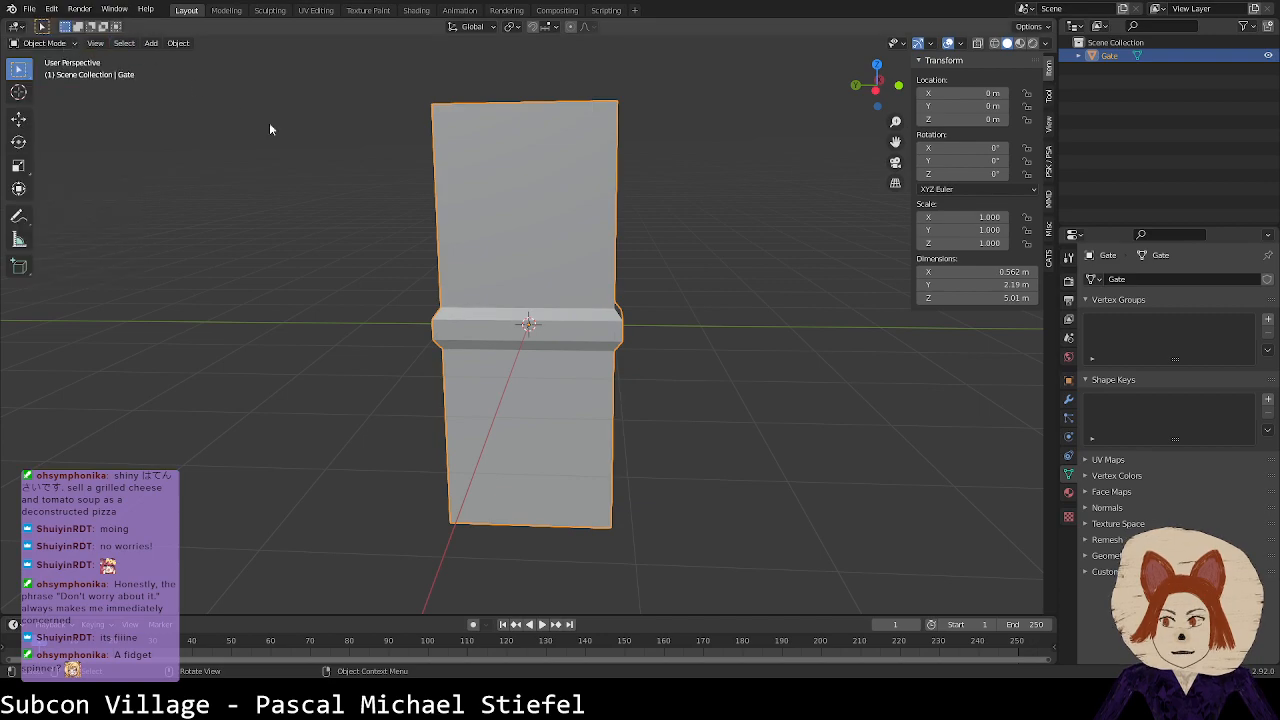
pyautogui.hotkey('alt', 'Tab')
pyautogui.moveTo(644, 333); pyautogui.dragTo(609, 314, button='middle')
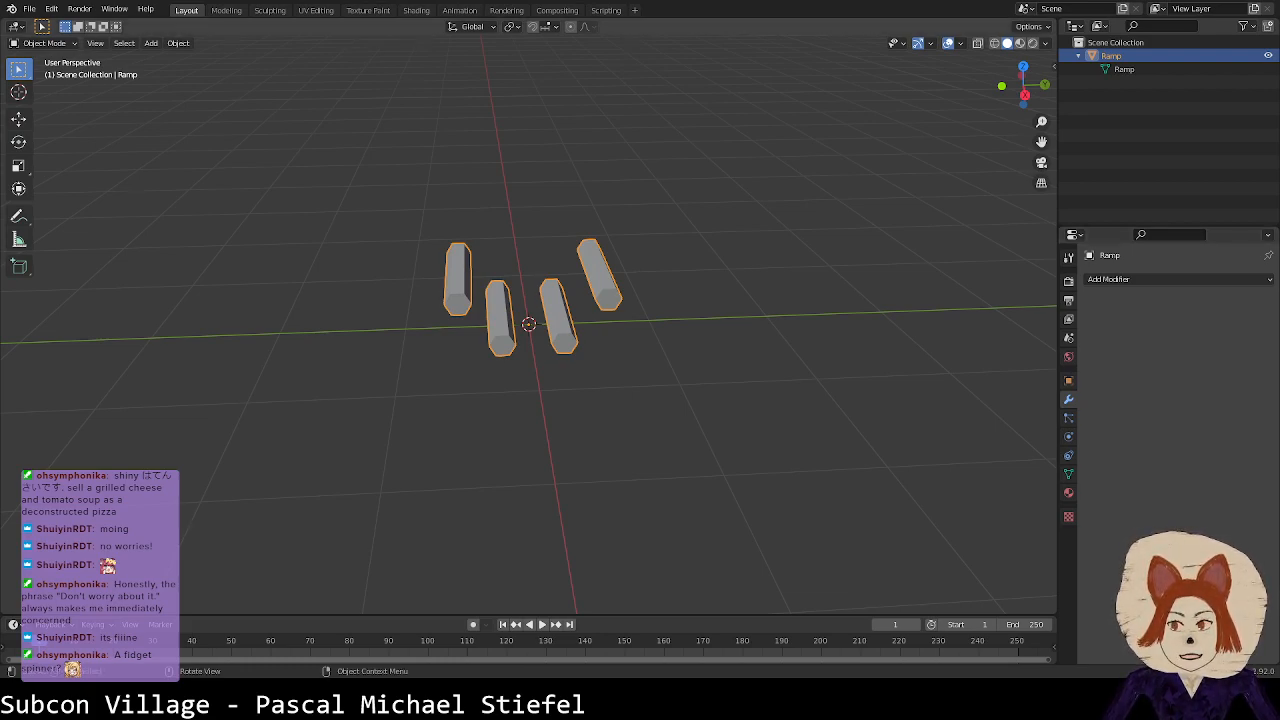
# Step: Save the ramp scene as RampSolid.blend and enter Edit Mode on the Ramp object
pyautogui.moveTo(574, 254); pyautogui.dragTo(526, 251, button='middle')
pyautogui.click(30, 9)
pyautogui.click(73, 112)
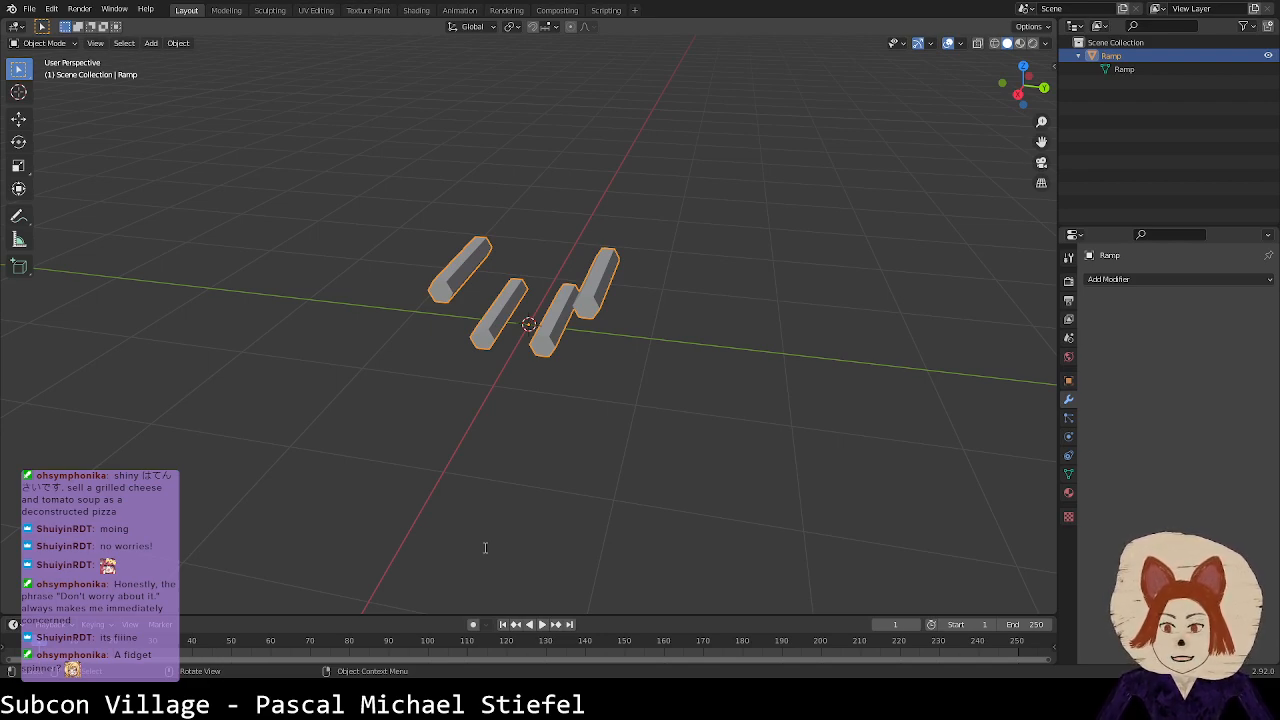
pyautogui.press('Return')
pyautogui.press('Return')
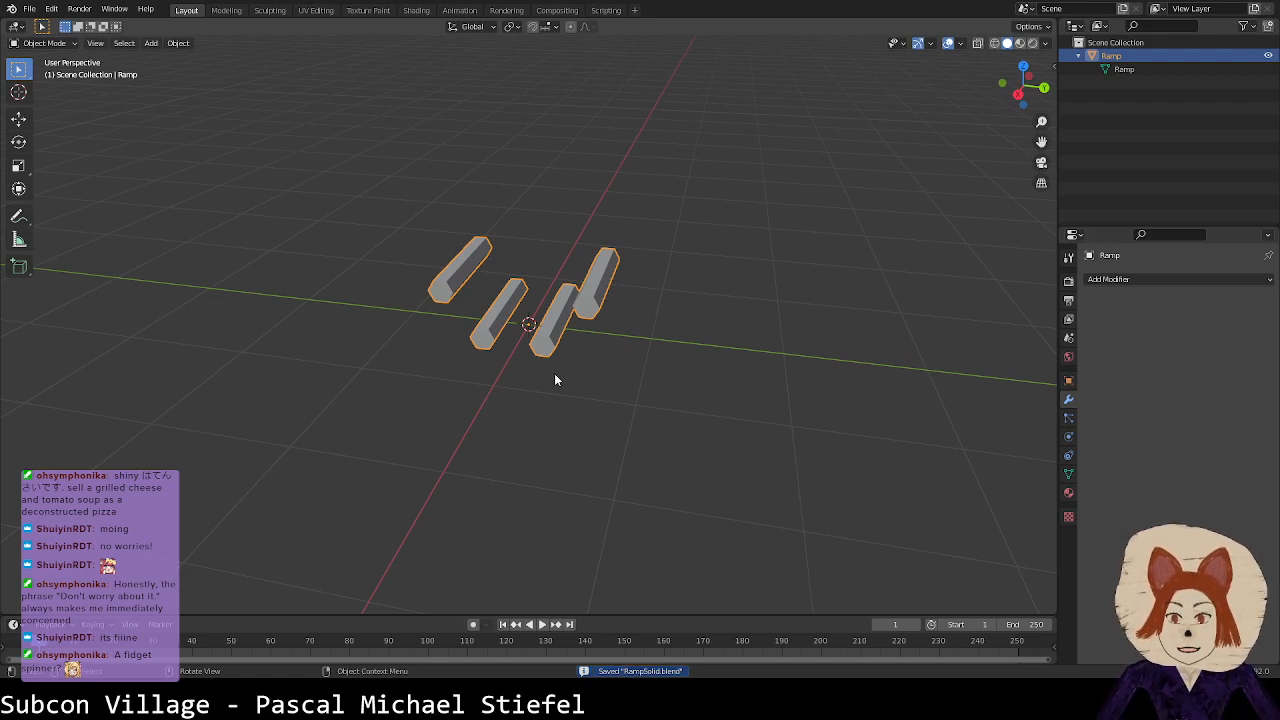
pyautogui.moveTo(549, 361)
pyautogui.mouseDown(button='middle')
pyautogui.moveTo(549, 332)
pyautogui.moveTo(586, 283)
pyautogui.moveTo(570, 352)
pyautogui.mouseUp(button='middle')
pyautogui.press('Tab')
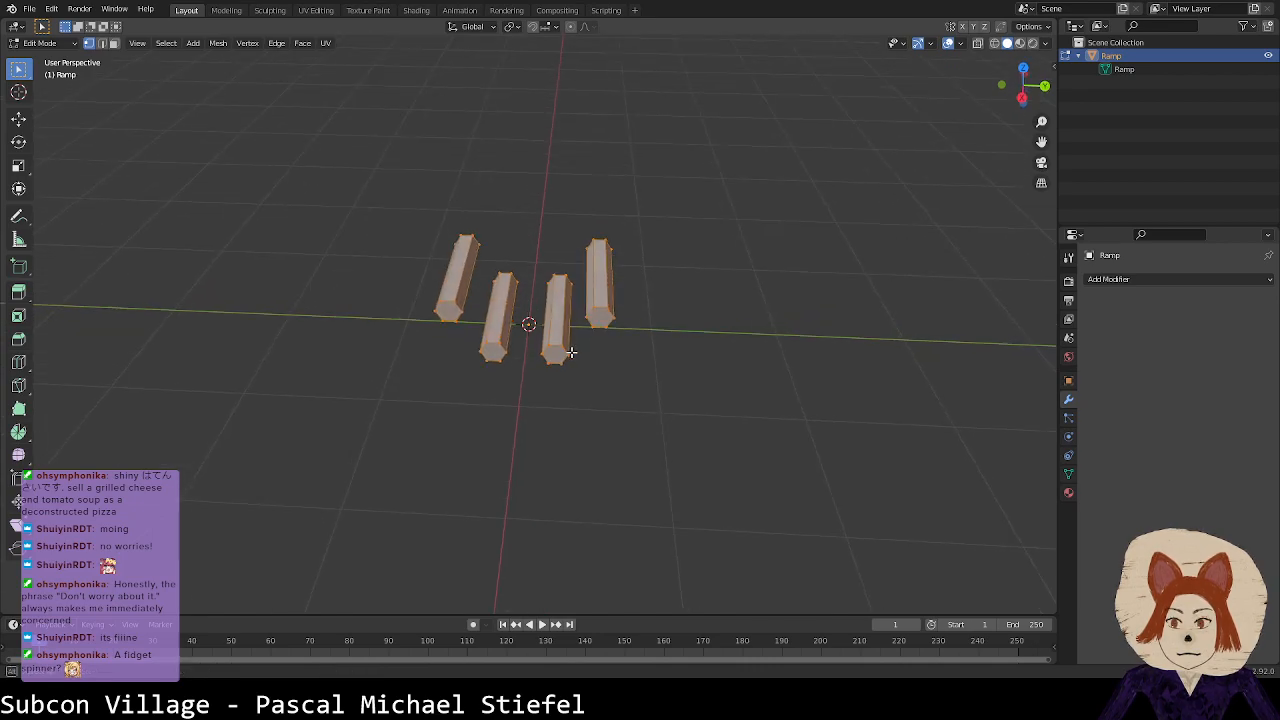
# Step: Try to delete part of the vertices of the inner cylinder on the positive Y side, and undo the deletion
pyautogui.click(556, 274)
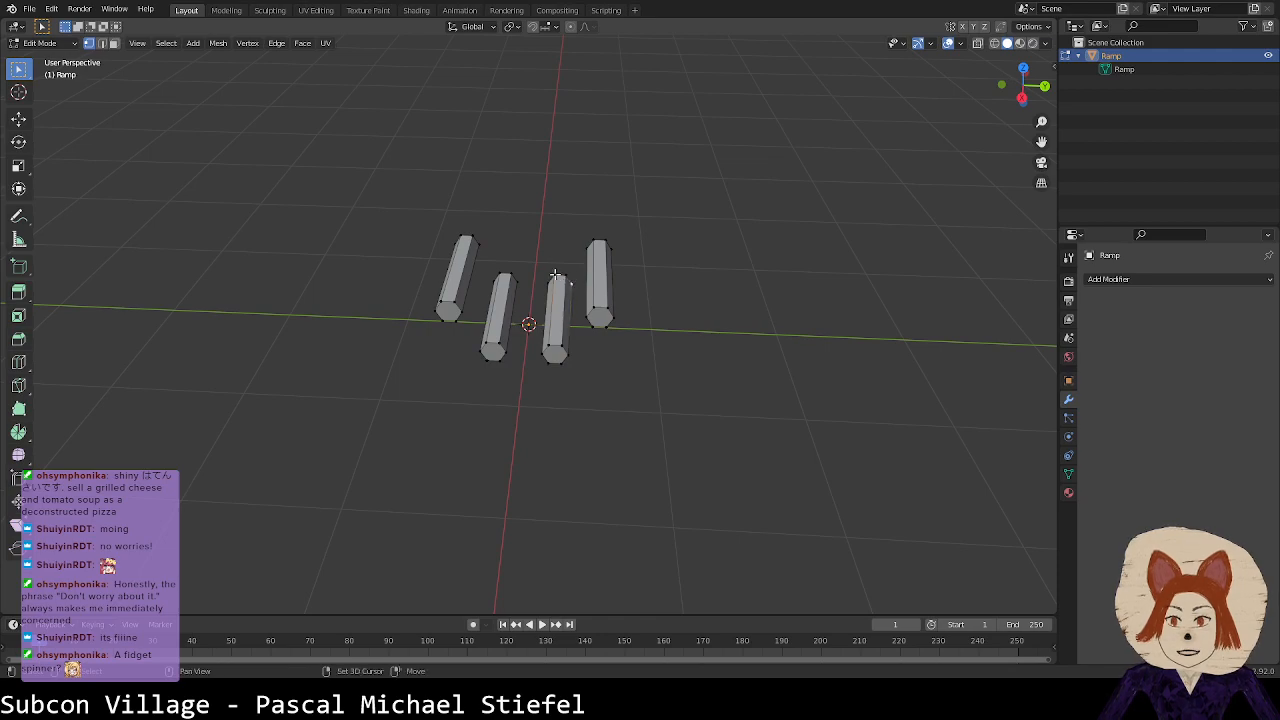
pyautogui.keyDown('shift'); pyautogui.click(563, 355); pyautogui.keyUp('shift')
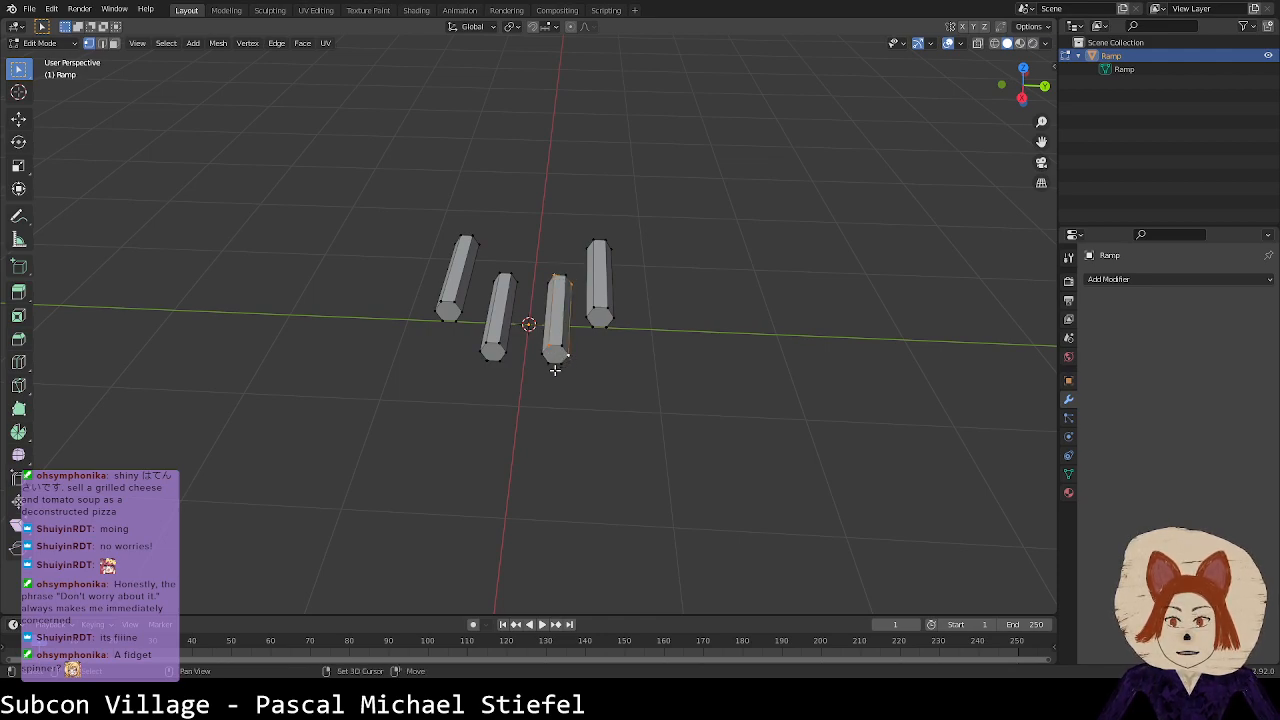
pyautogui.press('x')
pyautogui.click(575, 372)
pyautogui.moveTo(575, 376); pyautogui.dragTo(508, 318, button='middle')
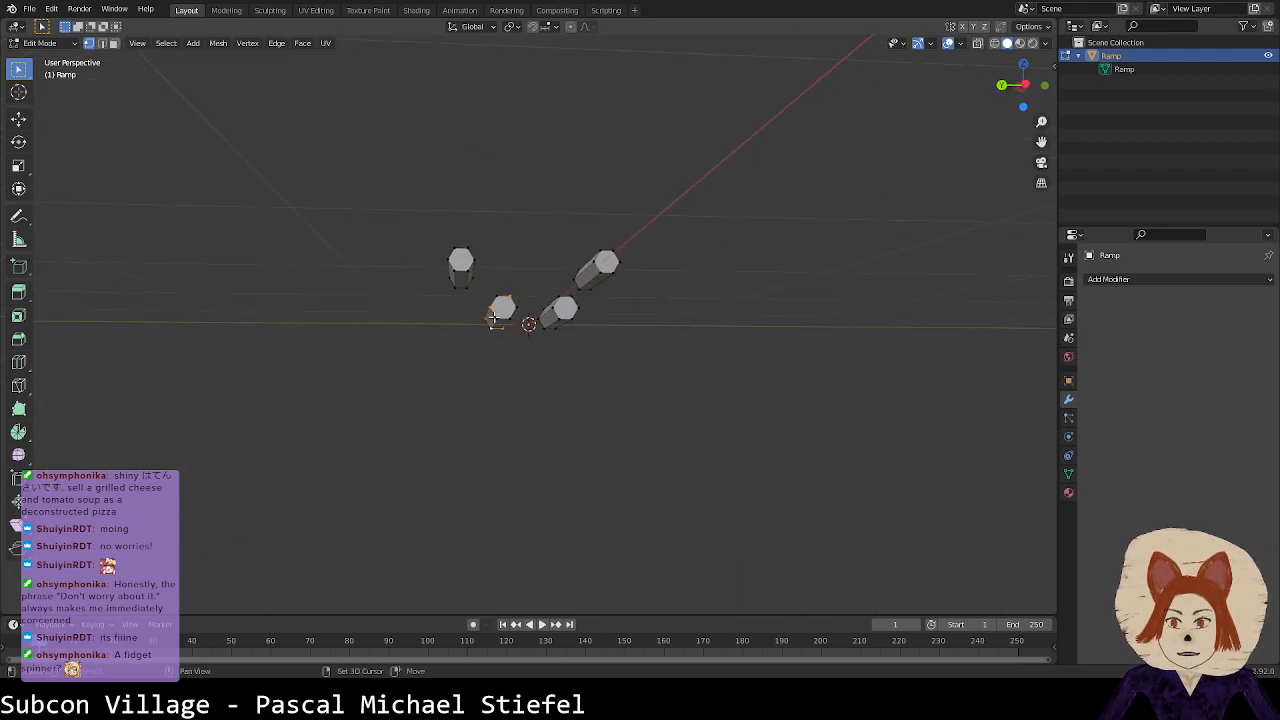
pyautogui.press('x')
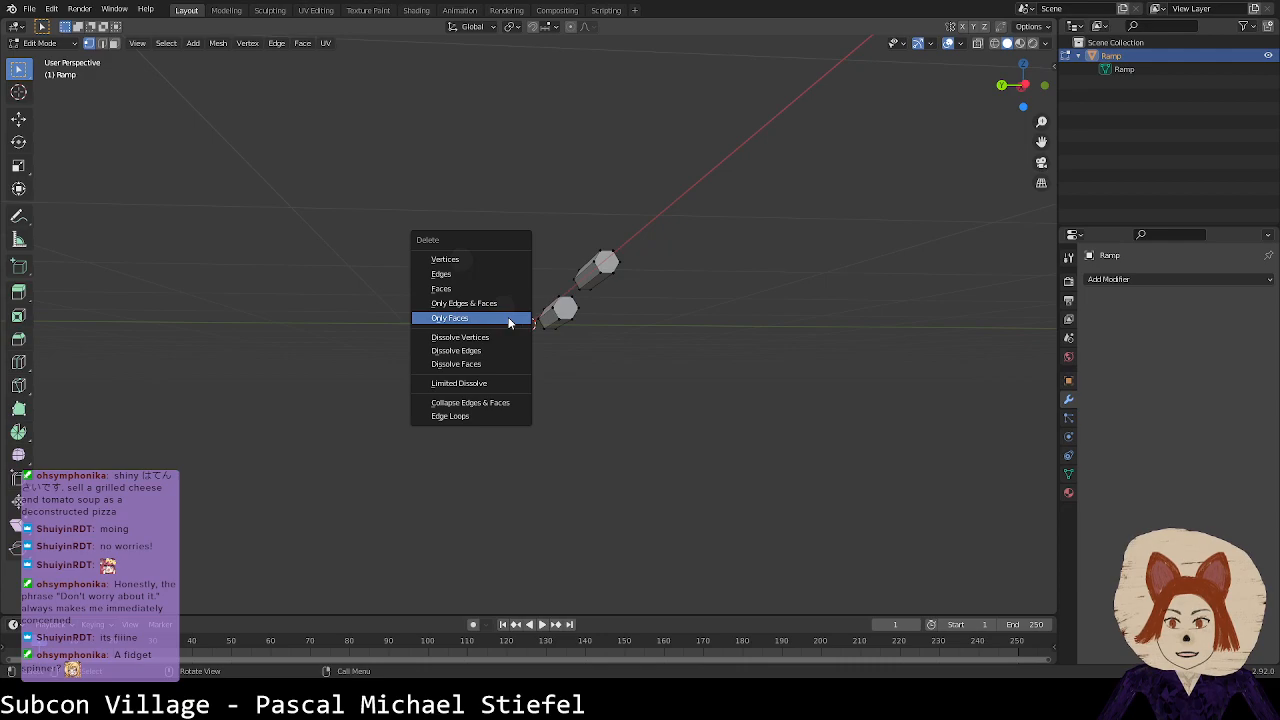
pyautogui.click(482, 259)
pyautogui.moveTo(520, 315)
pyautogui.mouseDown(button='middle')
pyautogui.moveTo(503, 357)
pyautogui.moveTo(529, 335)
pyautogui.mouseUp(button='middle')
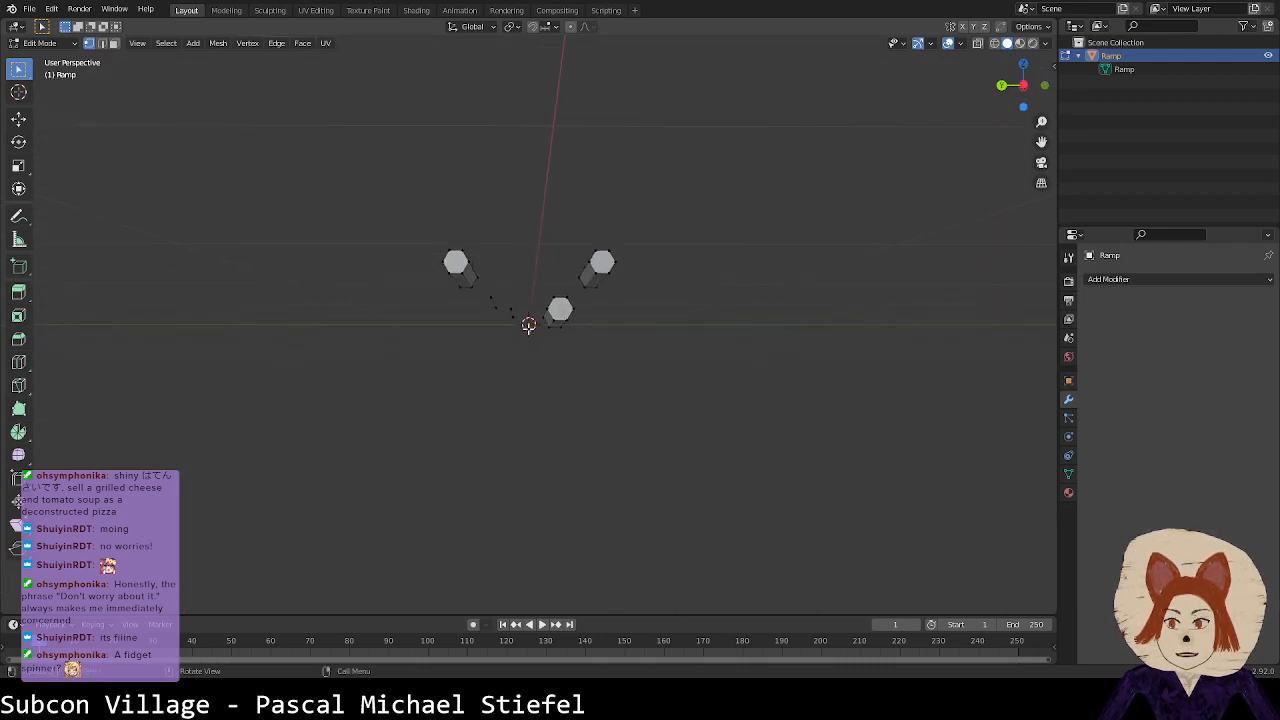
pyautogui.hotkey('ctrl', 'z')
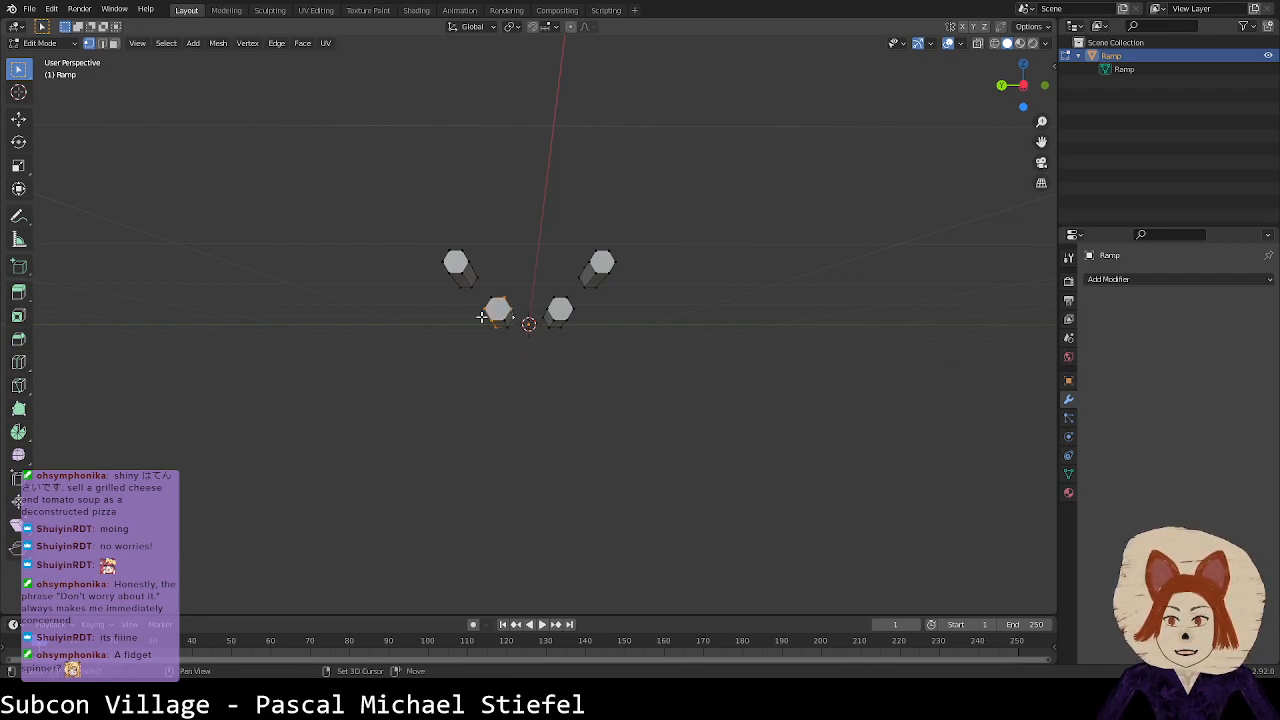
# Step: Retry deleting the selected vertices of the positive-Y inner cylinder, keeping four, and restore the cylinder
pyautogui.moveTo(500, 302); pyautogui.dragTo(501, 312, button='middle')
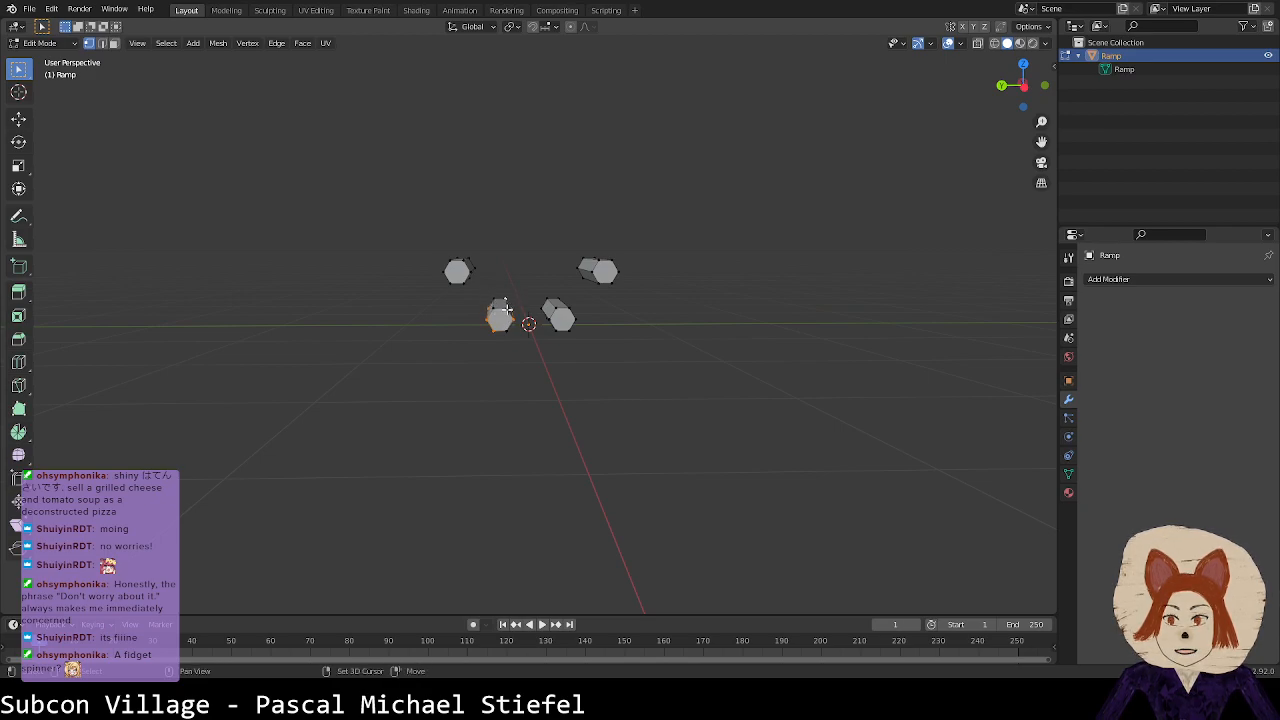
pyautogui.press('x')
pyautogui.click(522, 324)
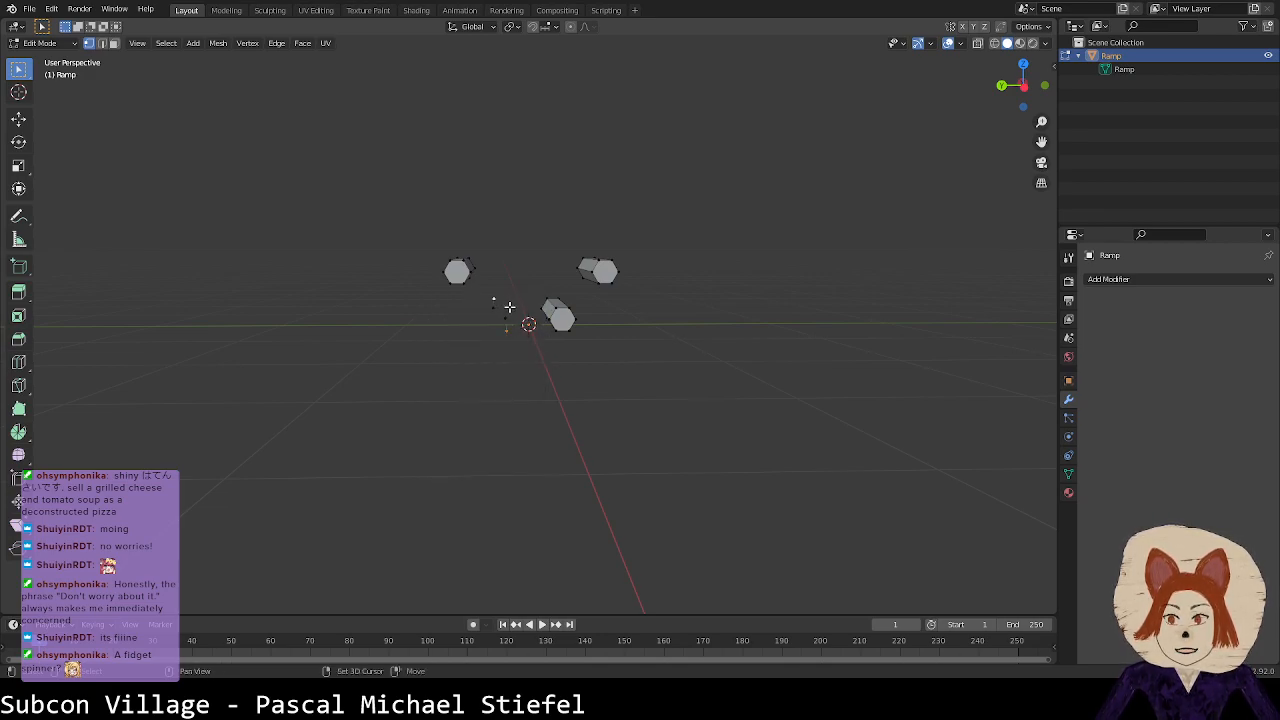
pyautogui.keyDown('shift'); pyautogui.click(530, 313); pyautogui.keyUp('shift')
pyautogui.click(508, 330)
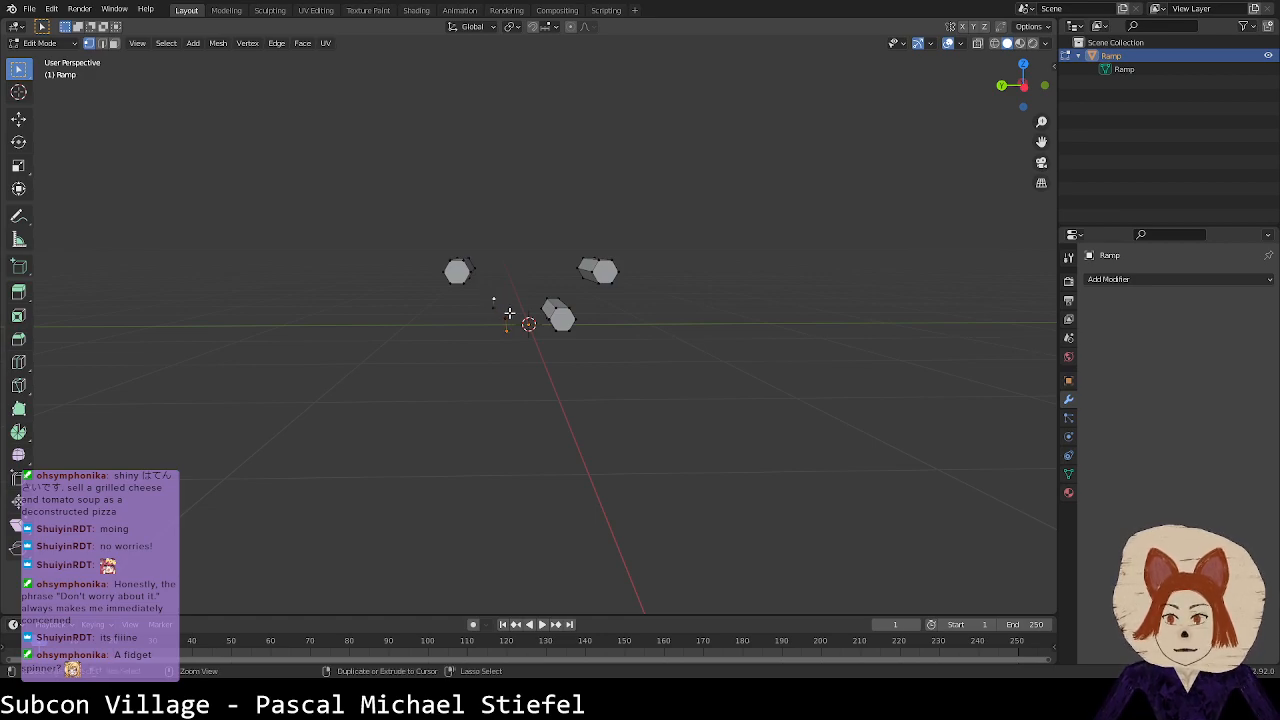
pyautogui.keyDown('ctrl'); pyautogui.rightClick(497, 316); pyautogui.keyUp('ctrl')
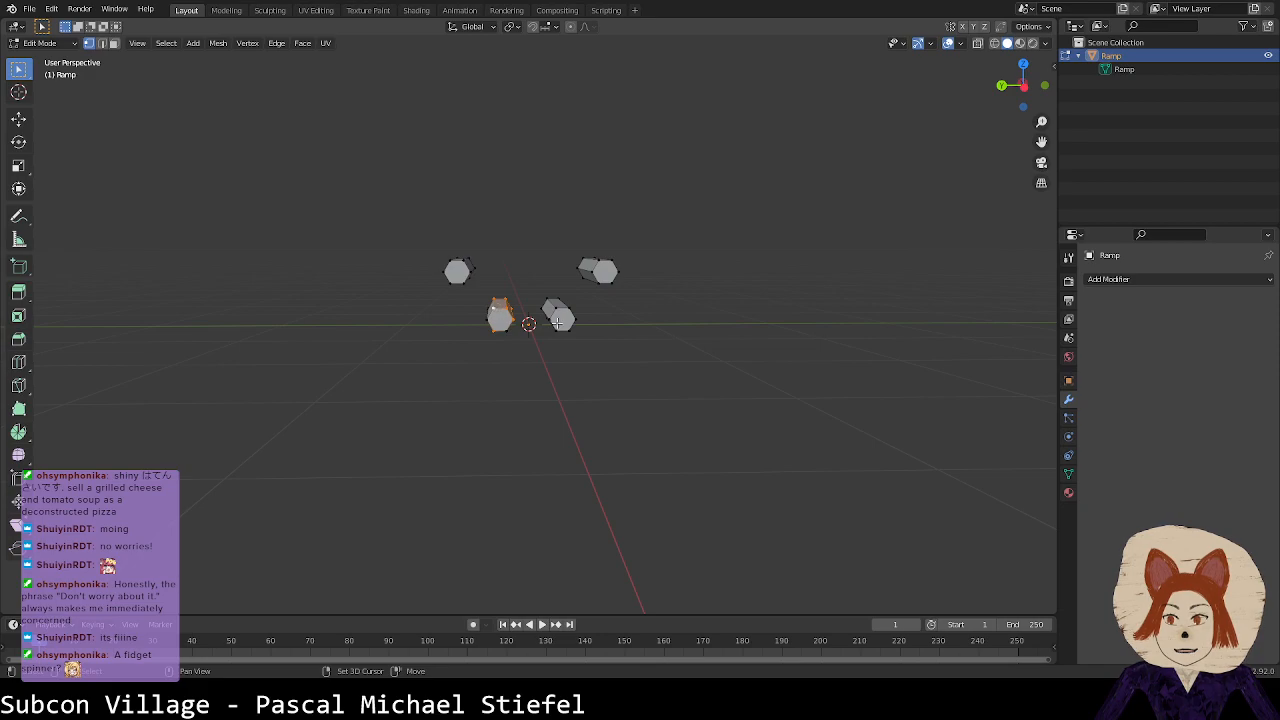
# Step: Delete the positive-Y inner cylinder's vertices except its outer-middle and inner-bottom pairs, and fill those four with a slanted face
pyautogui.press('x')
pyautogui.click(530, 318)
pyautogui.click(491, 308)
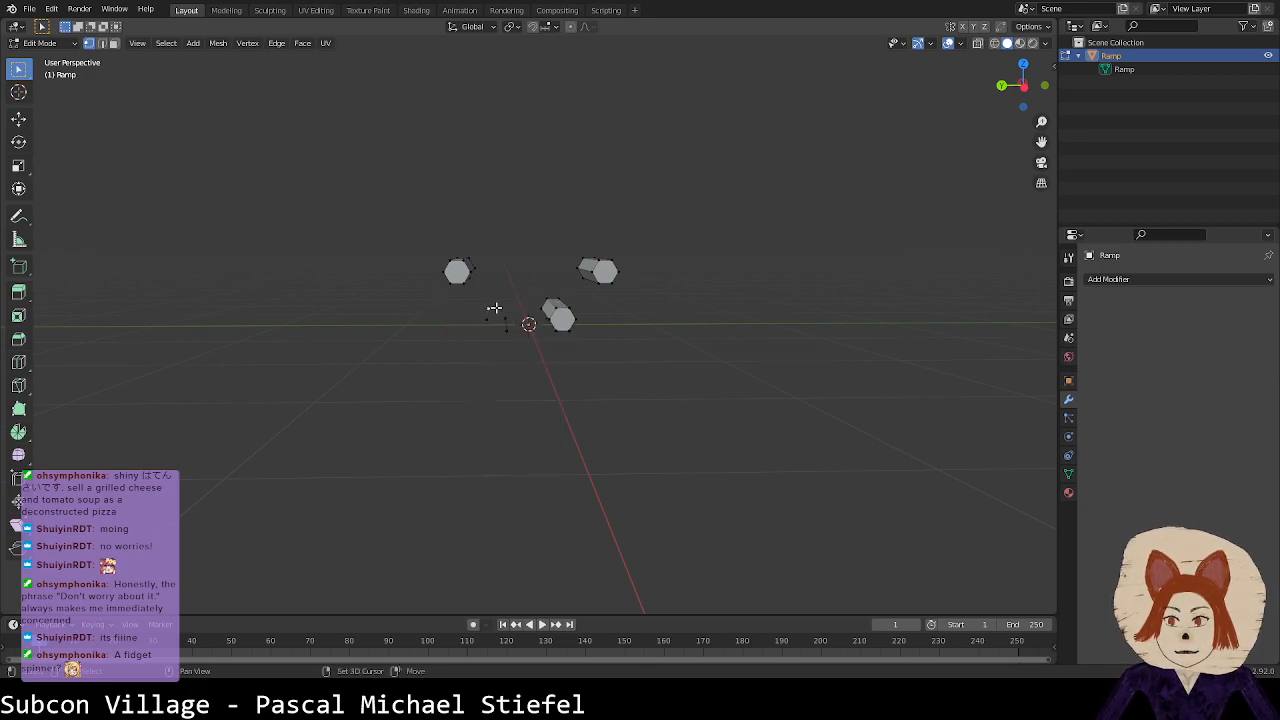
pyautogui.keyDown('shift'); pyautogui.click(506, 330); pyautogui.keyUp('shift')
pyautogui.keyDown('shift'); pyautogui.click(505, 319); pyautogui.keyUp('shift')
pyautogui.keyDown('shift'); pyautogui.click(488, 320); pyautogui.keyUp('shift')
pyautogui.press('f')
pyautogui.click(487, 301)
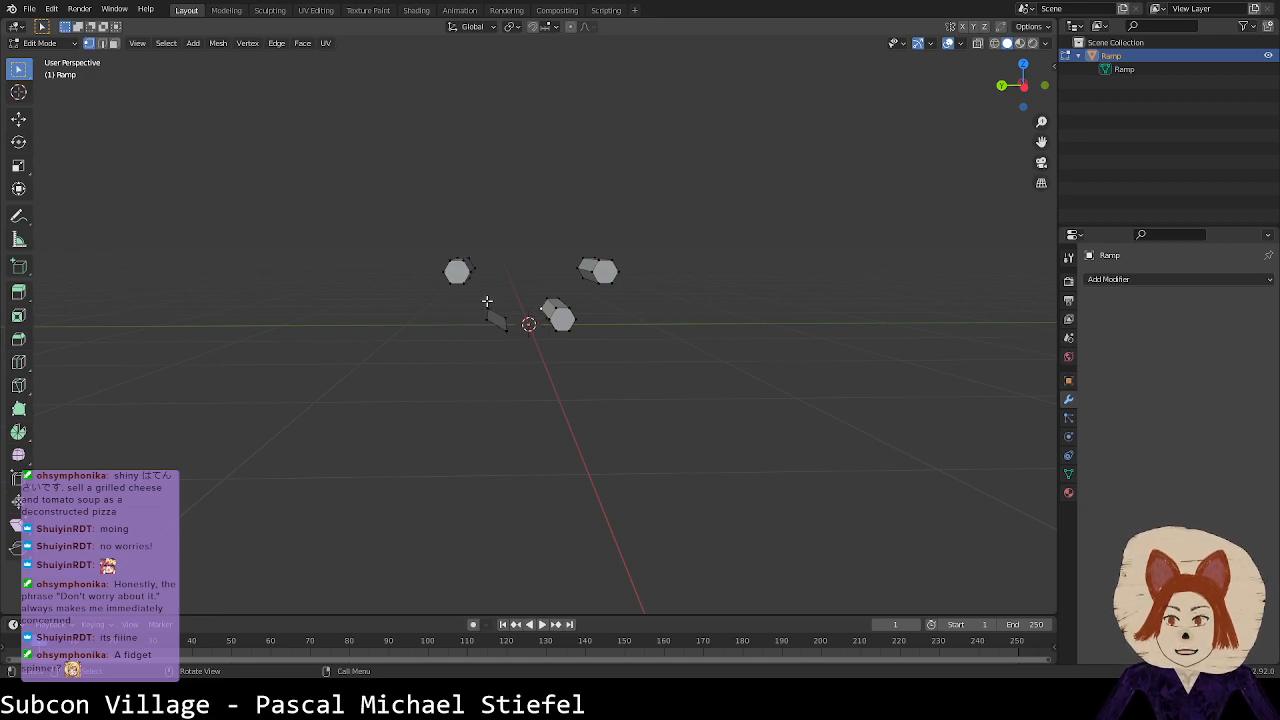
# Step: Select both outer cylinders completely and lower them by about 0.1 m along Z
pyautogui.moveTo(483, 291); pyautogui.dragTo(487, 283, button='middle')
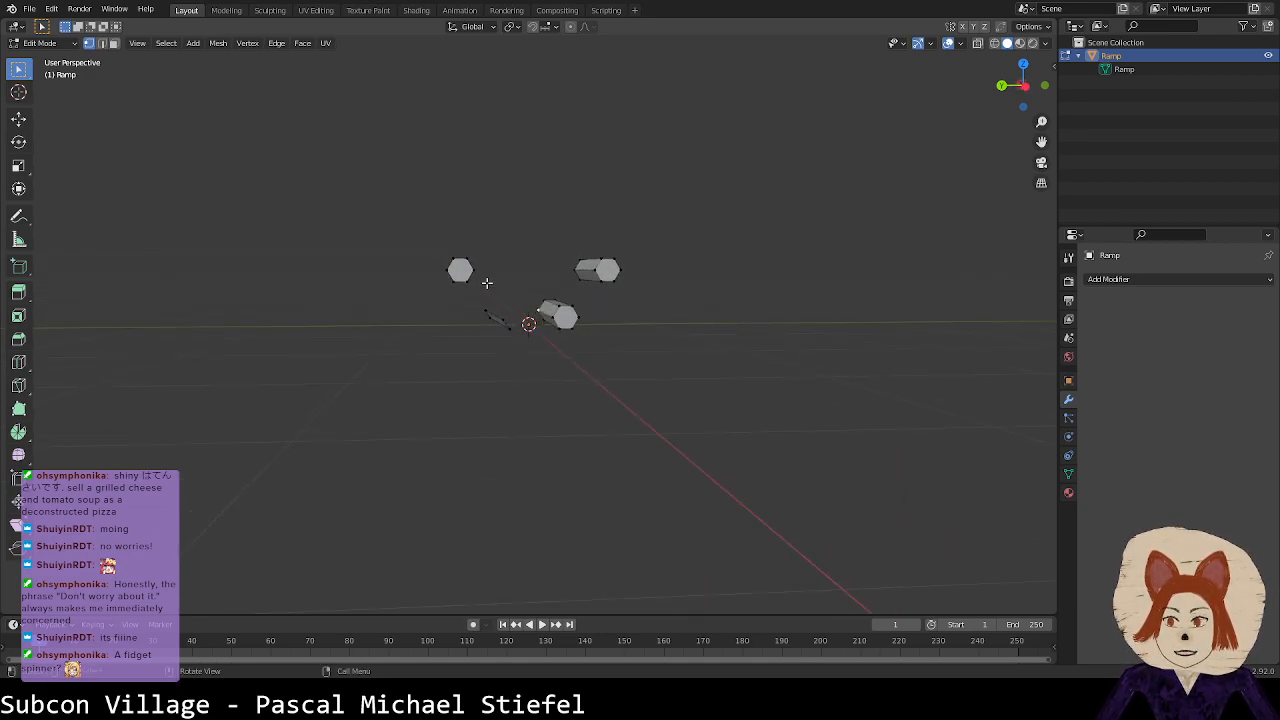
pyautogui.moveTo(423, 243); pyautogui.dragTo(517, 303)
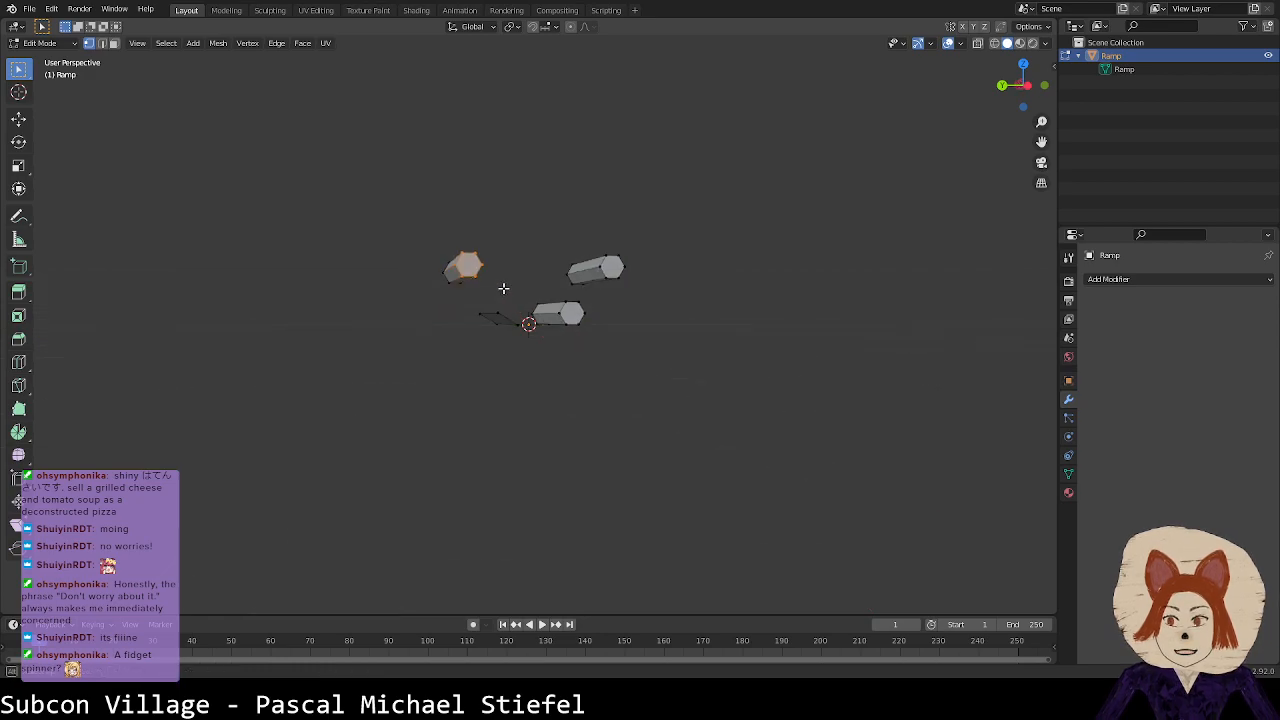
pyautogui.moveTo(494, 274); pyautogui.dragTo(601, 273, button='middle')
pyautogui.press('e')
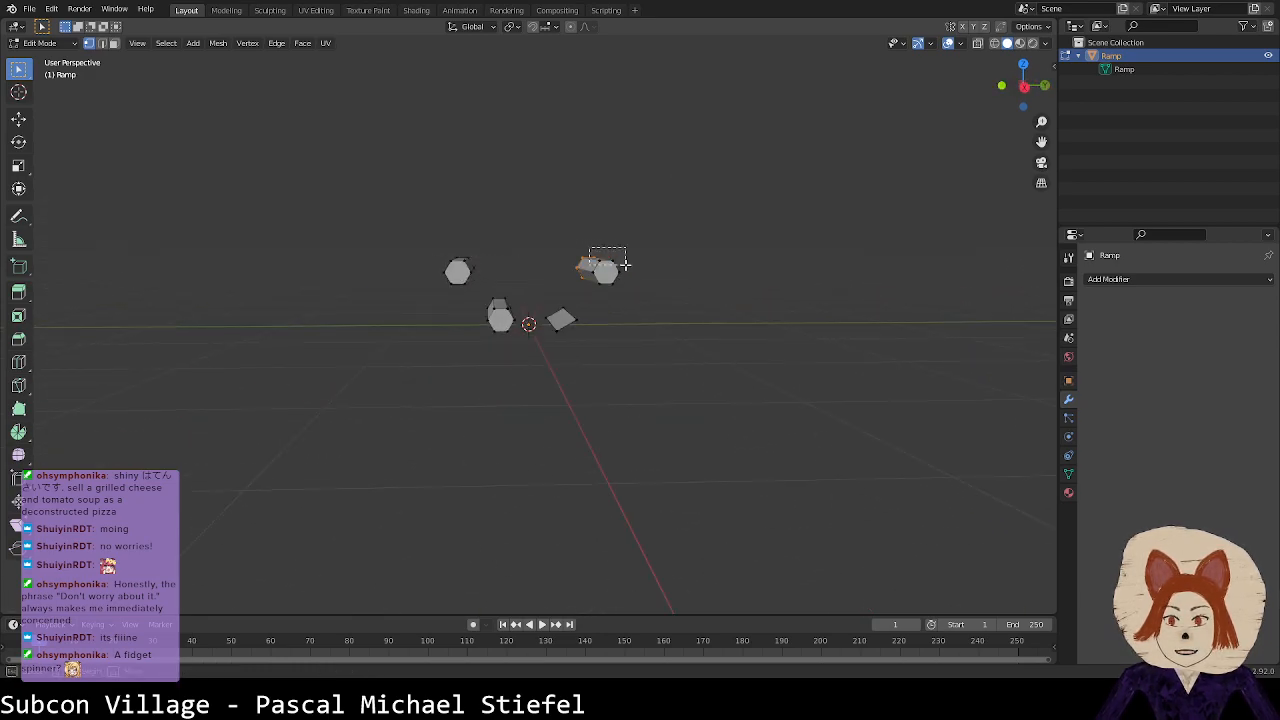
pyautogui.click(619, 285)
pyautogui.moveTo(620, 281); pyautogui.dragTo(468, 245, button='middle')
pyautogui.moveTo(466, 243); pyautogui.dragTo(503, 300)
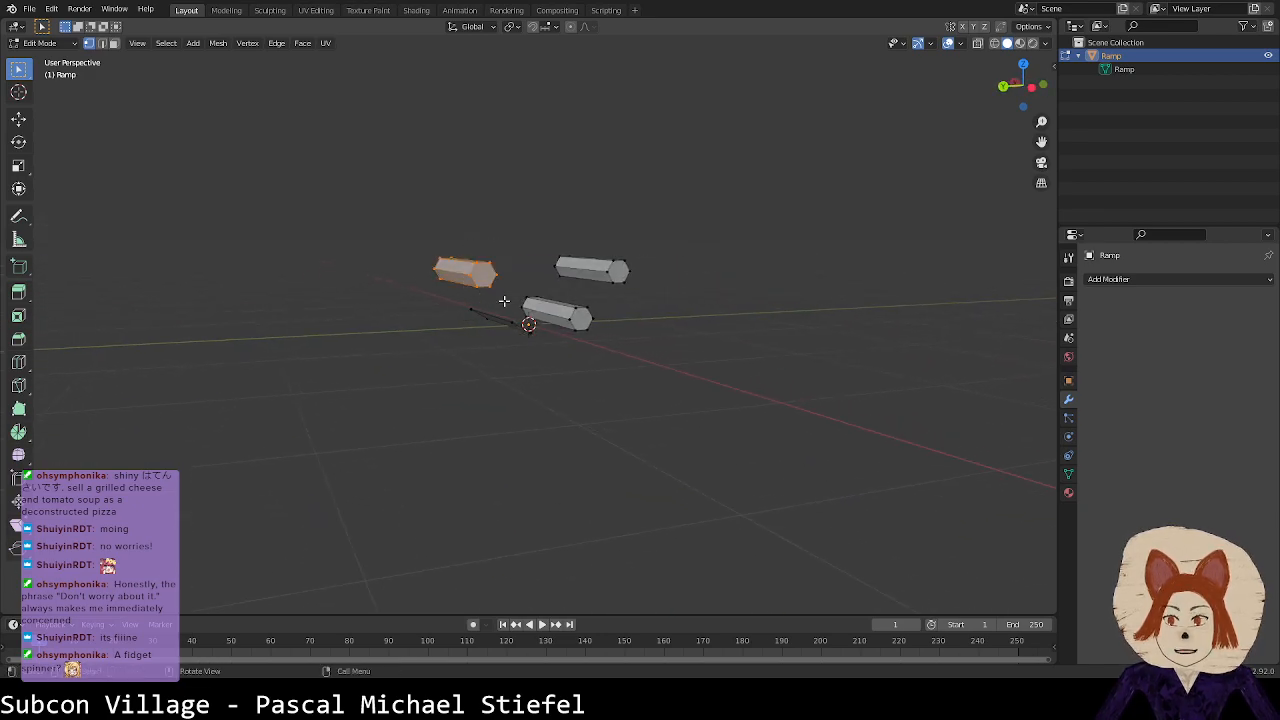
pyautogui.moveTo(503, 300); pyautogui.dragTo(443, 297, button='middle')
pyautogui.click(1024, 87)
pyautogui.keyDown('shift'); pyautogui.moveTo(571, 240); pyautogui.dragTo(644, 287); pyautogui.keyUp('shift')
pyautogui.click(1022, 88)
pyautogui.keyDown('shift'); pyautogui.moveTo(443, 246); pyautogui.dragTo(488, 285); pyautogui.keyUp('shift')
pyautogui.press('g')
pyautogui.press('z')
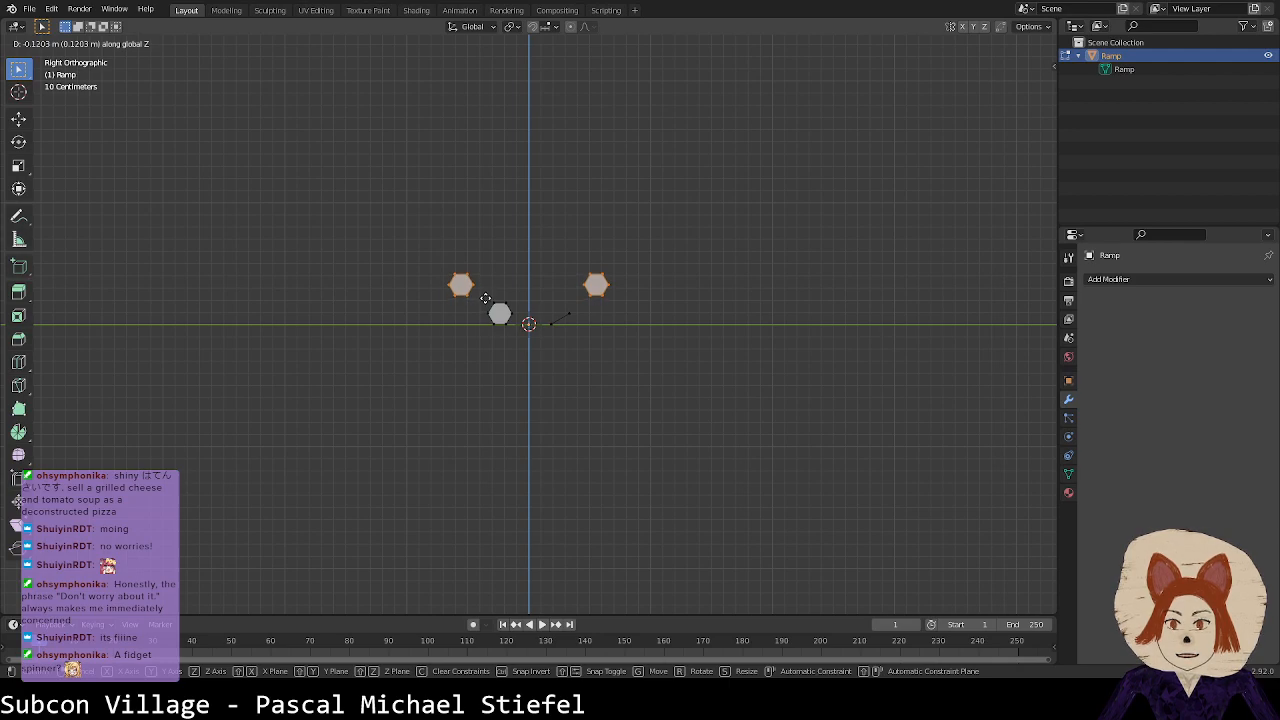
pyautogui.click(485, 298)
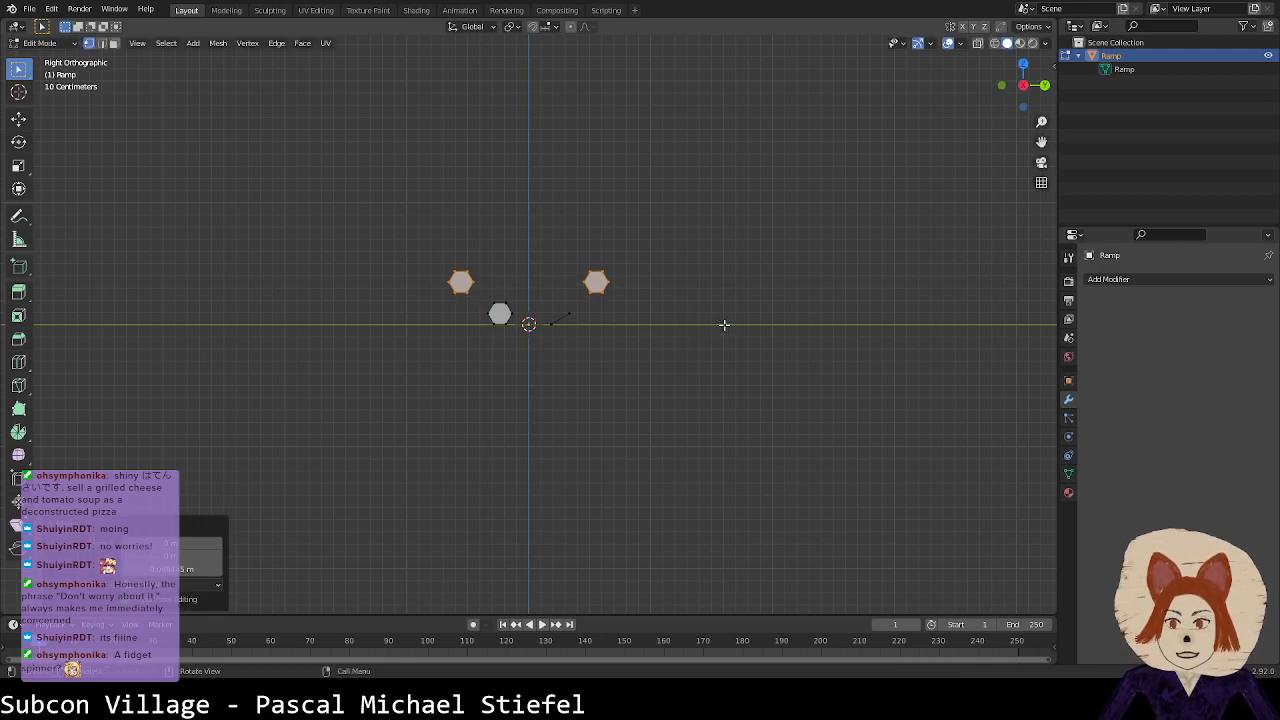
# Step: Scale the two outer cylinders along Y to about 0.78 so they sit closer to the centre
pyautogui.press('s')
pyautogui.press('y')
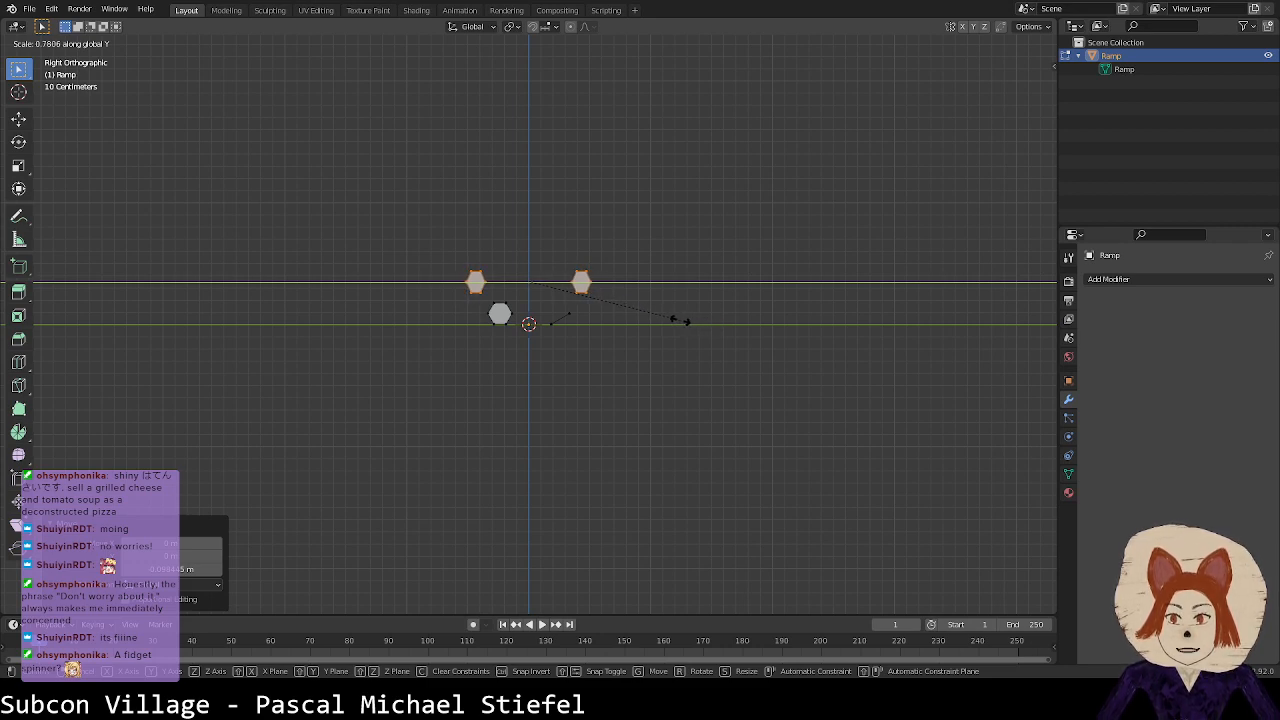
pyautogui.click(680, 320)
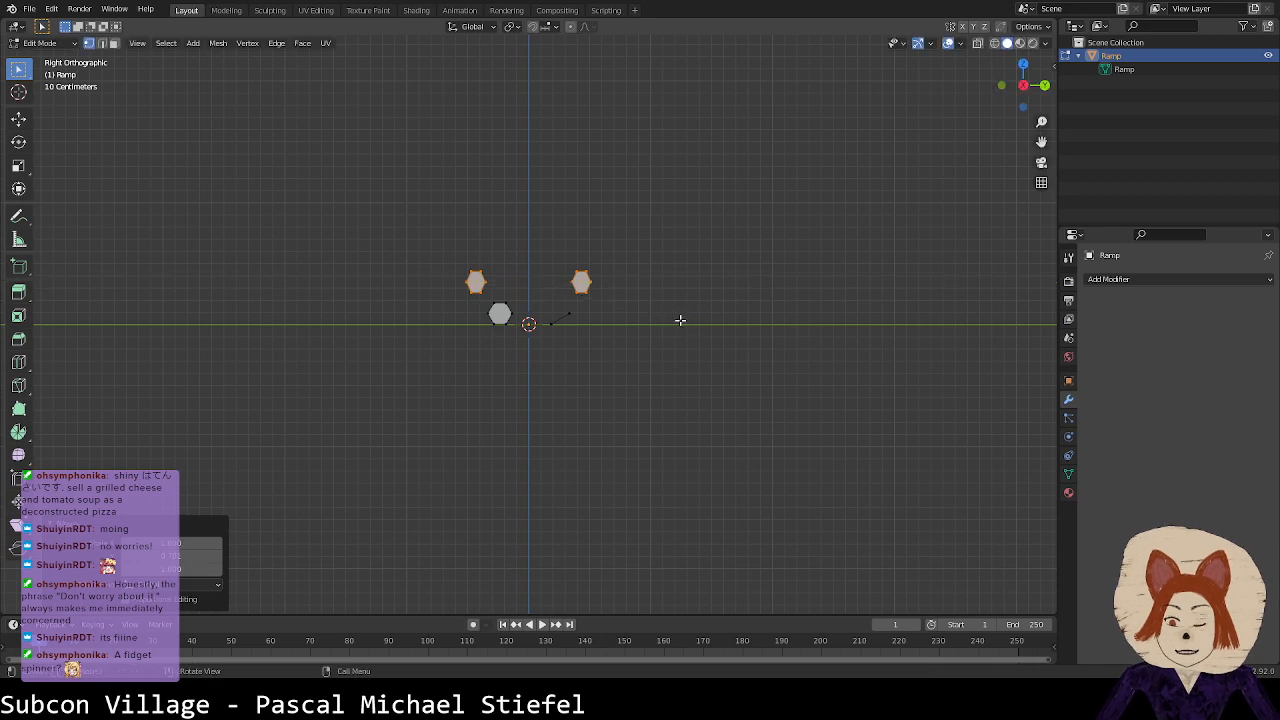
# Step: Adjust the two outer cylinders' height along Z, lowering them about 0.06 m and raising them back about 0.03 m
pyautogui.press('g')
pyautogui.press('z')
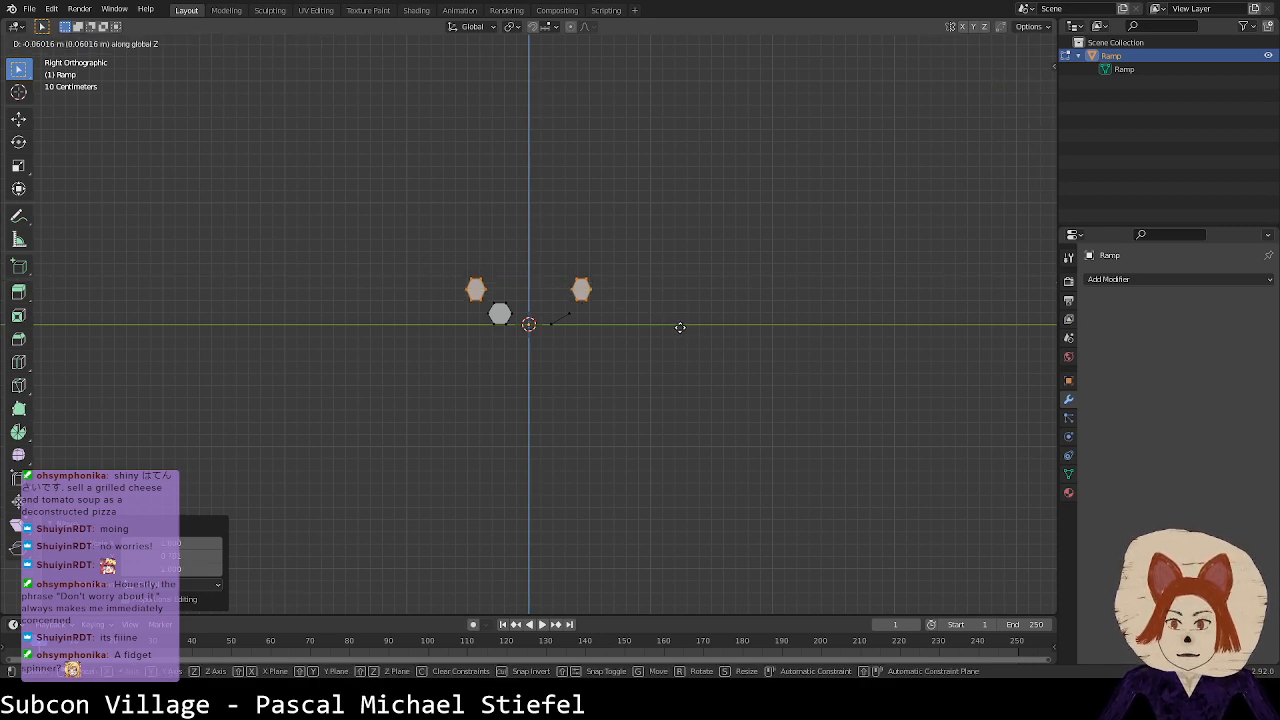
pyautogui.click(680, 327)
pyautogui.scroll(5, 680, 327)
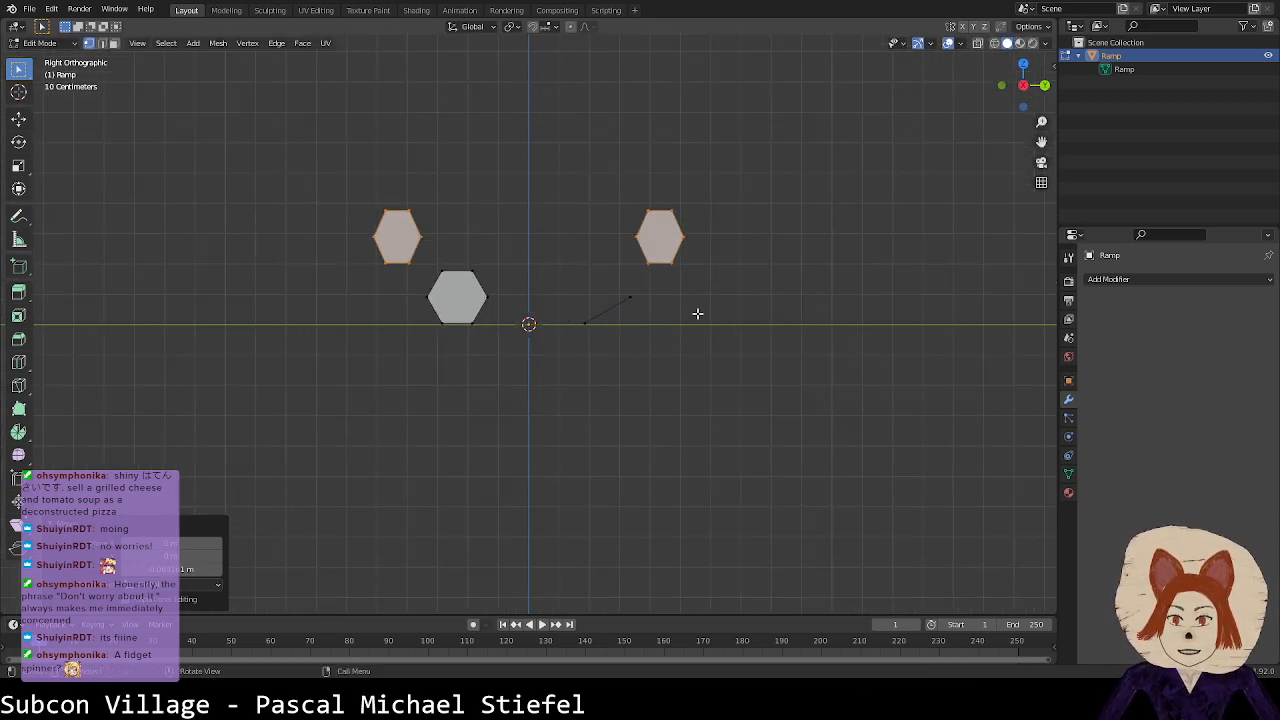
pyautogui.press('g')
pyautogui.press('z')
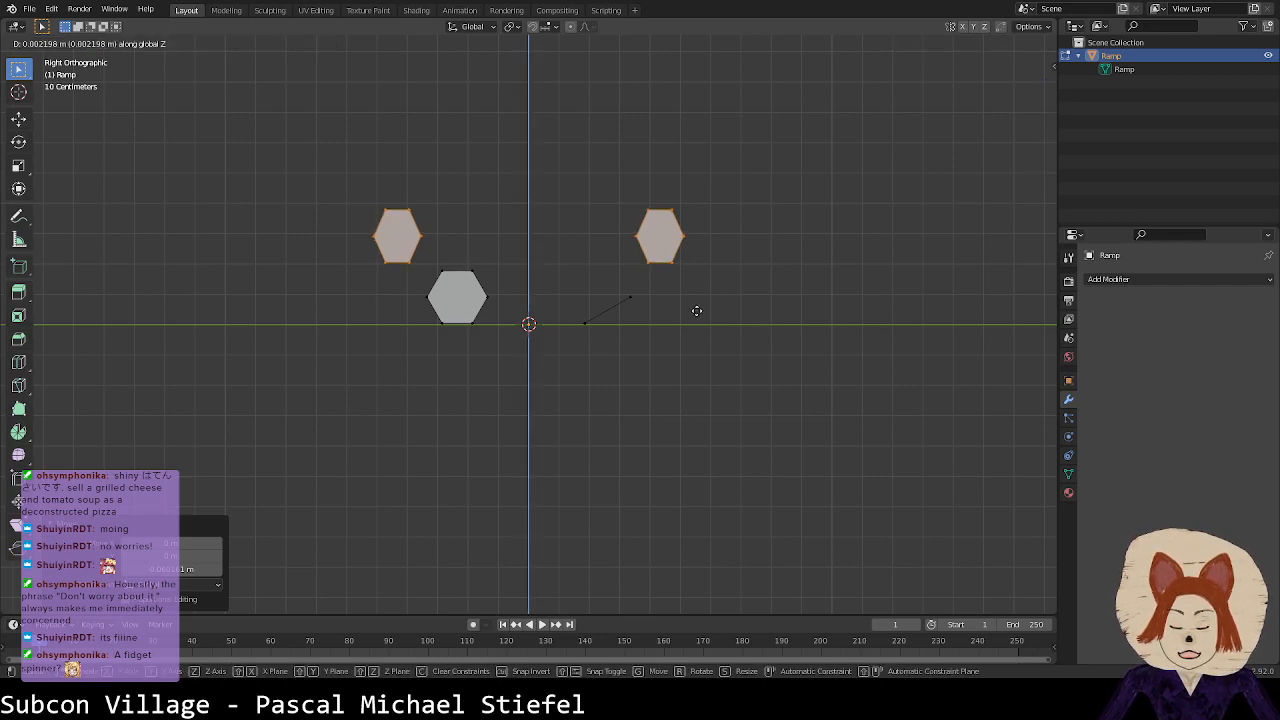
pyautogui.click(696, 300)
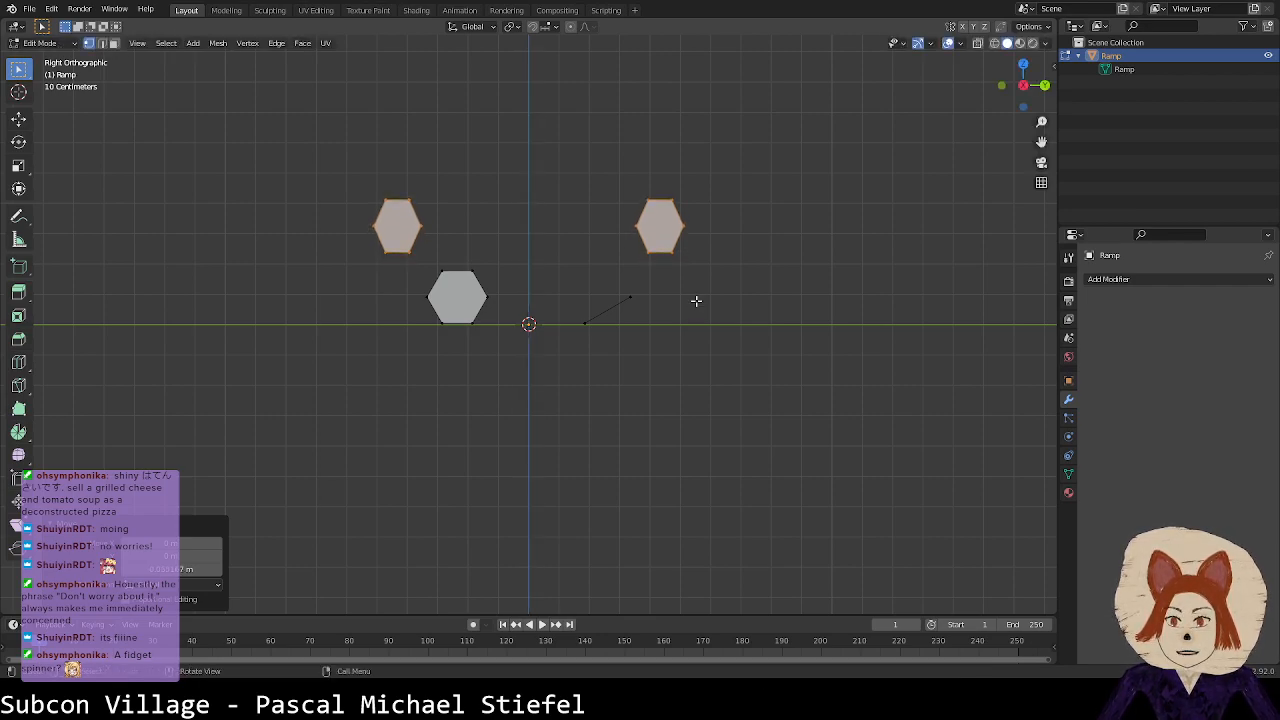
# Step: Delete the vertices of the positive-Y outer cylinder except its inner-bottom and outer-middle pairs
pyautogui.moveTo(684, 253); pyautogui.dragTo(674, 243, button='middle')
pyautogui.keyDown('shift'); pyautogui.click(700, 264); pyautogui.keyUp('shift')
pyautogui.keyDown('shift'); pyautogui.click(665, 204); pyautogui.keyUp('shift')
pyautogui.keyDown('shift'); pyautogui.click(703, 193); pyautogui.keyUp('shift')
pyautogui.keyDown('shift'); pyautogui.click(631, 197); pyautogui.keyUp('shift')
pyautogui.moveTo(648, 184); pyautogui.dragTo(682, 212, button='middle')
pyautogui.keyDown('shift'); pyautogui.click(650, 171); pyautogui.keyUp('shift')
pyautogui.keyDown('shift'); pyautogui.click(656, 266); pyautogui.keyUp('shift')
pyautogui.press('x')
pyautogui.click(656, 266)
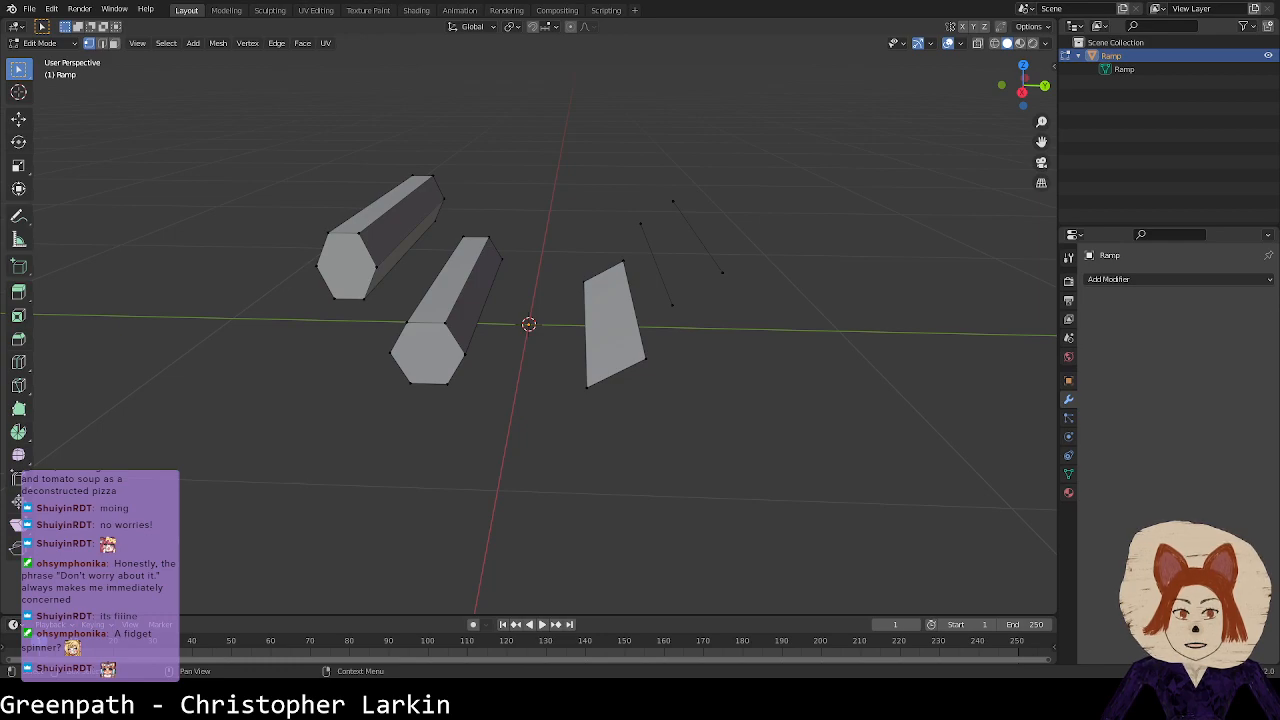
# Step: In the right orthographic view, move the lower remaining vertices of the positive-Y outer cylinder outward and down
pyautogui.moveTo(770, 195); pyautogui.dragTo(677, 234, button='middle')
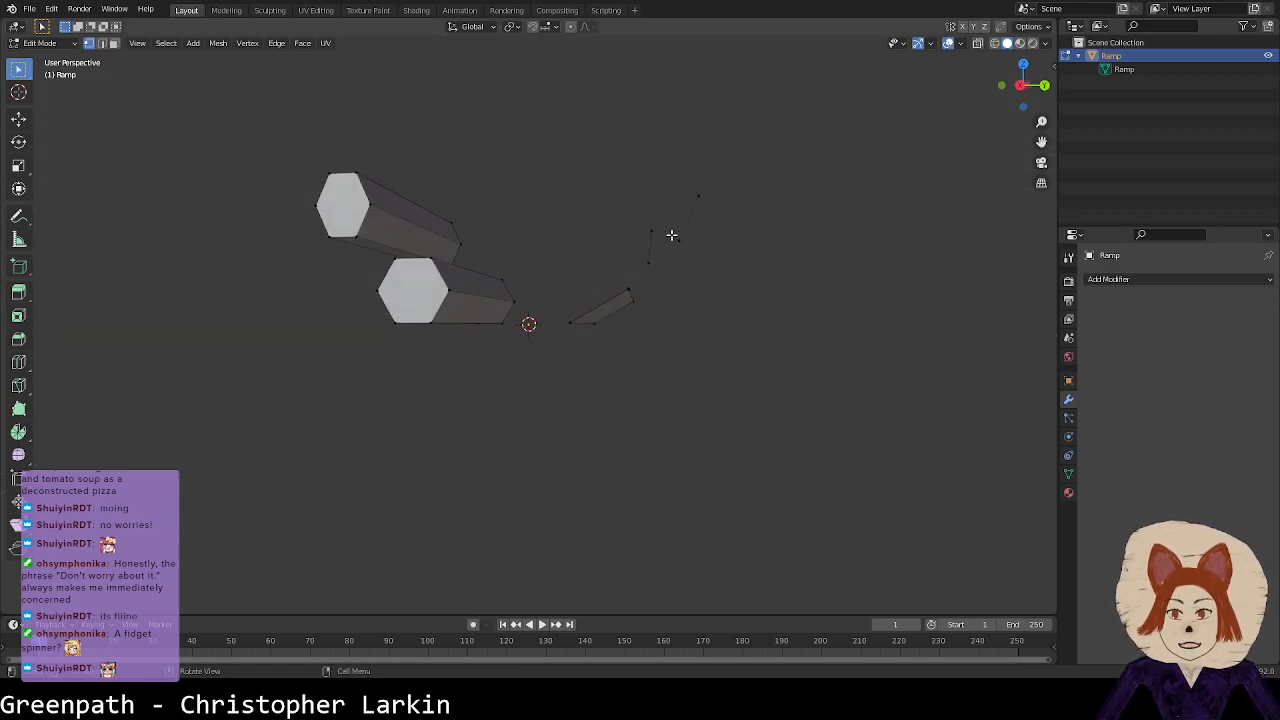
pyautogui.click(1019, 85)
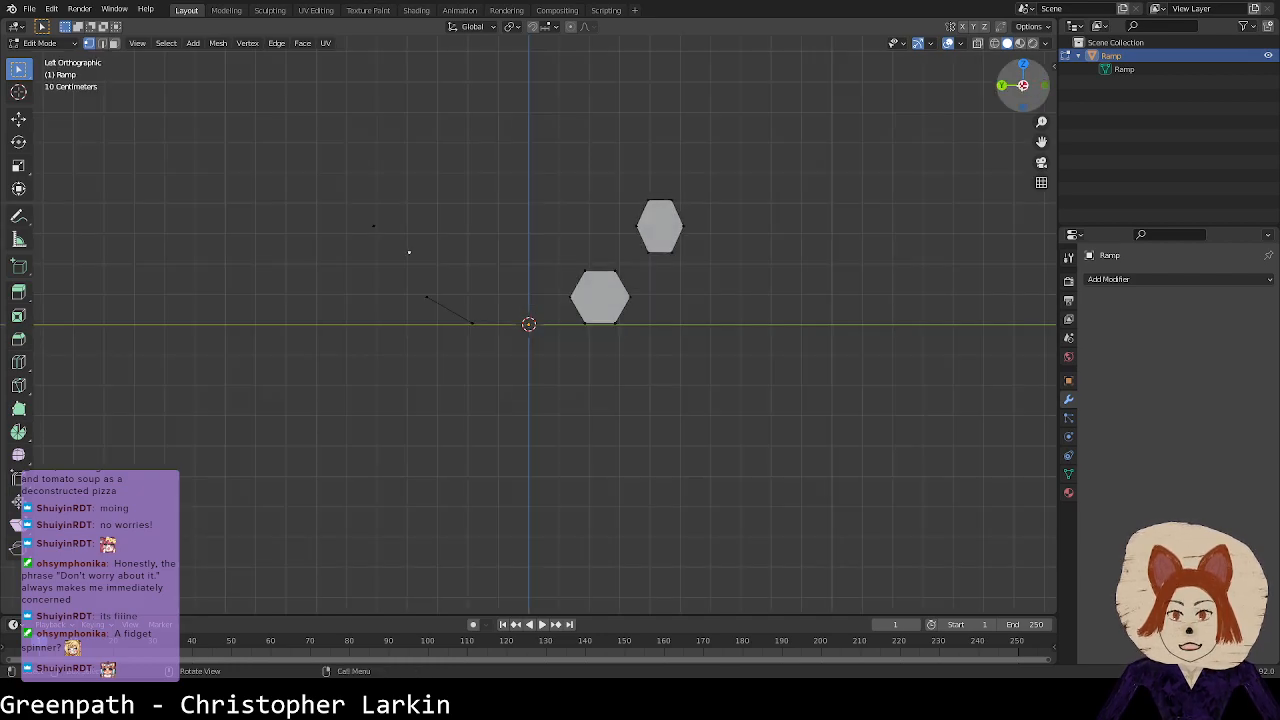
pyautogui.press('g')
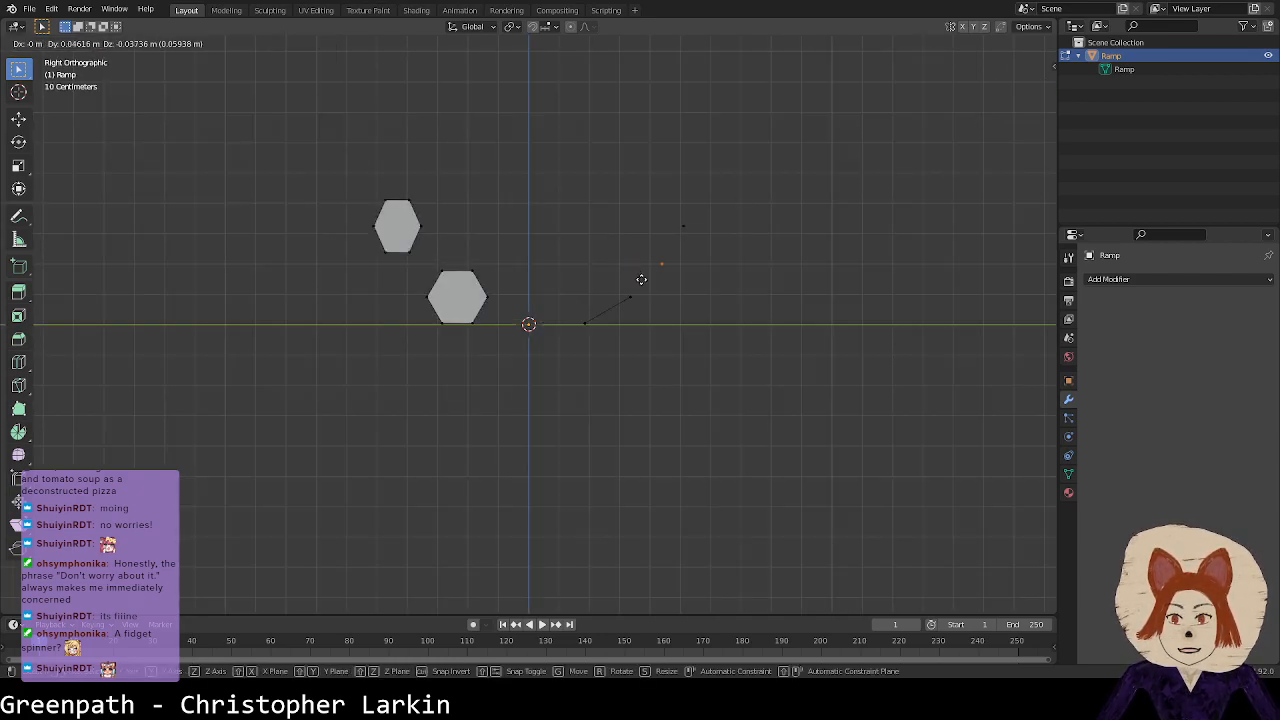
pyautogui.click(647, 284)
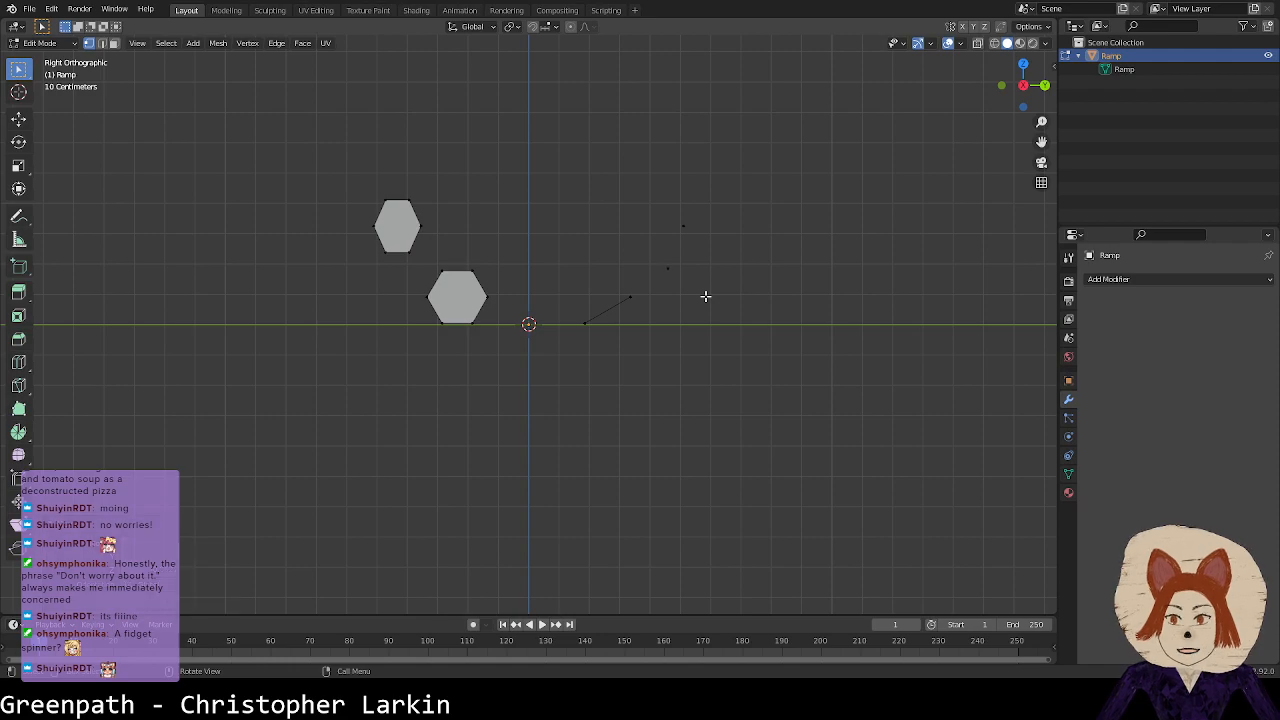
pyautogui.moveTo(357, 194); pyautogui.dragTo(363, 213, button='middle')
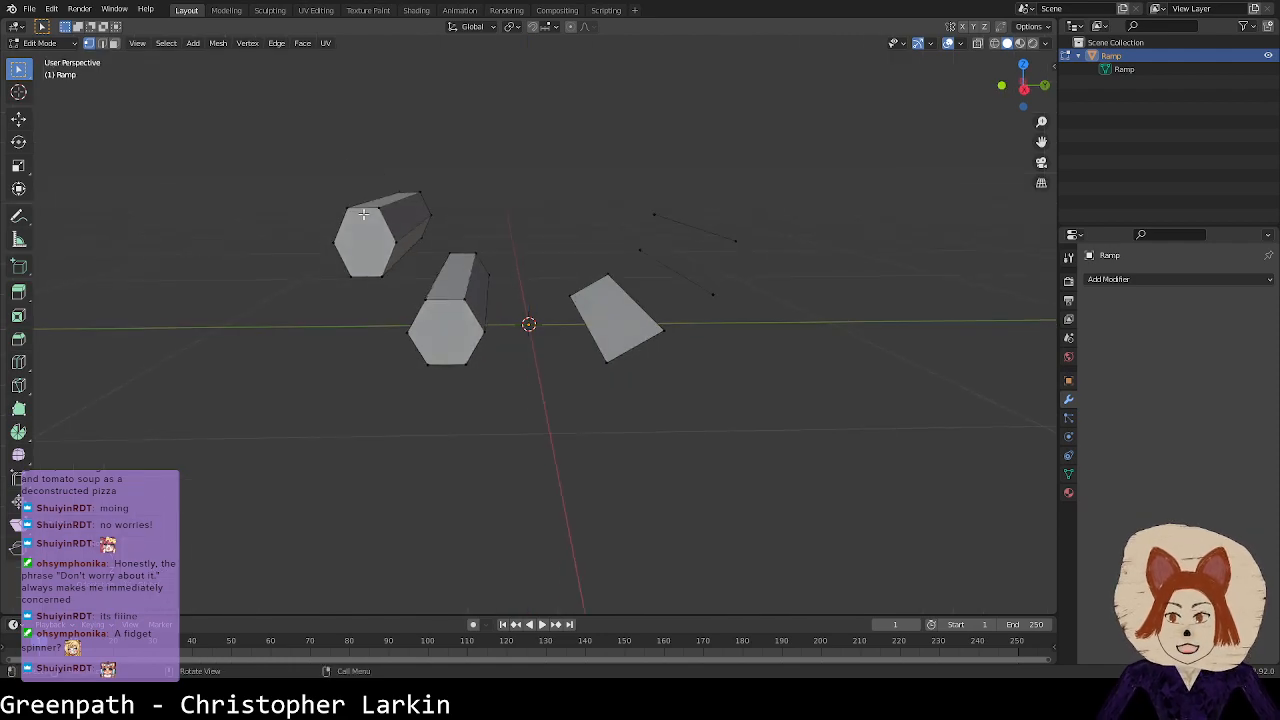
# Step: Delete all vertices of the two remaining hexagonal cylinders on the negative-Y side, selecting them in wireframe shading
pyautogui.moveTo(317, 126)
pyautogui.mouseDown()
pyautogui.moveTo(451, 314)
pyautogui.moveTo(310, 207)
pyautogui.mouseUp()
pyautogui.press('z')
pyautogui.click(108, 213)
pyautogui.moveTo(194, 150)
pyautogui.mouseDown()
pyautogui.moveTo(243, 163)
pyautogui.moveTo(503, 394)
pyautogui.mouseUp()
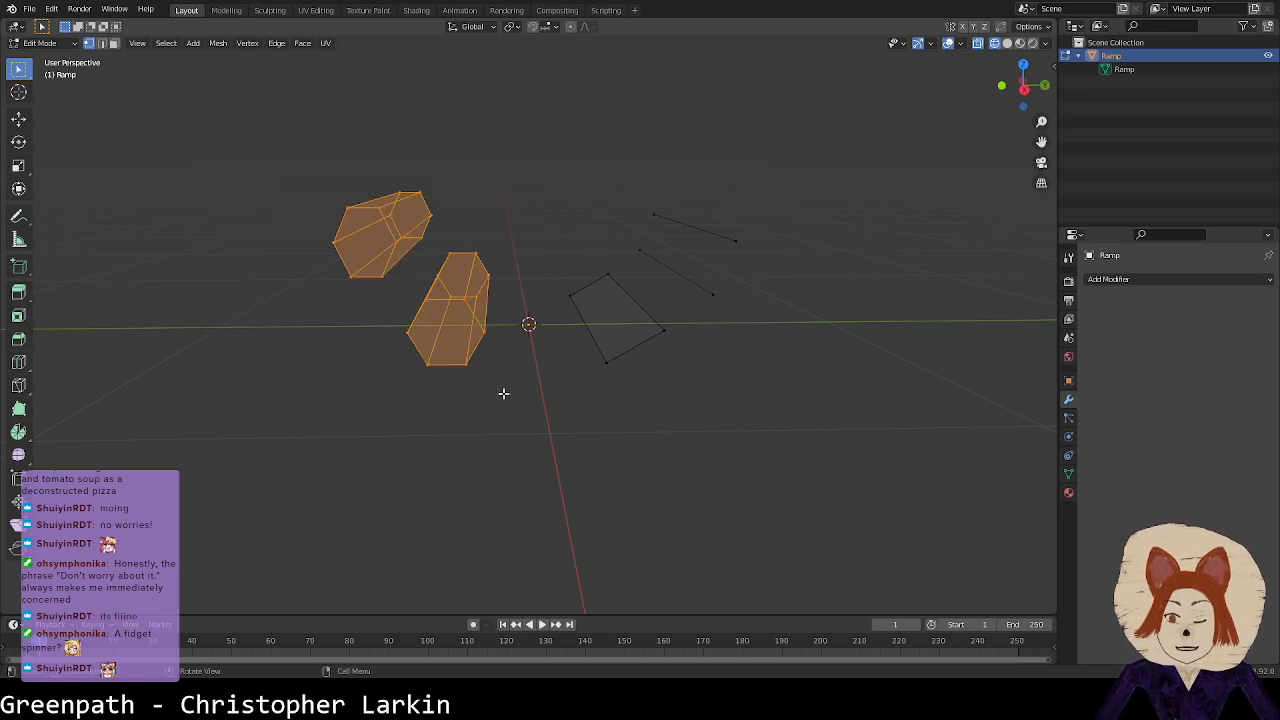
pyautogui.press('x')
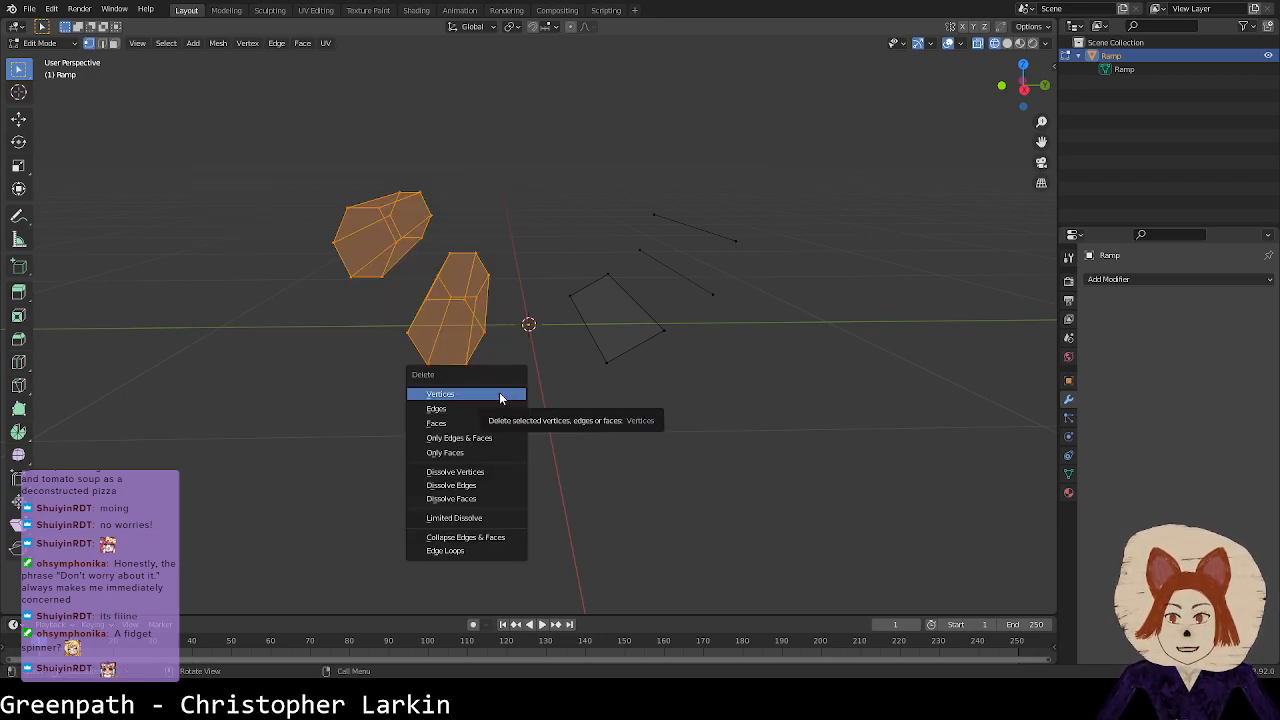
pyautogui.click(501, 398)
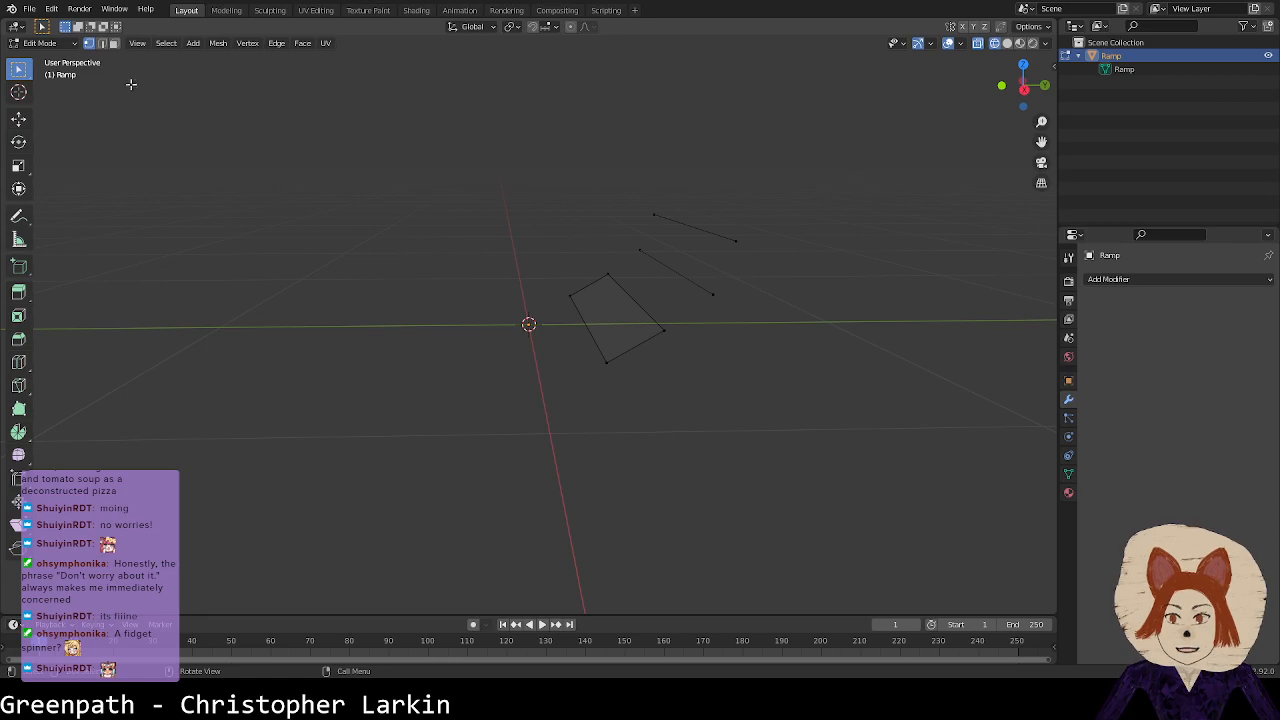
# Step: Return to solid shading and fill a face between the two loose edges of the positive-Y outer piece
pyautogui.press('Tab')
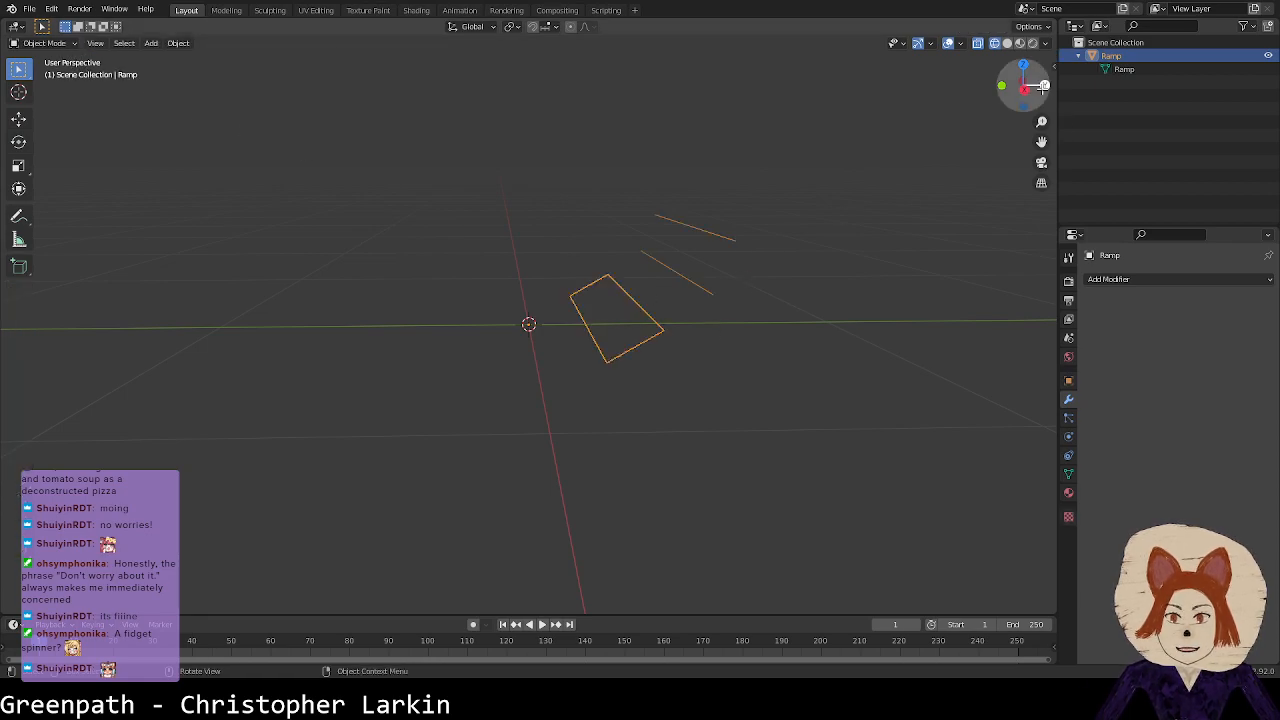
pyautogui.press('z')
pyautogui.click(870, 236)
pyautogui.press('`')
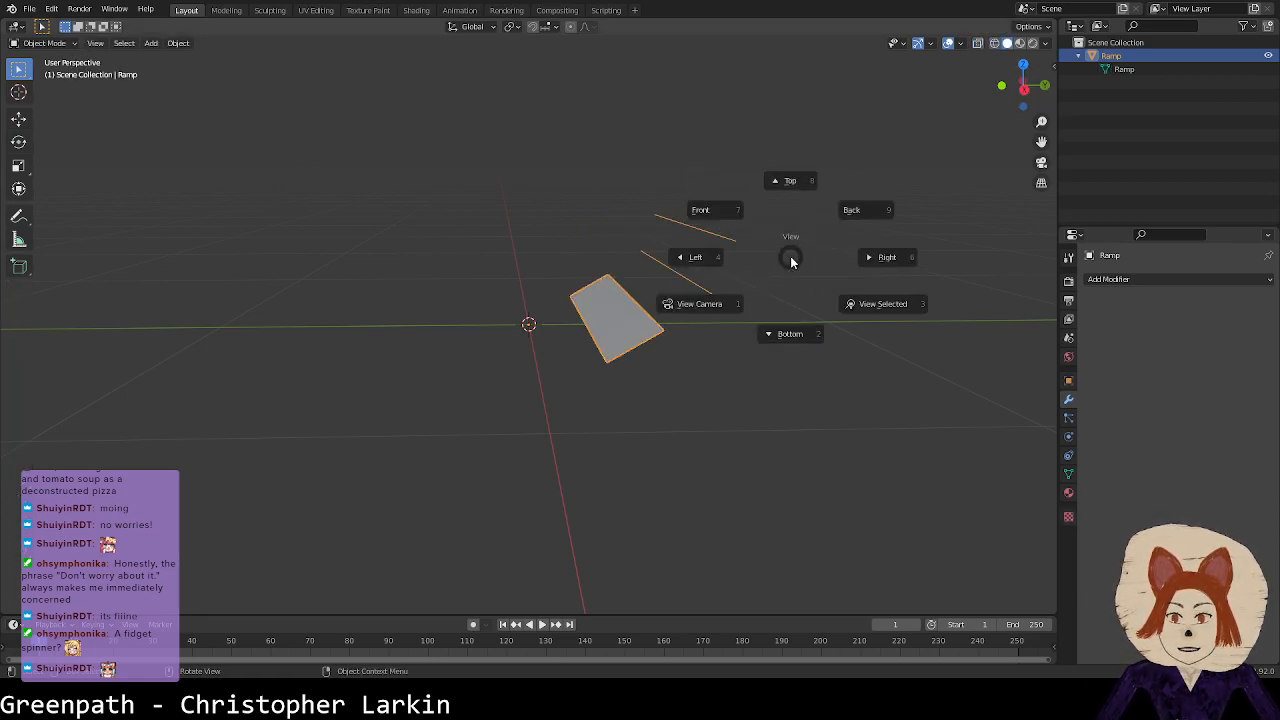
pyautogui.click(791, 261)
pyautogui.press('Tab')
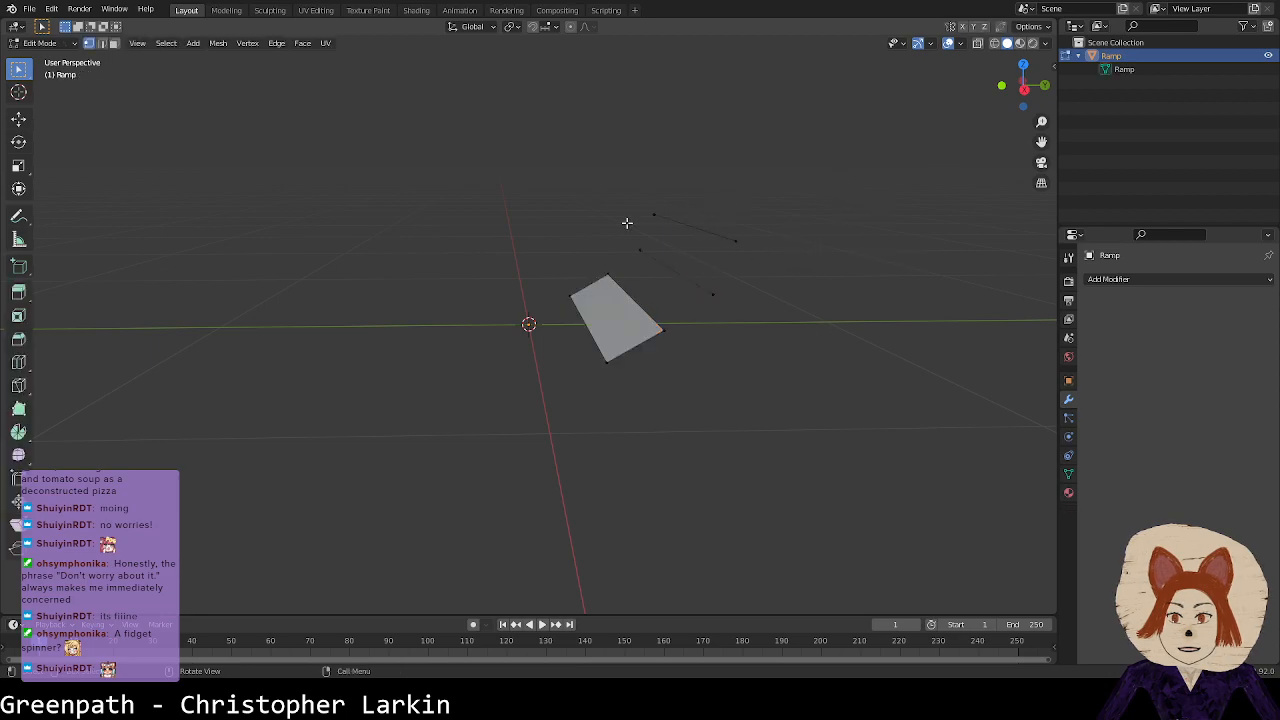
pyautogui.keyDown('shift'); pyautogui.click(659, 217); pyautogui.keyUp('shift')
pyautogui.keyDown('shift'); pyautogui.click(644, 249); pyautogui.keyUp('shift')
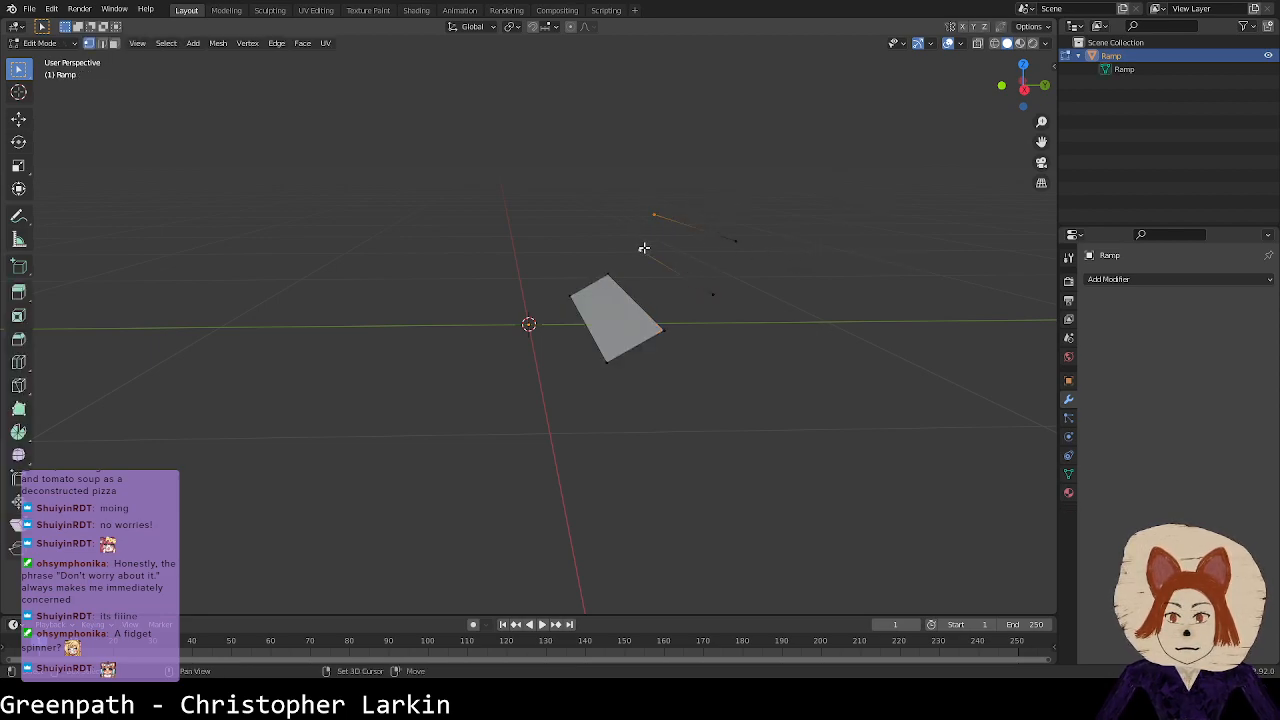
pyautogui.keyDown('shift'); pyautogui.click(752, 254); pyautogui.keyUp('shift')
pyautogui.keyDown('shift'); pyautogui.click(737, 285); pyautogui.keyUp('shift')
pyautogui.press('f')
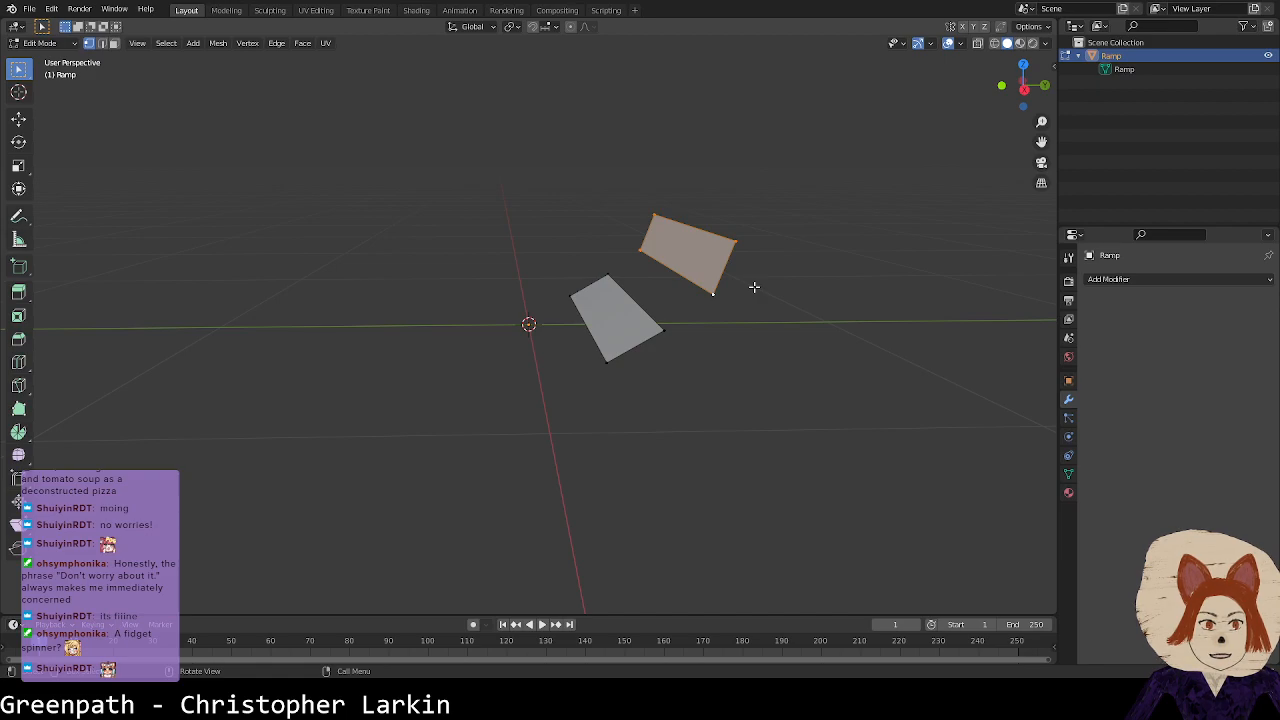
# Step: In the right orthographic view, move the outer face's lower edge slightly inward and up
pyautogui.moveTo(724, 344); pyautogui.dragTo(680, 271, button='middle')
pyautogui.click(1022, 86)
pyautogui.click(708, 255)
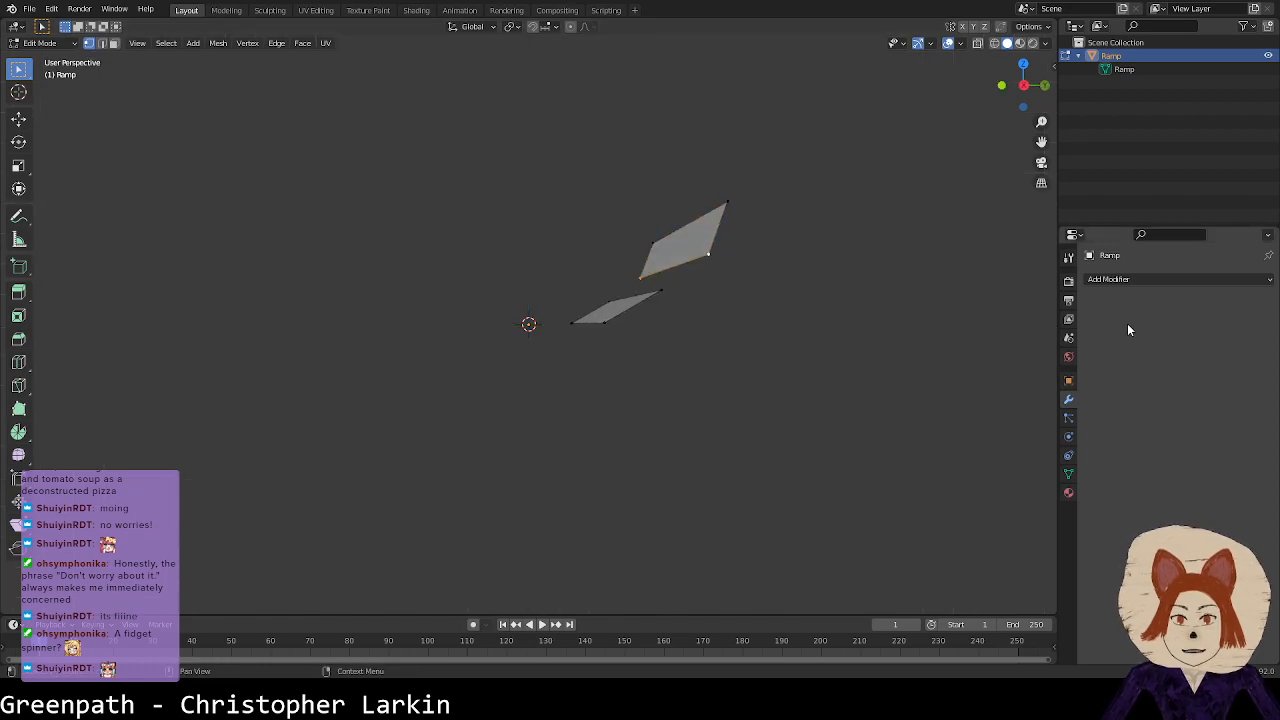
pyautogui.click(1023, 86)
pyautogui.moveTo(1023, 86); pyautogui.dragTo(1024, 85)
pyautogui.click(1024, 85)
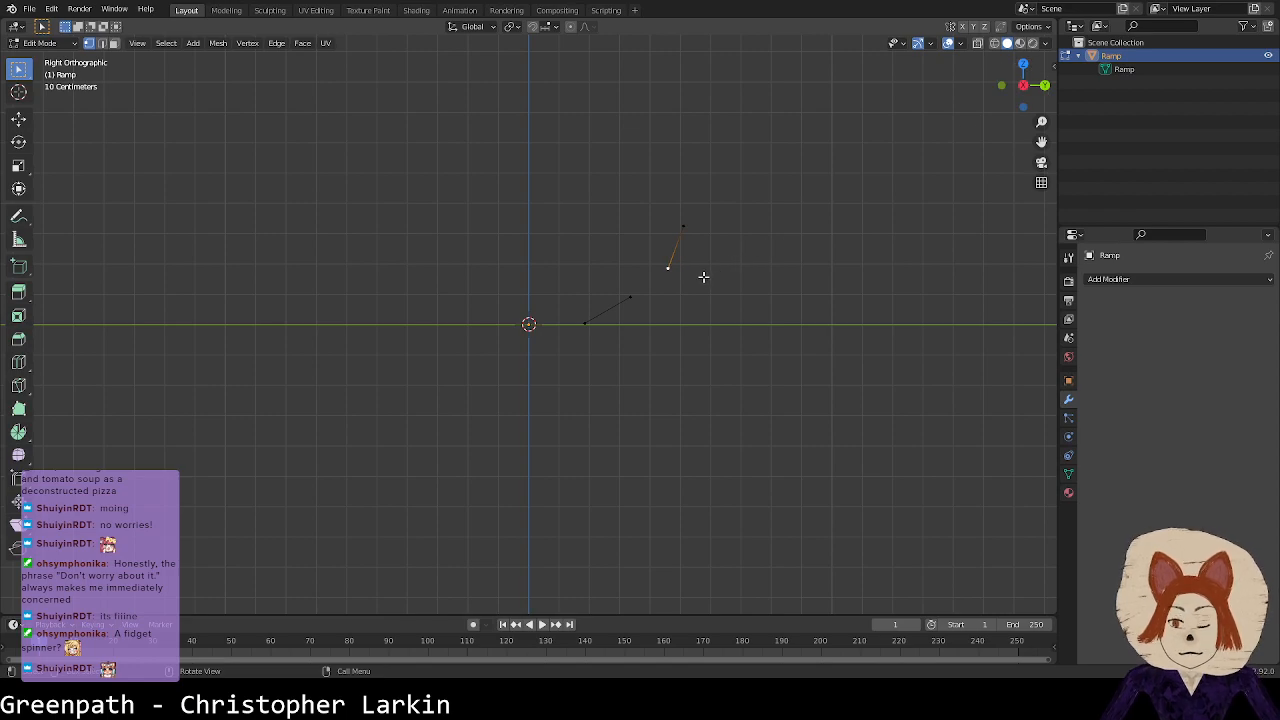
pyautogui.press('g')
pyautogui.click(697, 274)
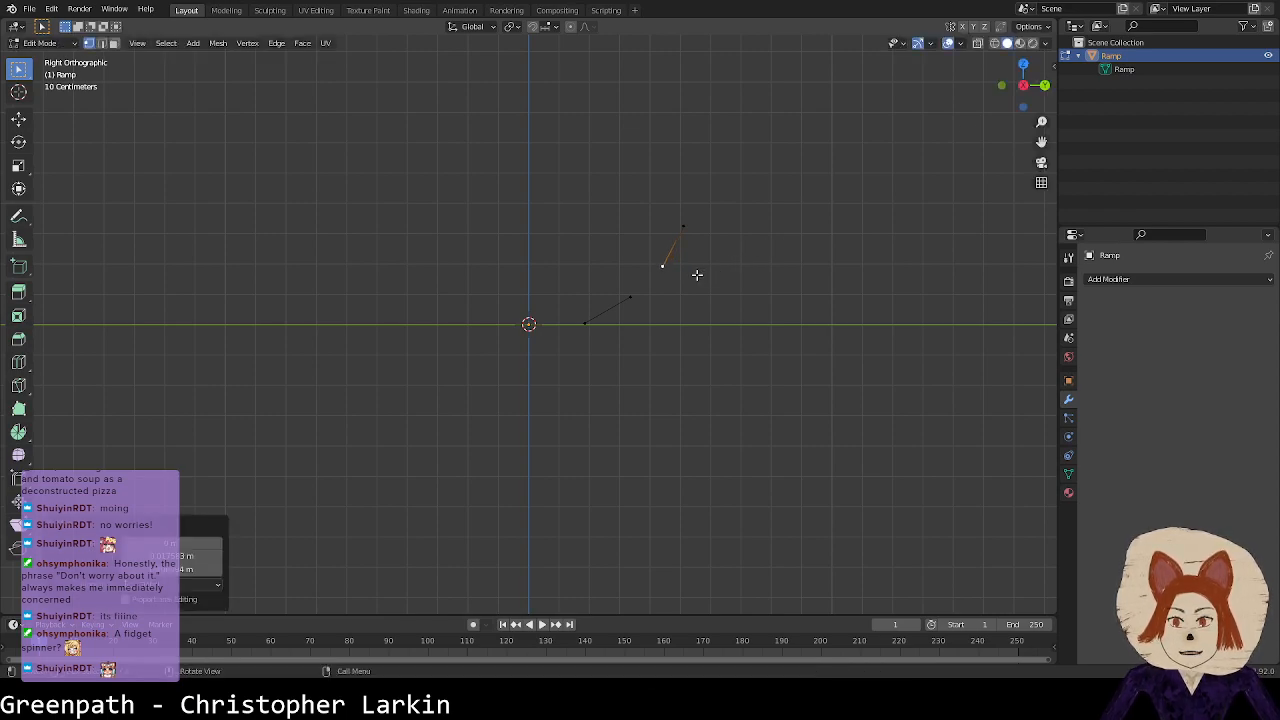
# Step: Fill the gap between the outer face's lower edge and the inner face's upper edge with a face
pyautogui.moveTo(699, 277); pyautogui.dragTo(703, 303, button='middle')
pyautogui.click(683, 311)
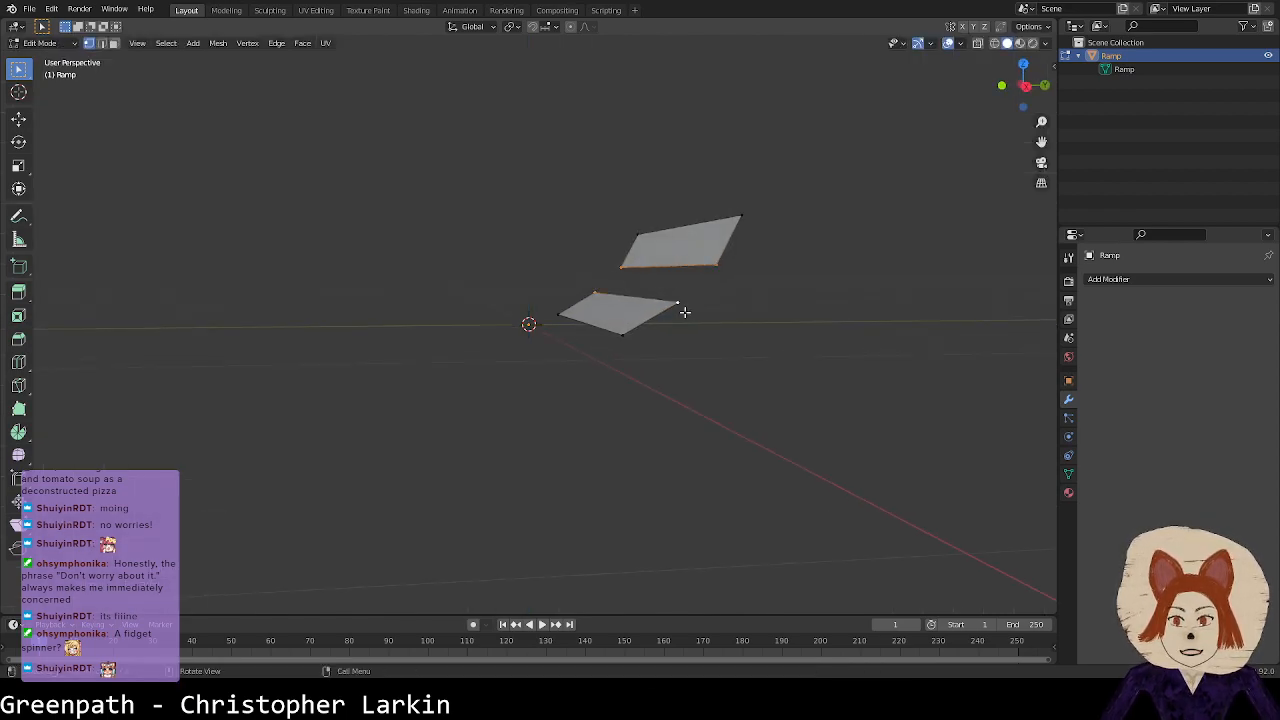
pyautogui.press('f')
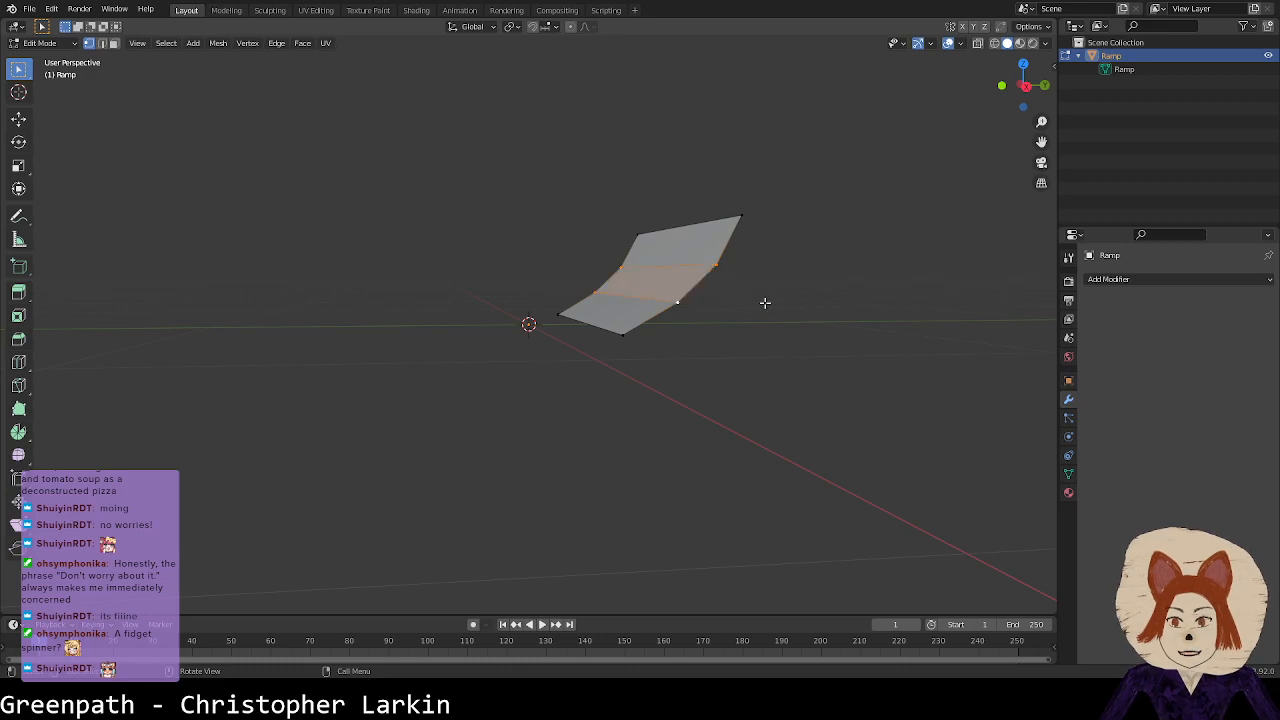
# Step: Select the whole ramp profile in wireframe and raise it about 0.007 m along Z
pyautogui.click(1025, 85)
pyautogui.click(592, 319)
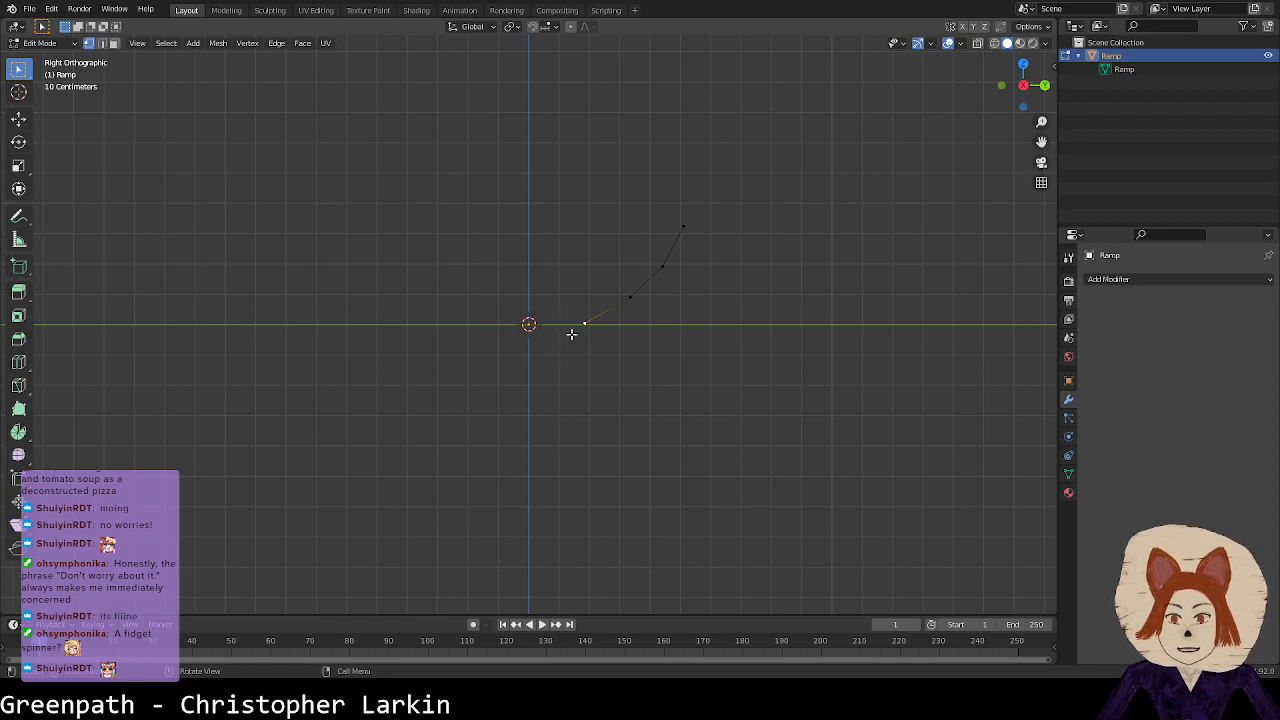
pyautogui.moveTo(520, 163); pyautogui.dragTo(762, 357)
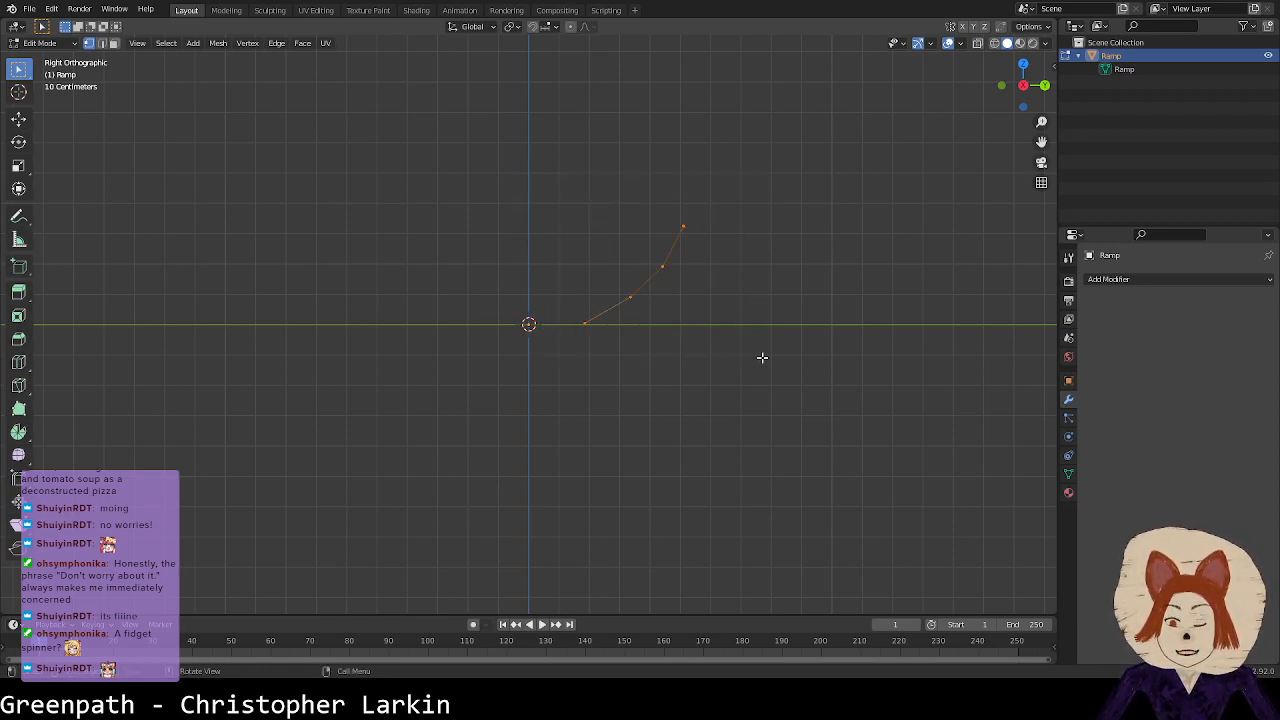
pyautogui.press('g')
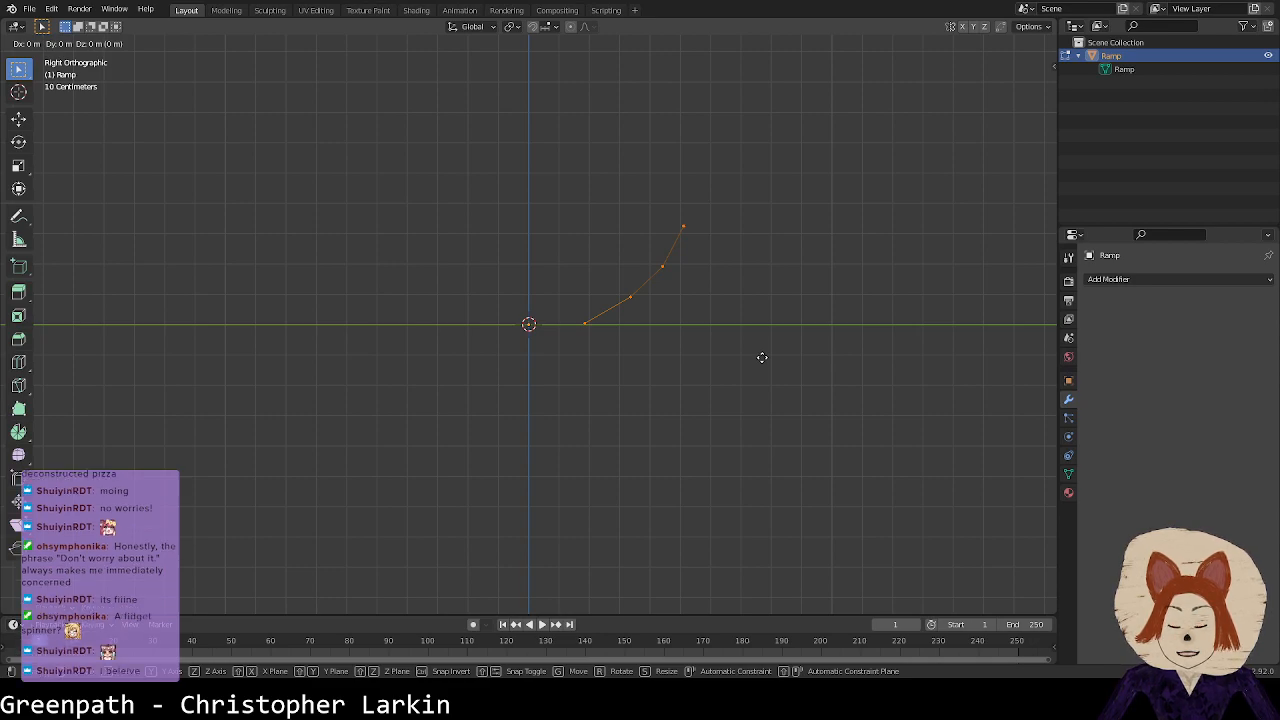
pyautogui.press('Escape')
pyautogui.press('z')
pyautogui.click(466, 363)
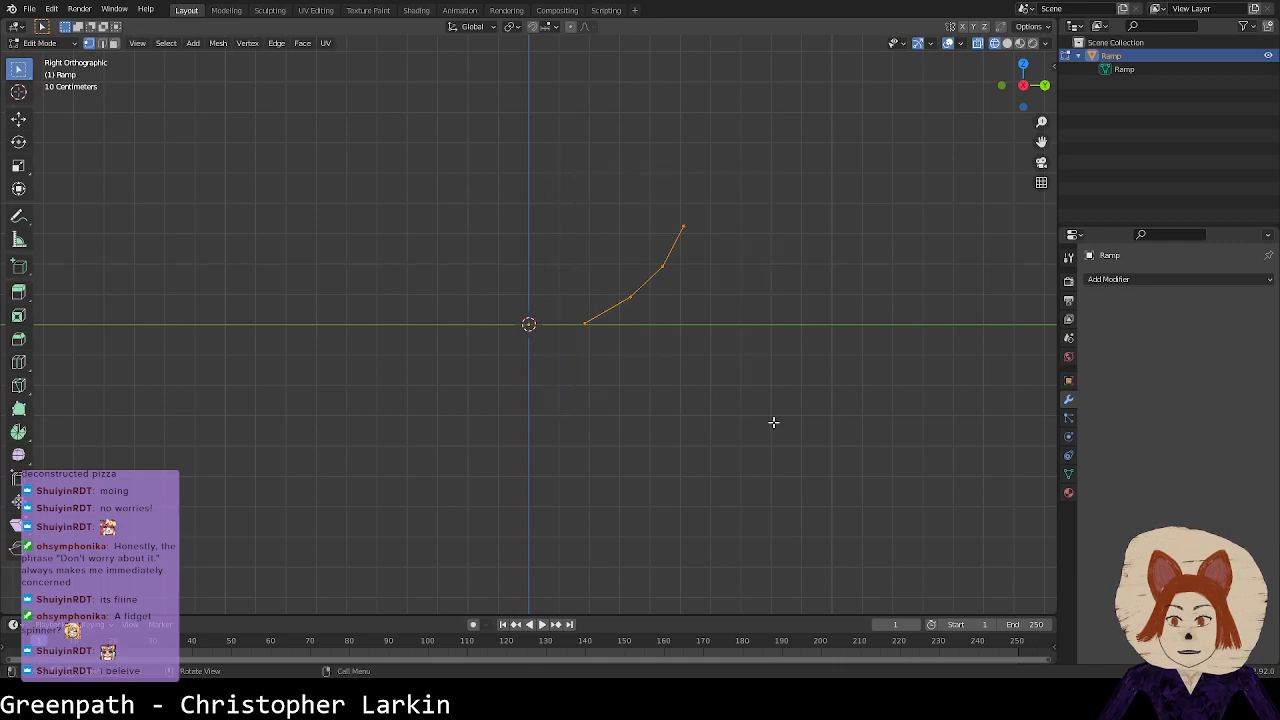
pyautogui.press('g')
pyautogui.press('z')
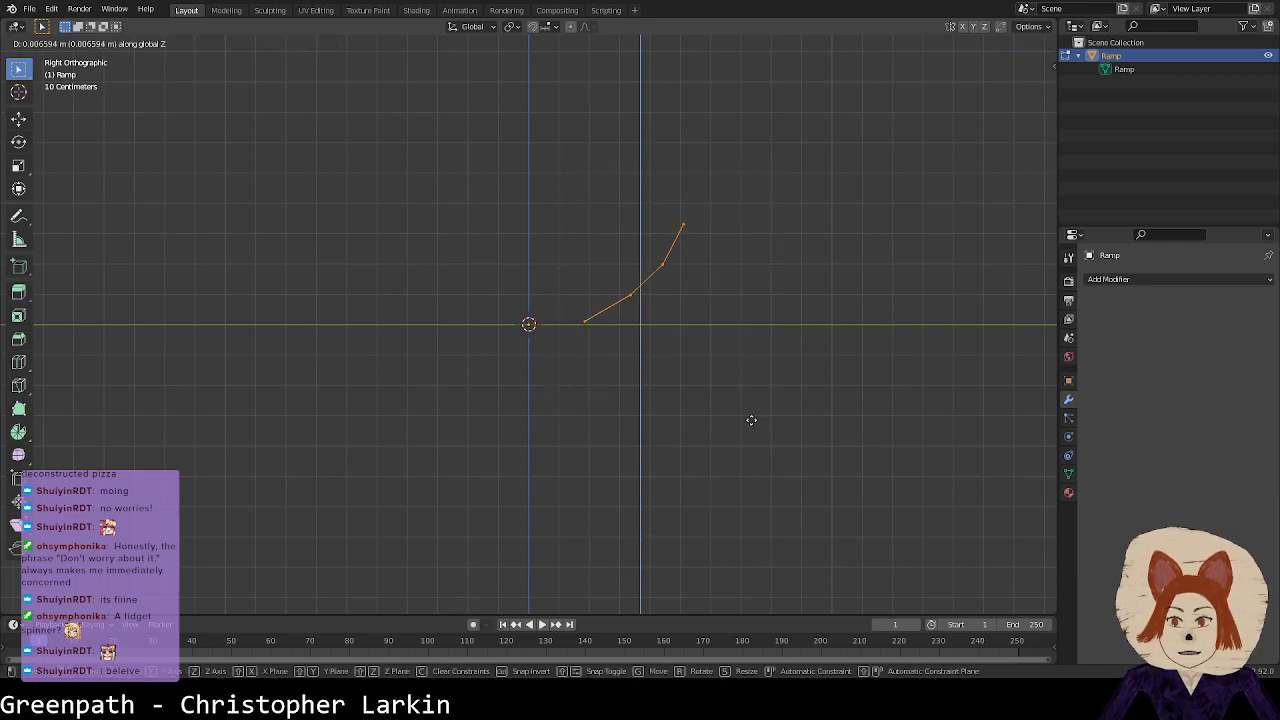
pyautogui.click(750, 420)
# Step: Select the ramp's lowest edge and display its transform values in the right orthographic view
pyautogui.scroll(5, 698, 390)
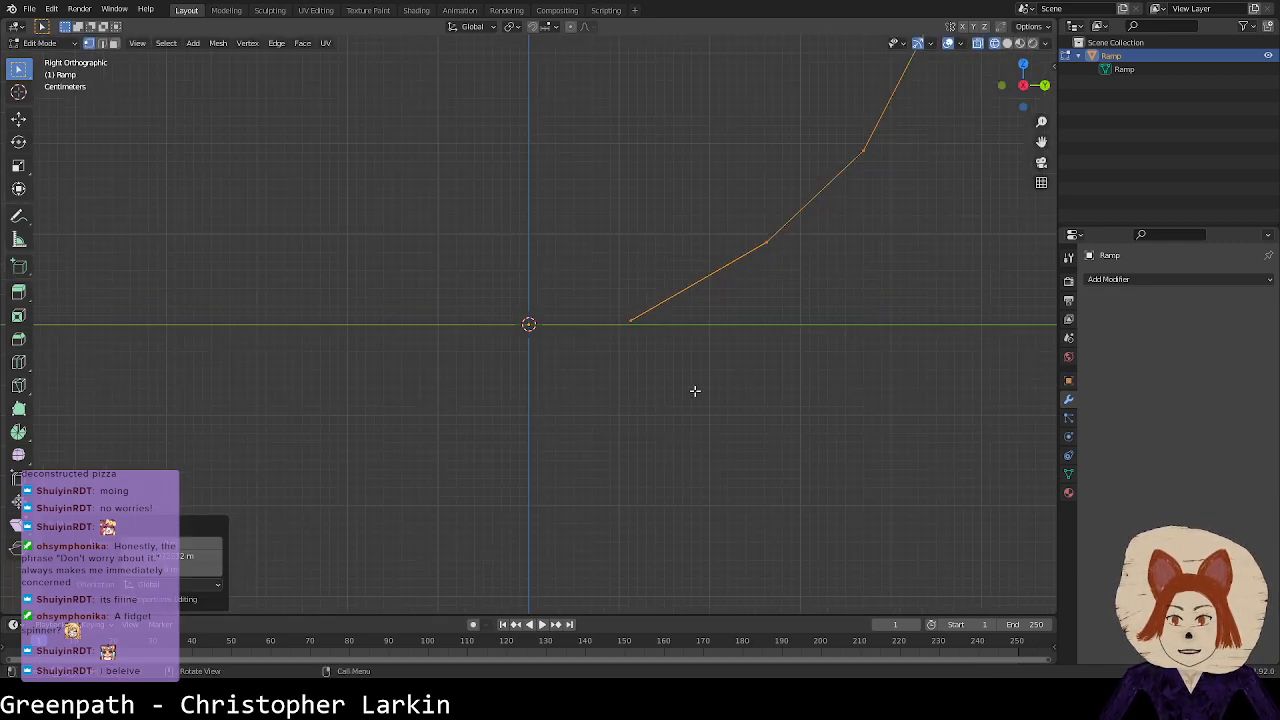
pyautogui.click(676, 318)
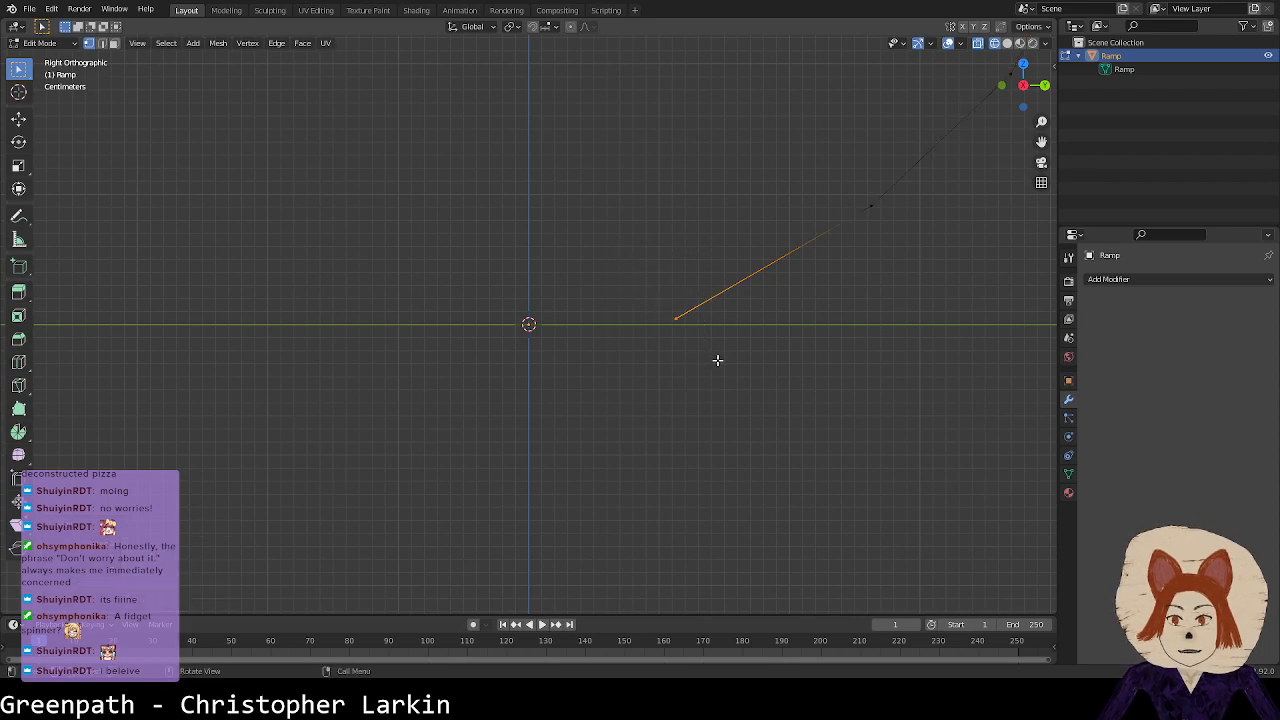
pyautogui.click(1053, 62)
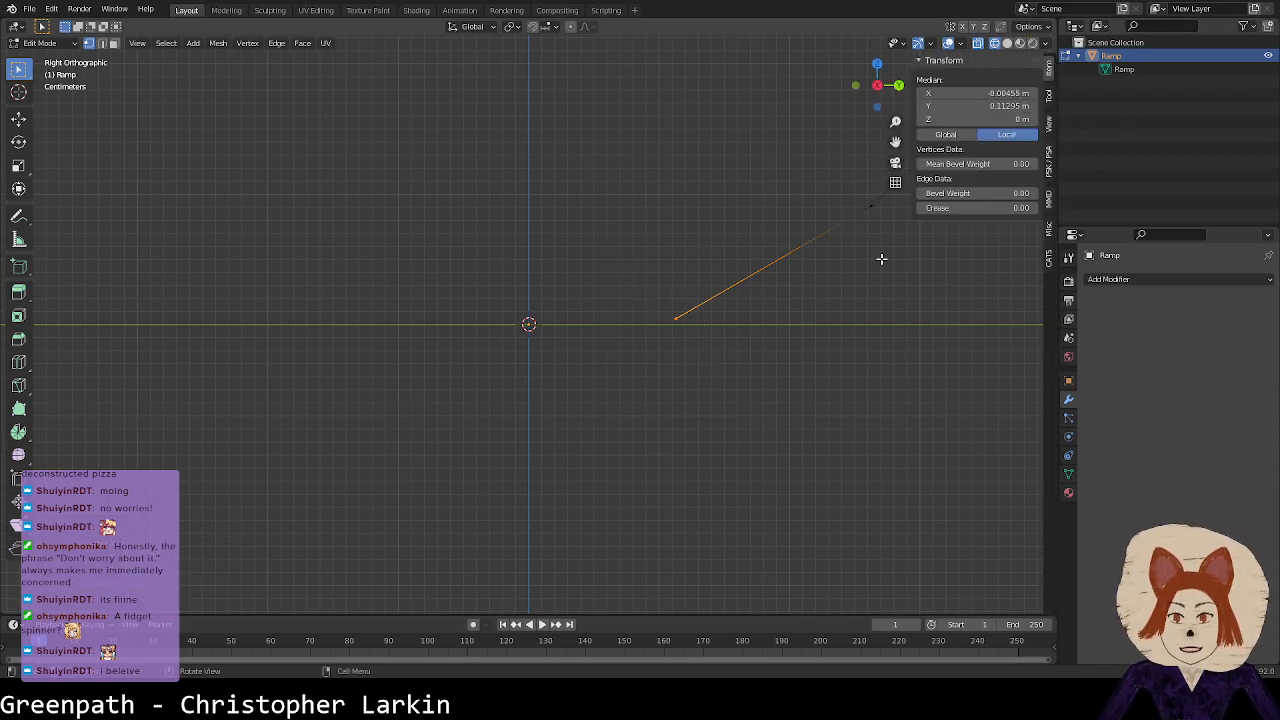
pyautogui.moveTo(840, 310); pyautogui.dragTo(864, 299, button='middle')
pyautogui.click(875, 85)
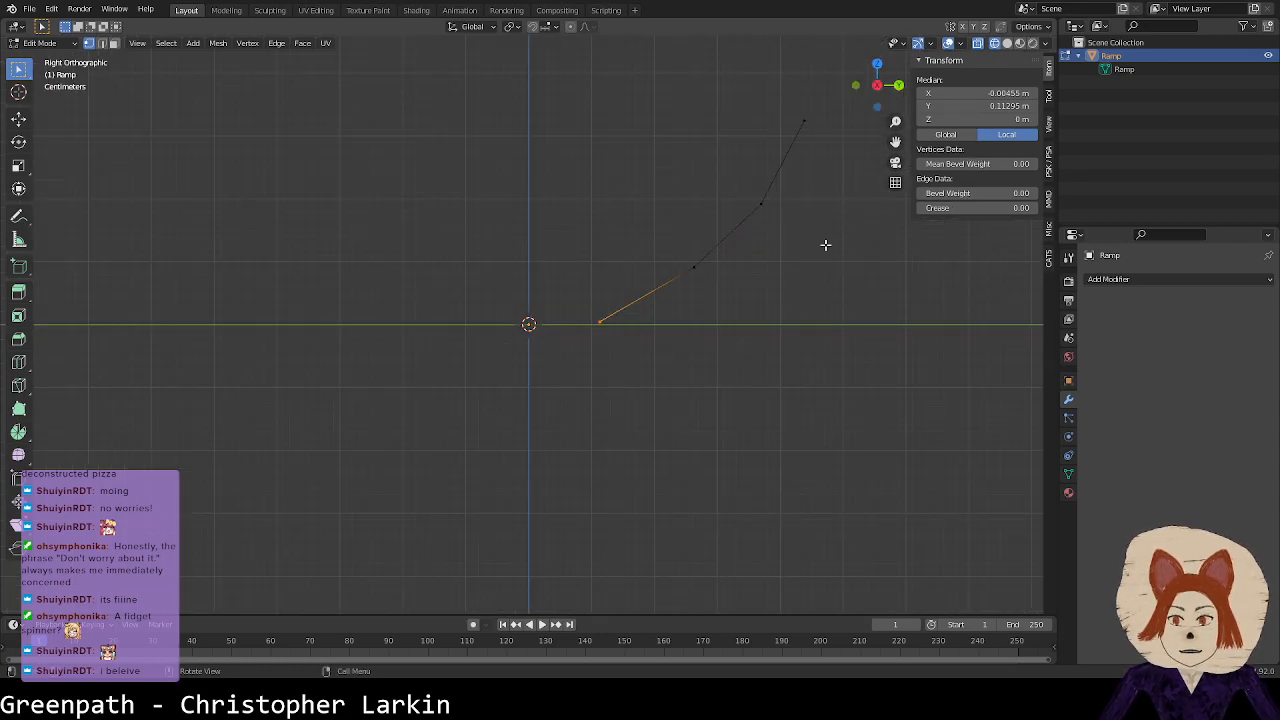
# Step: Apply the Ramp object's rotation so its local axes match the global ones
pyautogui.press('Tab')
pyautogui.scroll(6, 565, 330)
pyautogui.scroll(-3, 565, 330)
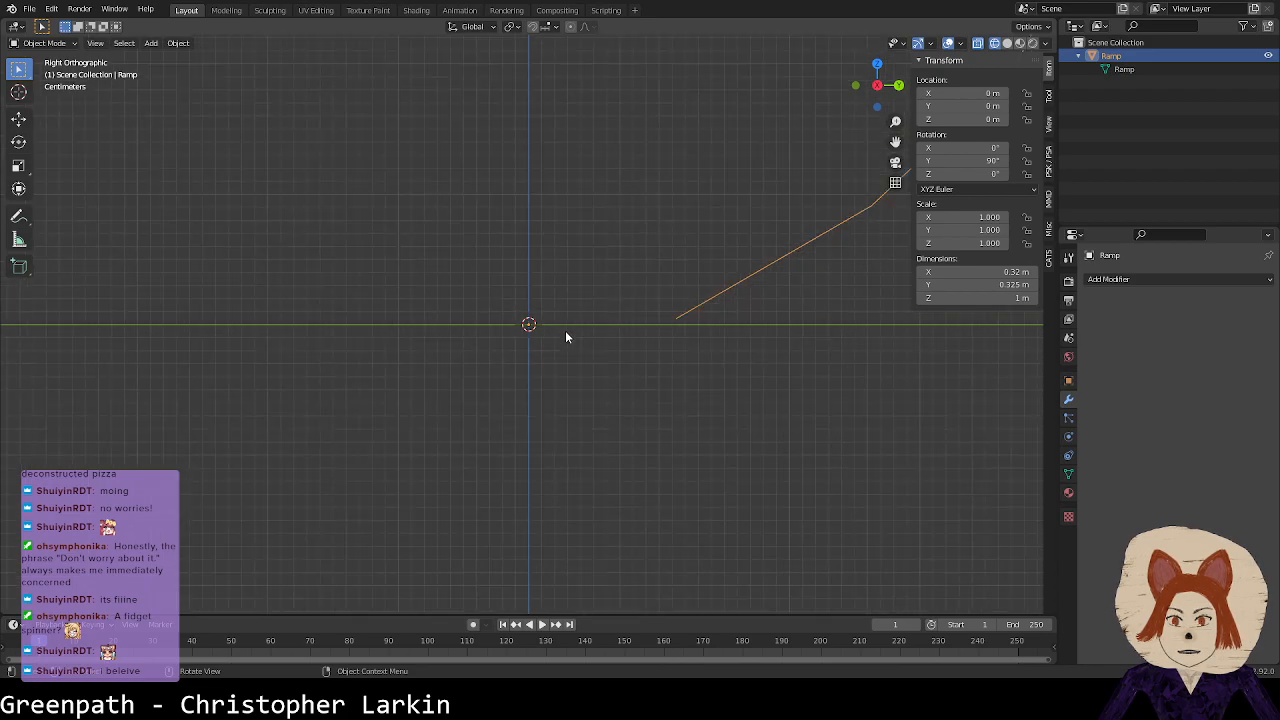
pyautogui.hotkey('shift', 'a')
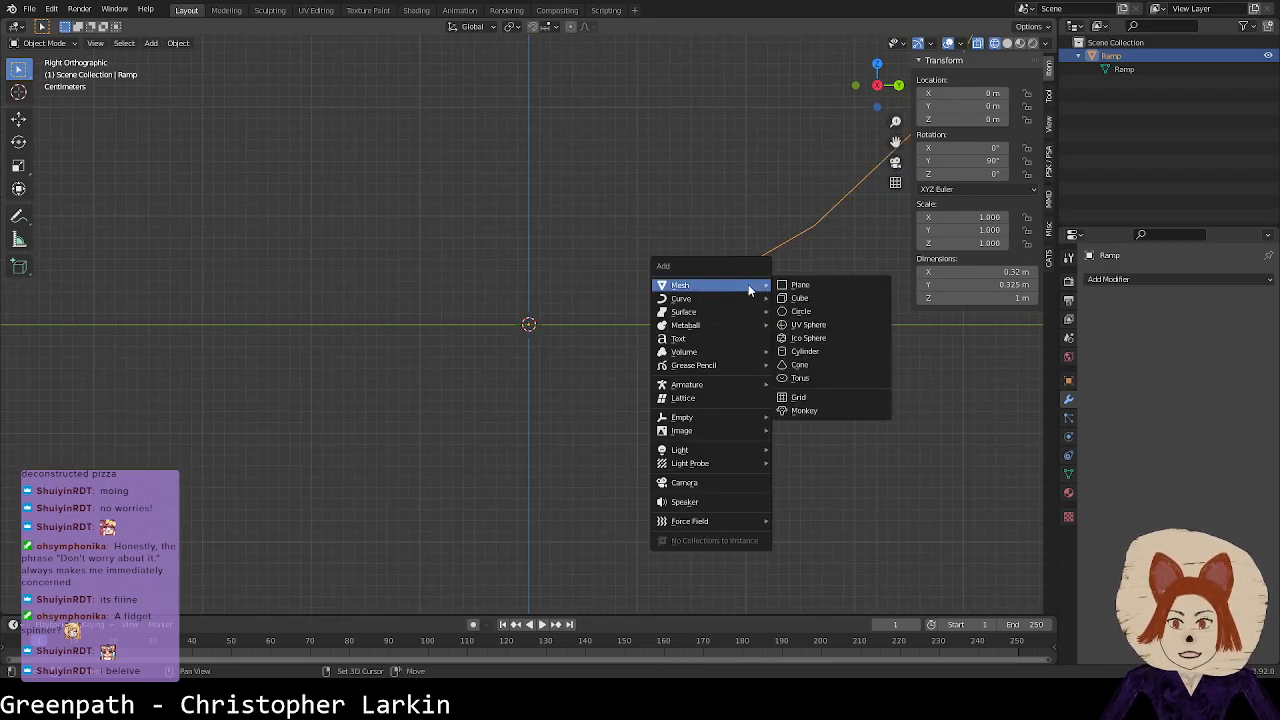
pyautogui.press('Escape')
pyautogui.hotkey('ctrl', 'a')
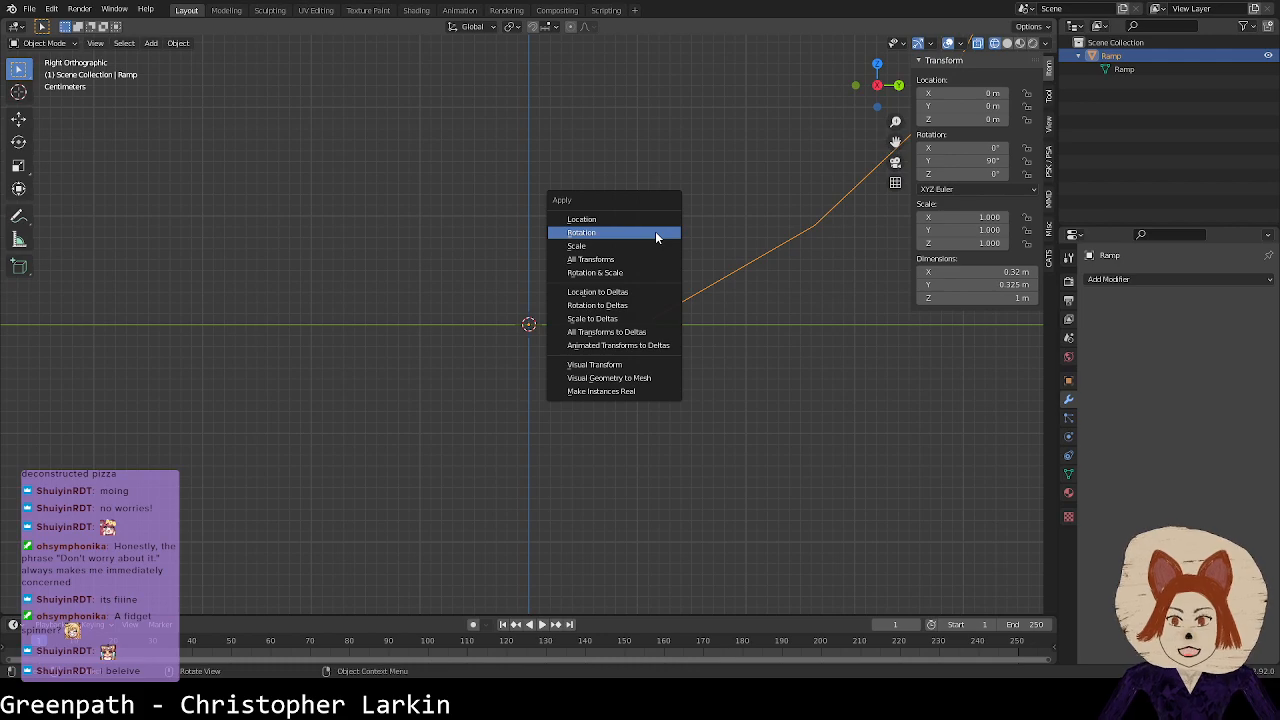
pyautogui.click(655, 233)
pyautogui.press('Tab')
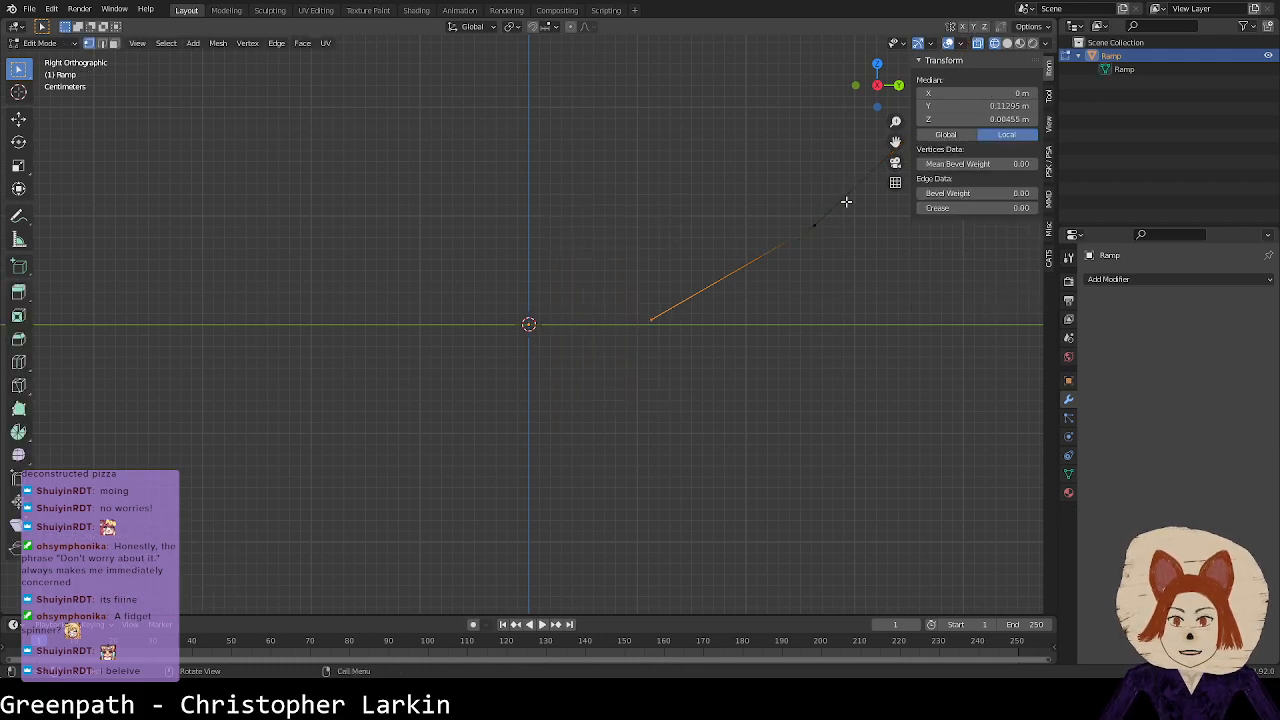
pyautogui.press('Tab')
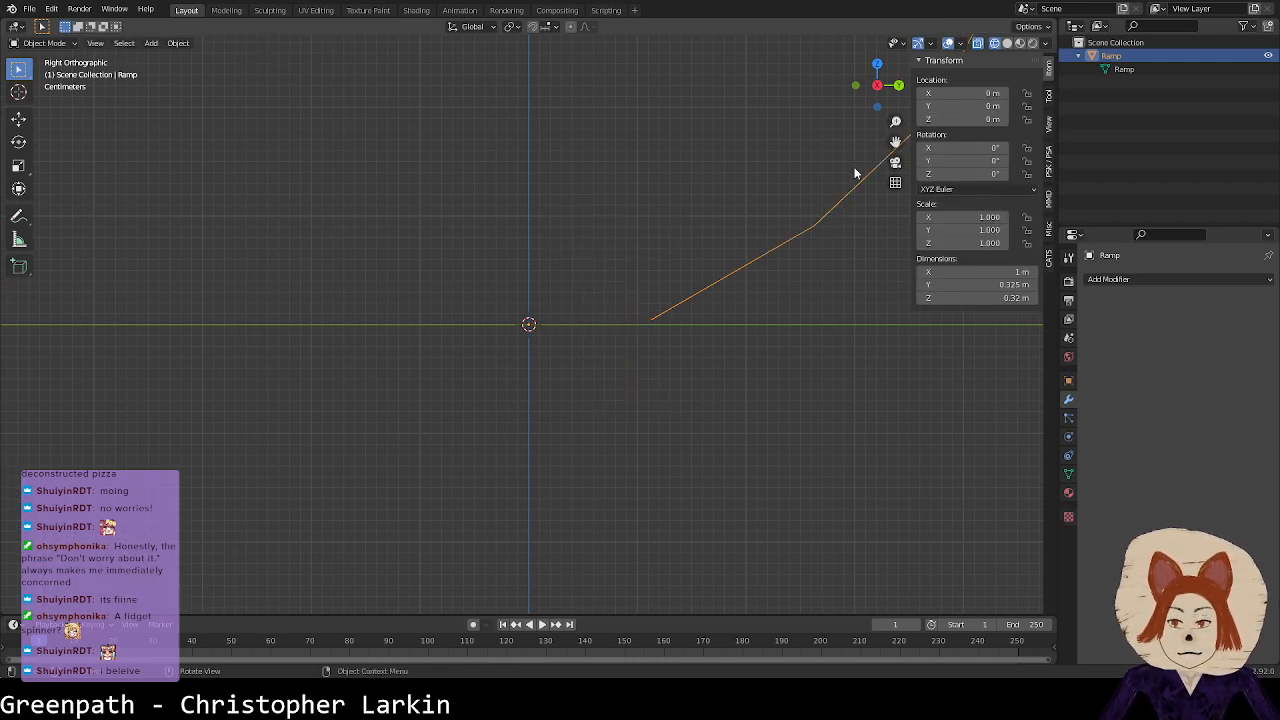
# Step: Set the local Z median of the ramp's lowest edge to 0 m and clear the selection
pyautogui.press('Tab')
pyautogui.moveTo(837, 194); pyautogui.dragTo(749, 290, button='middle')
pyautogui.press('KP_3')
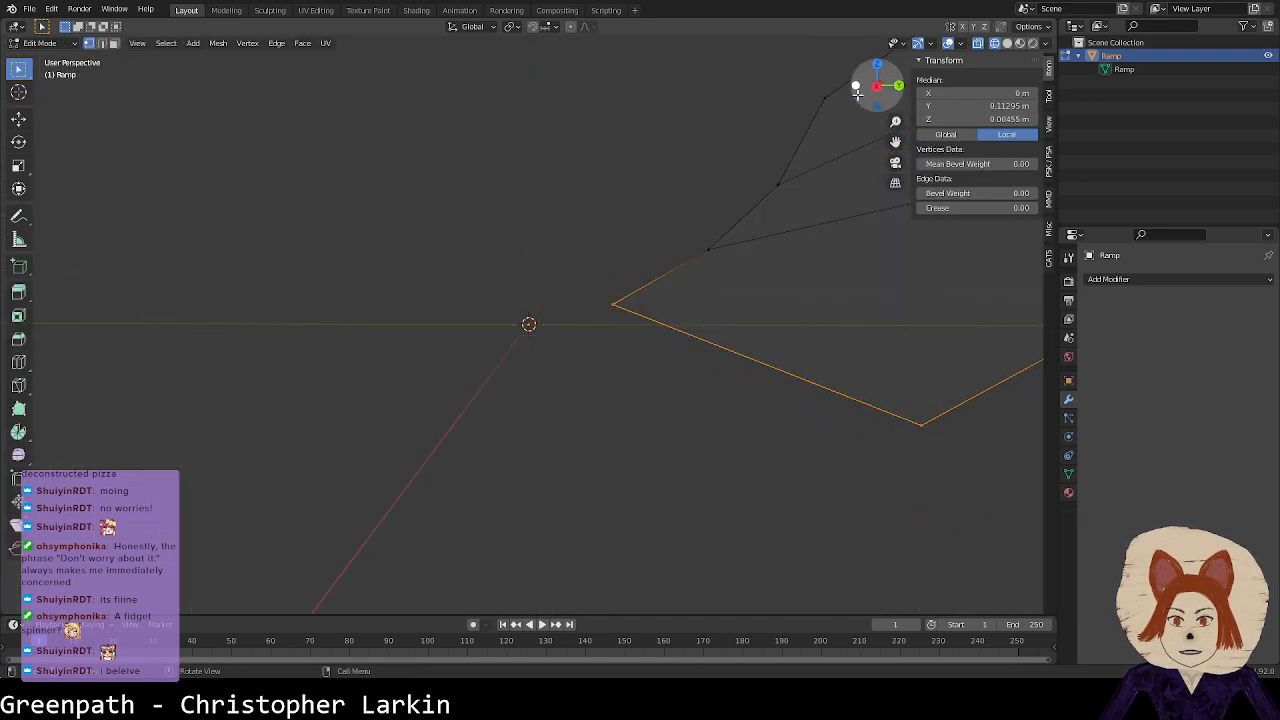
pyautogui.scroll(2, 707, 305)
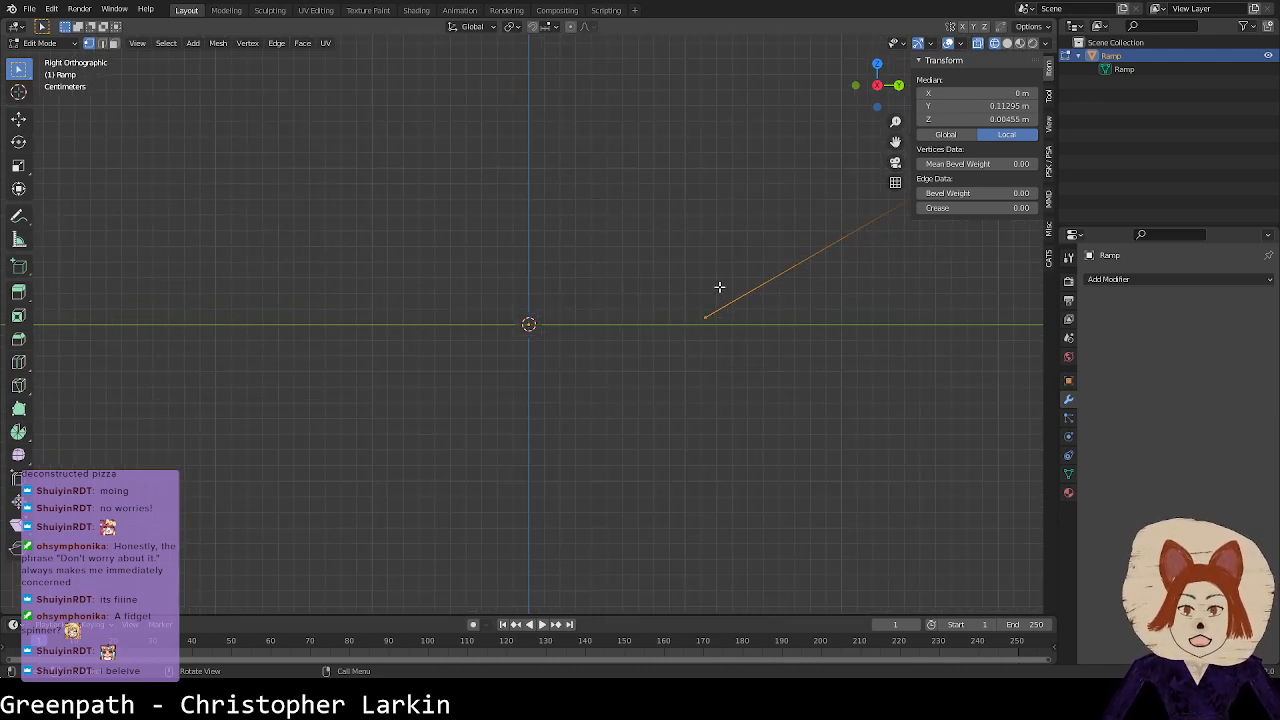
pyautogui.click(990, 119)
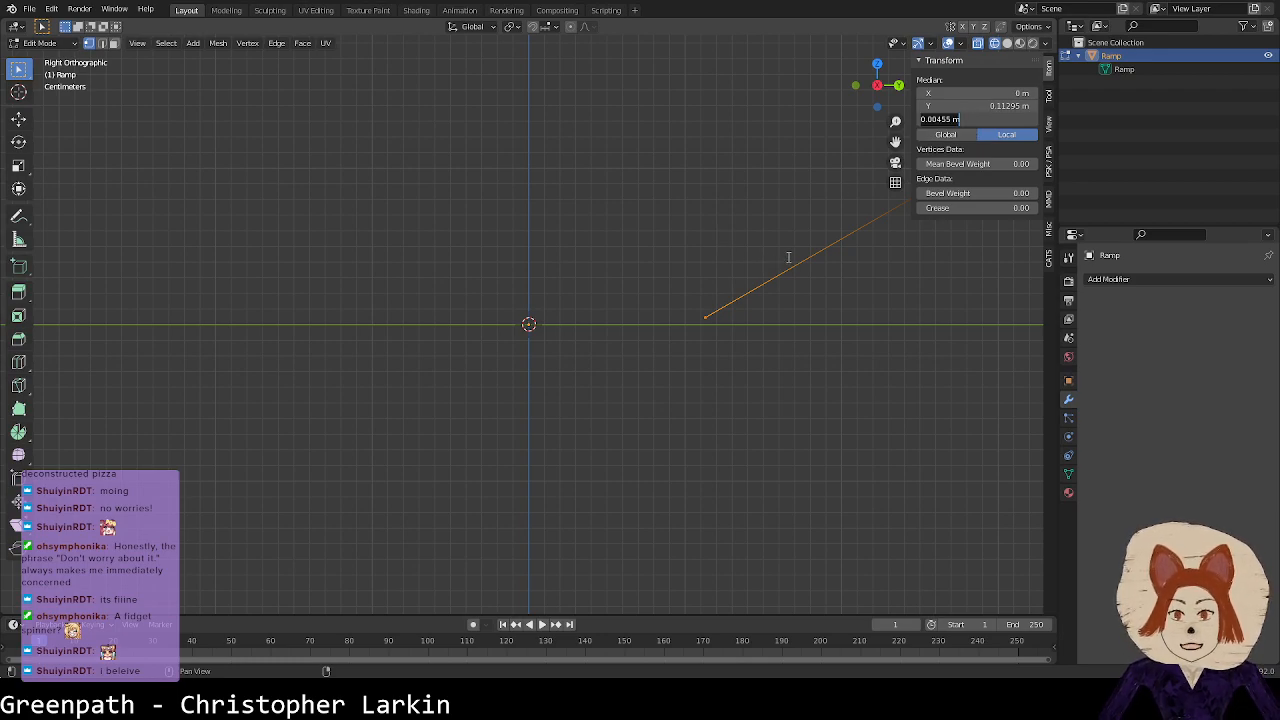
pyautogui.write('0')
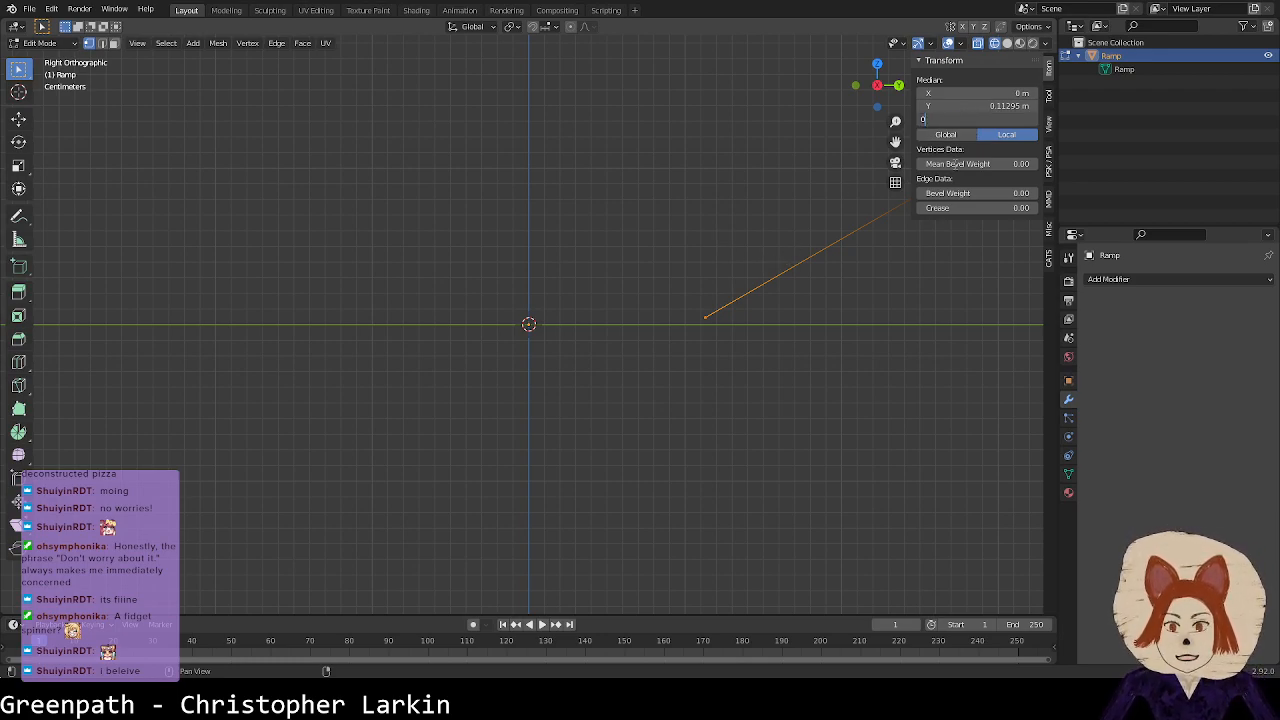
pyautogui.press('Return')
pyautogui.click(891, 263)
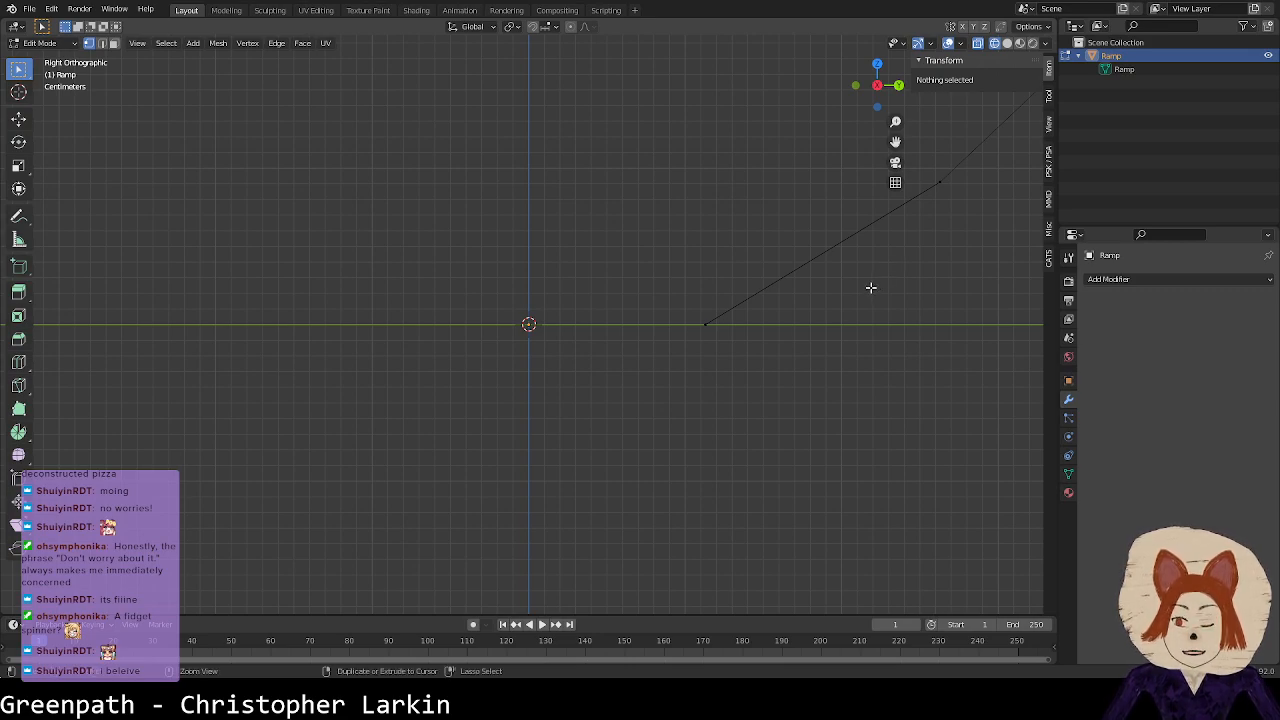
# Step: Undo the deselection and the Z change on the ramp's lowest edge
pyautogui.hotkey('ctrl', 'z')
pyautogui.hotkey('ctrl', 'z')
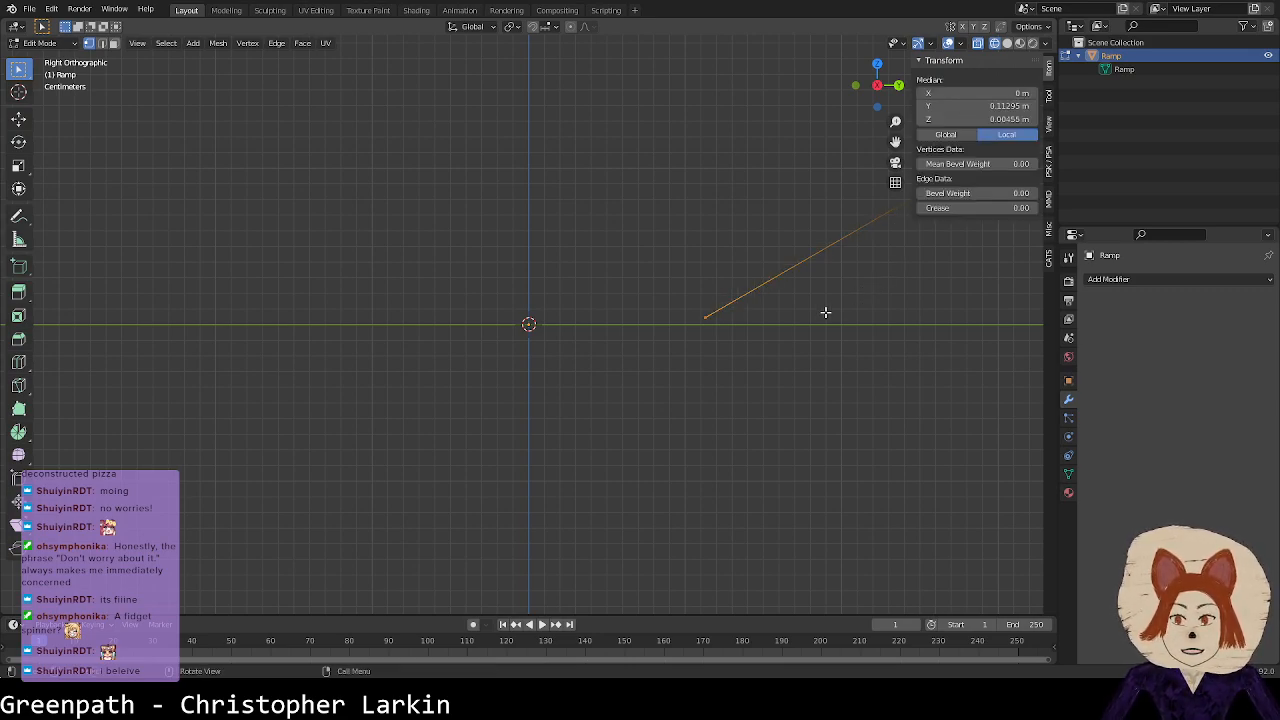
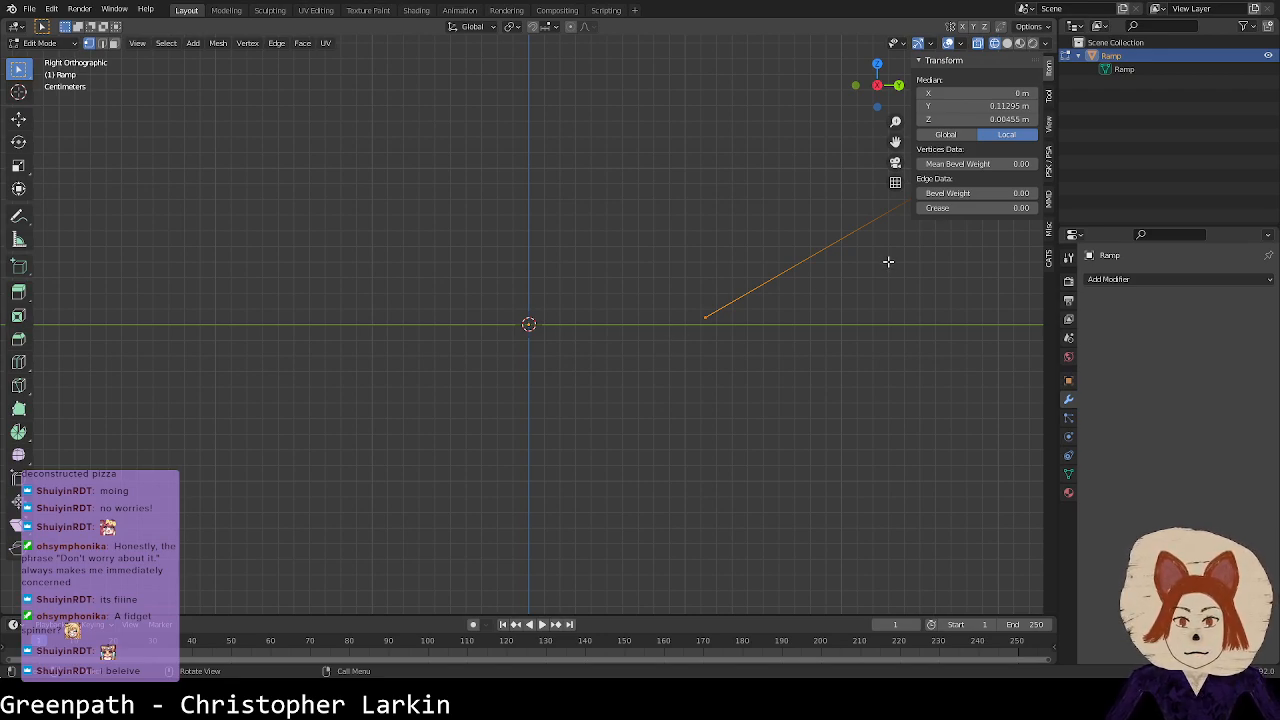
pyautogui.scroll(-4, 779, 256)
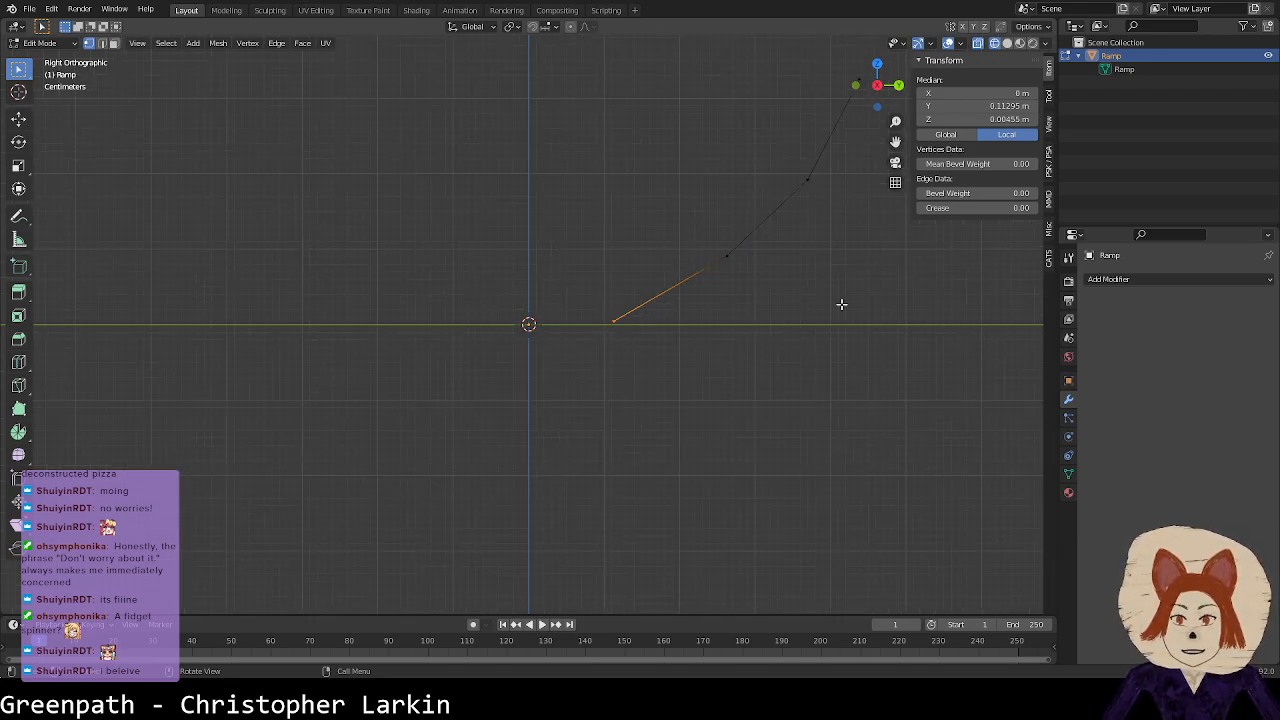
# Step: Add a Mirror modifier to the Ramp in object mode with only the Y axis enabled, and apply it
pyautogui.press('Tab')
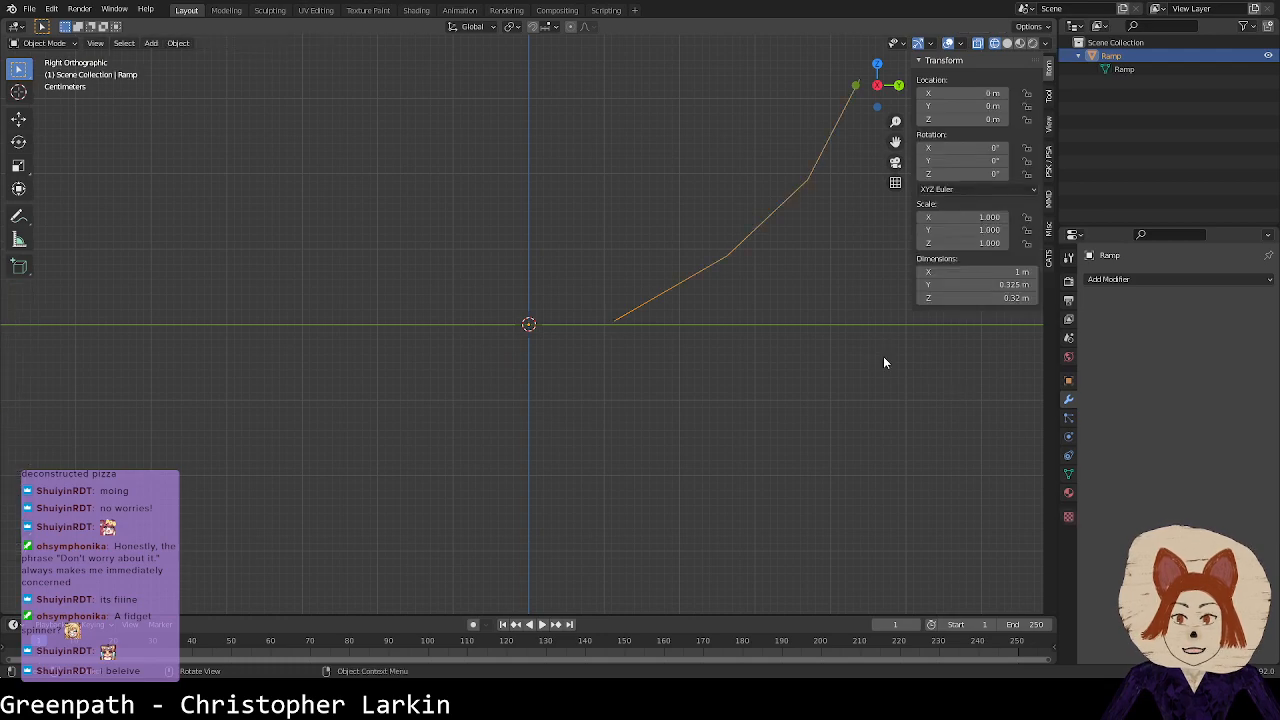
pyautogui.click(1123, 280)
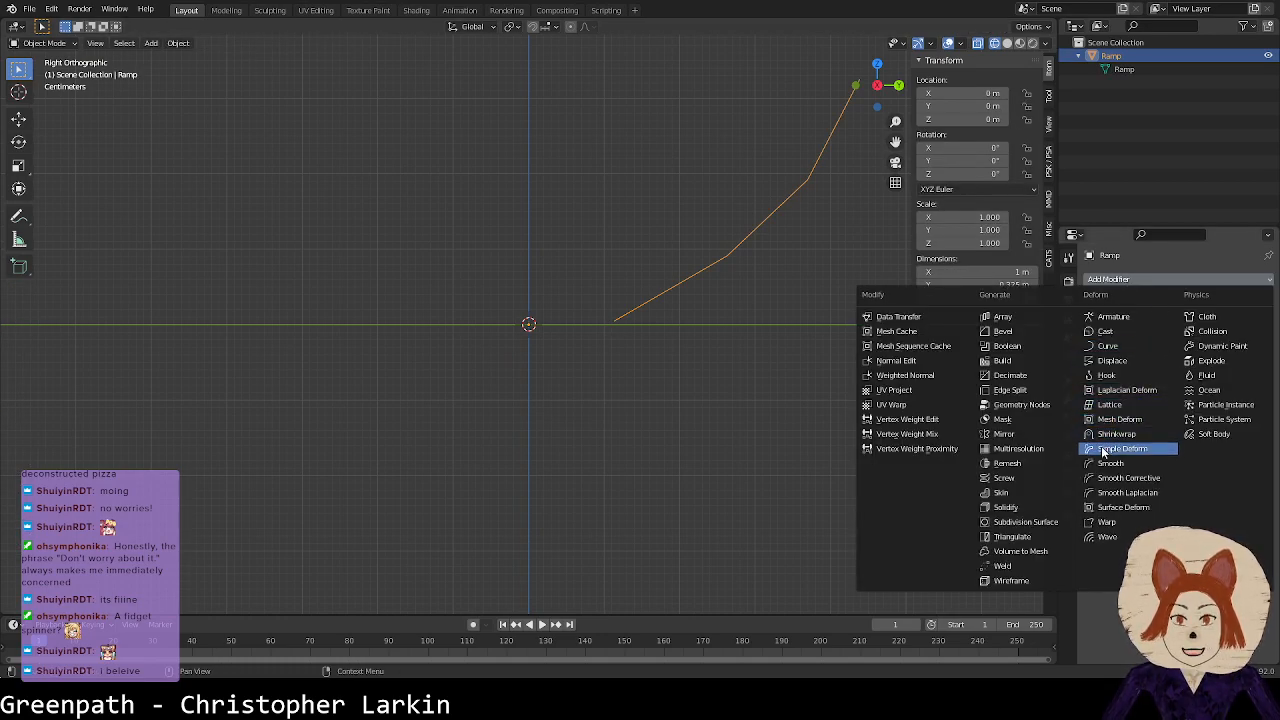
pyautogui.click(1008, 433)
pyautogui.click(1175, 324)
pyautogui.click(1206, 324)
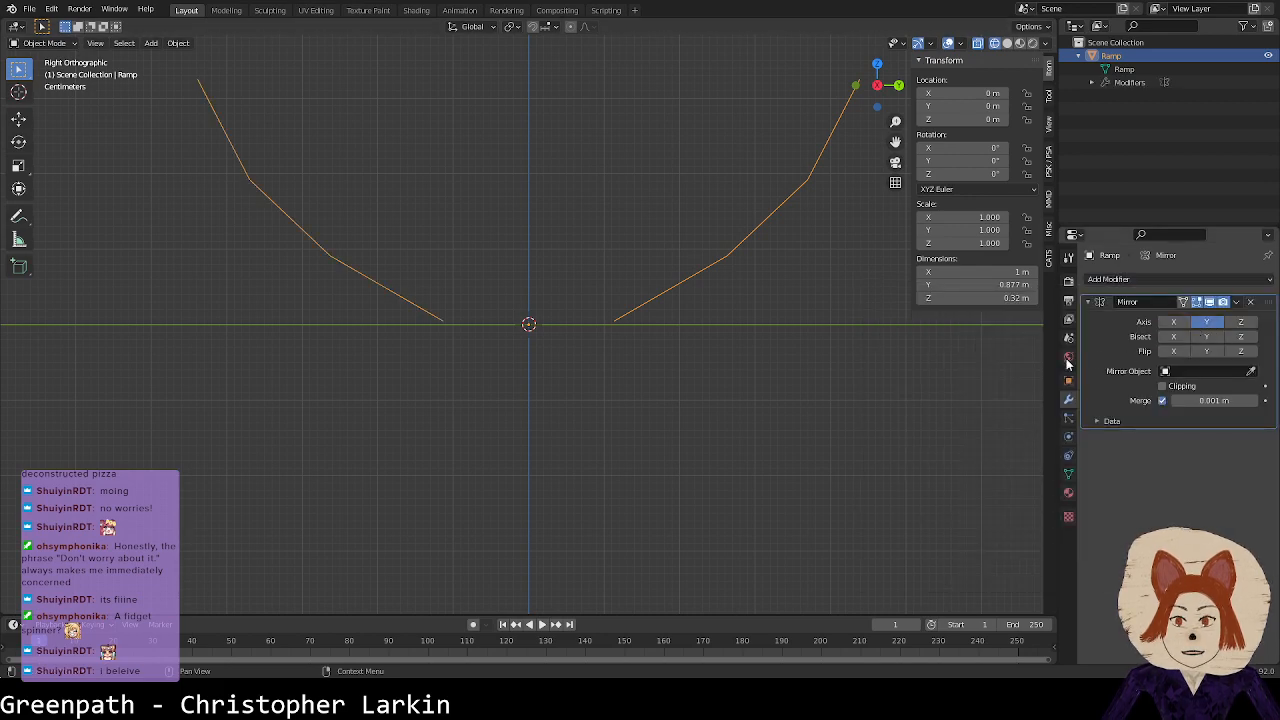
pyautogui.press('Tab')
pyautogui.press('Tab')
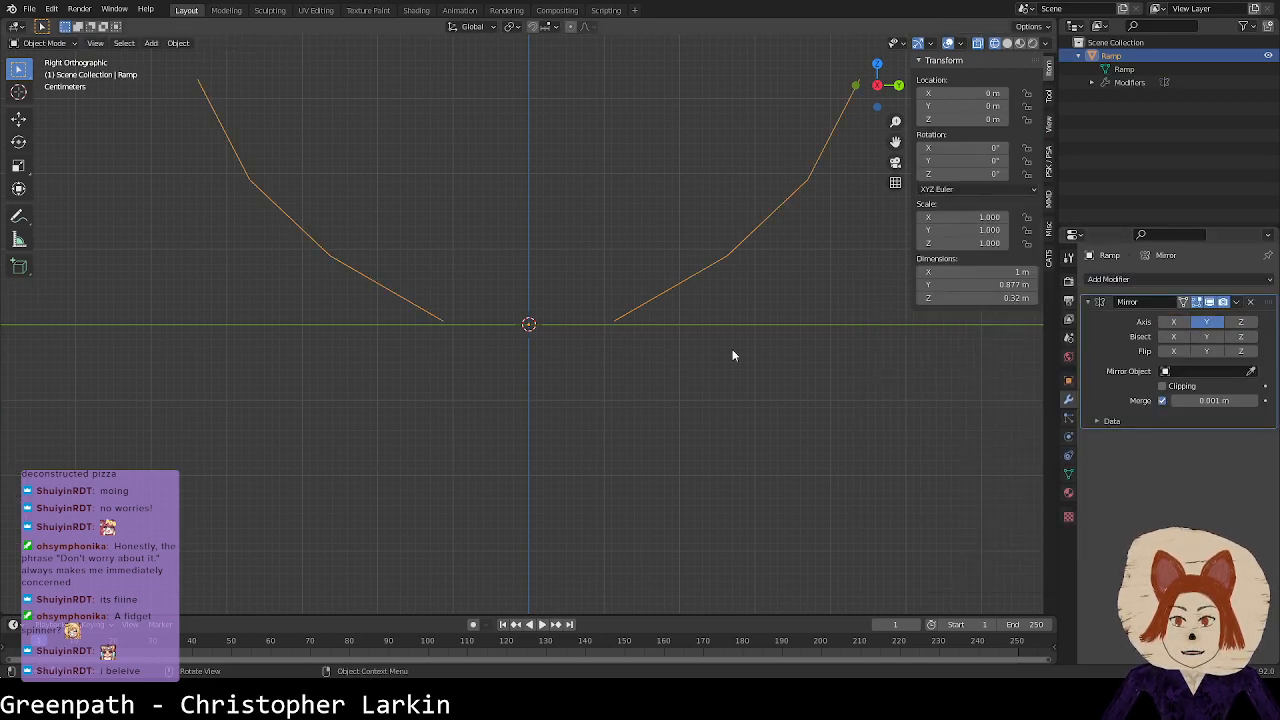
pyautogui.click(1236, 302)
pyautogui.click(1224, 328)
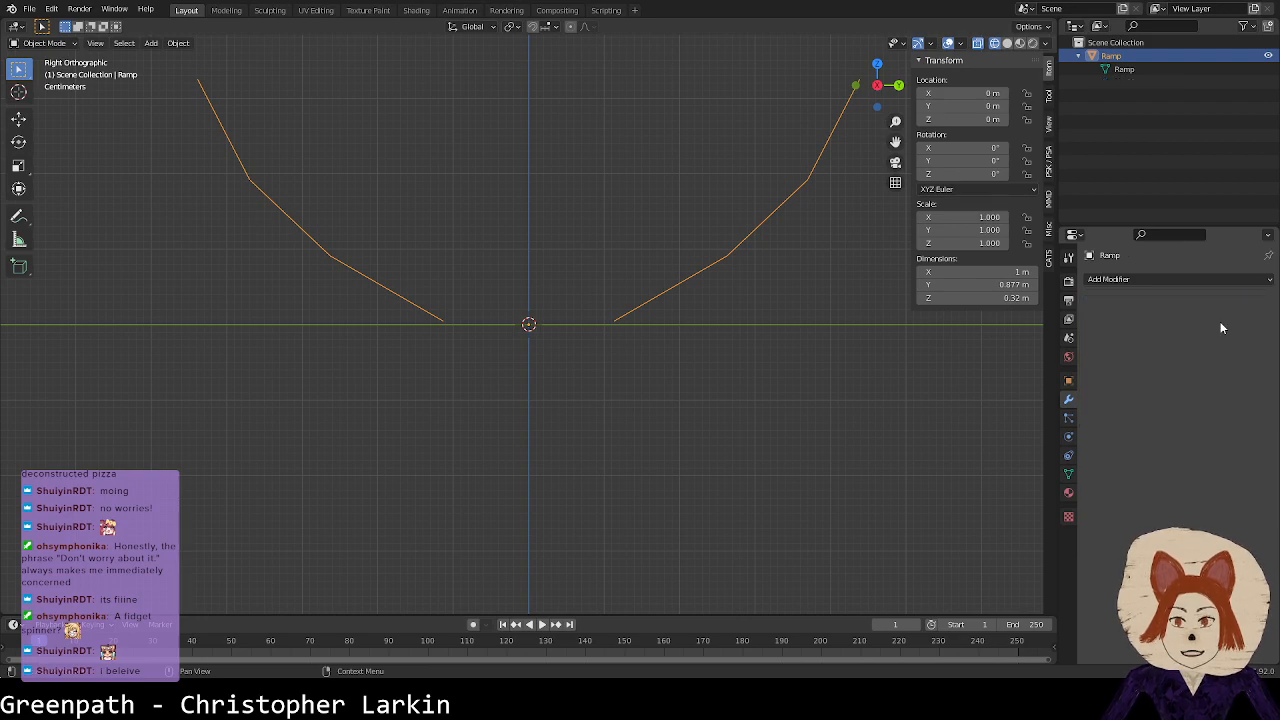
# Step: Fill the gap between the two mirrored halves' lowest edges with a face, switch to solid shading and save the file
pyautogui.press('Tab')
pyautogui.moveTo(617, 362); pyautogui.dragTo(617, 379, button='middle')
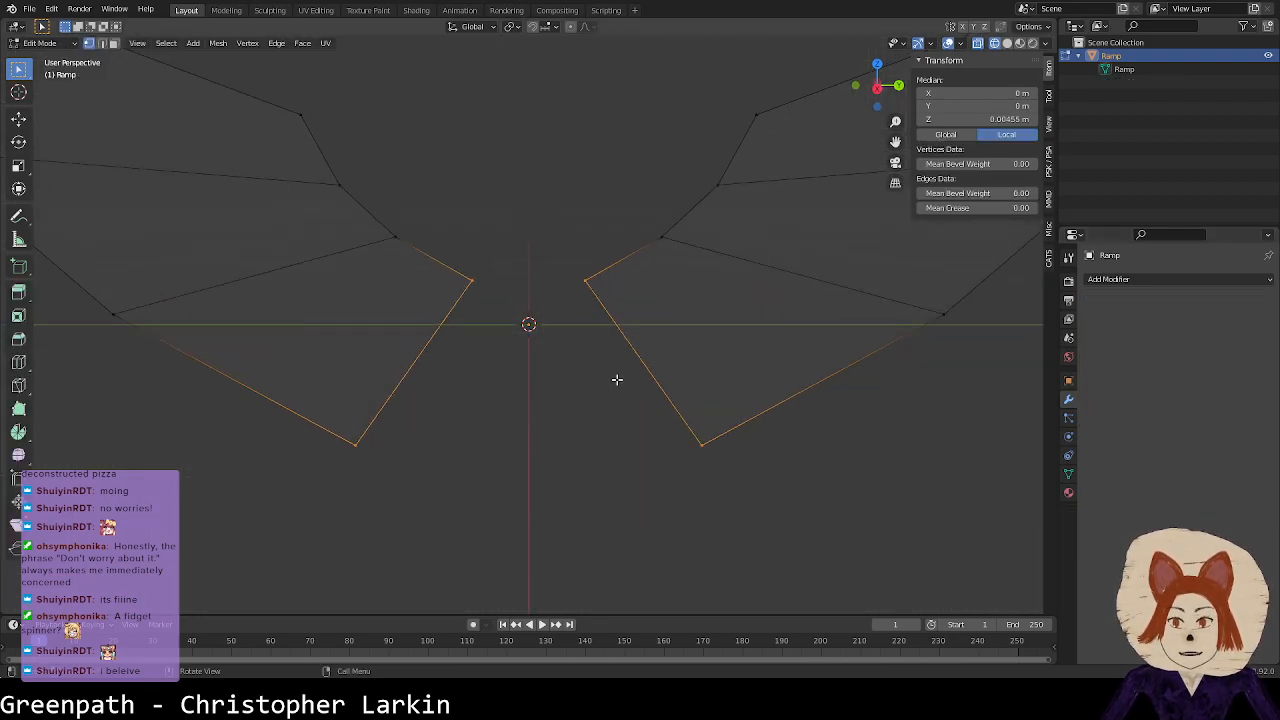
pyautogui.press('f')
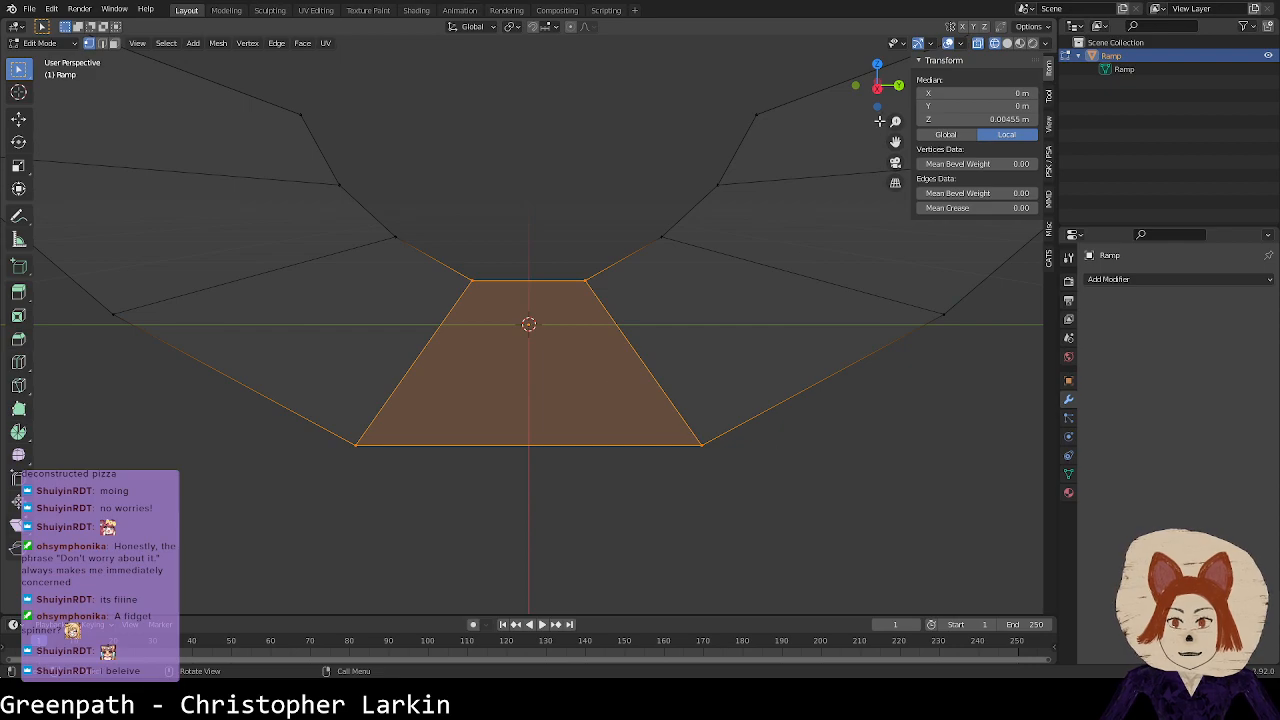
pyautogui.press('z')
pyautogui.click(641, 277)
pyautogui.scroll(-4, 776, 290)
pyautogui.click(794, 369)
pyautogui.moveTo(748, 333)
pyautogui.mouseDown(button='middle')
pyautogui.moveTo(731, 388)
pyautogui.moveTo(660, 357)
pyautogui.moveTo(563, 374)
pyautogui.moveTo(197, 363)
pyautogui.moveTo(251, 315)
pyautogui.mouseUp(button='middle')
pyautogui.scroll(-3, 550, 321)
pyautogui.moveTo(674, 329); pyautogui.dragTo(658, 337, button='middle')
pyautogui.hotkey('ctrl', 's')
# Step: Rename both the Ramp object and its mesh data to RampSolid
pyautogui.doubleClick(1138, 56)
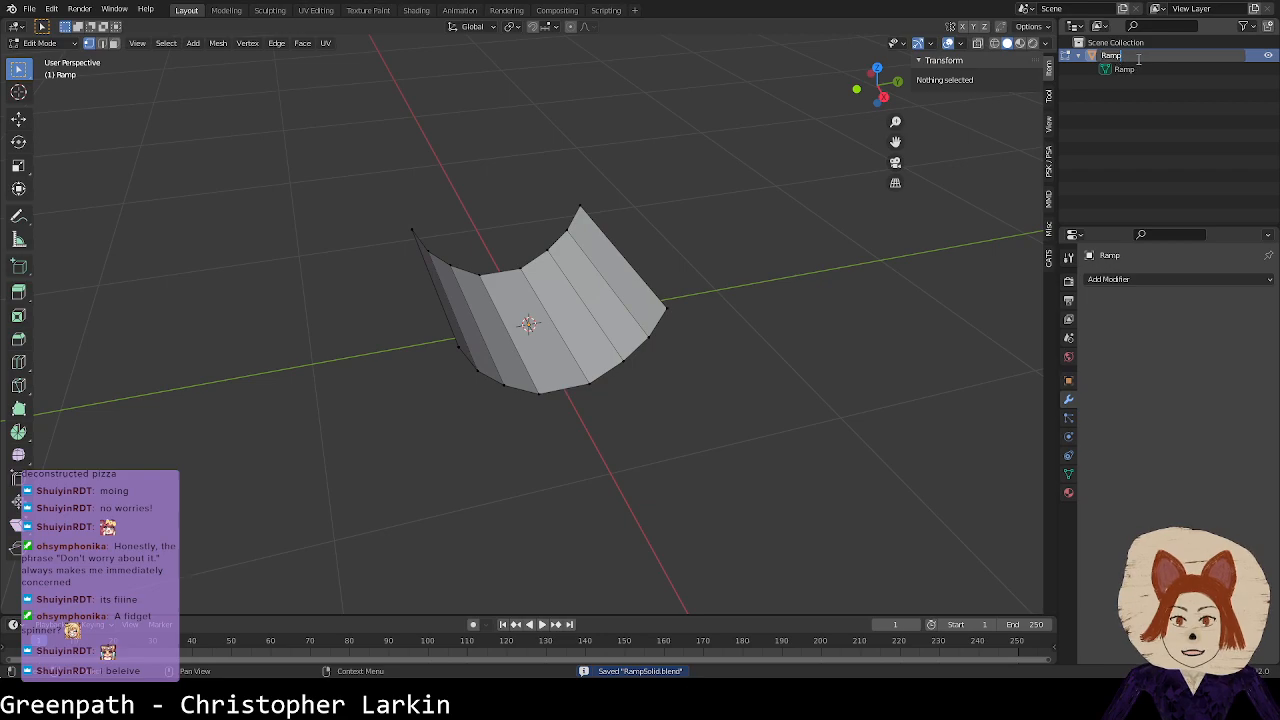
pyautogui.write('Solid')
pyautogui.press('Return')
pyautogui.doubleClick(1125, 69)
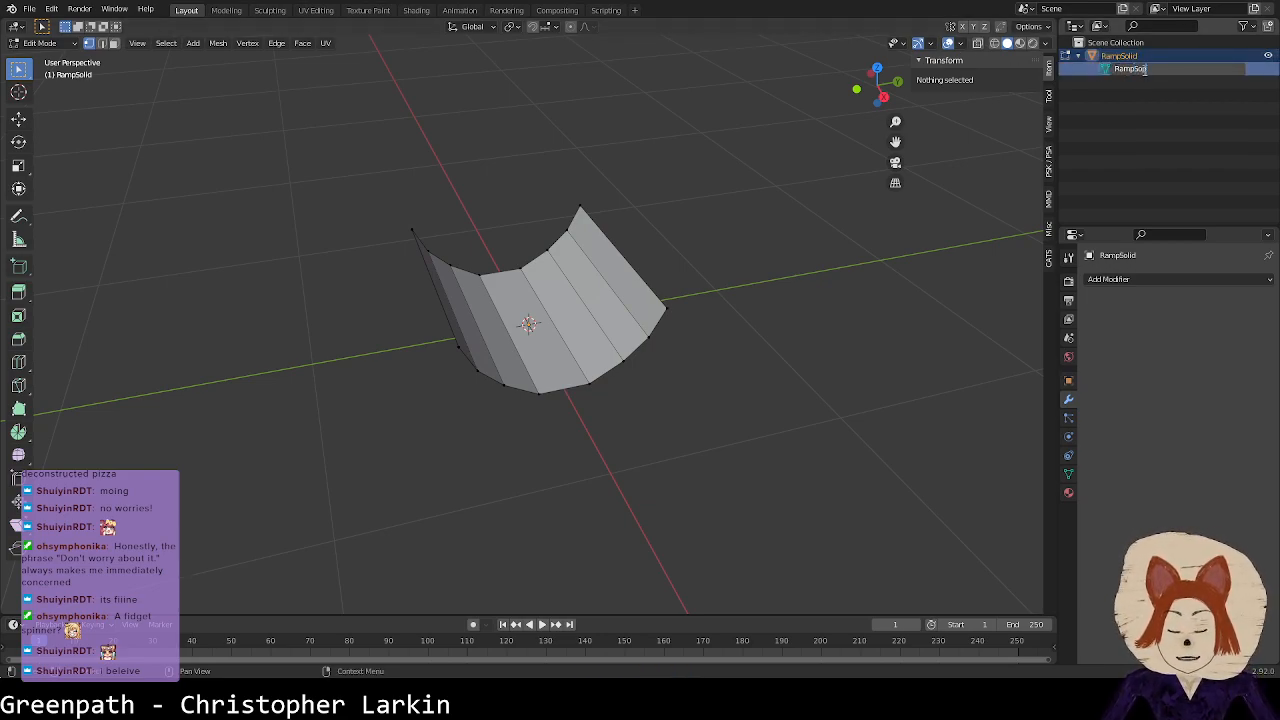
pyautogui.write('Solid')
pyautogui.press('Return')
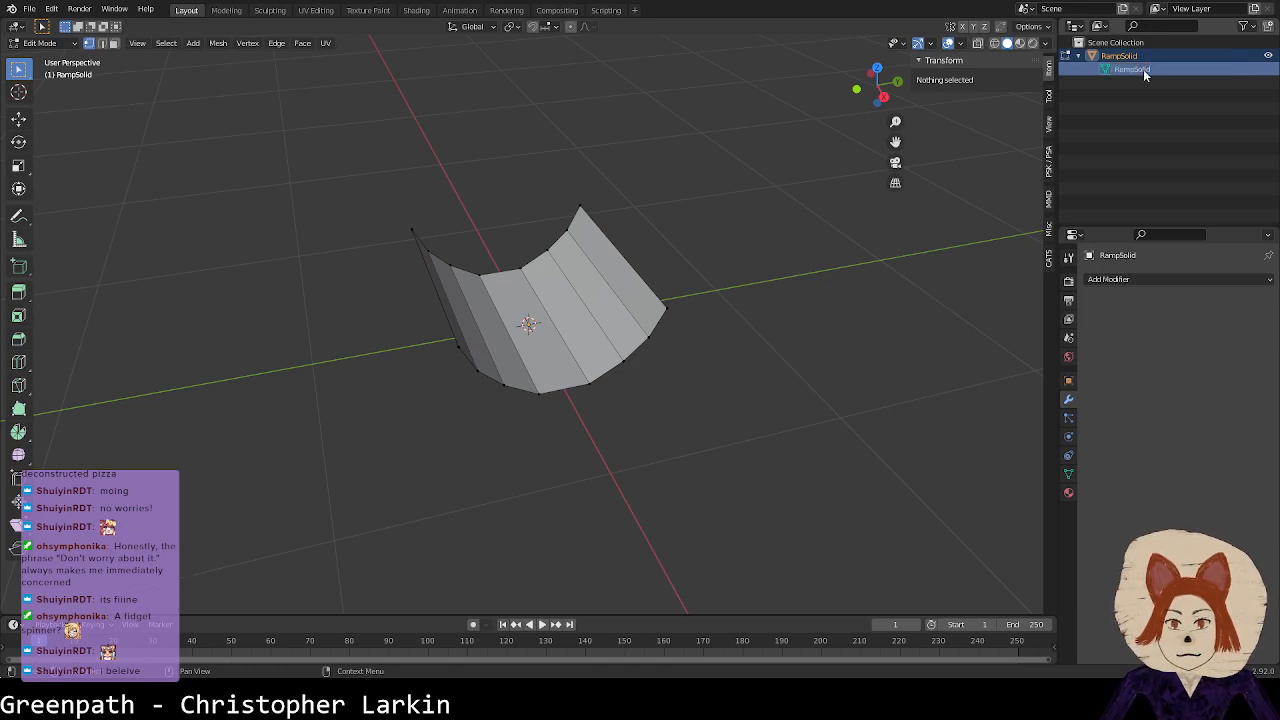
# Step: Check the RampSolid profile in the right orthographic view and save the file
pyautogui.moveTo(836, 253); pyautogui.dragTo(802, 228, button='middle')
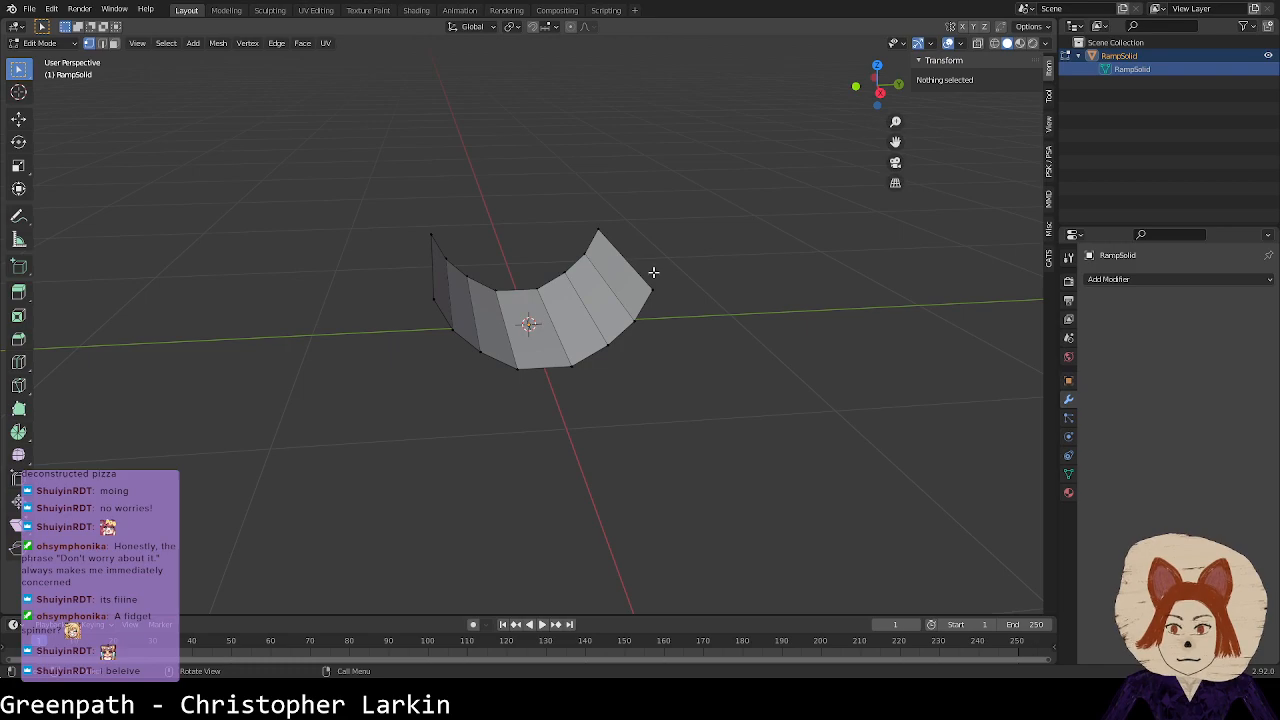
pyautogui.moveTo(677, 289); pyautogui.dragTo(683, 229, button='middle')
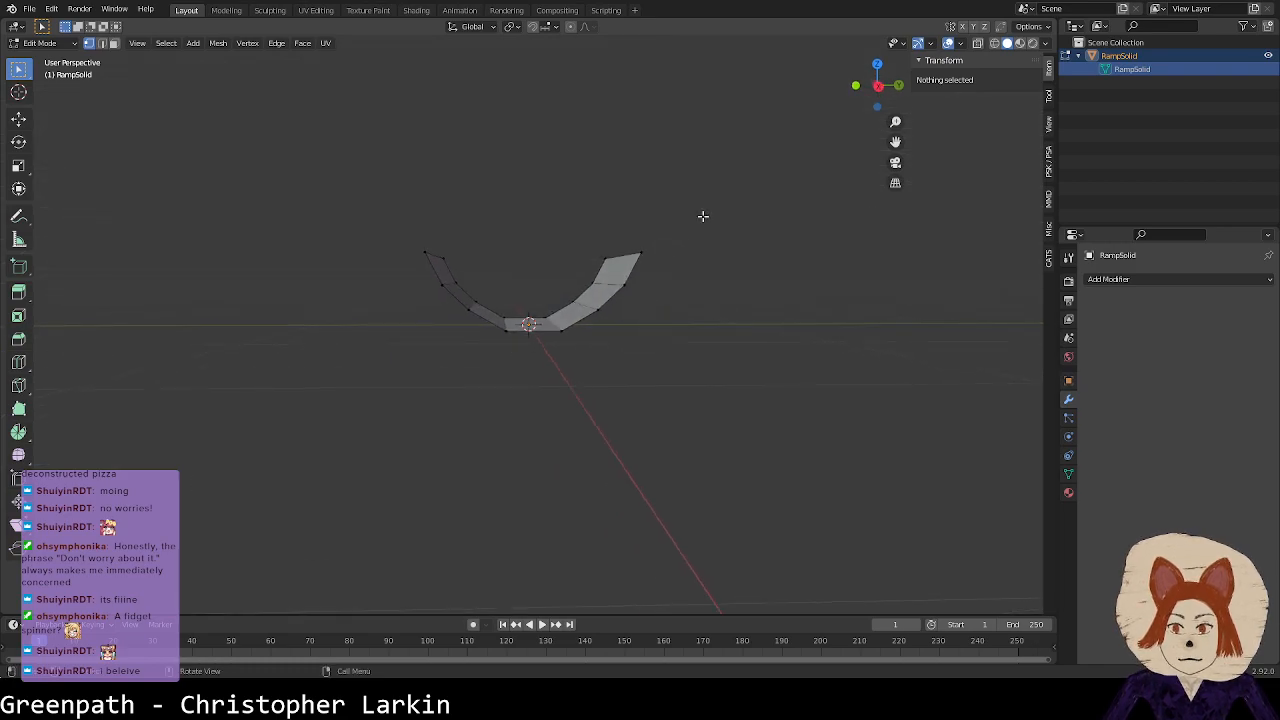
pyautogui.click(879, 83)
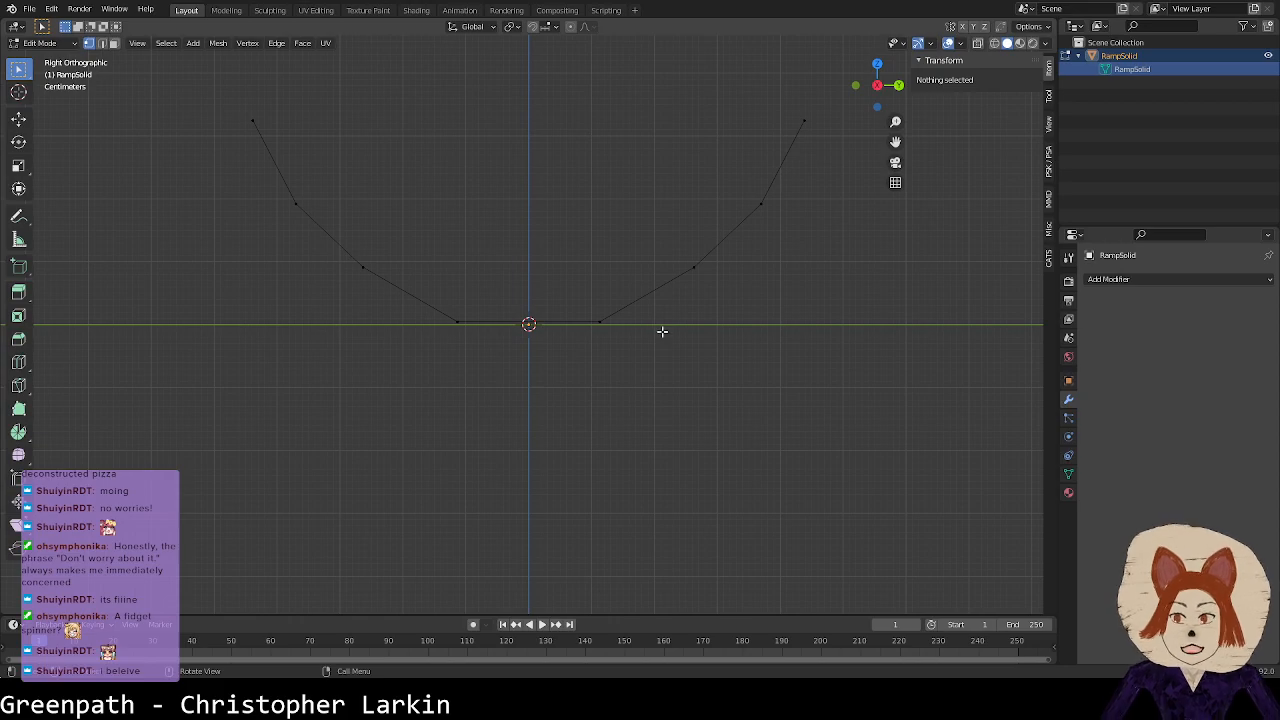
pyautogui.scroll(-3, 662, 330)
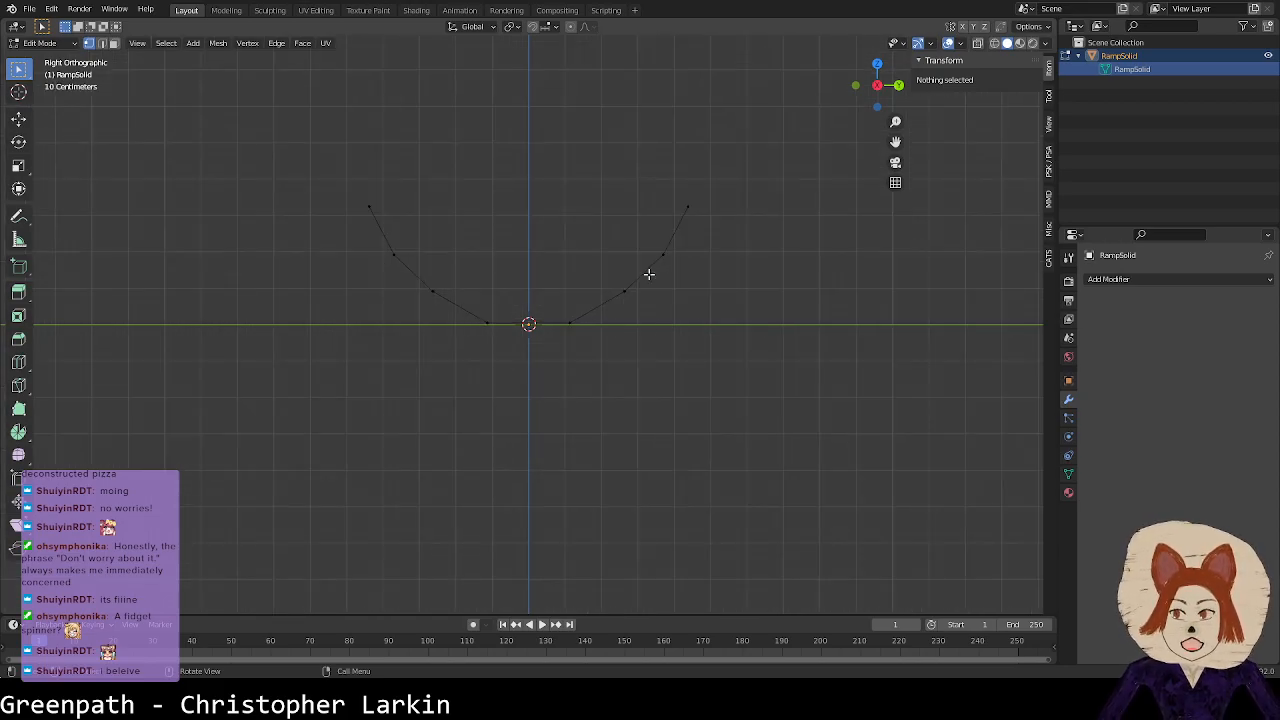
pyautogui.hotkey('ctrl', 's')
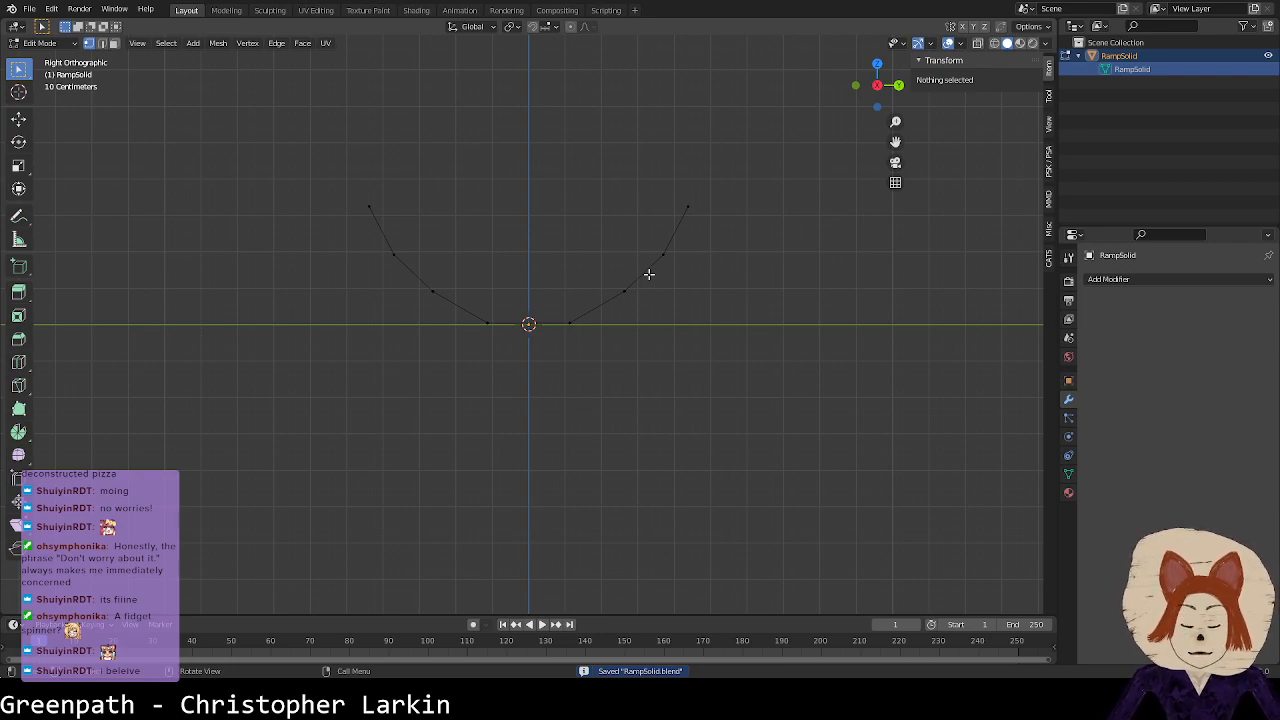
# Step: Return RampSolid to object mode, deselect it and save the file
pyautogui.moveTo(651, 274); pyautogui.dragTo(661, 327, button='middle')
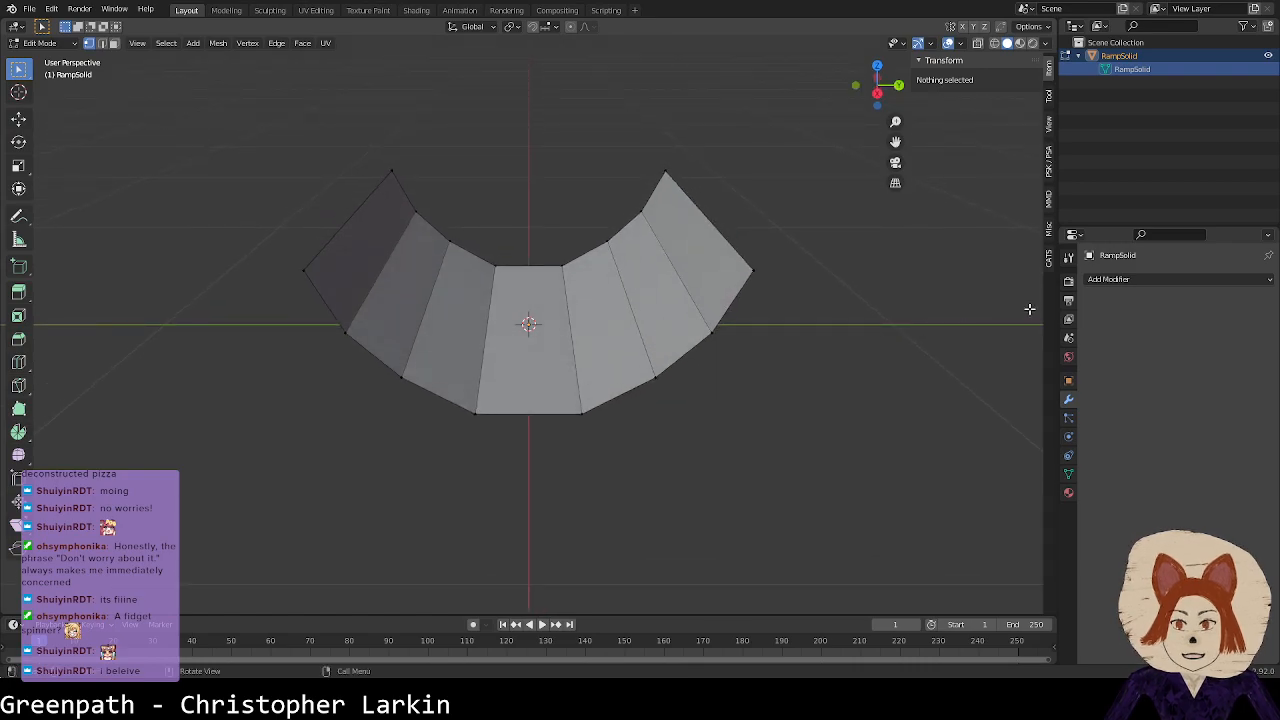
pyautogui.click(1134, 278)
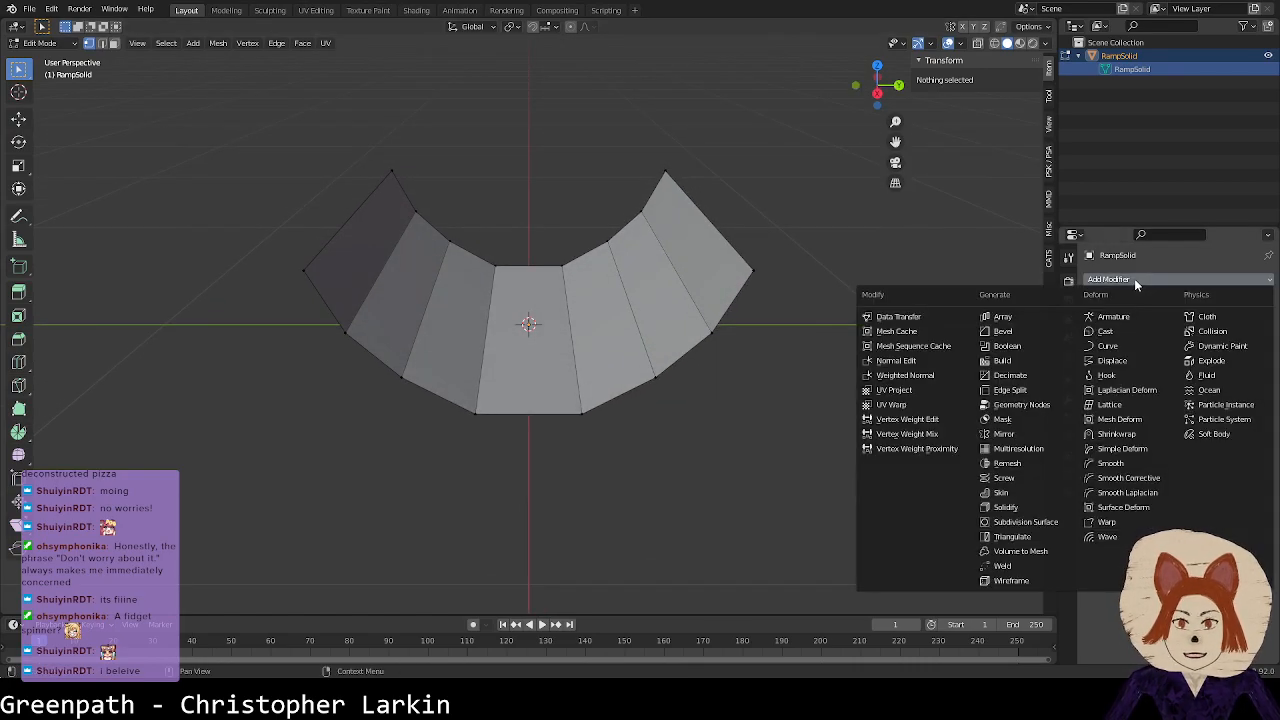
pyautogui.click(1140, 56)
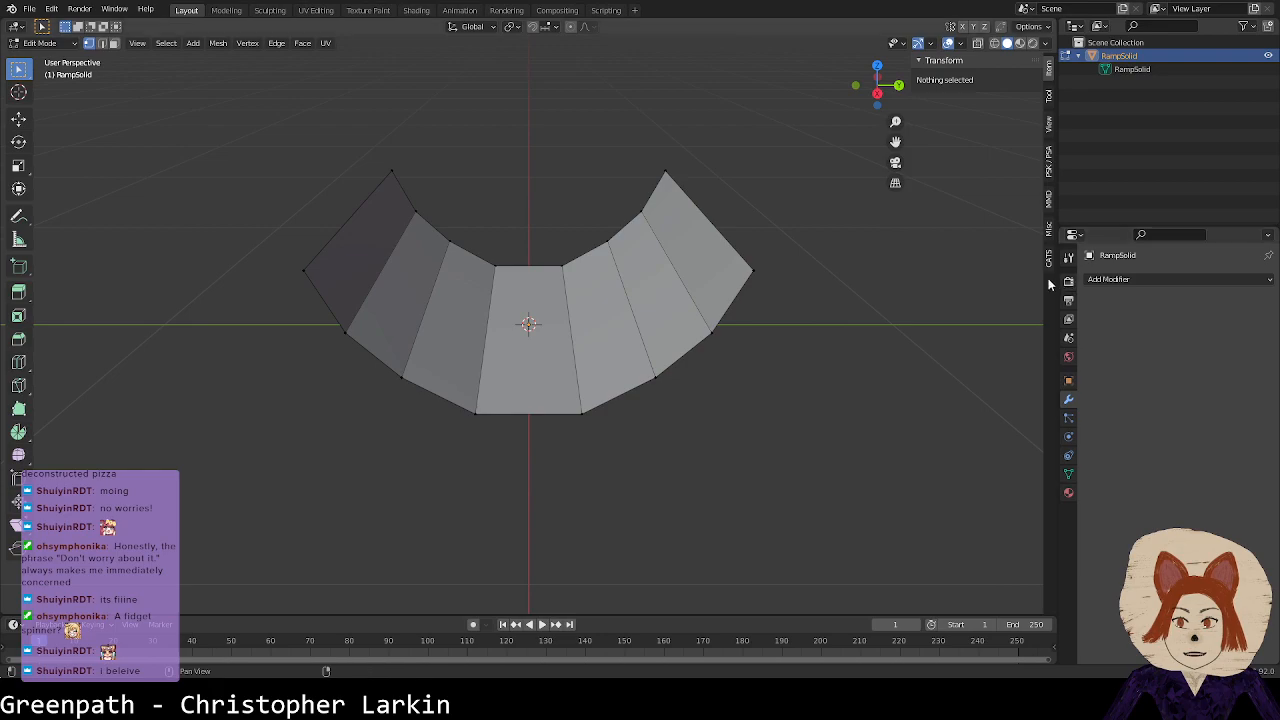
pyautogui.press('Tab')
pyautogui.click(1123, 155)
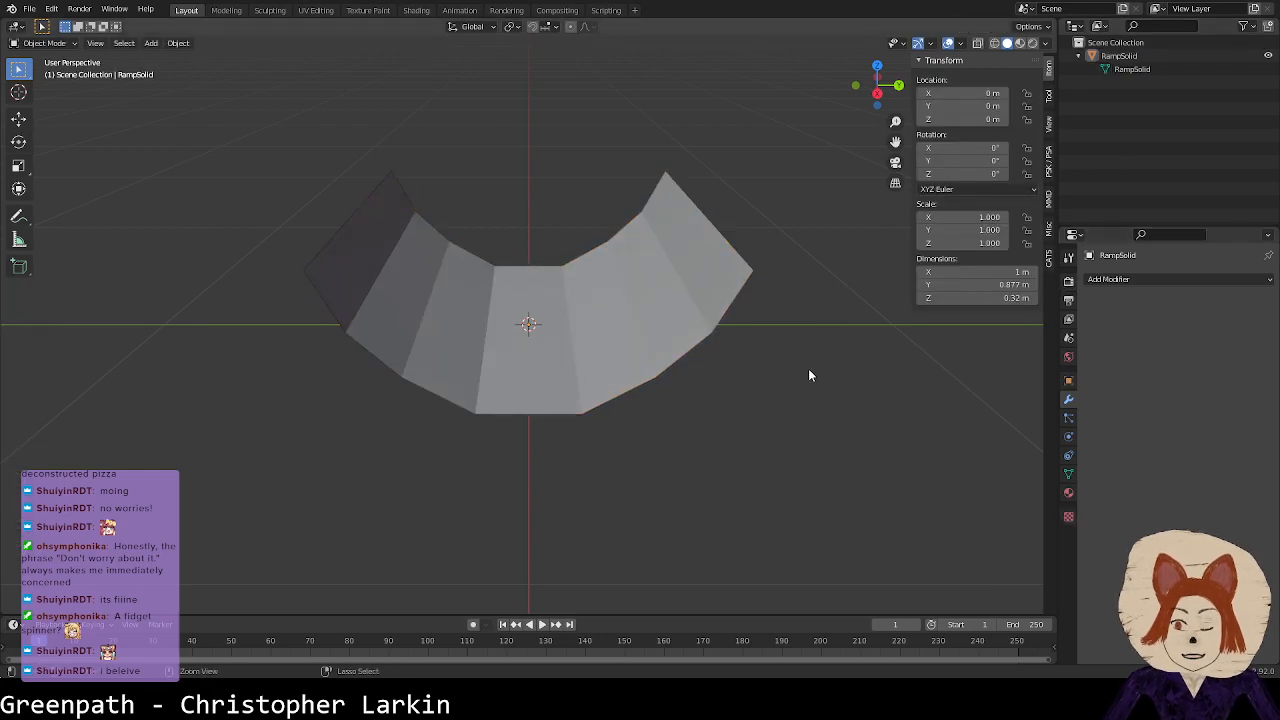
pyautogui.hotkey('ctrl', 's')
# Step: Add a Bezier curve to the scene and open it for editing with all its points deselected
pyautogui.hotkey('ctrl', 'a')
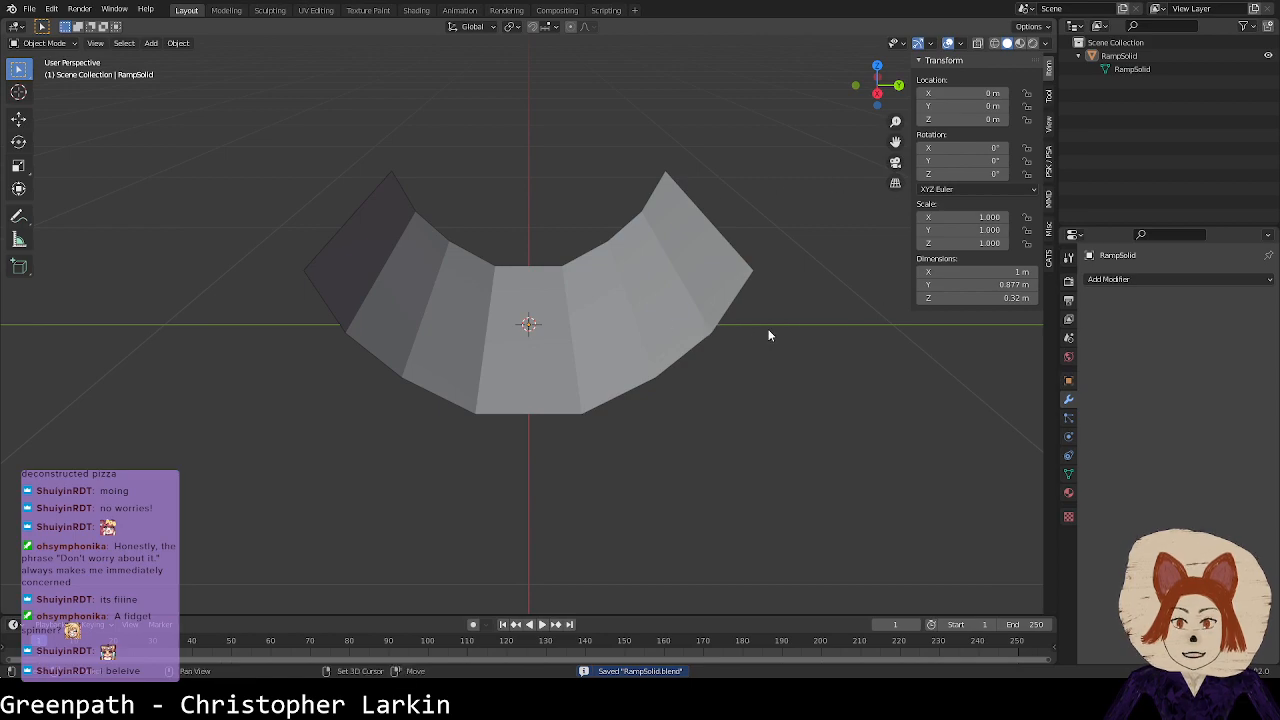
pyautogui.hotkey('shift', 'a')
pyautogui.moveTo(766, 331)
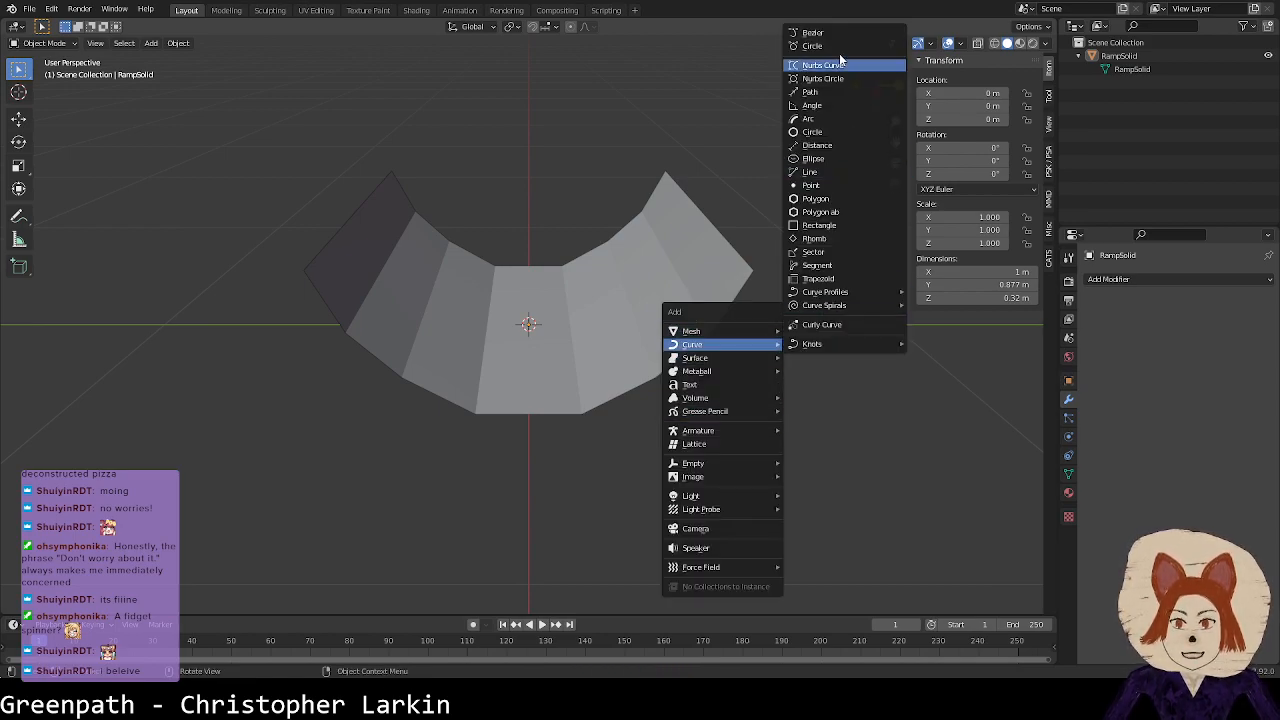
pyautogui.click(836, 35)
pyautogui.scroll(-7, 828, 222)
pyautogui.press('Tab')
pyautogui.moveTo(689, 313); pyautogui.dragTo(616, 363, button='middle')
pyautogui.hotkey('alt', 'a')
# Step: Move both end points of the Bezier curve within the horizontal plane, away from the ramp
pyautogui.click(442, 411)
pyautogui.press('g')
pyautogui.hotkey('shift', 'z')
pyautogui.click(50, 459)
pyautogui.click(593, 254)
pyautogui.press('g')
pyautogui.hotkey('shift', 'z')
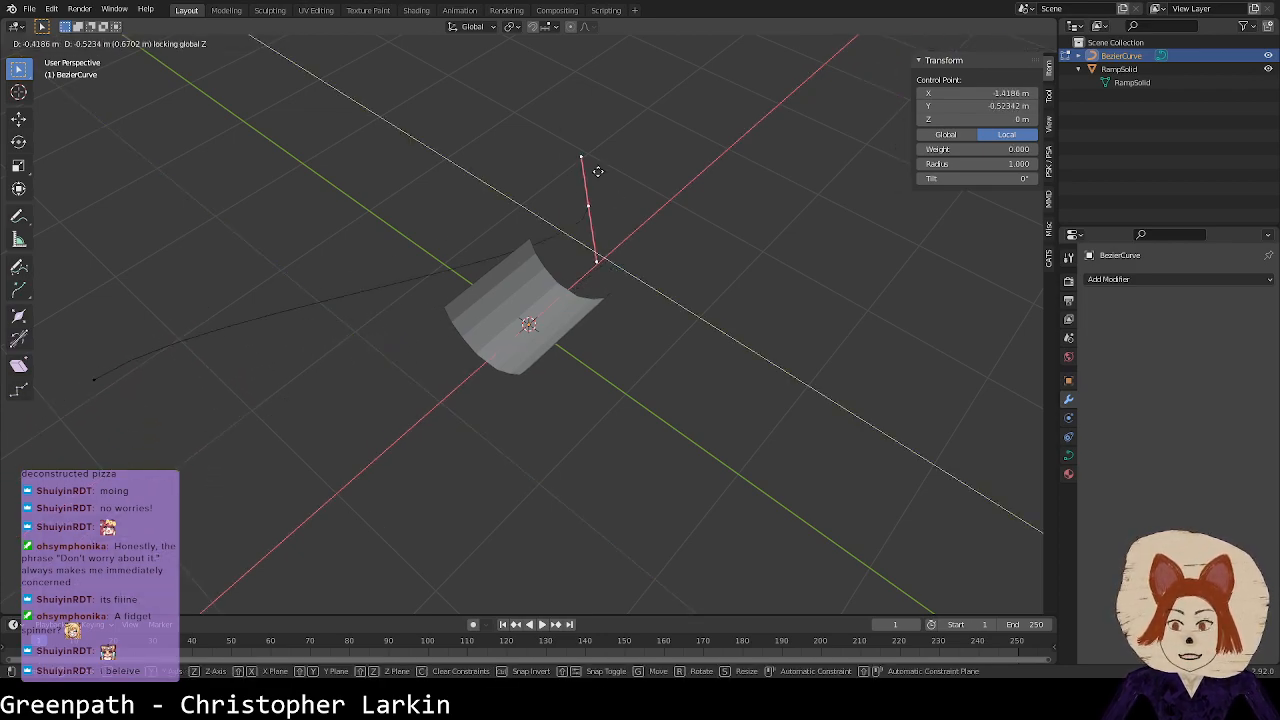
pyautogui.click(582, 196)
# Step: Bend the far end of the Bezier curve by moving its handle horizontally and raising the end along Z
pyautogui.press('g')
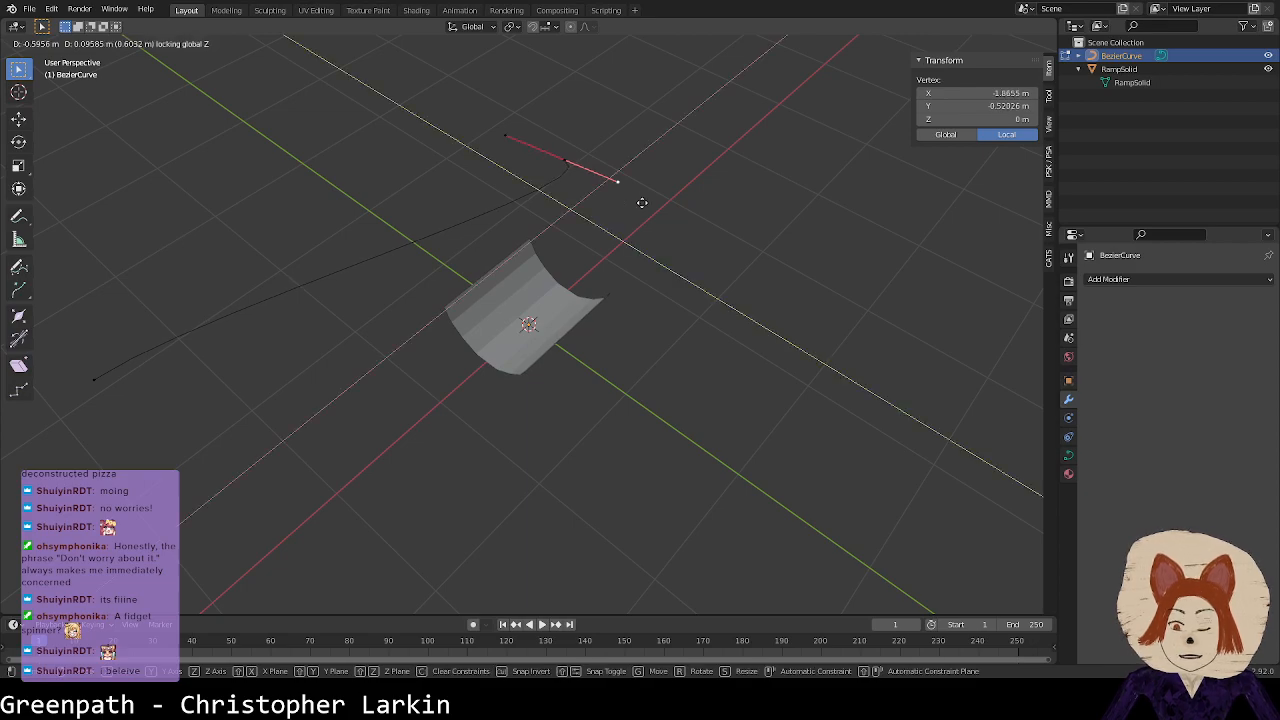
pyautogui.click(650, 198)
pyautogui.press('g')
pyautogui.press('z')
pyautogui.click(558, 99)
pyautogui.click(567, 298)
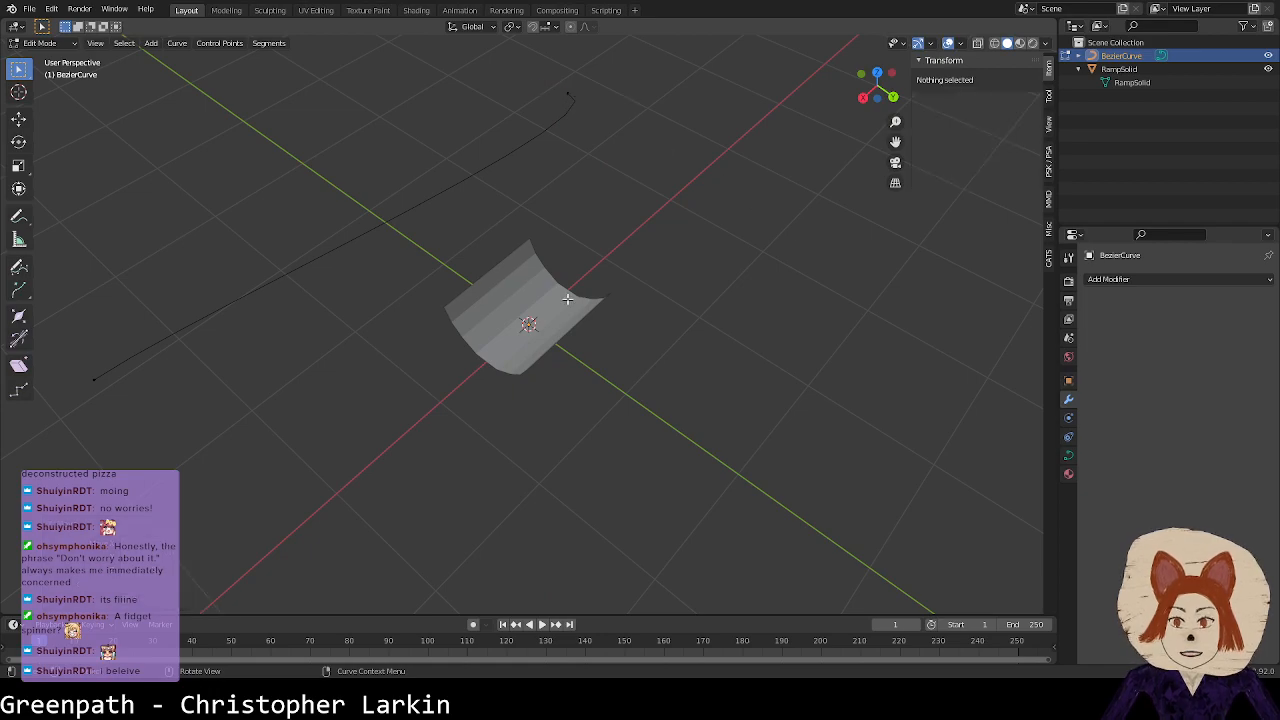
# Step: Add an Array modifier to RampSolid in object mode, using Fit Curve with BezierCurve as the curve
pyautogui.press('Tab')
pyautogui.click(618, 298)
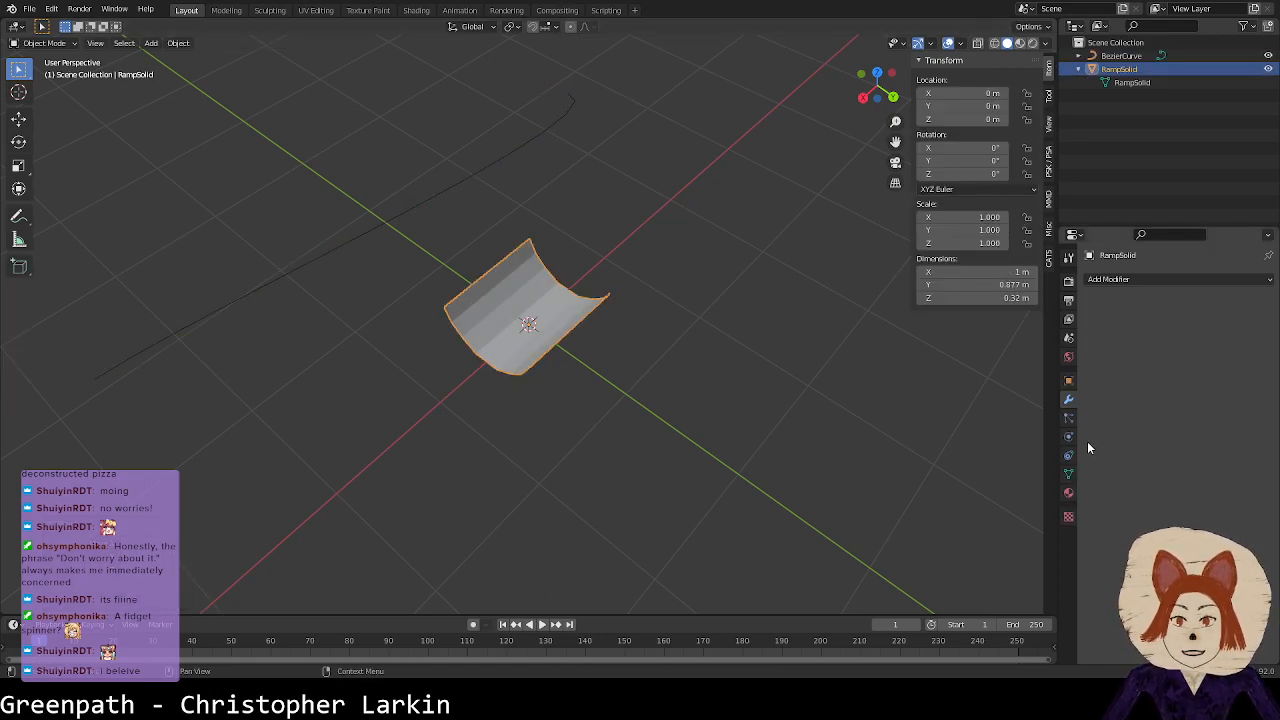
pyautogui.click(1148, 281)
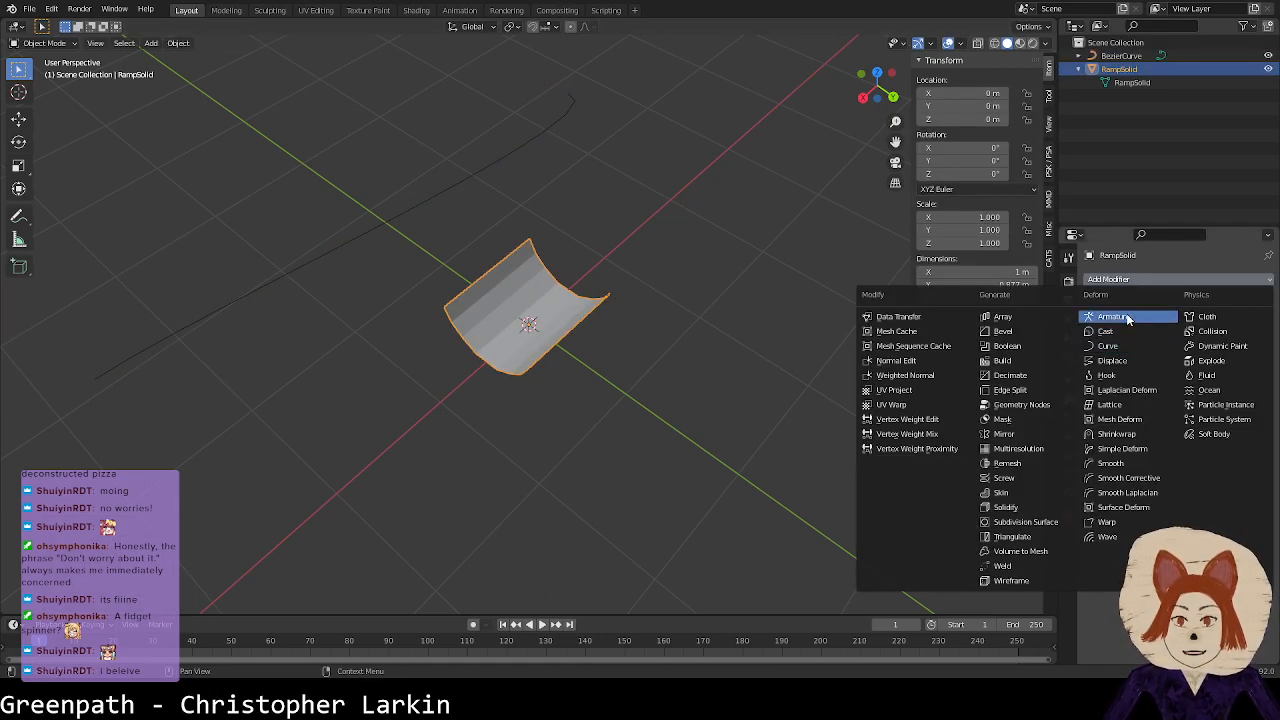
pyautogui.click(1043, 323)
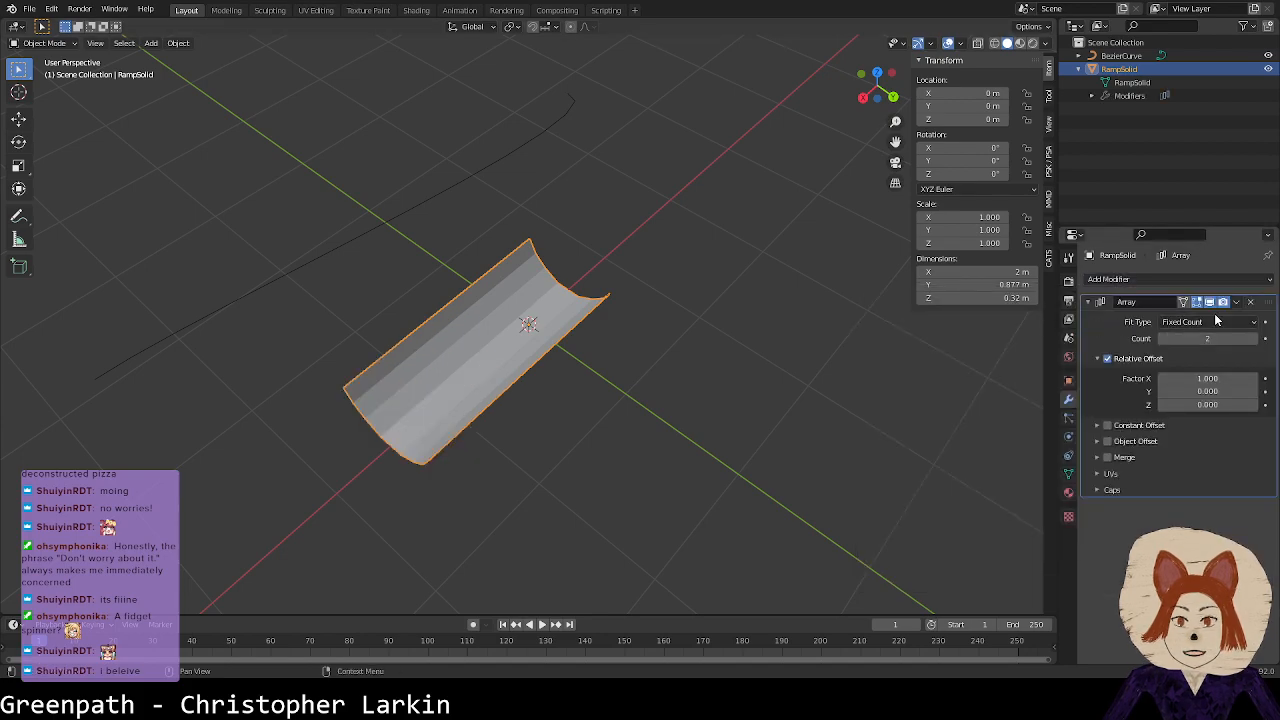
pyautogui.click(1190, 321)
pyautogui.click(1205, 369)
pyautogui.click(1205, 340)
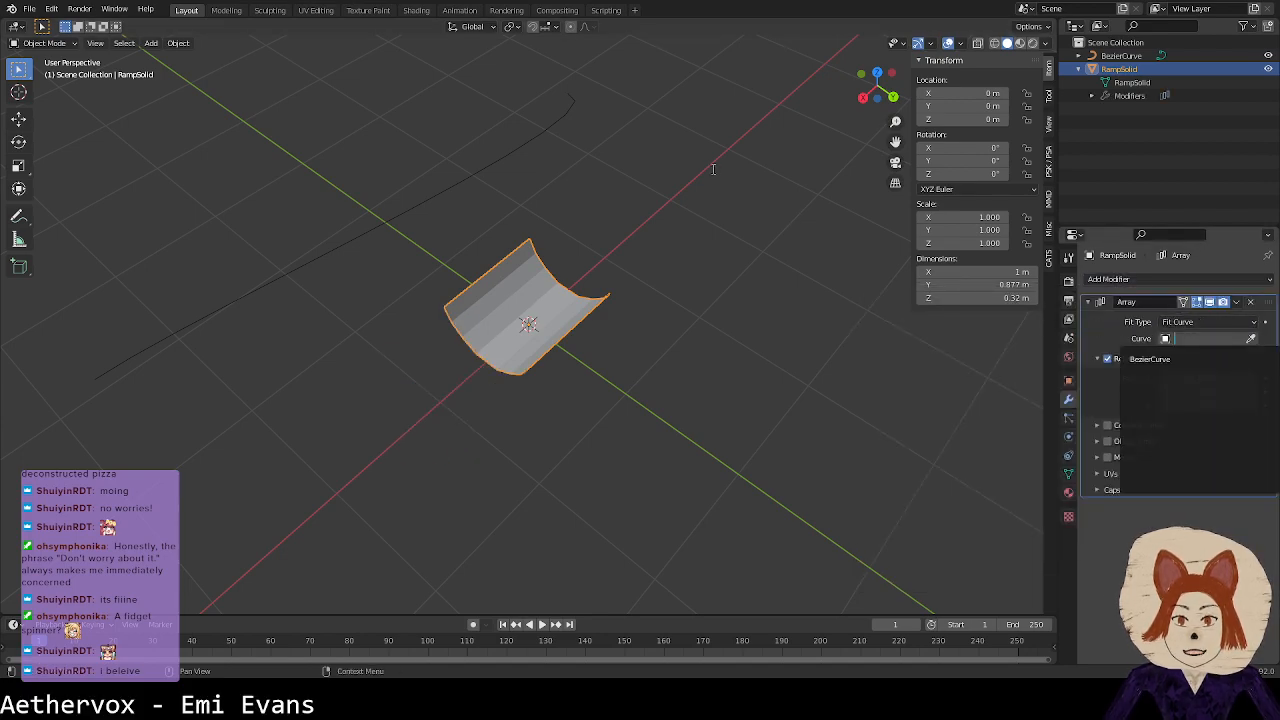
pyautogui.click(1152, 366)
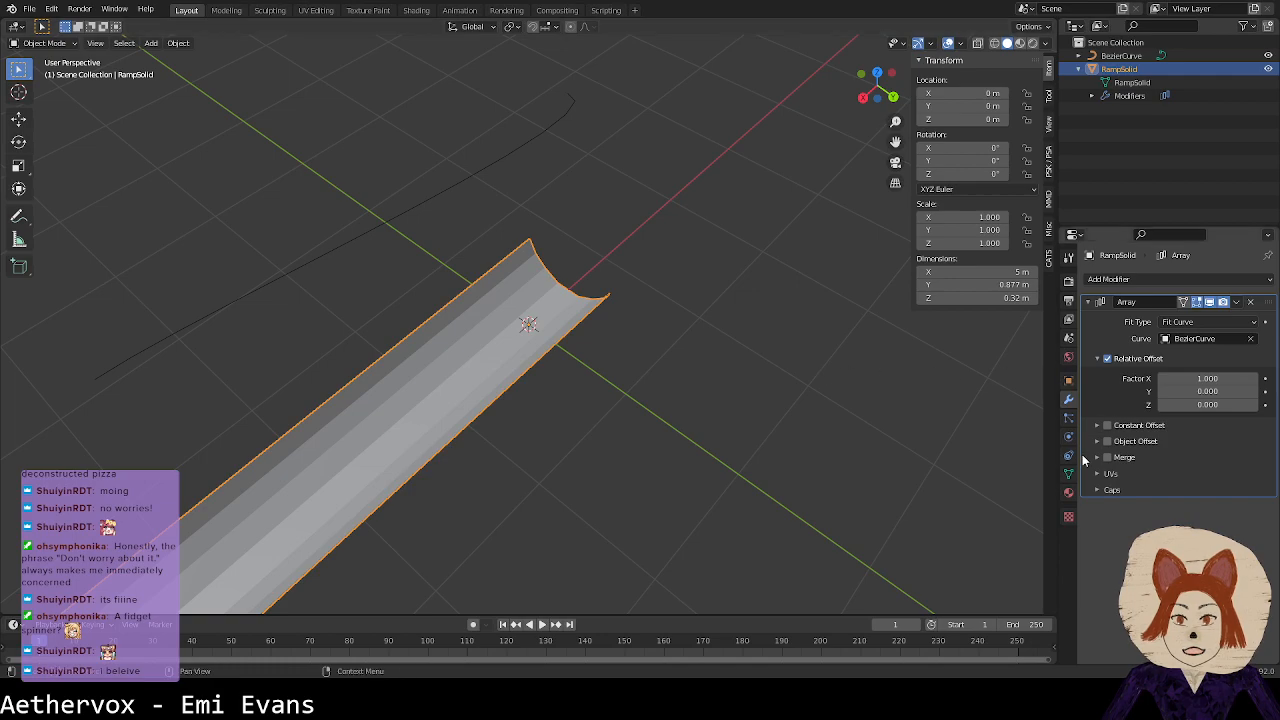
# Step: Add a Curve modifier to RampSolid with BezierCurve as its curve object
pyautogui.click(1152, 279)
pyautogui.click(1103, 352)
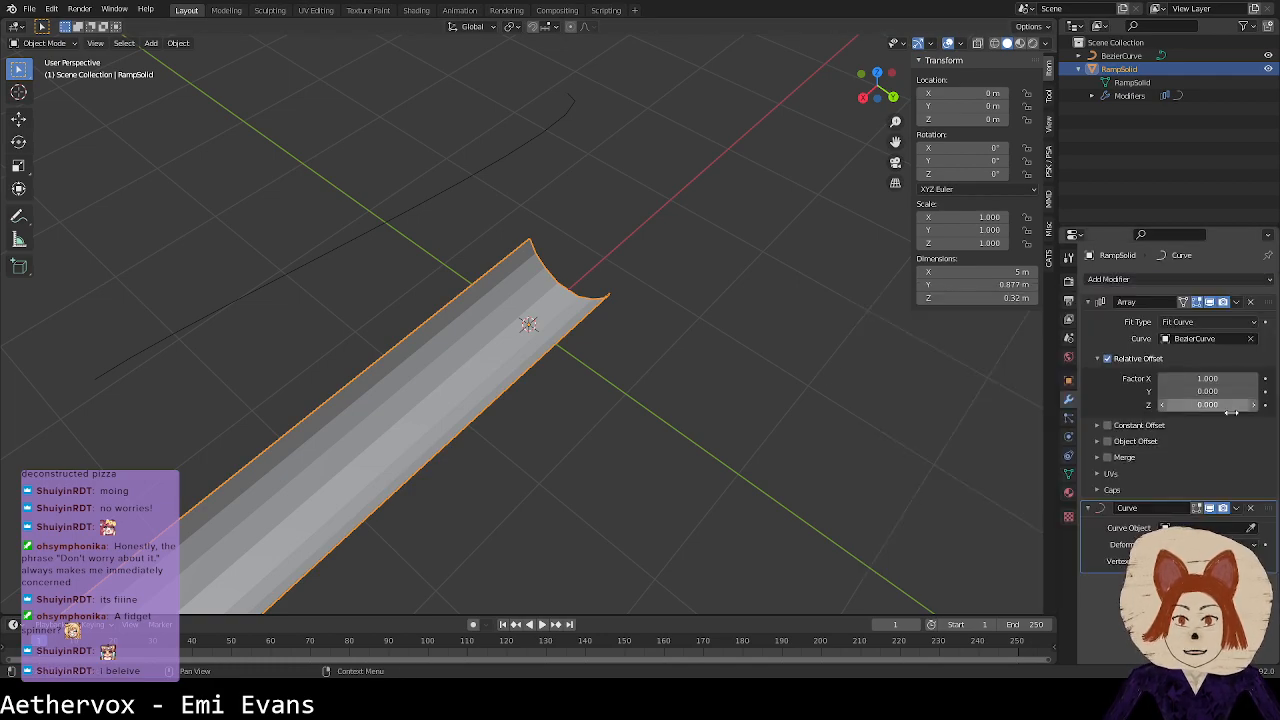
pyautogui.click(1180, 527)
pyautogui.click(1185, 388)
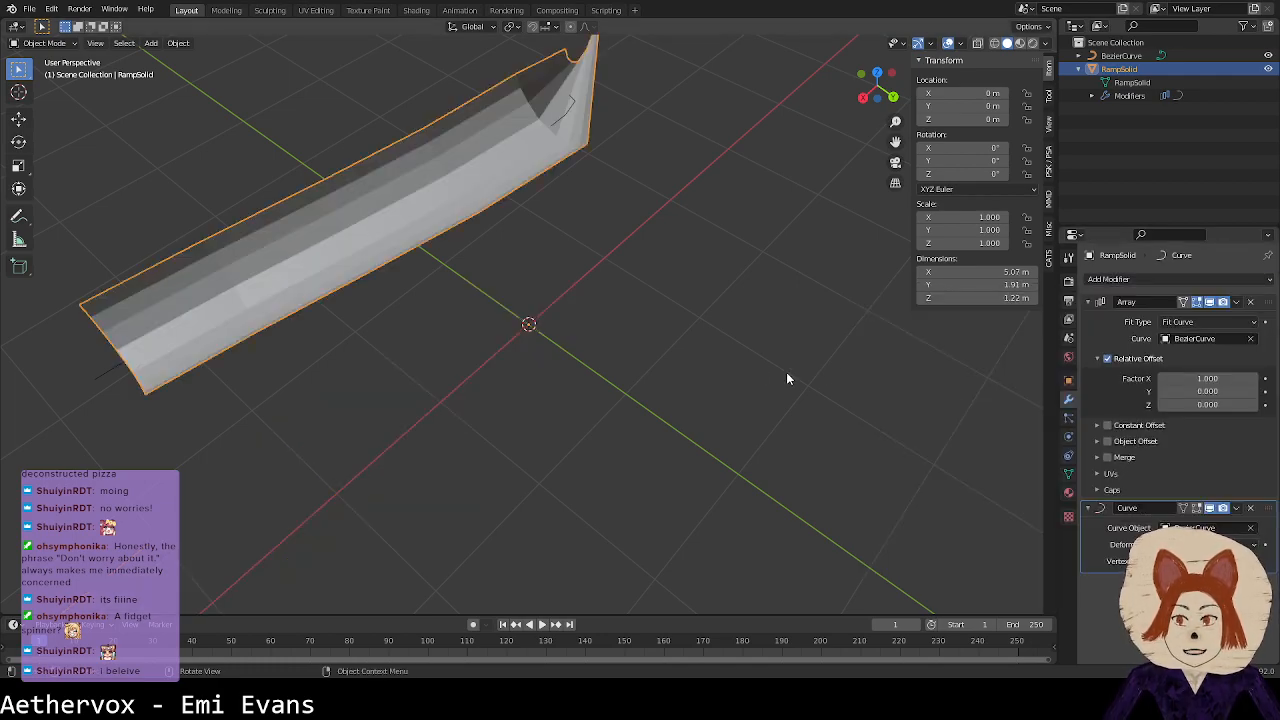
# Step: Try an X scale of 0.130 on RampSolid to see its effect on the curved array, and undo it
pyautogui.moveTo(717, 336); pyautogui.dragTo(668, 318, button='middle')
pyautogui.scroll(3, 589, 252)
pyautogui.moveTo(566, 214); pyautogui.dragTo(738, 201, button='middle')
pyautogui.moveTo(298, 236); pyautogui.dragTo(143, 250, button='middle')
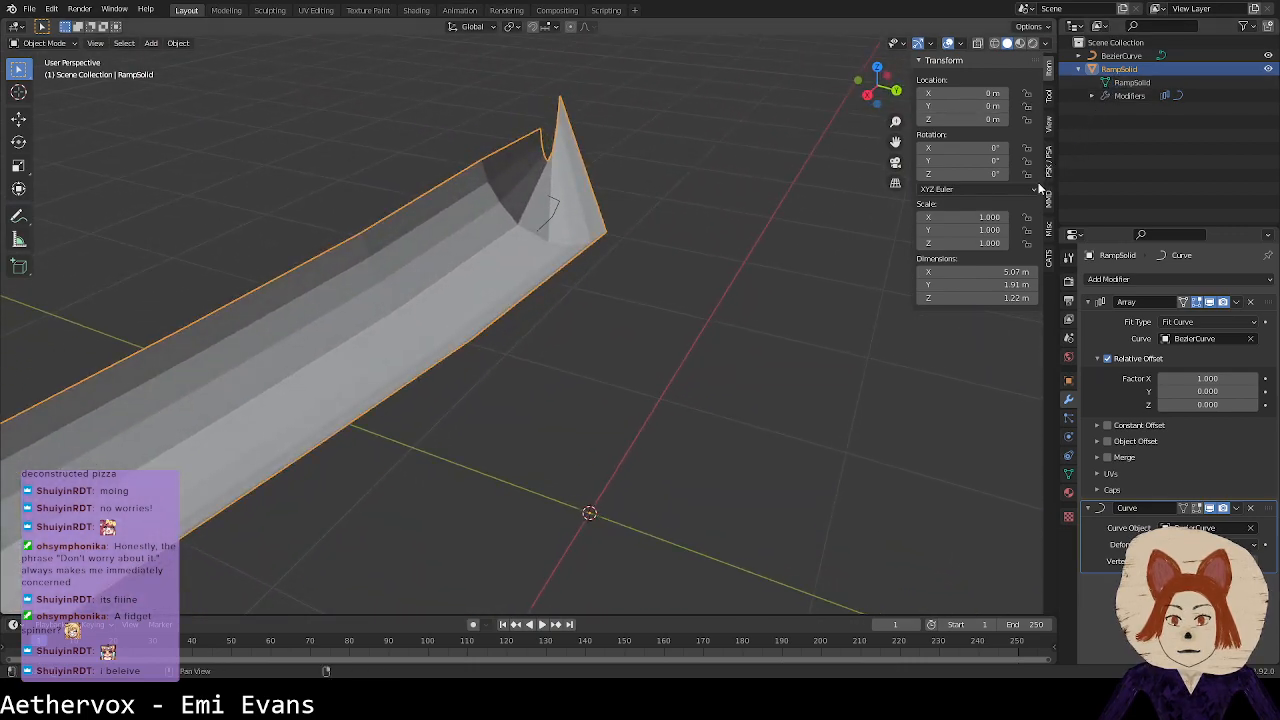
pyautogui.moveTo(972, 217); pyautogui.dragTo(895, 217)
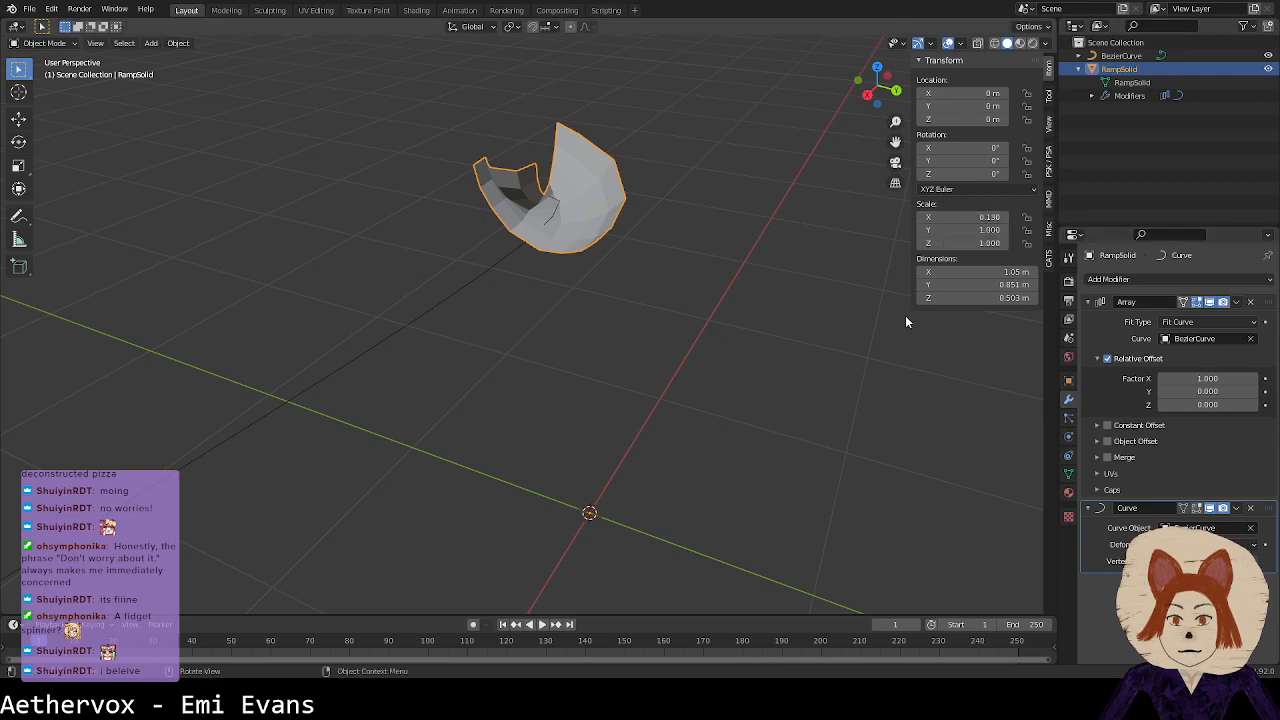
pyautogui.moveTo(912, 360); pyautogui.dragTo(707, 299, button='middle')
pyautogui.hotkey('ctrl', 'z')
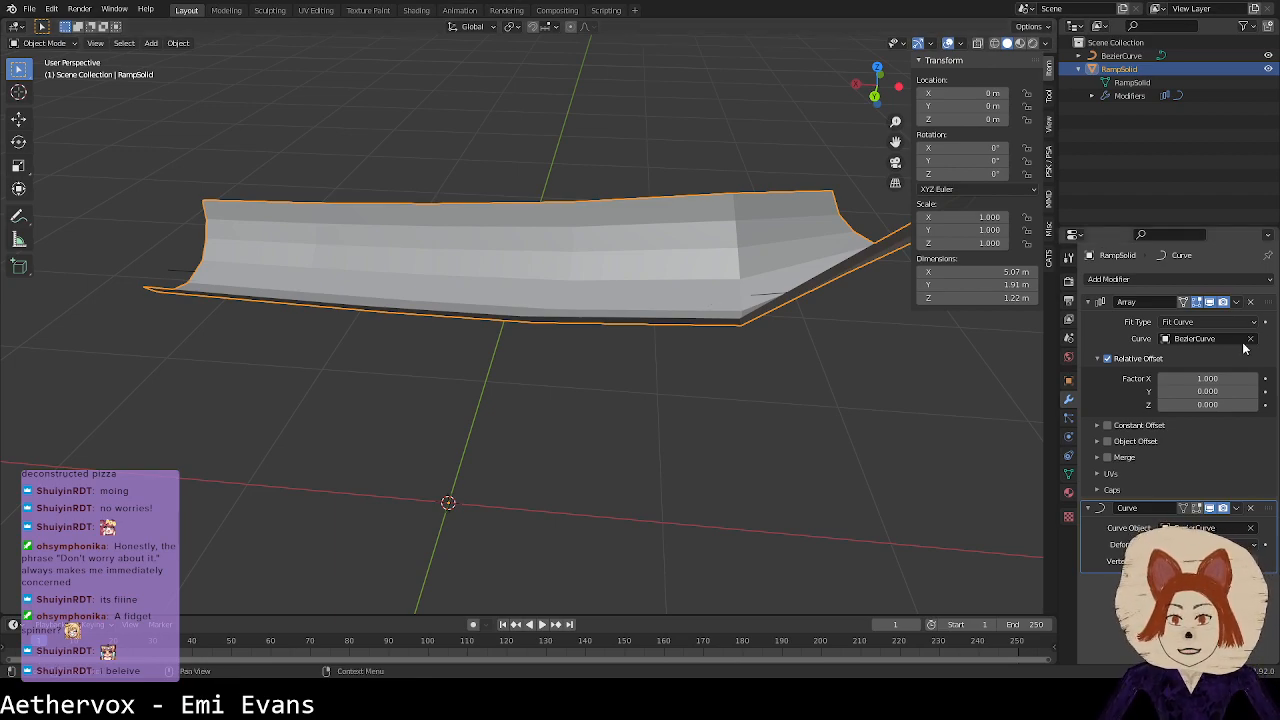
# Step: Remove the Array and Curve modifiers from RampSolid
pyautogui.click(1250, 301)
pyautogui.click(1250, 301)
pyautogui.moveTo(662, 481); pyautogui.dragTo(730, 452, button='middle')
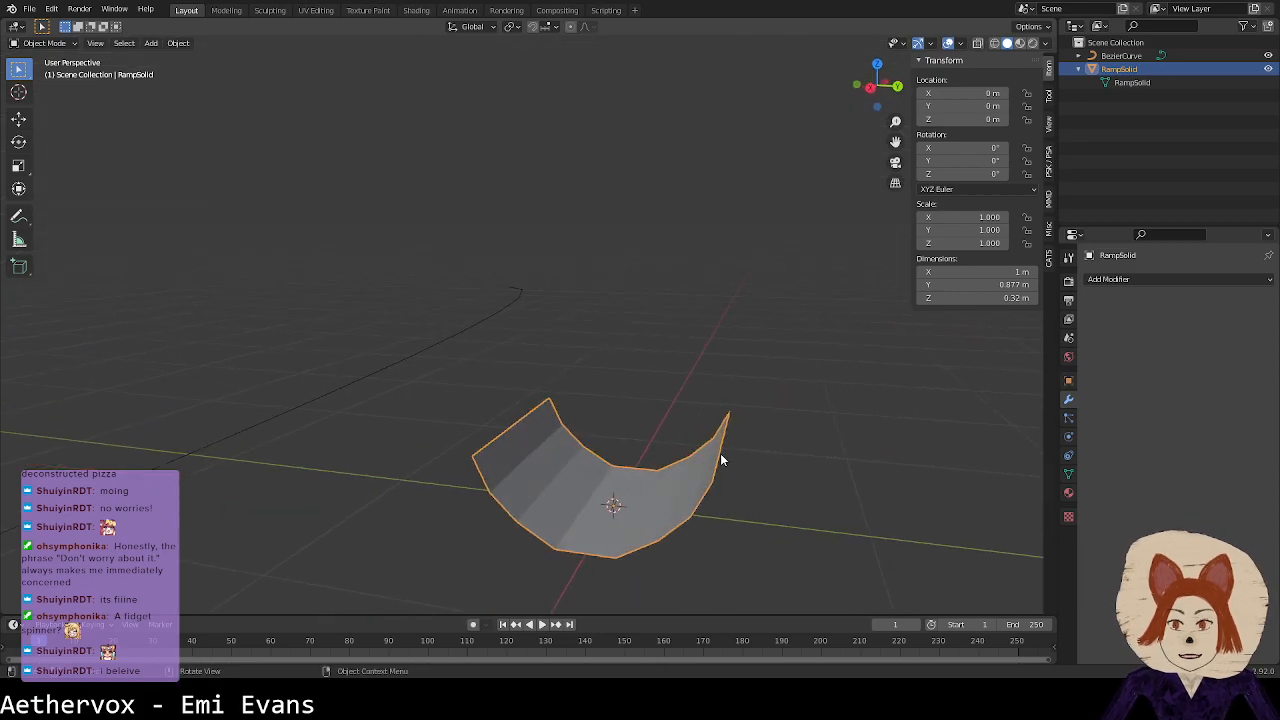
# Step: In edit mode, widen RampSolid's bottom face by scaling its four corner vertices about 1.37 with X locked
pyautogui.press('Tab')
pyautogui.moveTo(617, 469); pyautogui.dragTo(643, 451, button='middle')
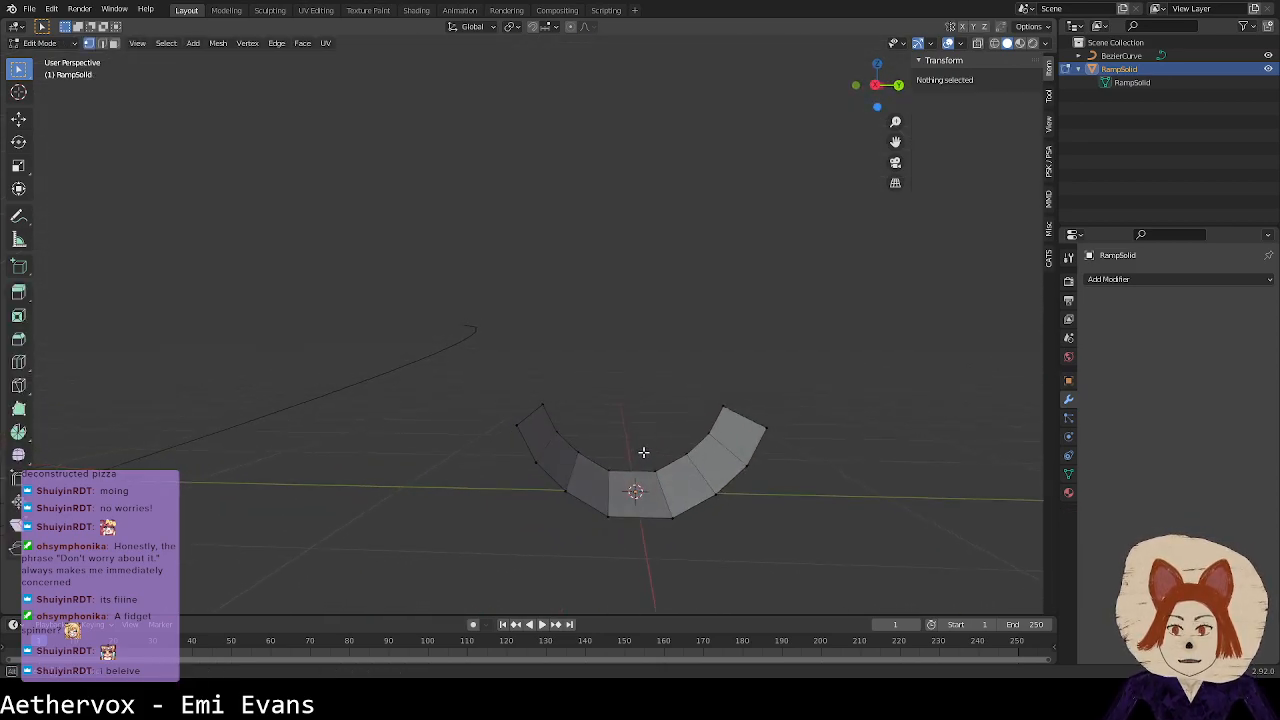
pyautogui.click(656, 468)
pyautogui.keyDown('shift'); pyautogui.click(609, 470); pyautogui.keyUp('shift')
pyautogui.keyDown('shift'); pyautogui.click(608, 517); pyautogui.keyUp('shift')
pyautogui.keyDown('shift'); pyautogui.click(676, 519); pyautogui.keyUp('shift')
pyautogui.press('s')
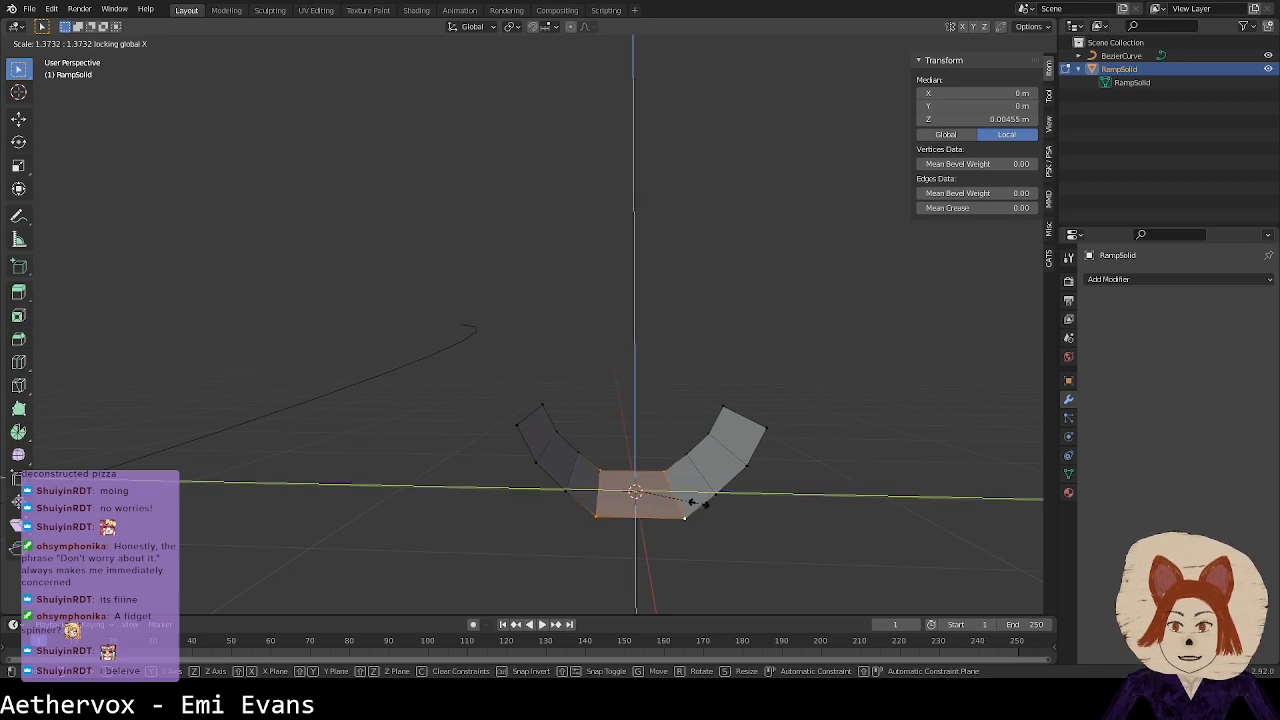
pyautogui.click(699, 503)
pyautogui.moveTo(763, 503); pyautogui.dragTo(757, 489, button='middle')
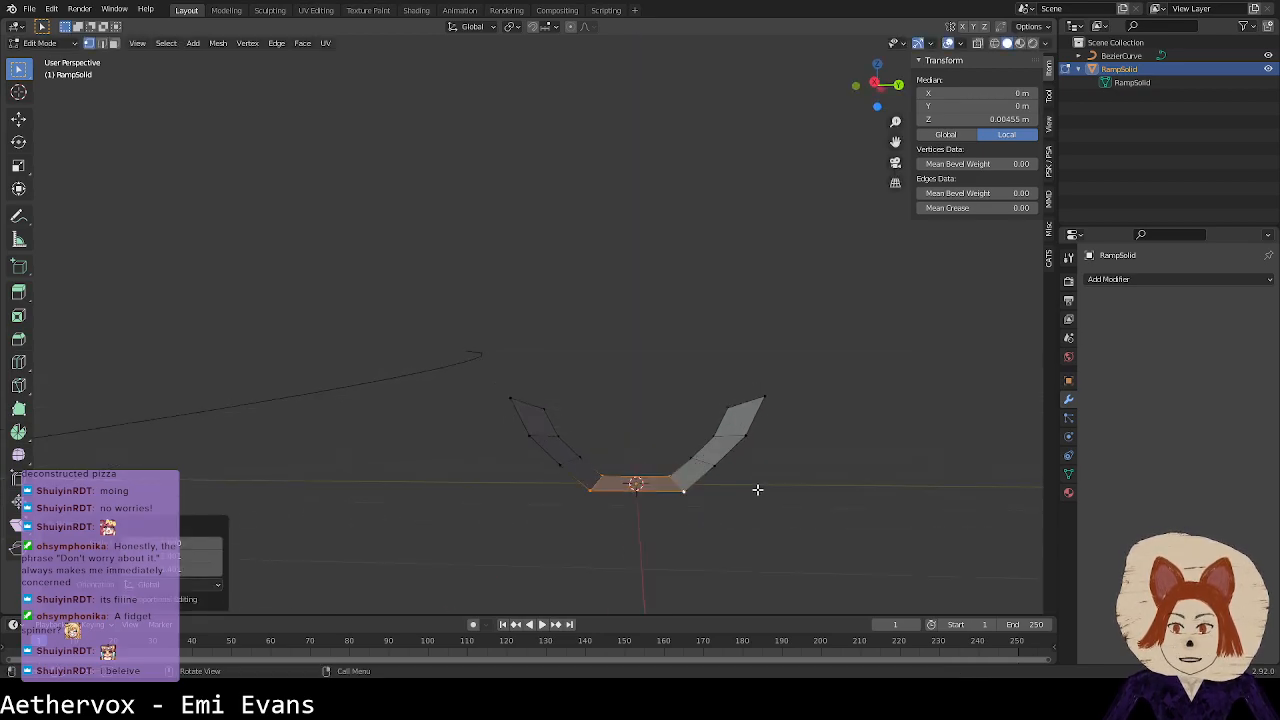
# Step: Delete the intermediate vertices of both side walls, leaving the bottom face and the two outer top edges
pyautogui.click(558, 430)
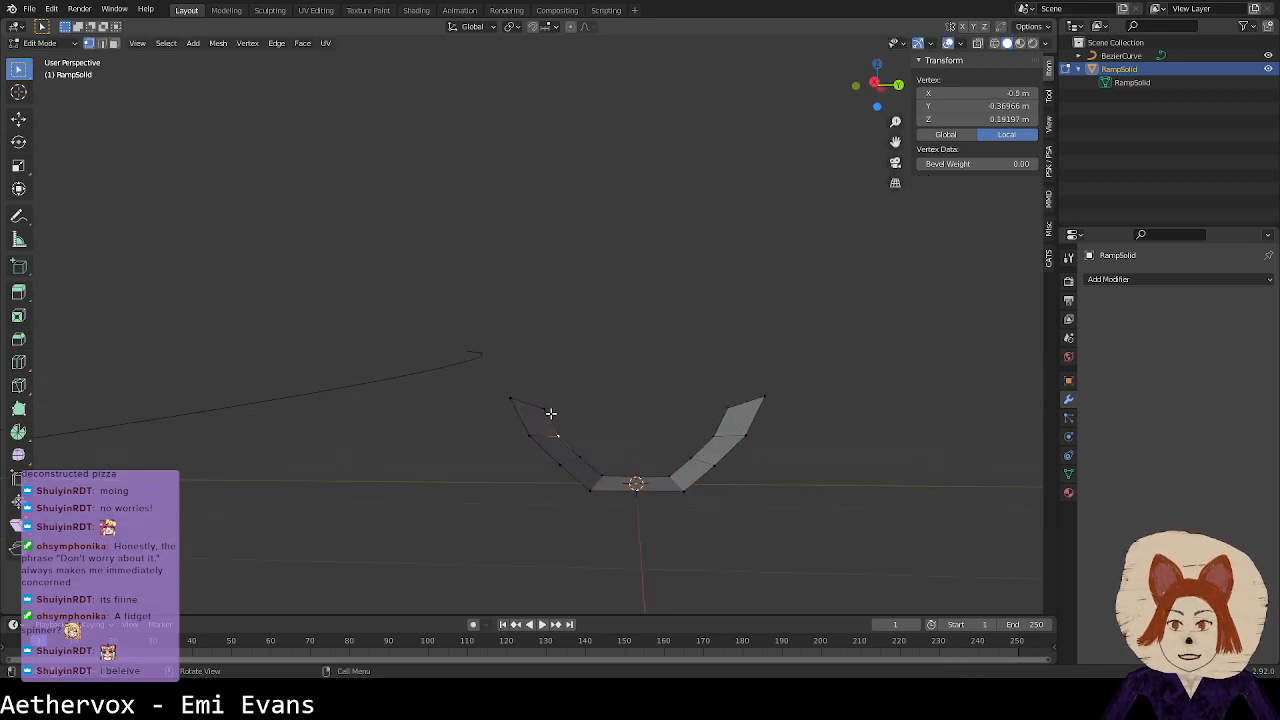
pyautogui.keyDown('shift'); pyautogui.click(532, 441); pyautogui.keyUp('shift')
pyautogui.keyDown('shift'); pyautogui.click(558, 465); pyautogui.keyUp('shift')
pyautogui.keyDown('shift'); pyautogui.click(577, 453); pyautogui.keyUp('shift')
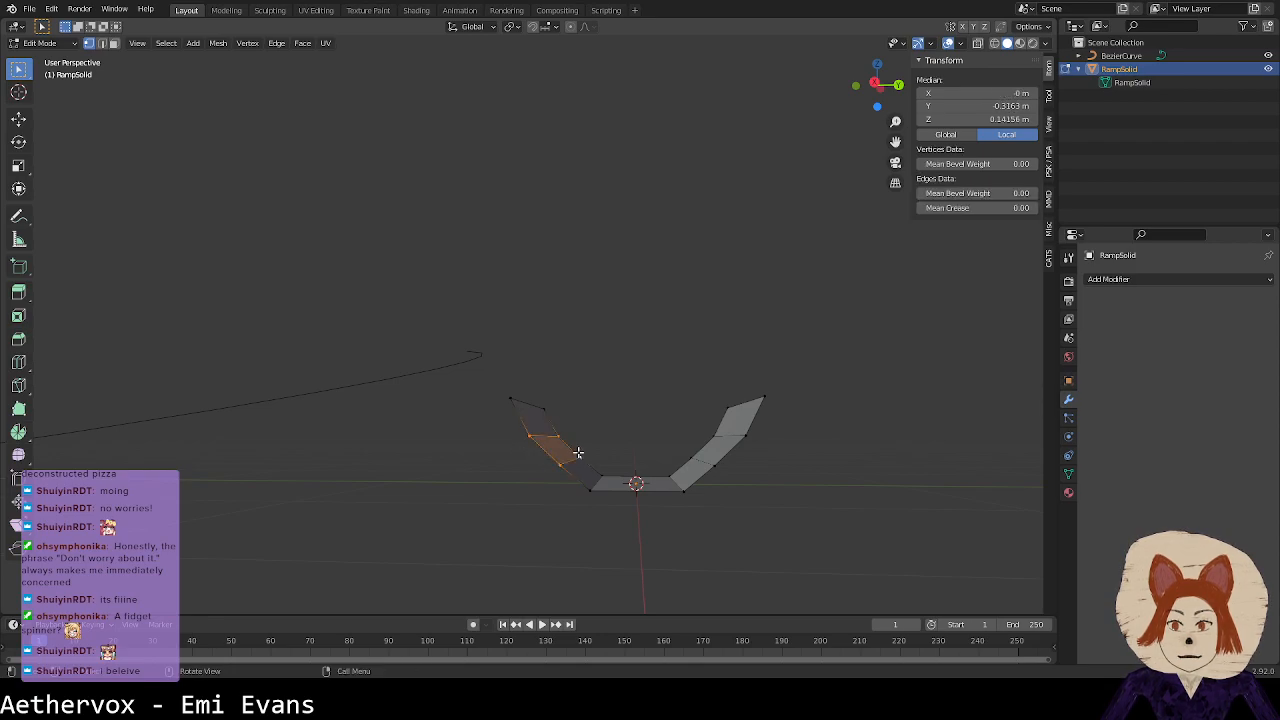
pyautogui.press('x')
pyautogui.click(577, 453)
pyautogui.click(714, 462)
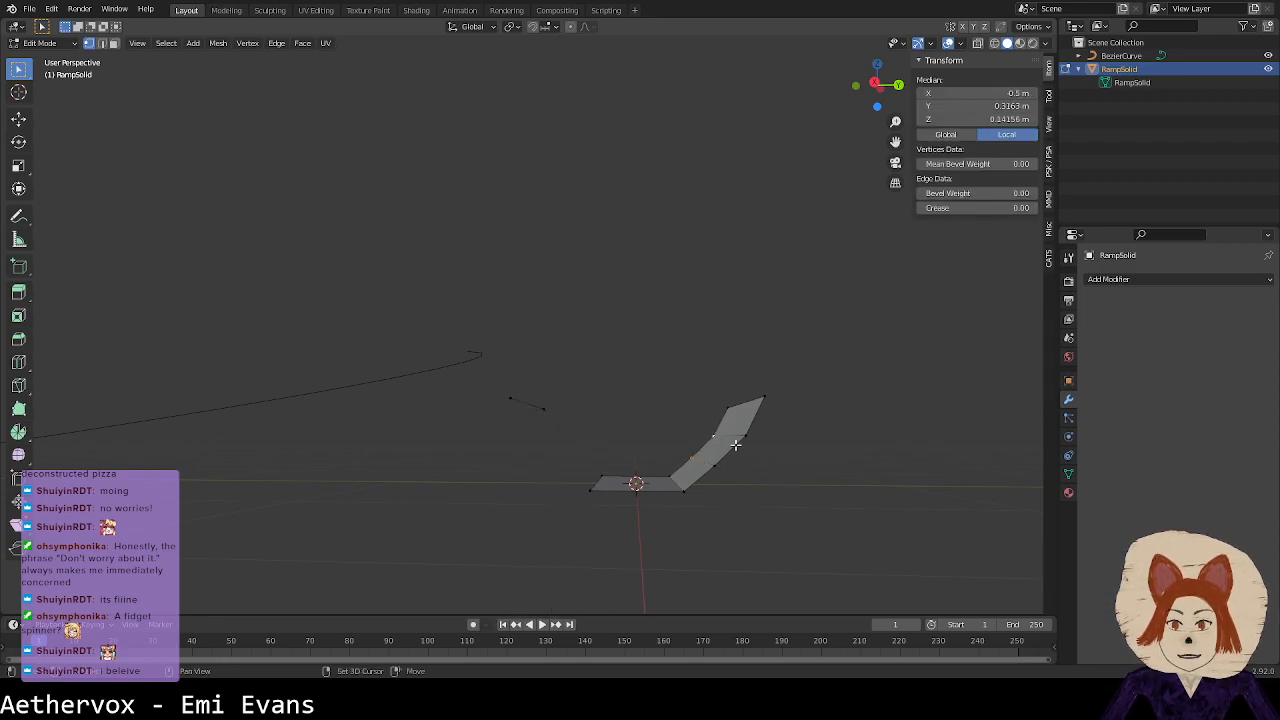
pyautogui.press('x')
pyautogui.click(714, 463)
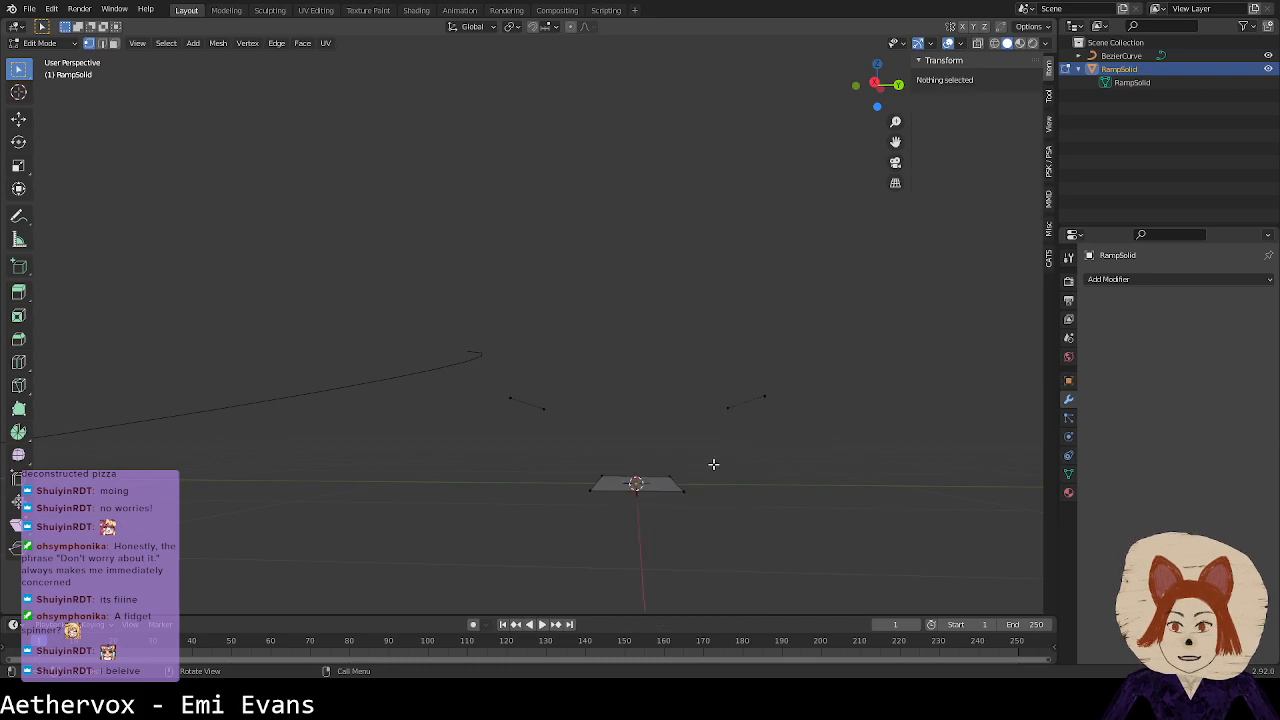
# Step: Fill one flat face on each side between the bottom face and the outer top edge
pyautogui.click(740, 408)
pyautogui.keyDown('shift'); pyautogui.click(763, 400); pyautogui.keyUp('shift')
pyautogui.keyDown('shift'); pyautogui.click(684, 491); pyautogui.keyUp('shift')
pyautogui.press('f')
pyautogui.click(541, 409)
pyautogui.keyDown('shift'); pyautogui.click(503, 402); pyautogui.keyUp('shift')
pyautogui.keyDown('shift'); pyautogui.click(592, 490); pyautogui.keyUp('shift')
pyautogui.keyDown('shift'); pyautogui.click(603, 477); pyautogui.keyUp('shift')
pyautogui.press('f')
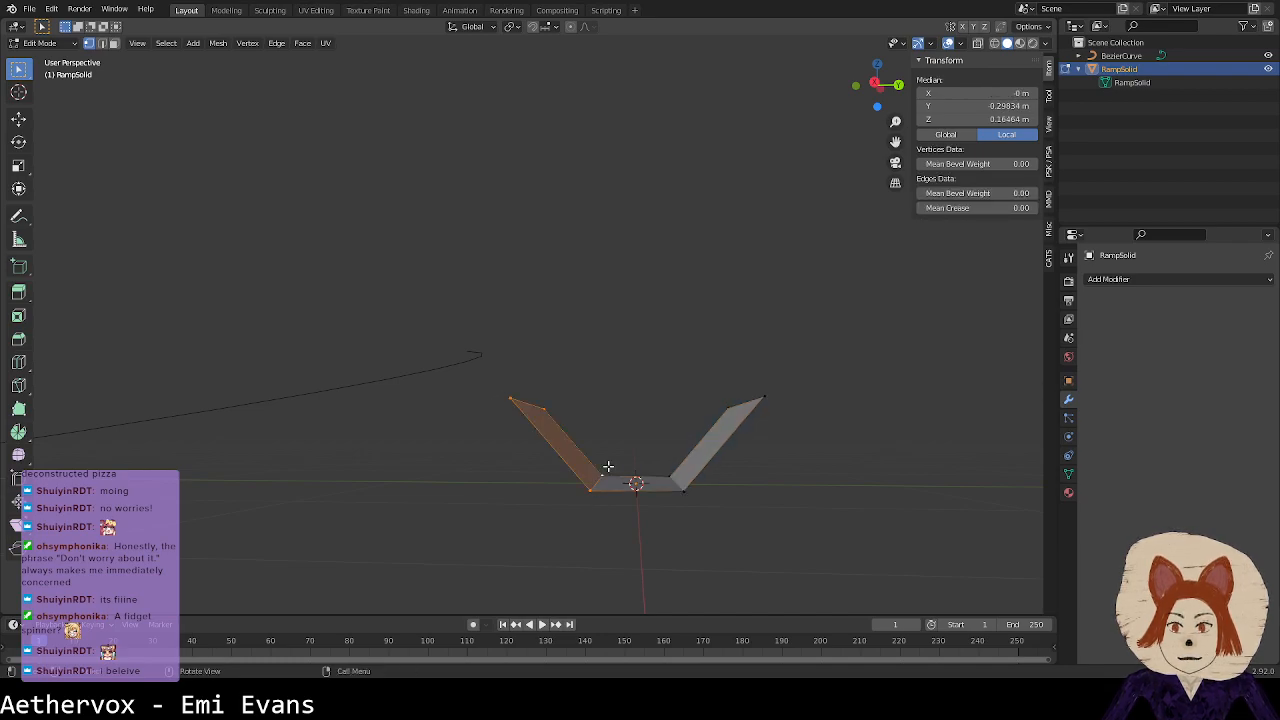
# Step: Lower the outer top edges of both side walls along Z to a height of about 0.214 m
pyautogui.hotkey('alt', 'a')
pyautogui.moveTo(697, 391); pyautogui.dragTo(797, 420)
pyautogui.keyDown('shift'); pyautogui.moveTo(477, 380); pyautogui.dragTo(575, 413); pyautogui.keyUp('shift')
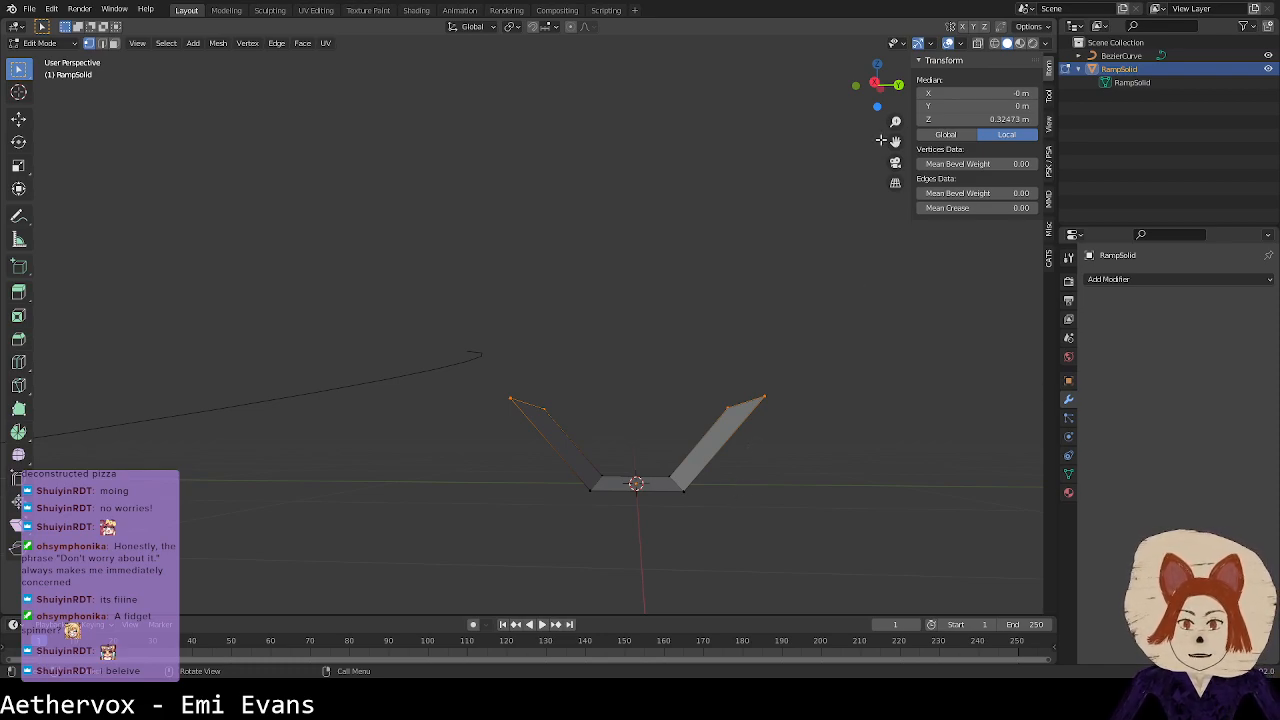
pyautogui.moveTo(680, 310); pyautogui.dragTo(679, 335, button='middle')
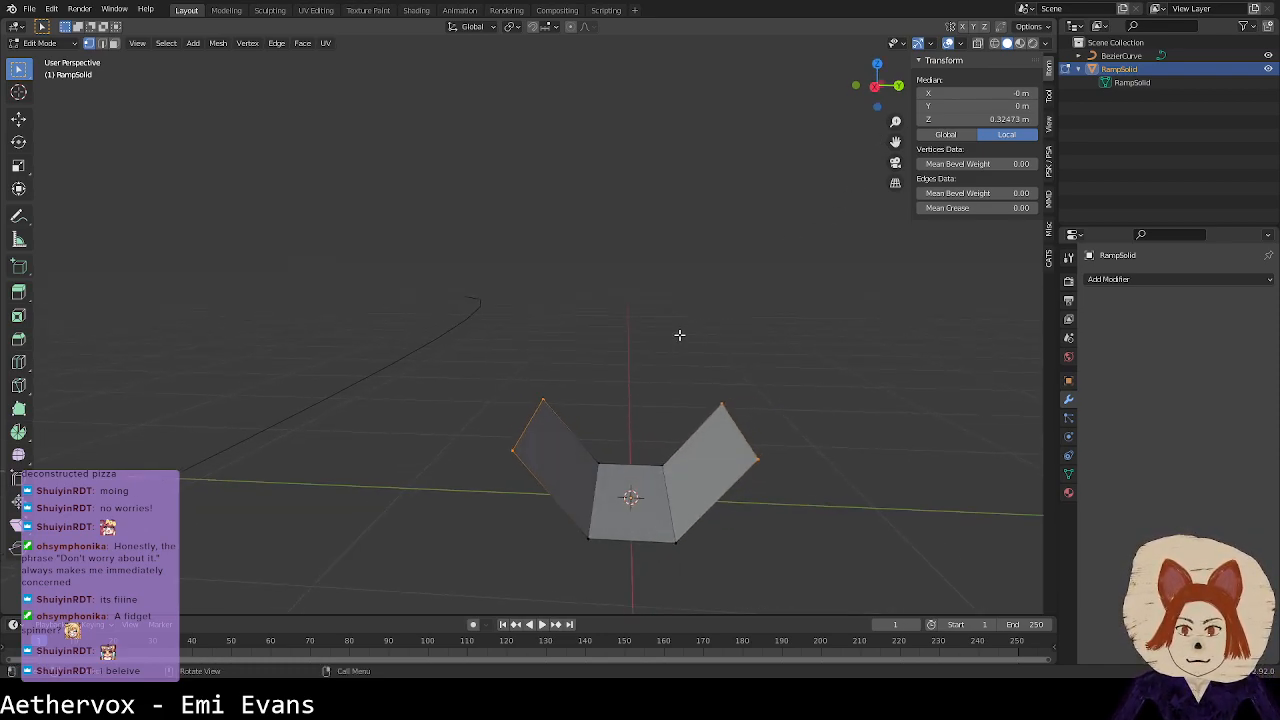
pyautogui.press('g')
pyautogui.press('z')
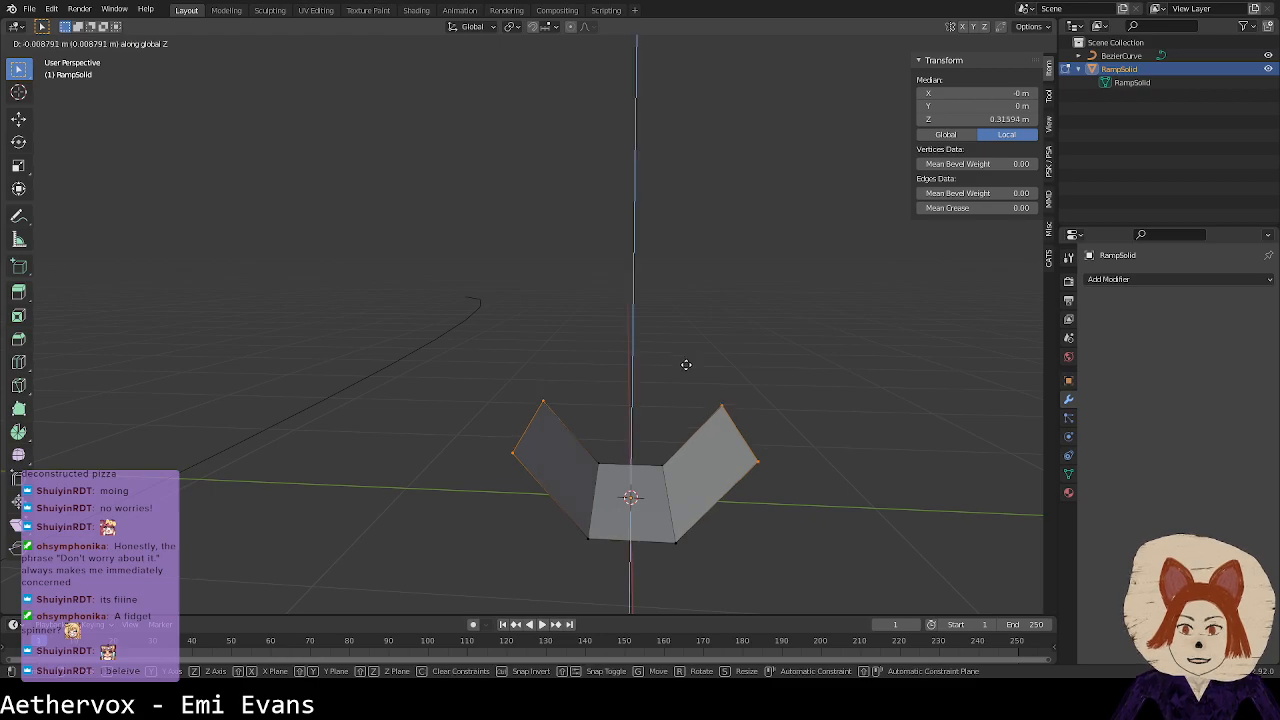
pyautogui.click(687, 385)
# Step: Bring the walls' top edges closer together by scaling them about 0.66 along Y, and save the file in object mode
pyautogui.press('s')
pyautogui.press('y')
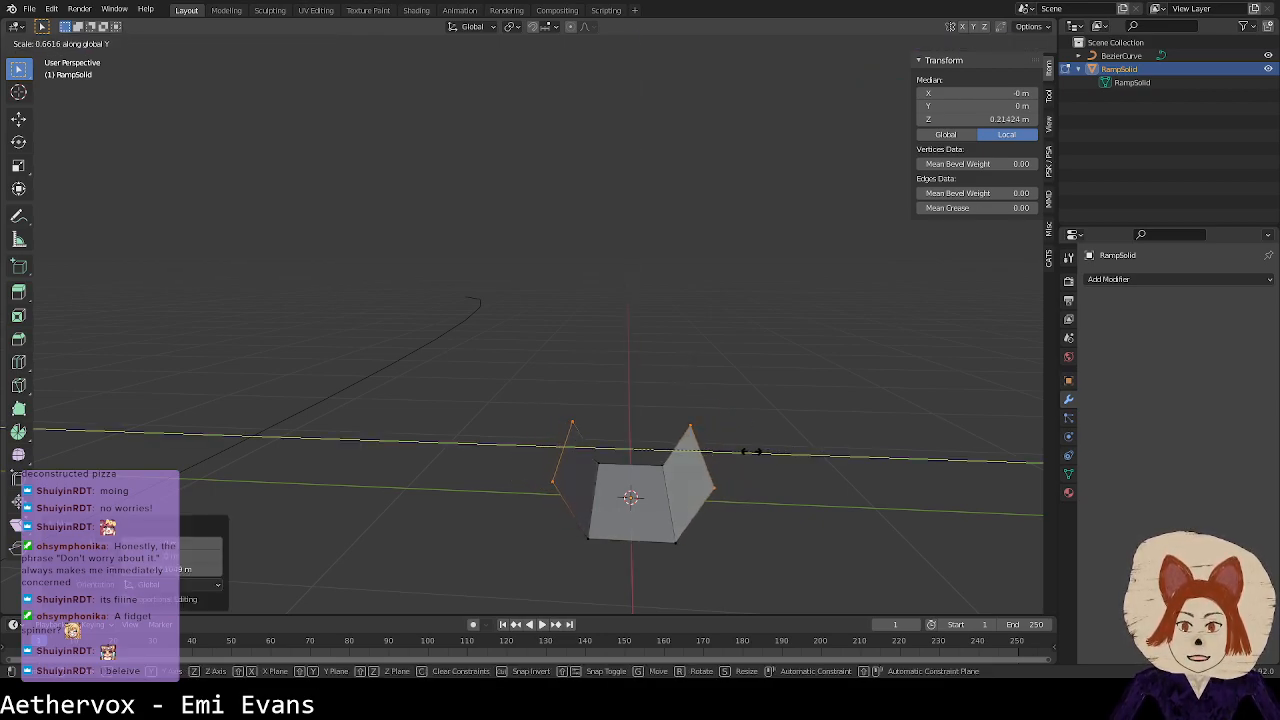
pyautogui.click(750, 450)
pyautogui.press('Tab')
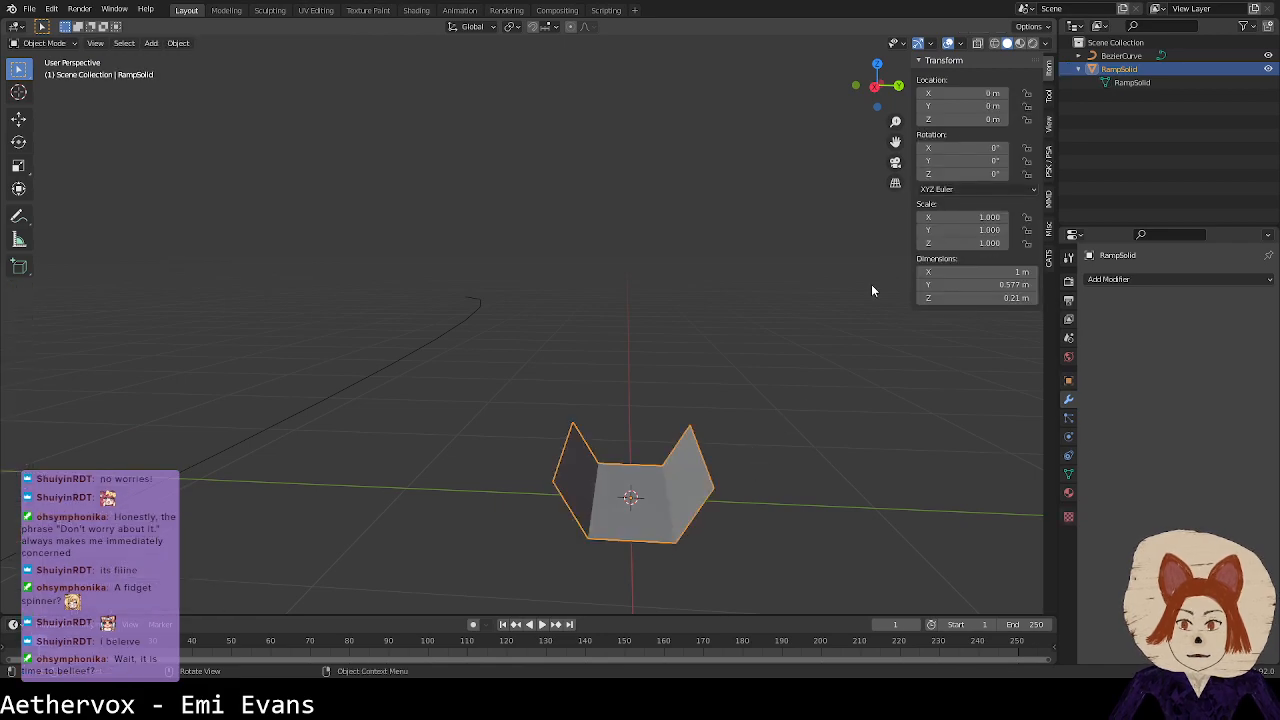
pyautogui.hotkey('ctrl', 's')
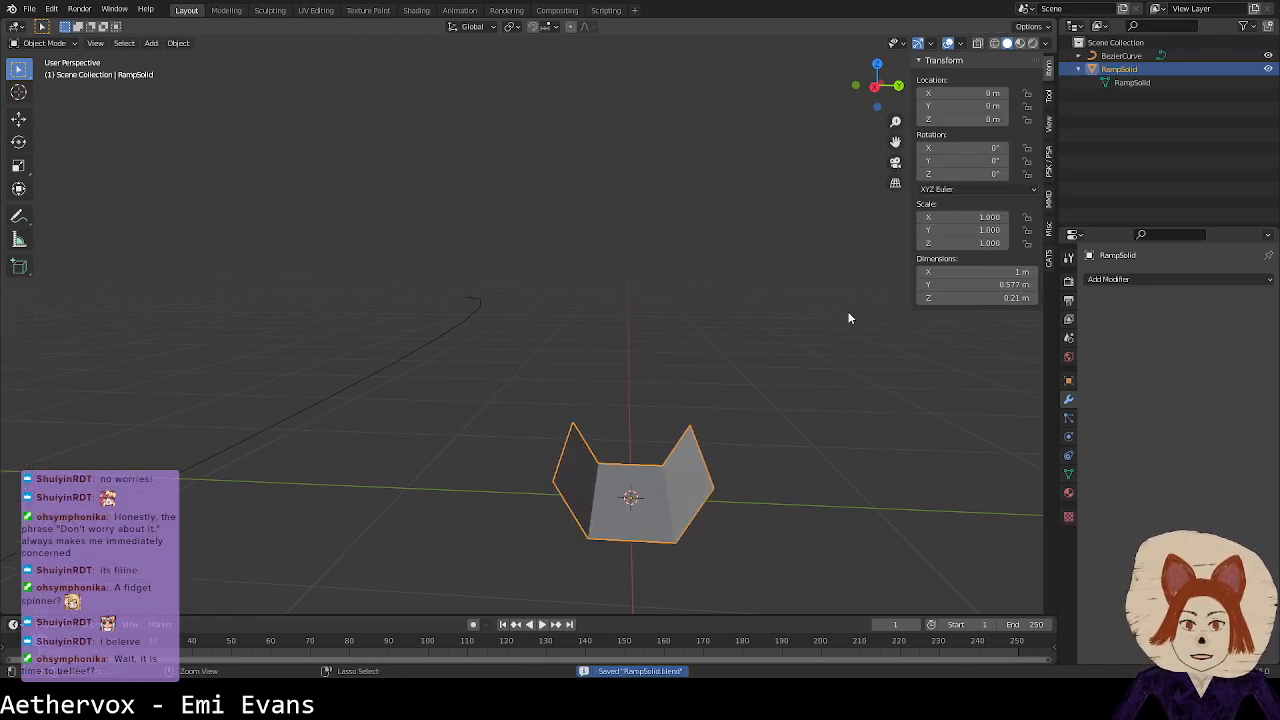
# Step: Add an Array modifier to the reshaped RampSolid, using Fit Curve with BezierCurve as the curve
pyautogui.scroll(-3, 631, 343)
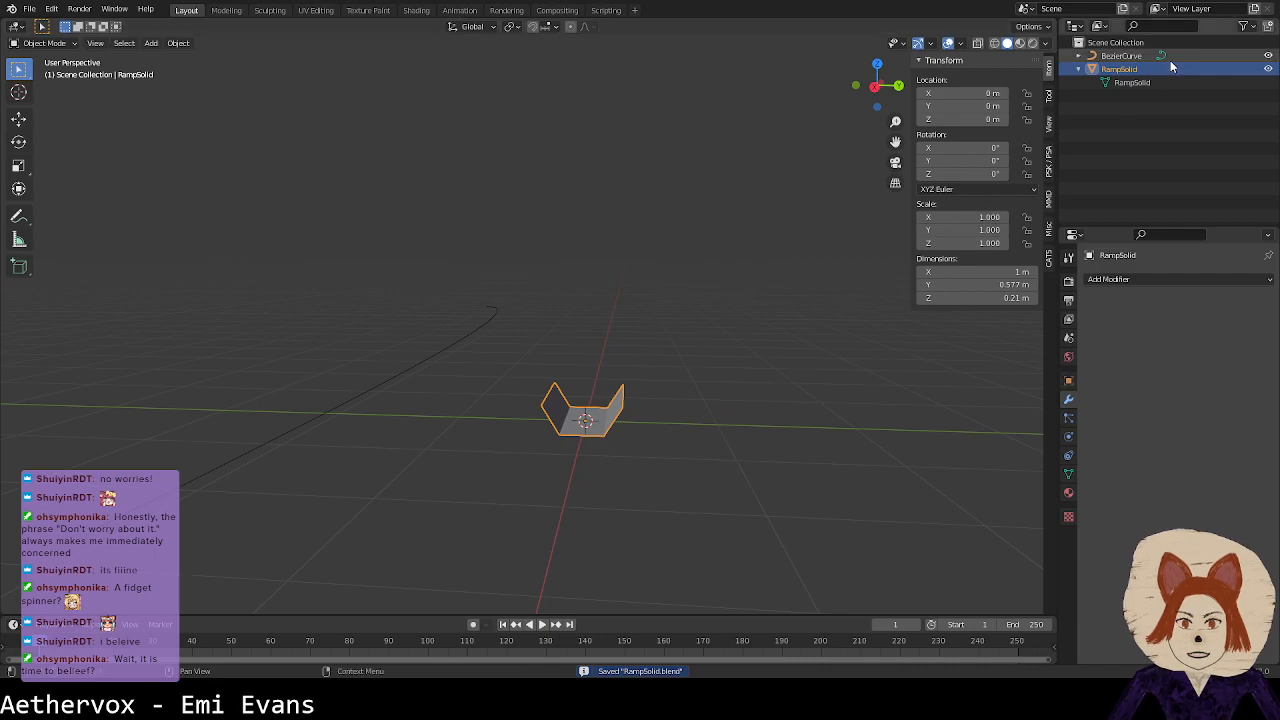
pyautogui.click(1100, 279)
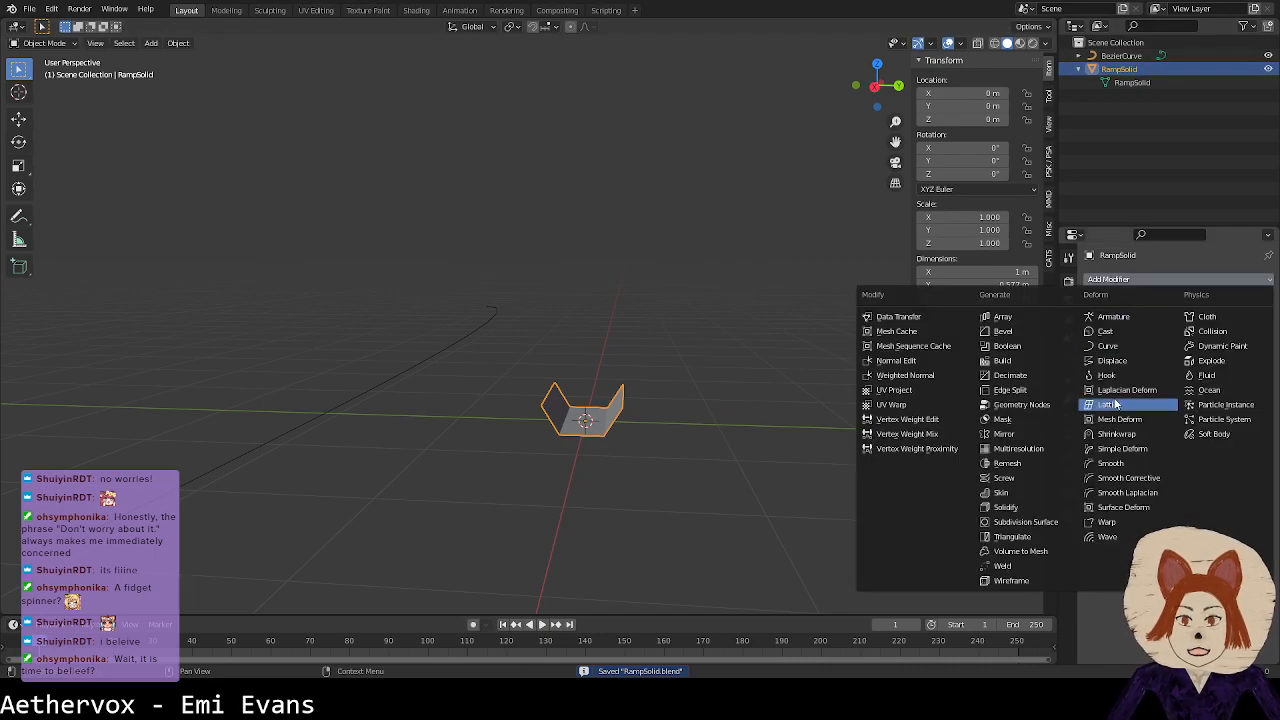
pyautogui.click(1003, 316)
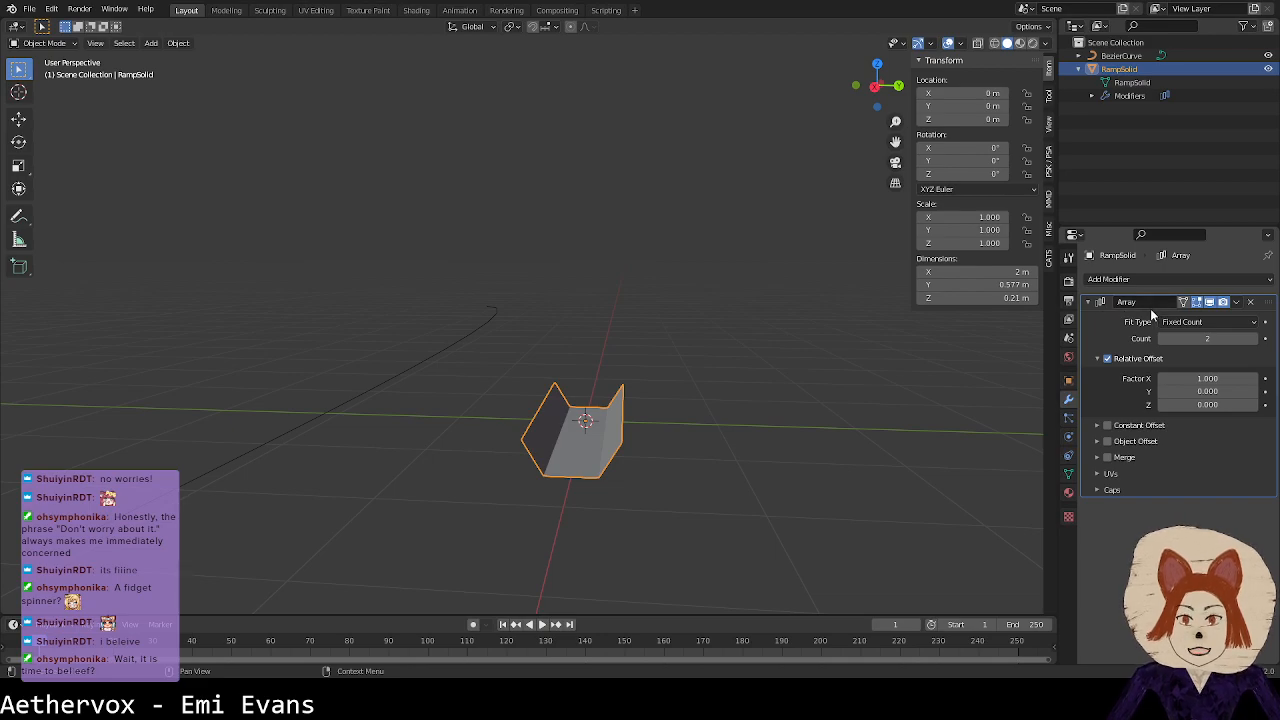
pyautogui.click(1200, 321)
pyautogui.click(1204, 367)
pyautogui.click(1208, 338)
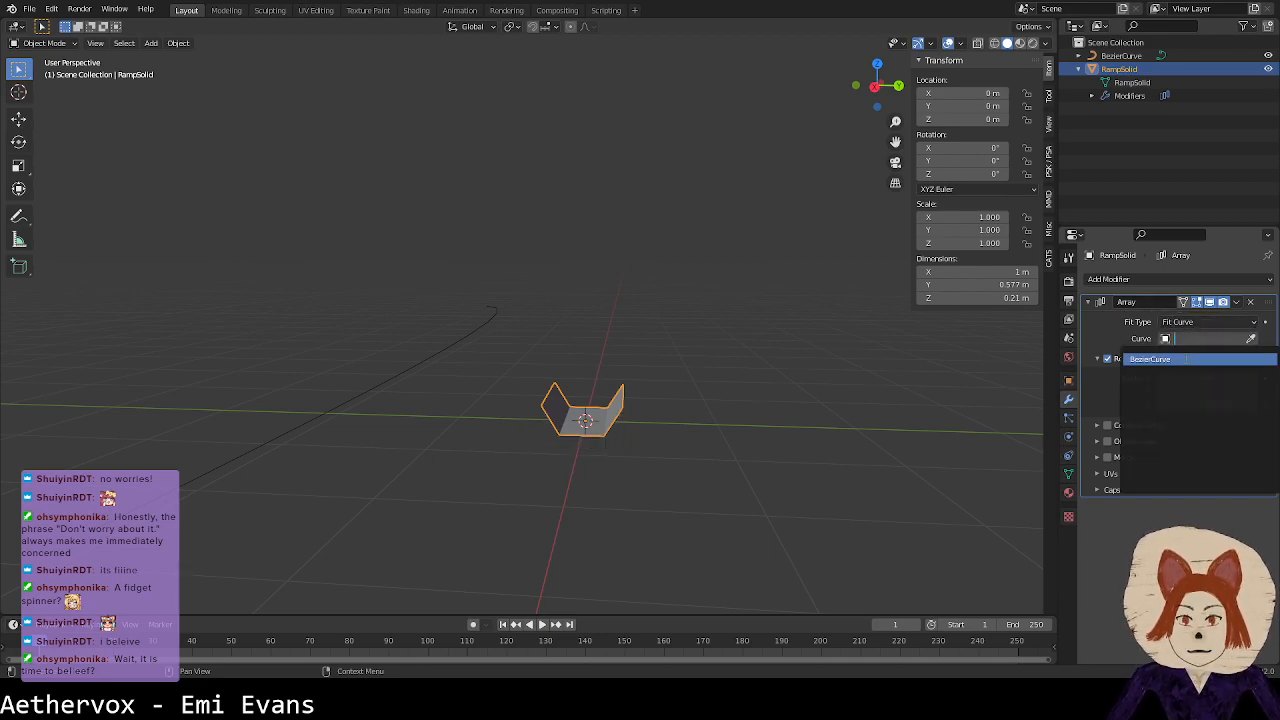
pyautogui.click(1180, 359)
# Step: Add a Curve modifier to RampSolid, try BezierCurve as its curve object to inspect the bend, and undo that assignment
pyautogui.click(1112, 279)
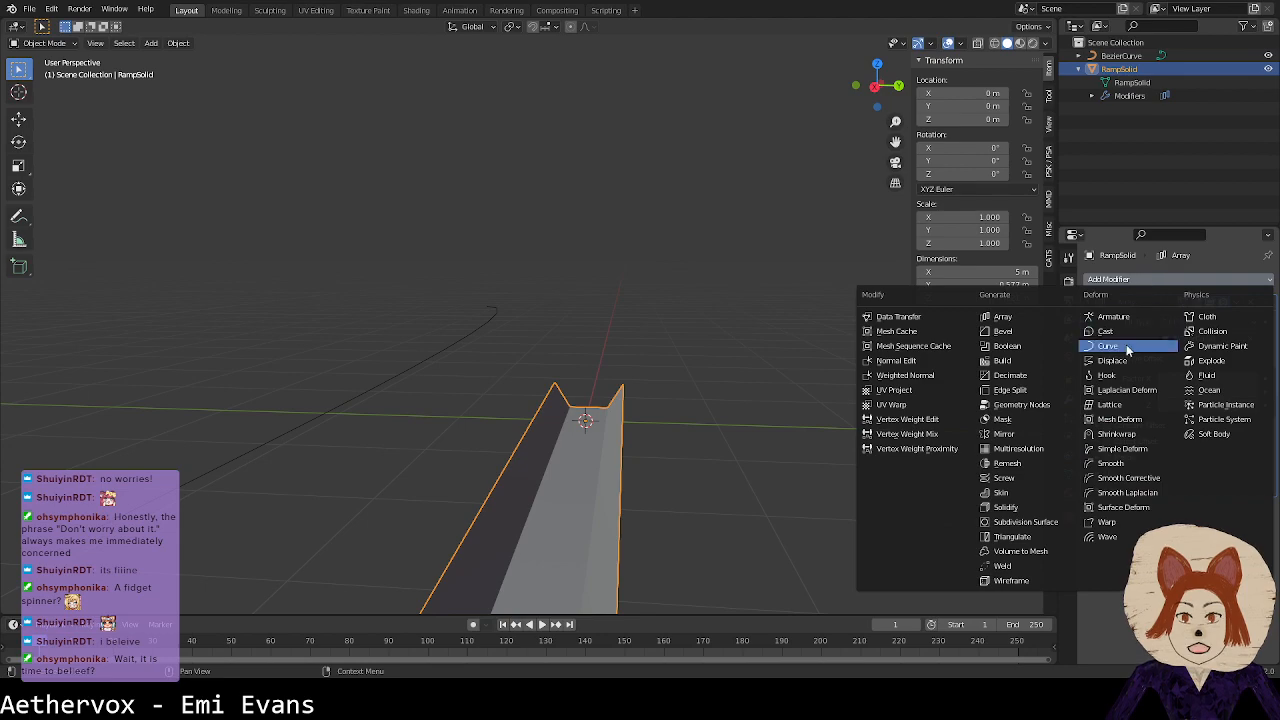
pyautogui.click(1131, 336)
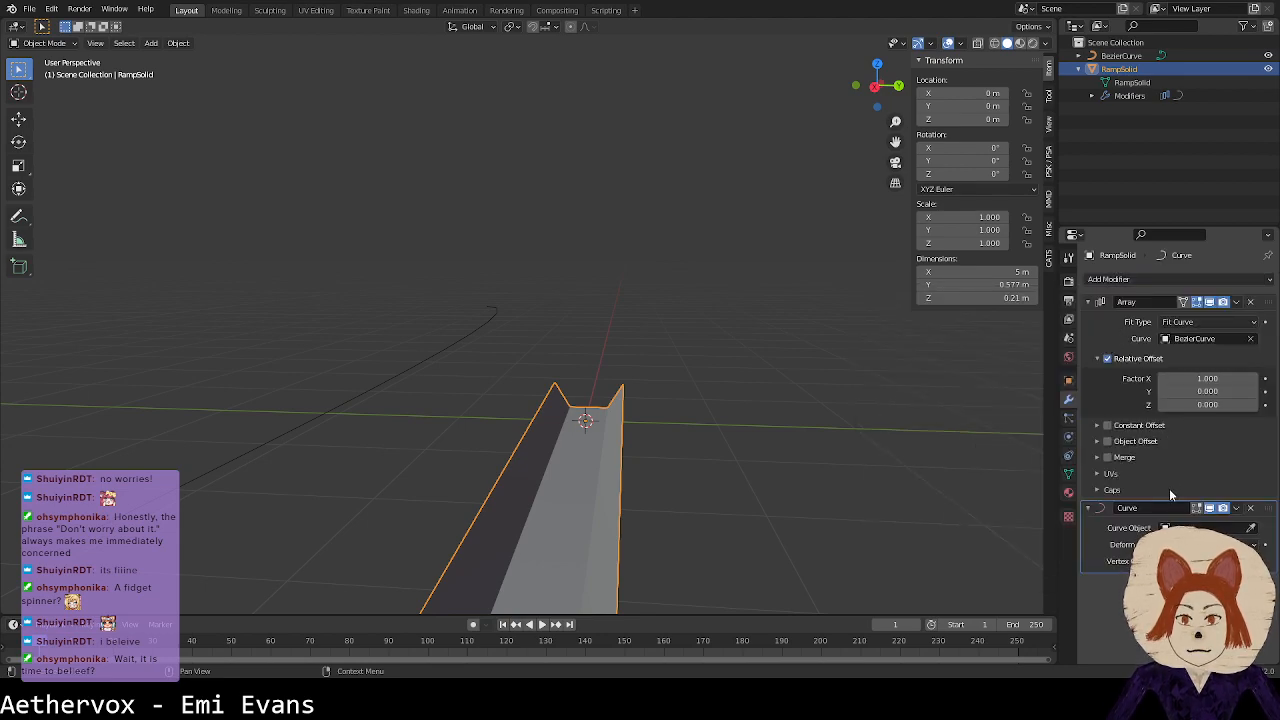
pyautogui.click(1210, 527)
pyautogui.click(1195, 388)
pyautogui.moveTo(676, 349); pyautogui.dragTo(298, 395, button='middle')
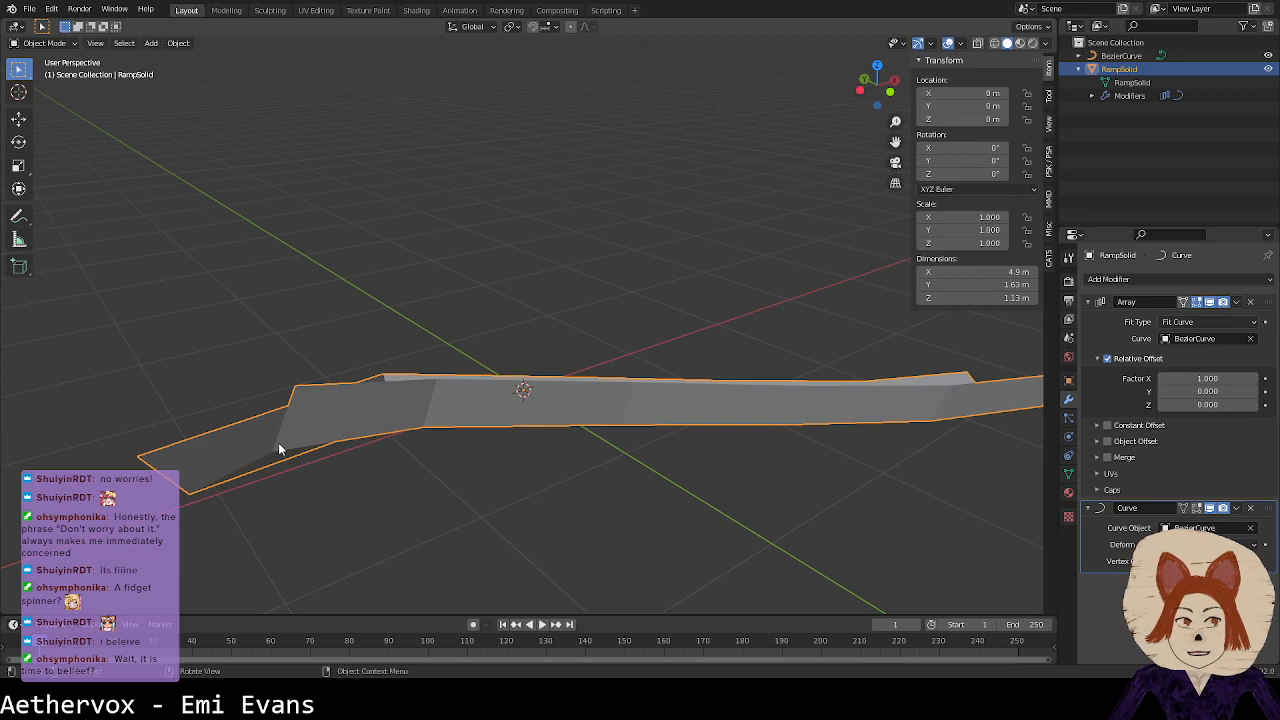
pyautogui.moveTo(260, 436); pyautogui.dragTo(509, 497, button='middle')
pyautogui.moveTo(800, 485); pyautogui.dragTo(681, 495, button='middle')
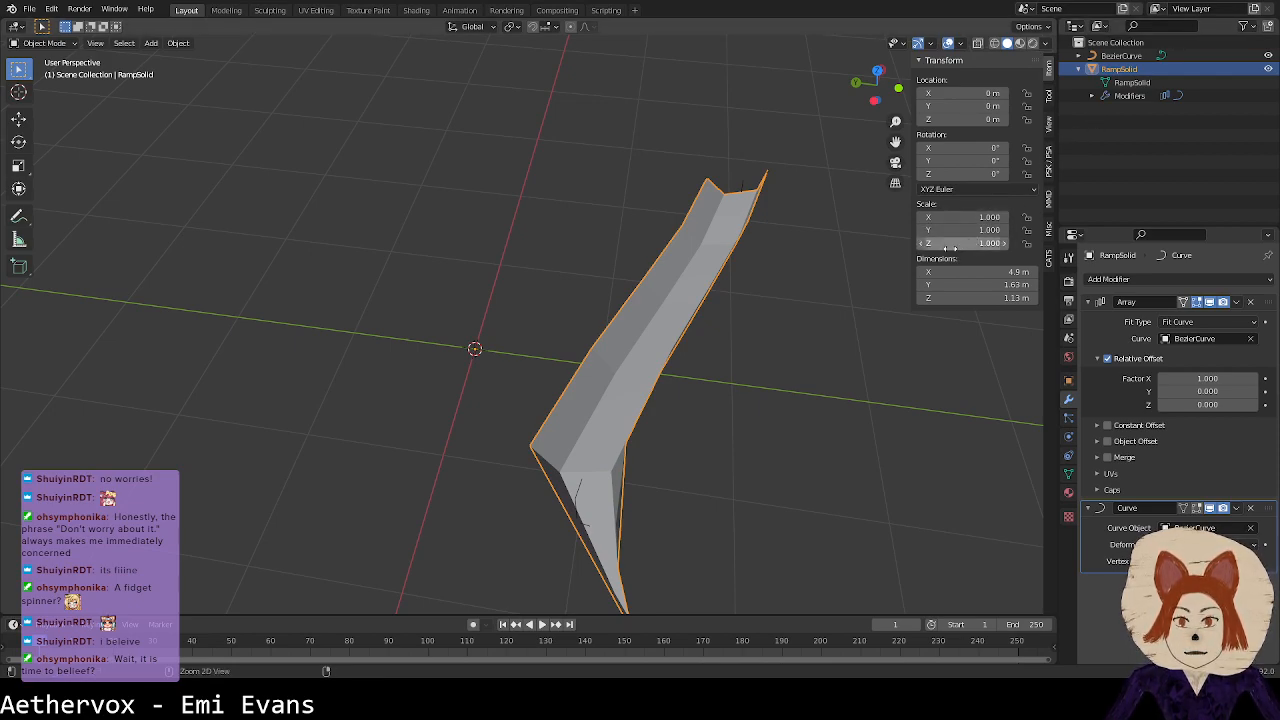
pyautogui.hotkey('ctrl', 'z')
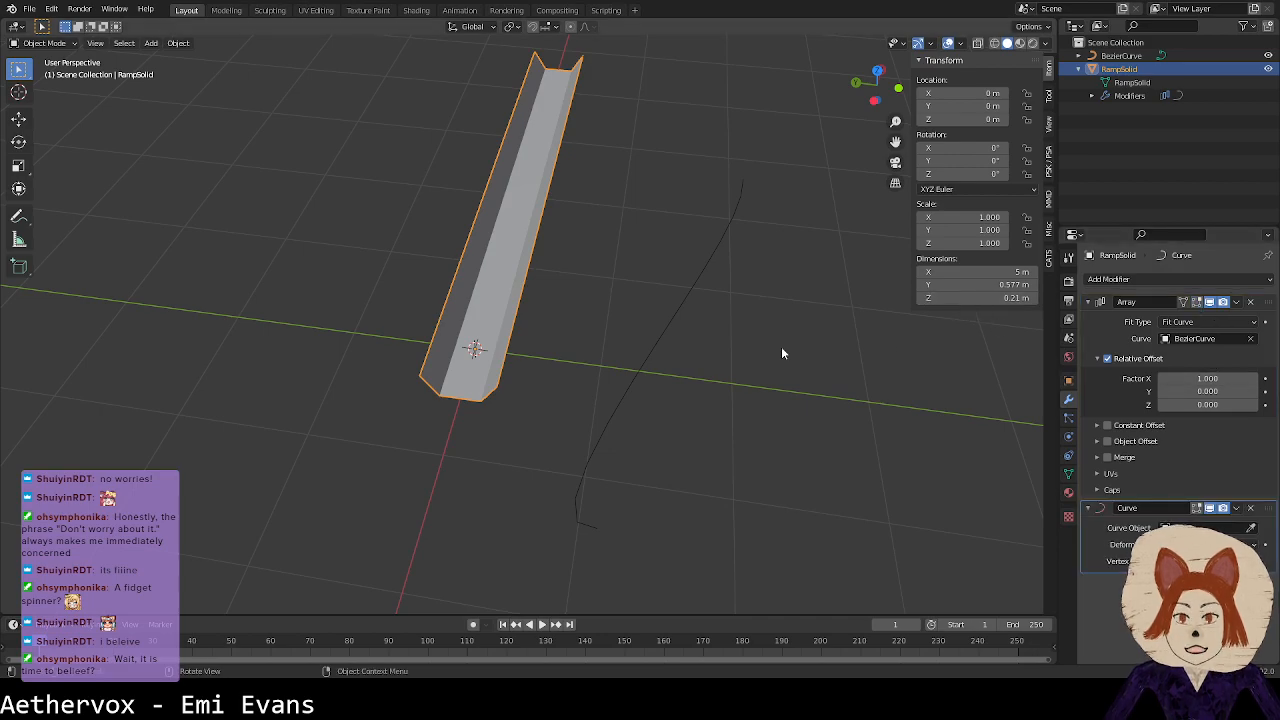
# Step: In edit mode, shorten the whole RampSolid segment along X to about 0.325 m and return to object mode
pyautogui.press('Tab')
pyautogui.moveTo(743, 349); pyautogui.dragTo(451, 369, button='middle')
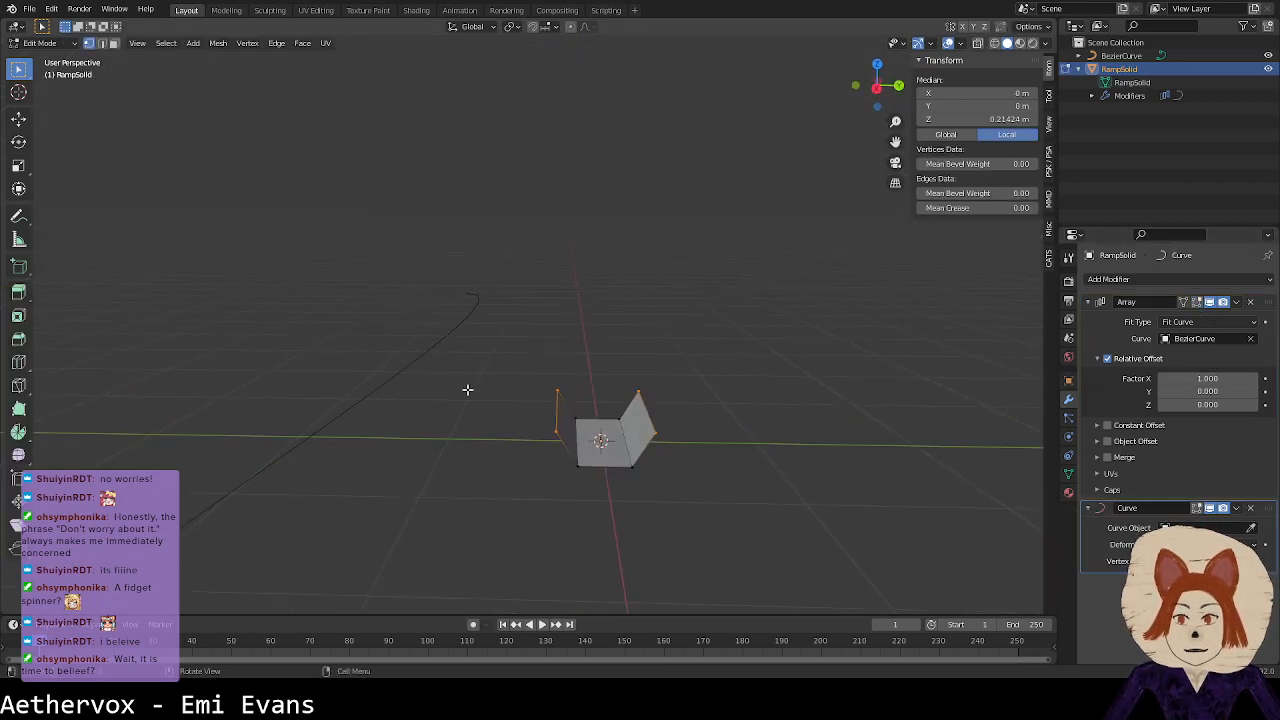
pyautogui.click(565, 418)
pyautogui.moveTo(517, 370); pyautogui.dragTo(689, 494)
pyautogui.moveTo(689, 494); pyautogui.dragTo(773, 568, button='middle')
pyautogui.press('s')
pyautogui.press('x')
pyautogui.click(666, 435)
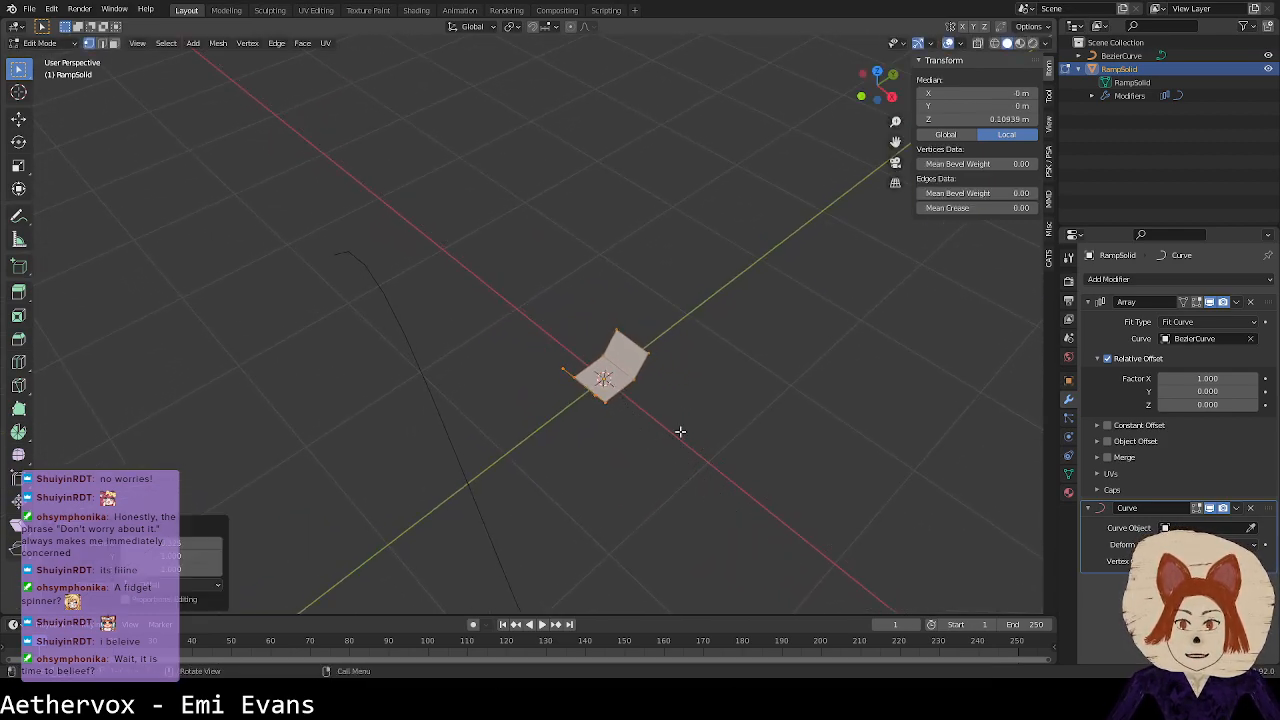
pyautogui.press('Tab')
# Step: Assign BezierCurve to the Curve modifier and inspect how the shortened segments follow the bend
pyautogui.moveTo(794, 449); pyautogui.dragTo(695, 390, button='middle')
pyautogui.click(1215, 532)
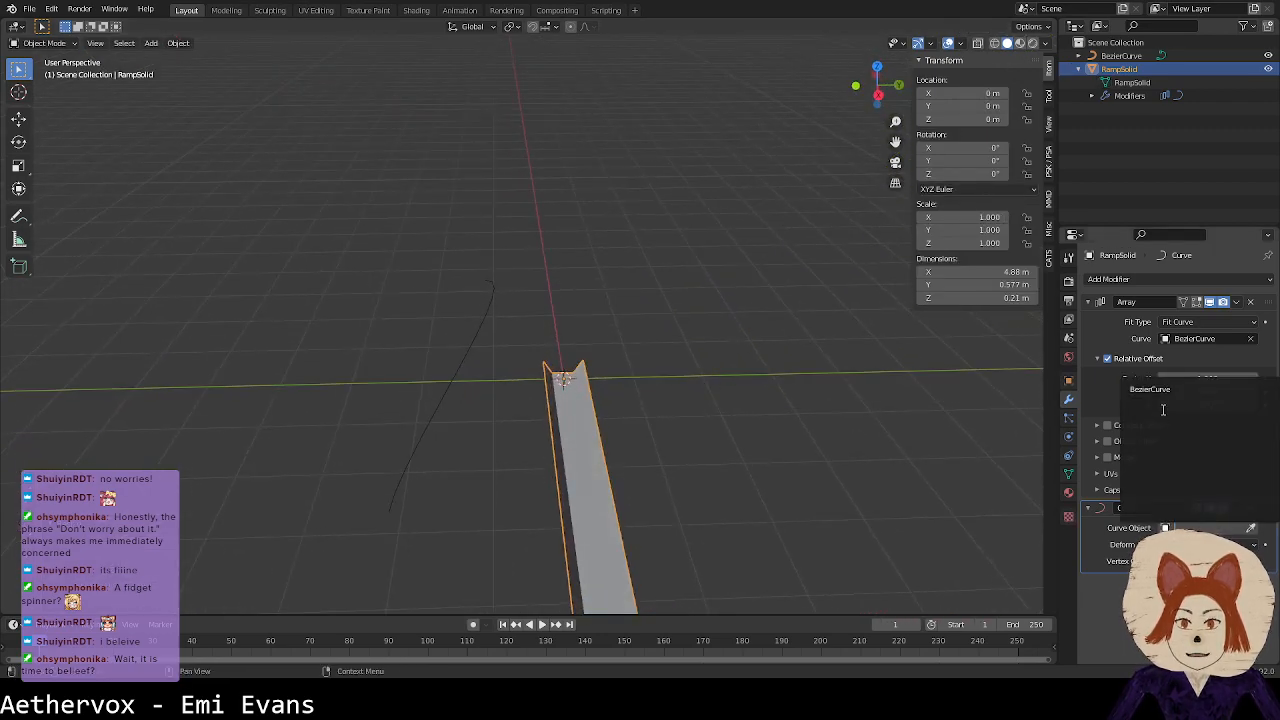
pyautogui.click(1165, 396)
pyautogui.moveTo(459, 314); pyautogui.dragTo(869, 386, button='middle')
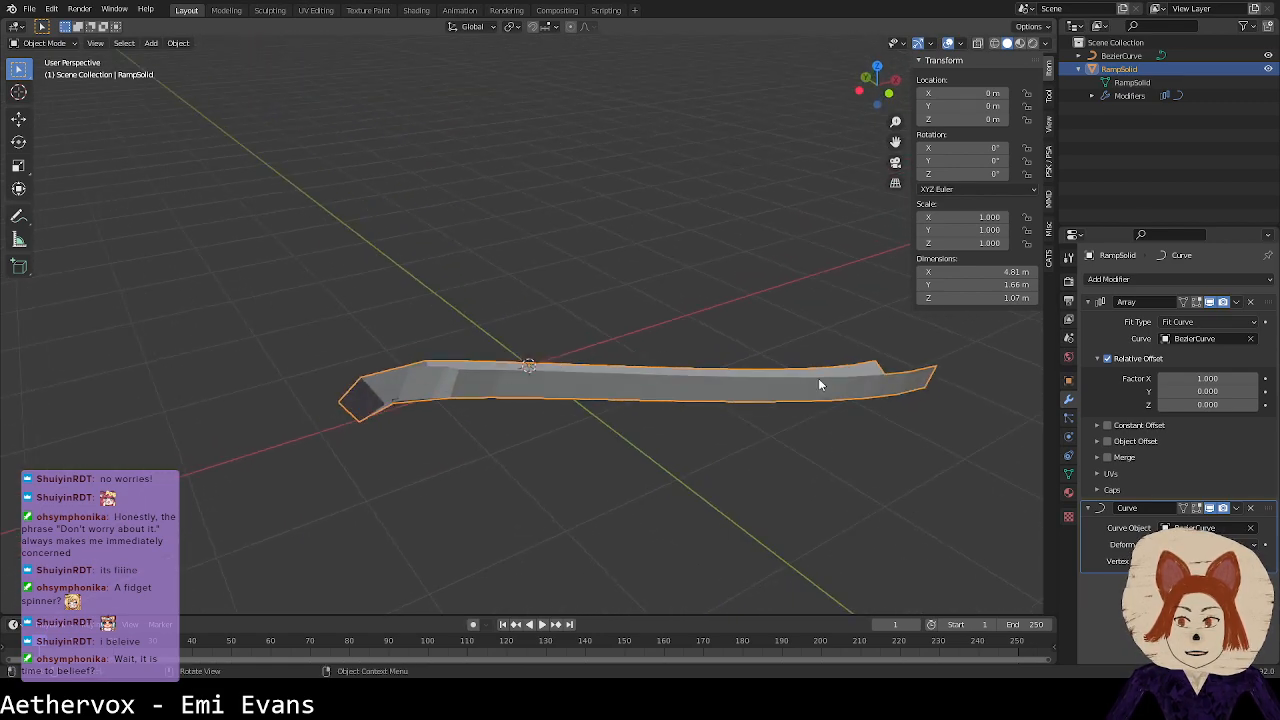
pyautogui.scroll(5, 507, 390)
pyautogui.moveTo(503, 388); pyautogui.dragTo(334, 390, button='middle')
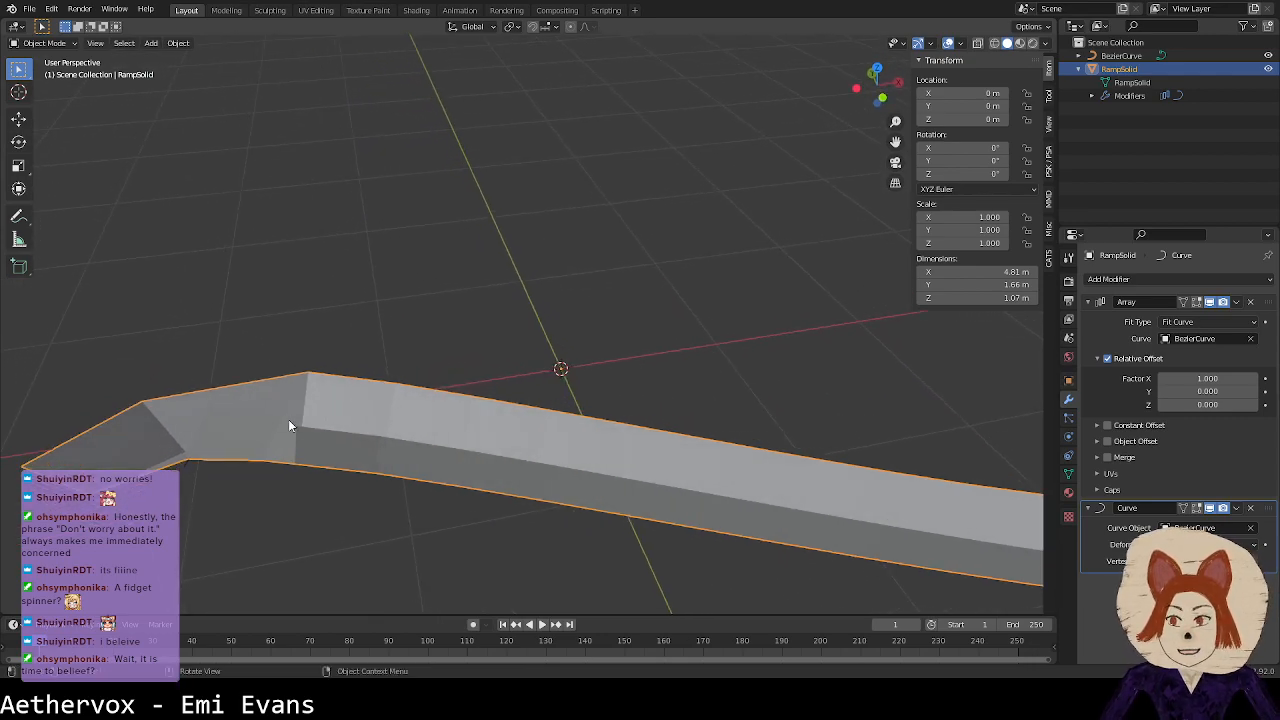
pyautogui.moveTo(271, 464); pyautogui.dragTo(183, 498, button='middle')
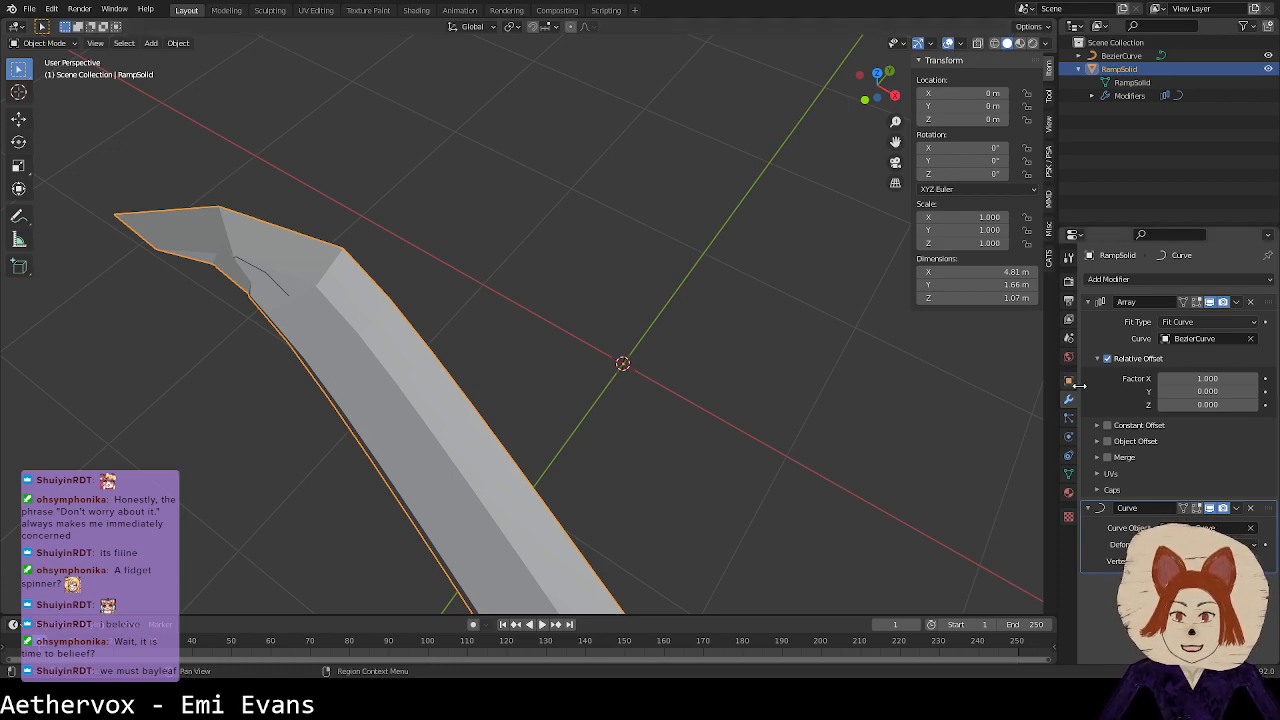
# Step: Remove both the Array and Curve modifiers from RampSolid
pyautogui.click(1250, 301)
pyautogui.click(1250, 301)
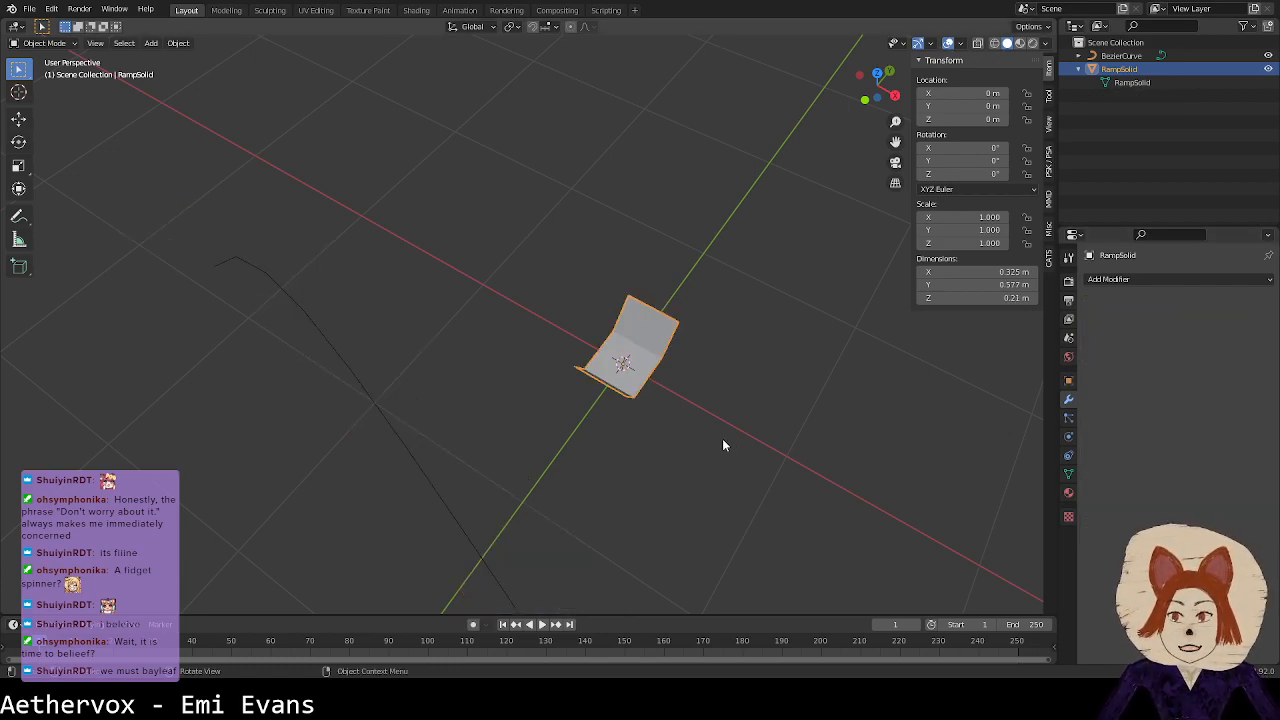
pyautogui.moveTo(726, 441); pyautogui.dragTo(671, 425, button='middle')
pyautogui.hotkey('ctrl', 'z')
pyautogui.hotkey('ctrl', 'shift', 'z')
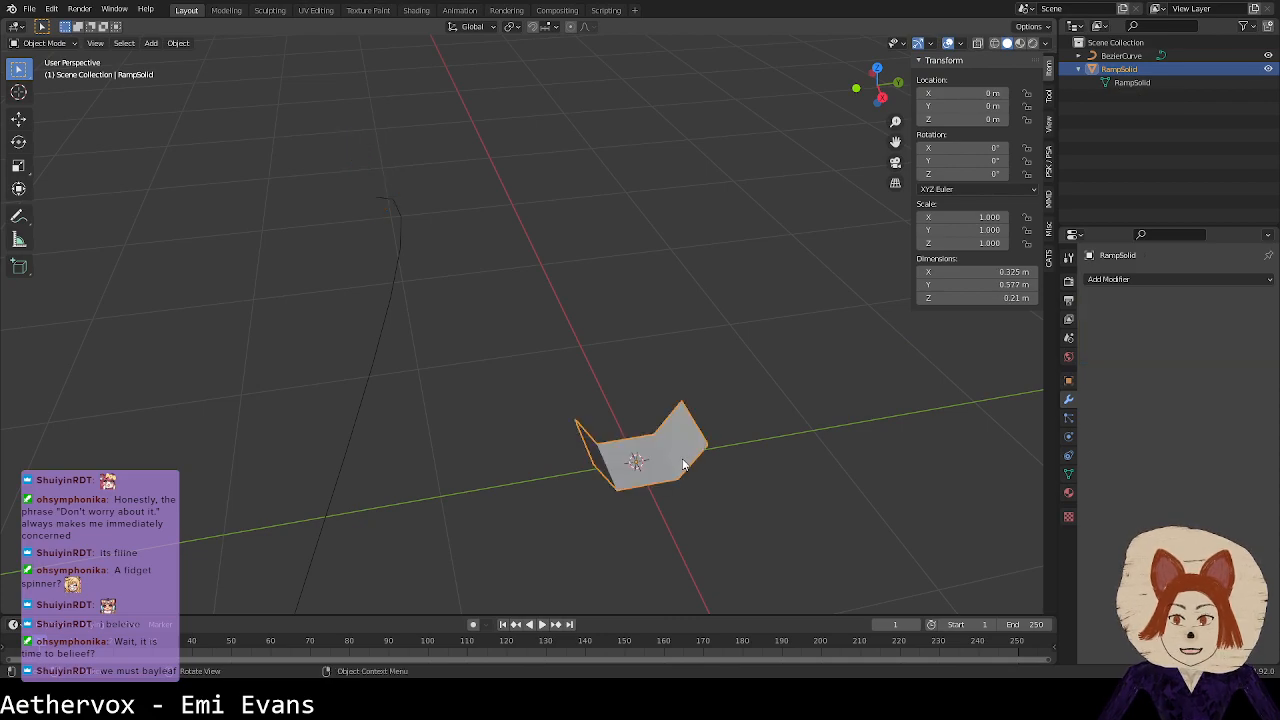
# Step: Lengthen the RampSolid mesh by scaling it about 1.375 along X in edit mode, and save the file in object mode
pyautogui.press('Tab')
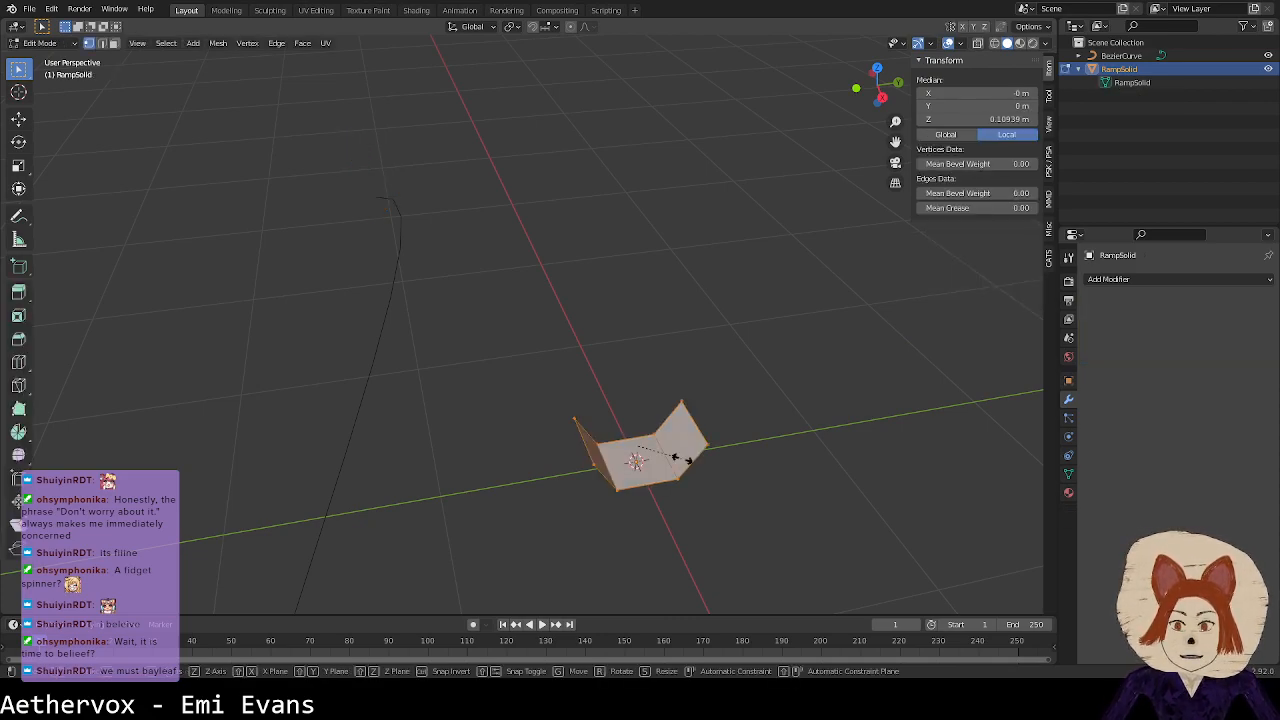
pyautogui.press('s')
pyautogui.press('x')
pyautogui.press('Escape')
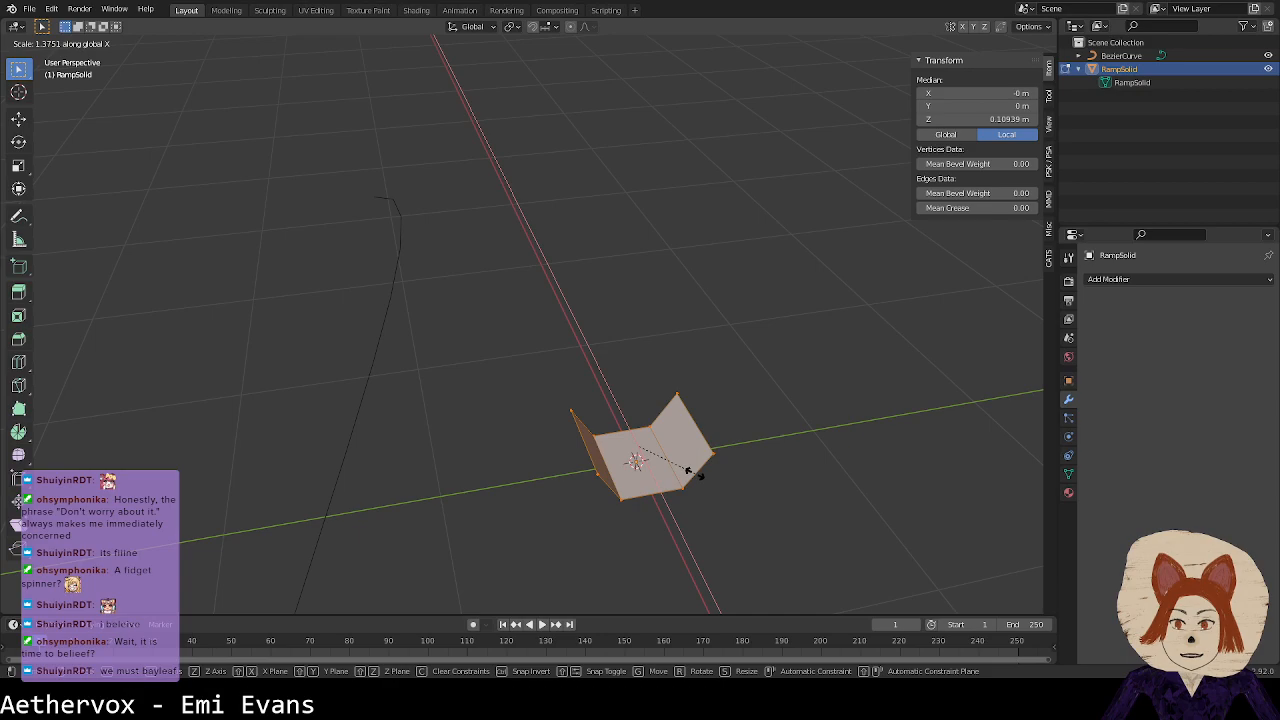
pyautogui.press('Tab')
pyautogui.hotkey('ctrl', 's')
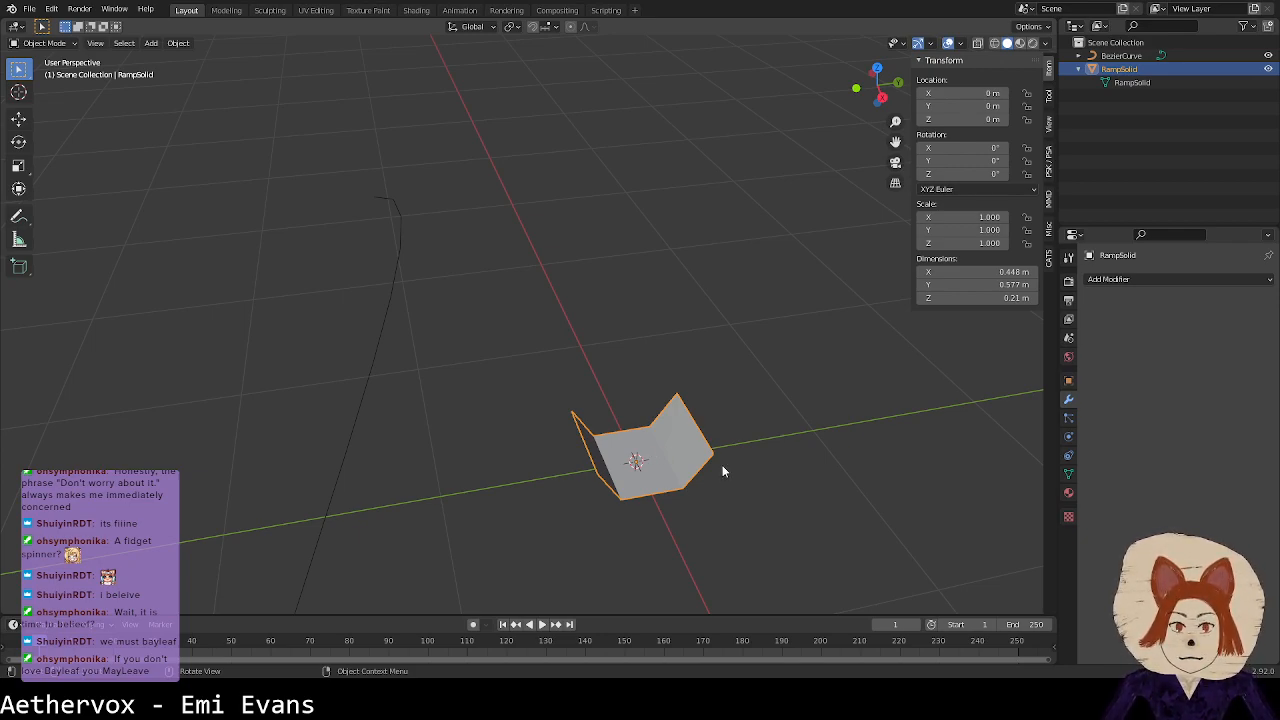
pyautogui.moveTo(720, 460); pyautogui.dragTo(940, 385, button='middle')
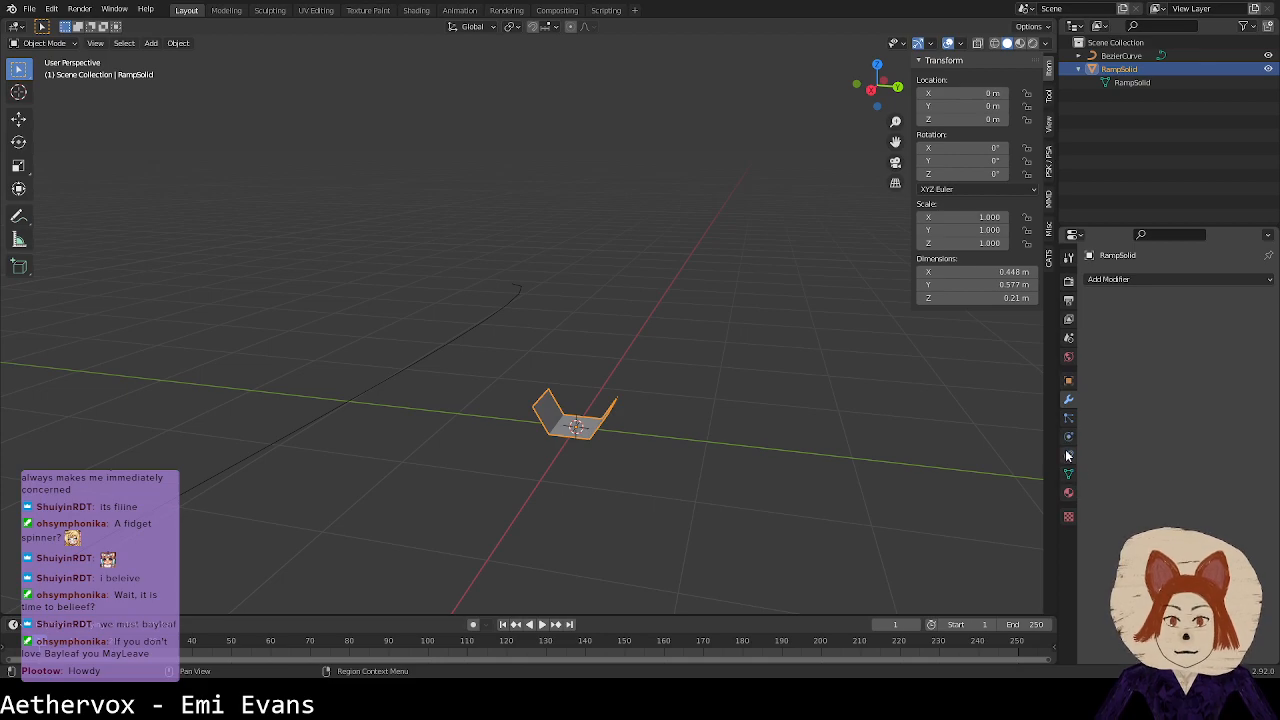
pyautogui.click(1158, 280)
pyautogui.click(1143, 347)
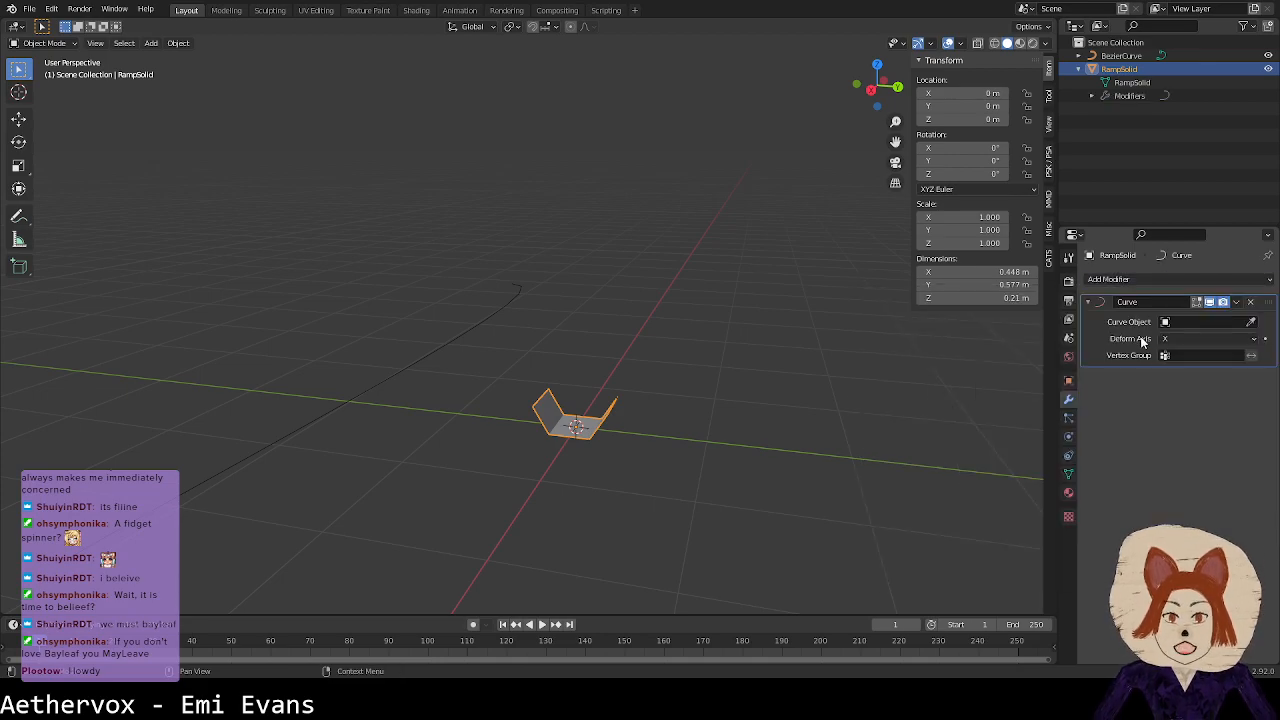
pyautogui.click(1250, 301)
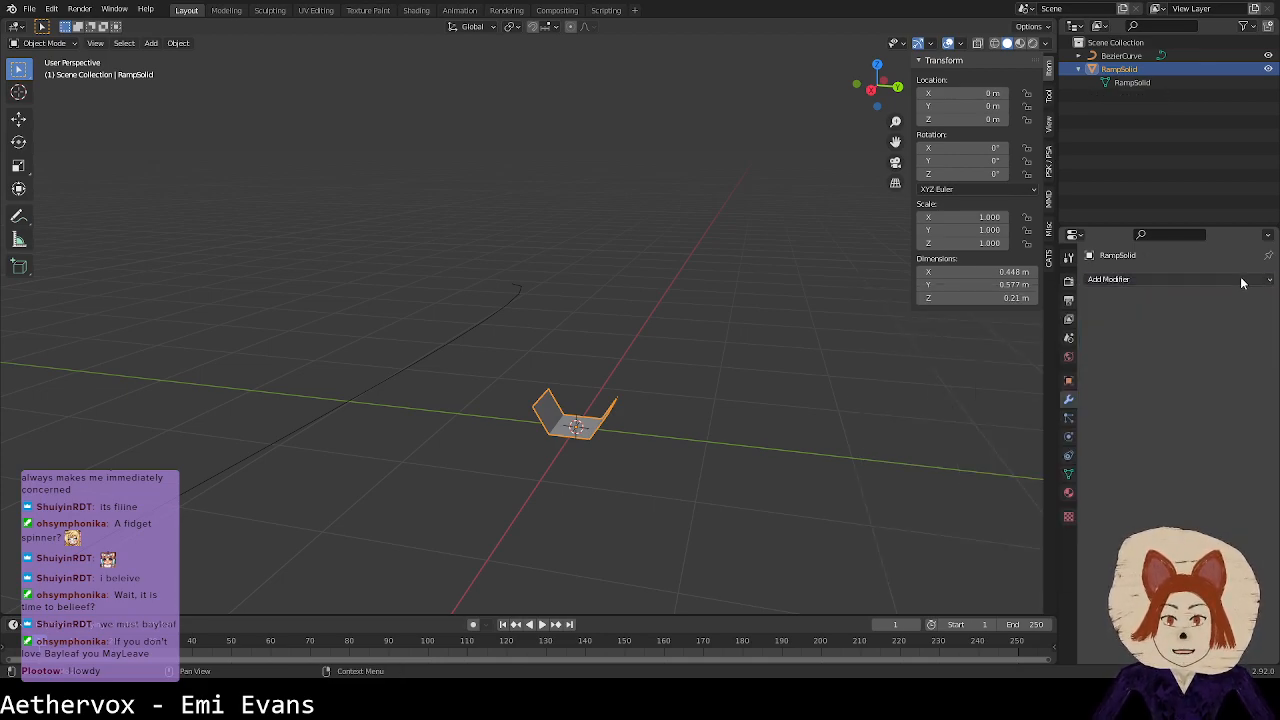
pyautogui.click(1240, 279)
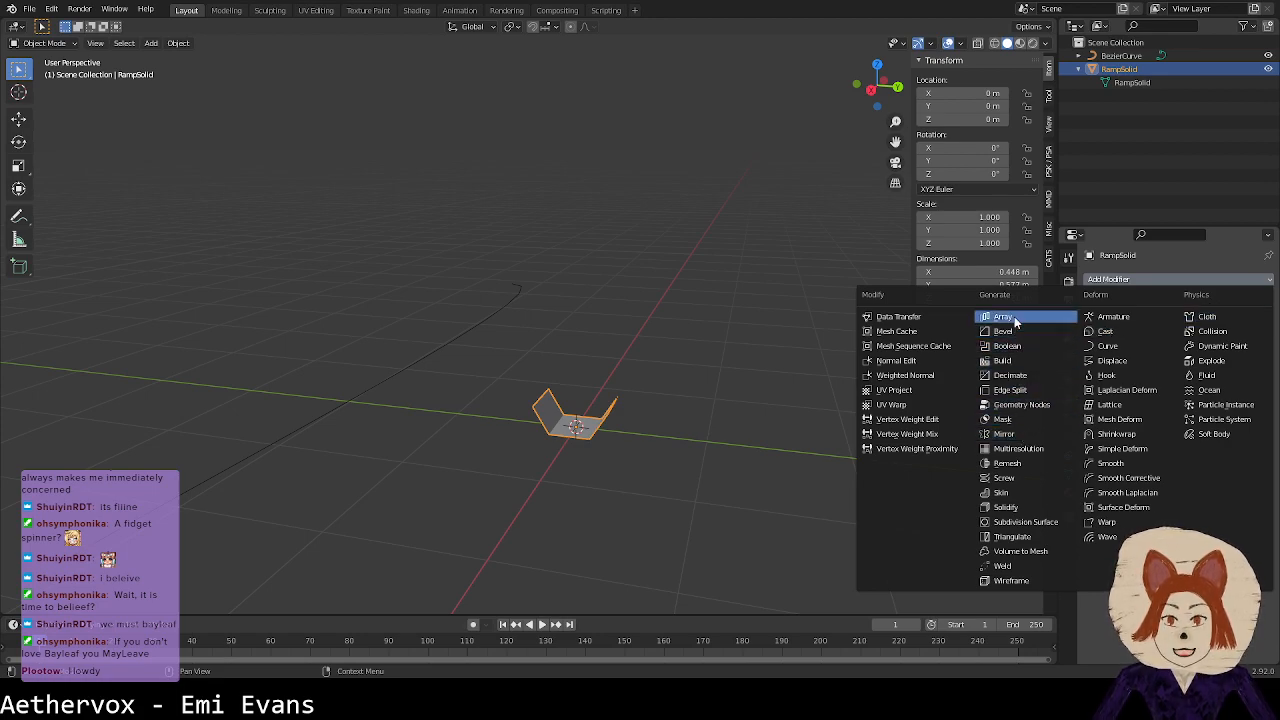
# Step: Undo the recent changes back to the shorter RampSolid segment that still has its Array and Curve modifiers
pyautogui.hotkey('ctrl', 'z')
pyautogui.hotkey('ctrl', 'z')
pyautogui.hotkey('ctrl', 'z')
pyautogui.hotkey('ctrl', 'z')
pyautogui.hotkey('ctrl', 'z')
pyautogui.hotkey('ctrl', 'z')
pyautogui.hotkey('ctrl', 'z')
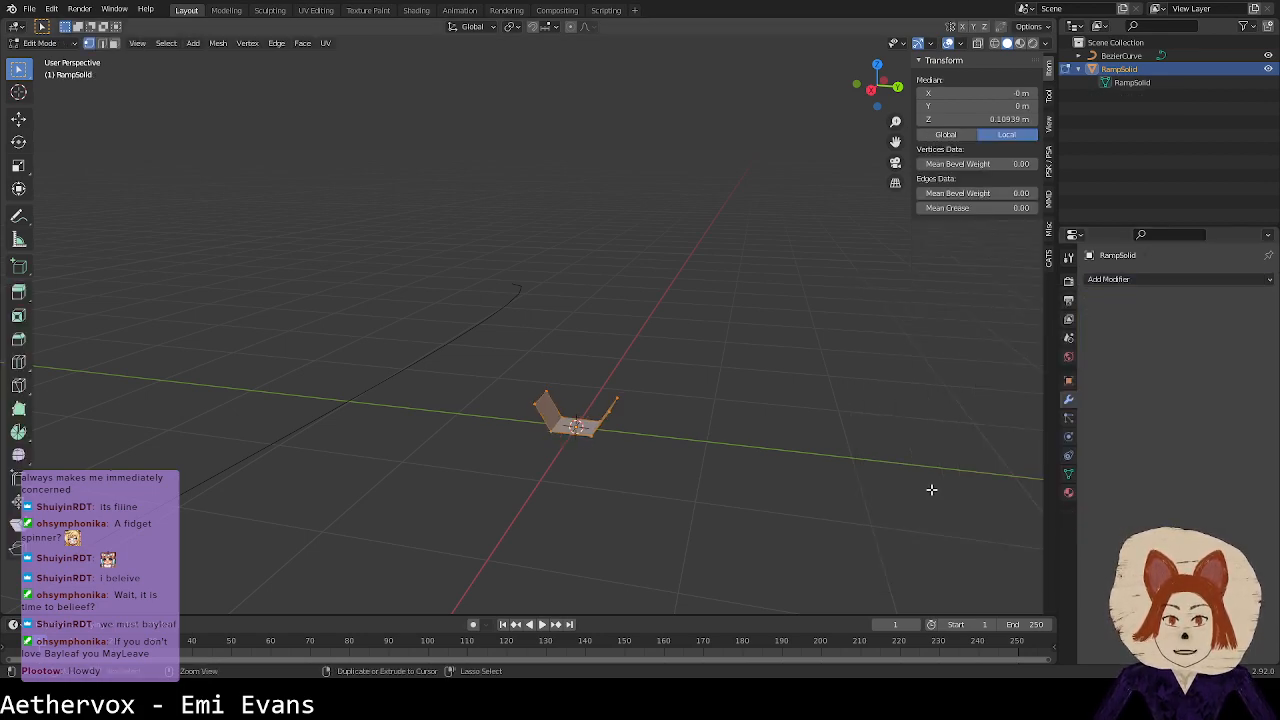
# Step: Examine how the arrayed ramp deforms at the curve's bend, briefly hiding RampSolid to view the bare BezierCurve
pyautogui.moveTo(526, 403); pyautogui.dragTo(567, 376, button='middle')
pyautogui.scroll(8, 508, 386)
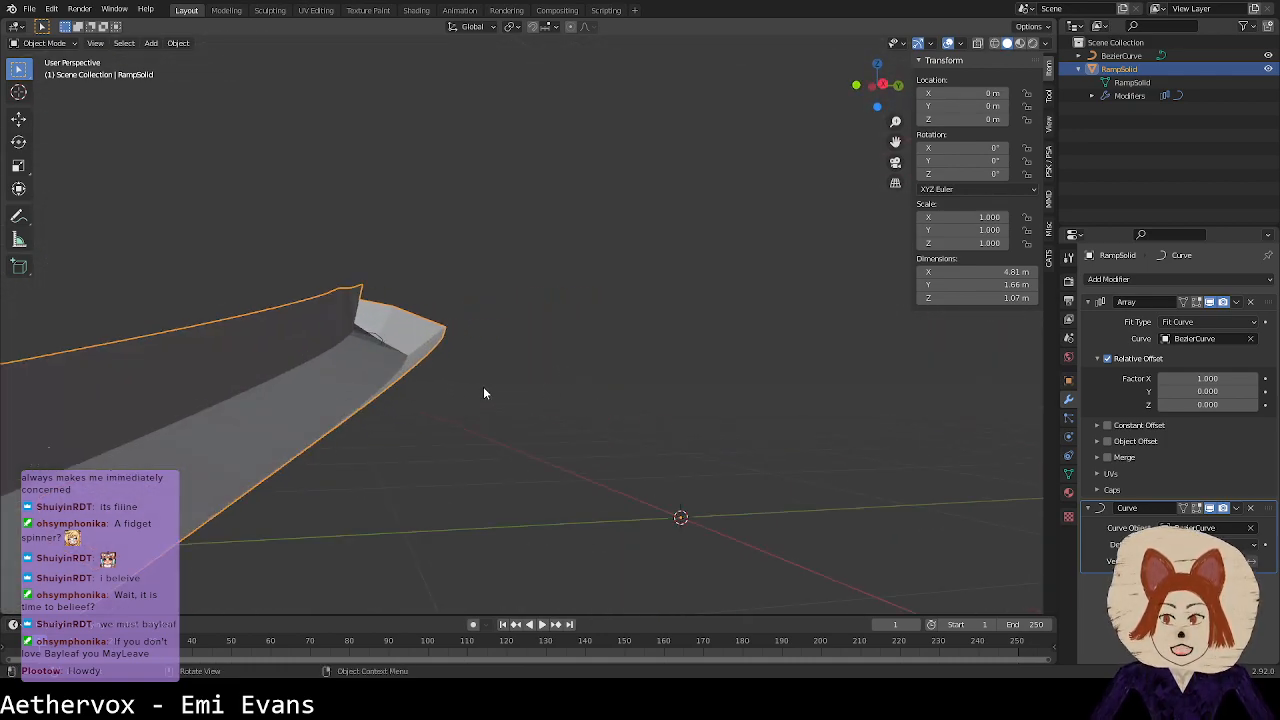
pyautogui.moveTo(392, 400); pyautogui.dragTo(705, 390, button='middle')
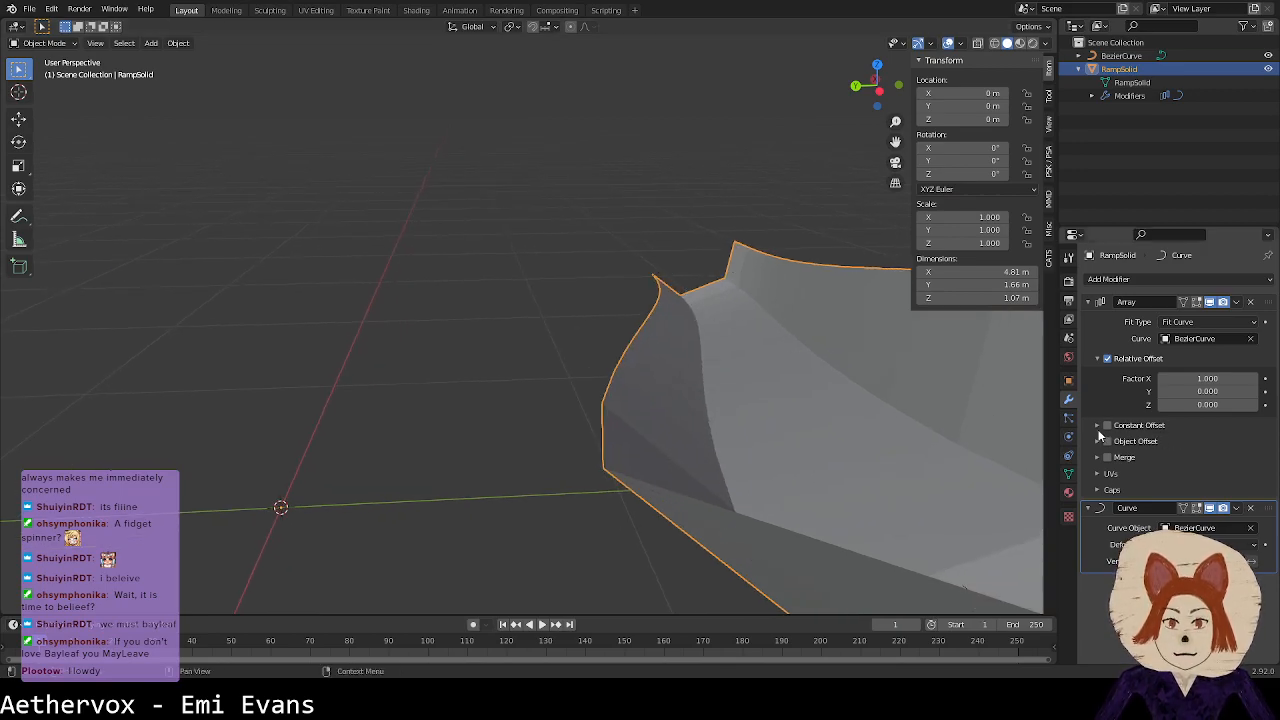
pyautogui.scroll(-4, 876, 427)
pyautogui.scroll(3, 904, 430)
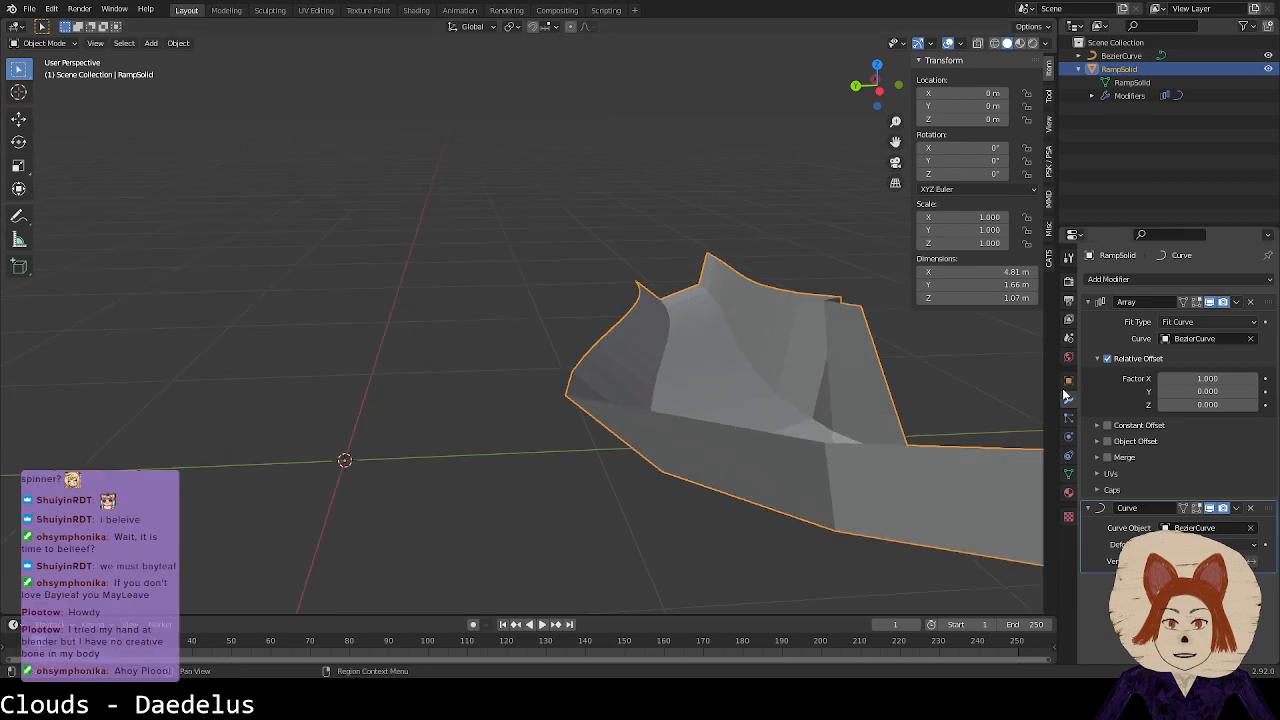
pyautogui.scroll(-3, 946, 436)
pyautogui.moveTo(946, 436); pyautogui.dragTo(668, 440, button='middle')
pyautogui.moveTo(605, 411); pyautogui.dragTo(751, 490, button='middle')
pyautogui.click(1268, 69)
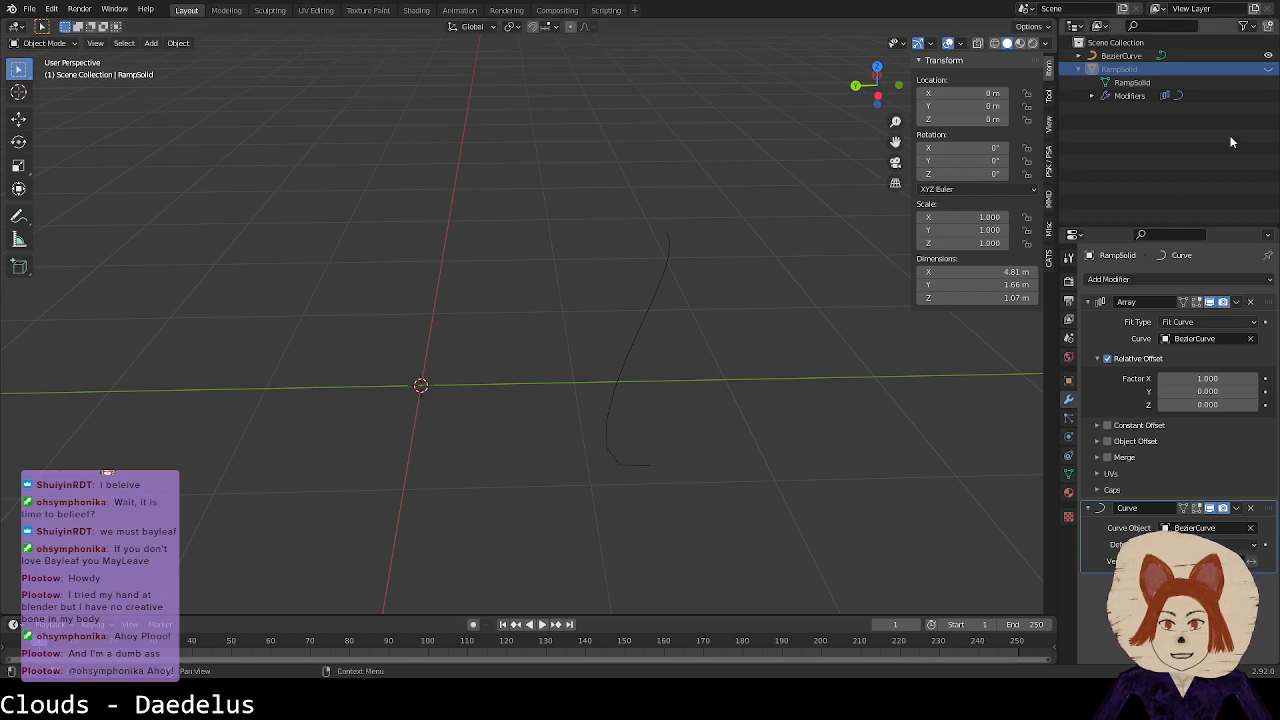
pyautogui.click(1268, 69)
pyautogui.moveTo(638, 478); pyautogui.dragTo(665, 420, button='middle')
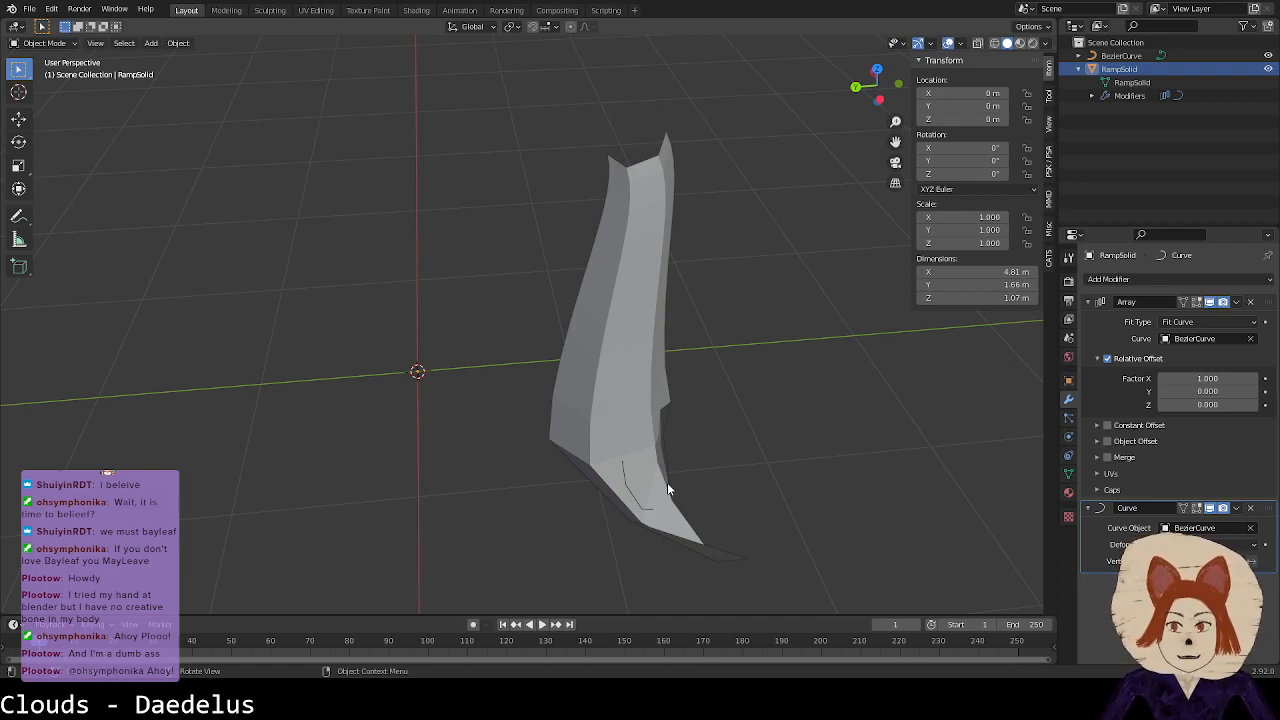
# Step: In BezierCurve's edit mode, move the handle at the bent end in top view to about X -2.29 m, Y -2.06 m
pyautogui.click(642, 508)
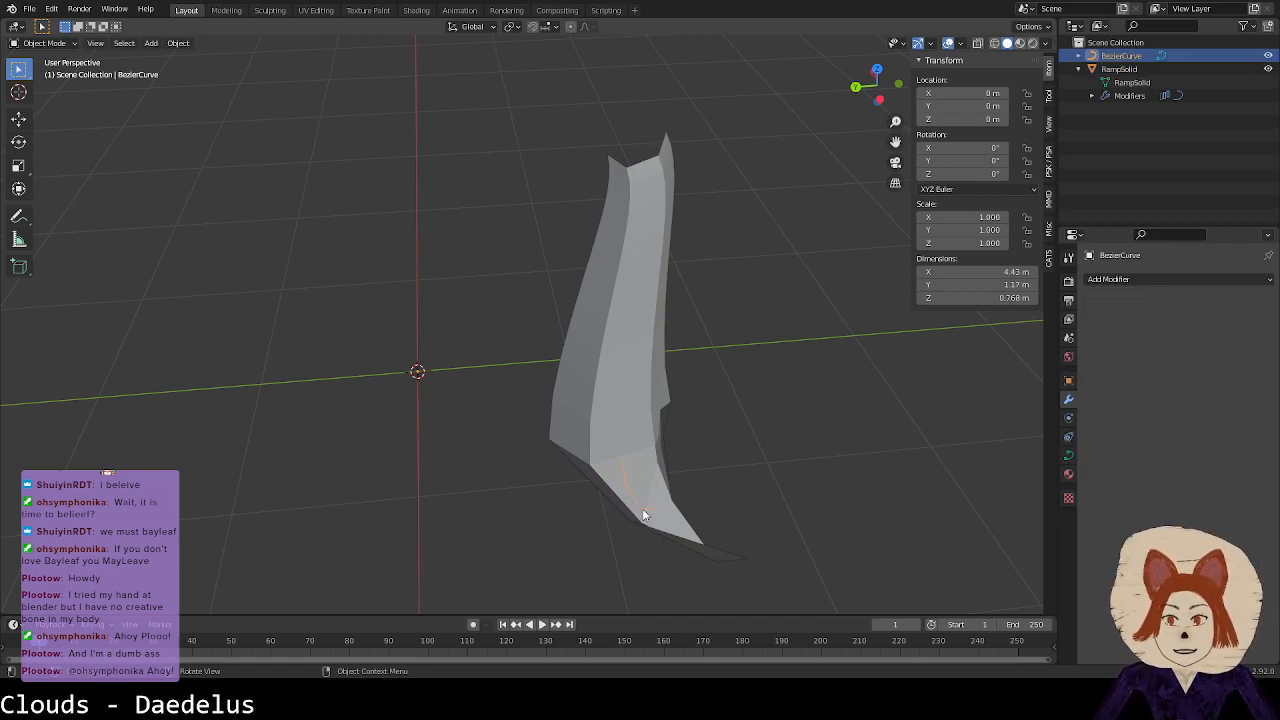
pyautogui.press('Tab')
pyautogui.click(671, 514)
pyautogui.click(806, 458)
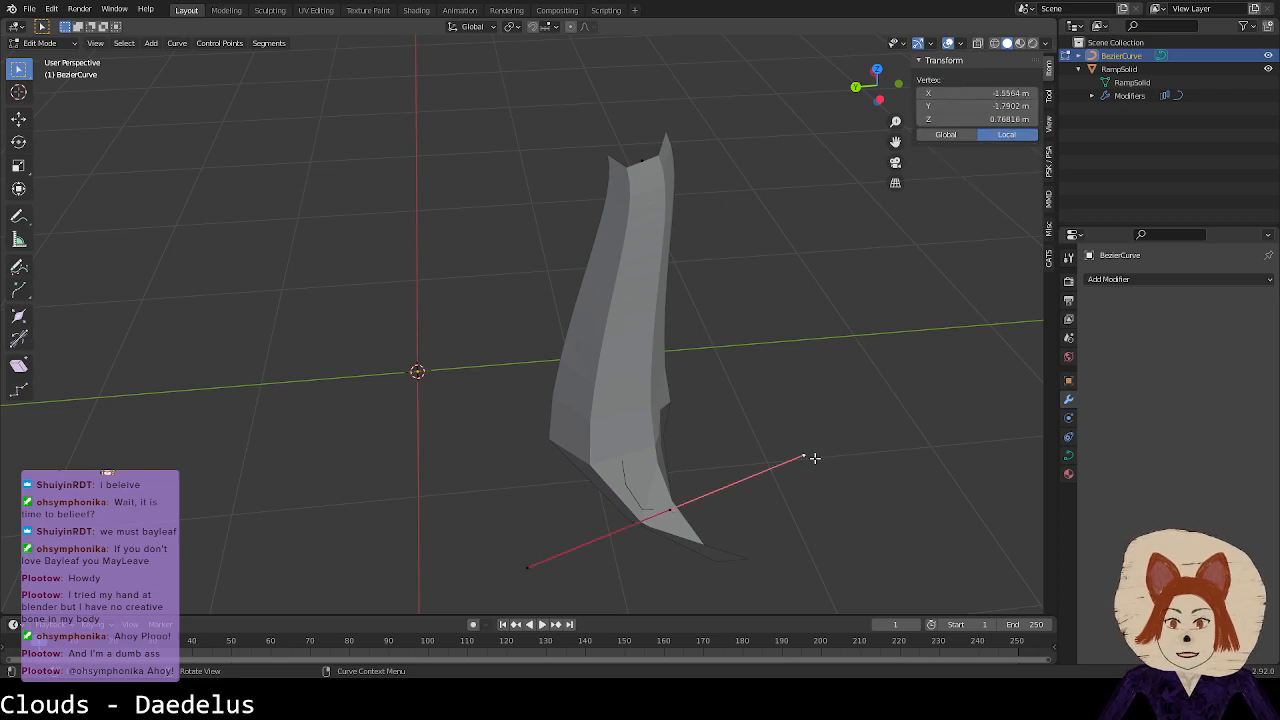
pyautogui.click(876, 70)
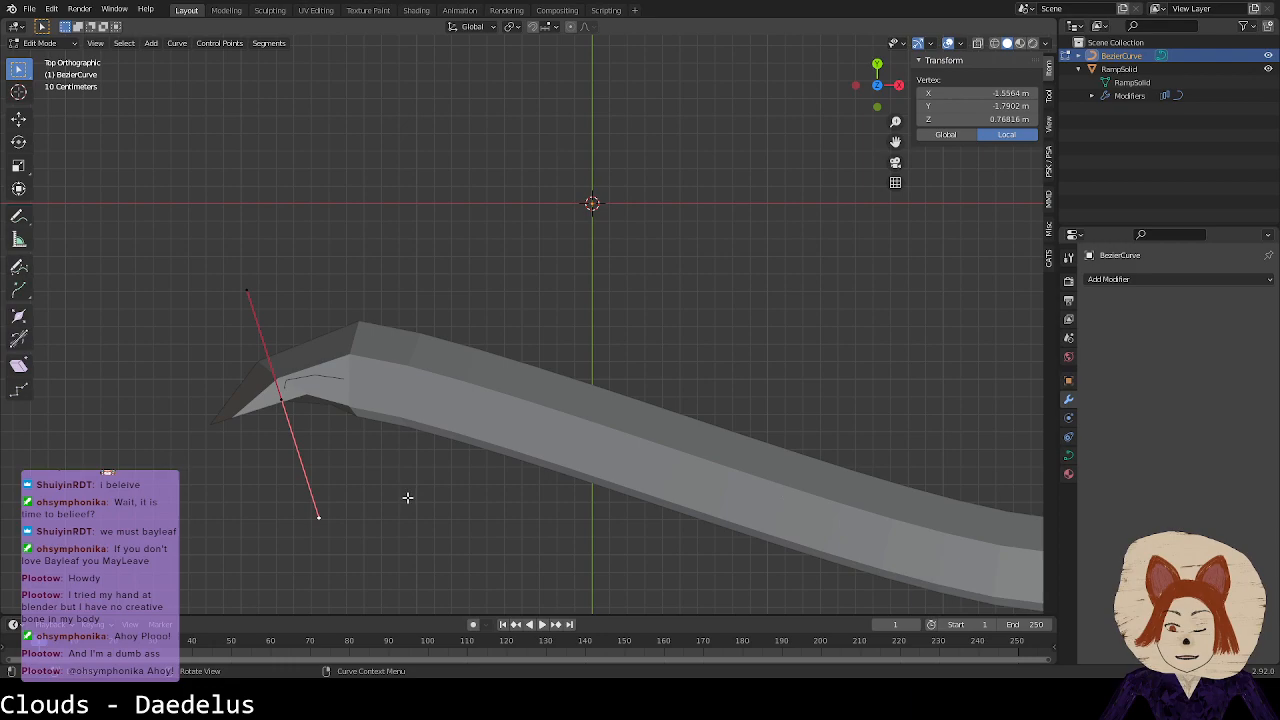
pyautogui.press('g')
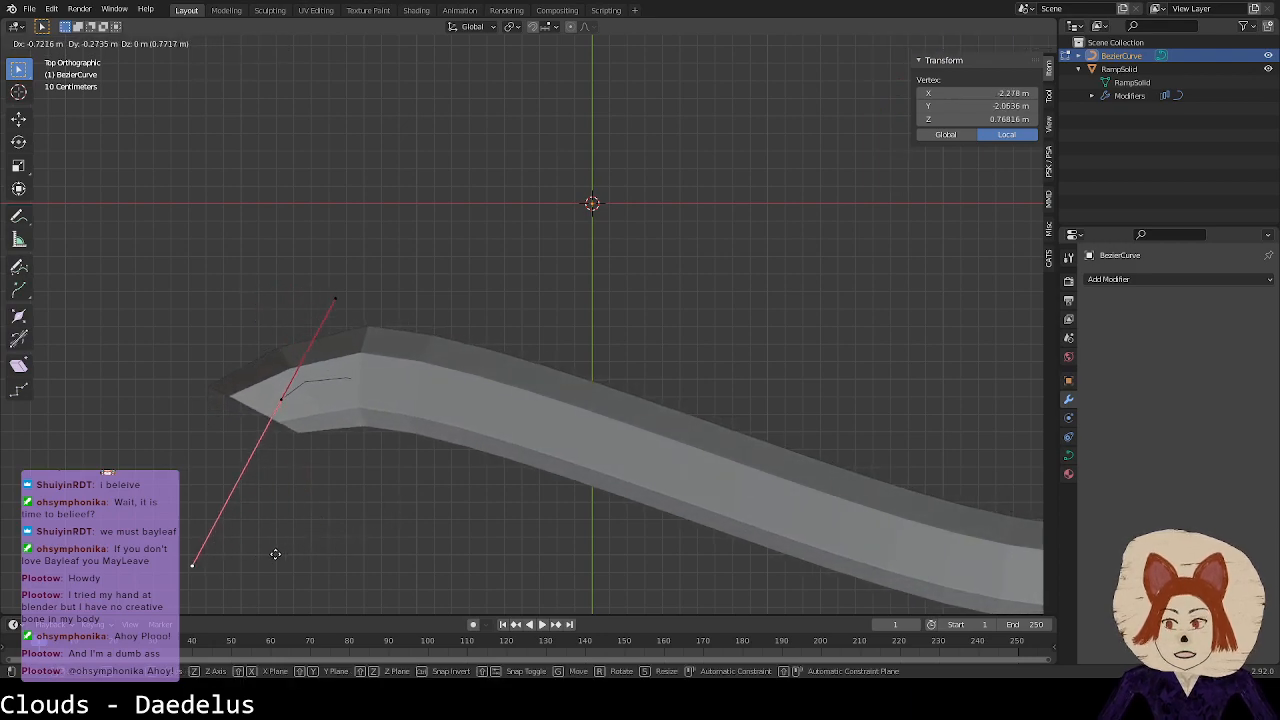
pyautogui.click(277, 551)
pyautogui.scroll(-2, 363, 523)
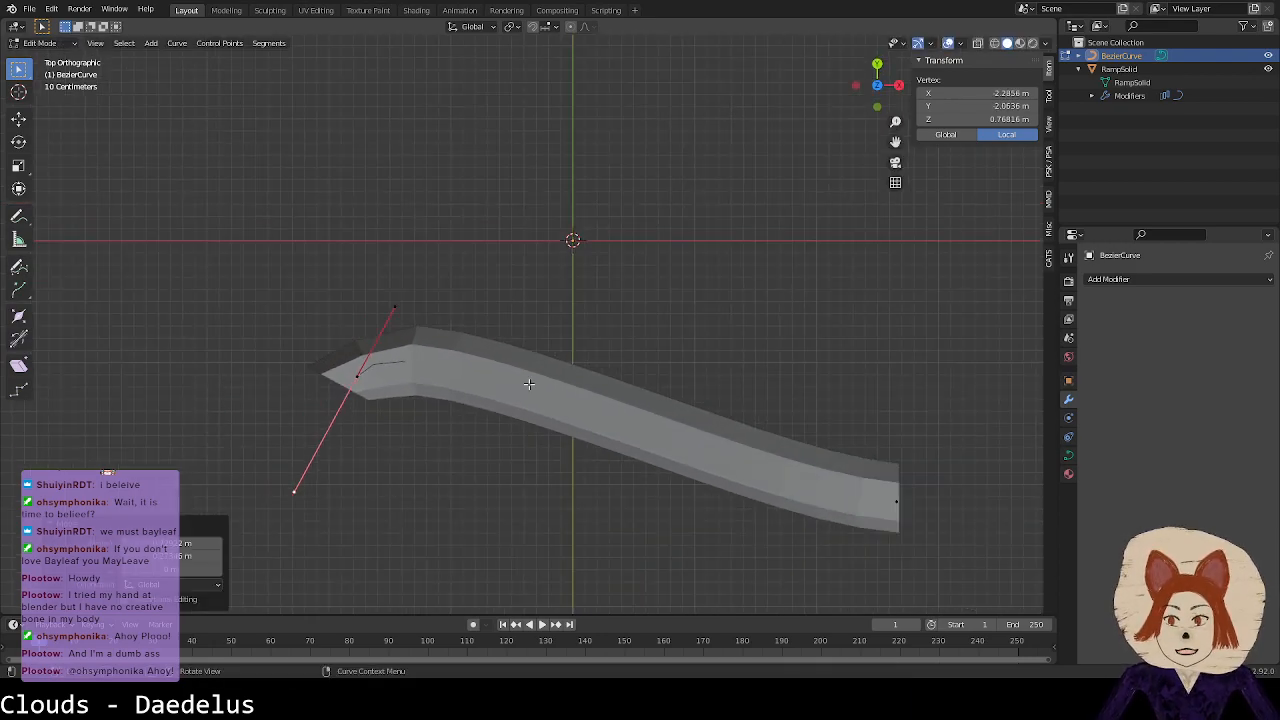
# Step: Inspect the ramp along the reshaped curve from several angles in edit and object mode, toggling BezierCurve's visibility
pyautogui.moveTo(874, 494); pyautogui.dragTo(754, 330, button='middle')
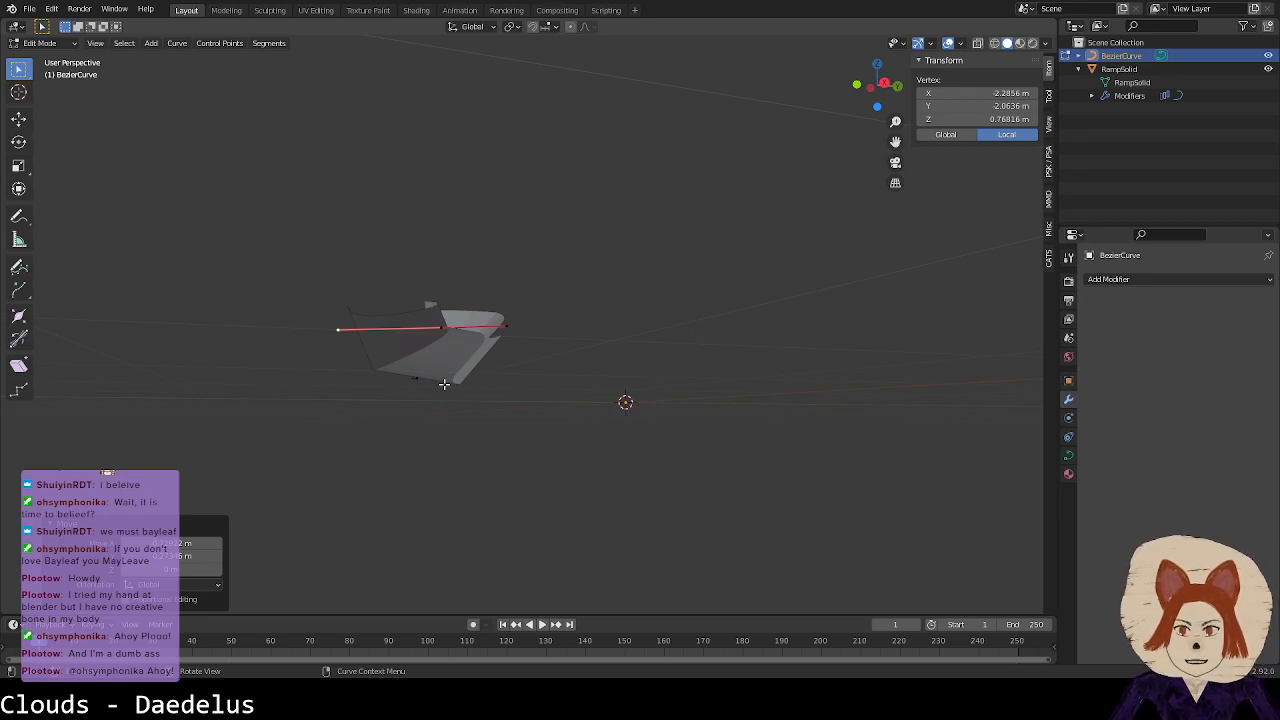
pyautogui.moveTo(451, 373); pyautogui.dragTo(428, 409, button='middle')
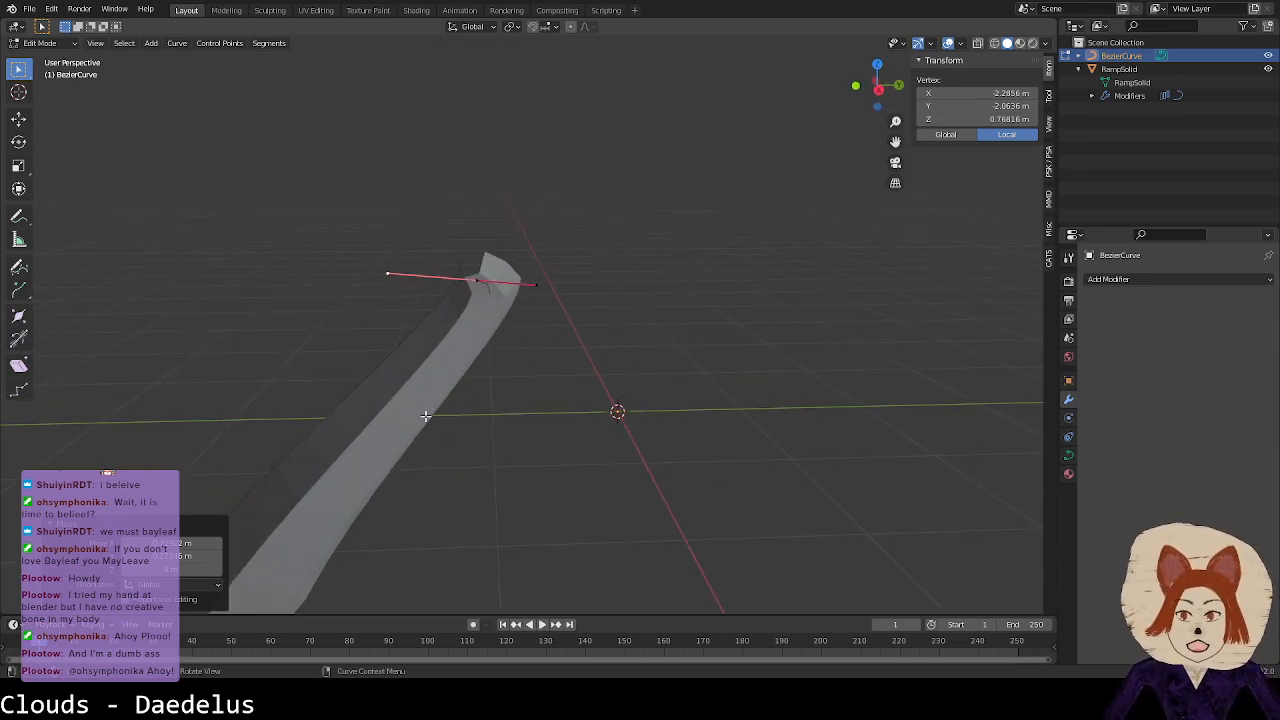
pyautogui.moveTo(551, 285); pyautogui.dragTo(545, 271, button='middle')
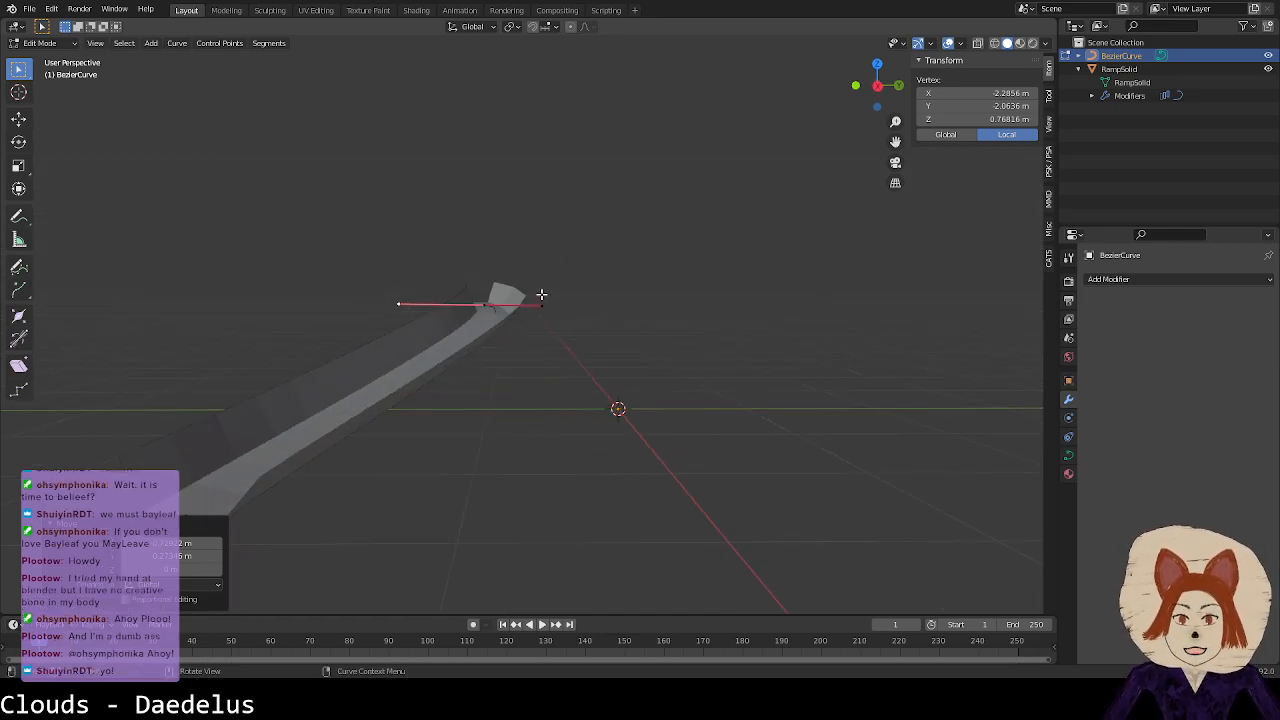
pyautogui.moveTo(523, 348); pyautogui.dragTo(483, 394, button='middle')
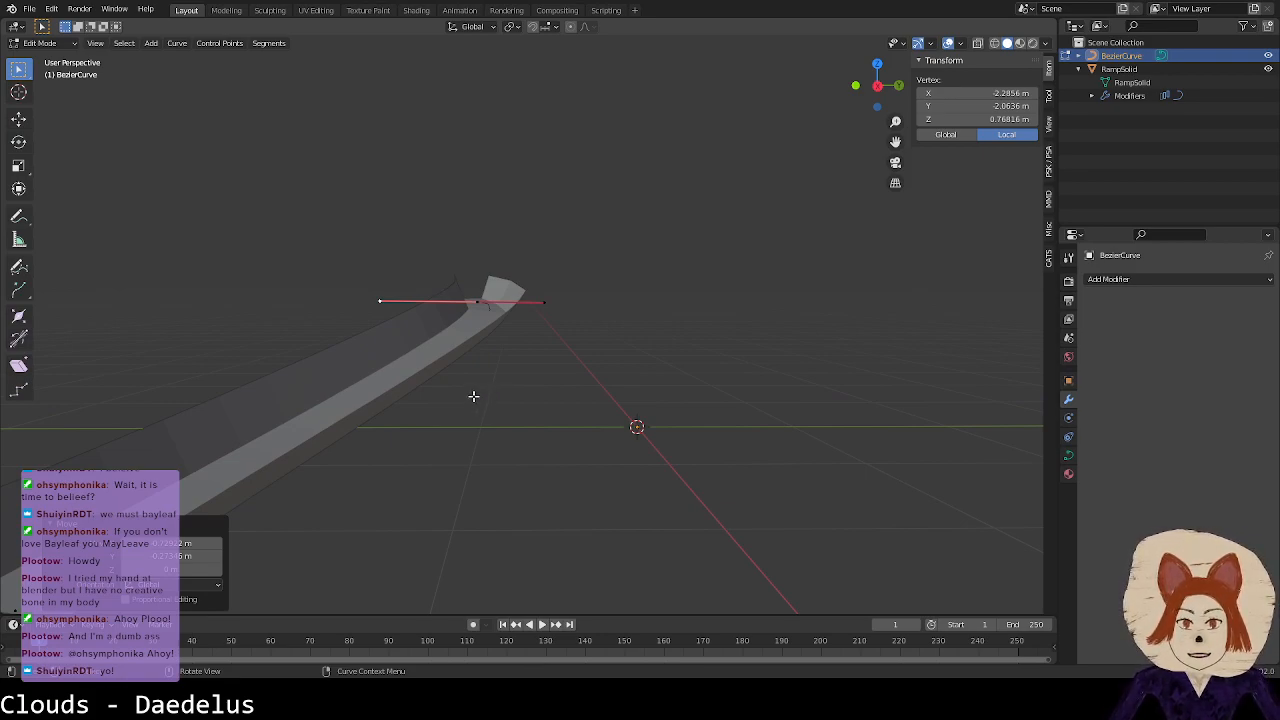
pyautogui.moveTo(473, 396); pyautogui.dragTo(473, 396, button='middle')
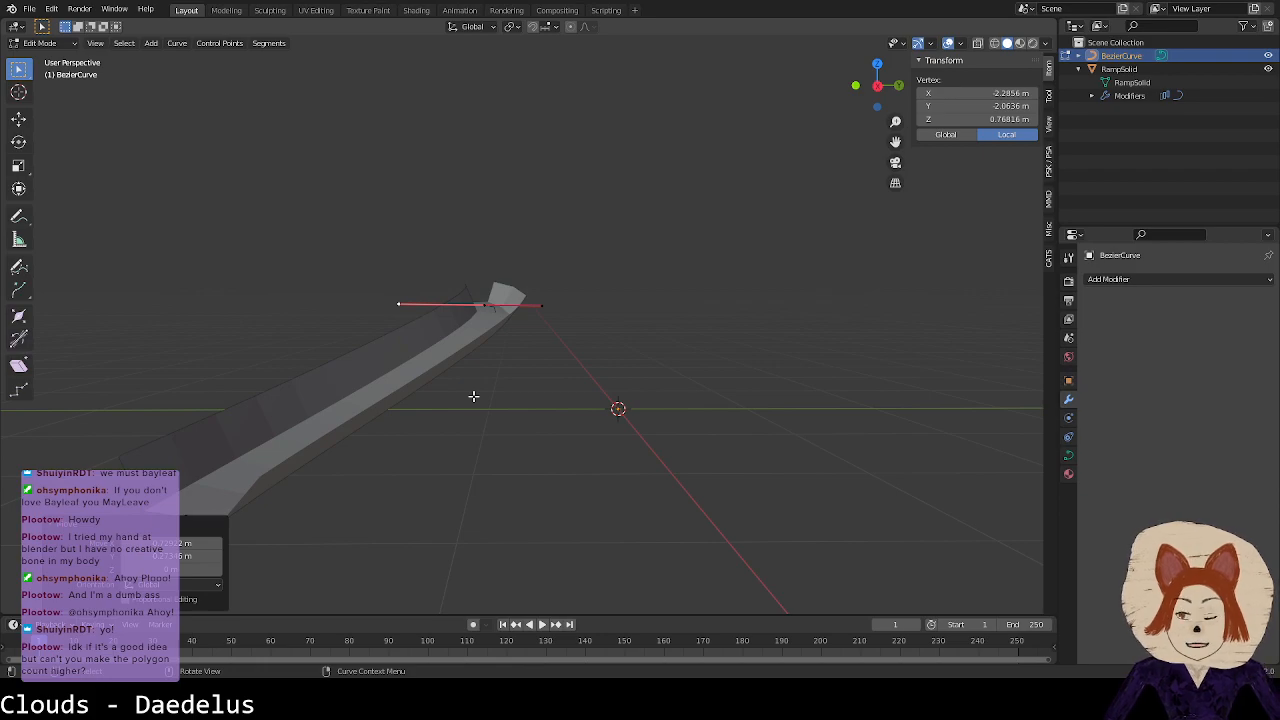
pyautogui.press('Tab')
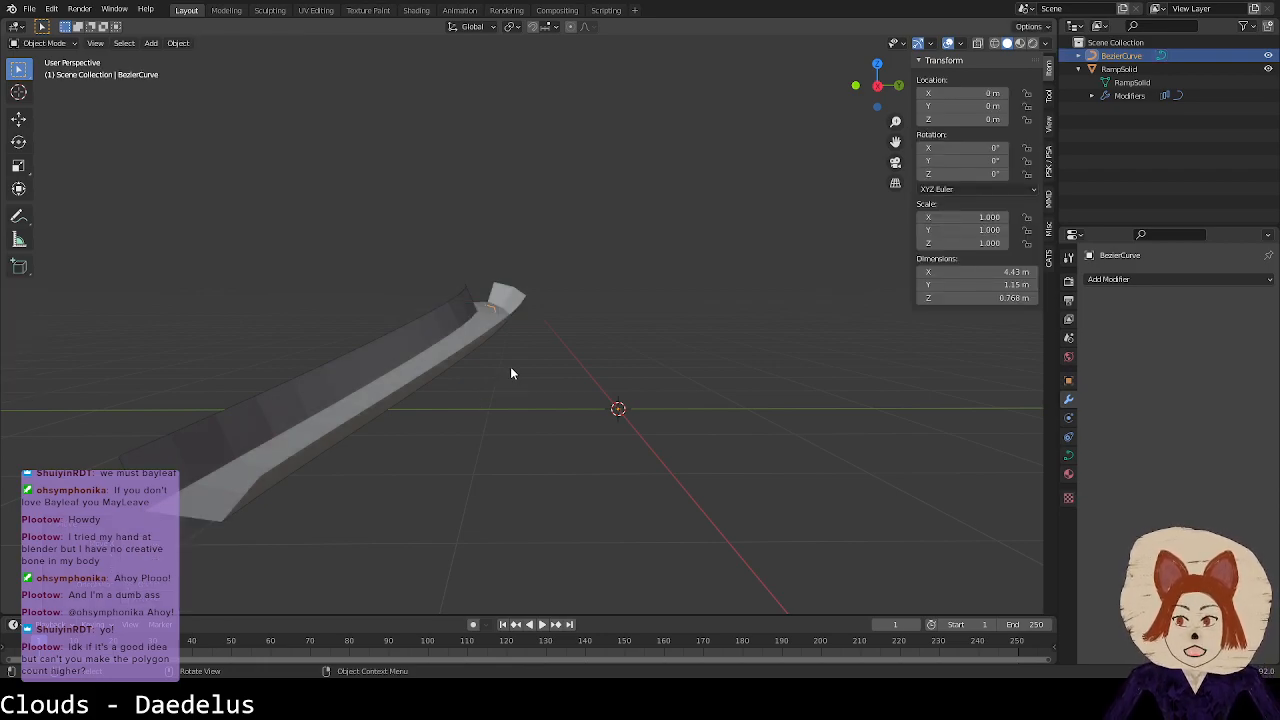
pyautogui.press('Tab')
pyautogui.press('Tab')
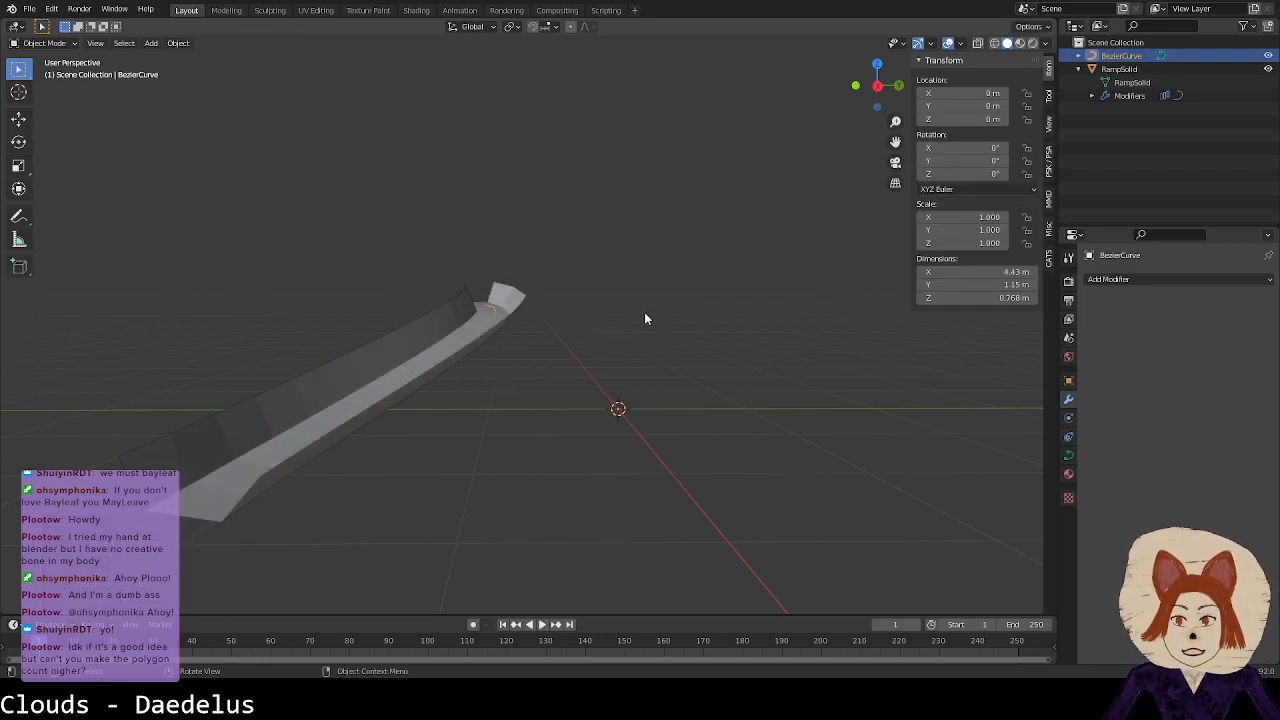
pyautogui.click(1269, 56)
pyautogui.click(1269, 56)
# Step: Try shortening the whole RampSolid mesh strongly along X in edit mode, and check the resulting ramp in object mode
pyautogui.click(460, 360)
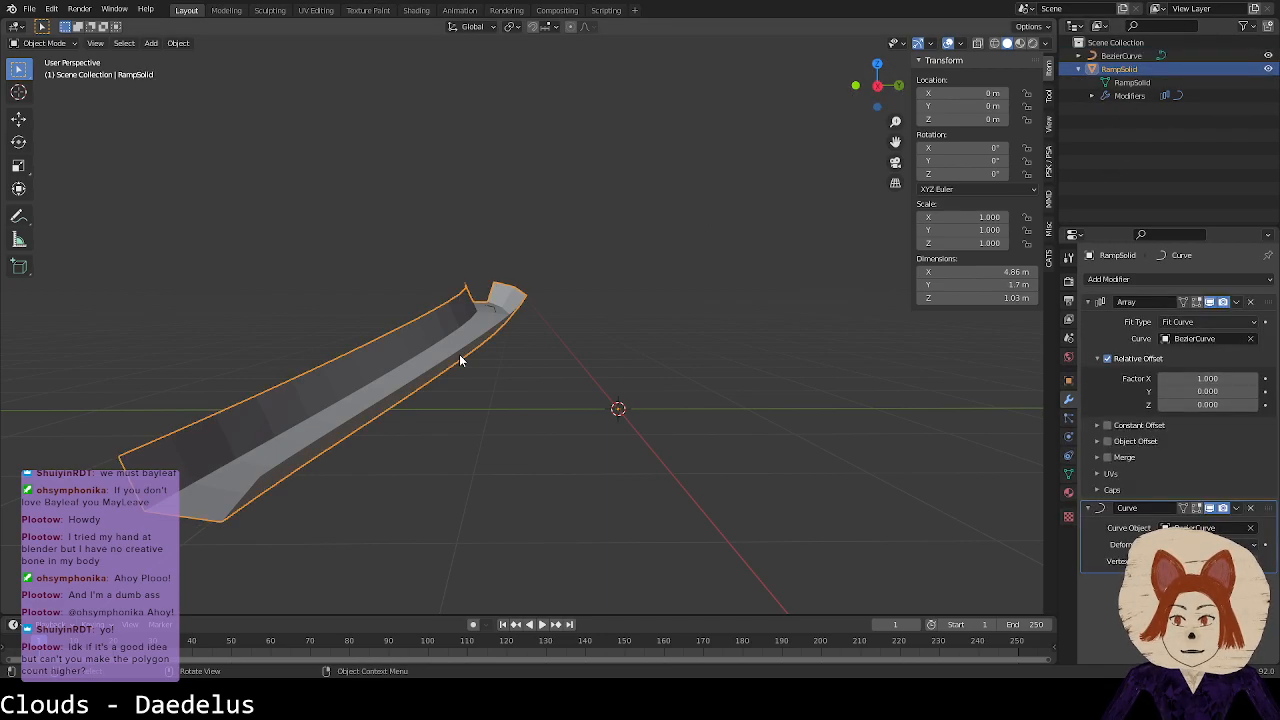
pyautogui.press('Tab')
pyautogui.moveTo(660, 421); pyautogui.dragTo(638, 460, button='middle')
pyautogui.click(609, 466)
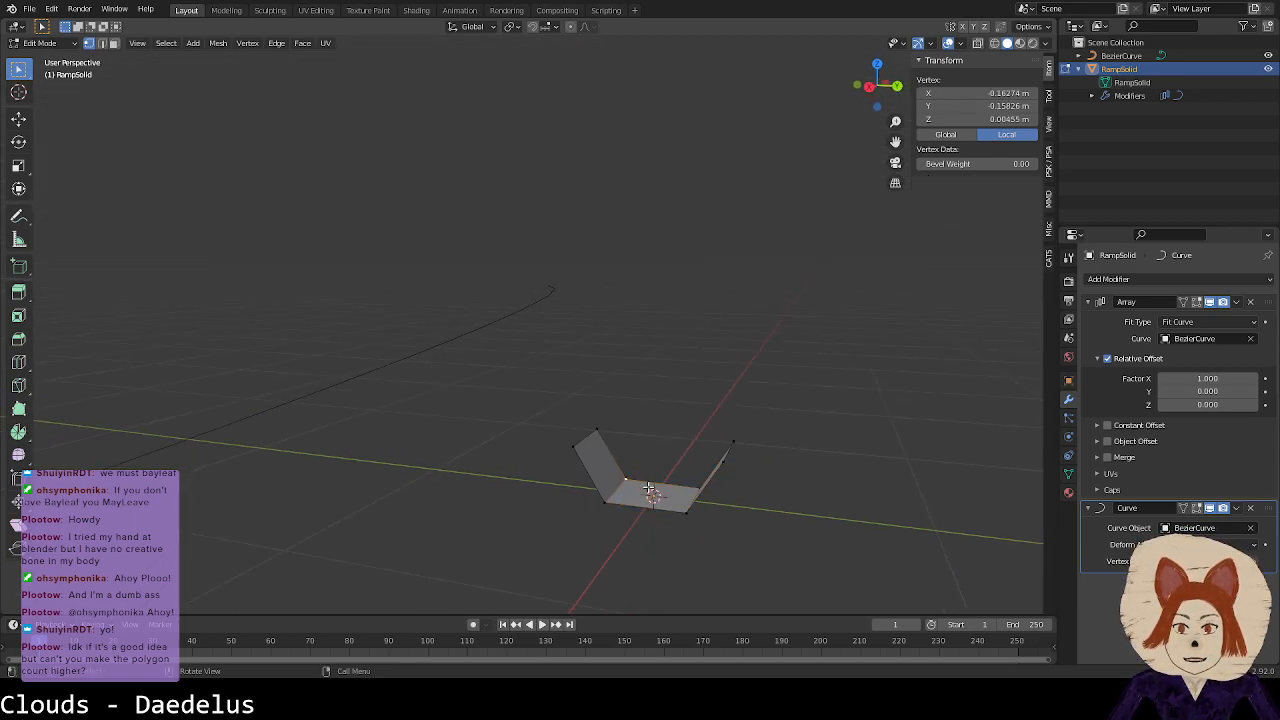
pyautogui.moveTo(730, 500); pyautogui.dragTo(650, 519, button='middle')
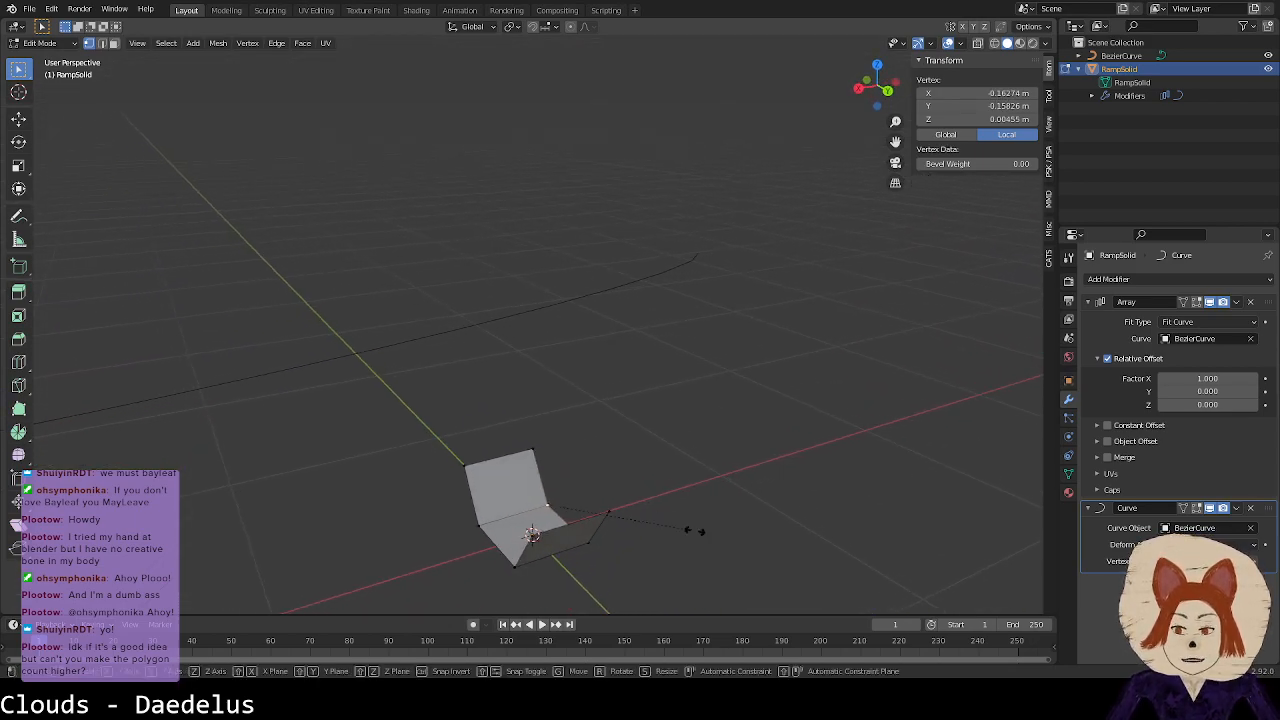
pyautogui.press('a')
pyautogui.press('s')
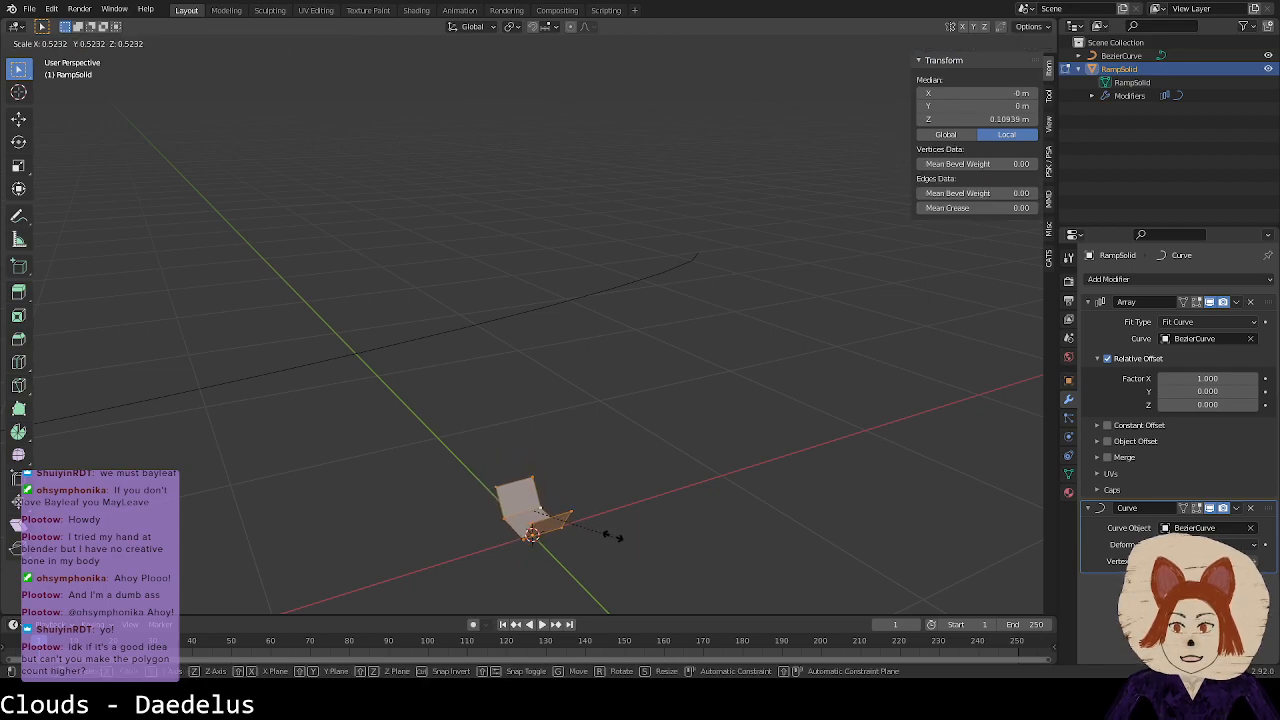
pyautogui.press('x')
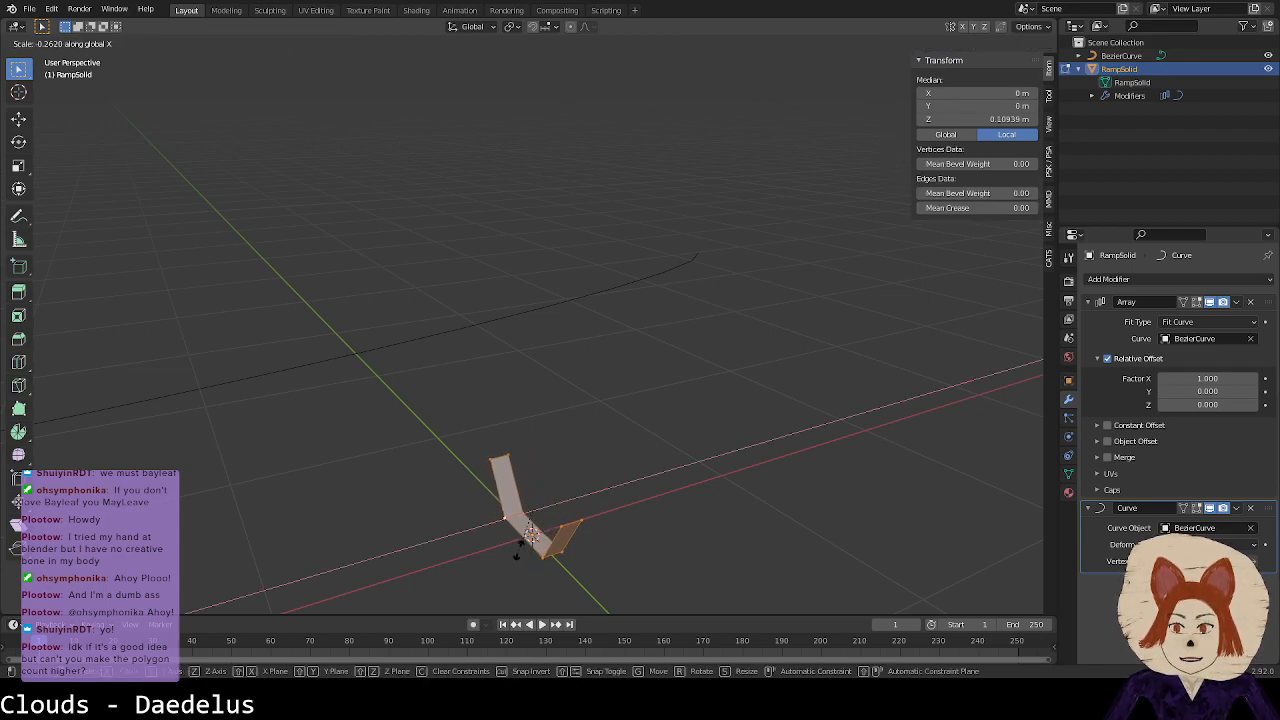
pyautogui.click(555, 511)
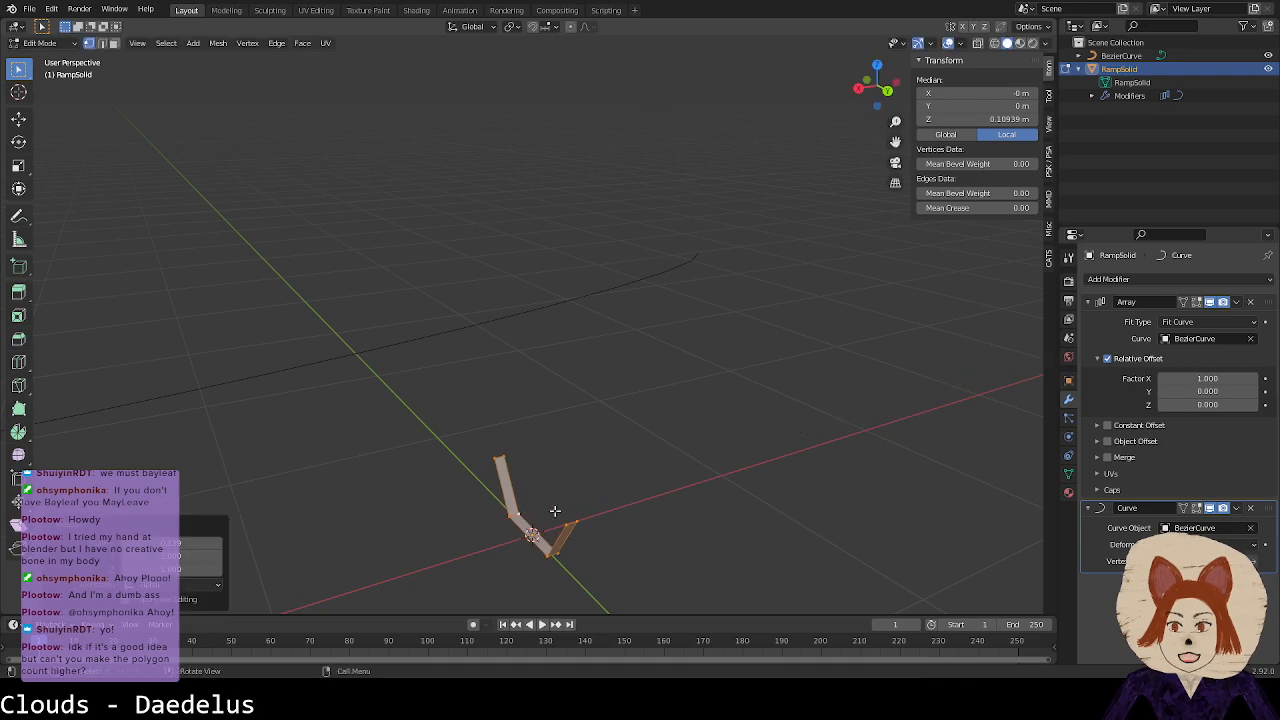
pyautogui.press('Tab')
pyautogui.moveTo(720, 377); pyautogui.dragTo(569, 380, button='middle')
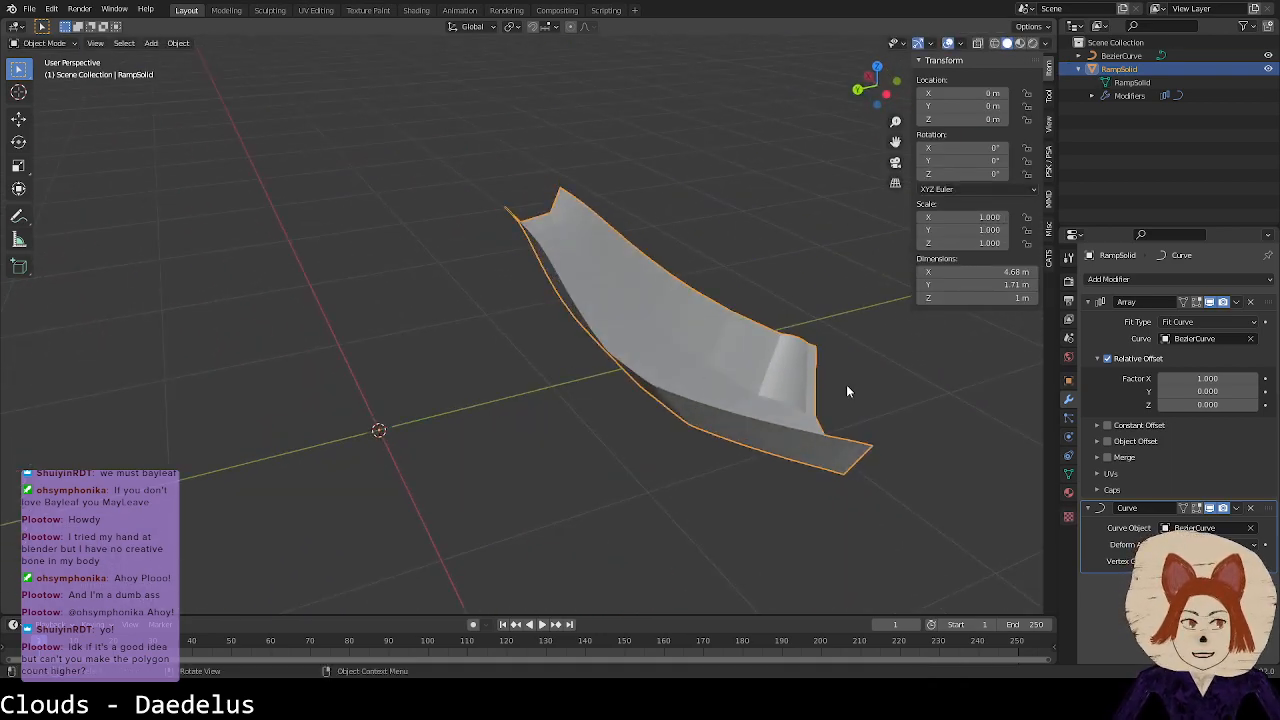
pyautogui.moveTo(880, 397); pyautogui.dragTo(474, 385, button='middle')
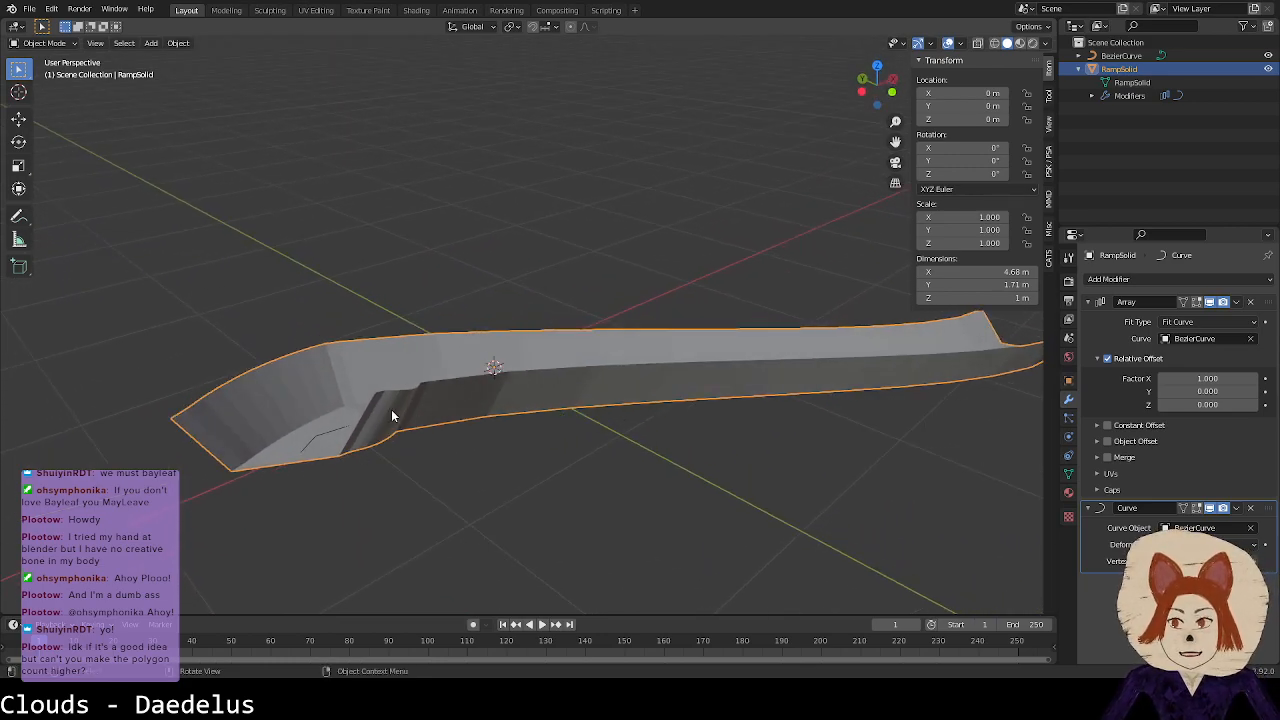
# Step: Undo the last X scaling of the RampSolid mesh and return to object mode
pyautogui.press('Tab')
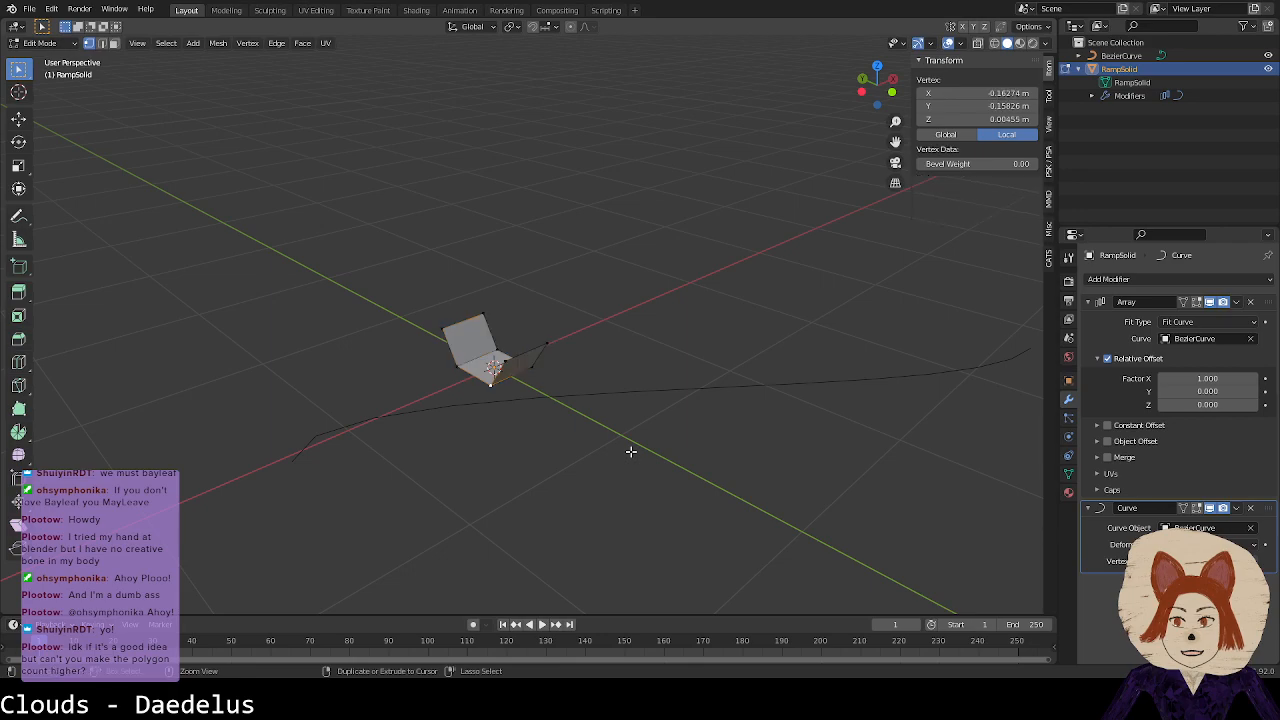
pyautogui.press('a')
pyautogui.press('Tab')
pyautogui.moveTo(509, 426); pyautogui.dragTo(630, 414, button='middle')
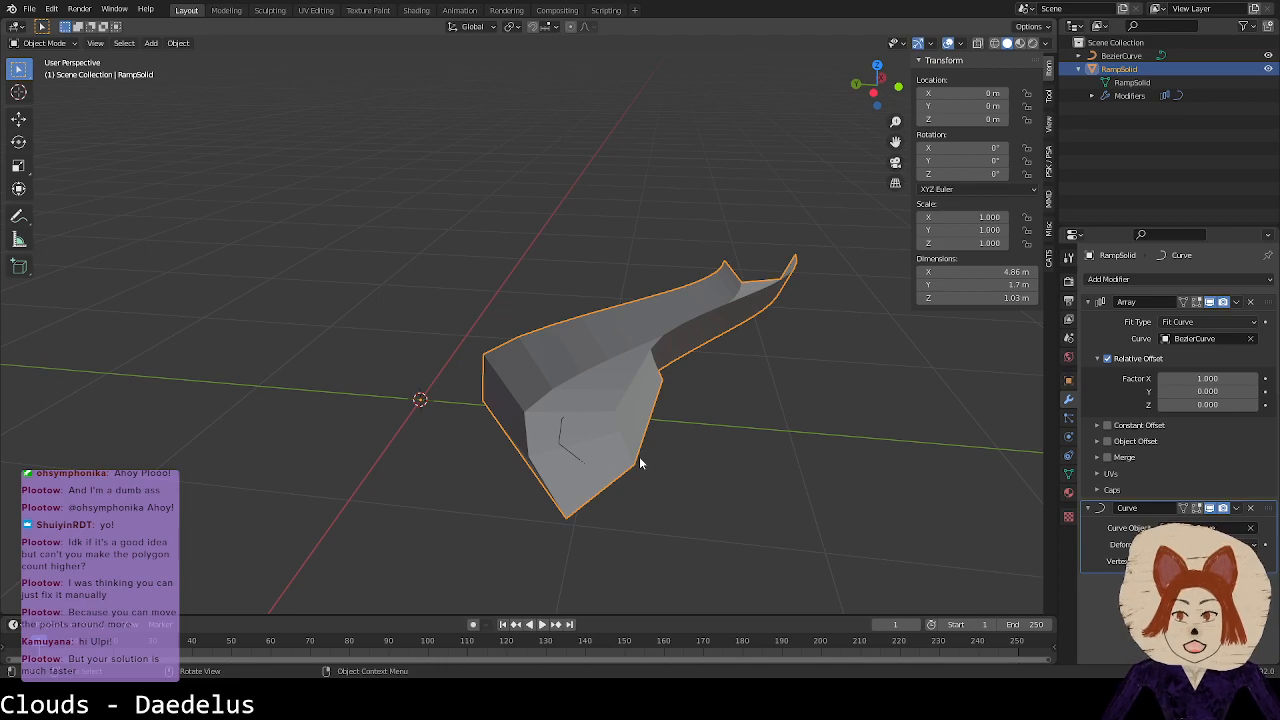
# Step: In BezierCurve's edit mode, reposition the selected end handle in top view to about X -1.65 m, Y -1.69 m
pyautogui.click(580, 456)
pyautogui.press('Tab')
pyautogui.scroll(-2, 871, 569)
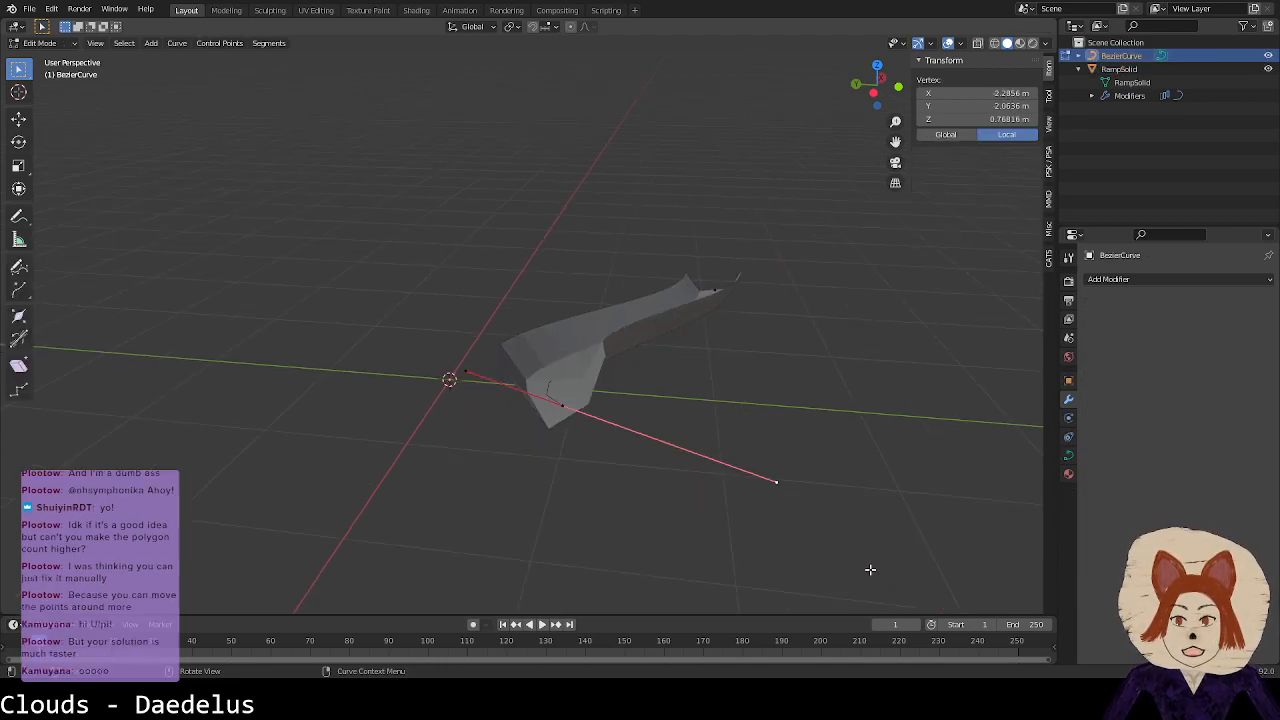
pyautogui.click(877, 65)
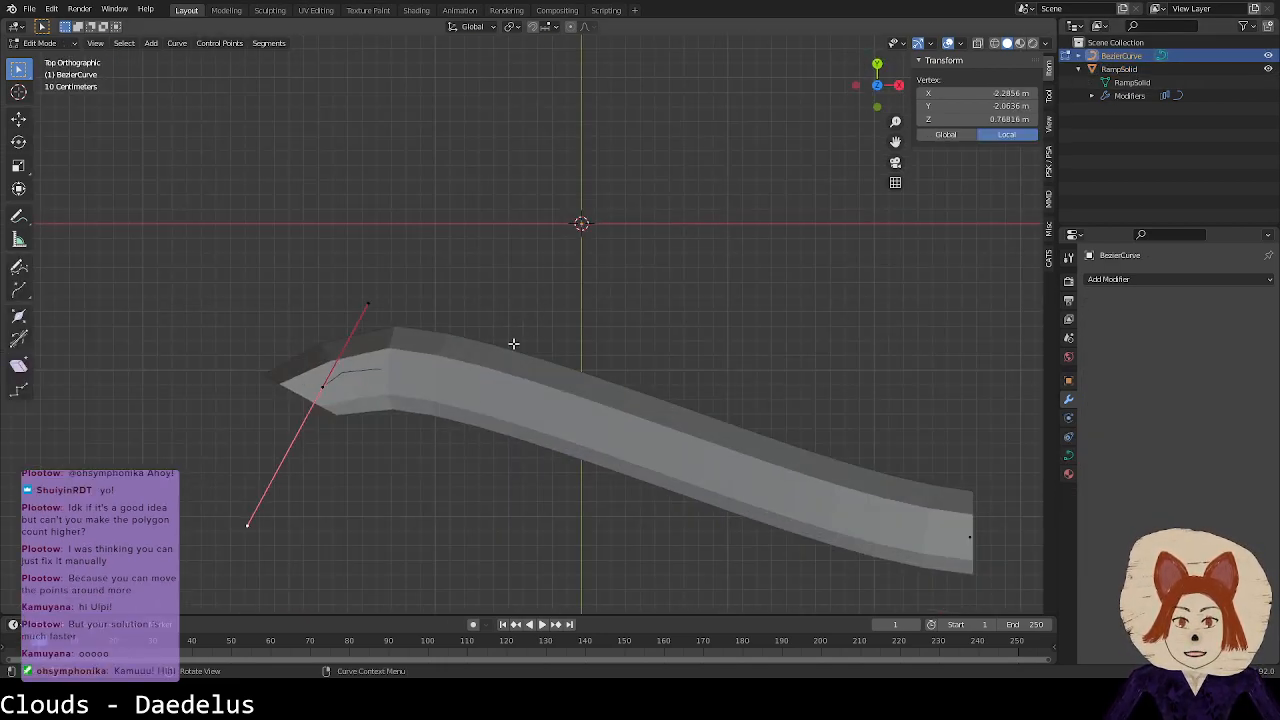
pyautogui.scroll(-1, 449, 451)
pyautogui.press('g')
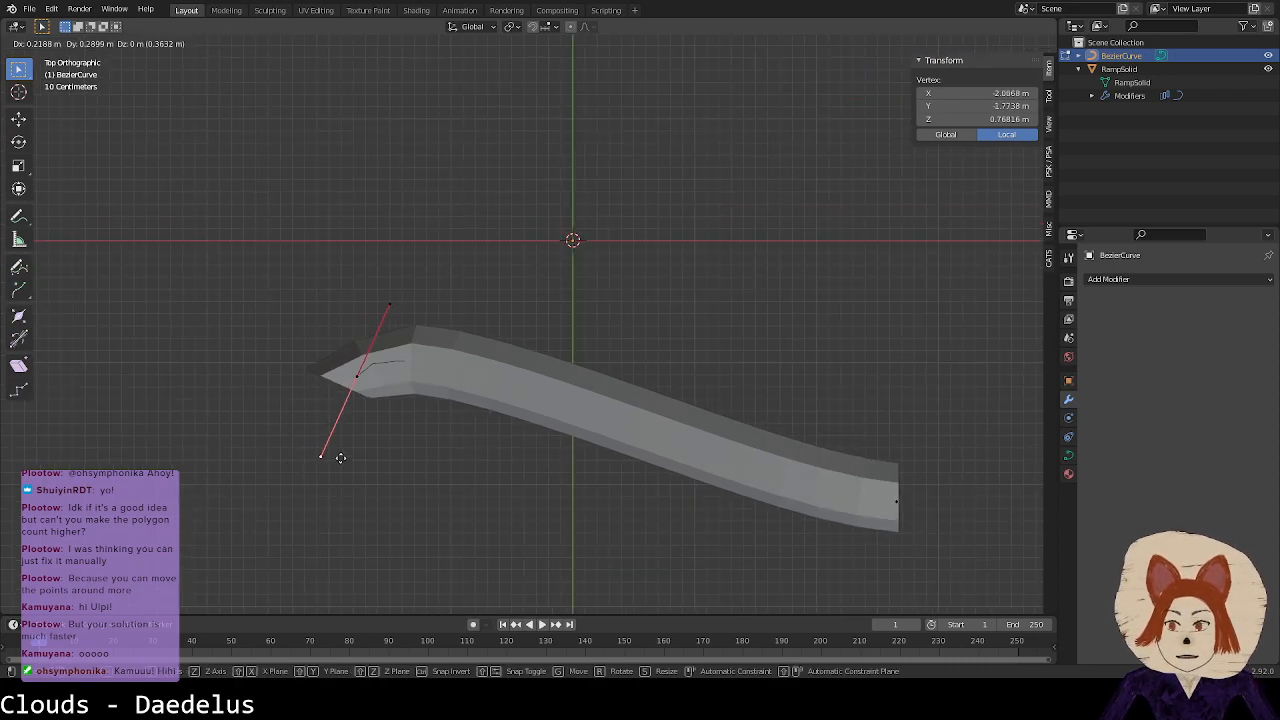
pyautogui.click(390, 448)
pyautogui.scroll(3, 390, 448)
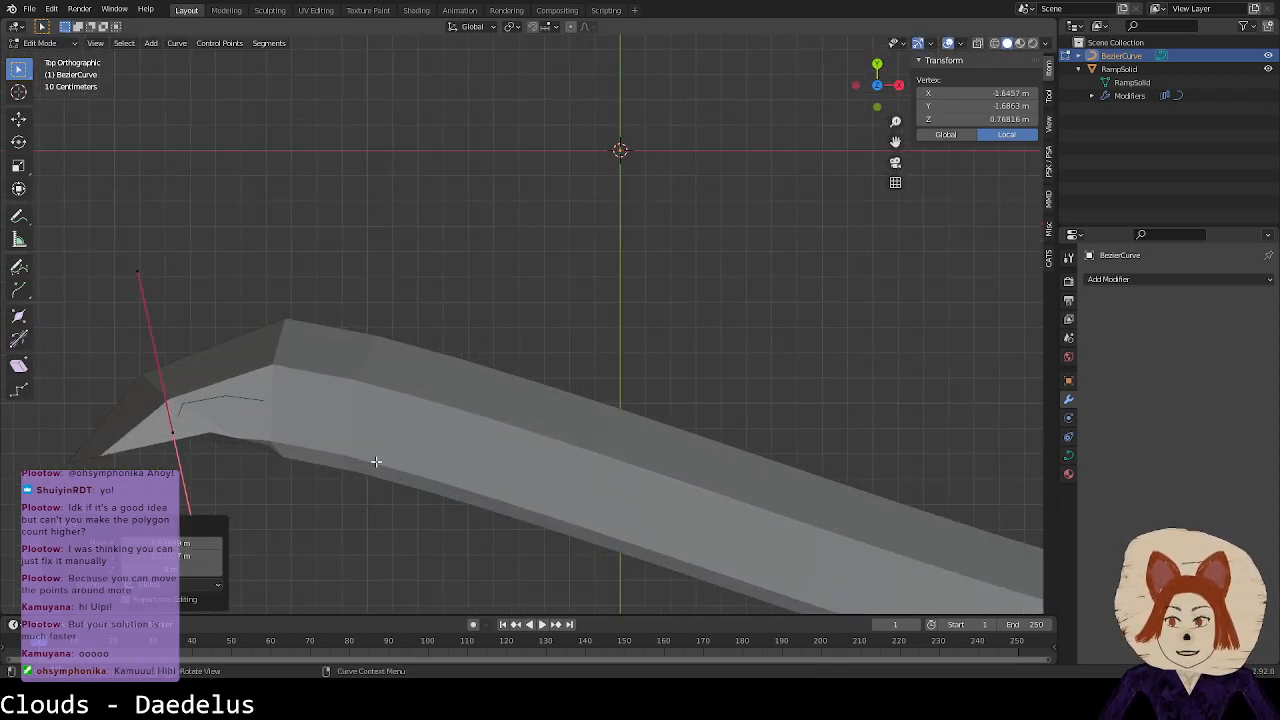
# Step: Move BezierCurve's selected end handle in top view to about X -2.15 m, Y -1.77 m and check the bend
pyautogui.scroll(-2, 260, 457)
pyautogui.press('g')
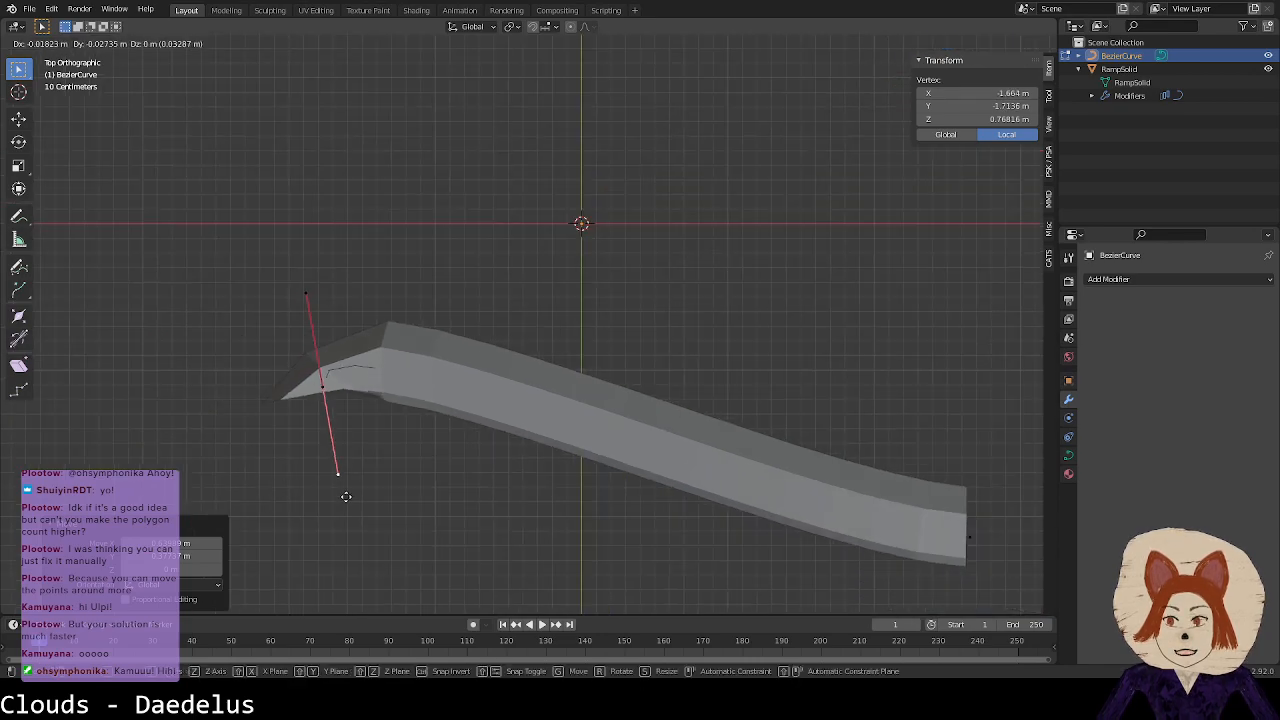
pyautogui.click(278, 502)
pyautogui.moveTo(1037, 513); pyautogui.dragTo(737, 424, button='middle')
pyautogui.moveTo(588, 469); pyautogui.dragTo(533, 296, button='middle')
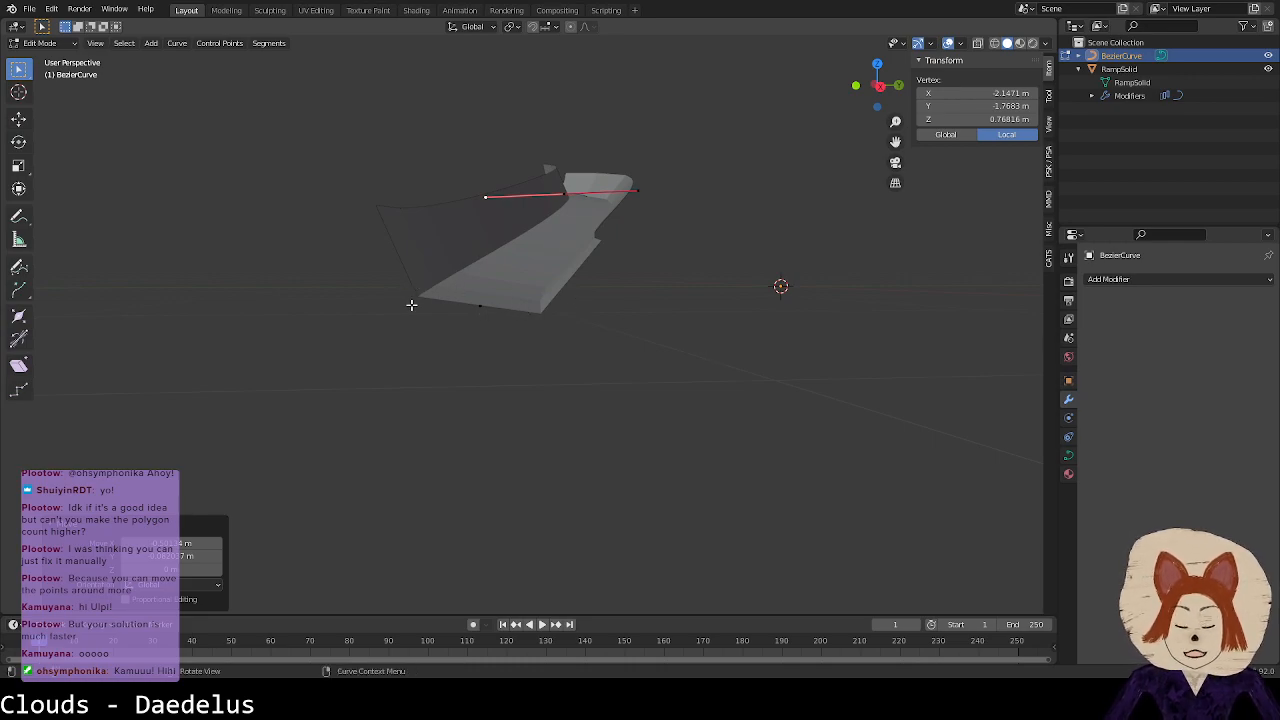
# Step: Select the control point at BezierCurve's ground-level end and lengthen its handles by scaling, checking the ramp from several angles
pyautogui.click(497, 297)
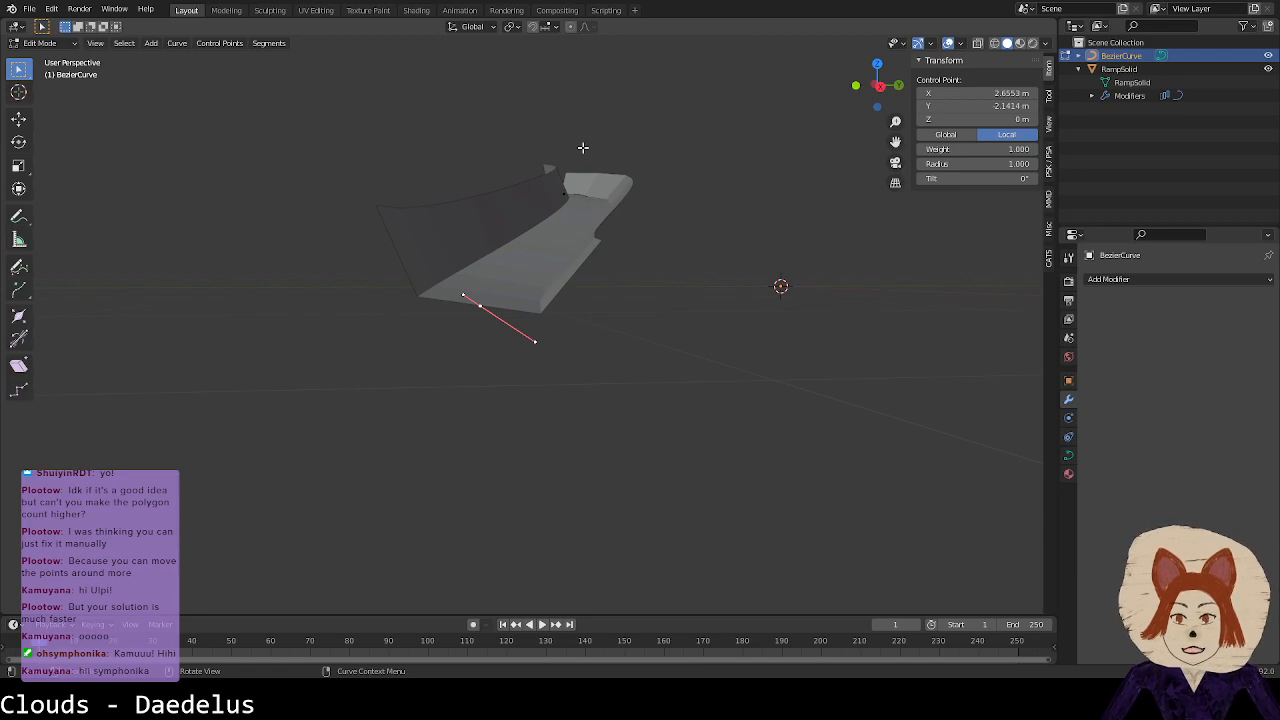
pyautogui.moveTo(661, 252); pyautogui.dragTo(551, 308, button='middle')
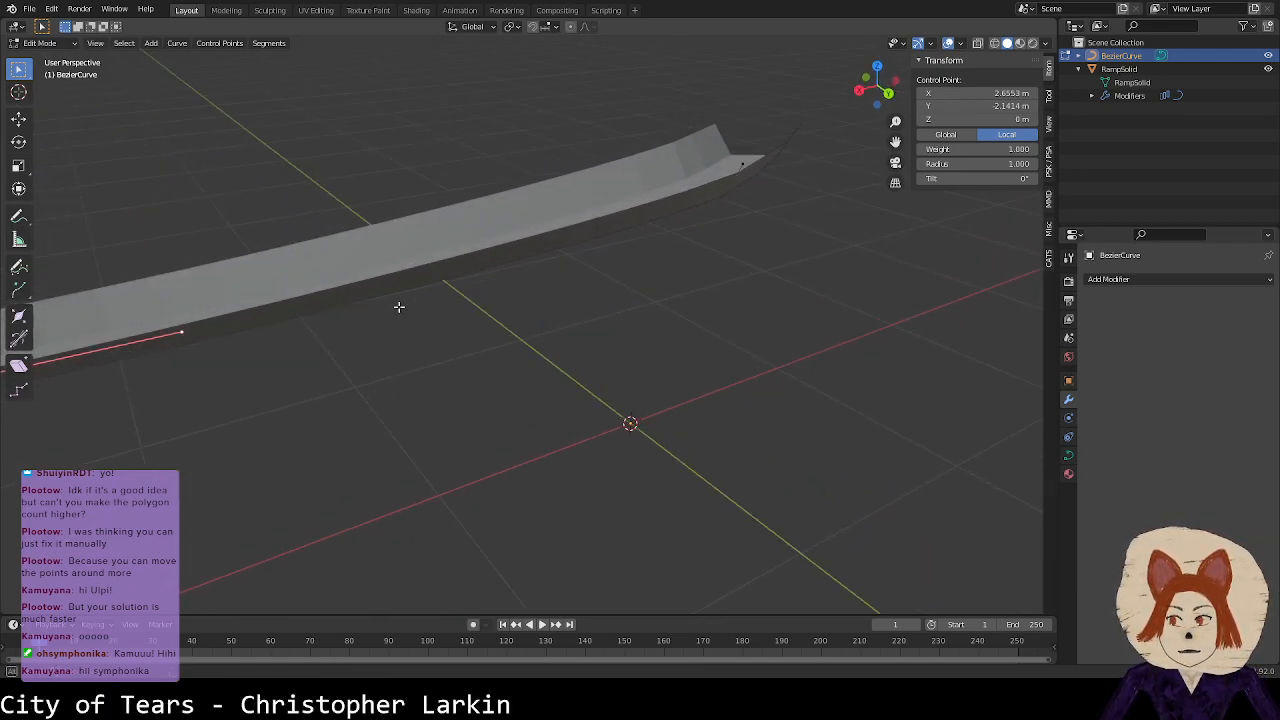
pyautogui.moveTo(400, 306); pyautogui.dragTo(337, 300, button='middle')
pyautogui.hotkey('ctrl', 's')
pyautogui.moveTo(437, 311); pyautogui.dragTo(309, 263, button='middle')
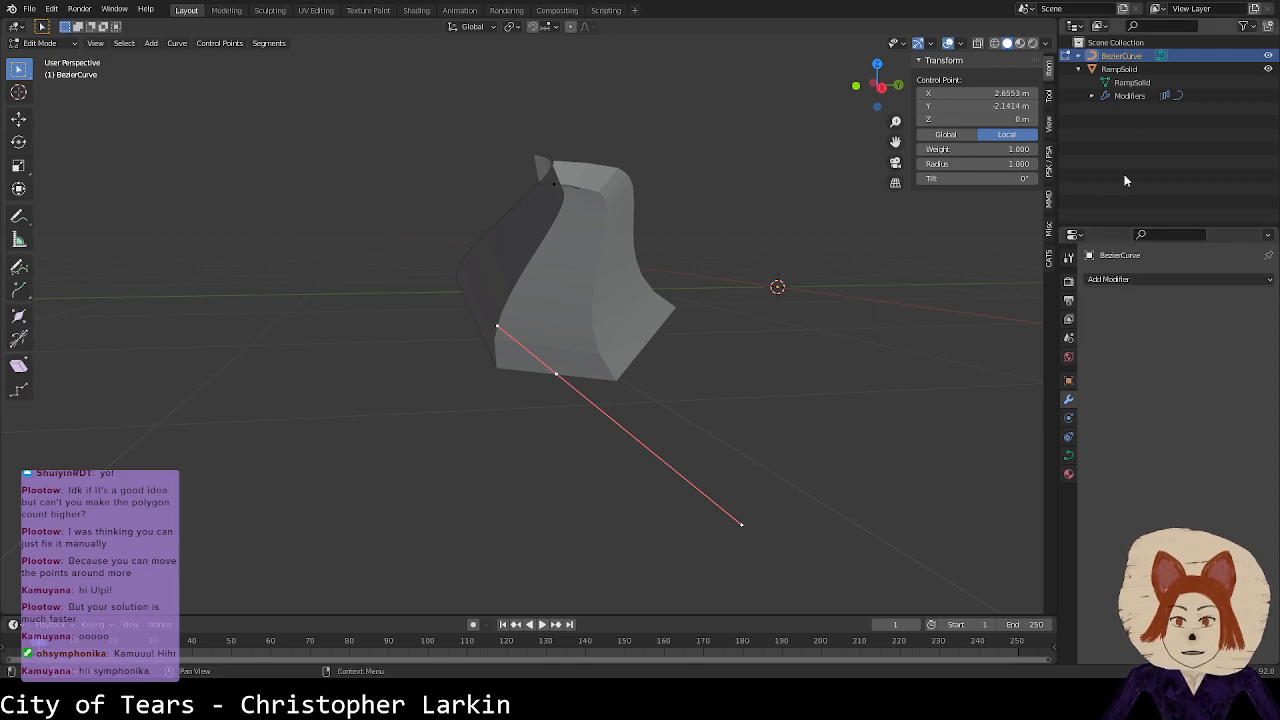
# Step: Leave curve editing and remove the Array and Curve modifiers from RampSolid
pyautogui.click(1120, 69)
pyautogui.press('Tab')
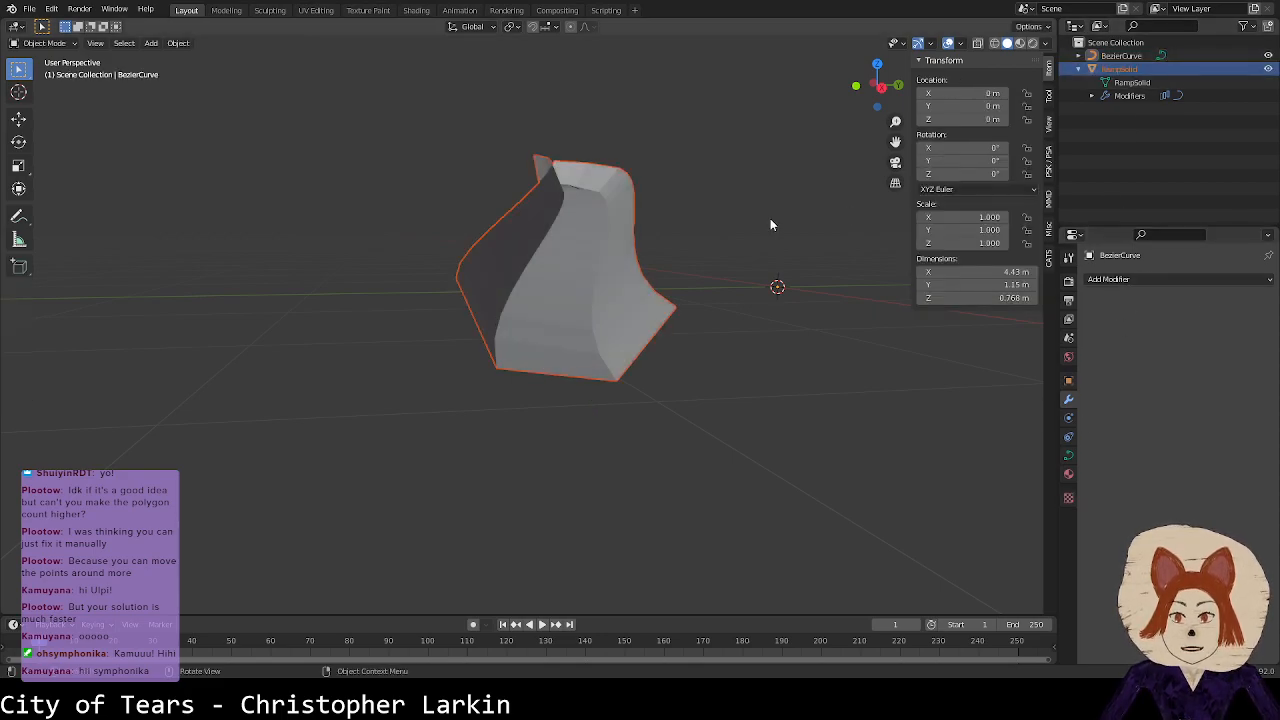
pyautogui.press('Tab')
pyautogui.press('Tab')
pyautogui.click(589, 275)
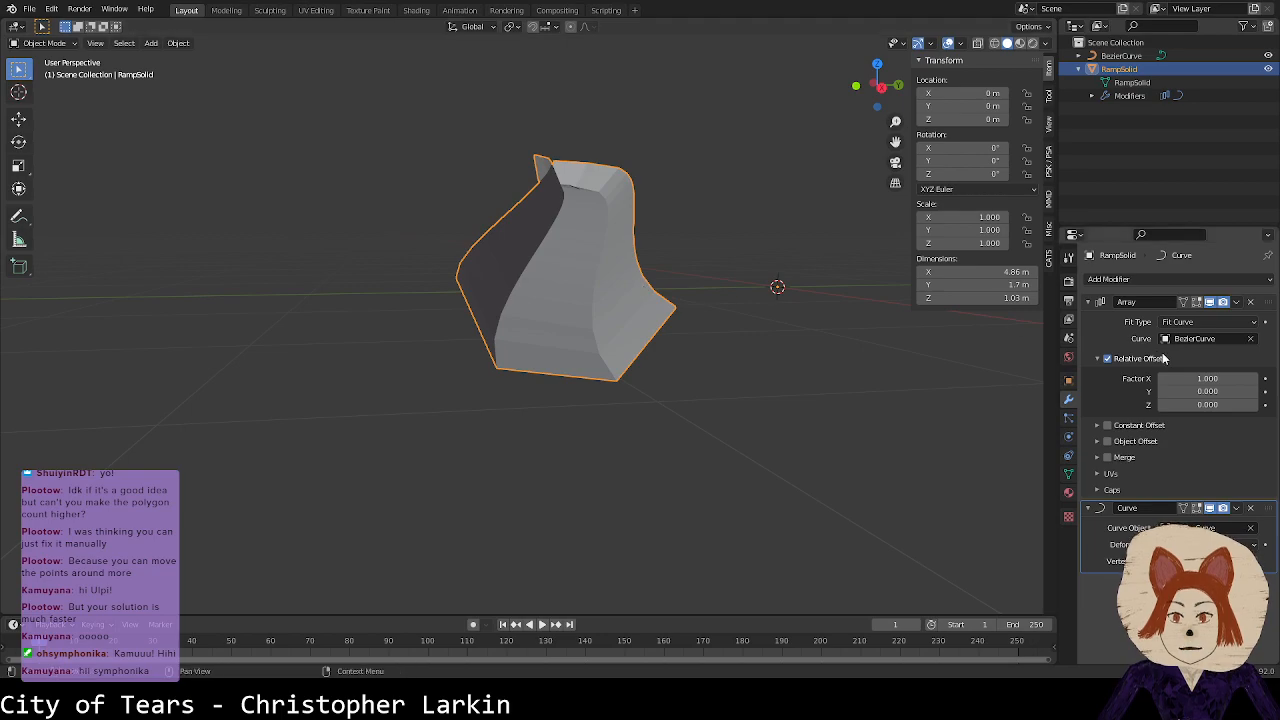
pyautogui.click(1251, 302)
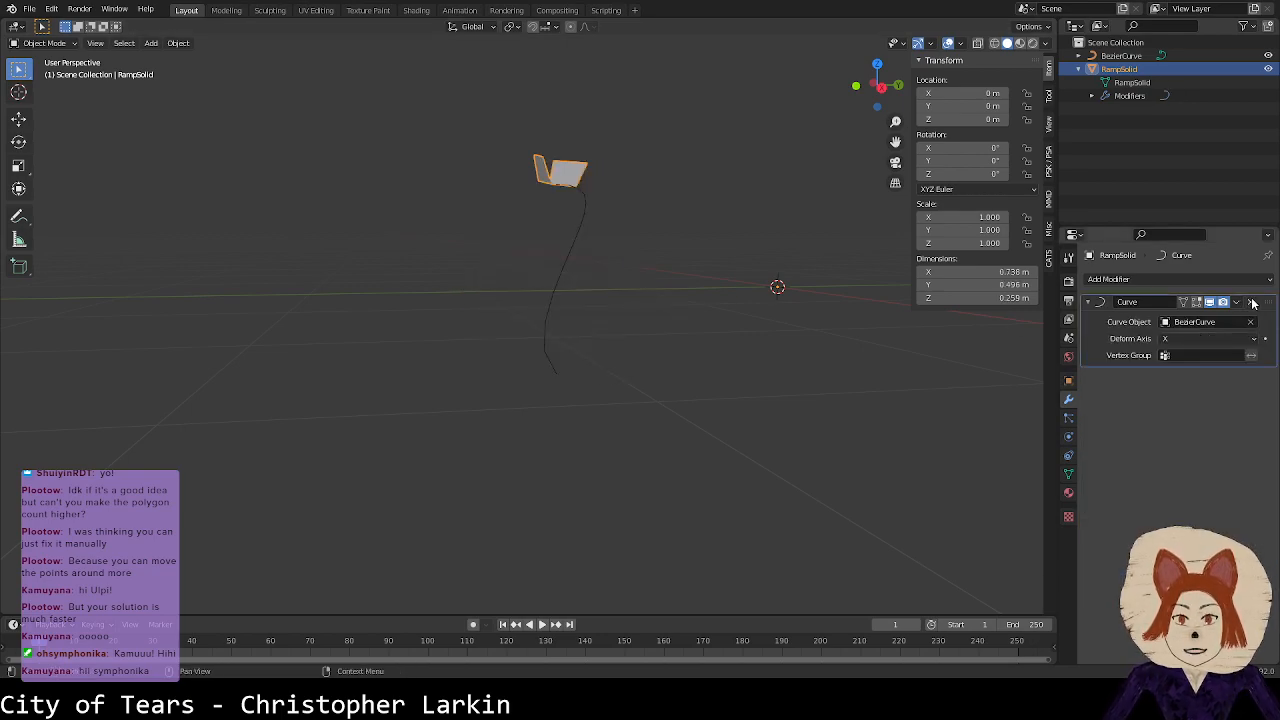
pyautogui.click(1251, 302)
# Step: Delete BezierCurve and save RampSolid.blend
pyautogui.moveTo(851, 366); pyautogui.dragTo(800, 337, button='middle')
pyautogui.hotkey('ctrl', 's')
pyautogui.click(1126, 60)
pyautogui.press('Delete')
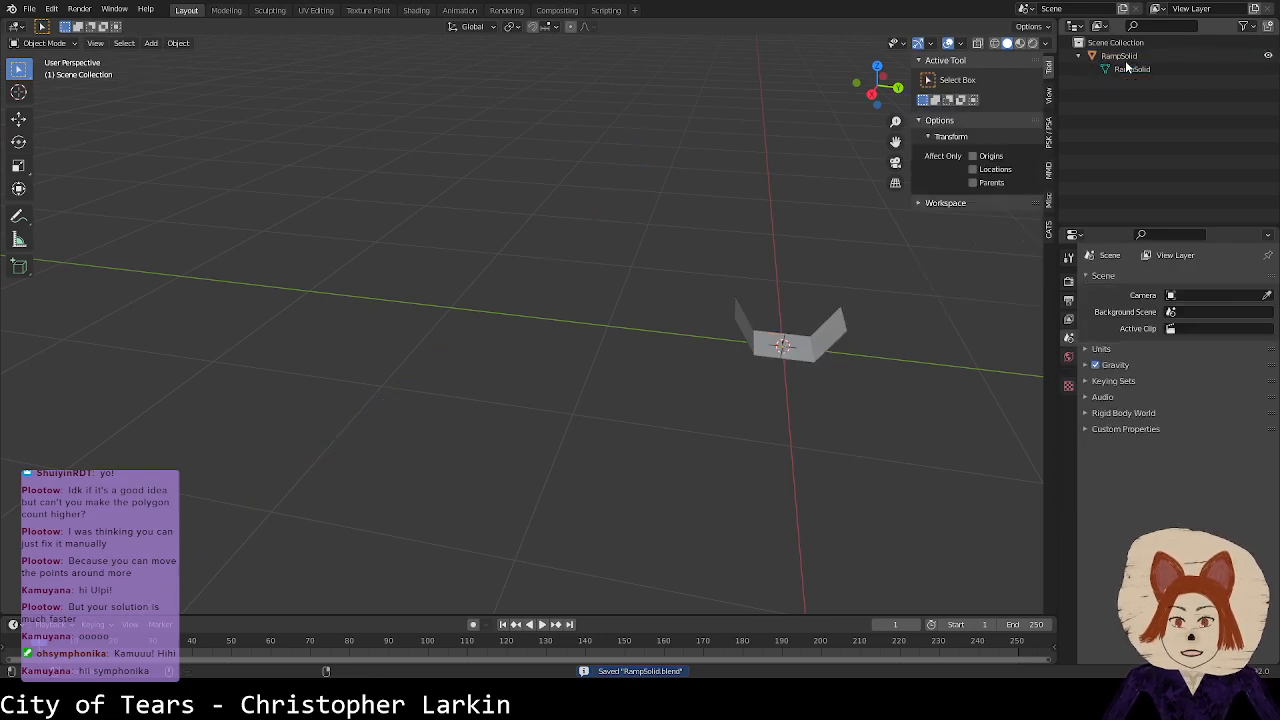
# Step: Open the ramp.blend file and deselect the Ramp object
pyautogui.click(29, 9)
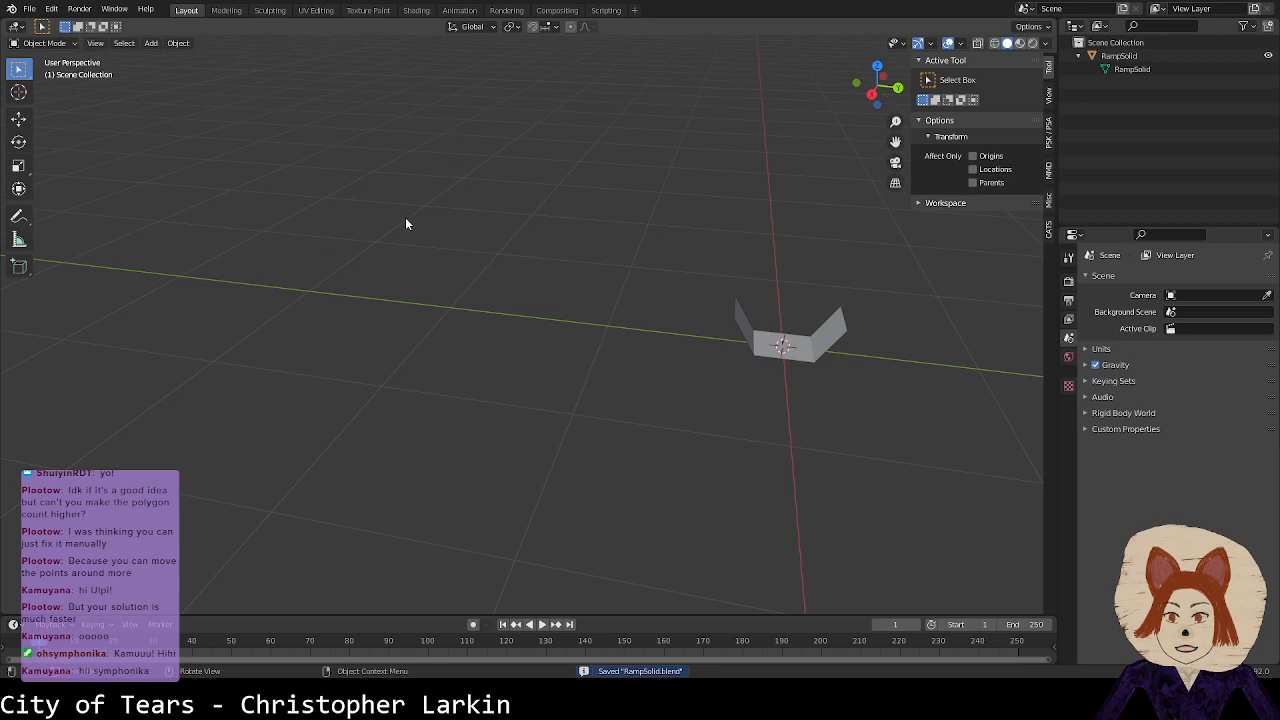
pyautogui.doubleClick(462, 341)
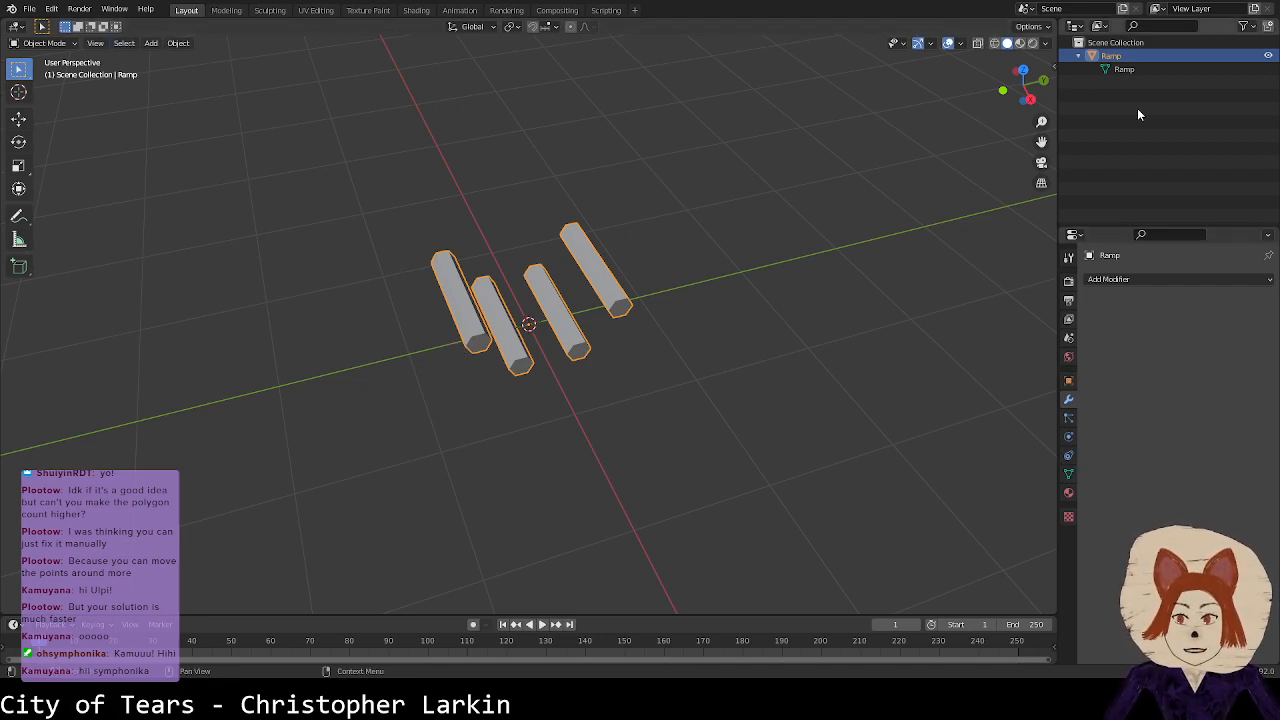
pyautogui.click(712, 294)
# Step: Add a Bezier curve at the origin and enter its edit mode
pyautogui.hotkey('shift', 'a')
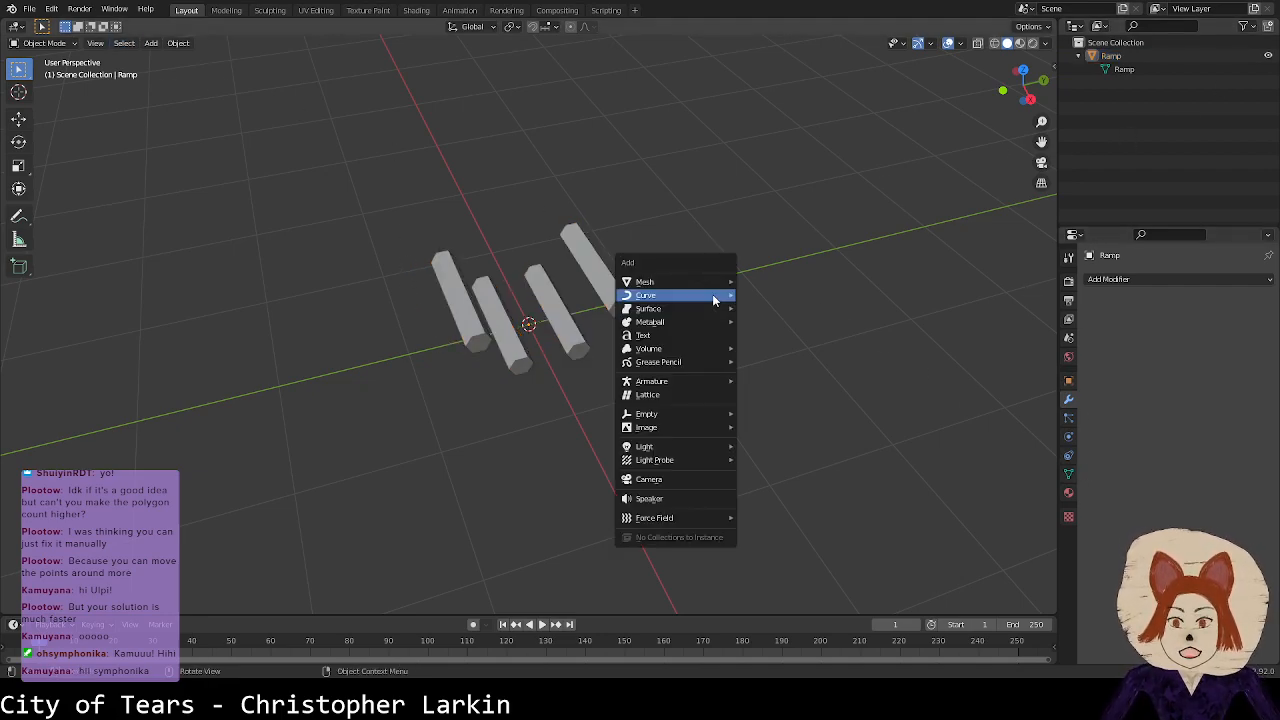
pyautogui.moveTo(713, 300)
pyautogui.click(814, 294)
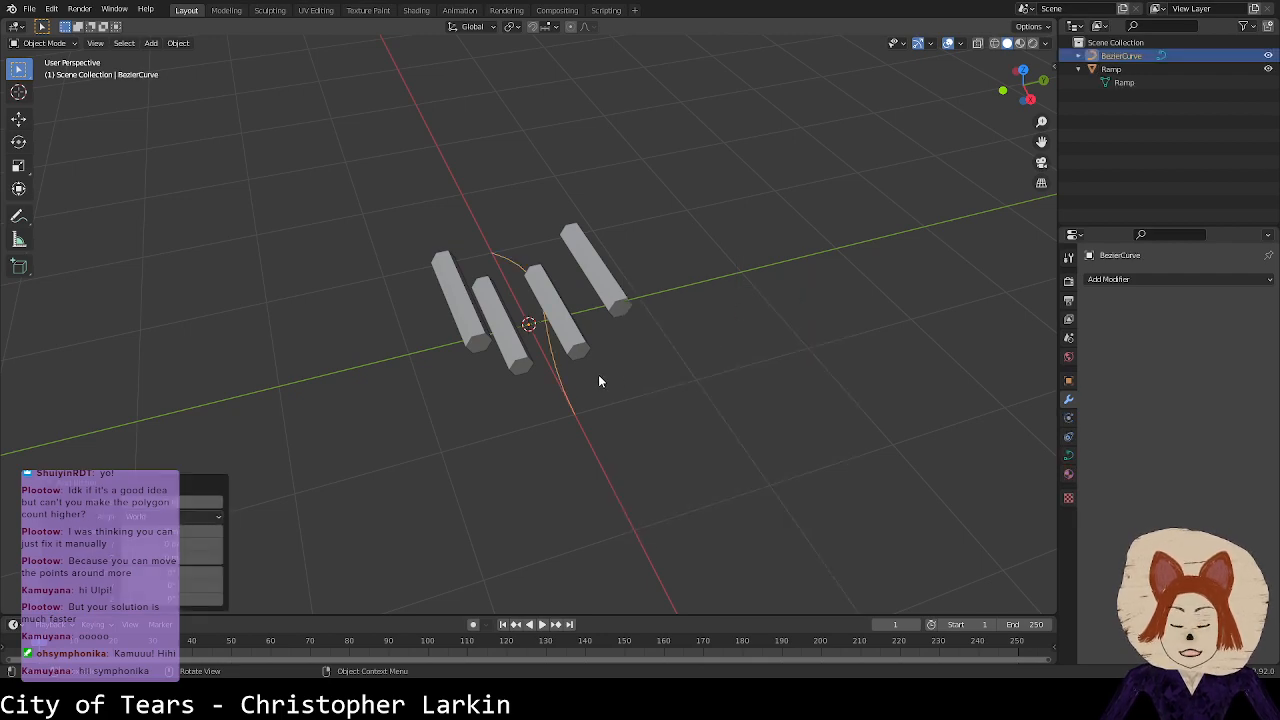
pyautogui.press('Tab')
pyautogui.moveTo(566, 366); pyautogui.dragTo(540, 376, button='middle')
pyautogui.press('KP_7')
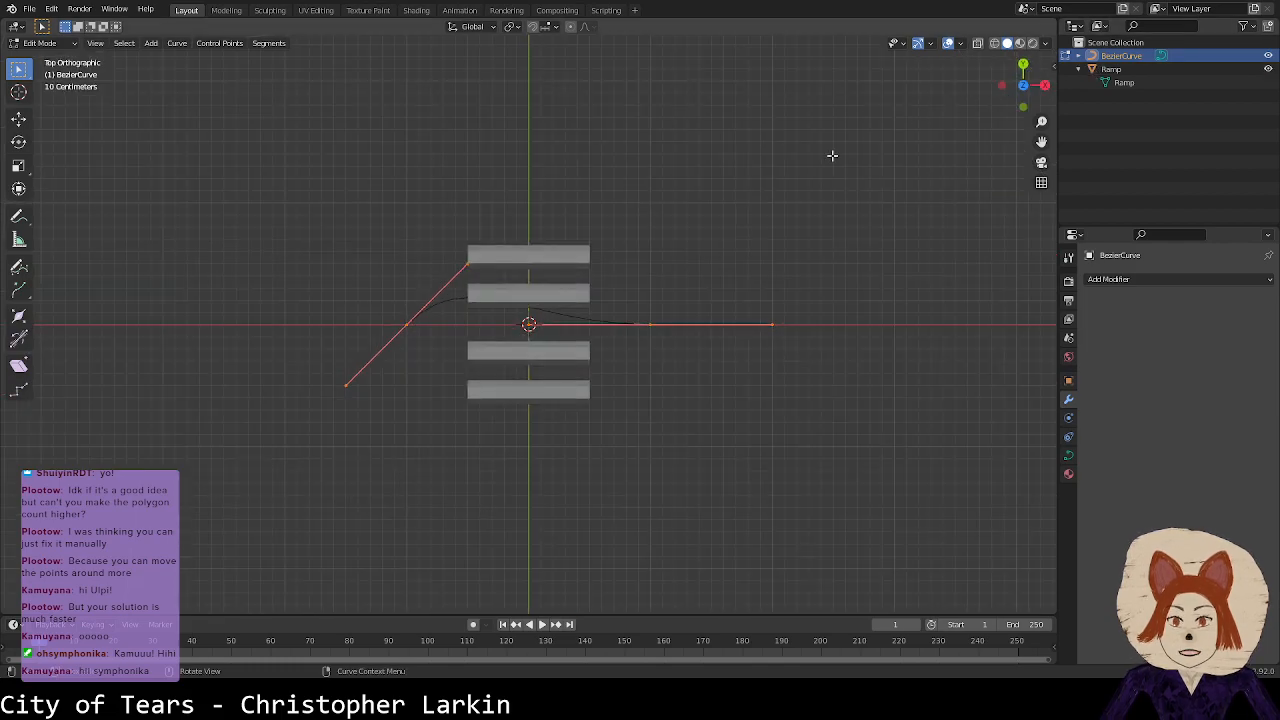
# Step: In top view, move the curve's negative-X end point out to about X -3.2 m and rotate it about 28° counterclockwise
pyautogui.click(424, 322)
pyautogui.press('g')
pyautogui.press('r')
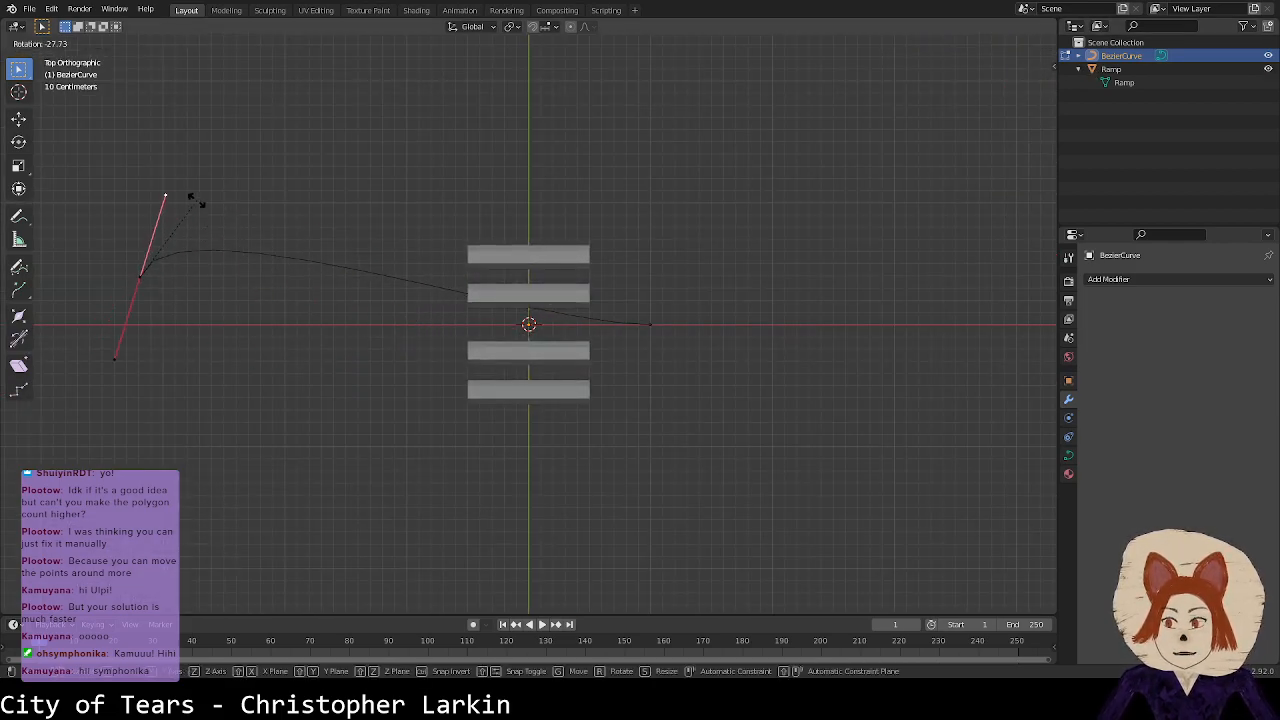
pyautogui.click(197, 200)
# Step: Raise the curve's far negative-X end point in front view to about Z 0.73 m
pyautogui.moveTo(956, 120); pyautogui.dragTo(959, 92, button='middle')
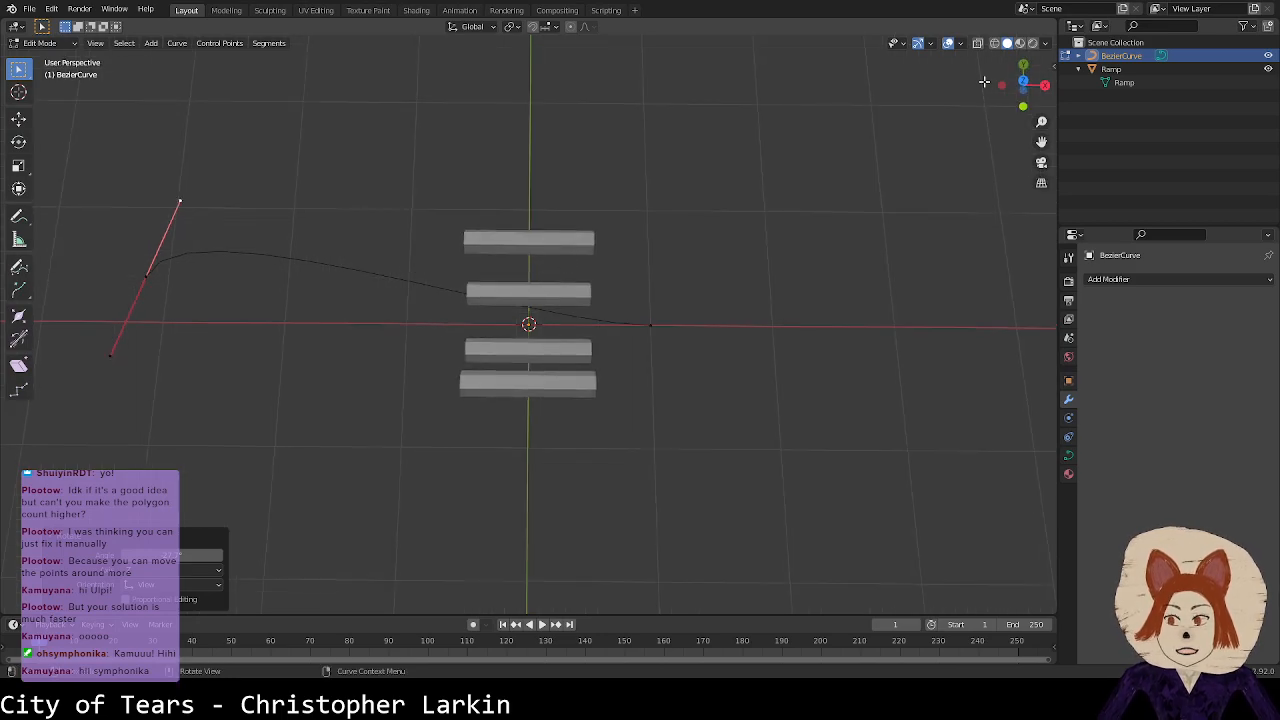
pyautogui.click(1018, 110)
pyautogui.press('g')
pyautogui.click(143, 237)
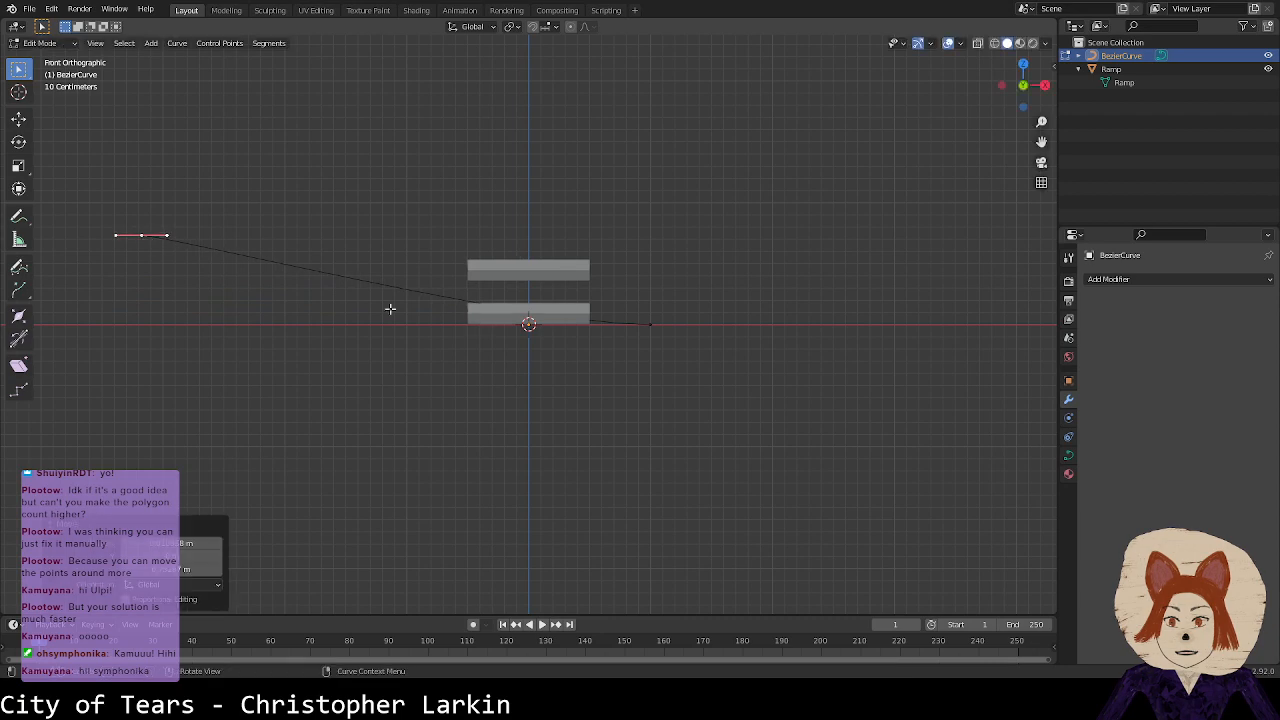
# Step: Add an Array modifier to Ramp with Fit Curve on BezierCurve, followed by a Curve modifier
pyautogui.press('Tab')
pyautogui.click(581, 300)
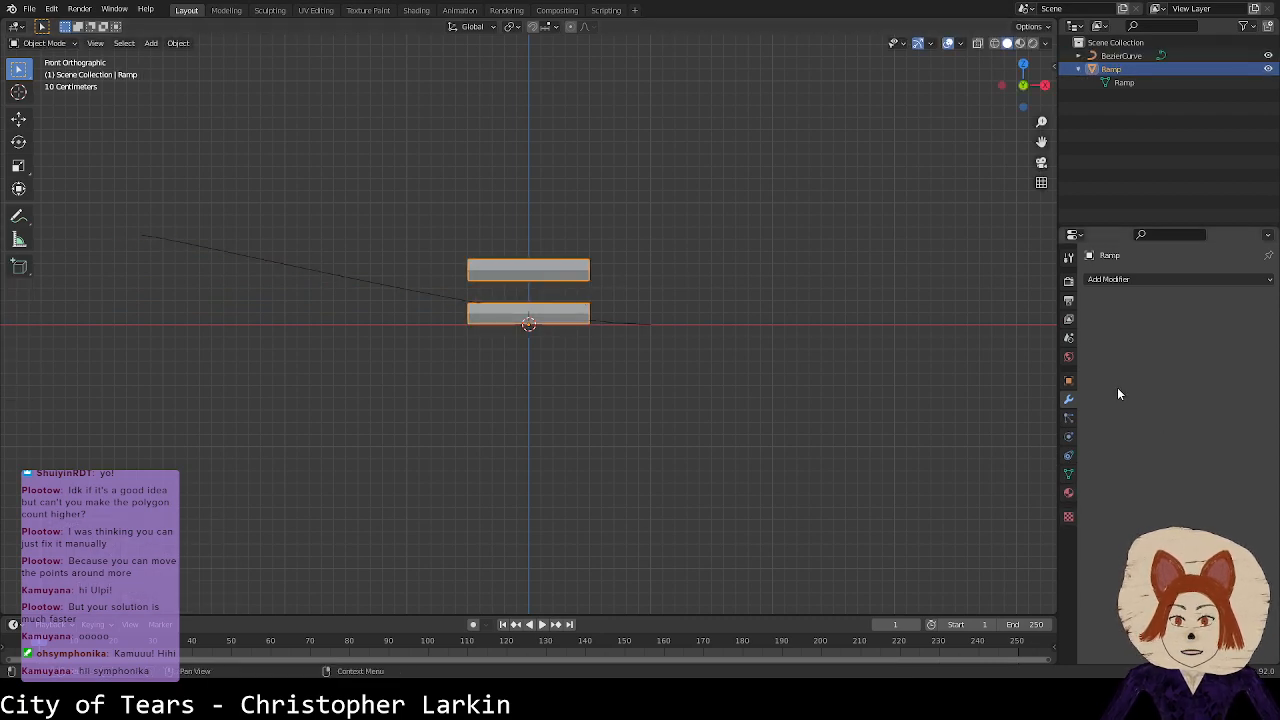
pyautogui.click(1205, 280)
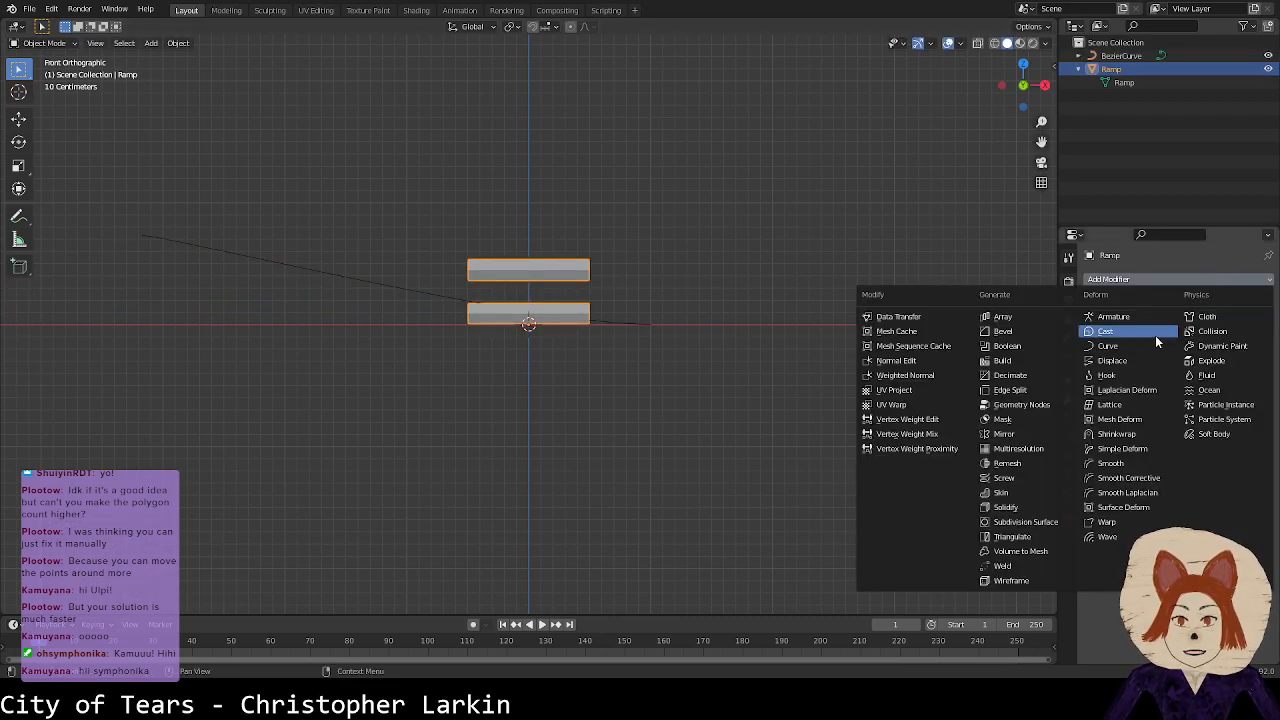
pyautogui.click(1040, 318)
pyautogui.click(1209, 321)
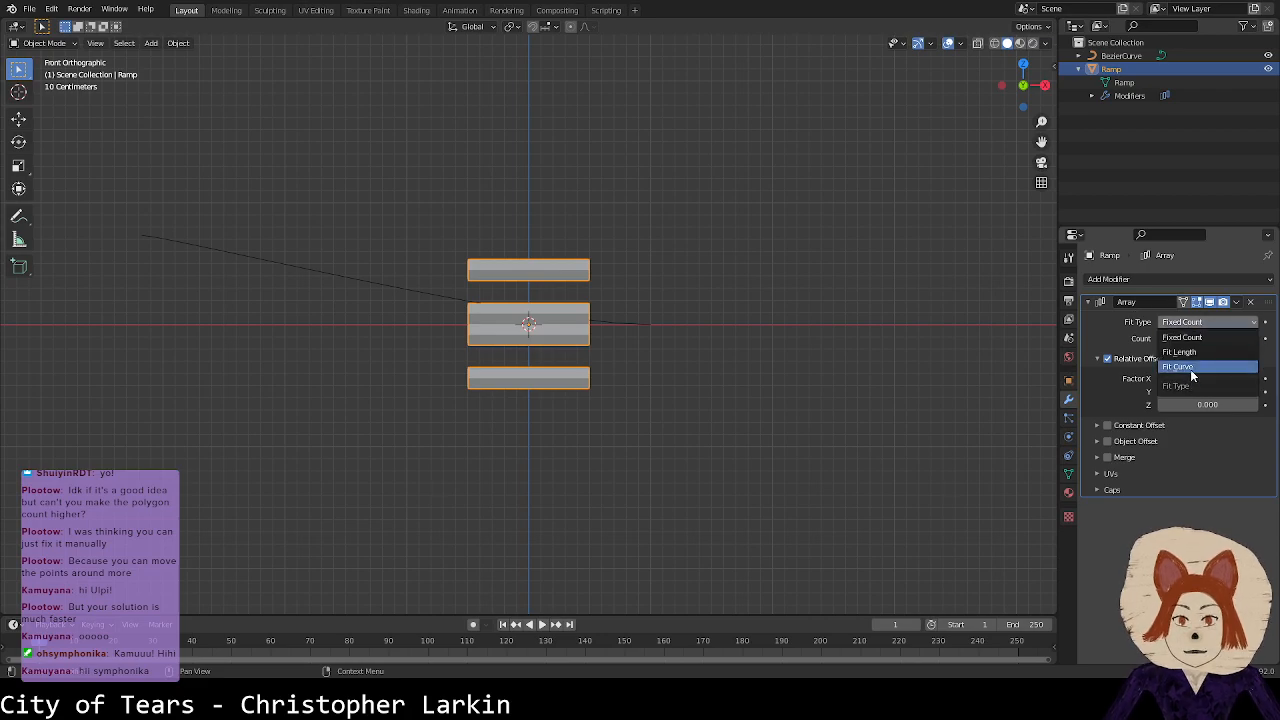
pyautogui.click(1190, 369)
pyautogui.click(1204, 340)
pyautogui.click(1195, 359)
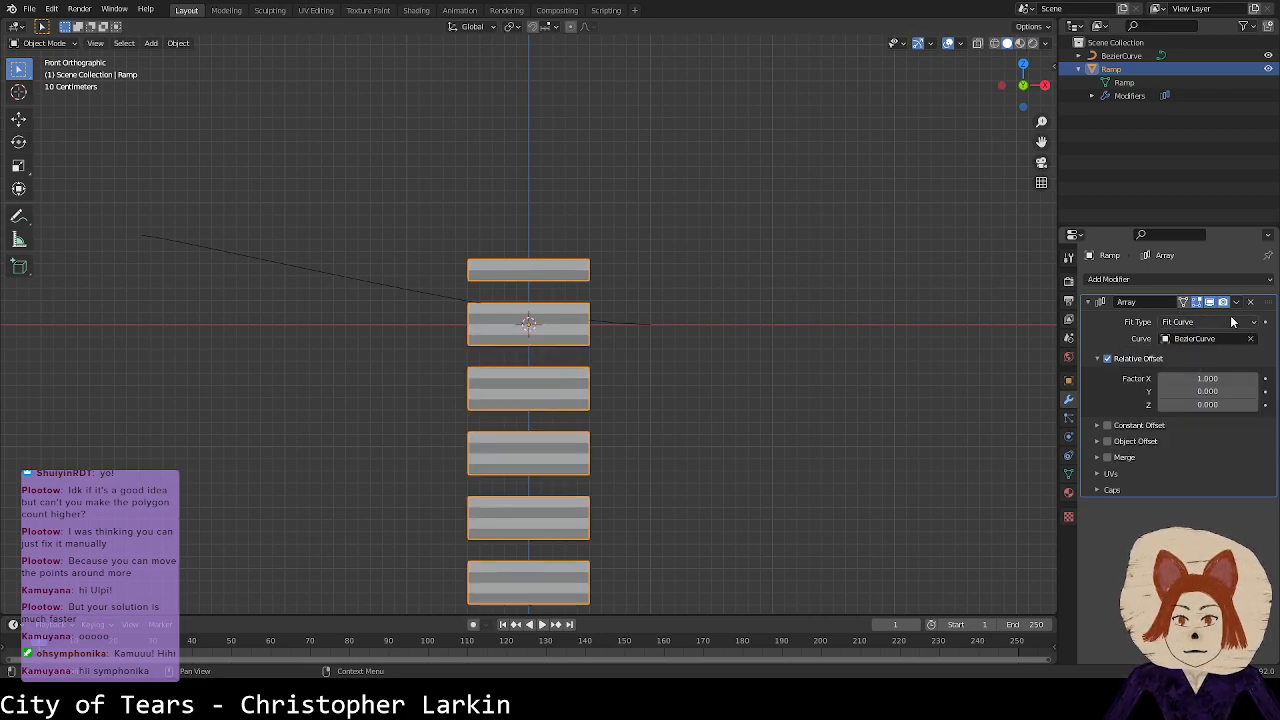
pyautogui.click(1205, 280)
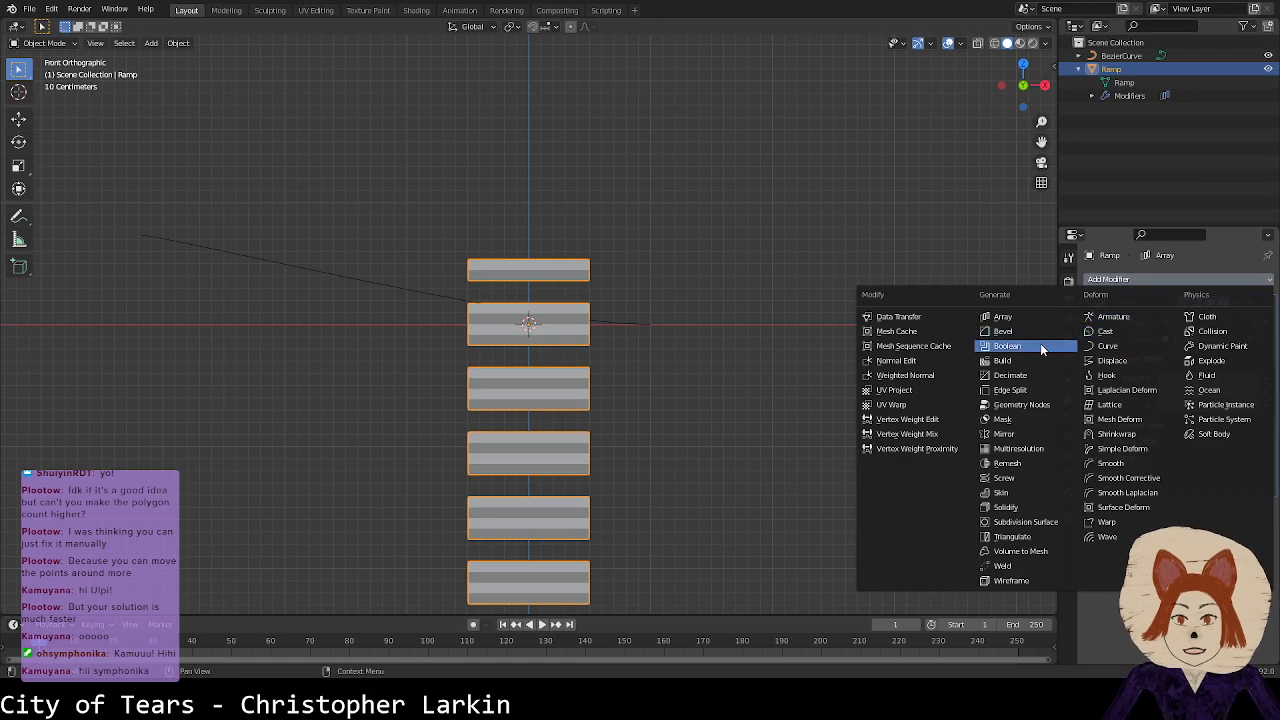
pyautogui.click(1107, 346)
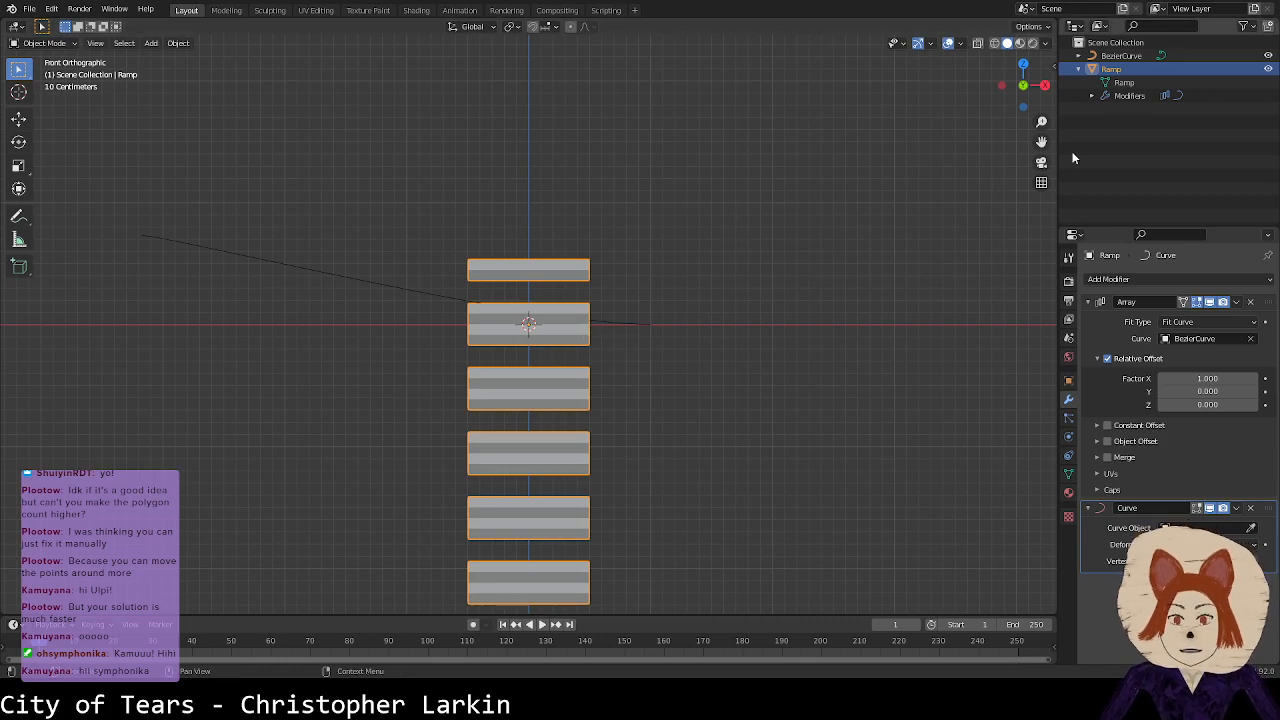
# Step: Apply the Ramp object's rotation
pyautogui.press('n')
pyautogui.hotkey('shift', 'a')
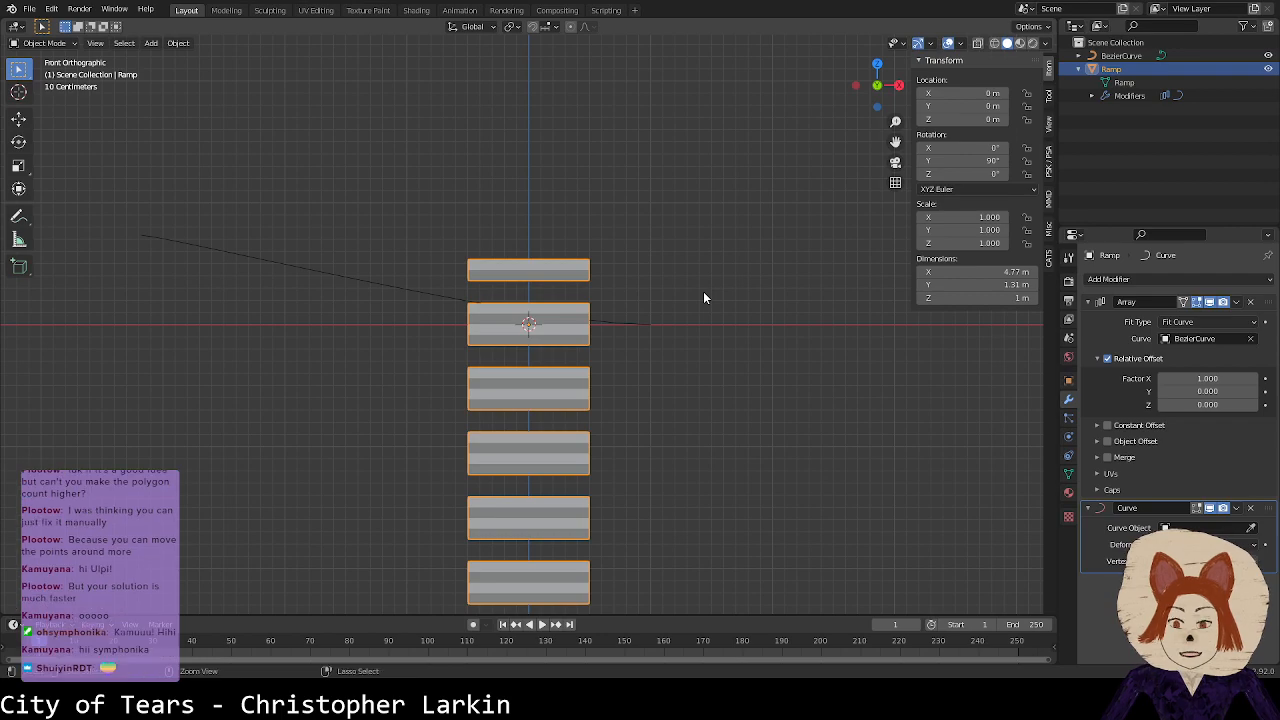
pyautogui.hotkey('ctrl', 'a')
pyautogui.click(690, 294)
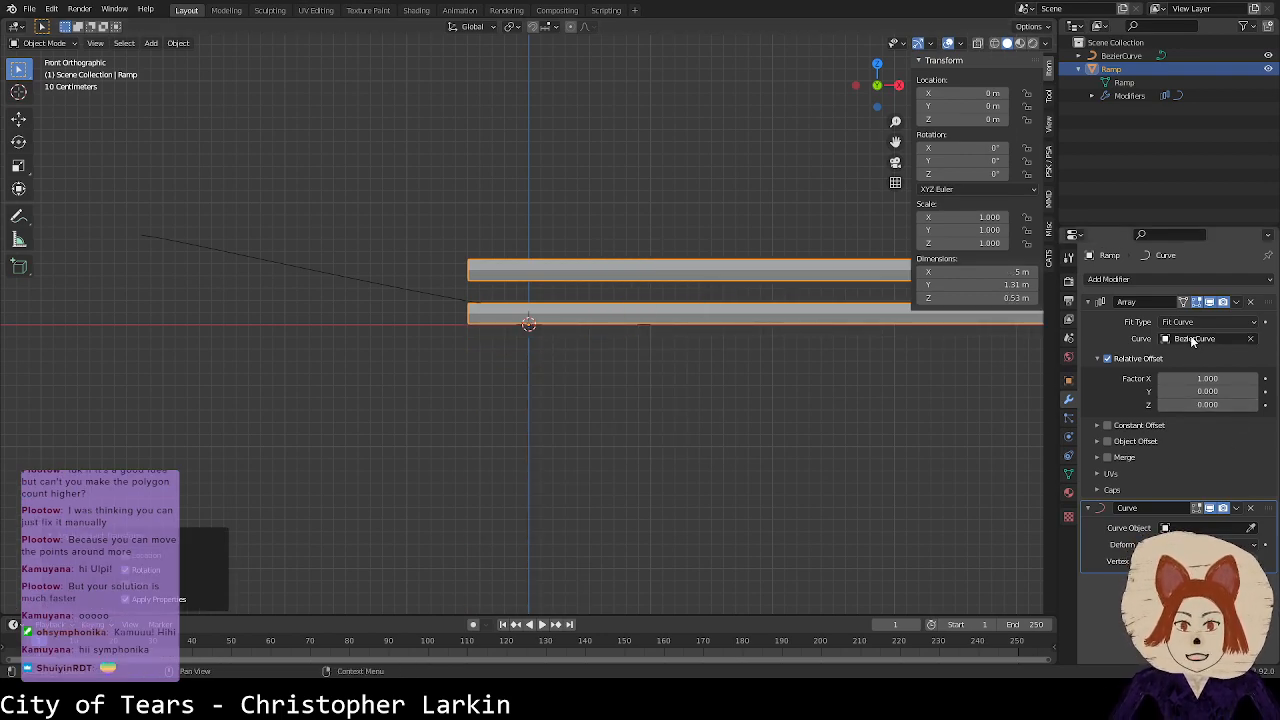
# Step: Set BezierCurve as the Curve modifier's object on Ramp and inspect the deformed rails from several angles
pyautogui.click(1205, 527)
pyautogui.click(1160, 389)
pyautogui.moveTo(900, 380); pyautogui.dragTo(357, 380, button='middle')
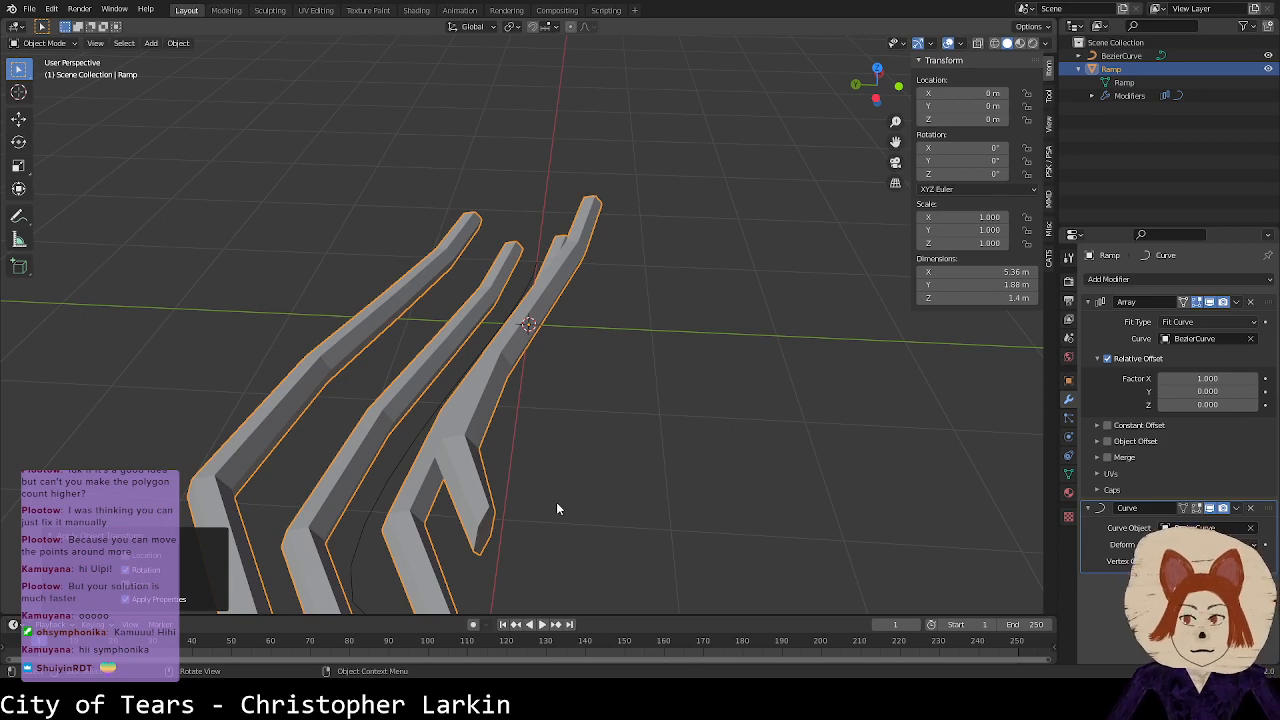
pyautogui.moveTo(557, 509); pyautogui.dragTo(679, 358, button='middle')
# Step: Try extruding BezierCurve's positive-X end to about X 2.93 m, Y 0.14 m, Z -0.74 m, and inspect the rails
pyautogui.click(620, 325)
pyautogui.press('Tab')
pyautogui.click(649, 327)
pyautogui.press('g')
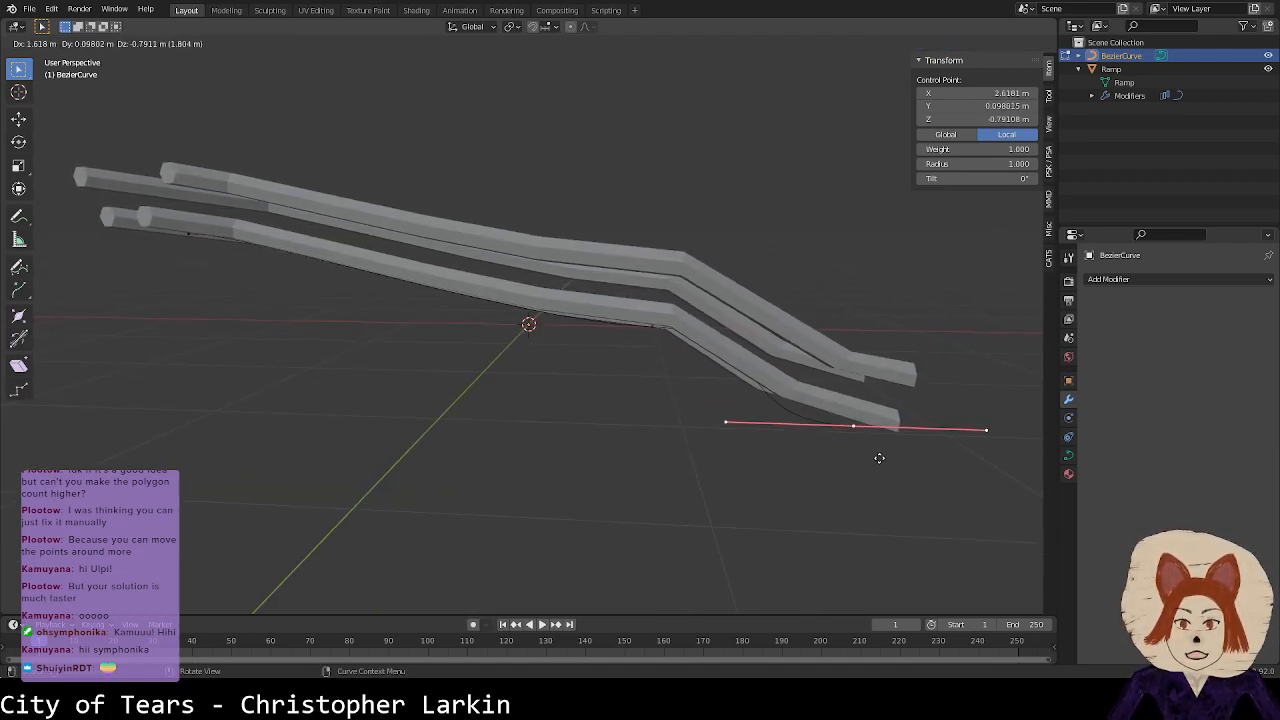
pyautogui.click(918, 451)
pyautogui.moveTo(918, 451); pyautogui.dragTo(715, 389, button='middle')
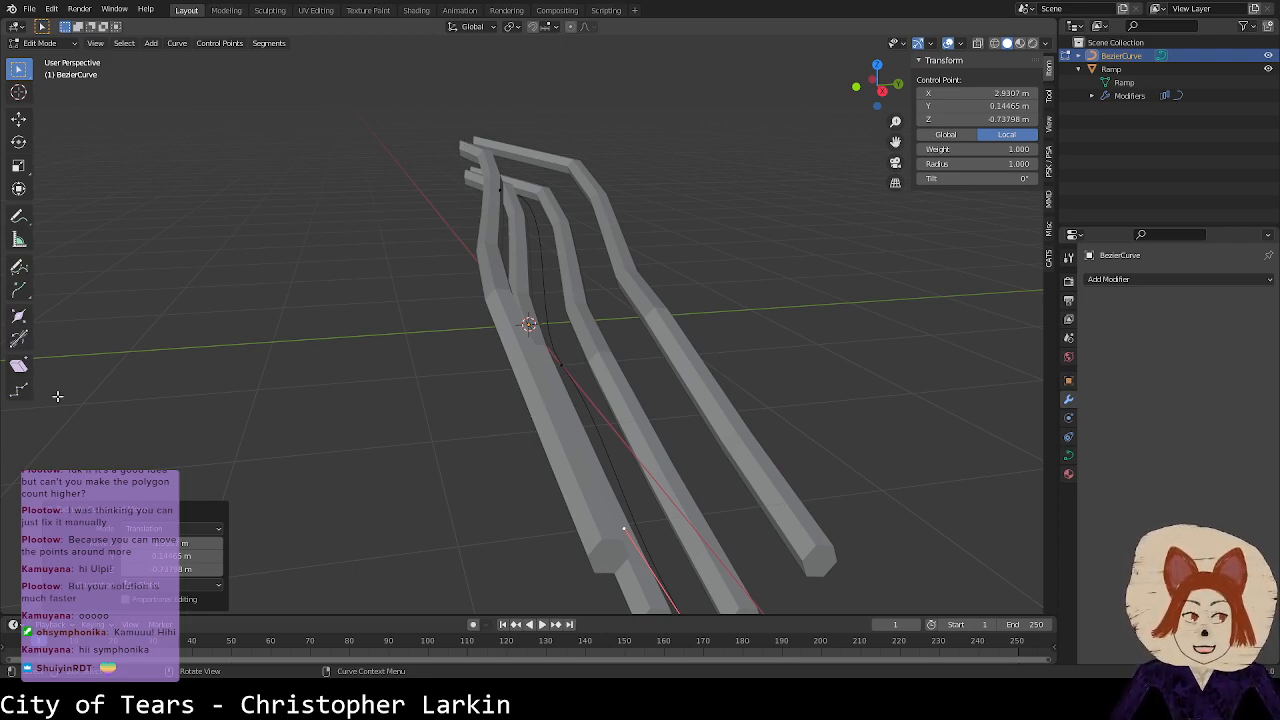
pyautogui.moveTo(705, 300); pyautogui.dragTo(548, 320, button='middle')
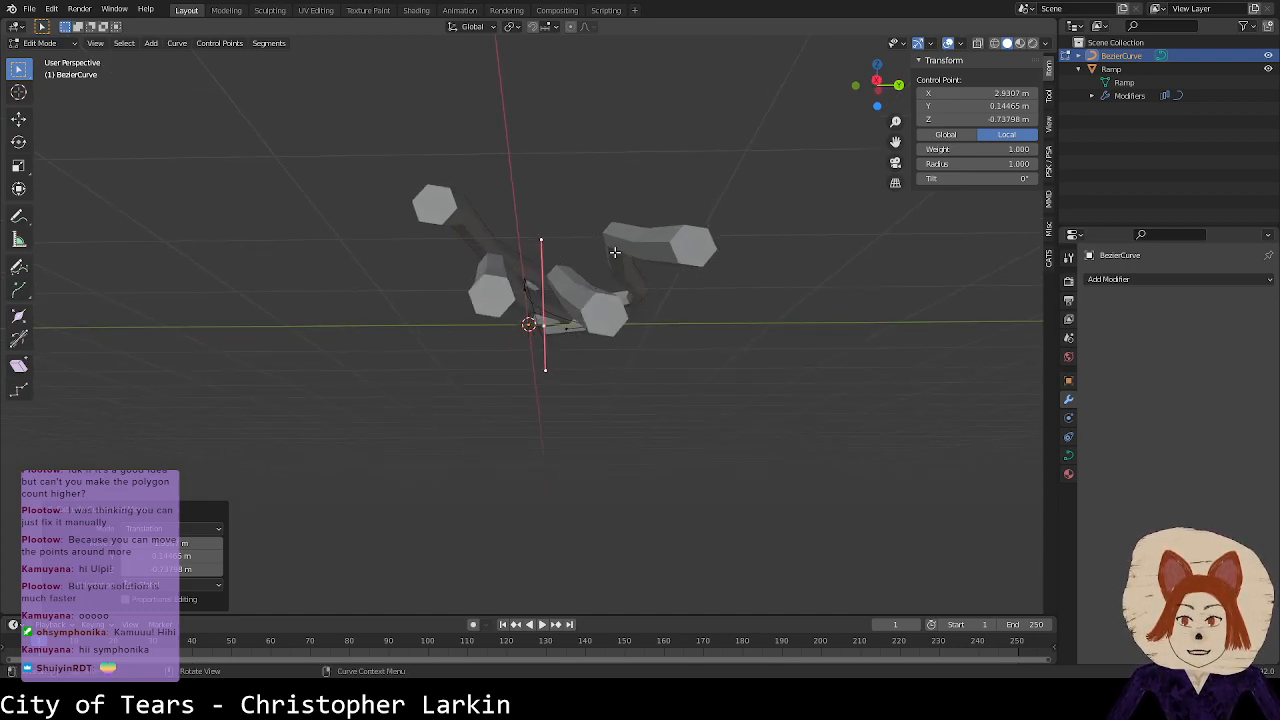
pyautogui.moveTo(526, 347); pyautogui.dragTo(527, 419, button='middle')
pyautogui.moveTo(621, 341); pyautogui.dragTo(681, 289, button='middle')
# Step: Undo the curve's end-point extrusion and return to object mode
pyautogui.hotkey('ctrl', 'z')
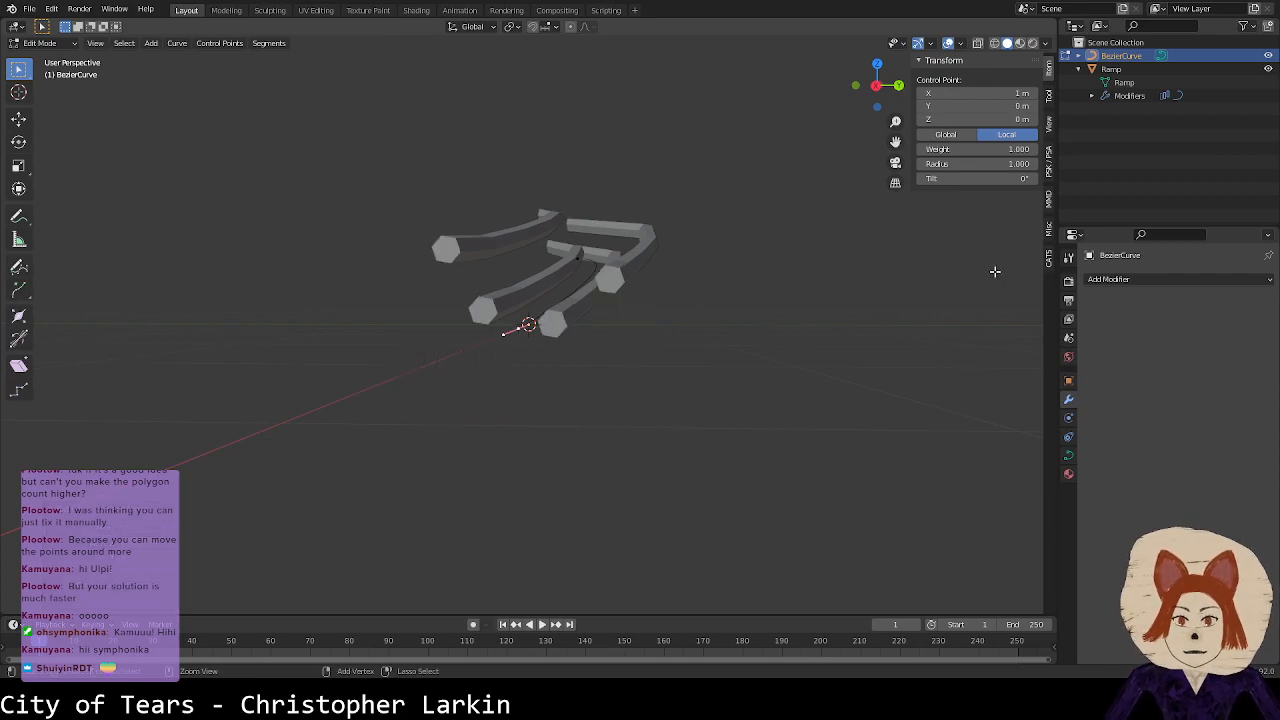
pyautogui.press('Tab')
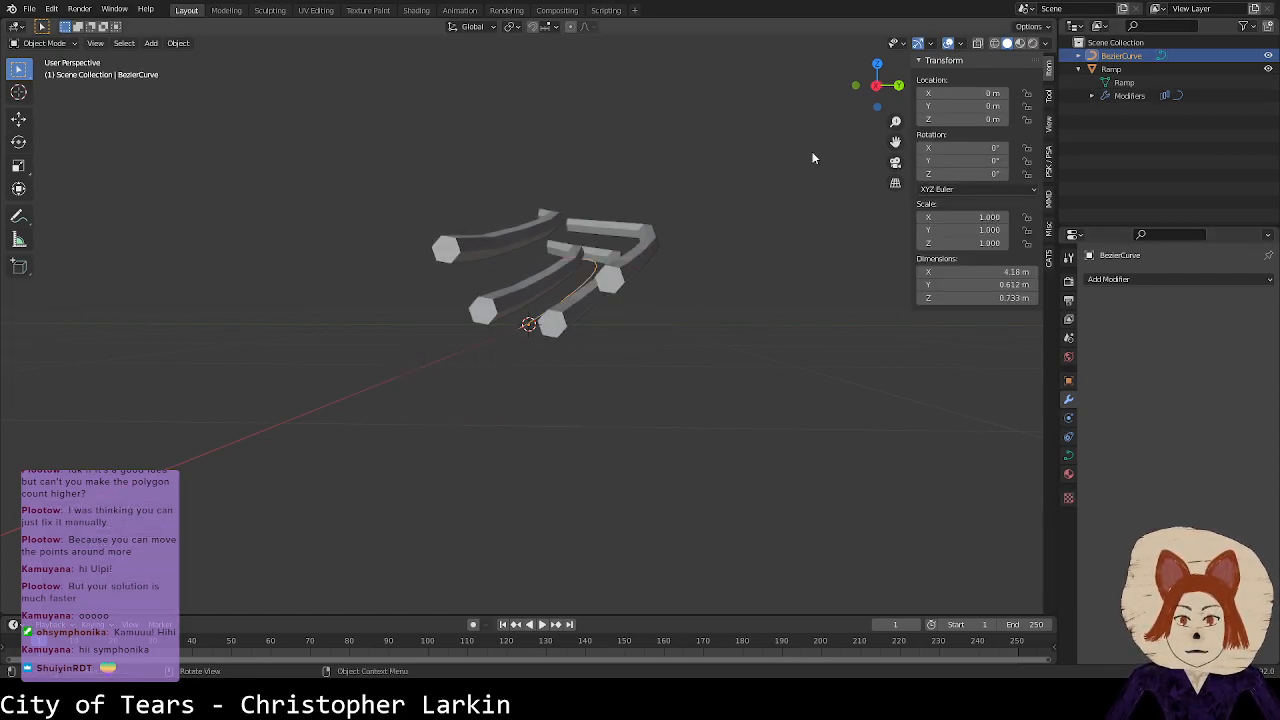
pyautogui.press('Tab')
pyautogui.click(740, 192)
# Step: Remove the Array and Curve modifiers from Ramp
pyautogui.click(1111, 69)
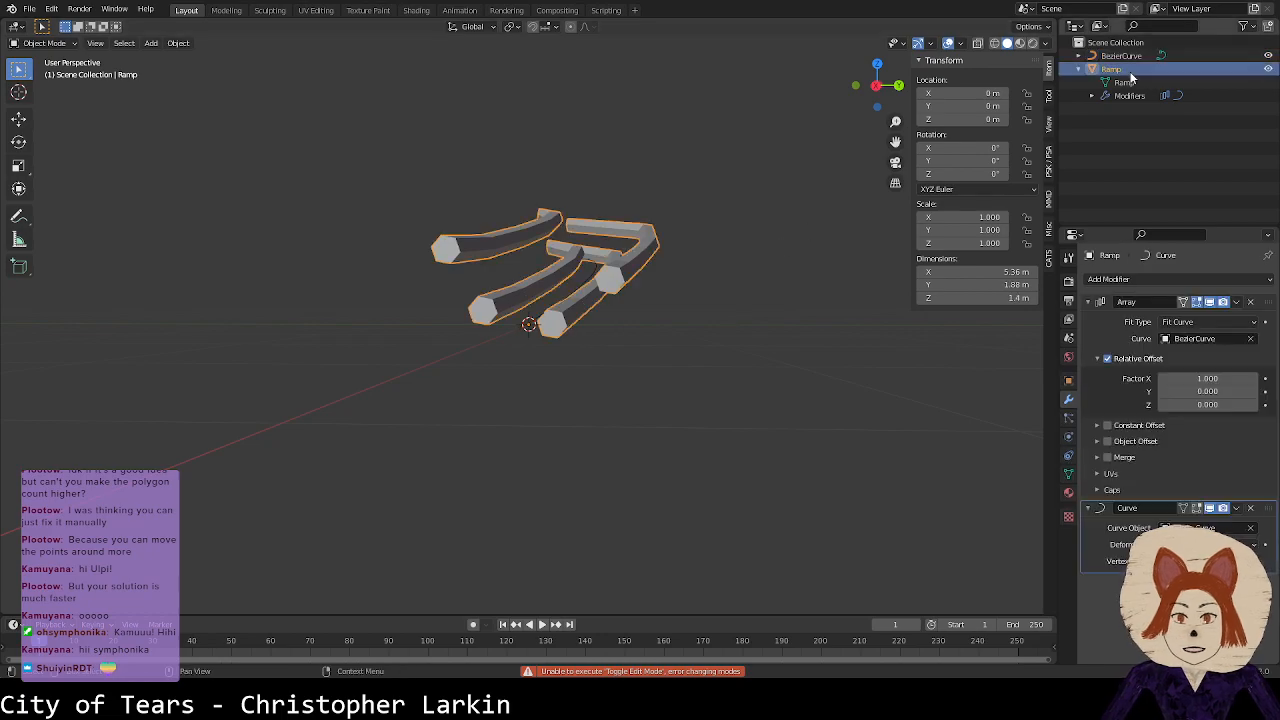
pyautogui.click(1252, 302)
pyautogui.click(1252, 302)
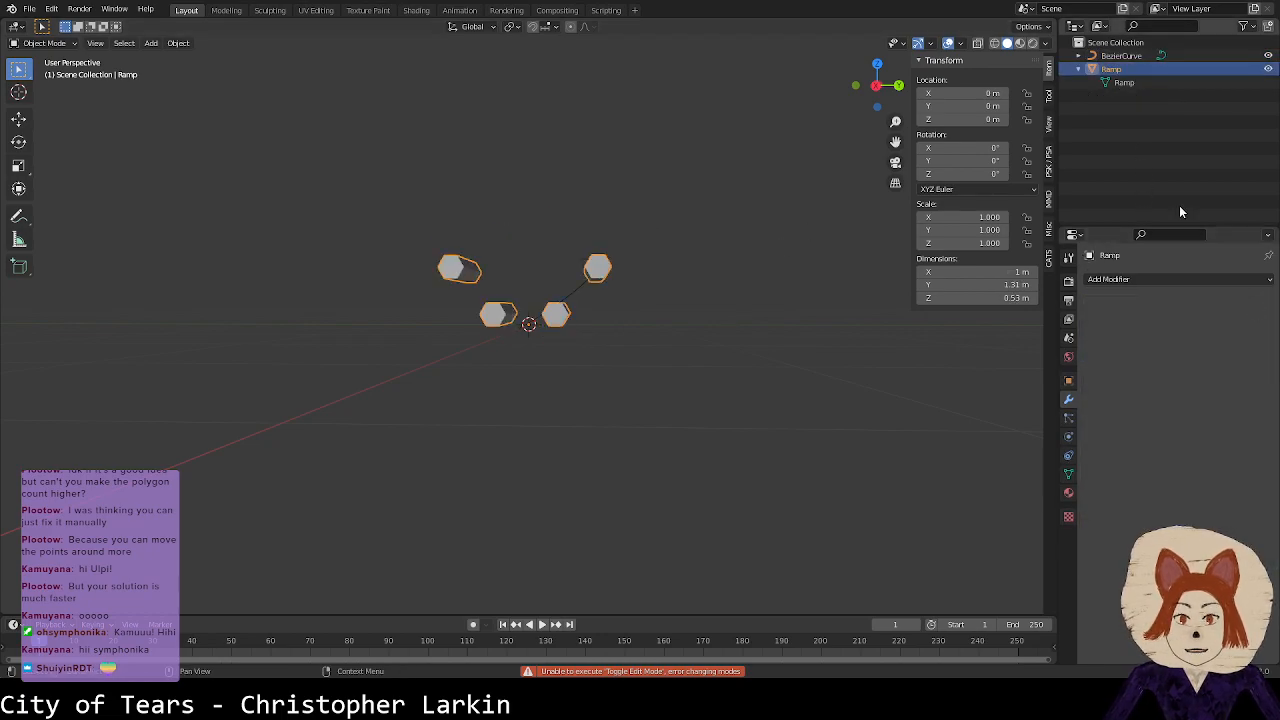
# Step: Delete BezierCurve and save ramp.blend
pyautogui.moveTo(827, 192); pyautogui.dragTo(824, 232, button='middle')
pyautogui.click(1154, 59)
pyautogui.press('Delete')
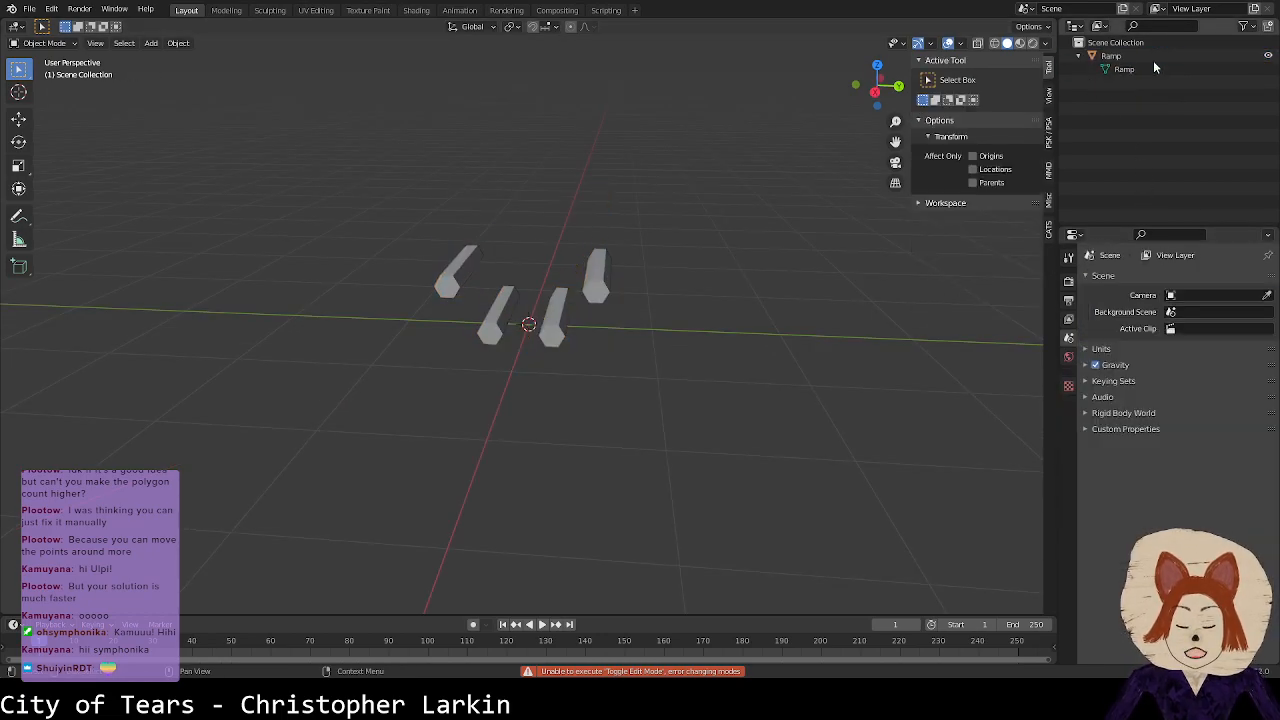
pyautogui.hotkey('ctrl', 's')
pyautogui.moveTo(710, 257); pyautogui.dragTo(628, 345, button='middle')
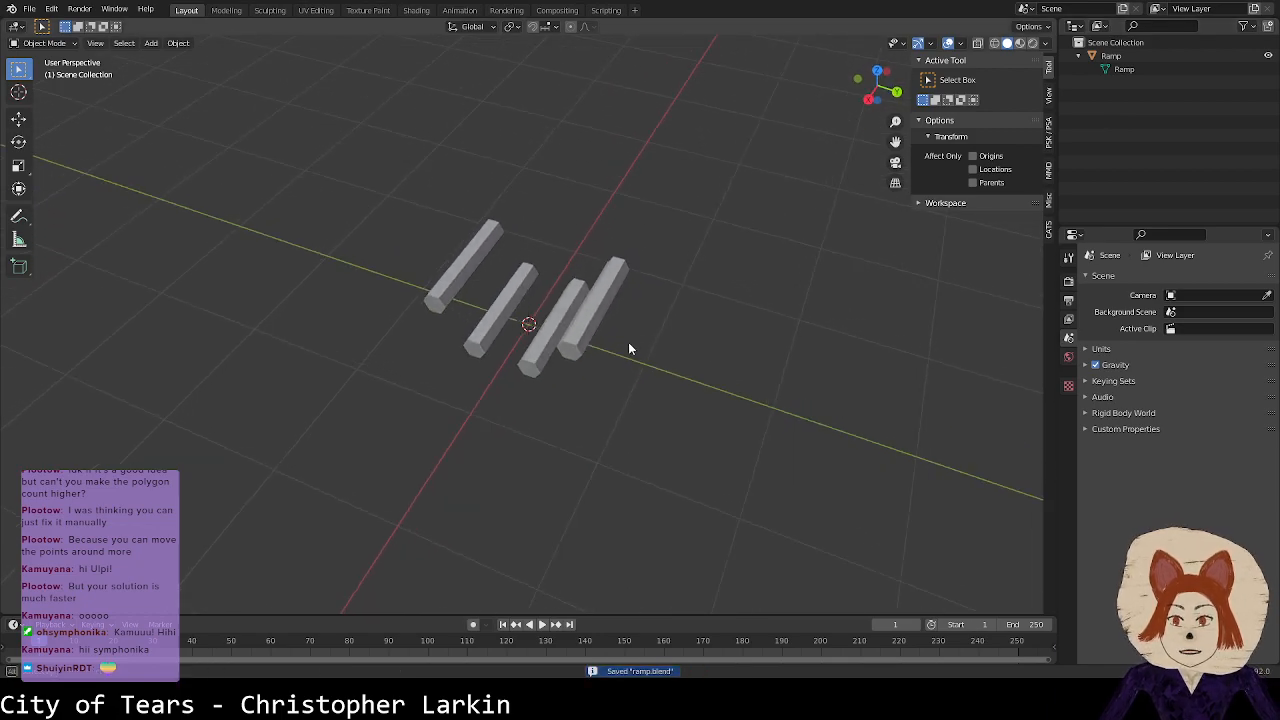
# Step: Shorten the Ramp rails along X to about 0.708 m and save ramp.blend
pyautogui.click(570, 332)
pyautogui.press('Tab')
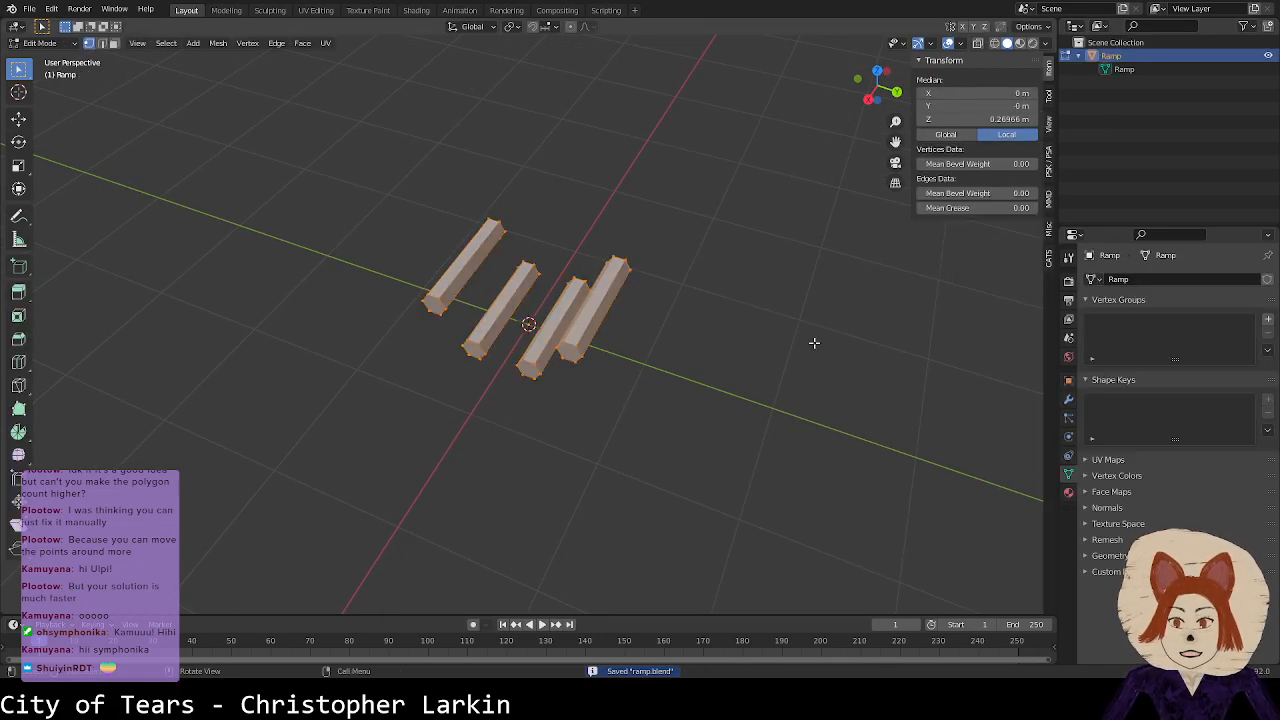
pyautogui.press('s')
pyautogui.press('x')
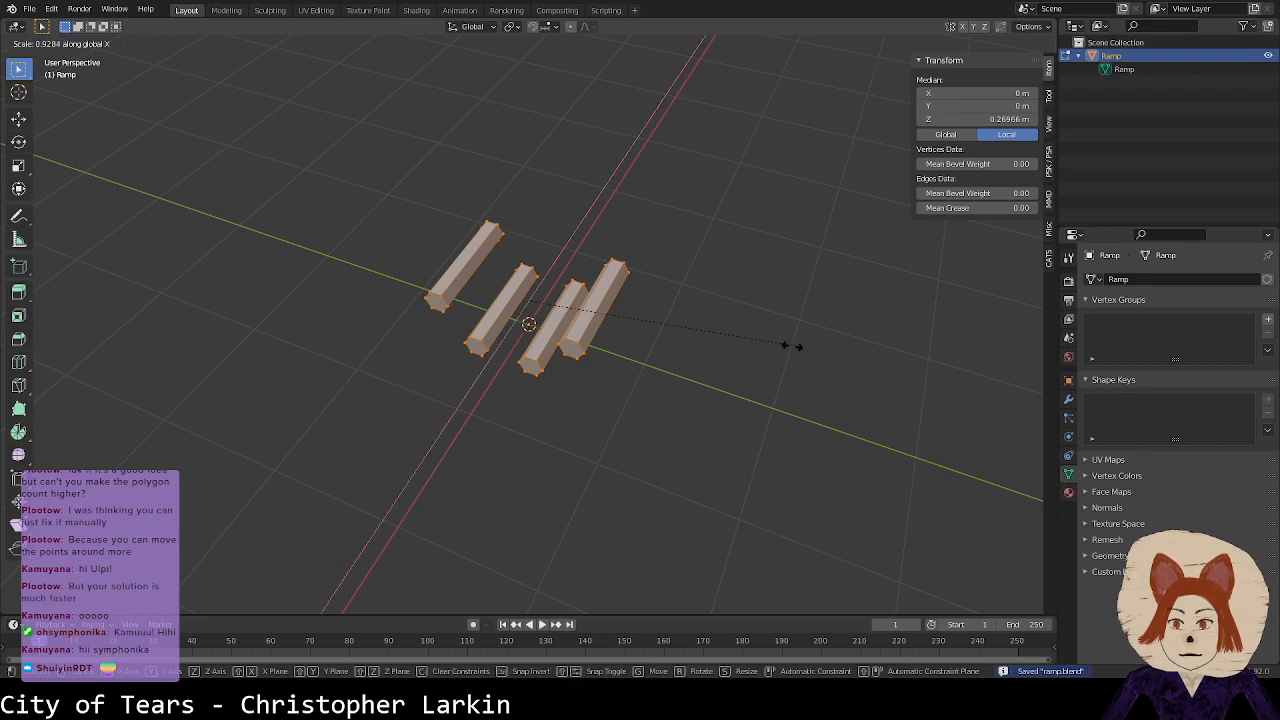
pyautogui.press('Escape')
pyautogui.press('Tab')
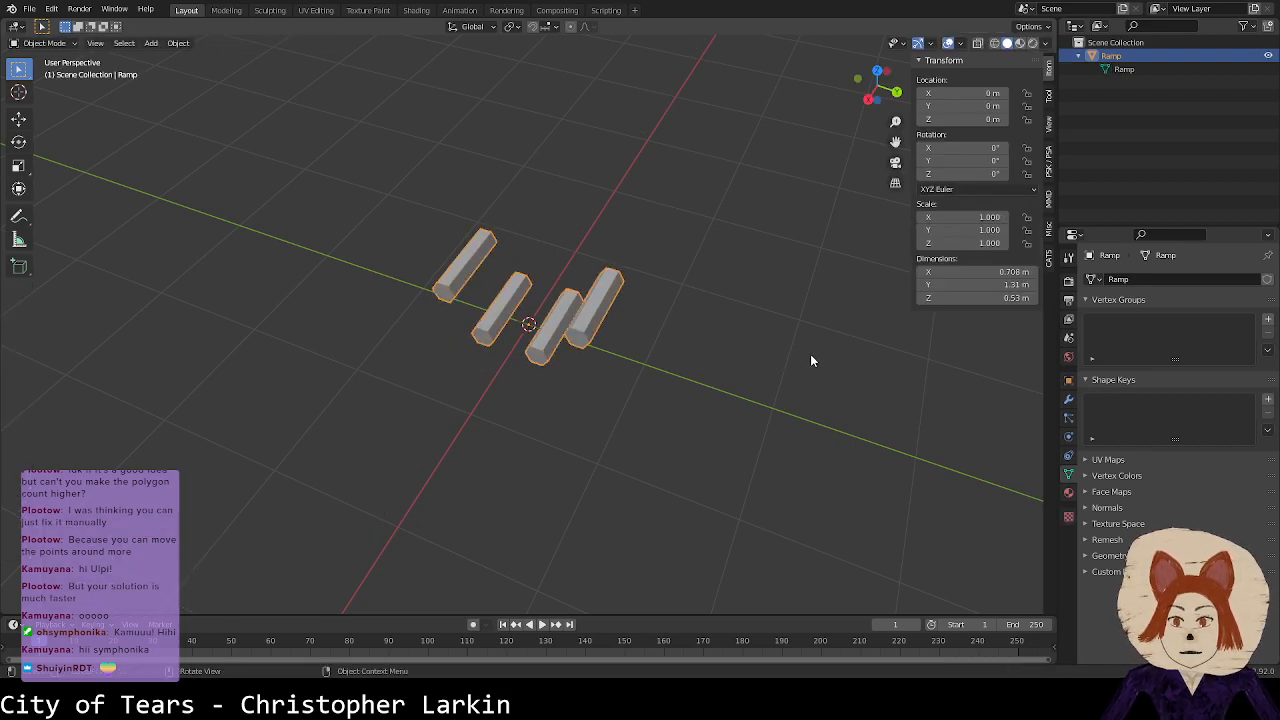
pyautogui.moveTo(810, 362); pyautogui.dragTo(840, 314, button='middle')
pyautogui.hotkey('ctrl', 's')
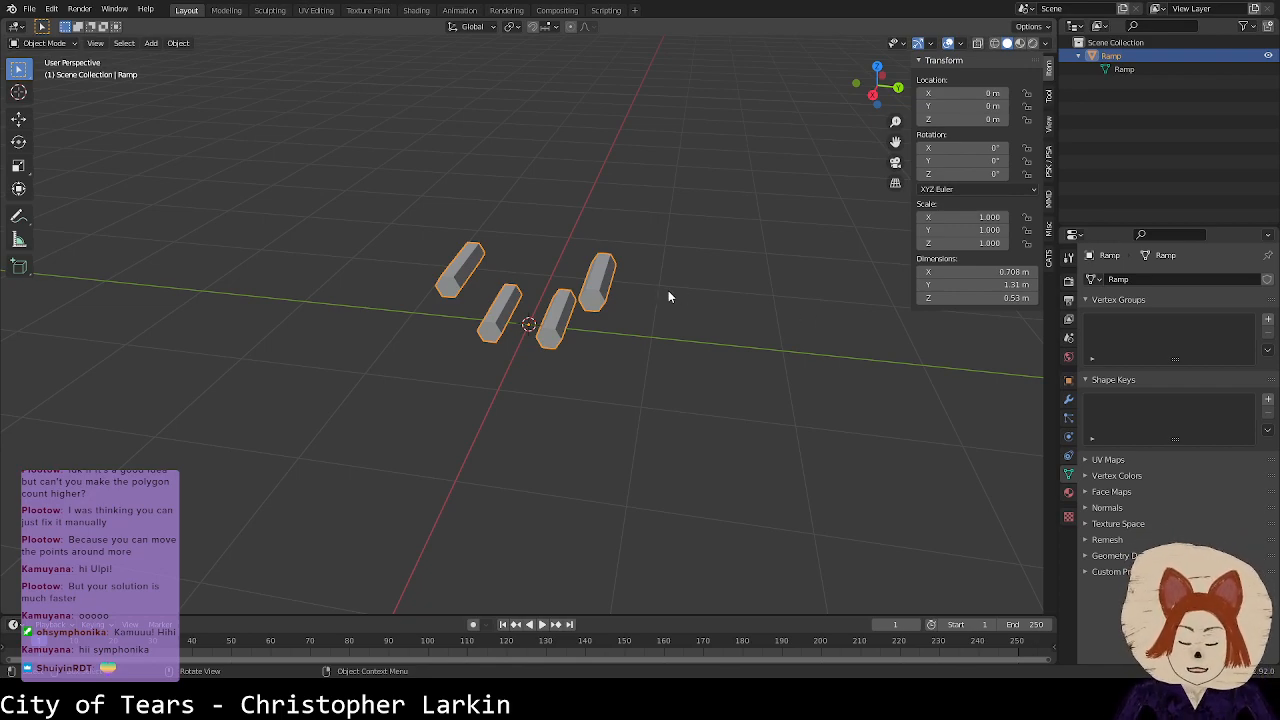
# Step: Open CircleBumper.blend
pyautogui.moveTo(687, 311); pyautogui.dragTo(639, 327, button='middle')
pyautogui.moveTo(645, 258); pyautogui.dragTo(720, 311, button='middle')
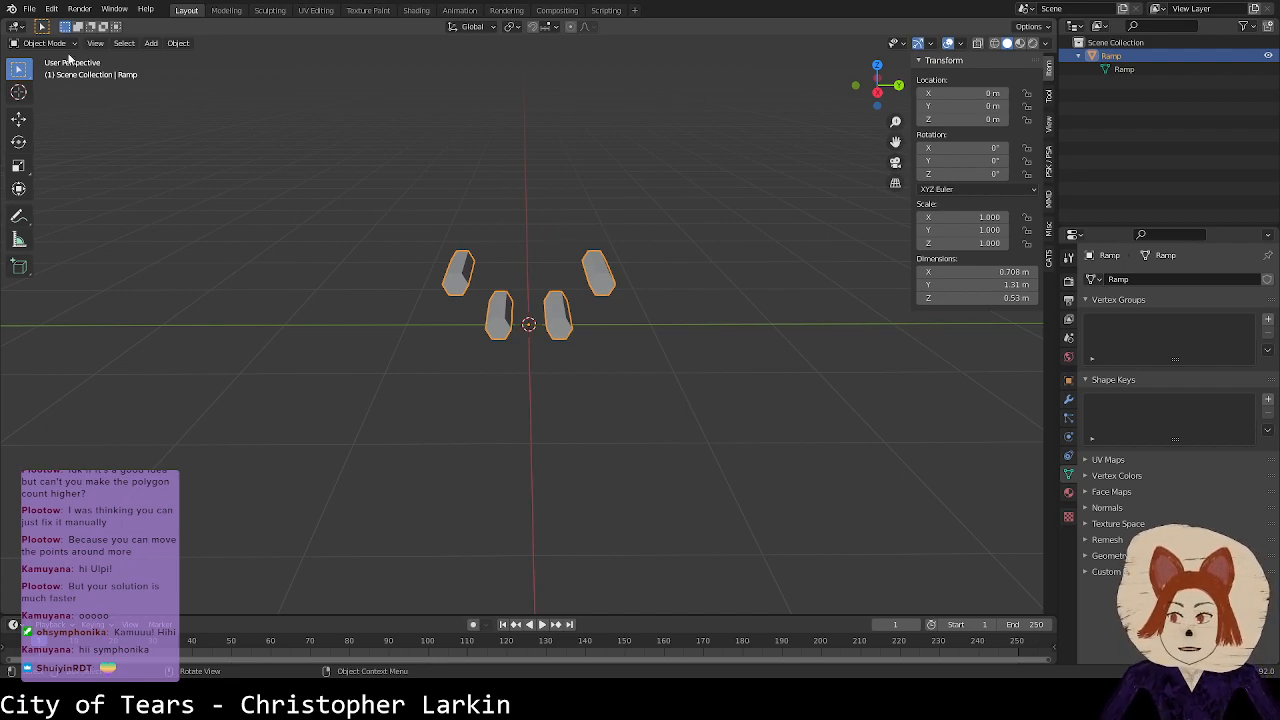
pyautogui.click(29, 9)
pyautogui.click(77, 64)
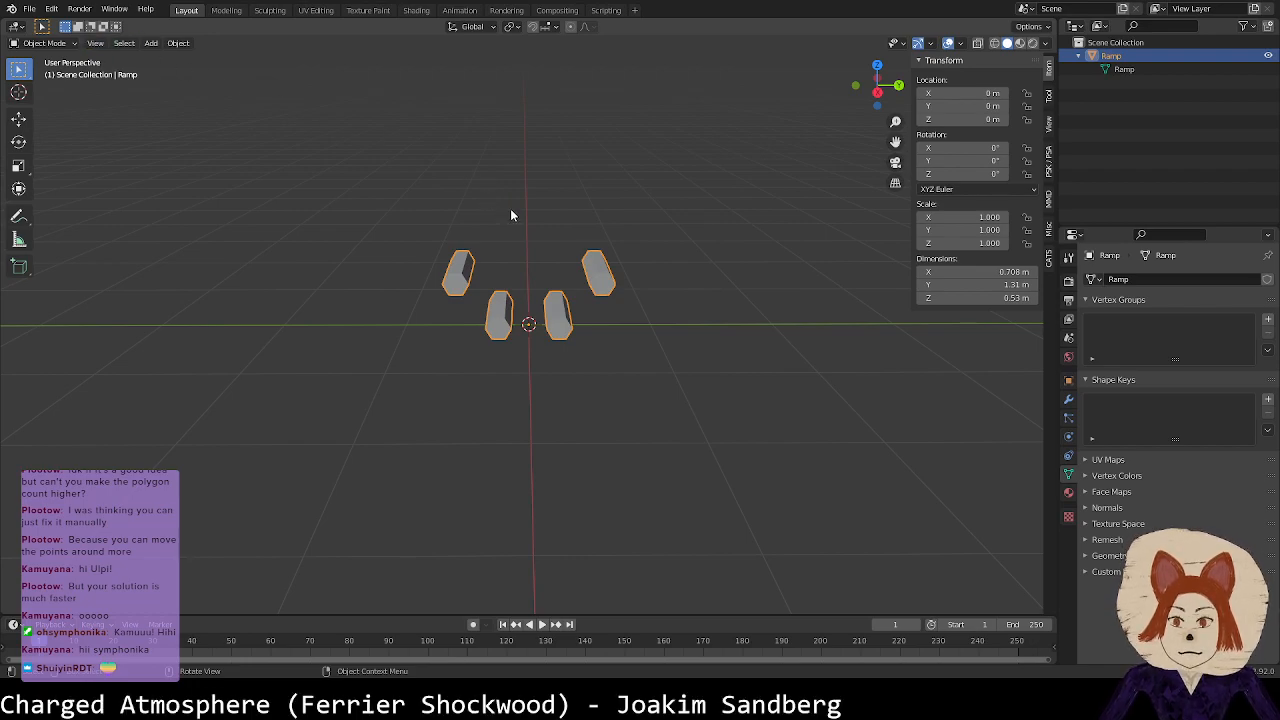
pyautogui.hotkey('alt', 'Tab')
pyautogui.moveTo(613, 306); pyautogui.dragTo(604, 297, button='middle')
# Step: Try scaling BumperInside to about 2.06 times in X and Y with its height locked, and save CircleBumper.blend
pyautogui.click(560, 402)
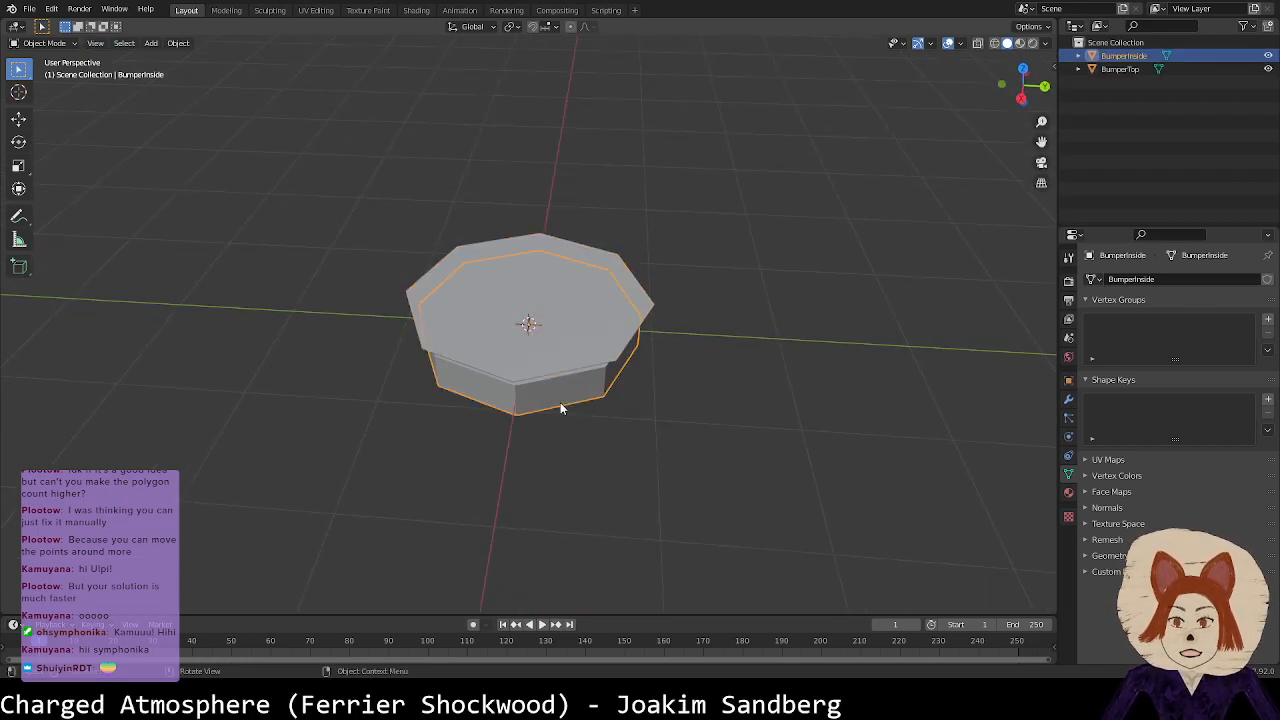
pyautogui.press('s')
pyautogui.hotkey('shift', 'z')
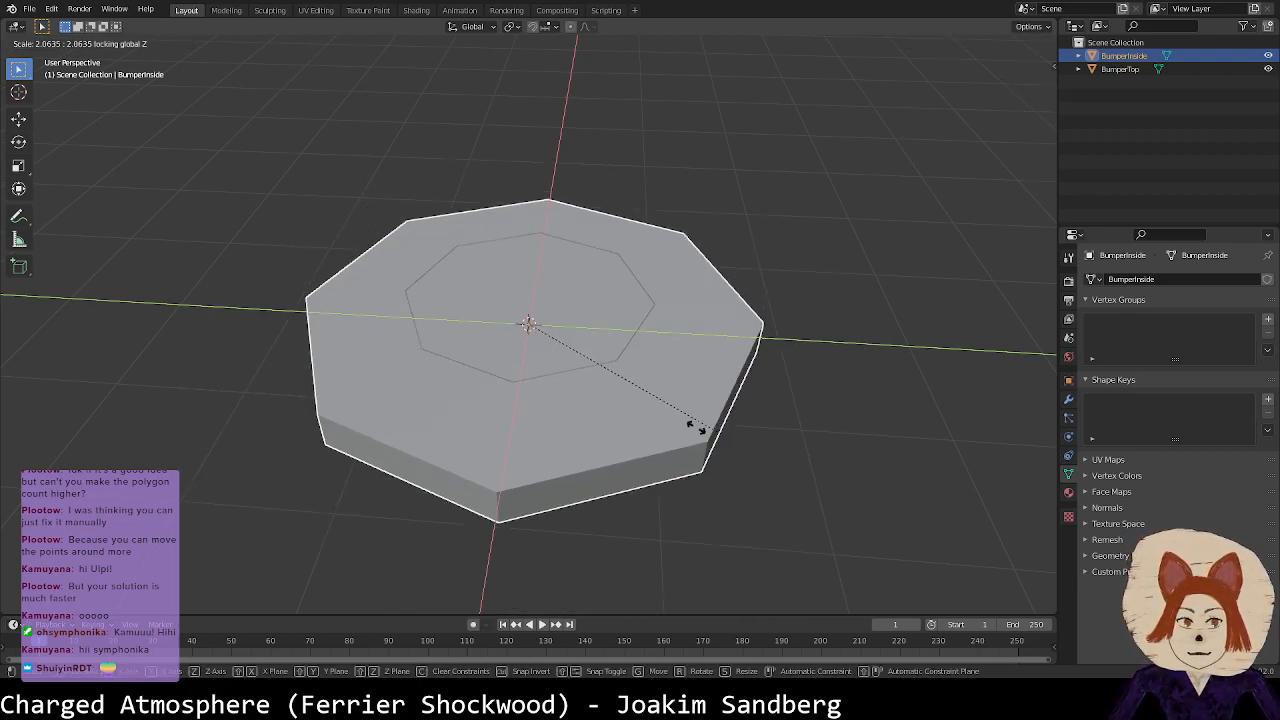
pyautogui.press('Escape')
pyautogui.hotkey('ctrl', 's')
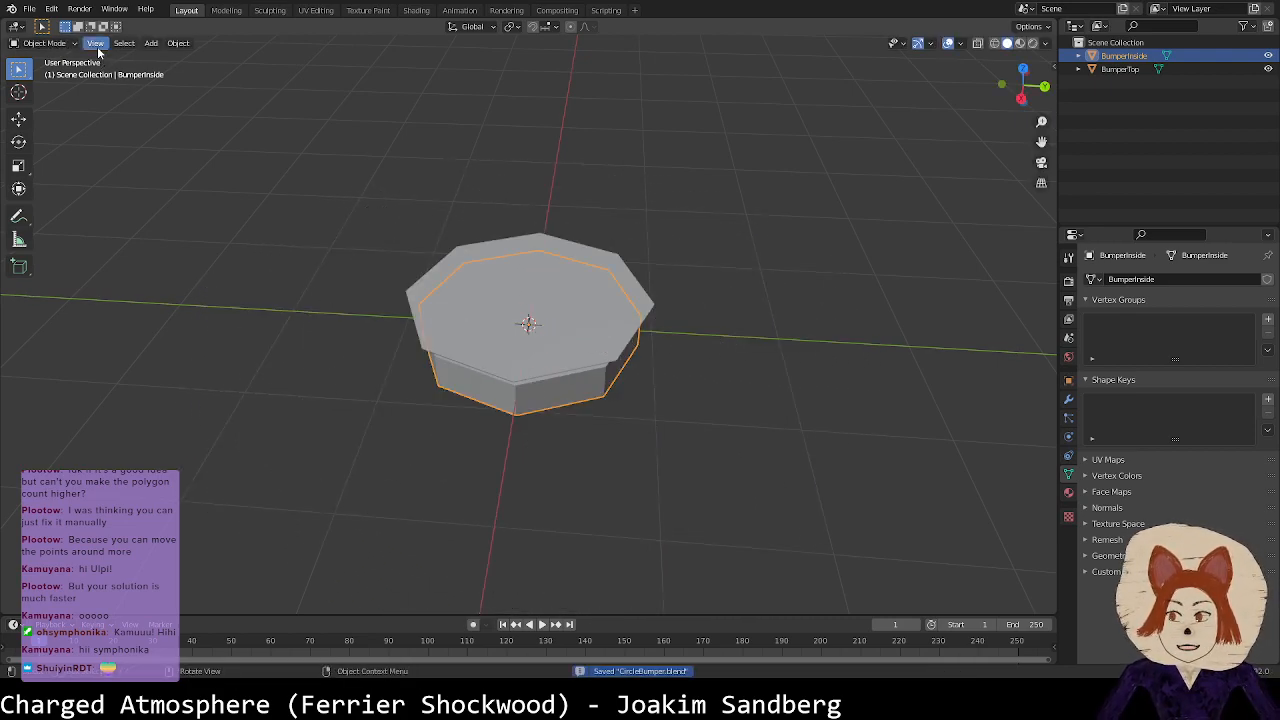
# Step: Open the Flipper model file and try rotating the Flipper about its origin in top view
pyautogui.click(29, 9)
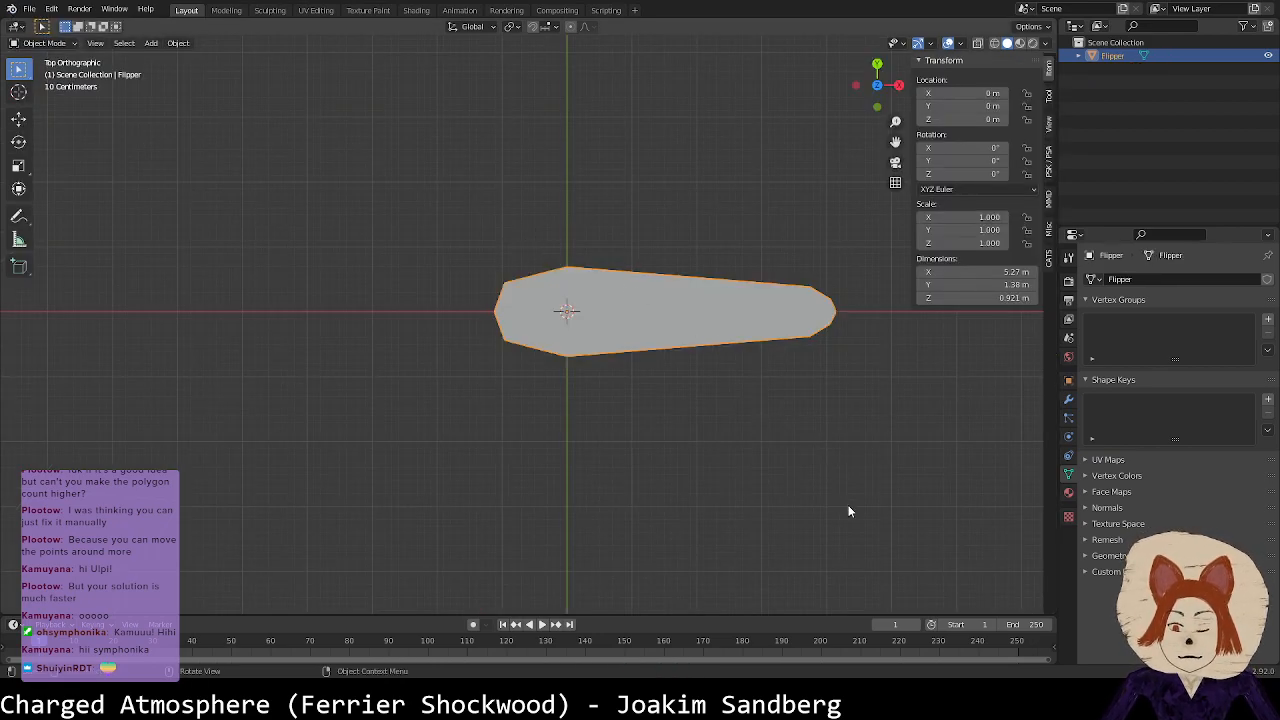
pyautogui.press('r')
pyautogui.press('Escape')
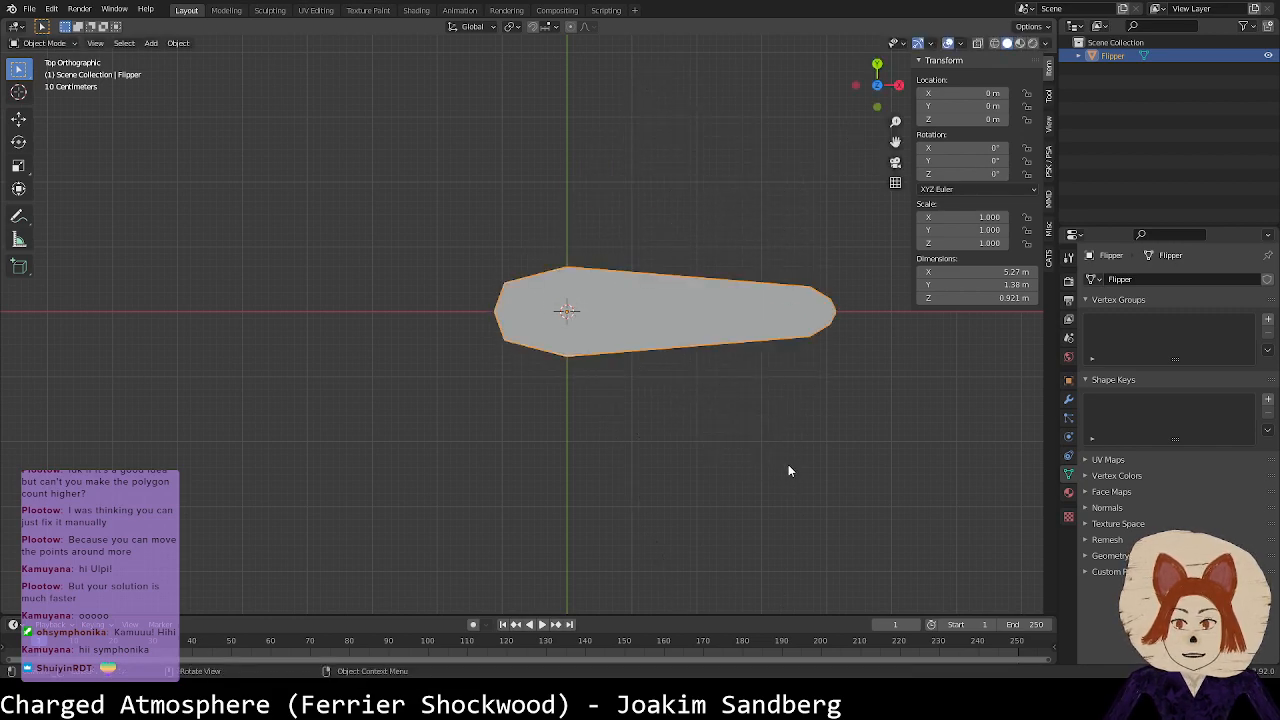
# Step: Open gate.blend and try rotating the Gate to about -146° around Y, undoing the rotation
pyautogui.click(29, 9)
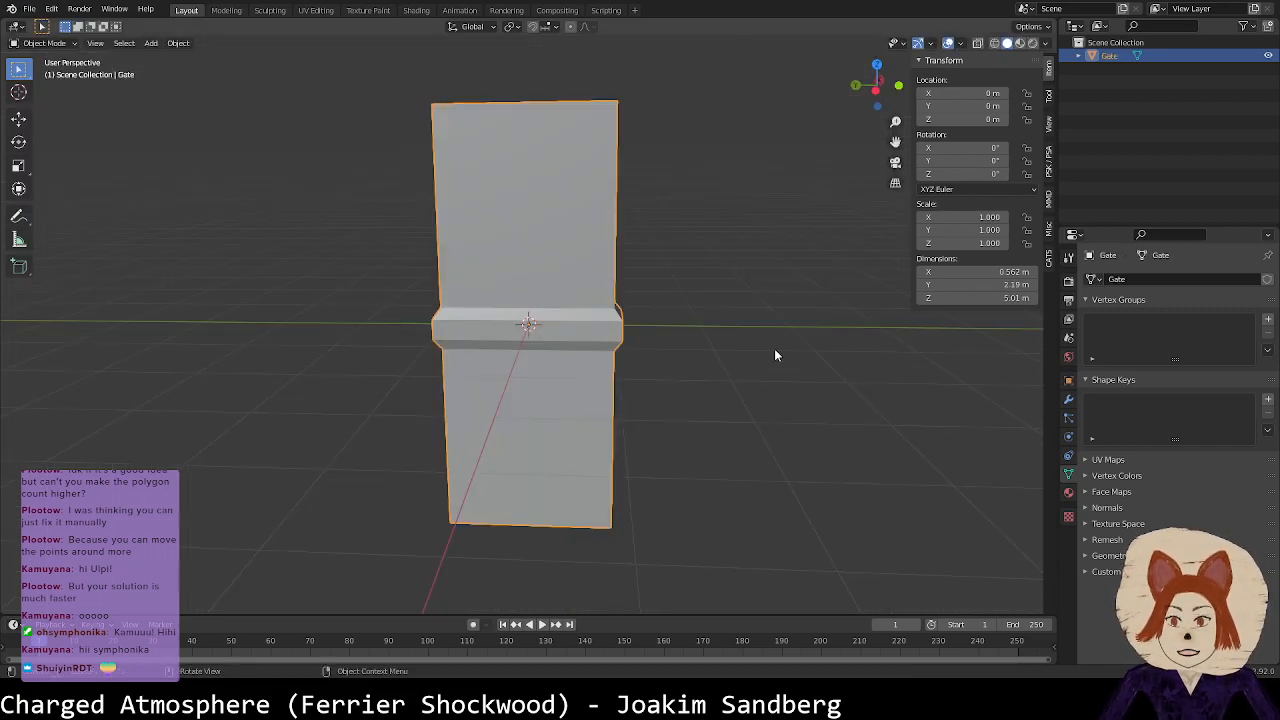
pyautogui.moveTo(774, 350); pyautogui.dragTo(683, 335, button='middle')
pyautogui.moveTo(962, 161); pyautogui.dragTo(915, 161)
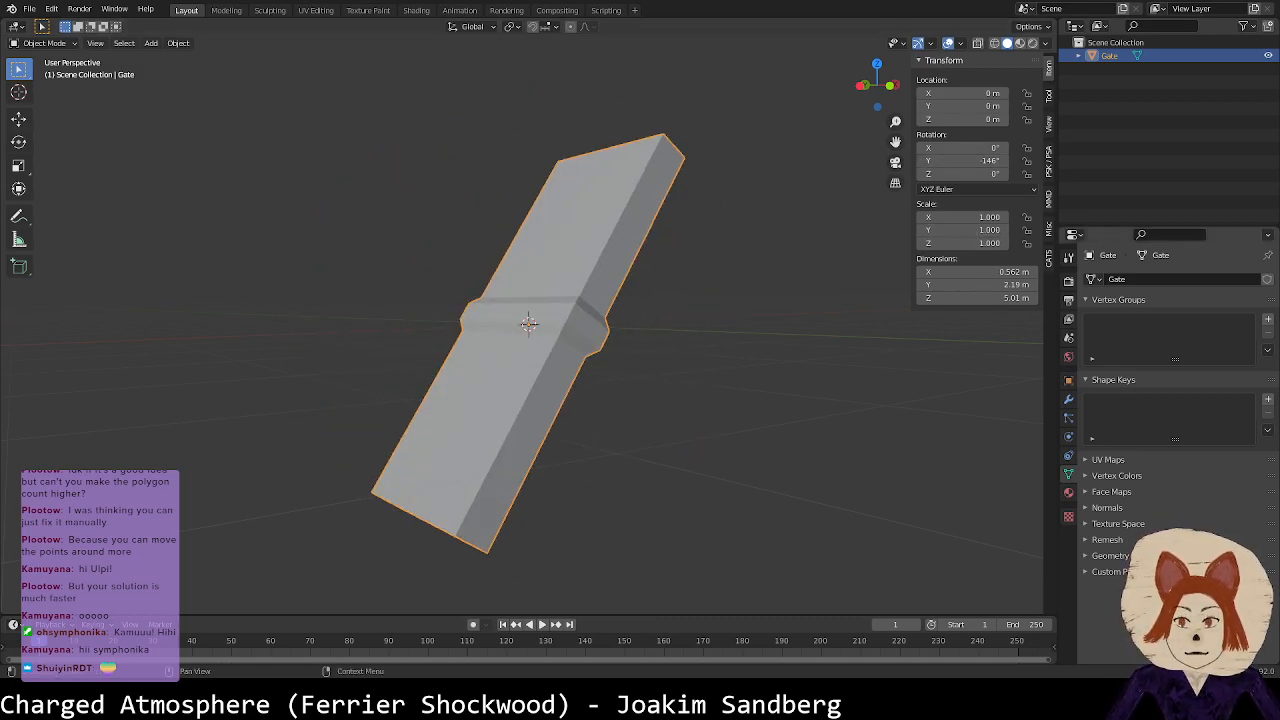
pyautogui.hotkey('ctrl', 'z')
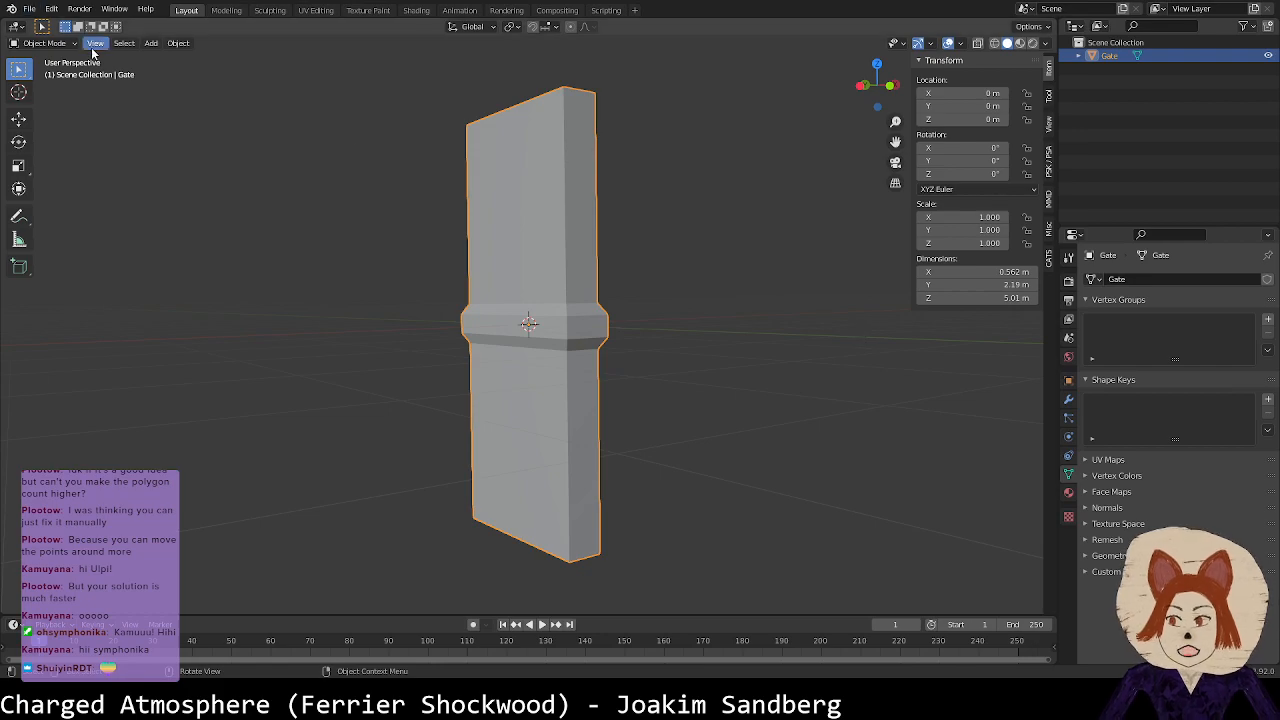
# Step: Open the TriBumper model file without saving the changes to gate.blend
pyautogui.click(31, 10)
pyautogui.click(82, 38)
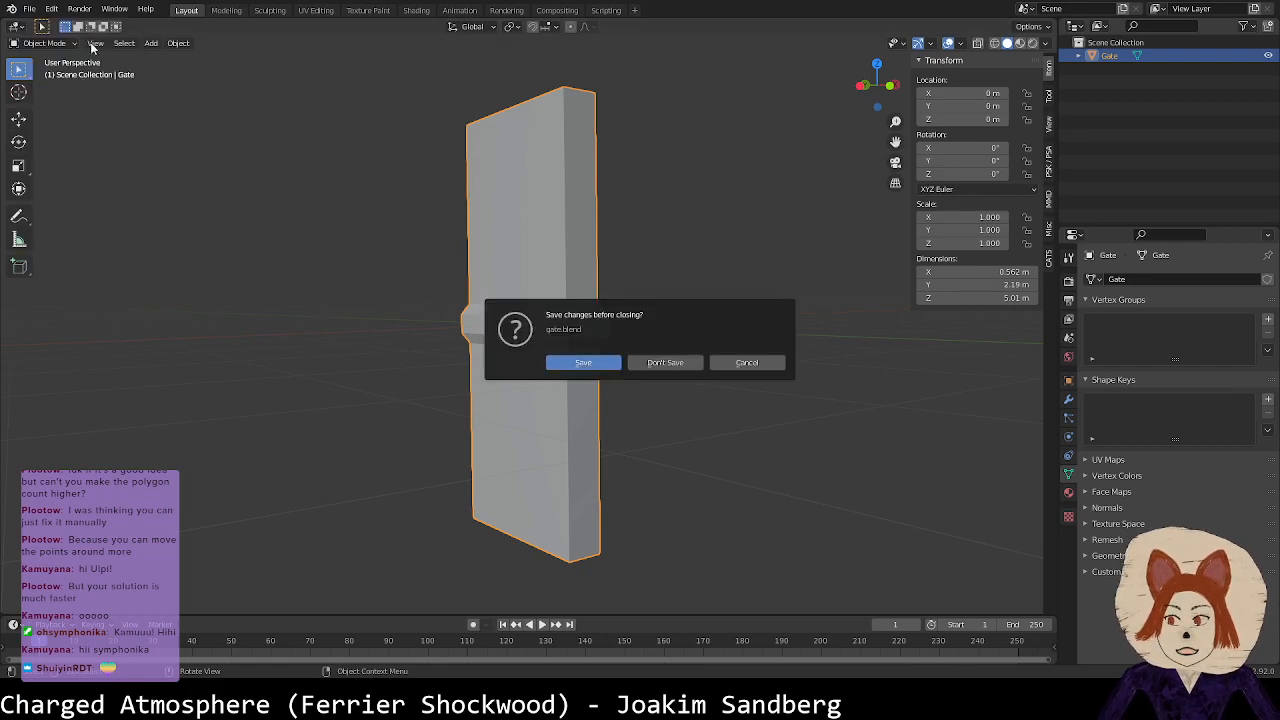
pyautogui.click(688, 363)
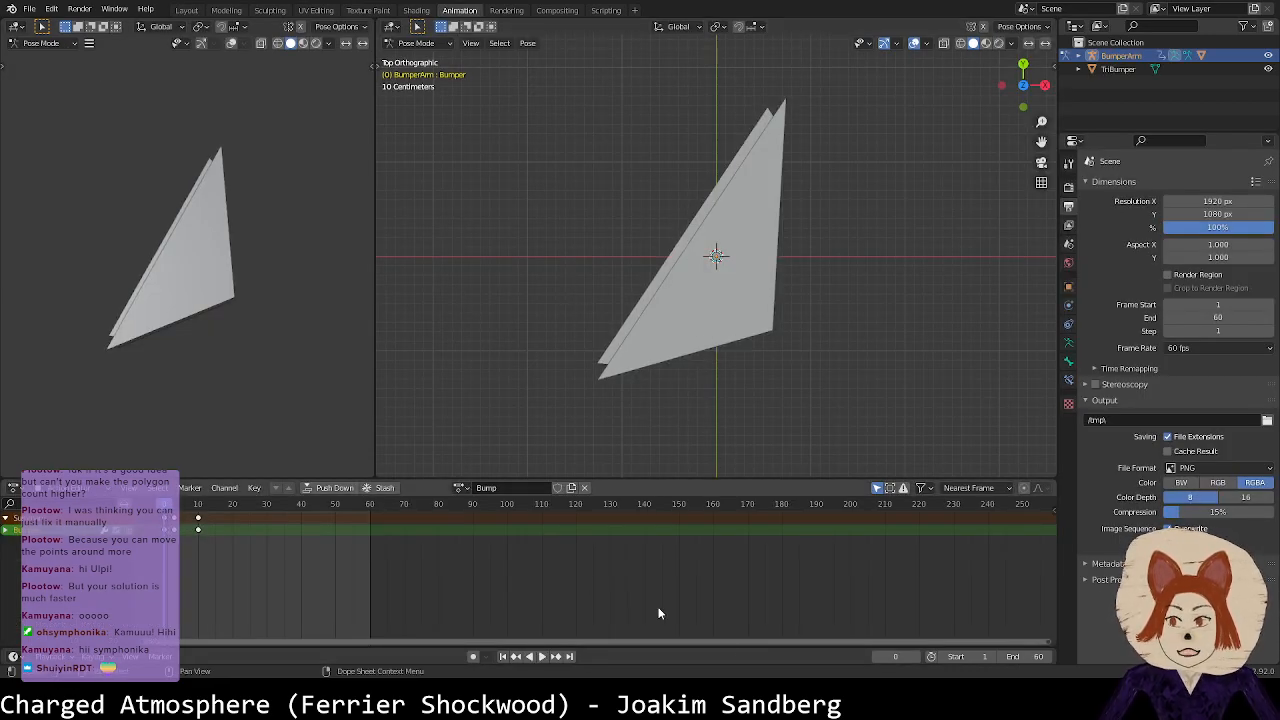
# Step: Play back BumperArm's Bump animation, stop it at the start frame and save the file
pyautogui.click(540, 656)
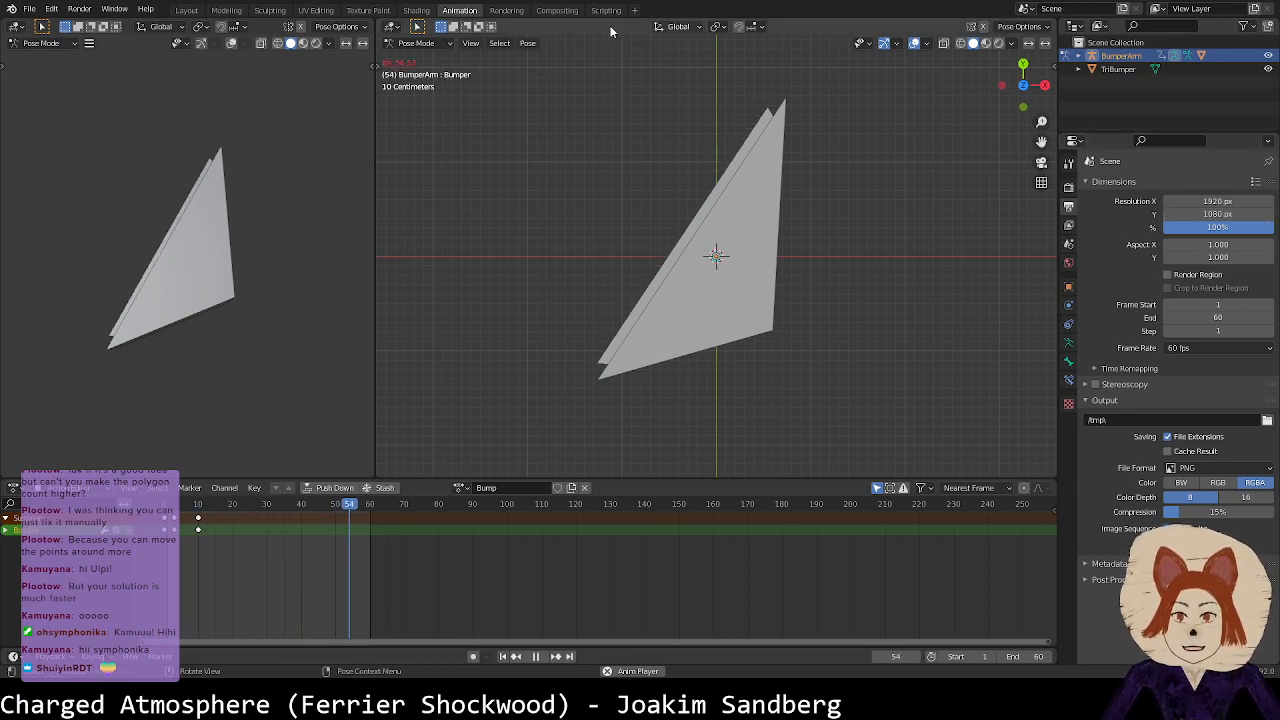
pyautogui.press('Escape')
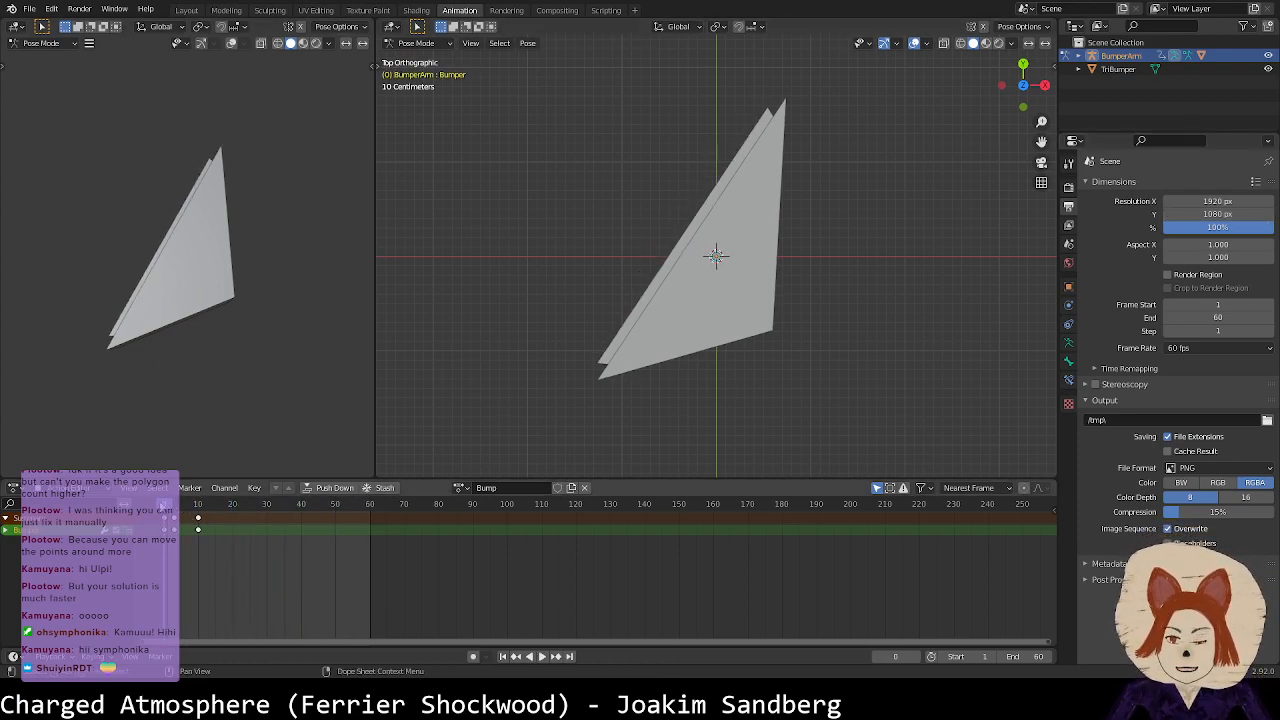
pyautogui.hotkey('ctrl', 's')
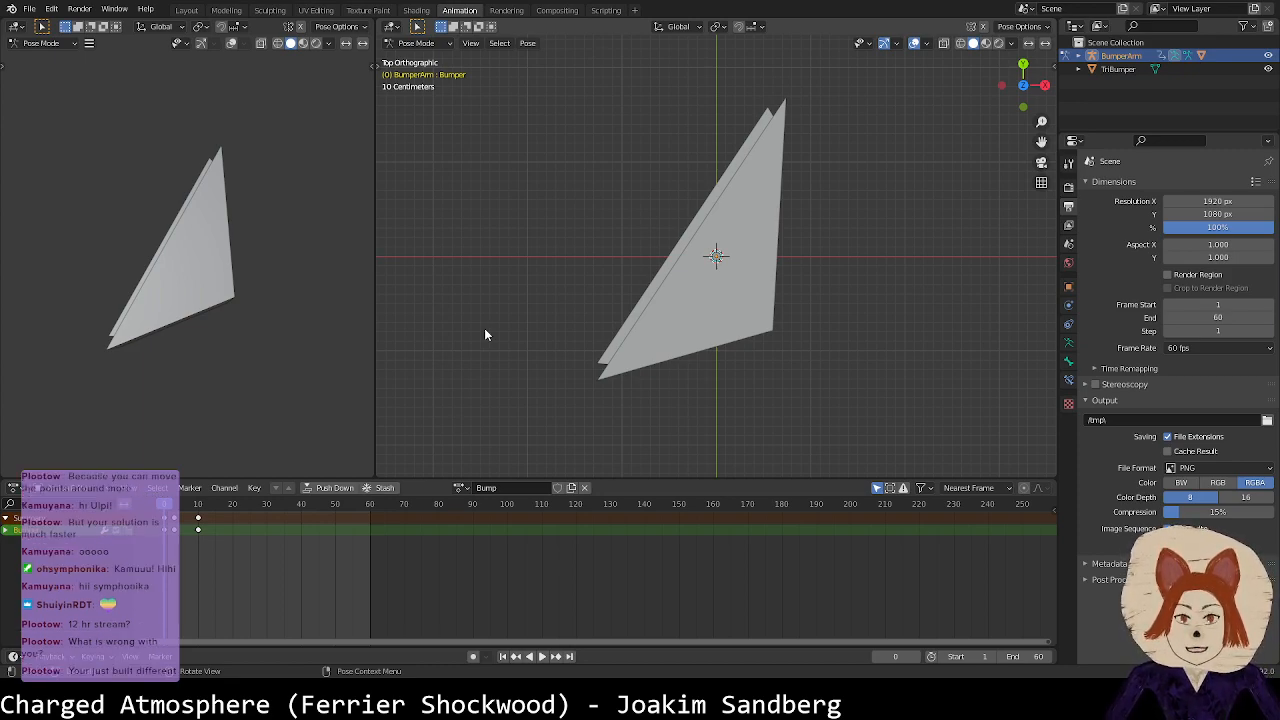
# Step: Create a new General file
pyautogui.click(29, 9)
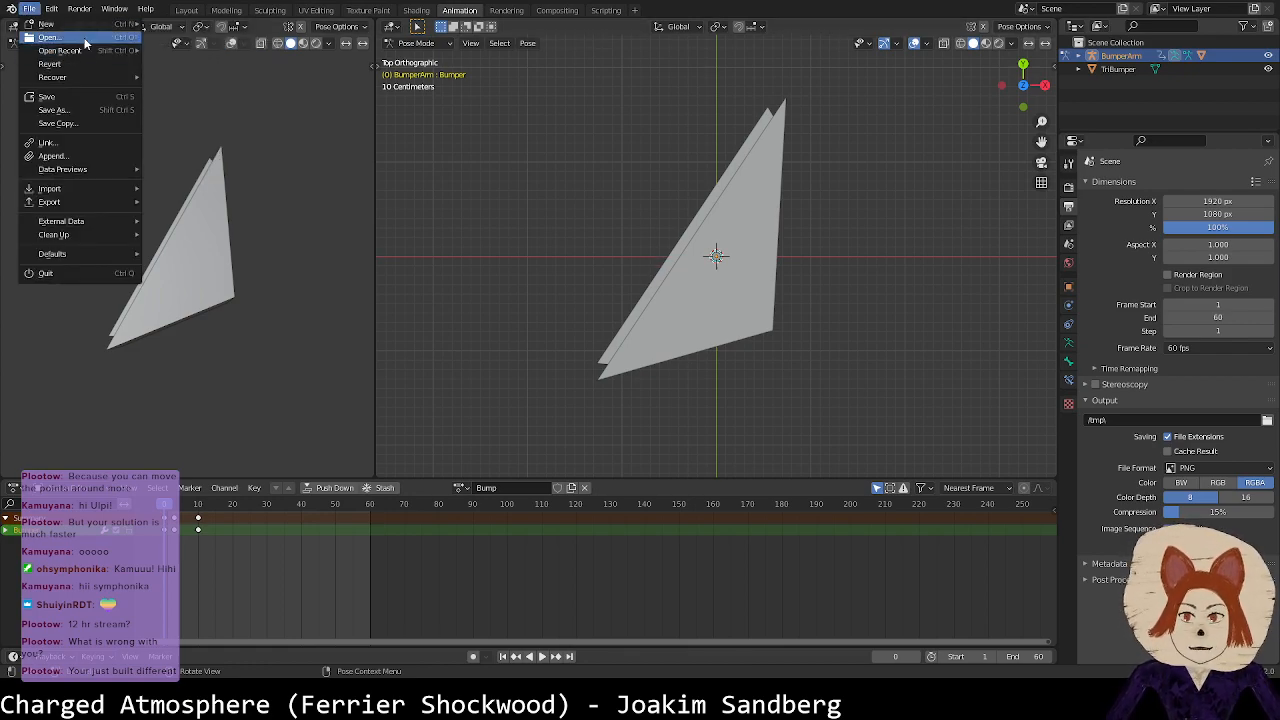
pyautogui.click(86, 40)
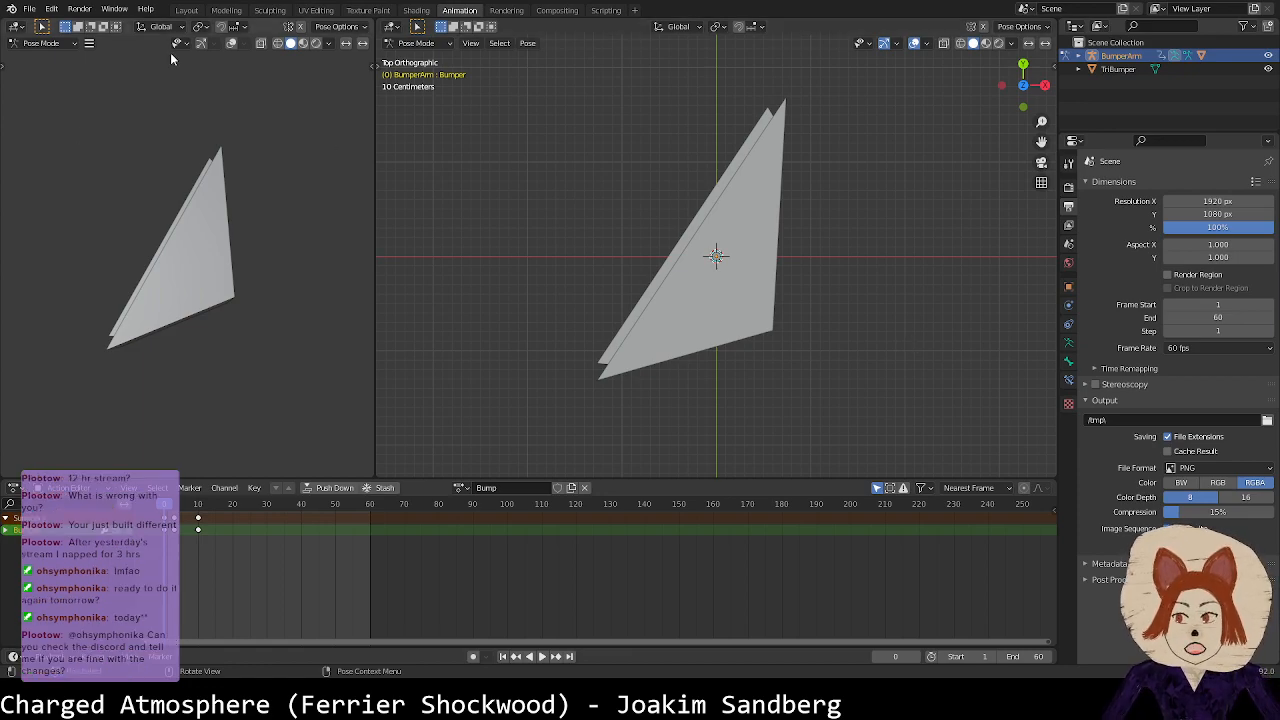
pyautogui.click(50, 9)
pyautogui.moveTo(34, 9)
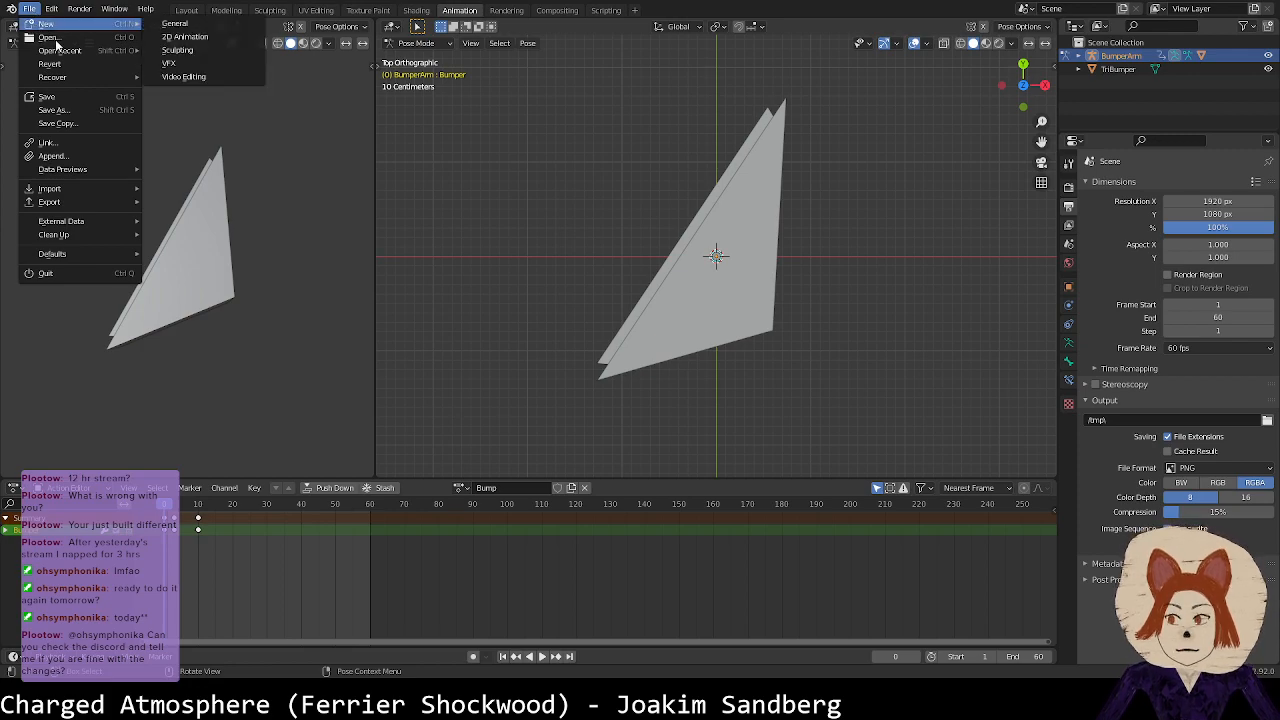
pyautogui.click(32, 9)
pyautogui.click(32, 9)
pyautogui.click(32, 9)
pyautogui.moveTo(90, 23)
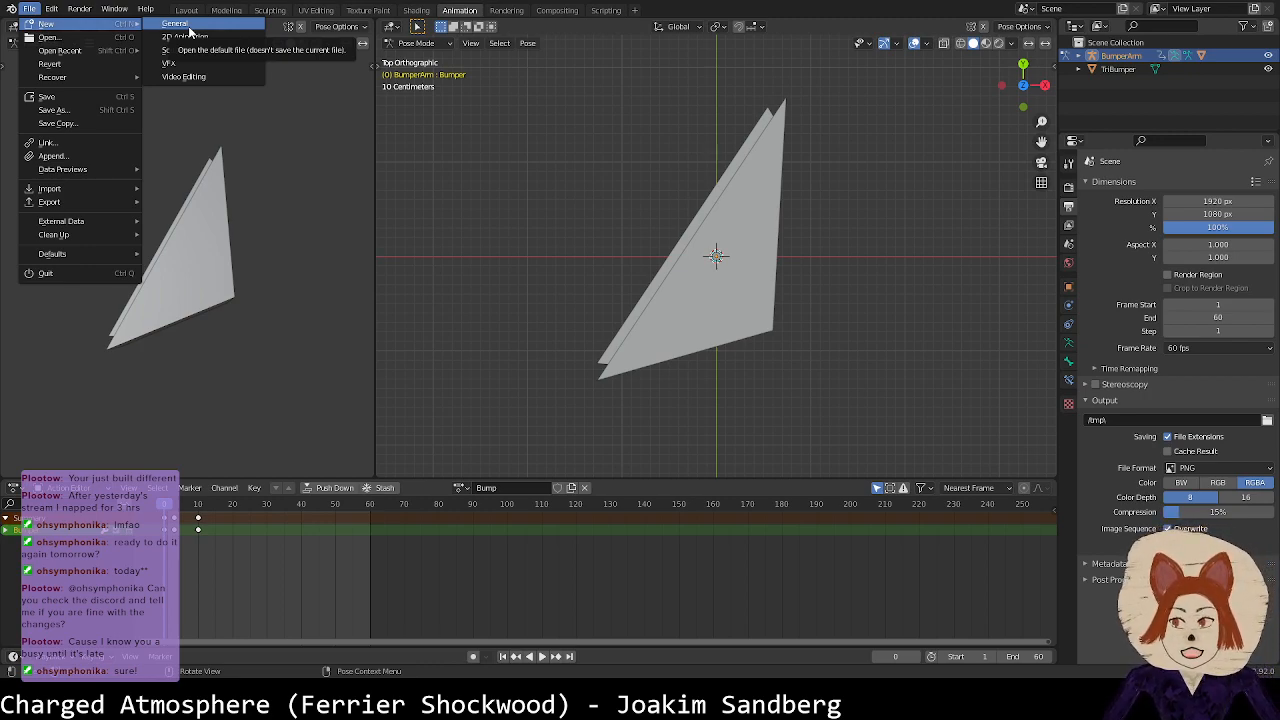
pyautogui.click(188, 25)
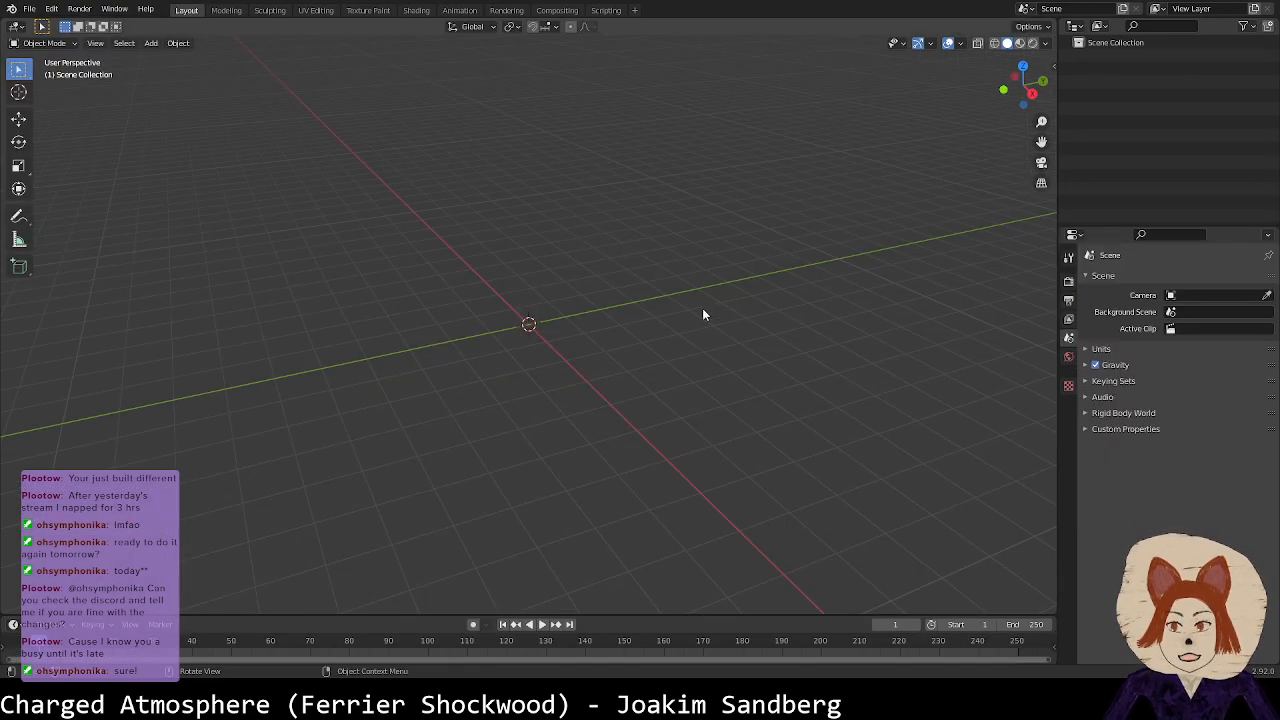
# Step: Add a mesh cube at the origin in top orthographic view
pyautogui.click(1022, 66)
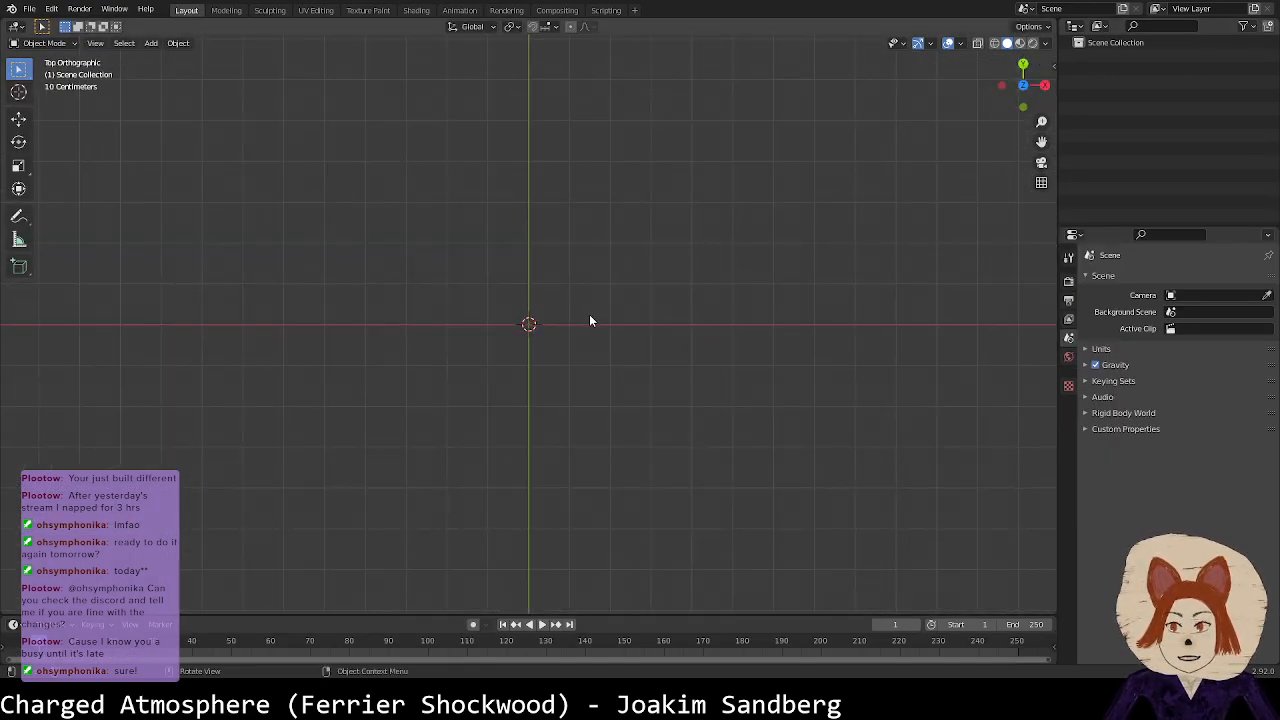
pyautogui.scroll(1, 737, 310)
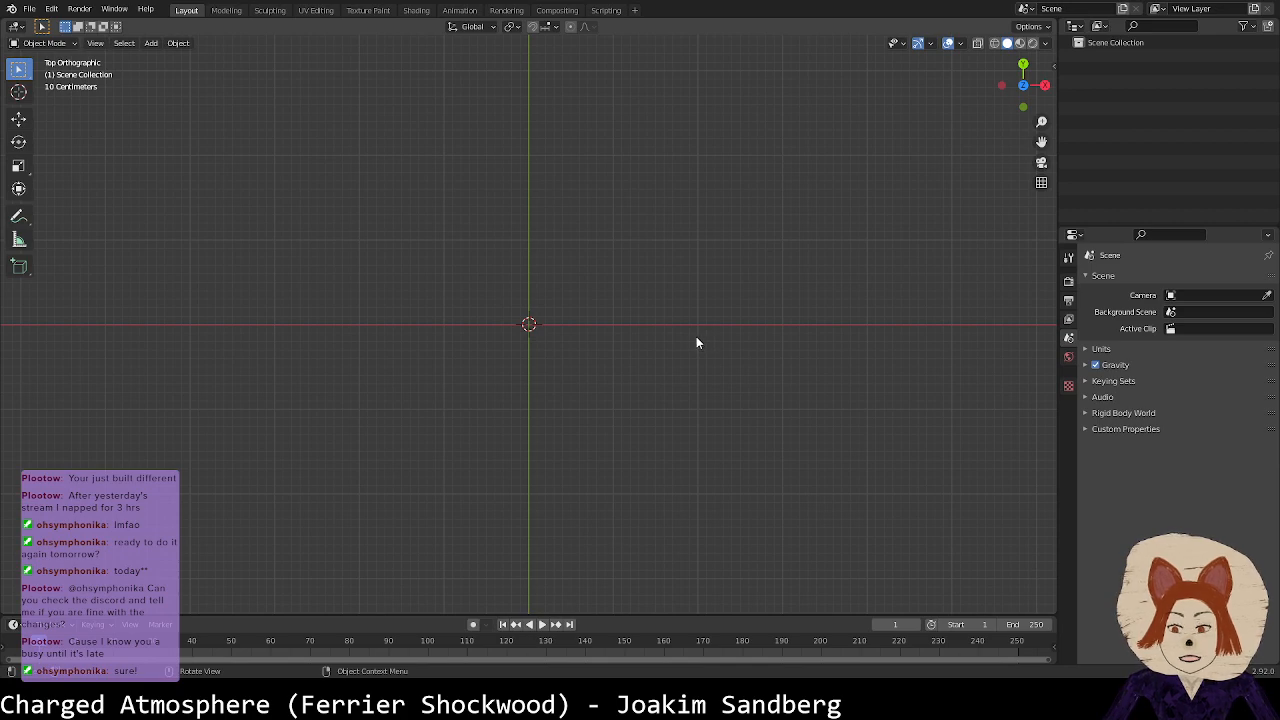
pyautogui.hotkey('shift', 'a')
pyautogui.moveTo(700, 325)
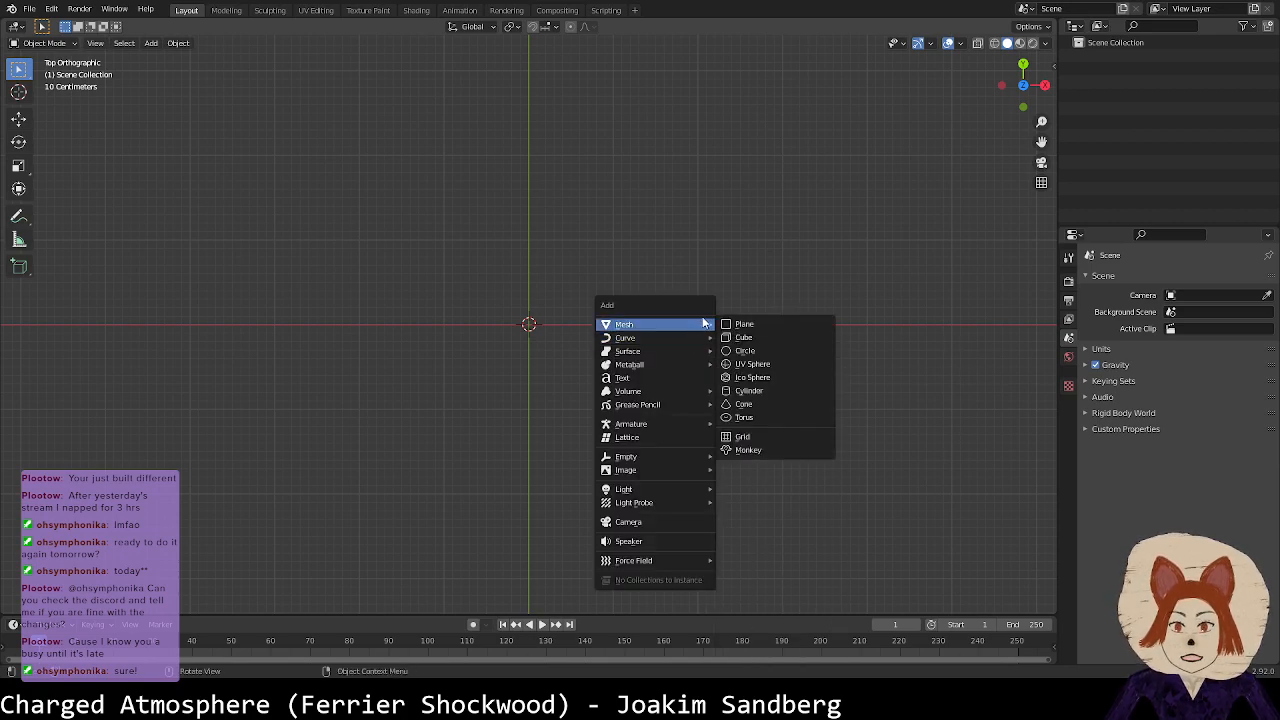
pyautogui.click(761, 338)
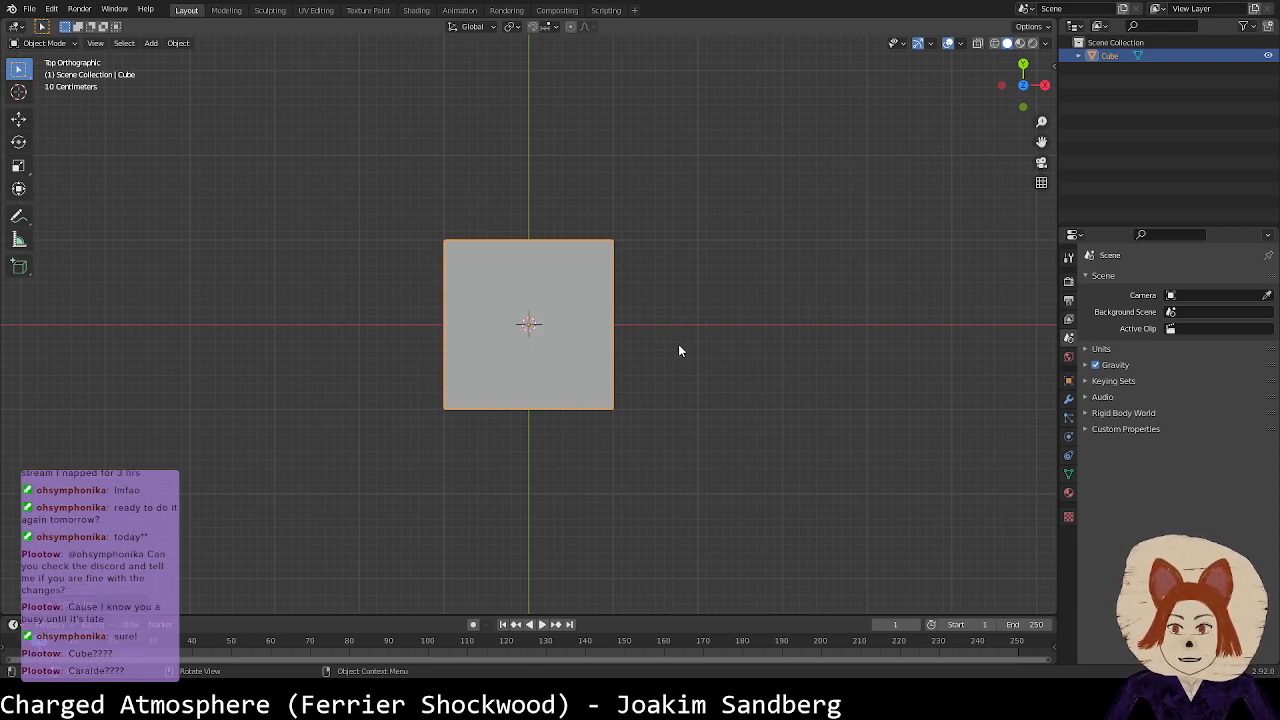
# Step: Scale the cube's mesh along X to about 0.256 and try extruding it by about -0.397 m
pyautogui.press('Tab')
pyautogui.press('s')
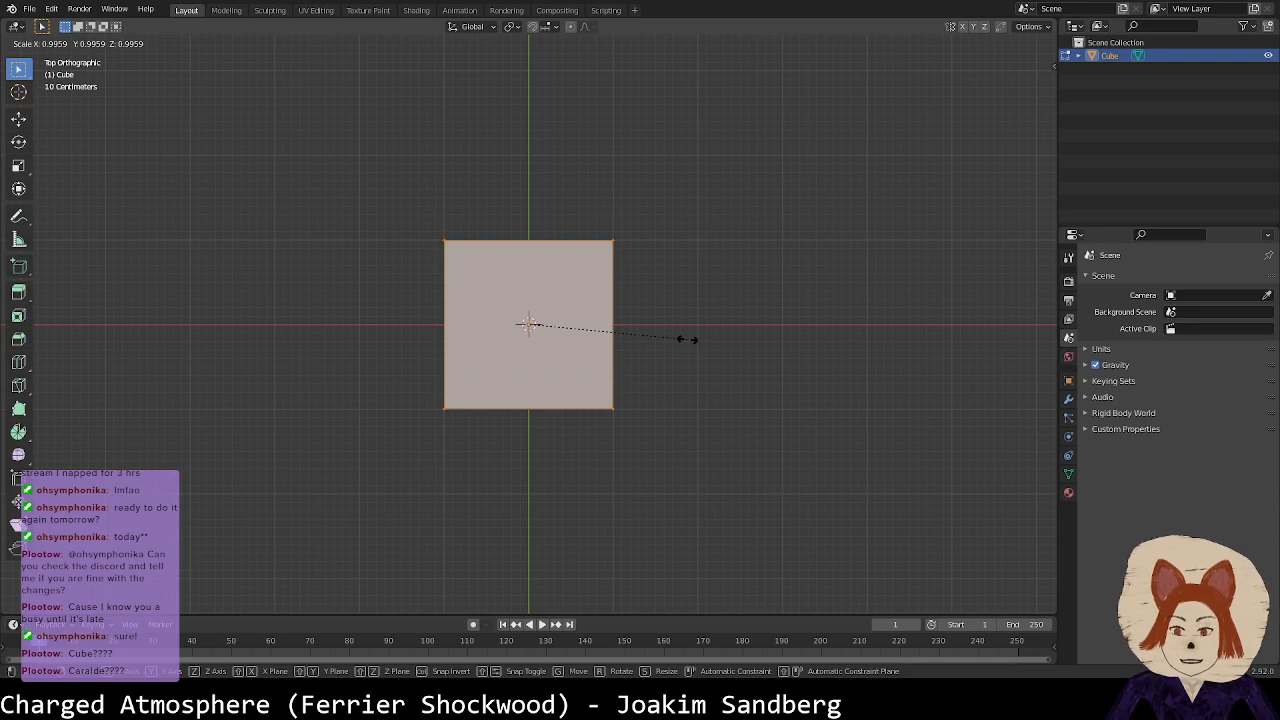
pyautogui.press('x')
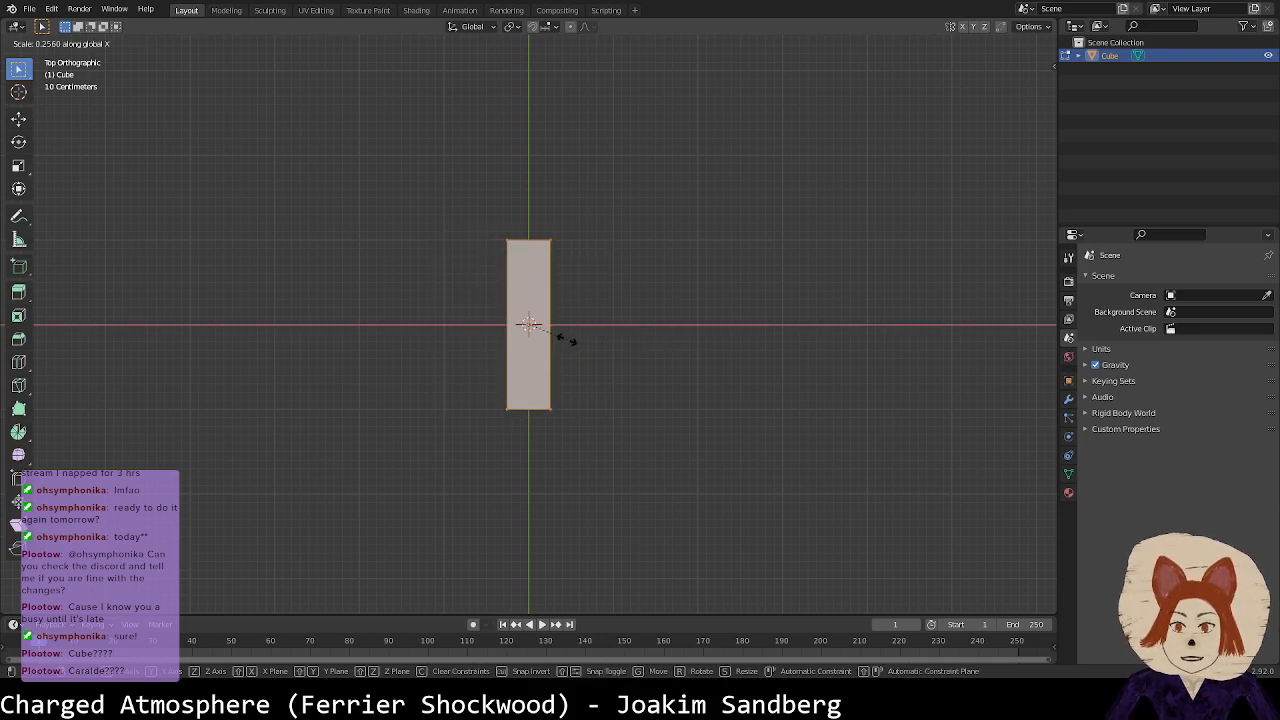
pyautogui.click(566, 340)
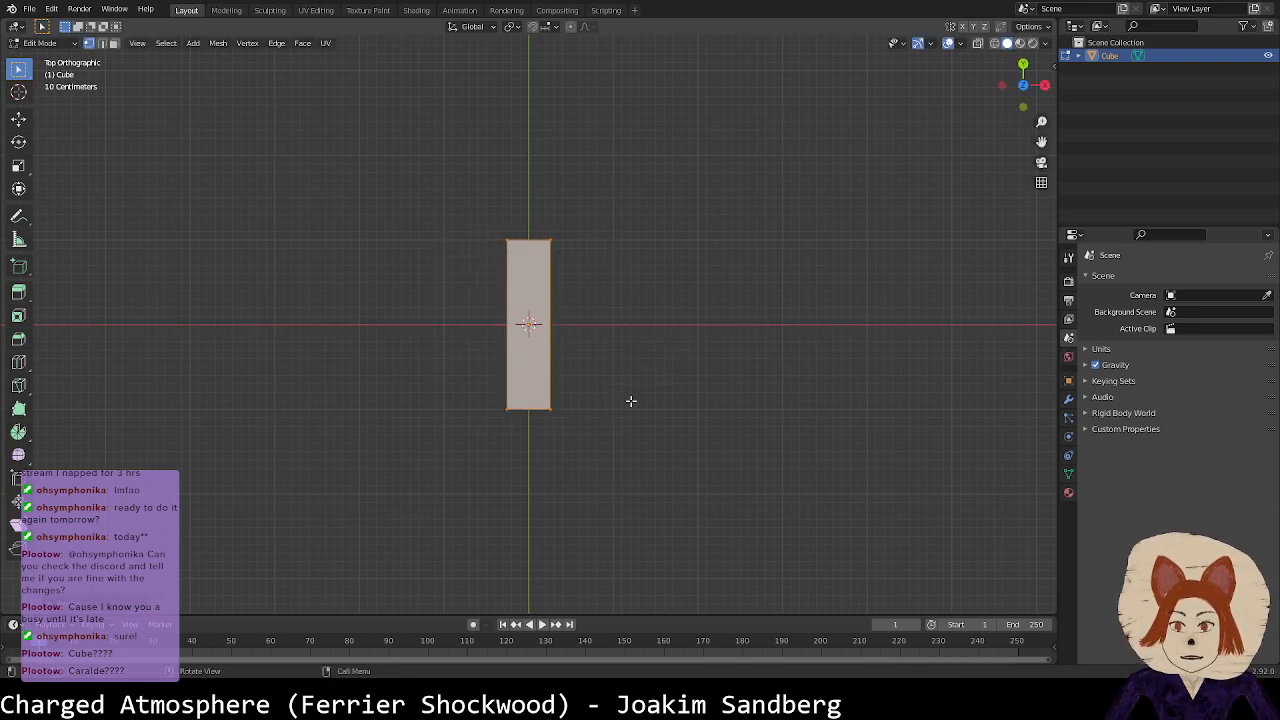
pyautogui.press('e')
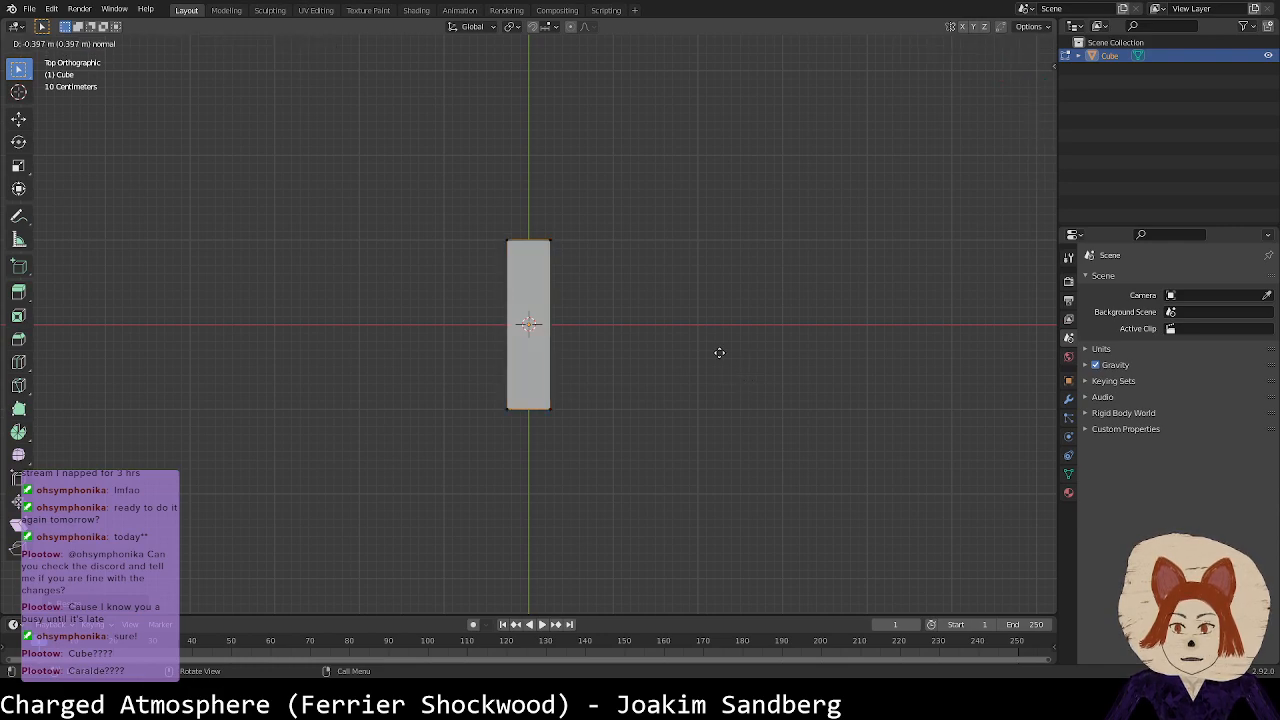
pyautogui.click(719, 352)
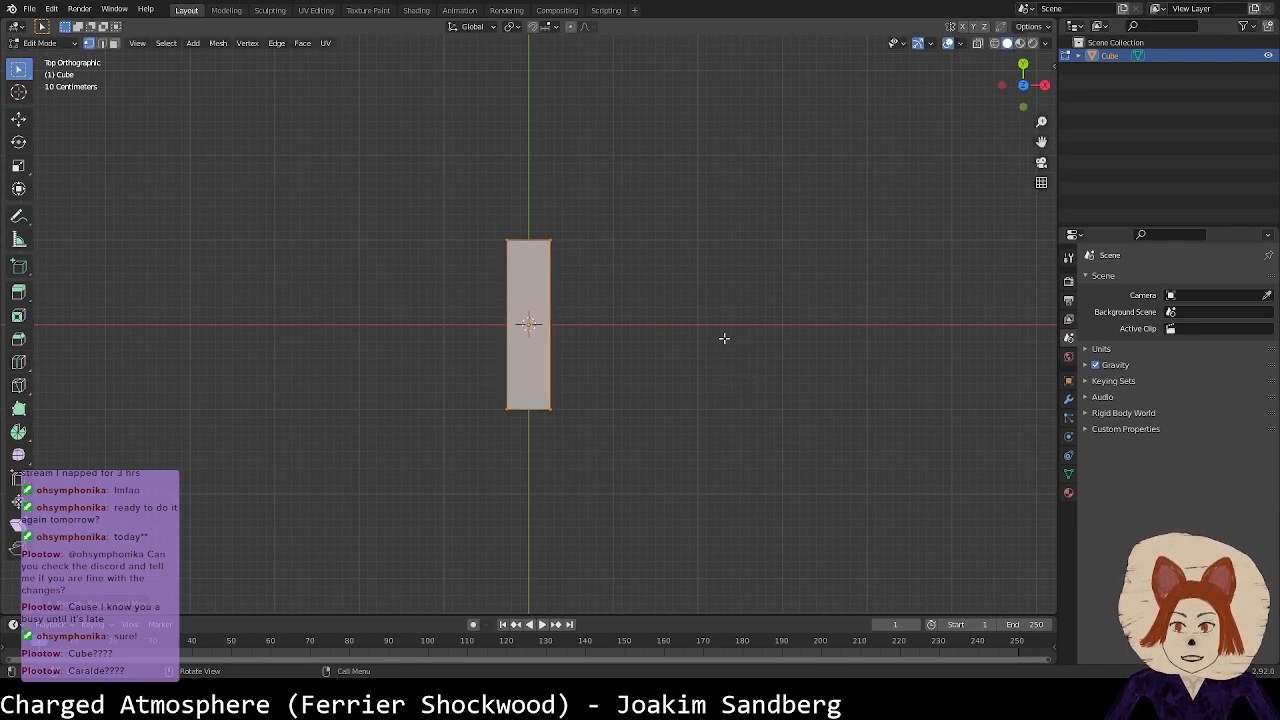
# Step: Scale the cube's mesh along X to a bit under half its width
pyautogui.scroll(2, 722, 337)
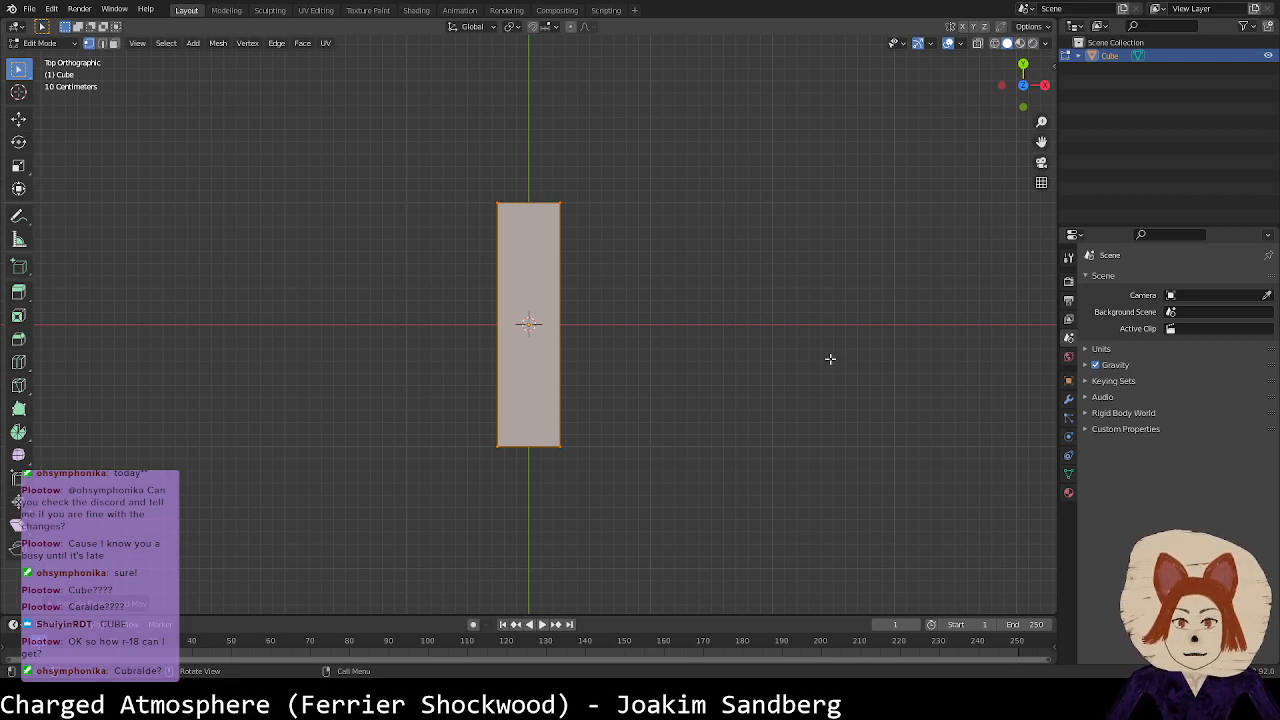
pyautogui.press('s')
pyautogui.press('x')
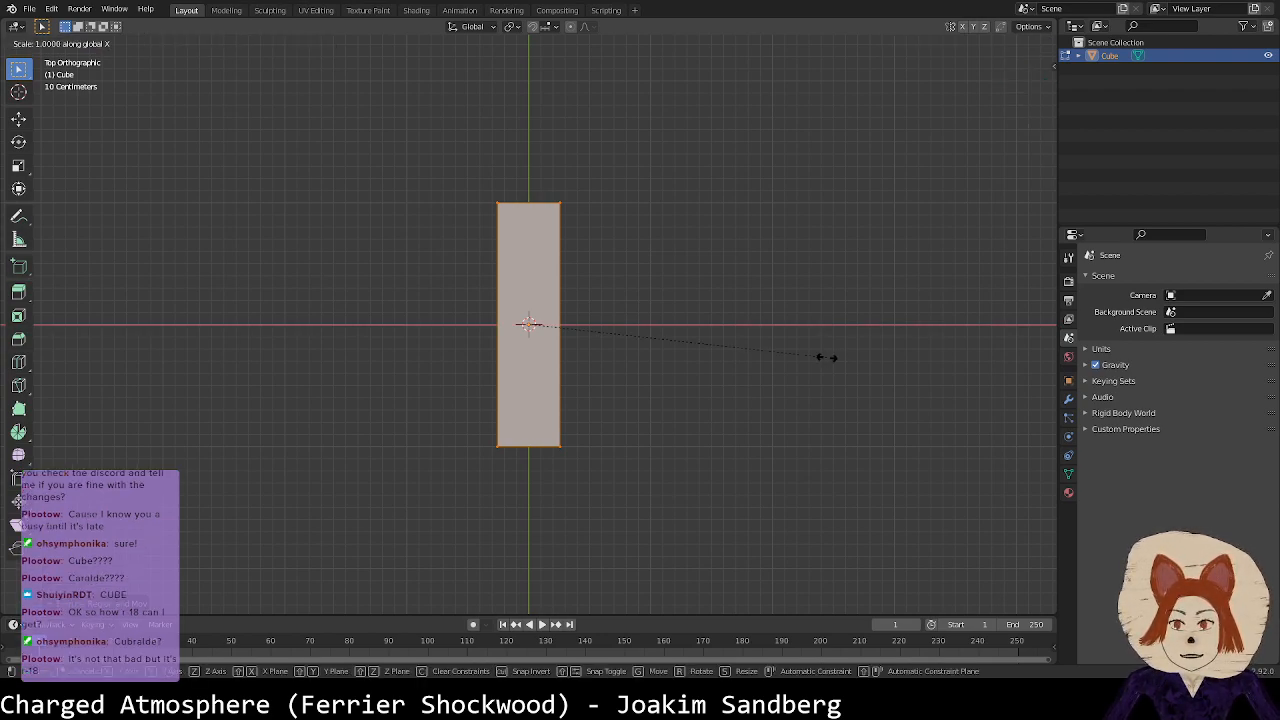
pyautogui.rightClick(713, 348)
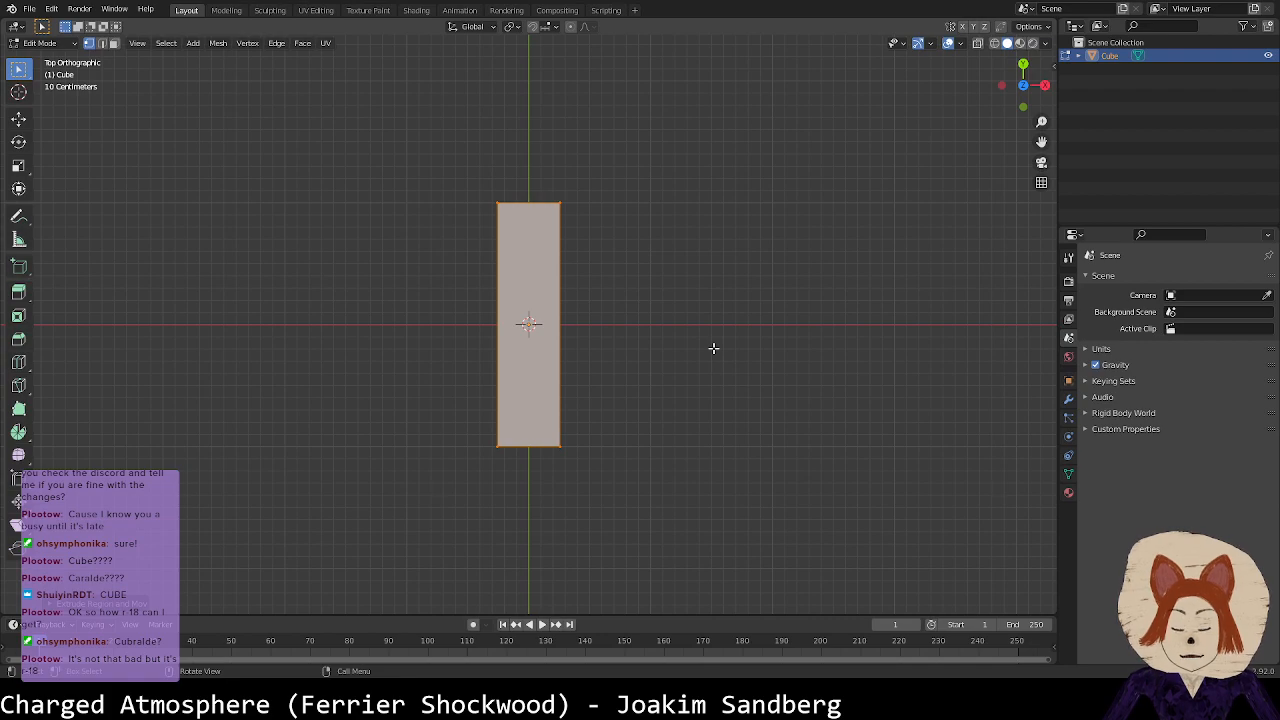
pyautogui.press('s')
pyautogui.press('x')
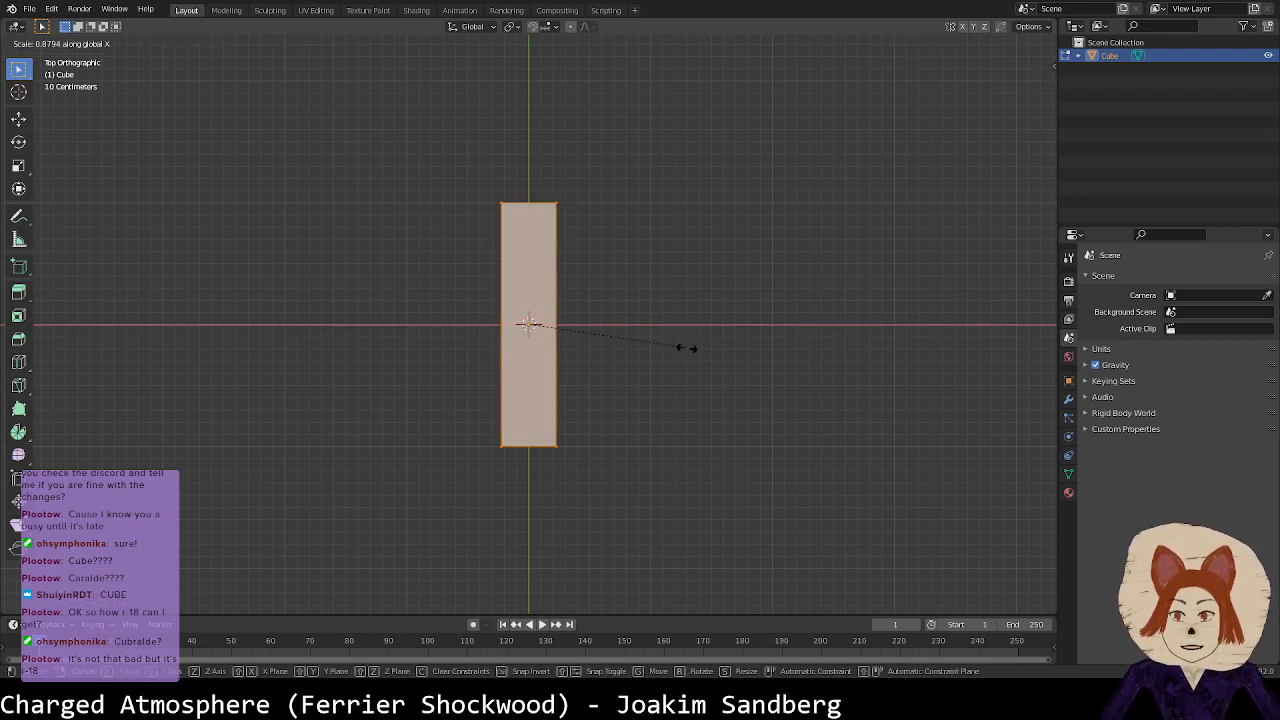
pyautogui.click(601, 343)
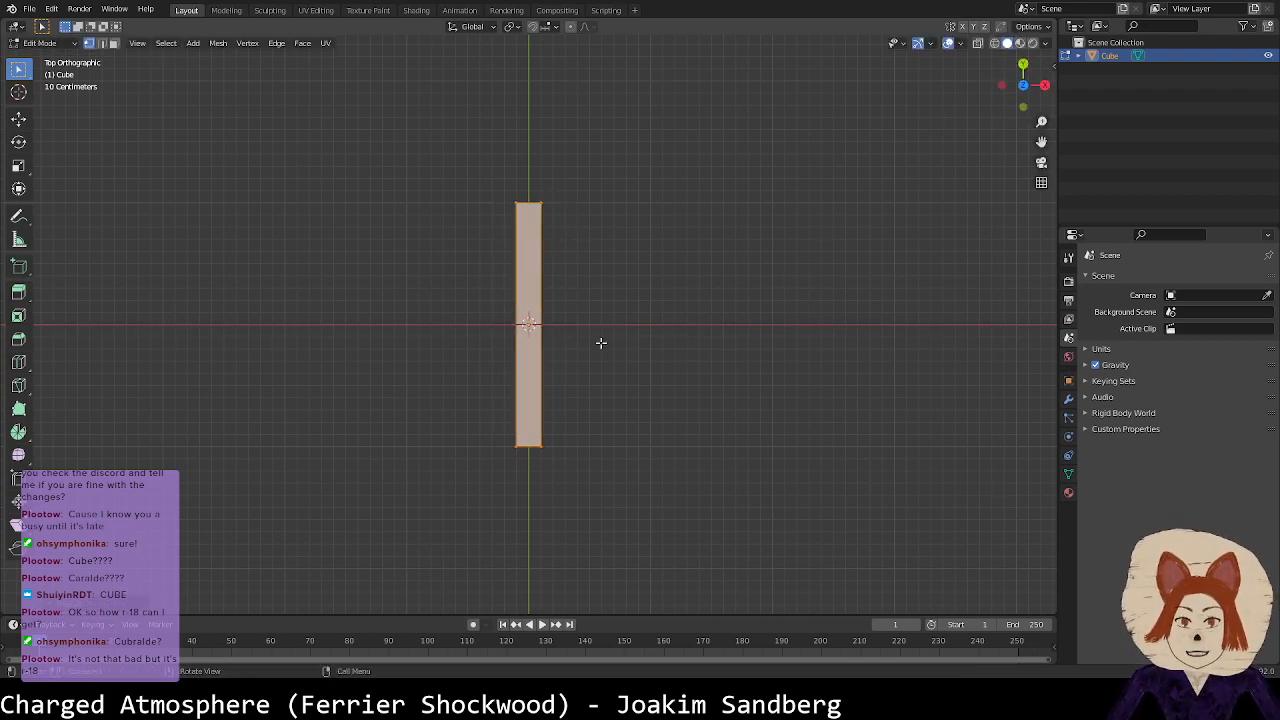
pyautogui.press('KP_5')
pyautogui.moveTo(578, 422); pyautogui.dragTo(533, 358, button='middle')
pyautogui.click(499, 353)
pyautogui.keyDown('shift'); pyautogui.click(530, 355); pyautogui.keyUp('shift')
pyautogui.keyDown('shift'); pyautogui.click(521, 488); pyautogui.keyUp('shift')
pyautogui.moveTo(499, 471); pyautogui.dragTo(647, 301, button='middle')
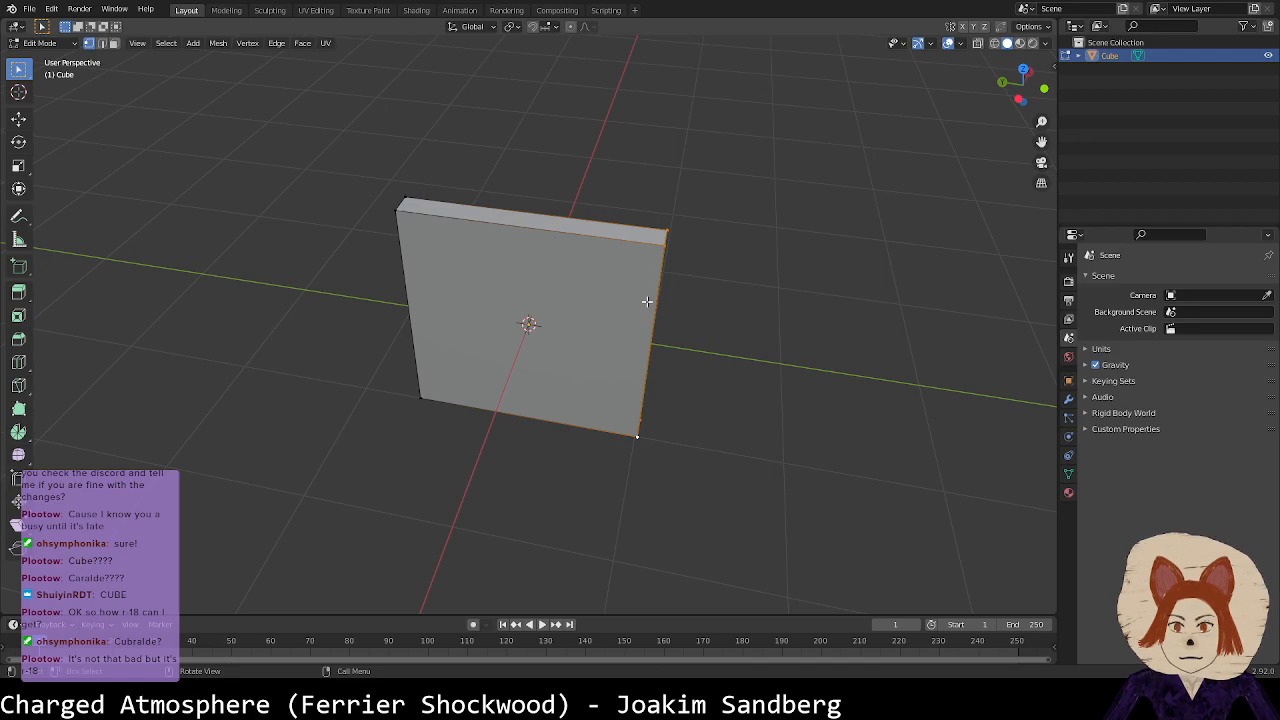
# Step: Scale the whole mesh along Y in perspective view to form a narrow upright bar
pyautogui.press('a')
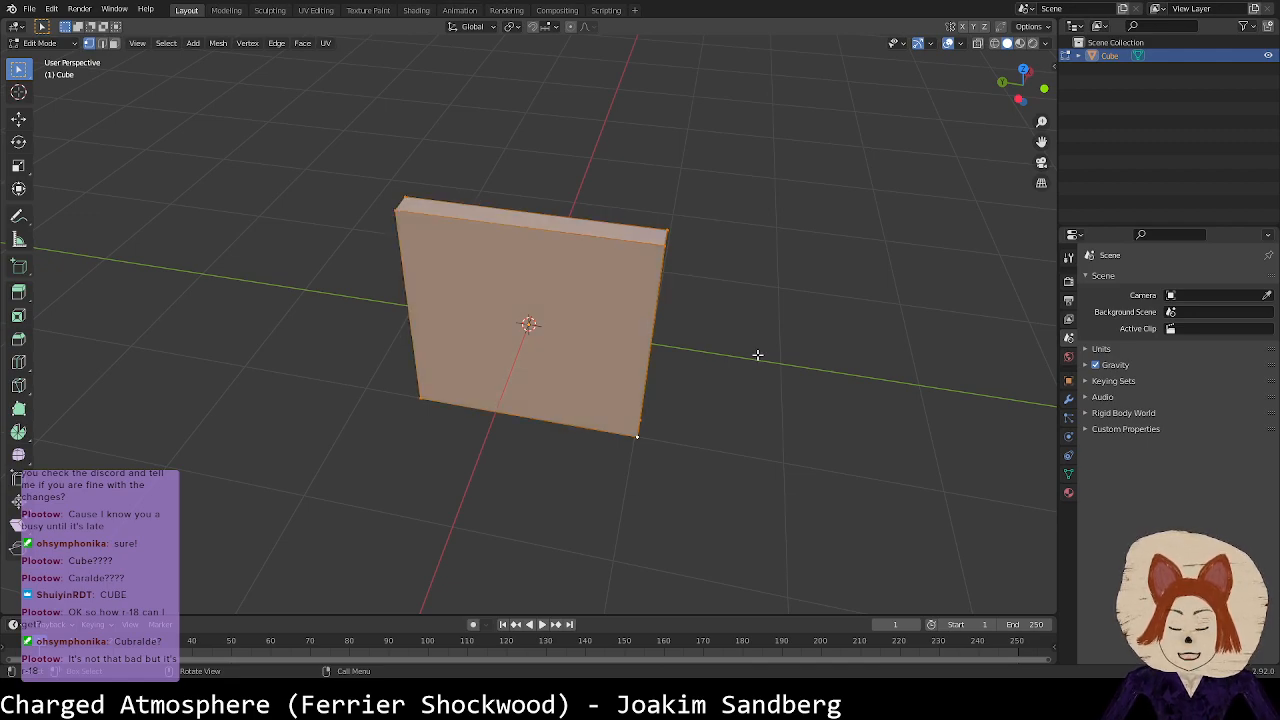
pyautogui.press('s')
pyautogui.press('y')
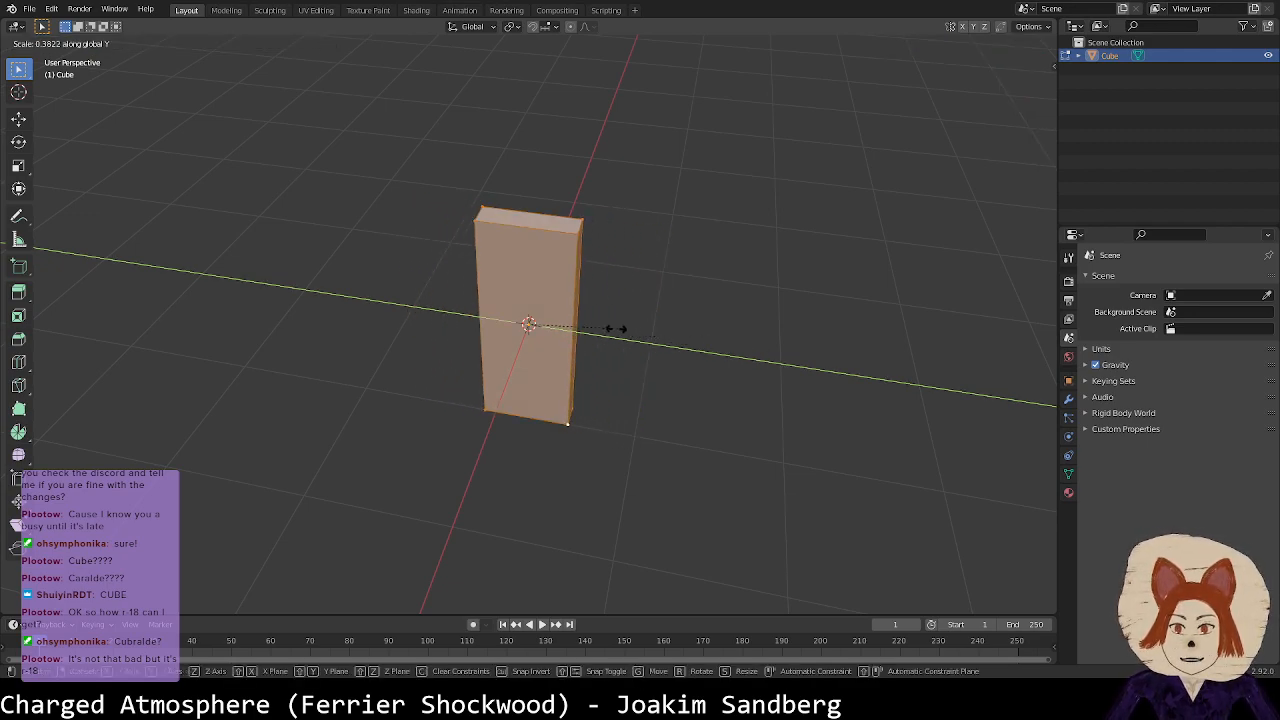
pyautogui.click(586, 325)
# Step: Extrude the bar's negative-Y side face about 0.16 m outward along Y
pyautogui.click(565, 218)
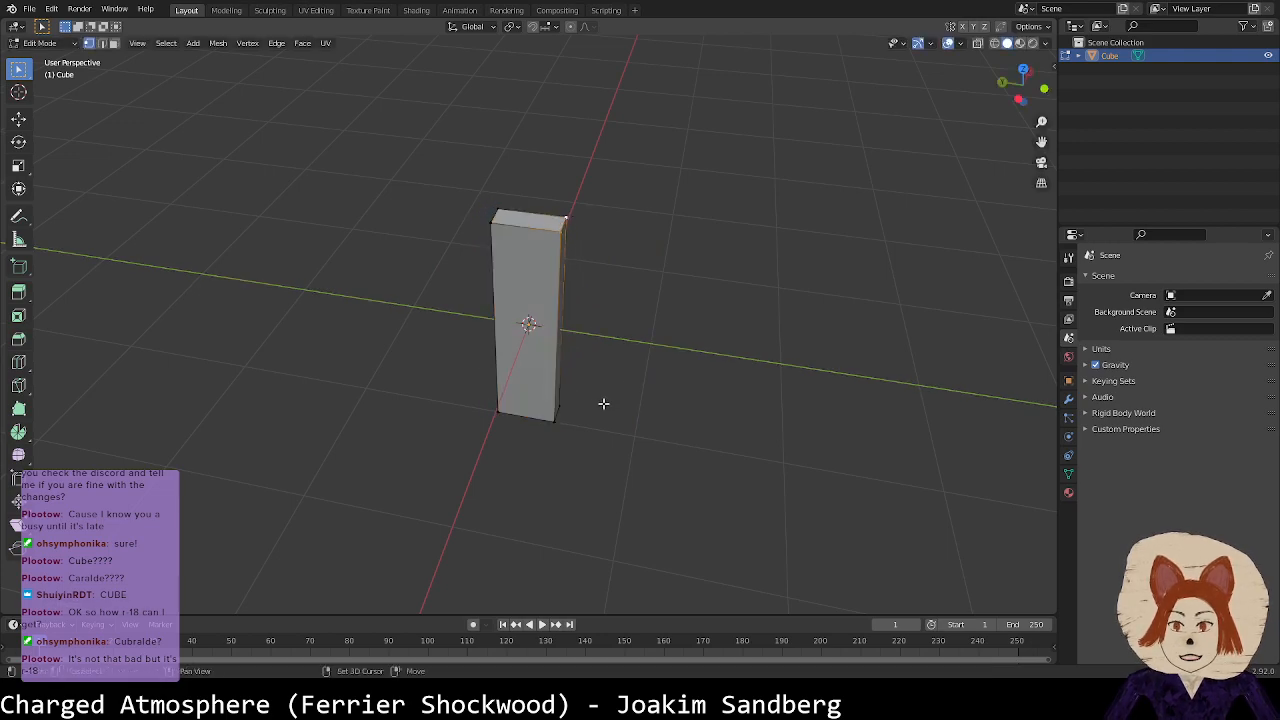
pyautogui.keyDown('shift'); pyautogui.click(559, 424); pyautogui.keyUp('shift')
pyautogui.press('e')
pyautogui.press('y')
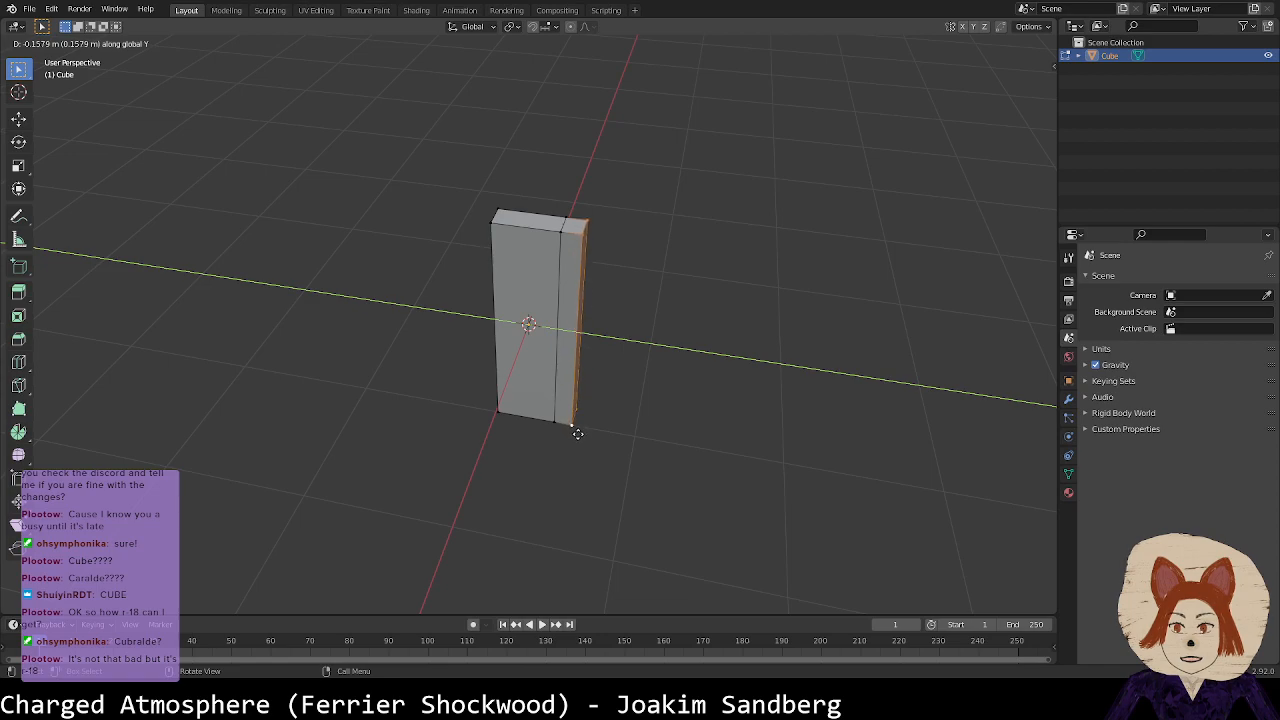
pyautogui.click(581, 432)
# Step: Split the newly extruded strip off from the main block and try moving it away
pyautogui.click(570, 281)
pyautogui.keyDown('shift'); pyautogui.click(566, 243); pyautogui.keyUp('shift')
pyautogui.keyDown('shift'); pyautogui.click(581, 221); pyautogui.keyUp('shift')
pyautogui.keyDown('shift'); pyautogui.click(573, 226); pyautogui.keyUp('shift')
pyautogui.keyDown('shift'); pyautogui.click(586, 239); pyautogui.keyUp('shift')
pyautogui.keyDown('shift'); pyautogui.click(555, 413); pyautogui.keyUp('shift')
pyautogui.keyDown('shift'); pyautogui.click(570, 426); pyautogui.keyUp('shift')
pyautogui.keyDown('shift'); pyautogui.click(586, 410); pyautogui.keyUp('shift')
pyautogui.moveTo(591, 428); pyautogui.dragTo(580, 400, button='middle')
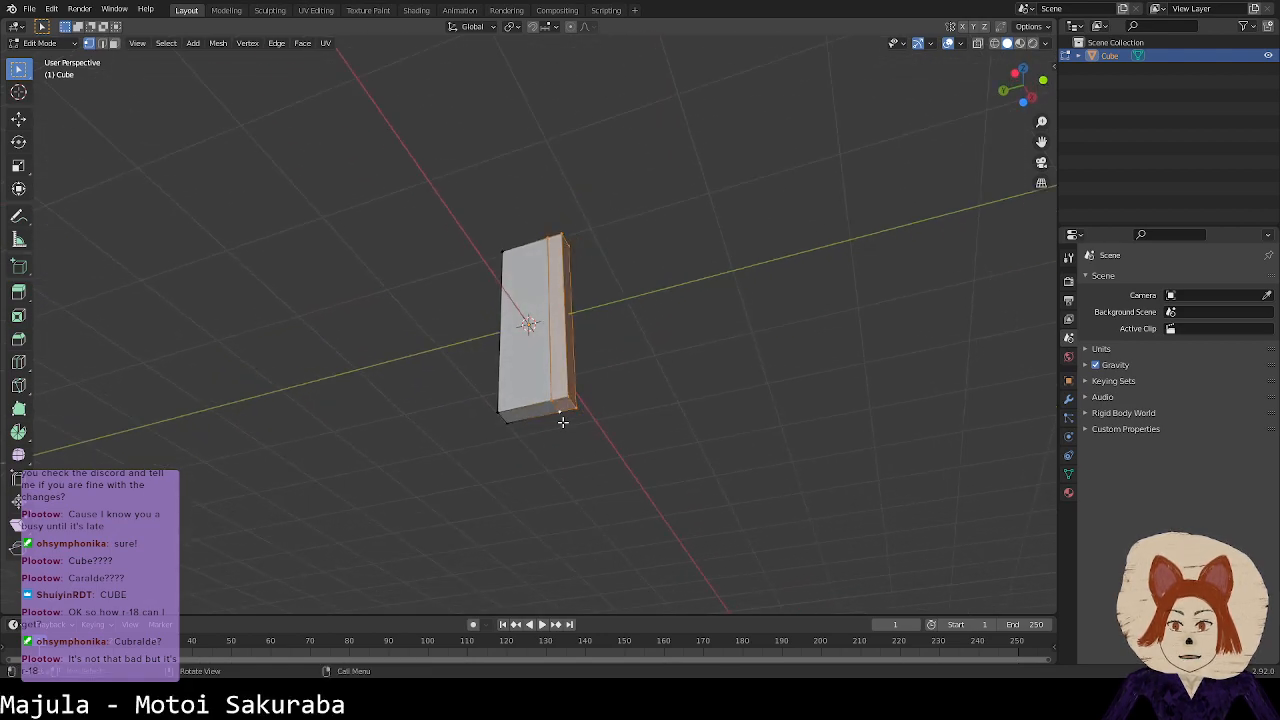
pyautogui.moveTo(564, 421); pyautogui.dragTo(565, 455, button='middle')
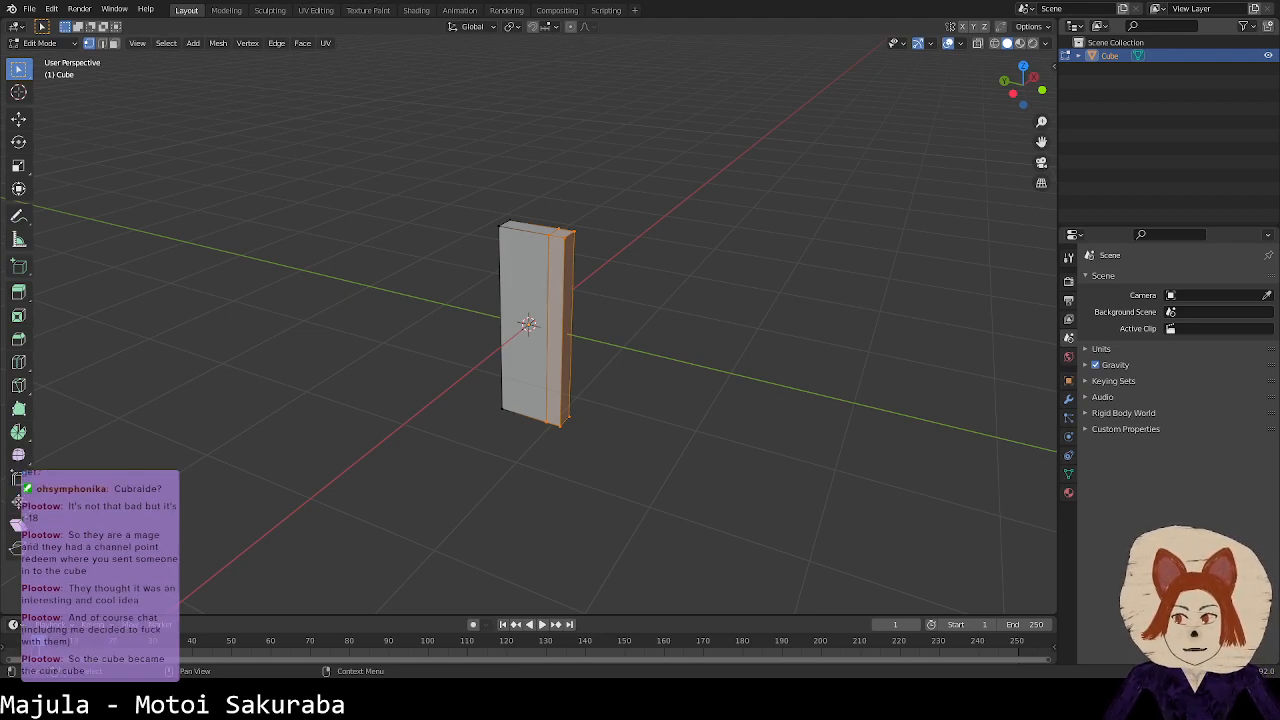
pyautogui.click(218, 43)
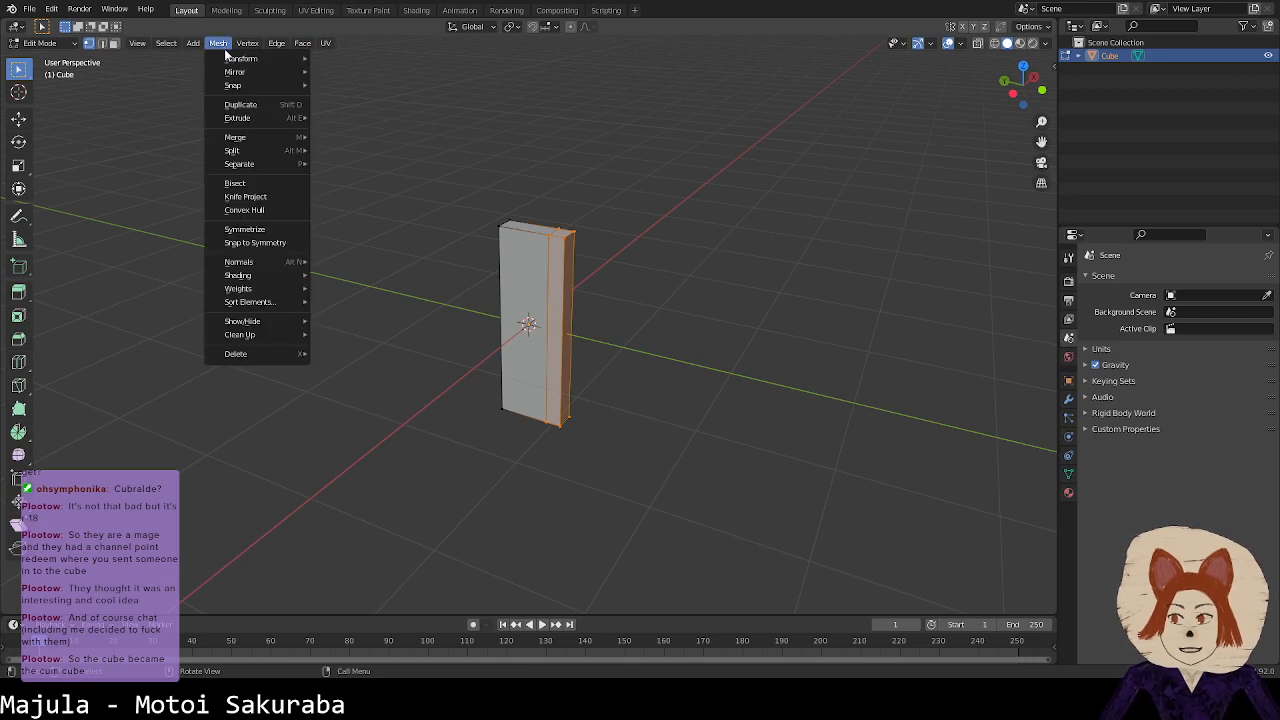
pyautogui.moveTo(294, 150)
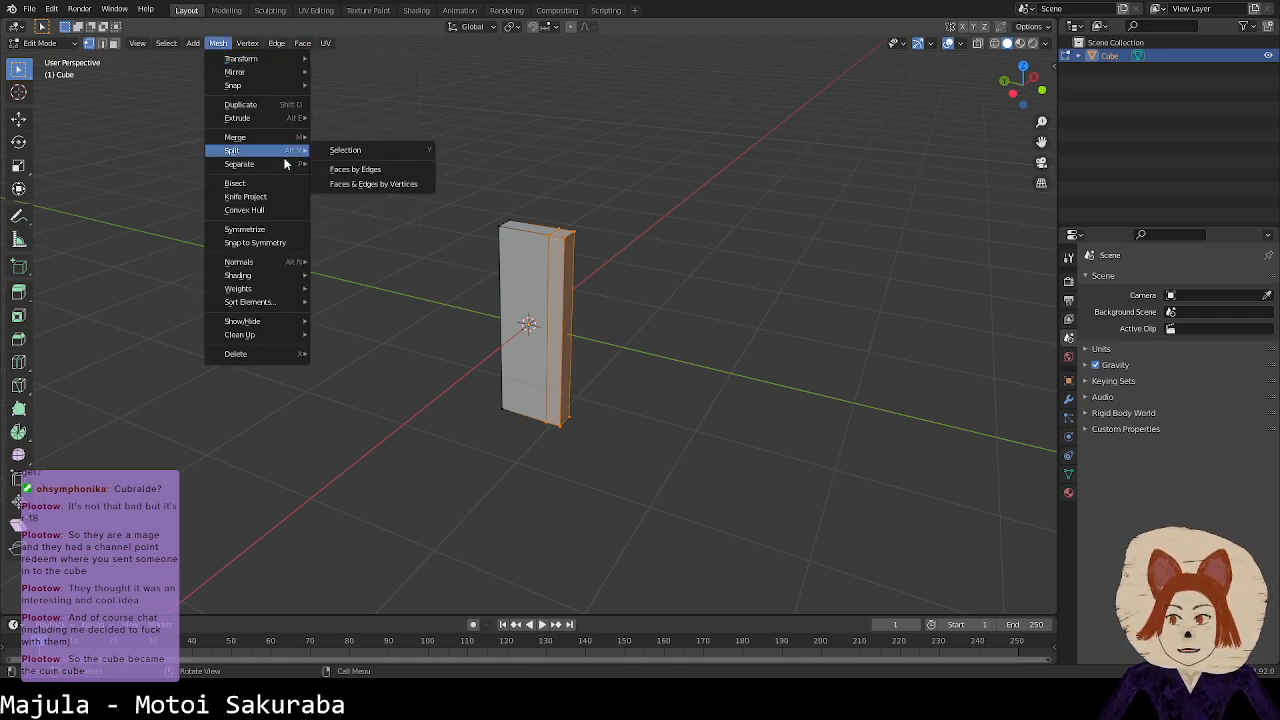
pyautogui.hotkey('alt', 'm')
pyautogui.click(580, 298)
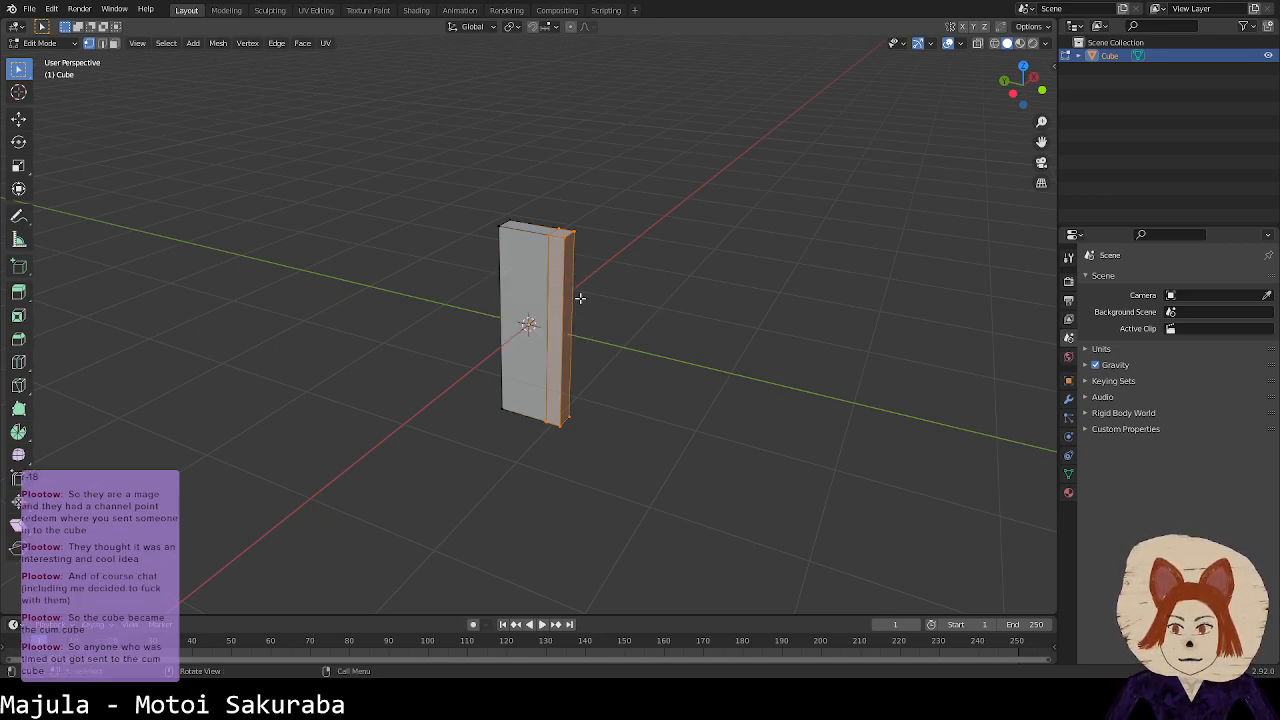
pyautogui.press('g')
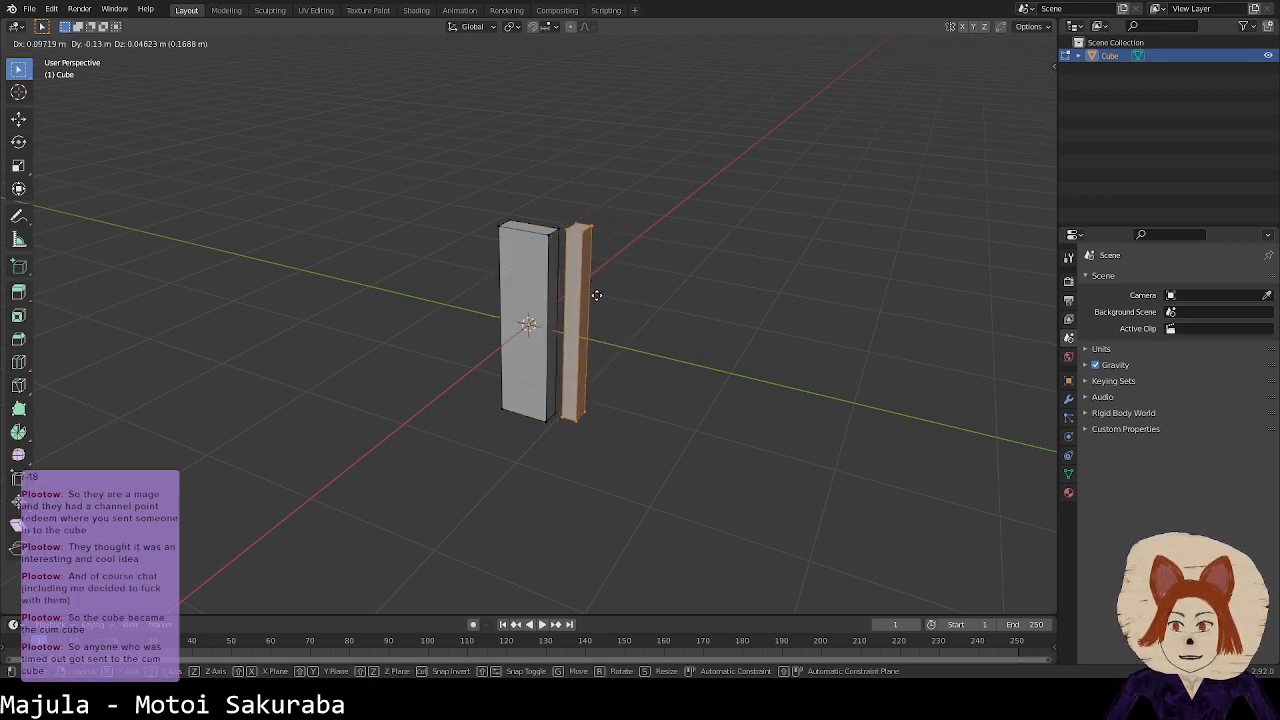
pyautogui.rightClick(596, 295)
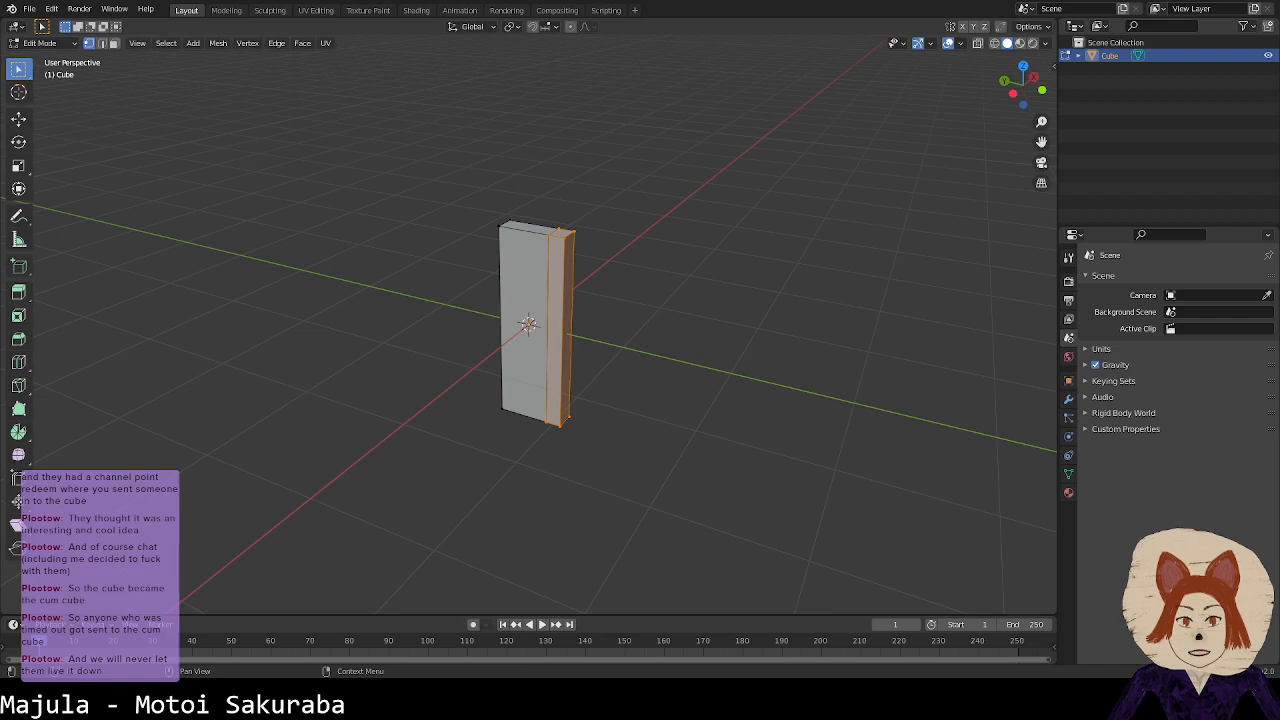
# Step: Scale the strip's outer face along X to about 0.55 to taper it
pyautogui.scroll(3, 643, 383)
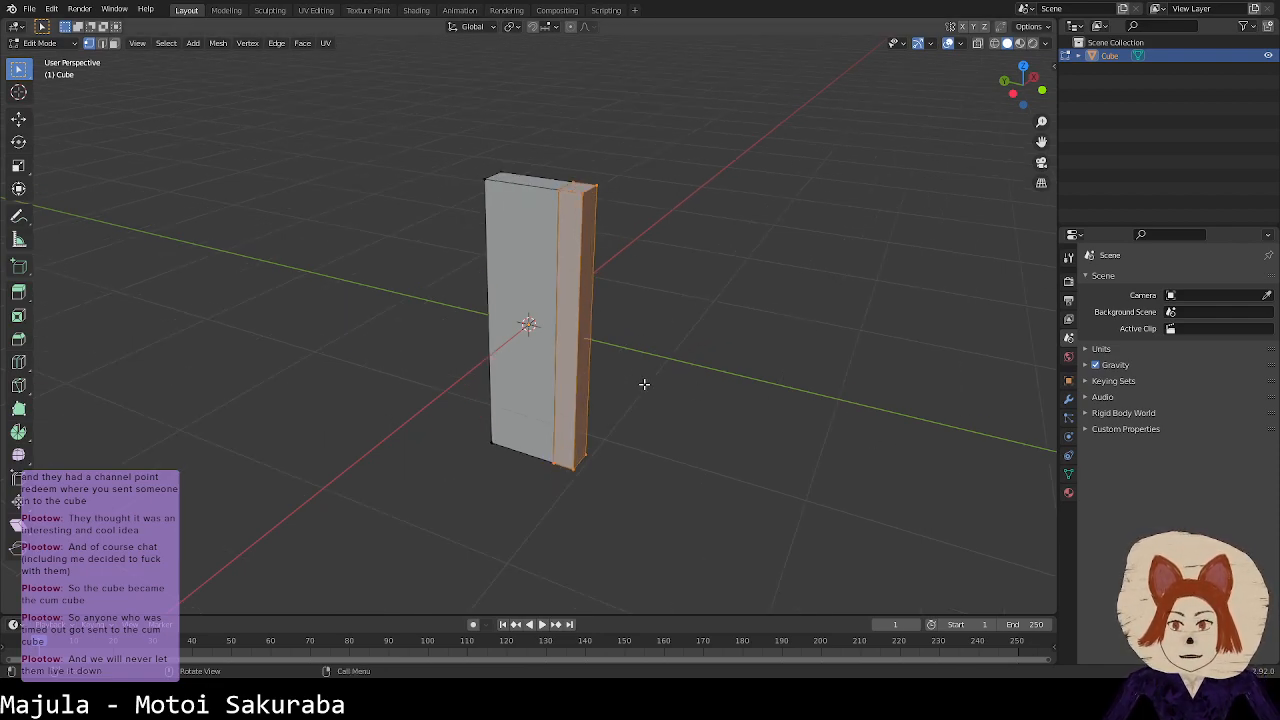
pyautogui.moveTo(618, 343); pyautogui.dragTo(534, 362, button='middle')
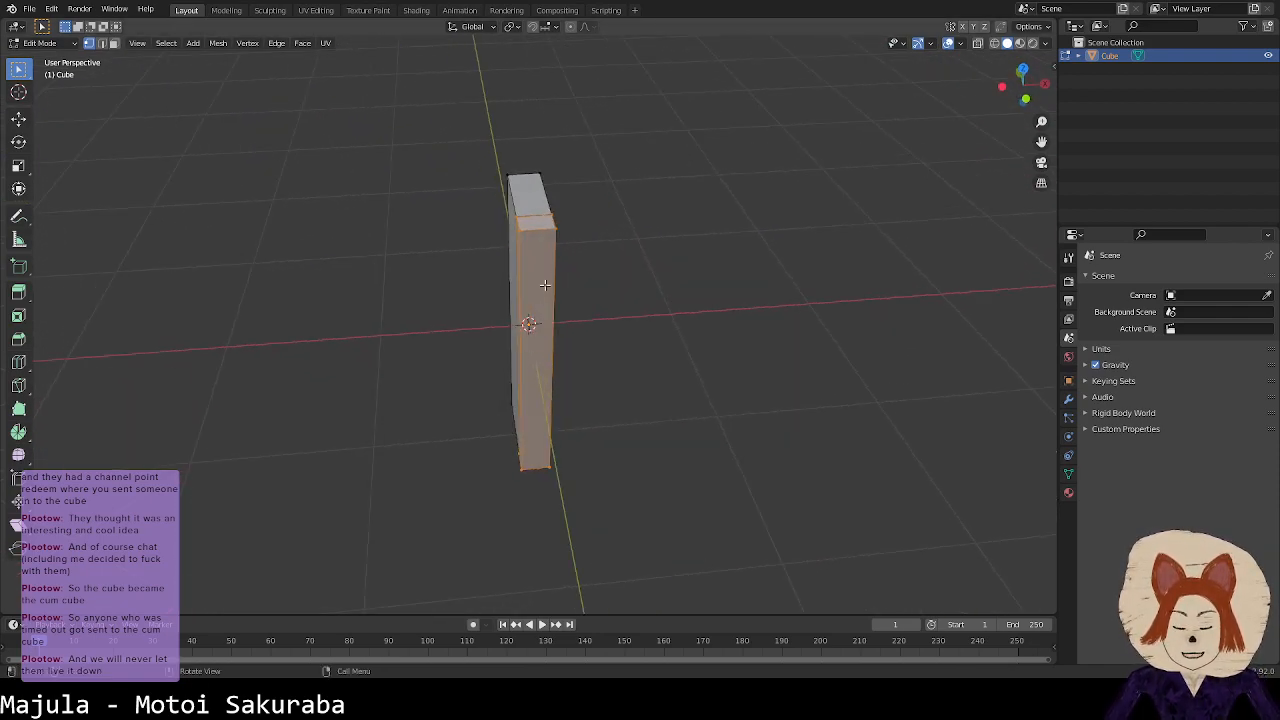
pyautogui.click(545, 455)
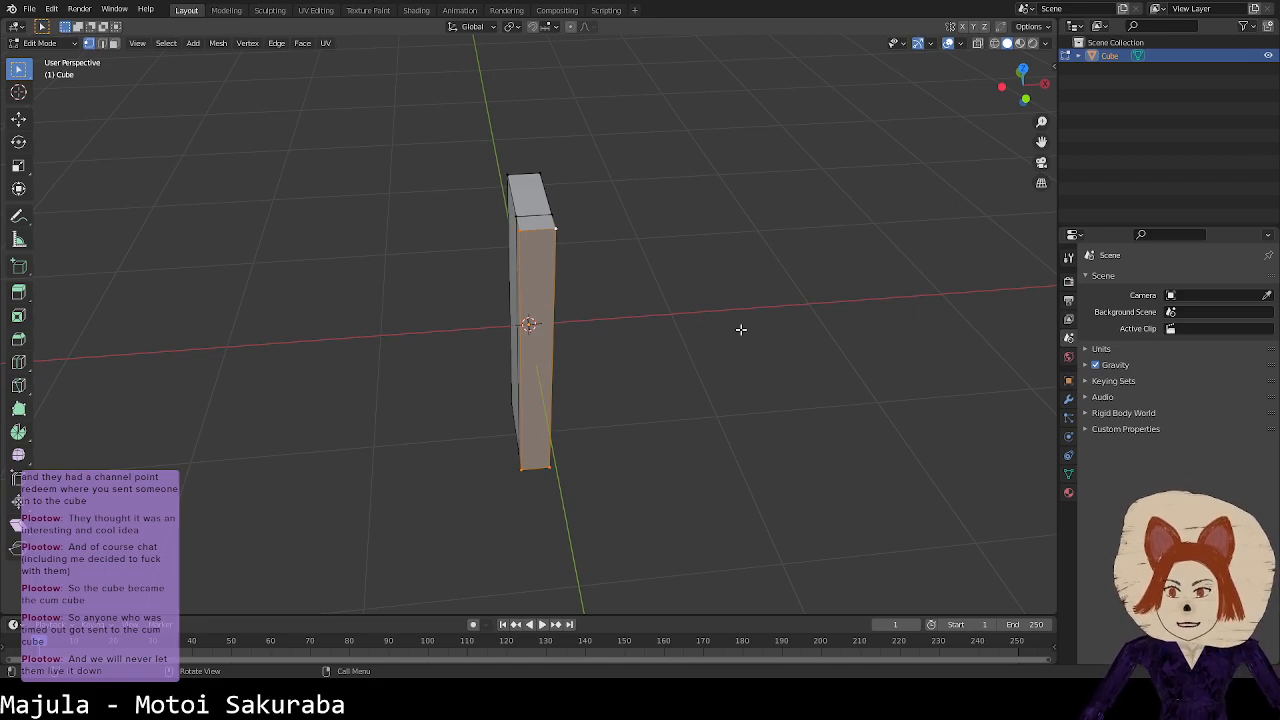
pyautogui.press('s')
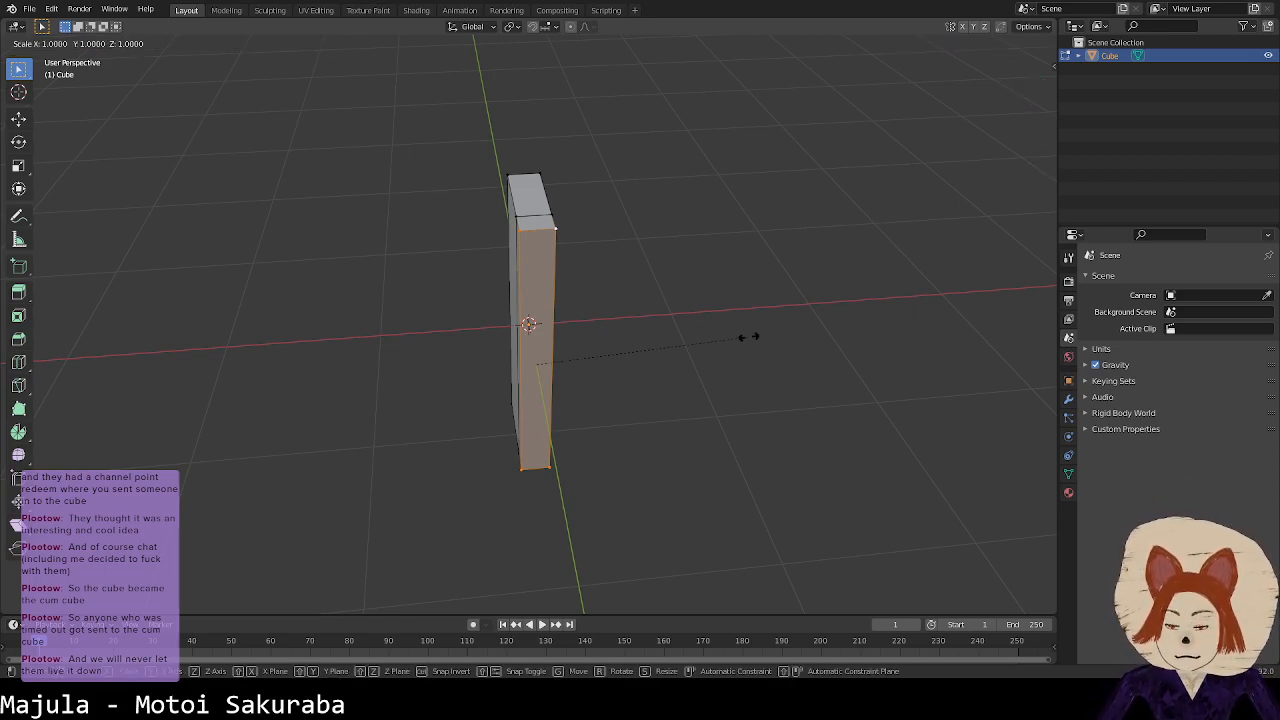
pyautogui.press('x')
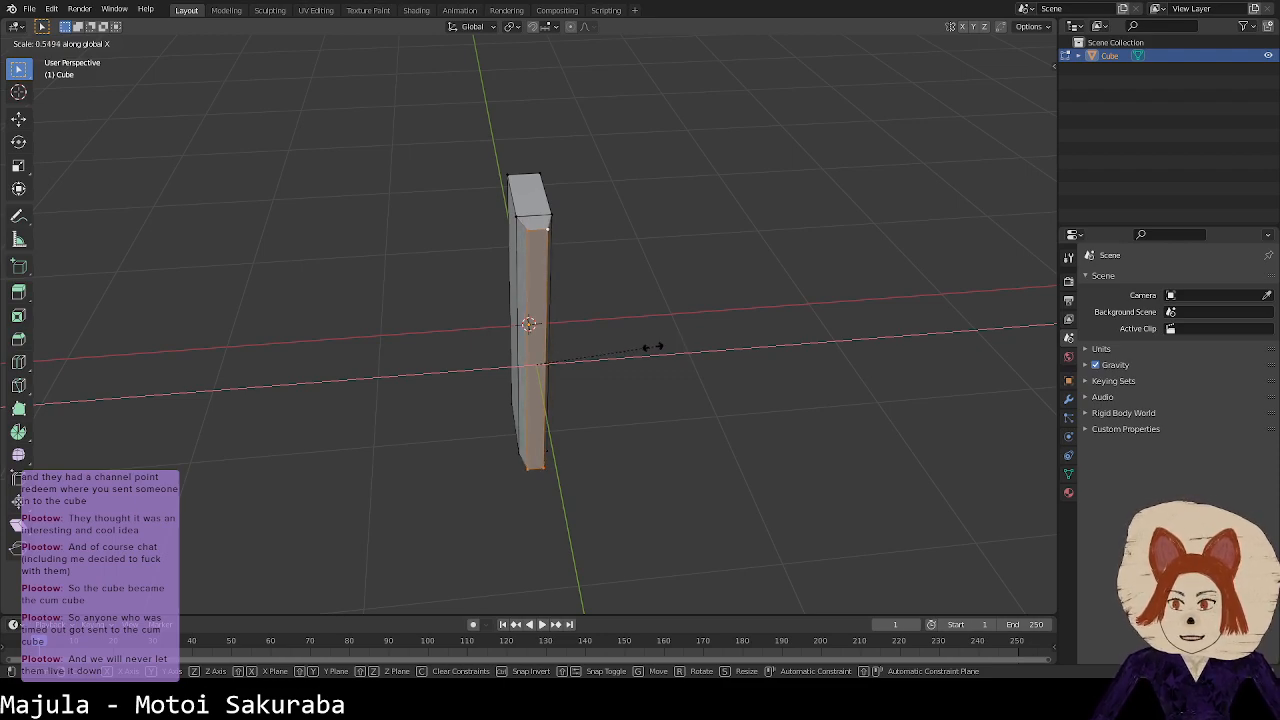
pyautogui.click(652, 347)
# Step: Move the tapered outer face along Y closer to the main block
pyautogui.moveTo(652, 347); pyautogui.dragTo(717, 380, button='middle')
pyautogui.press('g')
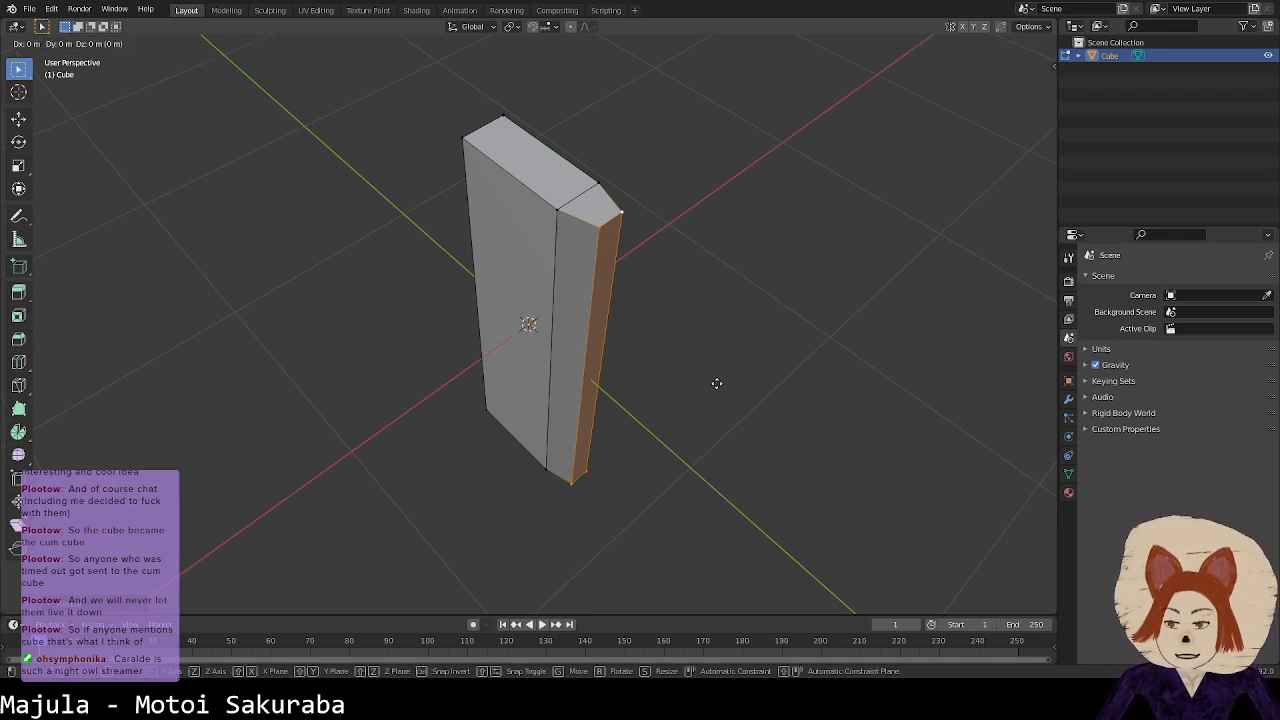
pyautogui.press('y')
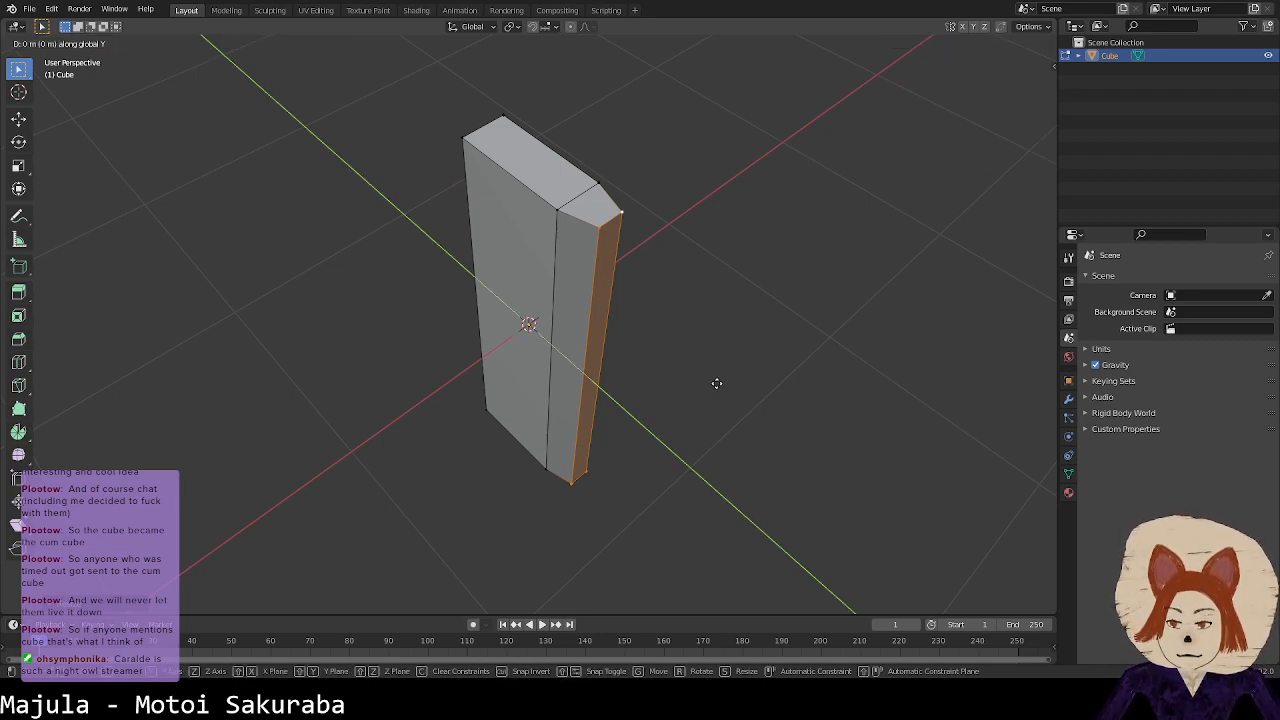
pyautogui.click(693, 381)
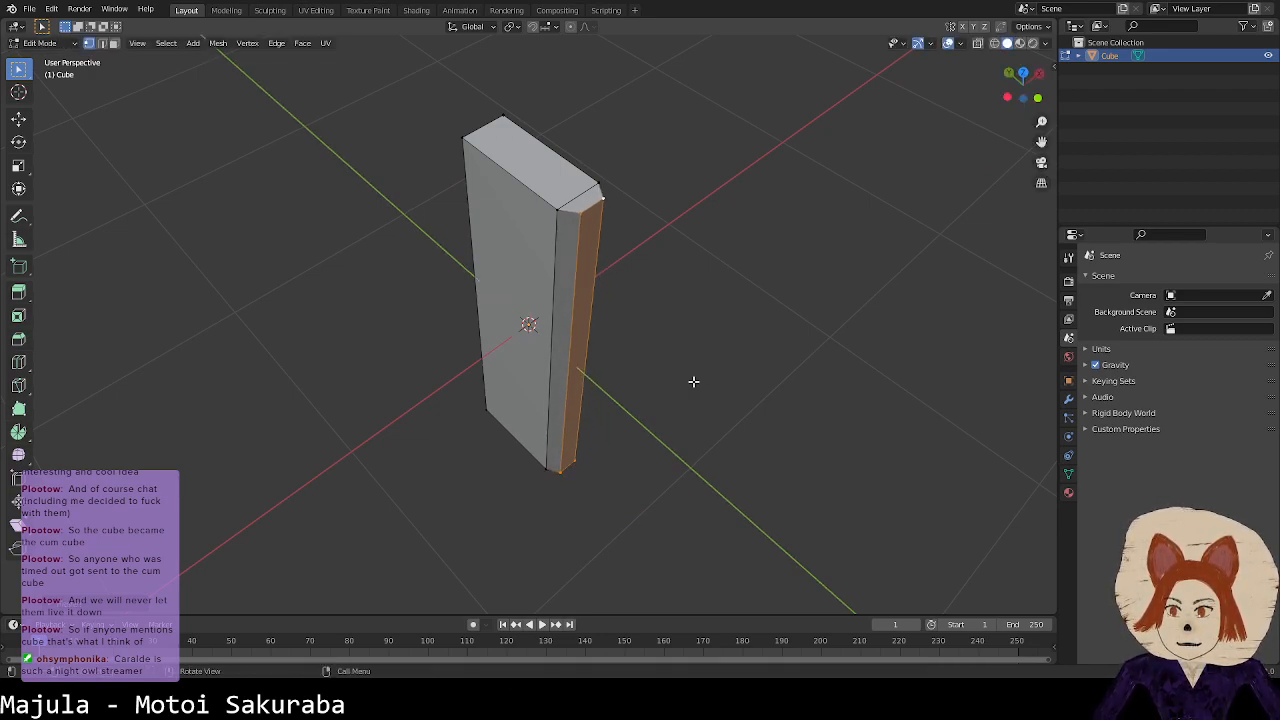
# Step: Extrude the narrow tapered end face slightly outward along its normal
pyautogui.click(589, 228)
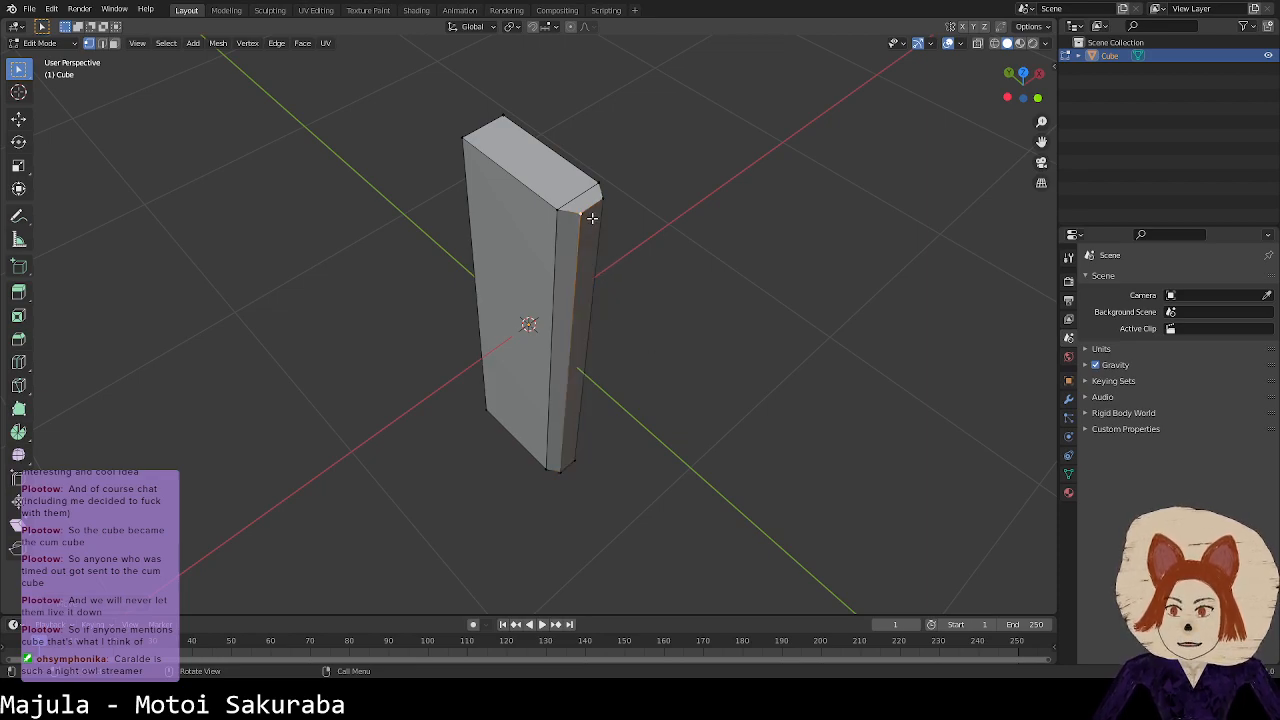
pyautogui.keyDown('shift'); pyautogui.click(603, 206); pyautogui.keyUp('shift')
pyautogui.keyDown('shift'); pyautogui.click(570, 478); pyautogui.keyUp('shift')
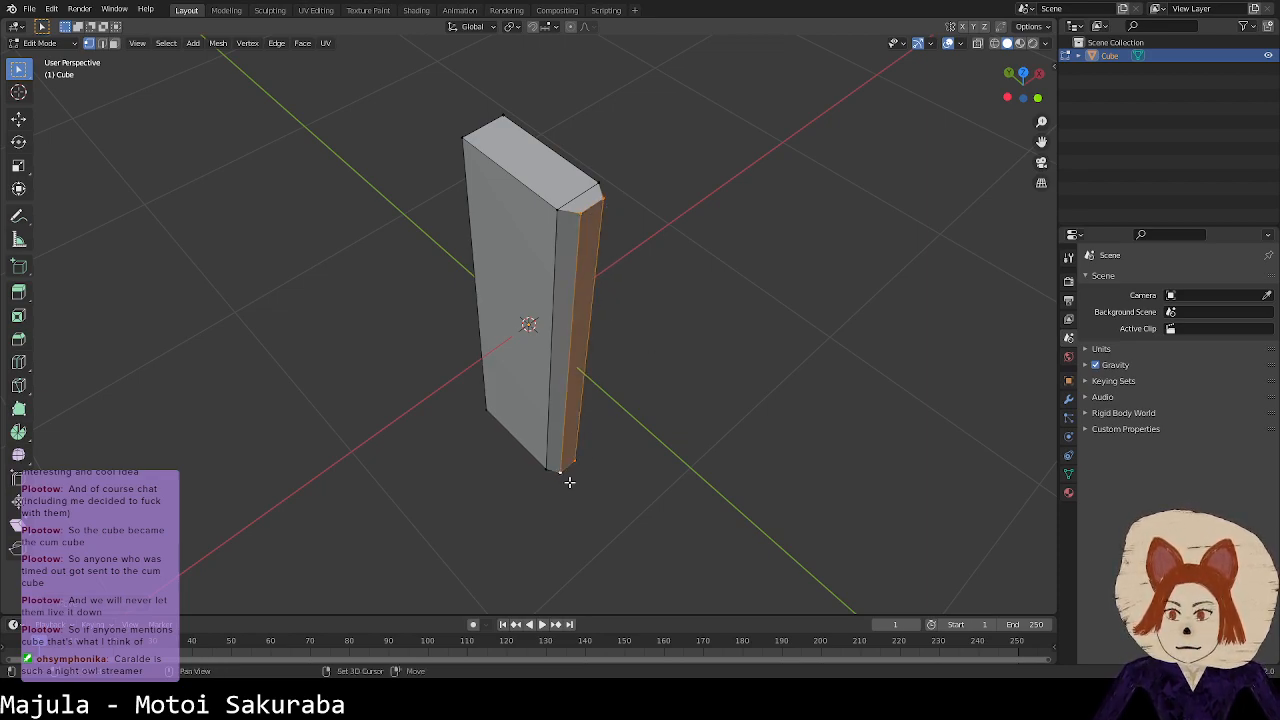
pyautogui.moveTo(569, 483); pyautogui.dragTo(660, 482, button='middle')
pyautogui.press('e')
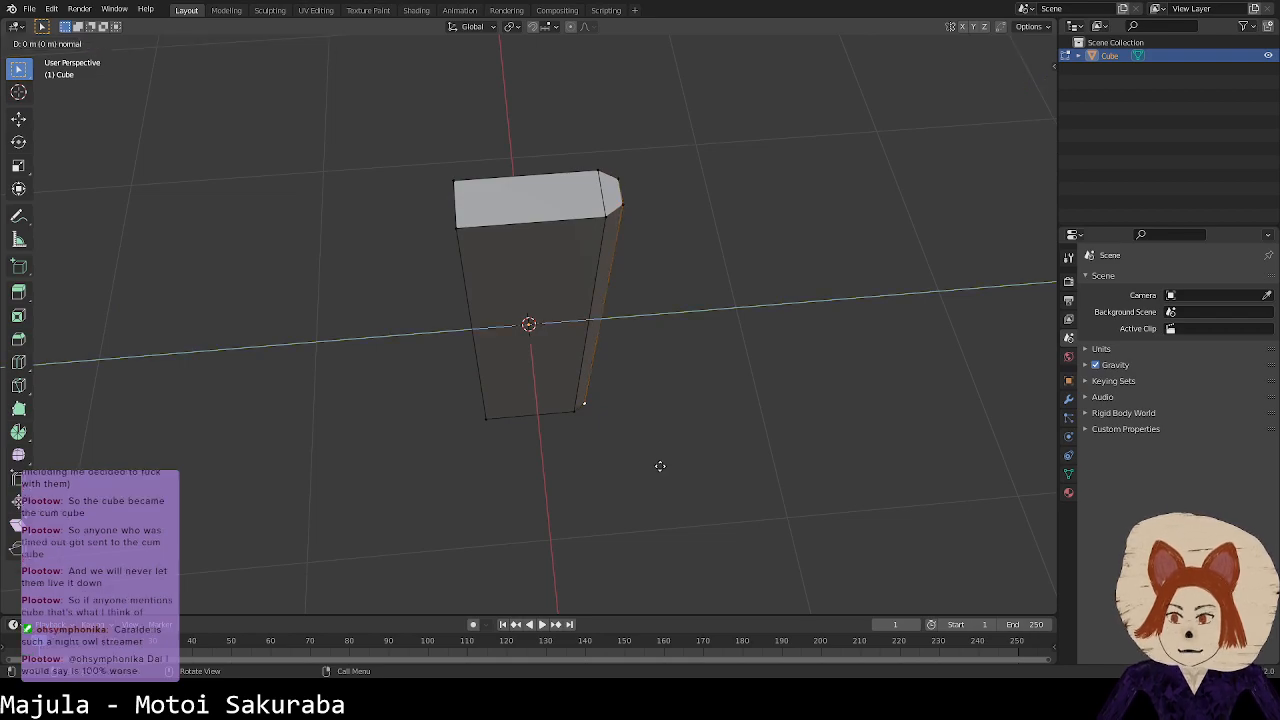
pyautogui.click(671, 465)
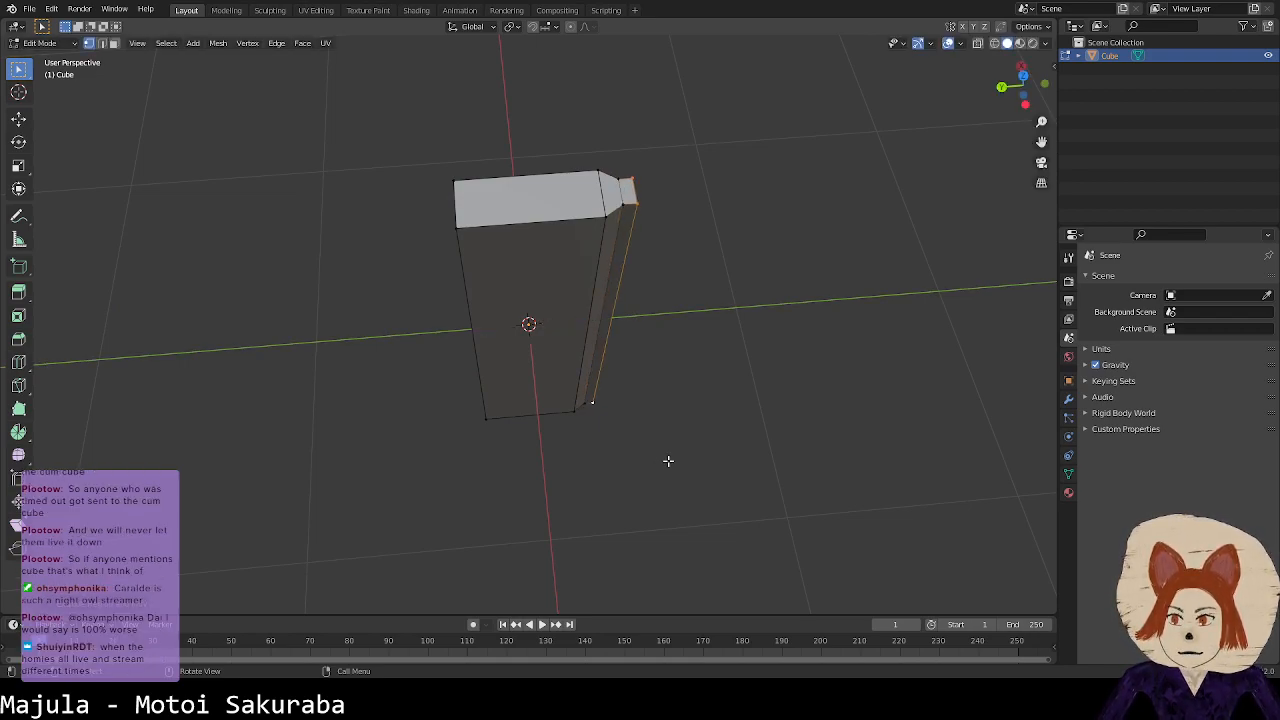
# Step: Merge the extruded end's upper vertex pair at its center, and likewise the lower pair, to form a pointed edge
pyautogui.keyDown('shift'); pyautogui.click(634, 181); pyautogui.keyUp('shift')
pyautogui.press('m')
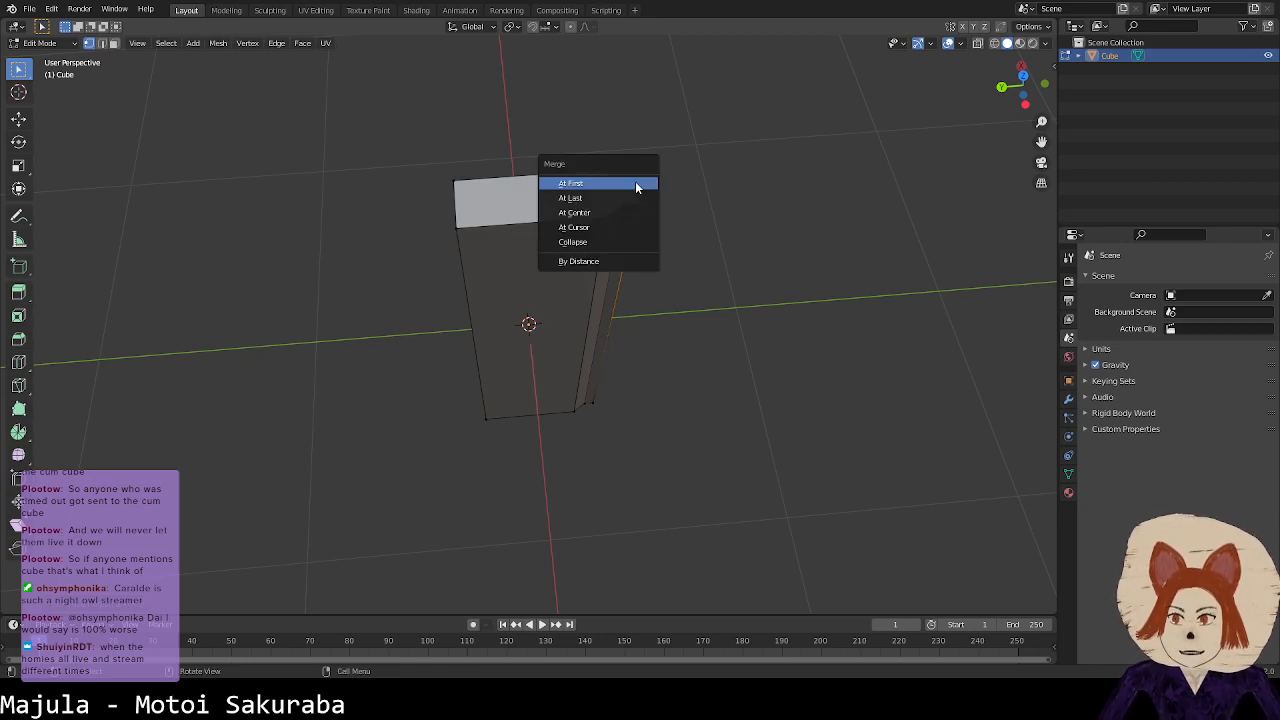
pyautogui.click(624, 214)
pyautogui.moveTo(609, 409); pyautogui.dragTo(601, 543, button='middle')
pyautogui.press('m')
pyautogui.click(605, 541)
# Step: Move the merged tip edge about 0.025 m along Y toward the block
pyautogui.moveTo(589, 300); pyautogui.dragTo(611, 297, button='middle')
pyautogui.keyDown('shift'); pyautogui.click(628, 216); pyautogui.keyUp('shift')
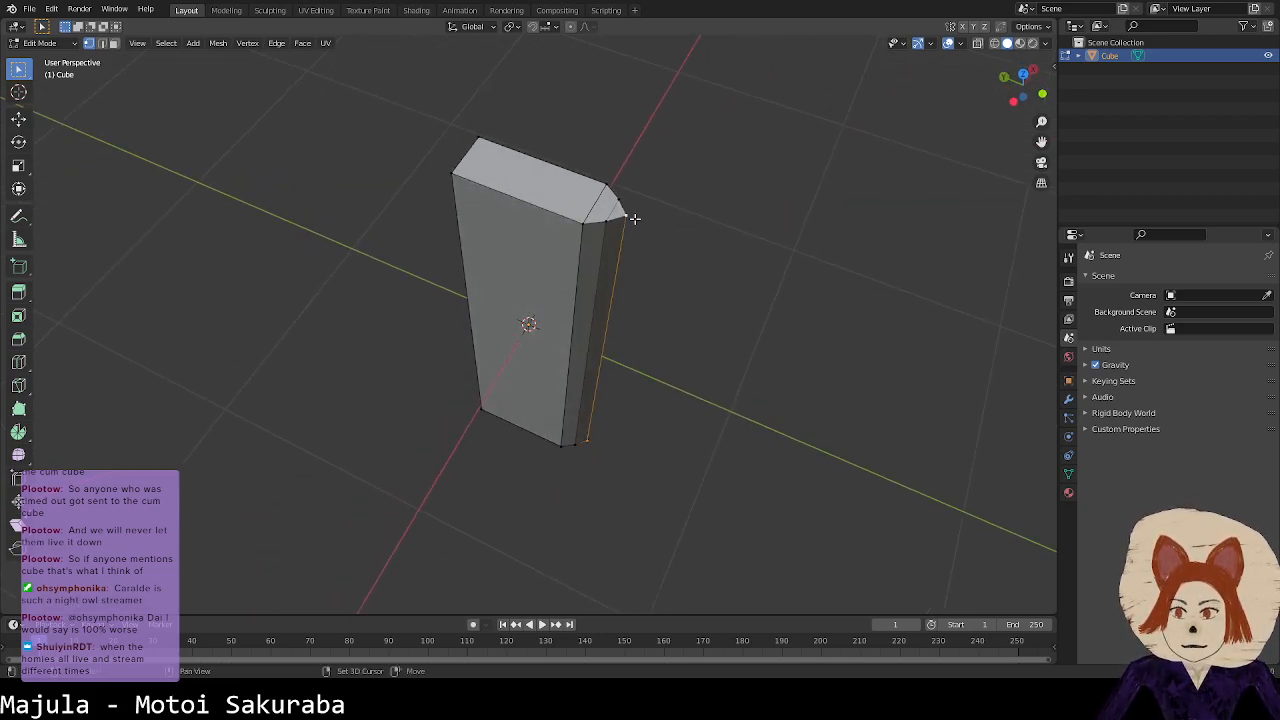
pyautogui.press('g')
pyautogui.press('y')
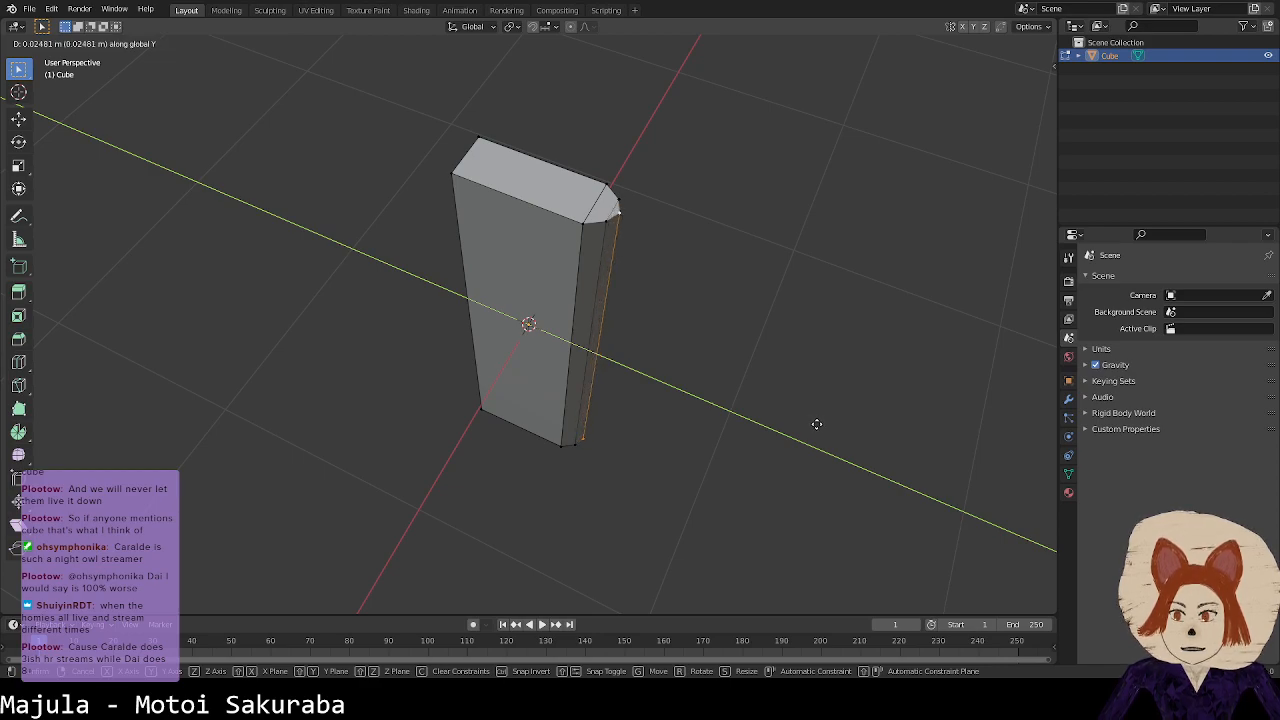
pyautogui.click(813, 423)
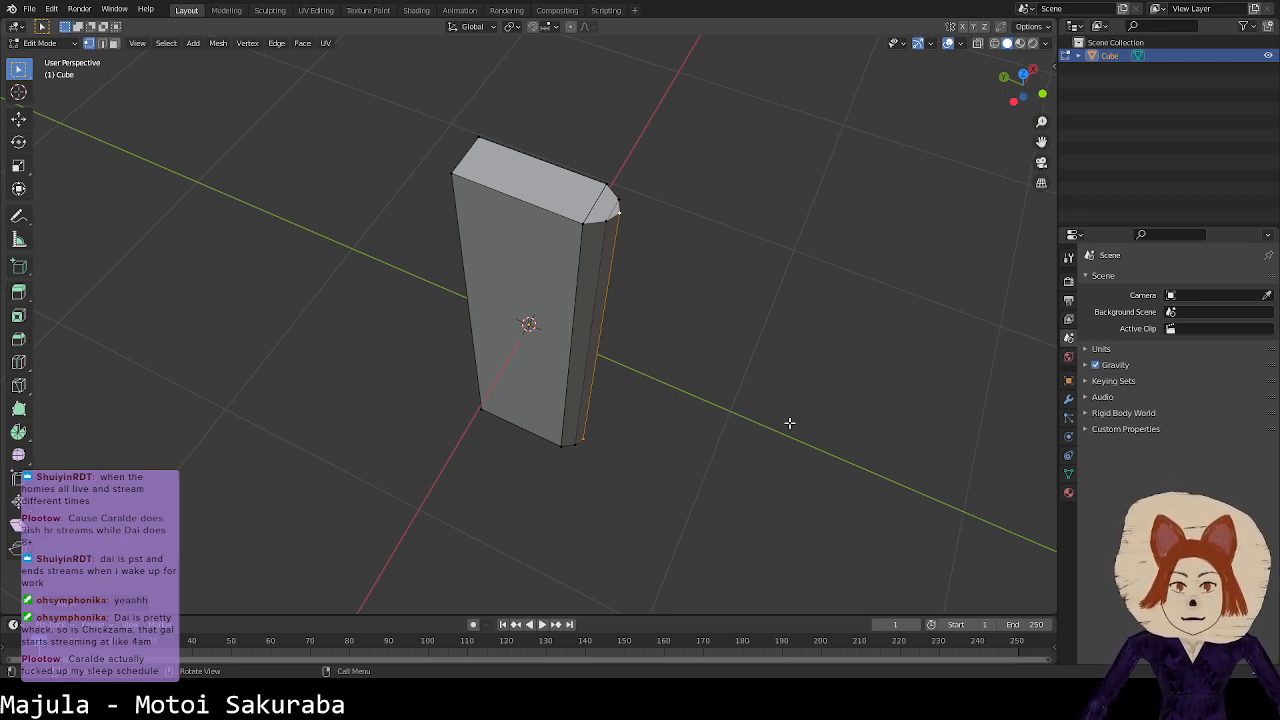
# Step: Rename the cube object to WallEnd
pyautogui.click(1092, 55)
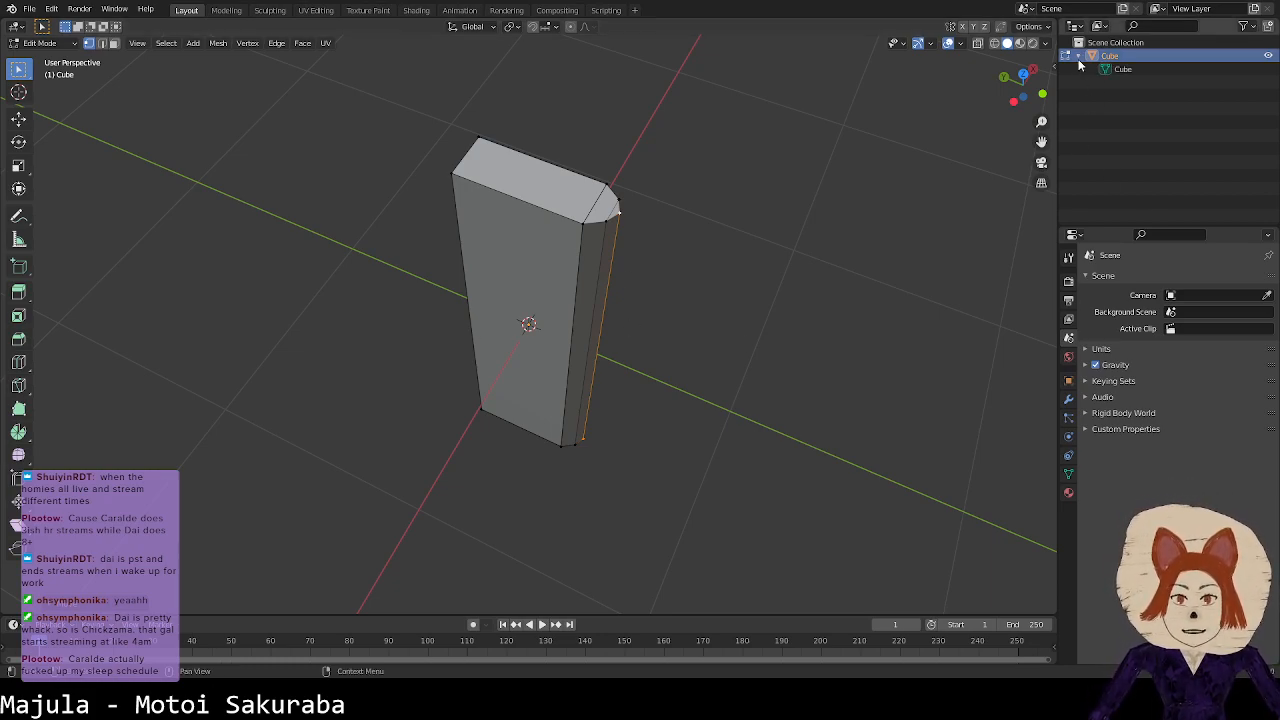
pyautogui.doubleClick(1110, 56)
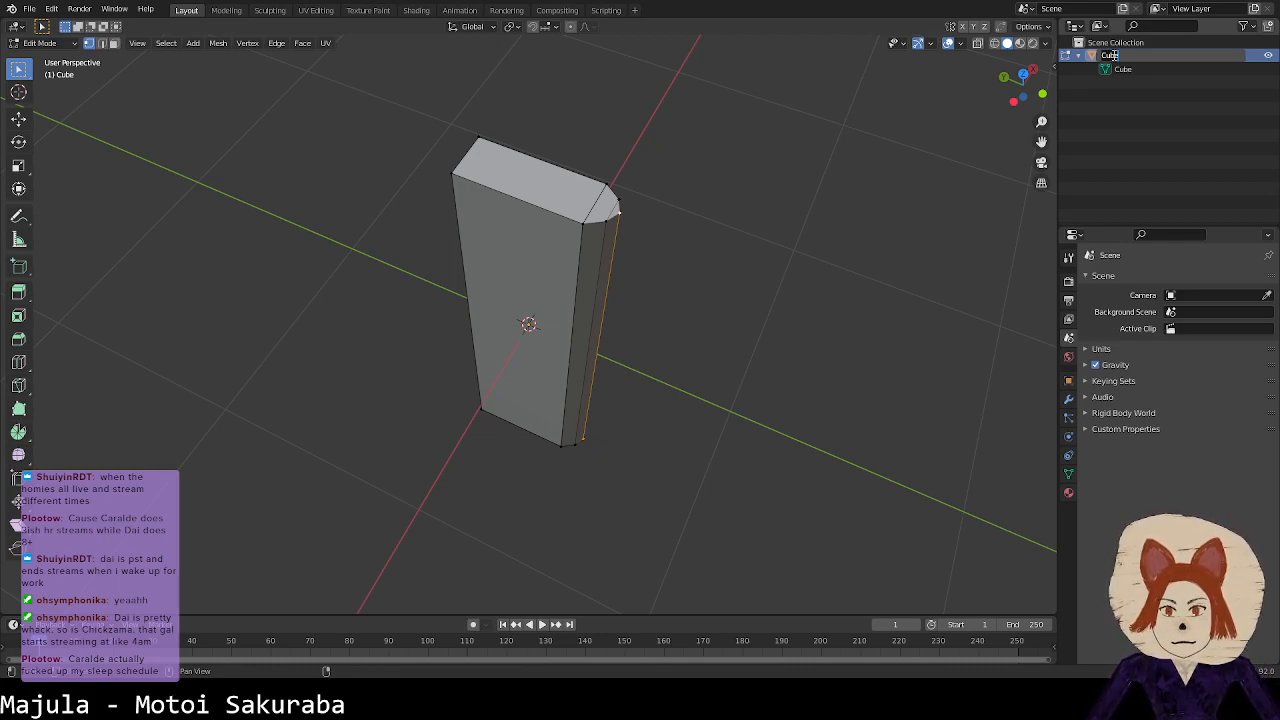
pyautogui.write('Walline')
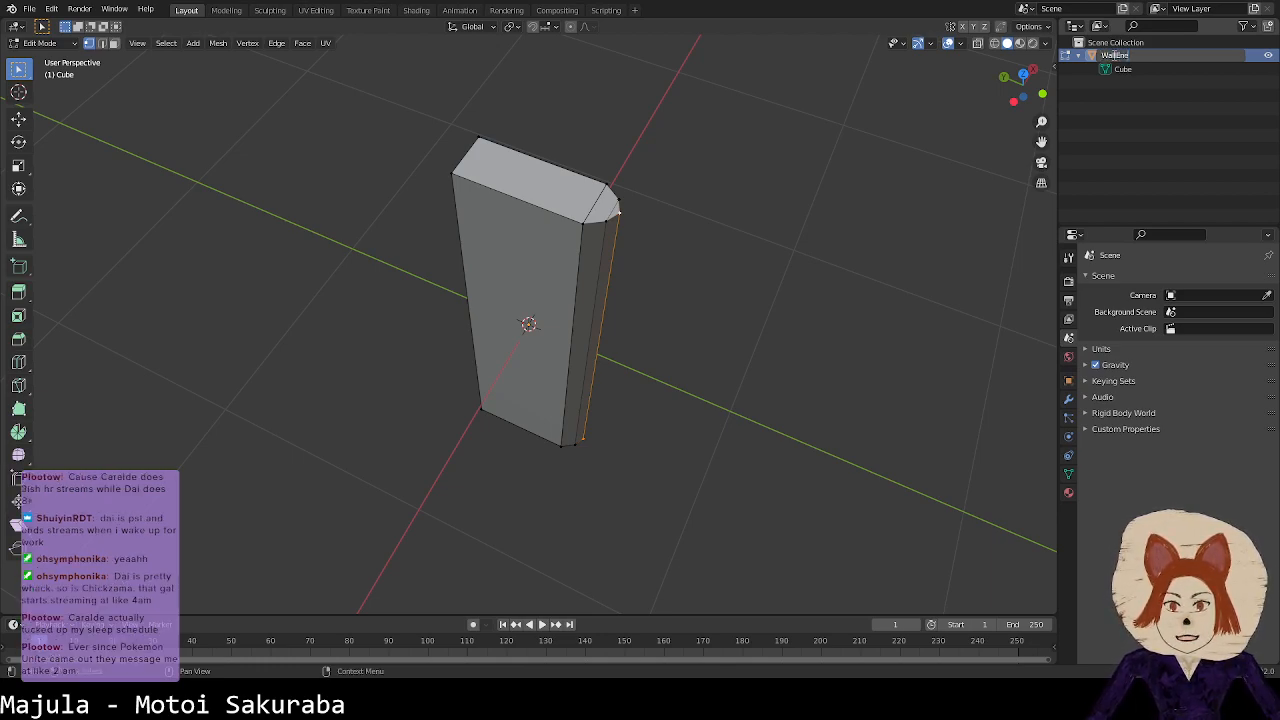
pyautogui.press('Return')
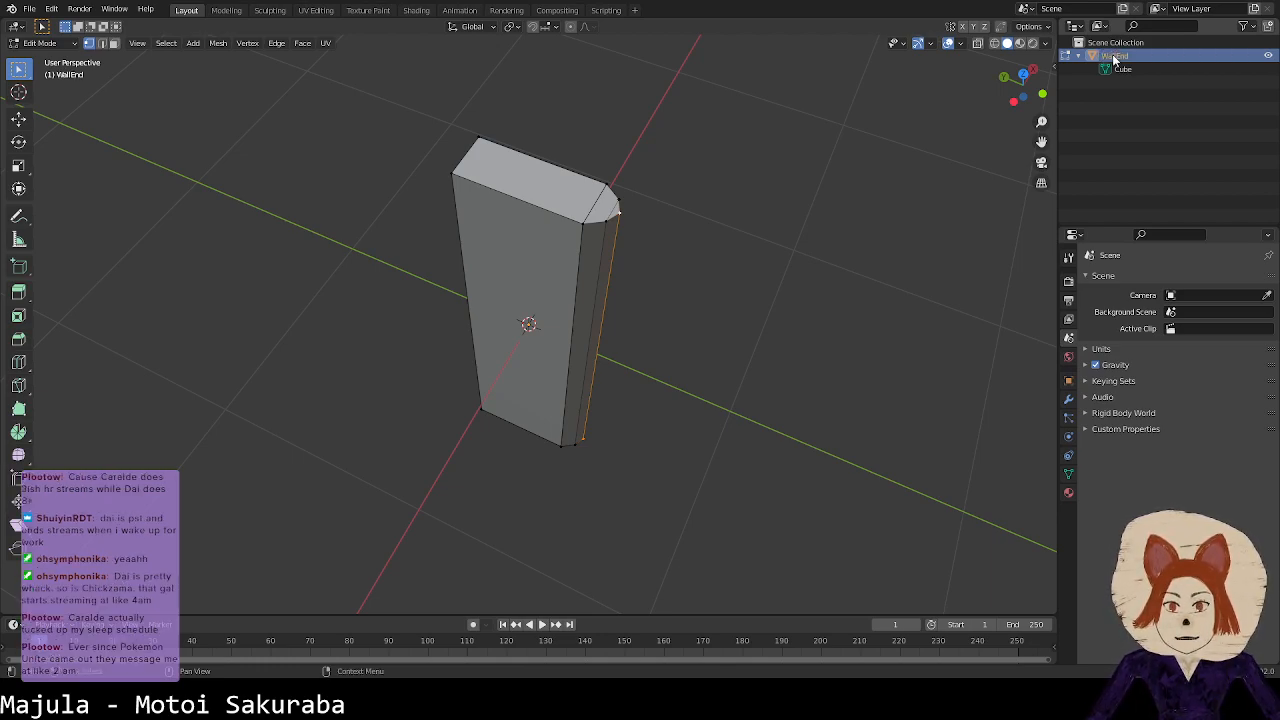
# Step: Start a vertex selection on the upper corners of the bar's tapered end
pyautogui.click(560, 203)
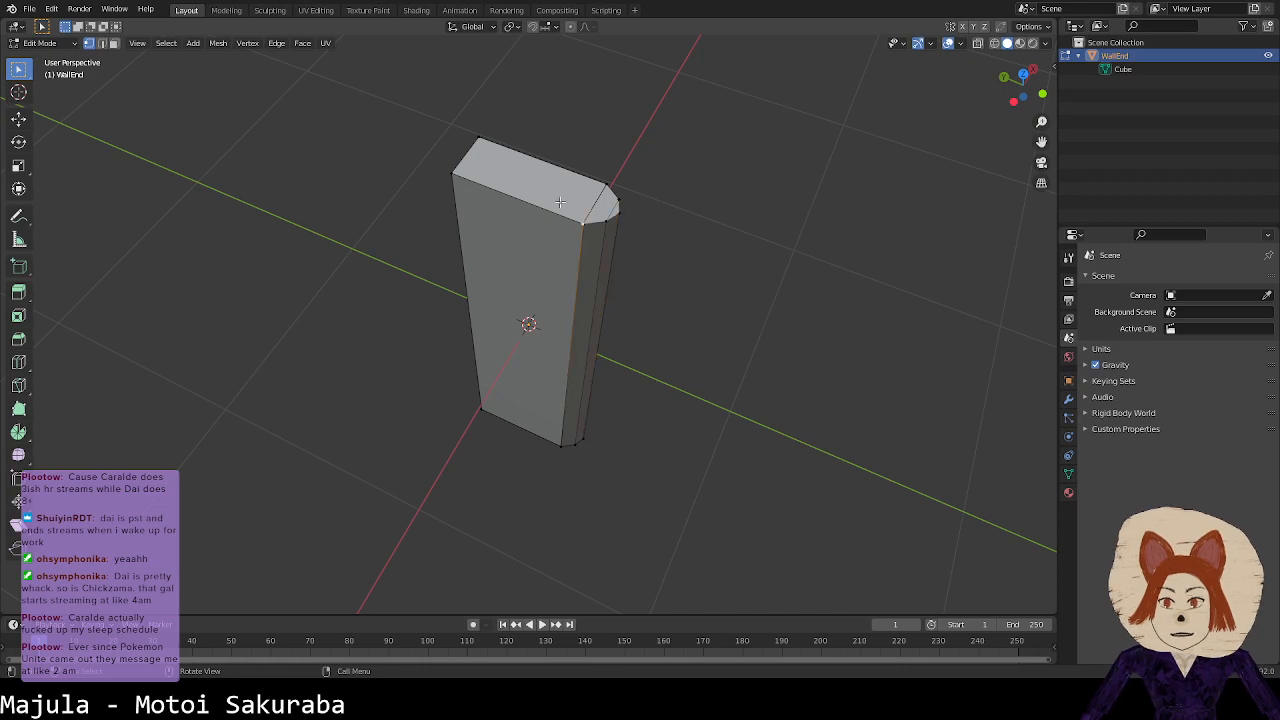
pyautogui.press('Tab')
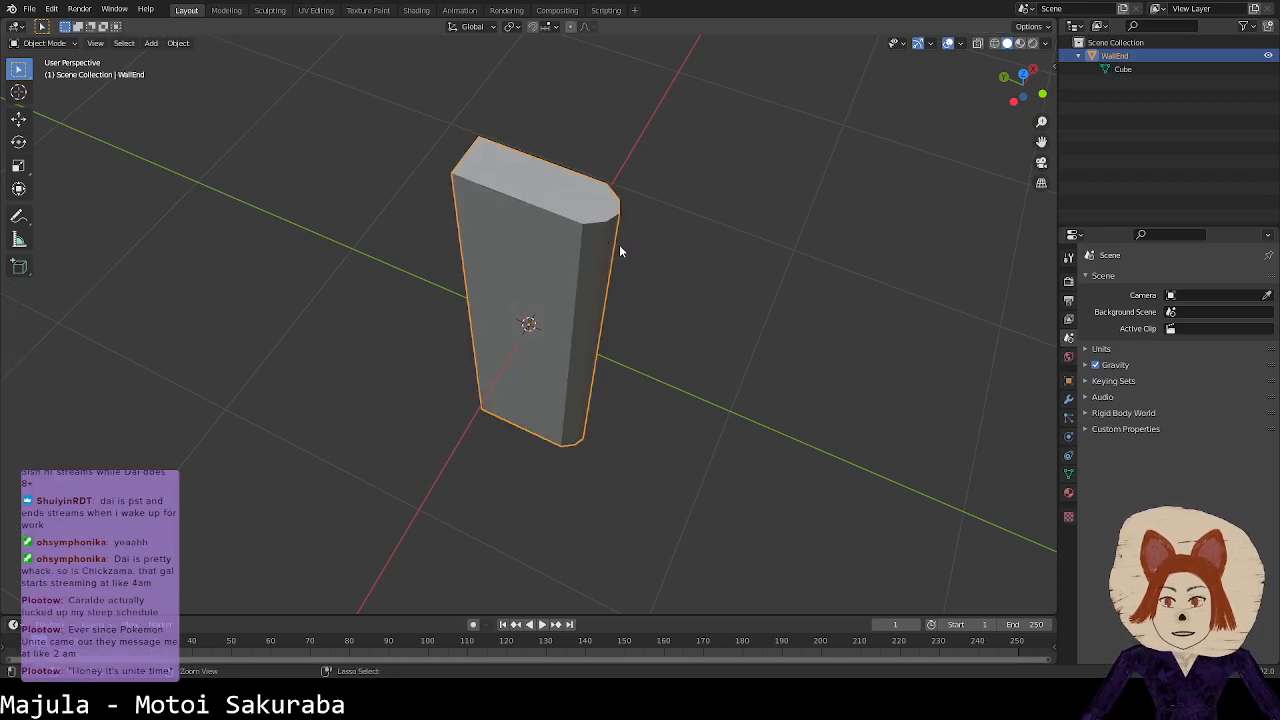
pyautogui.press('Tab')
pyautogui.keyDown('shift'); pyautogui.click(618, 201); pyautogui.keyUp('shift')
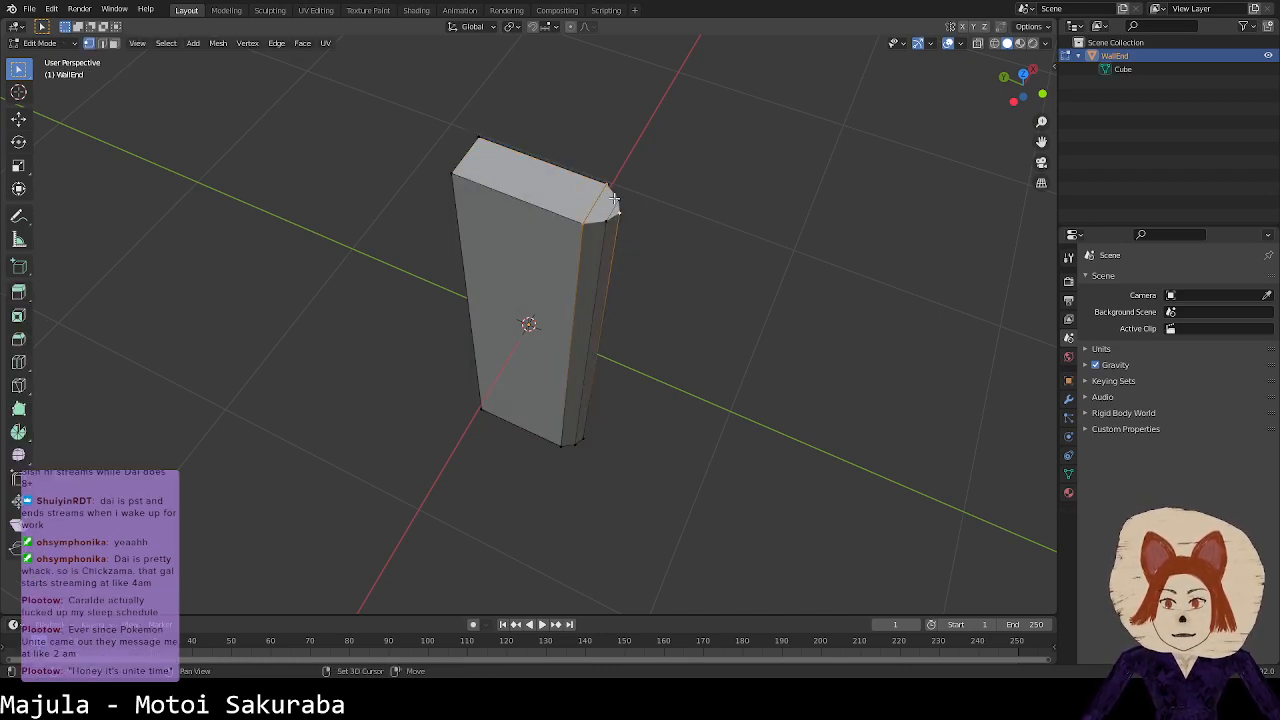
# Step: Rename both the object and its mesh data to WallMain
pyautogui.press('BackSpace')
pyautogui.press('BackSpace')
pyautogui.press('BackSpace')
pyautogui.write('Main')
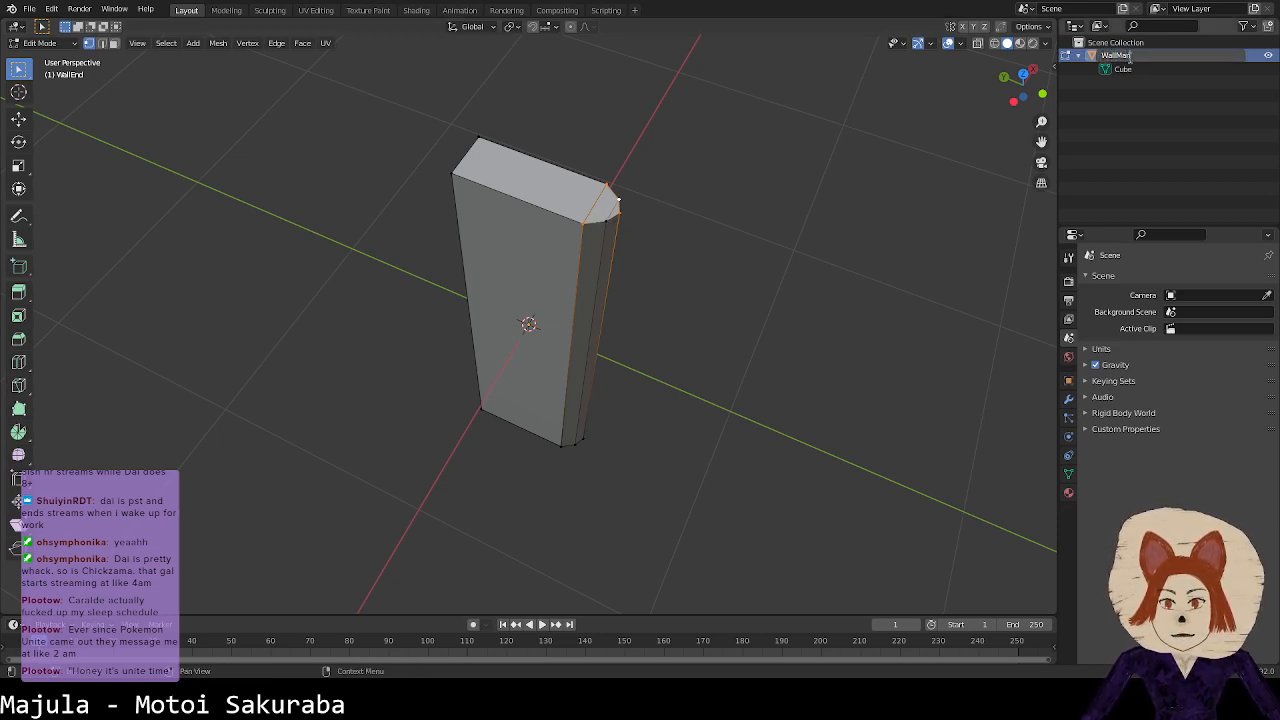
pyautogui.press('Return')
pyautogui.doubleClick(1126, 70)
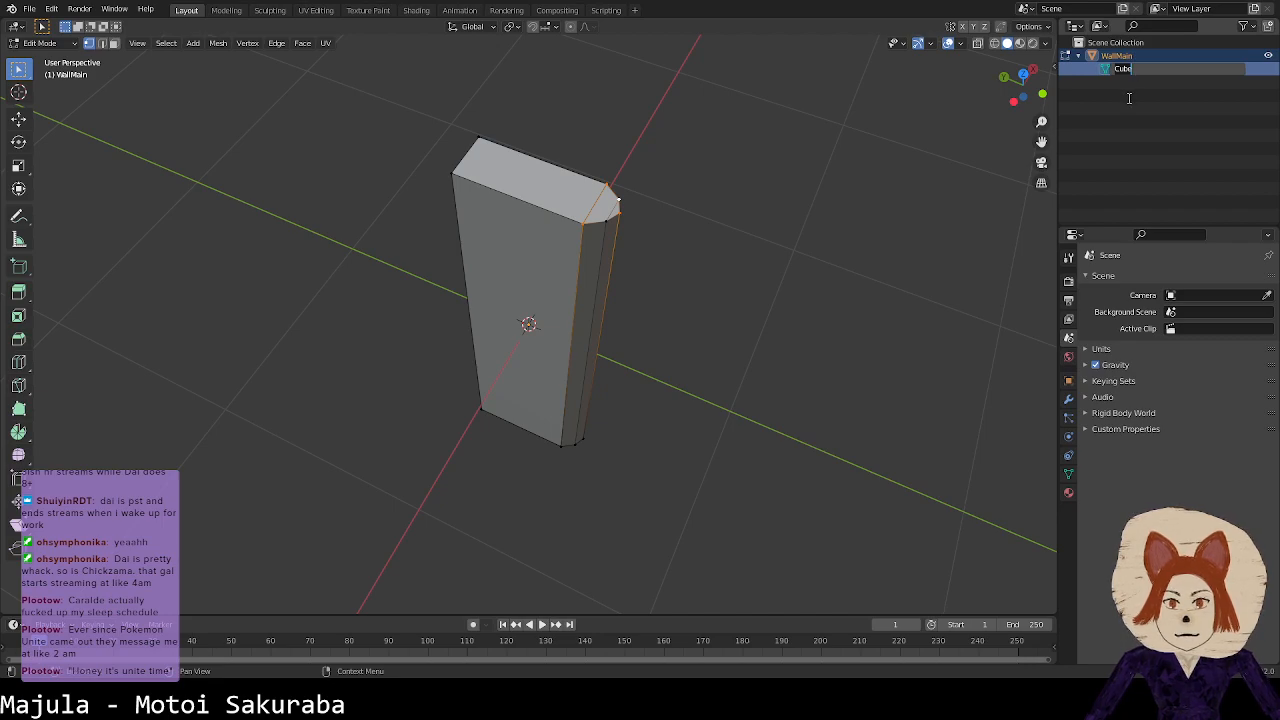
pyautogui.write('WallMain')
pyautogui.press('Return')
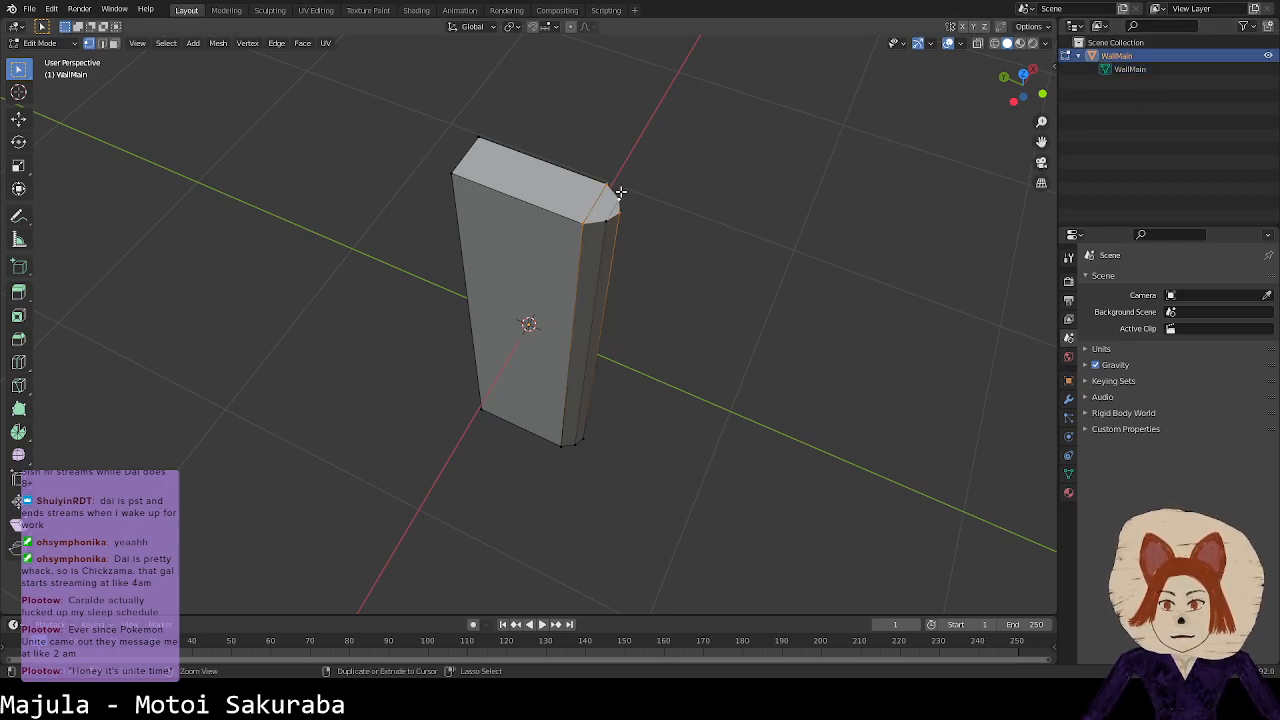
# Step: Extend the selection to the lower vertices so it covers the bar's whole tapered end
pyautogui.keyDown('shift'); pyautogui.click(574, 444); pyautogui.keyUp('shift')
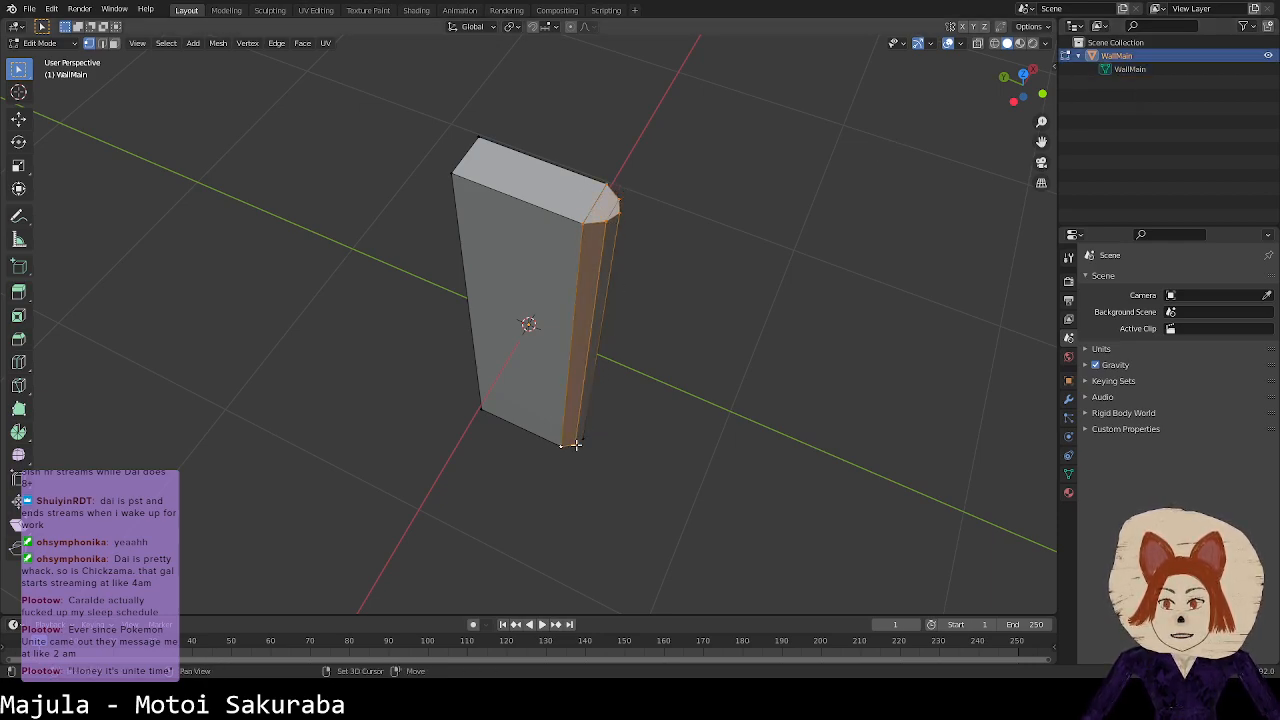
pyautogui.moveTo(614, 443); pyautogui.dragTo(523, 503, button='middle')
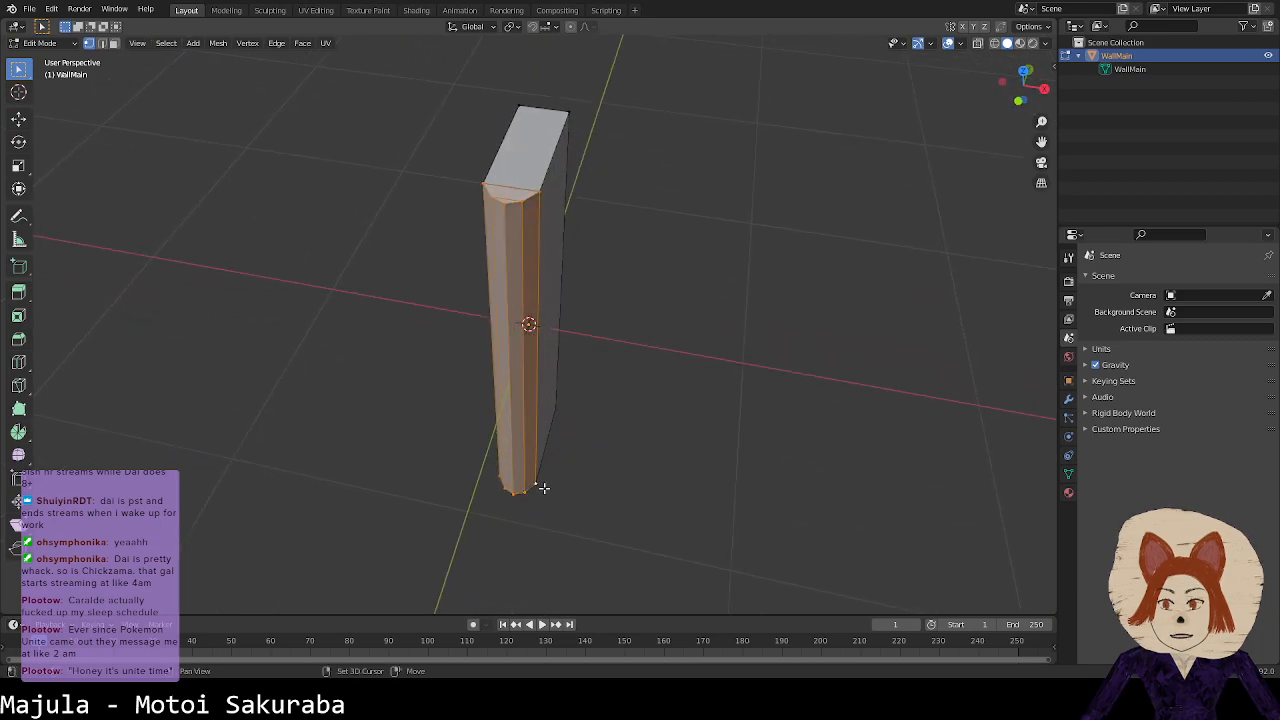
pyautogui.moveTo(603, 449); pyautogui.dragTo(660, 446, button='middle')
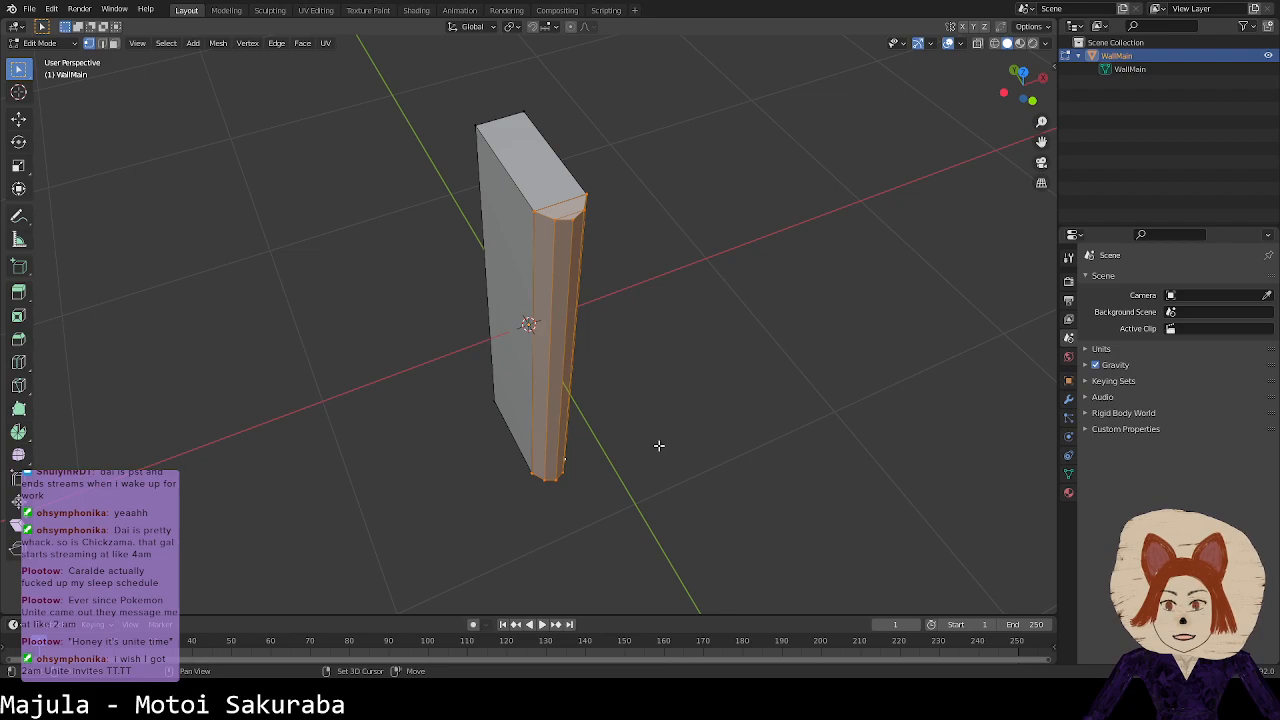
pyautogui.rightClick(658, 445)
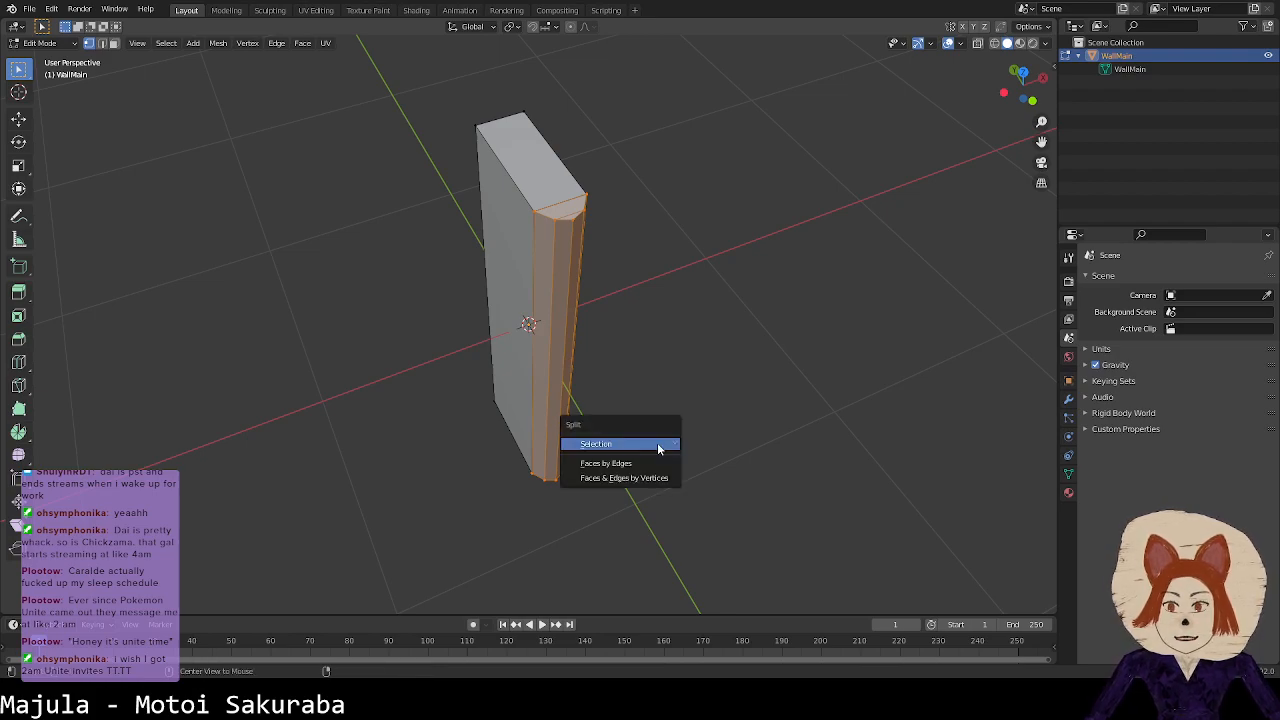
pyautogui.press('Escape')
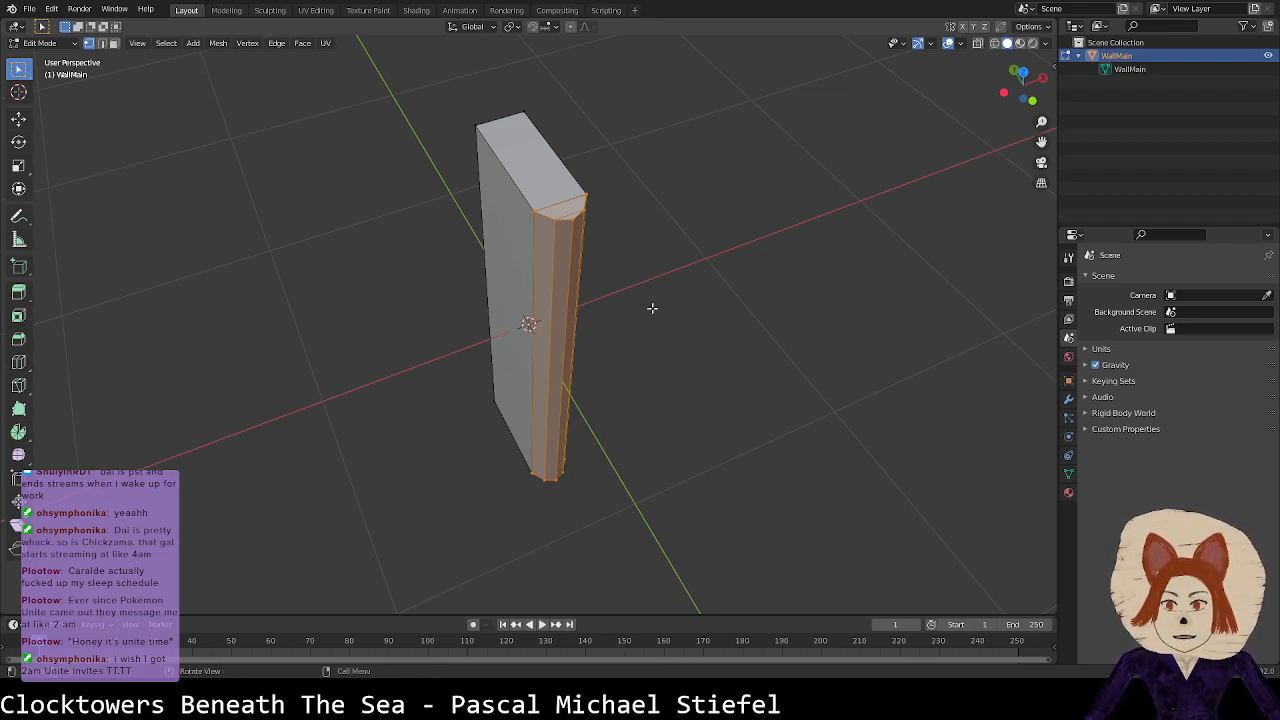
pyautogui.press('Tab')
pyautogui.press('Tab')
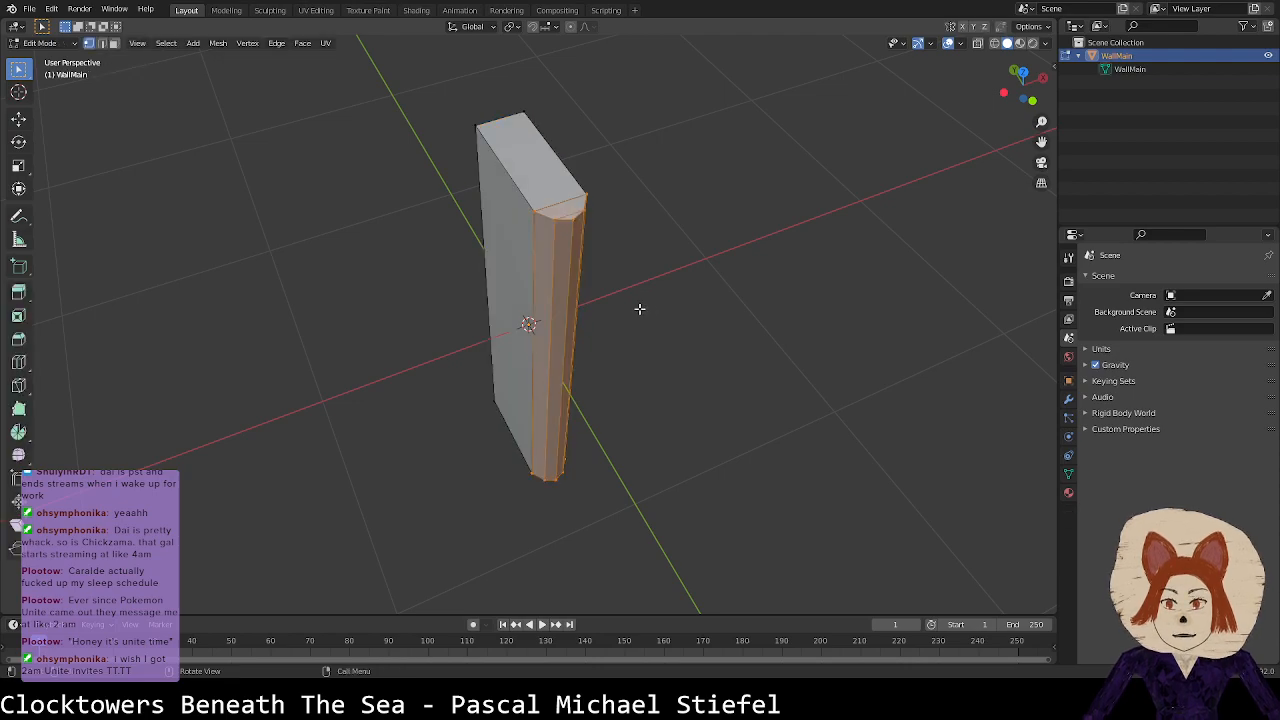
pyautogui.press('g')
pyautogui.press('Escape')
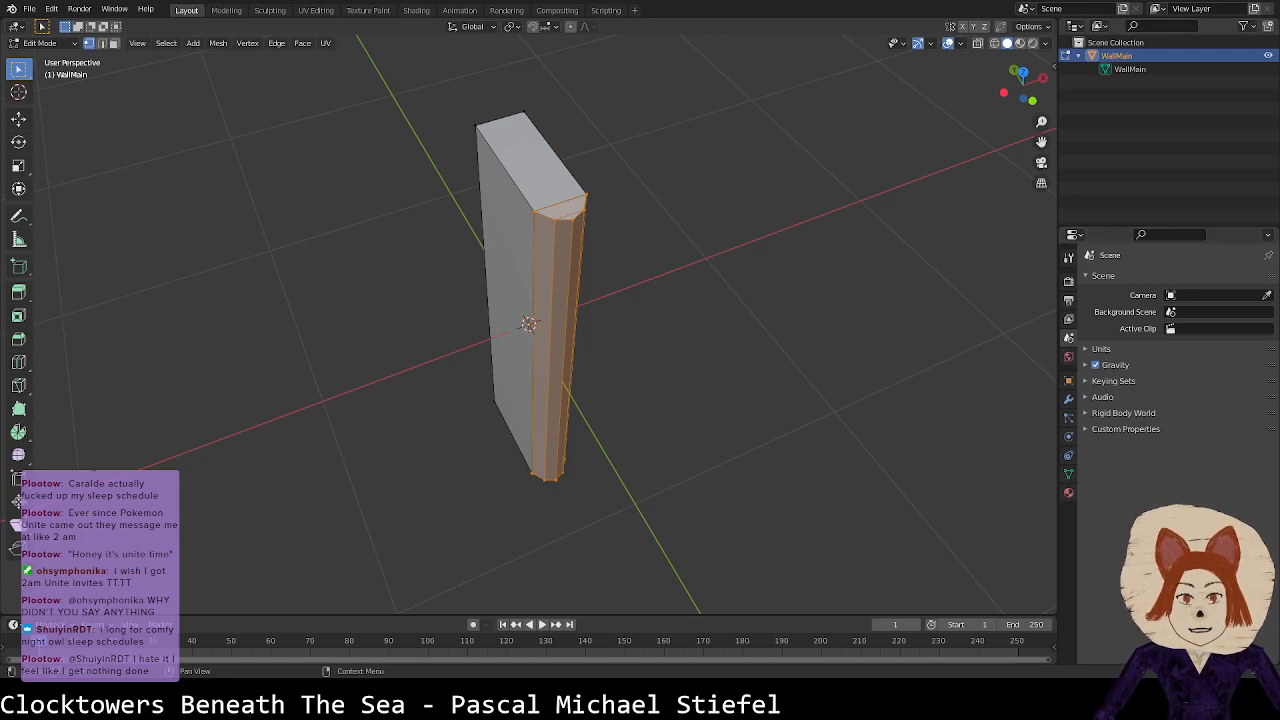
# Step: Separate the selected tapered end from the bar into its own object and make it the only selected object
pyautogui.press('p')
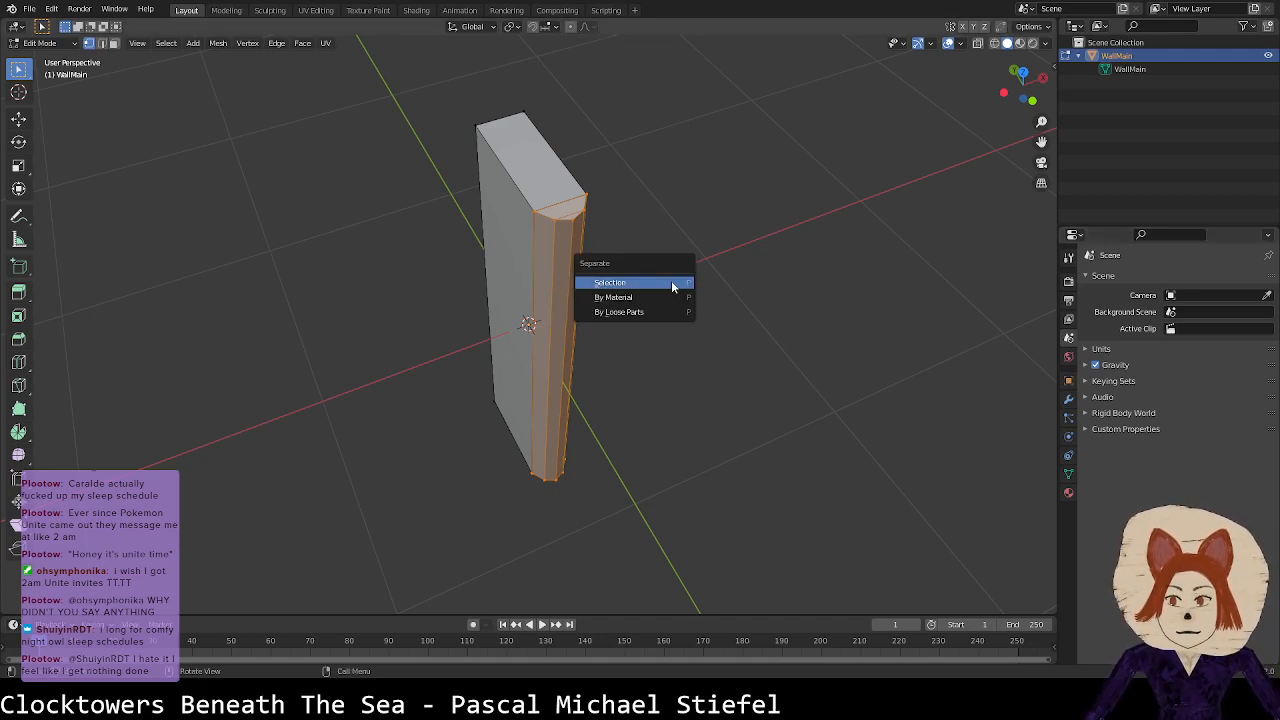
pyautogui.click(671, 282)
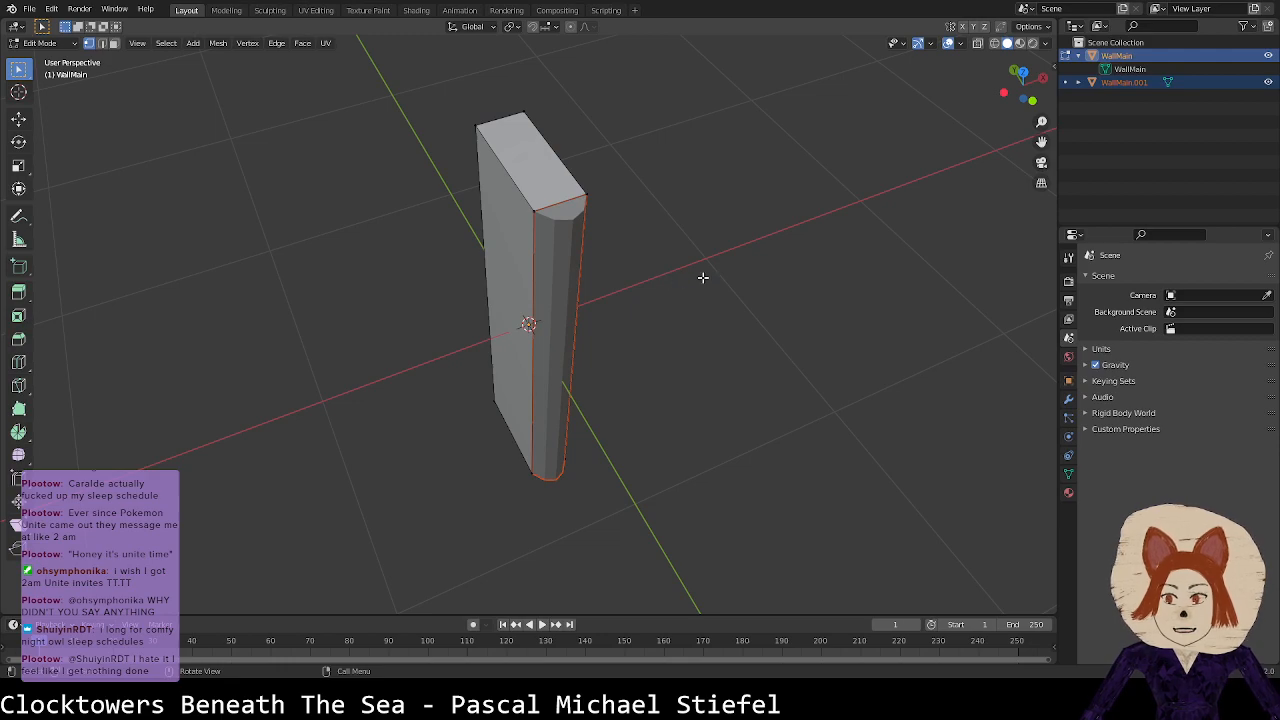
pyautogui.press('Tab')
pyautogui.click(555, 281)
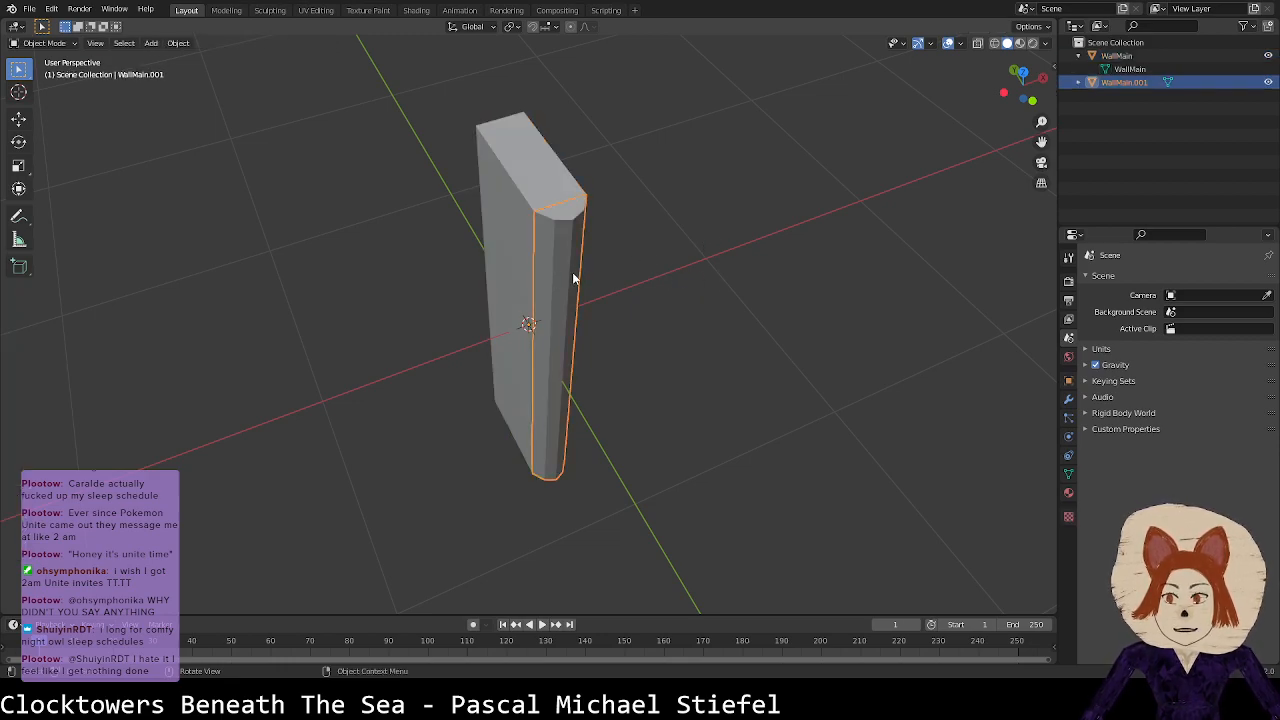
pyautogui.press('g')
pyautogui.press('Escape')
# Step: Rename the separated tapered end object to WallEnd
pyautogui.doubleClick(1139, 88)
pyautogui.write('WallE')
pyautogui.press('BackSpace')
pyautogui.press('BackSpace')
pyautogui.press('BackSpace')
pyautogui.press('BackSpace')
pyautogui.write('allEnd')
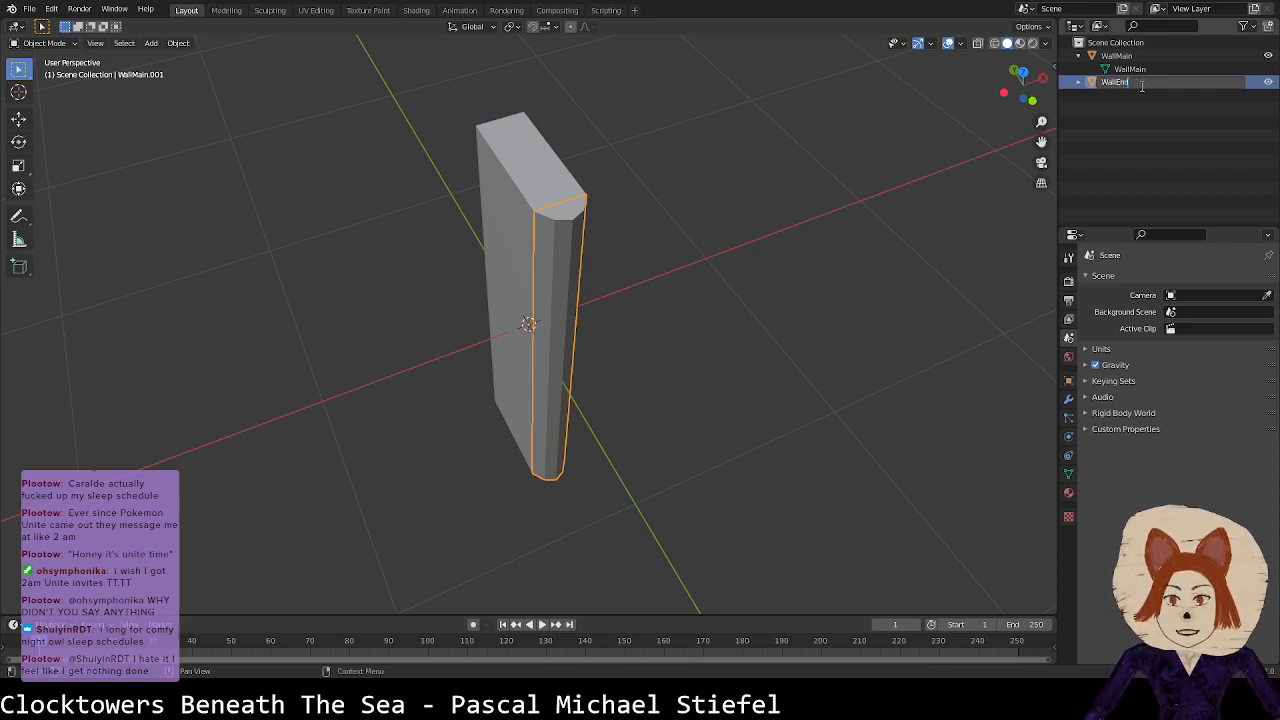
pyautogui.press('Return')
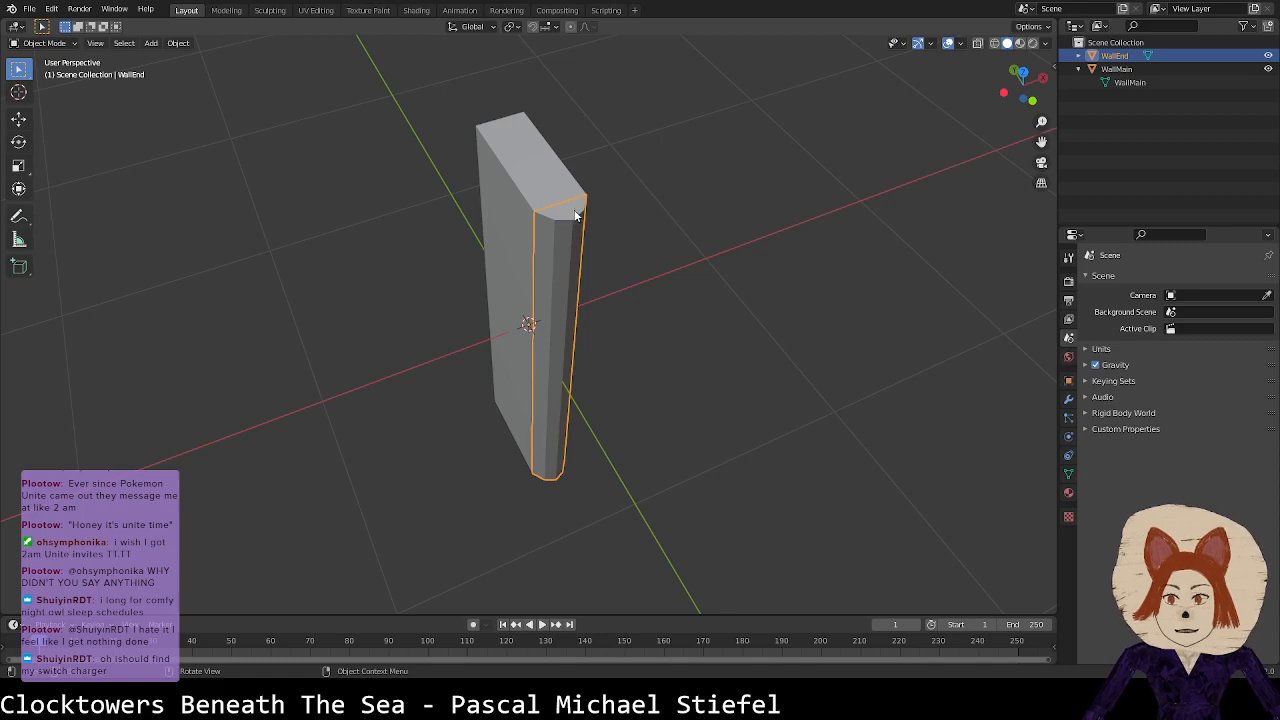
# Step: Scale WallEnd and WallMain together along X to about half their thickness and apply all transforms
pyautogui.click(560, 193)
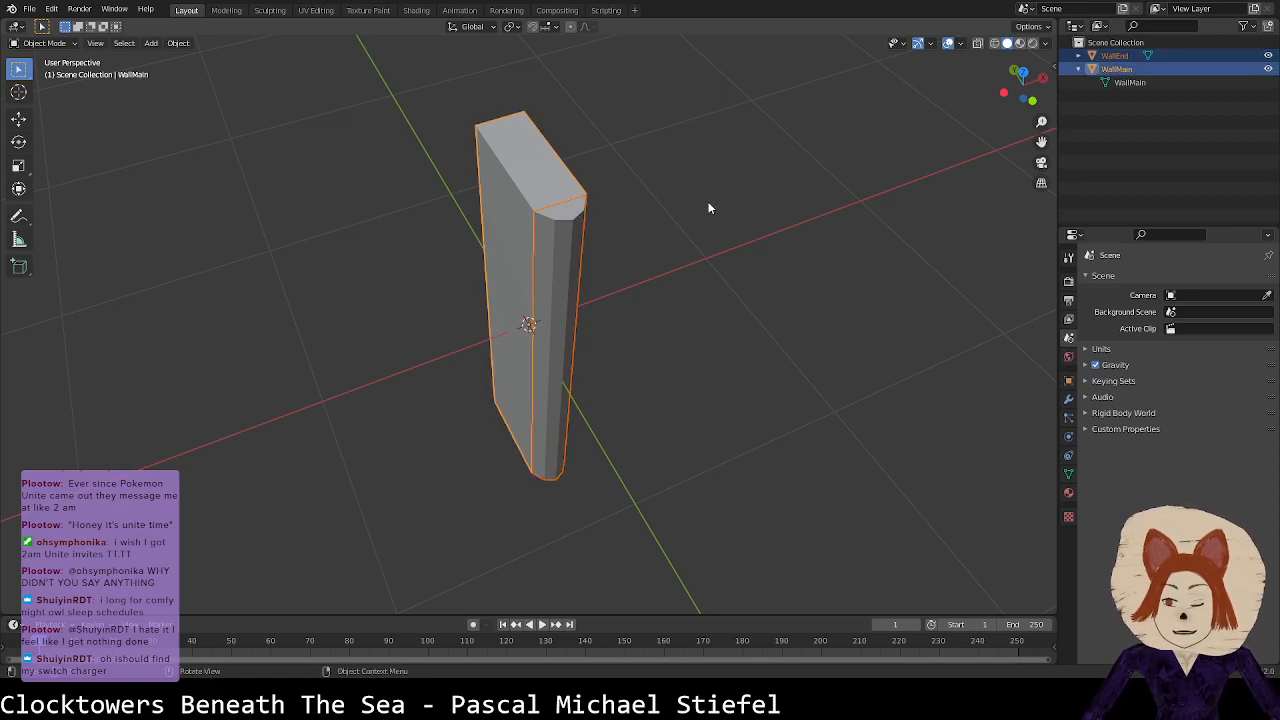
pyautogui.press('s')
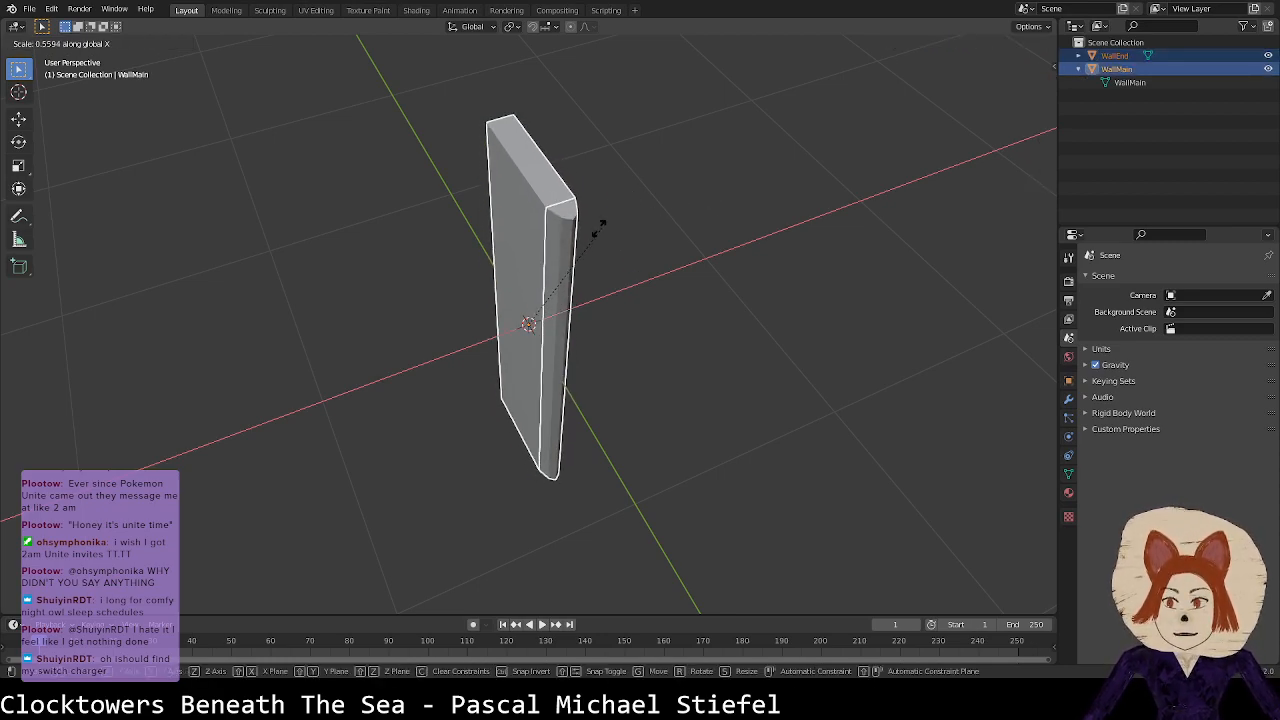
pyautogui.click(572, 235)
pyautogui.hotkey('ctrl', 'a')
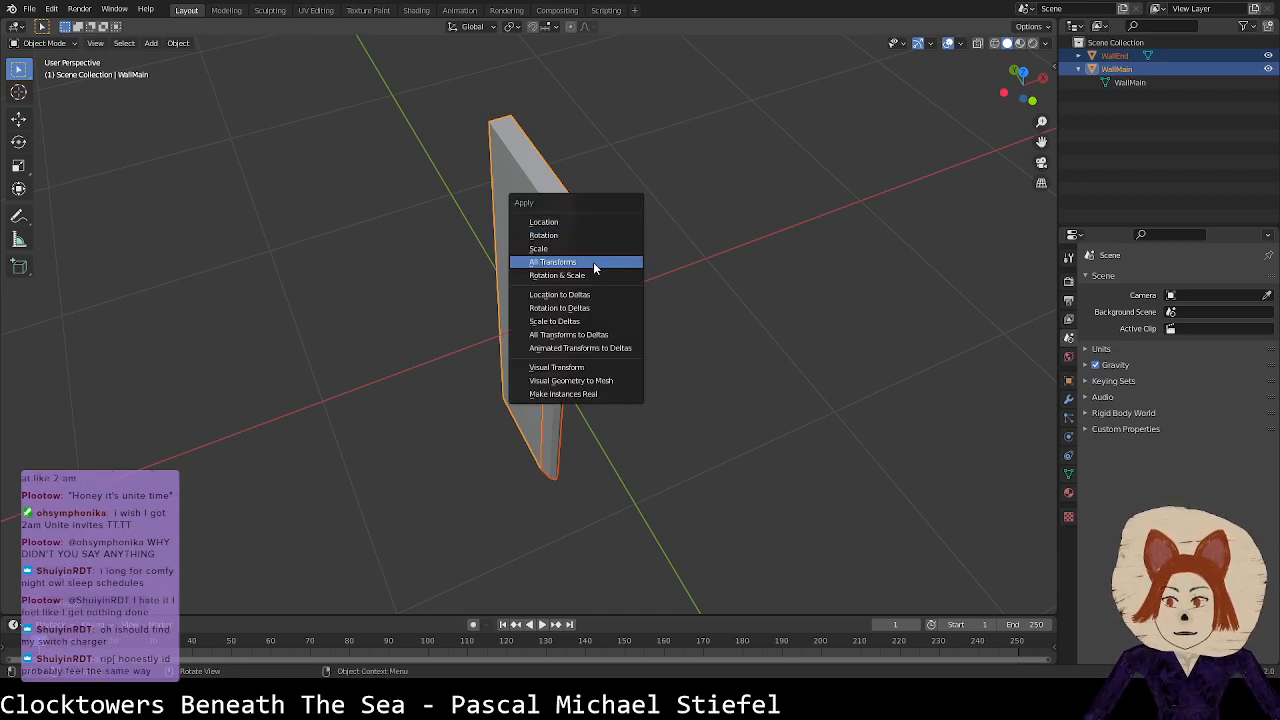
pyautogui.click(593, 262)
# Step: Move the outer vertices of WallEnd about 0.025 m along Y toward the main wall block
pyautogui.click(566, 220)
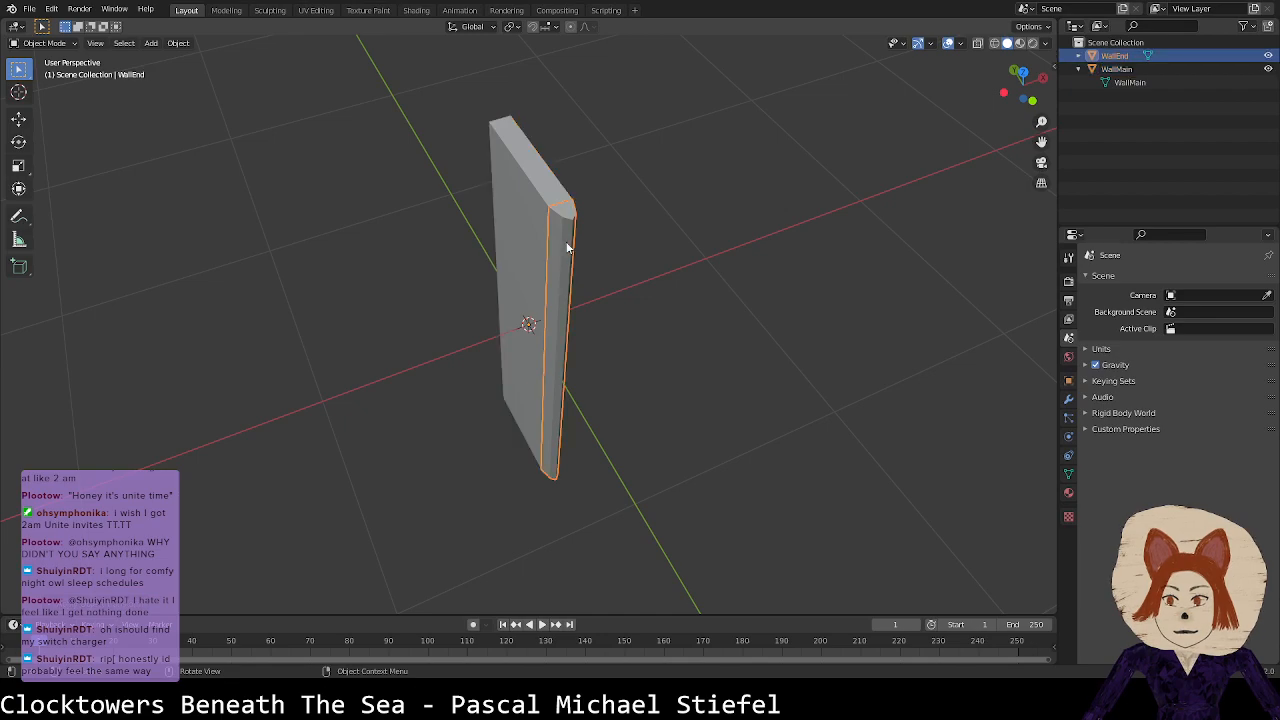
pyautogui.press('Tab')
pyautogui.click(567, 218)
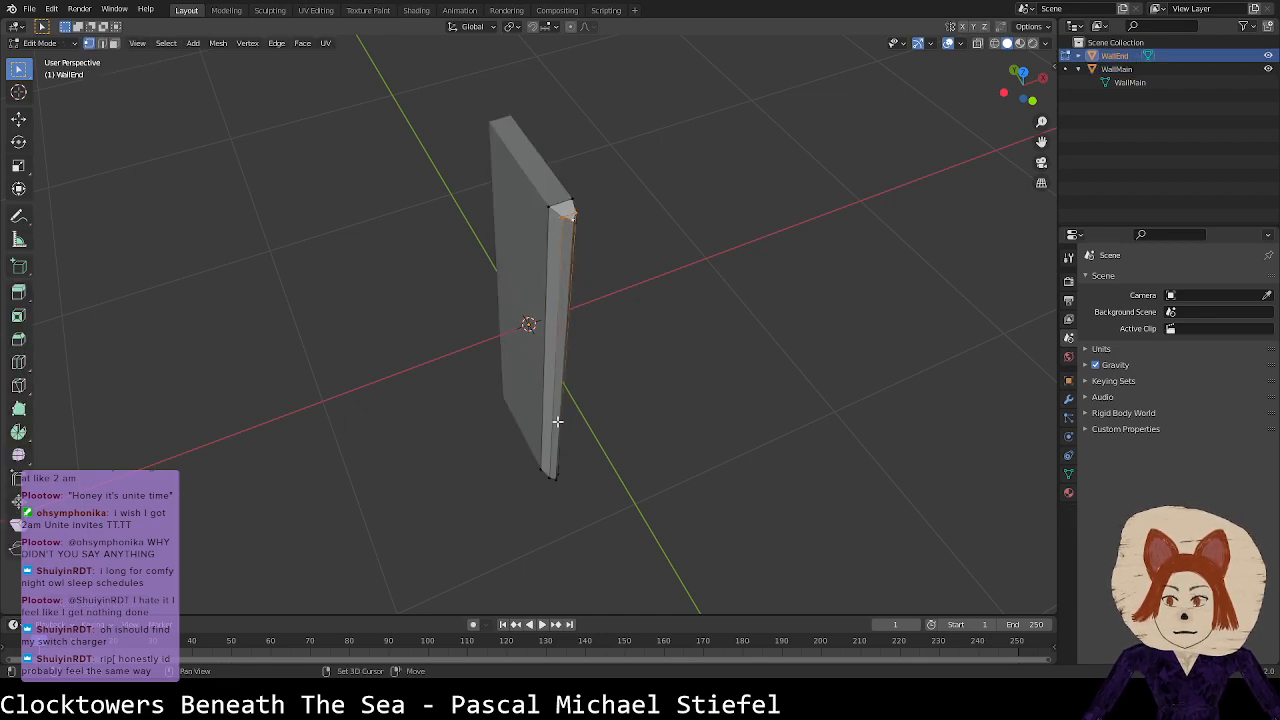
pyautogui.keyDown('shift'); pyautogui.click(550, 484); pyautogui.keyUp('shift')
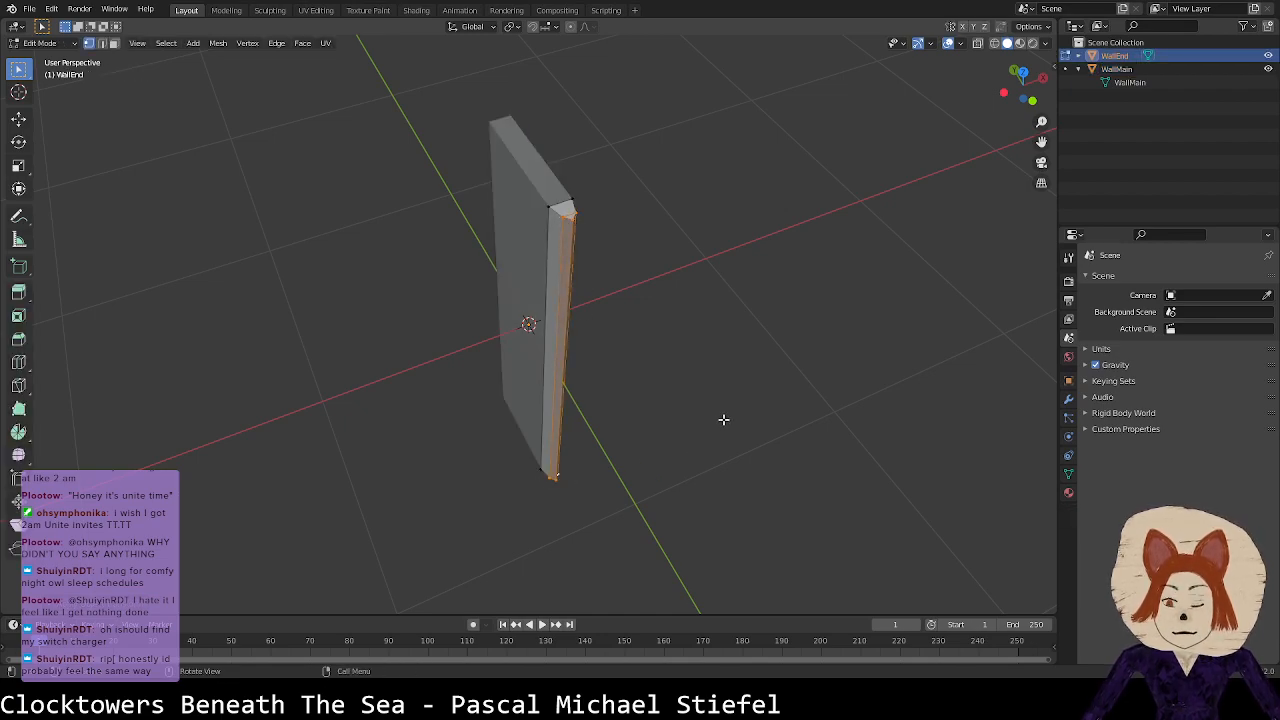
pyautogui.press('g')
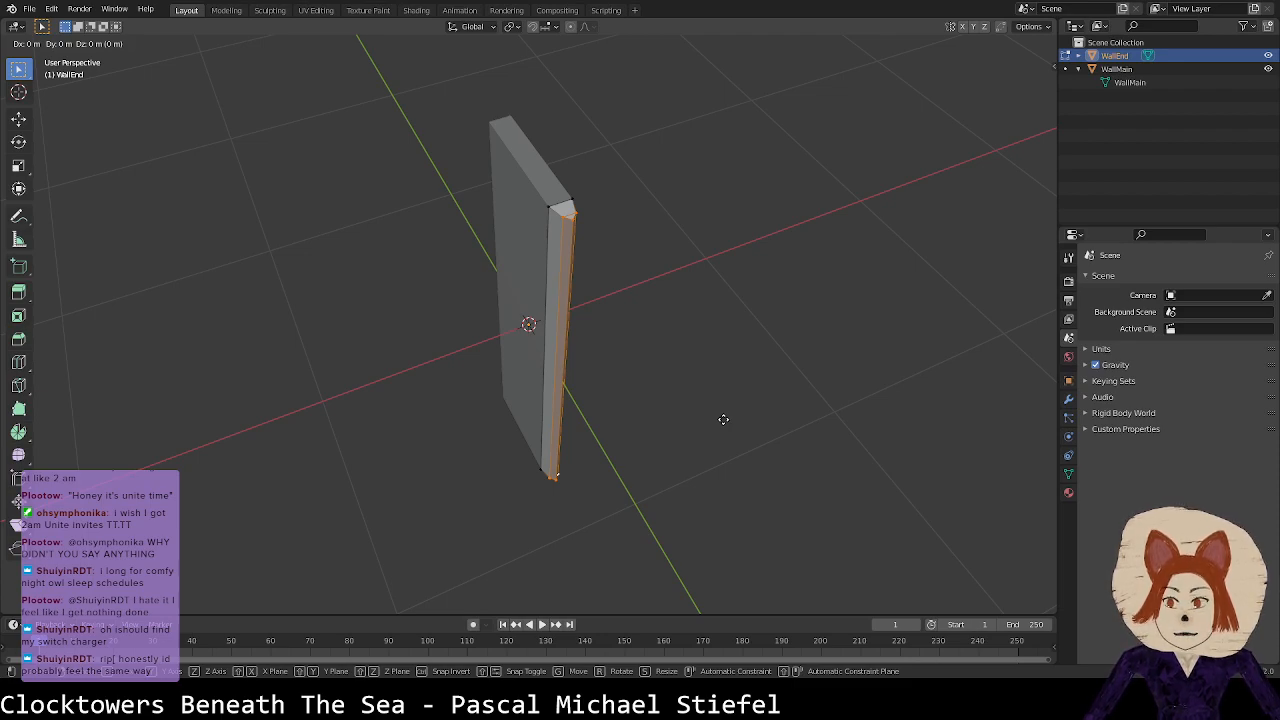
pyautogui.press('y')
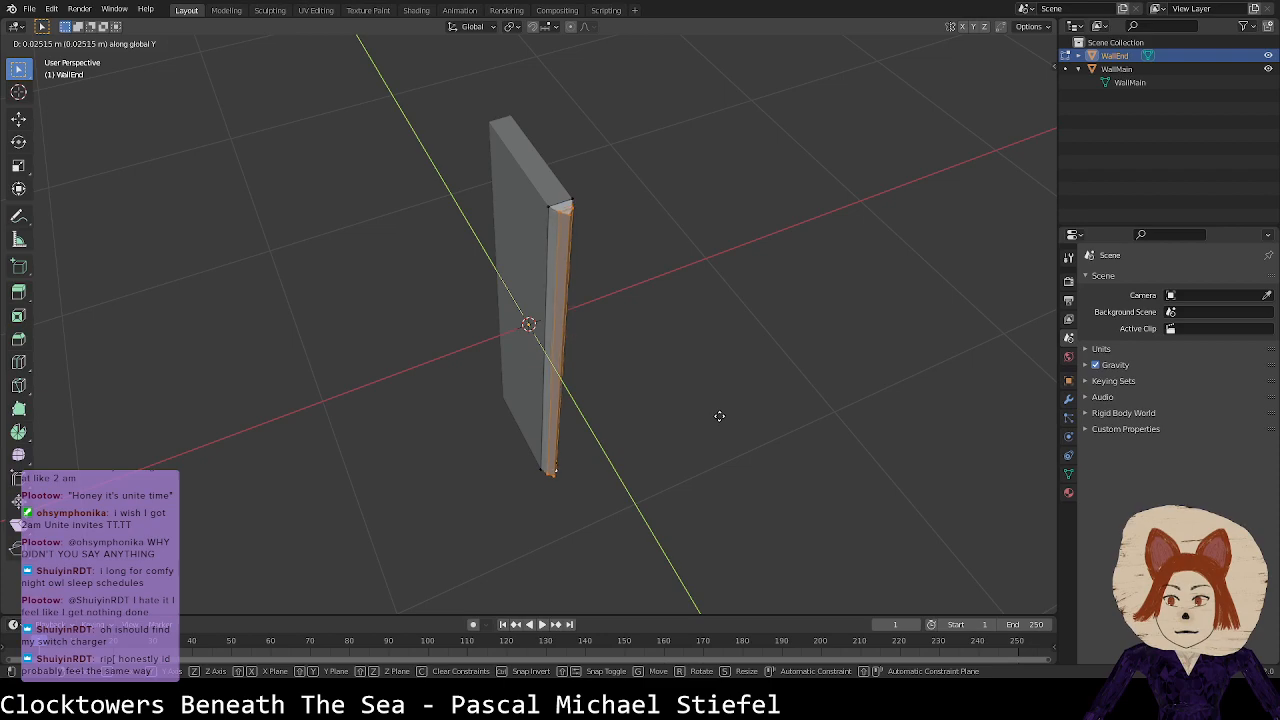
pyautogui.click(719, 415)
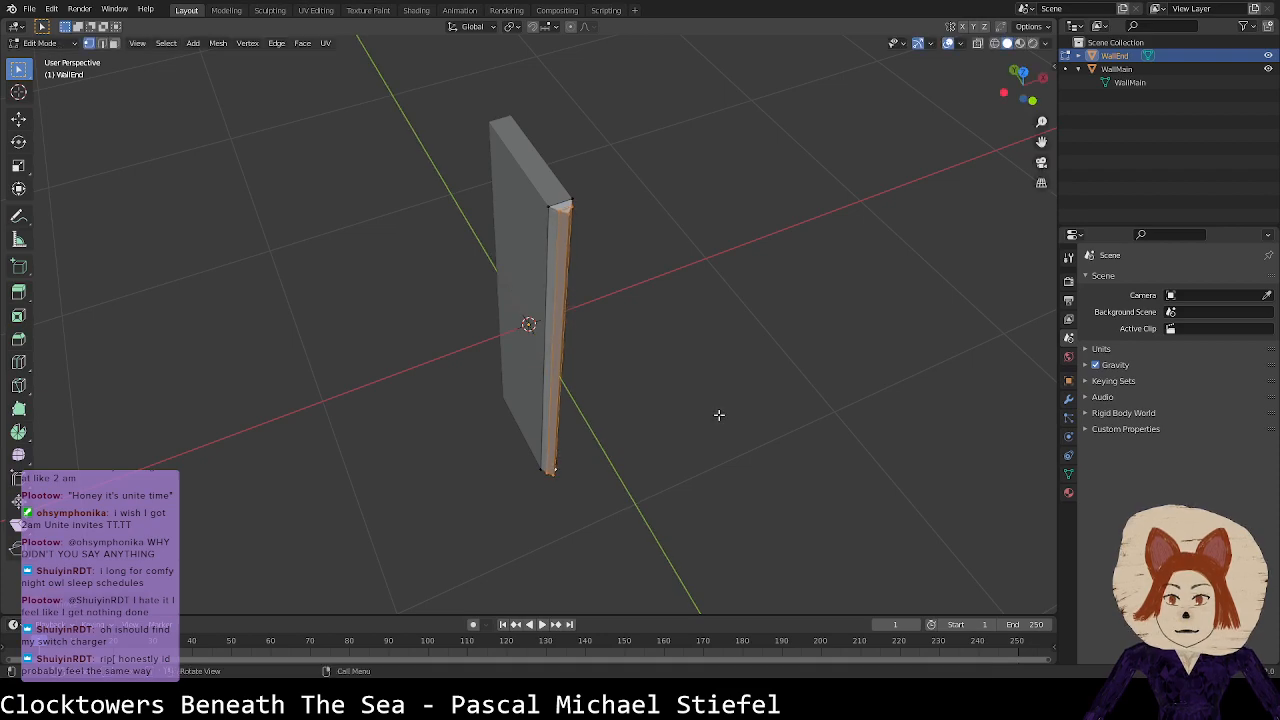
# Step: Move WallEnd's outermost tip edge about 0.006 m along Y toward the main block
pyautogui.click(571, 221)
pyautogui.keyDown('shift'); pyautogui.click(561, 479); pyautogui.keyUp('shift')
pyautogui.moveTo(561, 479); pyautogui.dragTo(491, 477, button='middle')
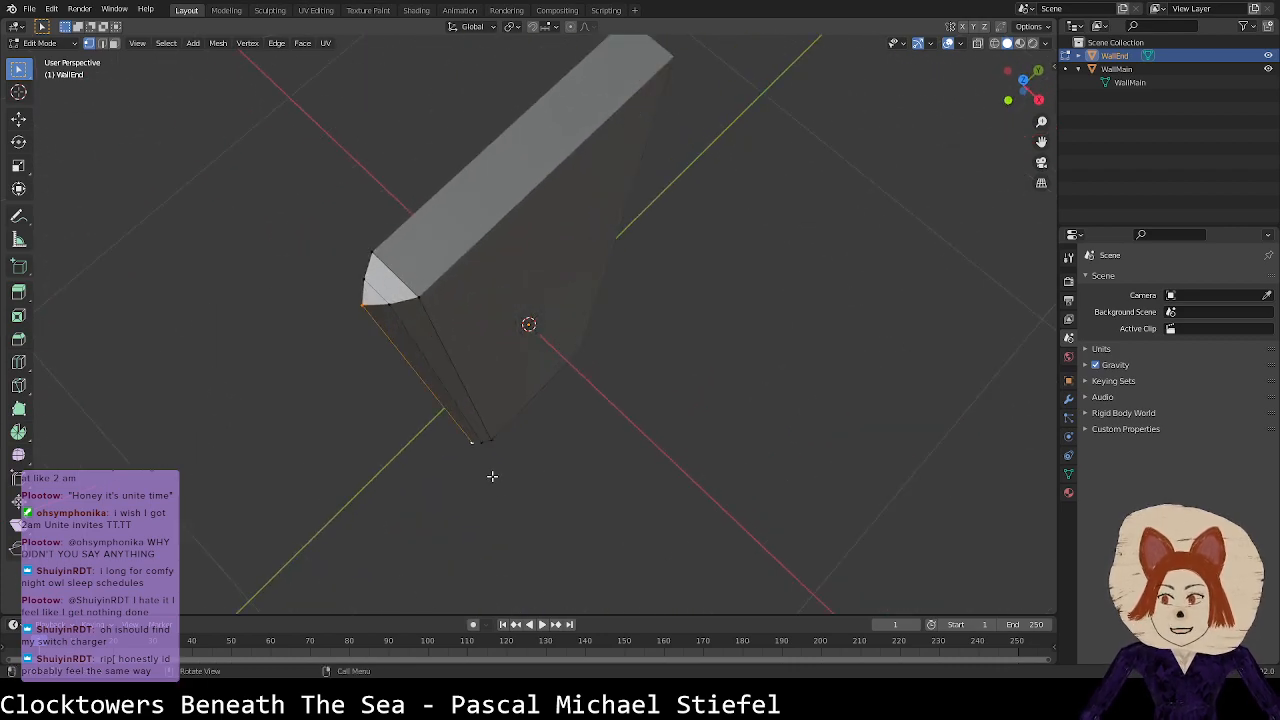
pyautogui.press('g')
pyautogui.press('y')
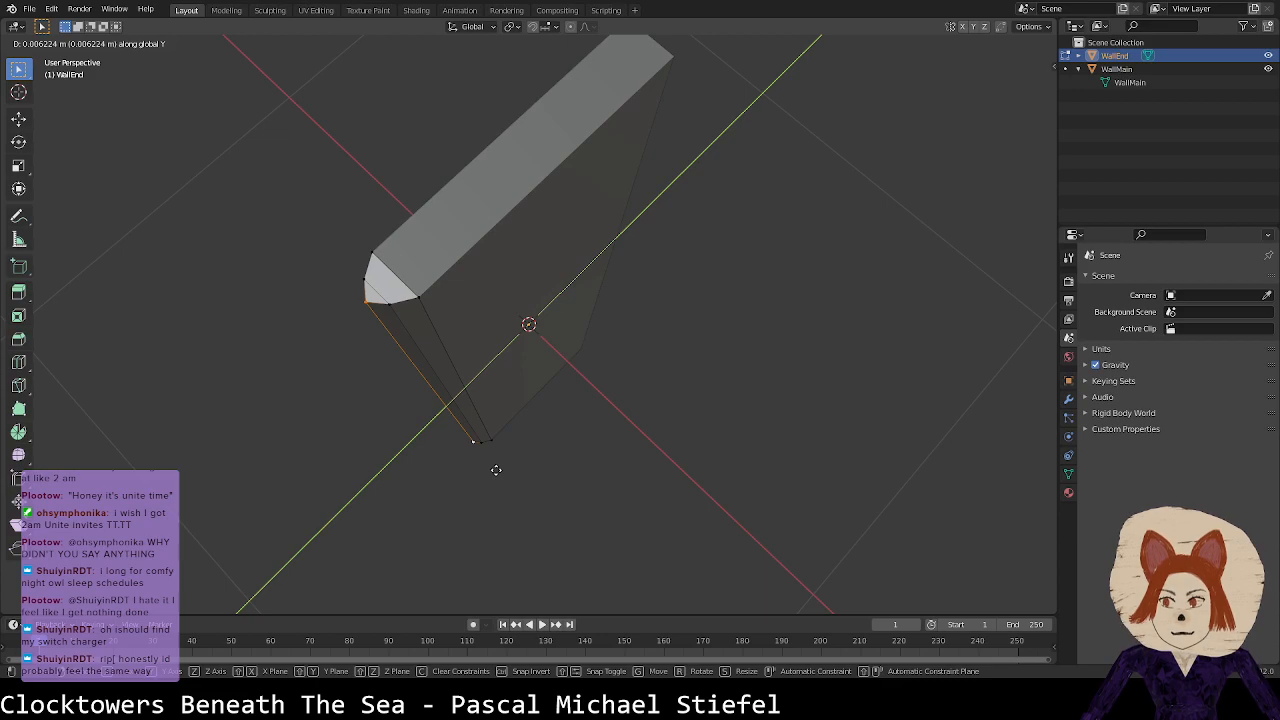
pyautogui.click(496, 470)
# Step: Clear the vertex selection, save the file, and inspect the reshaped wall end from the front
pyautogui.click(591, 459)
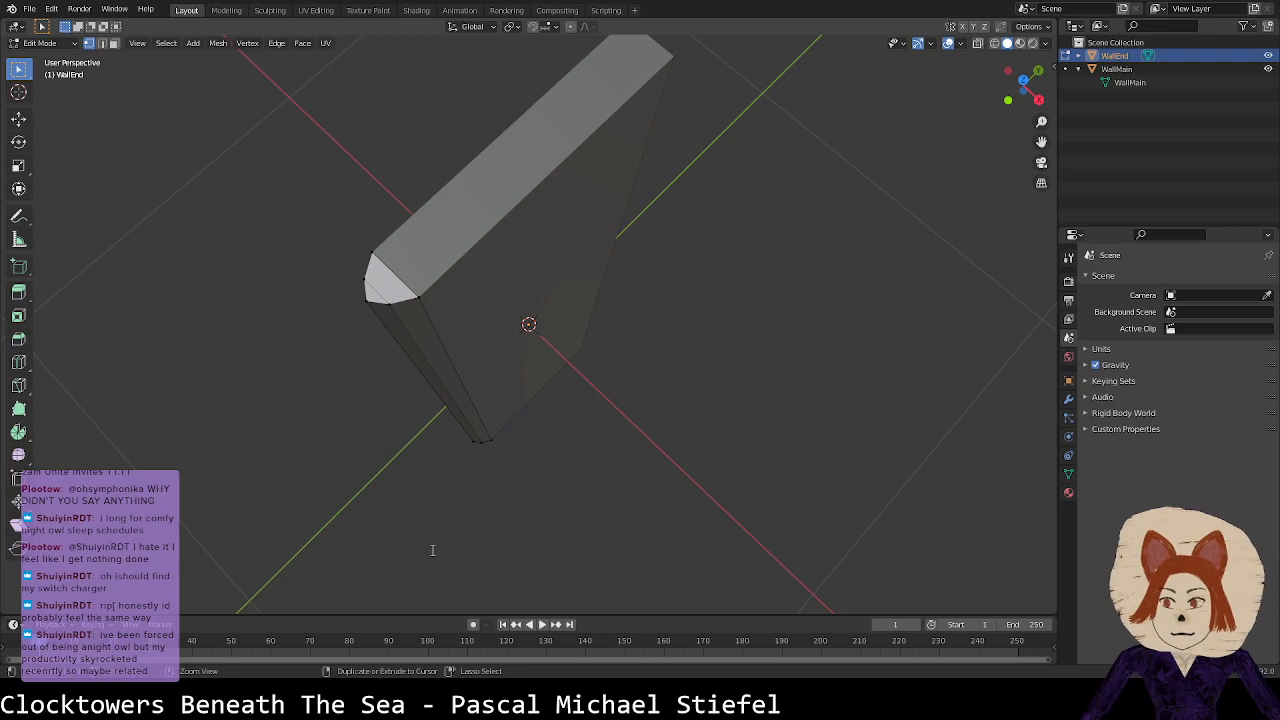
pyautogui.hotkey('ctrl', 's')
pyautogui.press('Tab')
pyautogui.moveTo(534, 467); pyautogui.dragTo(548, 337, button='middle')
pyautogui.press('Tab')
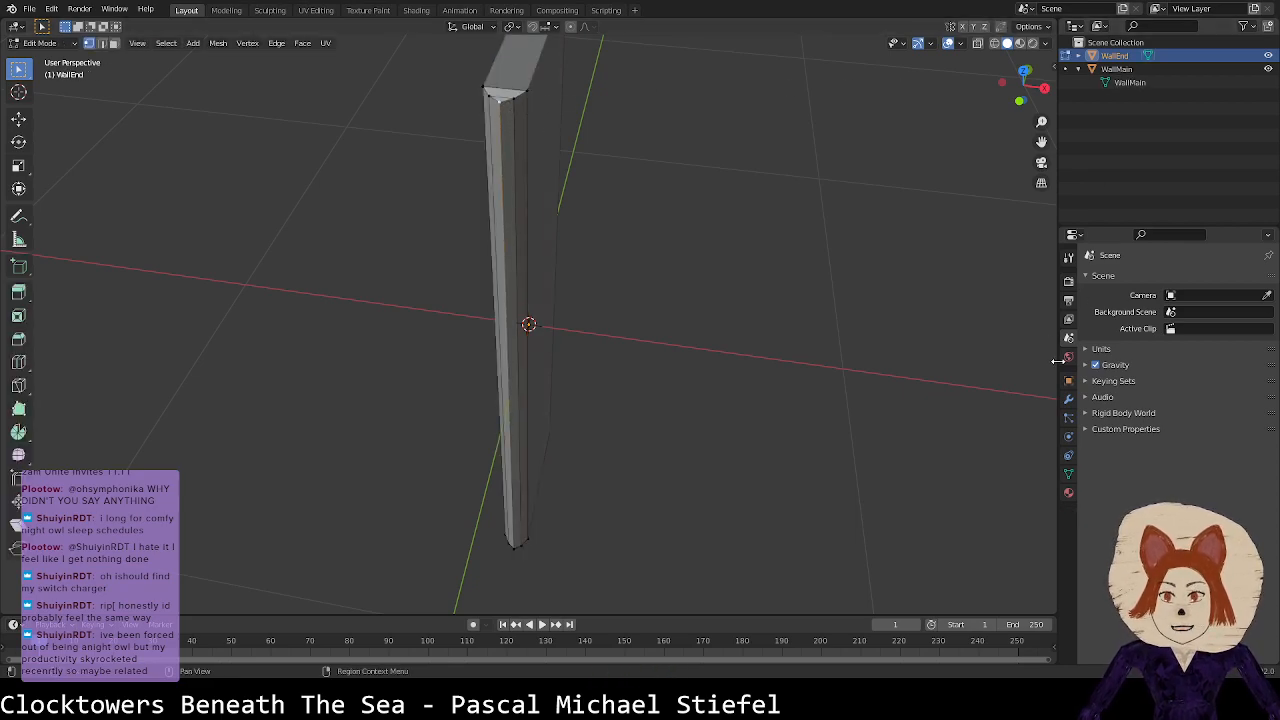
# Step: Show the modifier properties and transform values, and check the coordinates of WallEnd's upper vertices
pyautogui.click(1068, 396)
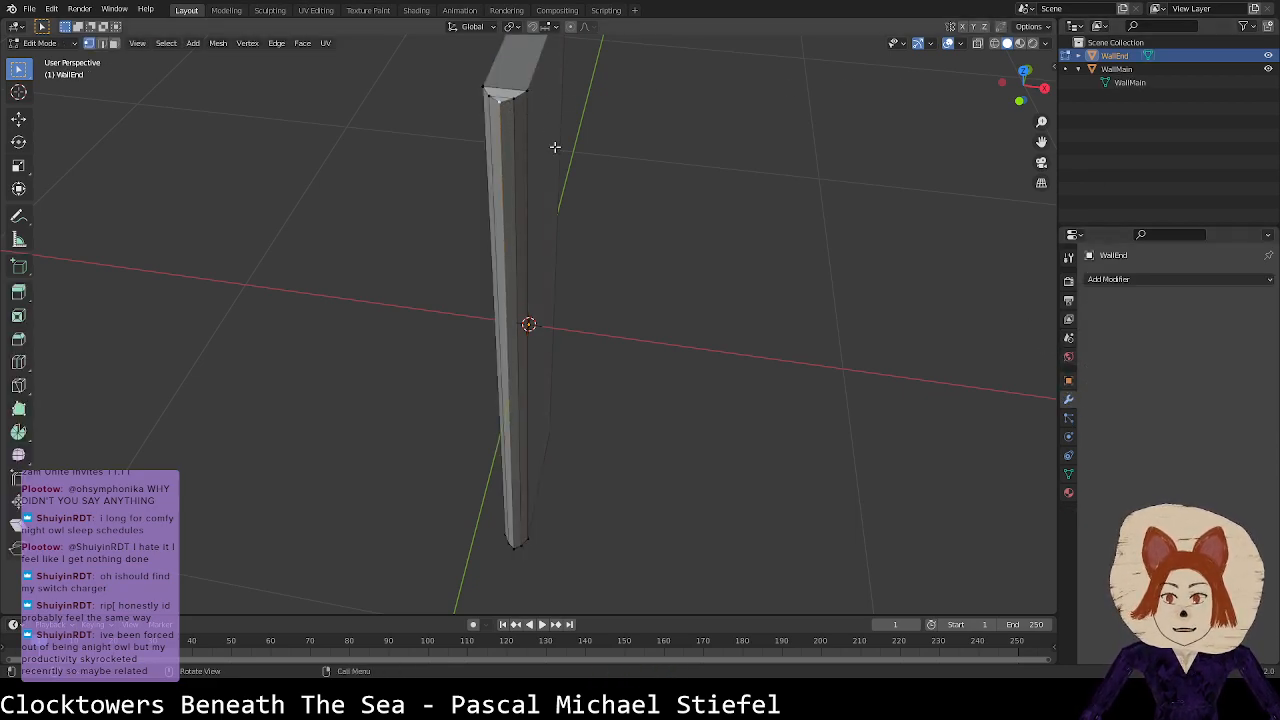
pyautogui.click(1053, 65)
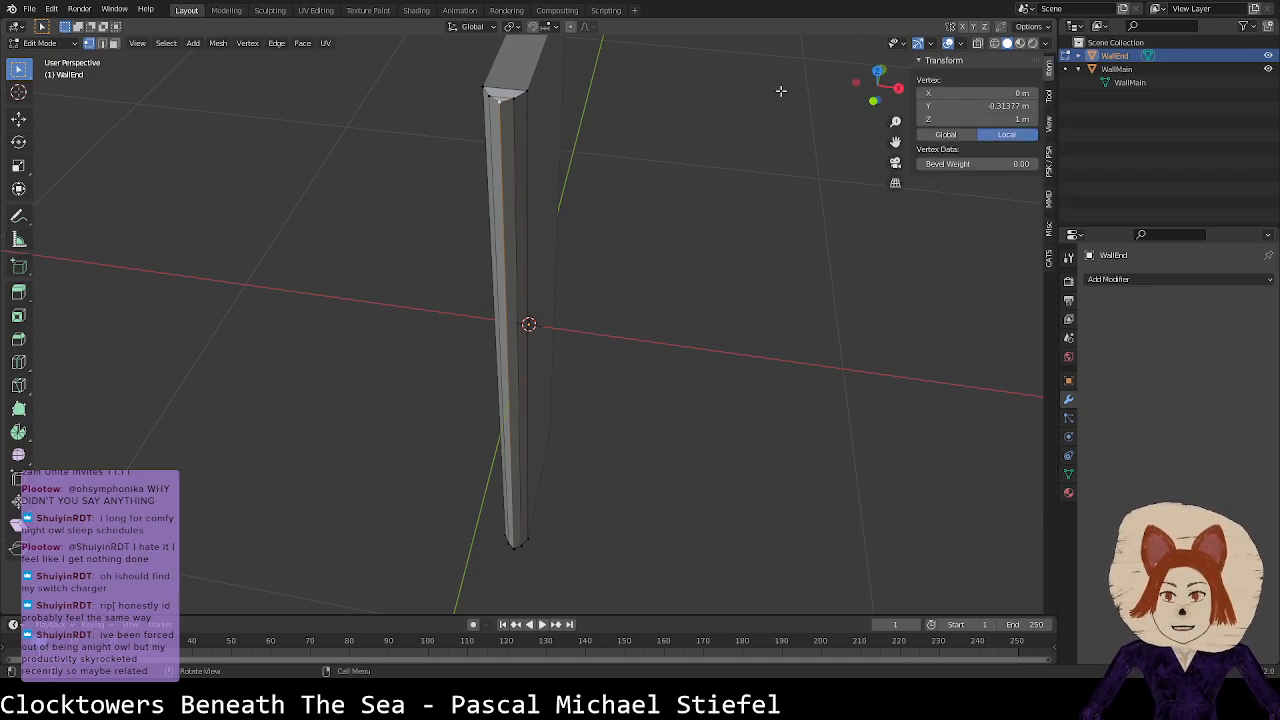
pyautogui.click(513, 99)
pyautogui.click(527, 92)
pyautogui.click(485, 90)
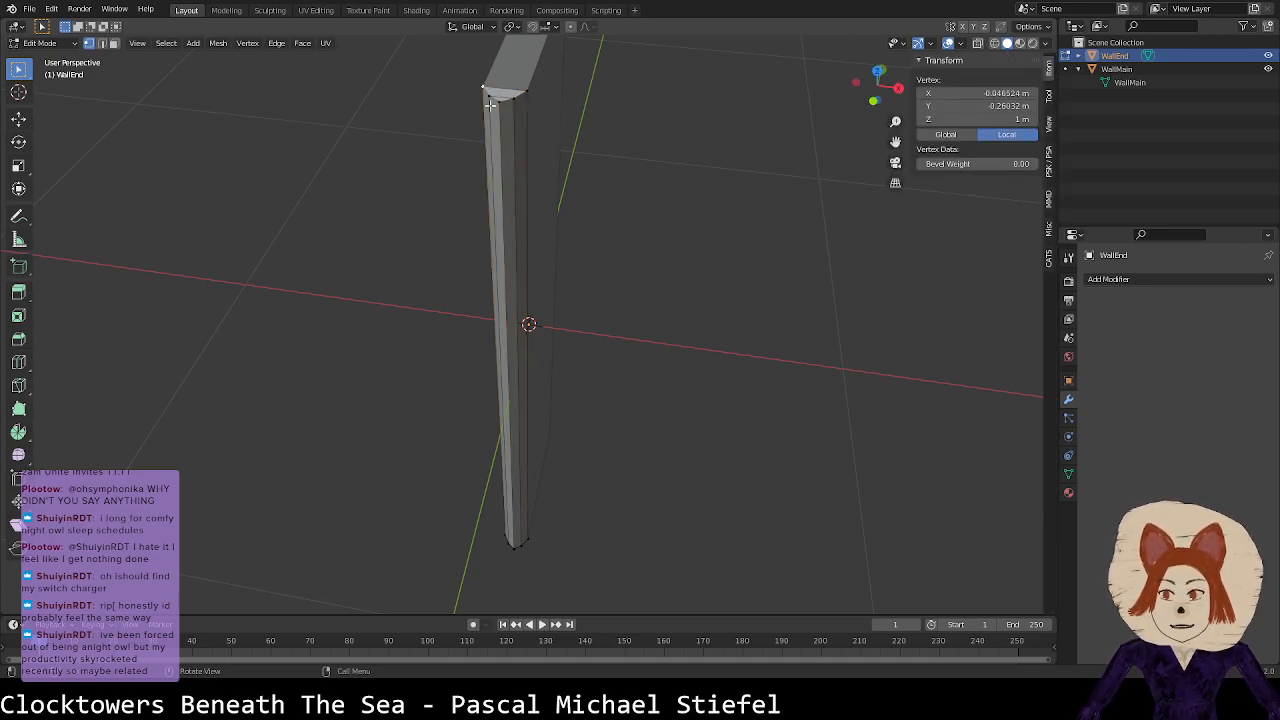
pyautogui.press('Tab')
pyautogui.moveTo(592, 157); pyautogui.dragTo(525, 260, button='middle')
# Step: Move WallEnd's outermost tip edge about 0.007 m along Y toward the main wall block
pyautogui.press('Tab')
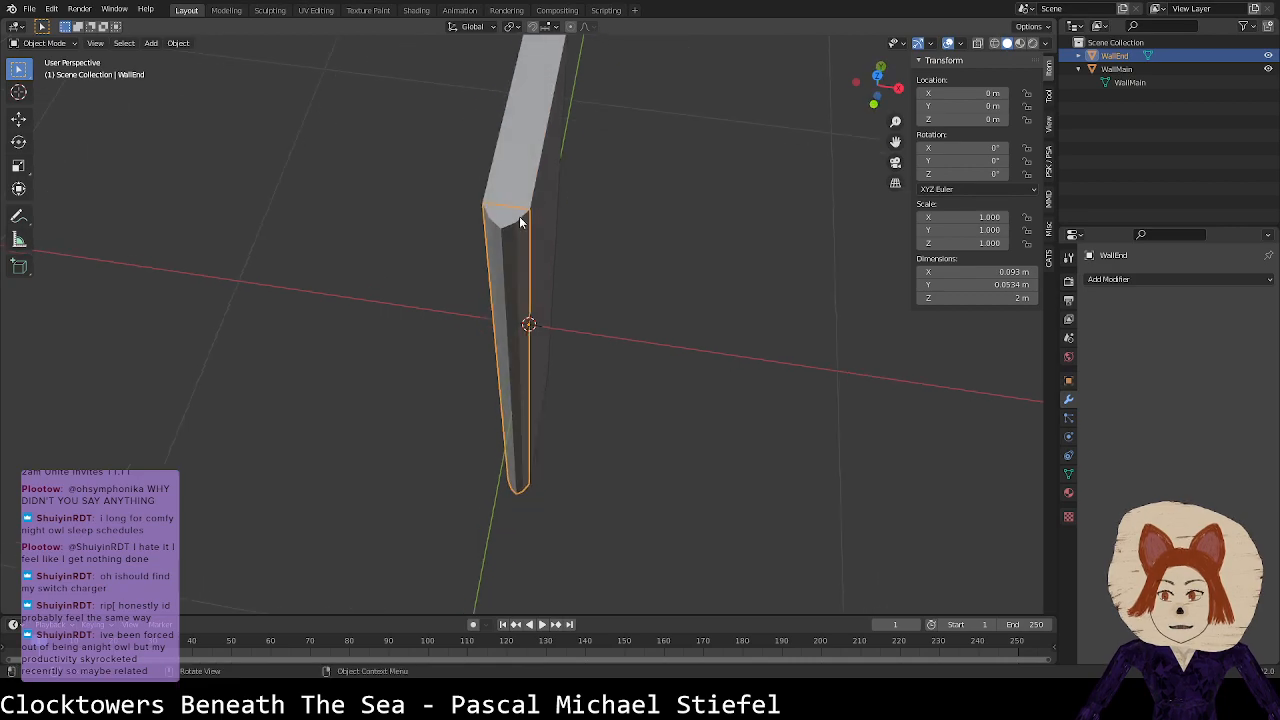
pyautogui.keyDown('alt'); pyautogui.click(515, 500); pyautogui.keyUp('alt')
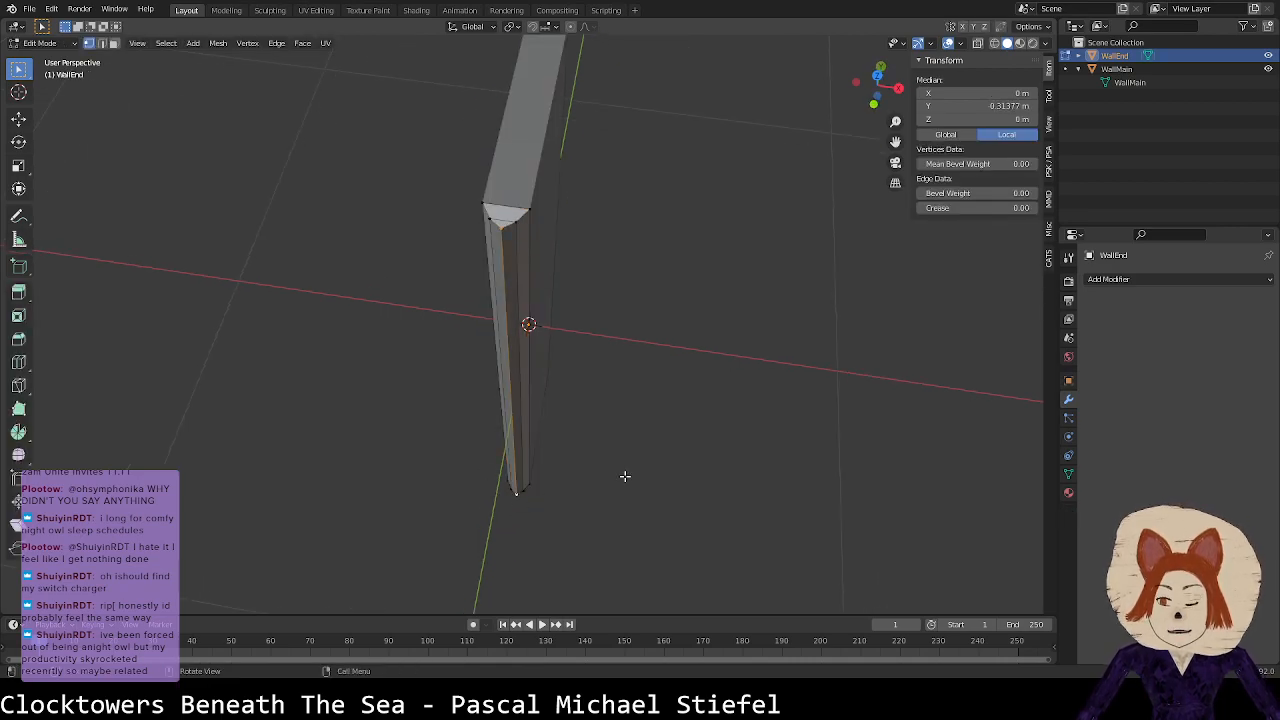
pyautogui.press('g')
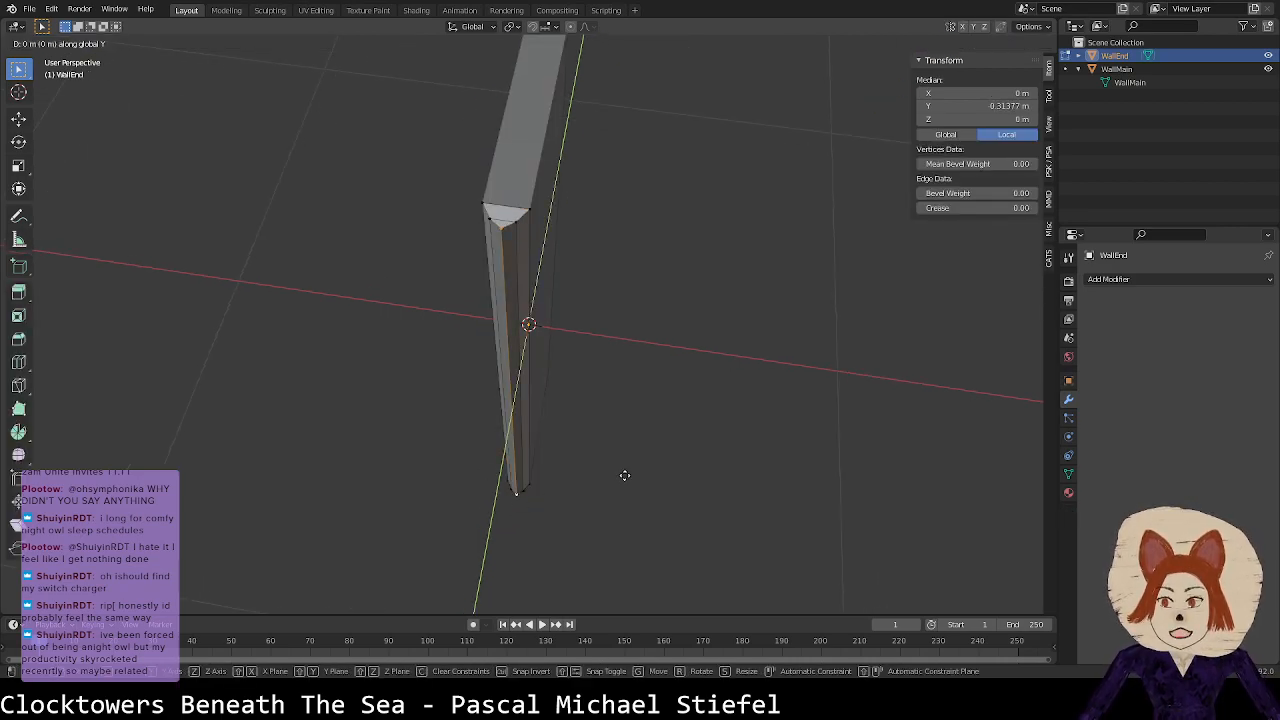
pyautogui.press('Escape')
pyautogui.press('Tab')
pyautogui.moveTo(752, 483); pyautogui.dragTo(619, 263, button='middle')
pyautogui.click(748, 435)
pyautogui.click(655, 262)
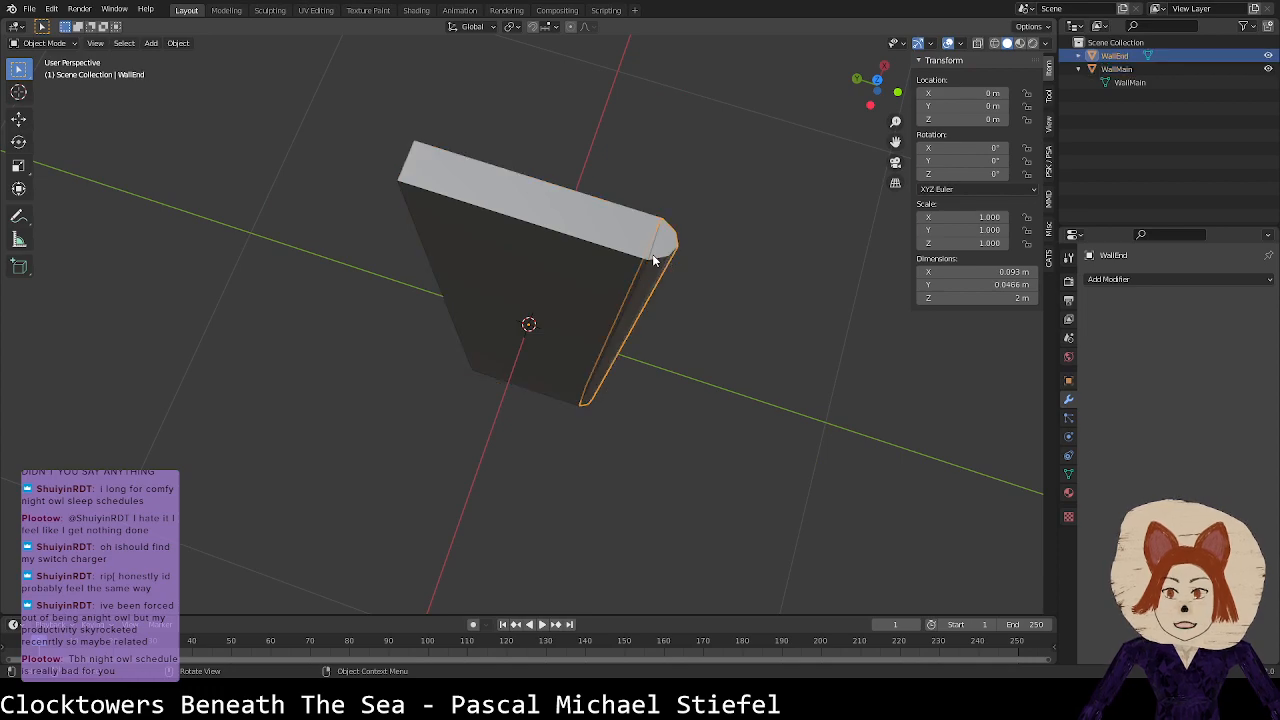
# Step: Check WallMain's dimensions and the coordinates of its upper corner vertex beside WallEnd
pyautogui.click(612, 241)
pyautogui.scroll(4, 762, 286)
pyautogui.scroll(-3, 755, 280)
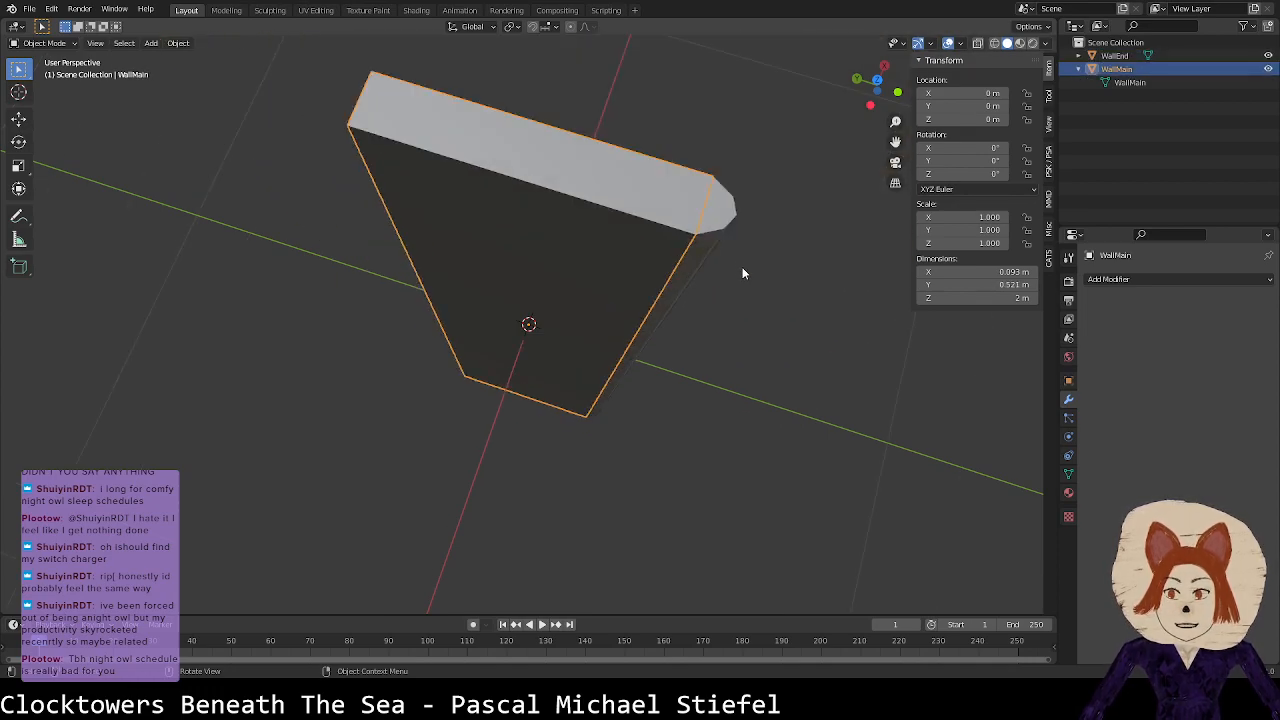
pyautogui.press('Tab')
pyautogui.click(716, 228)
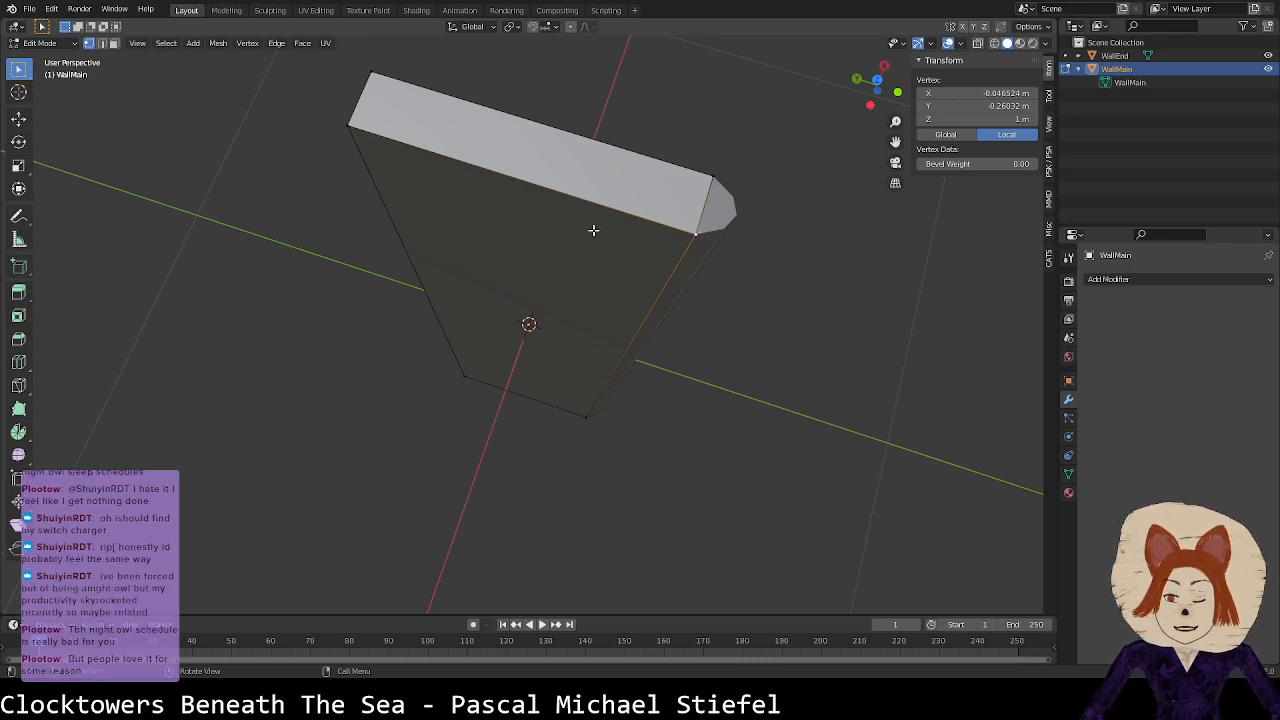
# Step: Scale all of WallMain's geometry along Y to about half its length and save the file
pyautogui.press('Tab')
pyautogui.press('Tab')
pyautogui.press('a')
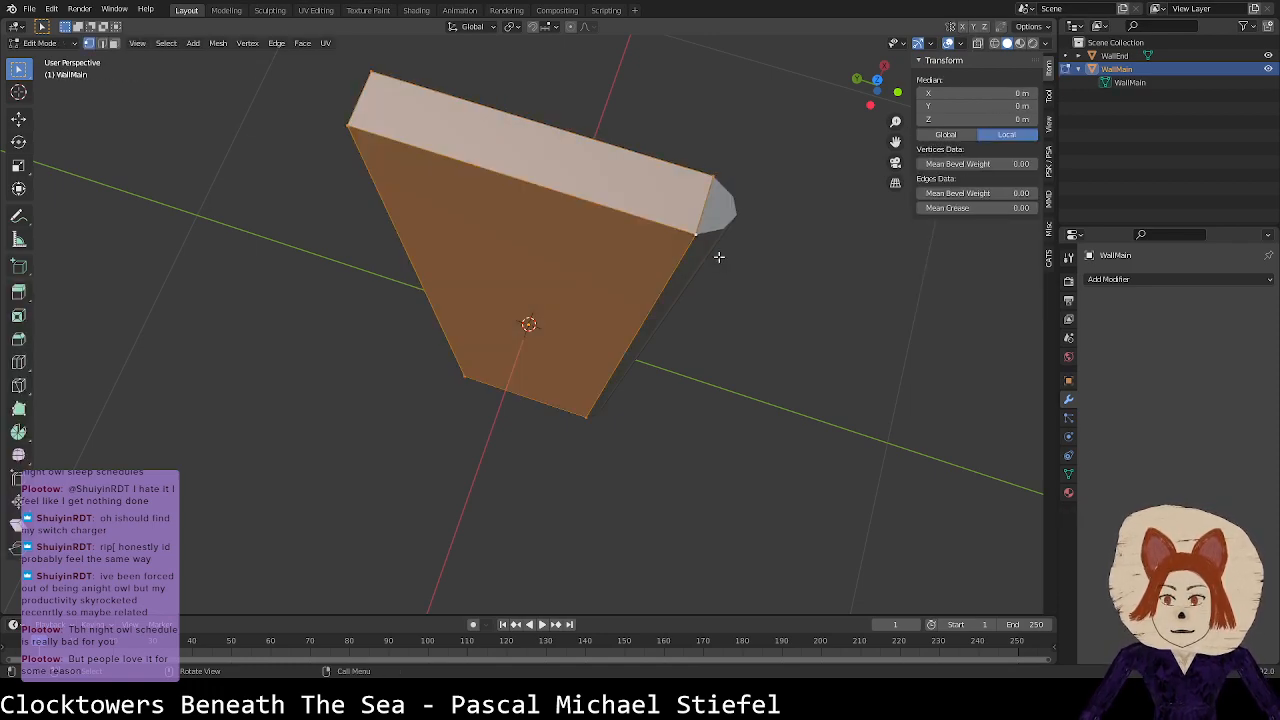
pyautogui.press('s')
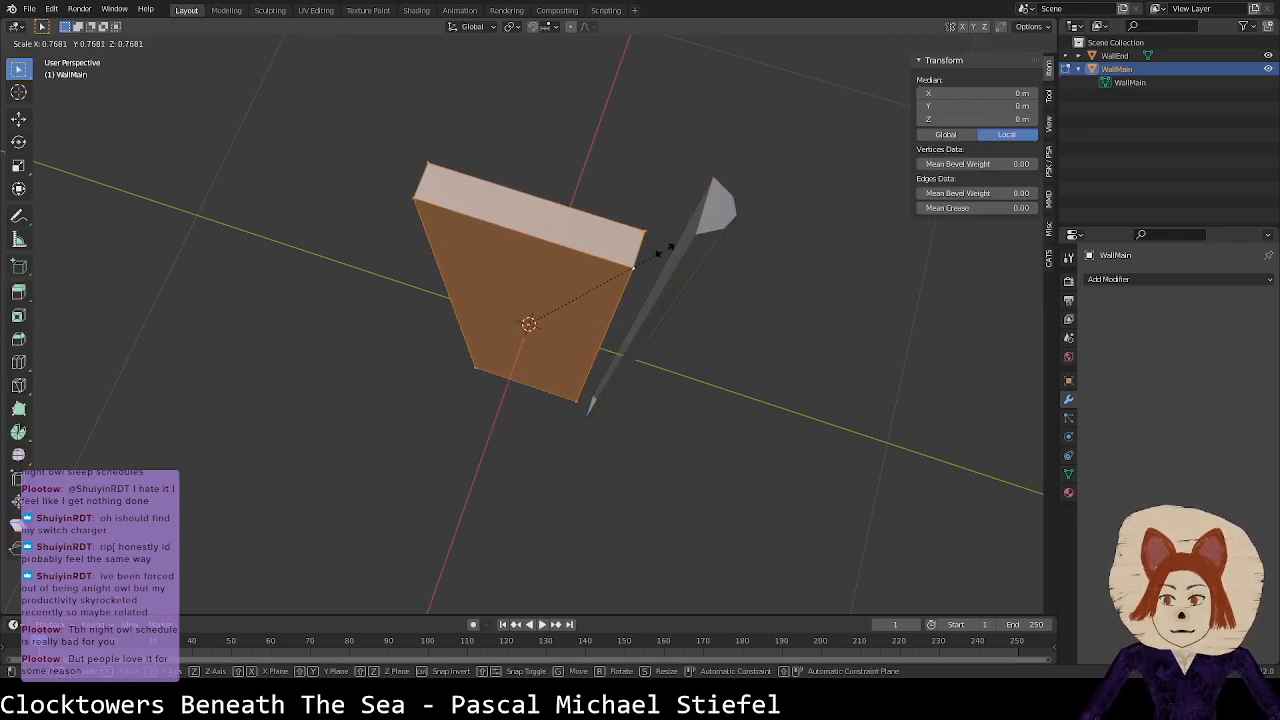
pyautogui.click(603, 259)
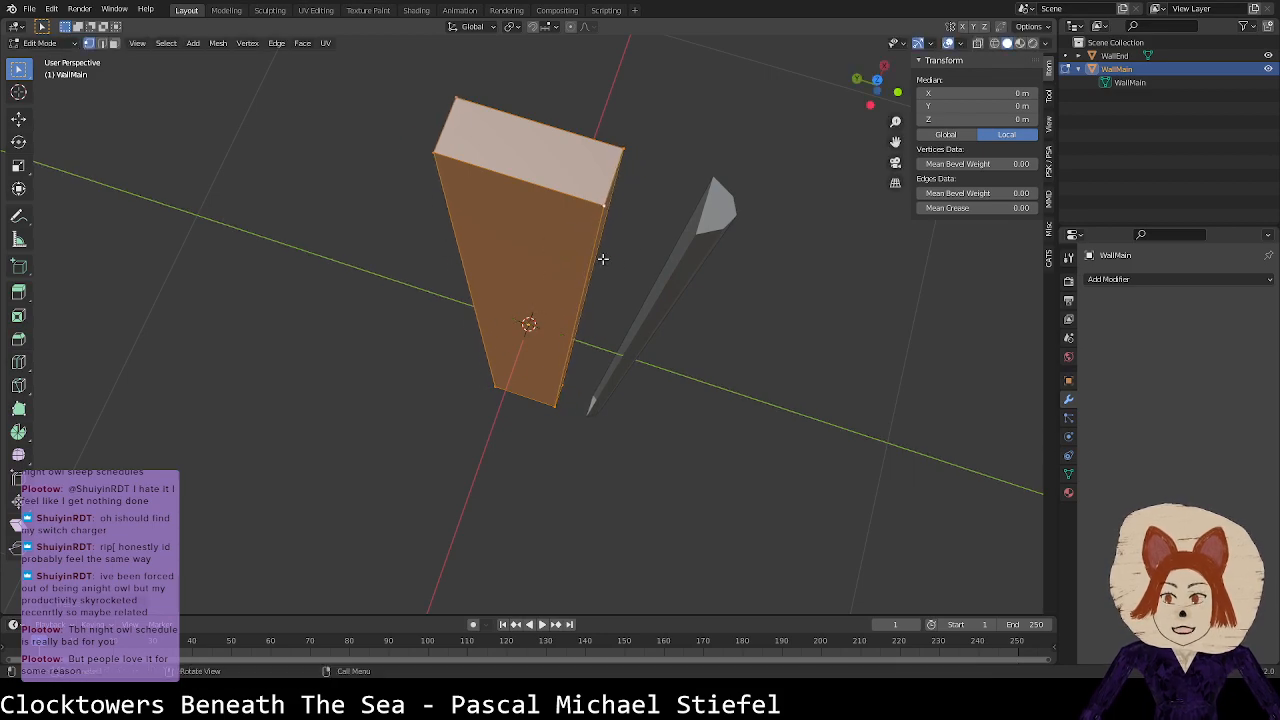
pyautogui.hotkey('ctrl', 's')
# Step: Leave mesh editing and add a Bezier curve at the world origin
pyautogui.scroll(-4, 683, 298)
pyautogui.moveTo(683, 300); pyautogui.dragTo(595, 273, button='middle')
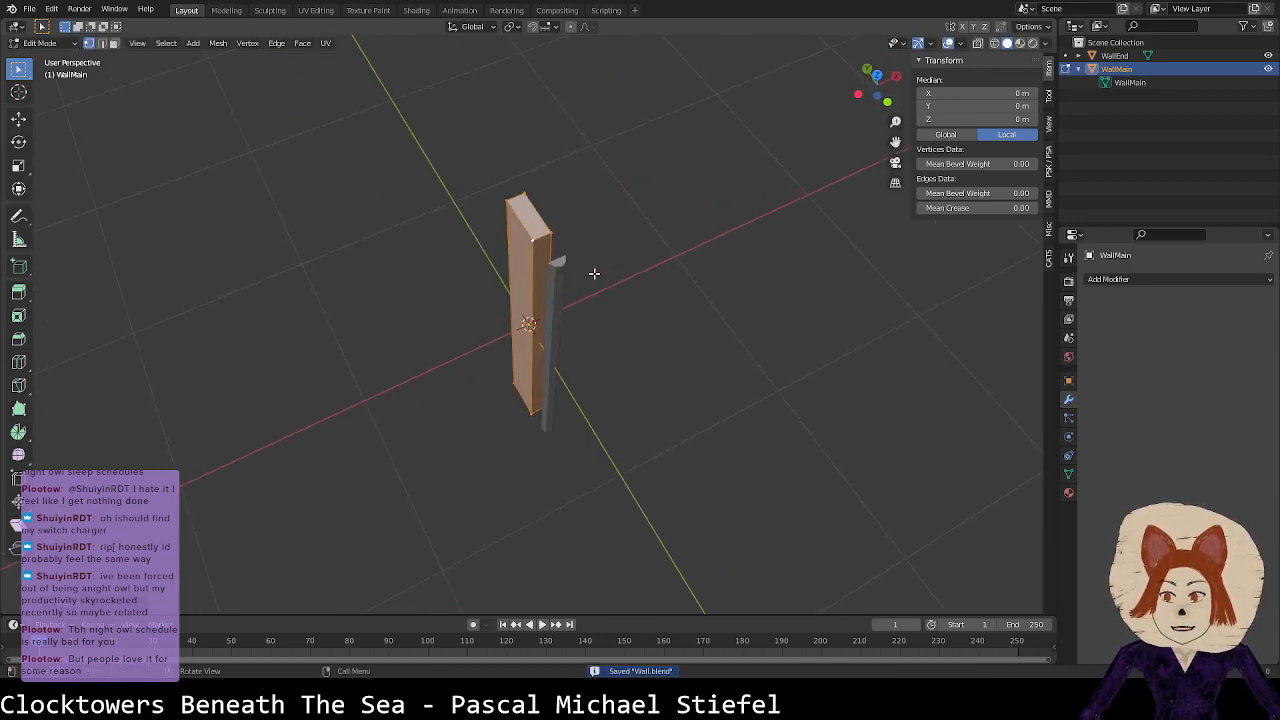
pyautogui.press('Tab')
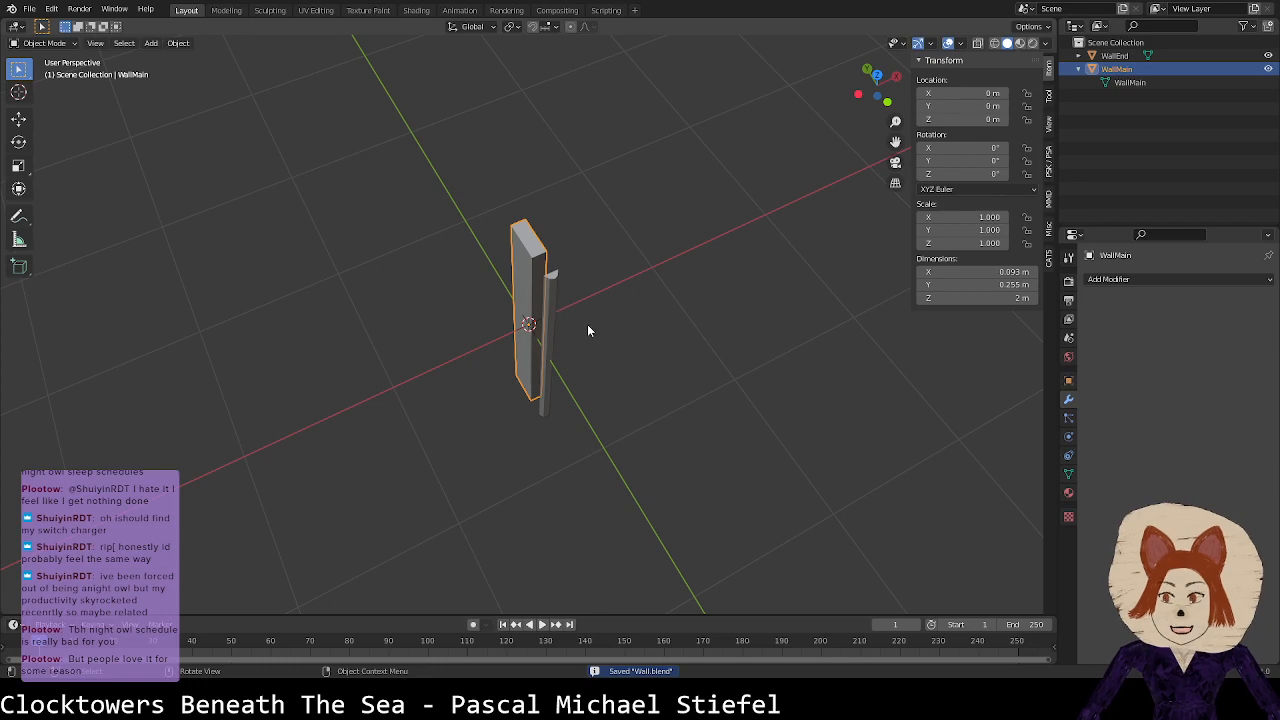
pyautogui.hotkey('shift', 'a')
pyautogui.moveTo(587, 324)
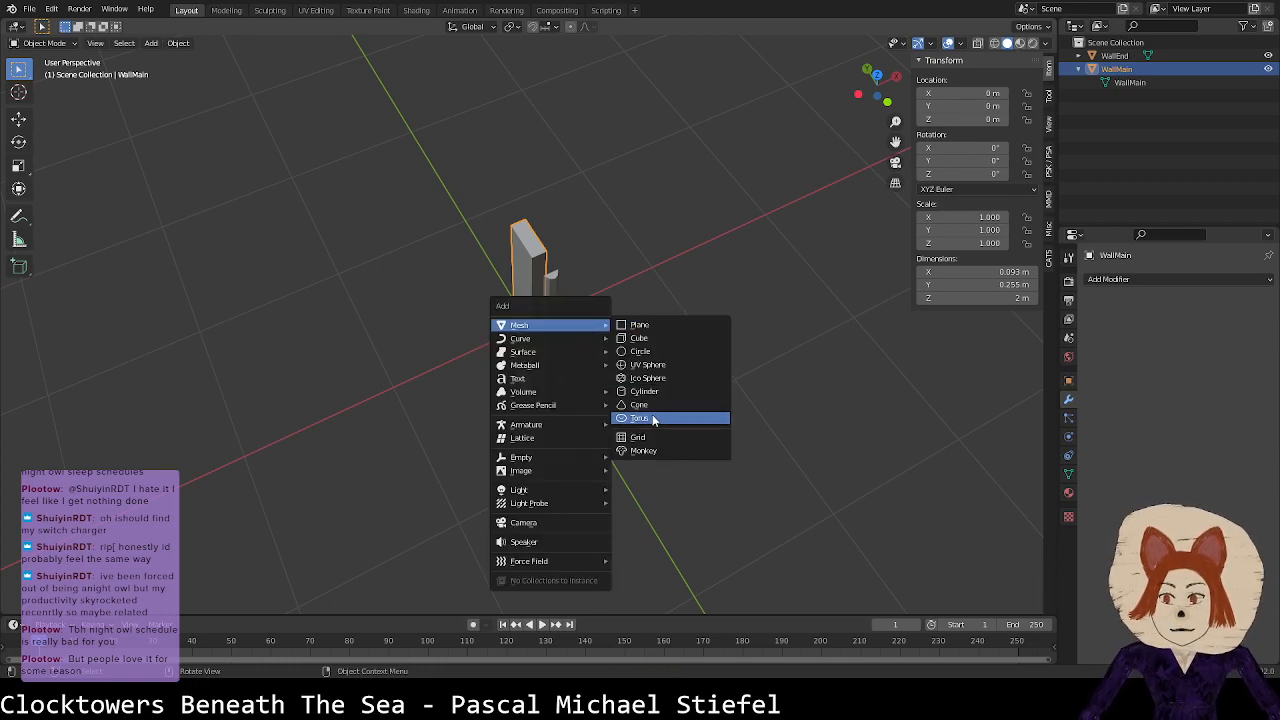
pyautogui.click(655, 338)
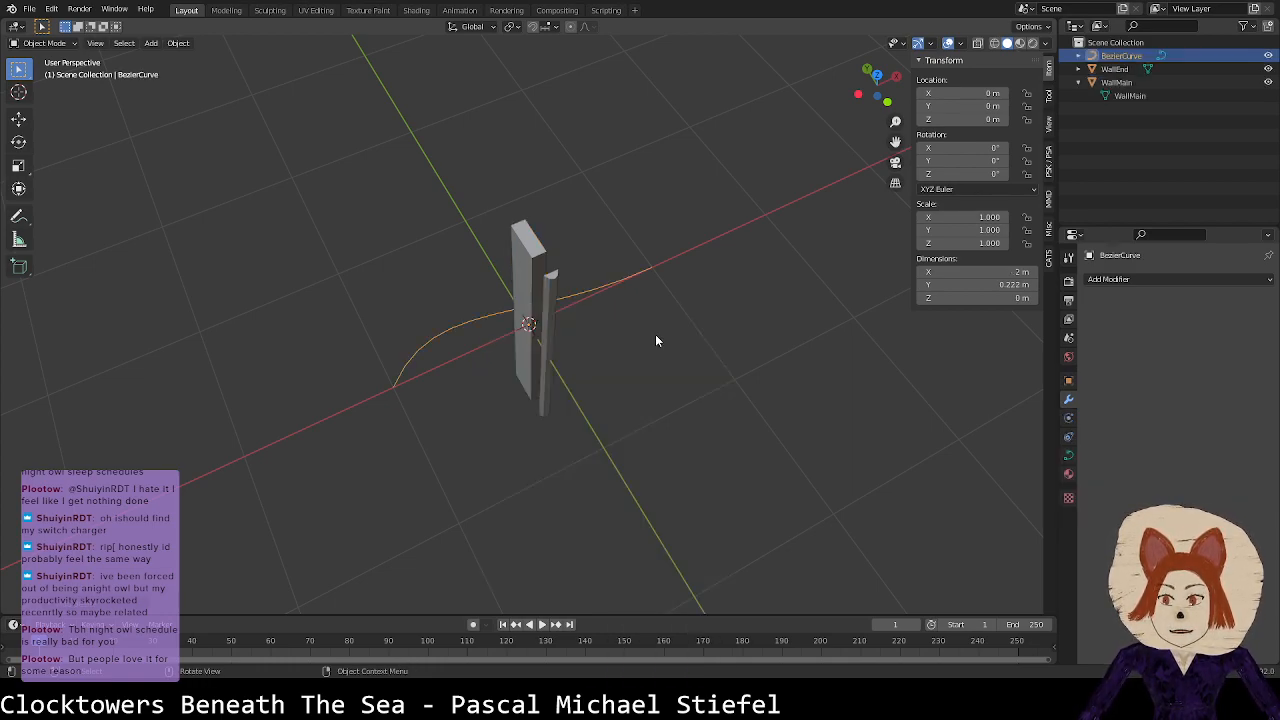
# Step: Rotate WallMain and WallEnd together by -90 degrees in the top view
pyautogui.click(876, 76)
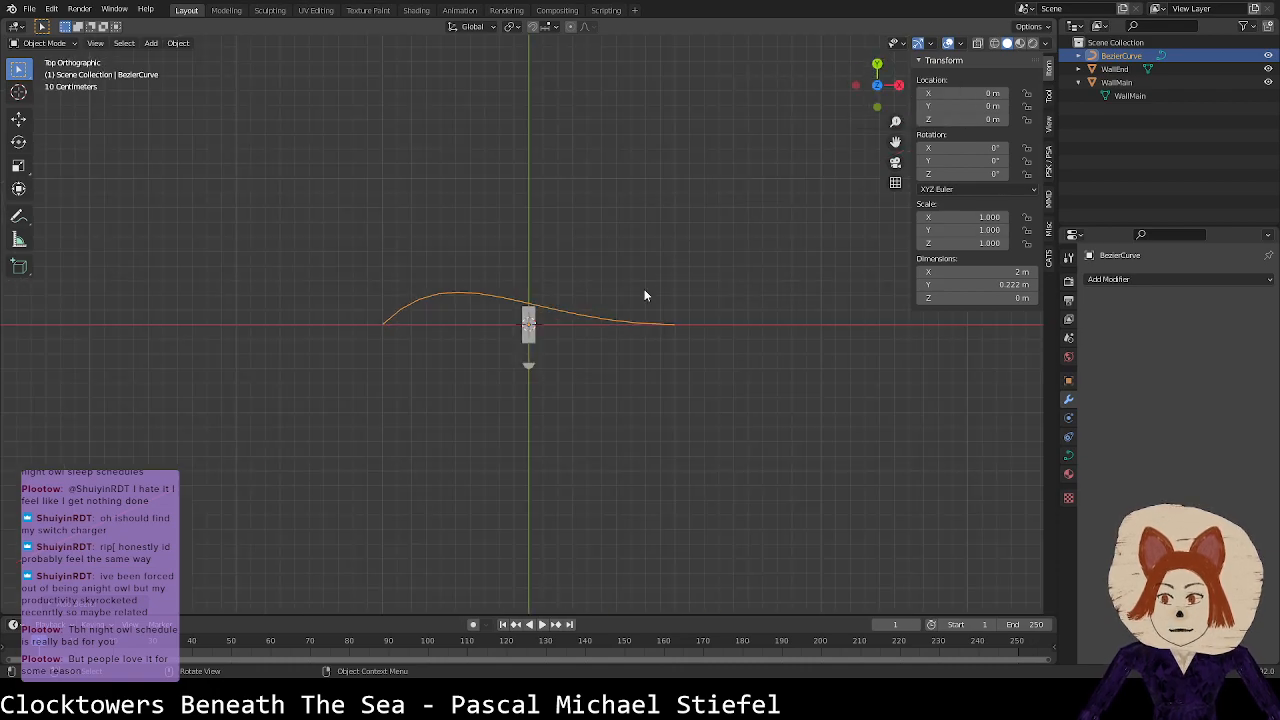
pyautogui.click(532, 350)
pyautogui.keyDown('shift'); pyautogui.click(531, 364); pyautogui.keyUp('shift')
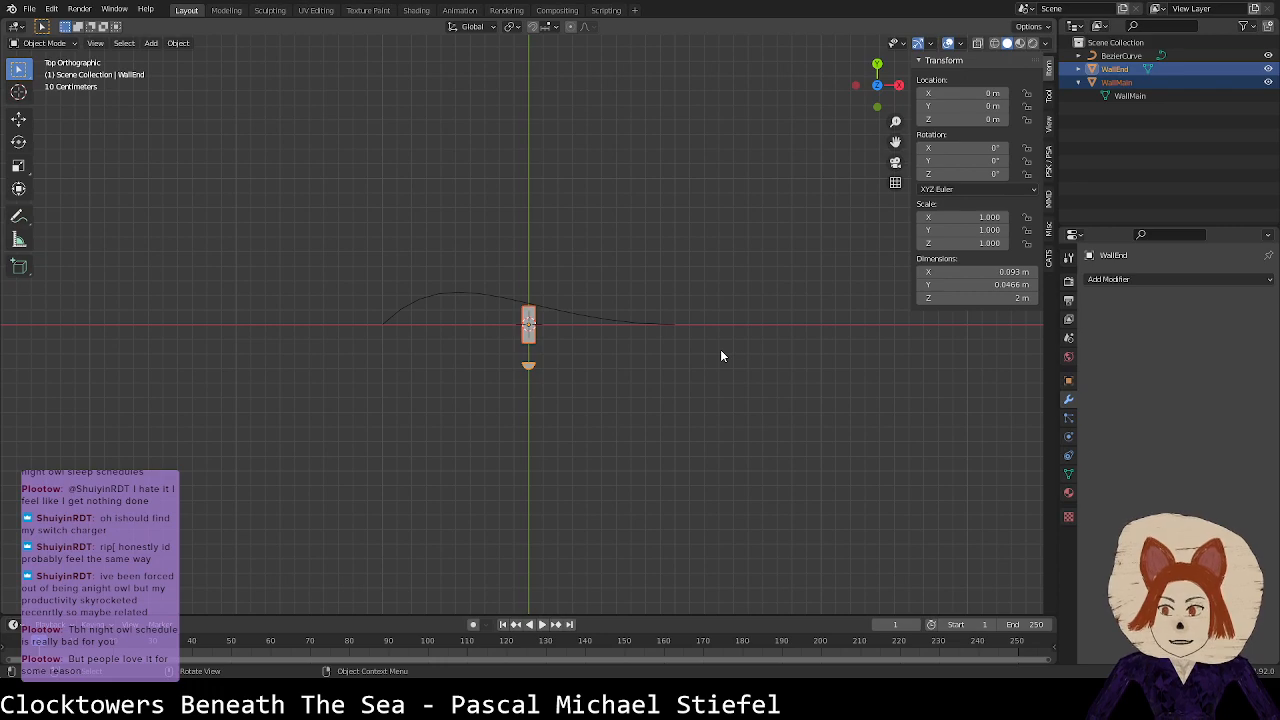
pyautogui.write('r90')
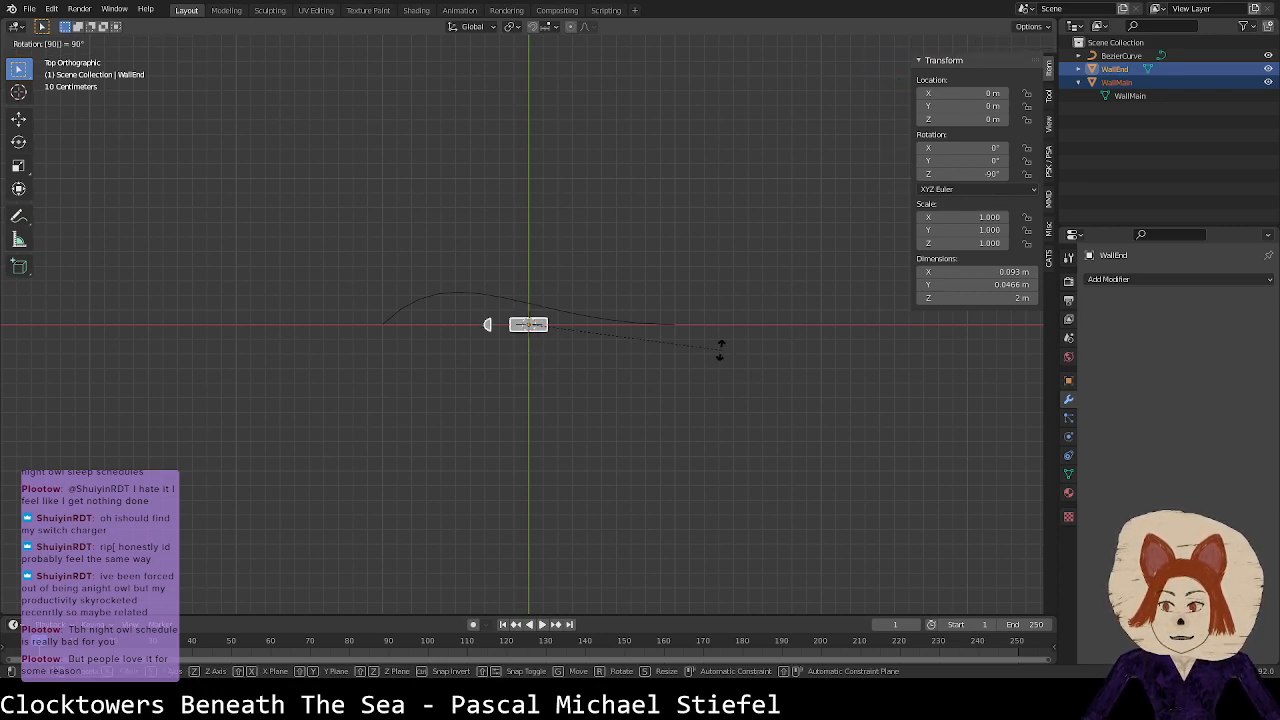
pyautogui.press('BackSpace')
pyautogui.press('BackSpace')
pyautogui.press('BackSpace')
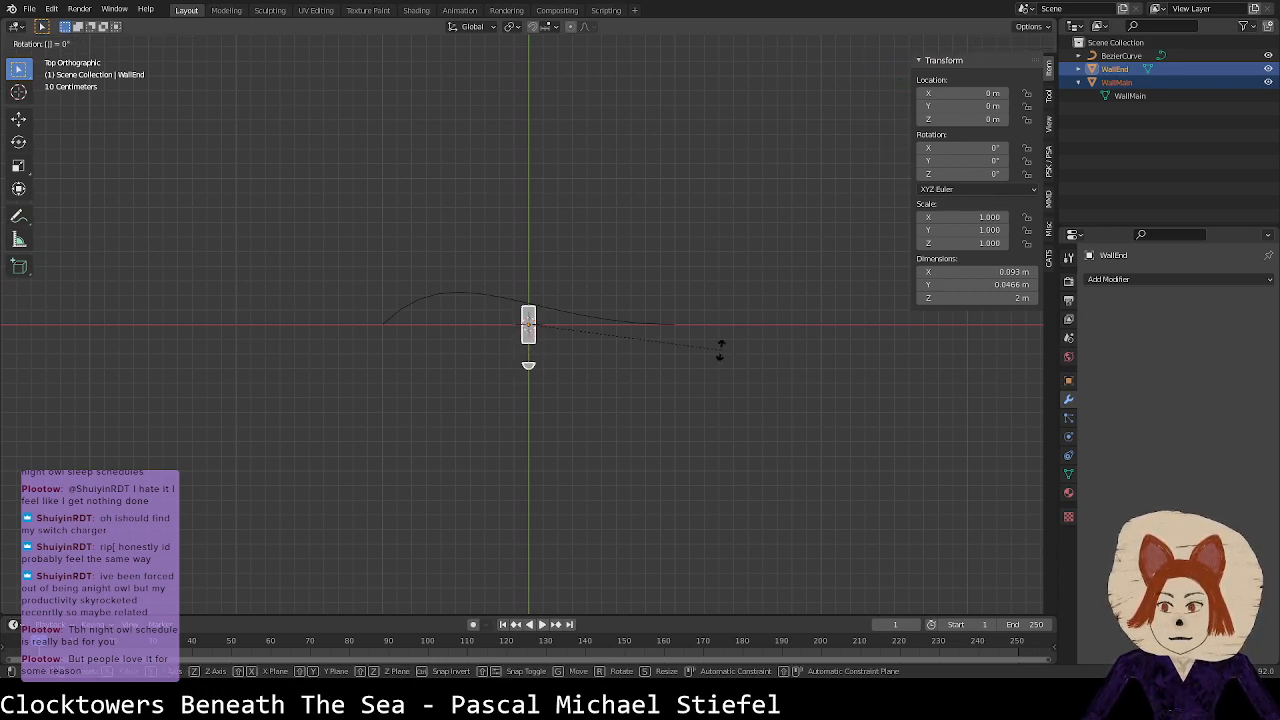
pyautogui.write('-90')
pyautogui.press('Return')
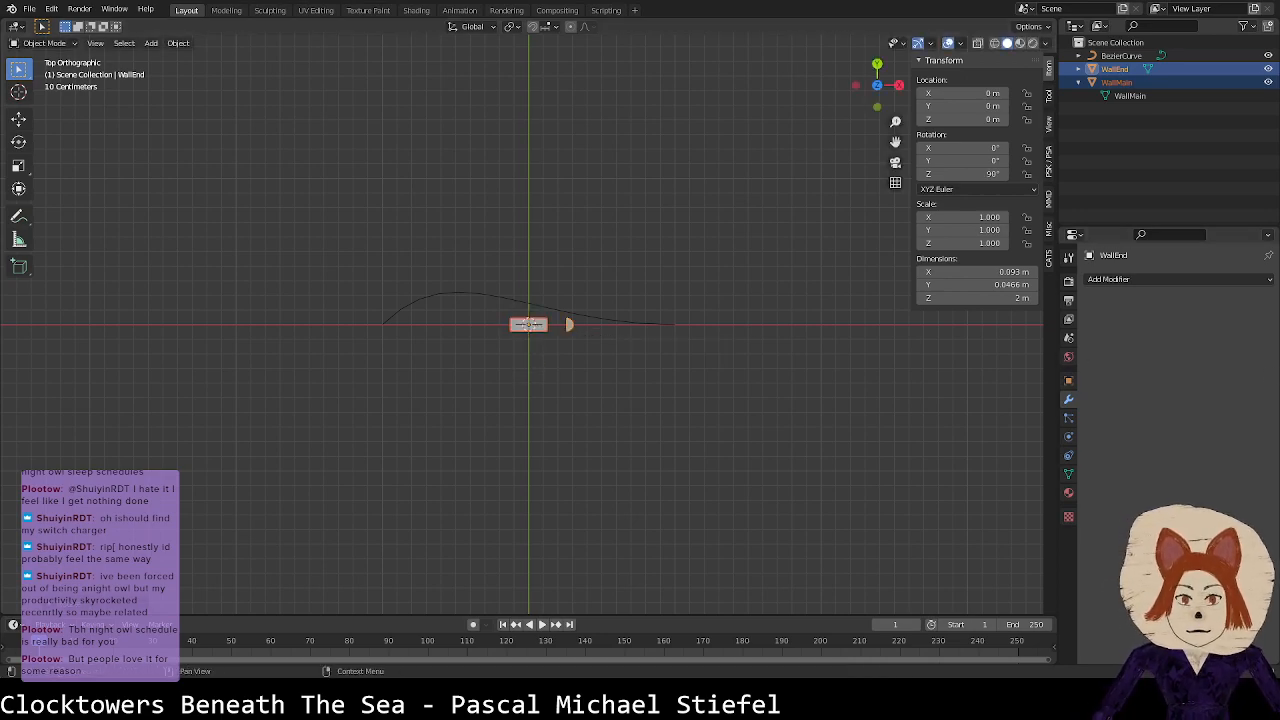
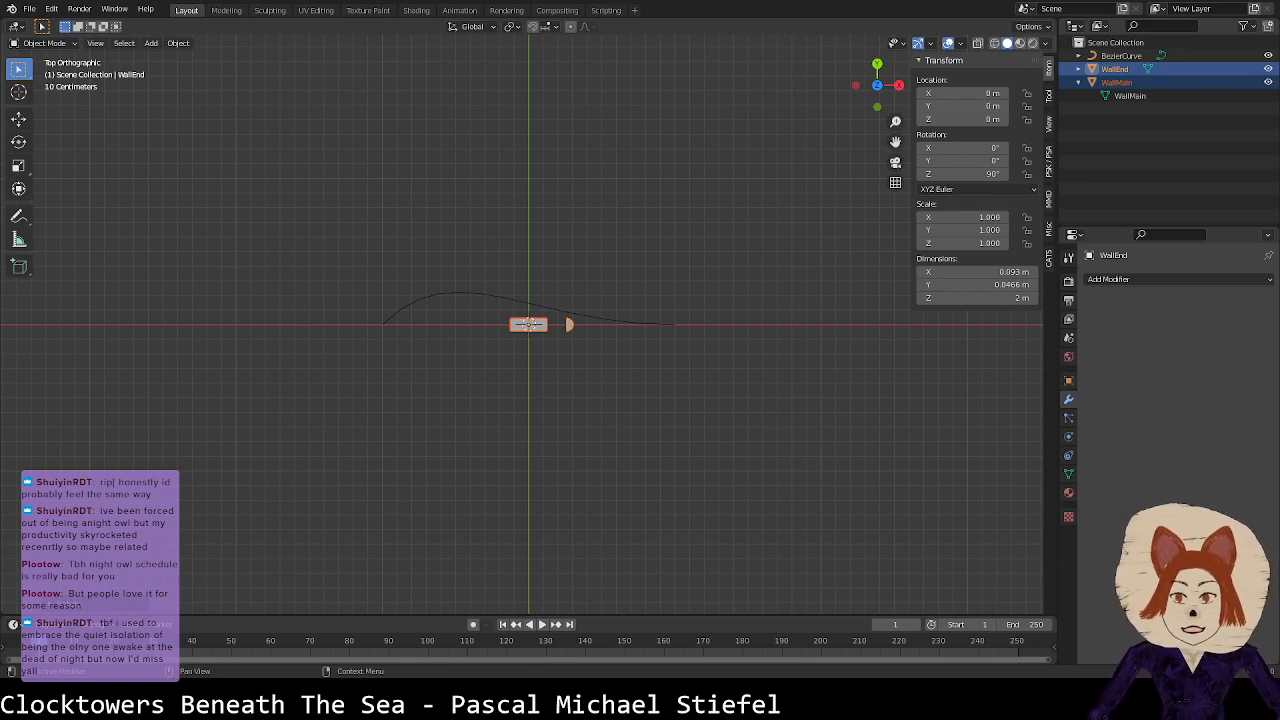
# Step: Move all of WallEnd's geometry about 0.258 m along global X back to its origin
pyautogui.scroll(6, 529, 323)
pyautogui.click(671, 322)
pyautogui.press('Tab')
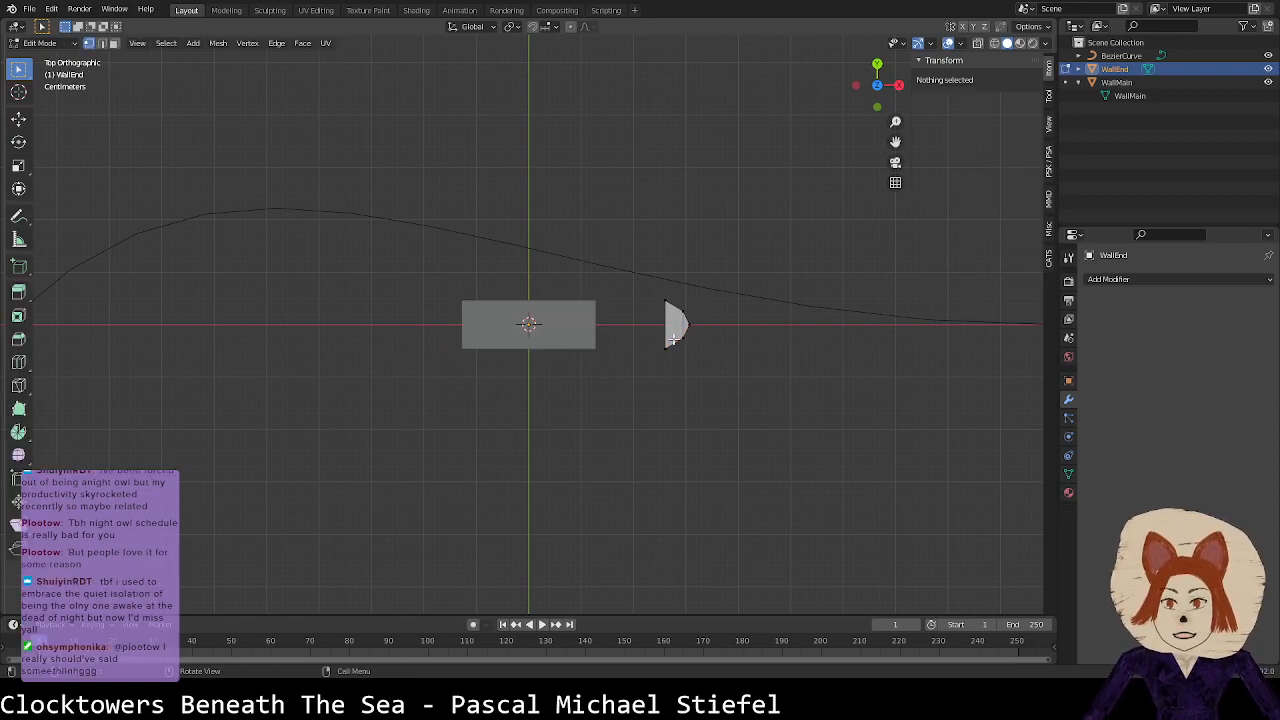
pyautogui.press('a')
pyautogui.press('g')
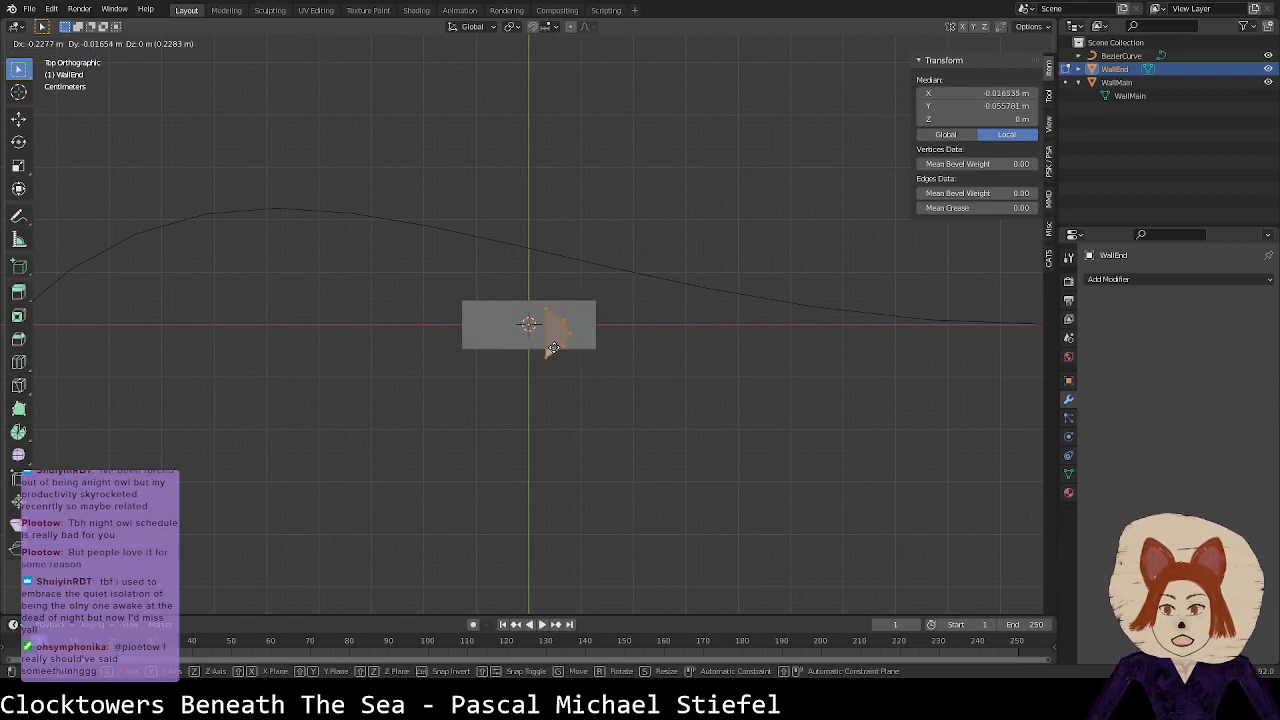
pyautogui.press('x')
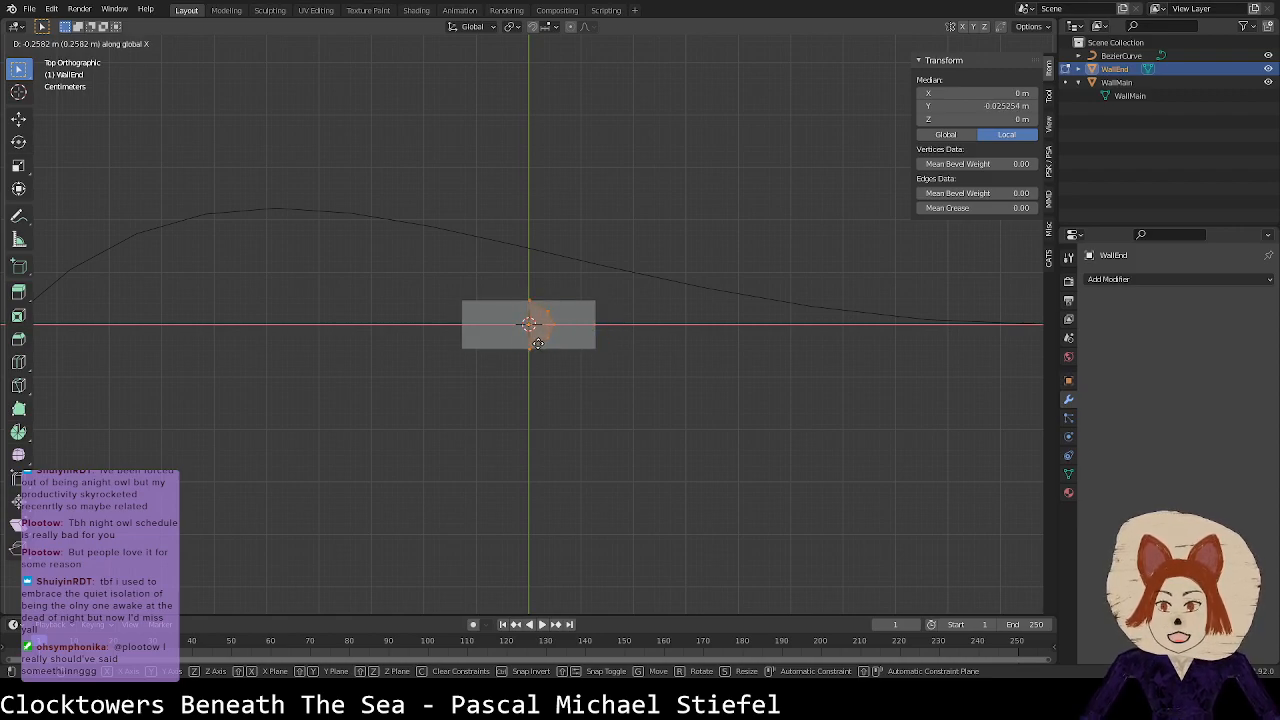
pyautogui.click(538, 343)
# Step: Select WallEnd's flat-side vertices in wireframe and set their local median Y to 0 m
pyautogui.scroll(5, 535, 330)
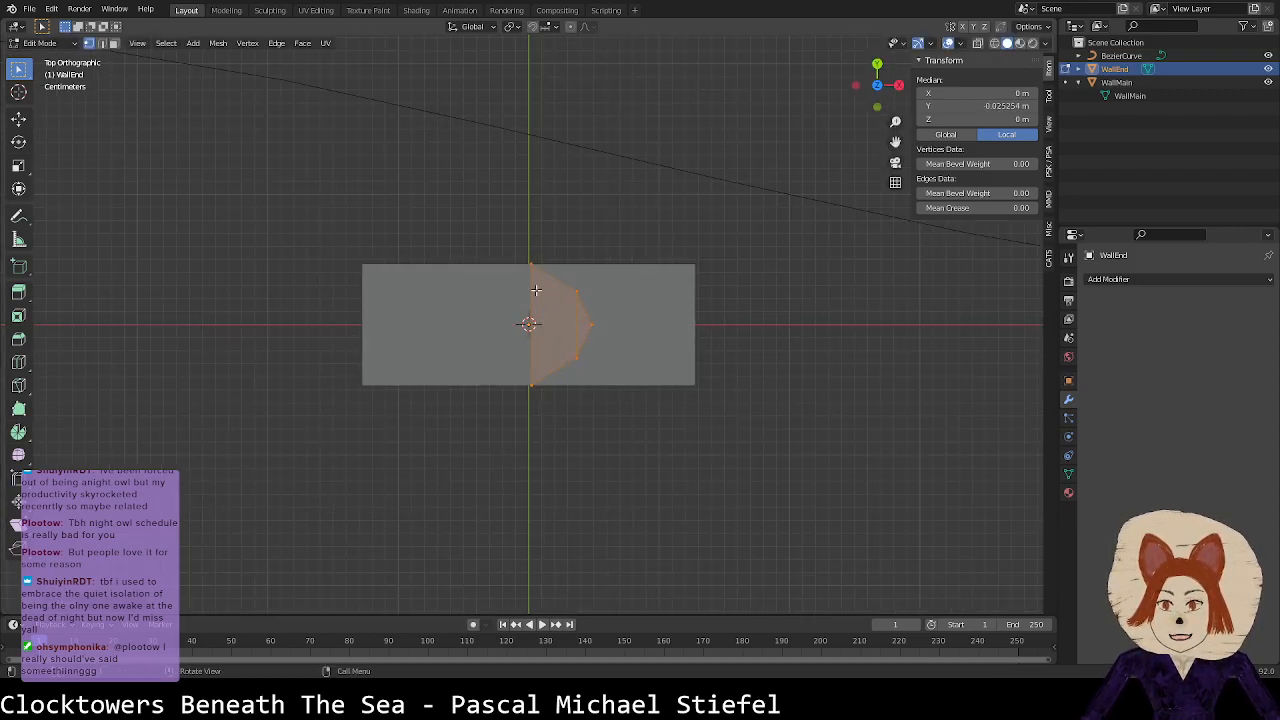
pyautogui.press('z')
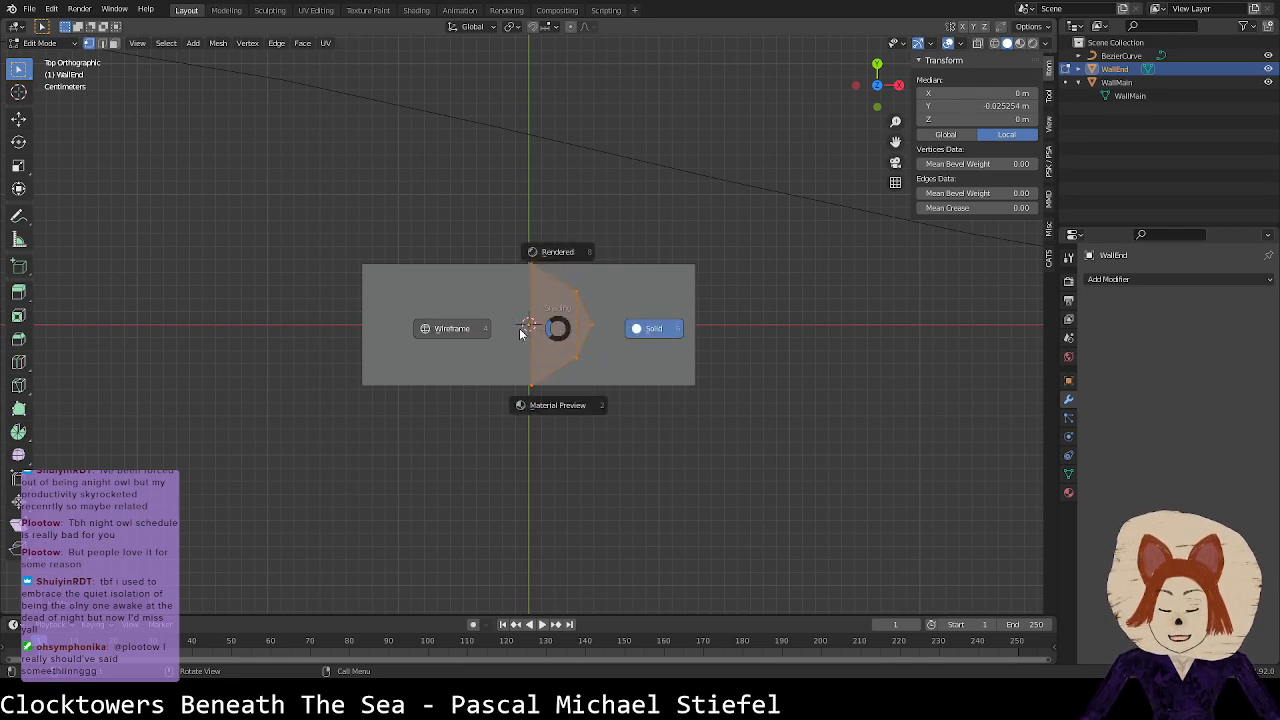
pyautogui.click(480, 332)
pyautogui.moveTo(503, 198); pyautogui.dragTo(561, 414)
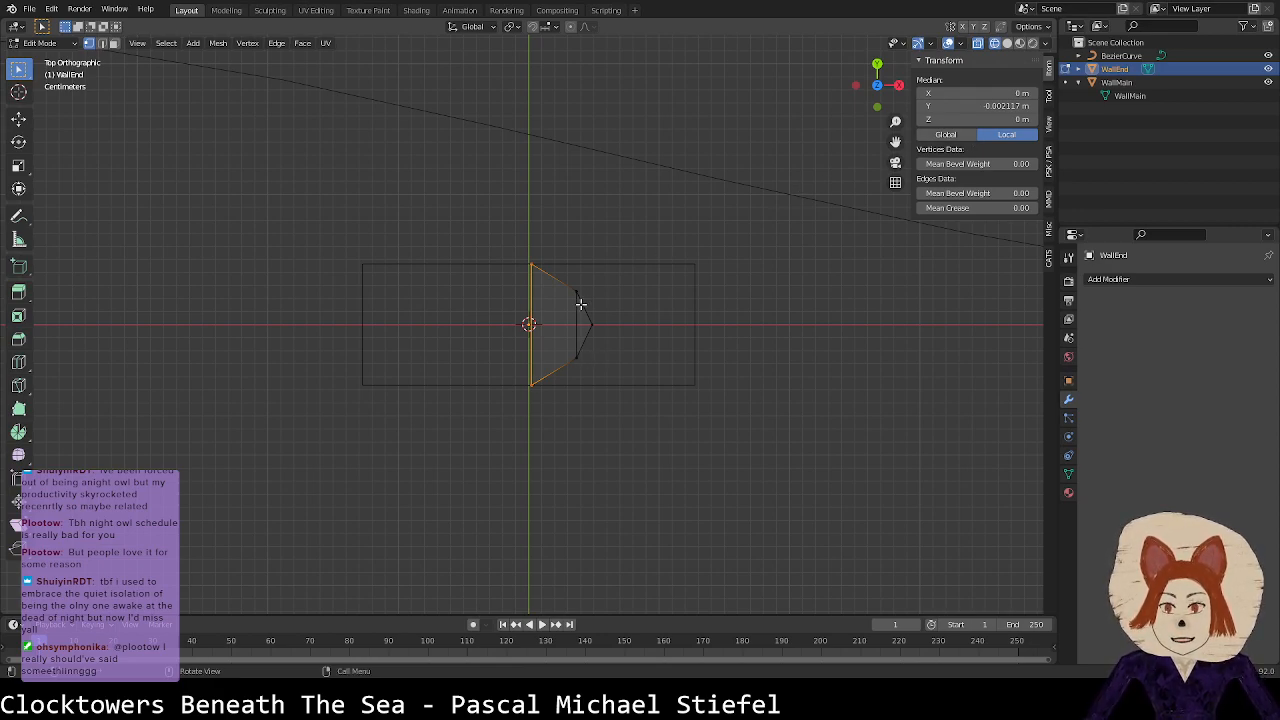
pyautogui.click(965, 106)
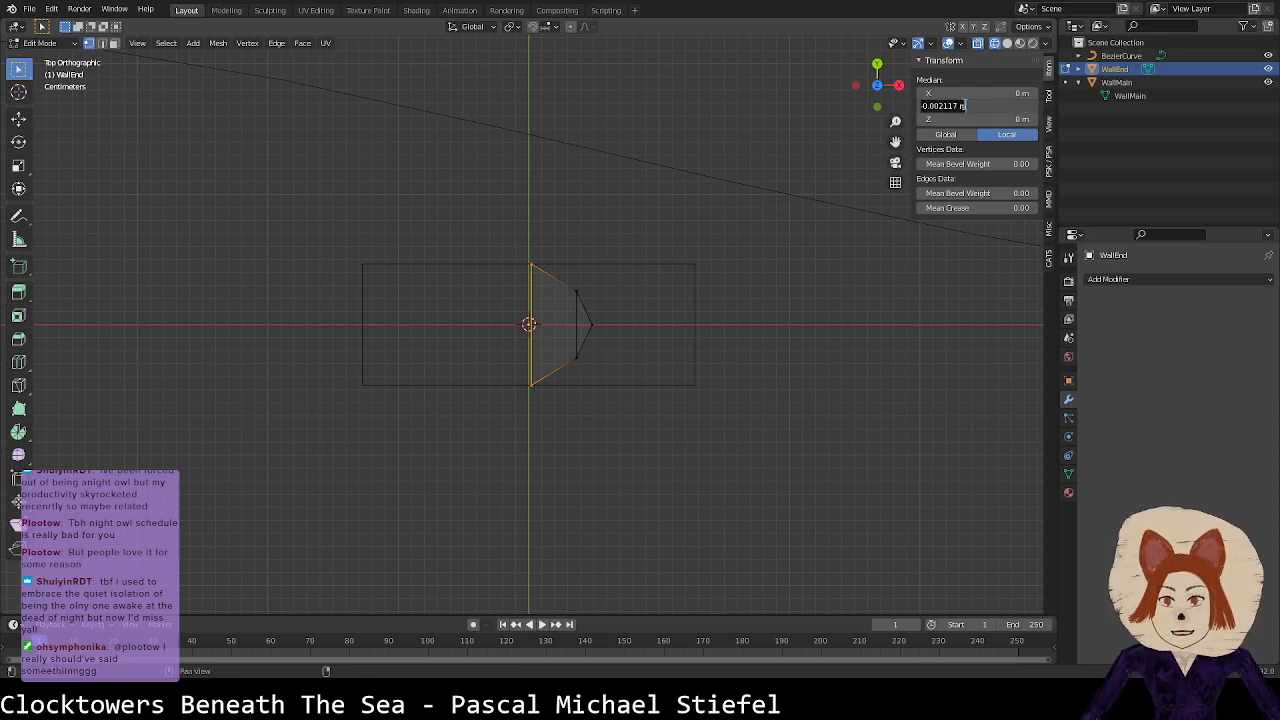
pyautogui.write('0')
pyautogui.press('Return')
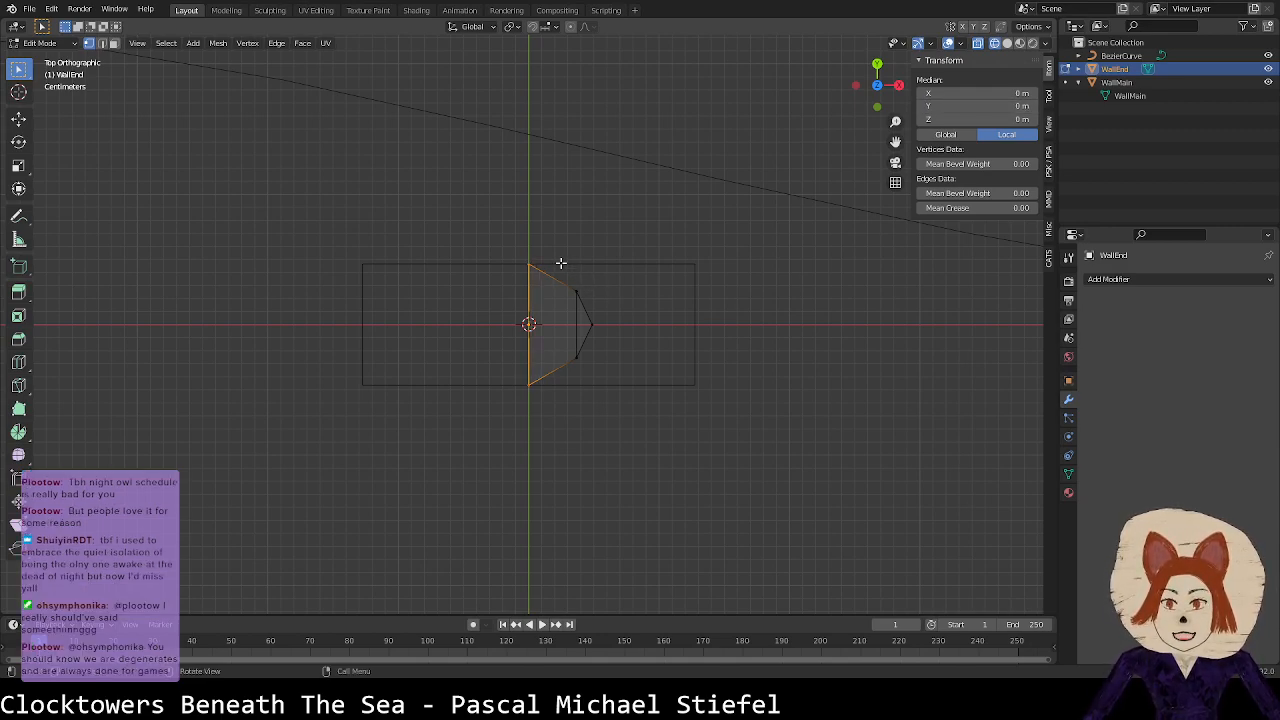
# Step: Move WallEnd's rounded-side vertices about 0.006 m along global X toward its flat side
pyautogui.moveTo(546, 262); pyautogui.dragTo(621, 393)
pyautogui.press('g')
pyautogui.press('y')
pyautogui.press('x')
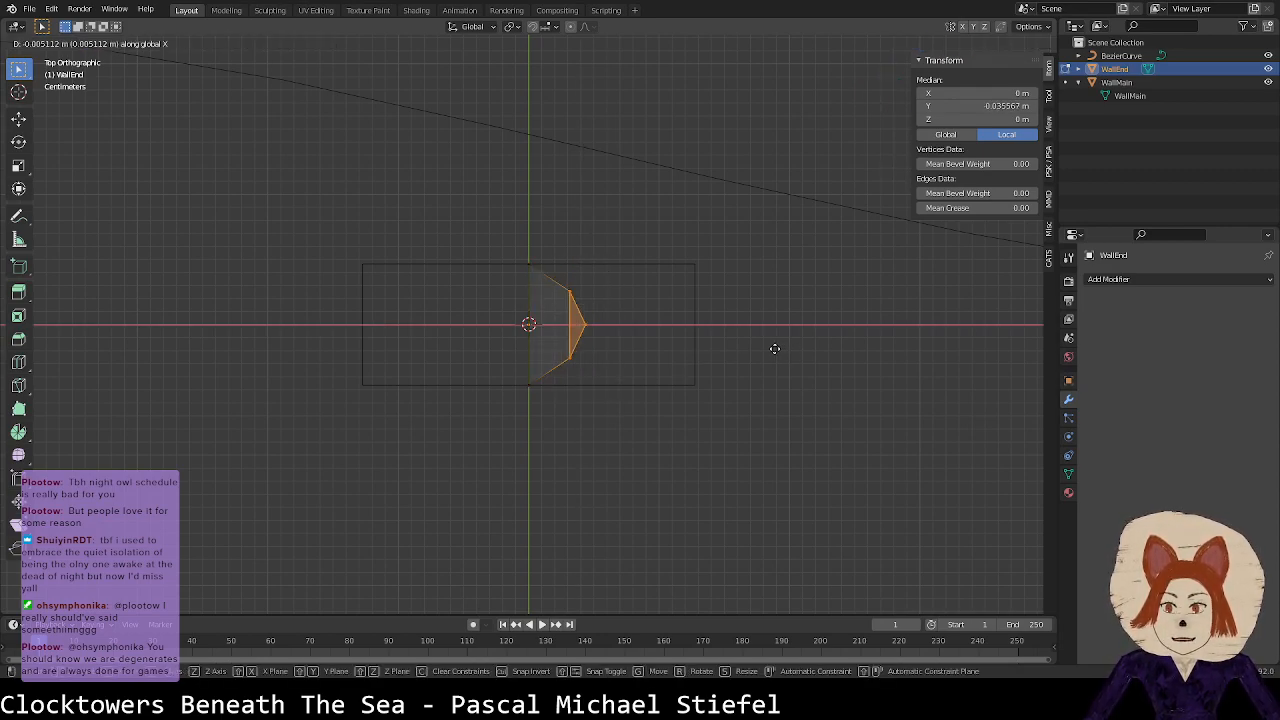
pyautogui.click(774, 348)
pyautogui.press('Tab')
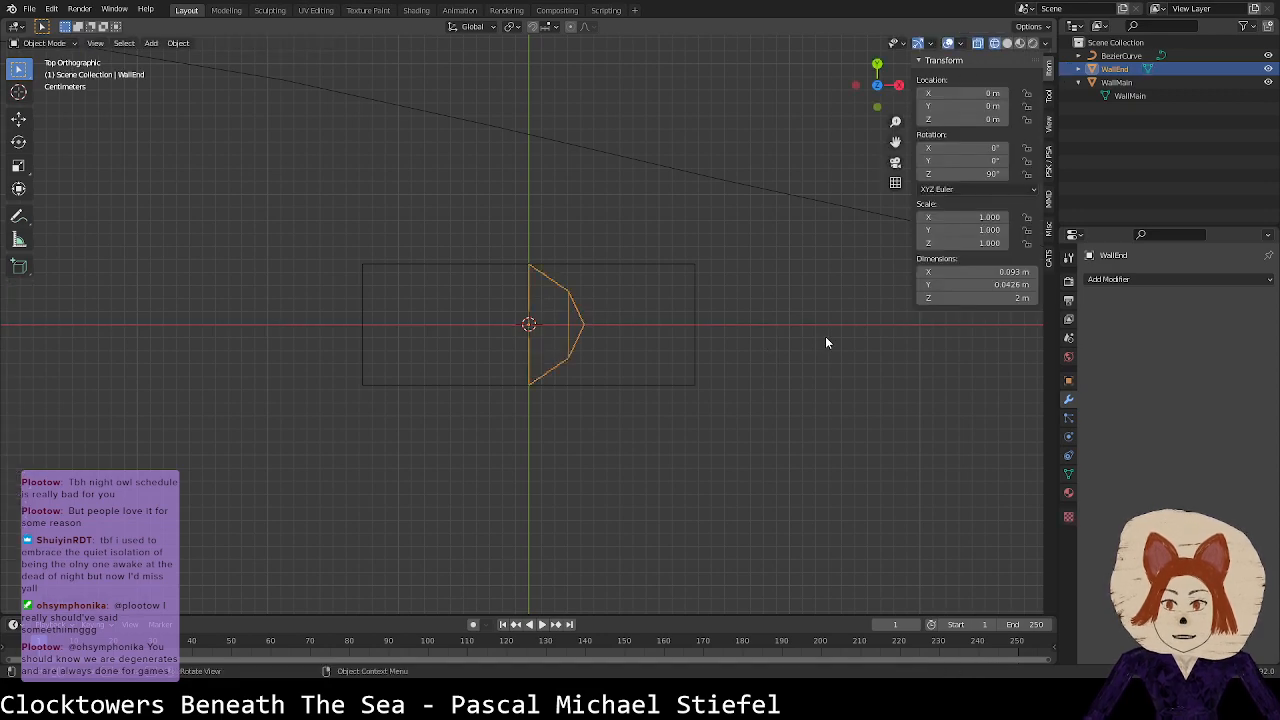
# Step: Return the viewport to solid shading, clear the object selection and save the file
pyautogui.press('x')
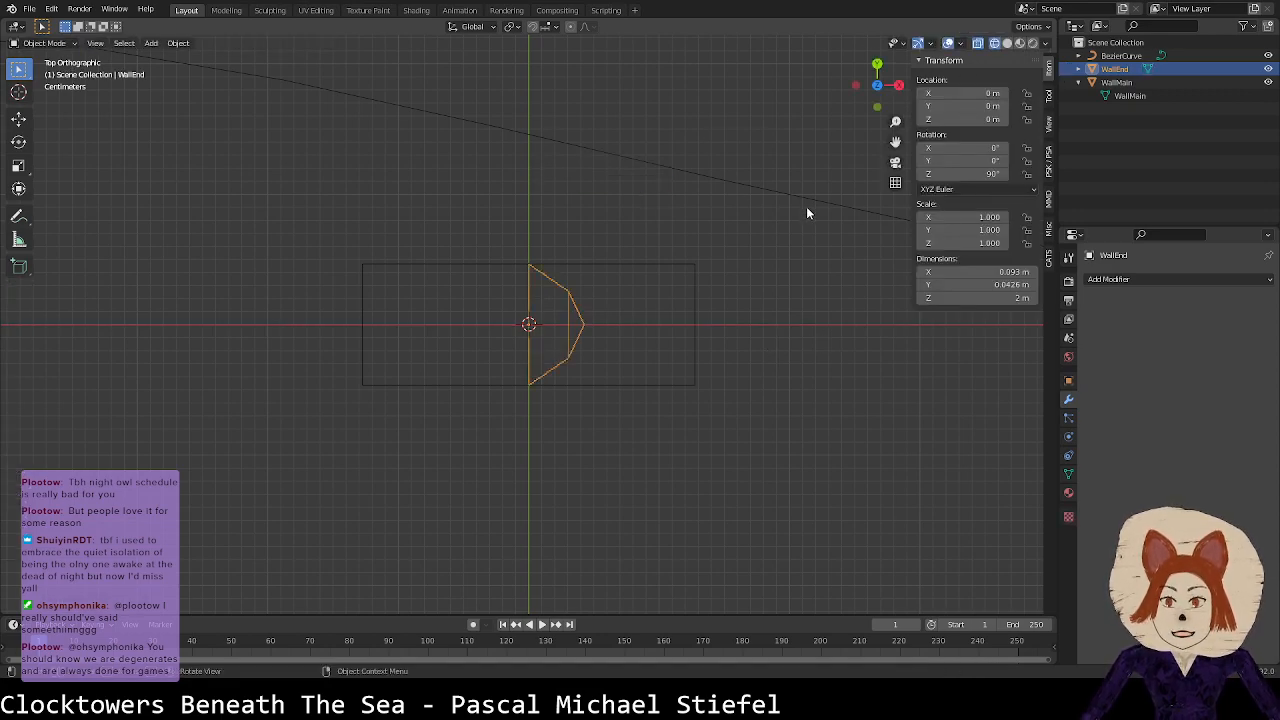
pyautogui.press('z')
pyautogui.click(779, 243)
pyautogui.click(780, 241)
pyautogui.press('Tab')
pyautogui.press('Tab')
pyautogui.hotkey('ctrl', 's')
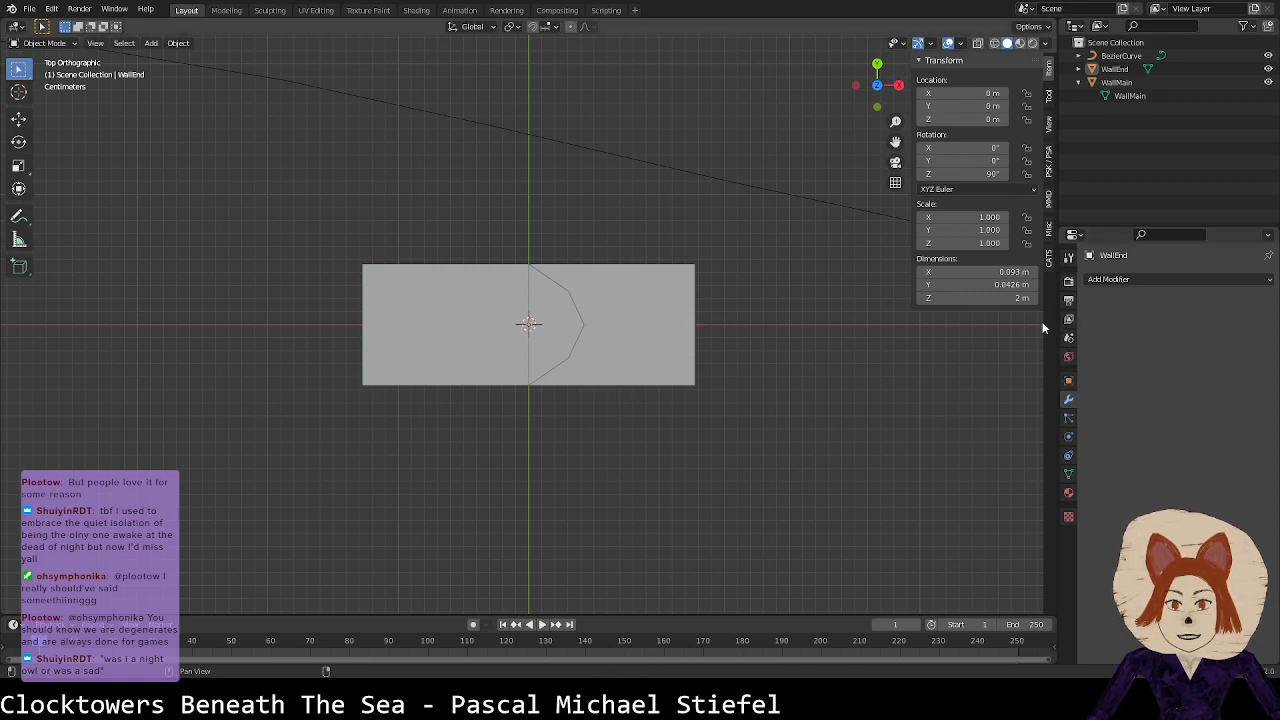
pyautogui.scroll(-3, 640, 327)
pyautogui.scroll(3, 637, 330)
pyautogui.scroll(-6, 637, 330)
pyautogui.scroll(2, 635, 332)
pyautogui.scroll(-4, 635, 332)
pyautogui.scroll(2, 643, 329)
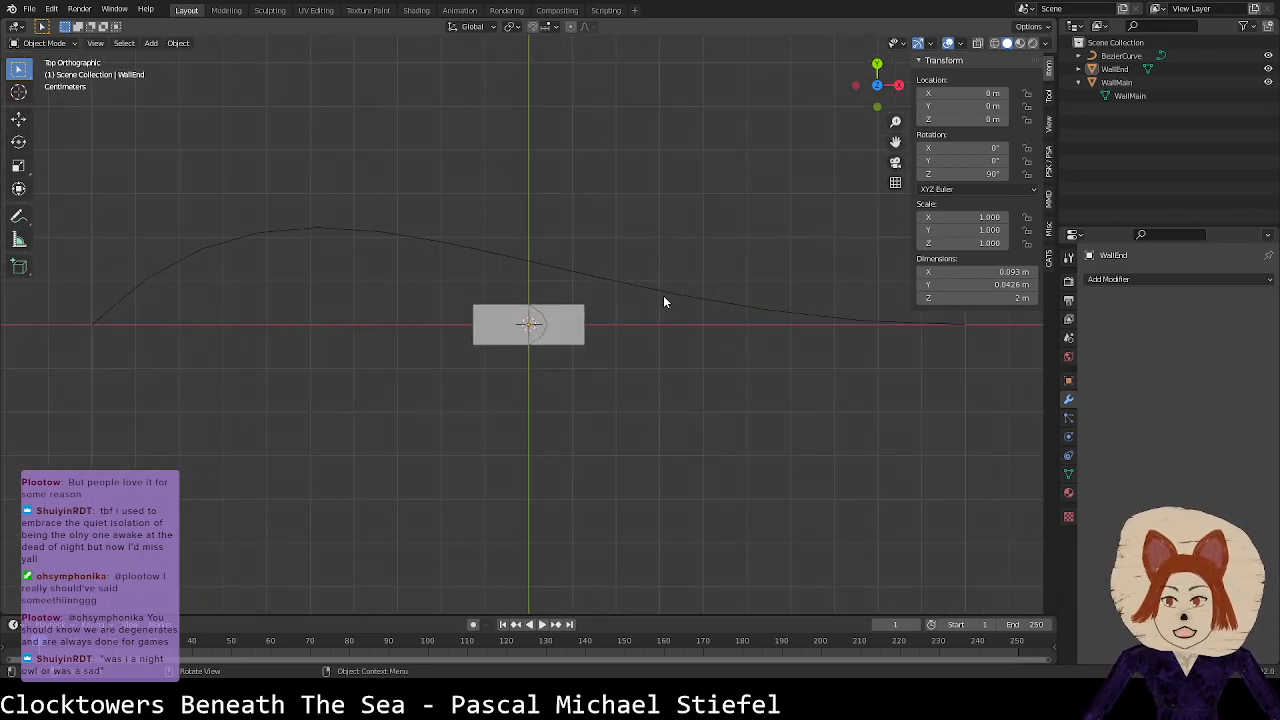
# Step: Open BezierCurve for editing and extrude its negative-X end point to a new control point at about X -1.83 m, Y -0.04 m
pyautogui.click(663, 295)
pyautogui.press('Tab')
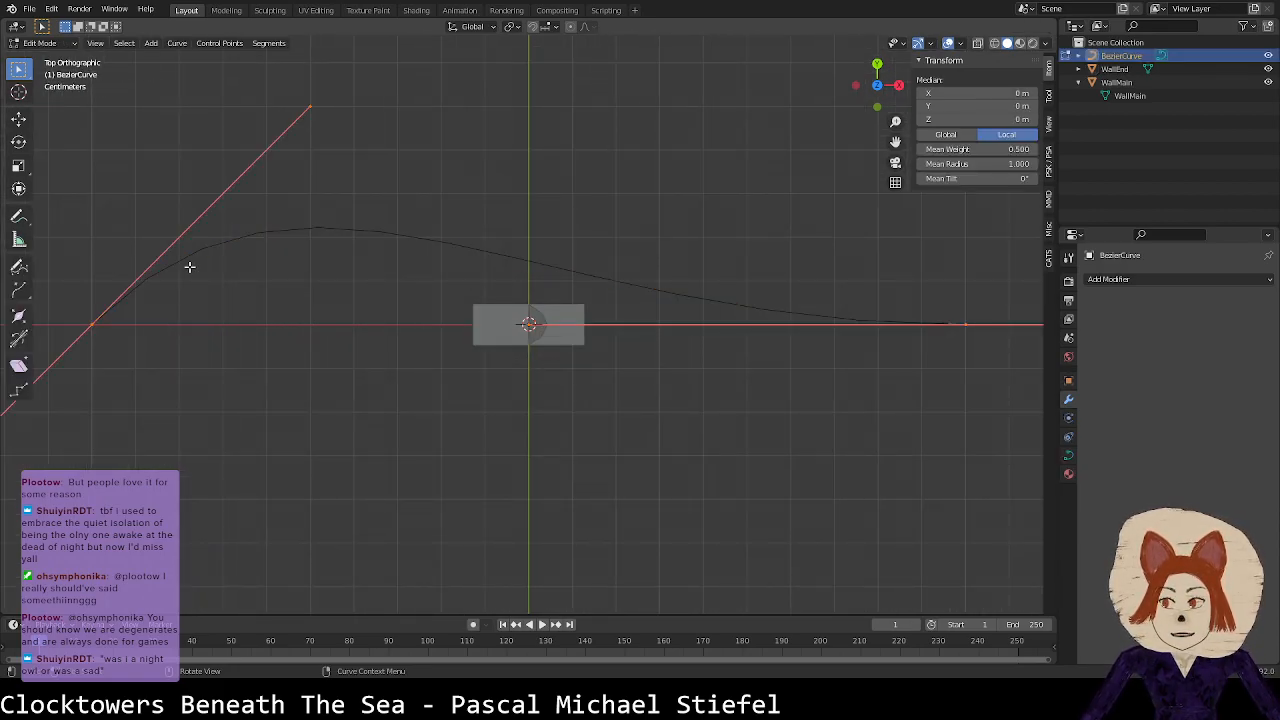
pyautogui.scroll(-4, 189, 266)
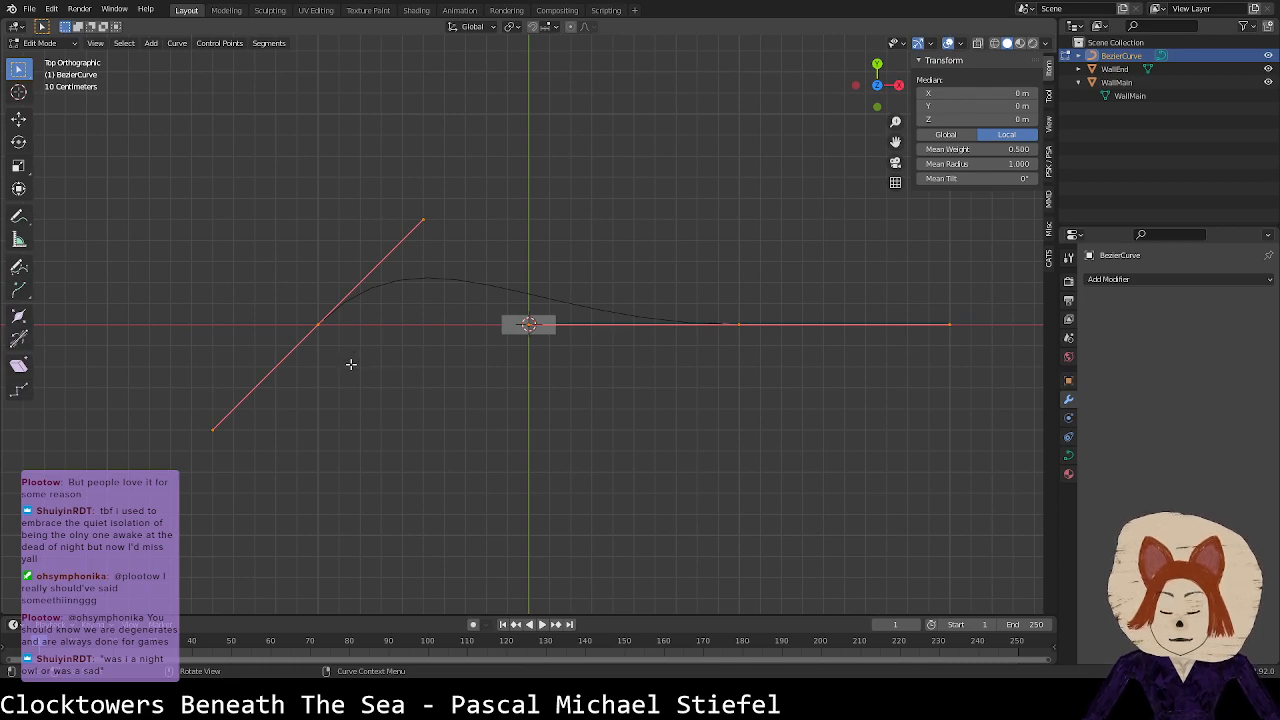
pyautogui.press('g')
pyautogui.rightClick(264, 409)
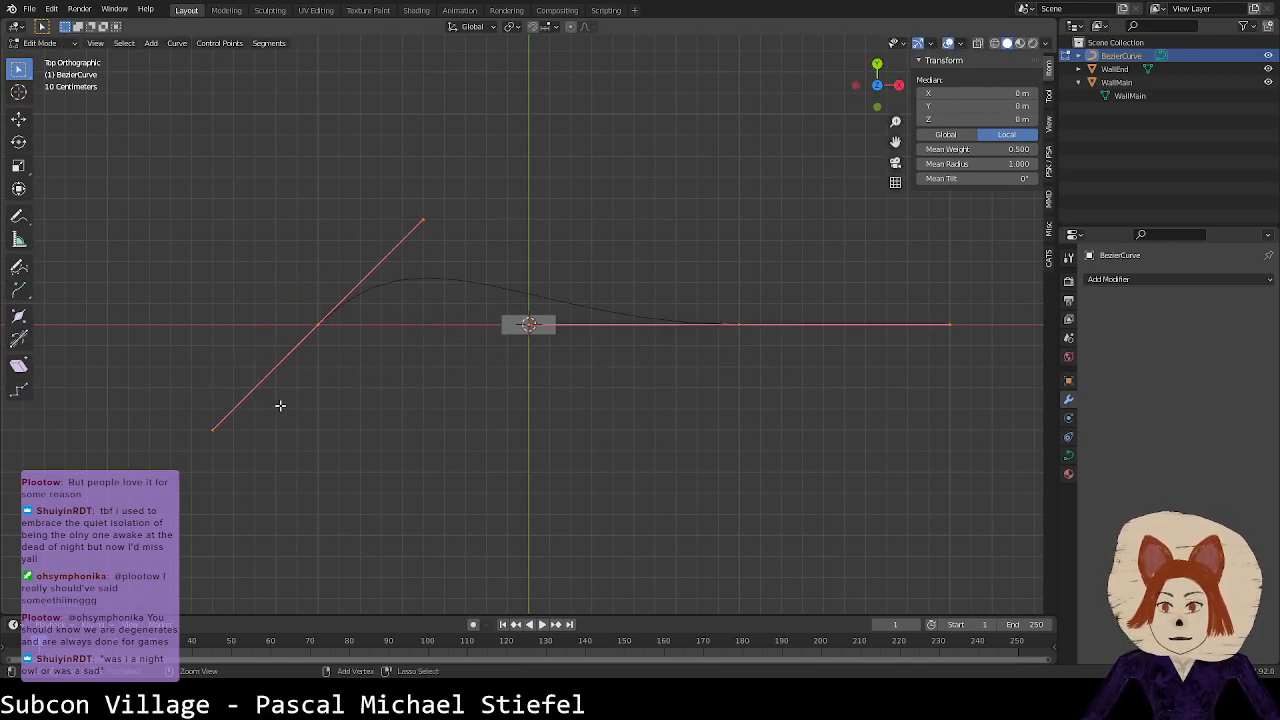
pyautogui.click(316, 327)
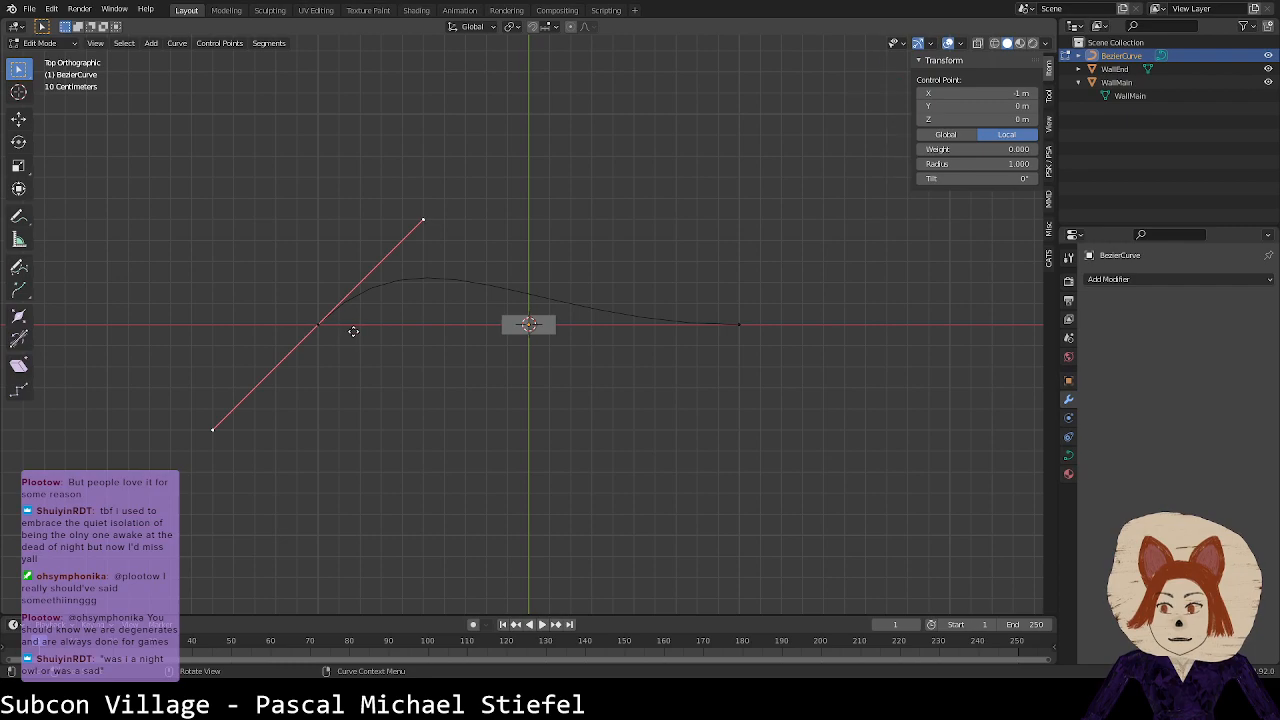
pyautogui.press('g')
pyautogui.click(182, 331)
# Step: Rotate the new end control point so its handles slope downward toward the rest of the curve
pyautogui.click(255, 210)
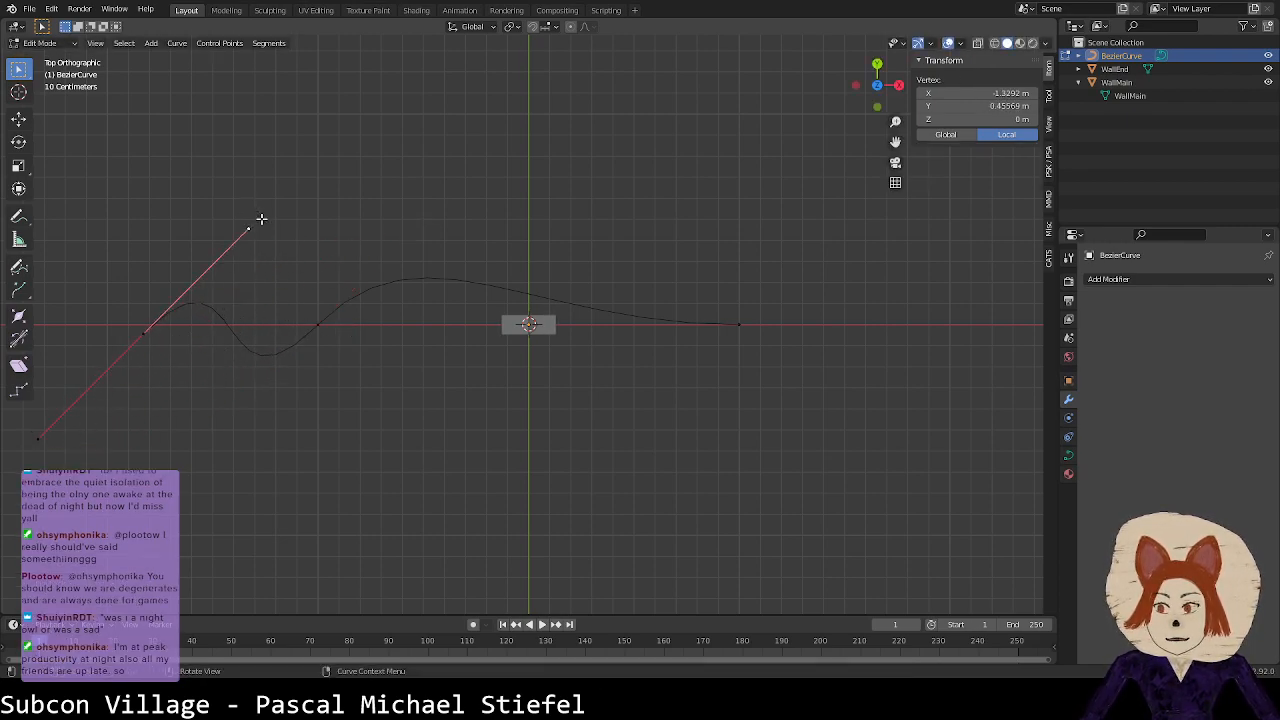
pyautogui.click(191, 334)
pyautogui.click(143, 334)
pyautogui.press('r')
pyautogui.click(160, 513)
# Step: Move the new end control point away from the curve to about X -3.80 m, Y 0.10 m in top view
pyautogui.press('g')
pyautogui.rightClick(1093, 268)
pyautogui.scroll(-3, 631, 267)
pyautogui.moveTo(631, 267); pyautogui.dragTo(520, 250, button='middle')
pyautogui.click(870, 77)
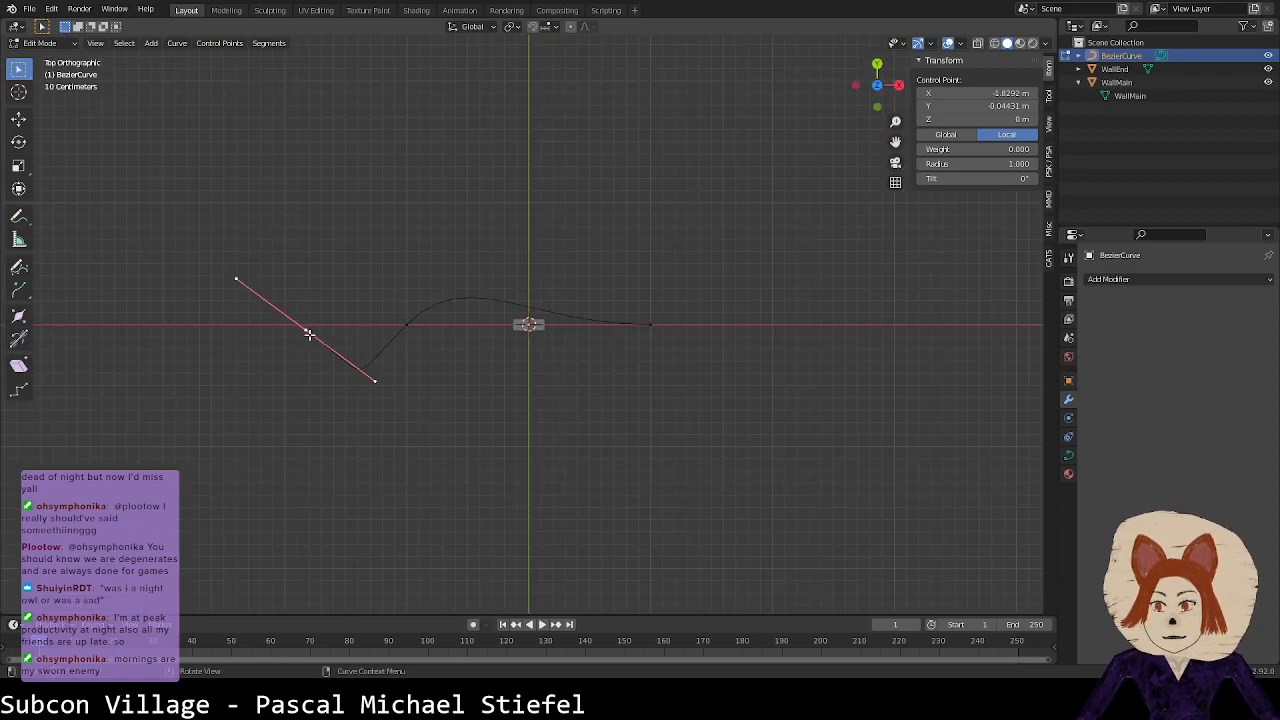
pyautogui.press('g')
pyautogui.click(64, 317)
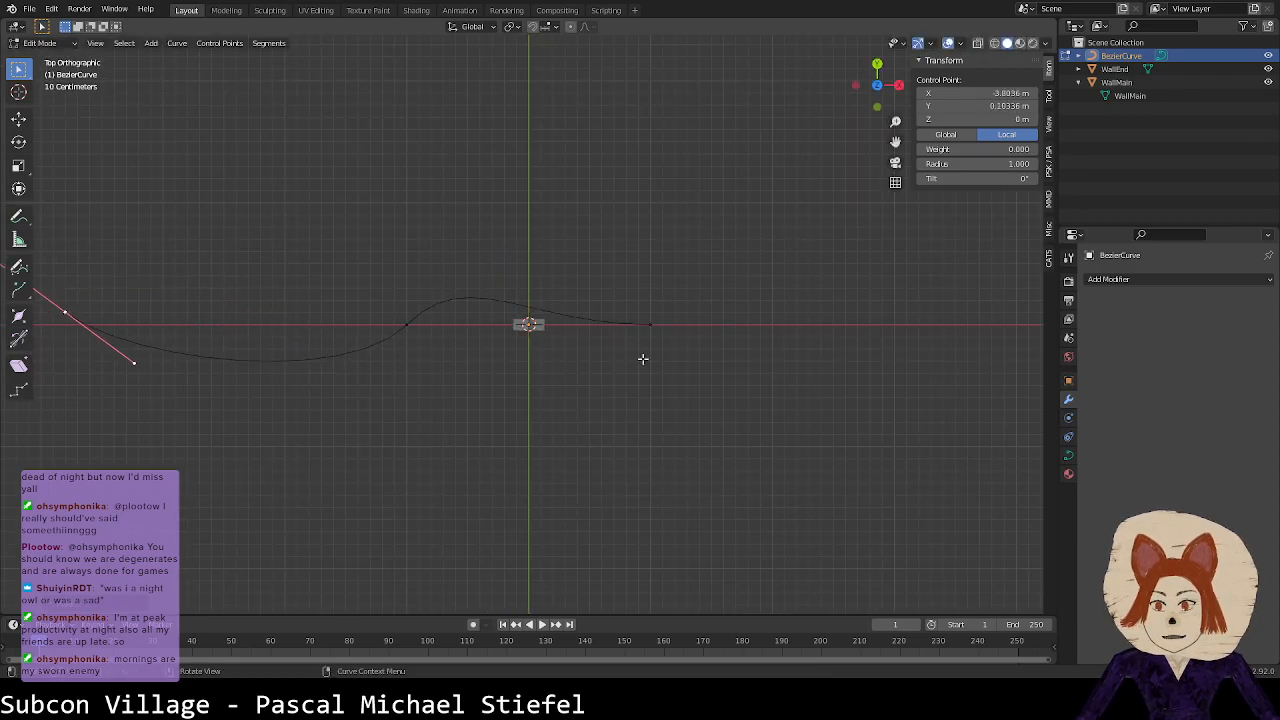
# Step: Leave the curve's edit mode and select the WallMain object at the origin
pyautogui.click(530, 326)
pyautogui.press('Tab')
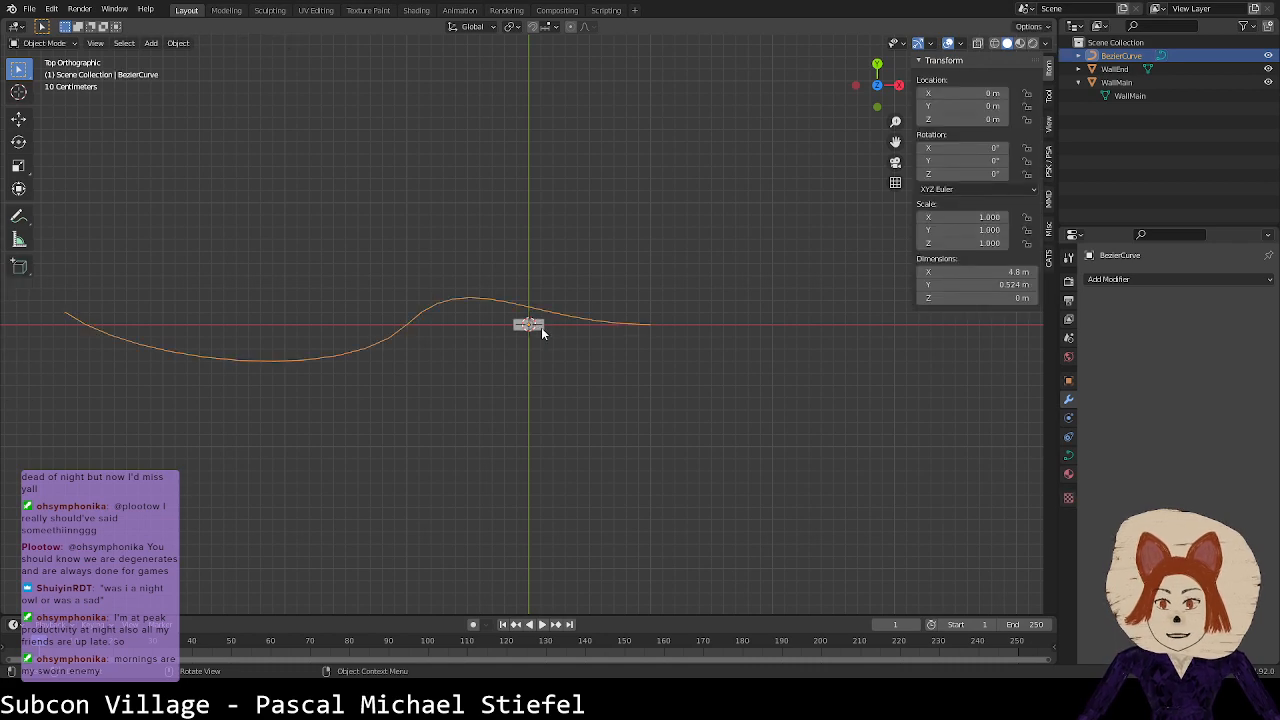
pyautogui.click(543, 327)
# Step: Add an Array modifier to WallMain with the Fit Curve type, using BezierCurve as its curve
pyautogui.click(1140, 282)
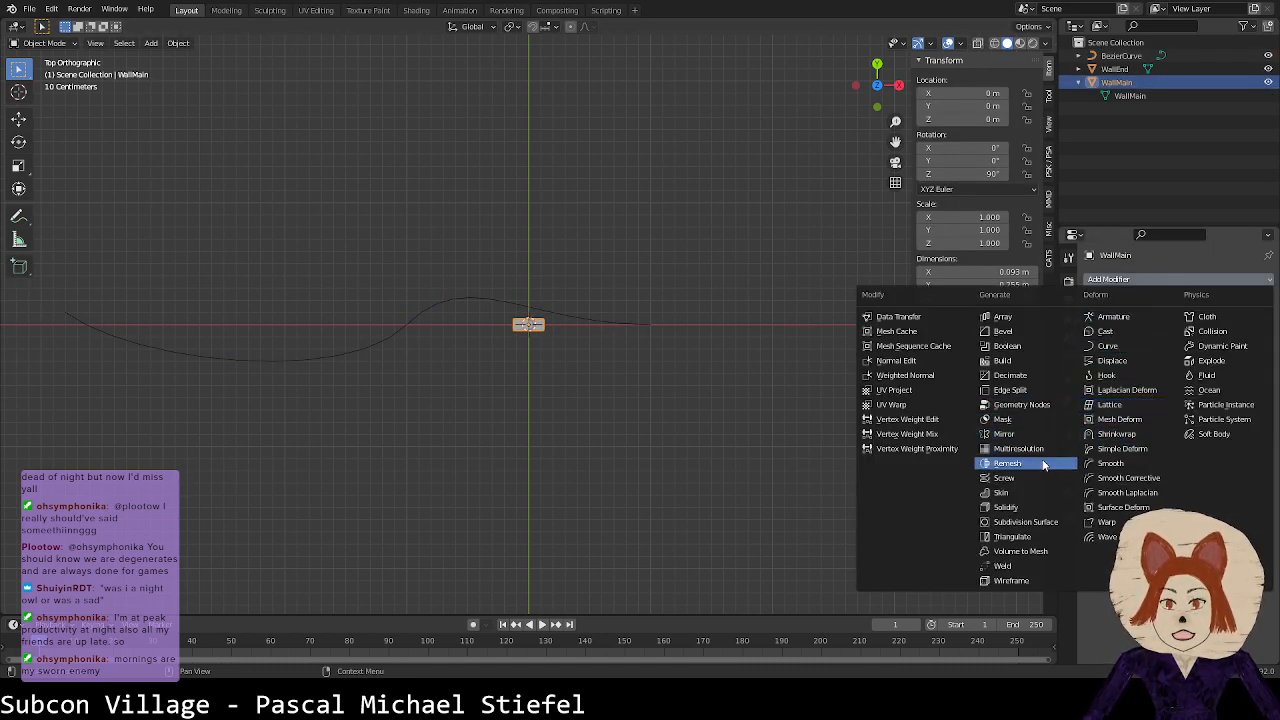
pyautogui.click(1022, 317)
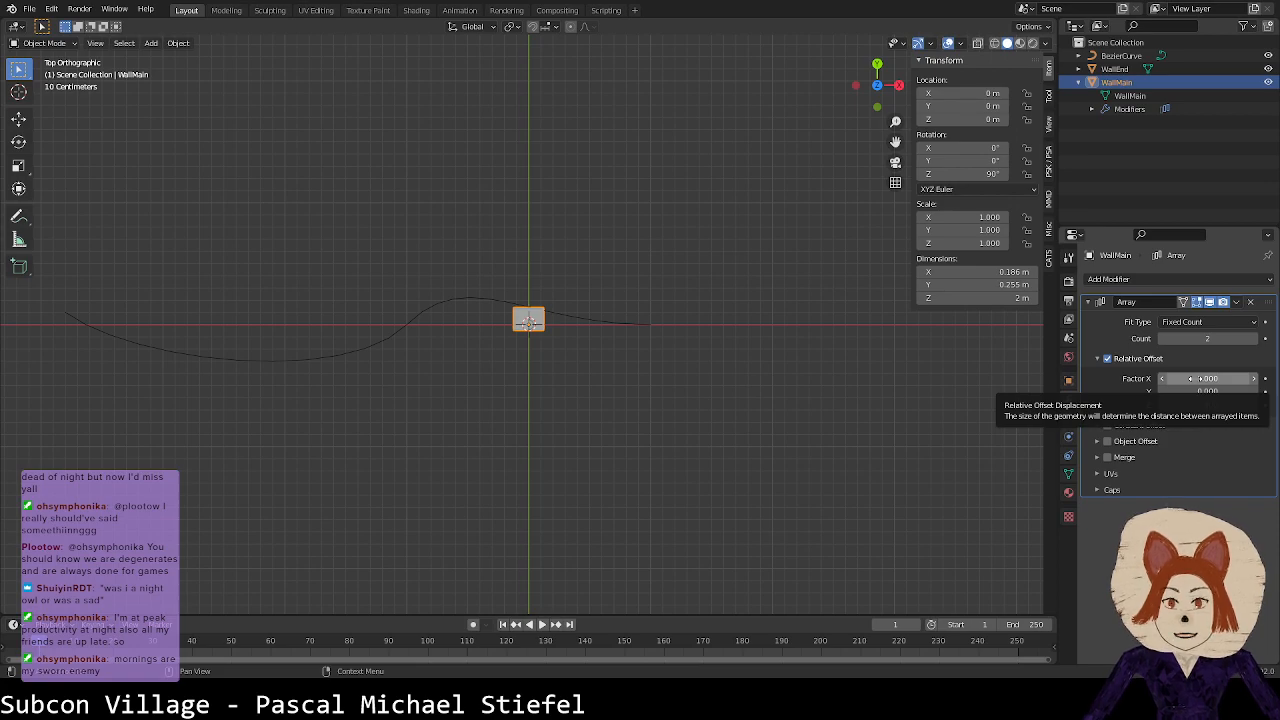
pyautogui.click(1205, 322)
pyautogui.click(1199, 370)
pyautogui.click(1190, 339)
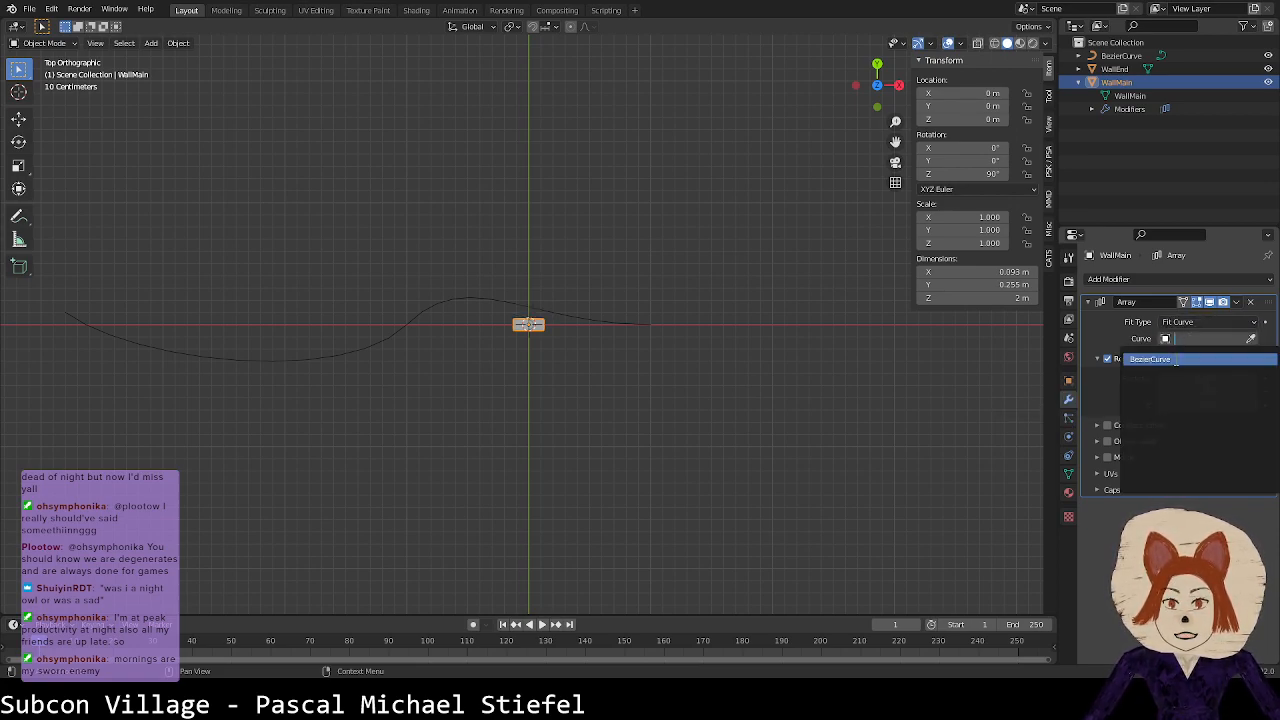
pyautogui.click(1174, 359)
# Step: Set the WallMain array's relative offset factors to 0 on X and 1 on Y
pyautogui.click(1186, 379)
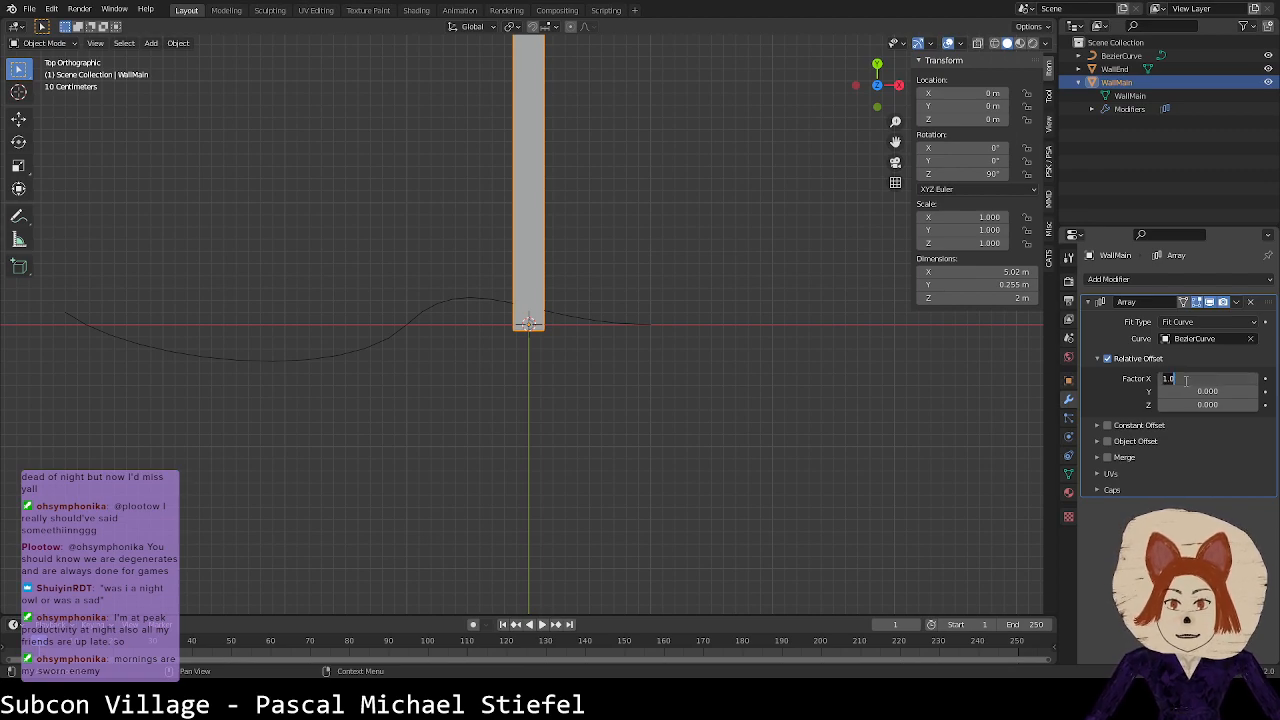
pyautogui.click(1200, 391)
pyautogui.write('1')
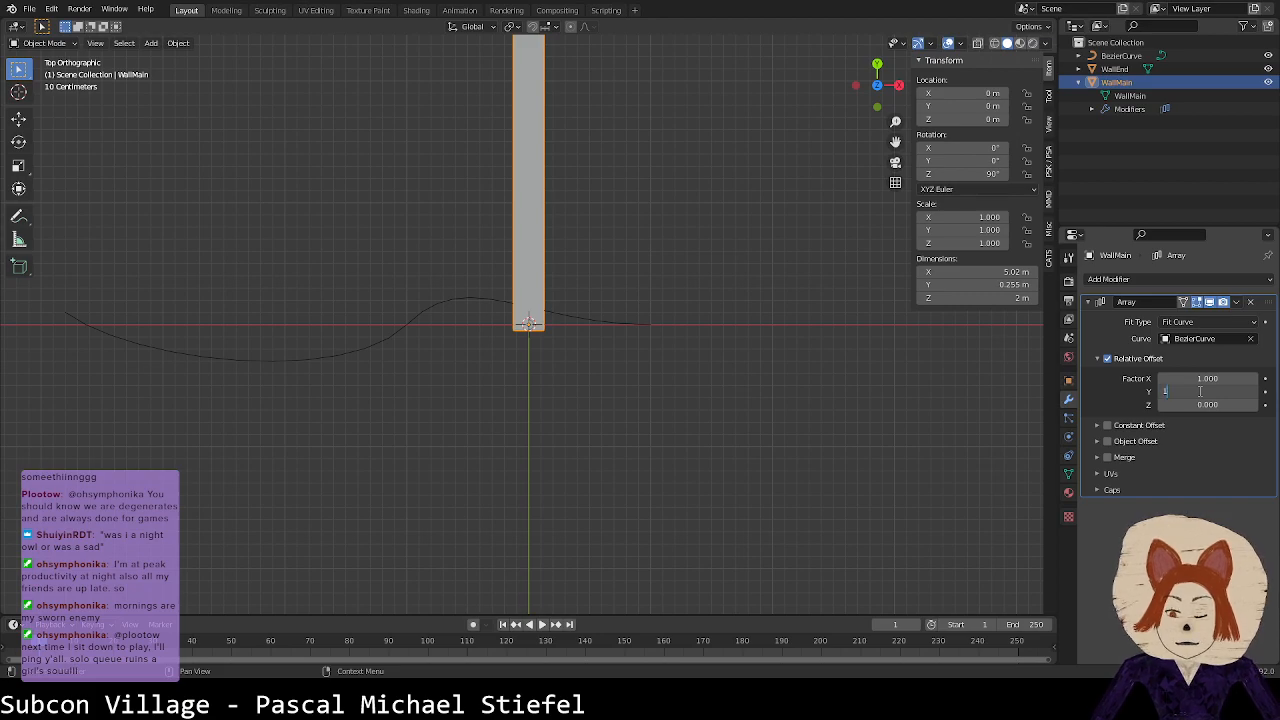
pyautogui.press('Return')
pyautogui.click(1207, 379)
pyautogui.press('BackSpace')
pyautogui.write('0')
pyautogui.press('Return')
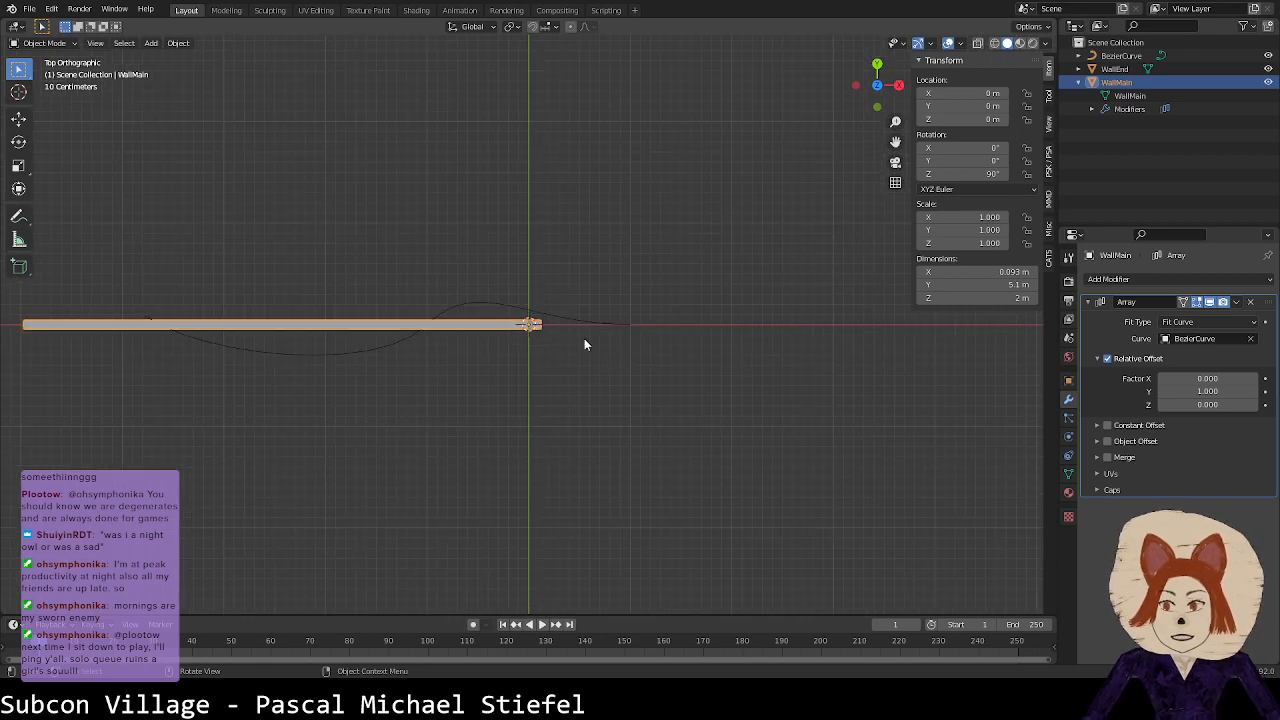
# Step: Add a Curve modifier to WallMain that deforms the arrayed wall along BezierCurve
pyautogui.click(1145, 279)
pyautogui.click(1118, 350)
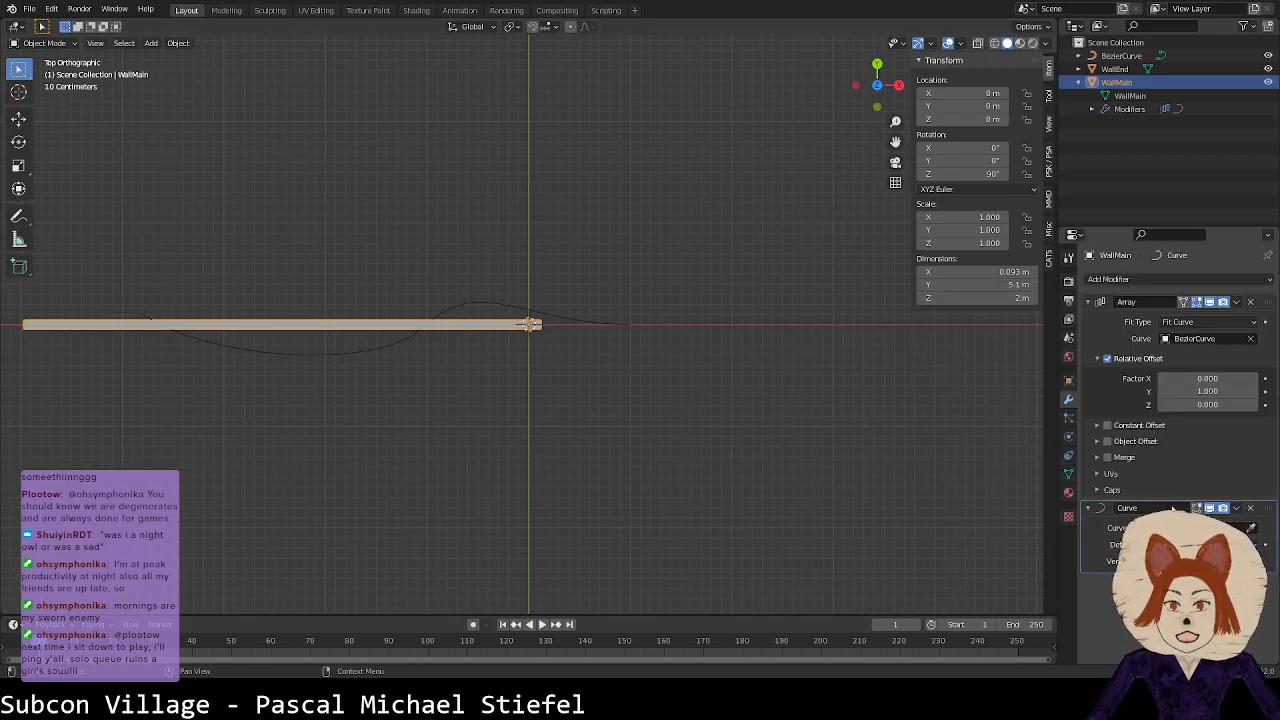
pyautogui.click(1200, 527)
pyautogui.click(1152, 391)
pyautogui.scroll(-4, 506, 326)
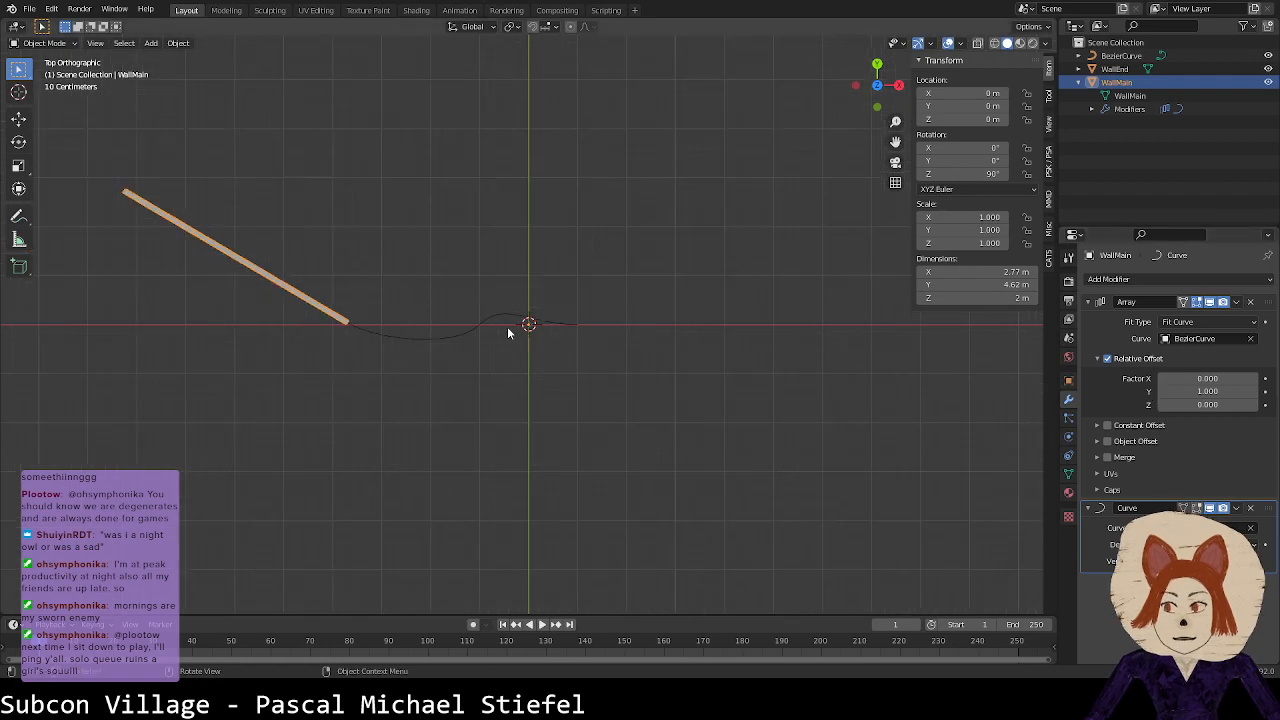
pyautogui.scroll(2, 506, 326)
pyautogui.keyDown('shift'); pyautogui.moveTo(555, 348); pyautogui.dragTo(657, 350, button='middle'); pyautogui.keyUp('shift')
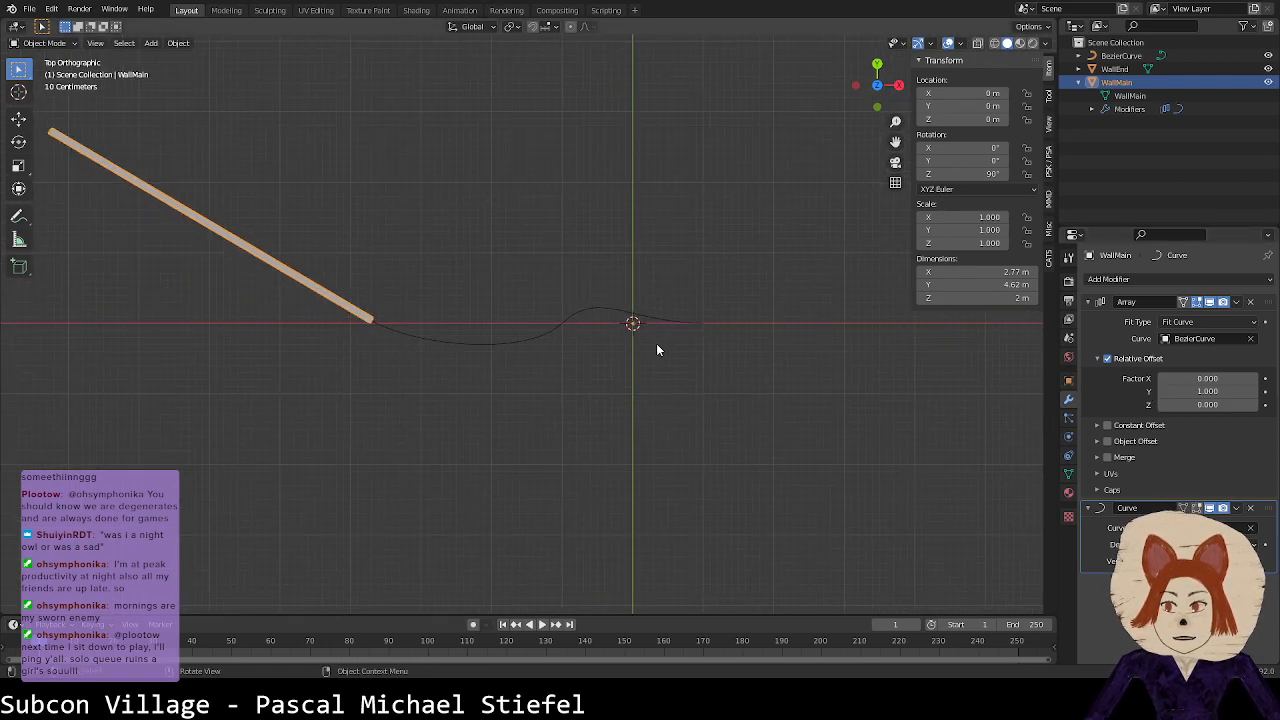
# Step: Switch the array from relative to constant offset, with distances of 0 m on X and 1 m on Y
pyautogui.click(1107, 358)
pyautogui.click(1107, 442)
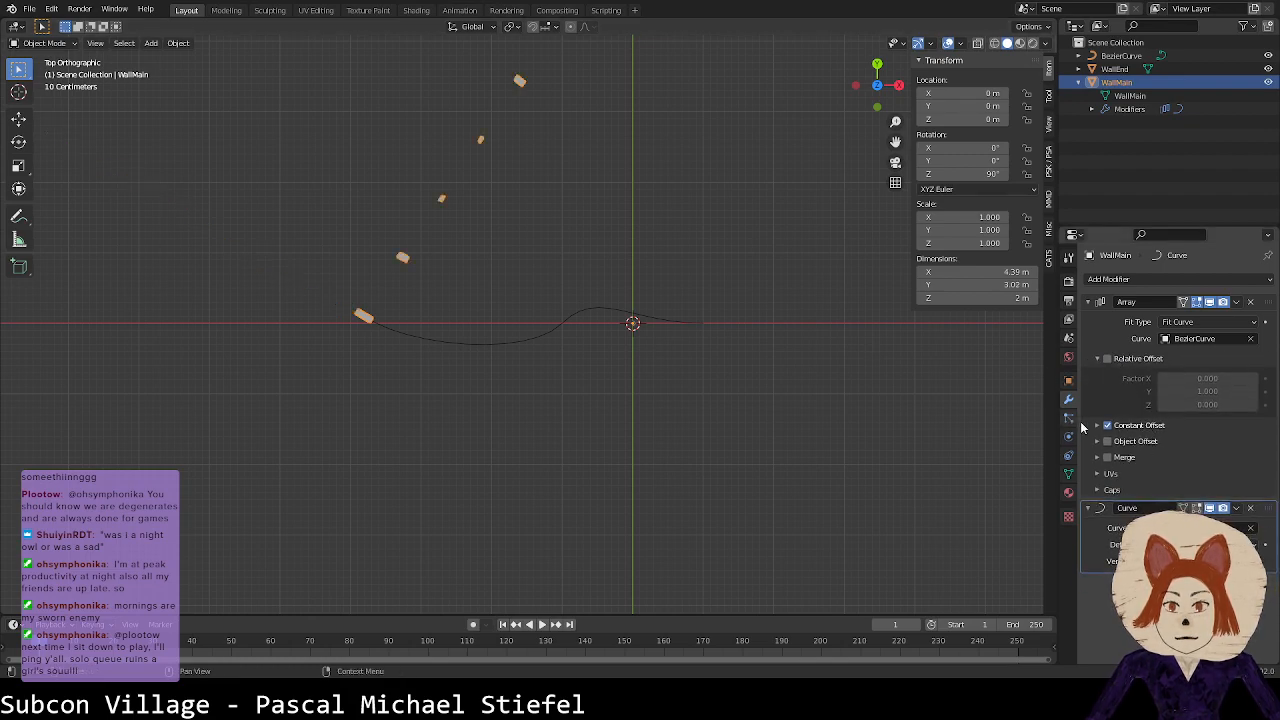
pyautogui.click(1095, 426)
pyautogui.click(1214, 445)
pyautogui.press('BackSpace')
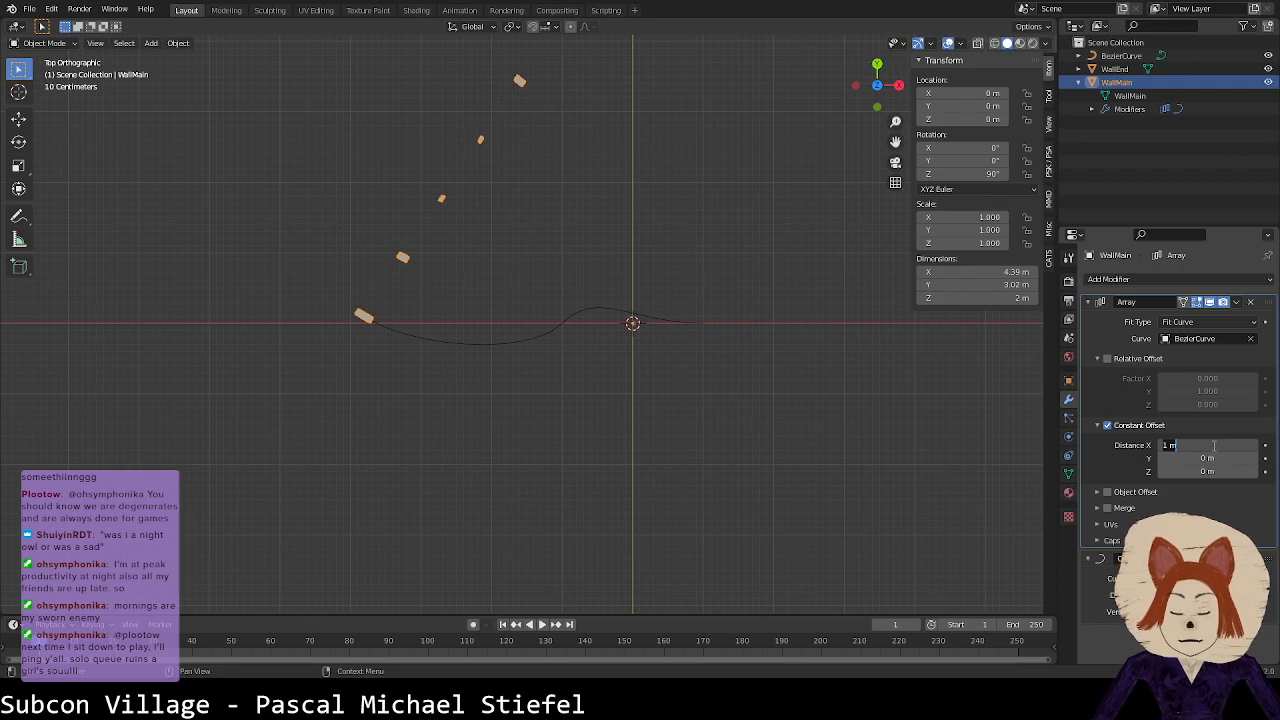
pyautogui.press('Return')
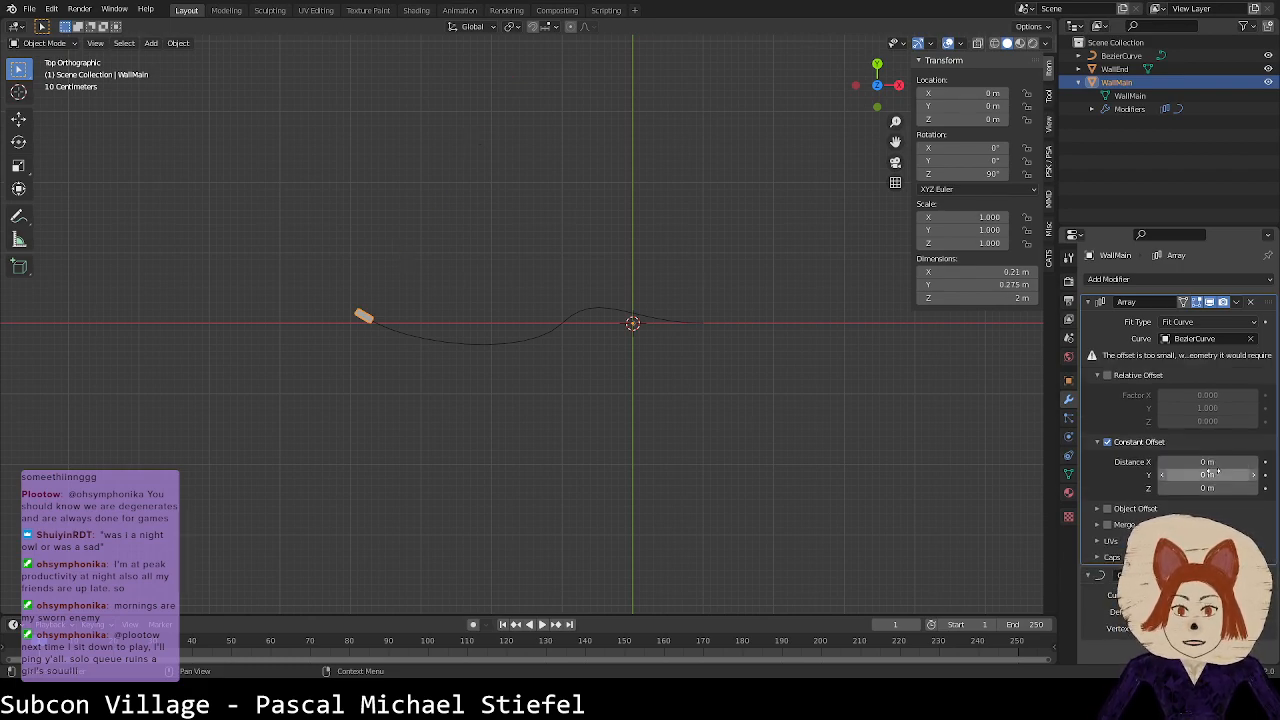
pyautogui.click(1214, 472)
pyautogui.write('1')
pyautogui.press('Return')
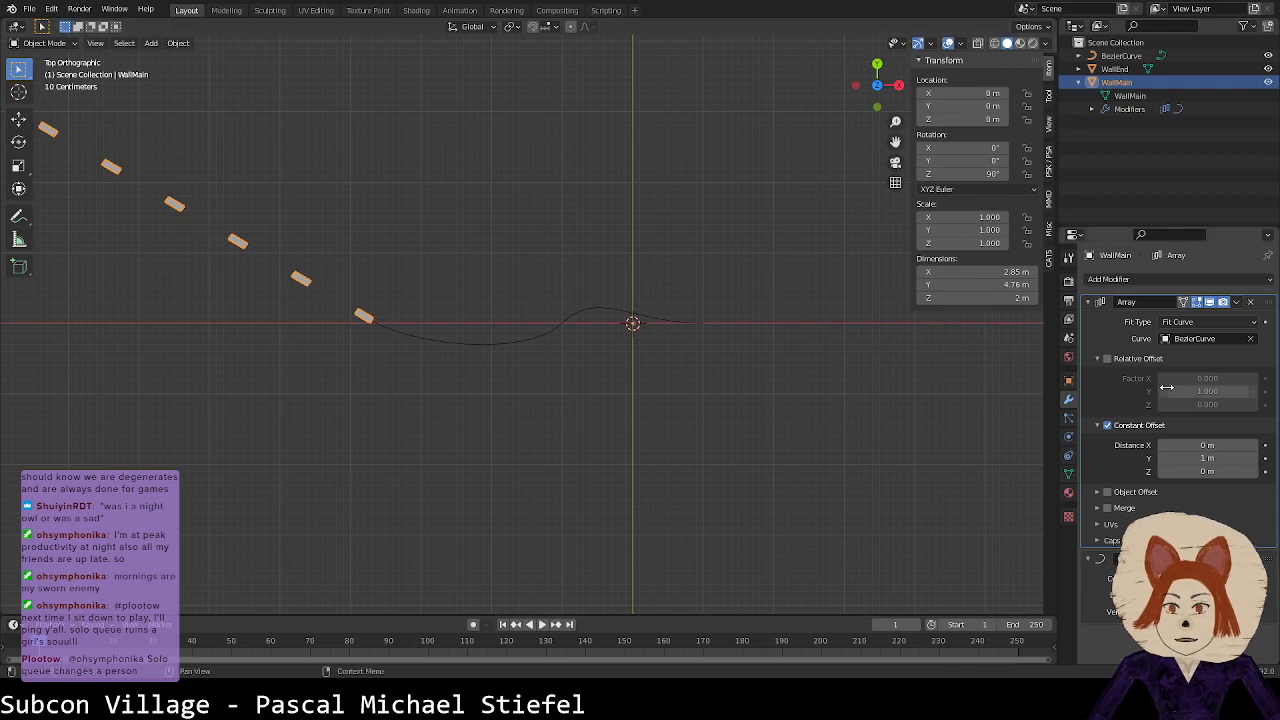
# Step: Return the array to relative offset without constant offset, and set its Y factor to -0.9
pyautogui.click(1107, 358)
pyautogui.click(1107, 426)
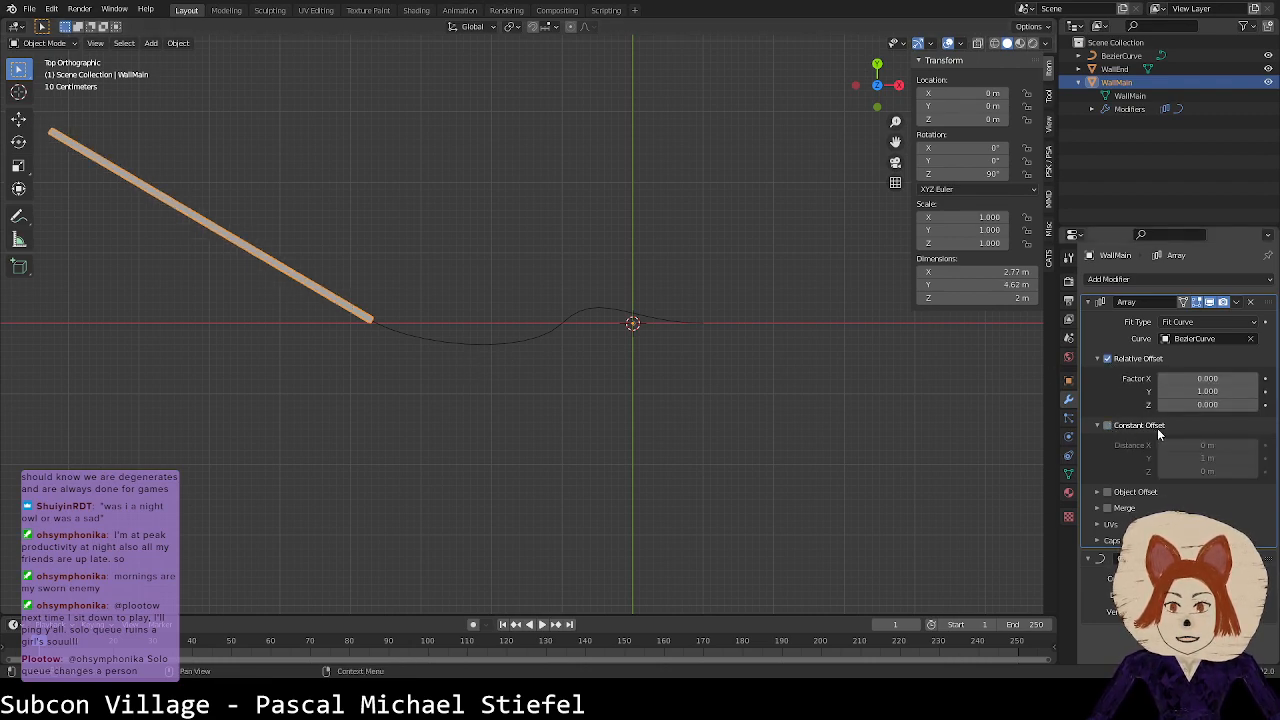
pyautogui.click(1098, 426)
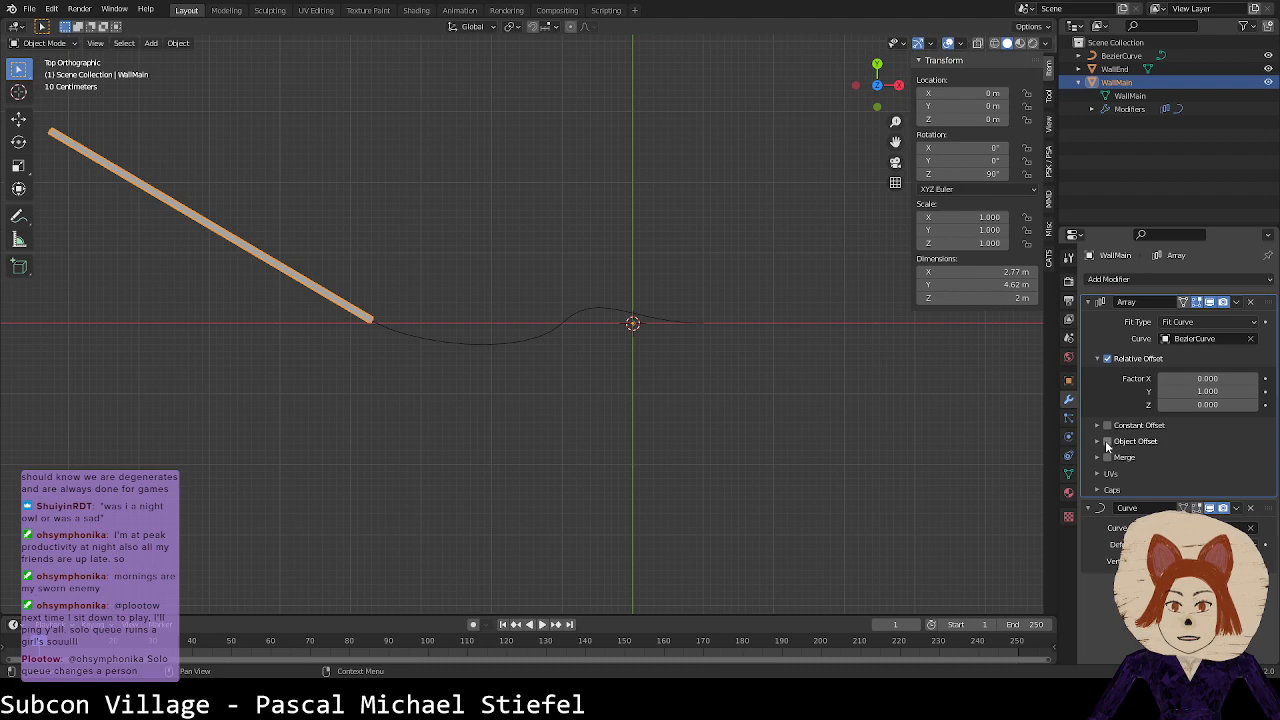
pyautogui.click(1096, 441)
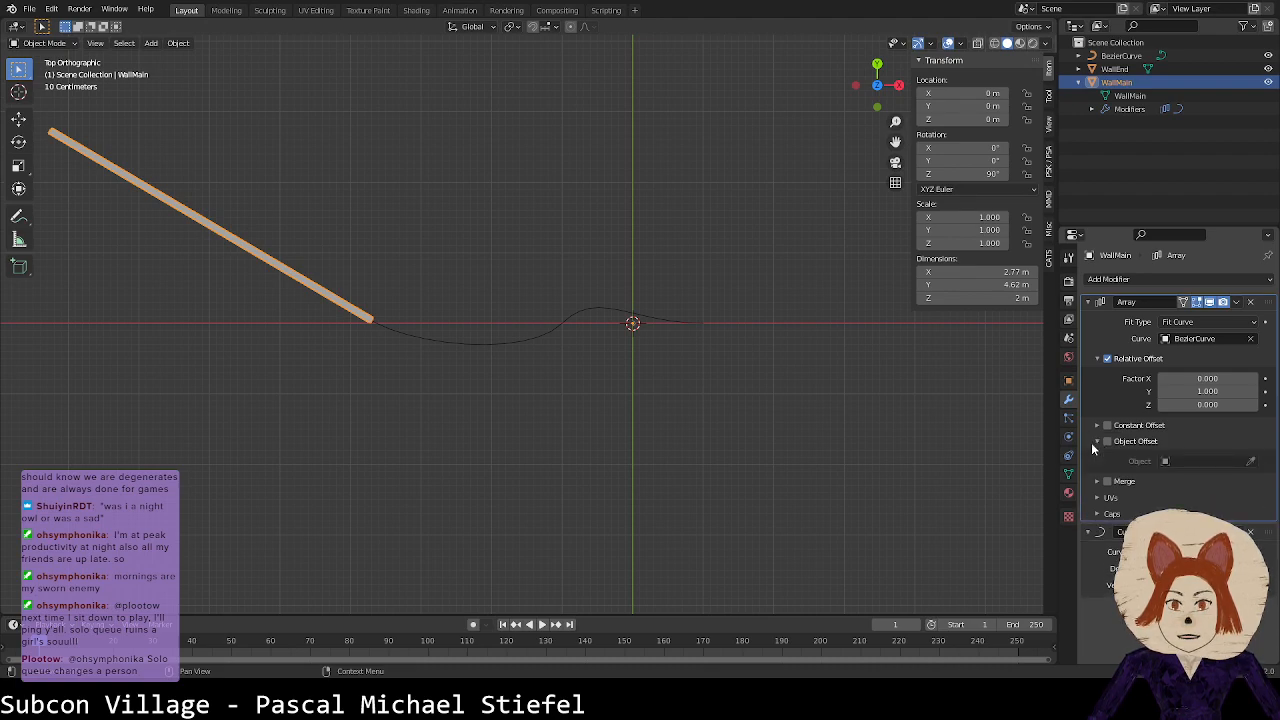
pyautogui.click(1094, 442)
pyautogui.moveTo(1195, 392)
pyautogui.mouseDown()
pyautogui.moveTo(1162, 392)
pyautogui.moveTo(1180, 392)
pyautogui.mouseUp()
pyautogui.scroll(5, 816, 381)
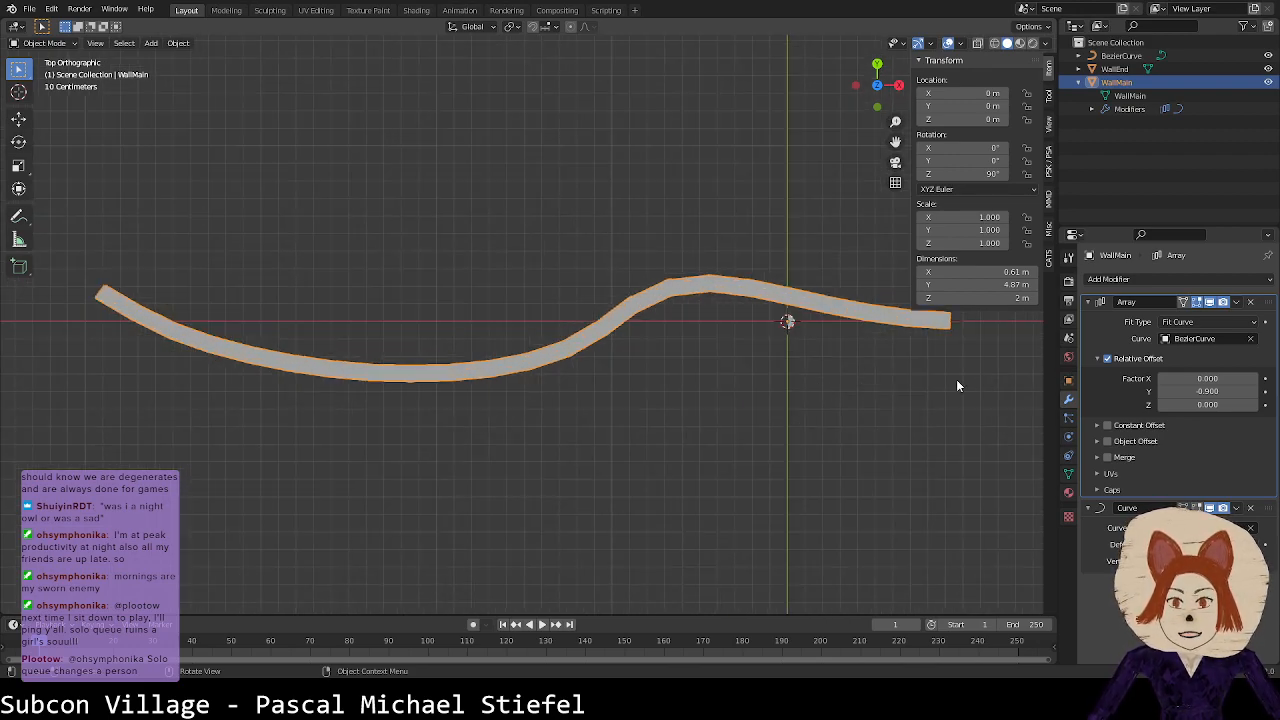
# Step: Remove the Array and Curve modifiers from WallMain and finish in Object Mode
pyautogui.press('Tab')
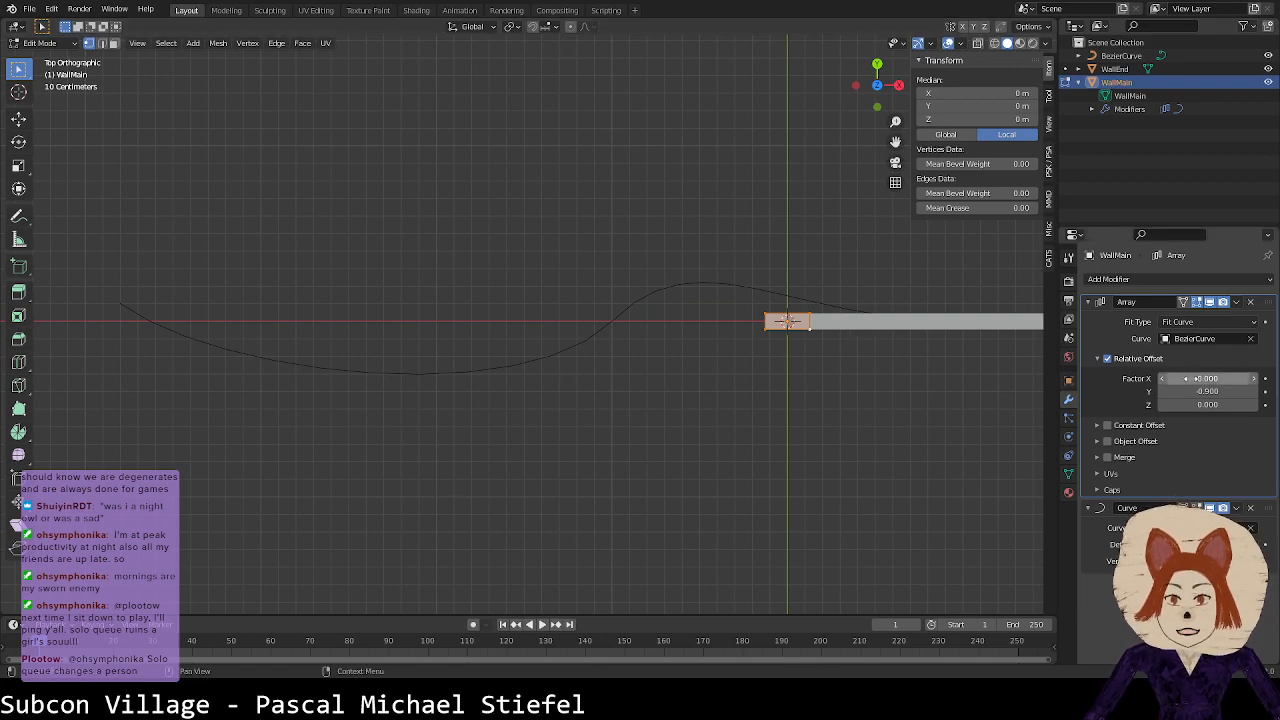
pyautogui.click(1200, 391)
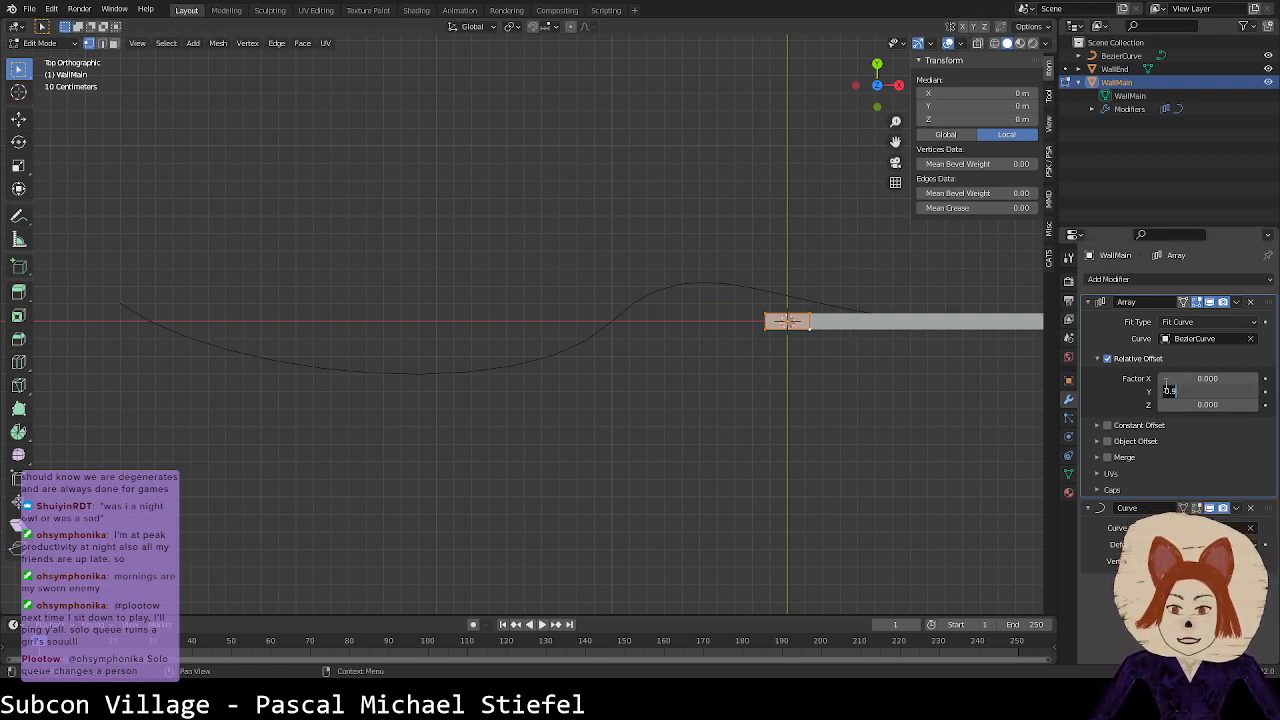
pyautogui.click(1261, 298)
pyautogui.click(1249, 302)
pyautogui.click(1249, 302)
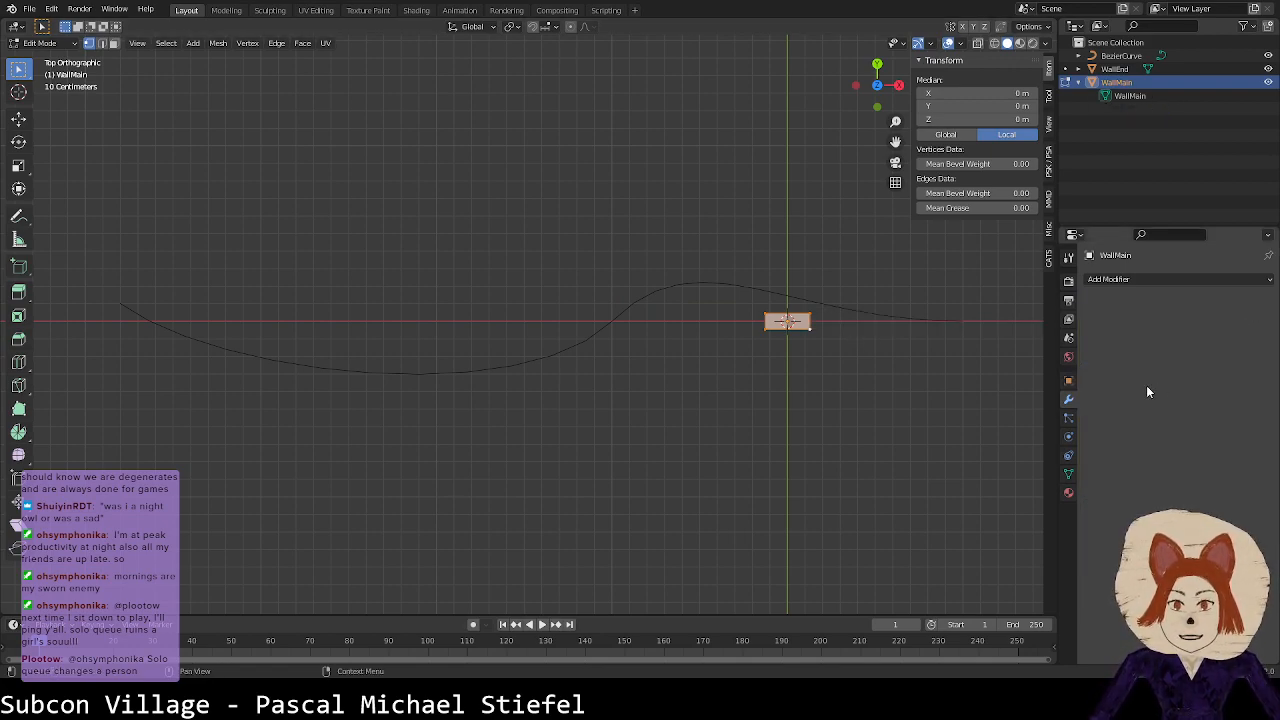
pyautogui.press('Tab')
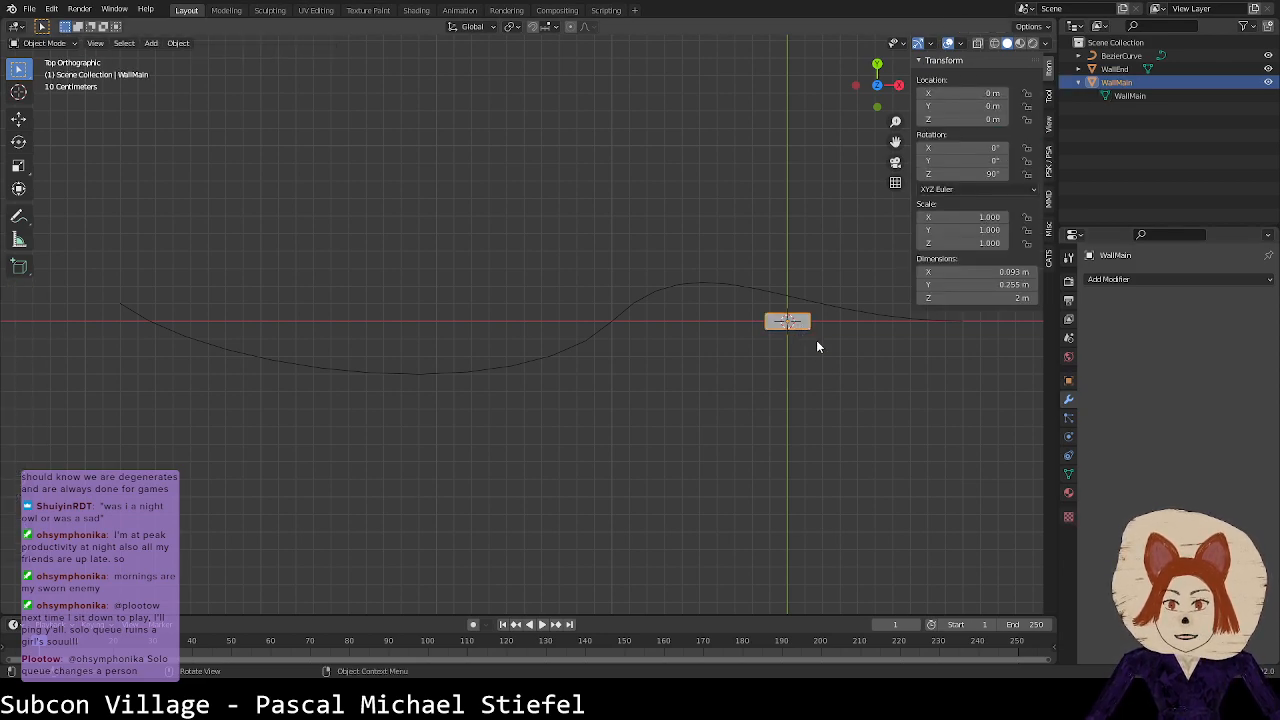
# Step: Apply WallMain's rotation and check the transform values of WallEnd
pyautogui.keyDown('shift'); pyautogui.click(1122, 74); pyautogui.keyUp('shift')
pyautogui.hotkey('ctrl', 'a')
pyautogui.click(858, 329)
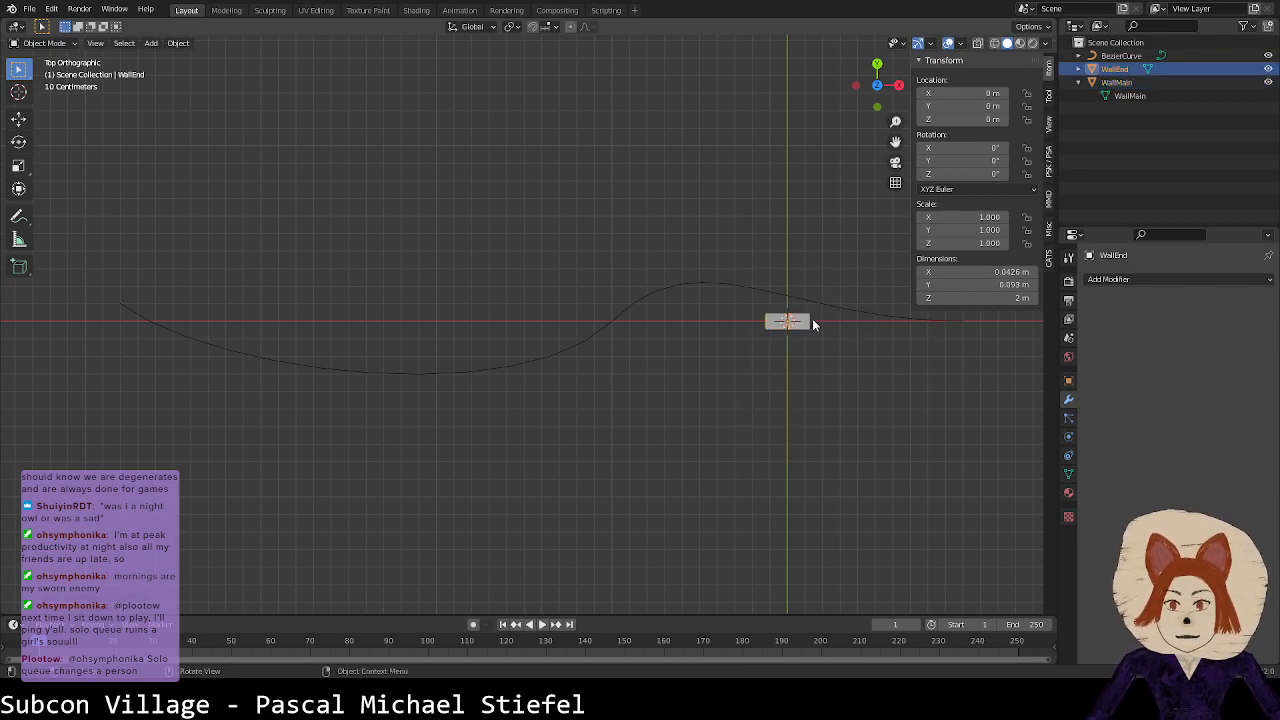
pyautogui.click(1122, 77)
pyautogui.click(1118, 70)
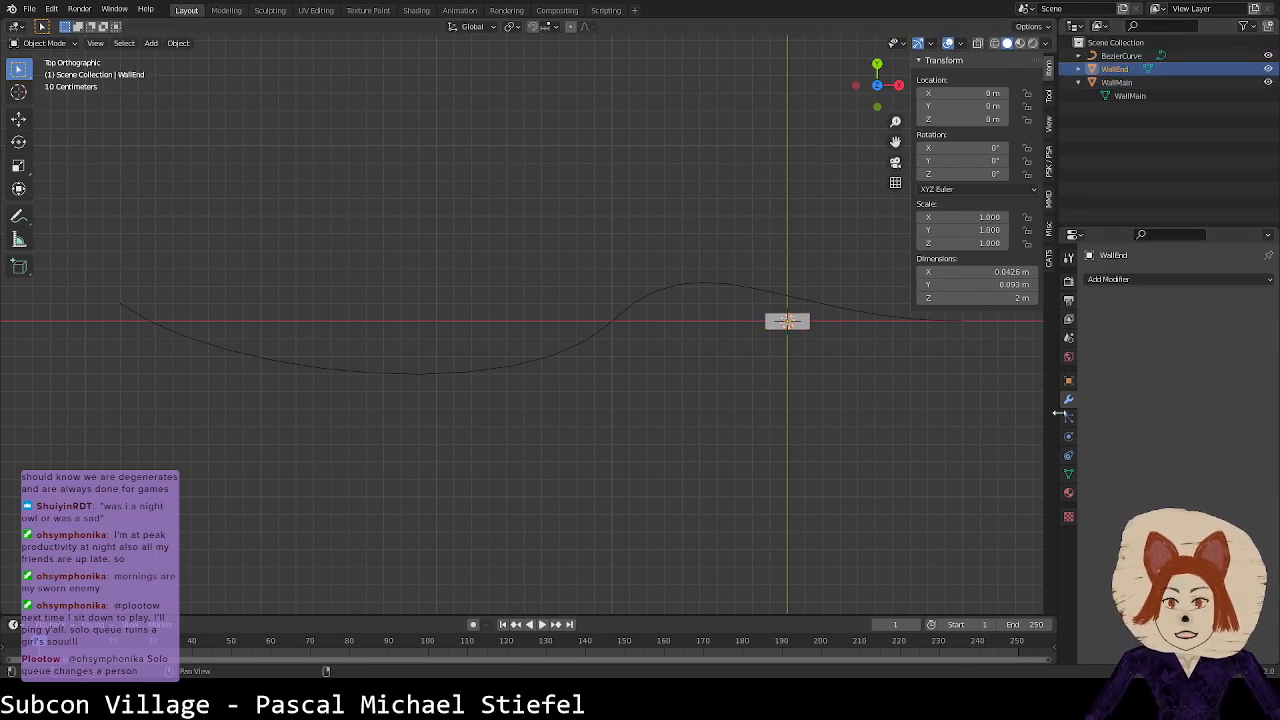
# Step: Give WallMain a new Array modifier with the Fit Curve type and BezierCurve as its curve
pyautogui.click(1120, 82)
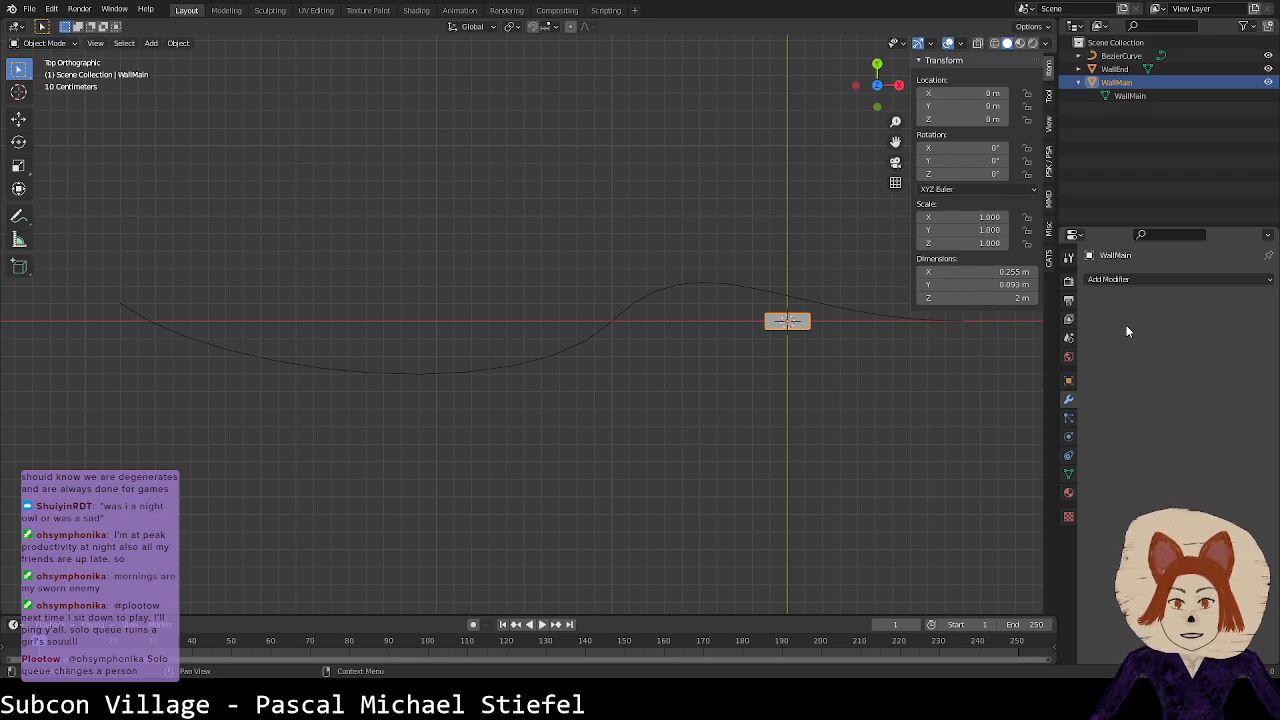
pyautogui.click(1124, 278)
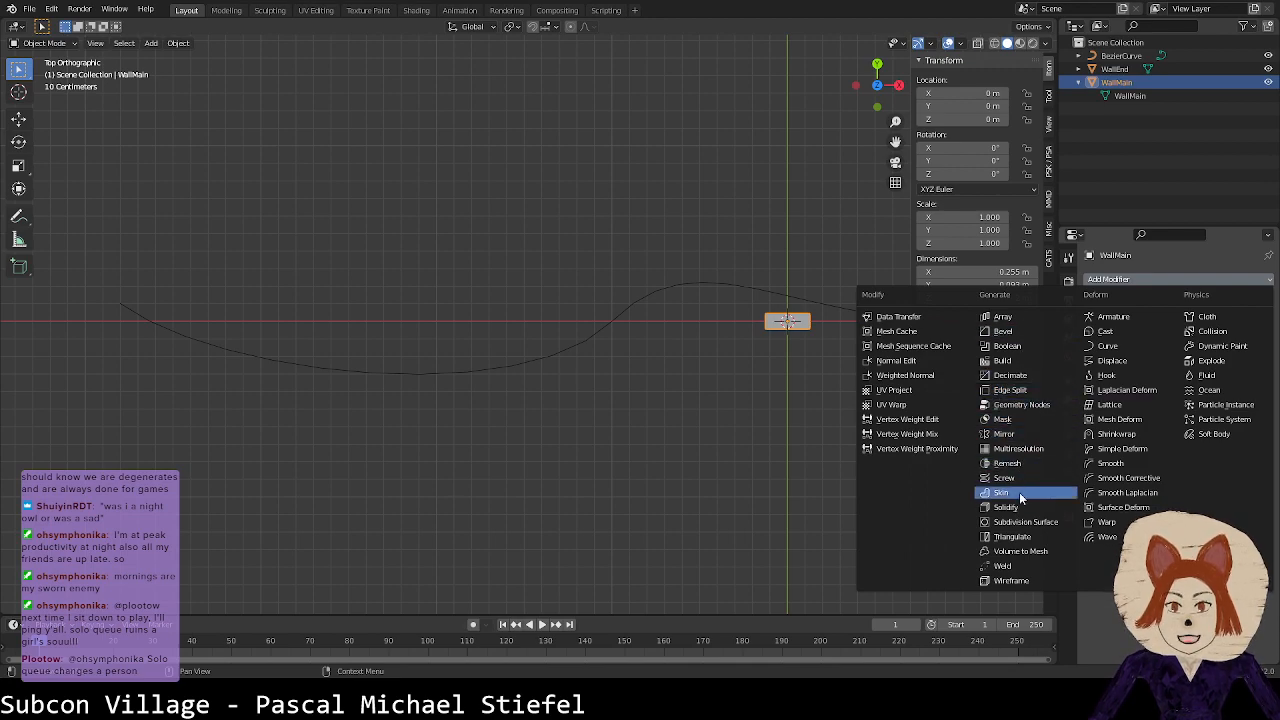
pyautogui.click(1000, 317)
pyautogui.click(1212, 321)
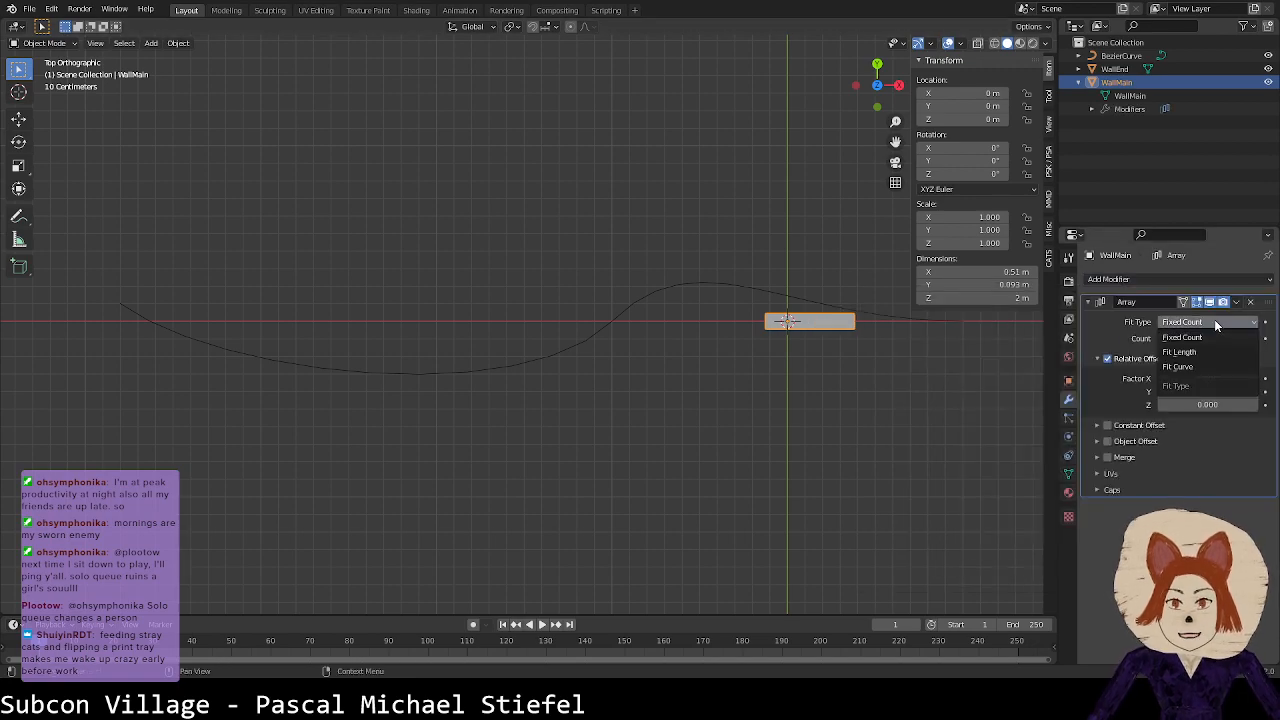
pyautogui.click(1205, 370)
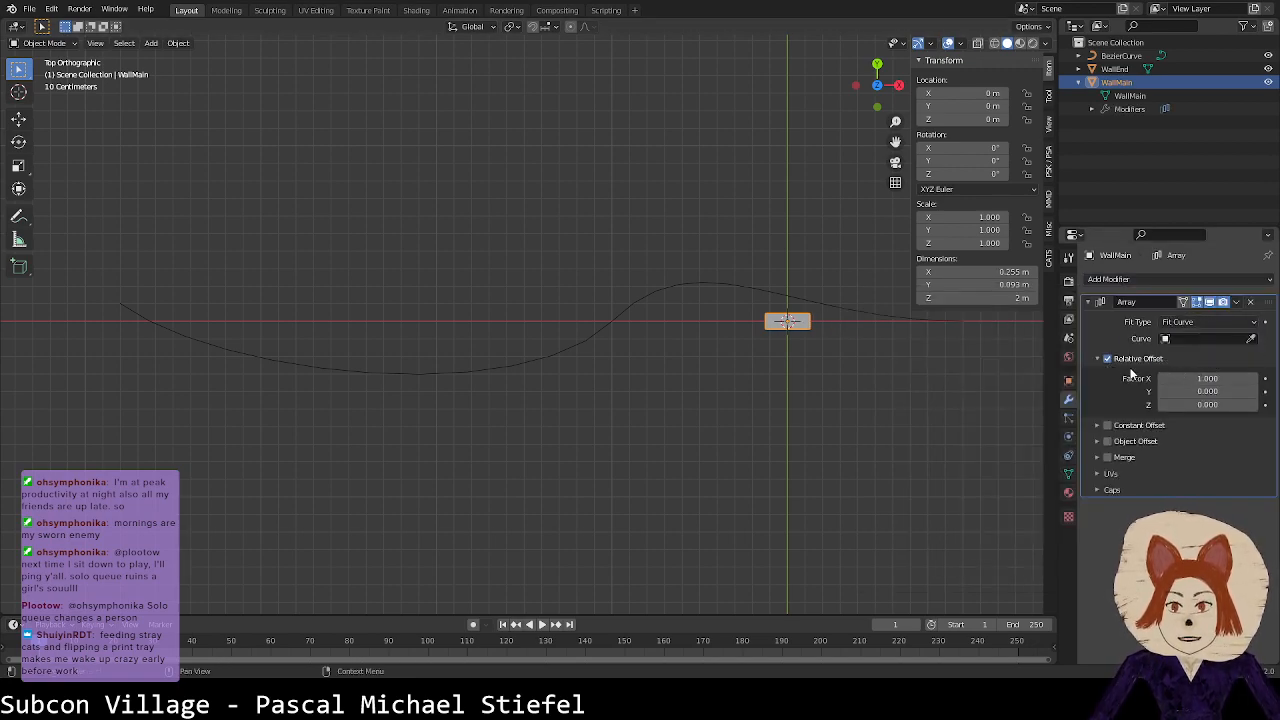
pyautogui.click(1186, 378)
pyautogui.click(1195, 339)
pyautogui.click(1187, 358)
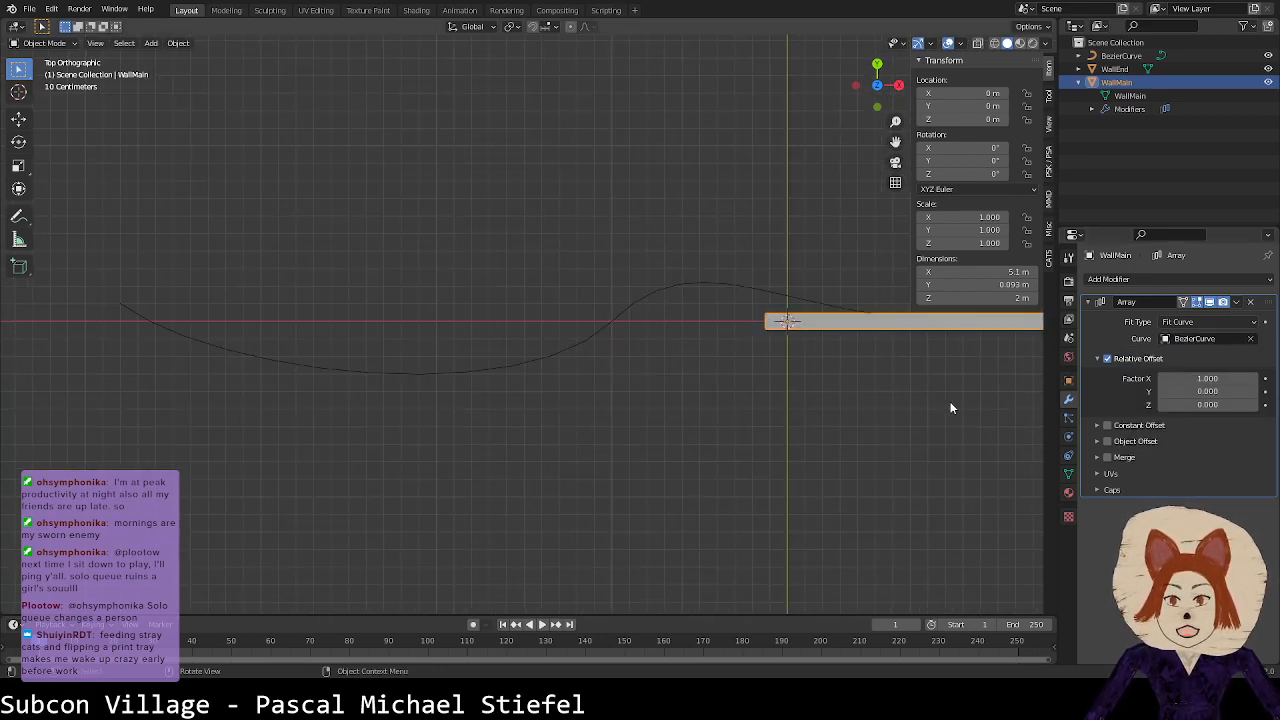
# Step: Add a Curve modifier to WallMain with BezierCurve as the curve object, and inspect the bent wall
pyautogui.click(1182, 280)
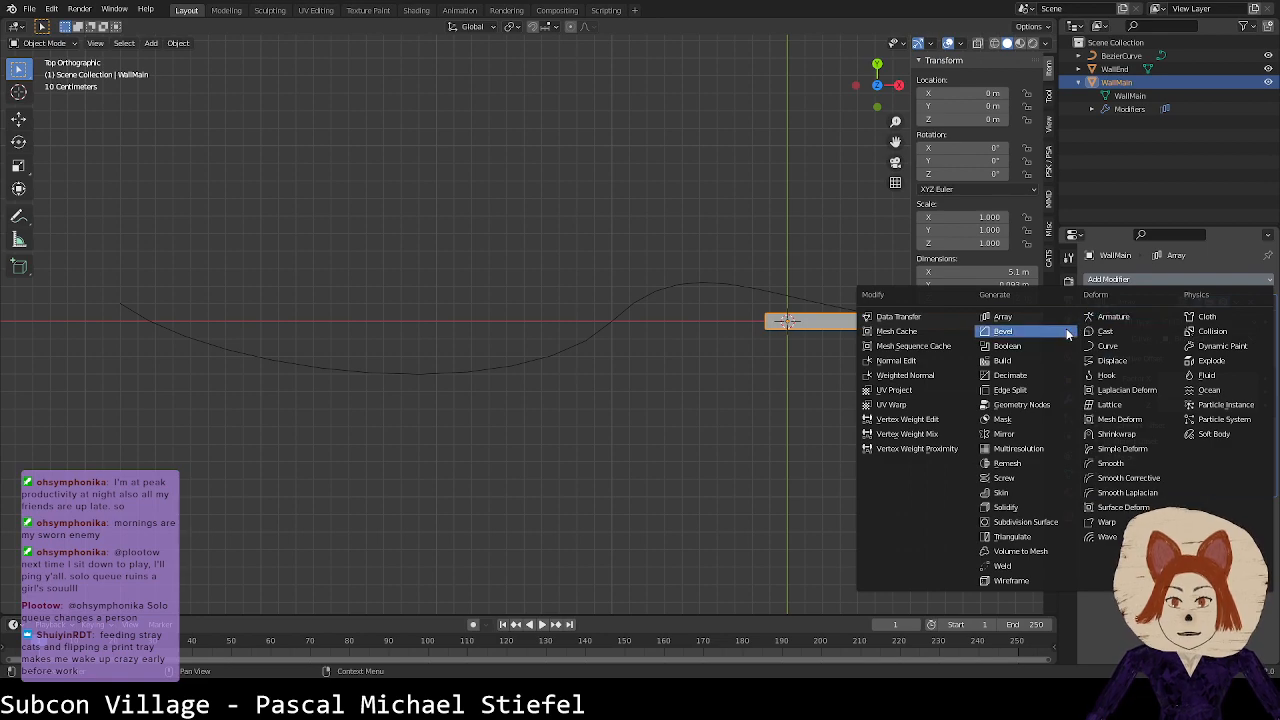
pyautogui.click(1110, 346)
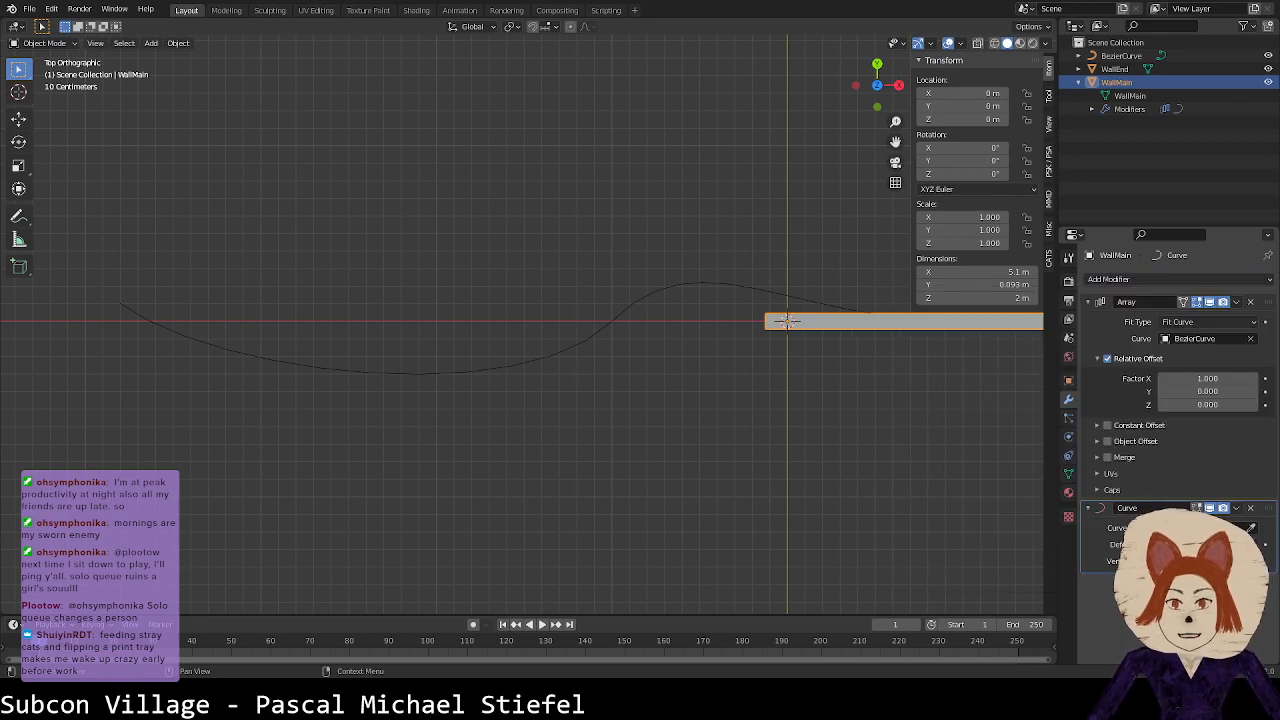
pyautogui.click(1195, 527)
pyautogui.click(1142, 390)
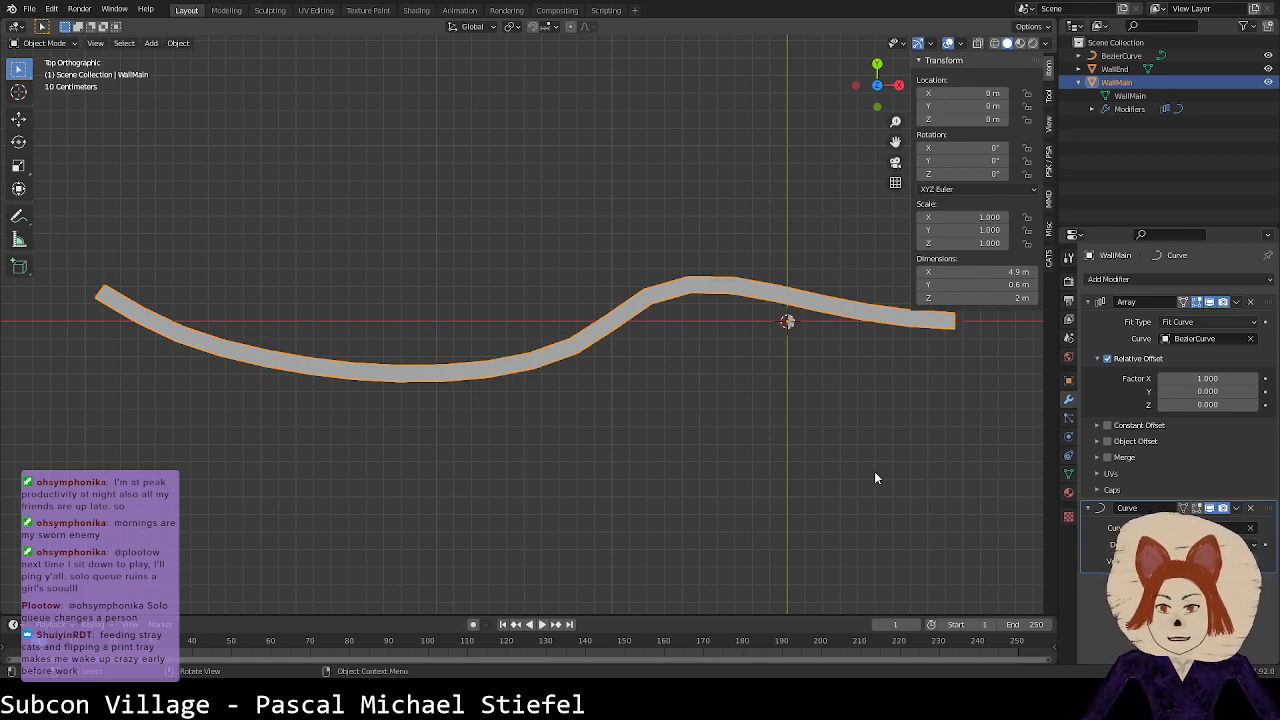
pyautogui.scroll(2, 800, 357)
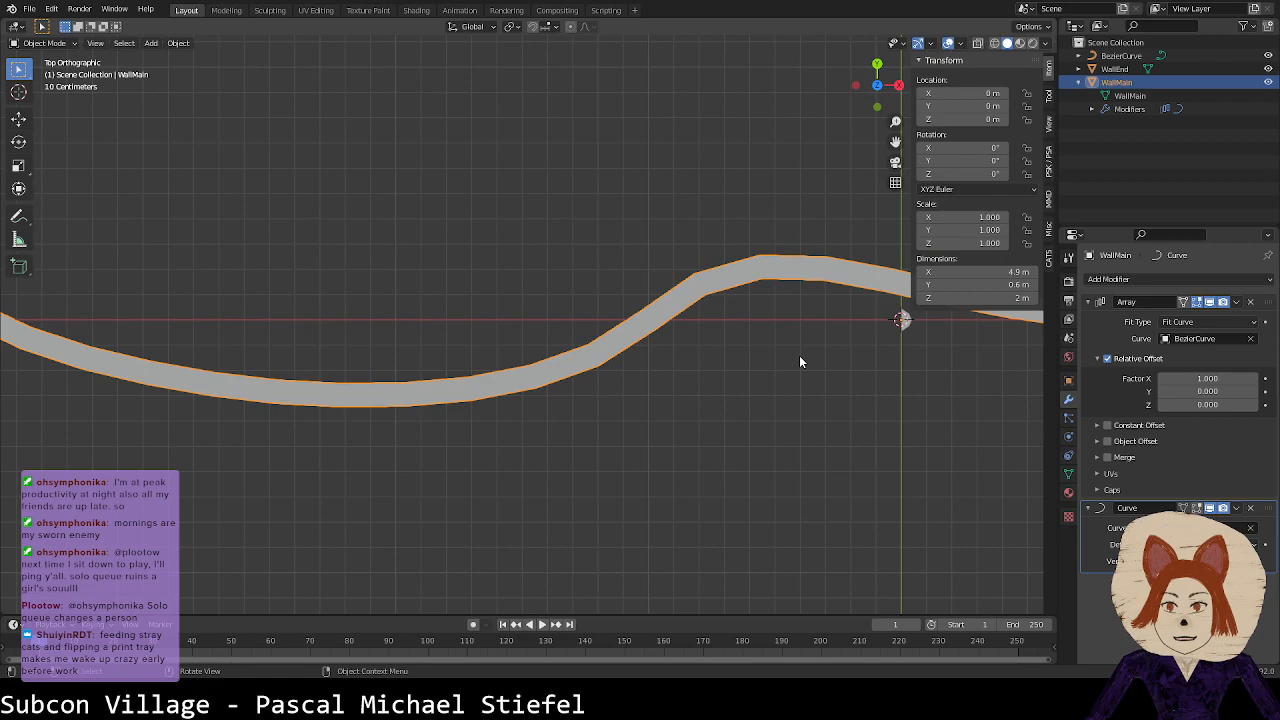
pyautogui.scroll(-2, 798, 360)
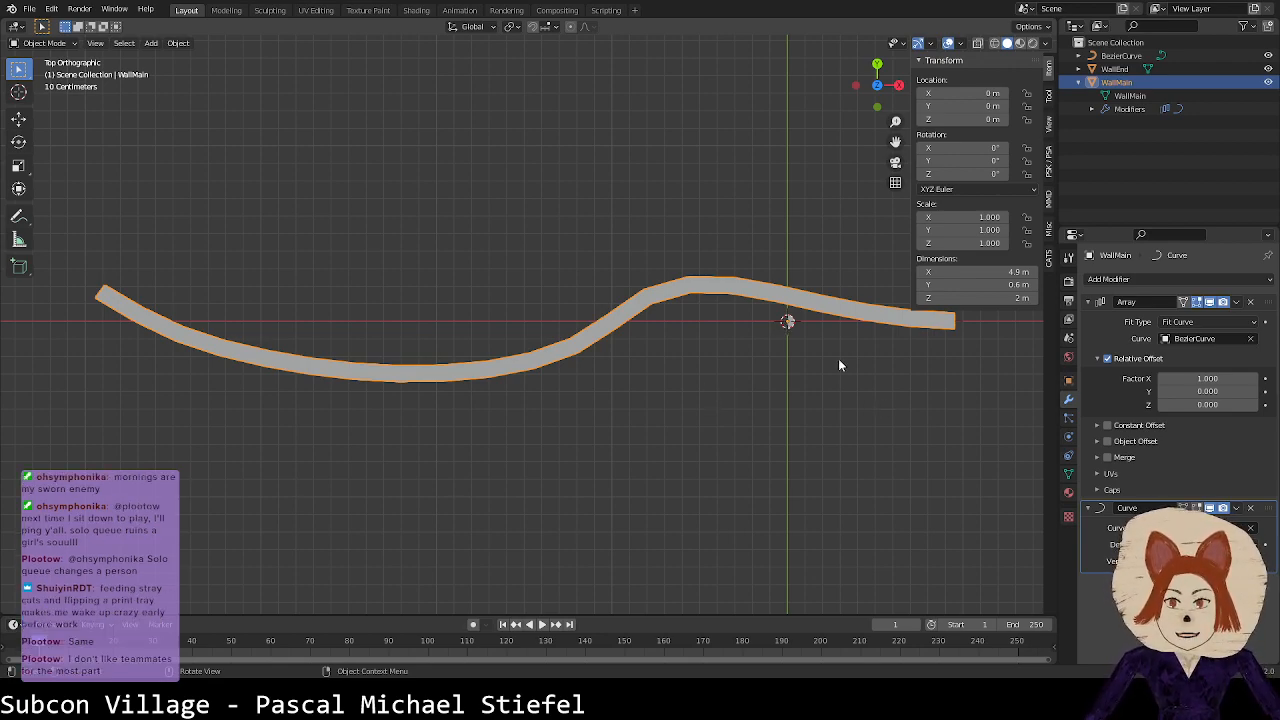
# Step: Add a Curve modifier to WallEnd with BezierCurve as its curve object
pyautogui.click(788, 322)
pyautogui.click(1125, 279)
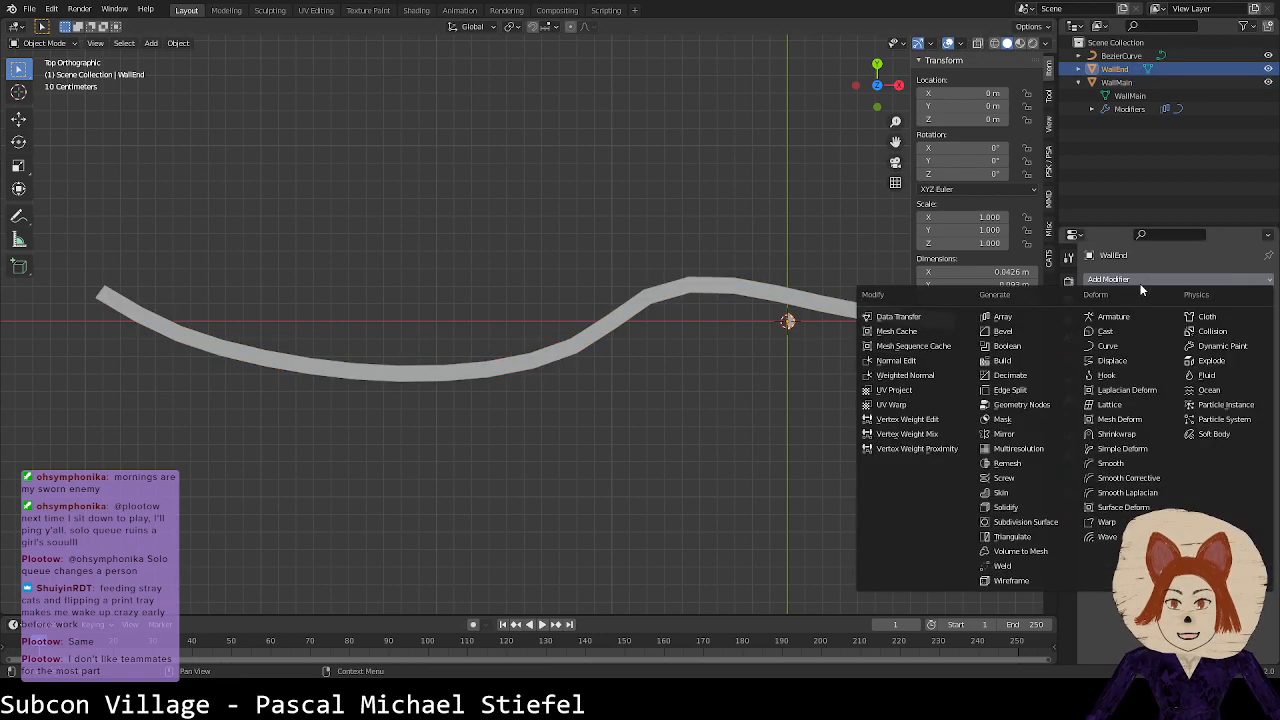
pyautogui.click(1118, 347)
pyautogui.click(1195, 321)
pyautogui.click(1182, 344)
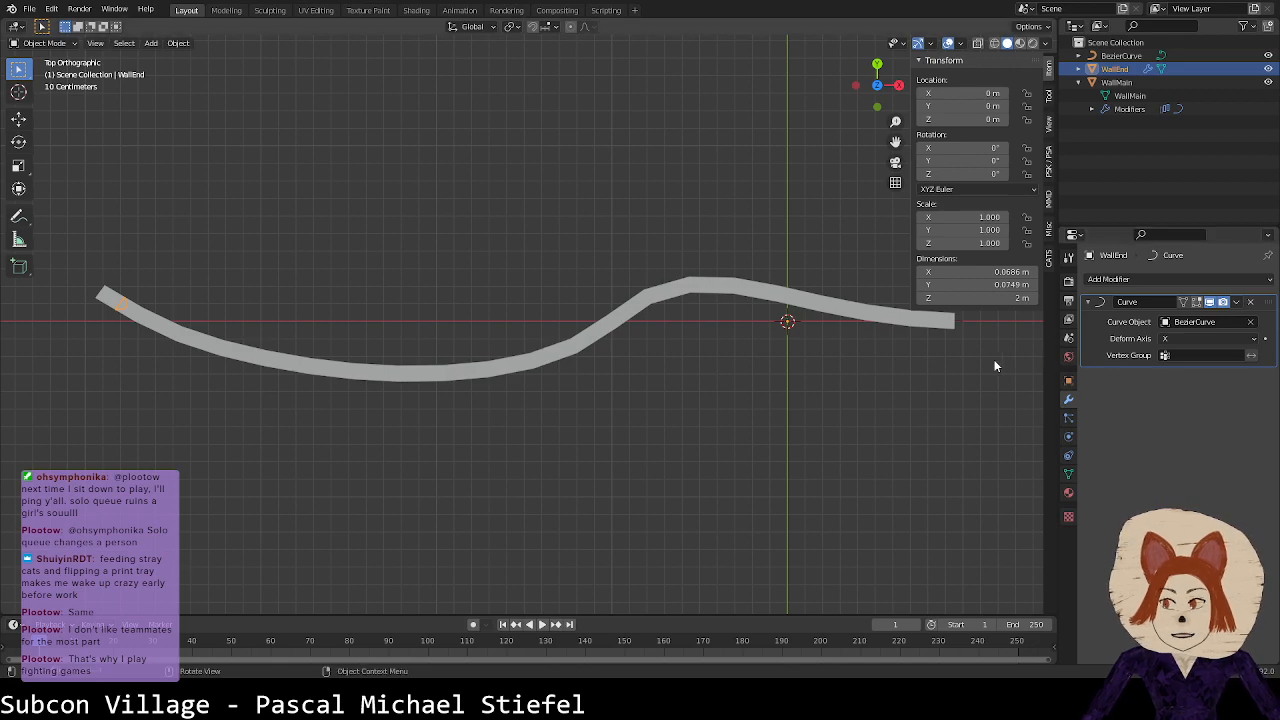
# Step: Try the Fixed Count fit type with different counts on WallMain's Array modifier, and return it to Fit Curve
pyautogui.click(1125, 82)
pyautogui.click(1212, 321)
pyautogui.click(1203, 339)
pyautogui.moveTo(1190, 338)
pyautogui.mouseDown()
pyautogui.moveTo(1240, 338)
pyautogui.moveTo(1174, 338)
pyautogui.moveTo(1225, 338)
pyautogui.moveTo(1210, 338)
pyautogui.mouseUp()
pyautogui.click(1189, 339)
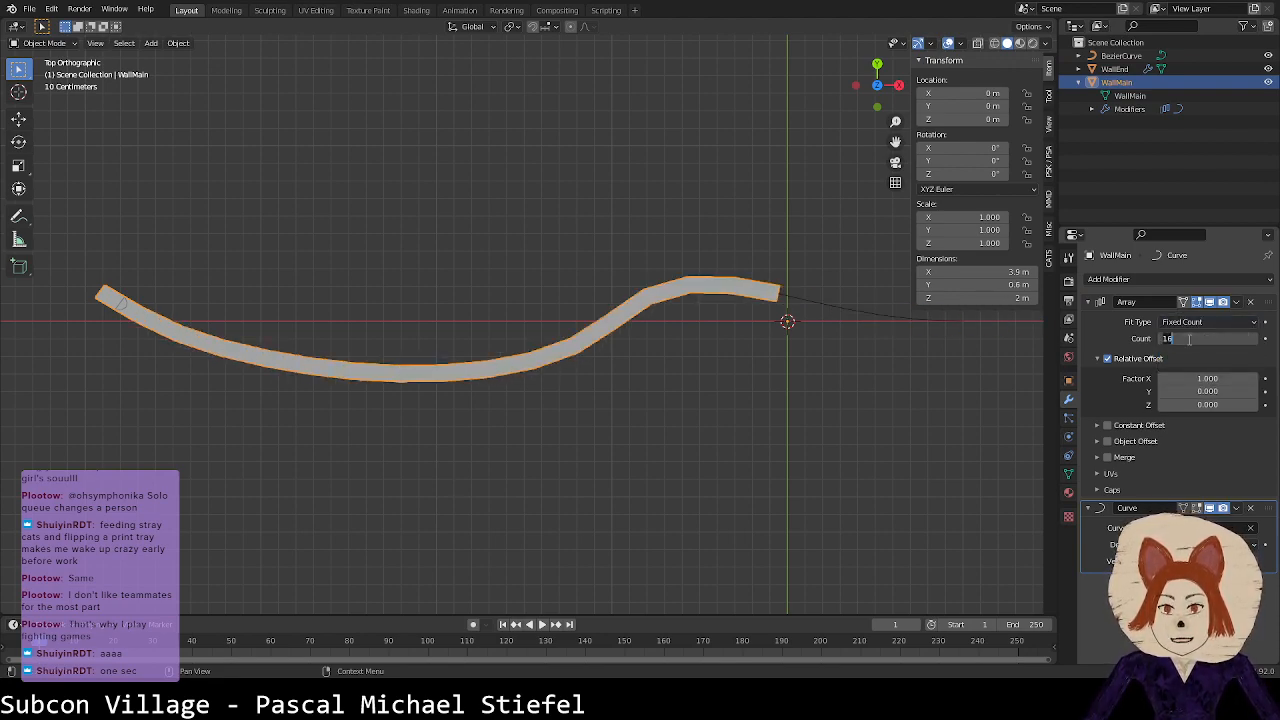
pyautogui.click(1188, 321)
pyautogui.click(1186, 366)
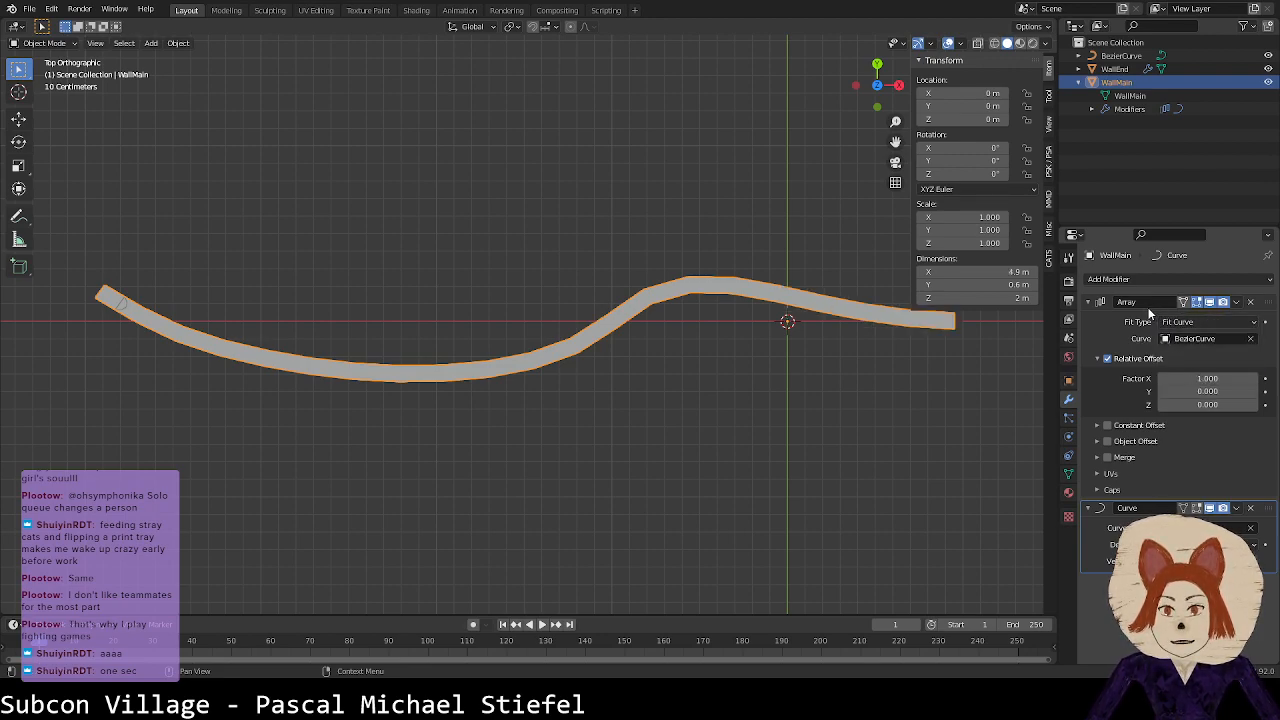
# Step: Add an Array modifier to WallEnd and place it above the Curve modifier in the stack
pyautogui.click(1118, 69)
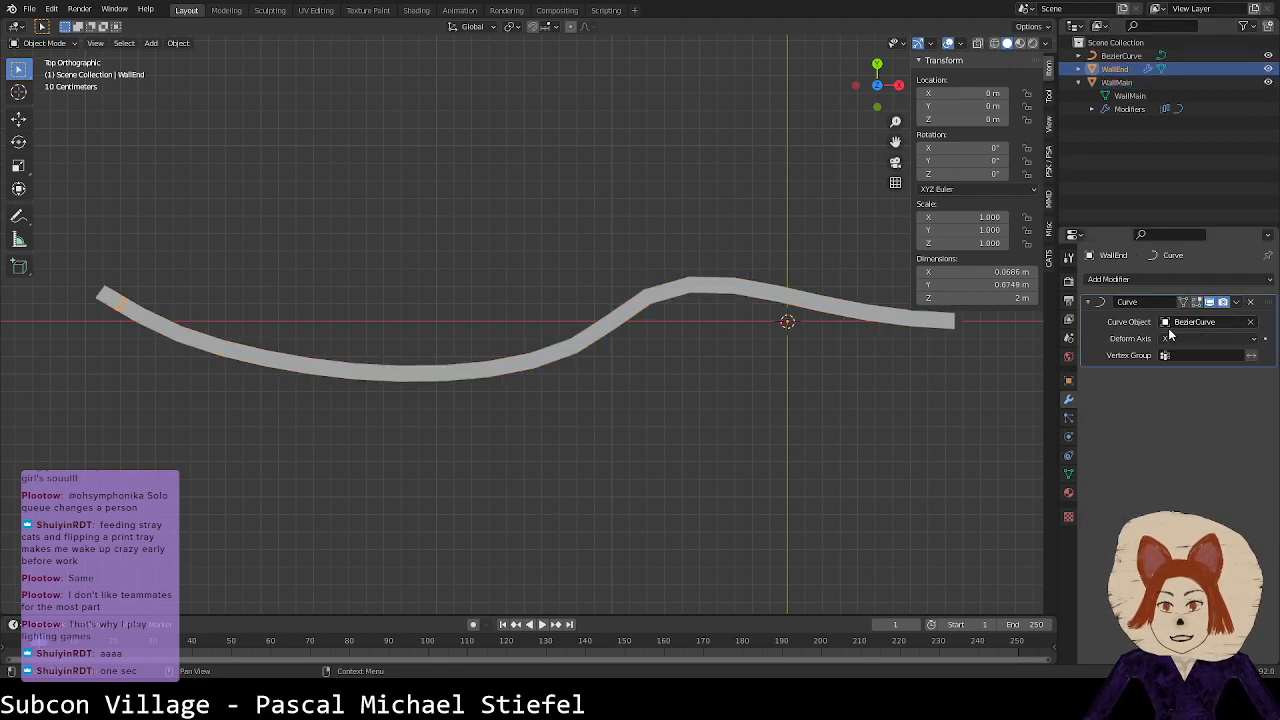
pyautogui.click(1127, 281)
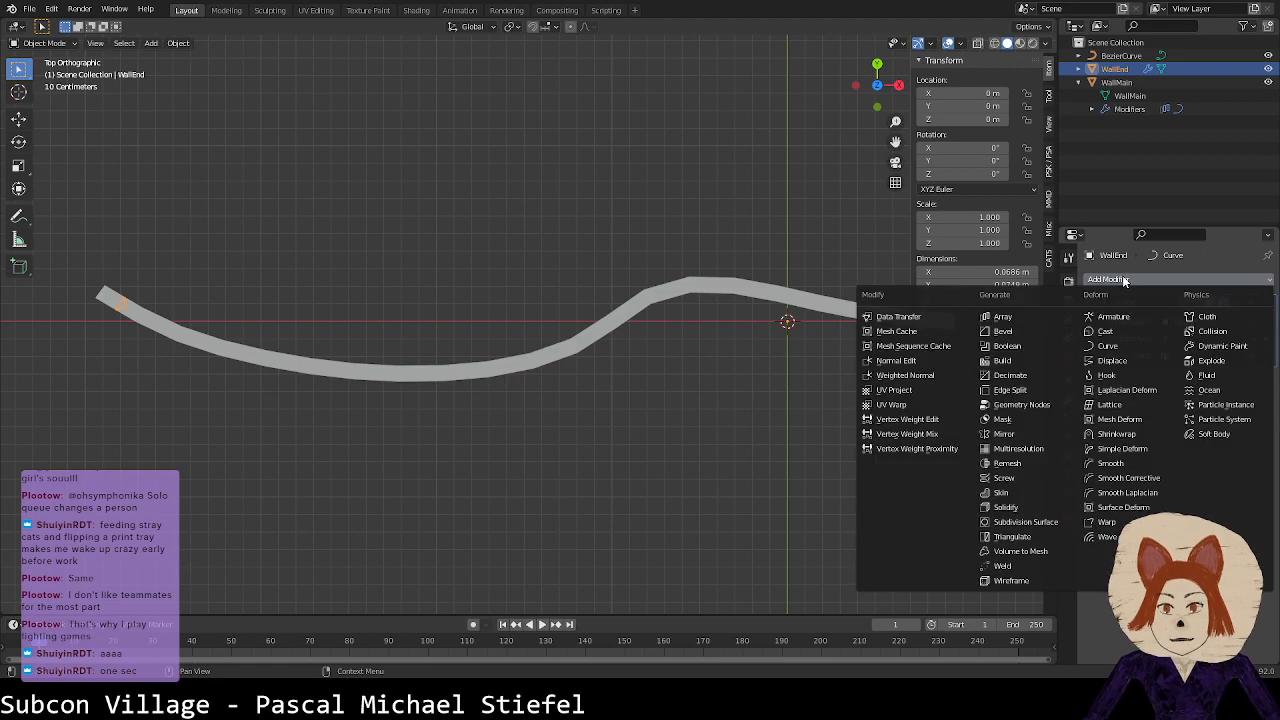
pyautogui.click(1122, 283)
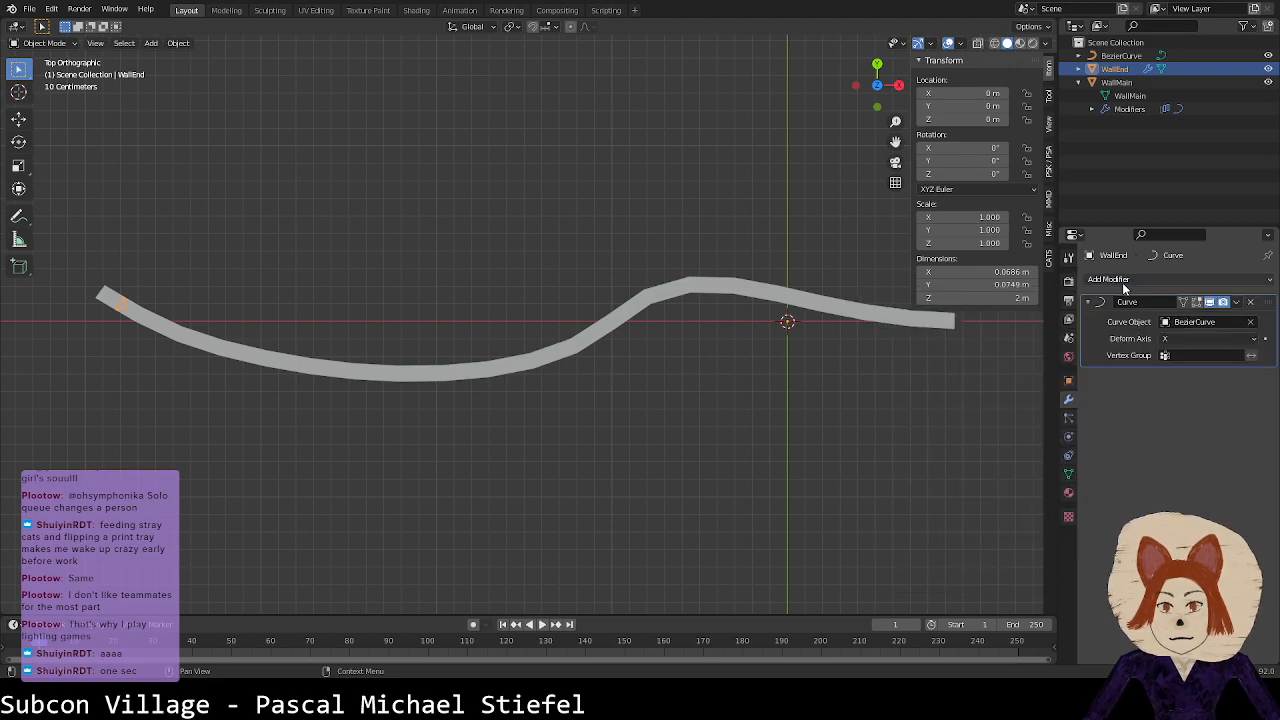
pyautogui.click(1124, 283)
pyautogui.click(1033, 316)
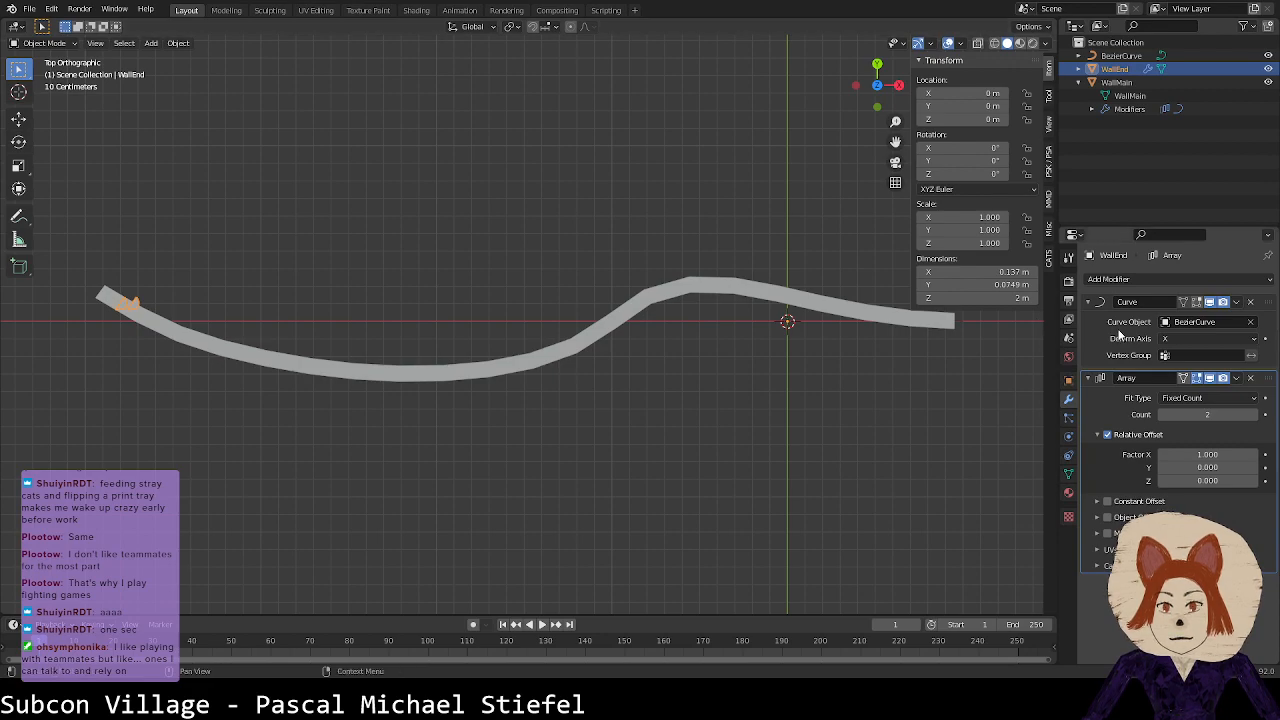
pyautogui.click(1088, 378)
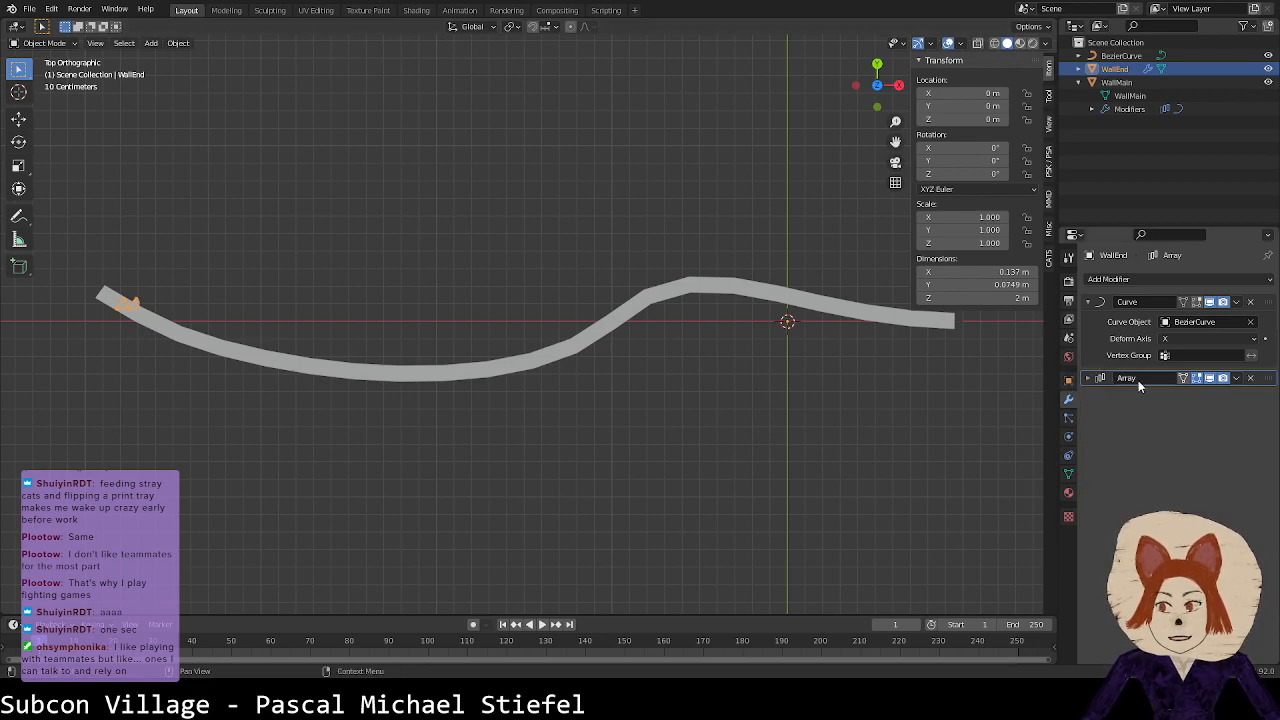
pyautogui.click(1090, 379)
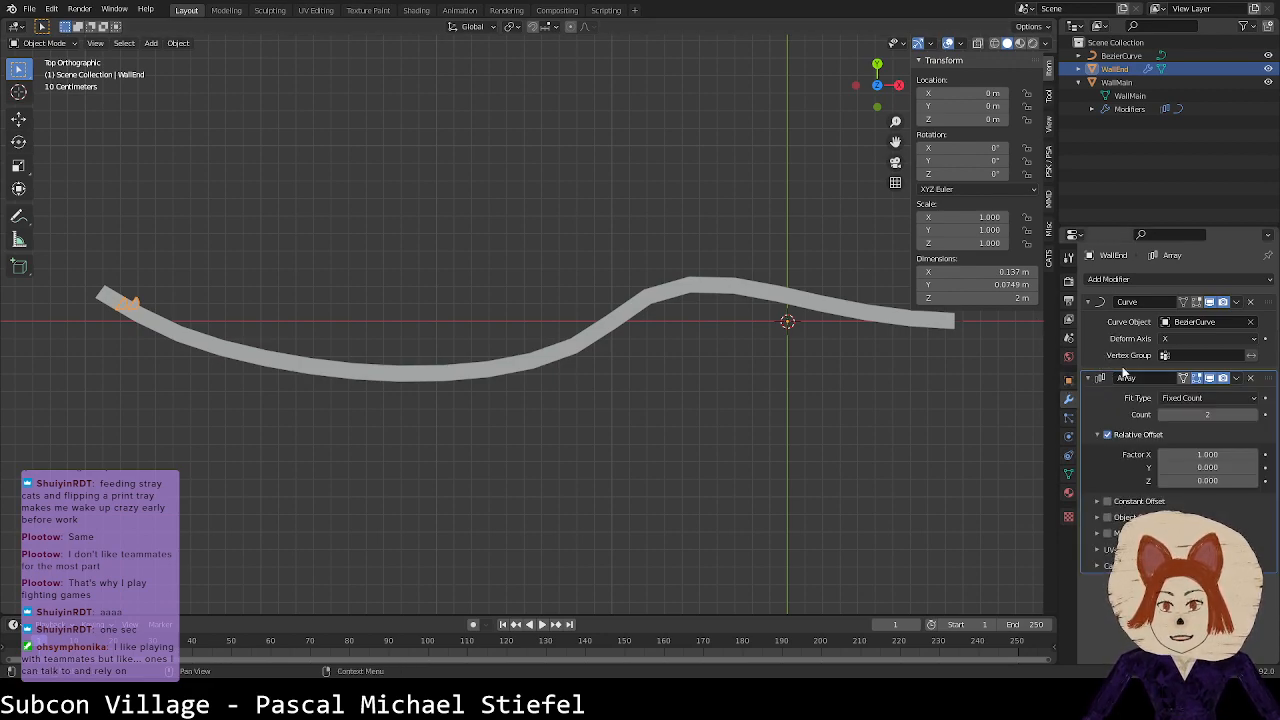
pyautogui.moveTo(1263, 379); pyautogui.dragTo(1255, 305)
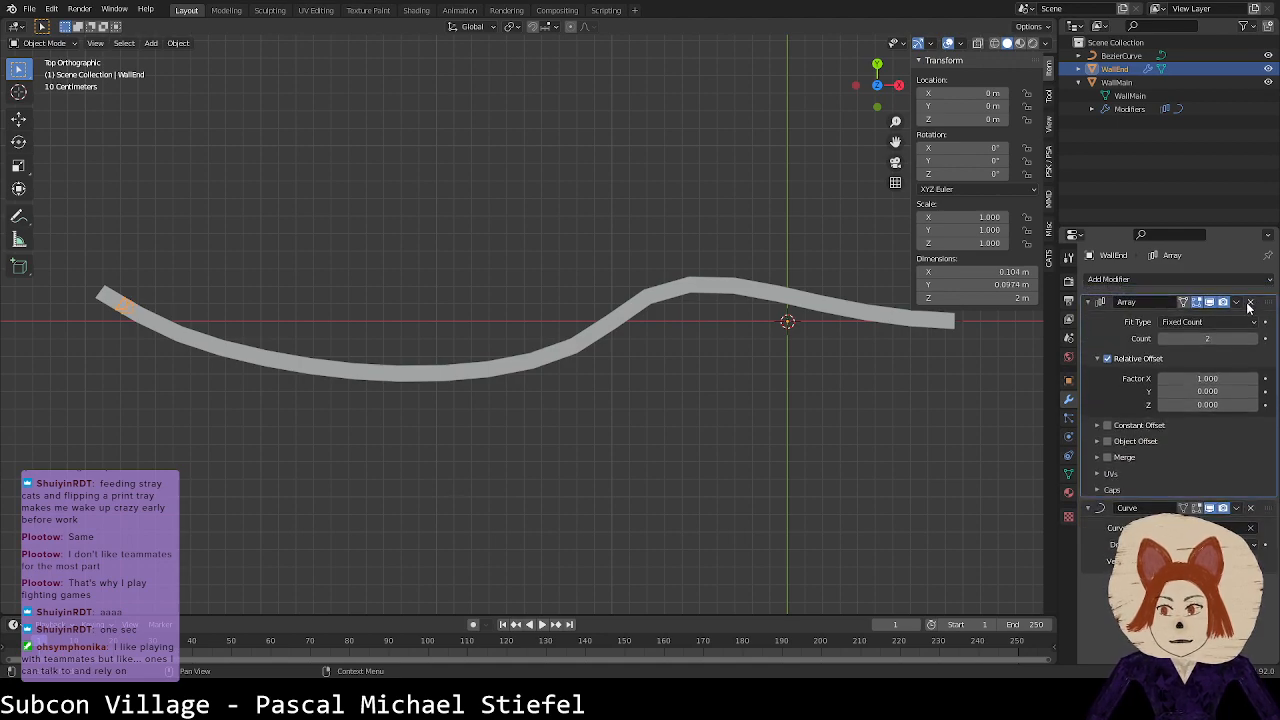
# Step: Try adjusting WallEnd's Array settings, and remove both the Array and Curve modifiers from WallEnd
pyautogui.click(1164, 340)
pyautogui.moveTo(1200, 378); pyautogui.dragTo(1208, 378)
pyautogui.click(1208, 378)
pyautogui.click(1254, 304)
pyautogui.click(1252, 304)
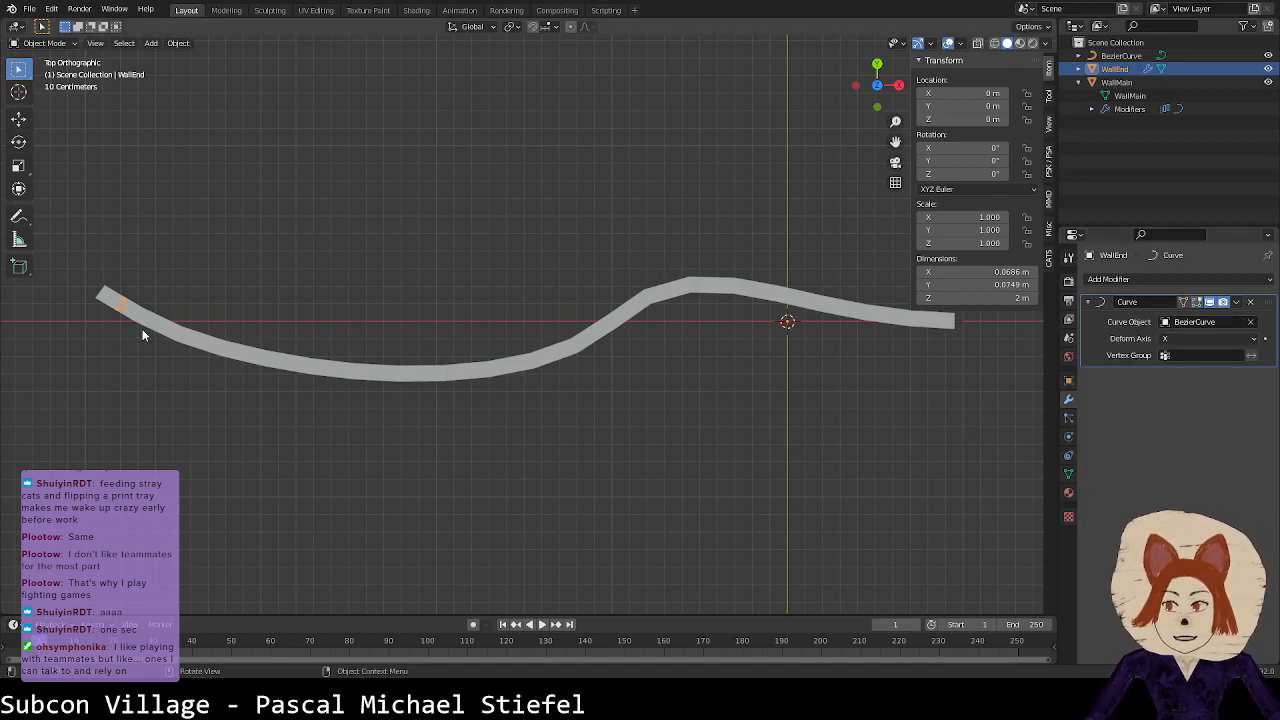
pyautogui.click(1250, 301)
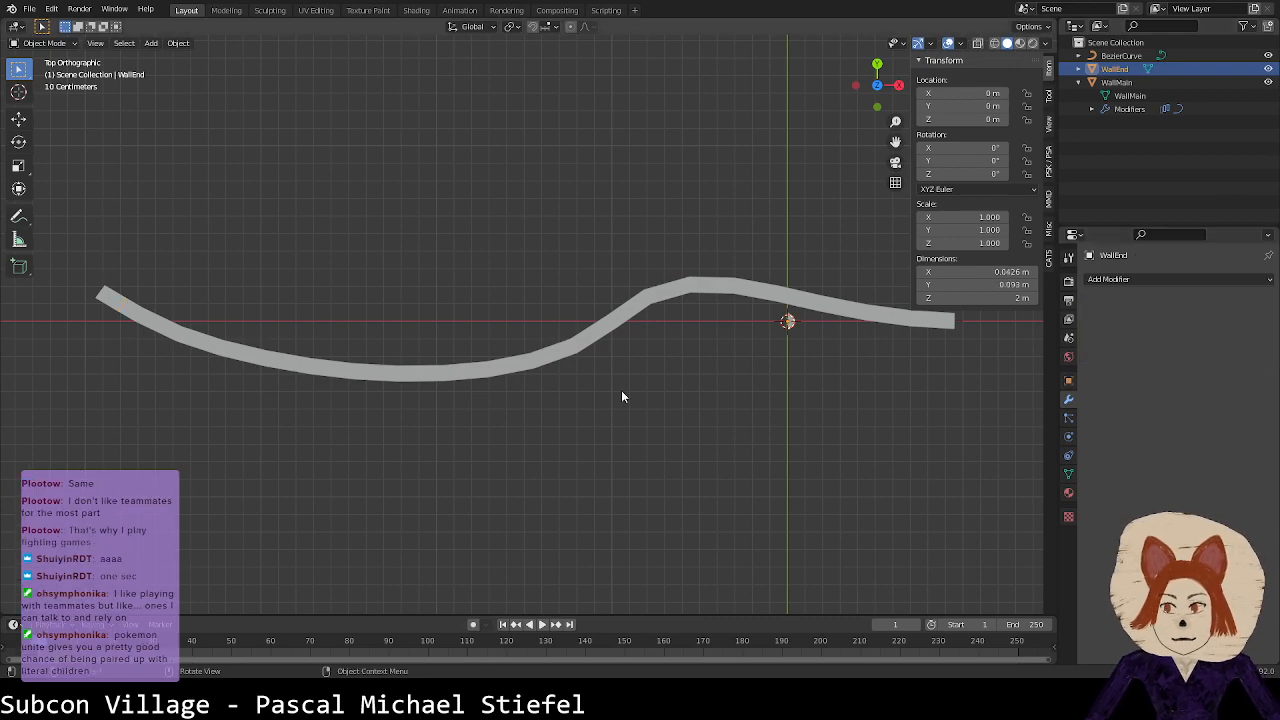
# Step: Try moving WallEnd by hand to the wall's end near the origin, about 0.98 m along X
pyautogui.press('g')
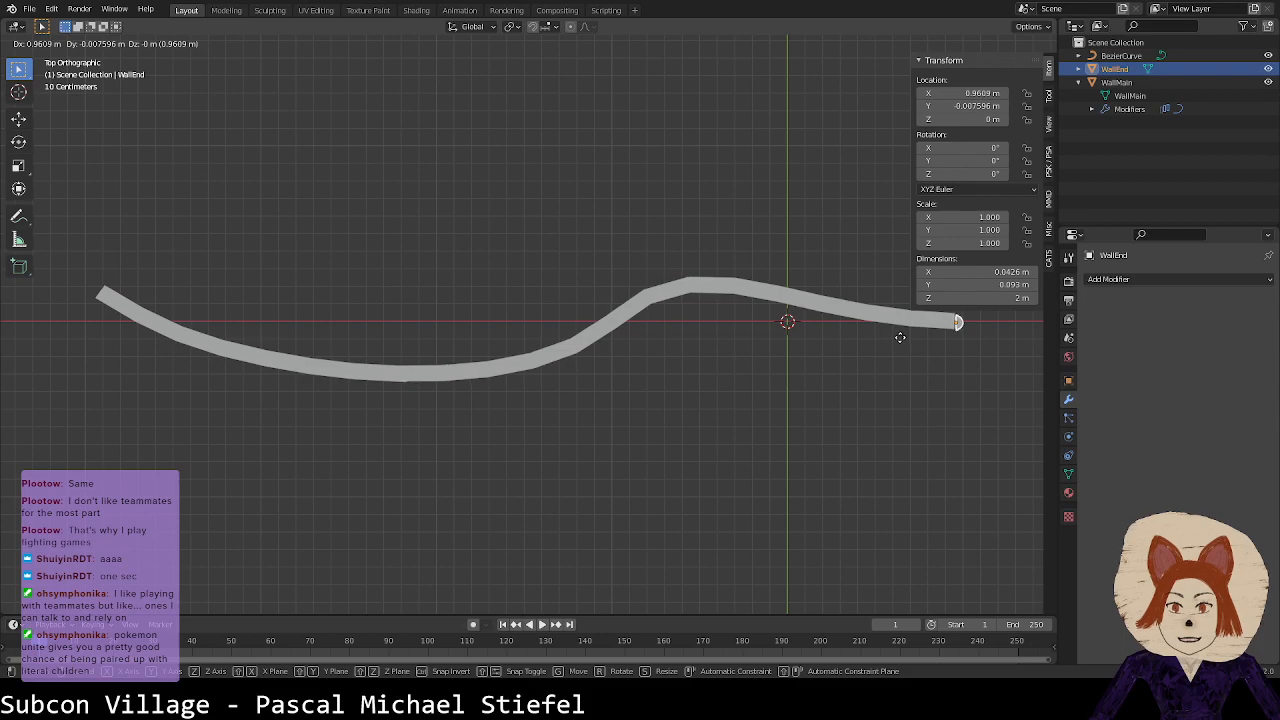
pyautogui.rightClick(899, 337)
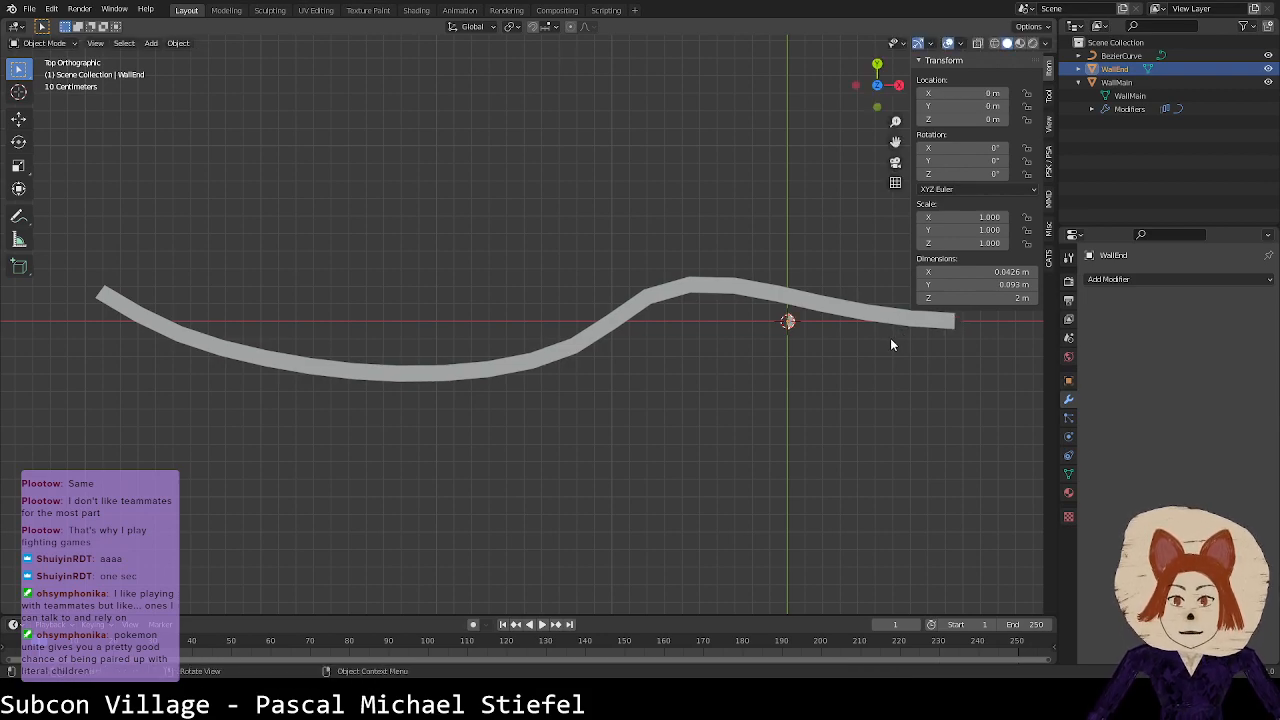
pyautogui.scroll(4, 875, 361)
pyautogui.scroll(-3, 876, 361)
pyautogui.keyDown('shift'); pyautogui.moveTo(941, 359); pyautogui.dragTo(738, 352, button='middle'); pyautogui.keyUp('shift')
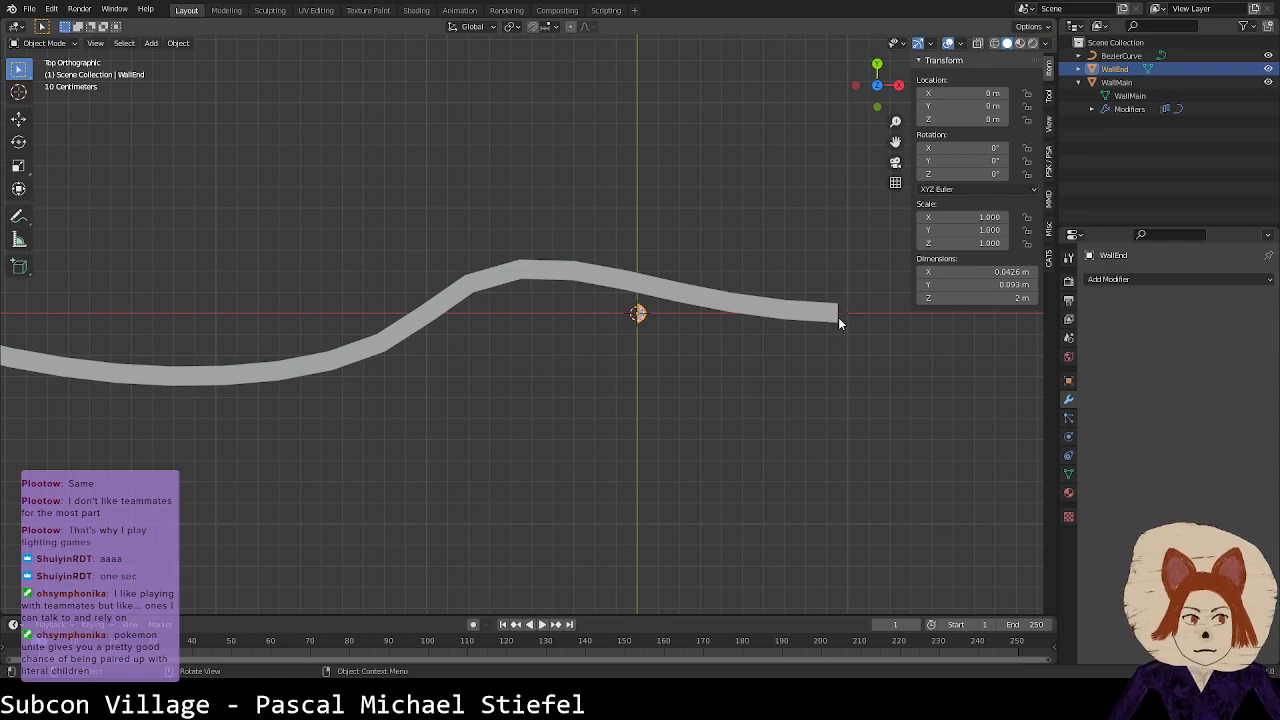
pyautogui.moveTo(289, 382); pyautogui.dragTo(390, 283, button='middle')
pyautogui.click(875, 72)
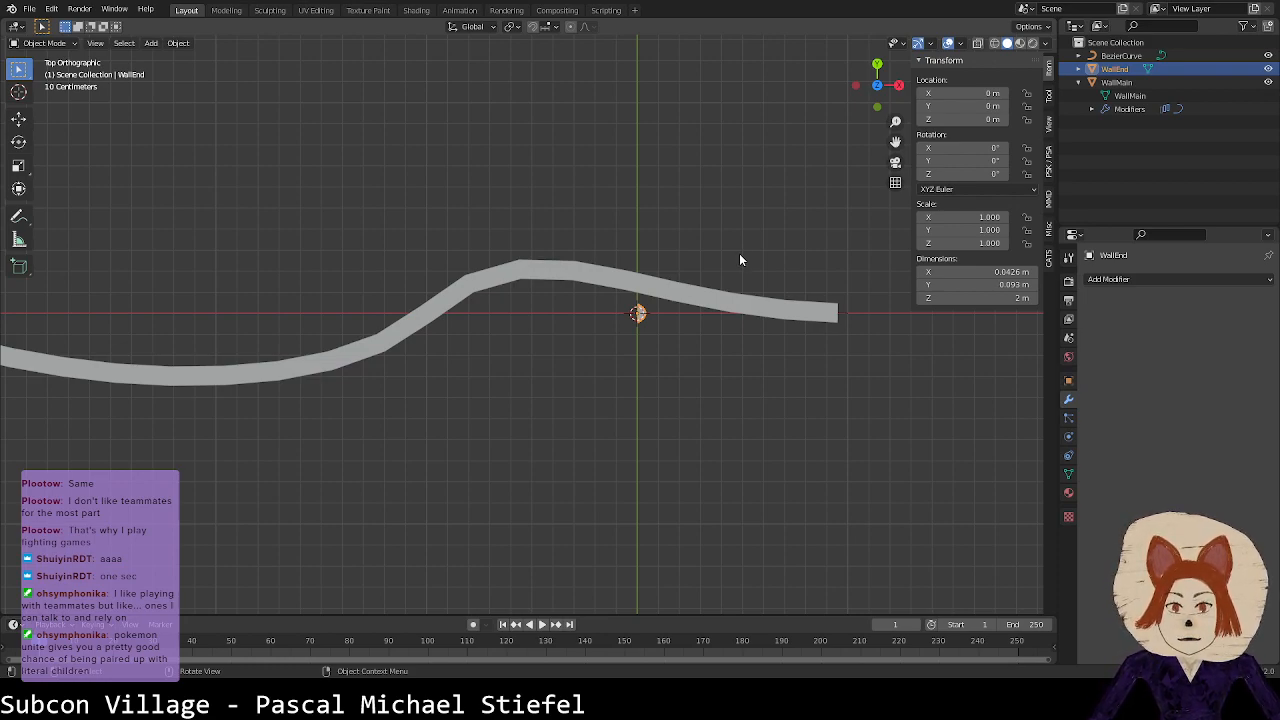
pyautogui.press('g')
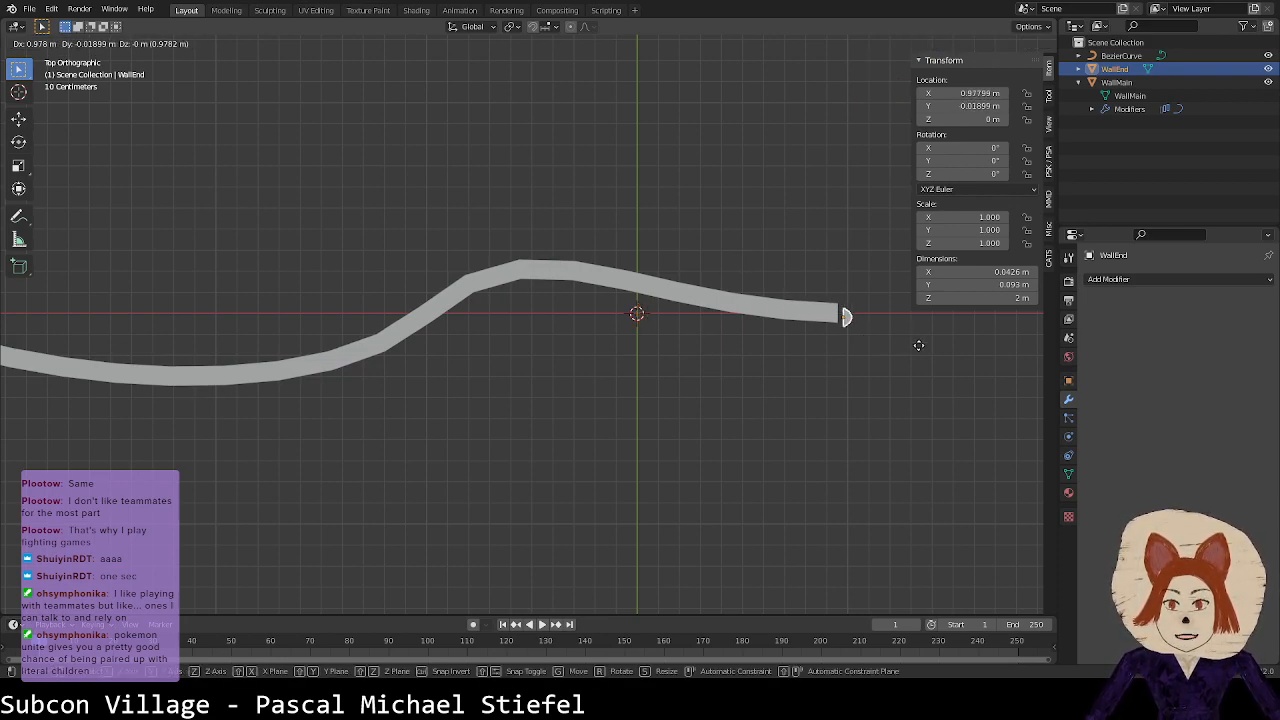
pyautogui.press('Escape')
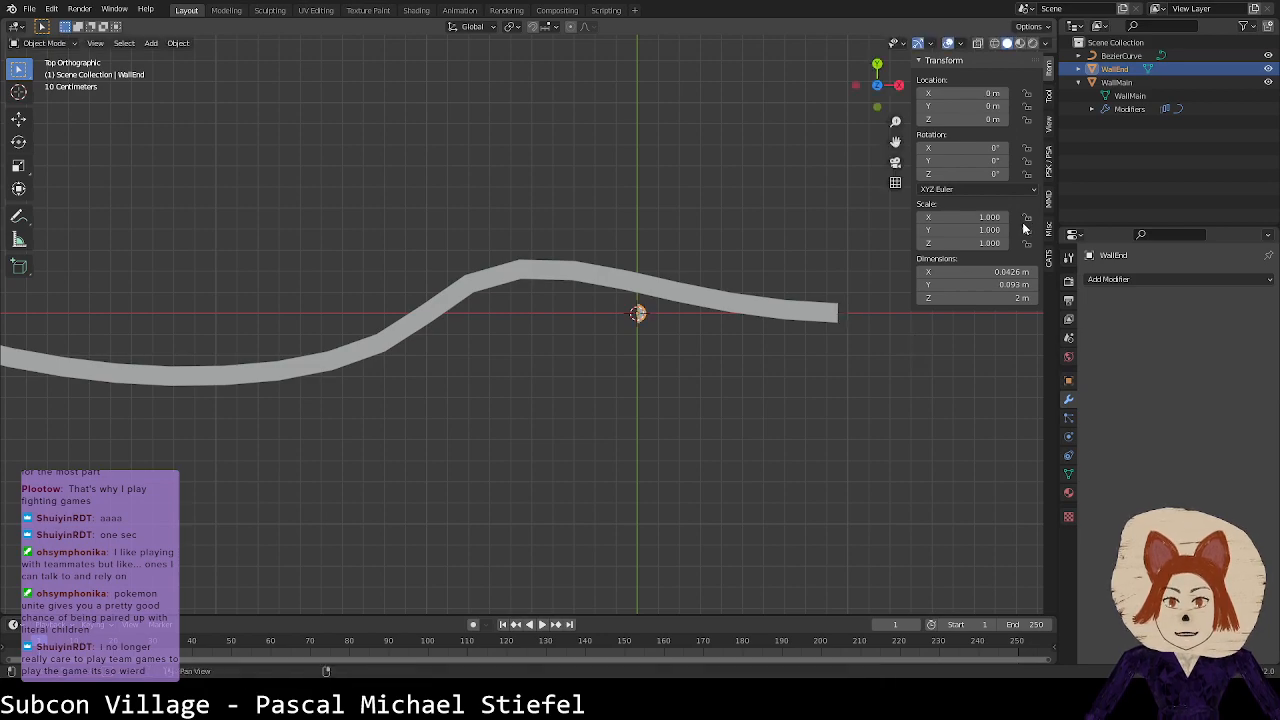
# Step: Save the file and try moving WallEnd onto the wall's last segment, about 0.79 m along X
pyautogui.hotkey('ctrl', 's')
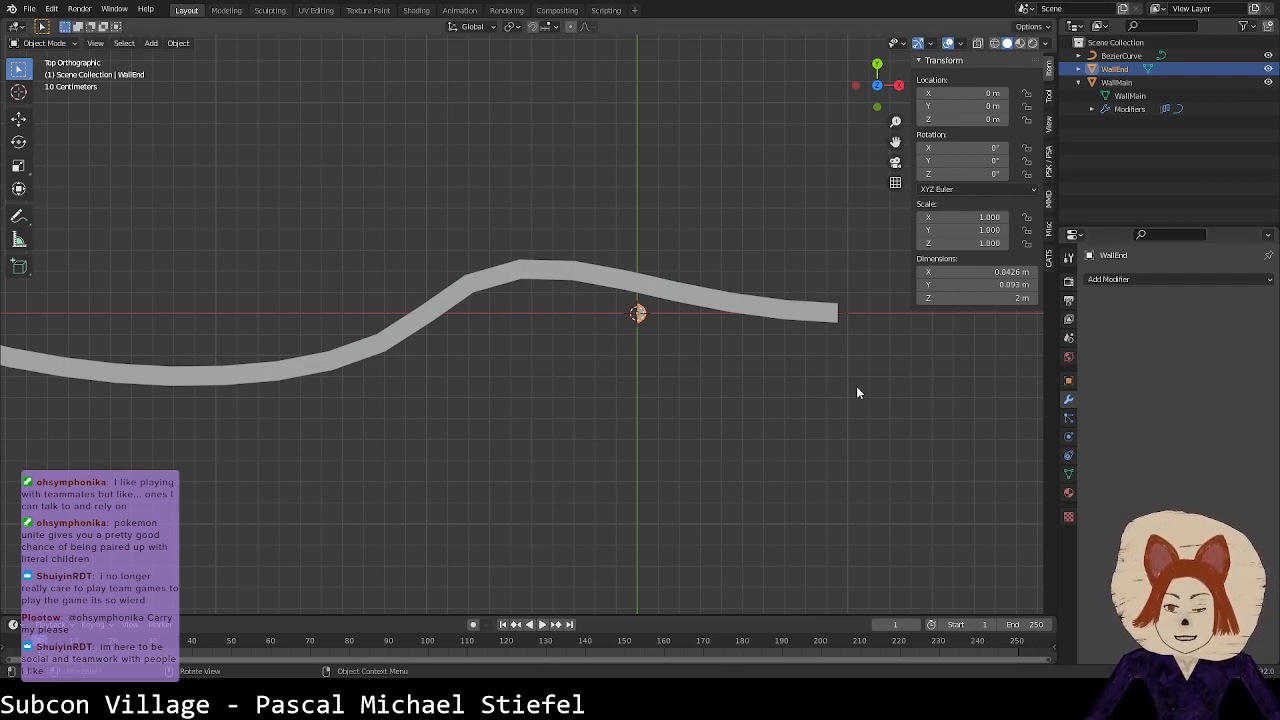
pyautogui.press('g')
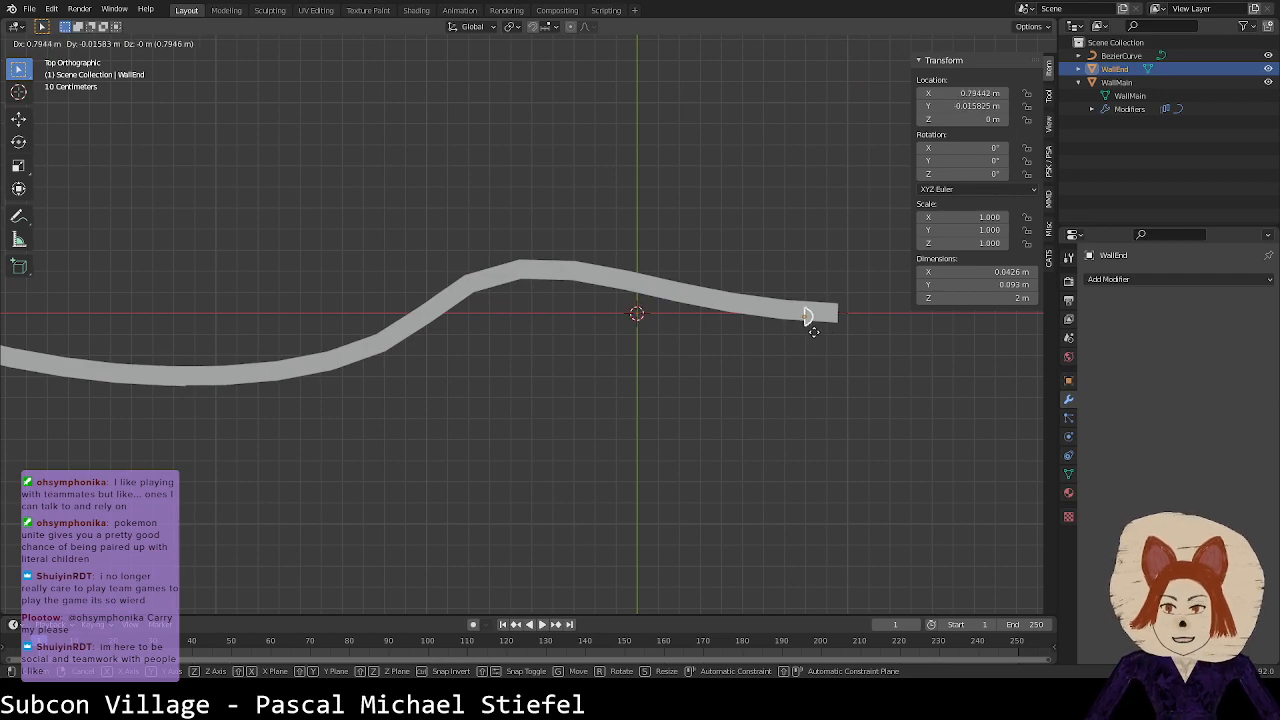
pyautogui.press('Escape')
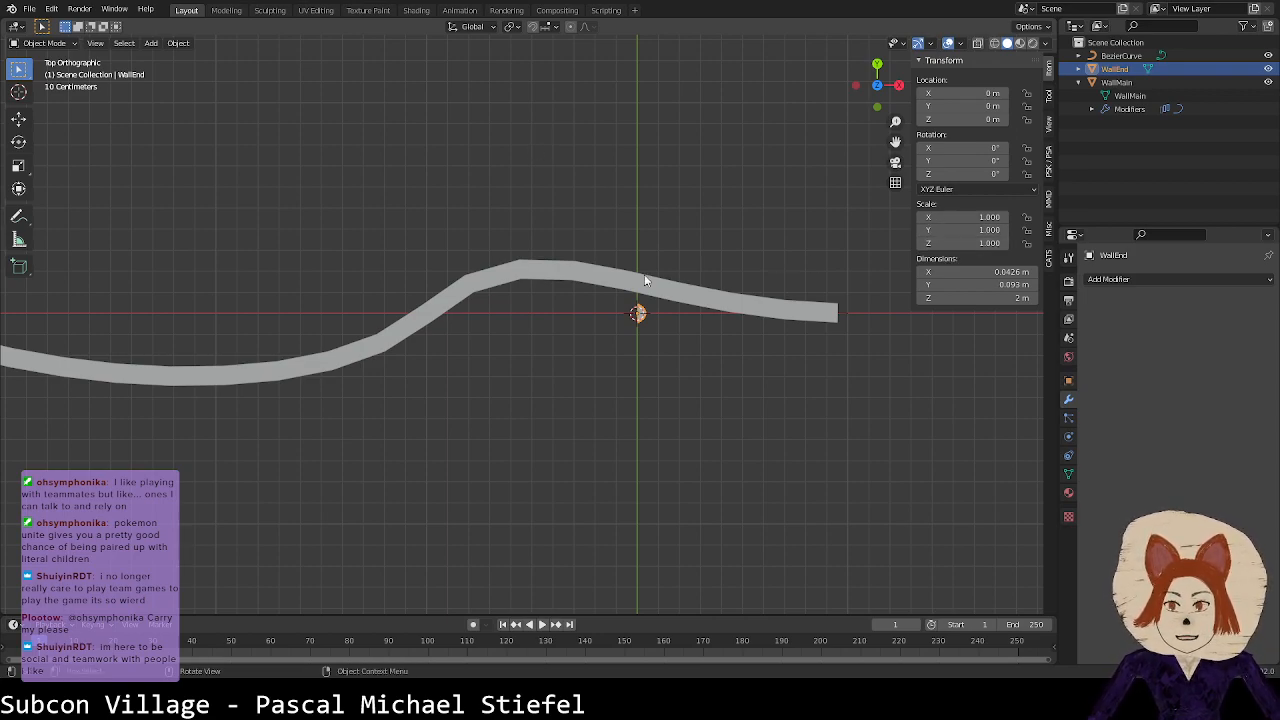
pyautogui.scroll(-2, 644, 278)
pyautogui.keyDown('shift'); pyautogui.moveTo(676, 277); pyautogui.dragTo(691, 277, button='middle'); pyautogui.keyUp('shift')
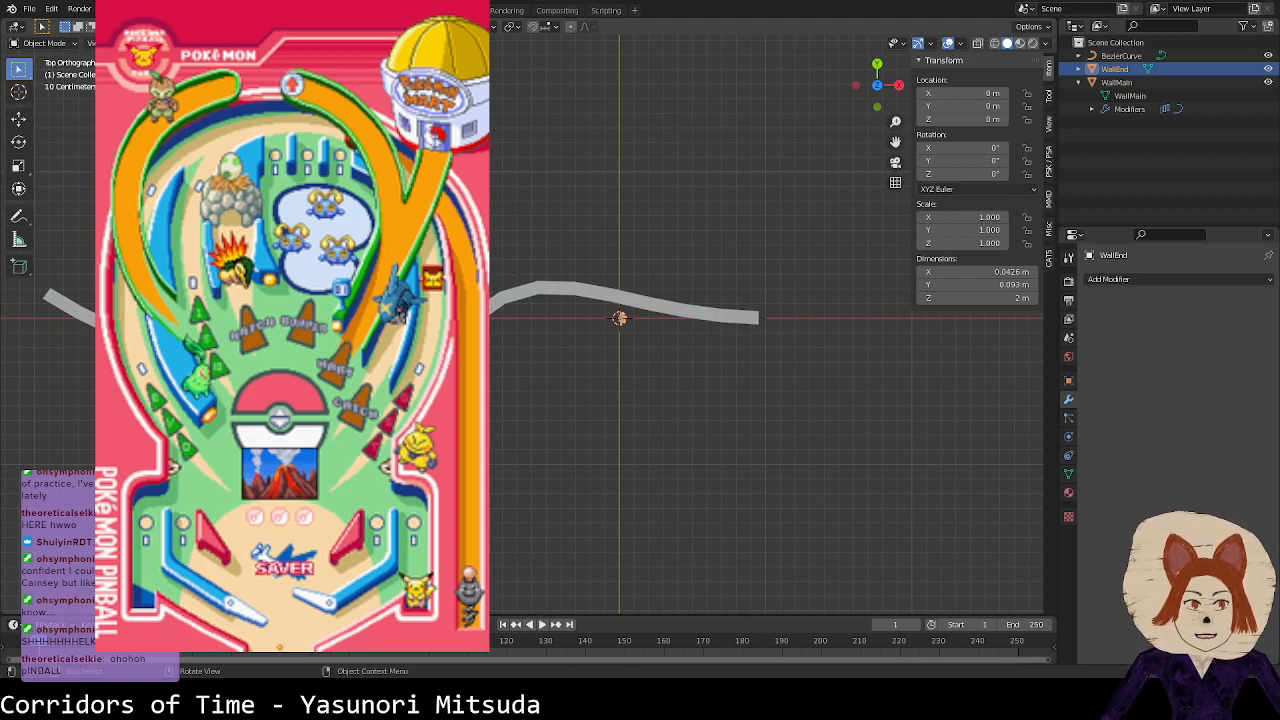
# Step: Open the Blender file that contains the Gate model
pyautogui.click(32, 8)
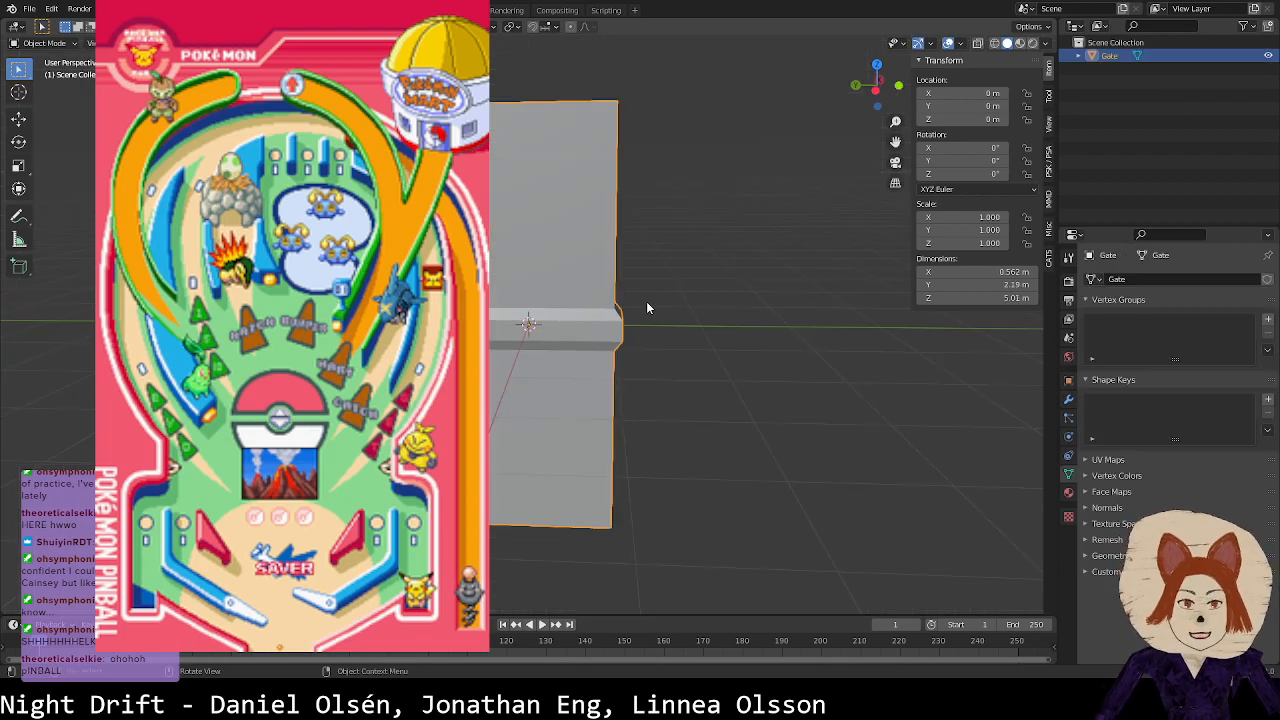
# Step: Try rotating the Gate about its Y axis, undo the rotation and deselect the Gate
pyautogui.press('r')
pyautogui.press('y')
pyautogui.press('Escape')
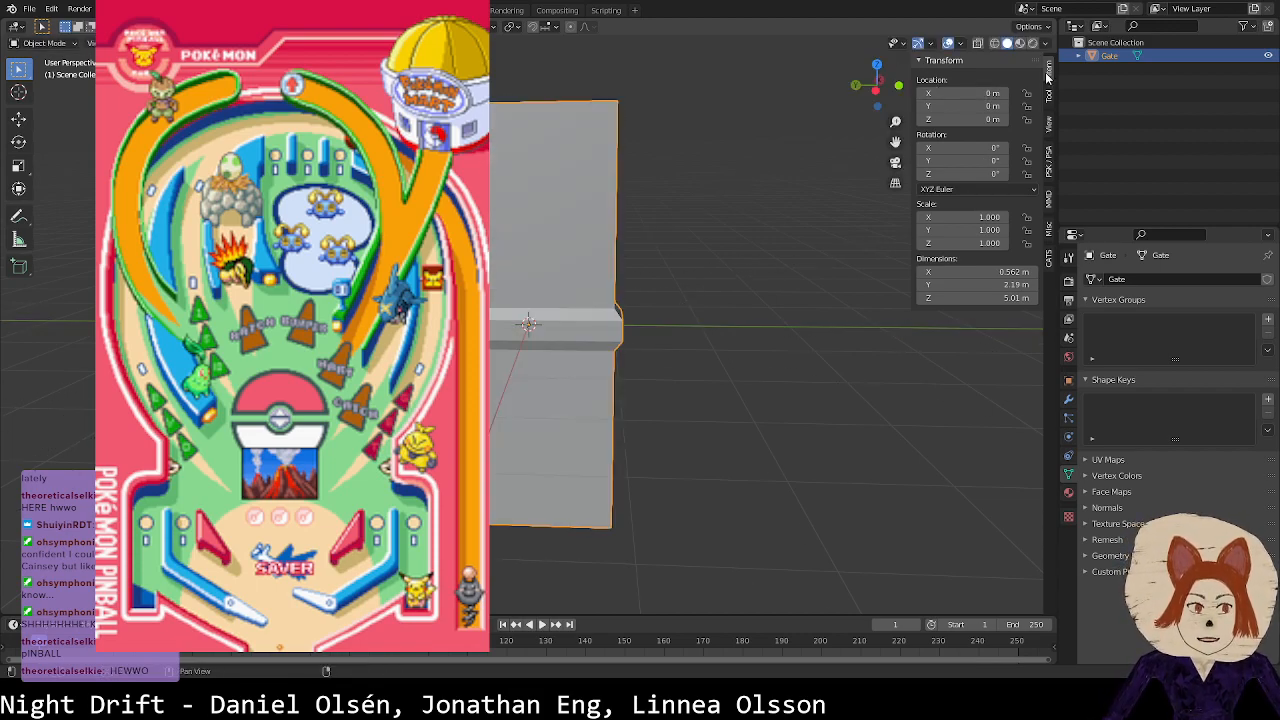
pyautogui.moveTo(963, 161); pyautogui.dragTo(903, 161)
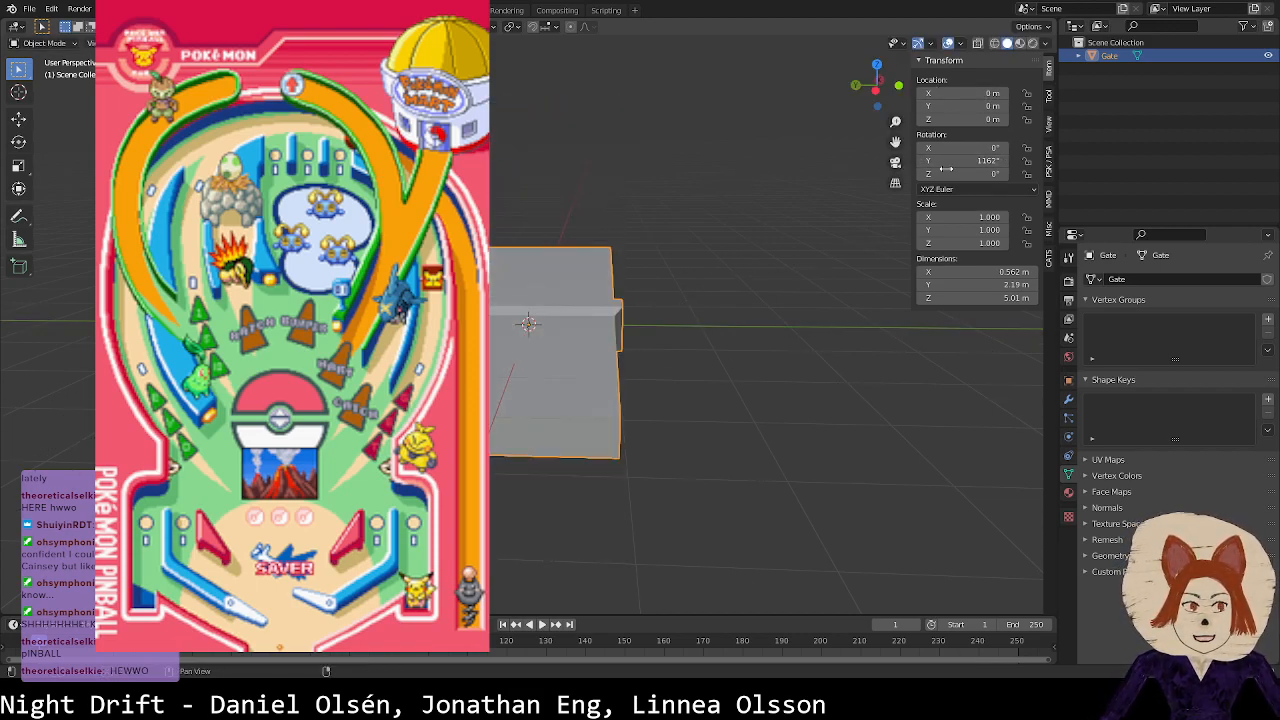
pyautogui.hotkey('ctrl', 'z')
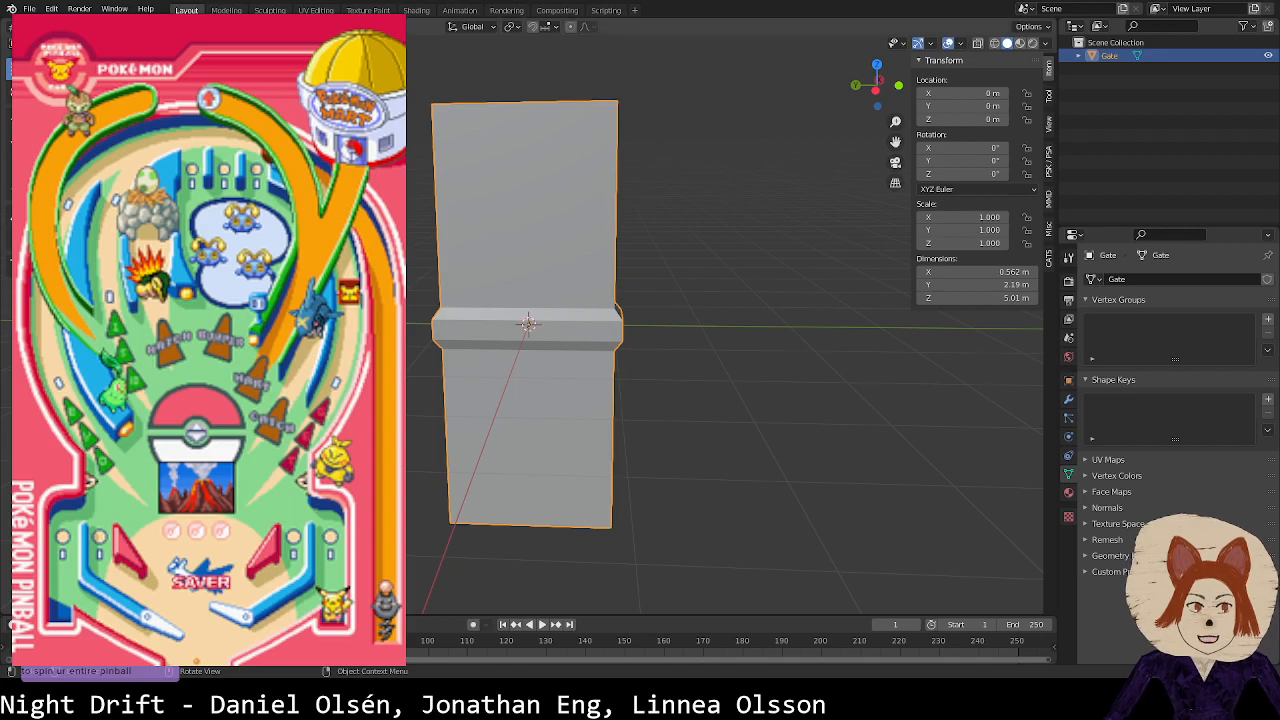
pyautogui.click(649, 246)
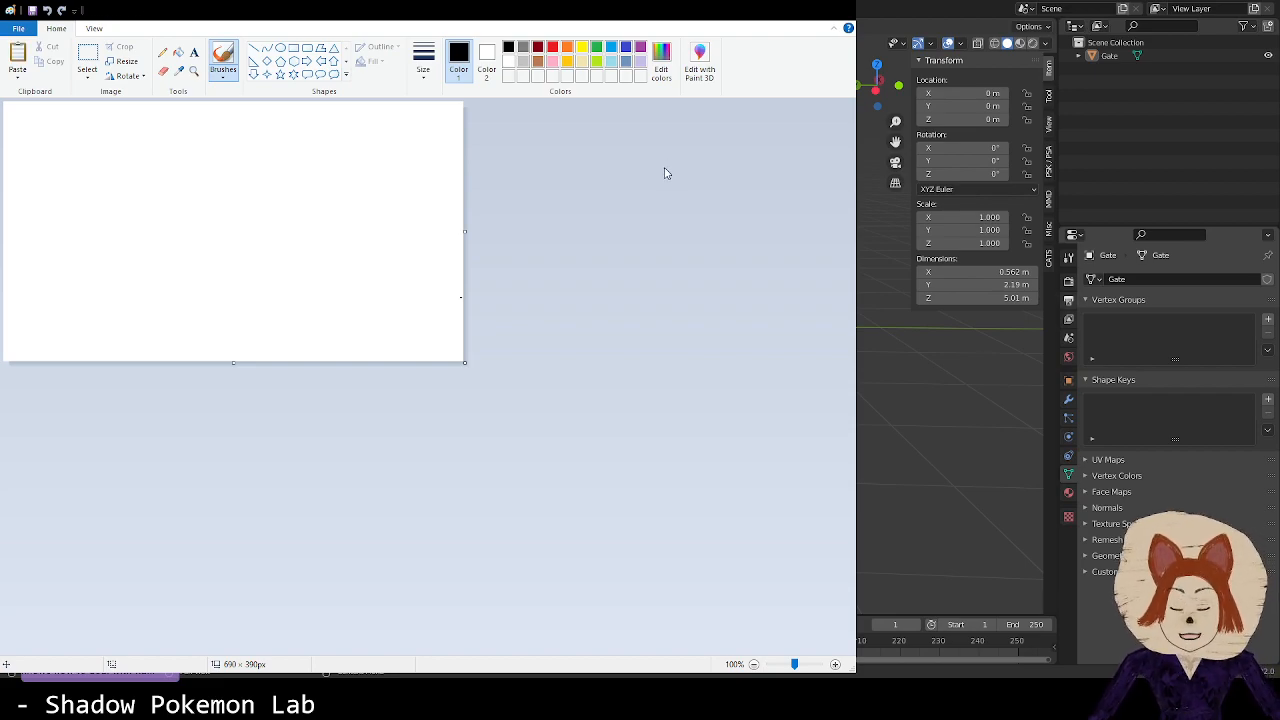
# Step: Switch to Paint, paste the Pokémon pinball table image, and reduce the window and canvas to fit around it
pyautogui.hotkey('ctrl', 'v')
pyautogui.click(420, 251)
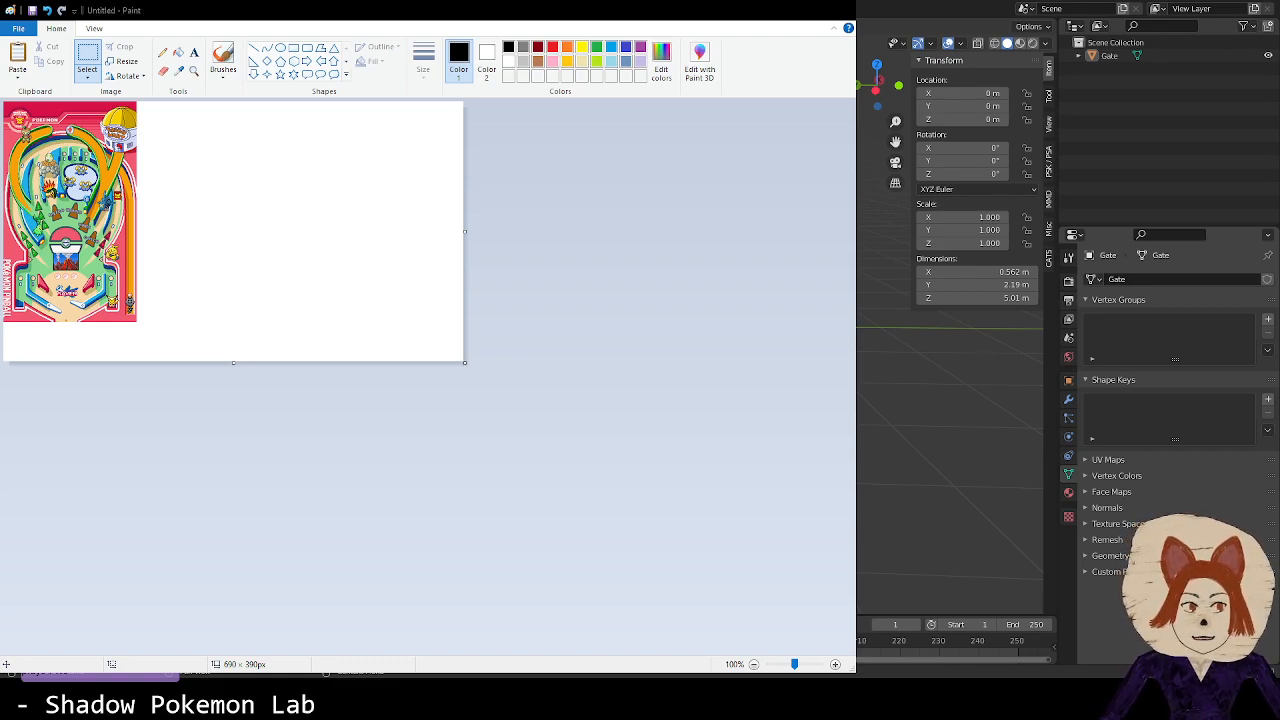
pyautogui.moveTo(857, 673)
pyautogui.mouseDown()
pyautogui.moveTo(757, 610)
pyautogui.moveTo(187, 365)
pyautogui.moveTo(352, 408)
pyautogui.moveTo(485, 500)
pyautogui.mouseUp()
pyautogui.moveTo(465, 362); pyautogui.dragTo(207, 345)
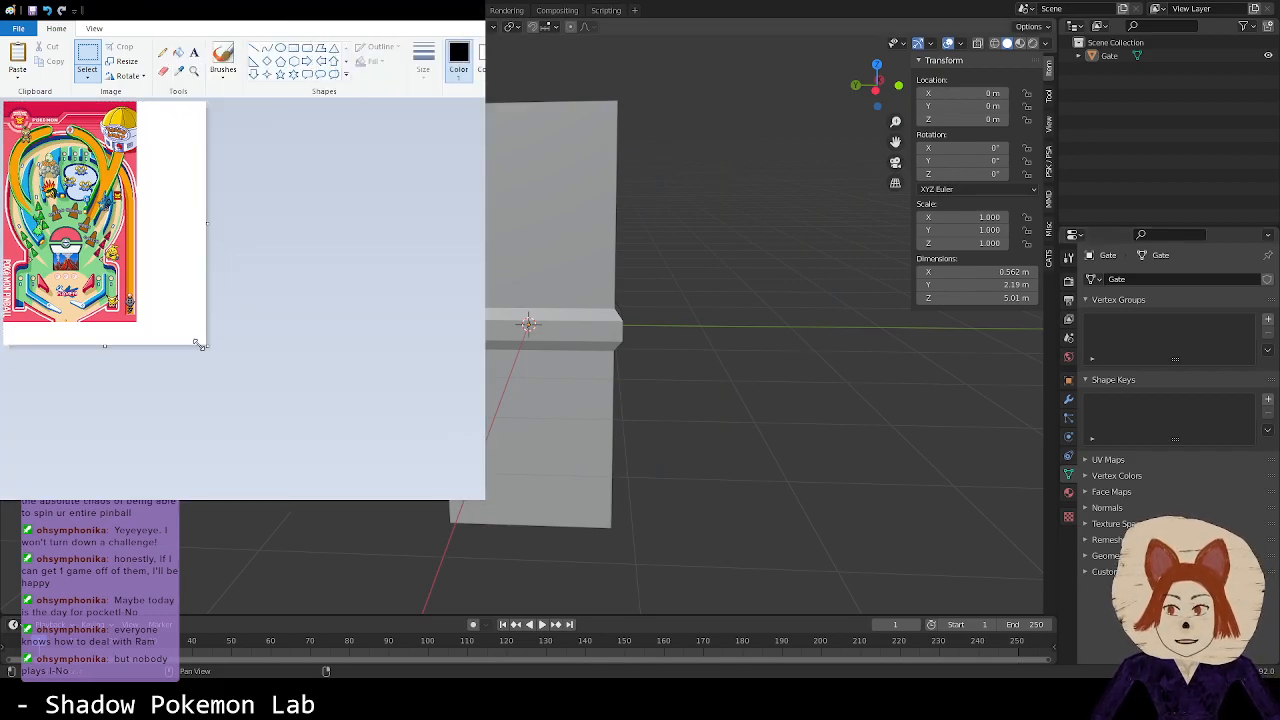
# Step: Examine the upper and lower parts of the pinball table image close up in Paint
pyautogui.keyDown('ctrl'); pyautogui.scroll(3, 190, 341); pyautogui.keyUp('ctrl')
pyautogui.keyDown('ctrl'); pyautogui.scroll(-2, 209, 336); pyautogui.keyUp('ctrl')
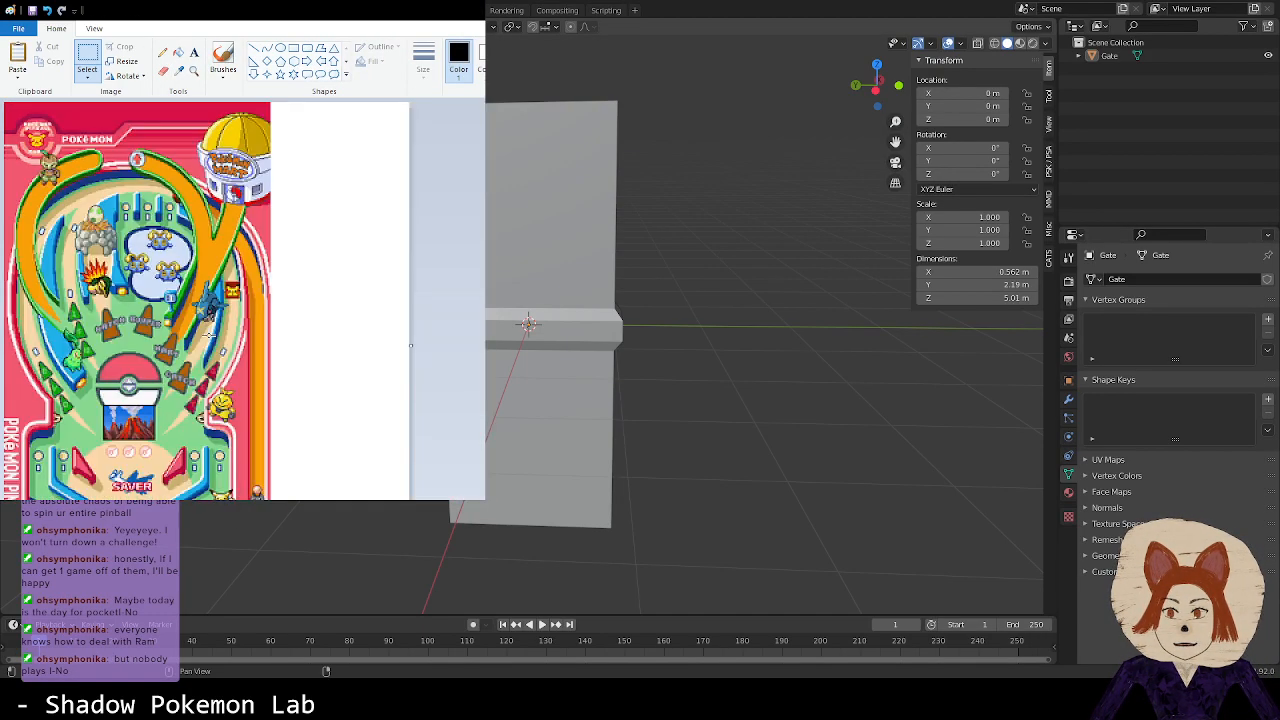
pyautogui.keyDown('ctrl'); pyautogui.scroll(1, 209, 336); pyautogui.keyUp('ctrl')
pyautogui.scroll(-3, 419, 313)
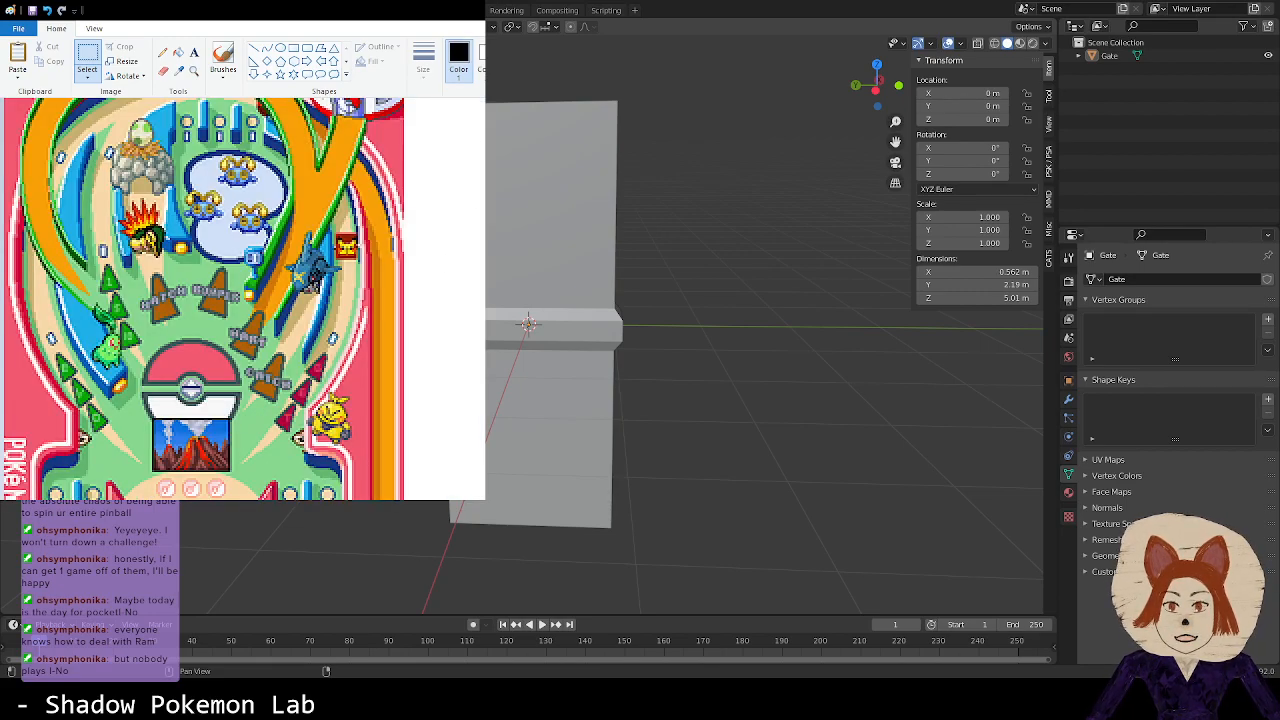
pyautogui.click(88, 30)
pyautogui.click(62, 30)
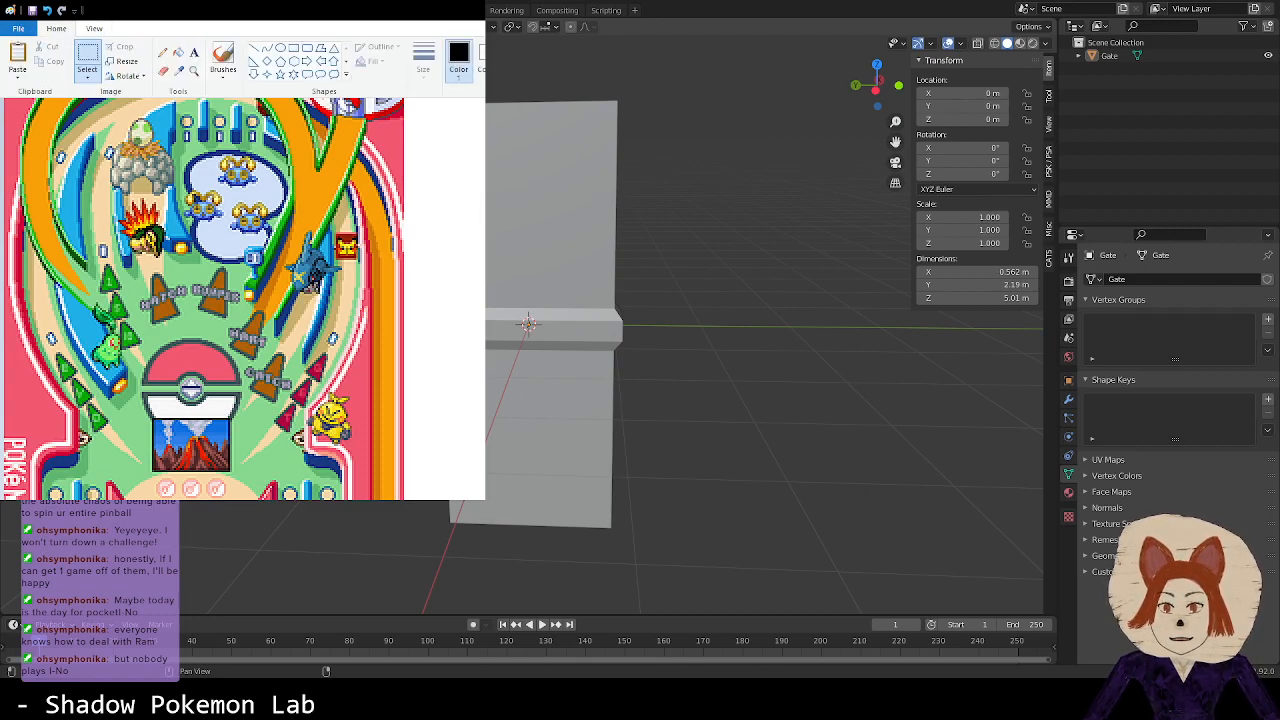
pyautogui.keyDown('ctrl'); pyautogui.scroll(-1, 245, 300); pyautogui.keyUp('ctrl')
pyautogui.keyDown('ctrl'); pyautogui.scroll(1, 245, 300); pyautogui.keyUp('ctrl')
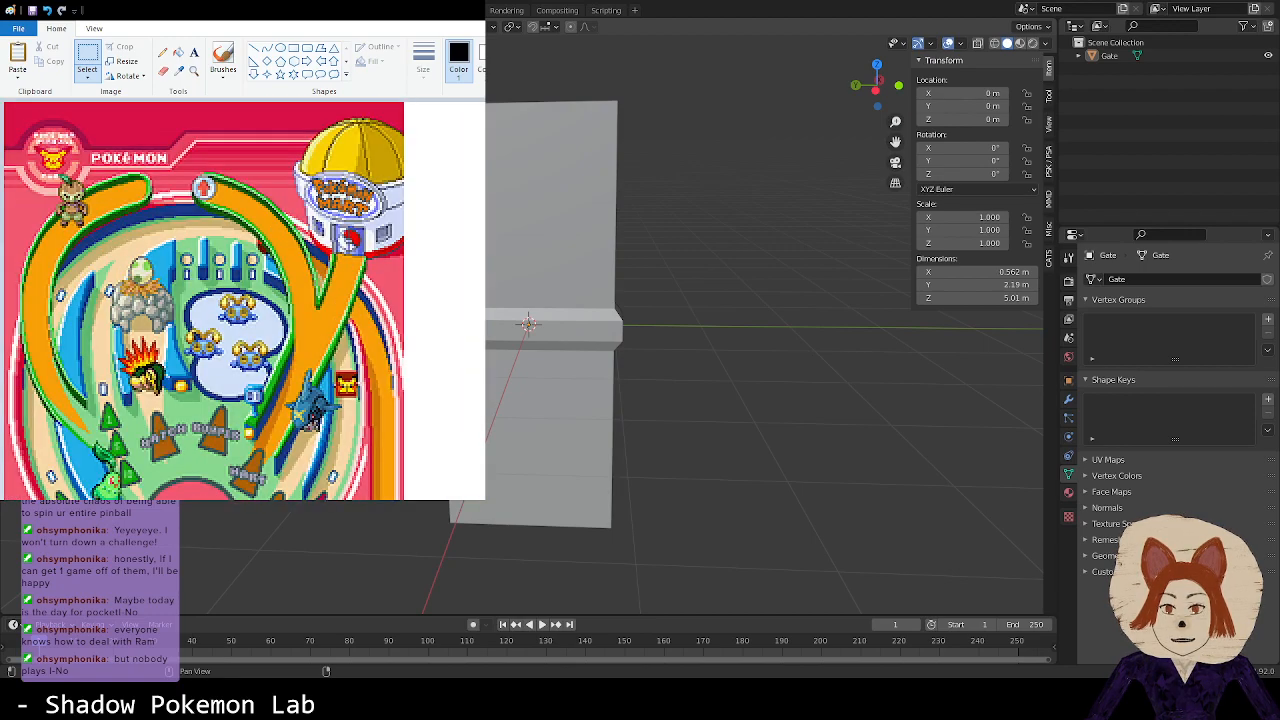
pyautogui.keyDown('ctrl'); pyautogui.scroll(-2, 245, 300); pyautogui.keyUp('ctrl')
pyautogui.keyDown('ctrl'); pyautogui.scroll(1, 245, 300); pyautogui.keyUp('ctrl')
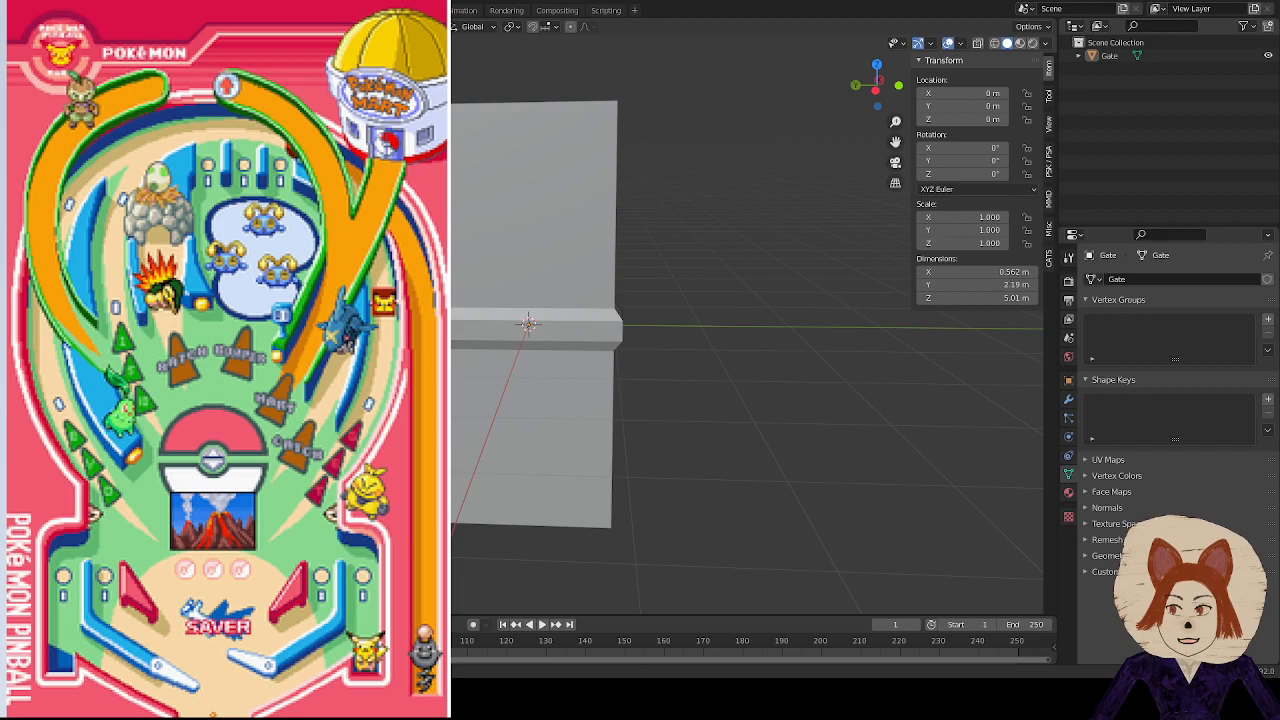
# Step: Open CircleBumper.blend, inspect the BumperTop and BumperInside objects, and try scaling BumperInside
pyautogui.hotkey('ctrl', 's')
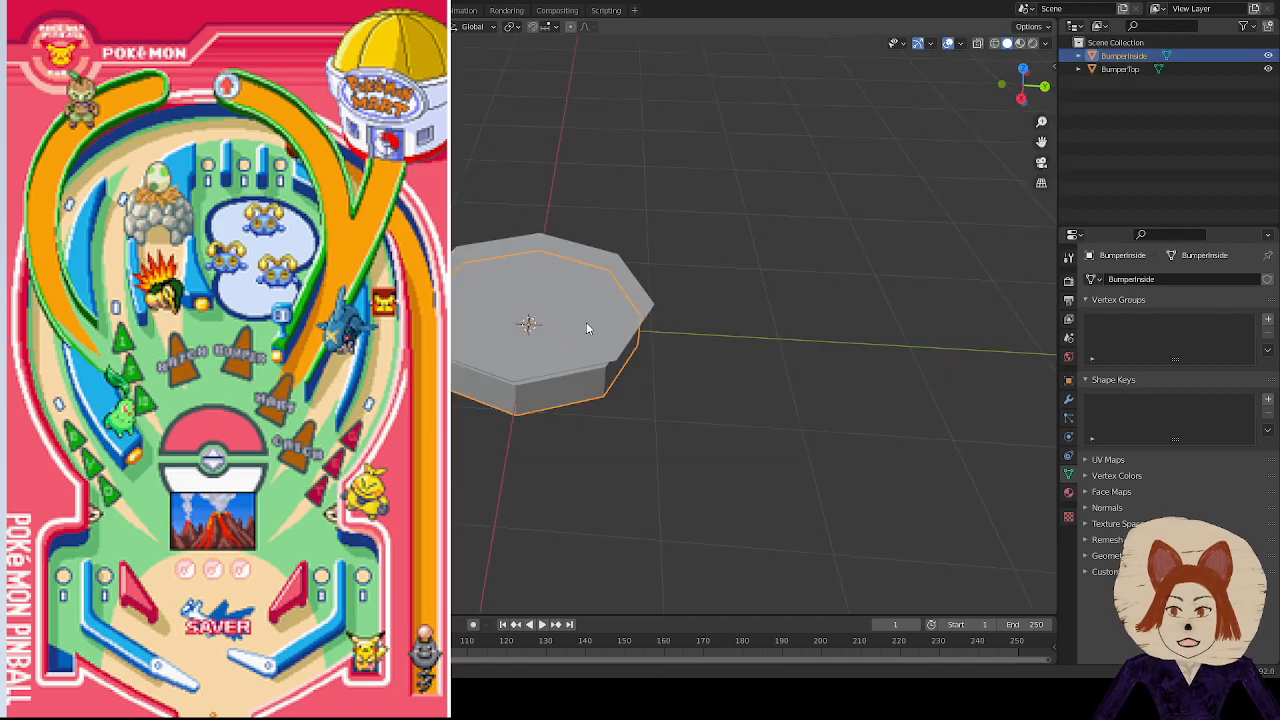
pyautogui.click(630, 308)
pyautogui.click(582, 306)
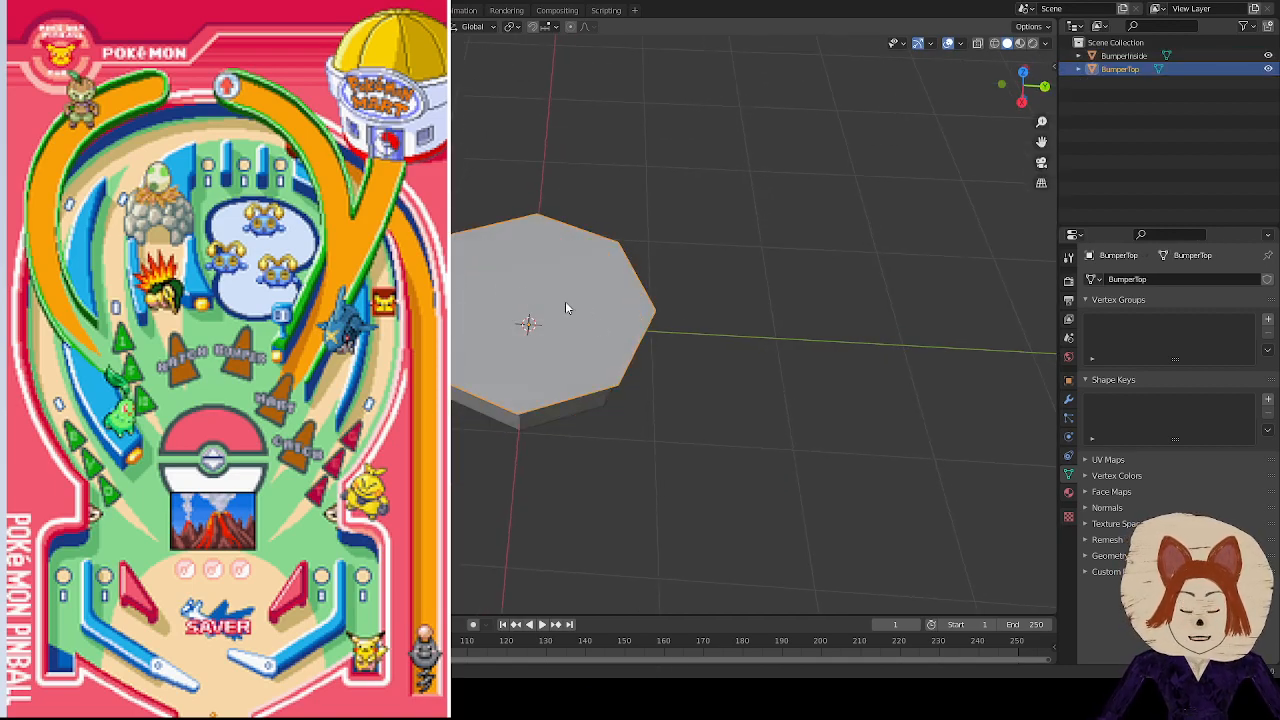
pyautogui.click(590, 383)
pyautogui.press('s')
pyautogui.press('y')
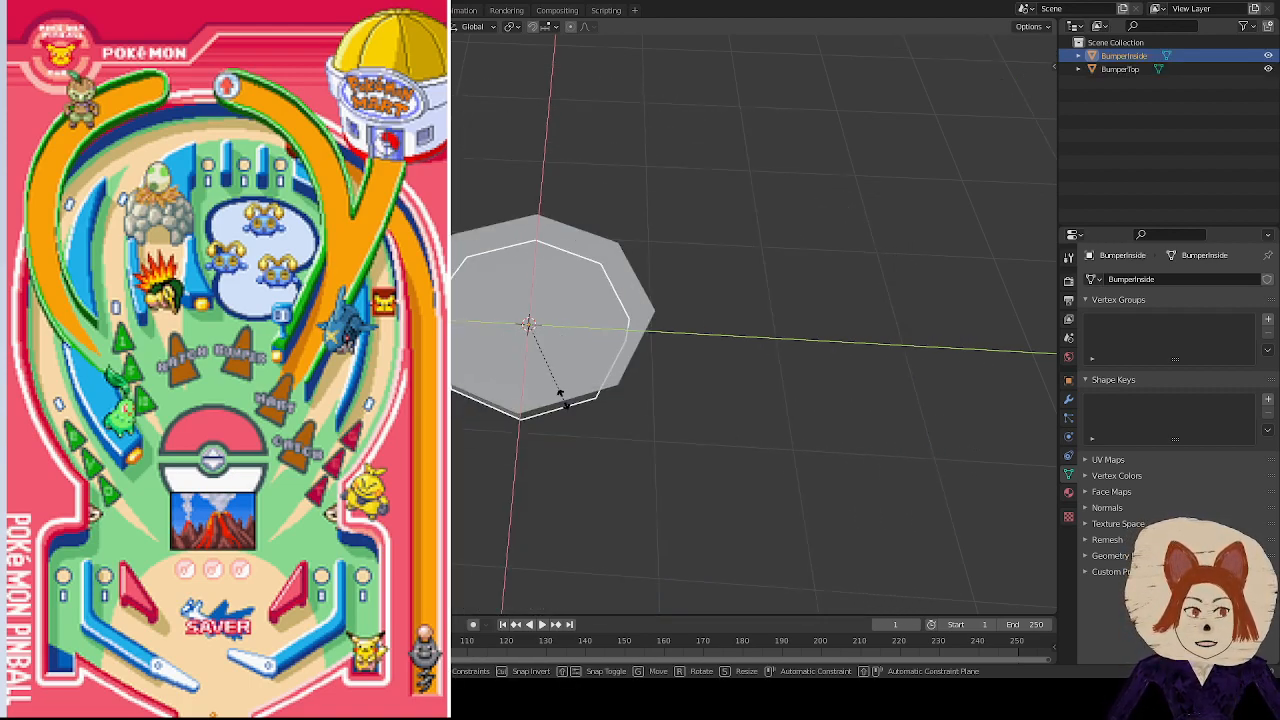
pyautogui.click(561, 398)
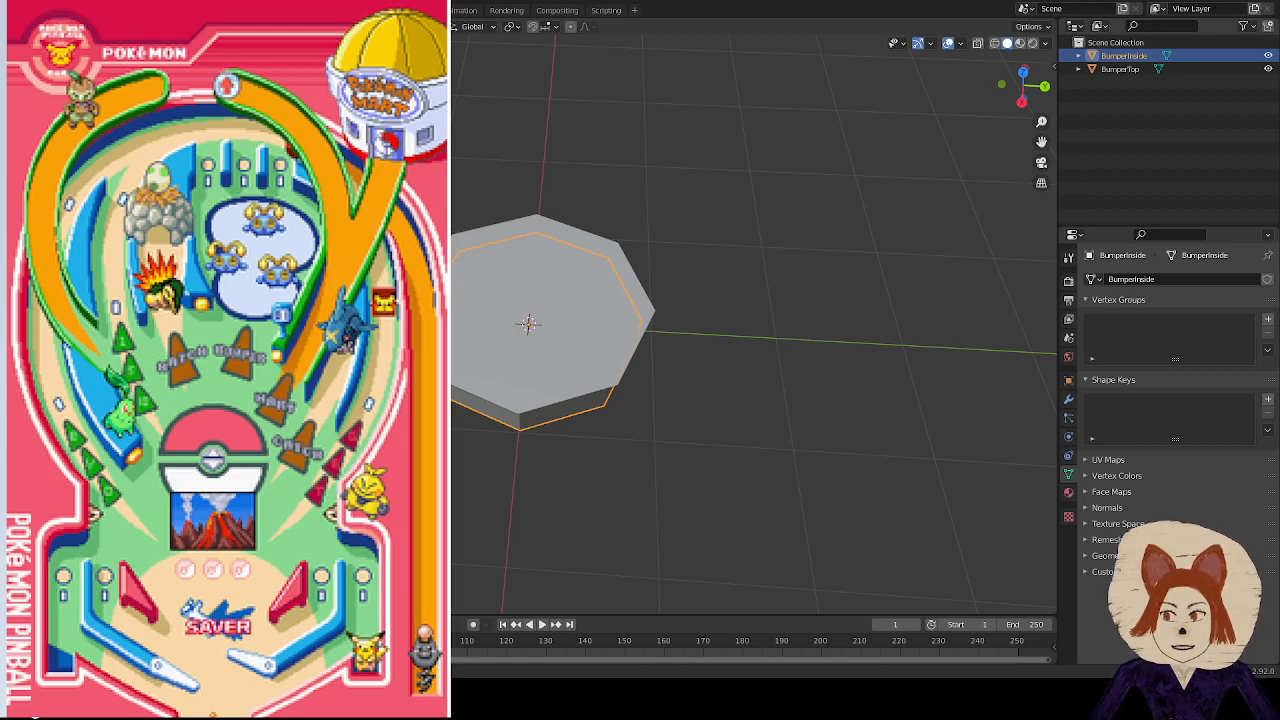
# Step: Close CircleBumper.blend with its changes saved and view the empty scene from above
pyautogui.hotkey('ctrl', 'q')
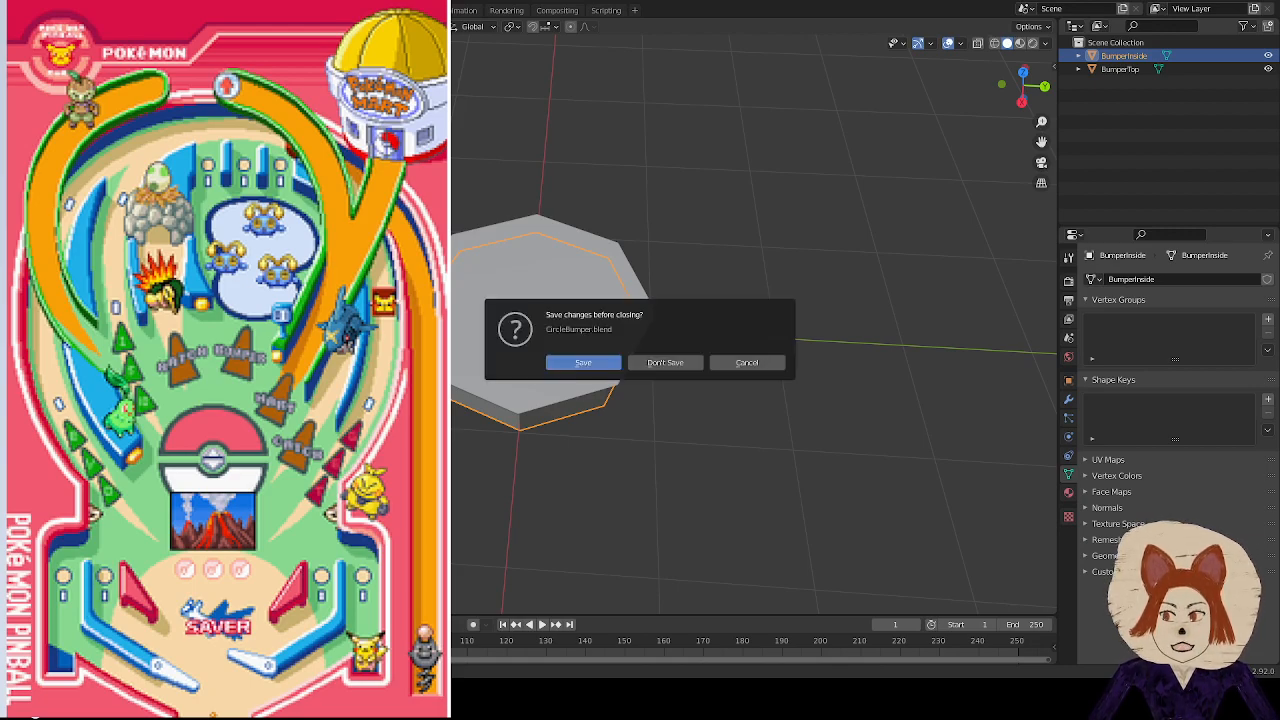
pyautogui.click(612, 366)
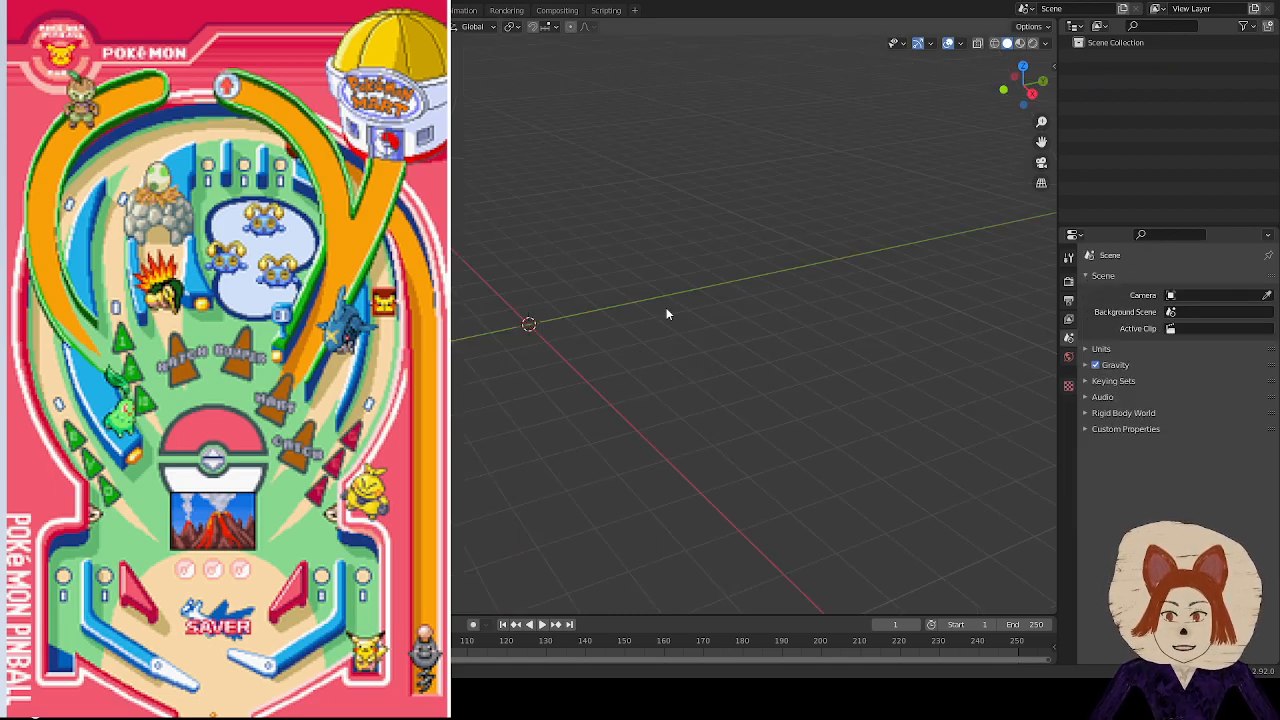
pyautogui.click(1023, 66)
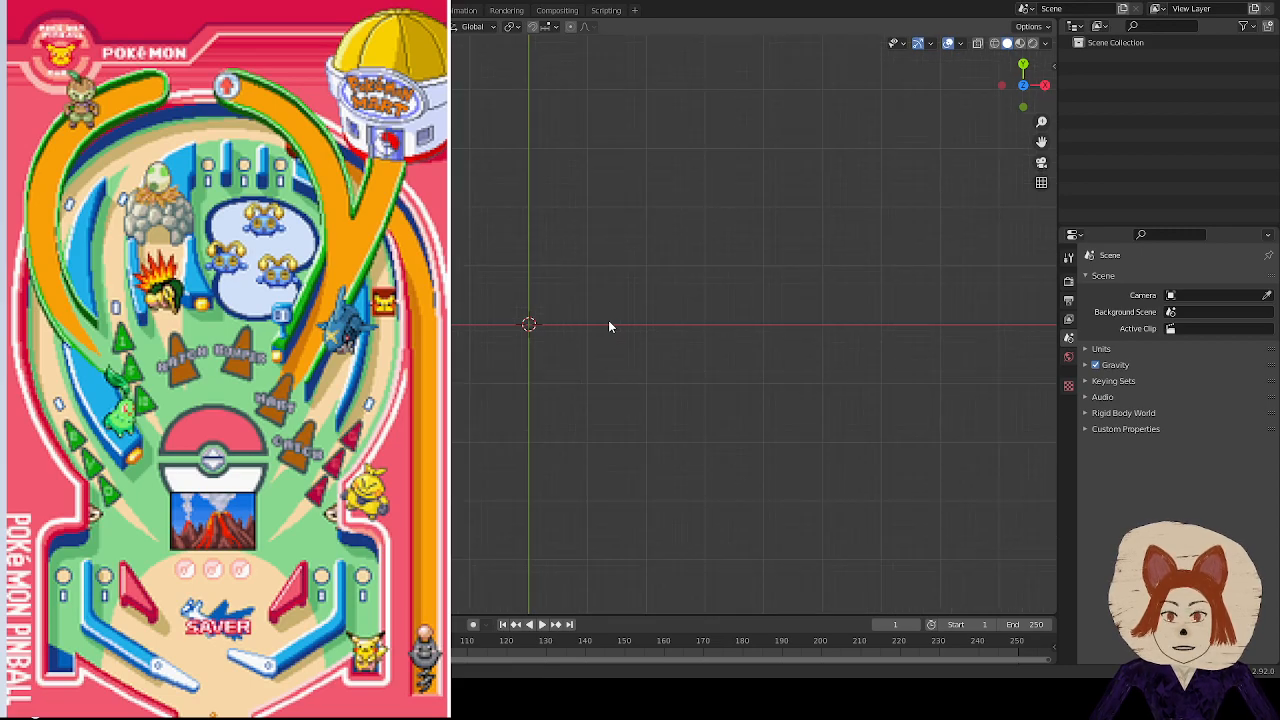
pyautogui.hotkey('shift', 'a')
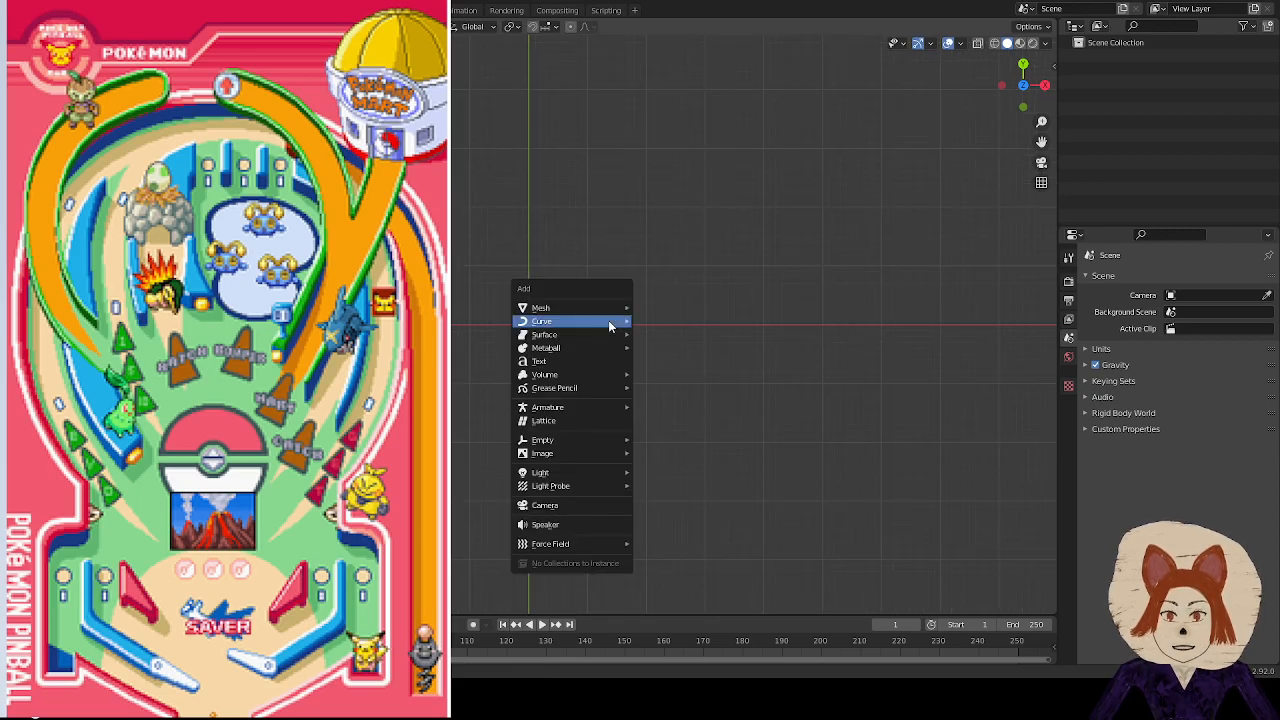
pyautogui.moveTo(608, 321)
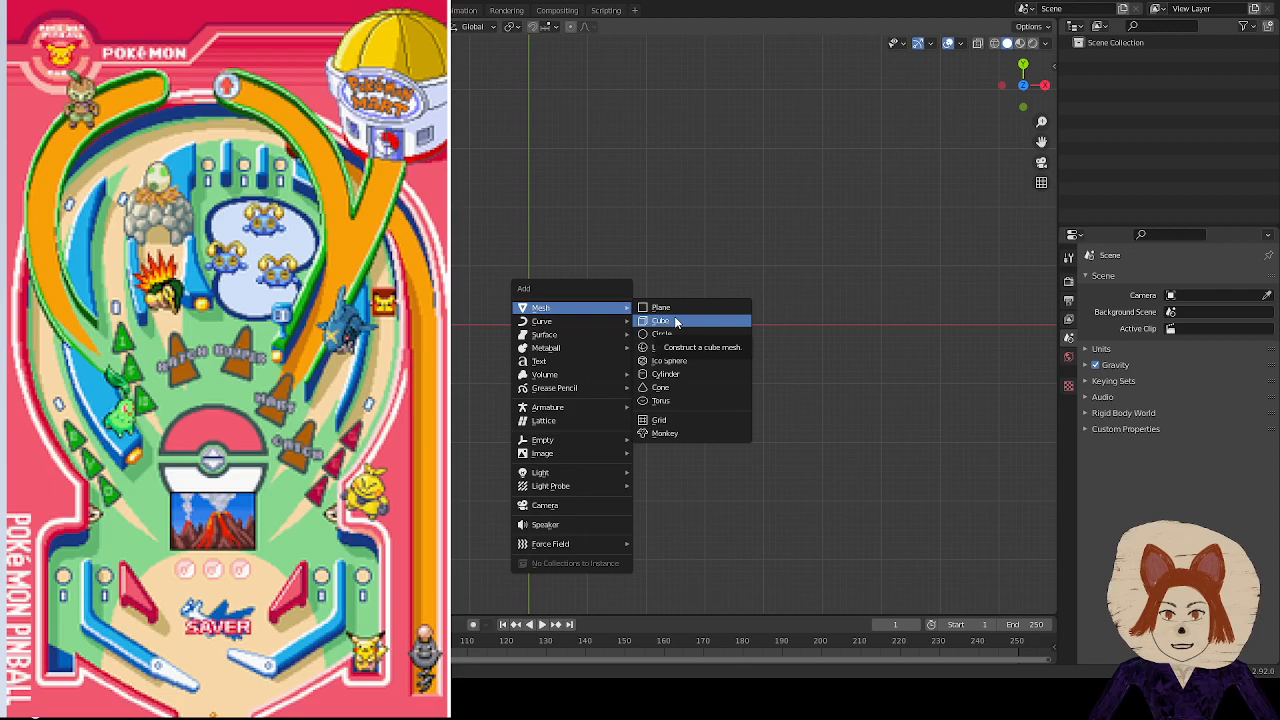
pyautogui.click(683, 374)
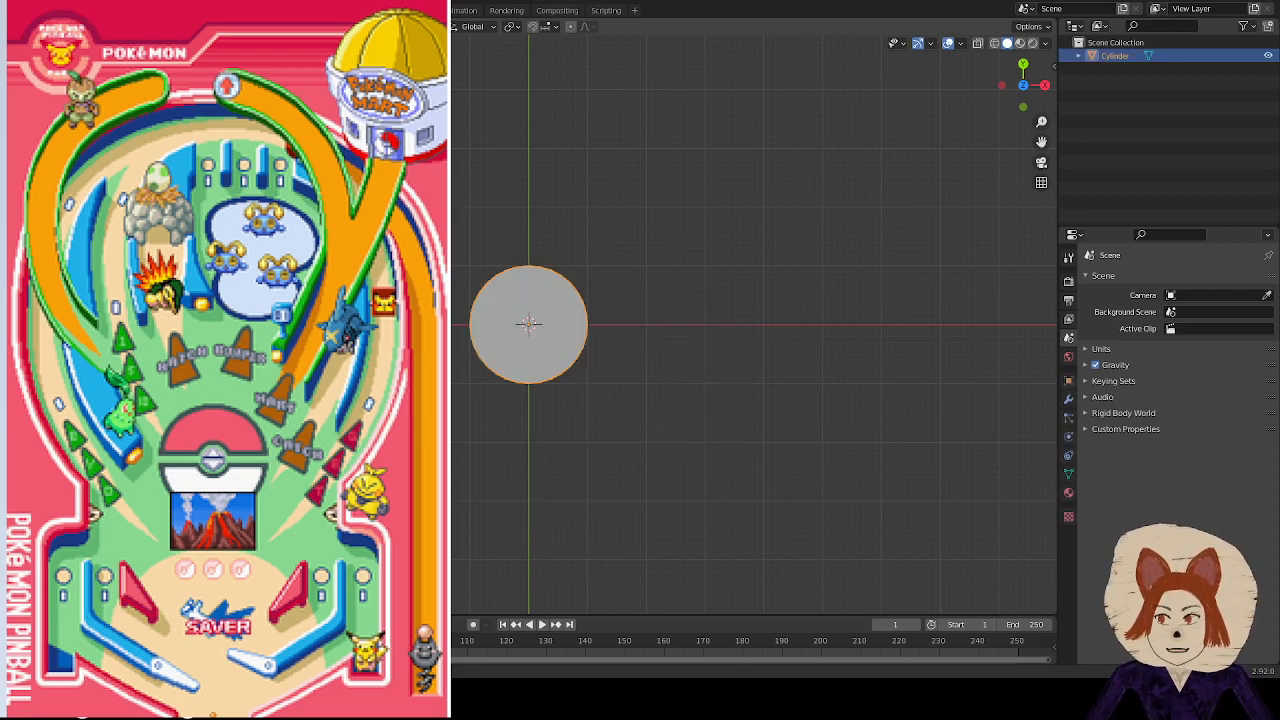
pyautogui.hotkey('alt', 'a')
pyautogui.press('a')
pyautogui.press('Delete')
# Step: Add an eight-sided cylinder mesh at the origin, rotated 90° about the X axis
pyautogui.hotkey('shift', 'a')
pyautogui.moveTo(461, 409)
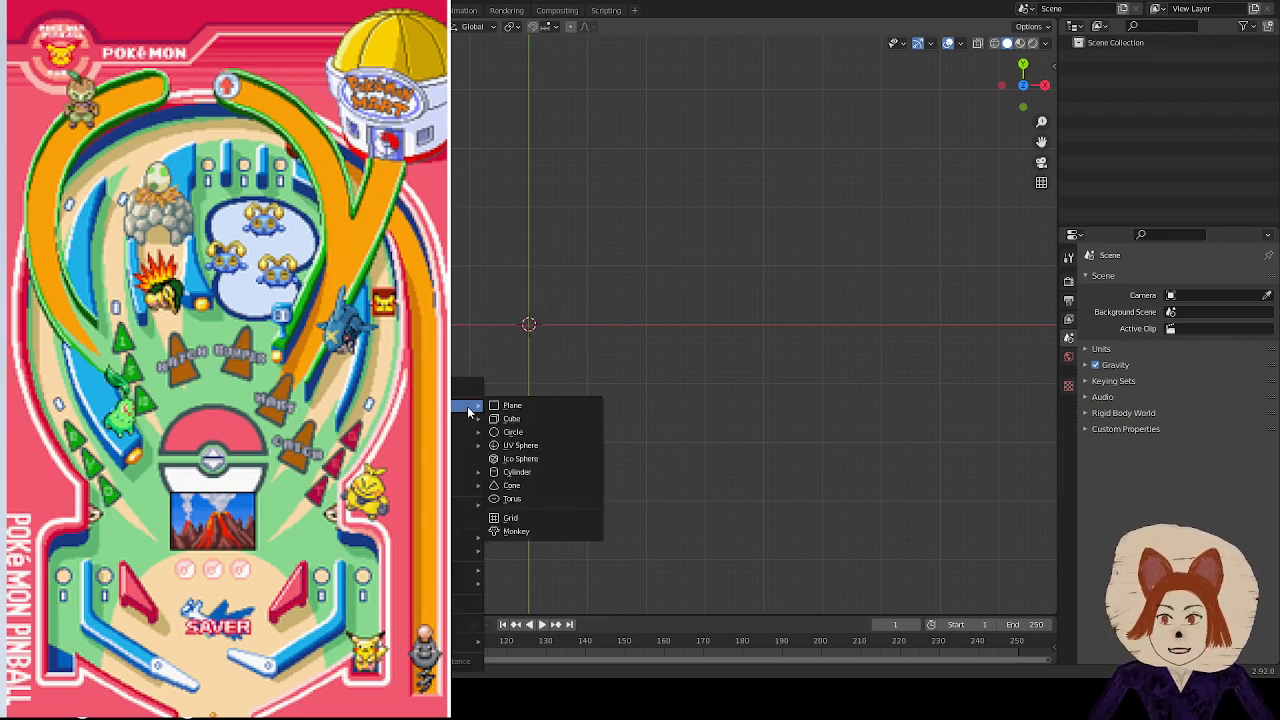
pyautogui.click(538, 473)
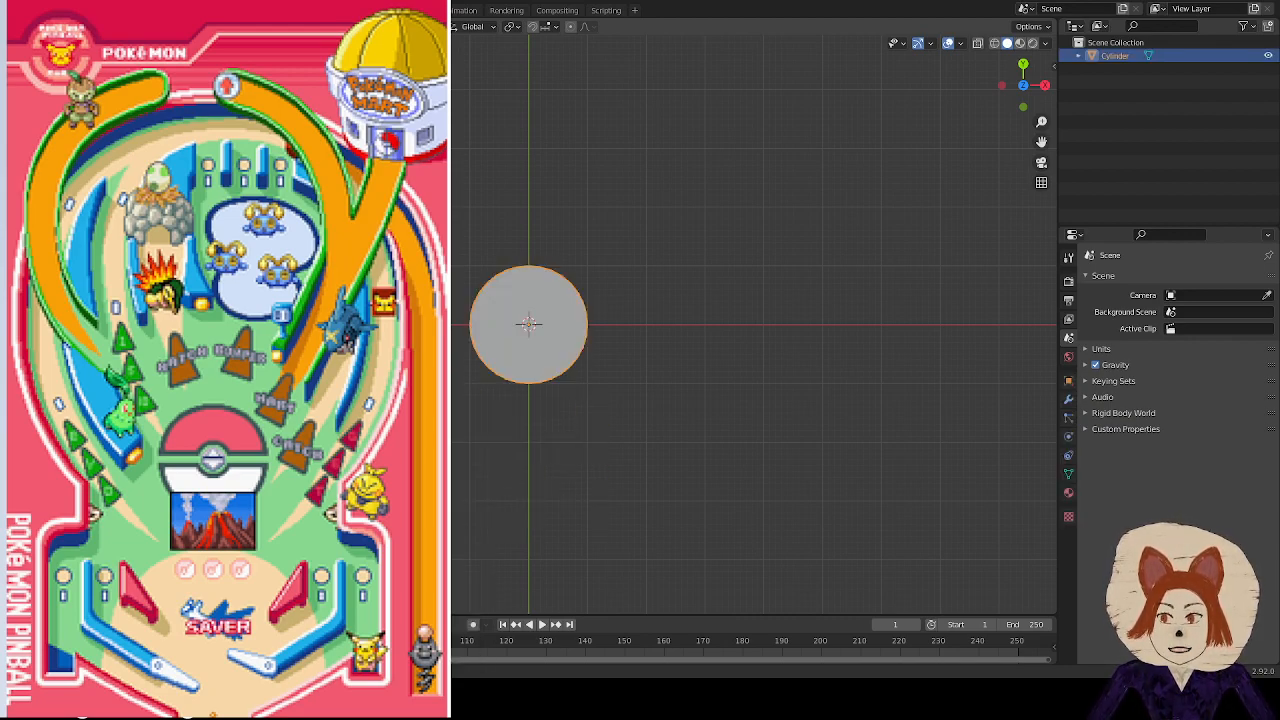
pyautogui.press('Return')
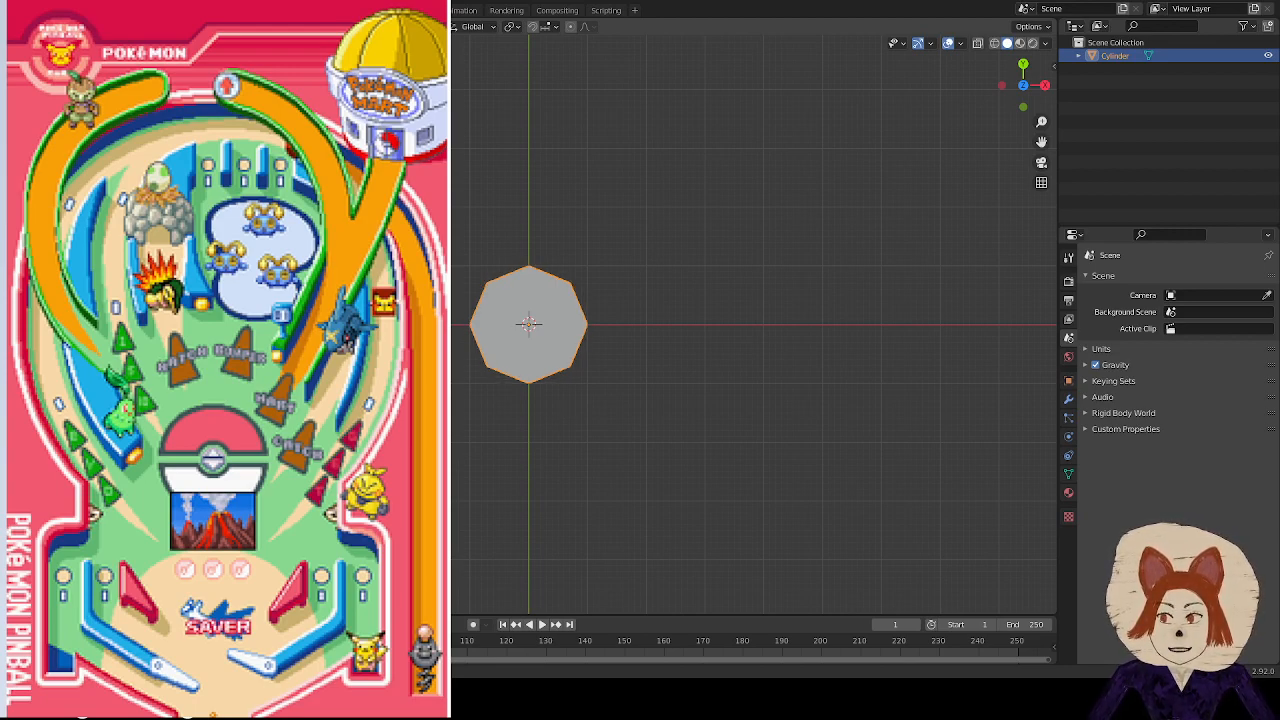
pyautogui.moveTo(160, 551); pyautogui.dragTo(951, 550)
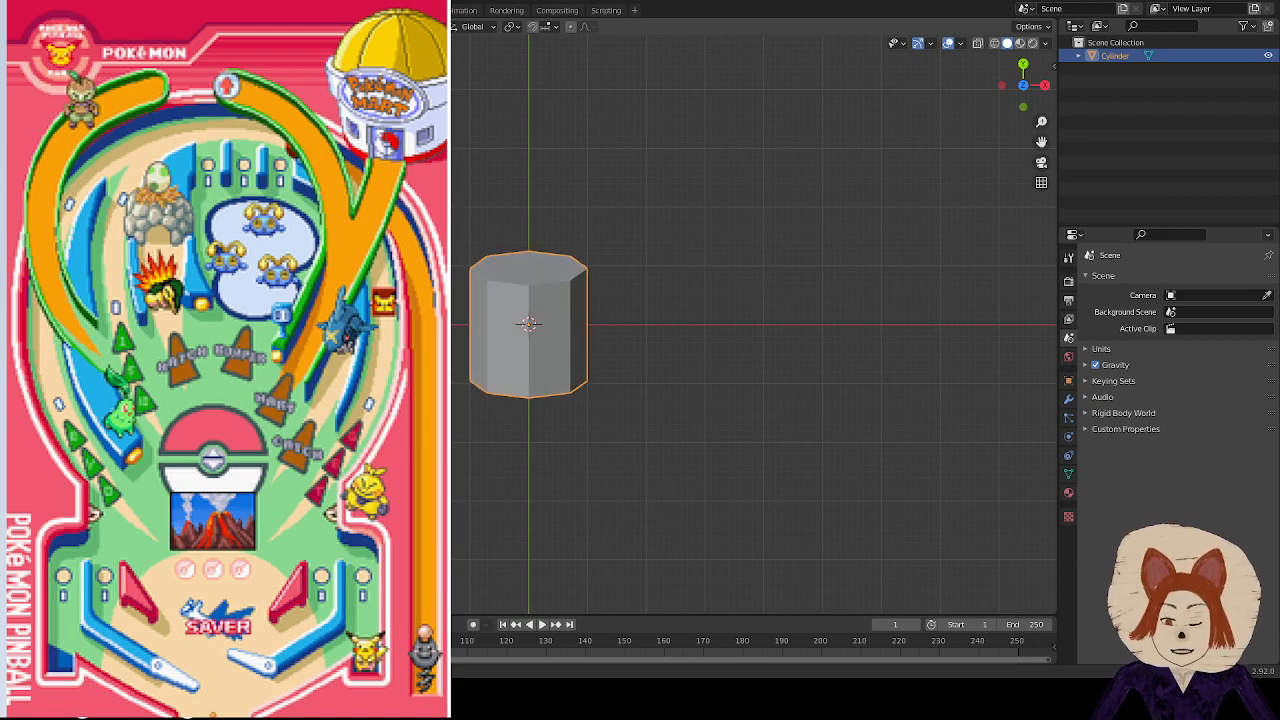
pyautogui.press('Return')
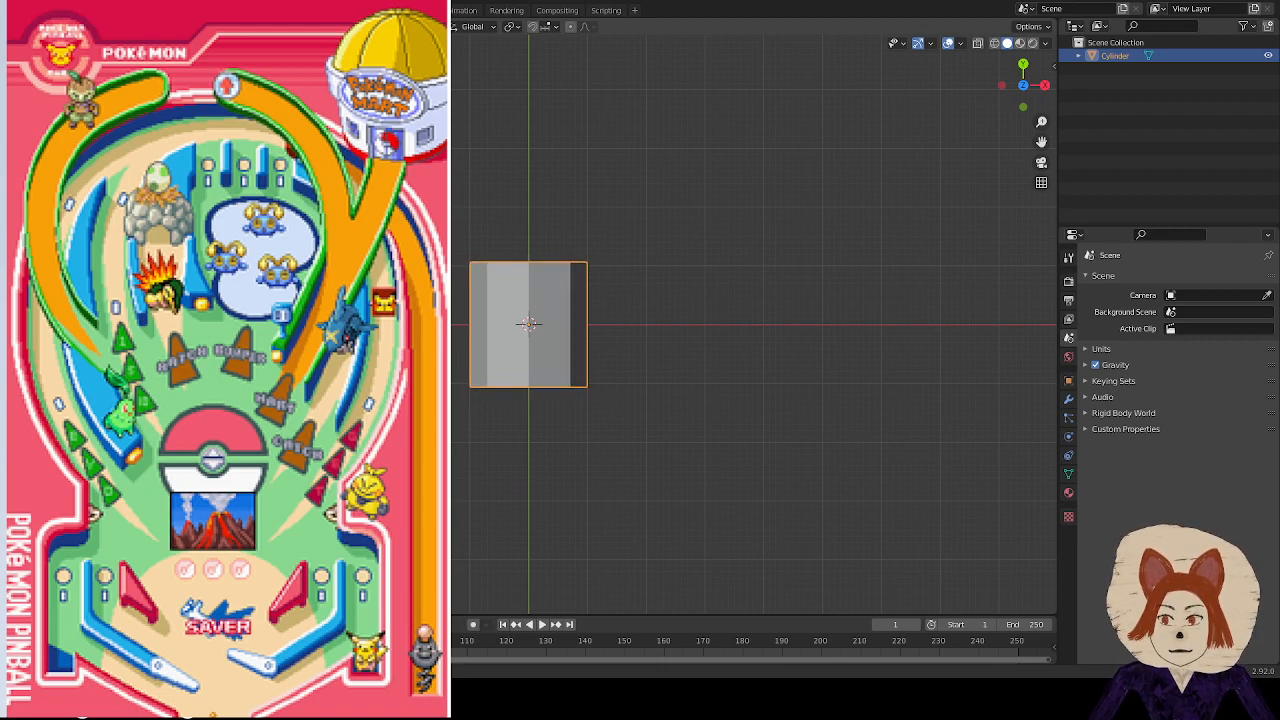
pyautogui.press('Delete')
pyautogui.hotkey('ctrl', 'z')
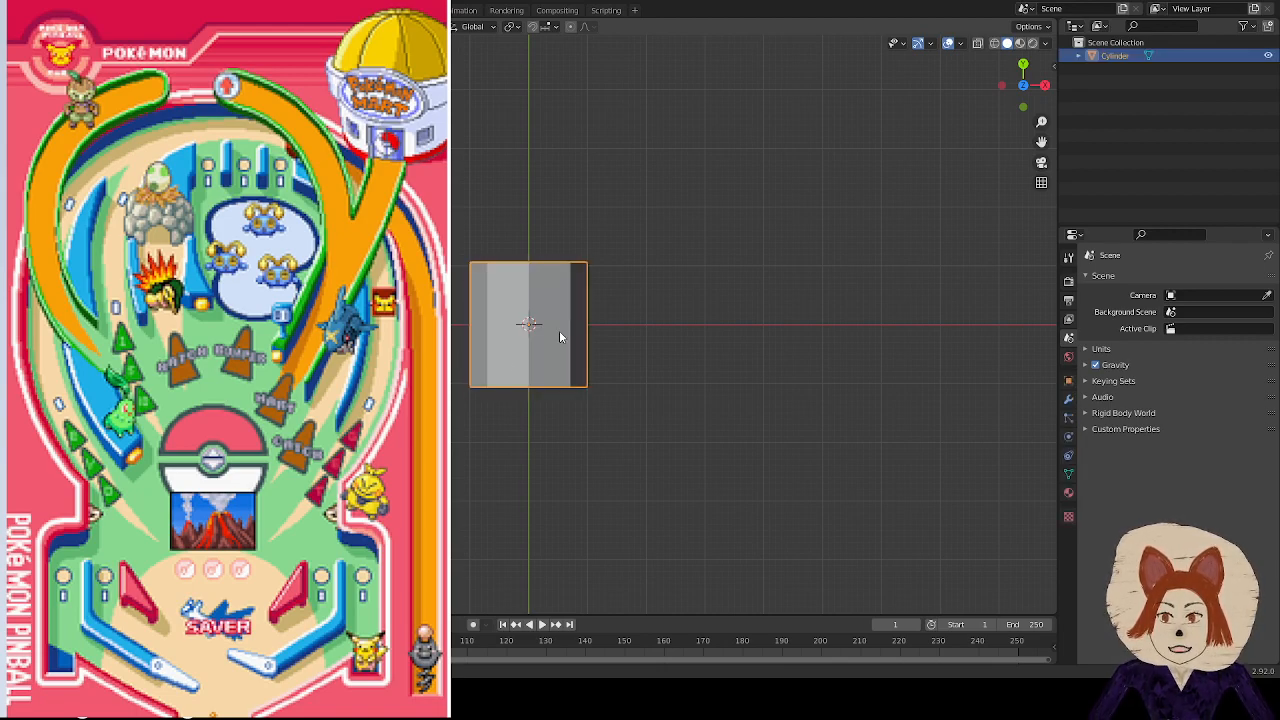
# Step: Set the cylinder's X, Y and Z dimensions to 1 m each
pyautogui.click(1055, 67)
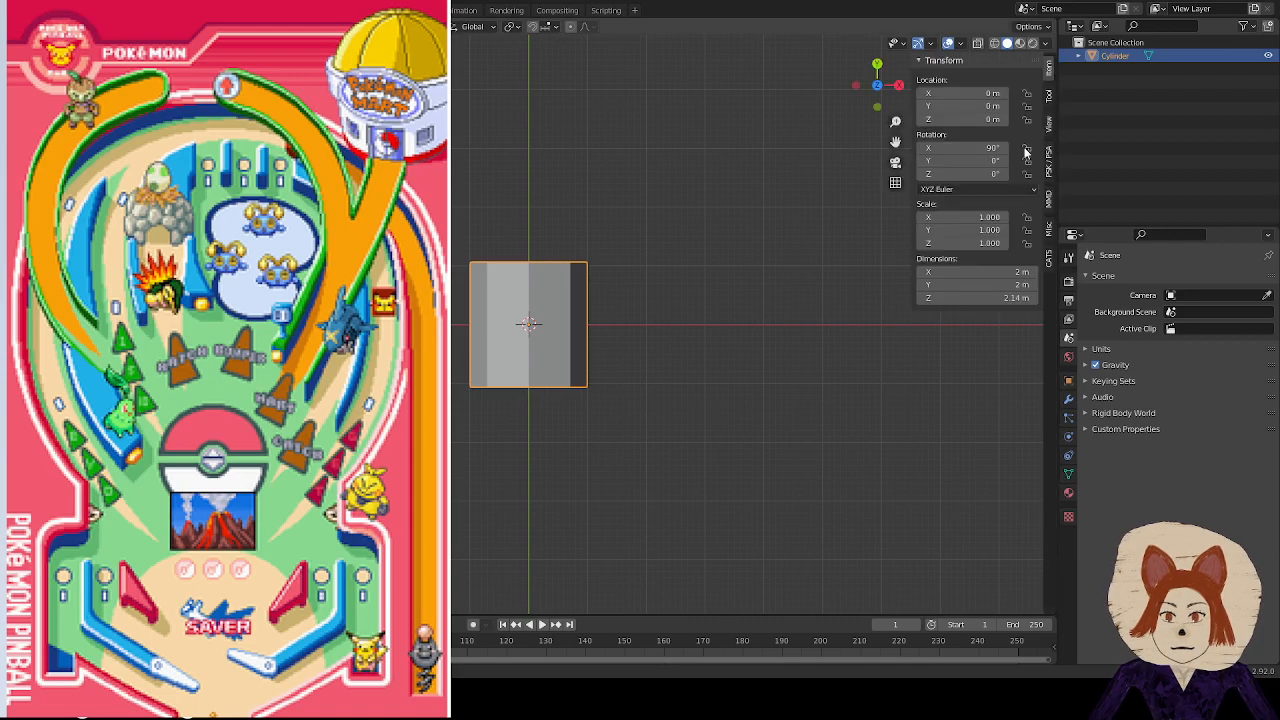
pyautogui.click(975, 151)
pyautogui.press('Return')
pyautogui.click(1006, 299)
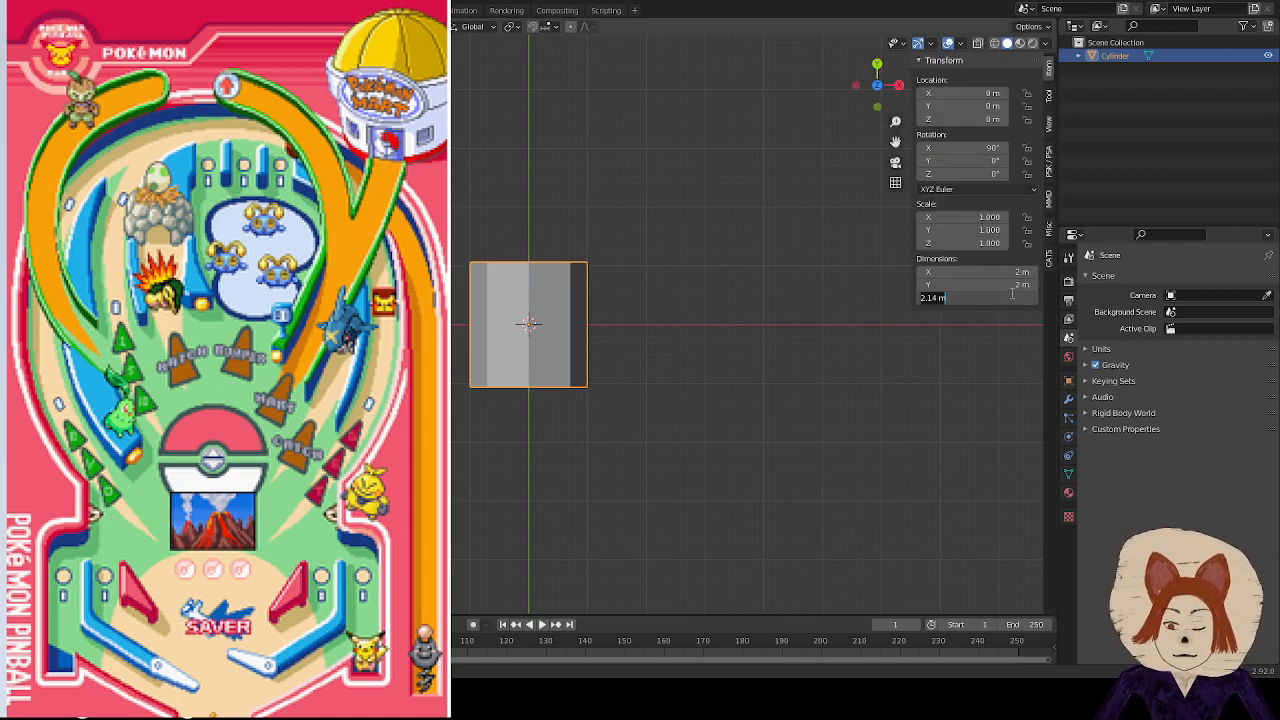
pyautogui.write('1')
pyautogui.press('Return')
pyautogui.click(997, 284)
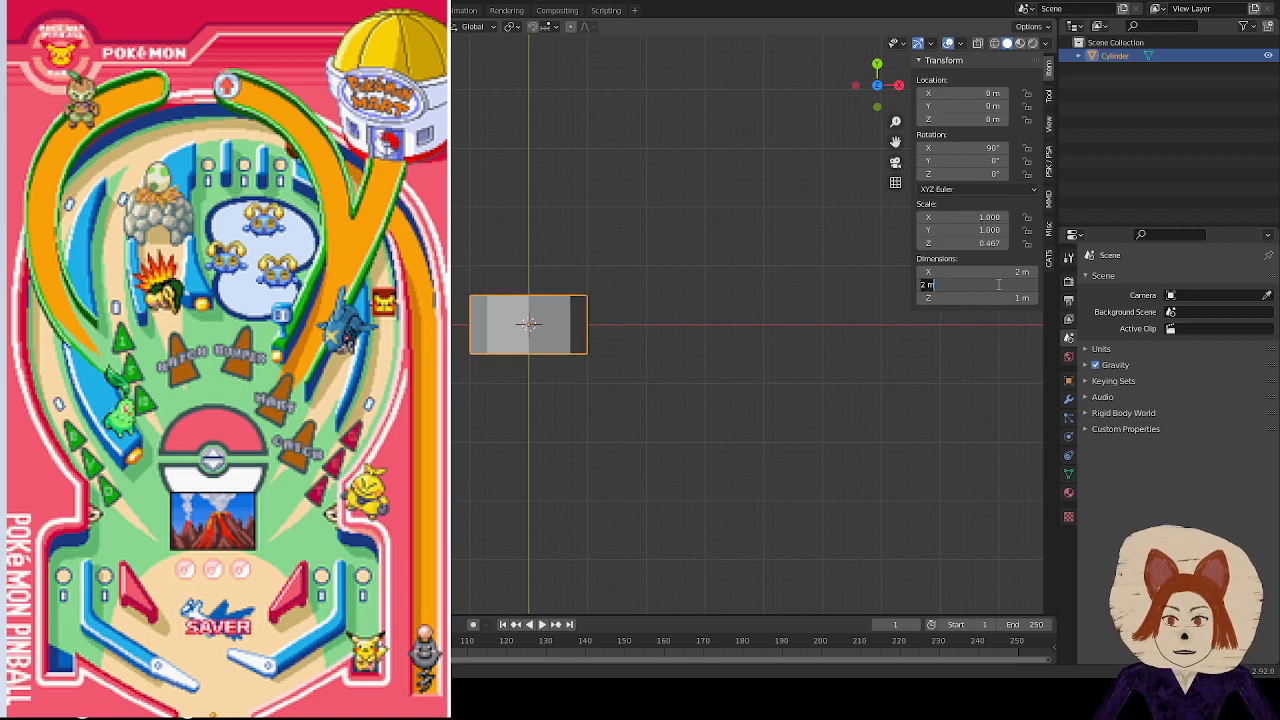
pyautogui.write('1')
pyautogui.press('Return')
pyautogui.click(961, 357)
pyautogui.click(1000, 271)
pyautogui.write('1')
pyautogui.press('Return')
# Step: Apply the cylinder's rotation and scale, keeping its dimensions
pyautogui.moveTo(743, 340); pyautogui.dragTo(743, 266, button='middle')
pyautogui.scroll(3, 743, 275)
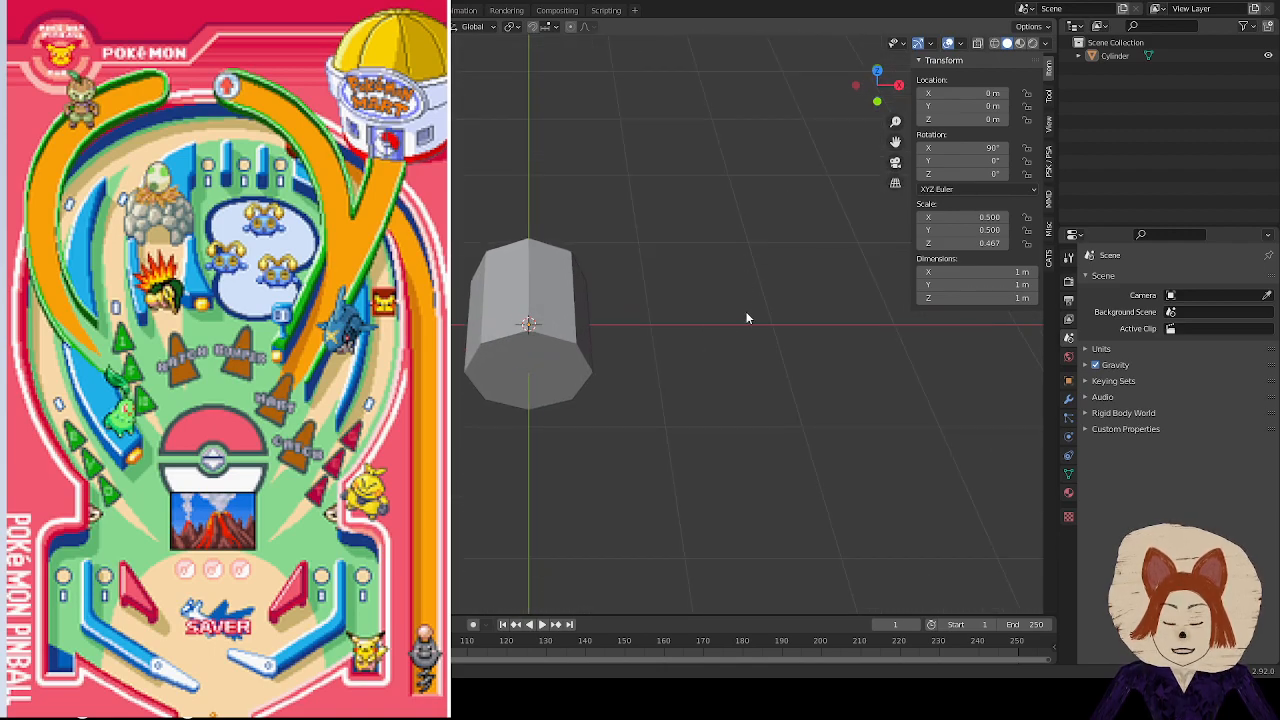
pyautogui.rightClick(746, 318)
pyautogui.press('Escape')
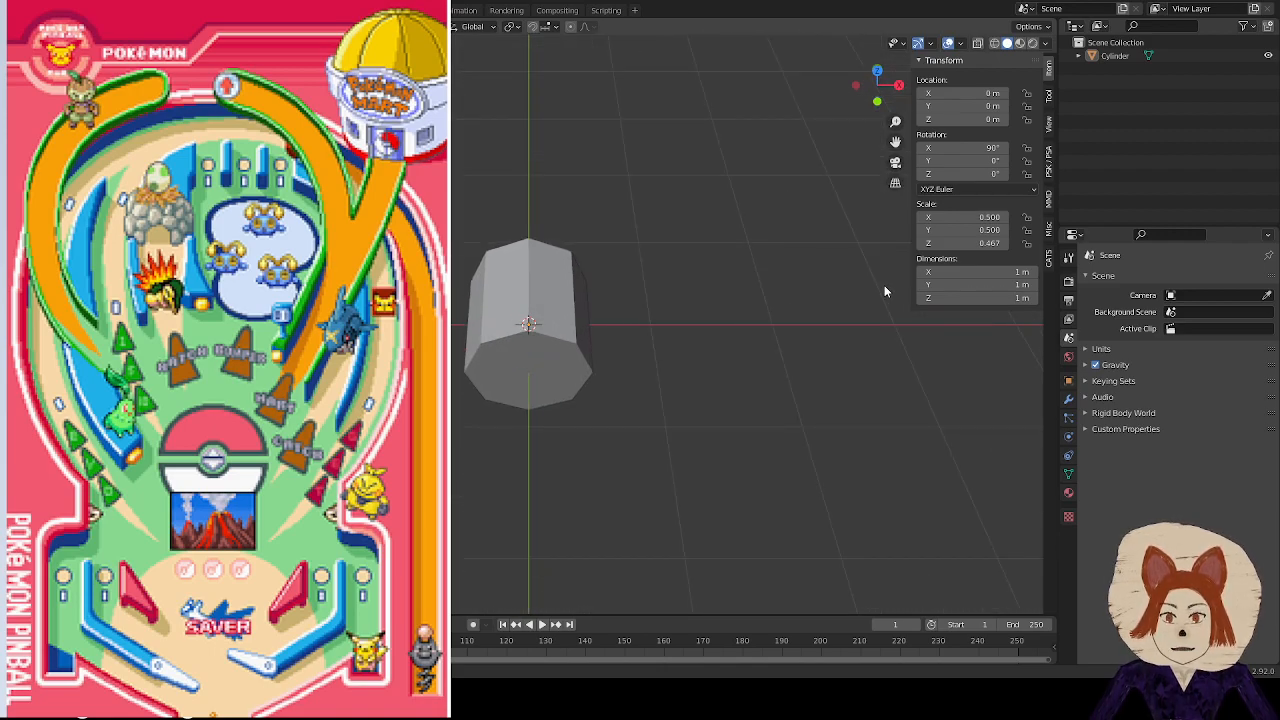
pyautogui.click(573, 326)
pyautogui.hotkey('ctrl', 'a')
pyautogui.click(572, 326)
pyautogui.click(716, 341)
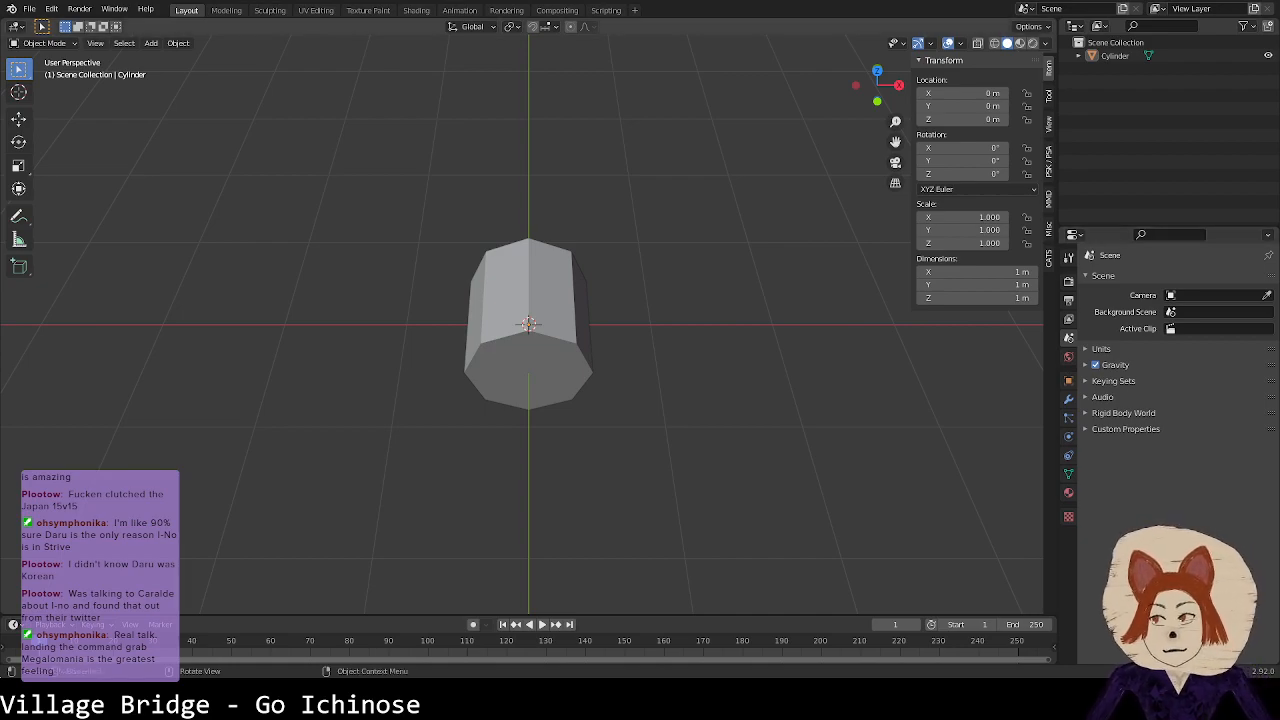
# Step: Select the cylinder and open its mesh in Edit Mode
pyautogui.moveTo(561, 356); pyautogui.dragTo(561, 356, button='middle')
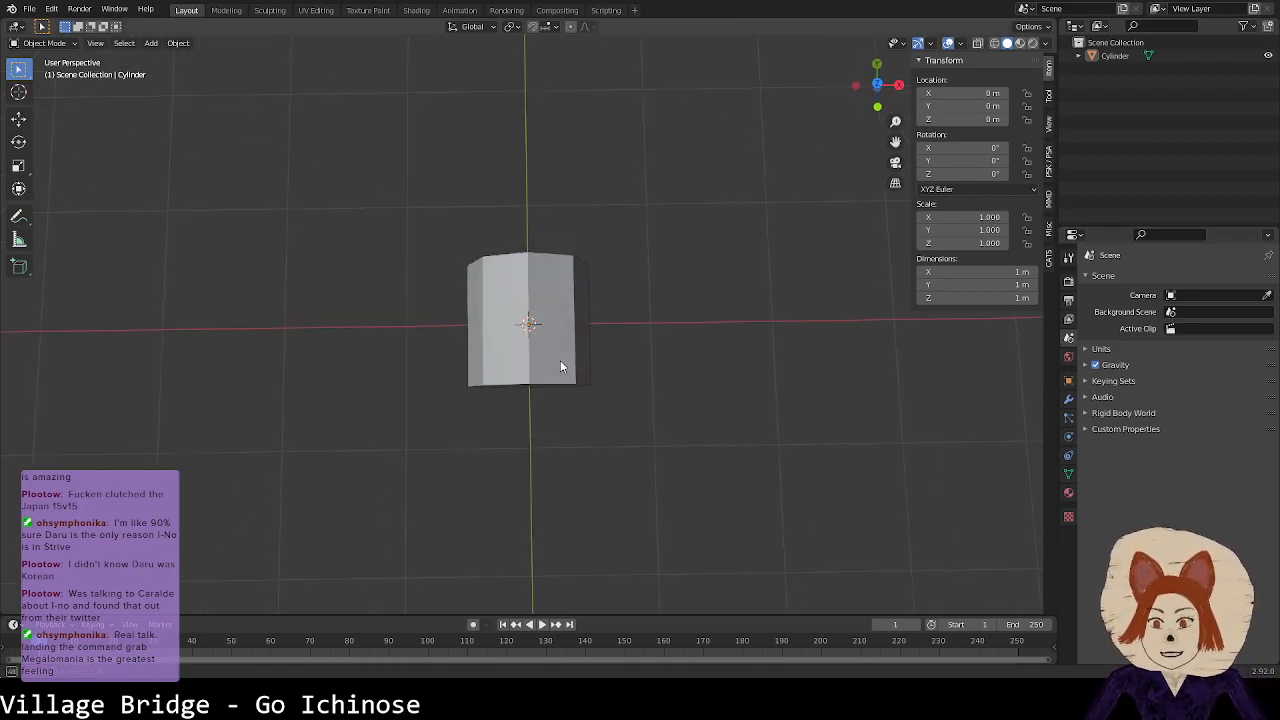
pyautogui.scroll(3, 557, 371)
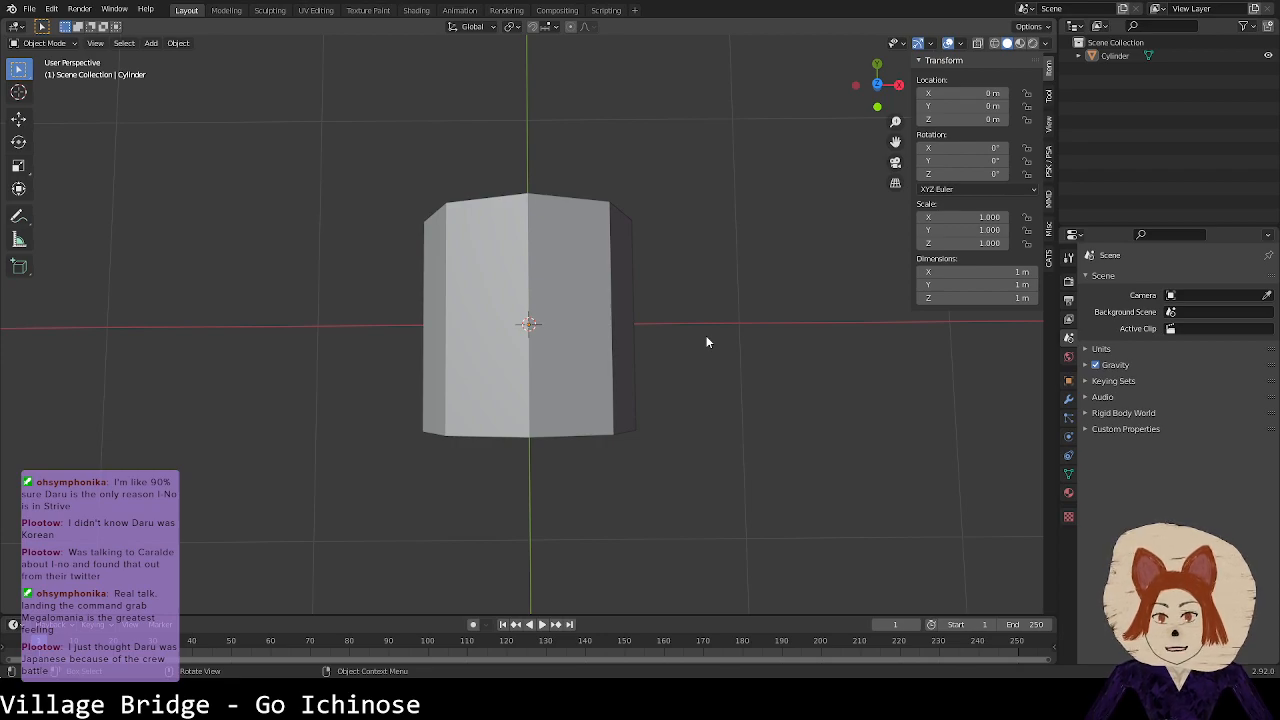
pyautogui.moveTo(706, 342); pyautogui.dragTo(550, 266, button='middle')
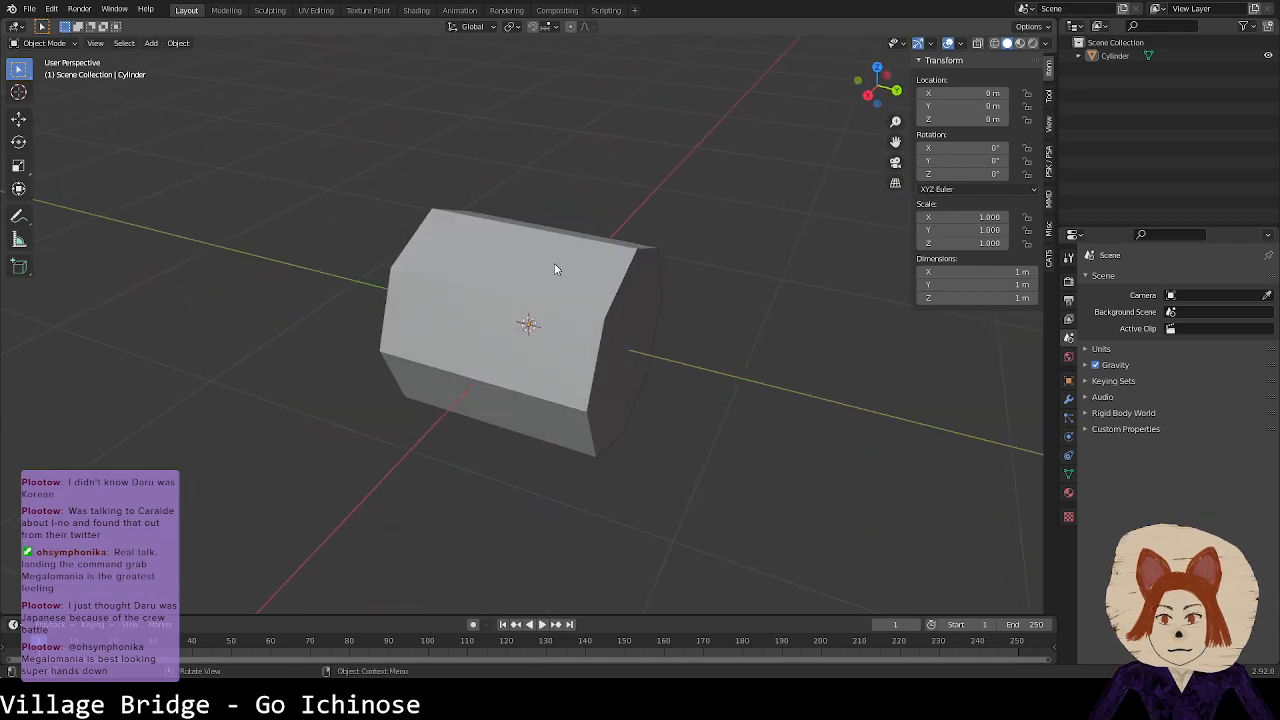
pyautogui.click(572, 282)
pyautogui.press('Tab')
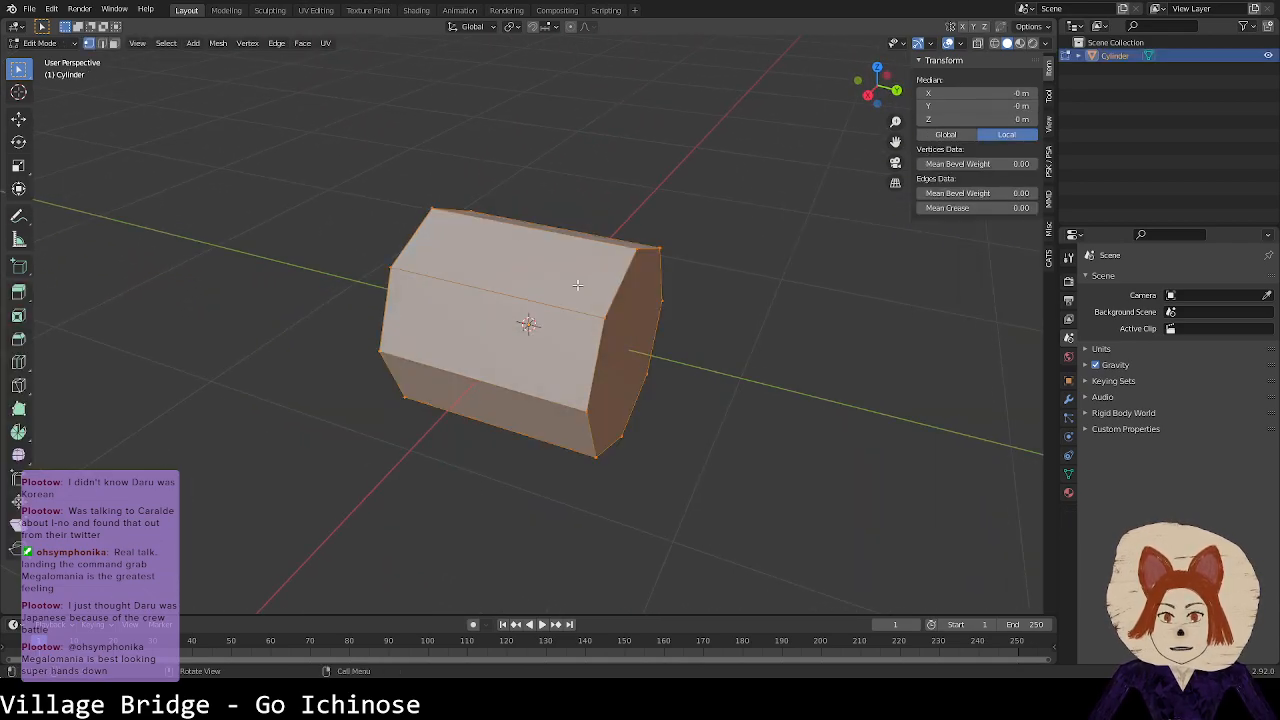
# Step: Try setting the median Y of the cylinder's positive-Y end vertices to 0 m, and undo it
pyautogui.moveTo(574, 211); pyautogui.dragTo(757, 503)
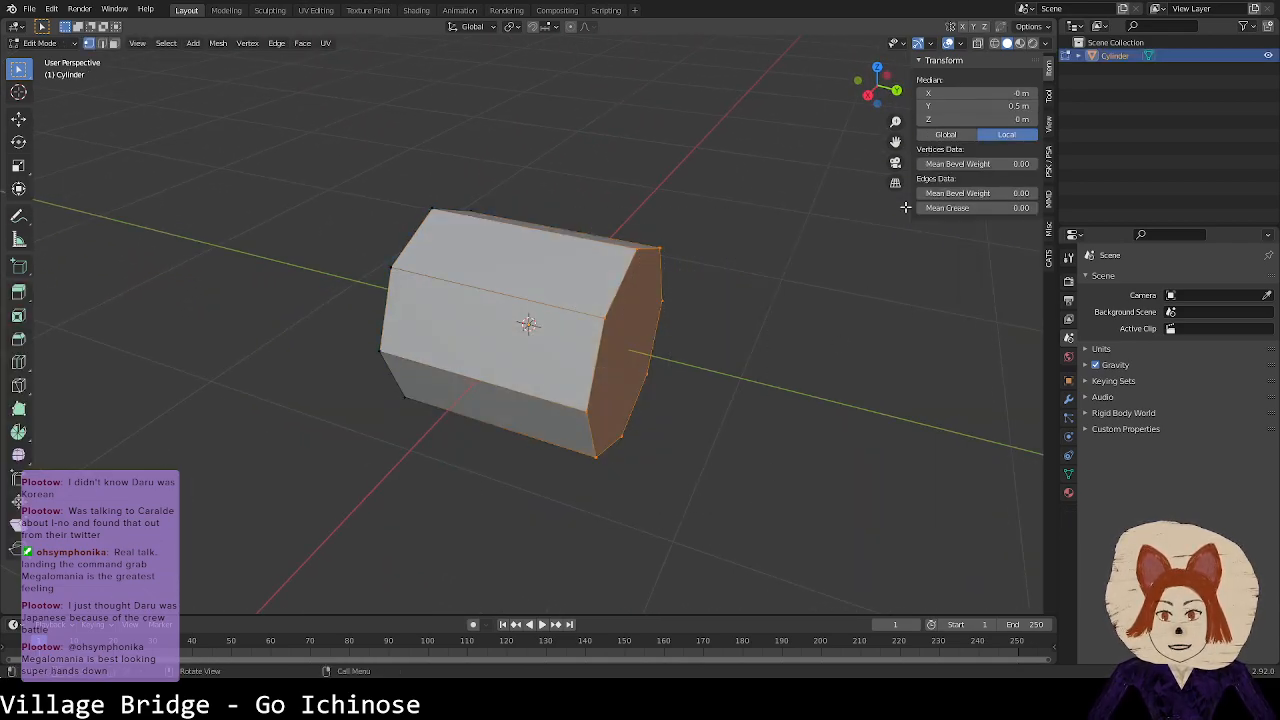
pyautogui.click(1003, 106)
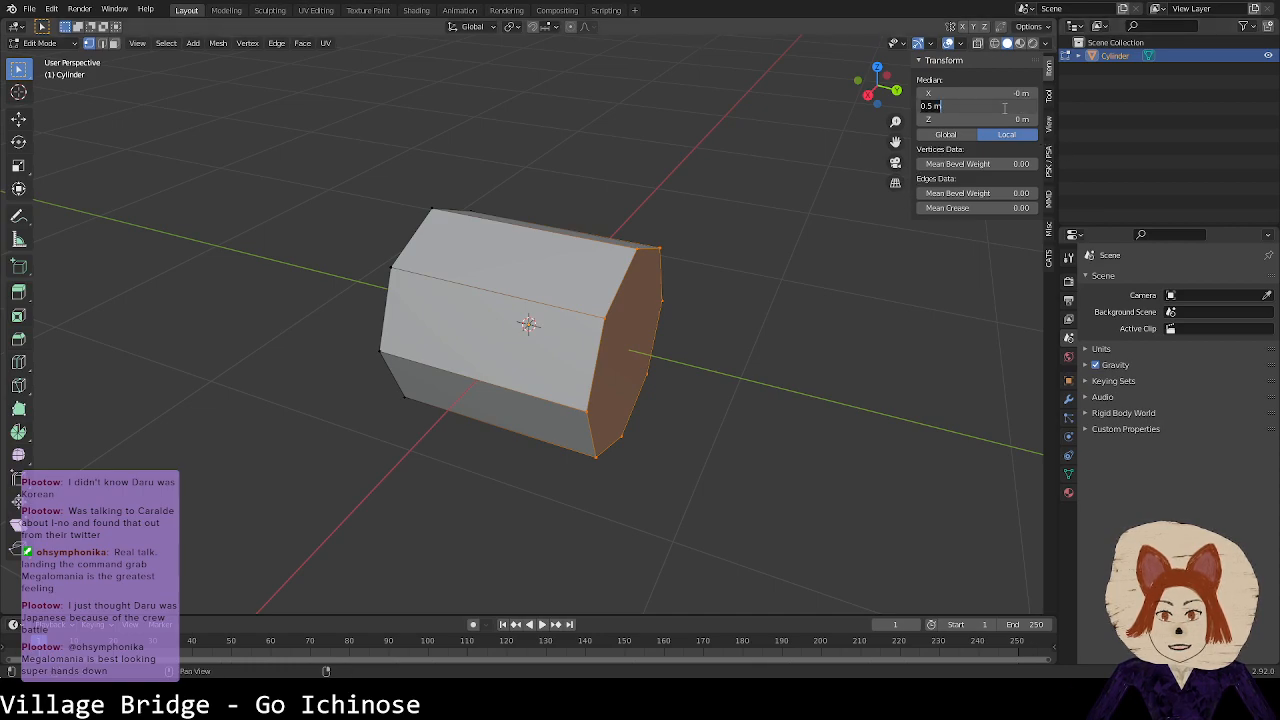
pyautogui.write('0')
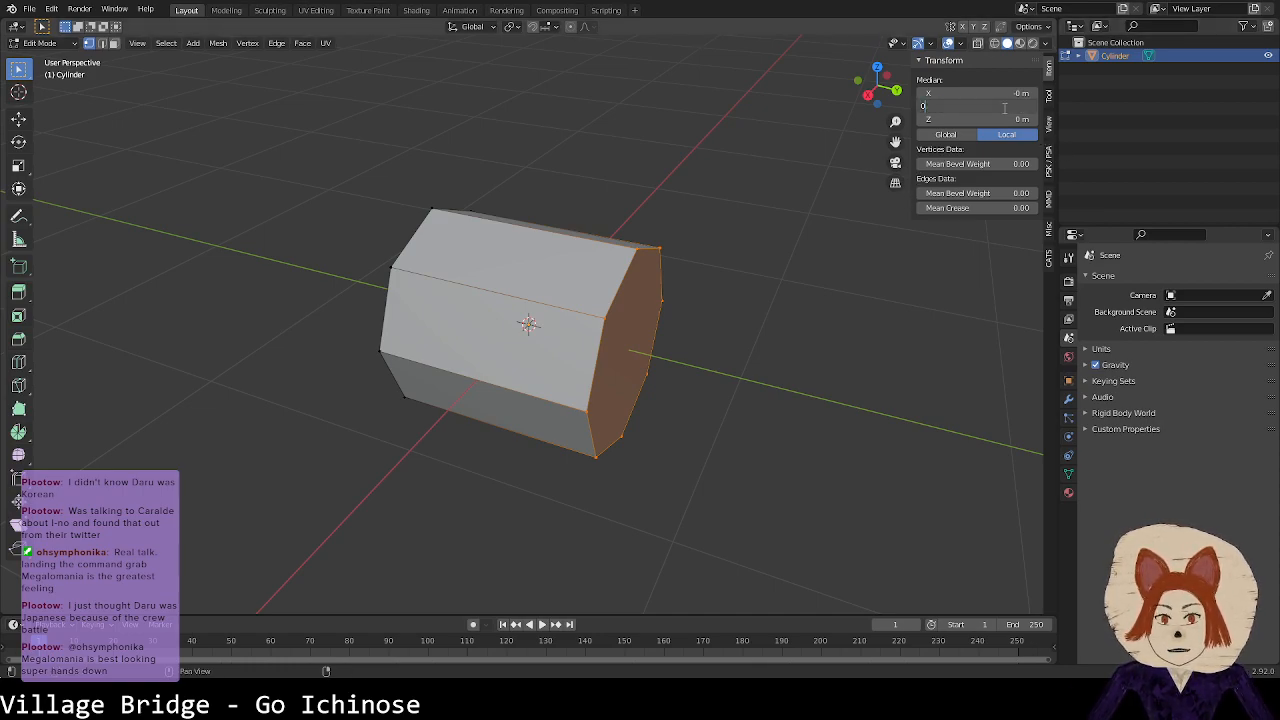
pyautogui.press('Return')
pyautogui.moveTo(601, 245); pyautogui.dragTo(678, 264, button='middle')
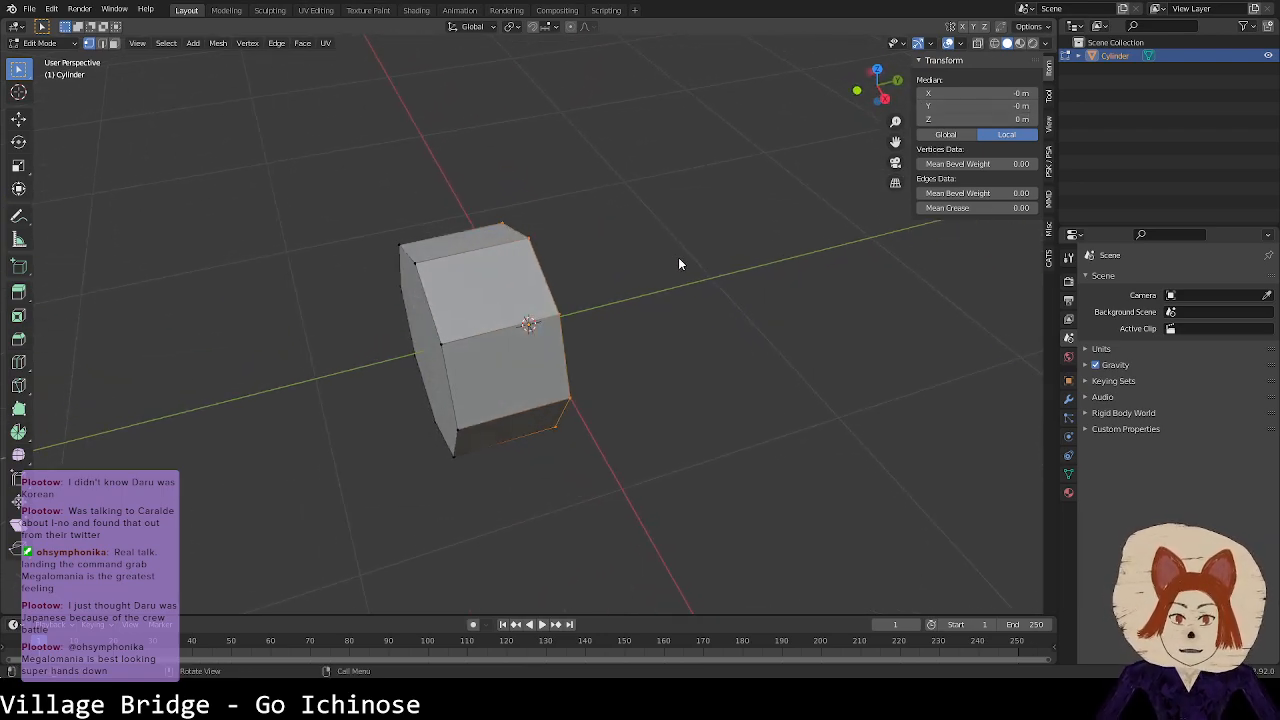
pyautogui.moveTo(648, 268); pyautogui.dragTo(211, 209, button='middle')
pyautogui.moveTo(585, 272); pyautogui.dragTo(581, 342, button='middle')
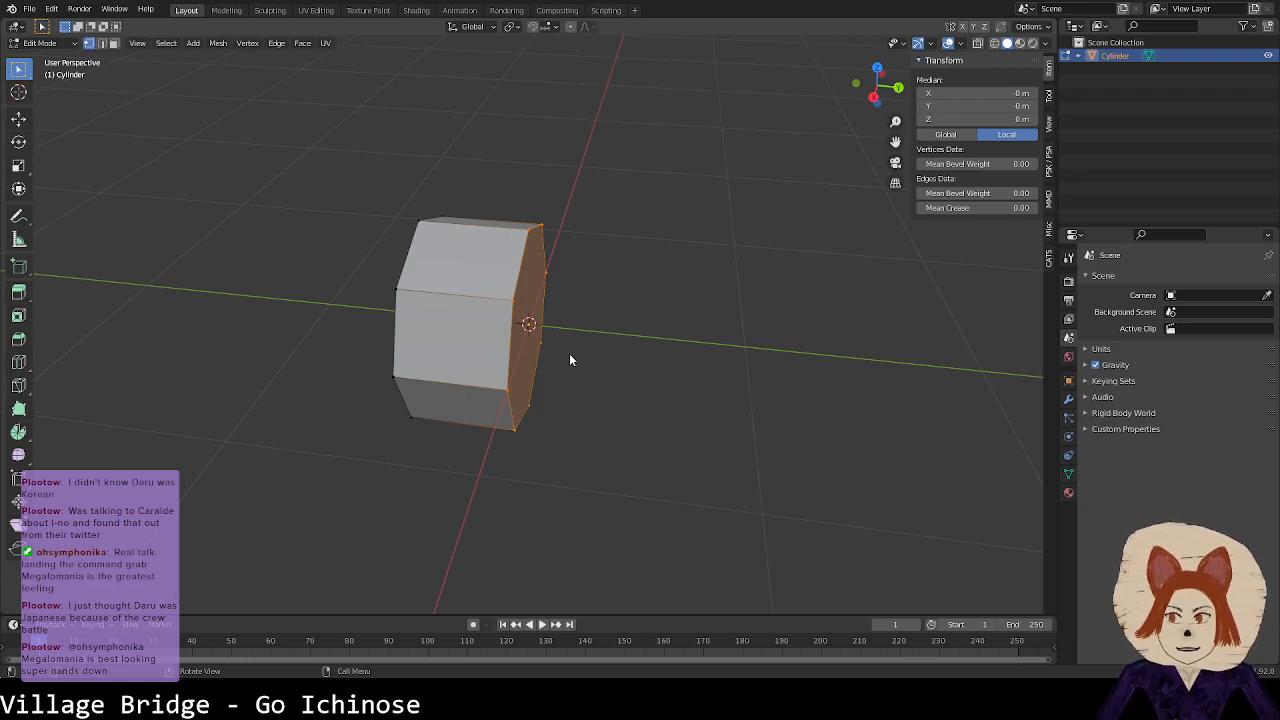
pyautogui.hotkey('ctrl', 'z')
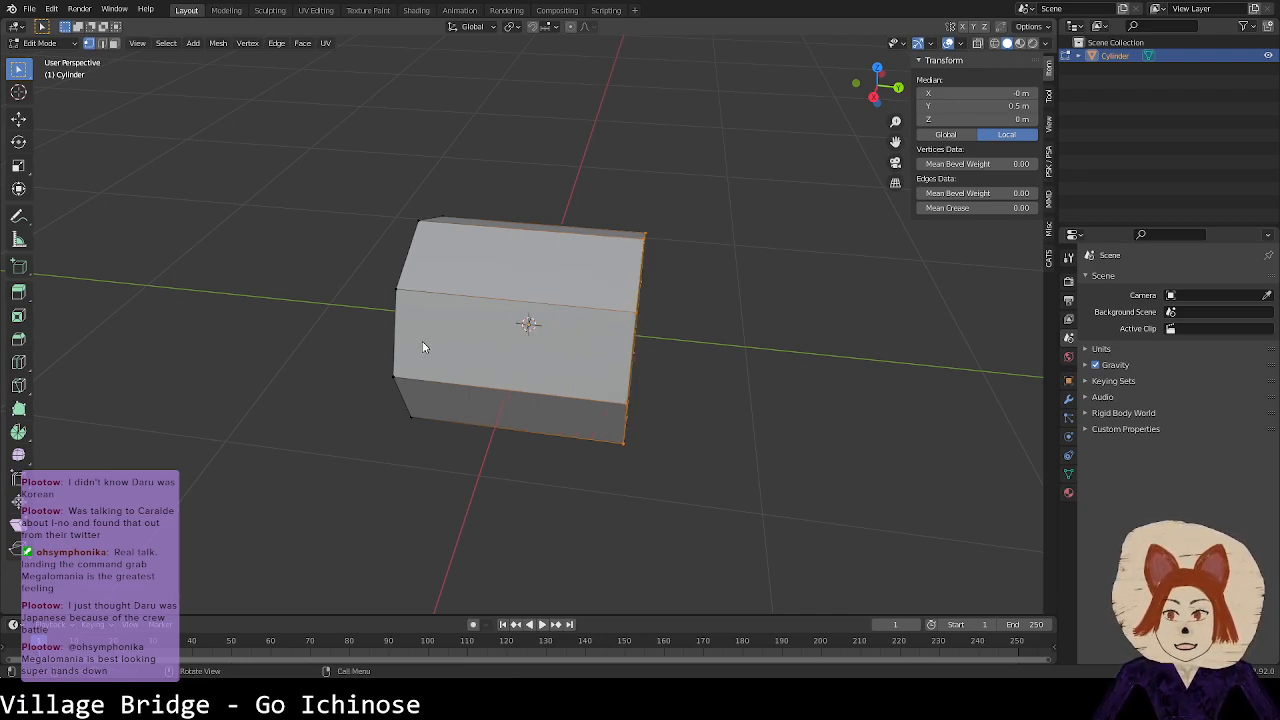
# Step: Select the vertices of the cylinder's negative-Y end and set their median Y to 0 m
pyautogui.moveTo(422, 341); pyautogui.dragTo(505, 308, button='middle')
pyautogui.moveTo(348, 199); pyautogui.dragTo(531, 479)
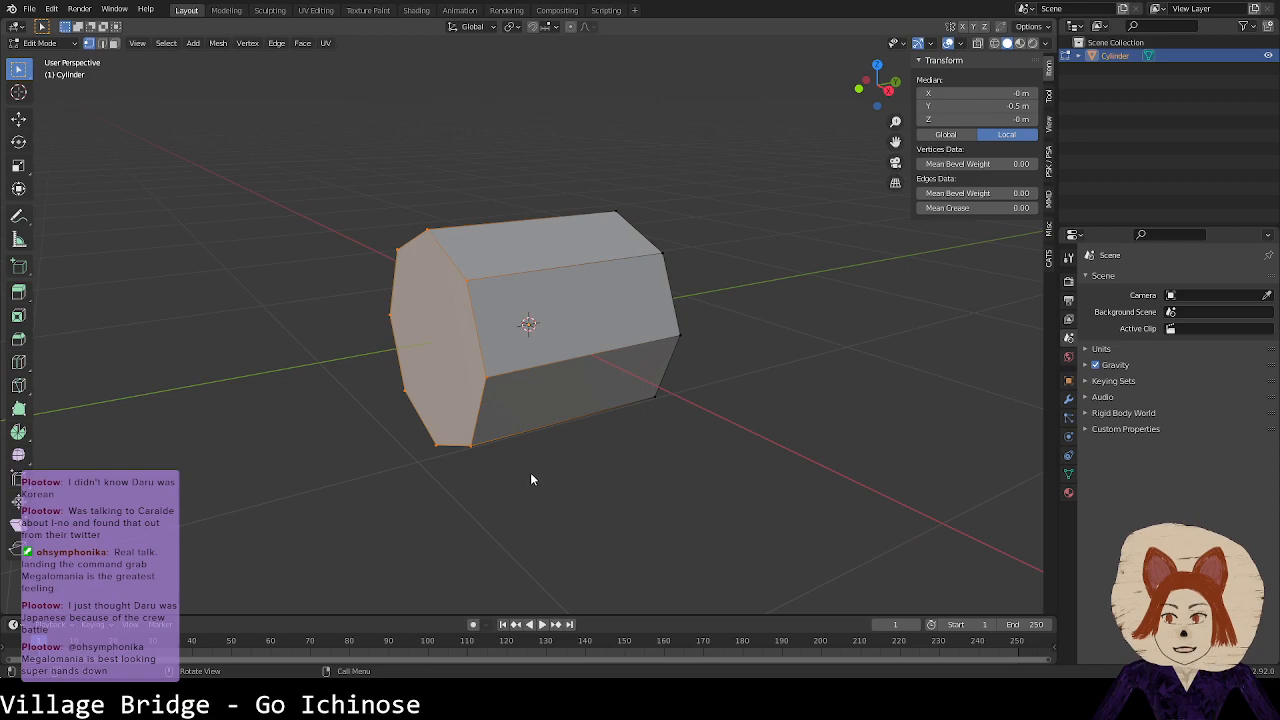
pyautogui.click(980, 108)
pyautogui.write('0')
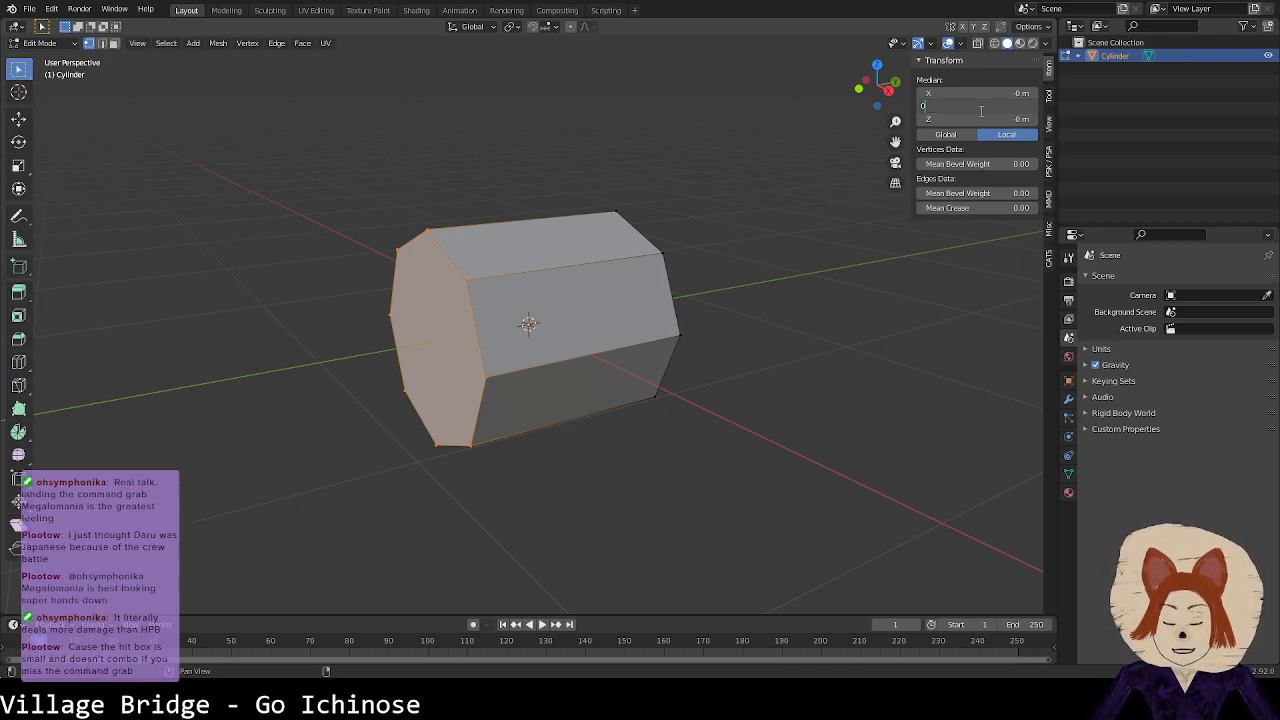
pyautogui.press('Return')
pyautogui.moveTo(683, 294); pyautogui.dragTo(692, 320, button='middle')
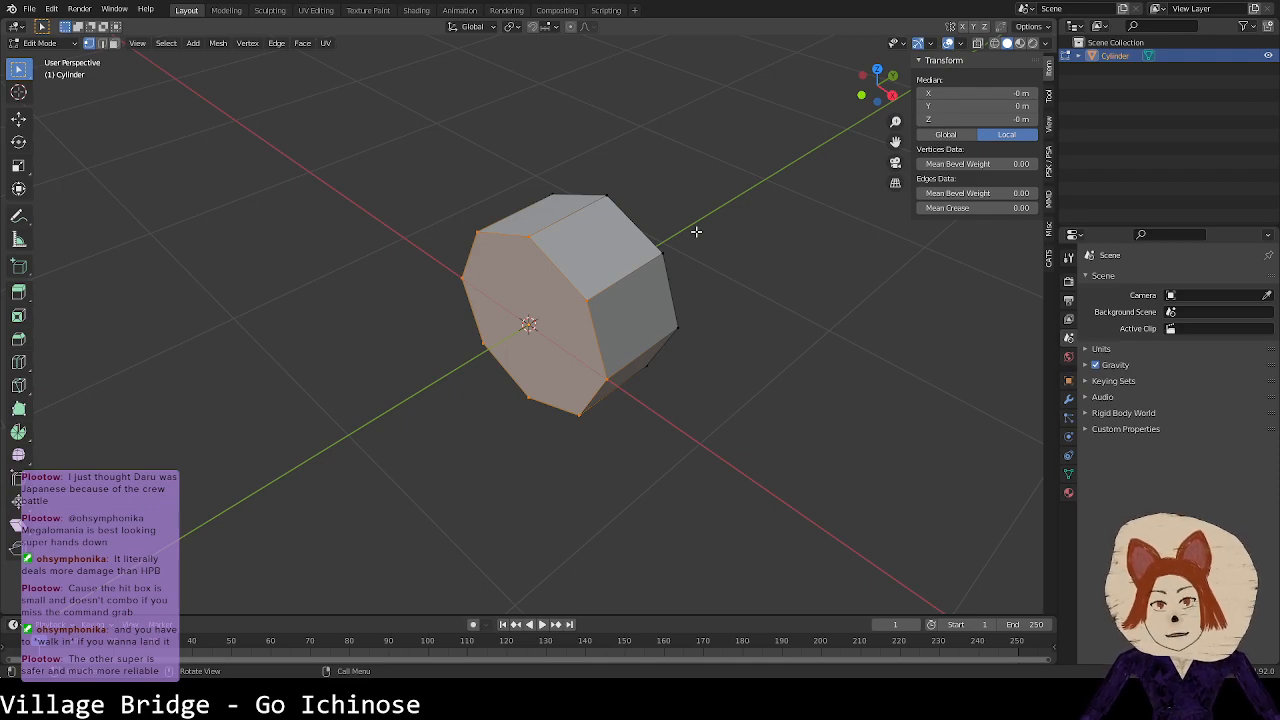
# Step: Select the cylinder's positive-Y end vertices and move them about 0.36 m along Y to lengthen the body
pyautogui.moveTo(608, 232); pyautogui.dragTo(813, 264, button='middle')
pyautogui.moveTo(349, 240); pyautogui.dragTo(500, 512)
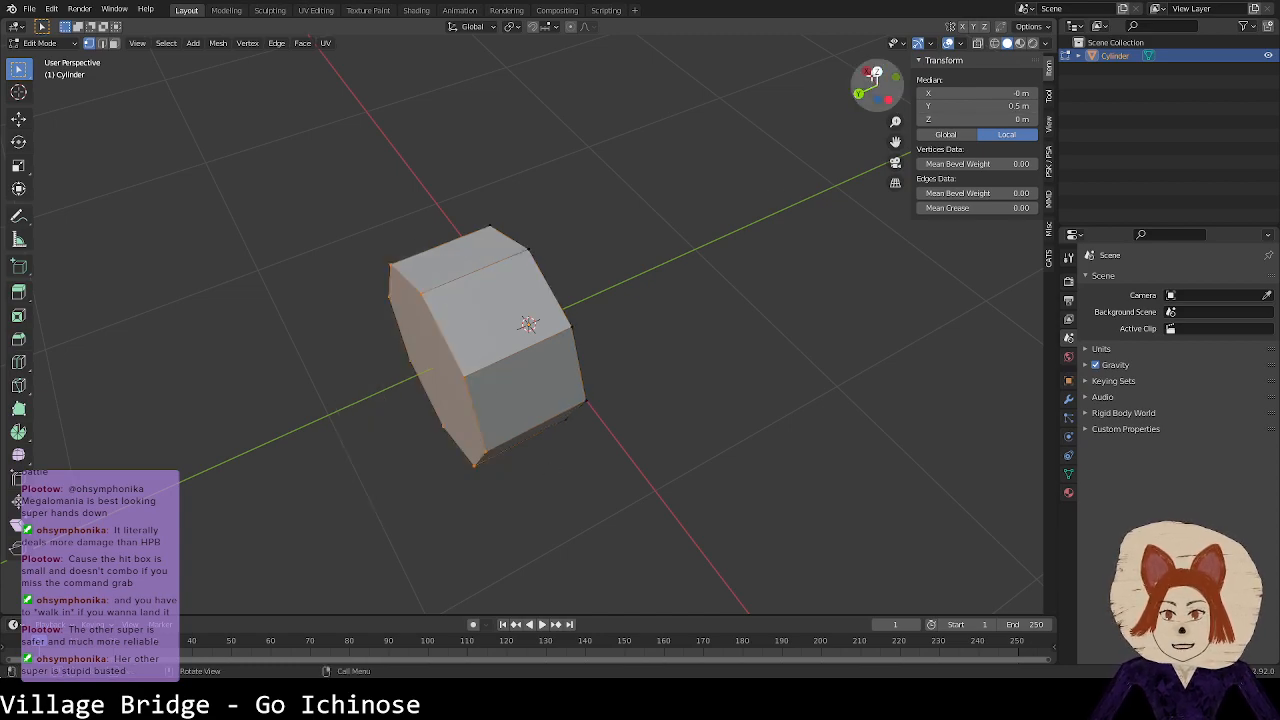
pyautogui.click(874, 71)
pyautogui.click(876, 67)
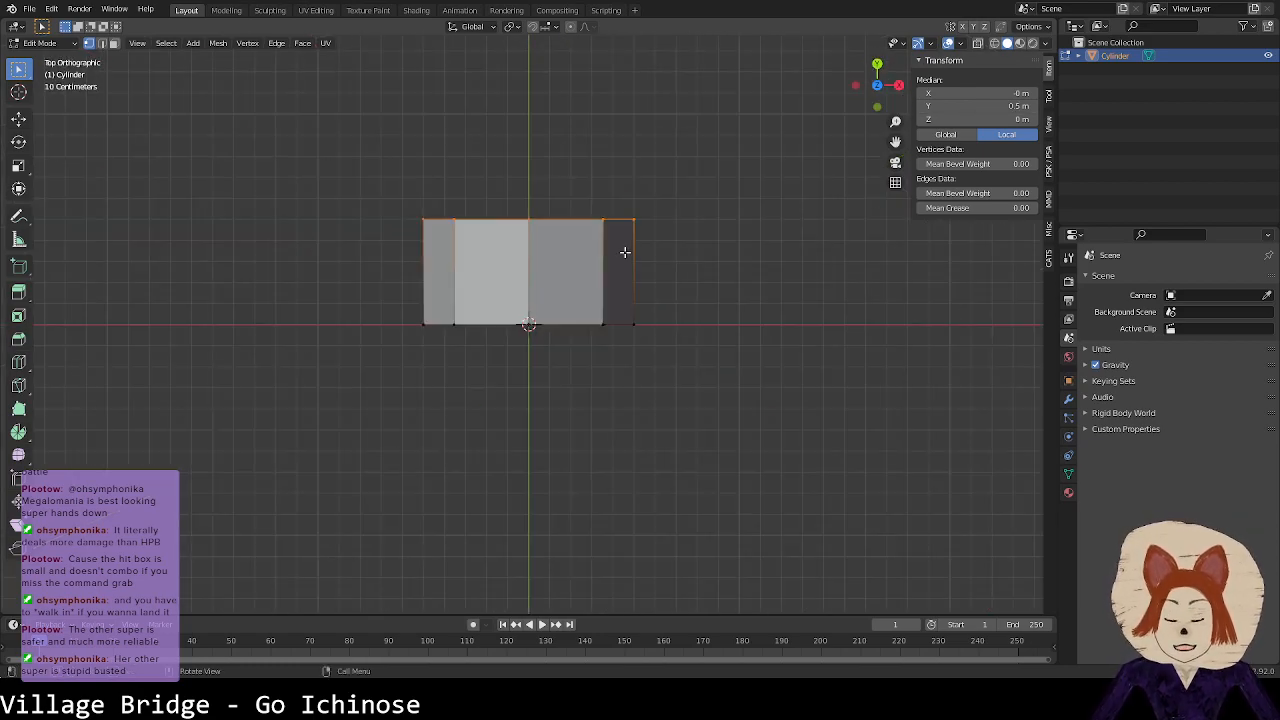
pyautogui.press('g')
pyautogui.press('z')
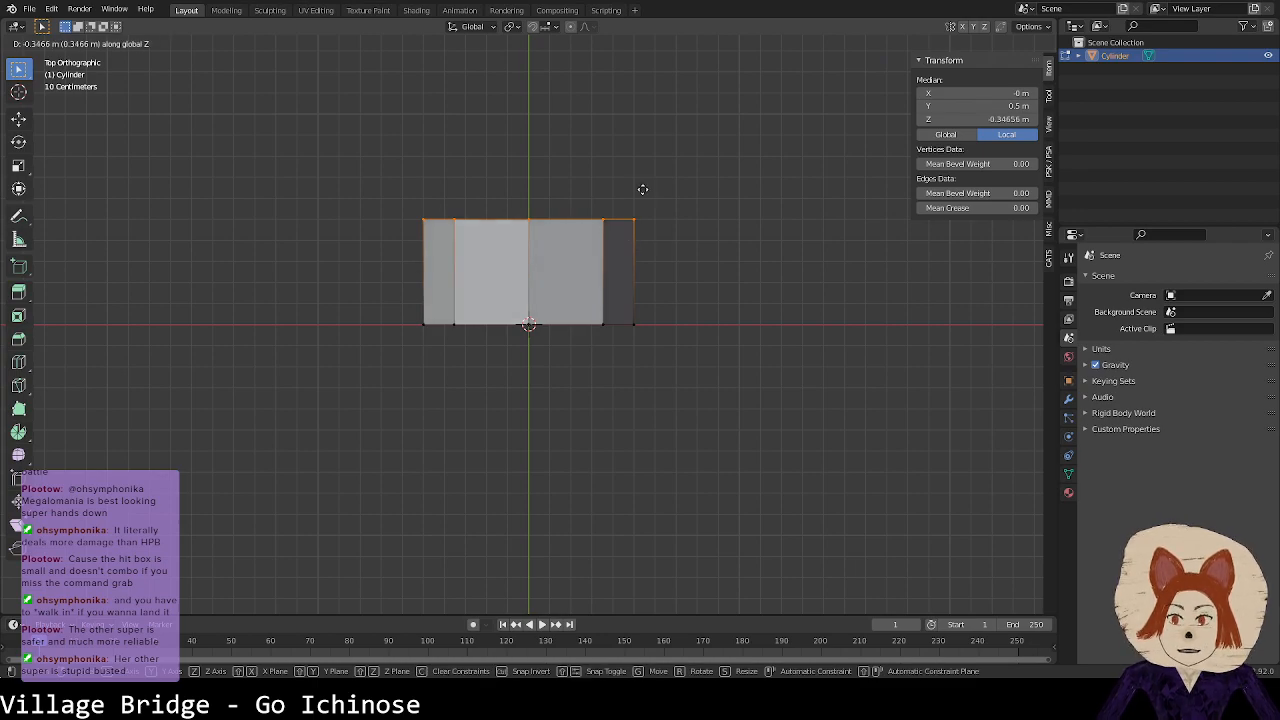
pyautogui.press('y')
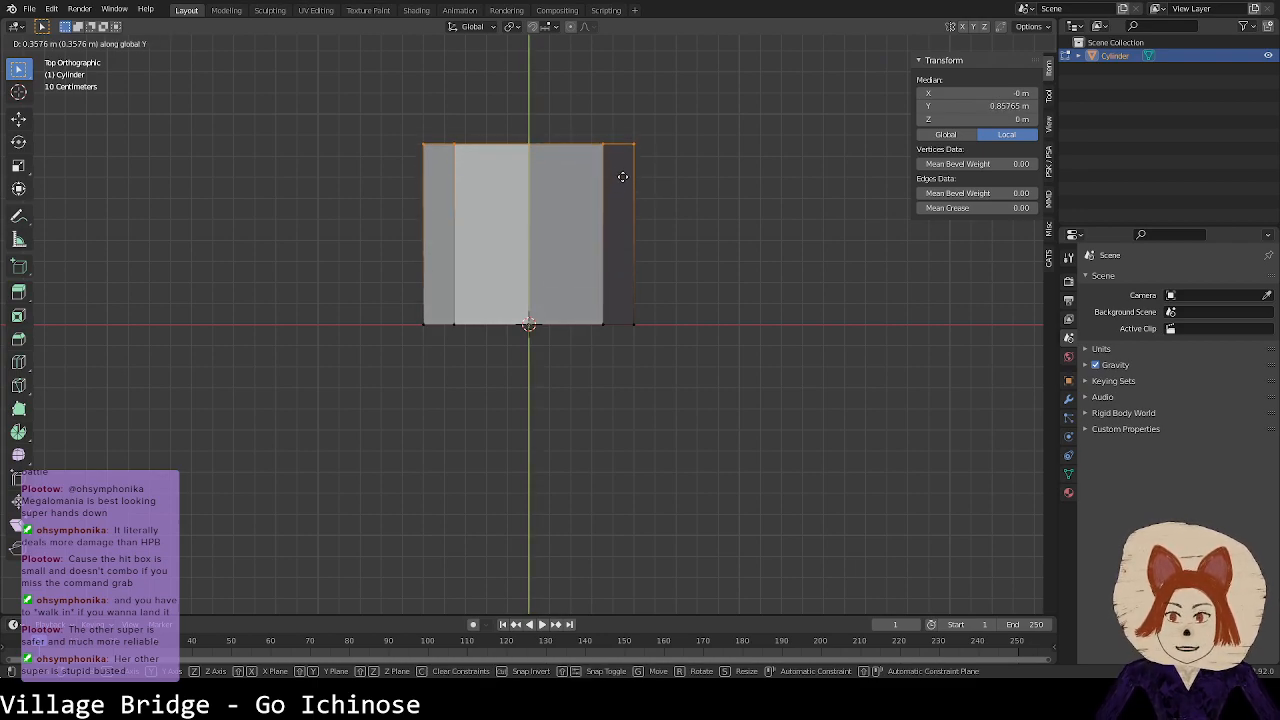
pyautogui.click(623, 176)
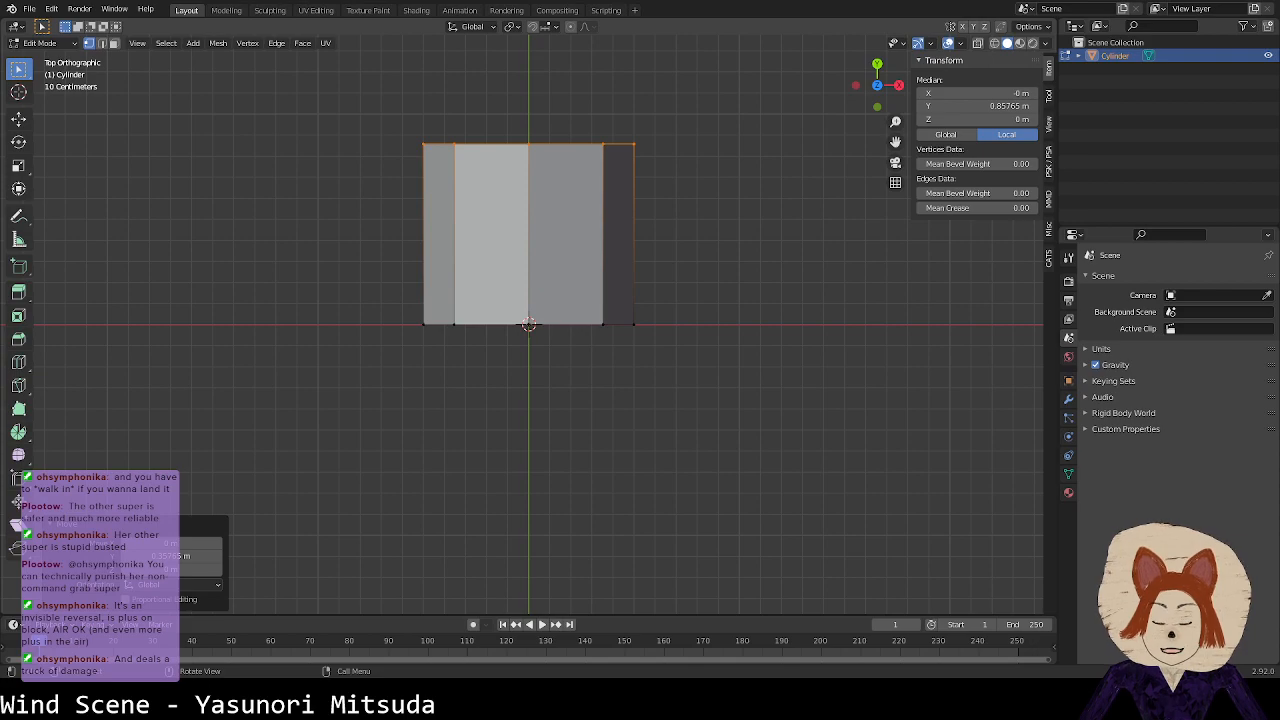
pyautogui.rightClick(595, 170)
# Step: Extrude the positive-Y end face in place and scale the new face up by about 1.2
pyautogui.moveTo(815, 209); pyautogui.dragTo(620, 103, button='middle')
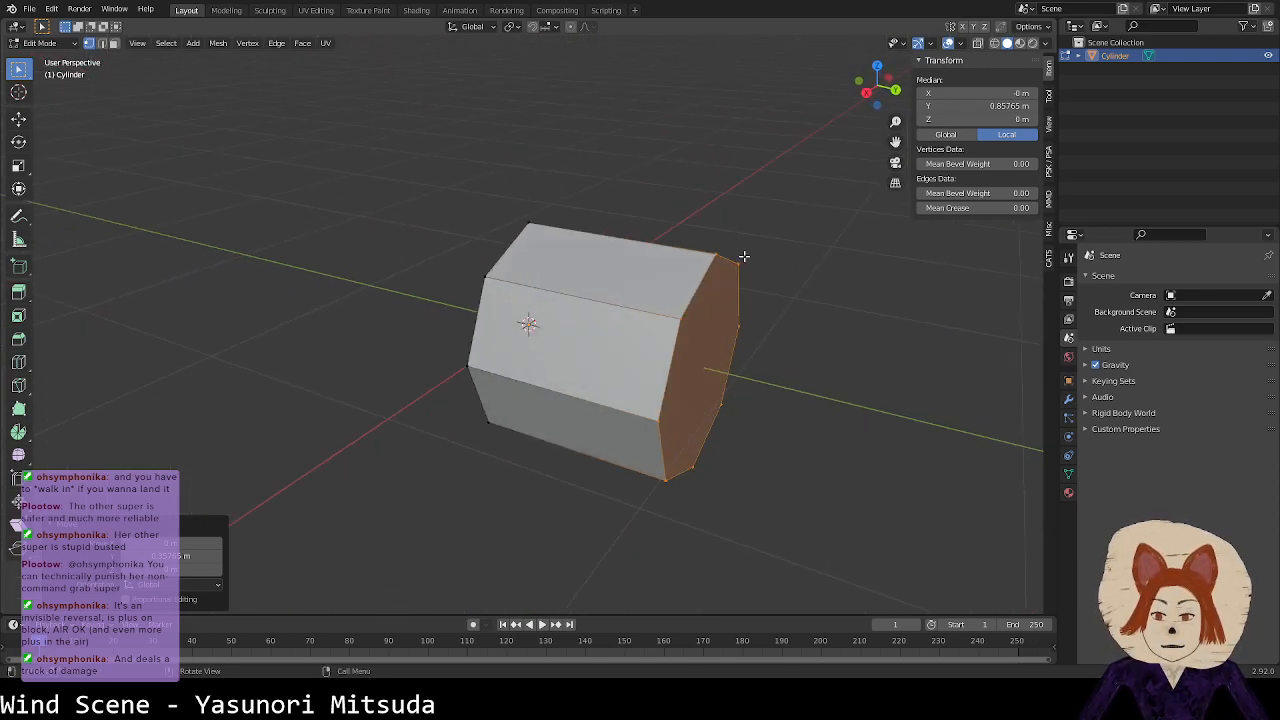
pyautogui.press('g')
pyautogui.rightClick(876, 277)
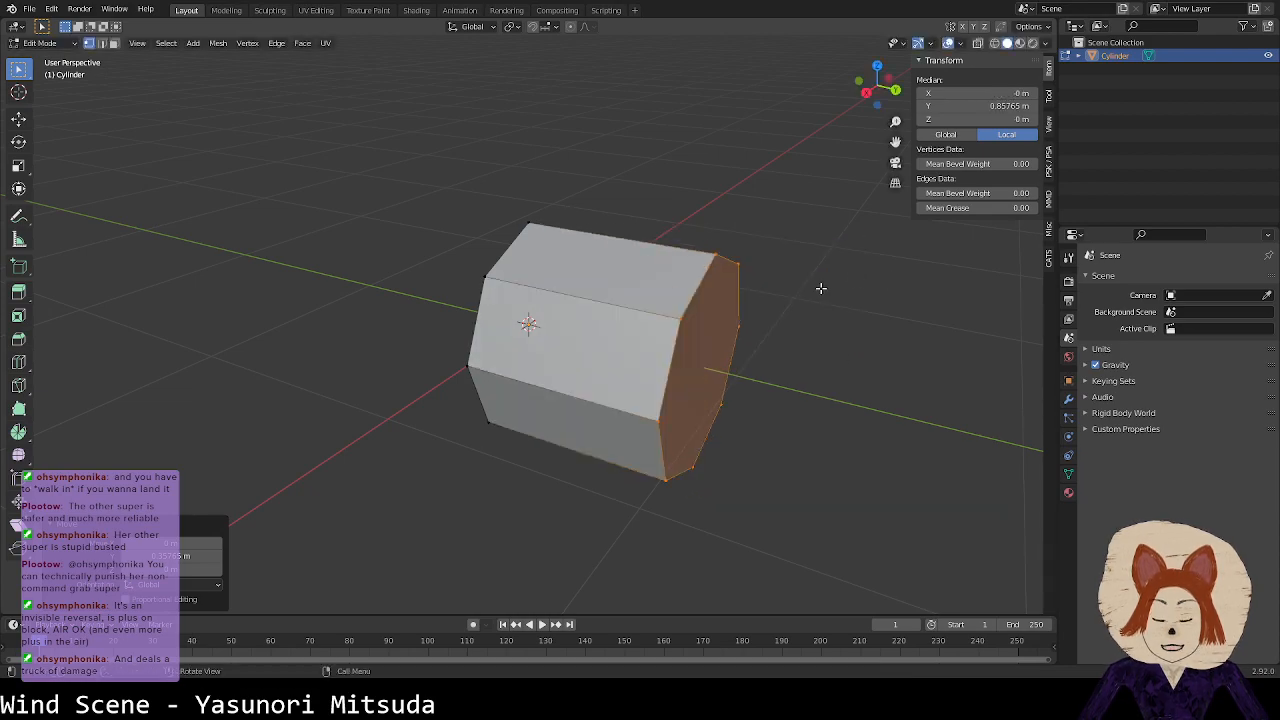
pyautogui.press('s')
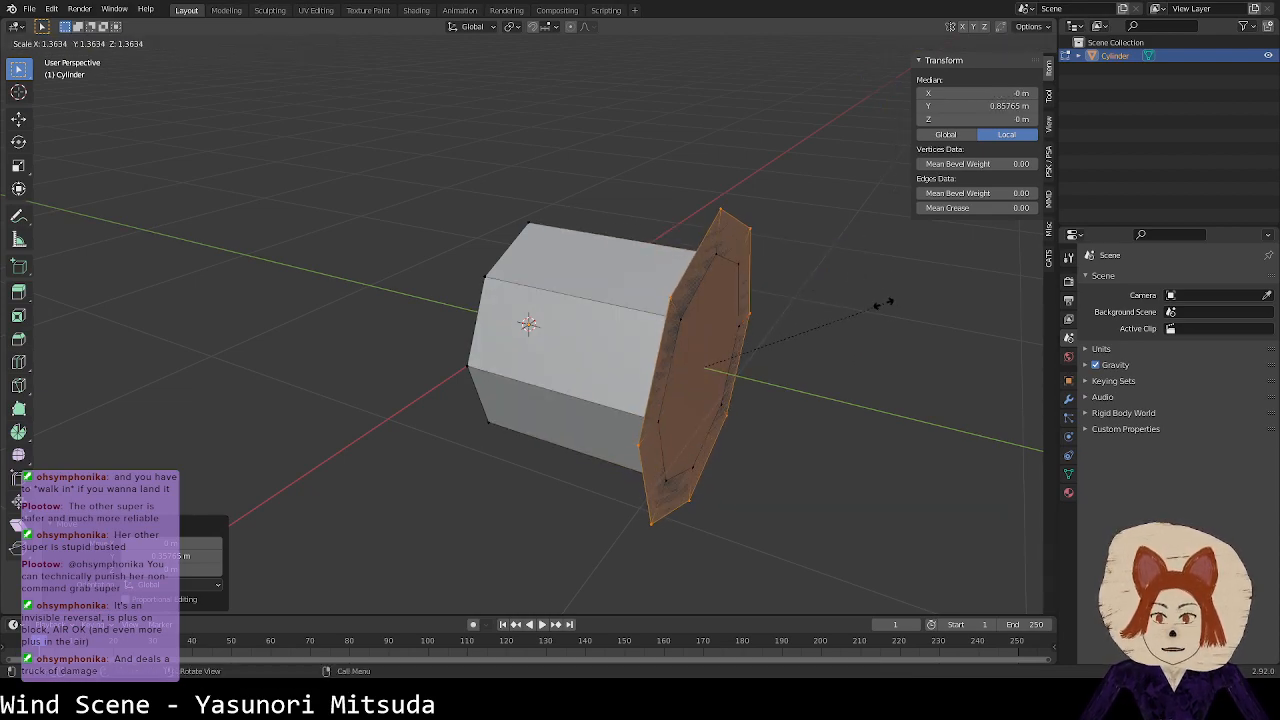
pyautogui.click(856, 296)
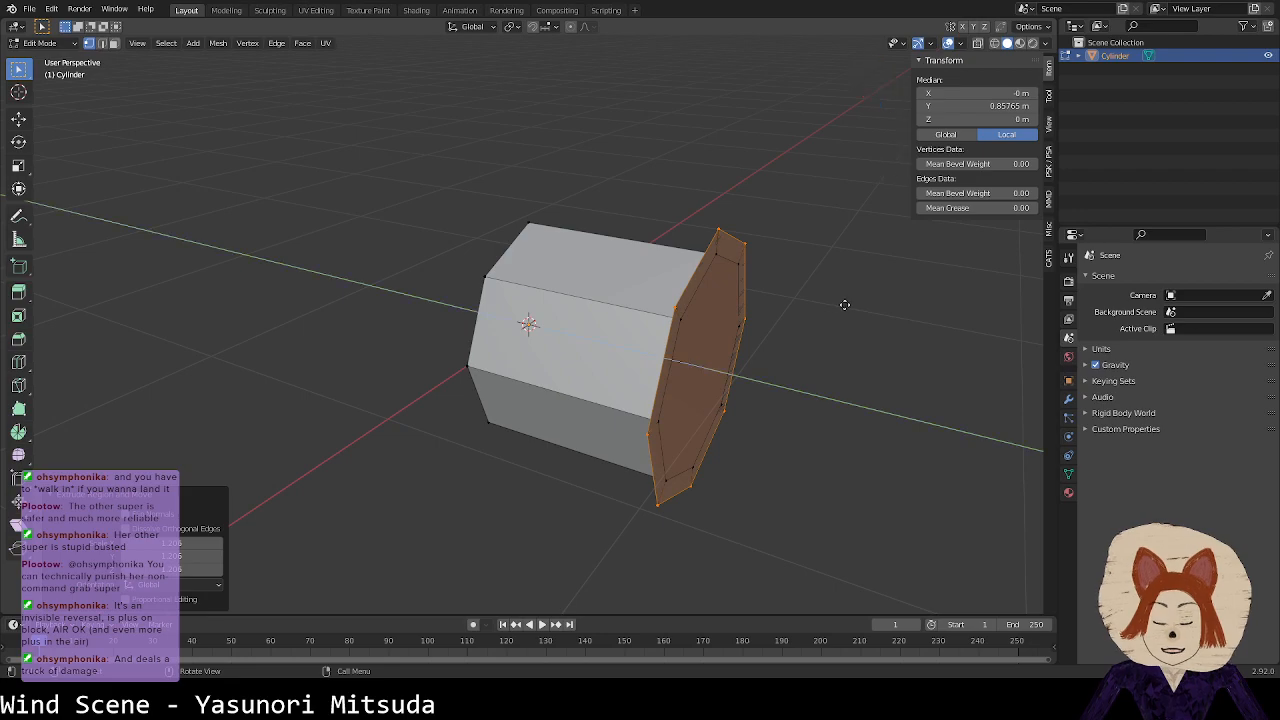
# Step: Extrude the enlarged end face about 0.14 m along Y to form a rim
pyautogui.press('e')
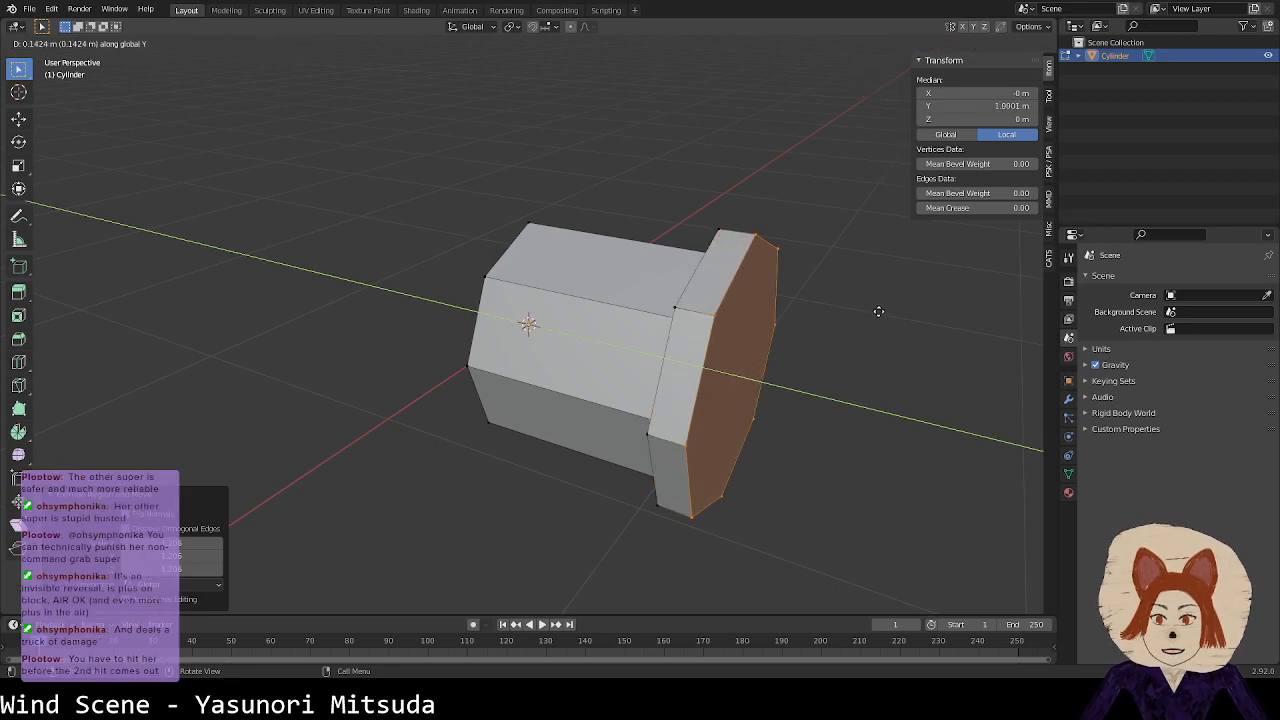
pyautogui.click(878, 311)
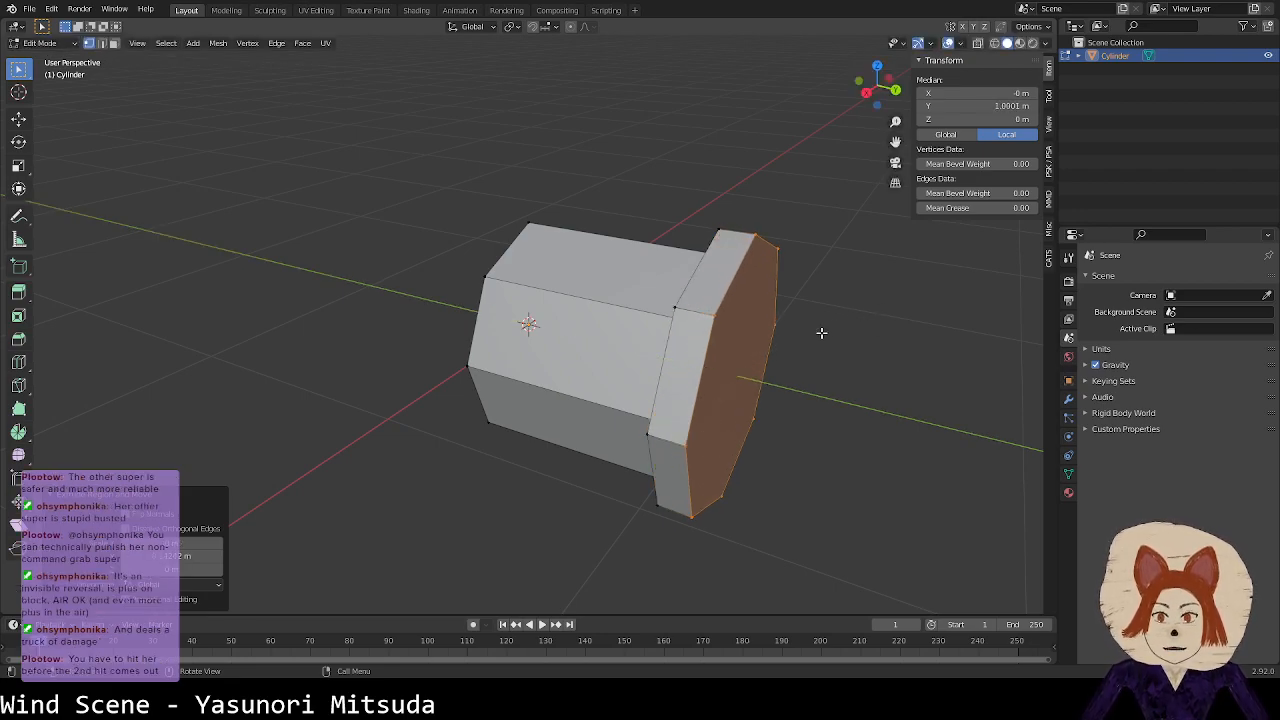
pyautogui.moveTo(684, 343); pyautogui.dragTo(741, 344, button='middle')
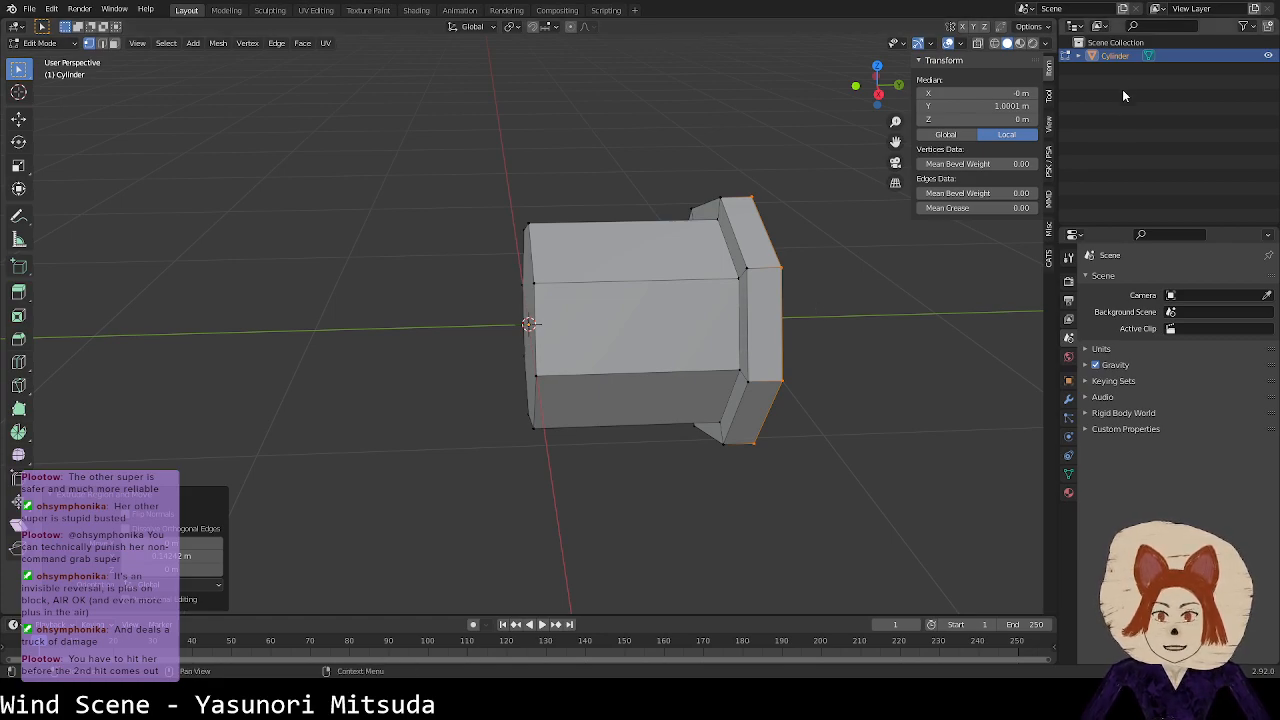
# Step: Rename the cylinder object as Spring
pyautogui.doubleClick(1124, 56)
pyautogui.write('Spring')
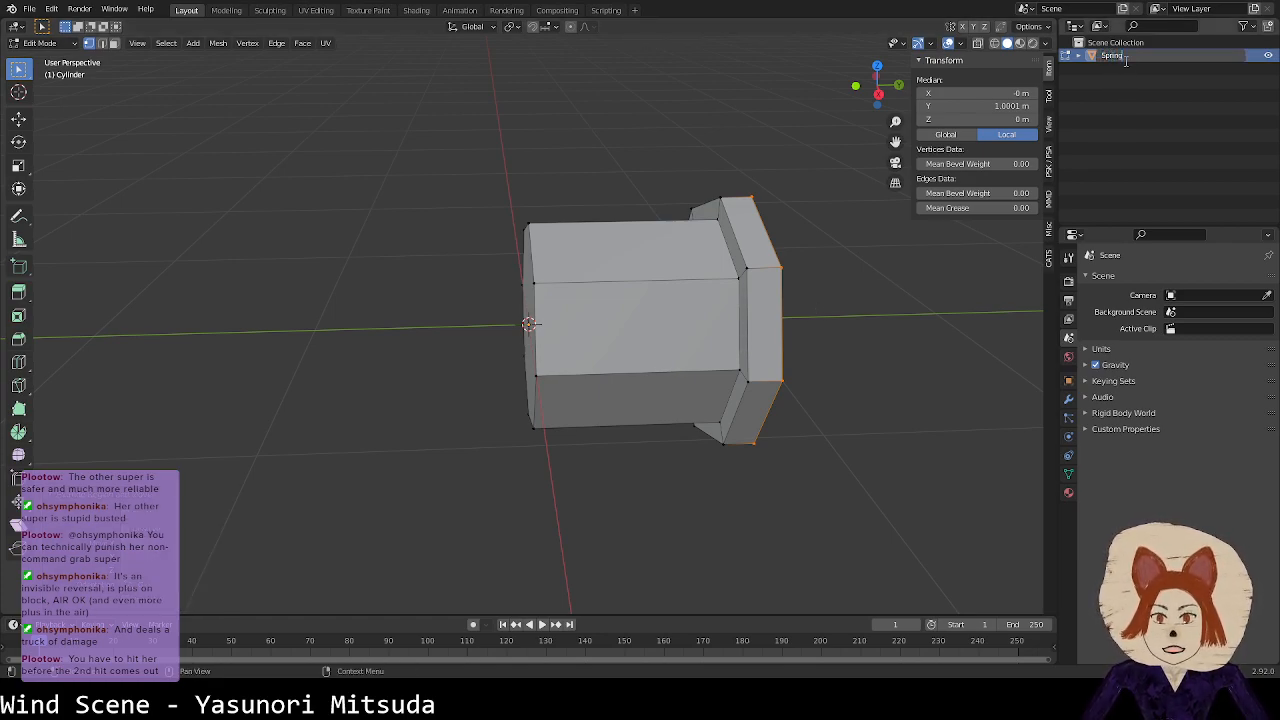
pyautogui.press('Return')
# Step: In wireframe top view, select all the rim's vertices and move them about 0.57 m along Y
pyautogui.moveTo(824, 207)
pyautogui.mouseDown(button='middle')
pyautogui.moveTo(769, 194)
pyautogui.moveTo(718, 154)
pyautogui.moveTo(803, 246)
pyautogui.moveTo(575, 183)
pyautogui.moveTo(597, 266)
pyautogui.moveTo(630, 285)
pyautogui.moveTo(626, 254)
pyautogui.mouseUp(button='middle')
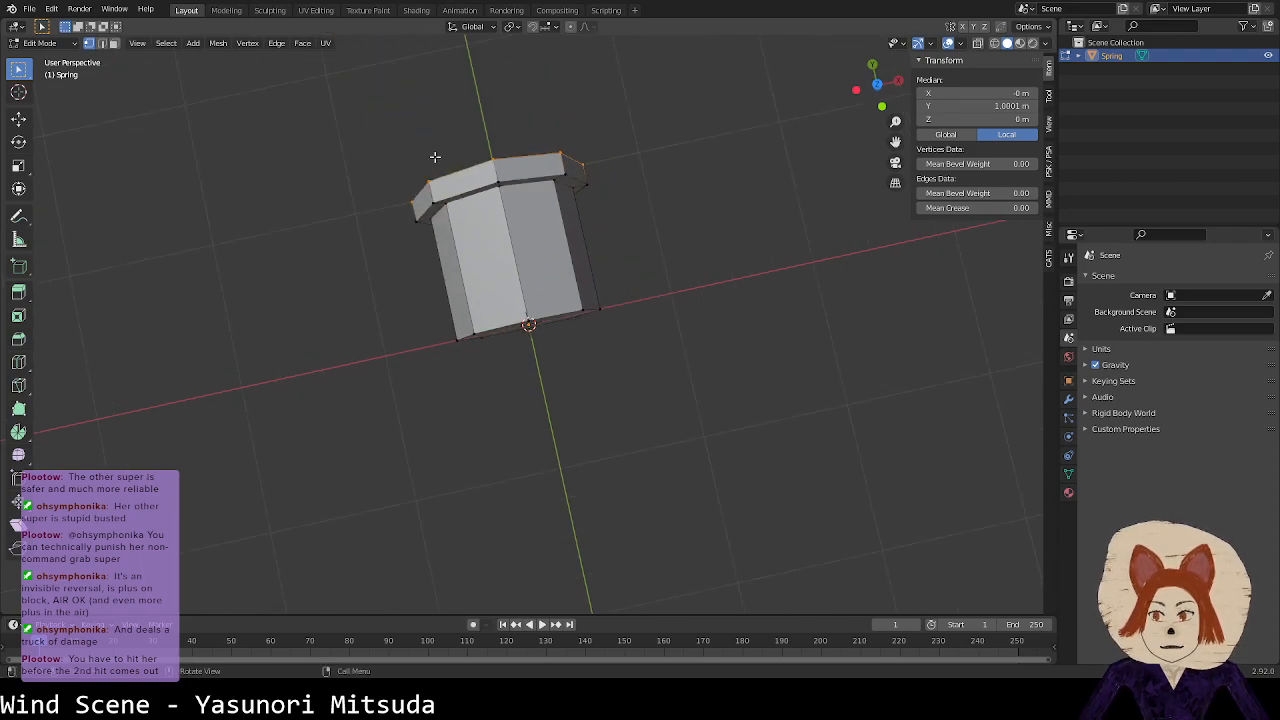
pyautogui.press('z')
pyautogui.click(310, 184)
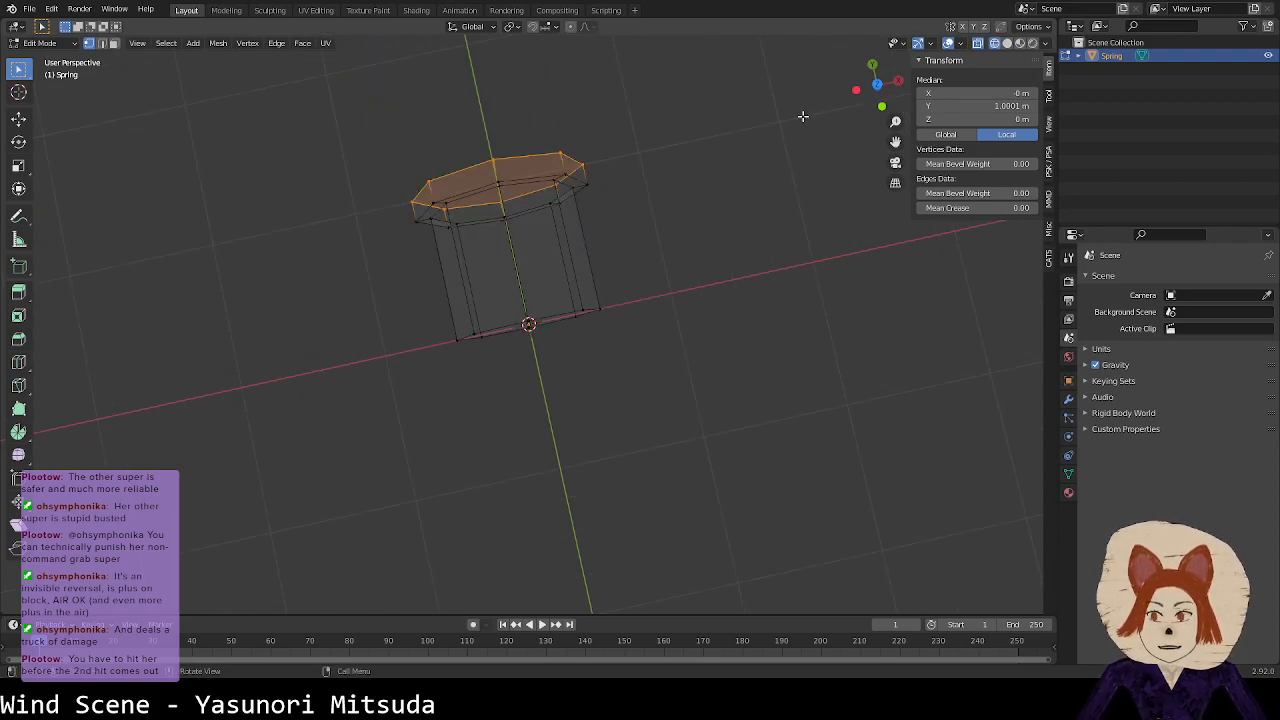
pyautogui.click(877, 88)
pyautogui.click(873, 88)
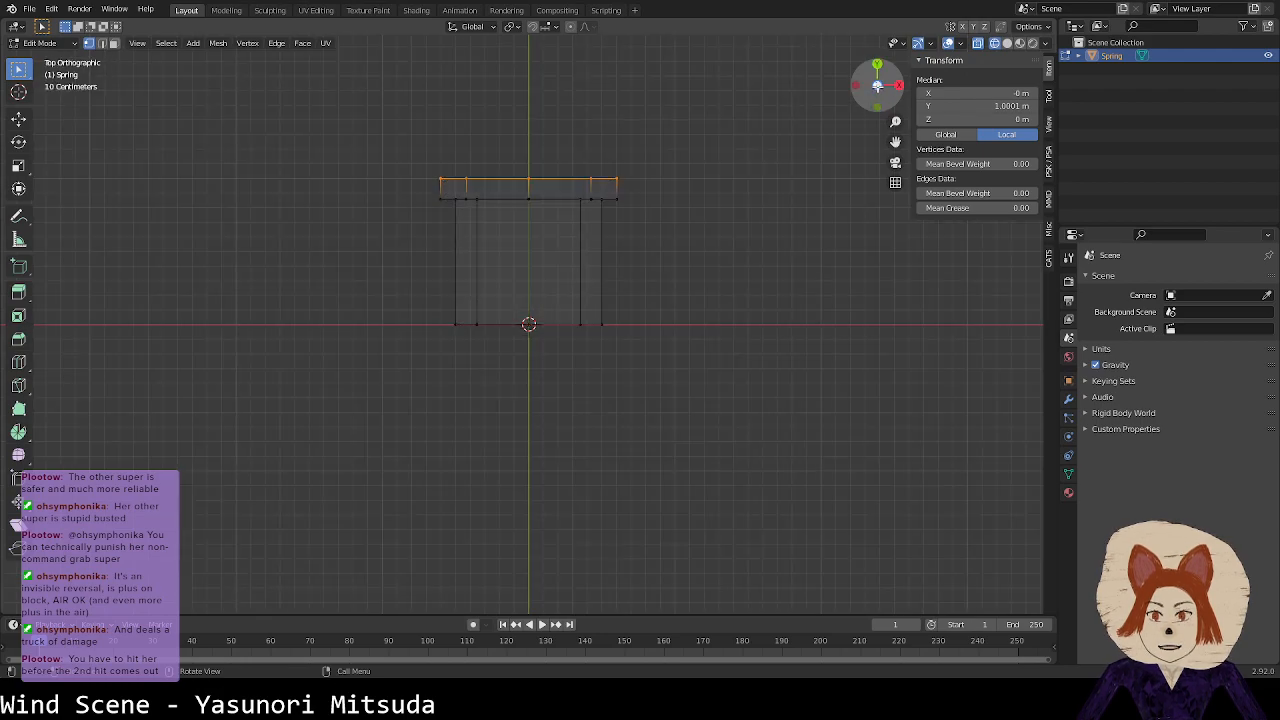
pyautogui.moveTo(780, 169); pyautogui.dragTo(828, 127, button='middle')
pyautogui.click(877, 71)
pyautogui.moveTo(366, 117); pyautogui.dragTo(766, 220)
pyautogui.press('g')
pyautogui.press('z')
pyautogui.press('y')
pyautogui.click(647, 141)
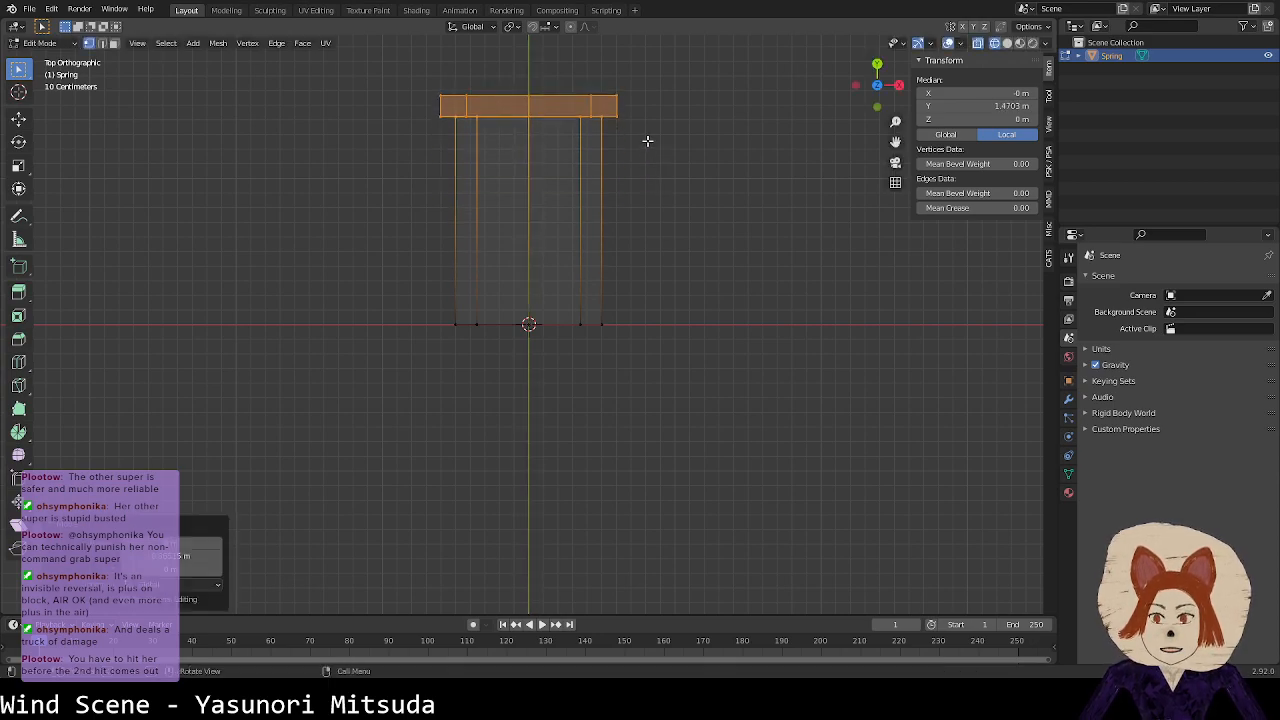
# Step: Return to Object Mode with solid shading and save the file
pyautogui.keyDown('shift'); pyautogui.moveTo(780, 165); pyautogui.dragTo(800, 303, button='middle'); pyautogui.keyUp('shift')
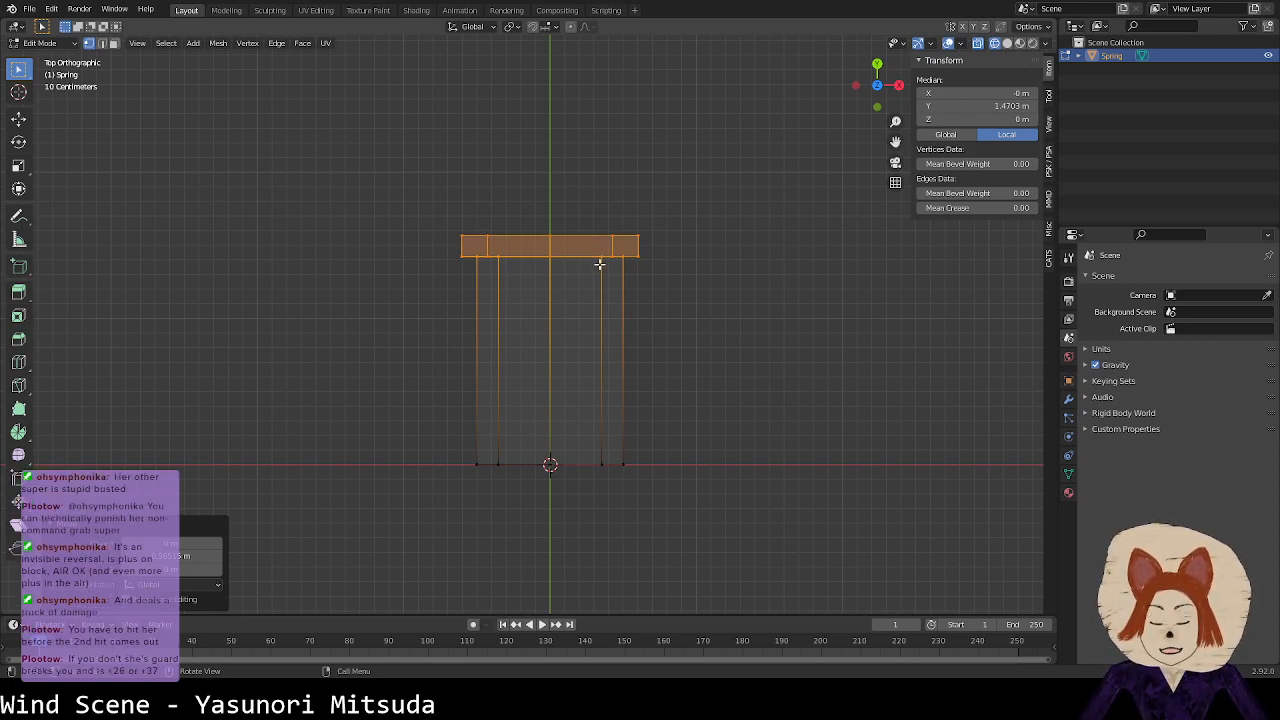
pyautogui.press('Tab')
pyautogui.press('Tab')
pyautogui.press('Tab')
pyautogui.press('z')
pyautogui.click(903, 324)
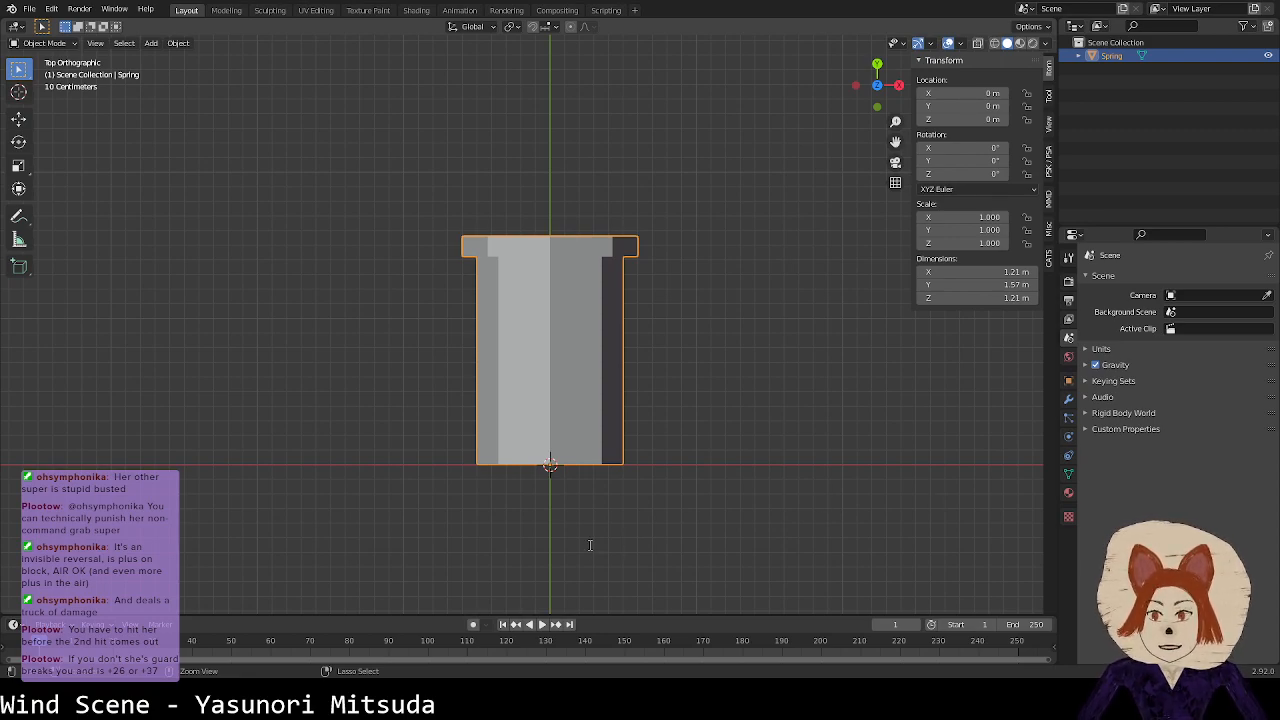
pyautogui.hotkey('ctrl', 's')
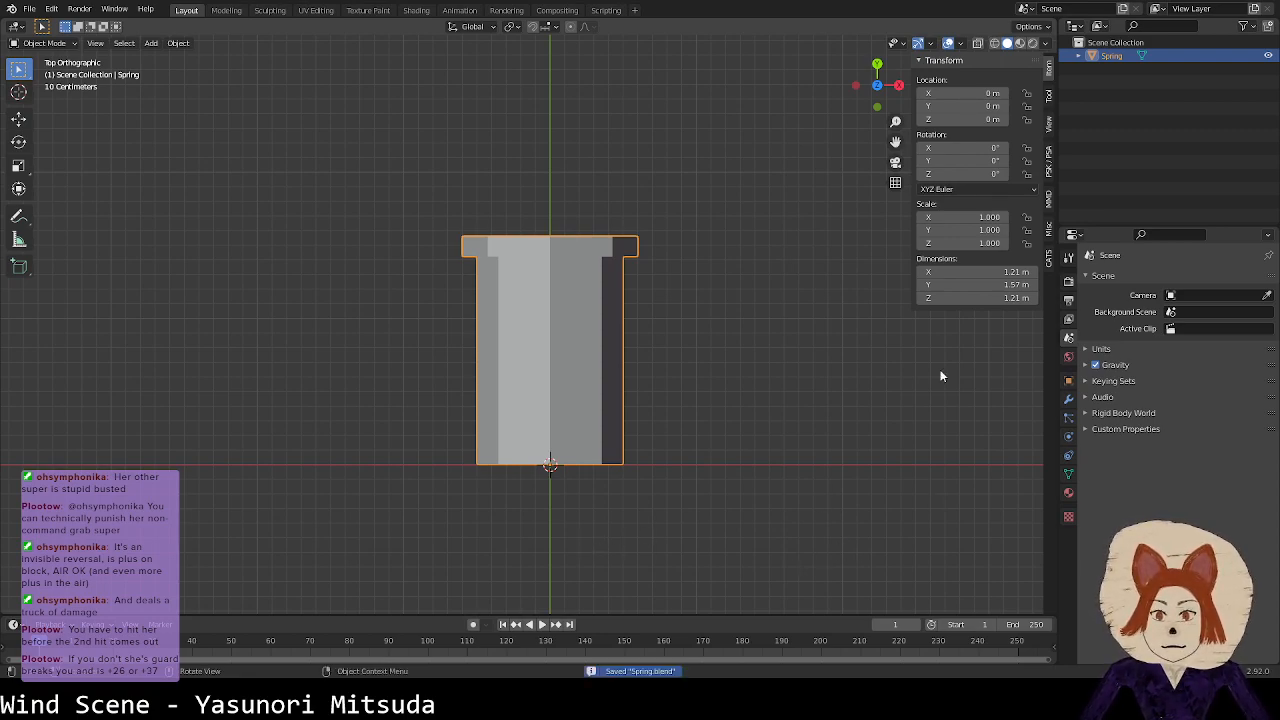
# Step: Rename the Spring object's mesh data as Spring and save the file
pyautogui.click(1084, 57)
pyautogui.click(1150, 70)
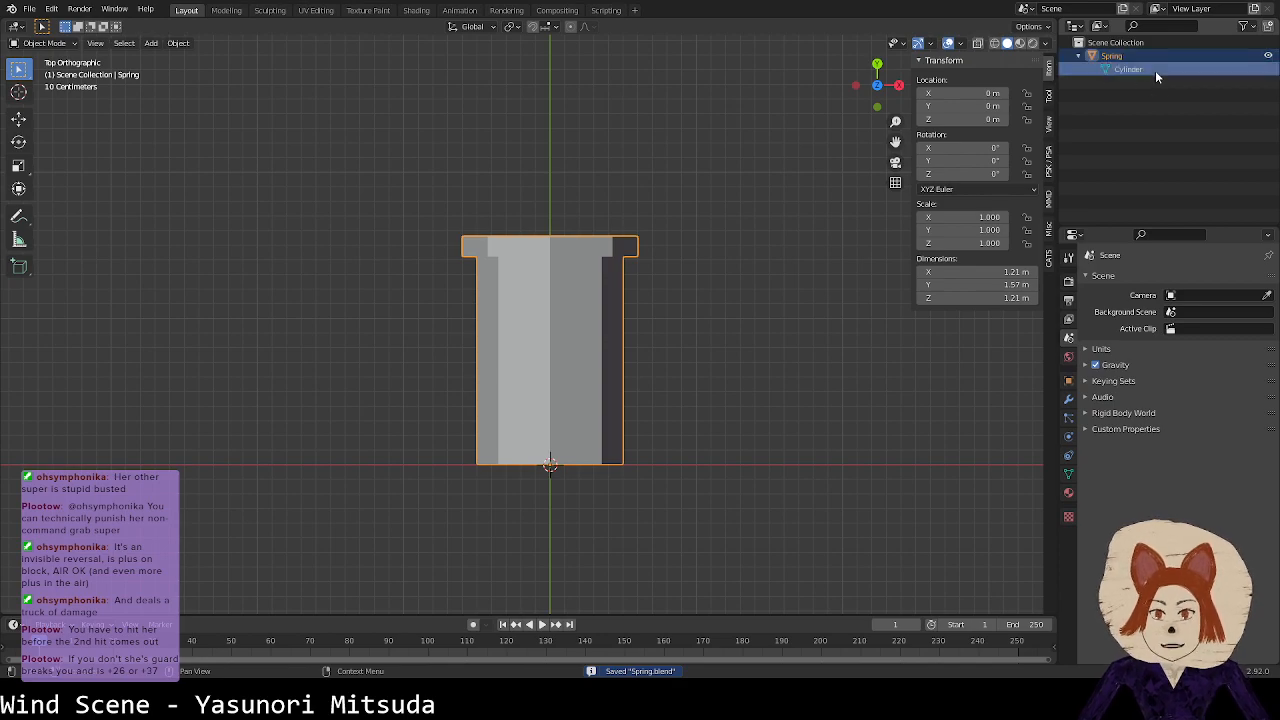
pyautogui.doubleClick(1124, 67)
pyautogui.write('Spring')
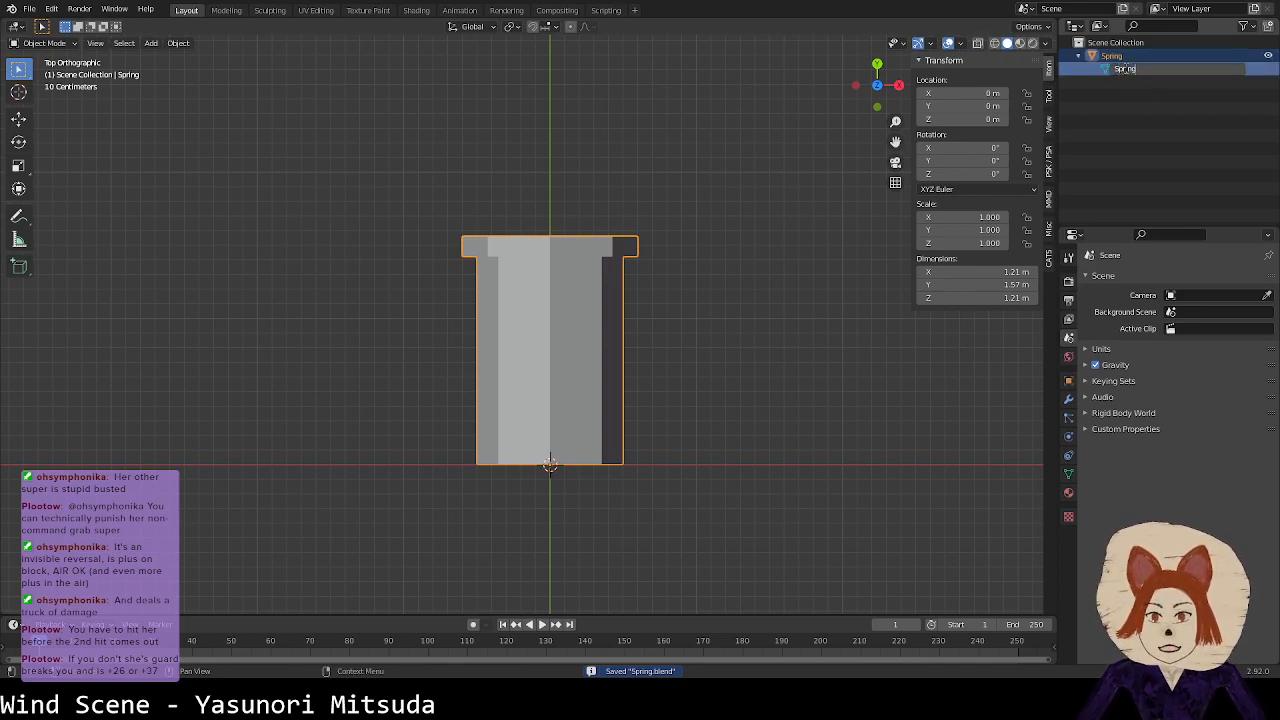
pyautogui.press('Return')
pyautogui.hotkey('ctrl', 's')
# Step: Add an armature at the spring's base and name the object SpringArm
pyautogui.hotkey('shift', 'a')
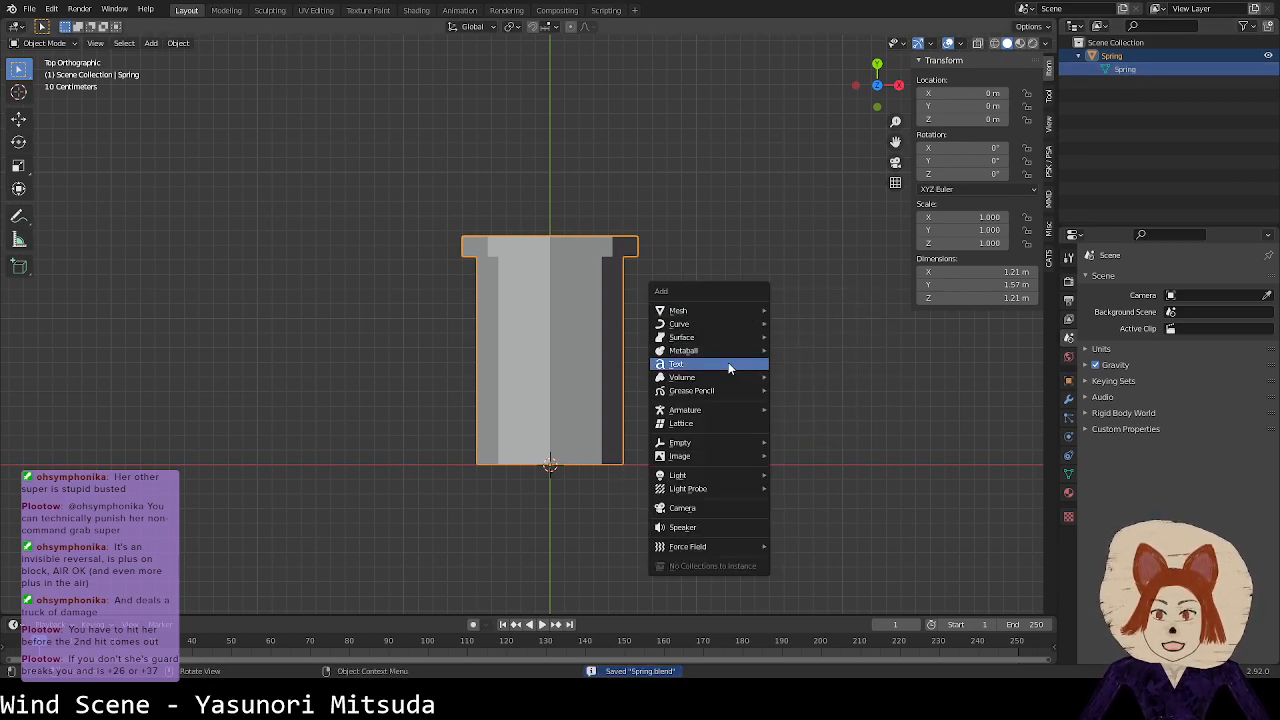
pyautogui.moveTo(712, 409)
pyautogui.click(808, 410)
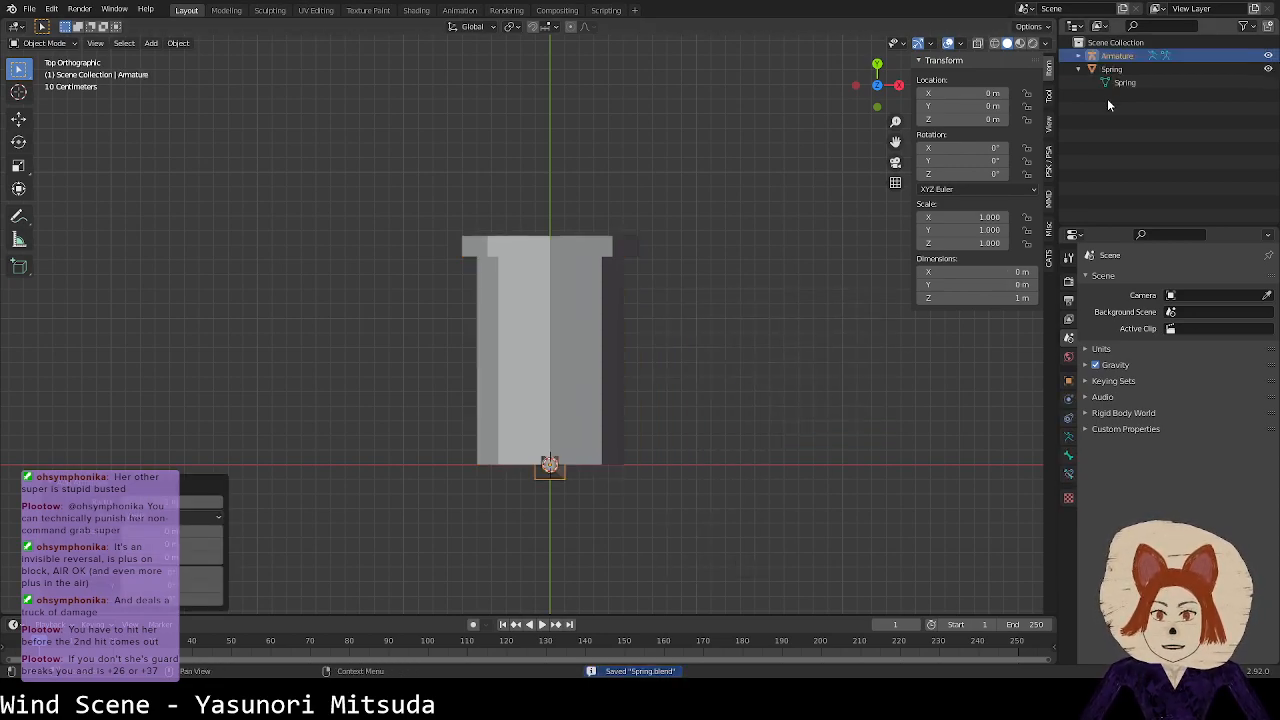
pyautogui.doubleClick(1124, 57)
pyautogui.write('SpringArm')
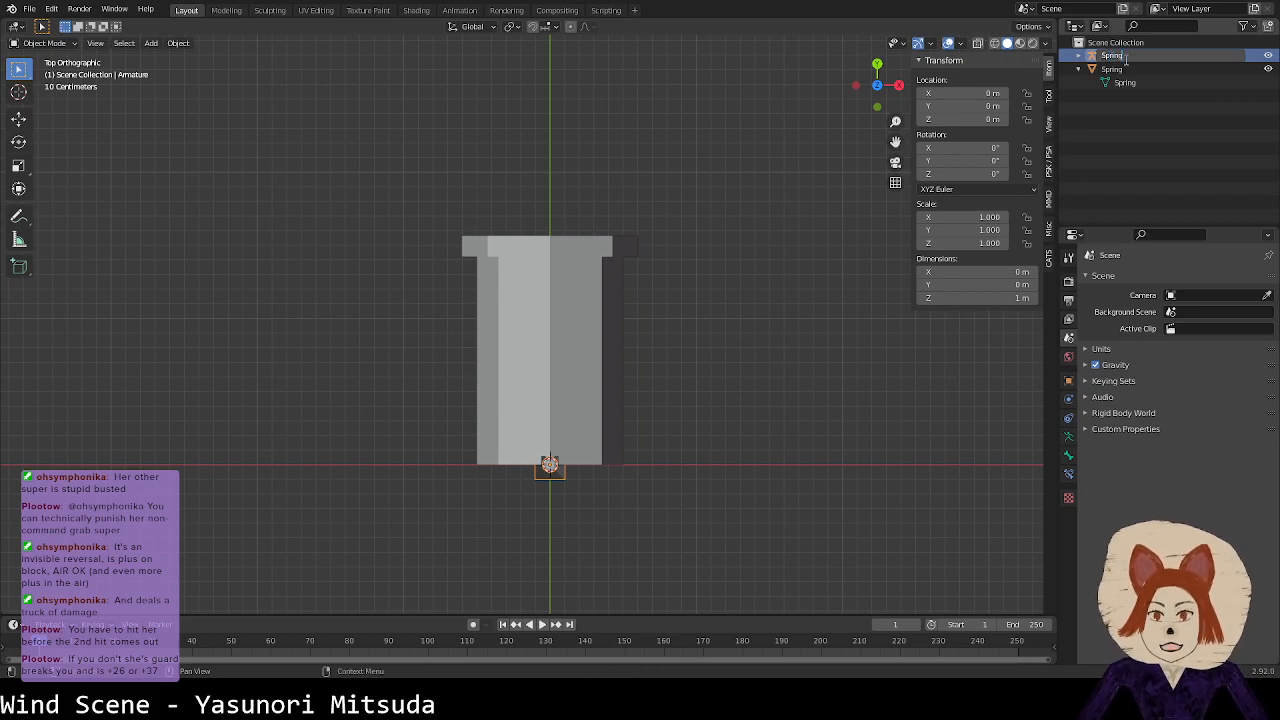
pyautogui.press('Return')
# Step: Expand the armature's hierarchy and rename its bone as SpringBone
pyautogui.click(1078, 82)
pyautogui.click(1130, 95)
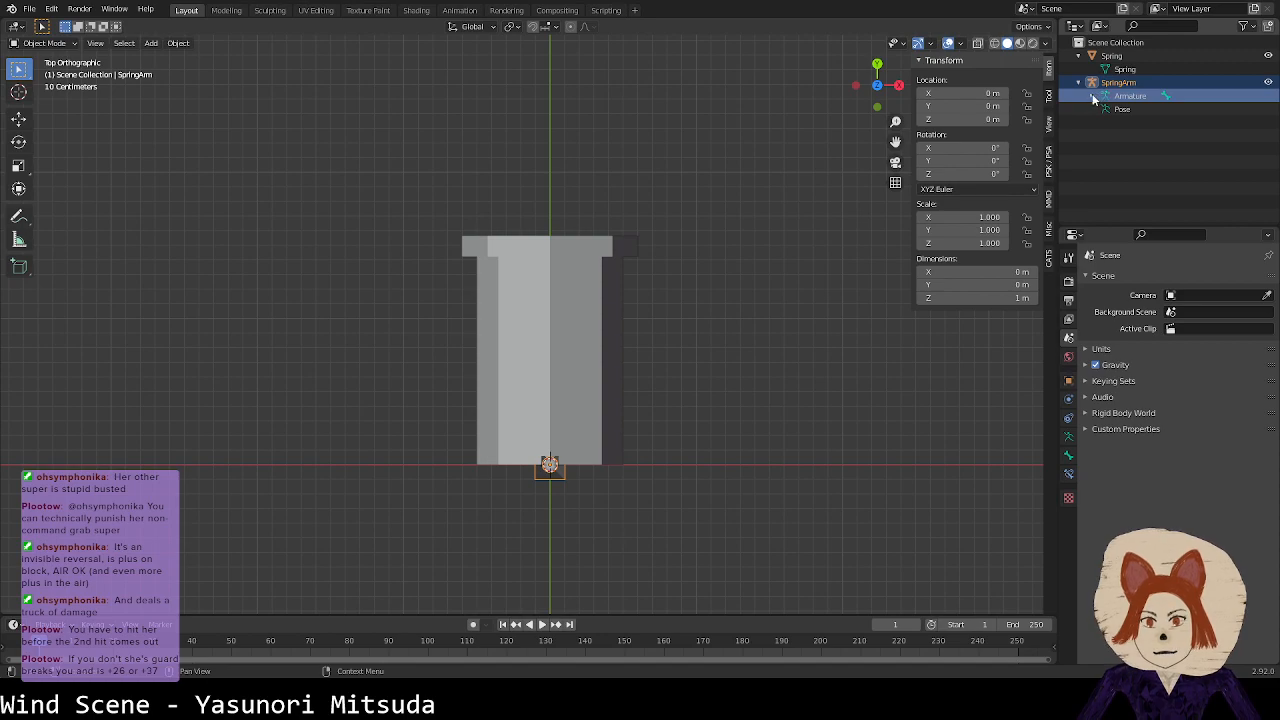
pyautogui.click(1092, 95)
pyautogui.click(1138, 109)
pyautogui.write('Po')
pyautogui.write('Spring')
pyautogui.write('Bone')
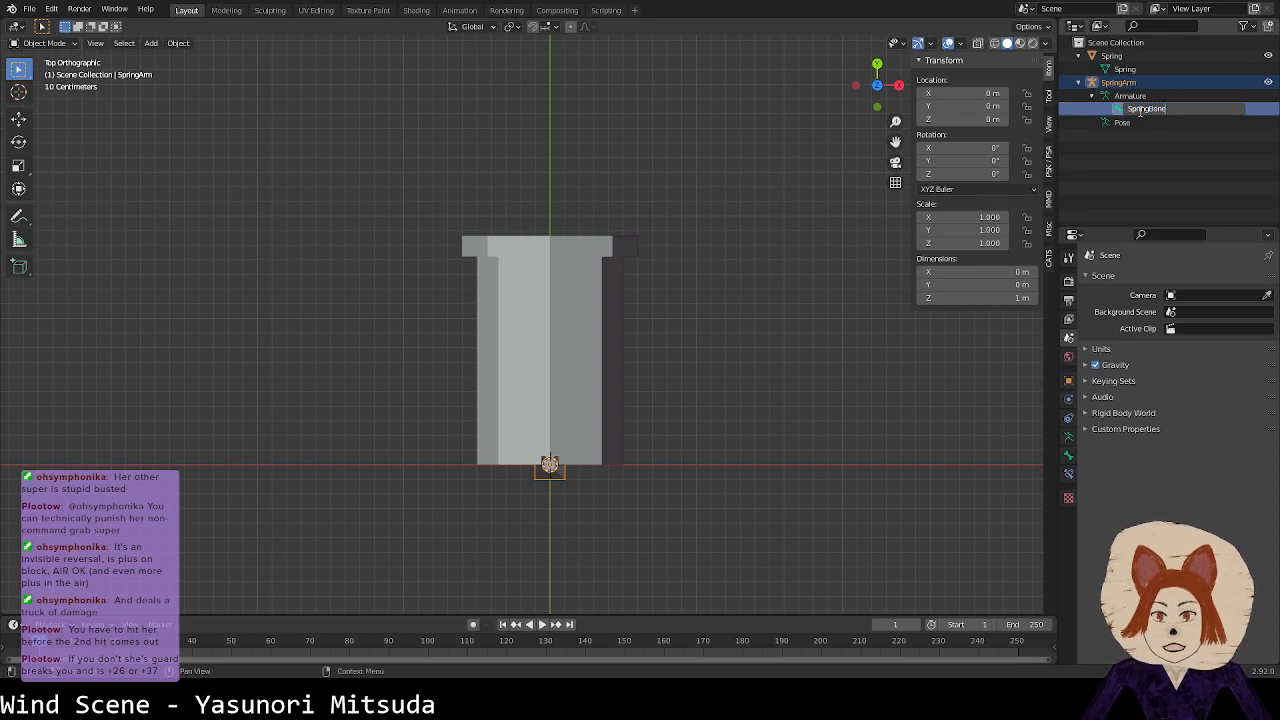
pyautogui.press('Return')
# Step: Rename the armature data under the SpringArm object as SpringArm
pyautogui.doubleClick(1133, 96)
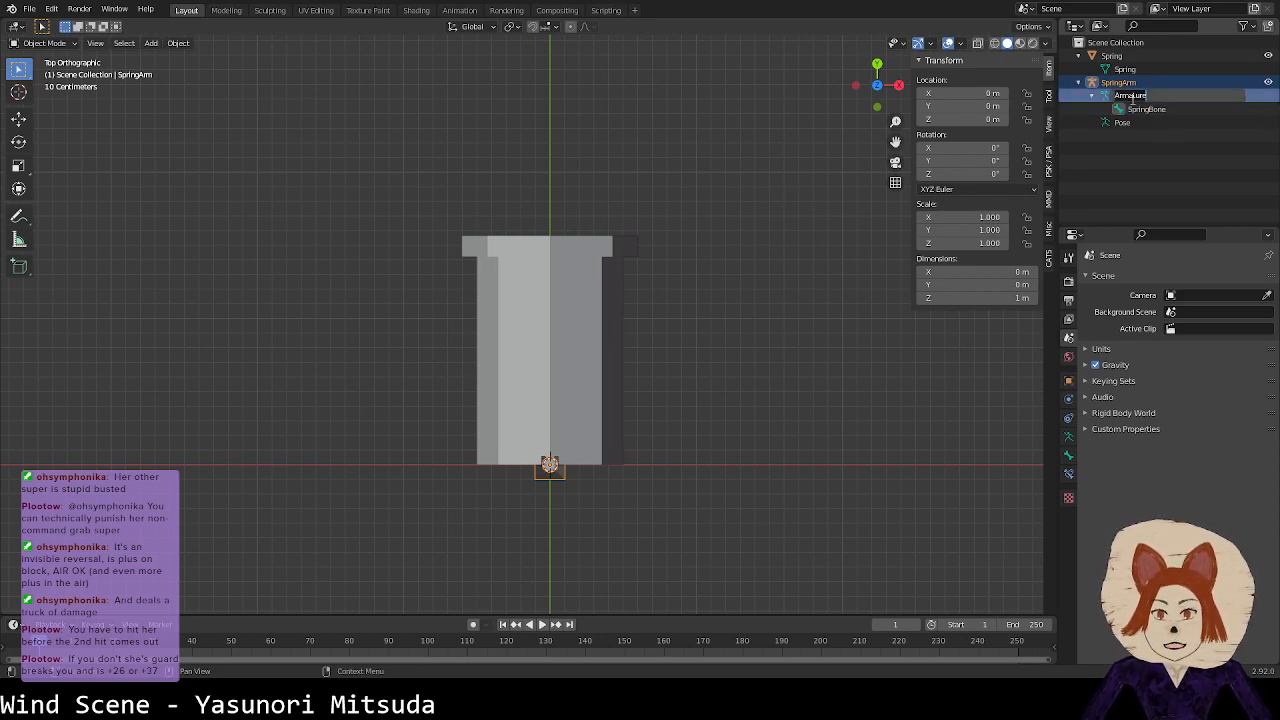
pyautogui.write('Ar')
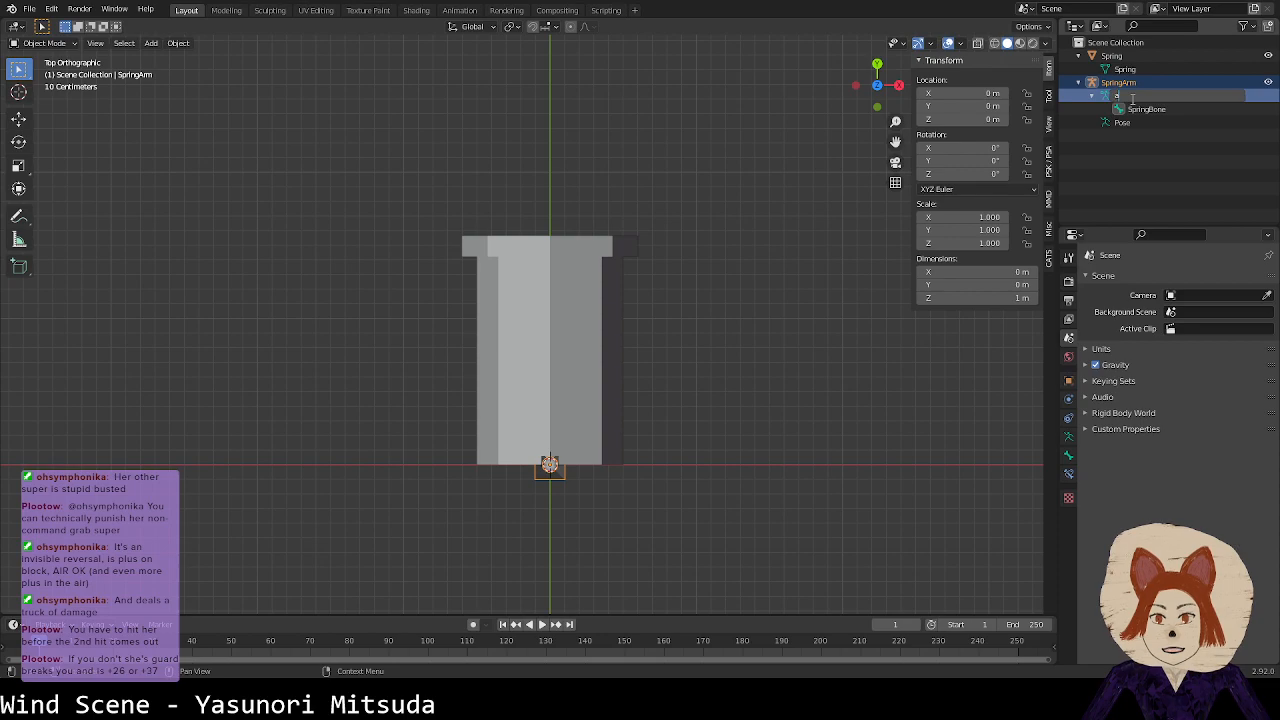
pyautogui.write('m')
pyautogui.press('BackSpace')
pyautogui.press('BackSpace')
pyautogui.press('BackSpace')
pyautogui.write('SpringArm')
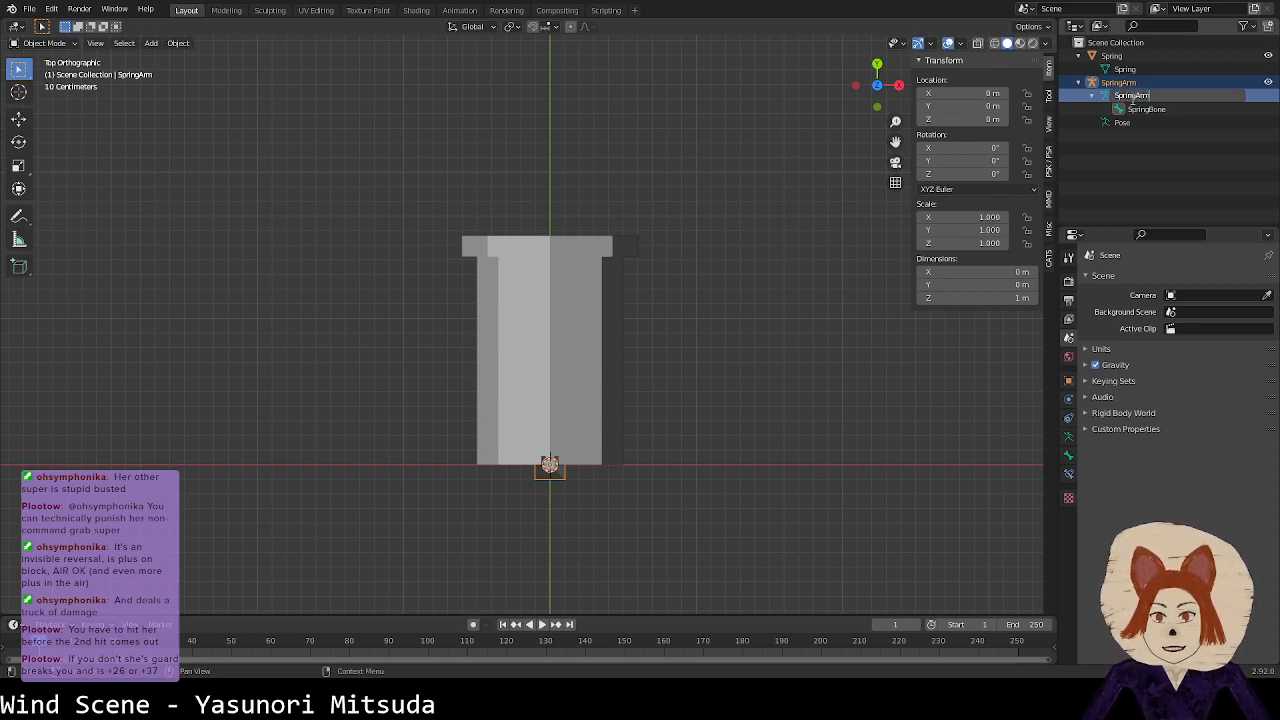
pyautogui.press('Return')
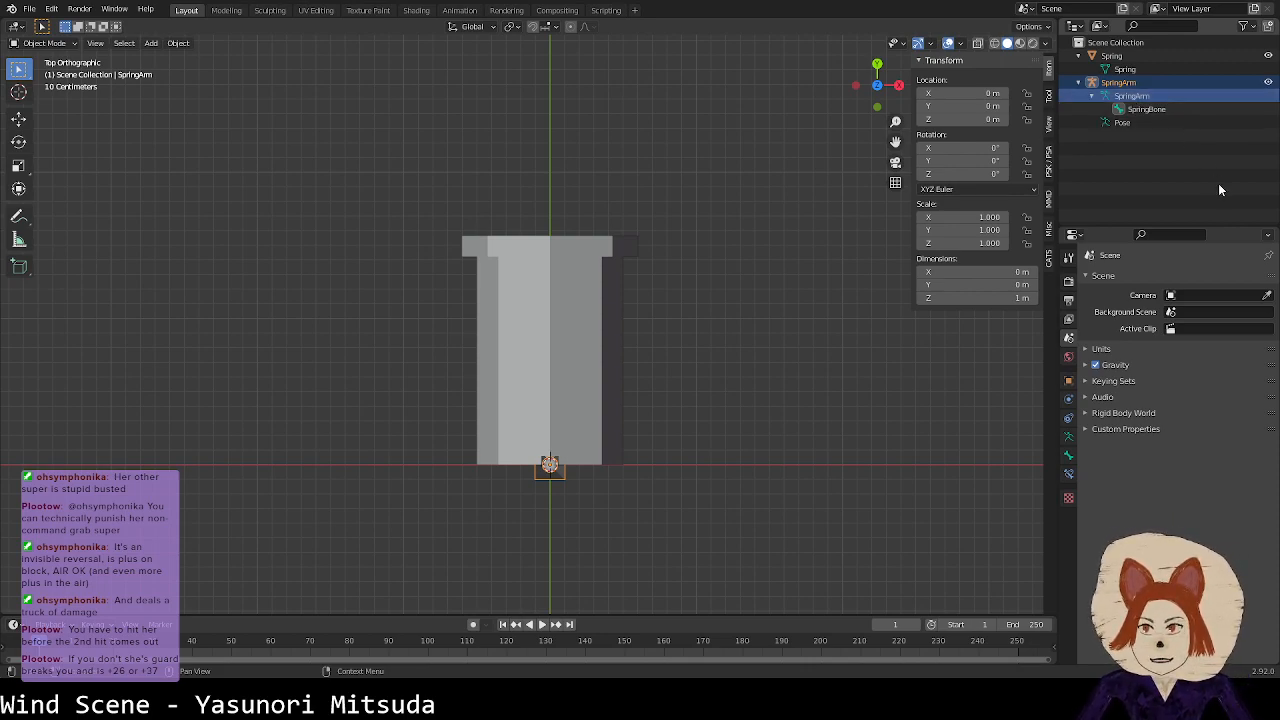
pyautogui.click(1188, 165)
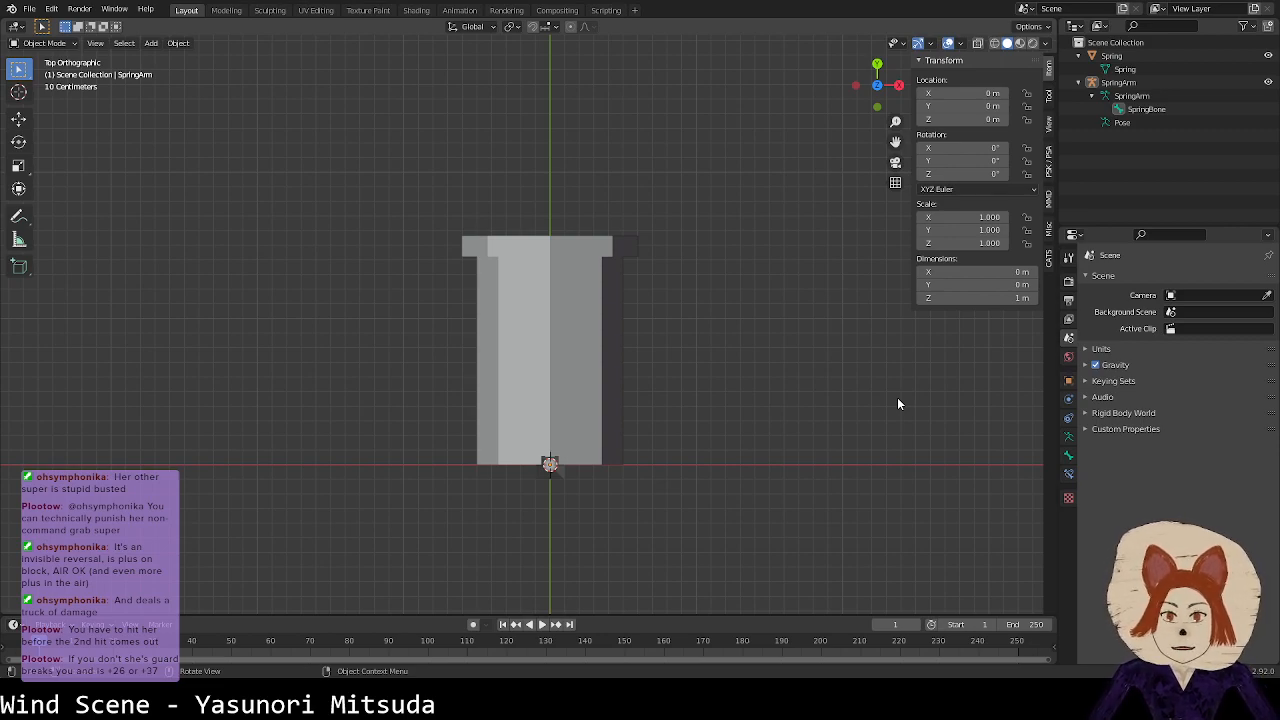
# Step: Select the SpringArm armature at the spring's base in the top view
pyautogui.moveTo(898, 404); pyautogui.dragTo(654, 370, button='middle')
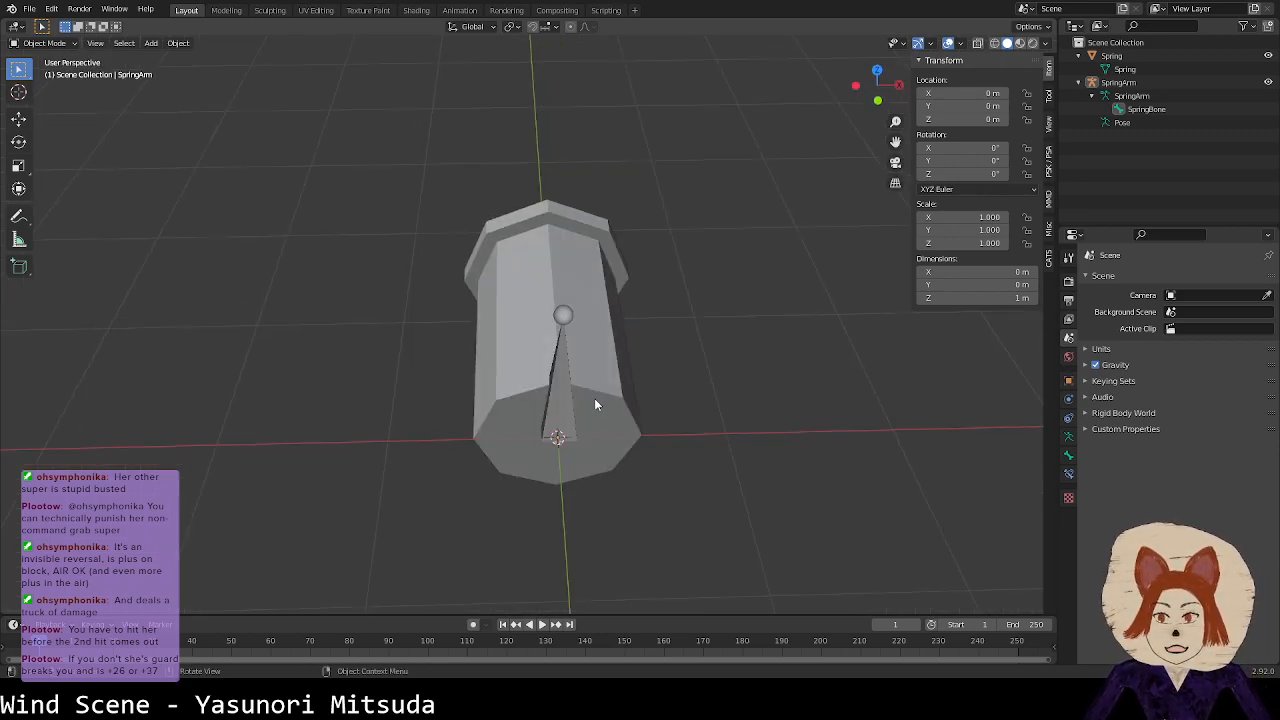
pyautogui.moveTo(594, 398); pyautogui.dragTo(787, 354, button='middle')
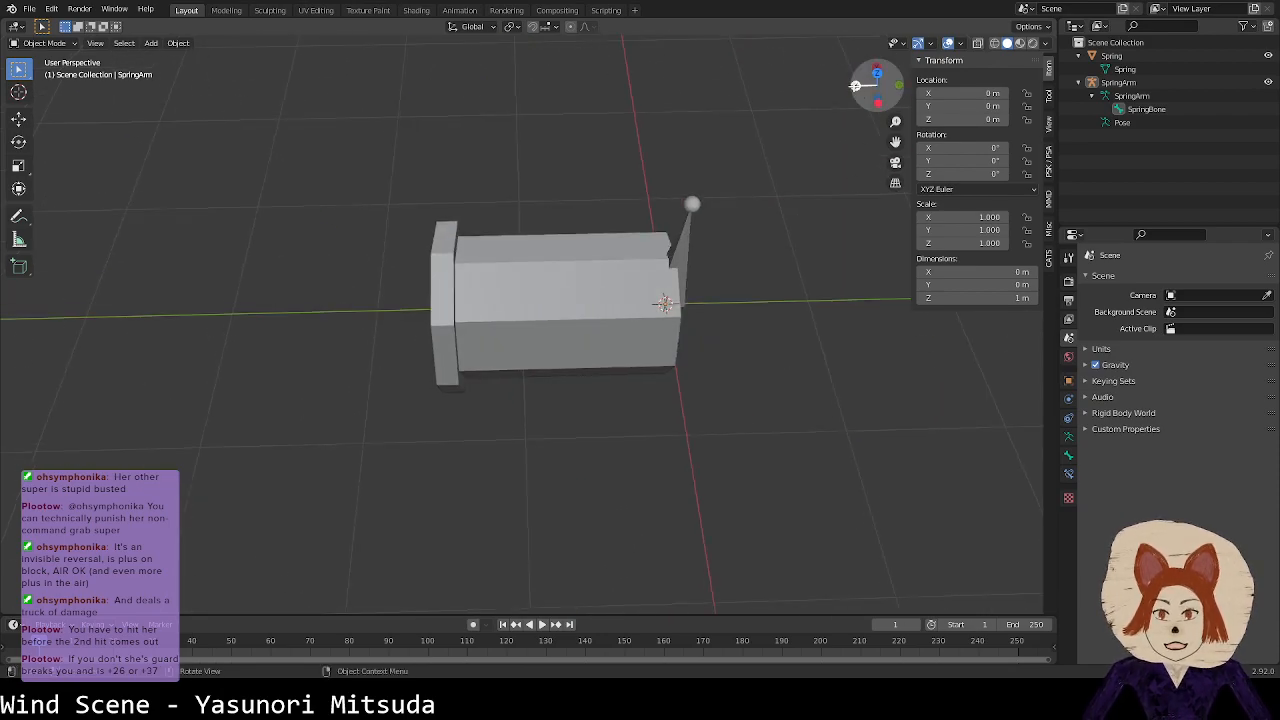
pyautogui.click(879, 76)
pyautogui.click(540, 472)
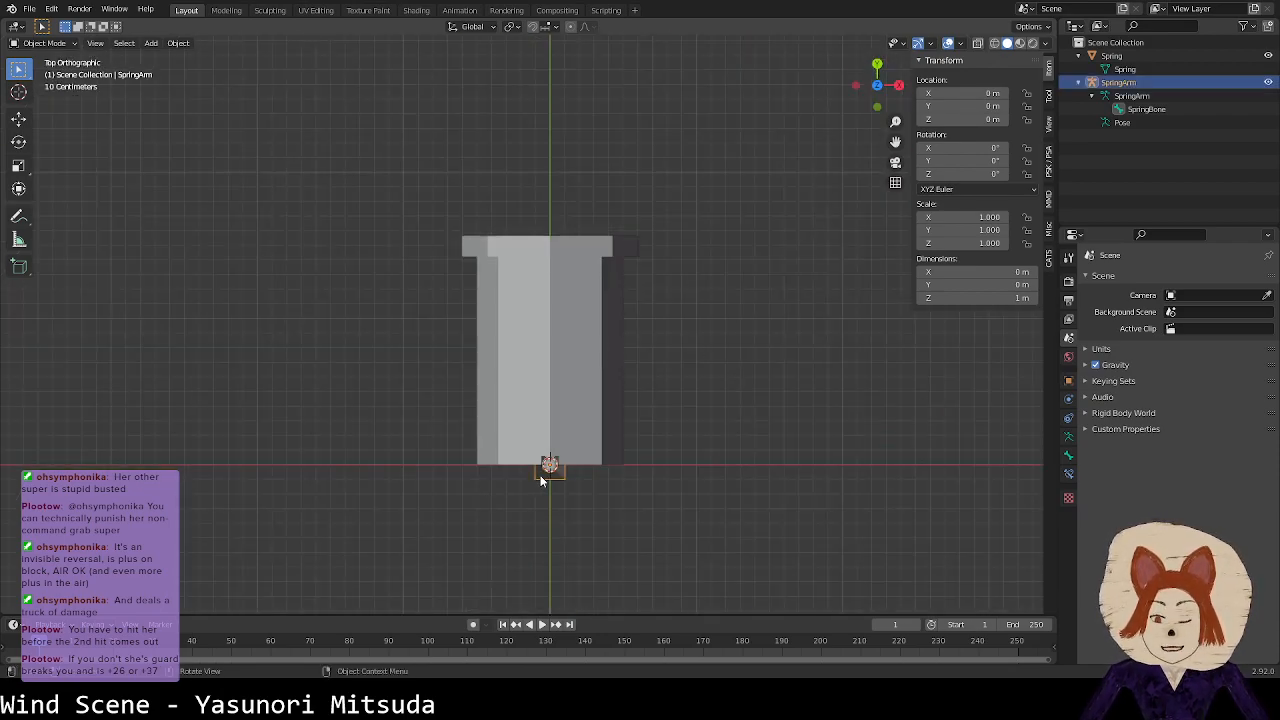
pyautogui.press('g')
pyautogui.press('y')
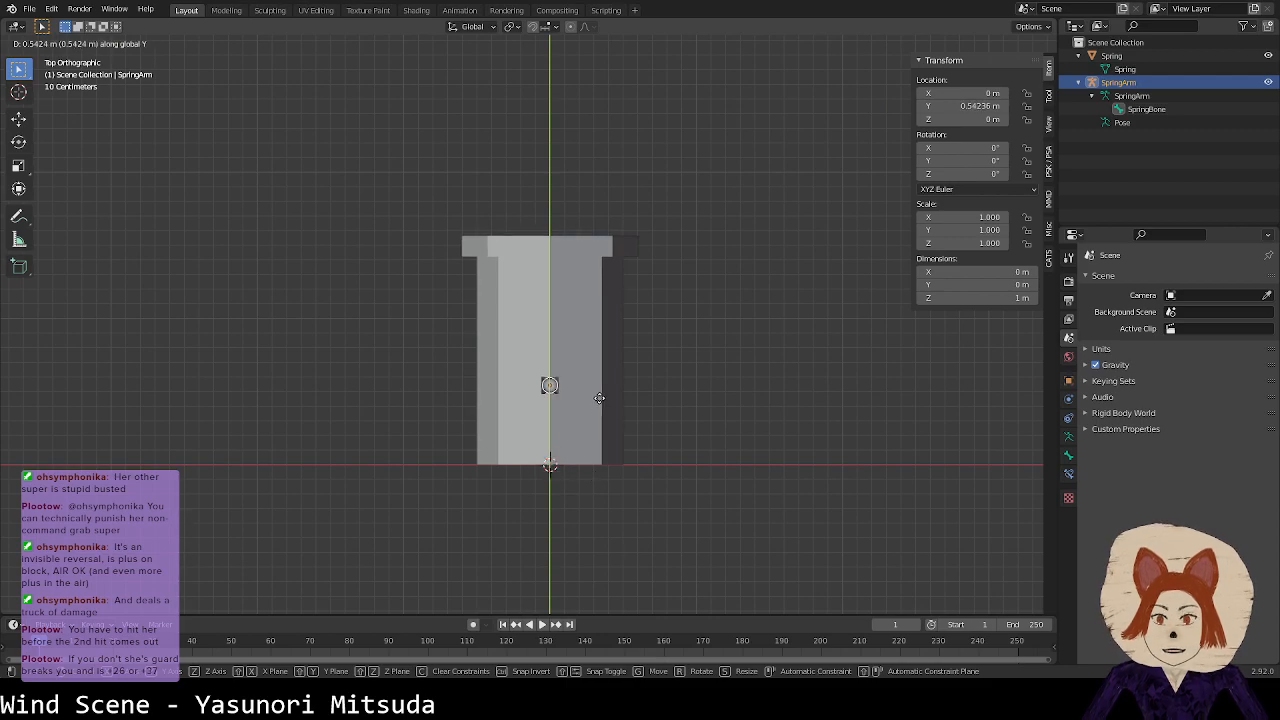
pyautogui.rightClick(606, 256)
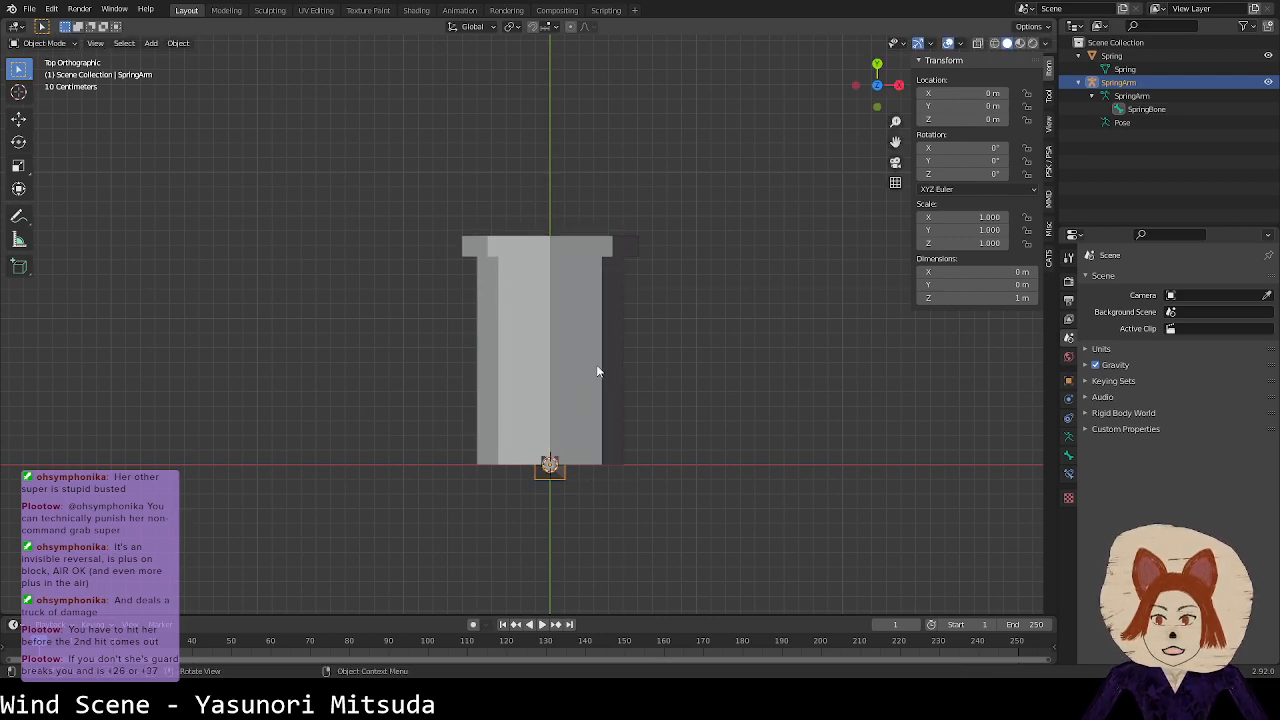
# Step: Move SpringBone along the Y axis into the spring's flanged head, editing the armature itself
pyautogui.press('Tab')
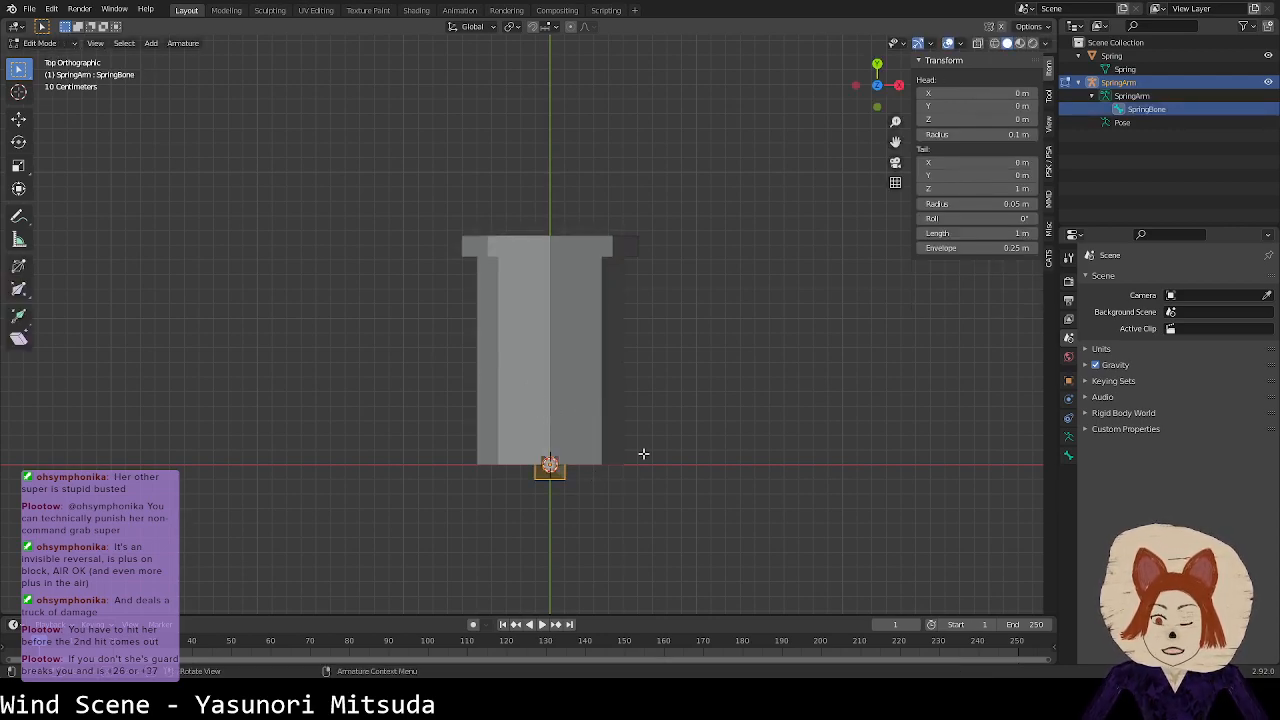
pyautogui.press('g')
pyautogui.press('y')
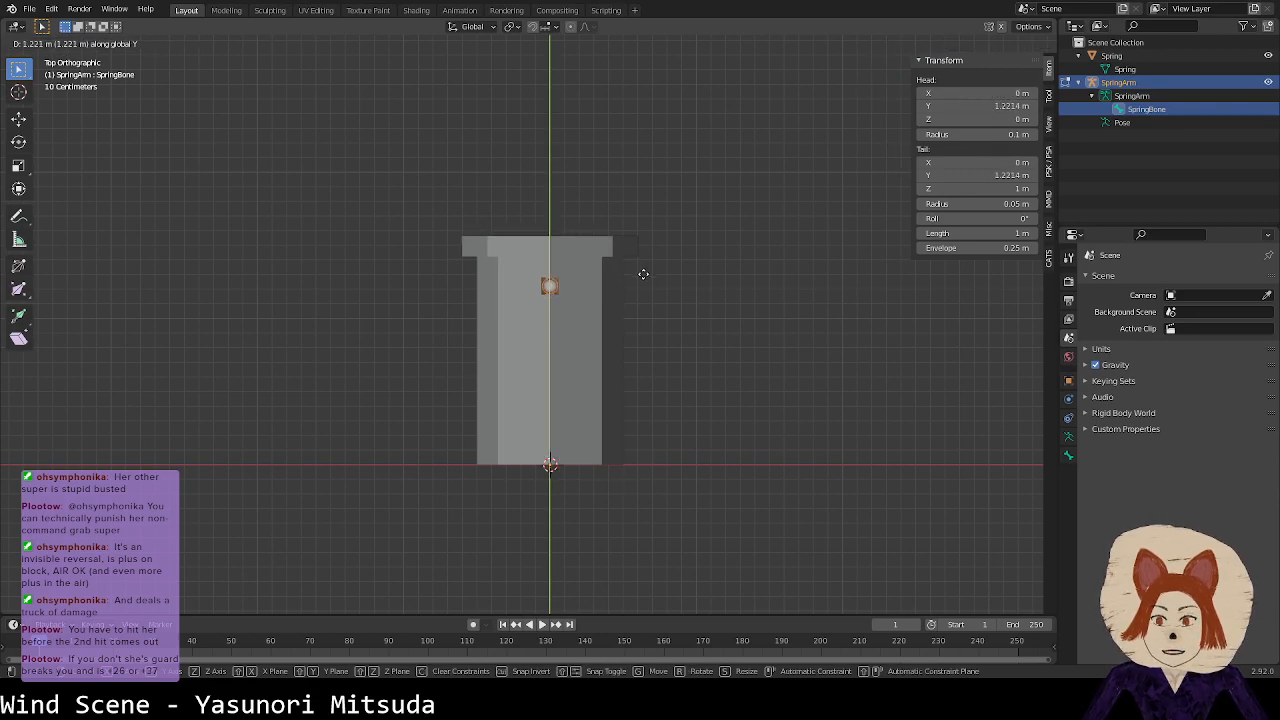
pyautogui.click(645, 238)
pyautogui.press('Tab')
# Step: Parent the Spring mesh to the SpringArm armature with empty groups
pyautogui.click(608, 276)
pyautogui.press('Tab')
pyautogui.click(555, 247)
pyautogui.rightClick(620, 312)
pyautogui.press('Tab')
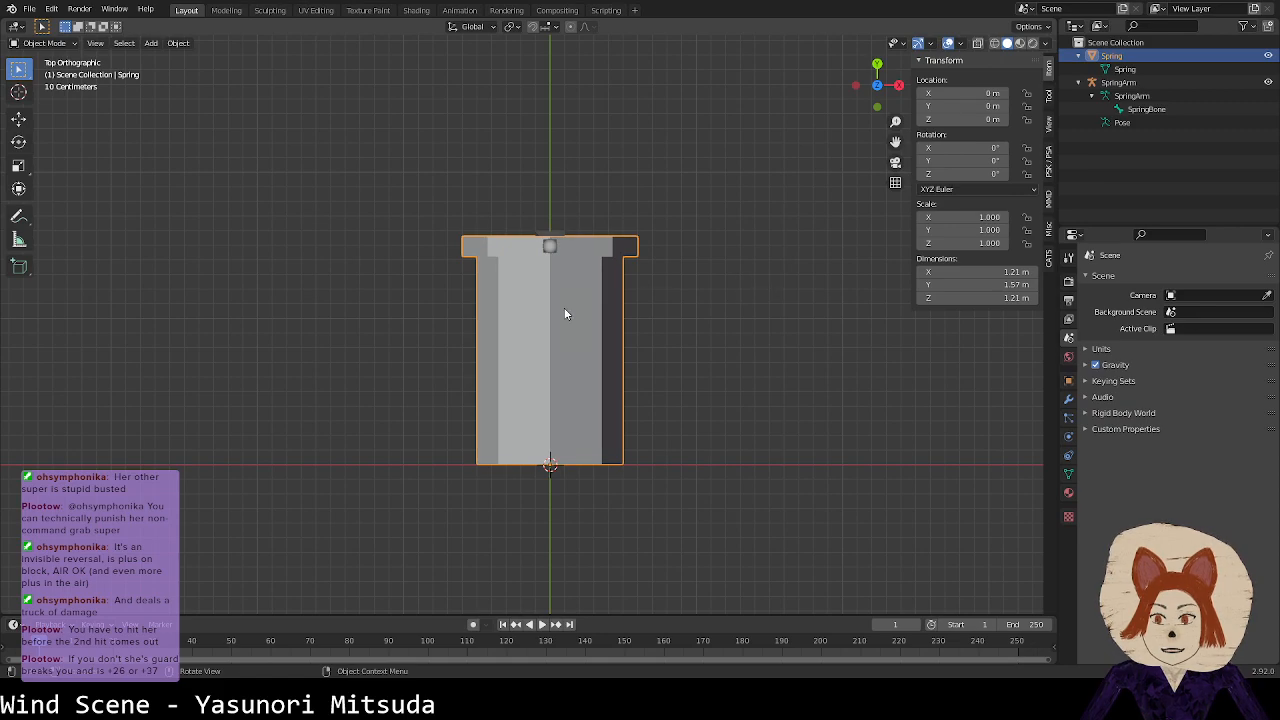
pyautogui.keyDown('shift'); pyautogui.click(549, 248); pyautogui.keyUp('shift')
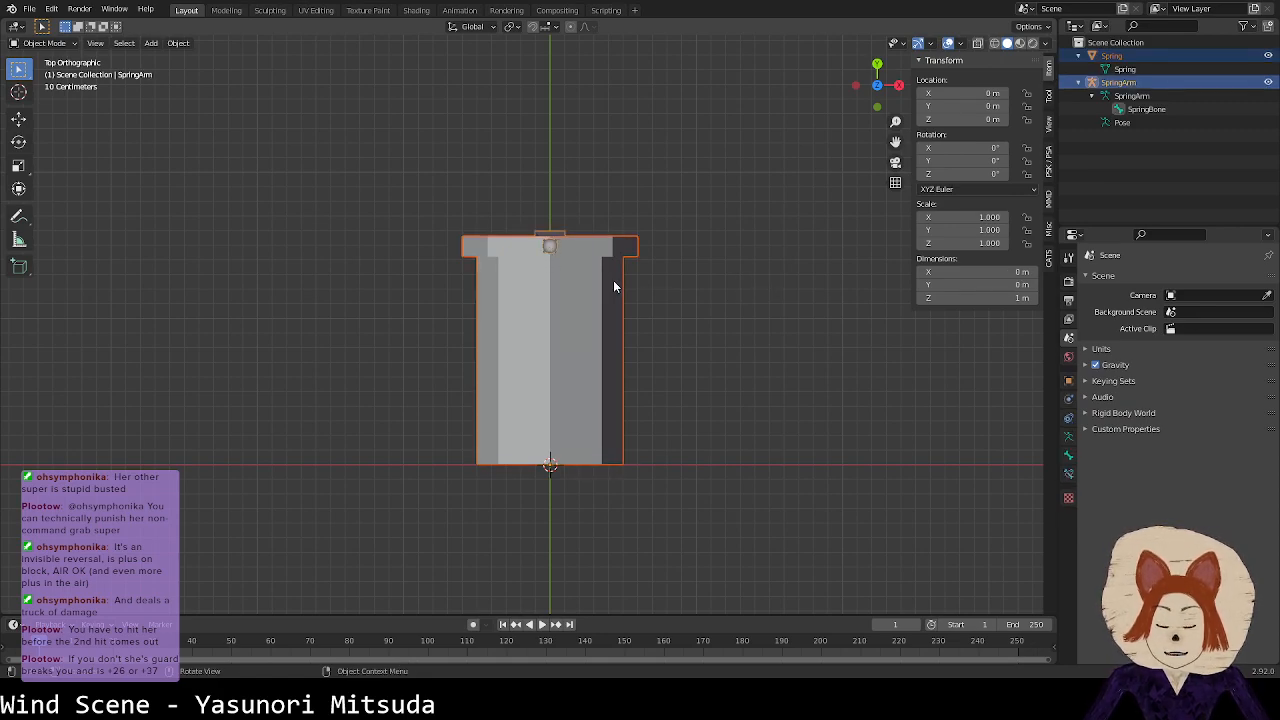
pyautogui.hotkey('ctrl', 'p')
pyautogui.click(612, 281)
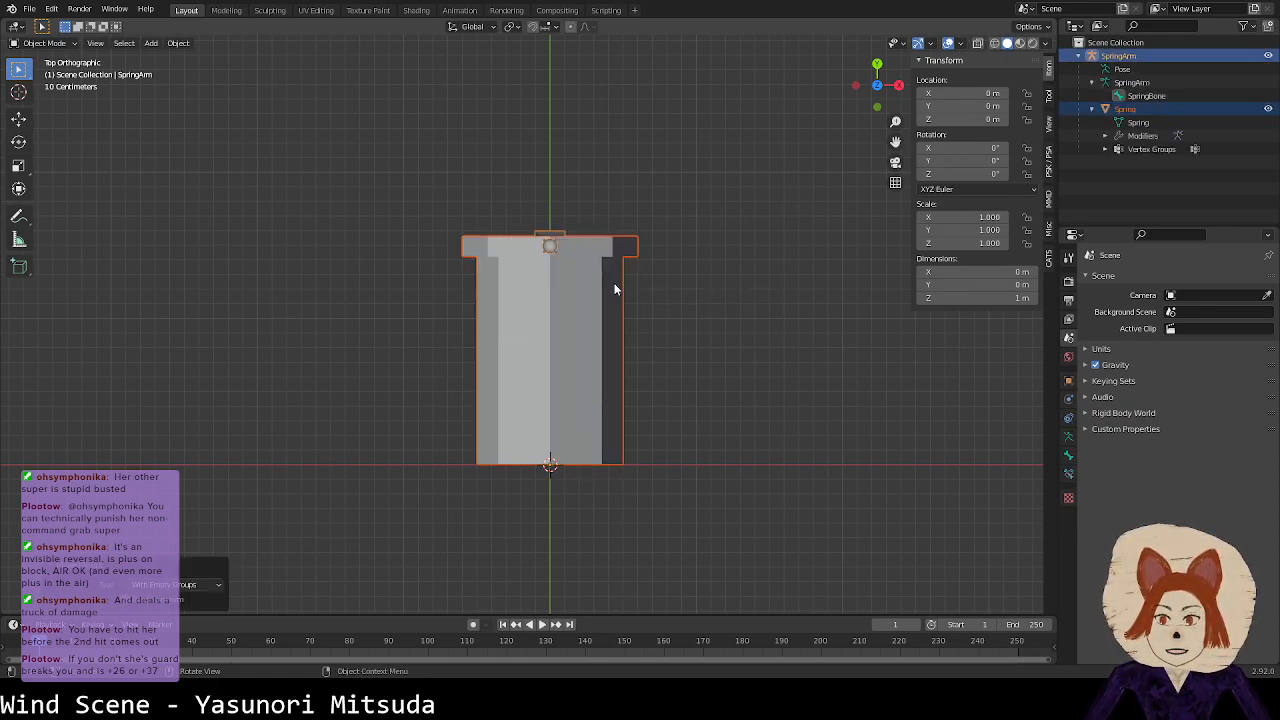
# Step: Select all vertices of the Spring mesh's flanged head in wireframe display
pyautogui.click(558, 246)
pyautogui.press('Tab')
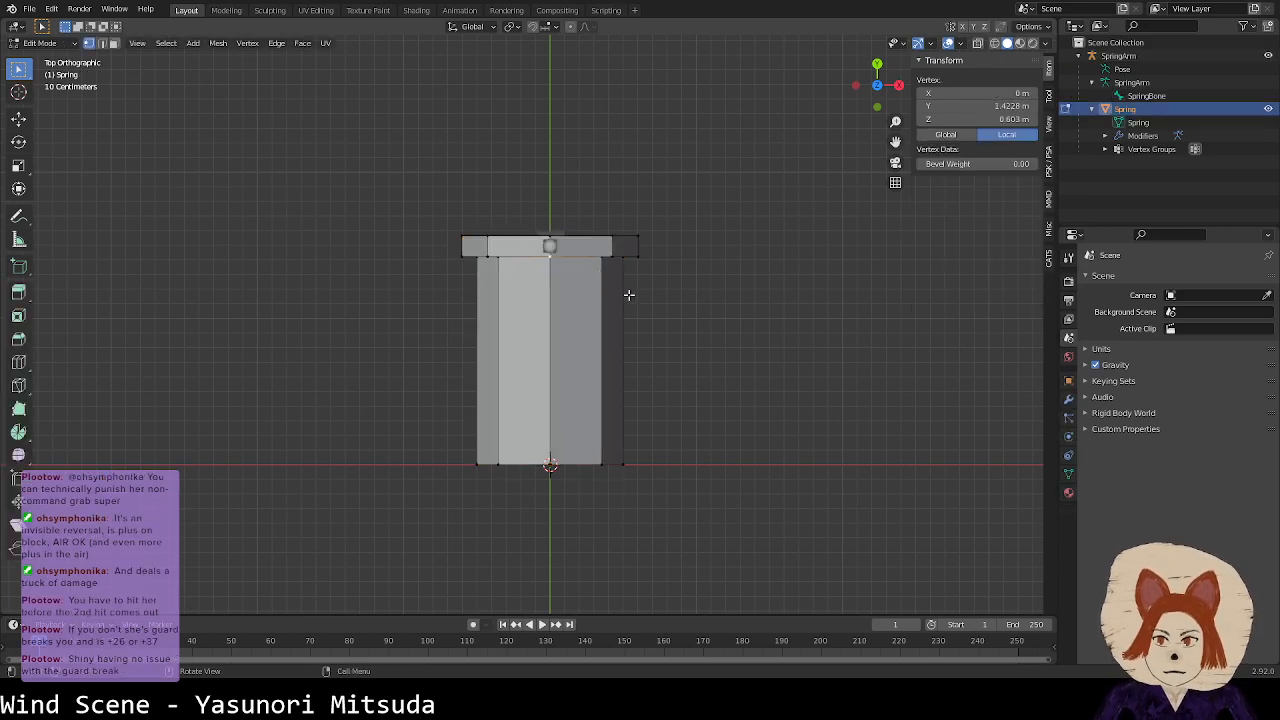
pyautogui.press('z')
pyautogui.click(374, 226)
pyautogui.press('a')
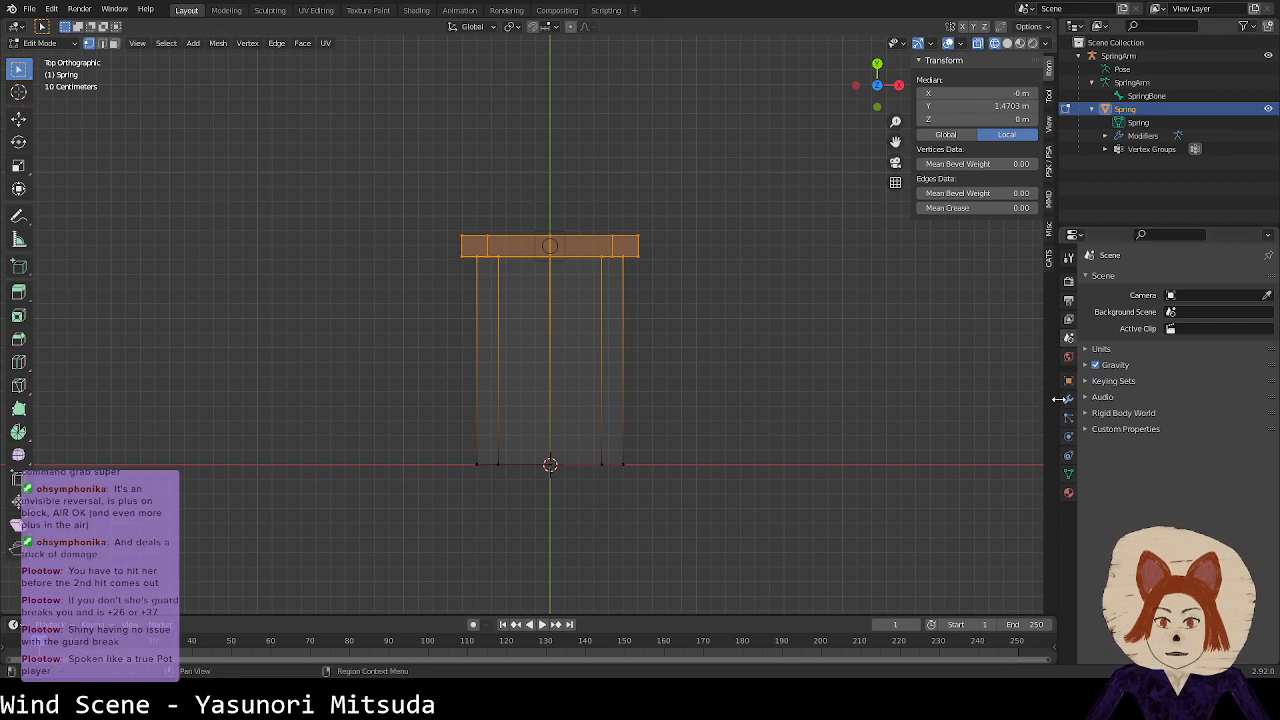
pyautogui.click(1069, 437)
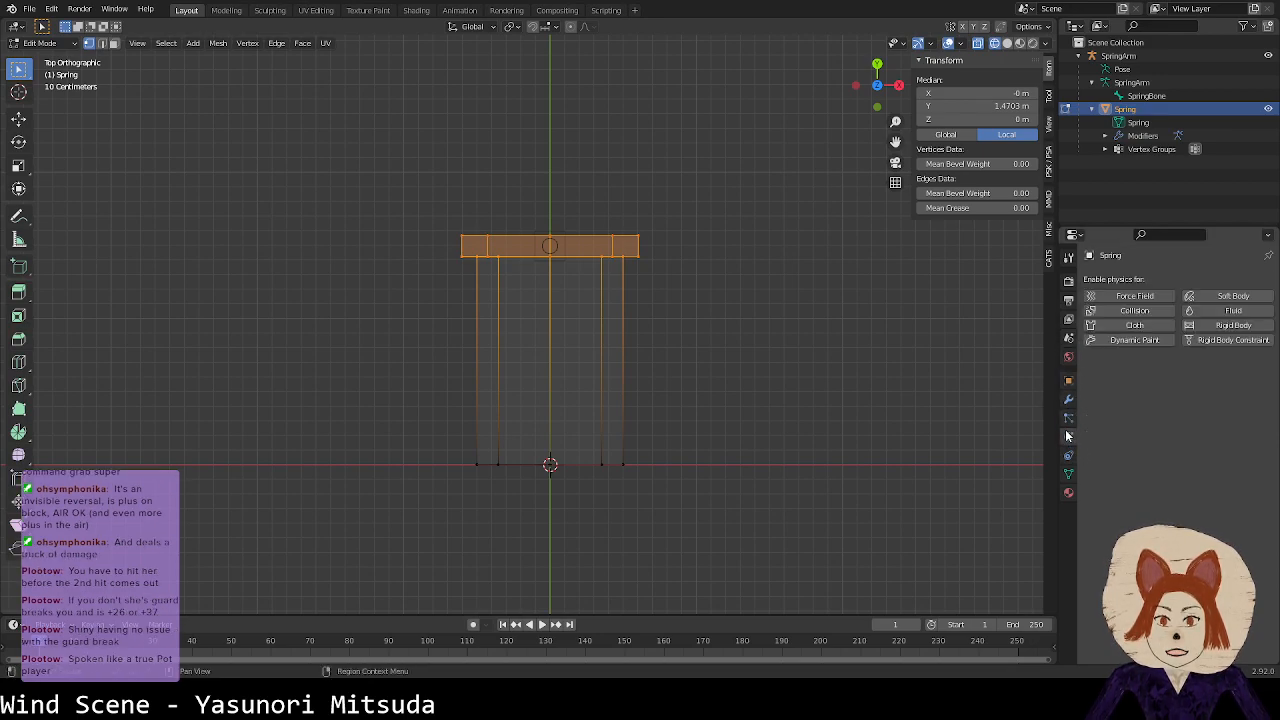
pyautogui.click(1068, 399)
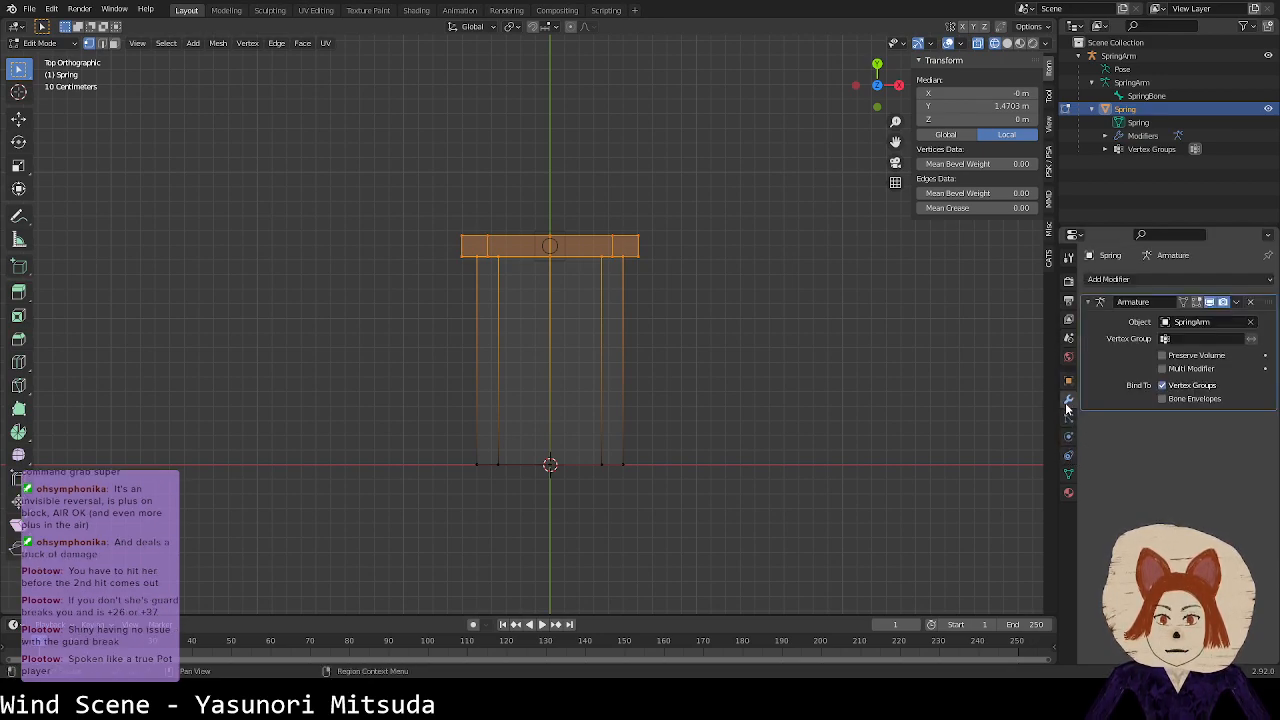
pyautogui.click(1068, 418)
pyautogui.press('Tab')
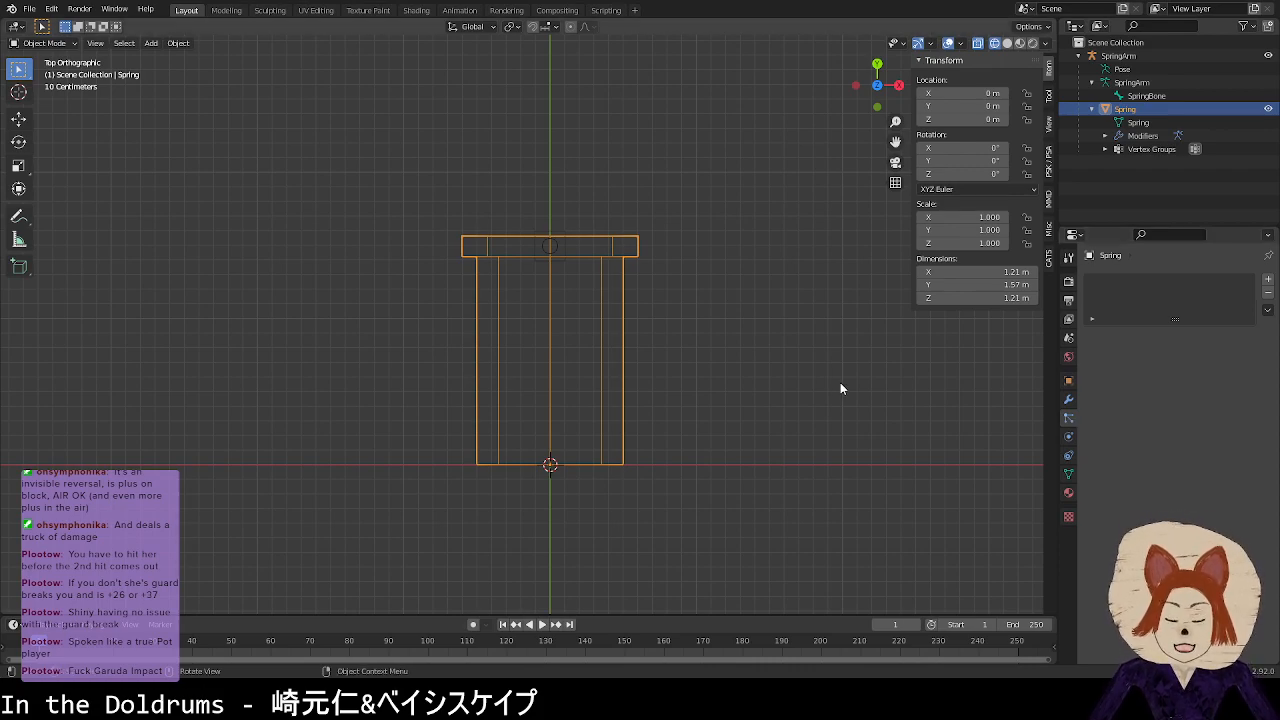
pyautogui.press('Tab')
pyautogui.press('Tab')
pyautogui.press('Tab')
pyautogui.press('Tab')
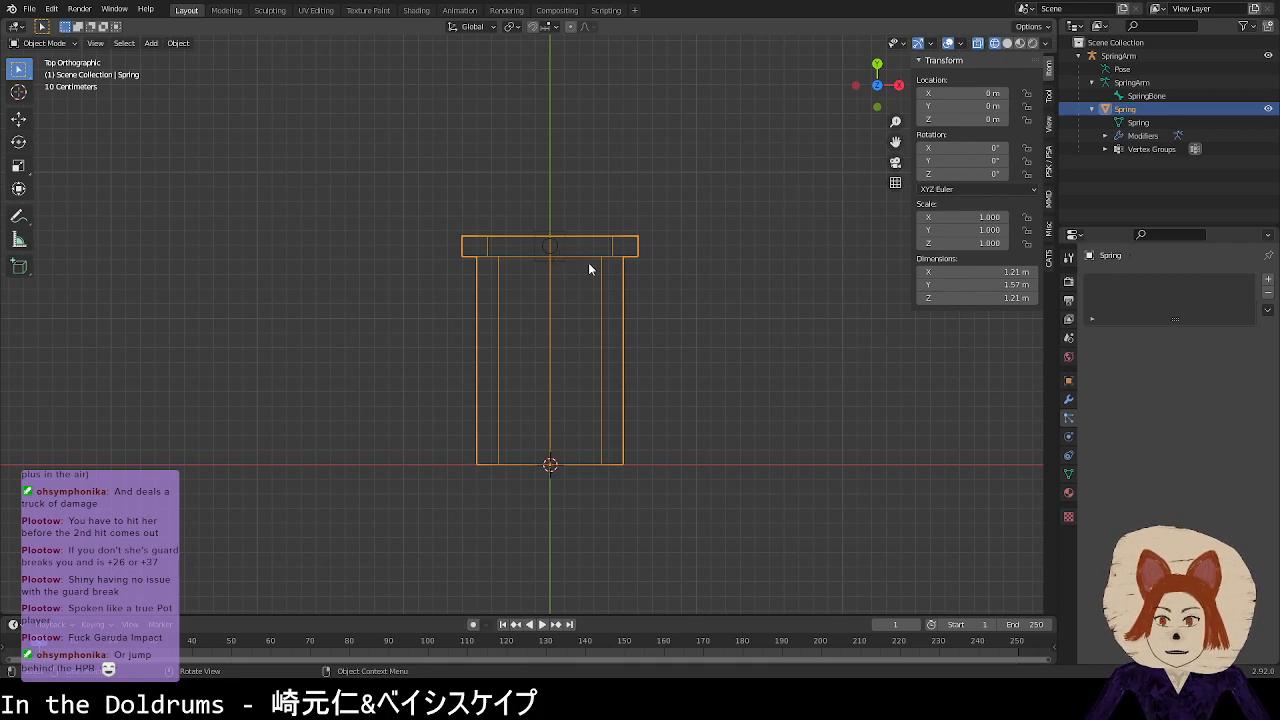
# Step: Return to solid display and assign the selected flange vertices to the SpringBone vertex group with weight 1.000
pyautogui.press('z')
pyautogui.click(701, 291)
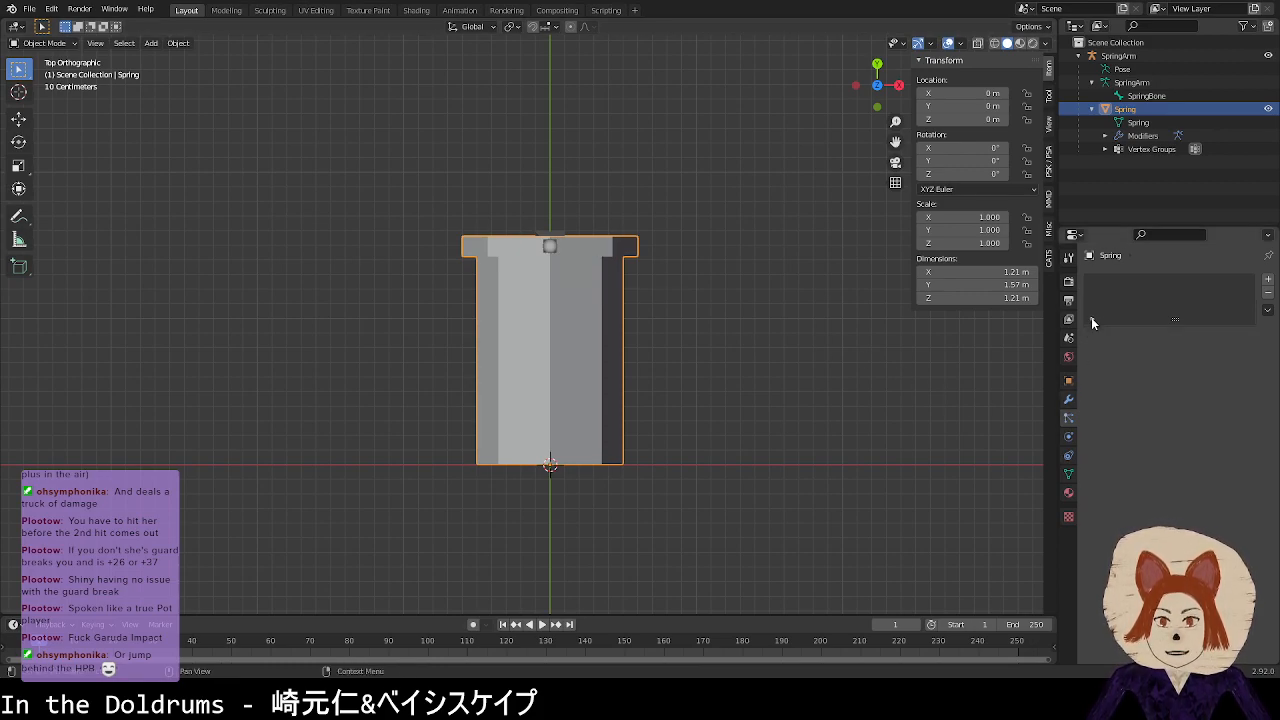
pyautogui.click(1068, 455)
pyautogui.press('Tab')
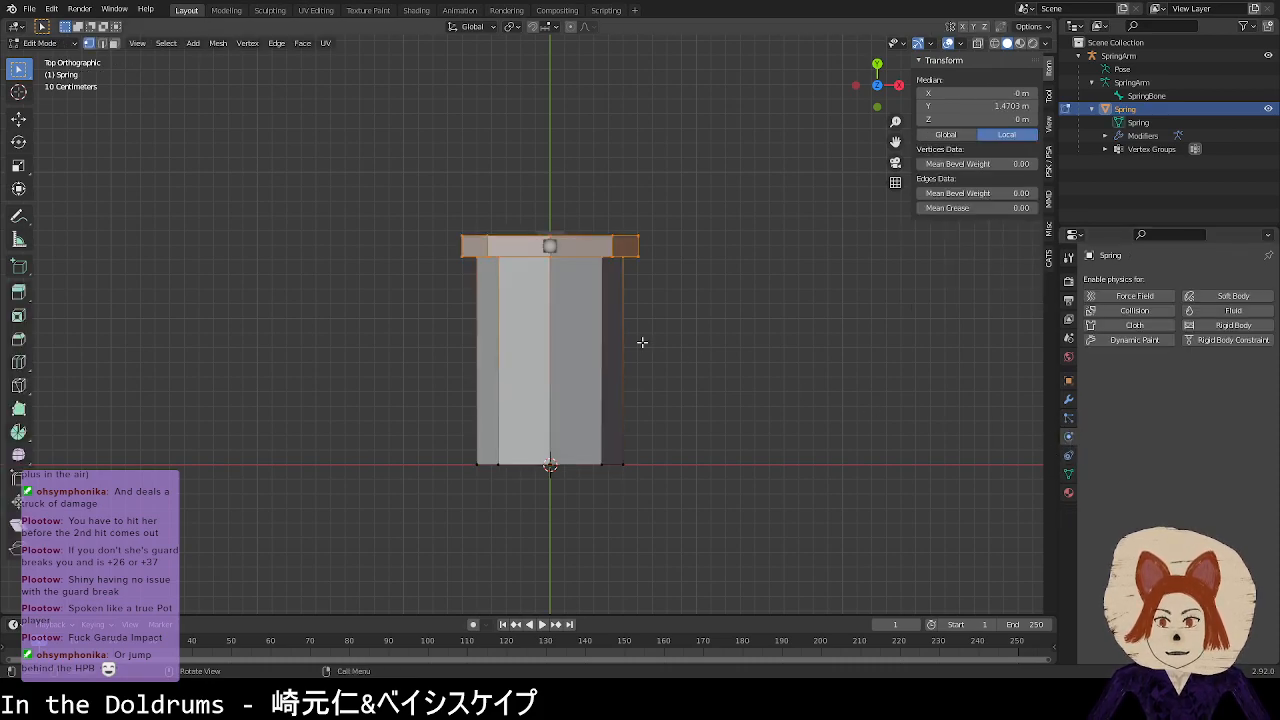
pyautogui.click(1069, 456)
pyautogui.click(1069, 474)
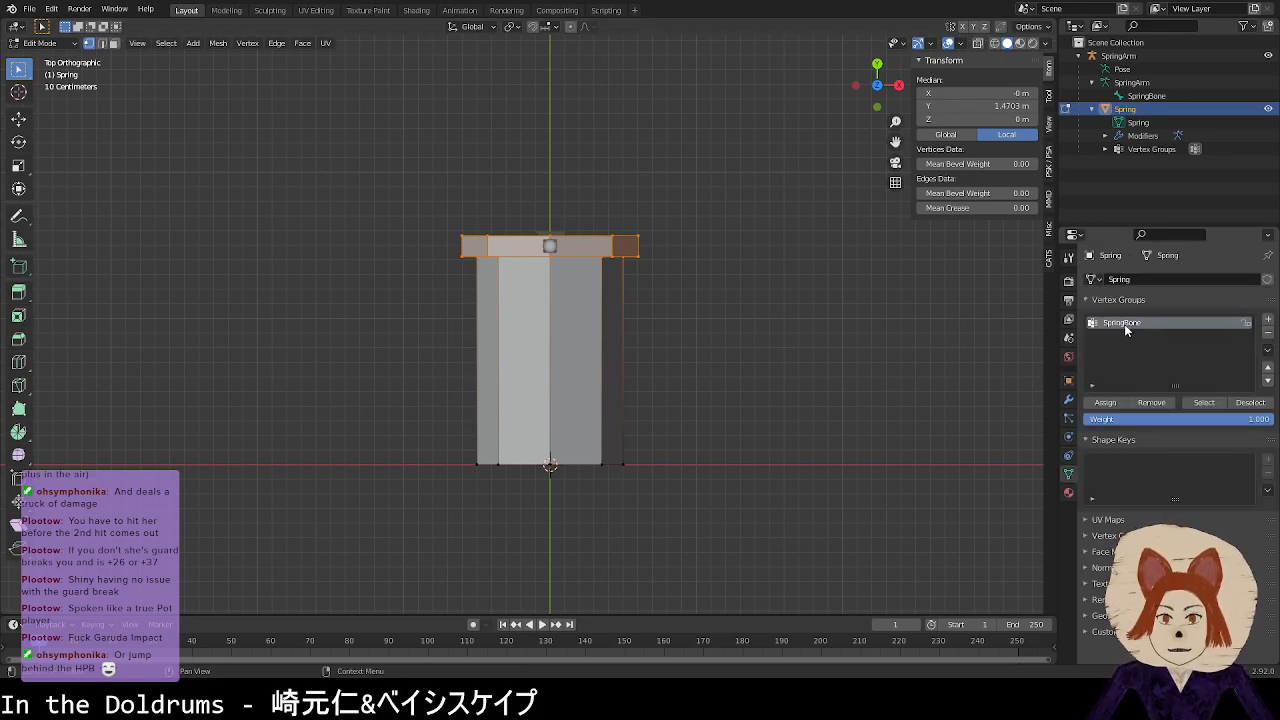
pyautogui.click(1098, 407)
# Step: Check the SpringBone vertex group by clearing the selection and selecting its assigned vertices, then leave mesh editing
pyautogui.moveTo(642, 350); pyautogui.dragTo(651, 314, button='middle')
pyautogui.click(838, 398)
pyautogui.click(1206, 405)
pyautogui.moveTo(830, 385); pyautogui.dragTo(851, 337, button='middle')
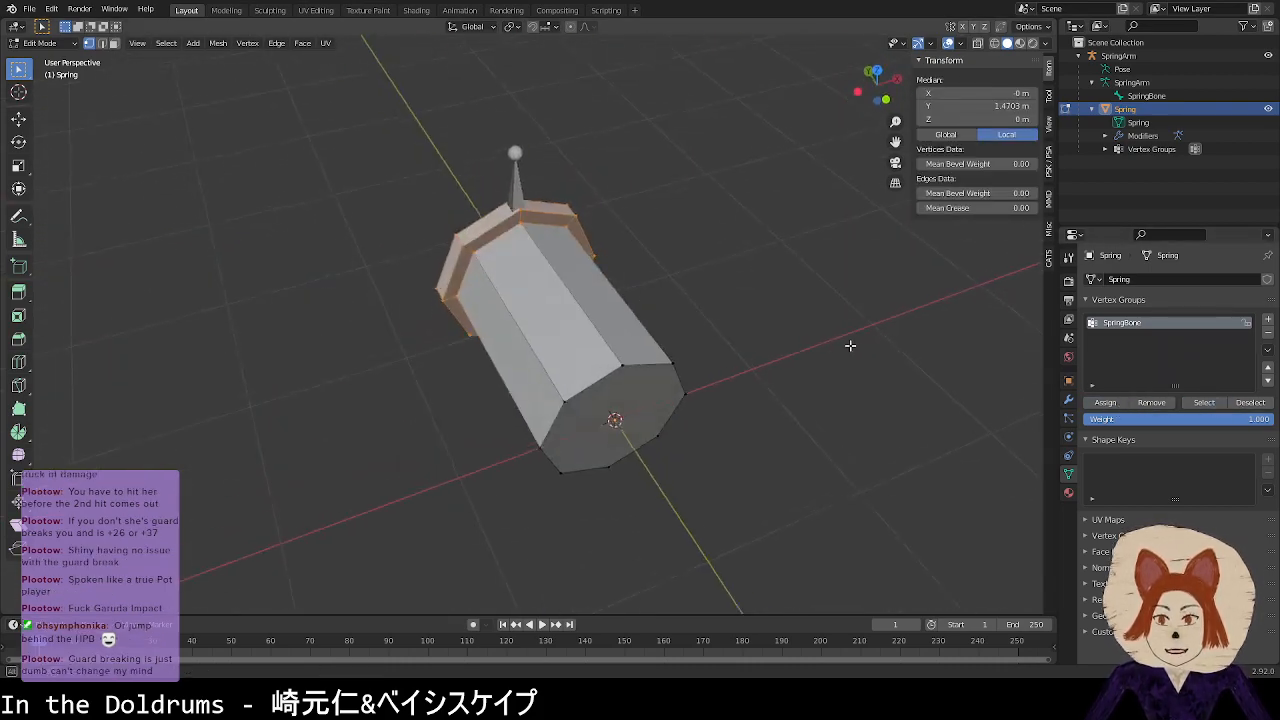
pyautogui.moveTo(690, 300); pyautogui.dragTo(736, 294, button='middle')
pyautogui.press('Tab')
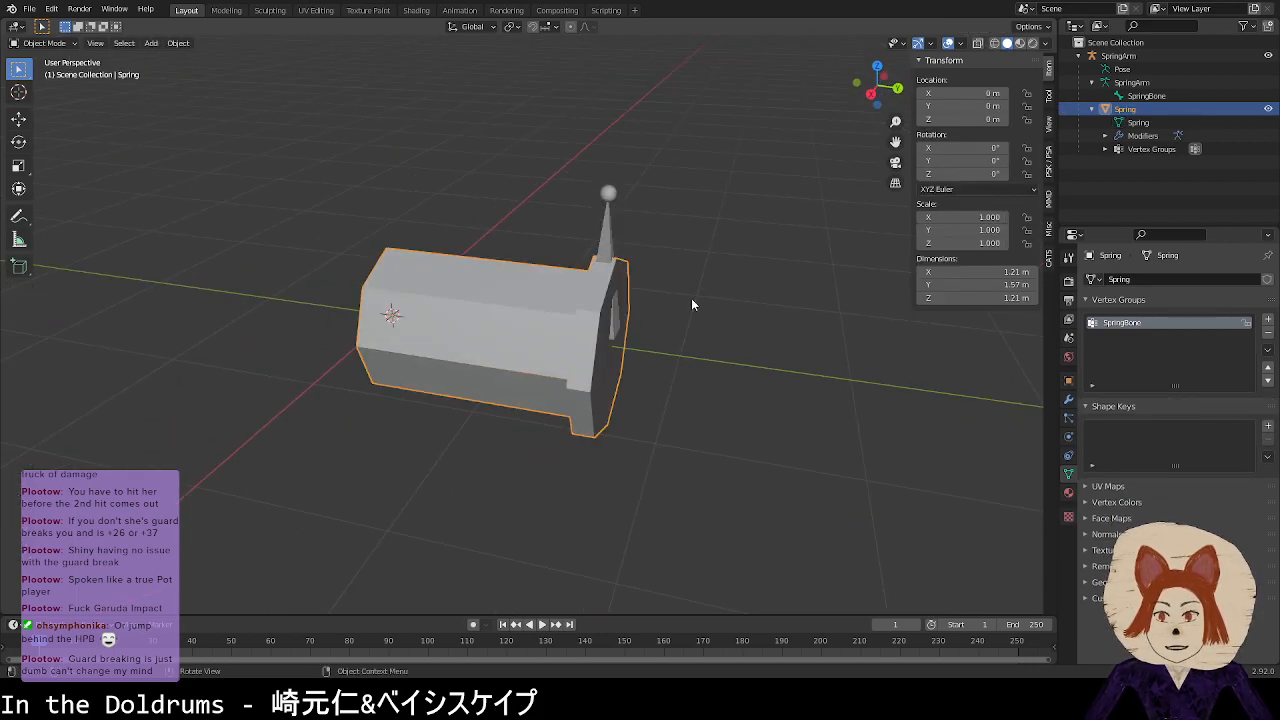
# Step: Open the Animation workspace, save the file and set the Dope Sheet to the Action Editor
pyautogui.click(459, 10)
pyautogui.hotkey('ctrl', 's')
pyautogui.click(68, 488)
pyautogui.click(72, 517)
# Step: Create a new action for the Spring mesh object and name it SpringDown
pyautogui.click(510, 489)
pyautogui.doubleClick(522, 488)
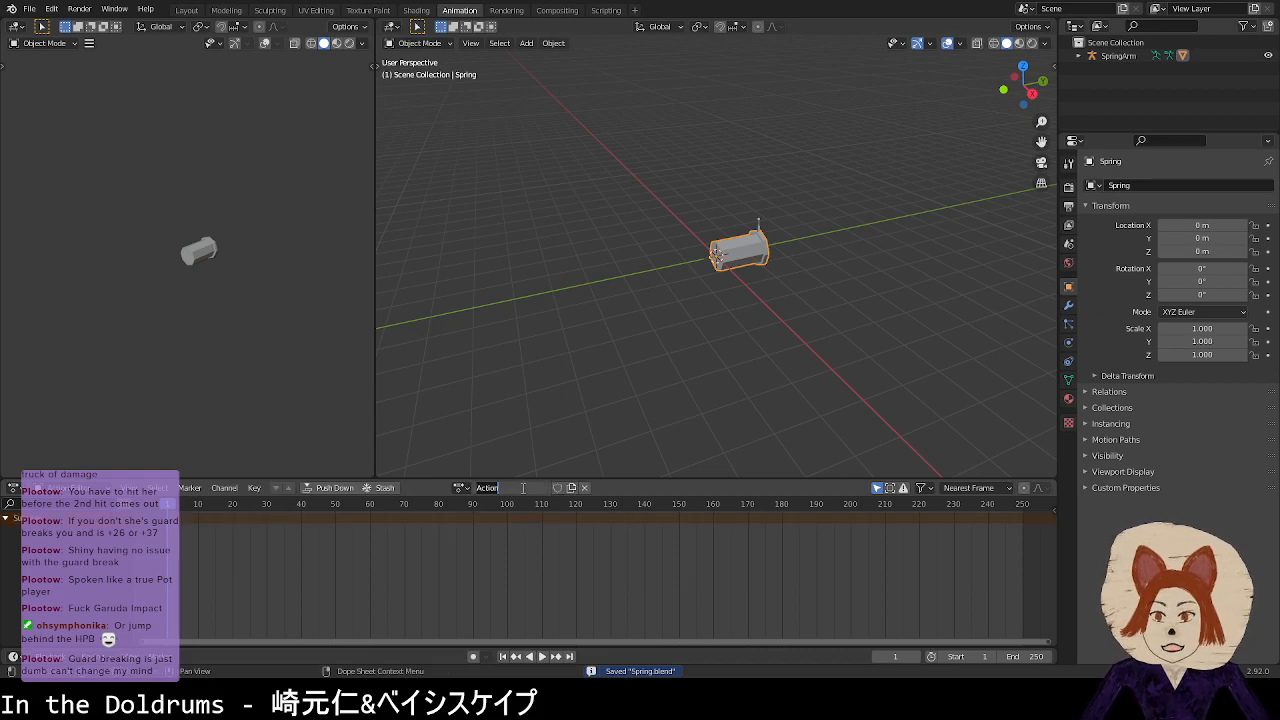
pyautogui.write('SpringDown')
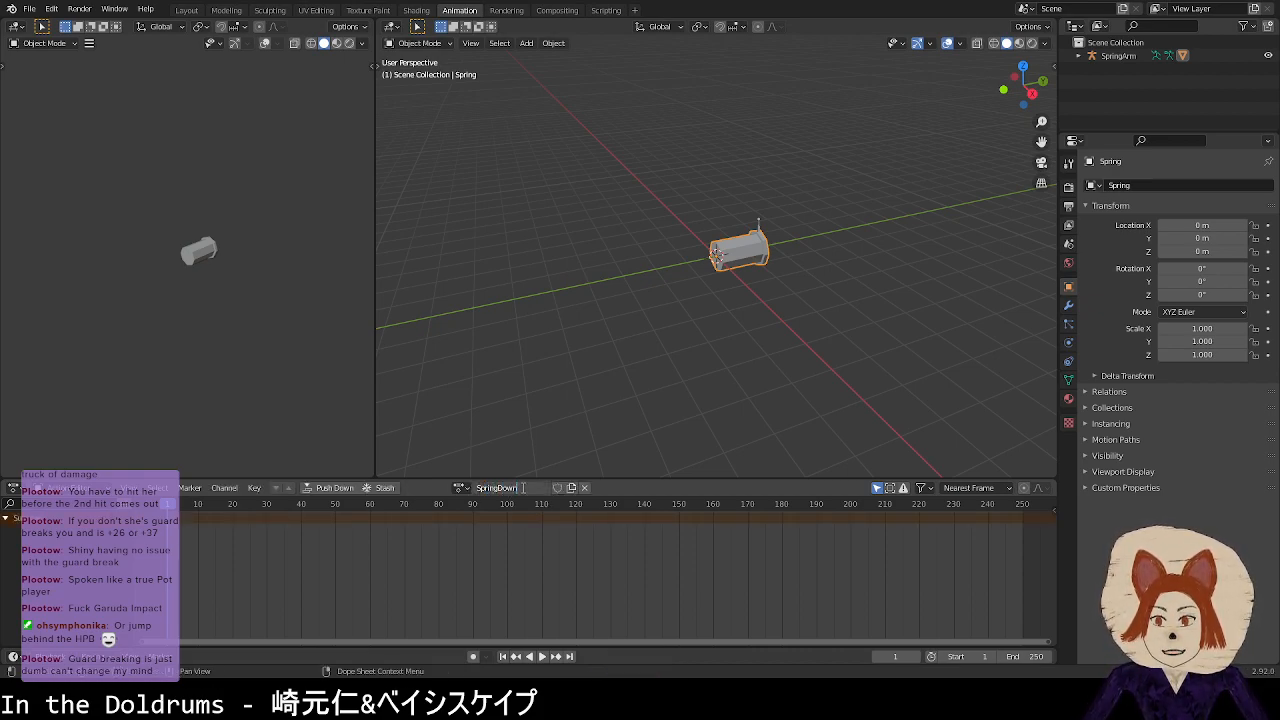
pyautogui.press('Return')
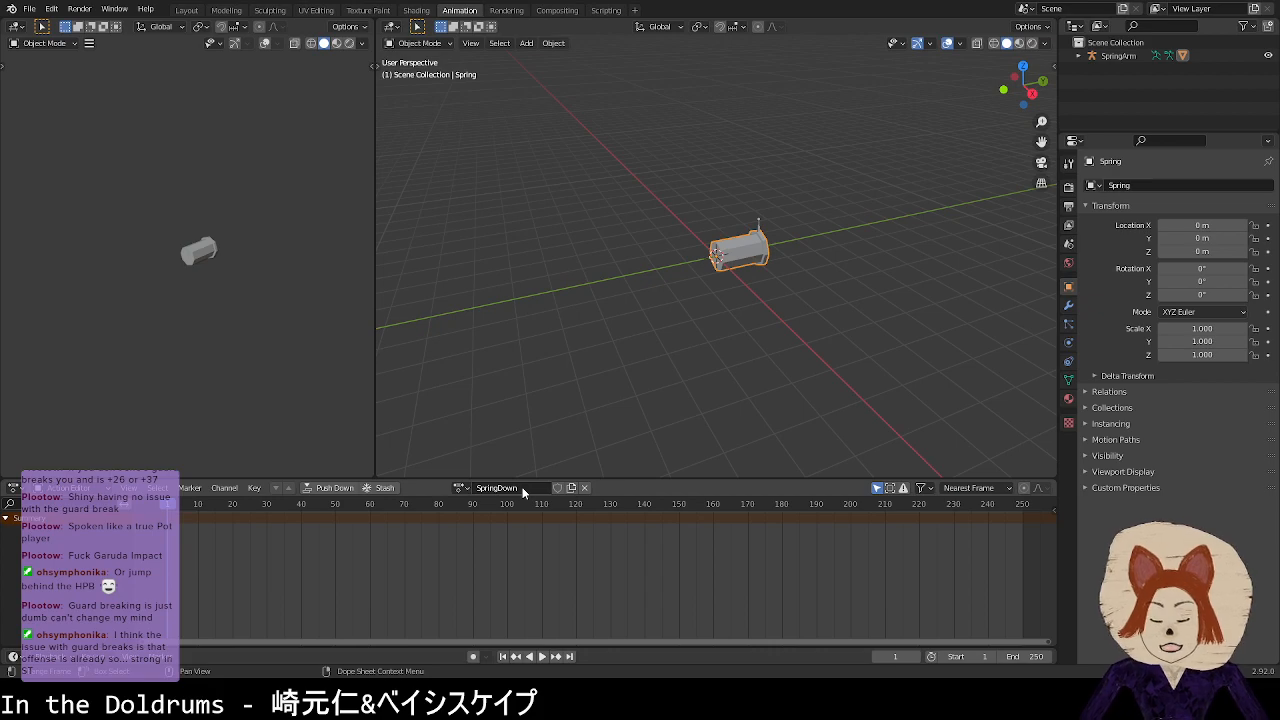
# Step: Put the SpringArm armature in Pose Mode and try moving SpringBone to test the spring's deformation
pyautogui.scroll(4, 748, 297)
pyautogui.moveTo(748, 297); pyautogui.dragTo(972, 332, button='middle')
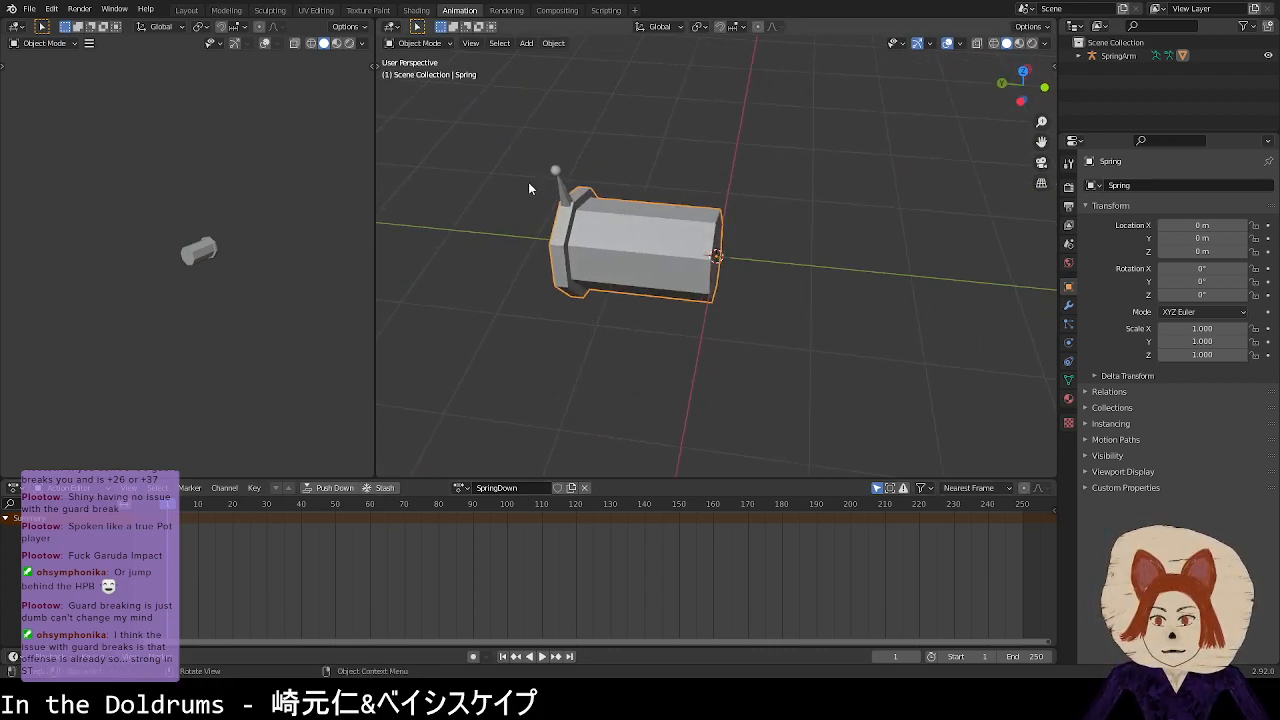
pyautogui.click(561, 188)
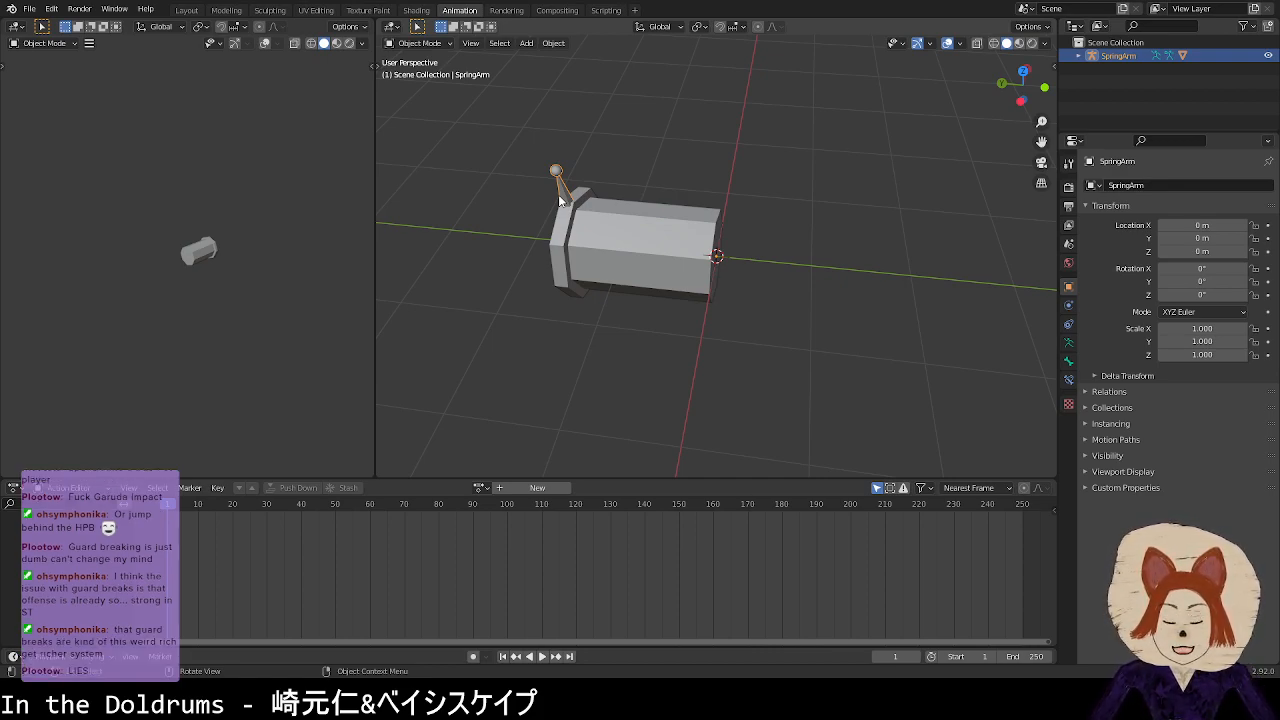
pyautogui.moveTo(643, 233); pyautogui.dragTo(588, 215, button='middle')
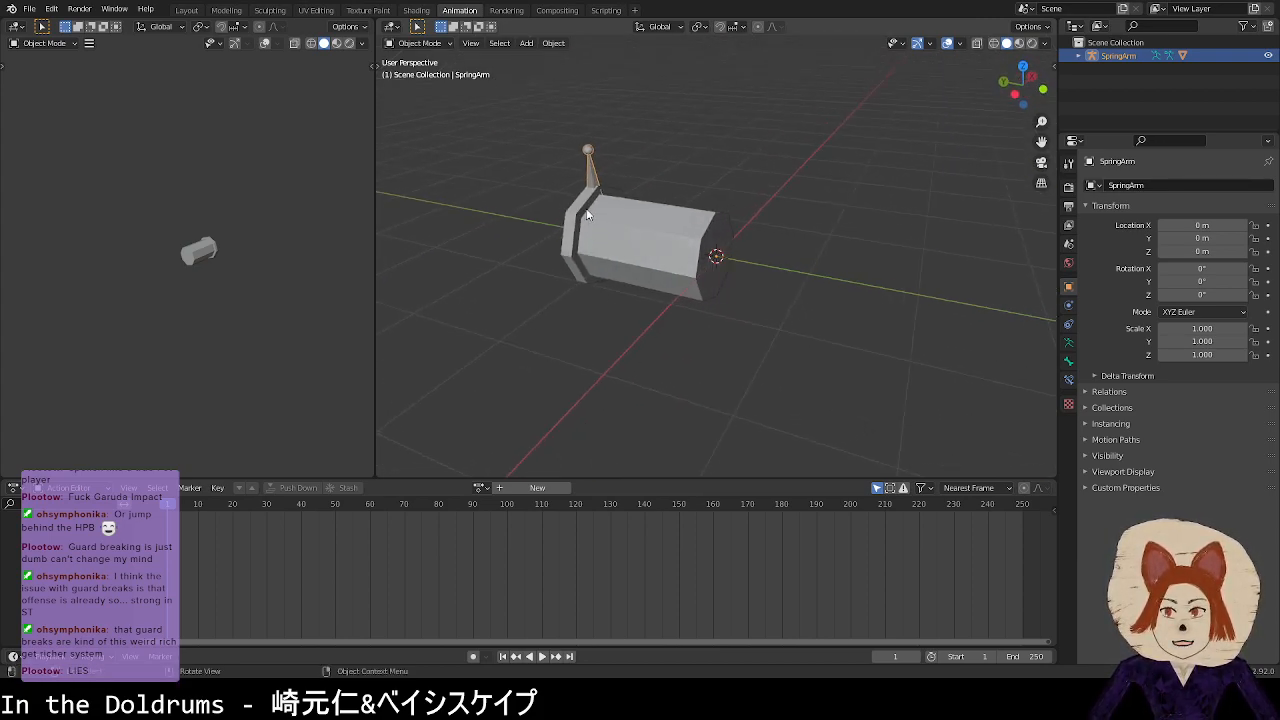
pyautogui.press('Tab')
pyautogui.click(418, 43)
pyautogui.click(415, 91)
pyautogui.press('g')
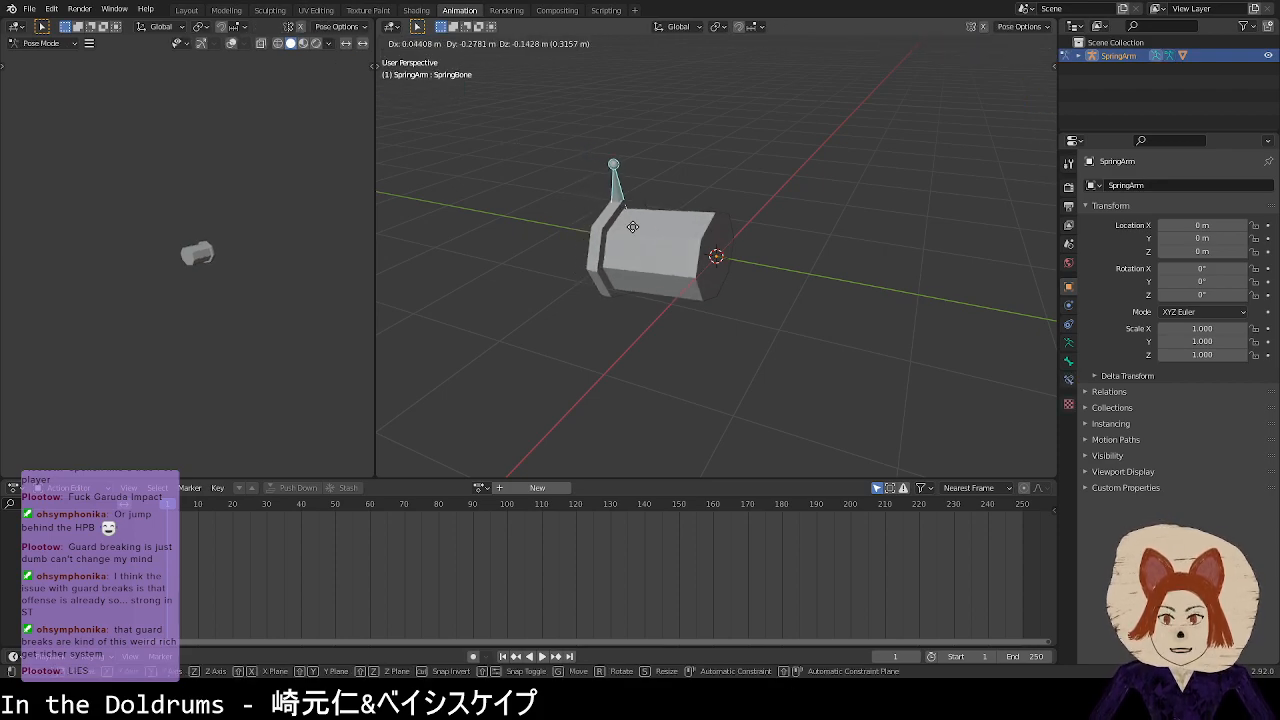
pyautogui.rightClick(711, 237)
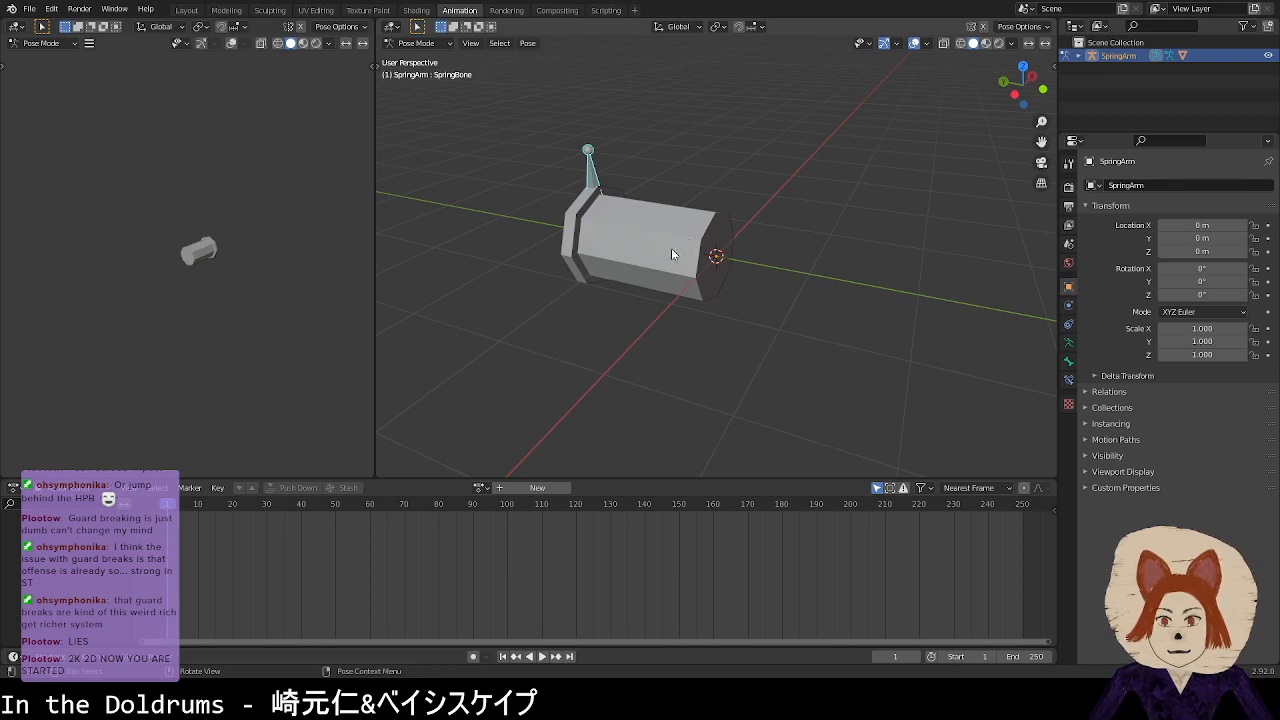
# Step: Assign the existing SpringDown action to the SpringArm armature
pyautogui.moveTo(895, 200); pyautogui.dragTo(628, 248, button='middle')
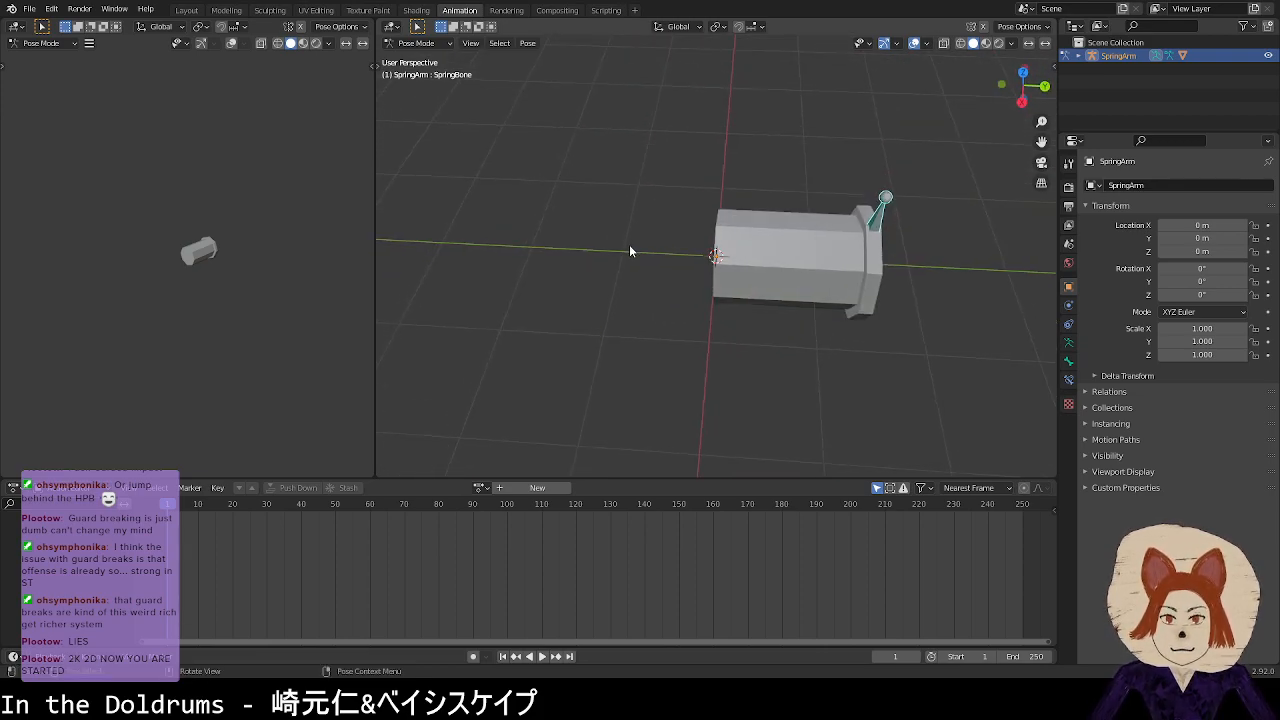
pyautogui.click(481, 487)
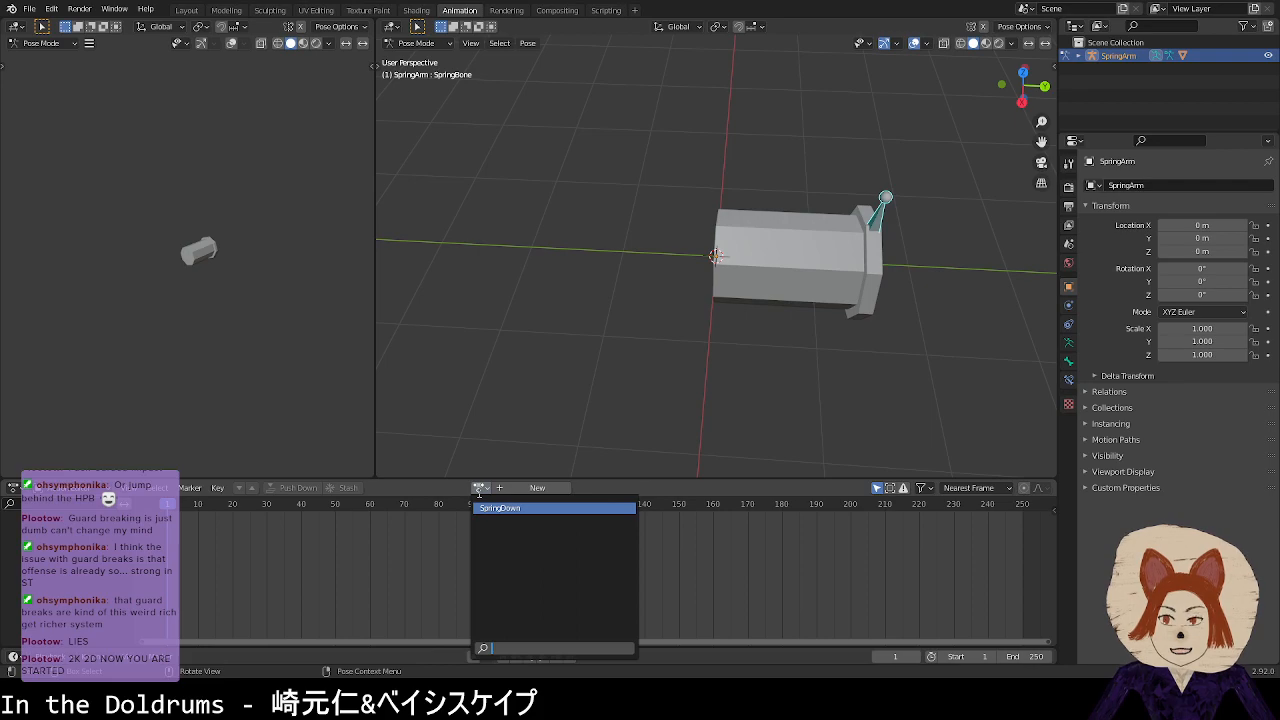
pyautogui.click(532, 508)
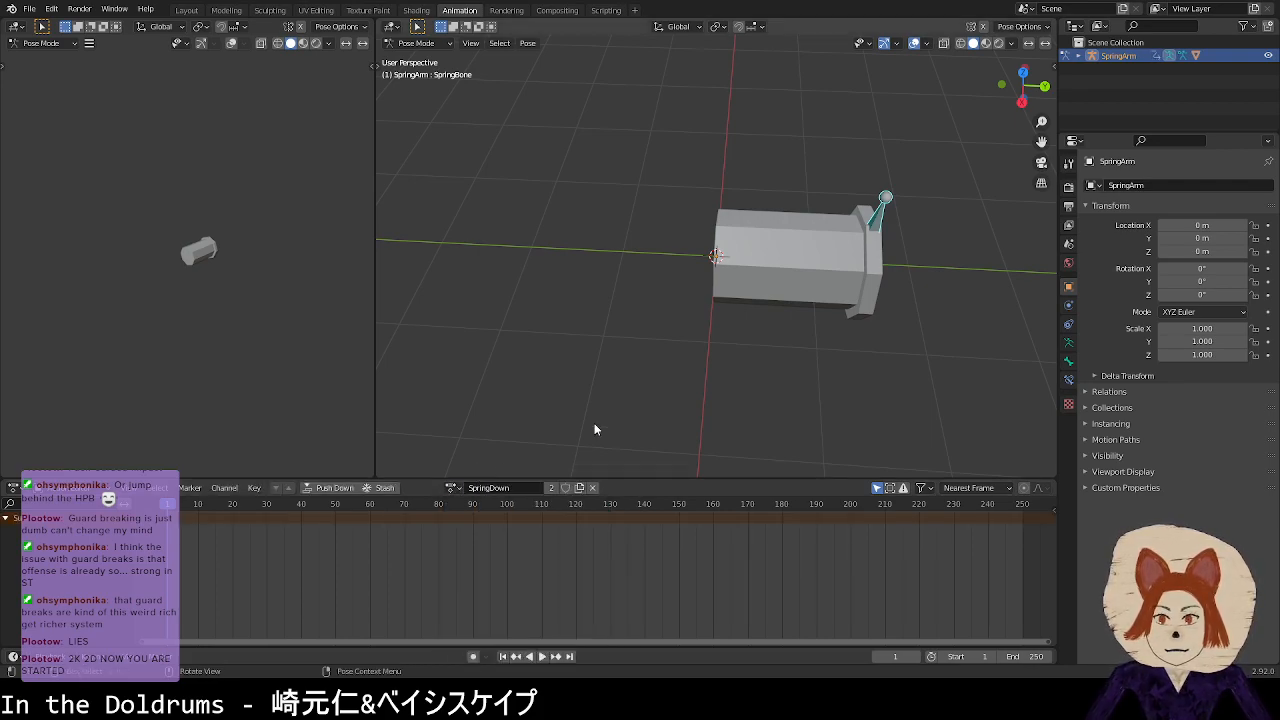
pyautogui.press('Tab')
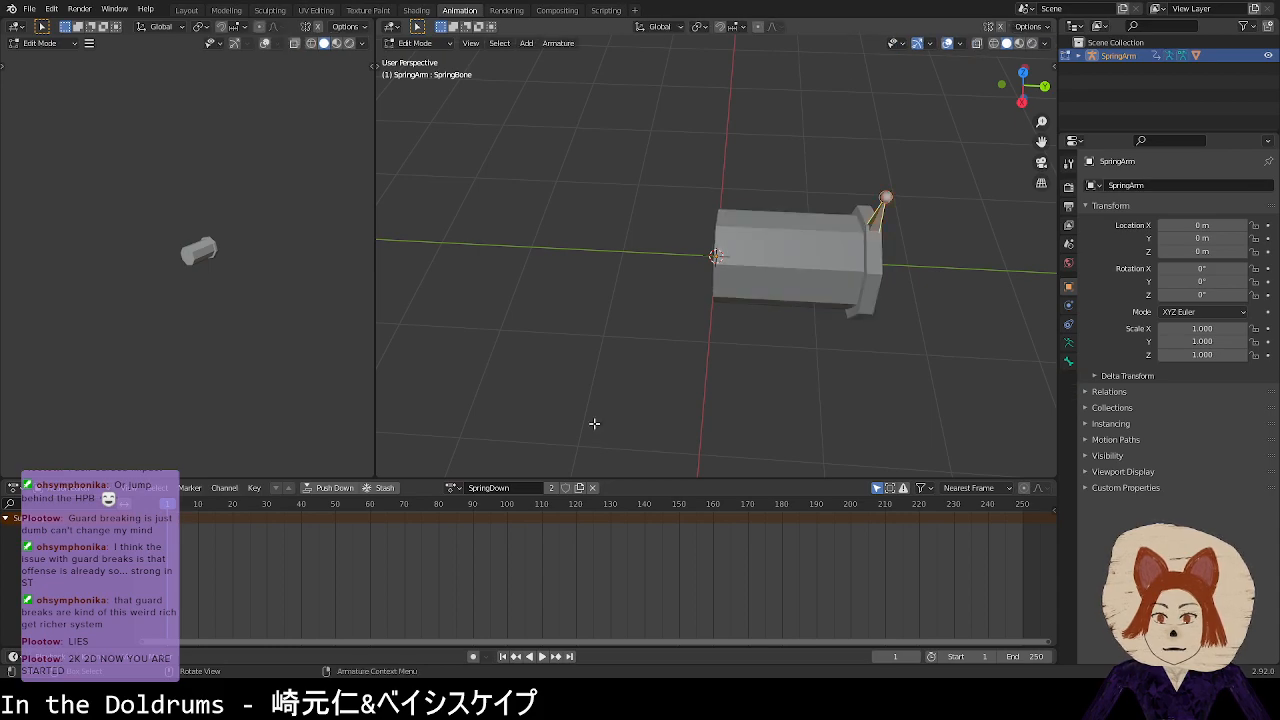
pyautogui.press('Tab')
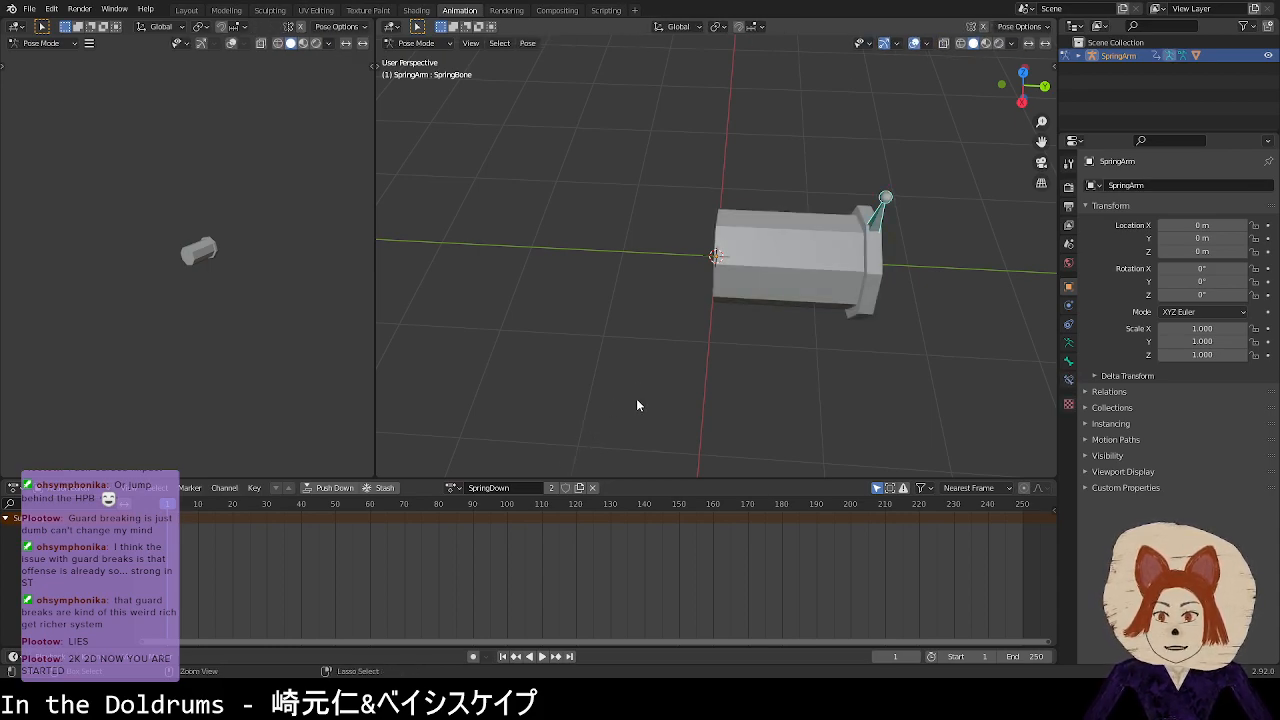
# Step: Undo the armature's action assignment, the pose changes and the creation of the SpringDown action
pyautogui.hotkey('ctrl', 'z')
pyautogui.hotkey('ctrl', 'z')
pyautogui.hotkey('ctrl', 'z')
pyautogui.hotkey('ctrl', 'z')
pyautogui.hotkey('ctrl', 'z')
pyautogui.hotkey('ctrl', 'z')
pyautogui.hotkey('ctrl', 'z')
pyautogui.hotkey('ctrl', 'z')
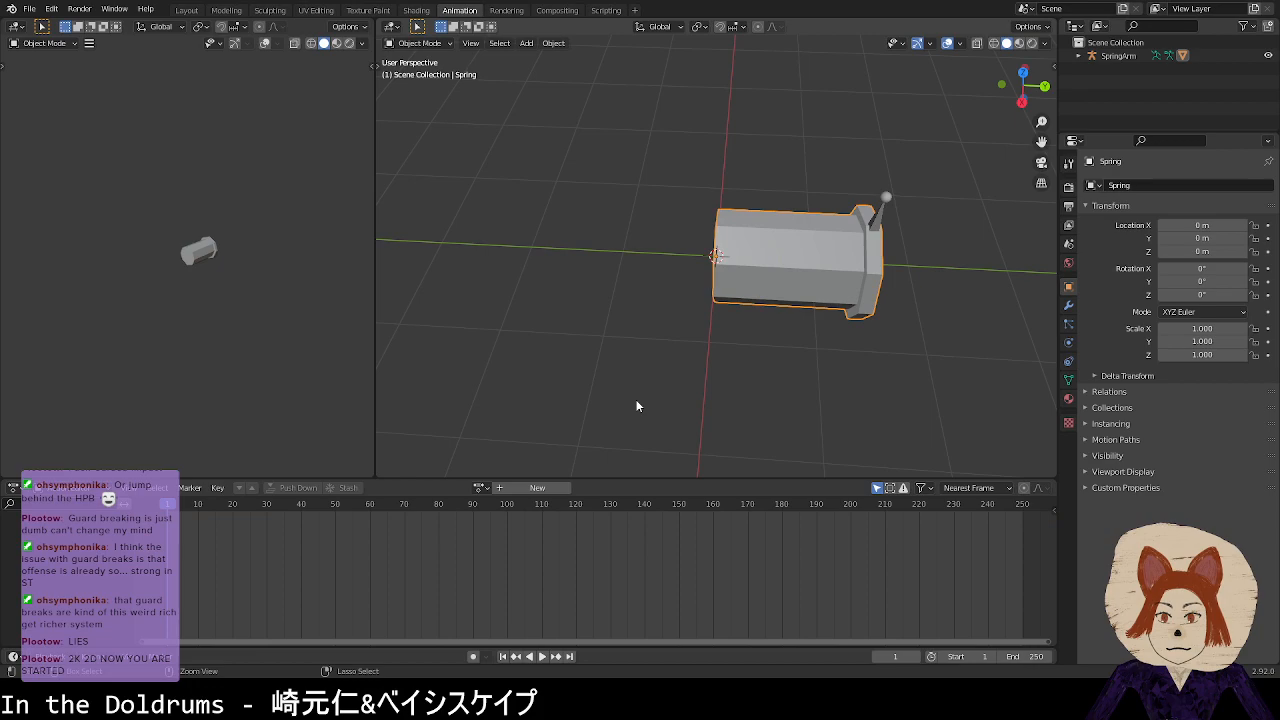
# Step: Create a new action for the SpringArm armature and name it SpringDown
pyautogui.click(884, 216)
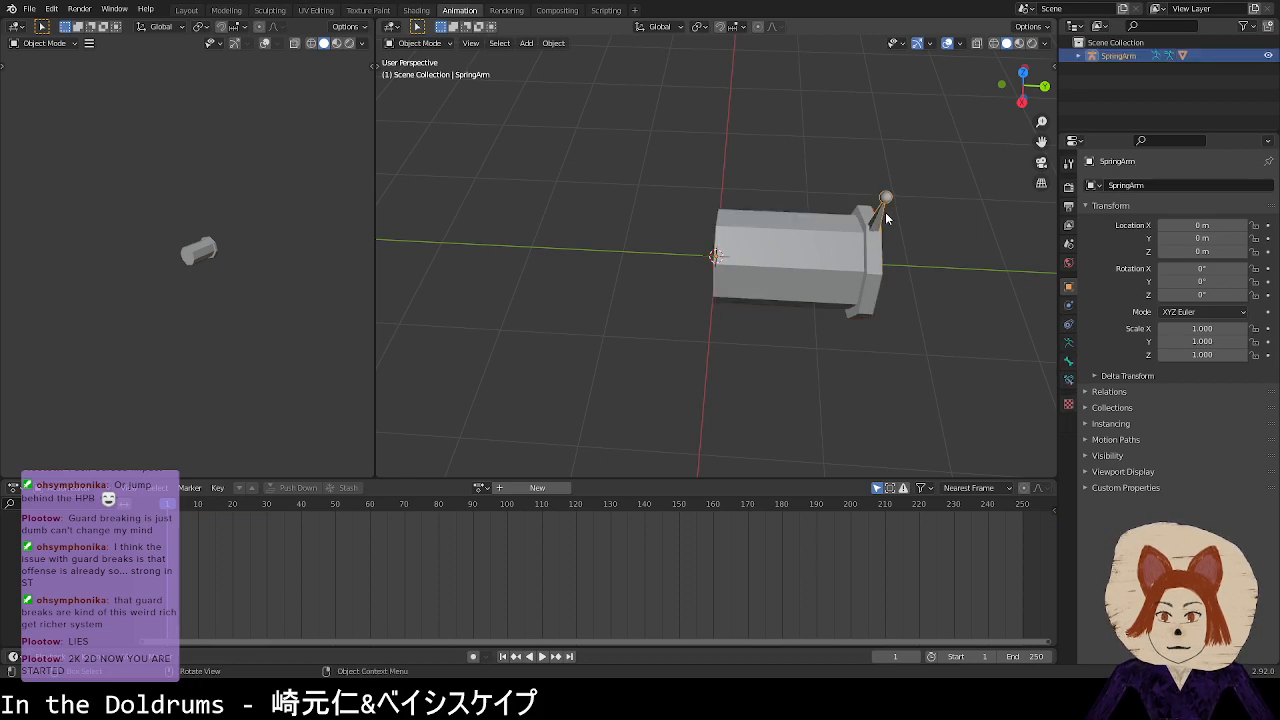
pyautogui.click(481, 488)
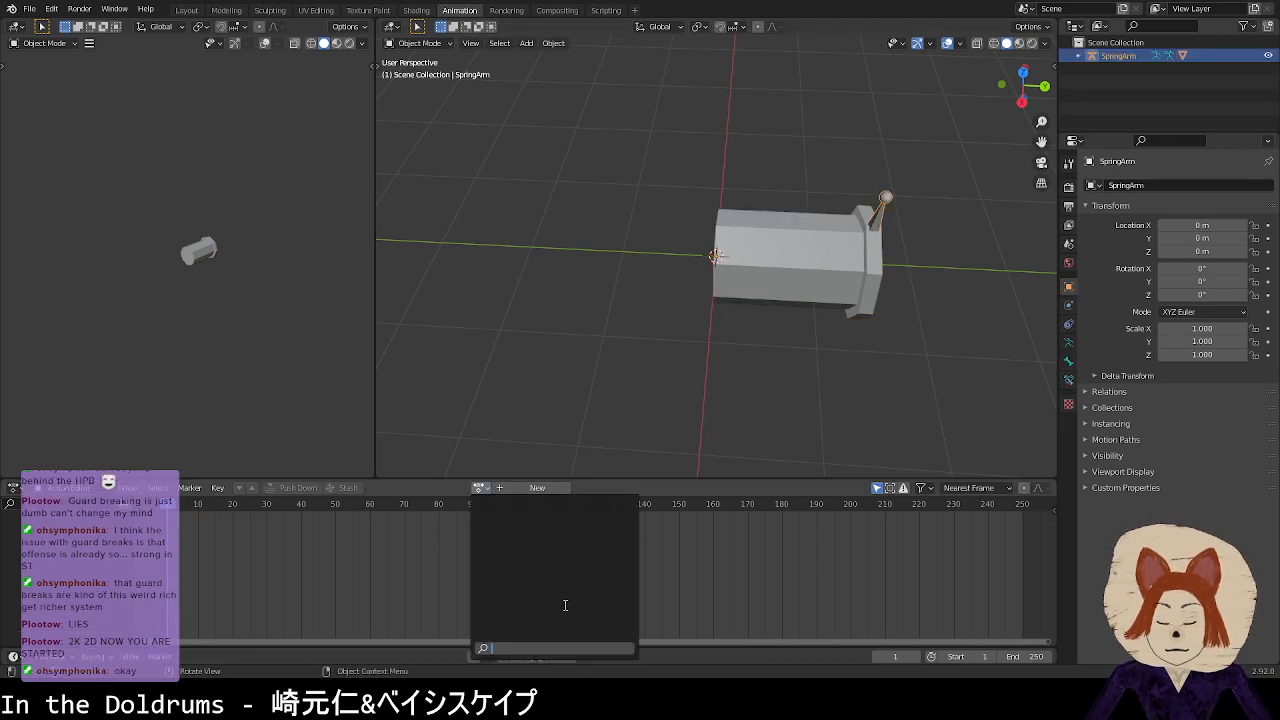
pyautogui.click(531, 487)
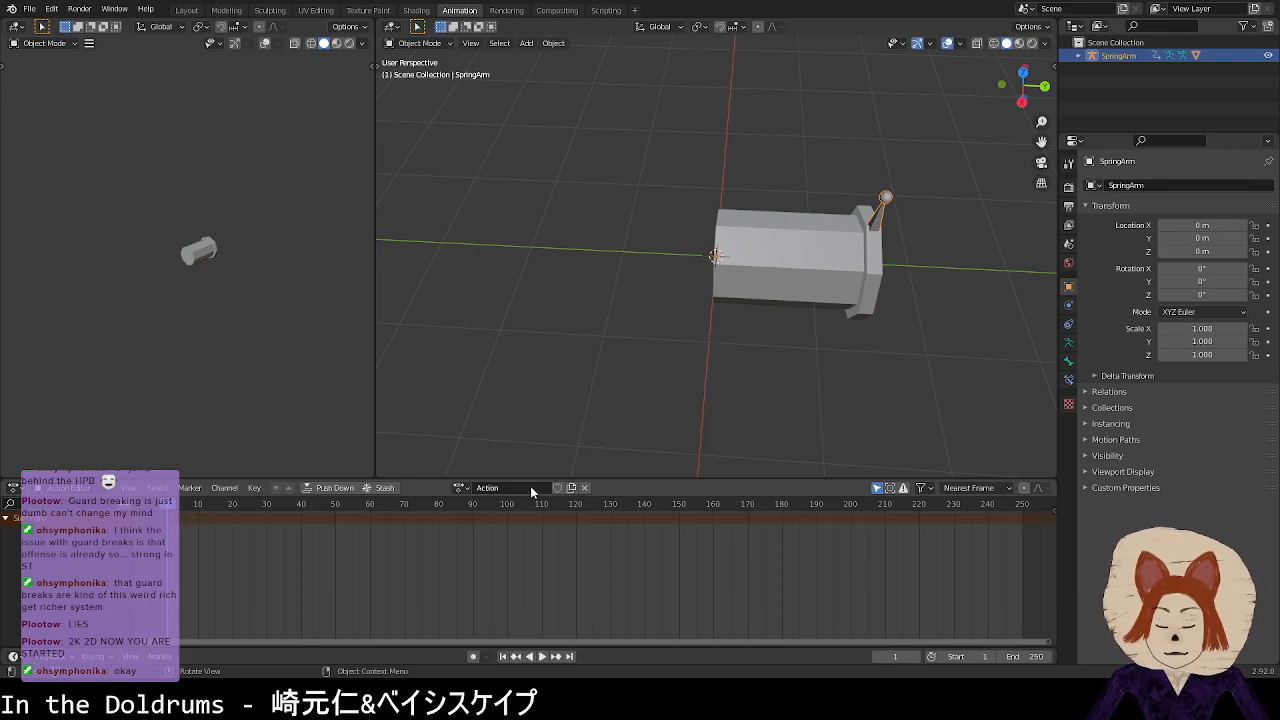
pyautogui.click(530, 487)
pyautogui.write('SpringDown')
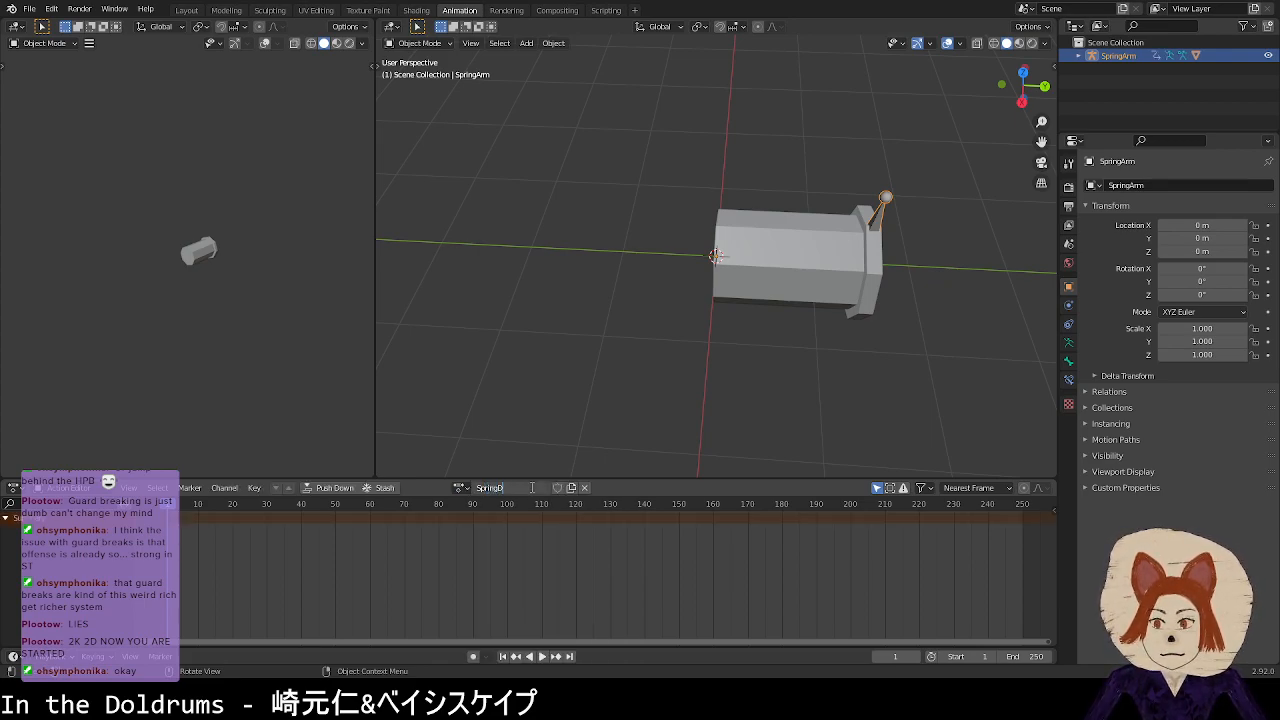
pyautogui.press('Return')
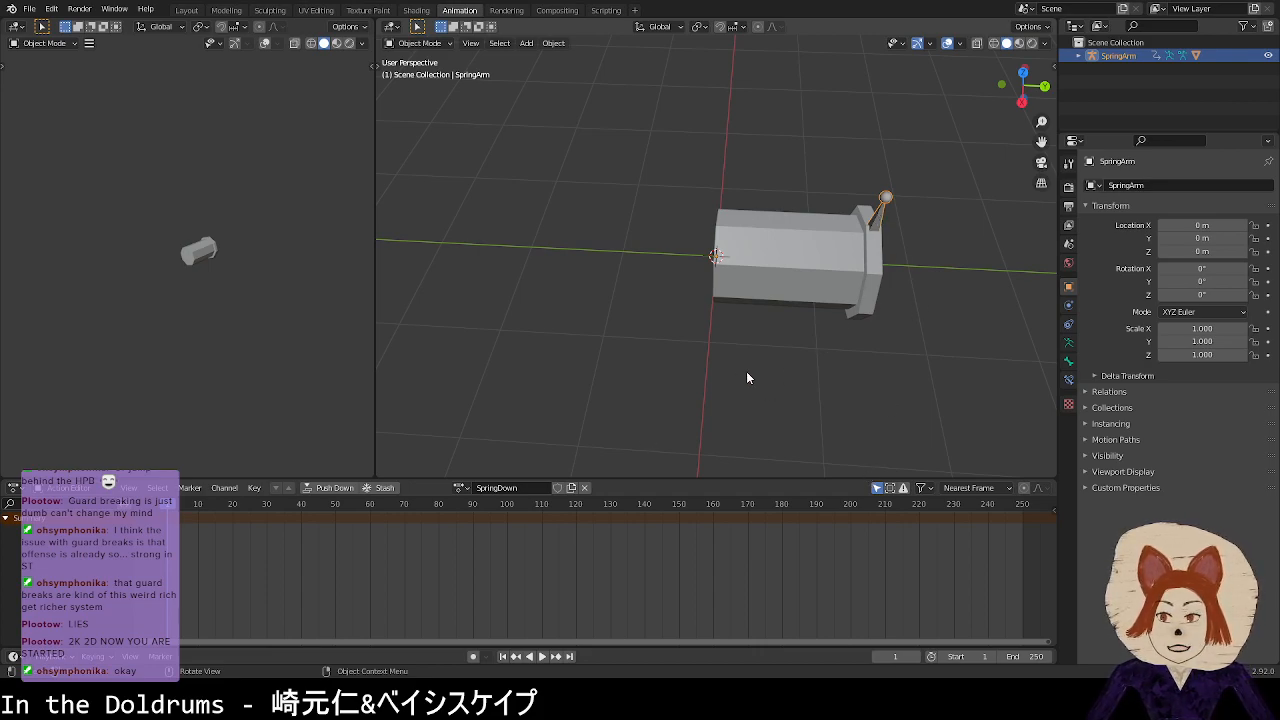
# Step: Switch the SpringArm armature to Pose Mode and insert a keyframe for SpringBone's rest pose at frame 0
pyautogui.click(417, 44)
pyautogui.click(419, 88)
pyautogui.press('space')
pyautogui.press('space')
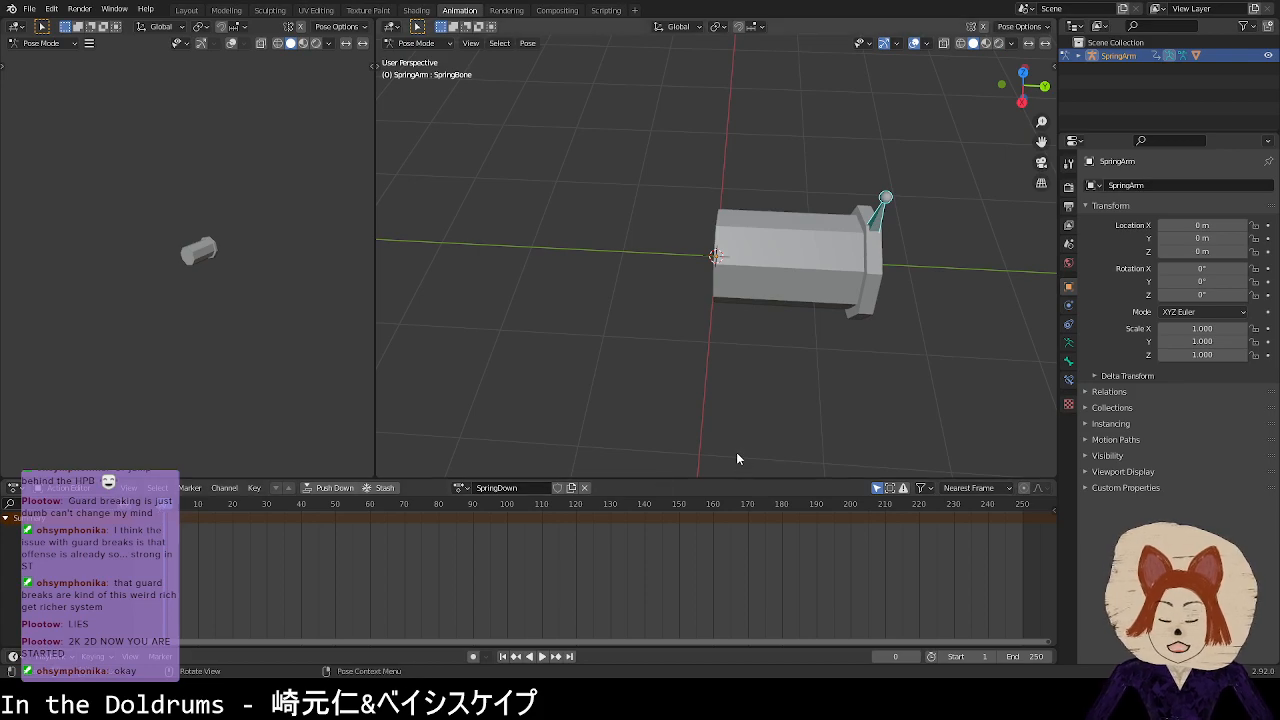
pyautogui.press('i')
pyautogui.click(893, 310)
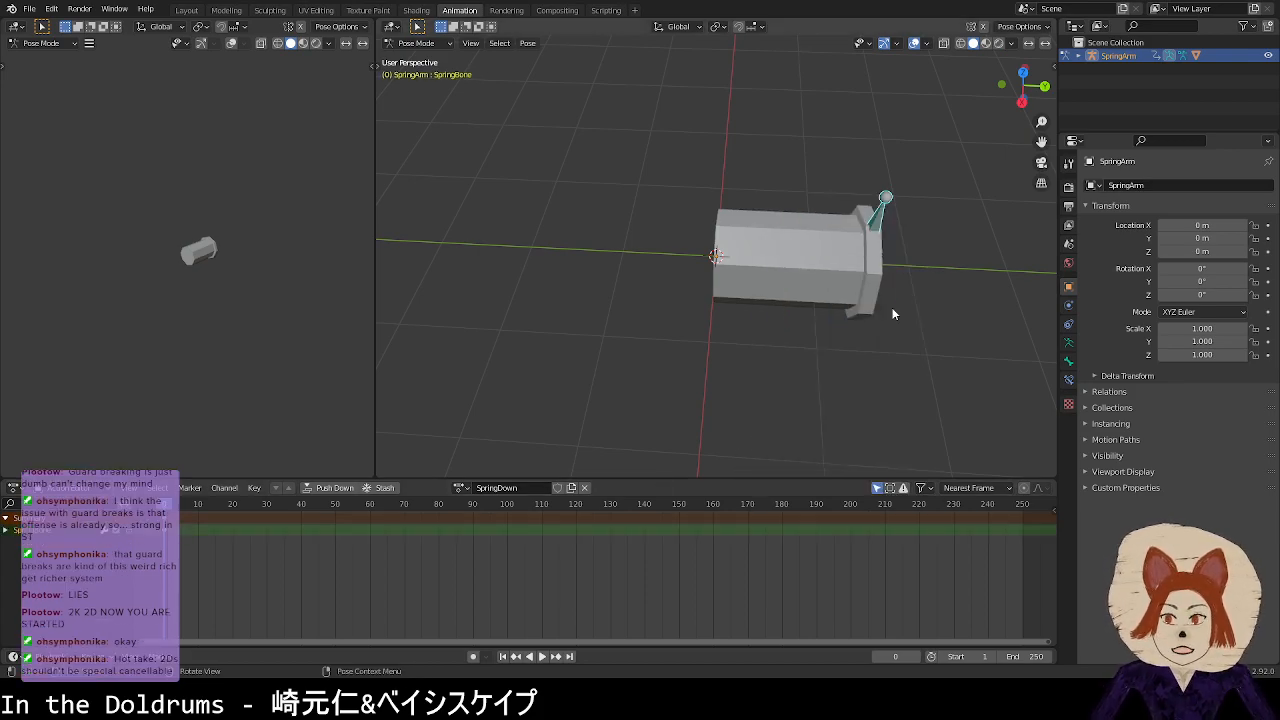
# Step: Set the scene's end frame to 120 and its frame rate to 60 fps in the output properties
pyautogui.click(1068, 188)
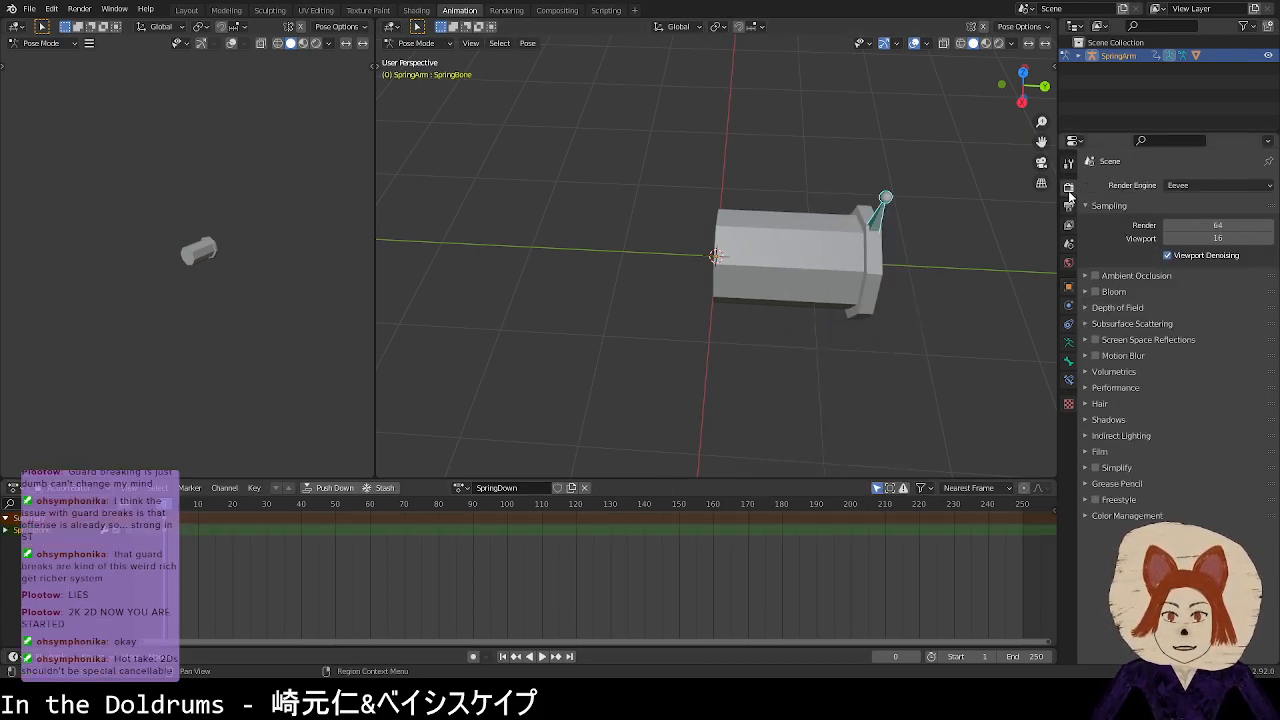
pyautogui.click(1068, 206)
pyautogui.doubleClick(1231, 319)
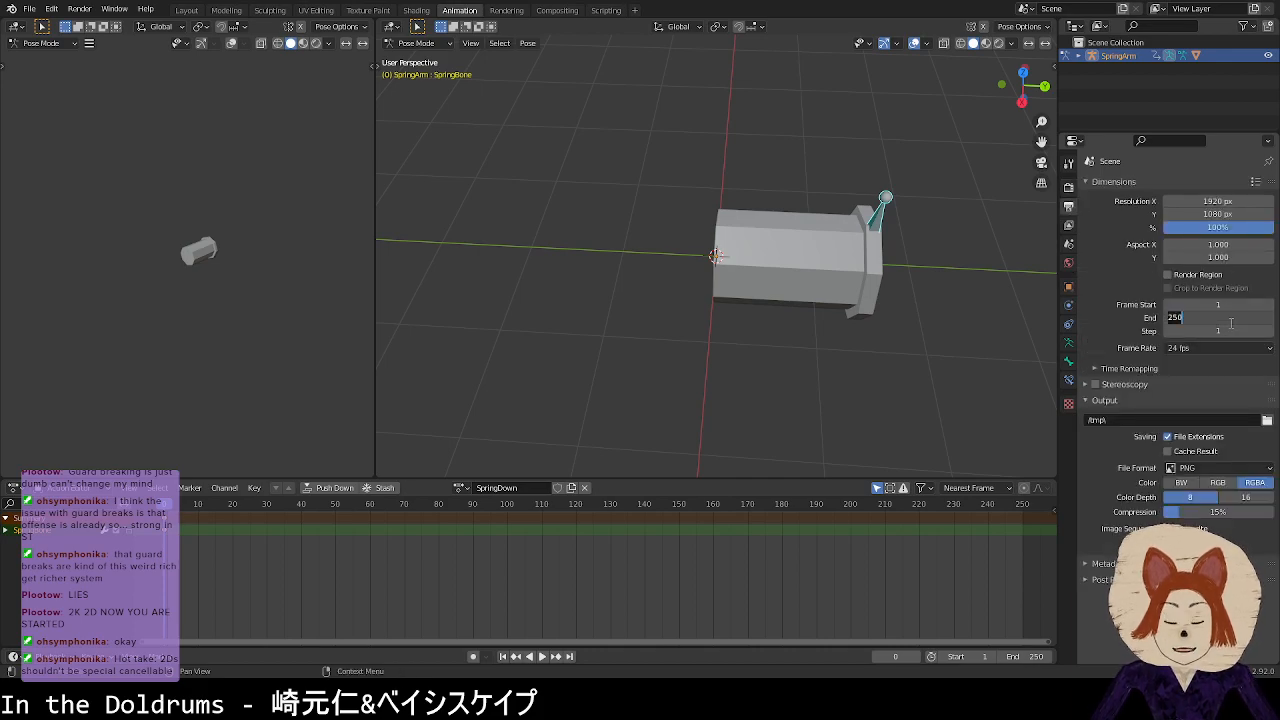
pyautogui.write('60')
pyautogui.press('BackSpace')
pyautogui.press('BackSpace')
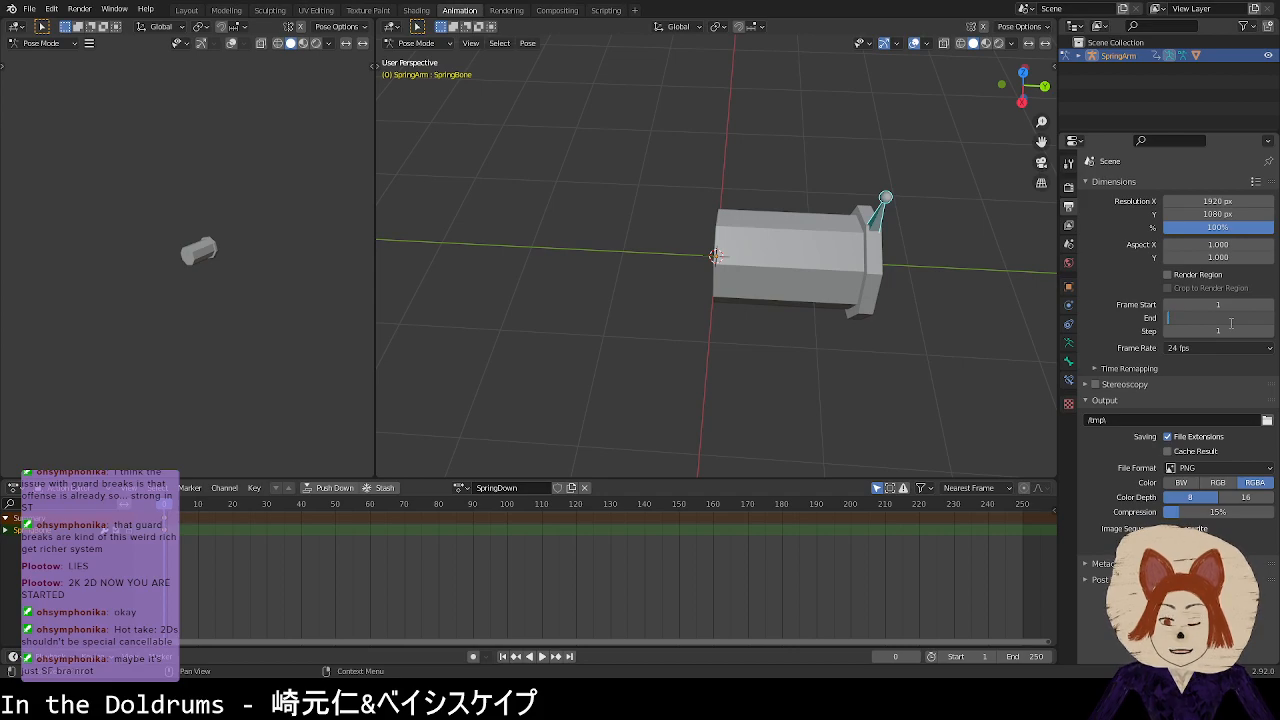
pyautogui.write('120')
pyautogui.press('Return')
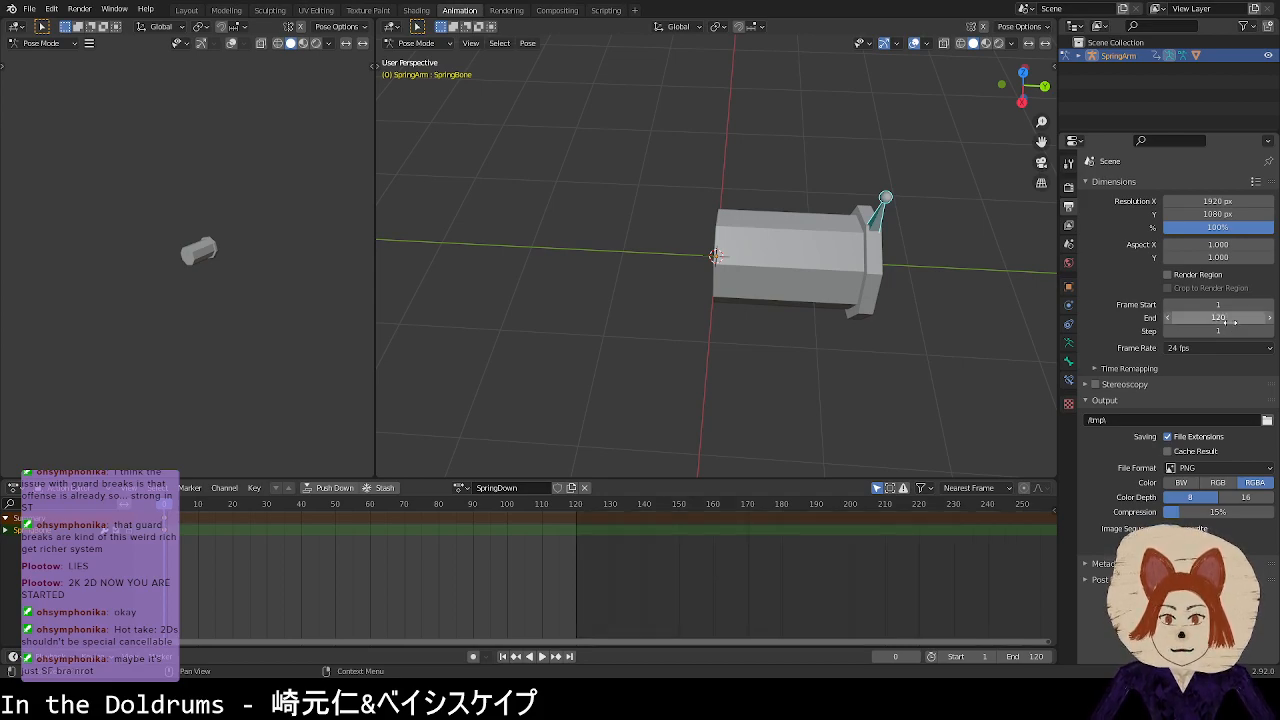
pyautogui.click(1218, 347)
pyautogui.click(1200, 446)
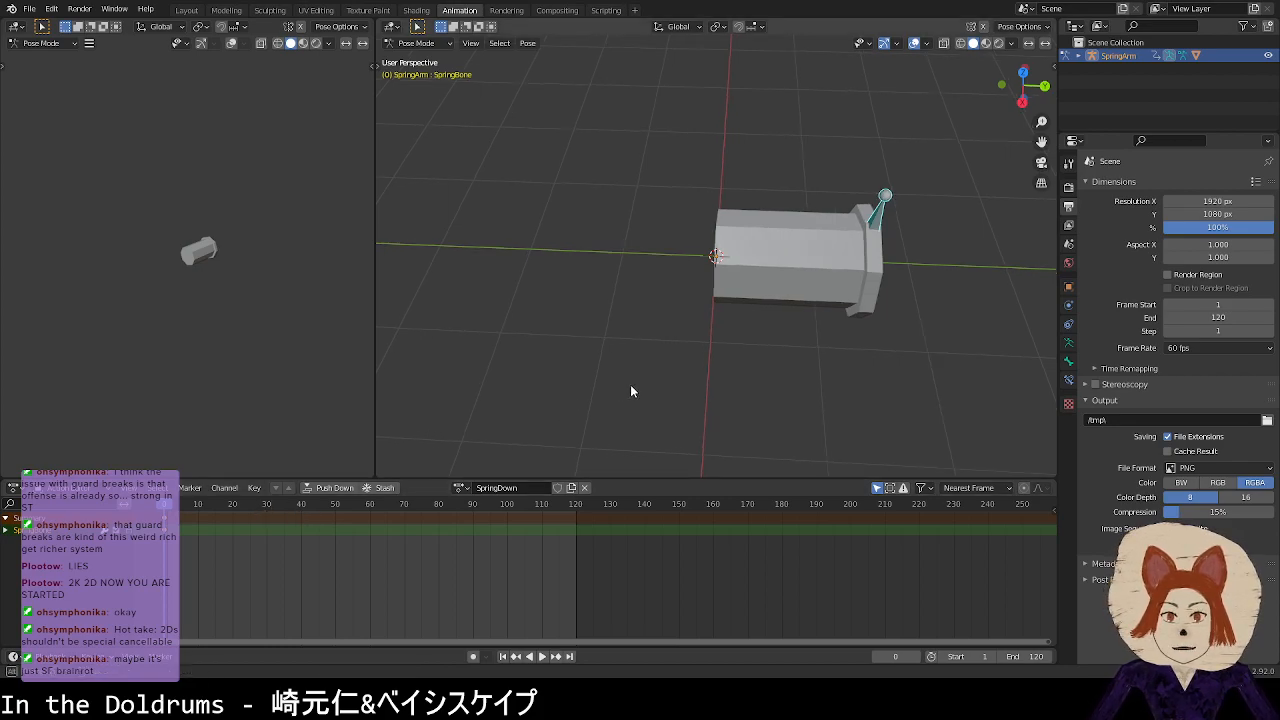
pyautogui.moveTo(629, 388); pyautogui.dragTo(786, 365, button='middle')
pyautogui.moveTo(906, 313); pyautogui.dragTo(808, 360, button='middle')
pyautogui.scroll(3, 808, 360)
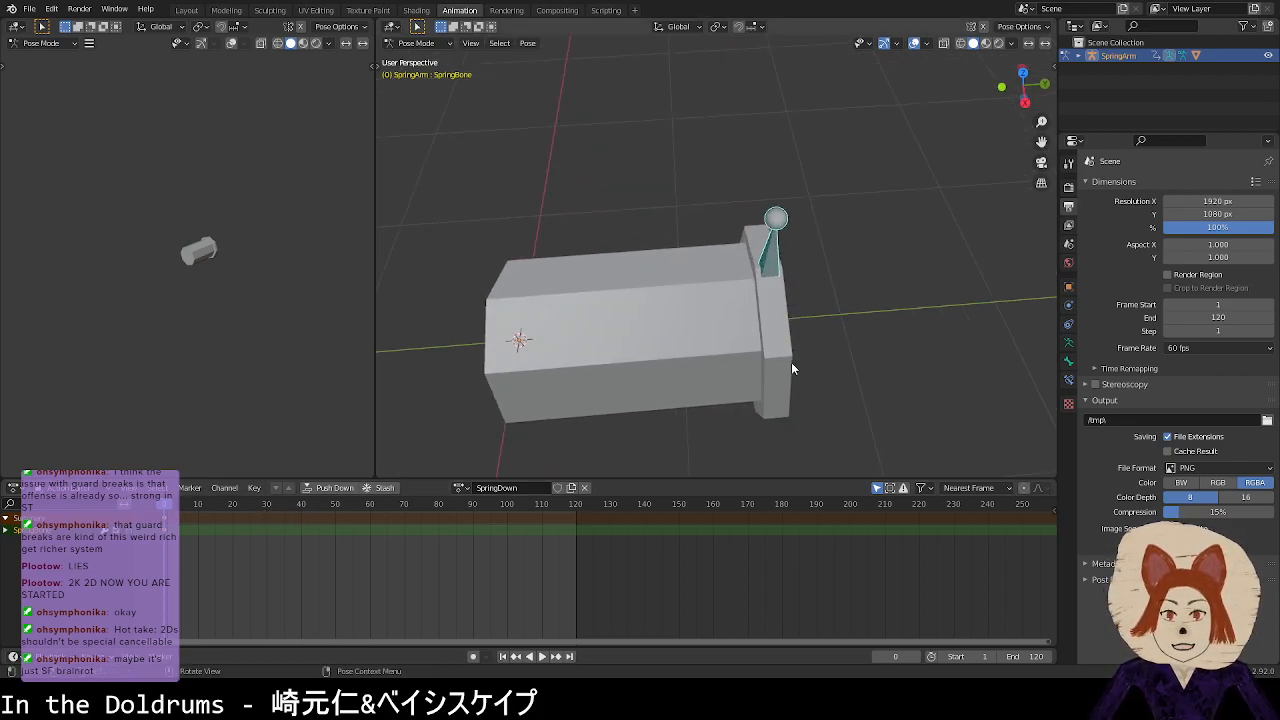
pyautogui.scroll(-1, 791, 364)
pyautogui.scroll(2, 782, 369)
pyautogui.scroll(-1, 782, 369)
pyautogui.scroll(1, 782, 370)
pyautogui.rightClick(808, 366)
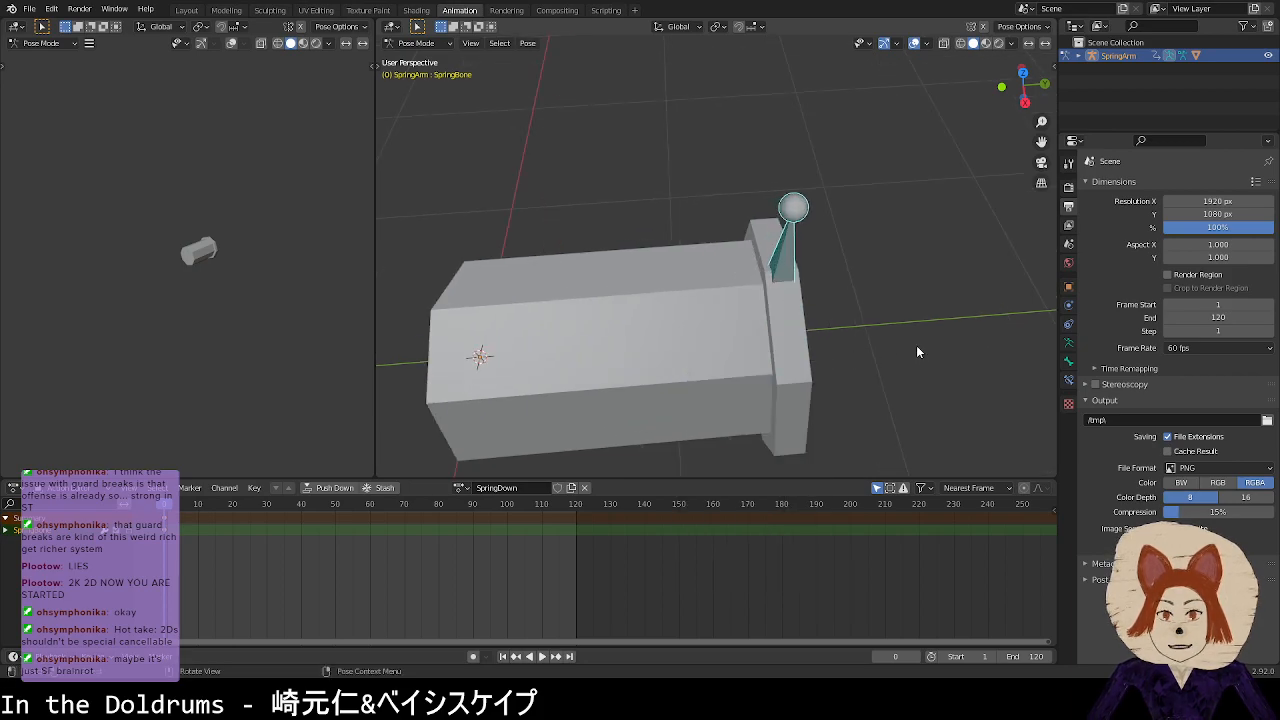
pyautogui.moveTo(904, 357); pyautogui.dragTo(858, 337, button='middle')
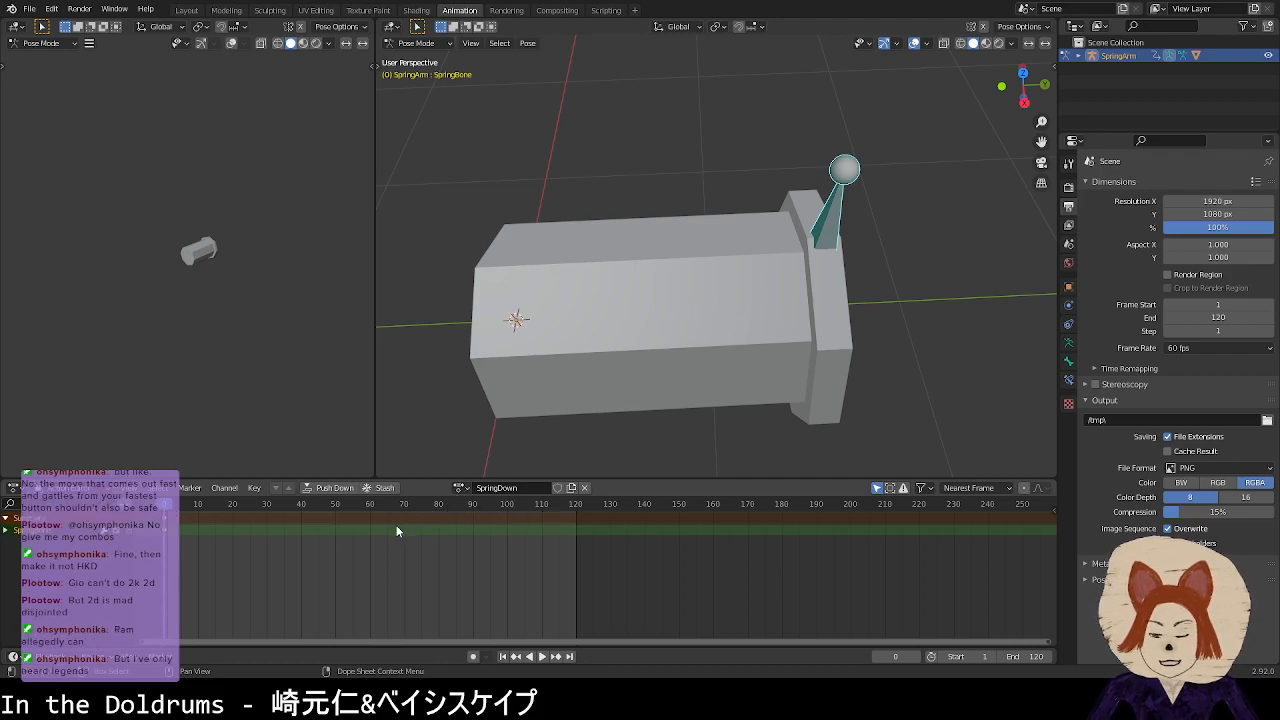
# Step: At frame 60, move SpringBone about -1.18 m along the global Y axis to compress the spring, and keyframe the pose
pyautogui.moveTo(200, 510); pyautogui.dragTo(268, 513)
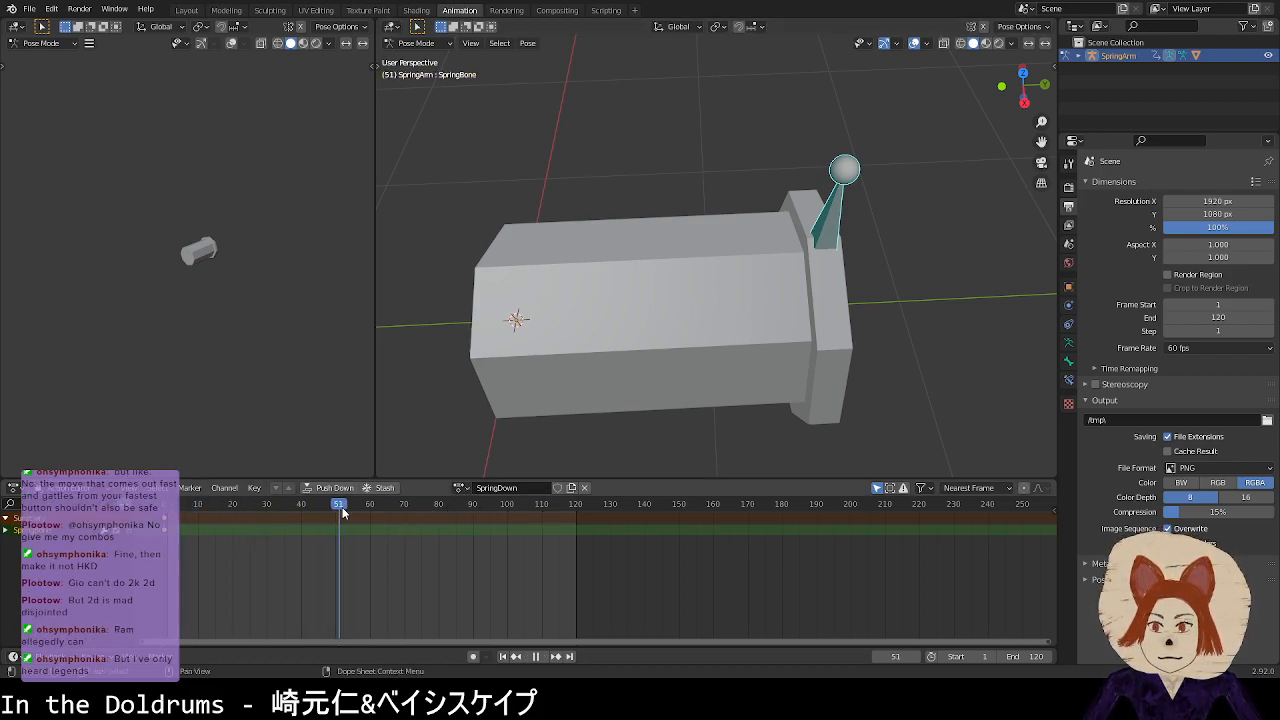
pyautogui.press('space')
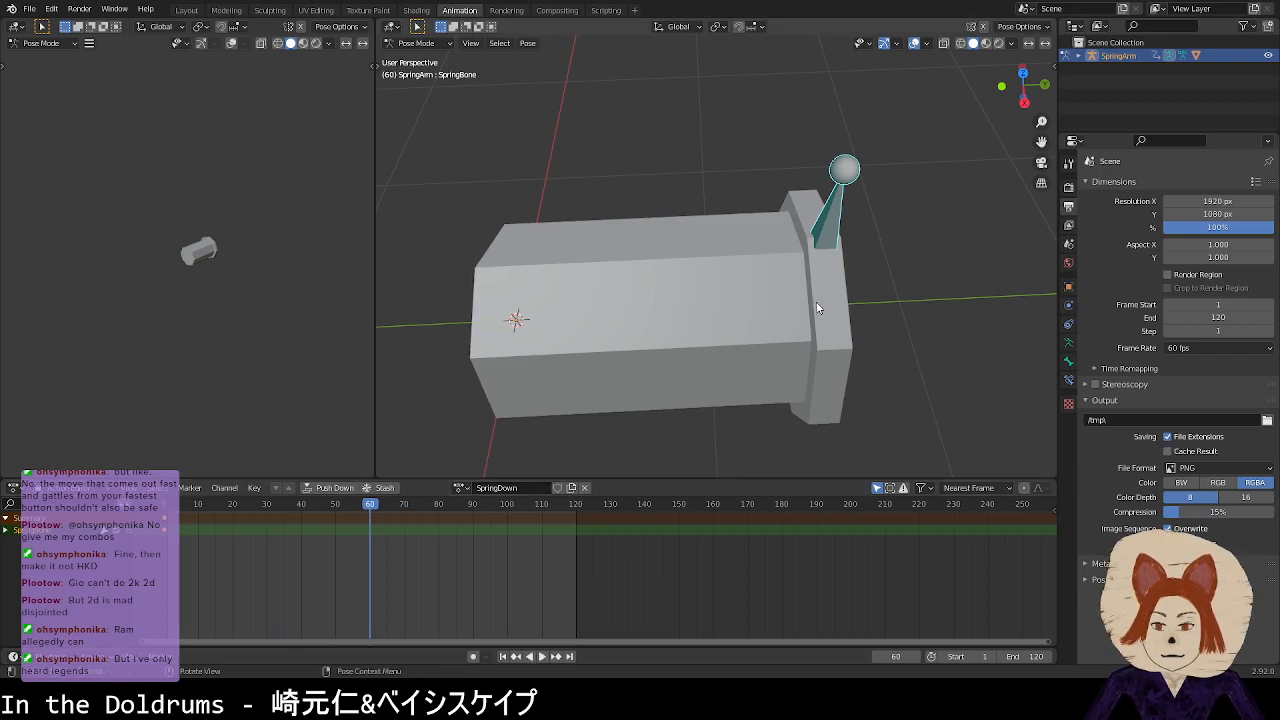
pyautogui.hotkey('shift', 'Left')
pyautogui.rightClick(165, 526)
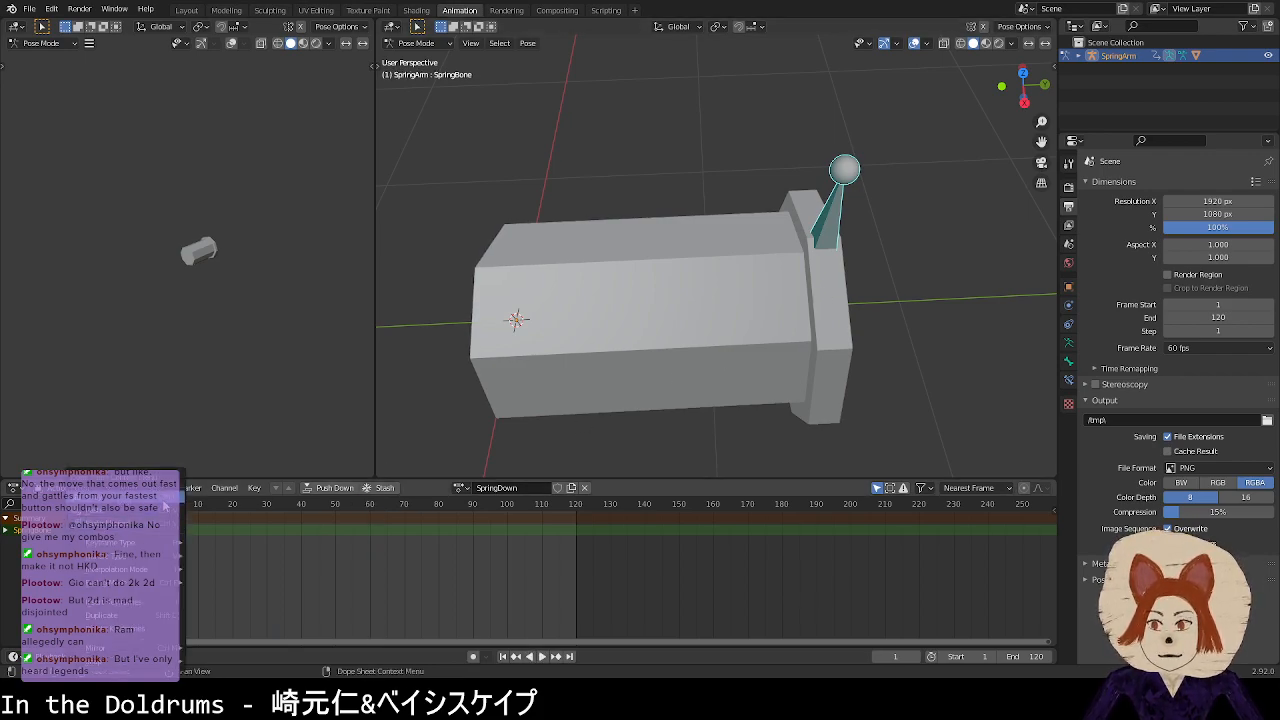
pyautogui.moveTo(483, 511); pyautogui.dragTo(346, 523)
pyautogui.rightClick(350, 510)
pyautogui.moveTo(192, 507); pyautogui.dragTo(372, 506)
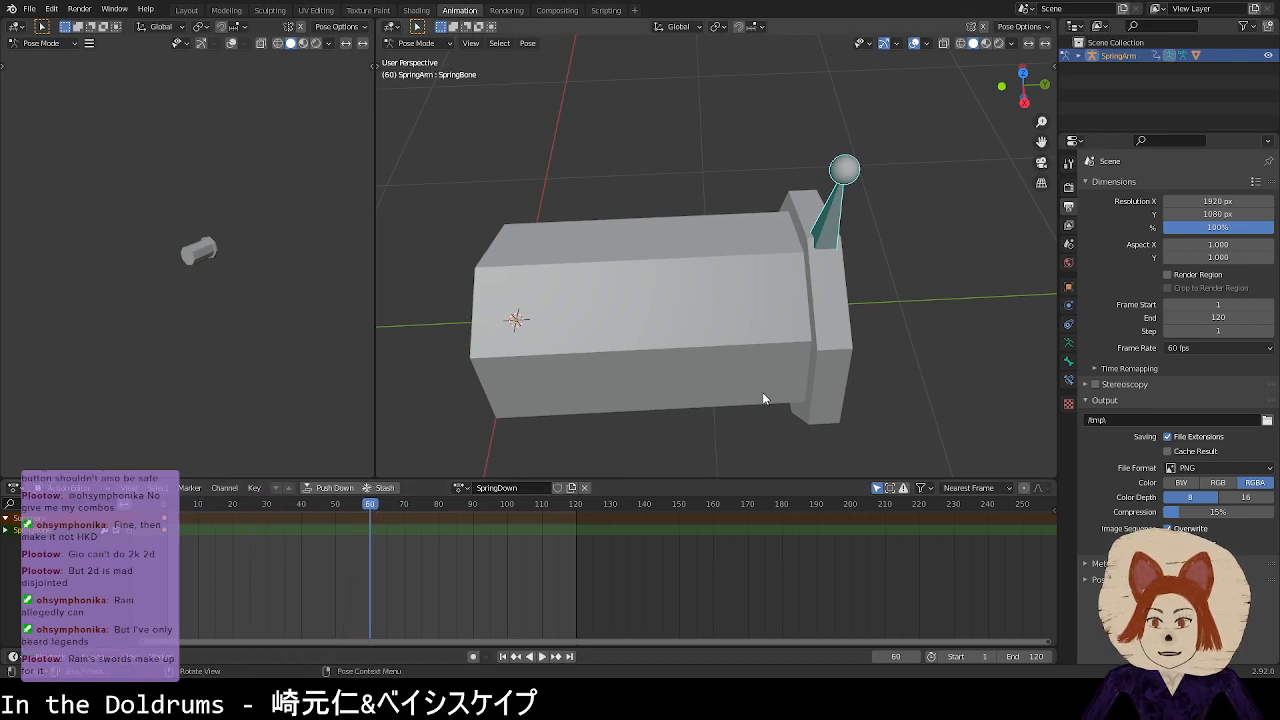
pyautogui.press('g')
pyautogui.press('y')
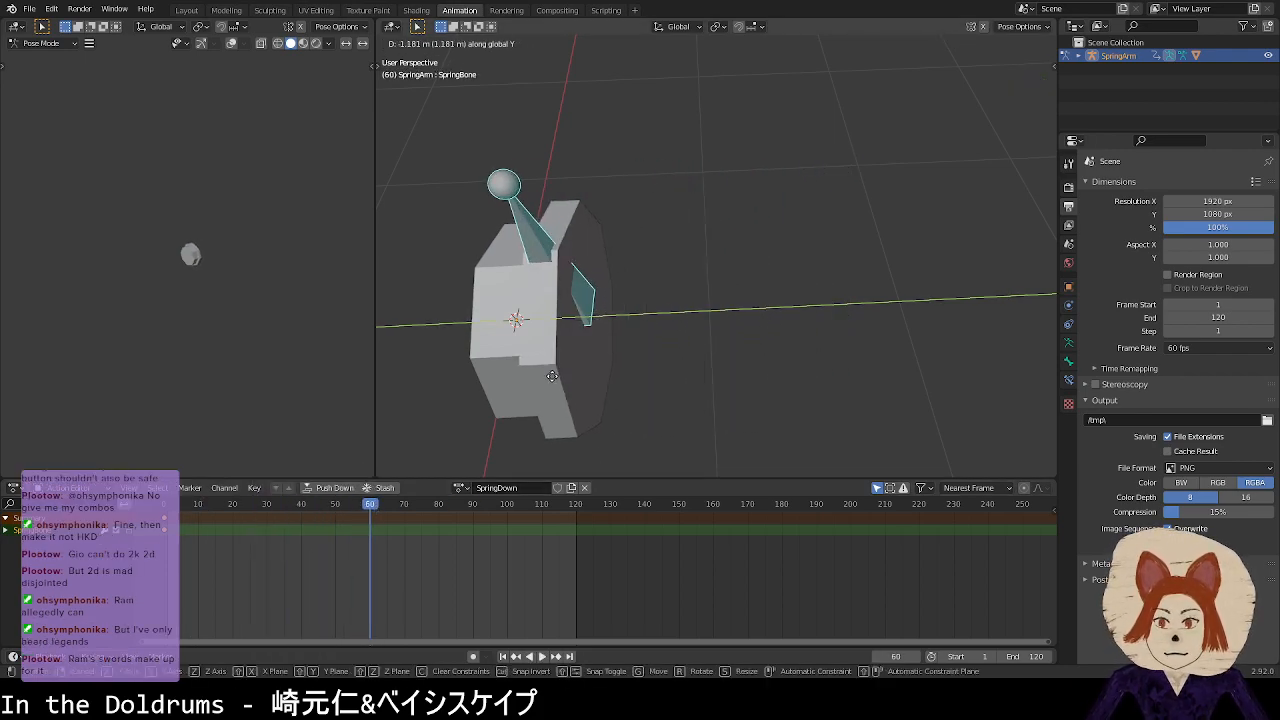
pyautogui.click(553, 379)
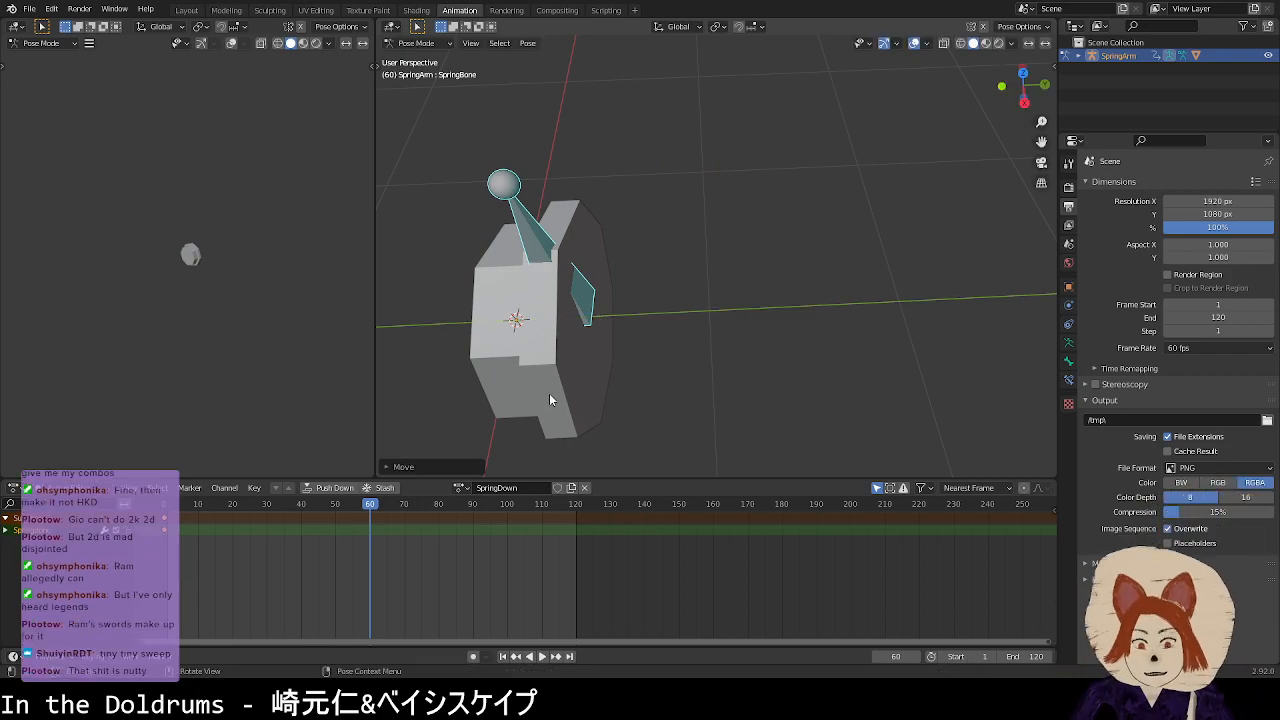
pyautogui.press('i')
pyautogui.click(549, 397)
# Step: Play the animation from frame 0 to check the spring's compression
pyautogui.moveTo(359, 504); pyautogui.dragTo(164, 508)
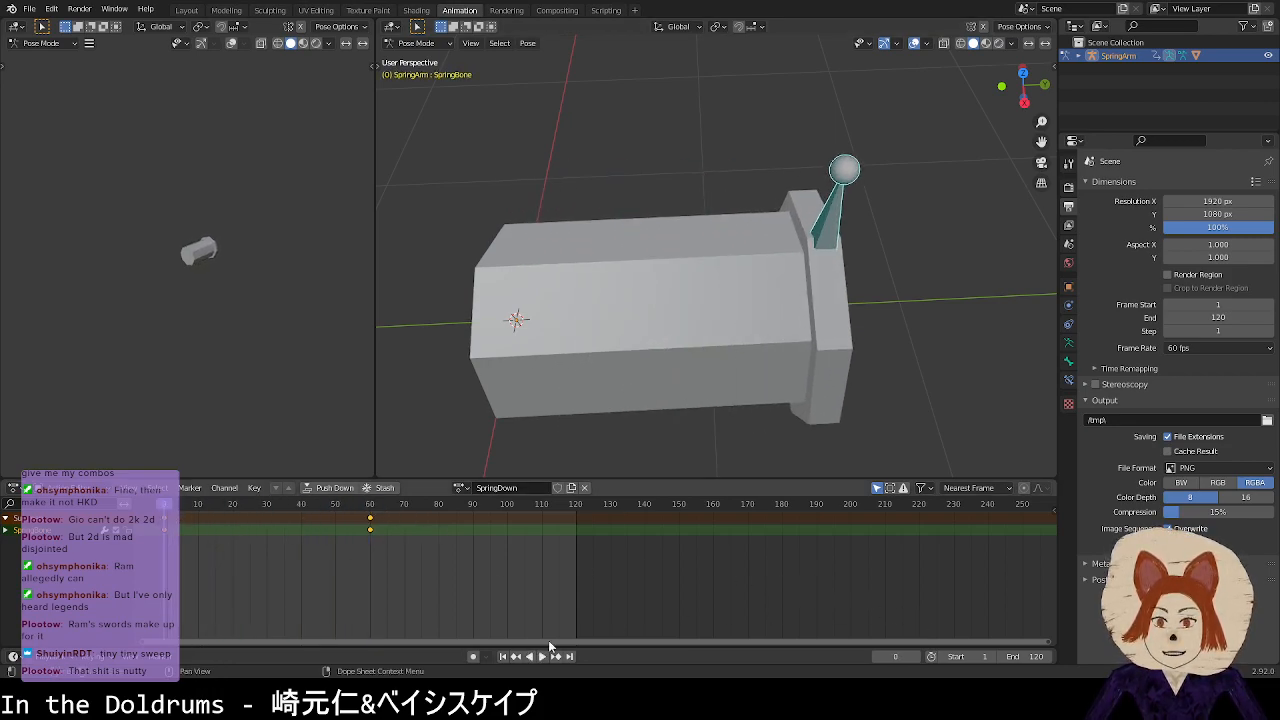
pyautogui.click(541, 656)
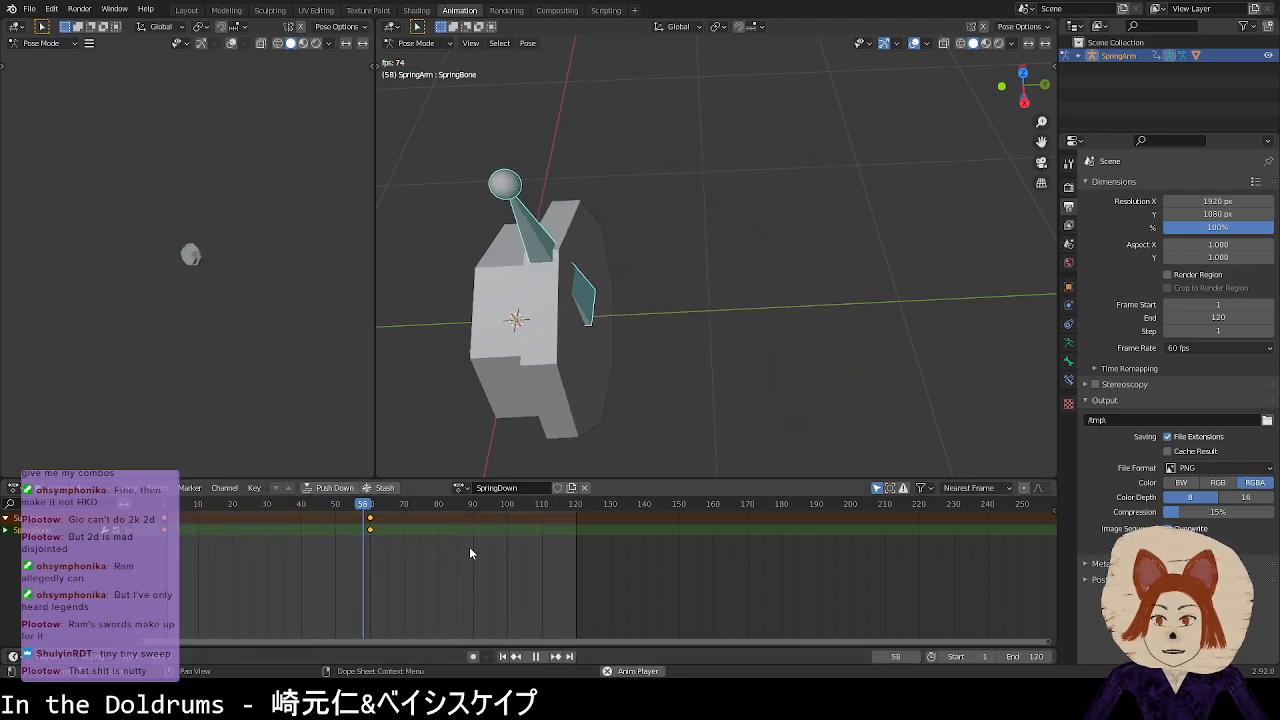
pyautogui.press('space')
# Step: Move the playhead to frame 90 and extend the scene's end frame to 180
pyautogui.moveTo(371, 507); pyautogui.dragTo(473, 521)
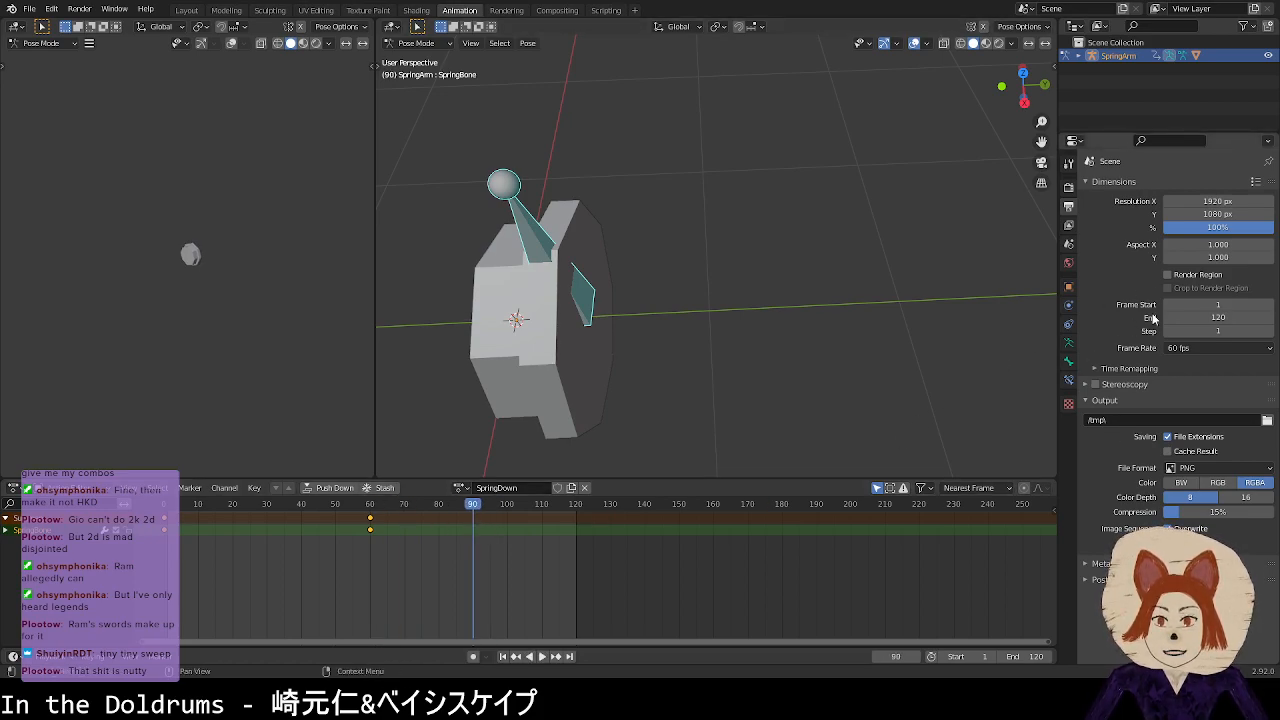
pyautogui.click(1222, 318)
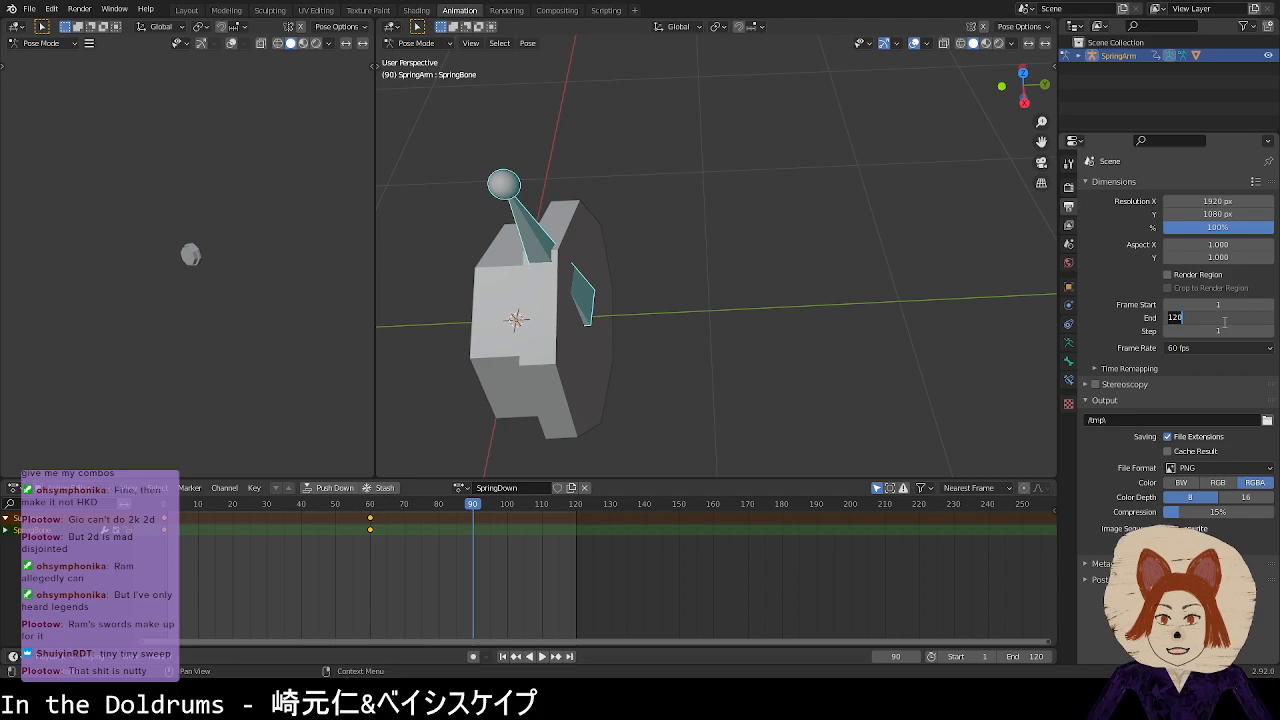
pyautogui.write('180')
pyautogui.press('Return')
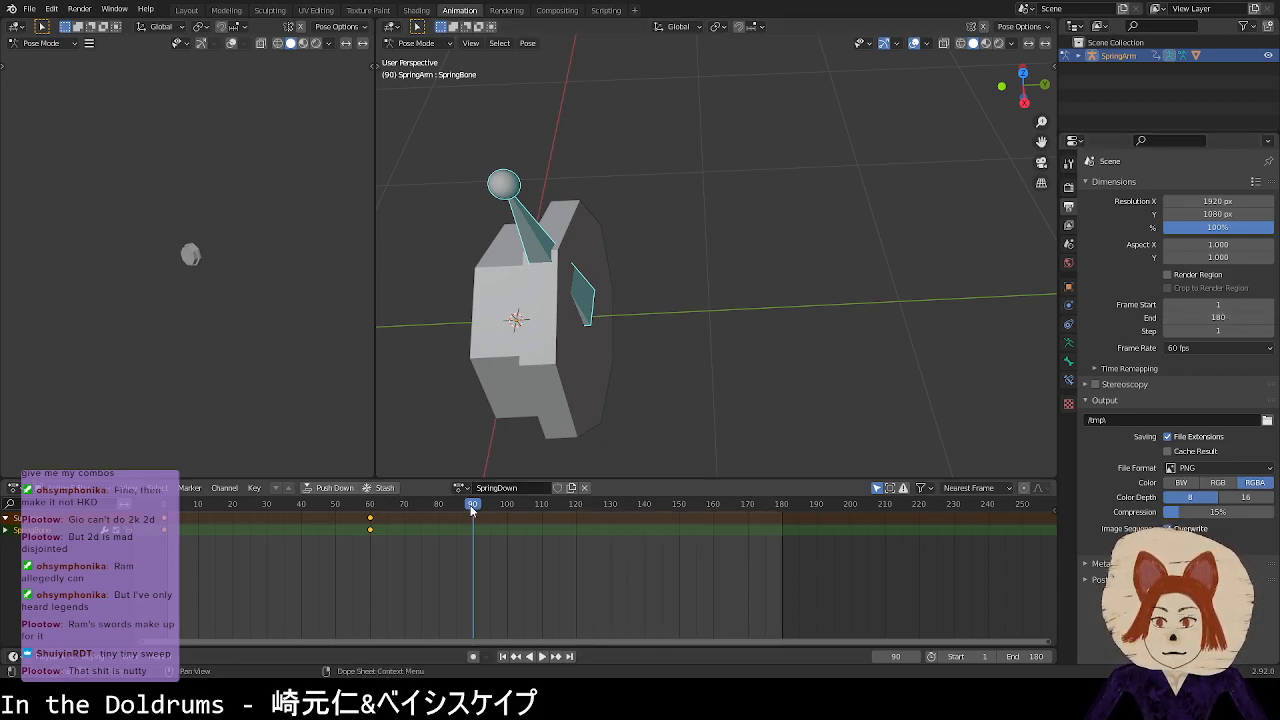
# Step: Insert a keyframe holding SpringBone's compressed pose at frame 90
pyautogui.press('space')
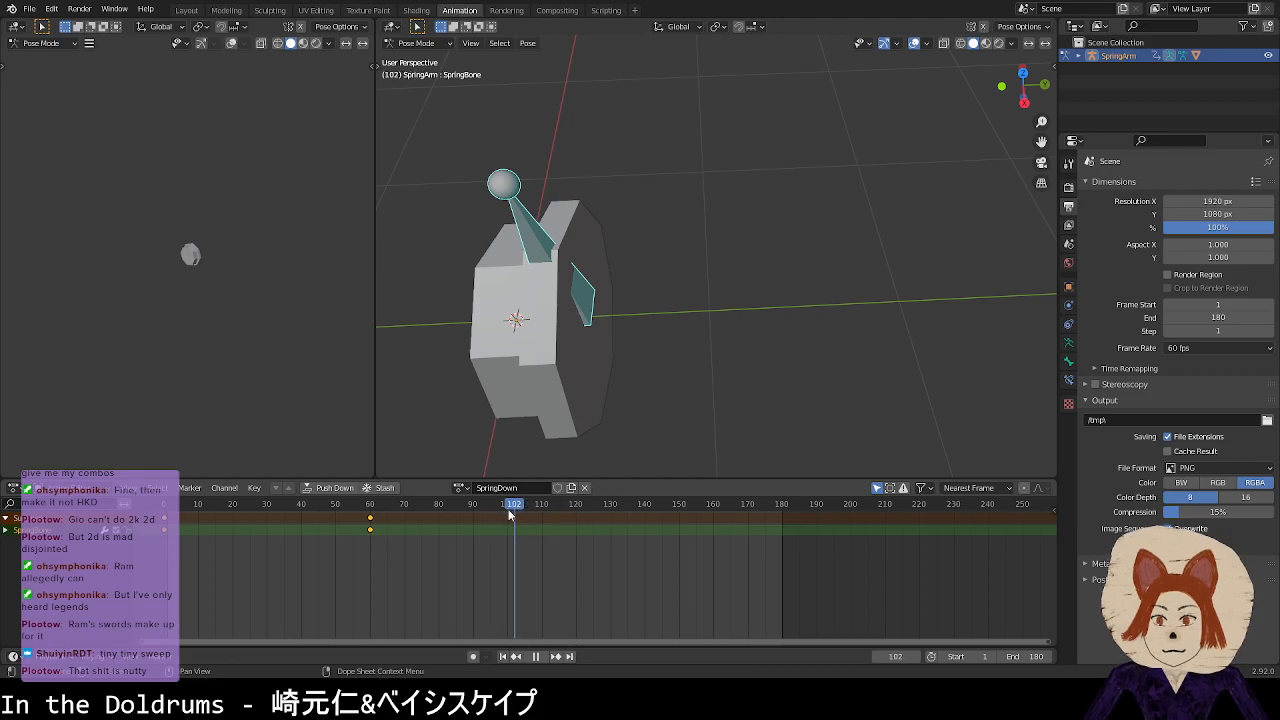
pyautogui.press('Escape')
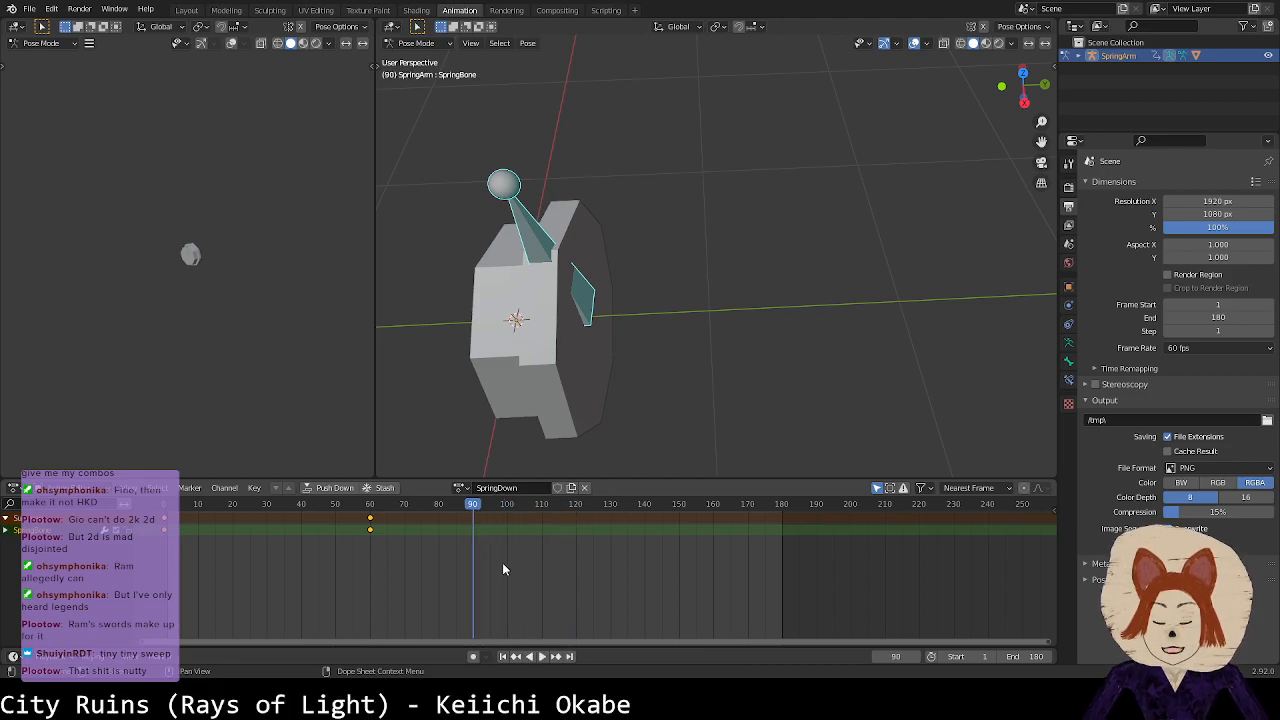
pyautogui.press('i')
pyautogui.click(569, 375)
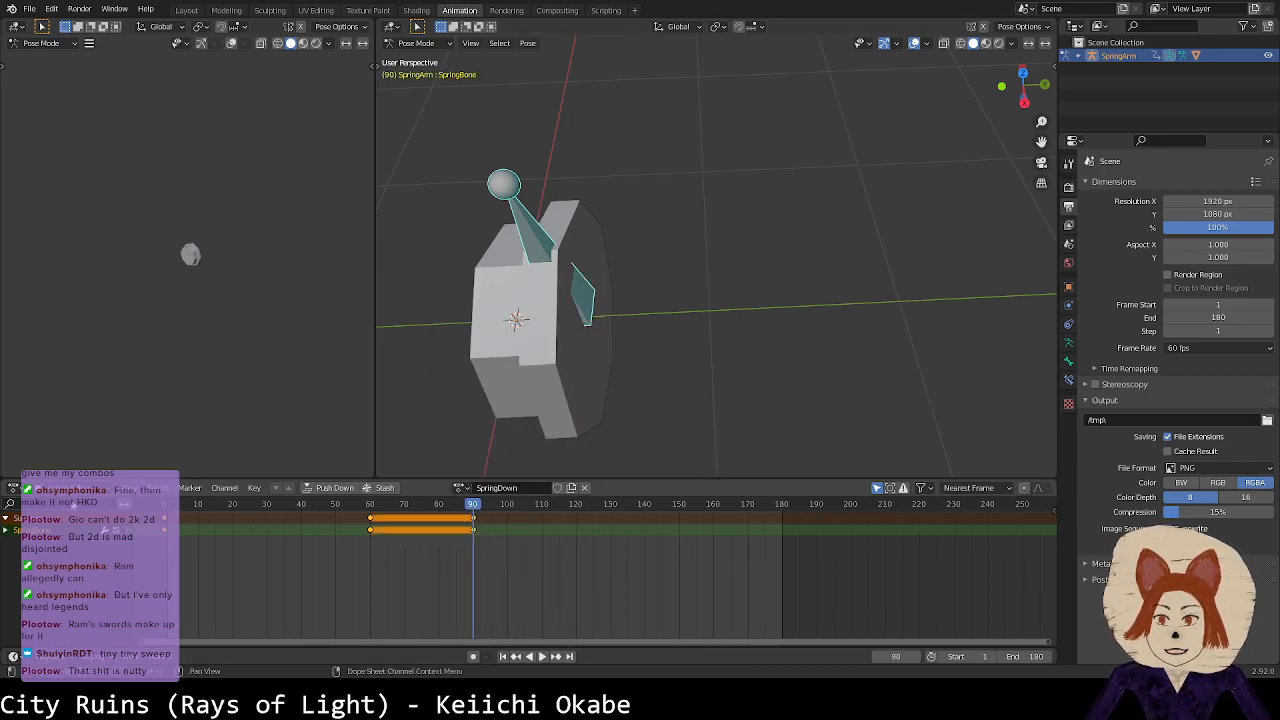
# Step: Copy SpringBone's rest-pose keyframe from frame 0 and paste it at frame 92 so the spring snaps back
pyautogui.click(171, 505)
pyautogui.click(163, 520)
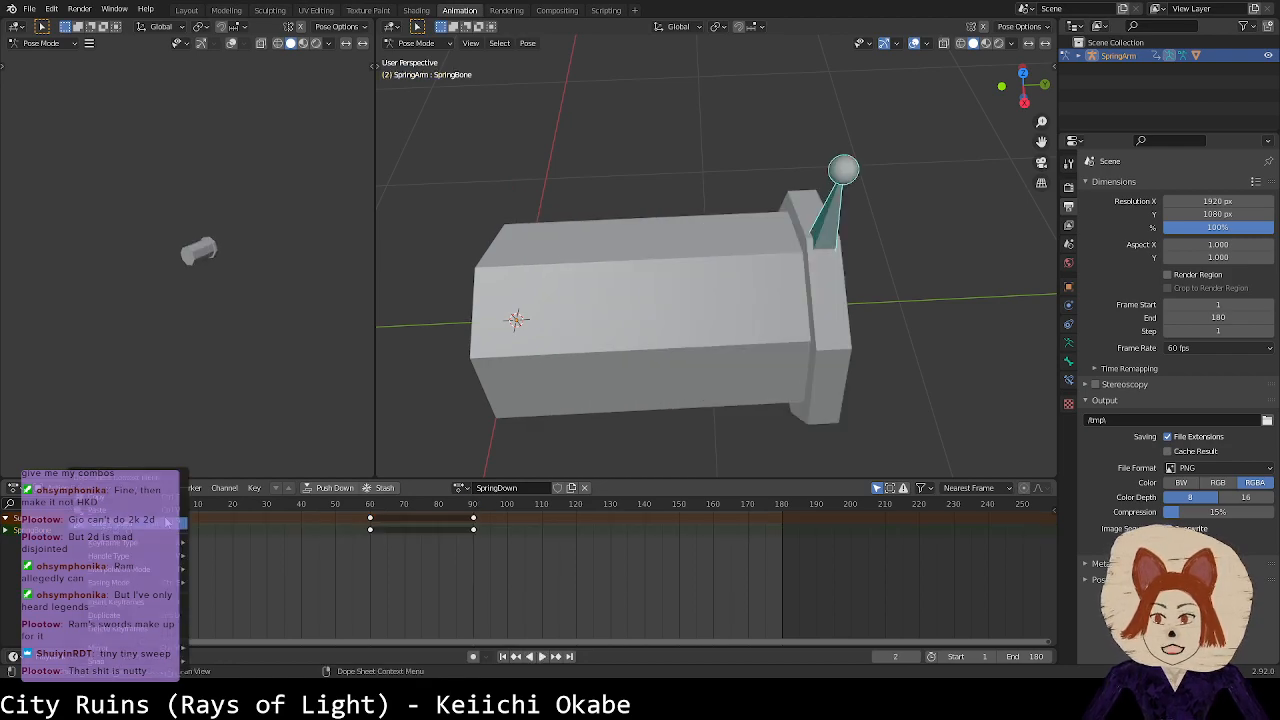
pyautogui.click(484, 505)
pyautogui.press('space')
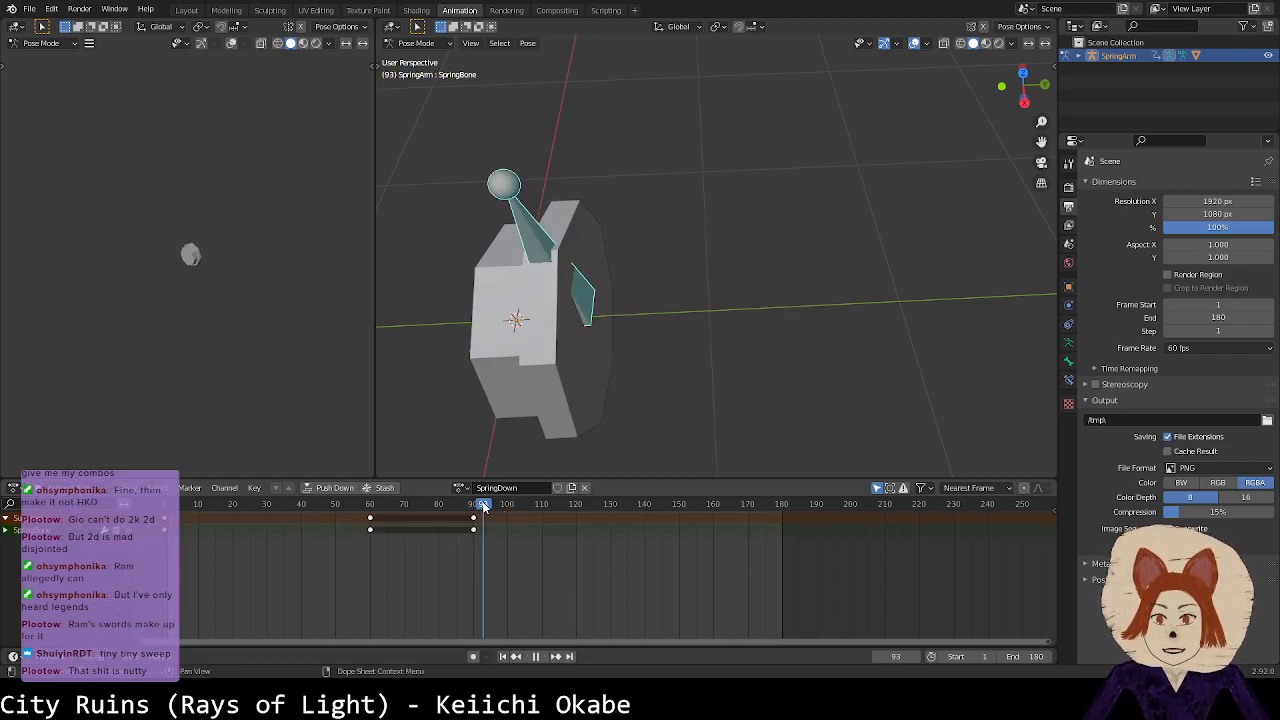
pyautogui.click(481, 507)
pyautogui.hotkey('ctrl', 'v')
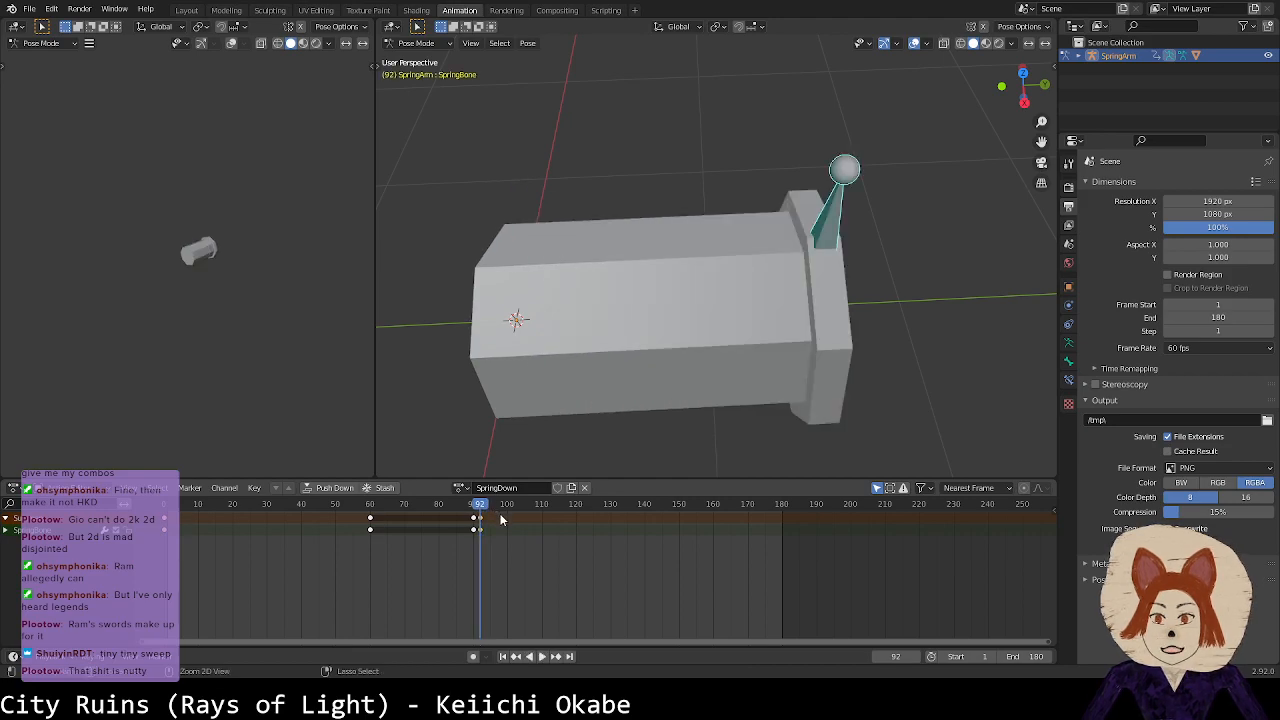
# Step: Play the full SpringDown animation from frame 0 and review the compression, hold and release from farther away
pyautogui.moveTo(477, 508); pyautogui.dragTo(167, 510)
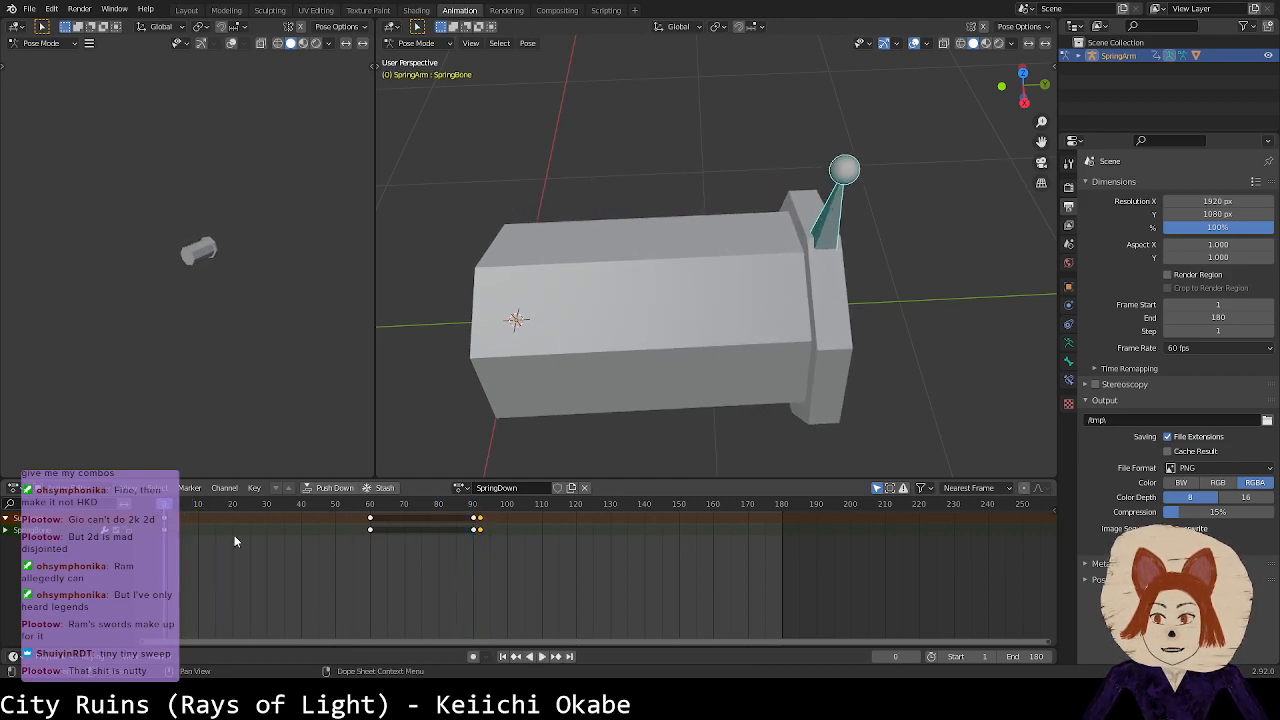
pyautogui.click(541, 656)
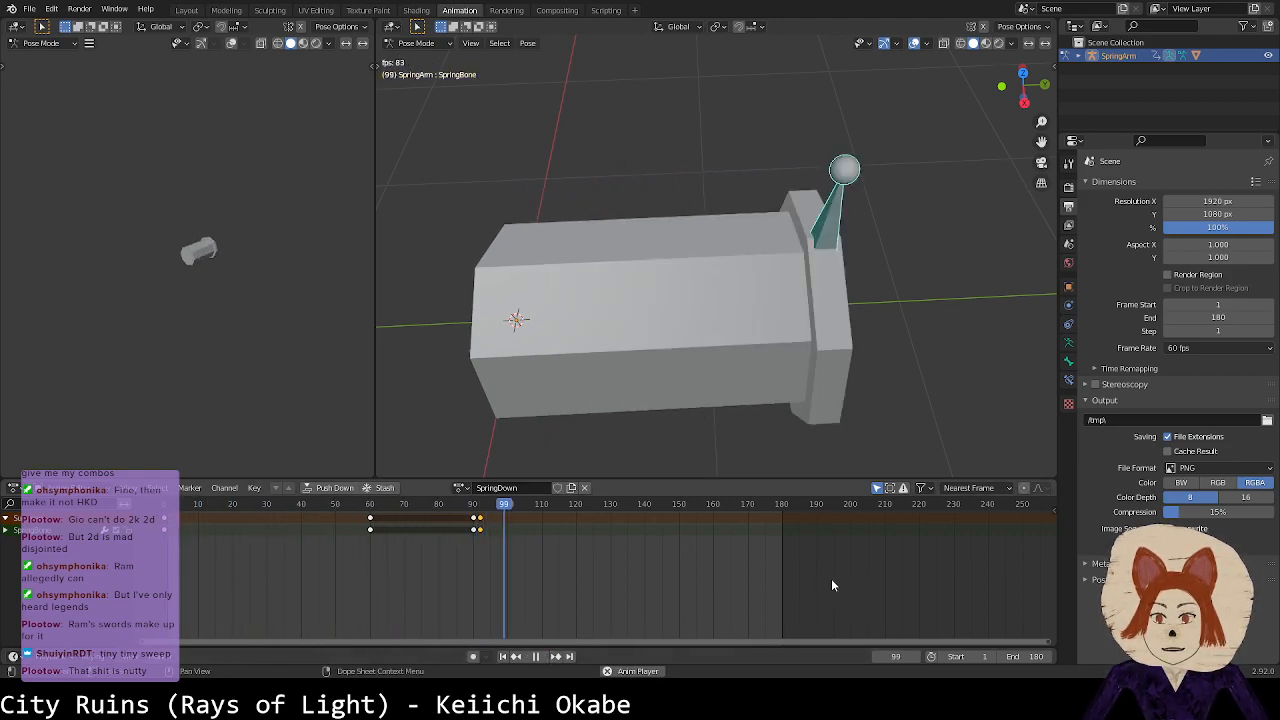
pyautogui.scroll(-3, 694, 374)
pyautogui.moveTo(694, 374); pyautogui.dragTo(700, 400, button='middle')
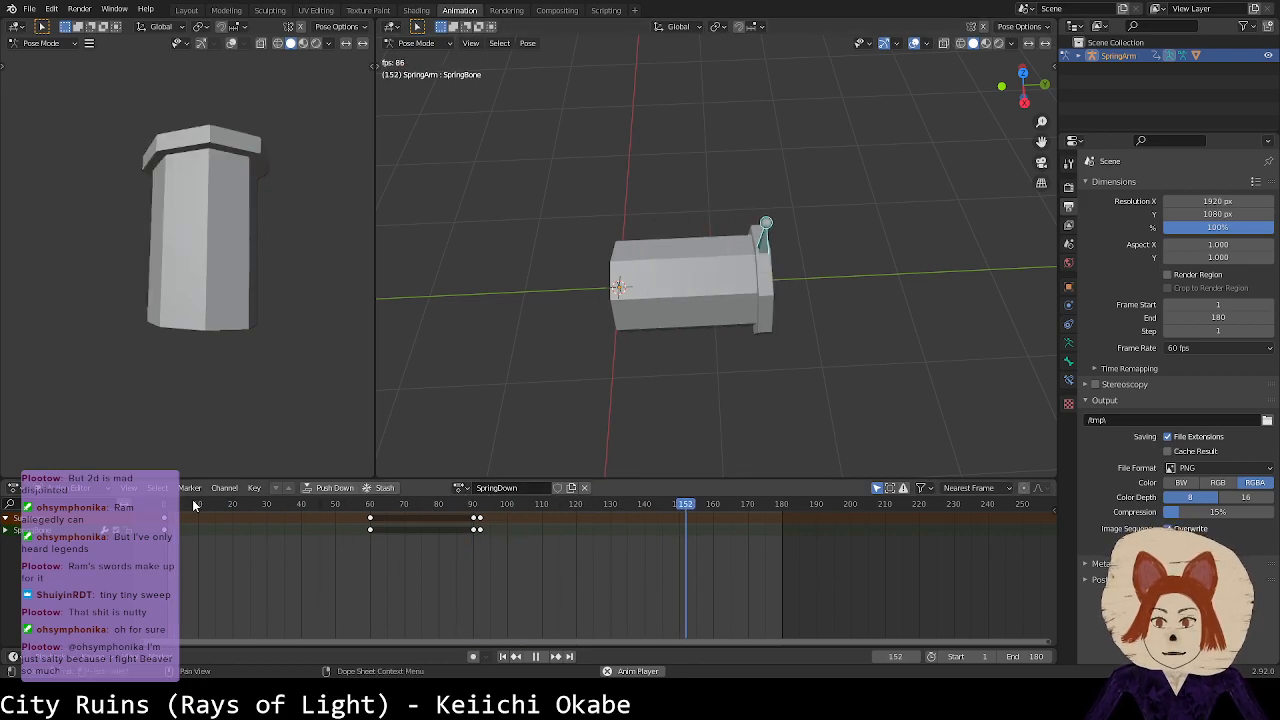
# Step: Stop the SpringDown playback, return the playhead to frame 0 and save Spring.blend
pyautogui.click(536, 656)
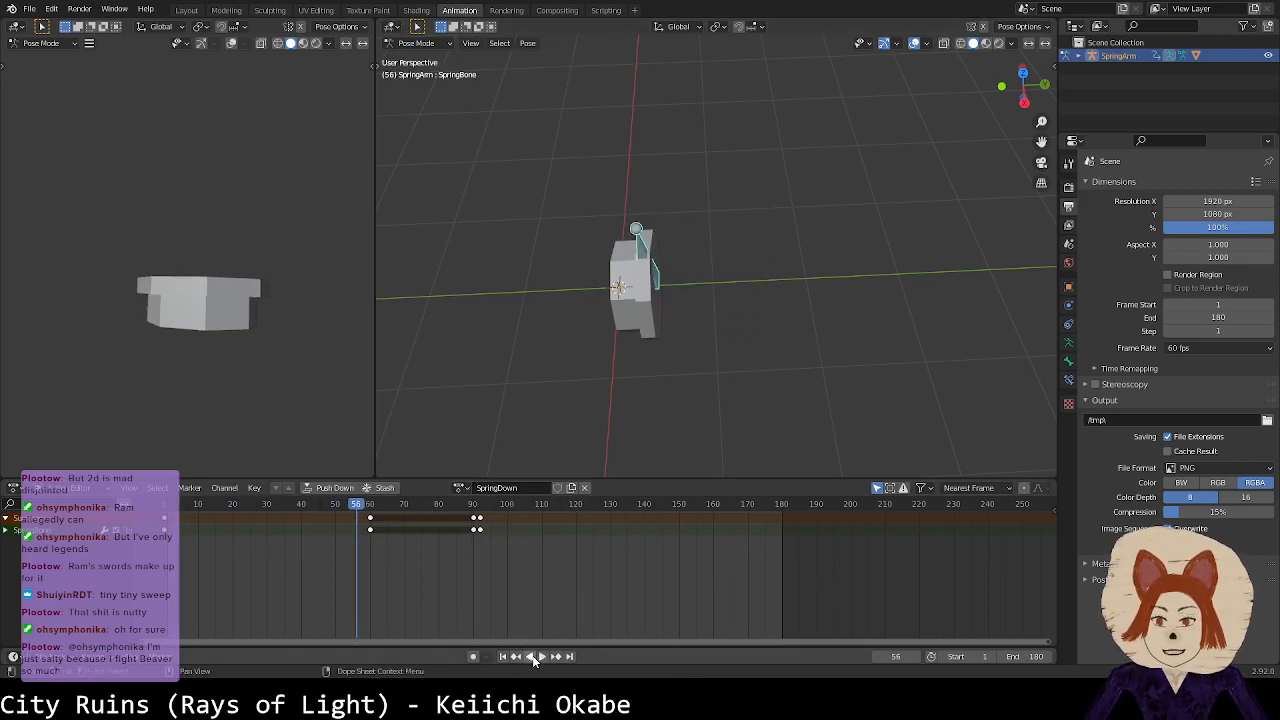
pyautogui.click(163, 505)
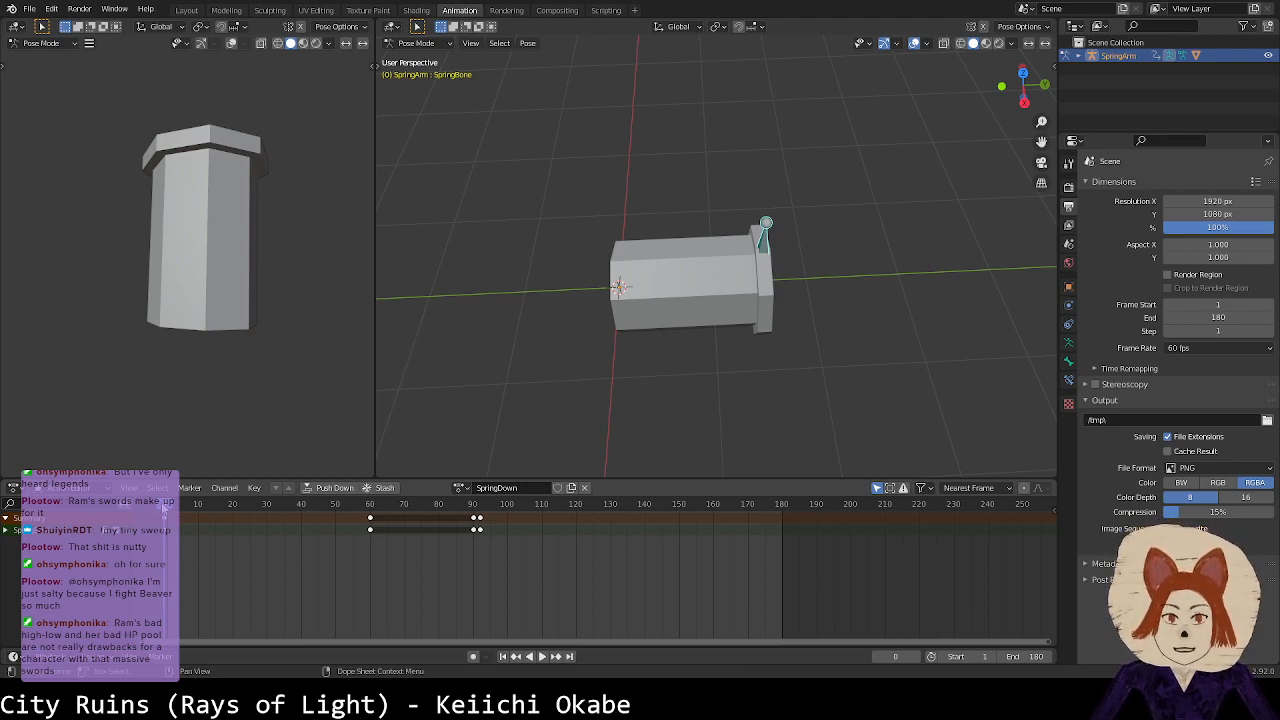
pyautogui.hotkey('ctrl', 's')
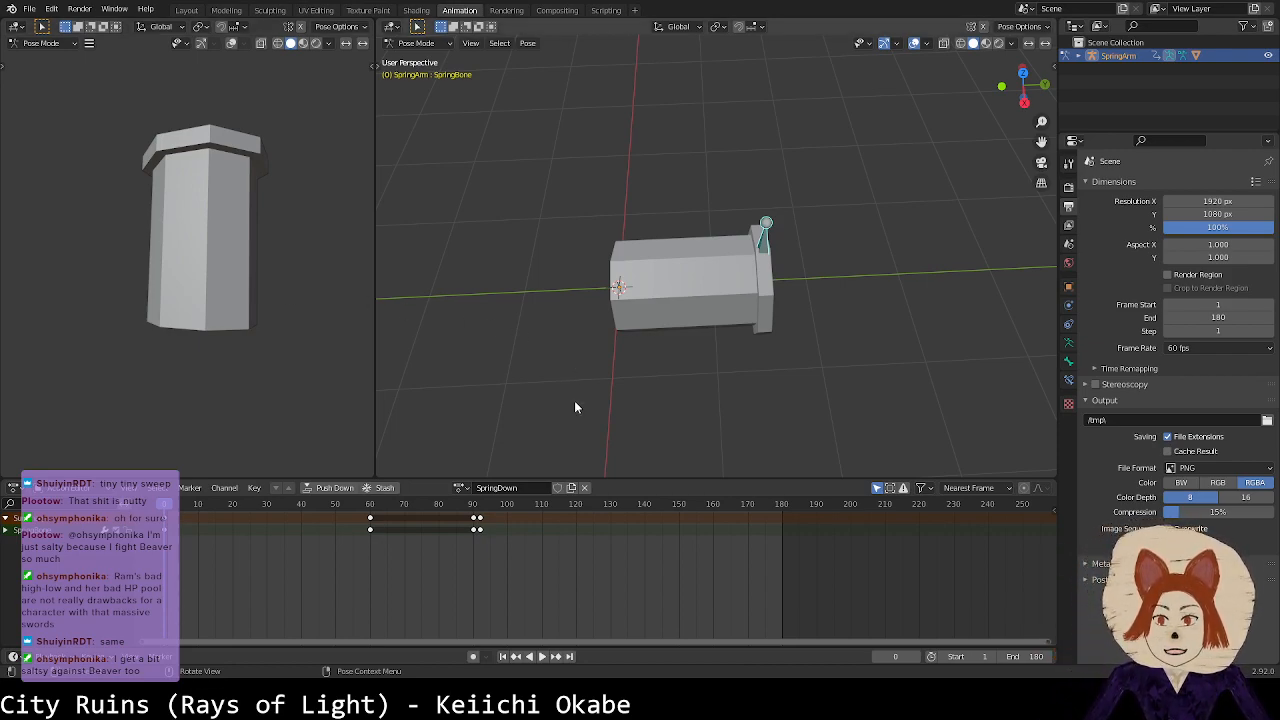
pyautogui.moveTo(174, 506); pyautogui.dragTo(167, 532)
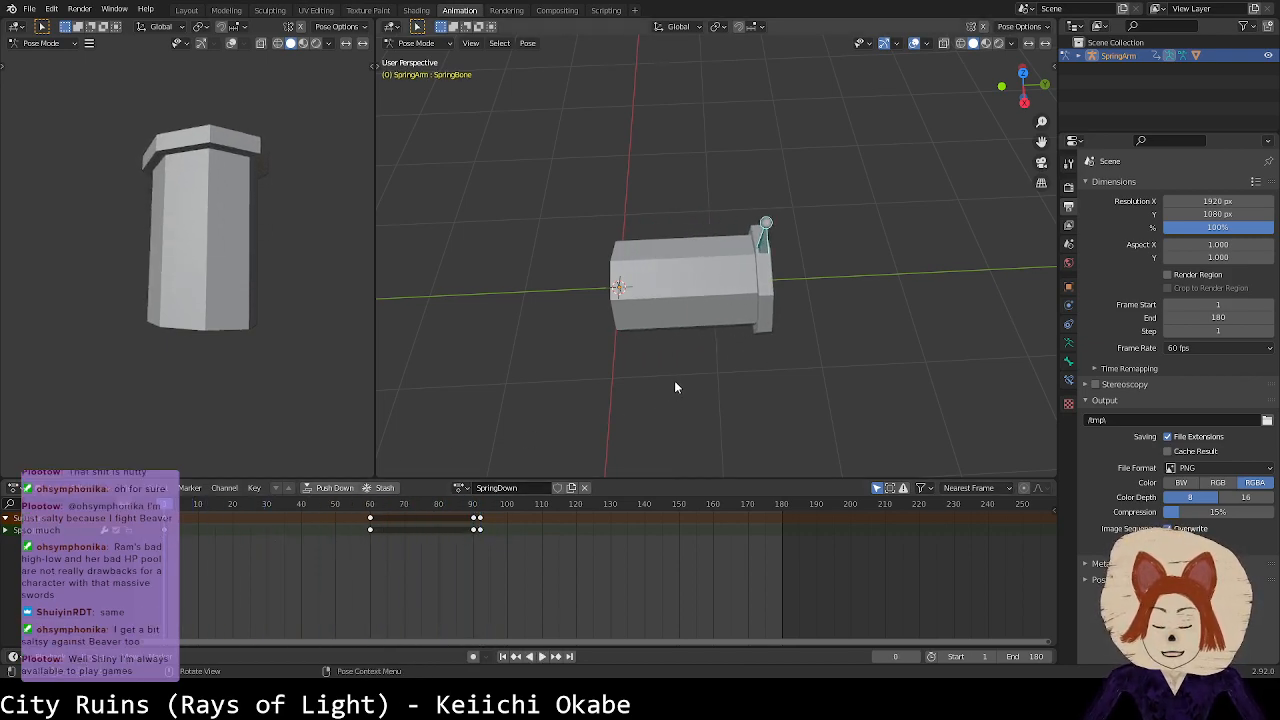
pyautogui.hotkey('ctrl', 's')
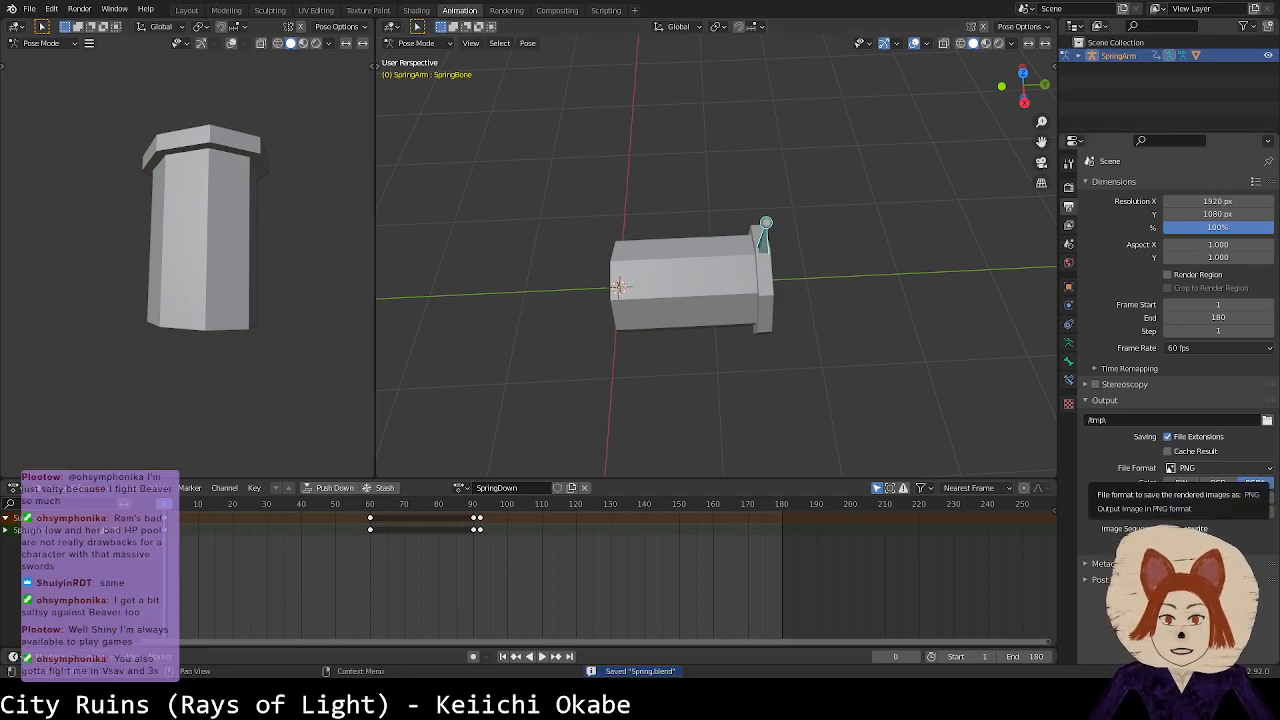
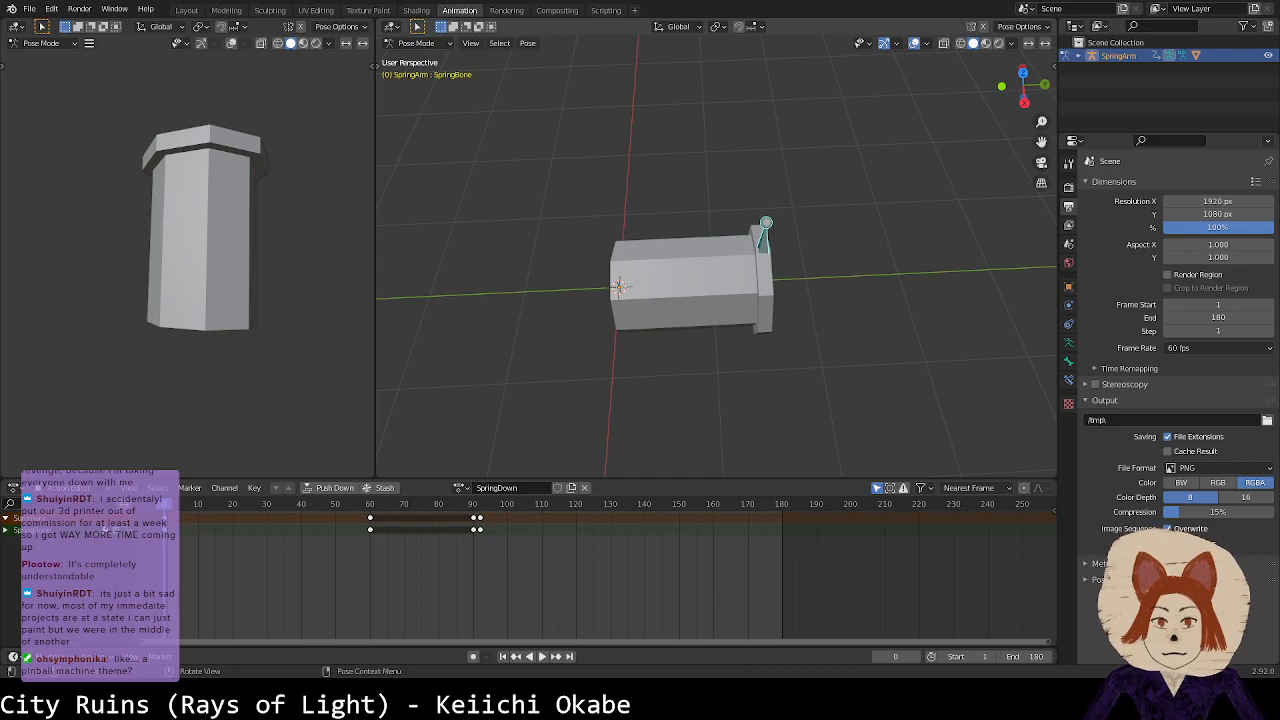
# Step: Save the spring file once more and start a new General file for the next part
pyautogui.click(30, 9)
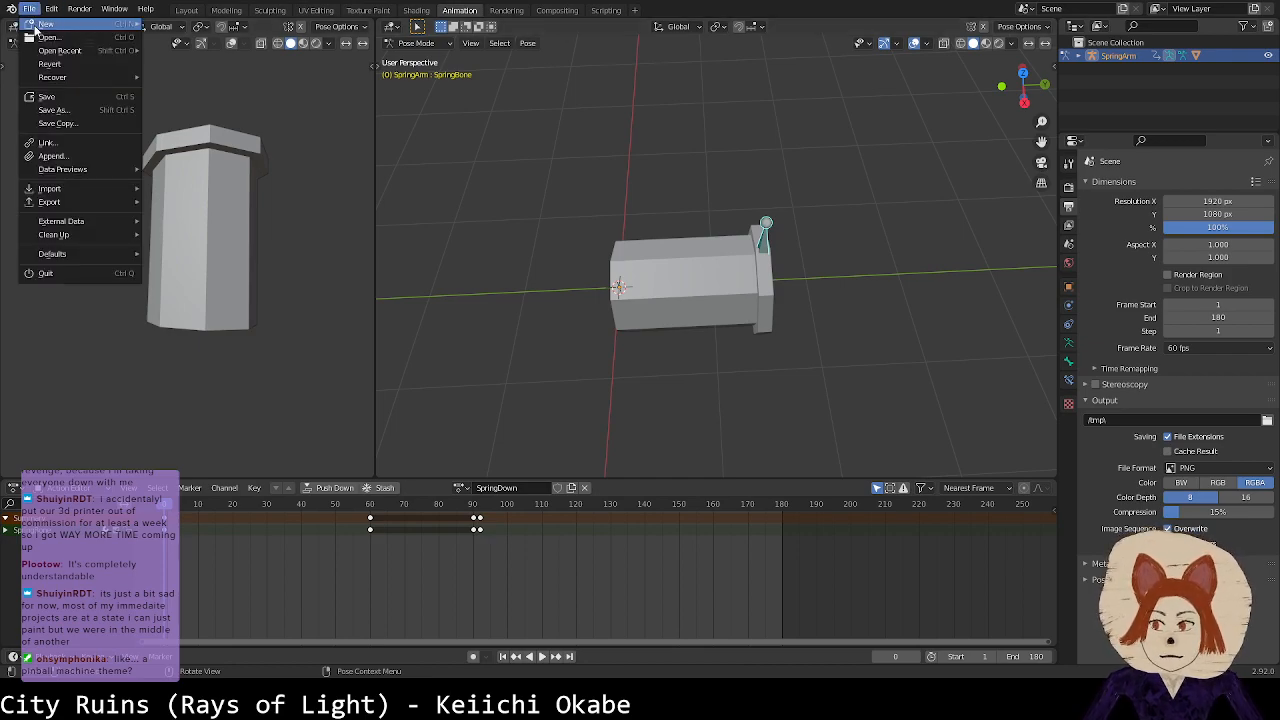
pyautogui.click(44, 96)
pyautogui.click(29, 10)
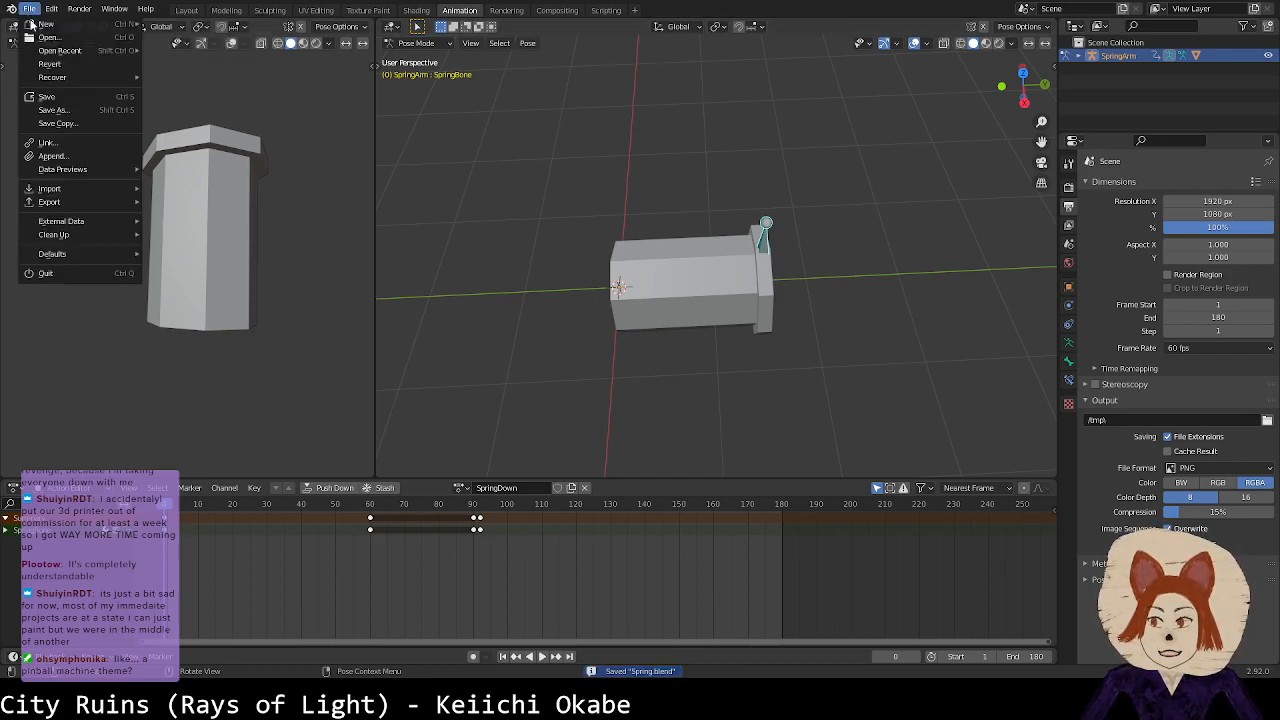
pyautogui.moveTo(48, 31)
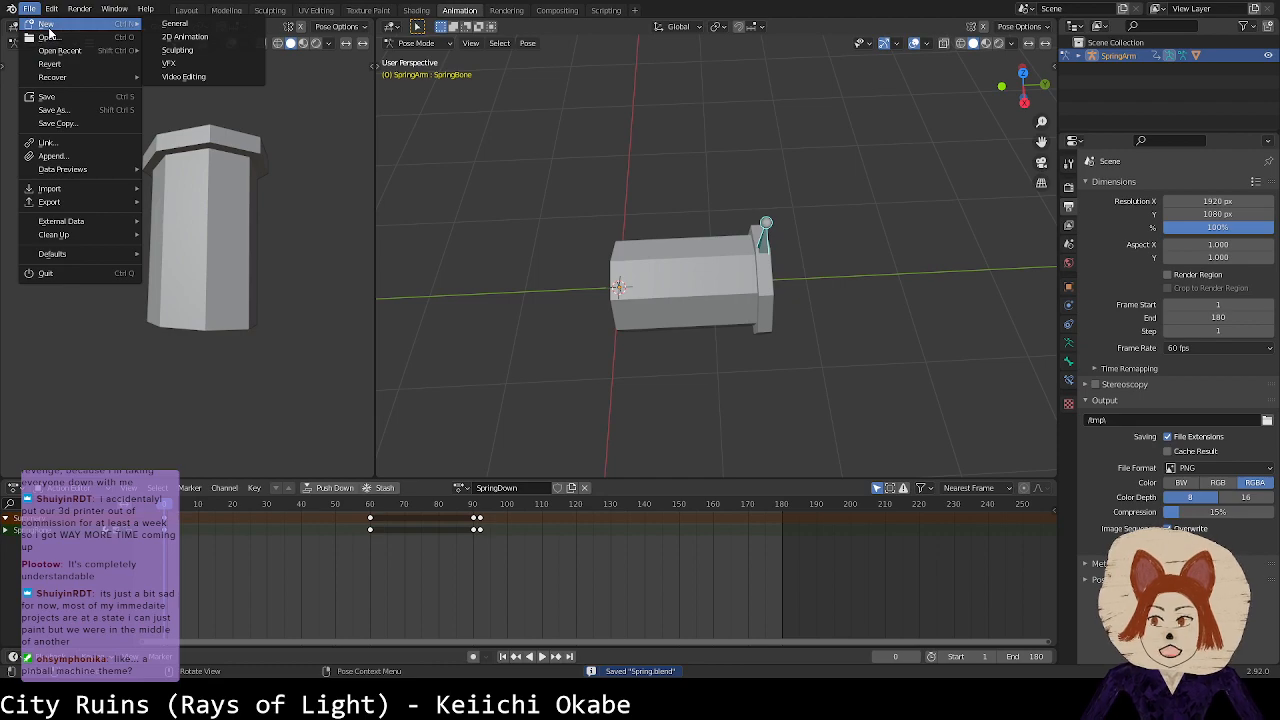
pyautogui.click(212, 23)
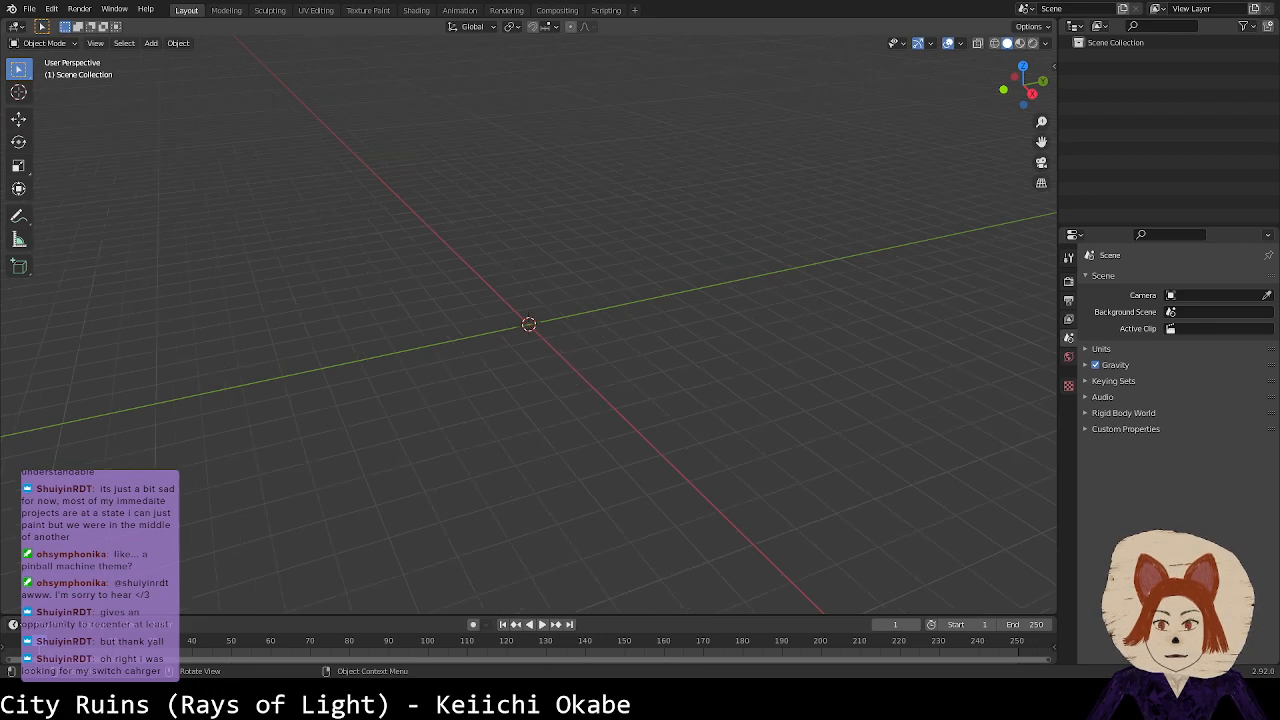
pyautogui.click(1022, 67)
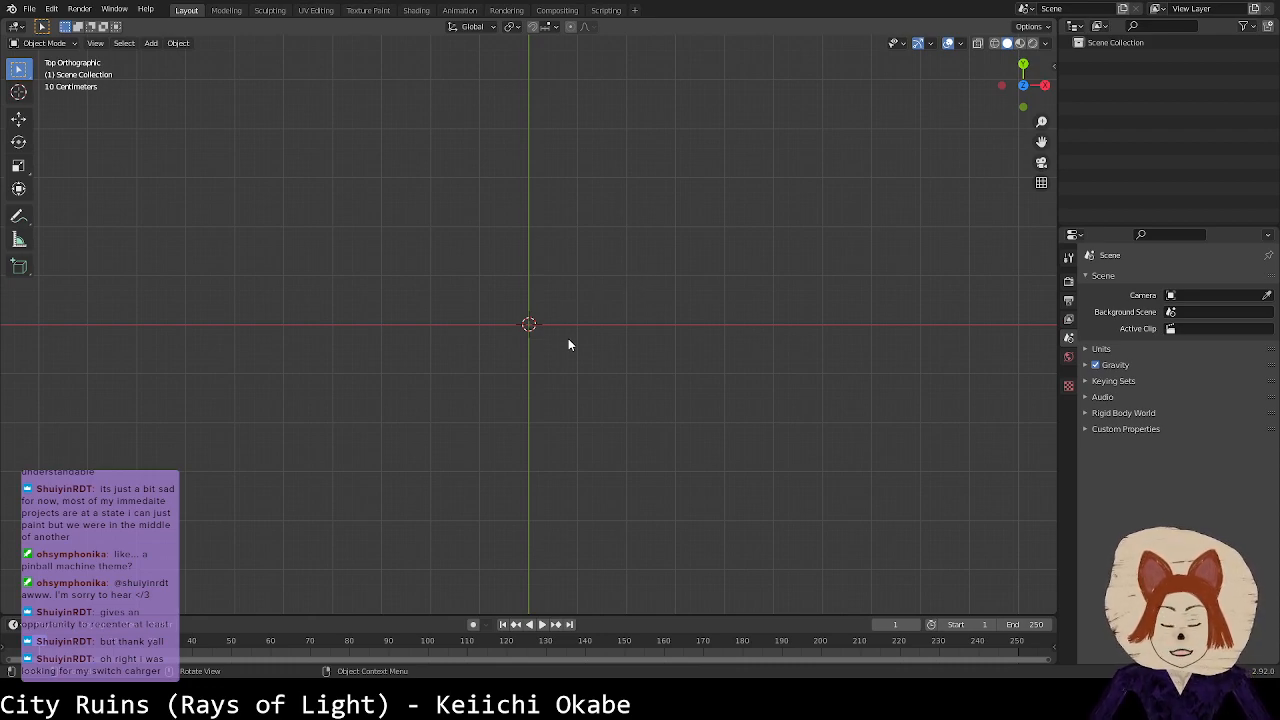
pyautogui.hotkey('shift', 's')
pyautogui.press('Escape')
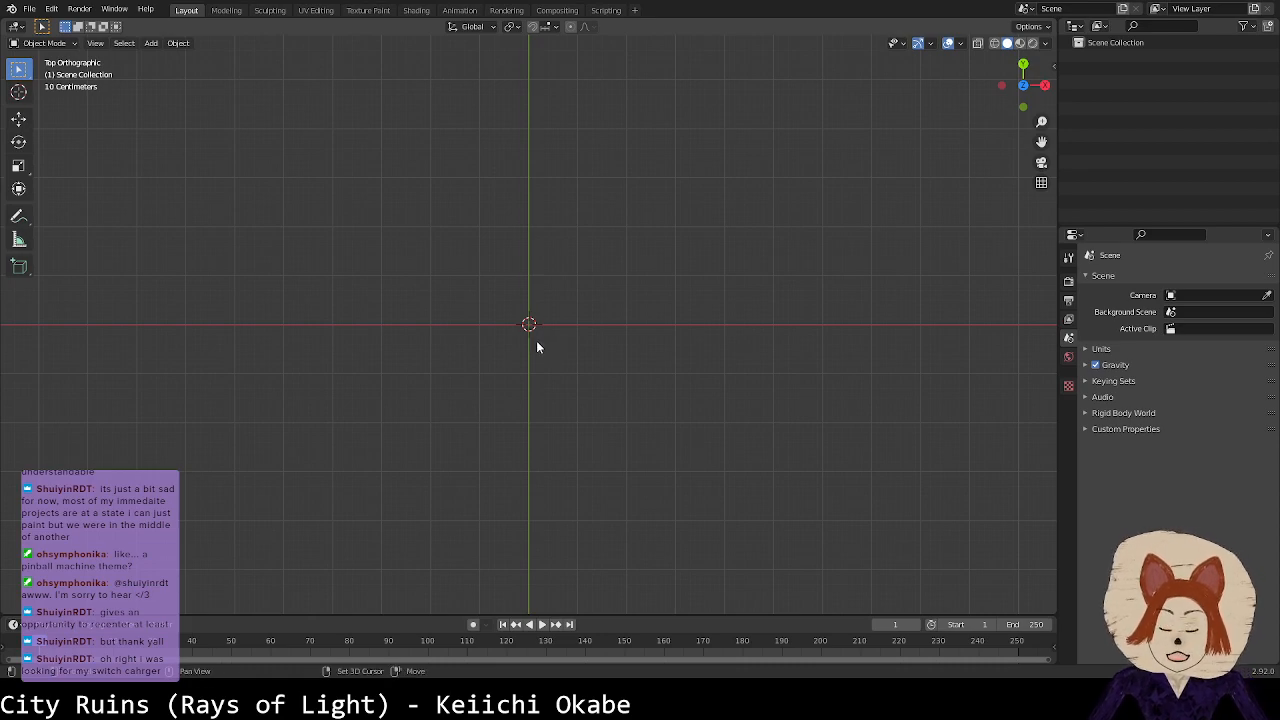
pyautogui.press('`')
pyautogui.moveTo(541, 350); pyautogui.dragTo(643, 283, button='middle')
pyautogui.press('`')
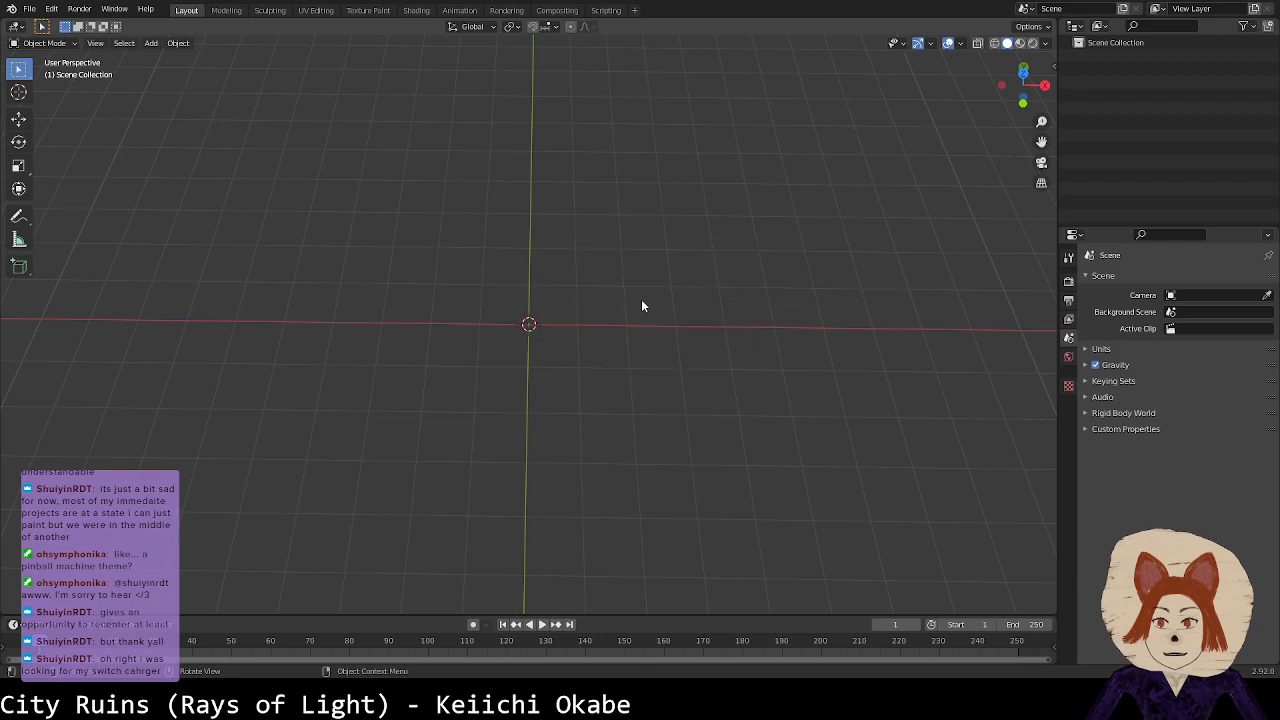
pyautogui.hotkey('ctrl', 'a')
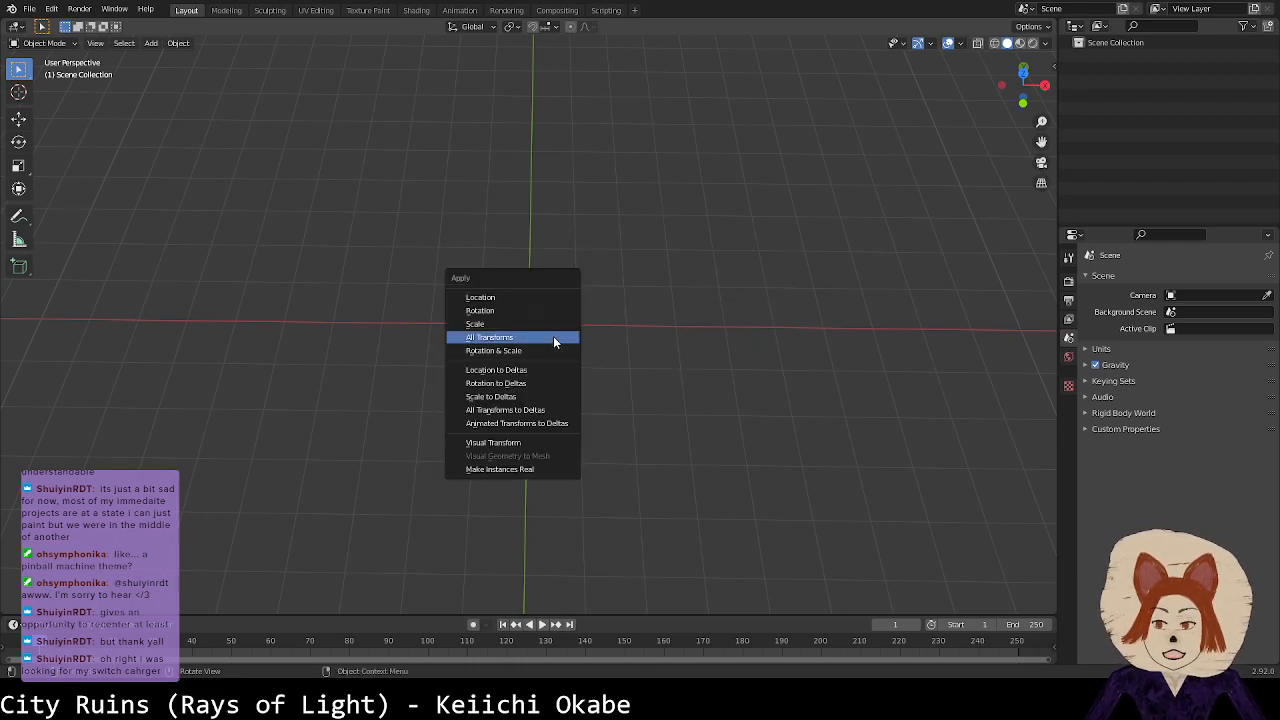
pyautogui.press('Escape')
# Step: Add a cylinder at the origin with 8 vertices and a reduced depth of about 0.5 m
pyautogui.hotkey('shift', 'a')
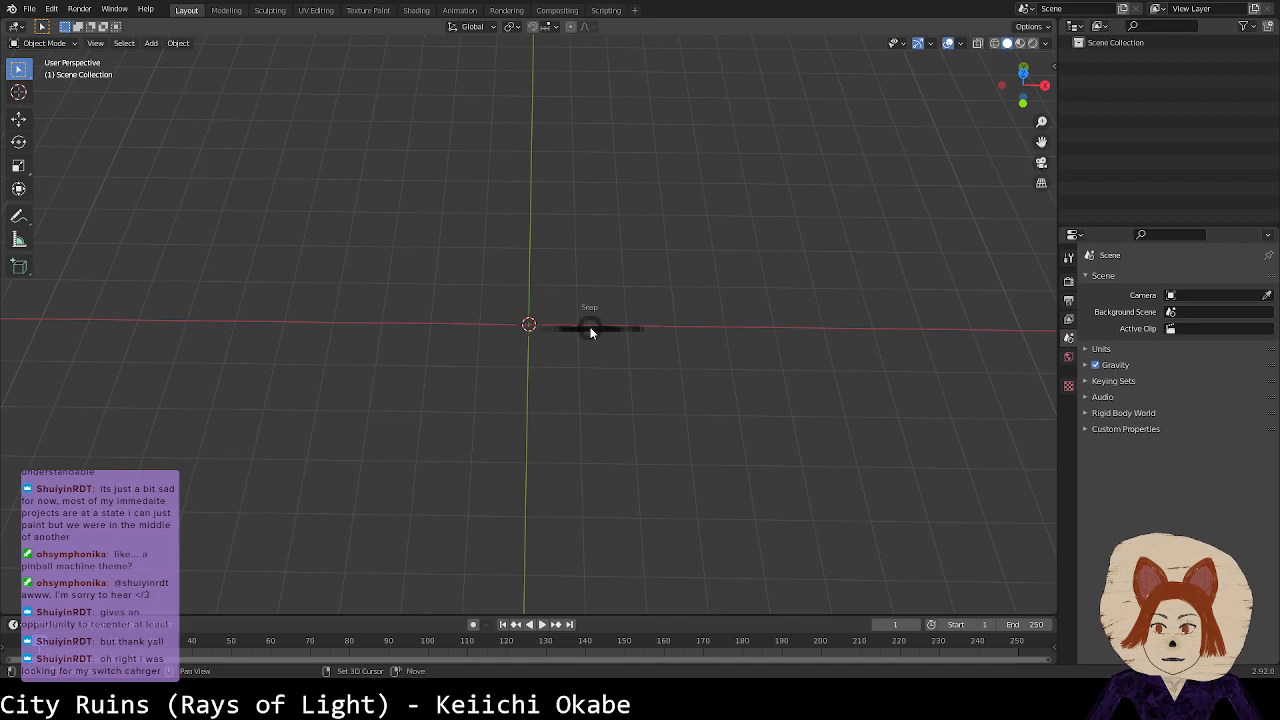
pyautogui.hotkey('shift', 'a')
pyautogui.moveTo(551, 328)
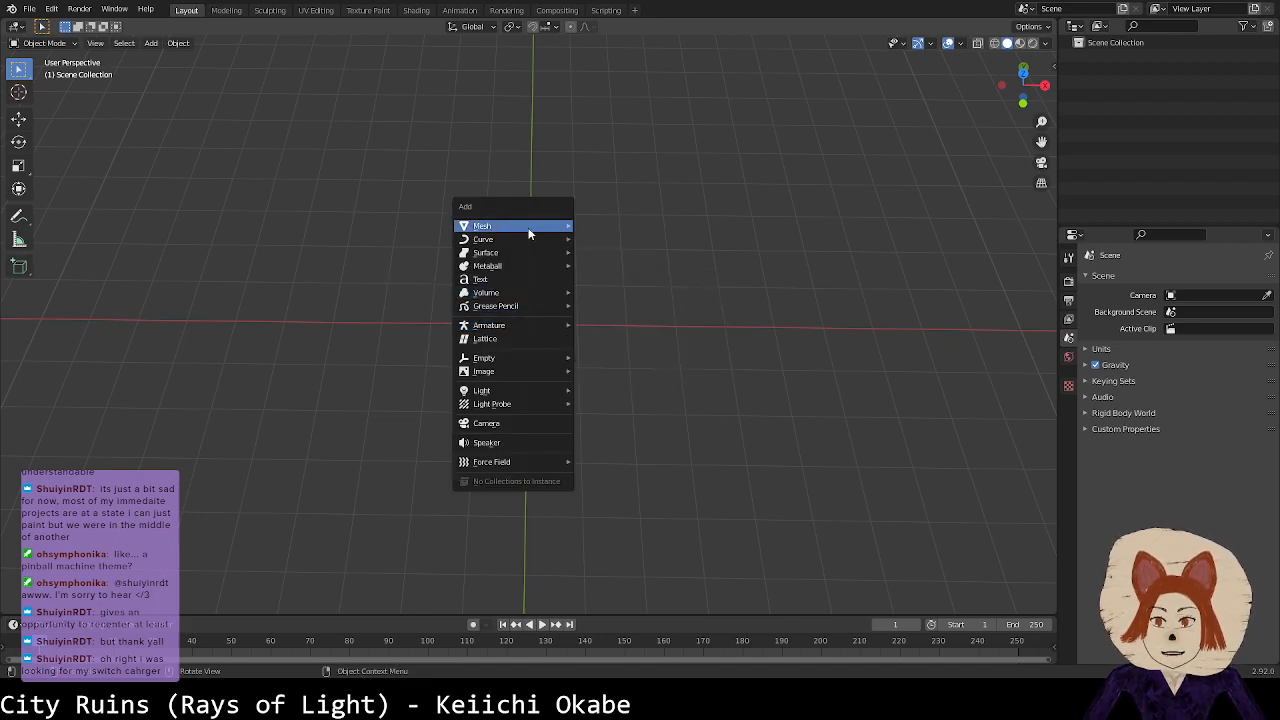
pyautogui.moveTo(532, 231)
pyautogui.click(612, 292)
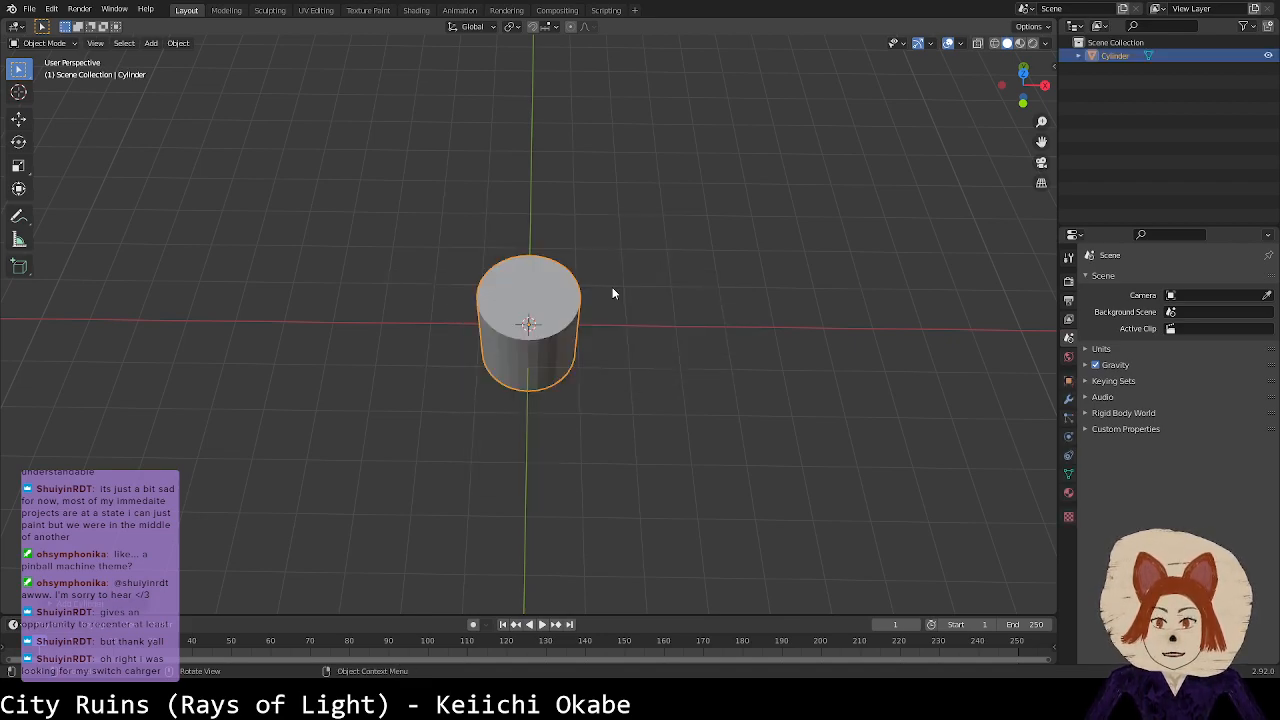
pyautogui.click(150, 598)
pyautogui.click(167, 442)
pyautogui.write('8')
pyautogui.press('Return')
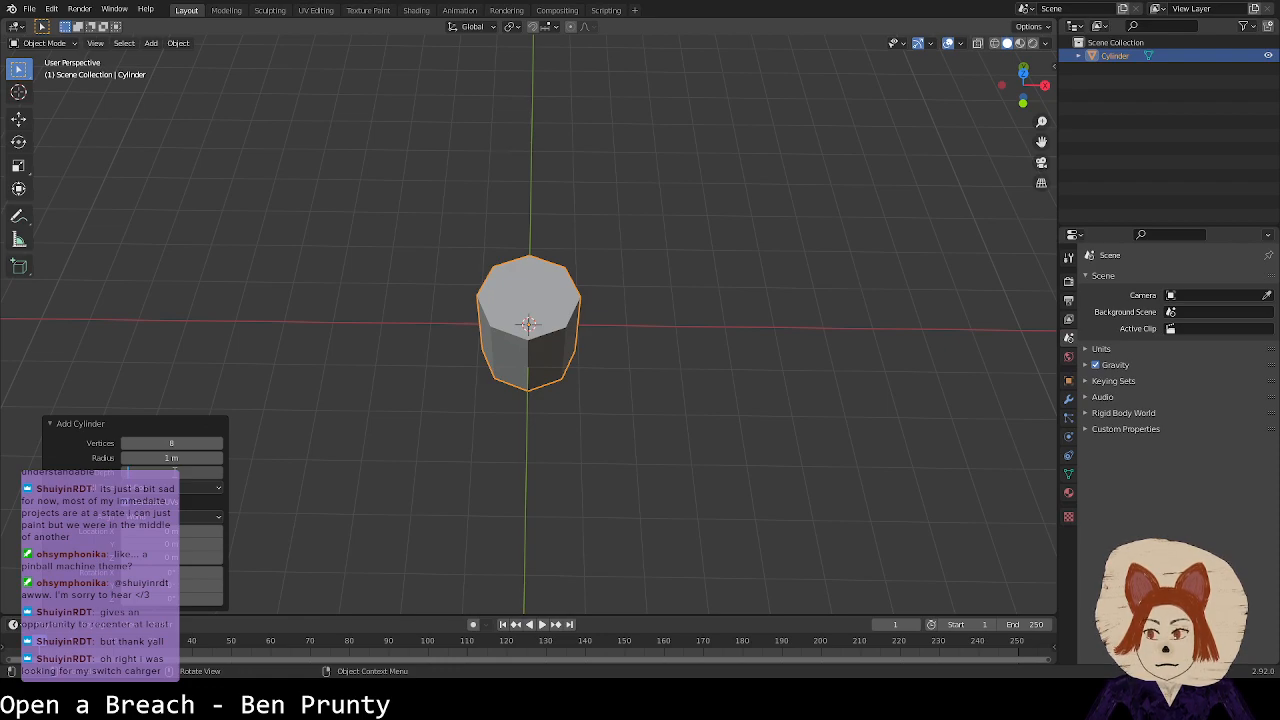
pyautogui.moveTo(178, 472); pyautogui.dragTo(150, 472)
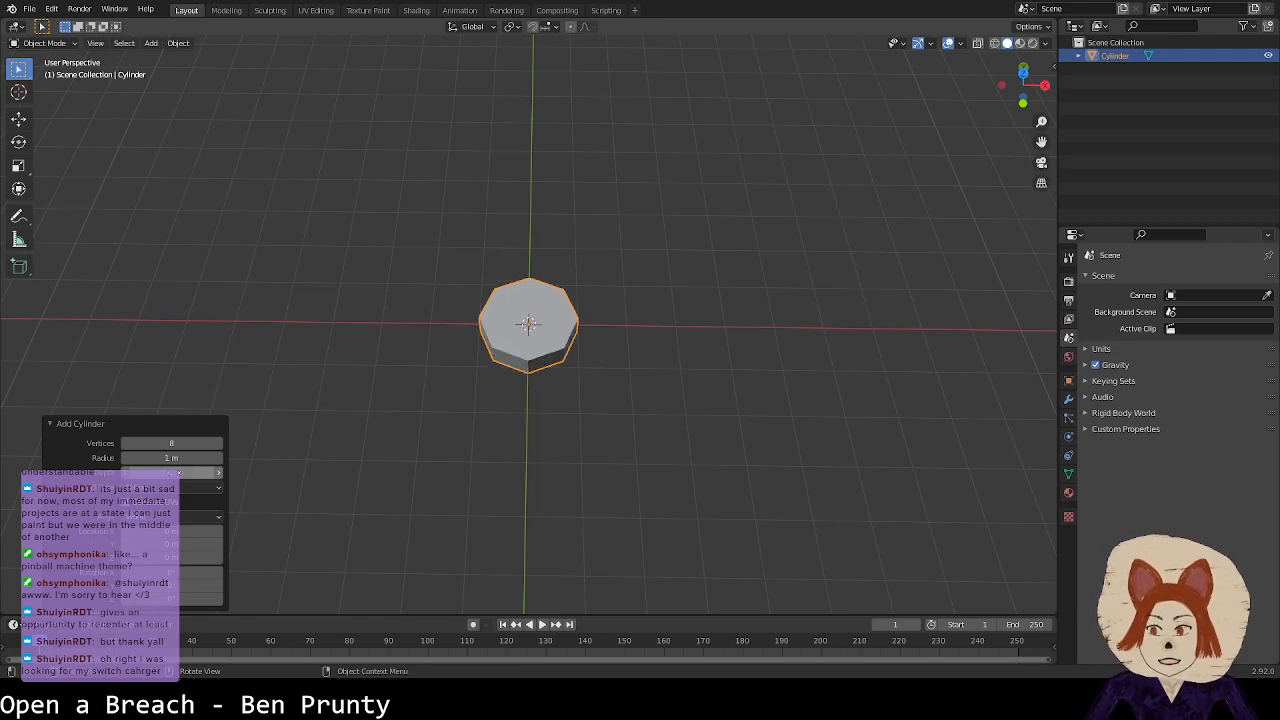
# Step: Select the cylinder's bottom ring of vertices in Edit Mode and set their median Z to 0 m
pyautogui.moveTo(573, 330); pyautogui.dragTo(565, 293, button='middle')
pyautogui.scroll(1, 566, 340)
pyautogui.moveTo(568, 376); pyautogui.dragTo(554, 336, button='middle')
pyautogui.scroll(4, 558, 357)
pyautogui.press('Tab')
pyautogui.moveTo(369, 338); pyautogui.dragTo(758, 396)
pyautogui.moveTo(764, 399); pyautogui.dragTo(739, 391, button='middle')
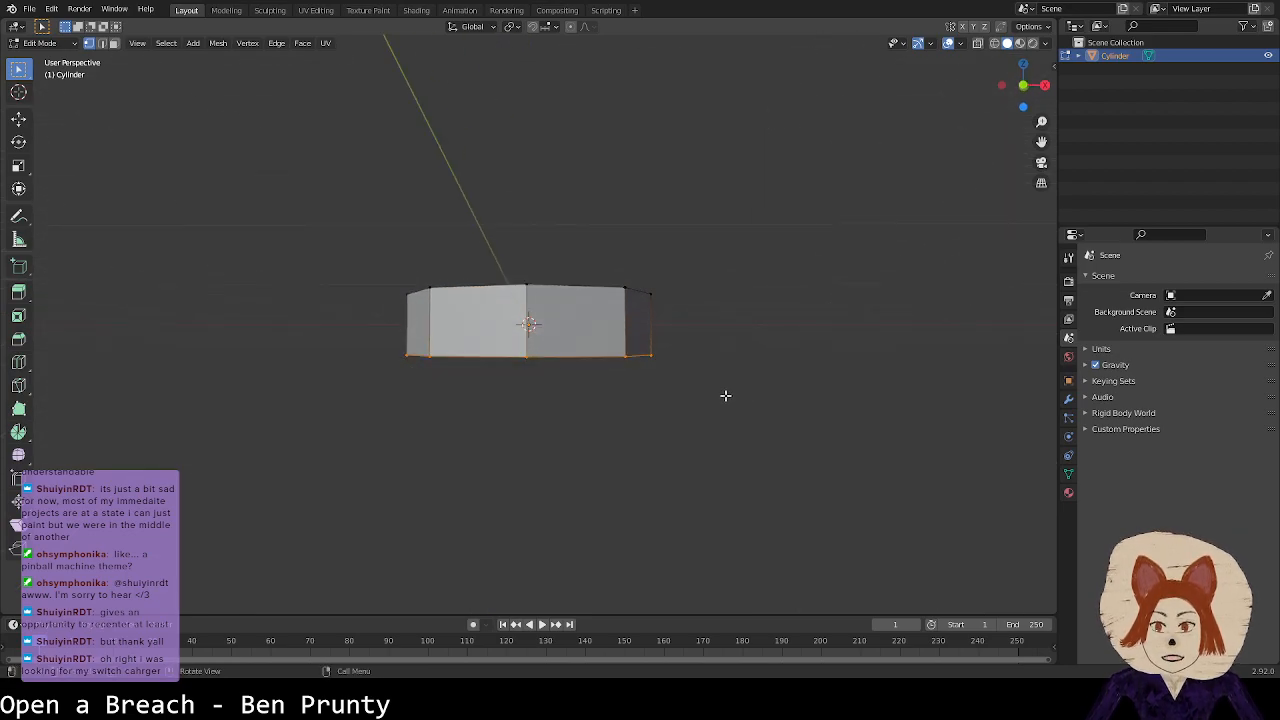
pyautogui.click(1050, 65)
pyautogui.click(986, 119)
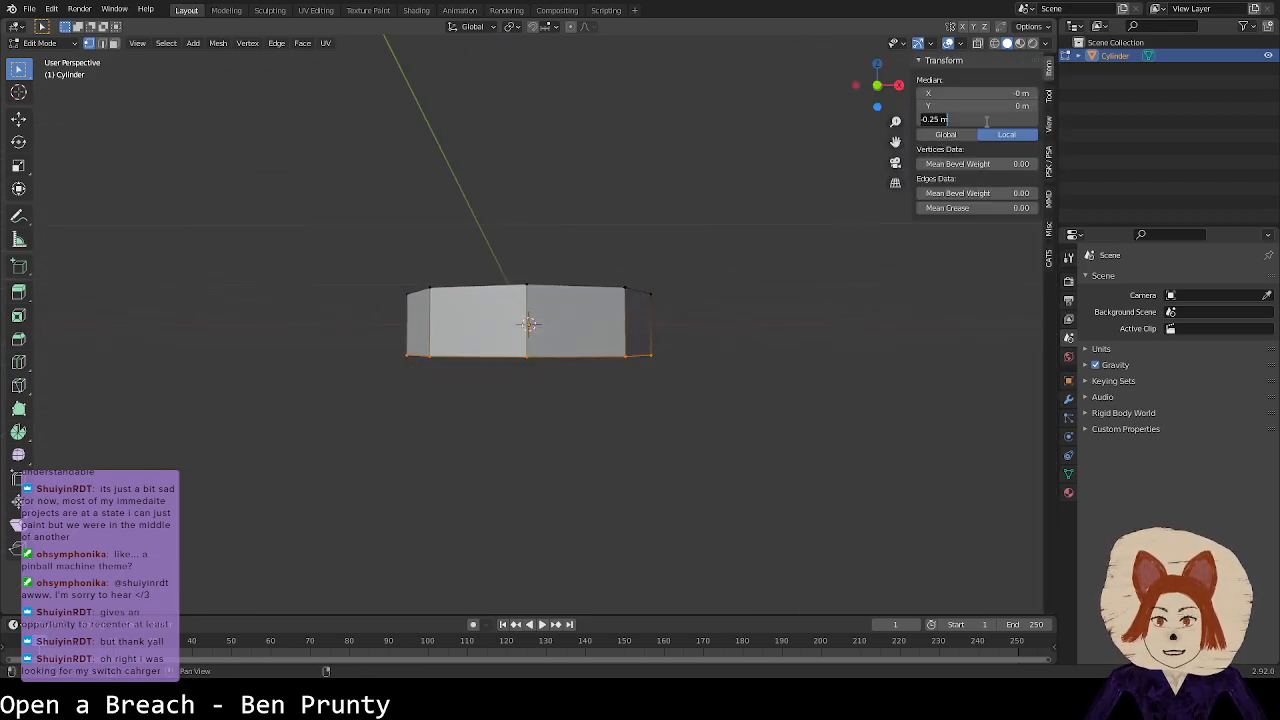
pyautogui.write('0')
pyautogui.press('Return')
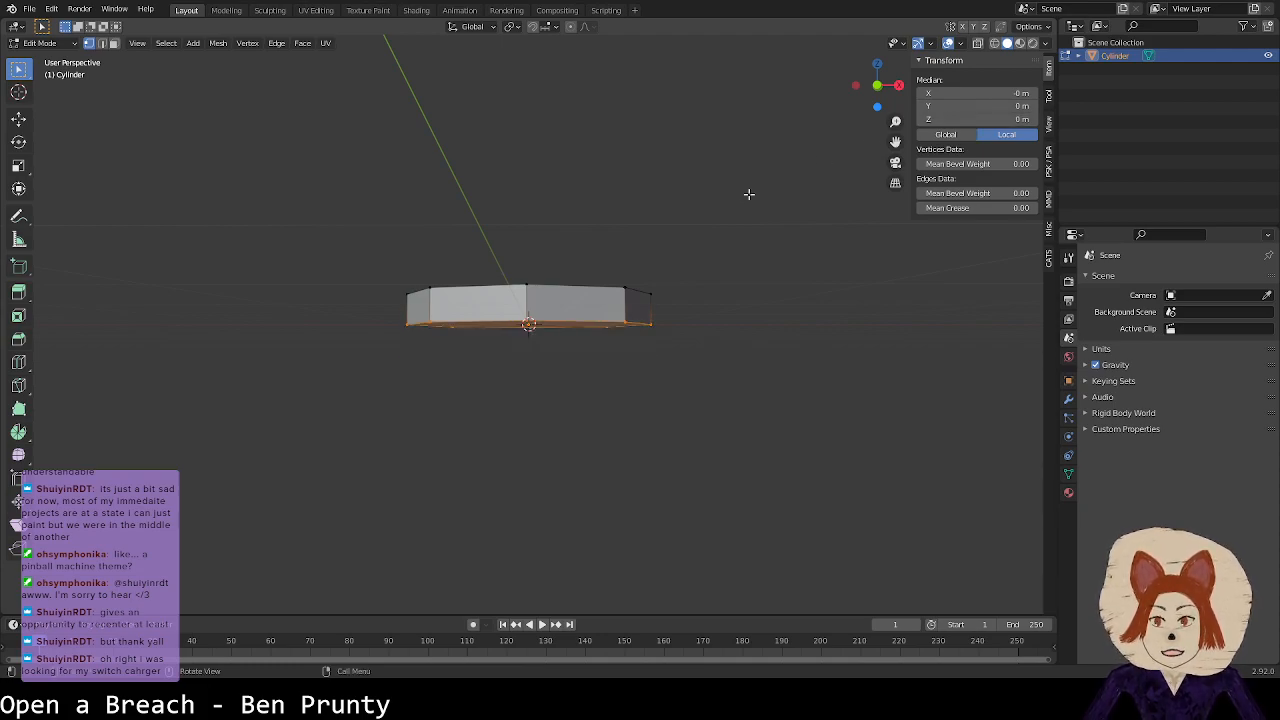
# Step: Select the cylinder's top vertices and raise them along Z to a height of about 0.36 m
pyautogui.moveTo(739, 209); pyautogui.dragTo(743, 217, button='middle')
pyautogui.moveTo(386, 263); pyautogui.dragTo(745, 321)
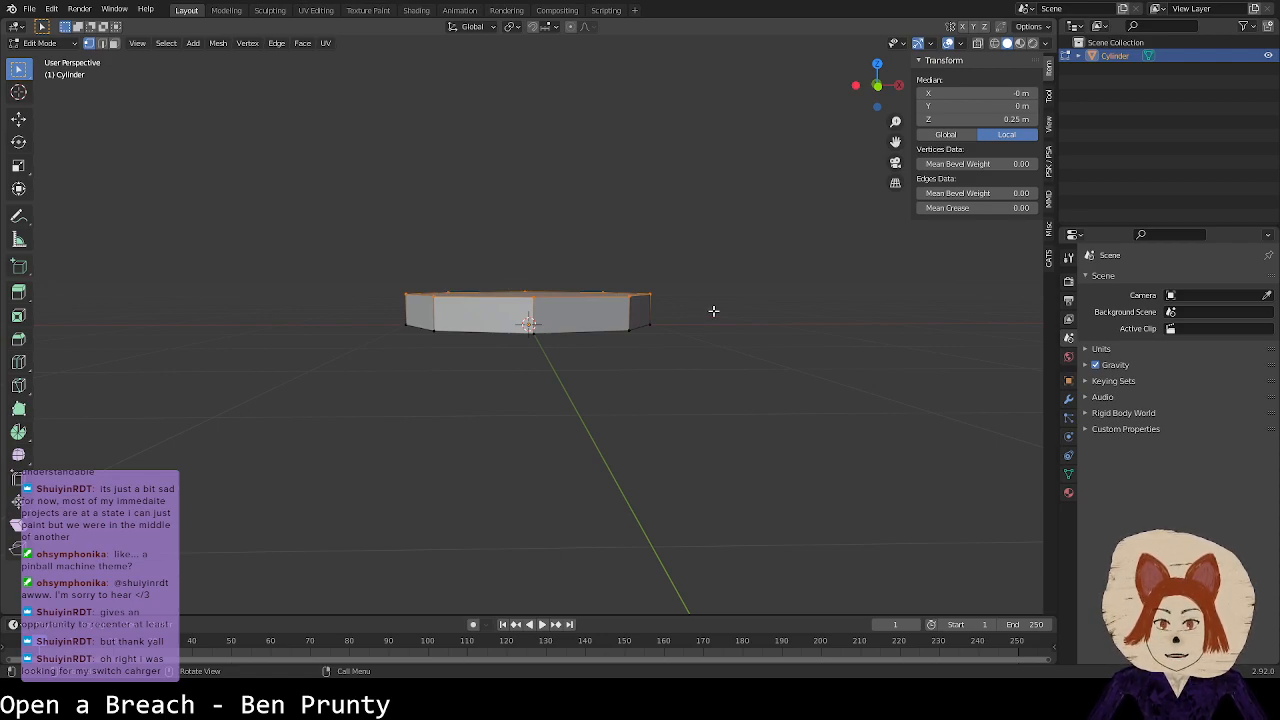
pyautogui.moveTo(709, 314); pyautogui.dragTo(705, 332, button='middle')
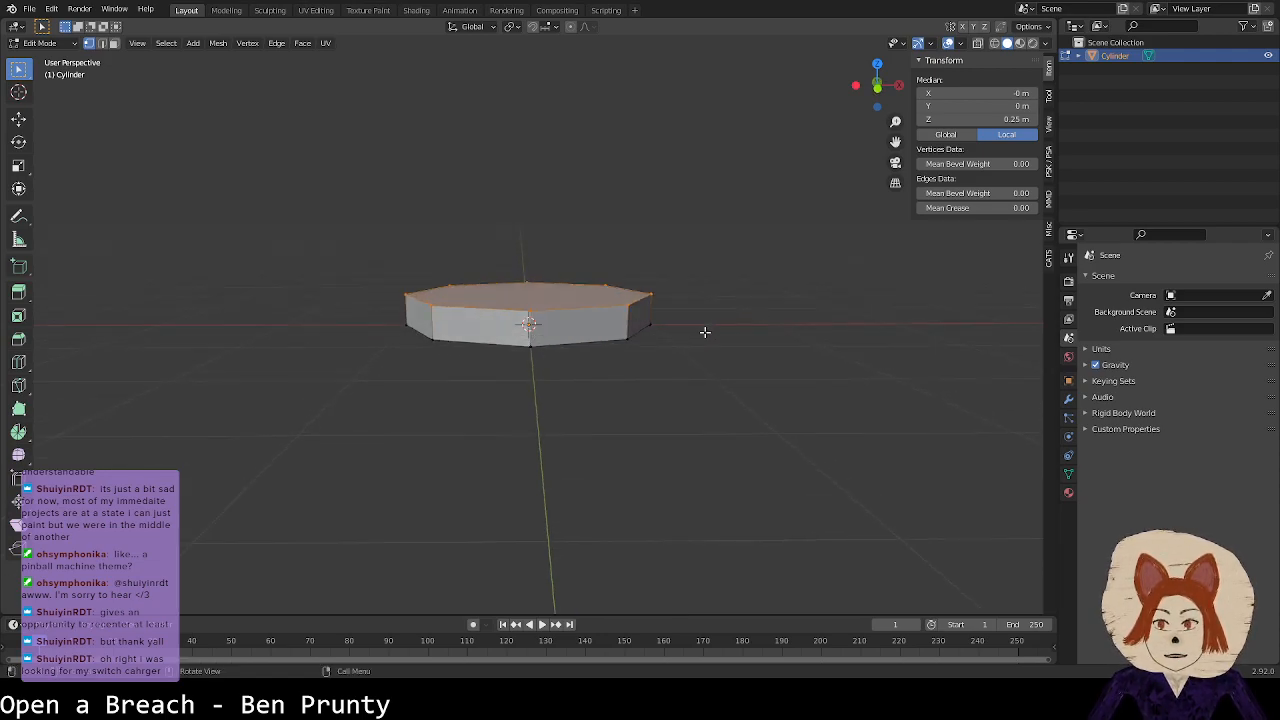
pyautogui.press('g')
pyautogui.press('z')
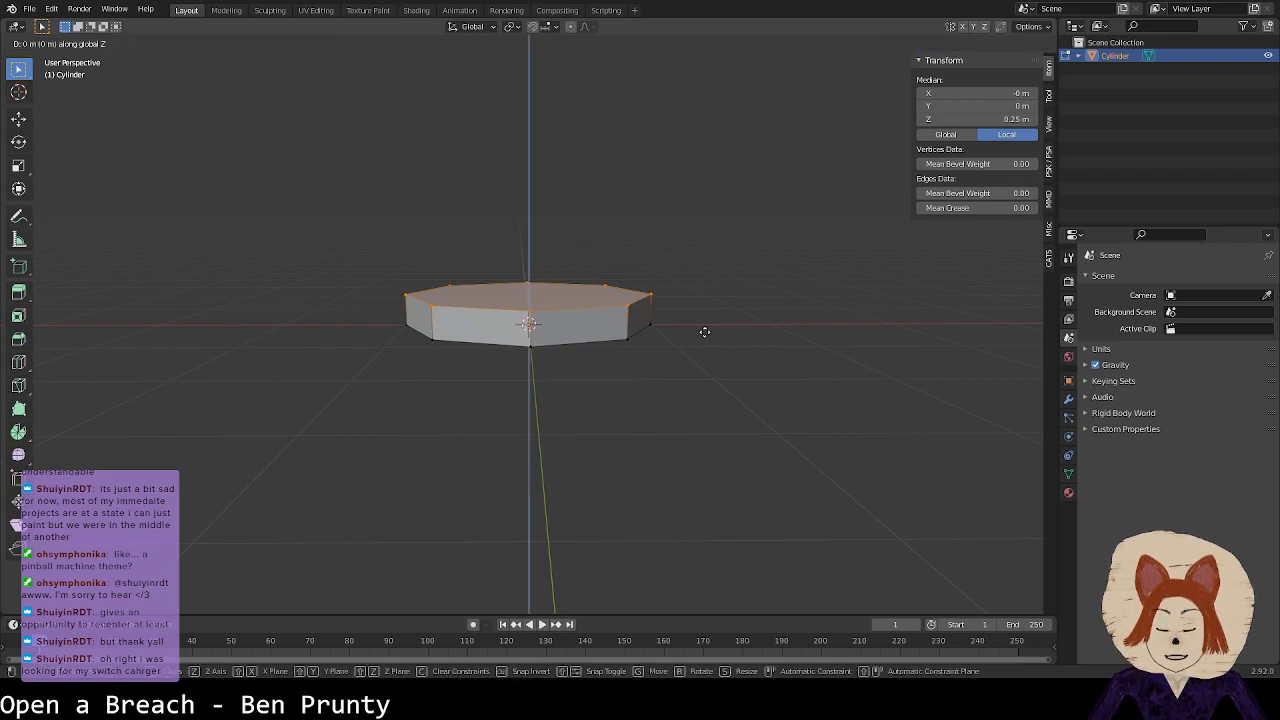
pyautogui.click(706, 318)
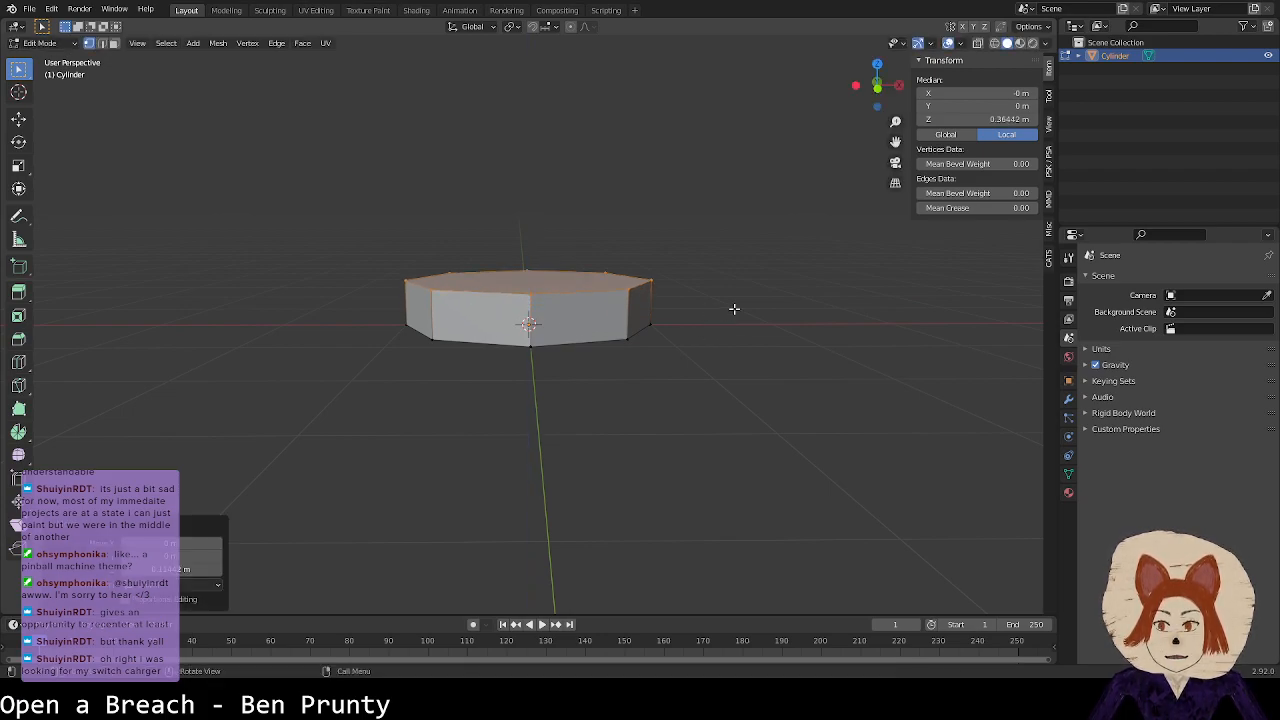
# Step: Inset the top face by about 0.16 m and extrude it about 0.32 m upward along Z
pyautogui.press('i')
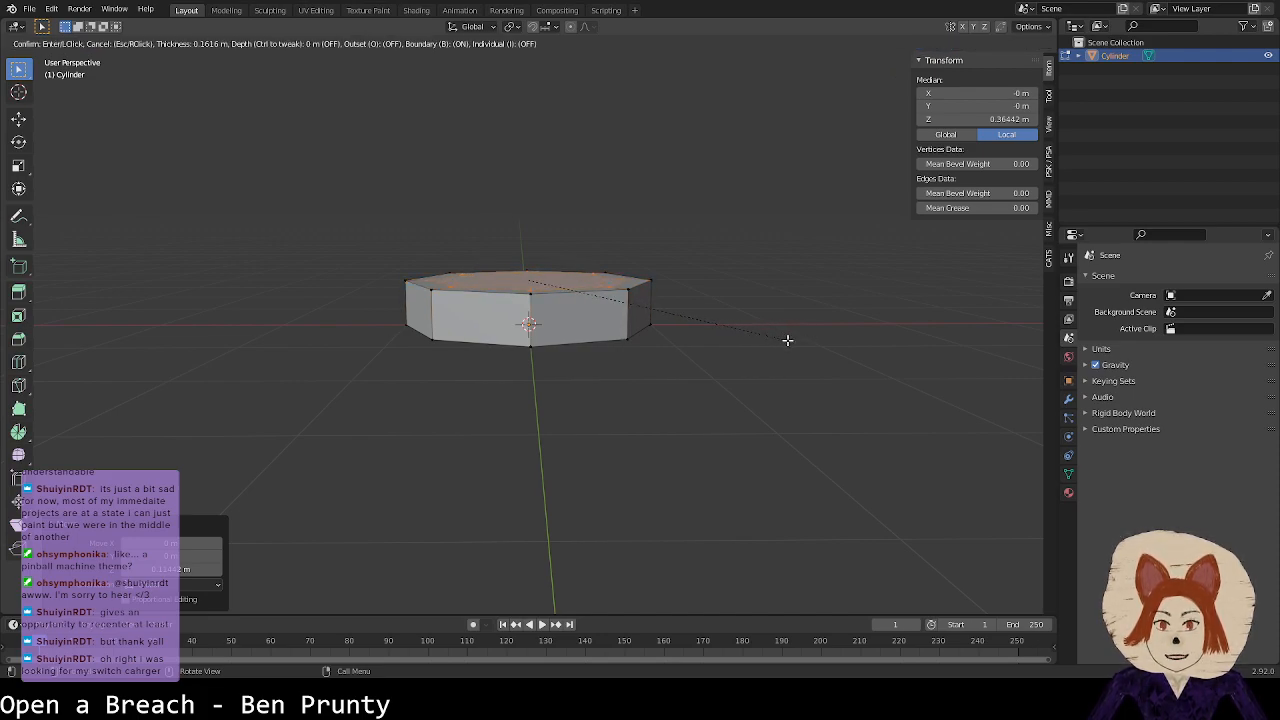
pyautogui.click(787, 340)
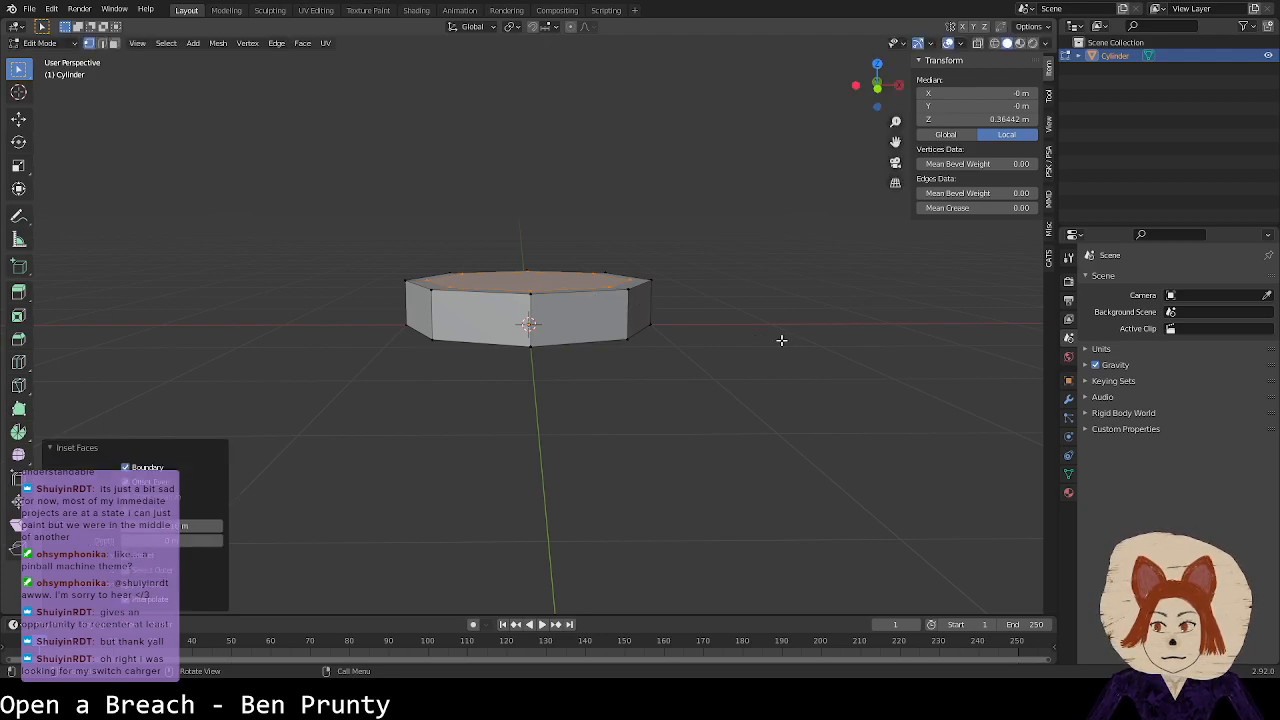
pyautogui.press('e')
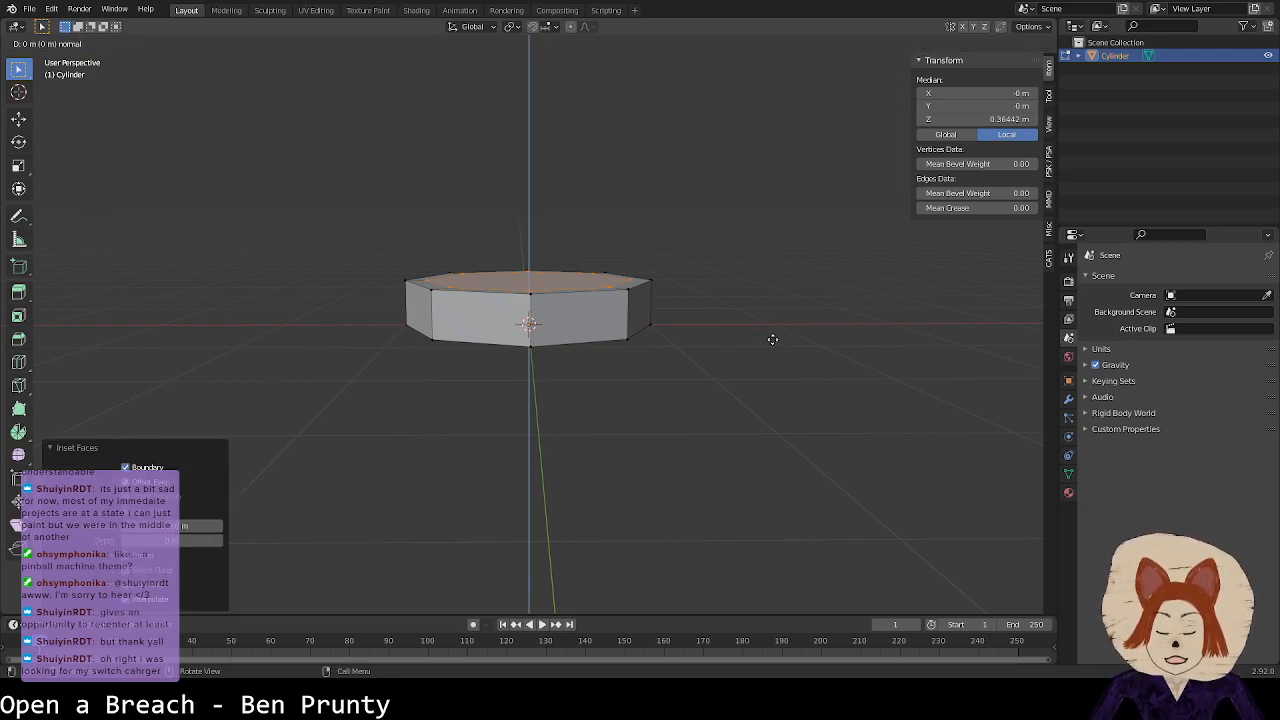
pyautogui.press('z')
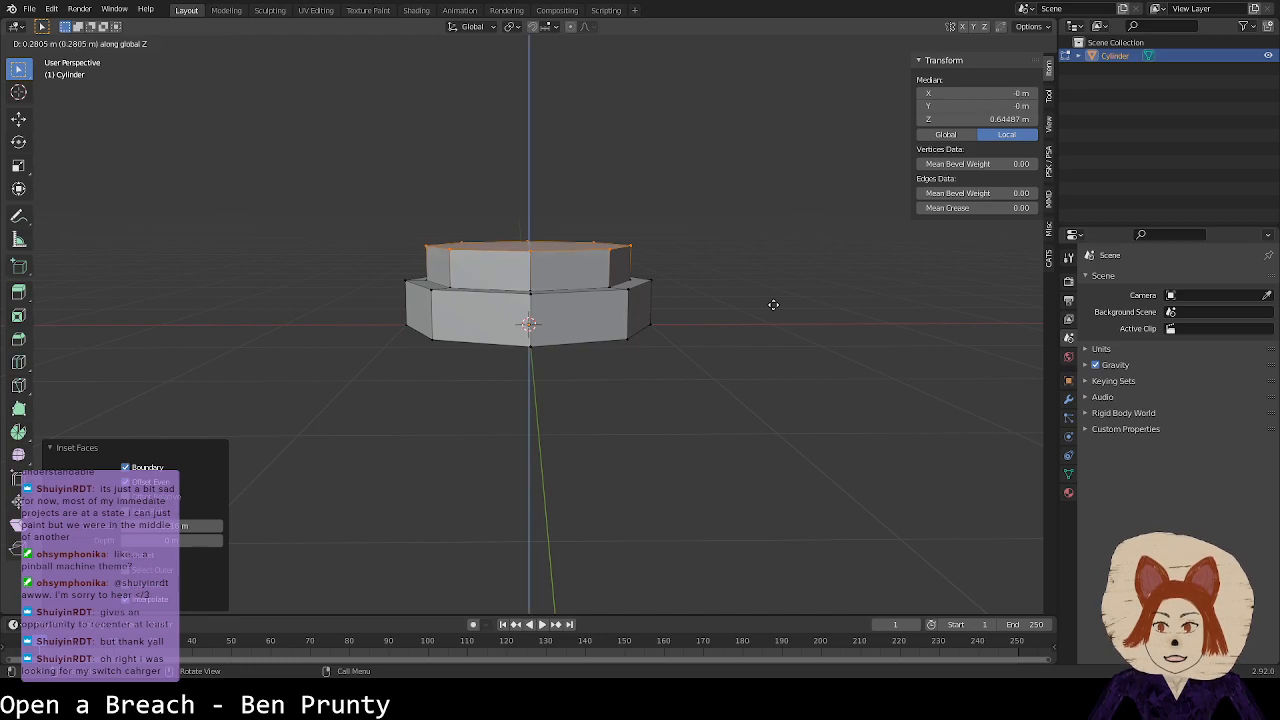
pyautogui.click(765, 299)
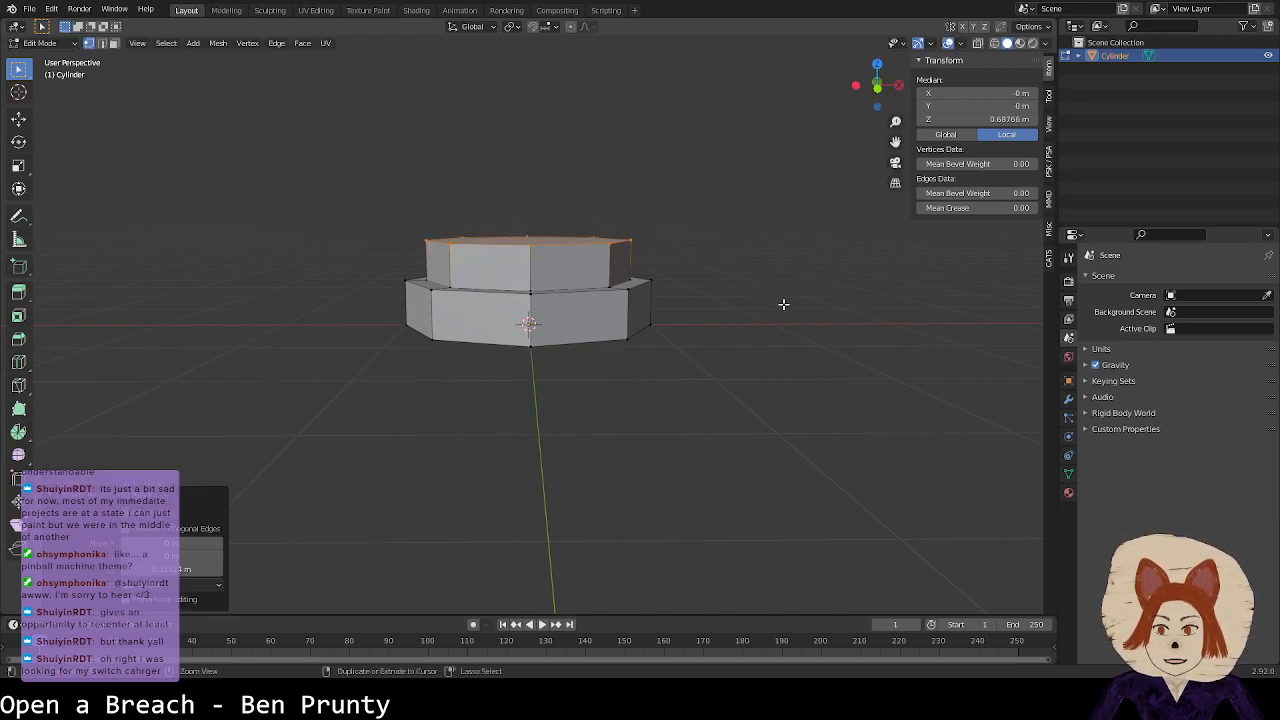
# Step: Bevel the raised cap's top rim by about 0.072 m with one segment, deselect everything and save the model as Button.blend
pyautogui.hotkey('ctrl', 'b')
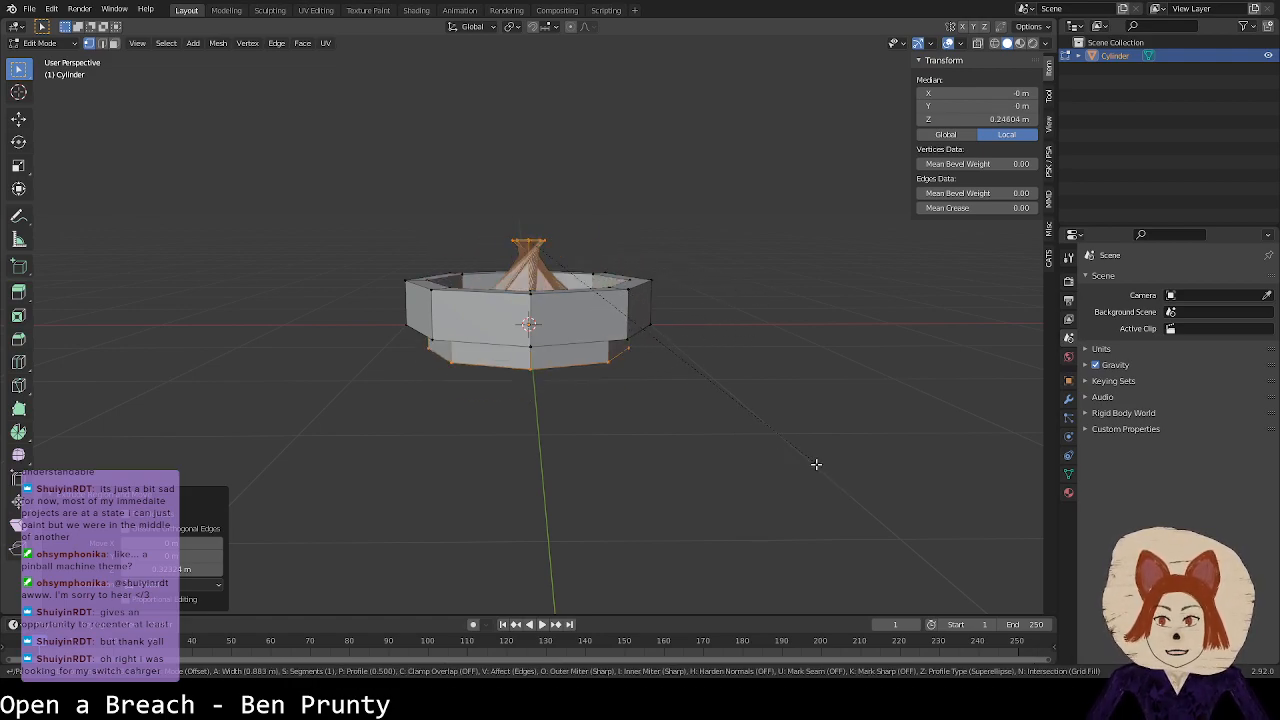
pyautogui.click(732, 423)
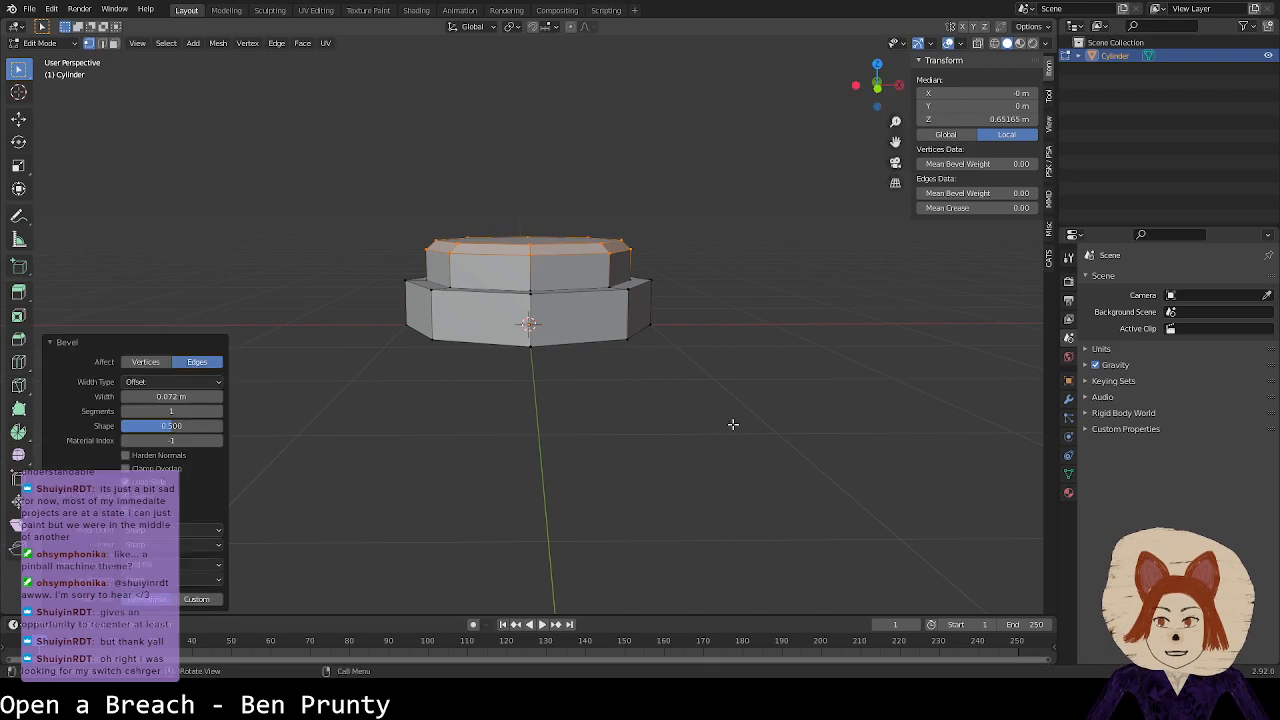
pyautogui.hotkey('alt', 'a')
pyautogui.moveTo(811, 320); pyautogui.dragTo(736, 336, button='middle')
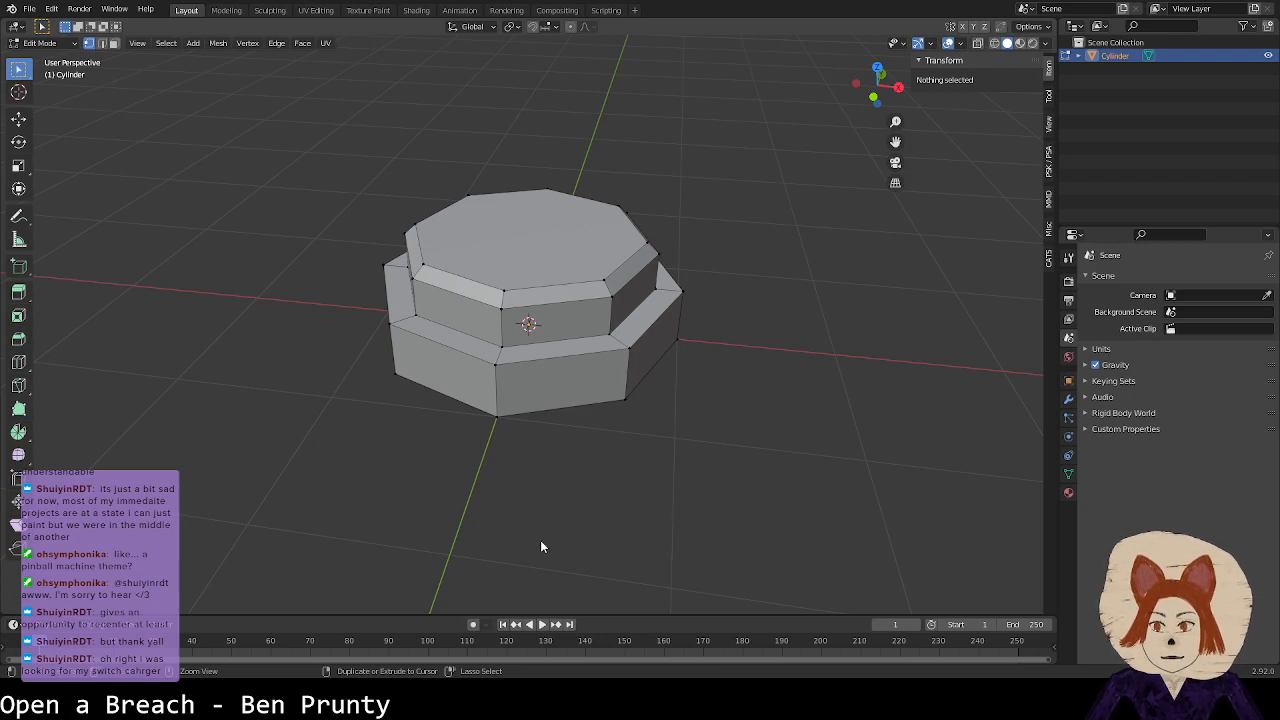
pyautogui.hotkey('ctrl', 's')
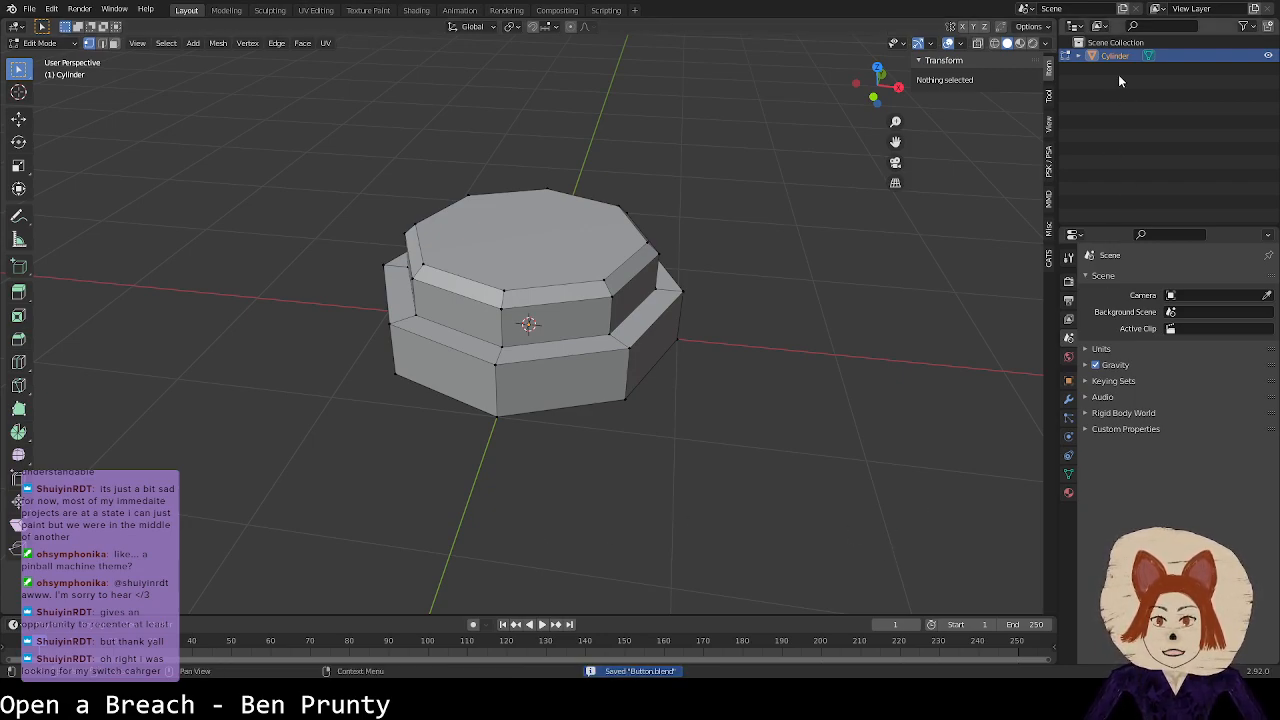
# Step: Rename both the cylinder object and its mesh data to Button and save the file
pyautogui.doubleClick(1118, 56)
pyautogui.write('Button')
pyautogui.press('Return')
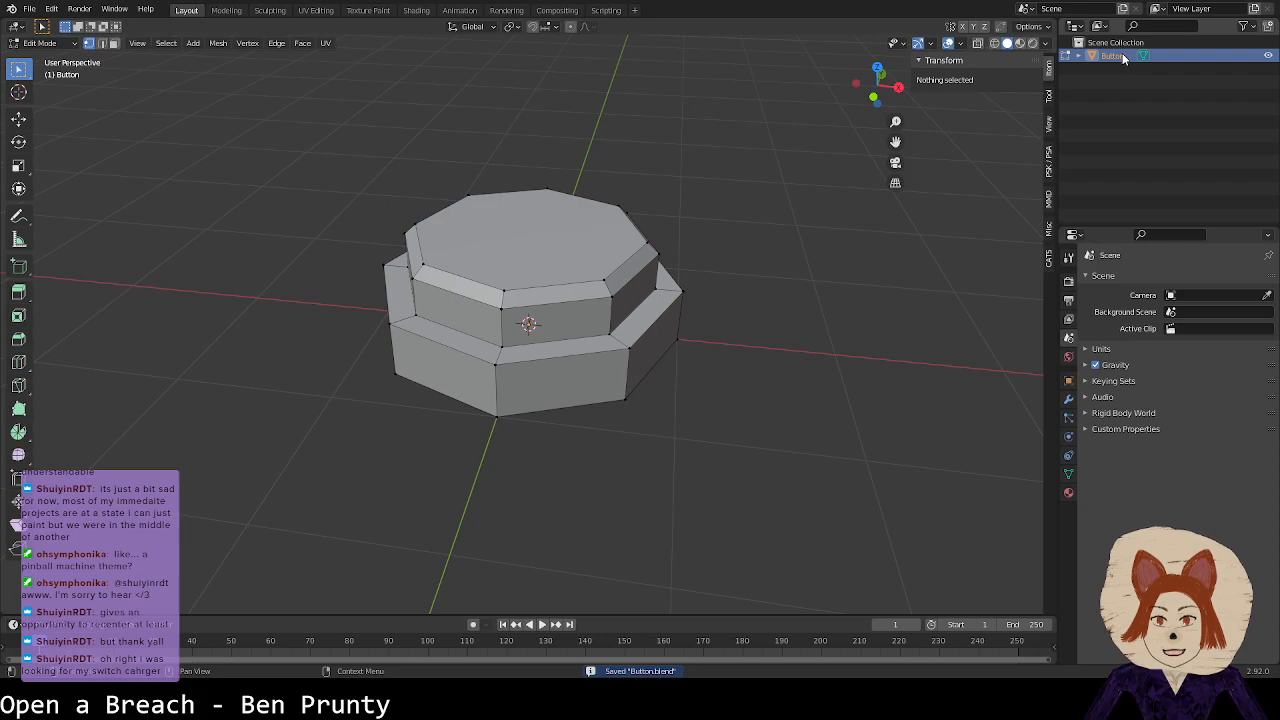
pyautogui.click(1079, 56)
pyautogui.doubleClick(1153, 69)
pyautogui.write('Button')
pyautogui.press('Return')
pyautogui.moveTo(911, 153); pyautogui.dragTo(748, 242, button='middle')
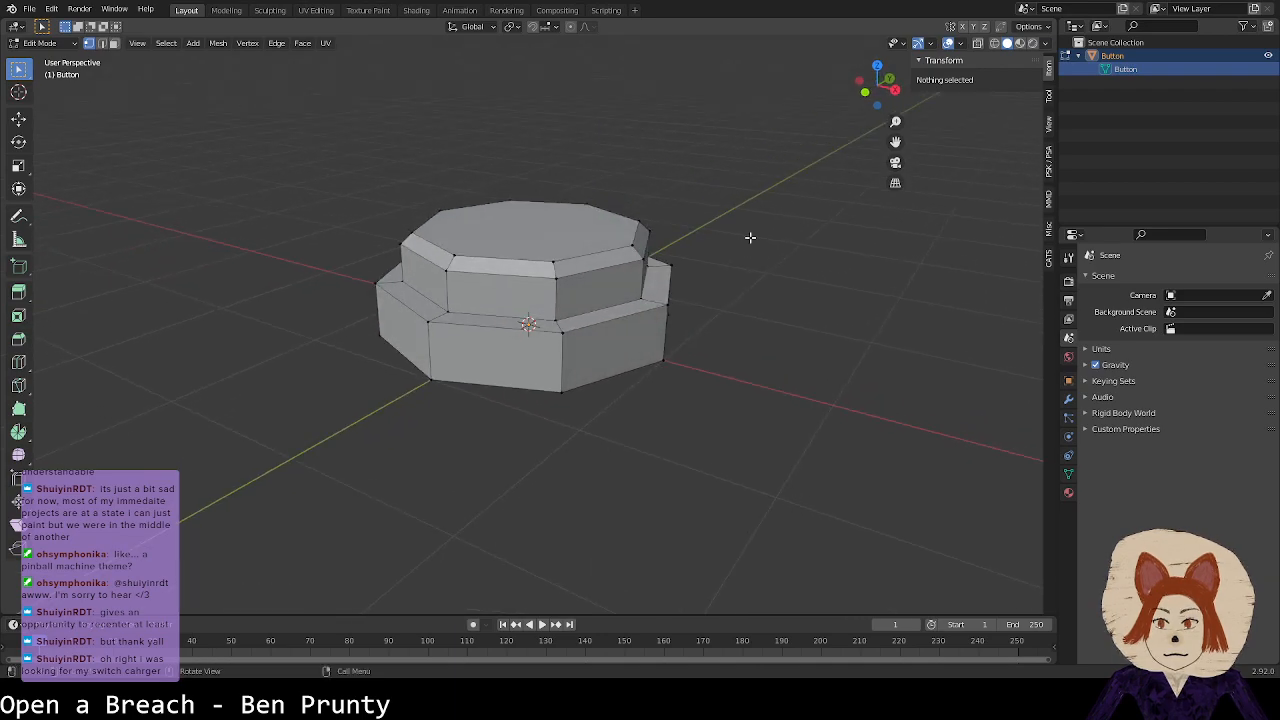
pyautogui.click(1065, 56)
pyautogui.hotkey('ctrl', 's')
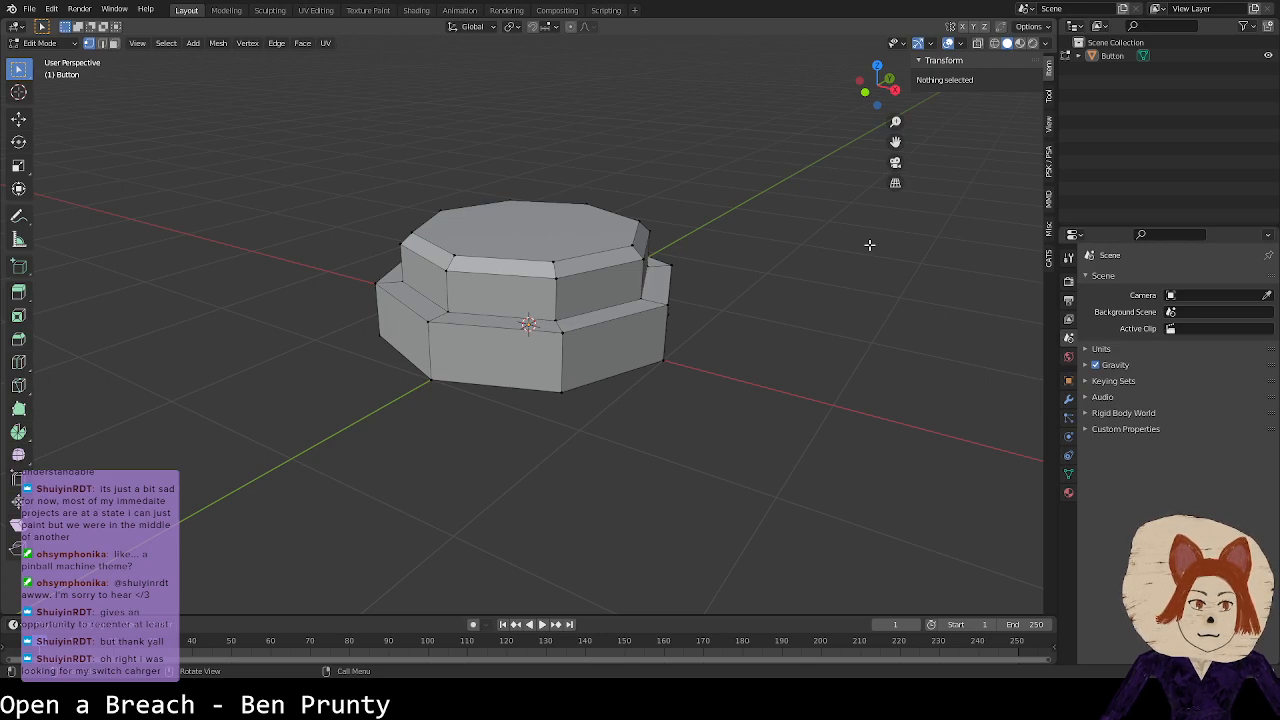
# Step: Try a narrow inset on the button's top face, check it in wireframe and undo the inset
pyautogui.keyDown('alt'); pyautogui.click(568, 260); pyautogui.keyUp('alt')
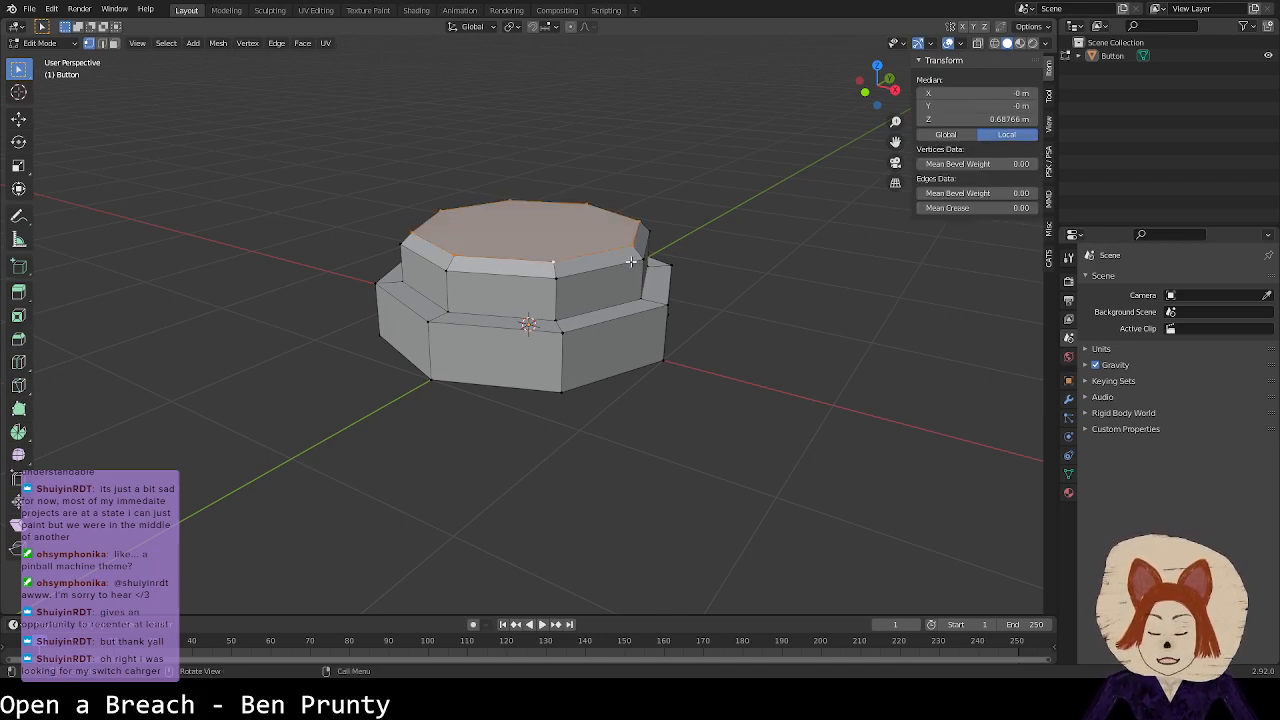
pyautogui.press('i')
pyautogui.click(609, 254)
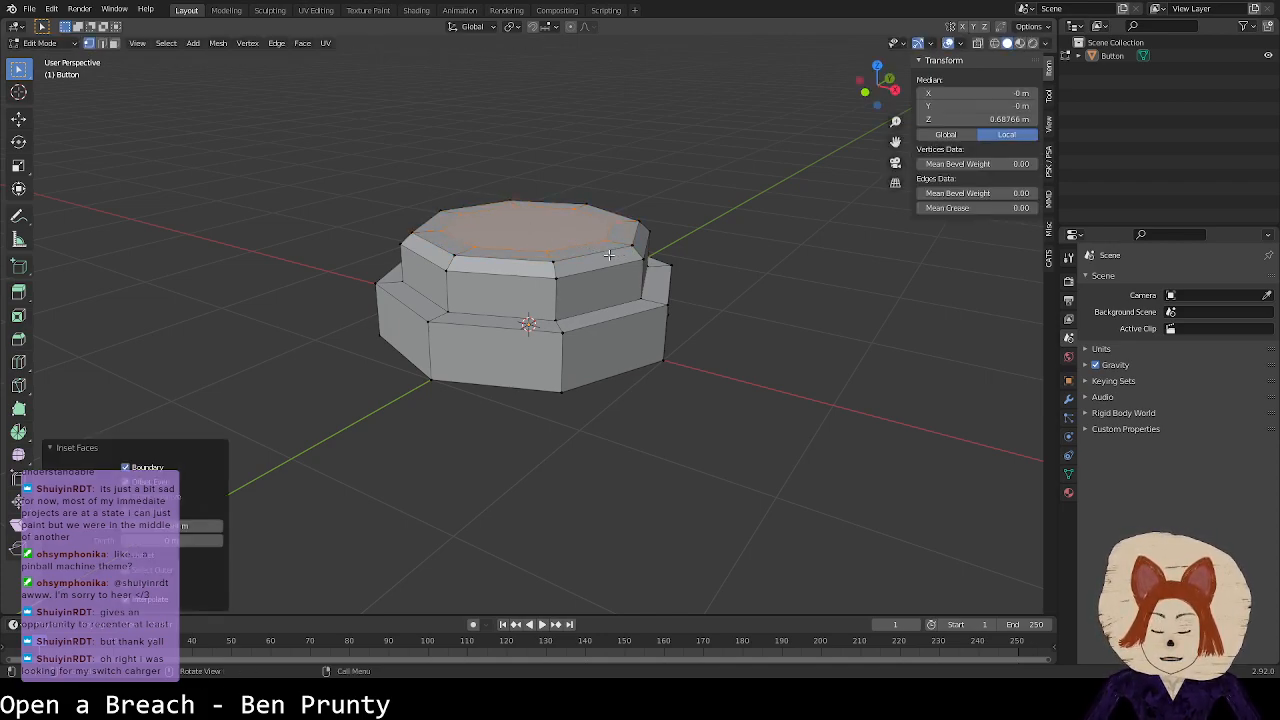
pyautogui.moveTo(609, 254); pyautogui.dragTo(615, 270, button='middle')
pyautogui.hotkey('alt', 'z')
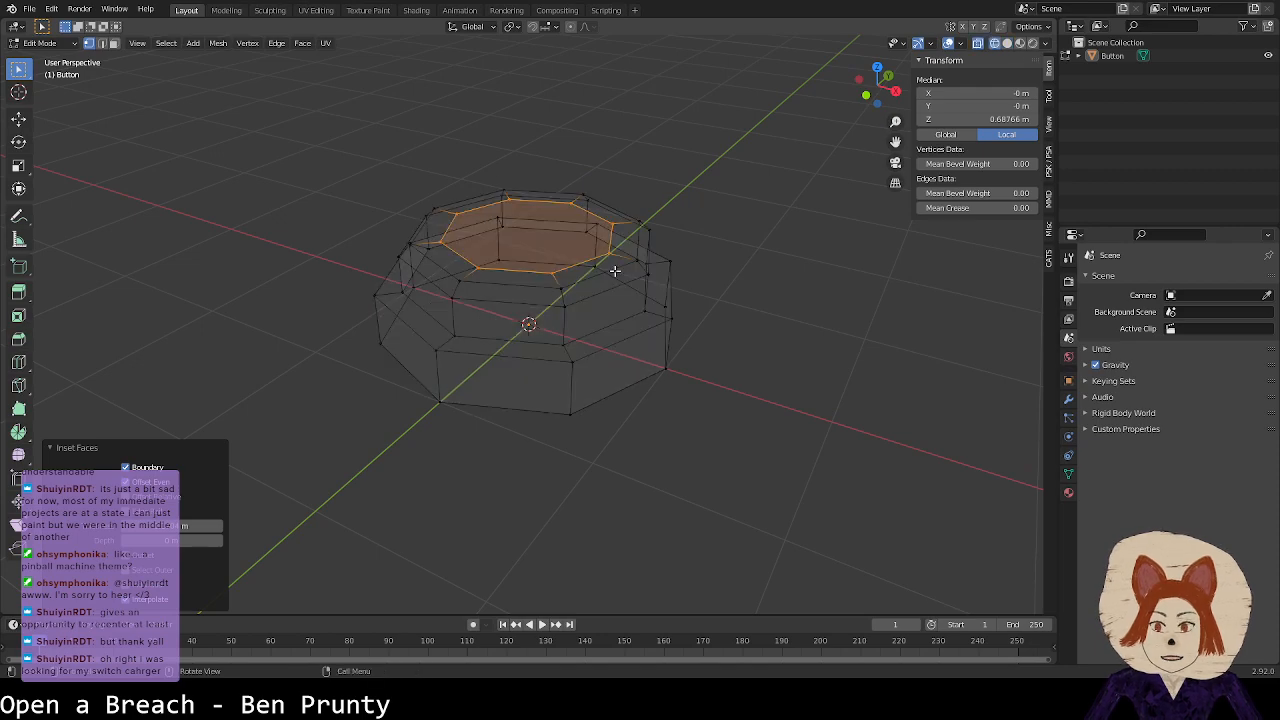
pyautogui.hotkey('ctrl', 'z')
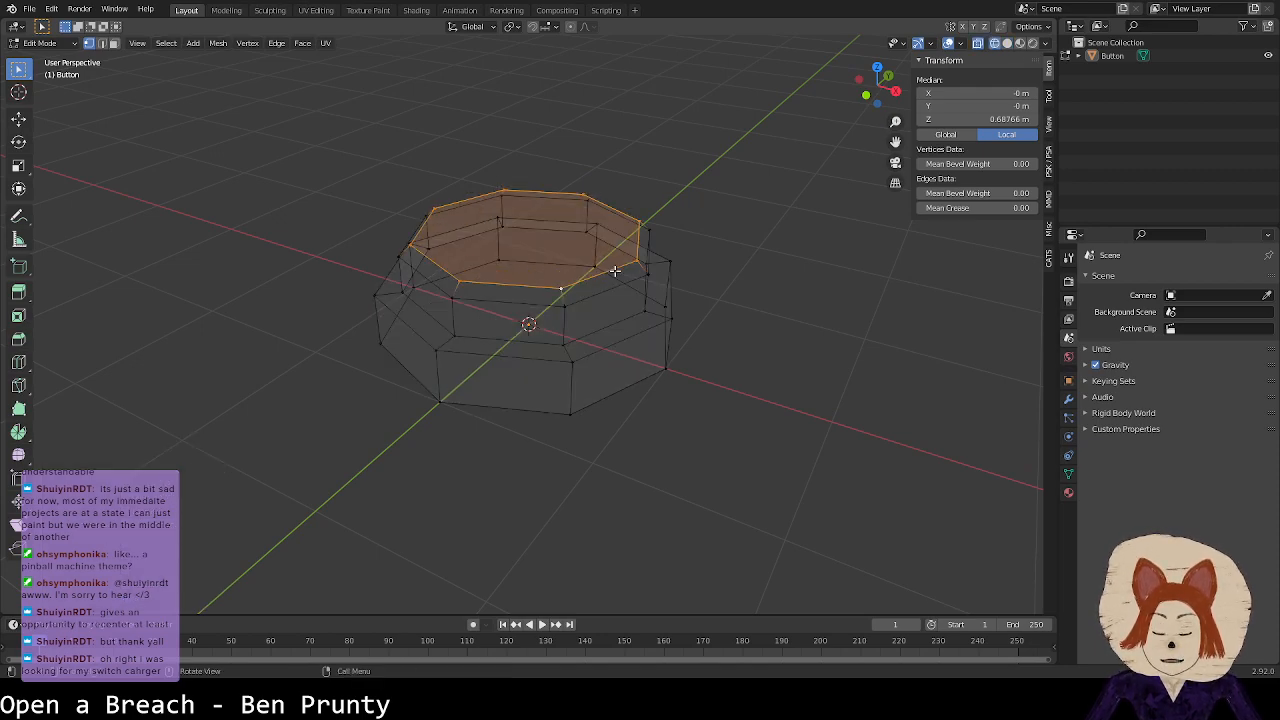
pyautogui.hotkey('alt', 'z')
pyautogui.hotkey('alt', 'z')
pyautogui.hotkey('alt', 'z')
pyautogui.hotkey('alt', 'z')
pyautogui.hotkey('alt', 'z')
pyautogui.hotkey('alt', 'z')
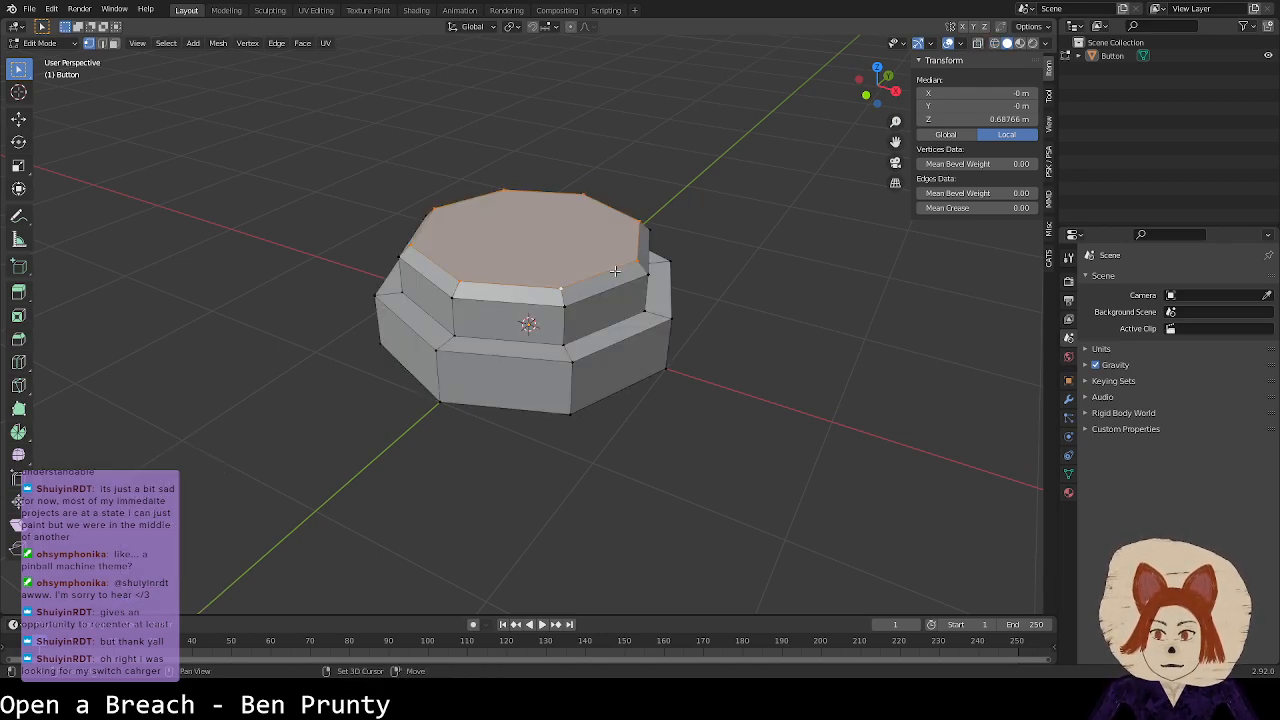
pyautogui.hotkey('alt', 'z')
pyautogui.hotkey('alt', 'z')
pyautogui.hotkey('alt', 'z')
# Step: Try a wide inset on the button's top face with the inner face lowered slightly along Z
pyautogui.press('i')
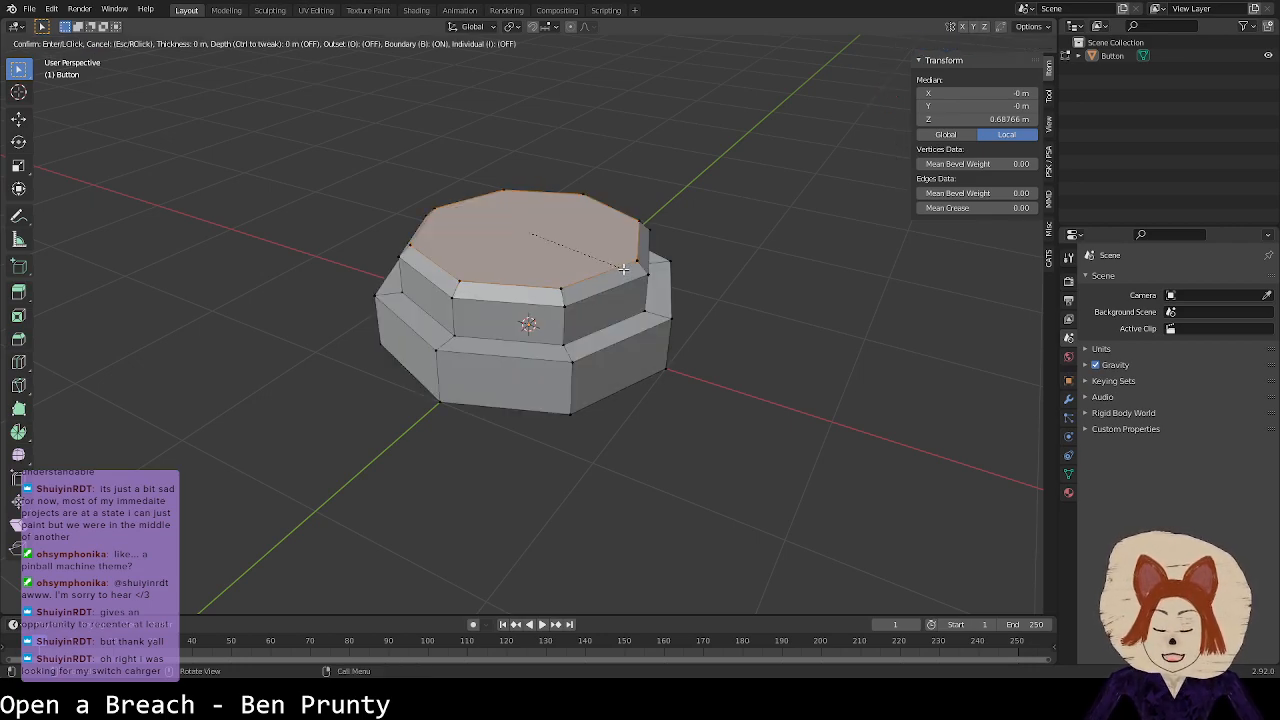
pyautogui.click(563, 249)
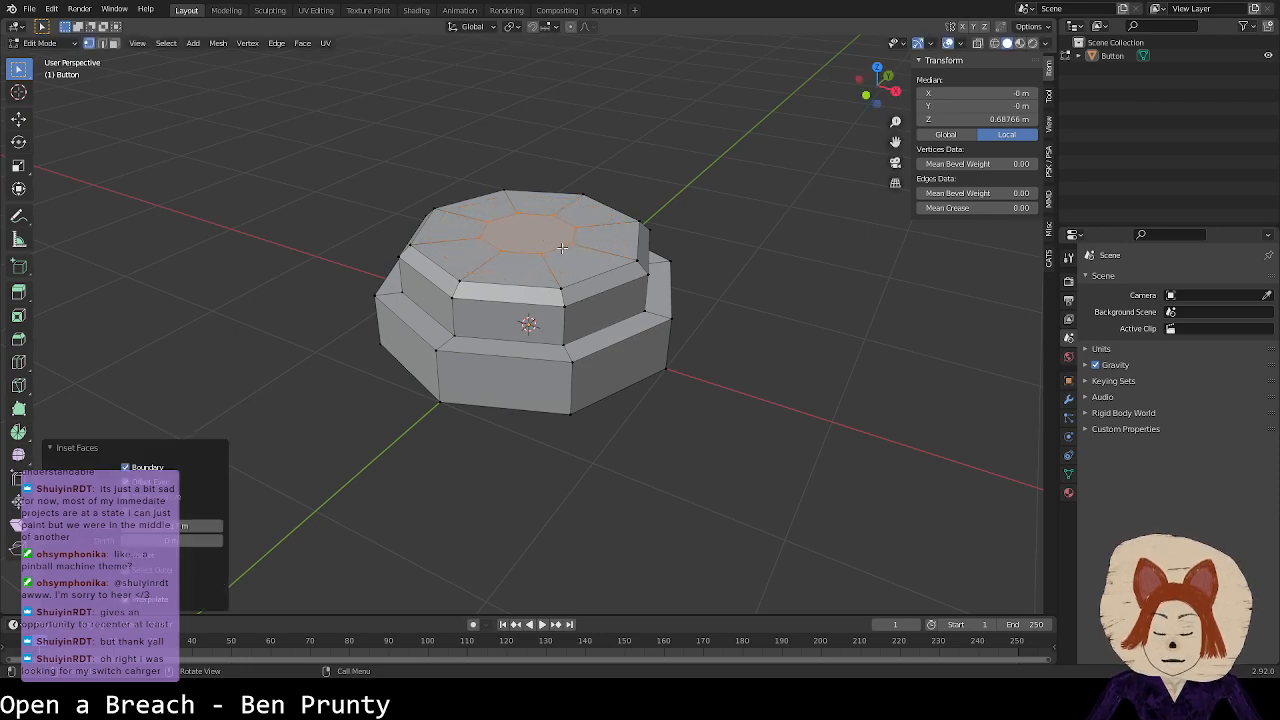
pyautogui.press('g')
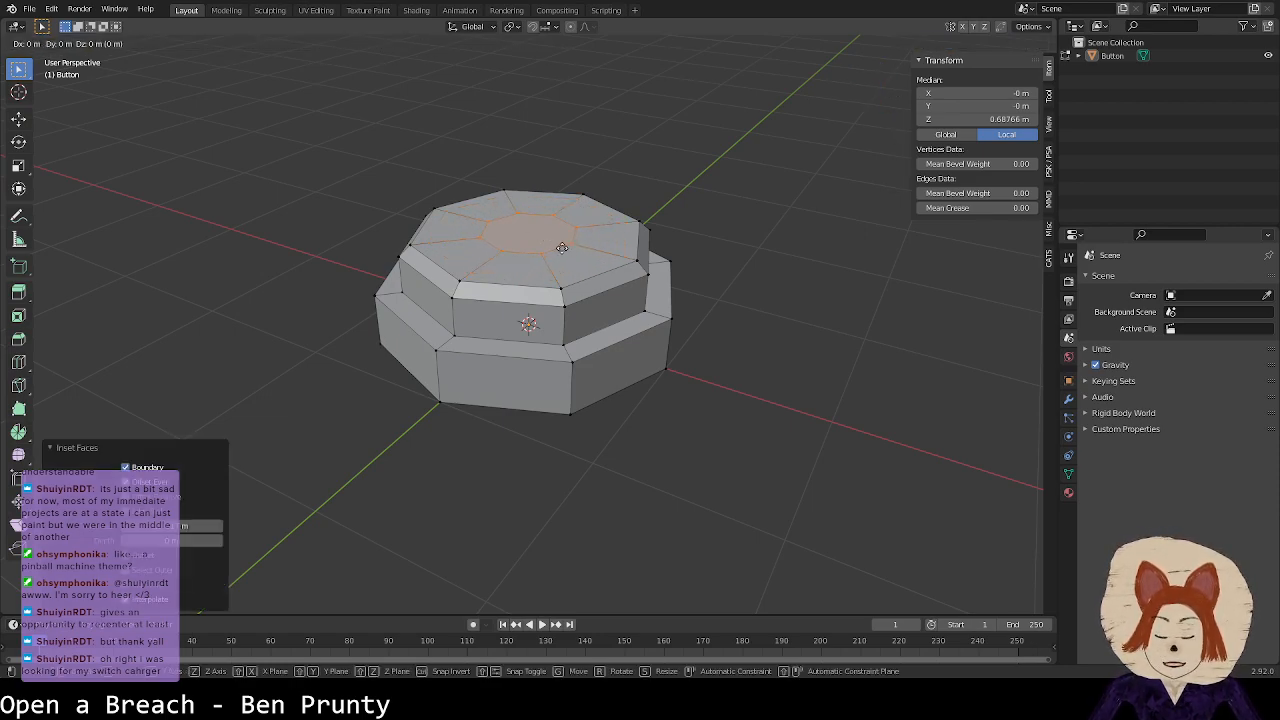
pyautogui.press('z')
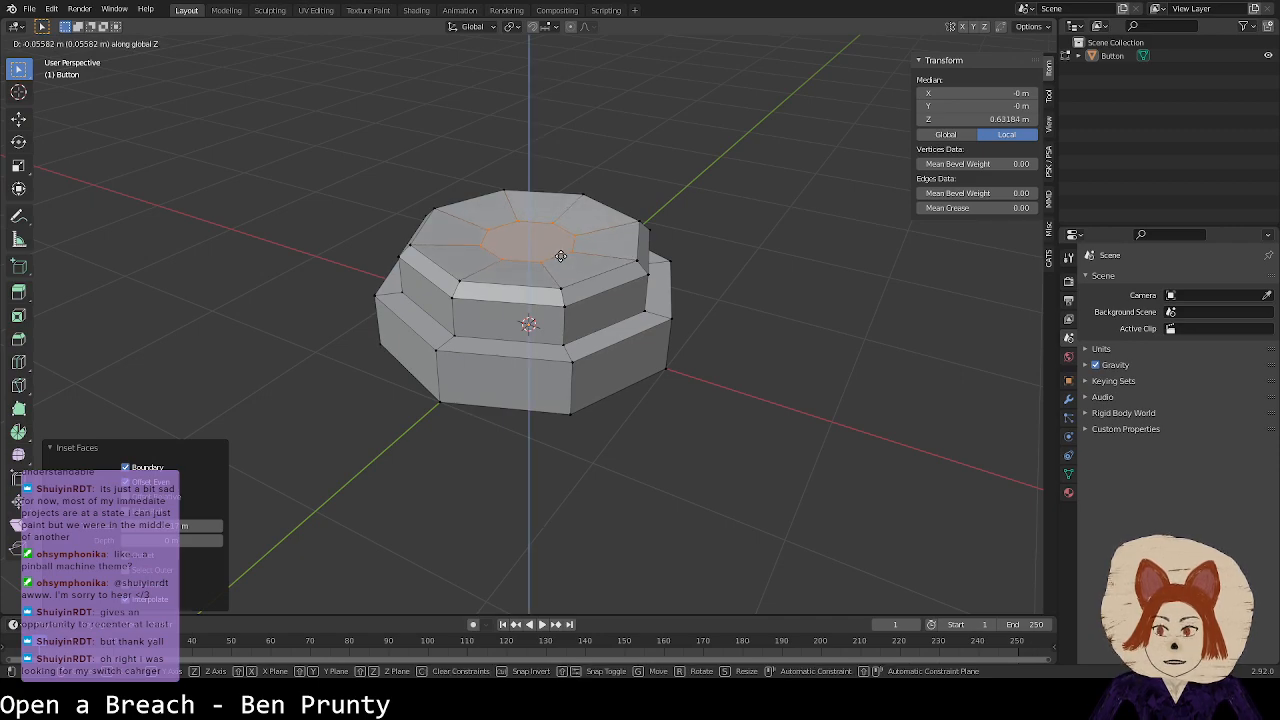
pyautogui.click(561, 251)
pyautogui.click(765, 279)
pyautogui.press('Tab')
pyautogui.moveTo(763, 326); pyautogui.dragTo(705, 272, button='middle')
pyautogui.press('Tab')
pyautogui.press('ctrl+KP_Add')
pyautogui.click(684, 279)
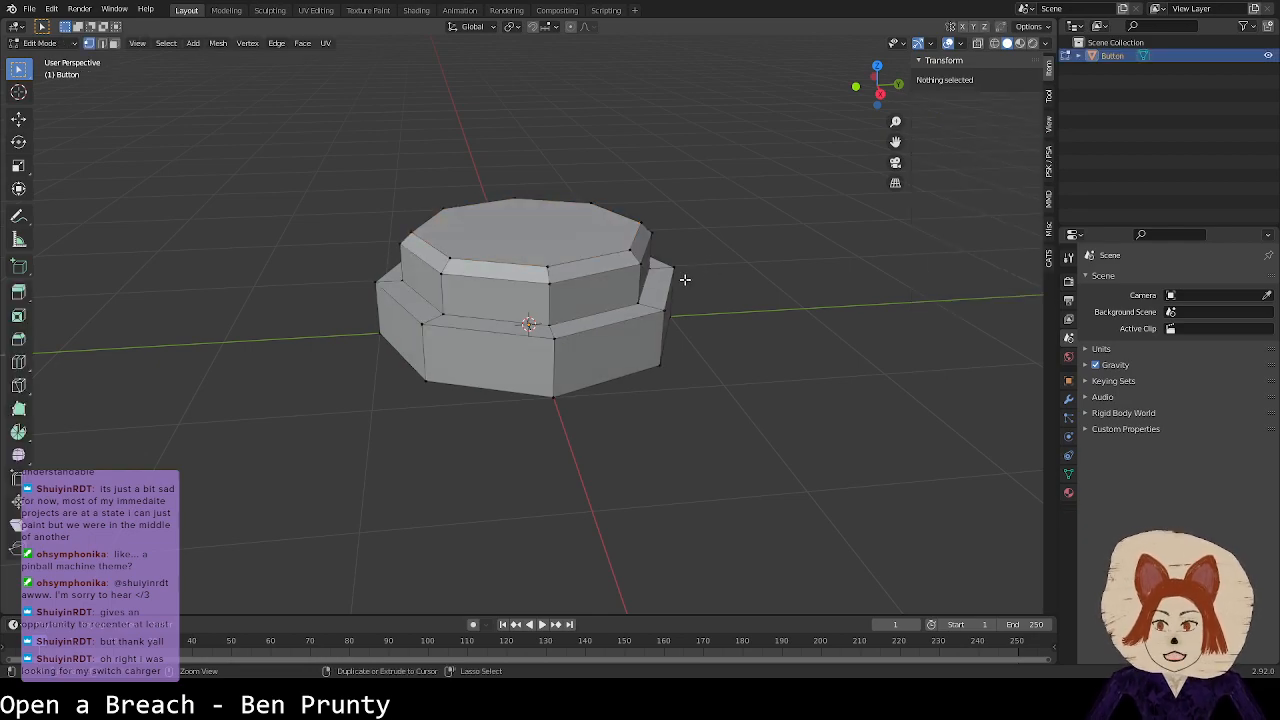
# Step: Check the button's shape in Object Mode from several angles, including the top view, and save Button.blend
pyautogui.hotkey('ctrl', 's')
pyautogui.press('Tab')
pyautogui.moveTo(694, 302); pyautogui.dragTo(735, 303, button='middle')
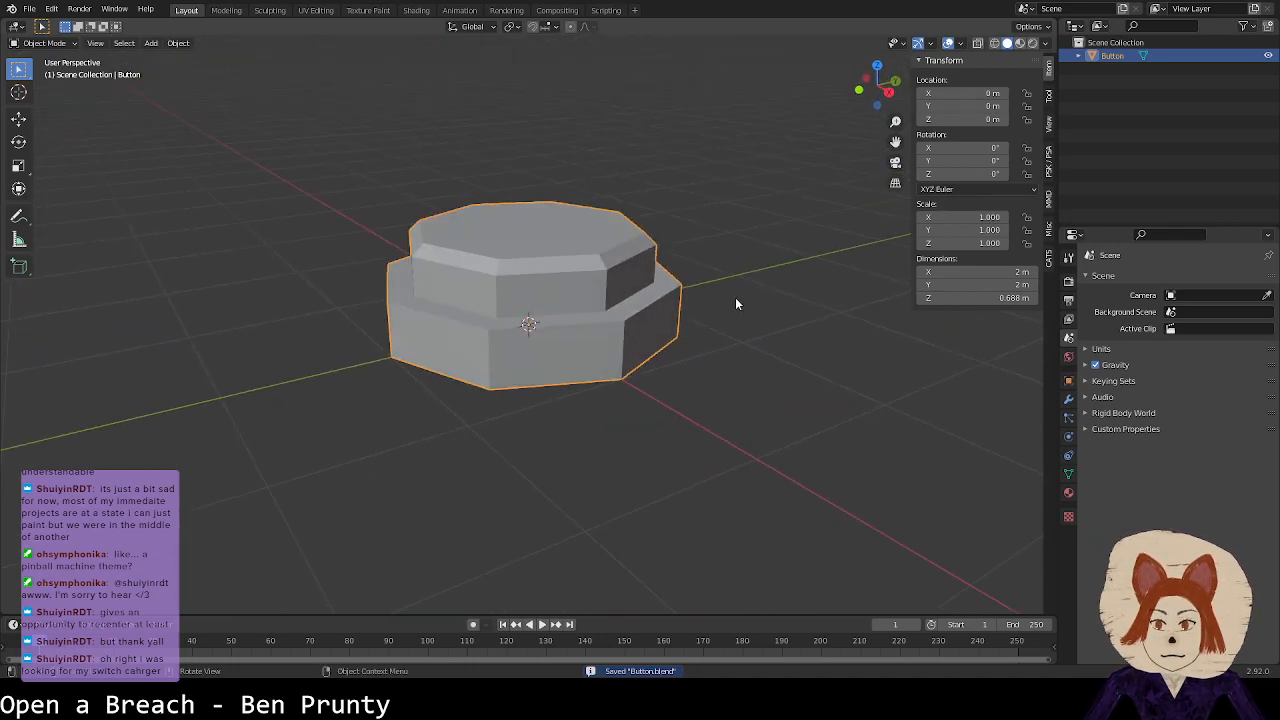
pyautogui.moveTo(619, 269)
pyautogui.mouseDown(button='middle')
pyautogui.moveTo(624, 238)
pyautogui.moveTo(624, 258)
pyautogui.mouseUp(button='middle')
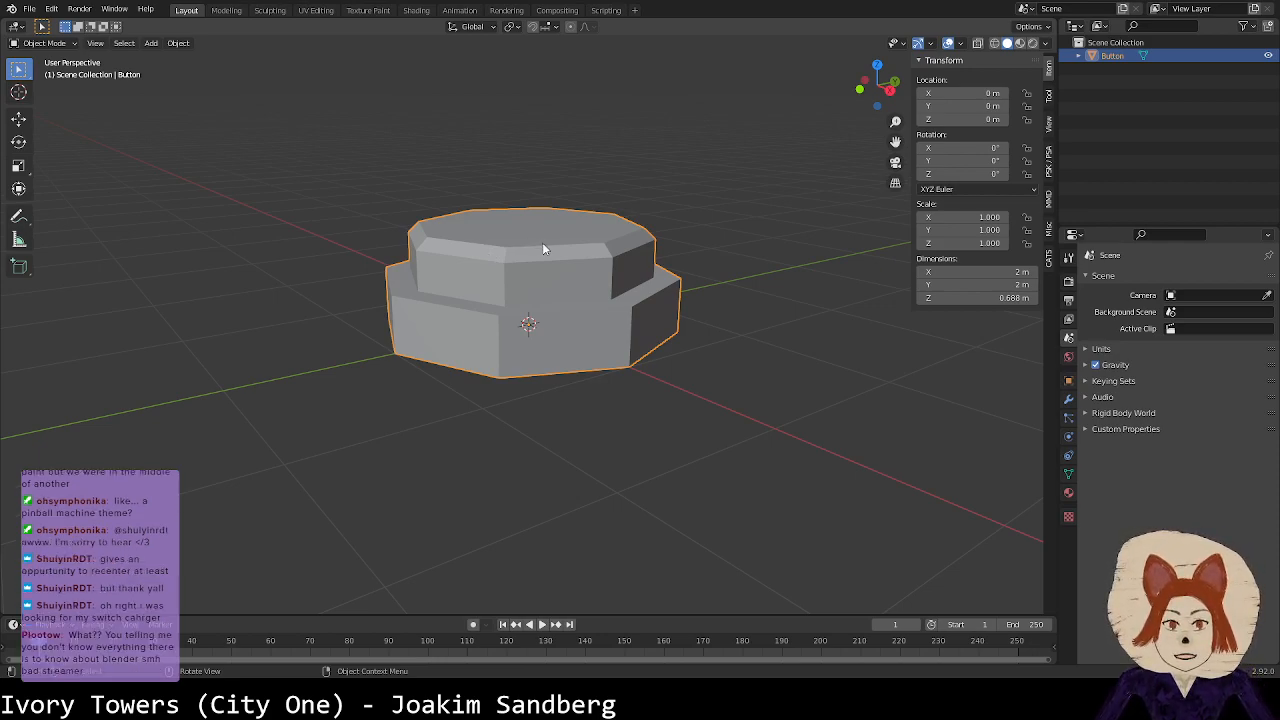
pyautogui.click(877, 66)
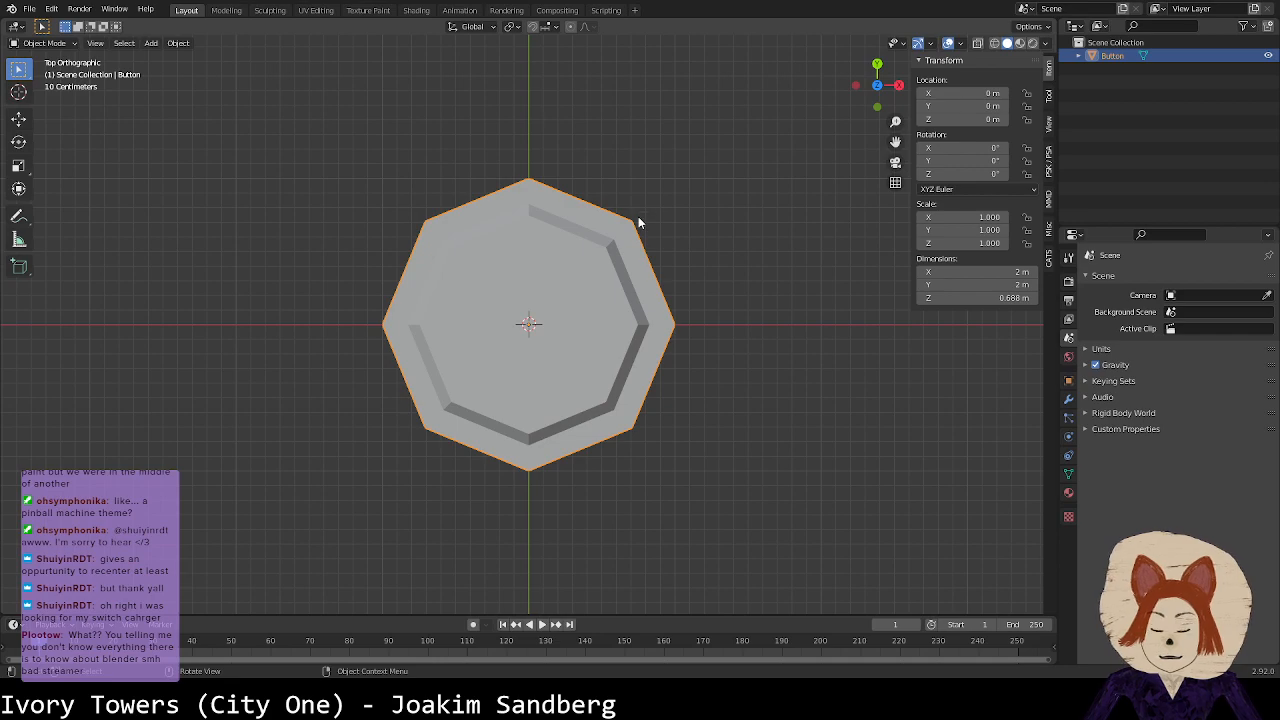
pyautogui.moveTo(657, 251); pyautogui.dragTo(627, 205, button='middle')
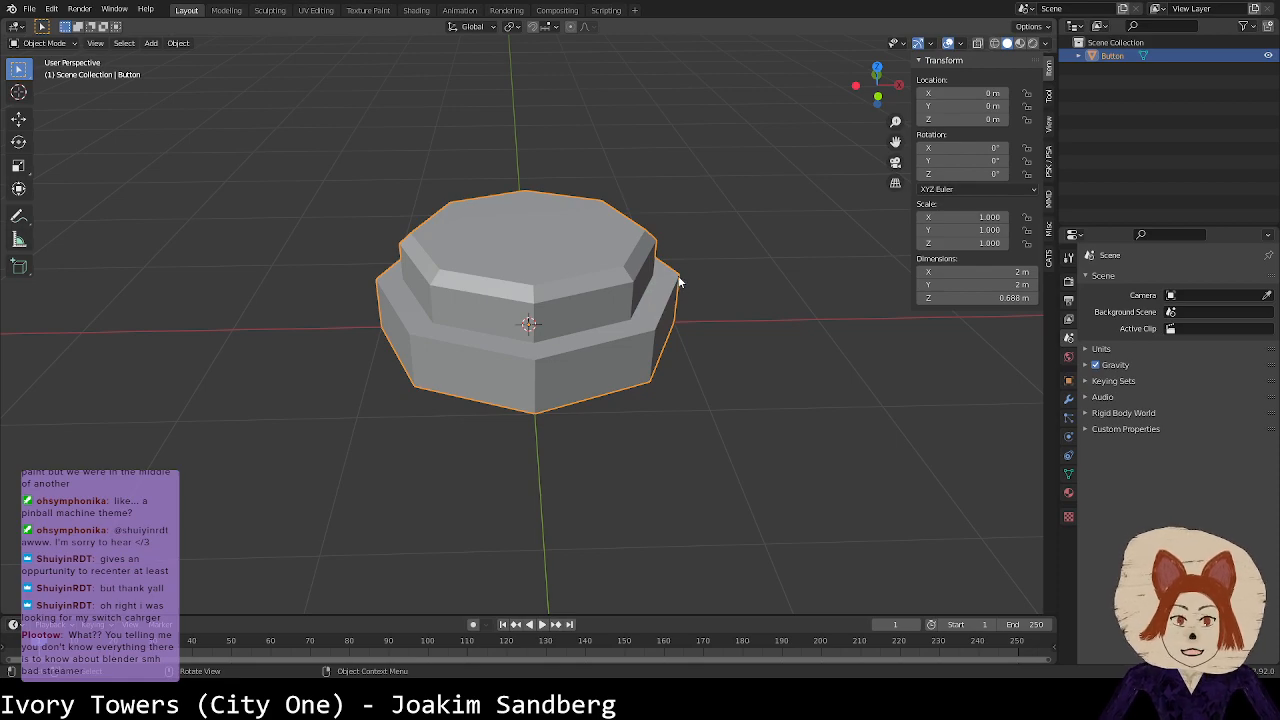
pyautogui.press('Tab')
pyautogui.press('Tab')
pyautogui.hotkey('ctrl', 's')
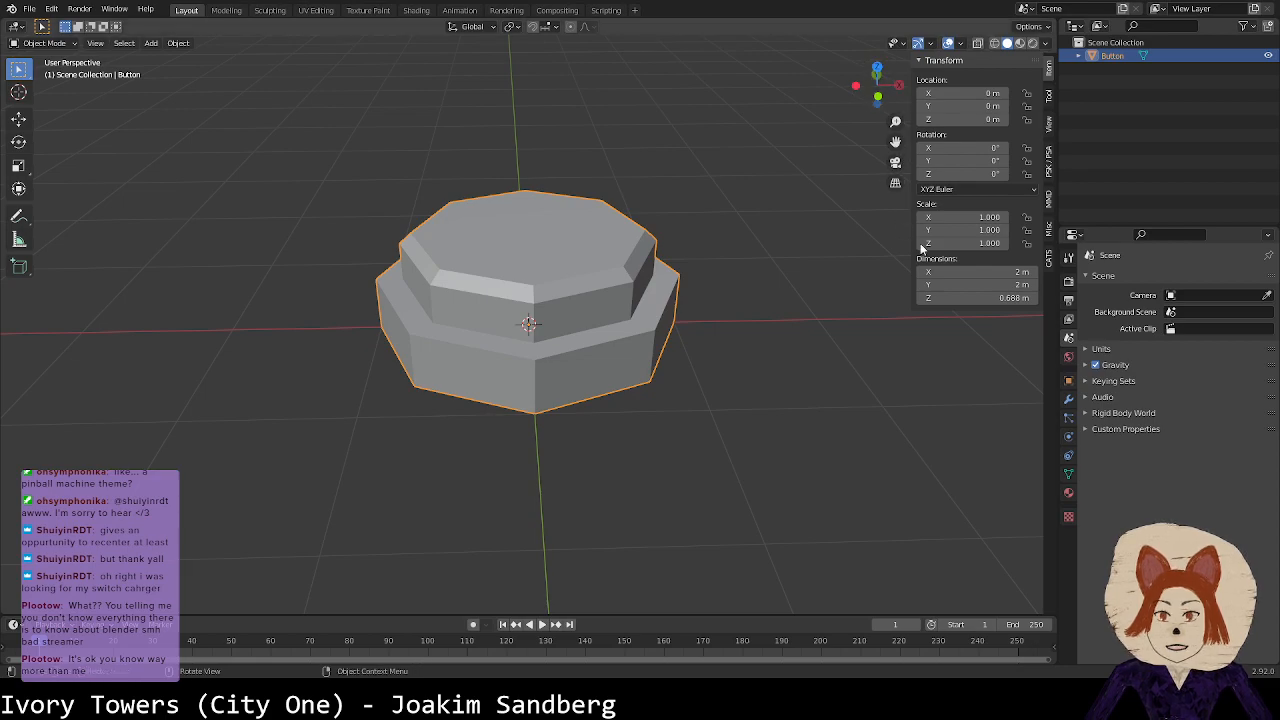
# Step: Switch to the UV Editing workspace and mark the edge loop around the cap's base as a seam
pyautogui.click(317, 11)
pyautogui.scroll(2, 877, 330)
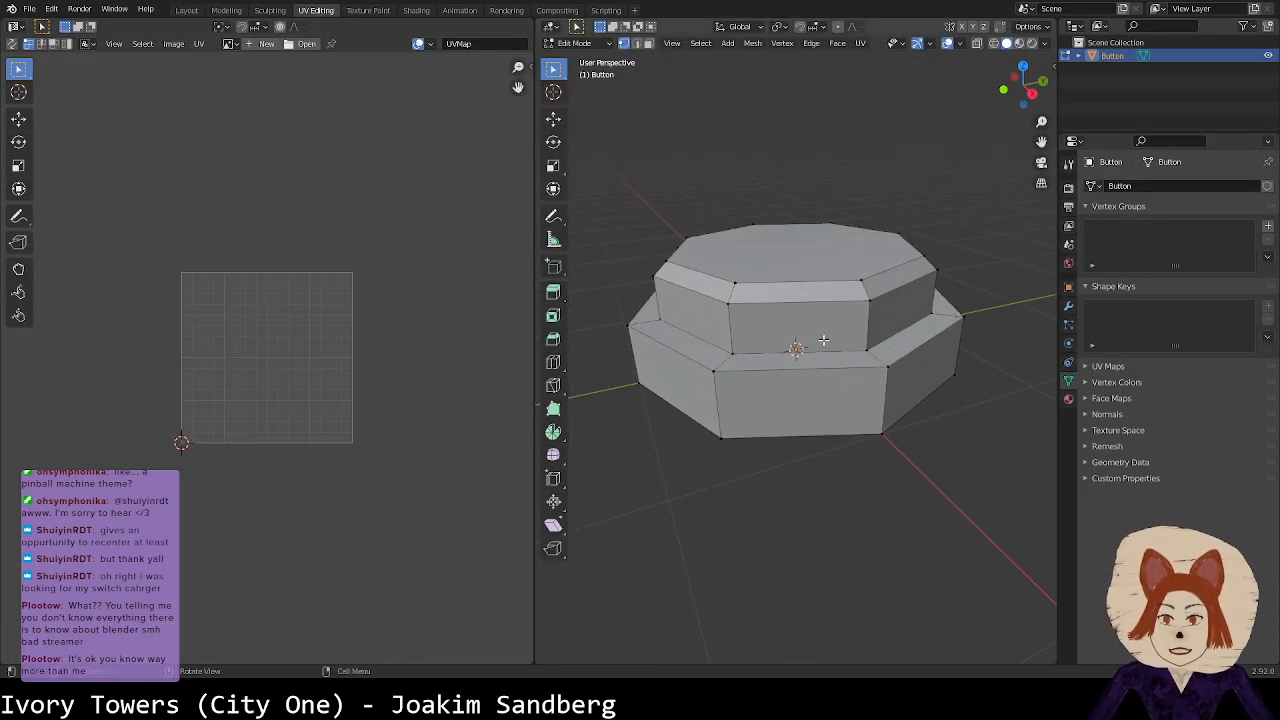
pyautogui.keyDown('alt'); pyautogui.click(819, 343); pyautogui.keyUp('alt')
pyautogui.rightClick(819, 343)
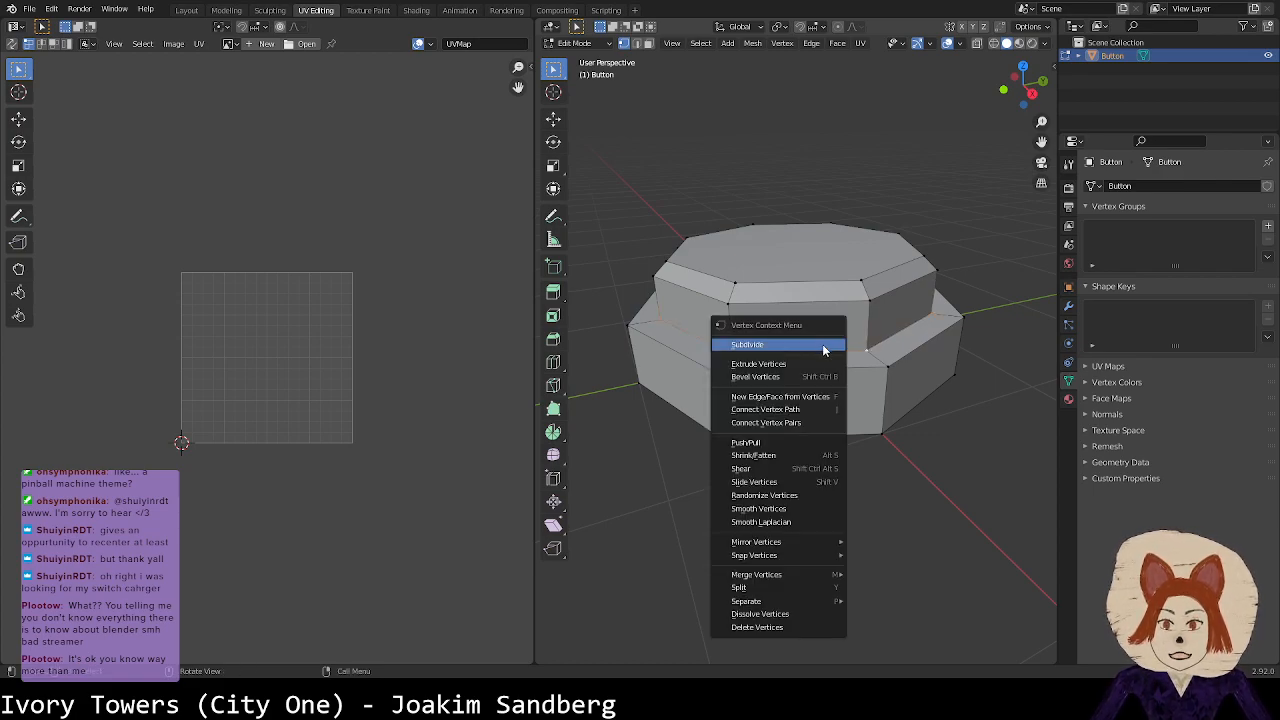
pyautogui.hotkey('ctrl', 'e')
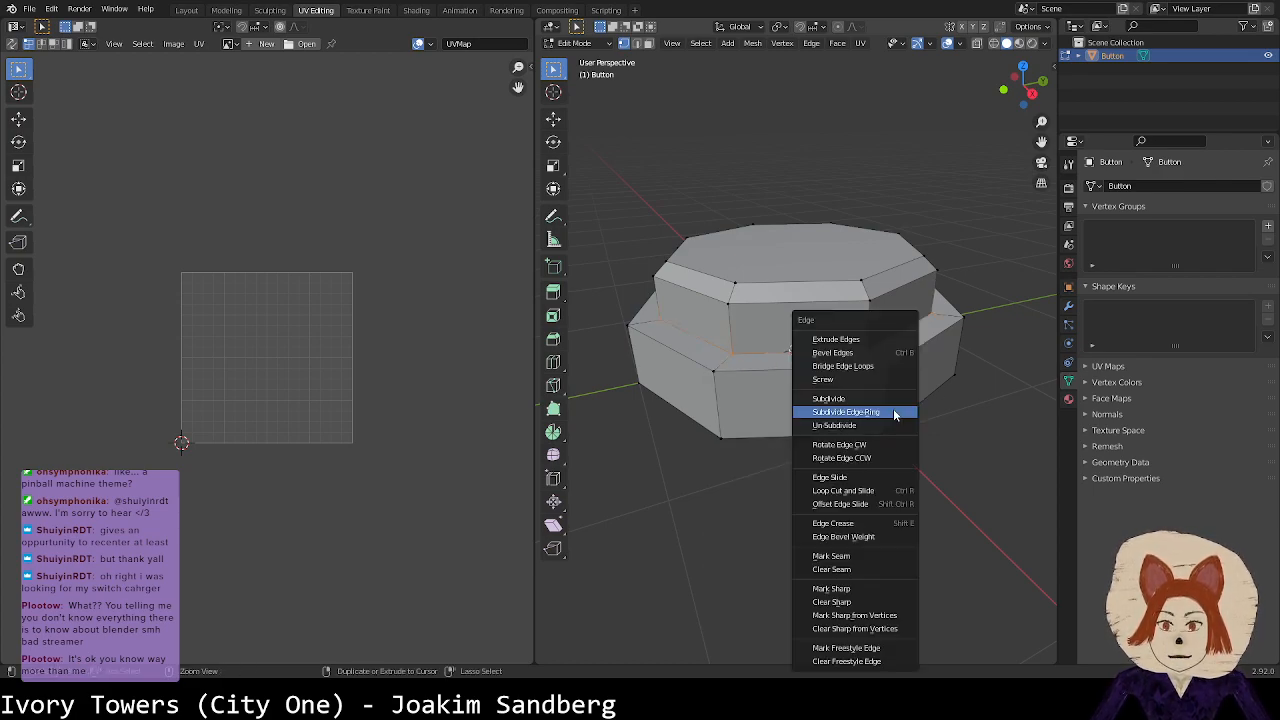
pyautogui.click(868, 555)
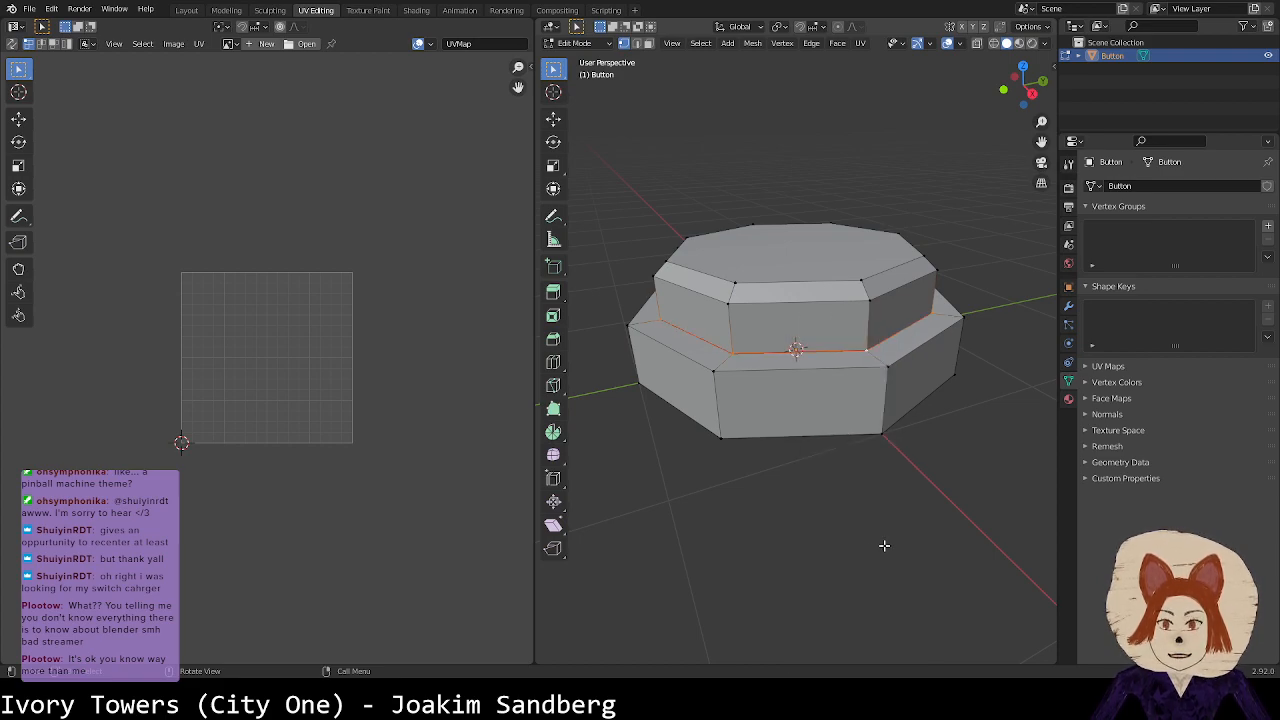
# Step: Select the whole button mesh and unwrap it along the marked seam
pyautogui.press('a')
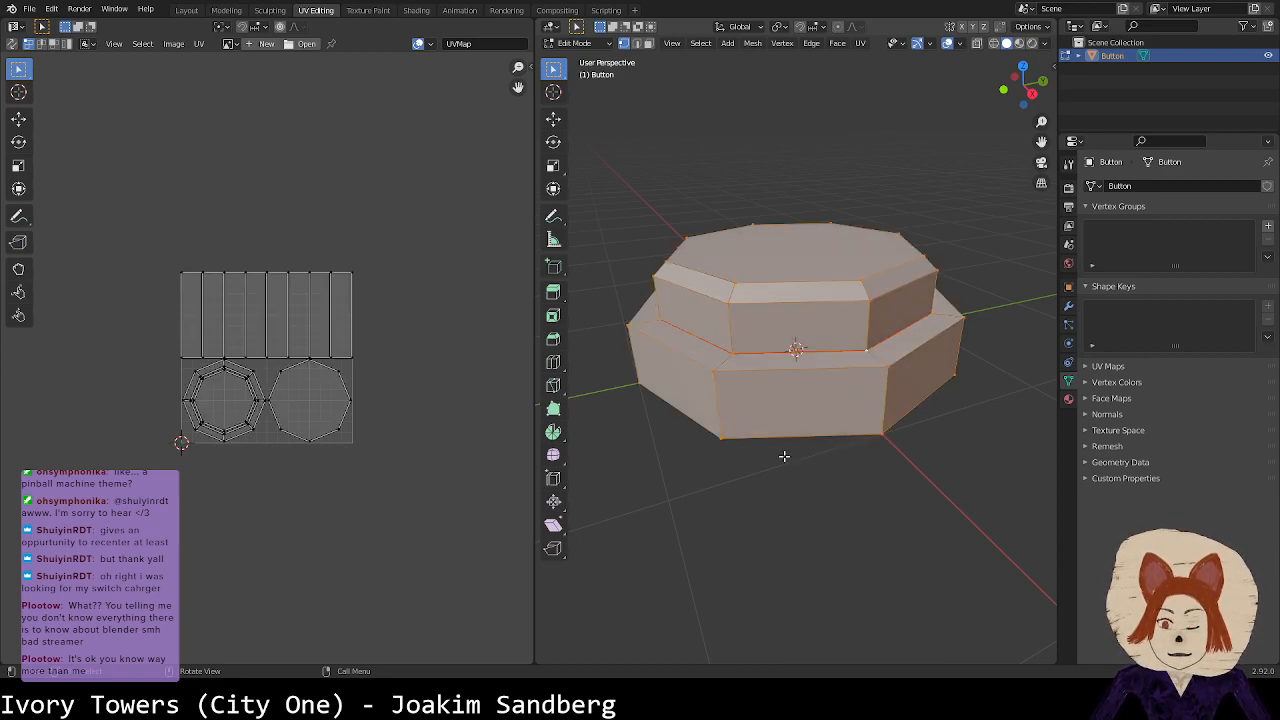
pyautogui.press('u')
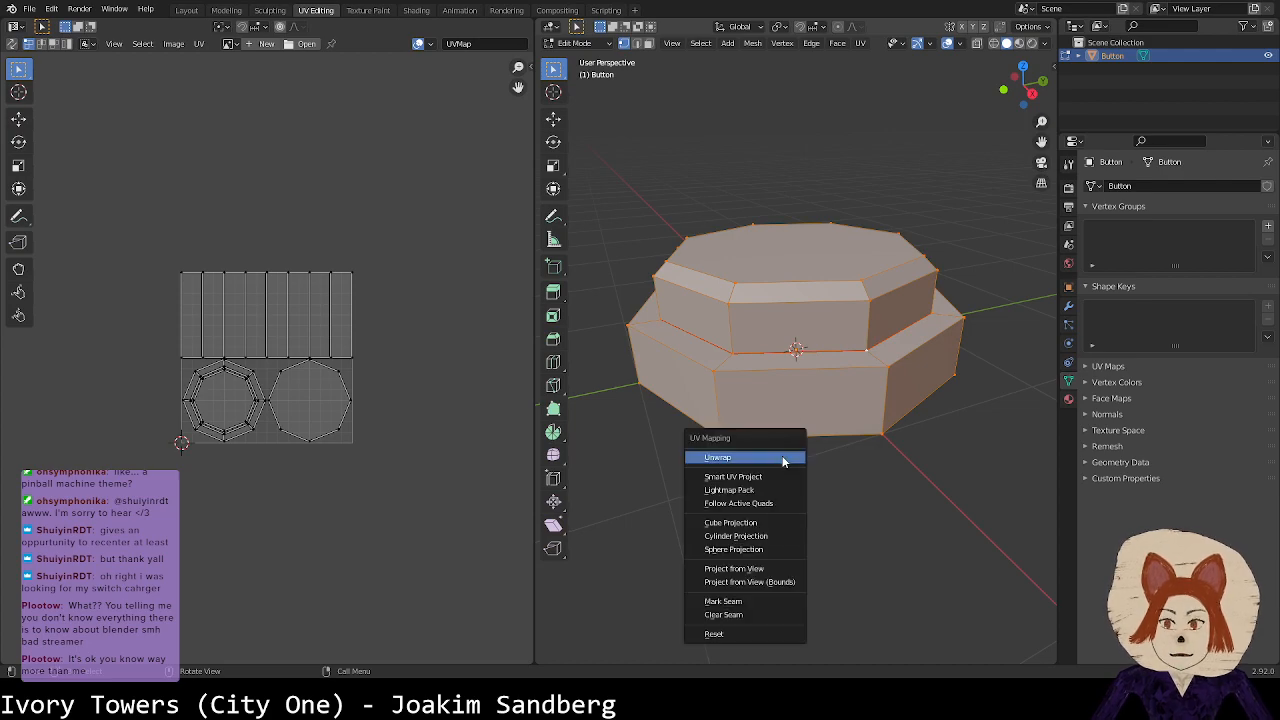
pyautogui.click(782, 456)
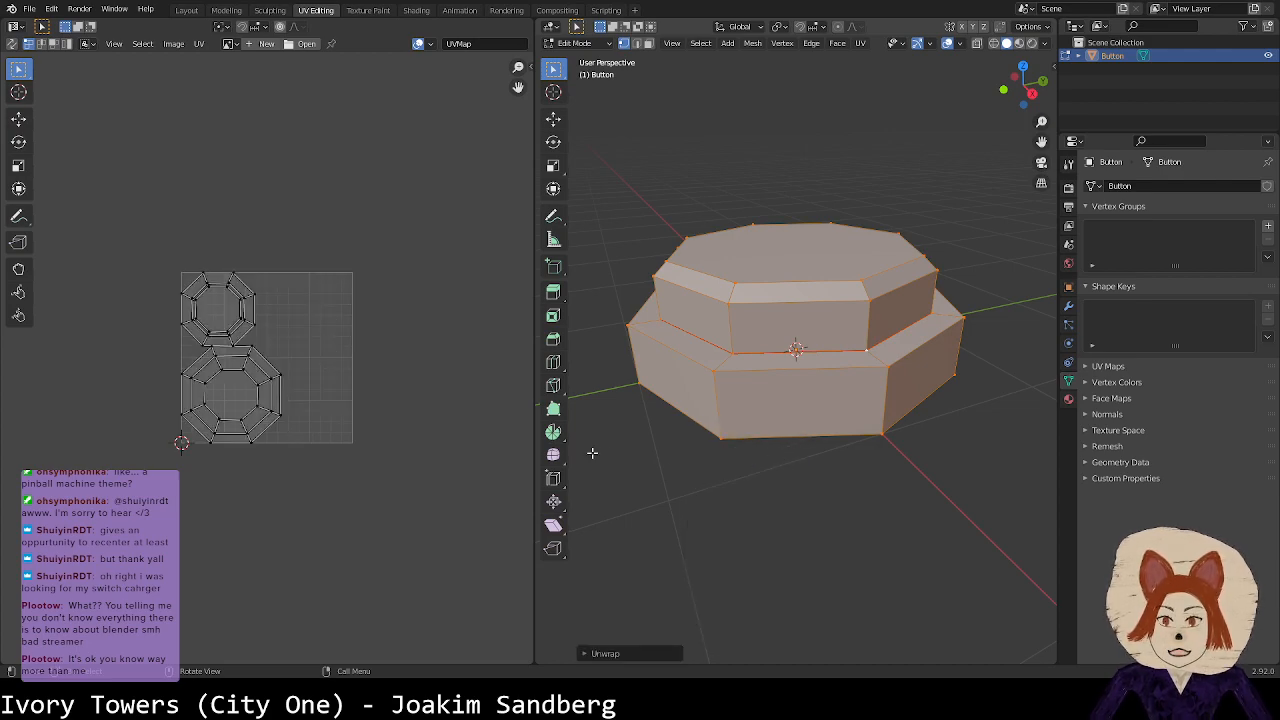
# Step: Open Button1.png in the UV editor, set the 3D viewport to Material Preview and deselect the mesh
pyautogui.scroll(3, 339, 418)
pyautogui.click(229, 43)
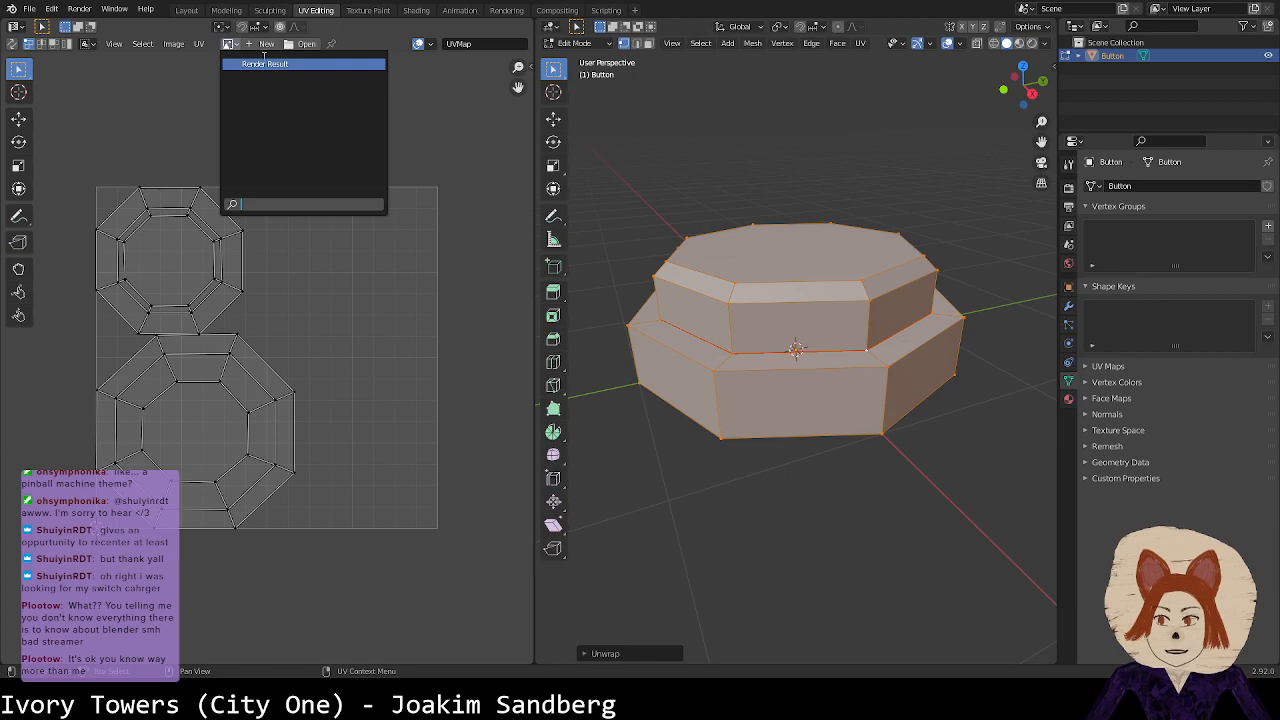
pyautogui.doubleClick(506, 213)
pyautogui.scroll(9, 284, 377)
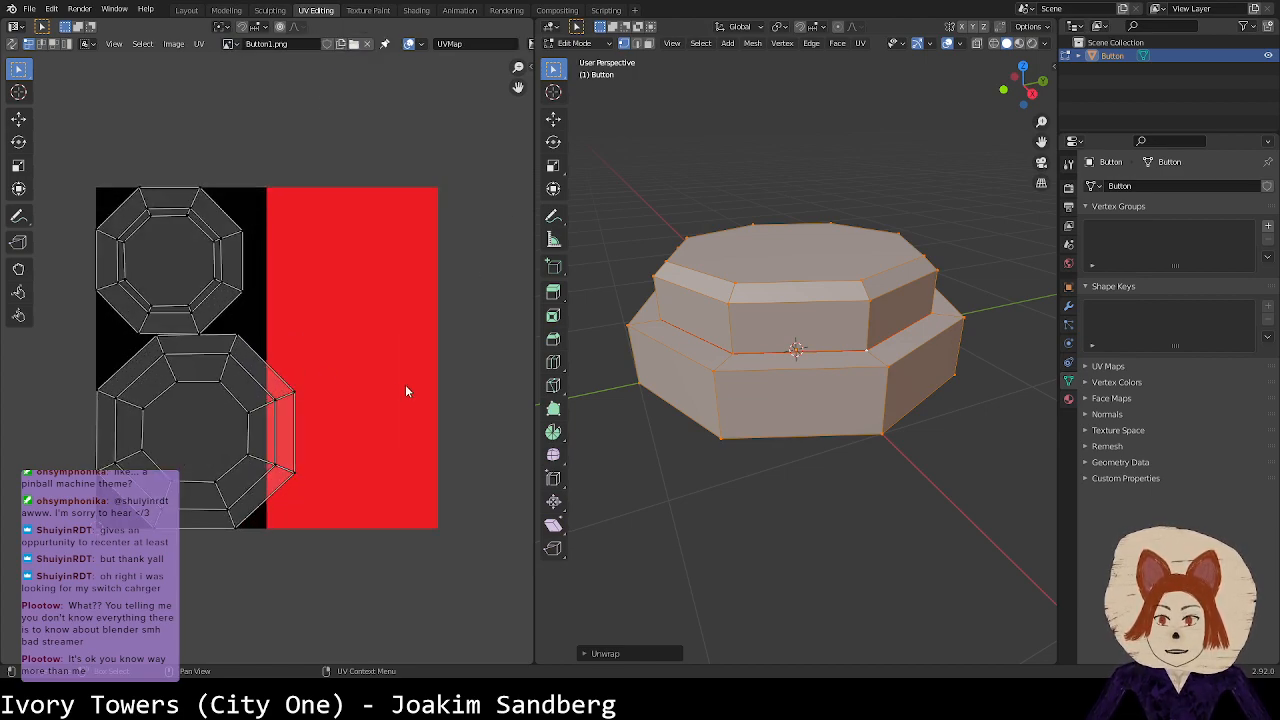
pyautogui.press('z')
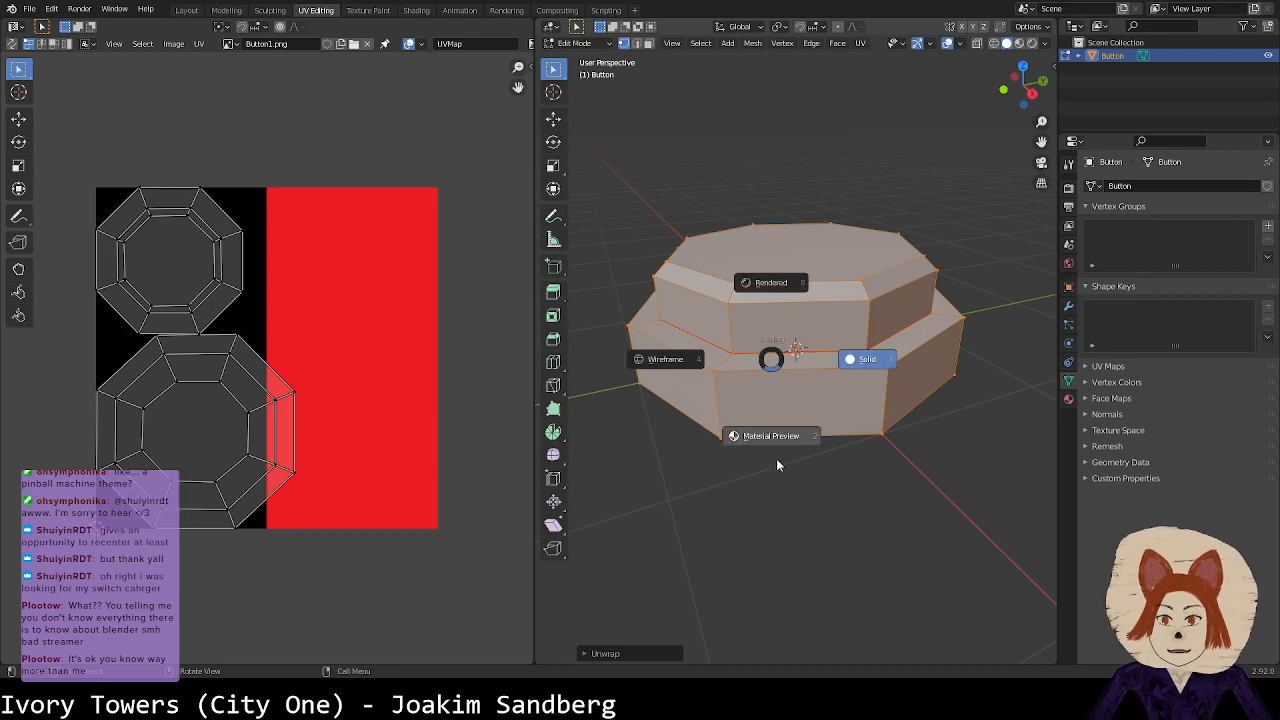
pyautogui.click(769, 438)
pyautogui.hotkey('alt', 'a')
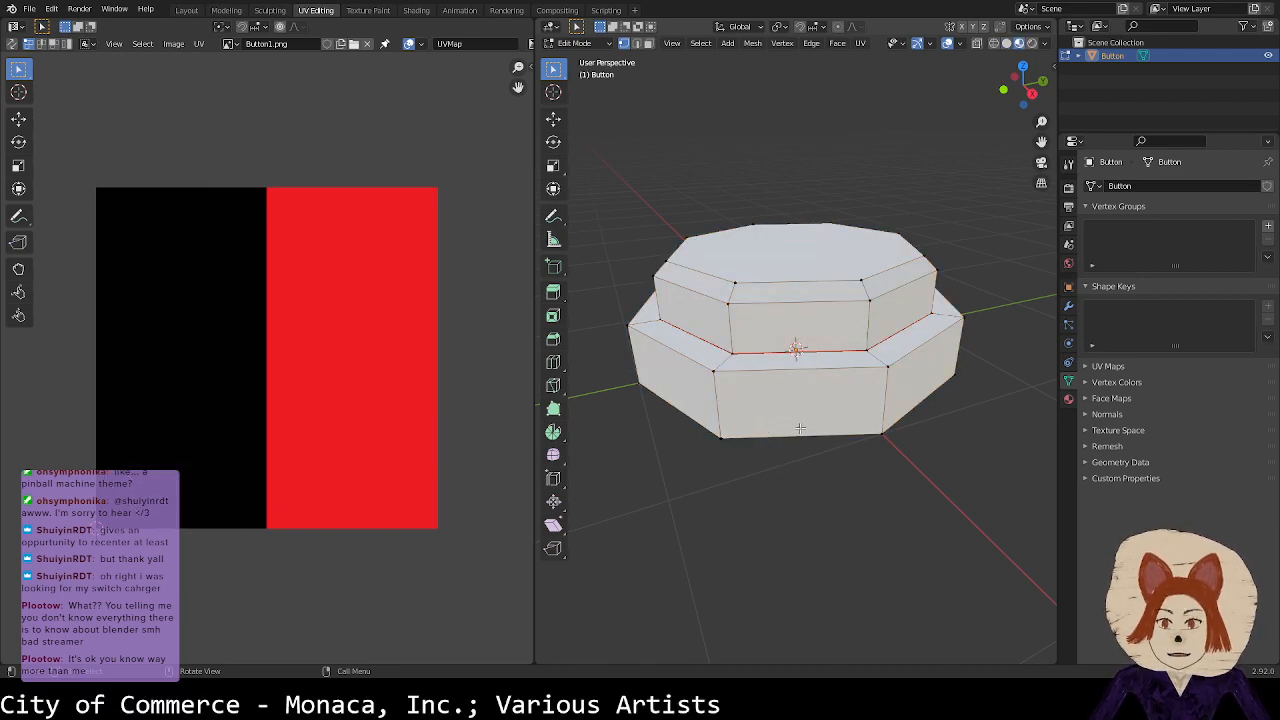
# Step: Assign the existing Material to the button and use Button1.png as an Image Texture for its Base Color
pyautogui.click(1069, 399)
pyautogui.click(1094, 242)
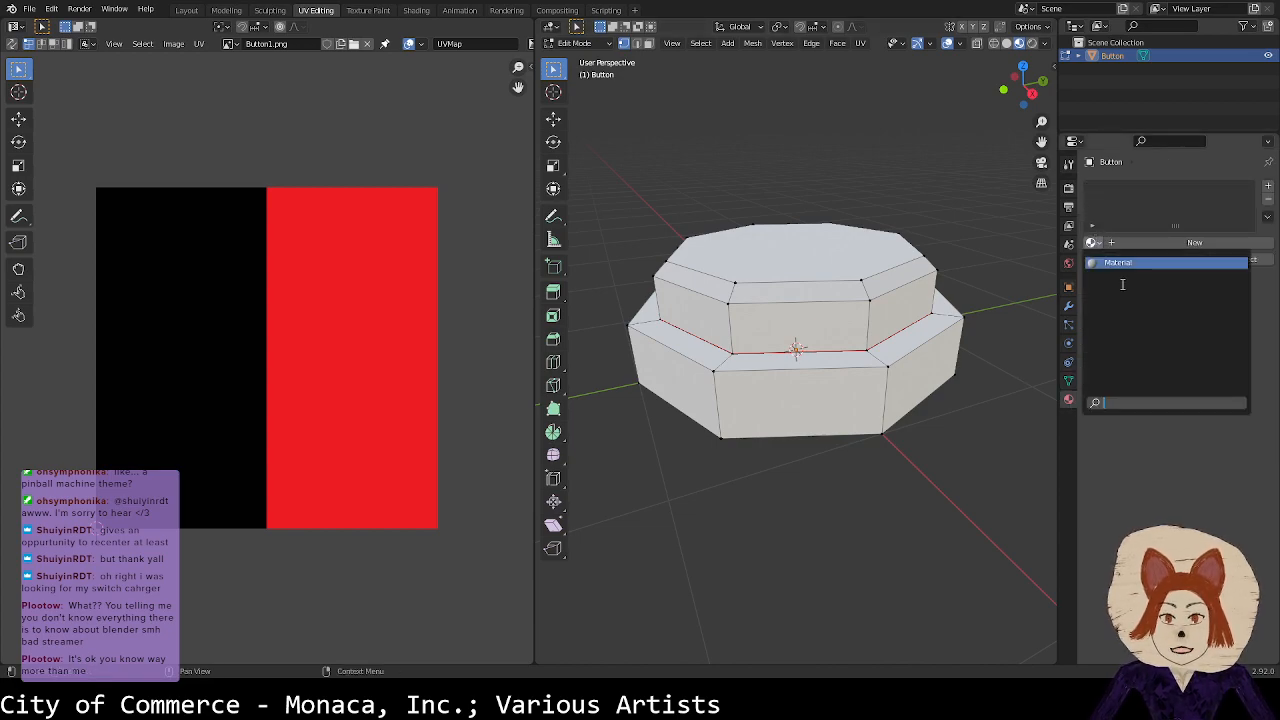
pyautogui.click(1118, 263)
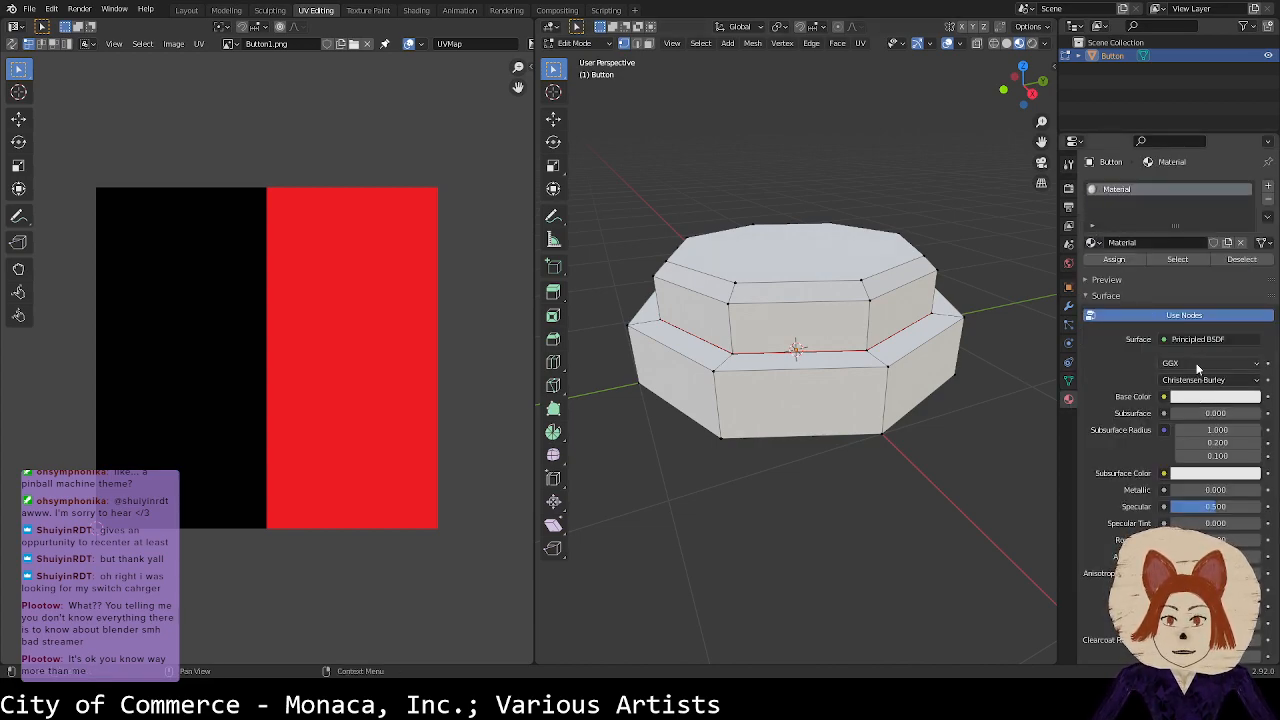
pyautogui.click(1163, 397)
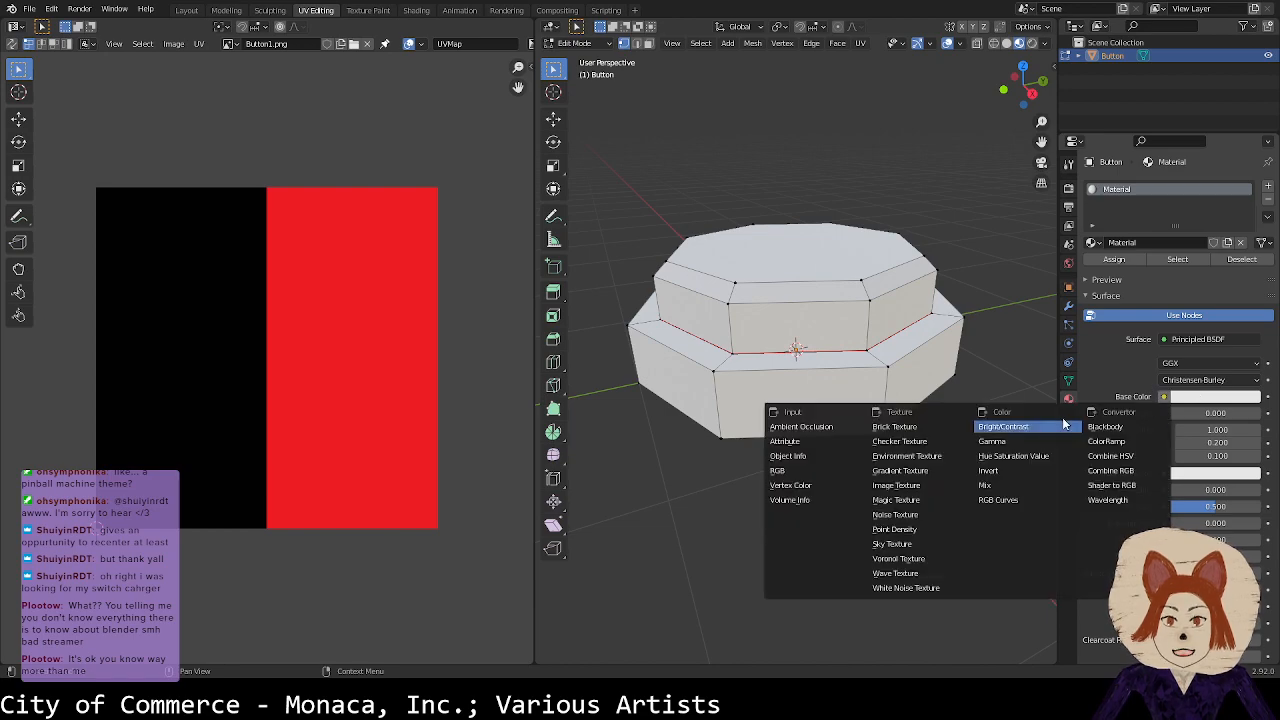
pyautogui.click(913, 490)
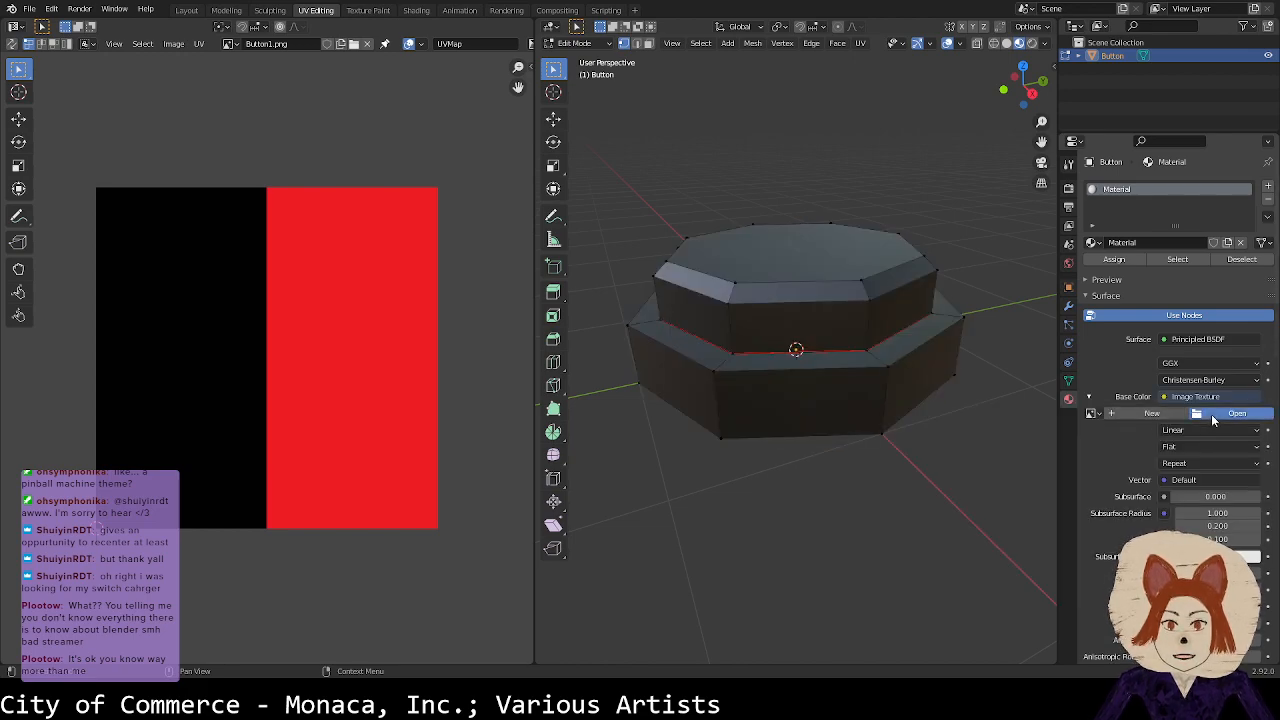
pyautogui.doubleClick(662, 212)
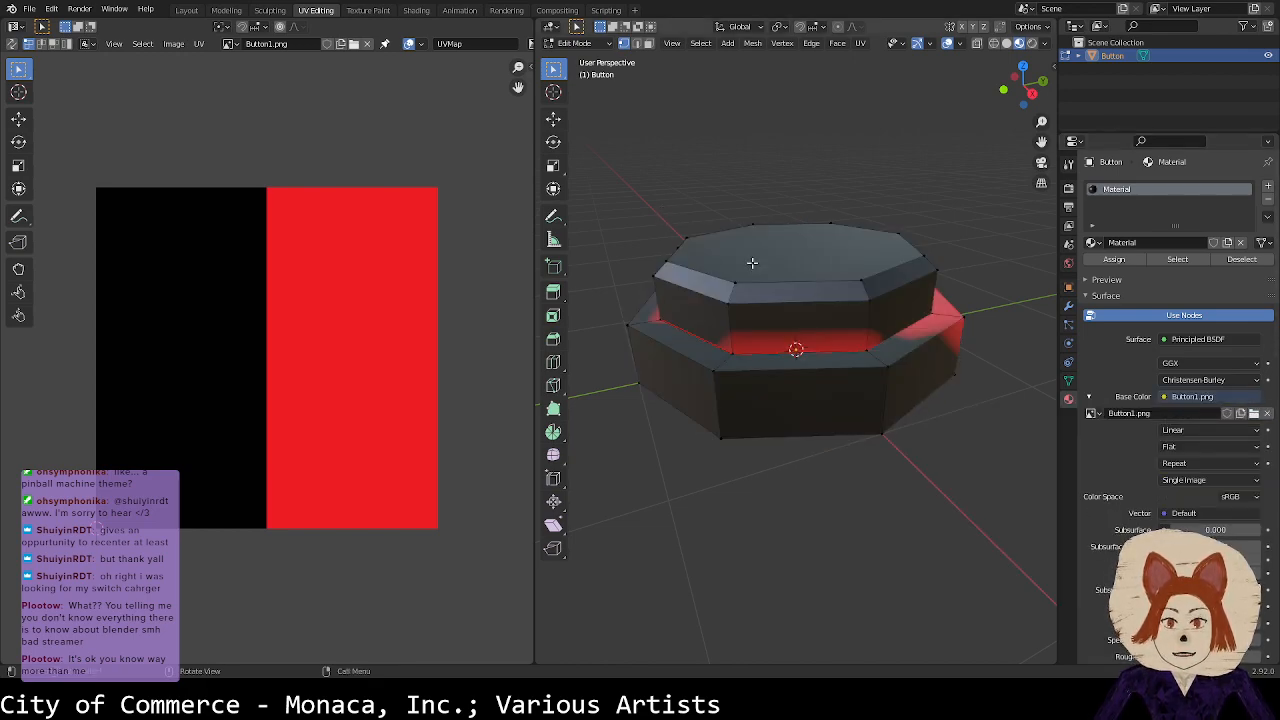
pyautogui.moveTo(877, 396); pyautogui.dragTo(600, 360, button='middle')
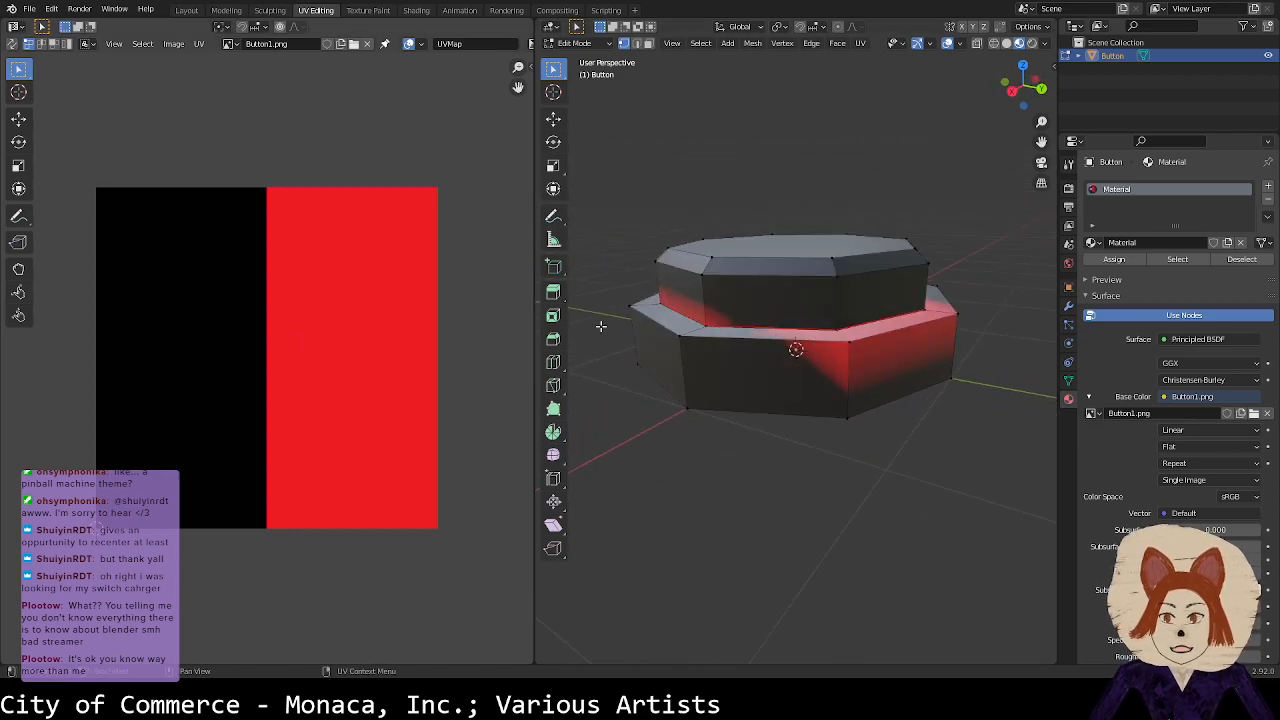
# Step: Set the Button1.png texture's interpolation to Closest and check the color edges on the button from several angles
pyautogui.press('a')
pyautogui.moveTo(808, 372); pyautogui.dragTo(643, 434, button='middle')
pyautogui.press('Tab')
pyautogui.press('Tab')
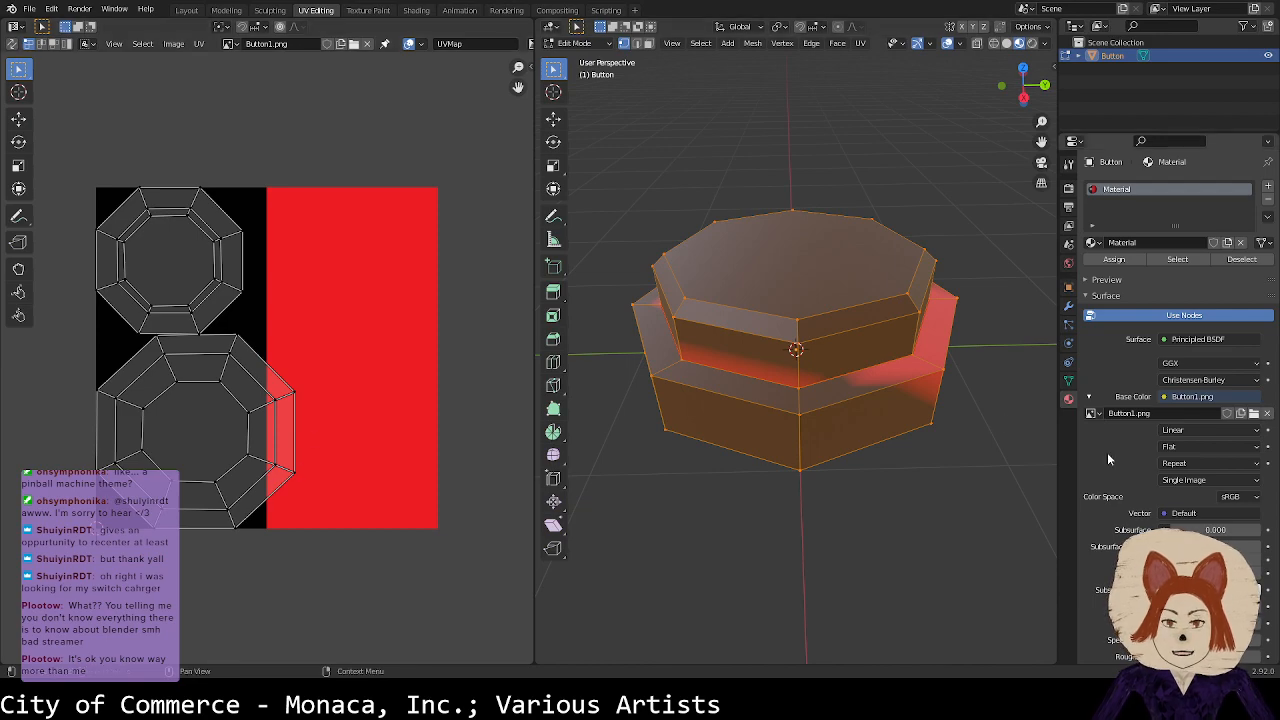
pyautogui.click(1199, 431)
pyautogui.click(1199, 431)
pyautogui.click(1198, 428)
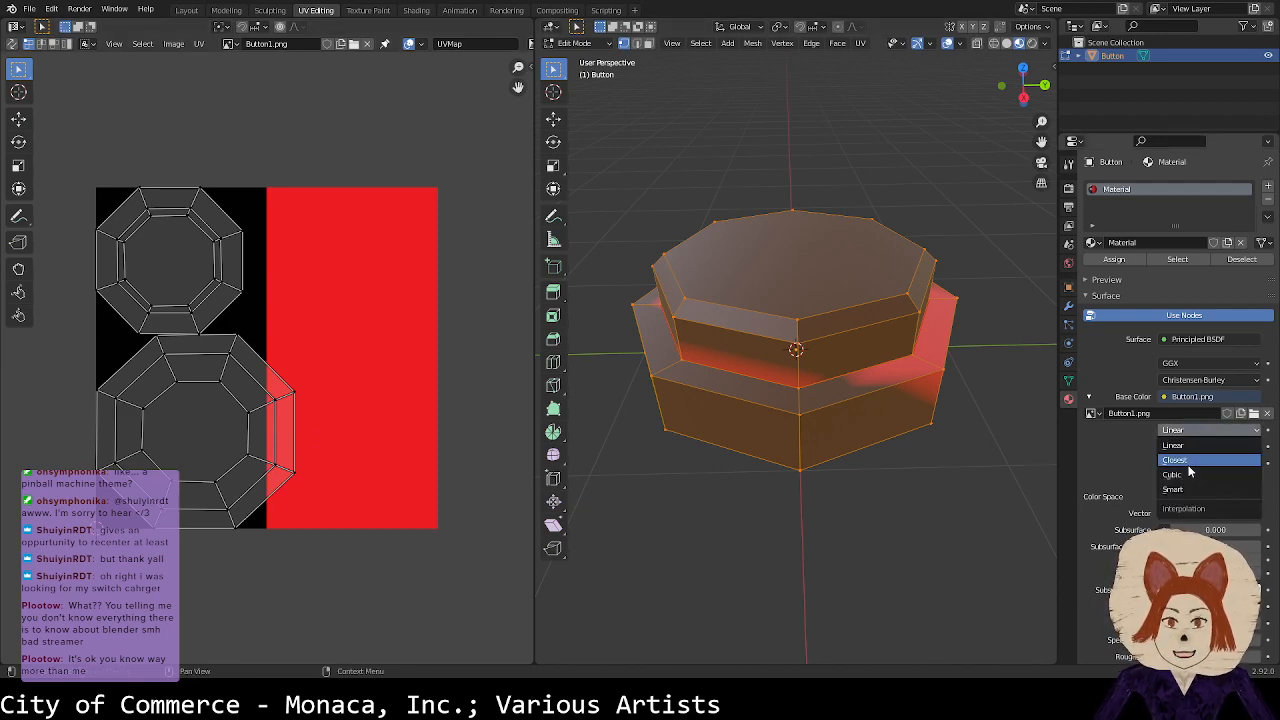
pyautogui.click(1190, 466)
pyautogui.moveTo(963, 443); pyautogui.dragTo(1023, 431, button='middle')
pyautogui.click(890, 438)
pyautogui.press('a')
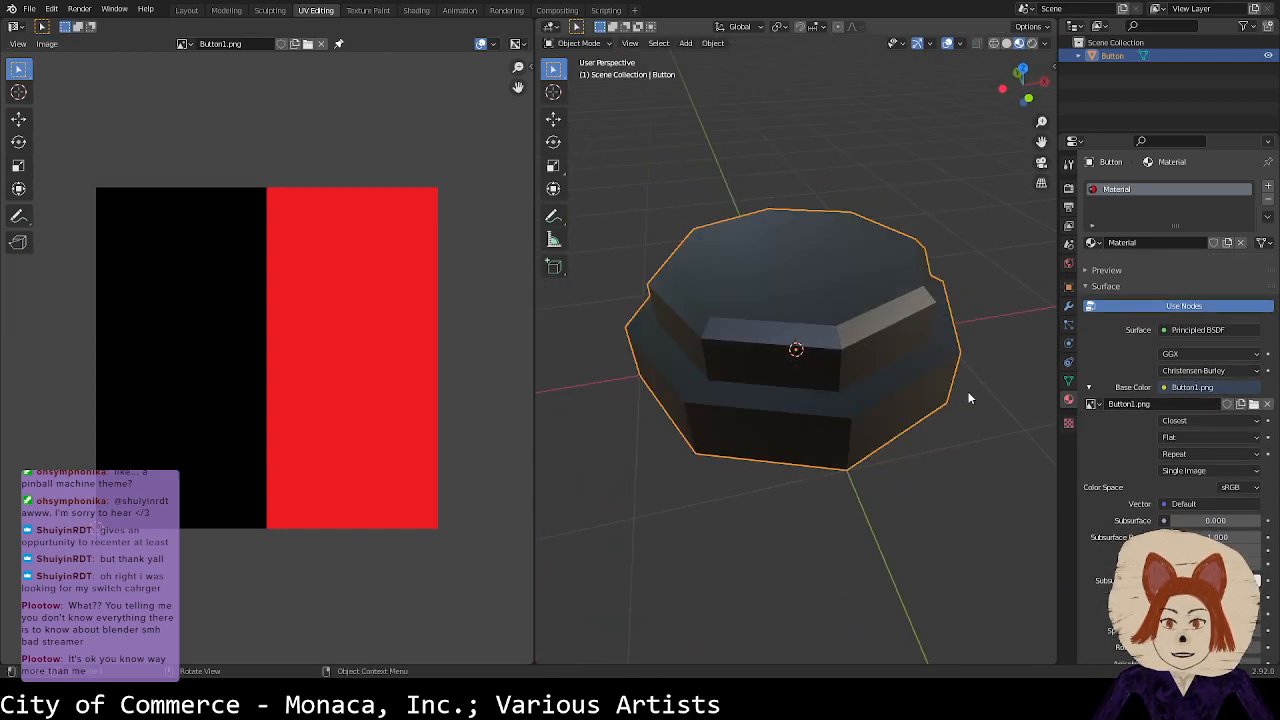
pyautogui.hotkey('alt', 'a')
pyautogui.moveTo(851, 386); pyautogui.dragTo(619, 386, button='middle')
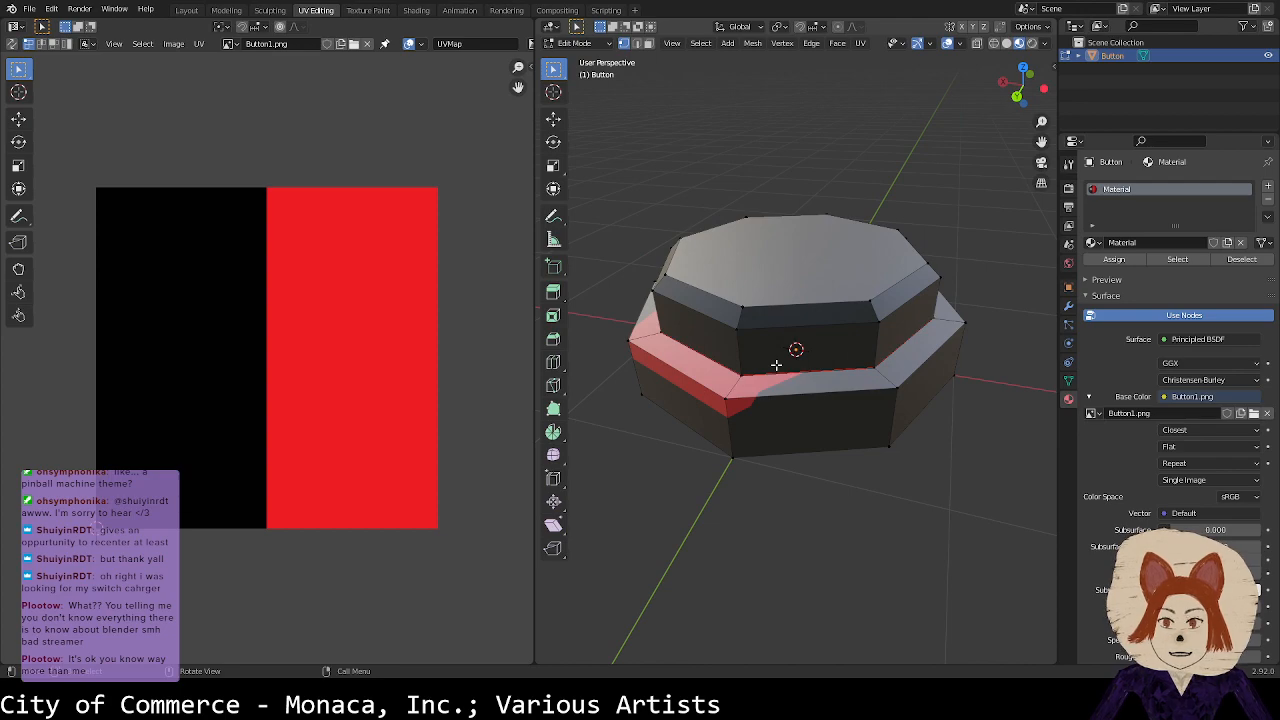
# Step: Select the whole button mesh and remove the cap's faces from the selection so only the base stays selected
pyautogui.press('a')
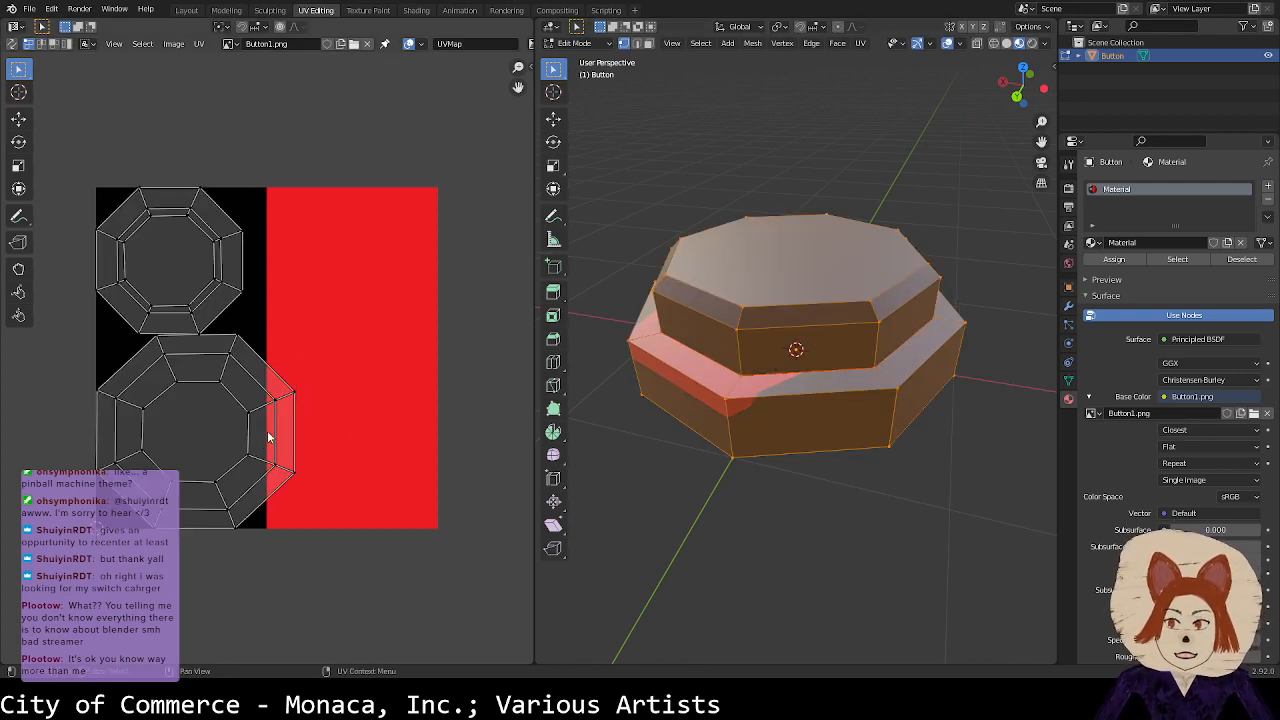
pyautogui.moveTo(506, 396); pyautogui.dragTo(502, 393, button='middle')
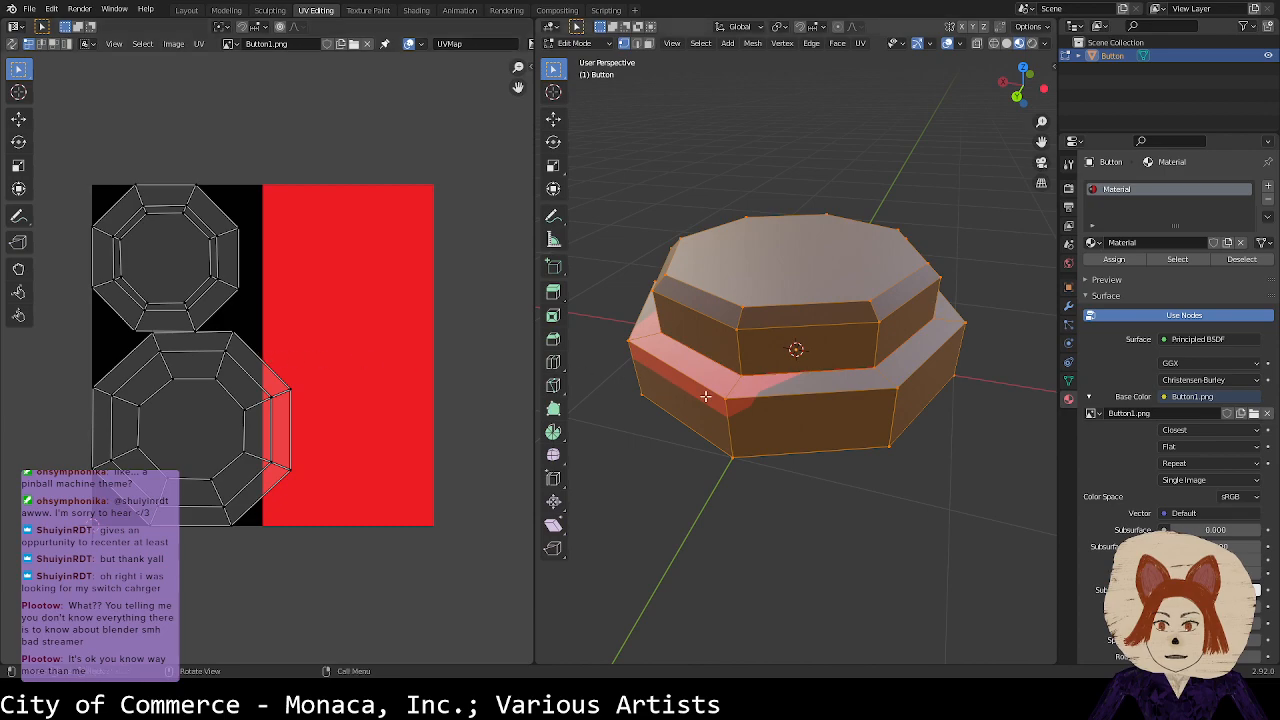
pyautogui.moveTo(714, 286); pyautogui.dragTo(714, 314, button='middle')
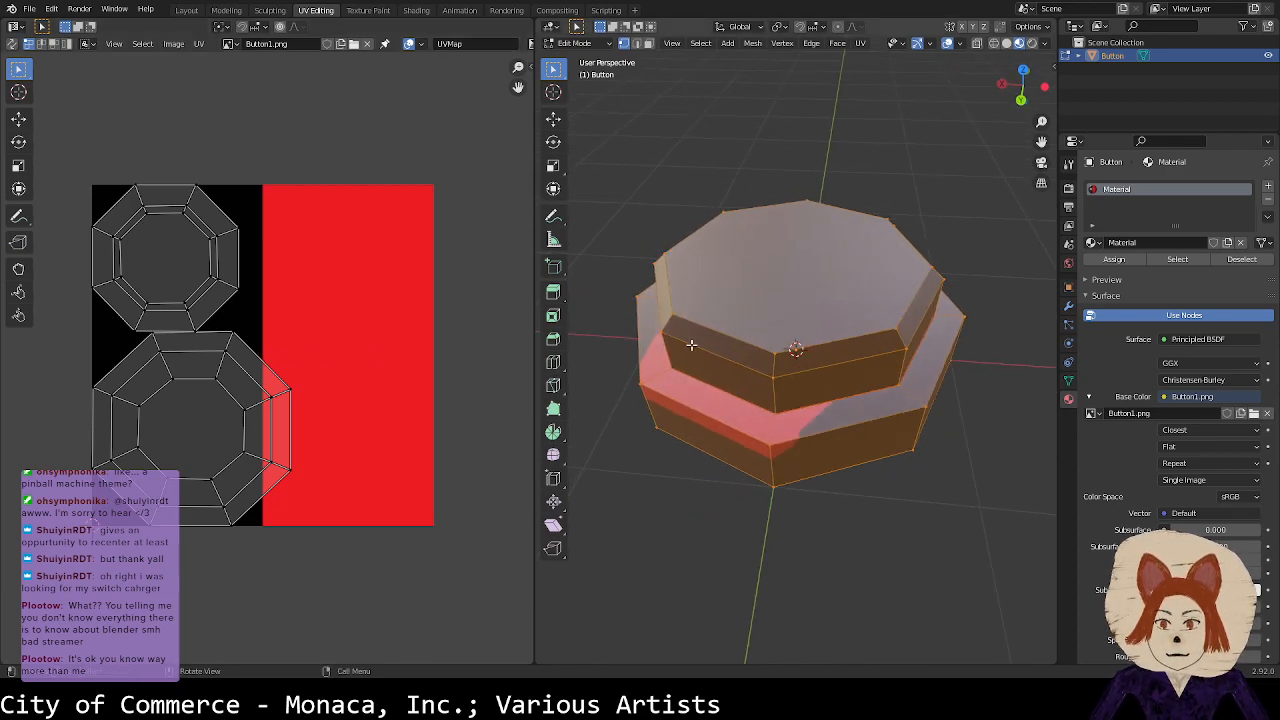
pyautogui.hotkey('shift', 'l')
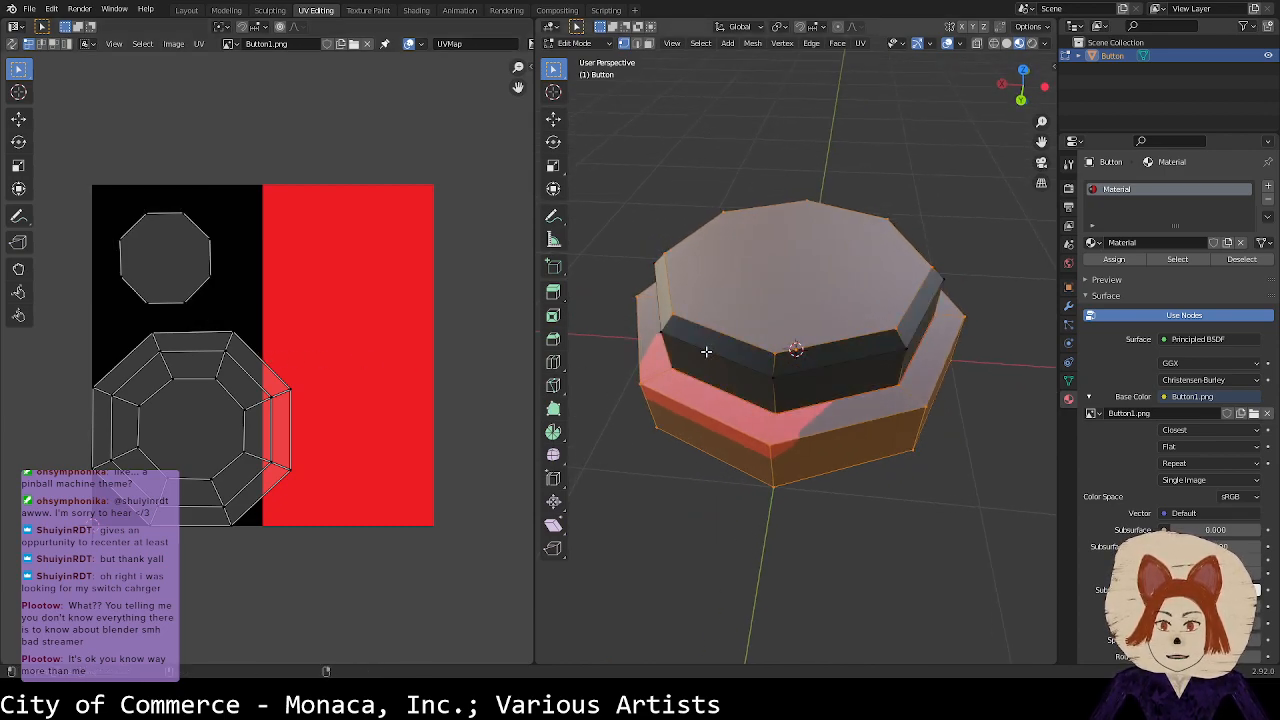
pyautogui.hotkey('shift', 'l')
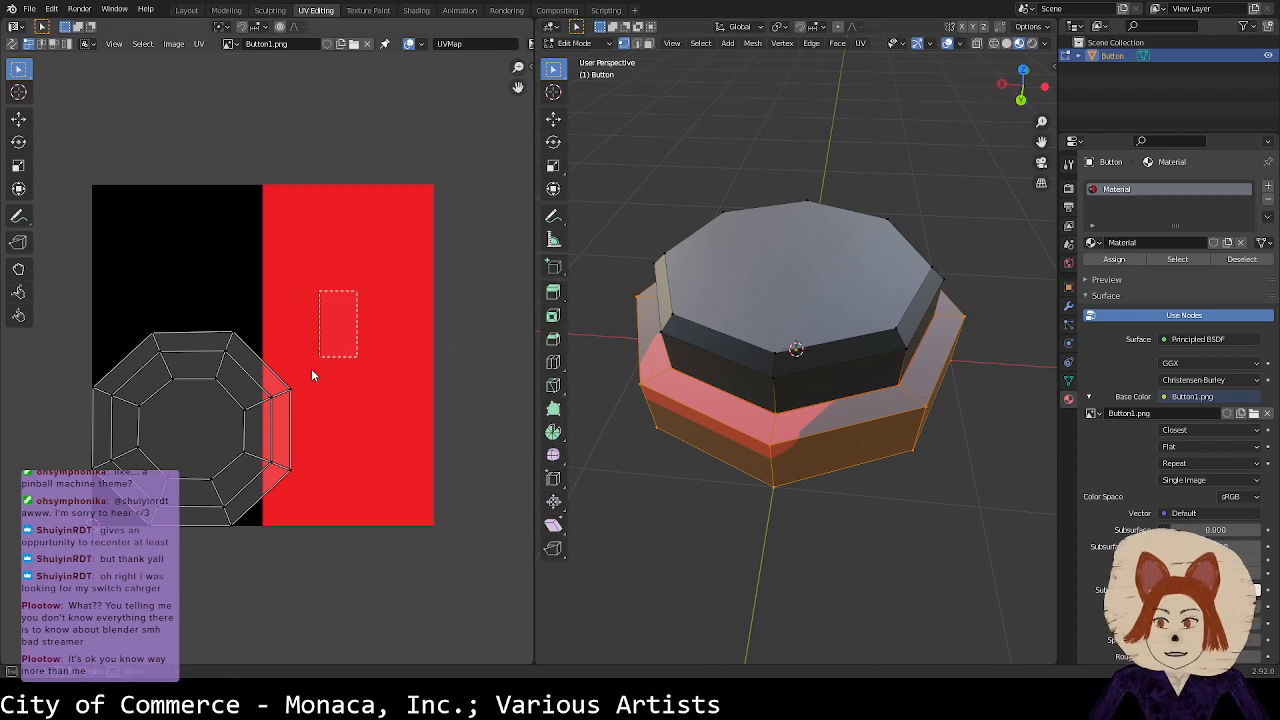
# Step: Scale the base's UV island down to about half size and move it fully inside the black half of the texture
pyautogui.press('a')
pyautogui.press('s')
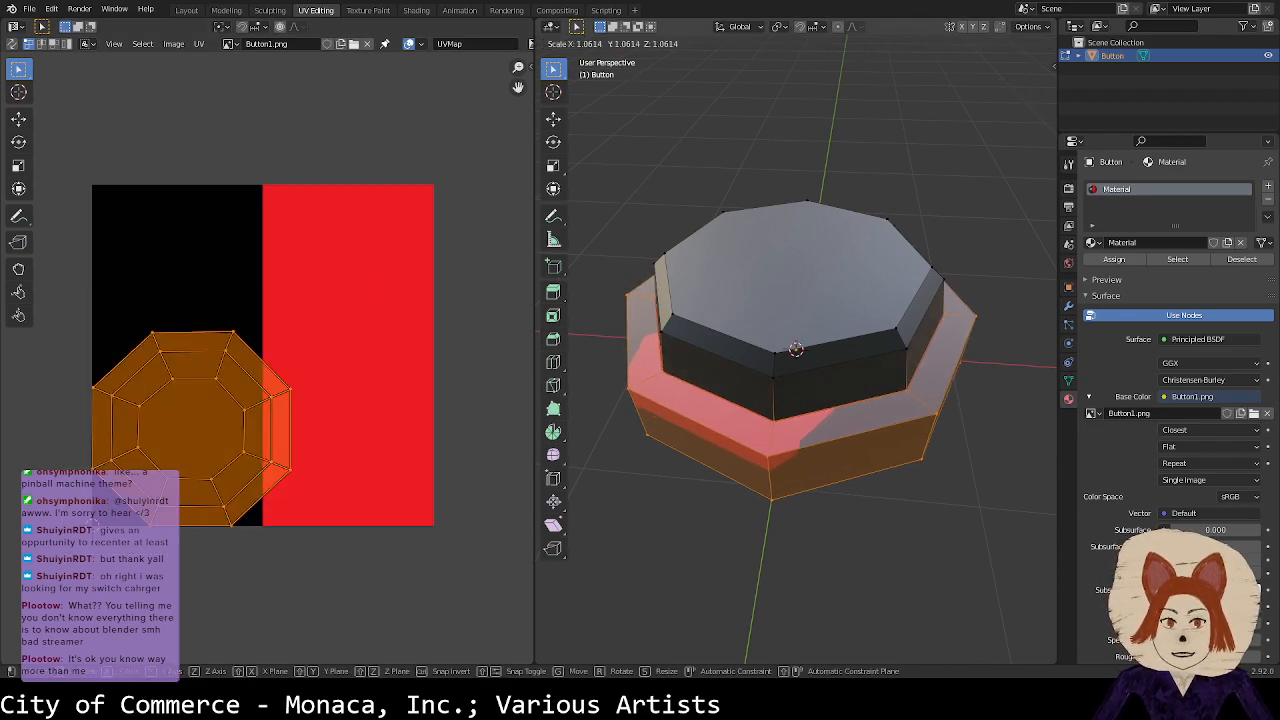
pyautogui.press('Escape')
pyautogui.press('s')
pyautogui.click(253, 496)
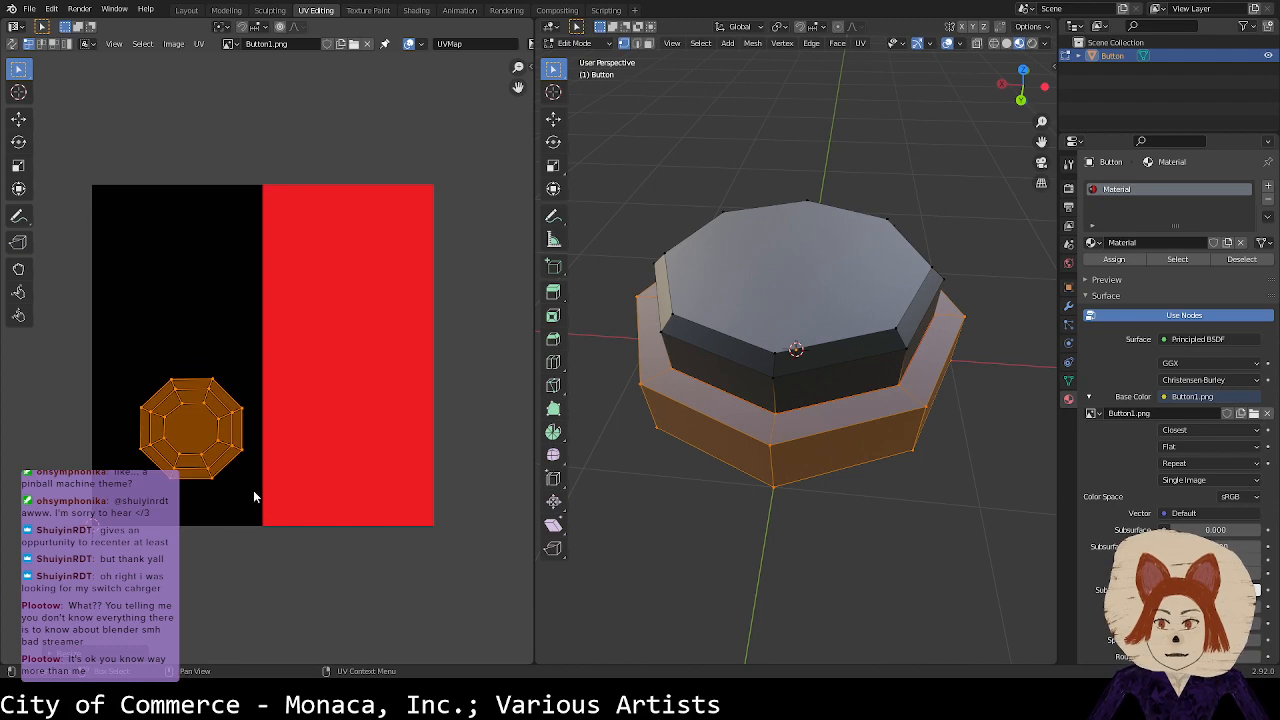
pyautogui.press('g')
pyautogui.click(210, 517)
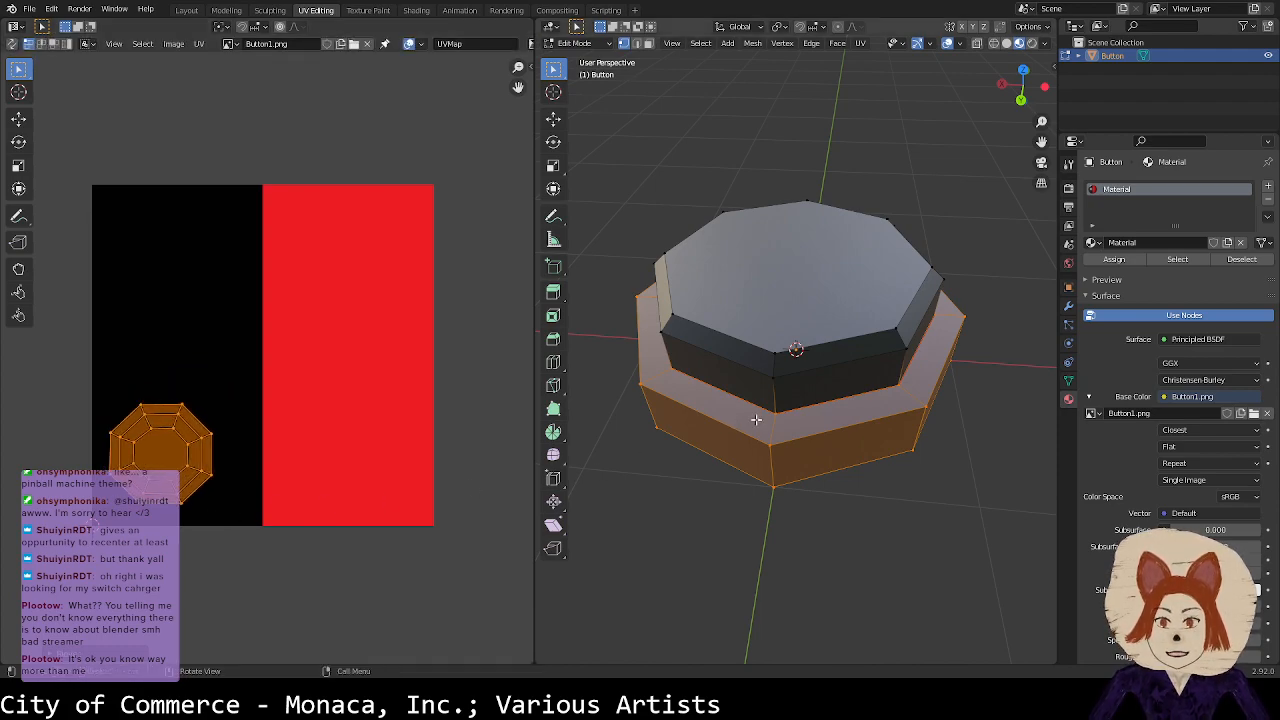
# Step: Select the cap's faces, move their UV island onto the red half of the texture and return to Object Mode
pyautogui.keyDown('alt'); pyautogui.click(764, 412); pyautogui.keyUp('alt')
pyautogui.keyDown('alt'); pyautogui.keyDown('shift'); pyautogui.click(758, 370); pyautogui.keyUp('shift'); pyautogui.keyUp('alt')
pyautogui.keyDown('alt'); pyautogui.keyDown('shift'); pyautogui.click(768, 349); pyautogui.keyUp('shift'); pyautogui.keyUp('alt')
pyautogui.moveTo(294, 379); pyautogui.dragTo(98, 215)
pyautogui.press('g')
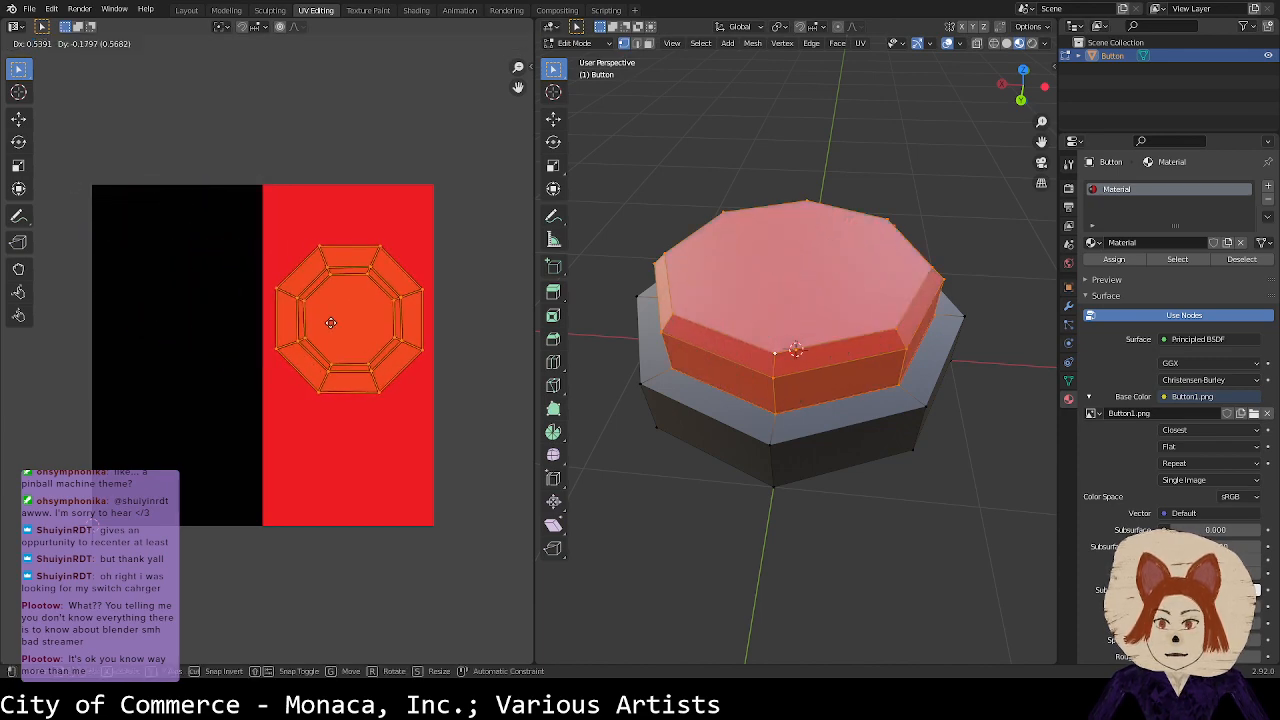
pyautogui.click(350, 330)
pyautogui.press('g')
pyautogui.click(324, 334)
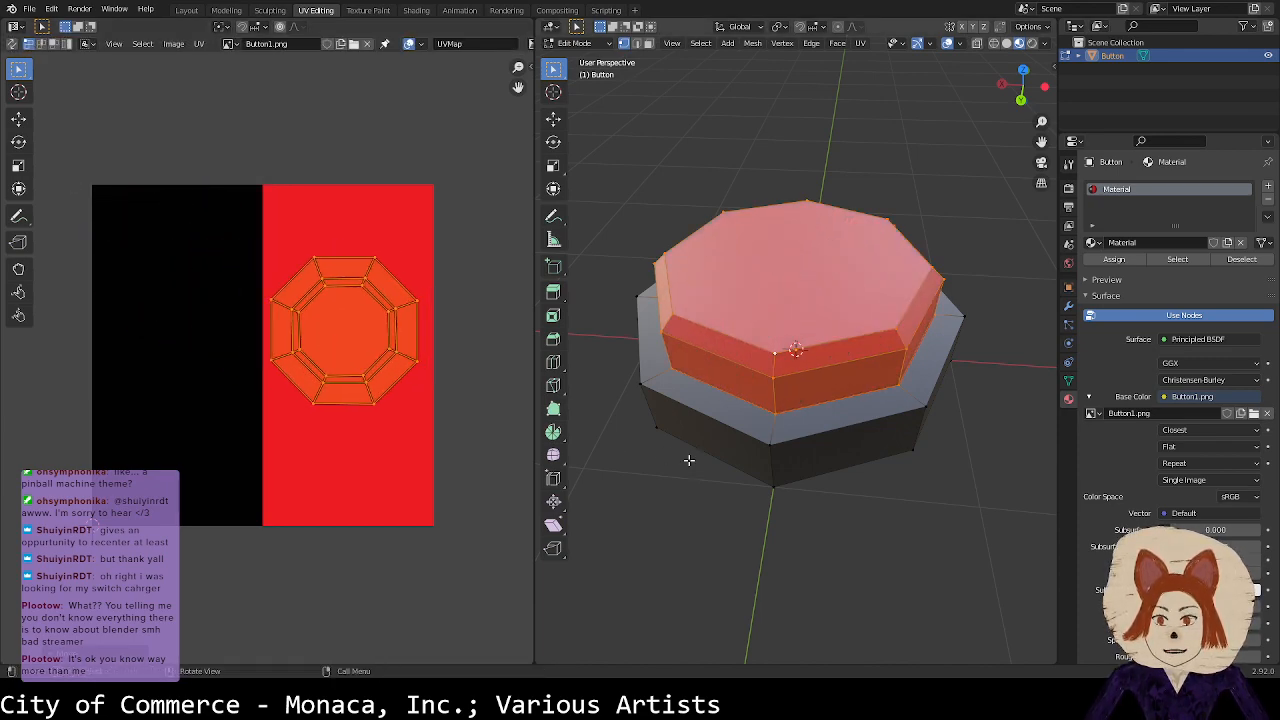
pyautogui.click(644, 517)
pyautogui.moveTo(651, 380); pyautogui.dragTo(902, 420, button='middle')
pyautogui.press('Tab')
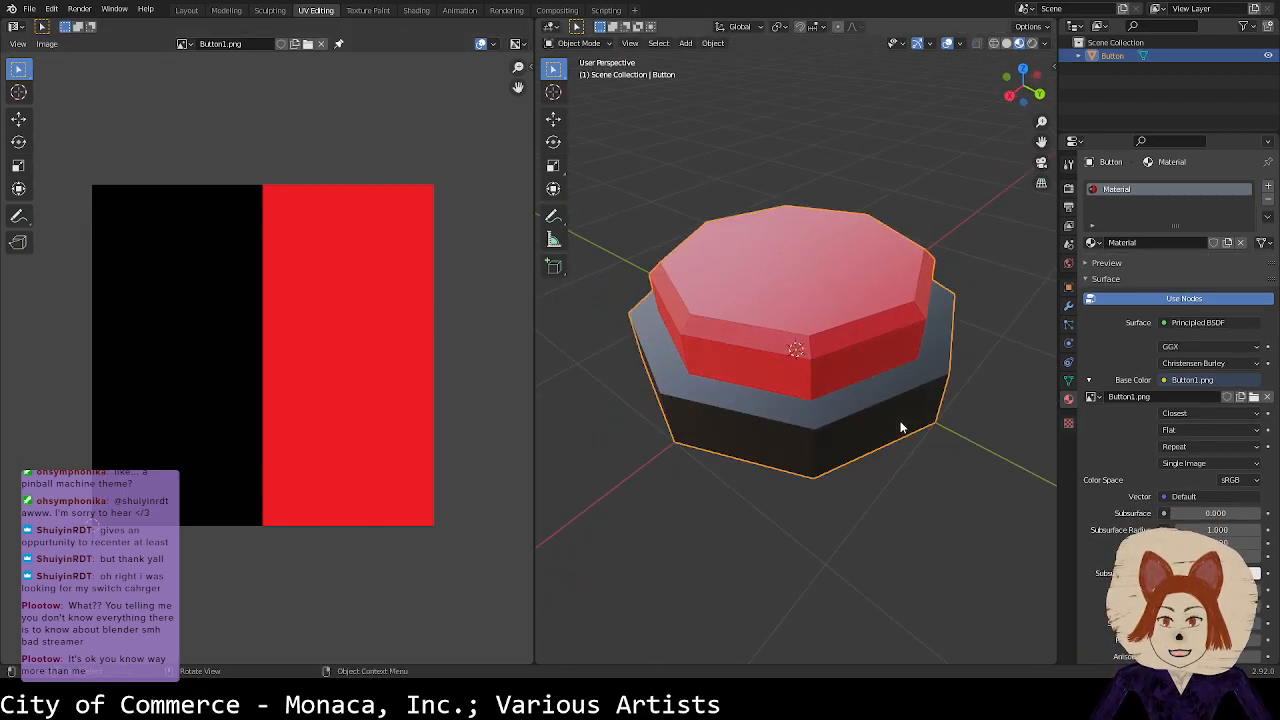
pyautogui.moveTo(856, 466); pyautogui.dragTo(933, 433, button='middle')
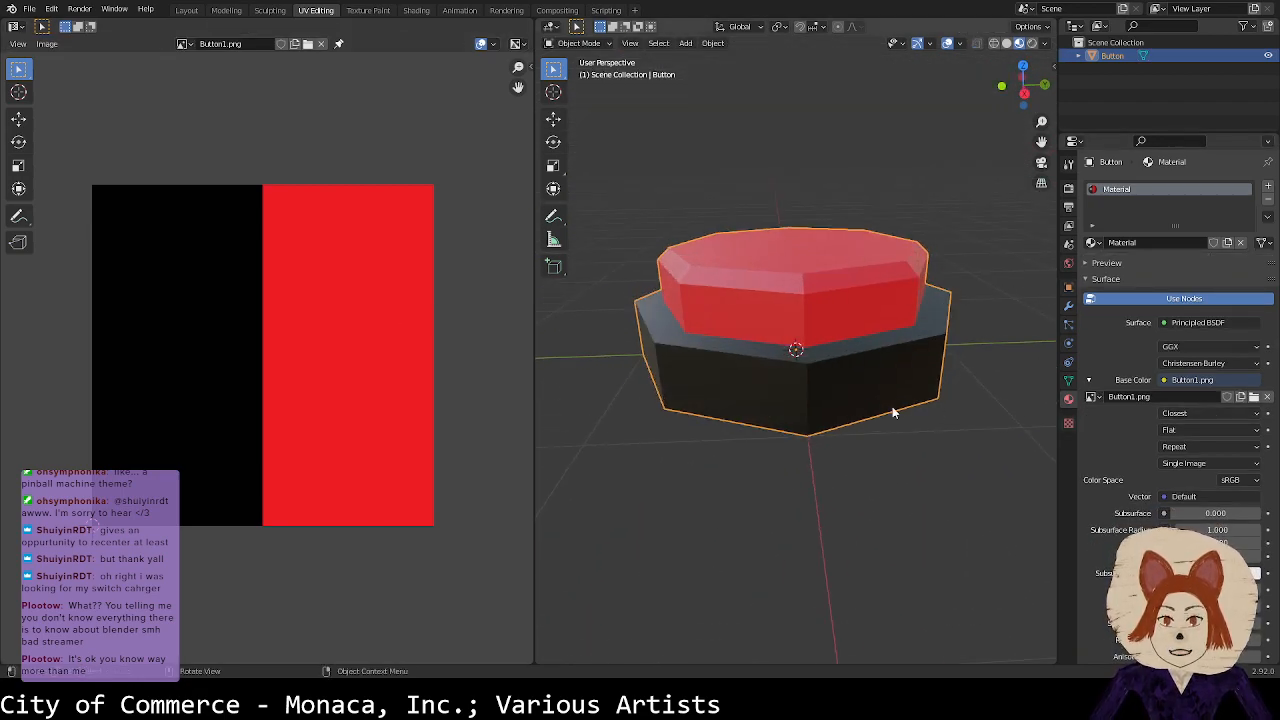
# Step: Open Button2.png as the material's Base Color image and show it in the UV editor
pyautogui.click(1094, 397)
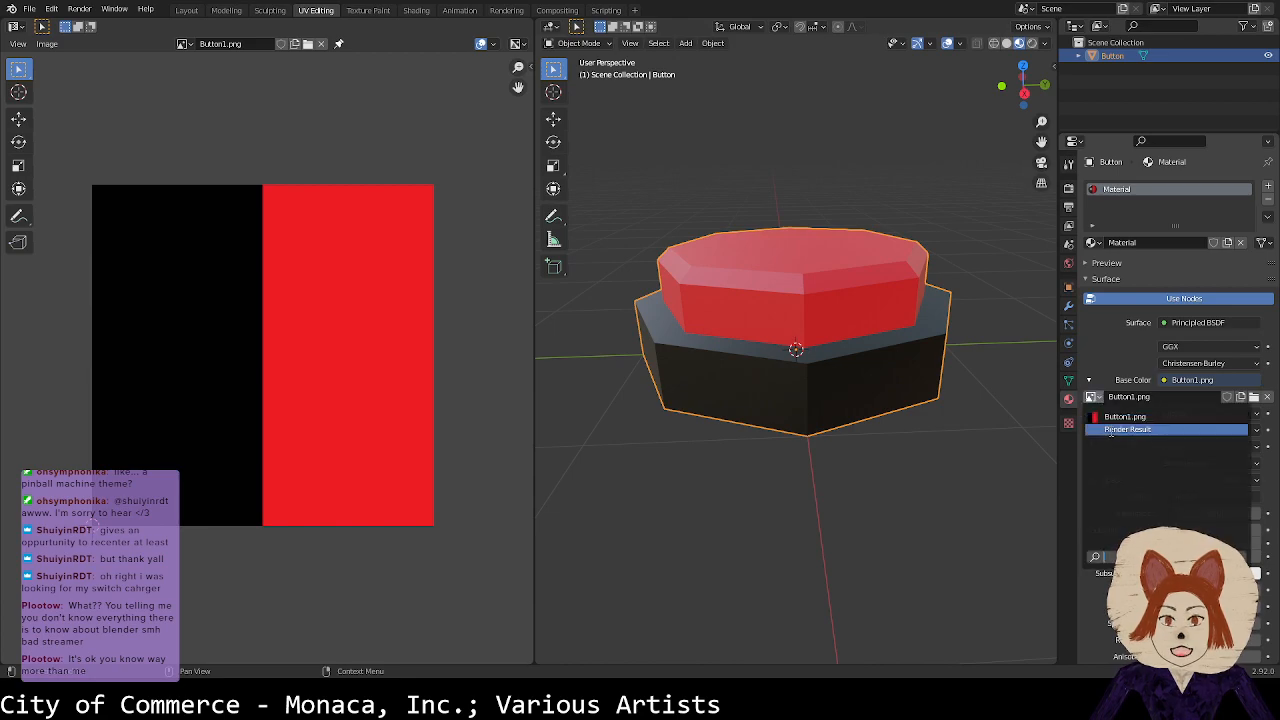
pyautogui.click(1251, 400)
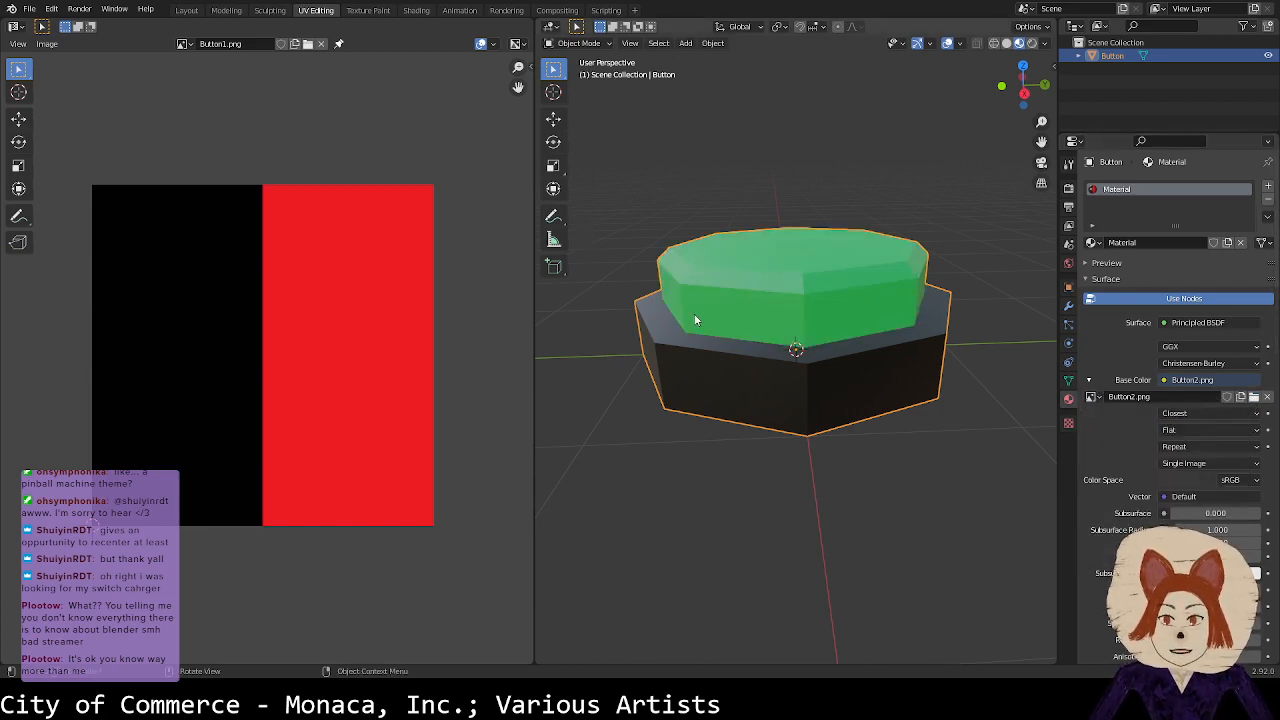
pyautogui.moveTo(635, 275); pyautogui.dragTo(874, 473, button='middle')
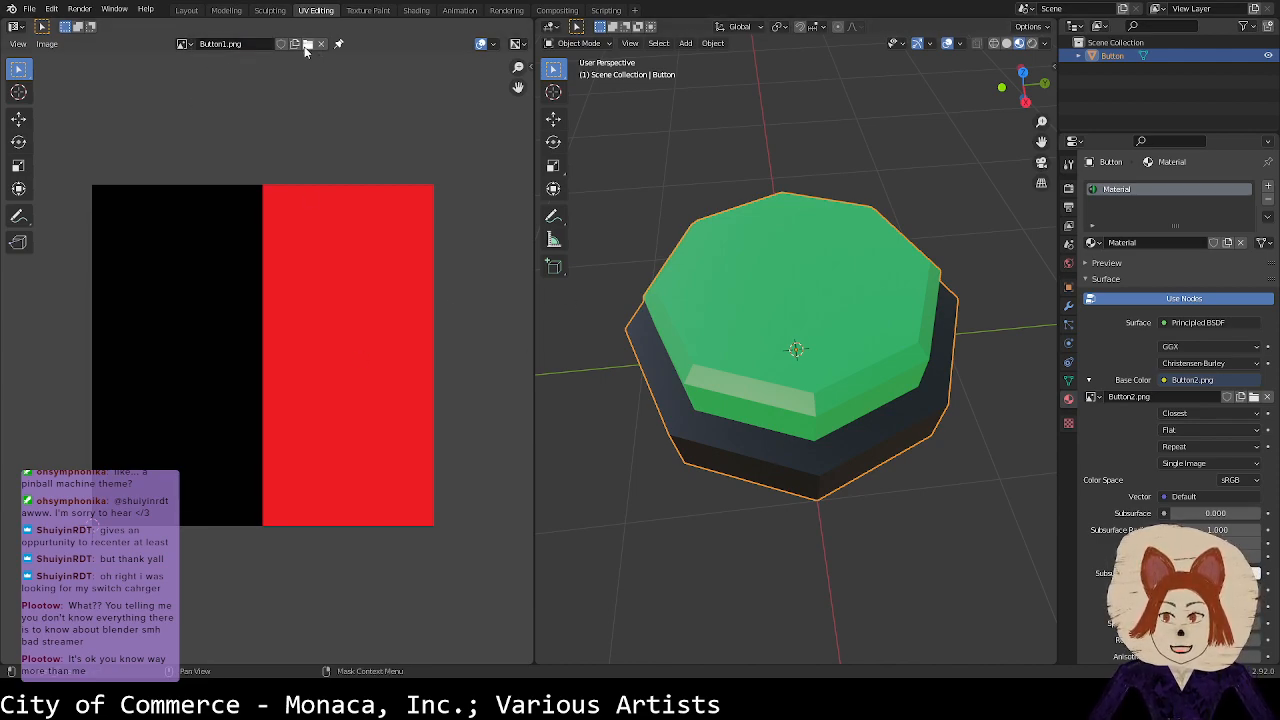
pyautogui.press('Tab')
pyautogui.press('Tab')
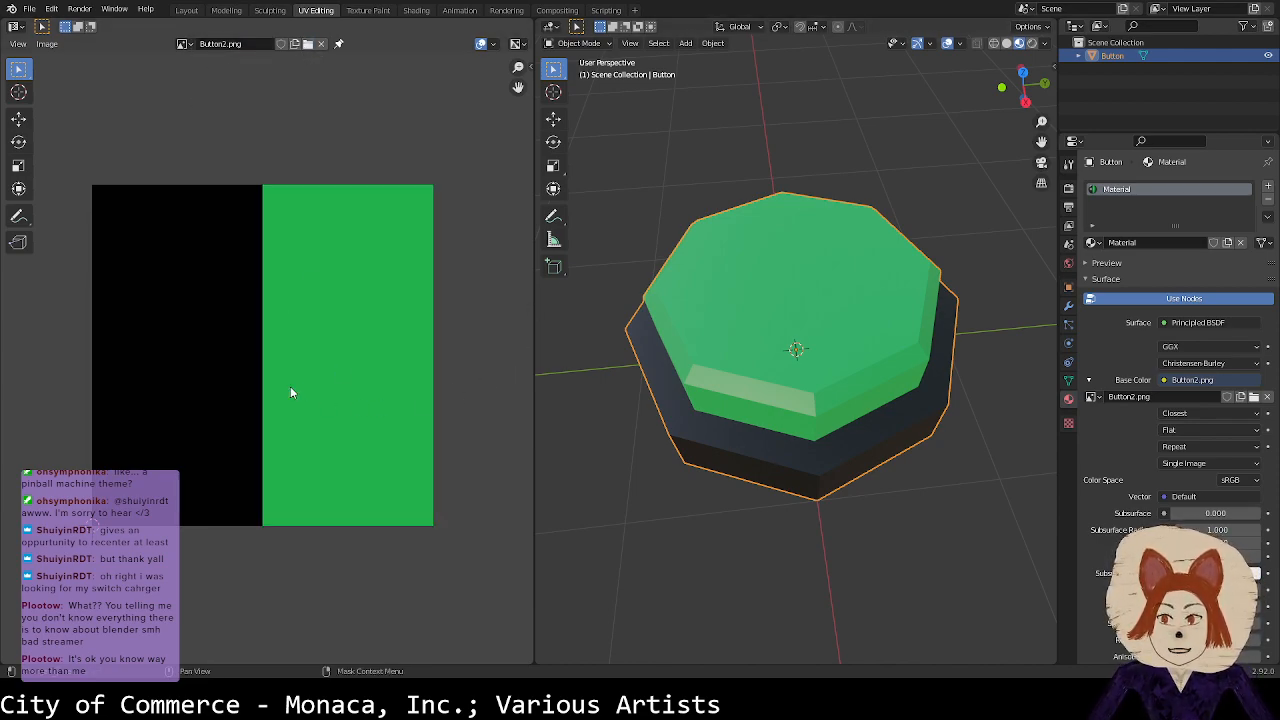
pyautogui.moveTo(870, 485); pyautogui.dragTo(1026, 403, button='middle')
# Step: Compare Button1.png and Button2.png as the Base Color image, leave Button2.png assigned and save the file
pyautogui.click(1091, 397)
pyautogui.click(1115, 418)
pyautogui.click(1092, 397)
pyautogui.click(1109, 417)
pyautogui.click(1092, 397)
pyautogui.click(1105, 420)
pyautogui.click(1092, 397)
pyautogui.click(1099, 416)
pyautogui.click(1091, 396)
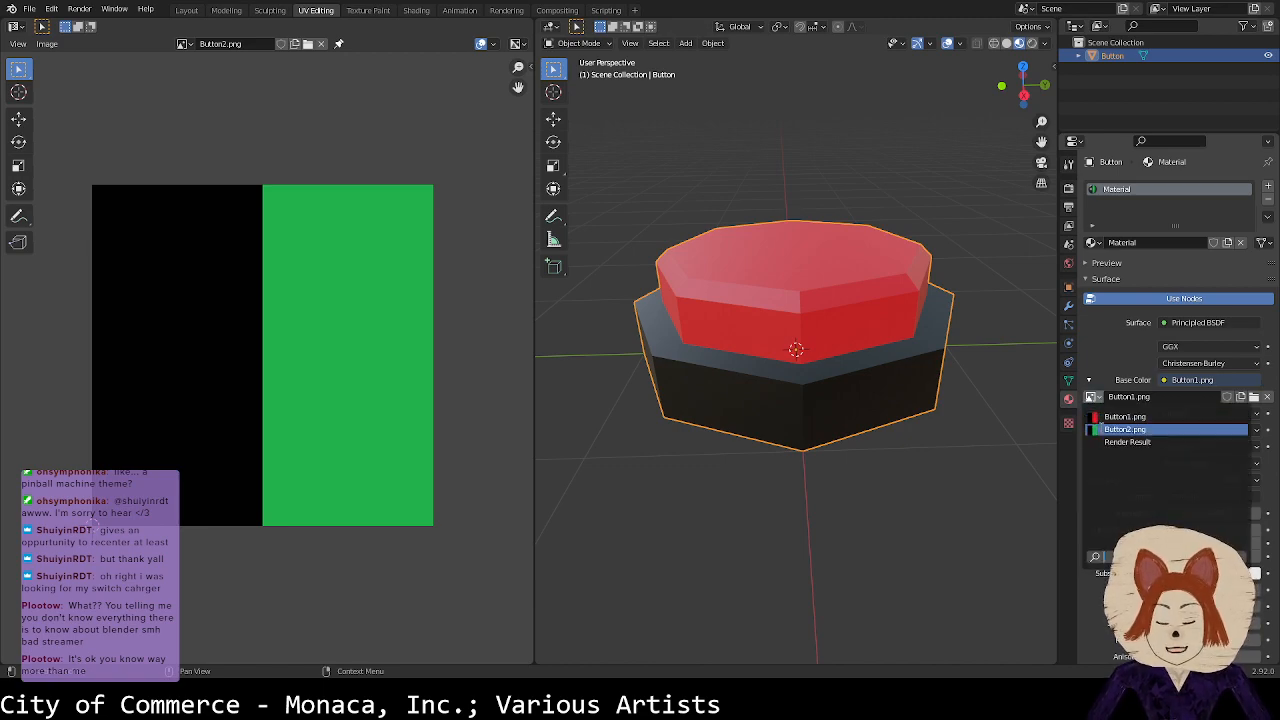
pyautogui.click(1100, 430)
pyautogui.hotkey('ctrl', 's')
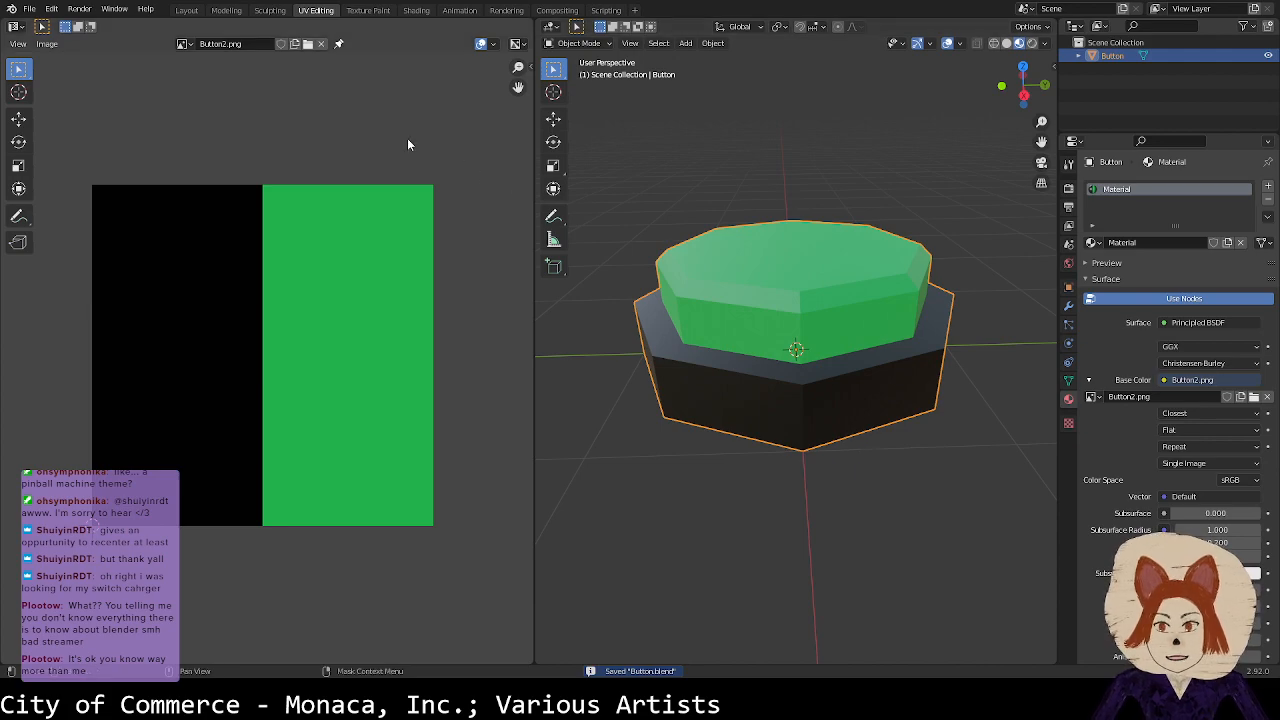
# Step: Switch to the Layout workspace and examine the button's dimensions and shape from the top view
pyautogui.click(227, 11)
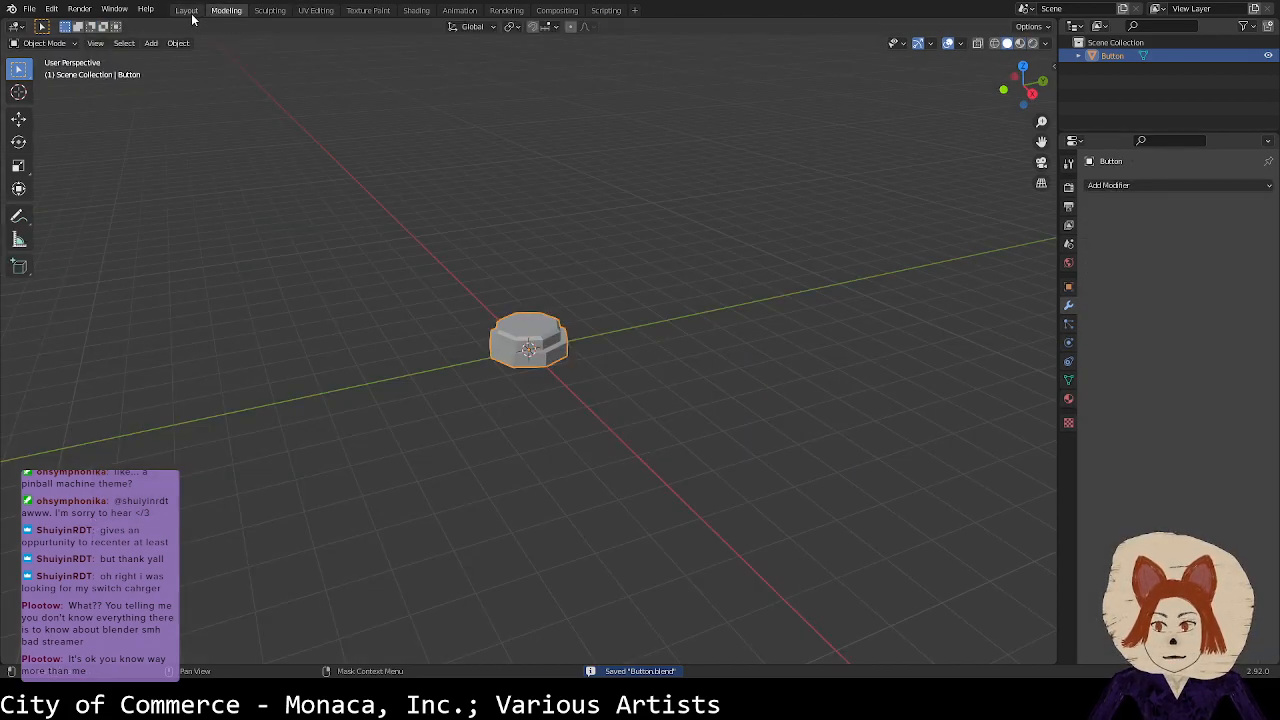
pyautogui.click(186, 10)
pyautogui.moveTo(465, 245); pyautogui.dragTo(477, 214, button='middle')
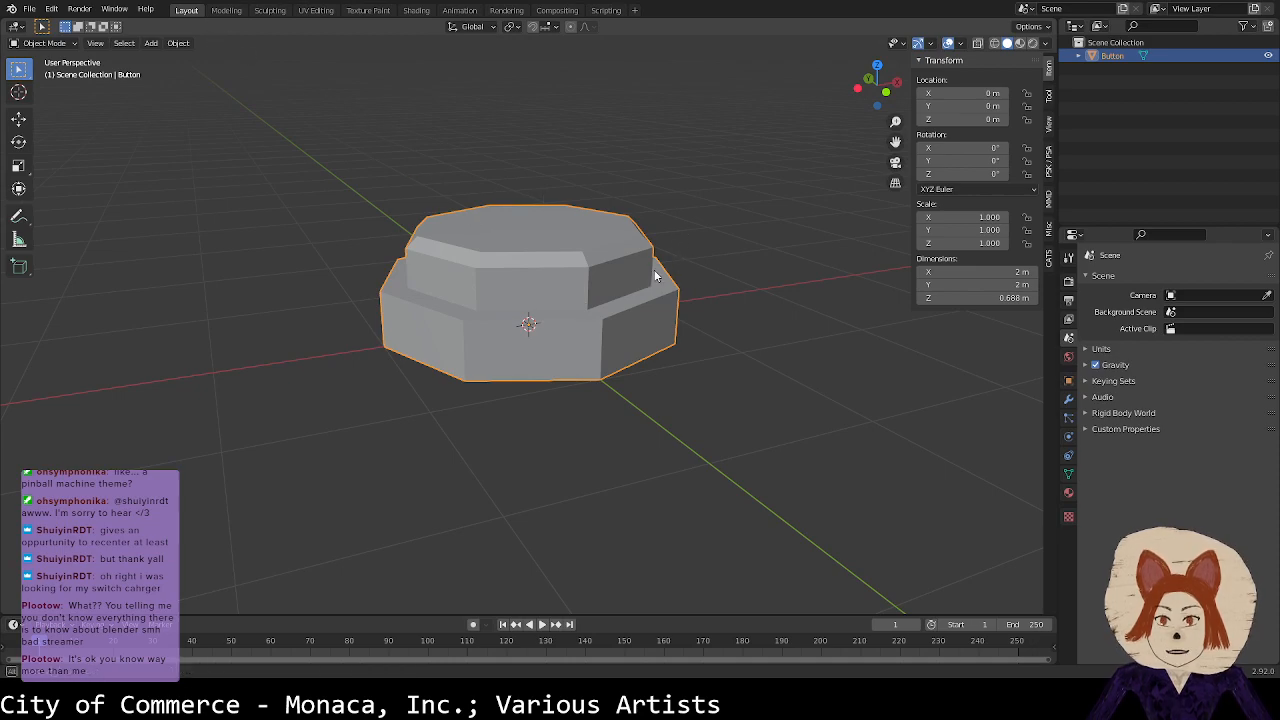
pyautogui.click(877, 65)
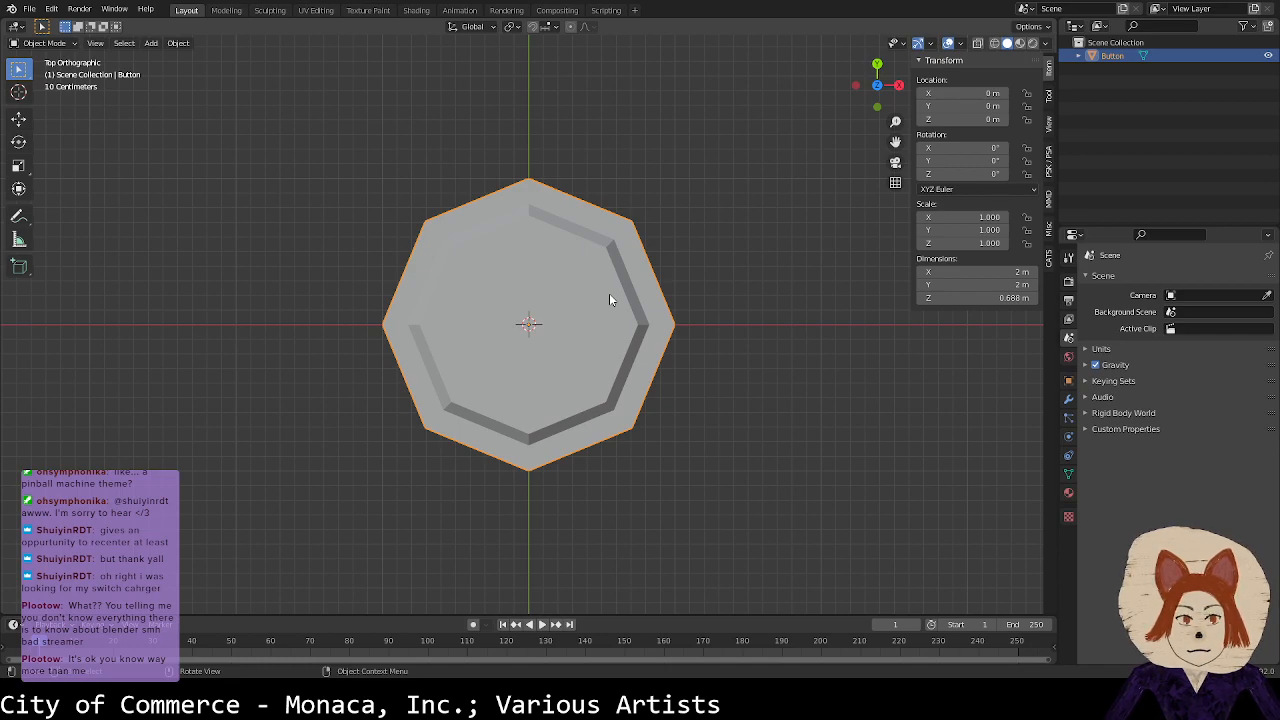
pyautogui.click(29, 9)
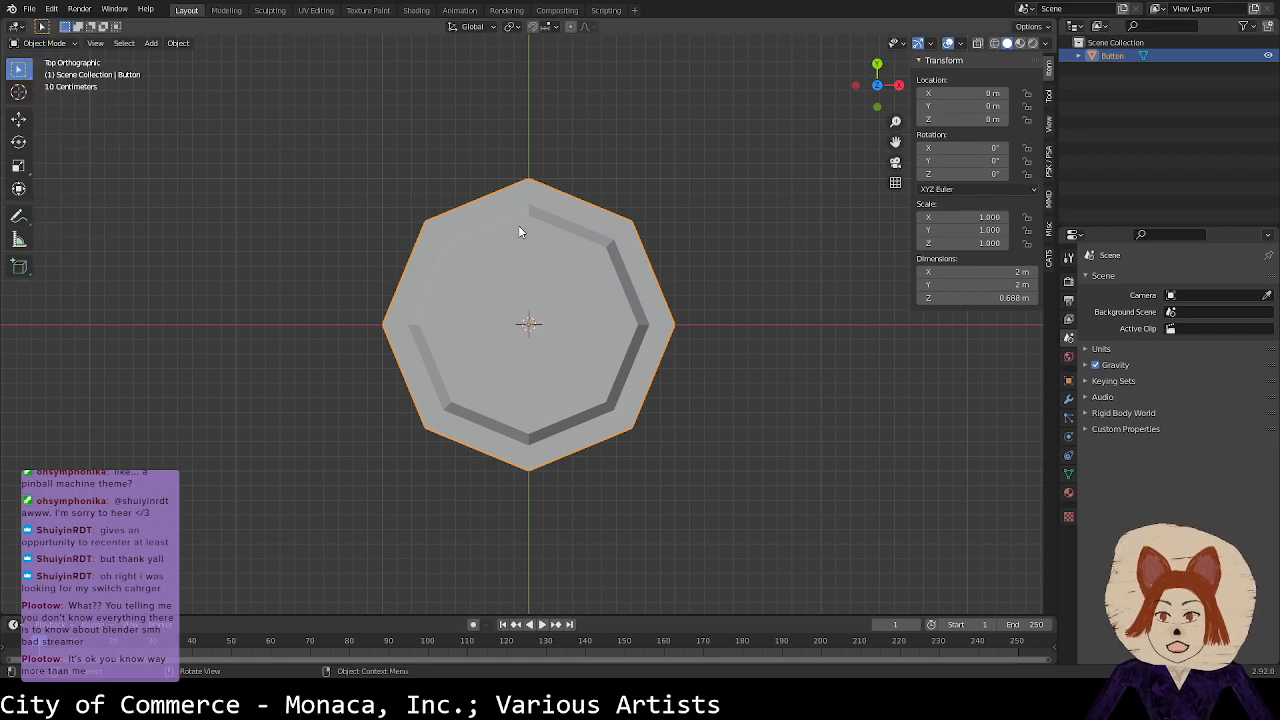
# Step: Switch to the Blender window with the bumper and add a single-bone armature in its Animation workspace
pyautogui.hotkey('alt', 'Tab')
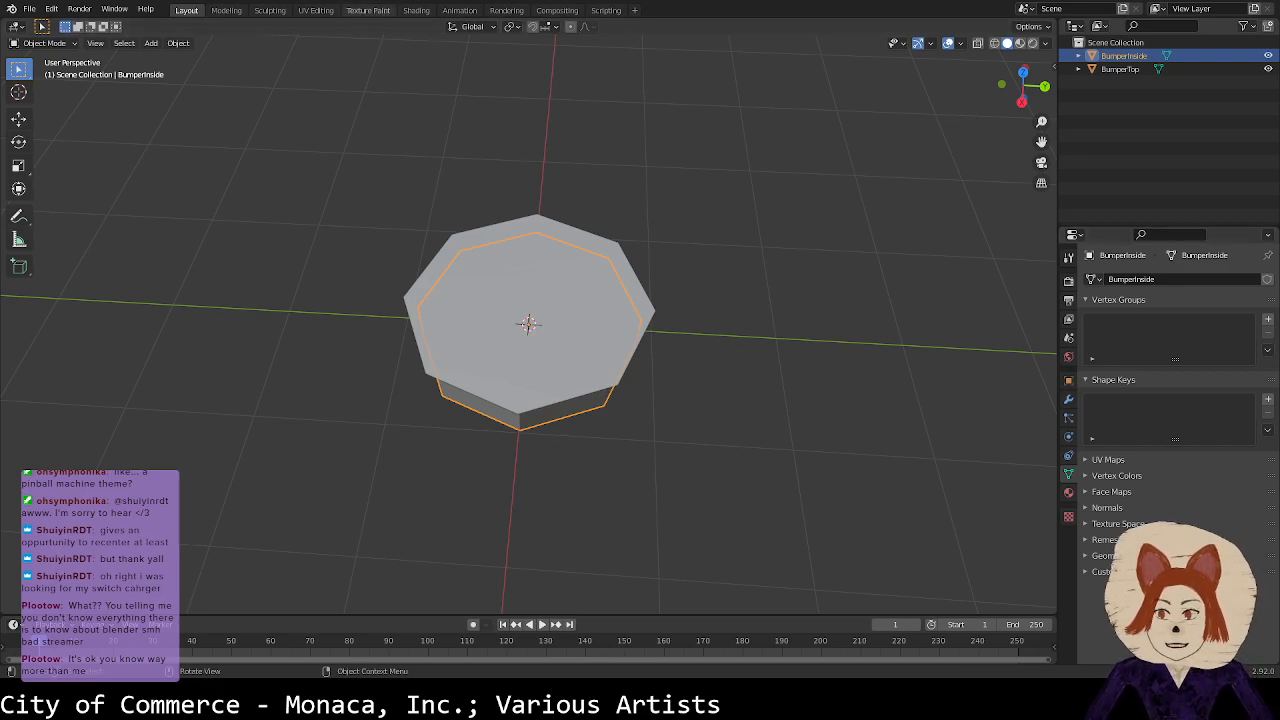
pyautogui.click(459, 10)
pyautogui.scroll(3, 807, 280)
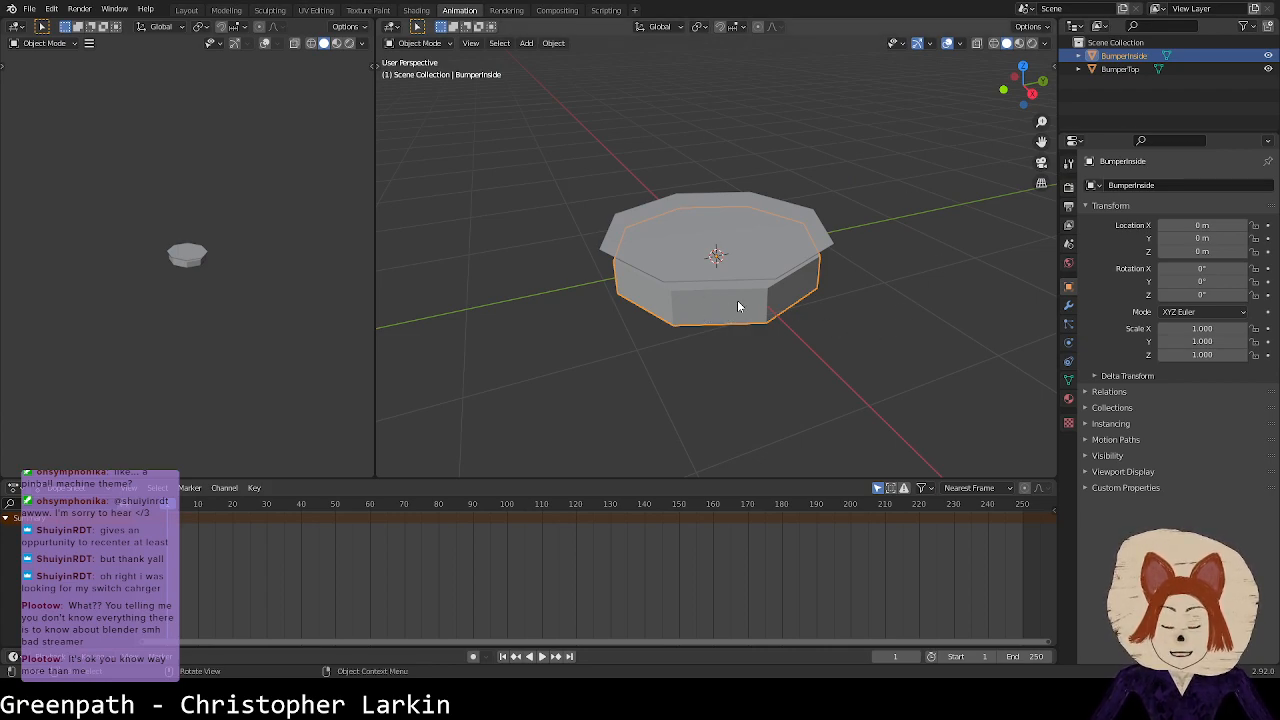
pyautogui.hotkey('shift', 'a')
pyautogui.moveTo(700, 400)
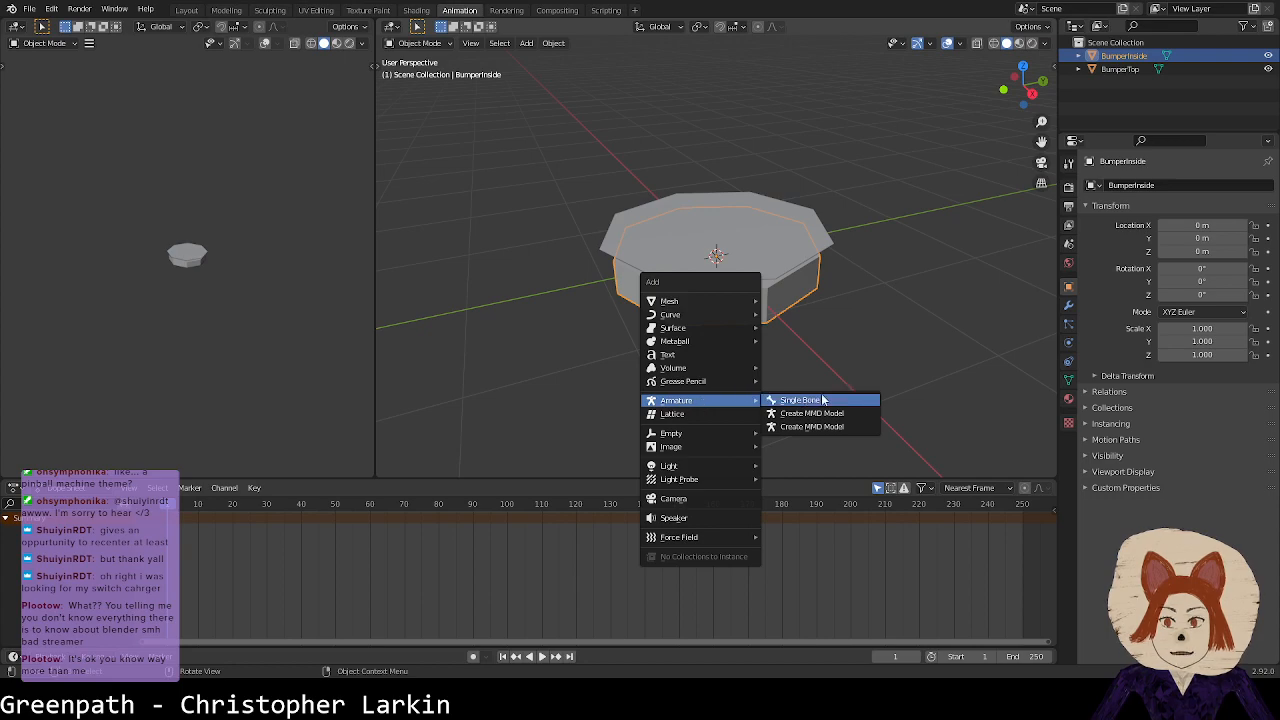
pyautogui.click(820, 400)
# Step: Rename the new armature object as BumperArm
pyautogui.doubleClick(1129, 60)
pyautogui.press('BackSpace')
pyautogui.write('B')
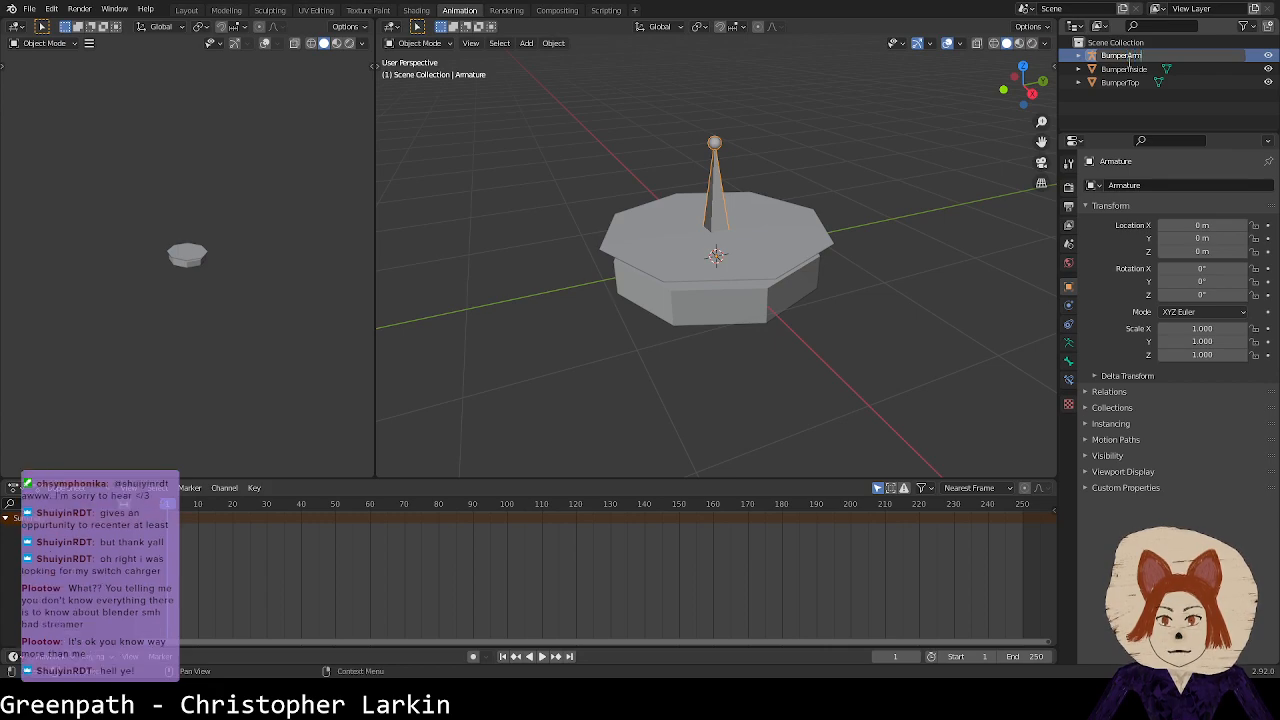
pyautogui.write('umperArm')
pyautogui.press('Return')
# Step: Switch the armature to Pose Mode, rename its bone as BumperInside and deselect it
pyautogui.click(418, 43)
pyautogui.click(415, 86)
pyautogui.click(713, 200)
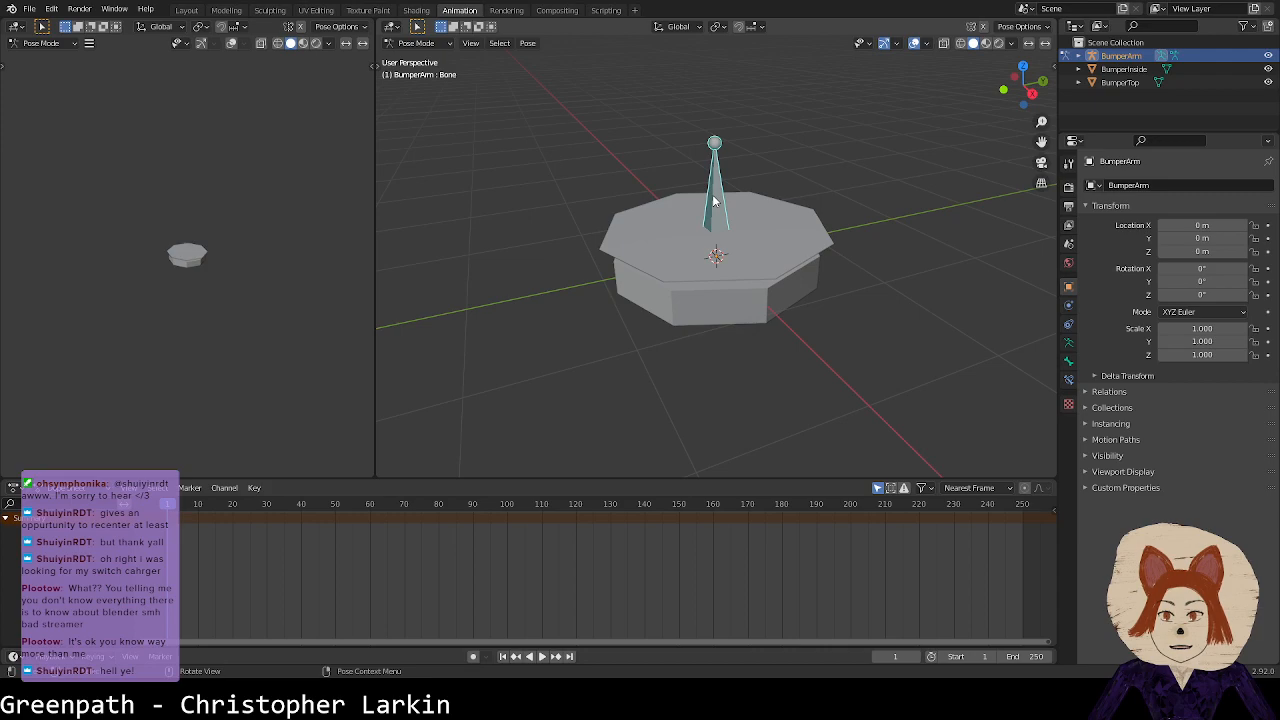
pyautogui.click(1078, 56)
pyautogui.click(1092, 82)
pyautogui.doubleClick(1155, 96)
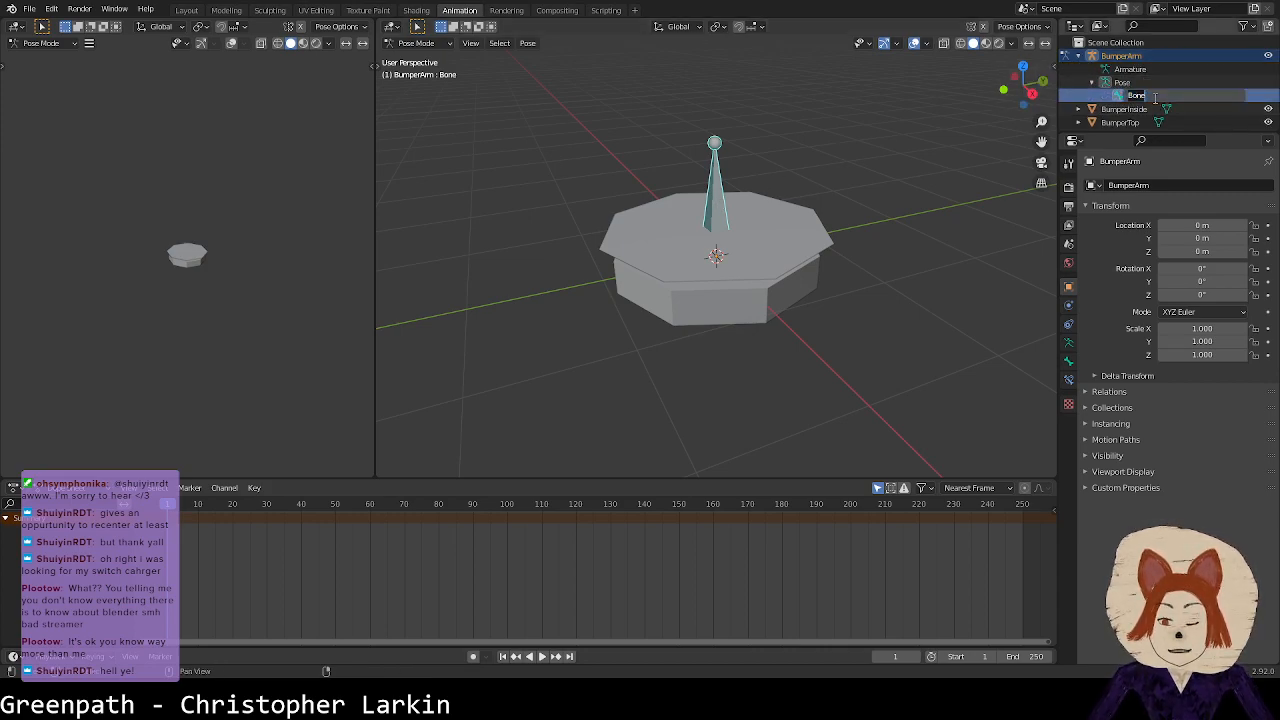
pyautogui.write('Bumpe')
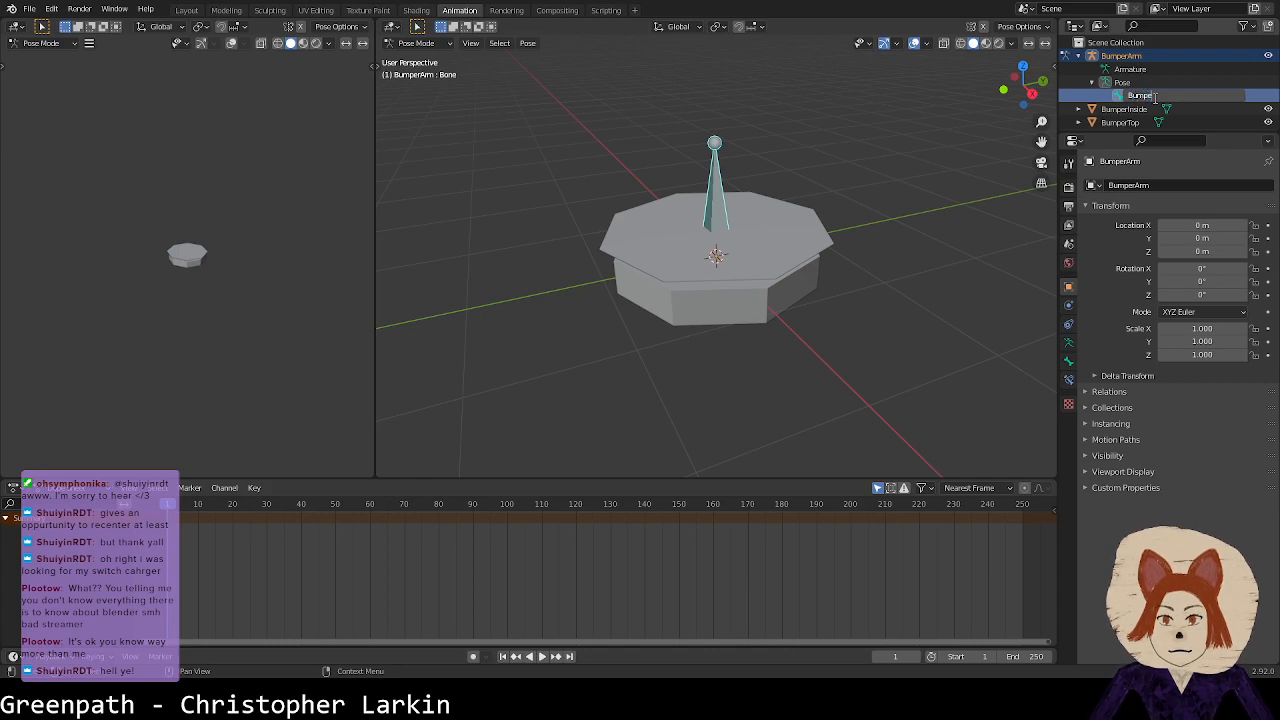
pyautogui.write('rInside')
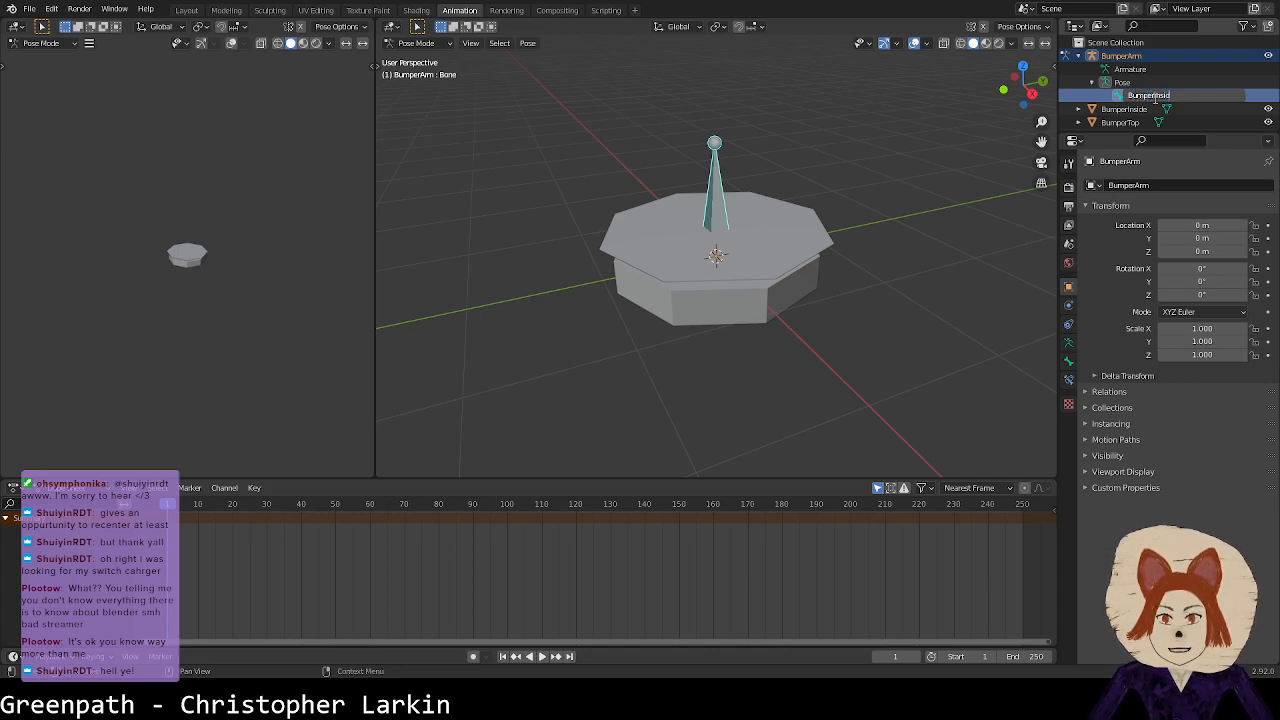
pyautogui.press('Return')
pyautogui.click(752, 290)
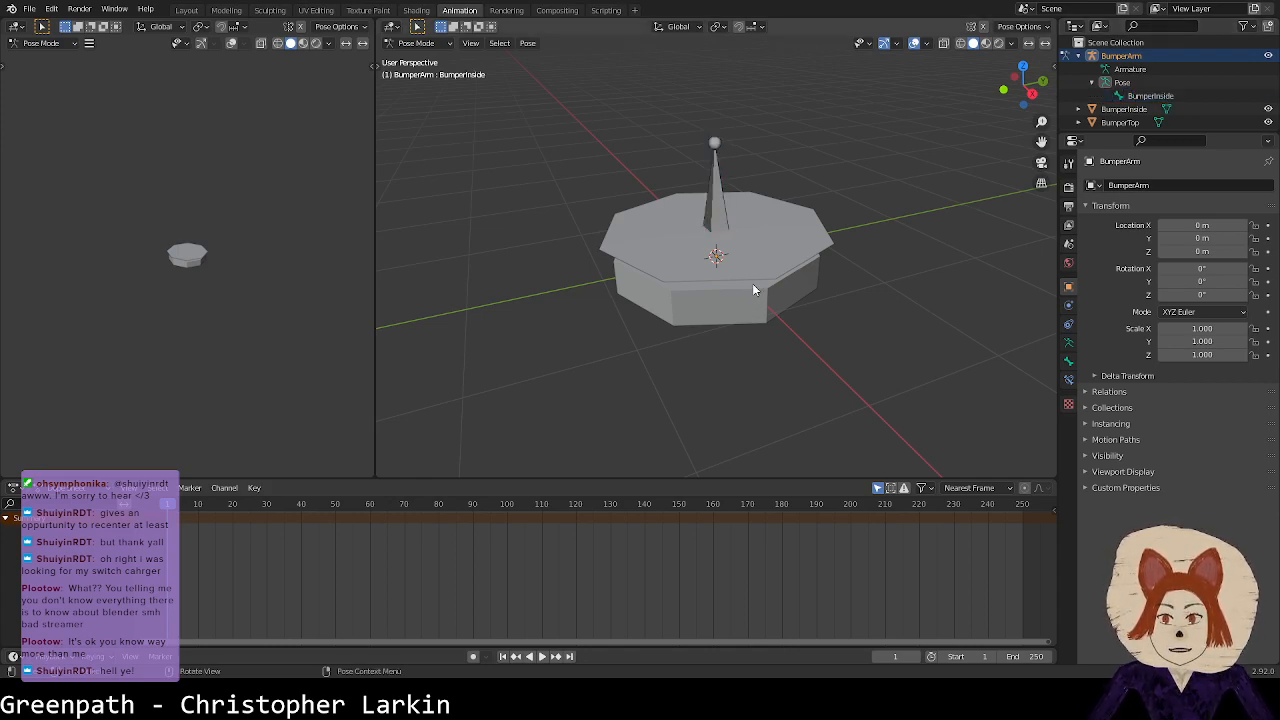
# Step: In Object Mode, parent the BumperInside mesh to the BumperArm armature
pyautogui.click(416, 43)
pyautogui.click(420, 55)
pyautogui.click(714, 292)
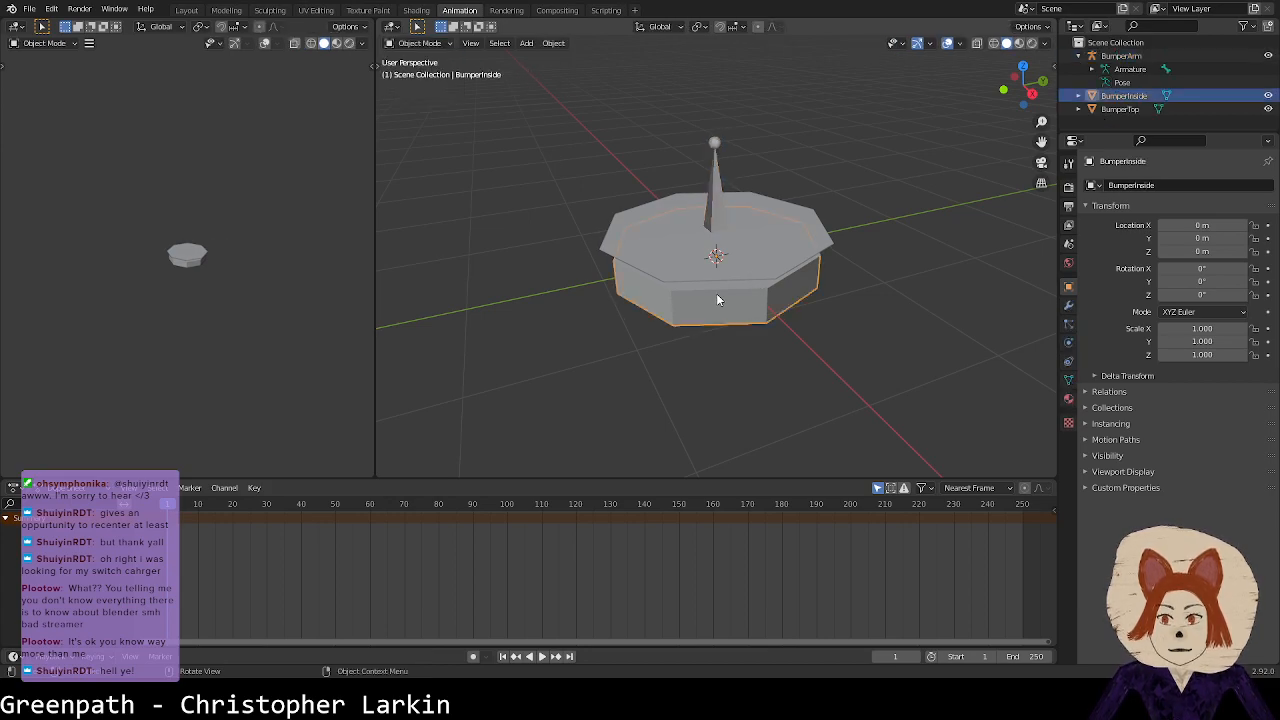
pyautogui.keyDown('shift'); pyautogui.click(716, 186); pyautogui.keyUp('shift')
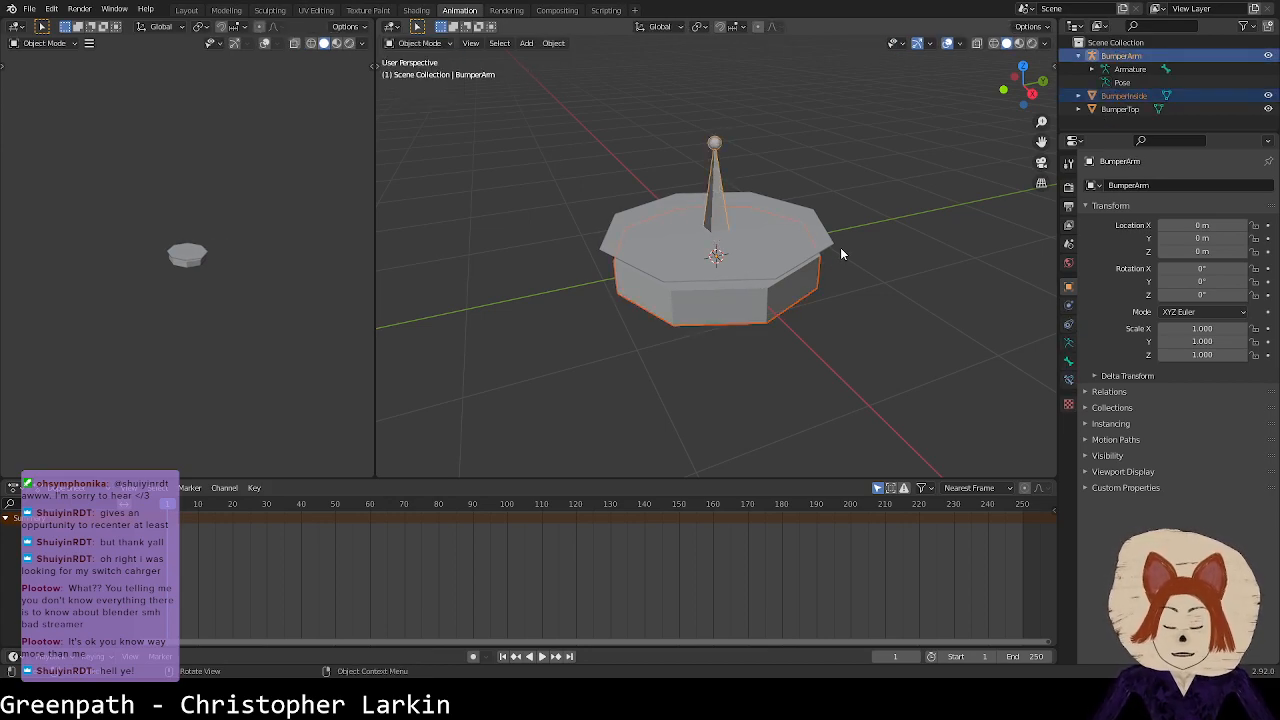
pyautogui.hotkey('ctrl', 'p')
pyautogui.press('Escape')
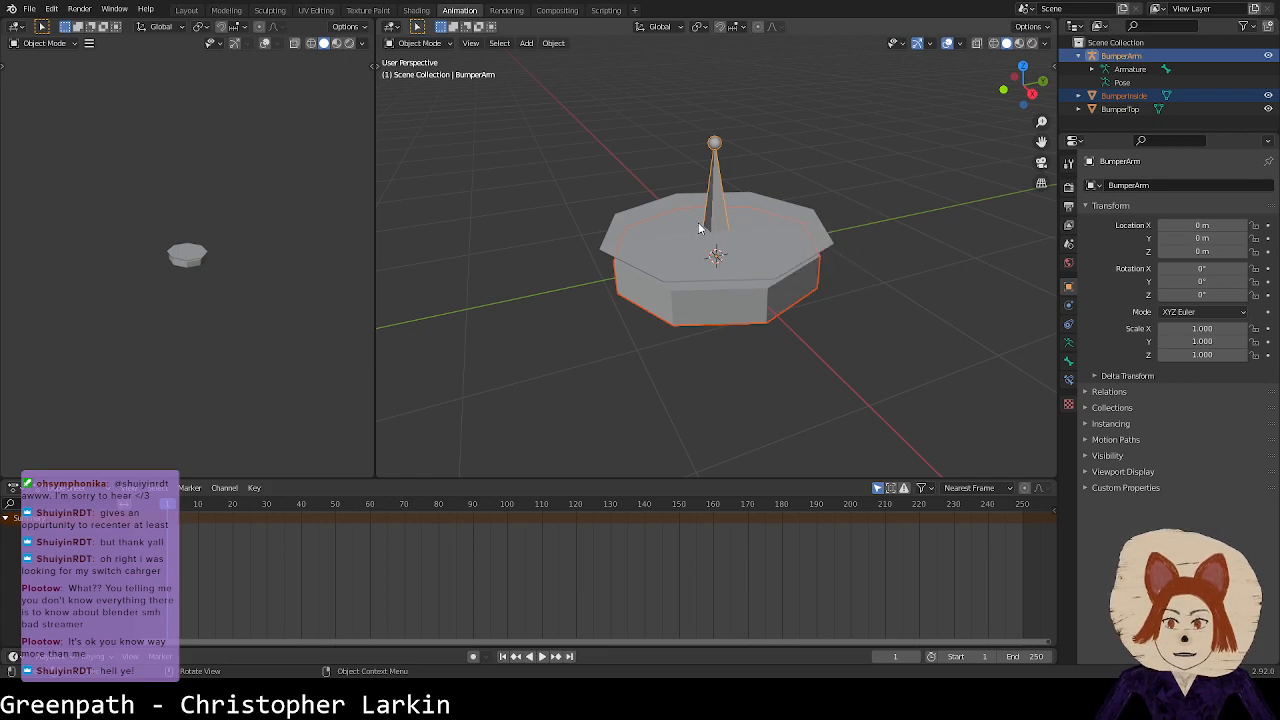
pyautogui.hotkey('ctrl', 'p')
pyautogui.click(704, 209)
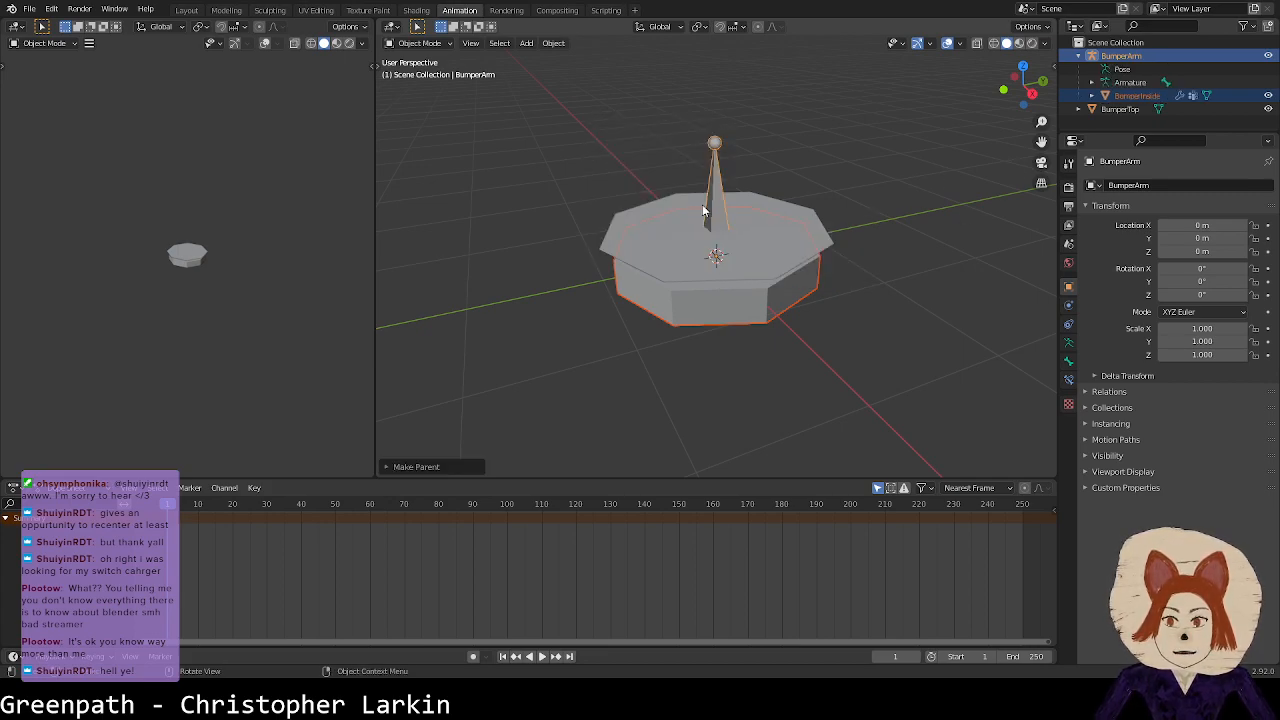
# Step: Assign all of the BumperInside mesh's vertices to its BumperInside vertex group in Edit Mode and return to Object Mode
pyautogui.click(710, 312)
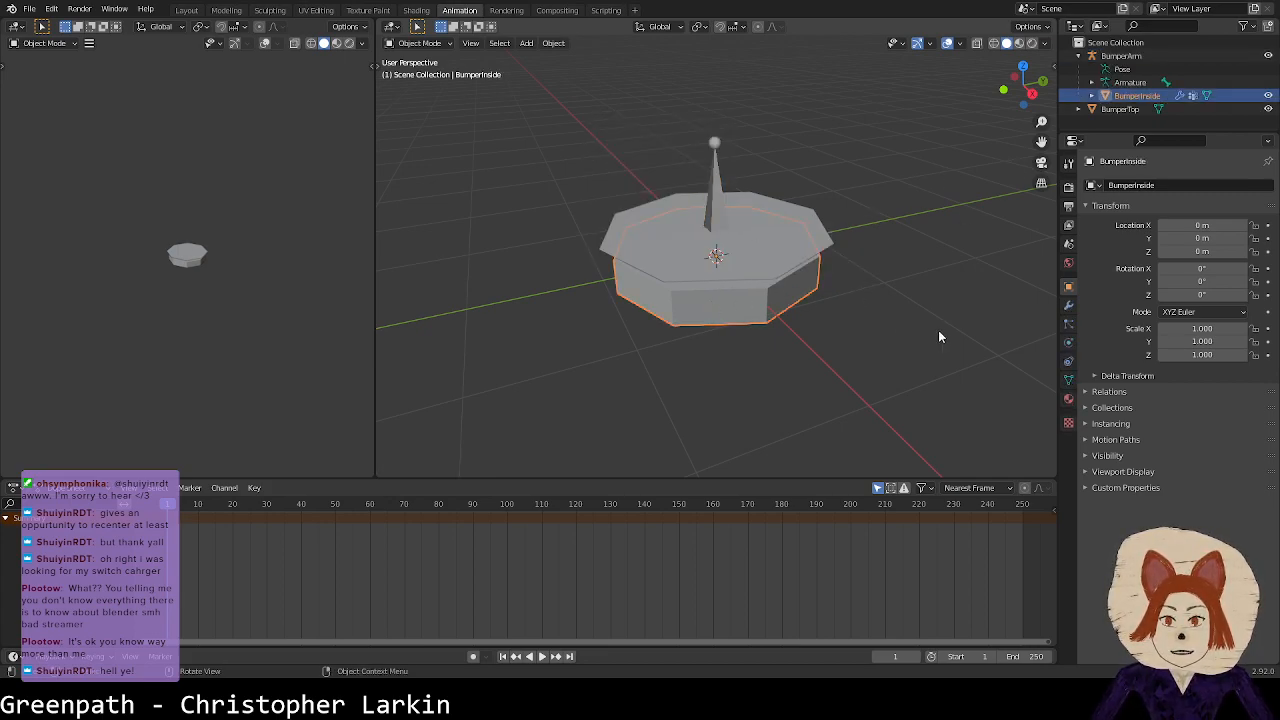
pyautogui.press('Tab')
pyautogui.click(1069, 381)
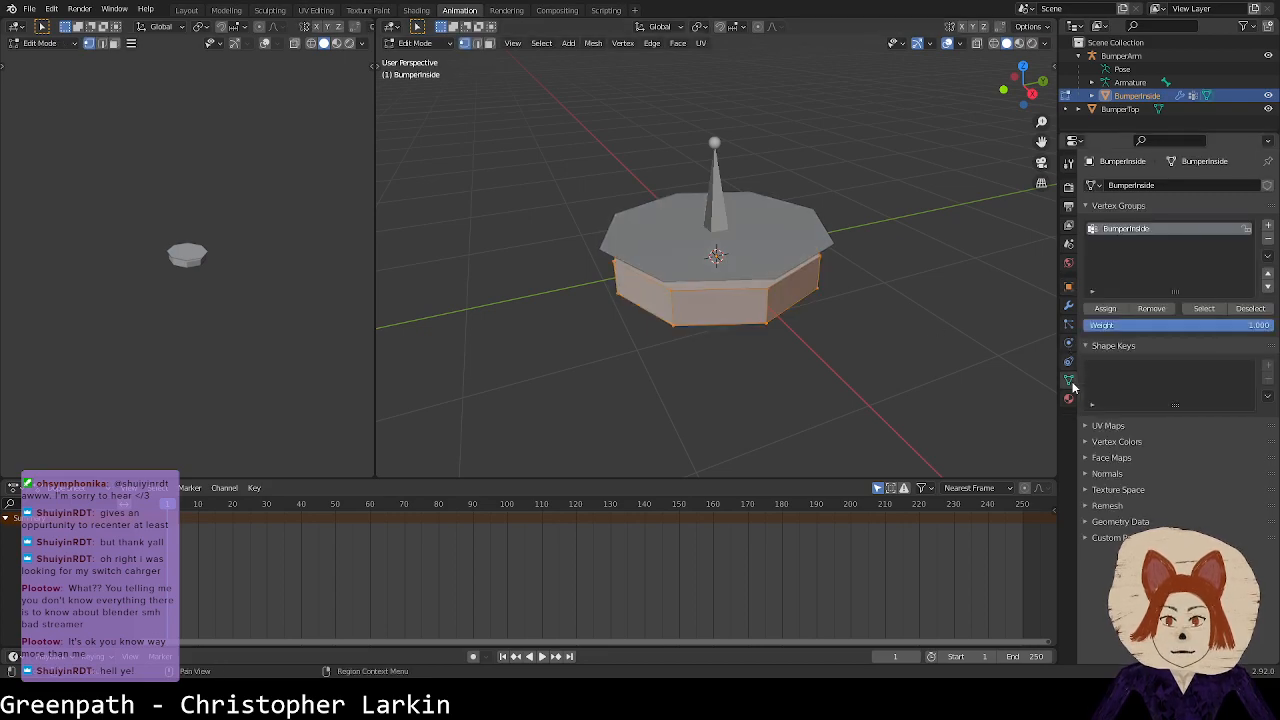
pyautogui.click(1105, 308)
pyautogui.press('Tab')
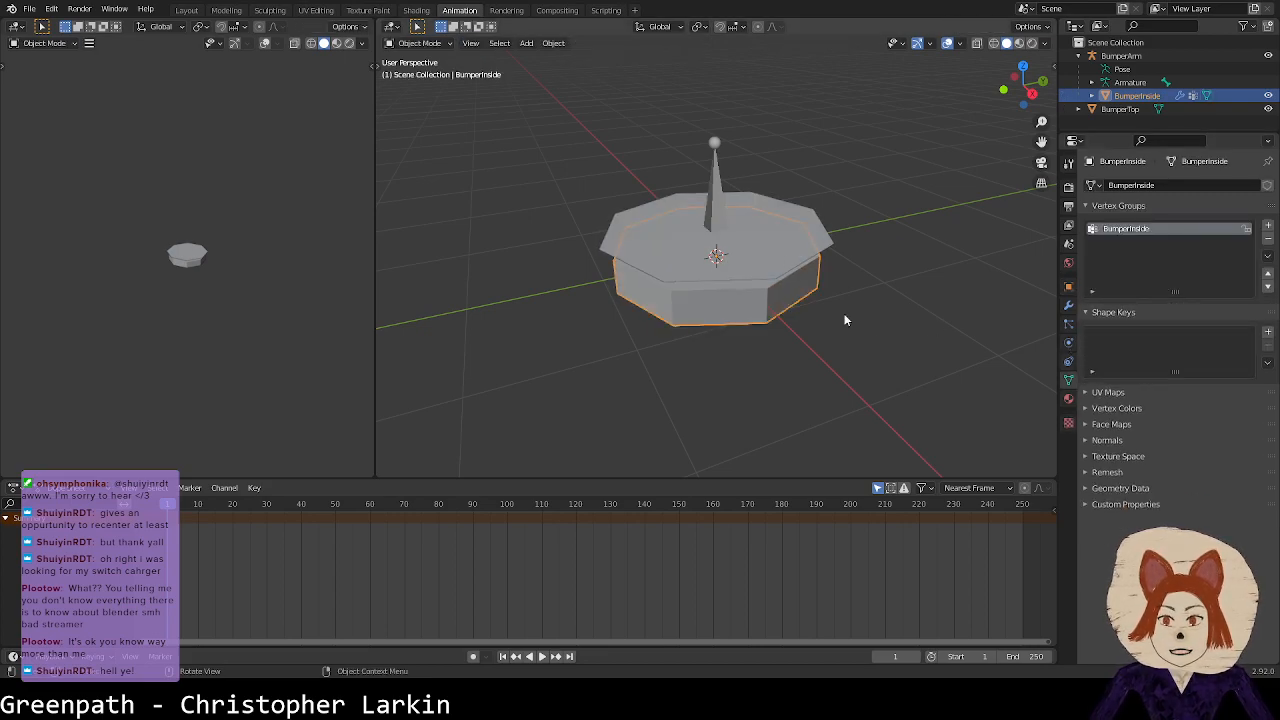
# Step: Put the BumperArm armature in Pose Mode, select its bone and test-scale it to check that the bumper's base follows
pyautogui.click(708, 313)
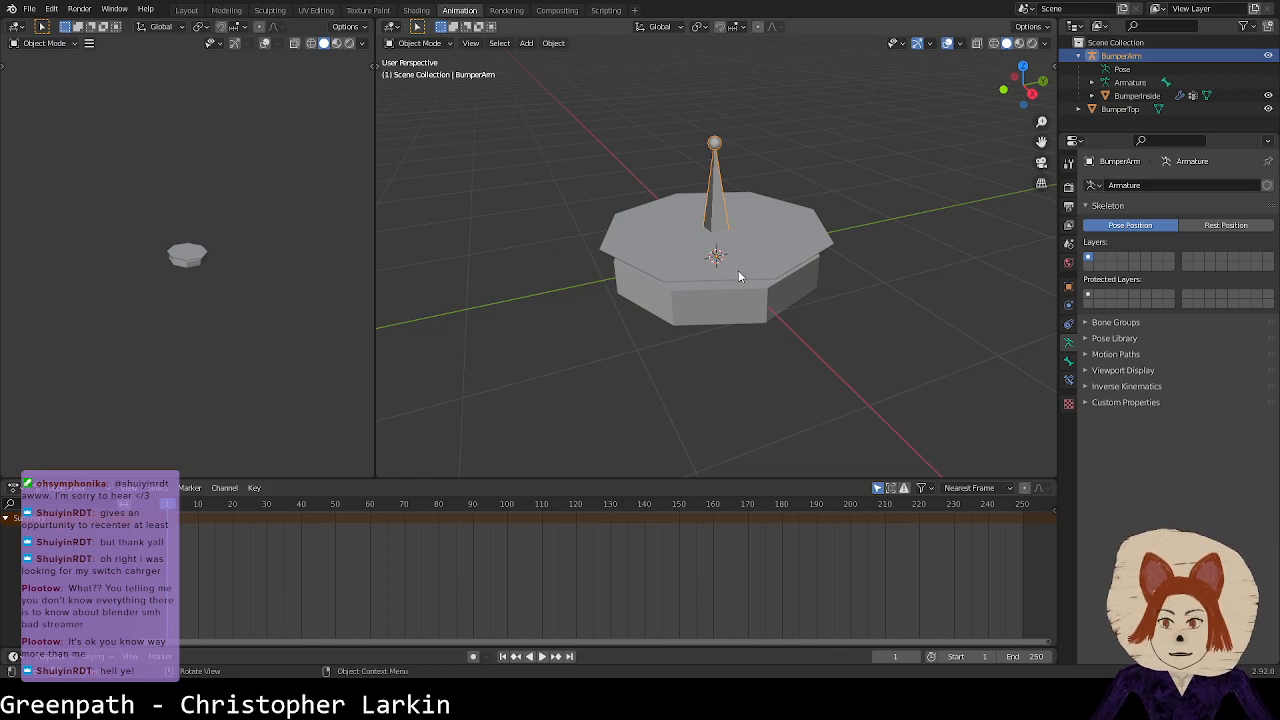
pyautogui.click(418, 43)
pyautogui.click(425, 88)
pyautogui.click(721, 216)
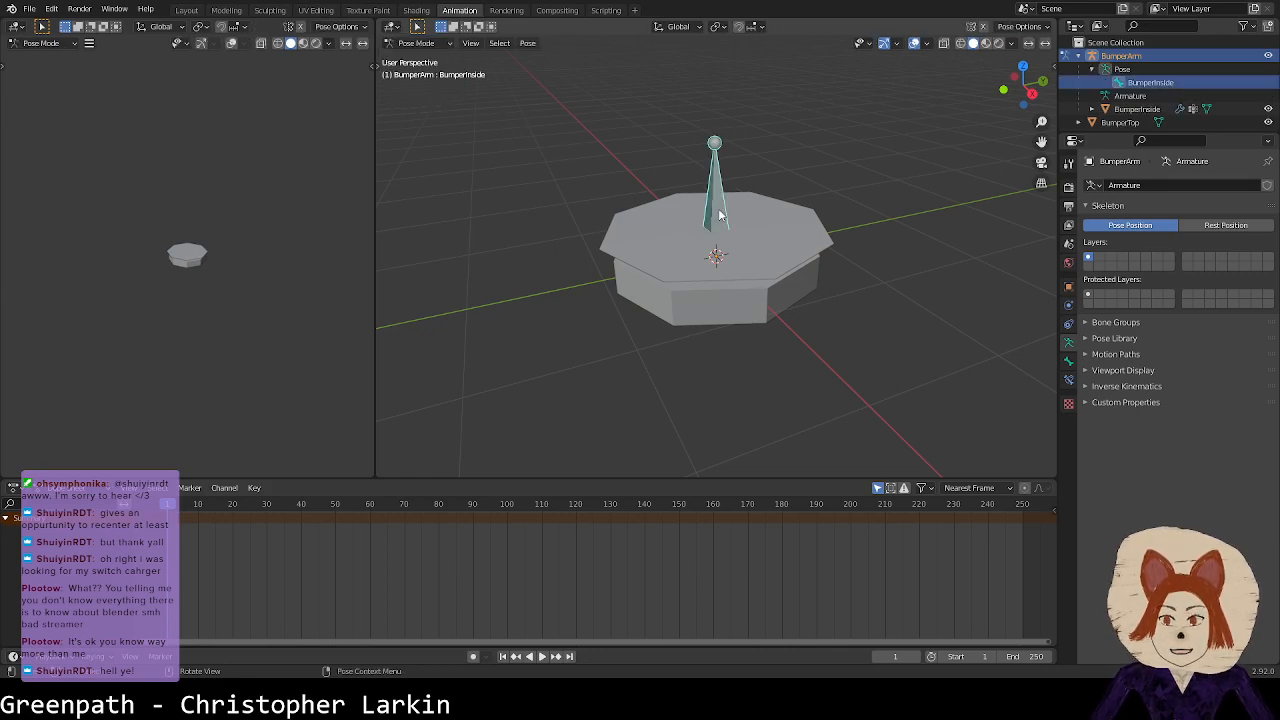
pyautogui.press('r')
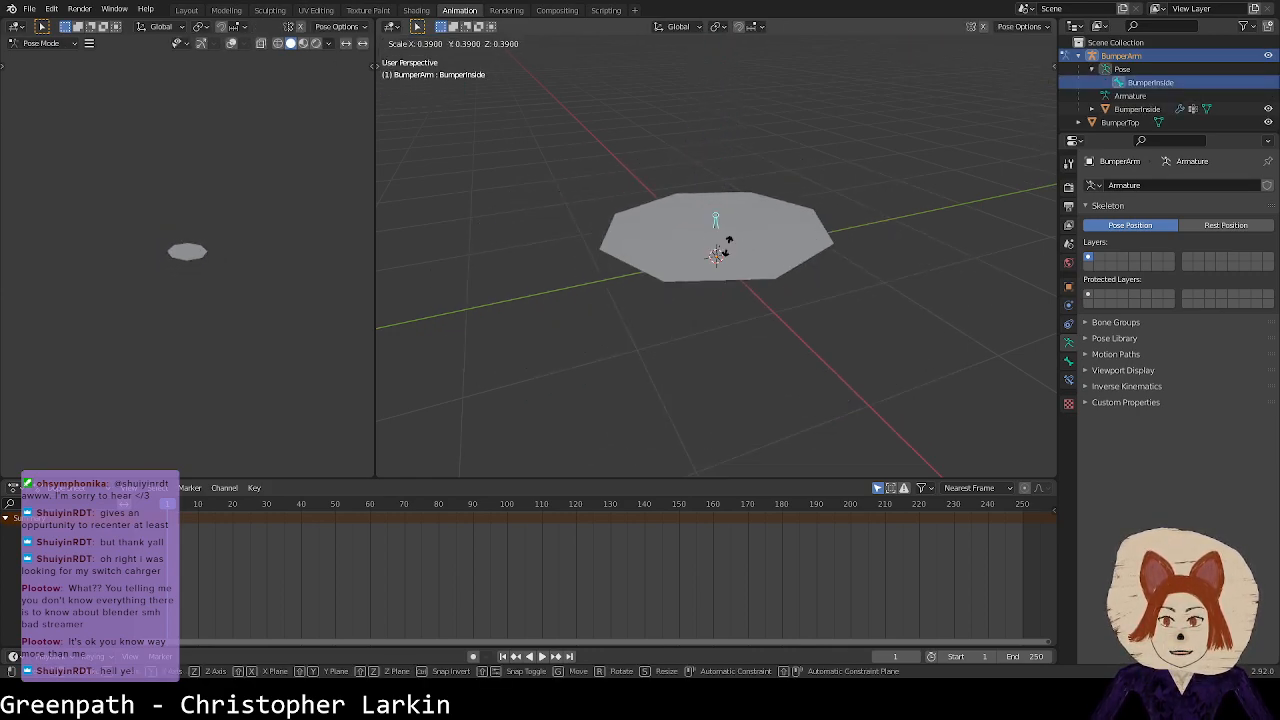
pyautogui.press('Escape')
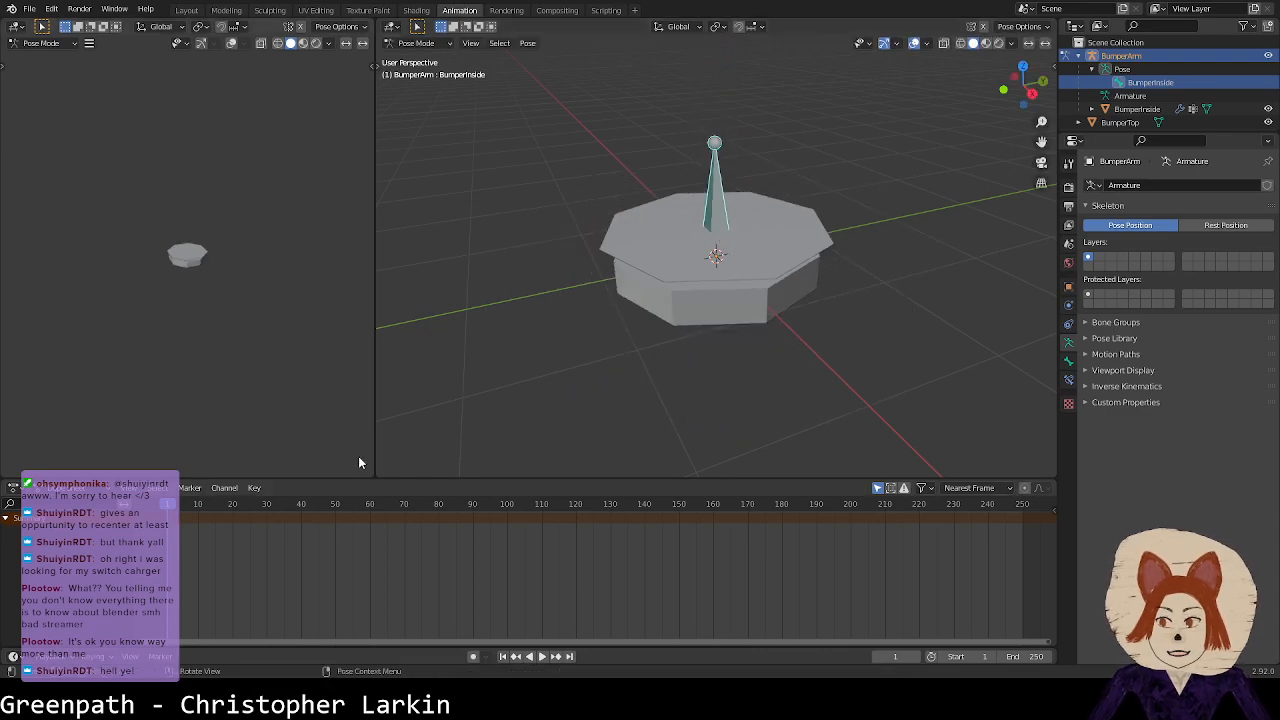
# Step: Go to frame 0, try inserting a keyframe for the bone and undo the keyframe
pyautogui.click(164, 506)
pyautogui.press('i')
pyautogui.click(610, 241)
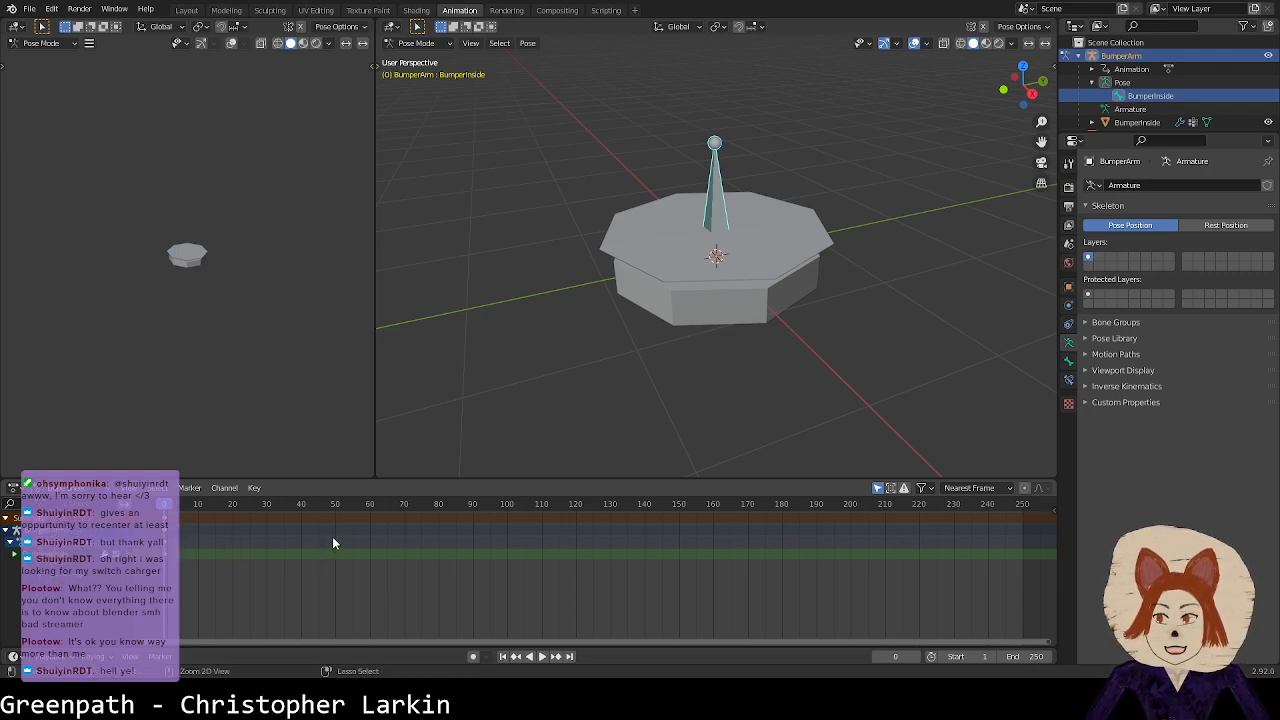
pyautogui.hotkey('ctrl', 'z')
# Step: Switch the animation editor to the Action Editor and create an action named Bump
pyautogui.click(68, 519)
pyautogui.click(514, 490)
pyautogui.click(534, 489)
pyautogui.click(534, 488)
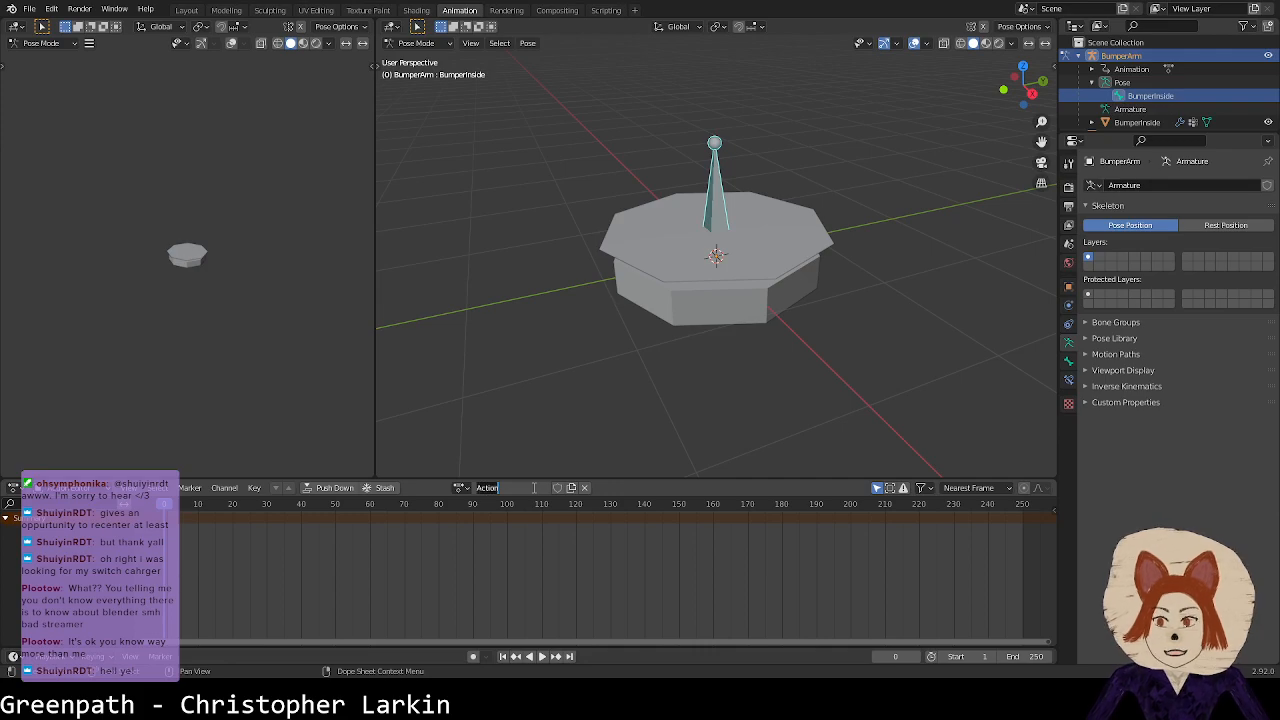
pyautogui.write('Bump')
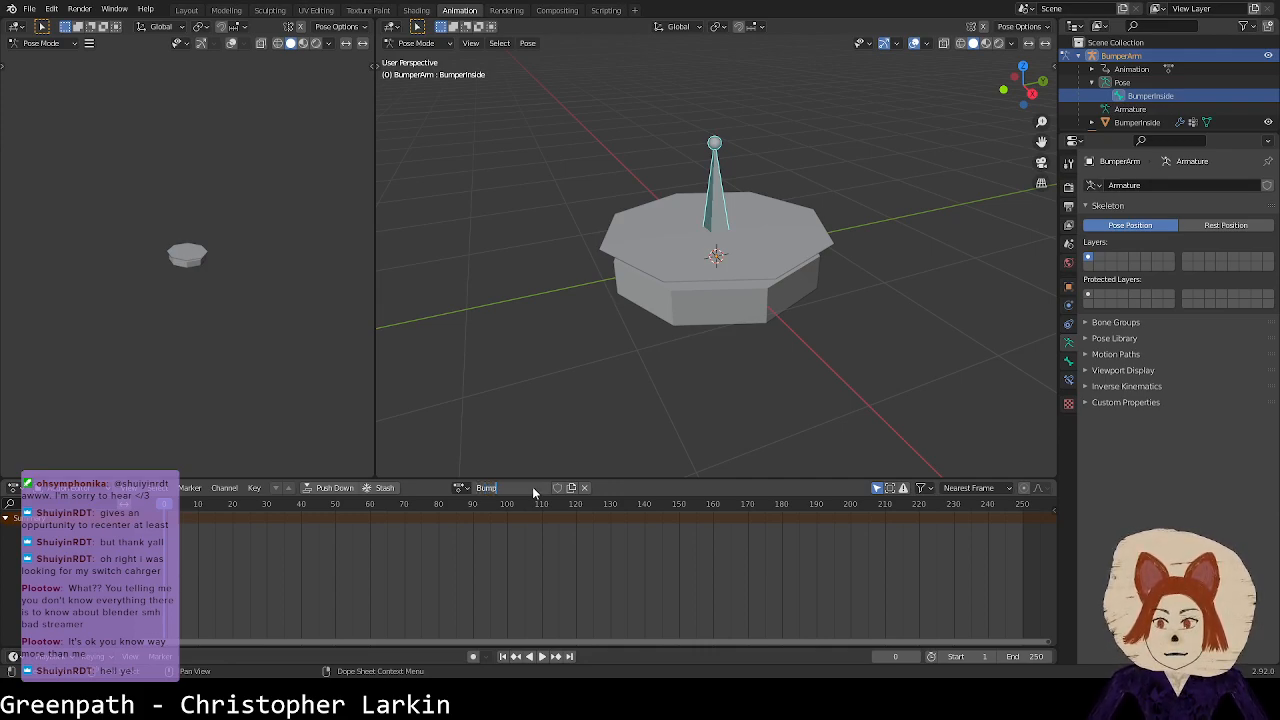
pyautogui.press('Return')
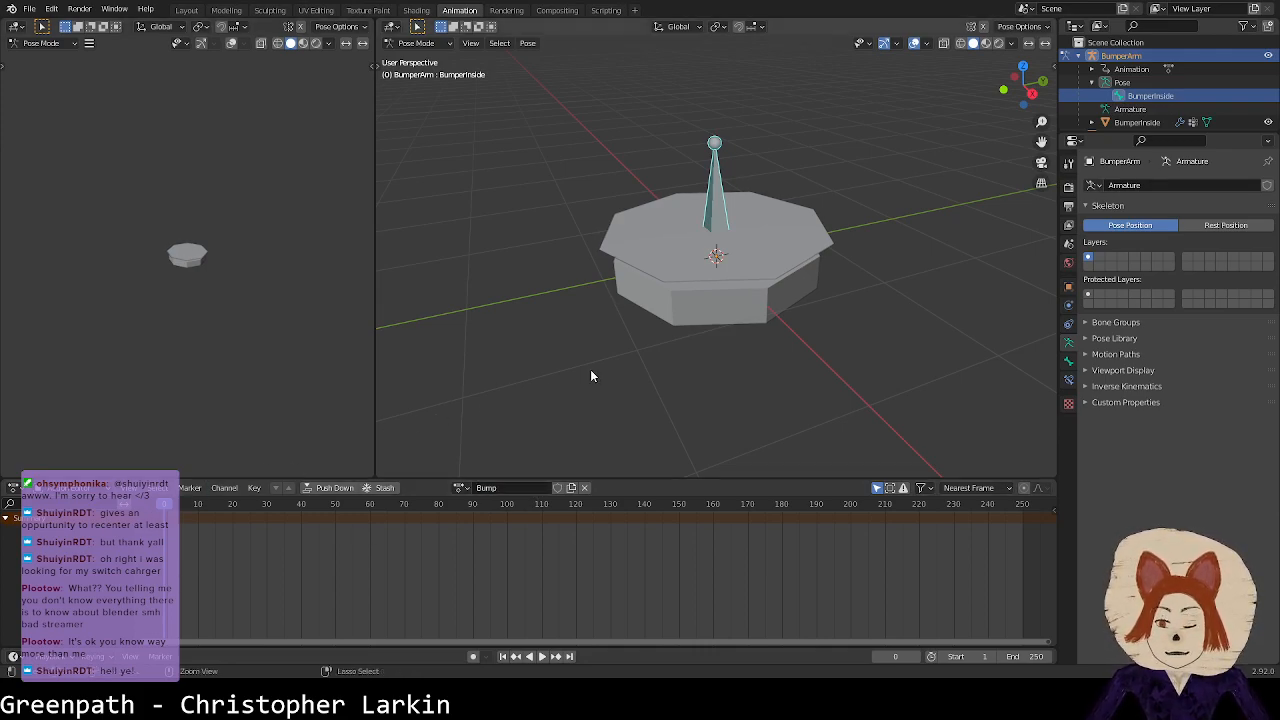
# Step: Insert a keyframe for the BumperInside bone at frame 0 and move to frame 10
pyautogui.press('i')
pyautogui.click(588, 369)
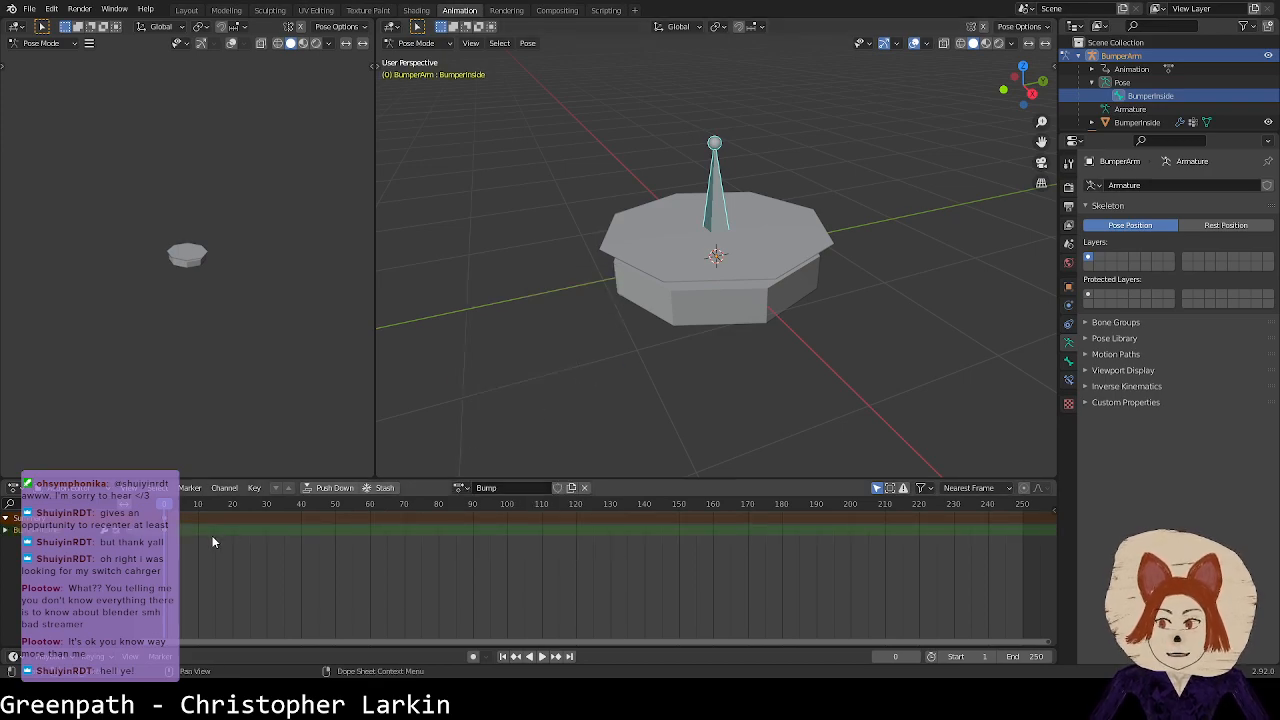
pyautogui.moveTo(166, 512); pyautogui.dragTo(201, 510)
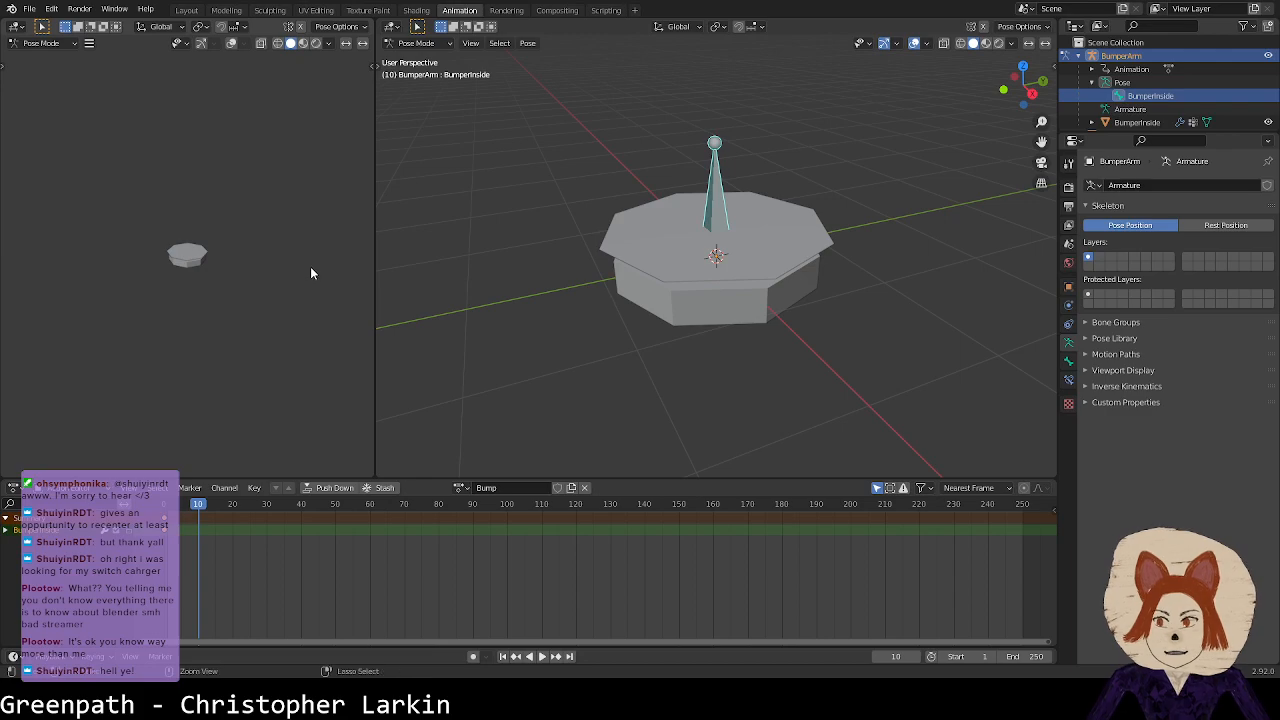
# Step: Switch to the triangular bumper's file and play its Bump animation to check the keyframe timing
pyautogui.click(30, 10)
pyautogui.hotkey('ctrl', 's')
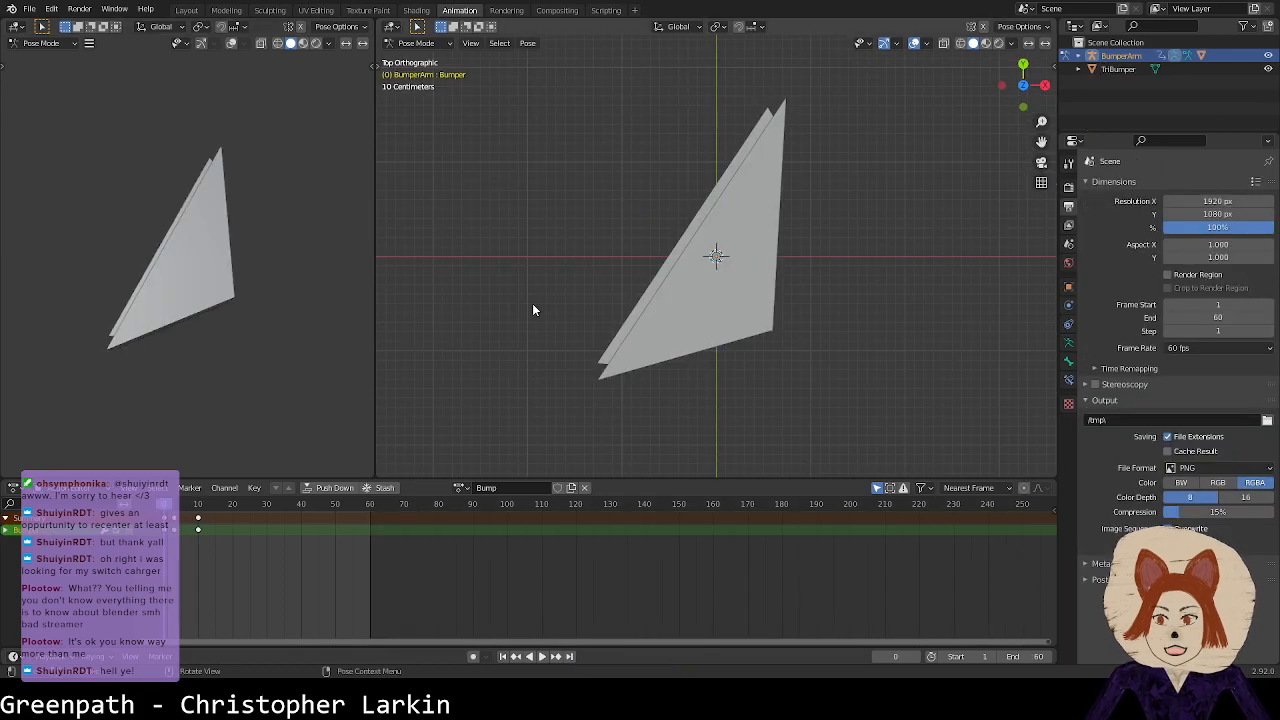
pyautogui.press('space')
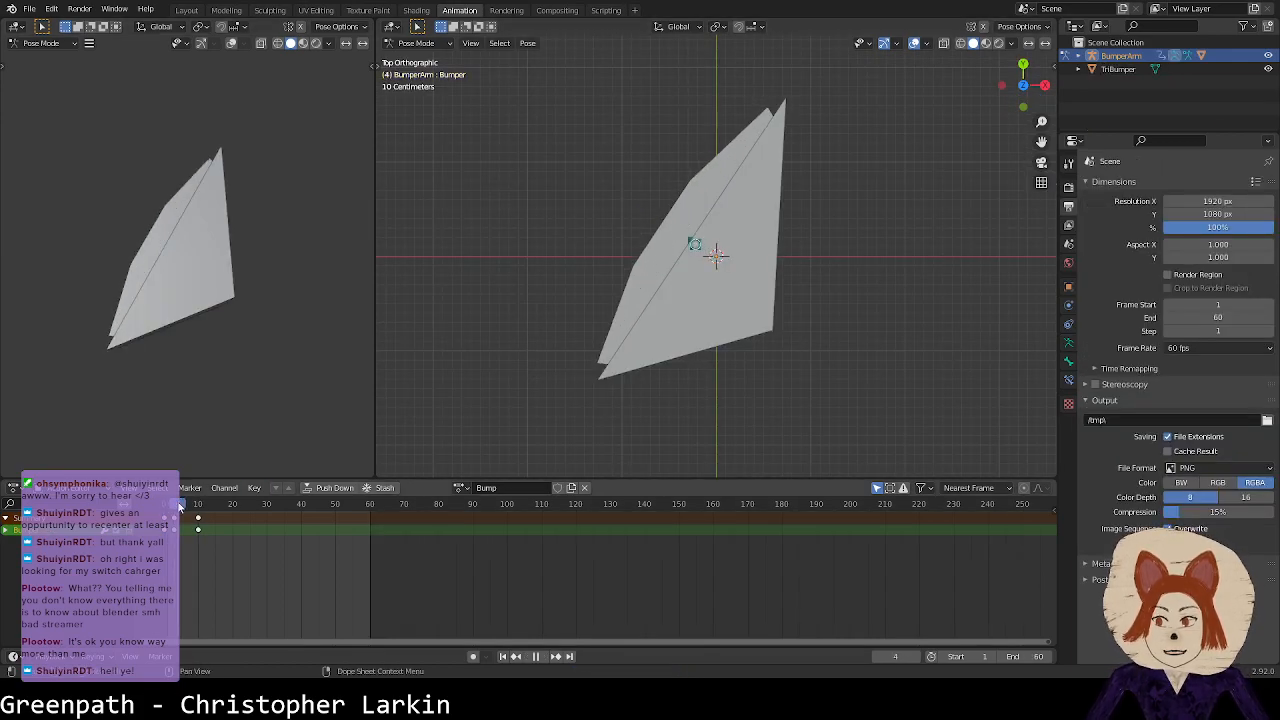
pyautogui.press('Escape')
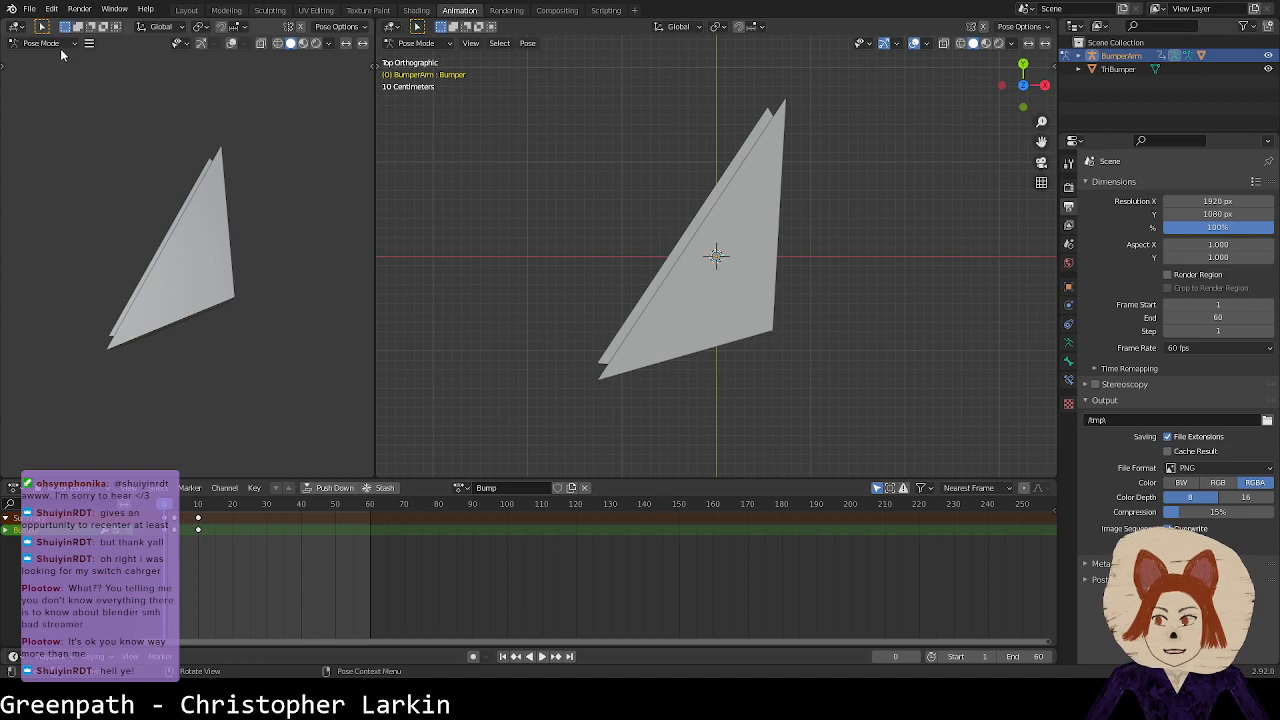
# Step: Return from the triangular bumper to the octagonal bumper's file
pyautogui.click(29, 9)
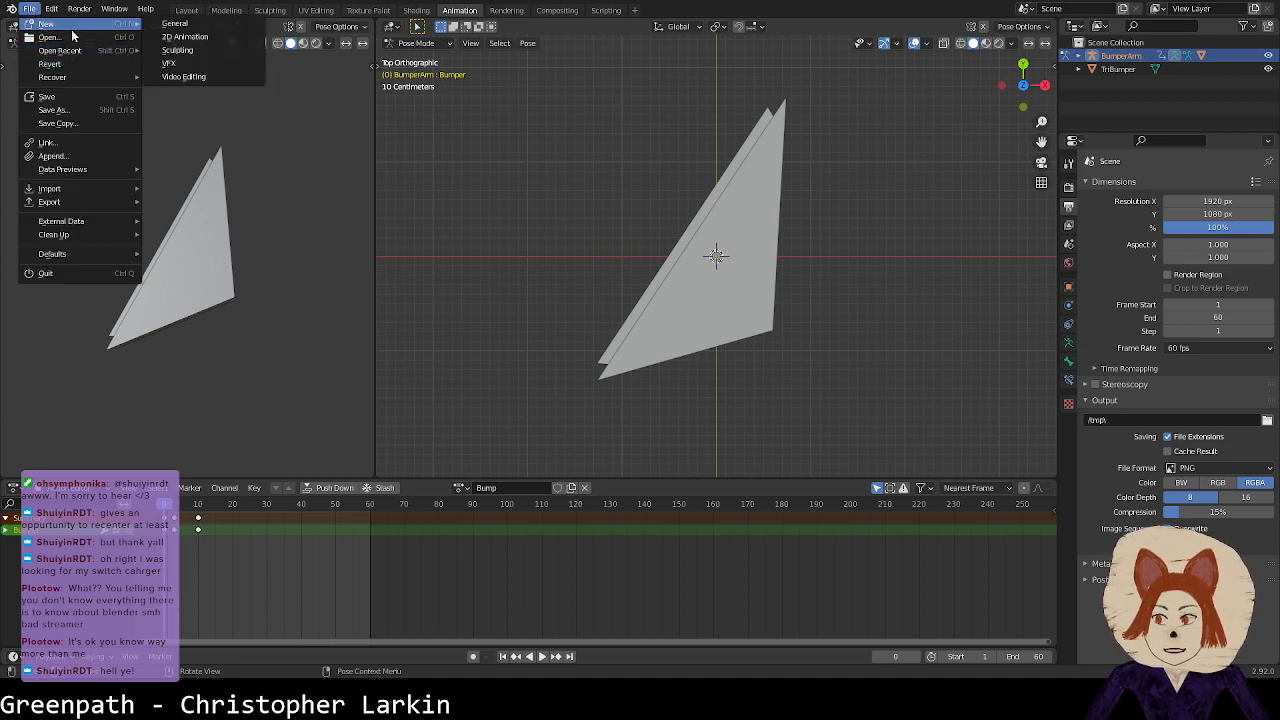
pyautogui.click(72, 36)
pyautogui.click(71, 38)
pyautogui.click(69, 42)
pyautogui.click(33, 12)
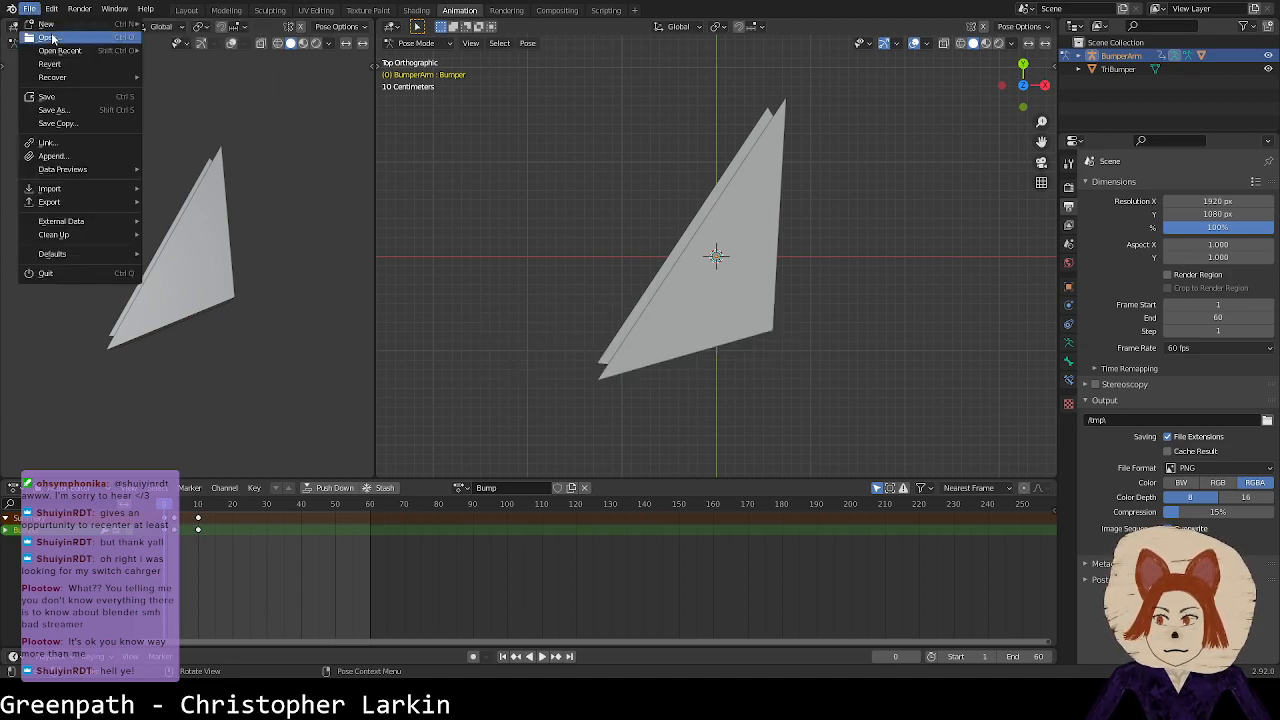
pyautogui.click(50, 37)
pyautogui.click(632, 358)
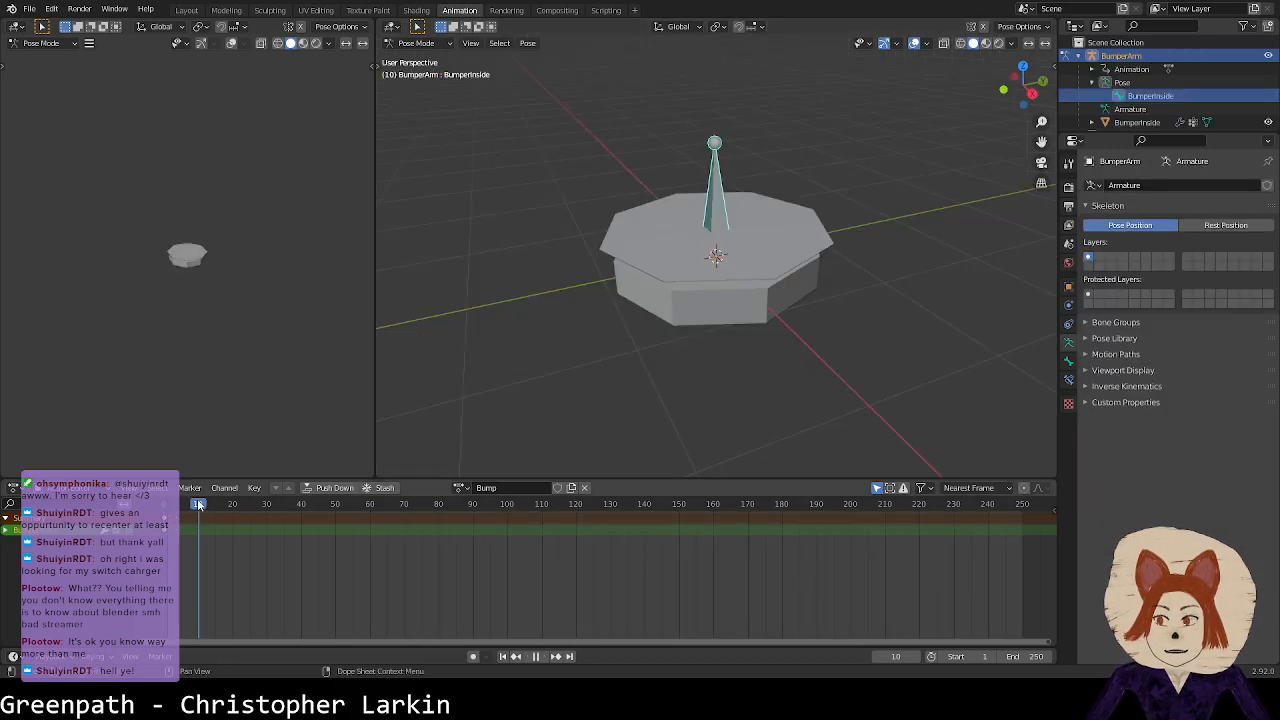
# Step: Keyframe the bone unscaled at frame 10, and at frame 3 scaled to about 1.26 with global Z locked
pyautogui.press('i')
pyautogui.click(656, 323)
pyautogui.moveTo(185, 518); pyautogui.dragTo(174, 518)
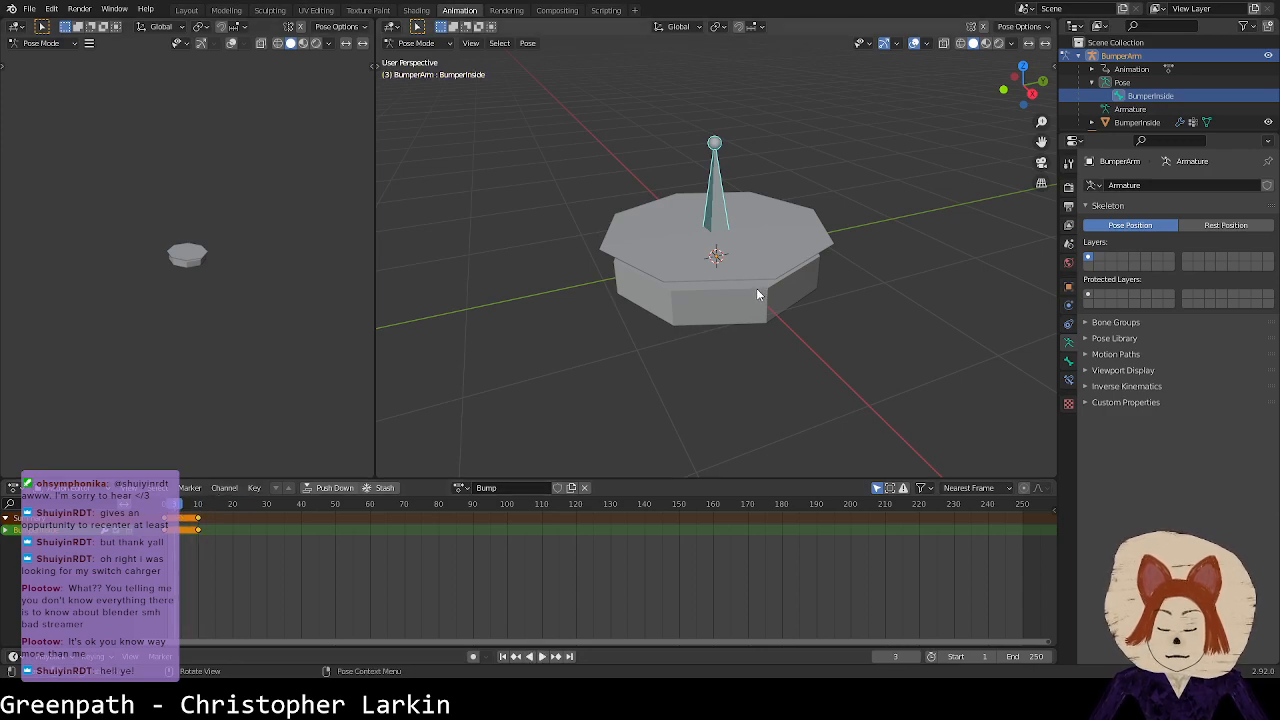
pyautogui.press('s')
pyautogui.hotkey('shift', 'z')
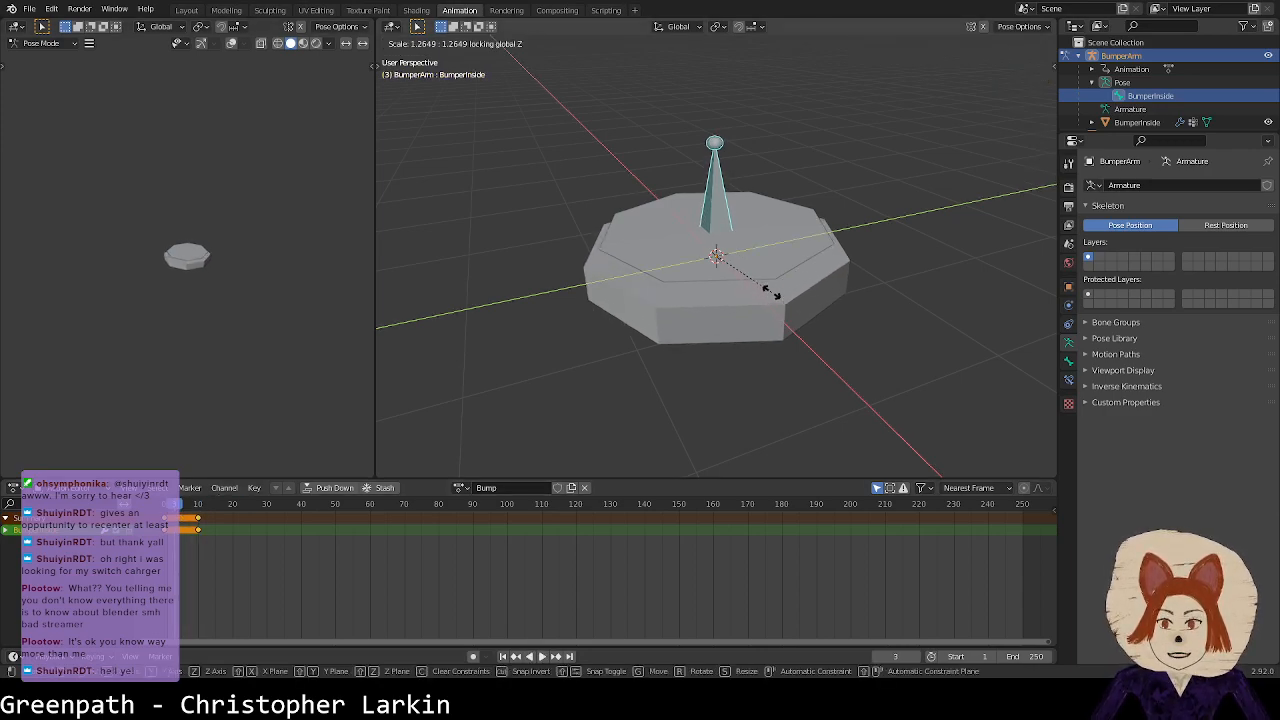
pyautogui.click(771, 291)
pyautogui.moveTo(771, 291); pyautogui.dragTo(730, 368, button='middle')
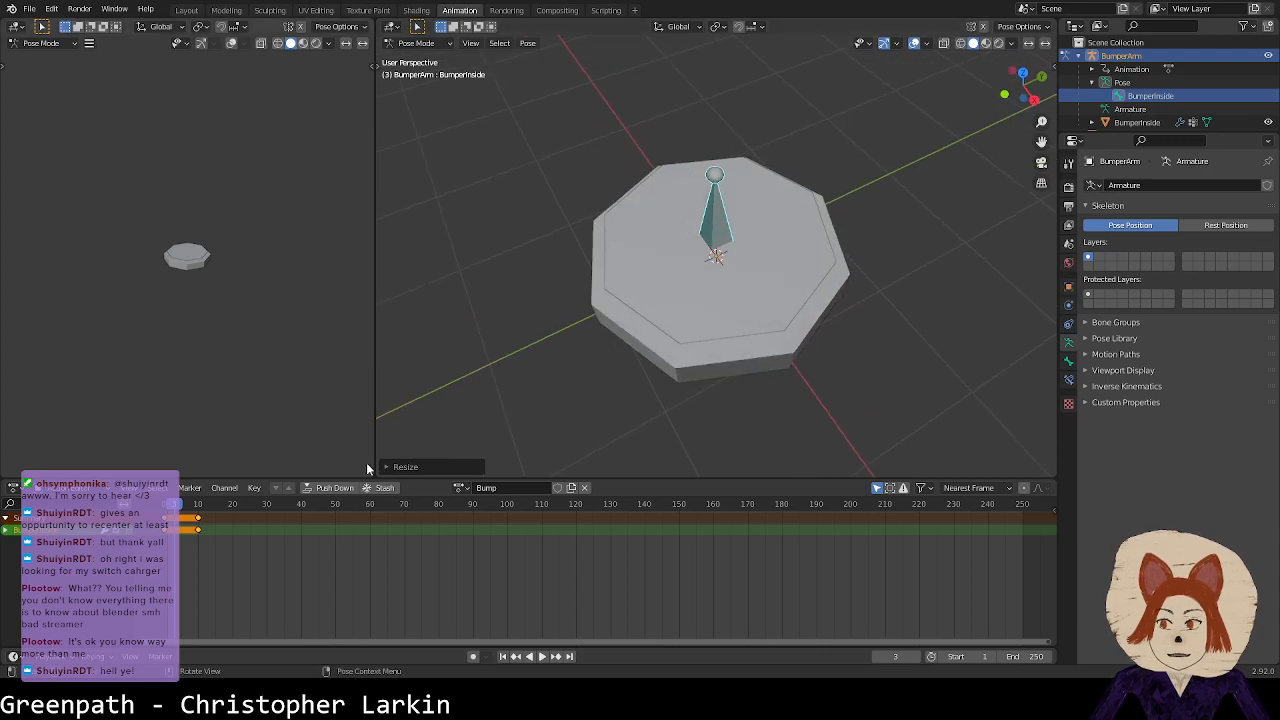
pyautogui.press('i')
pyautogui.click(642, 351)
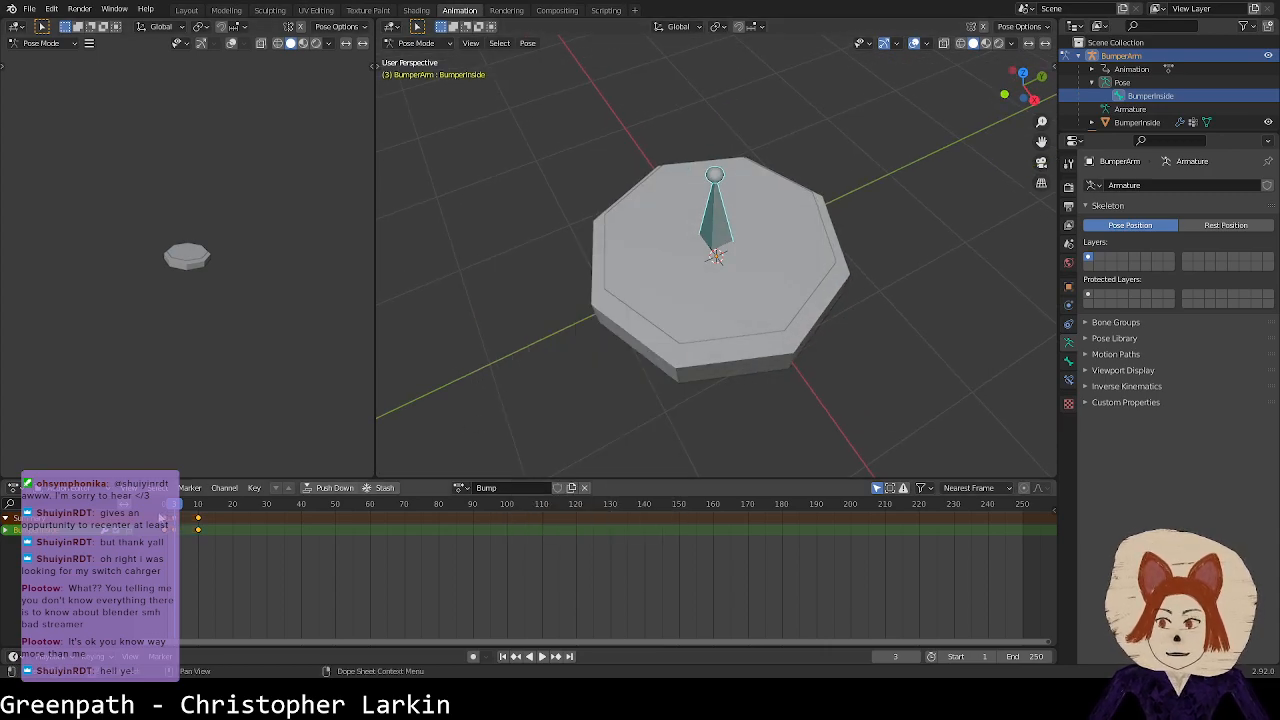
# Step: Return to frame 0 and set the scene's end frame to 60 and its frame rate to 60 fps
pyautogui.click(164, 504)
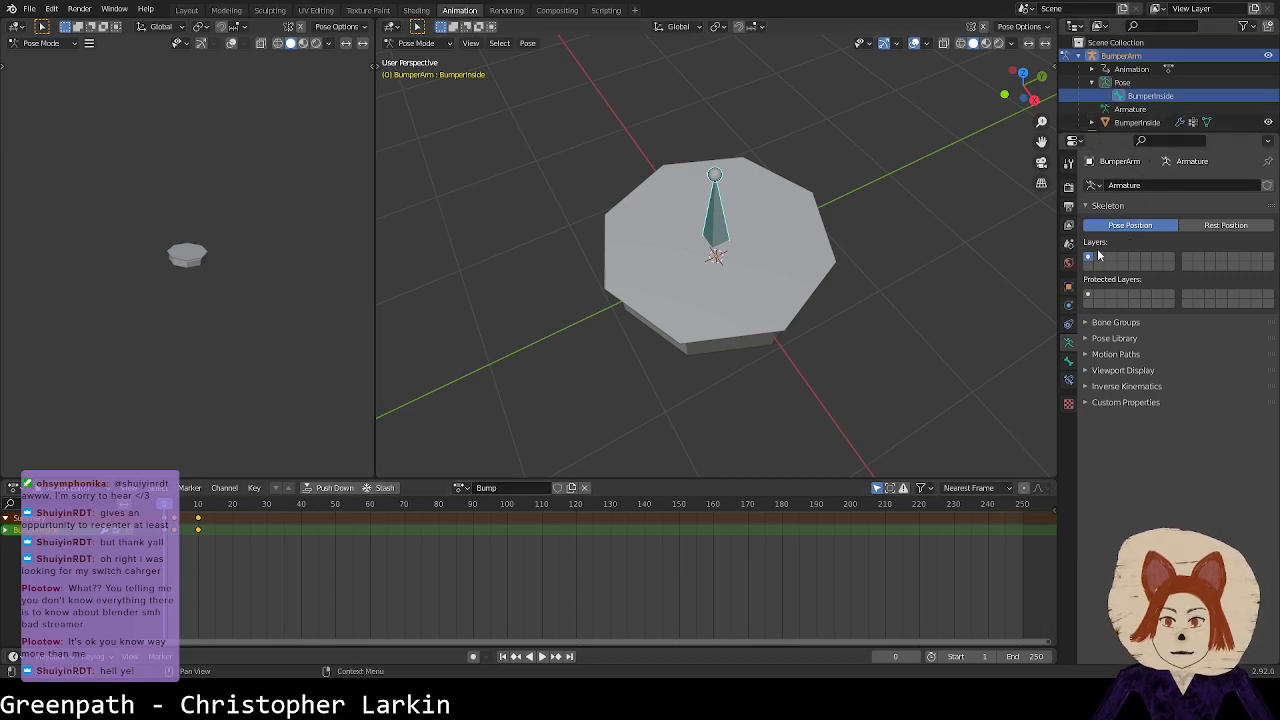
pyautogui.click(1068, 205)
pyautogui.click(1218, 317)
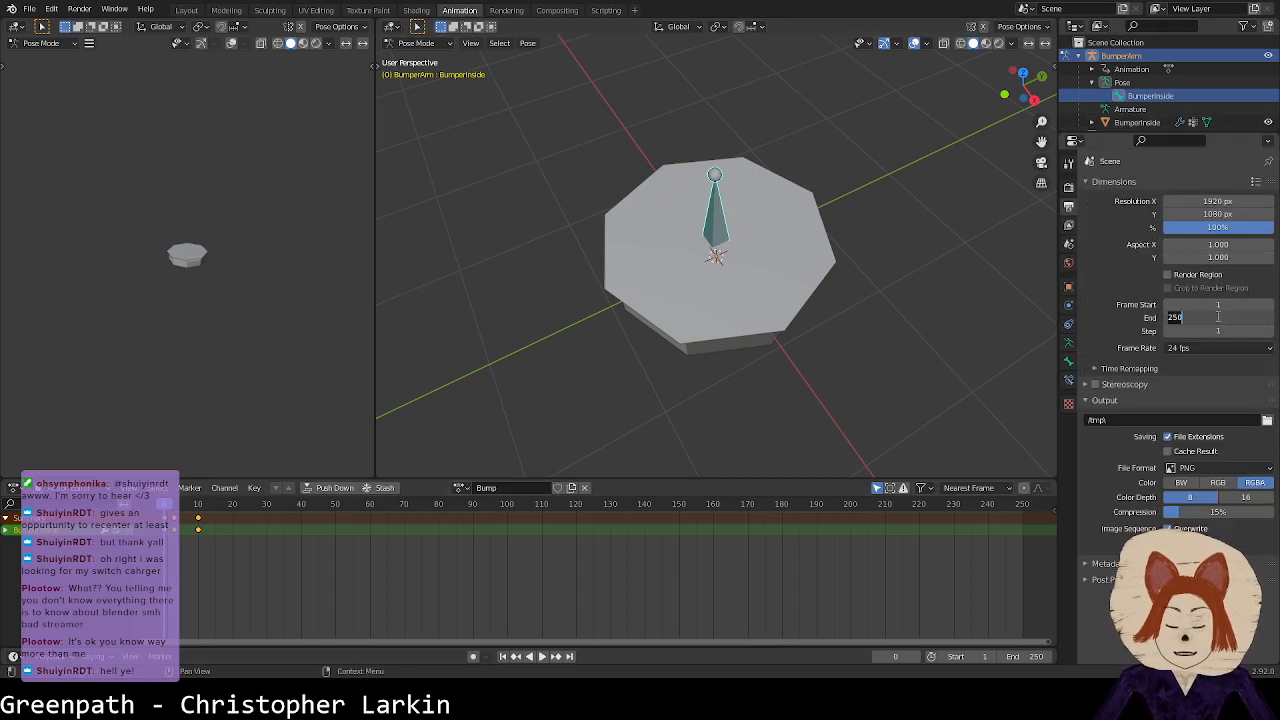
pyautogui.write('60')
pyautogui.press('Return')
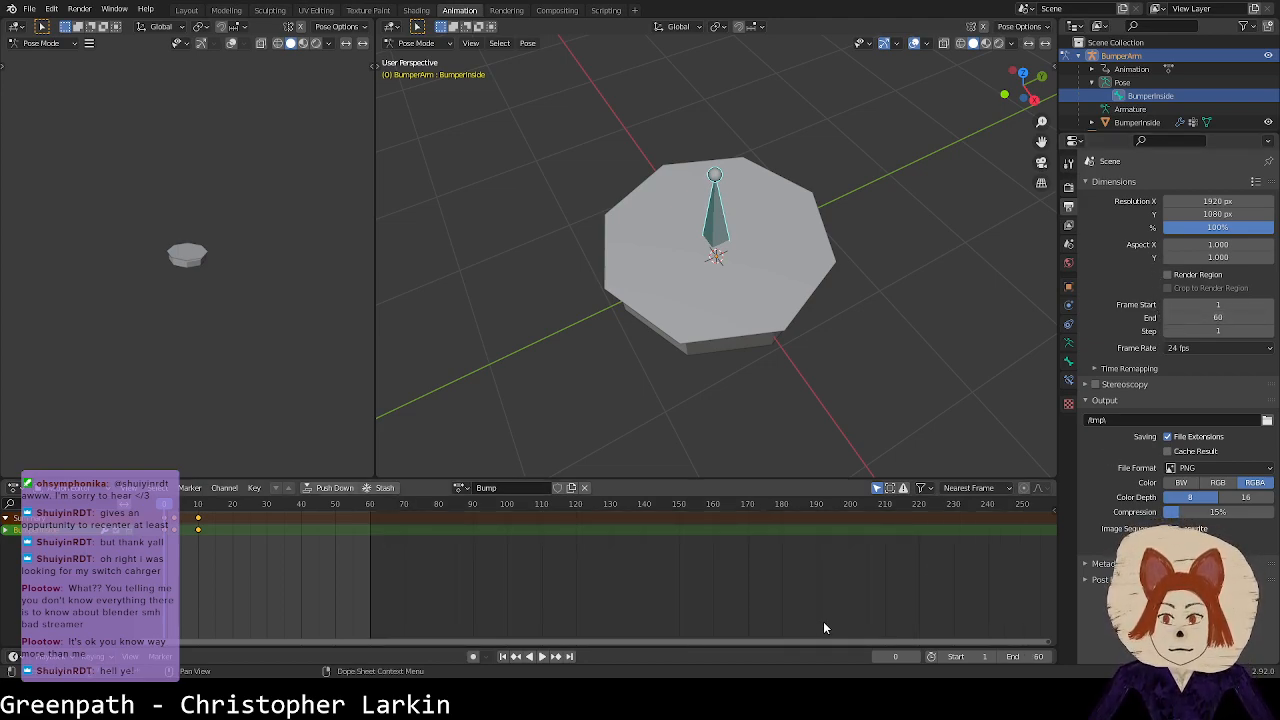
pyautogui.click(1218, 347)
pyautogui.click(1218, 456)
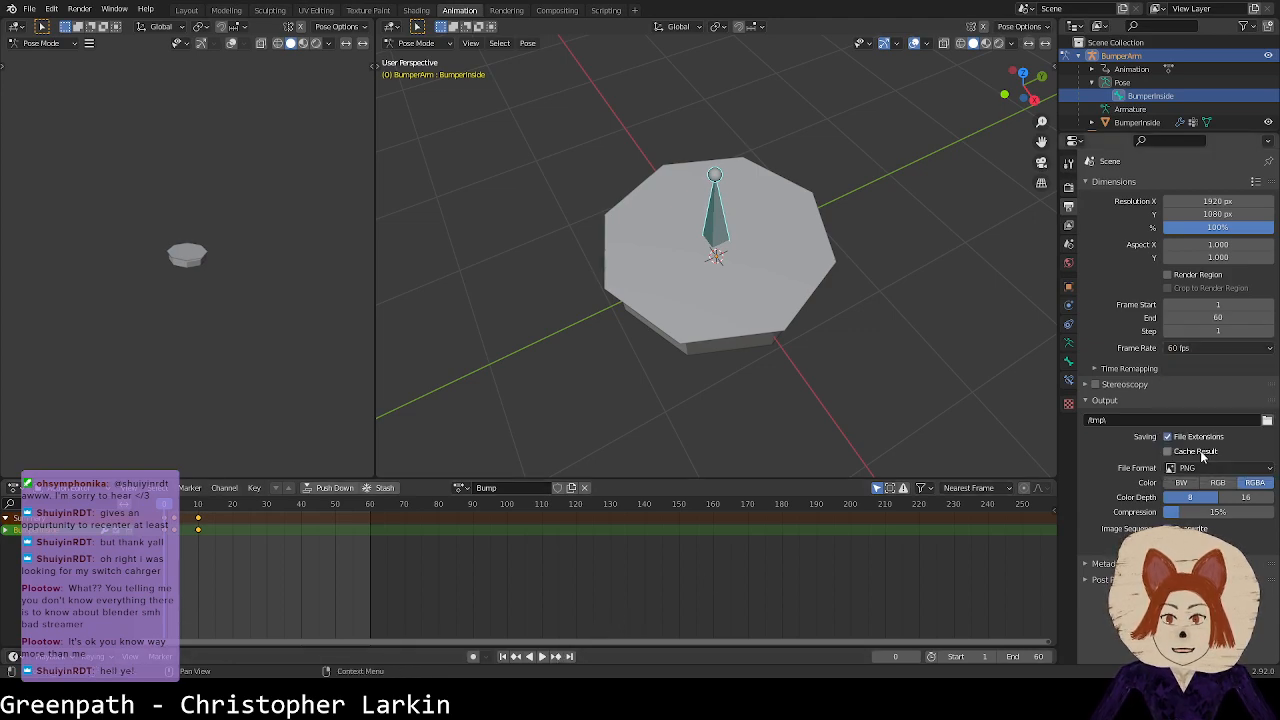
# Step: Play the Bump animation and watch the base's movement from a steeper angle
pyautogui.click(544, 656)
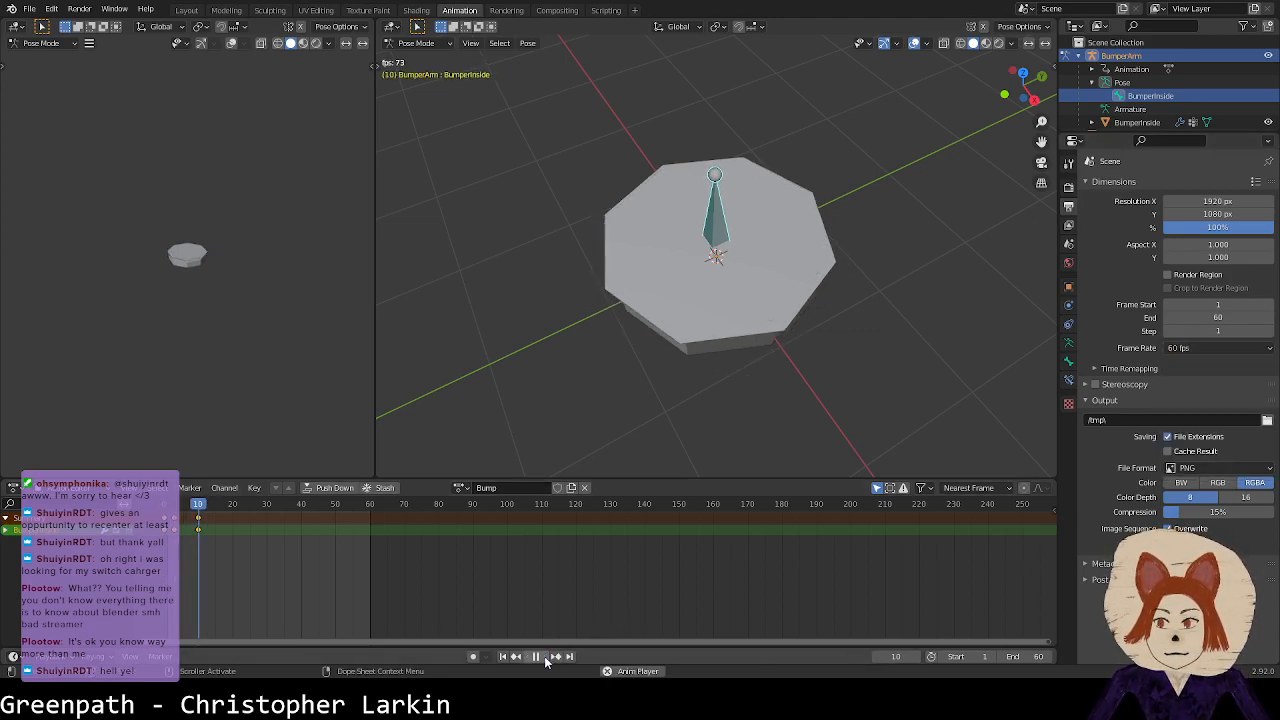
pyautogui.moveTo(752, 456); pyautogui.dragTo(784, 458, button='middle')
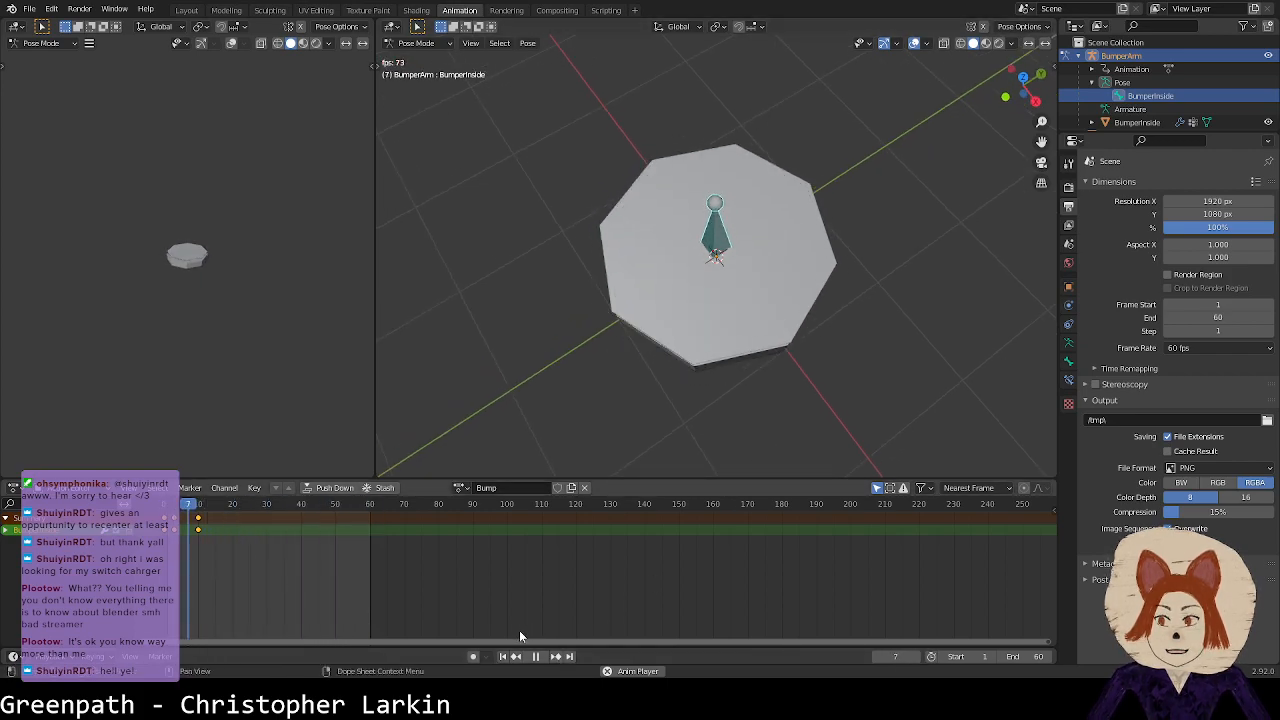
pyautogui.press('space')
# Step: At frame 3, scale the bone up by a further factor of about 1.1 with global Z locked
pyautogui.click(175, 507)
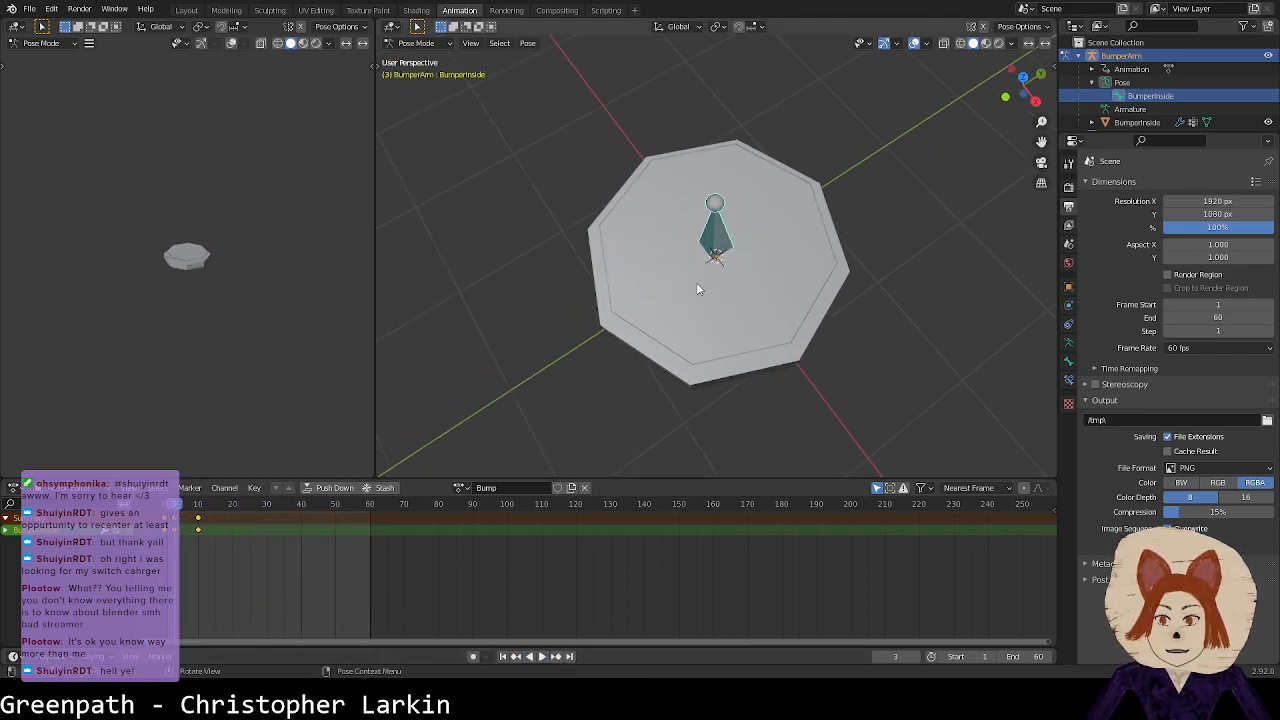
pyautogui.press('s')
pyautogui.hotkey('shift', 'z')
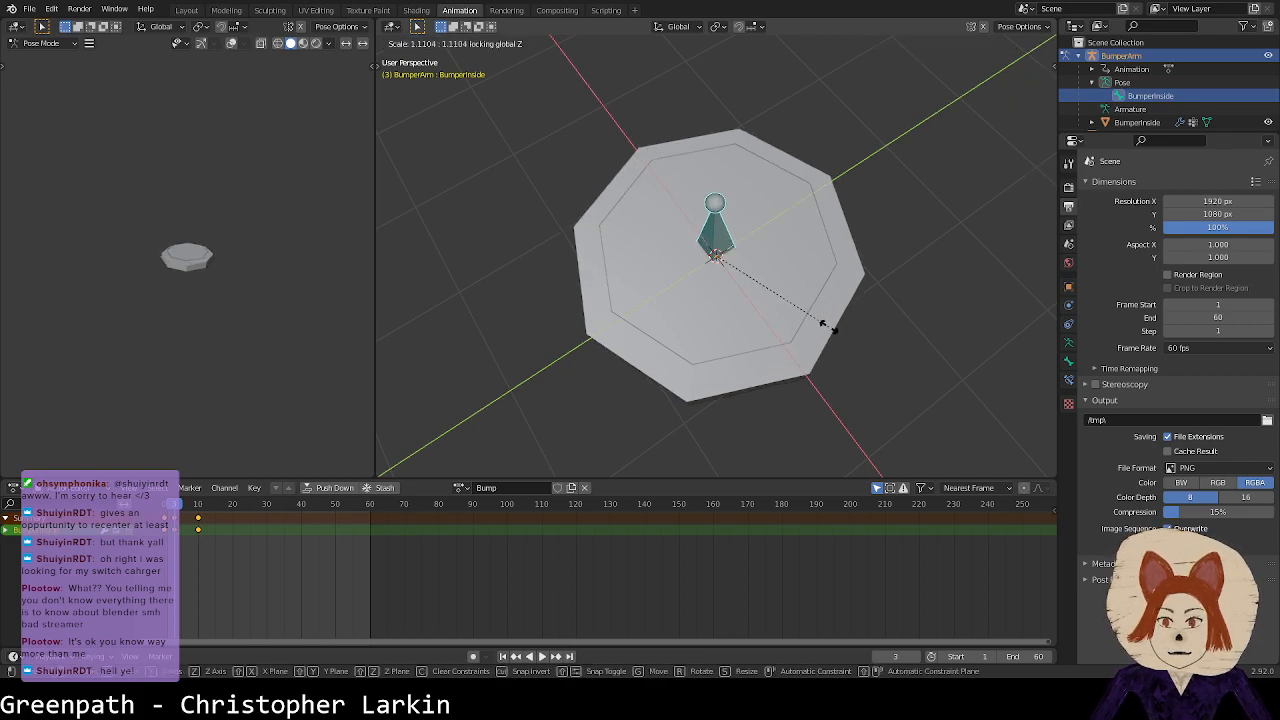
pyautogui.click(830, 330)
pyautogui.press('space')
pyautogui.moveTo(169, 511); pyautogui.dragTo(197, 508)
pyautogui.hotkey('ctrl', 'z')
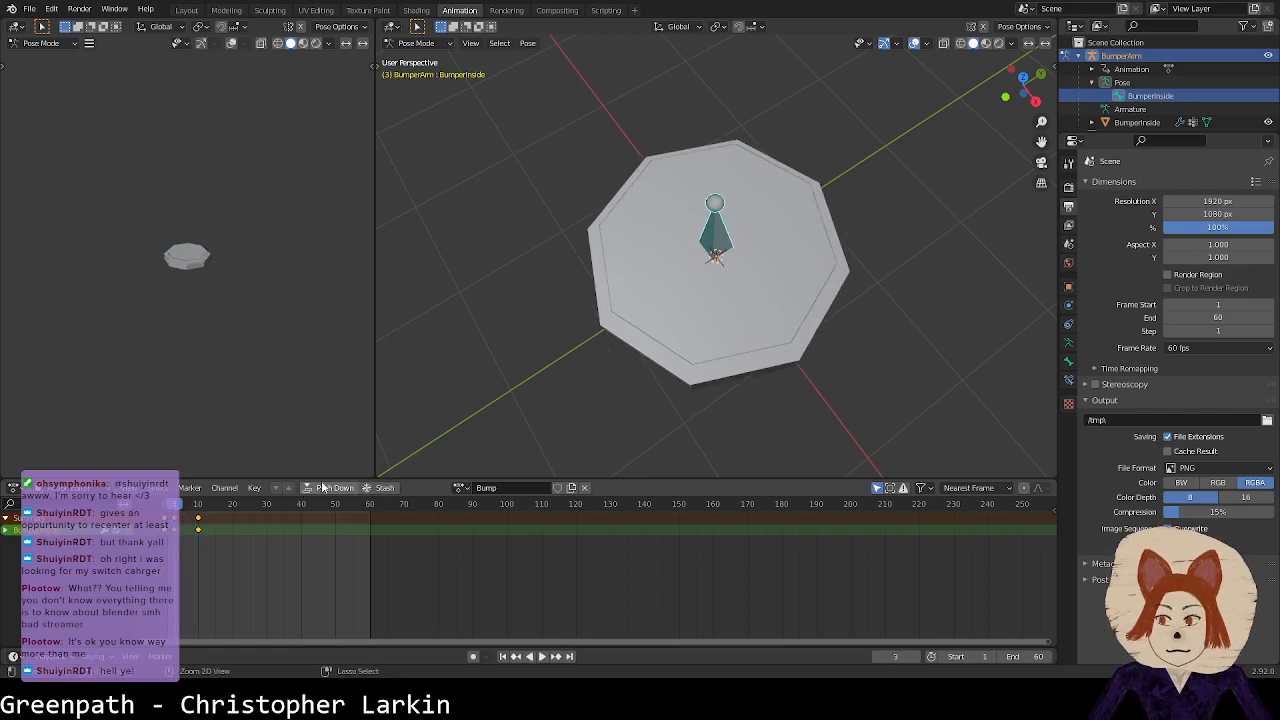
pyautogui.hotkey('ctrl', 'z')
pyautogui.hotkey('ctrl', 'shift', 'z')
pyautogui.hotkey('ctrl', 'shift', 'z')
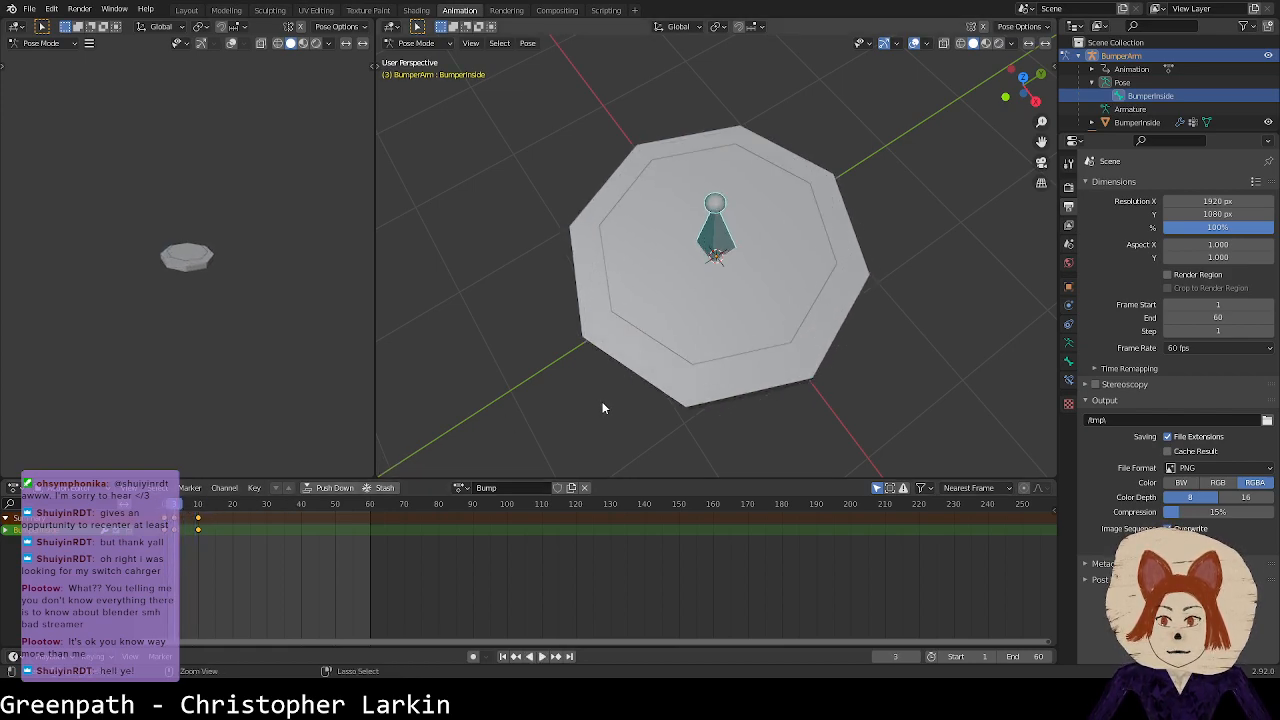
pyautogui.rightClick(646, 395)
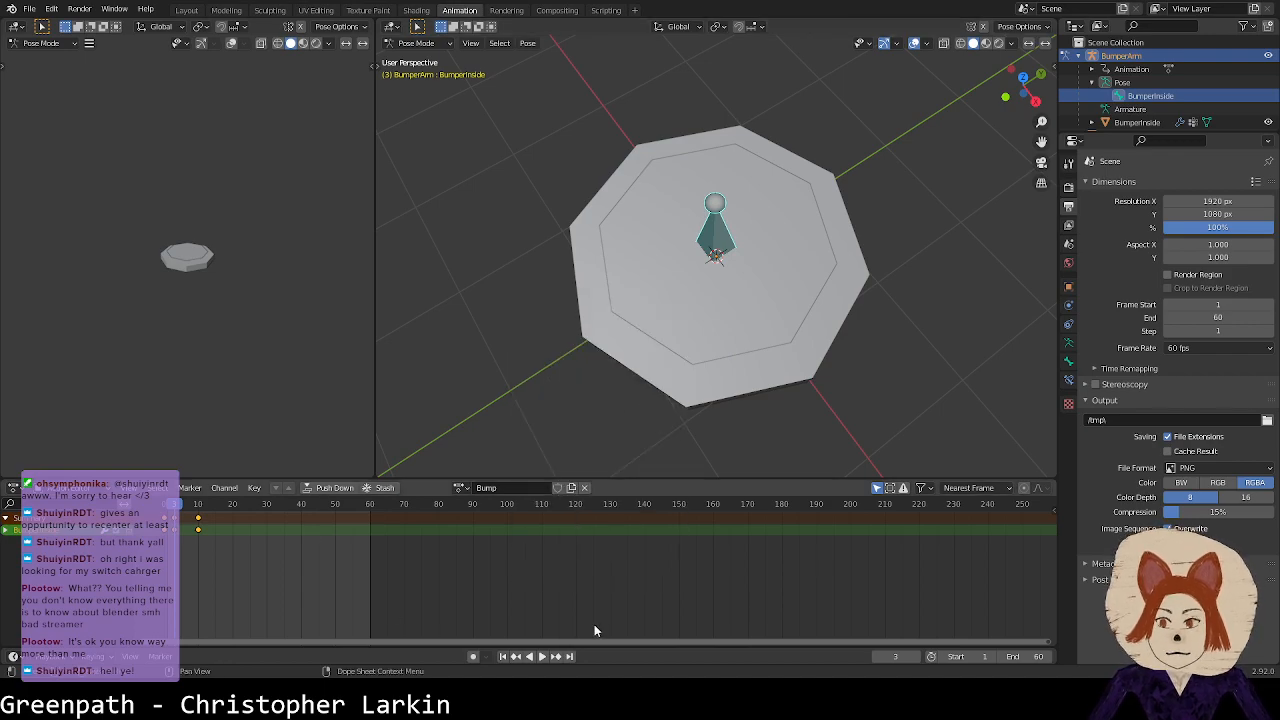
# Step: Move the Bump animation's frame 10 keyframes to frame 15 and replay it, viewing the bumper from nearly overhead
pyautogui.click(539, 656)
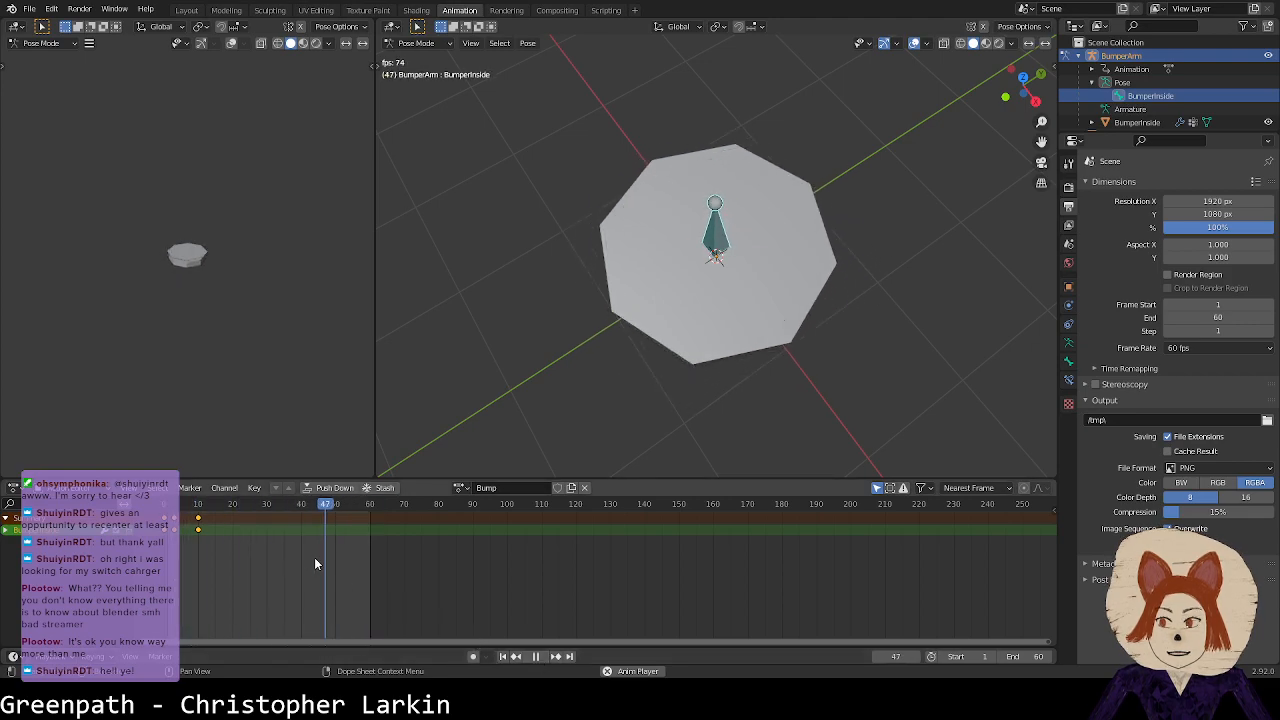
pyautogui.click(535, 656)
pyautogui.moveTo(198, 517)
pyautogui.mouseDown()
pyautogui.moveTo(236, 518)
pyautogui.moveTo(216, 522)
pyautogui.mouseUp()
pyautogui.click(541, 656)
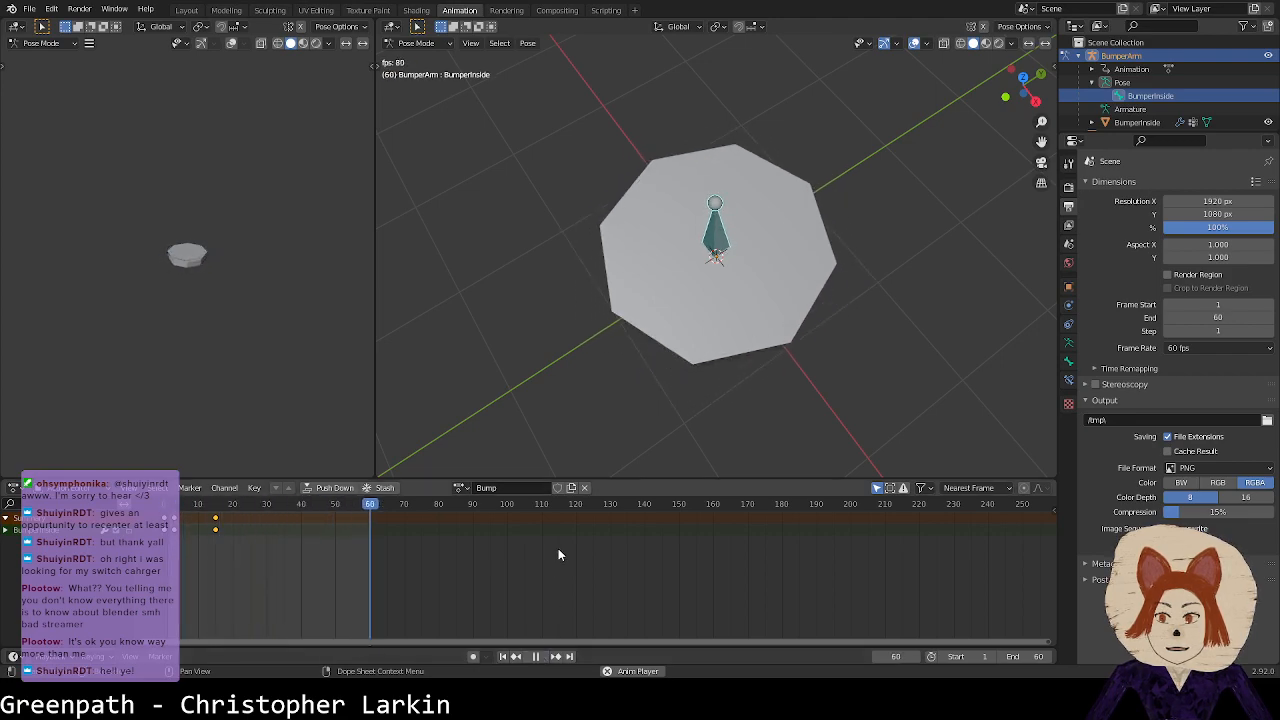
pyautogui.moveTo(757, 385); pyautogui.dragTo(717, 385, button='middle')
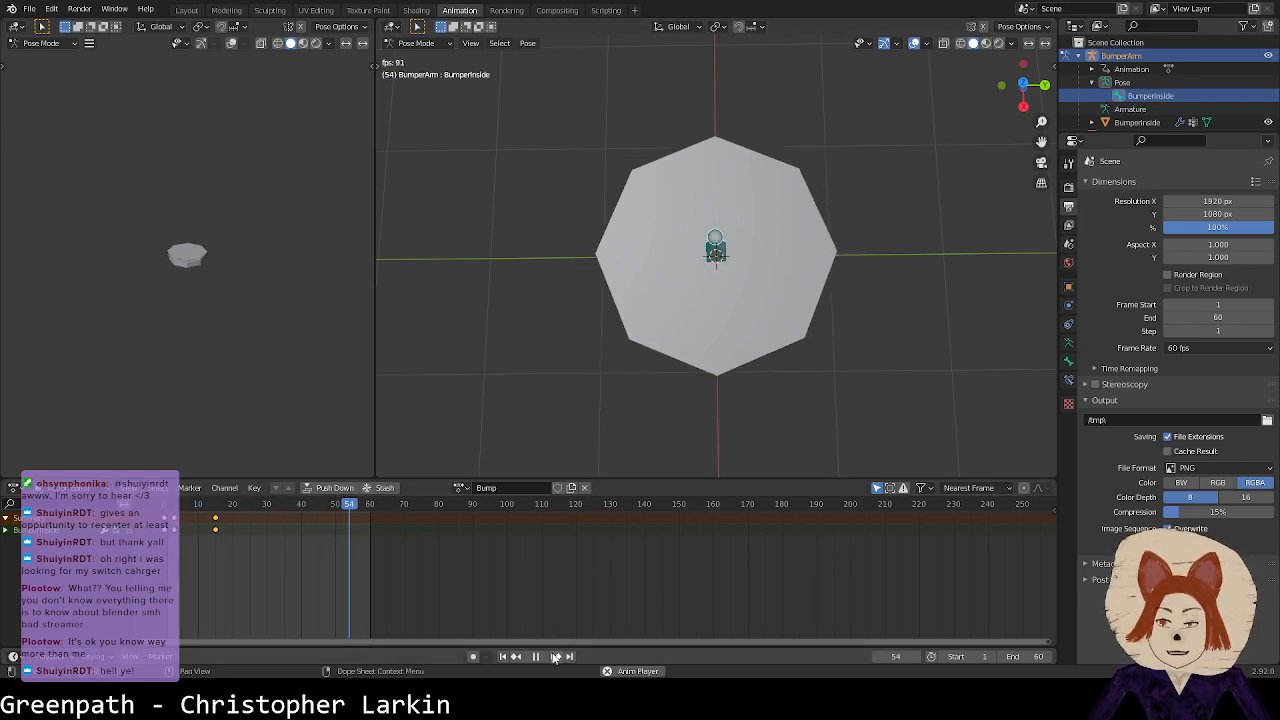
# Step: Stop the playback, return to frame 0 and save the bumper file
pyautogui.press('space')
pyautogui.click(165, 506)
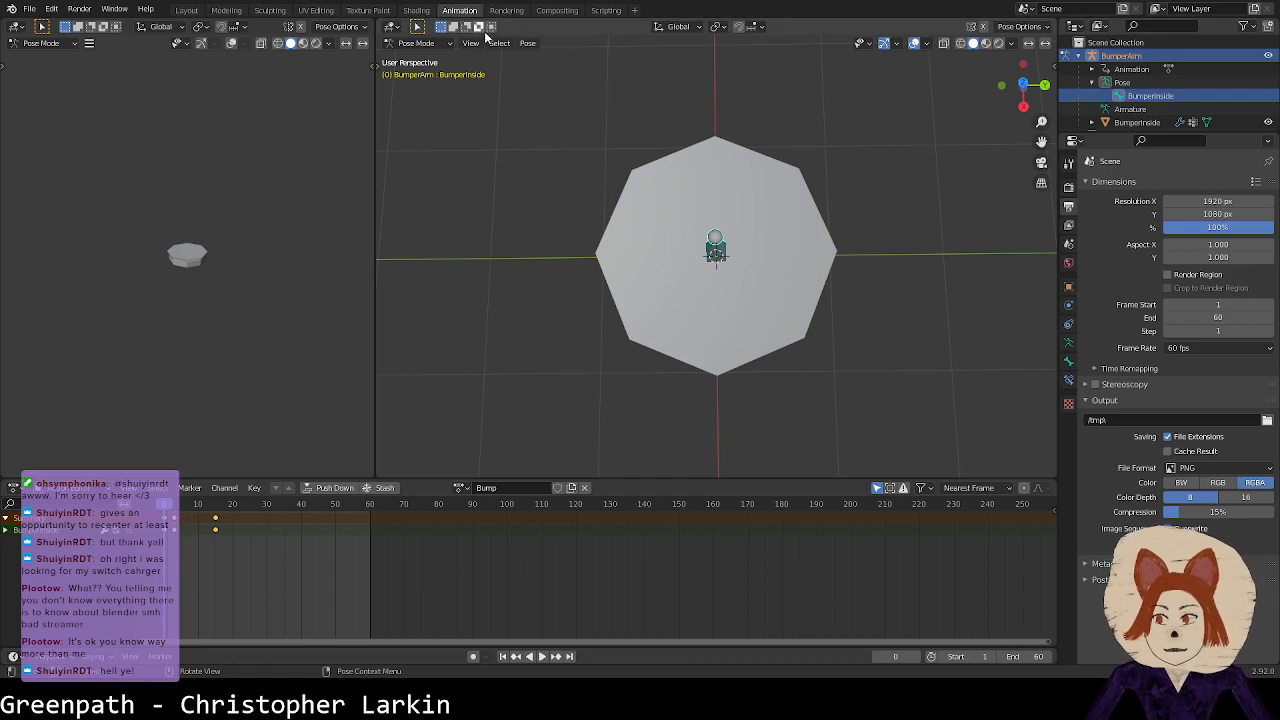
pyautogui.hotkey('ctrl', 's')
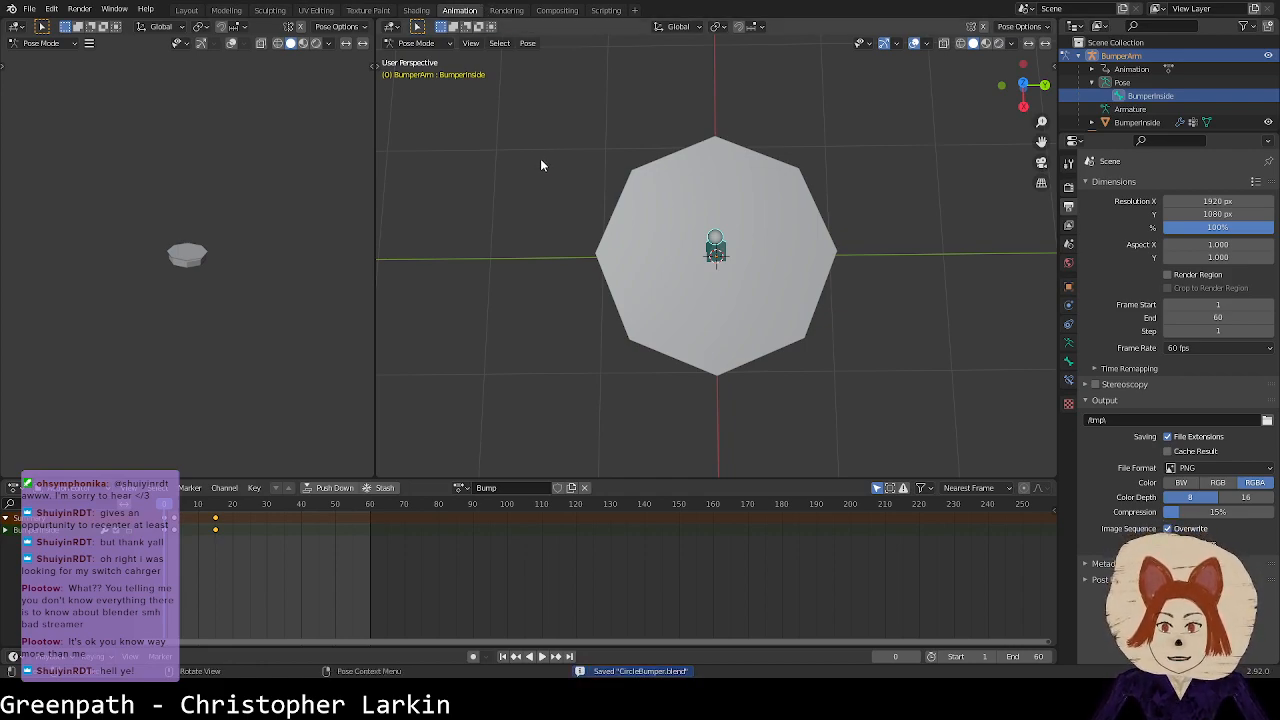